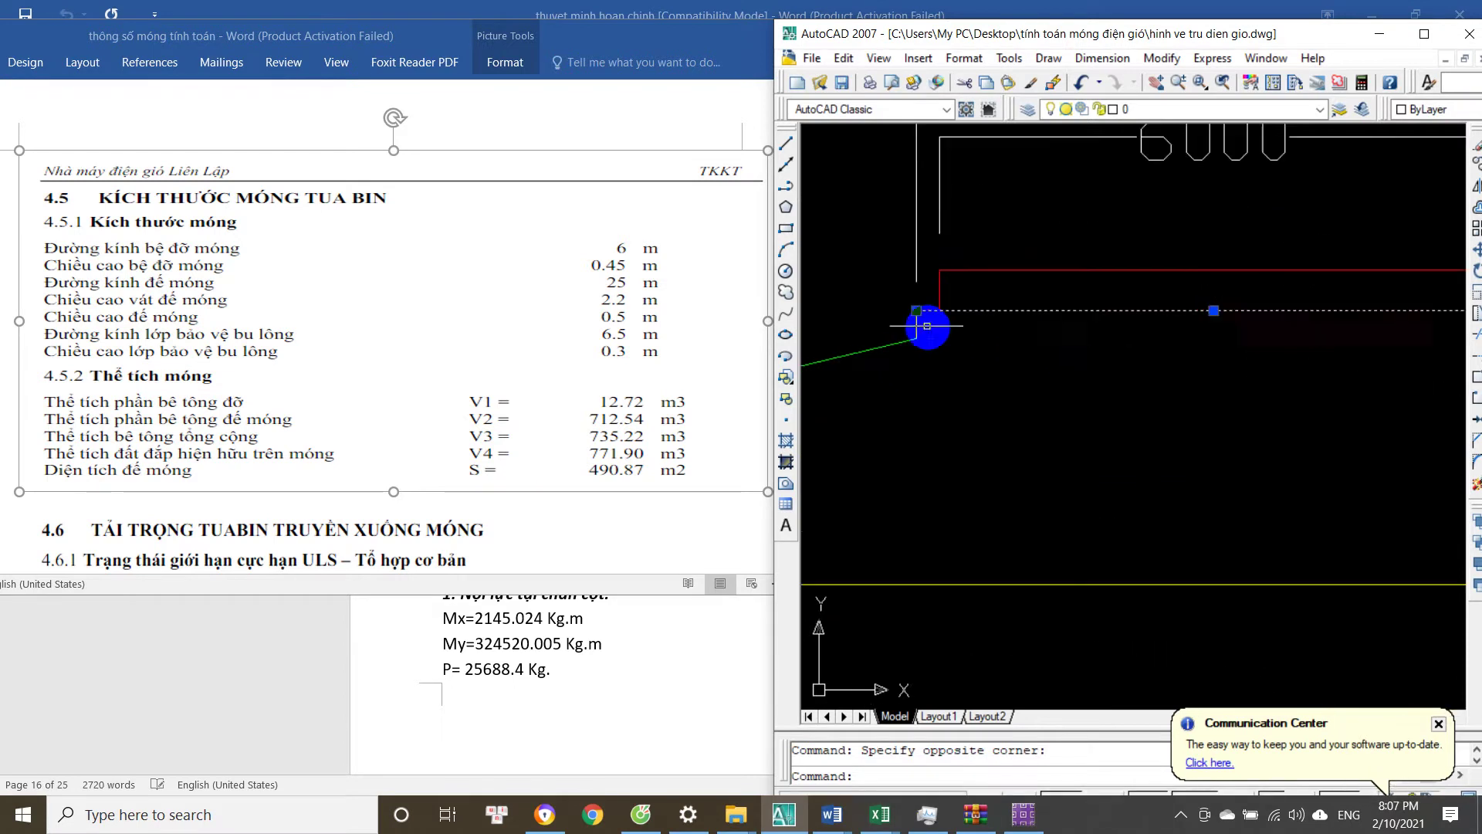
Recolor the outline of the 6500 mm wide, 300 mm high bolt protection layer in the foundation elevation to blue.
scroll(1115, 371, "down", 2)
scroll(1225, 352, "up", 2)
scroll(1236, 375, "down", 4)
key("Escape")
scroll(975, 361, "up", 1)
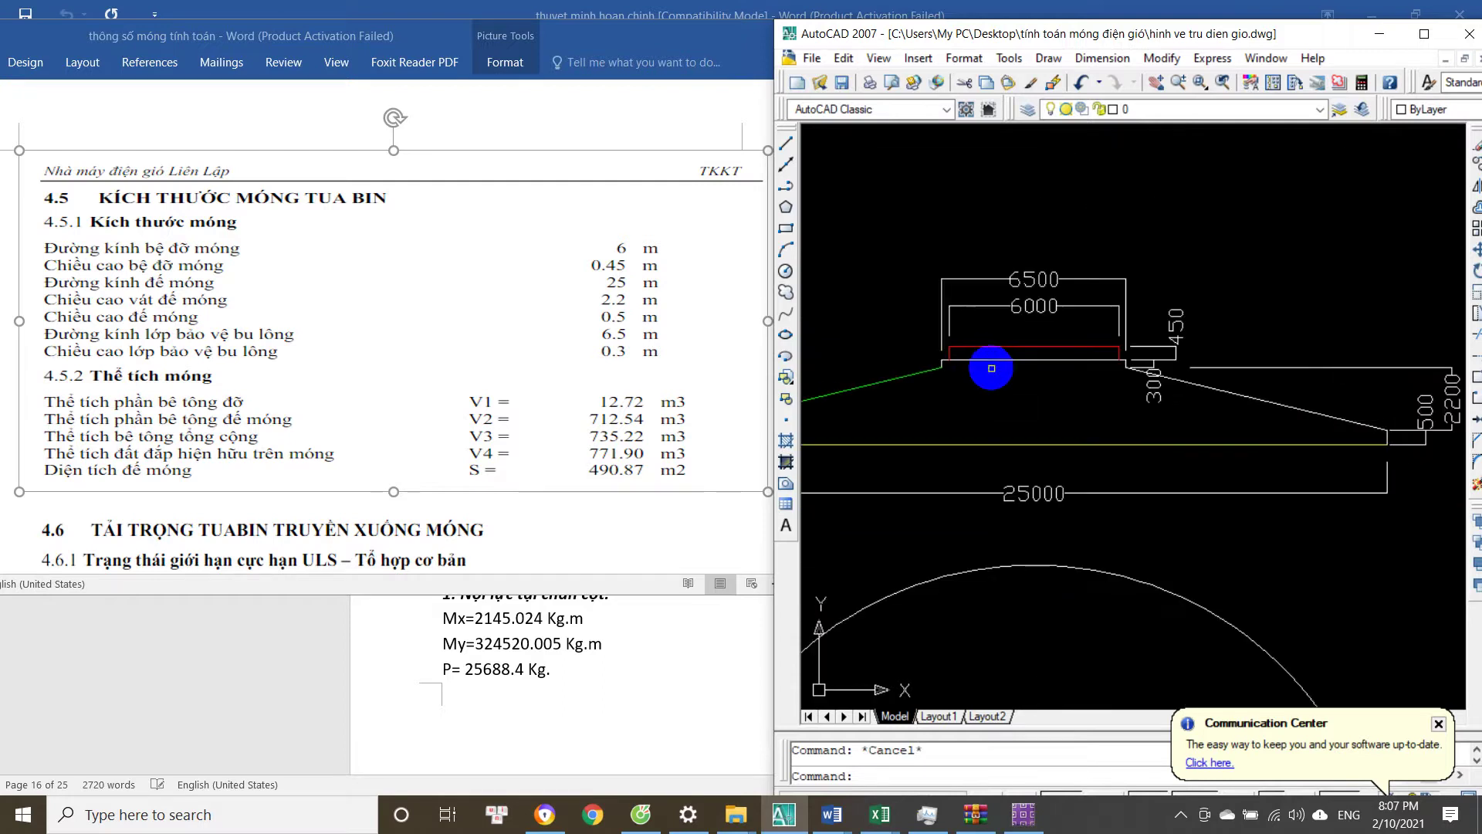
left_click(919, 396)
scroll(1048, 365, "up", 1)
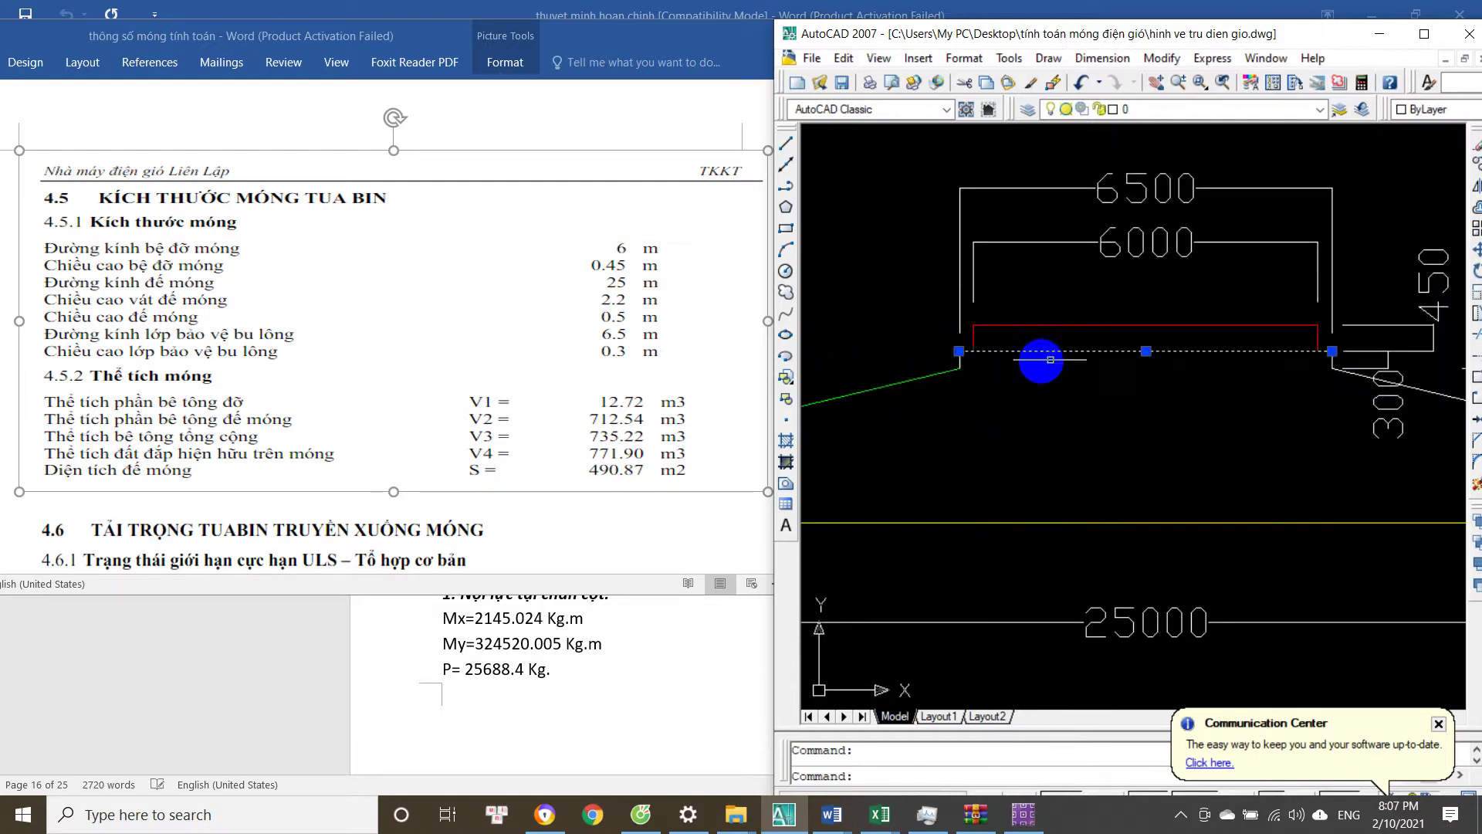
scroll(970, 356, "up", 1)
left_click(951, 363)
left_click(1102, 394)
scroll(1307, 364, "up", 2)
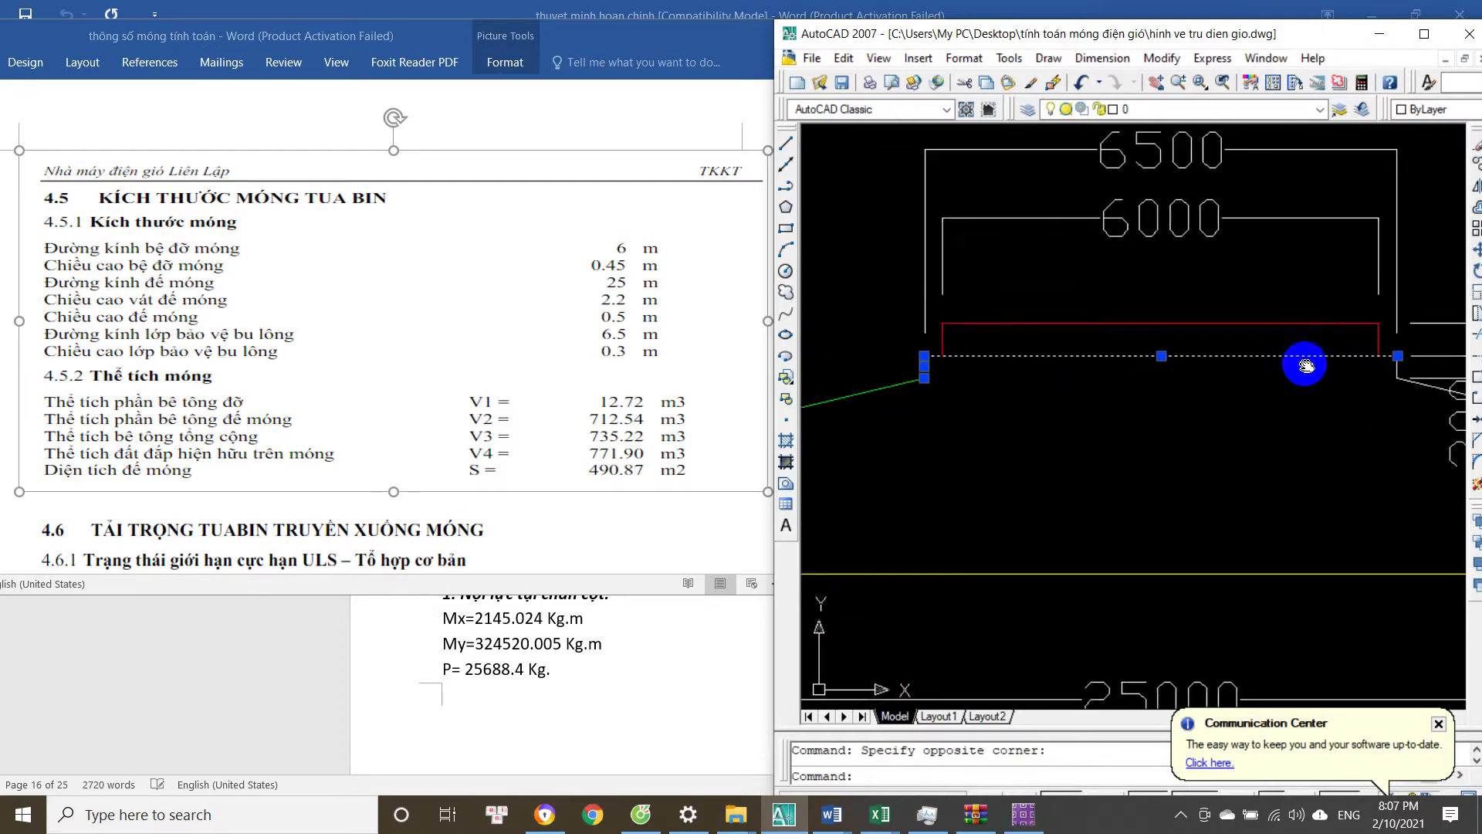
left_click(1335, 367)
left_click(1334, 369)
left_click(1348, 409)
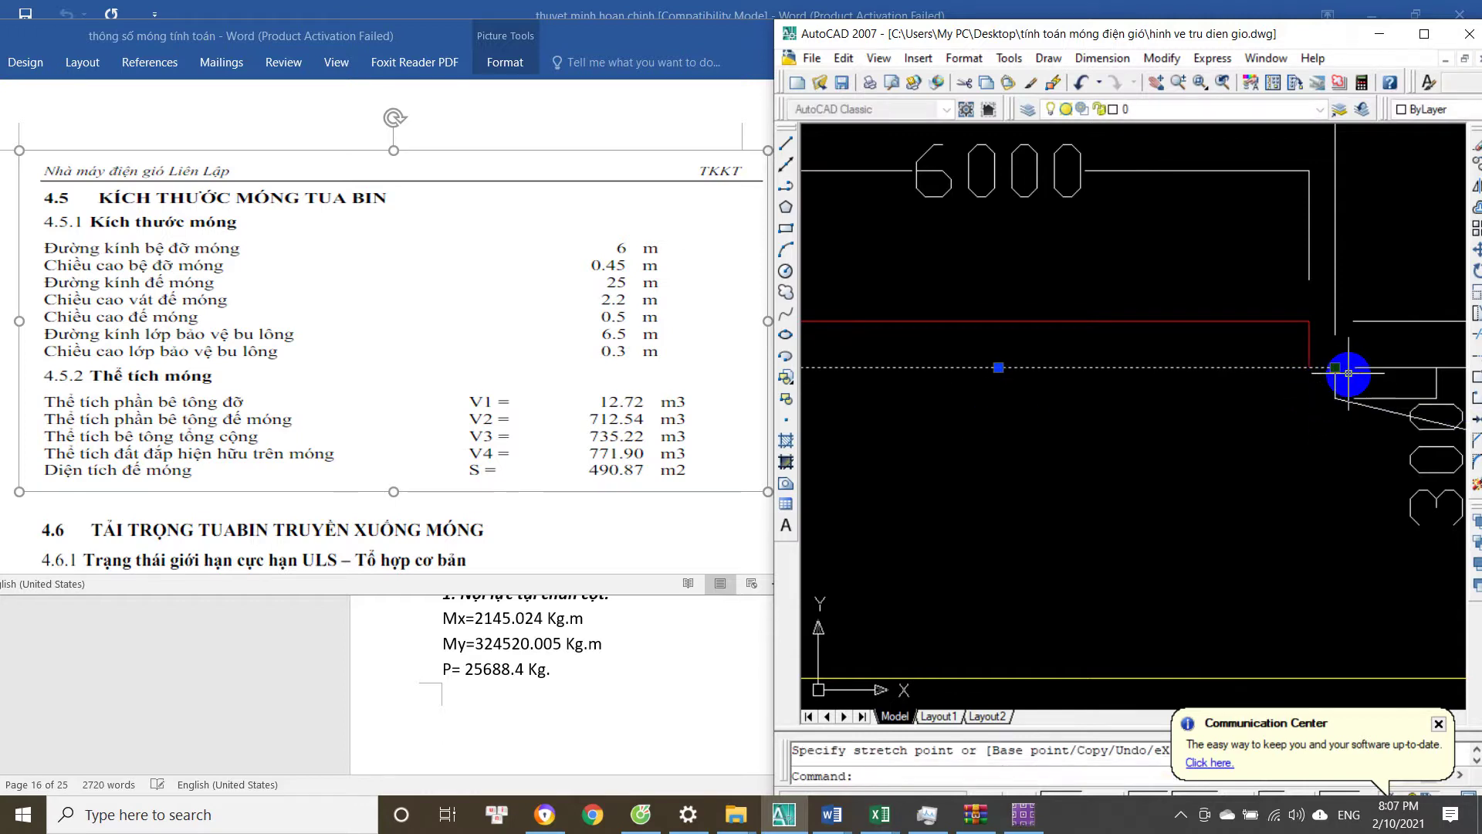
left_click(1321, 357)
left_click(1448, 116)
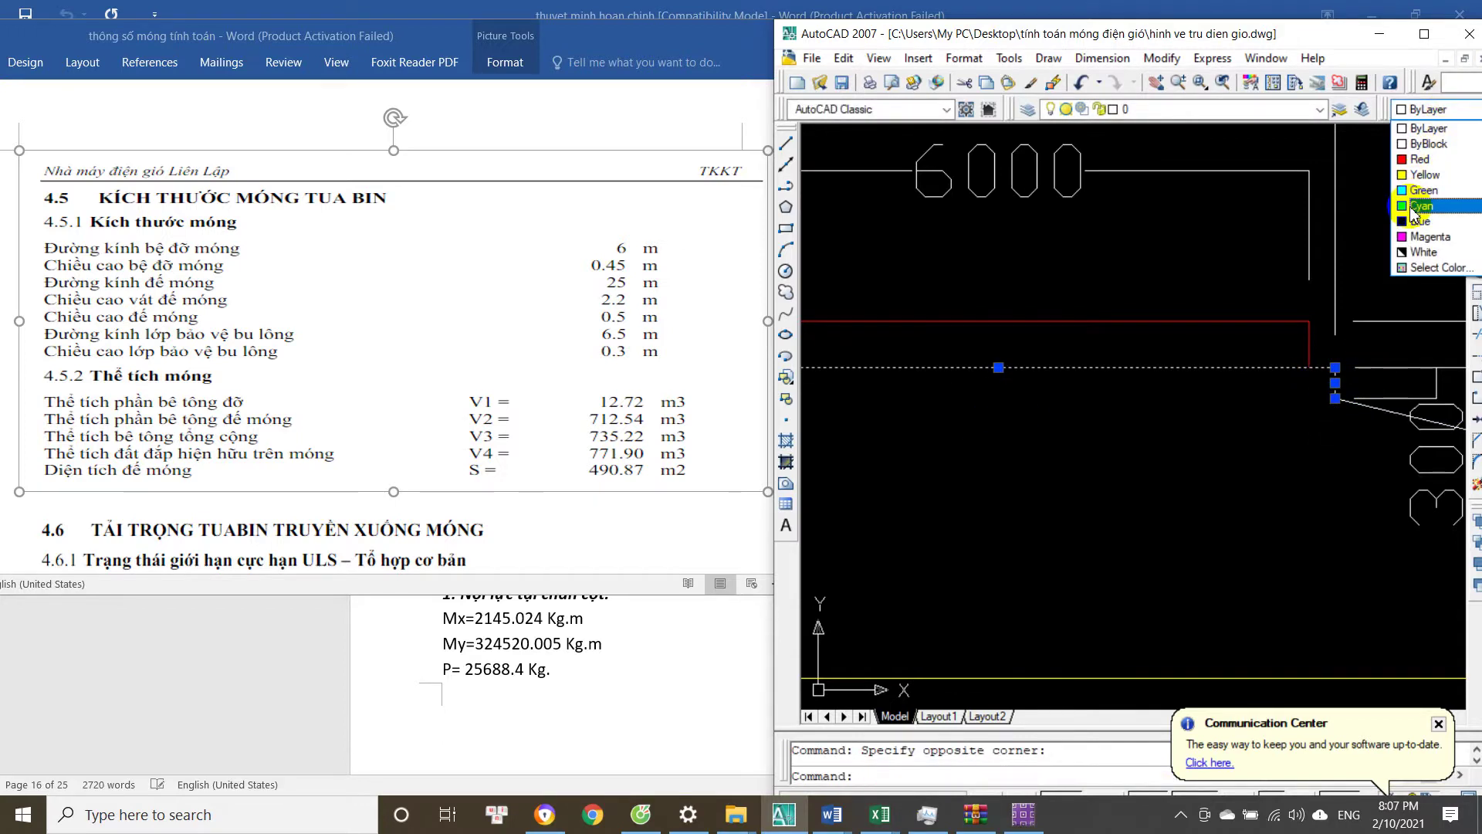
left_click(1422, 228)
key("Escape")
scroll(1326, 324, "down", 3)
scroll(1153, 373, "up", 2)
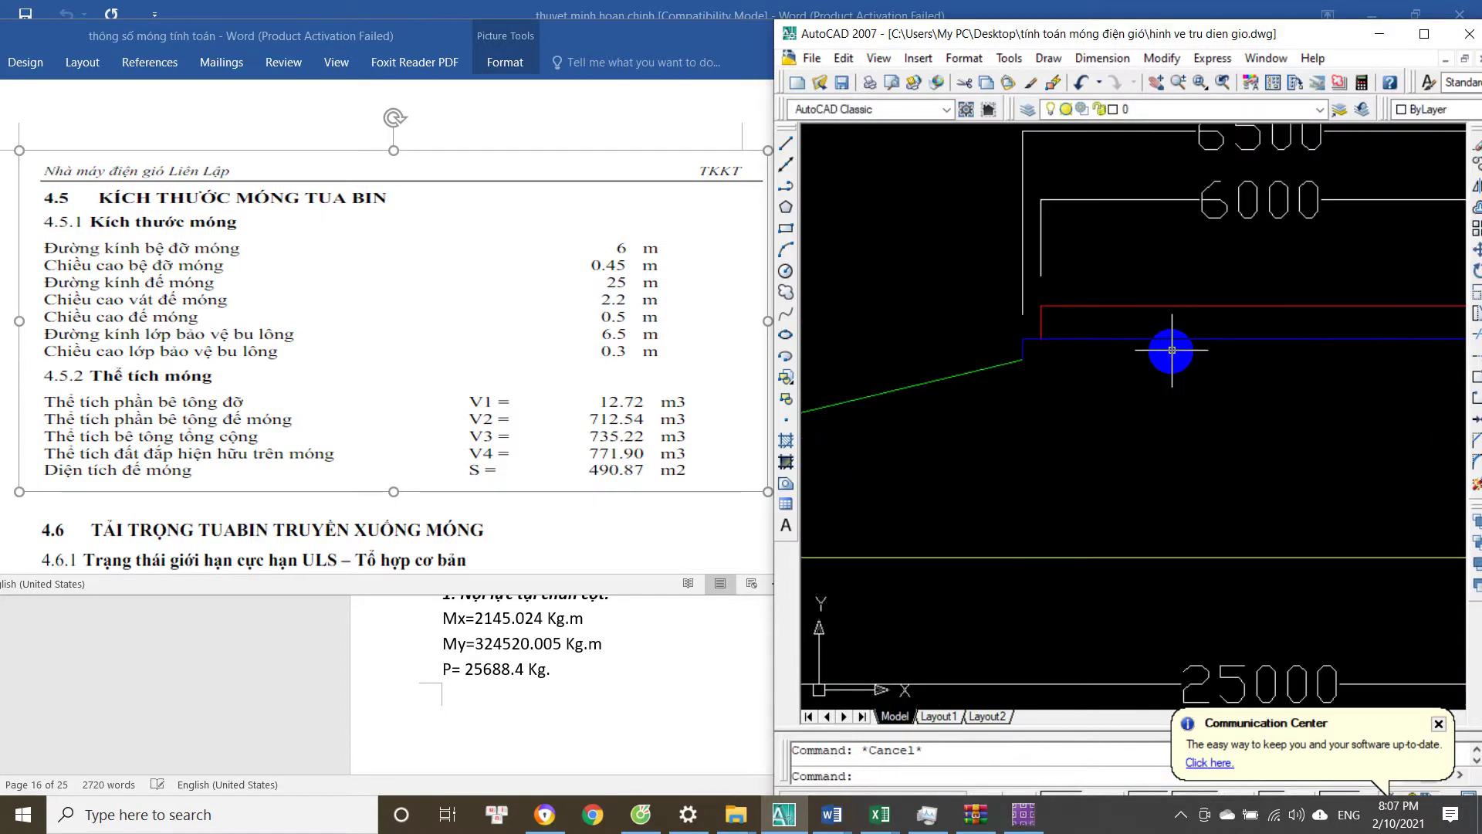
Examine the red 6000 mm wide pedestal and the blue protection layer in the foundation elevation.
scroll(1125, 401, "down", 1)
left_click(1235, 195)
left_click(1174, 235)
key("Escape")
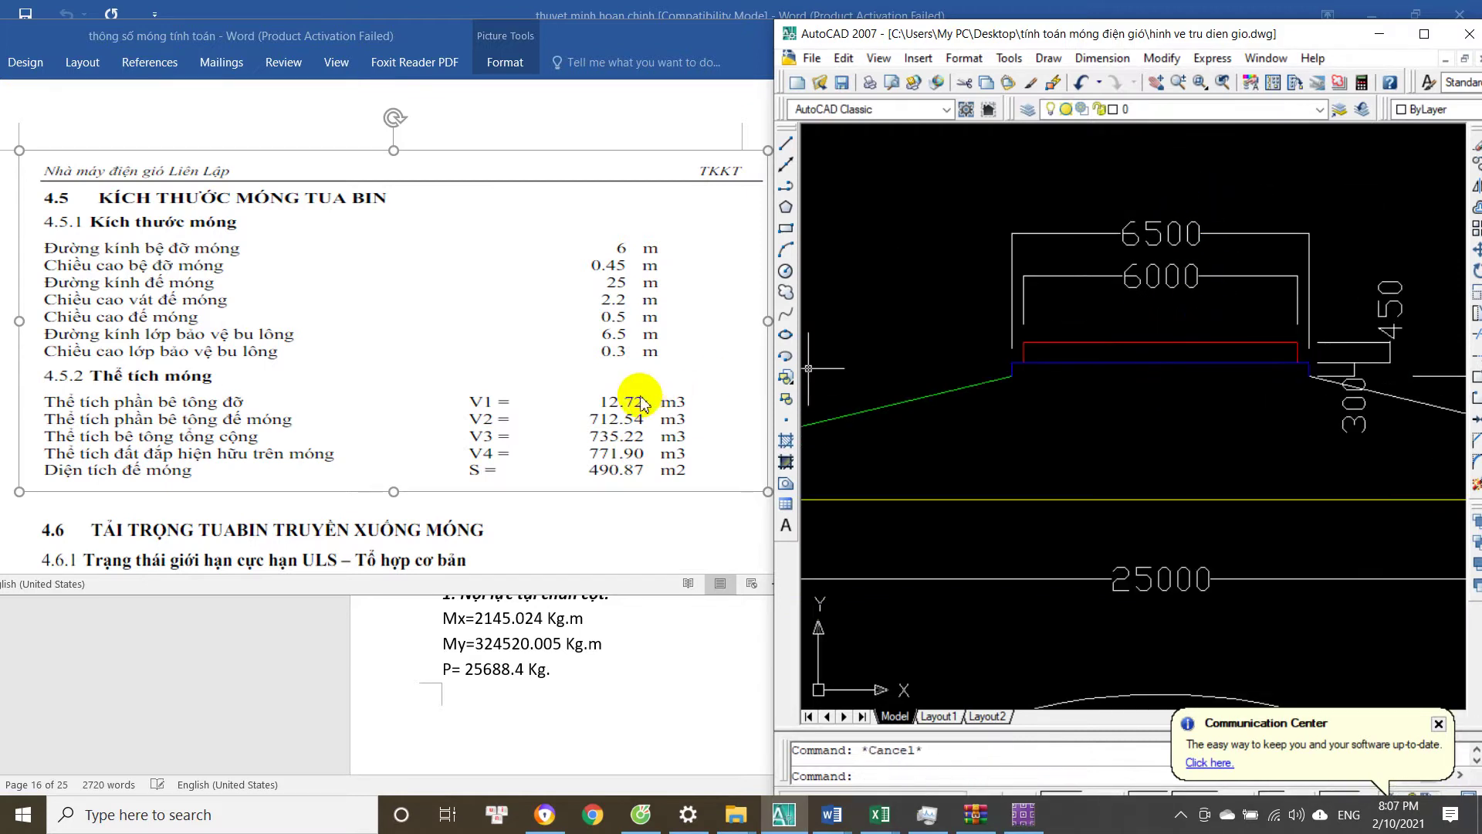
scroll(1049, 456, "up", 2)
scroll(906, 410, "up", 1)
scroll(1335, 407, "up", 2)
left_click(1336, 407)
left_click(1158, 530)
key("Escape")
scroll(1158, 513, "down", 4)
Compare the foundation volumes in section 4.5.2 of the Word document with the foundation elevation in the AutoCAD drawing.
left_click(589, 430)
scroll(590, 430, "down", 3)
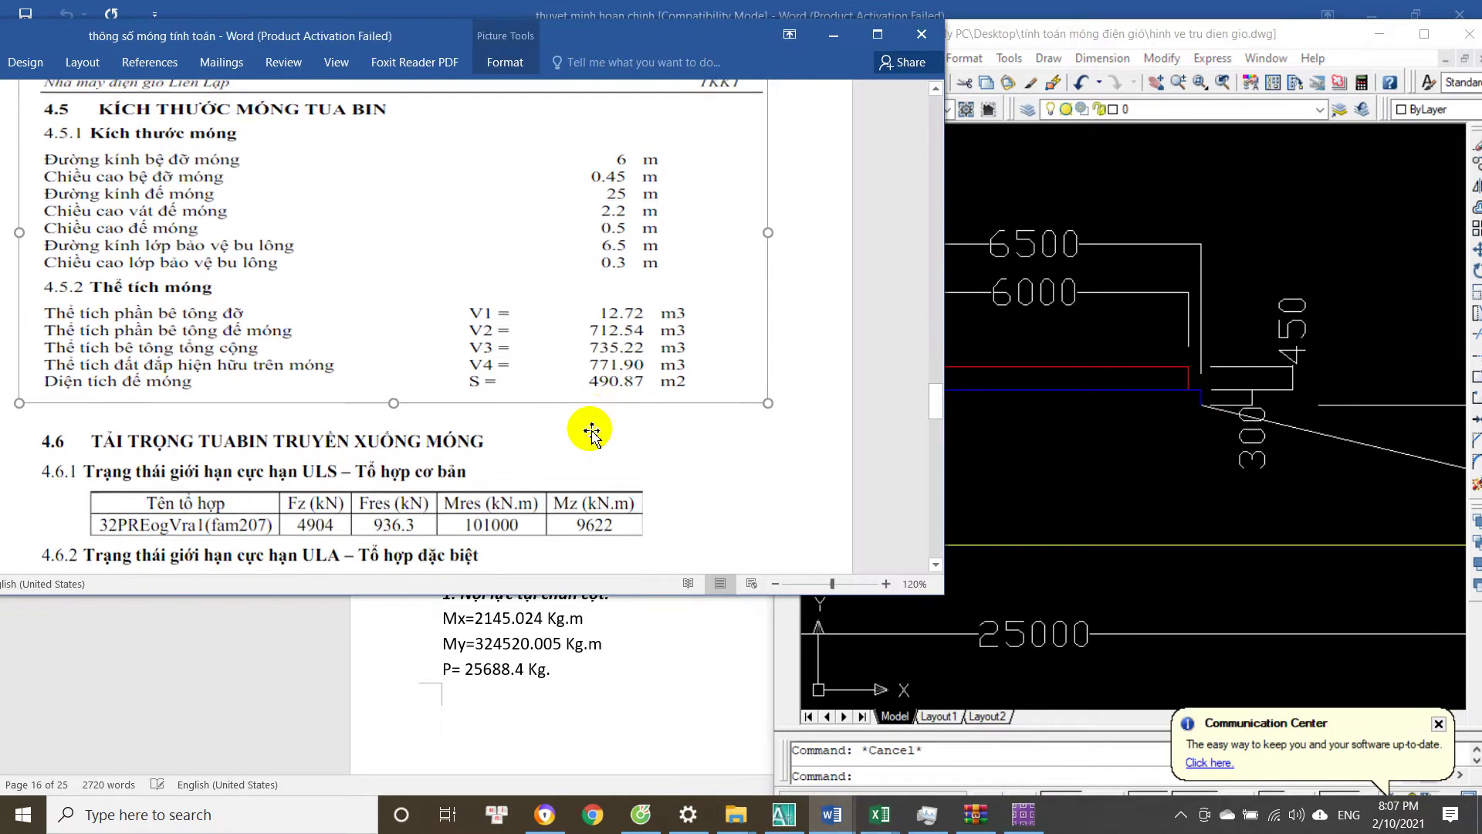
left_click(1181, 424)
scroll(1163, 441, "down", 3)
scroll(1164, 441, "up", 2)
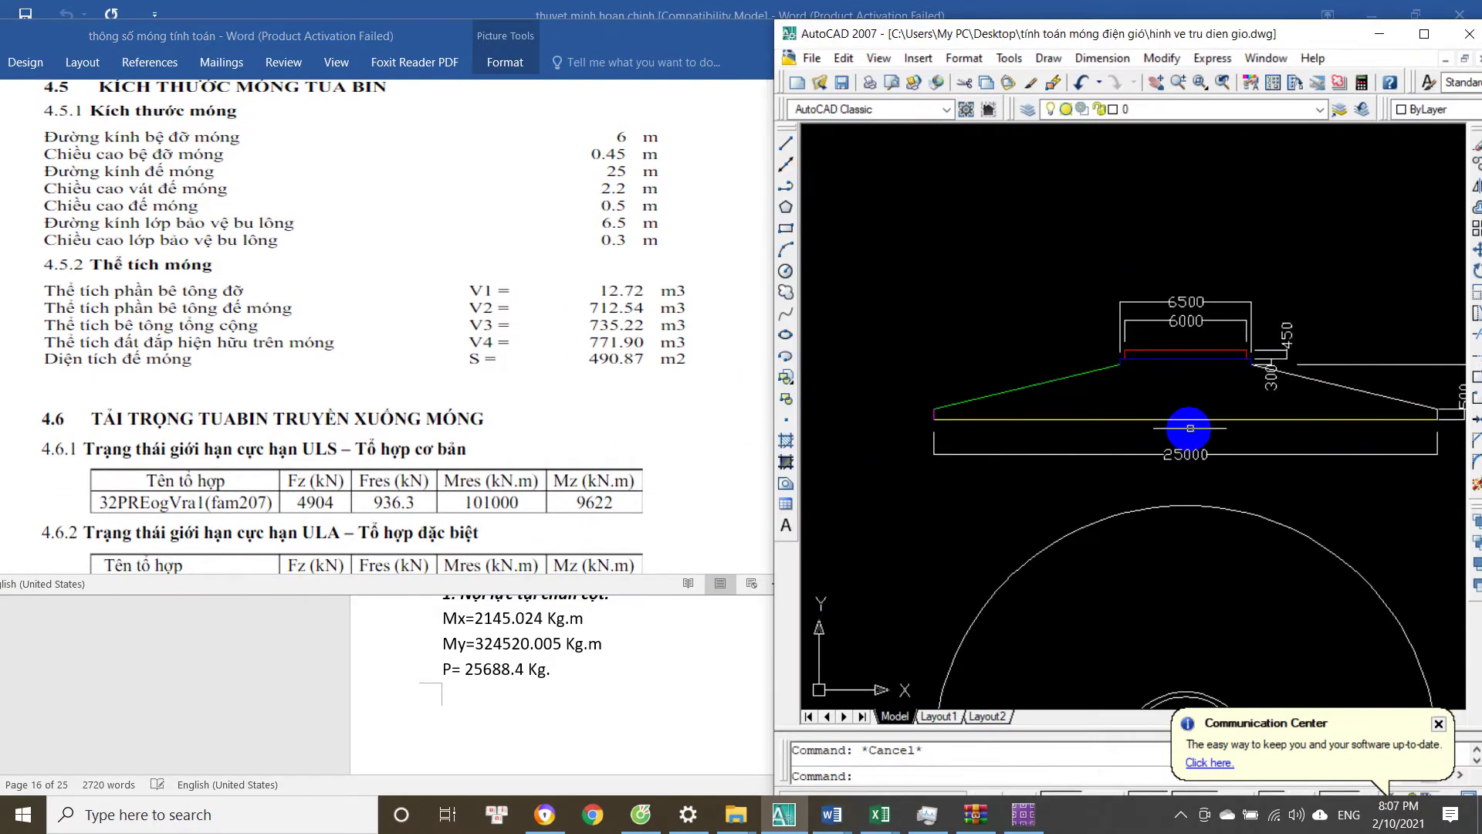
left_click(1297, 344)
left_click(1232, 371)
key("Escape")
Switch to the Word document and look over the turbine load tables in section 4.6.
left_click(479, 461)
scroll(447, 452, "down", 5)
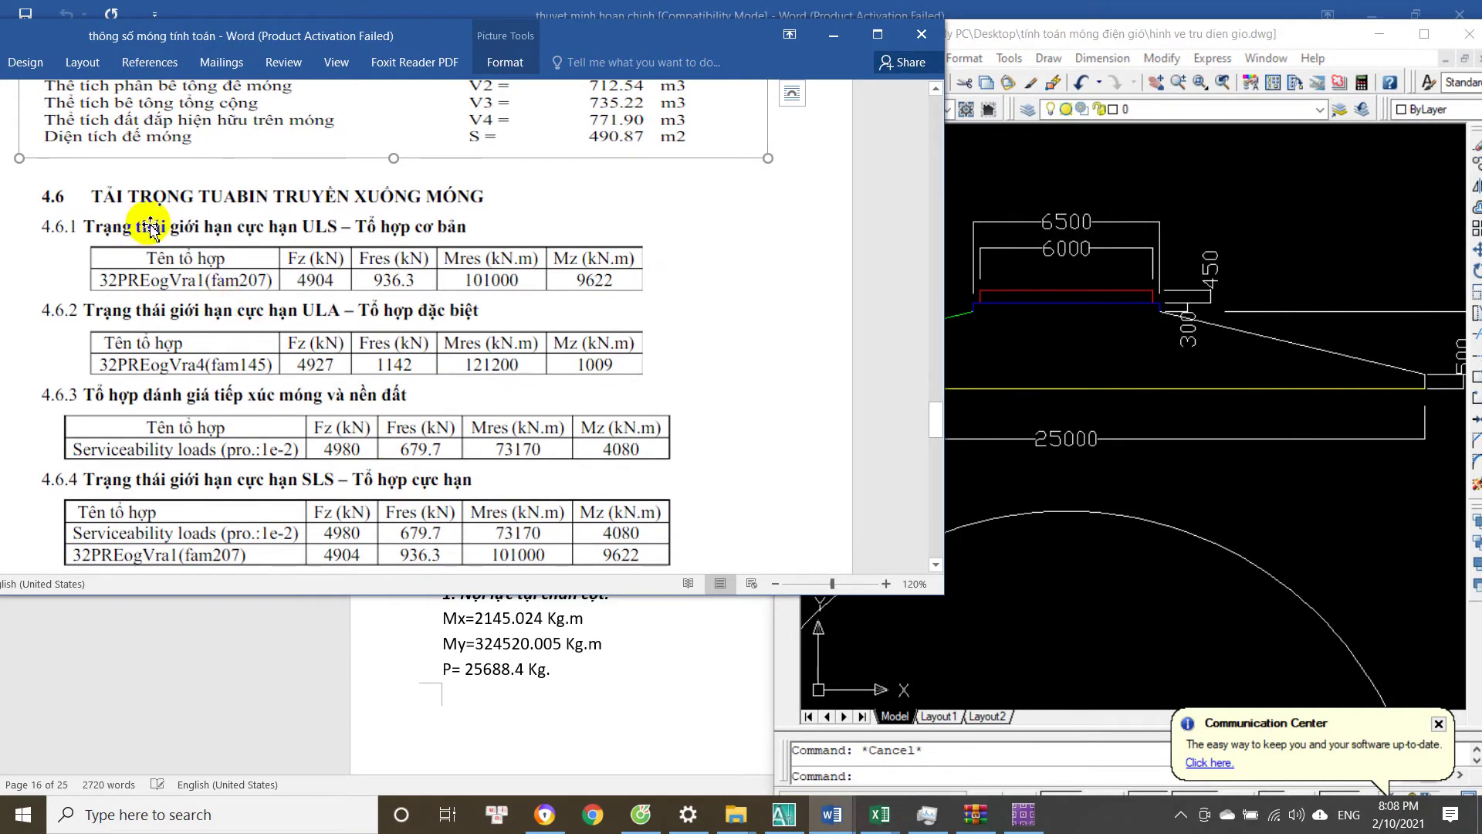
scroll(390, 249, "down", 1)
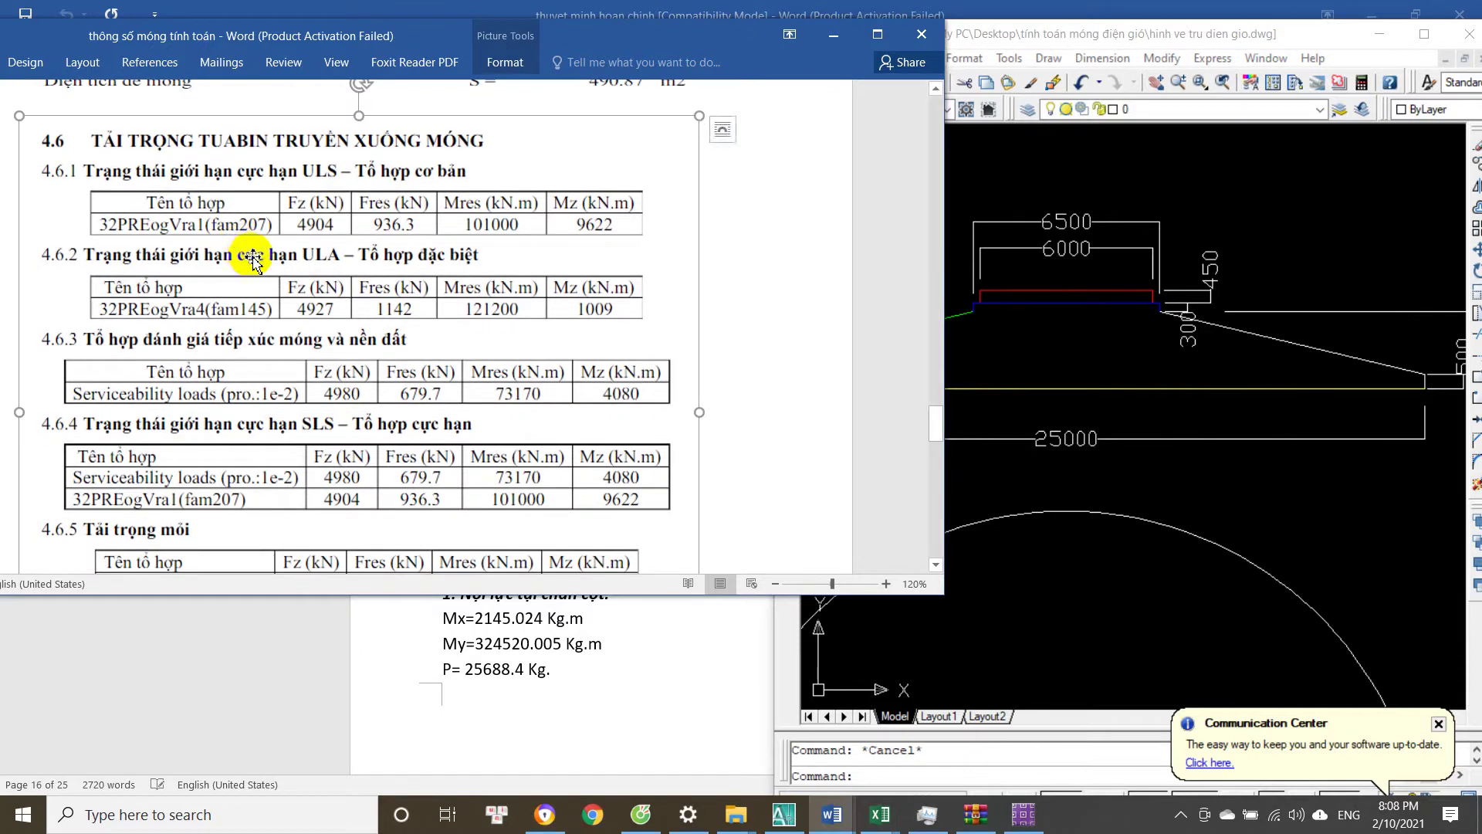
left_click(185, 225)
key("Escape")
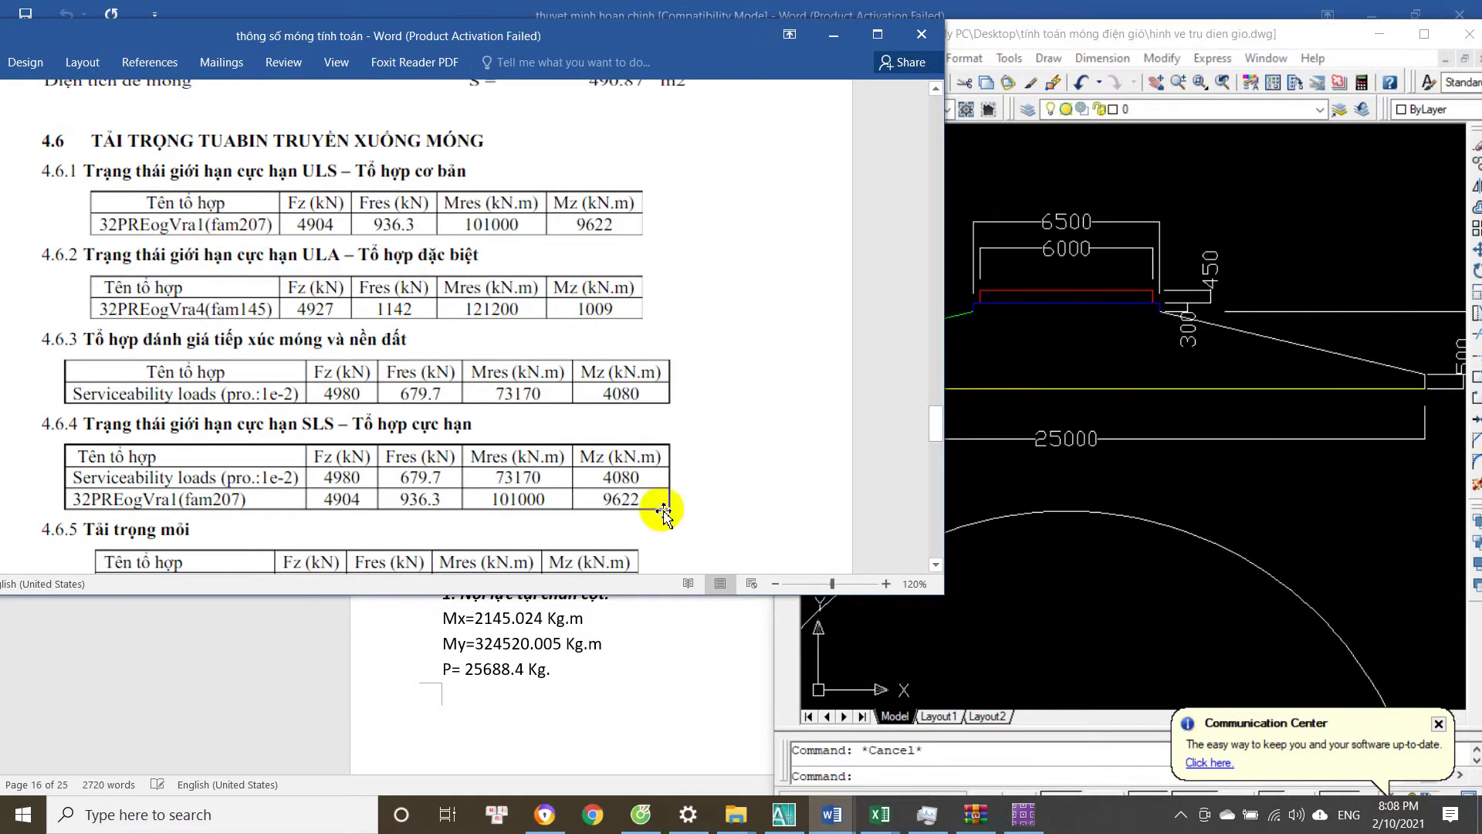
Open the document hinh anh thi cong mong dien gio and examine its last picture, the wind turbine.
mouse_move(857, 814)
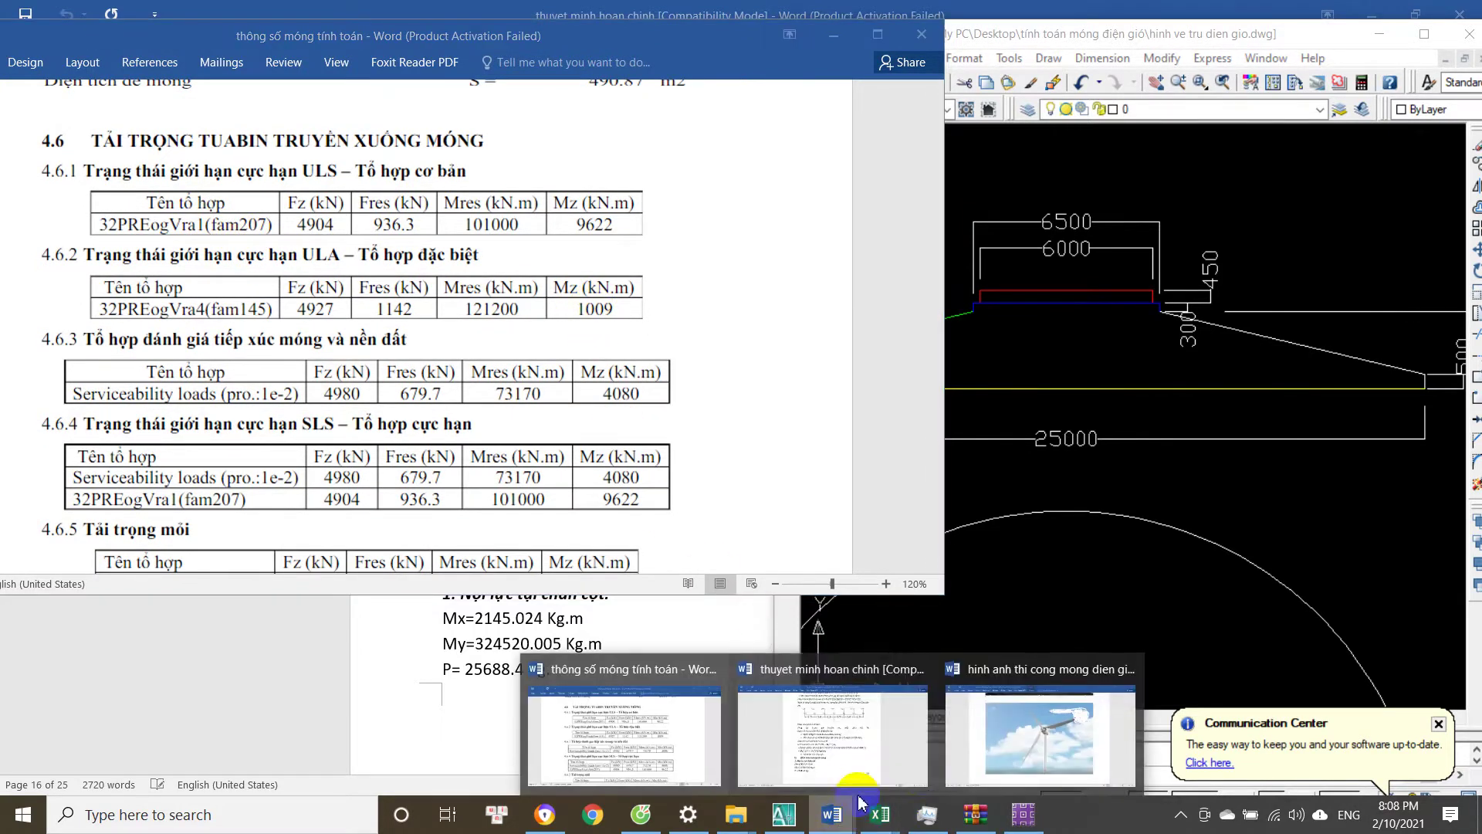
left_click(1026, 764)
left_click(776, 452)
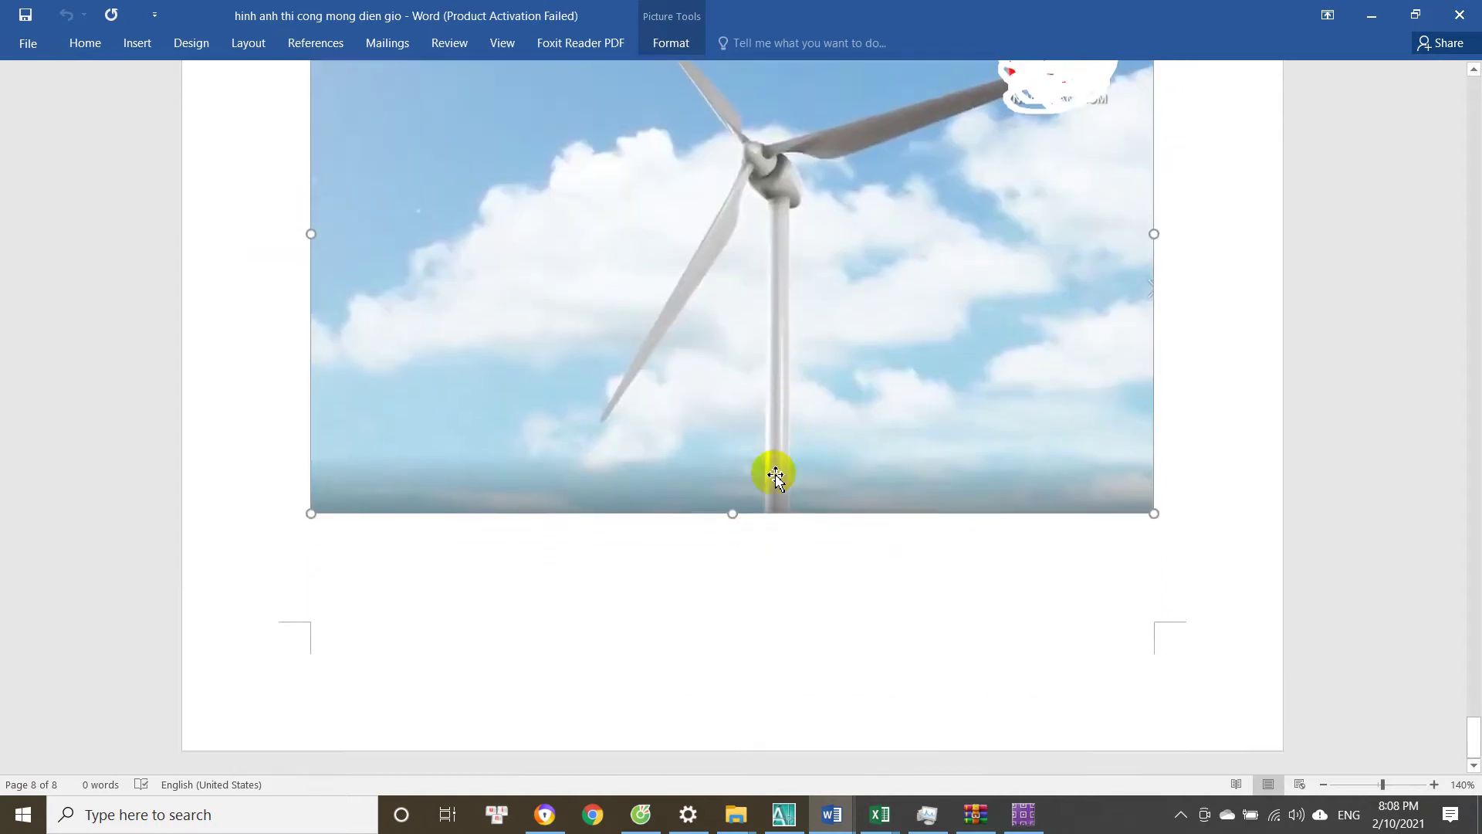
scroll(777, 407, "down", 3)
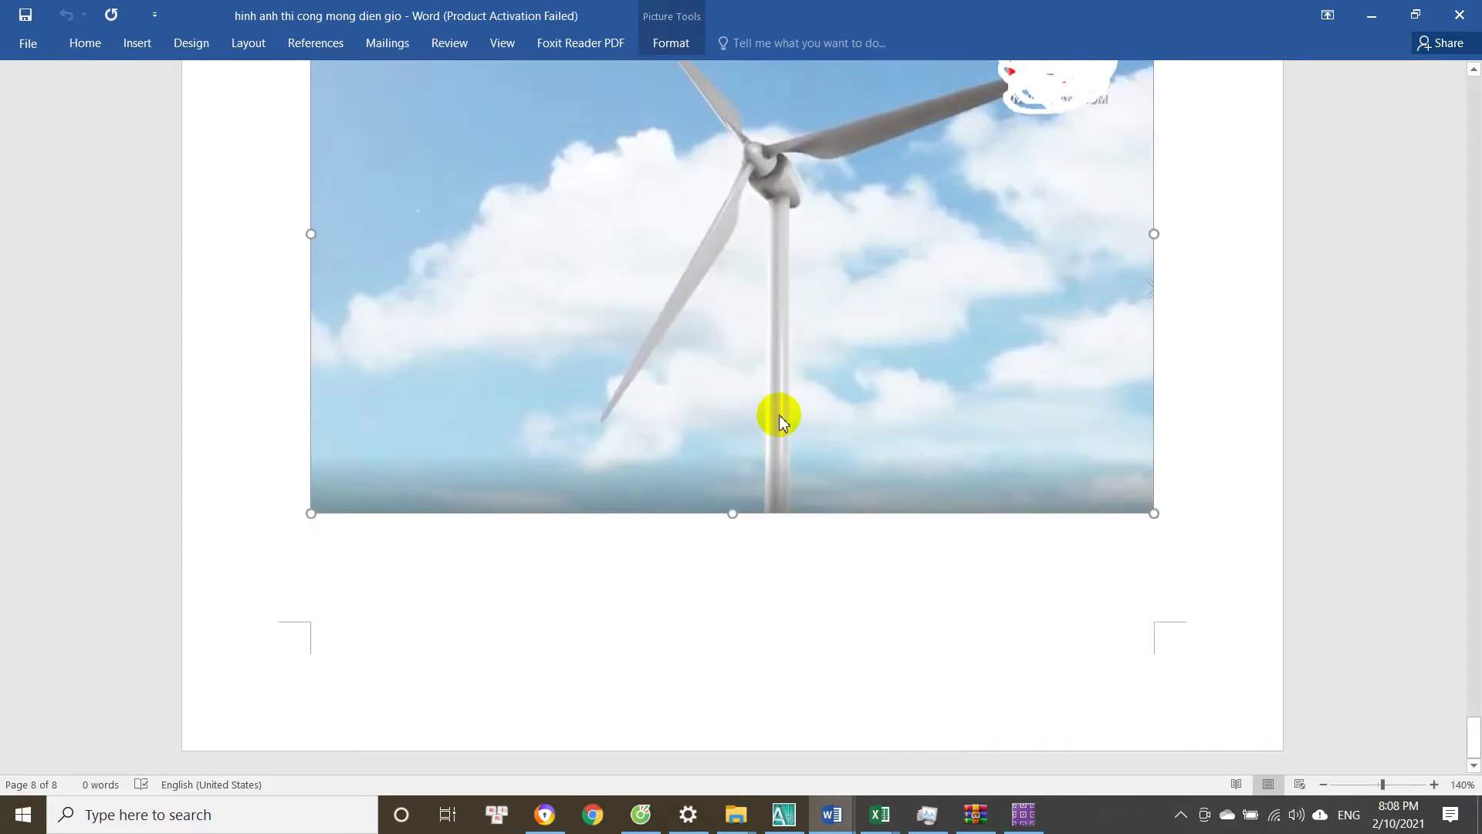
scroll(795, 433, "up", 4)
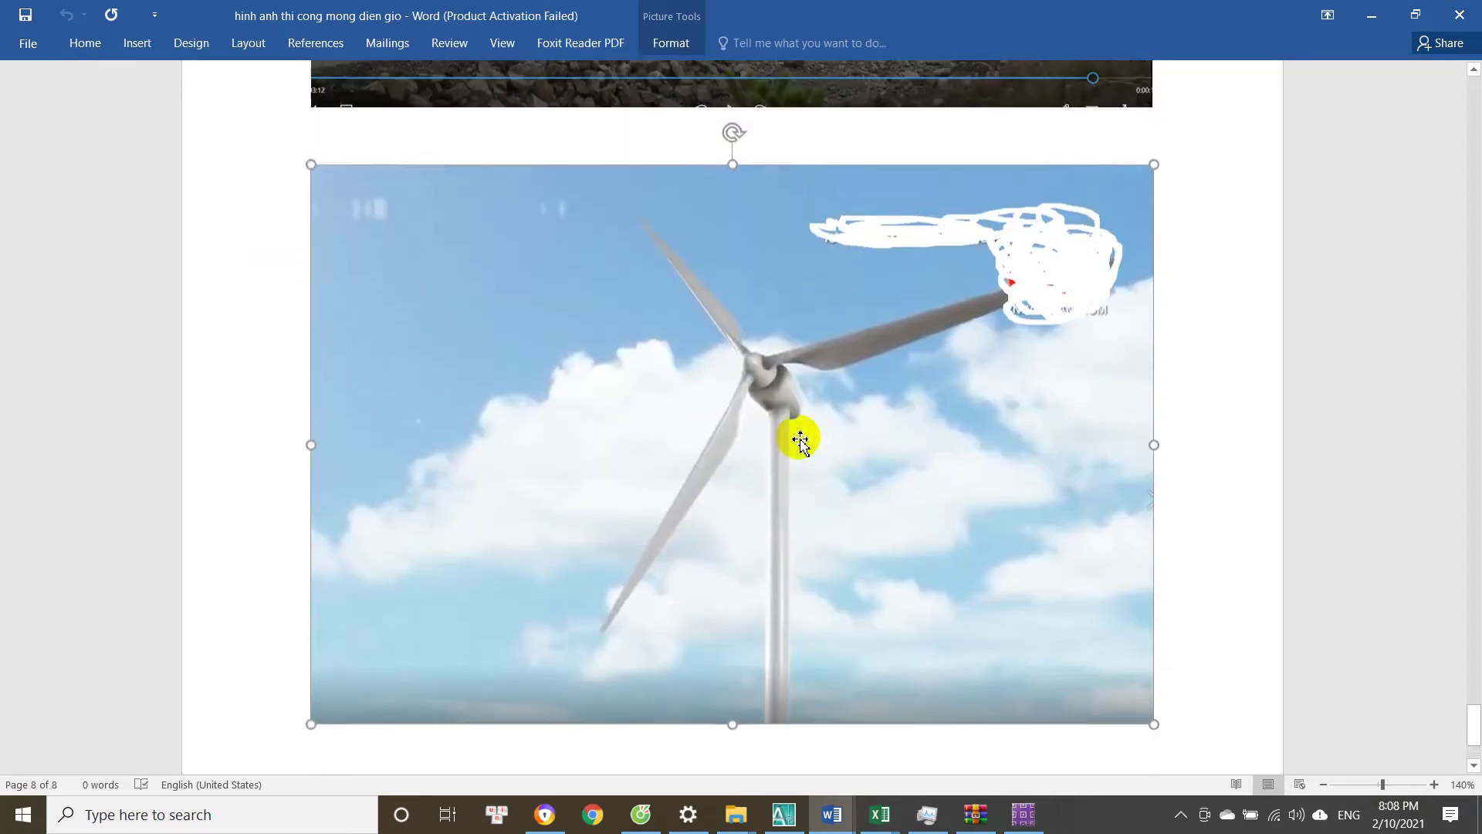
scroll(791, 536, "down", 4)
scroll(806, 448, "up", 4)
Stretch the wind turbine picture slightly taller.
scroll(775, 518, "down", 4)
left_click_drag(737, 515, 722, 556)
scroll(771, 463, "up", 3)
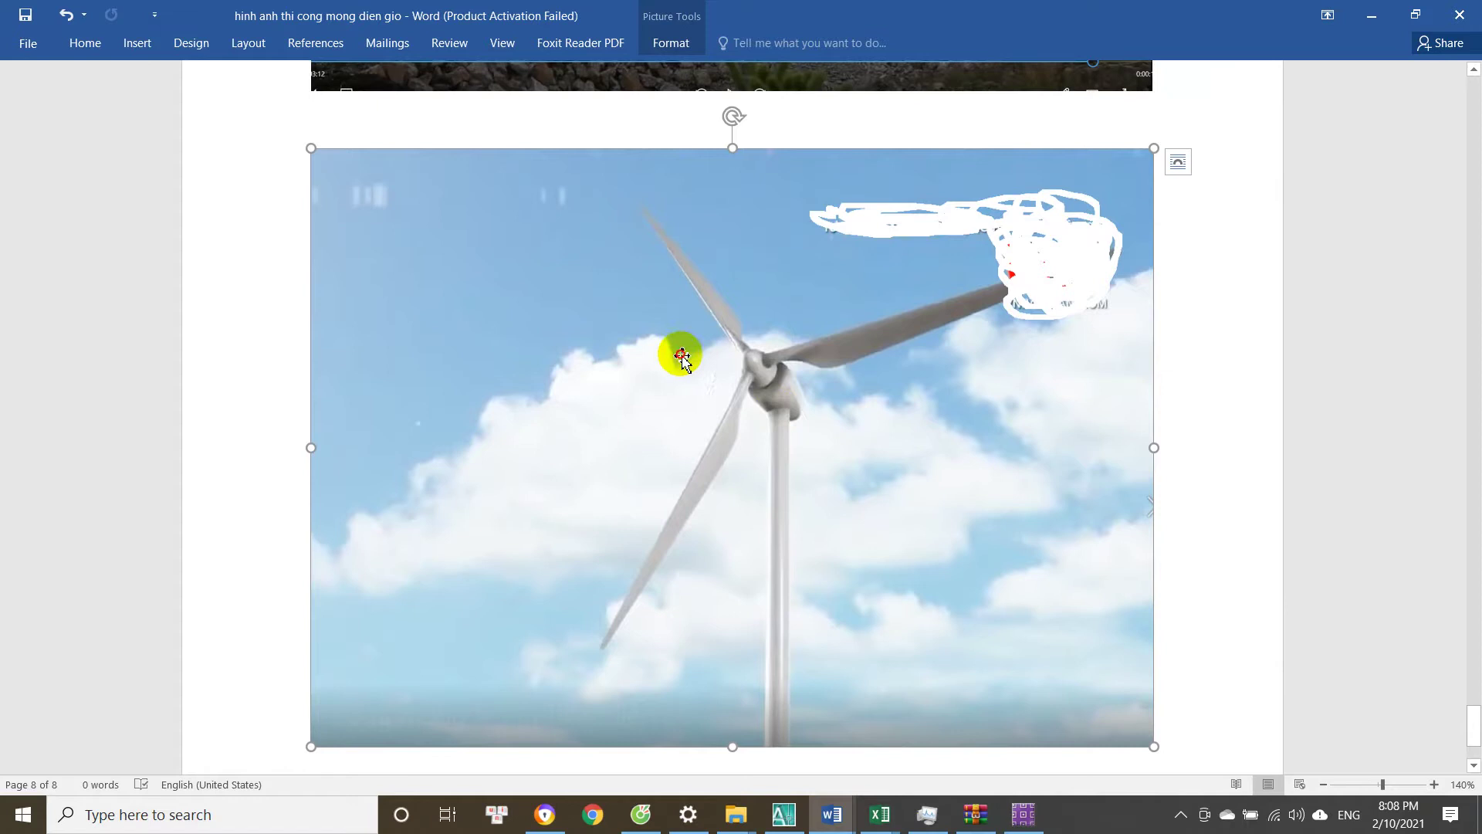
scroll(695, 430, "down", 2)
scroll(857, 456, "up", 2)
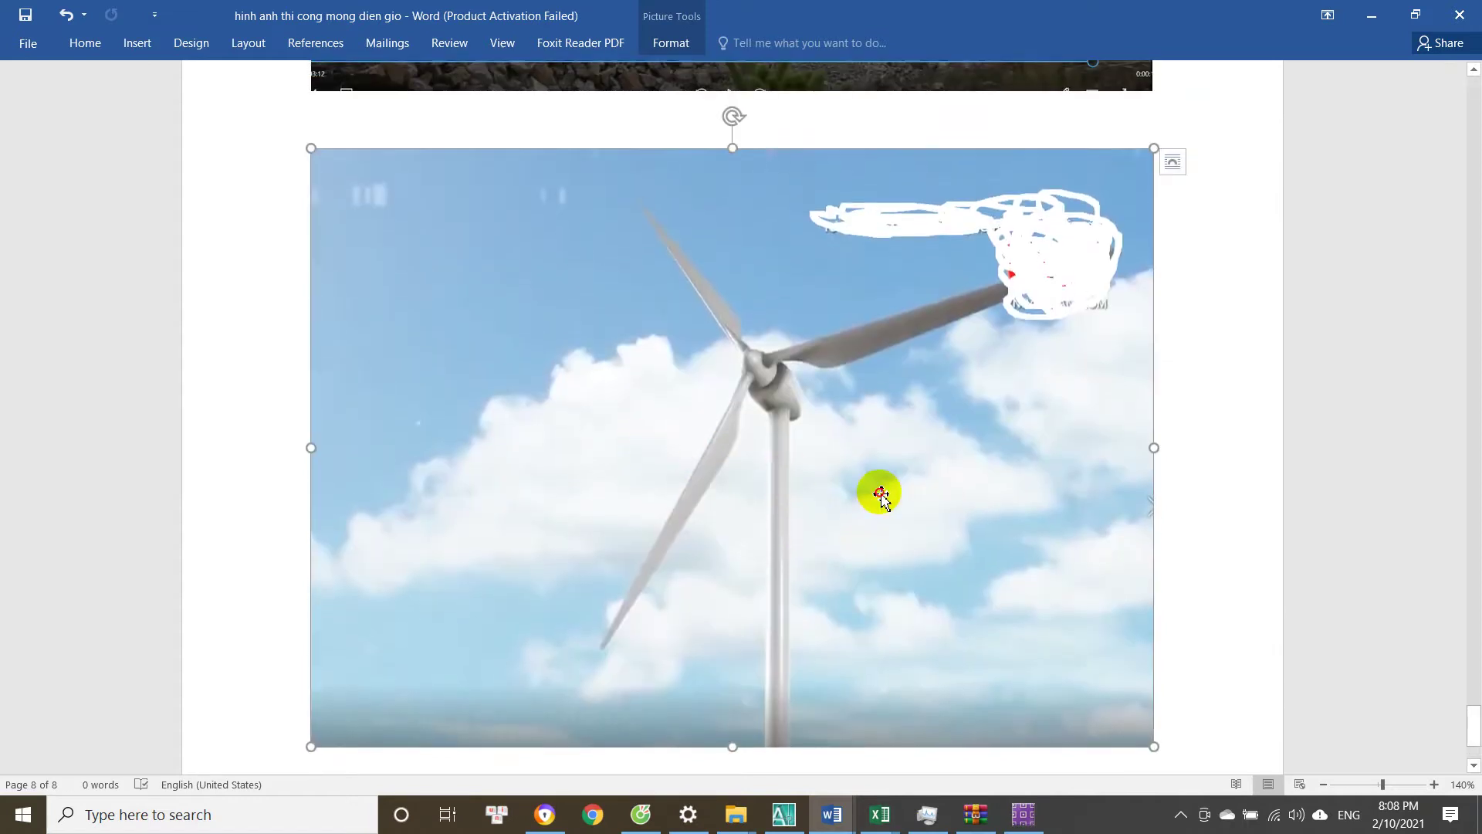
scroll(896, 556, "down", 3)
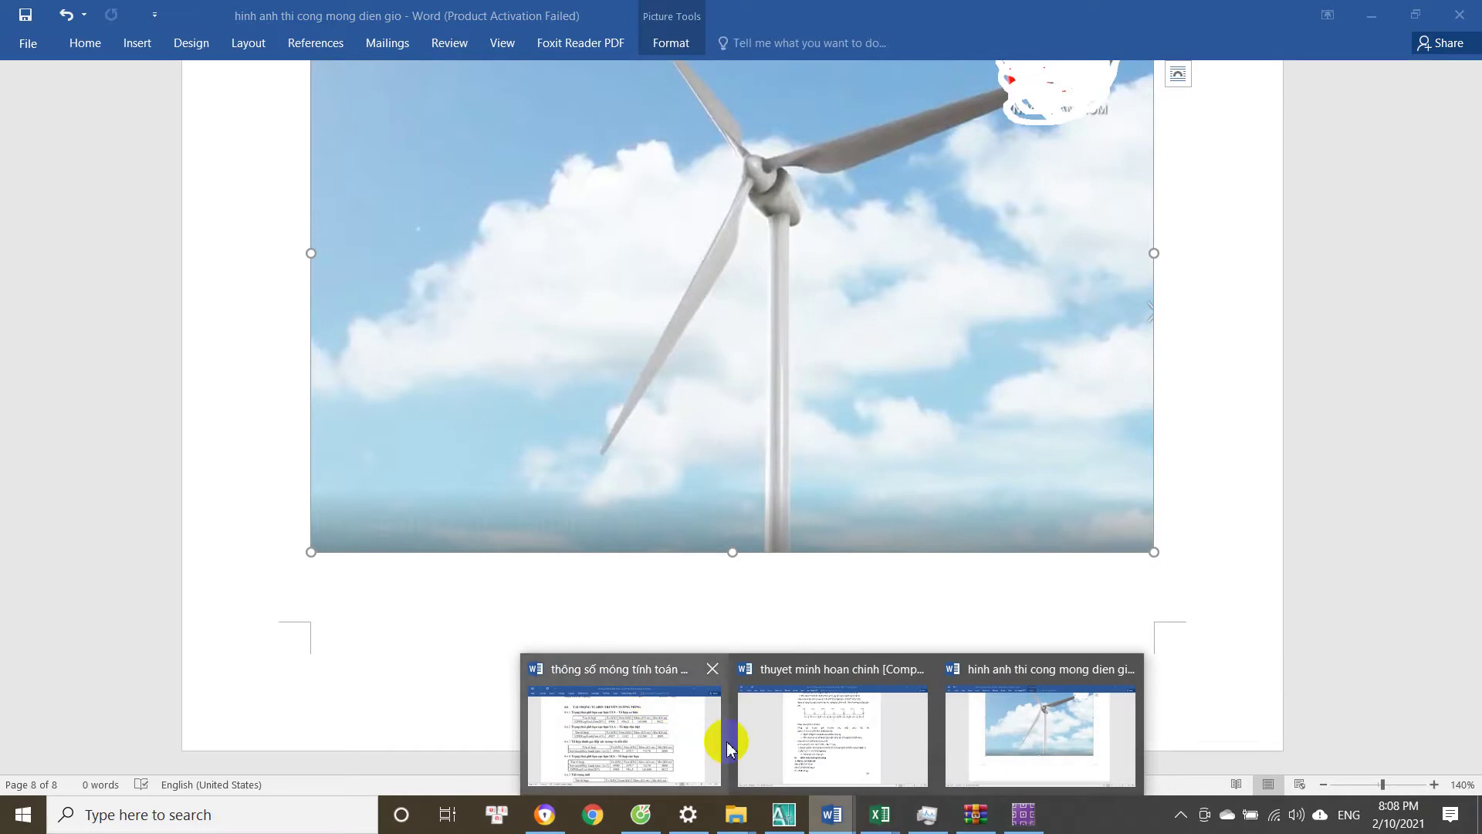
Return to the document thông số móng tính toán and examine the ULS, ULA, soil contact and SLS load combinations.
left_click(827, 739)
mouse_move(832, 824)
left_click(672, 765)
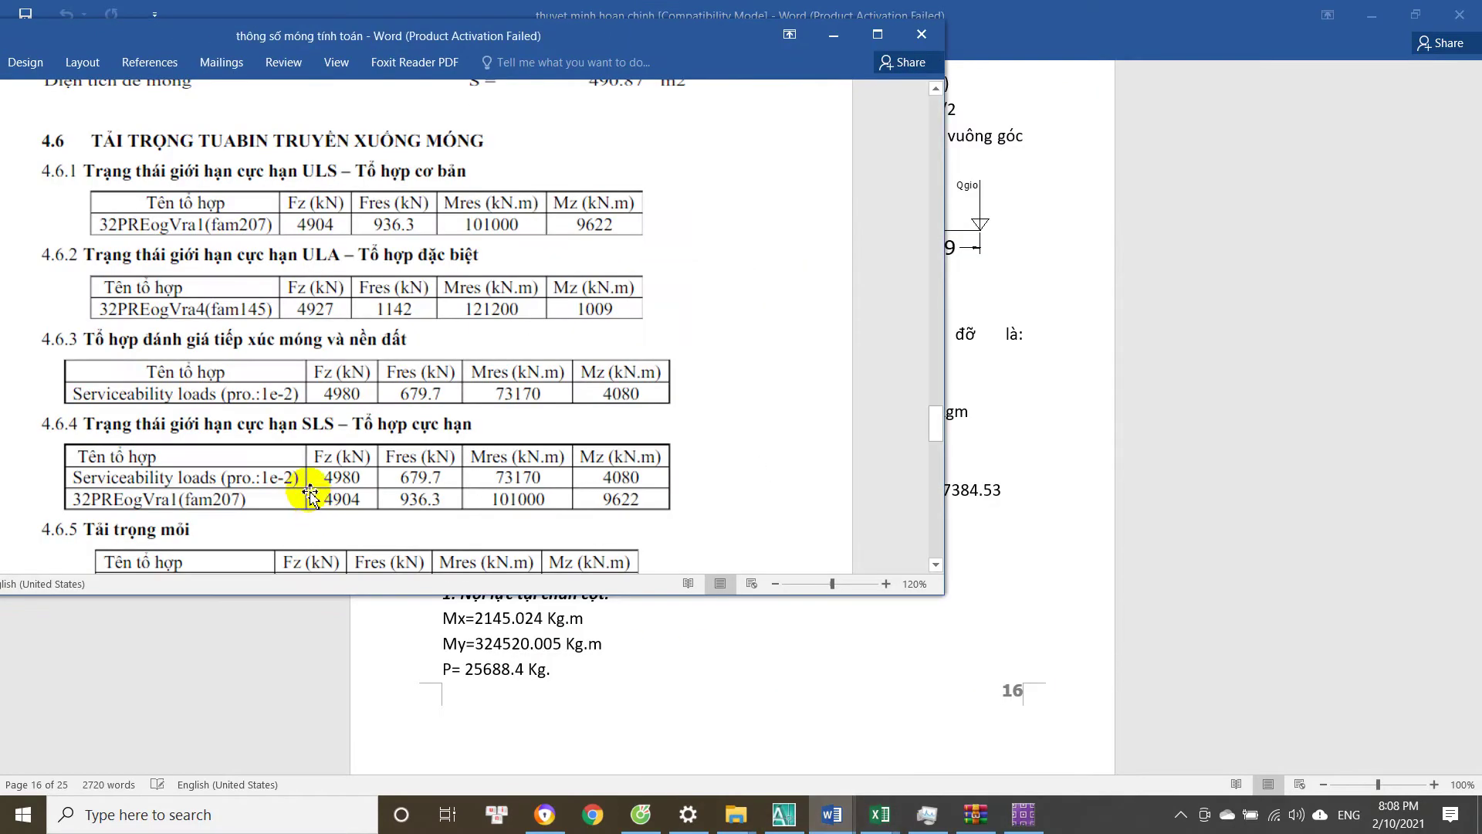
left_click(390, 197)
scroll(271, 185, "down", 1)
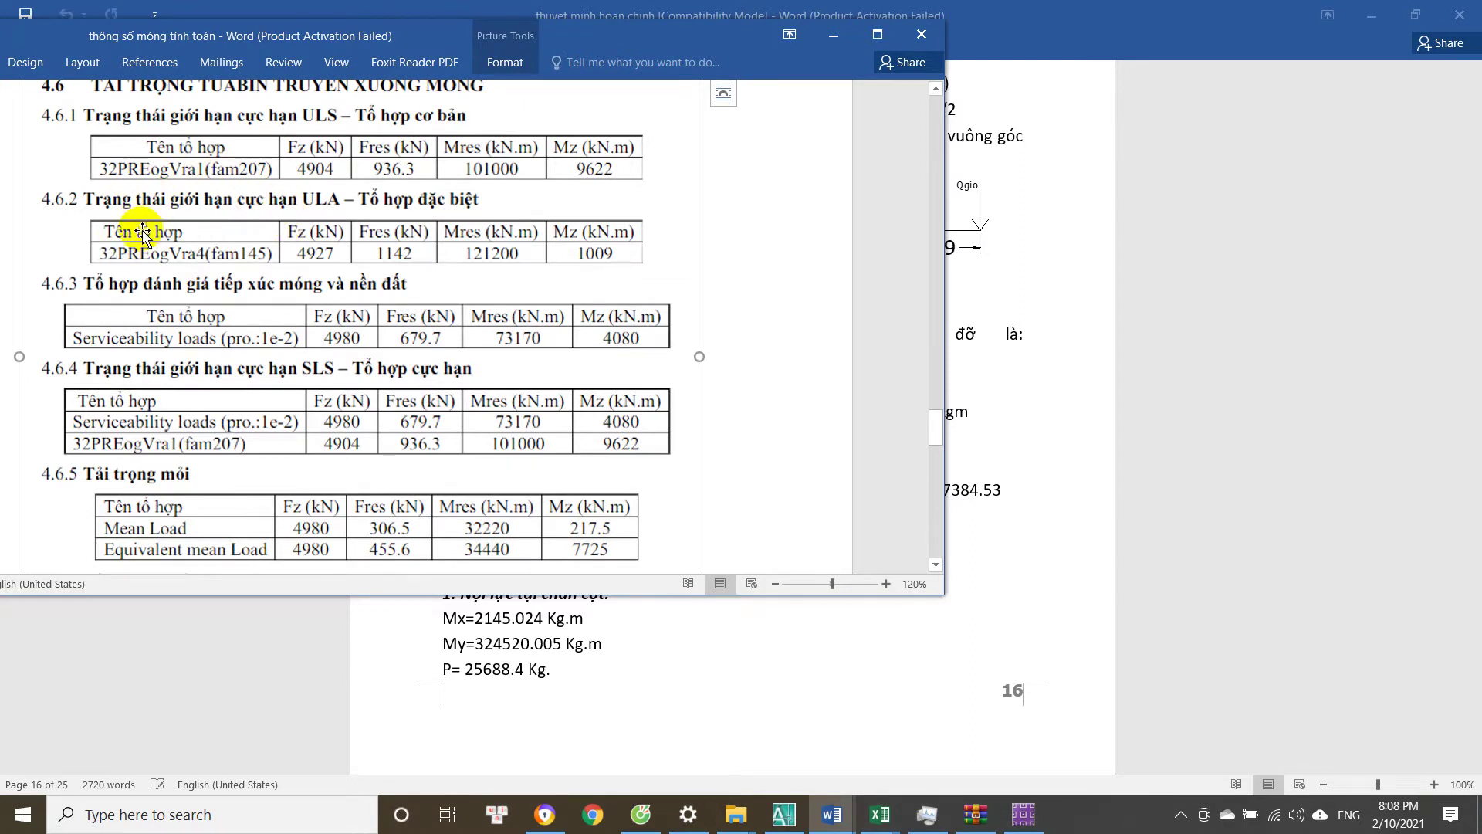
scroll(380, 225, "down", 1)
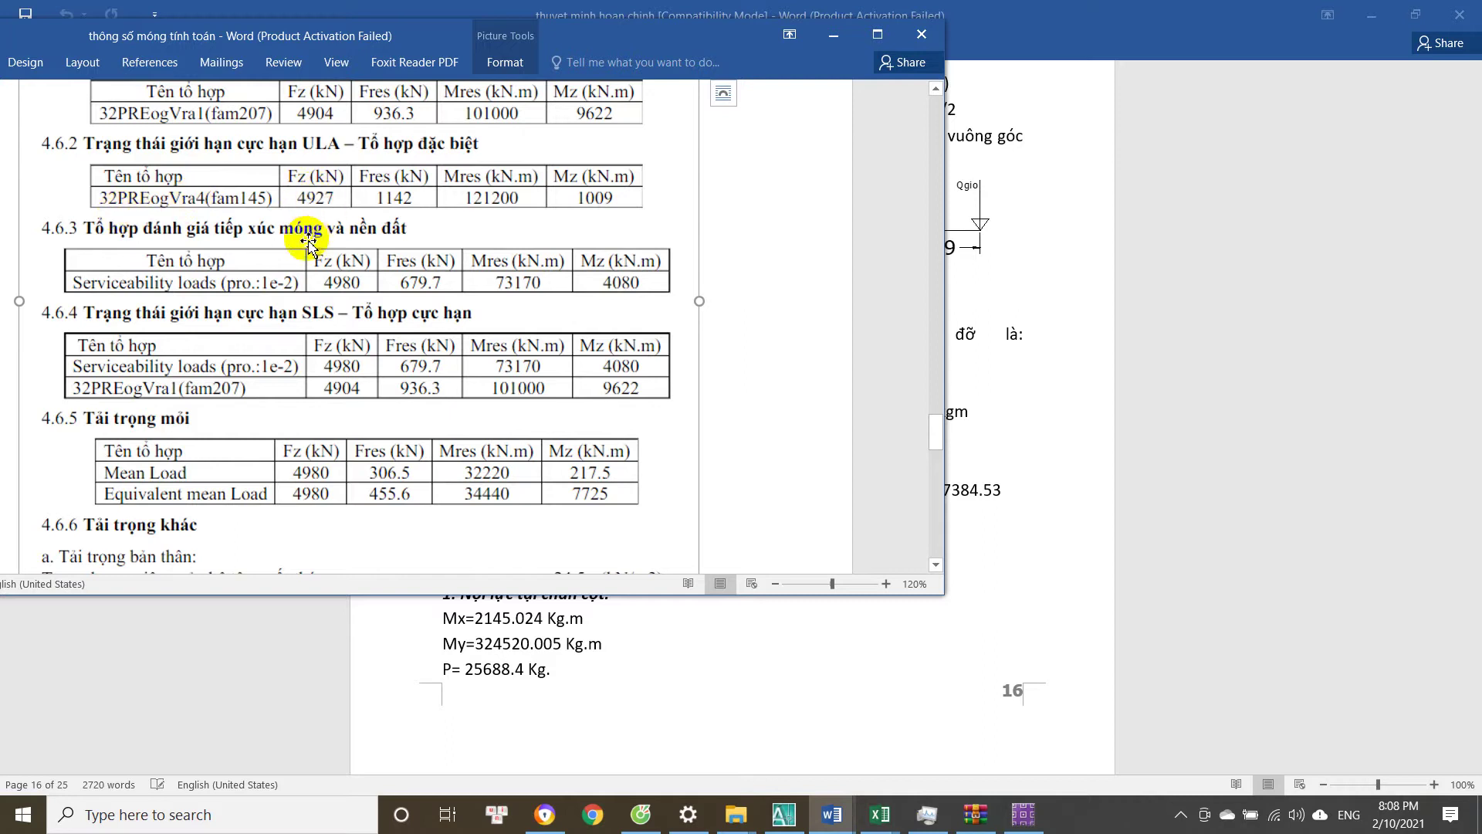
scroll(393, 236, "up", 2)
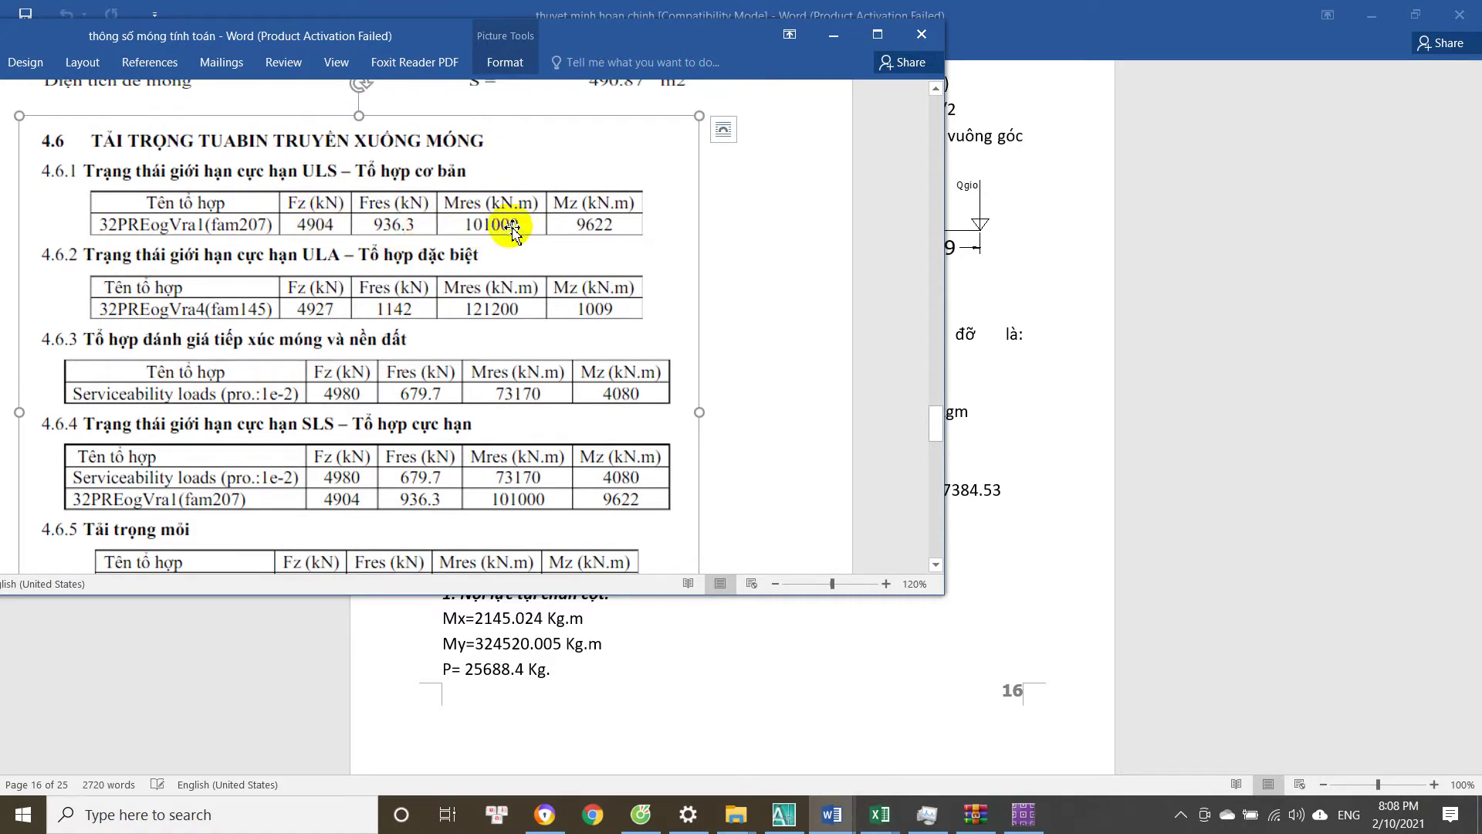
scroll(299, 297, "down", 1)
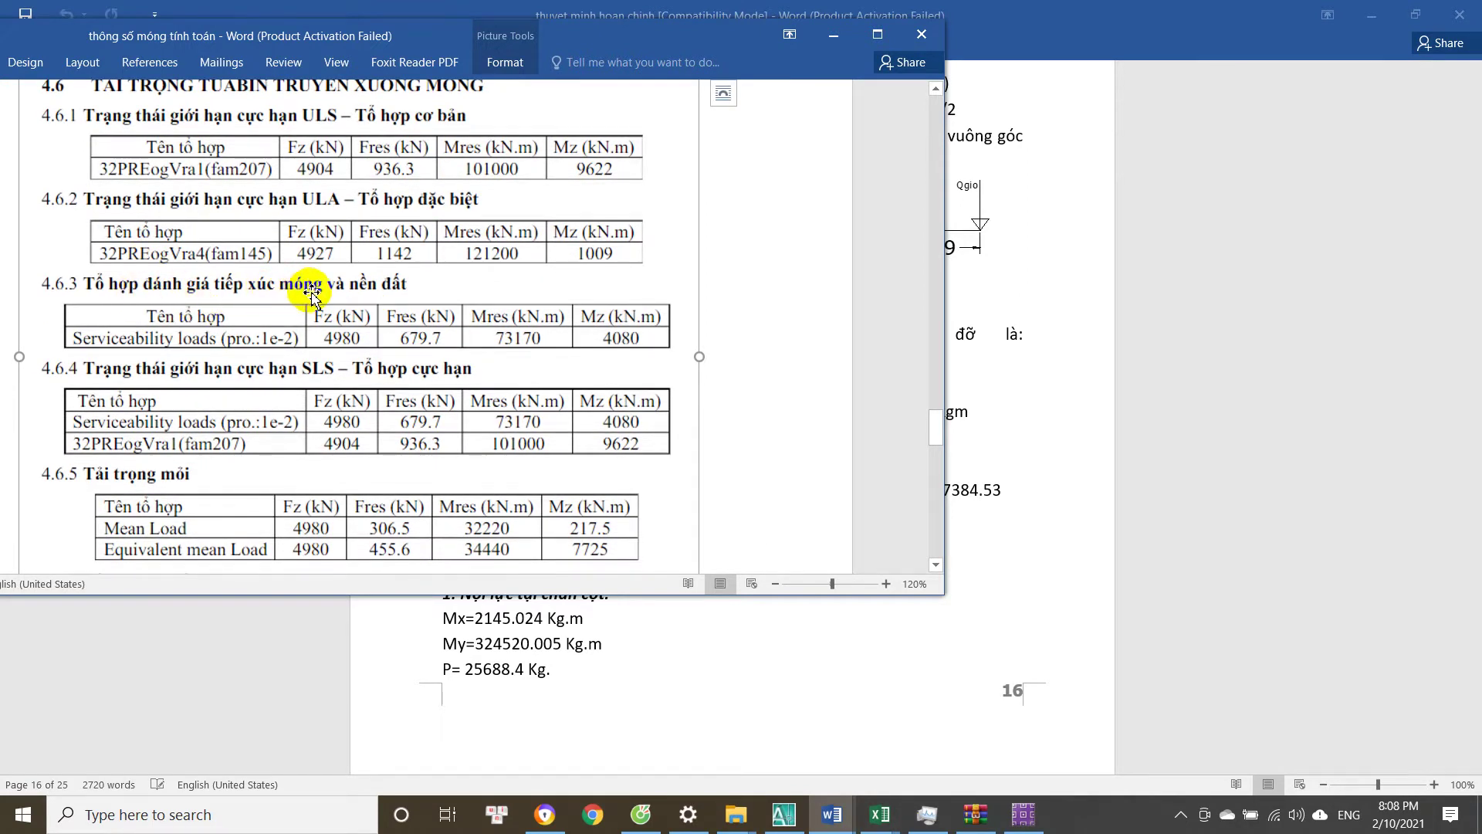
scroll(355, 285, "down", 1)
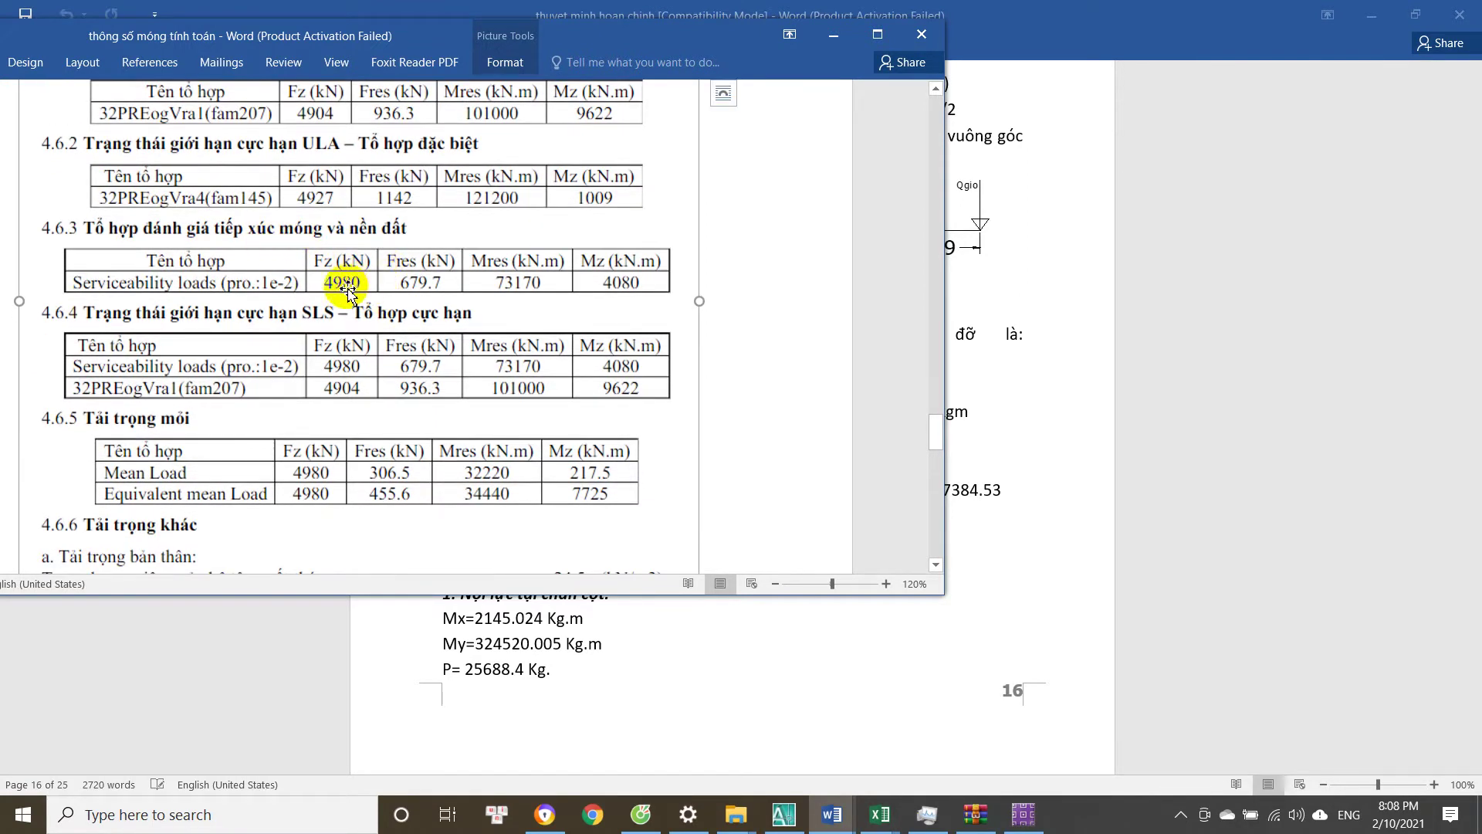
scroll(347, 337, "down", 1)
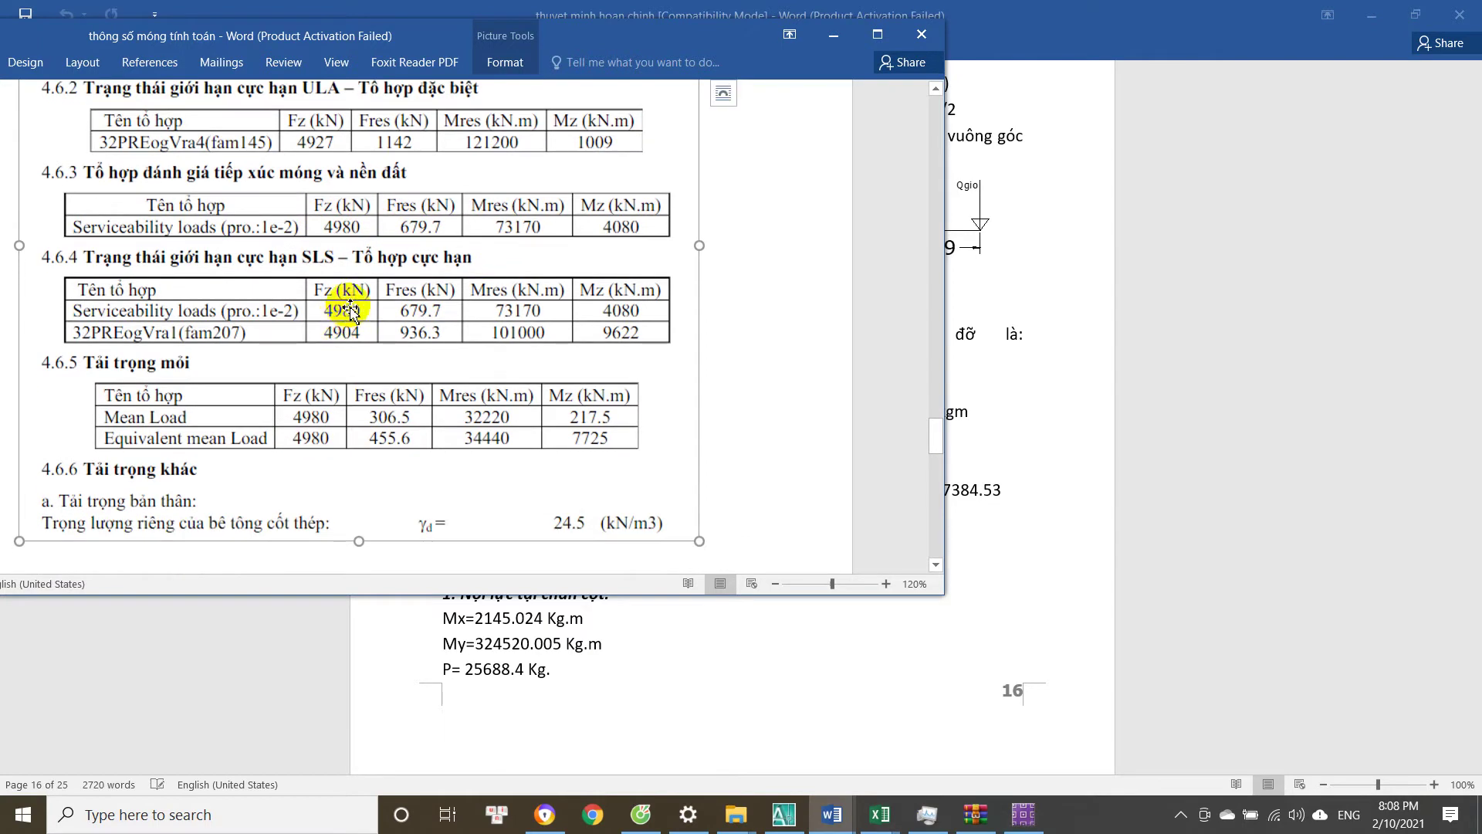
scroll(451, 292, "down", 2)
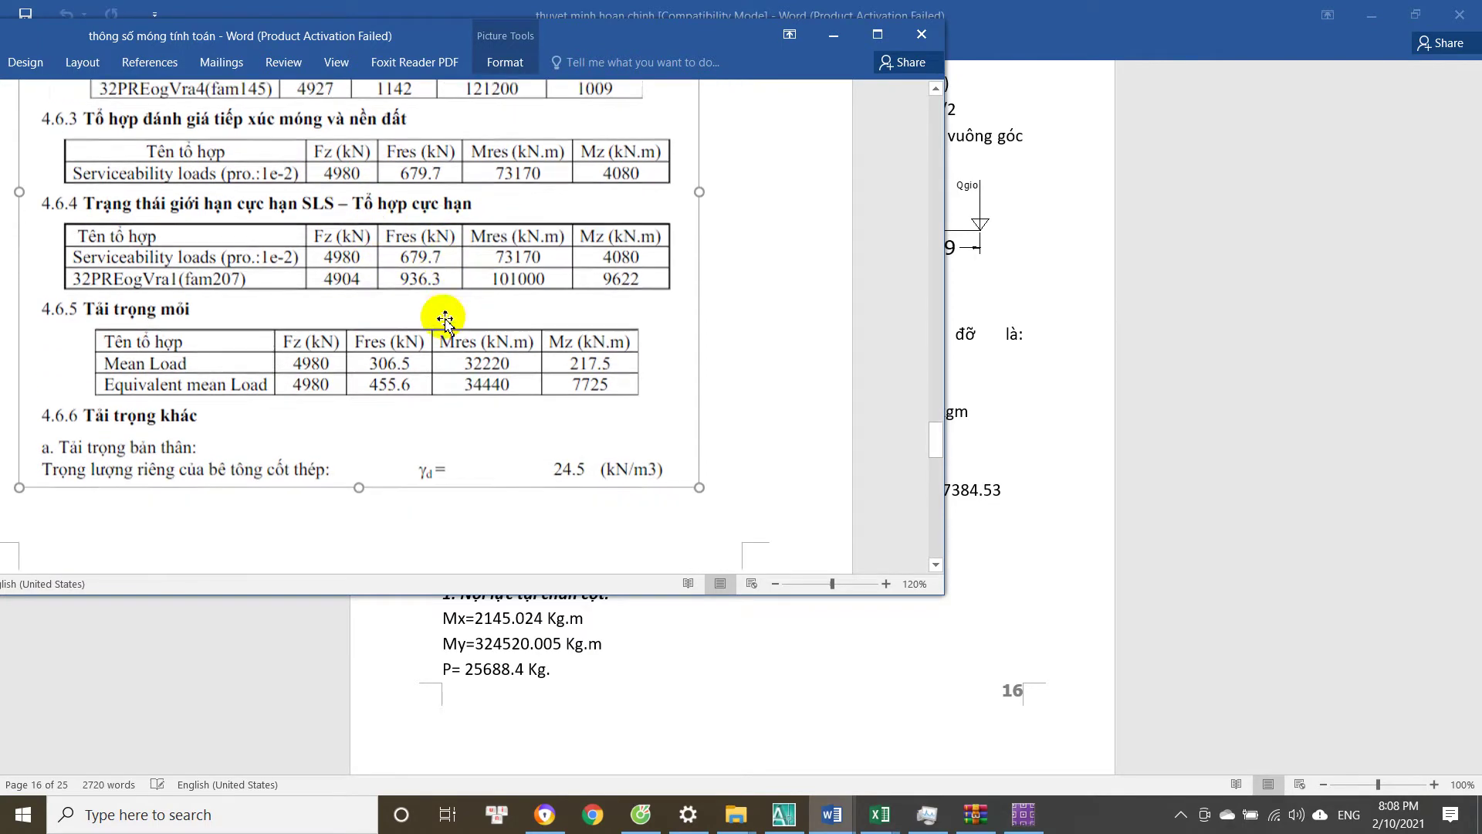
scroll(417, 294, "up", 6)
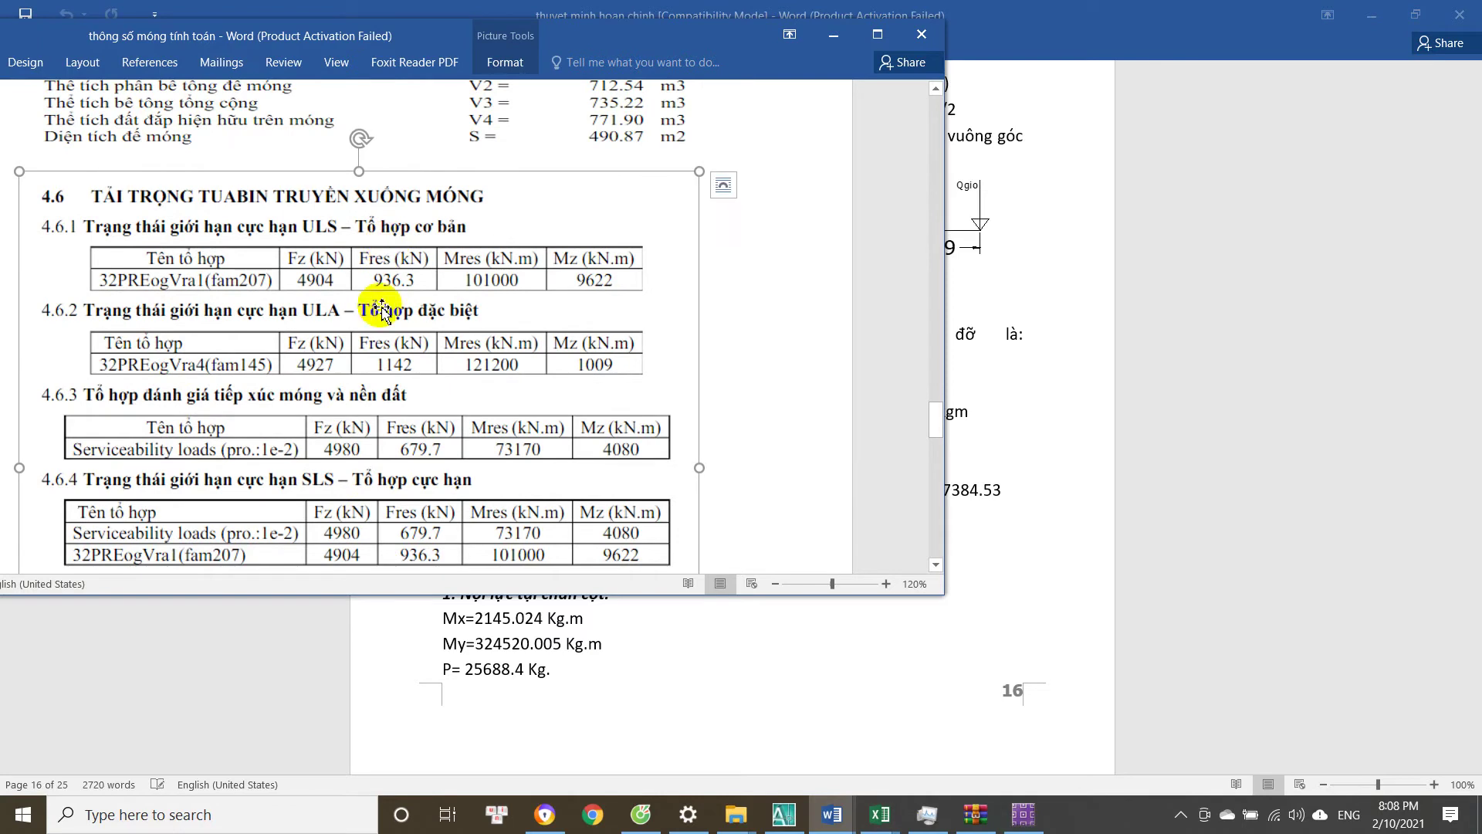
scroll(384, 317, "down", 1)
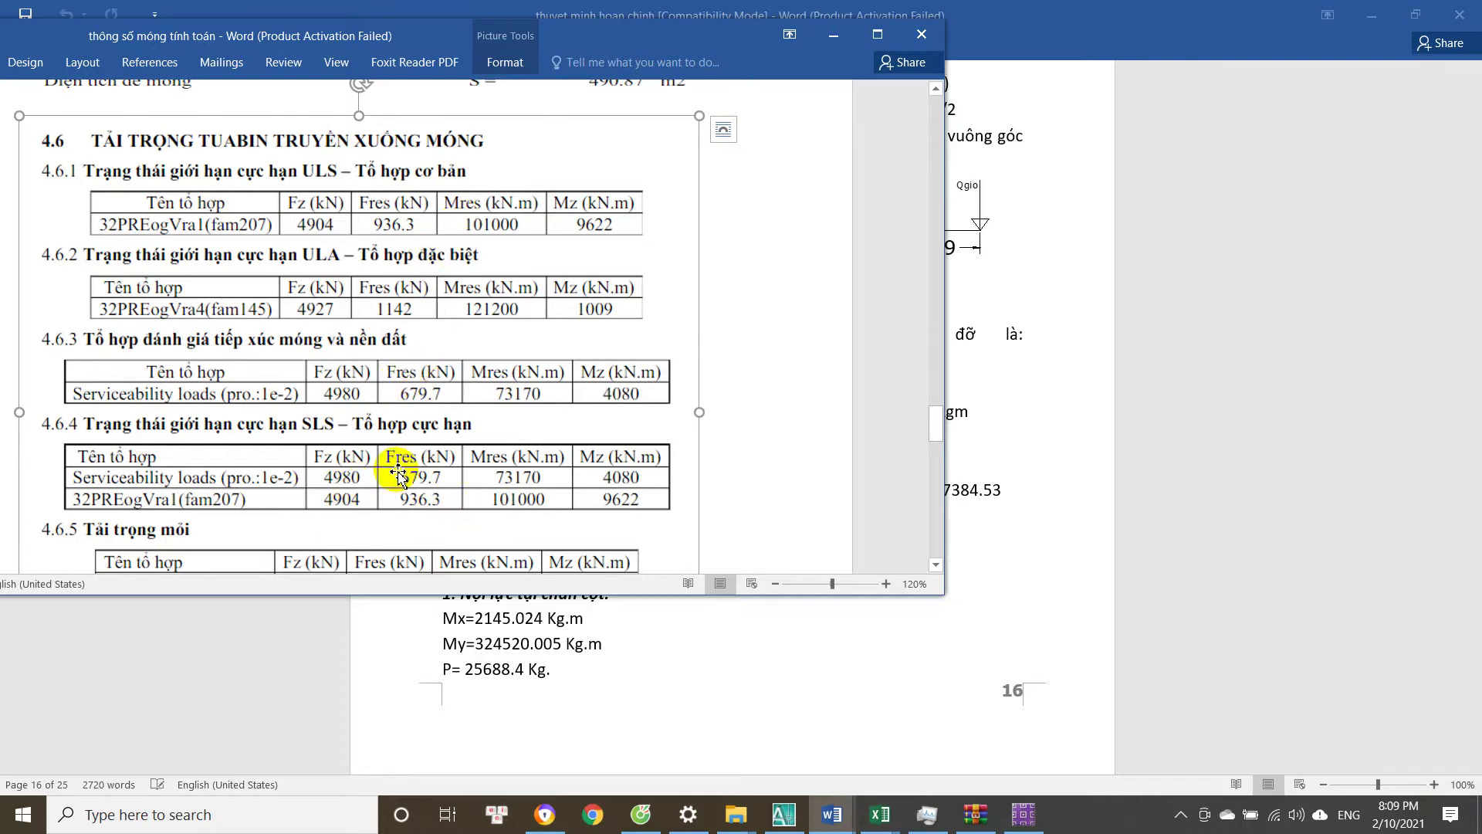
Examine the fatigue loads in section 4.6.5 and the reinforced concrete unit weight in section 4.6.6.
scroll(397, 475, "down", 4)
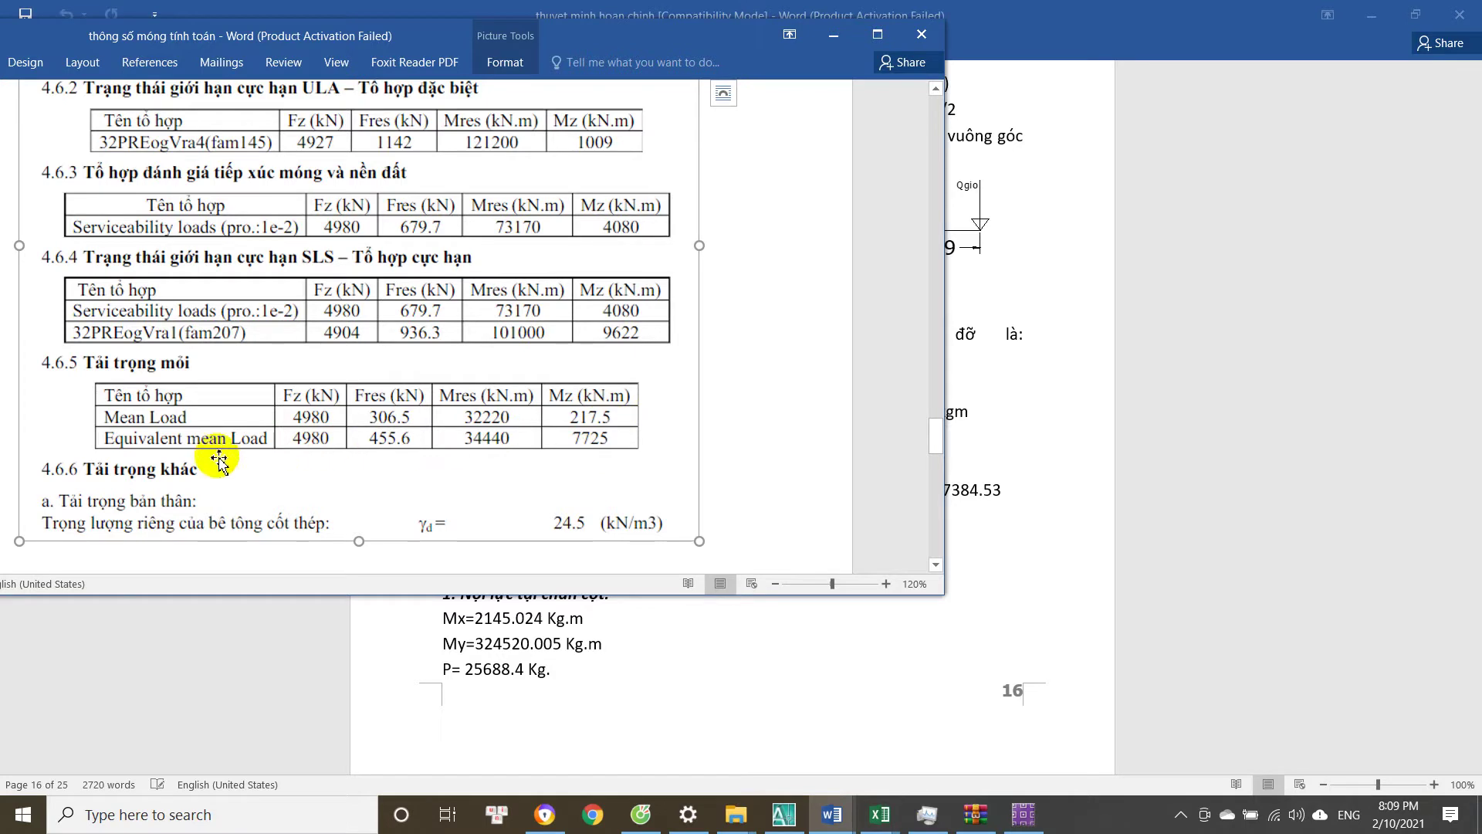
scroll(362, 463, "down", 3)
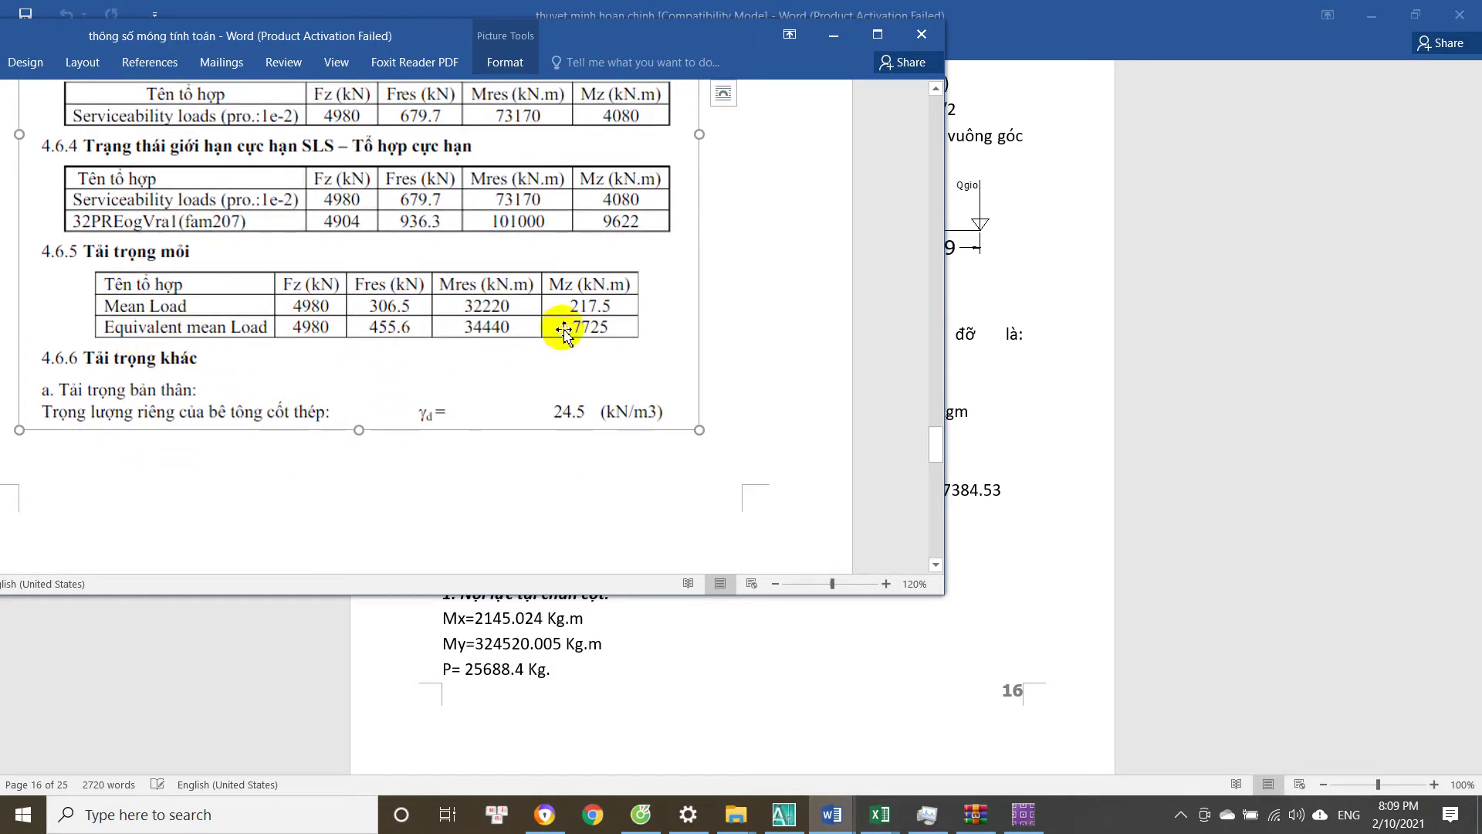
scroll(560, 426, "down", 5)
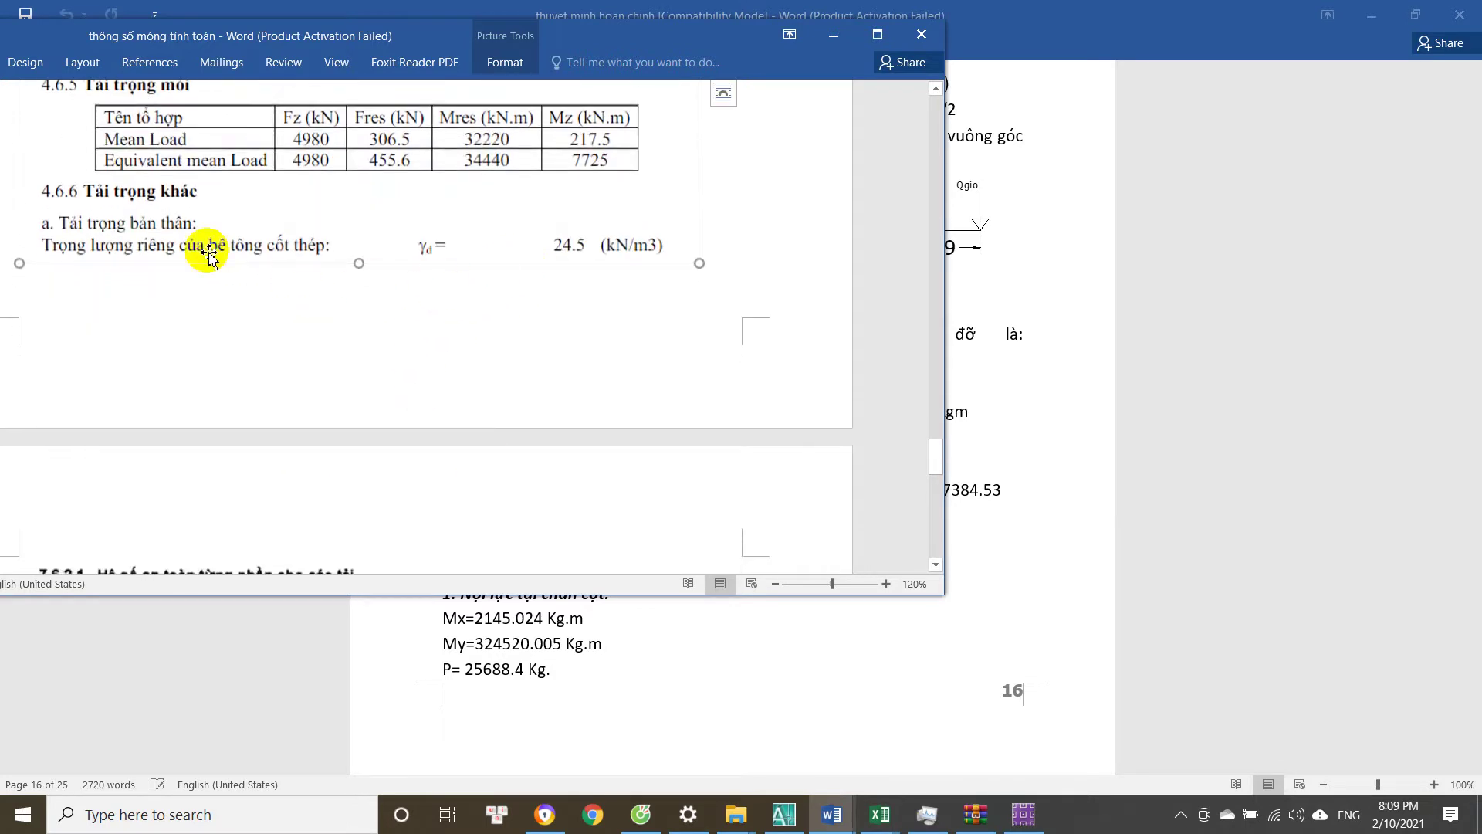
scroll(248, 265, "down", 1)
Examine the partial load safety factor table, and go back to the geological conditions in section 4.4.
scroll(450, 345, "down", 15)
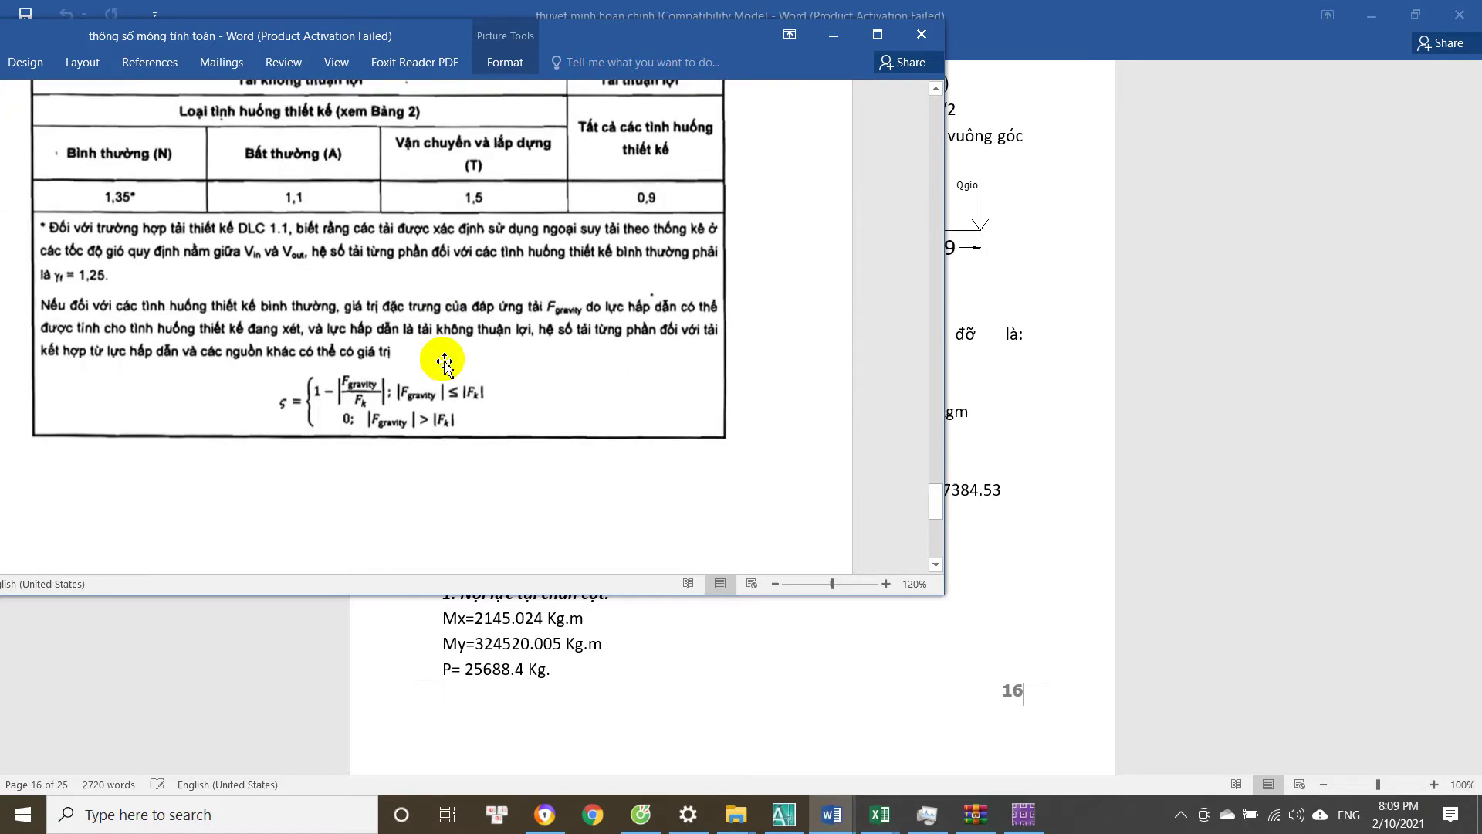
scroll(446, 377, "up", 10)
scroll(446, 377, "down", 10)
scroll(454, 386, "up", 15)
scroll(454, 386, "up", 20)
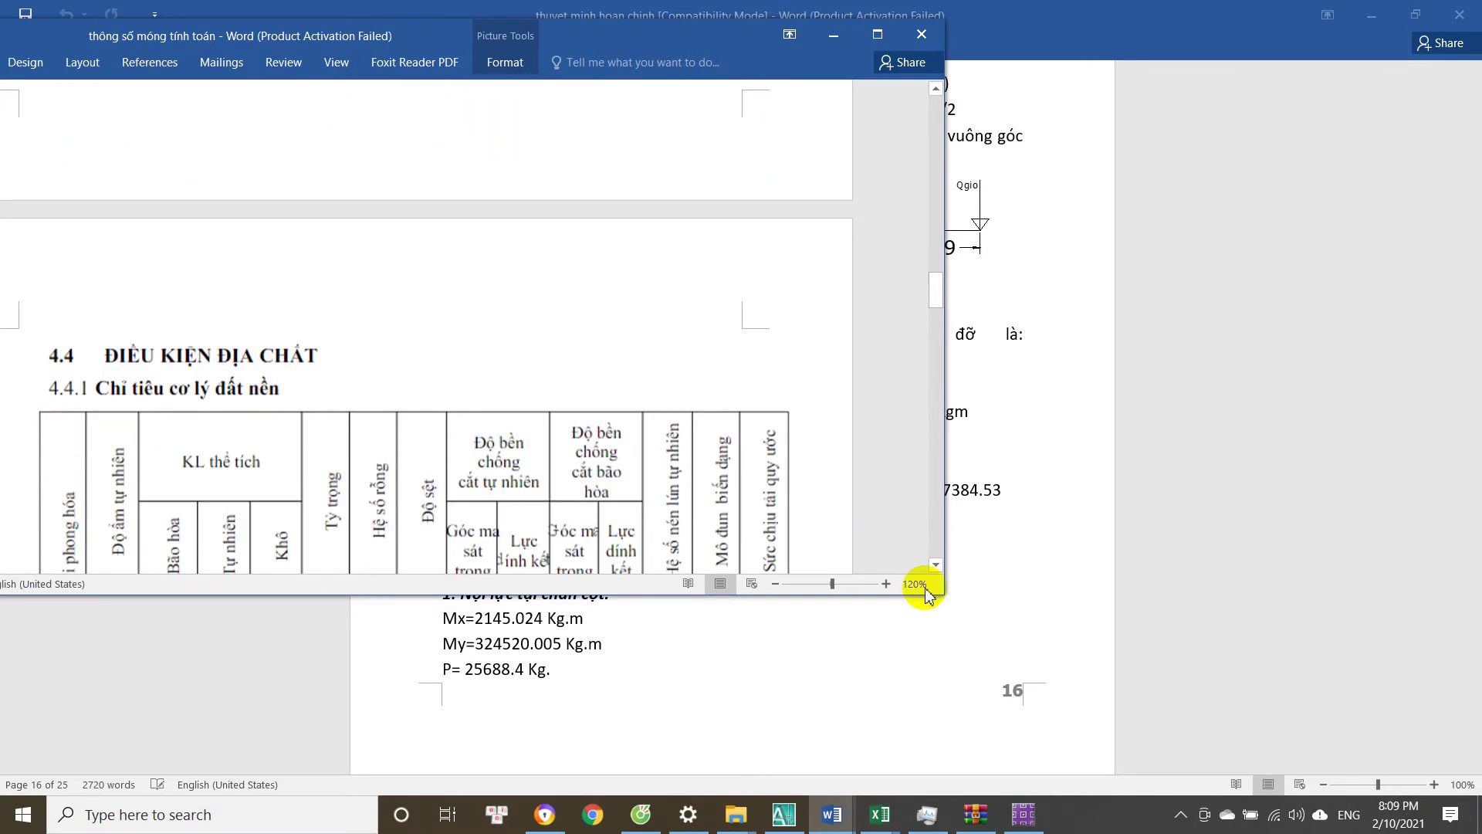
Examine the soil physical and mechanical properties table in section 4.4.1 of the foundation parameters document.
left_click(880, 815)
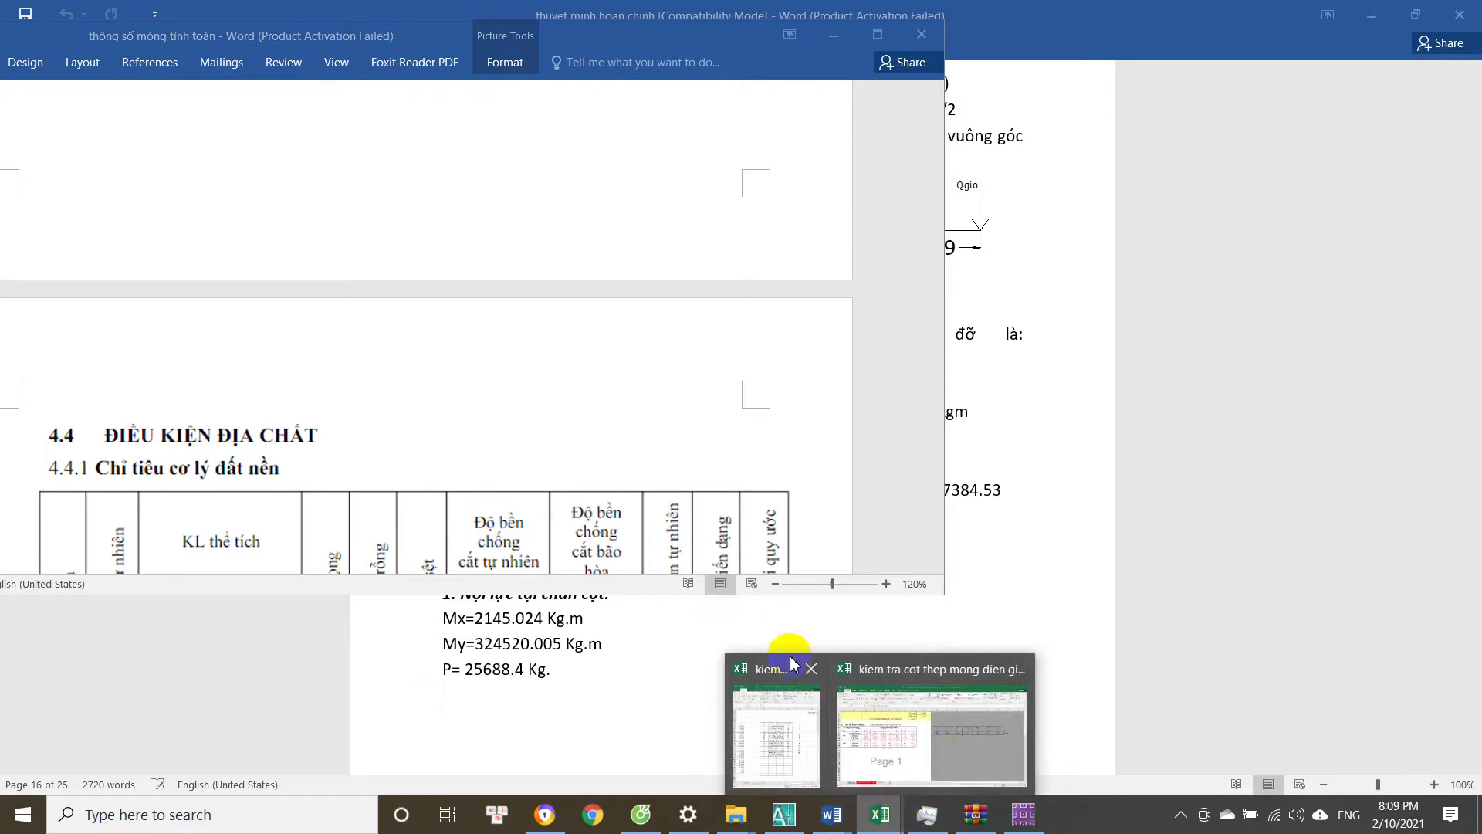
scroll(455, 456, "down", 8)
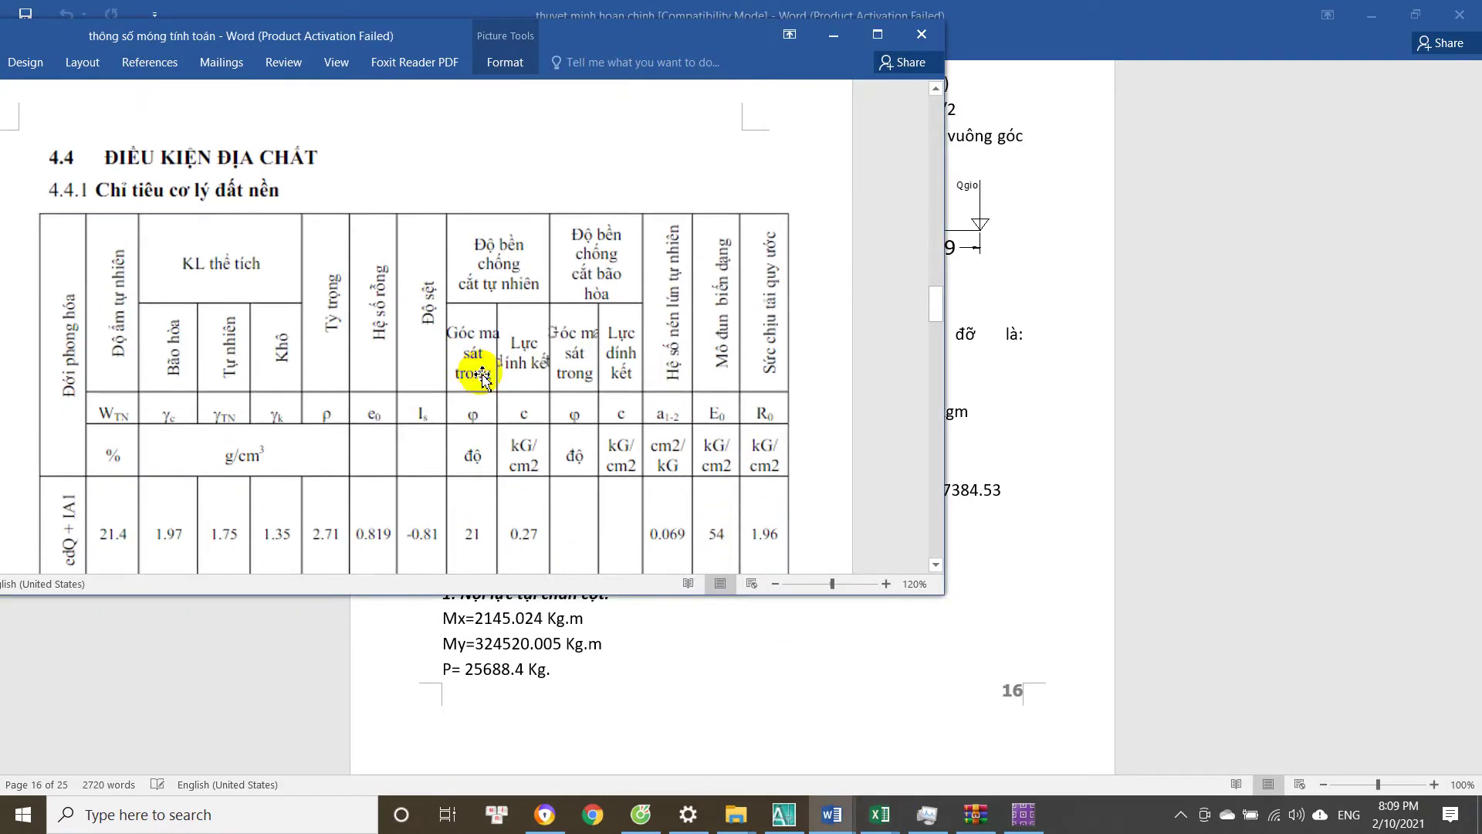
scroll(466, 459, "up", 7)
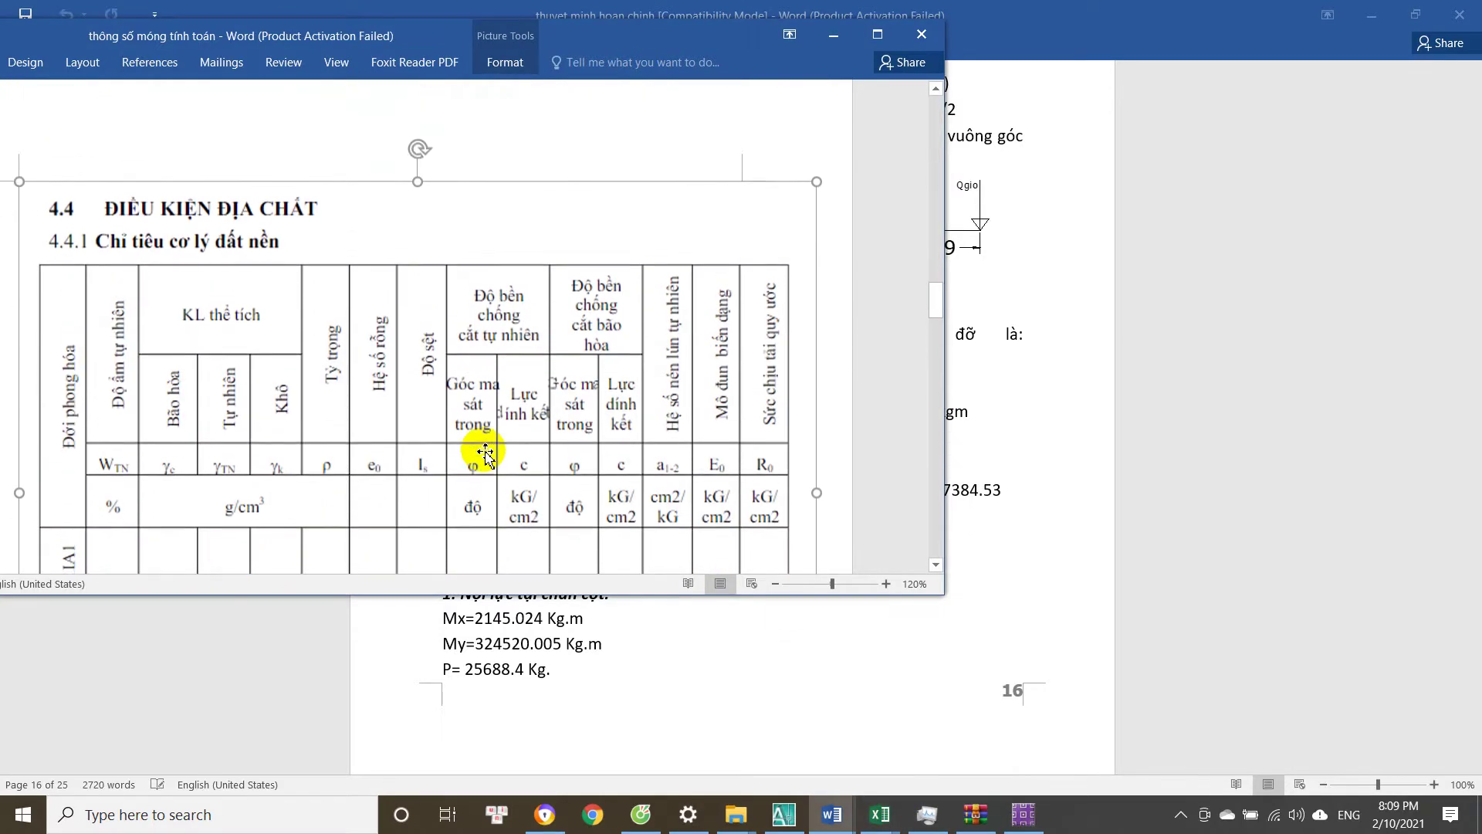
scroll(485, 454, "down", 10)
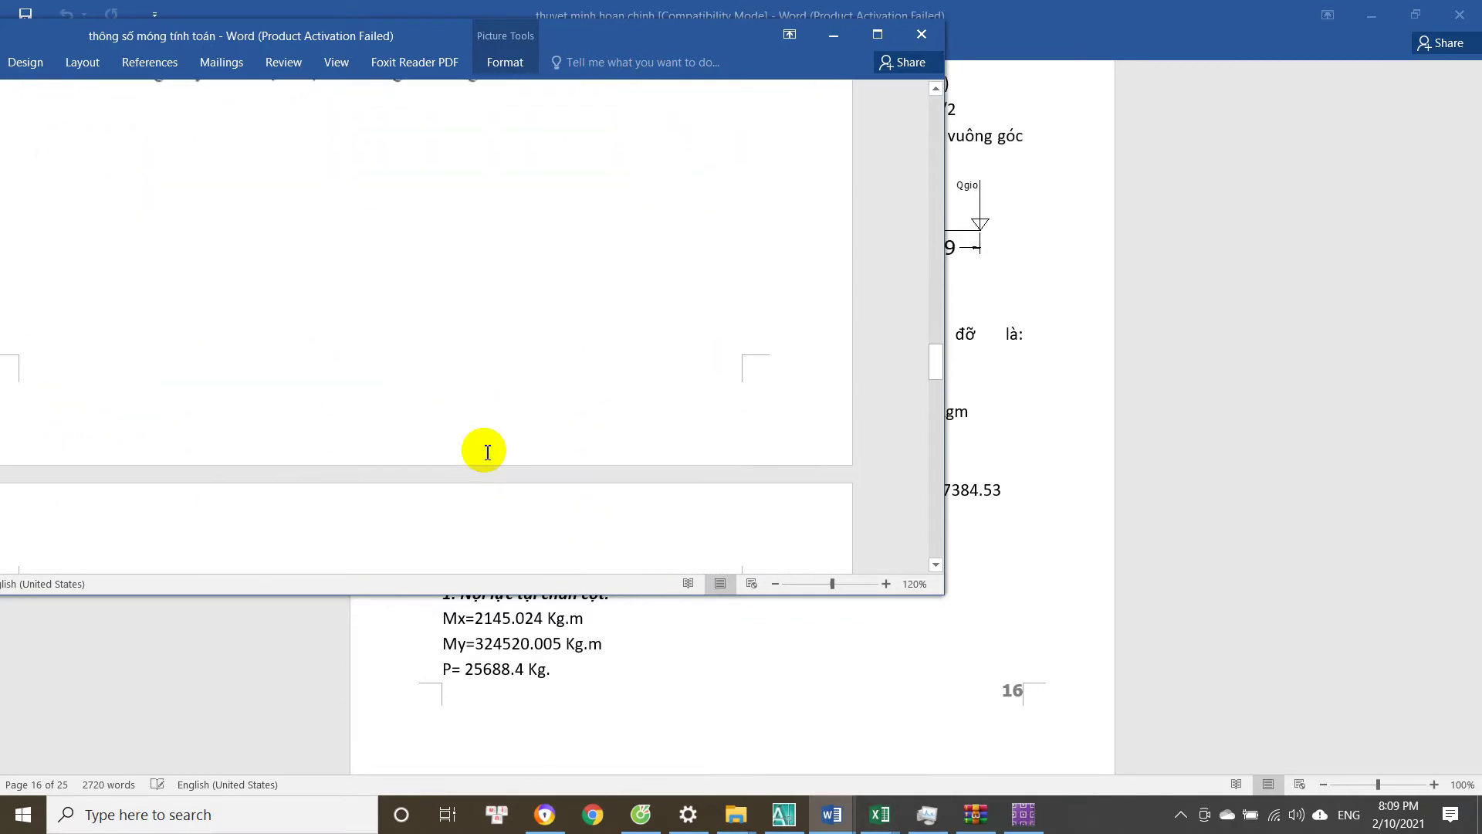
Go back to section 4.3 and examine the material properties of the pedestal and foundation base concrete.
scroll(487, 452, "up", 15)
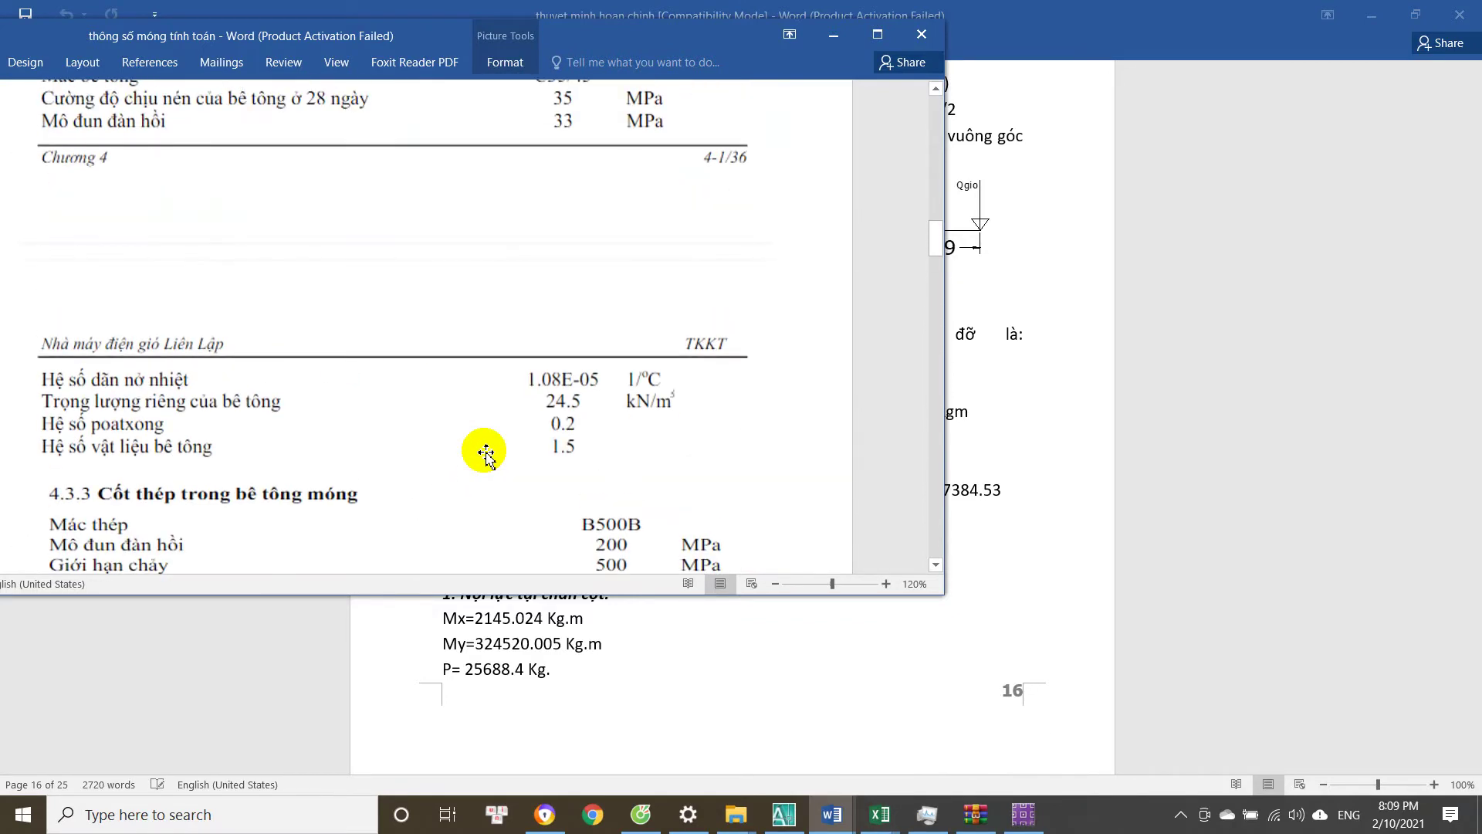
scroll(487, 454, "up", 7)
scroll(488, 446, "down", 5)
left_click(498, 417)
scroll(498, 417, "down", 1)
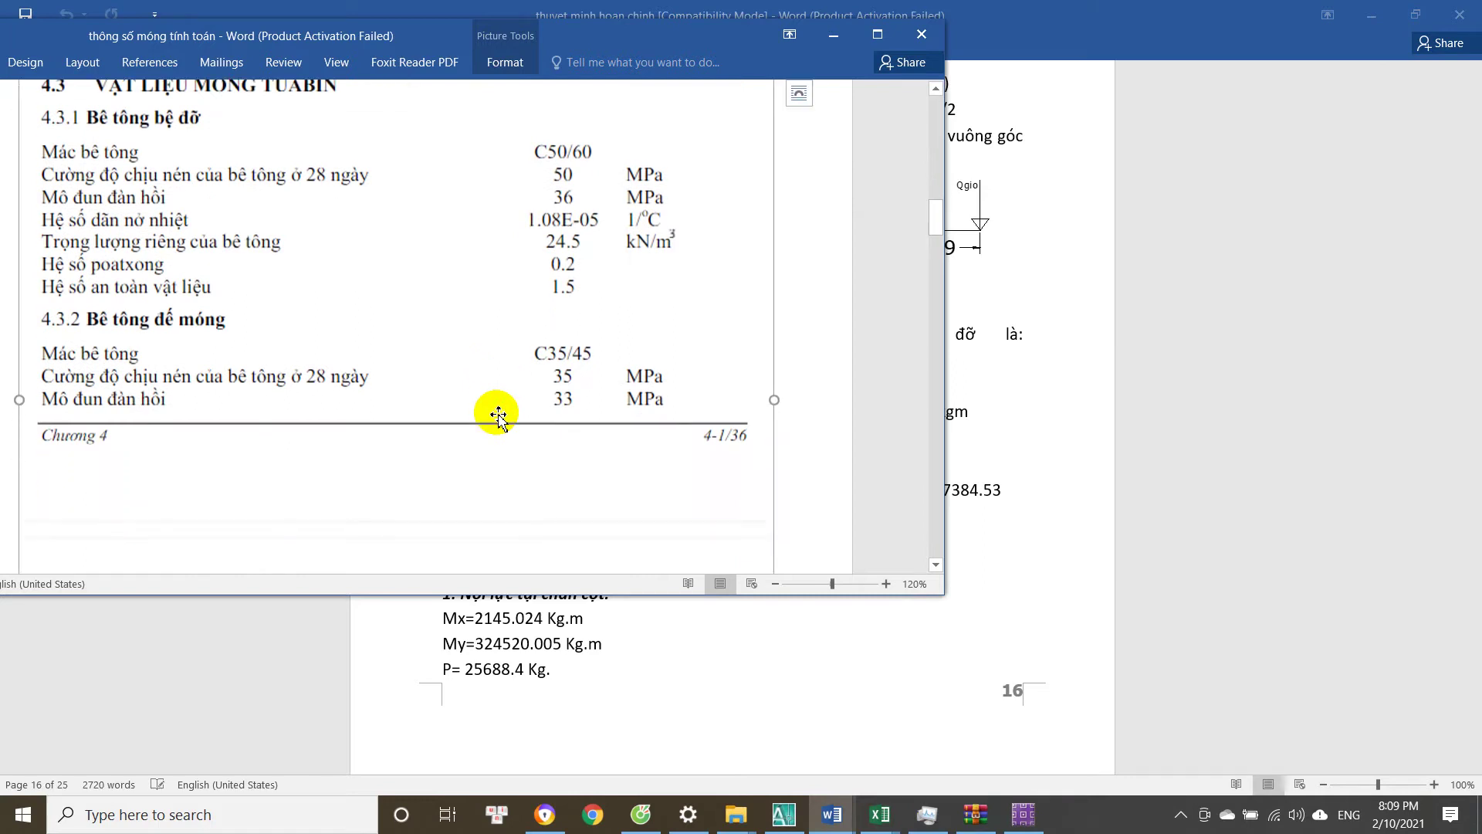
scroll(498, 417, "up", 2)
scroll(489, 414, "down", 2)
scroll(489, 414, "up", 2)
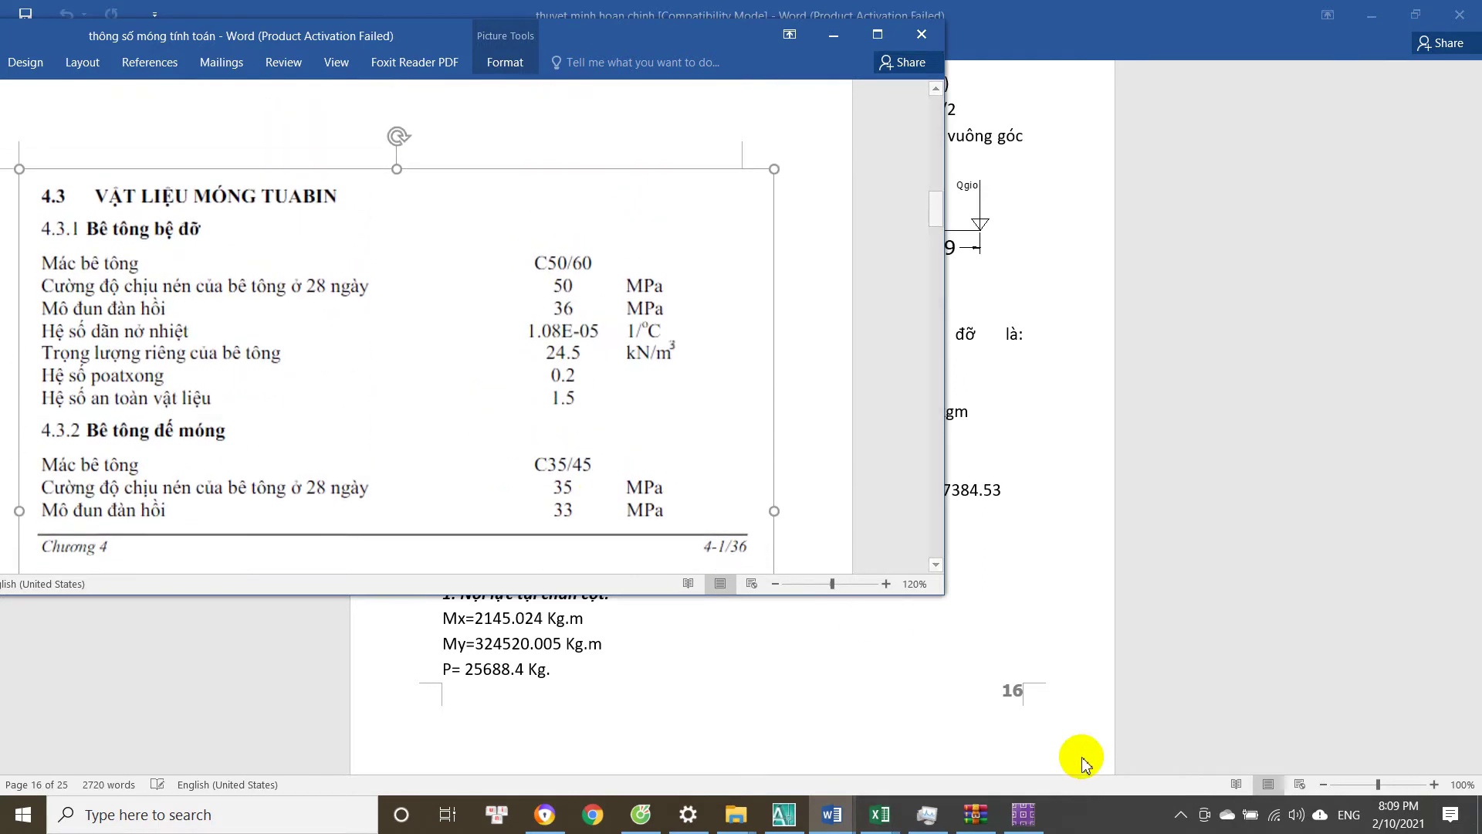
Switch to the Excel workbook kiem tra mong dien gio, maximize its window and show Sheet1.
left_click(883, 816)
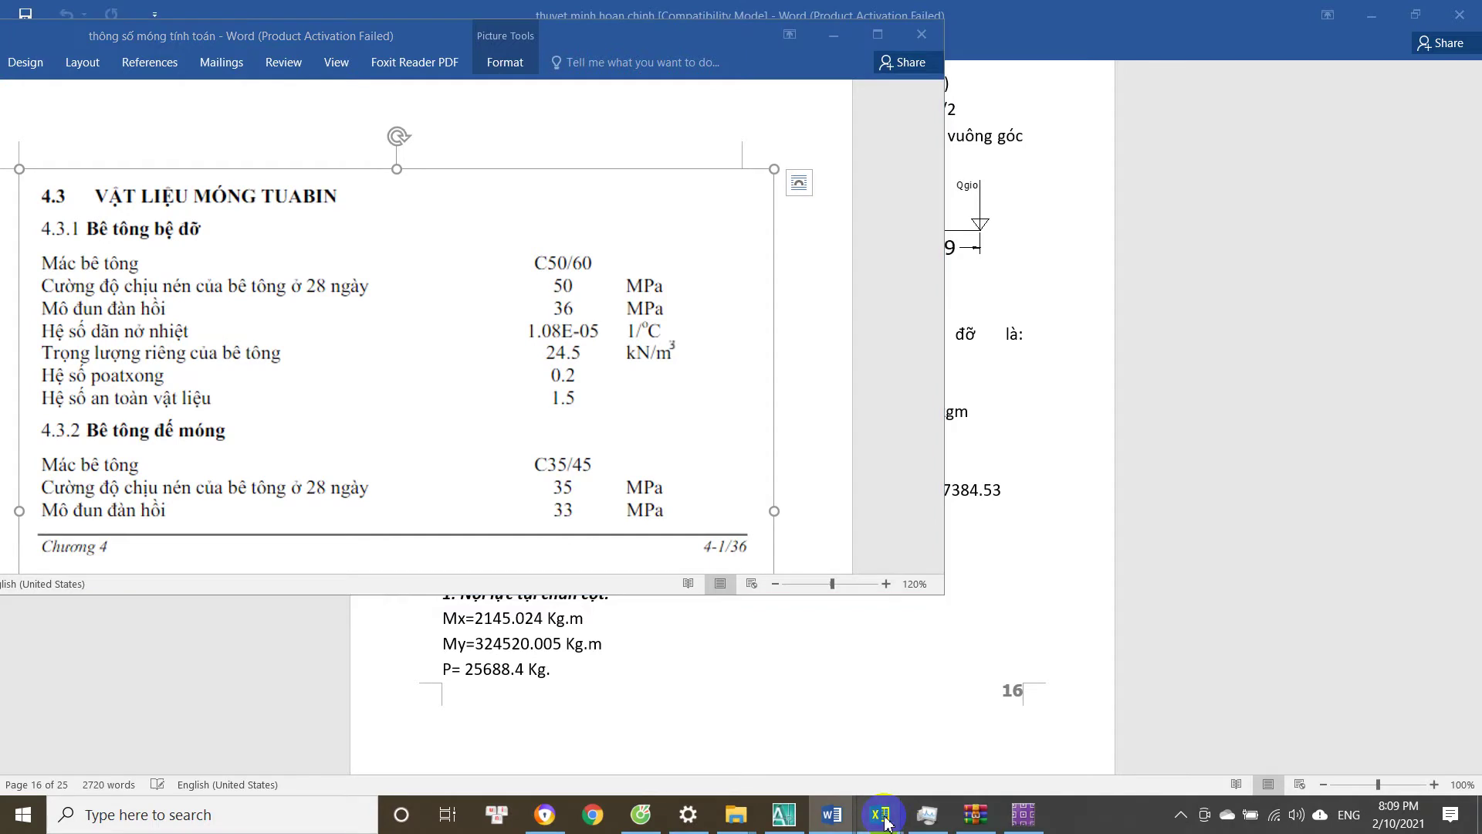
left_click(913, 644)
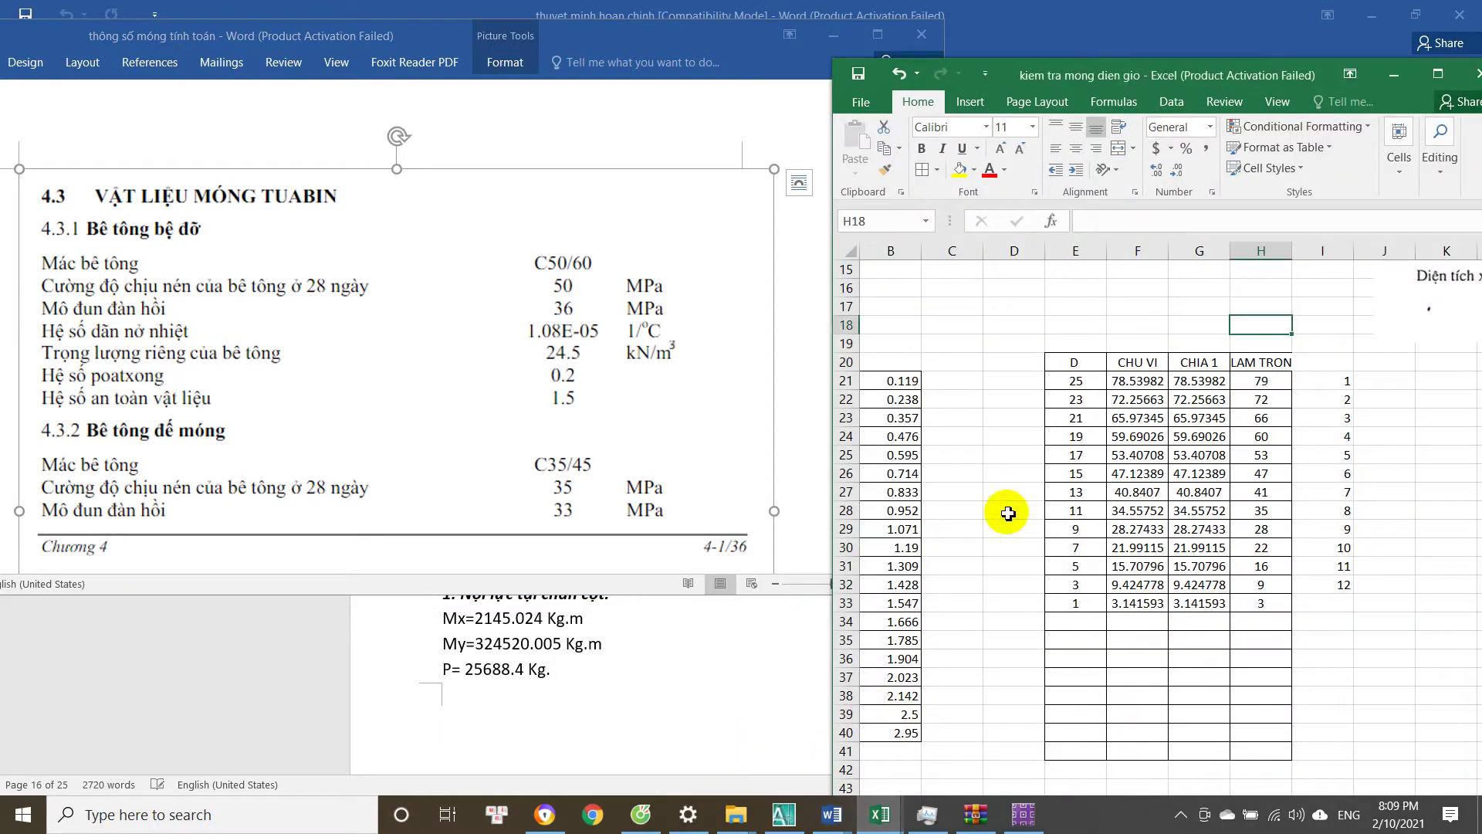
left_click(1423, 78)
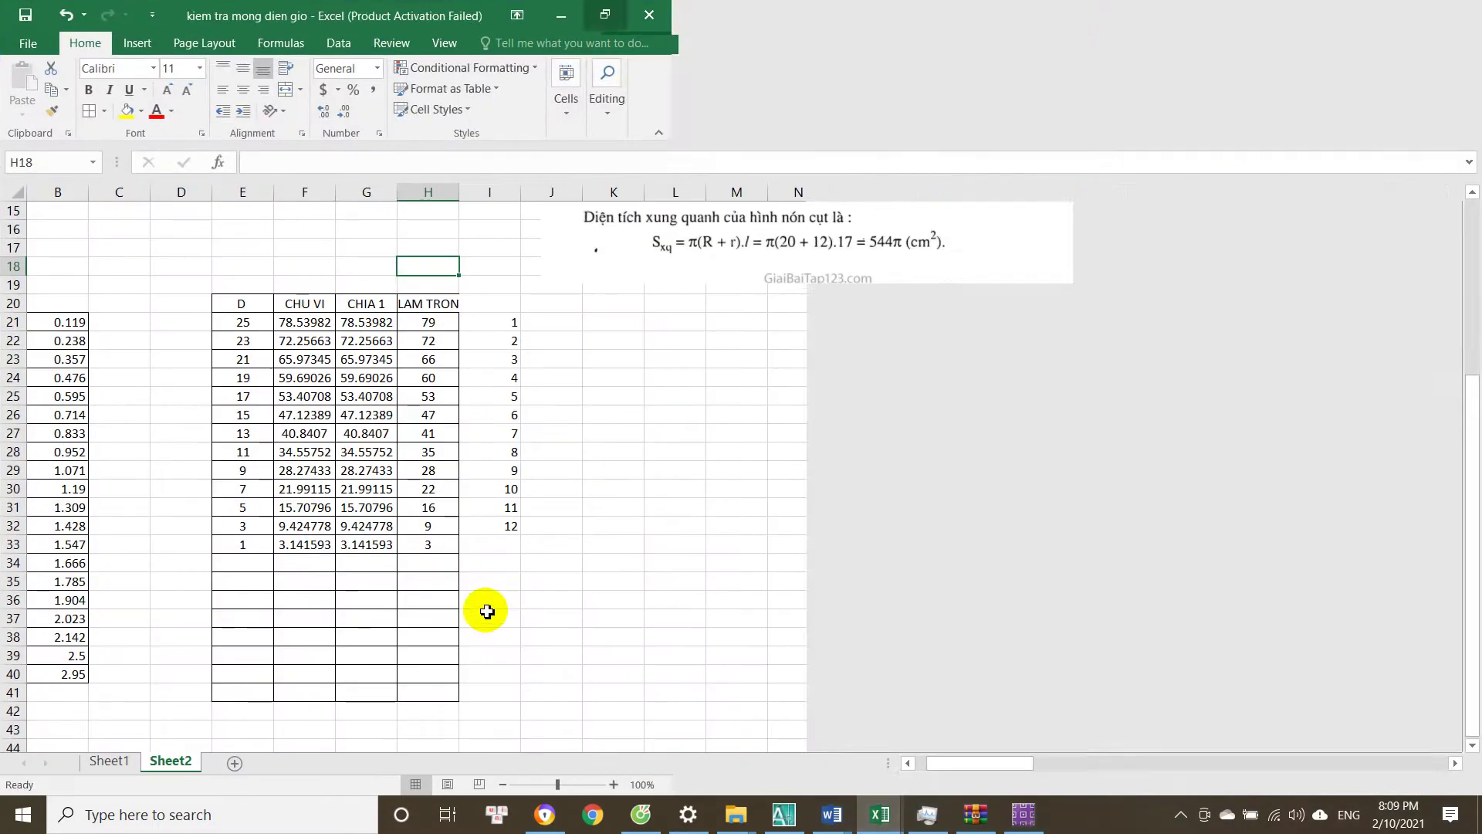
left_click(108, 761)
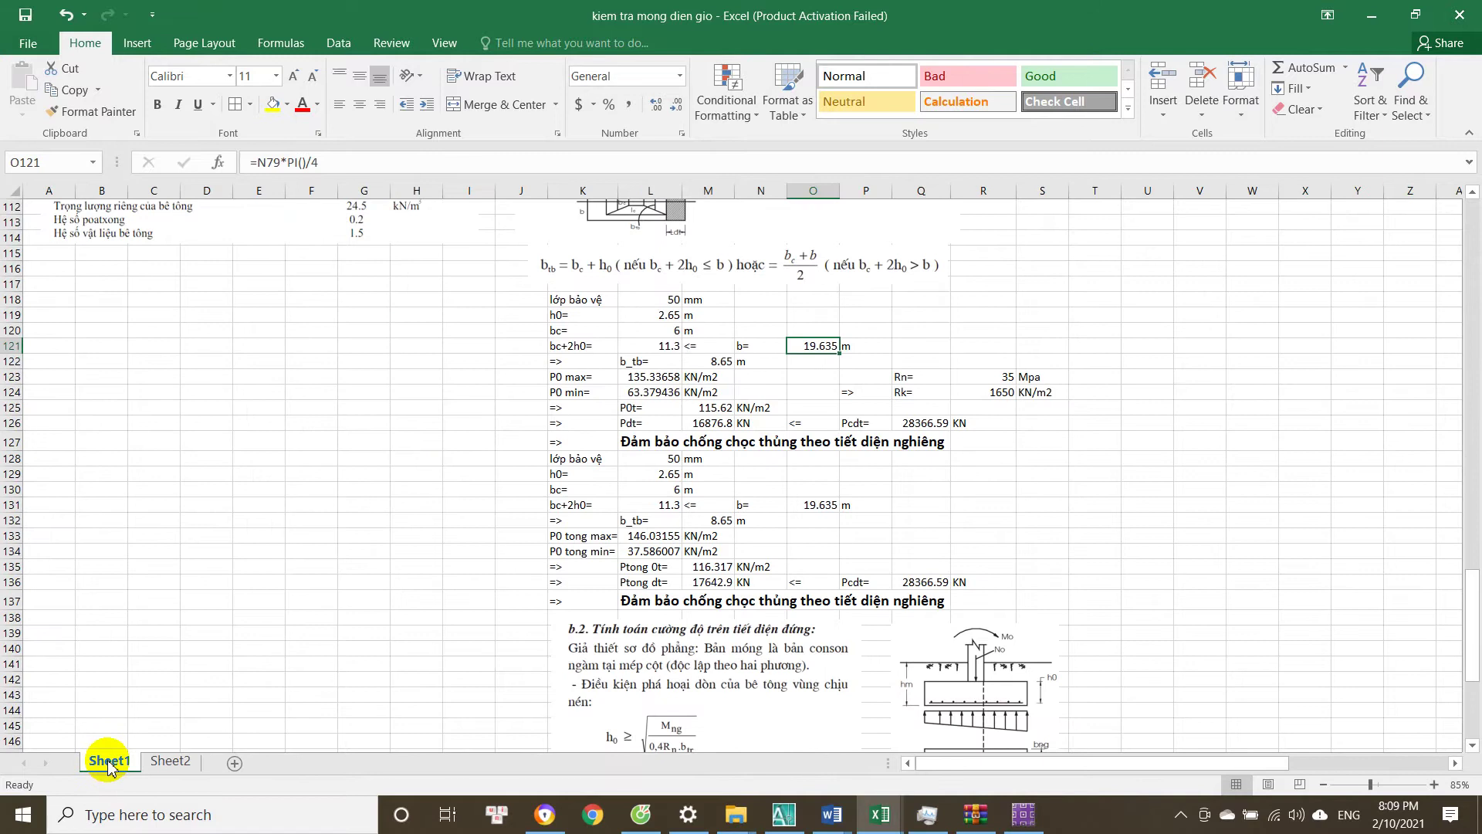
Go to the parameter input table at the start of Sheet1 and inspect the pedestal diameter and height inputs.
scroll(243, 695, "up", 4)
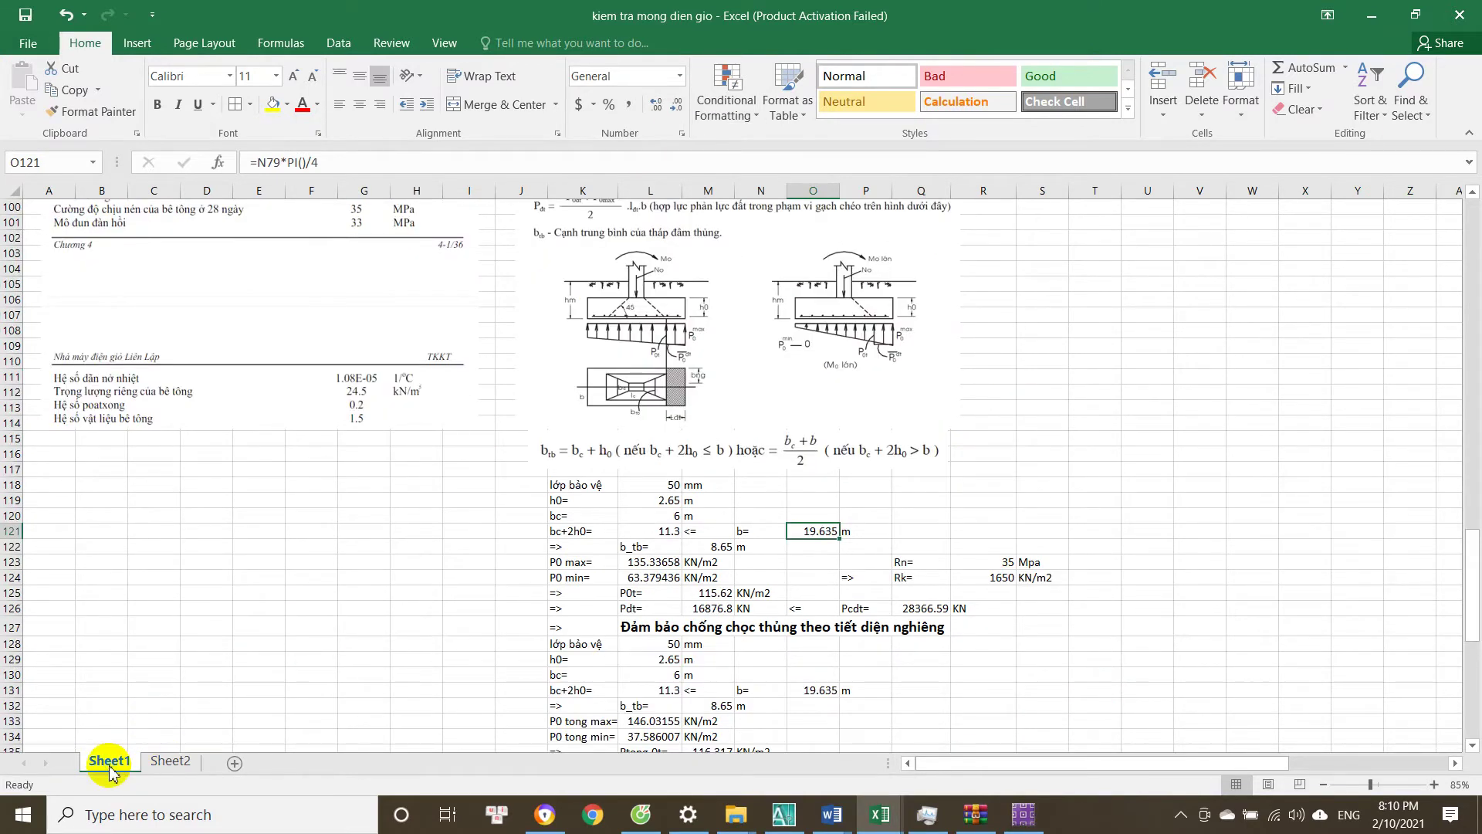
right_click(110, 769)
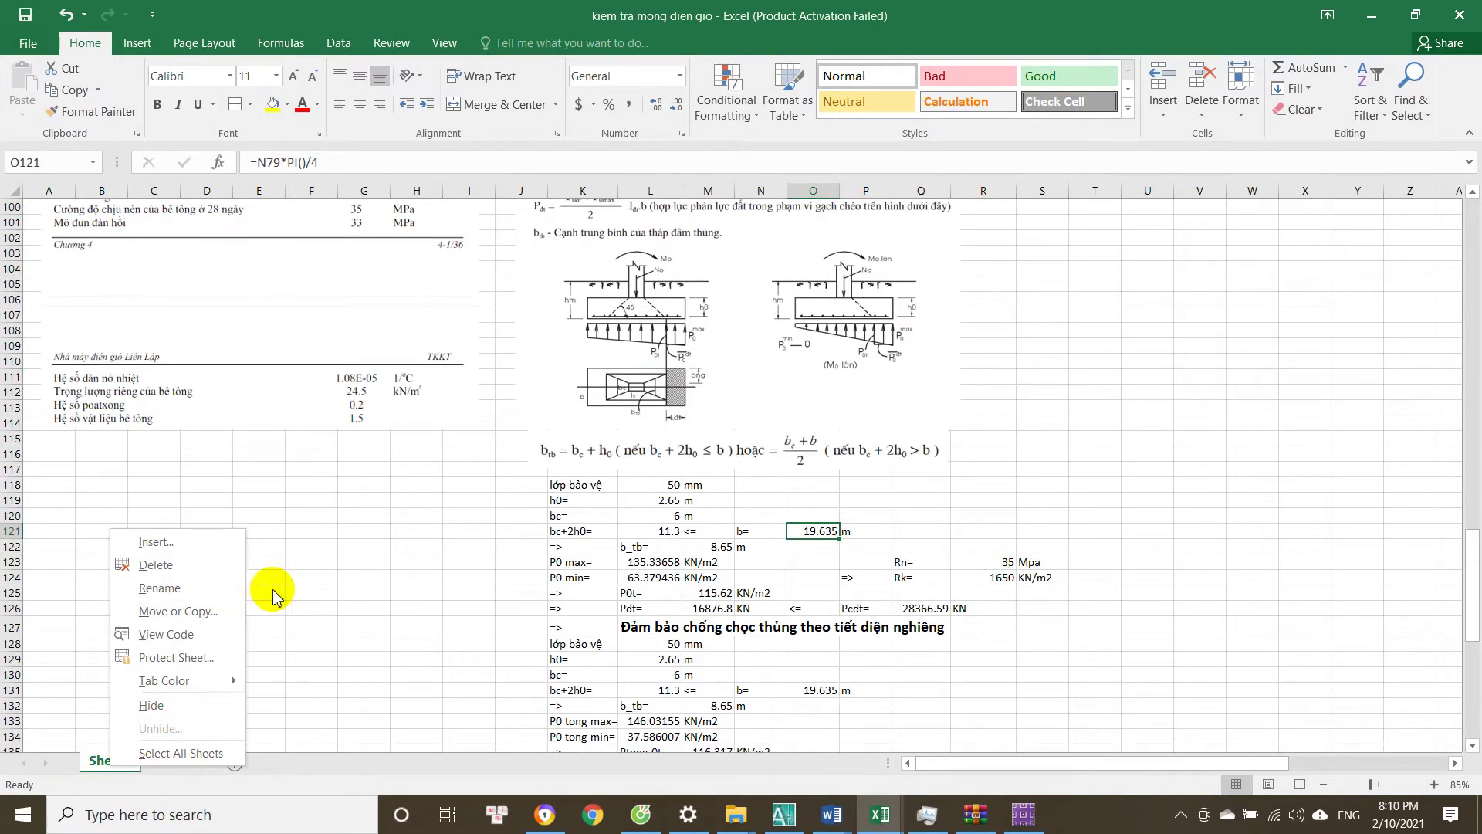
left_click(754, 497)
scroll(761, 494, "up", 20)
scroll(767, 566, "up", 10)
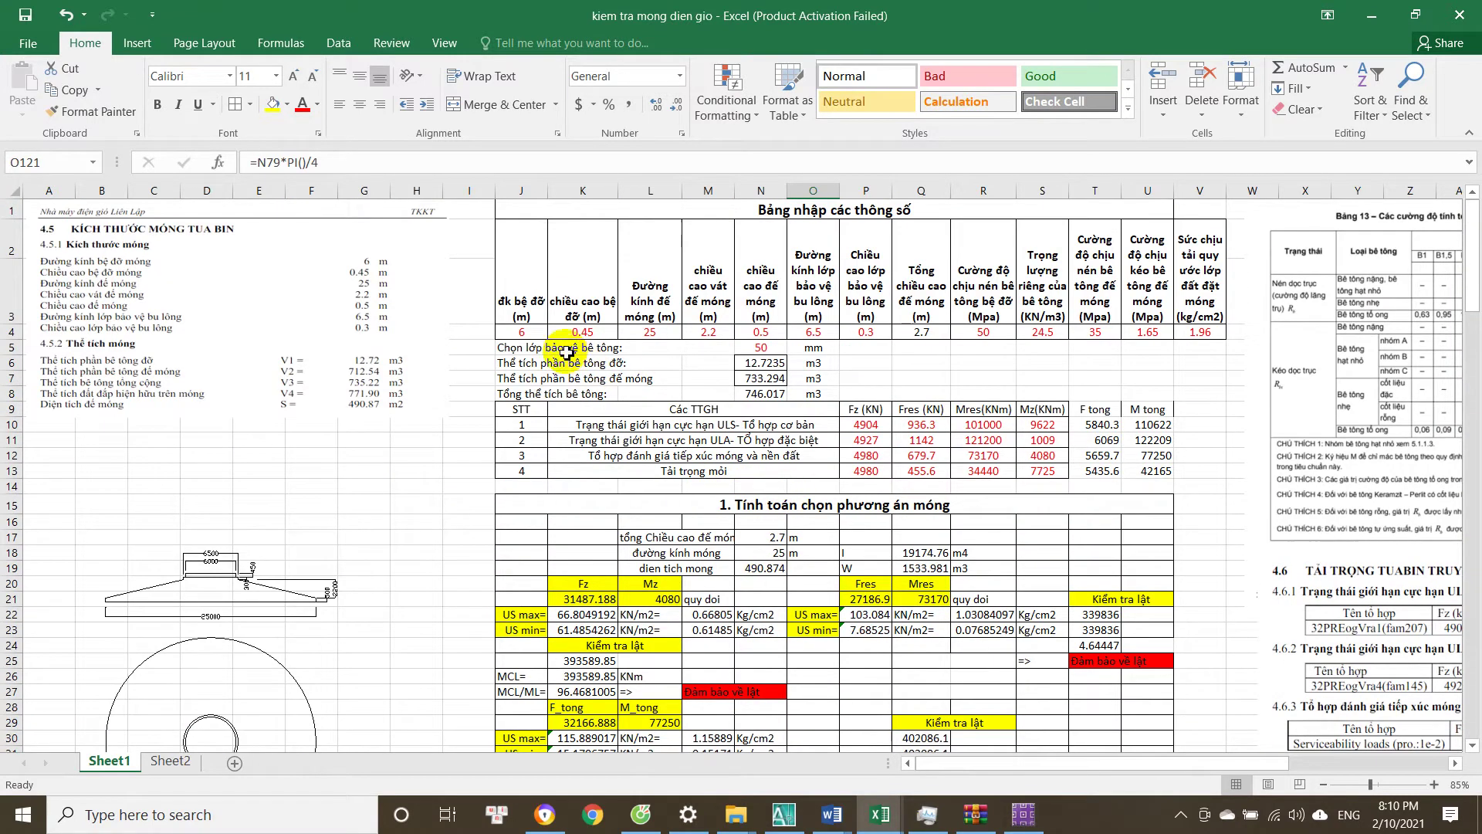
left_click(531, 335)
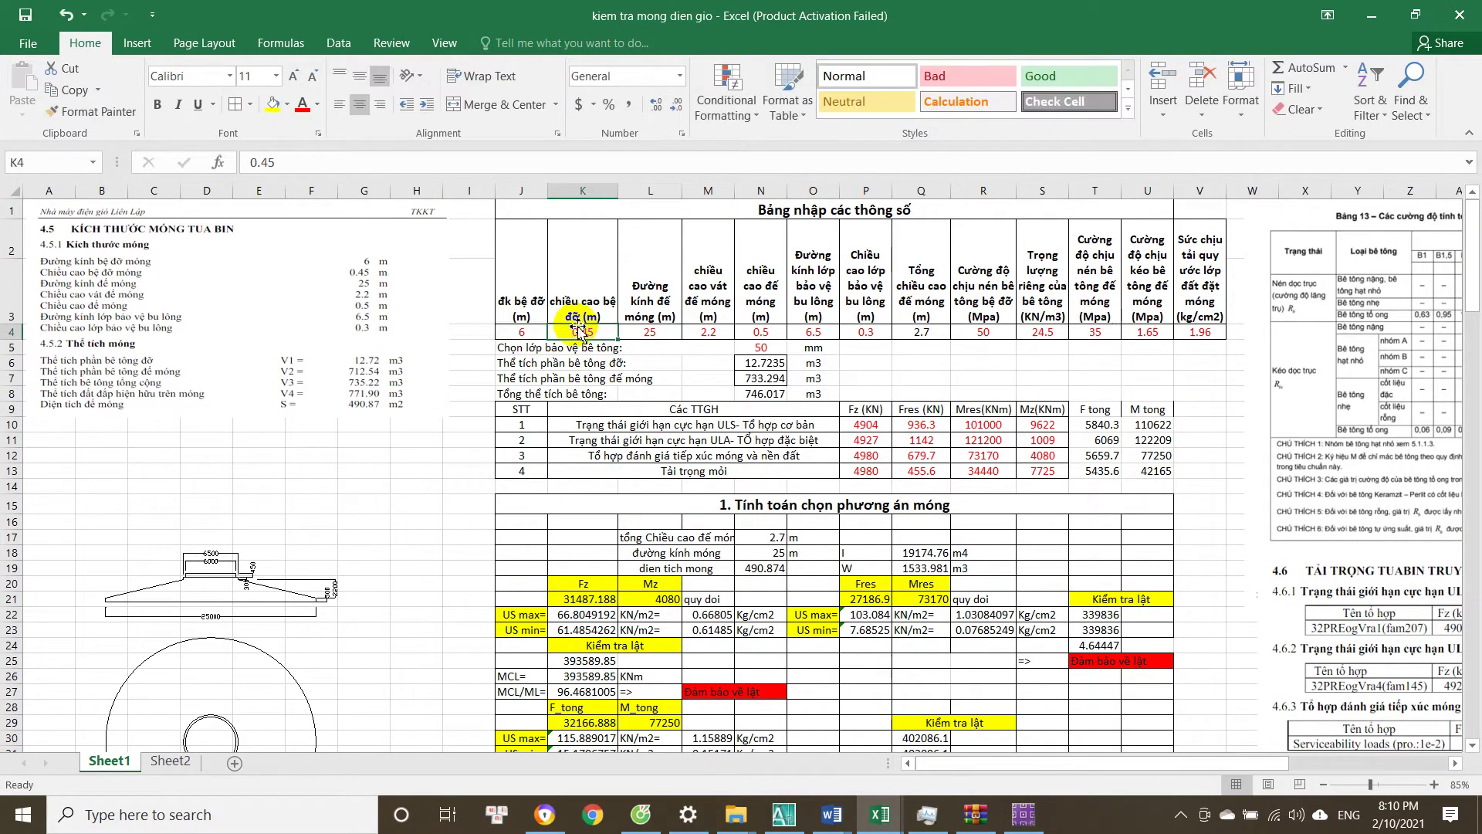
left_click(1415, 15)
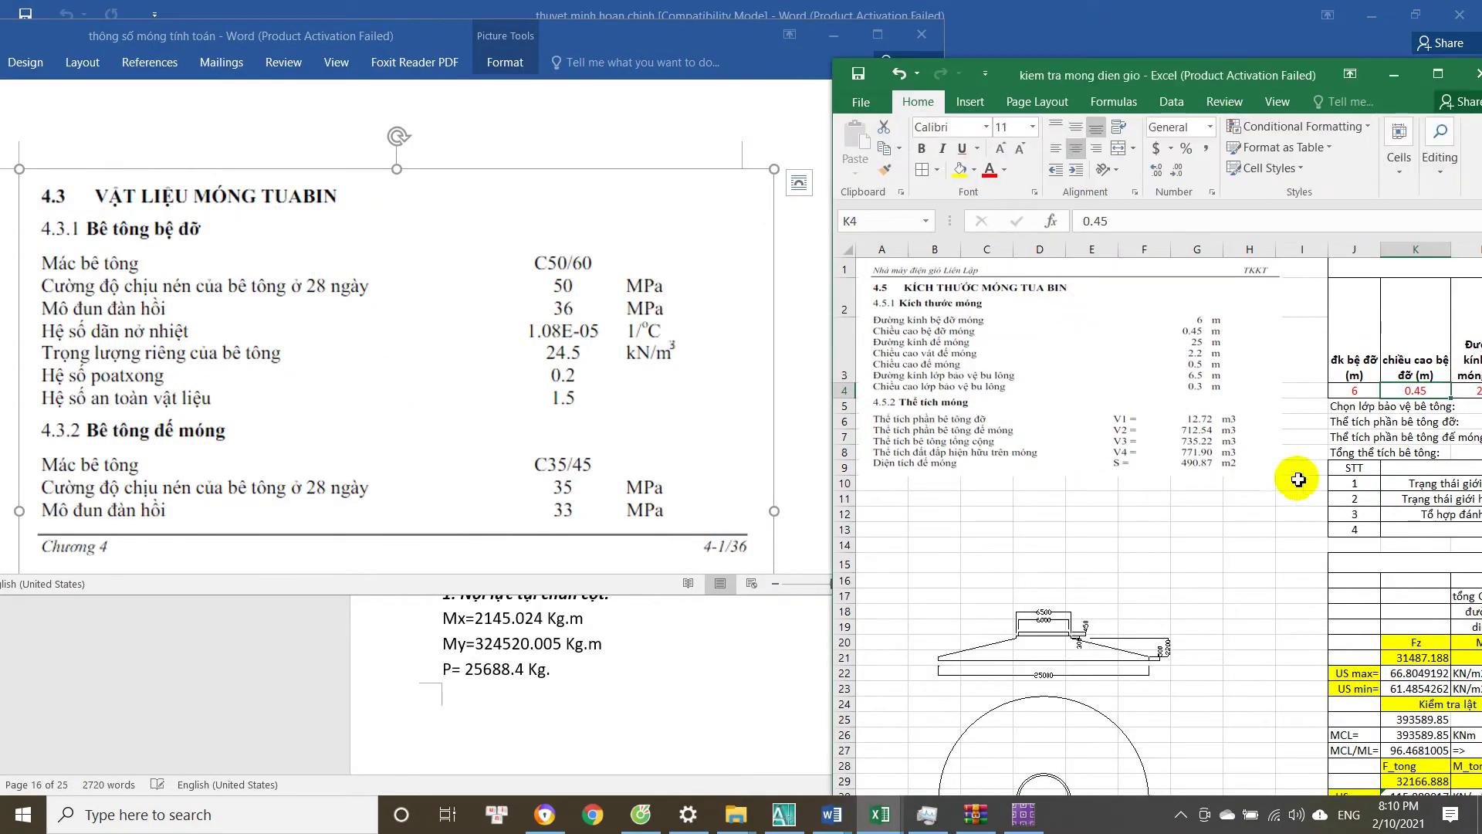
left_click(1282, 672)
key("Right")
key("Right")
key("Right")
key("Right")
key("Right")
key("Right")
key("Right")
key("Right")
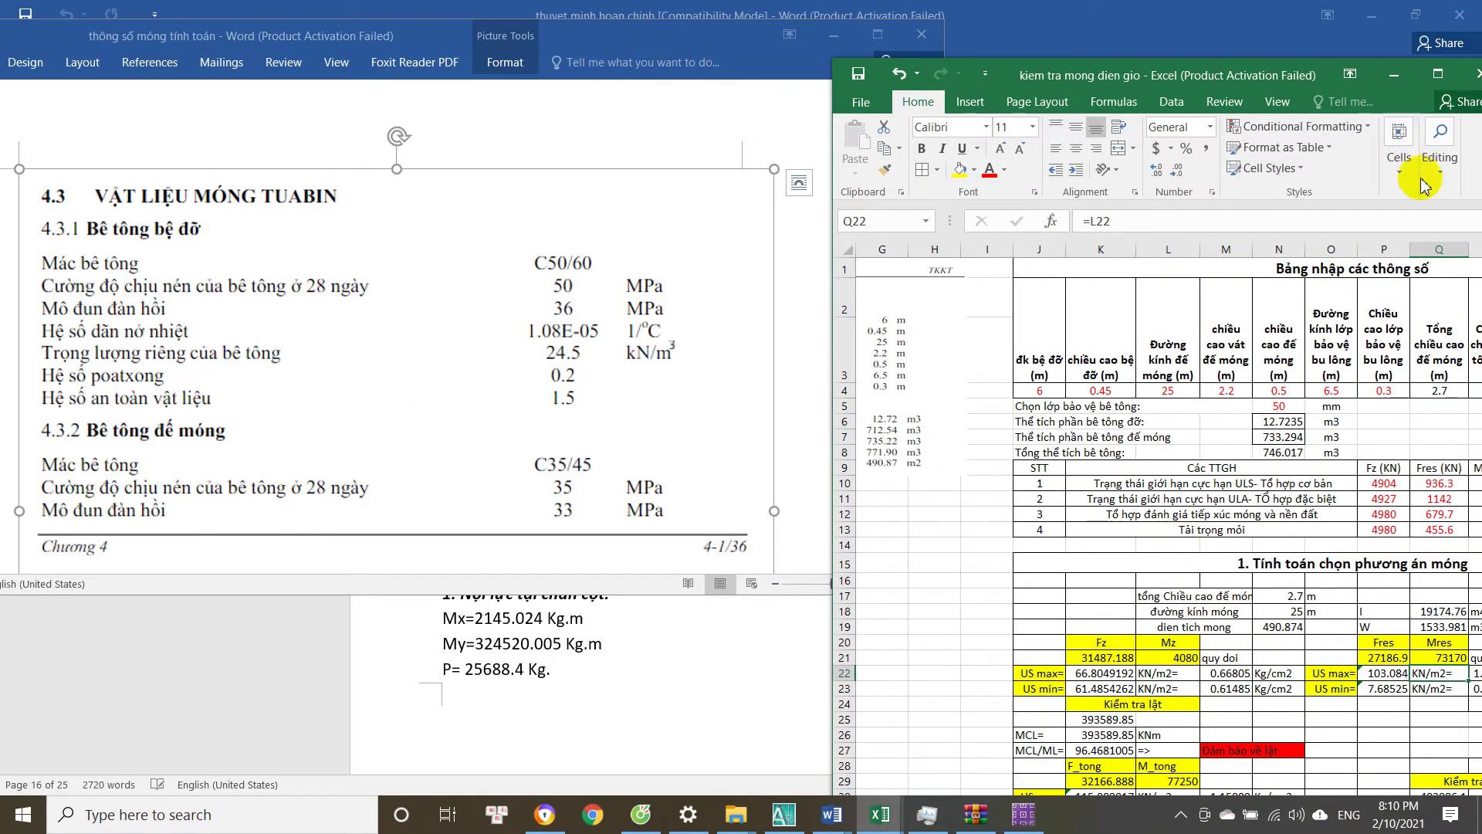
left_click(1437, 73)
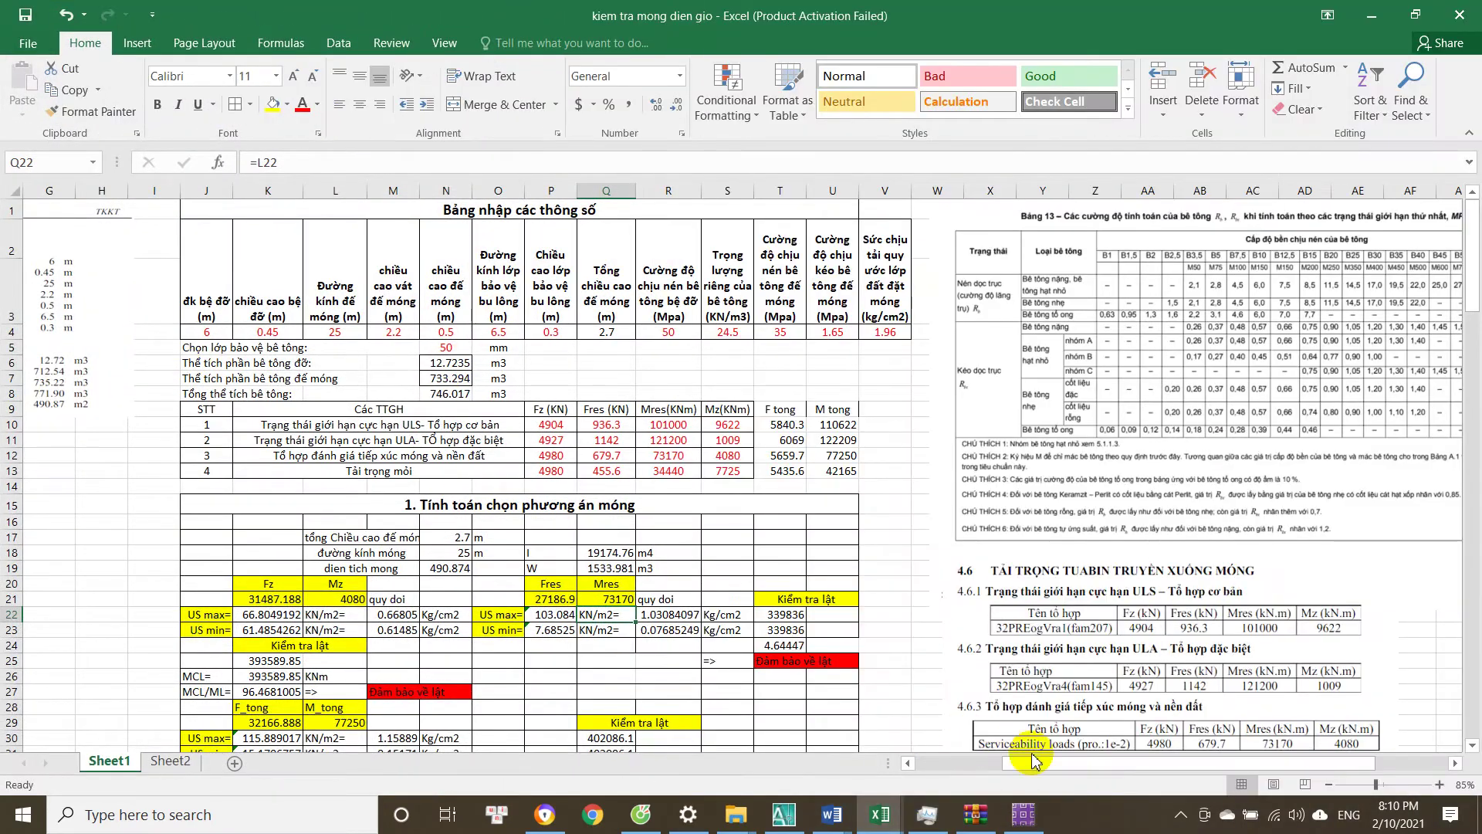
Compare the pedestal height in the input table with the section 4.5 foundation dimensions picture.
left_click_drag(966, 763, 923, 763)
left_click(169, 316)
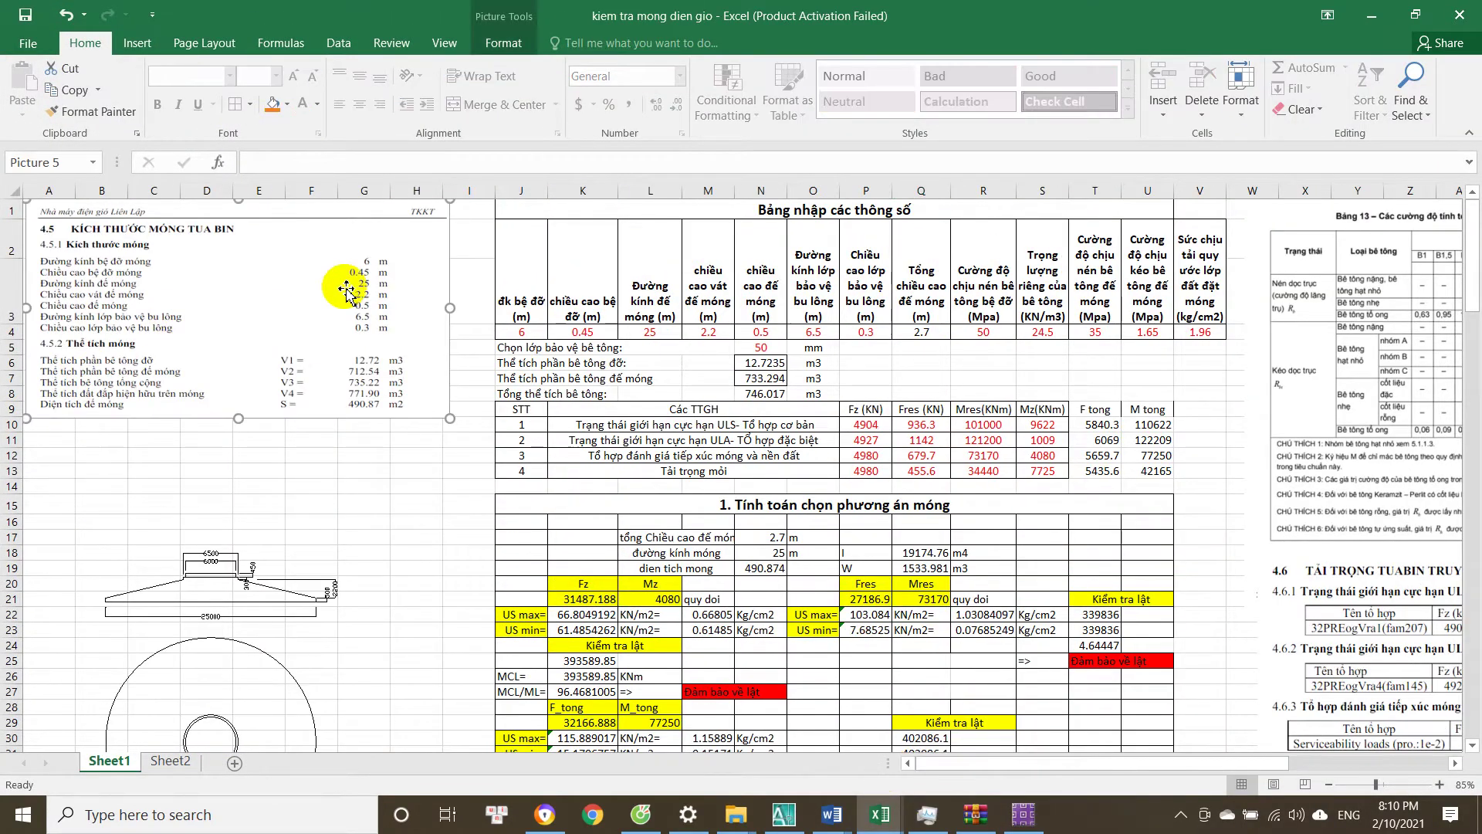
left_click(585, 334)
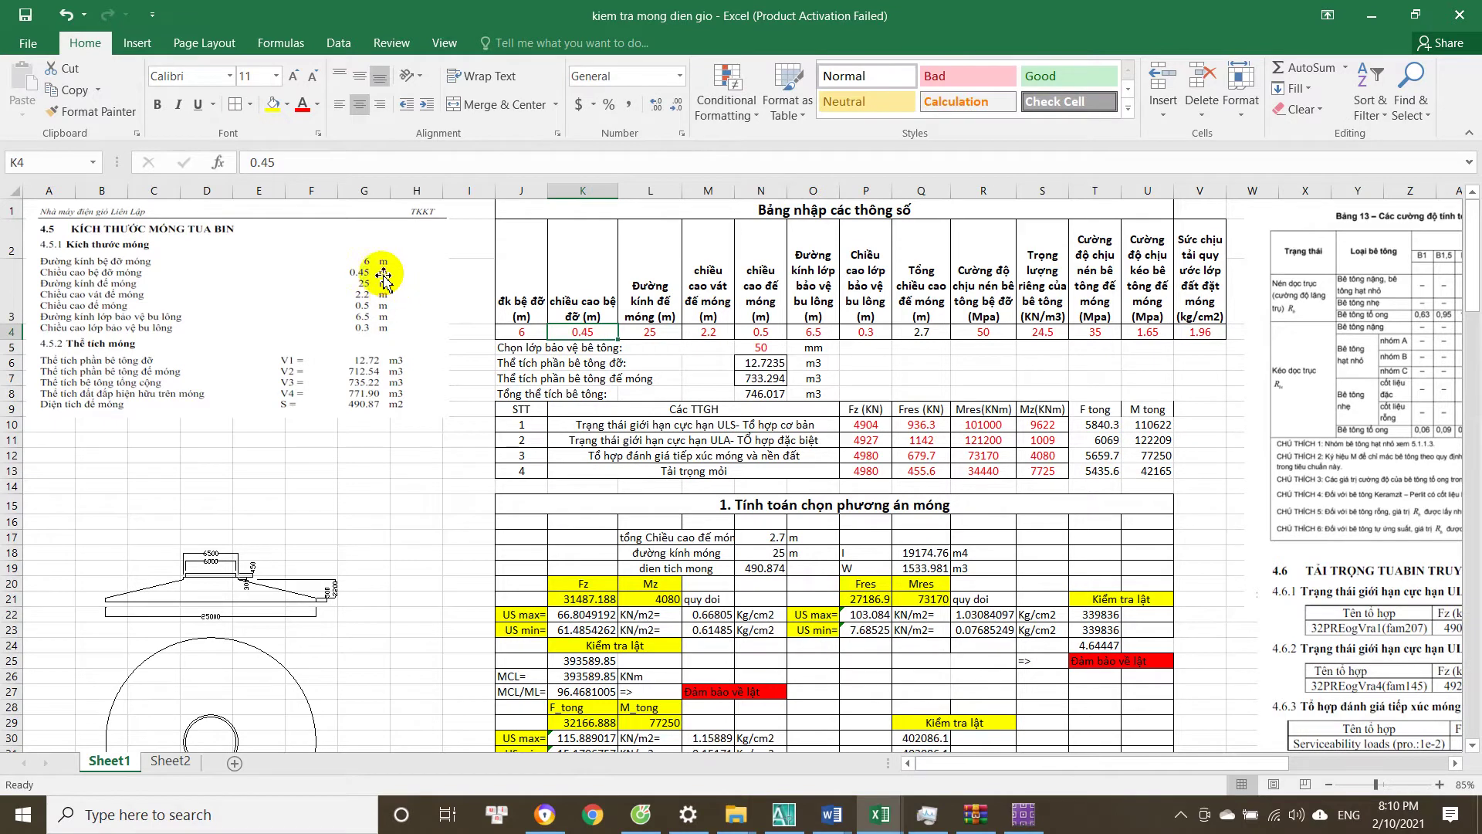
Review the concrete unit weight, base concrete compressive and tensile strength, and soil bearing capacity inputs in row 4.
left_click(1114, 332)
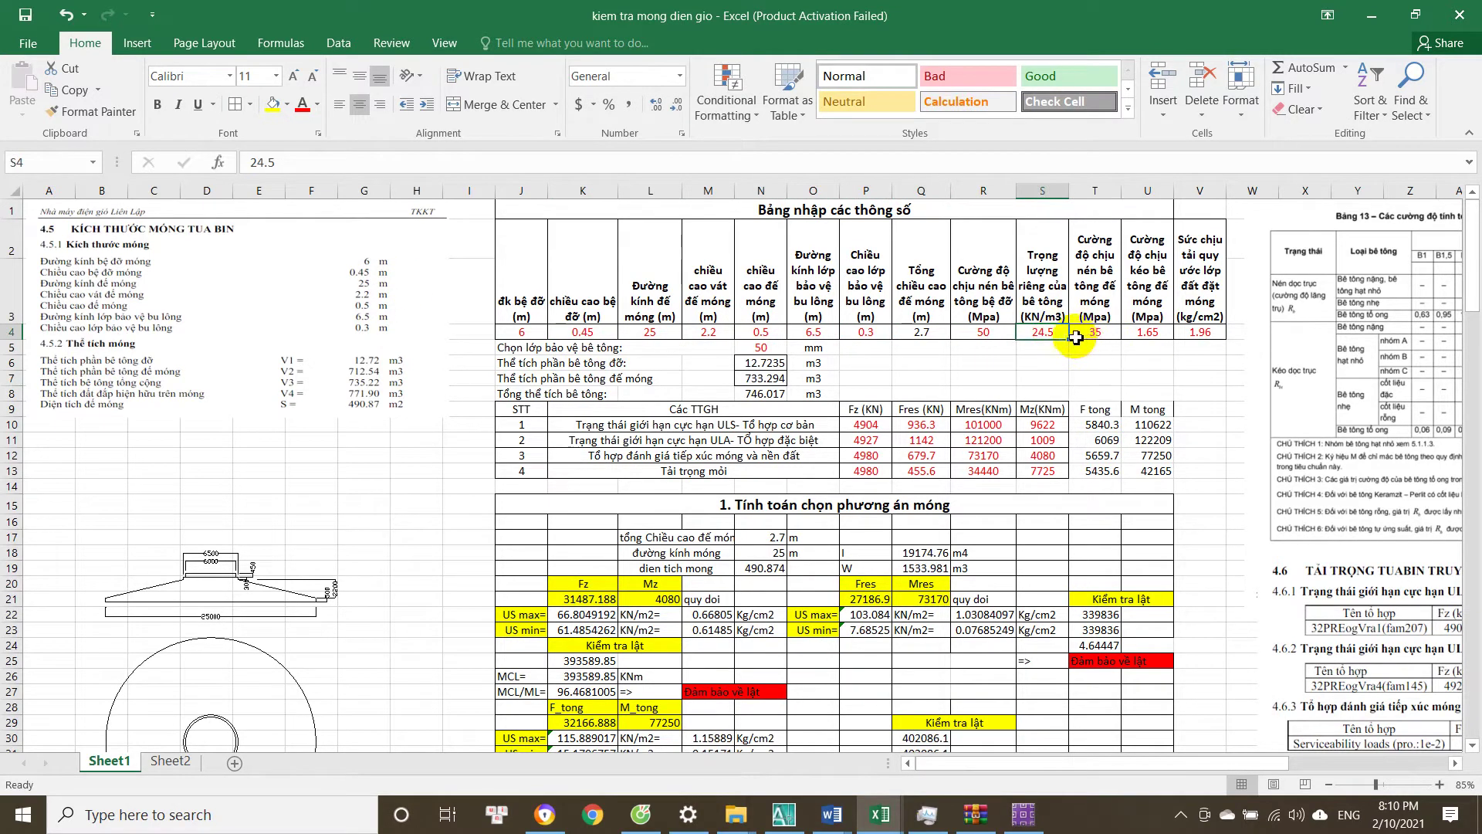
key("Right")
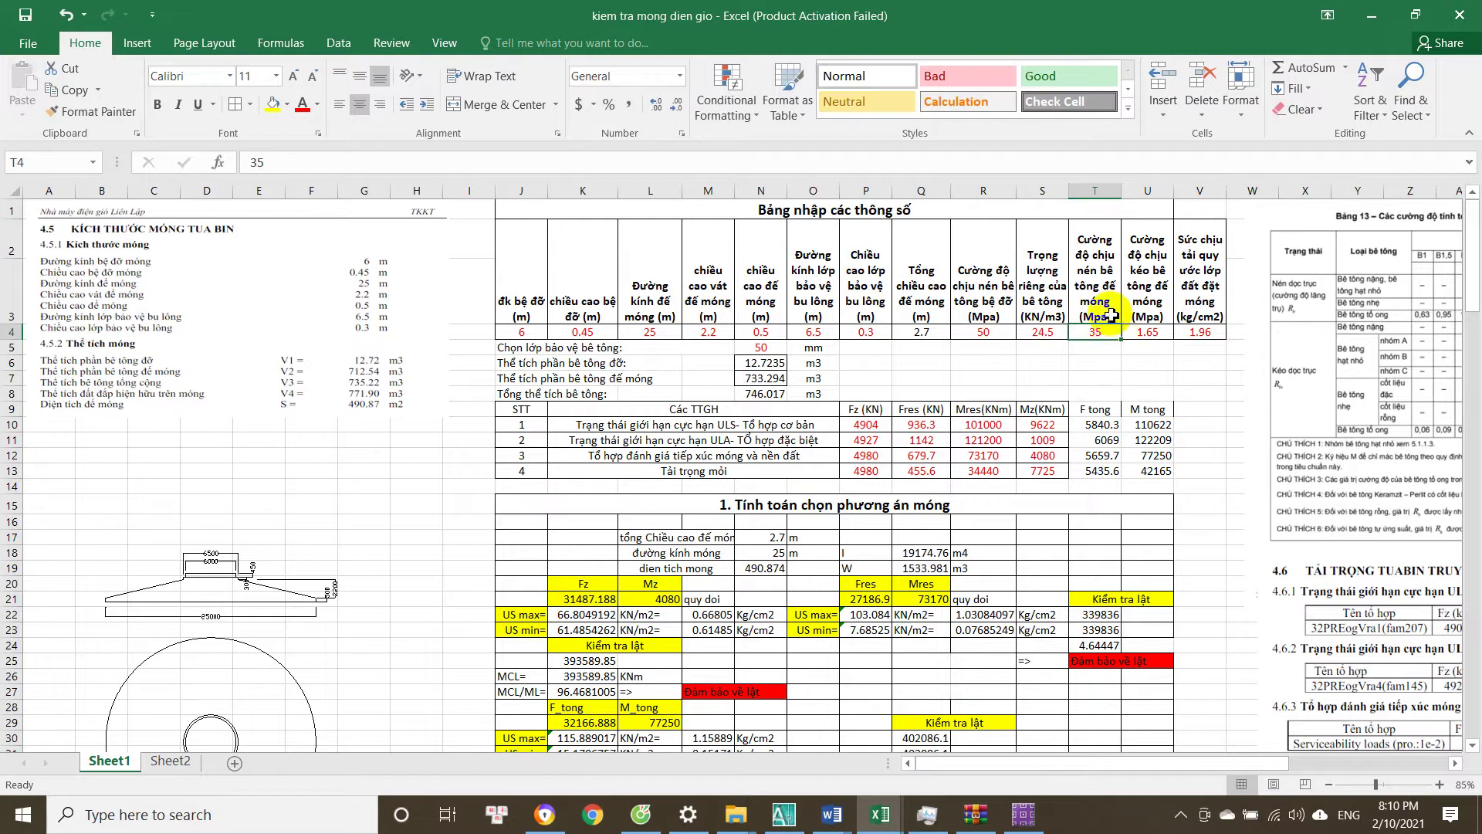
left_click(1108, 271)
left_click(1108, 332)
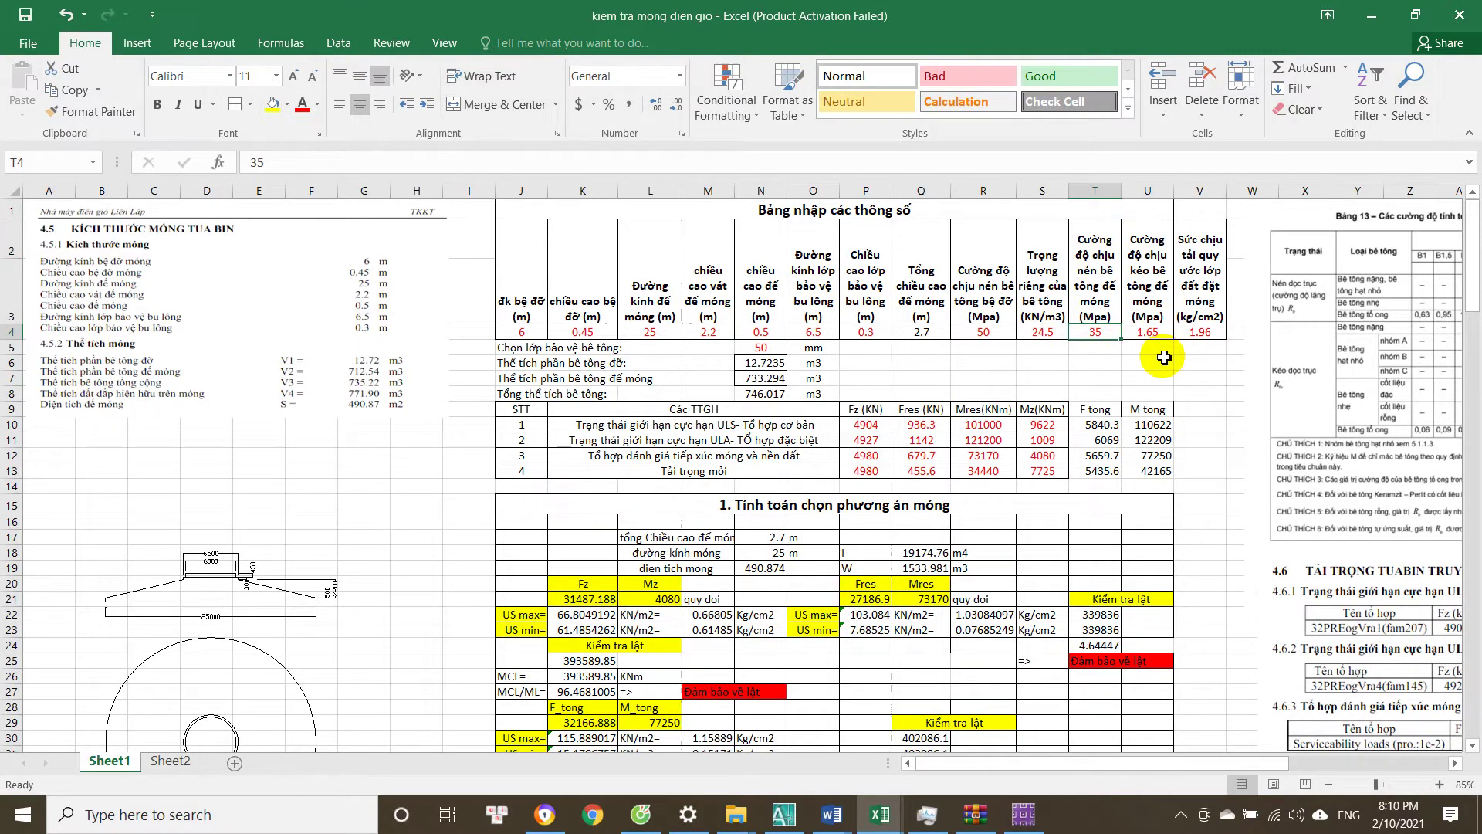
left_click(1152, 262)
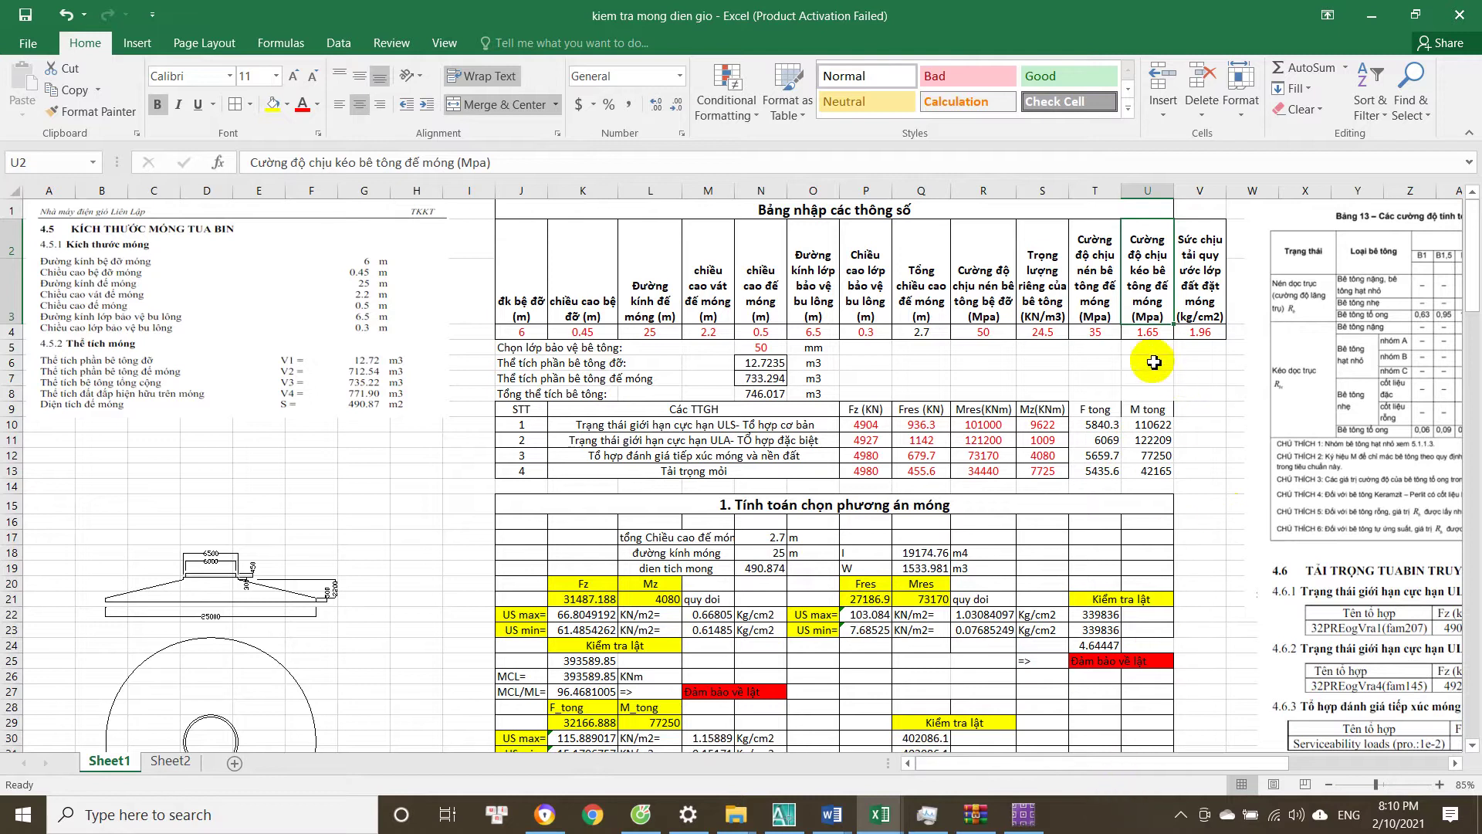
left_click(1095, 330)
key("Right")
Check the base concrete compressive and tensile strength inputs against the concrete design strengths in Bảng 13.
left_click_drag(1152, 764, 1328, 760)
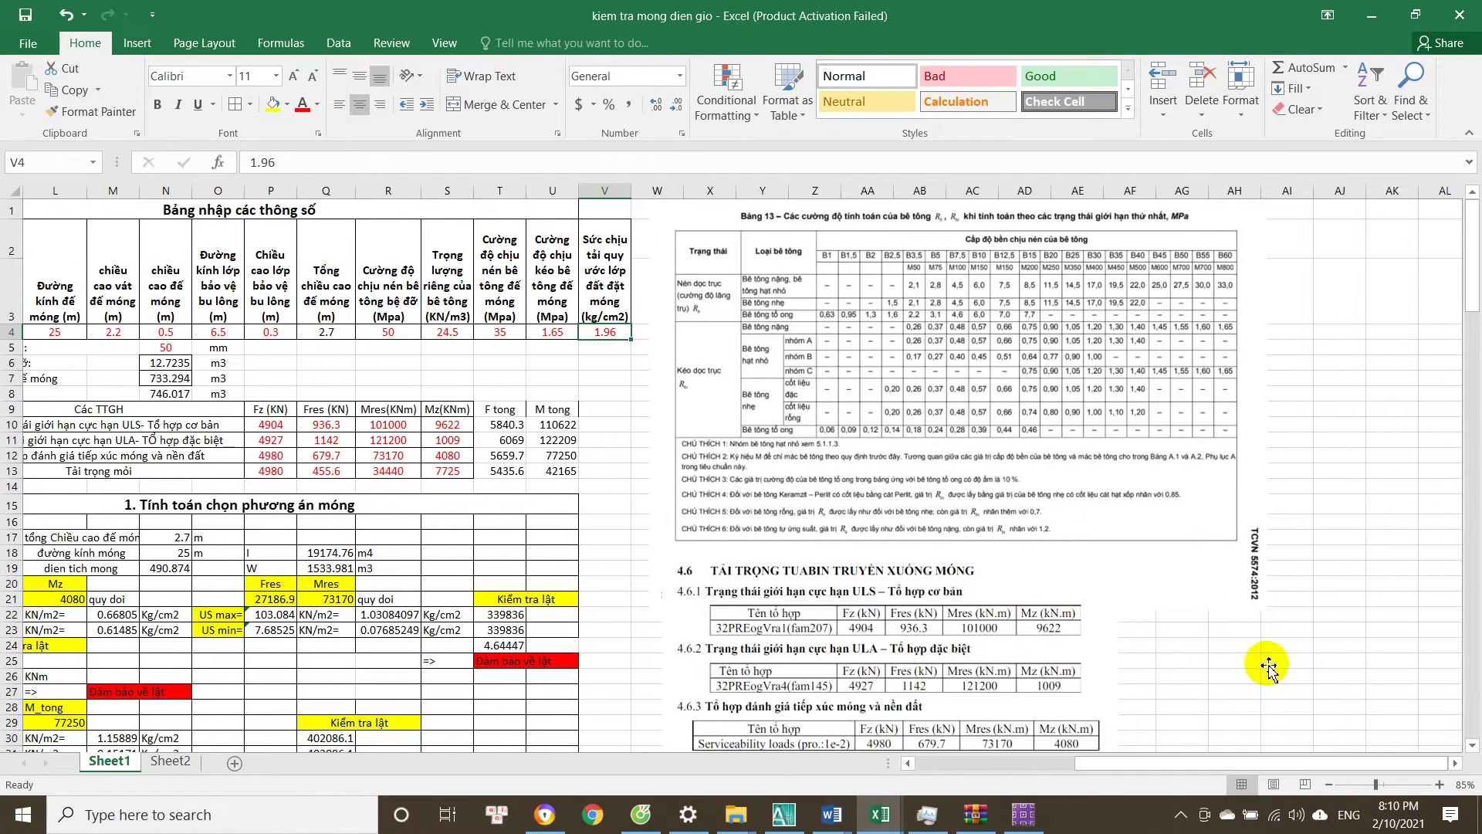
left_click(946, 312)
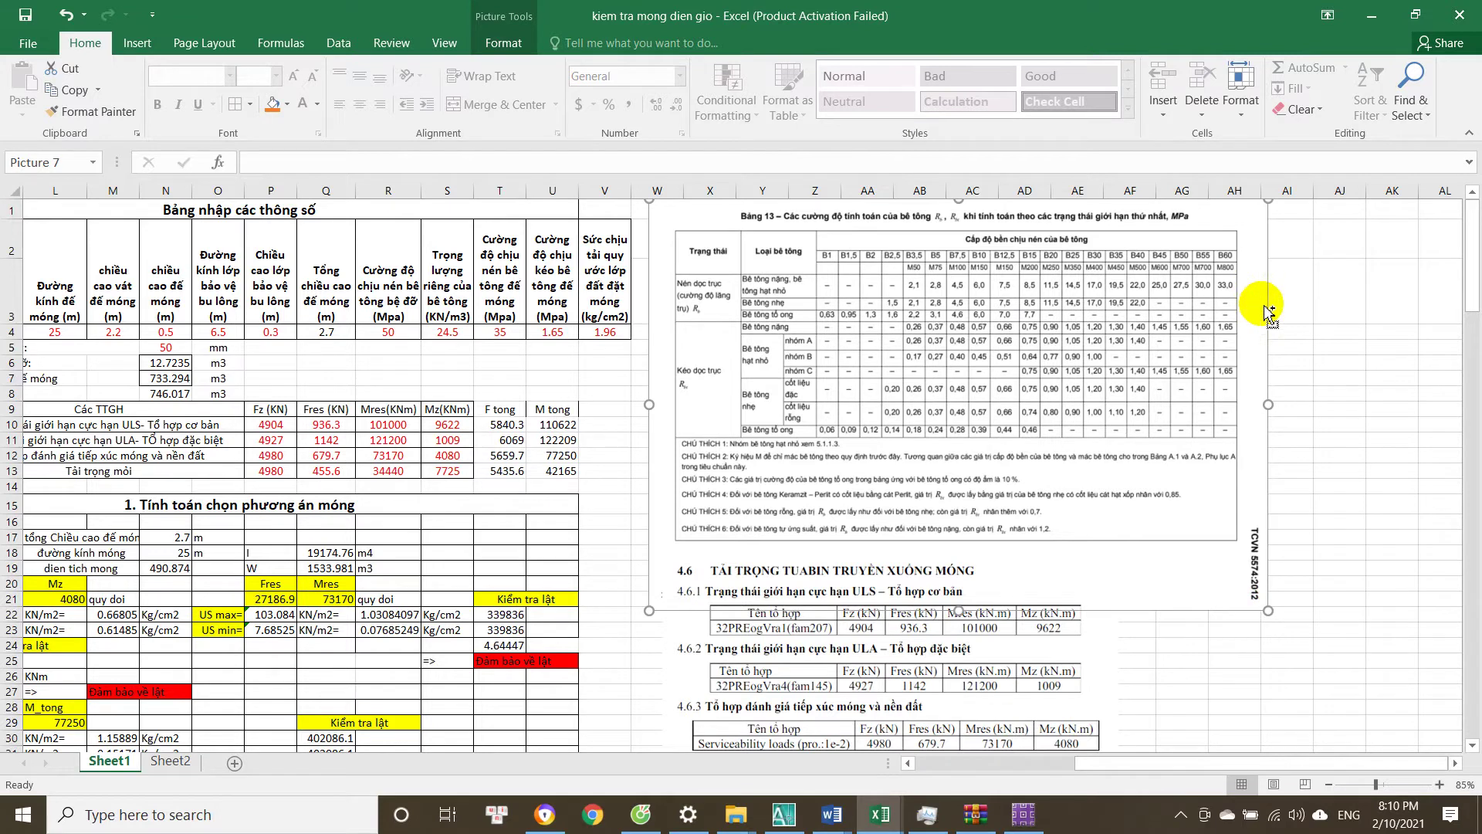
scroll(1281, 328, "up", 1, "ctrl")
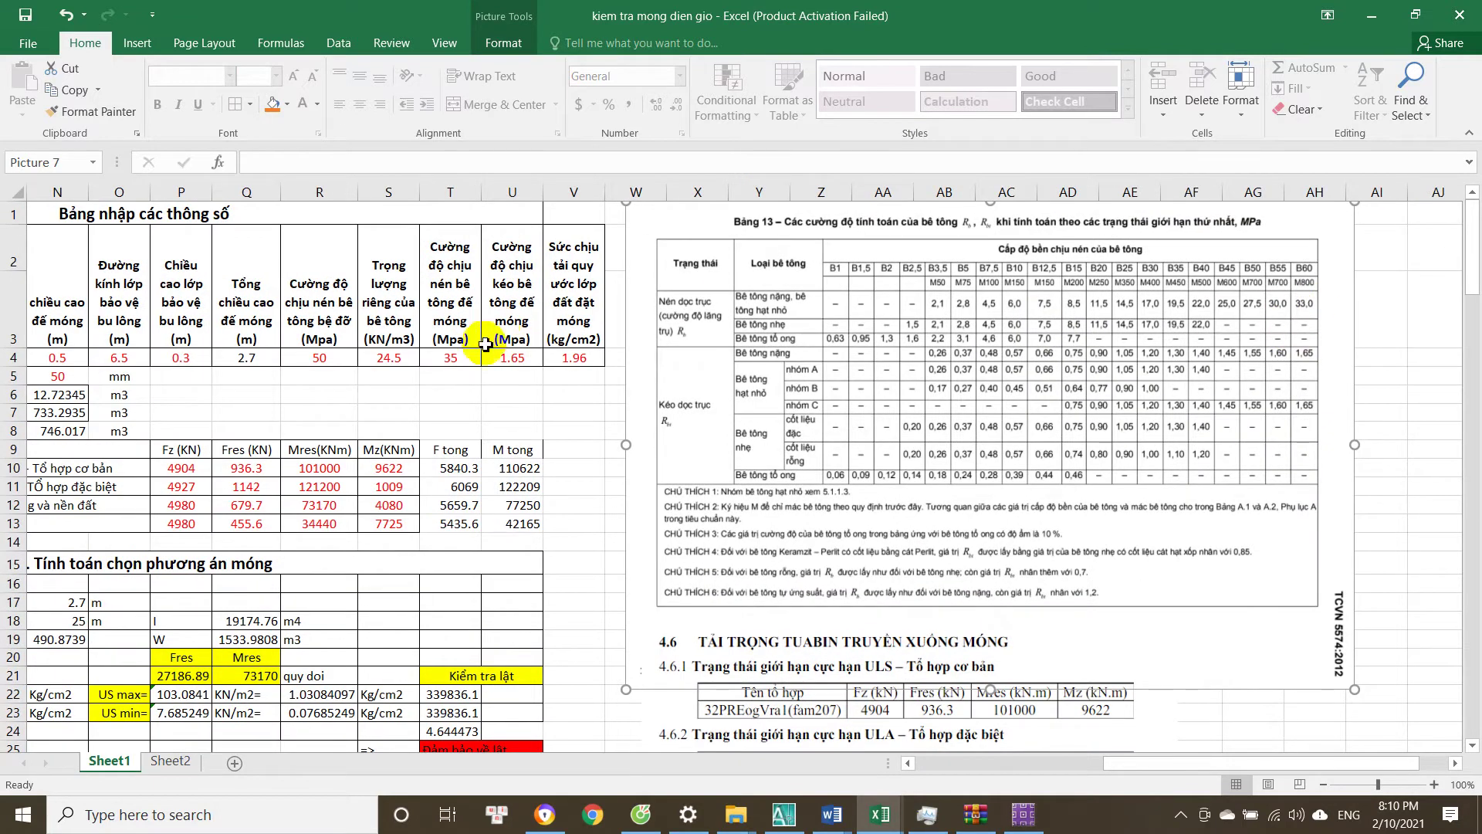
left_click(460, 356)
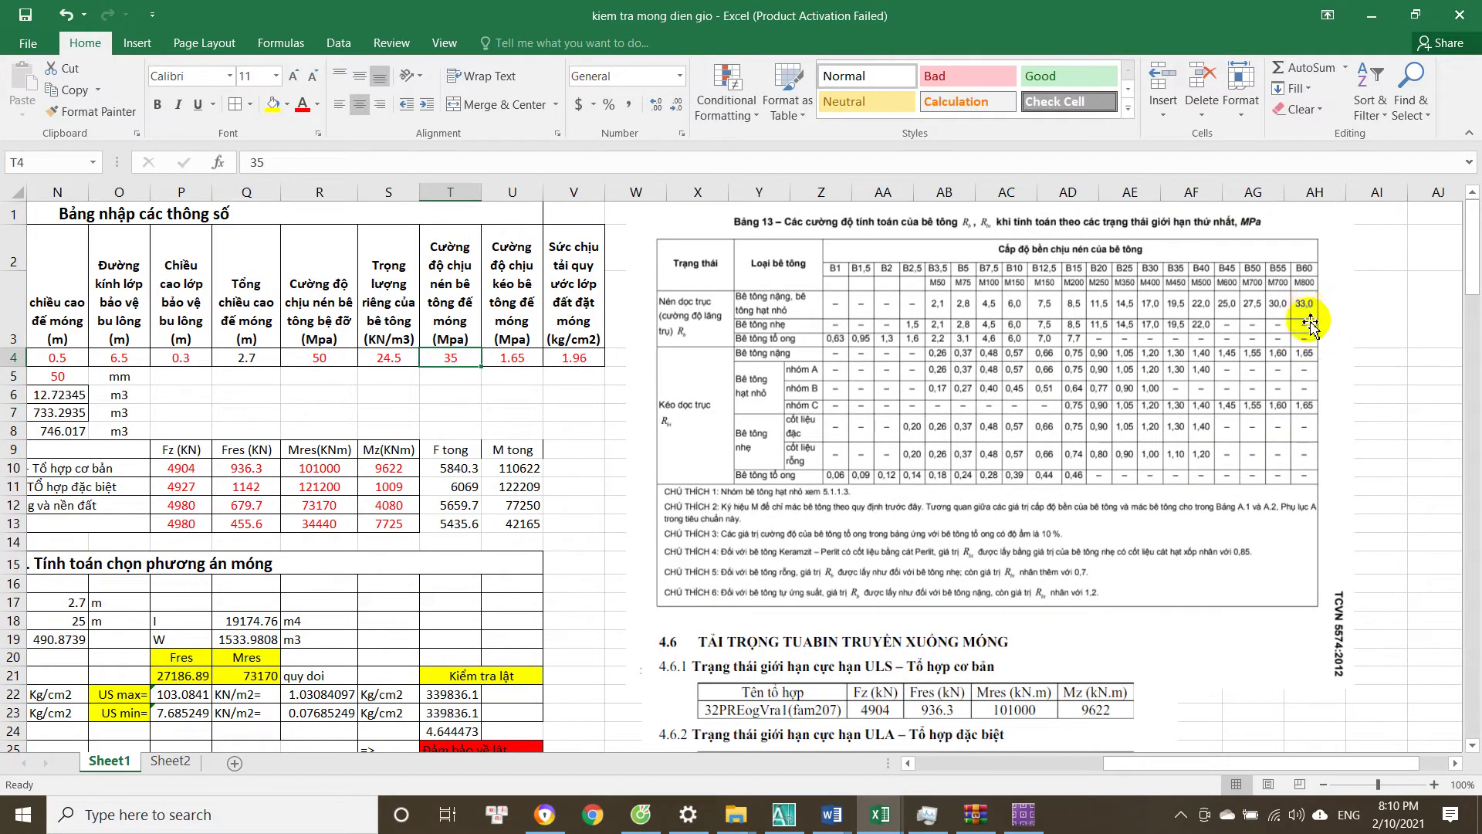
left_click(524, 360)
key("Return")
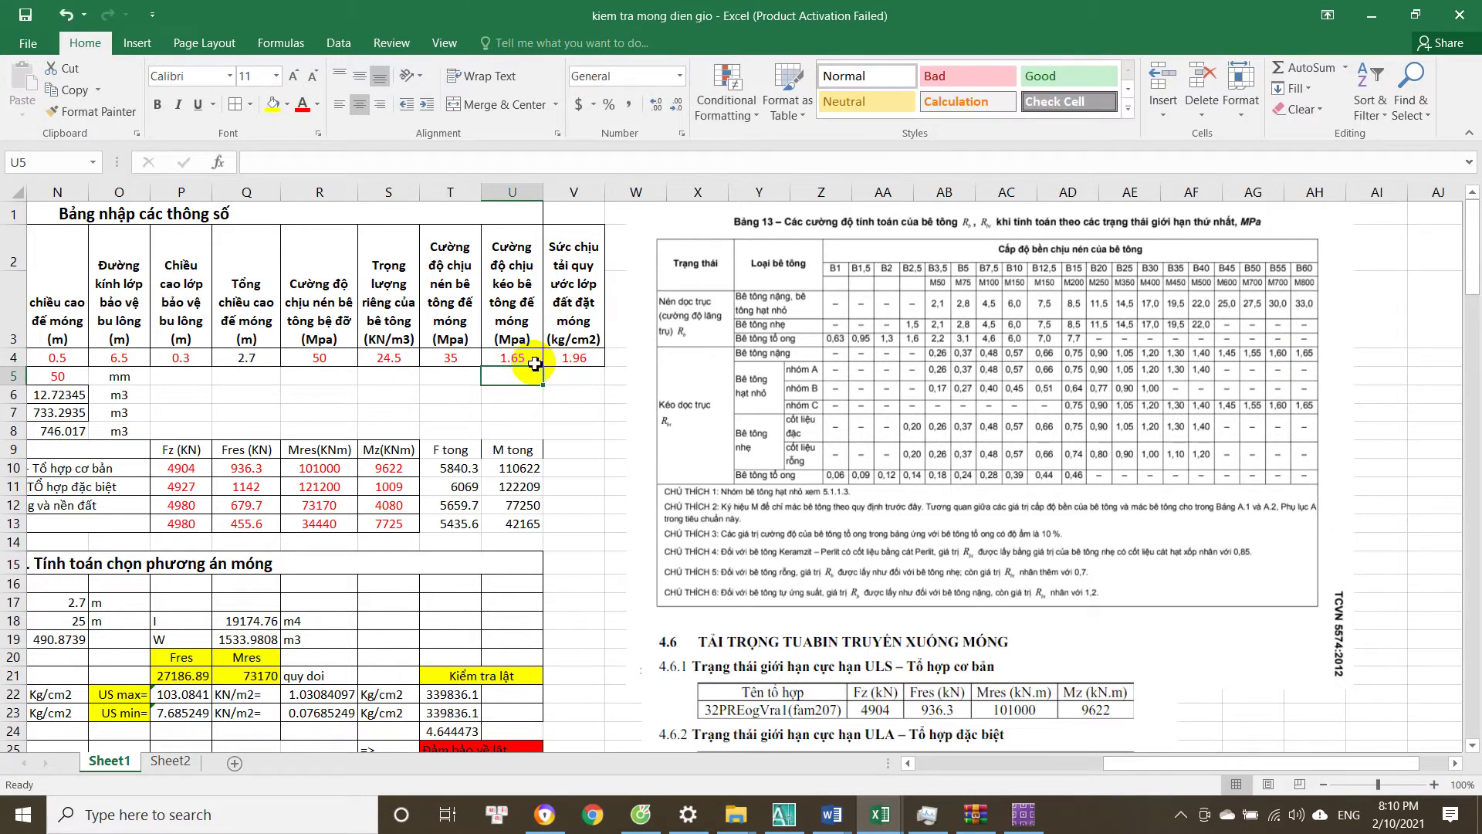
Check the conventional soil bearing capacity input in V4 against the R0 column of the section 4.4.1 soil table.
left_click(561, 364)
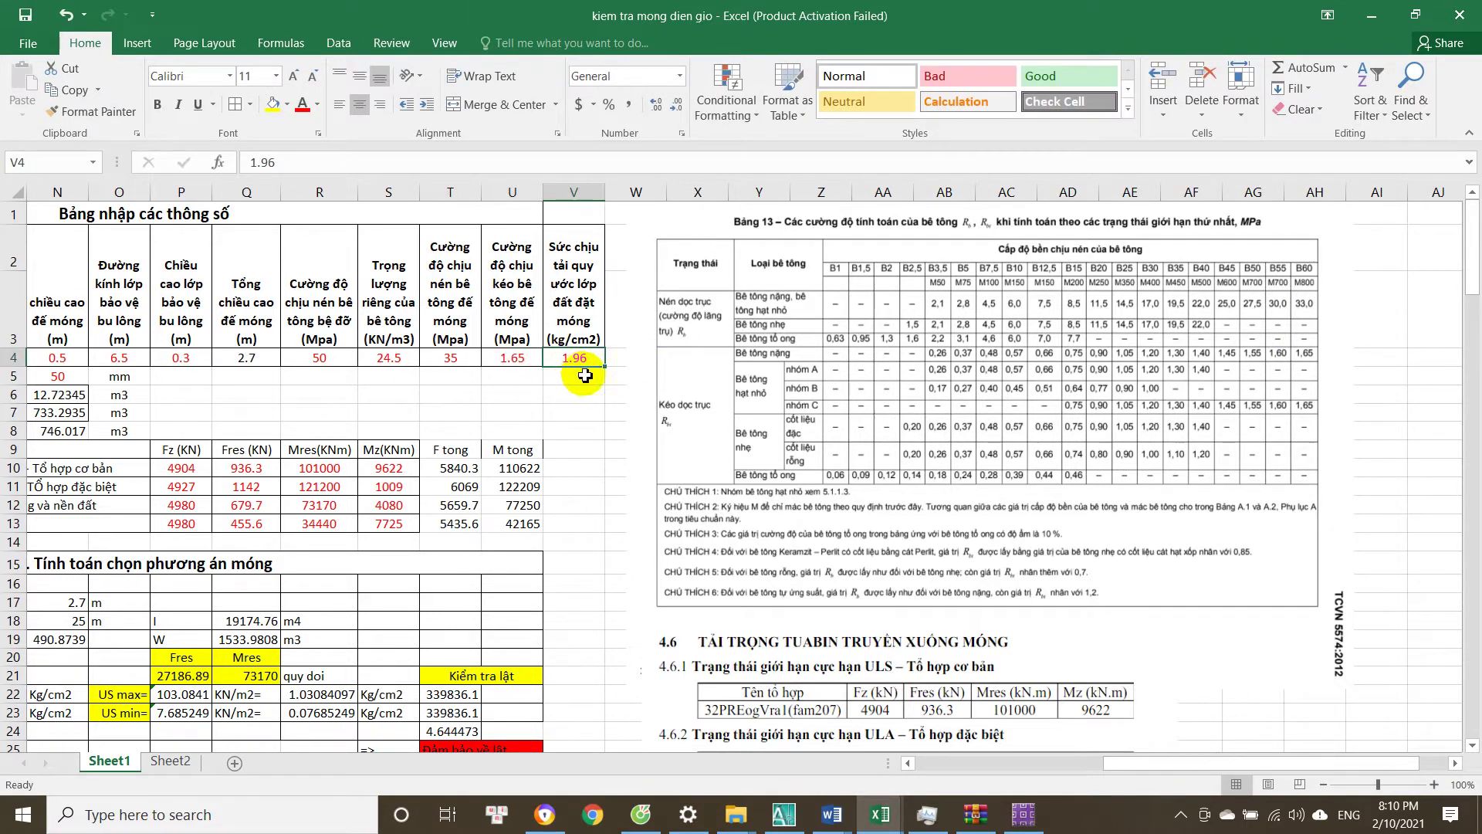
left_click(581, 295)
left_click(537, 358)
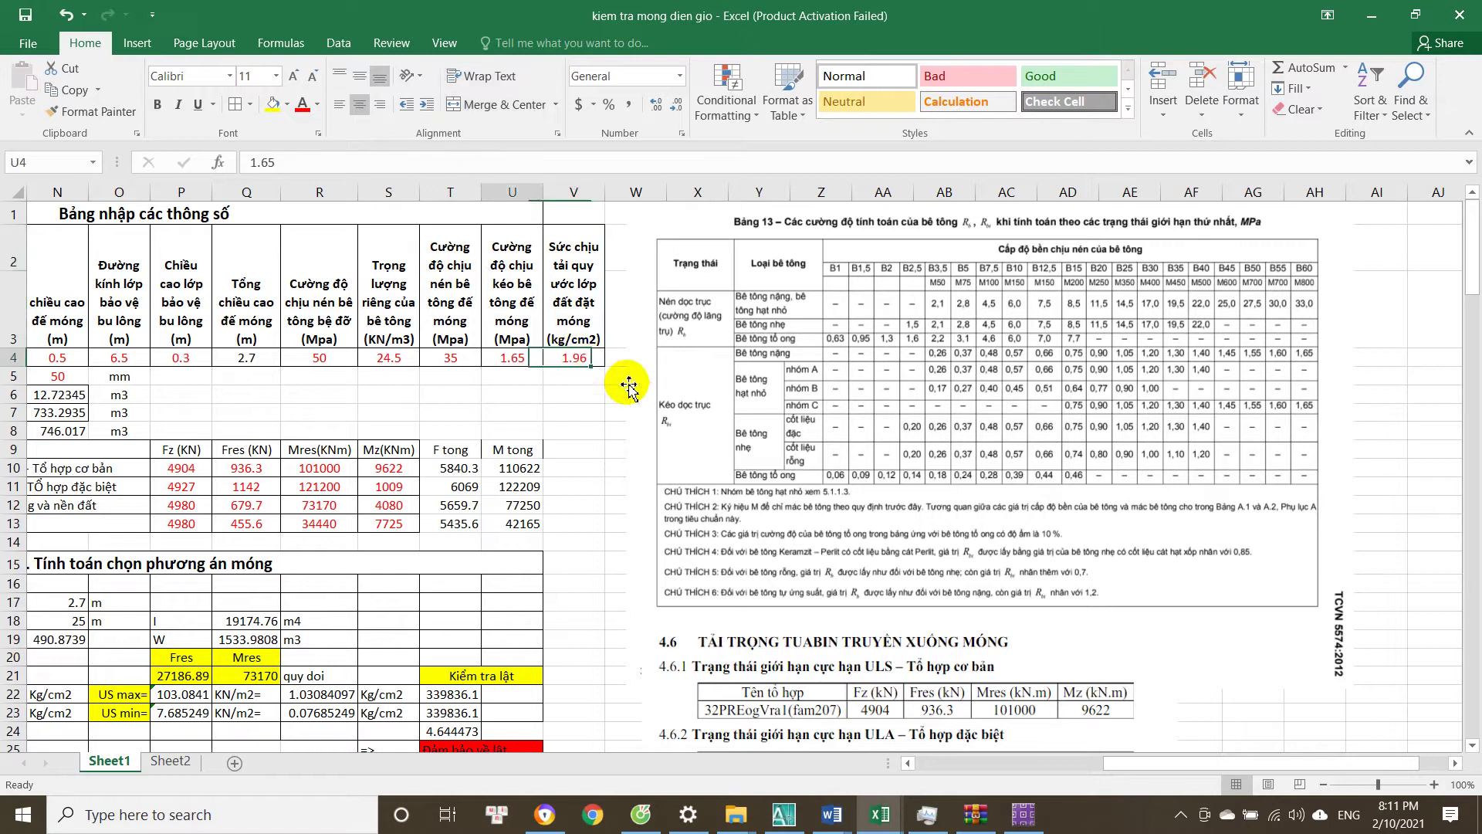
left_click_drag(1130, 764, 964, 757)
scroll(298, 490, "down", 20)
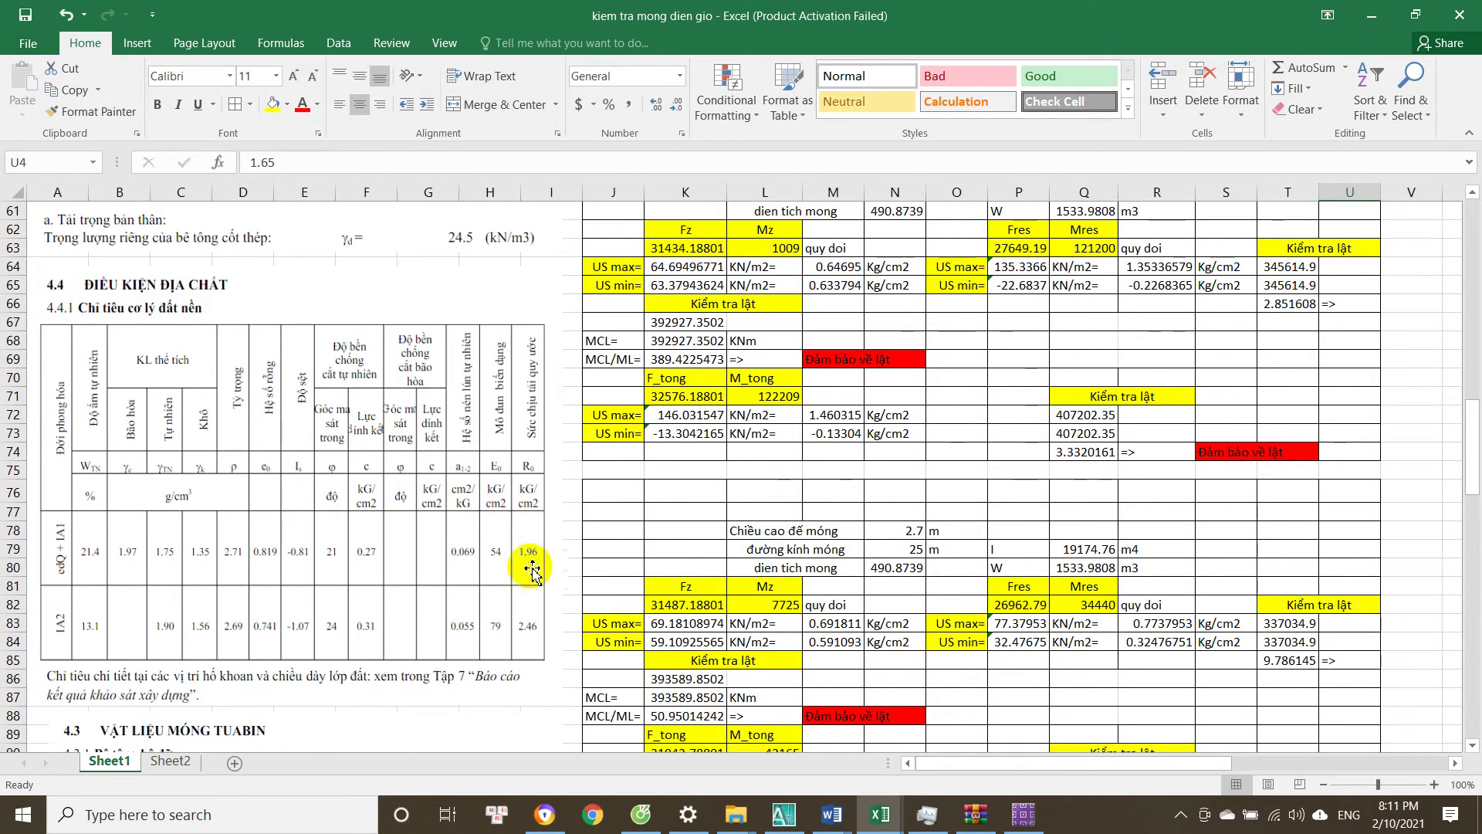
left_click(528, 566)
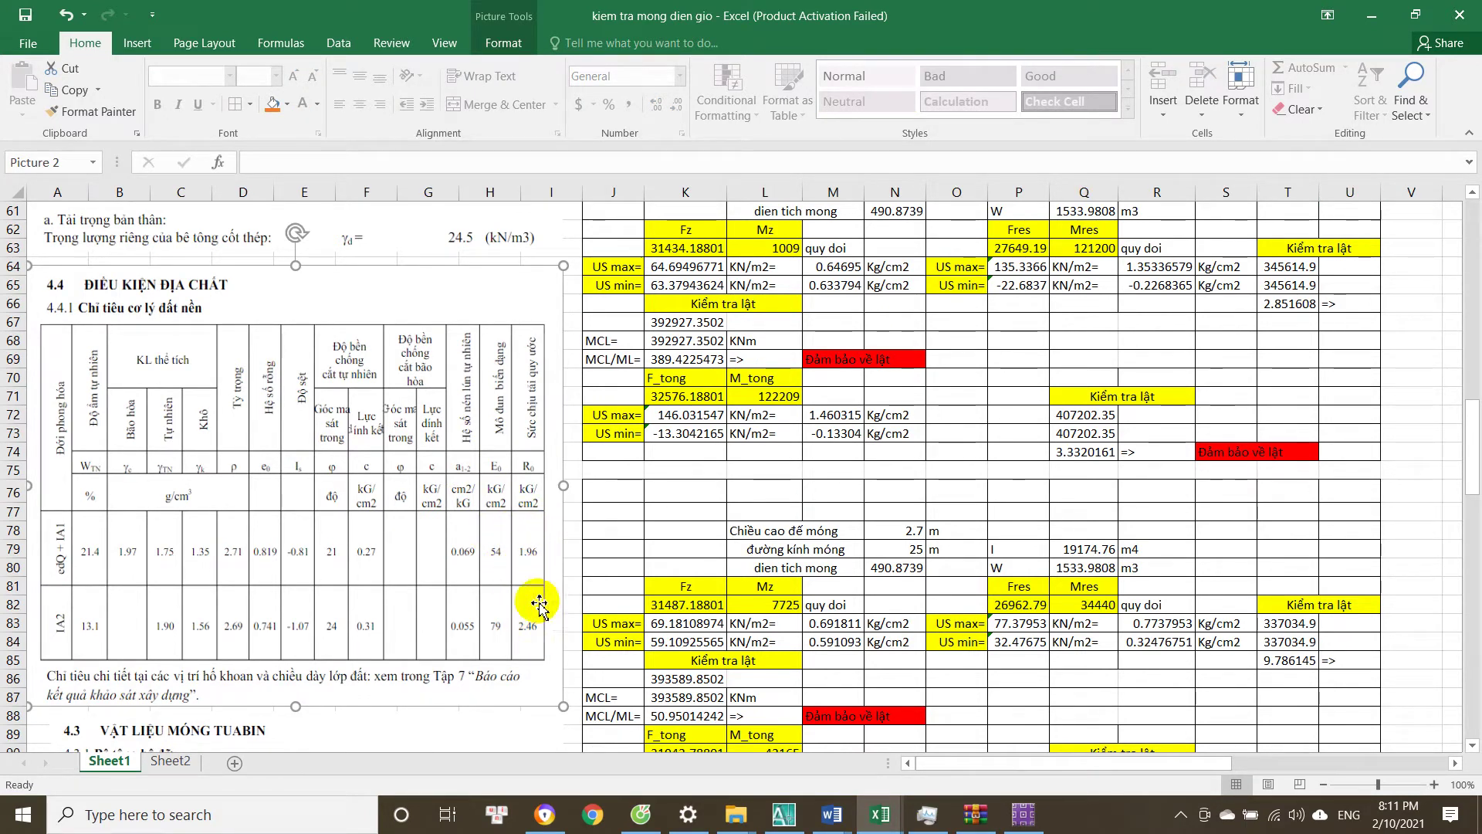
scroll(528, 548, "up", 20)
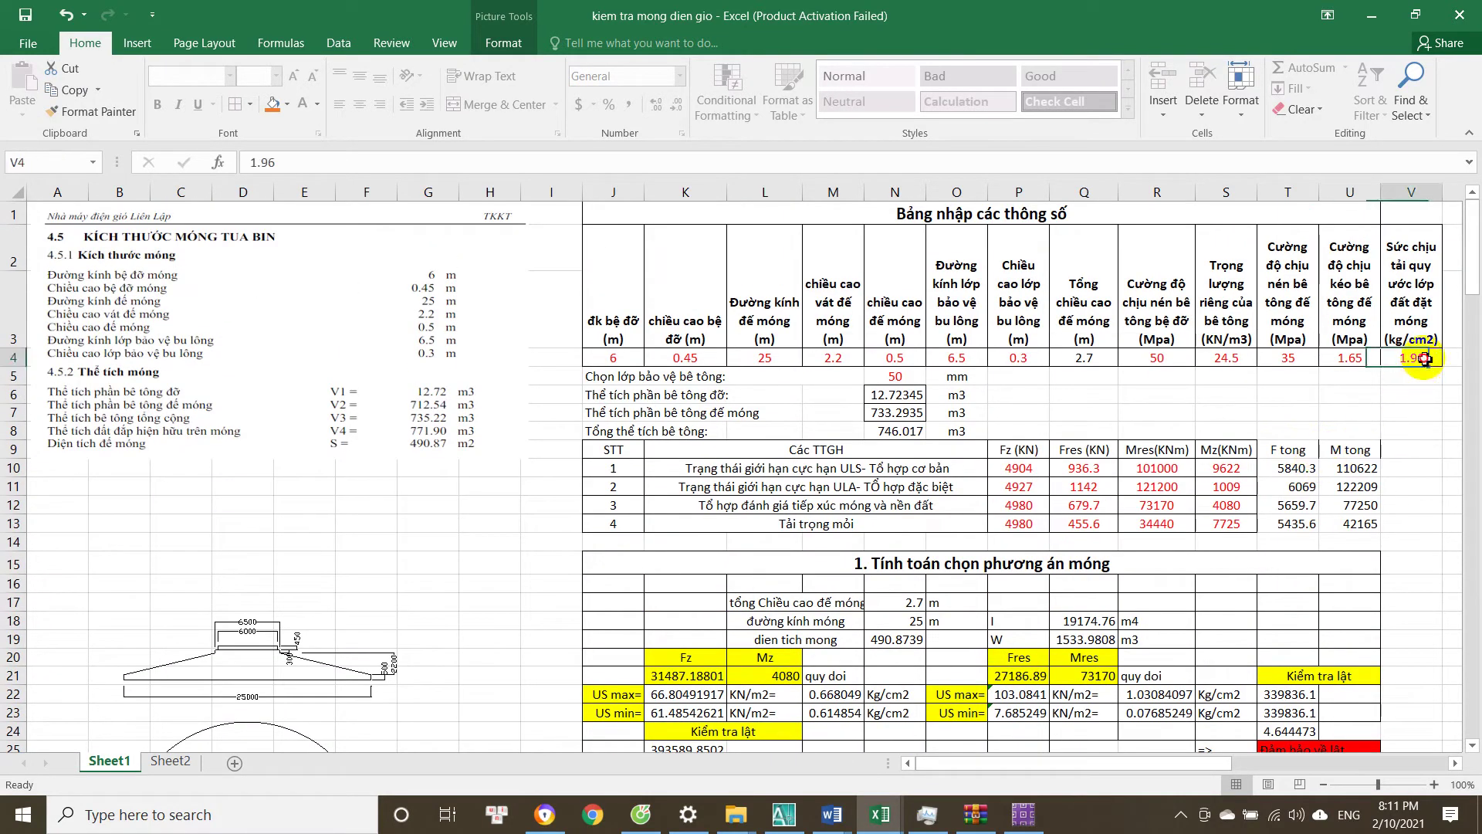
left_click(1407, 378)
scroll(1037, 490, "down", 3)
scroll(1037, 490, "up", 3)
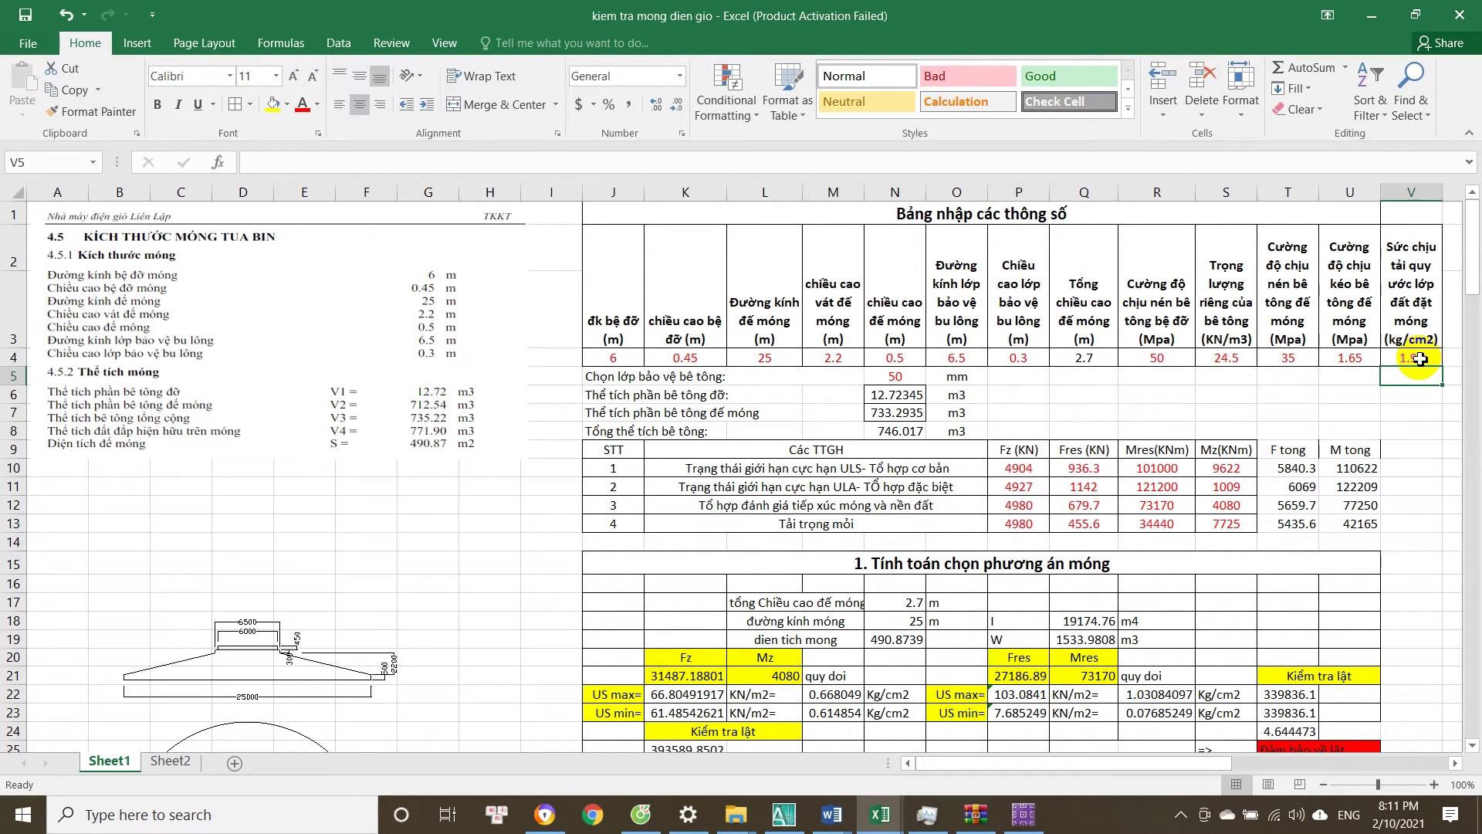
Review the soil bearing capacity input in V4 and the concrete cover input in N5.
scroll(1141, 458, "down", 2)
scroll(1166, 464, "up", 2)
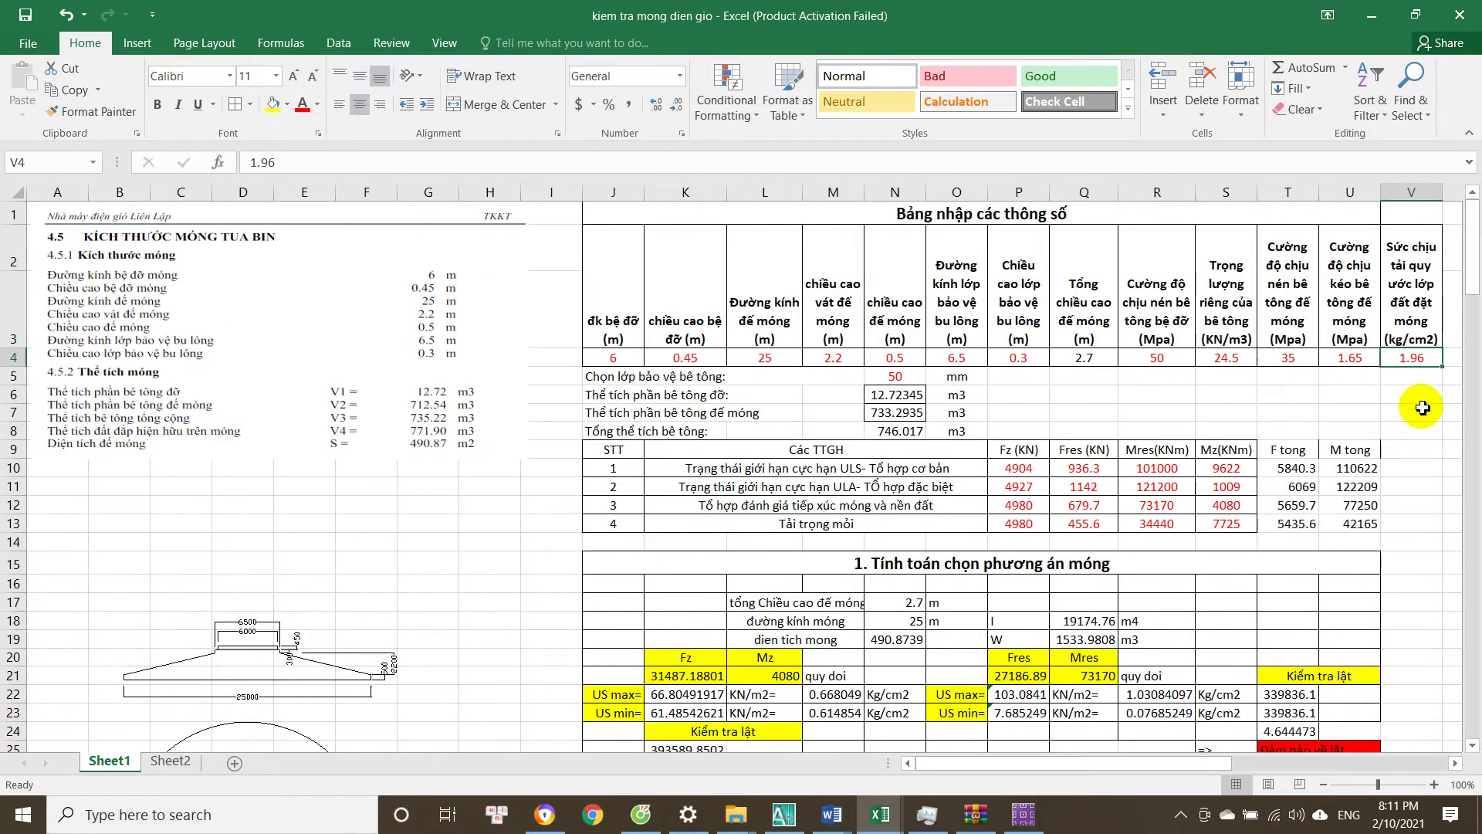
scroll(870, 354, "down", 2)
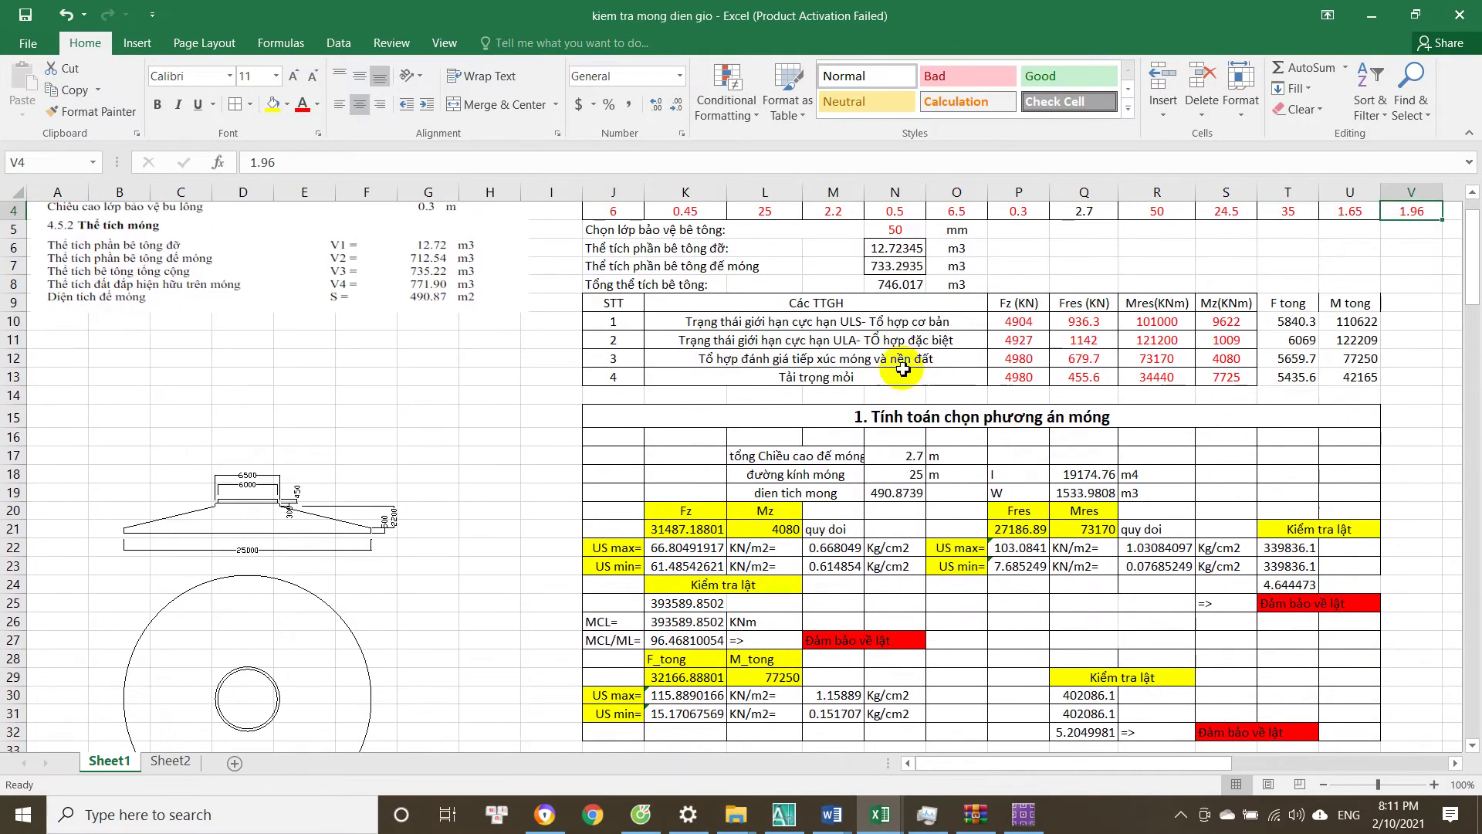
scroll(877, 340, "up", 2)
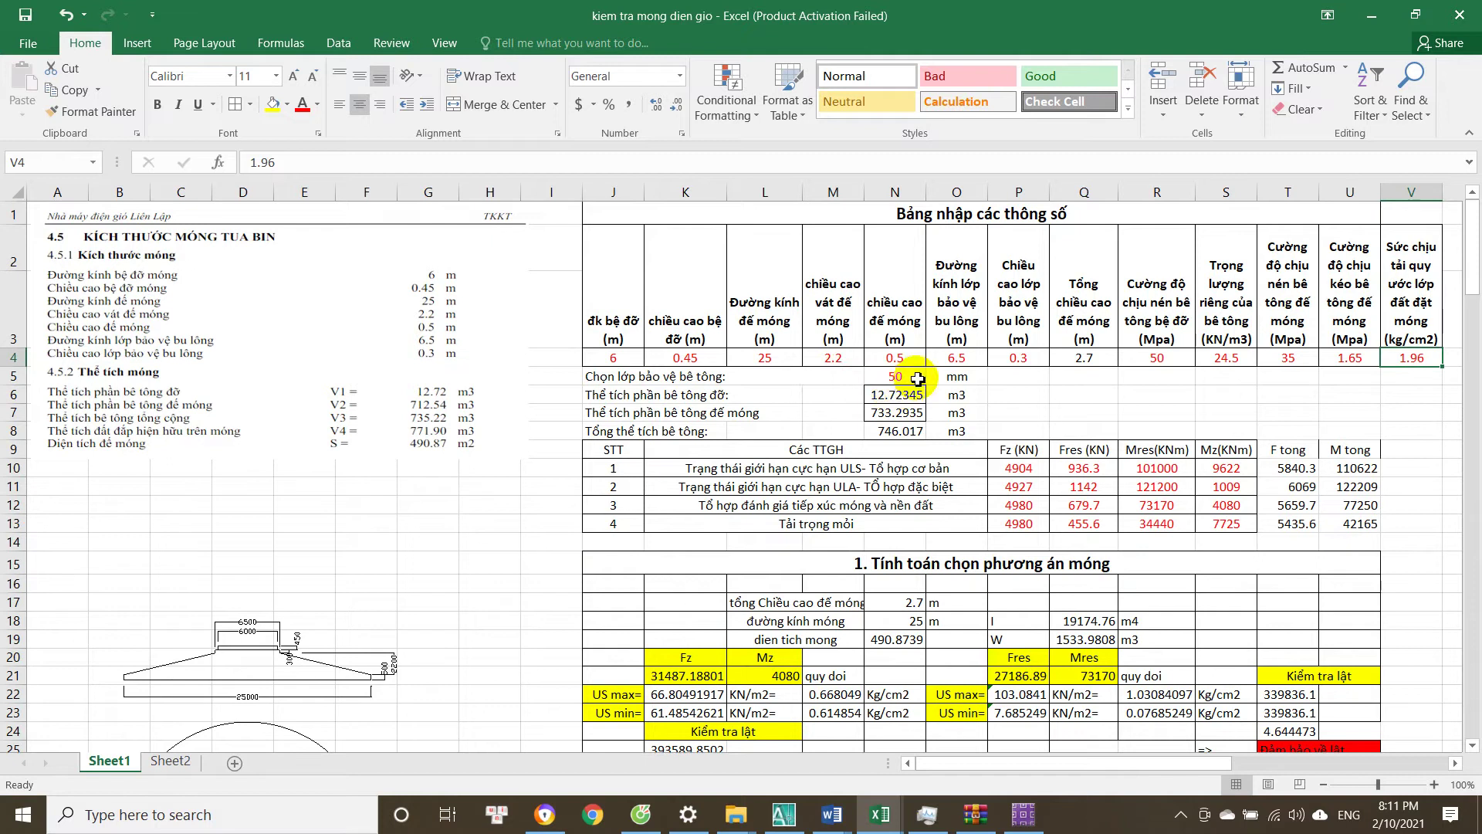
left_click(915, 379)
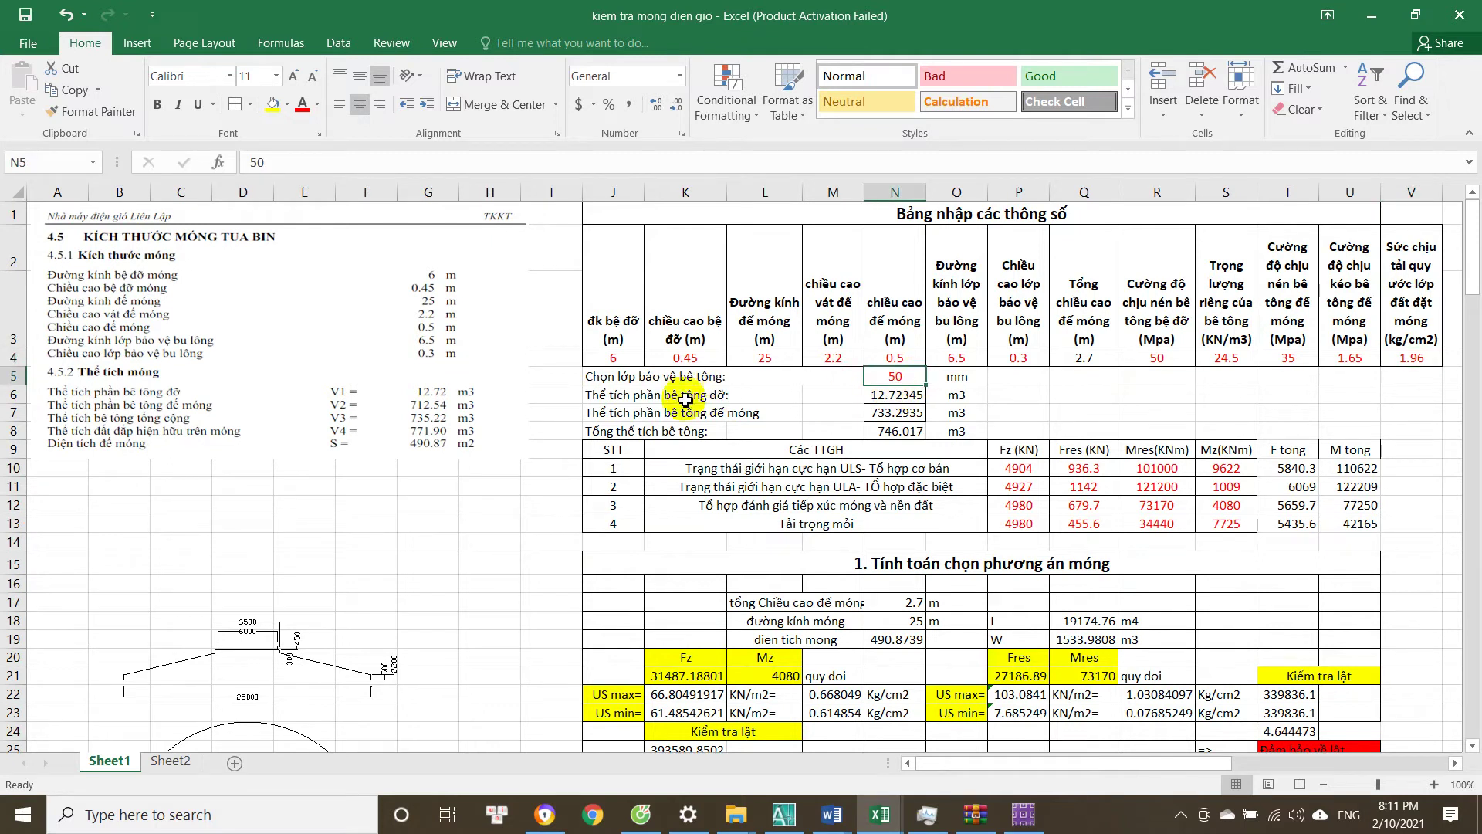
Inspect the formulas for the pedestal, base and total concrete volumes in N6:N8.
double_click(913, 398)
key("Return")
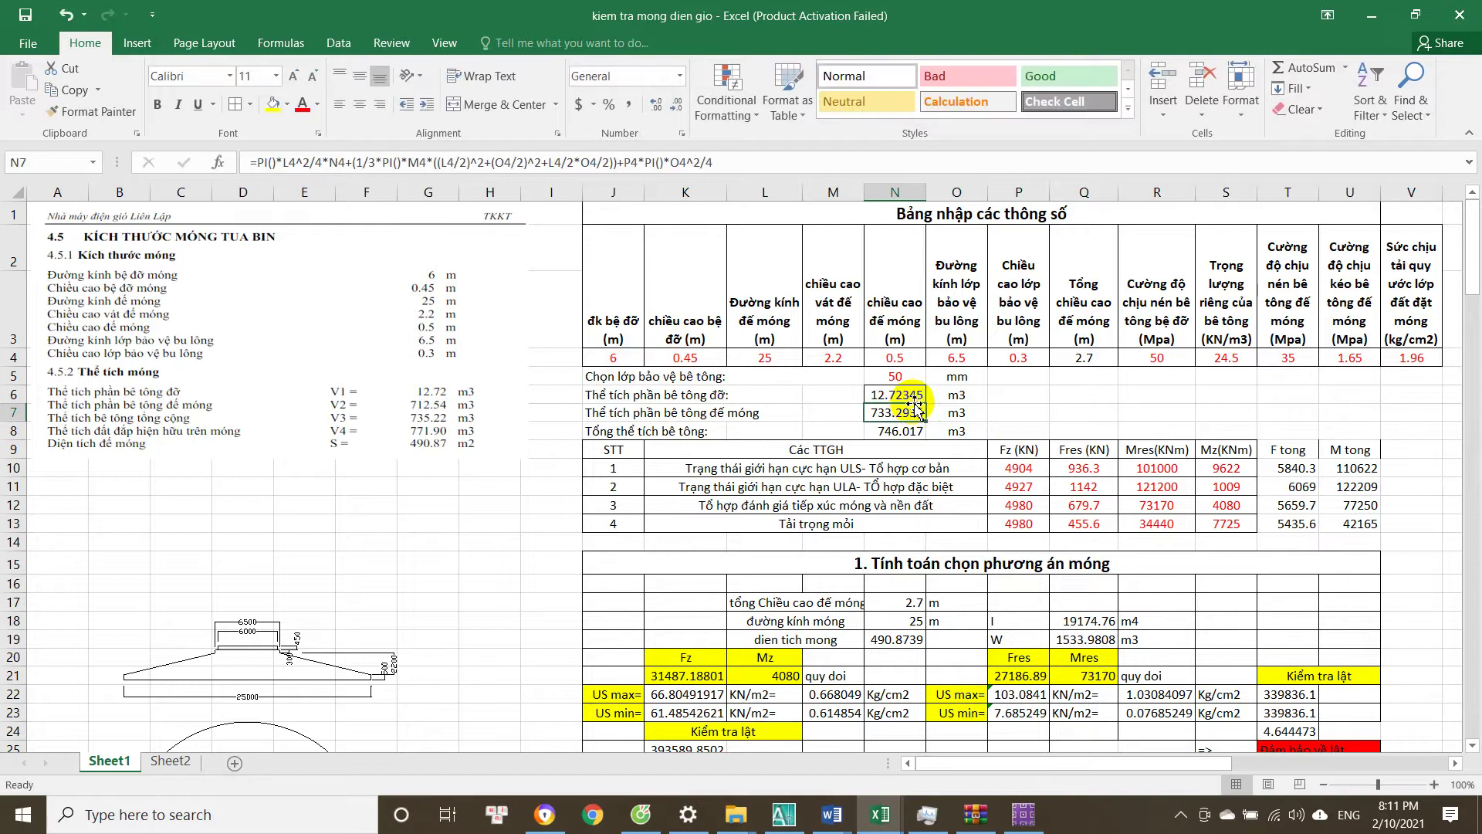
key("Down")
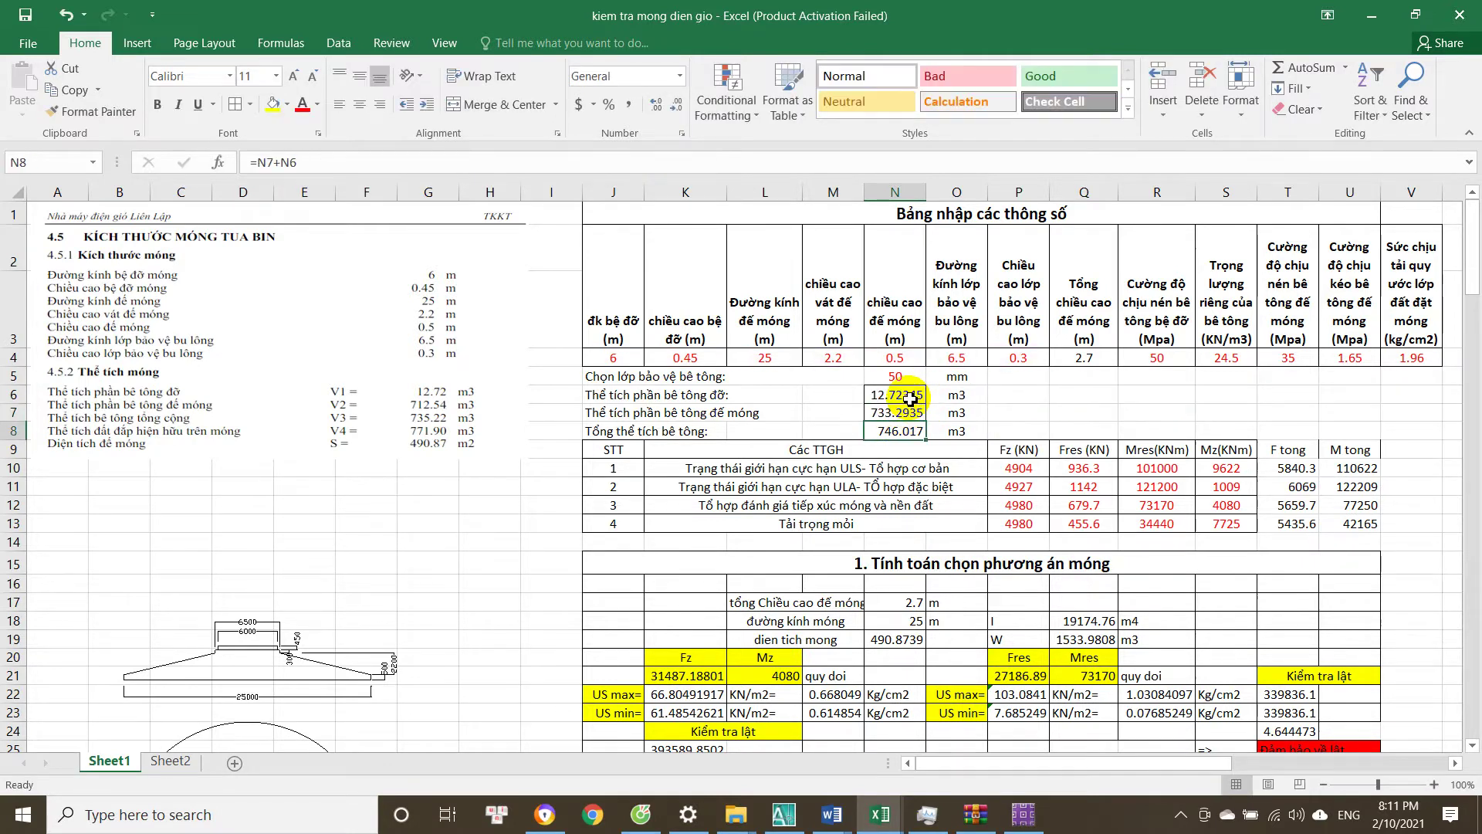
double_click(911, 395)
key("Return")
double_click(930, 412)
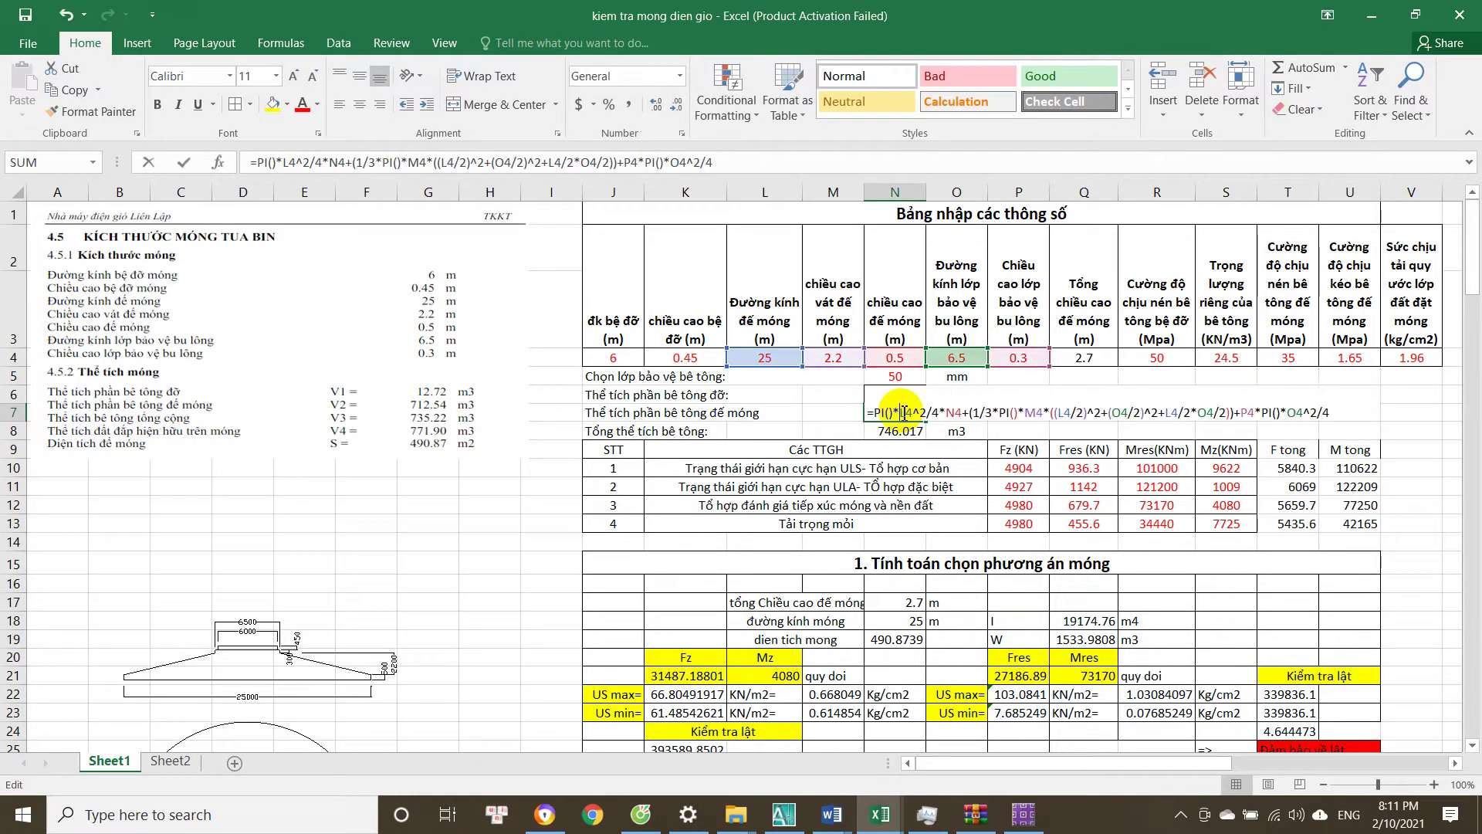
key("Return")
key("Return")
Compare the ULS loads in row 10 of the load combination table with the section 4.6 turbine loads picture.
scroll(977, 433, "down", 1)
key("Return")
left_click(1034, 327)
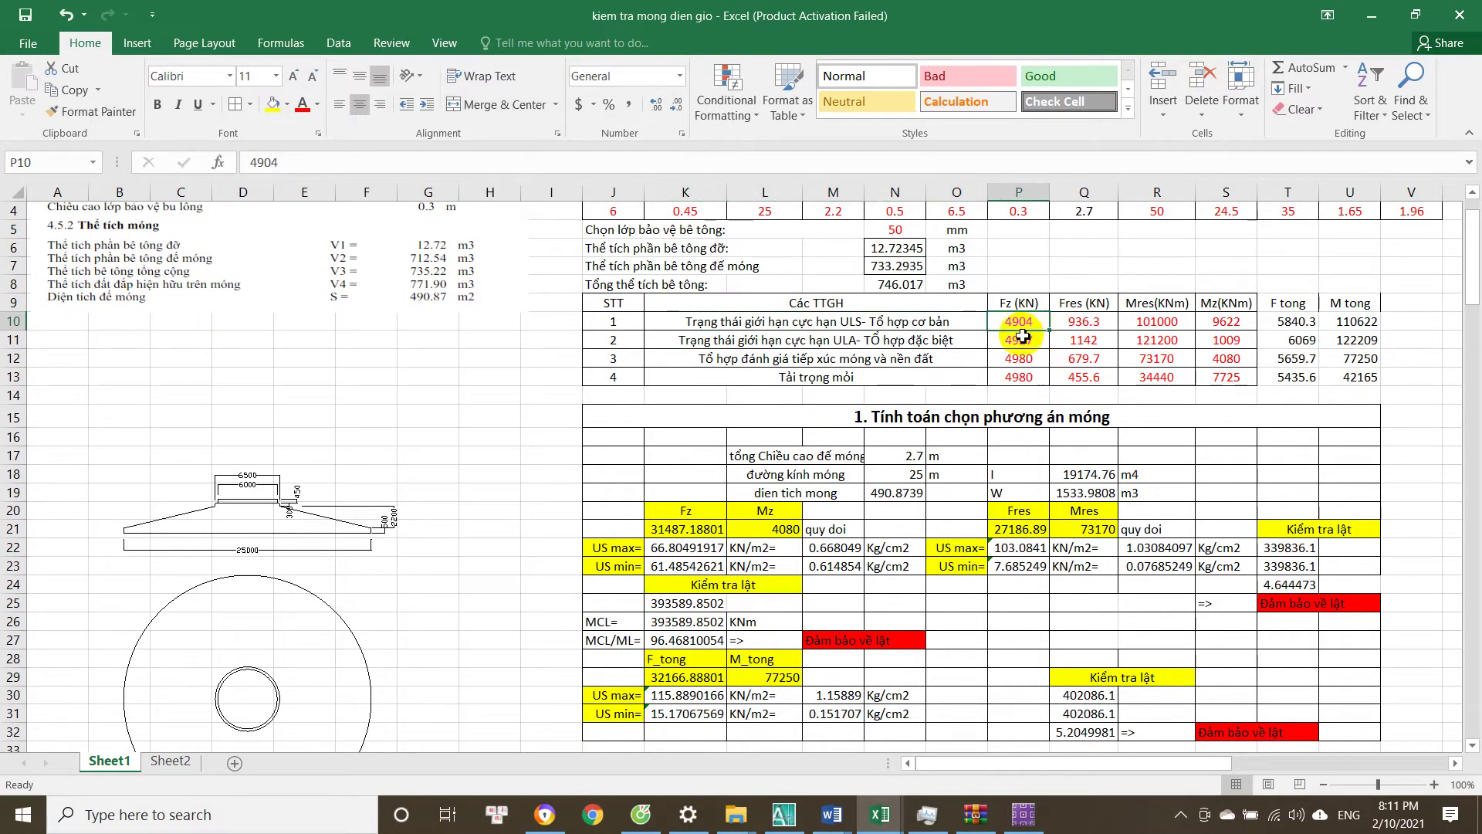
scroll(1029, 524, "up", 1)
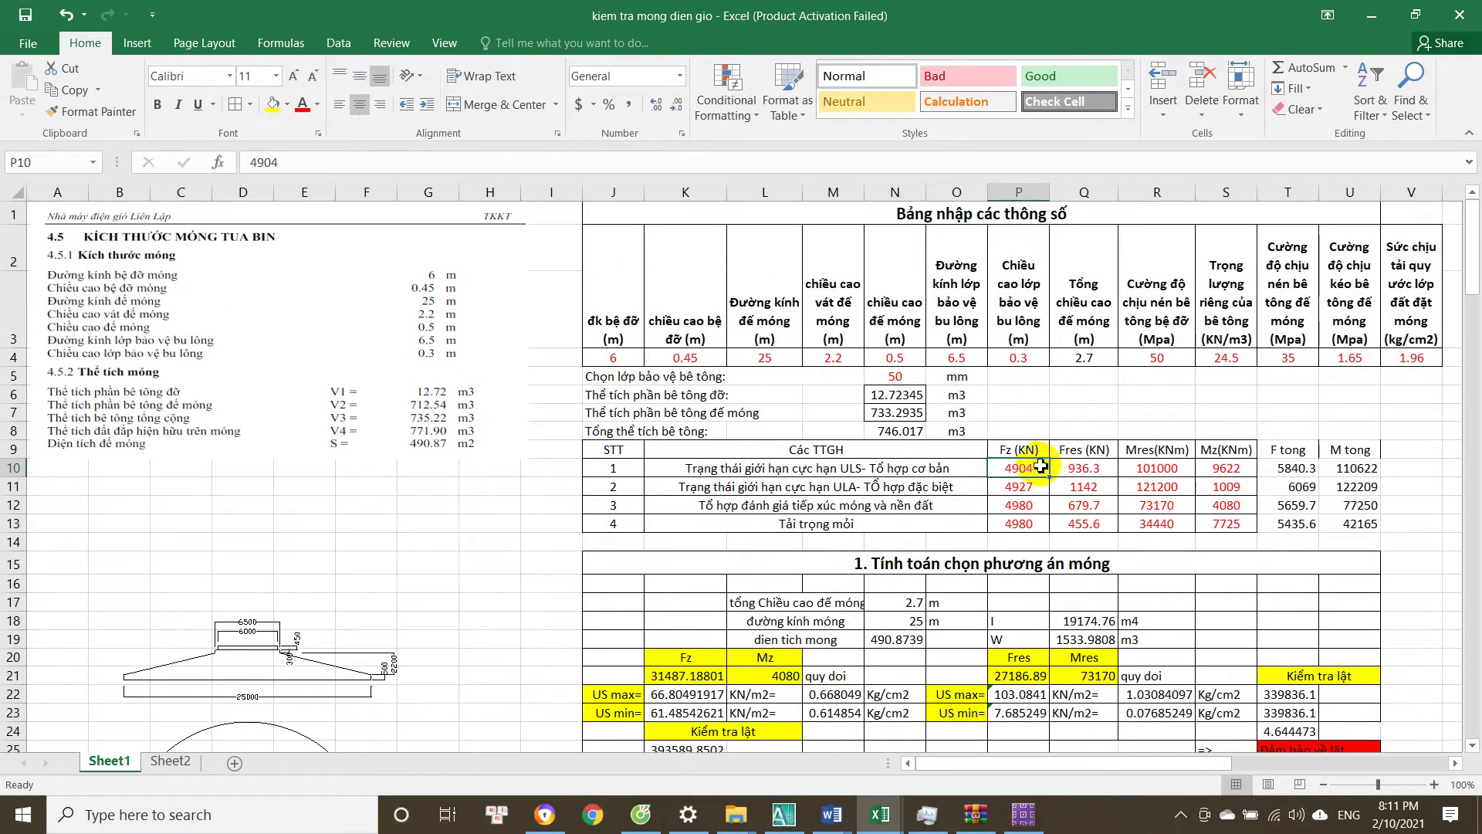
key("Left")
scroll(430, 579, "down", 10)
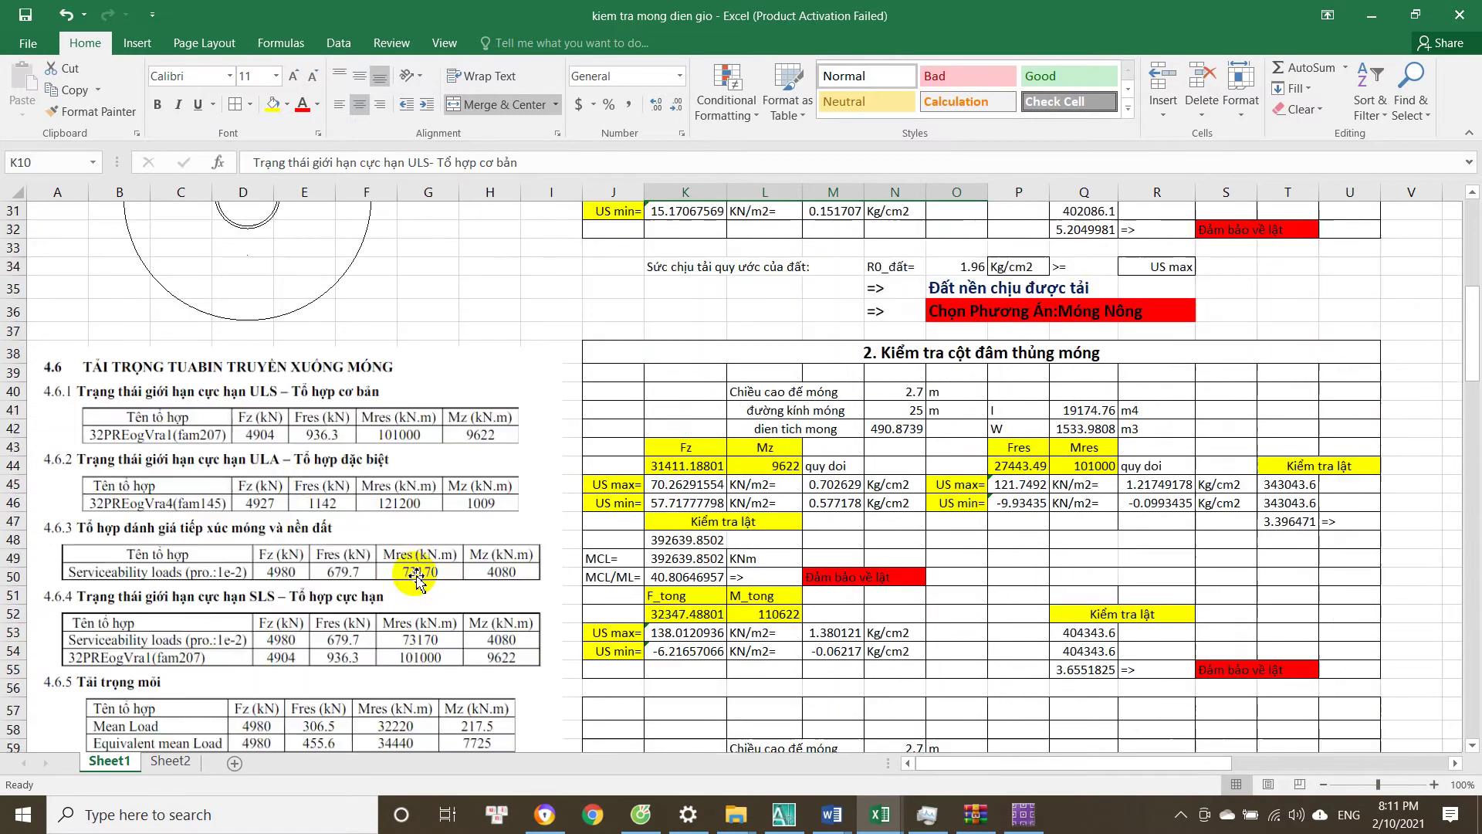
left_click(306, 471)
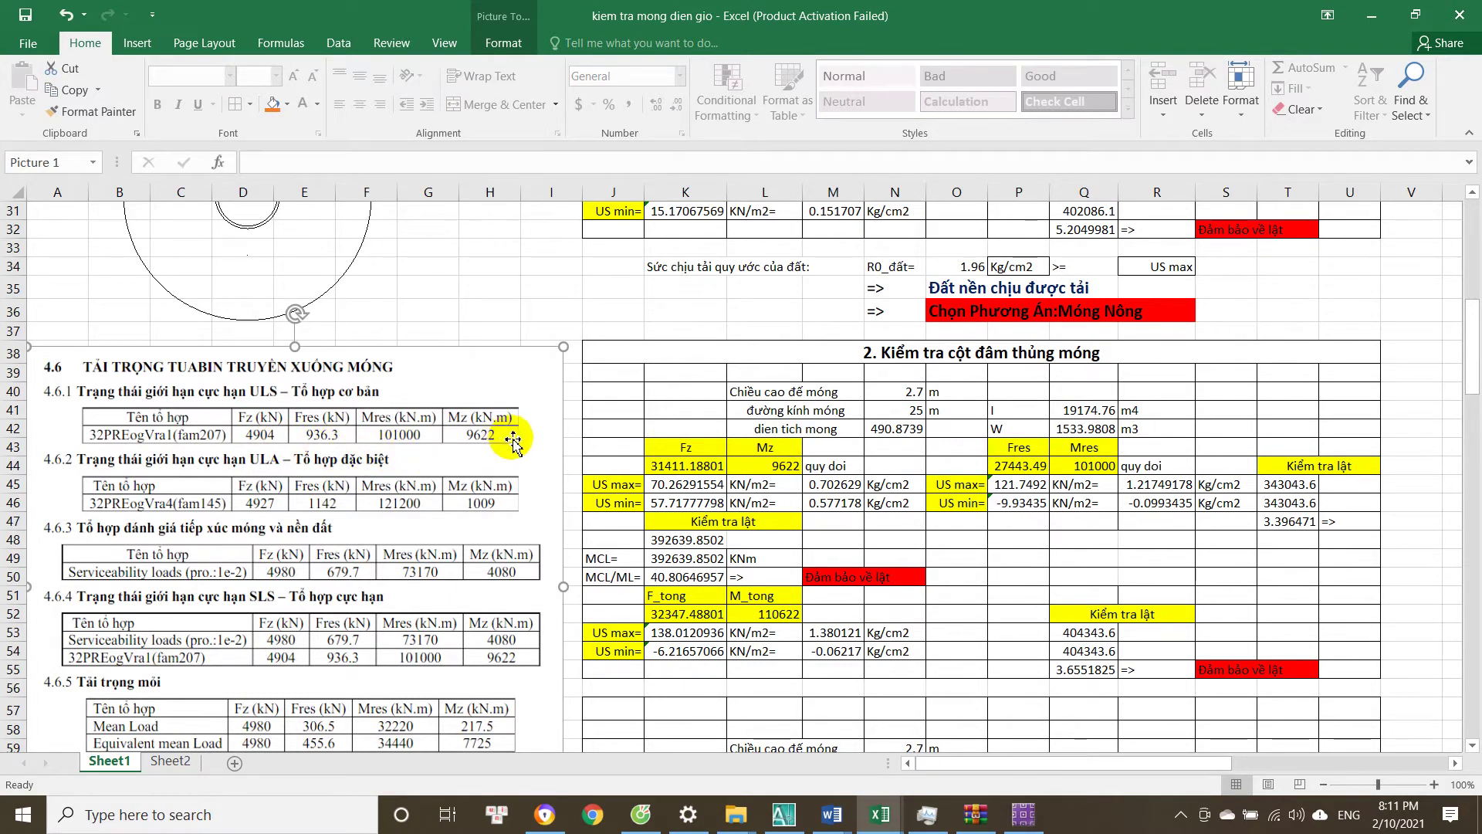
scroll(1066, 420, "up", 9)
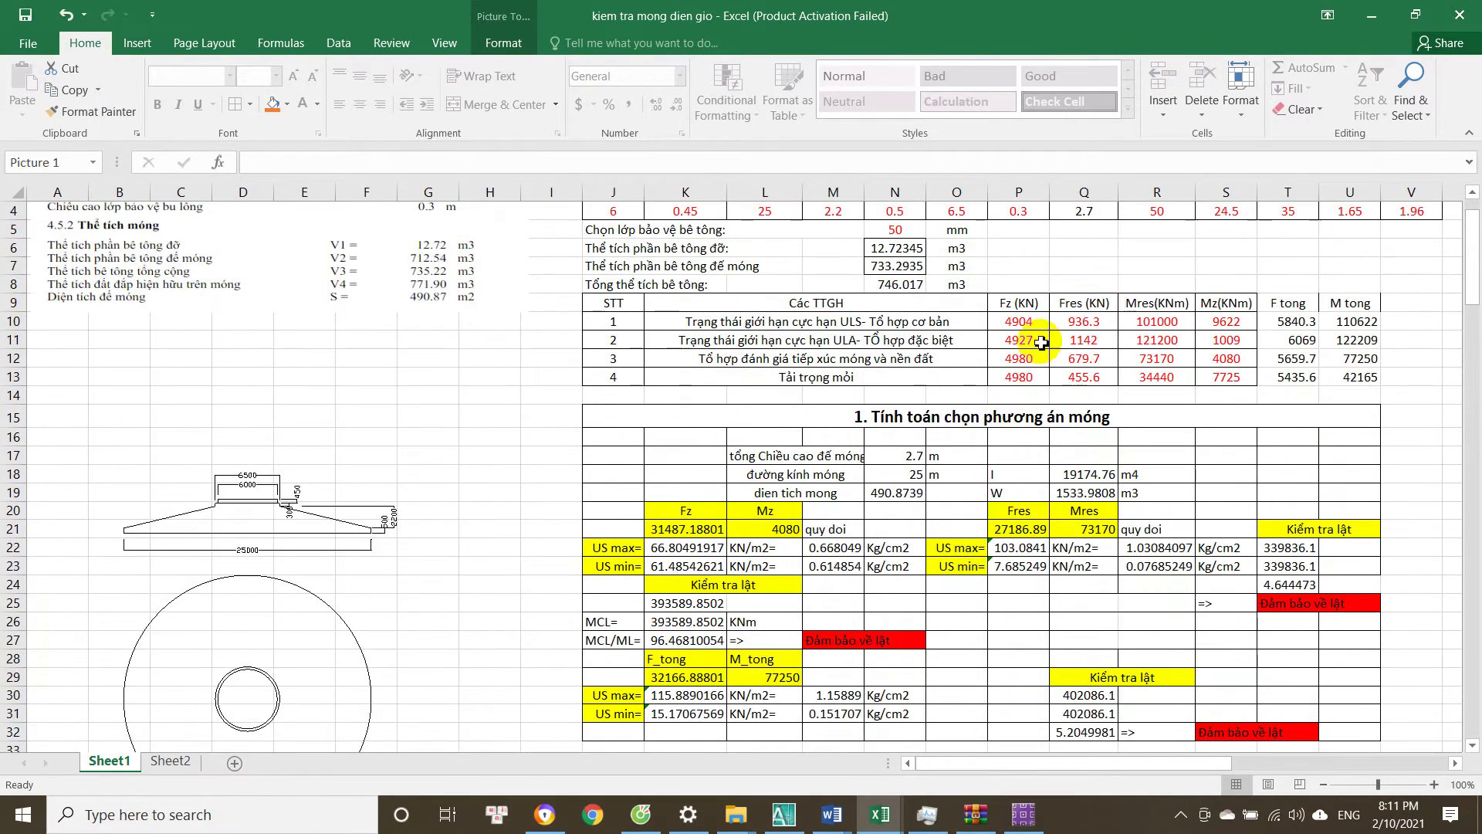
Move the section 4.6 turbine loads picture up beside the load combination table.
left_click(1021, 321)
scroll(421, 560, "down", 10)
left_click_drag(382, 540, 535, 346)
scroll(390, 463, "up", 6)
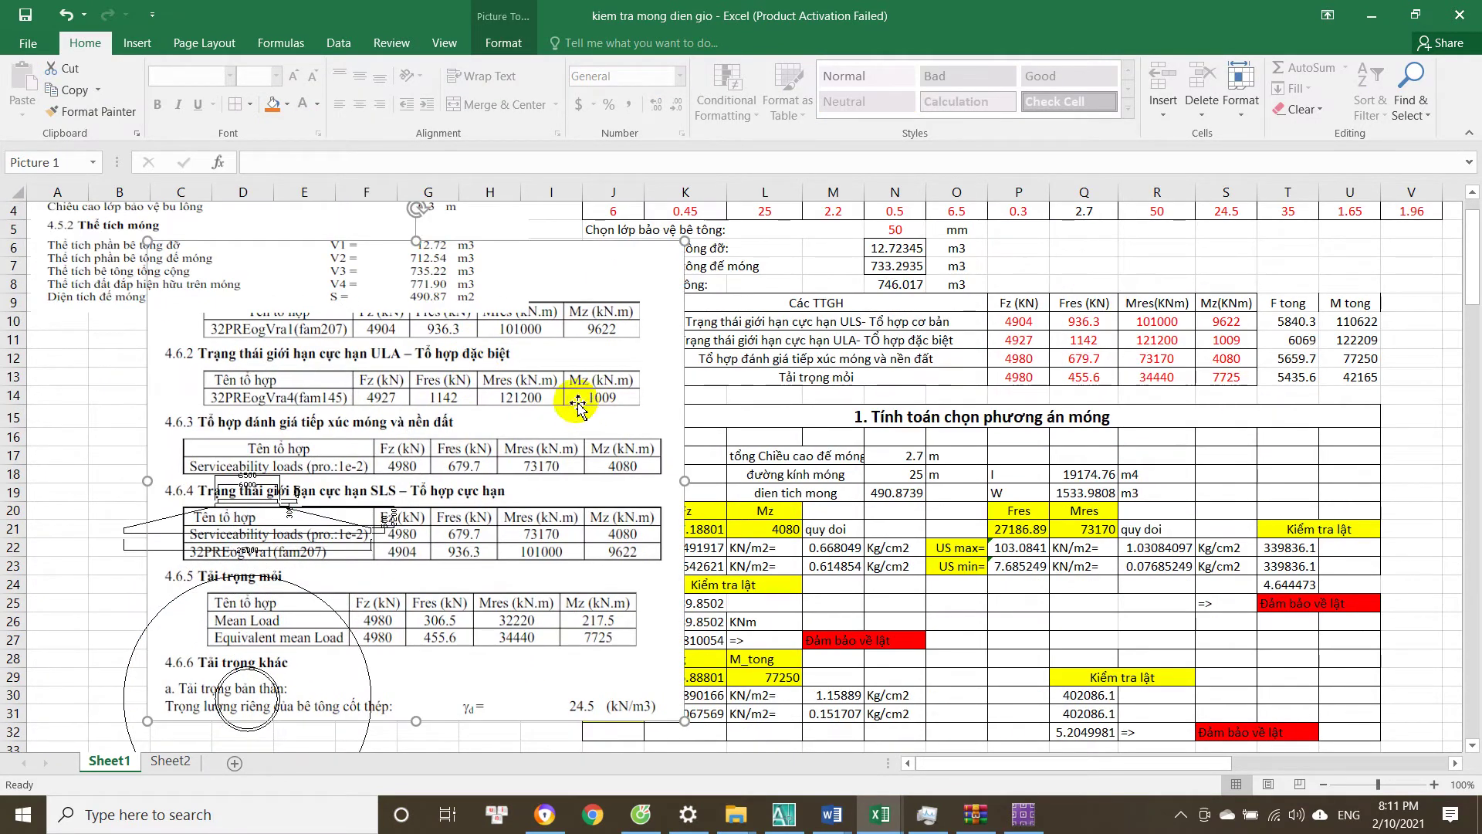
scroll(401, 378, "up", 1)
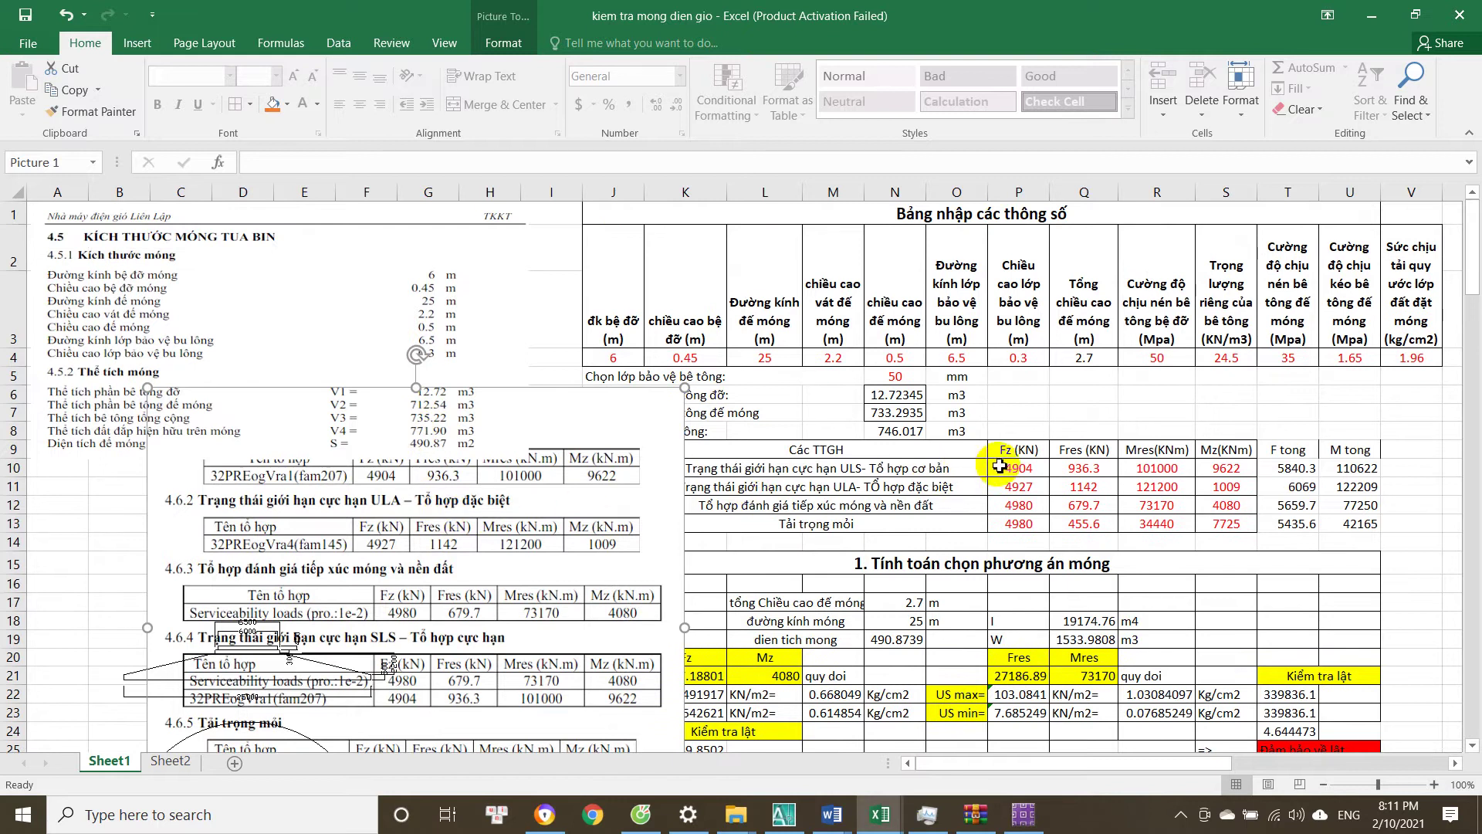
Check the ULS and ULA loads in rows 10 and 11 against tables 4.6.1 and 4.6.2 of the picture.
left_click(1084, 468)
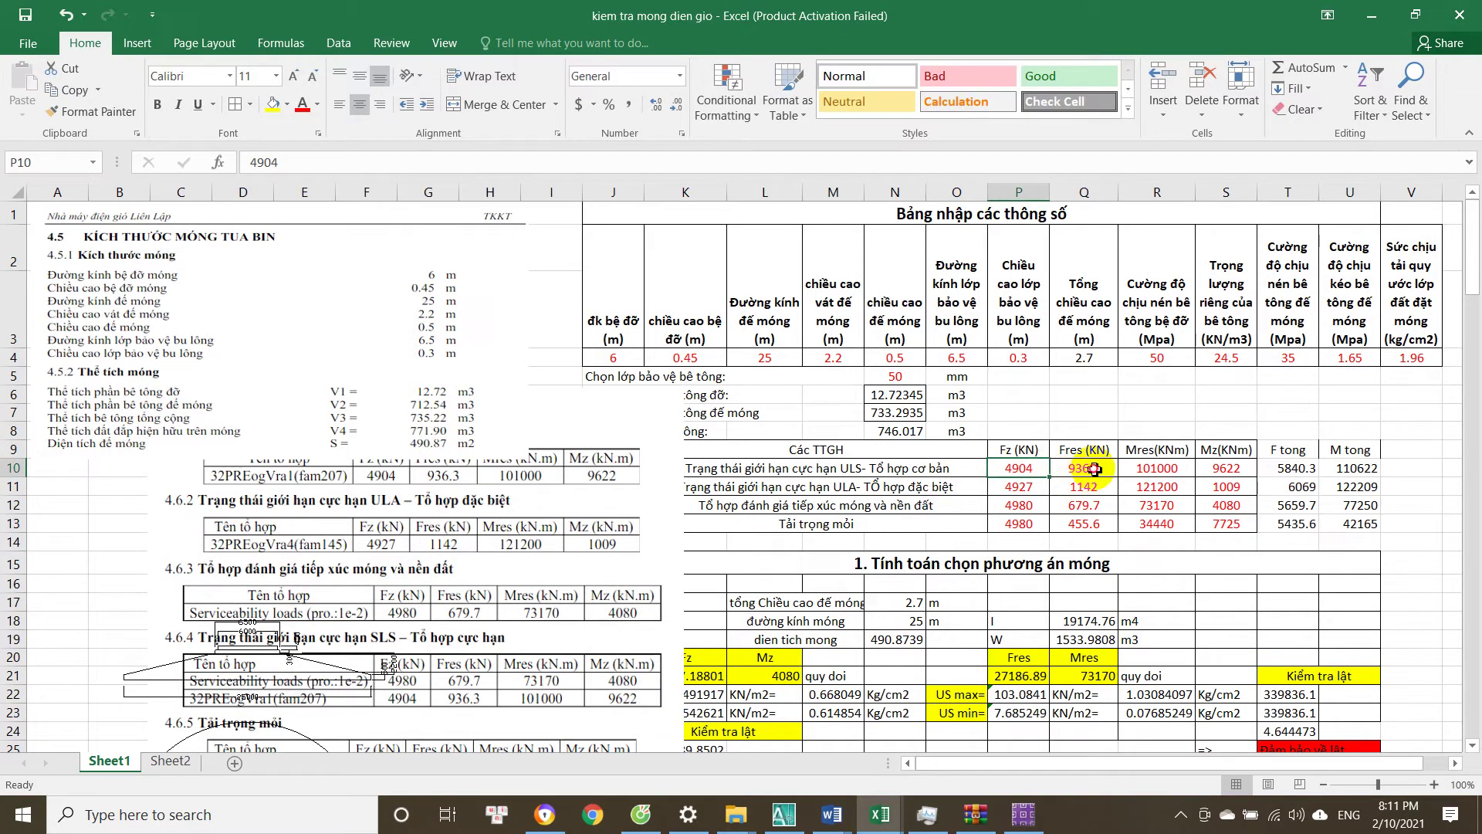
left_click(1191, 473)
left_click(1226, 471)
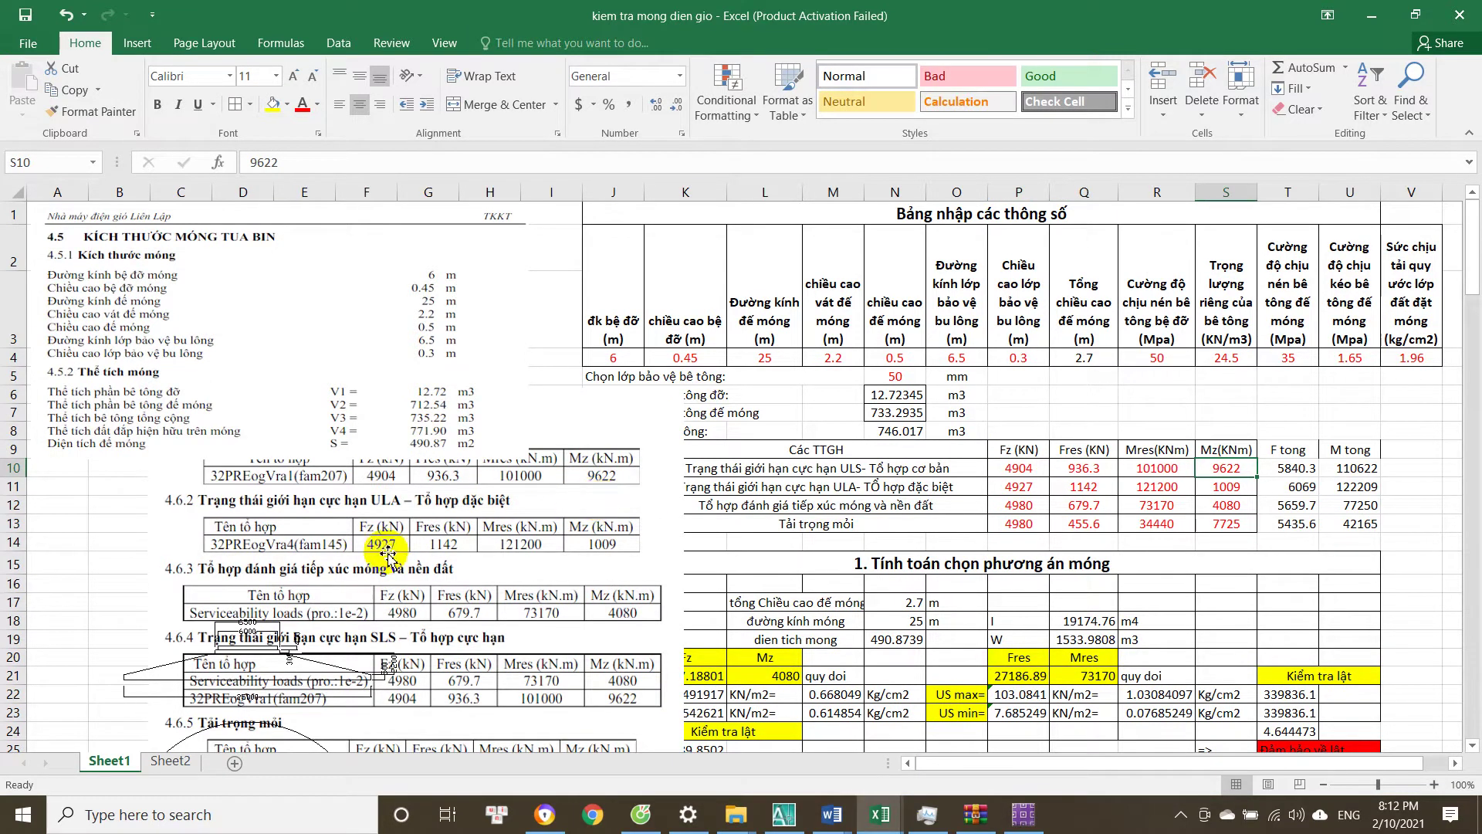
left_click(1097, 488)
left_click(1175, 485)
left_click(1224, 486)
Check the soil contact combination loads in row 12 against tables 4.6.3 and 4.6.4 of the picture.
scroll(579, 550, "down", 3)
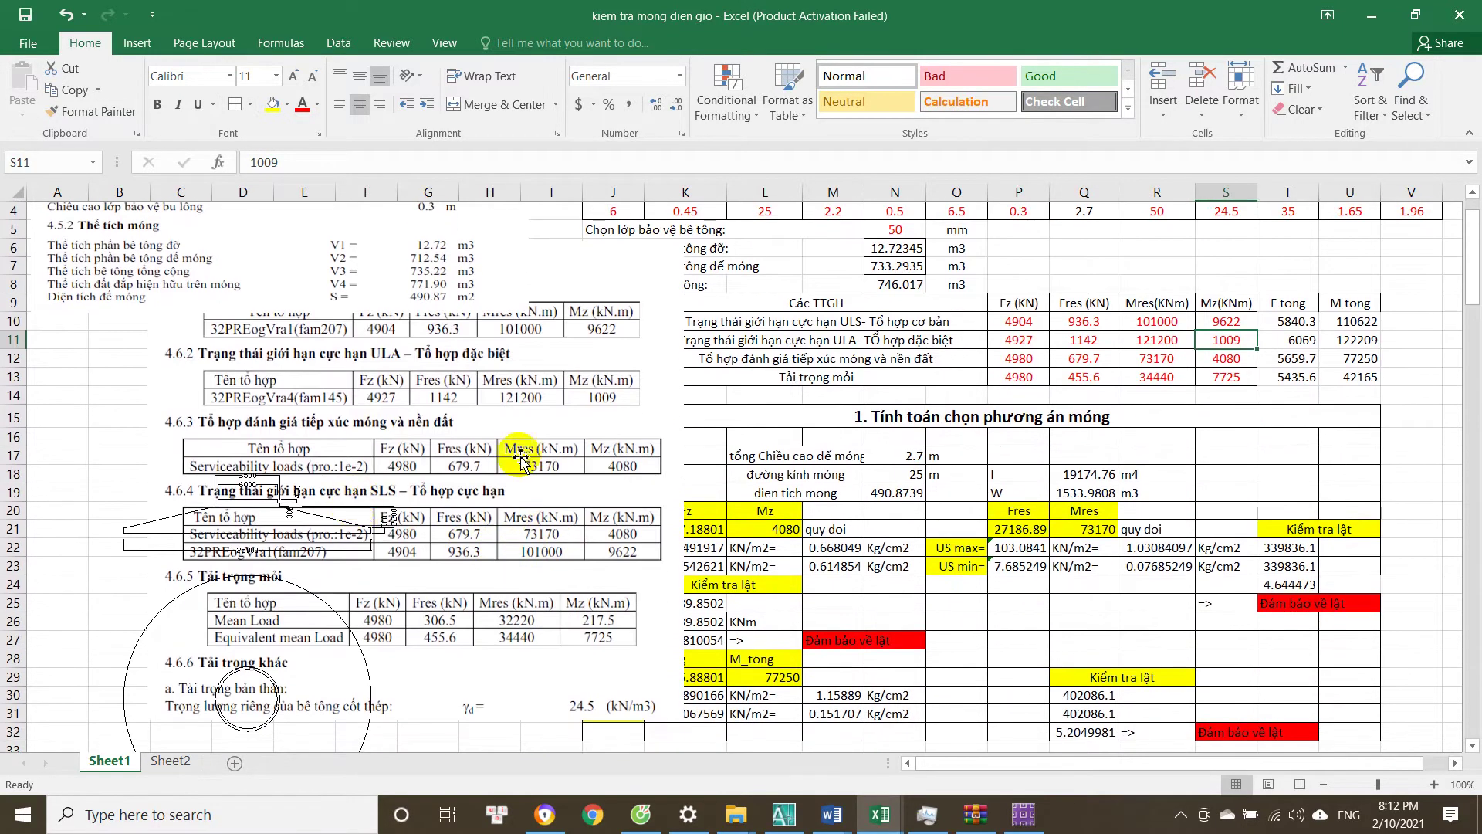
left_click(1062, 363)
left_click(1178, 359)
scroll(494, 490, "down", 1)
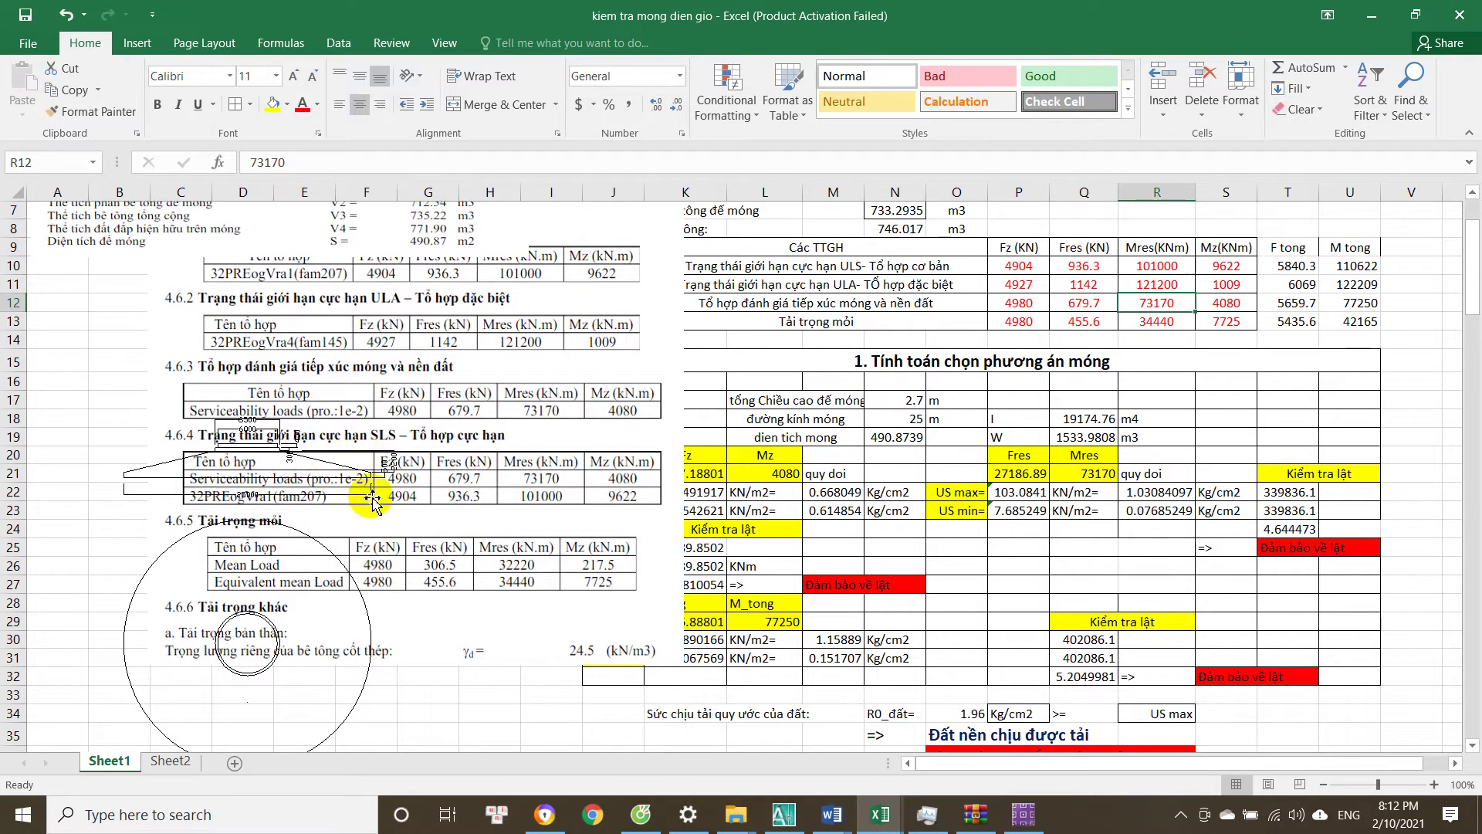
scroll(486, 487, "up", 1)
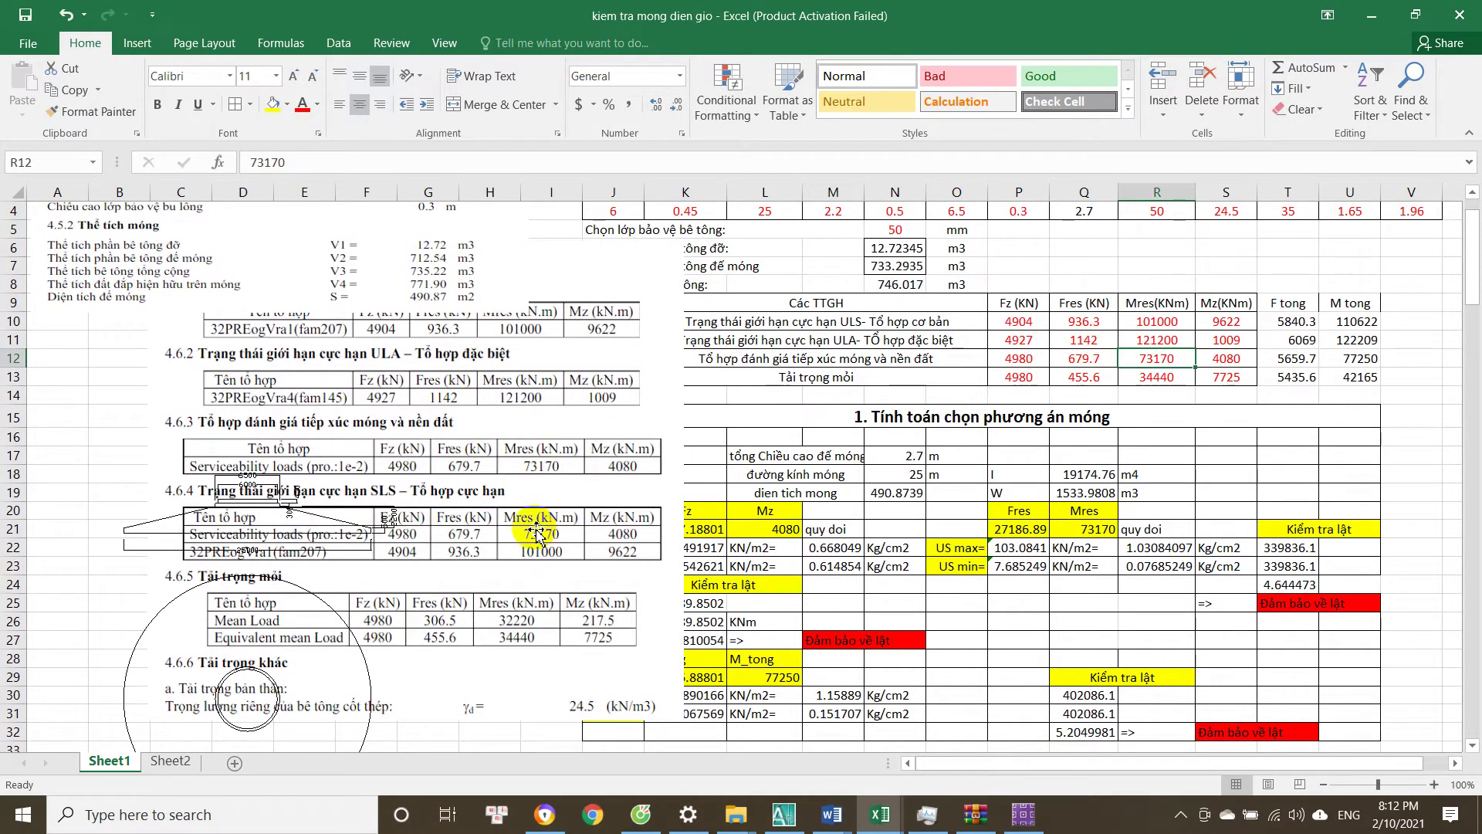
scroll(849, 409, "up", 1)
left_click(1044, 467)
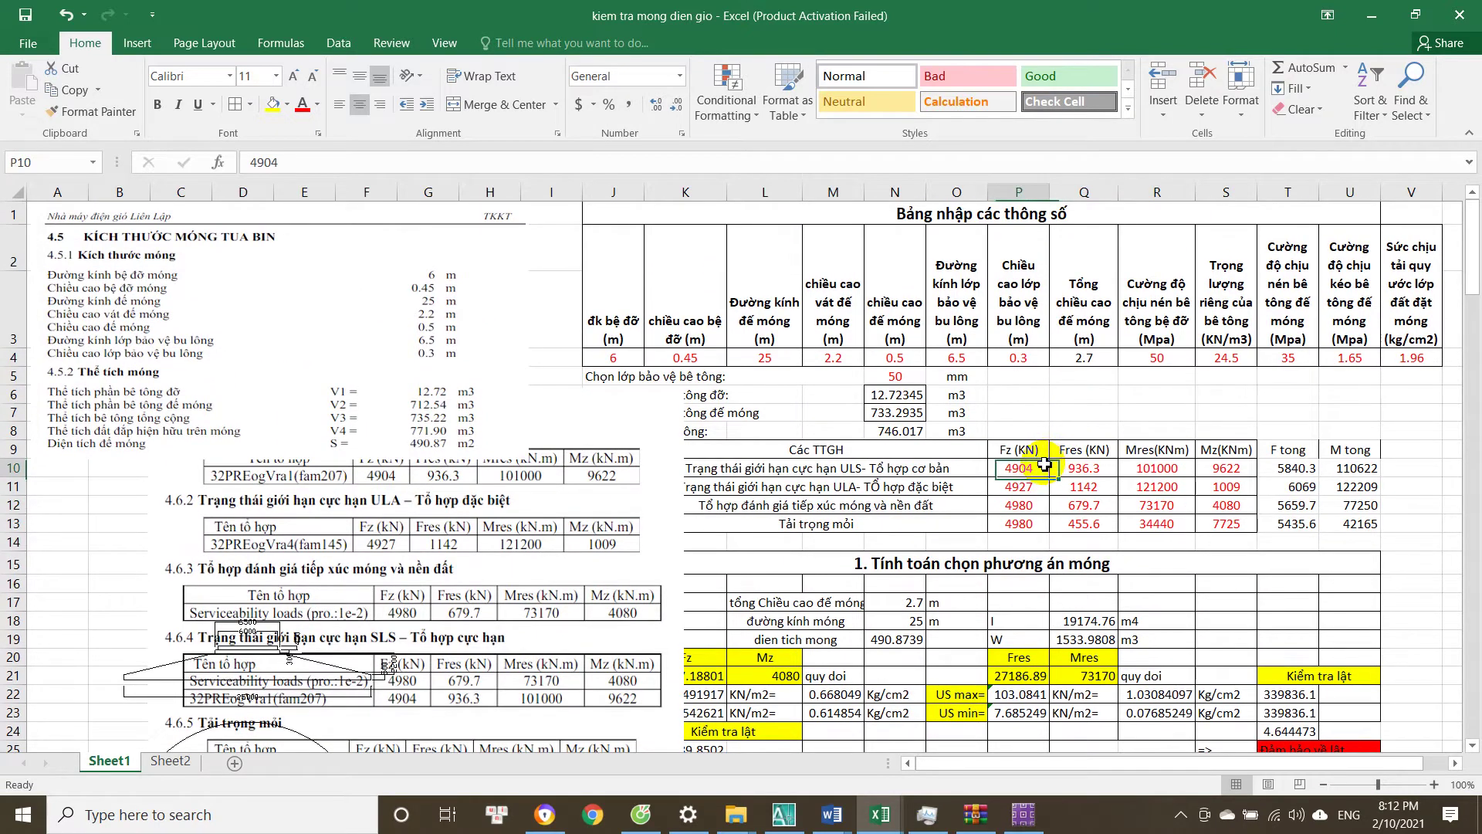
left_click(1040, 501)
scroll(1035, 464, "down", 1)
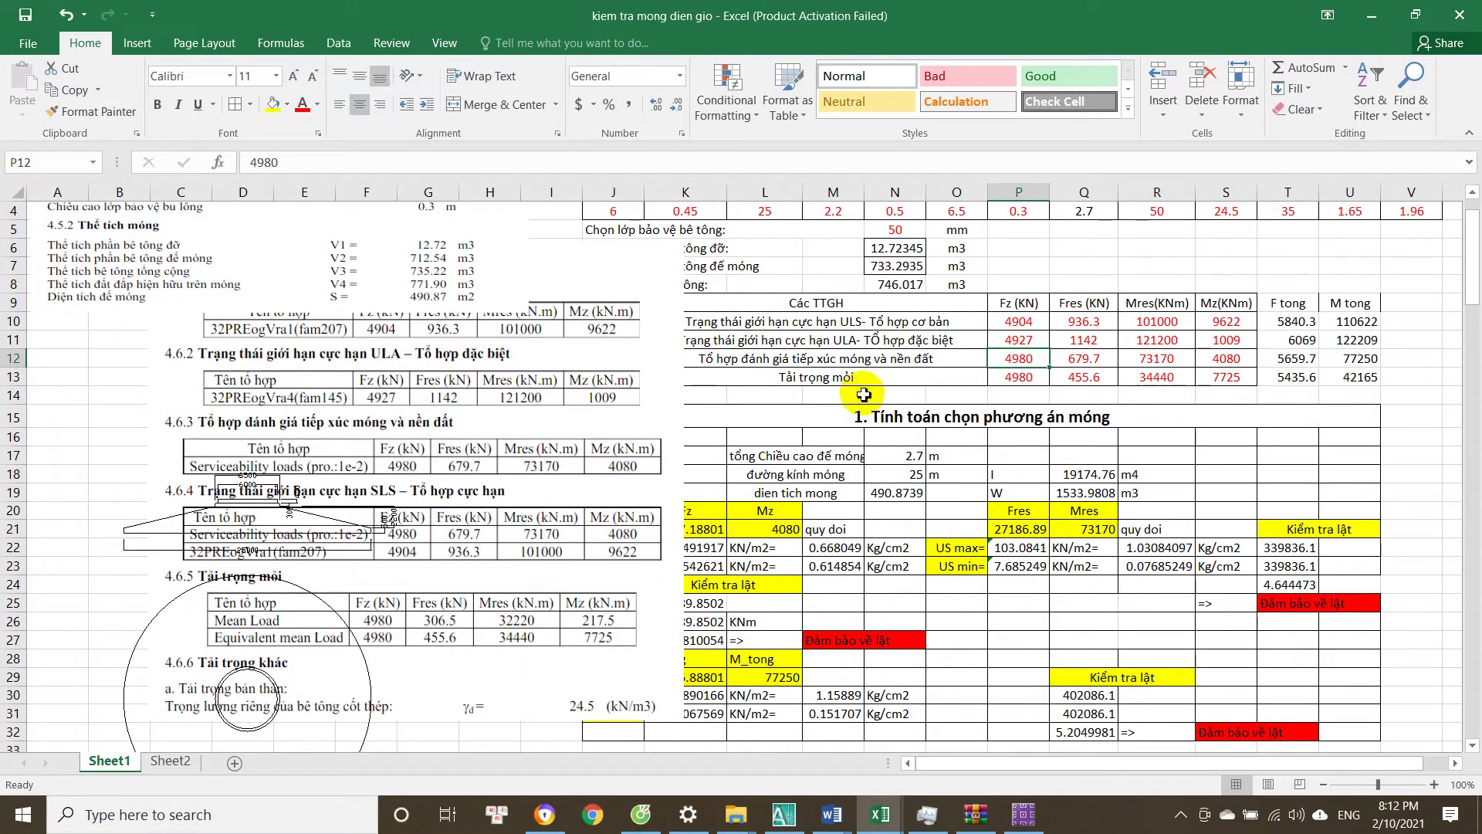
Check the fatigue loads in row 13 against the Equivalent mean Load row of table 4.6.5.
scroll(586, 463, "down", 3)
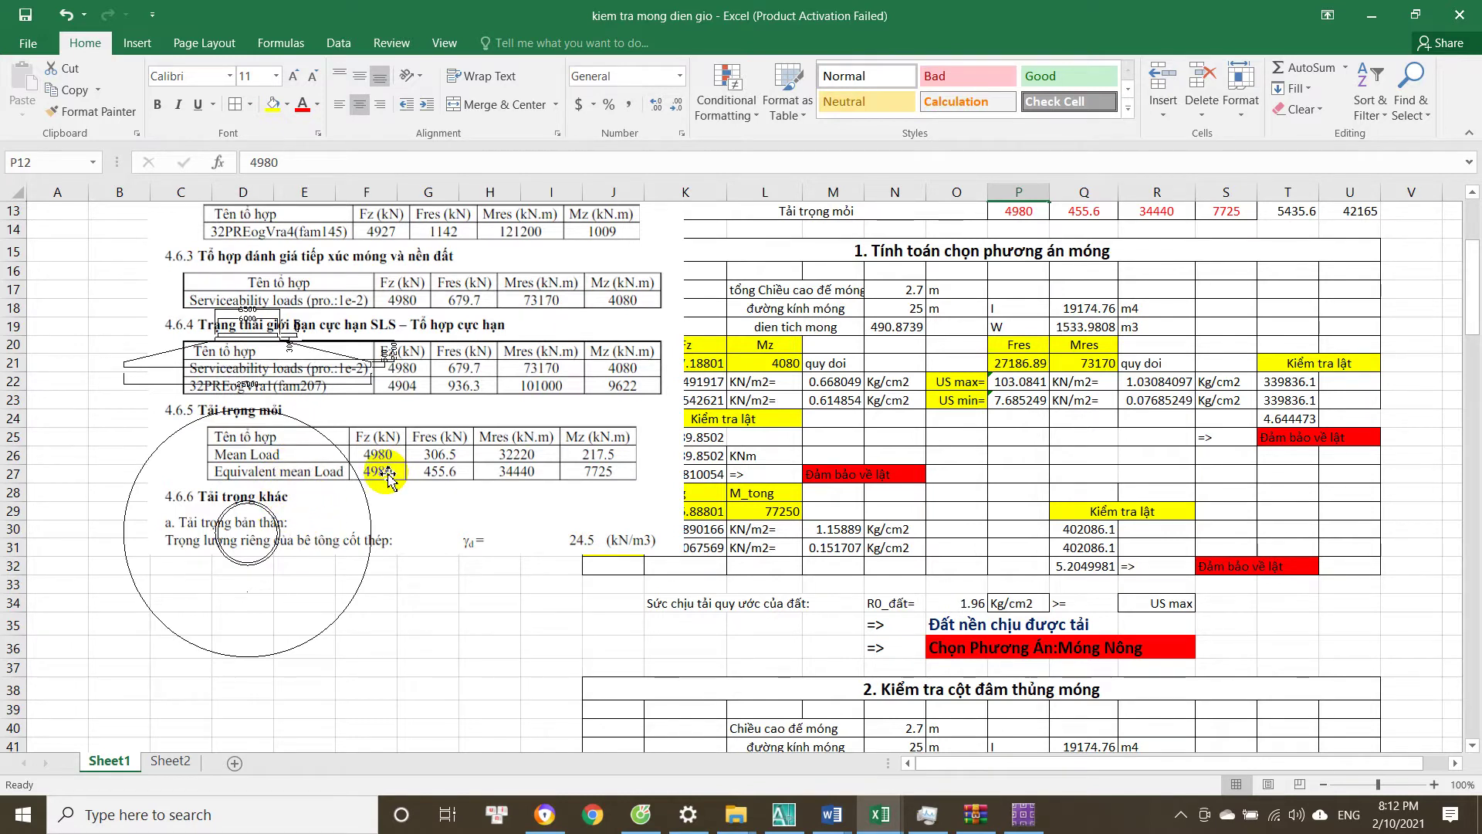
scroll(388, 479, "up", 1)
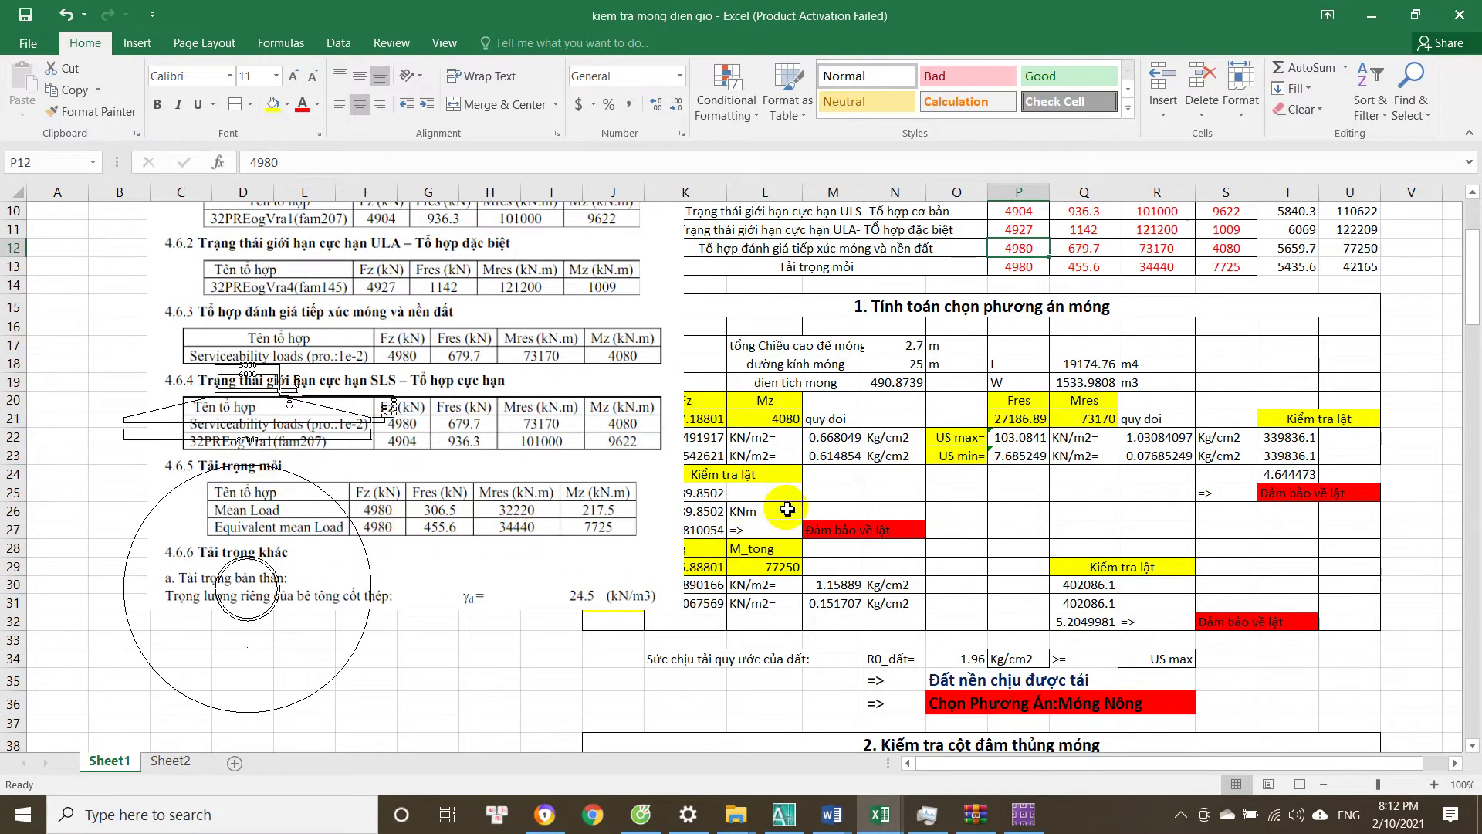
scroll(788, 509, "up", 2)
left_click(1019, 377)
left_click(1084, 378)
left_click(1157, 377)
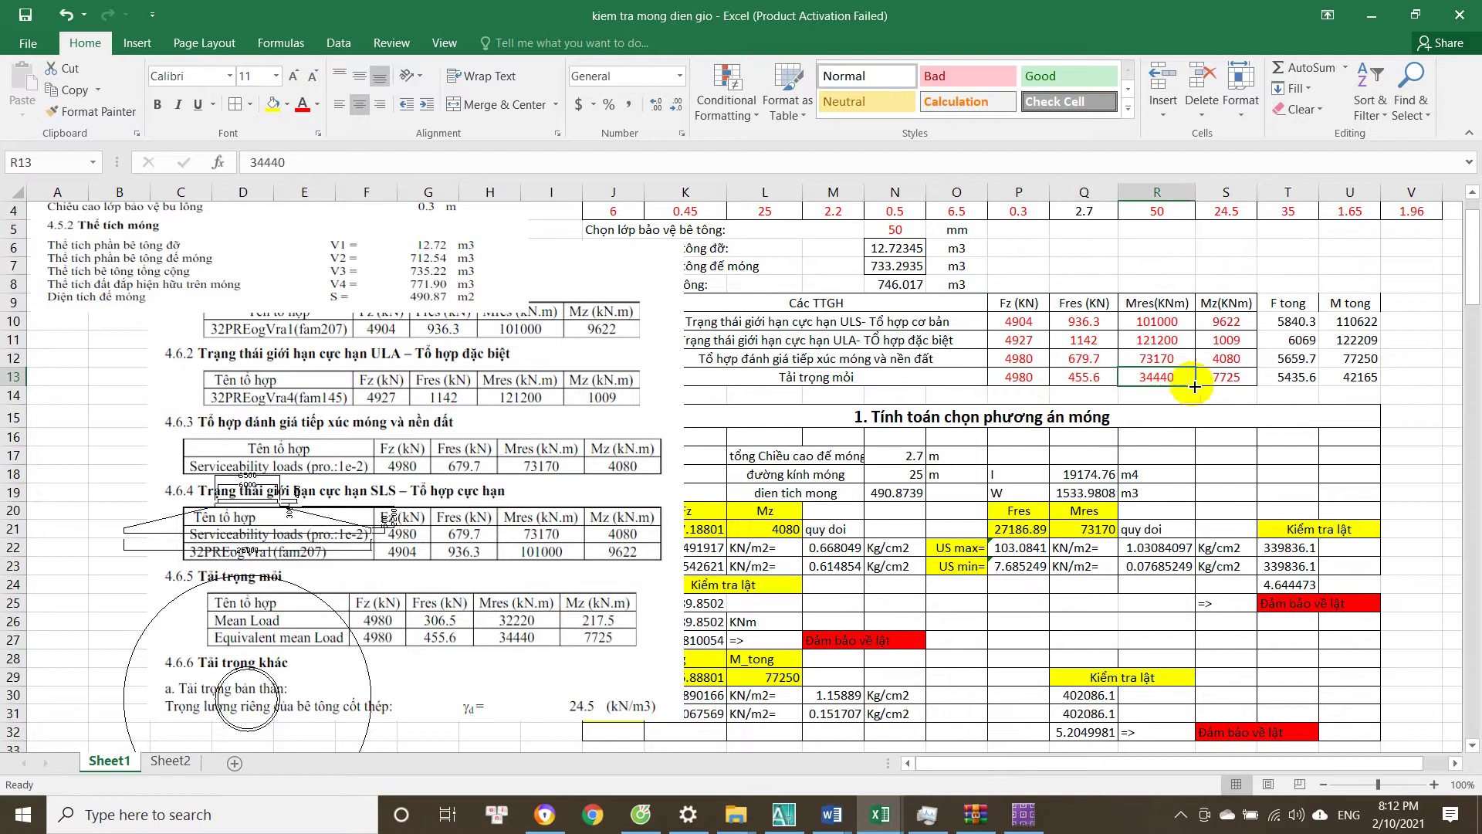
left_click(1226, 377)
Move the section 4.6 loads picture back below the foundation plan drawing and return to the load combination table.
scroll(568, 395, "down", 3)
left_click_drag(567, 395, 321, 688)
left_click(1070, 427)
scroll(1069, 419, "up", 8)
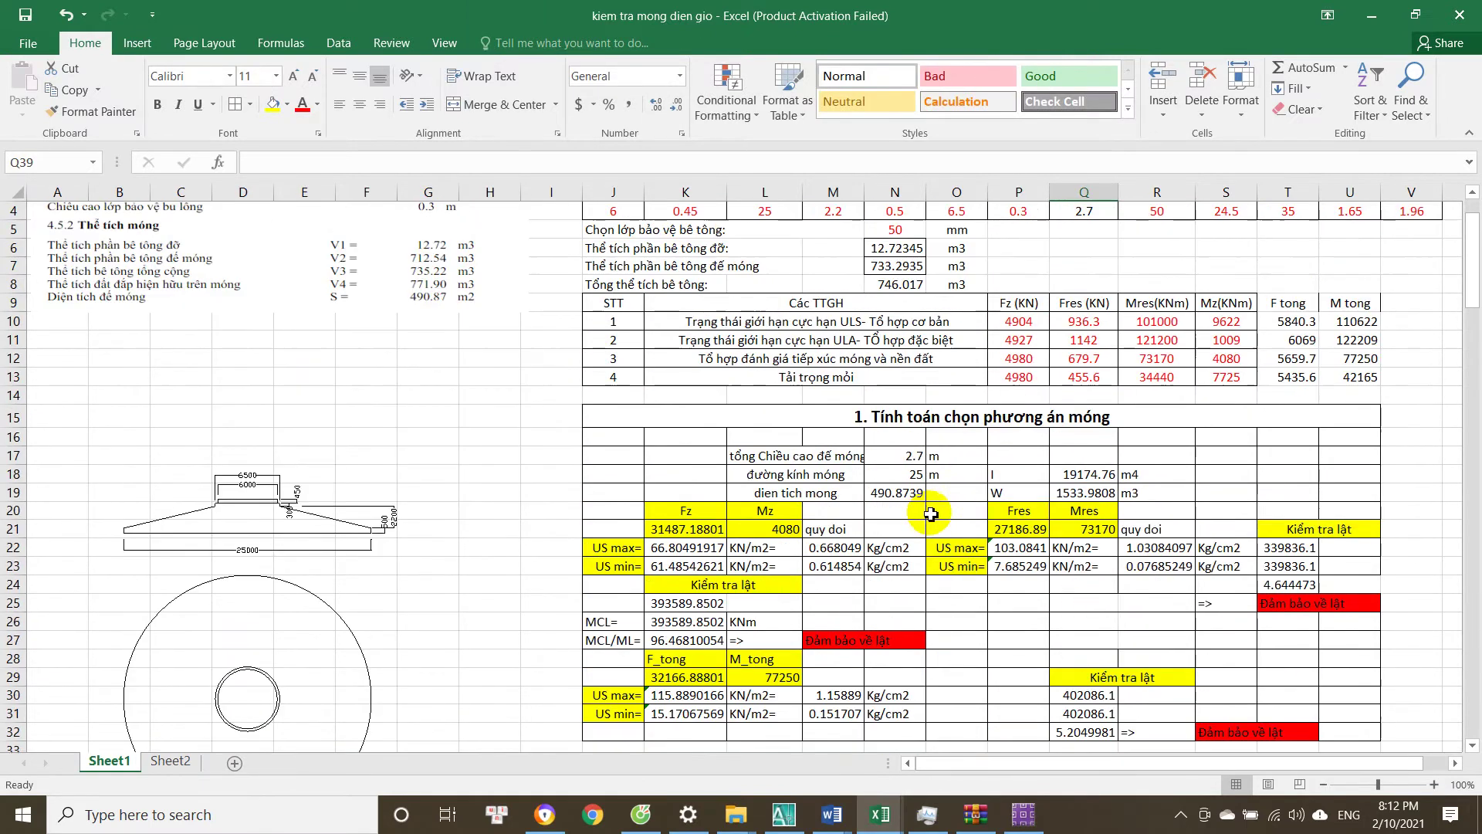
Inspect the total height, diameter and base area cells in N17:N19 of the foundation option calculation.
left_click(983, 419)
key("Return")
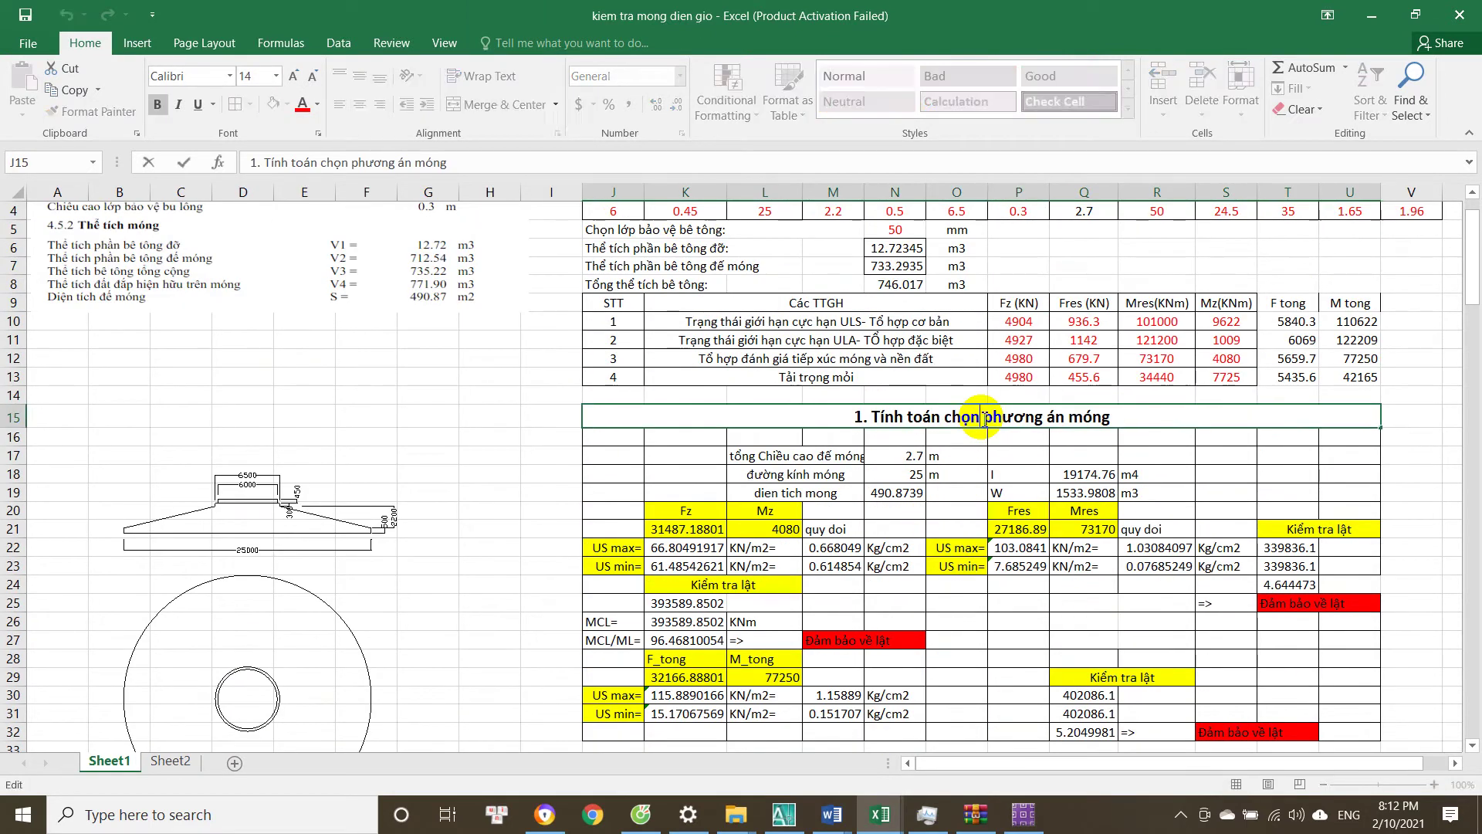
scroll(962, 445, "down", 1)
double_click(916, 401)
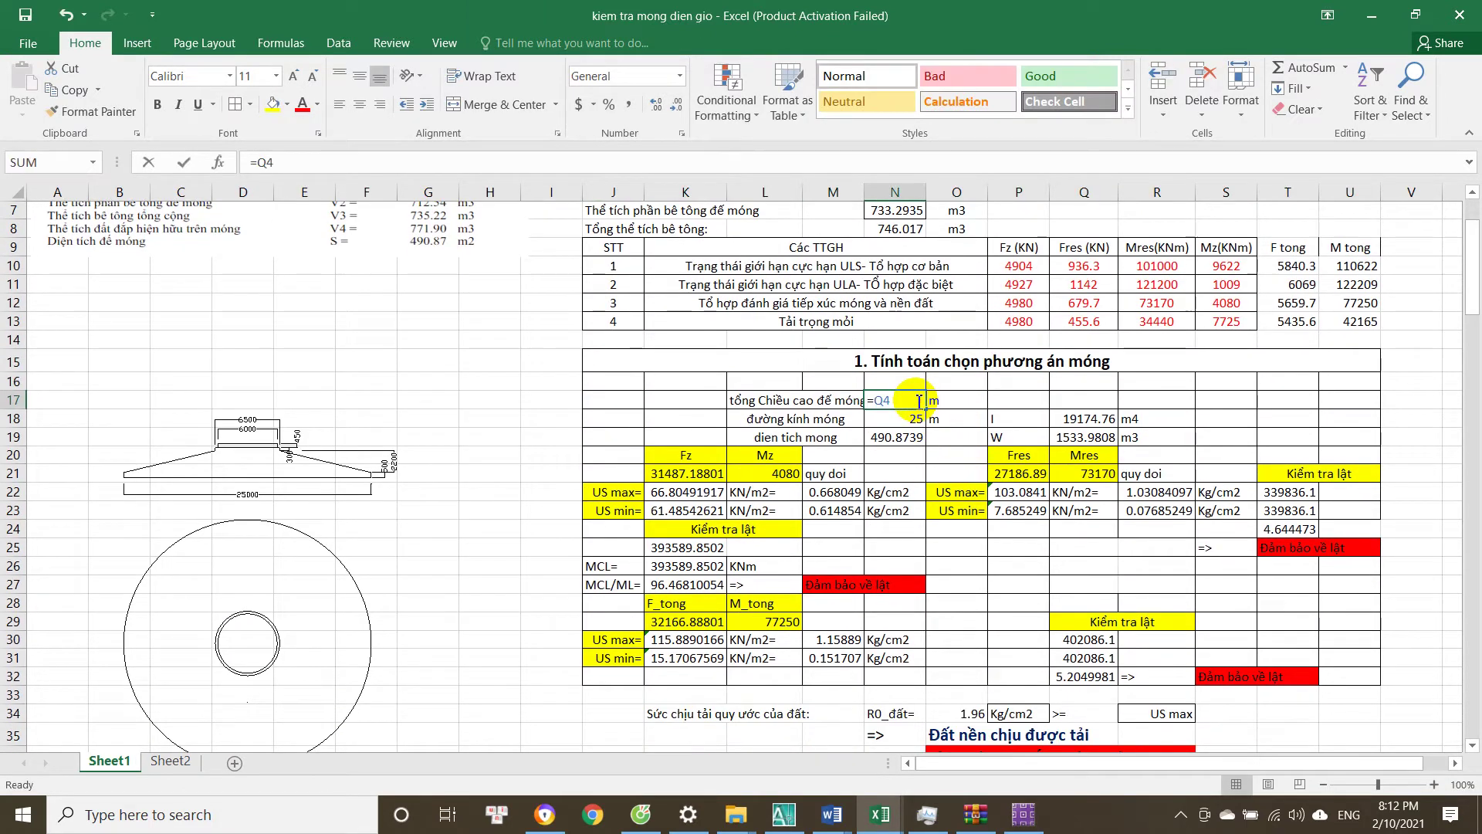
scroll(943, 426, "up", 2)
key("Return")
scroll(969, 502, "down", 3)
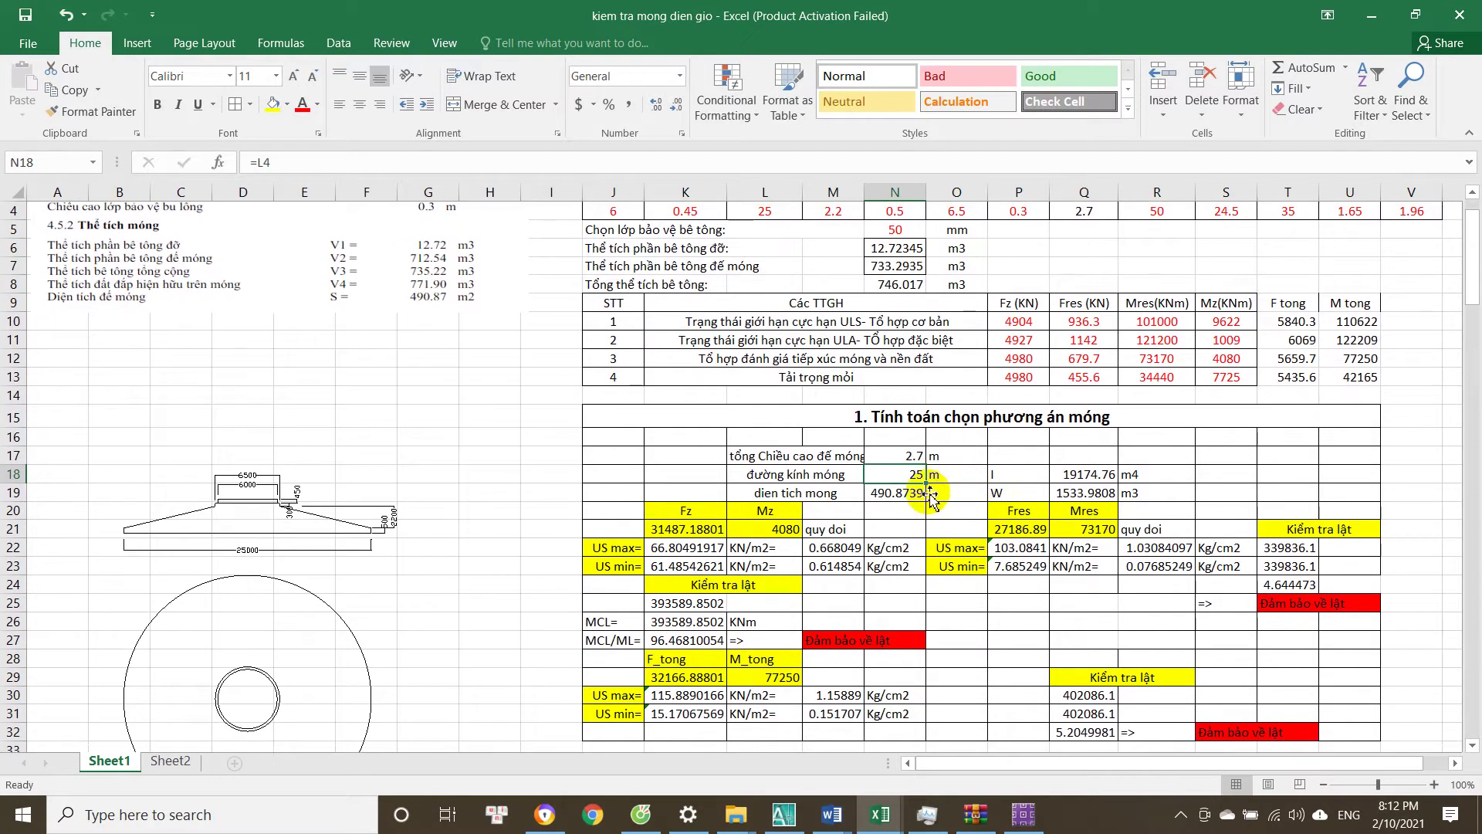
key("Return")
key("Return")
scroll(968, 520, "down", 1)
Review the US max and US min soil stress cells in rows 22 and 23 of section 1.
left_click(958, 400)
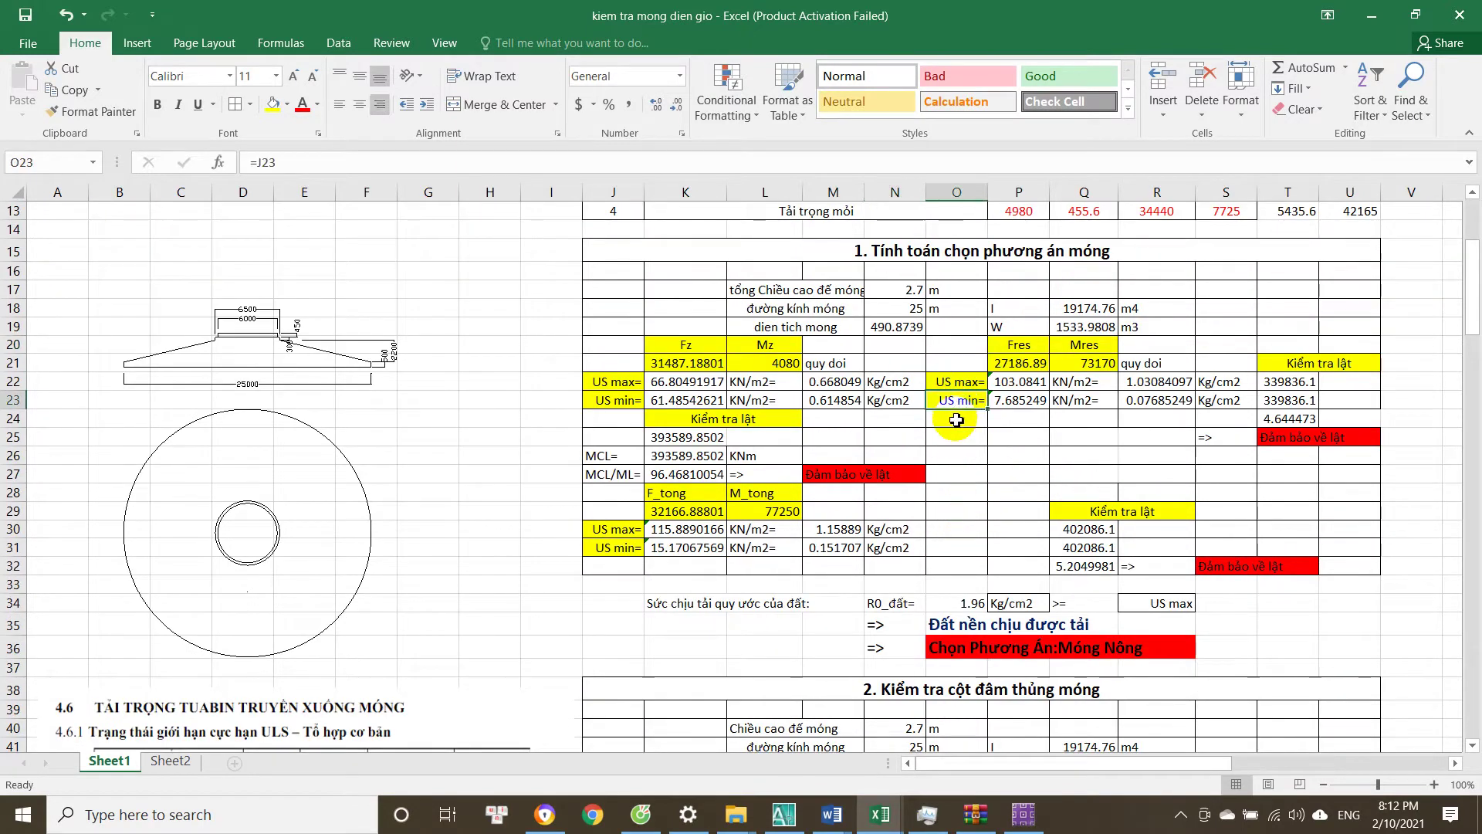
key("Left")
key("Left")
key("Left")
key("Left")
key("Left")
key("Right")
key("Right")
key("Right")
key("Right")
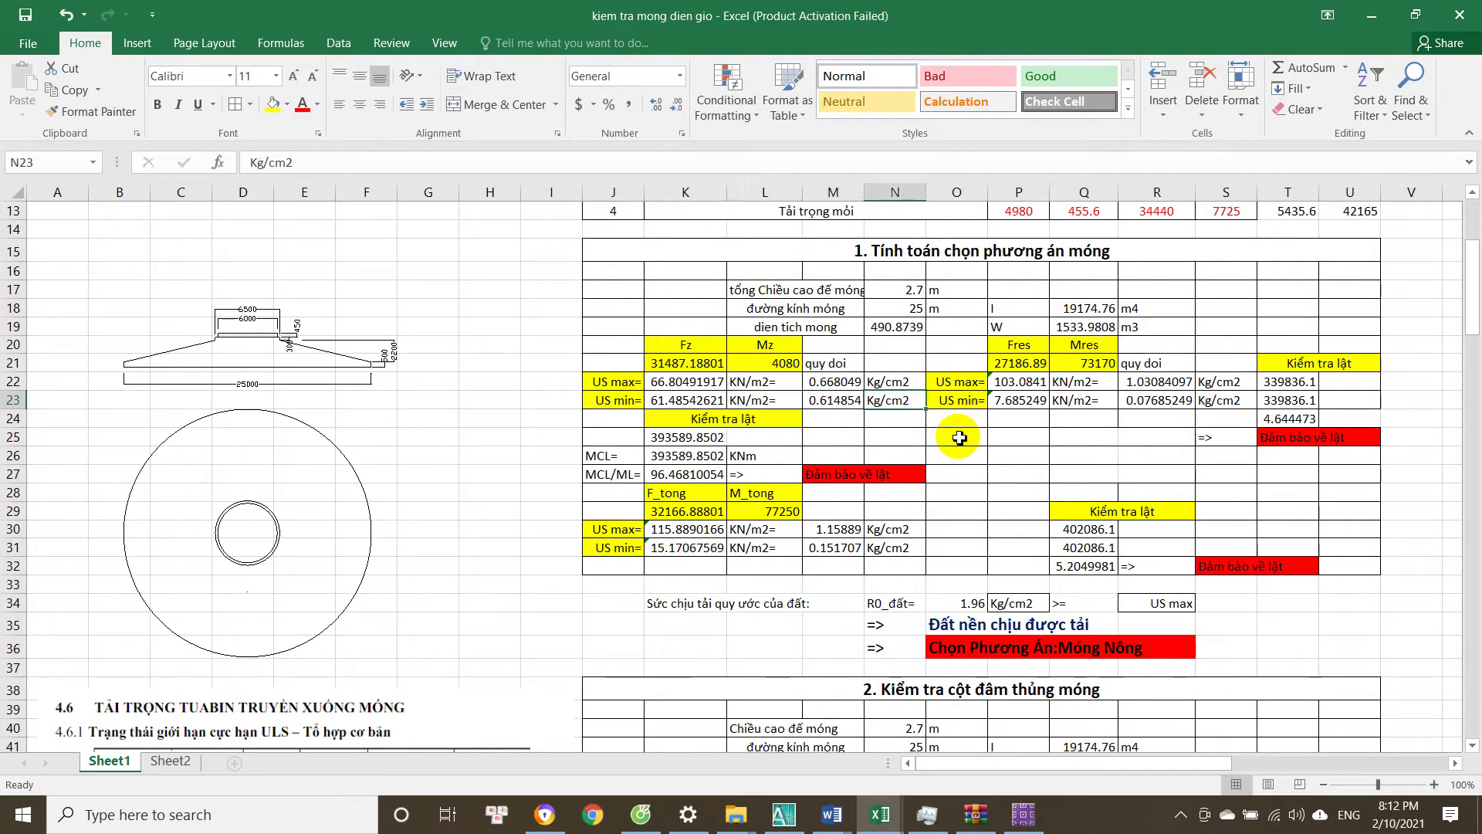
scroll(959, 438, "up", 4)
scroll(959, 438, "down", 5)
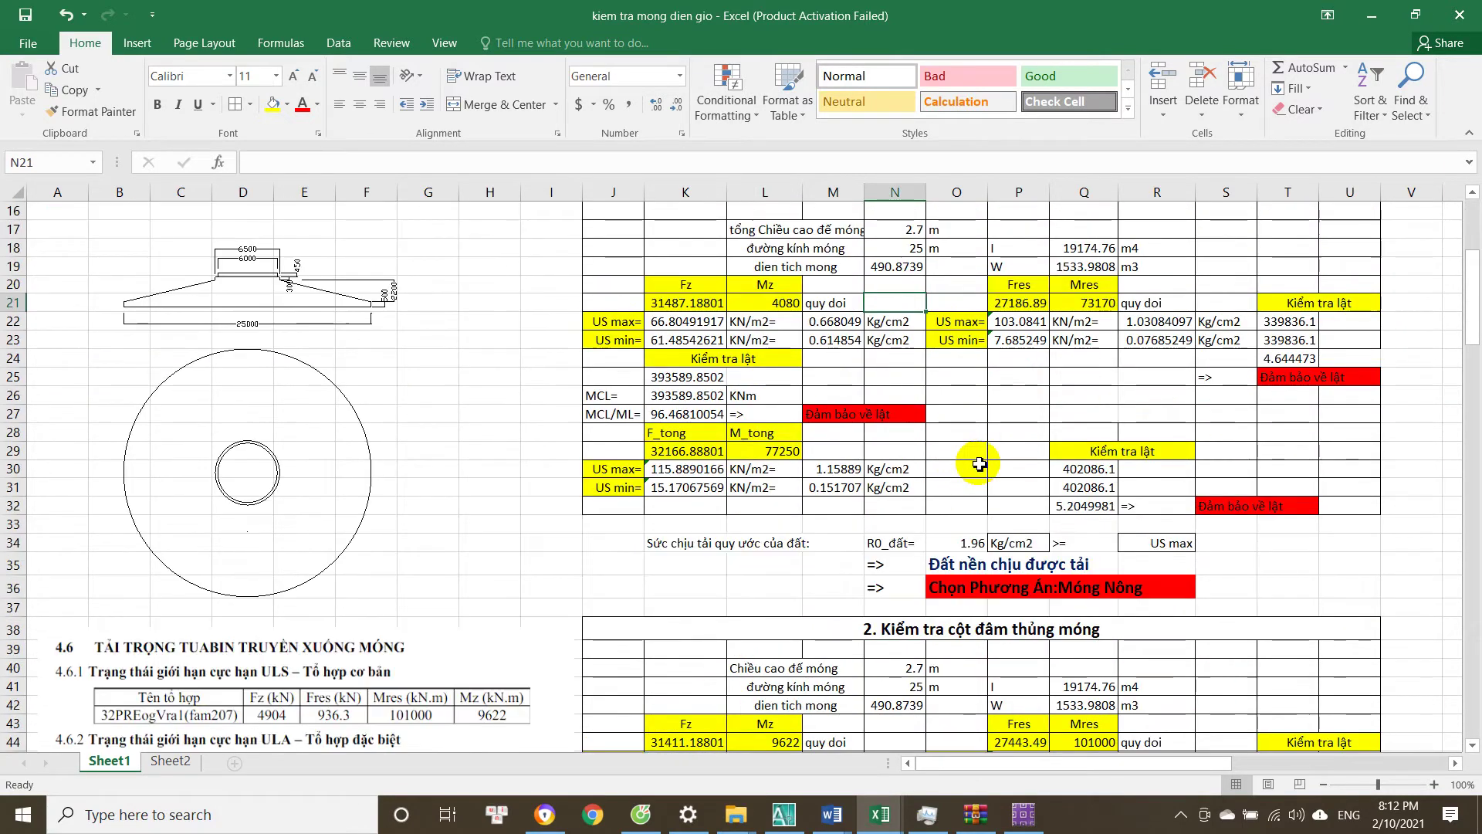
Look over the section 2 punching check block and inspect the Fres and Mres load cells in P20:Q21 of section 1.
left_click(957, 339)
scroll(979, 414, "down", 20)
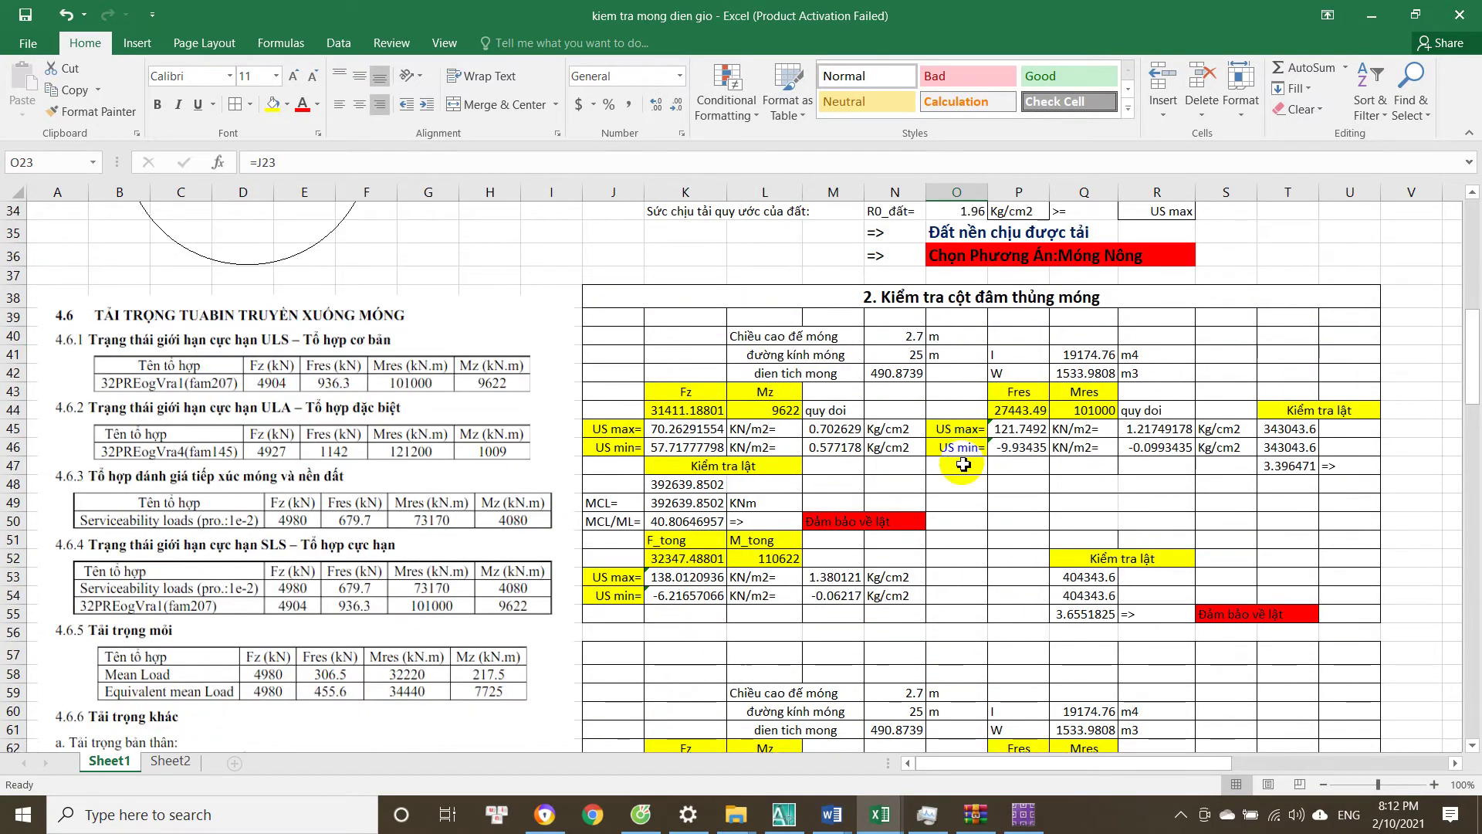
scroll(954, 504, "up", 20)
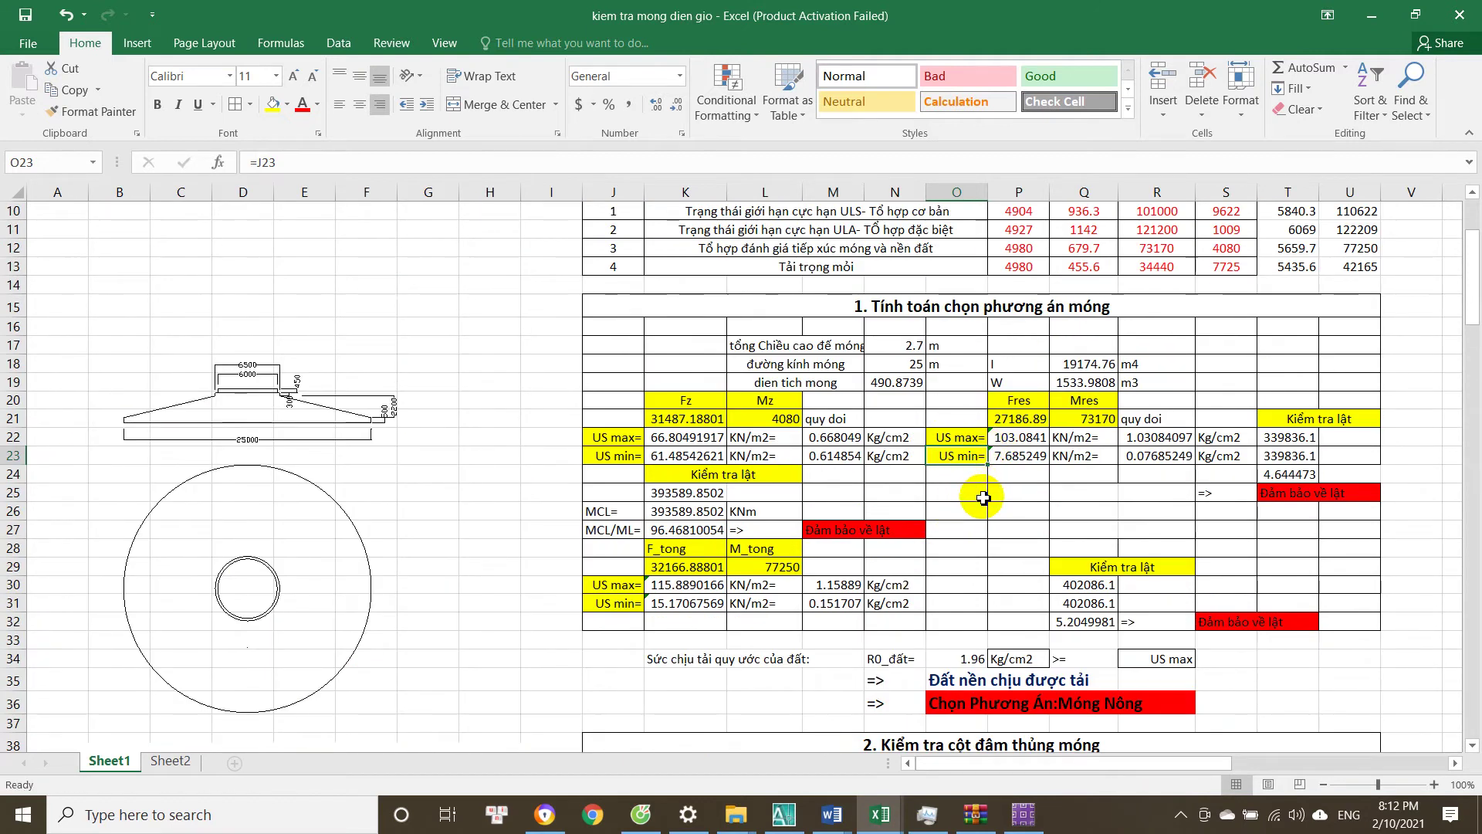
scroll(984, 479, "up", 3)
scroll(1061, 480, "down", 2)
left_click(1023, 474)
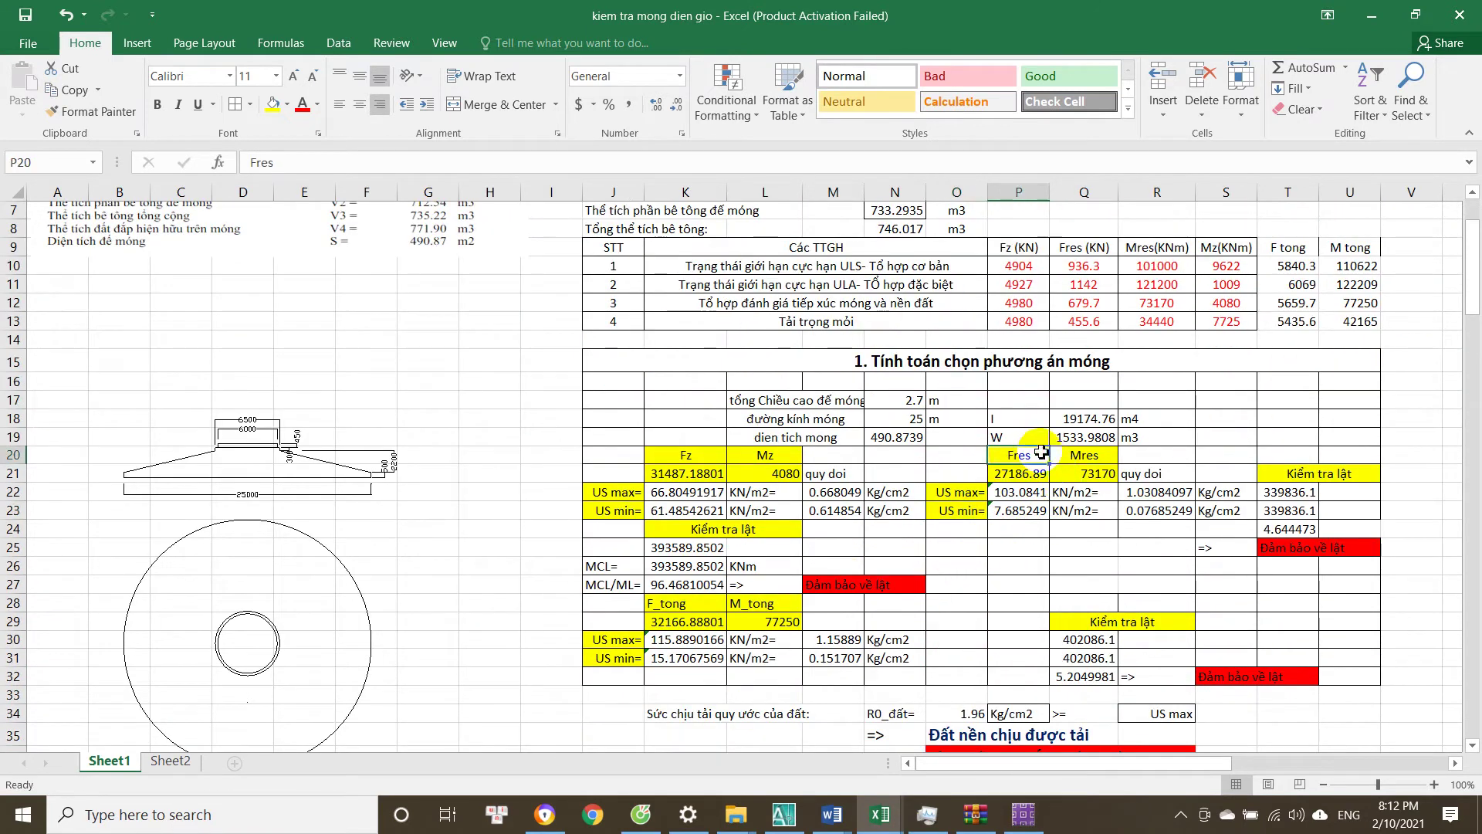
left_click(1084, 449)
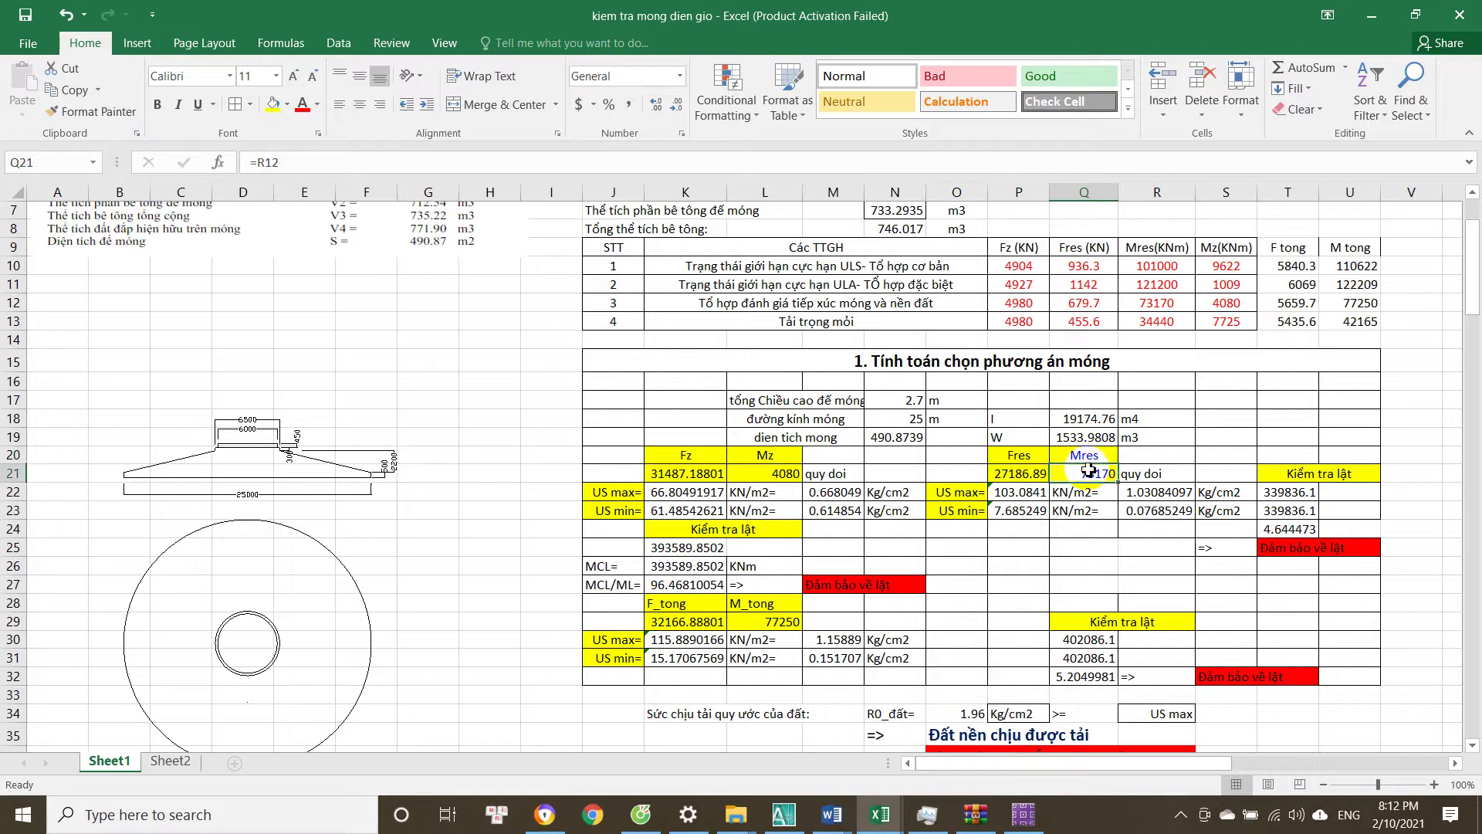
key("Return")
Examine the IF formula behind the foundation option conclusion in O36.
scroll(1065, 494, "down", 4)
left_click(1058, 533)
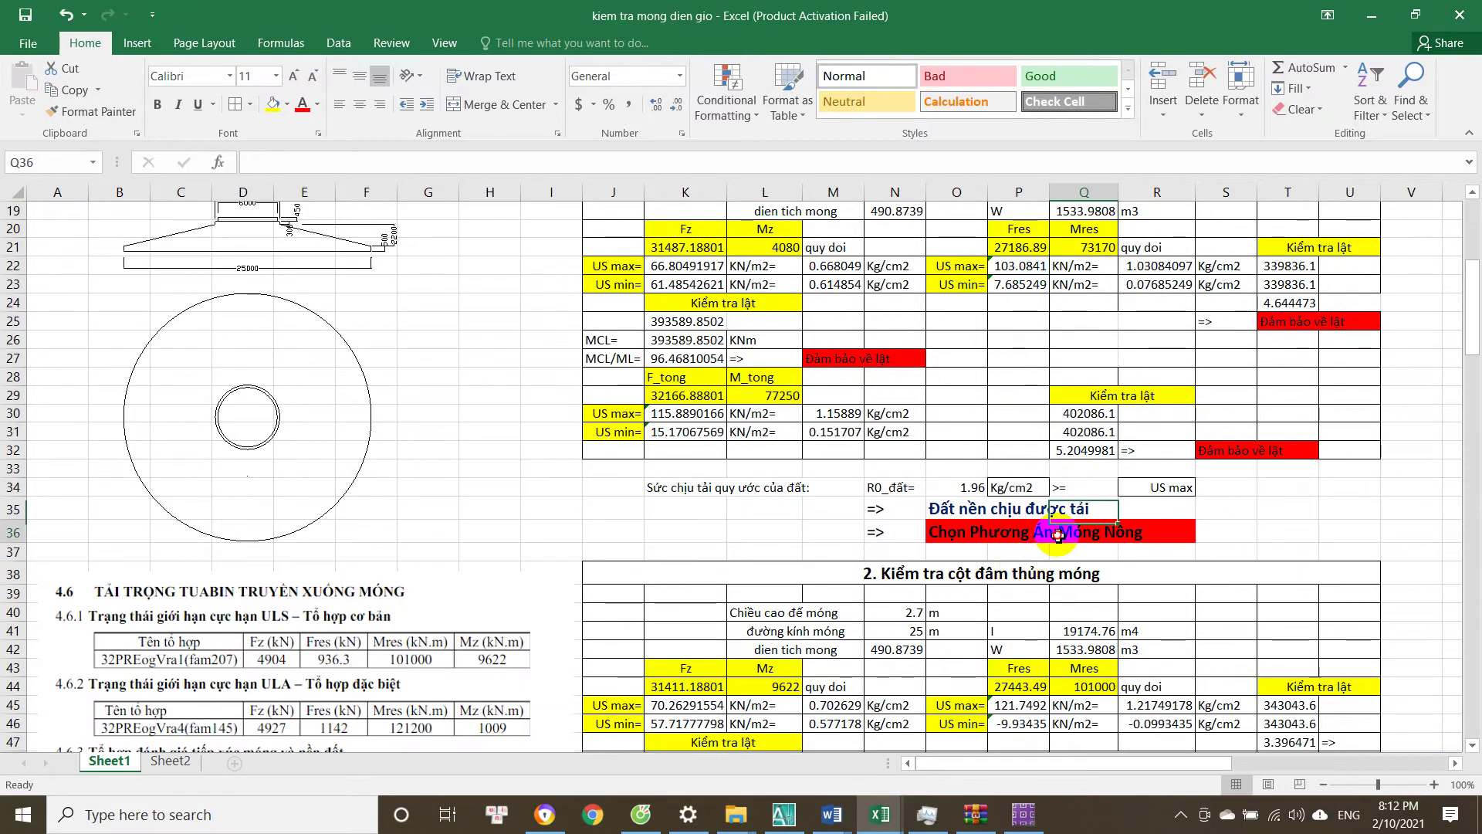
double_click(983, 533)
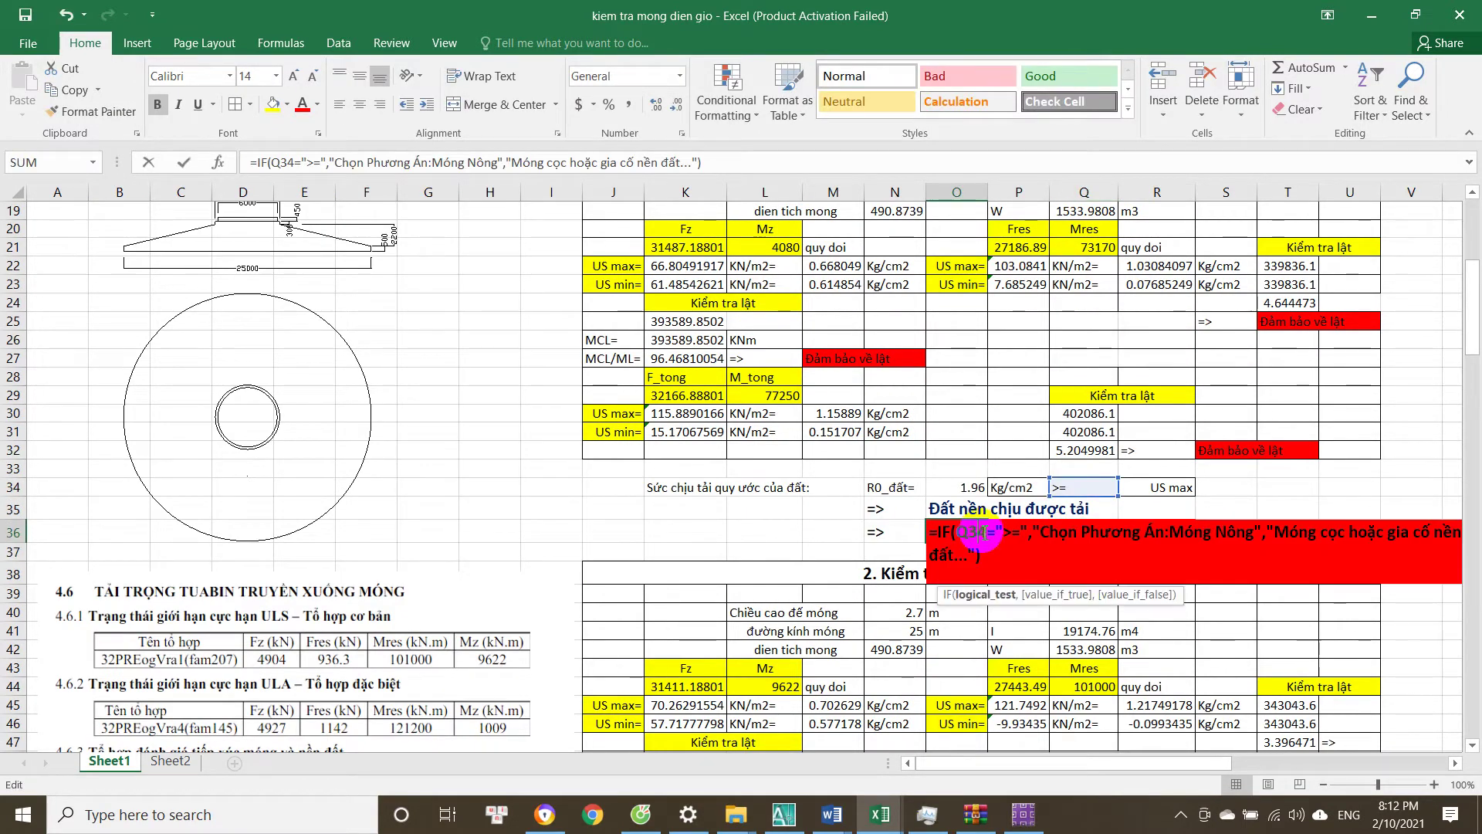
key("Return")
left_click(980, 508)
left_click(990, 539)
scroll(985, 533, "up", 1)
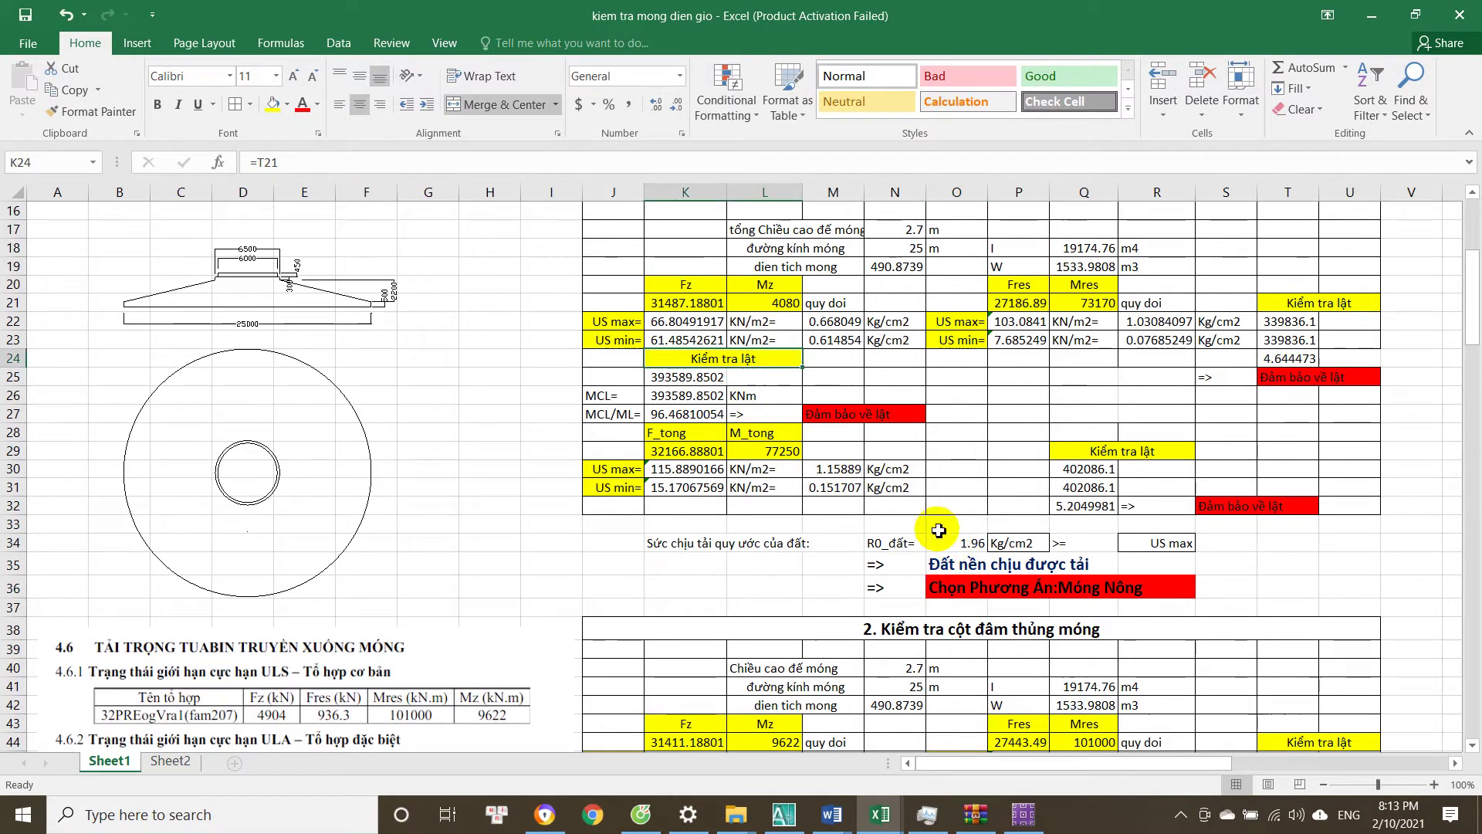
double_click(972, 589)
key("Escape")
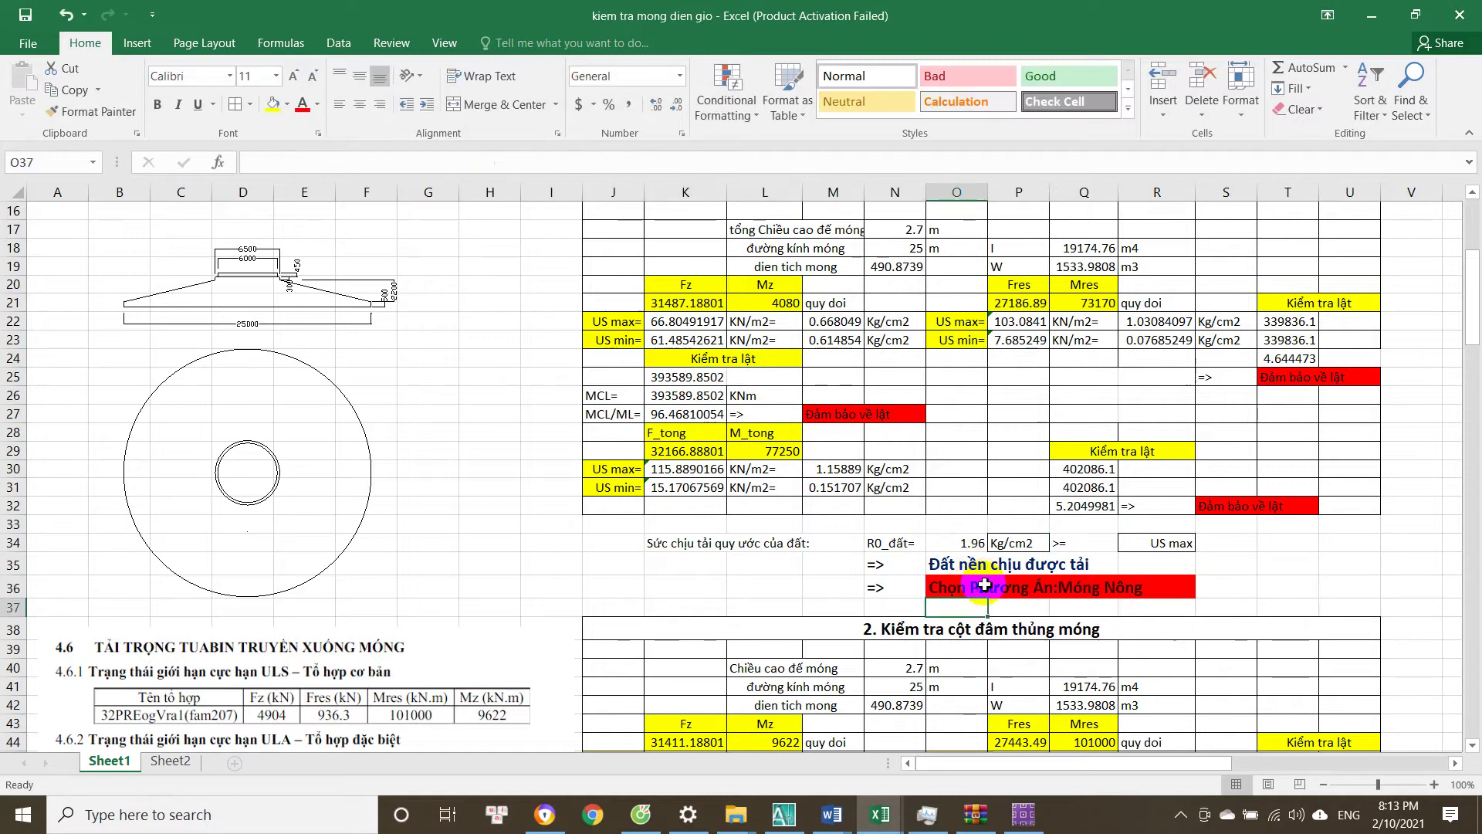
Inspect the soil bearing conclusion formula in O35 and compare it with the foundation option formula in O36.
left_click(951, 564)
scroll(940, 541, "up", 4)
scroll(941, 532, "down", 4)
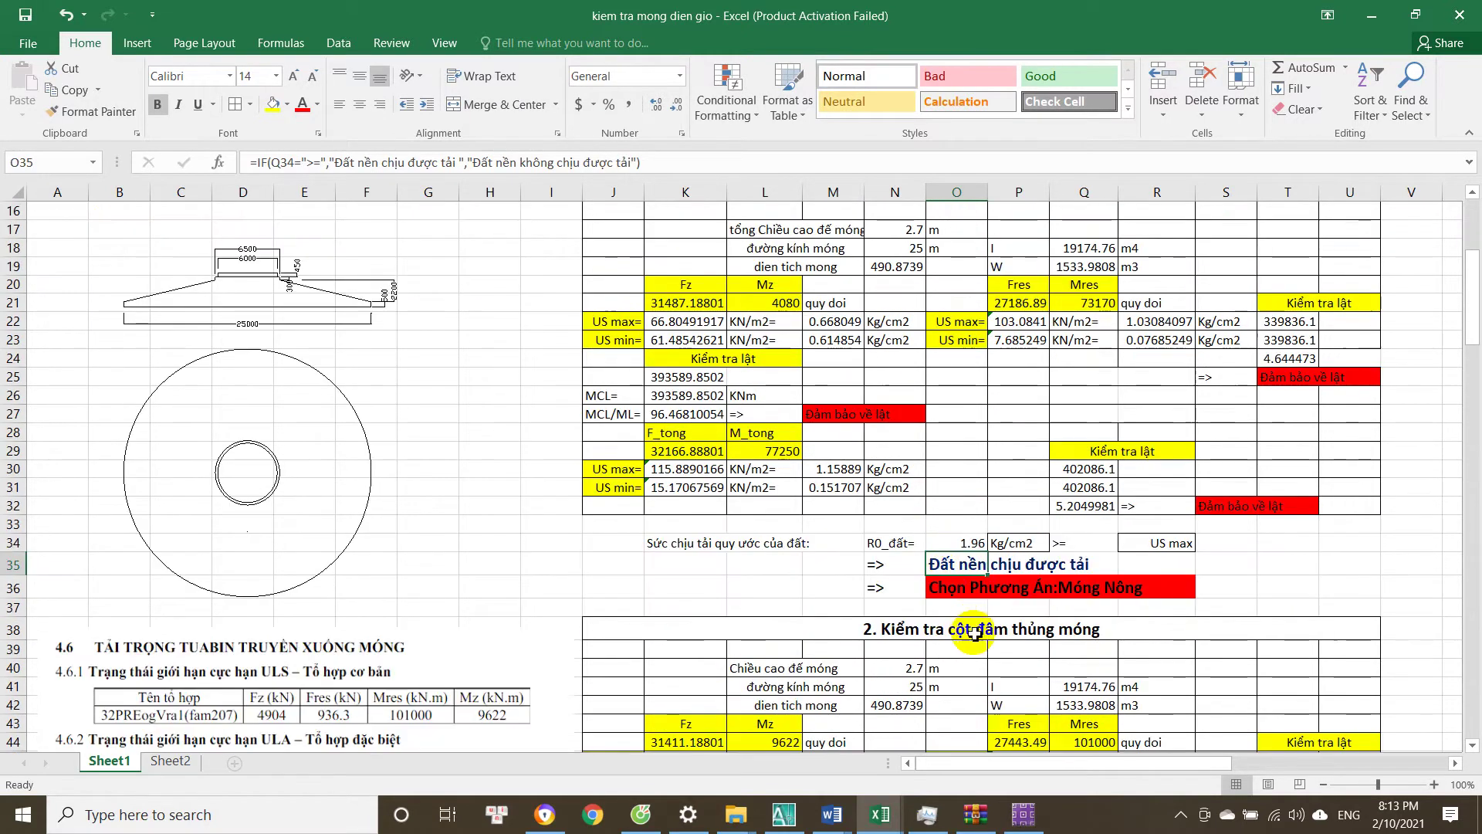
double_click(963, 592)
key("Return")
scroll(894, 507, "up", 1)
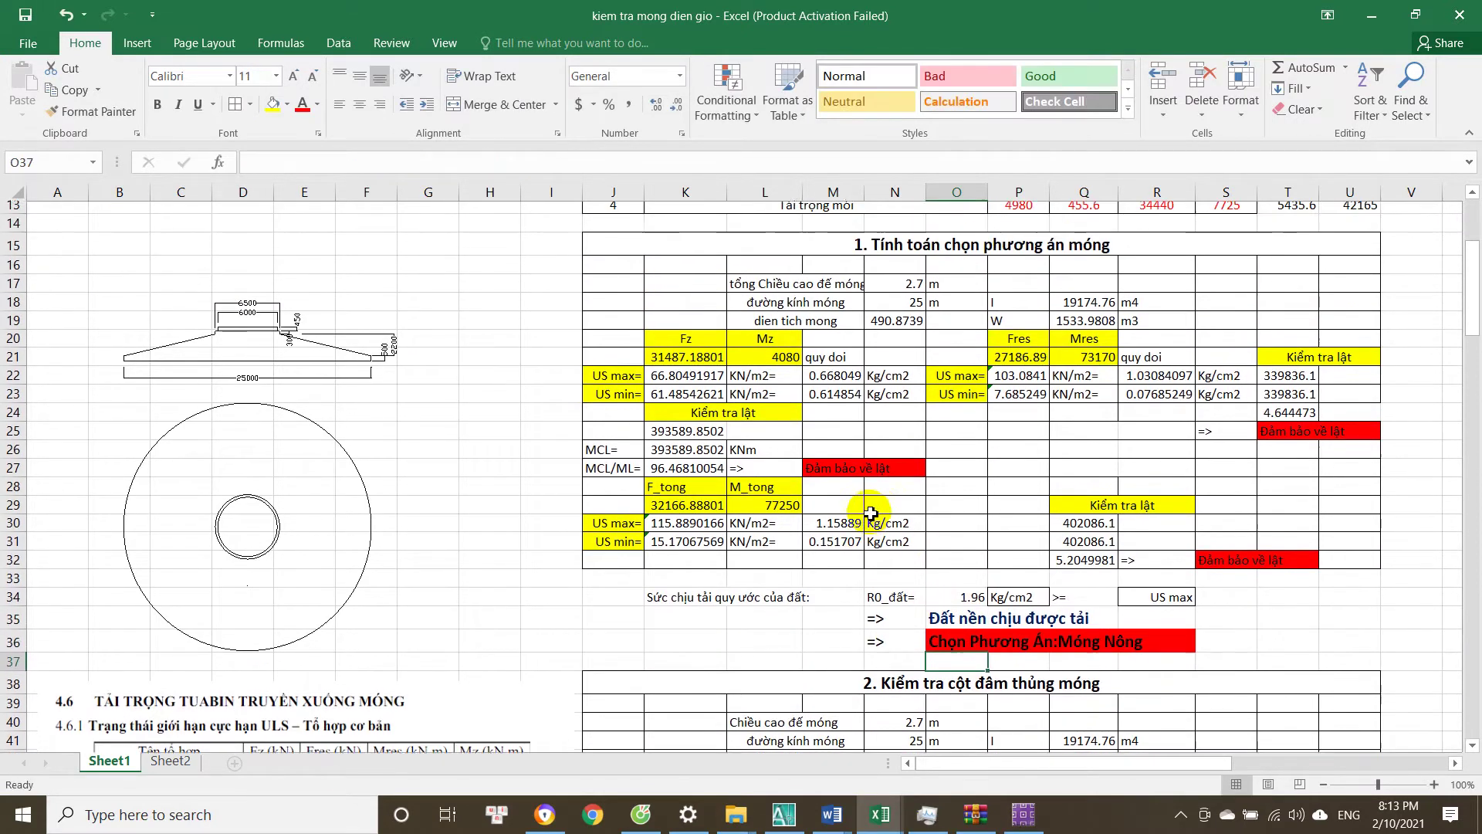
Inspect the US max formula in K22 and go back through the rows above it to the fatigue load row.
left_click(764, 381)
left_click(687, 381)
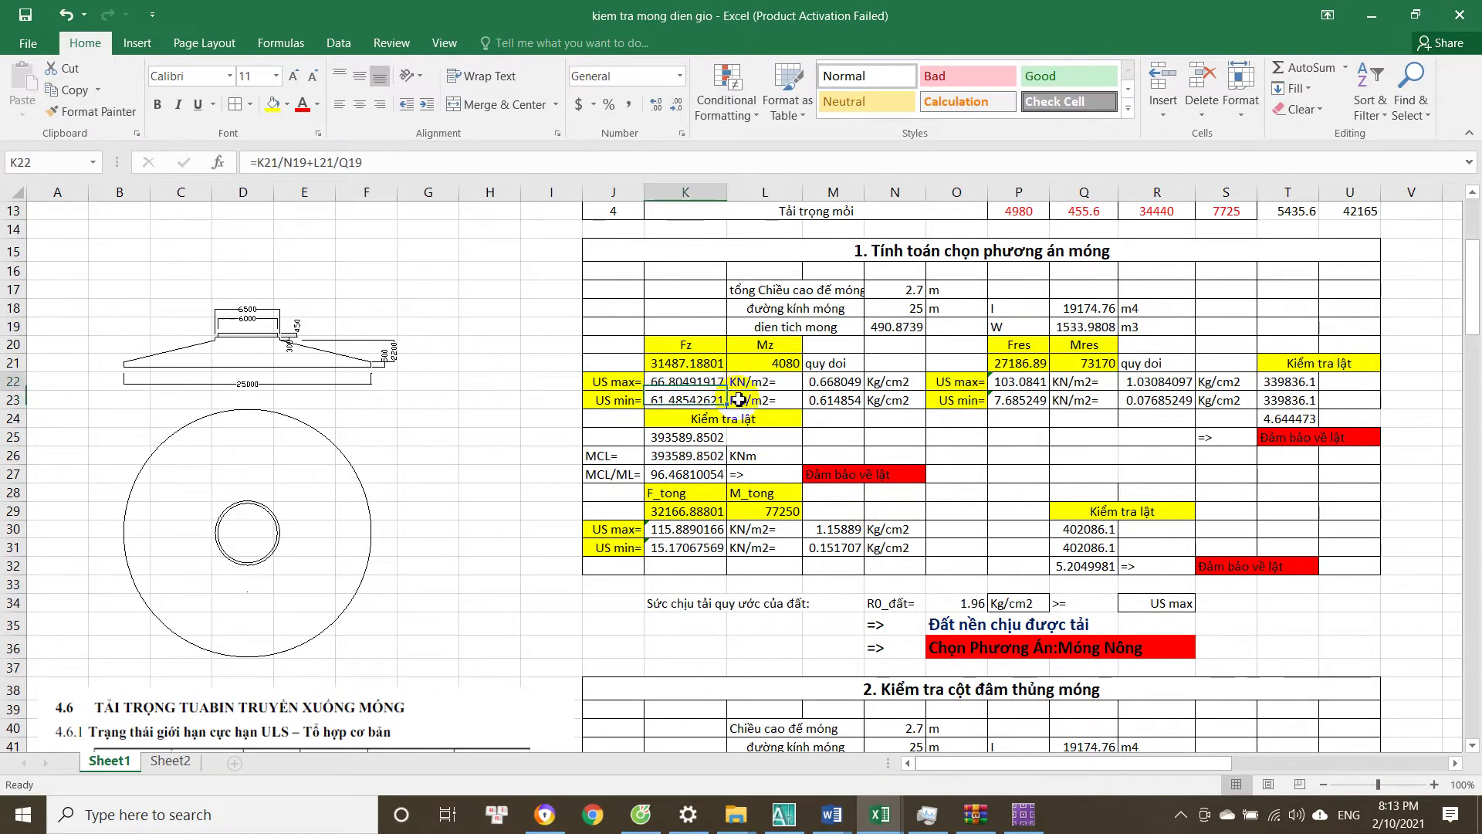
scroll(805, 461, "up", 2)
key("Up")
key("Up")
key("Right")
key("Up")
key("Up")
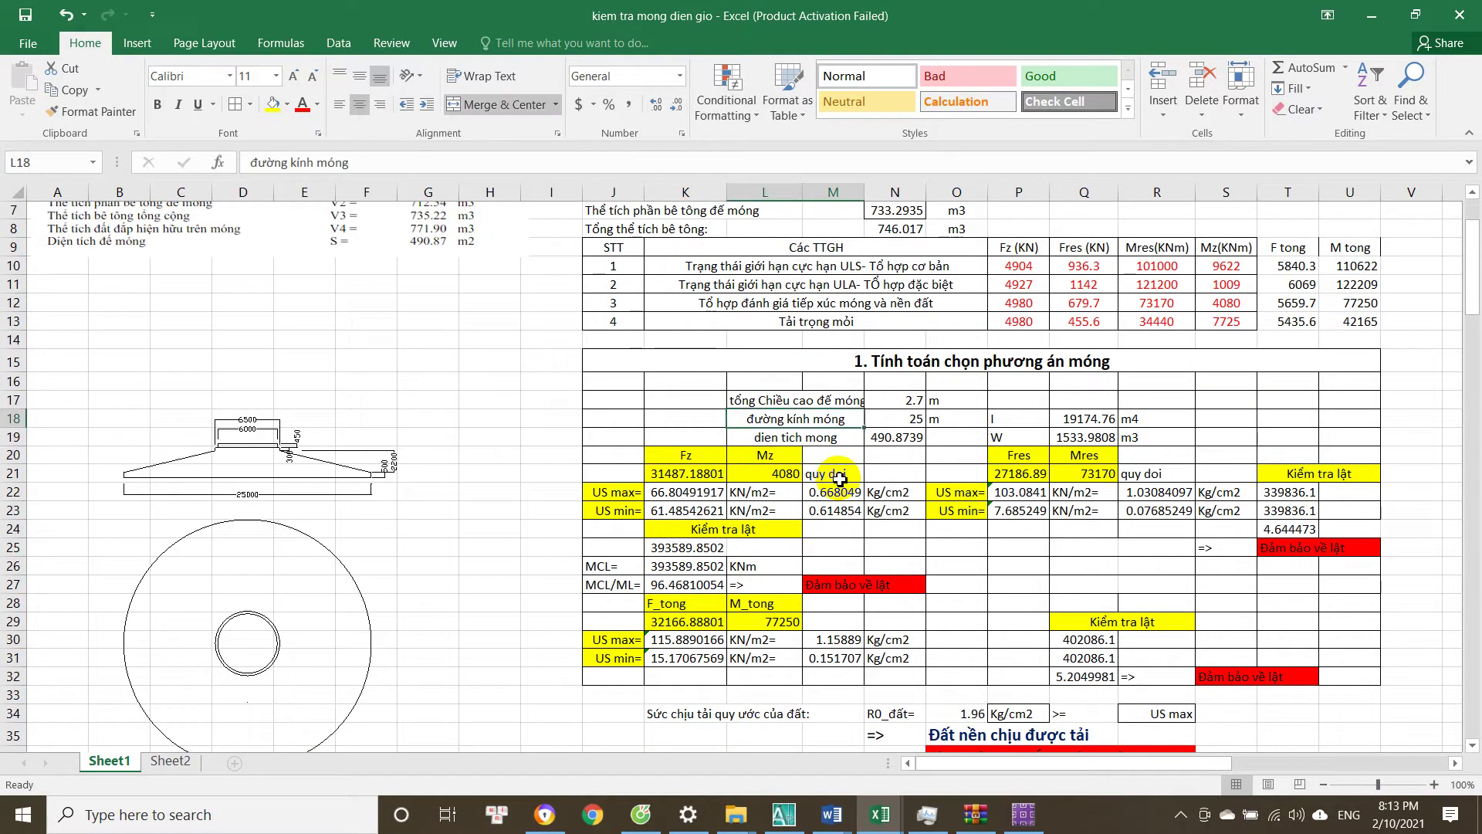
key("Up")
key("Up")
key("Right")
key("Left")
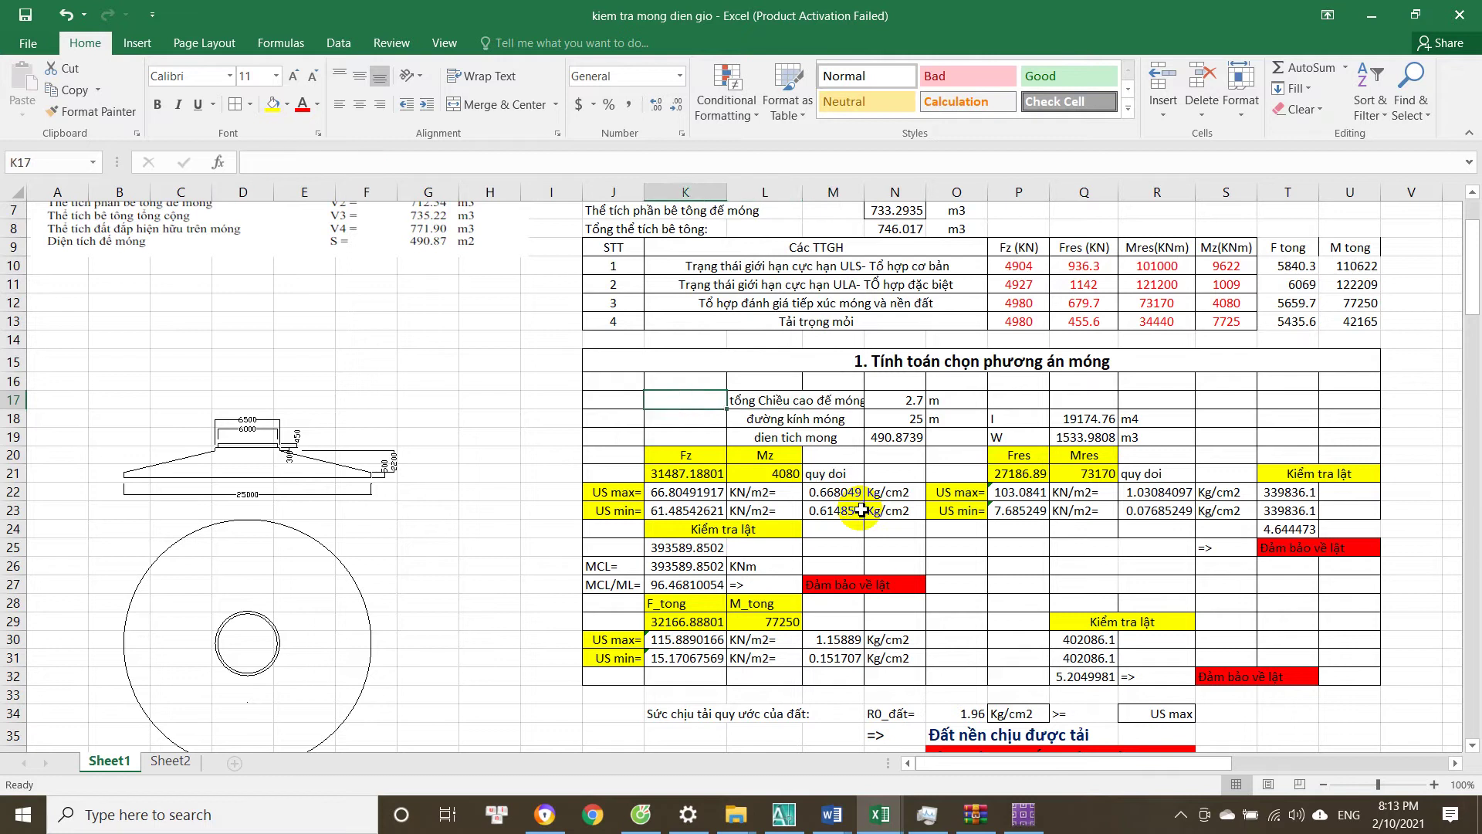
key("Up")
key("Up")
scroll(853, 491, "up", 2)
key("Up")
key("Up")
scroll(861, 500, "down", 4)
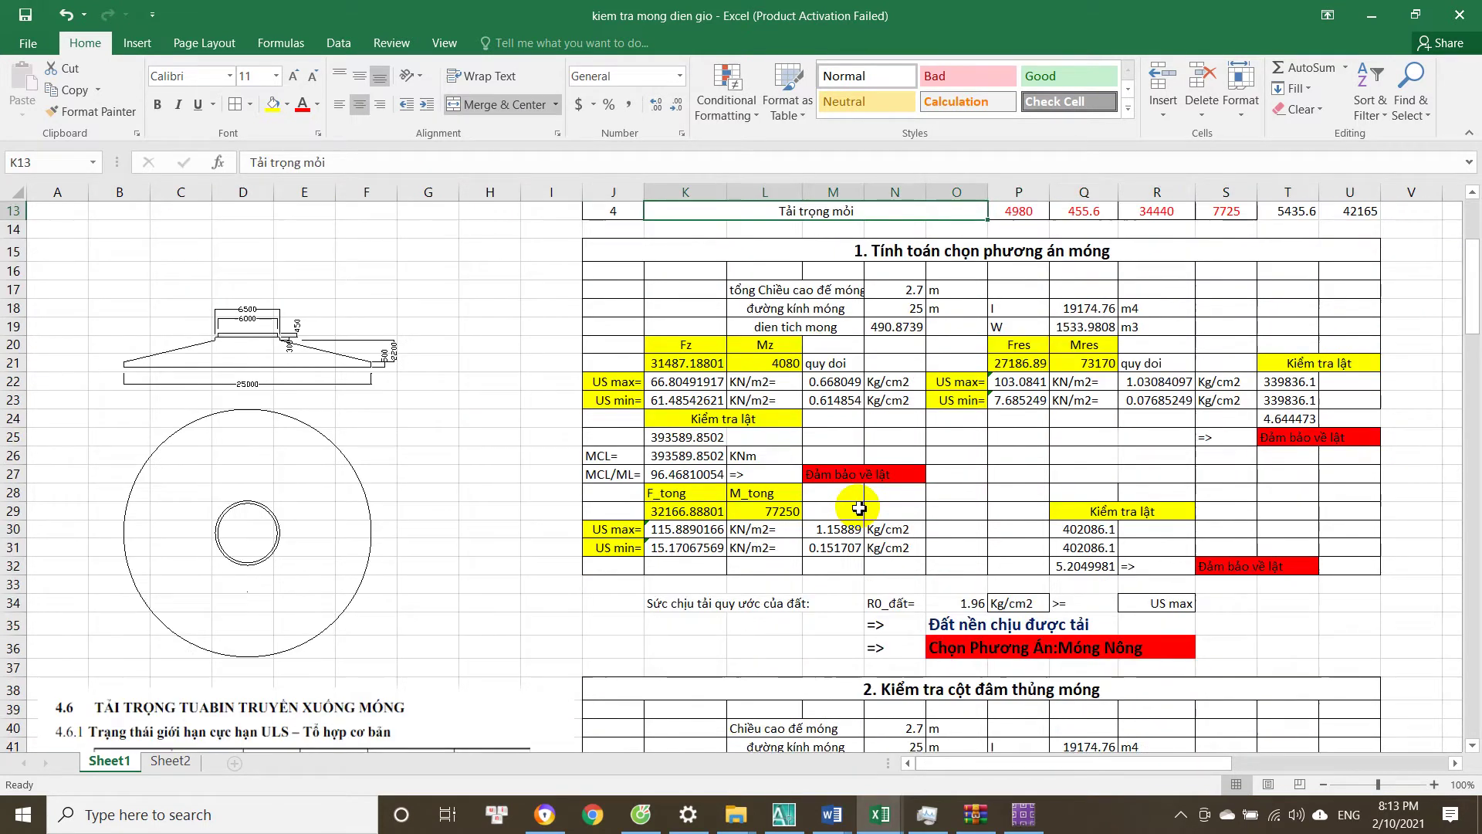
Review section 1's inputs from the total foundation height in N17 to the Mz load in L21.
key("Down")
key("Down")
key("Down")
key("Down")
key("Down")
key("Right")
key("Right")
key("Up")
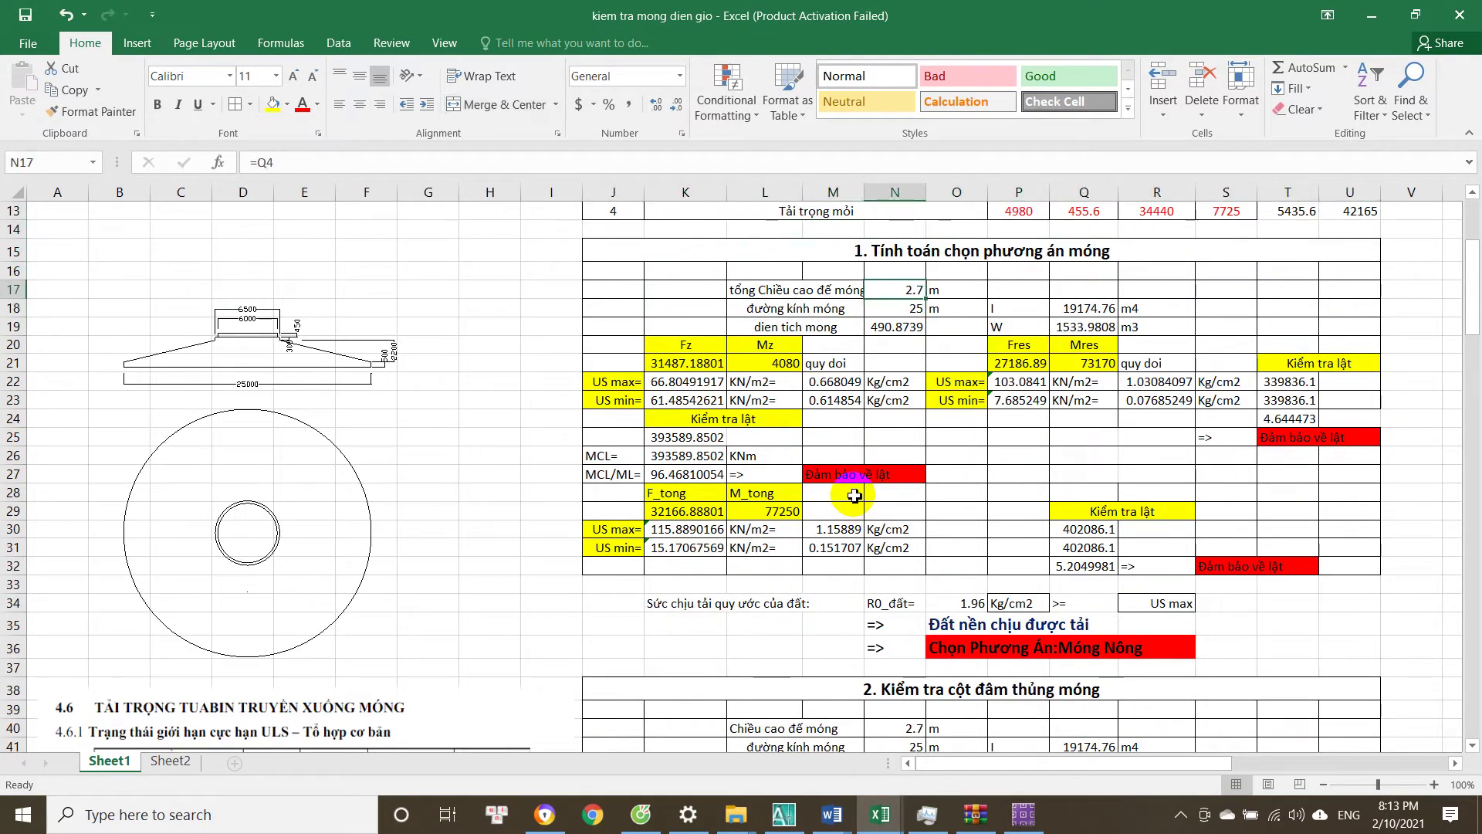
key("Left")
key("Down")
key("Down")
key("Down")
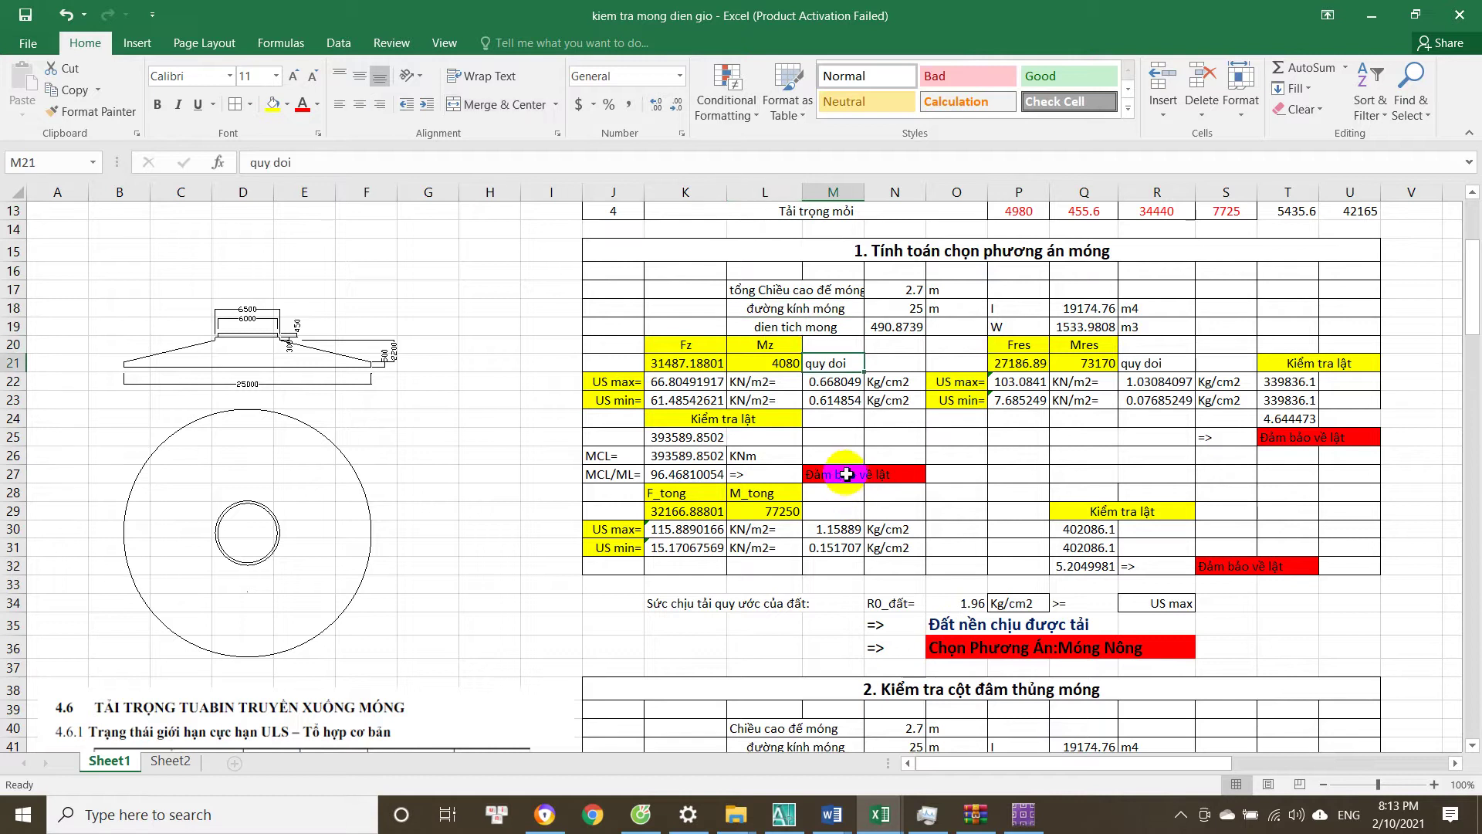
key("Left")
key("Down")
key("Left")
key("Right")
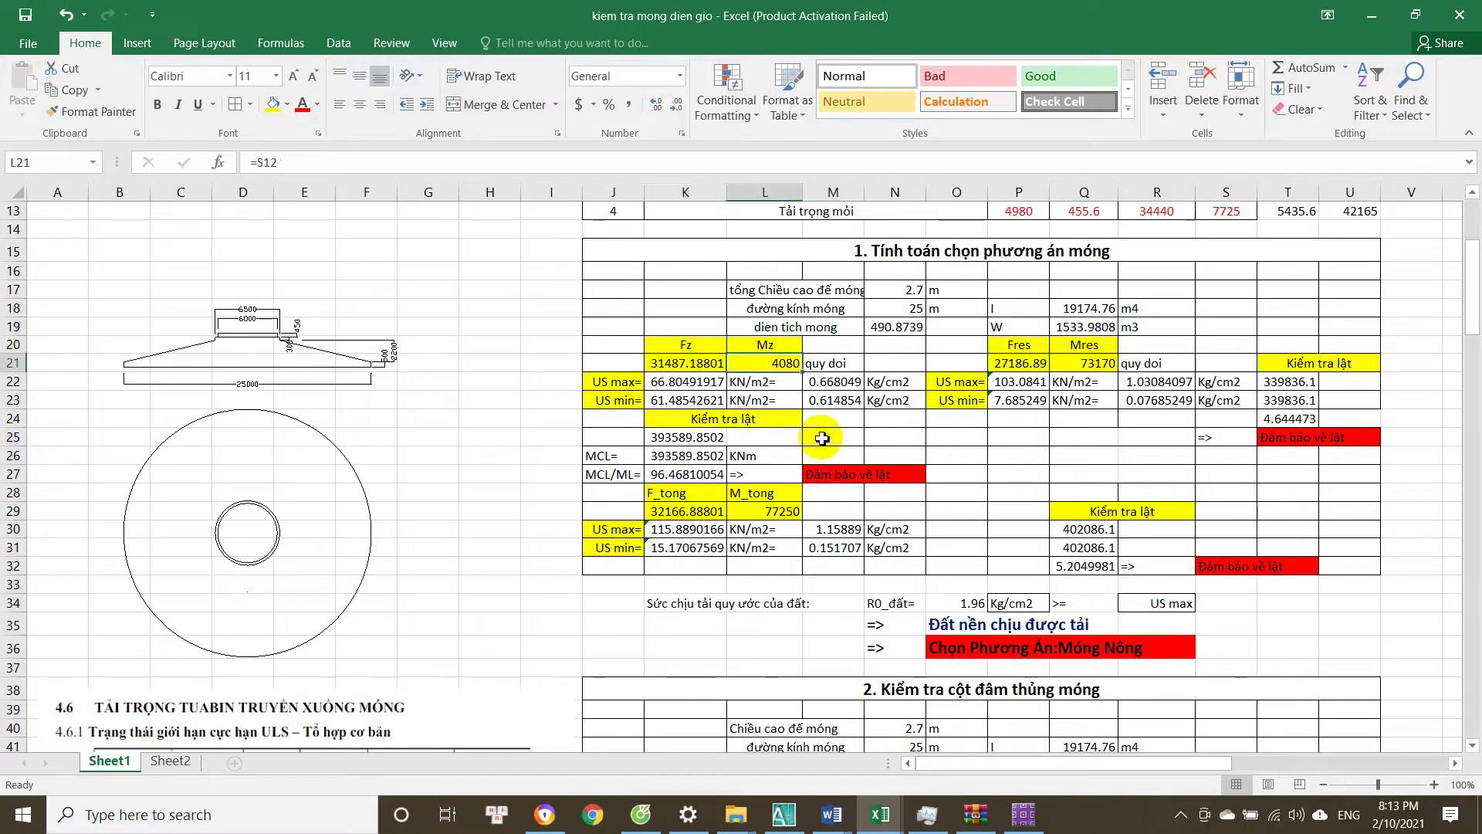
Inspect the foundation diameter, base area, moment of inertia I and section modulus W cells in rows 18 and 19.
left_click(1055, 320)
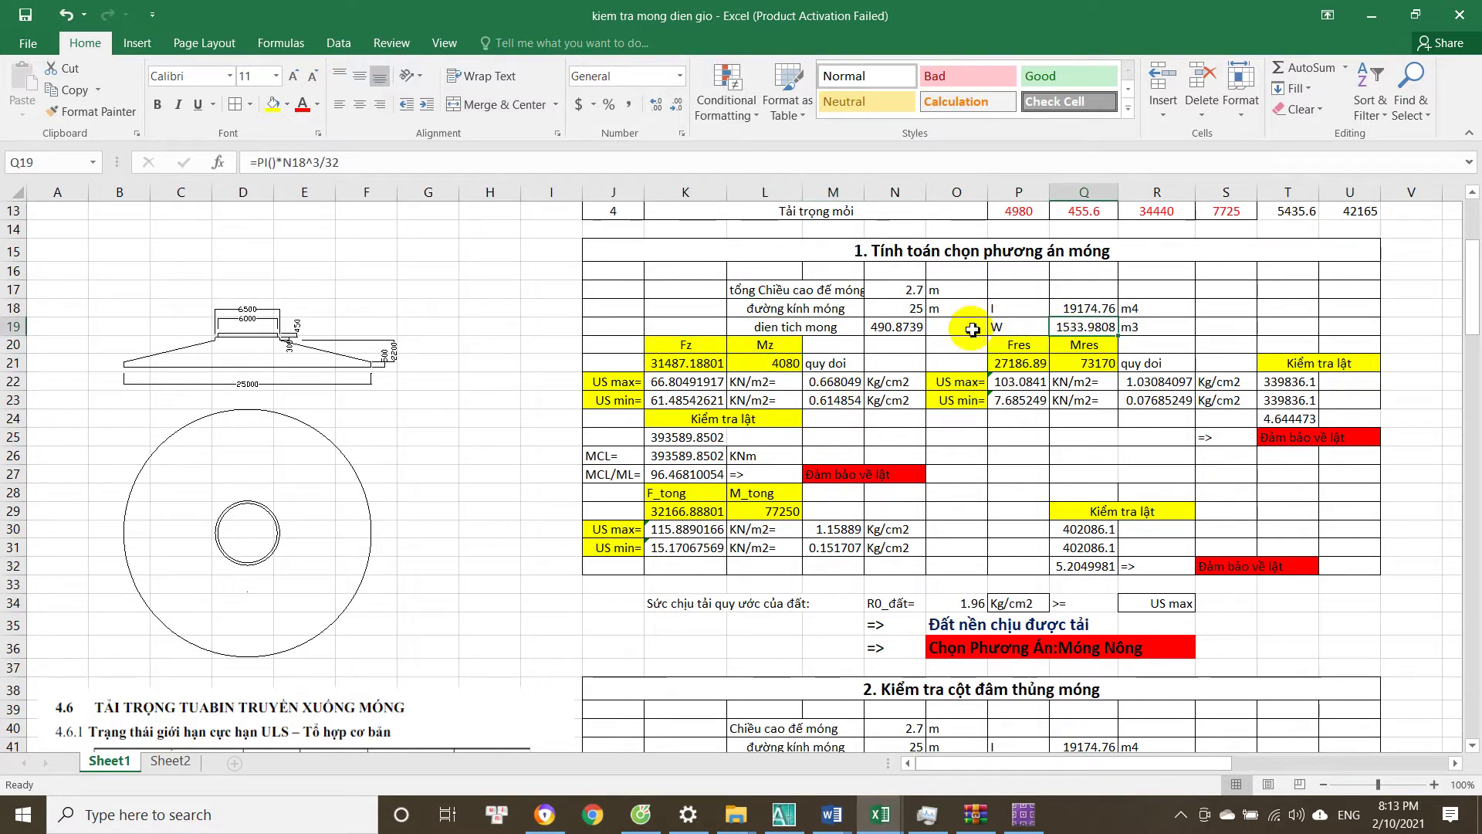
scroll(840, 389, "up", 1)
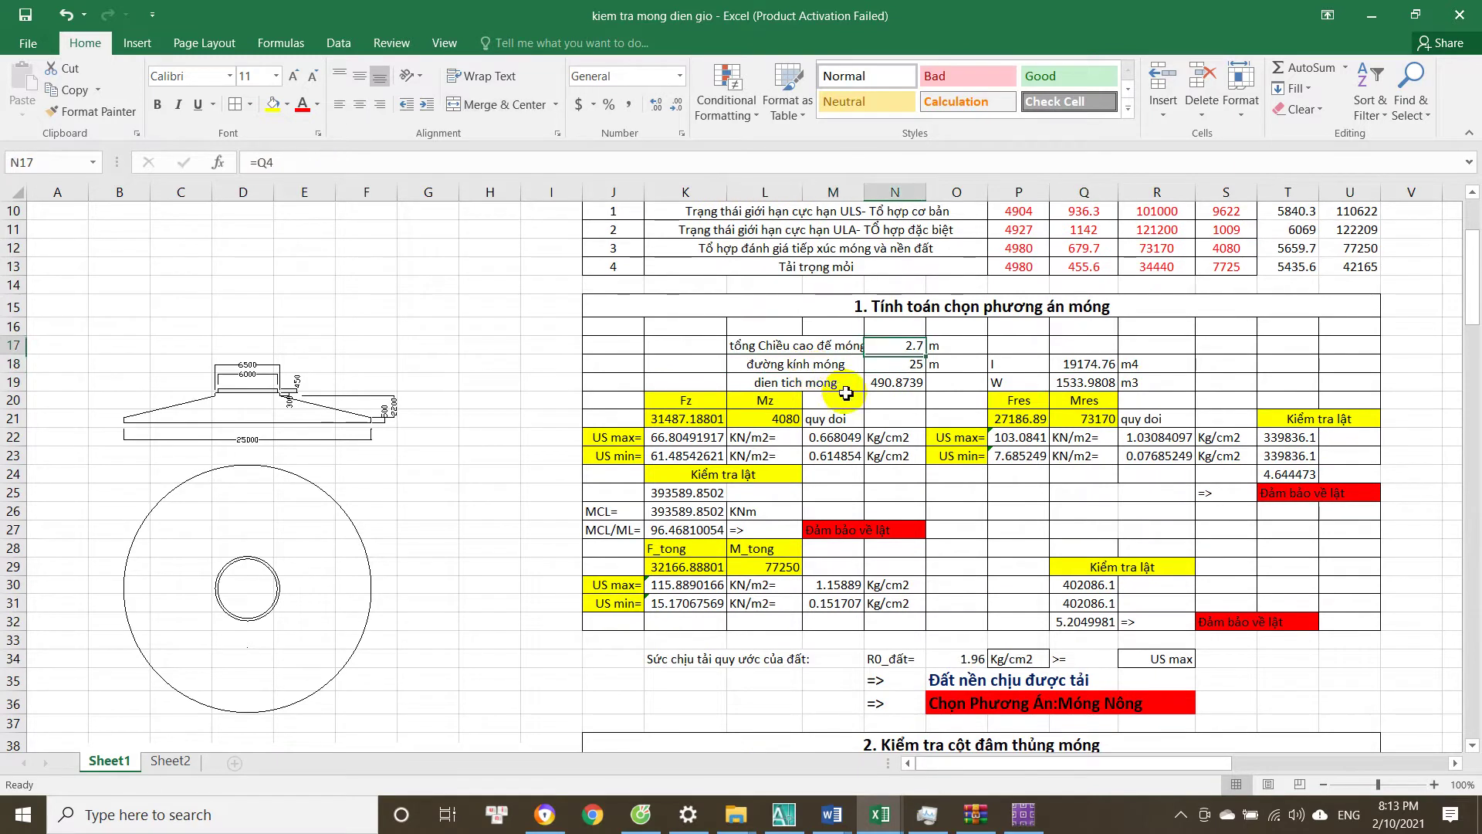
scroll(850, 402, "up", 3)
left_click(911, 421)
left_click(901, 437)
left_click(1088, 418)
left_click(1099, 437)
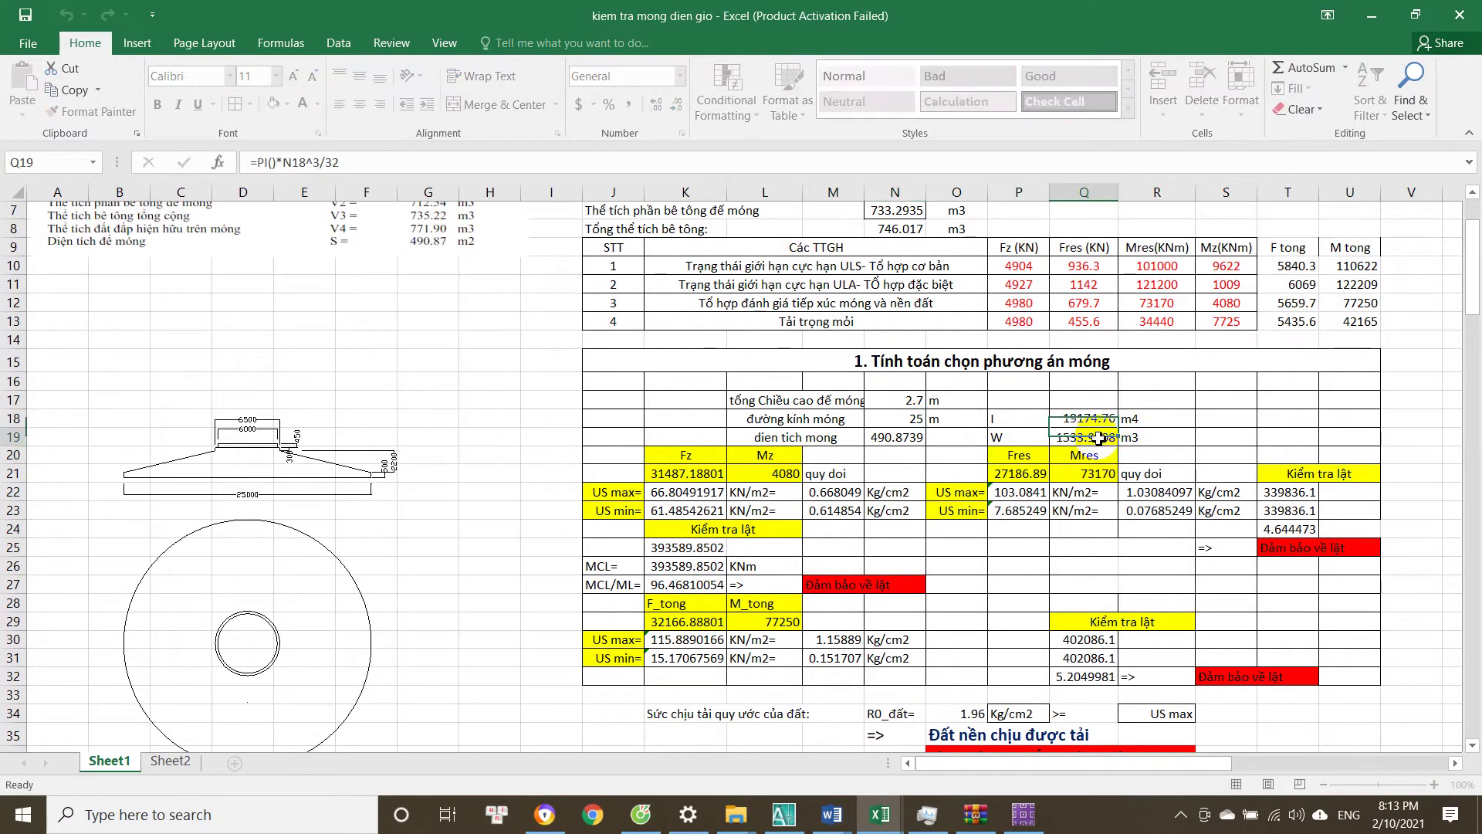
left_click(1019, 435)
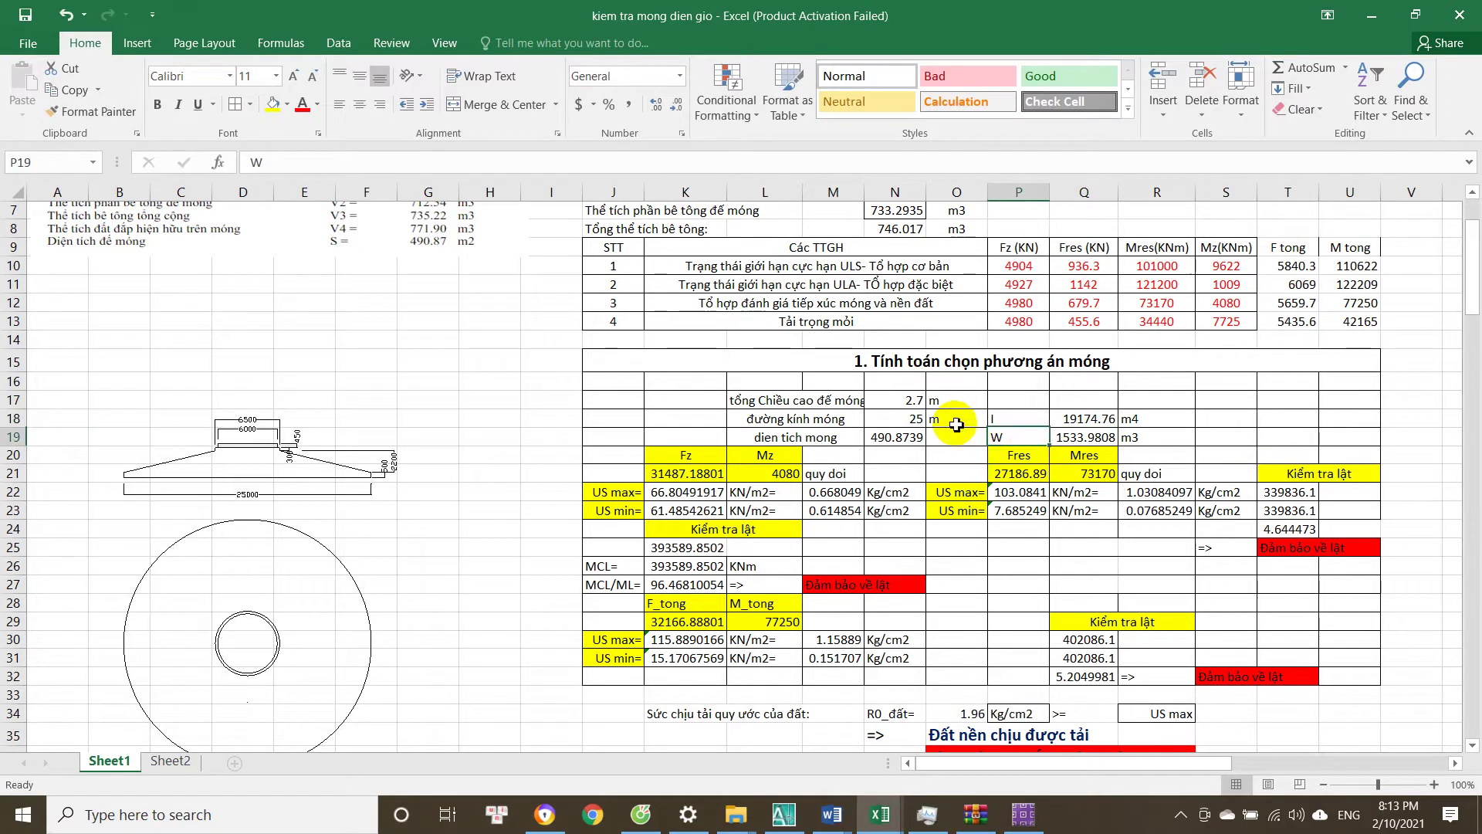
left_click(1013, 434)
Examine the Fz formula in K21 and trace its references to the load combination table, total height and base area.
scroll(1015, 433, "down", 2)
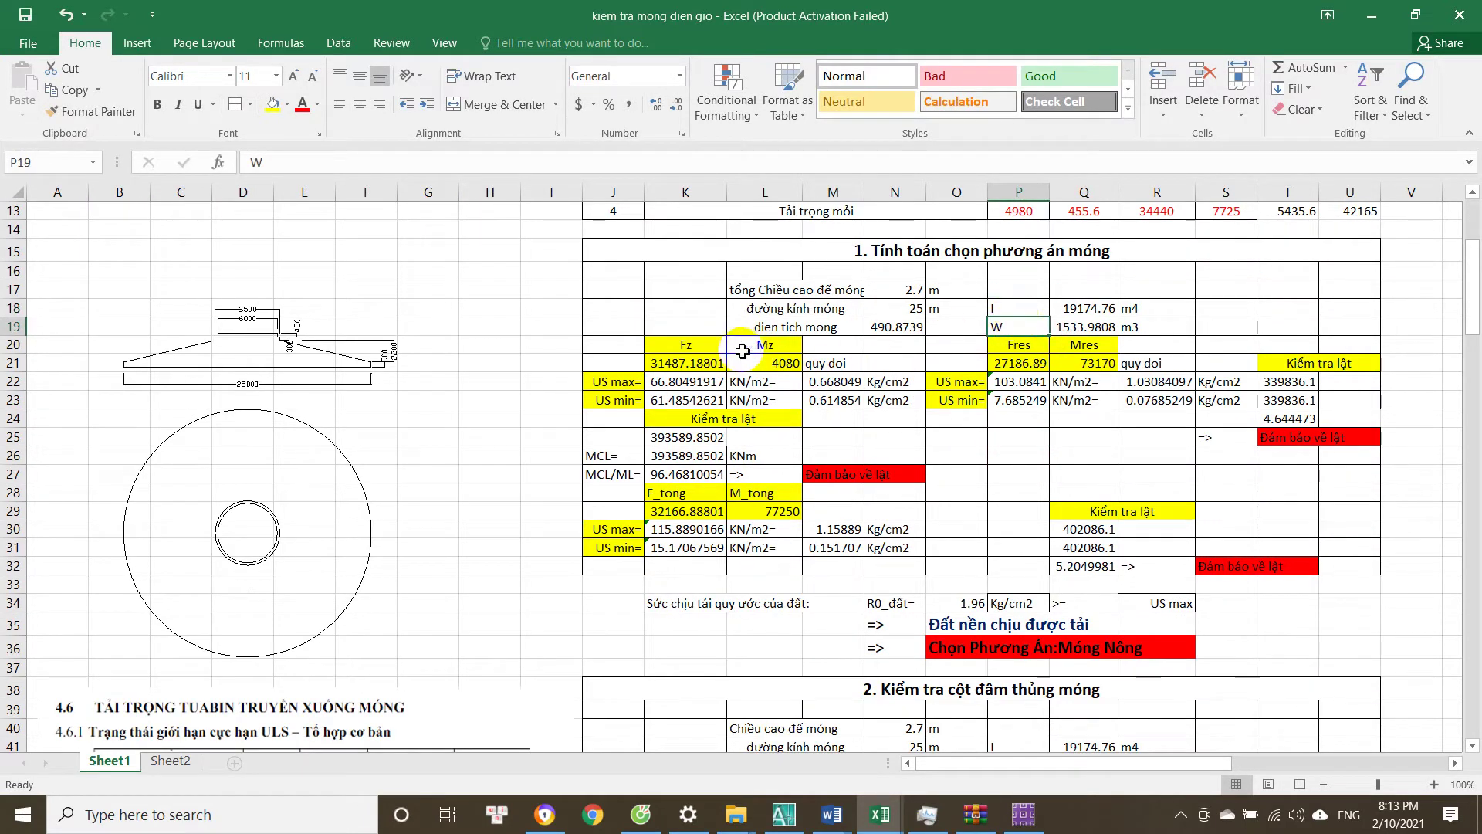
left_click(709, 368)
double_click(711, 368)
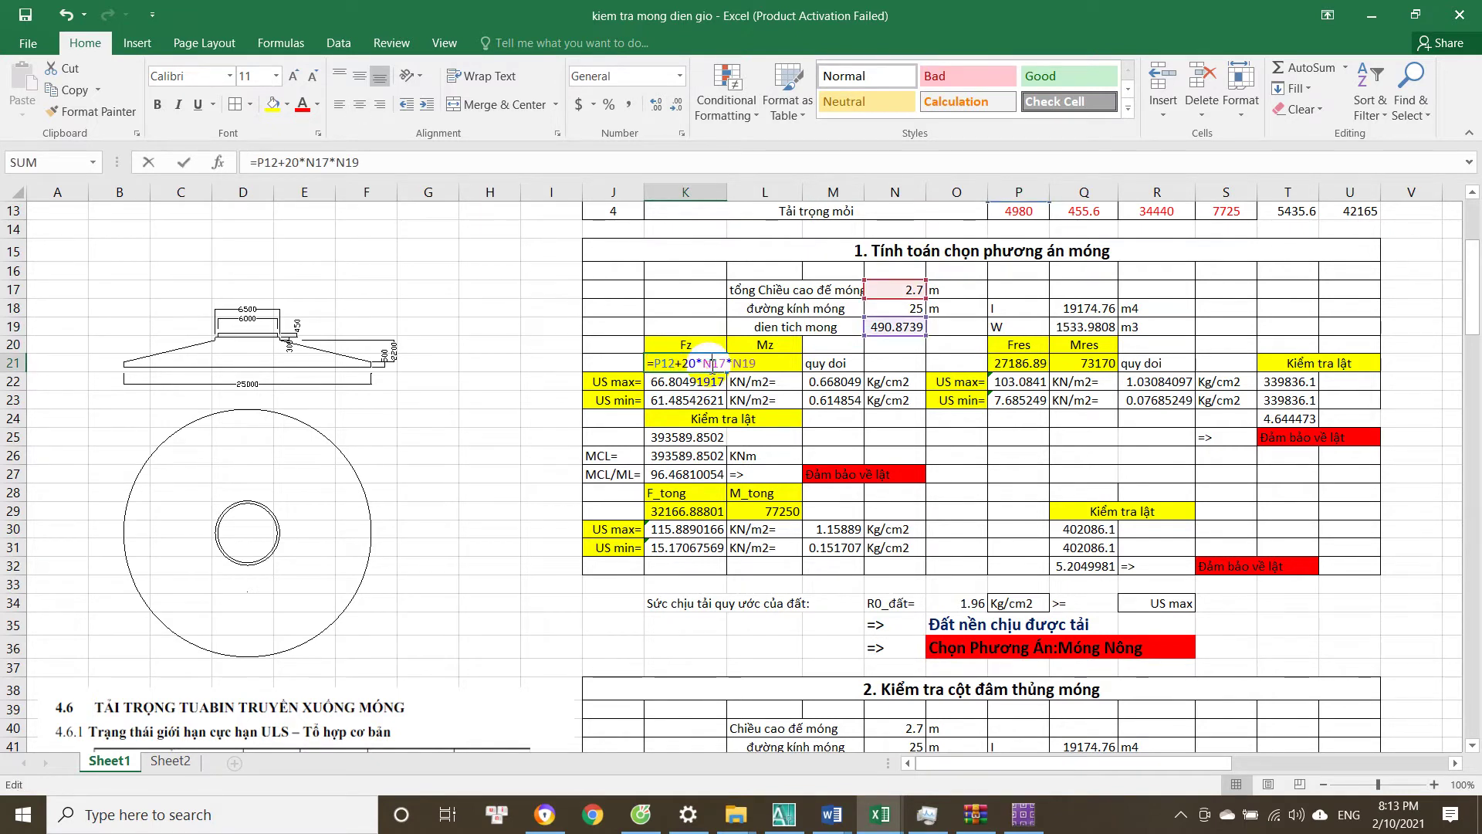
scroll(840, 367, "up", 4)
scroll(852, 358, "down", 4)
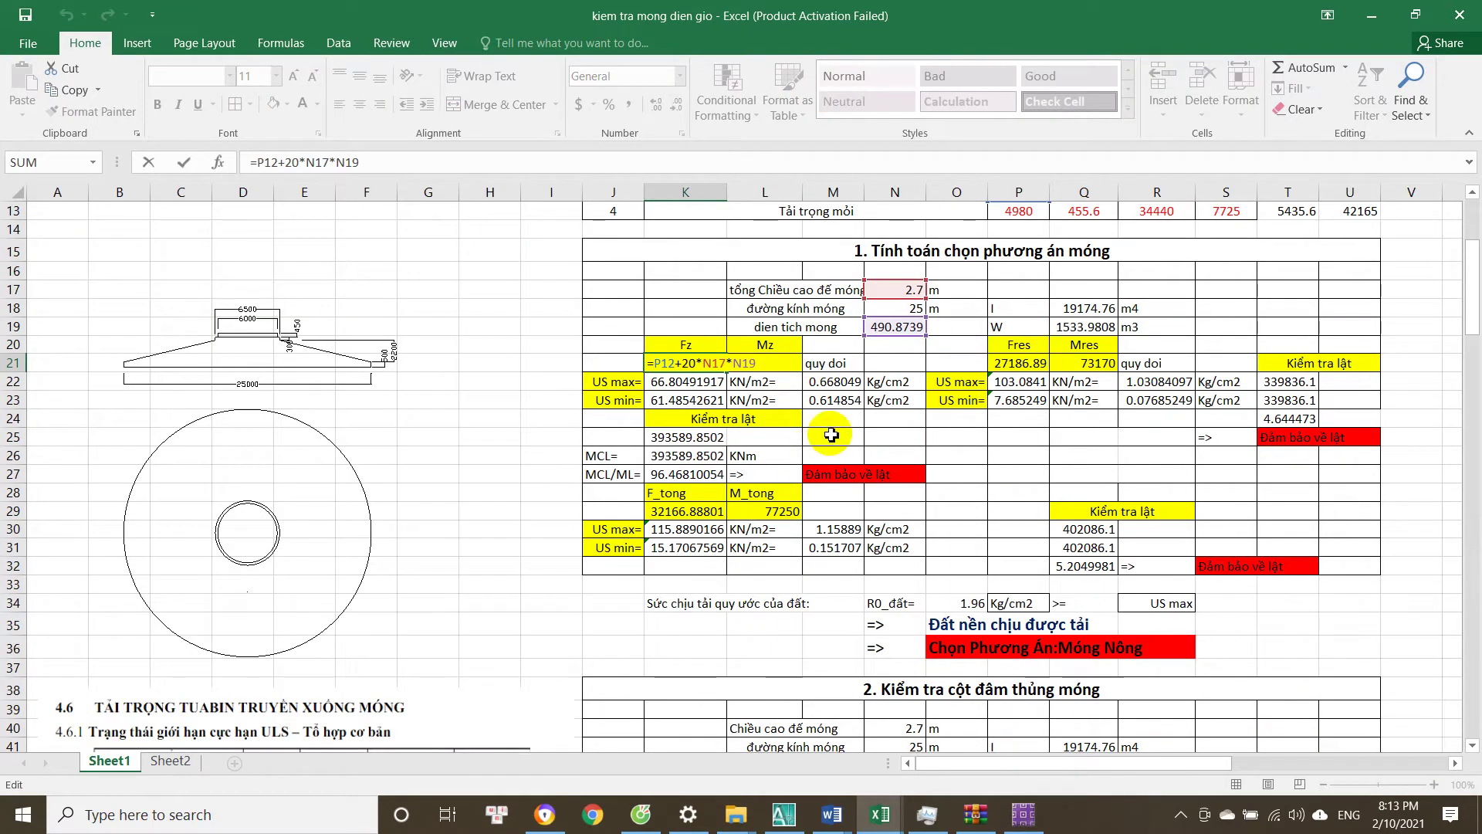
scroll(831, 435, "up", 4)
scroll(811, 432, "down", 4)
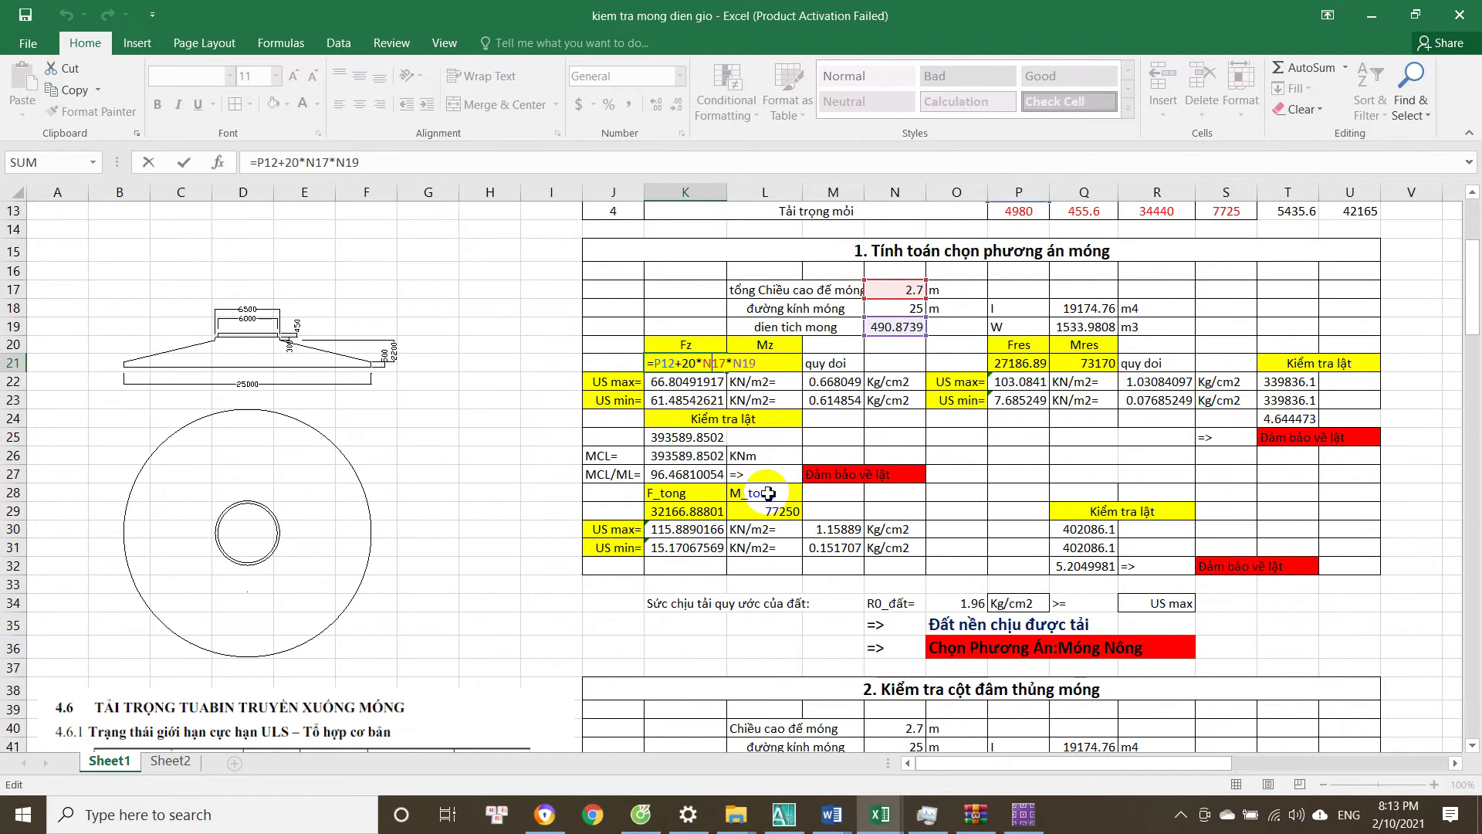
key("Return")
double_click(699, 366)
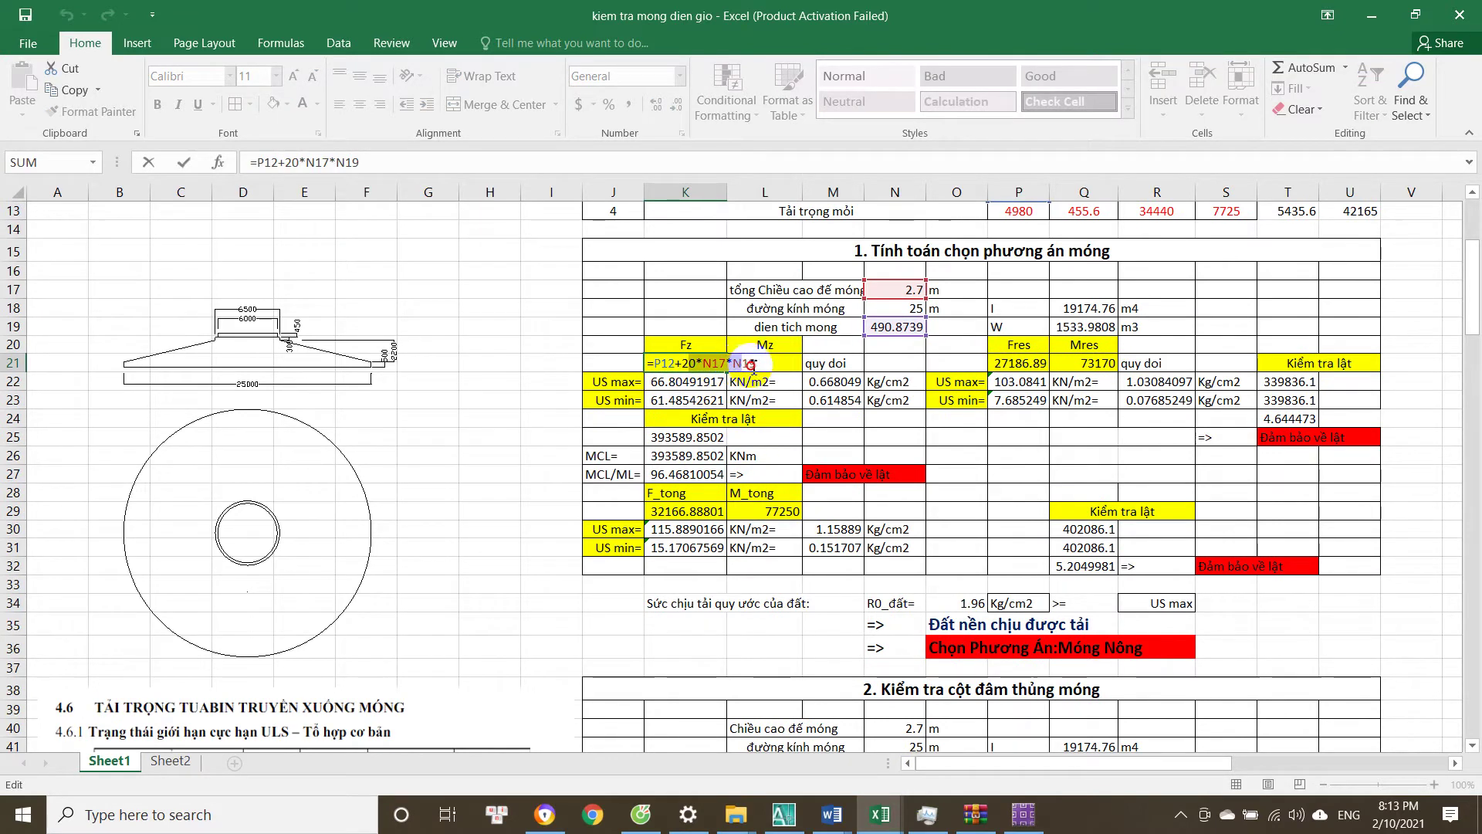
key("Escape")
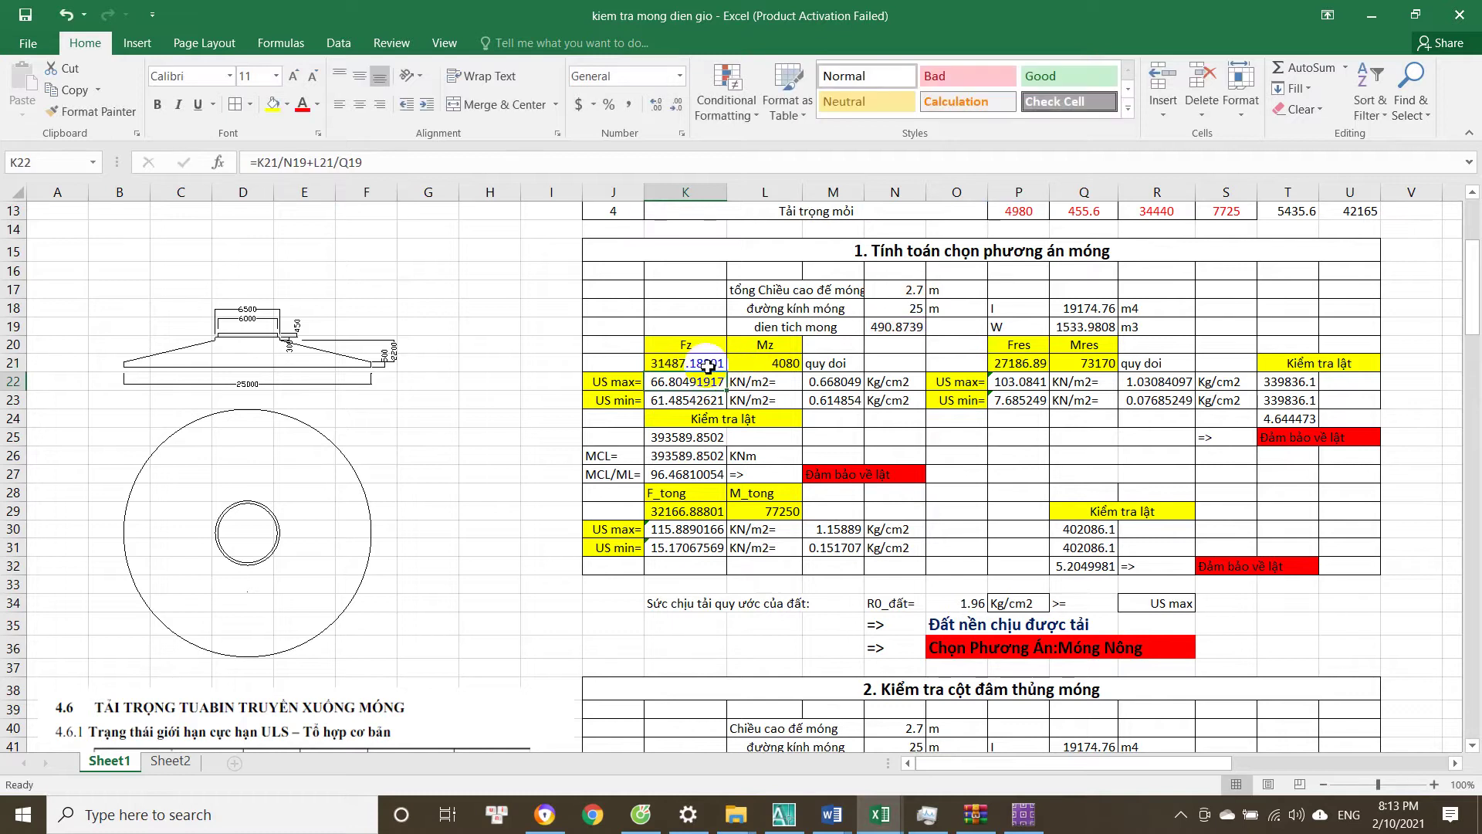
Examine the Mz formula in L21 and the Fres formula in P21 against the load combination table.
double_click(786, 366)
key("Return")
double_click(1019, 363)
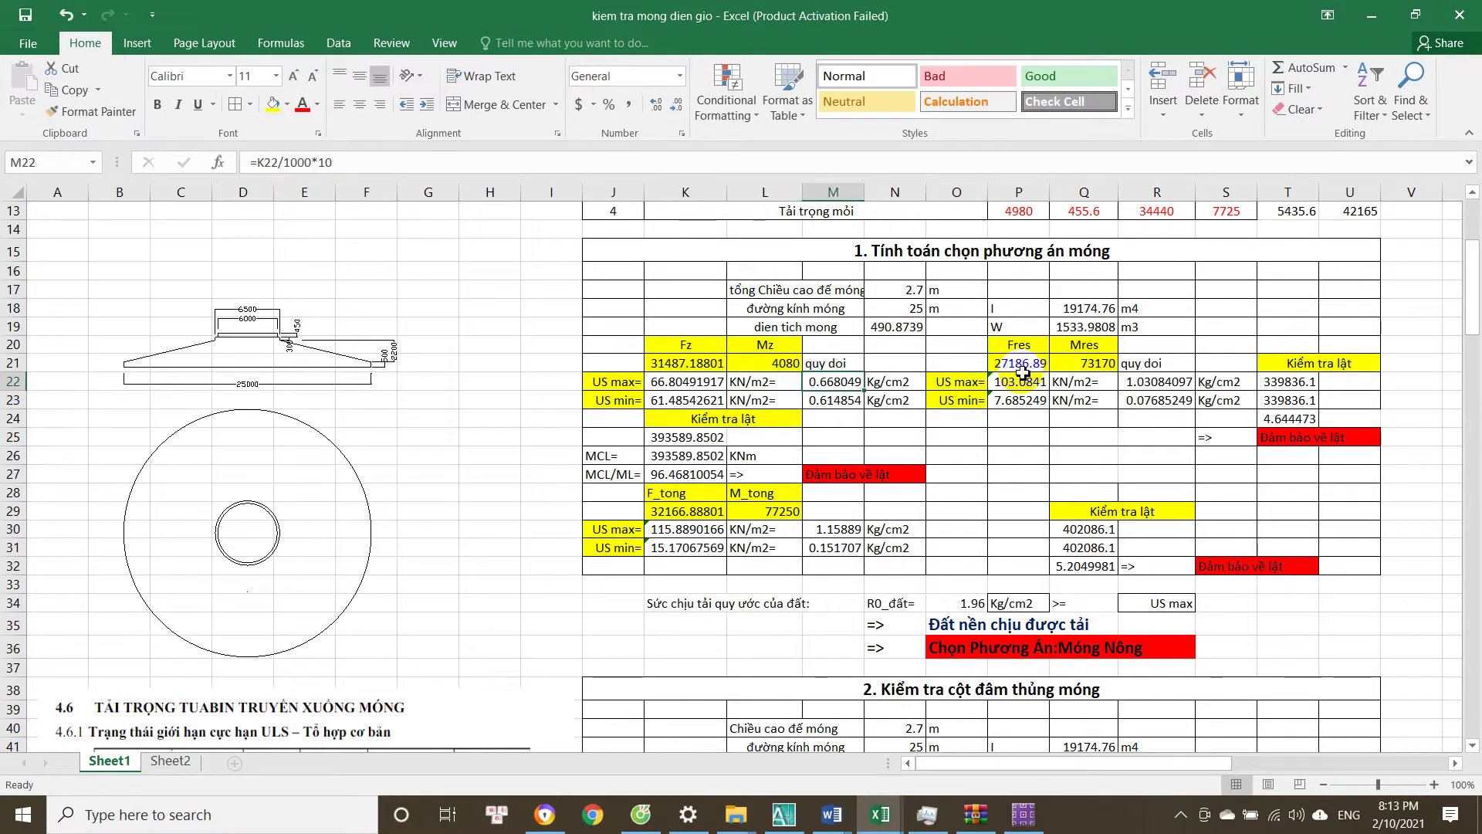
key("Escape")
left_click(1081, 365)
double_click(1032, 364)
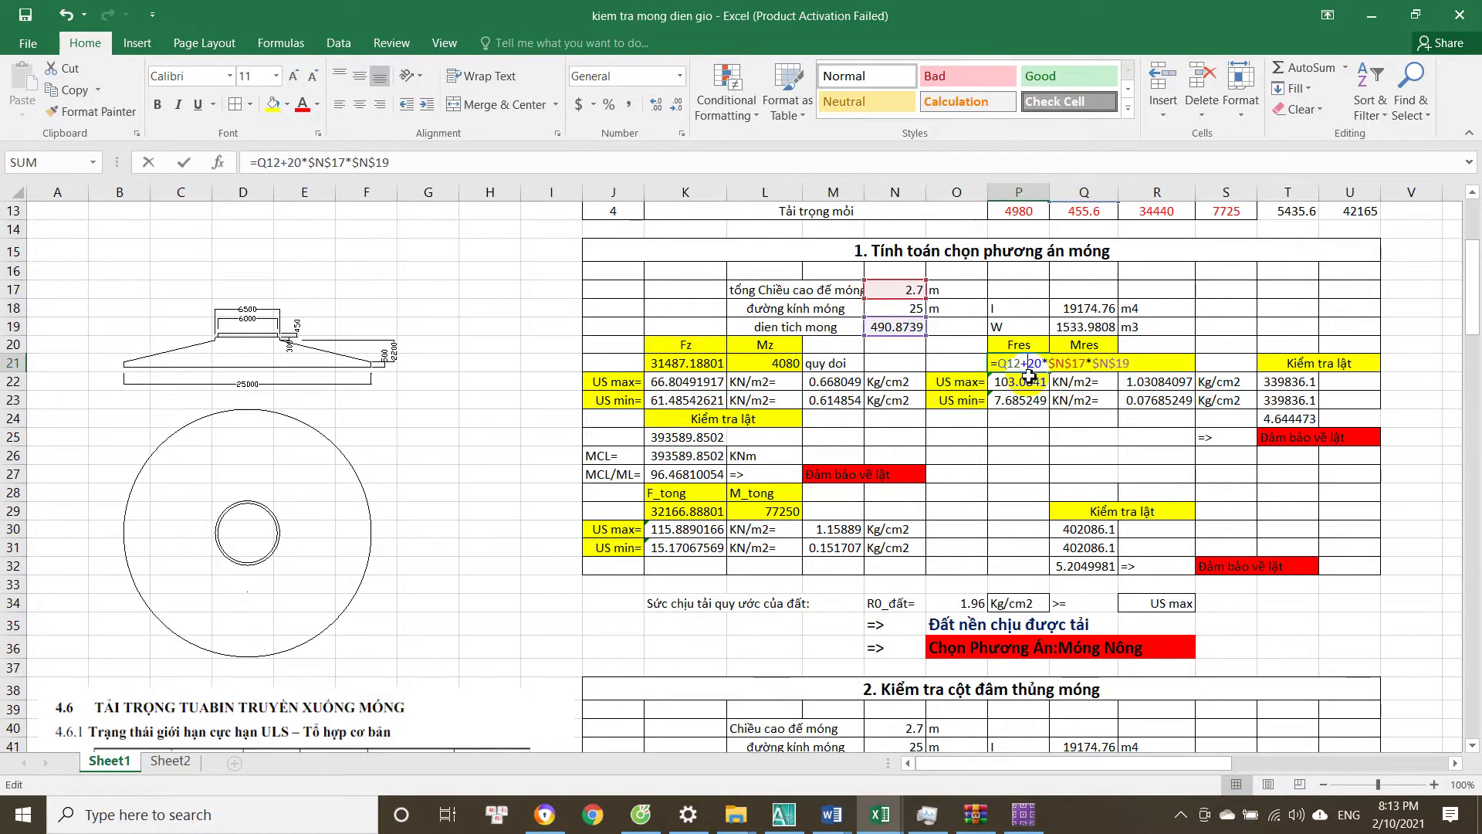
scroll(1068, 380, "up", 1)
key("Return")
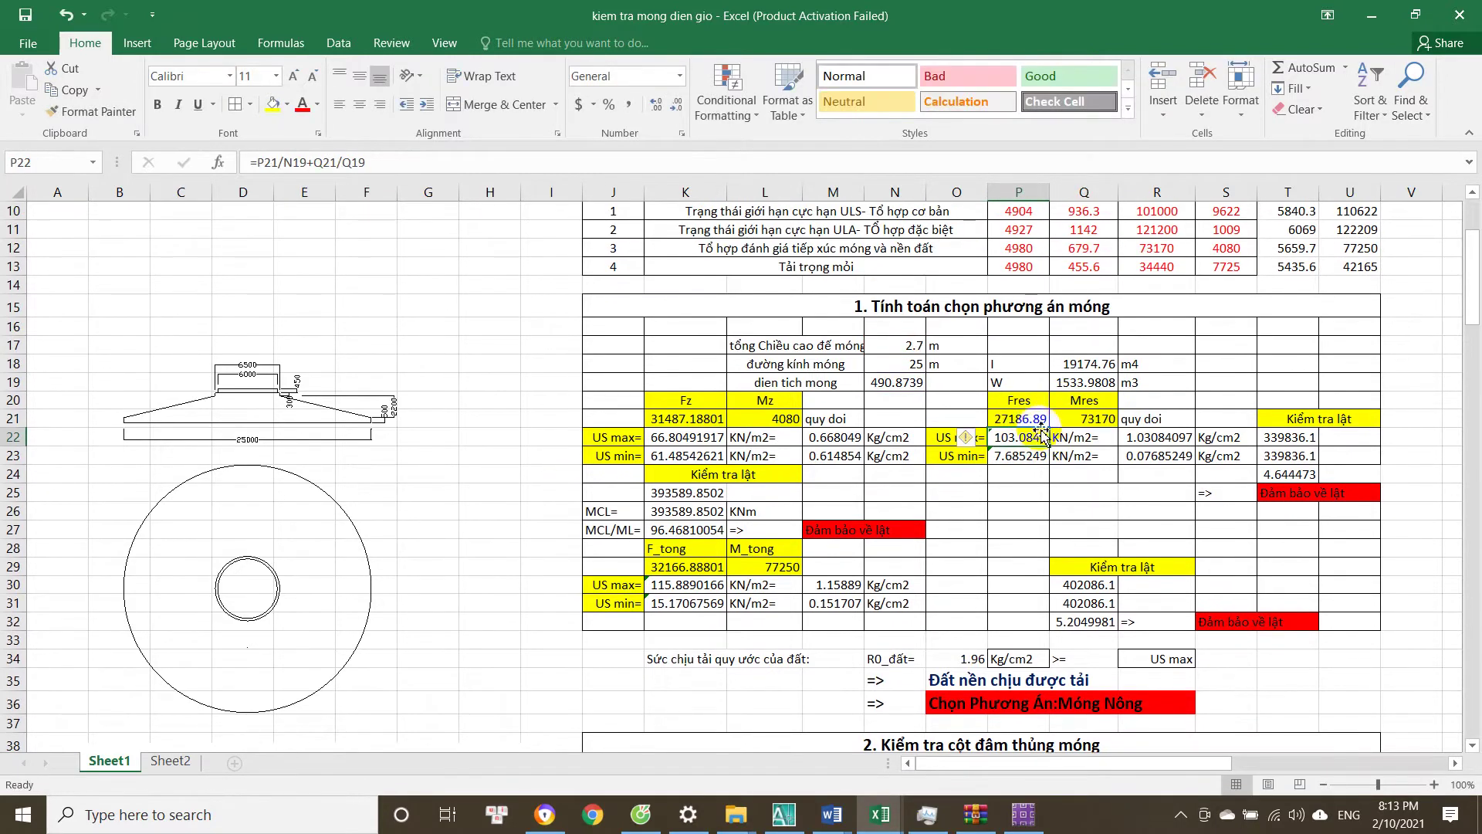
Check the Fz formula in K21 and its total height and base area references against the foundation section drawing.
scroll(294, 465, "up", 2)
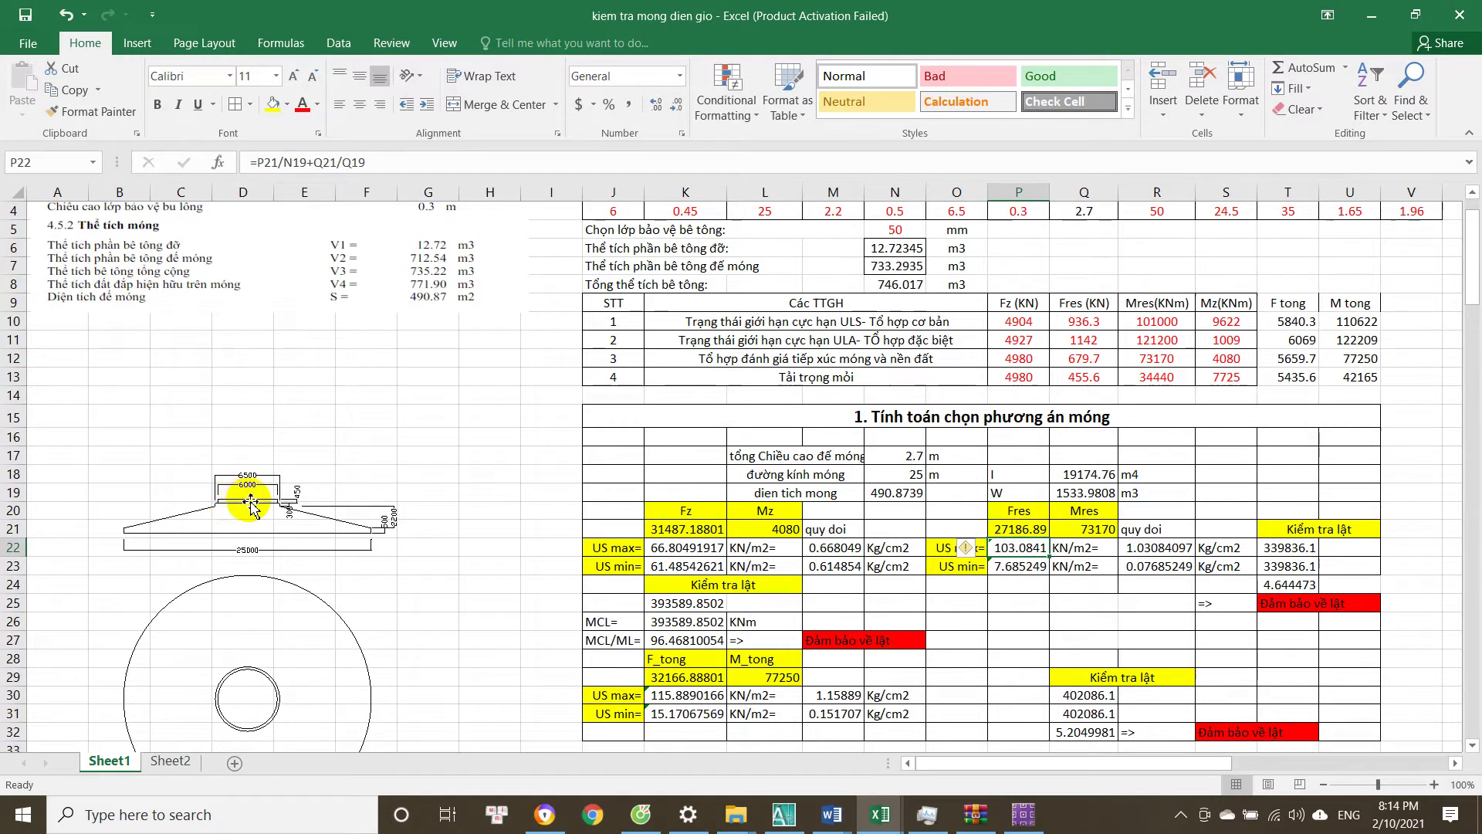
scroll(247, 539, "down", 1)
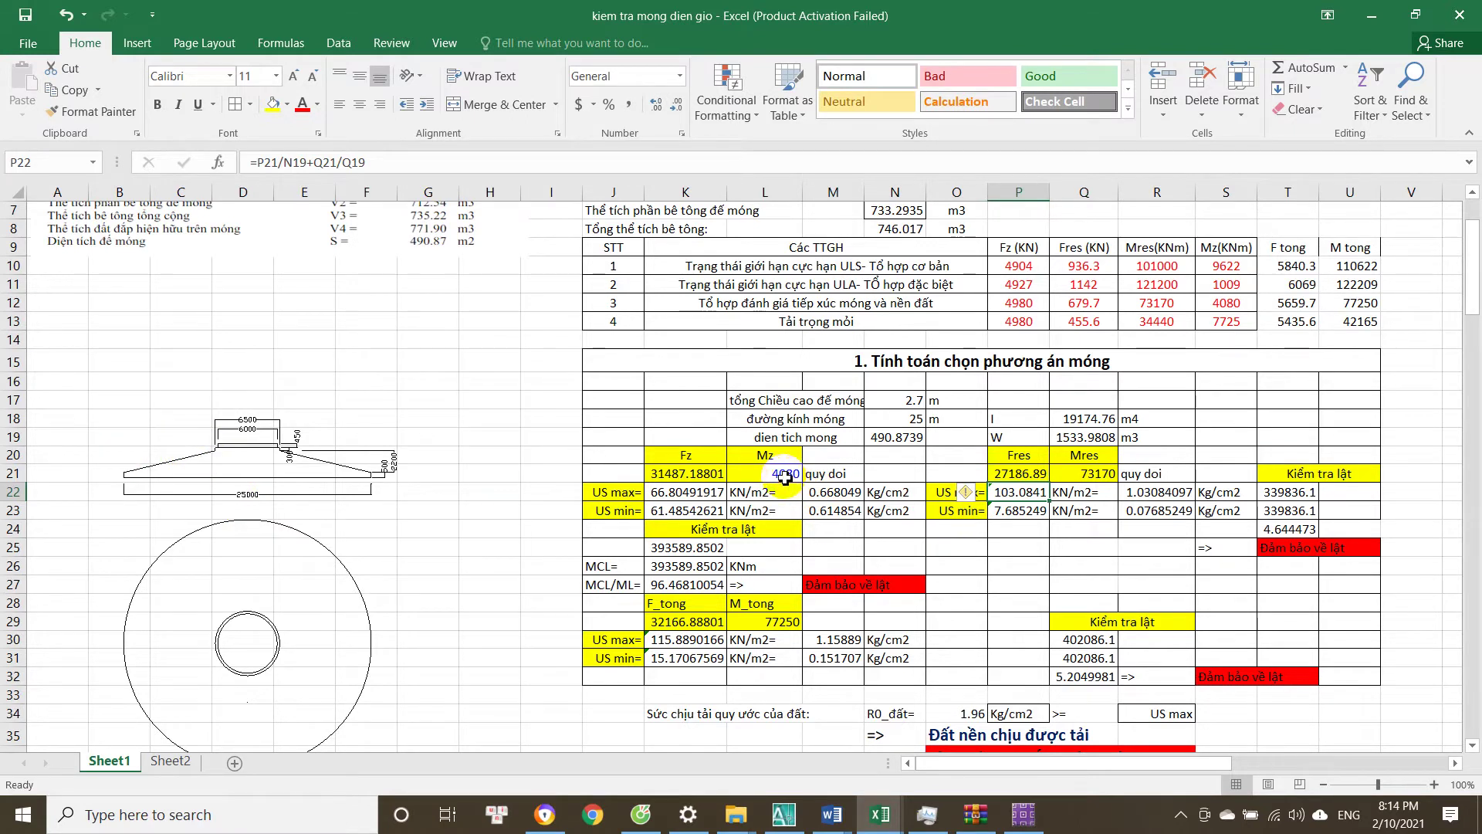
scroll(772, 463, "down", 1)
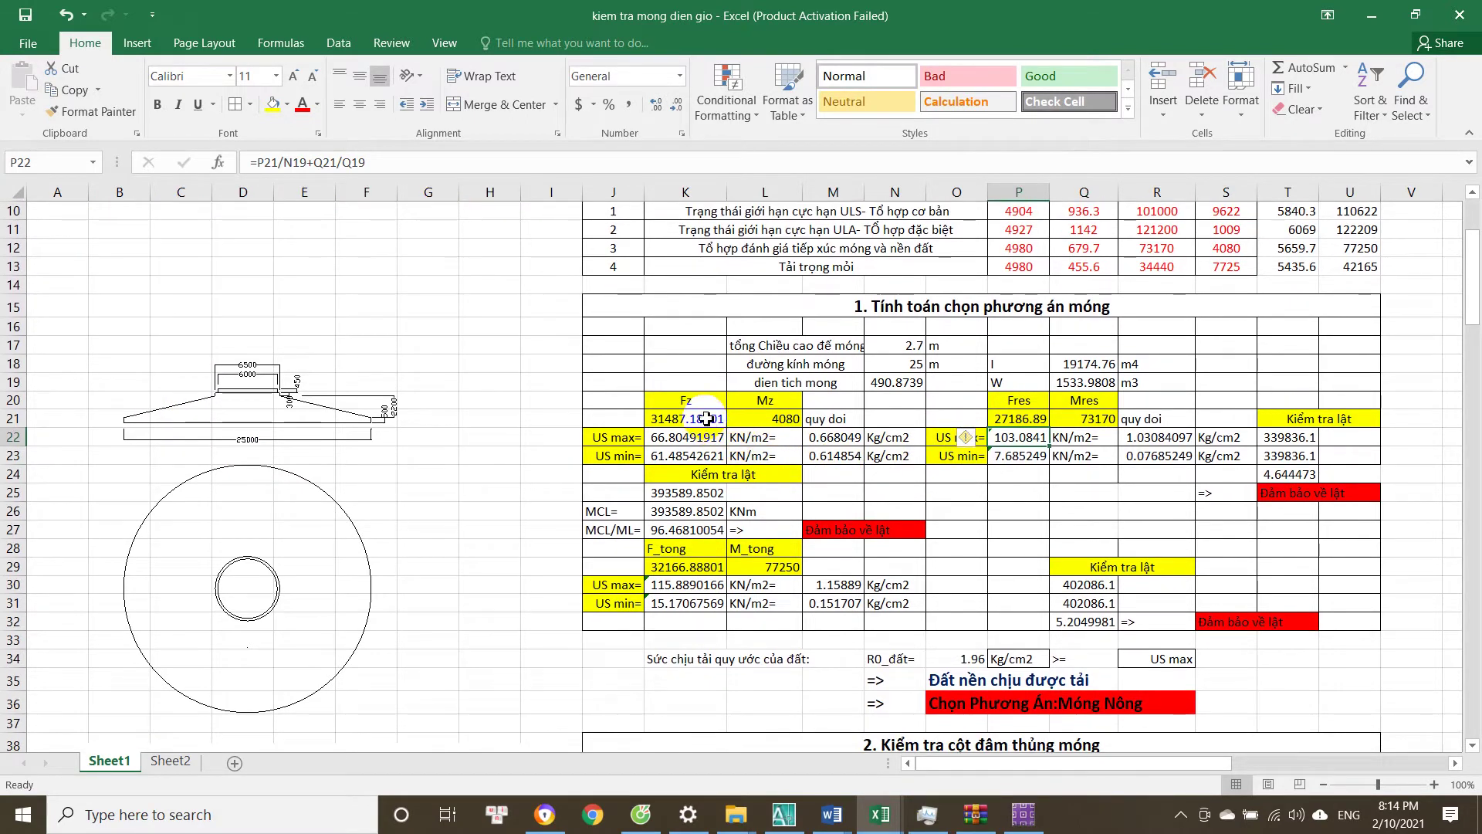
double_click(708, 419)
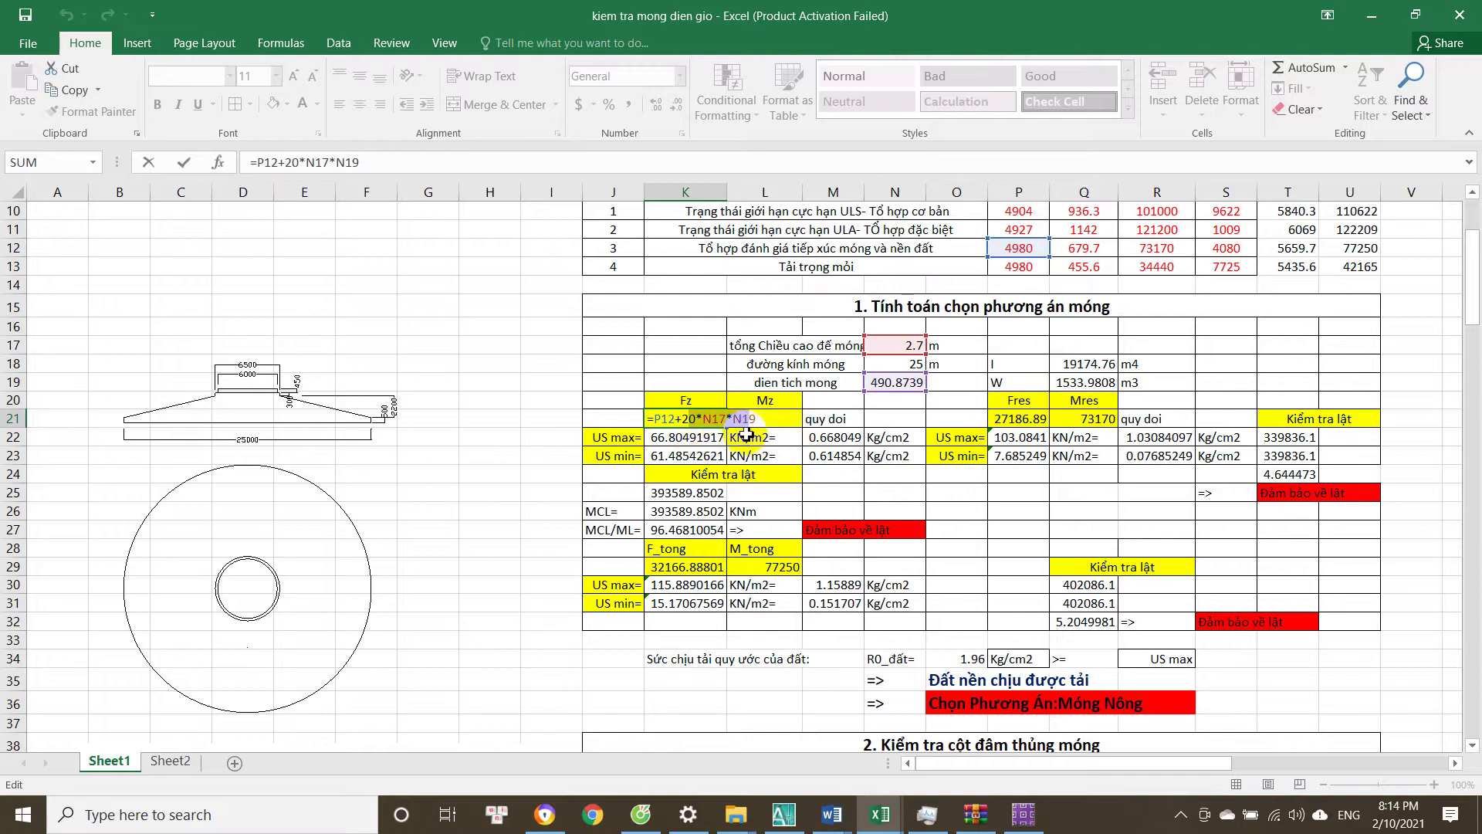
scroll(761, 455, "up", 1)
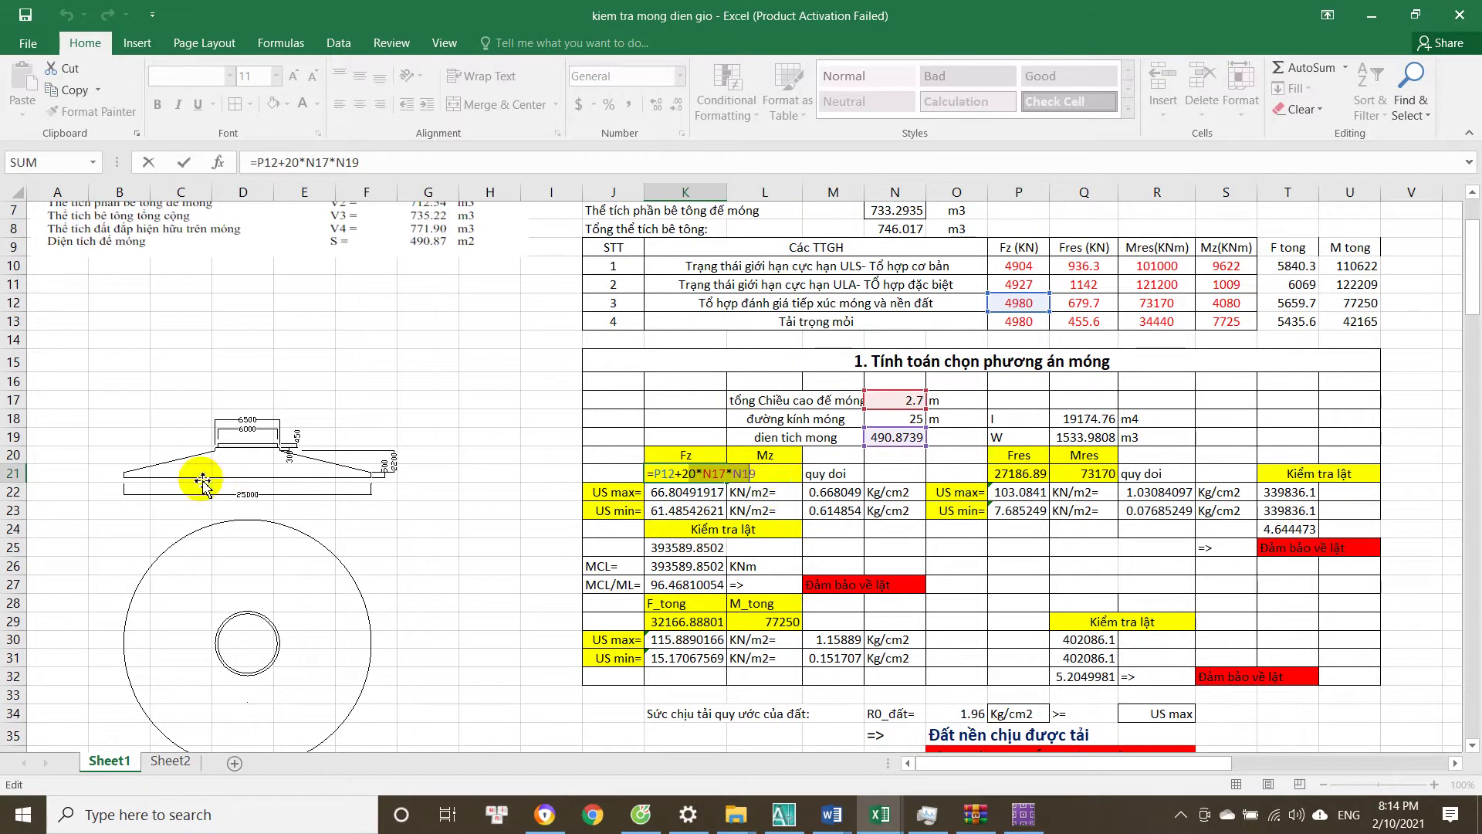
key("Return")
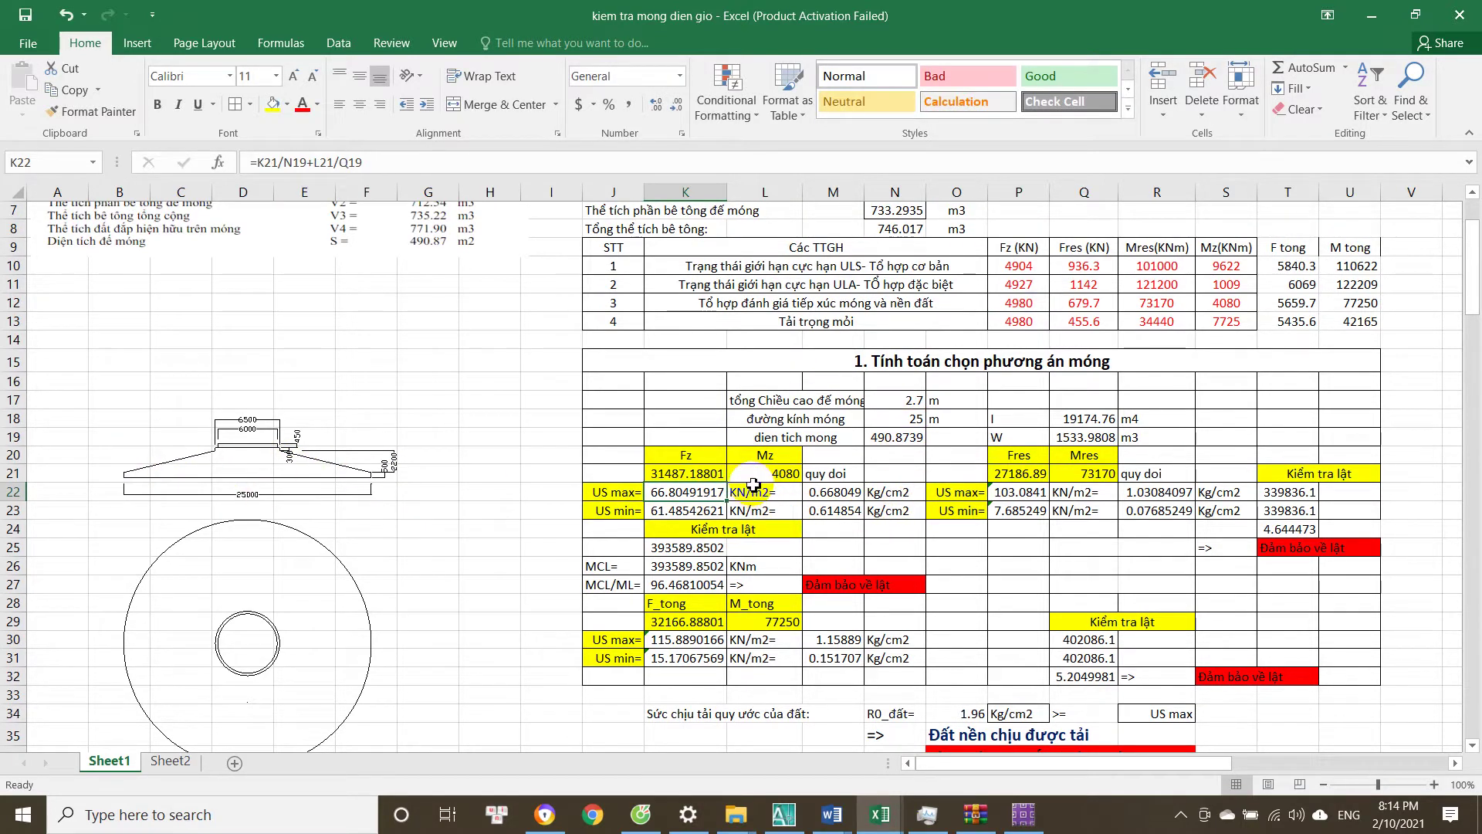
Examine the US max and US min stress formulas for the Fz case in K22 and K23.
scroll(757, 456, "down", 1)
left_click(756, 454)
left_click(683, 440)
left_click(683, 453)
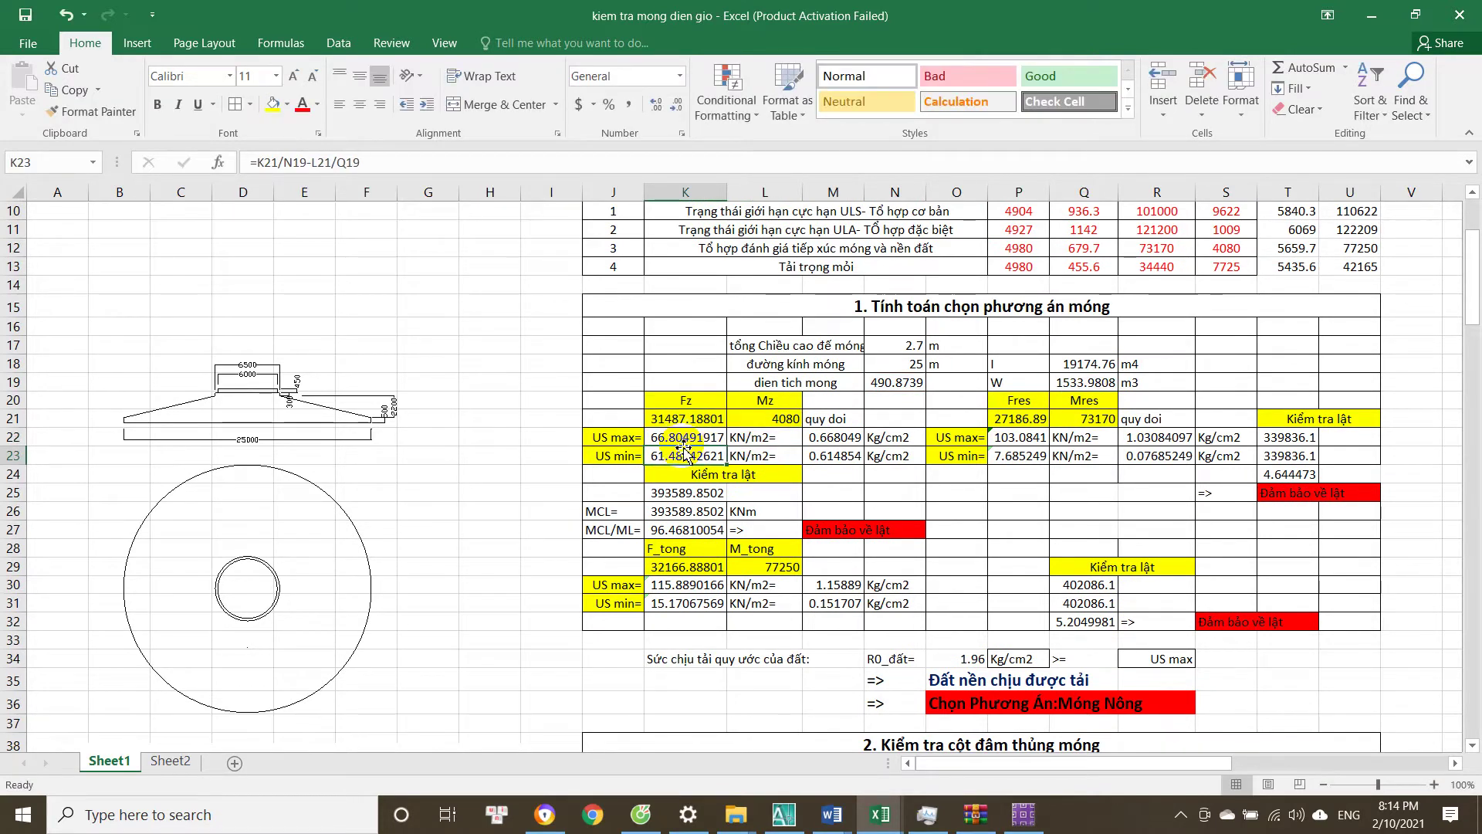
double_click(682, 452)
key("Escape")
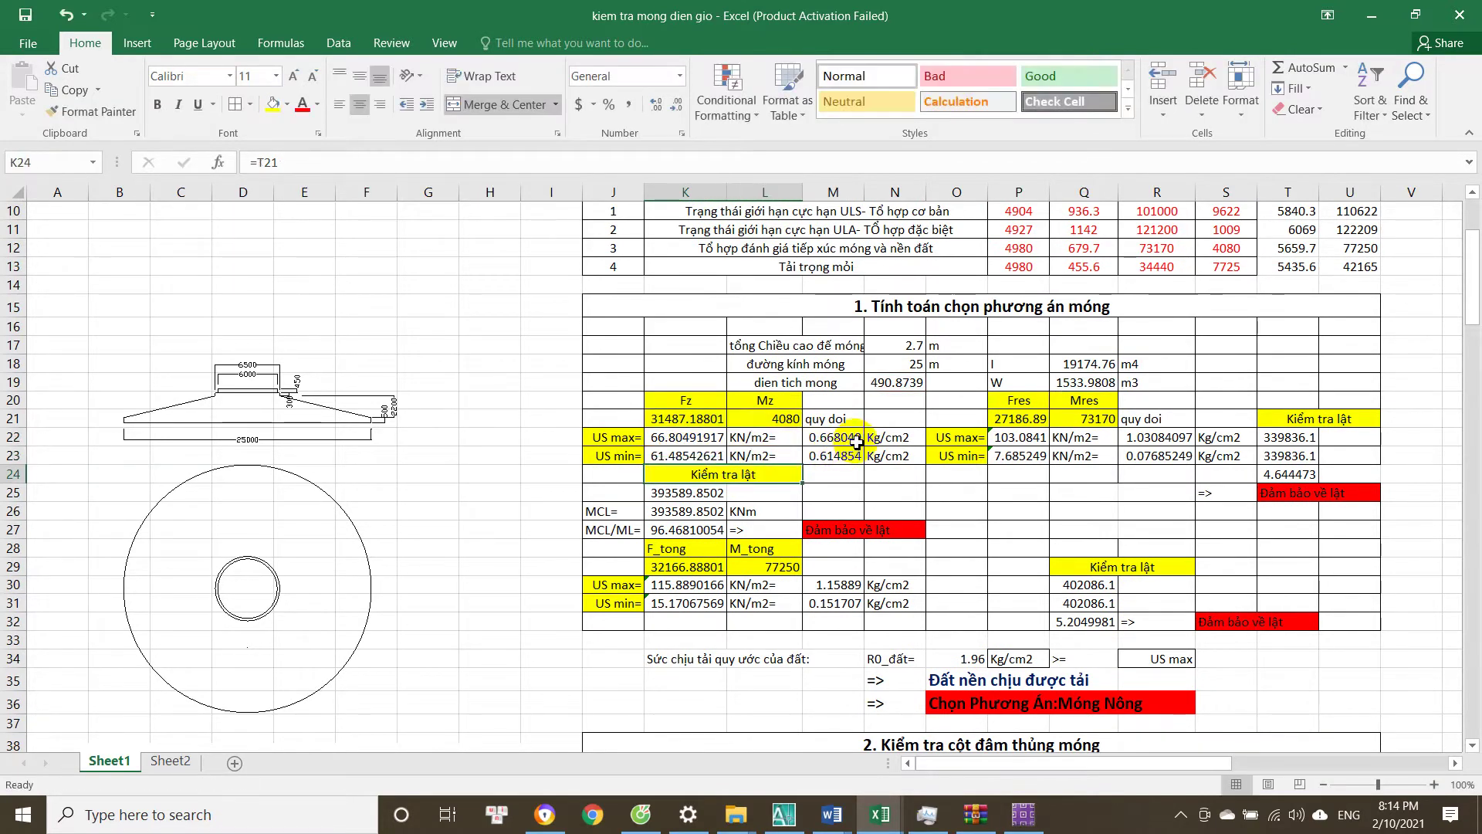
Inspect the Kg/cm2 conversion of US max in M22 and follow row 22 across to the Fres case.
double_click(841, 437)
left_click(876, 438)
scroll(873, 474, "down", 1)
key("Right")
key("Right")
key("Right")
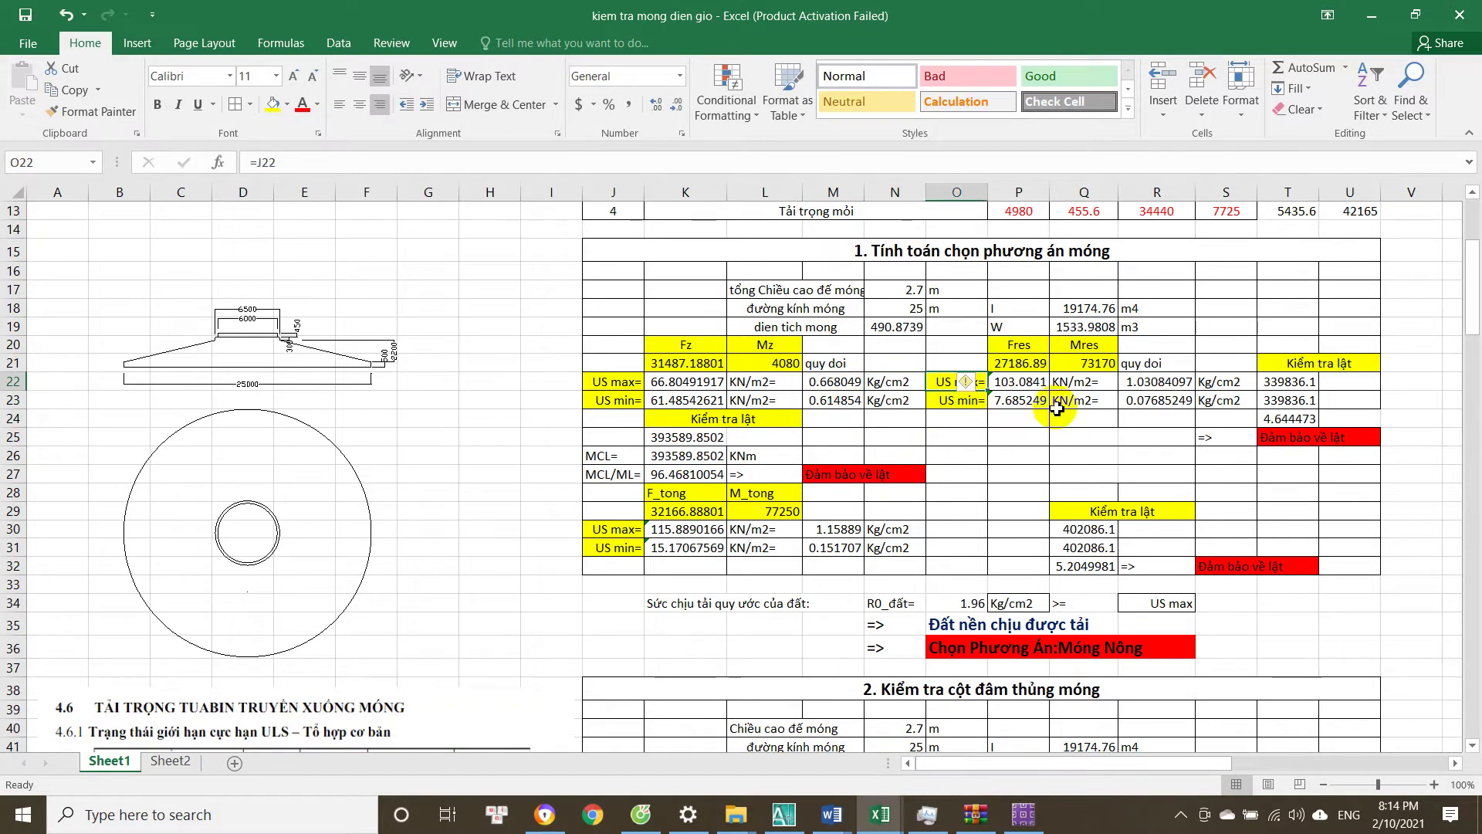
Compare the Fres case's US max and load cells with the Fz and Mz load cells in rows 20 and 21.
double_click(1042, 381)
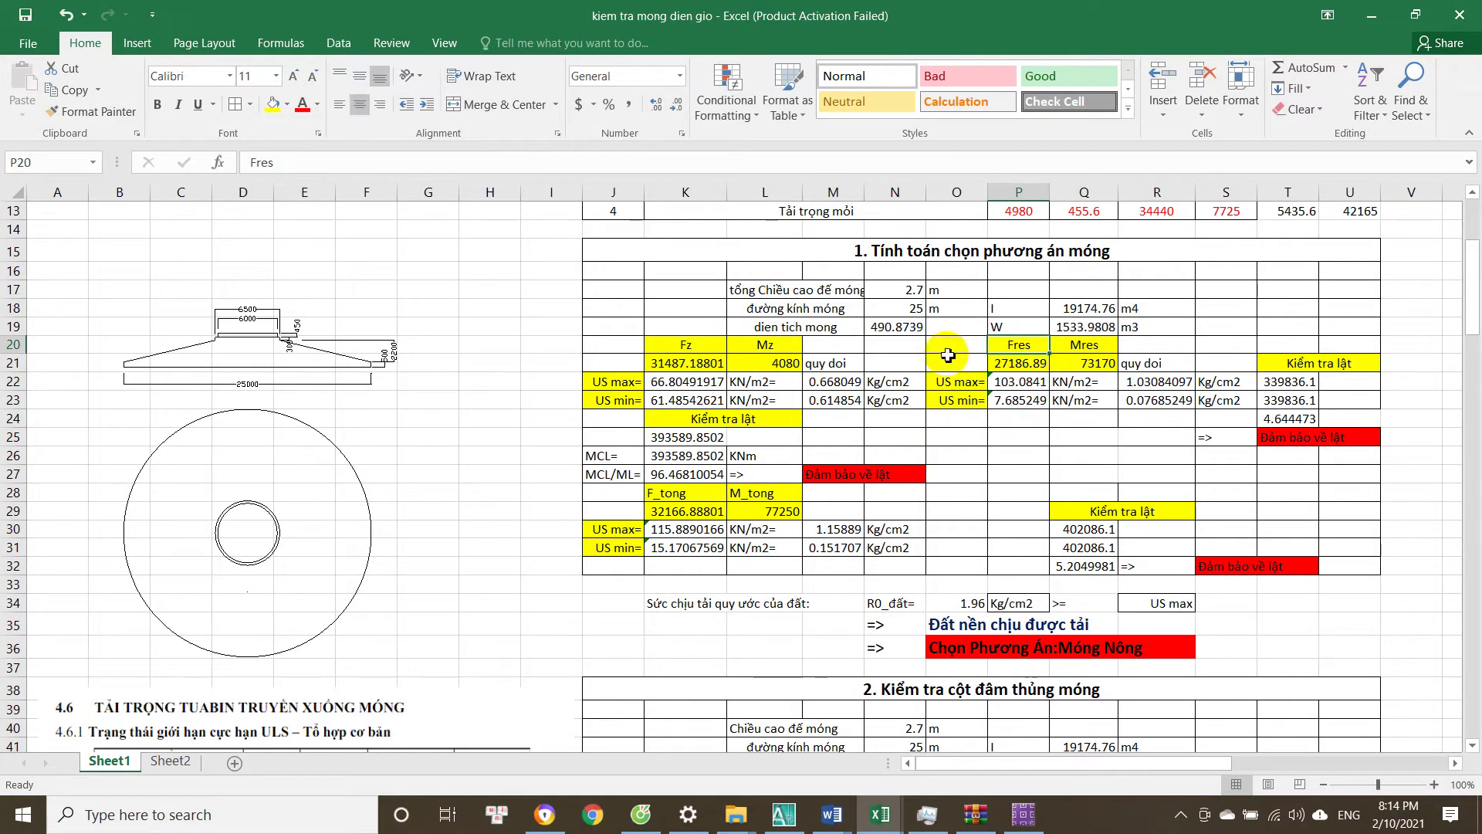
left_click(687, 348)
left_click(692, 360)
left_click(773, 352)
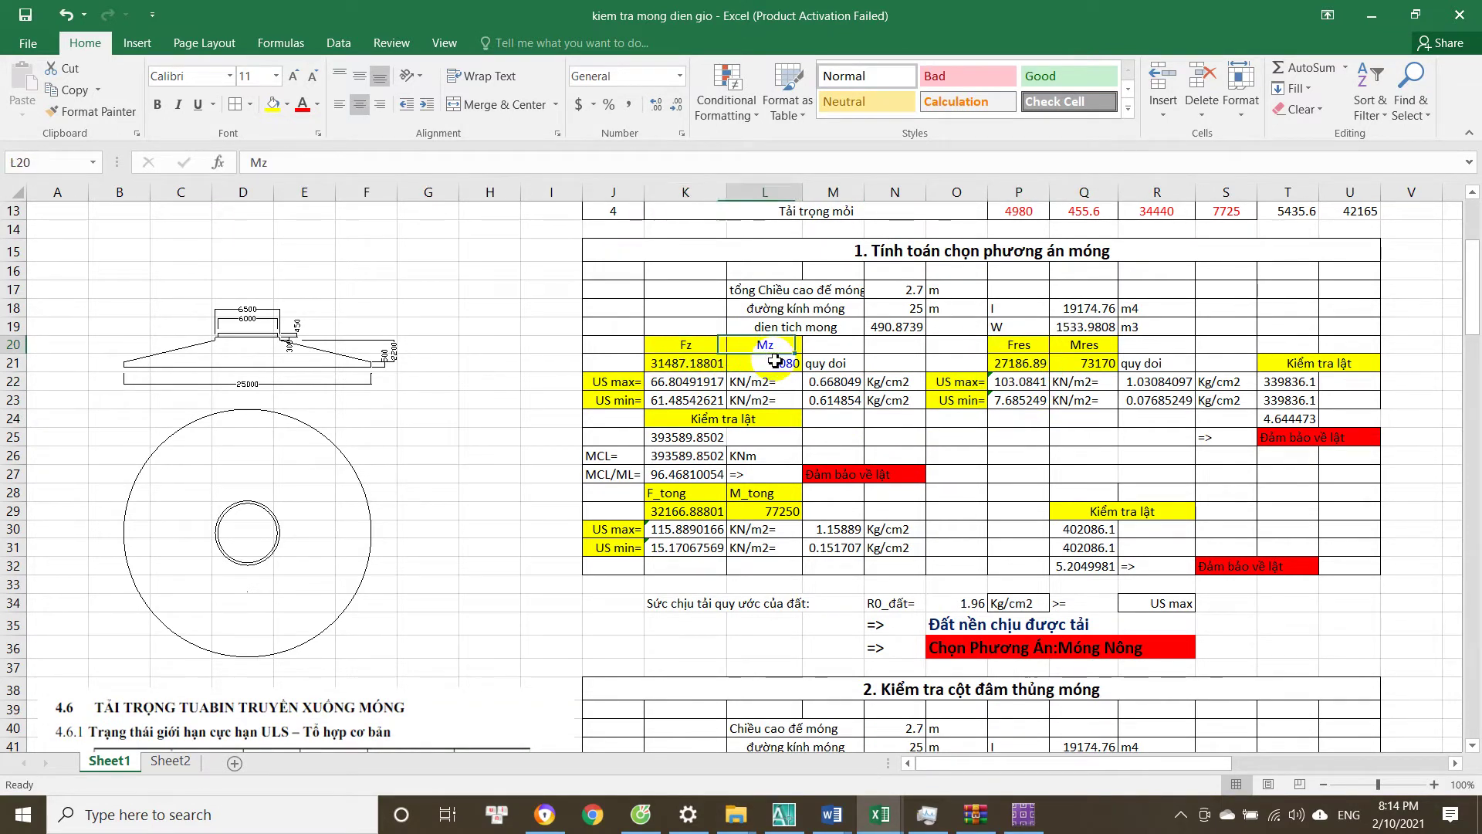
left_click(1035, 378)
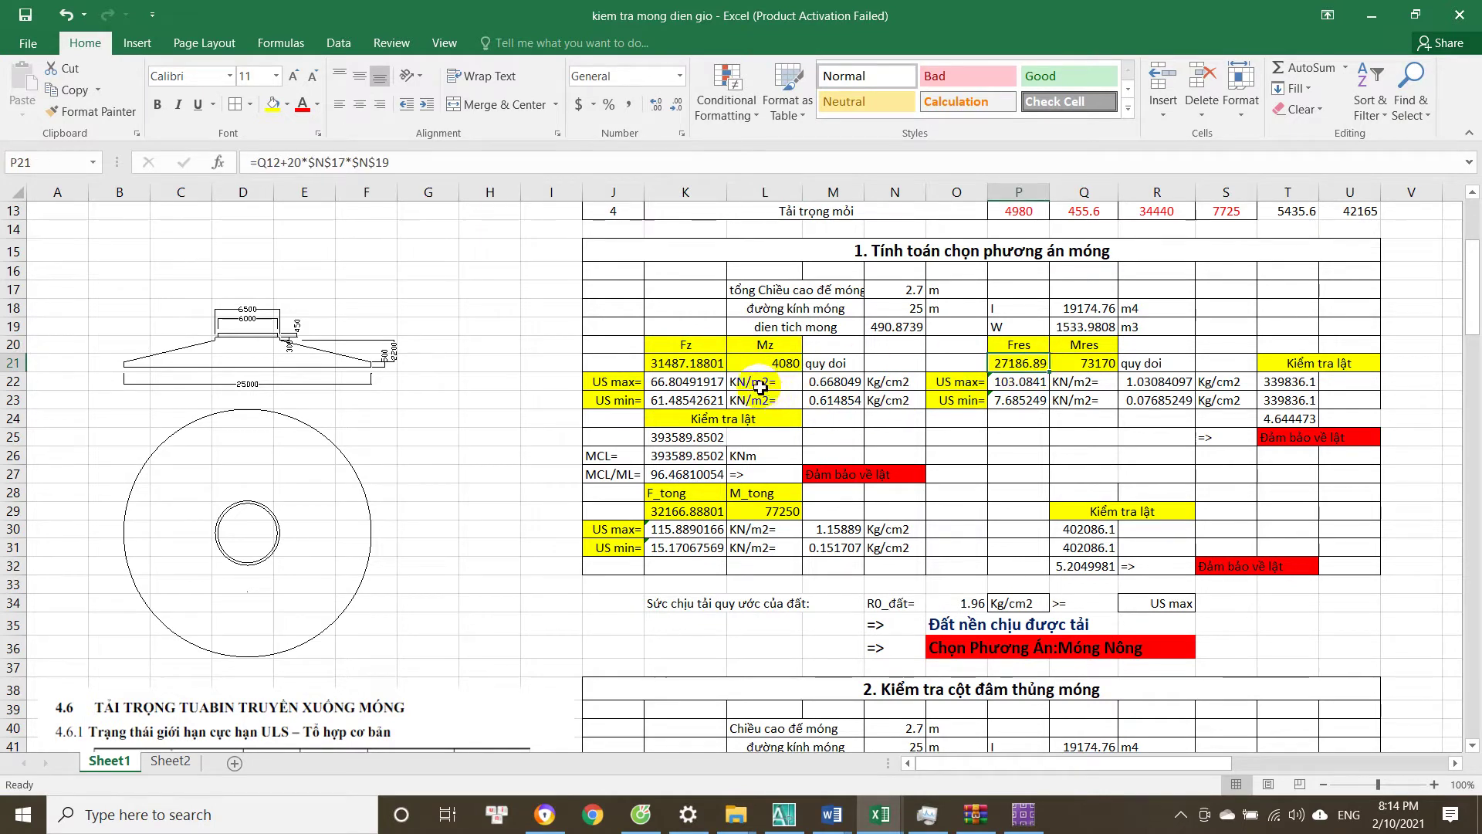
Review the Kg/cm2 conversions in M22 and M23 against the Fz case stresses in K22 and K23.
left_click(828, 376)
double_click(835, 383)
left_click(849, 395)
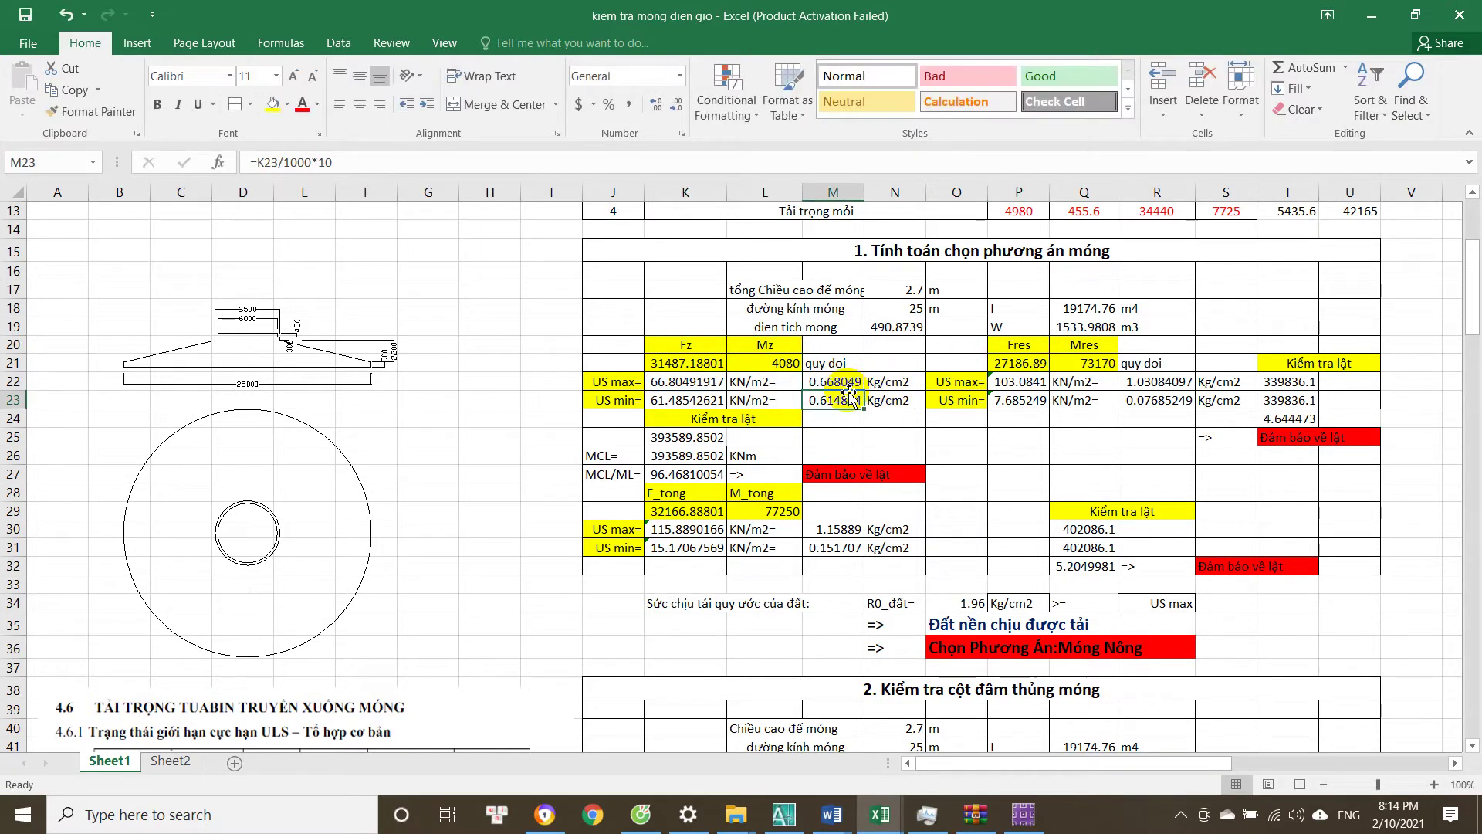
left_click(691, 401)
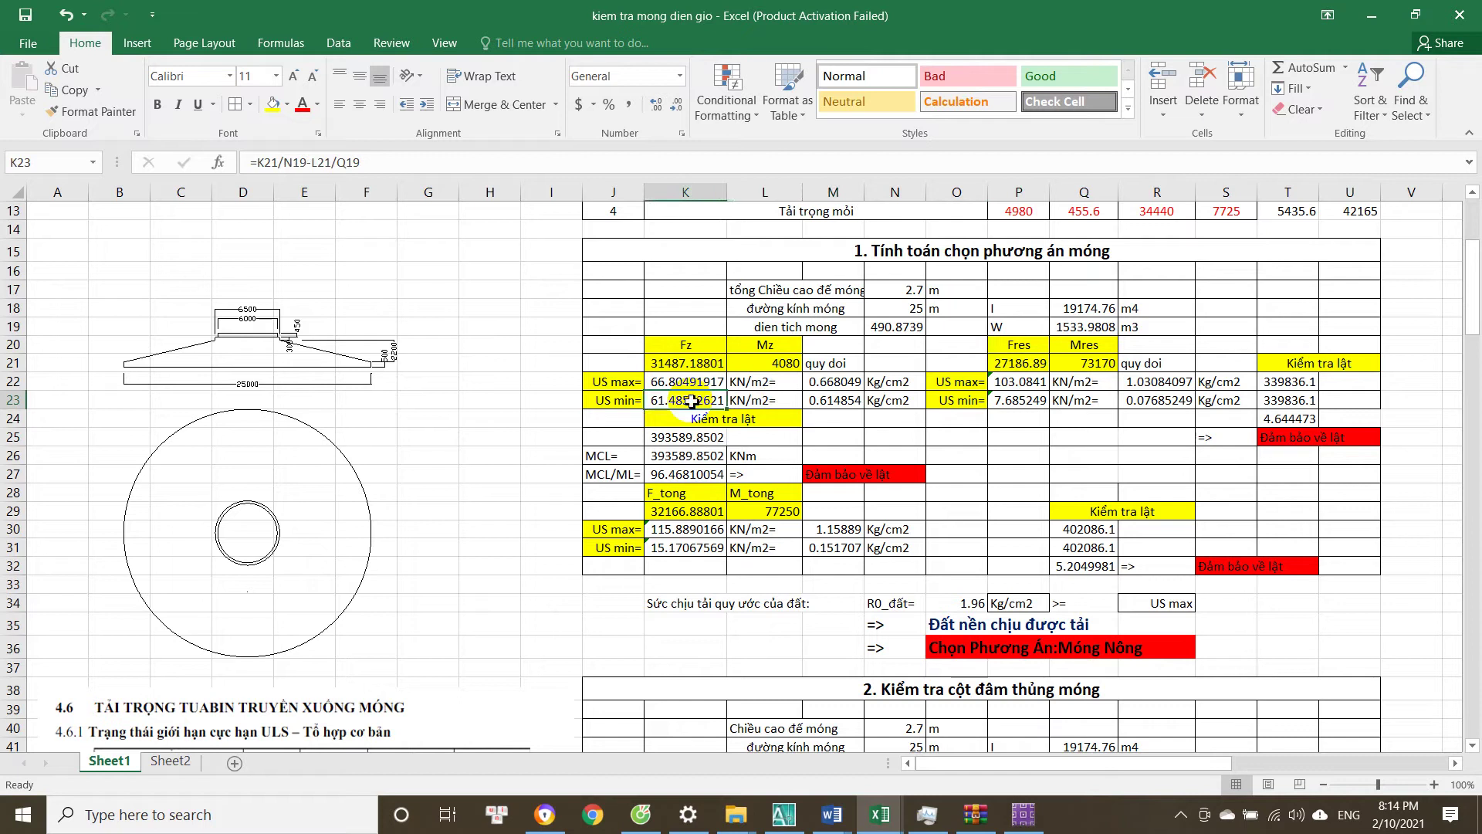
left_click(684, 385)
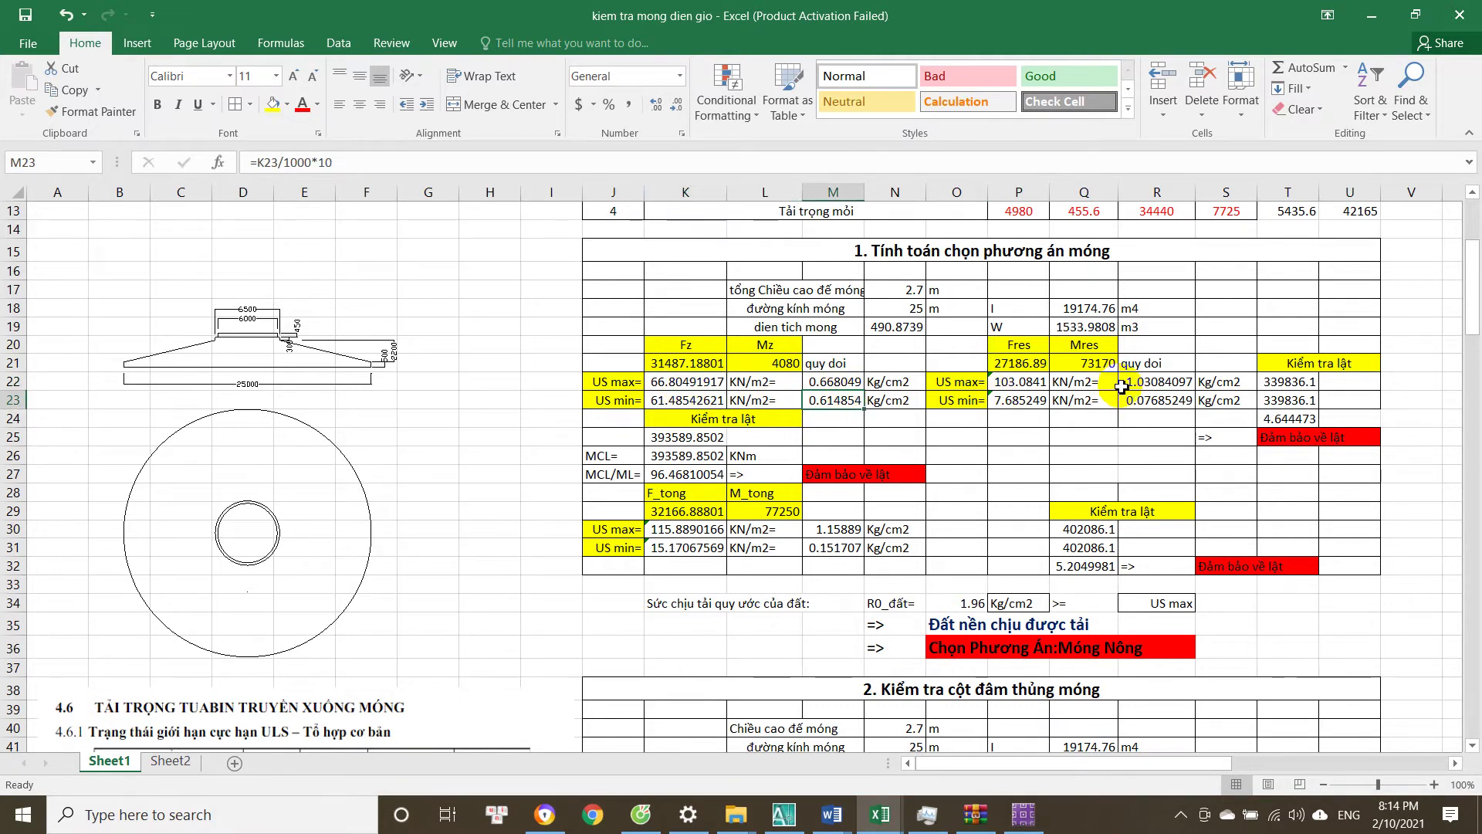
Examine the Fres case's US max and US min formulas in P22 and P23 and their Kg/cm2 conversions in R22 and R23.
left_click(1058, 347)
double_click(1031, 379)
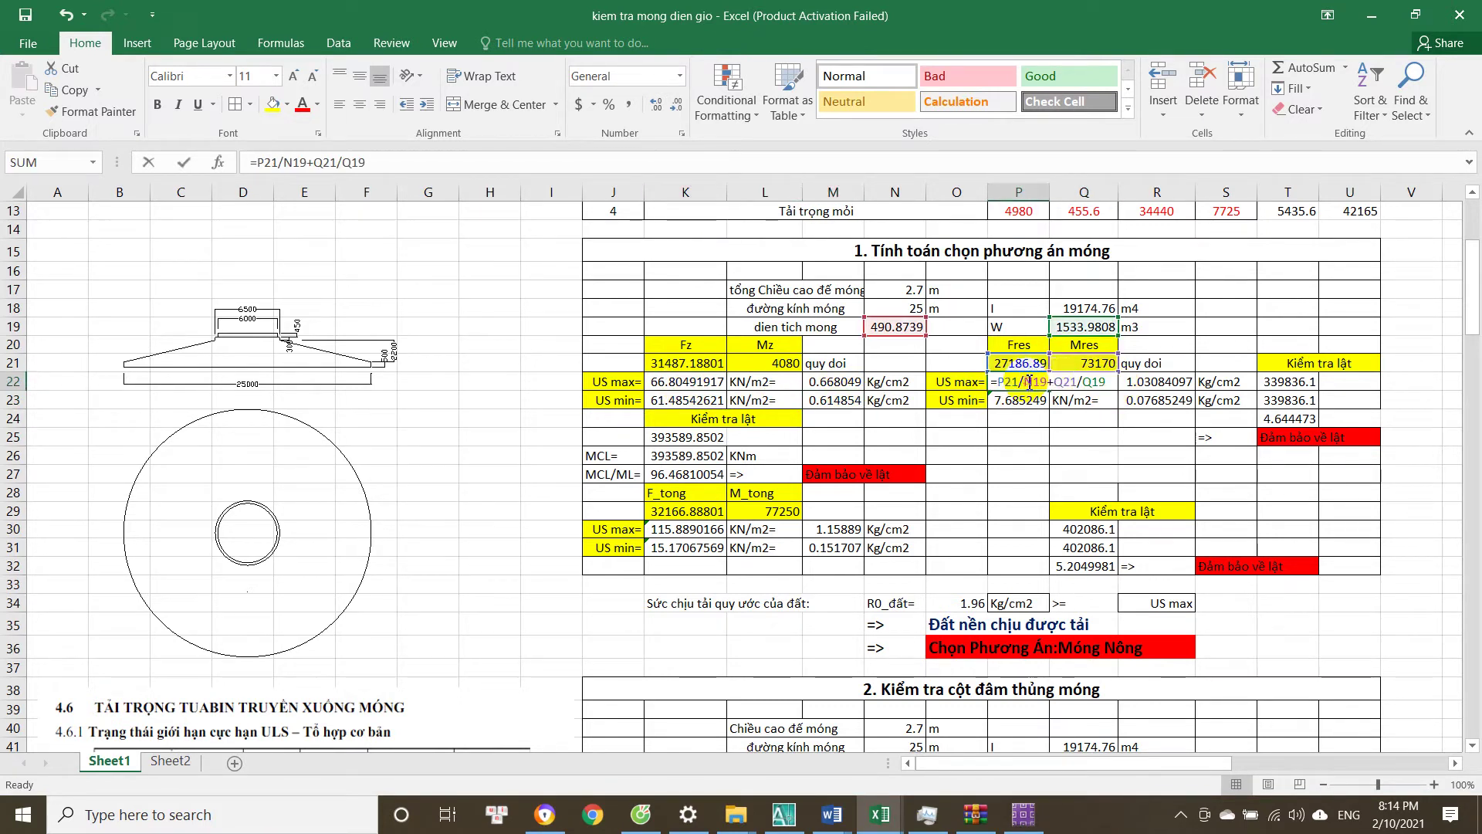
key("Return")
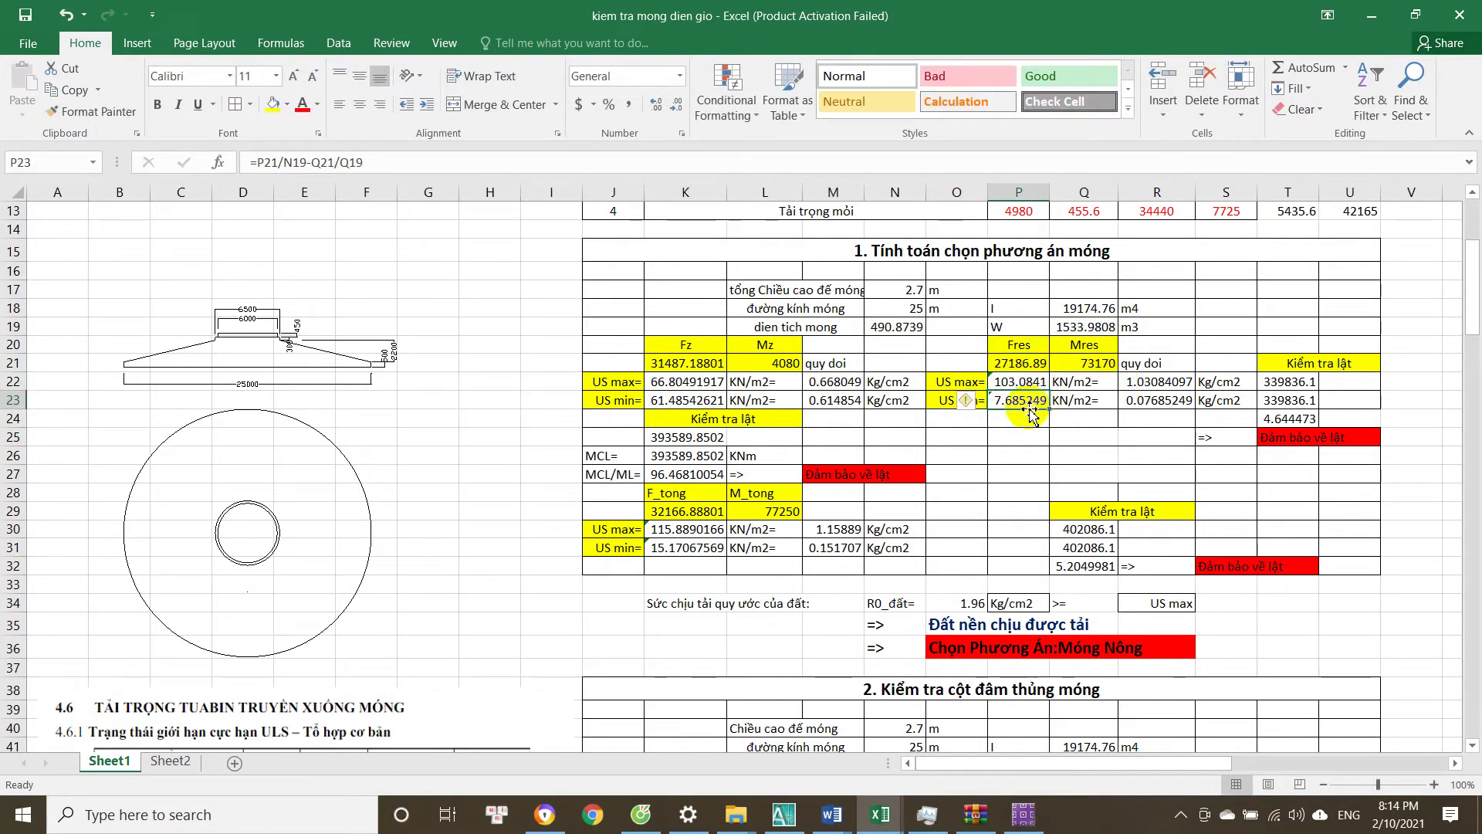
left_click(1156, 380)
left_click(1158, 399)
scroll(1271, 392, "down", 1)
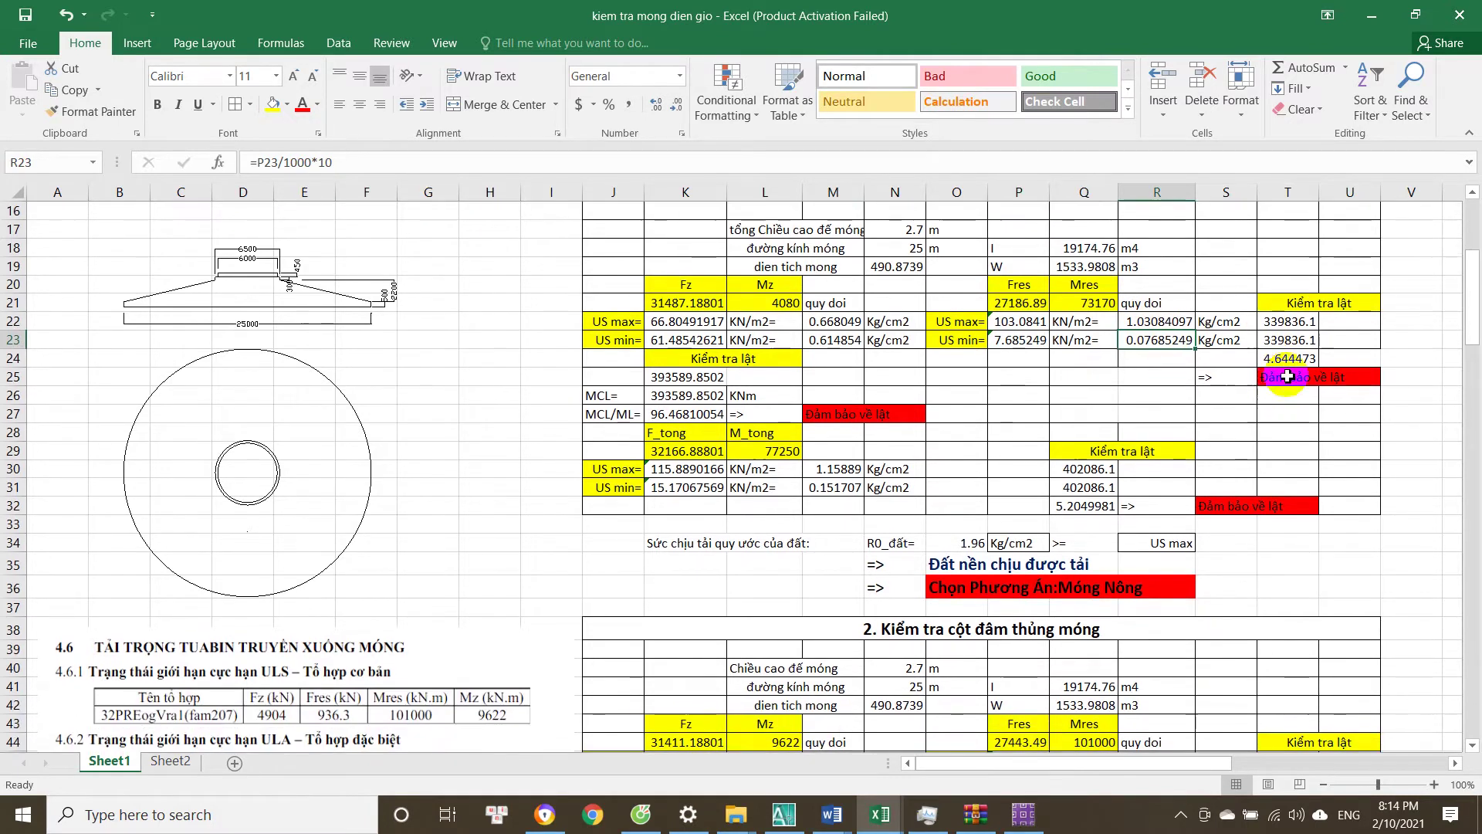
Examine the Fz case's overturning check in K25, tracing its references to the Fz load and foundation diameter.
left_click(840, 340)
left_click(743, 364)
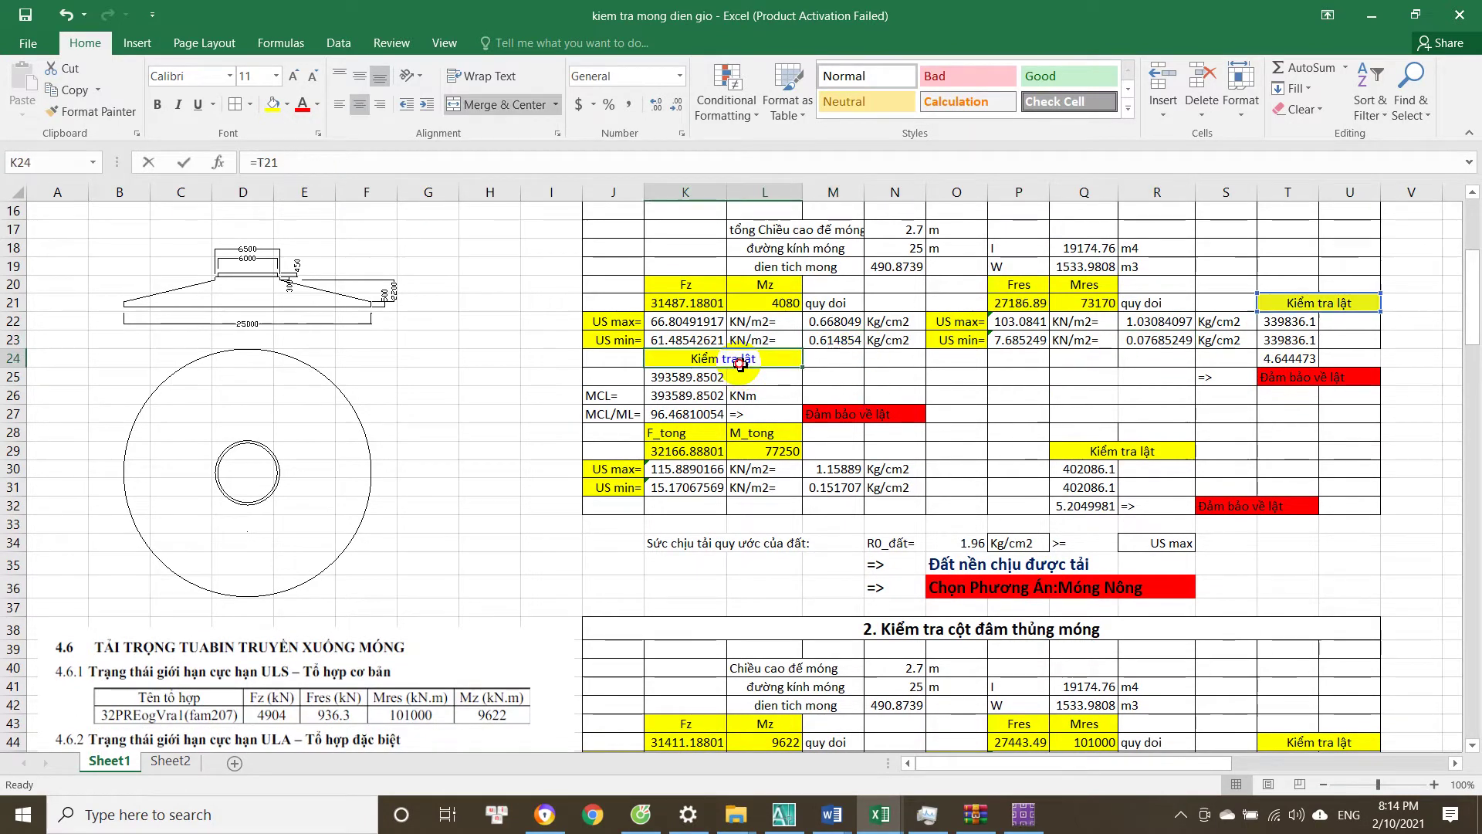
key("Down")
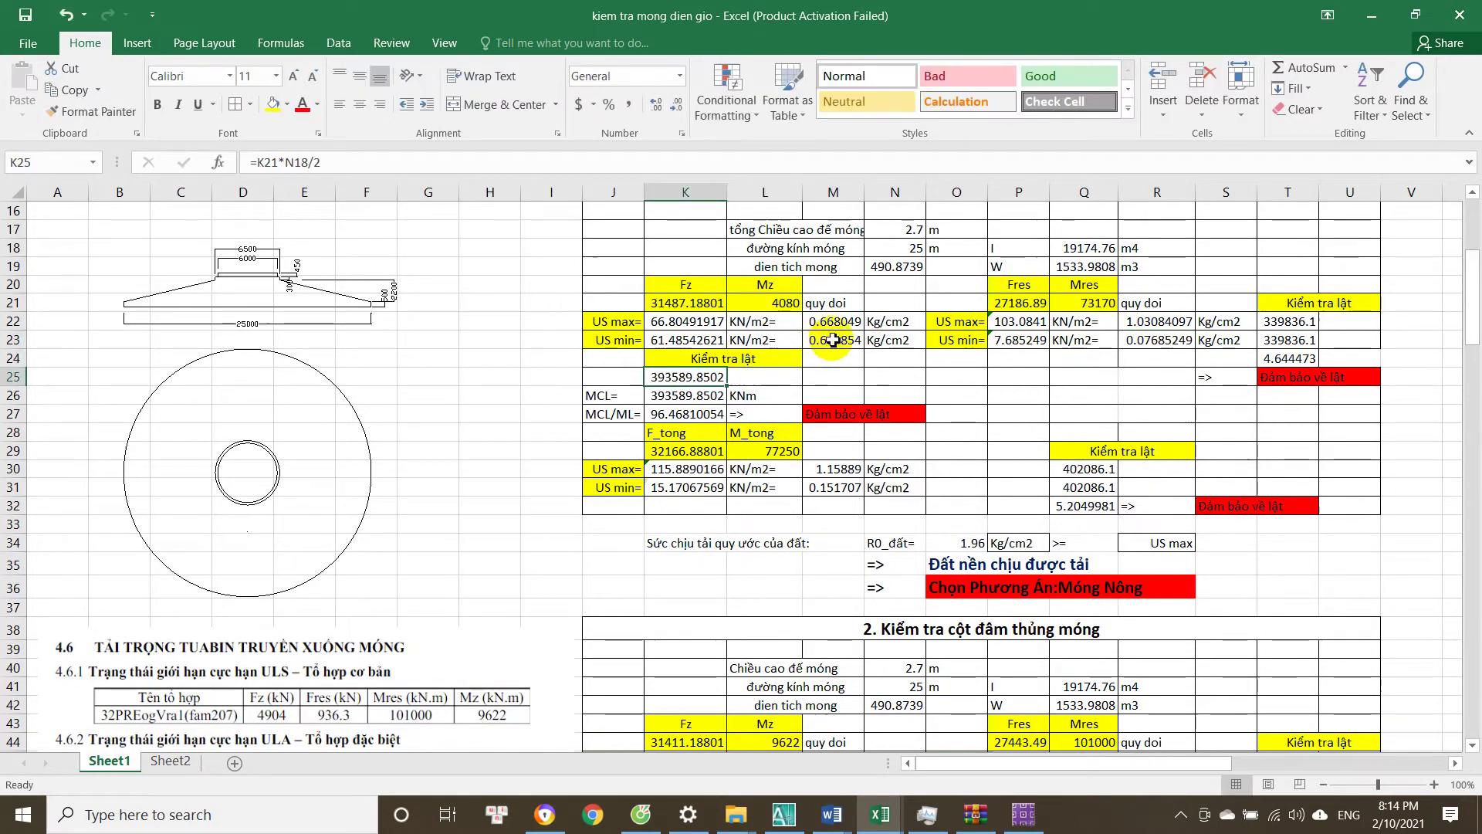
double_click(701, 376)
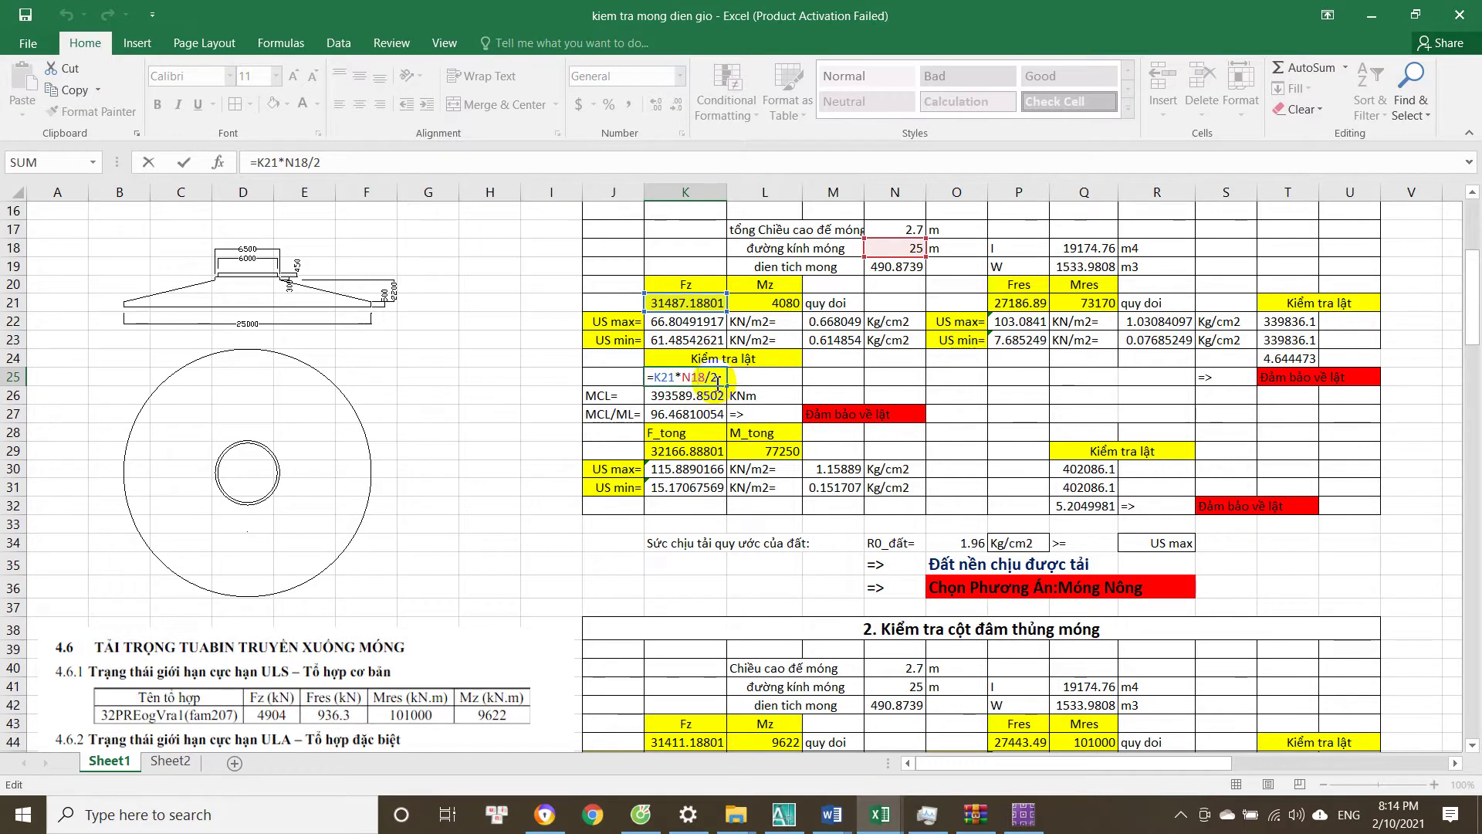
key("Return")
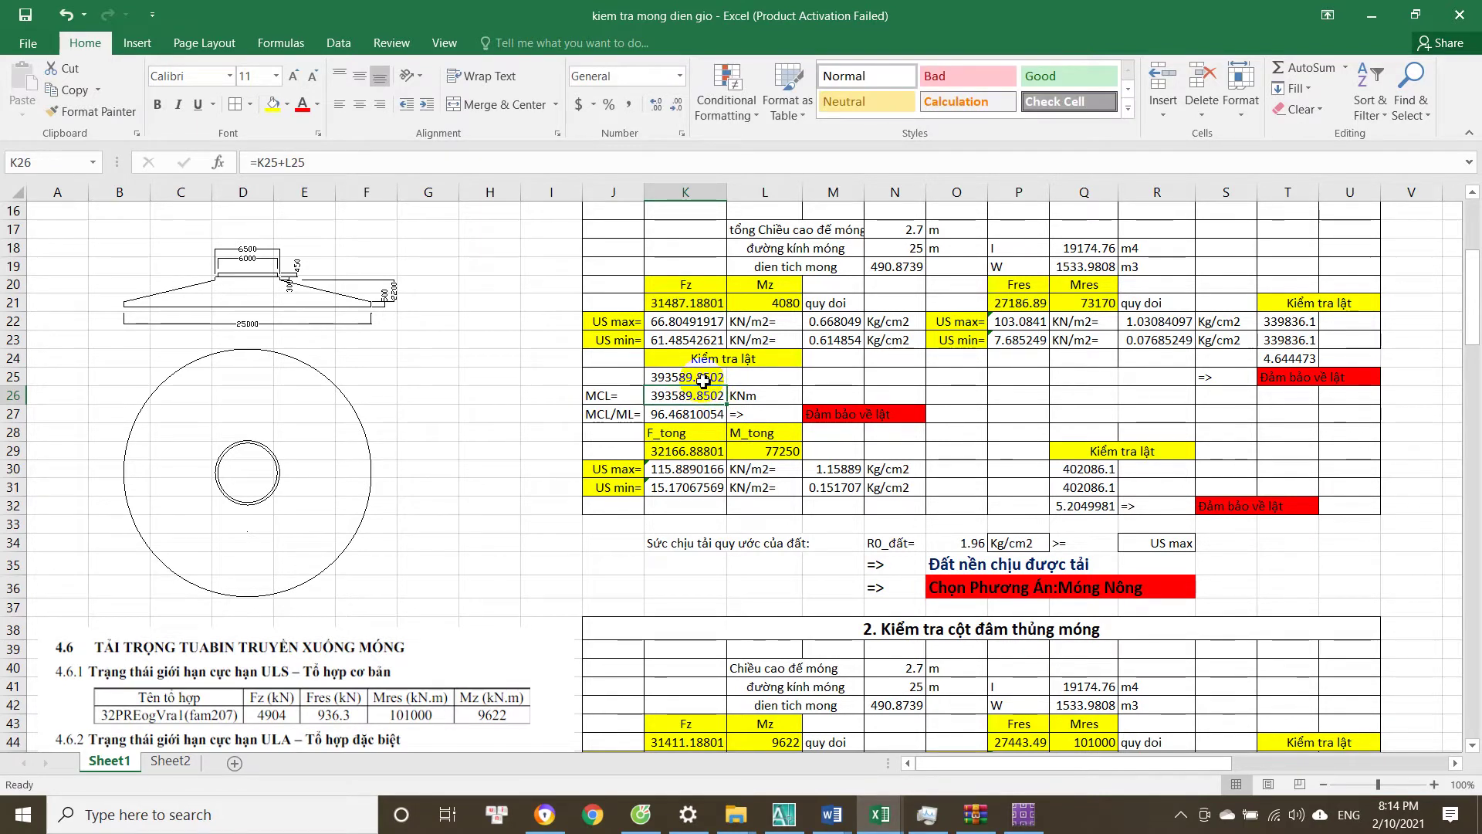
double_click(701, 382)
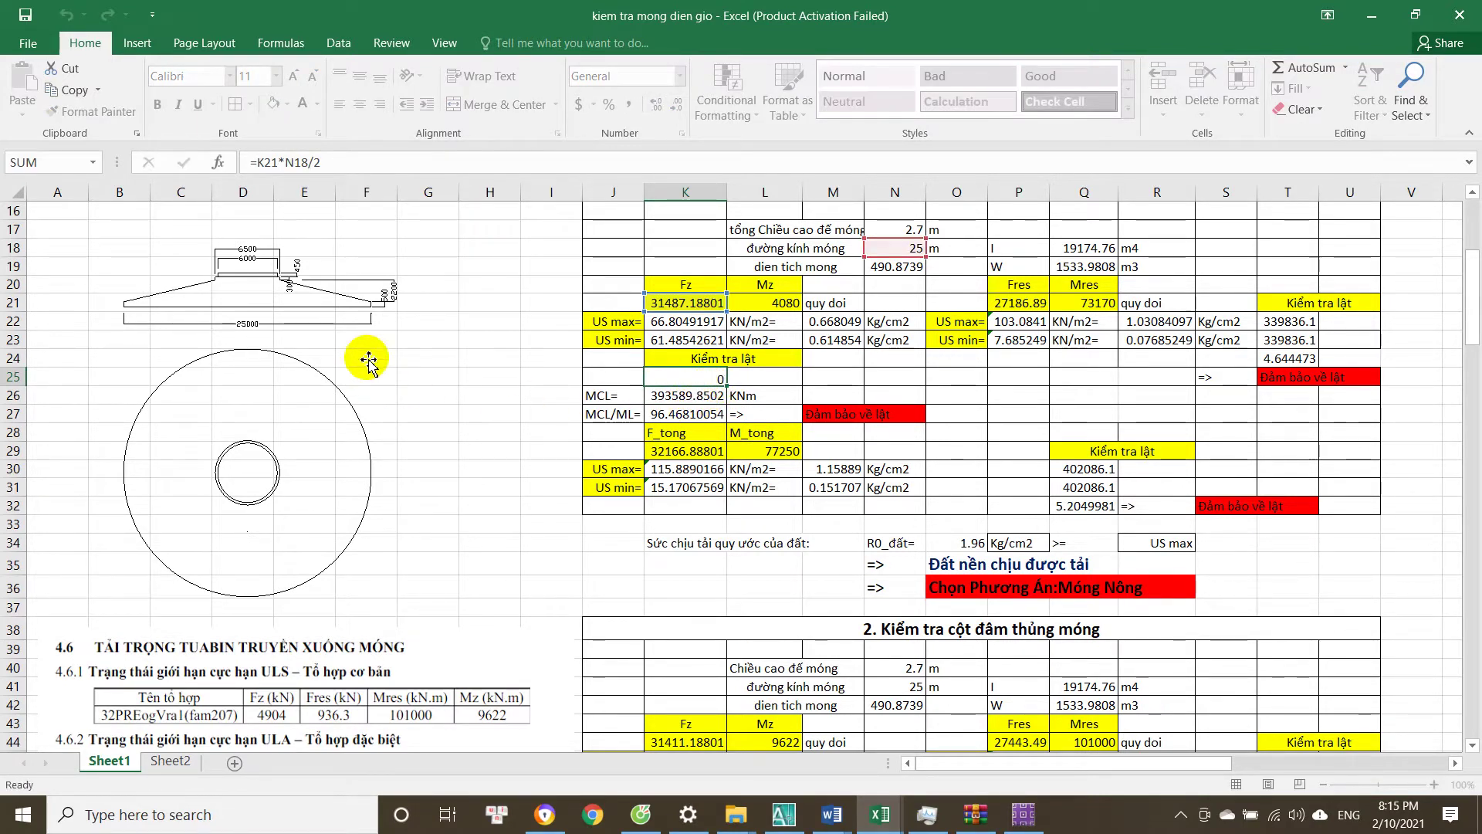
key("Return")
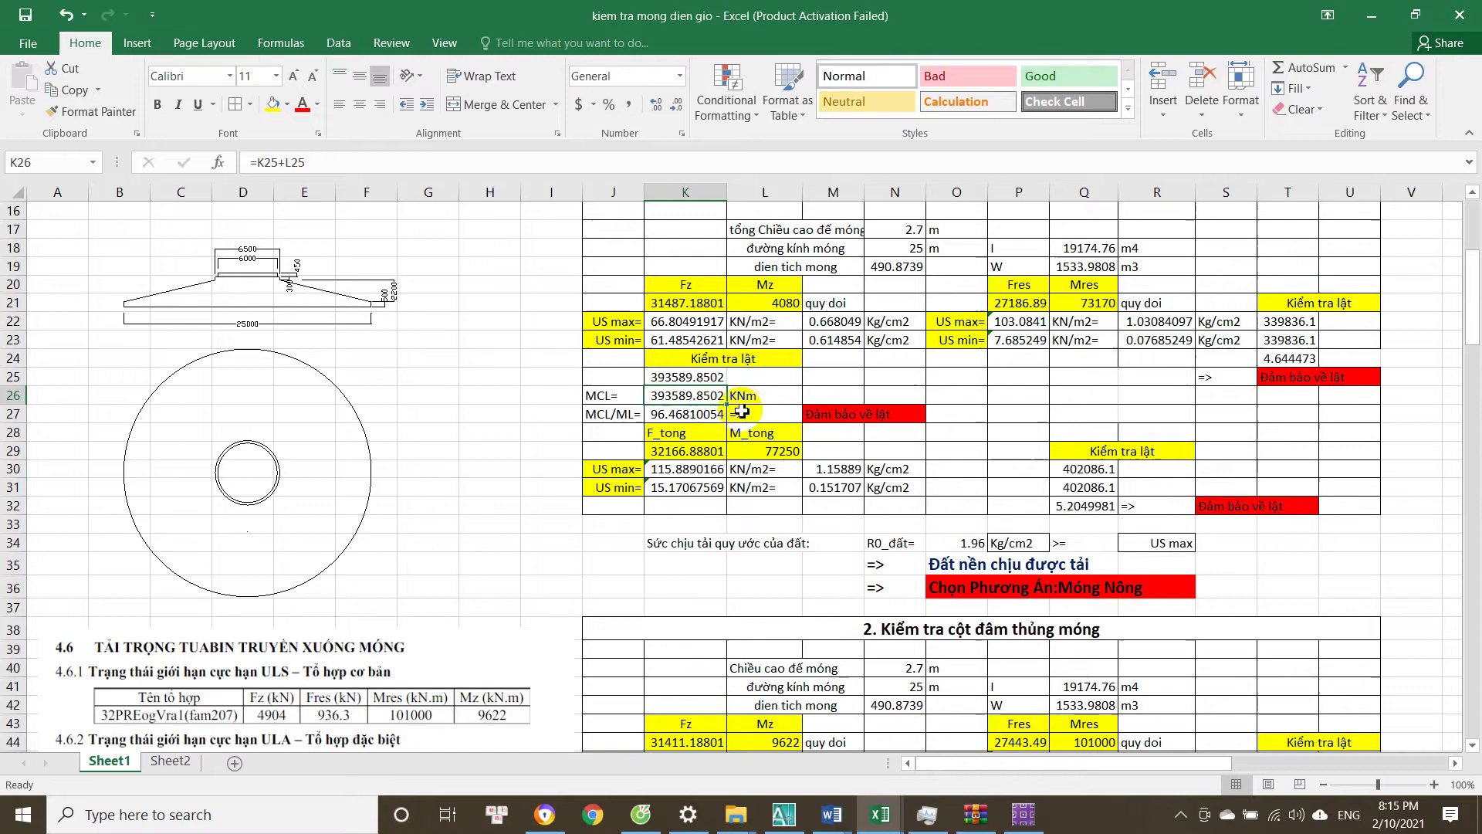
double_click(714, 377)
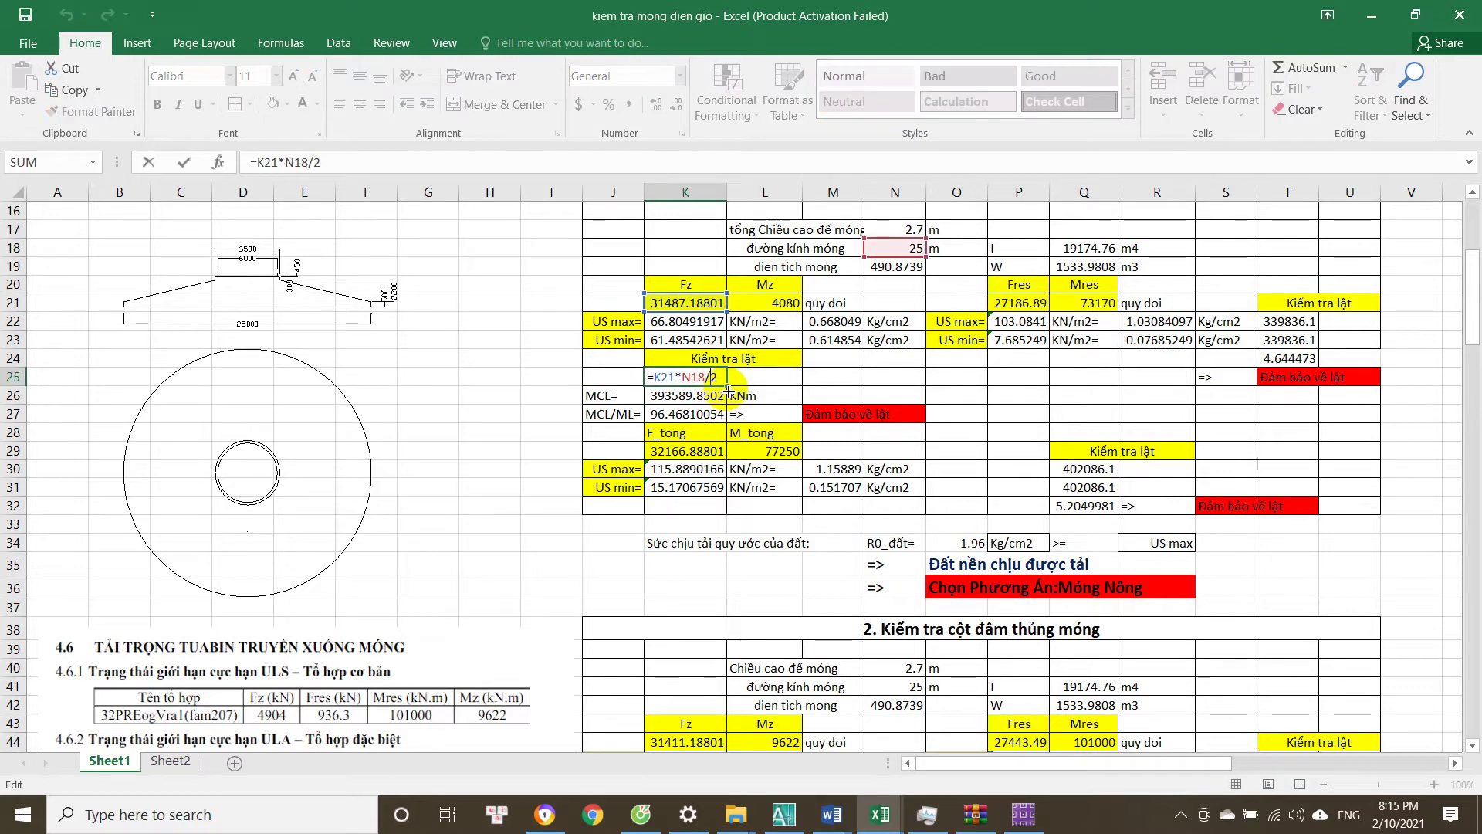
Examine the MCL formula in K26 and the MCL/ML ratio formula in K27 with its reference to the Mz load.
left_click(707, 393)
left_click(711, 397)
double_click(709, 397)
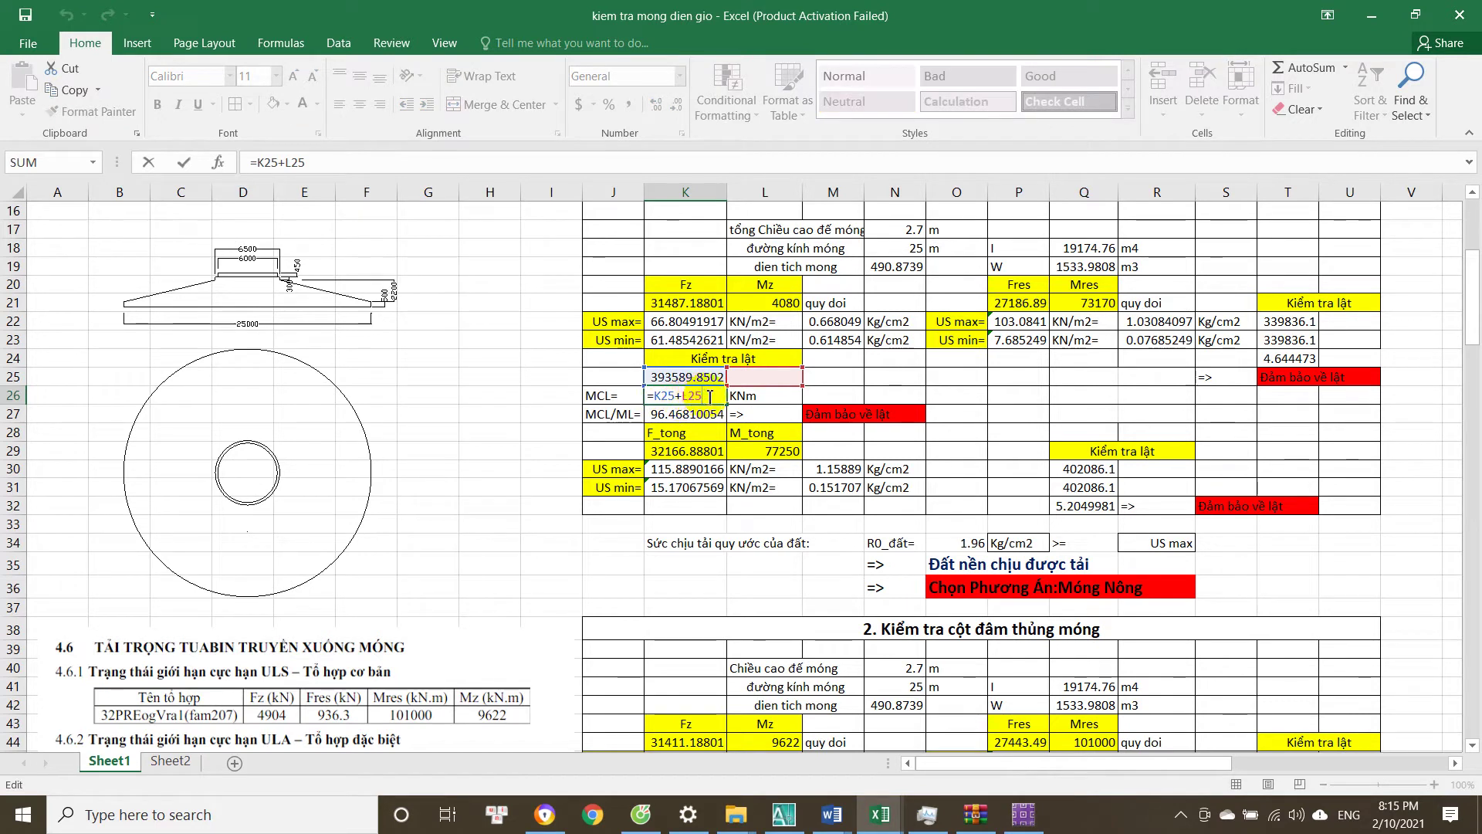
key("Return")
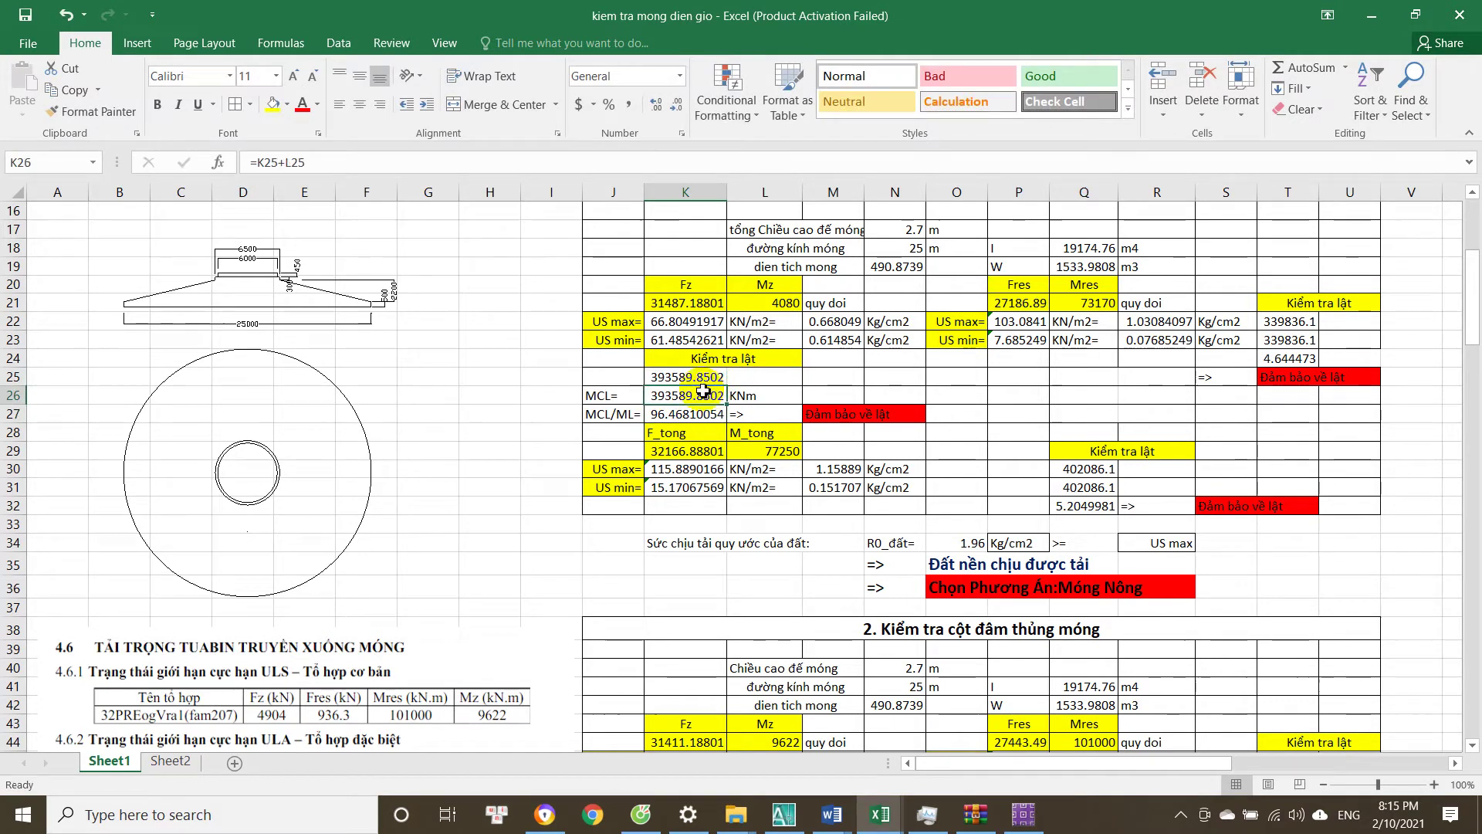
double_click(713, 416)
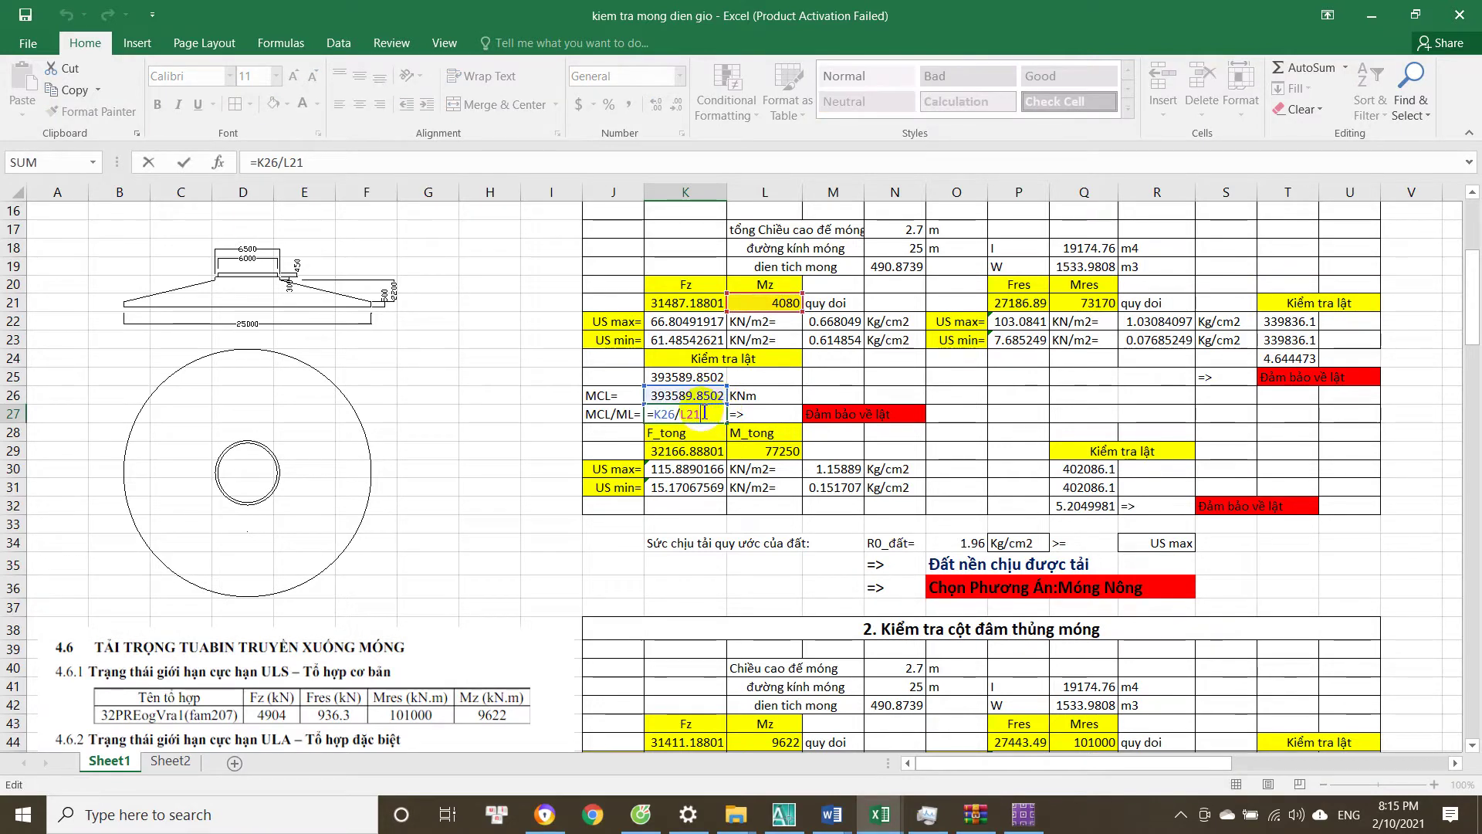
key("Return")
double_click(716, 415)
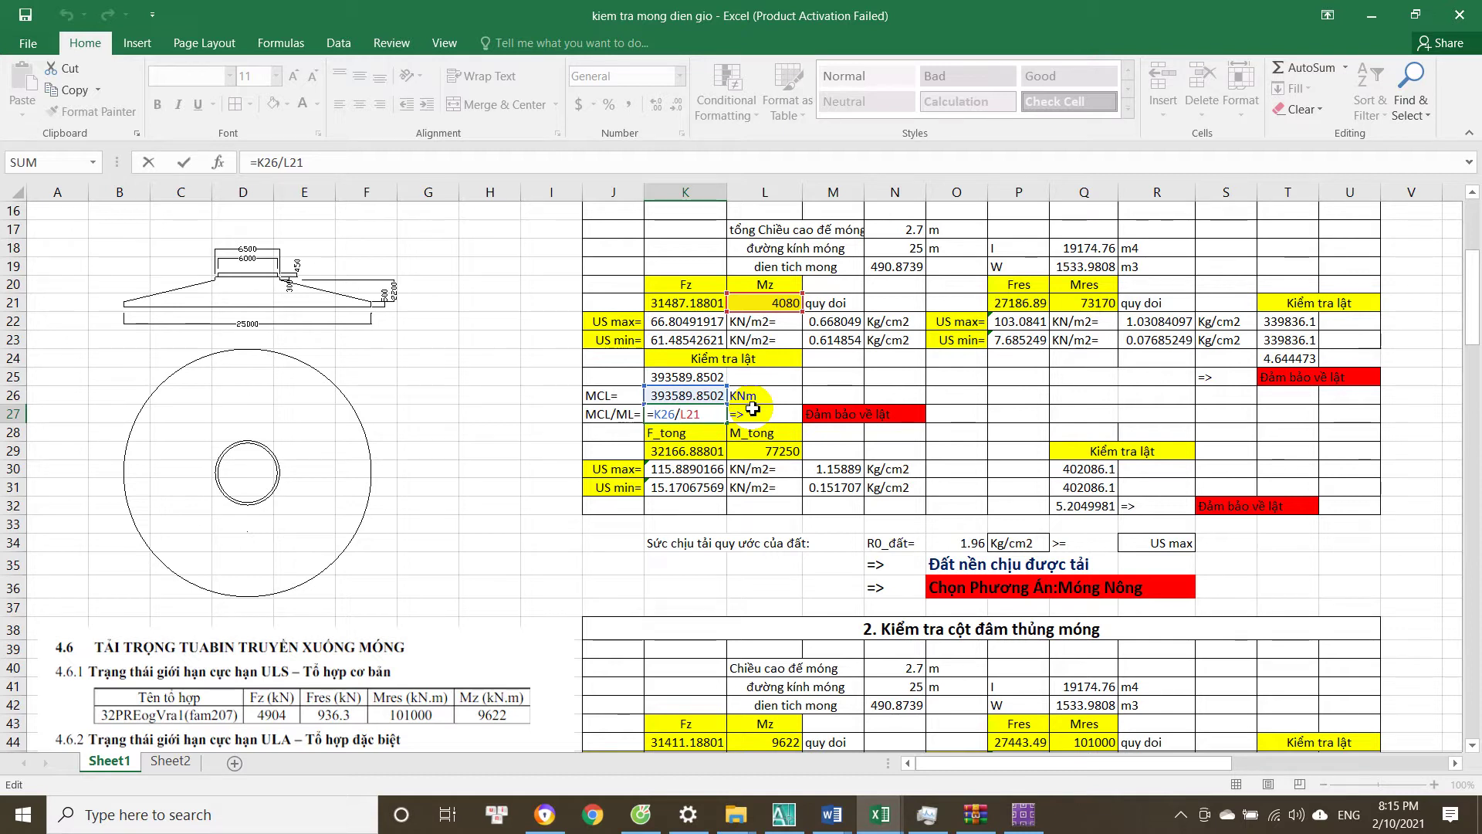
key("Return")
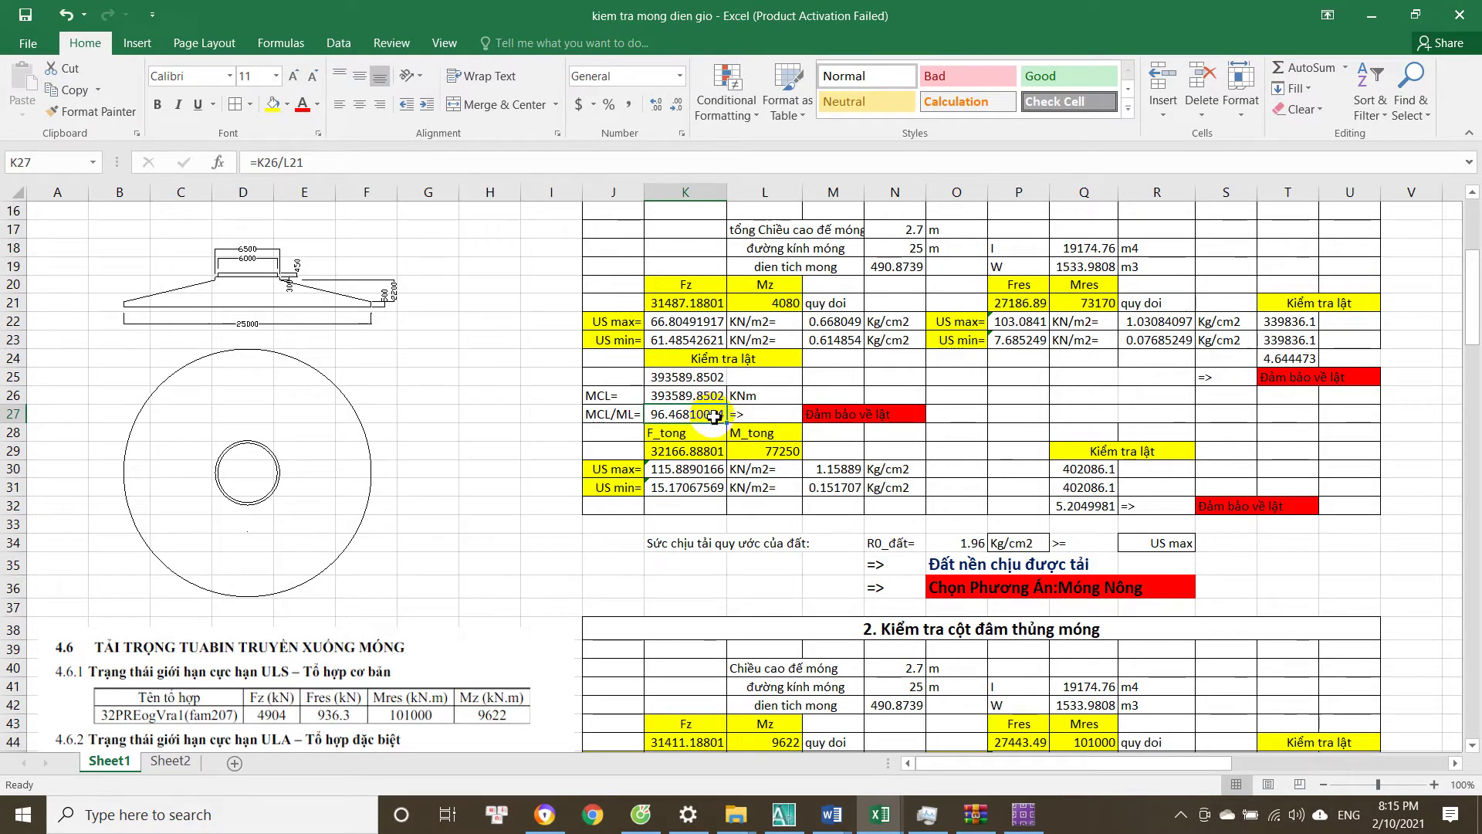
Review the Fres case's overturning ratio in T24 and its conclusion in T25.
left_click(1294, 355)
double_click(1296, 373)
left_click(1296, 362)
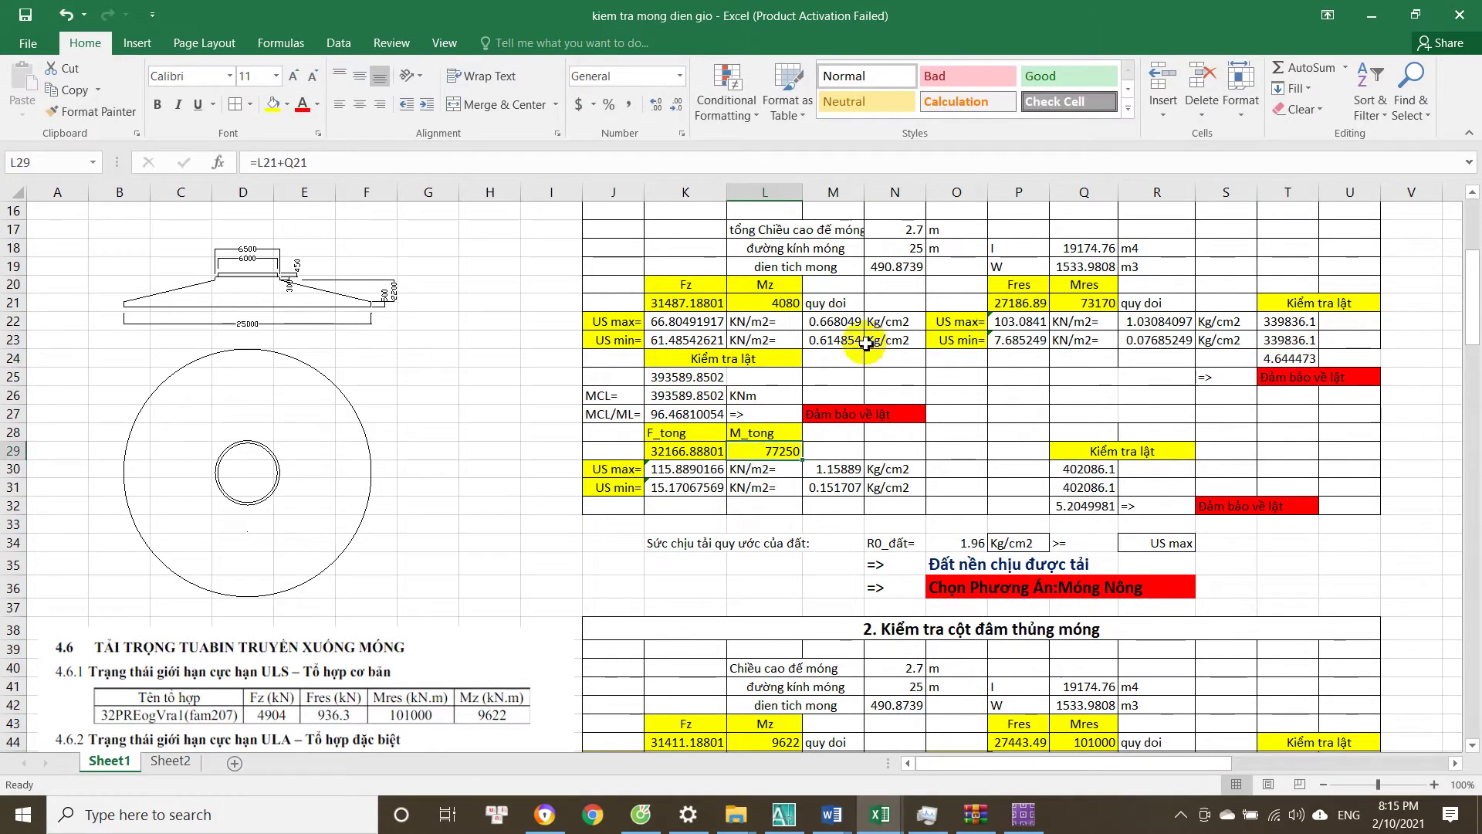
Examine the F_tong and M_tong formulas in K29 and L29 against the row 21 loads.
left_click(1004, 285)
left_click(698, 451)
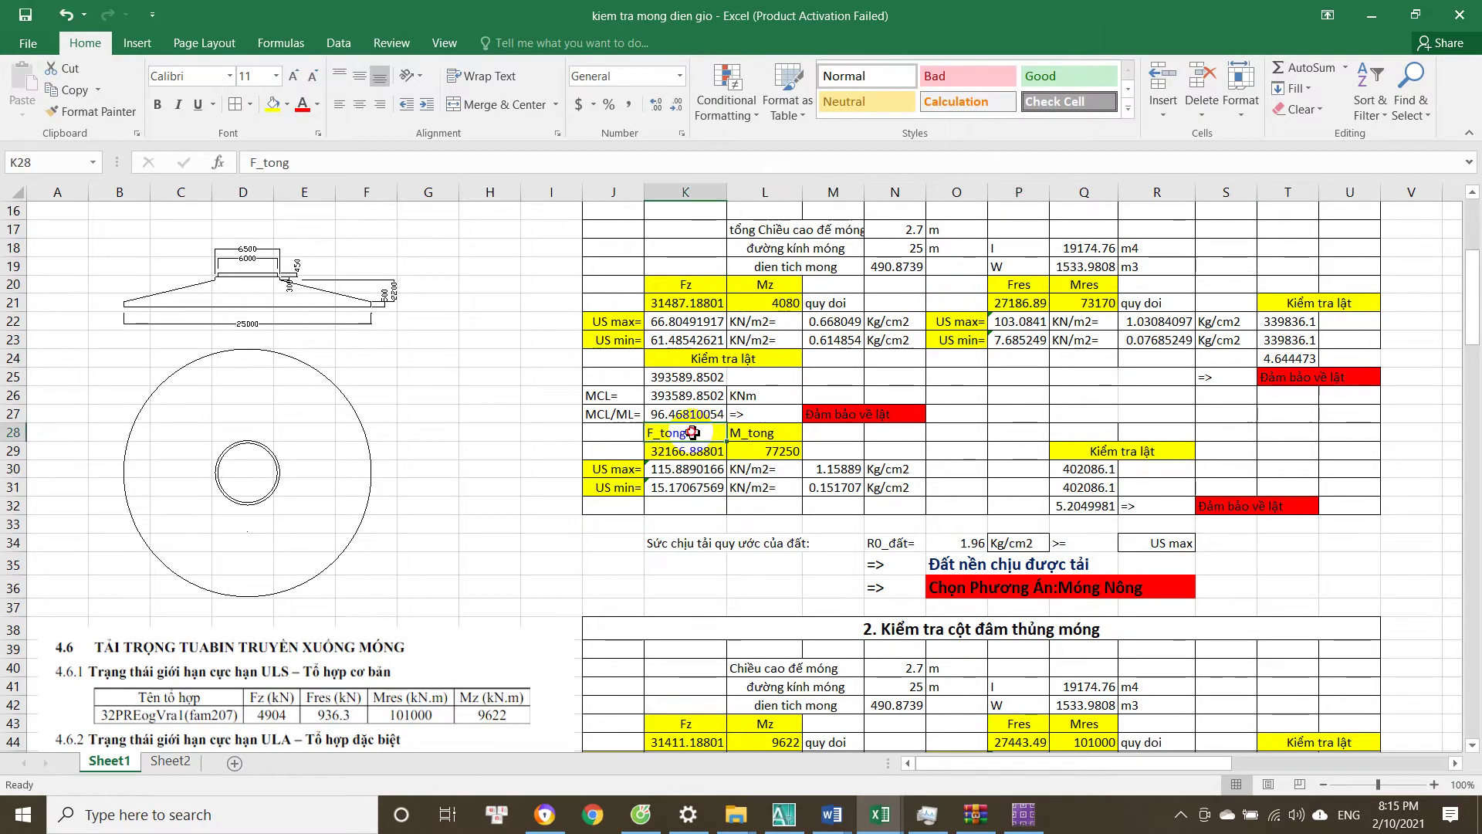
double_click(710, 452)
left_click(759, 452)
double_click(759, 452)
key("Return")
Review the Fres and Mres loads of the basic ULS combination in row 10 of the load combination table.
scroll(837, 370, "up", 5)
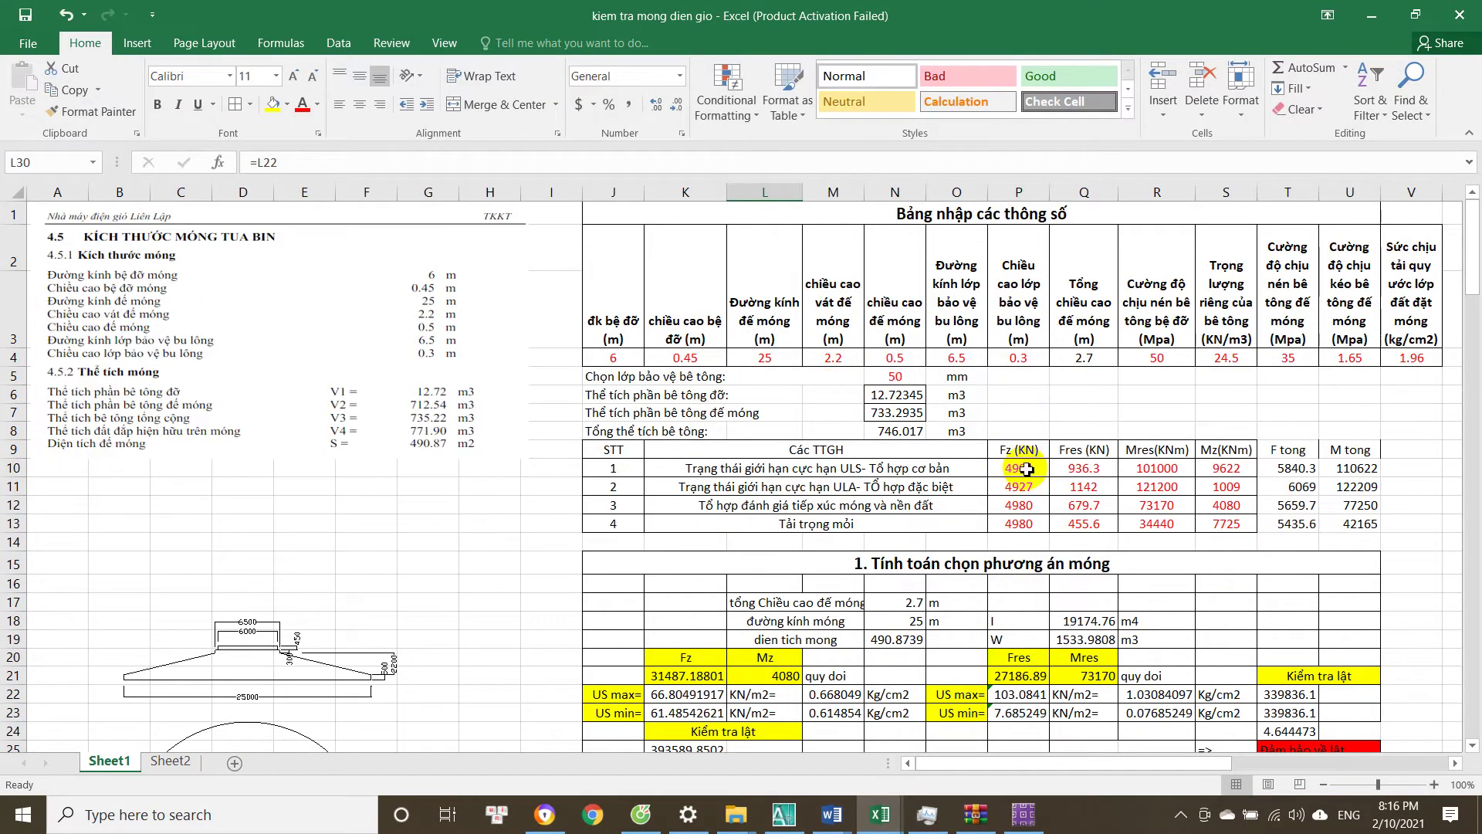
scroll(1074, 457, "down", 1)
left_click(1084, 323)
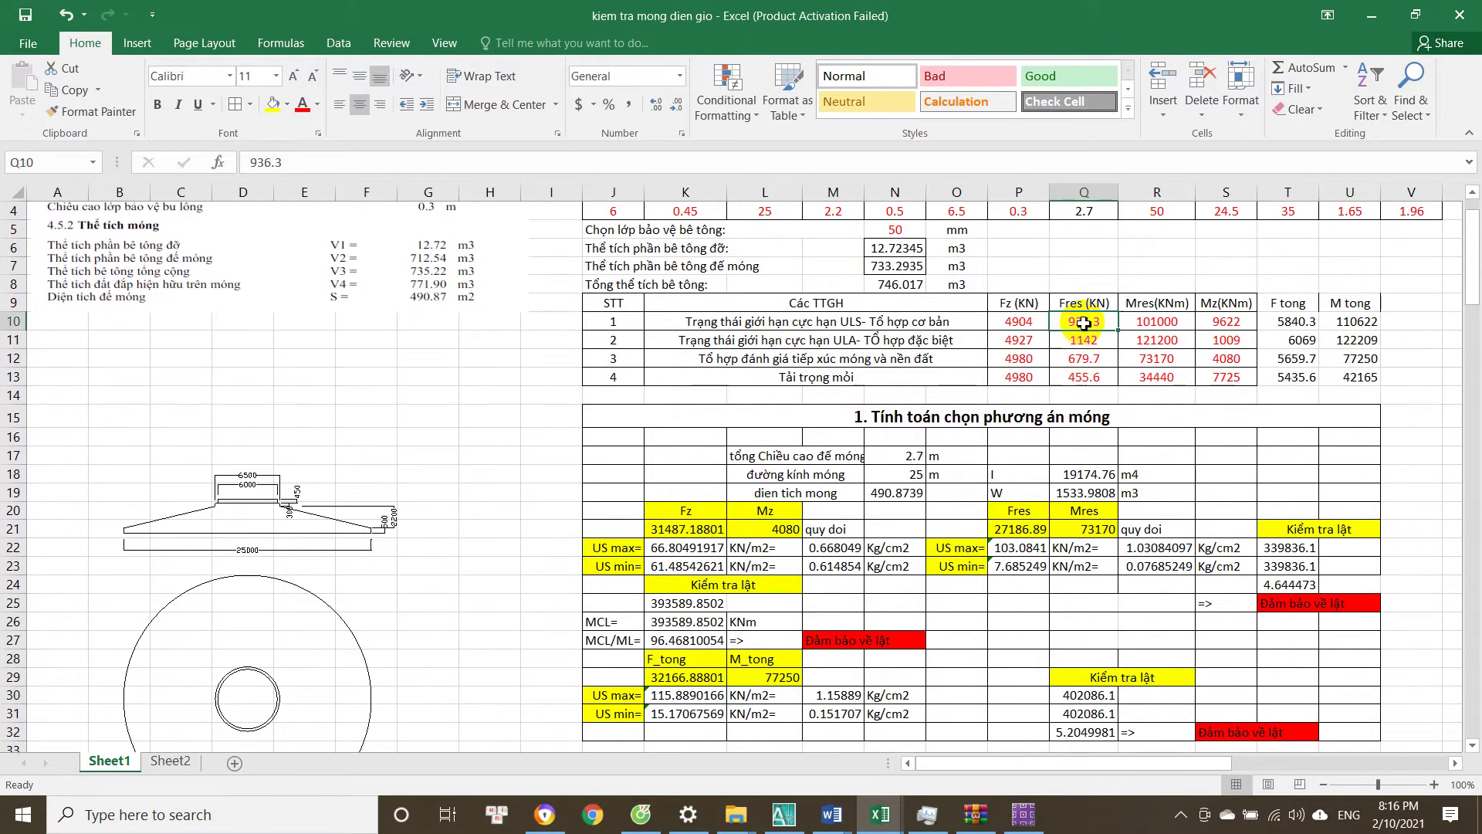
left_click(1094, 328)
key("Right")
key("Right")
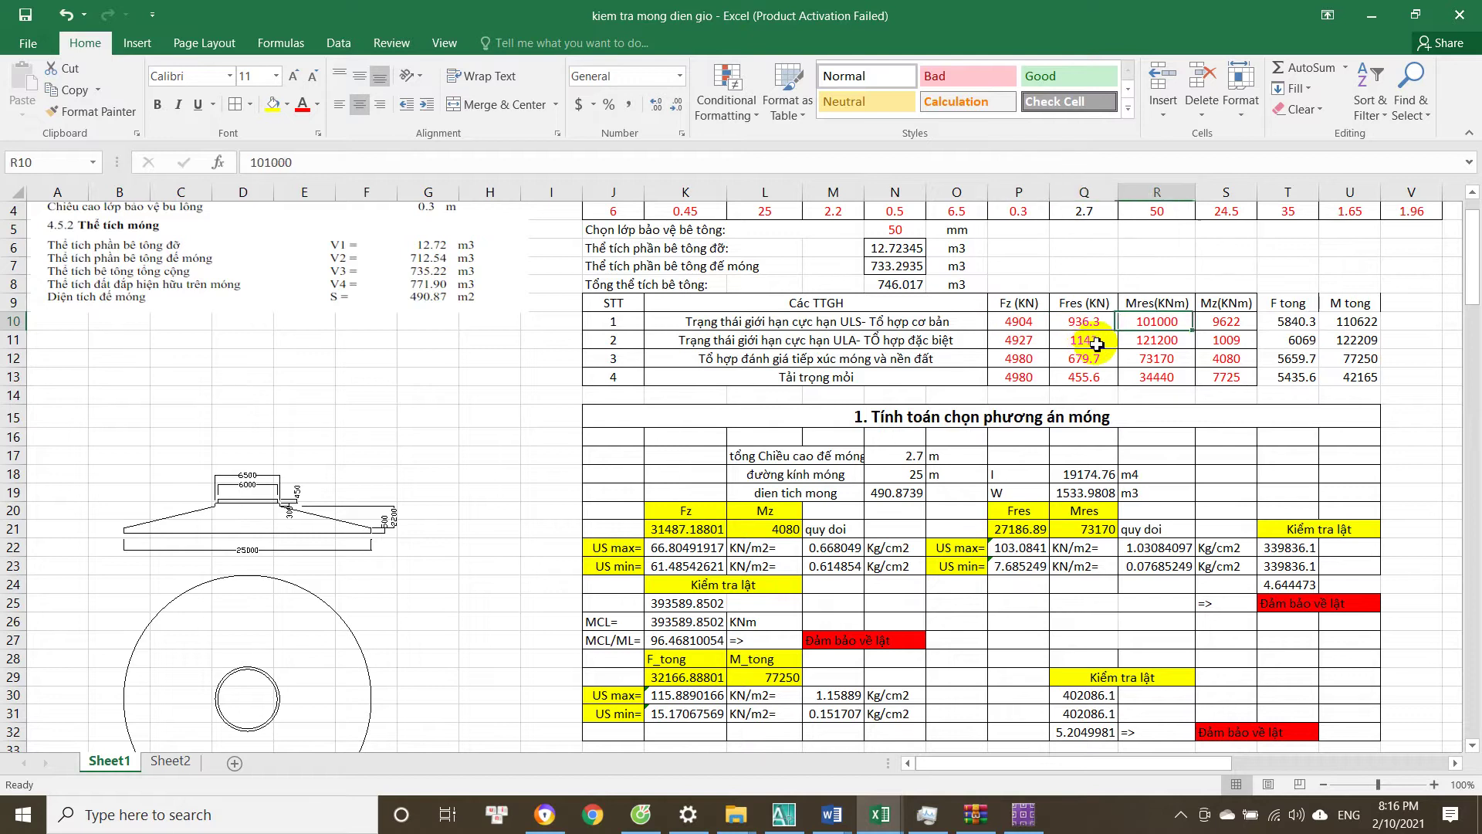
Review the foundation option calculation below the load table, down to the M_tong formula in L29.
scroll(841, 444, "down", 3)
scroll(842, 462, "up", 2)
scroll(842, 462, "down", 2)
left_click(780, 362)
key("Left")
left_click(853, 382)
left_click(741, 493)
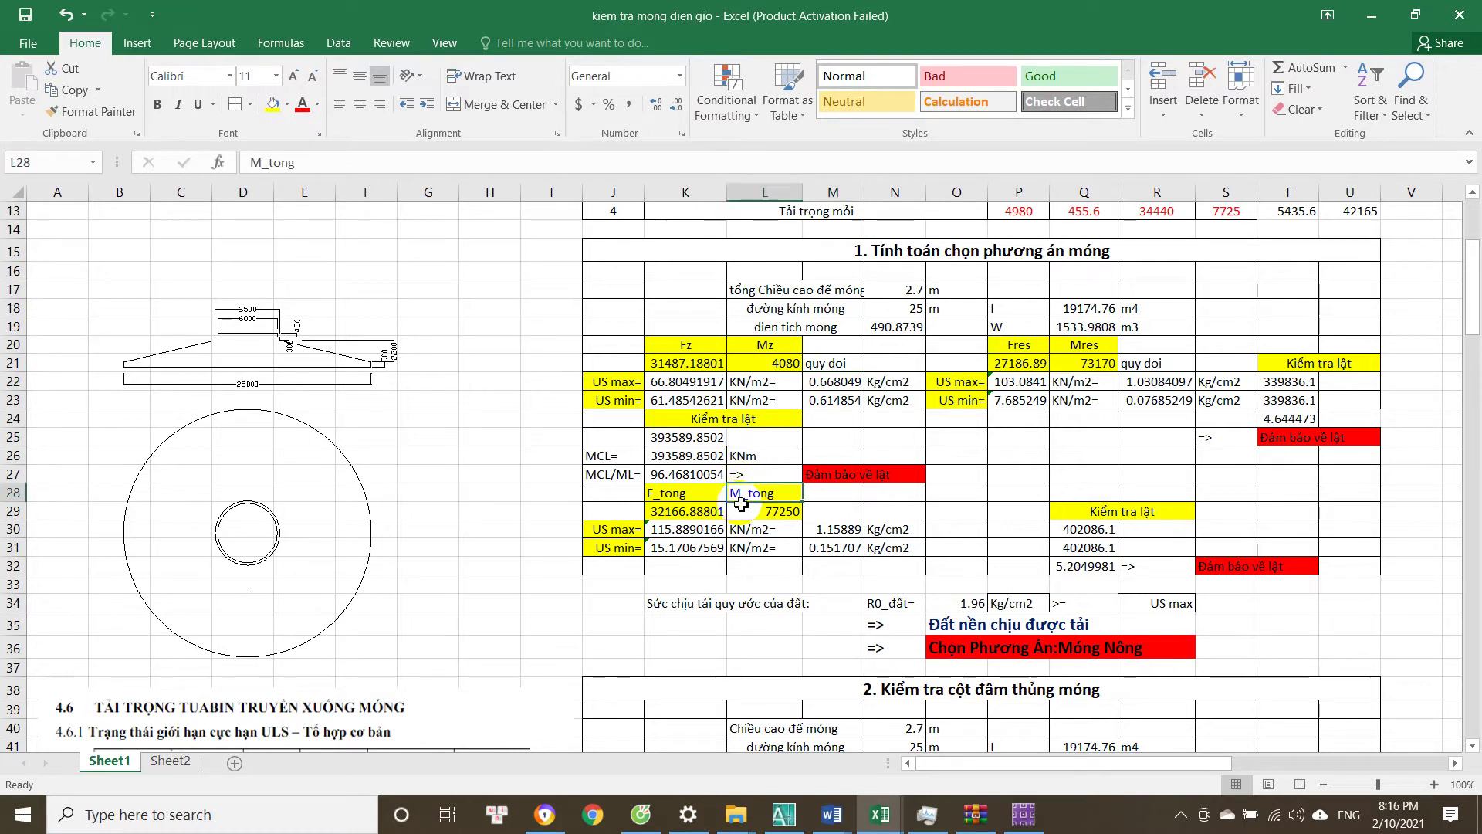
scroll(736, 469, "down", 2)
left_click(769, 395)
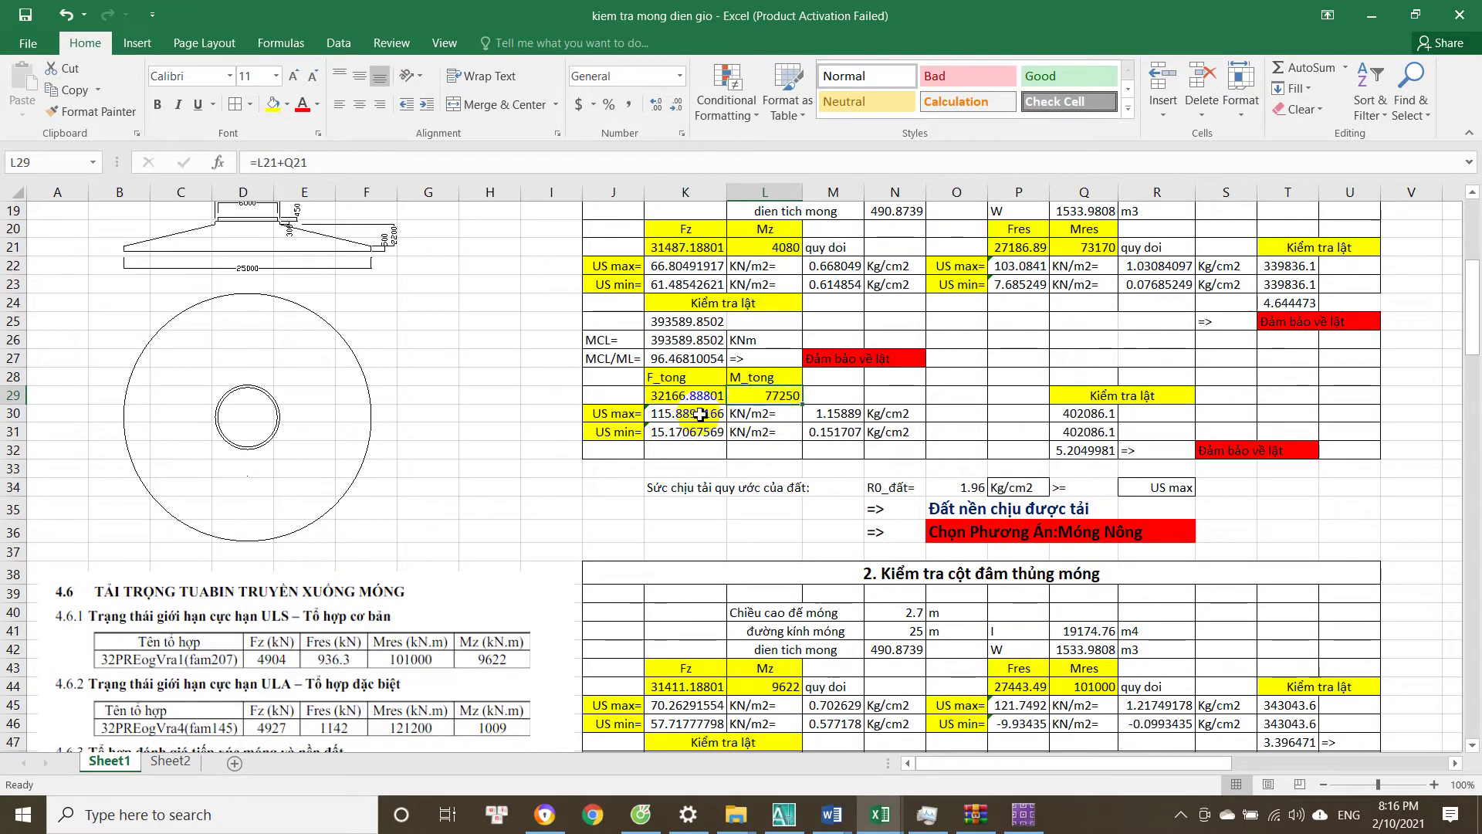
Check the unit conversion of the combined US min stress in M31 and the L21 and Q21 references in M_tong.
left_click(819, 413)
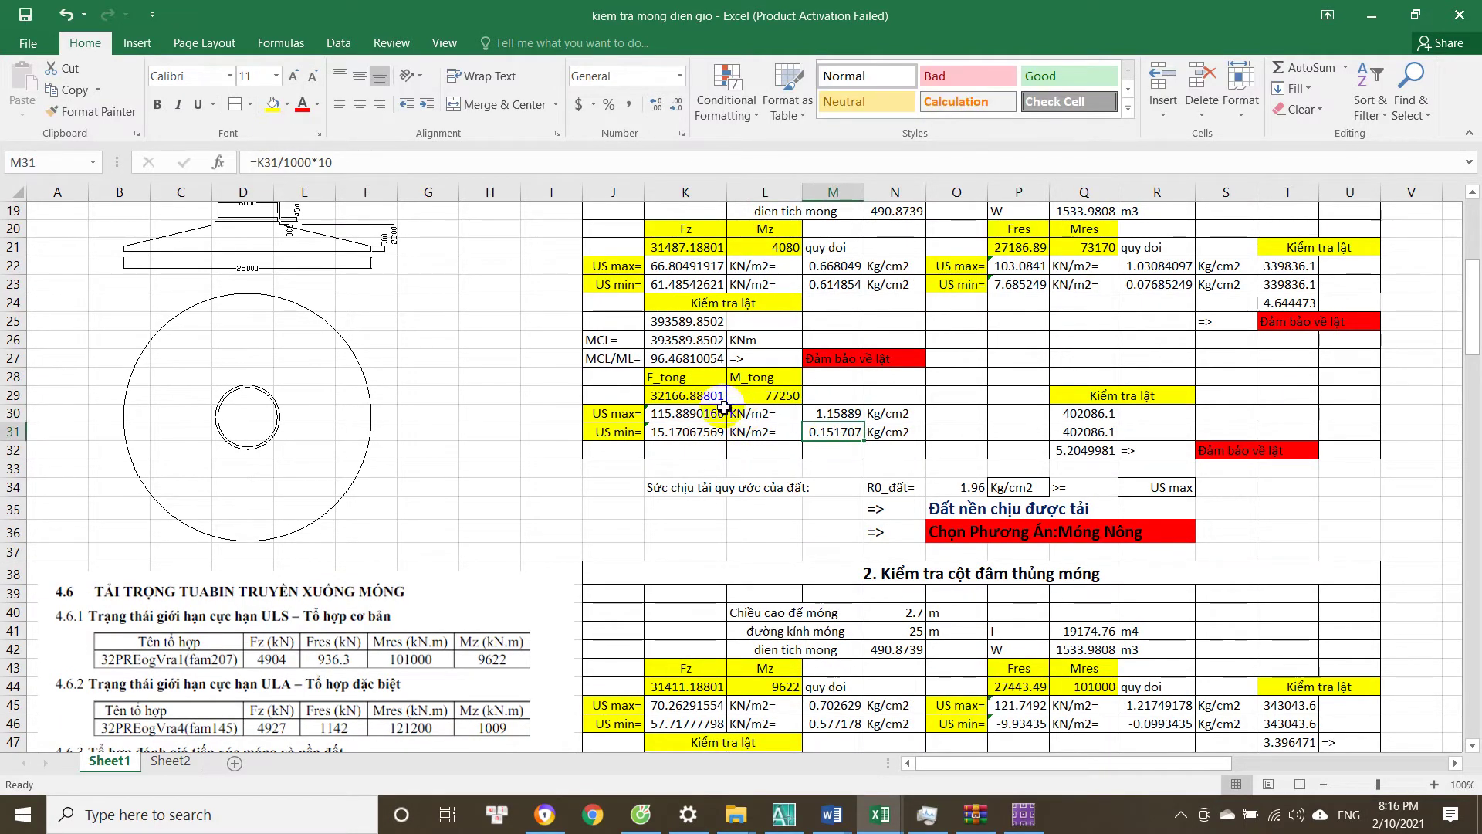
left_click(696, 396)
left_click(764, 397)
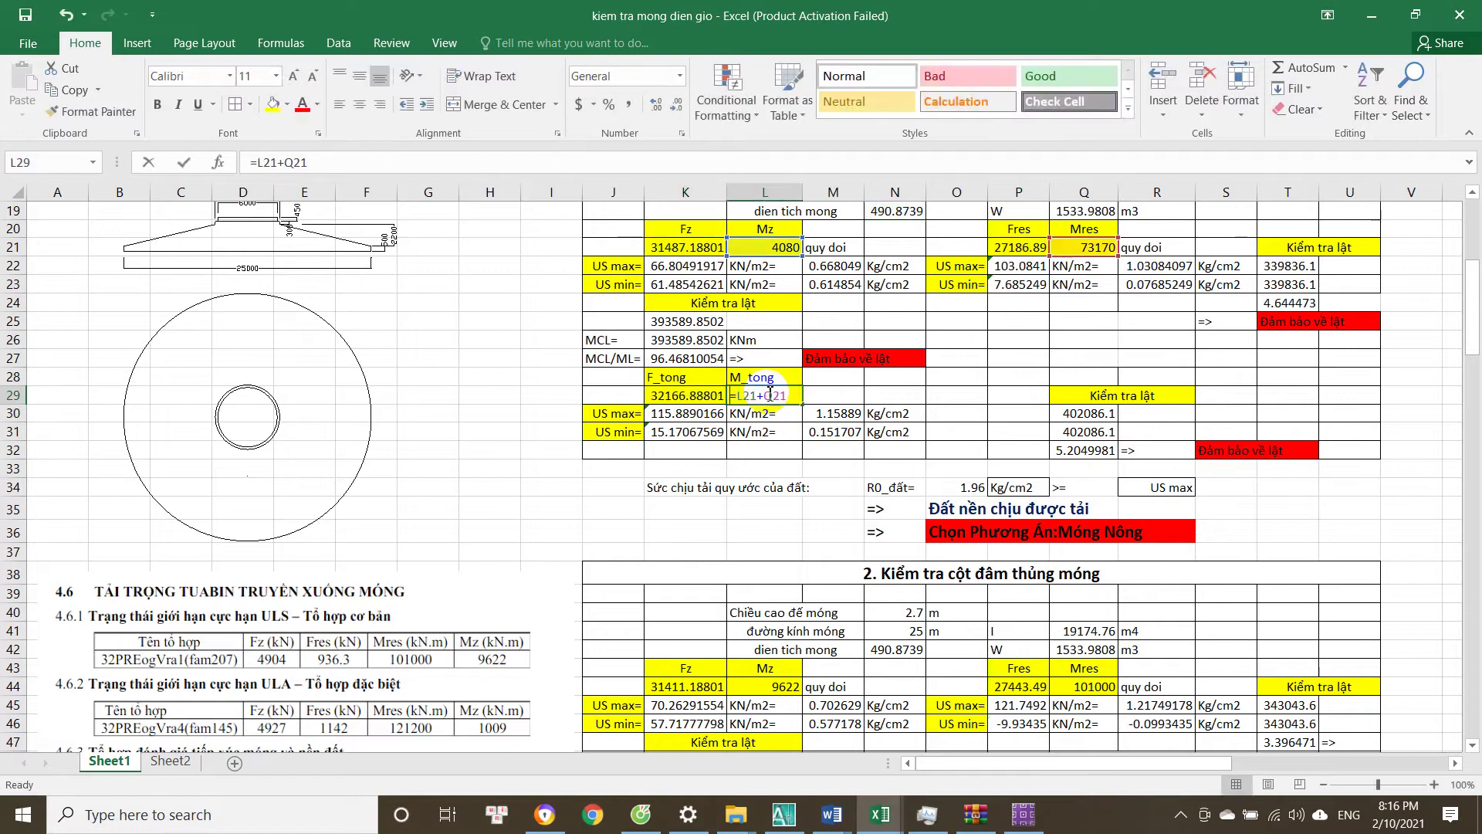
double_click(859, 432)
key("Return")
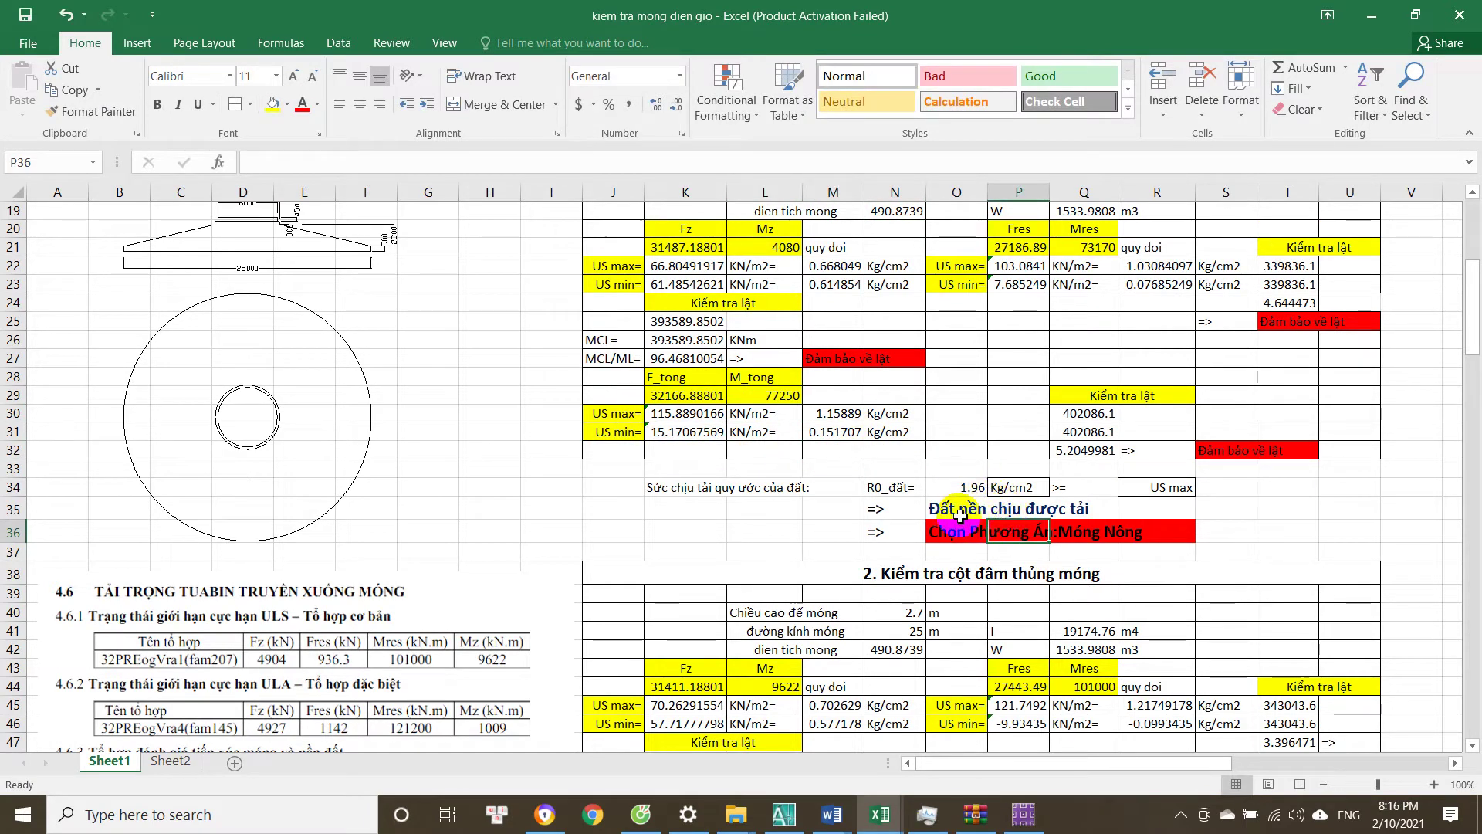
Examine the Q34 formula comparing the soil bearing capacity with the maximum stresses in M30, M22 and R22.
left_click(959, 509)
double_click(1139, 491)
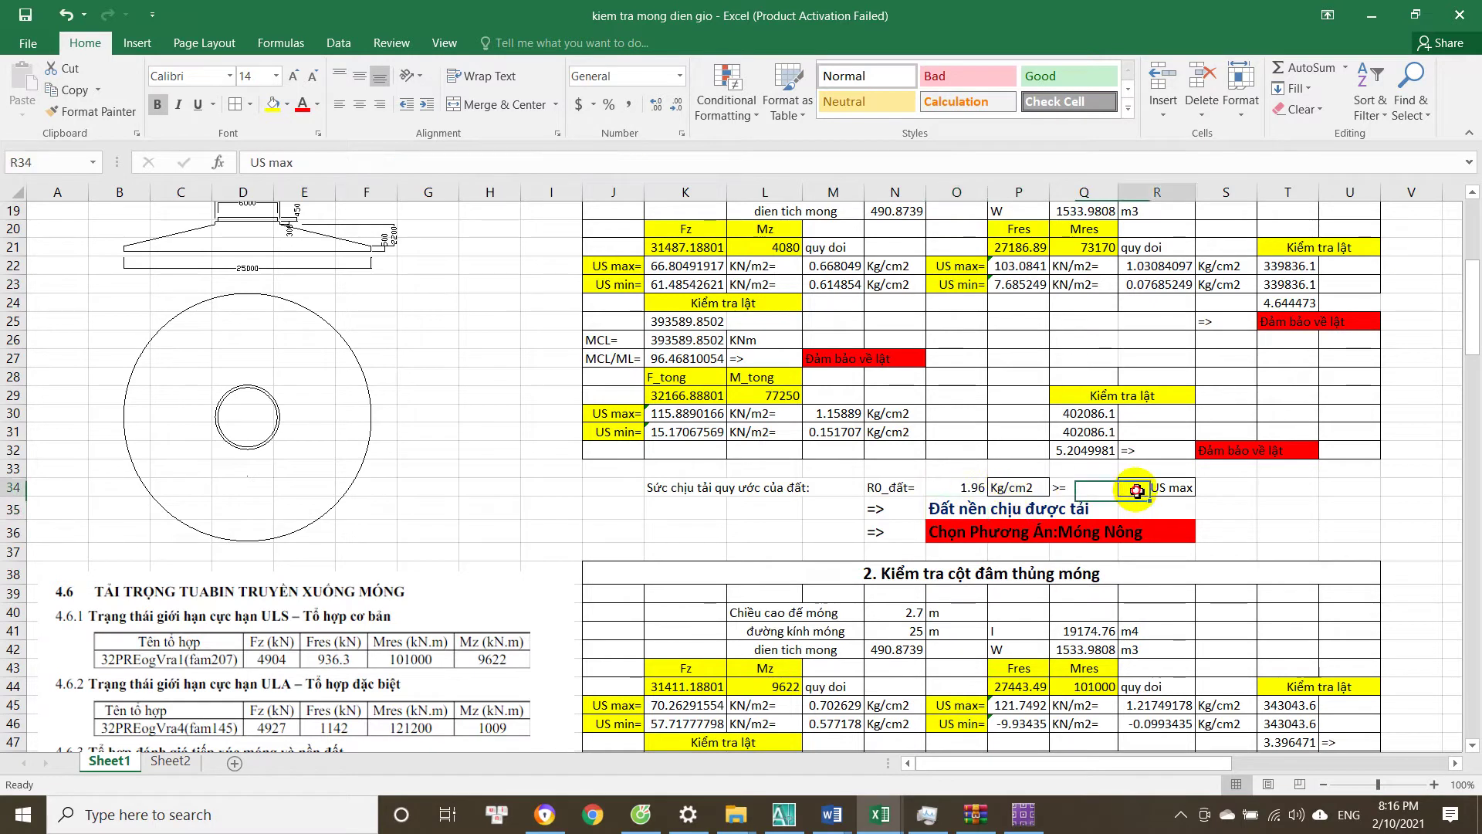
double_click(1081, 487)
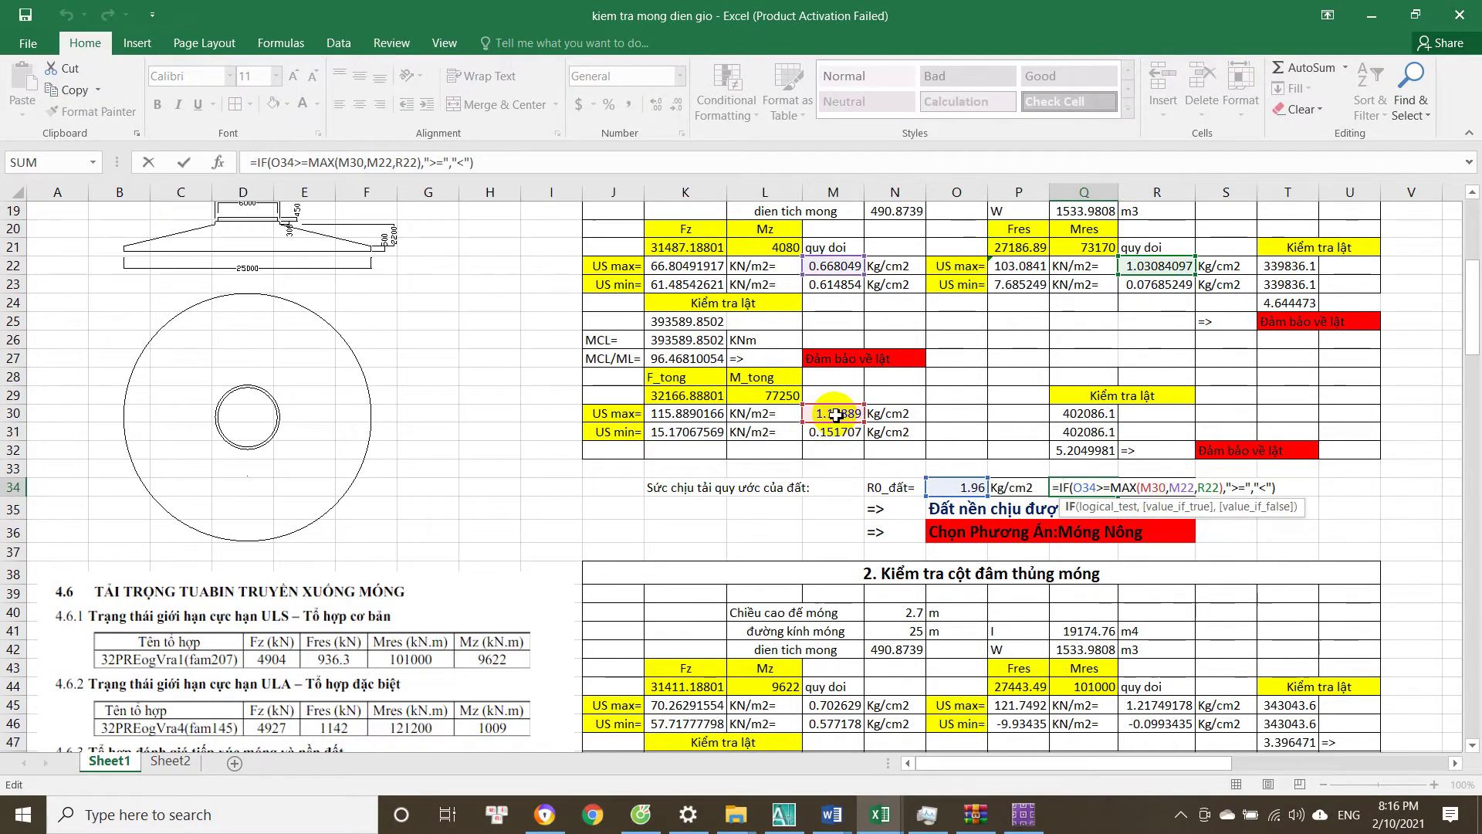
scroll(835, 415, "up", 1)
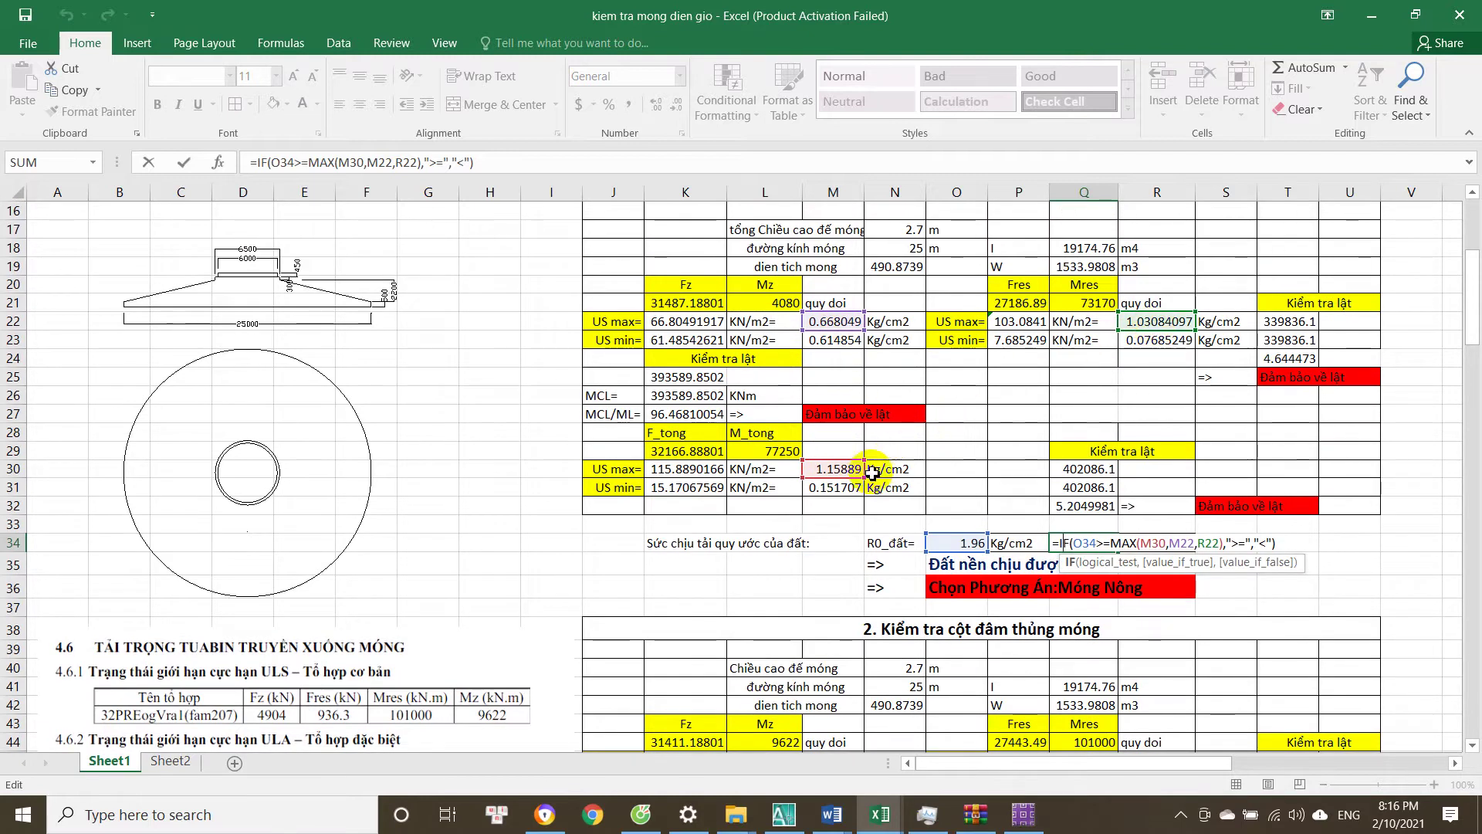
scroll(860, 481, "down", 1)
key("ctrl+Return")
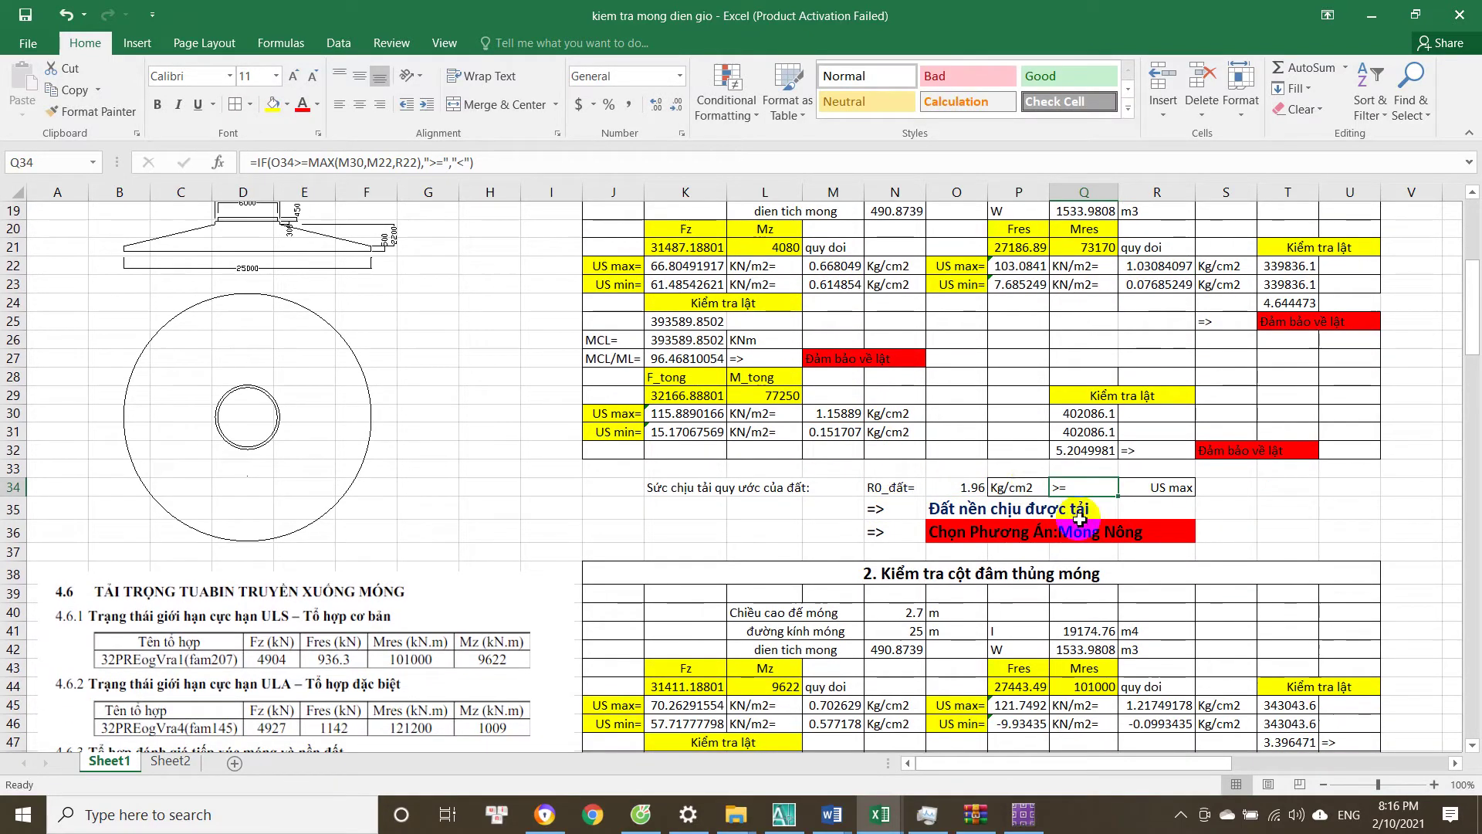
Check the R0_đất reference in O34 against the combined US max stress in M30.
left_click(969, 488)
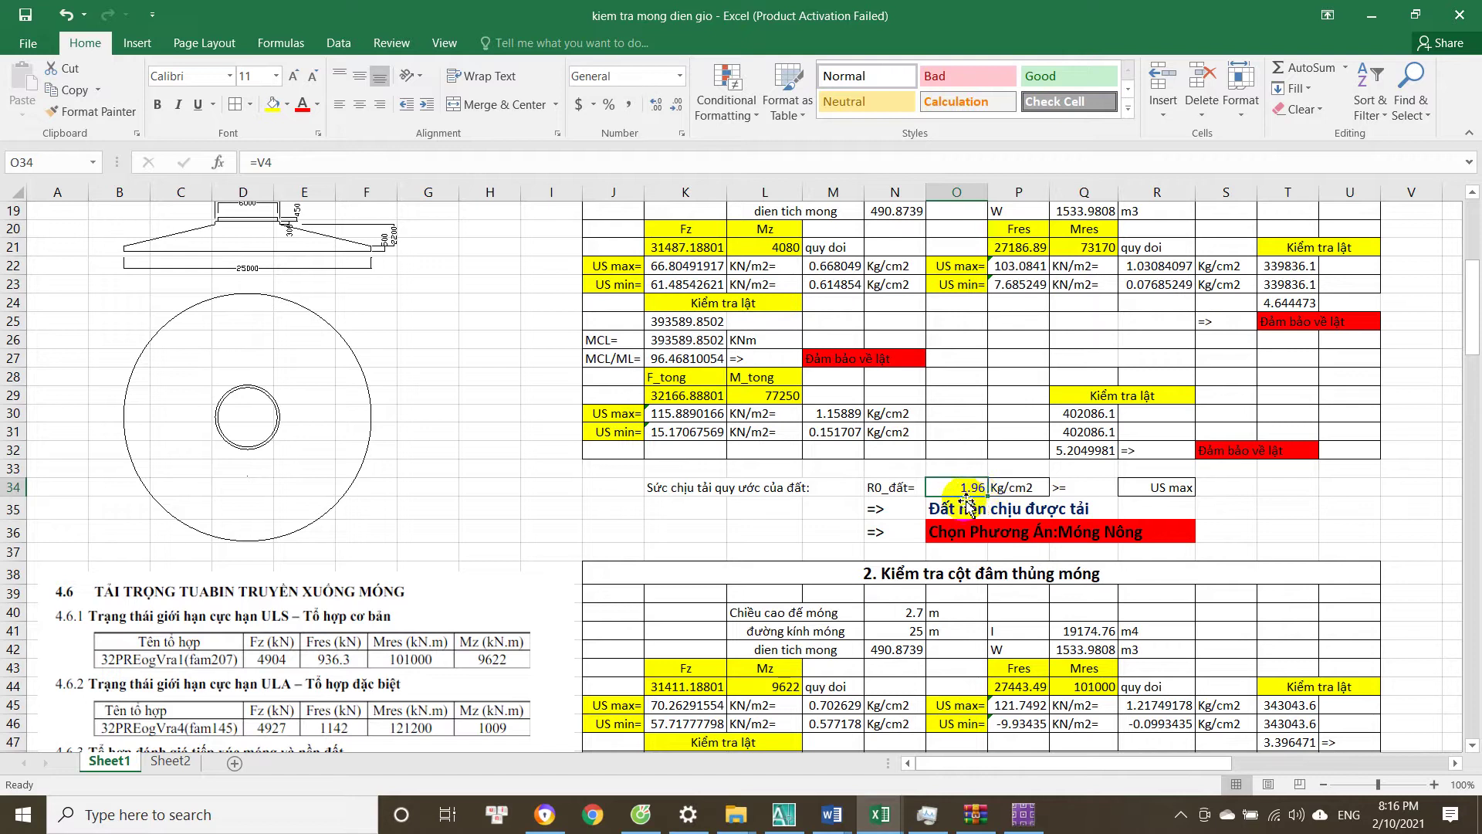
double_click(1098, 489)
key("Escape")
left_click(833, 413)
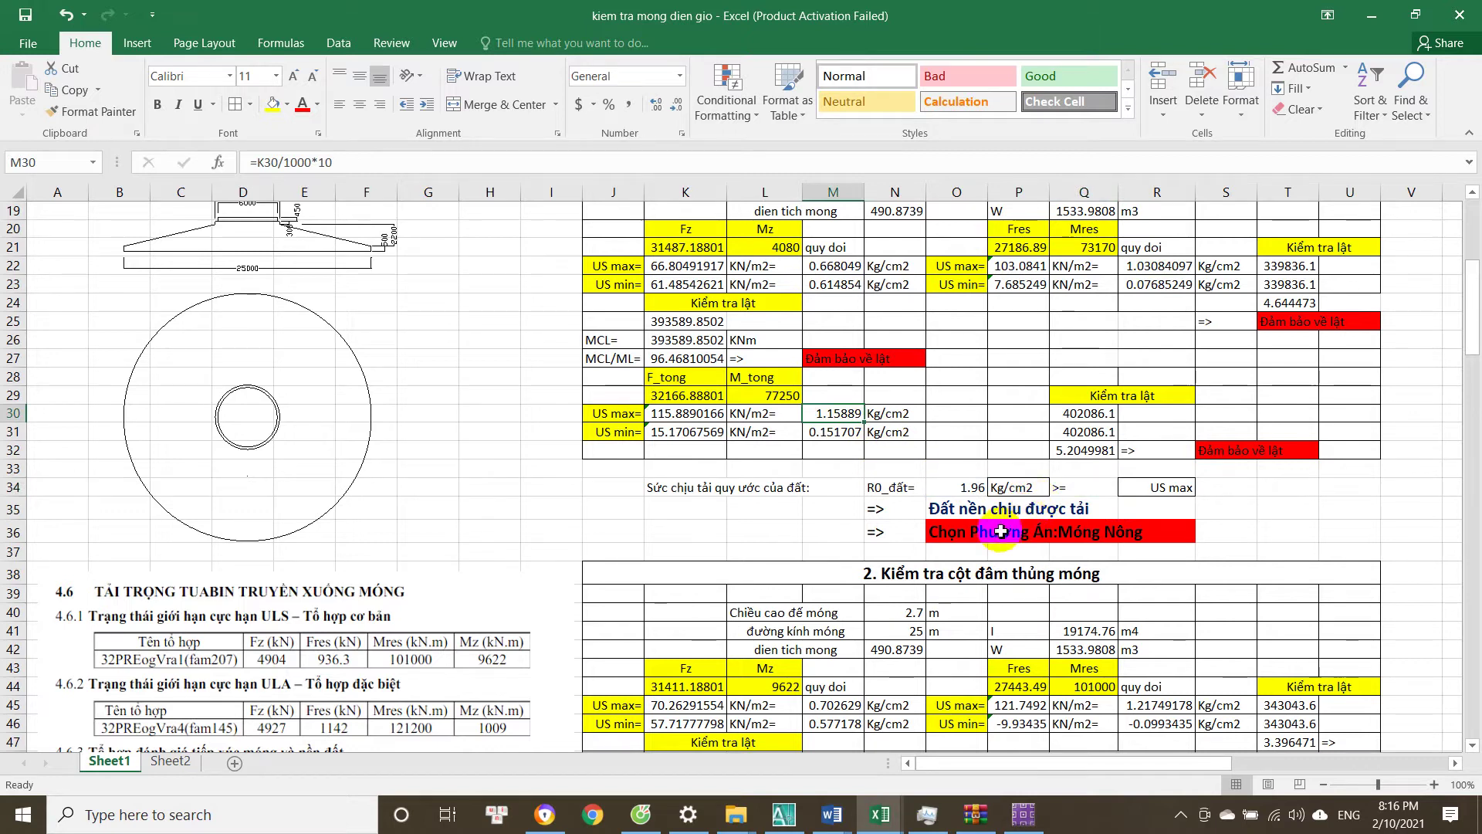
Examine the soil capacity conclusion in O35 and the foundation option IF formula in O36.
double_click(956, 532)
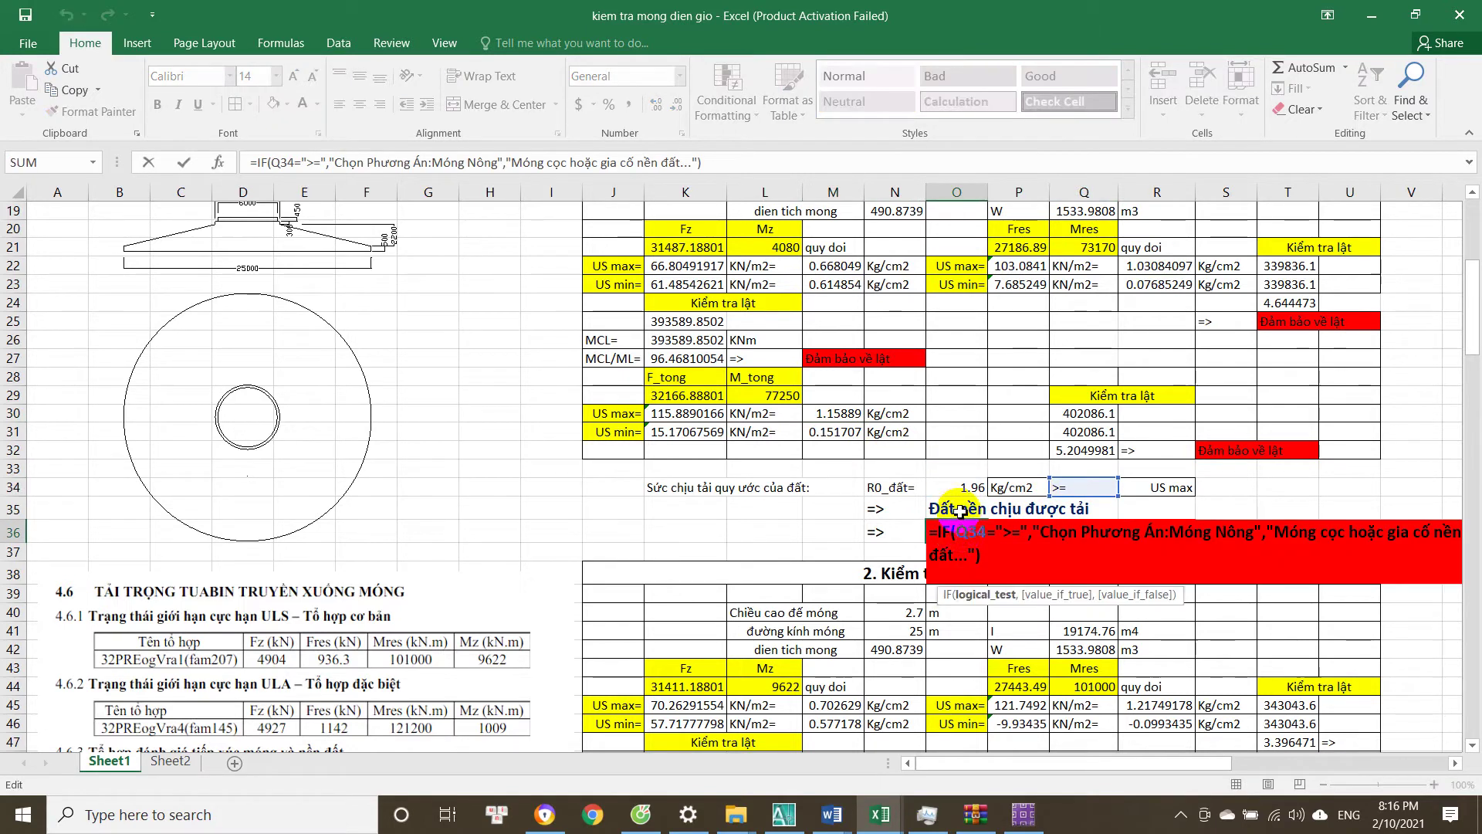
double_click(957, 508)
double_click(958, 533)
key("Escape")
Review the heading of section 2, the punching check, against the foundation section and plan drawing.
scroll(1016, 560, "down", 1)
scroll(1017, 561, "down", 2)
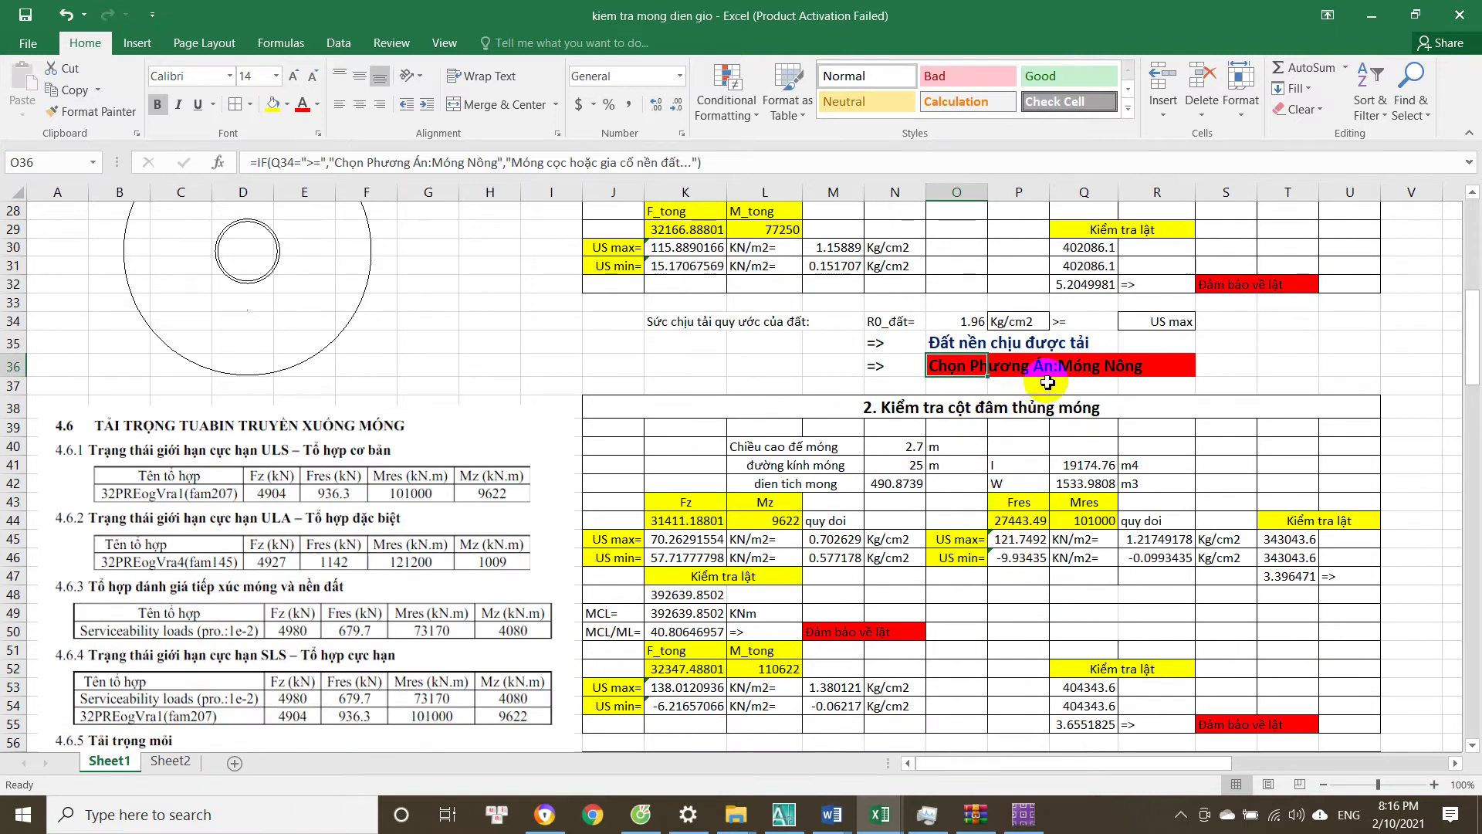
scroll(1045, 373, "down", 2)
left_click(895, 297)
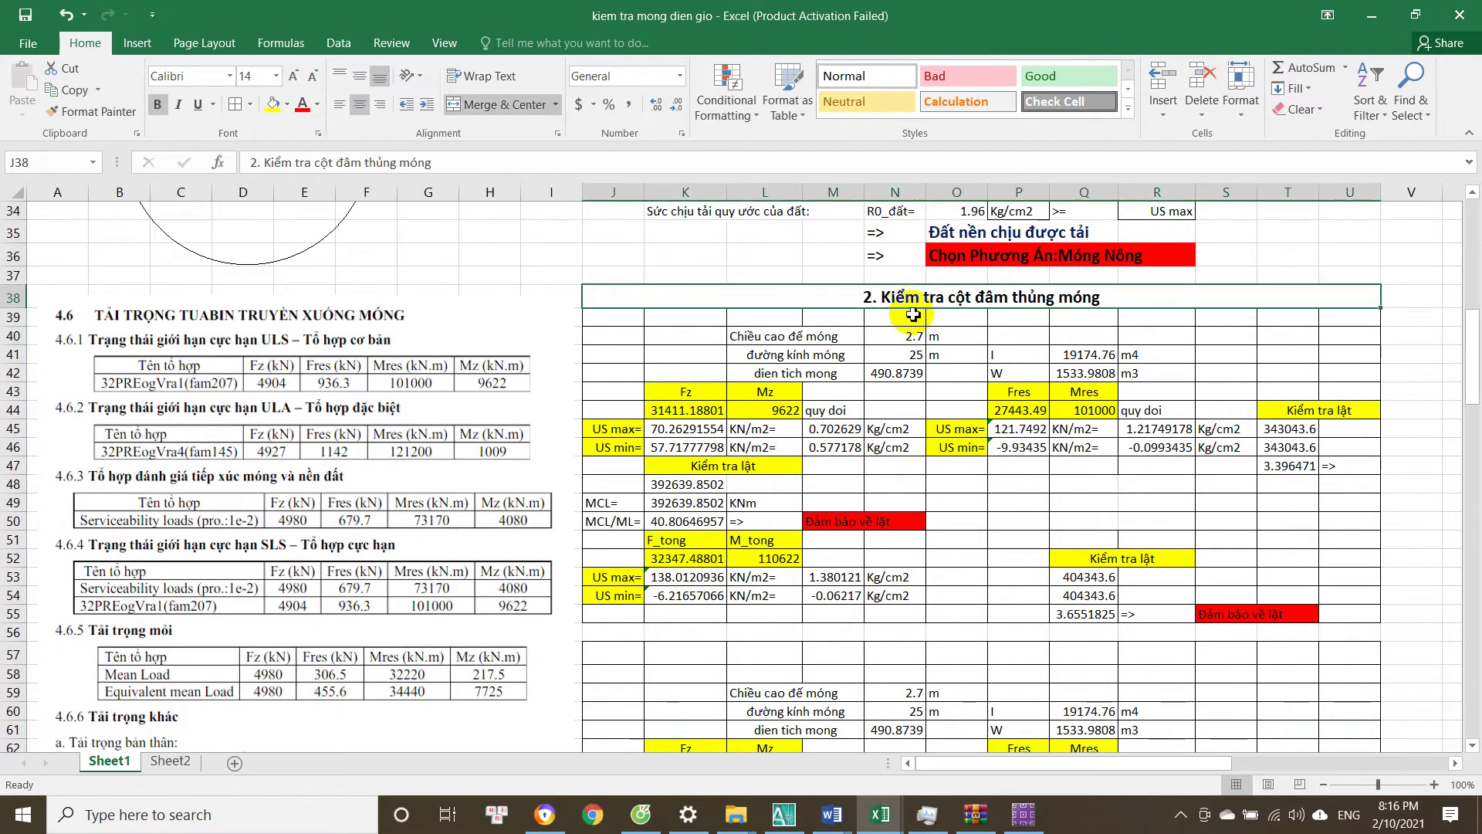
scroll(919, 386, "up", 3)
scroll(916, 488, "up", 2)
scroll(281, 424, "up", 3)
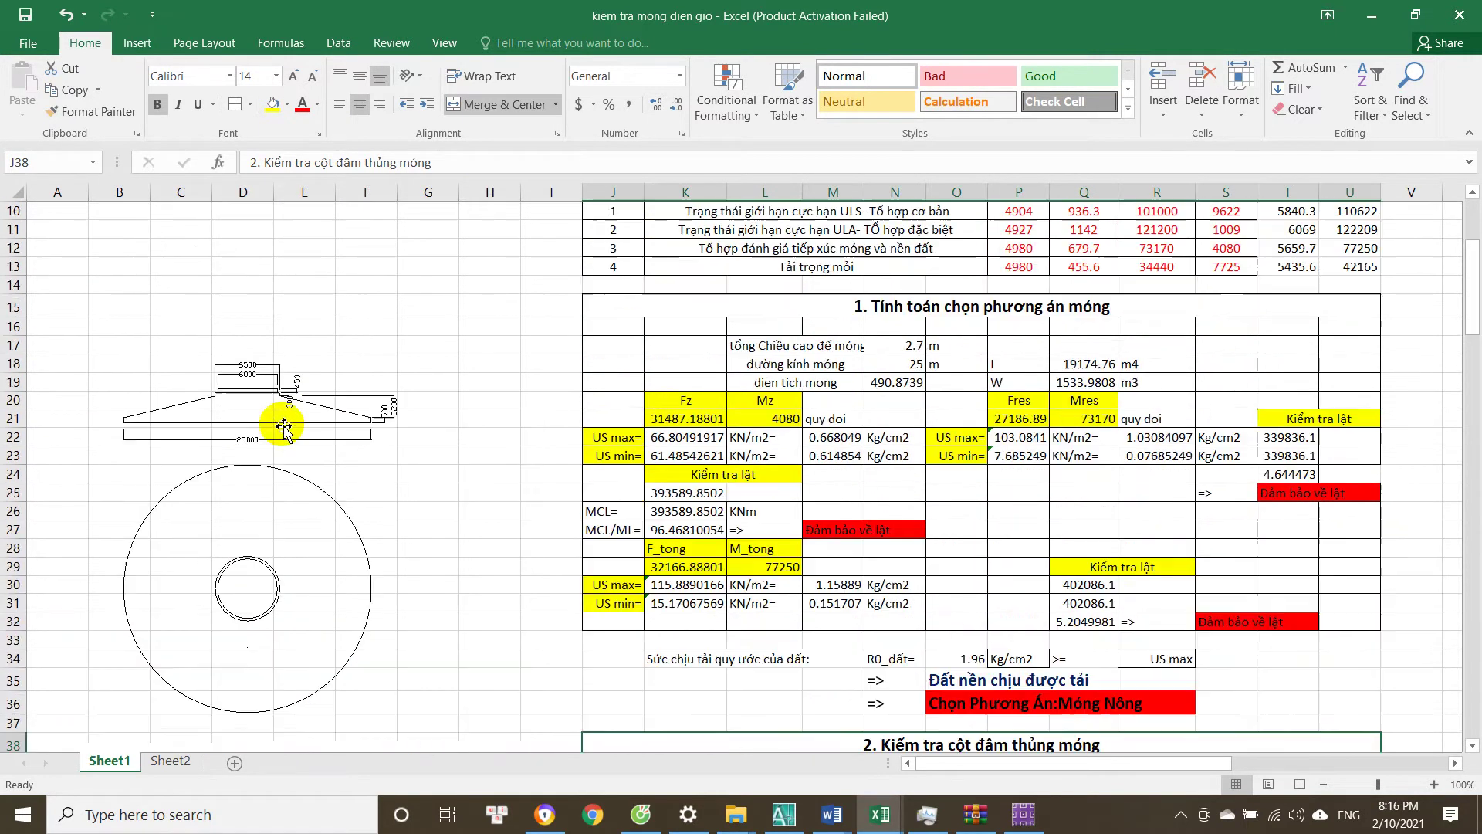
scroll(247, 309, "down", 2)
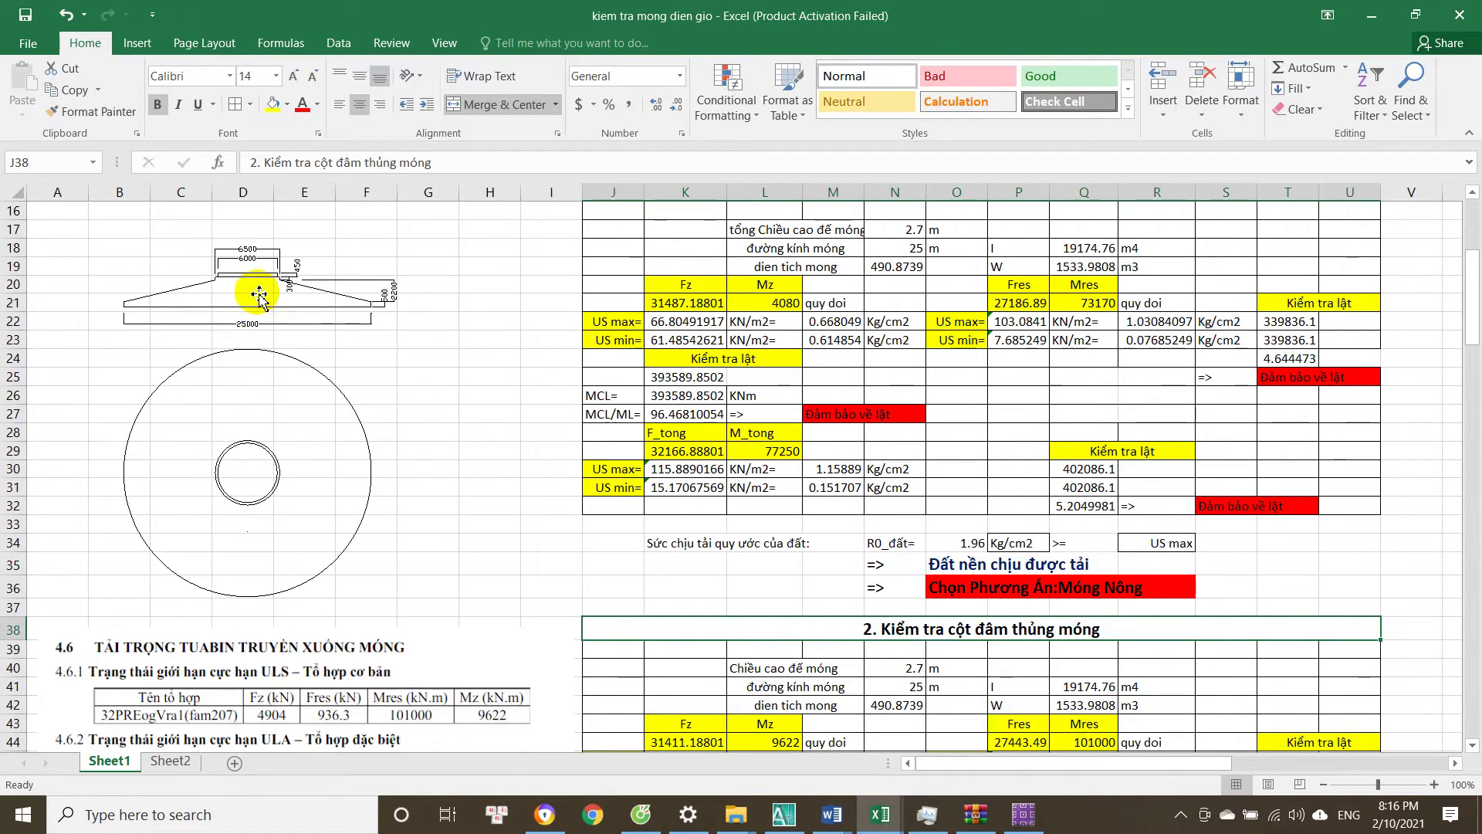
scroll(772, 463, "down", 5)
Check section 2's foundation diameter in N41 and base area formula in N42.
left_click(824, 410)
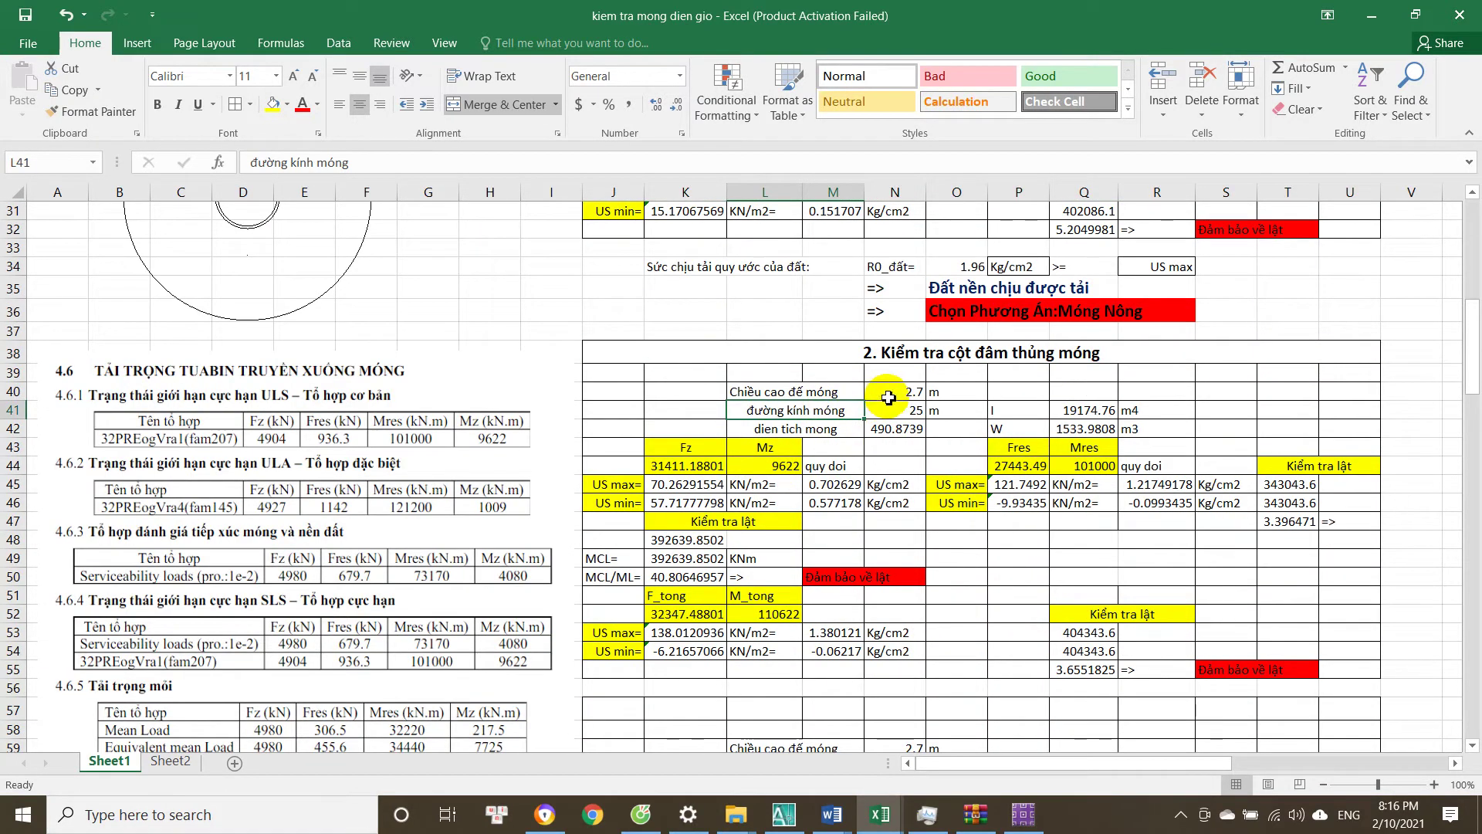
left_click(900, 410)
left_click(903, 430)
scroll(906, 443, "down", 2)
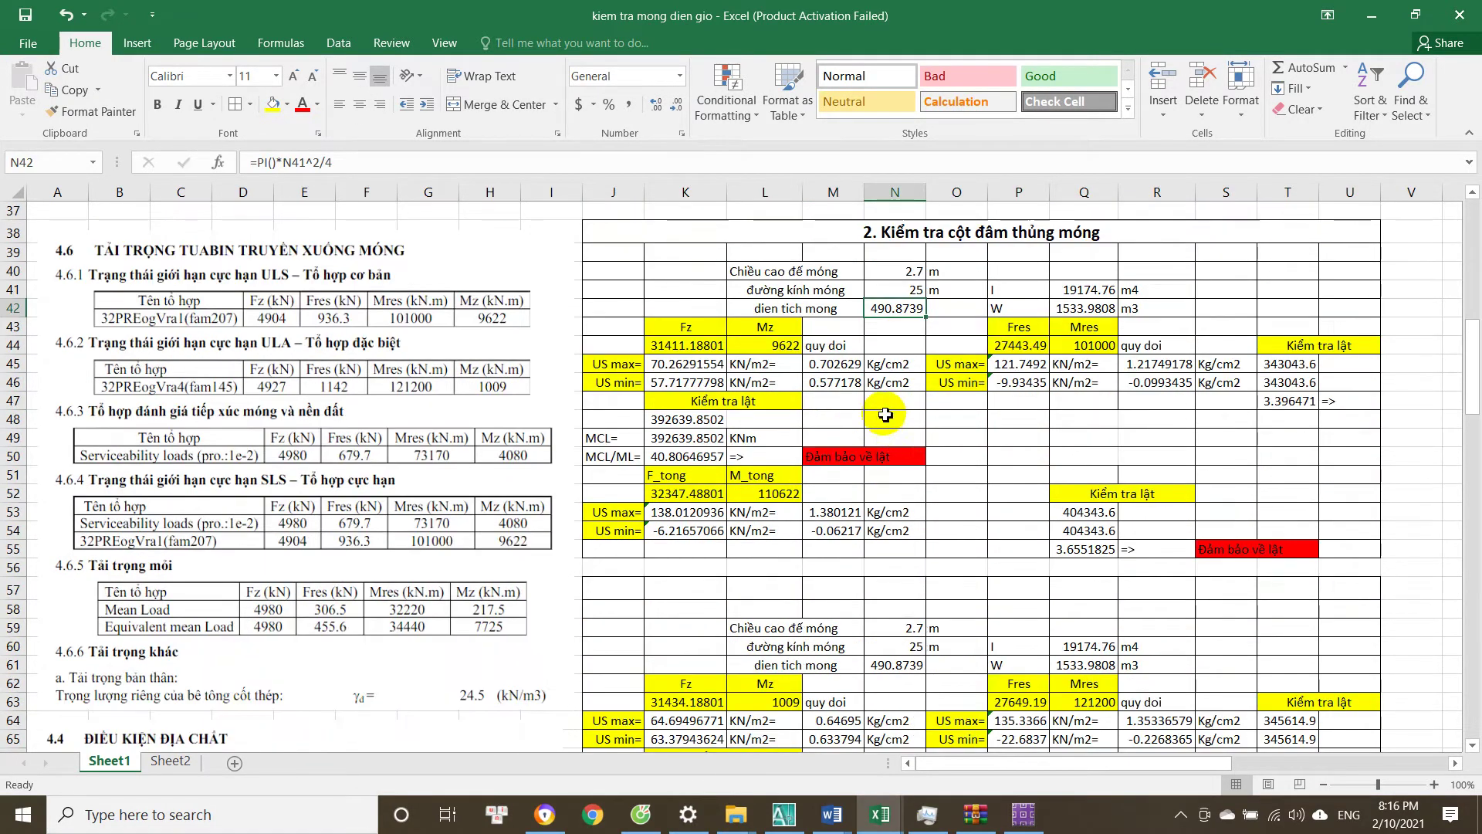
Examine the Fz formula in K44 and trace its references to P10, N17 and N19.
double_click(705, 346)
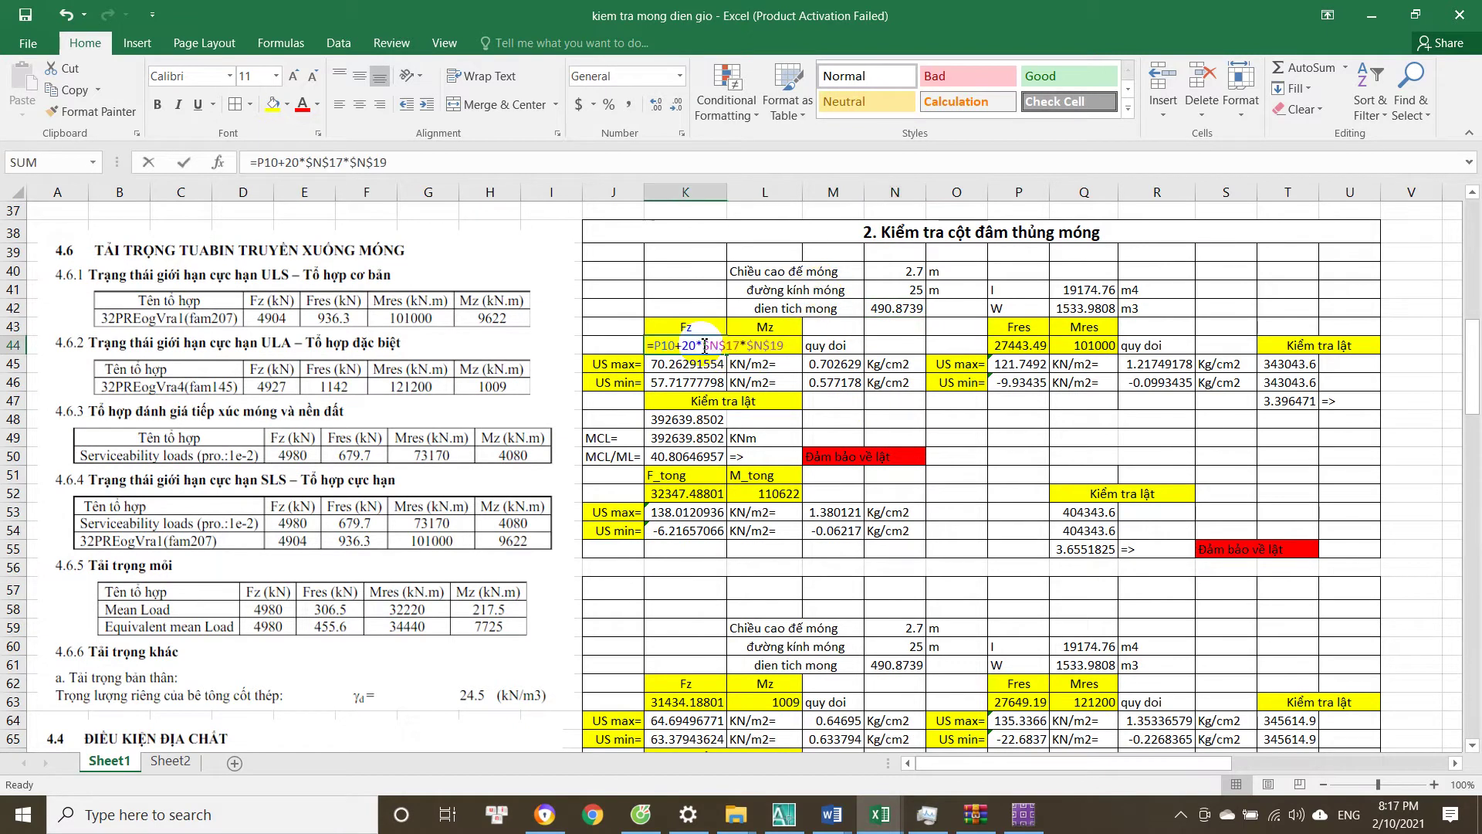
scroll(788, 402, "up", 9)
scroll(797, 424, "up", 3)
scroll(797, 423, "down", 5)
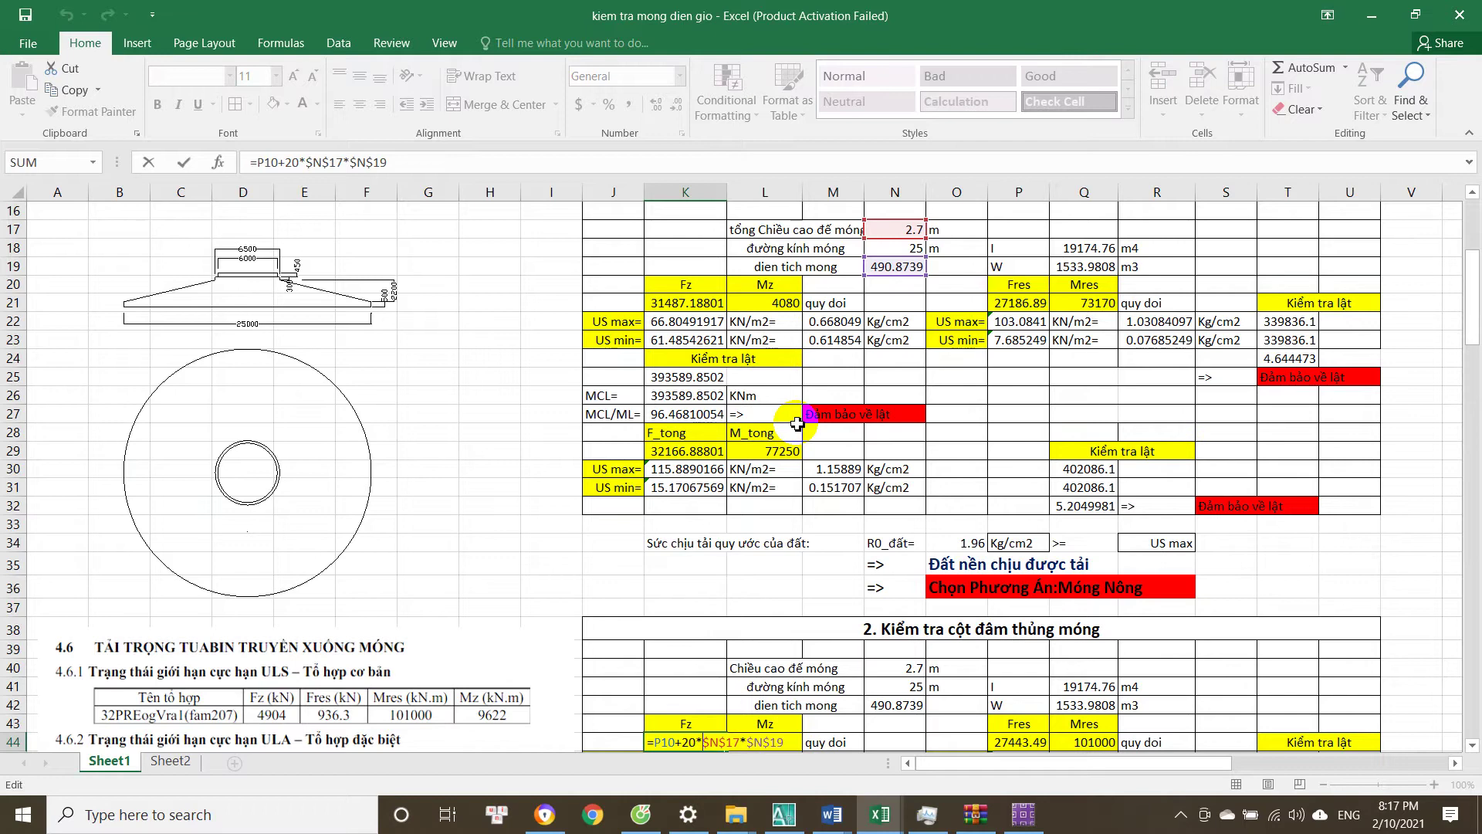
scroll(797, 423, "down", 2)
scroll(803, 432, "up", 7)
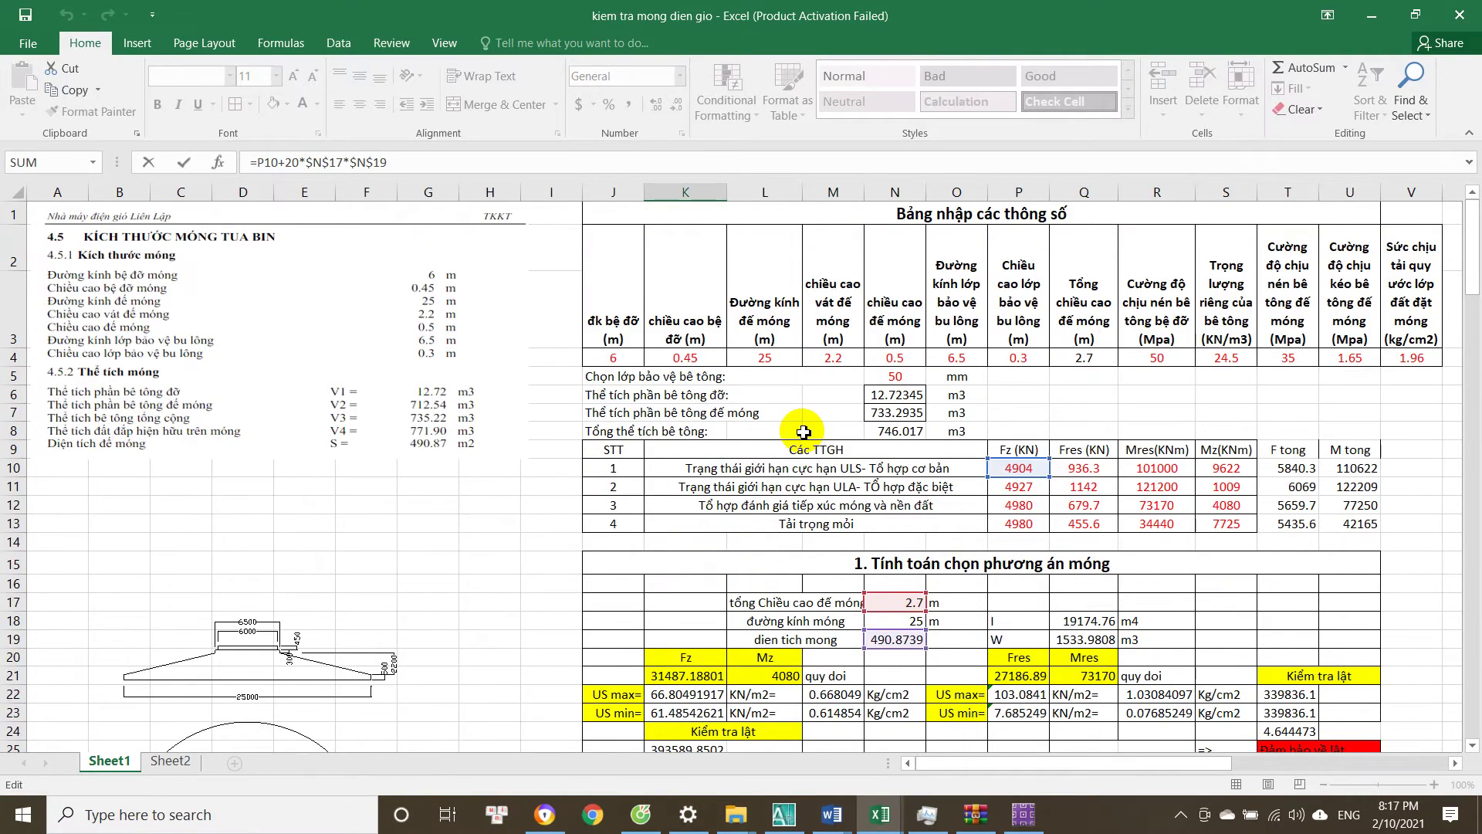
scroll(803, 432, "down", 12)
key("Escape")
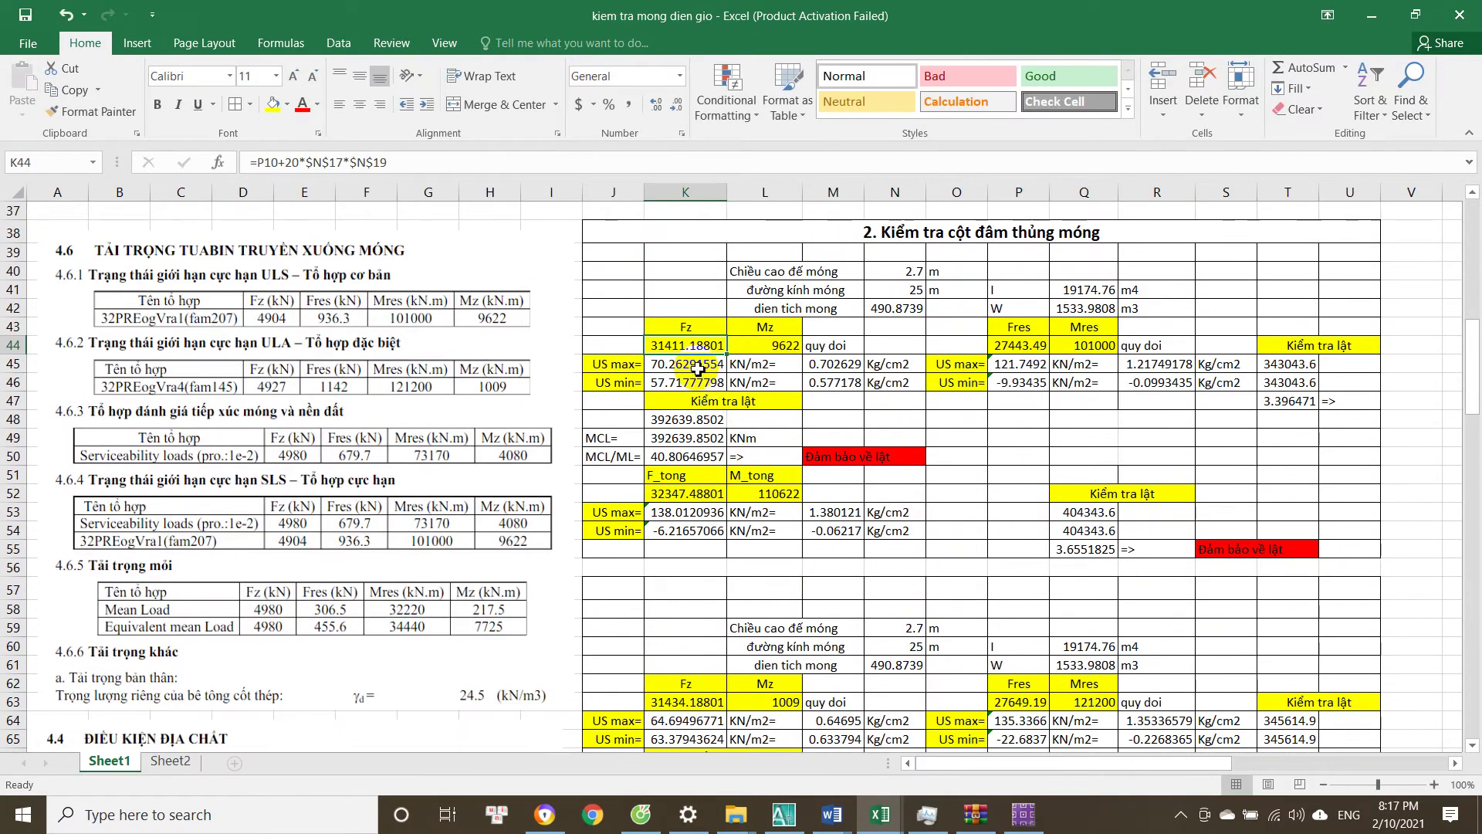
Review the names, Fz and Fres loads of all four load combinations in rows 10 to 13.
scroll(986, 397, "up", 12)
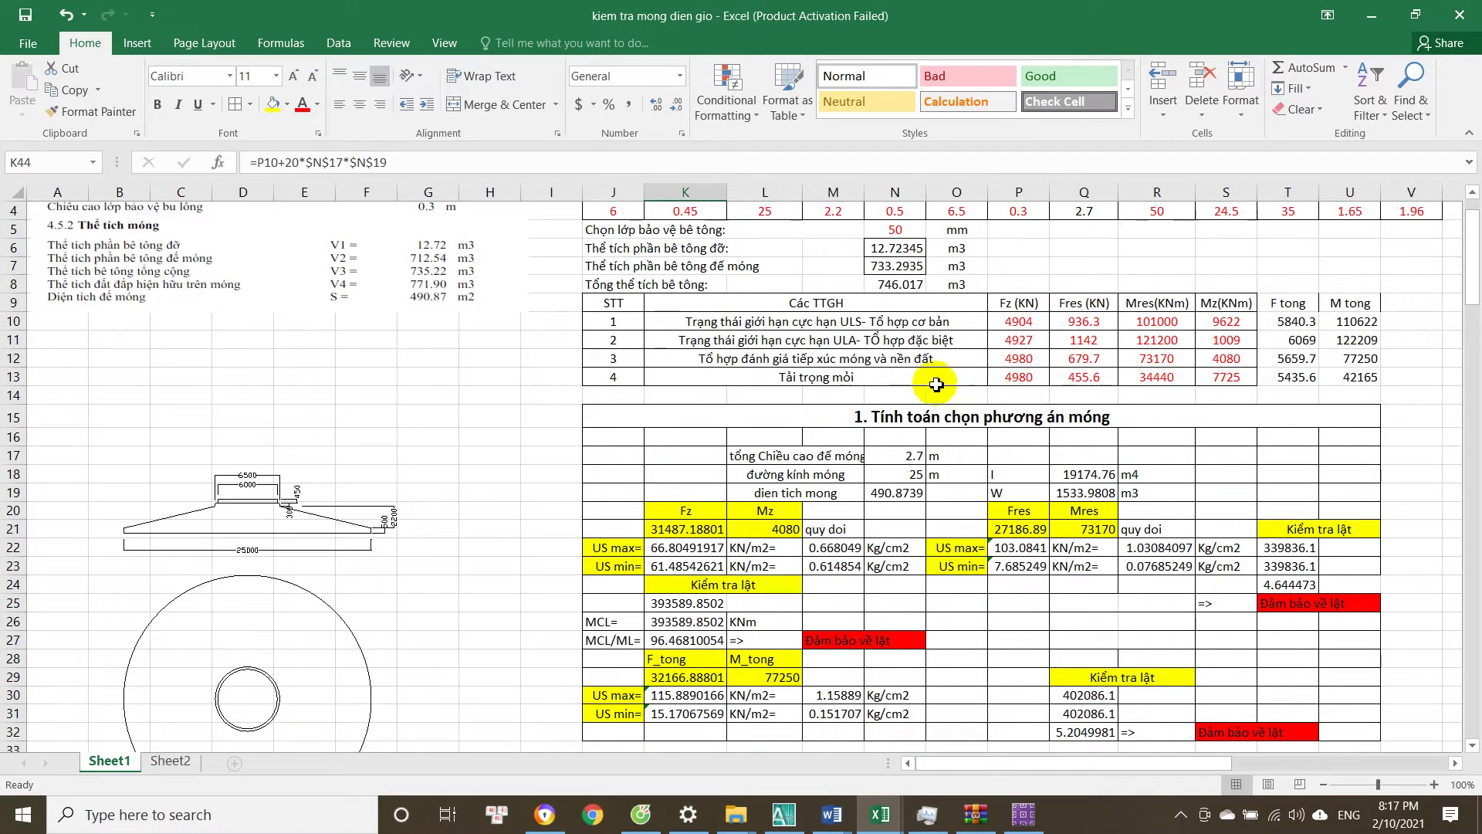
left_click_drag(803, 470, 1089, 523)
scroll(927, 535, "down", 7)
scroll(928, 535, "down", 5)
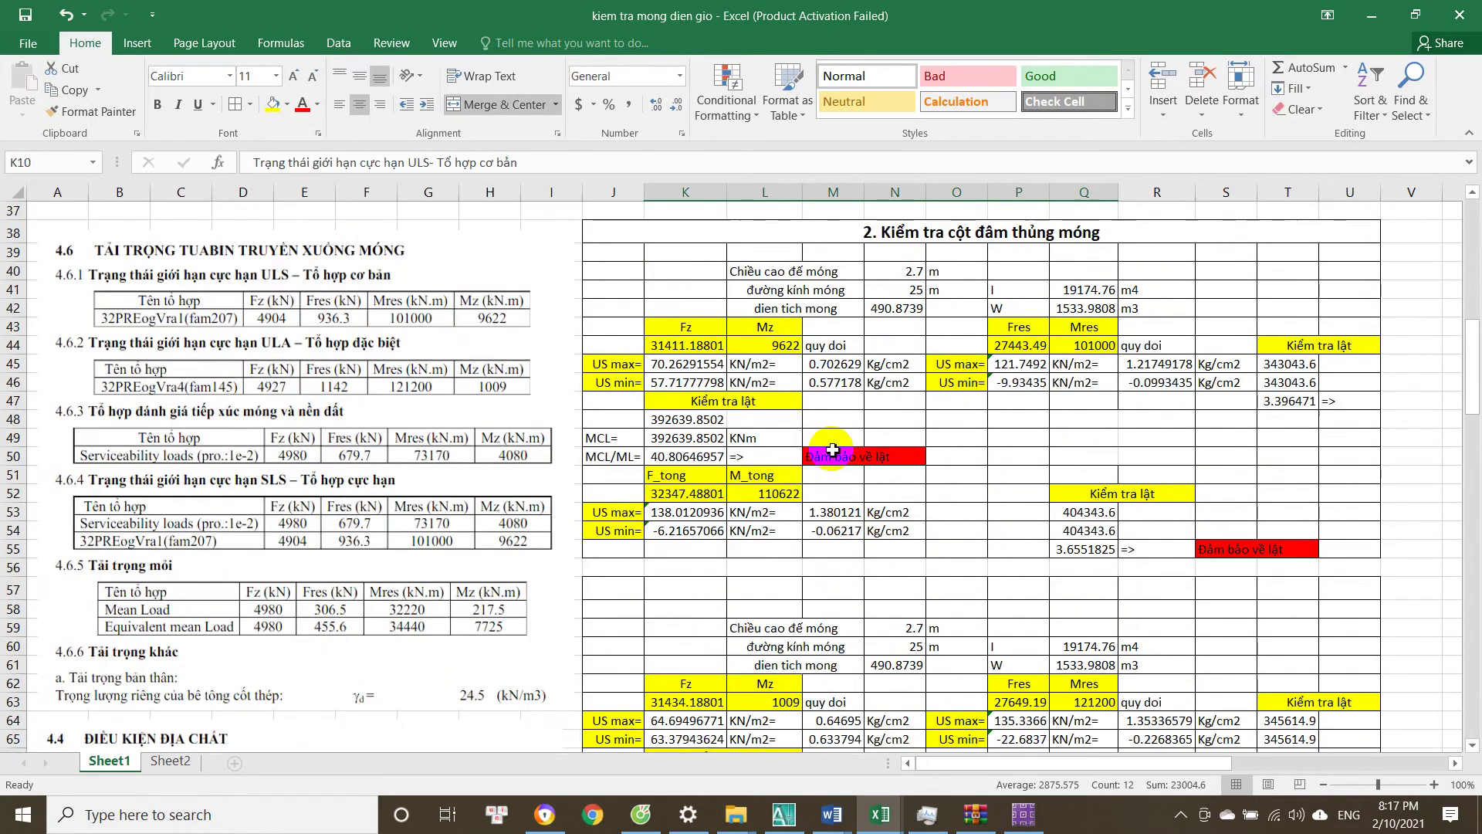
Check section 2's Fz, Mz, Fres and Mres loads in row 44.
left_click(699, 349)
left_click(732, 348)
left_click(1011, 345)
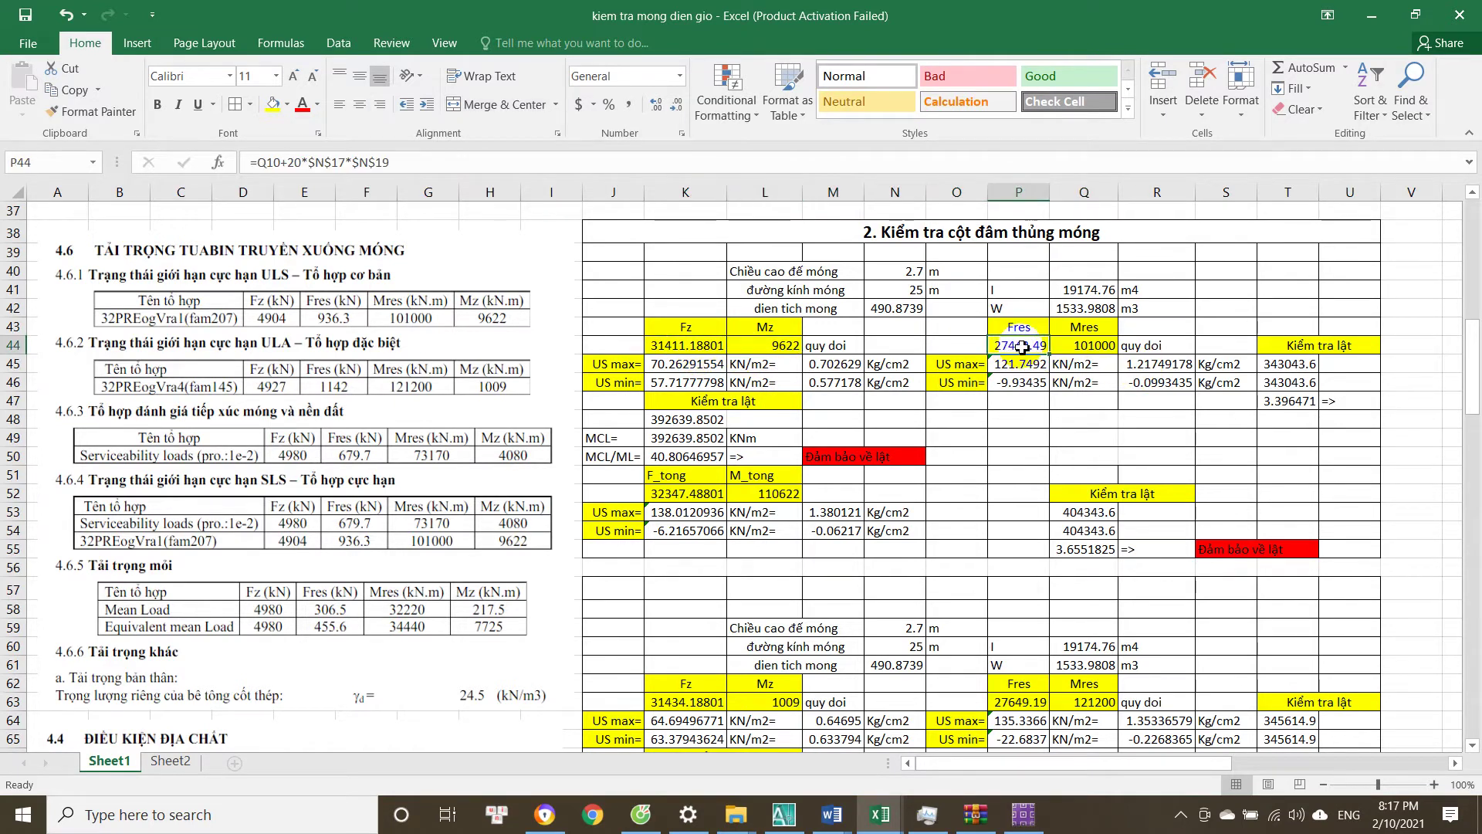
left_click(1084, 345)
Examine section 2's overturning moment formula in K48 and the overturning conclusion formula in M50.
scroll(829, 416, "down", 1)
left_click(722, 358)
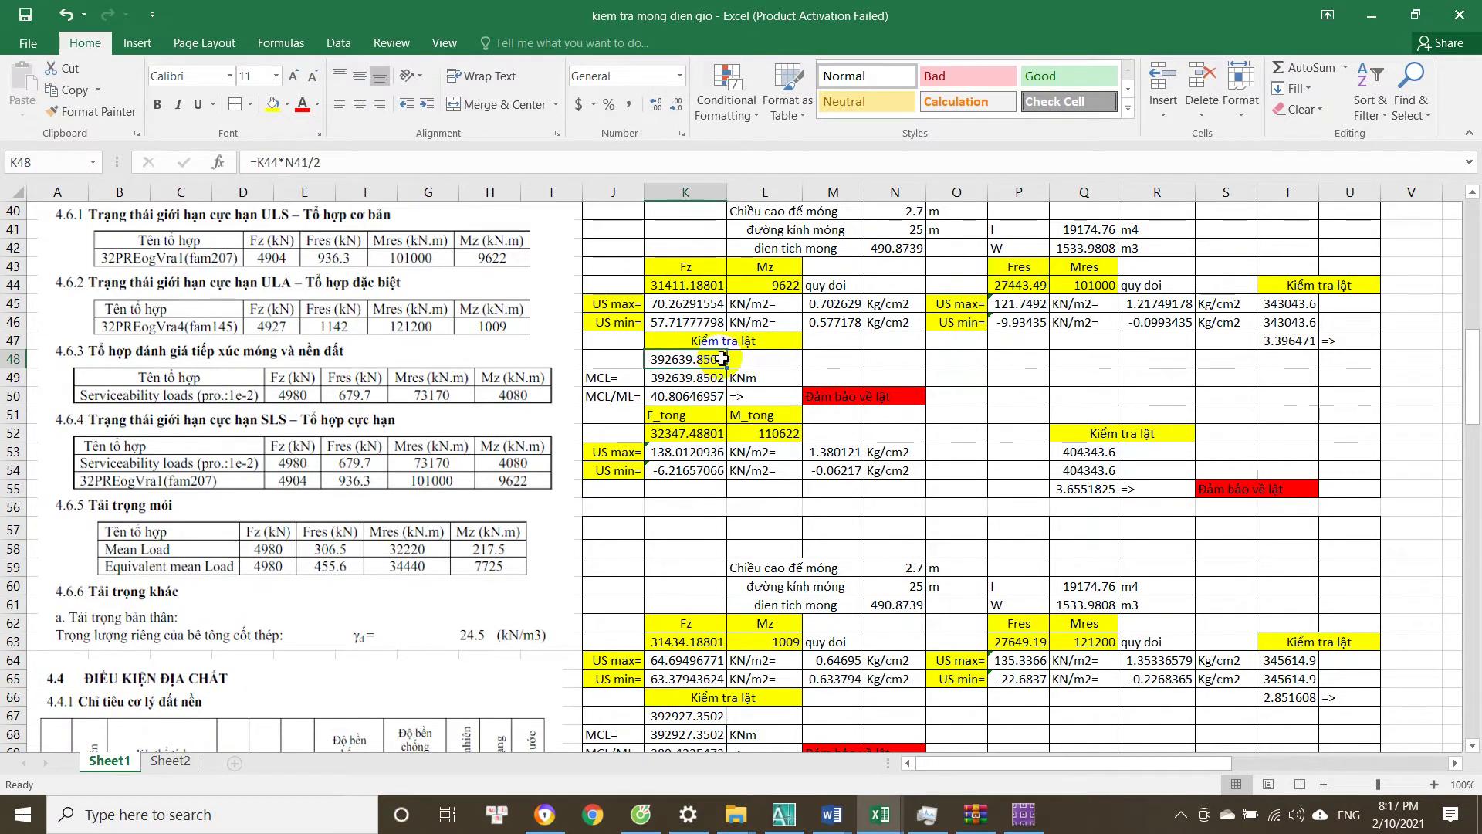
left_click(860, 400)
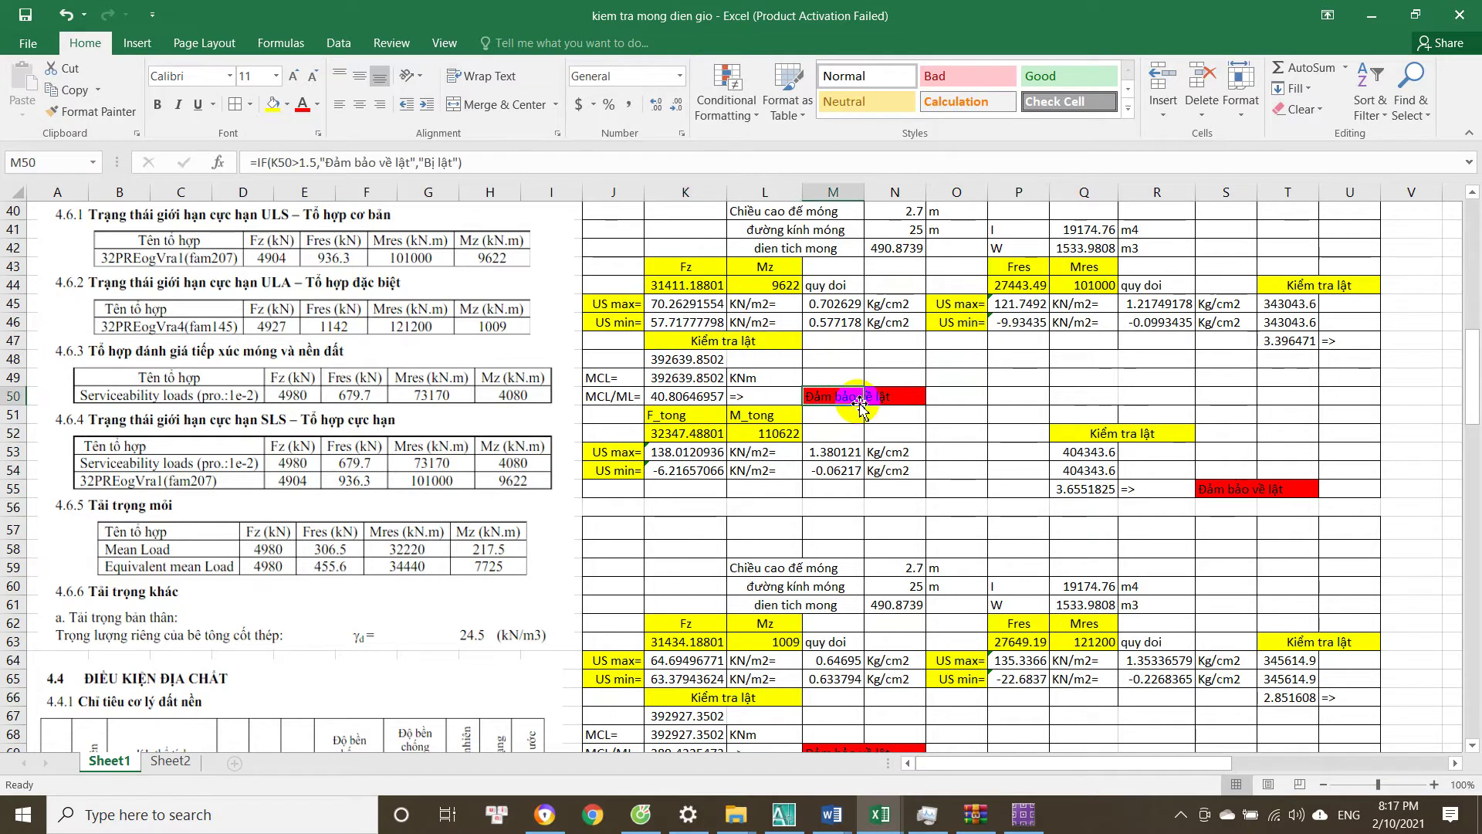
Check section 1's Fz formula in K21 against the soil contact combination's load in P12.
scroll(857, 398, "up", 12)
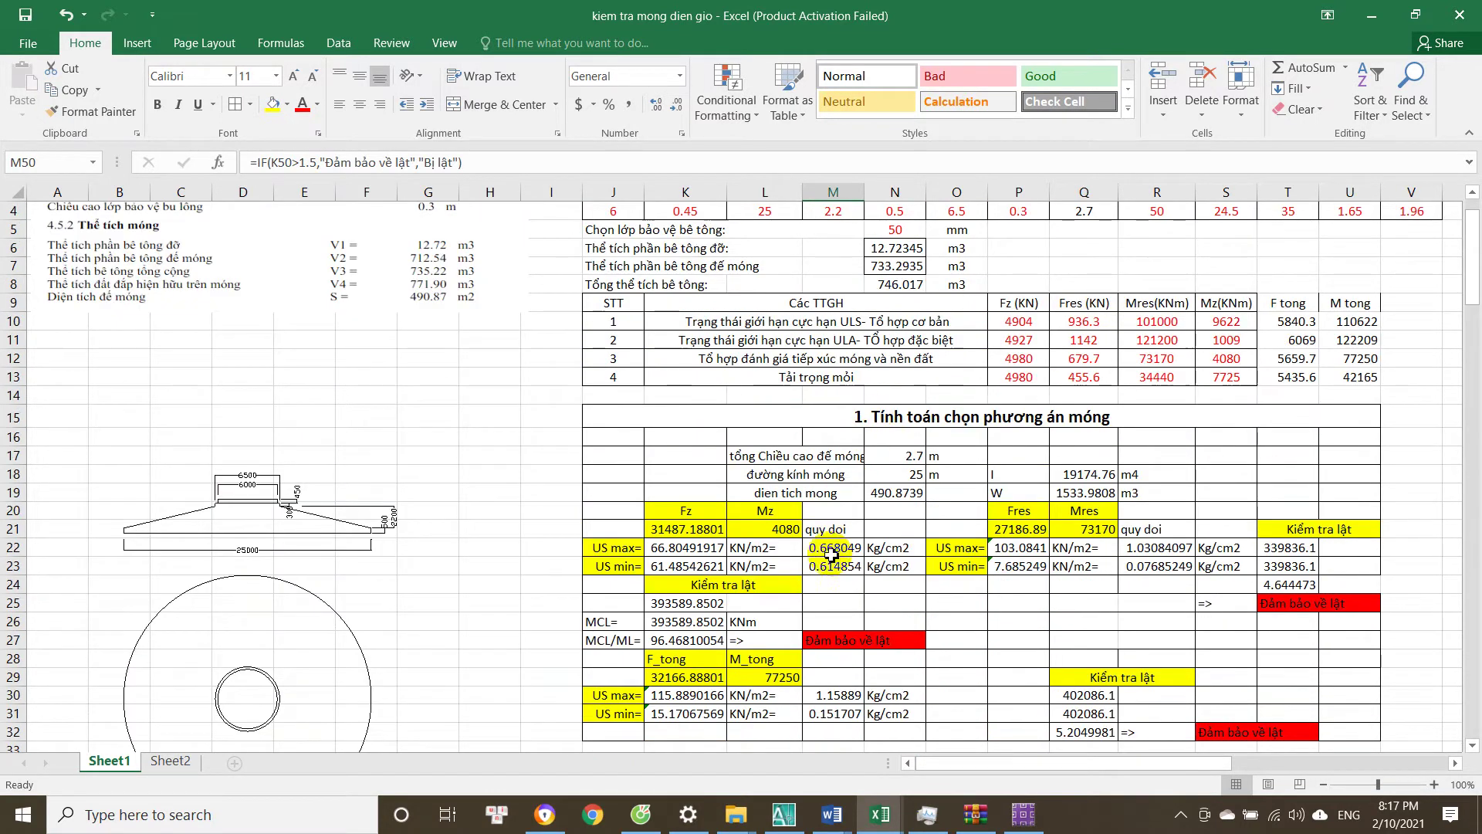
left_click(768, 529)
left_click(803, 493)
left_click(700, 525)
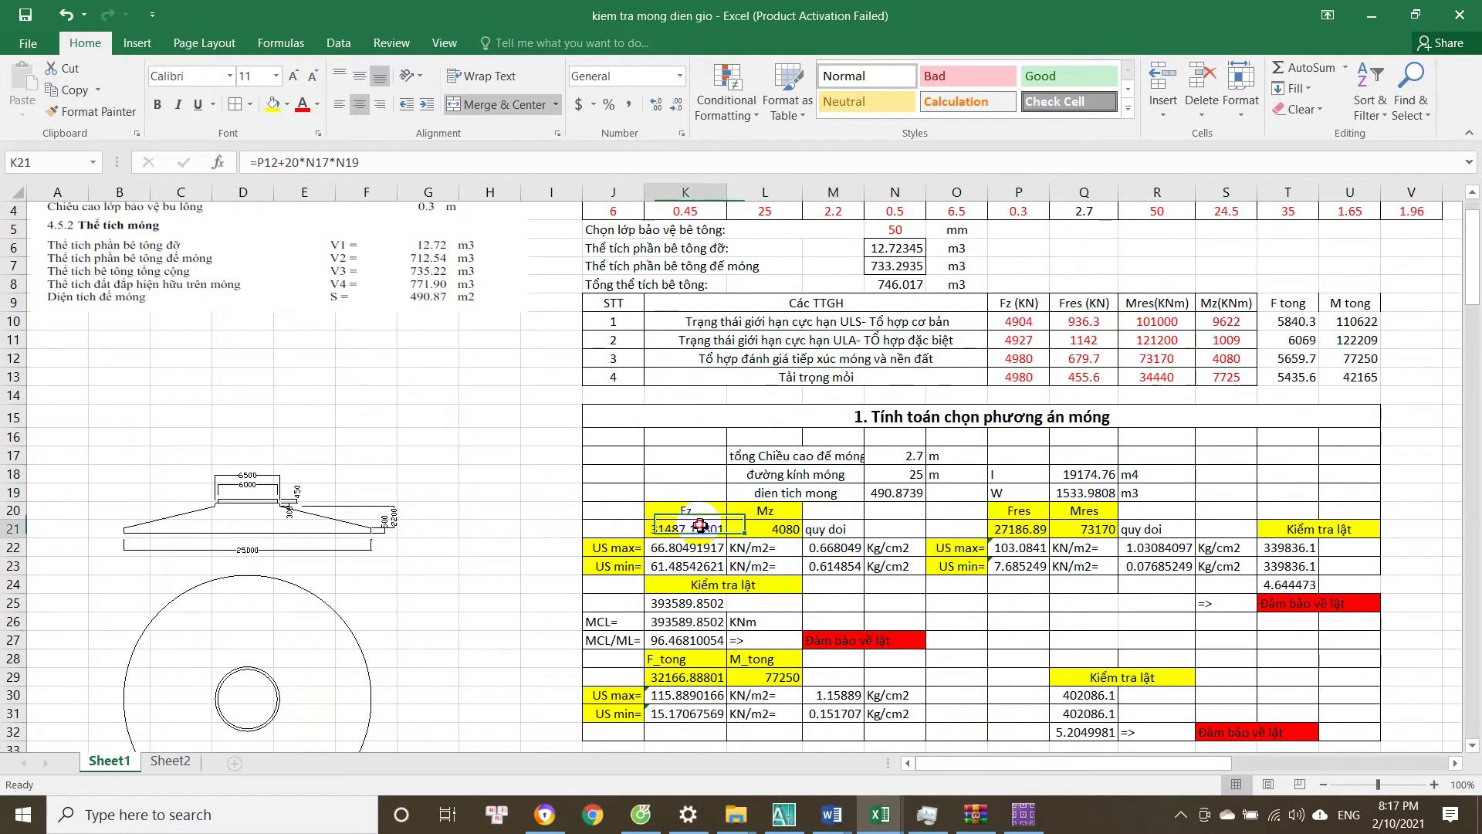
scroll(699, 526, "up", 1)
left_click(819, 488)
left_click(823, 506)
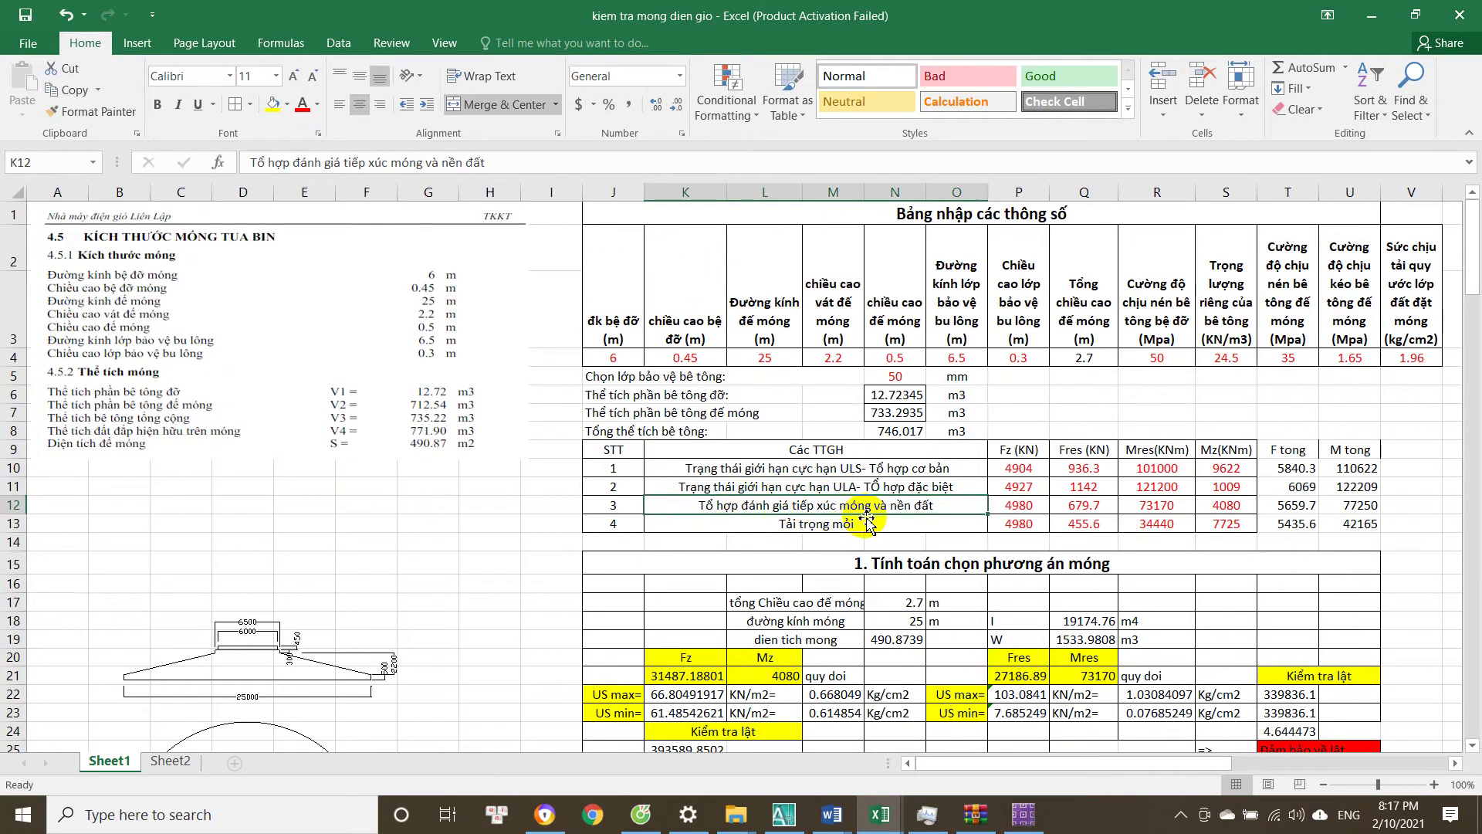
left_click(1004, 511)
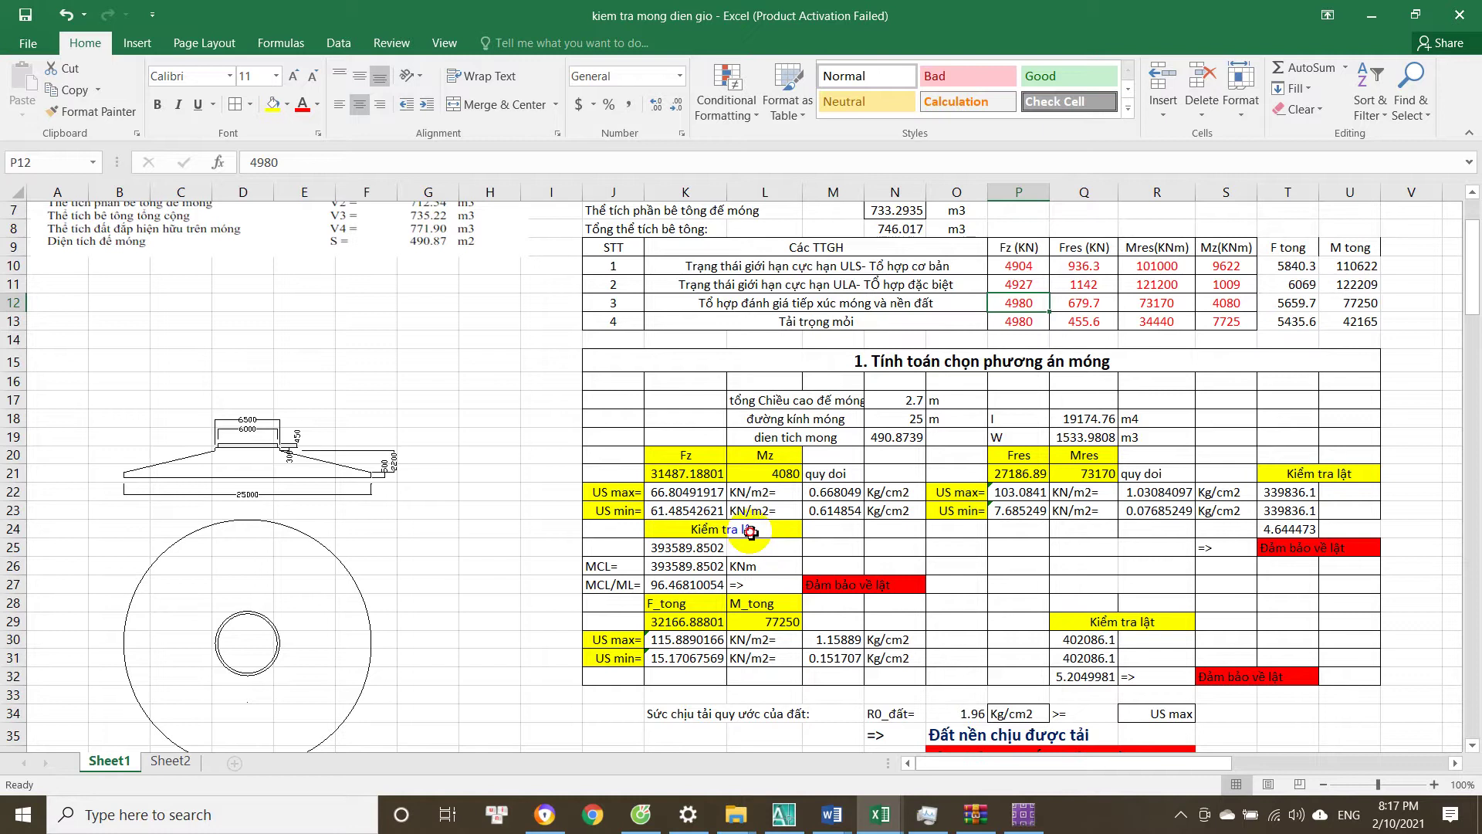
Review section 1's overturning check in K24 and K25 and the foundation option conclusion in O36.
left_click(756, 531)
left_click(718, 549)
scroll(866, 602, "down", 2)
left_click(961, 649)
double_click(961, 649)
key("Escape")
scroll(843, 556, "up", 2)
scroll(843, 556, "down", 9)
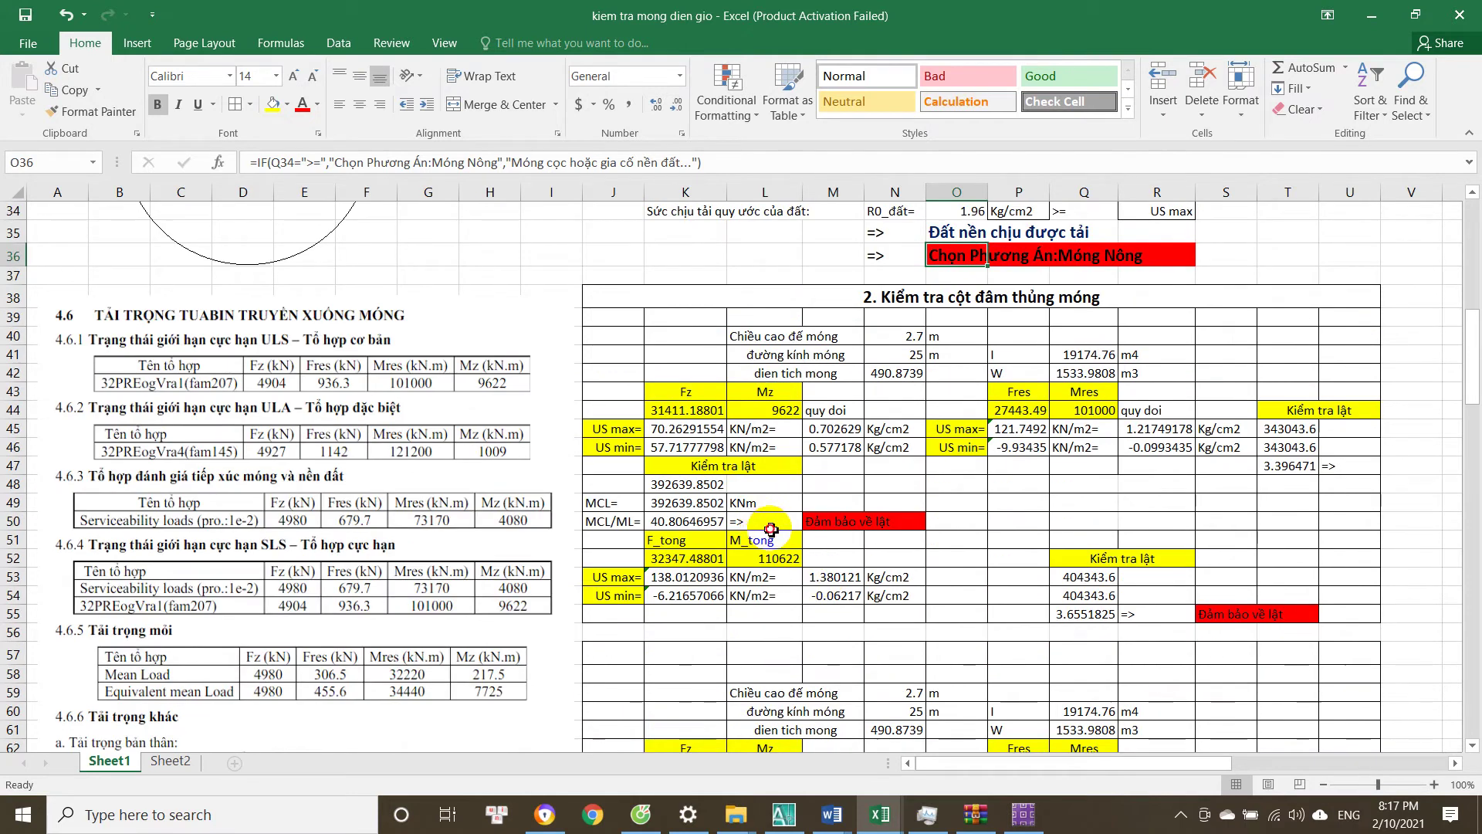
Review the section 2 heading in row 38 and its overturning check in K47 to M50.
left_click(761, 520)
scroll(772, 510, "down", 1)
scroll(793, 482, "up", 1)
scroll(793, 482, "up", 1)
left_click(979, 360)
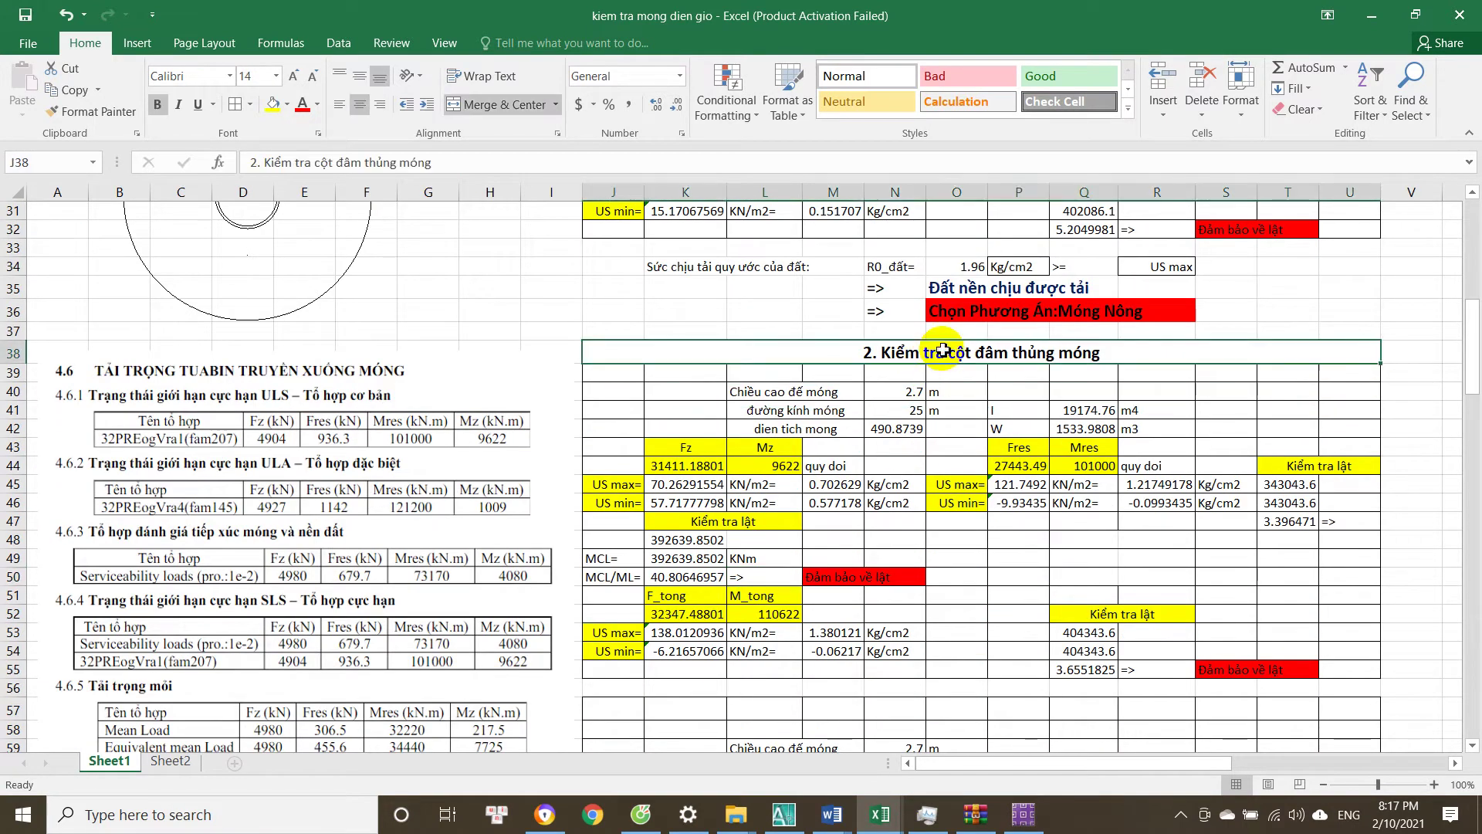
scroll(994, 356, "down", 1)
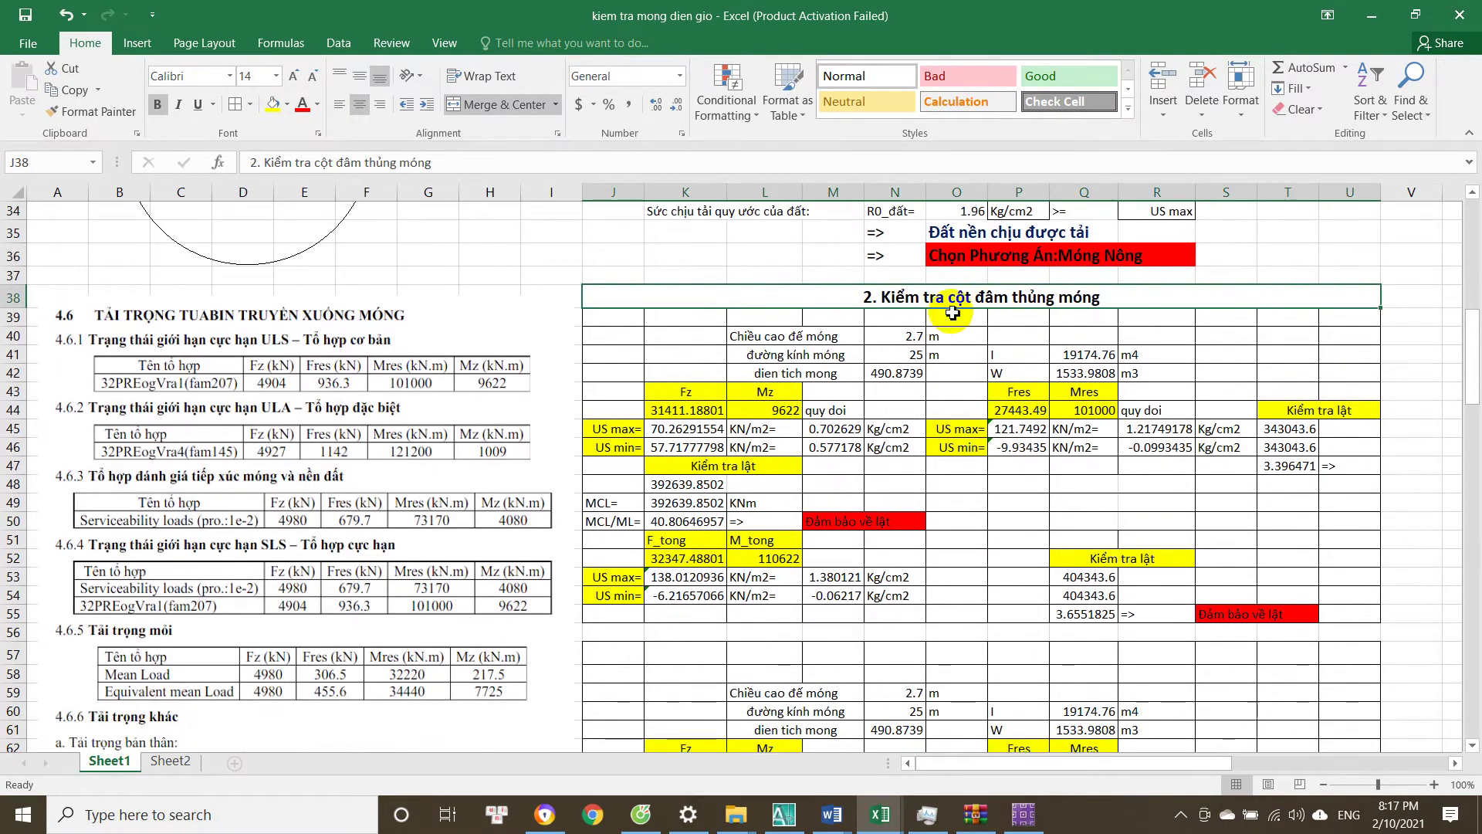
left_click(728, 466)
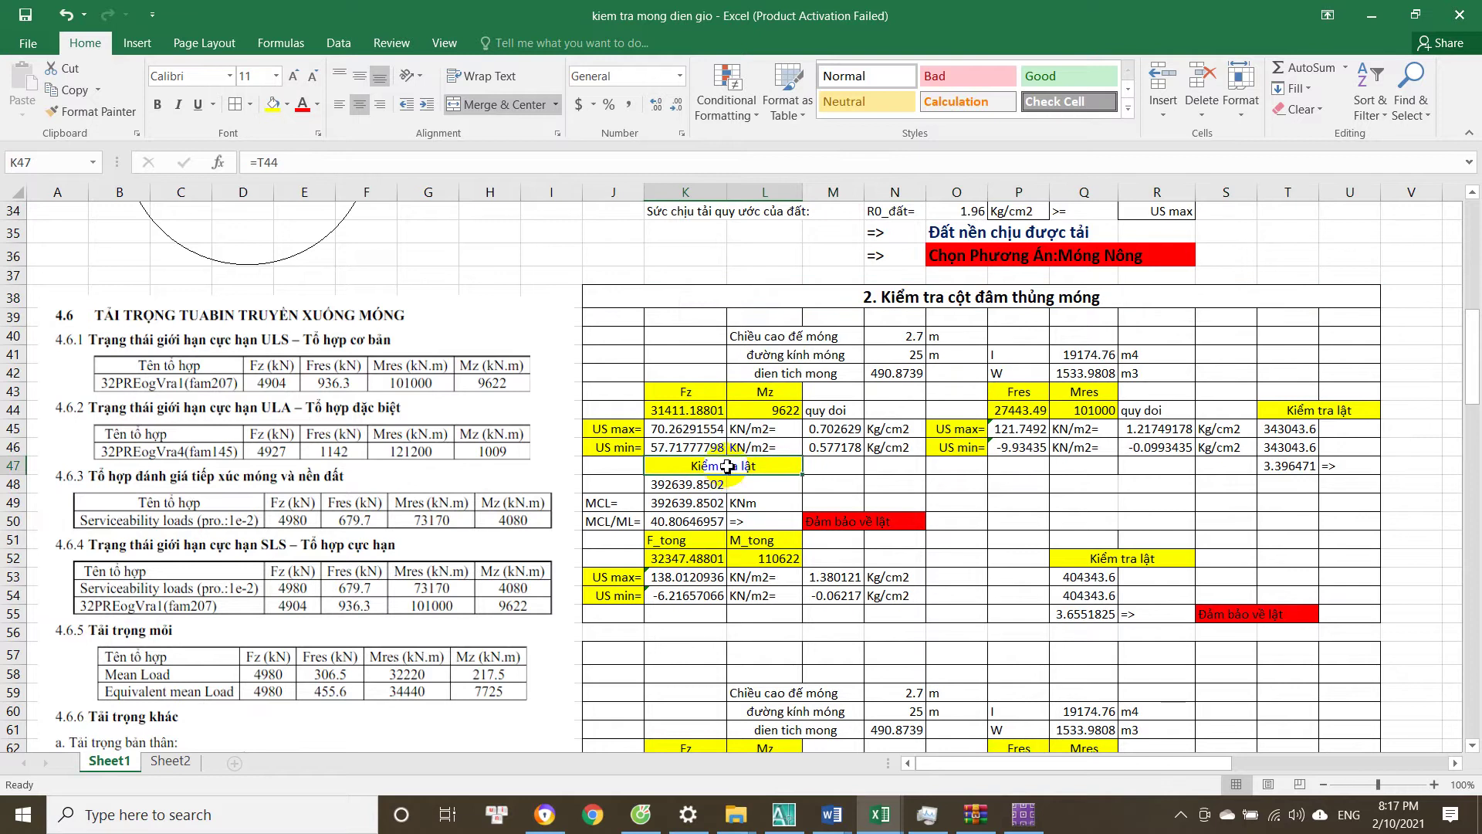
Check section 2's Fz, Fres and Mres formulas in row 44 against the basic ULS combination loads in row 10.
left_click(710, 408)
scroll(709, 407, "up", 10)
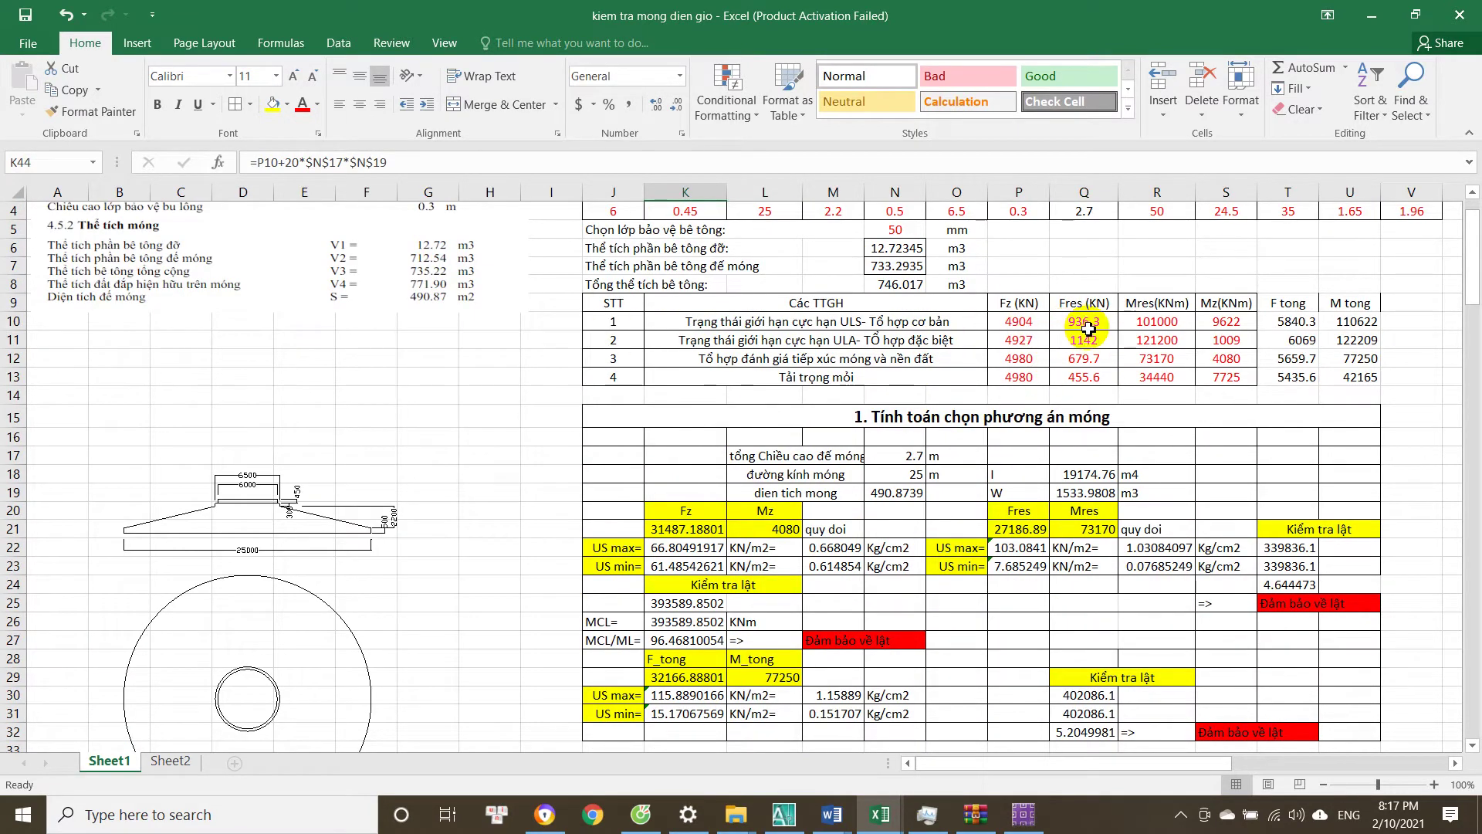
scroll(911, 409, "down", 9)
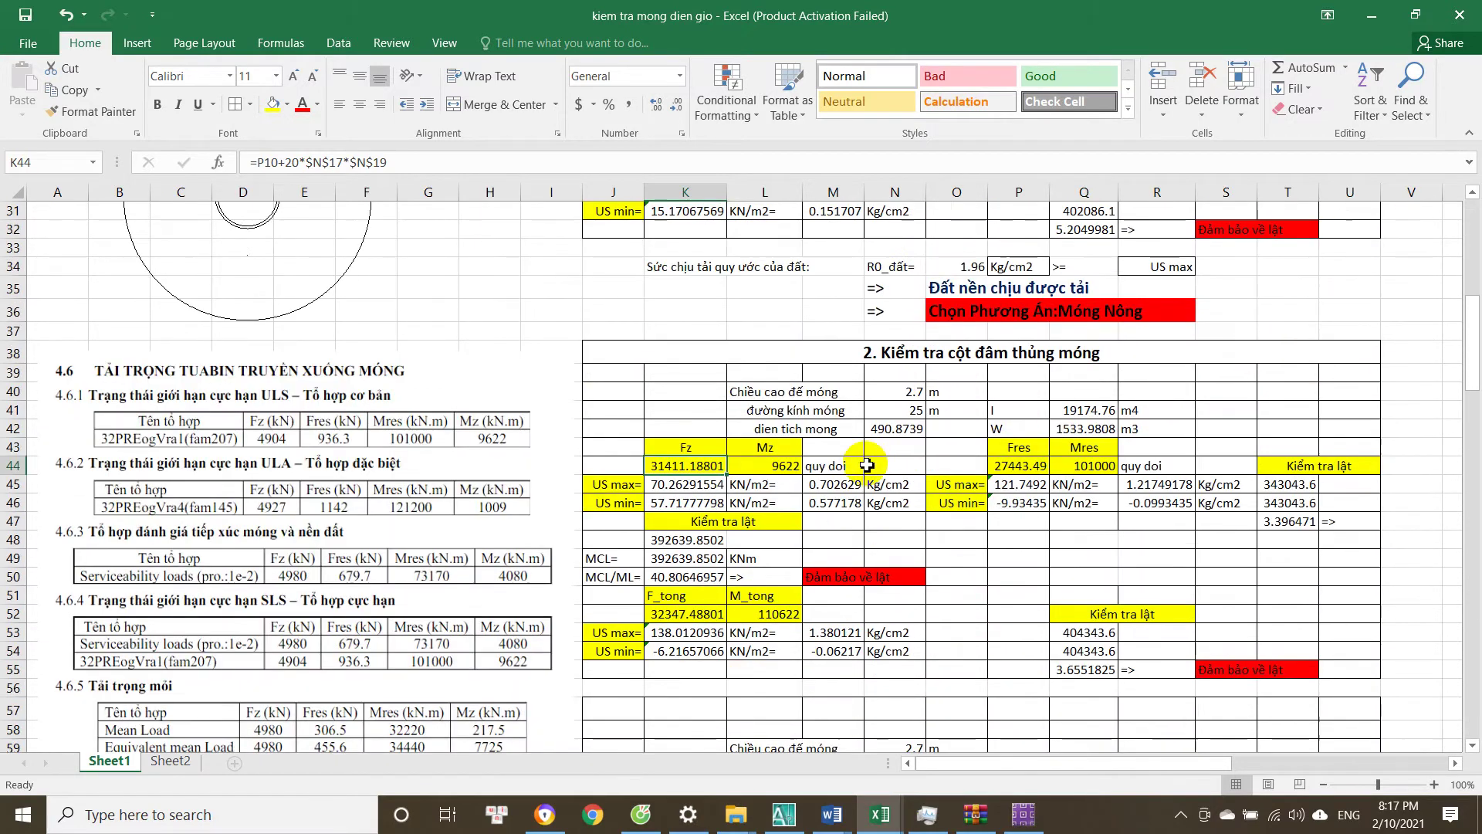
left_click(1034, 470)
left_click(1085, 465)
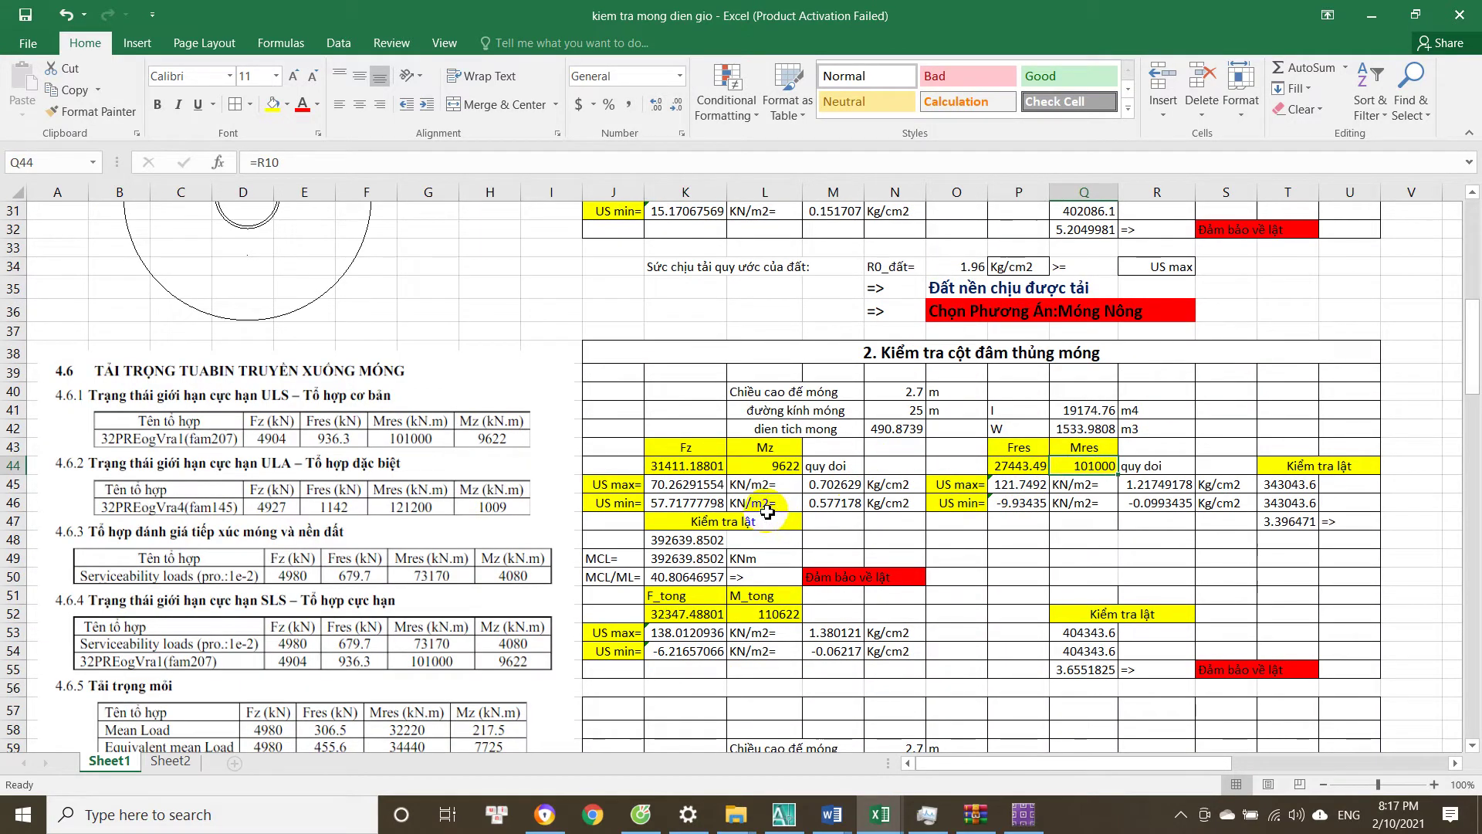
Examine section 2's US max and US min stress formulas in K45 and K46 and the overturning conclusion in M50.
left_click(853, 483)
left_click(695, 484)
left_click(695, 502)
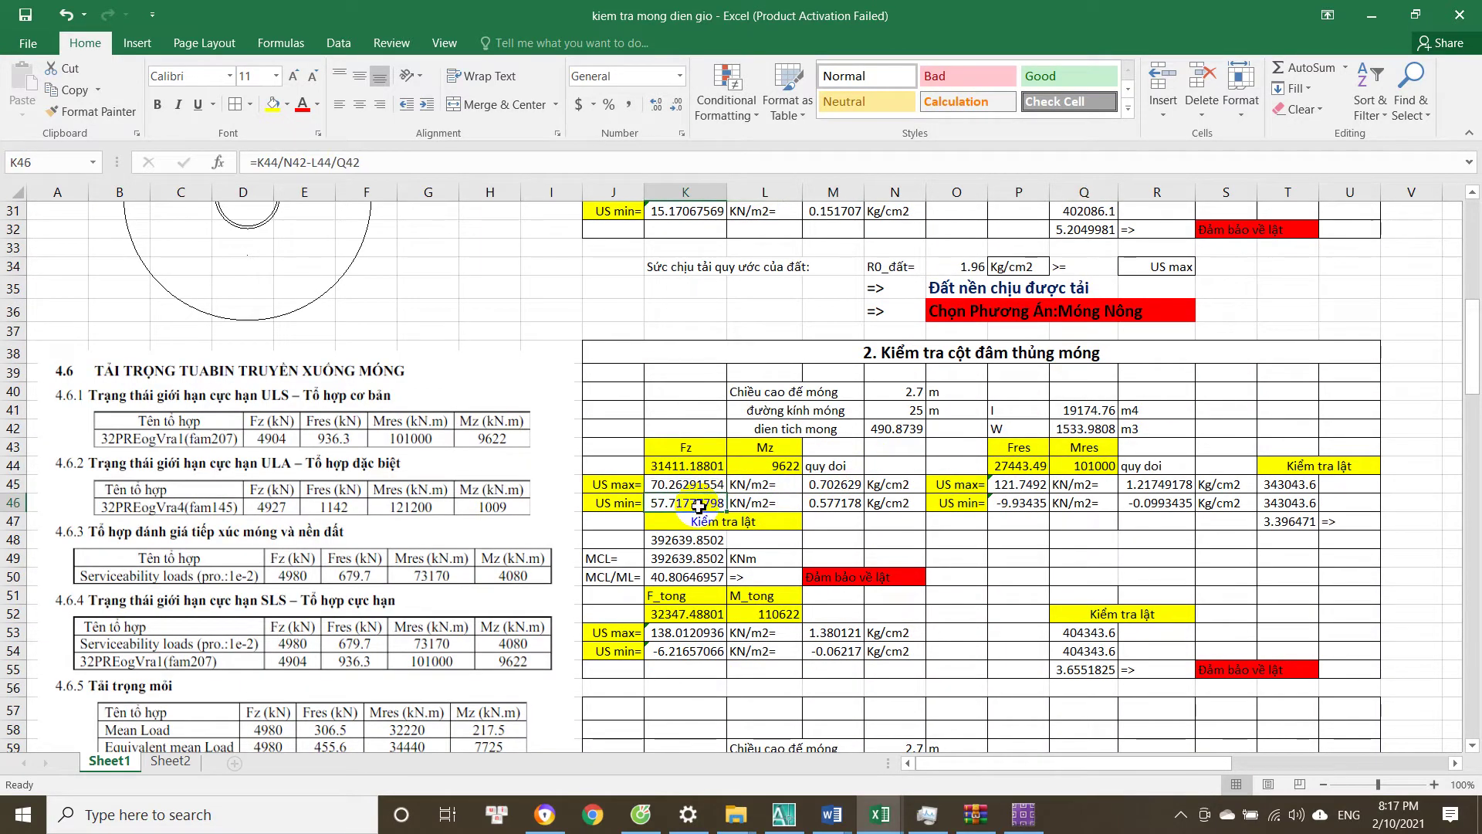
left_click(833, 503)
left_click(840, 575)
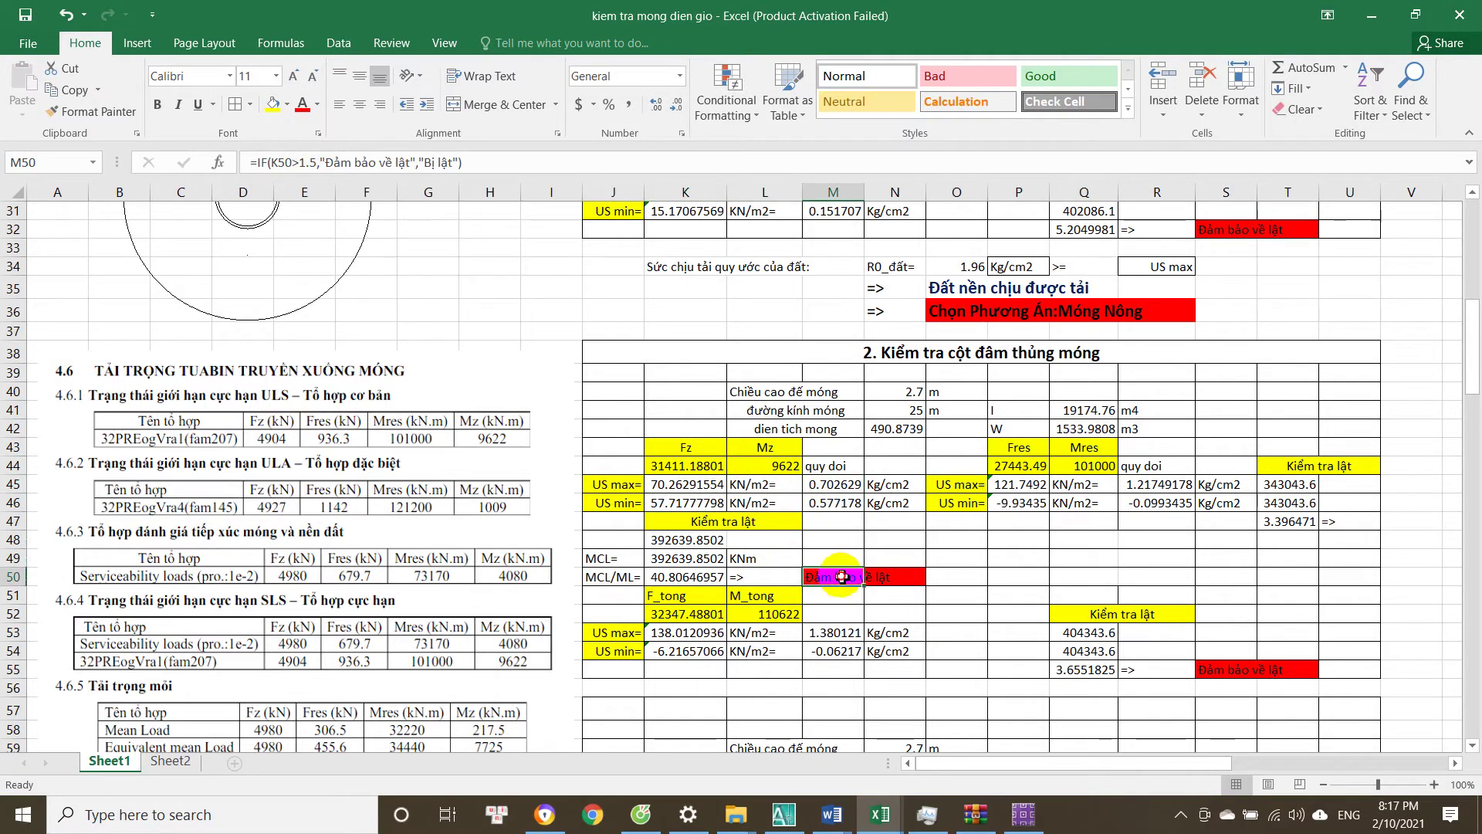
Inspect the overturning check under T44 and its safety ratio formula in T47.
left_click(1312, 469)
scroll(1313, 469, "down", 1)
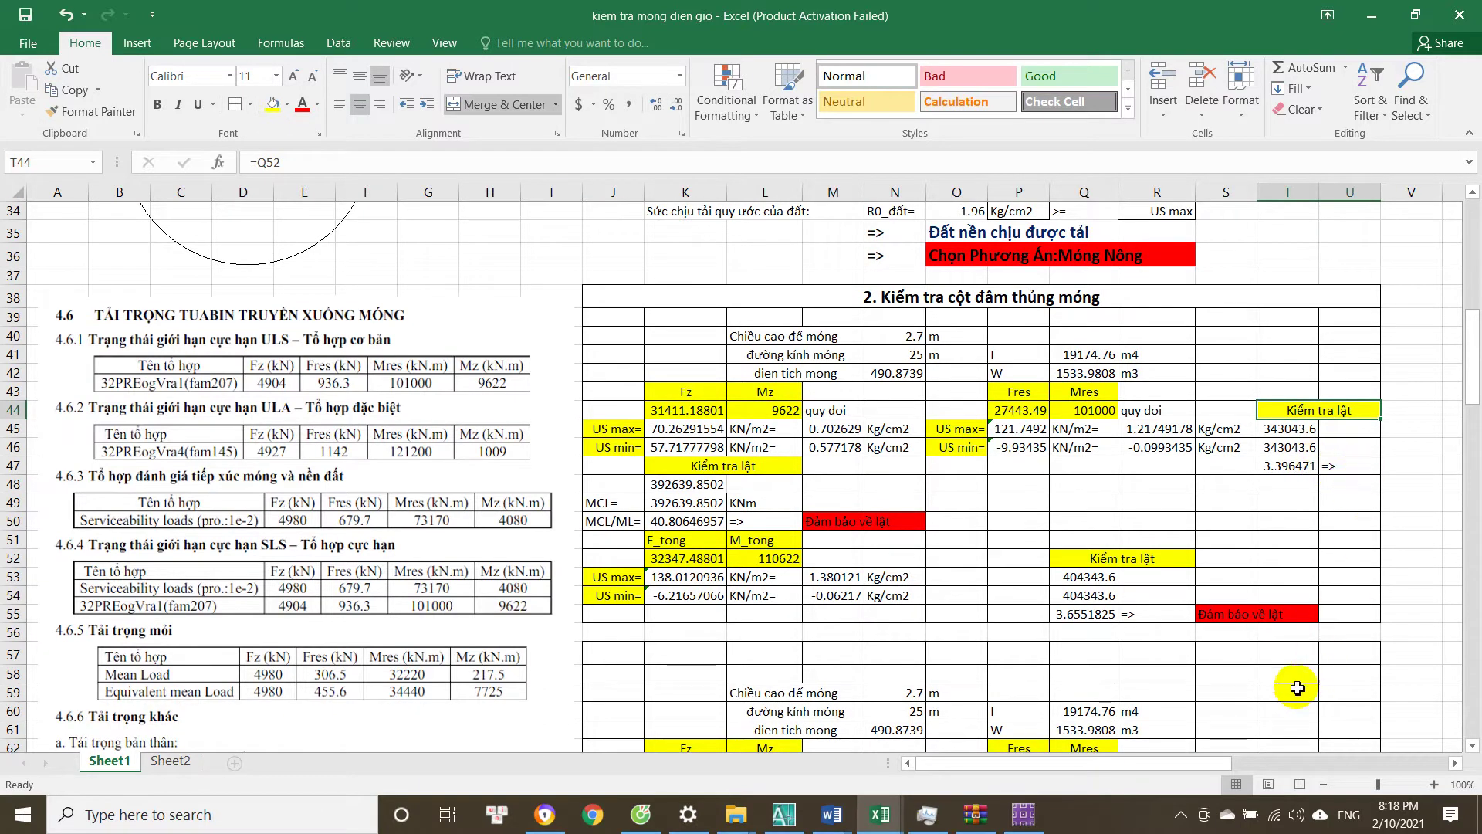
scroll(1228, 766, "right", 2)
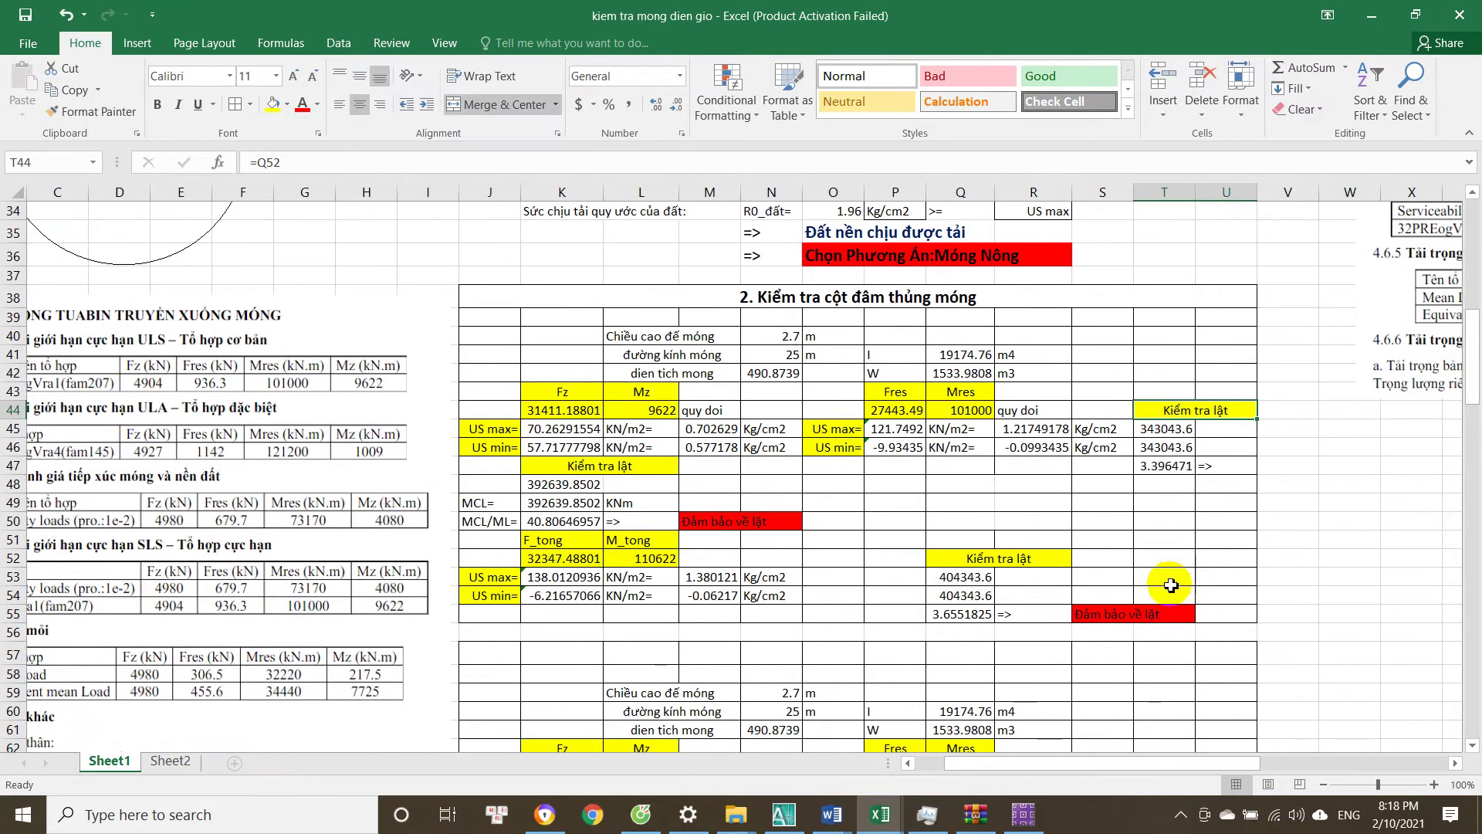
double_click(1166, 466)
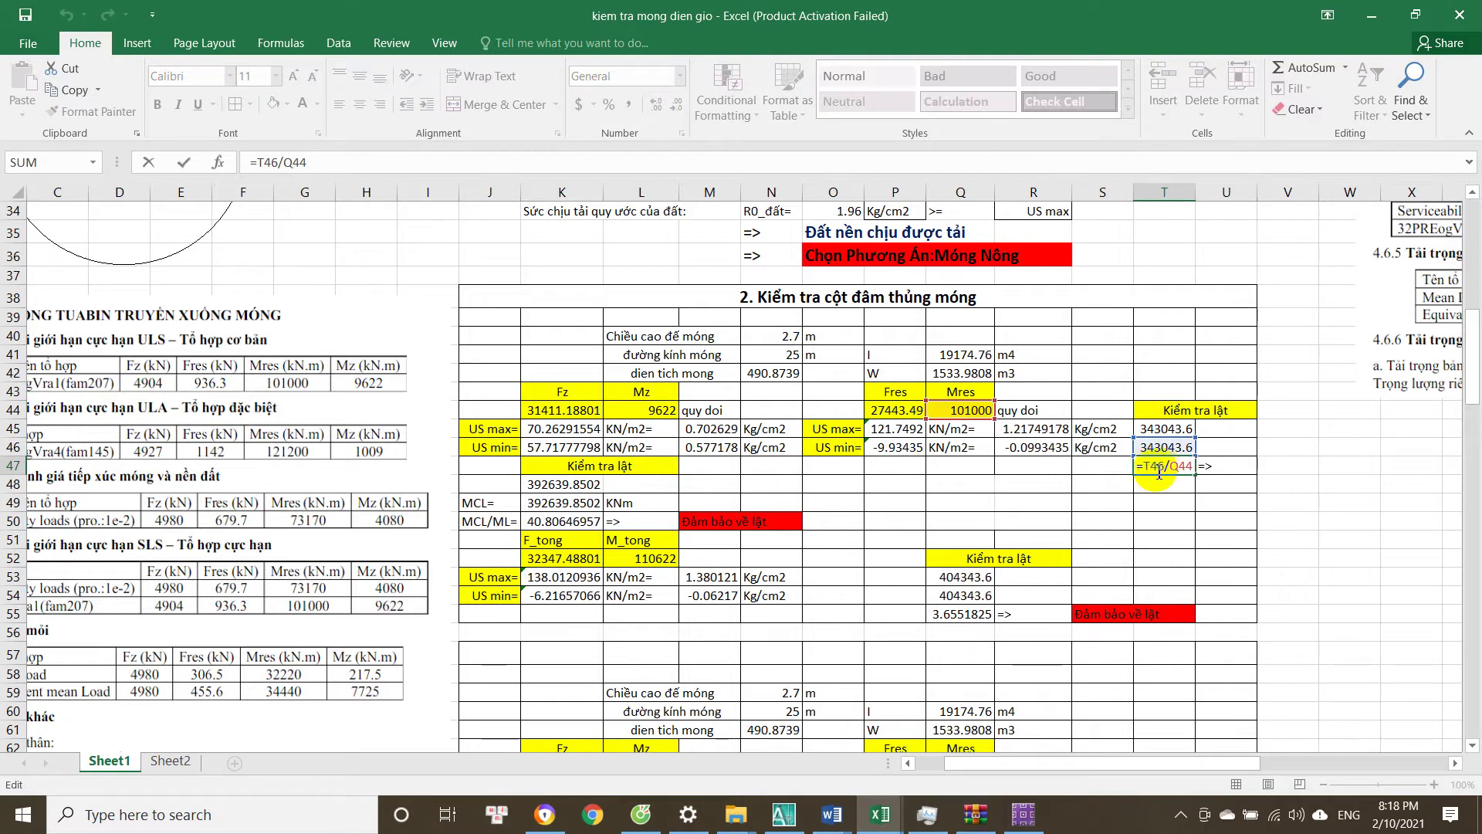
key("Return")
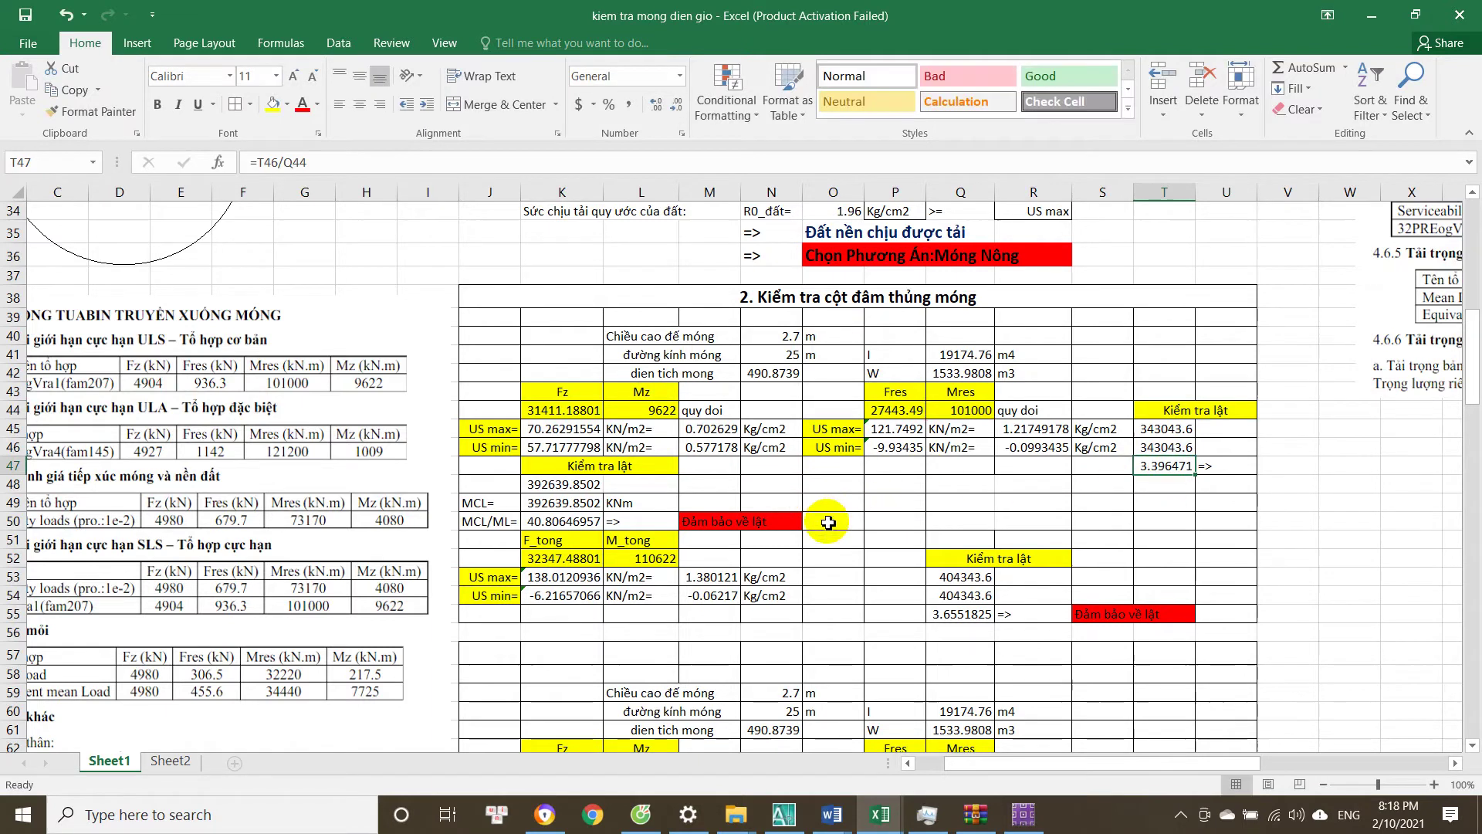
Copy the overturning conclusion formula from M50 to V47 and verify that it tests T47 against 1.5.
left_click(714, 521)
key("ctrl+c")
left_click(1283, 466)
key("ctrl+v")
double_click(1284, 466)
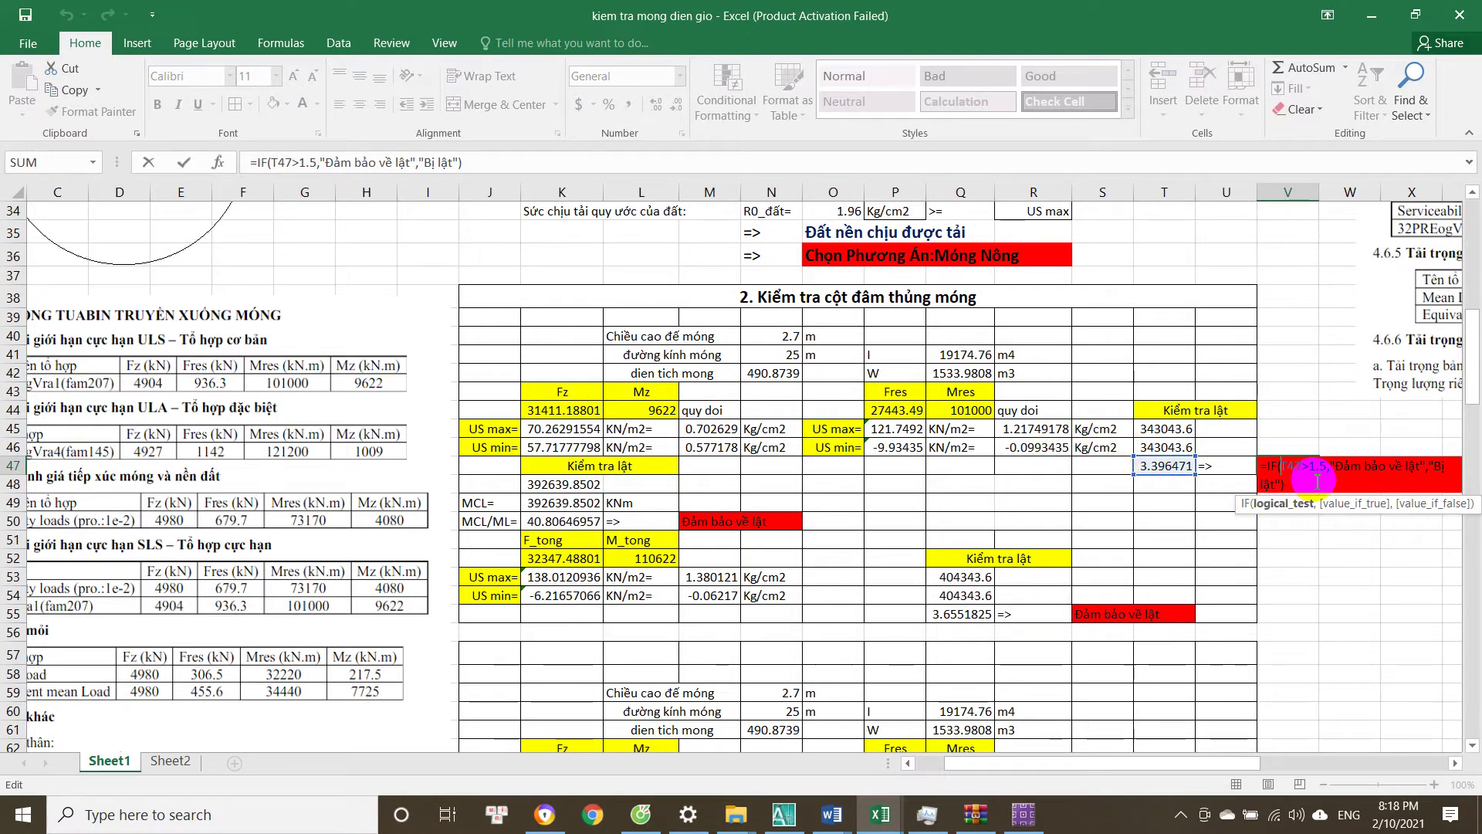
key("Escape")
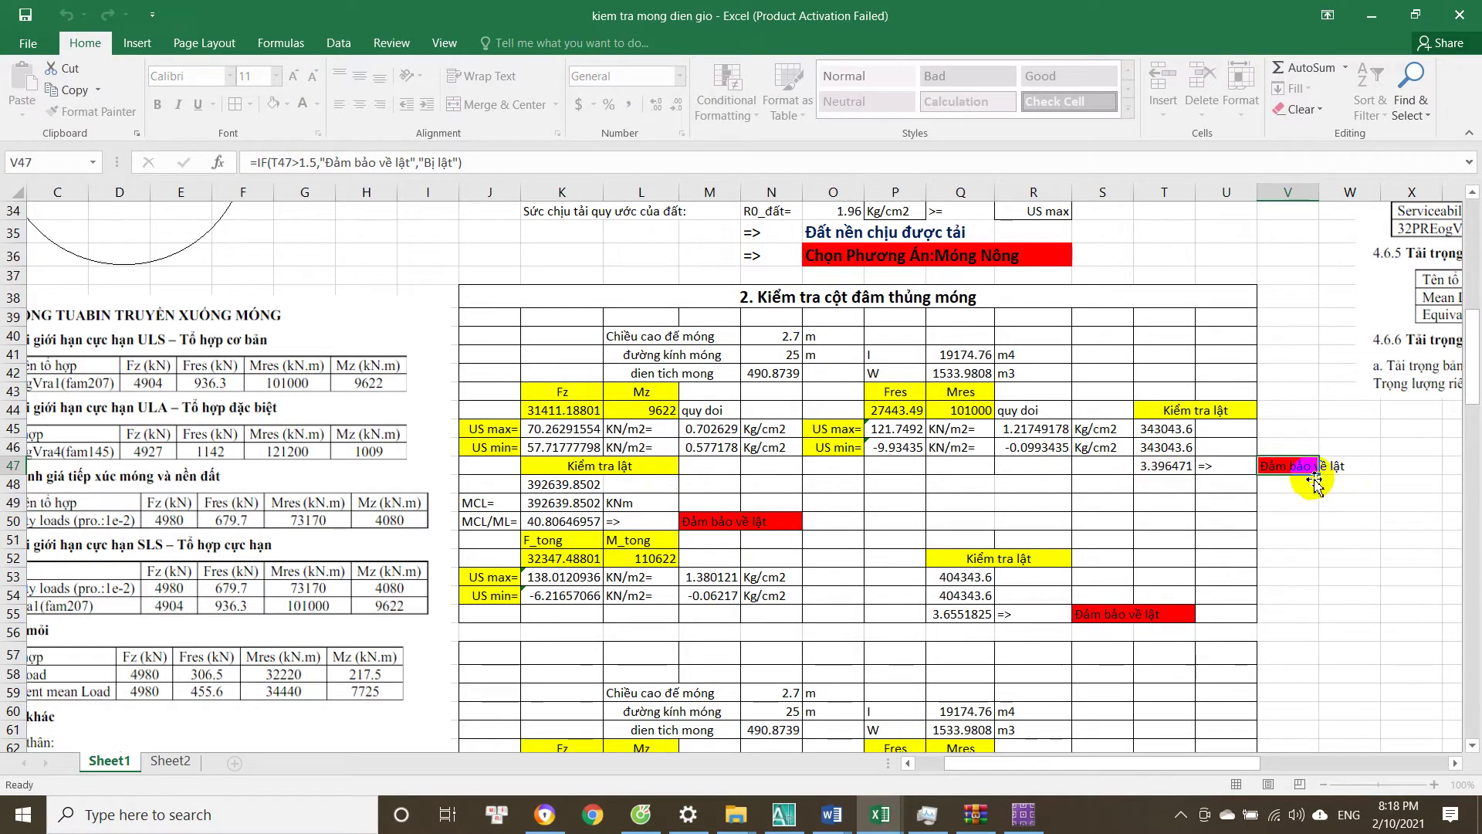
double_click(1297, 466)
key("Escape")
left_click(1162, 504)
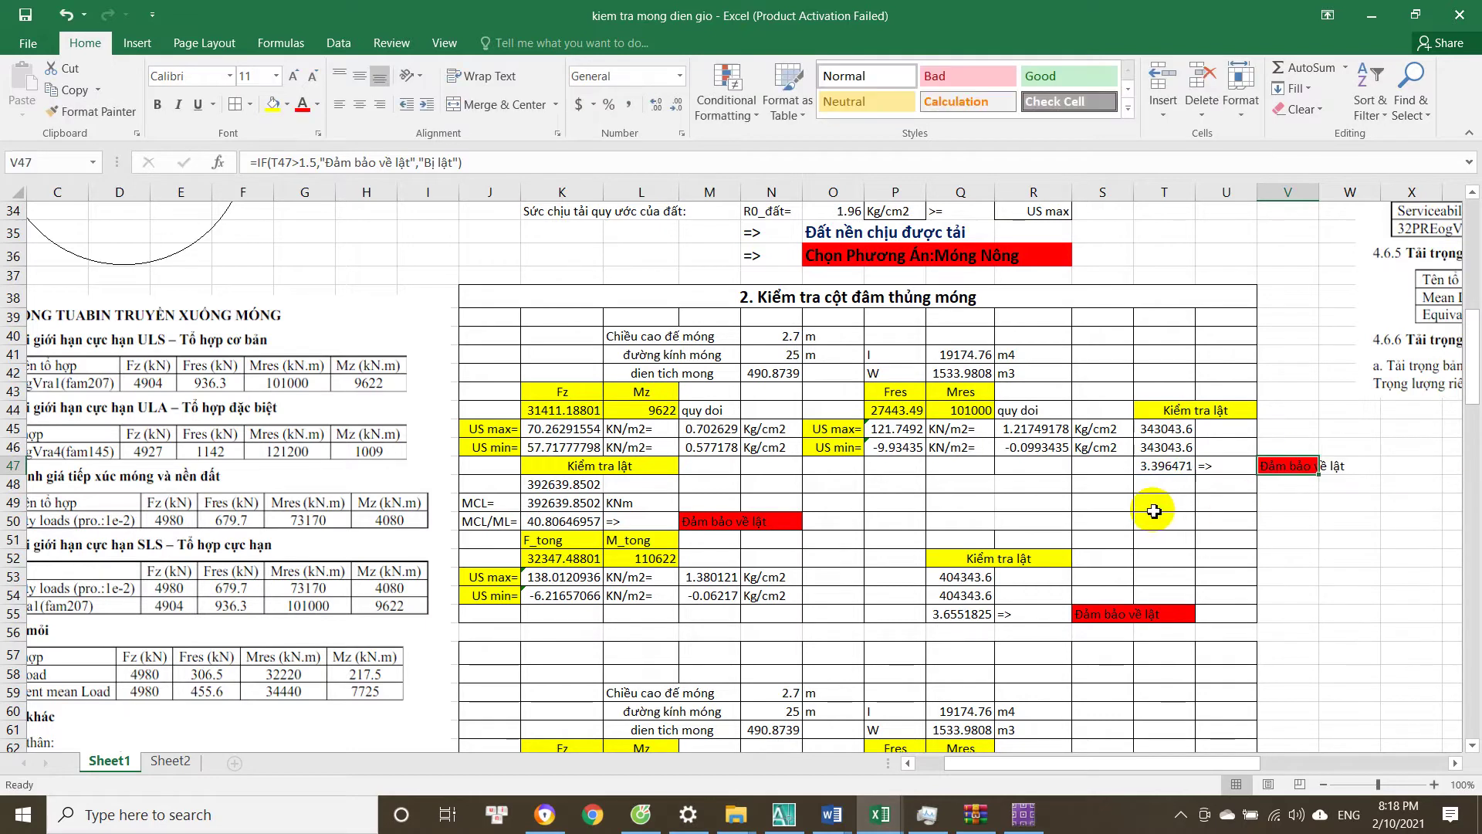
Review the combined F_tong and M_tong formulas in K52 and L52, the stress in M53 and the overturning conclusion in S55.
scroll(998, 485, "down", 1)
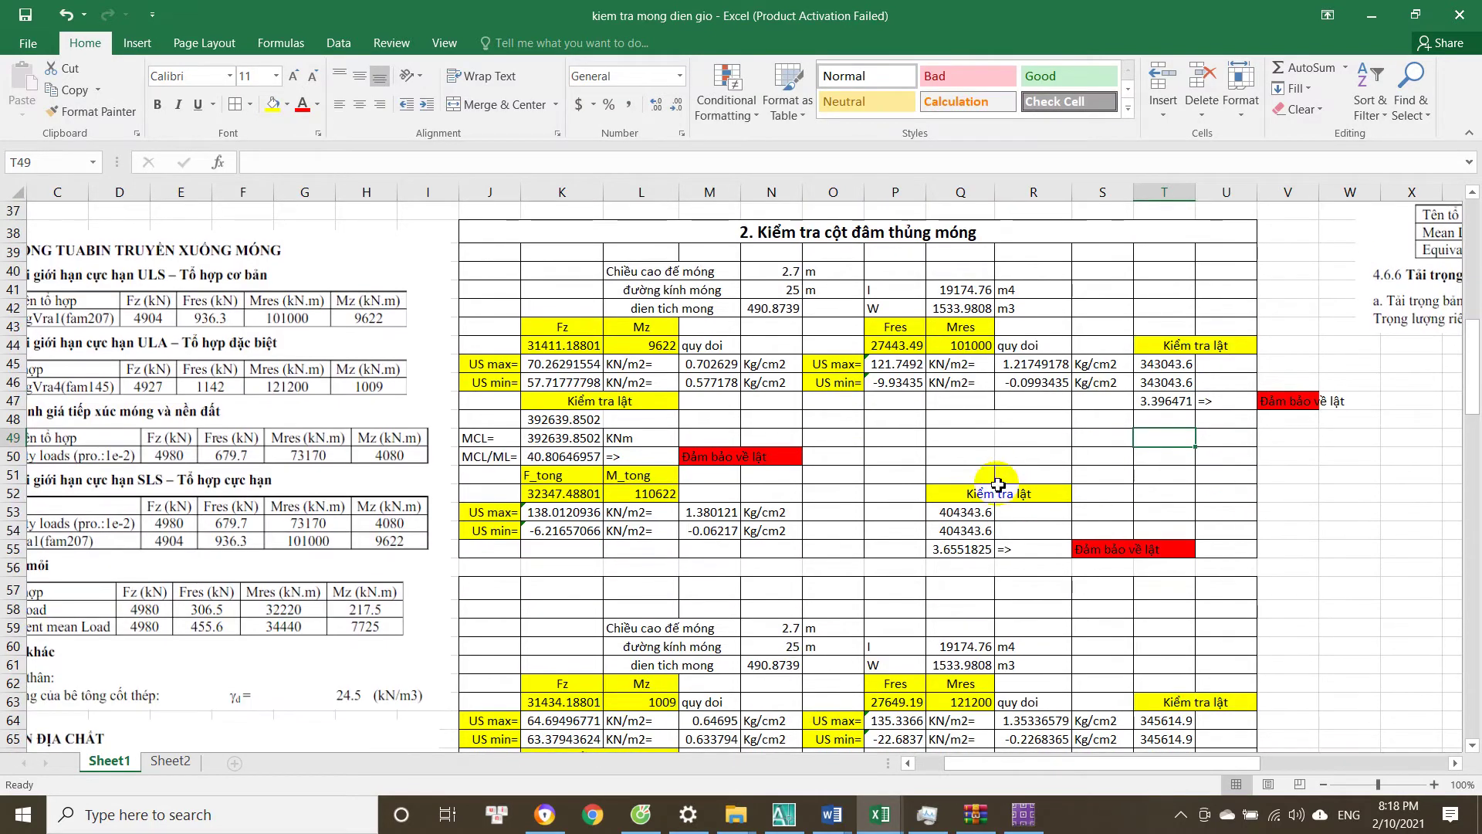
left_click(885, 453)
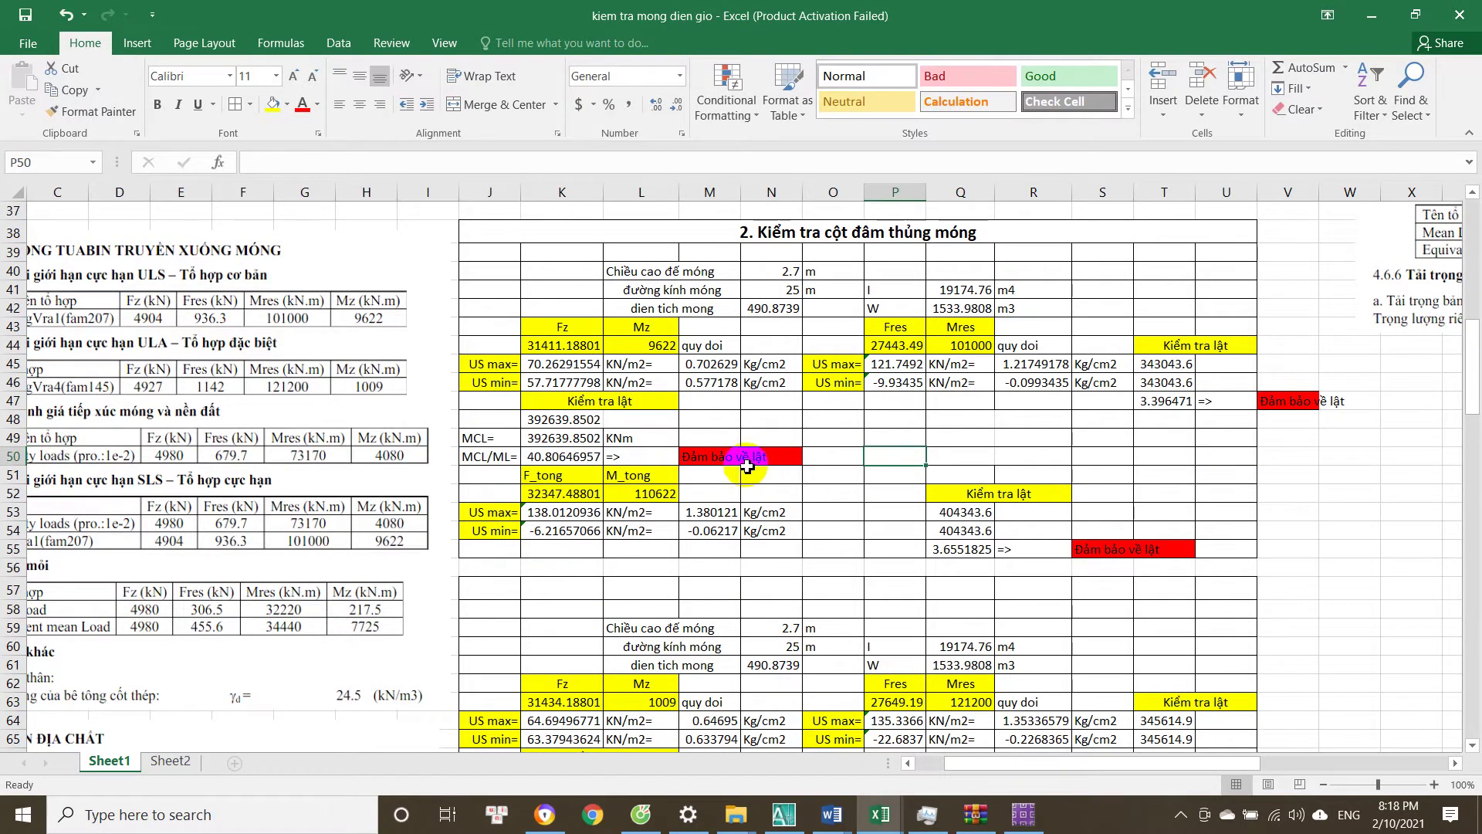
scroll(851, 546, "down", 1)
left_click(564, 433)
left_click(641, 433)
left_click(564, 284)
left_click(907, 287)
left_click(640, 433)
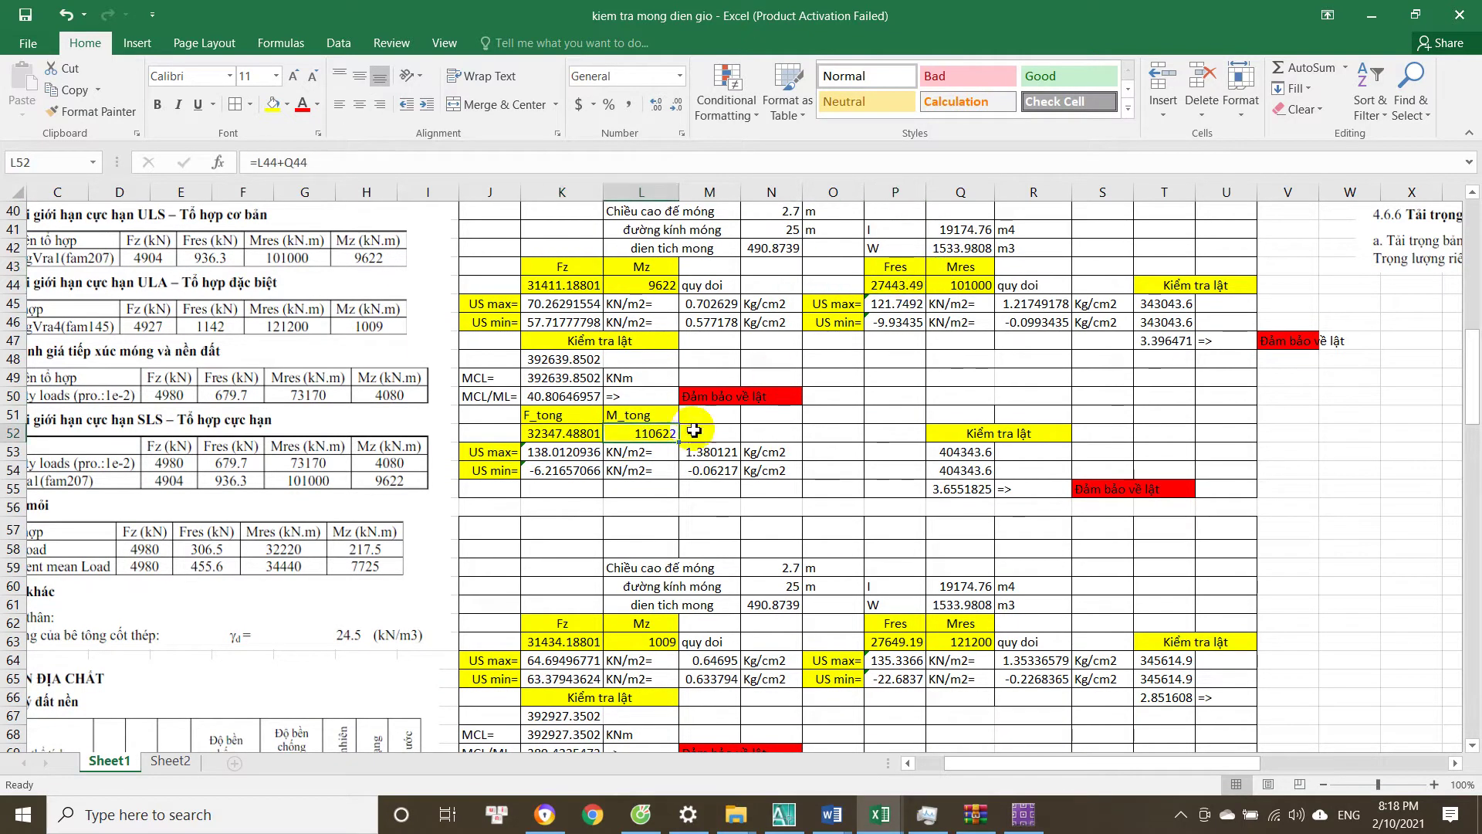
double_click(699, 453)
left_click(1091, 488)
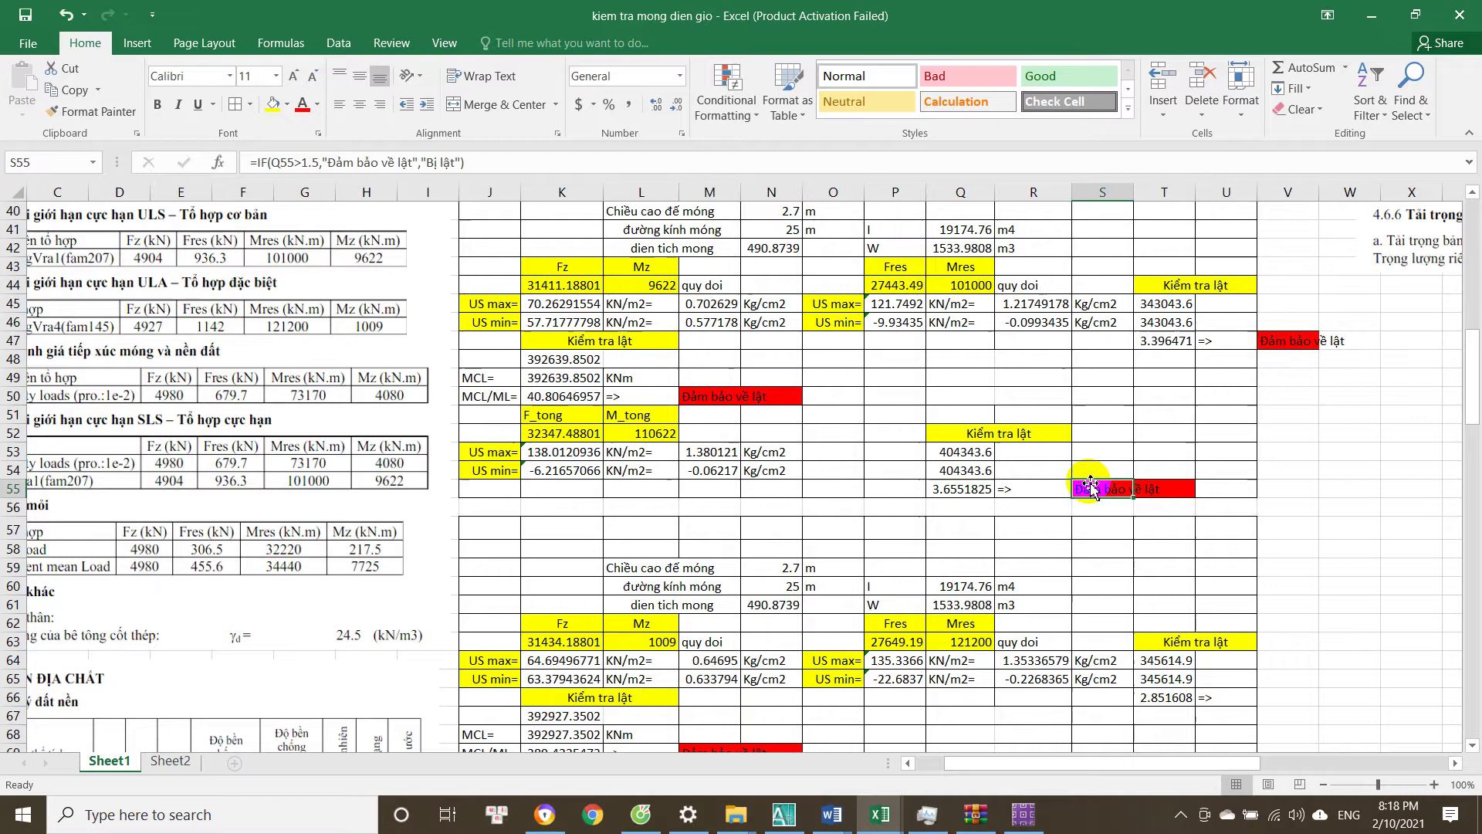
Examine the second combination block's overturning conclusion in M69 and its Fz formula in K63.
scroll(772, 464, "down", 2)
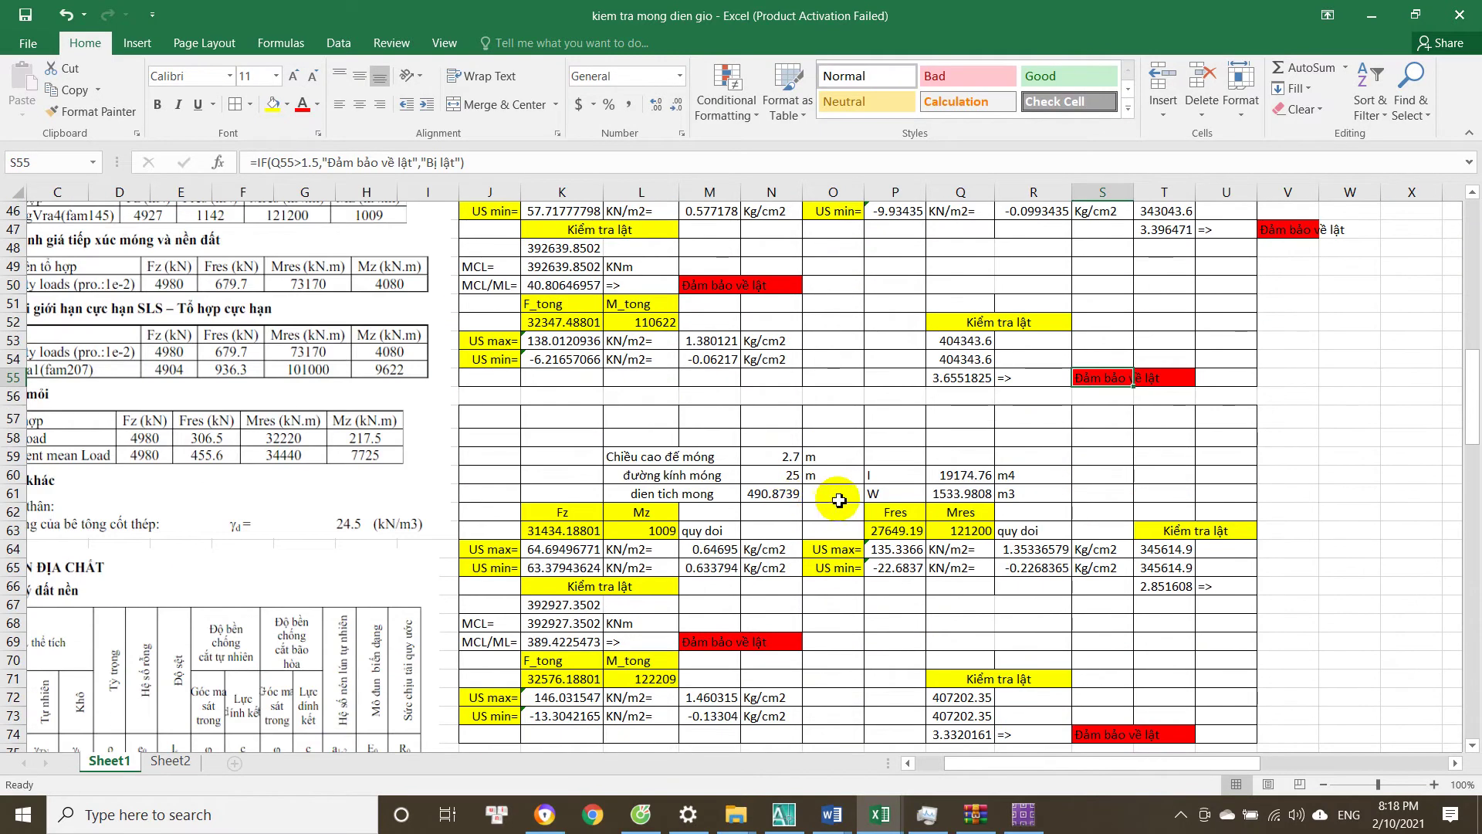
scroll(823, 491, "down", 1)
scroll(823, 491, "down", 1)
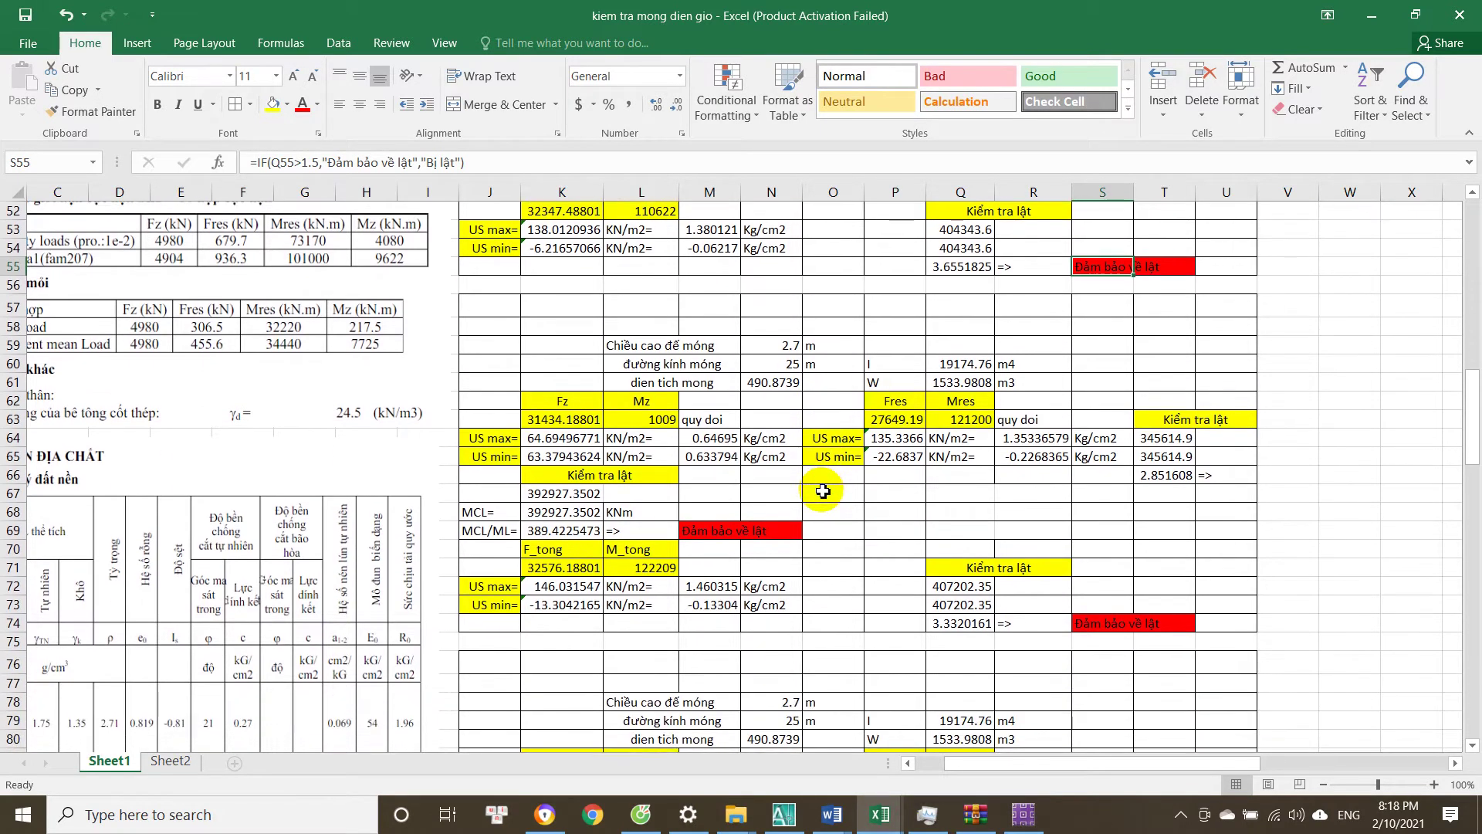
left_click(728, 533)
left_click(578, 421)
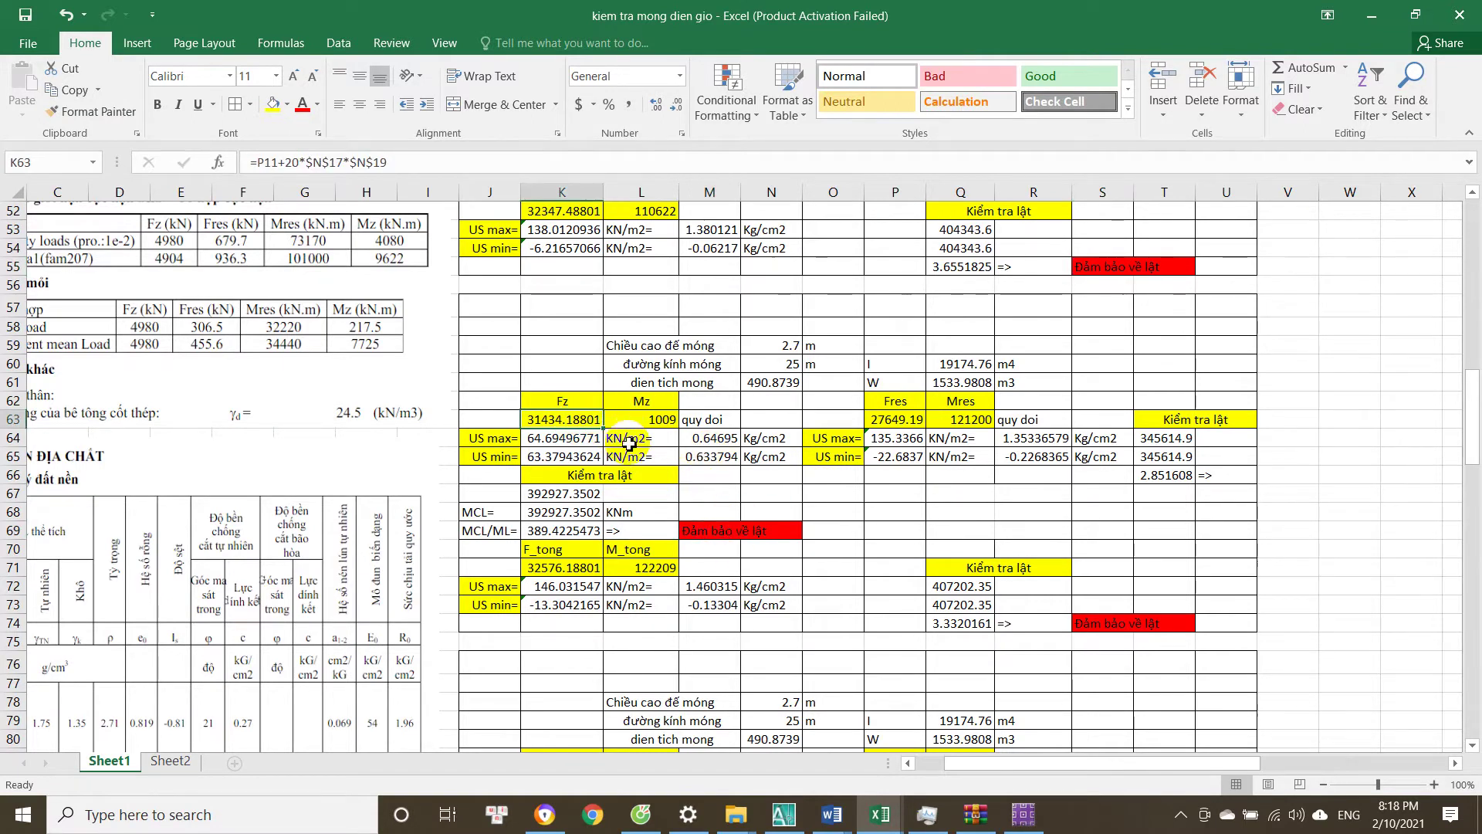
Revisit the section 2 punching check heading in row 38 and compare the calculation blocks beneath it.
scroll(657, 461, "down", 1)
scroll(662, 451, "down", 1)
scroll(764, 440, "up", 11)
left_click(813, 465)
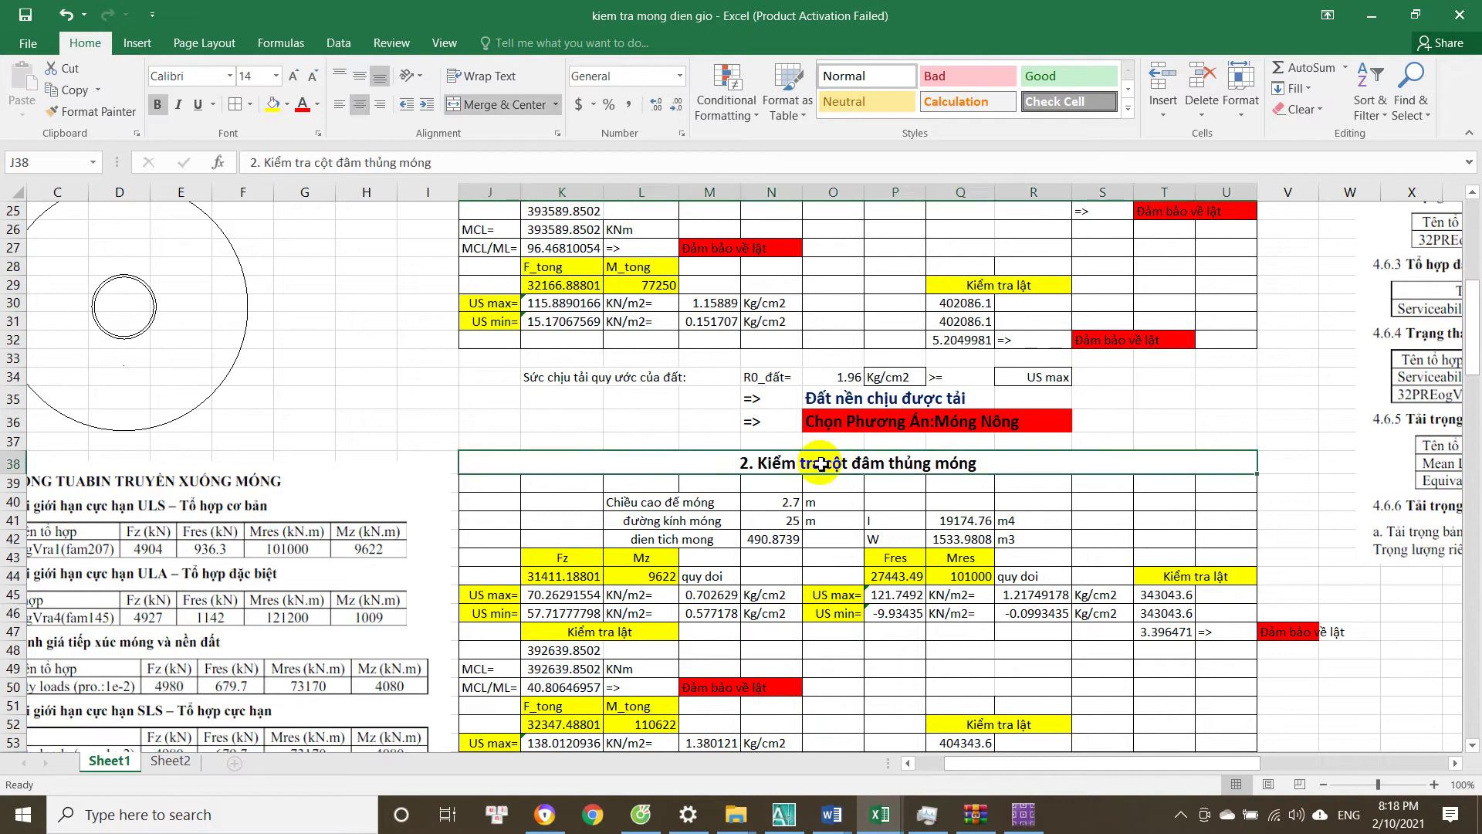
scroll(815, 470, "down", 4)
scroll(814, 471, "down", 5)
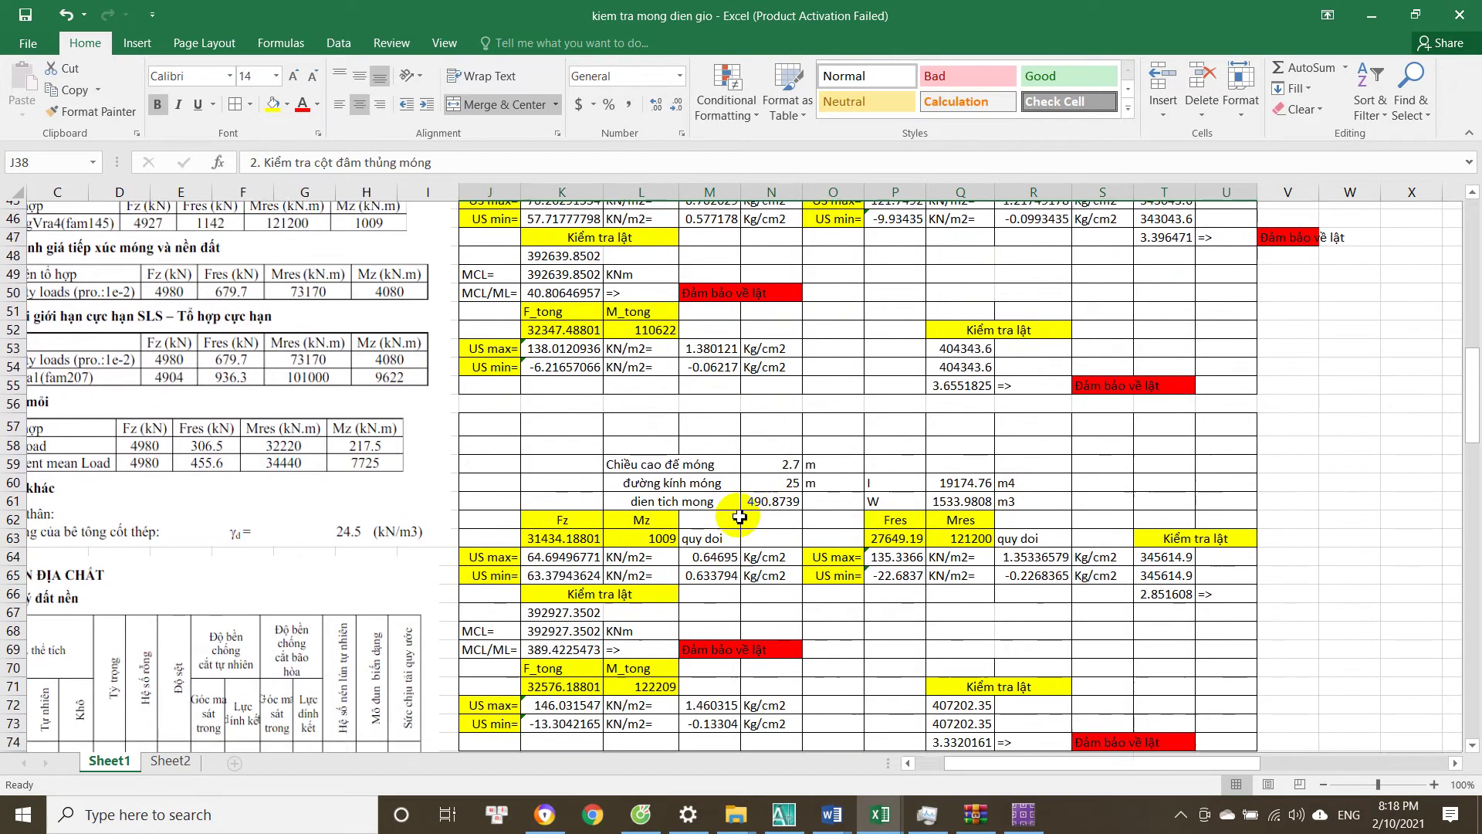
Examine the second block's Mz formula in L63, the US max stress in K64 and the overturning results in rows 66 and 69.
left_click(635, 419)
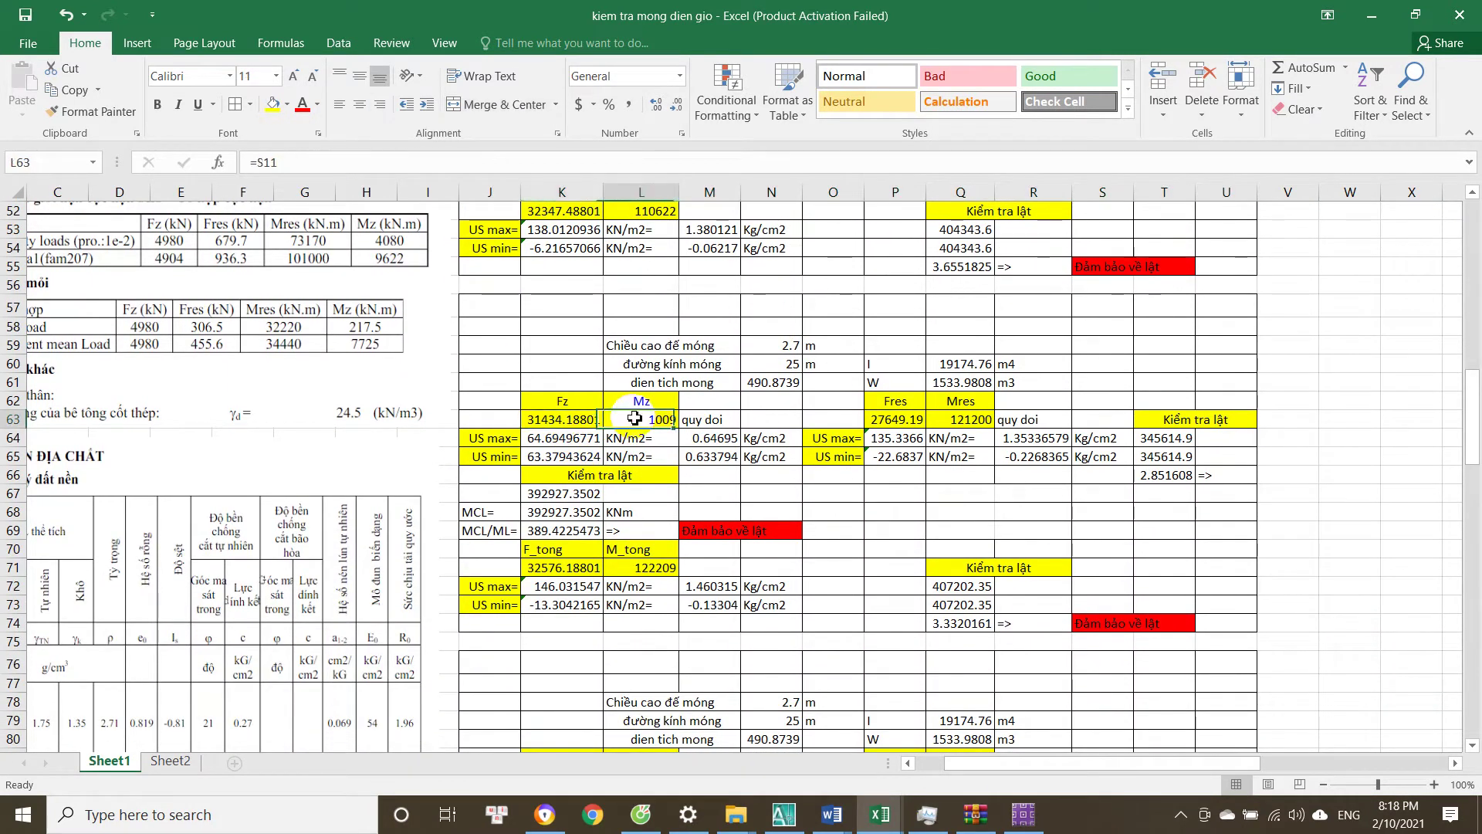
left_click(575, 437)
scroll(625, 417, "down", 2)
left_click(707, 414)
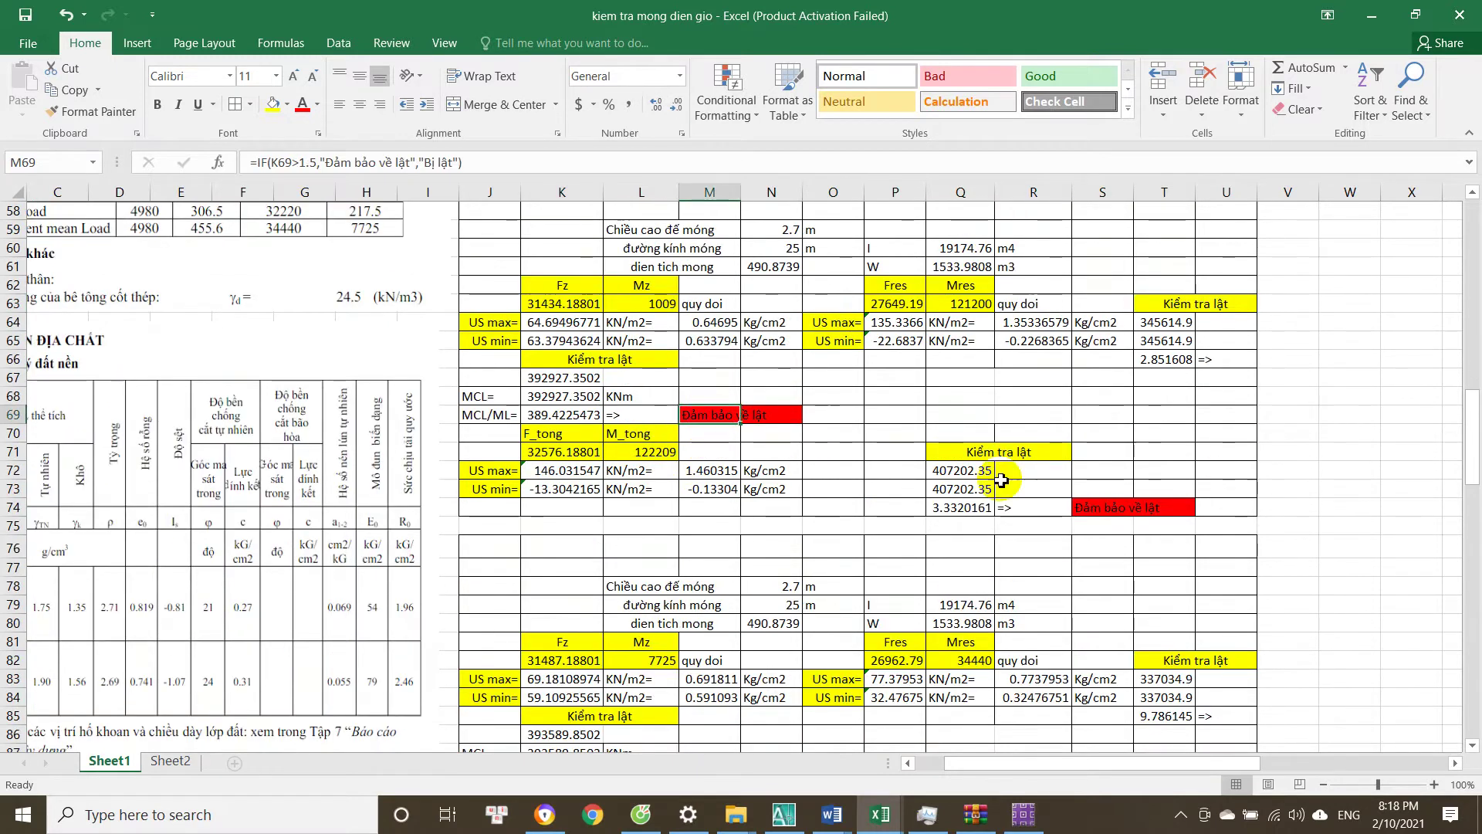
left_click(1225, 359)
Copy the overturning conclusion formula from V47 to V66 for the second combination block.
scroll(1236, 352, "up", 5)
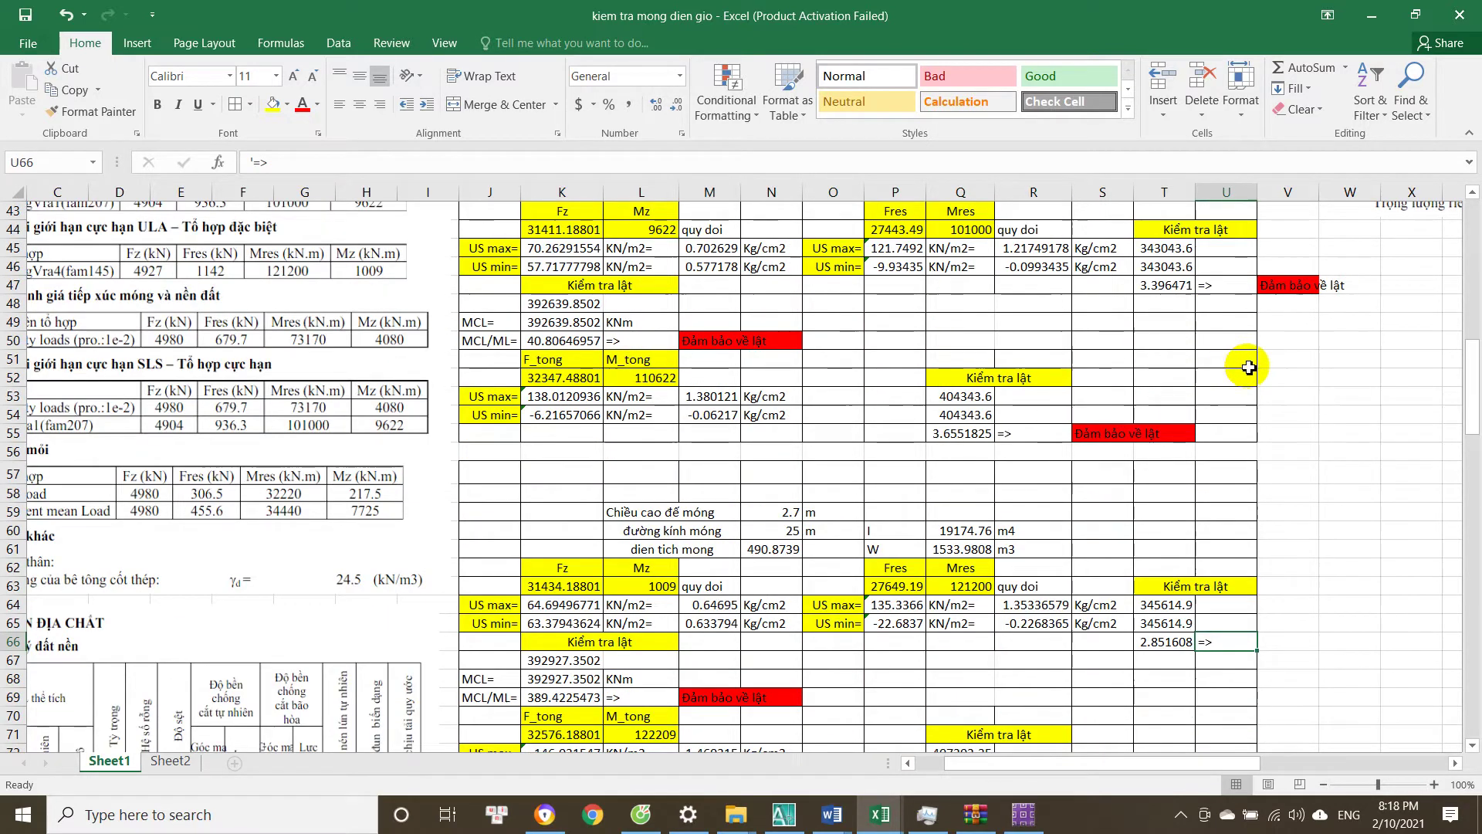
left_click(1274, 293)
key("ctrl+c")
left_click(1280, 642)
key("ctrl+v")
scroll(1145, 628, "down", 5)
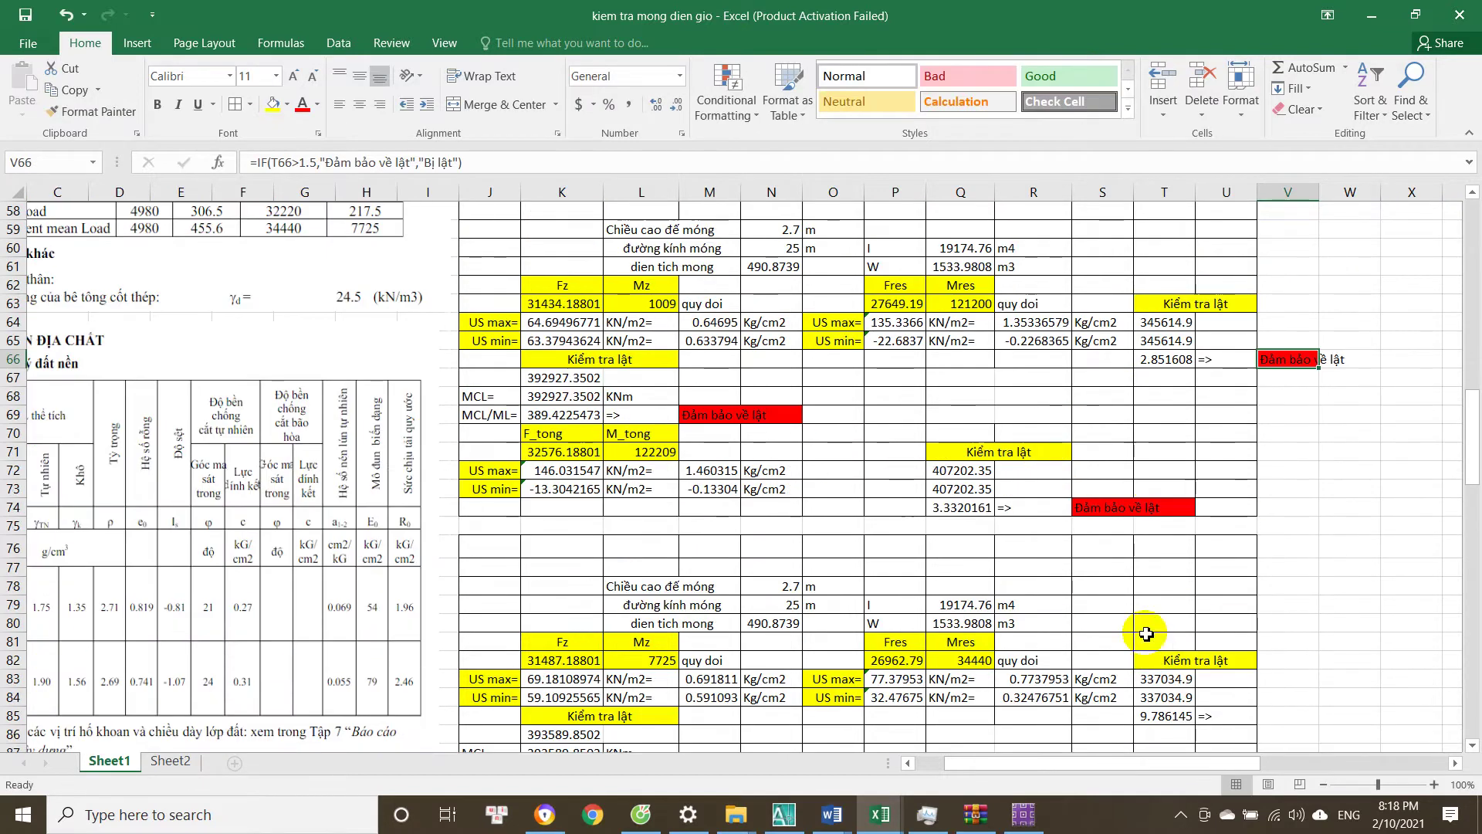
Check the second block's combined overturning conclusion formula in S74 and view the third block starting at row 78.
left_click(1107, 510)
key("Return")
scroll(603, 479, "down", 3)
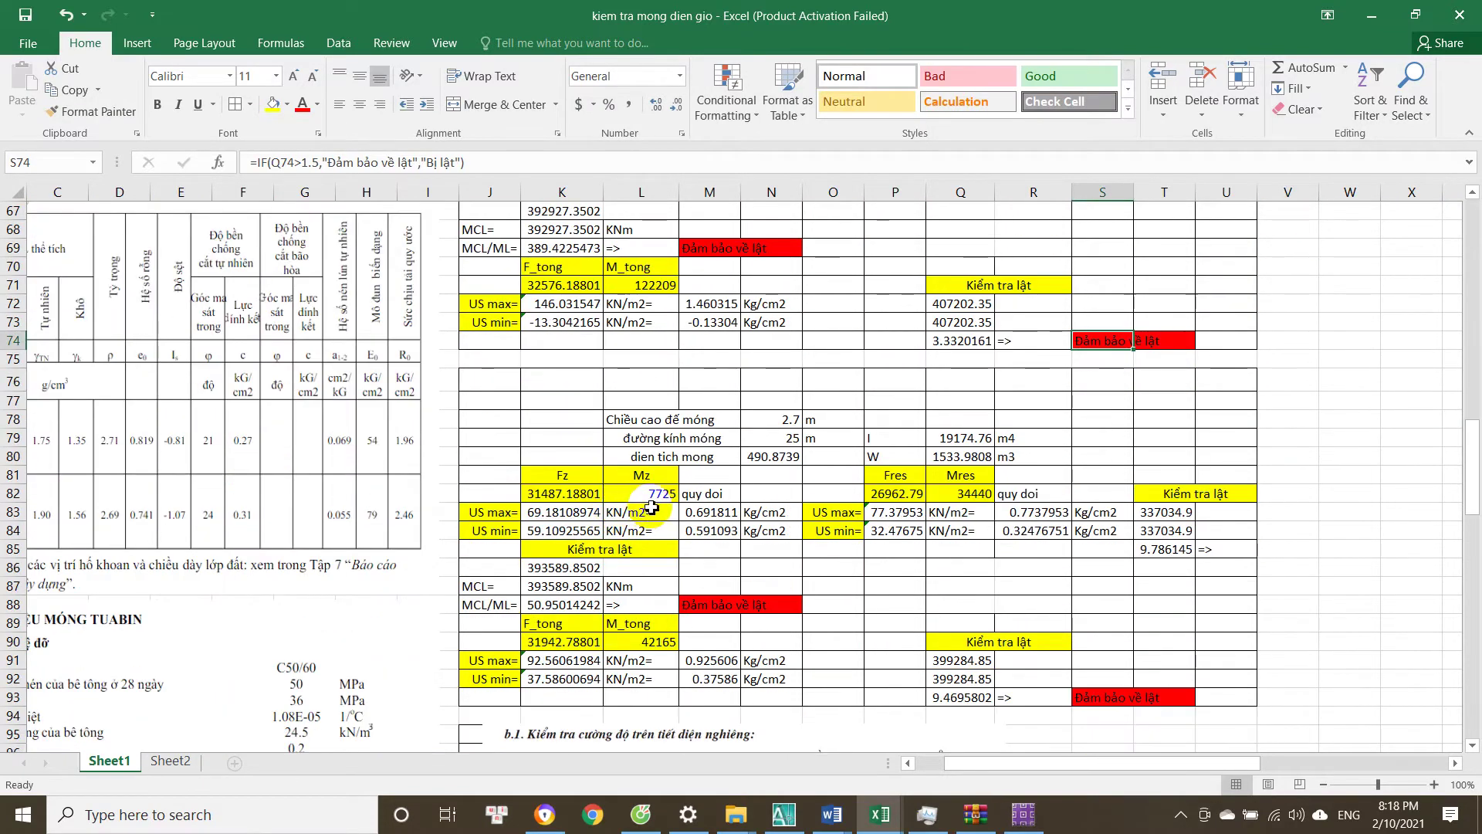
Review the first block's Kg/cm2 stress conversions in M53, M45, M46, R46 and M54.
scroll(647, 384, "up", 14)
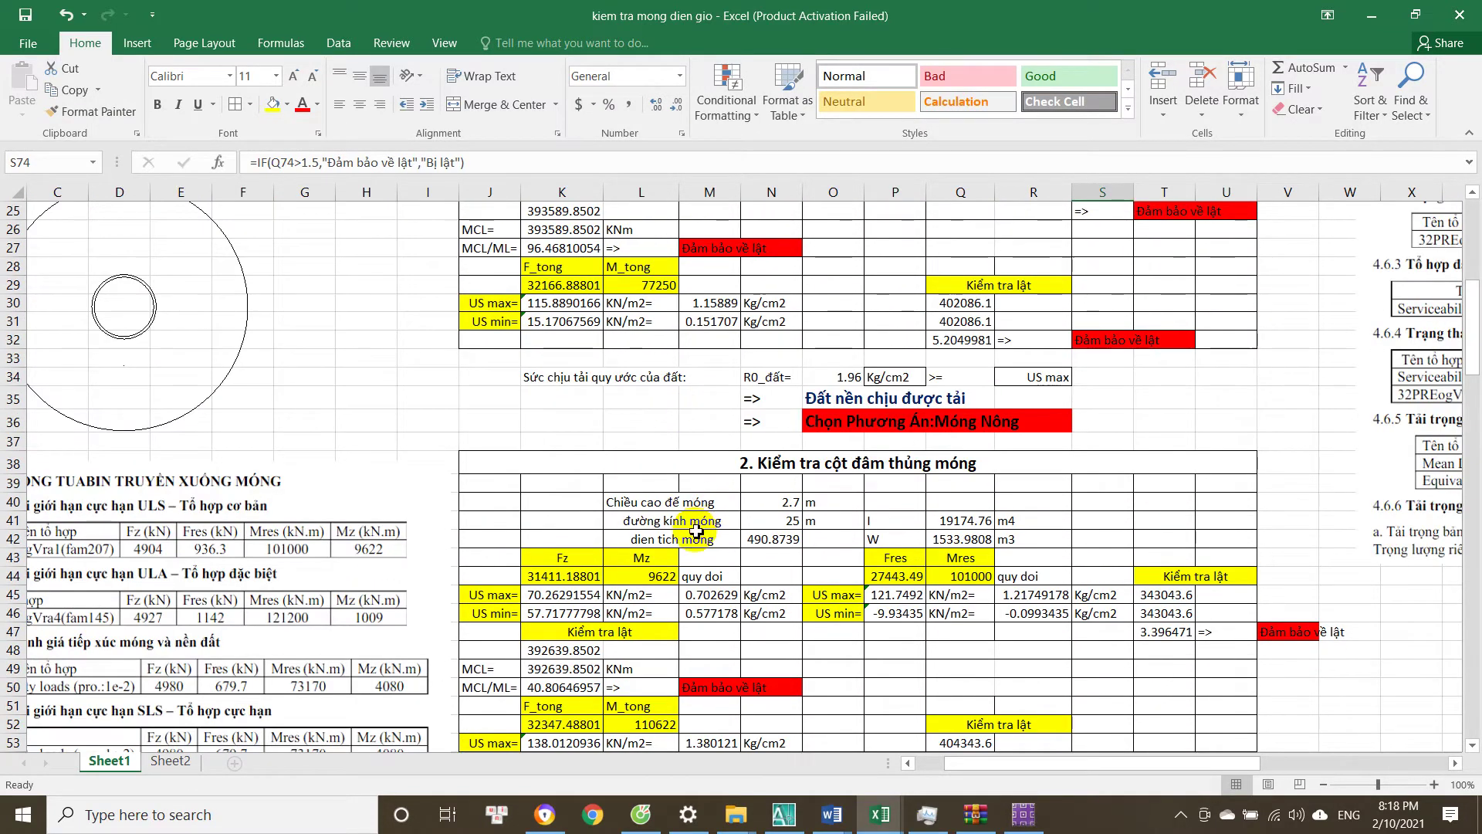
left_click(673, 531)
scroll(685, 545, "down", 3)
left_click(710, 567)
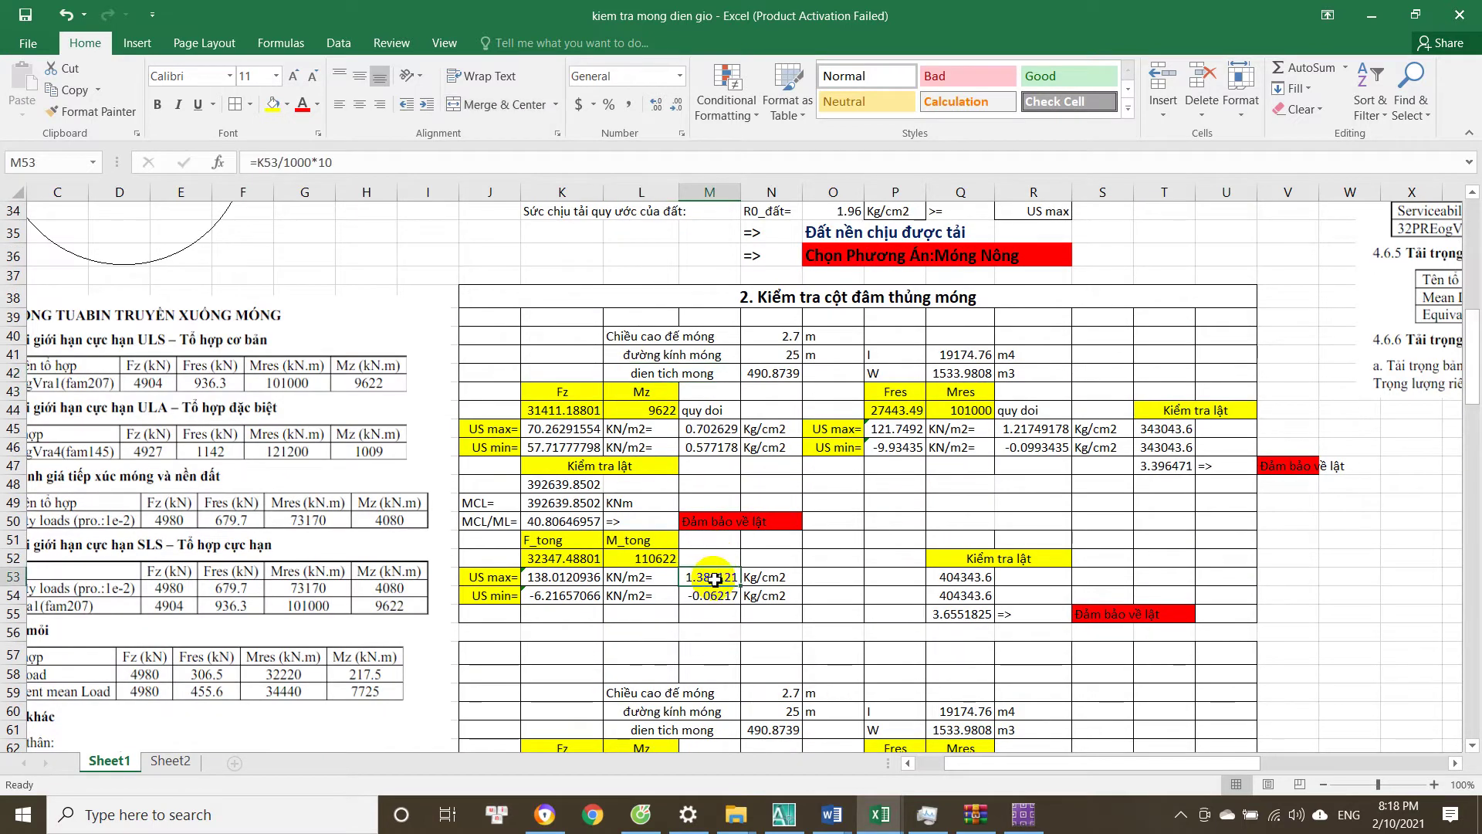
scroll(718, 540, "down", 2)
left_click(726, 309)
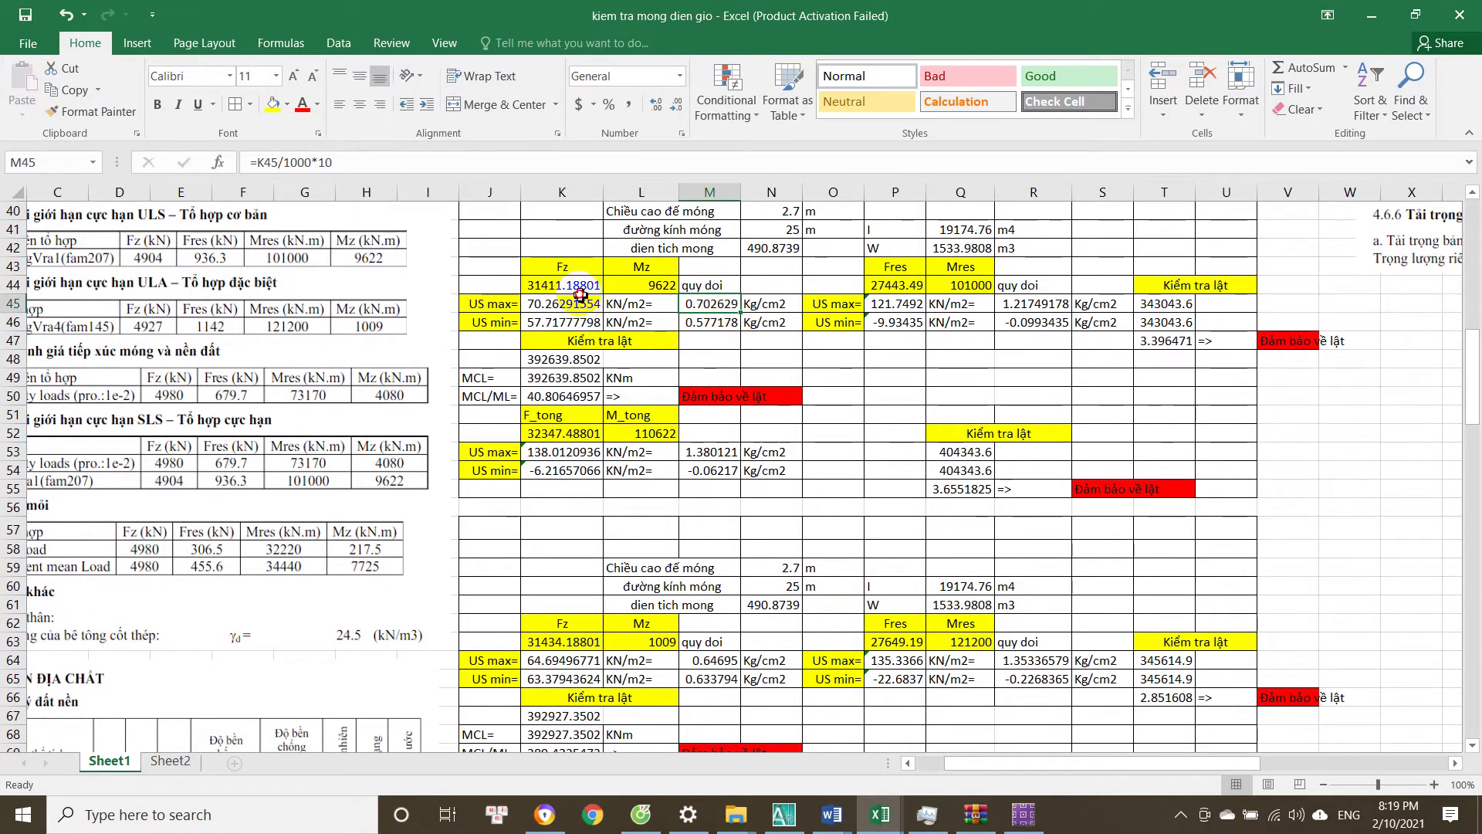
left_click(710, 322)
left_click(1035, 325)
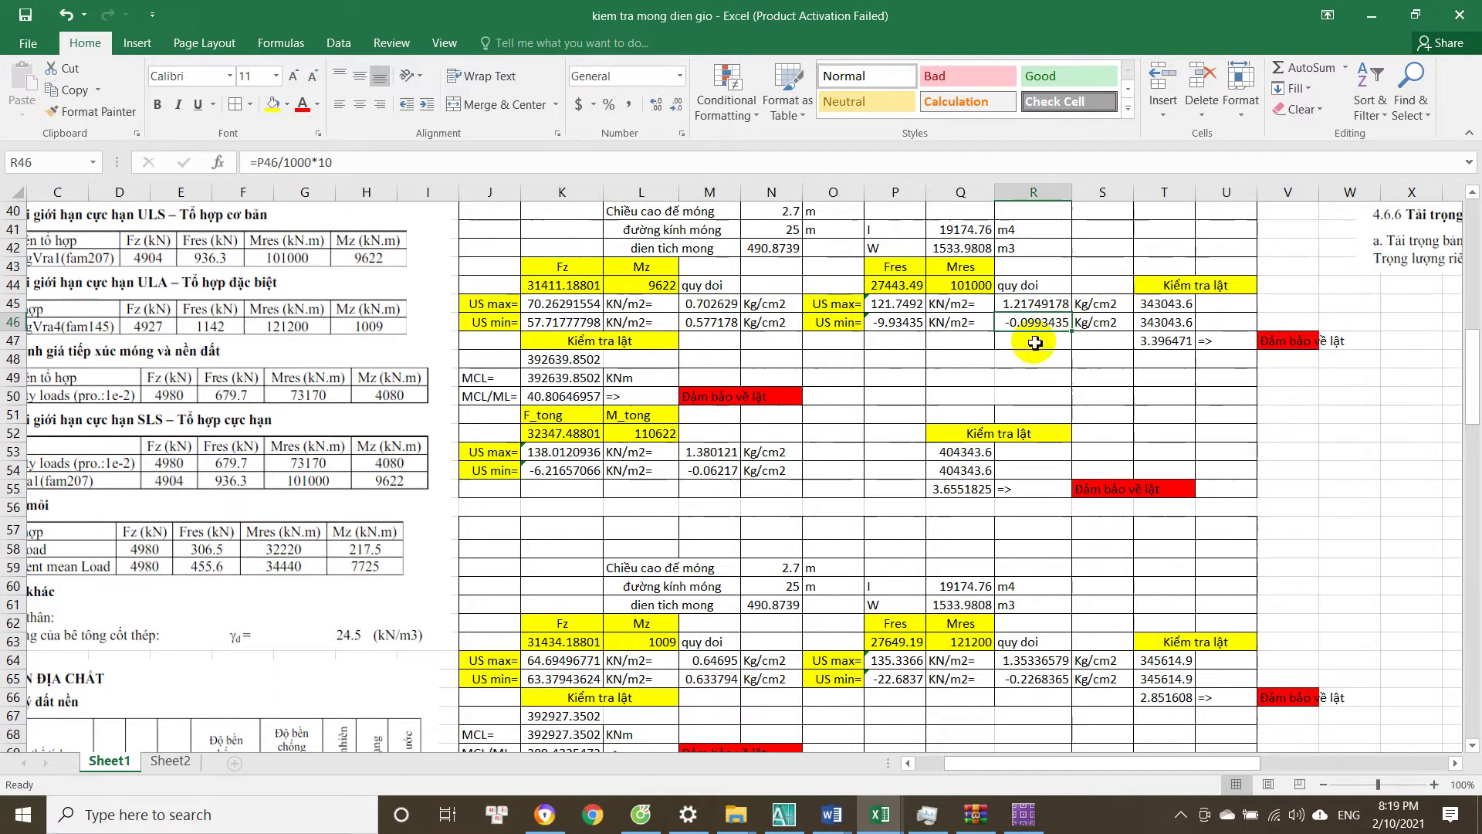
scroll(1004, 355, "down", 1)
left_click(710, 398)
Review the second block's converted US min stress in M73 and the overturning conclusions in S74 and M69.
scroll(718, 401, "down", 5)
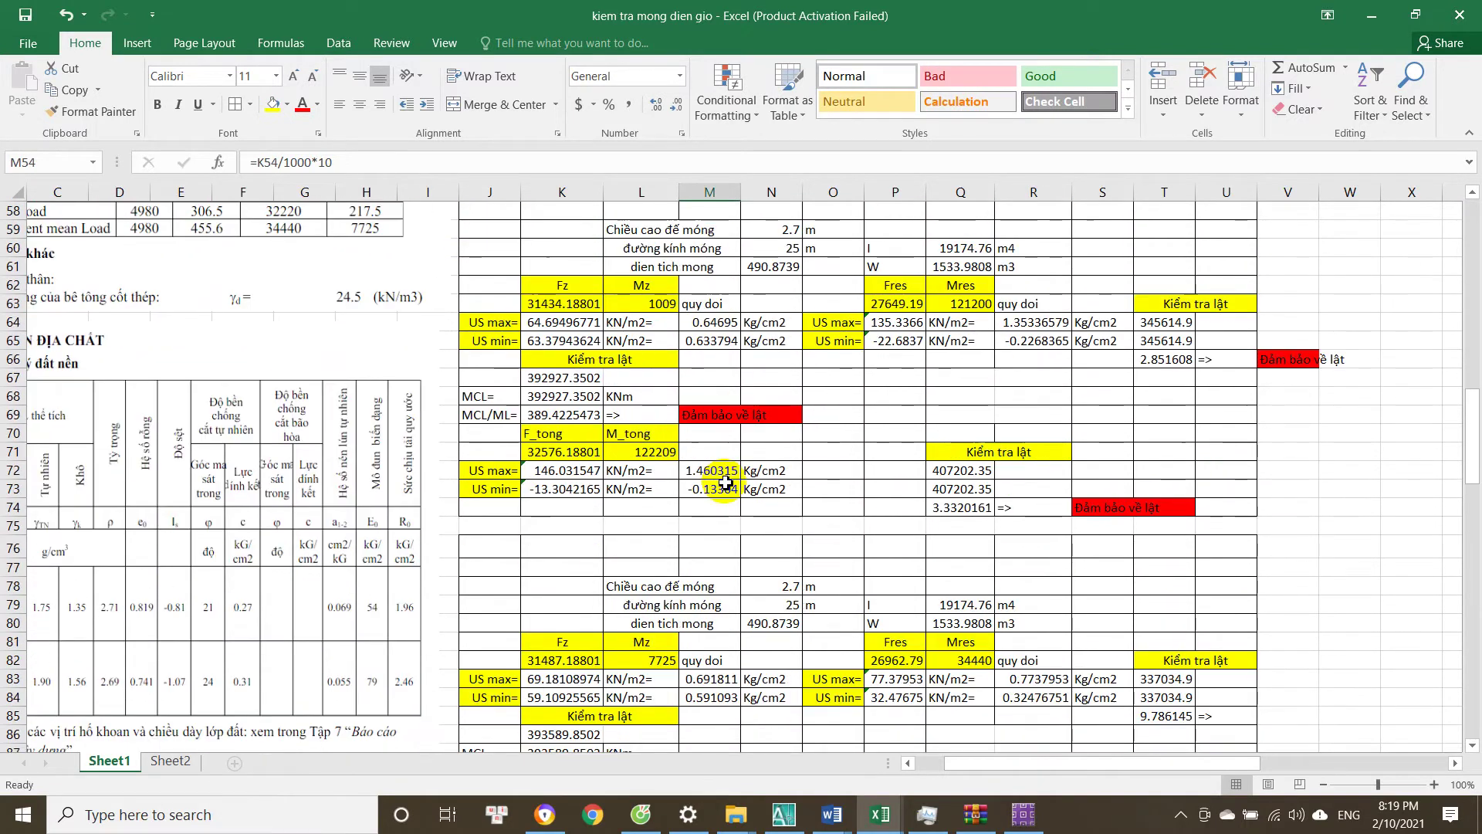
scroll(717, 470, "down", 1)
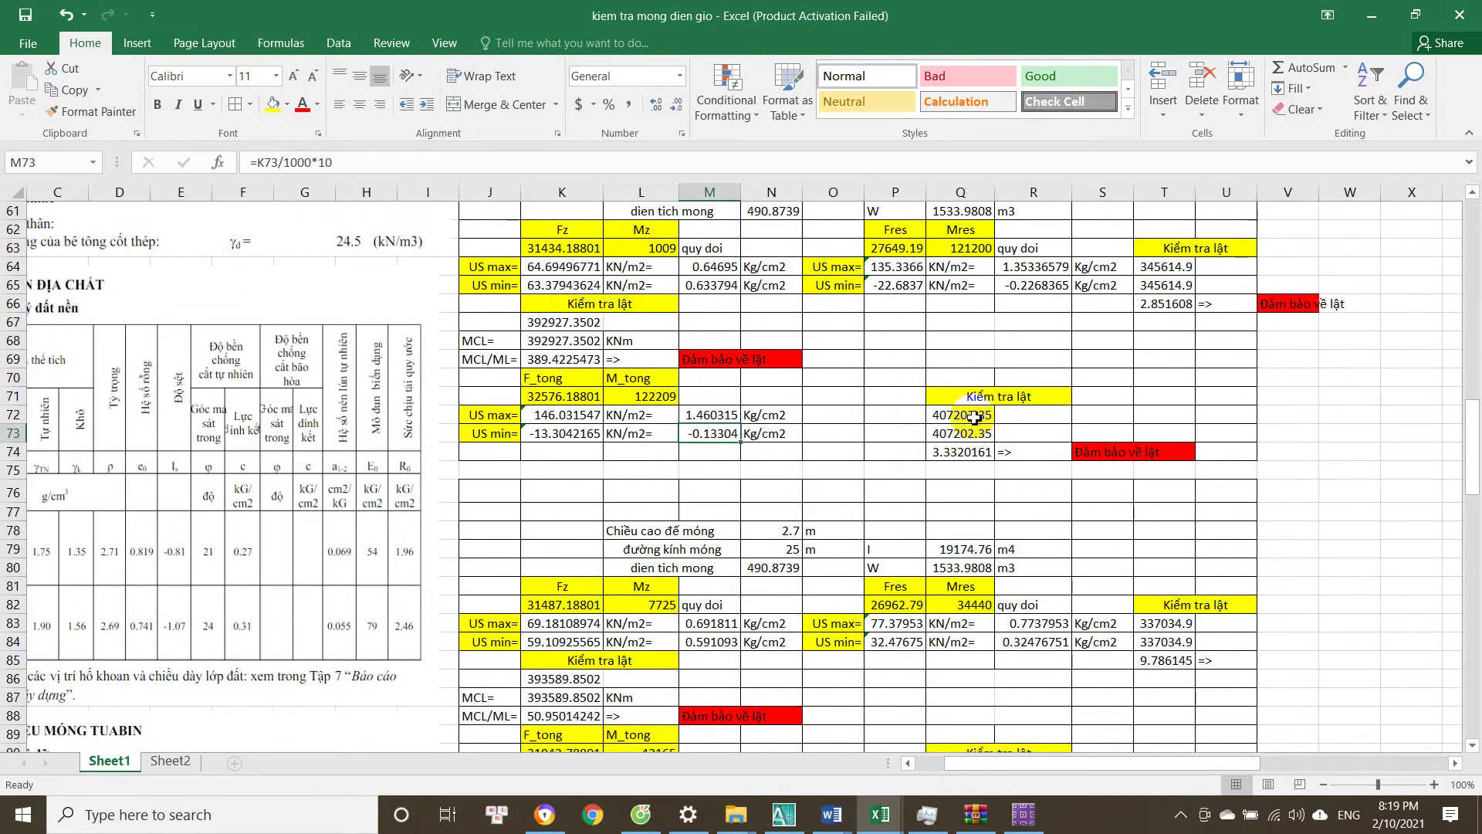
left_click(1103, 454)
scroll(926, 448, "down", 2)
scroll(860, 489, "up", 4)
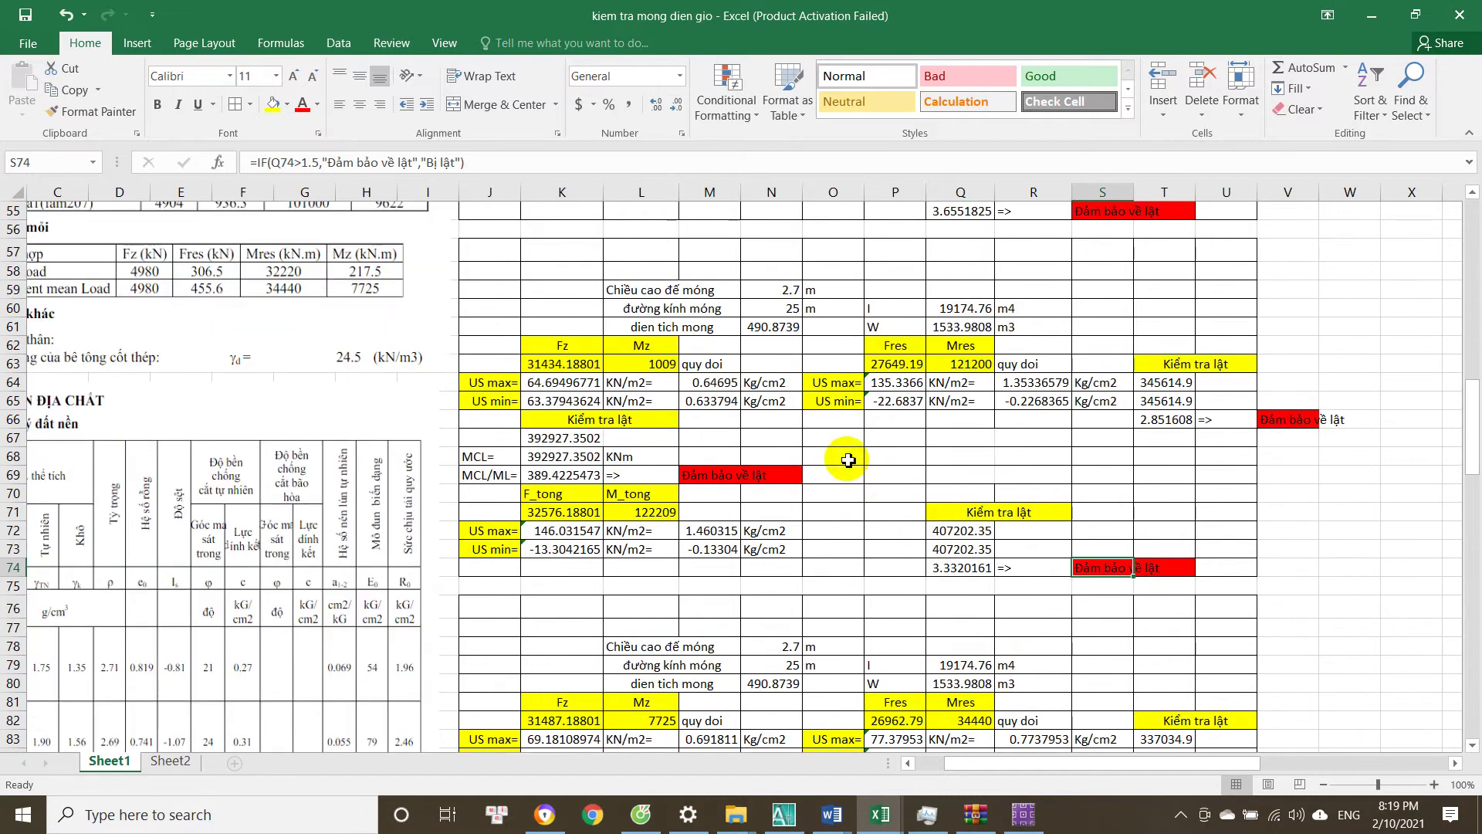
left_click(734, 476)
Check the third block's converted US min stress in M84 and view the inclined section strength guidance in b.1.
scroll(740, 480, "down", 2)
scroll(740, 480, "down", 4)
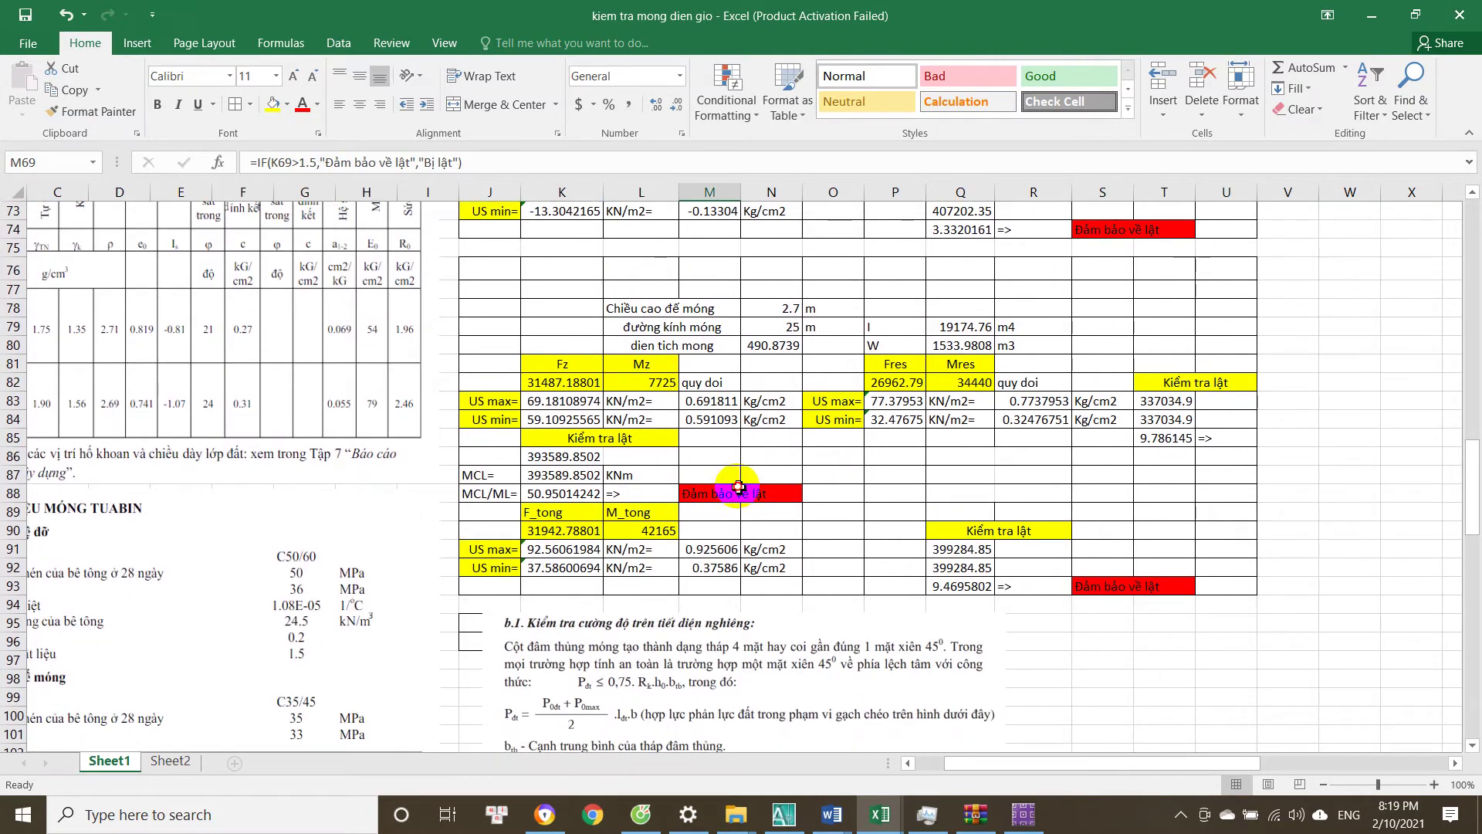
left_click(699, 406)
scroll(707, 438, "down", 5)
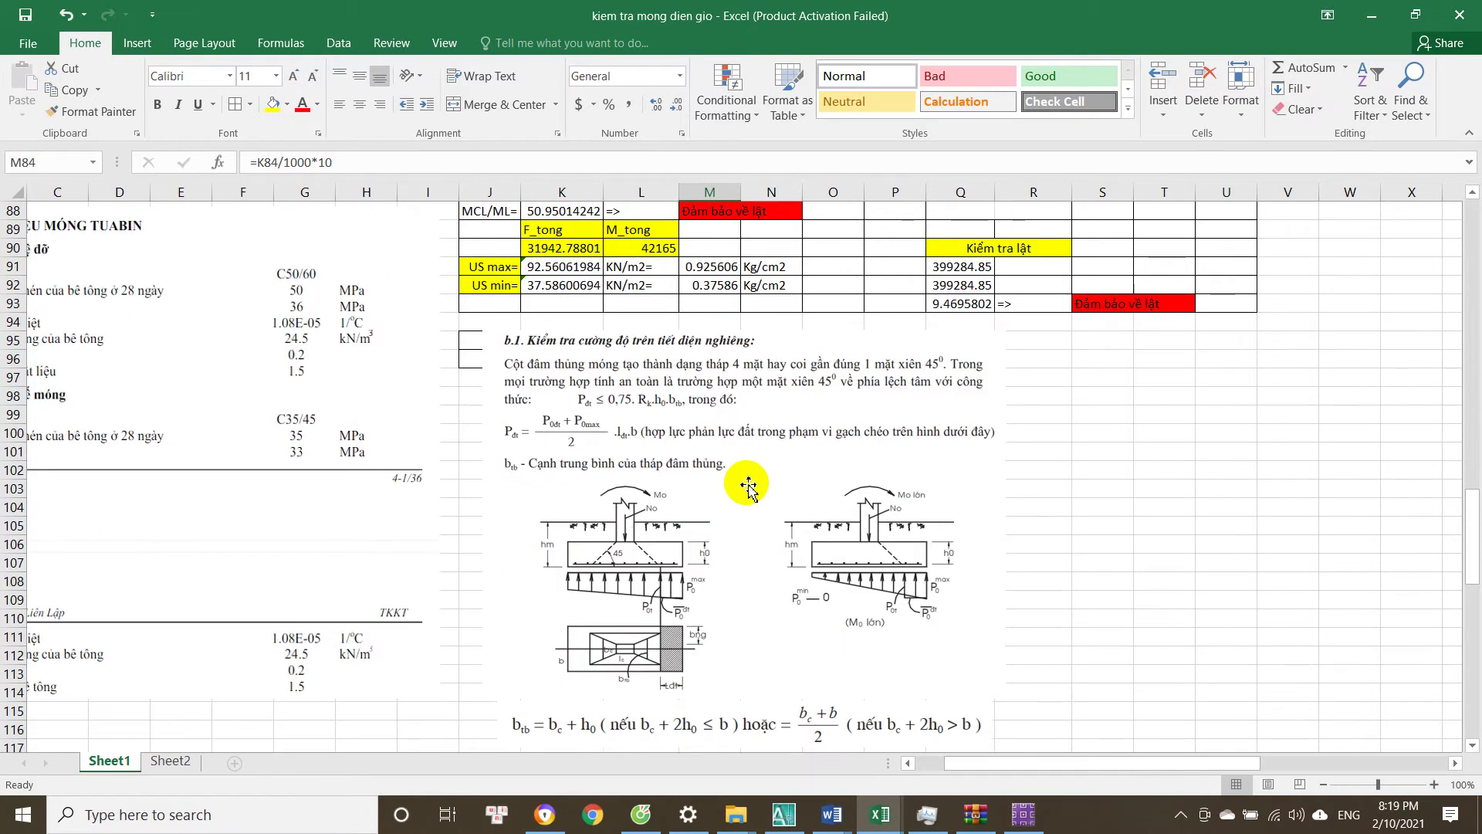
Review the b.1 inclined section guidance pictures and the P0 max formula in L123.
scroll(983, 464, "down", 4)
left_click(704, 498)
scroll(707, 504, "up", 3)
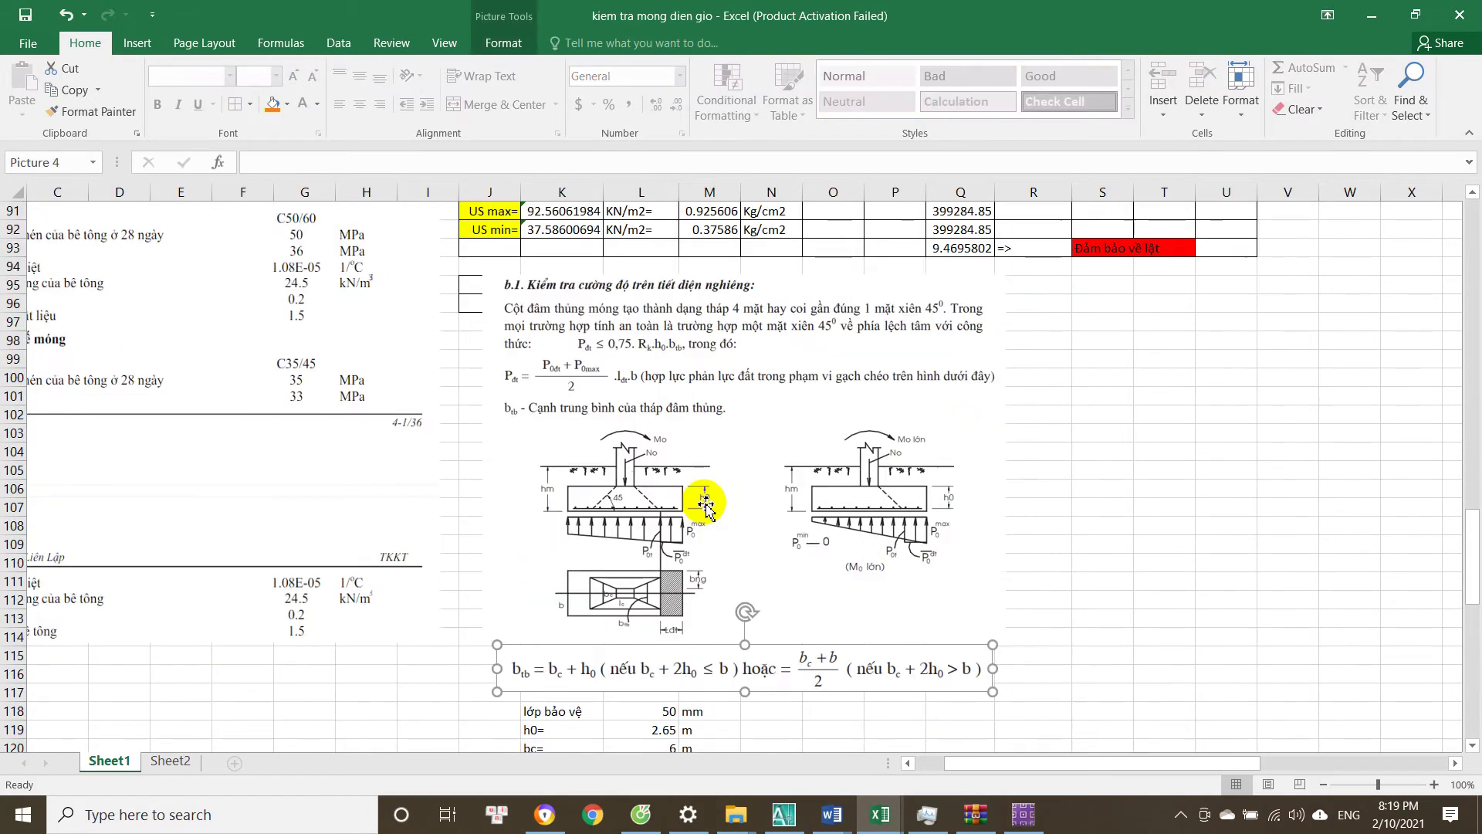
left_click(722, 491)
scroll(718, 487, "down", 7)
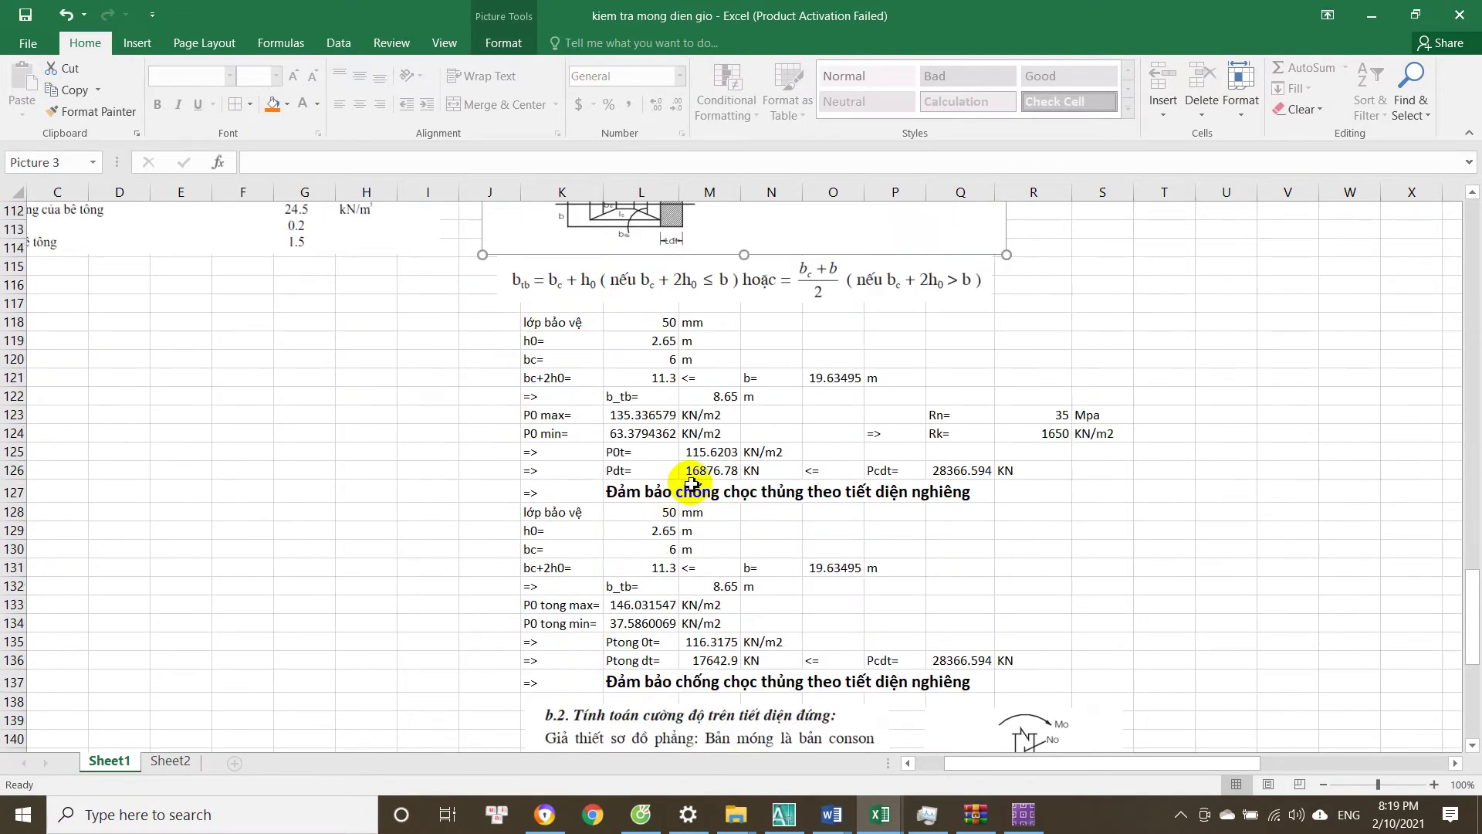
left_click(662, 409)
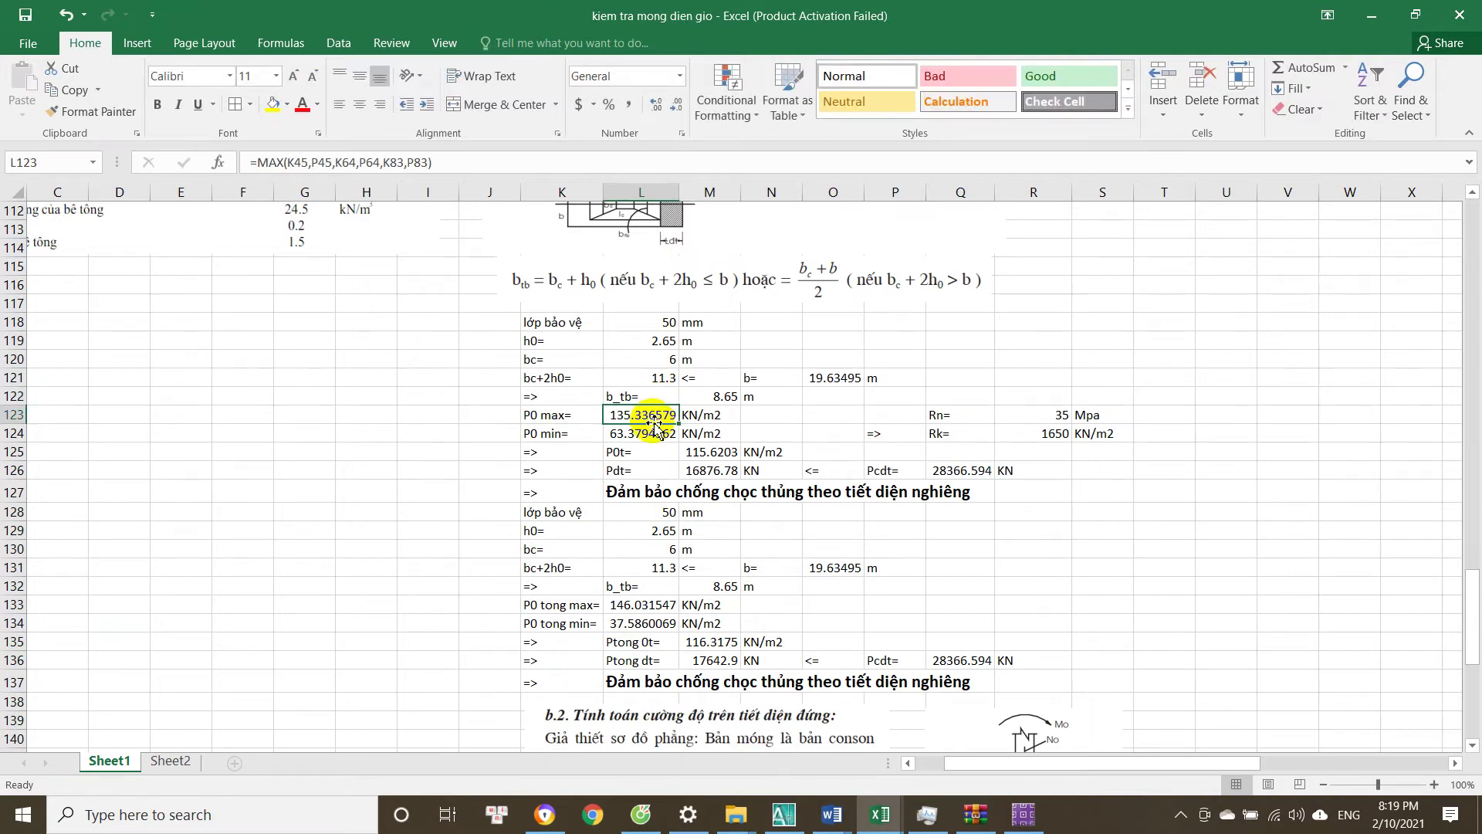
scroll(655, 423, "up", 2)
scroll(643, 525, "up", 5)
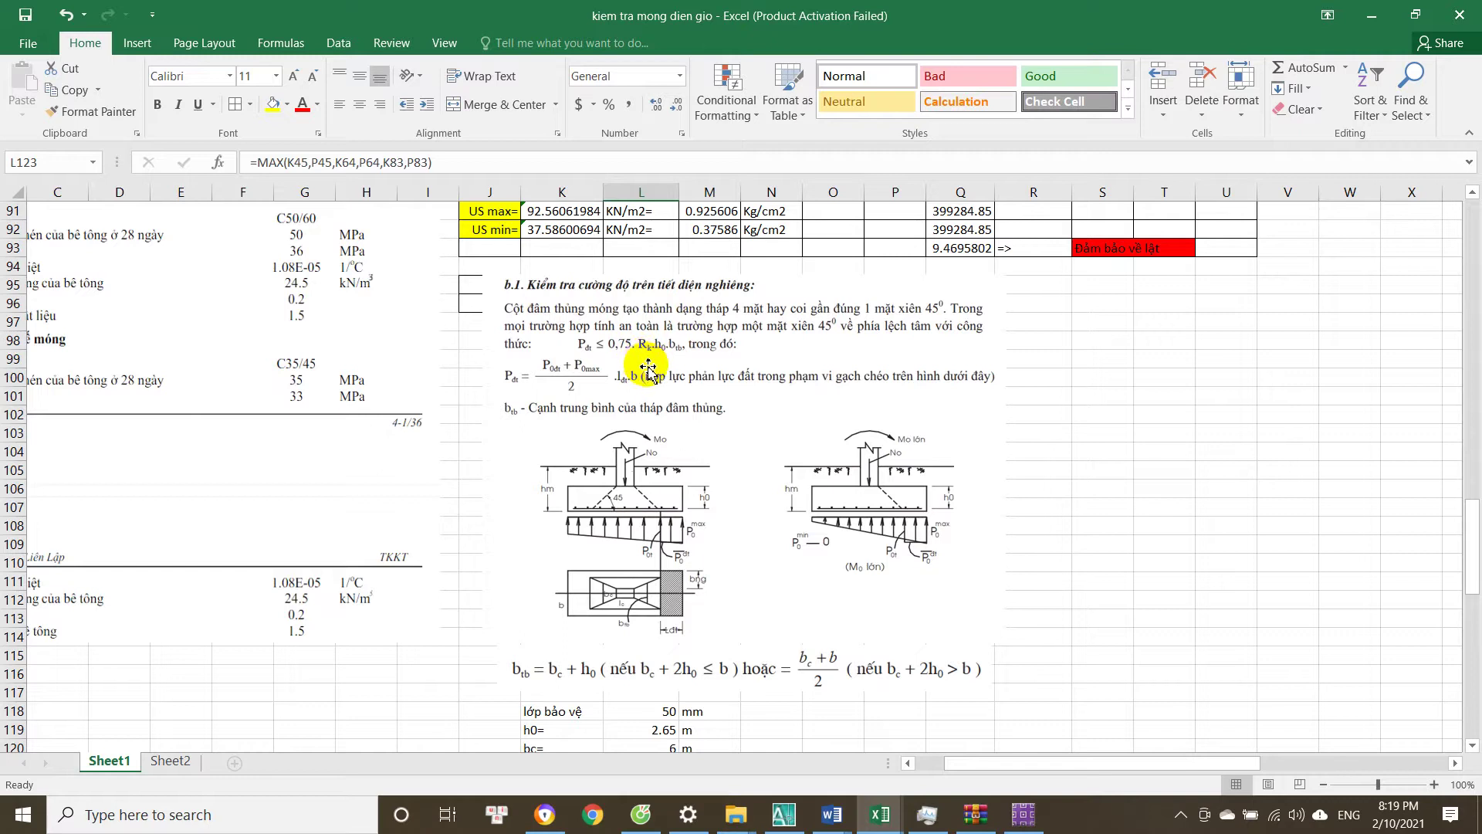
Compare the Pdt and b_tb formulas and the punching diagrams in b.1 with the calculation rows starting at 118.
scroll(647, 369, "down", 1)
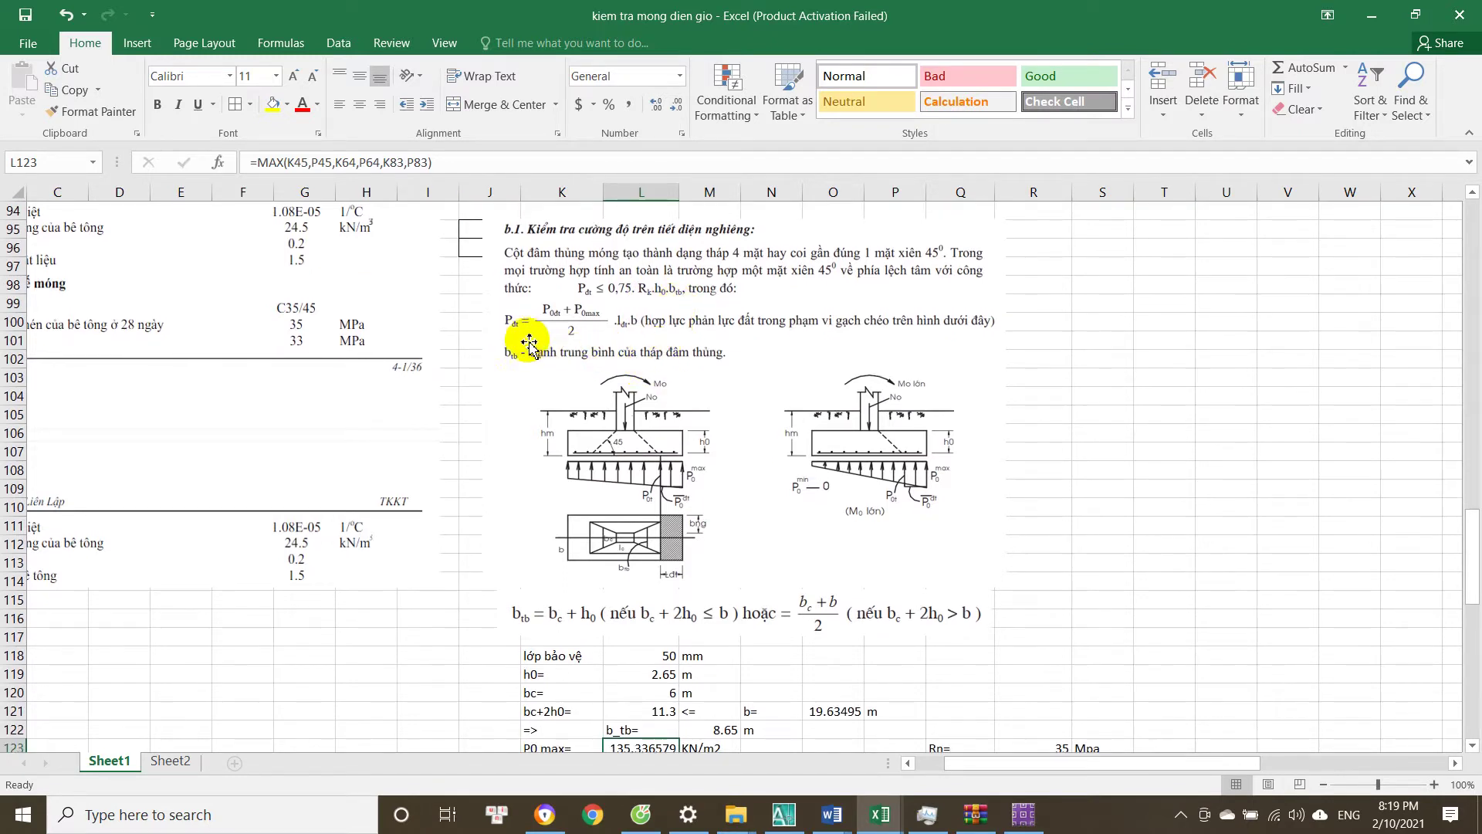
scroll(615, 353, "down", 1)
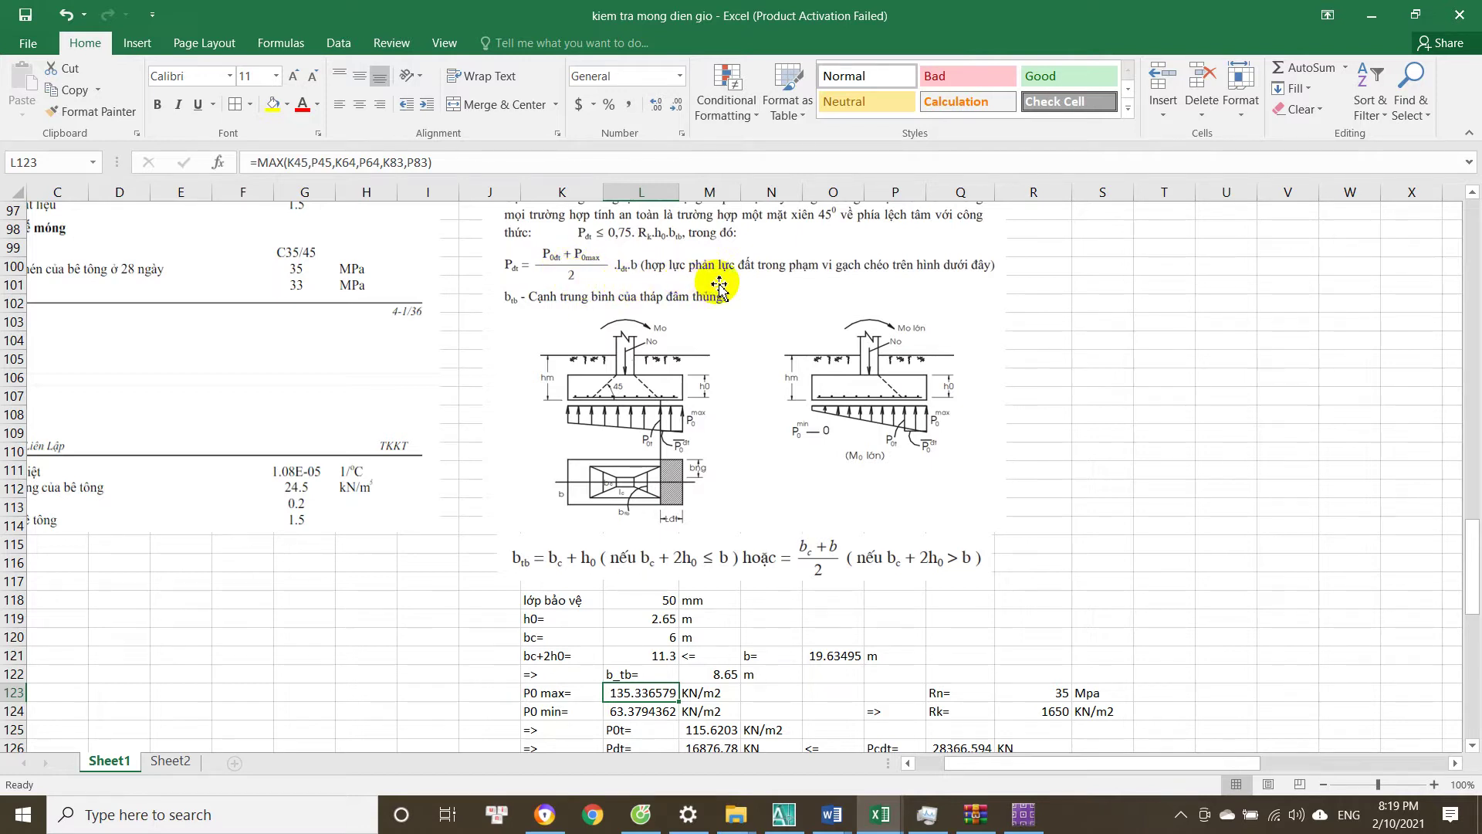
scroll(668, 456, "down", 1)
scroll(649, 479, "down", 5)
scroll(649, 471, "up", 5)
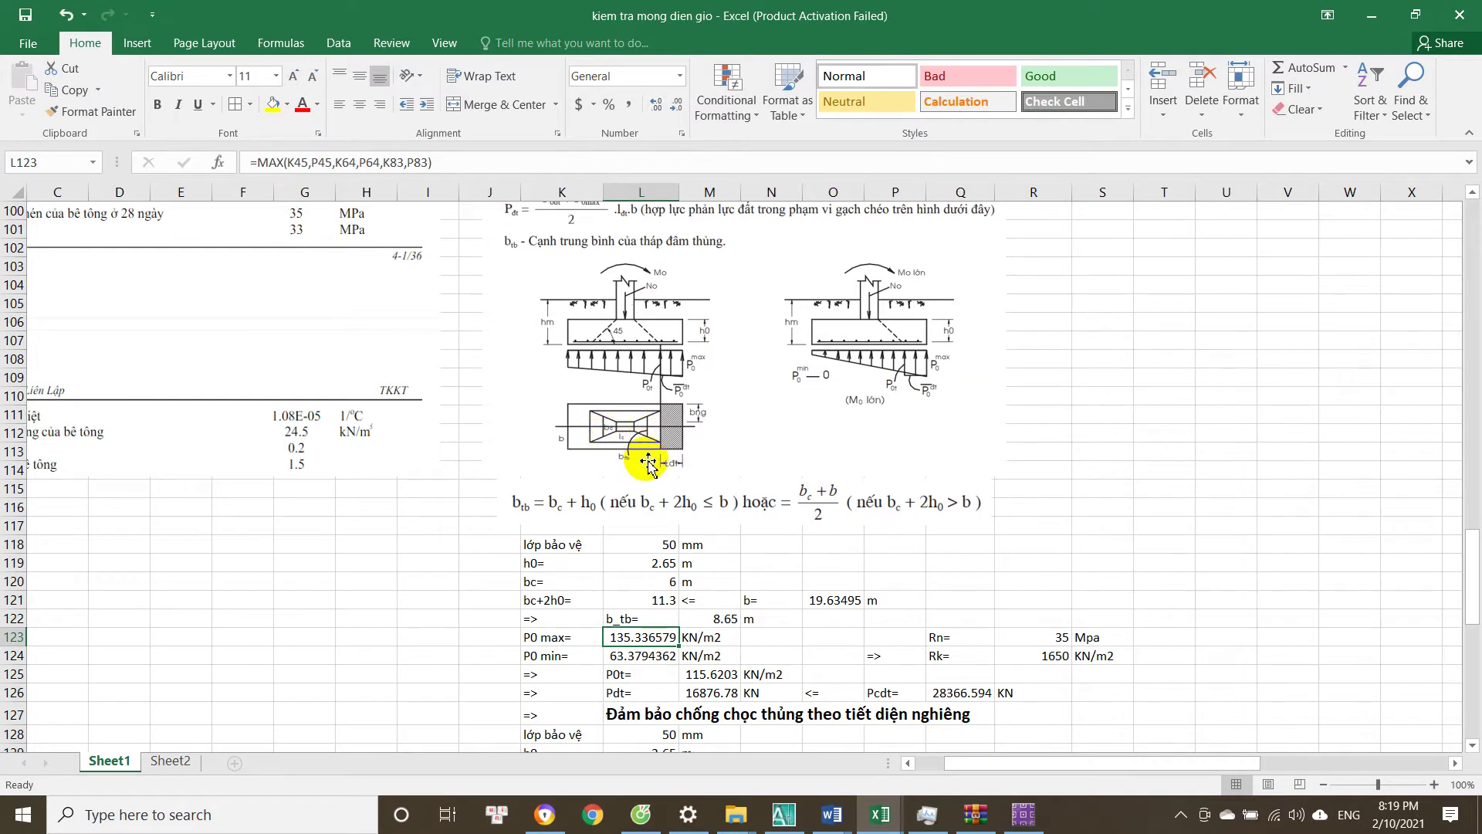
scroll(649, 464, "down", 4)
scroll(645, 391, "up", 2)
Check the concrete cover reference in L118 and the equivalent width b formula in O121 against the foundation plan diagram.
left_click(670, 437)
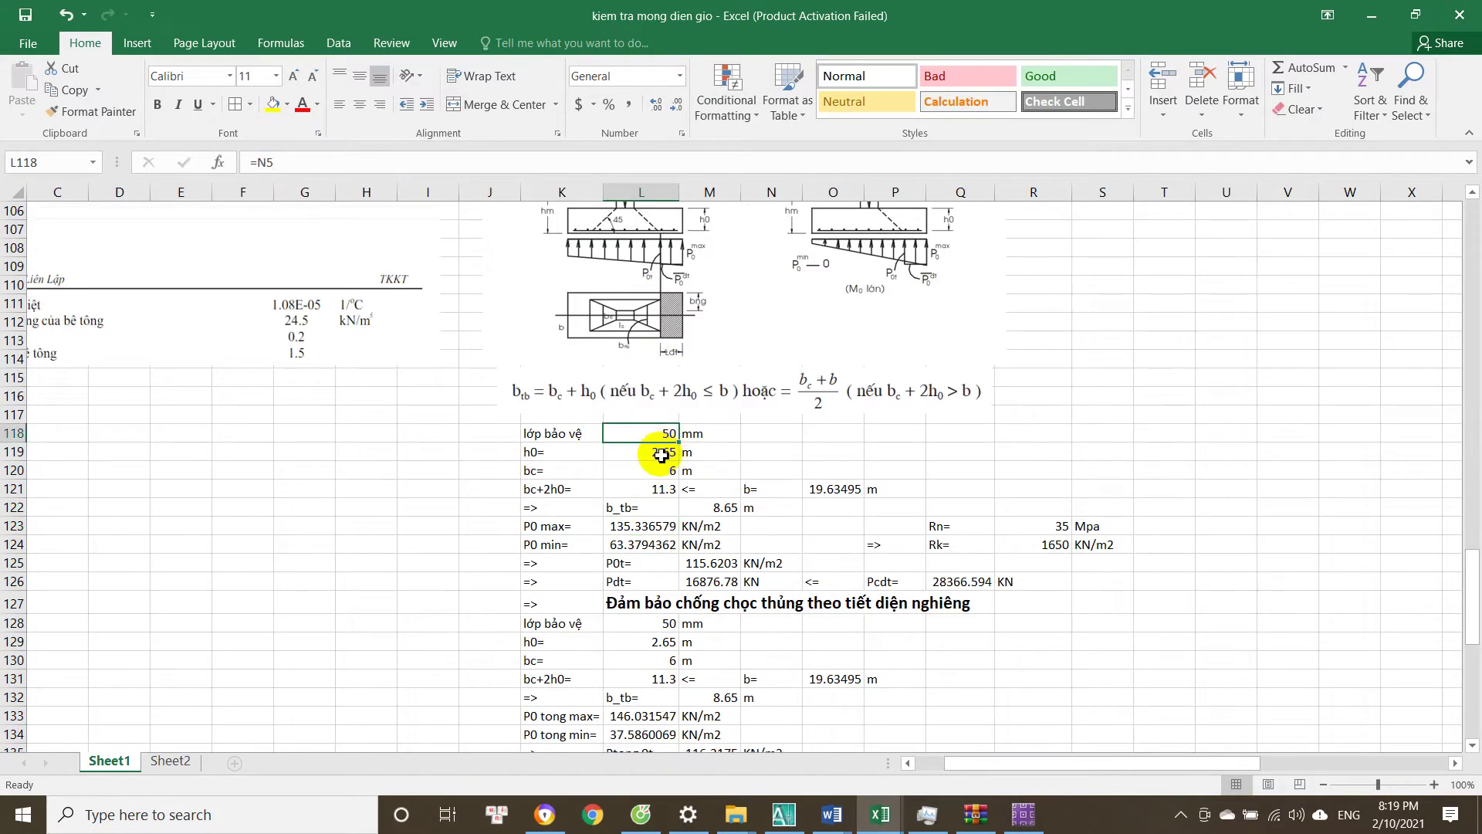
left_click(811, 488)
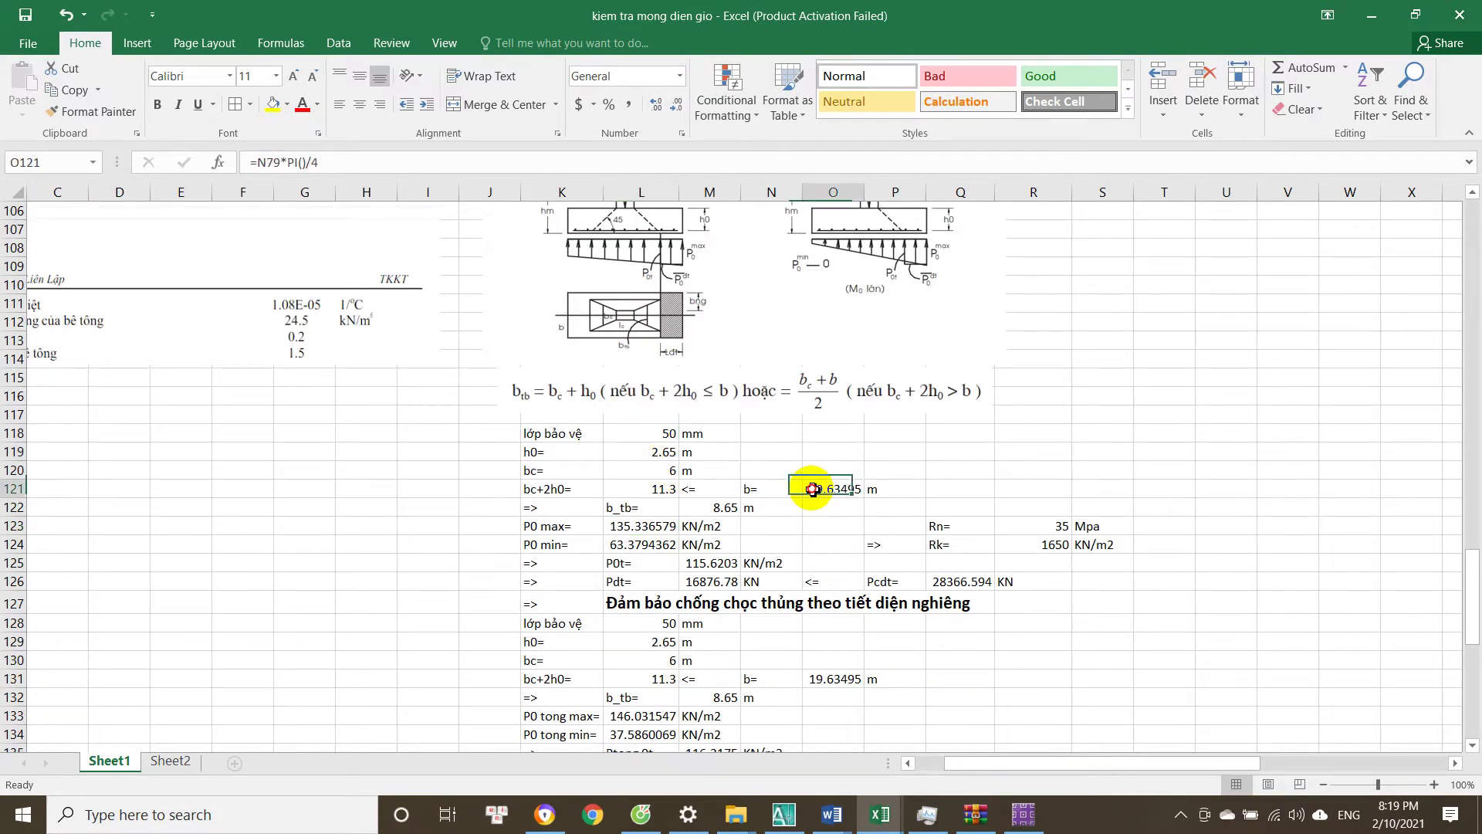
key("Escape")
scroll(541, 371, "up", 2)
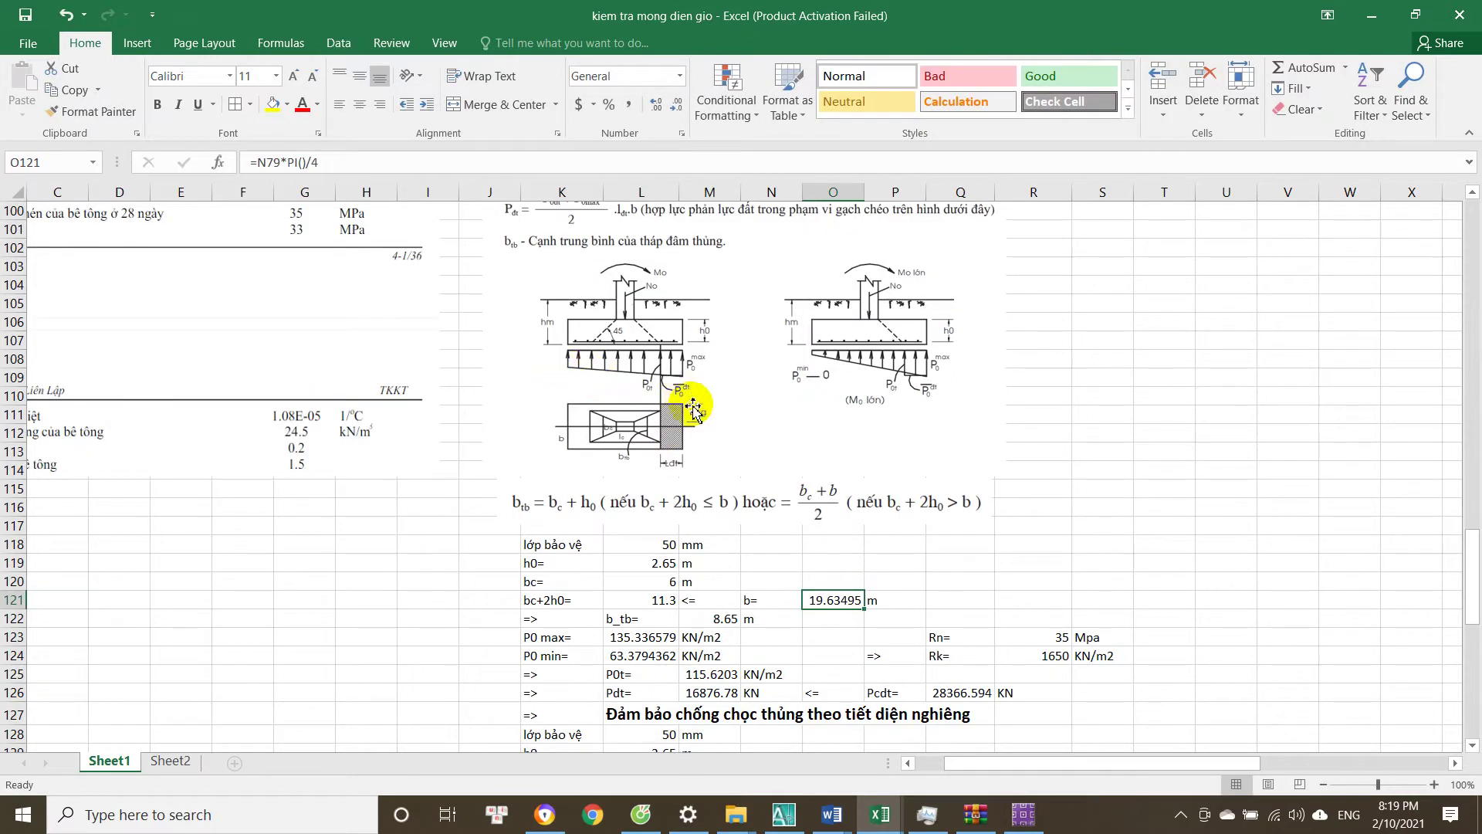
scroll(692, 409, "down", 2)
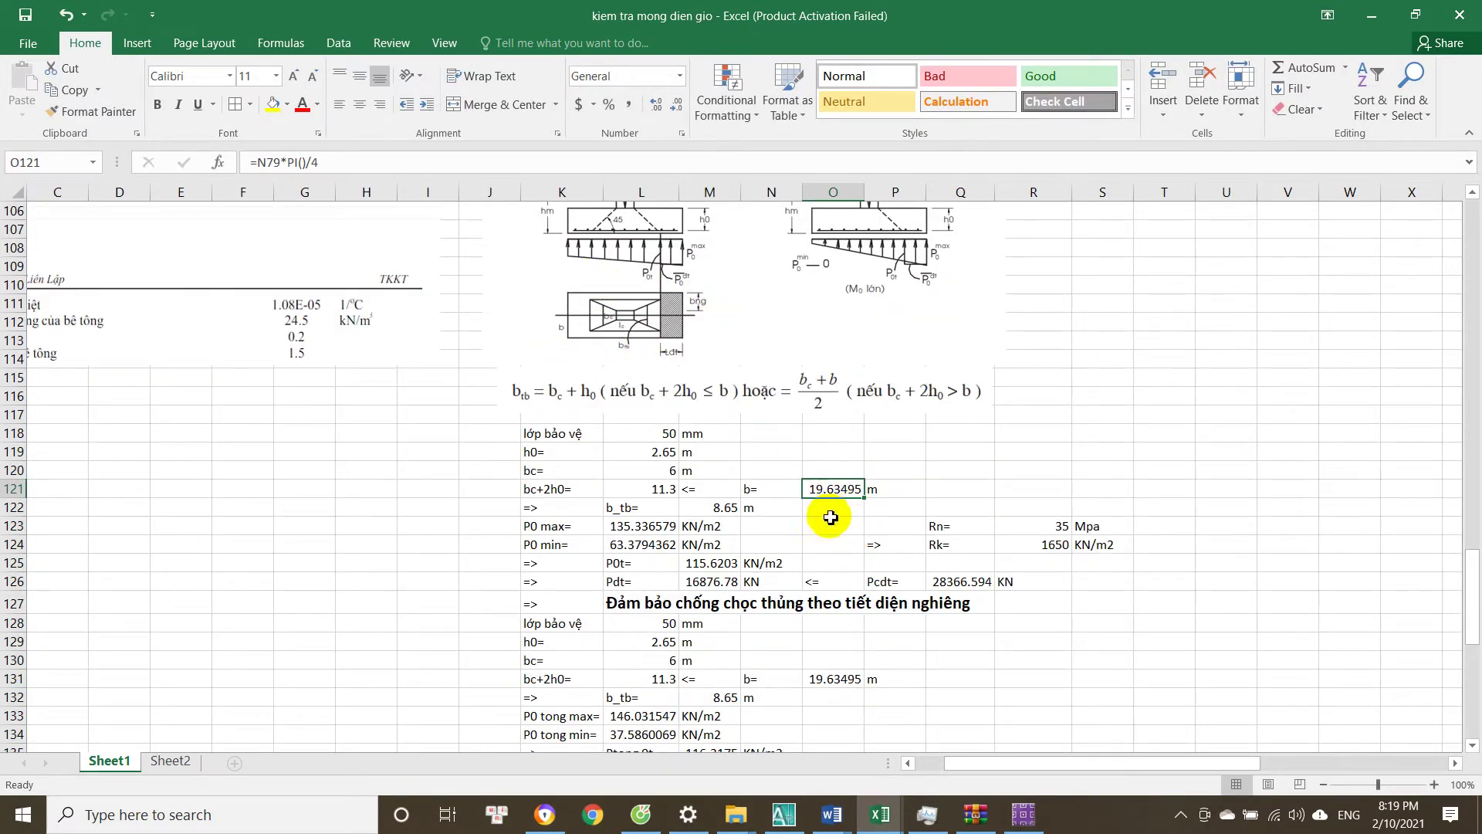
key("Escape")
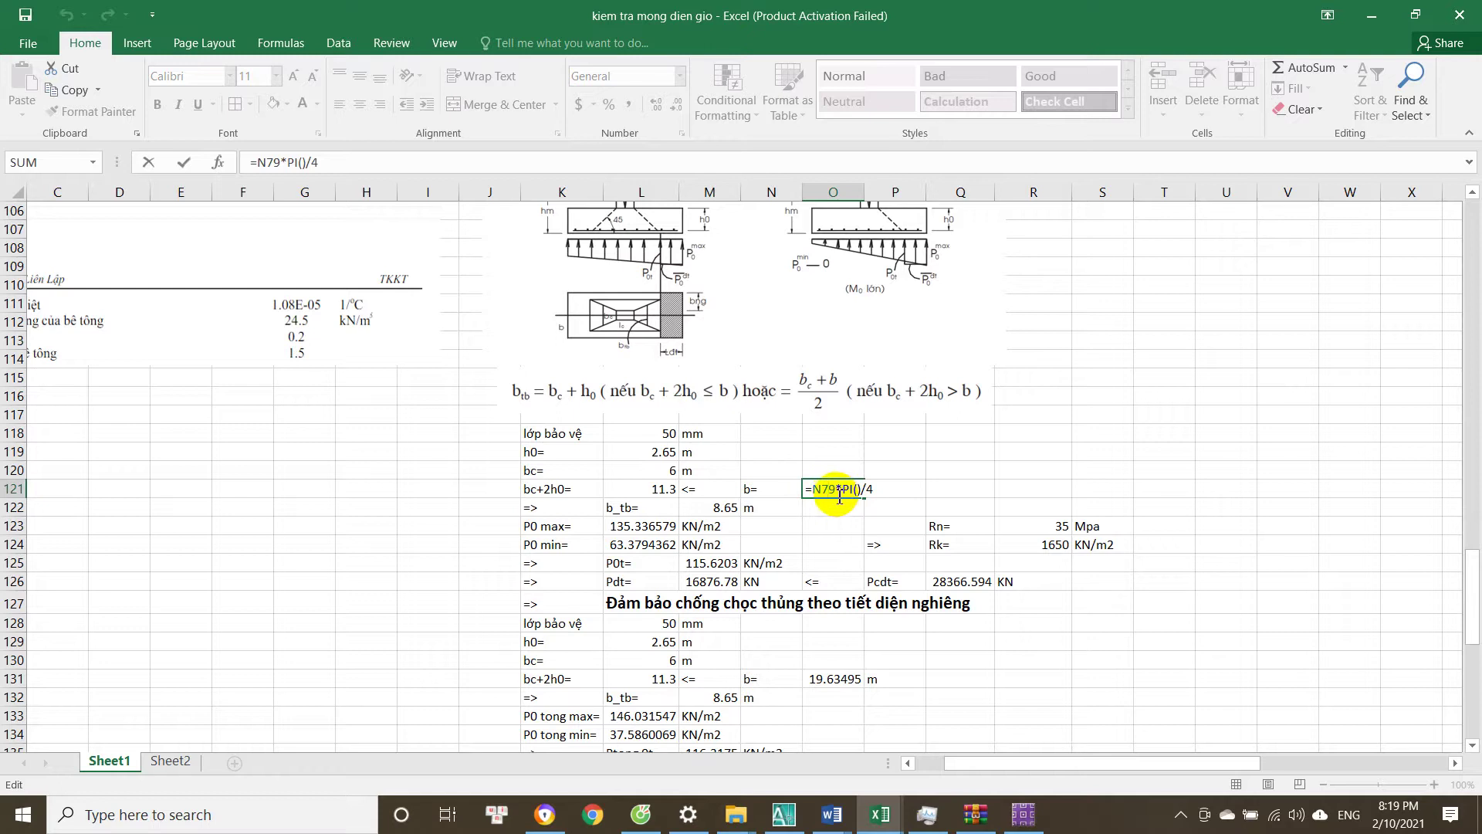
key("Escape")
key("Escape")
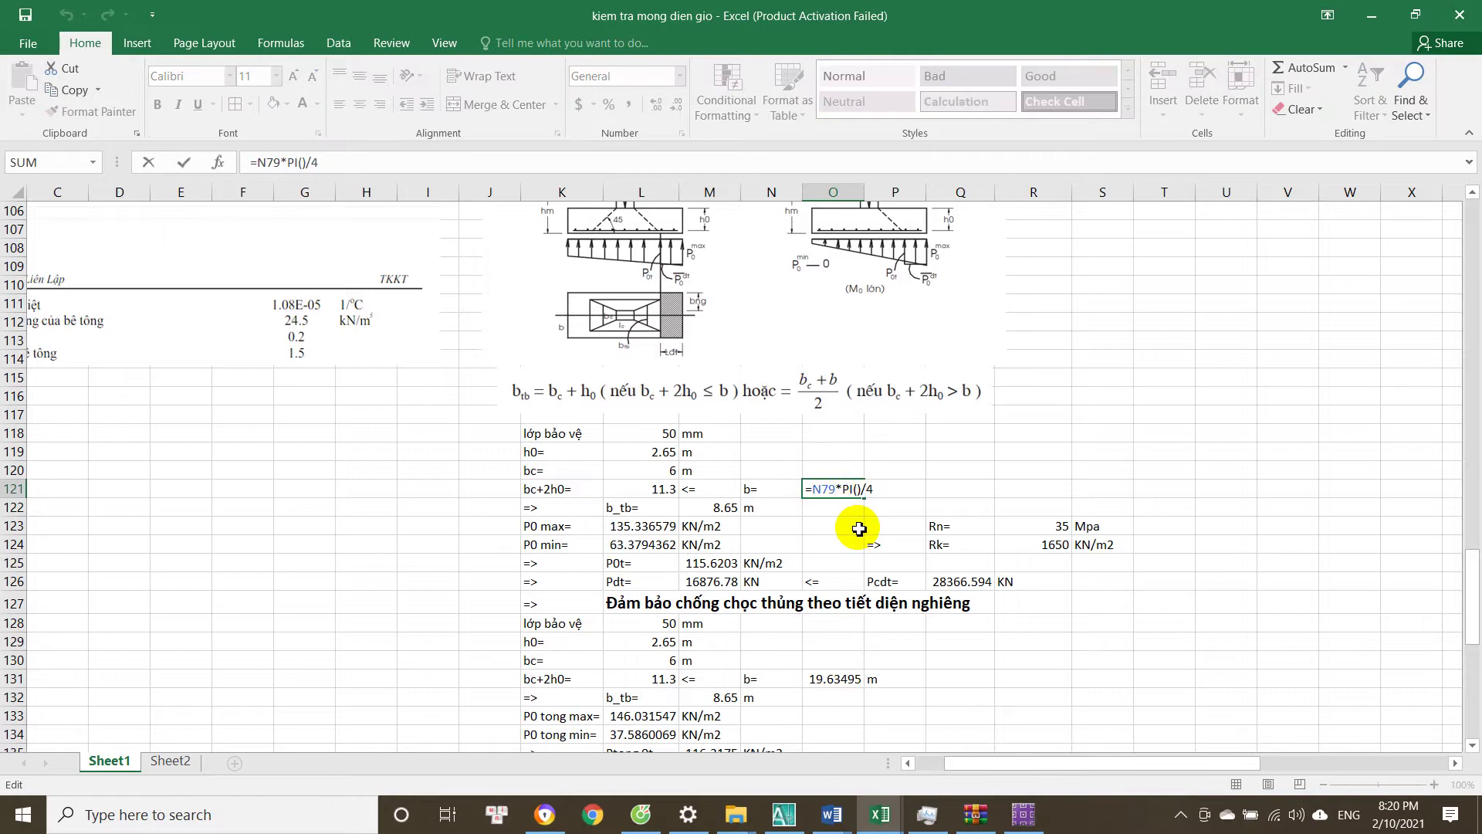
key("Escape")
key("Escape")
Review the comparison of bc+2h0 with b across row 121 against the b_tb condition in the guidance.
scroll(800, 513, "up", 2)
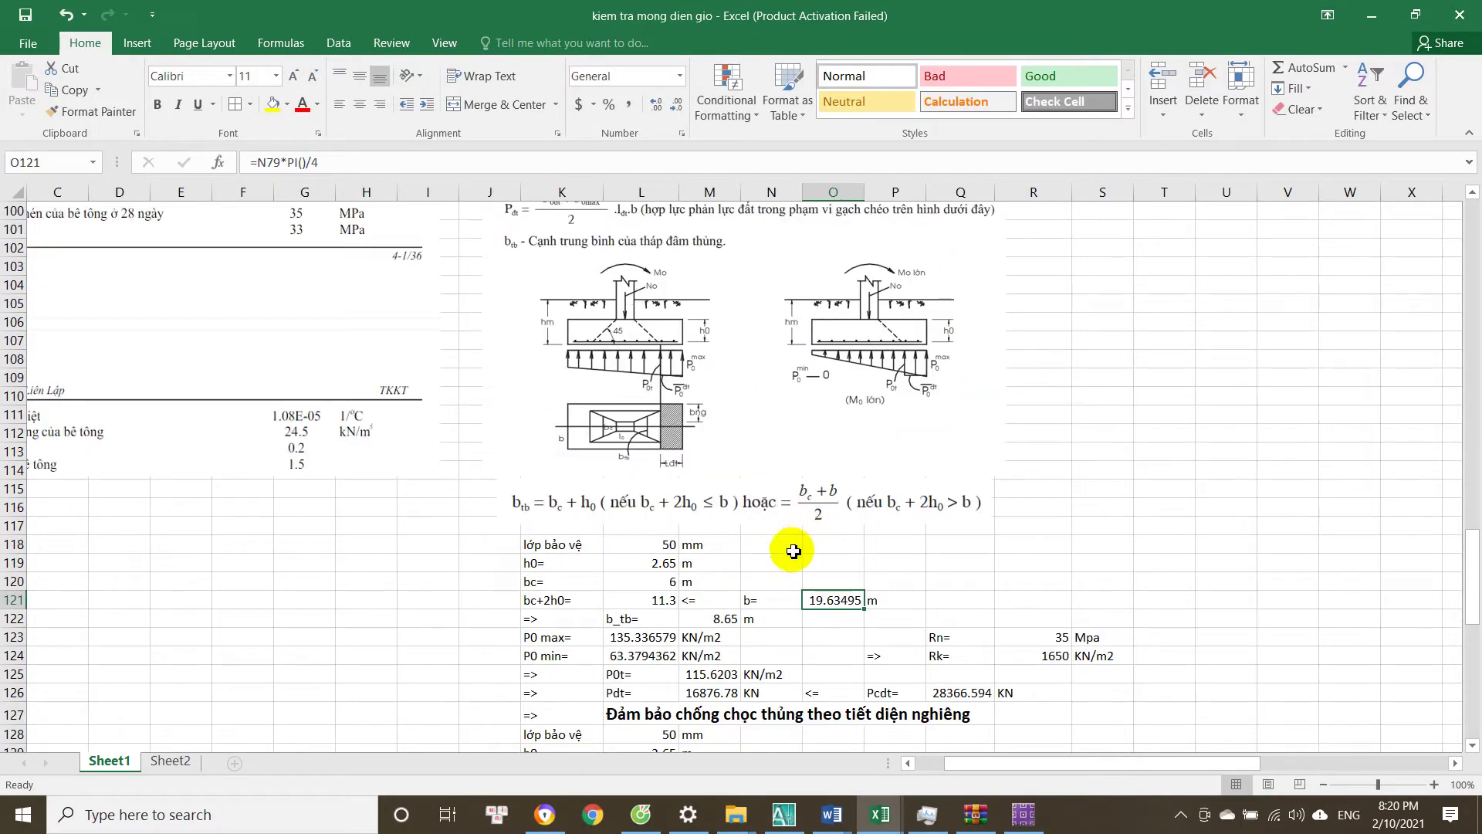
scroll(798, 548, "down", 1)
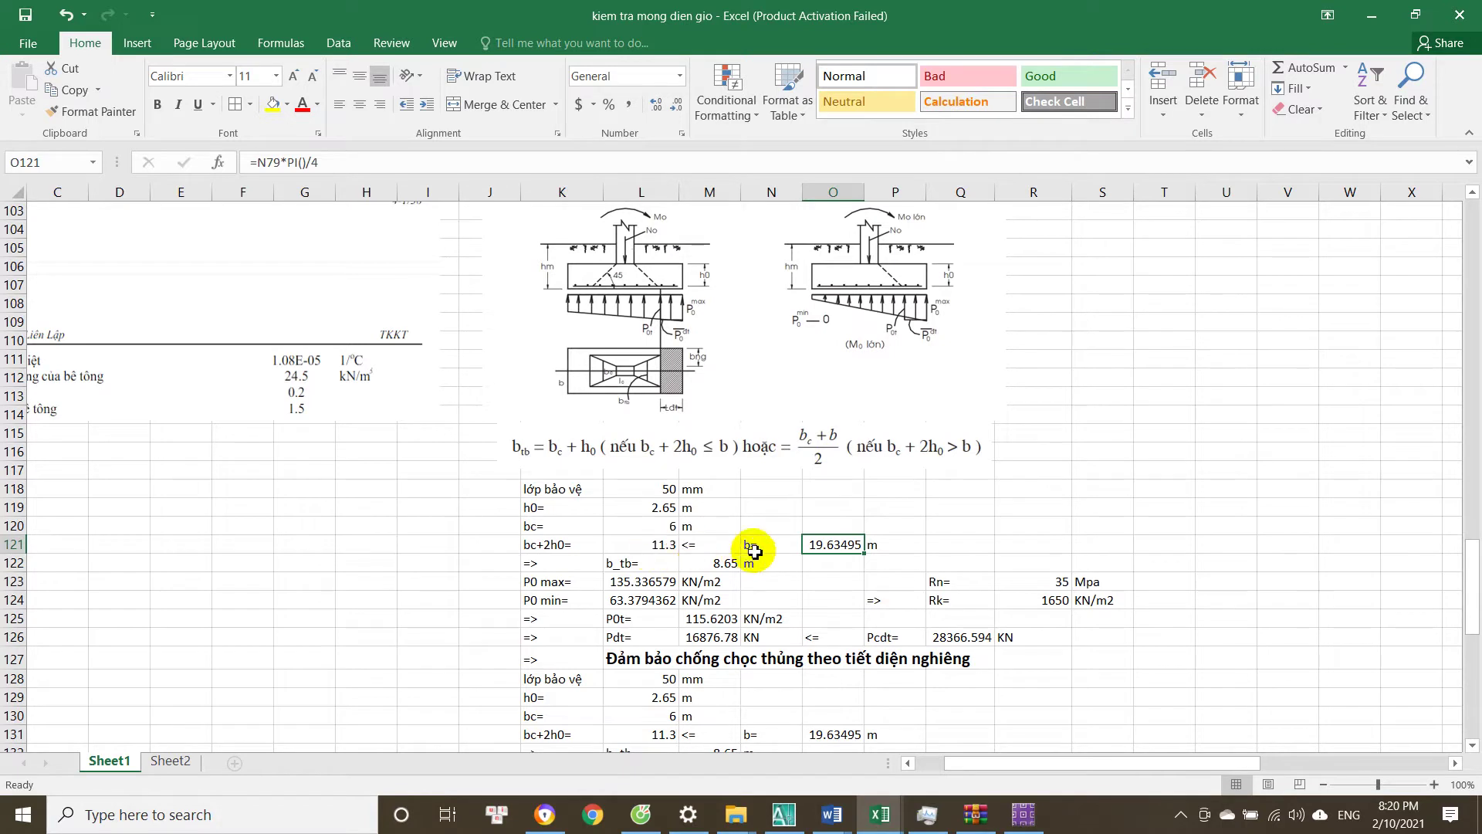
left_click(717, 544)
left_click(671, 545)
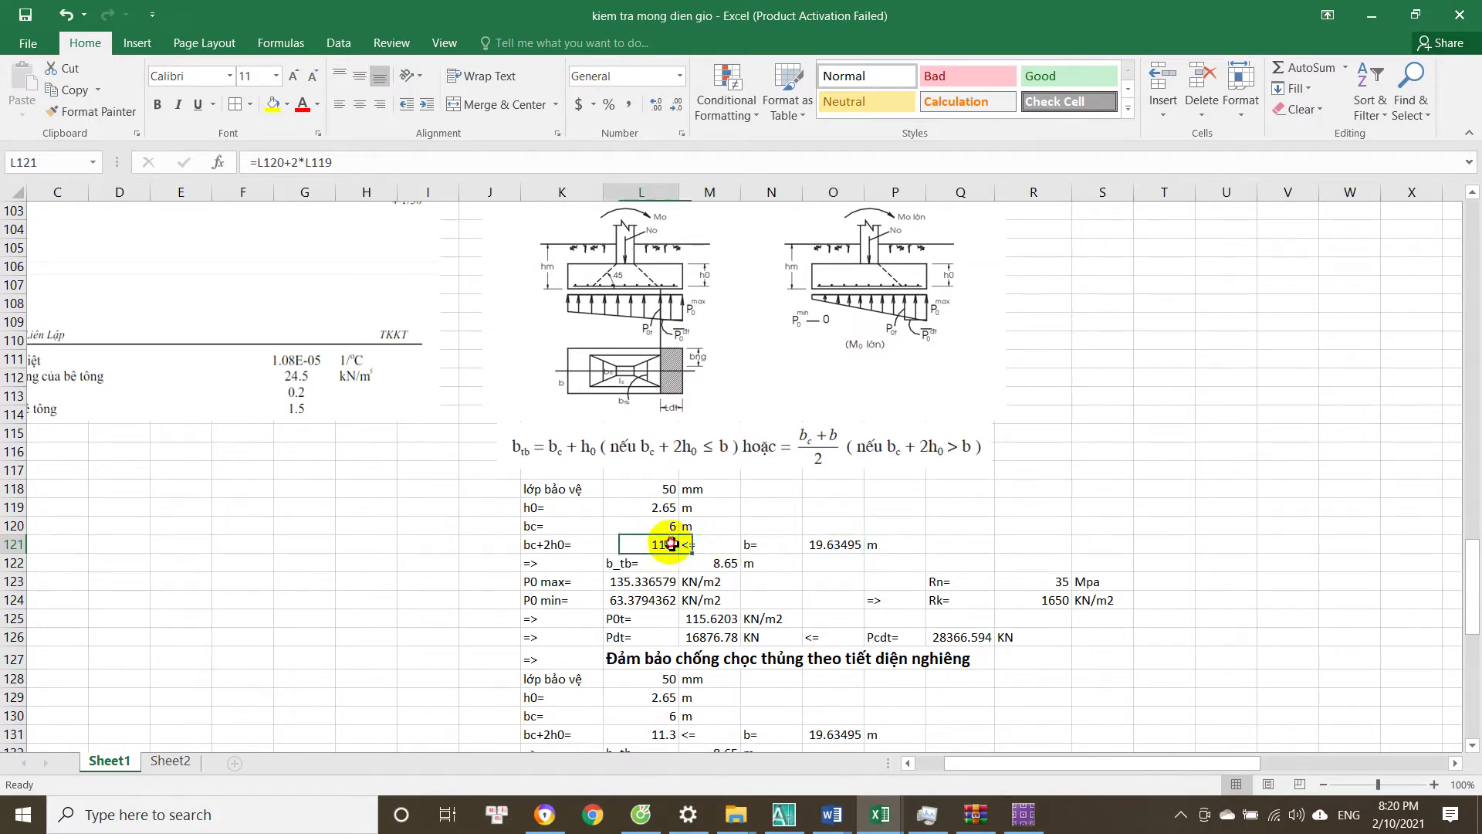
left_click(772, 545)
left_click(829, 545)
Check the cover, h0 and bc formulas in L118, L119 and L120.
left_click(669, 489)
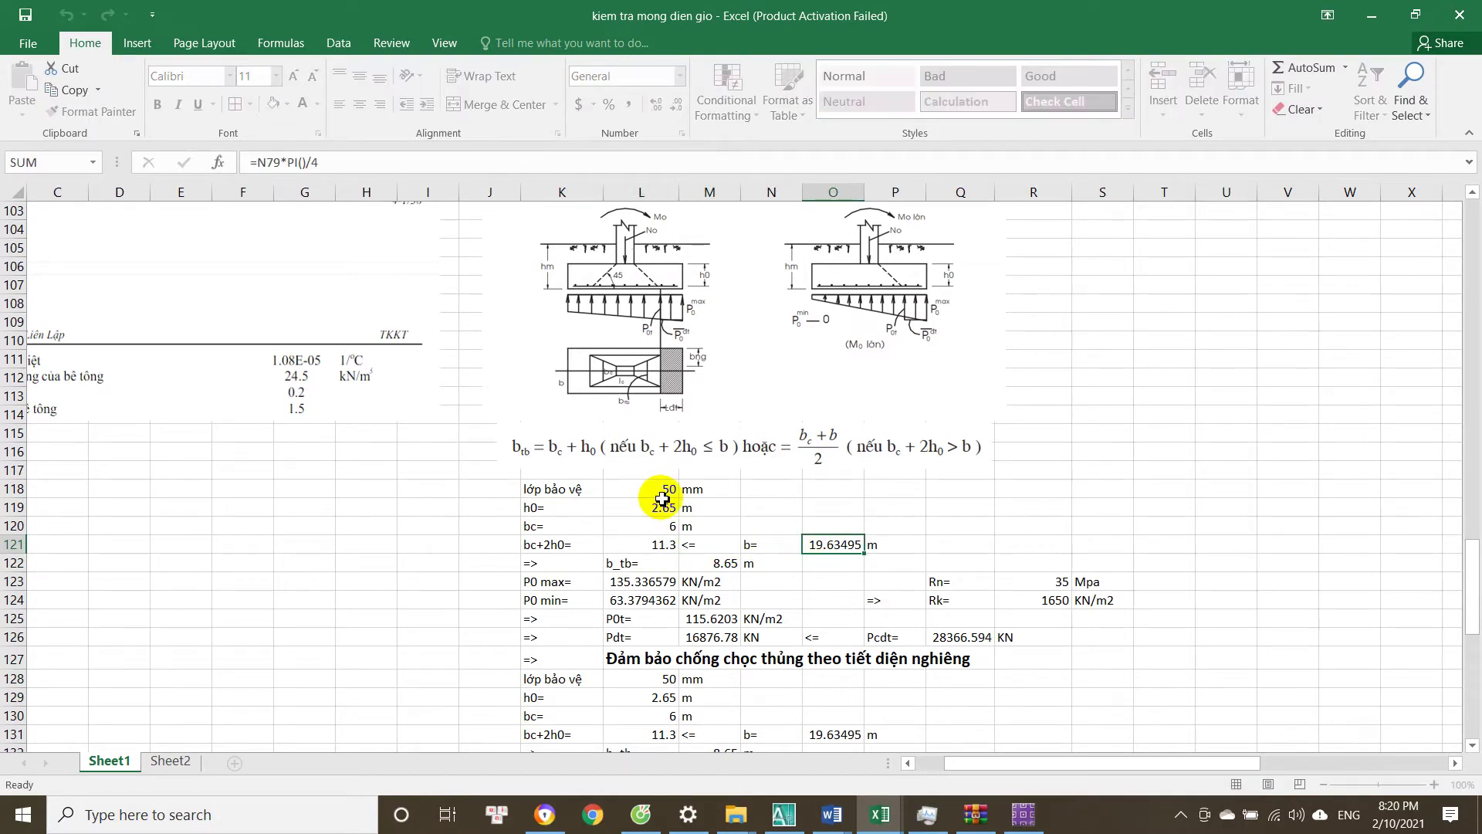
double_click(669, 507)
key("Escape")
left_click(669, 488)
double_click(668, 507)
left_click(658, 528)
double_click(658, 529)
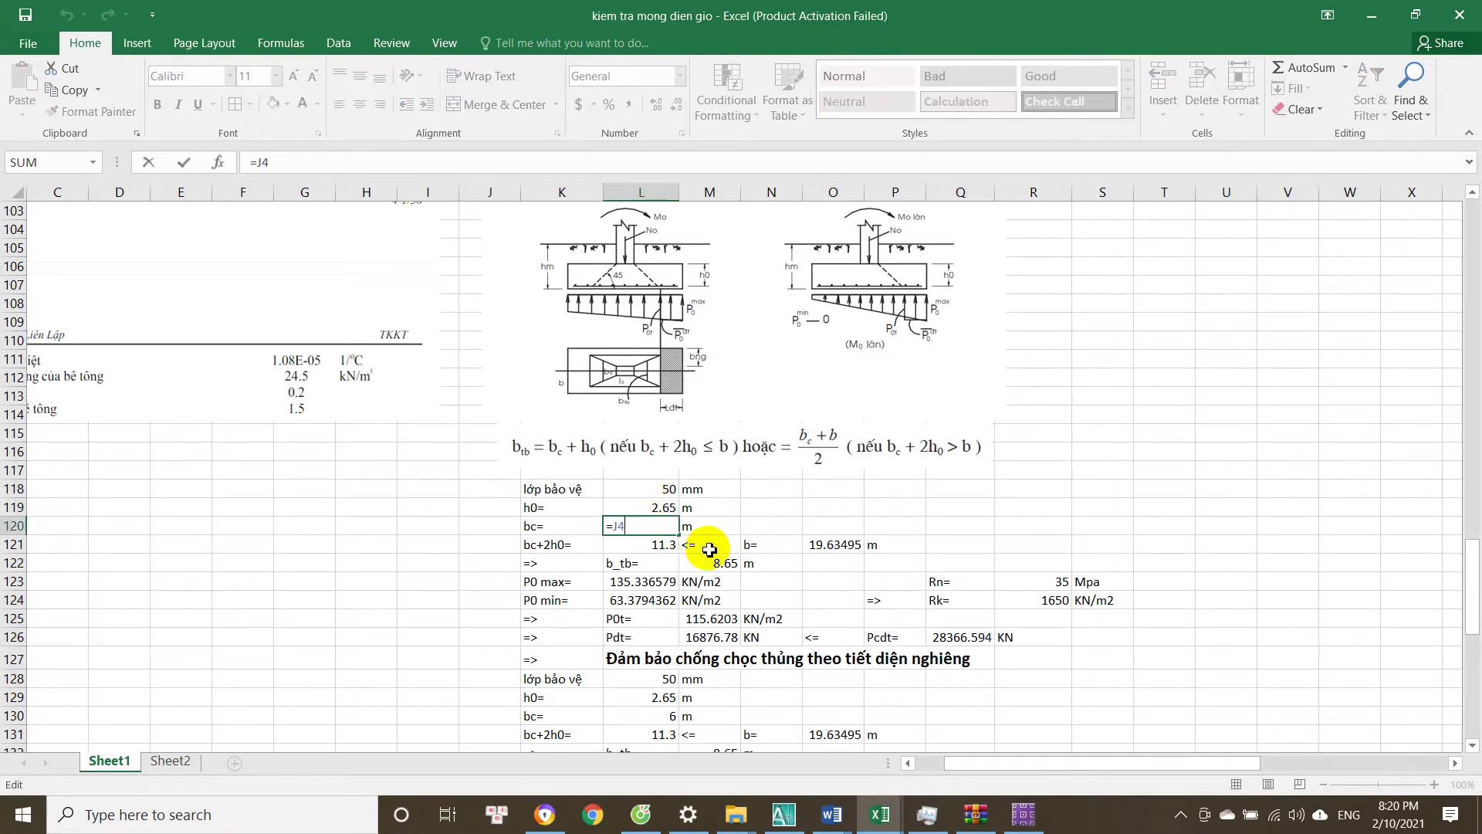
Inspect the bc+2h0 formula in L121 and its references to L120 and L119.
left_click(663, 546)
double_click(663, 546)
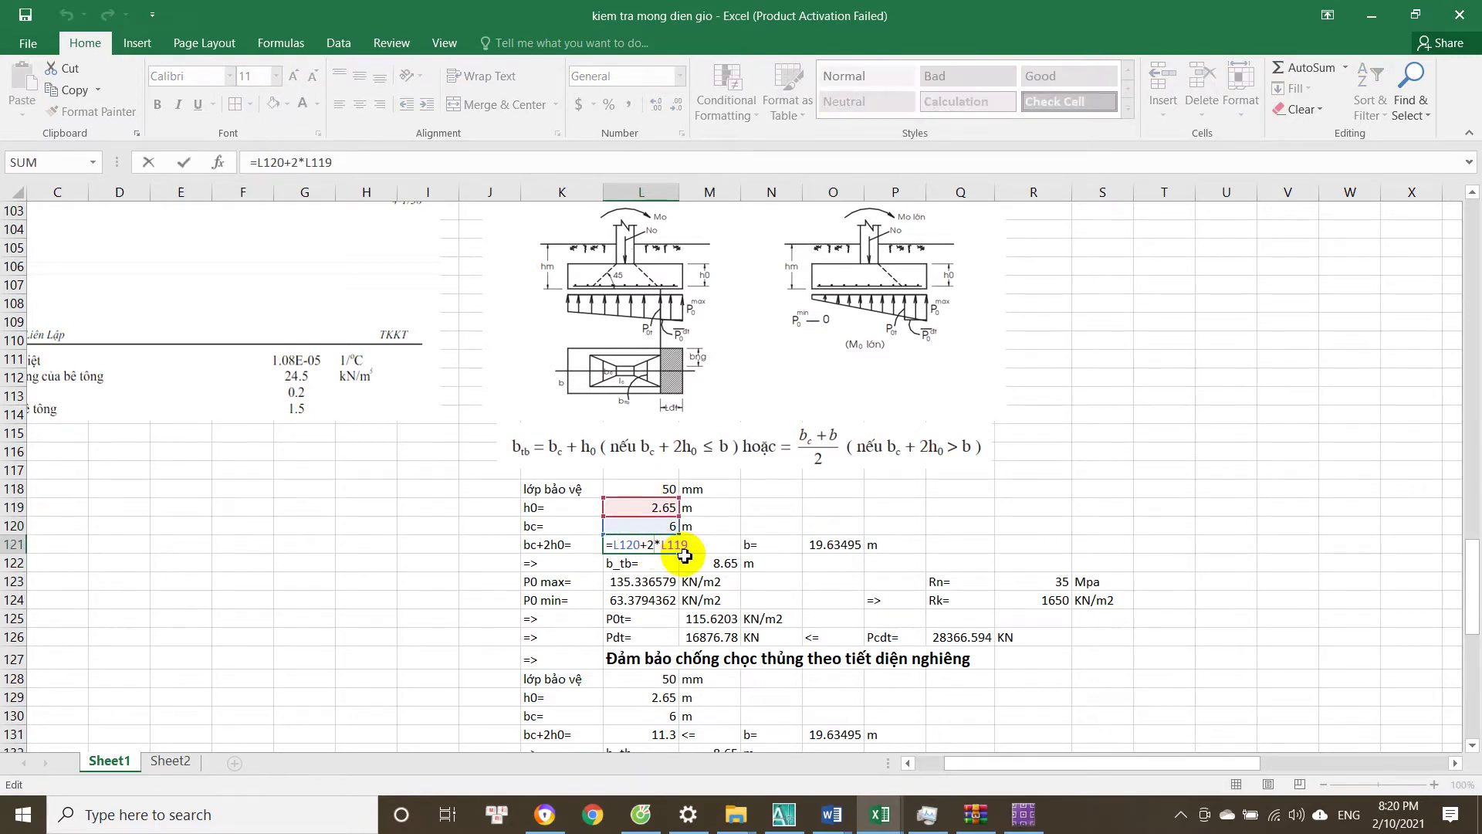
key("Escape")
double_click(666, 546)
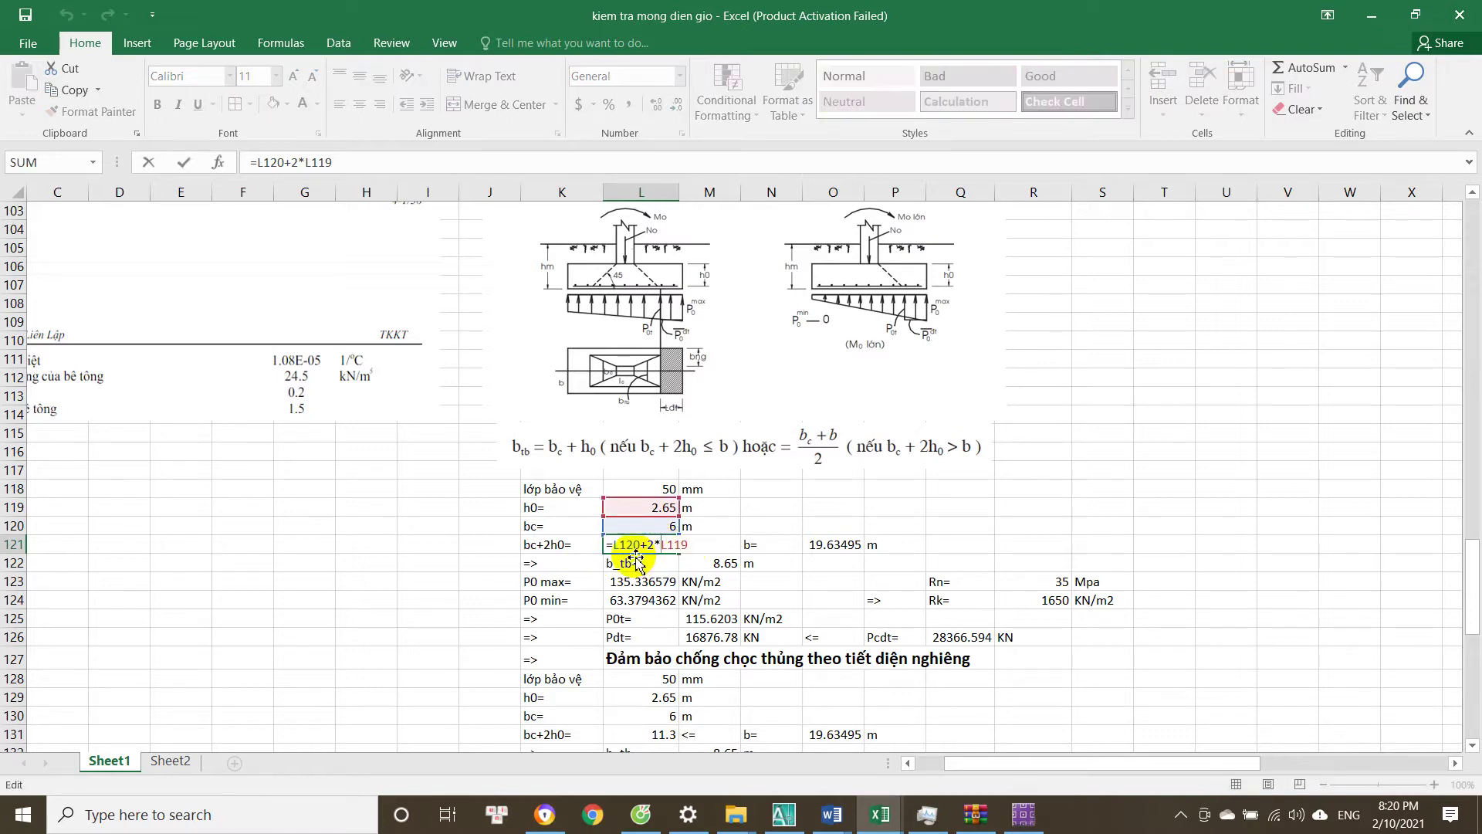
key("Escape")
scroll(694, 570, "down", 1)
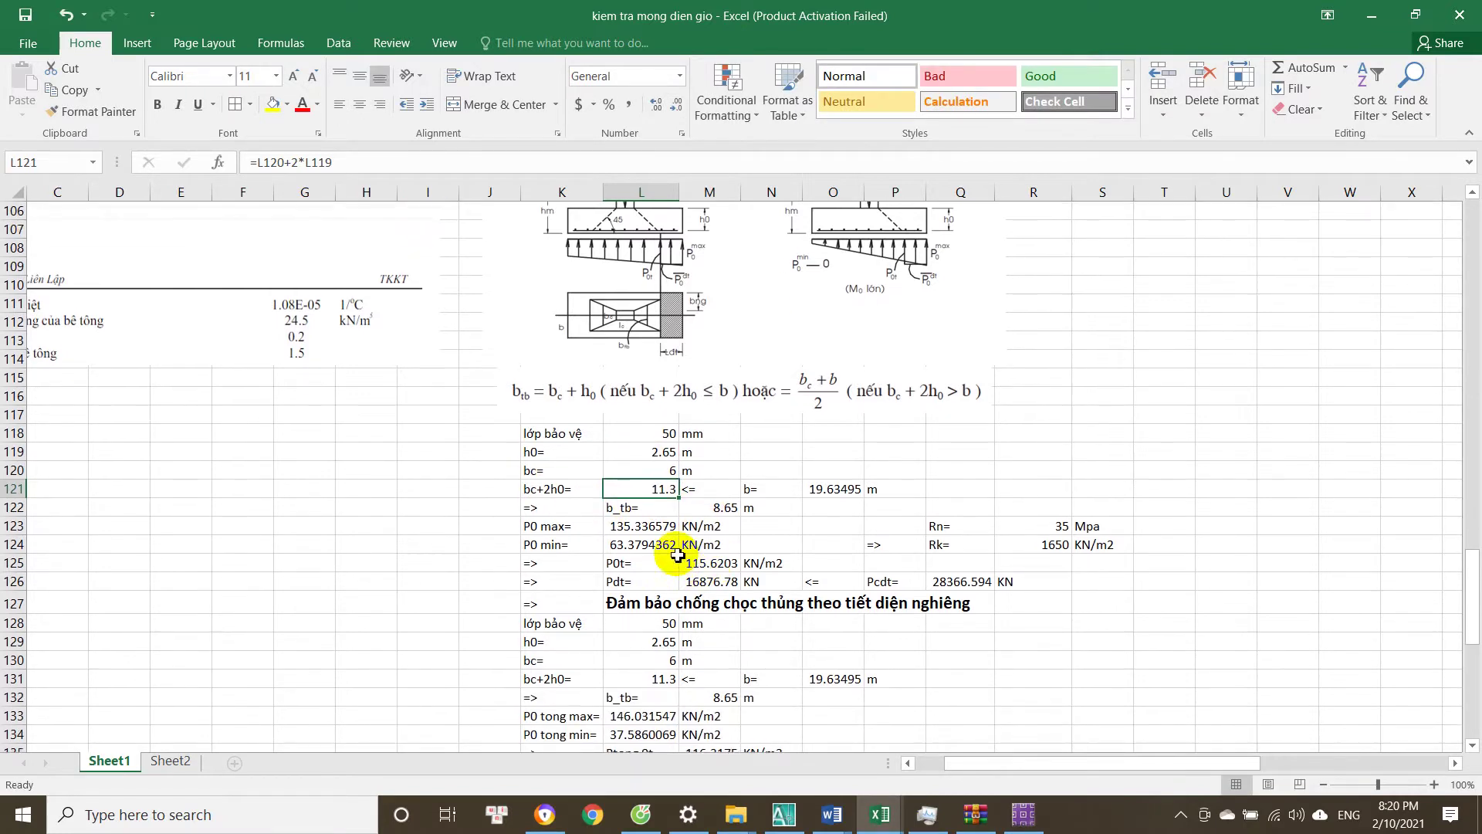
Check the conditional b_tb formula in M122 against the b_tb expression in the guidance.
double_click(719, 514)
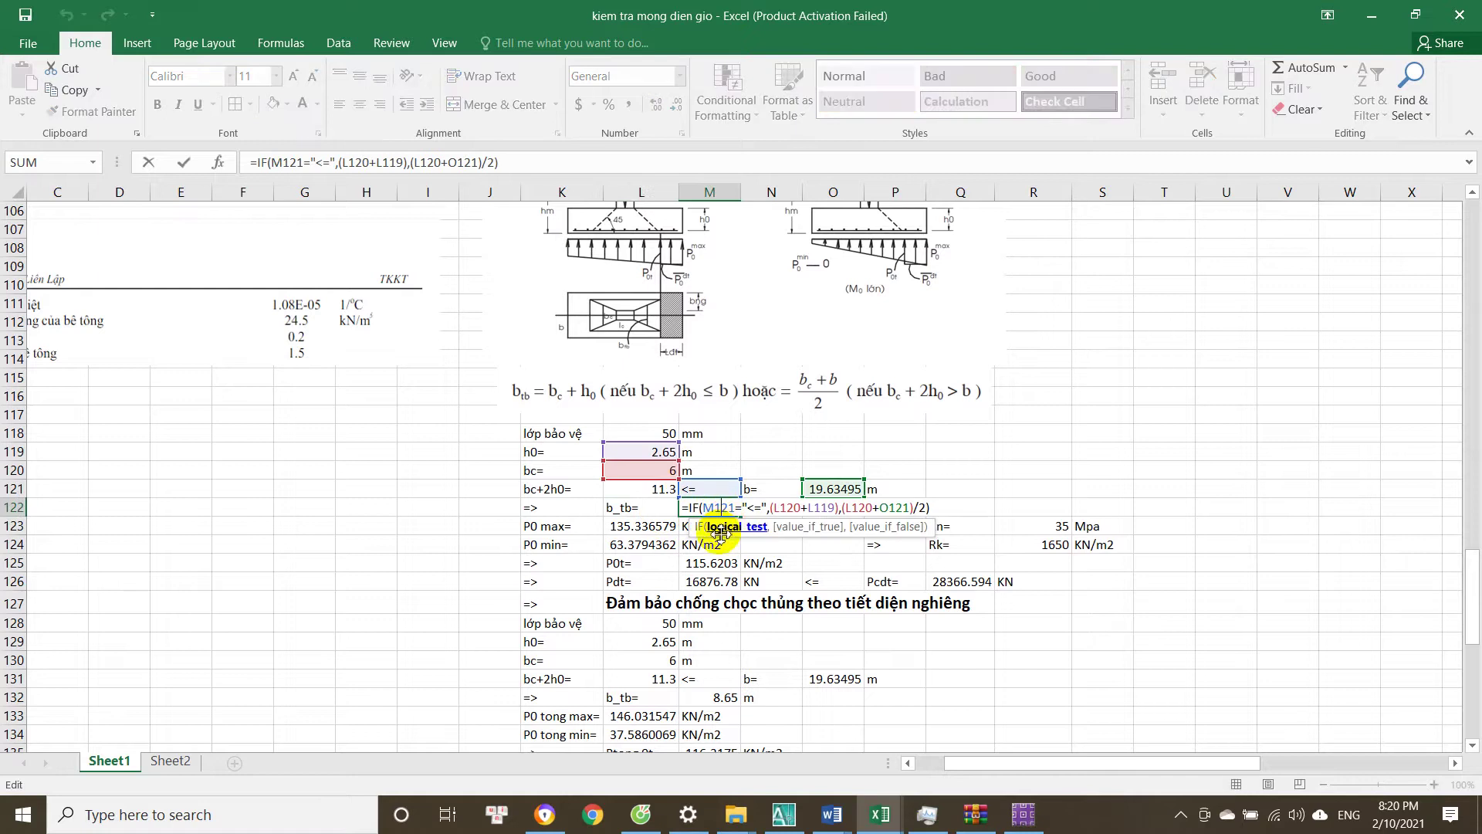
key("Escape")
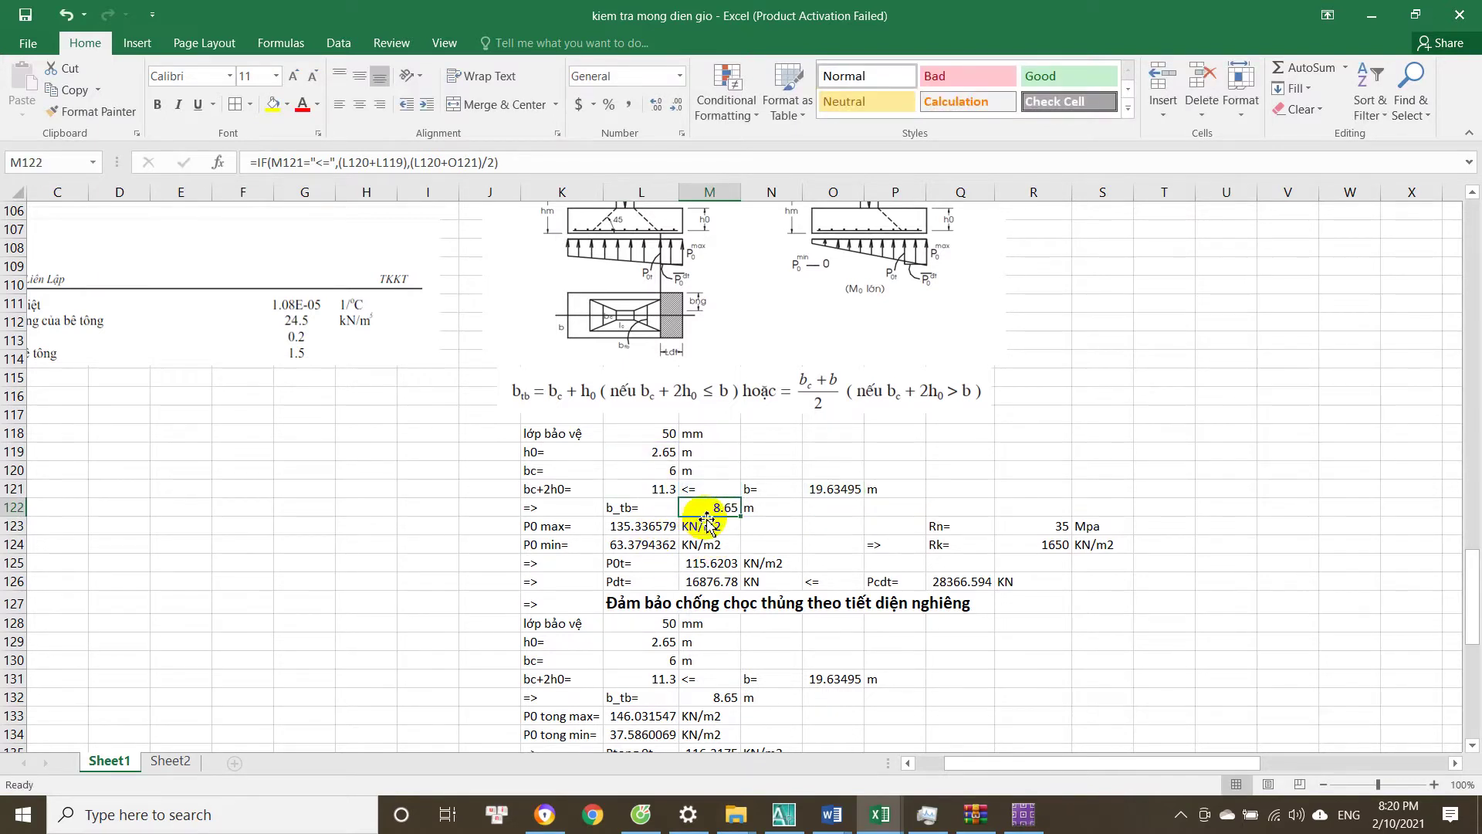
scroll(707, 522, "up", 2)
scroll(691, 543, "down", 2)
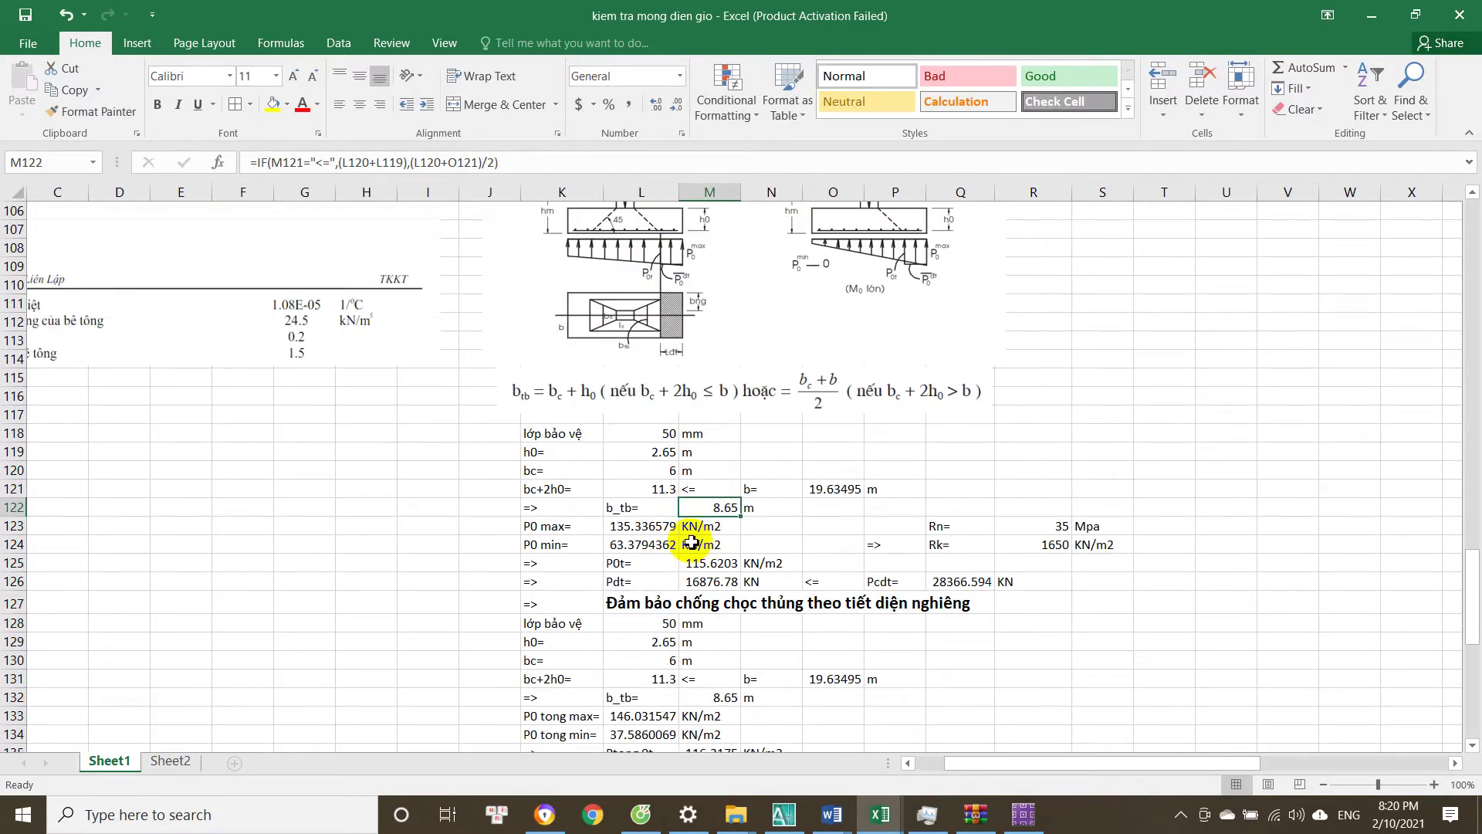
Trace the P0 max formula in L123 to the US max stresses in the three load blocks of section 2.
double_click(658, 529)
scroll(706, 495, "up", 13)
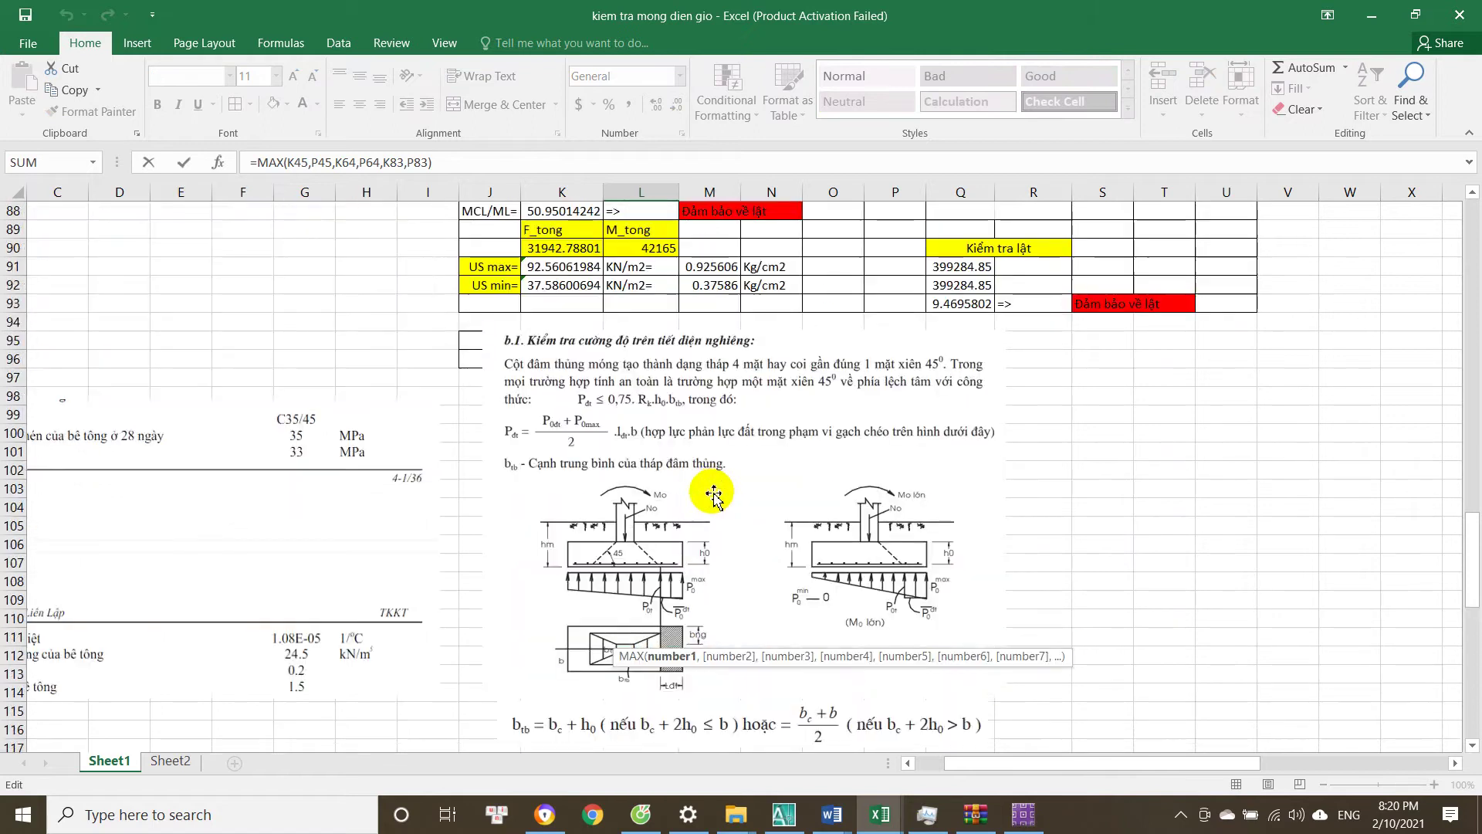
scroll(715, 498, "up", 7)
scroll(602, 421, "up", 6)
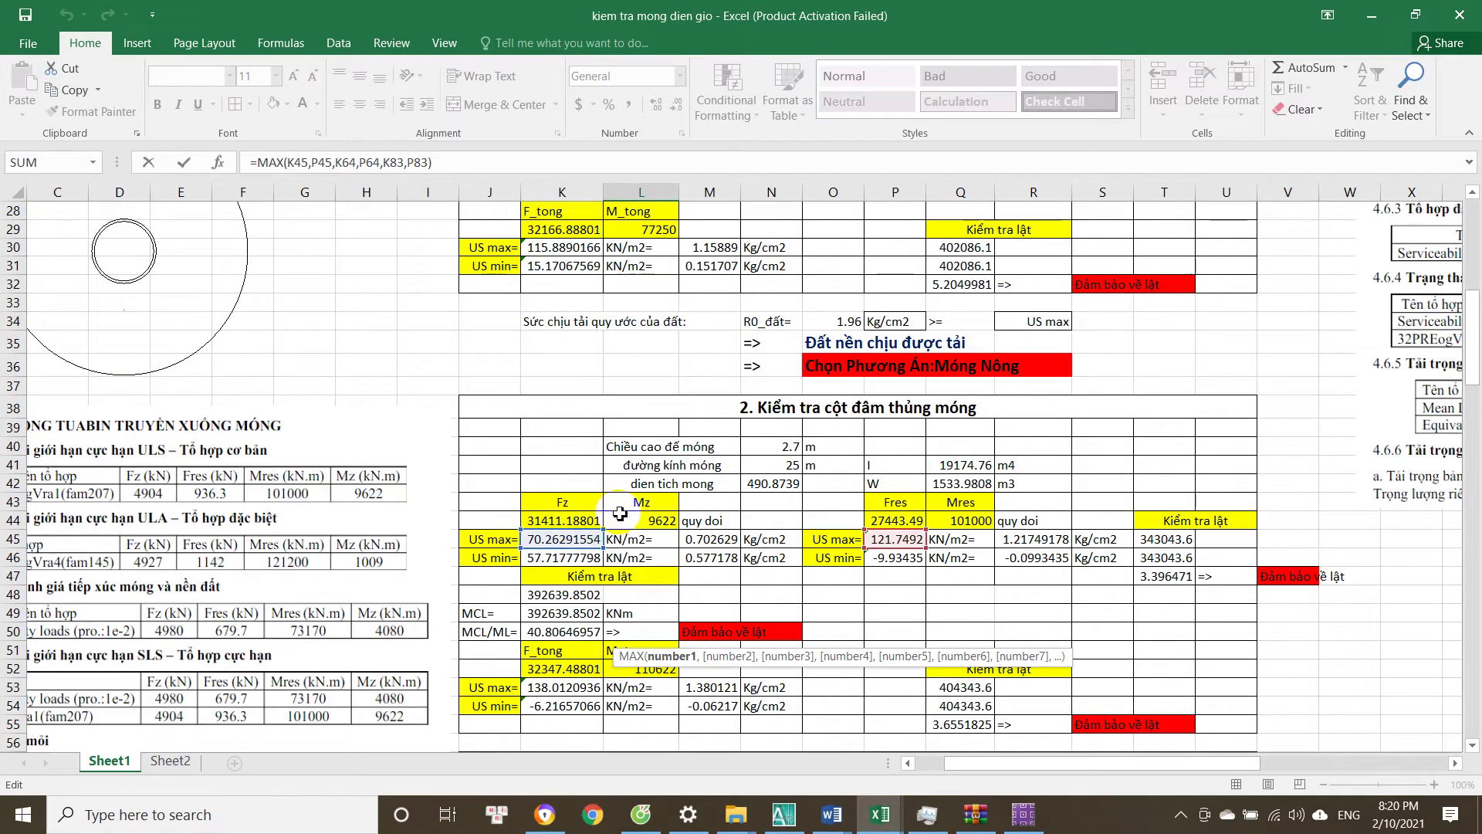
scroll(707, 552, "down", 4)
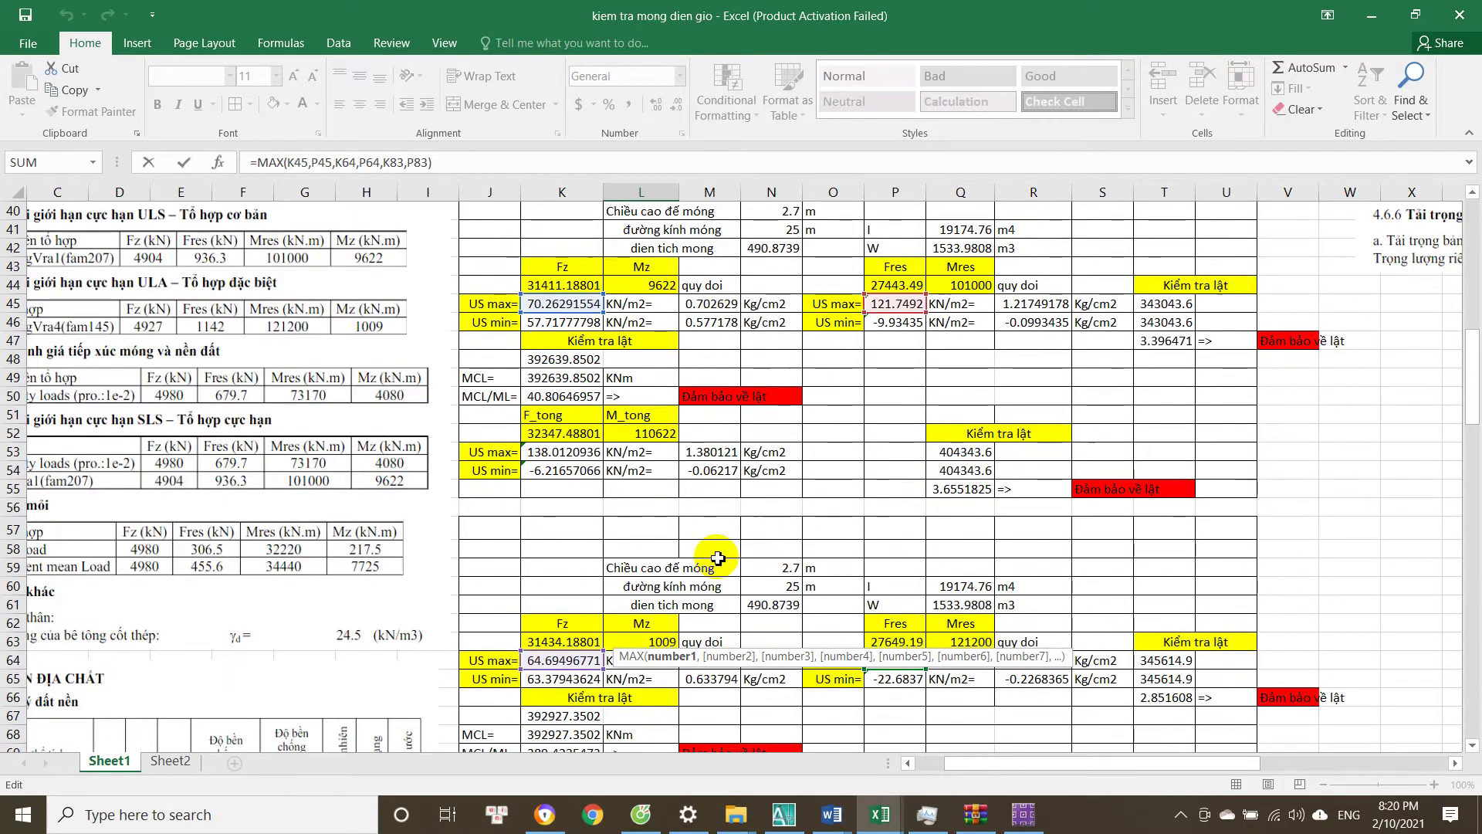
scroll(590, 575, "down", 2)
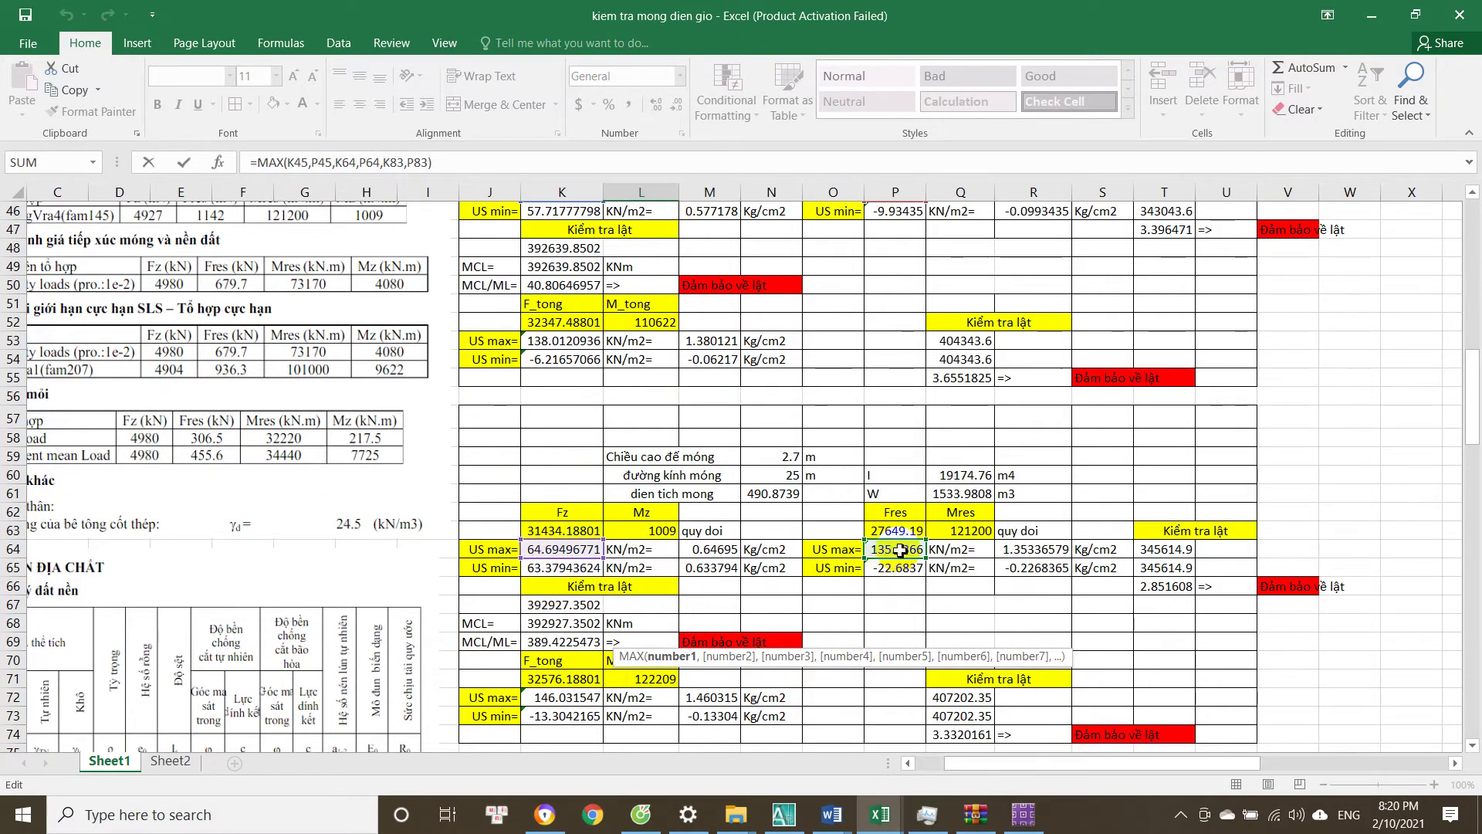
scroll(899, 550, "down", 10)
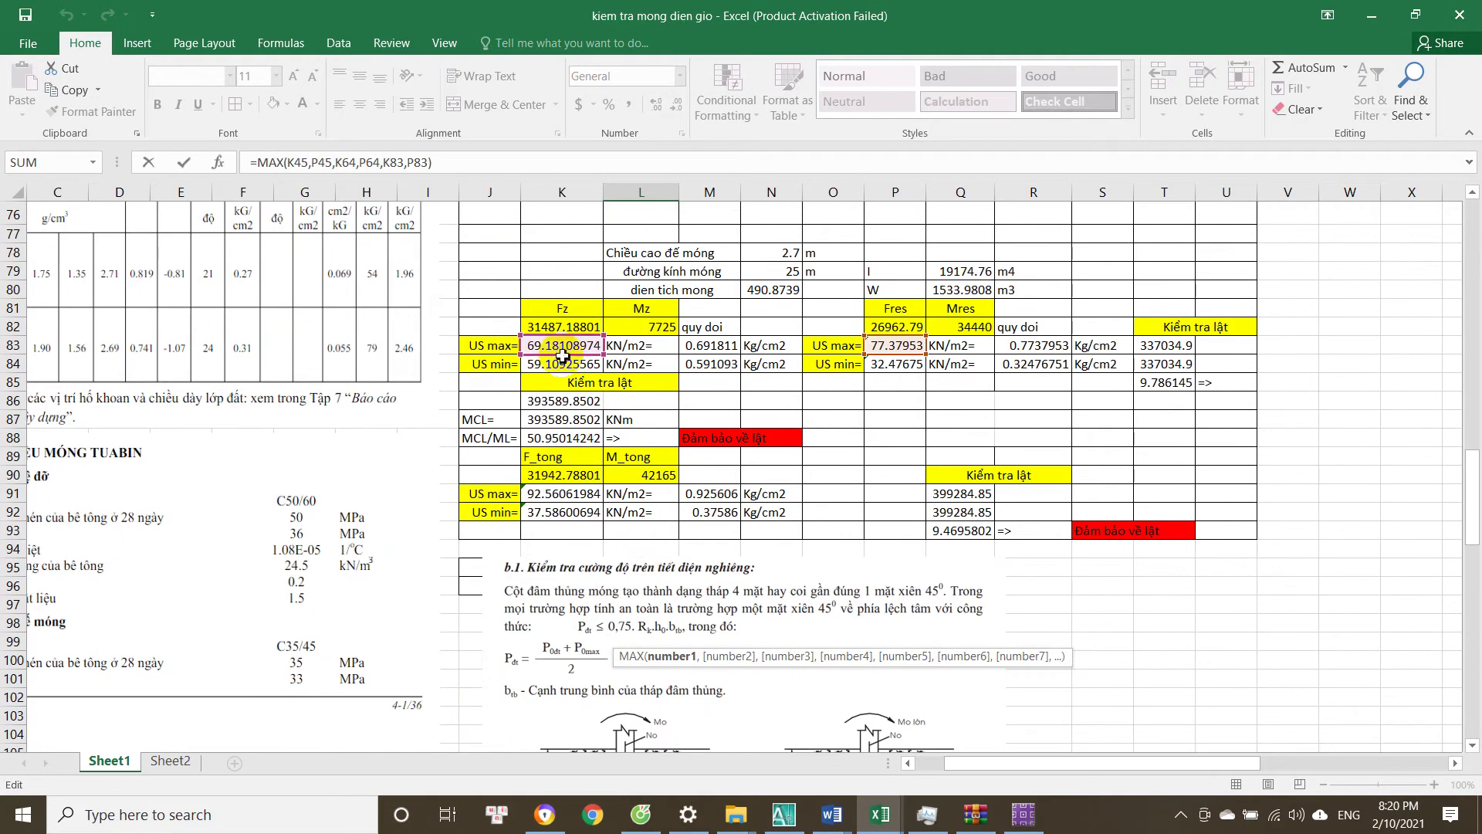
scroll(928, 356, "down", 11)
key("ctrl+Return")
double_click(655, 473)
key("Escape")
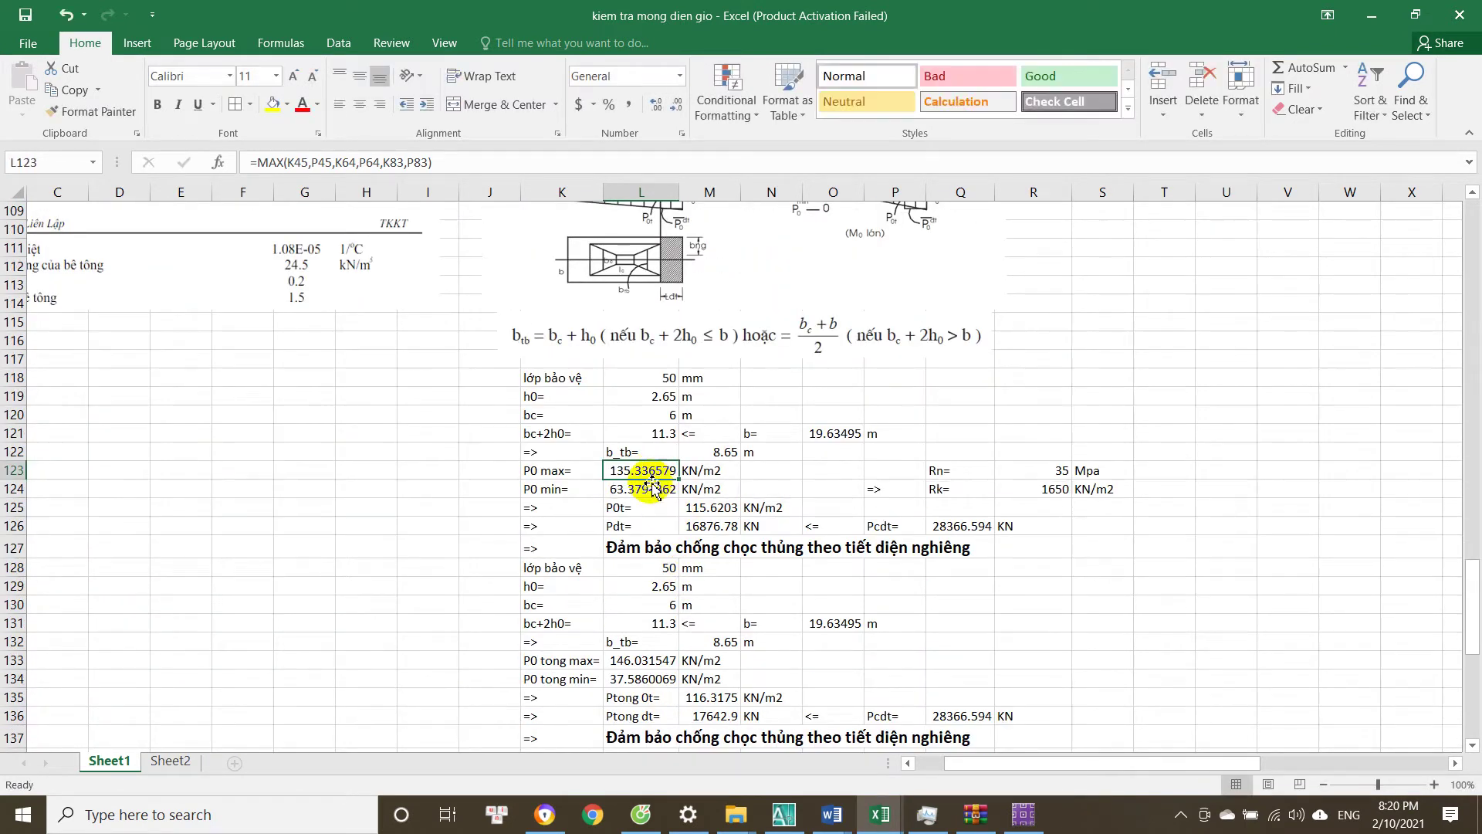
Trace the P0 min formula in L124 to the US min stresses and review the soil pressure diagram in b.1.
double_click(649, 495)
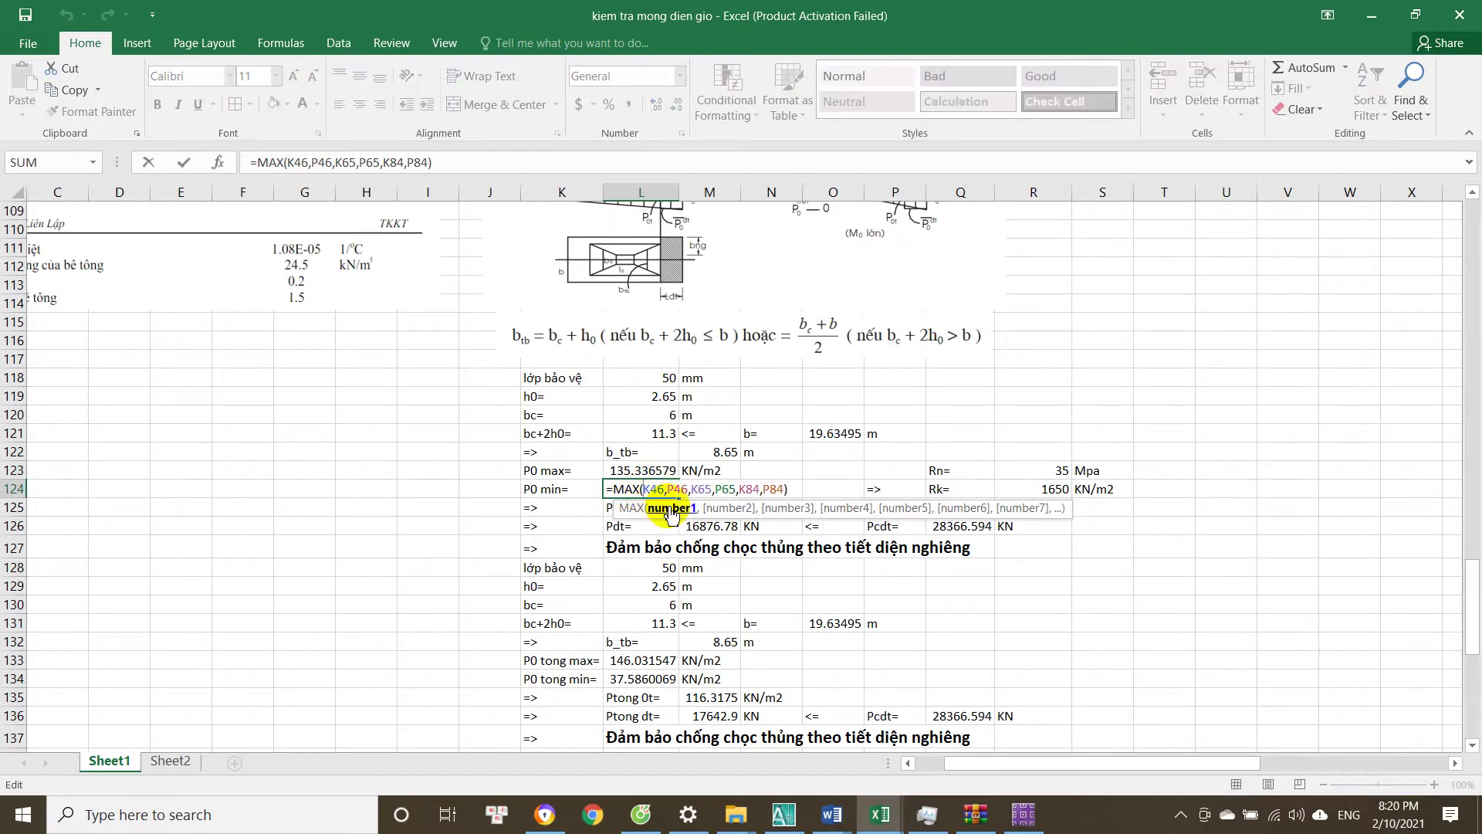
scroll(672, 513, "up", 13)
scroll(675, 509, "down", 13)
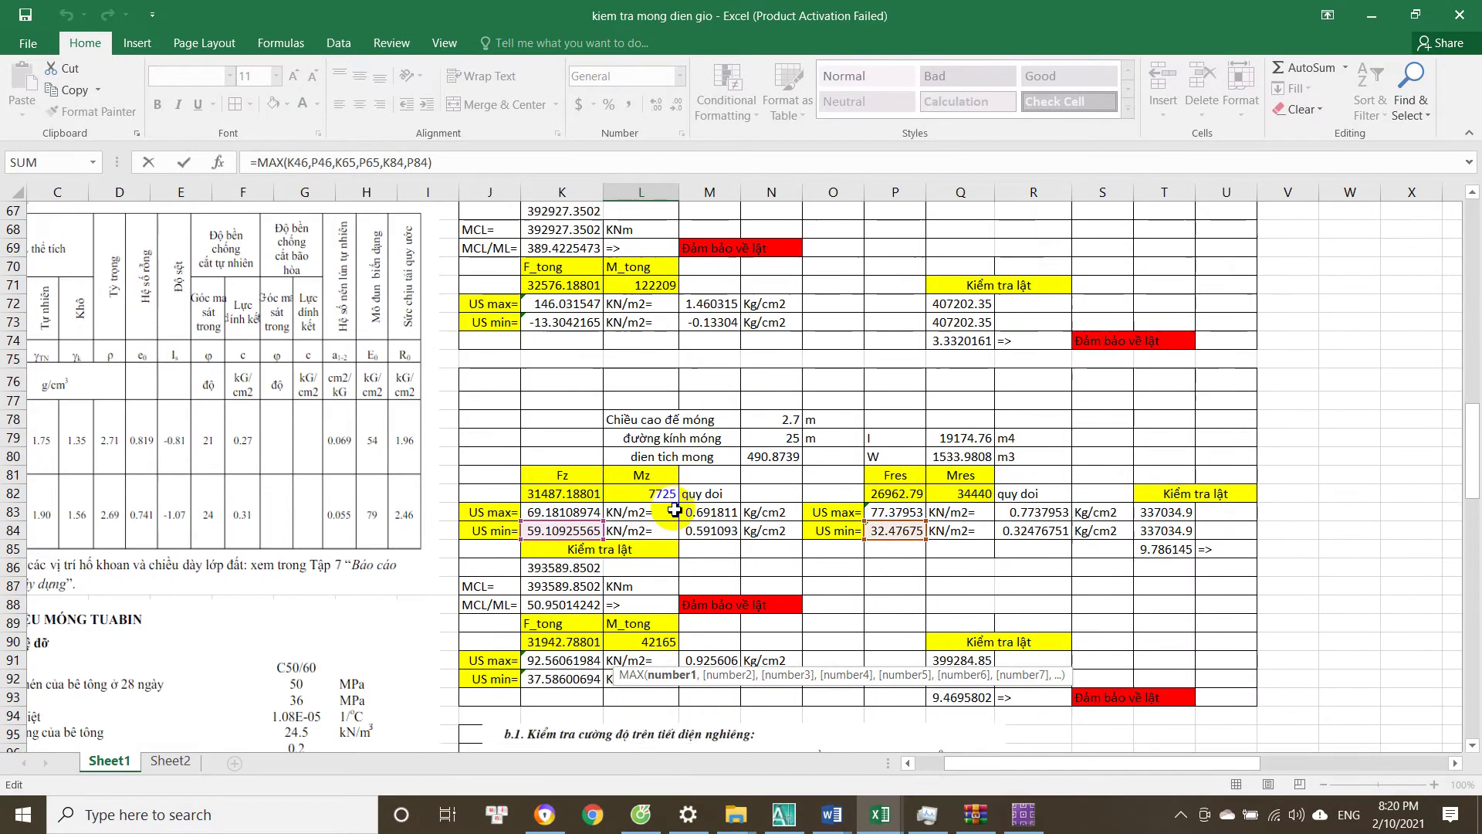
key("Return")
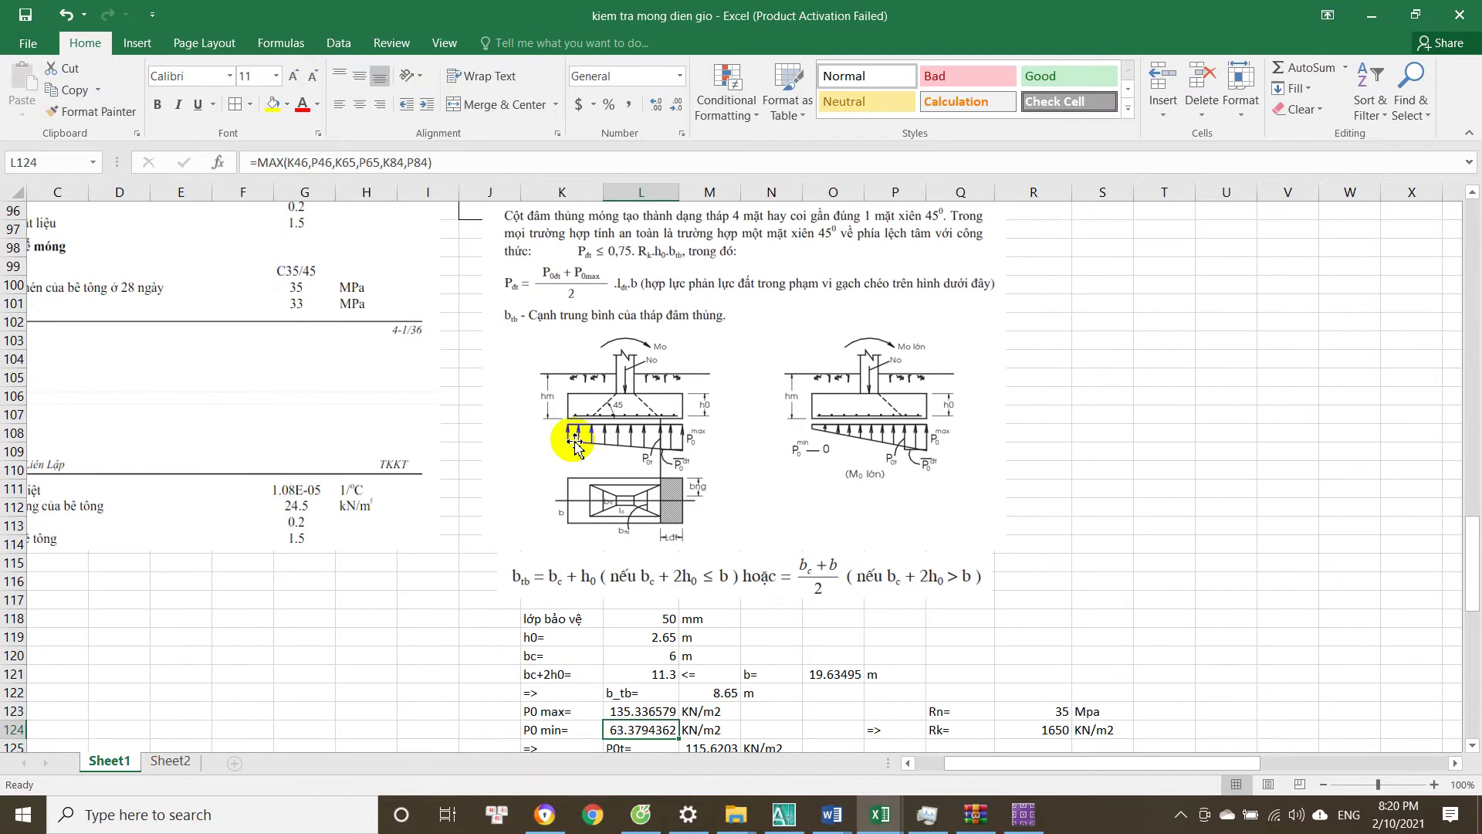
scroll(595, 386, "down", 1)
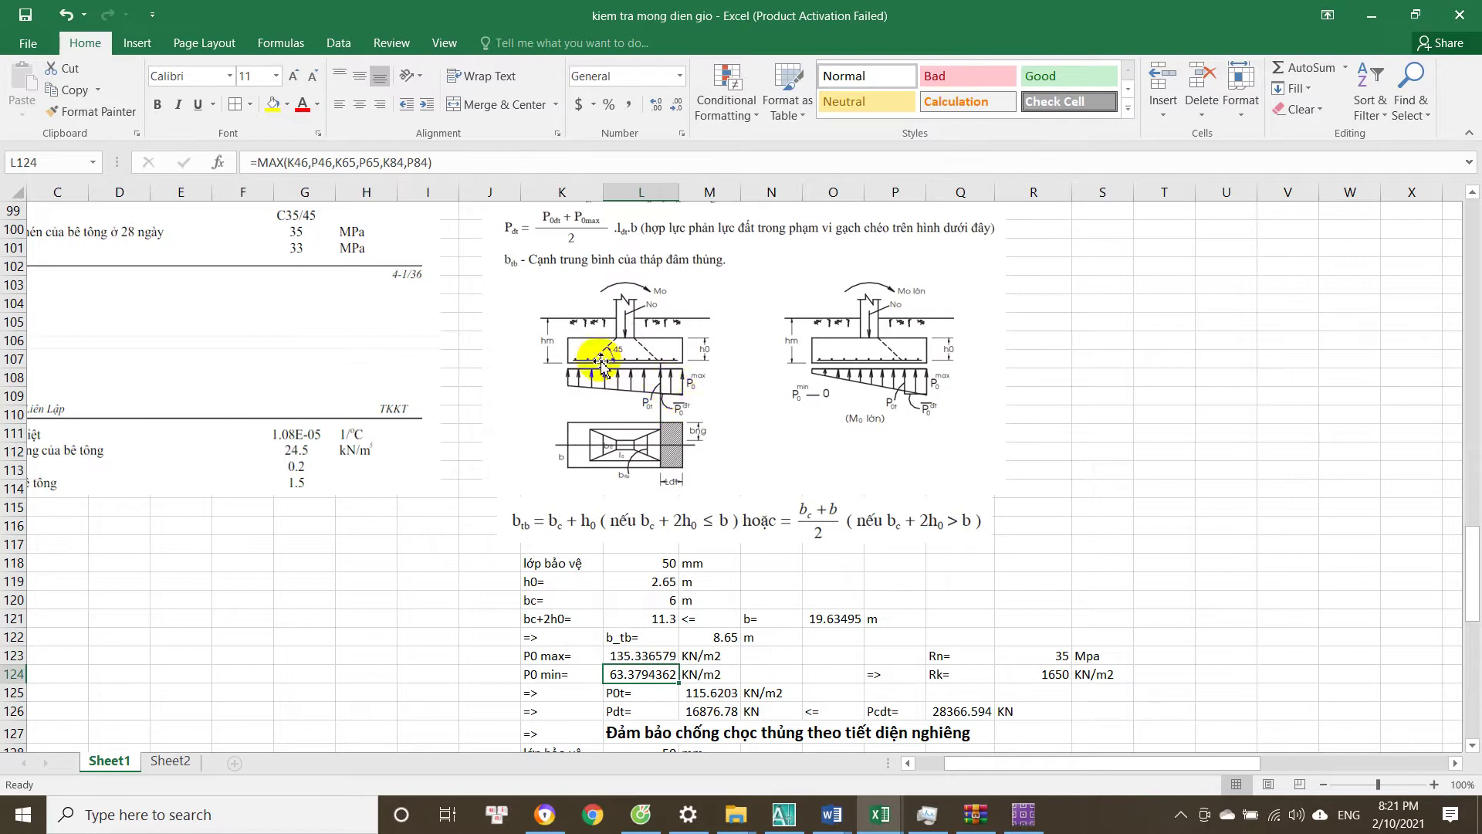
scroll(676, 417, "down", 1)
scroll(678, 339, "up", 1)
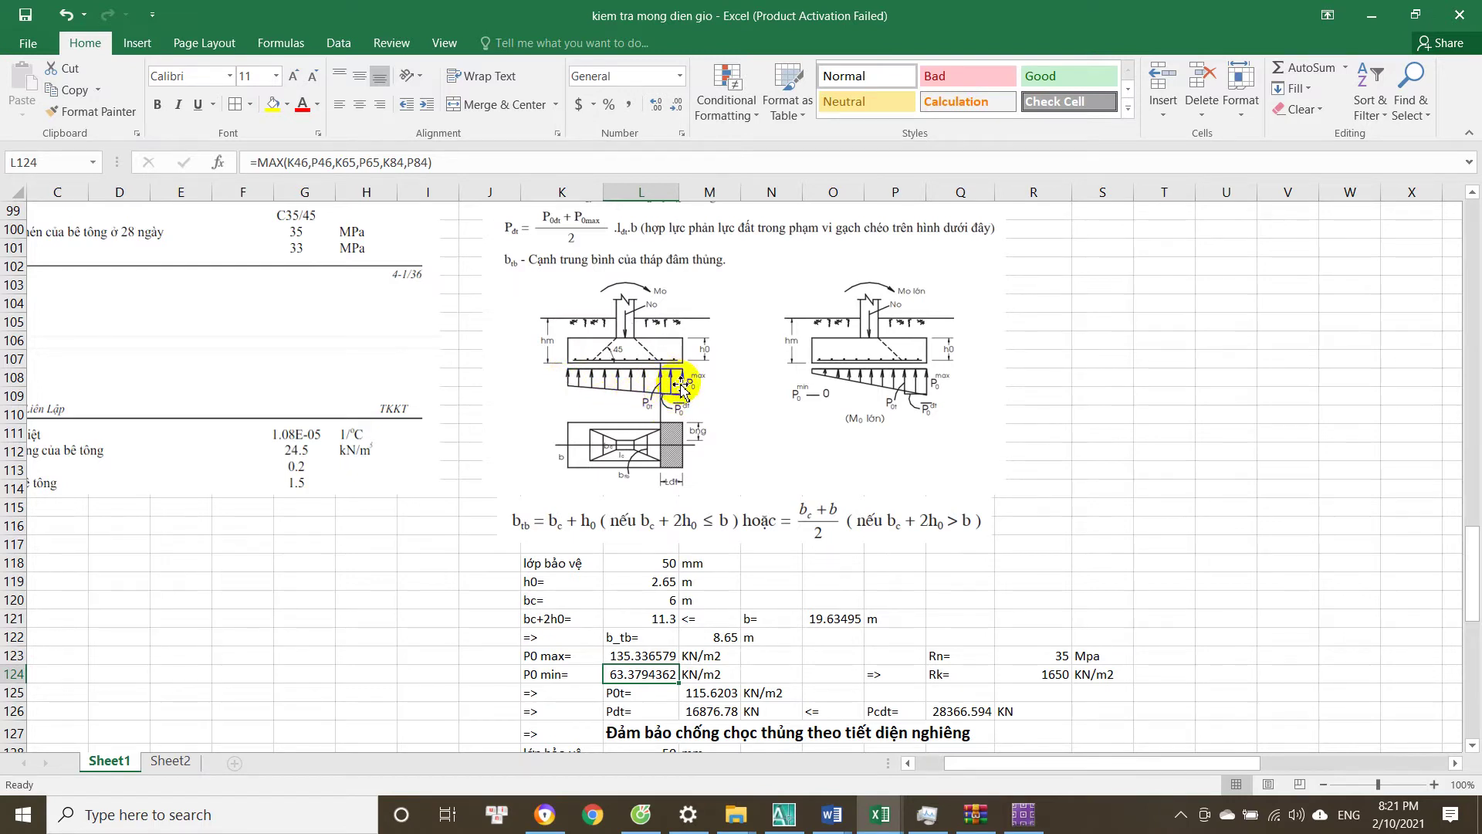
Inspect the P0t formula in M125 and its references to P0 max, P0 min, bc and h0.
scroll(679, 402, "down", 2)
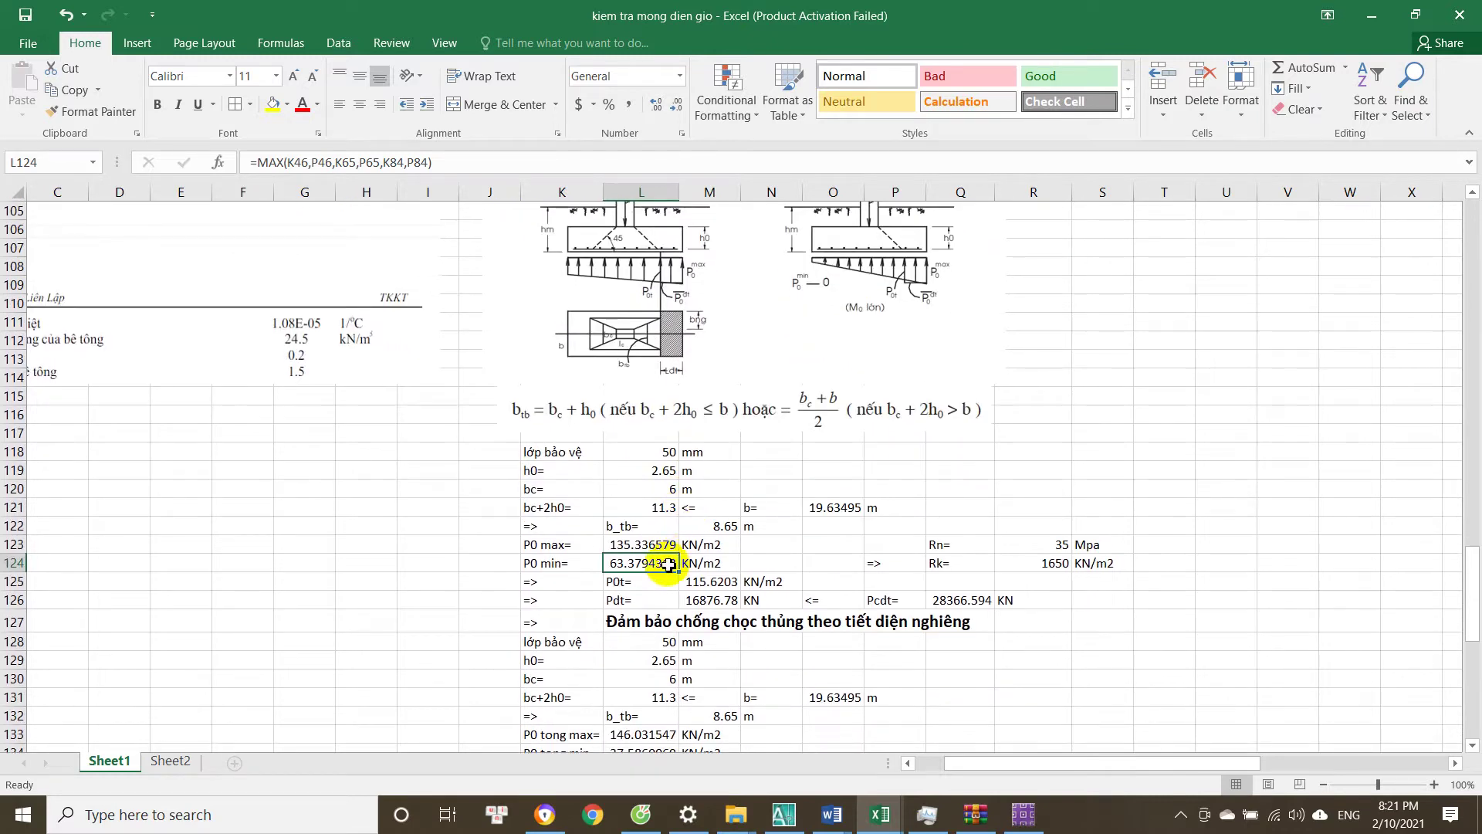
key("Escape")
scroll(718, 541, "down", 1)
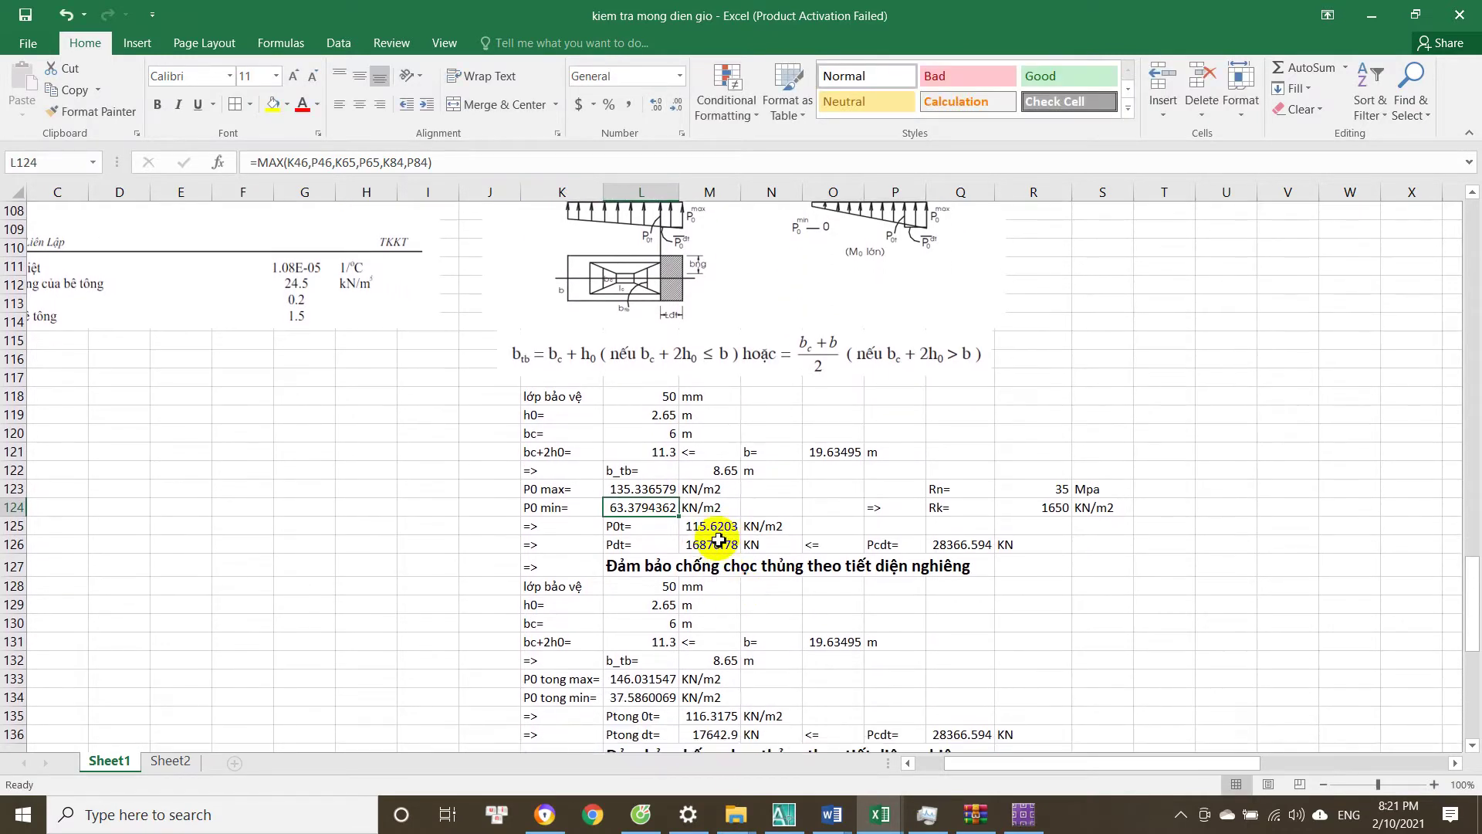
left_click(723, 536)
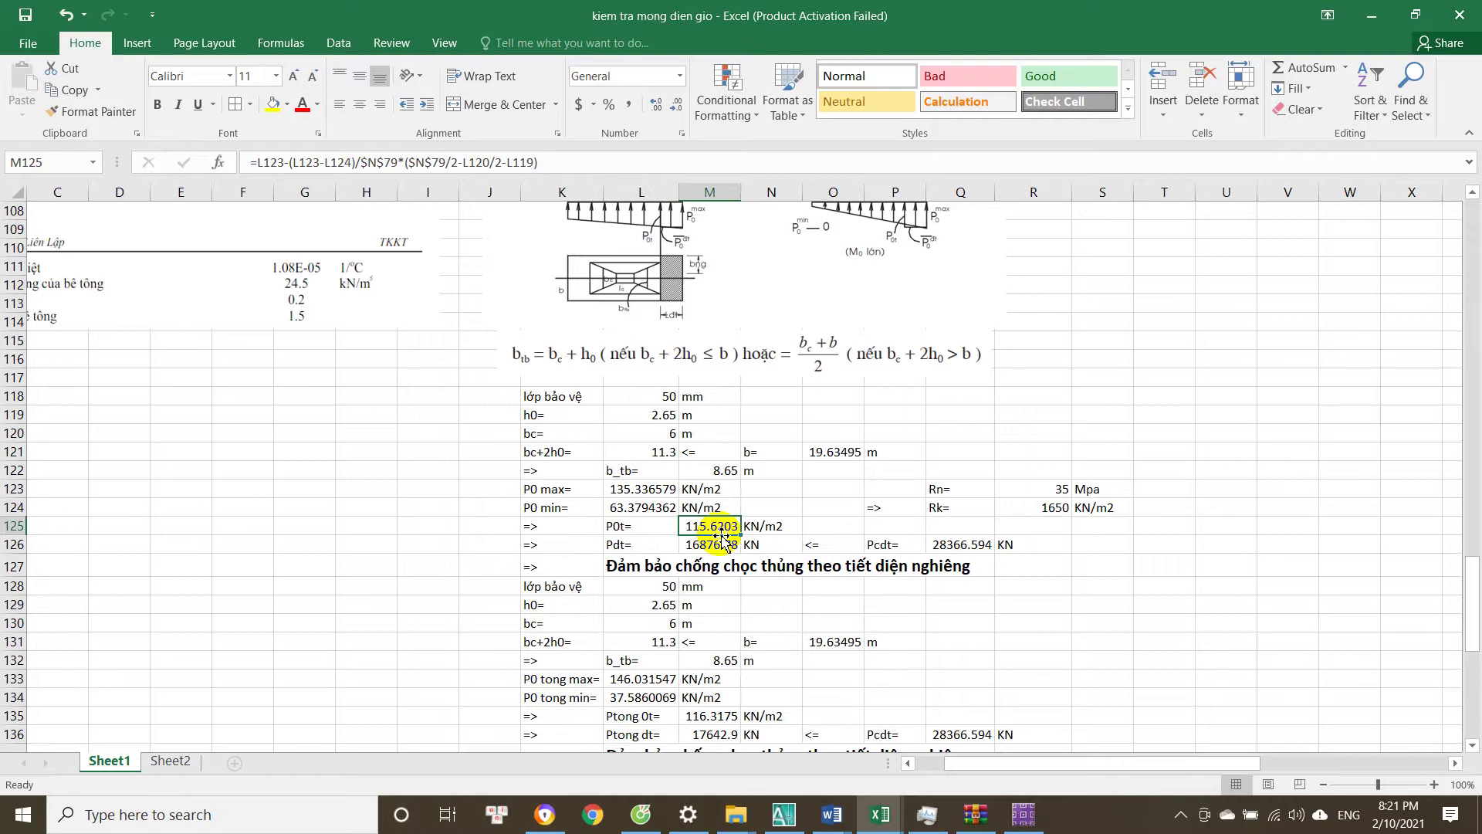
scroll(722, 536, "up", 2)
scroll(721, 536, "down", 2)
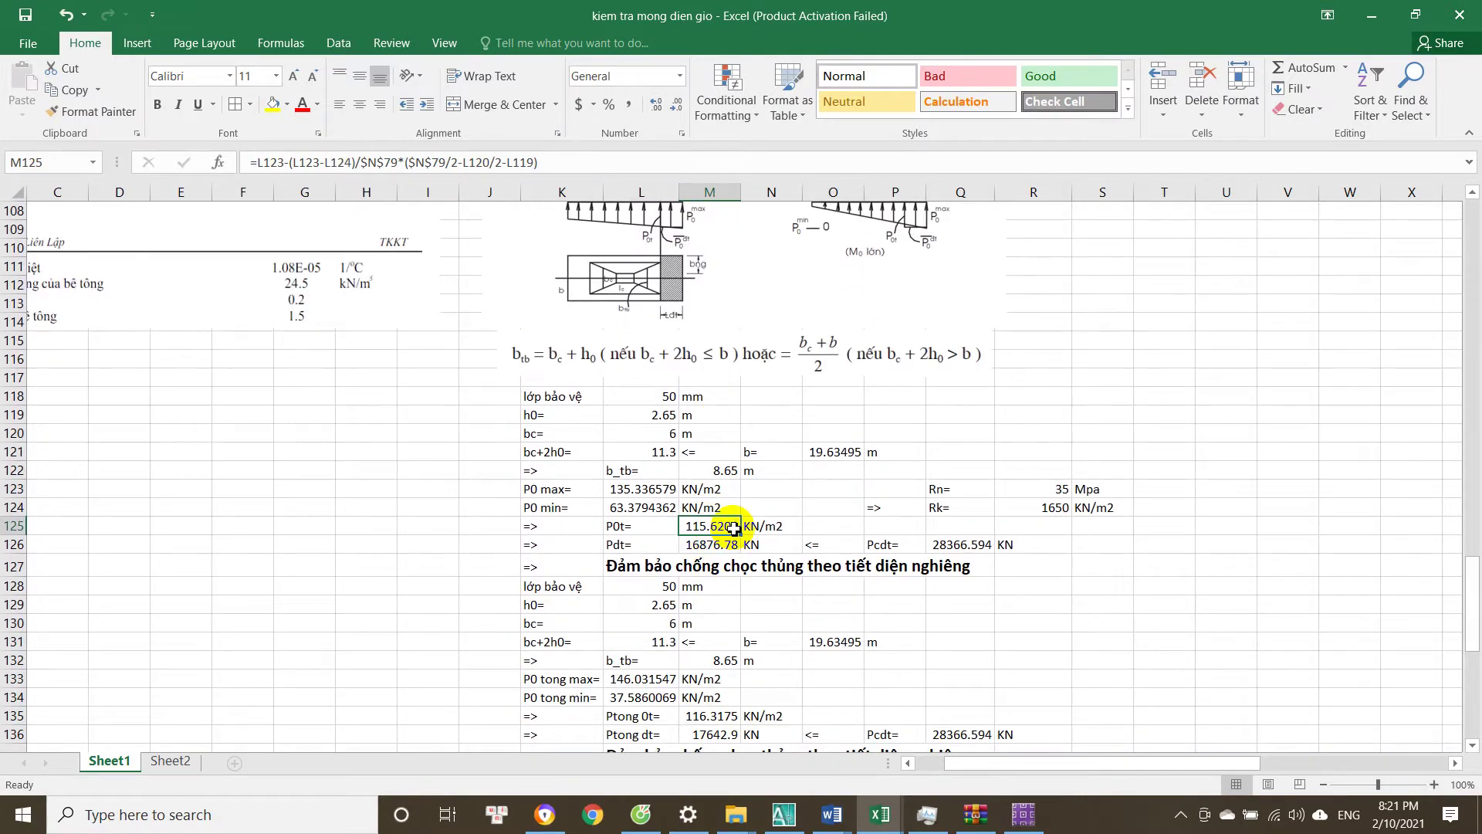
double_click(732, 528)
key("Escape")
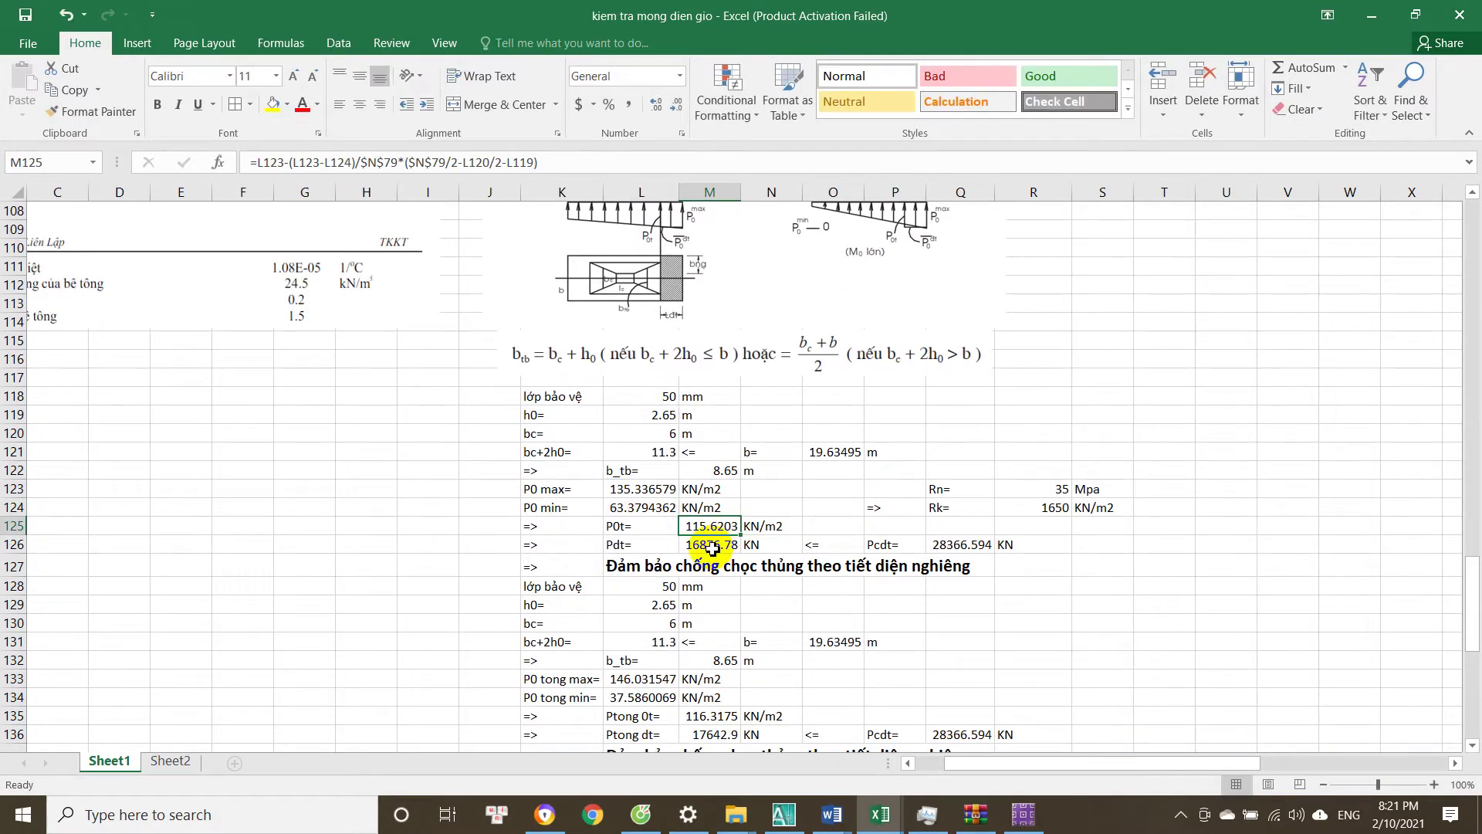
double_click(732, 529)
key("Escape")
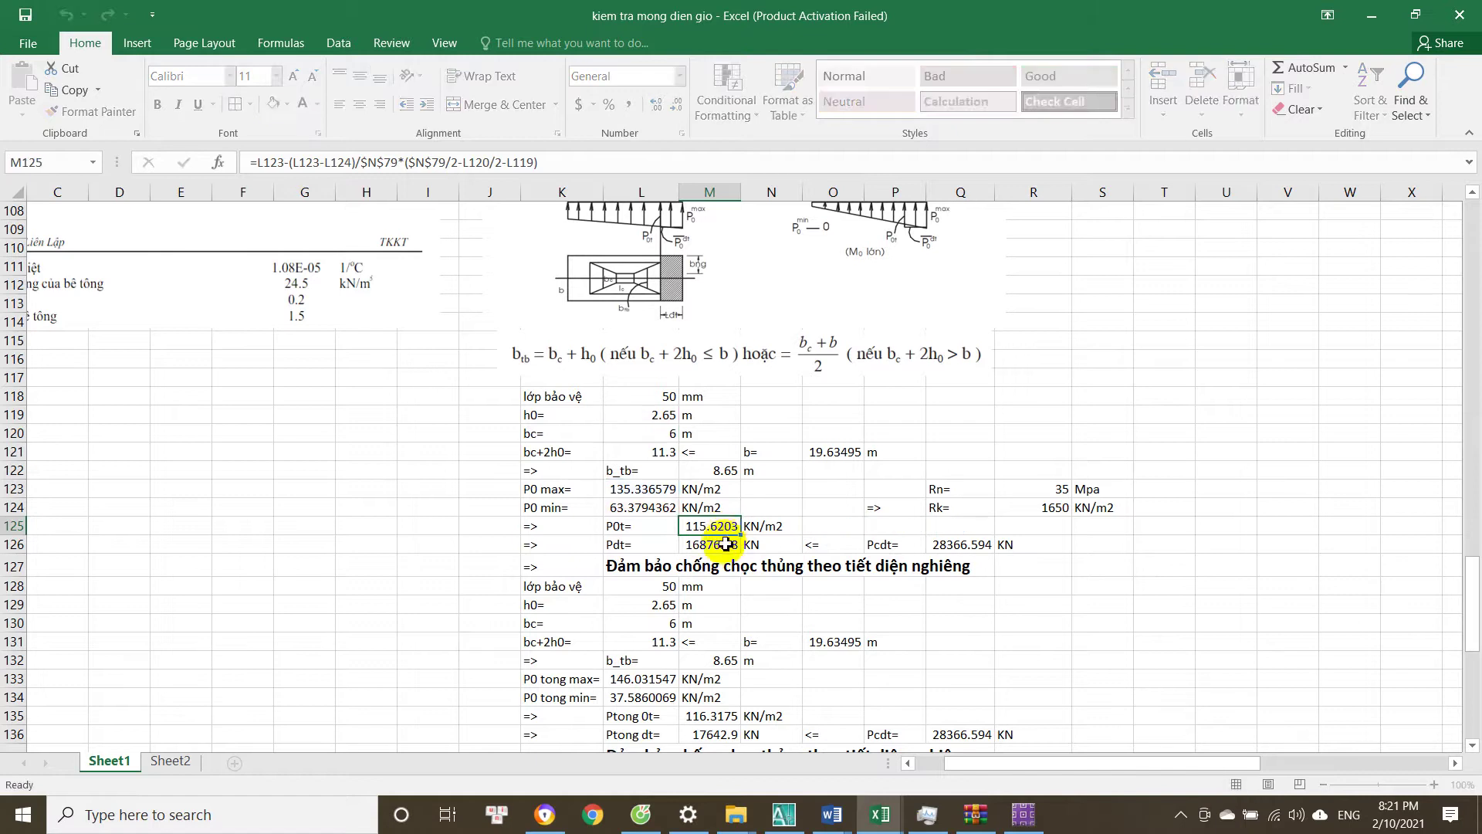
Check the sources of the Rn and Rk concrete strengths in R123 and R124.
left_click(1059, 489)
type("=T4")
key("Escape")
double_click(1058, 508)
key("Escape")
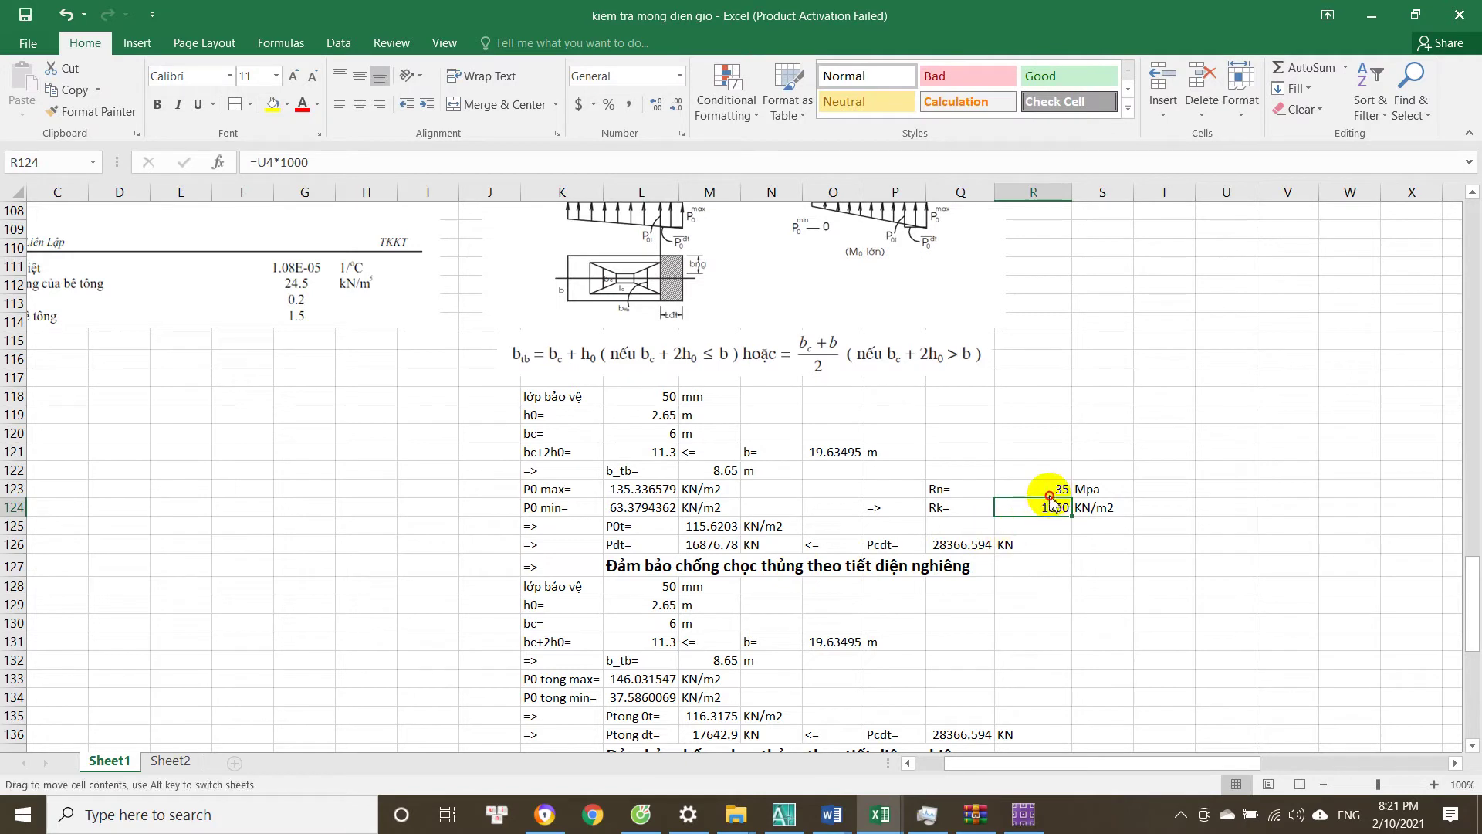
Recheck how the P0t formula in M125 interpolates between P0 max and P0 min.
double_click(722, 530)
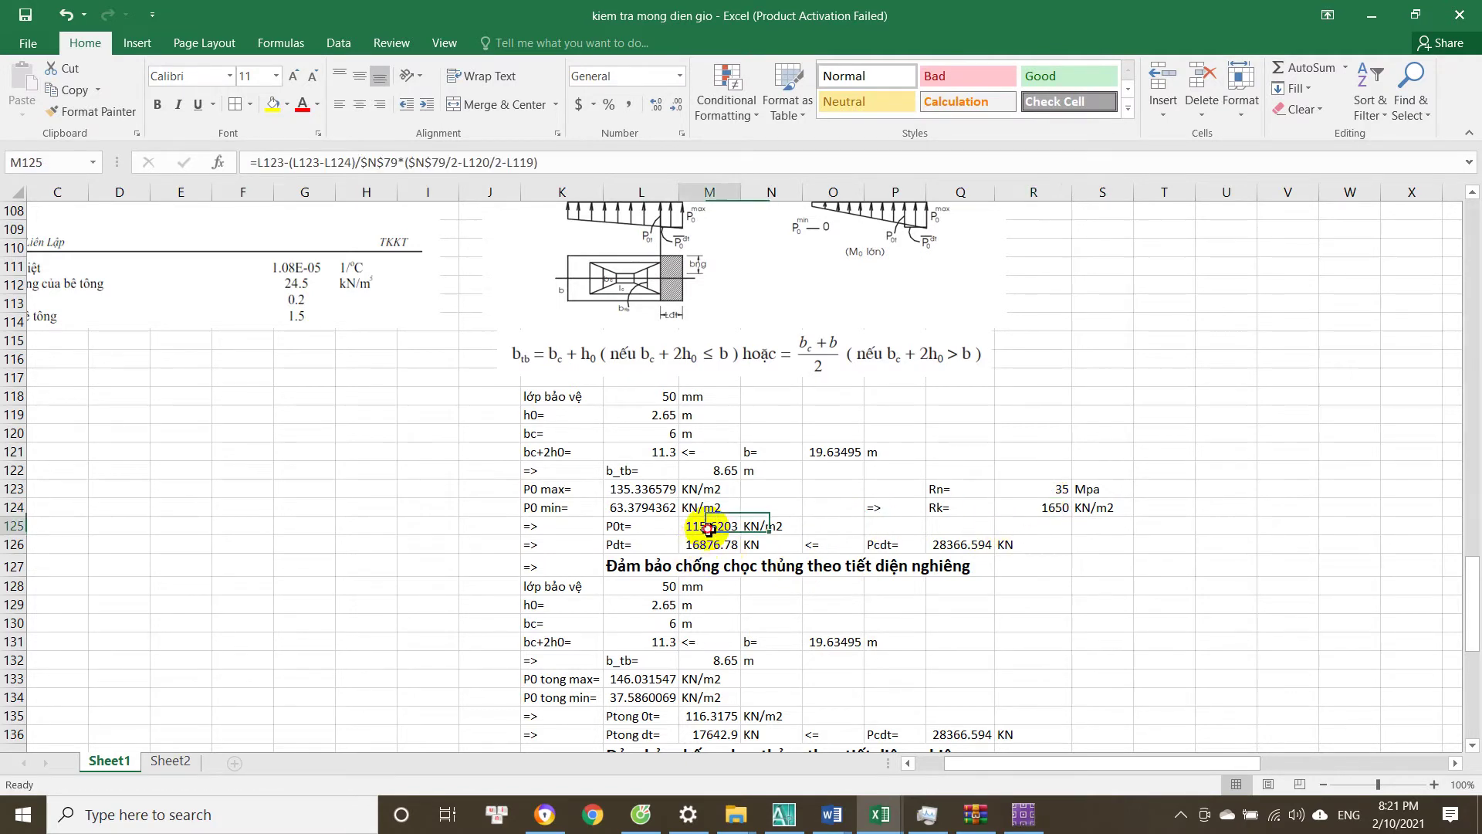
key("Escape")
scroll(605, 549, "down", 1)
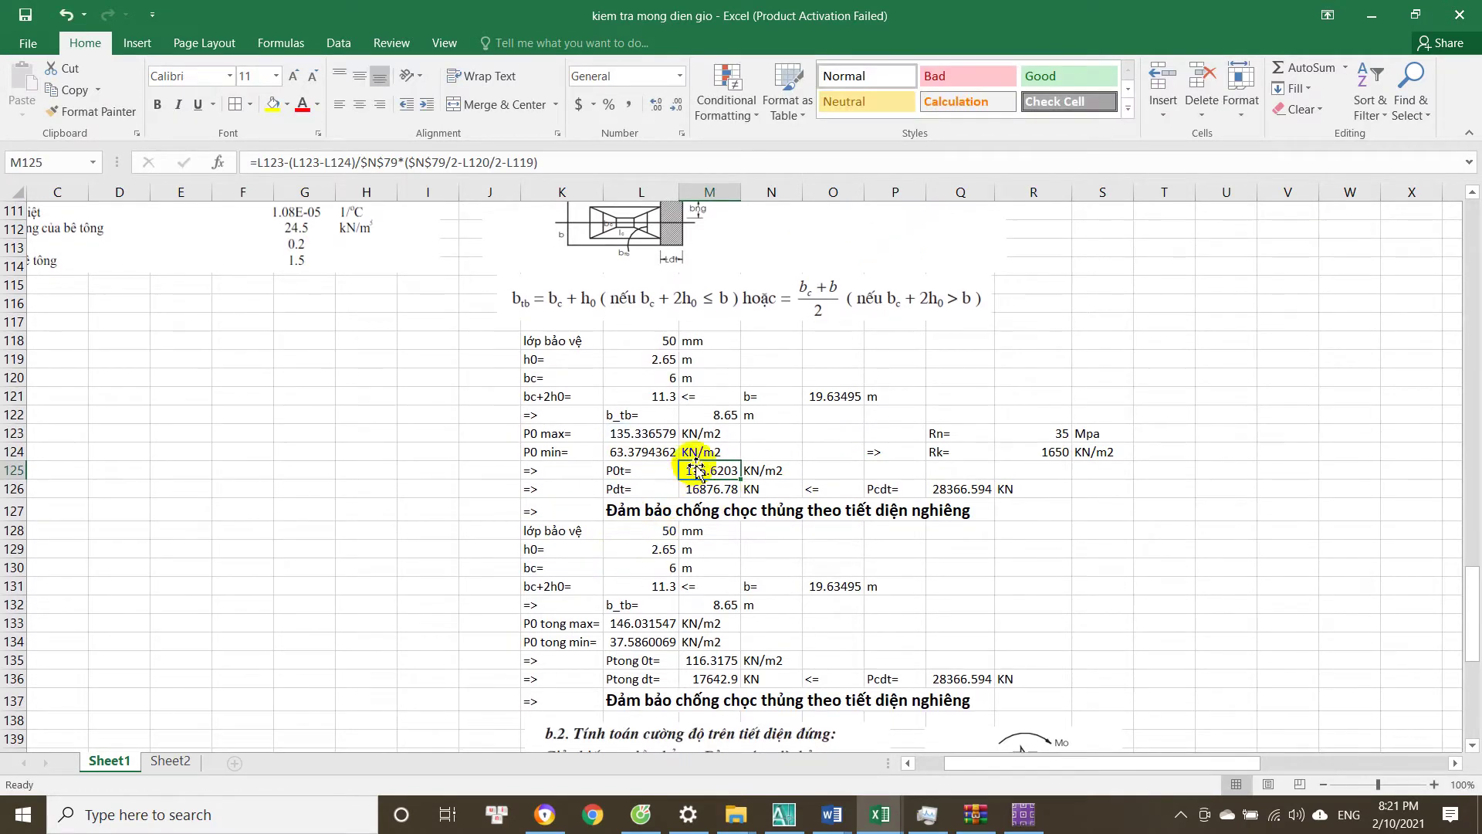
double_click(715, 467)
key("Escape")
Compare the Pdt formula in M126 with the Pdt expression and the hatched pressure area in the b.1 diagram.
double_click(718, 488)
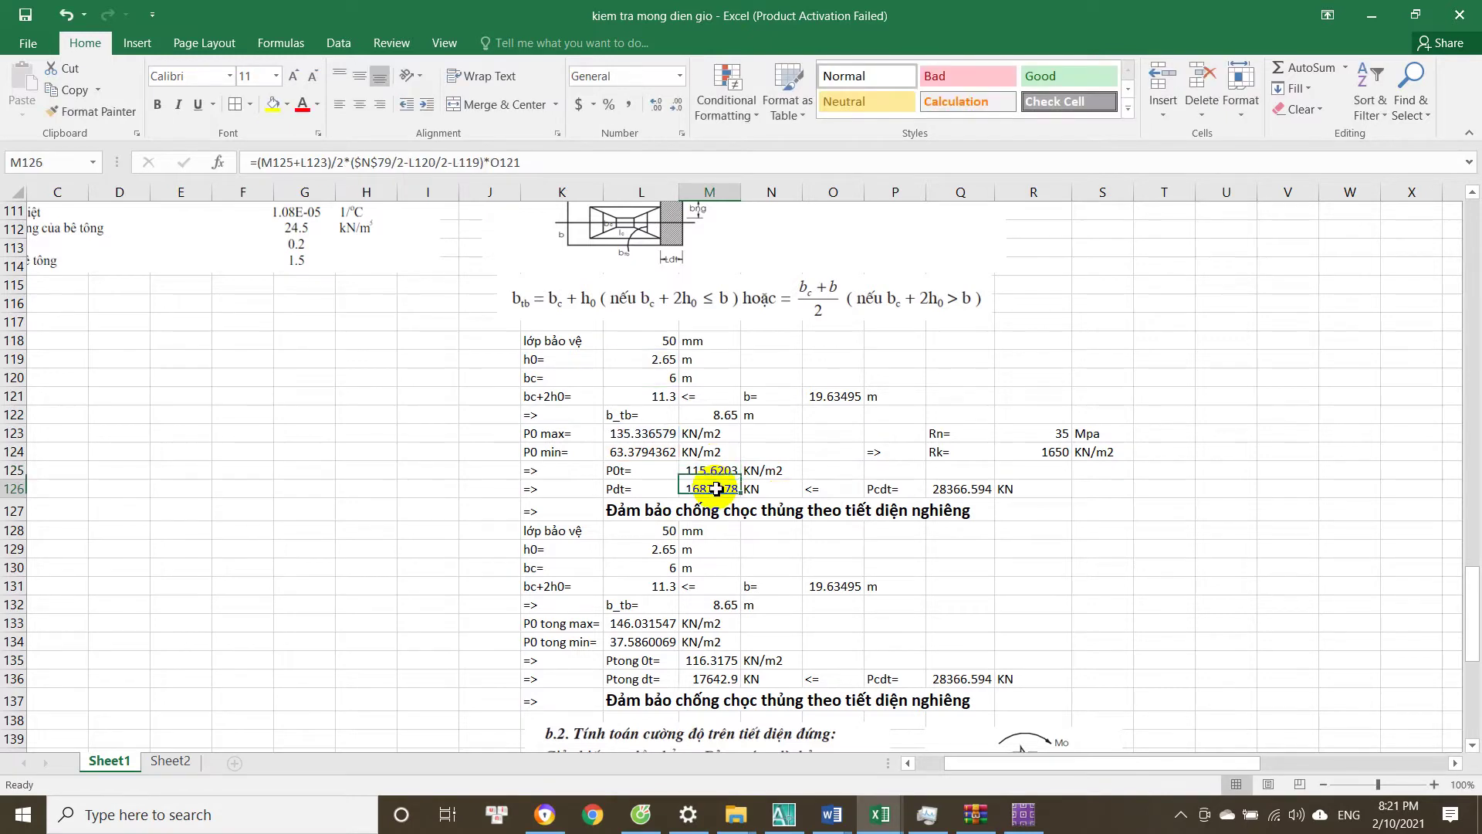
key("Escape")
scroll(684, 381, "up", 4)
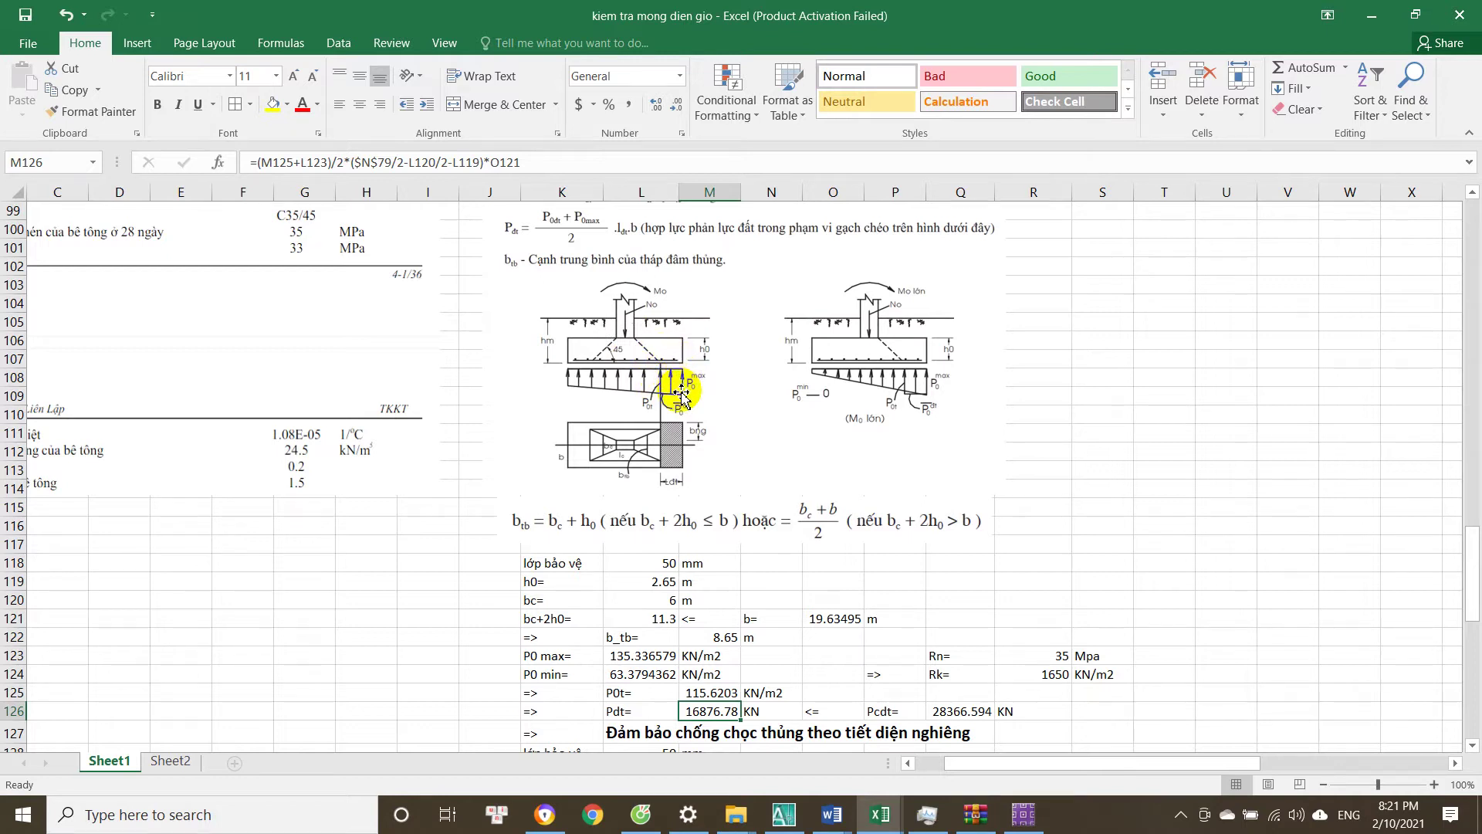
scroll(682, 390, "down", 4)
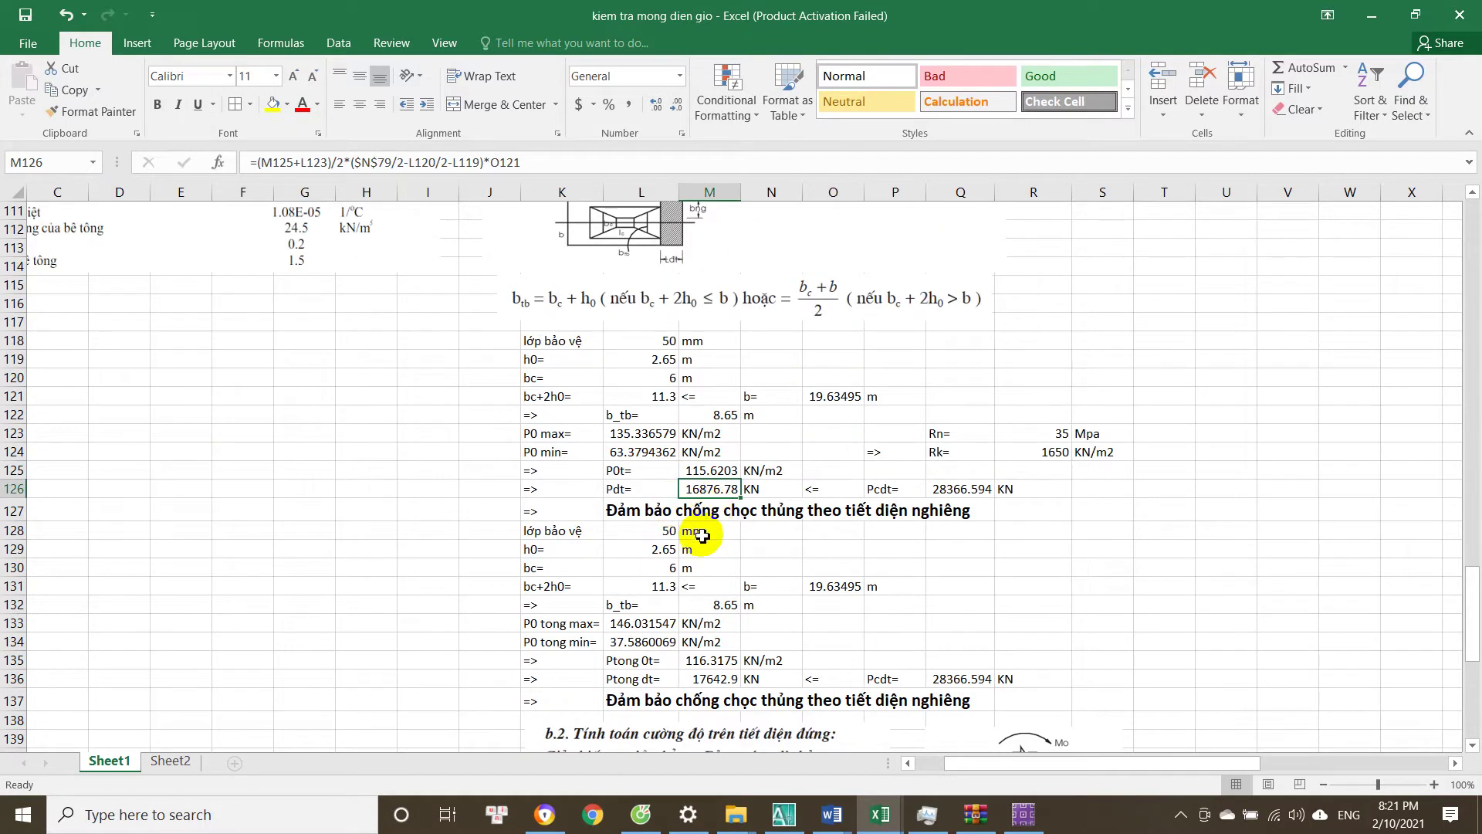
scroll(702, 535, "down", 1)
double_click(709, 427)
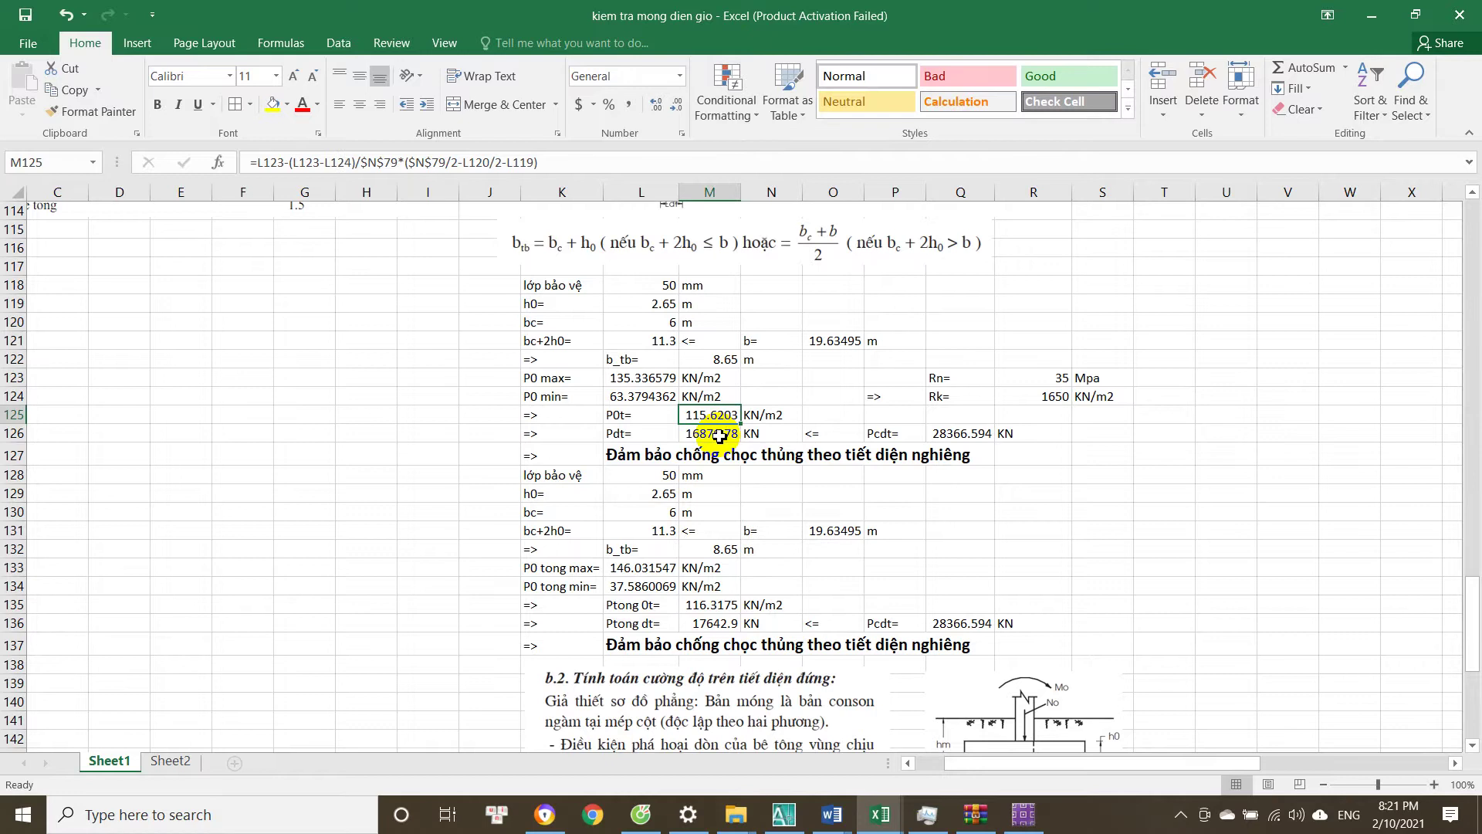
scroll(726, 455, "up", 3)
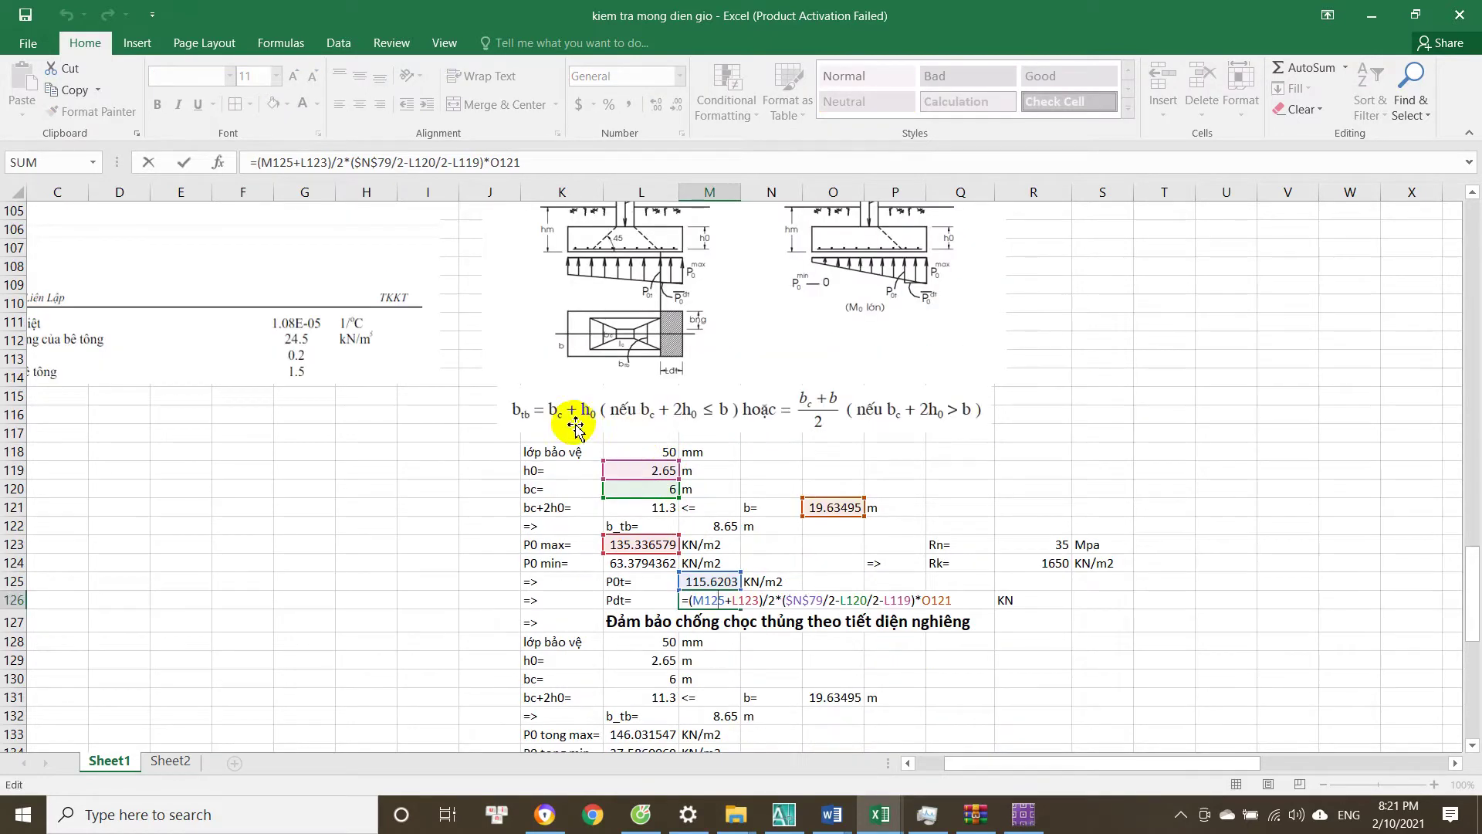
key("Escape")
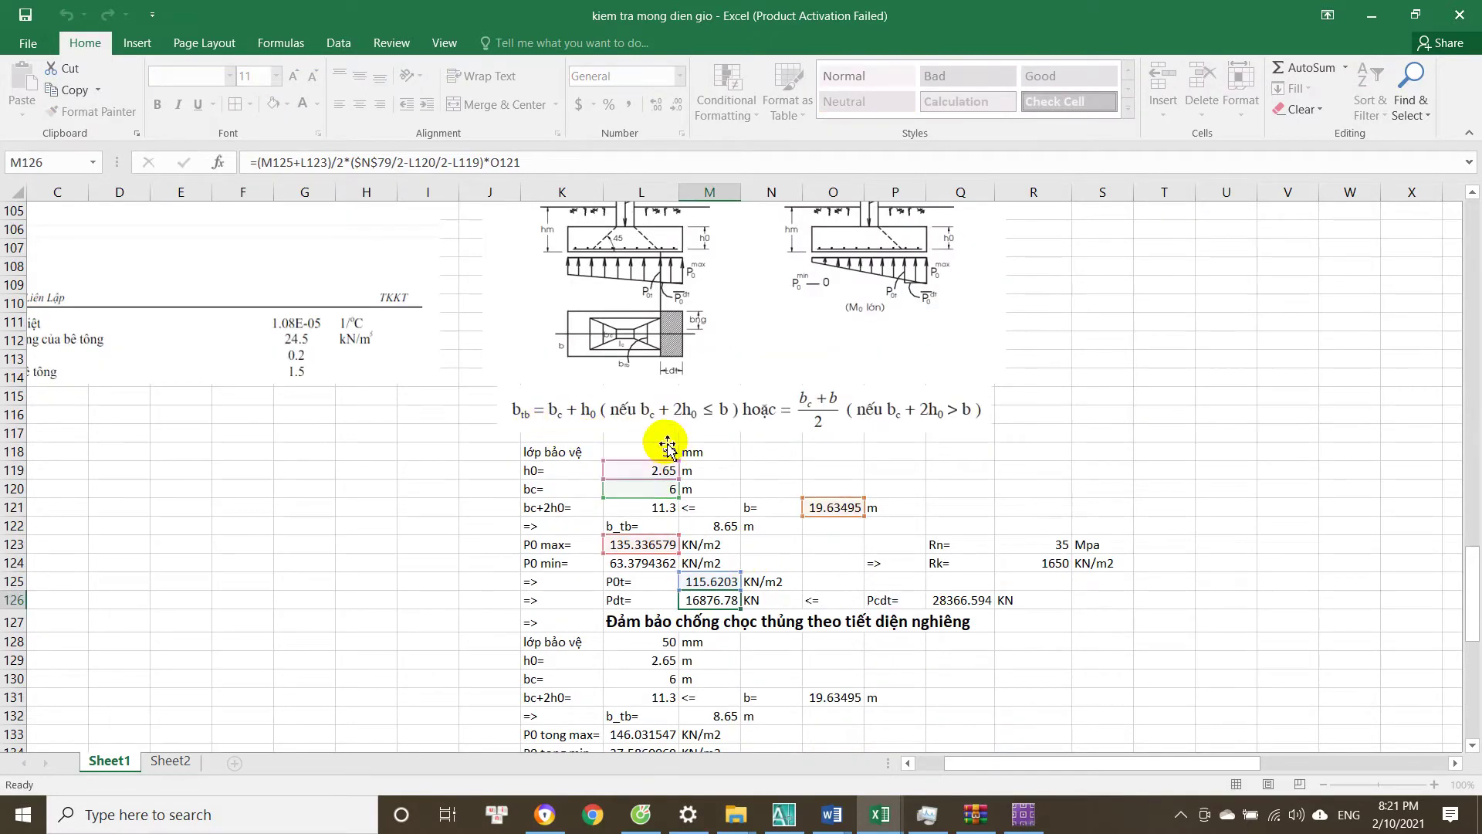
scroll(672, 441, "up", 2)
scroll(678, 391, "down", 4)
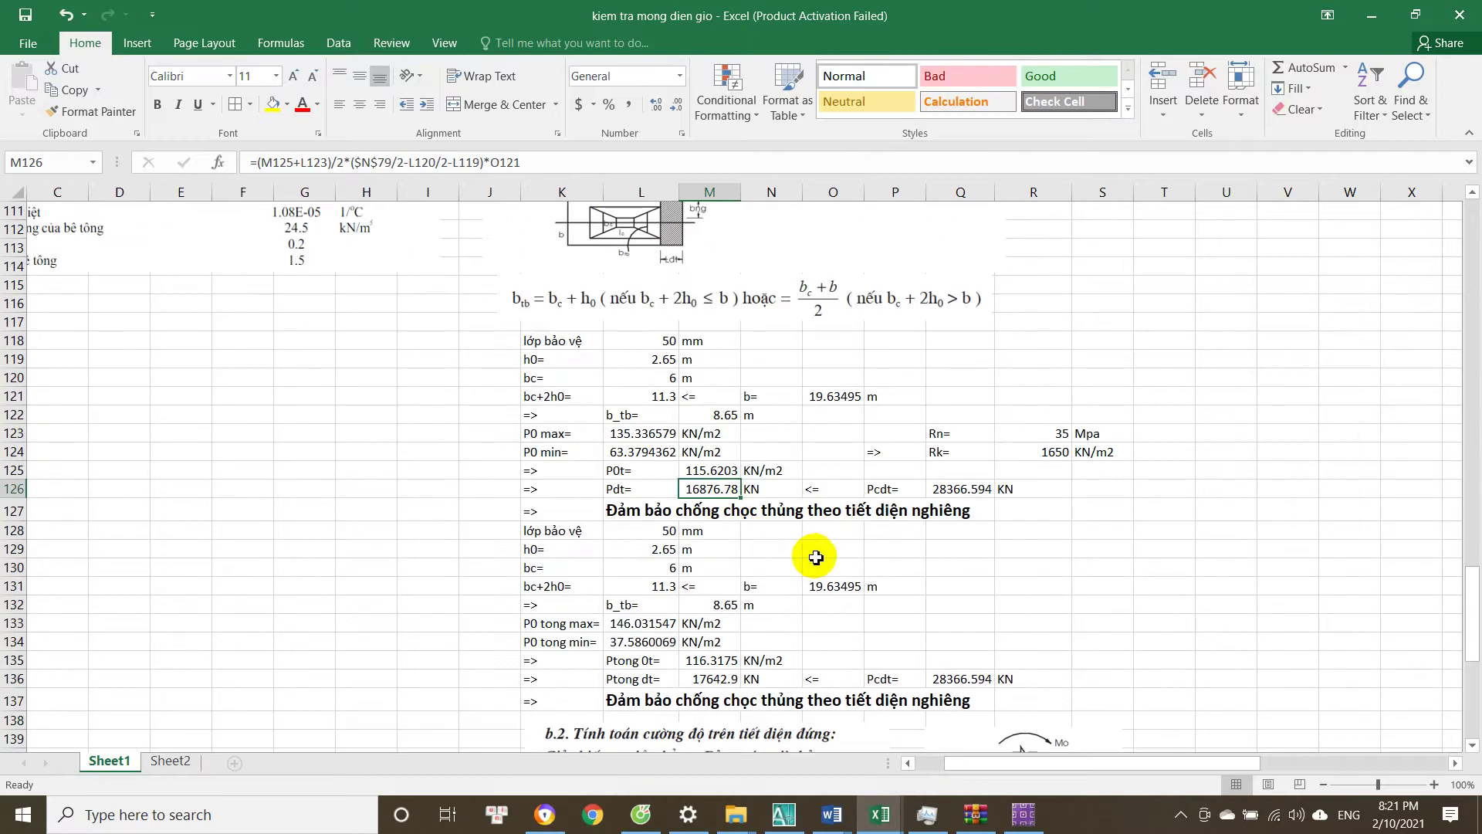
Check the Pcdt formula in Q126 against the 0,75·Rk·h0·btb limit in the b.1 guidance.
left_click(838, 489)
double_click(949, 488)
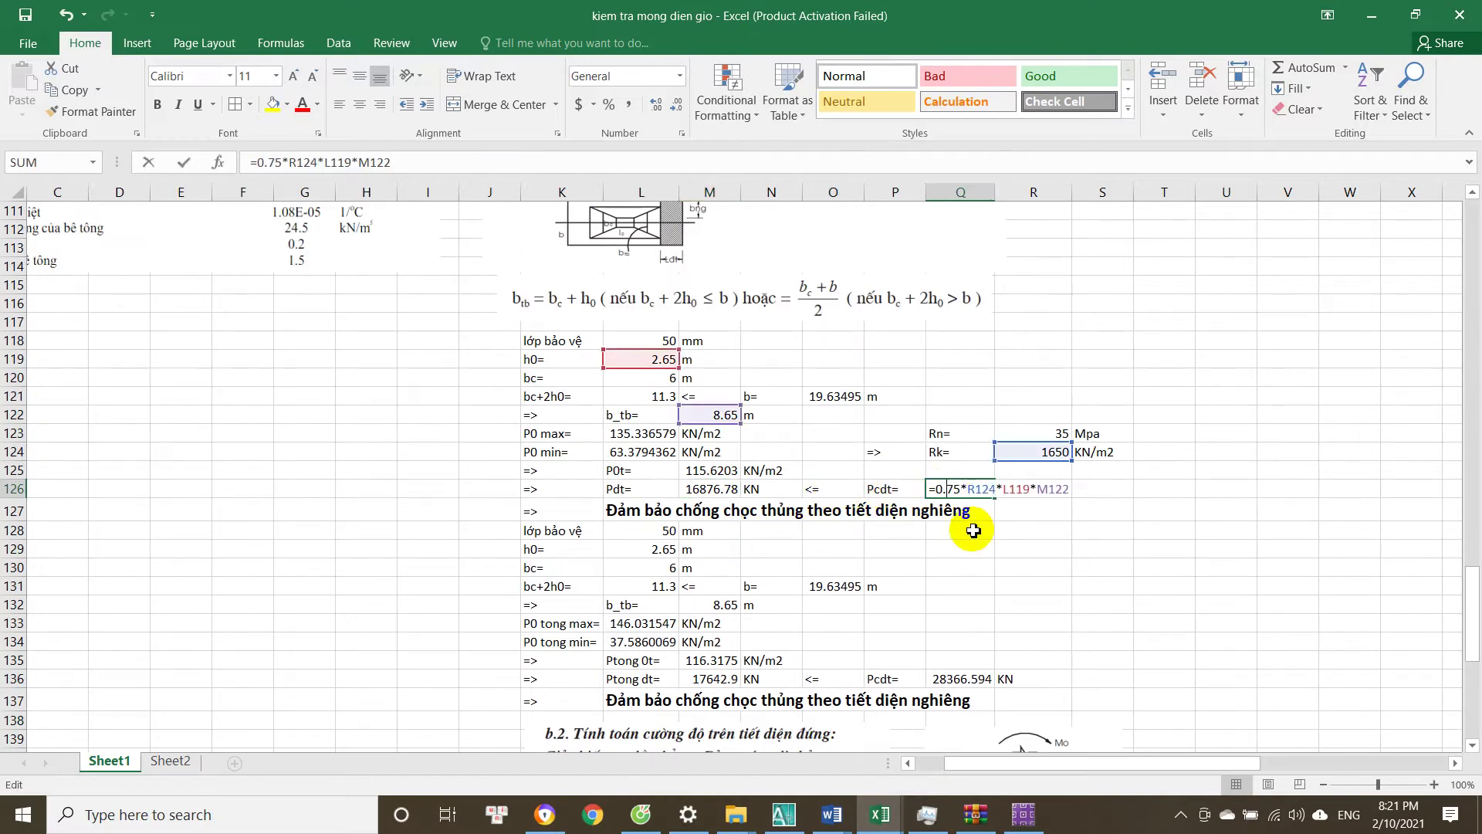
scroll(912, 505, "up", 2)
scroll(872, 486, "up", 5)
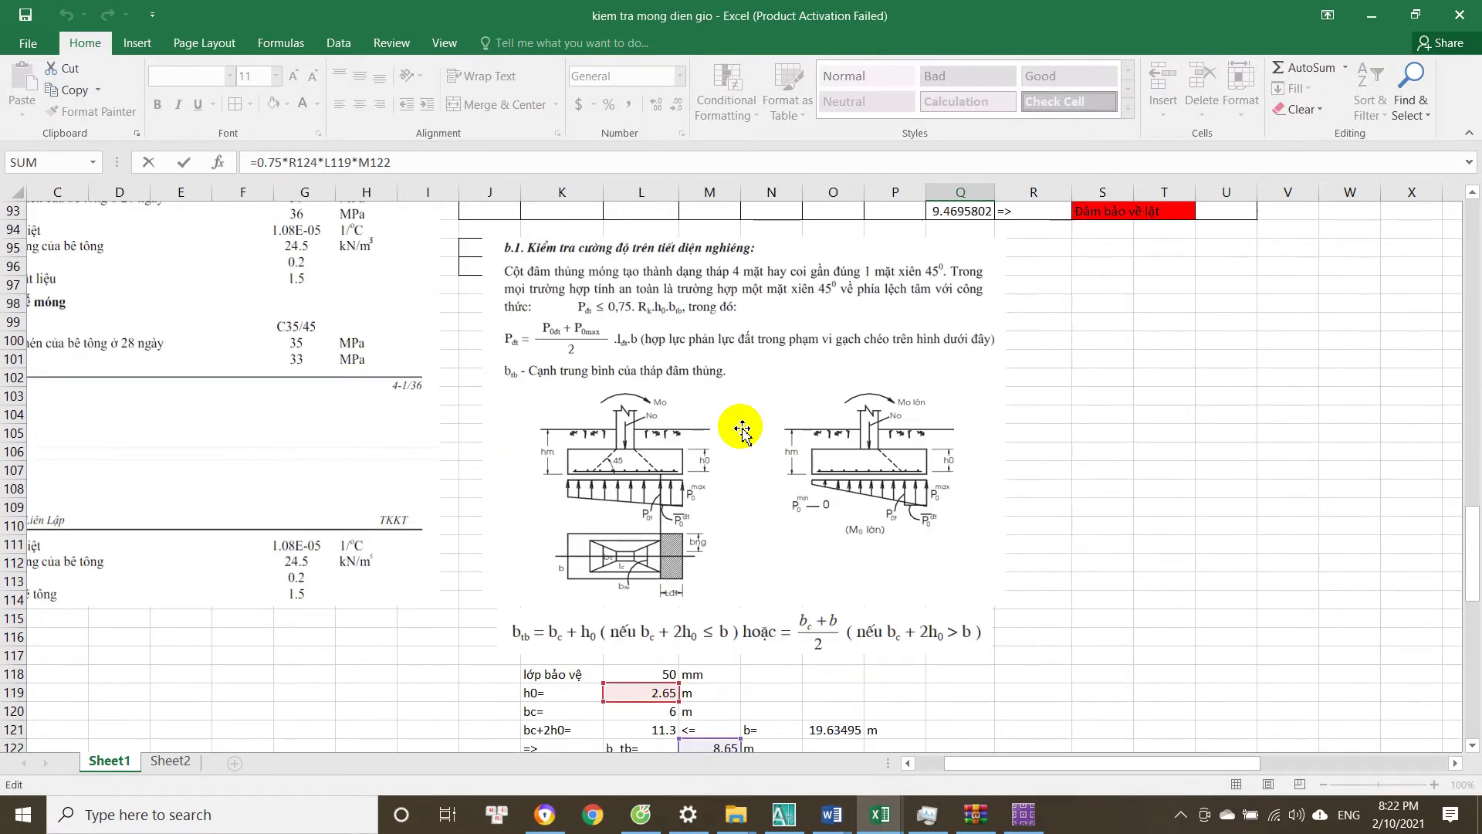
scroll(902, 535, "down", 6)
key("Escape")
scroll(995, 562, "down", 1)
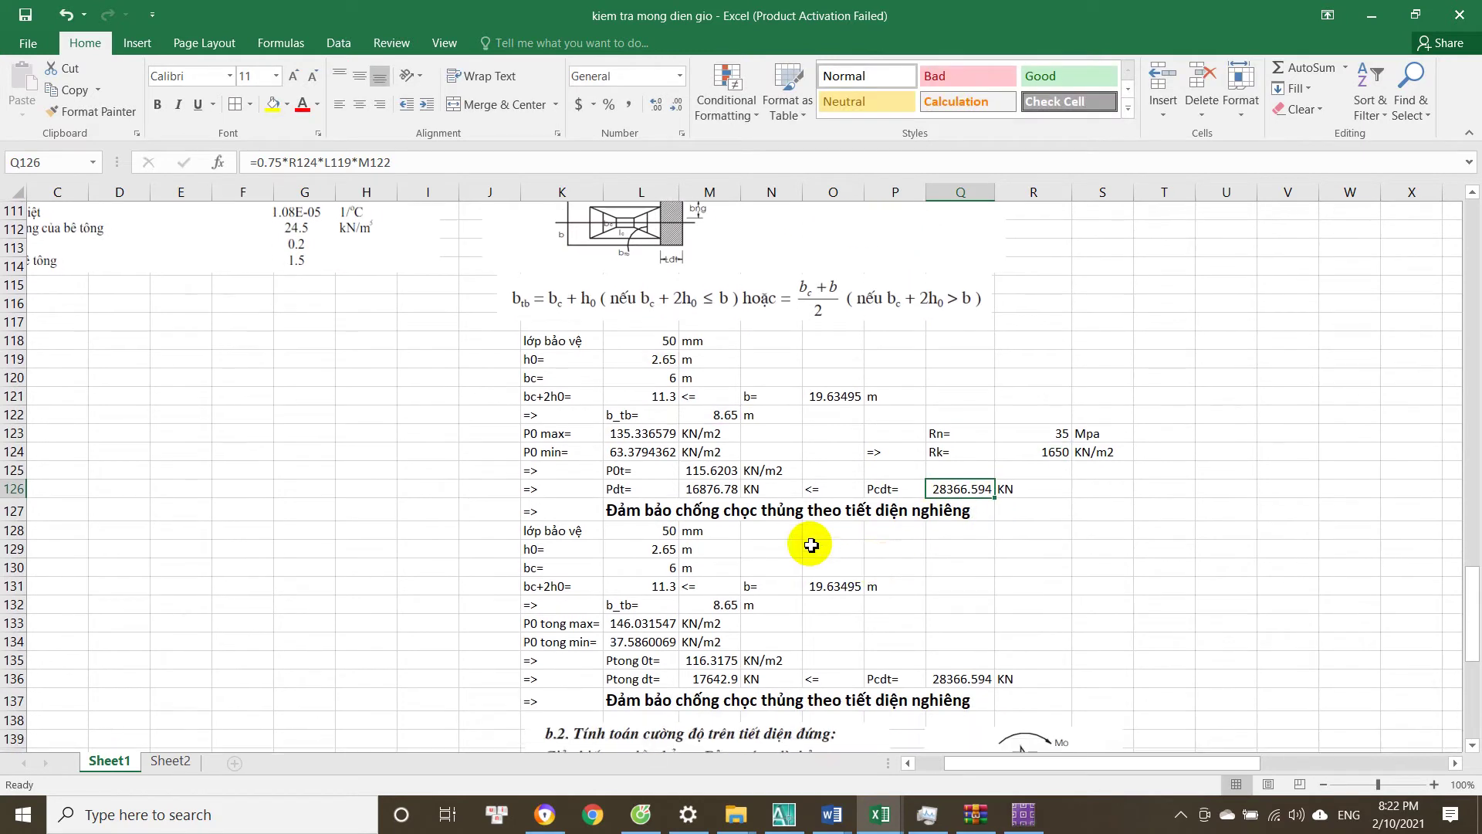
Inspect the conditional punching conclusion formula in L127.
left_click(639, 515)
double_click(628, 513)
key("Escape")
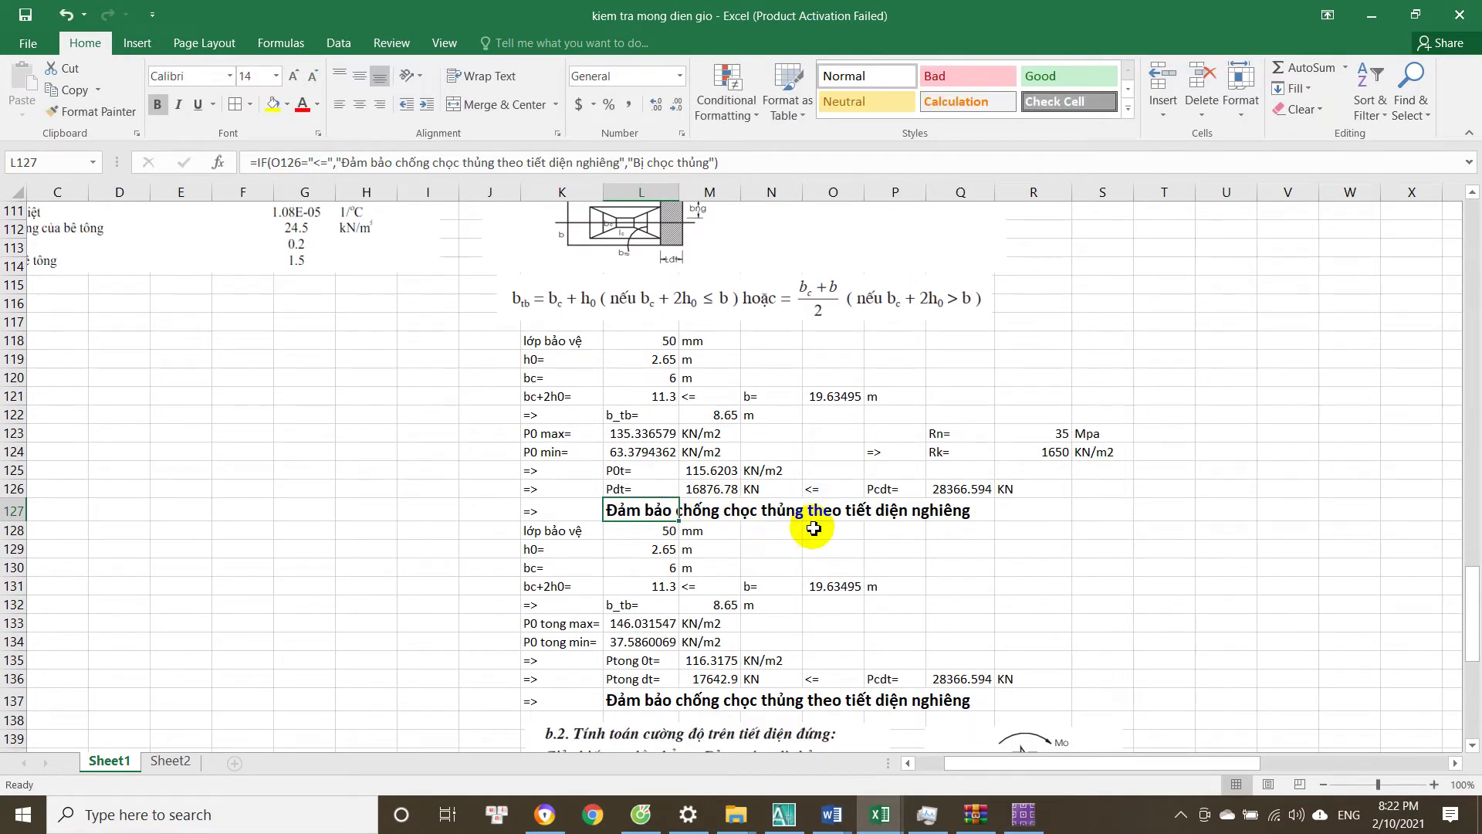
scroll(821, 527, "down", 2)
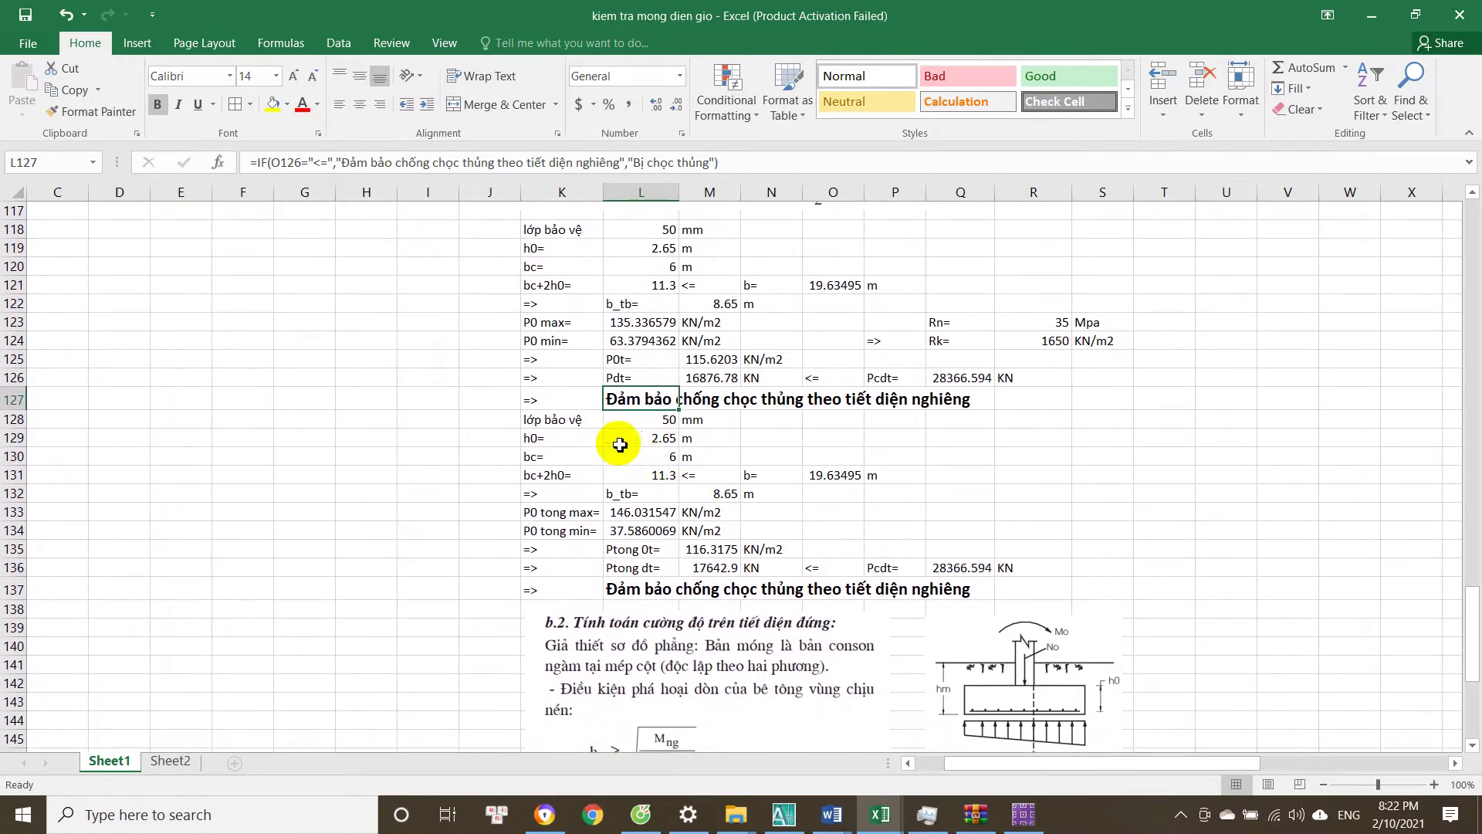
Trace the P0 tong max formula in L133 to the combined US max in K53 of the first section 2 load block.
left_click(623, 423)
left_click(624, 512)
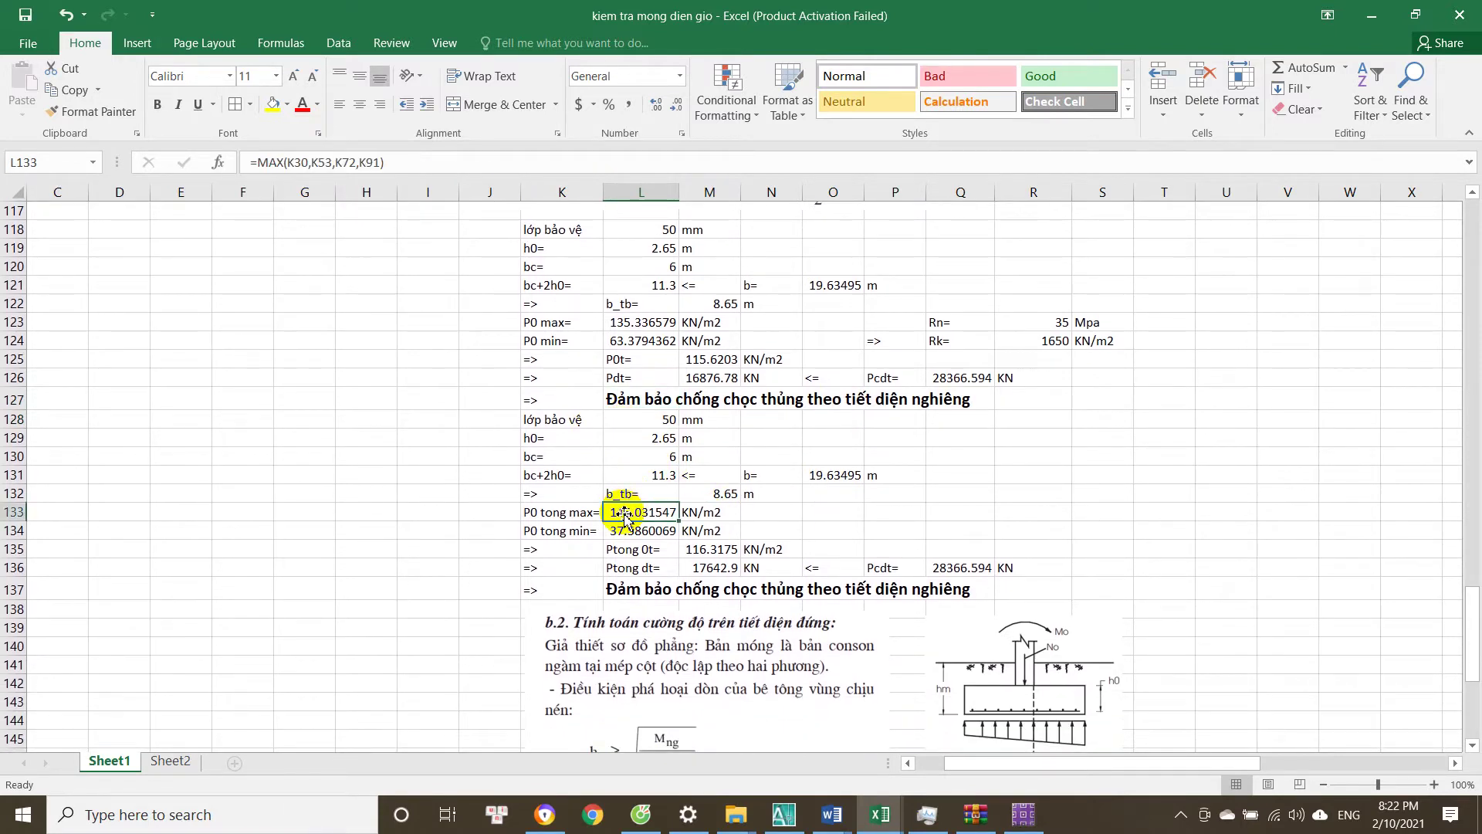
scroll(680, 541, "up", 15)
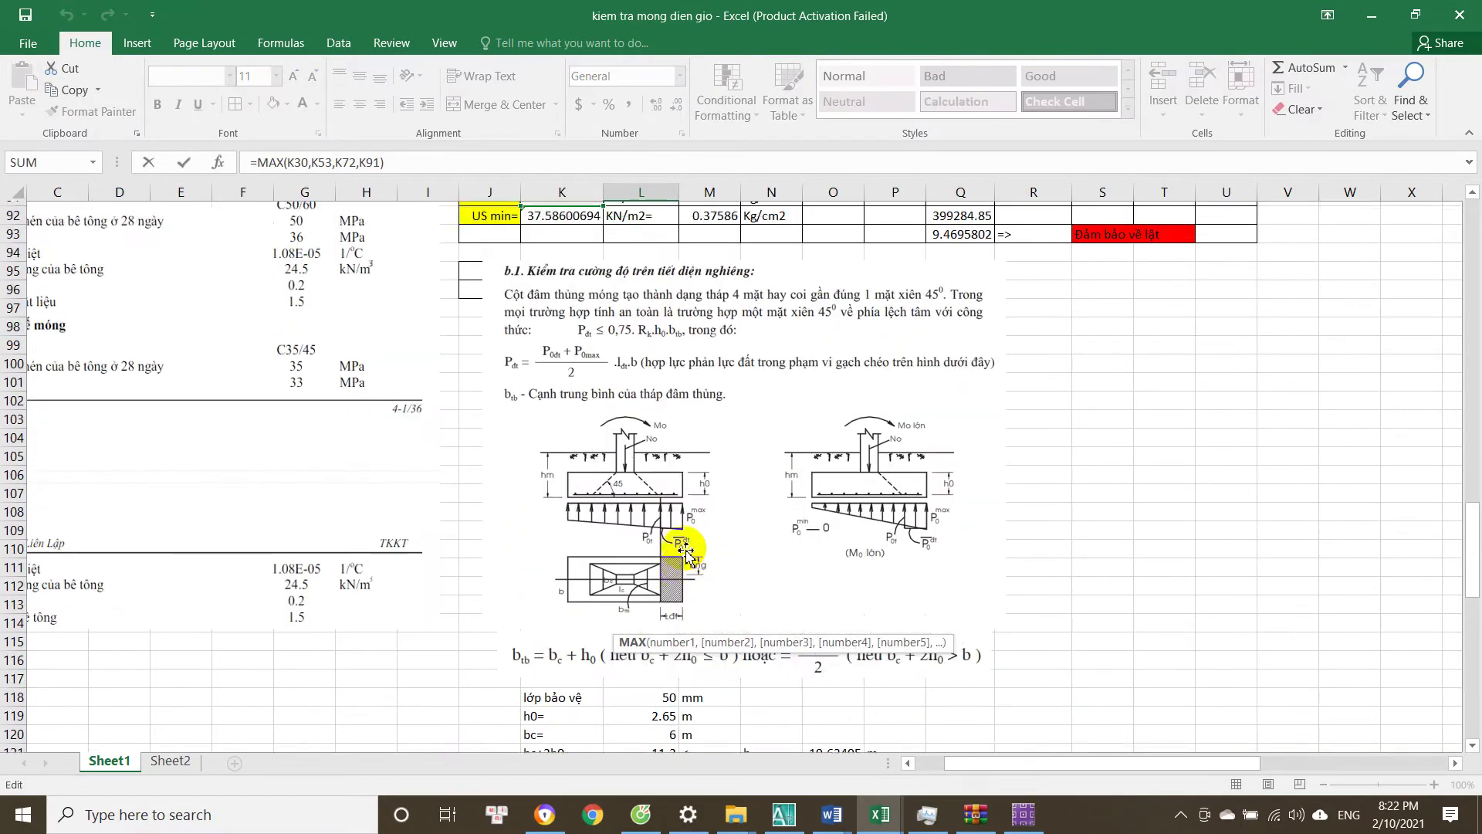
scroll(679, 550, "down", 6)
scroll(610, 532, "up", 15)
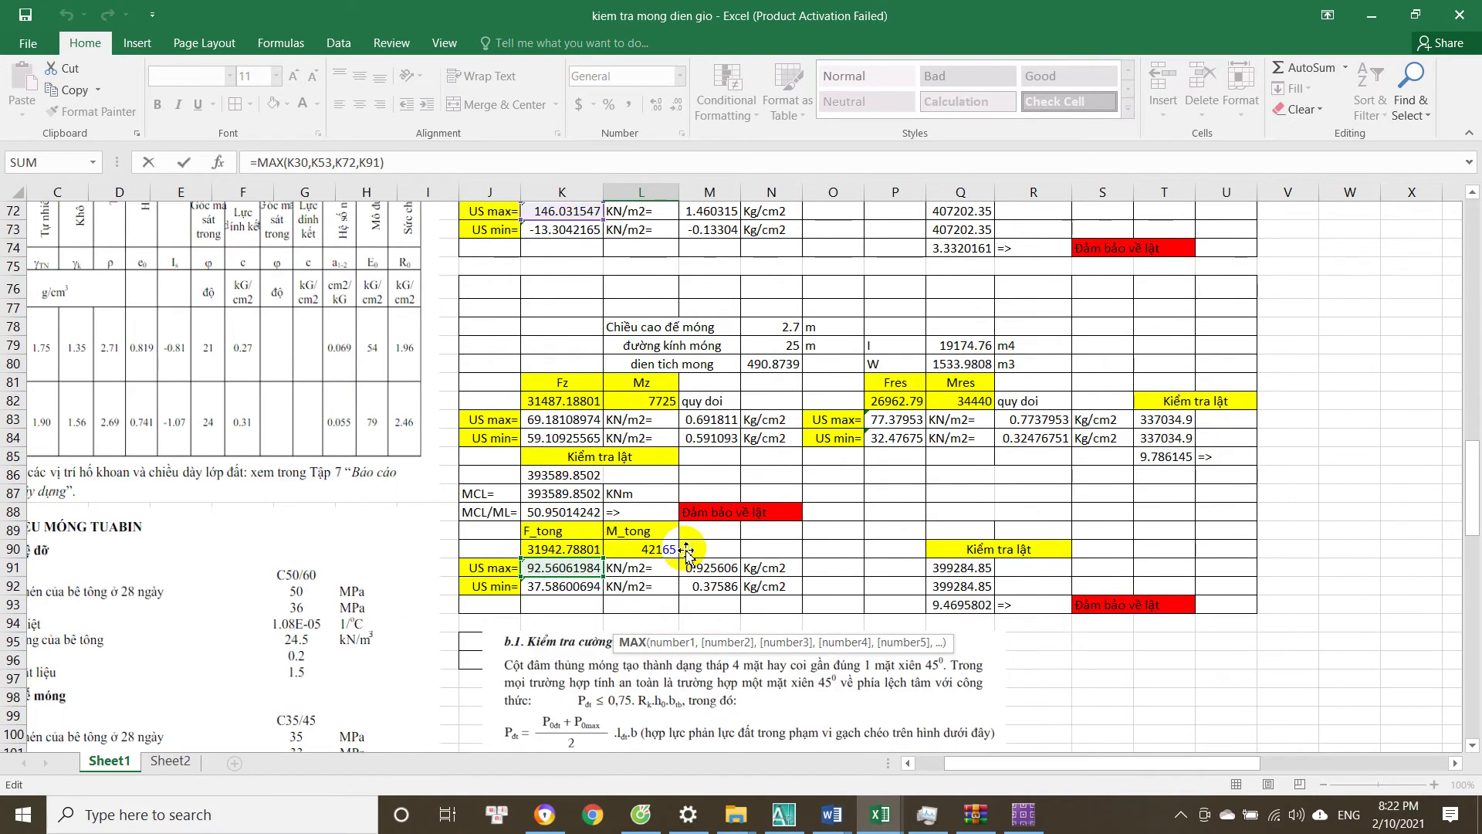
scroll(602, 456, "up", 4)
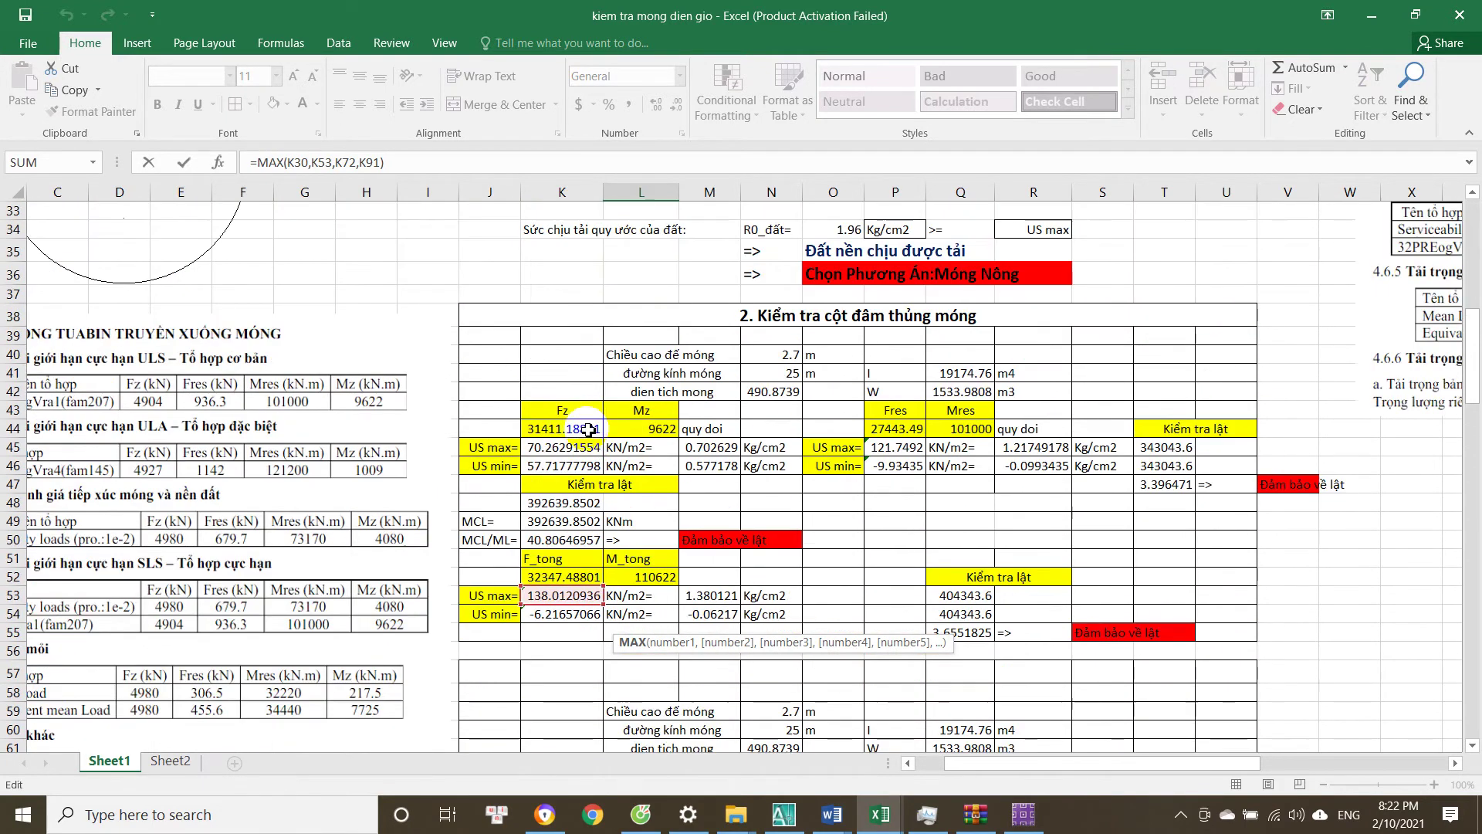
scroll(570, 475, "down", 1)
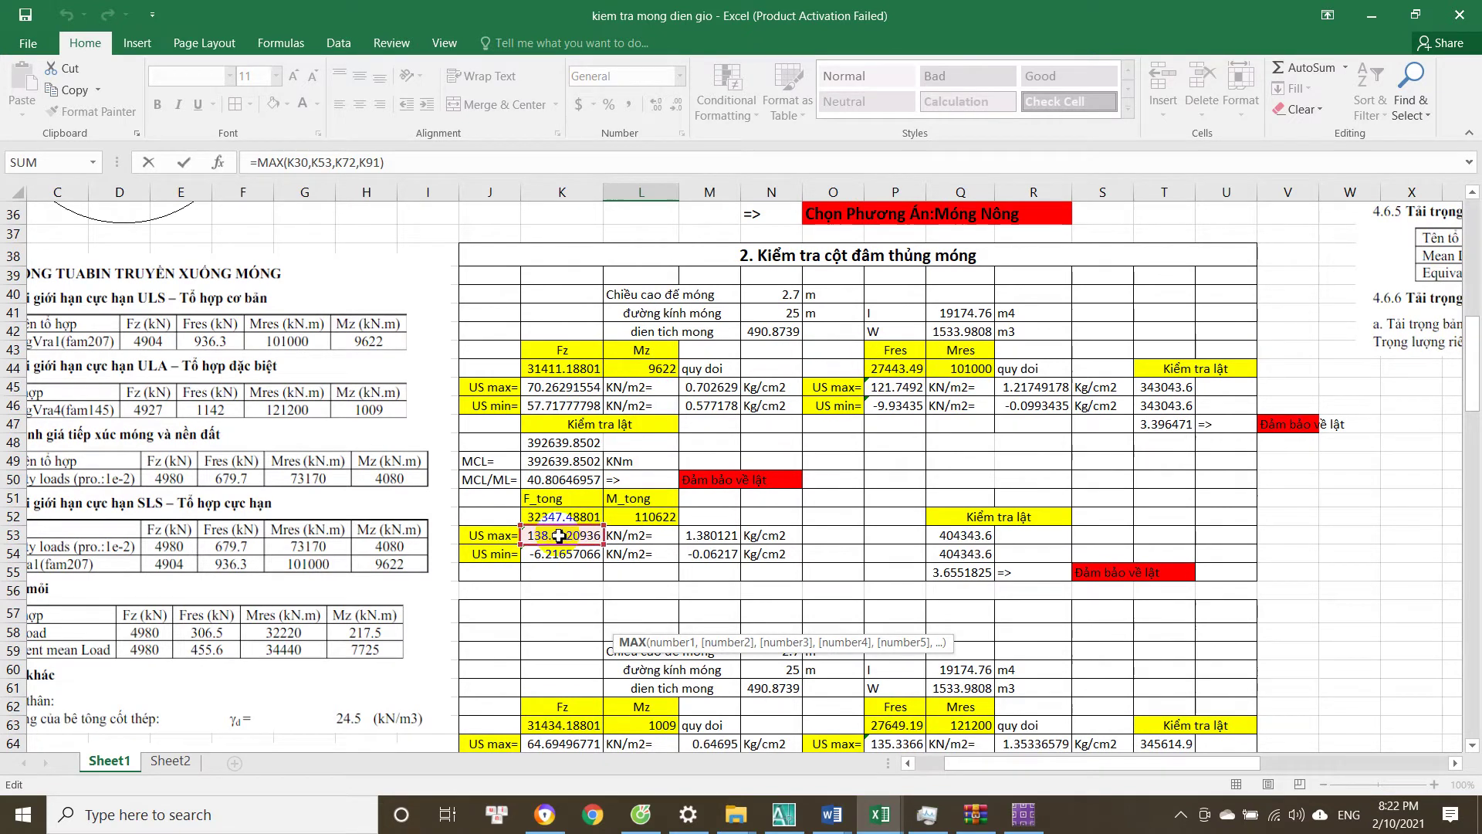
scroll(575, 510, "down", 1)
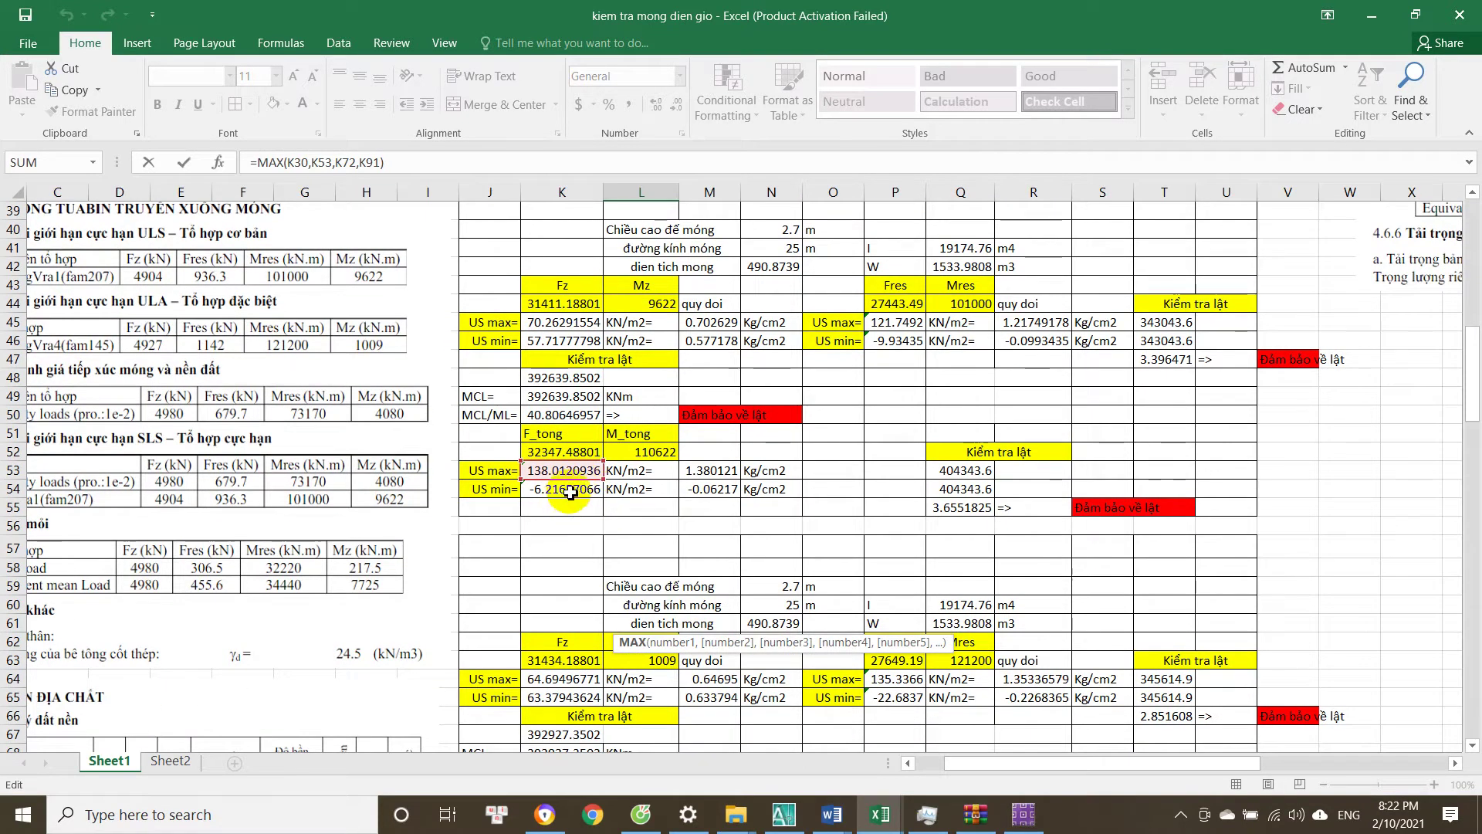
scroll(568, 494, "down", 2)
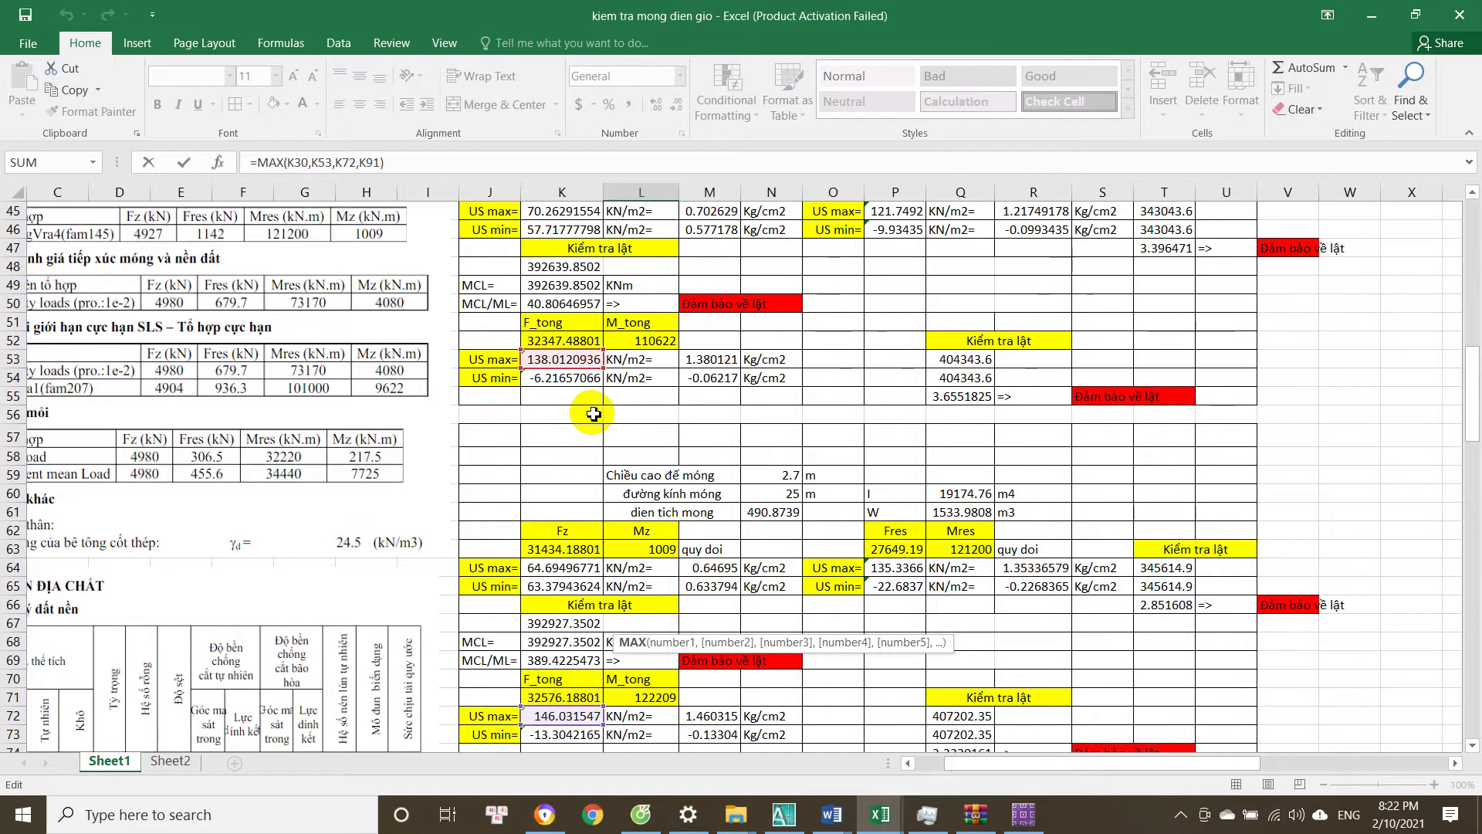
scroll(594, 414, "up", 2)
scroll(608, 442, "down", 1)
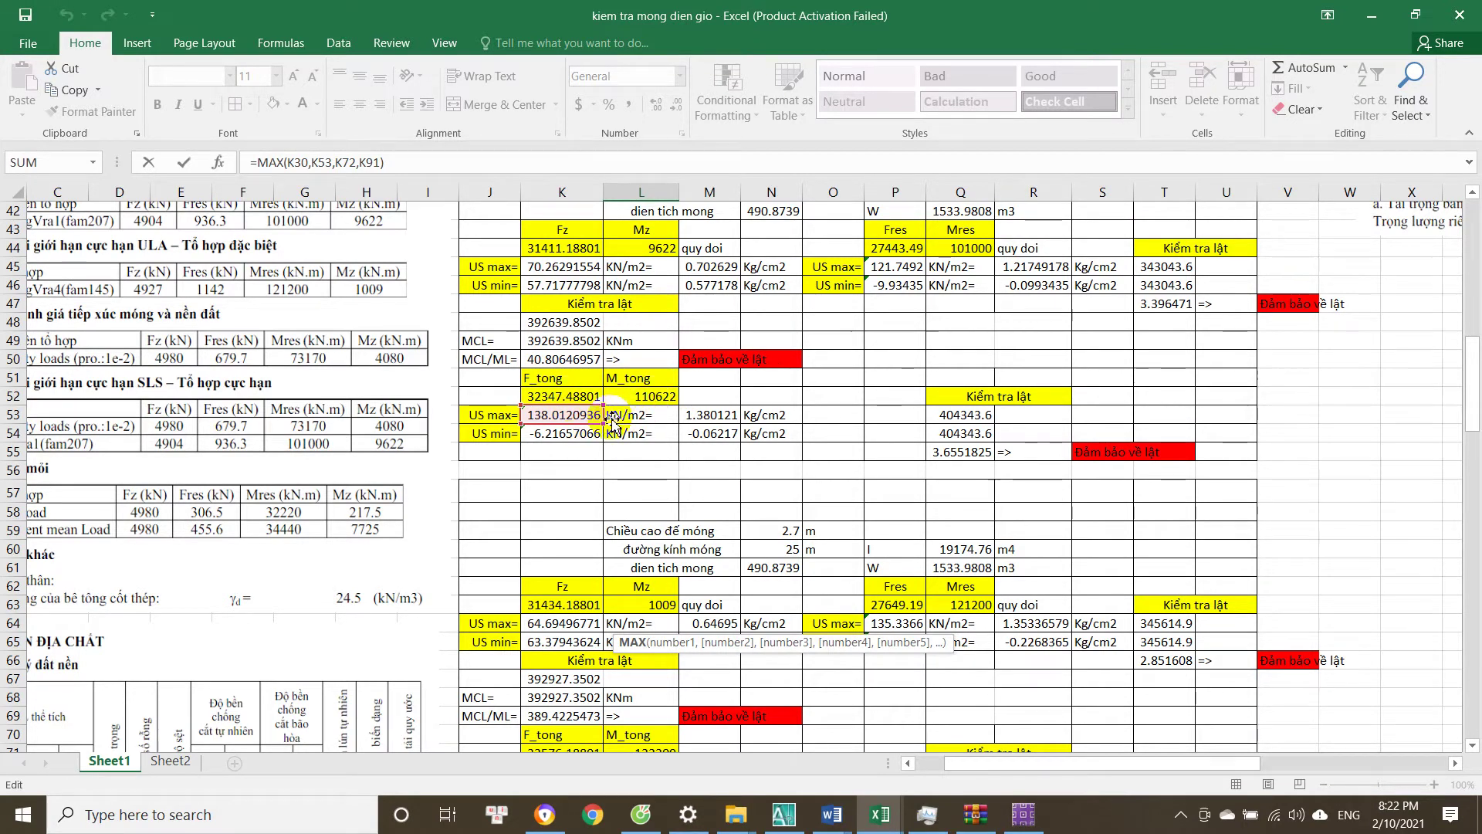
Follow the remaining L133 references to the combined US max values in K72 and K91, and close the formula.
scroll(575, 405, "down", 7)
scroll(583, 416, "down", 8)
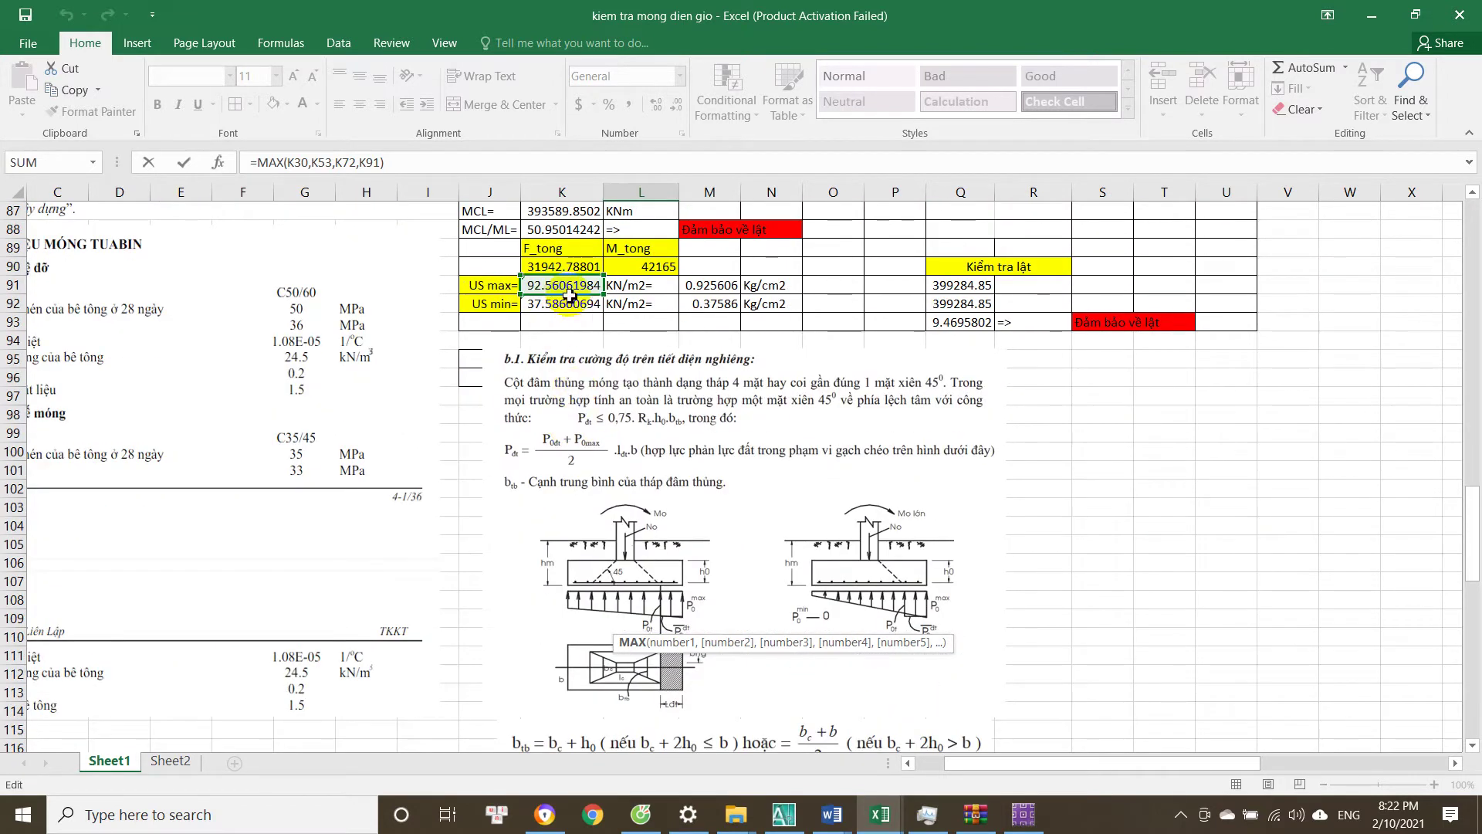
scroll(585, 380, "down", 16)
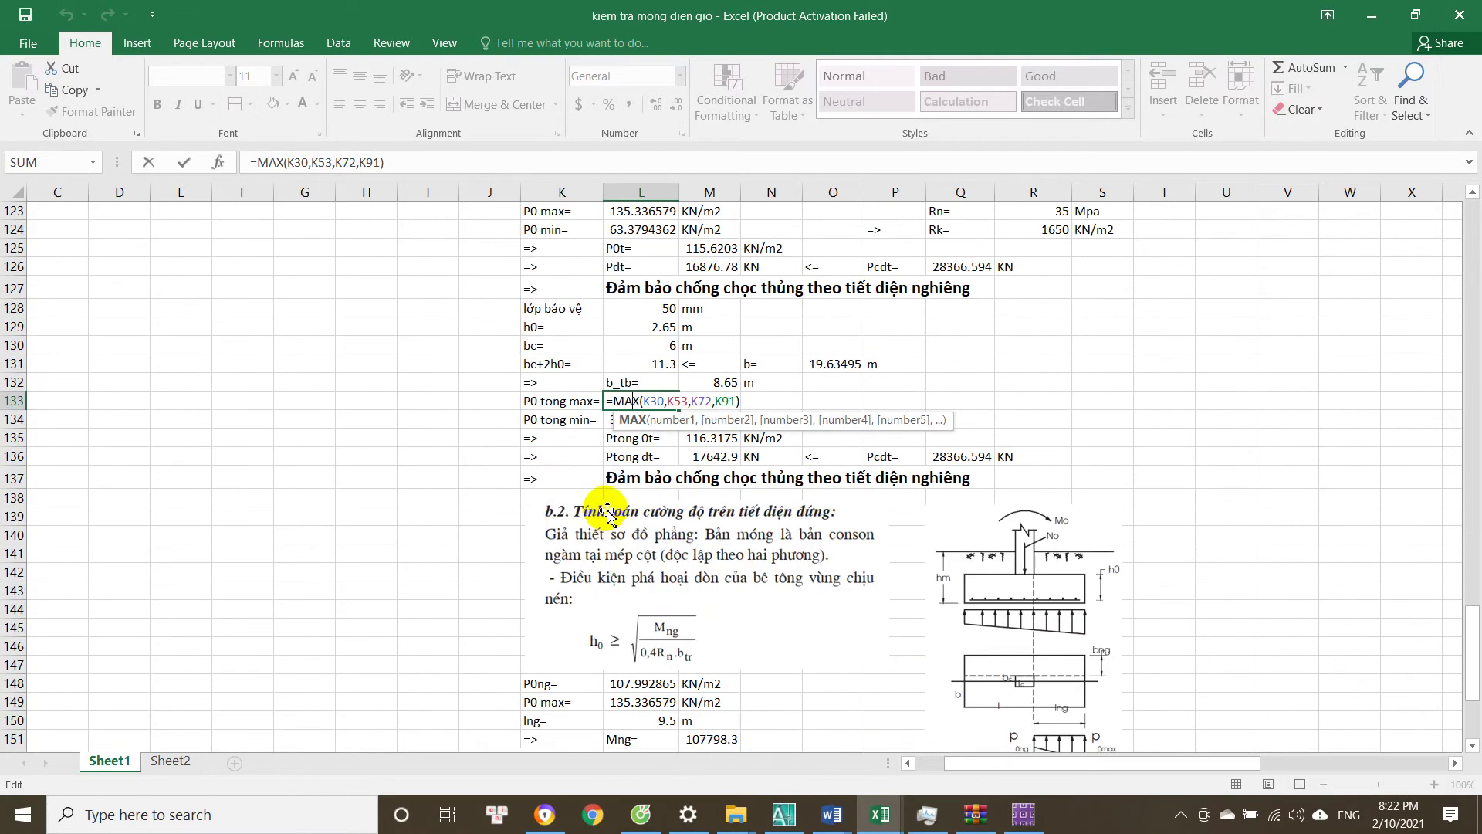
scroll(614, 548, "up", 3)
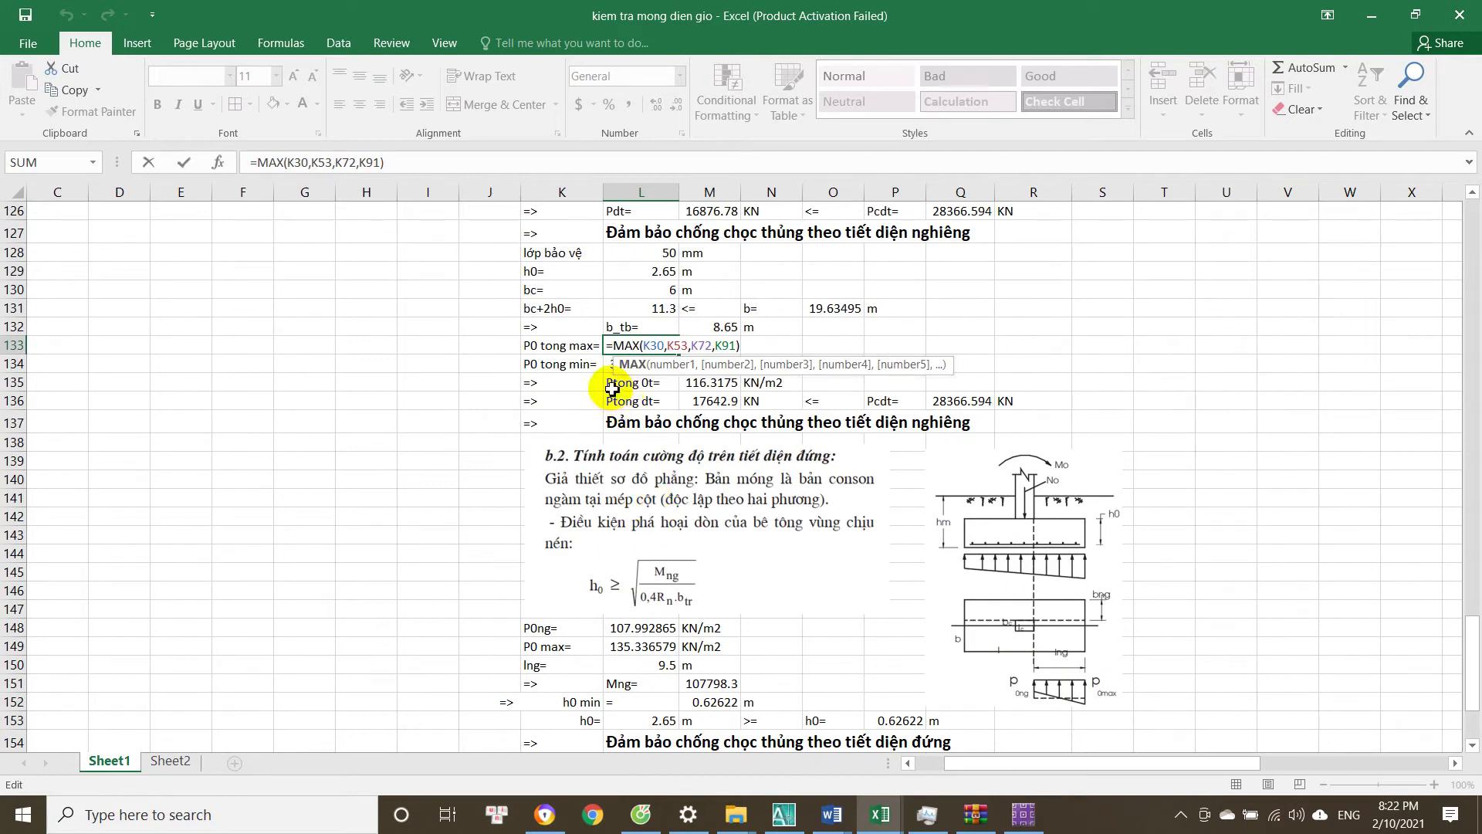
key("Return")
scroll(647, 345, "up", 6)
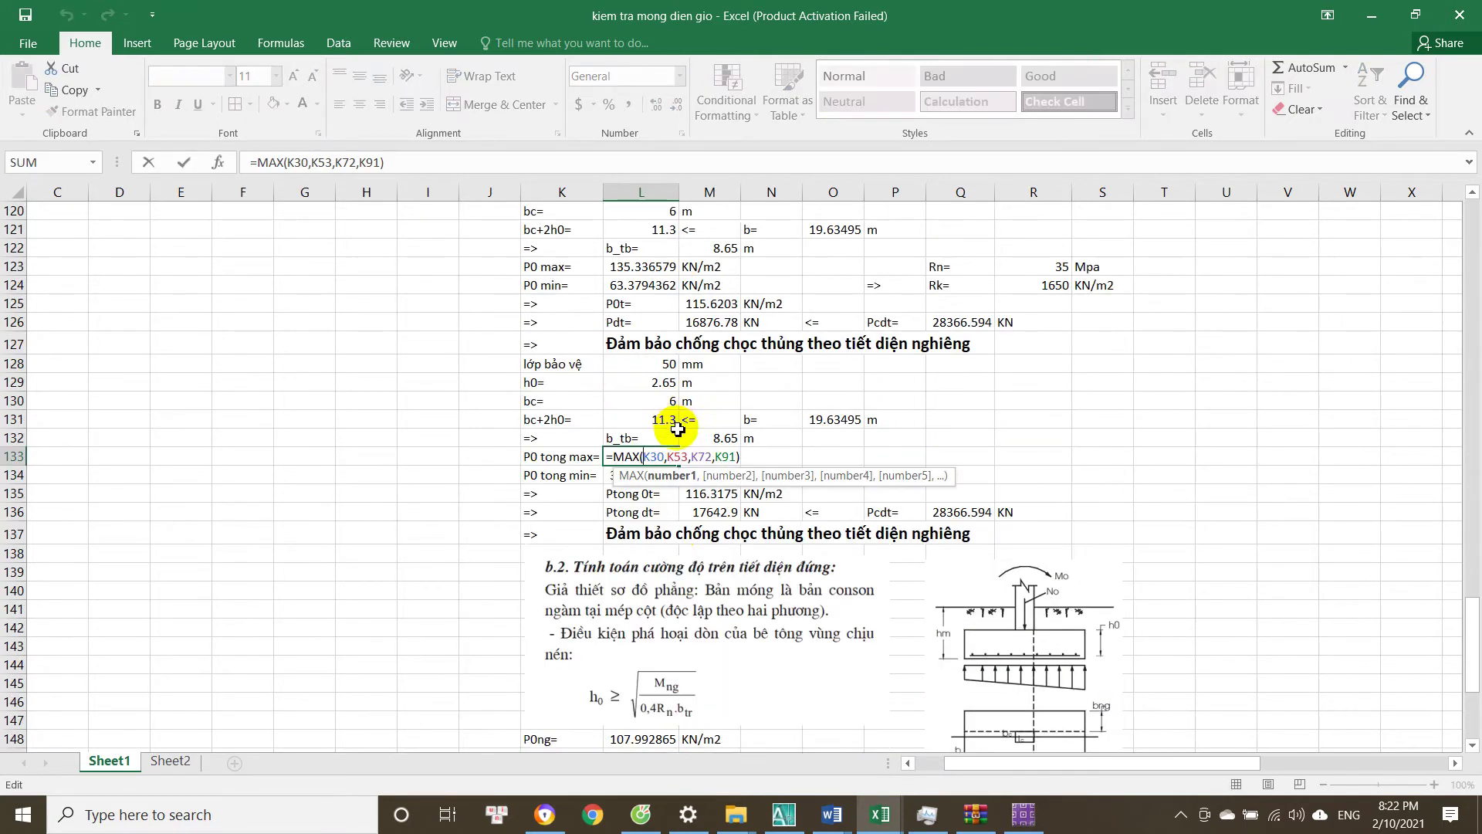
scroll(627, 511, "down", 3)
key("Return")
Trace the P0 tong min formula in L134 to the combined US min values in the load blocks, including K73.
scroll(649, 463, "down", 1)
double_click(651, 475)
scroll(652, 471, "up", 2)
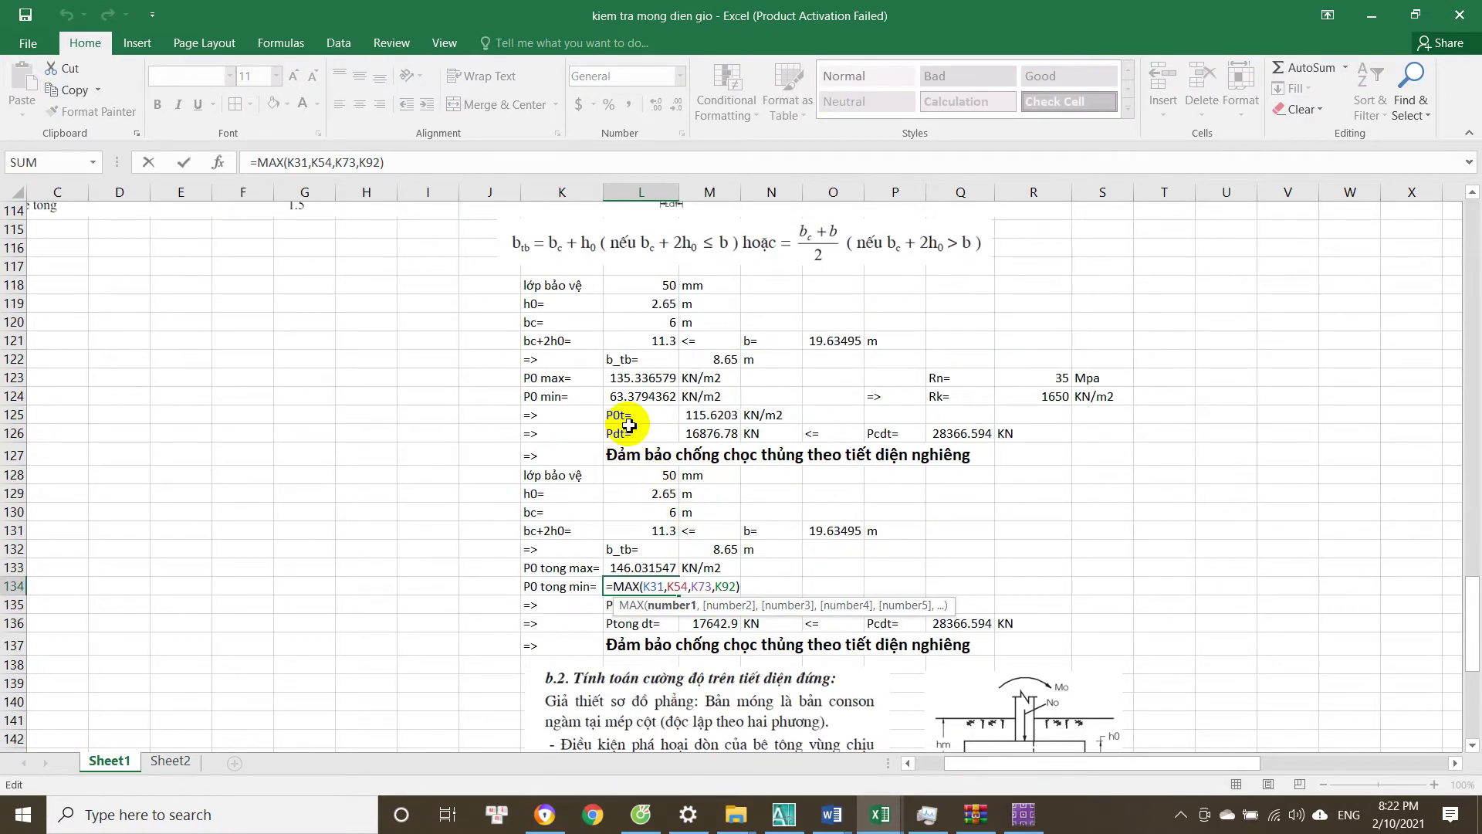
scroll(637, 417, "down", 2)
key("Escape")
double_click(647, 476)
key("Escape")
scroll(683, 487, "up", 13)
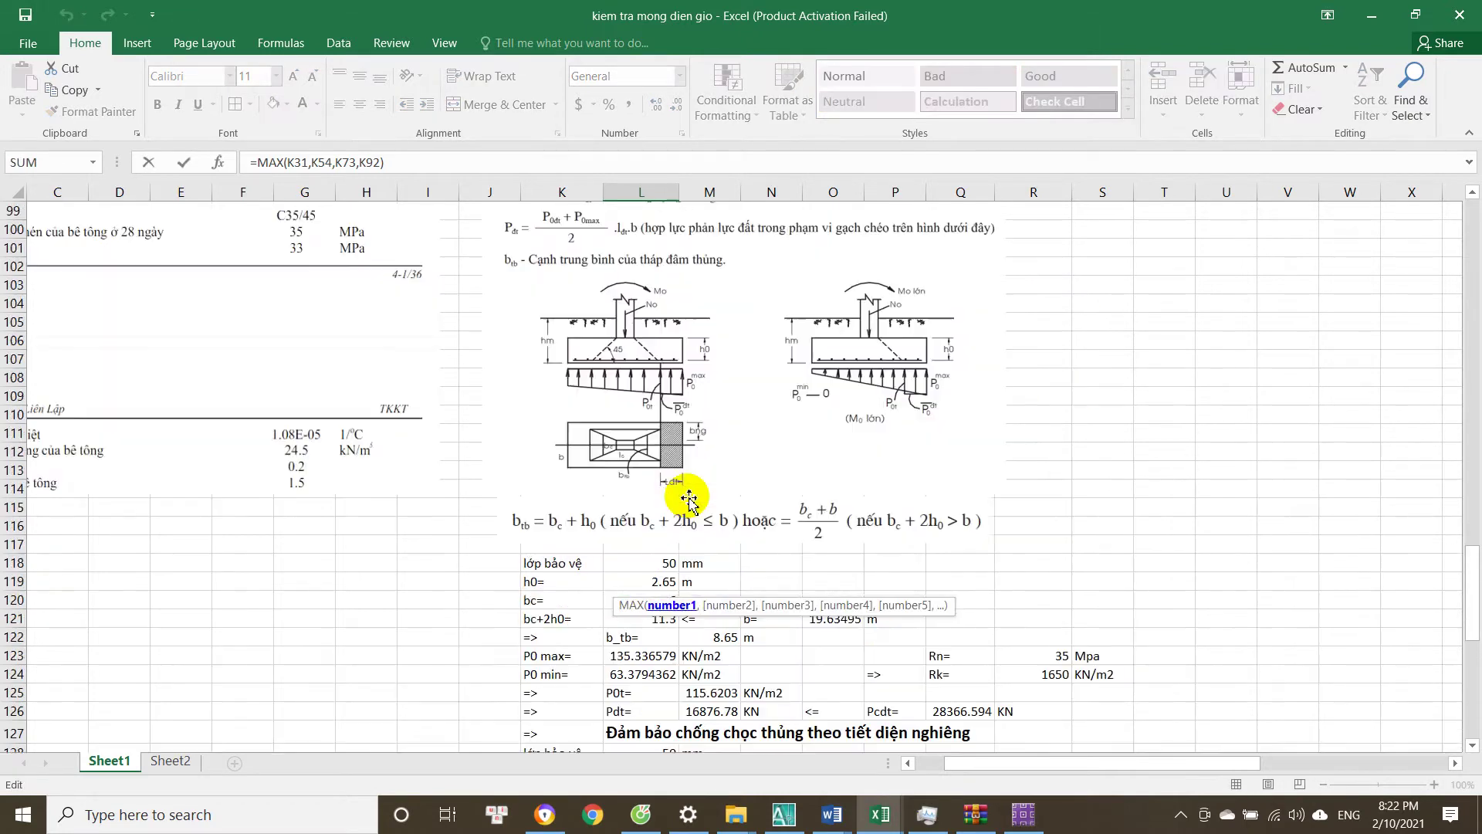
scroll(956, 281, "up", 8)
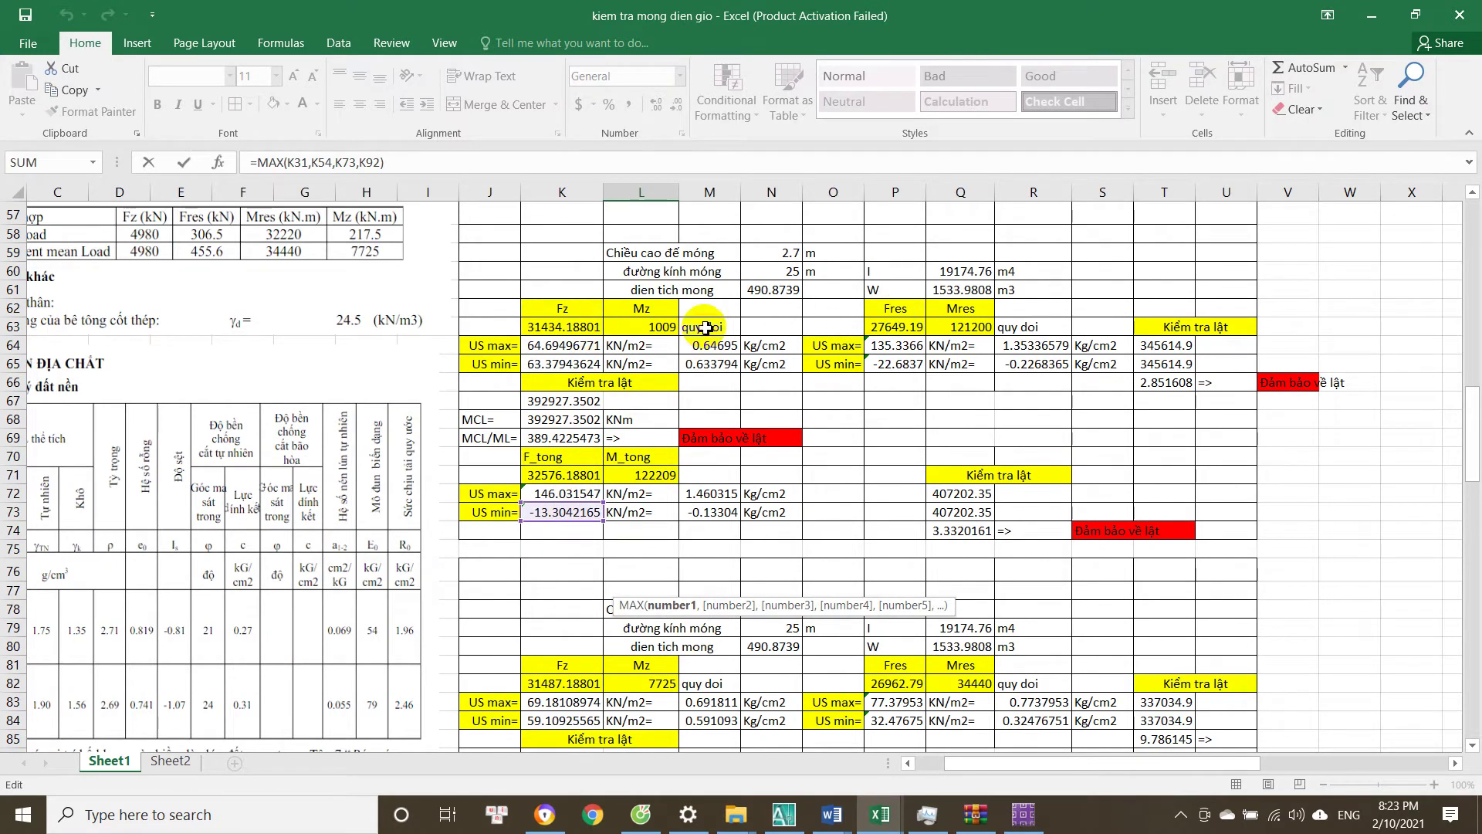
key("ctrl+Return")
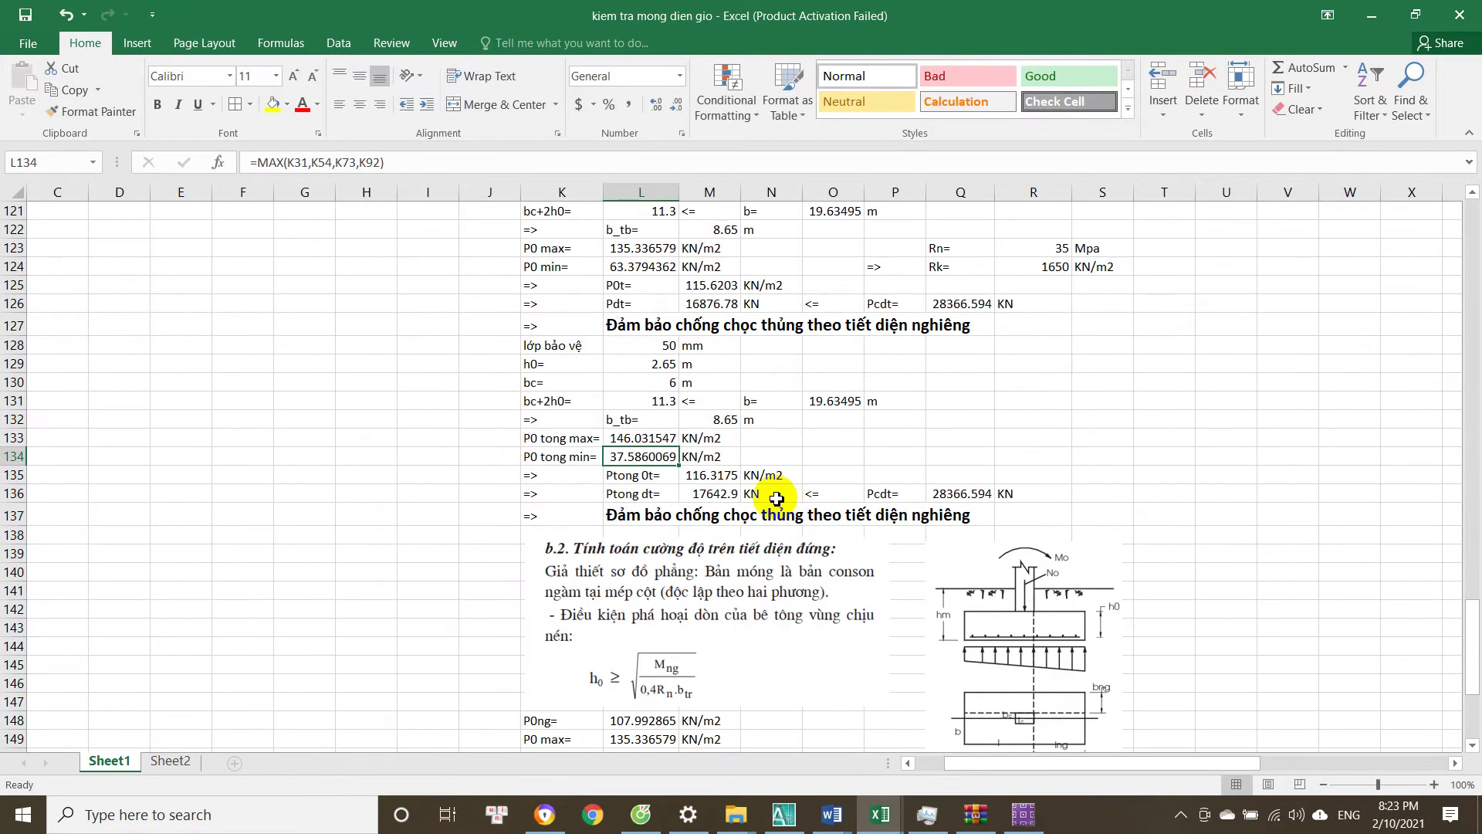
Inspect the Ptong 0t formula in M135 and the Ptong dt formula in M136 of the combined-load punching check.
double_click(710, 476)
key("Escape")
left_click(716, 492)
double_click(714, 491)
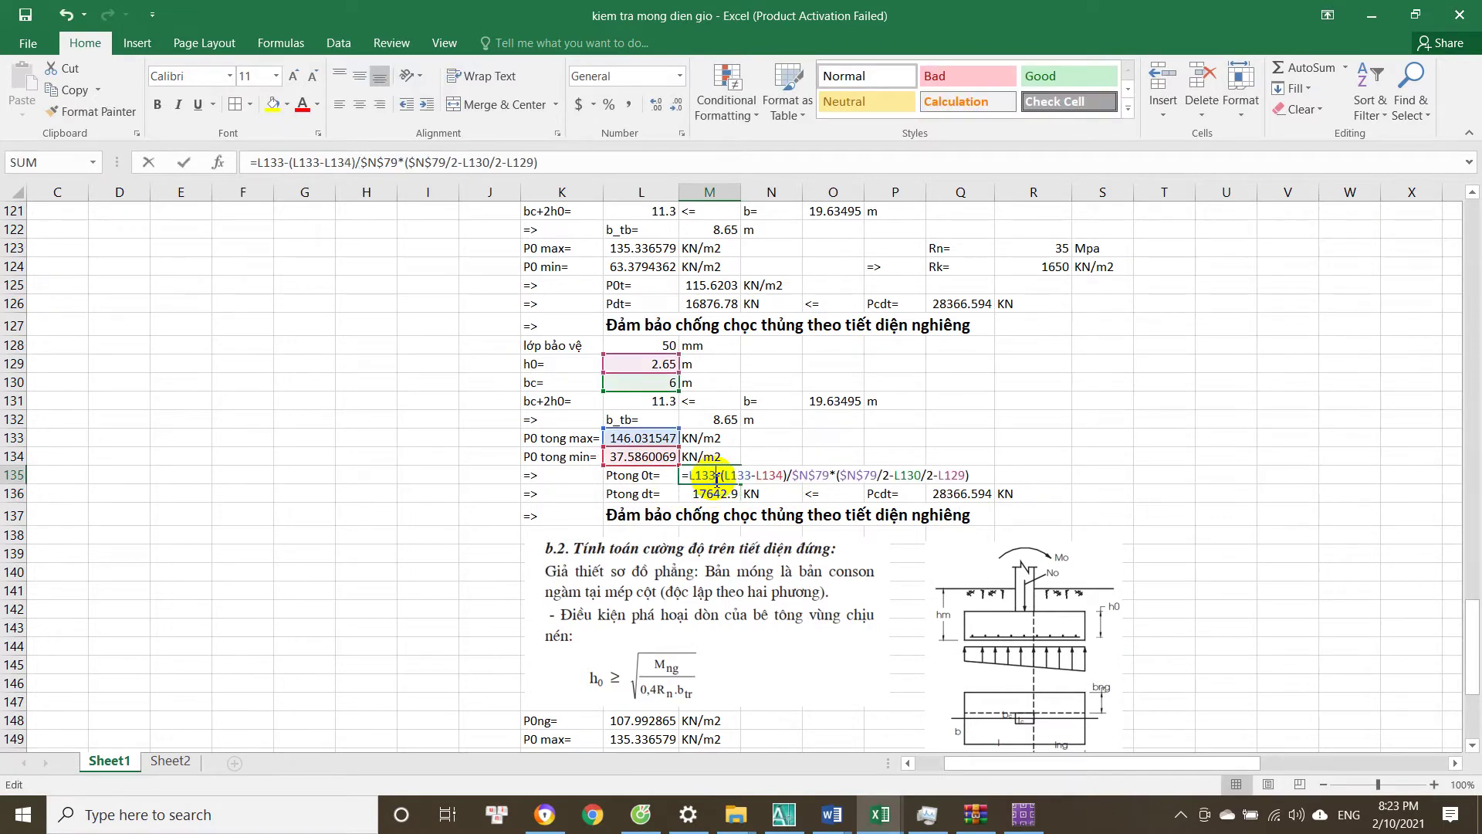
key("Escape")
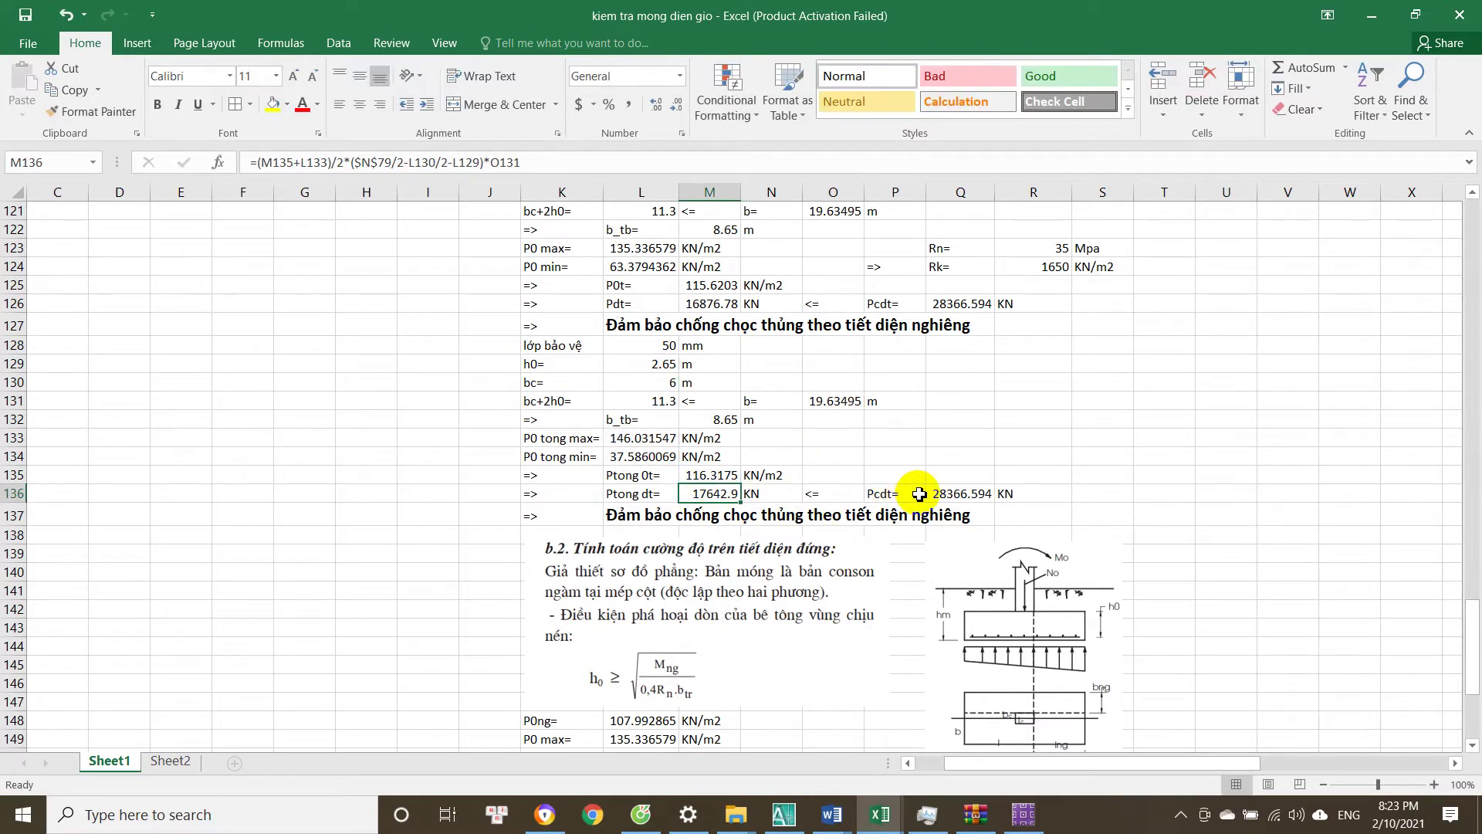
double_click(720, 492)
scroll(785, 512, "up", 3)
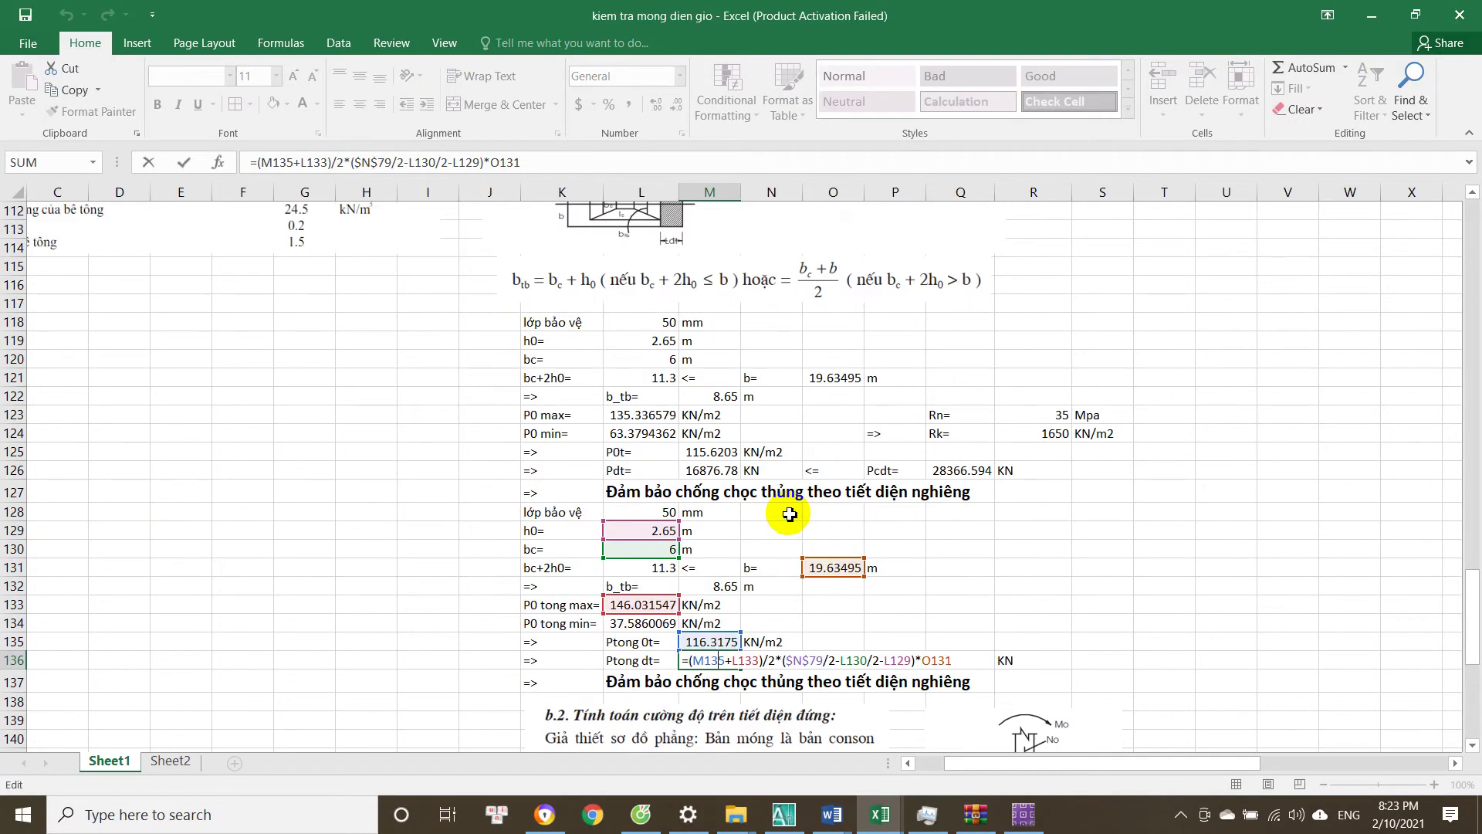
key("Escape")
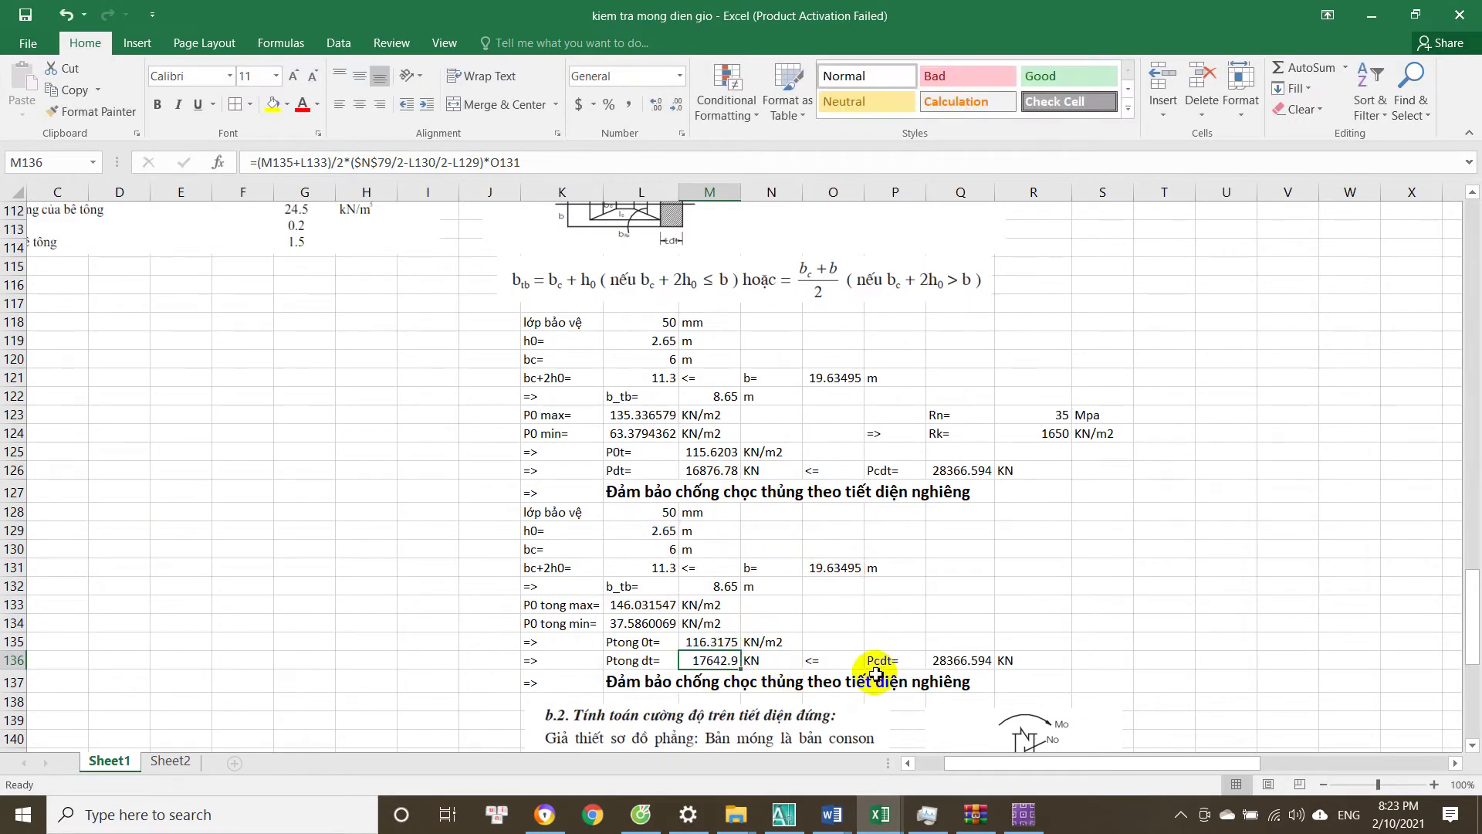
Check the Pcdt reference in Q136 and the combined-load punching conclusion formula in L137.
left_click(953, 661)
double_click(953, 661)
key("Escape")
scroll(1004, 672, "down", 1)
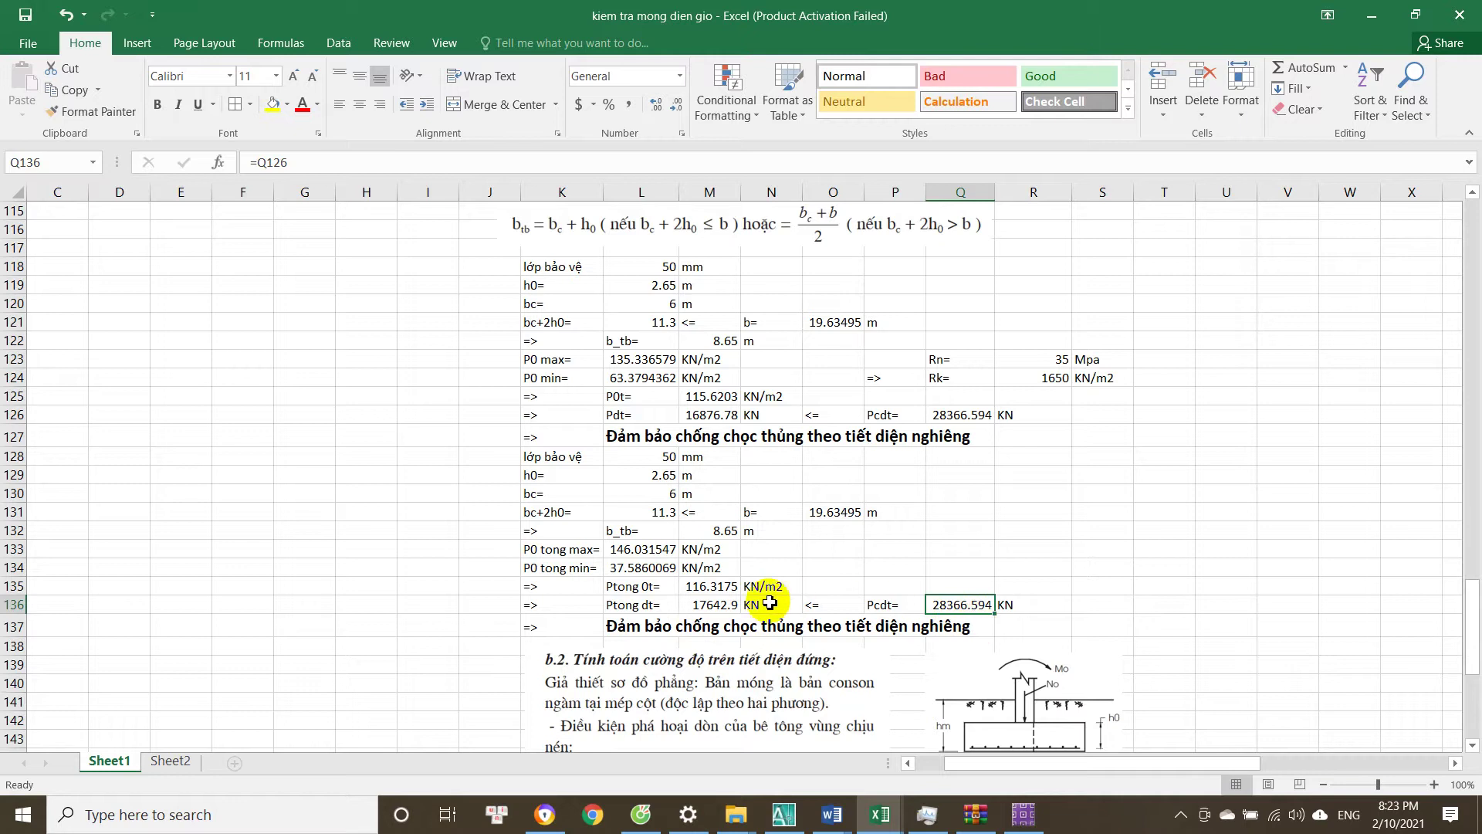
left_click(811, 626)
left_click(648, 632)
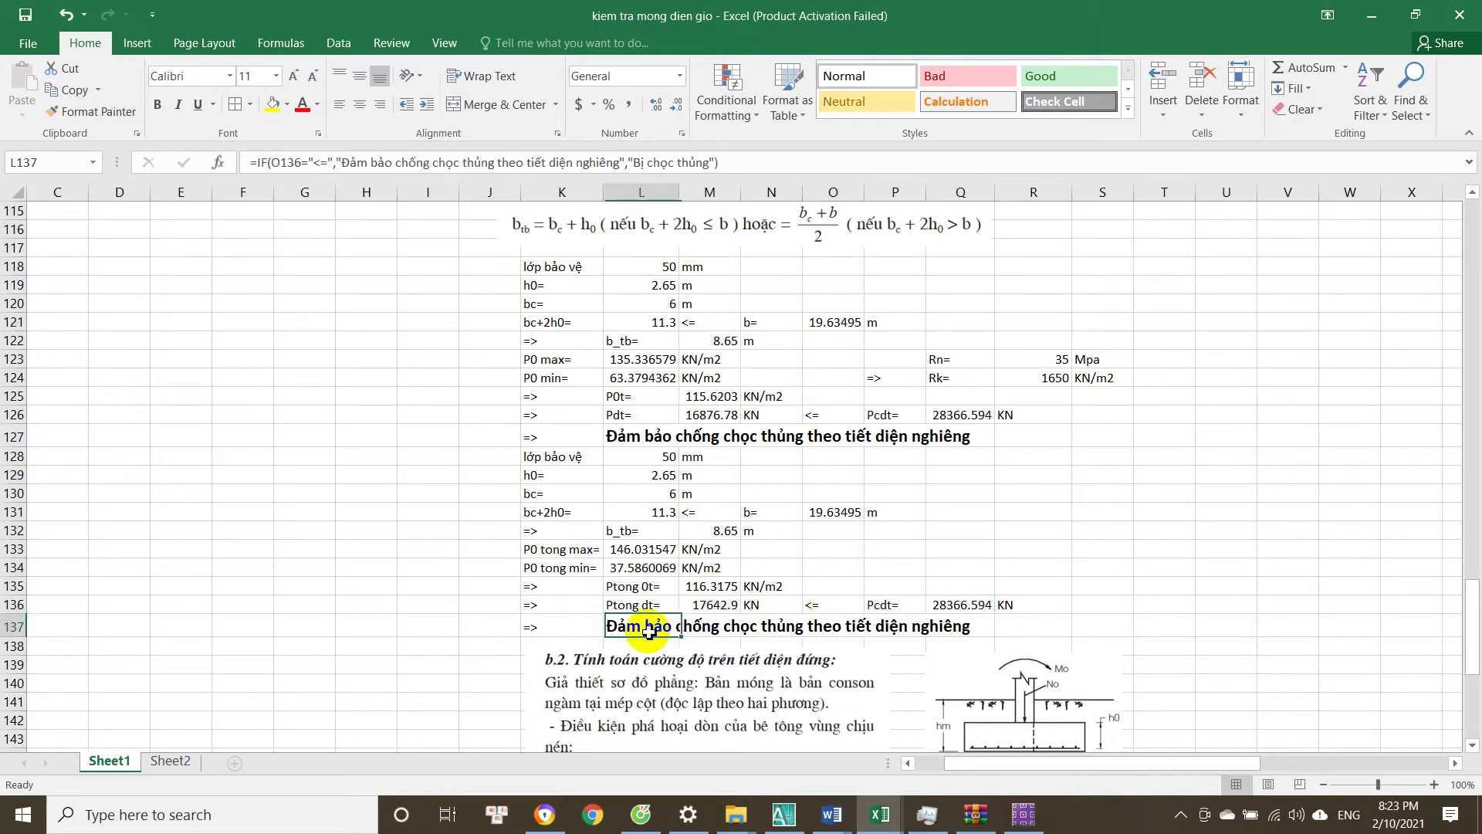
Compare the punching forces in M136 and M126 with their Pcdt limits, and review the comparison formula in O126 and conclusion in L137.
left_click(729, 606)
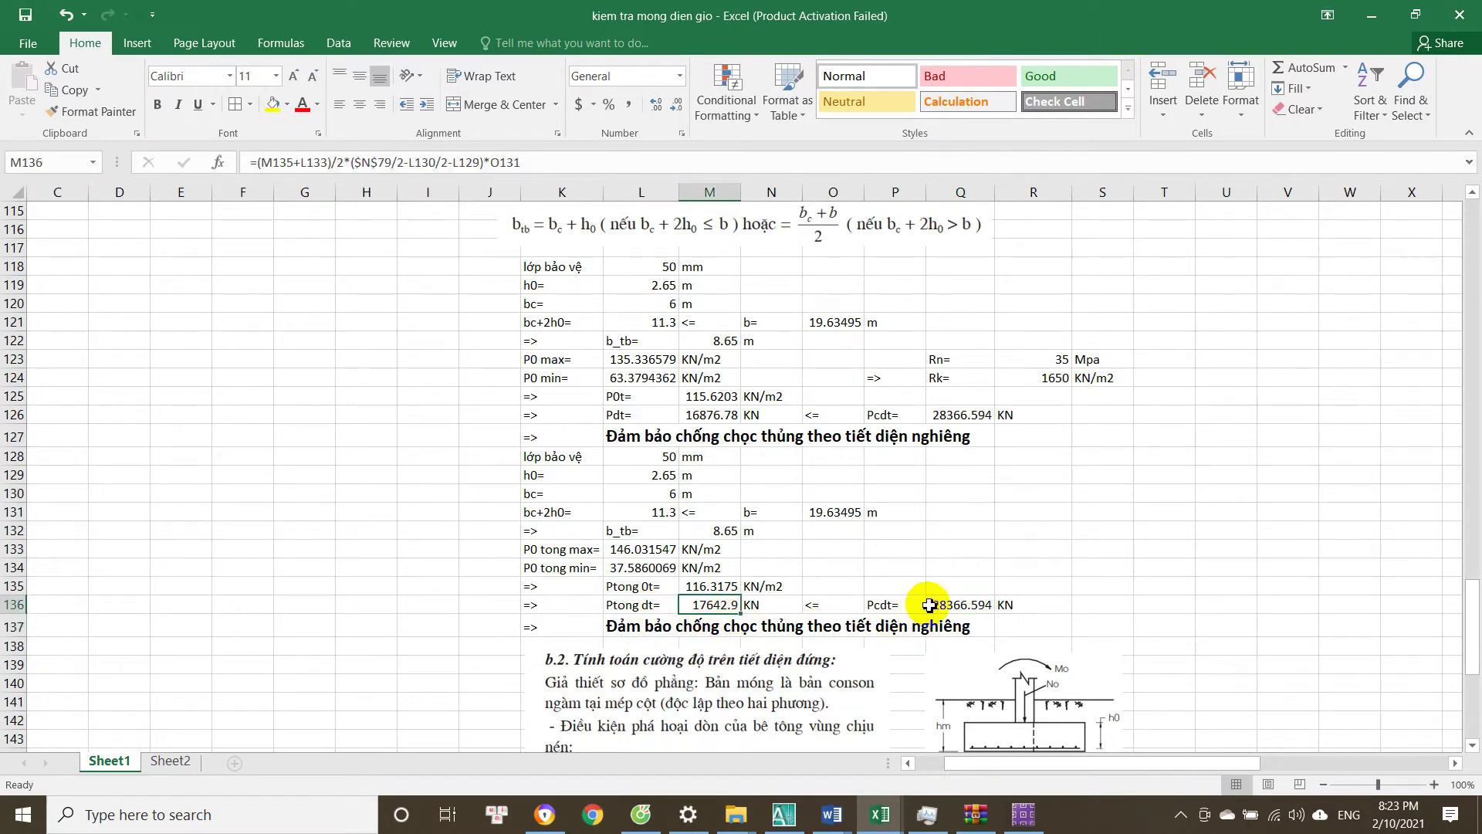
left_click(957, 605)
scroll(749, 578, "up", 3)
left_click(717, 585)
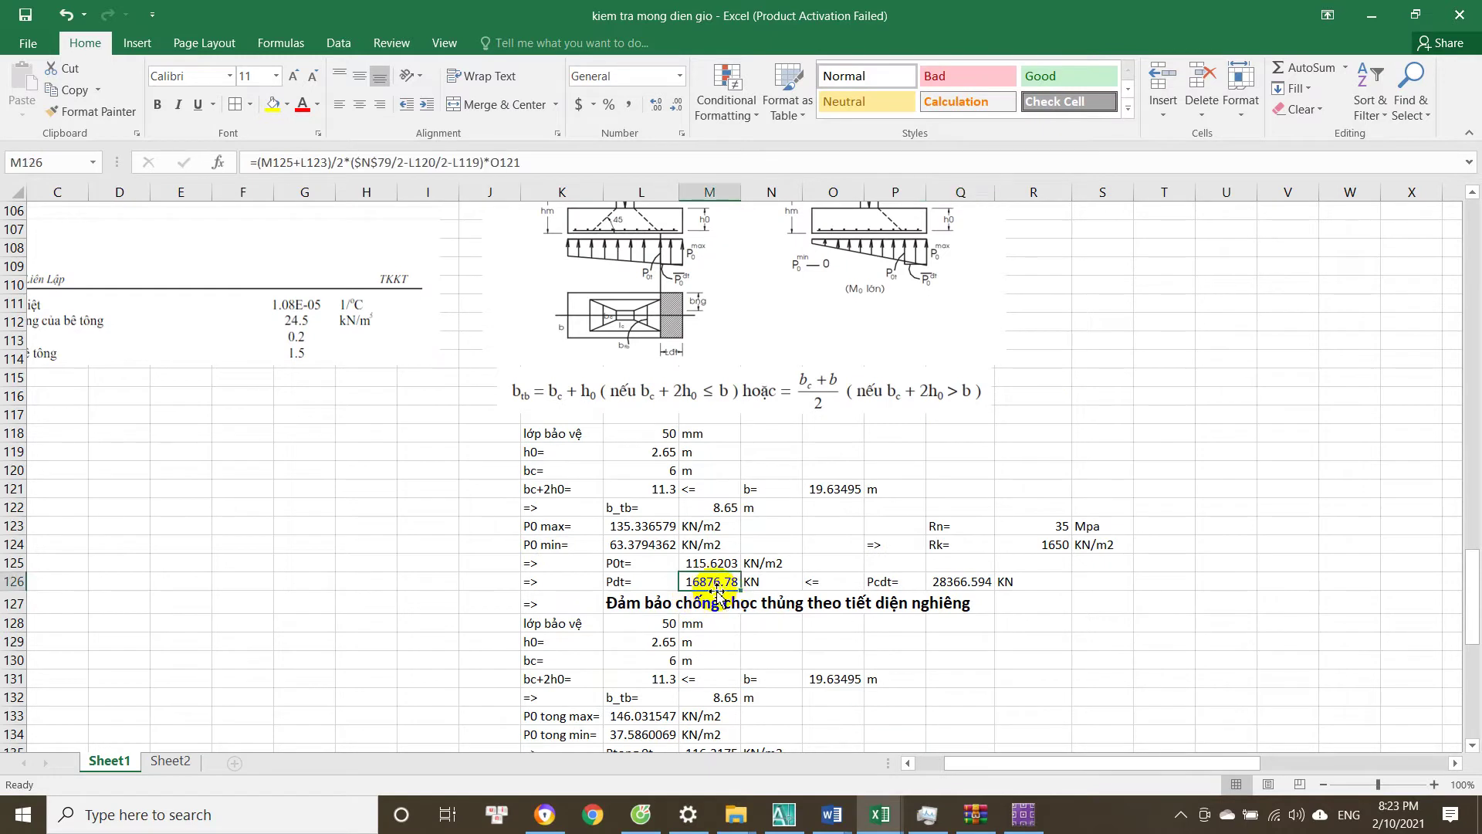
left_click(960, 583)
scroll(903, 618, "down", 2)
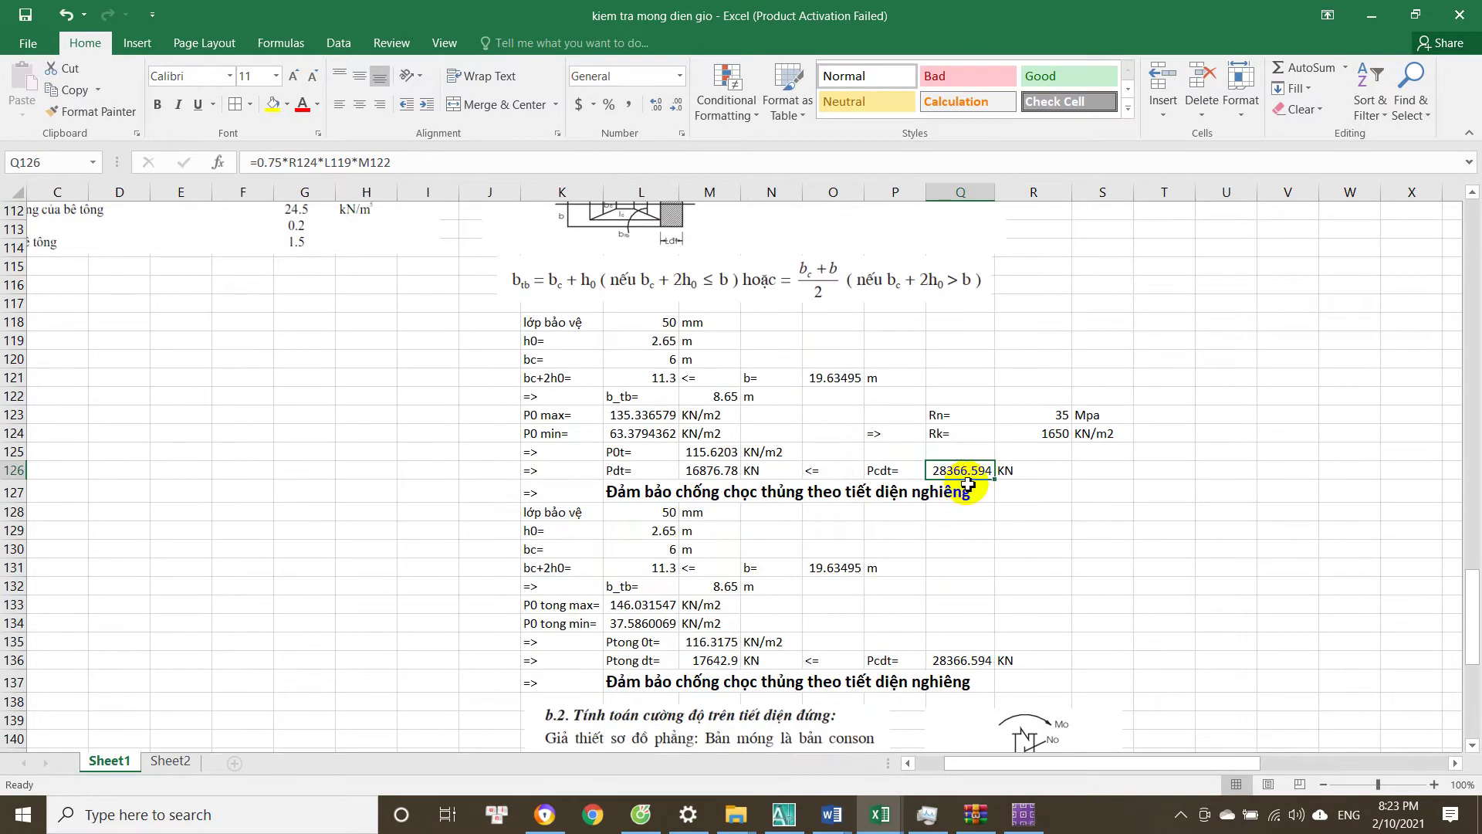
scroll(967, 484, "down", 1)
left_click(823, 421)
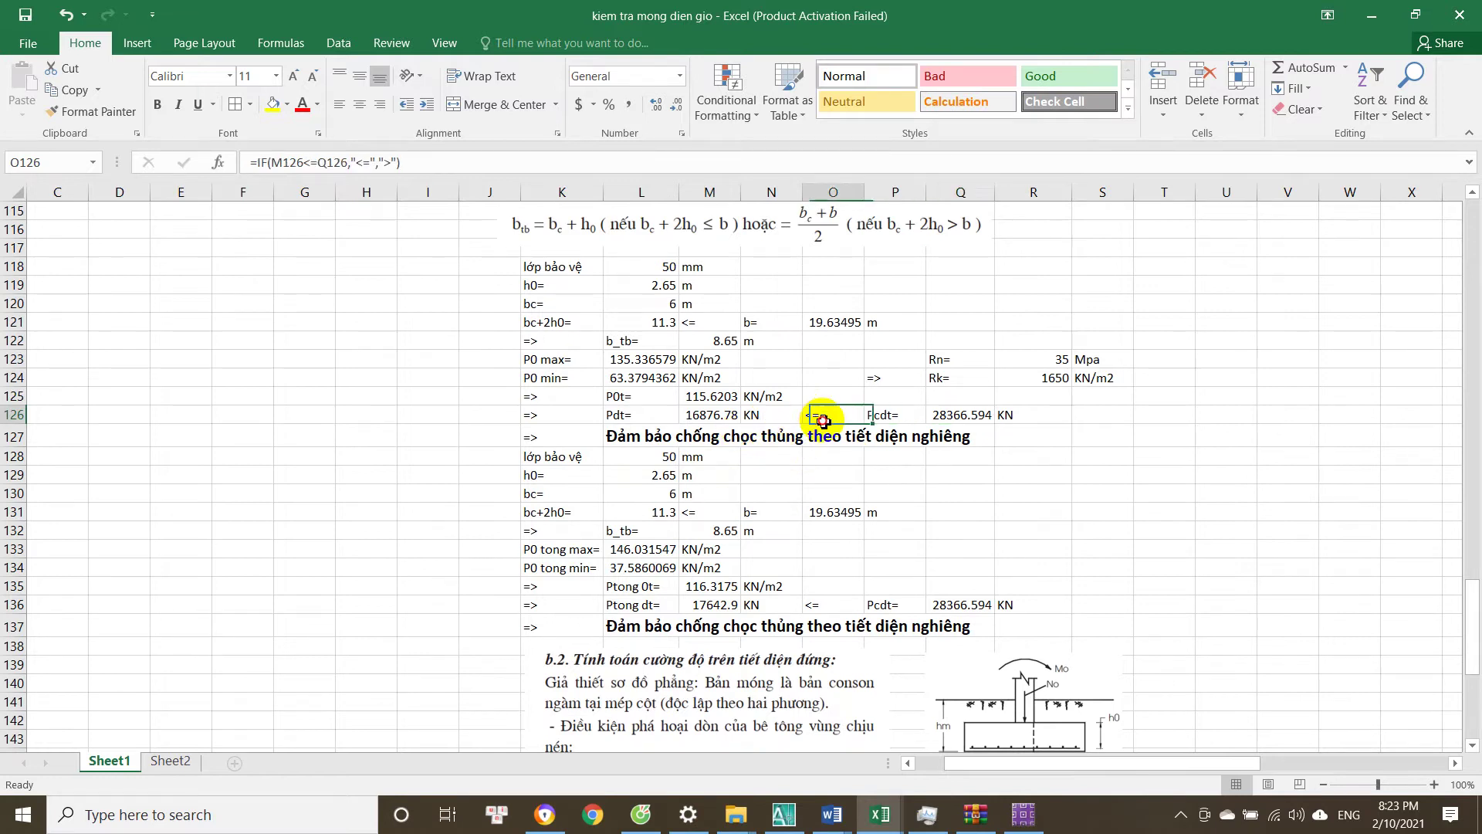
scroll(733, 486, "down", 4)
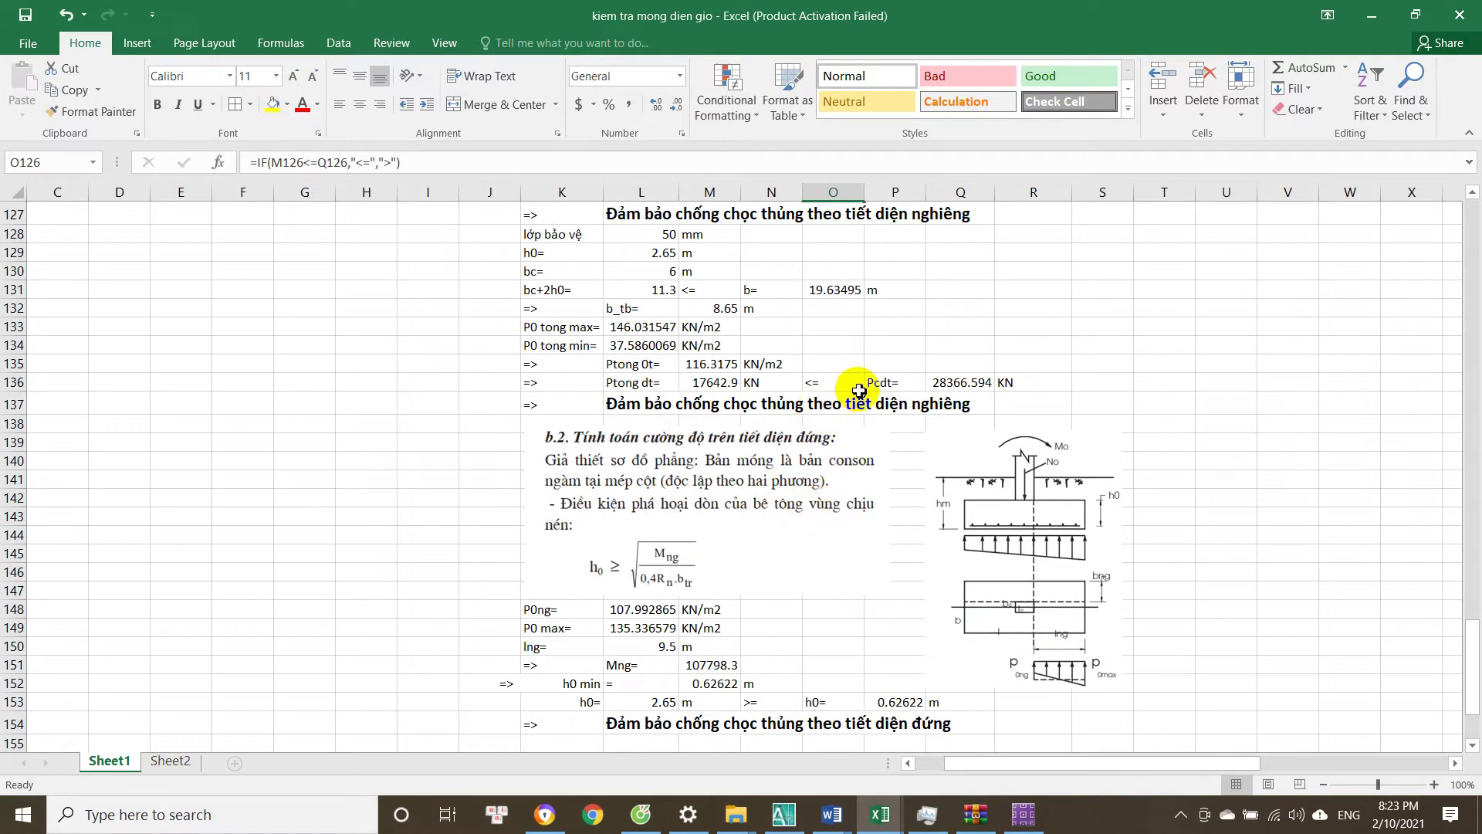
left_click(859, 388)
left_click(652, 395)
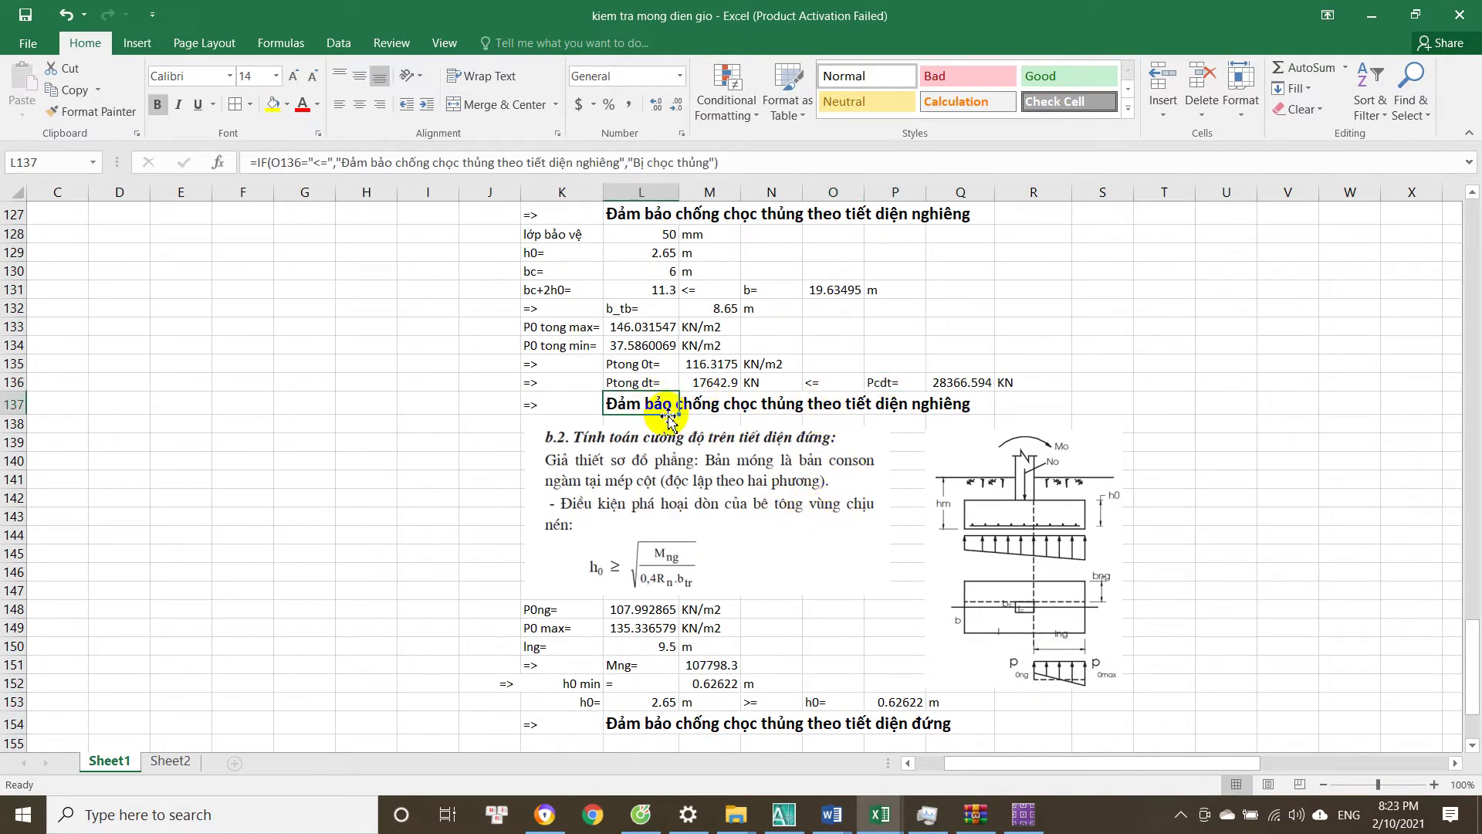
Review the b.2 vertical-section strength guidance and inspect the lng formula in L150.
scroll(820, 429, "down", 1)
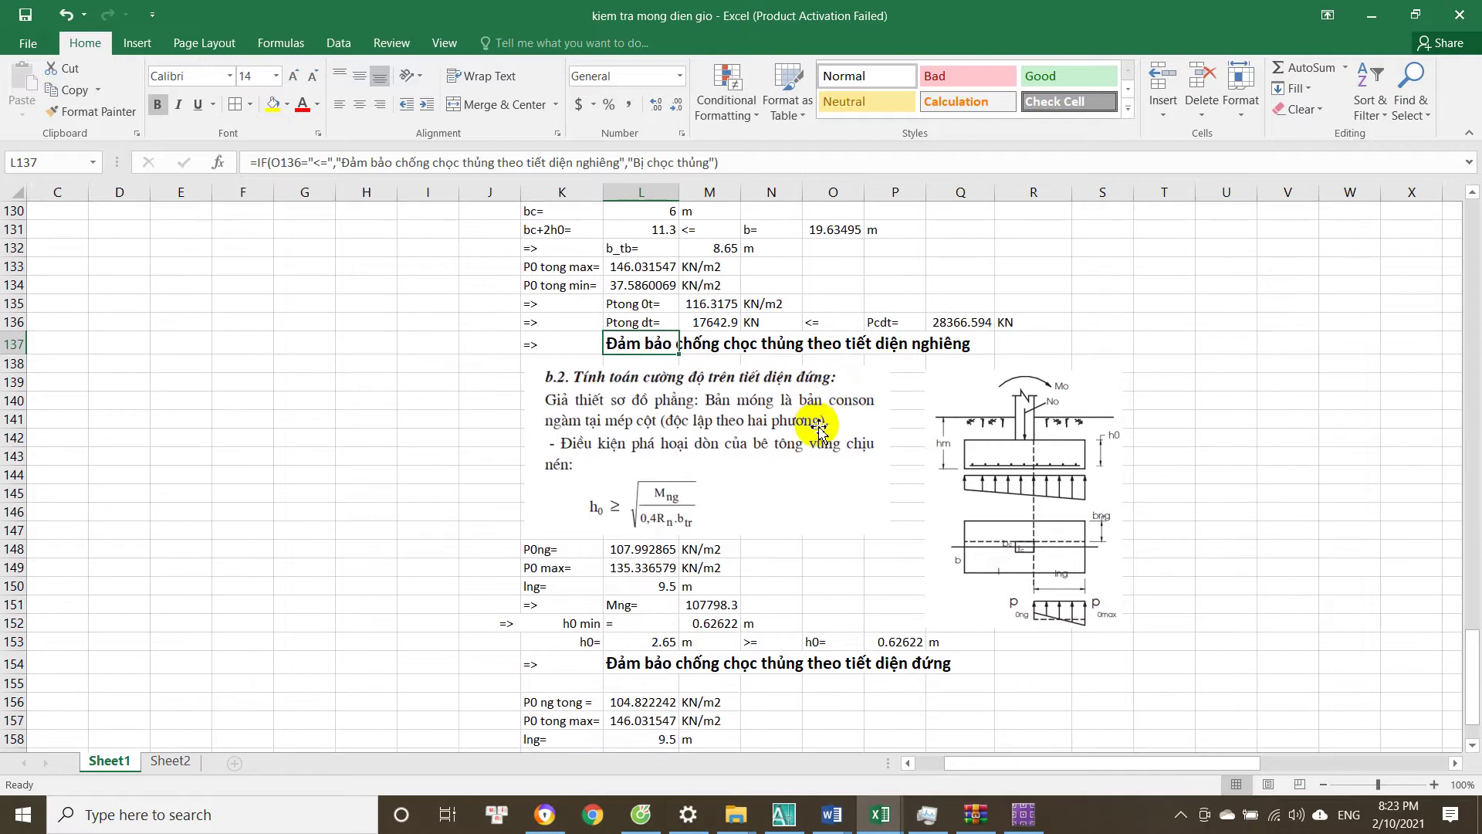
left_click(628, 398)
scroll(653, 401, "down", 1)
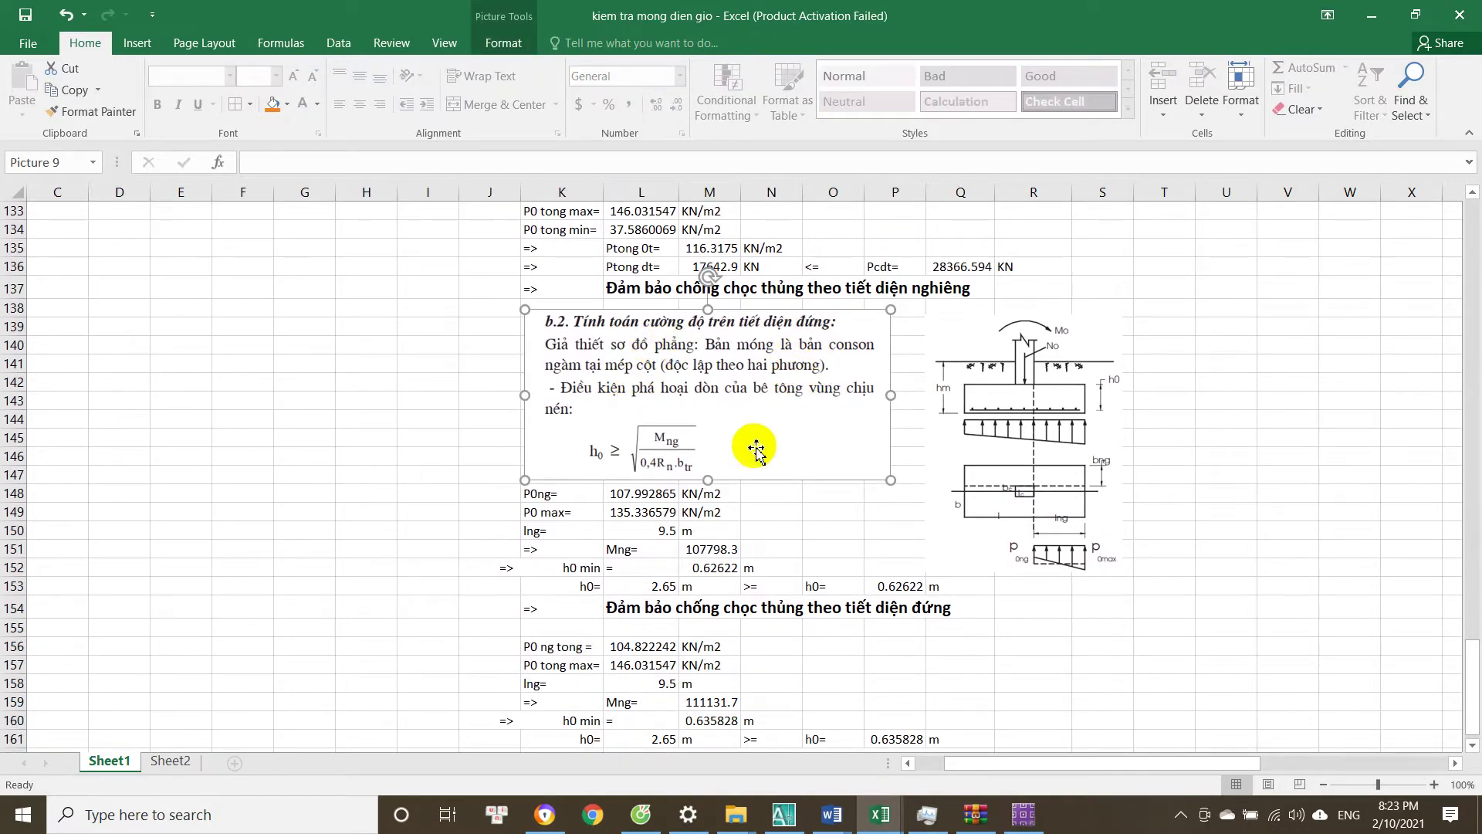
scroll(780, 440, "down", 1)
left_click(664, 473)
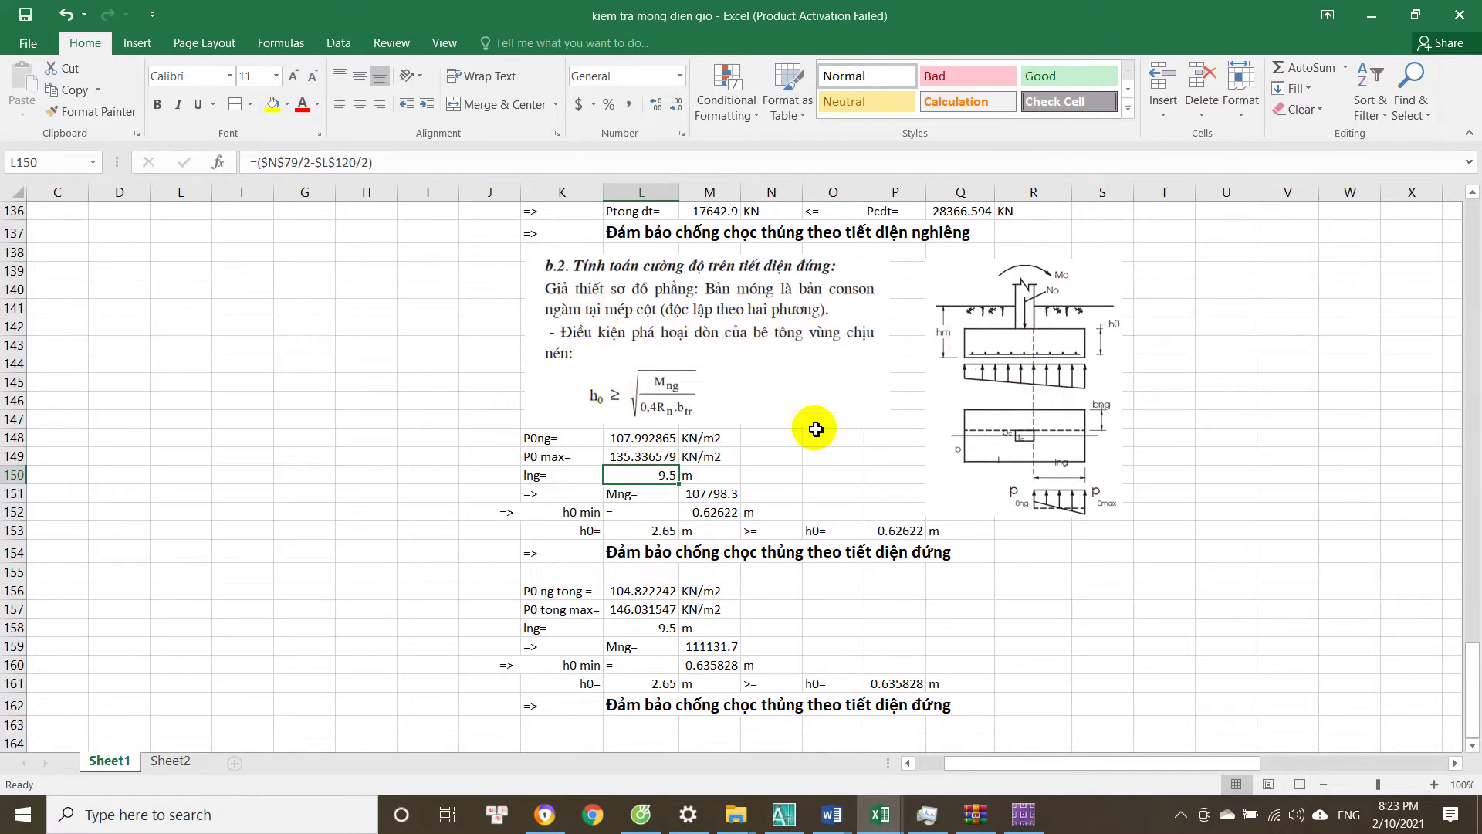
scroll(734, 479, "down", 1)
scroll(669, 420, "up", 1)
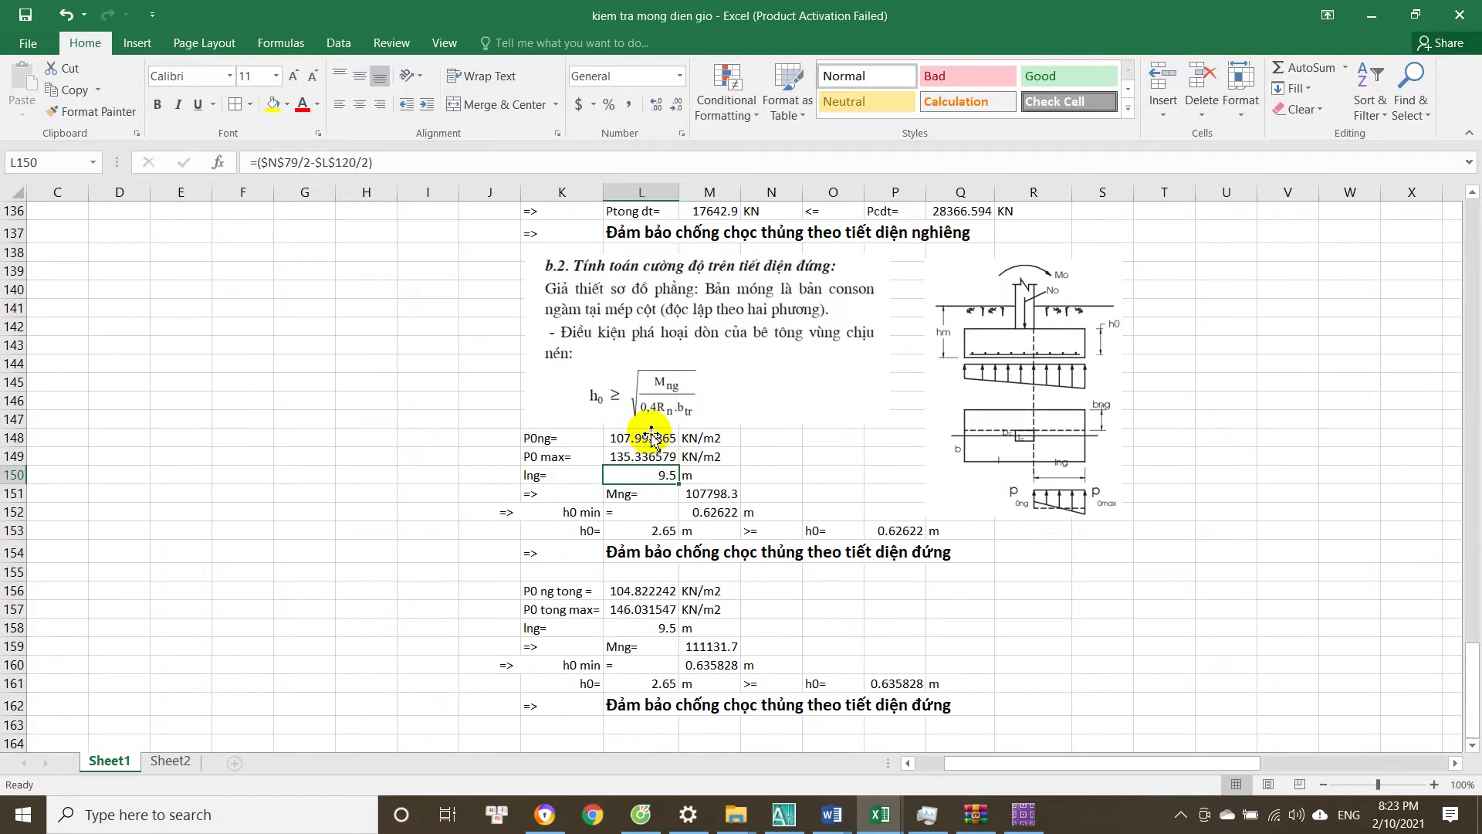
Look over the P0ng and P0 max inputs in L148 and L149 beneath the b.2 h0 formula.
left_click(622, 404)
left_click(651, 456)
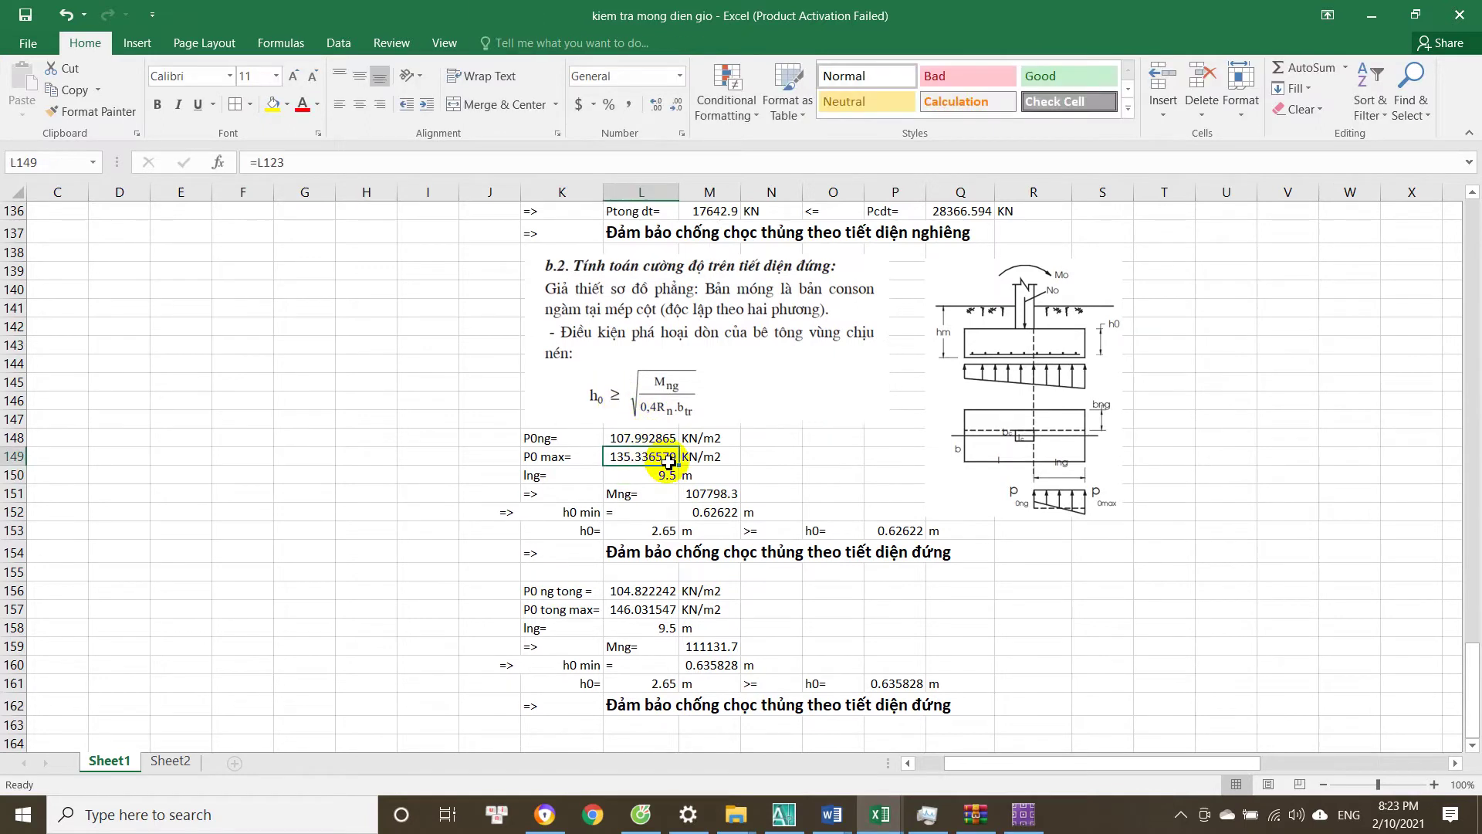
left_click(656, 437)
left_click(653, 456)
scroll(699, 486, "down", 1)
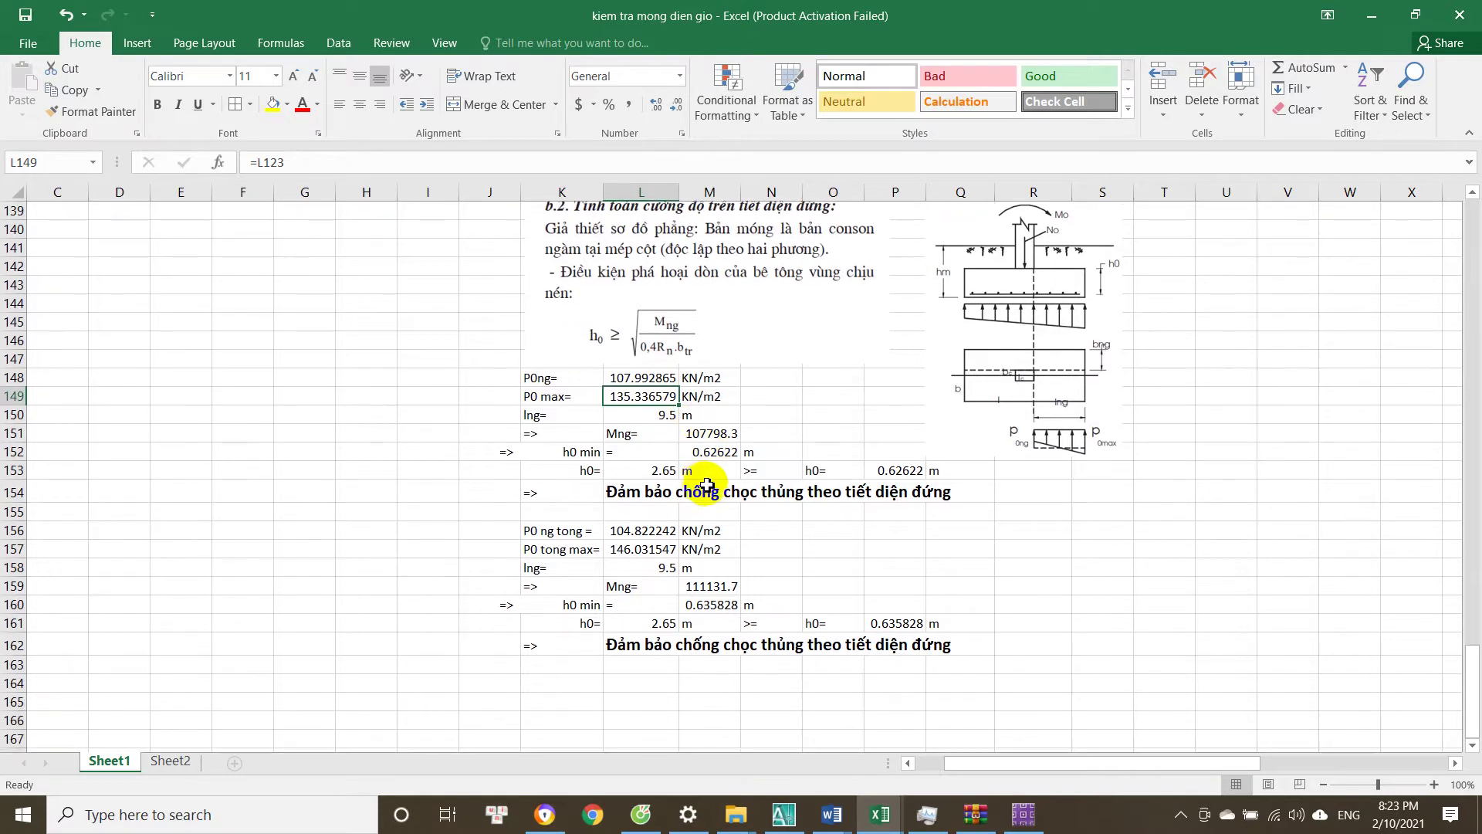
Check the P0ng formula in L148 against the pressure diagram beside the b.2 guidance, and close the formula.
left_click(658, 377)
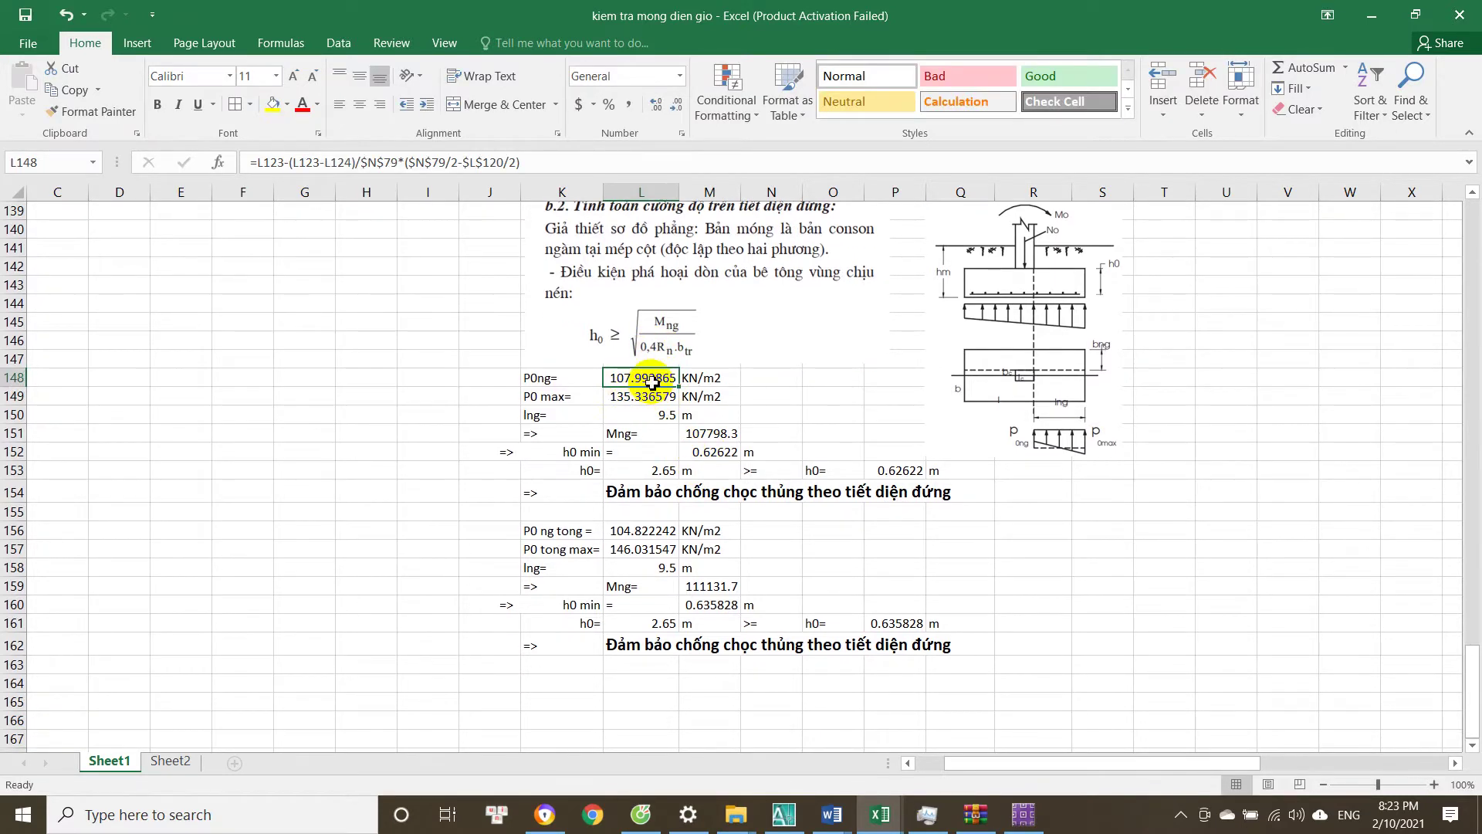
key("Escape")
double_click(653, 382)
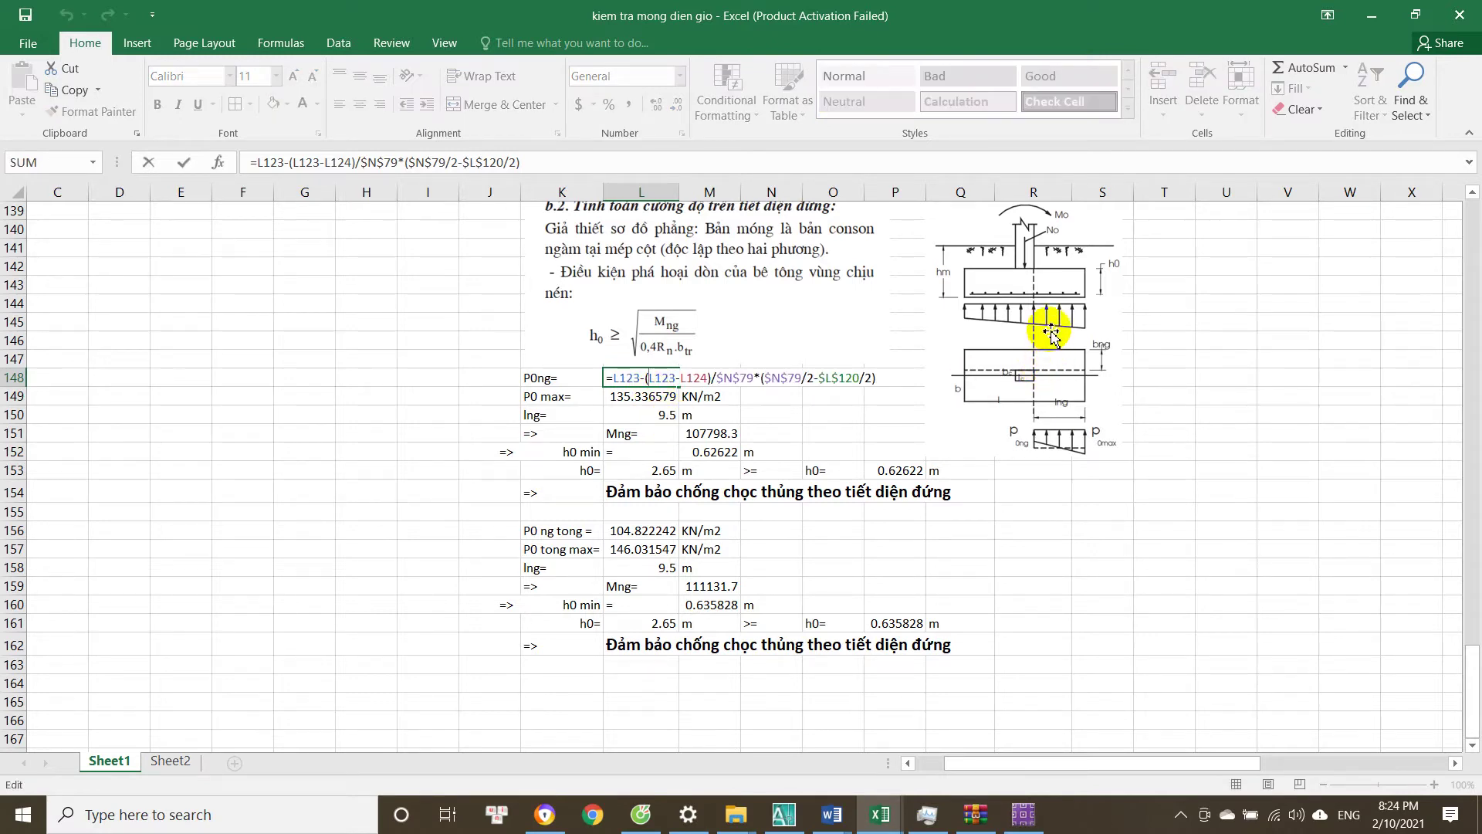
key("Escape")
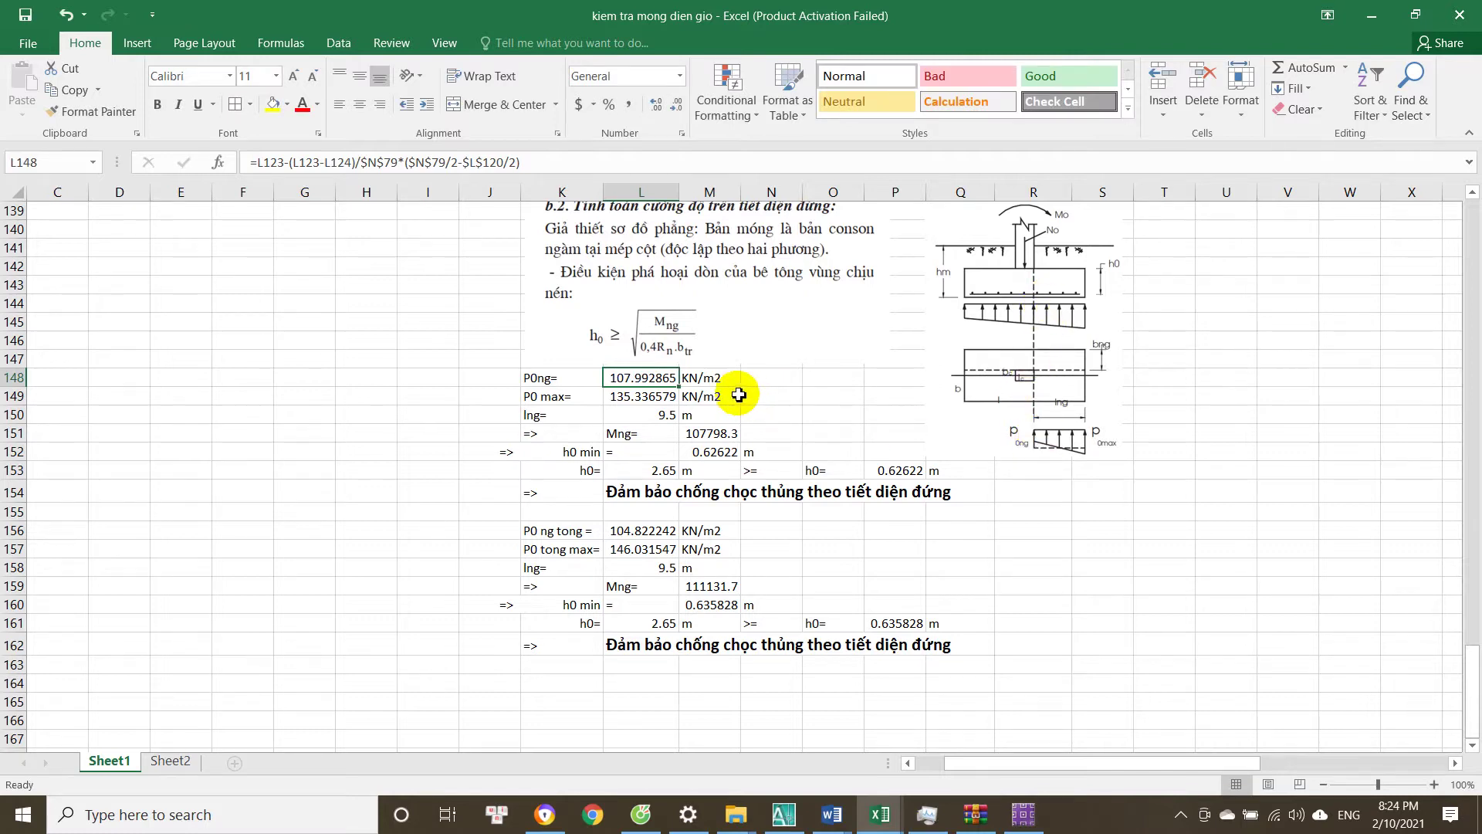
double_click(648, 382)
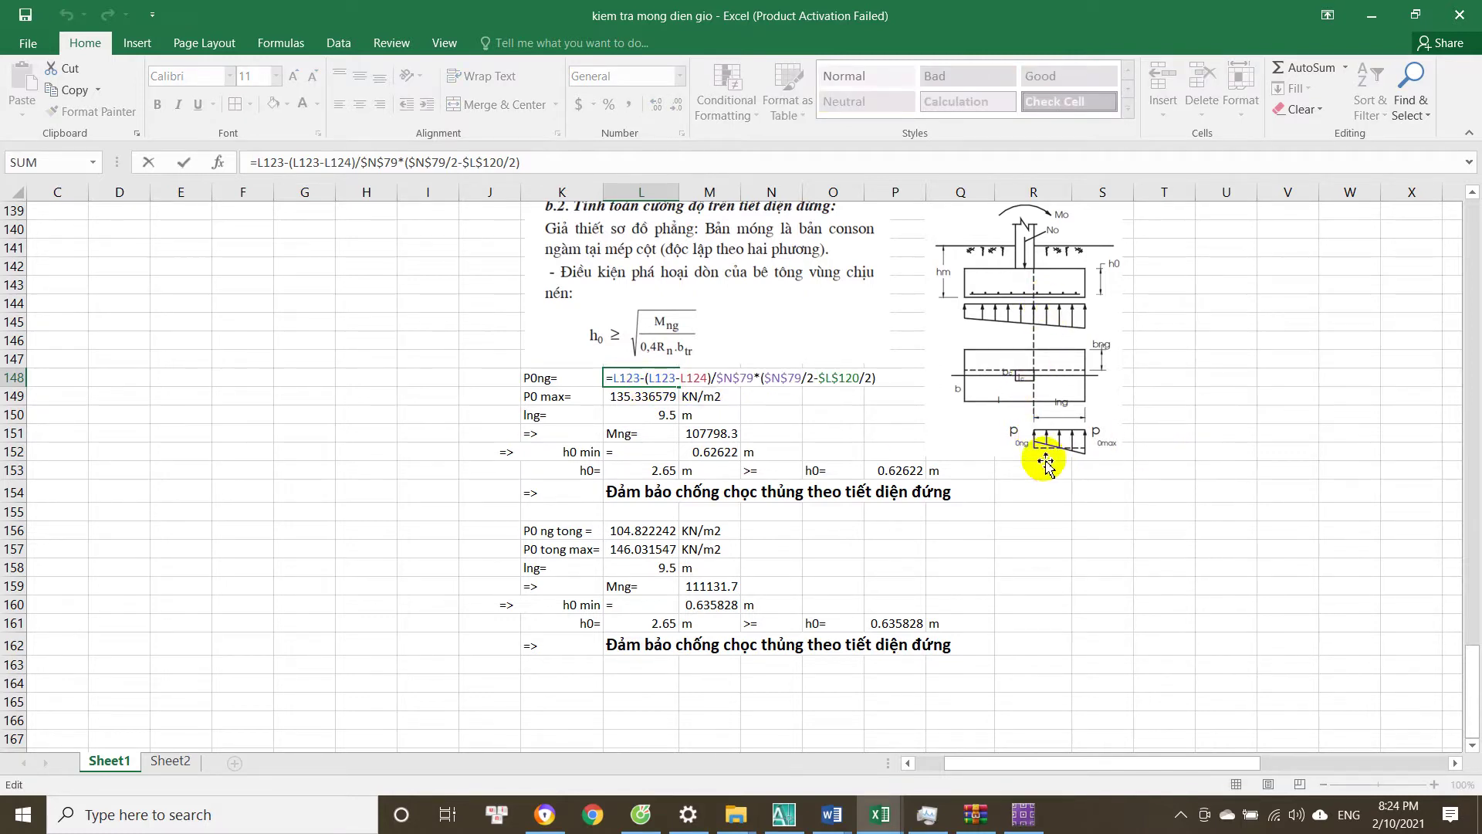
key("Return")
Inspect the P0 max reference in L149 and the Mng cell M151, and return to the P0ng and P0 max inputs.
double_click(662, 399)
key("Escape")
left_click(689, 434)
left_click(643, 381)
left_click(638, 396)
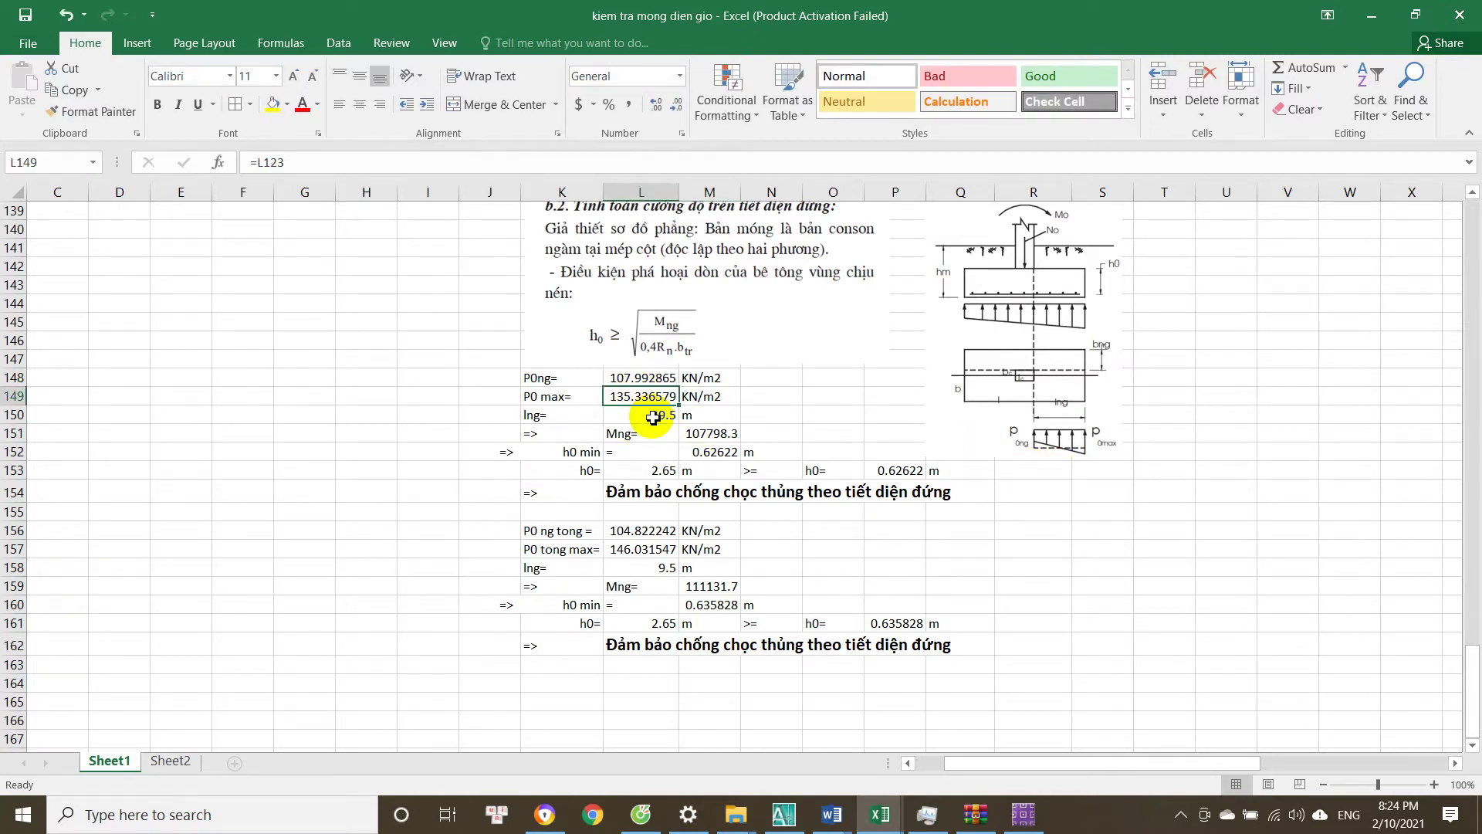
Trace the vertical-section pressures back to the section 2 load blocks and the P0 min formula in L124.
scroll(678, 503, "up", 18)
scroll(678, 504, "up", 8)
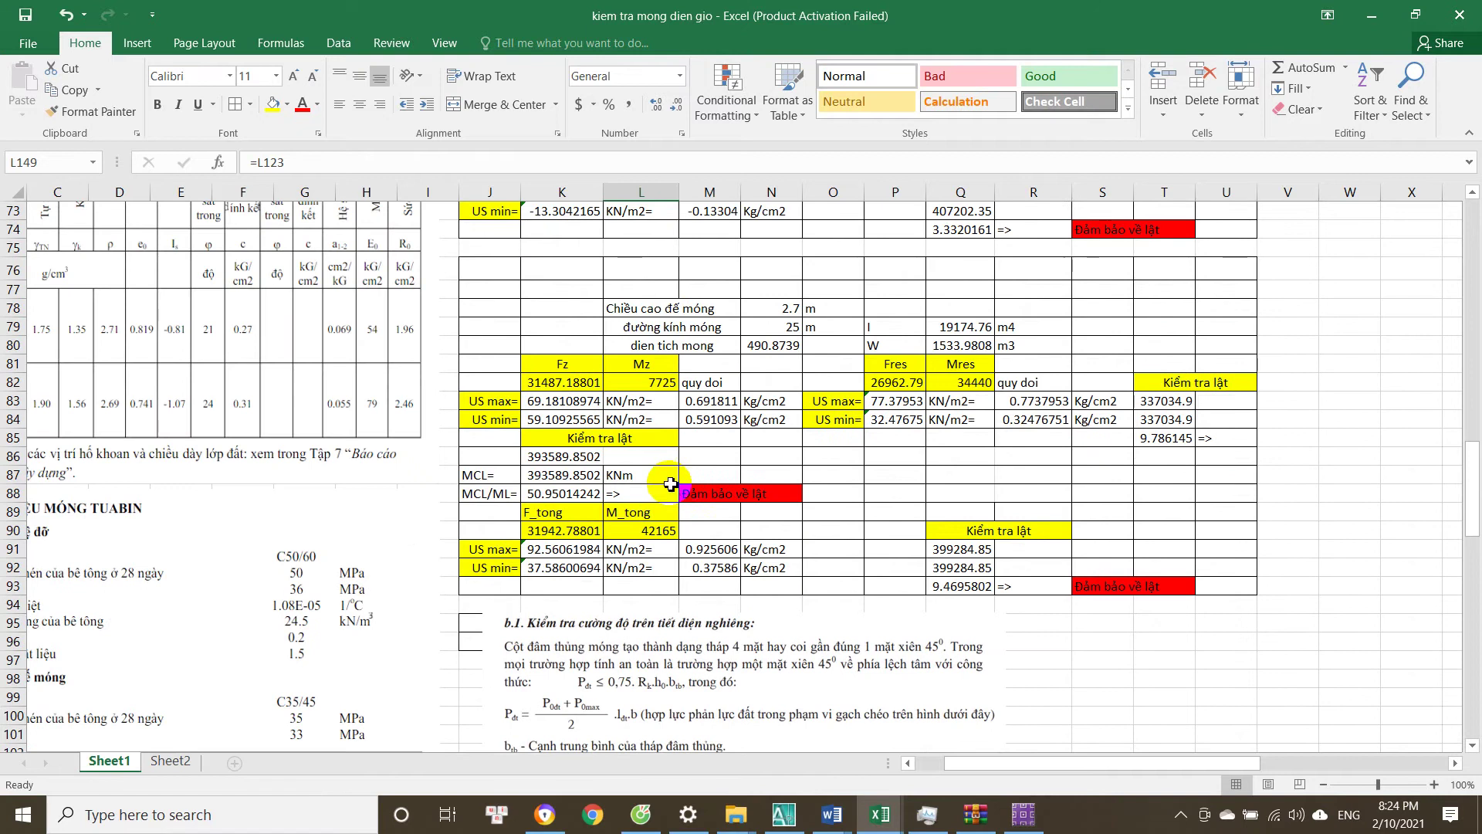
scroll(657, 509, "down", 12)
scroll(647, 511, "down", 4)
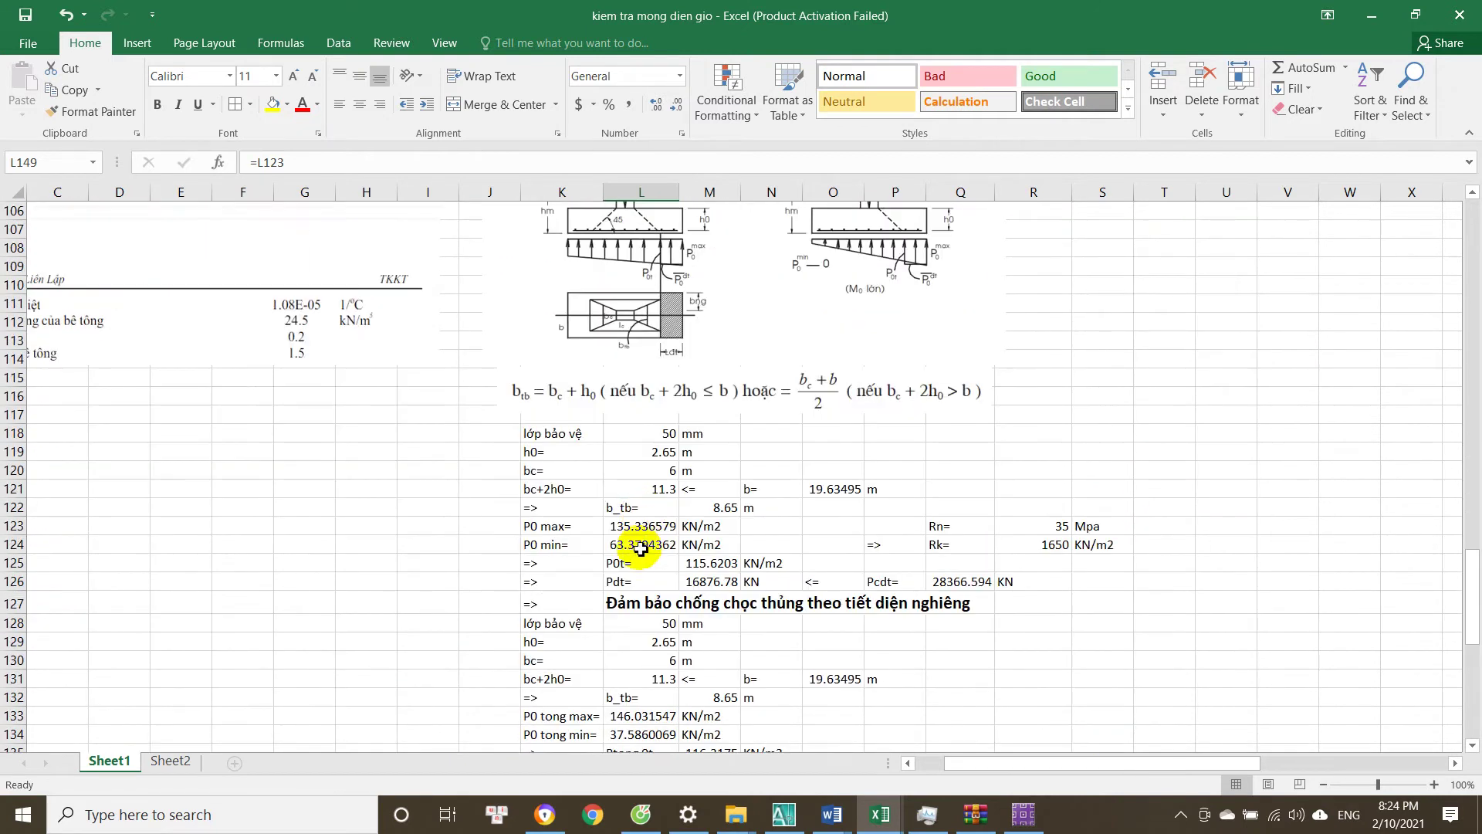
scroll(654, 552, "down", 13)
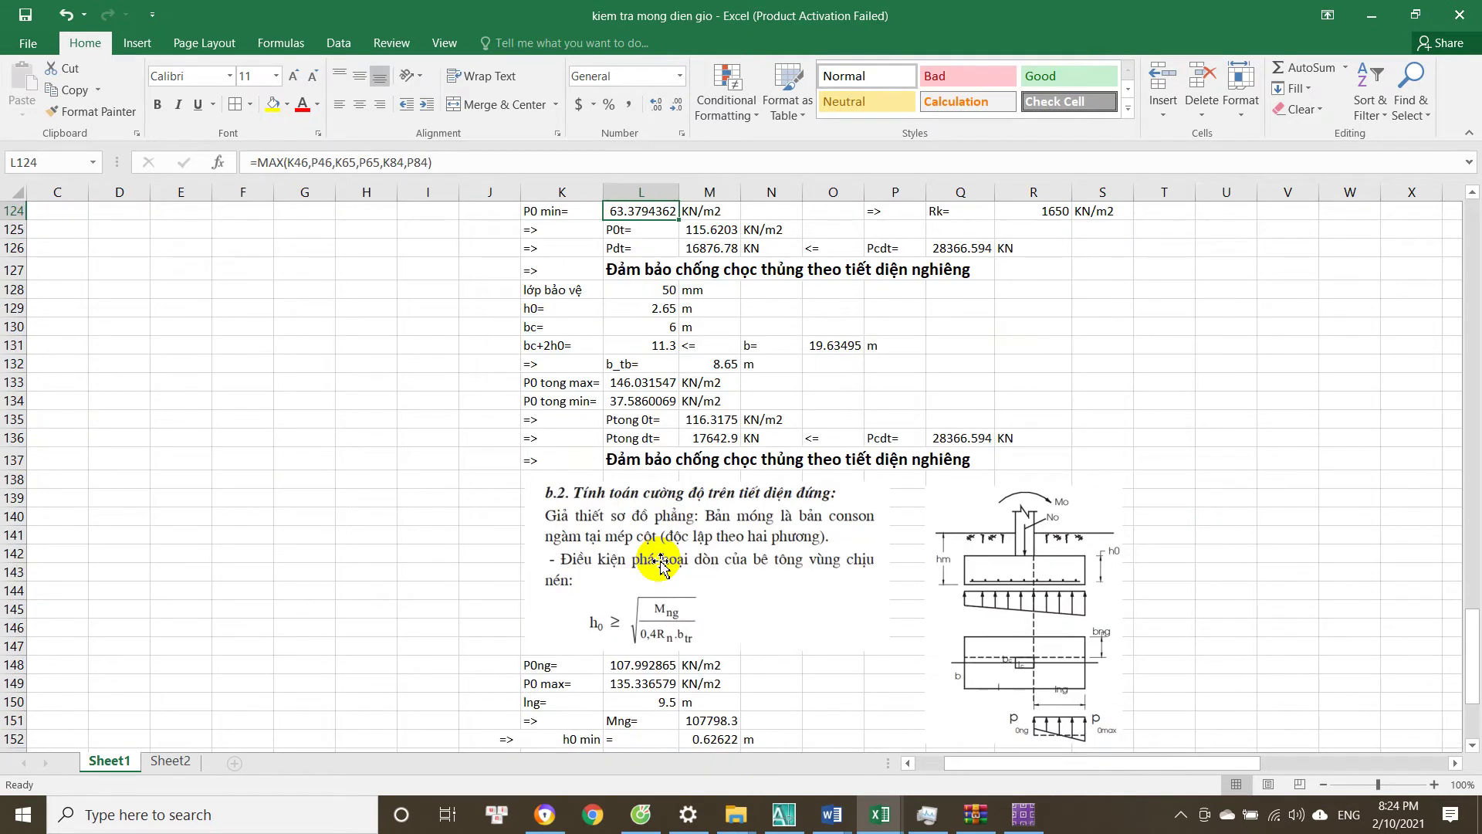
Inspect the formulas behind P0ng, P0 max and lng in cells L148 to L150.
scroll(651, 425, "up", 4)
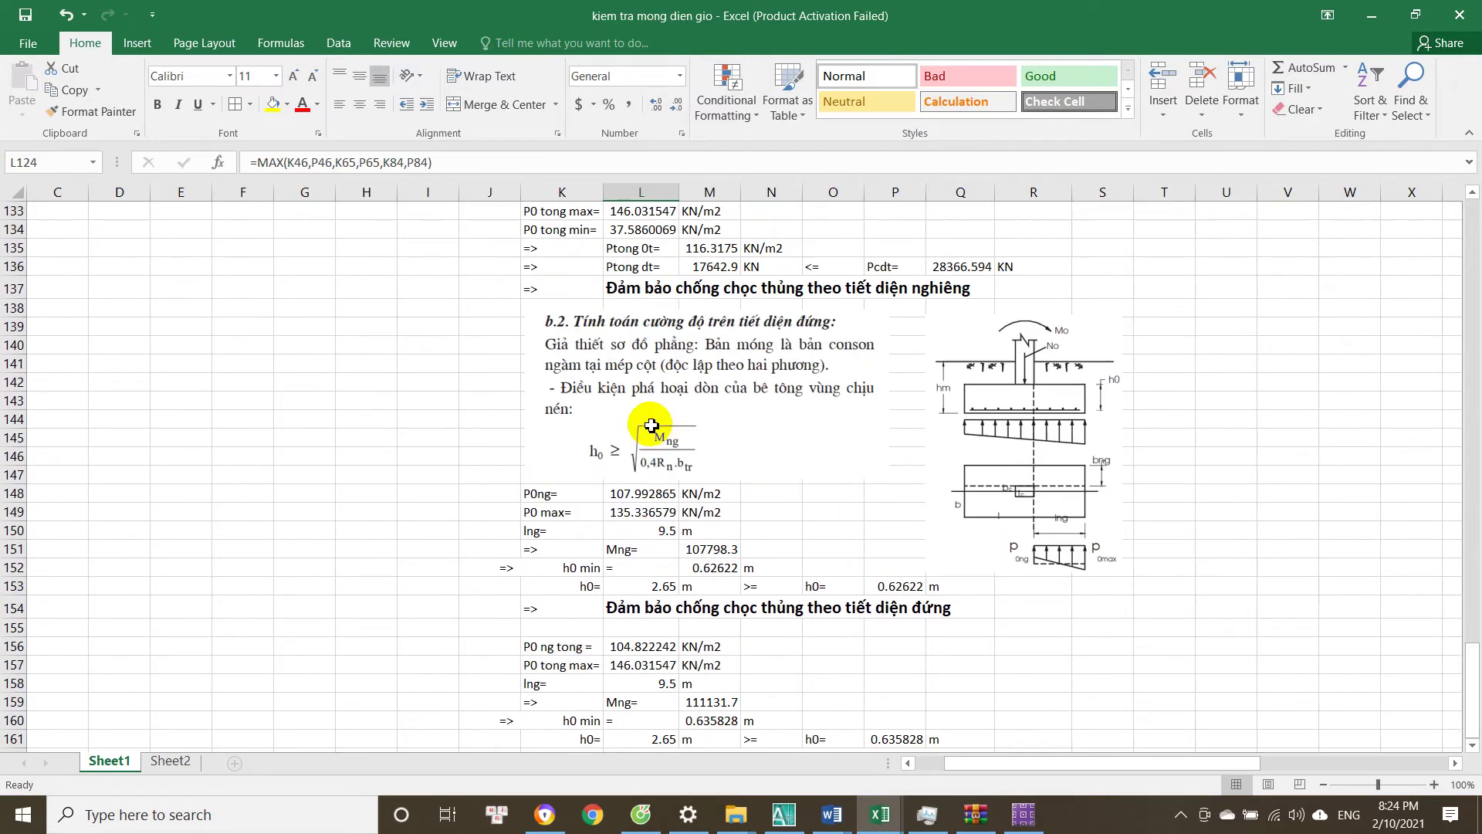
double_click(641, 498)
left_click(658, 515)
double_click(659, 514)
key("Escape")
left_click(672, 531)
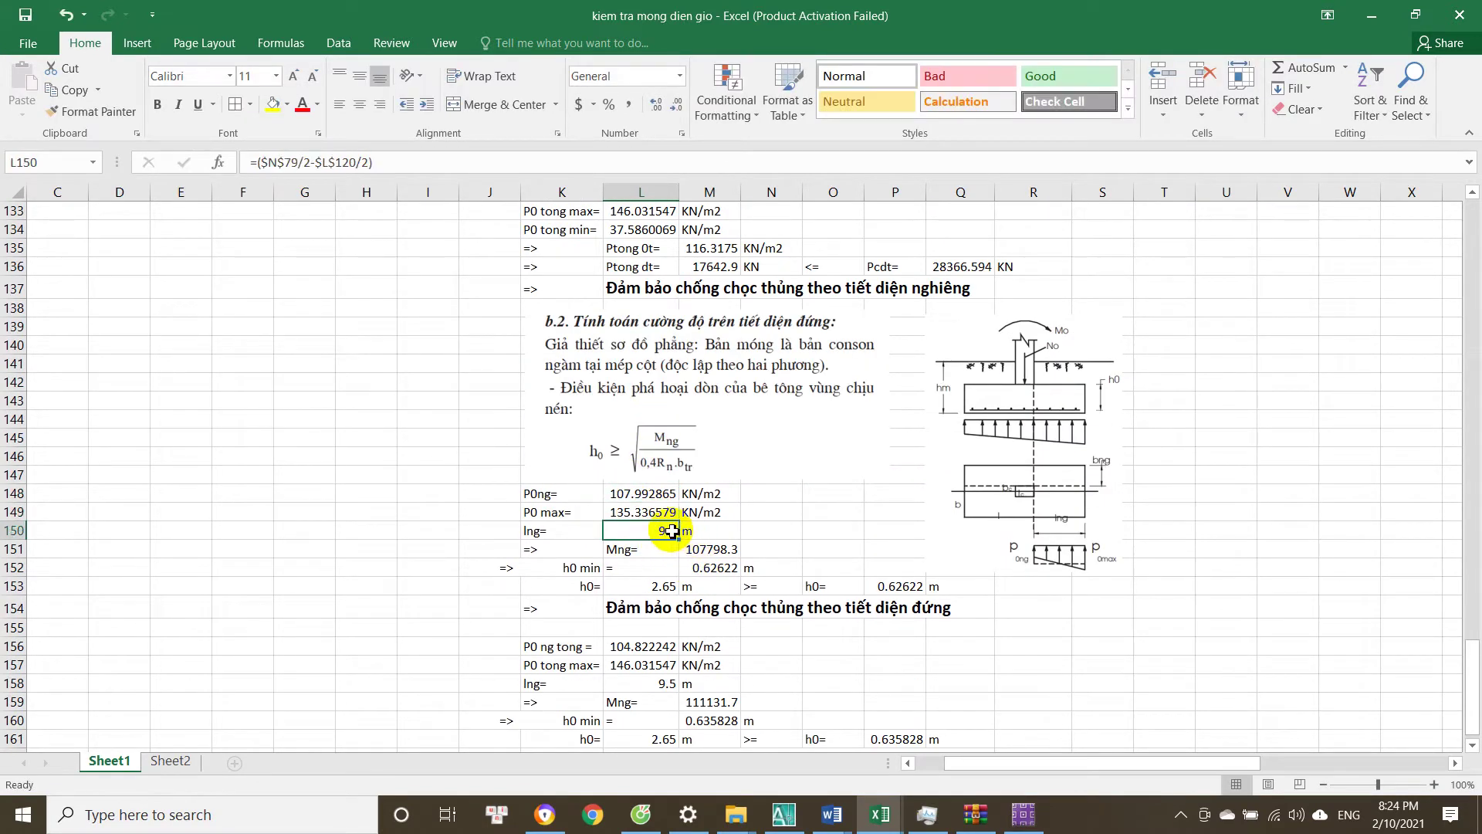
key("Escape")
Inspect the Mng moment formula in M151 and the h0 min square-root formula in M152.
scroll(681, 549, "down", 1)
left_click(656, 495)
left_click(733, 498)
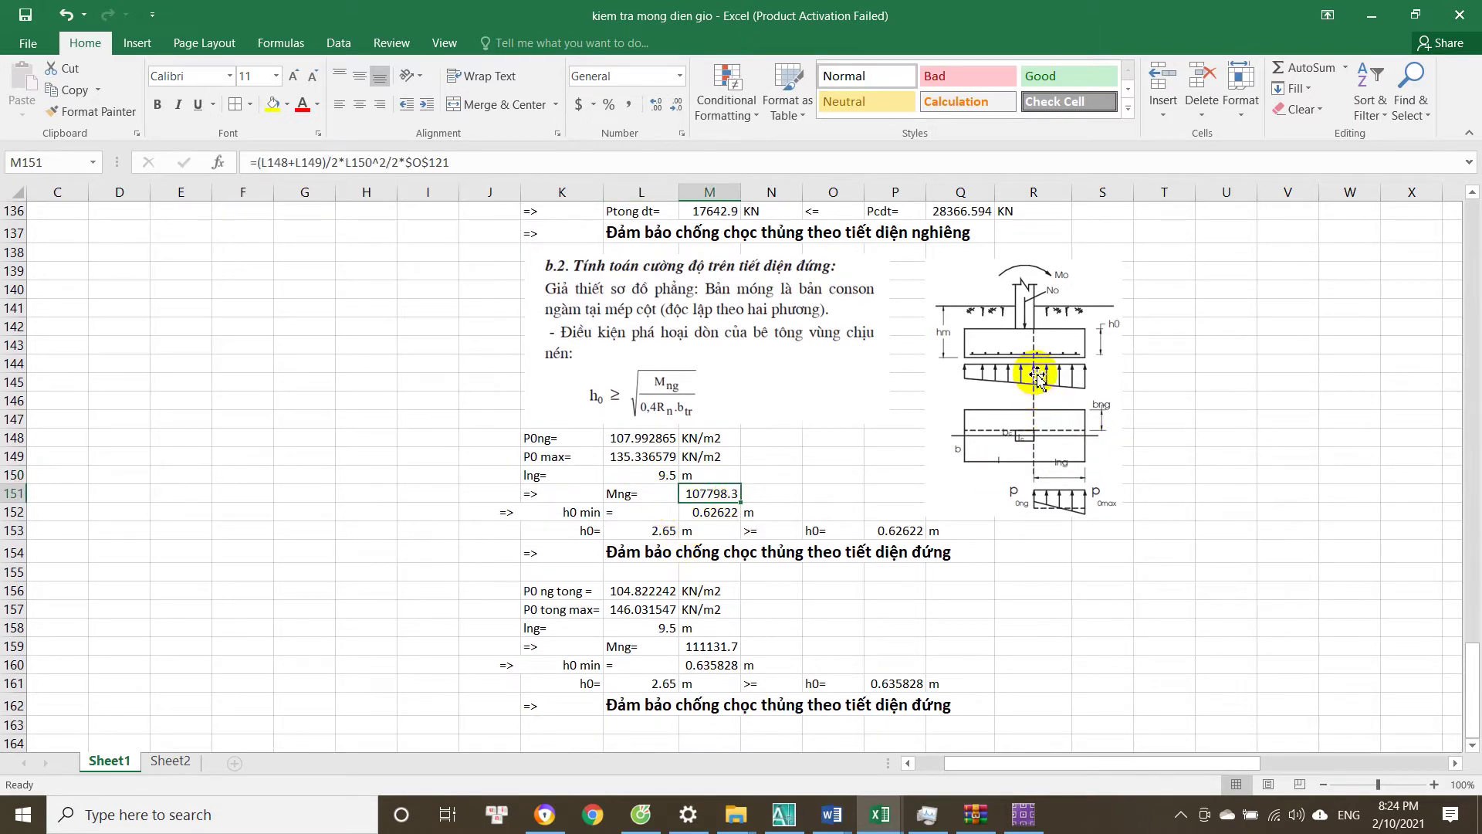
double_click(699, 498)
key("Escape")
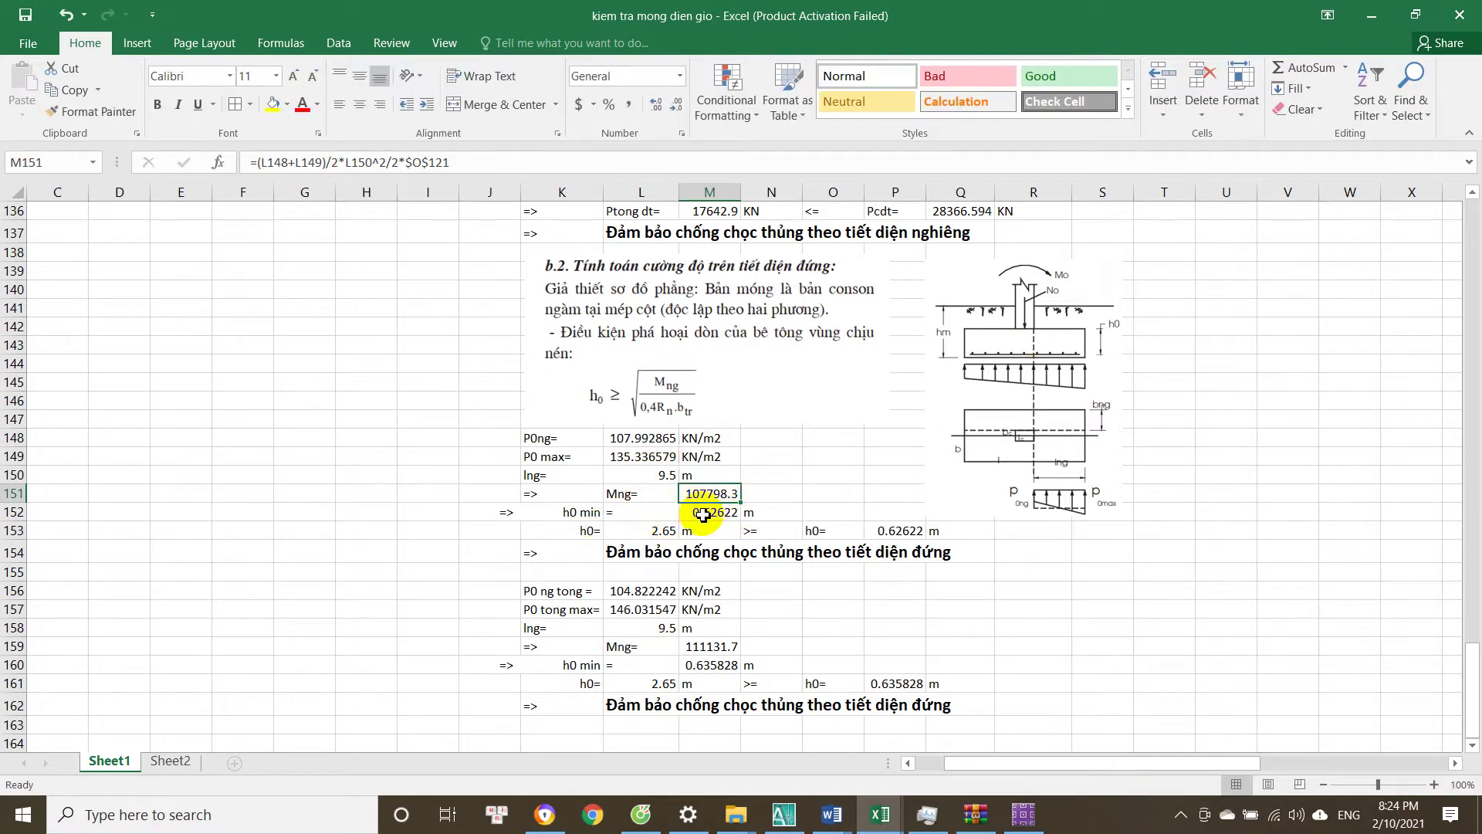
double_click(703, 513)
key("Escape")
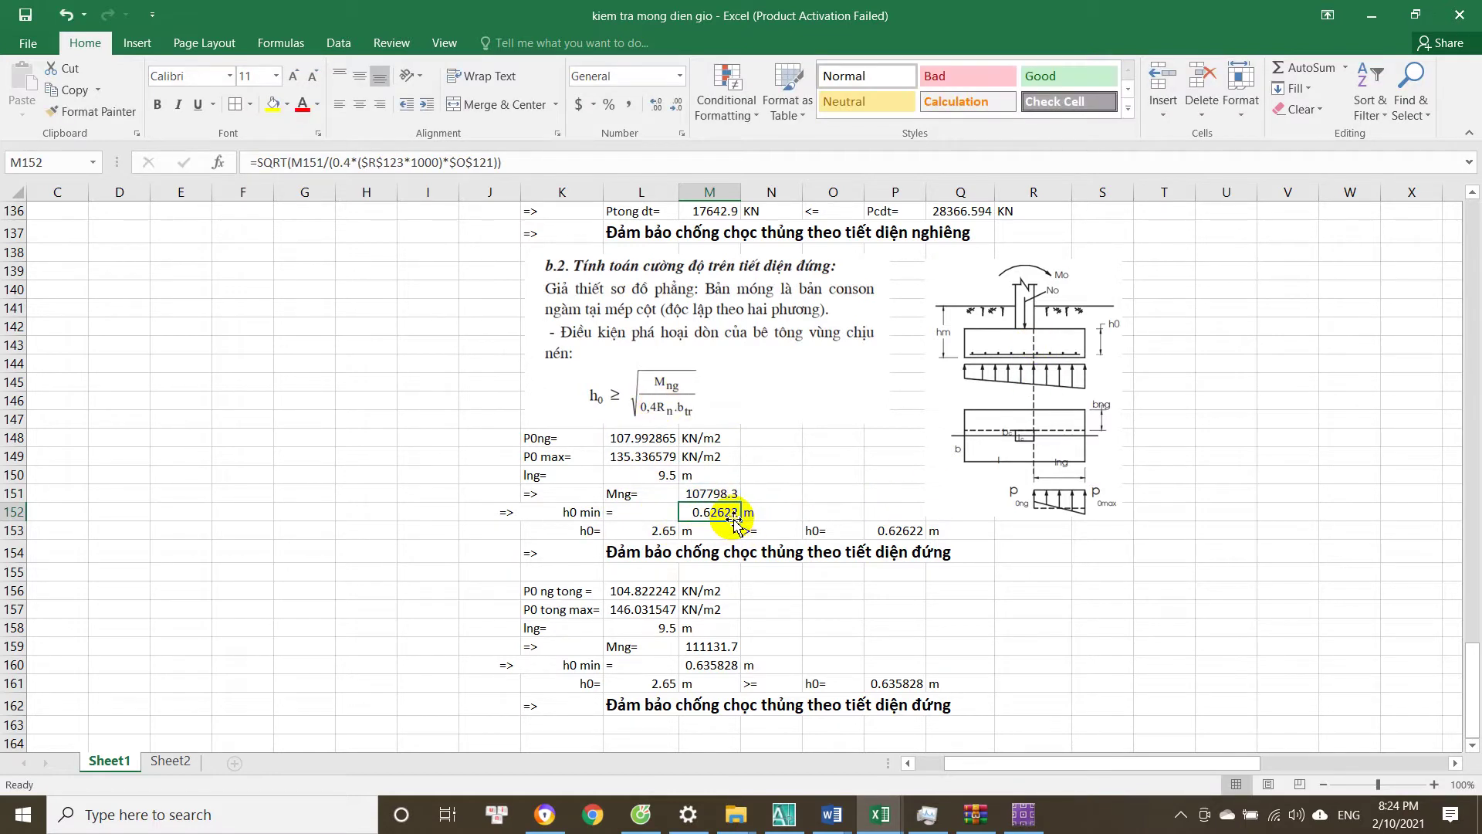
double_click(721, 513)
key("Escape")
scroll(722, 494, "down", 1)
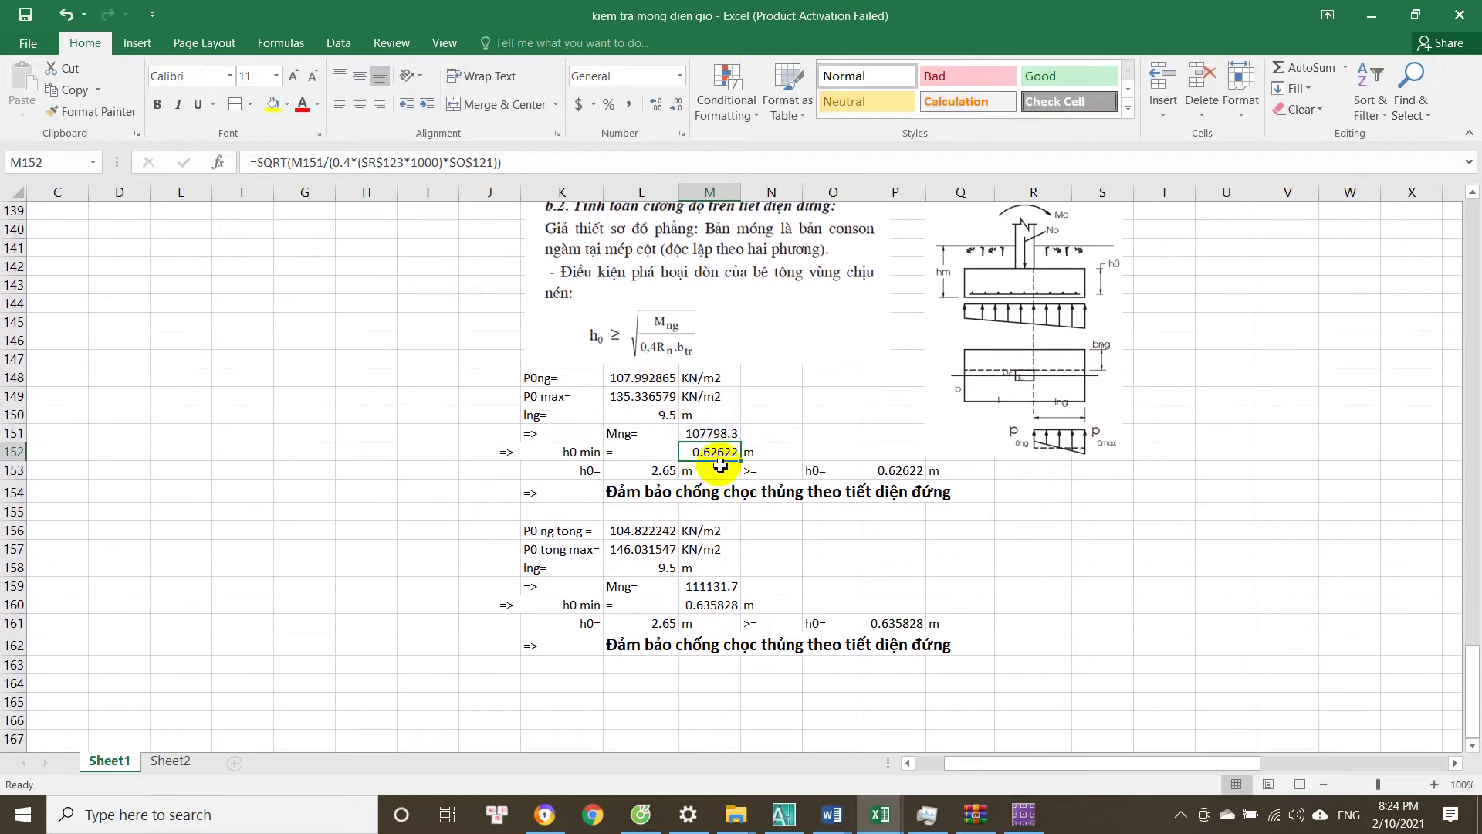
Check the references of the h0 comparison in L153 and P153 and the IF conclusion formula in L154.
left_click(678, 473)
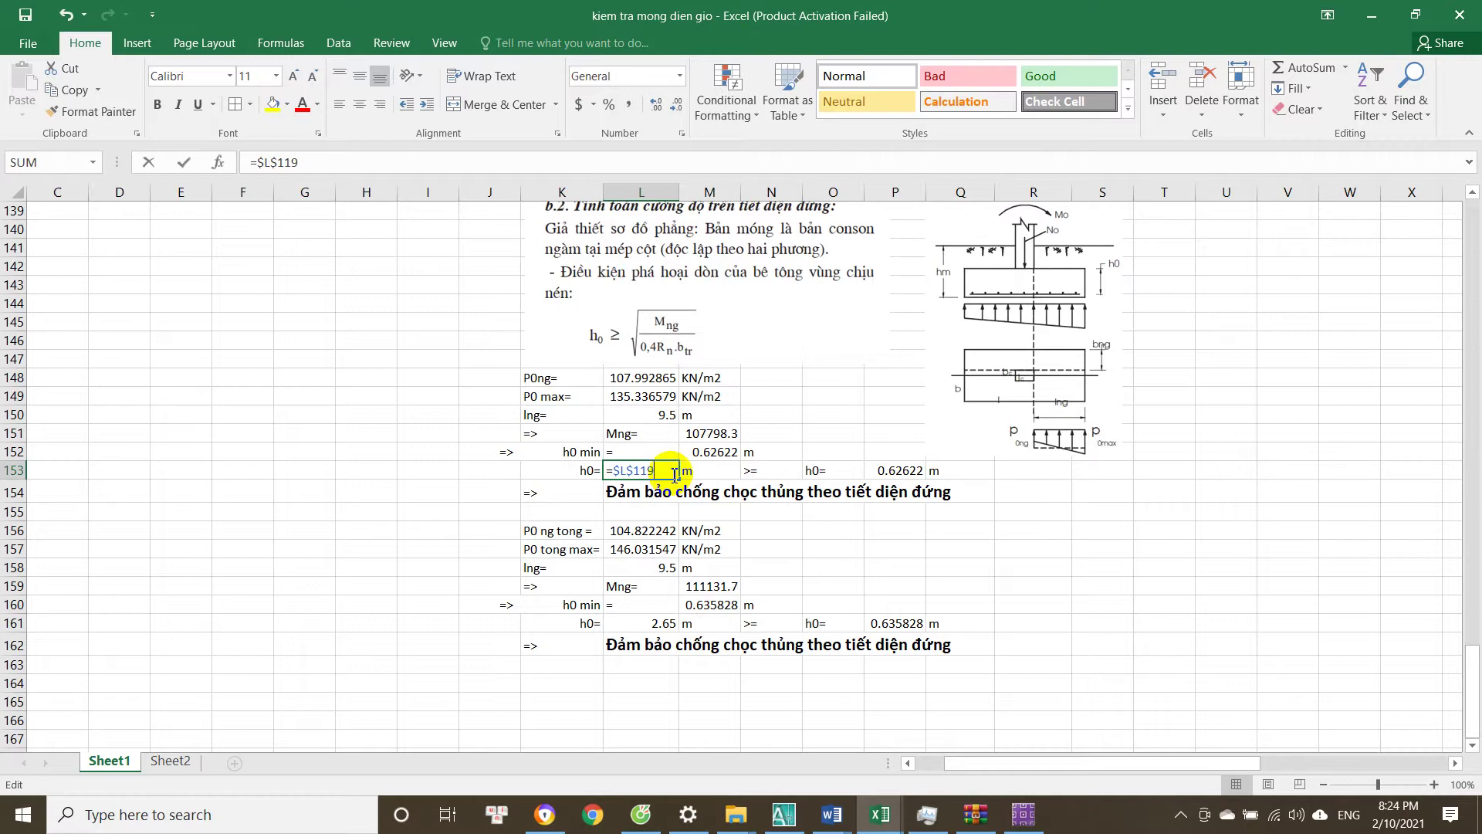
left_click(900, 467)
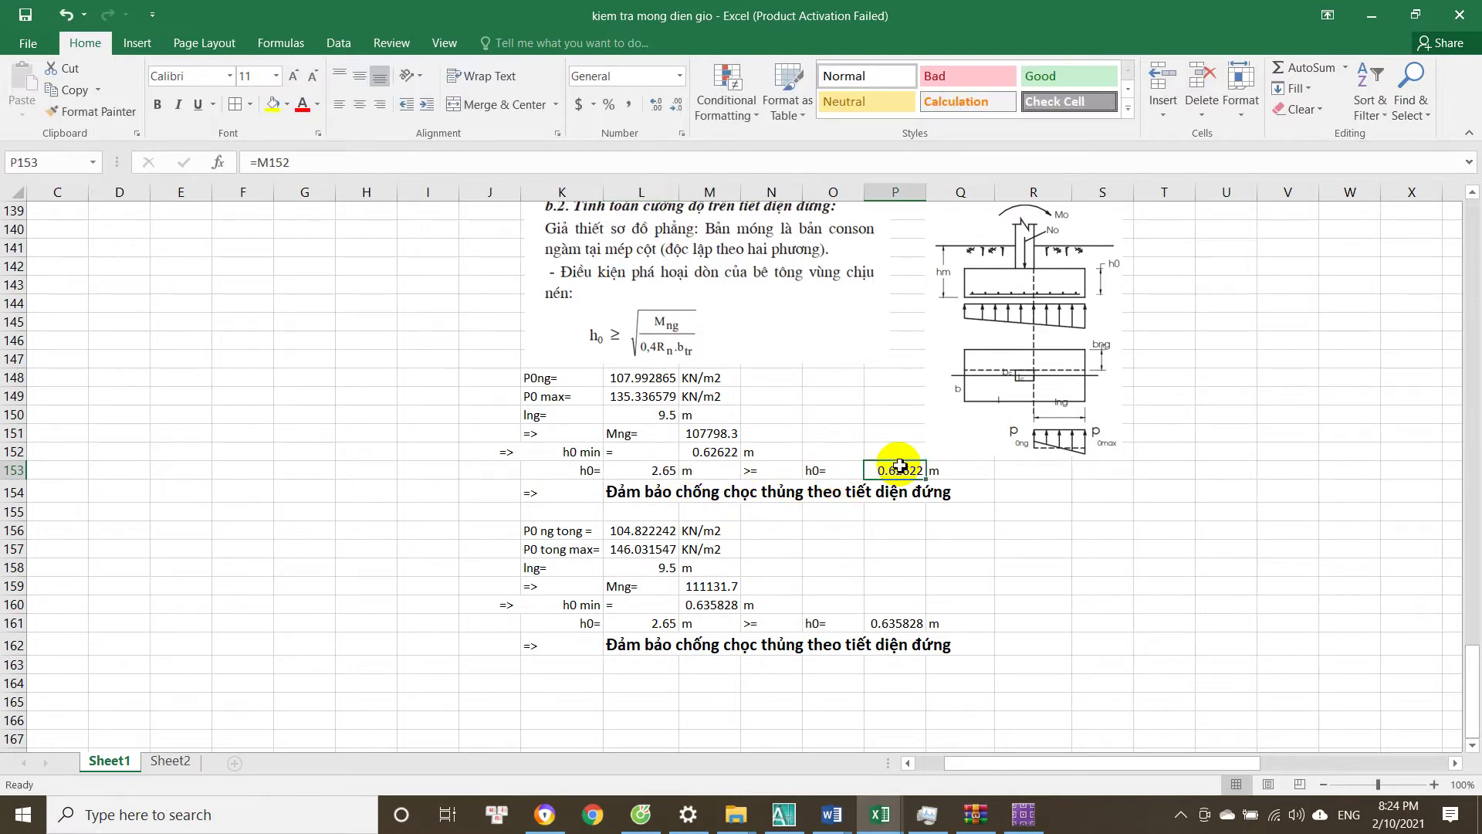
left_click(745, 484)
double_click(631, 485)
key("Escape")
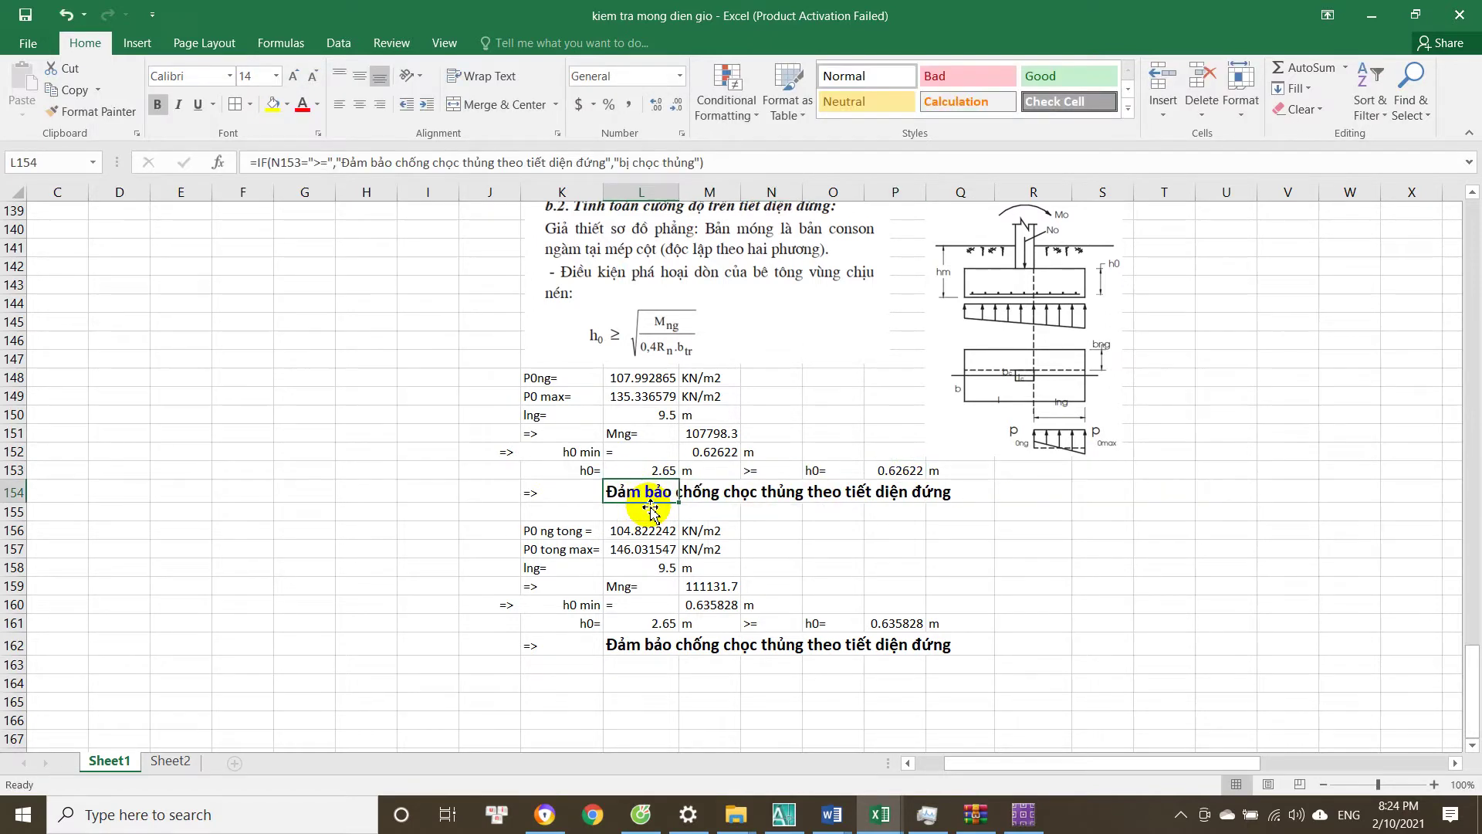
Open the P0 ng tong formula in L156, trace its source cells L133, L134, L120 and N79, and leave it unedited.
scroll(641, 486, "down", 1)
left_click(647, 483)
left_click(656, 475)
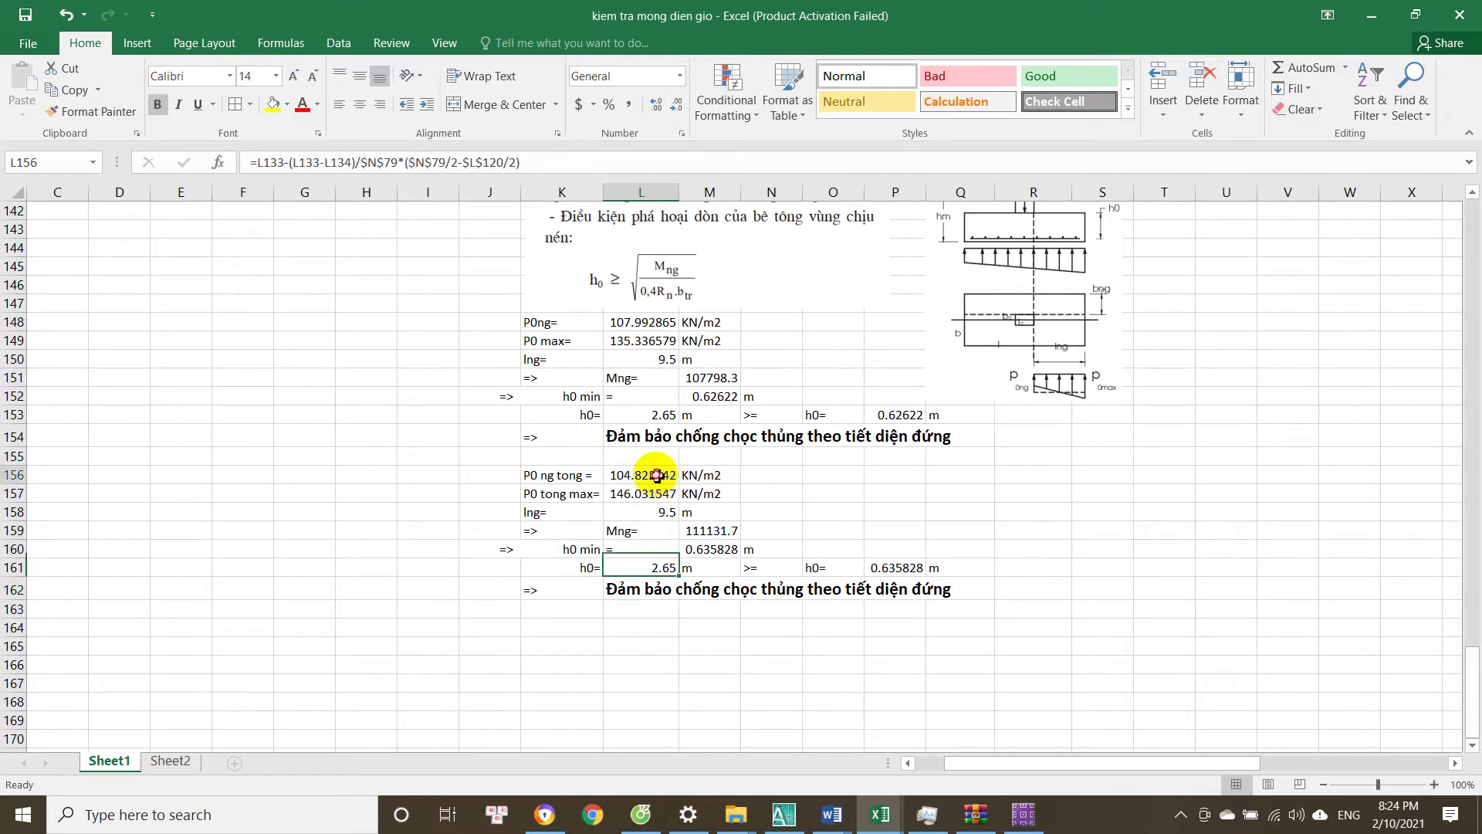
key("Escape")
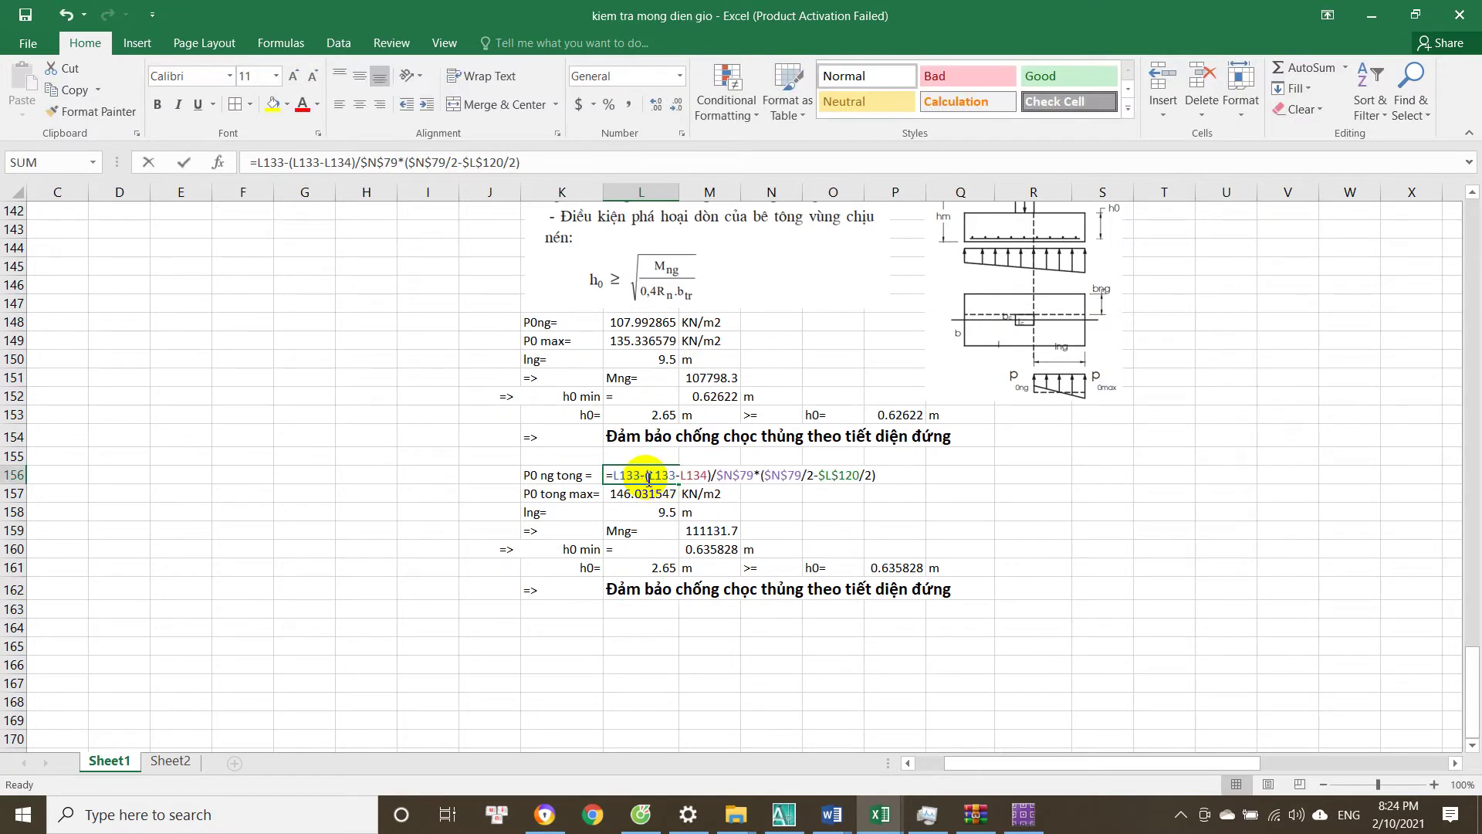
scroll(647, 479, "up", 11)
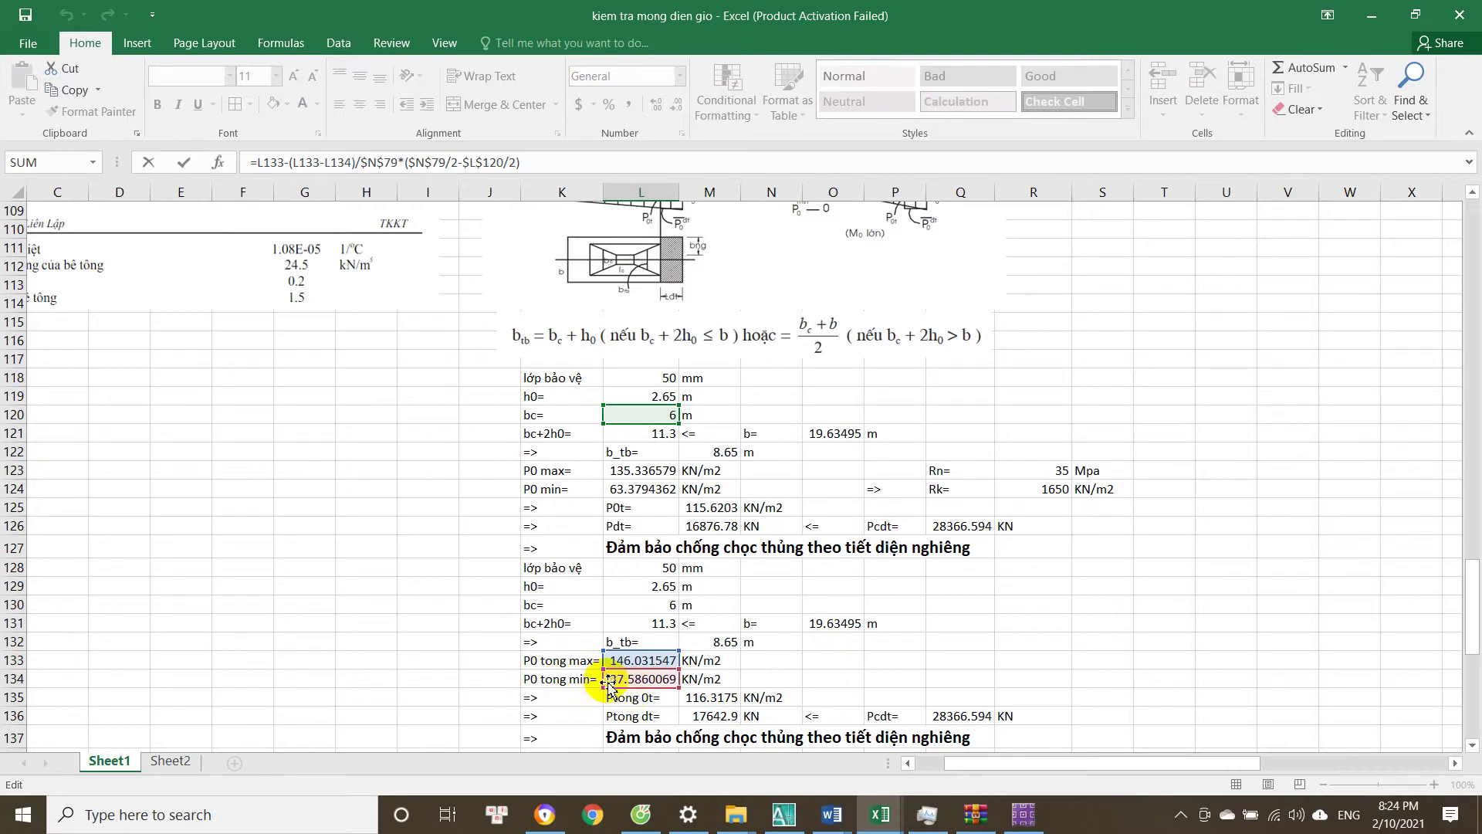
scroll(610, 664, "up", 12)
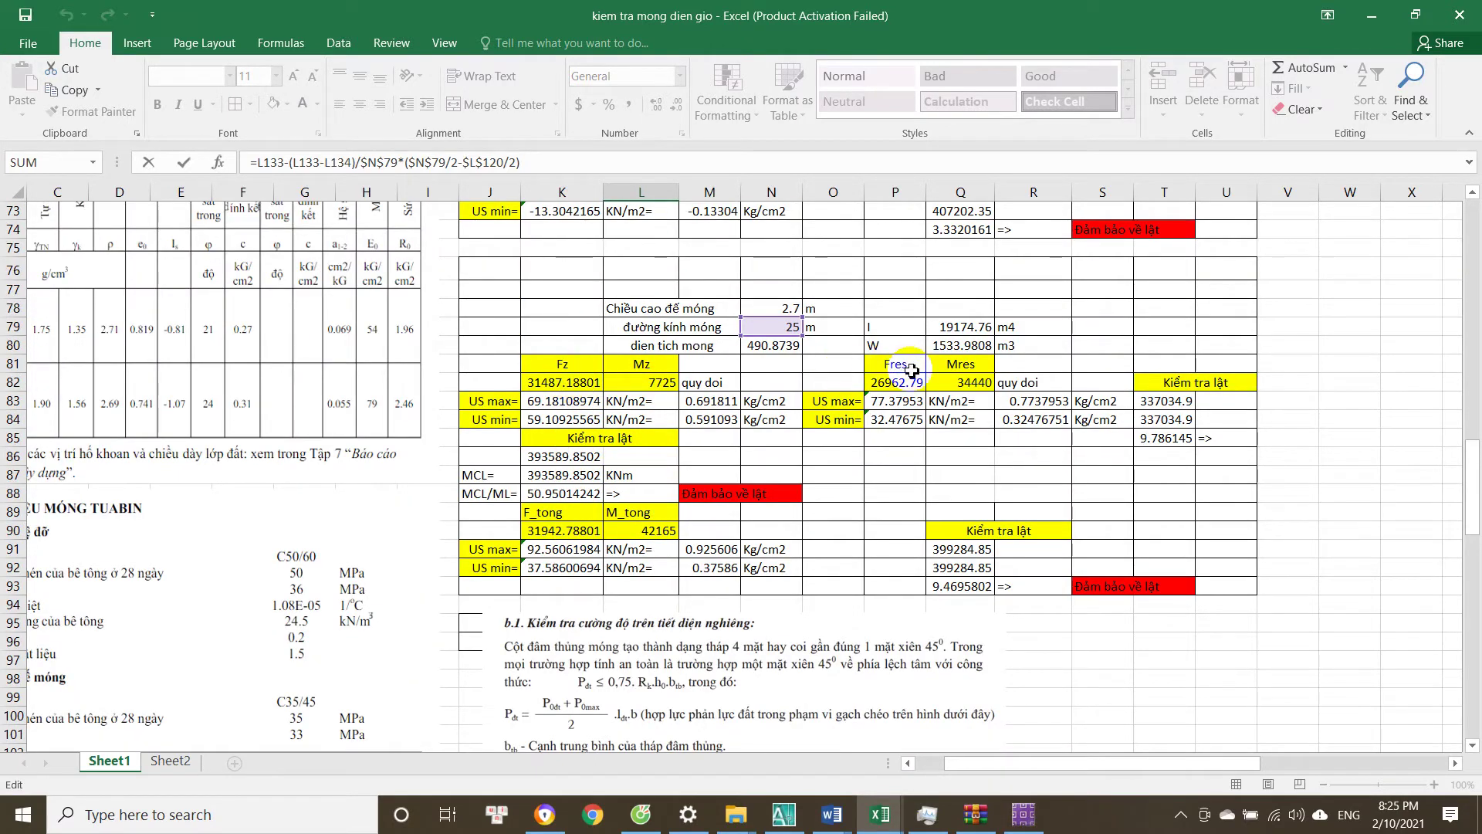
scroll(898, 429, "down", 20)
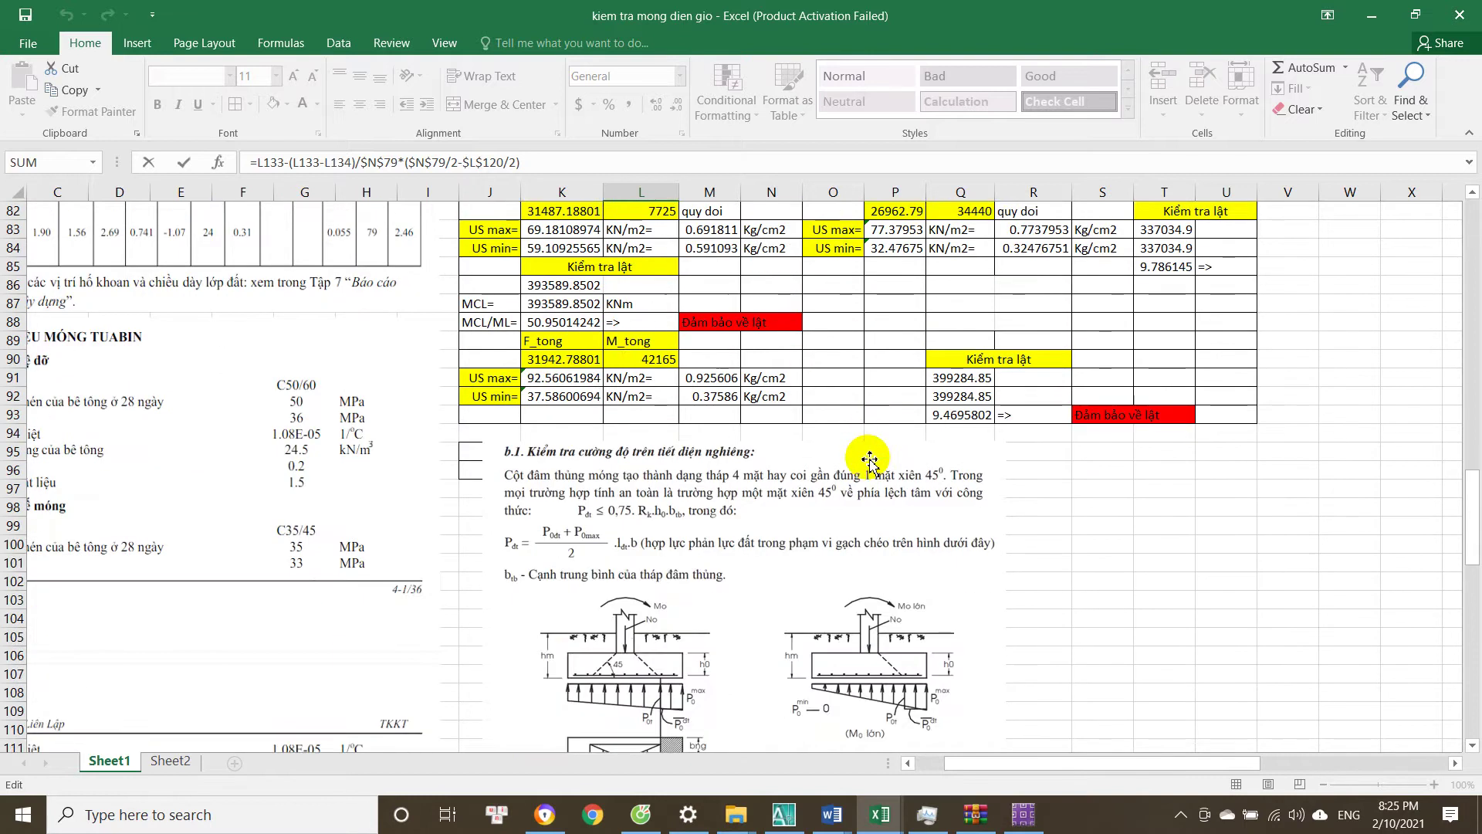
key("Escape")
scroll(694, 546, "down", 2)
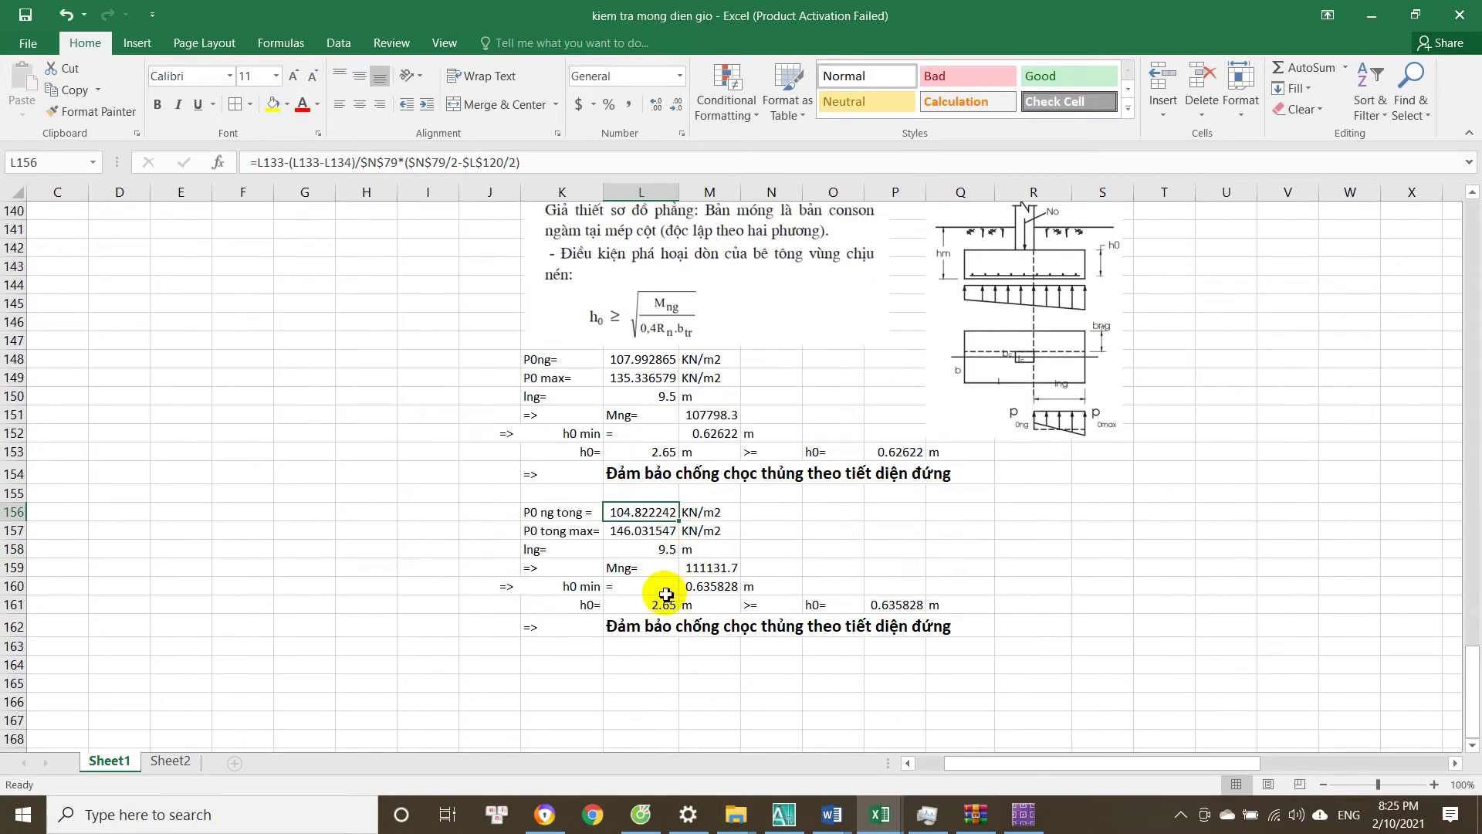
Compare the formulas for P0 ng tong in L156 and P0 tong max in L157.
left_click(635, 531)
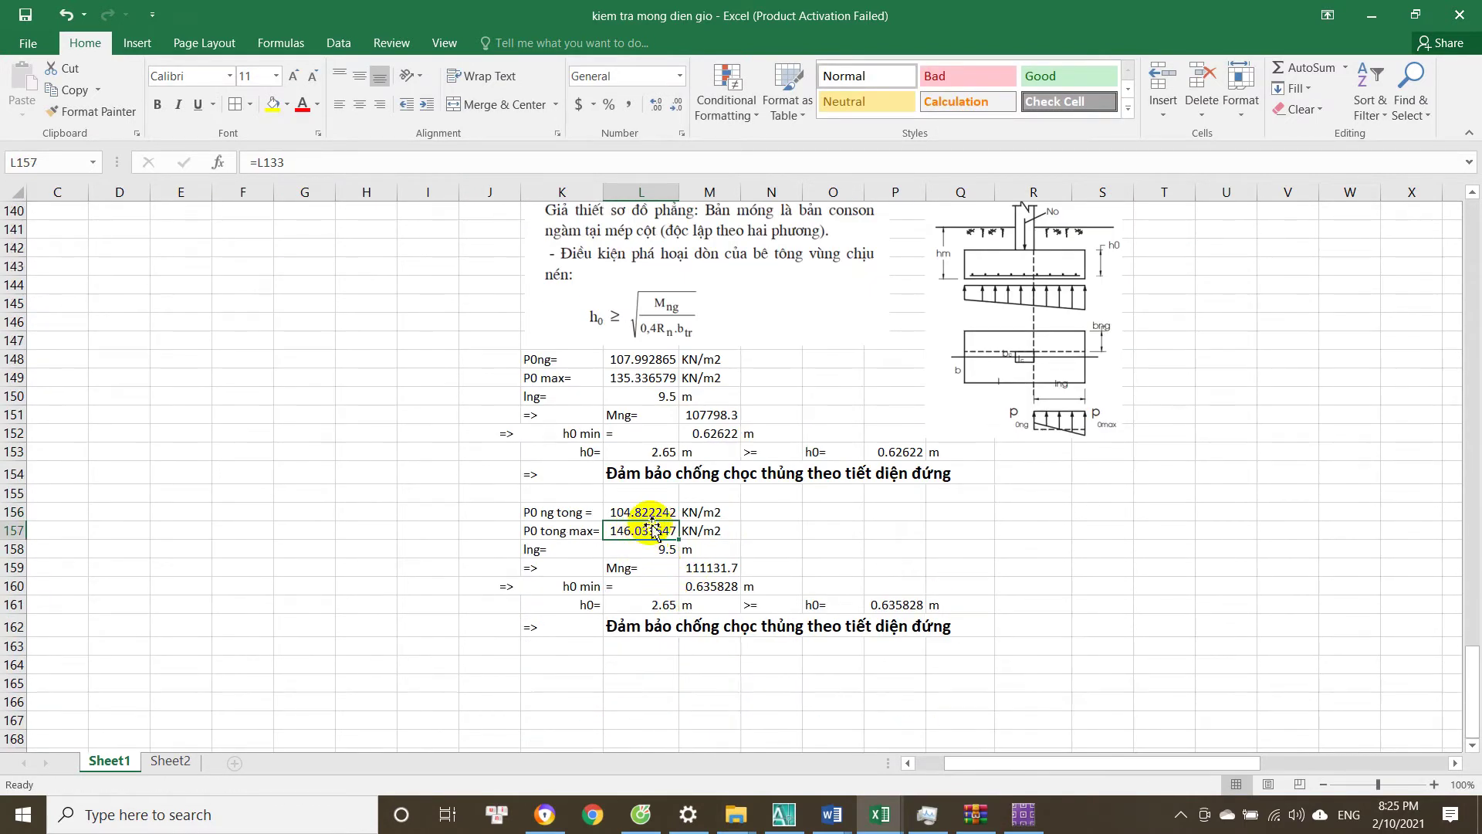
key("Escape")
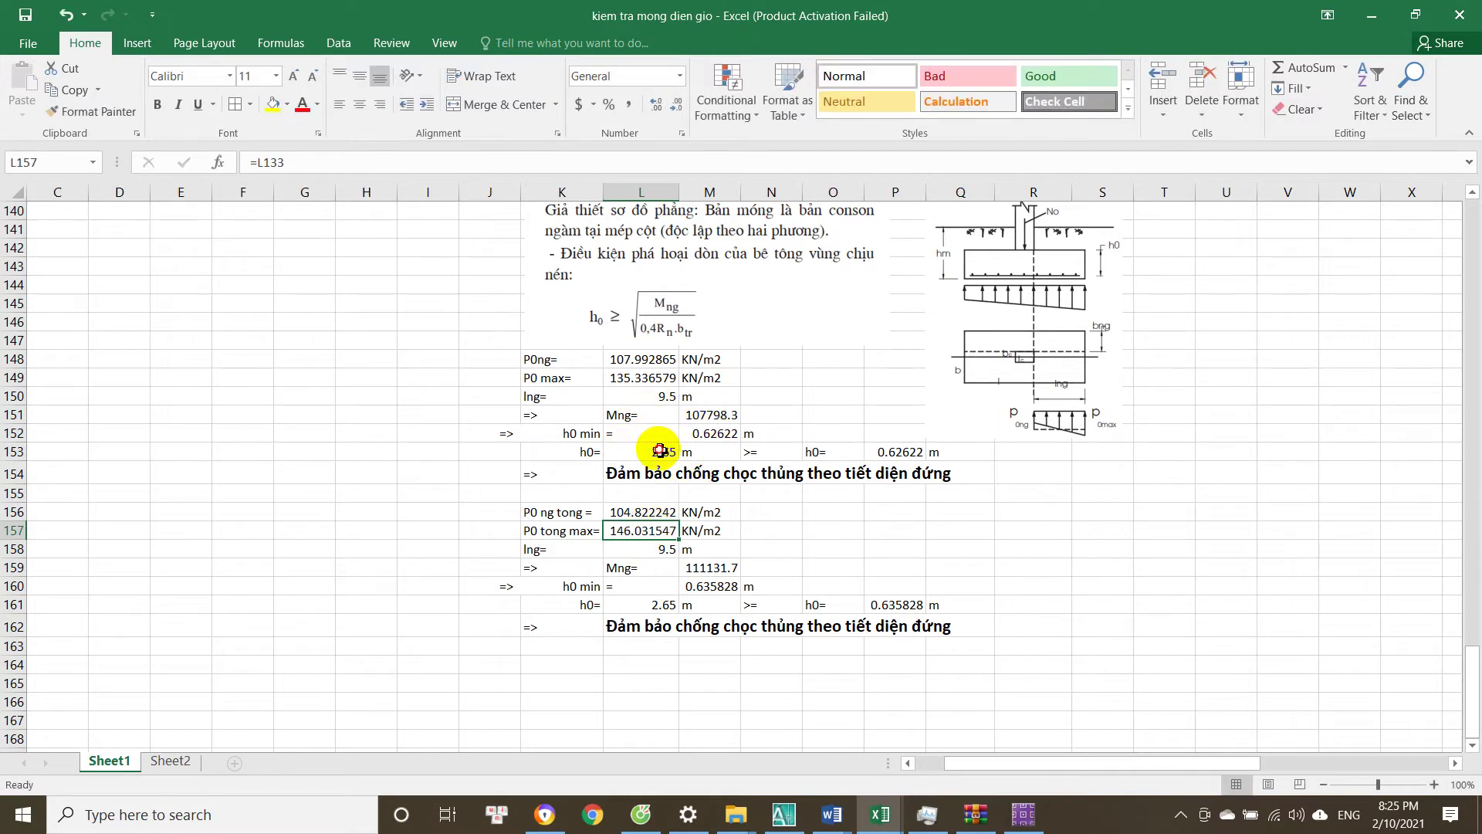
left_click(660, 451)
key("Escape")
left_click(656, 512)
double_click(656, 512)
key("Escape")
left_click(656, 532)
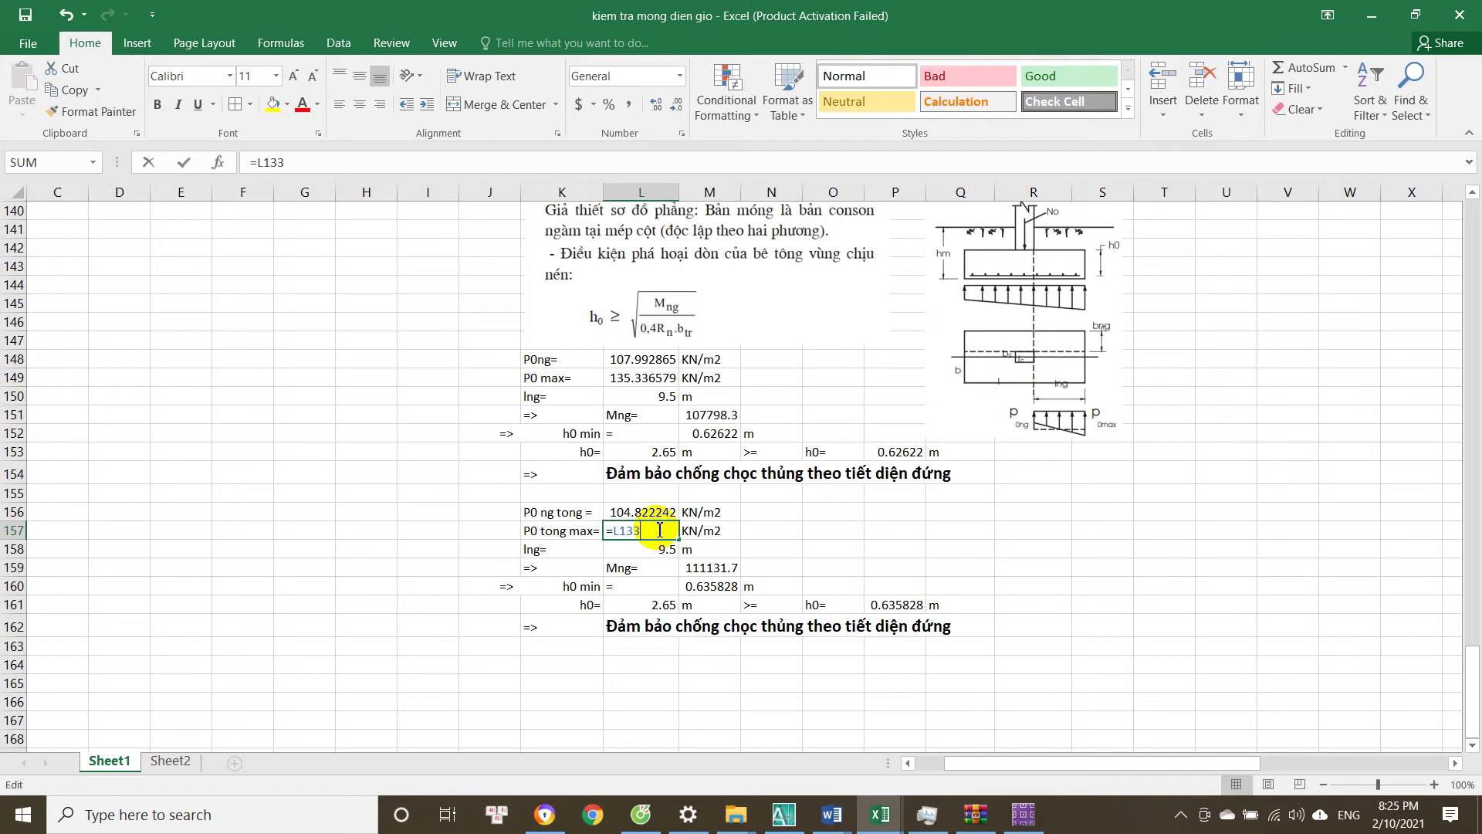
Inspect the h0 min formula in M160 for the total-load case.
left_click(708, 570)
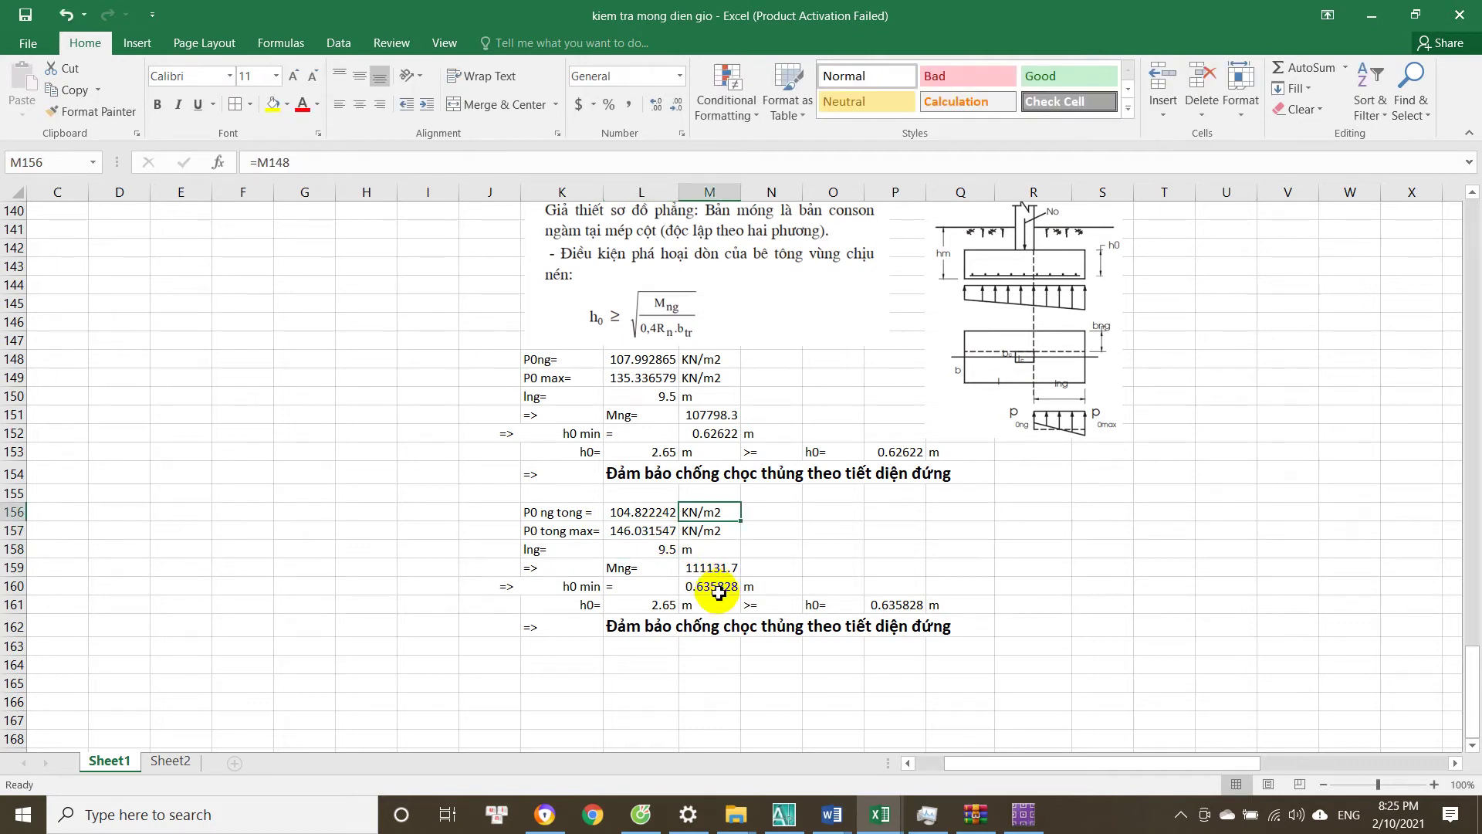
double_click(699, 587)
key("Escape")
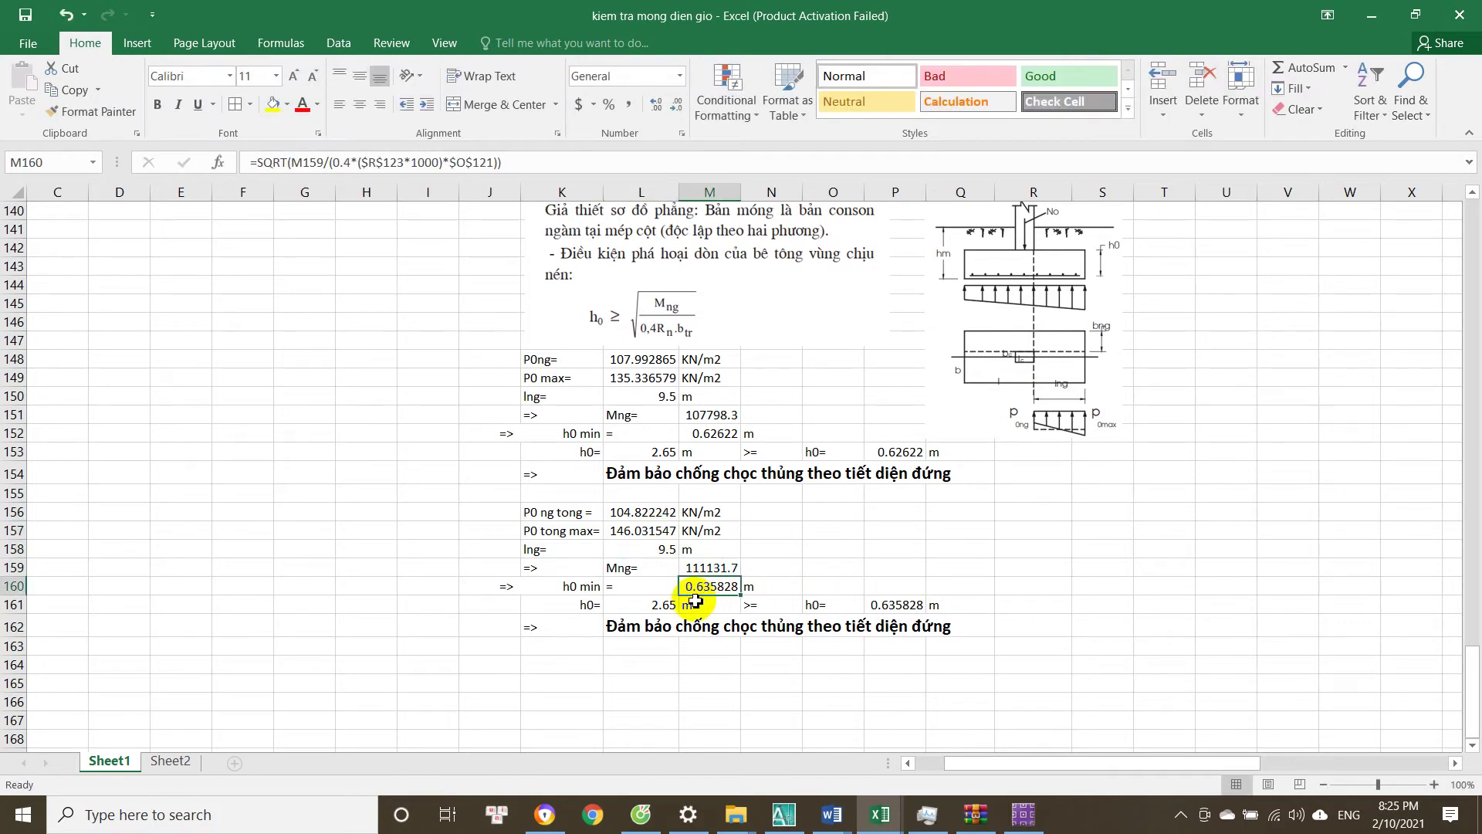
double_click(724, 587)
key("Escape")
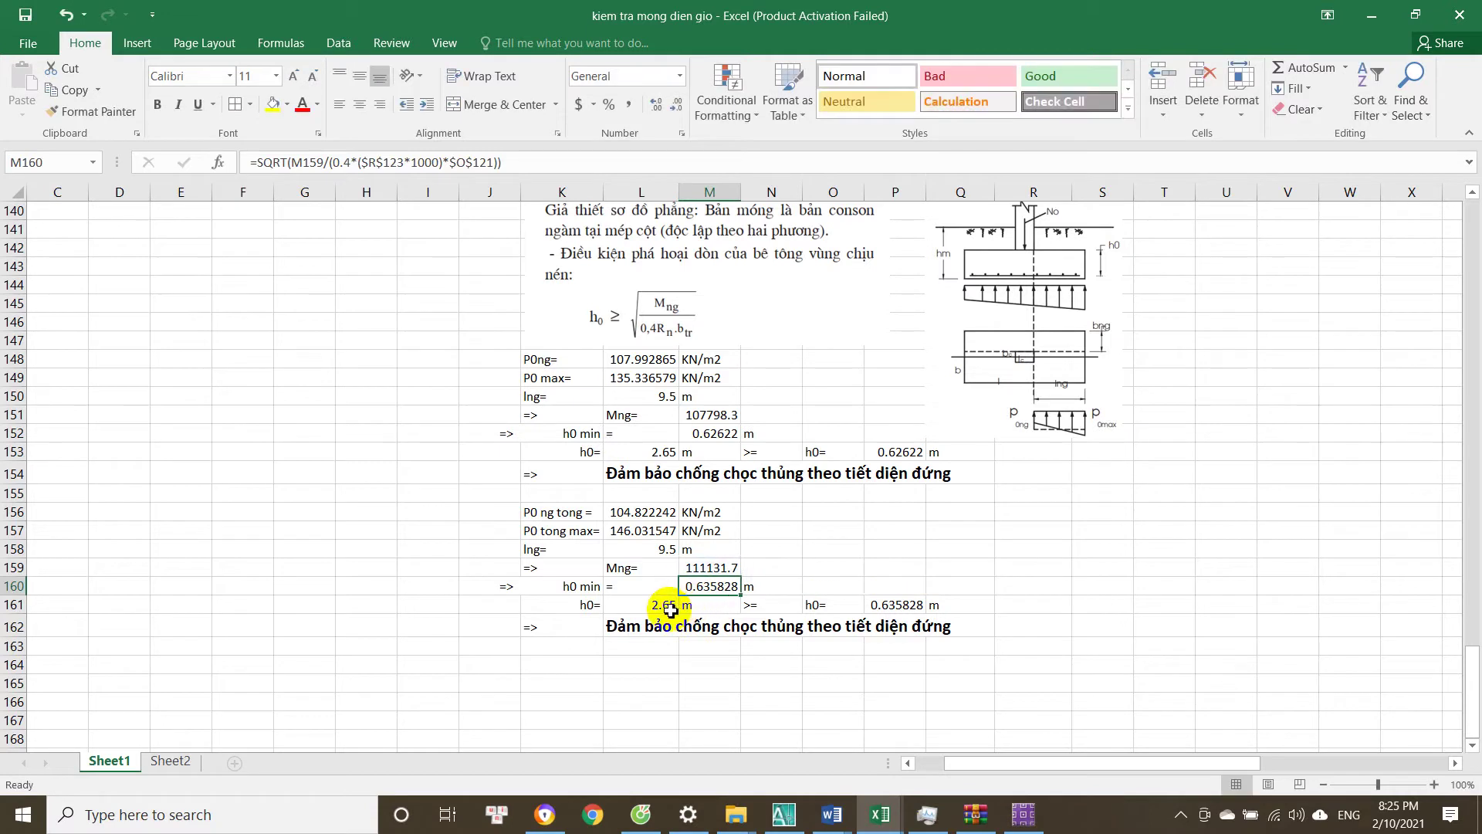
Check the total-load h0 comparison in row 161 and its conclusion in row 162 against the earlier h0 min in M152.
left_click(666, 606)
left_click(878, 609)
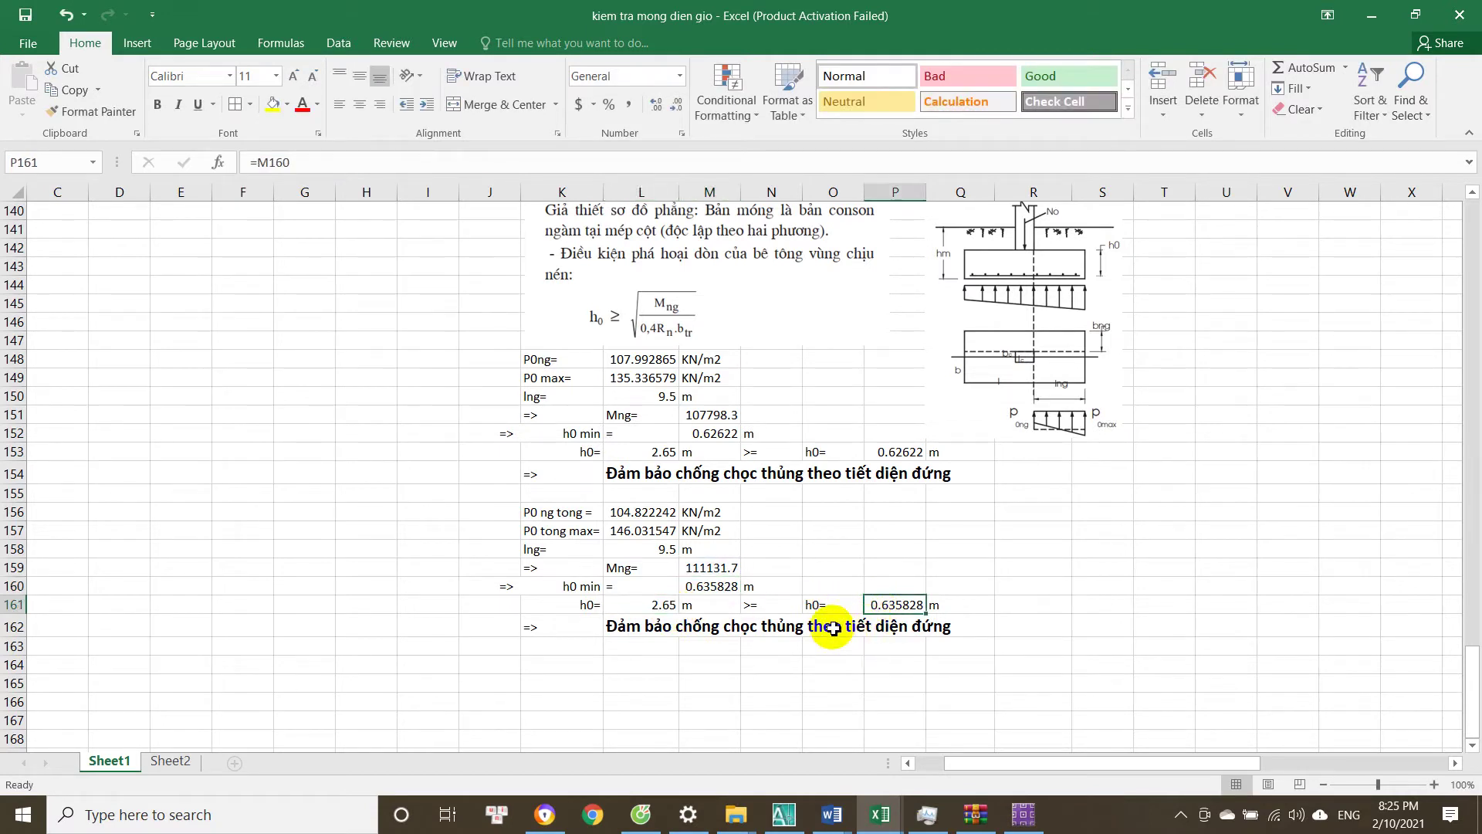
left_click(719, 433)
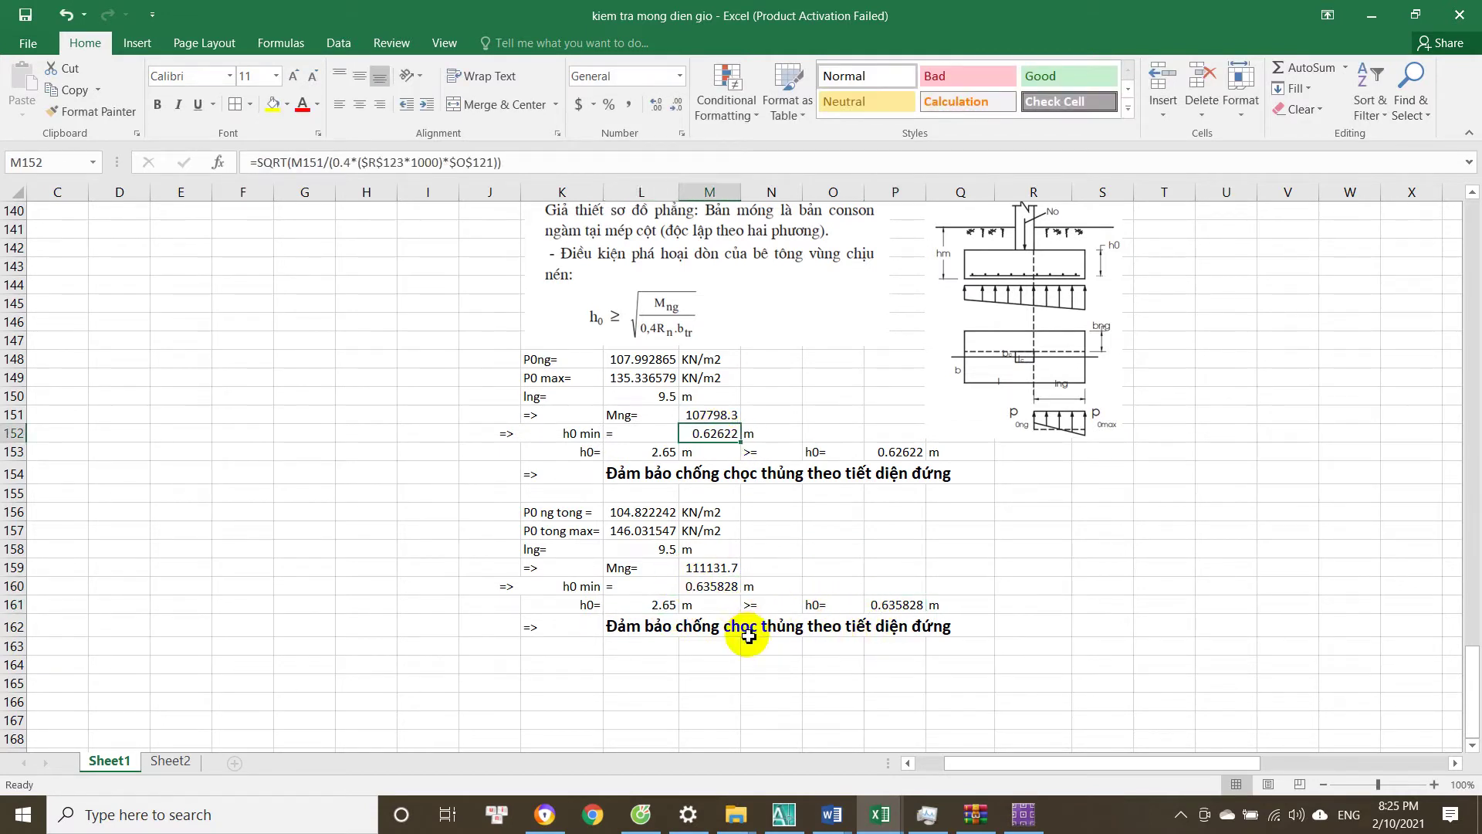
left_click(660, 620)
left_click(725, 569)
Go back to the Bảng nhập các thông số table and review its input parameters in J4:V4.
scroll(721, 570, "up", 20)
left_click_drag(1472, 498, 1473, 224)
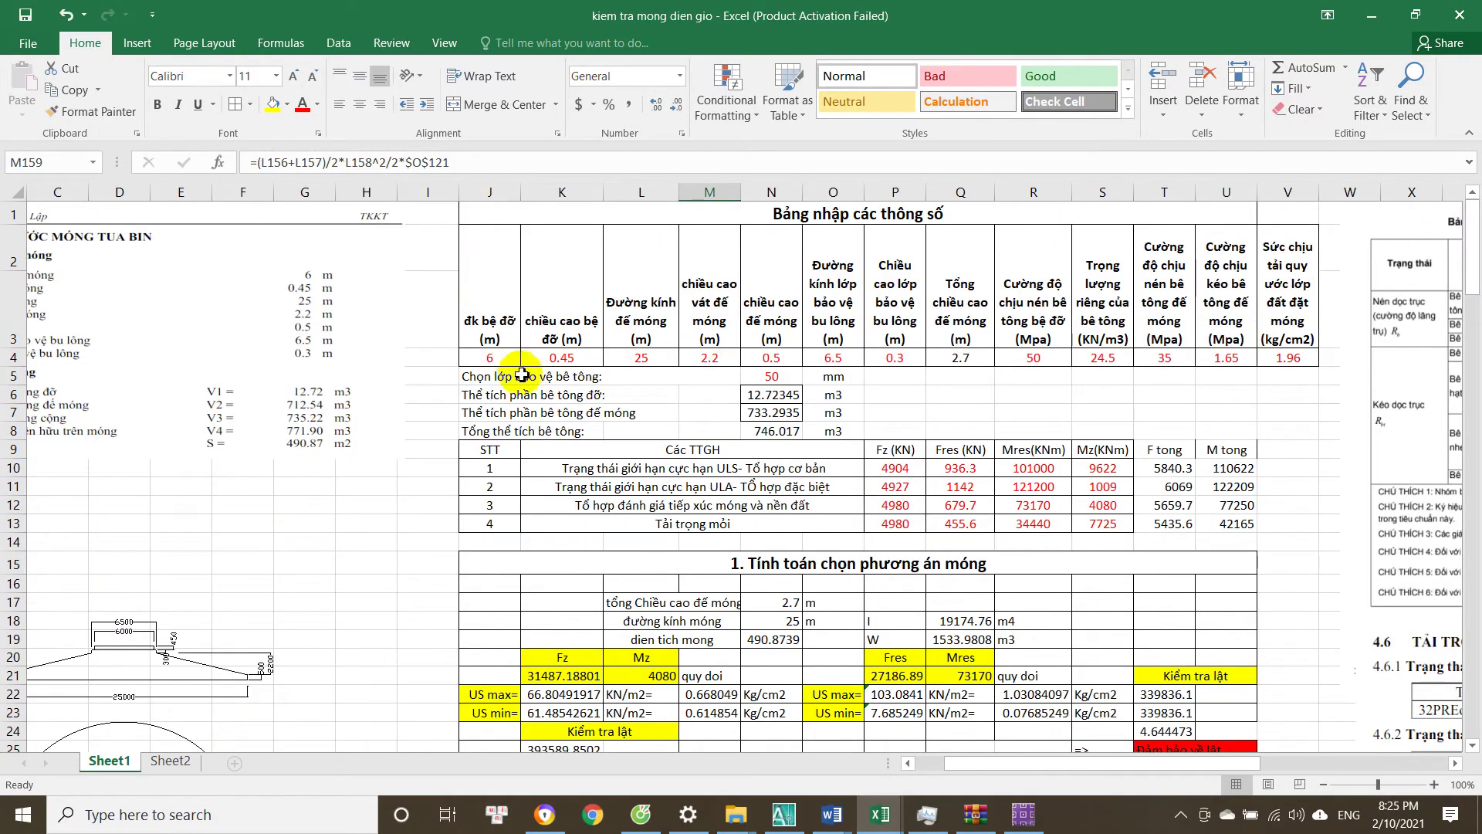
left_click(656, 357)
left_click(849, 362)
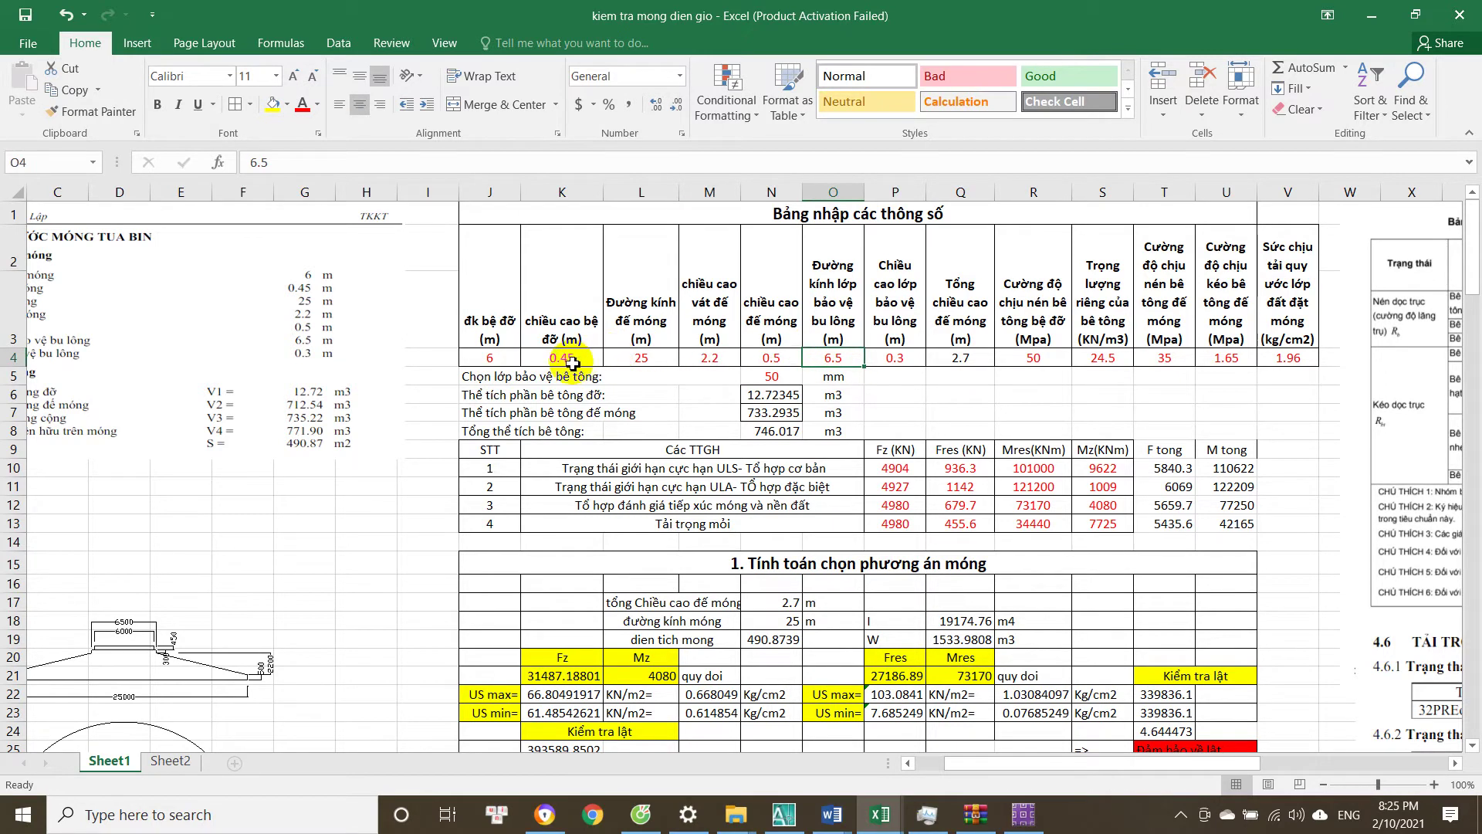
scroll(578, 363, "down", 3)
scroll(556, 355, "up", 3)
left_click_drag(498, 361, 1278, 377)
Examine the foundation option conclusion in row 36 and return to the input table.
scroll(861, 486, "down", 8)
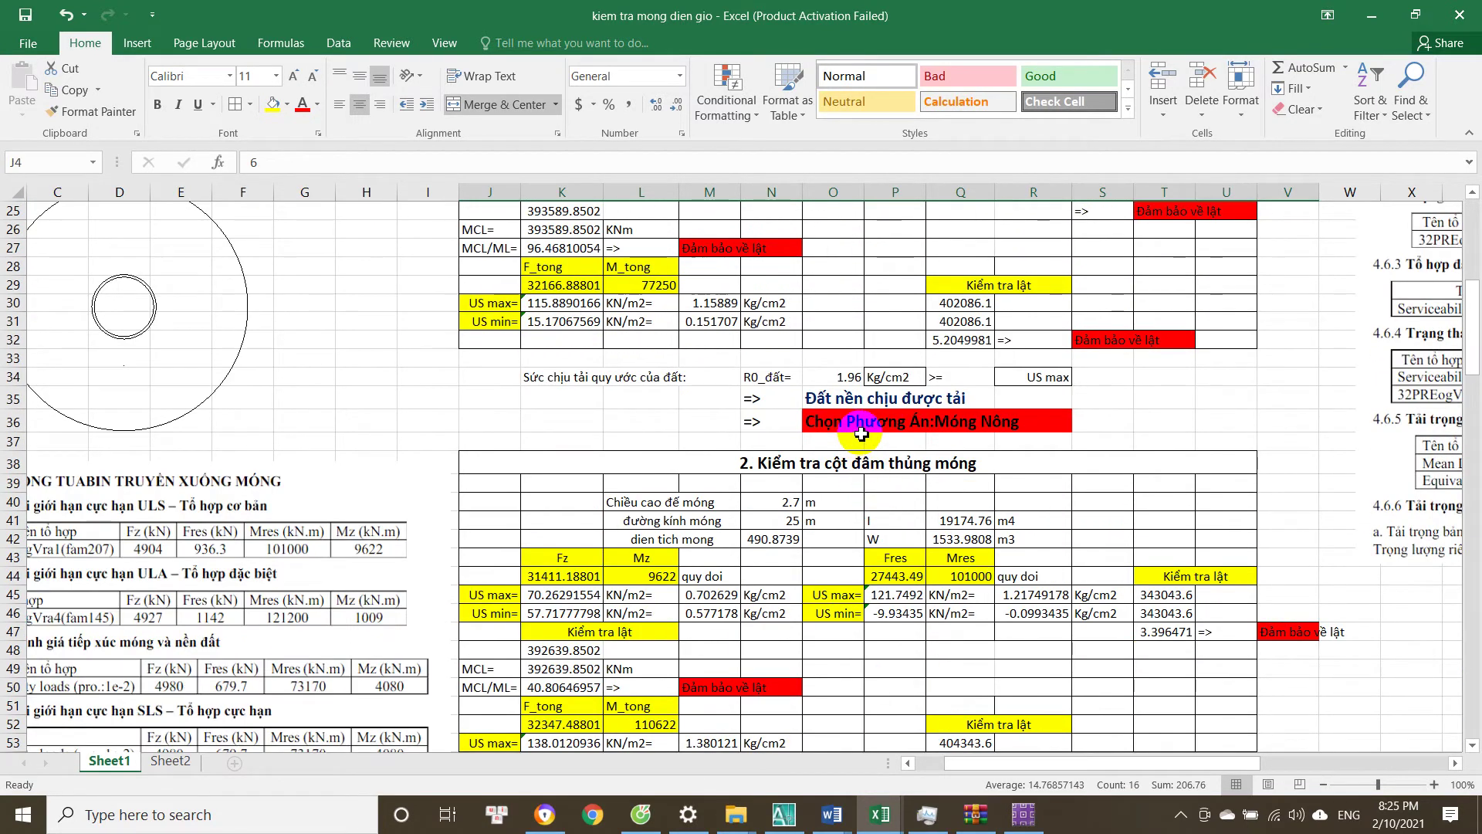
left_click(861, 434)
left_click(958, 434)
scroll(849, 448, "up", 8)
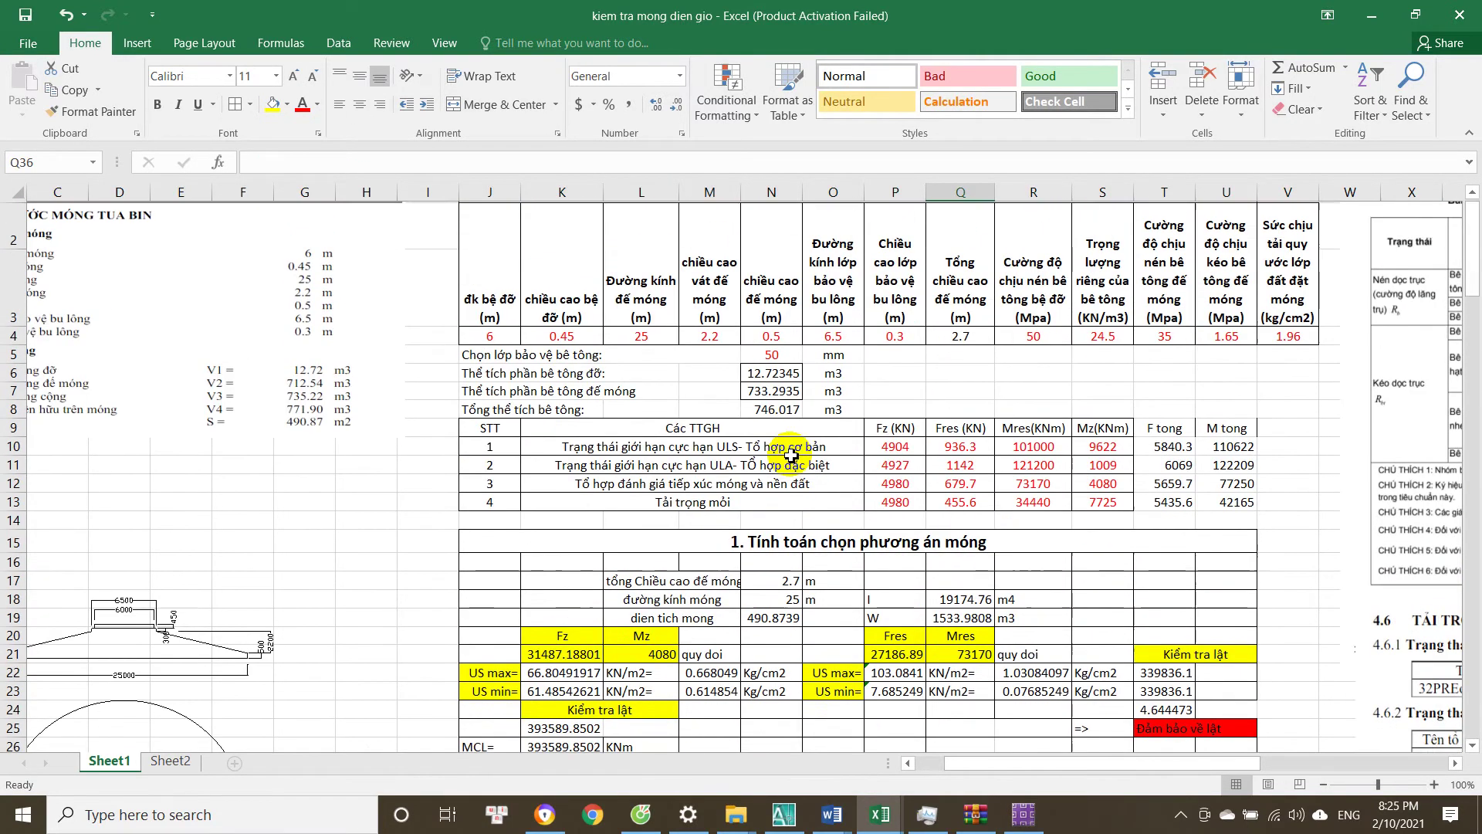
scroll(791, 455, "up", 1)
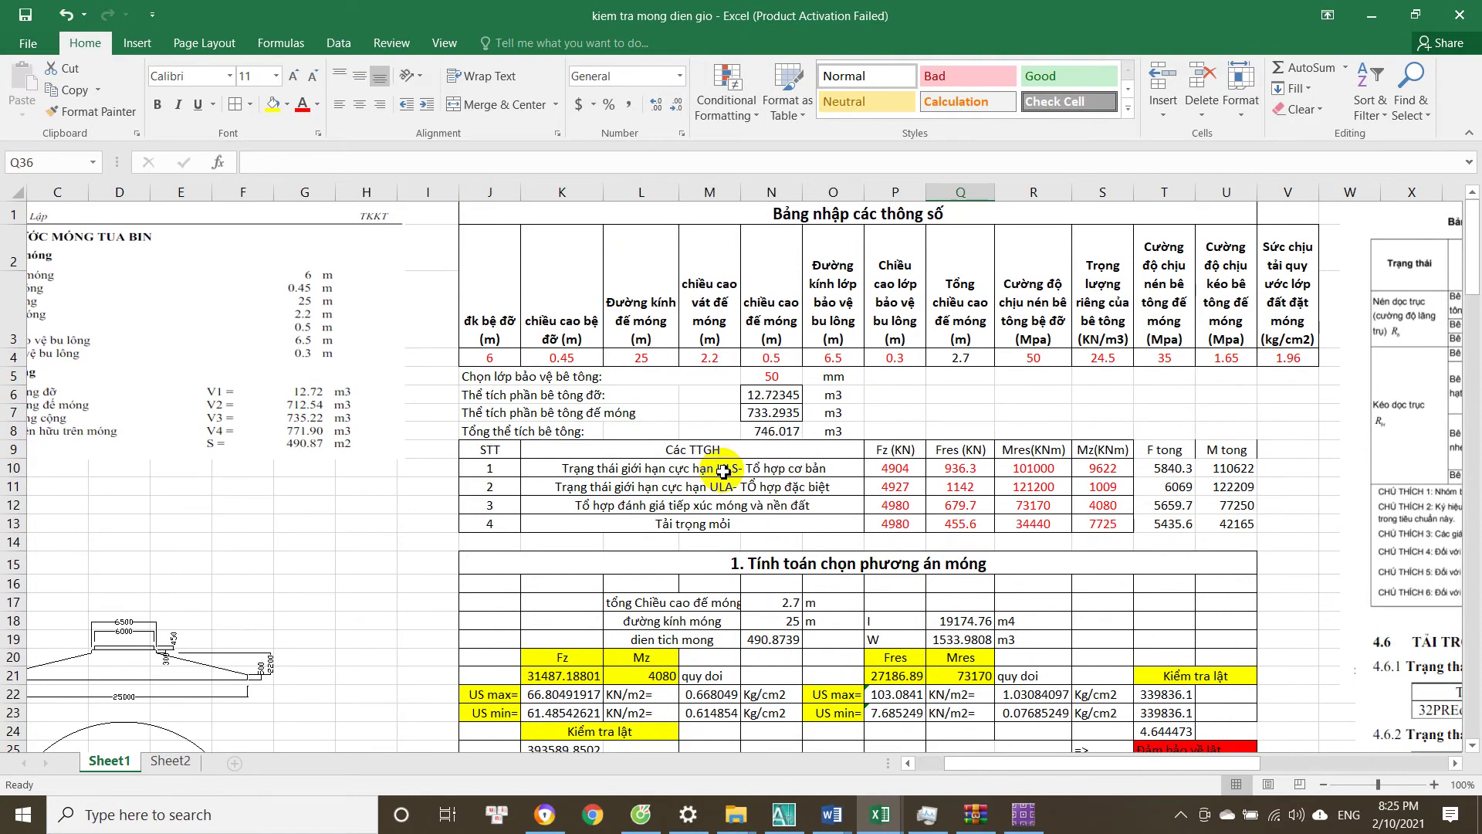
Review the ULA load state in row 11, the foundation choice formula in O36 and the overturning check in M69.
left_click(841, 486)
scroll(846, 479, "down", 10)
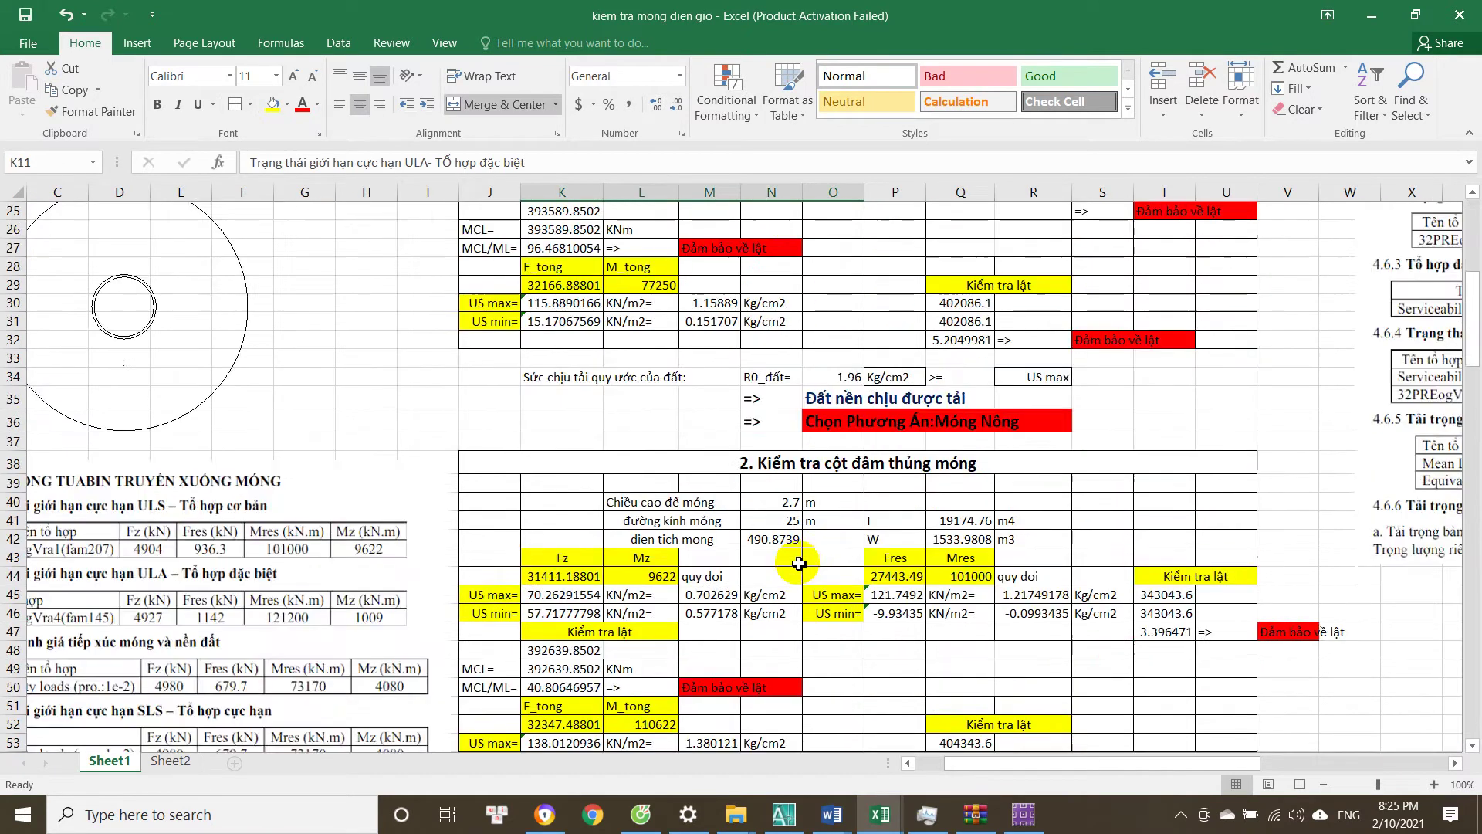
left_click(840, 318)
scroll(794, 480, "down", 12)
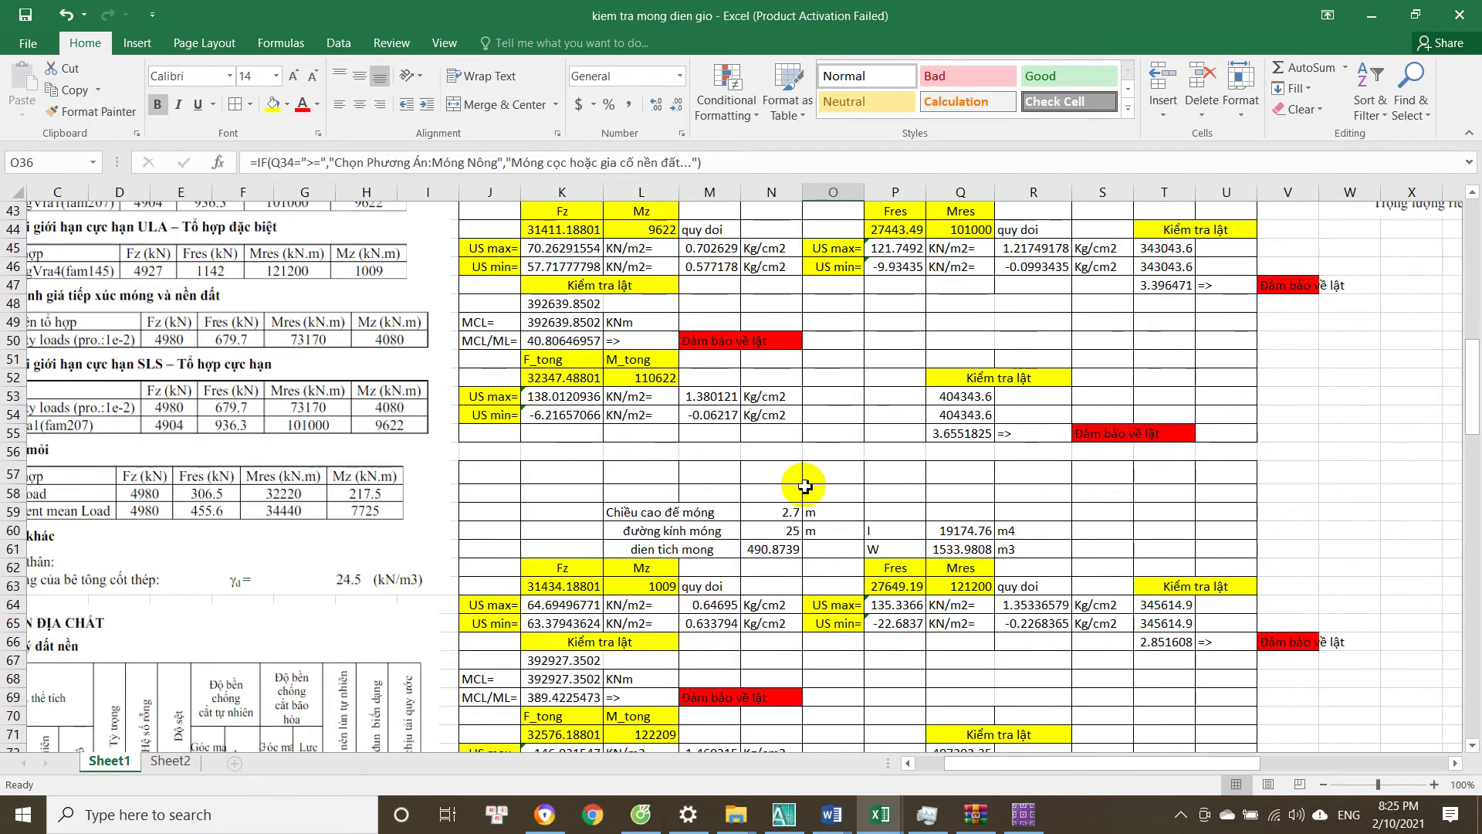
left_click(745, 248)
scroll(739, 406, "down", 11)
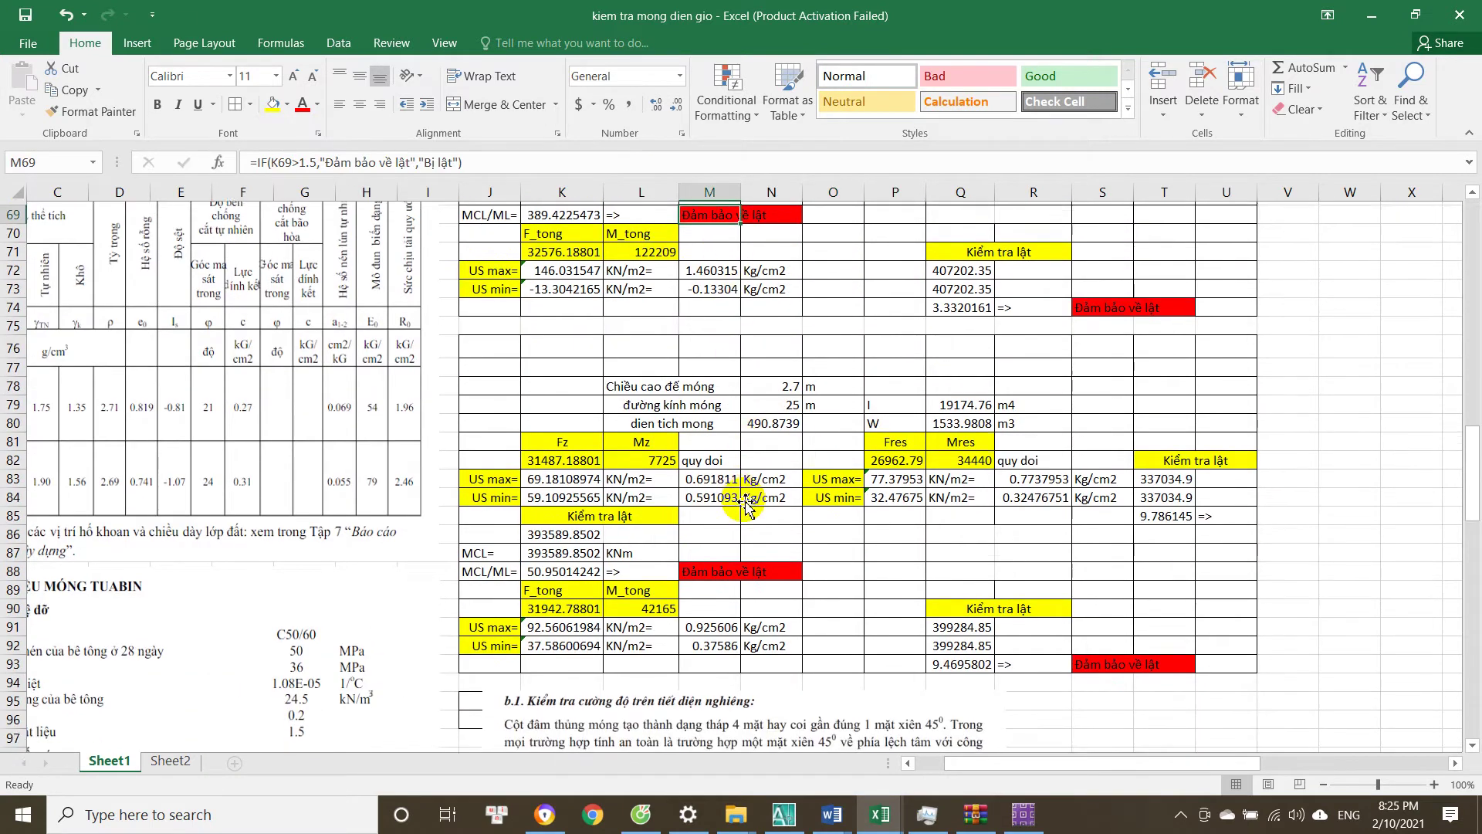
Look over the vertical-section strength check b.2 and its conclusions in rows 138 to 162.
scroll(748, 501, "down", 10)
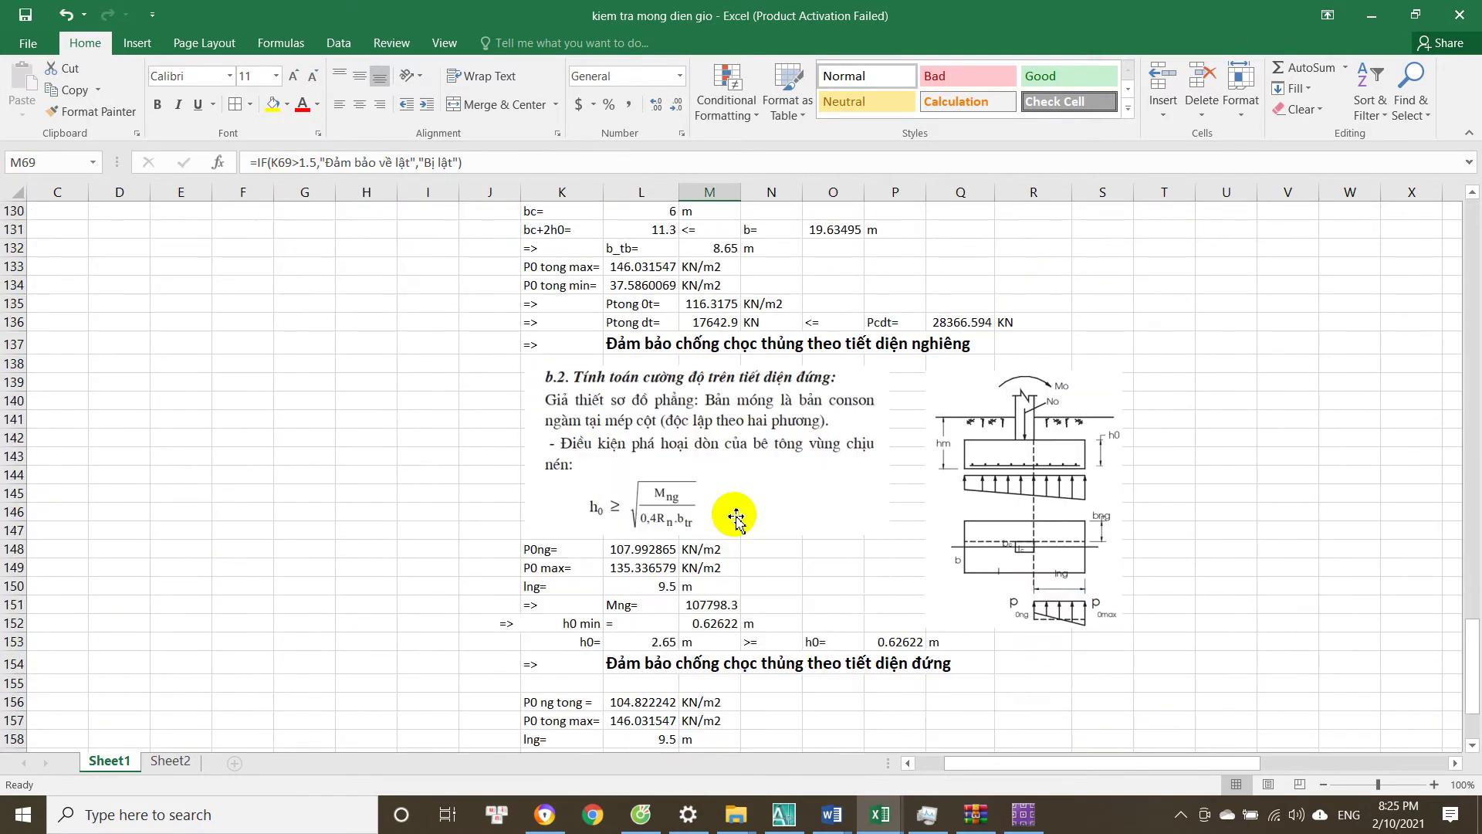
scroll(795, 432, "down", 3)
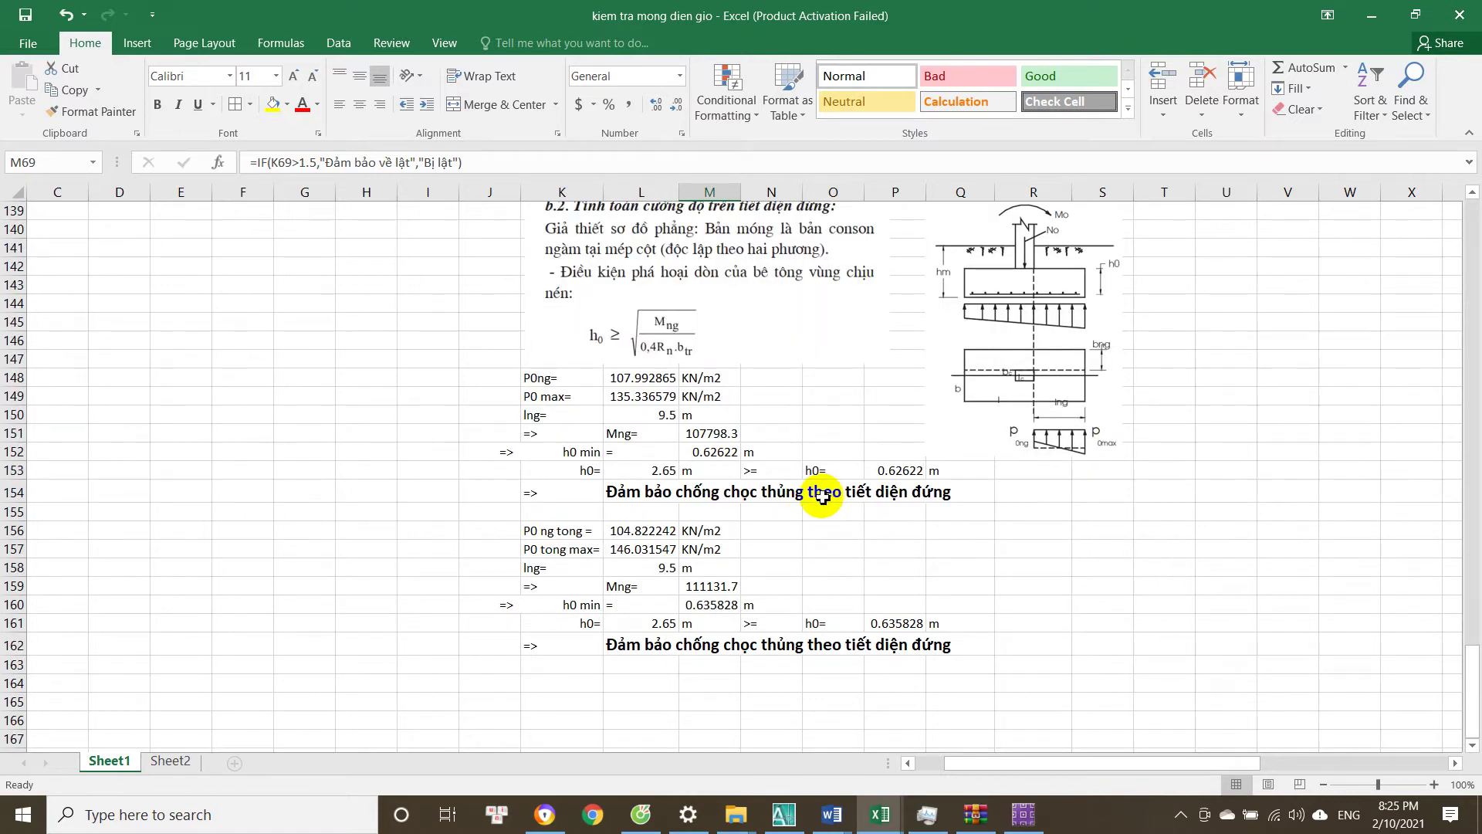
scroll(694, 463, "up", 3)
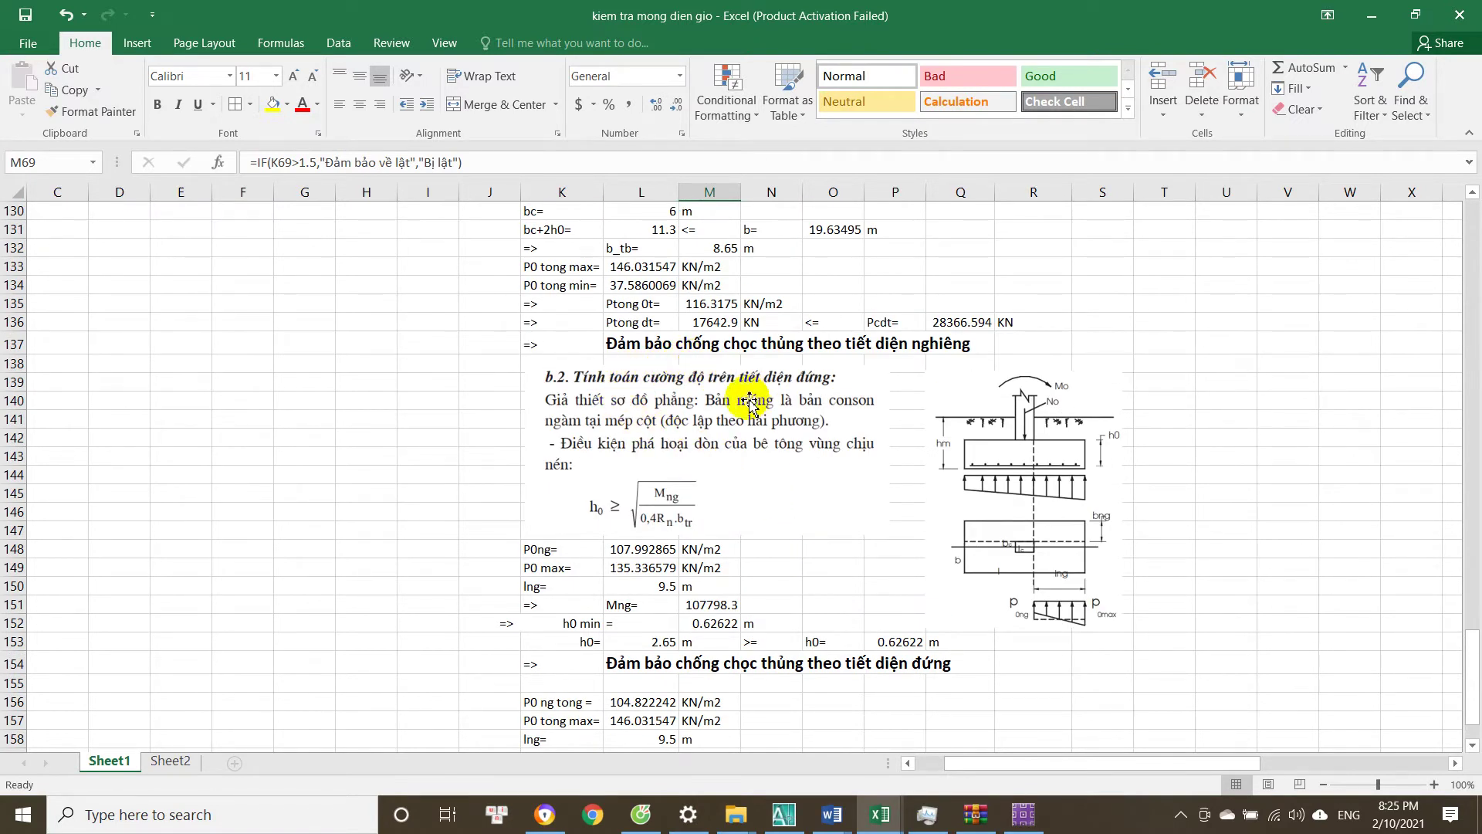
scroll(725, 440, "down", 3)
scroll(688, 491, "up", 20)
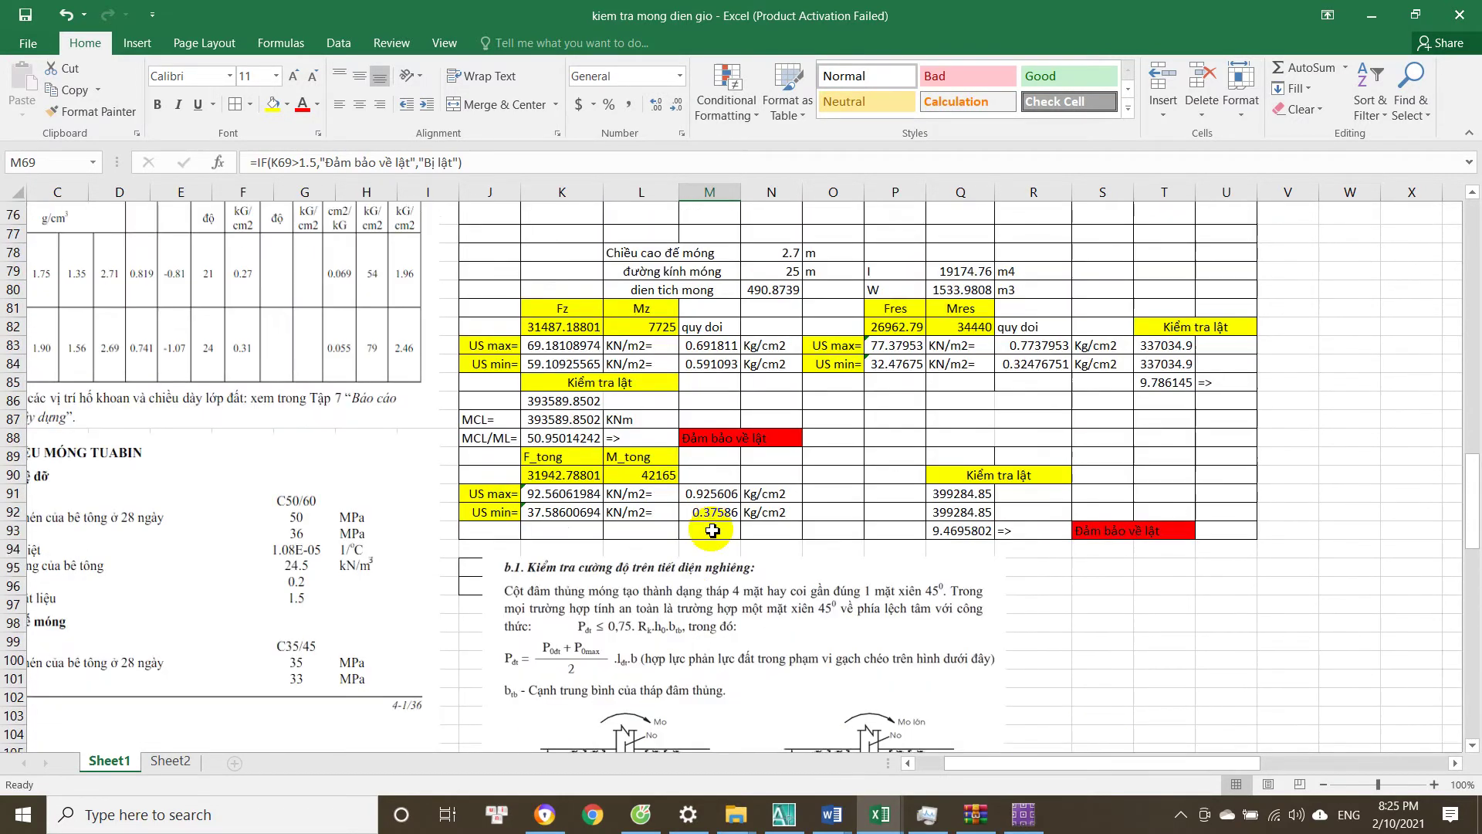
Open the kiem tra cot thep mong dien gio workbook at the NỘI LỰC sheet's internal force combination table.
scroll(754, 782, "down", 6)
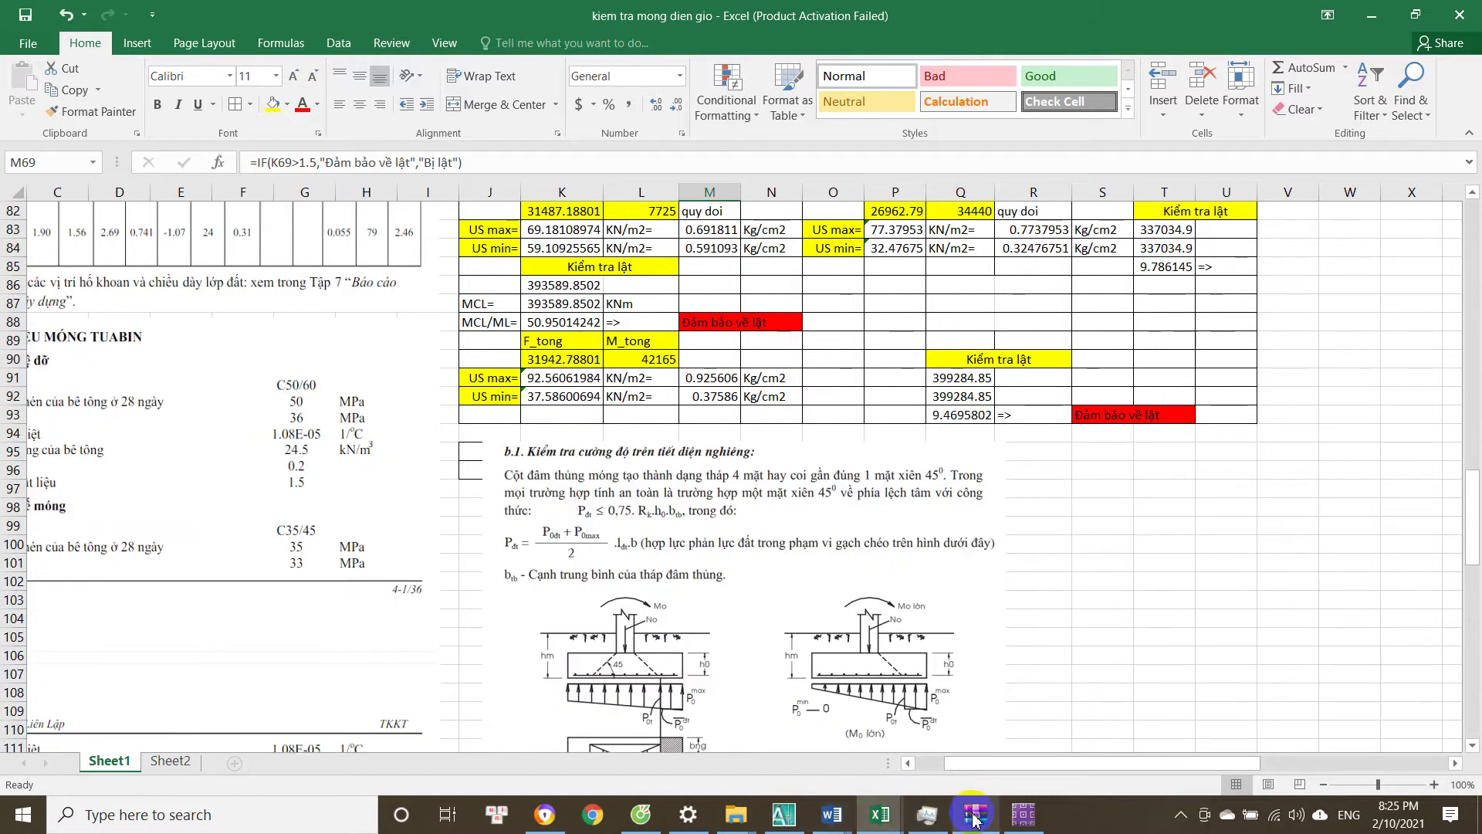
left_click(880, 815)
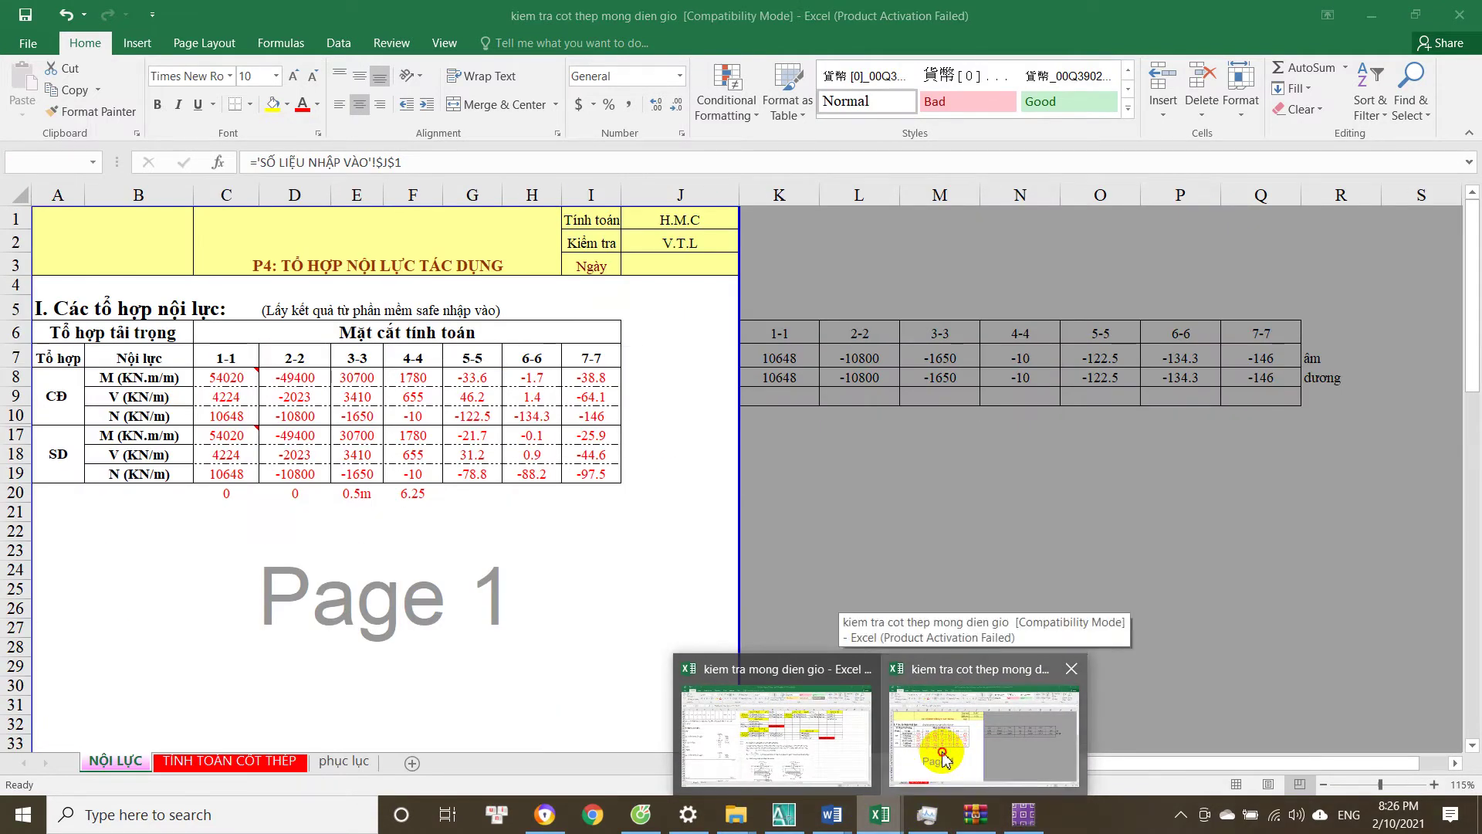
left_click(940, 761)
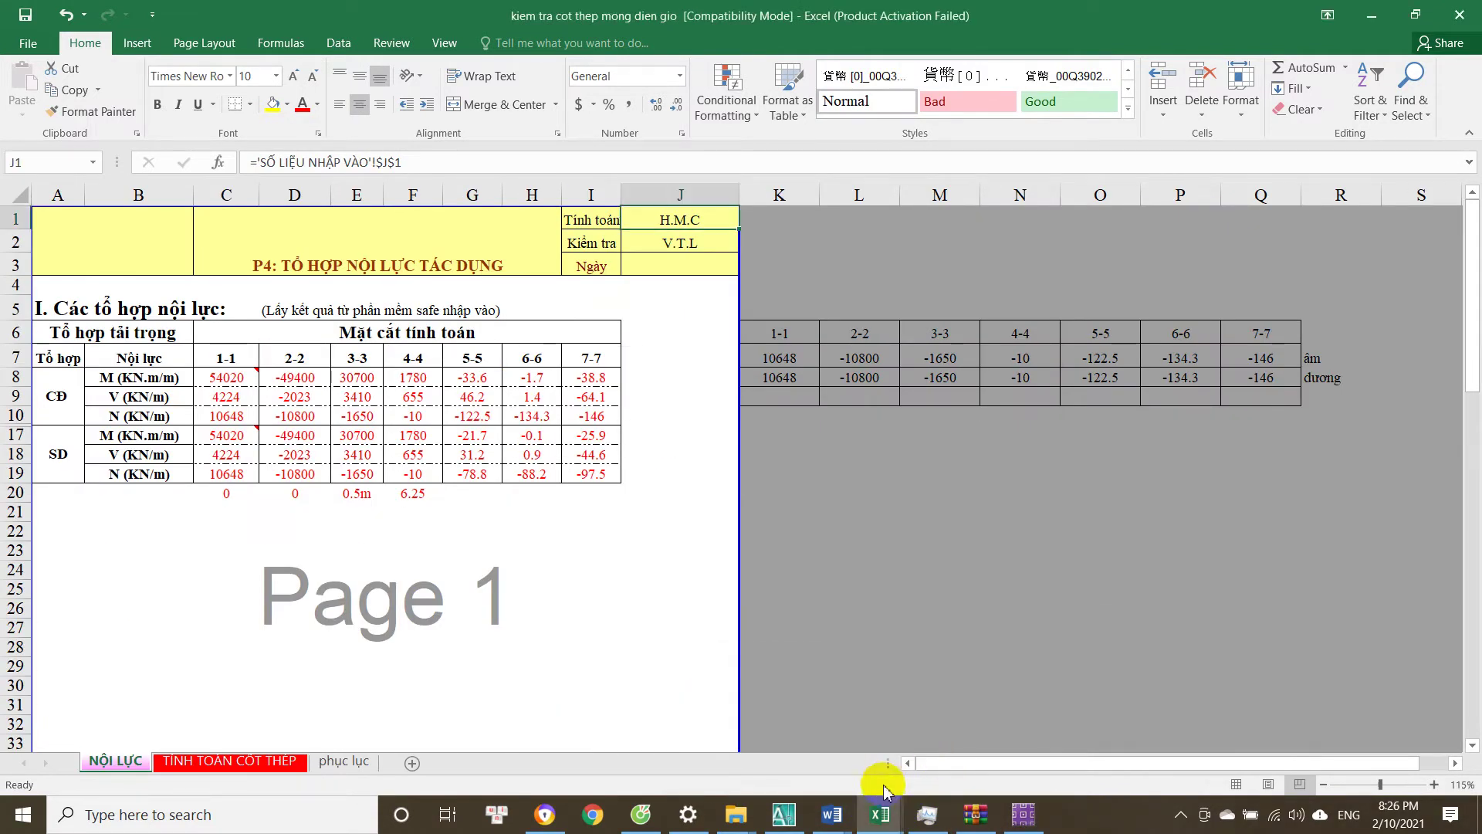
left_click(880, 815)
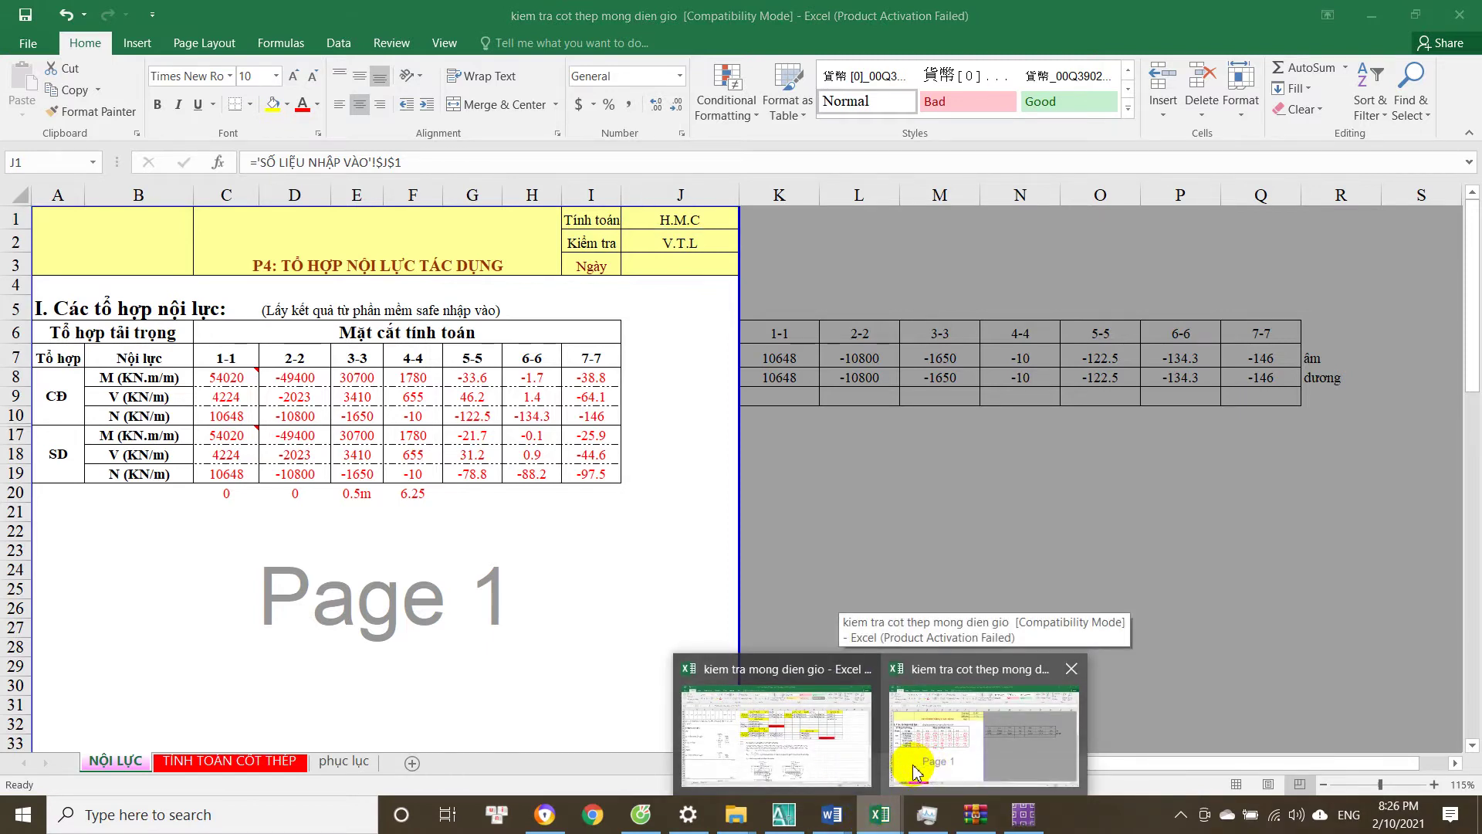
Examine the TH BAO strip shear force diagram across the foundation slab in SAFE and return to the kiem tra cot thep workbook.
left_click(1045, 818)
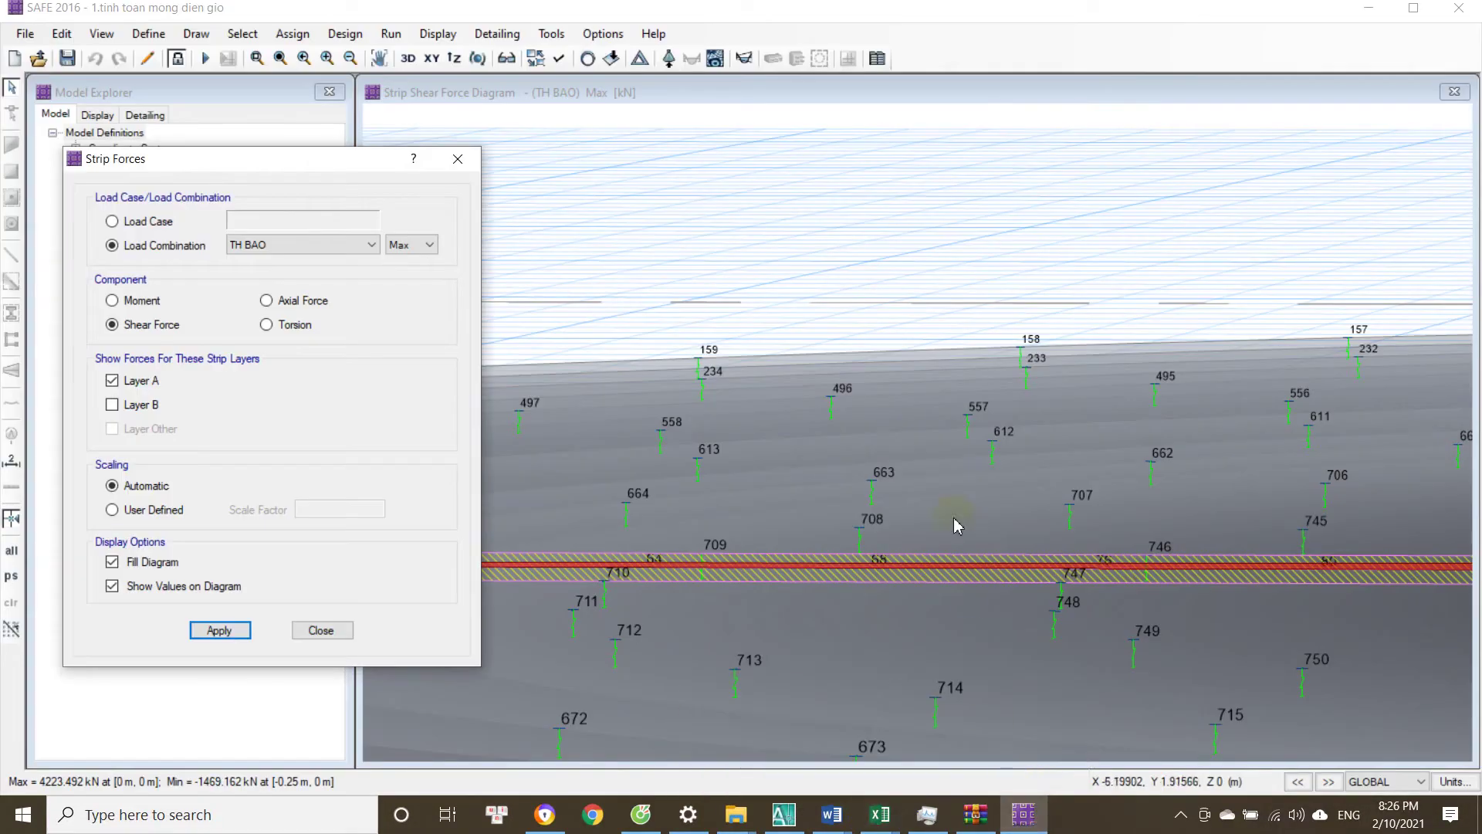
left_click(486, 354)
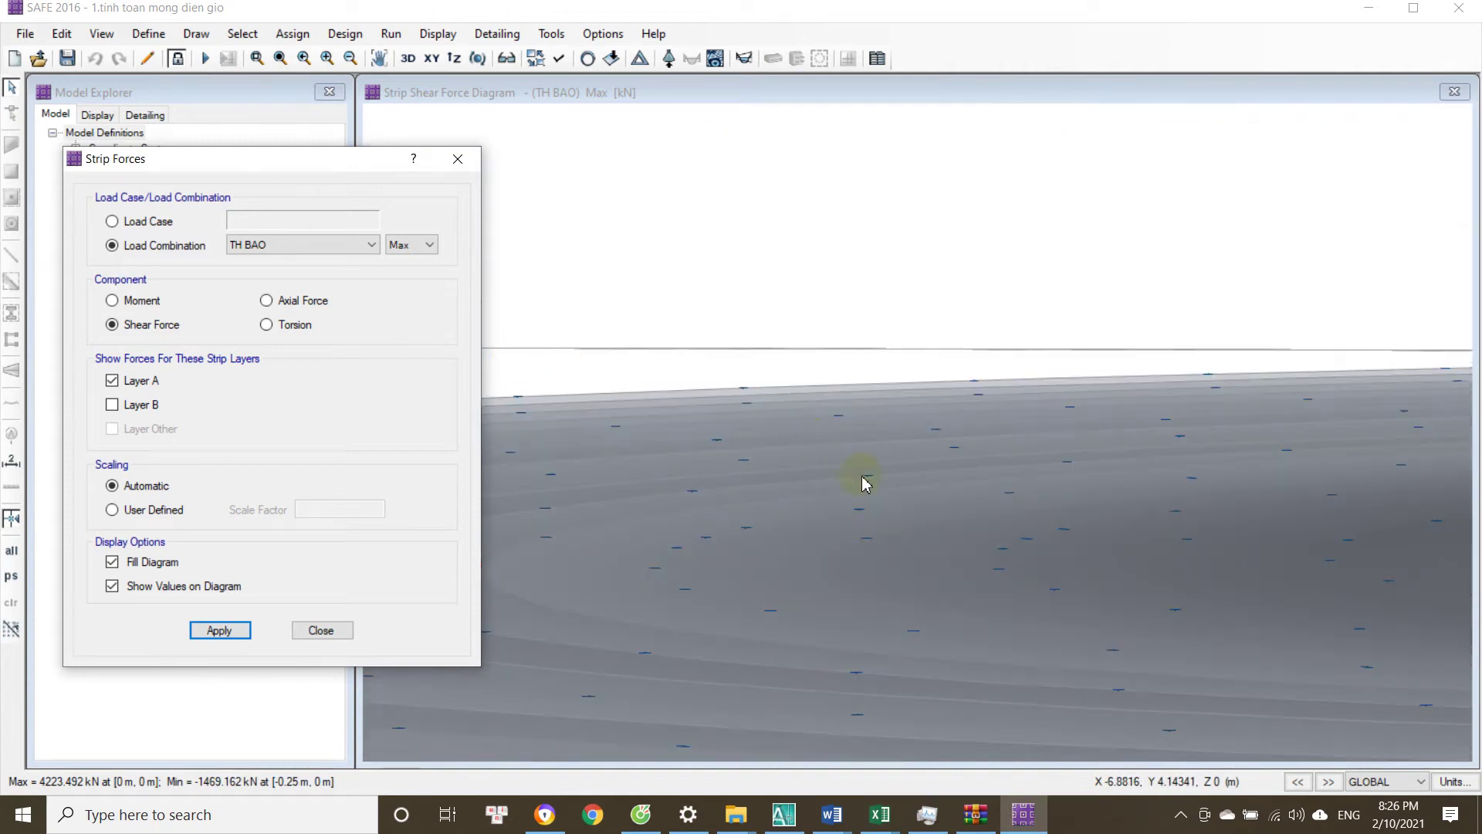
scroll(865, 483, "up", 1)
scroll(803, 457, "down", 3)
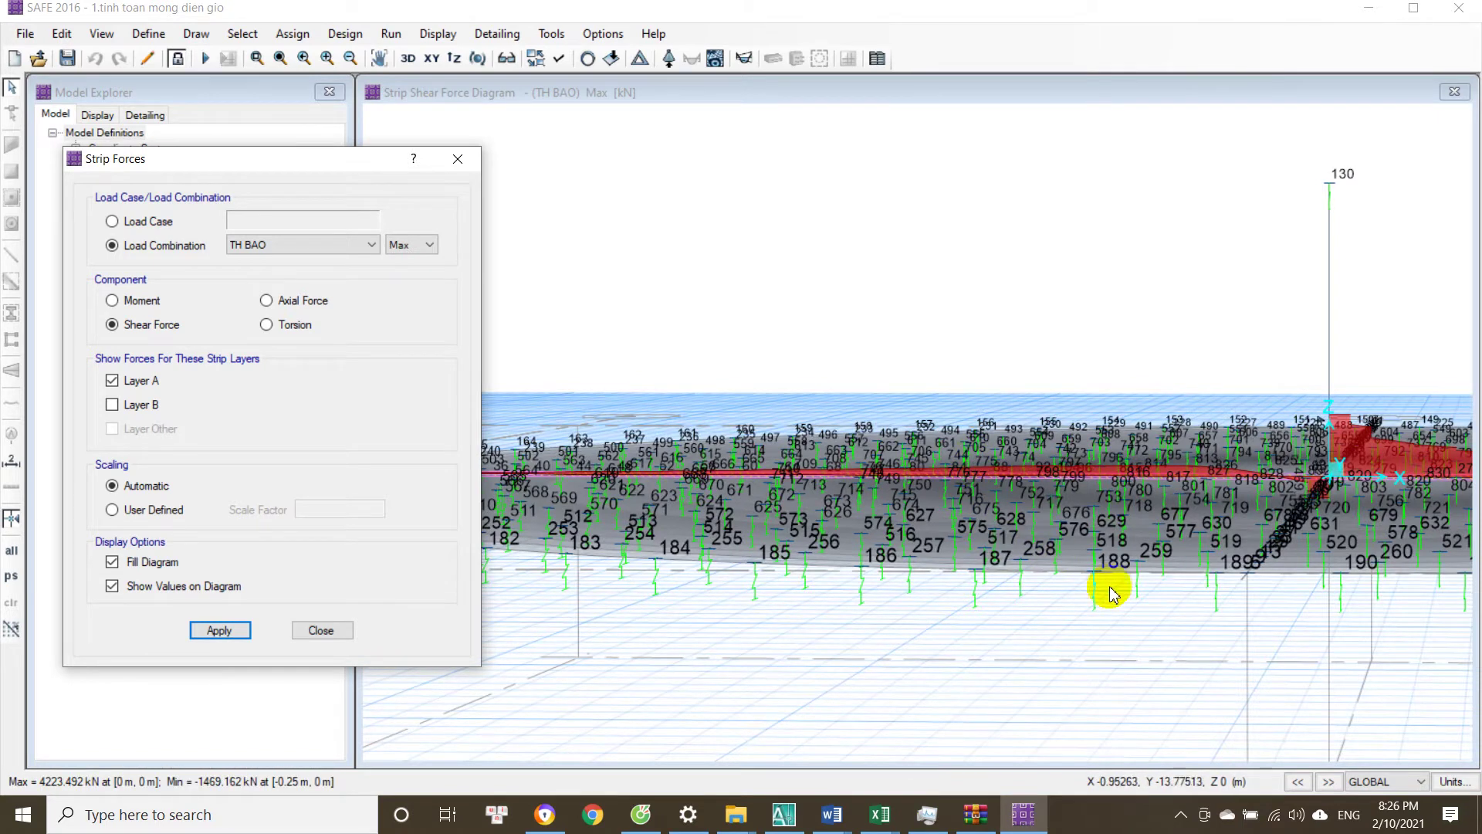
left_click(1069, 594)
left_click_drag(1035, 603, 1272, 443)
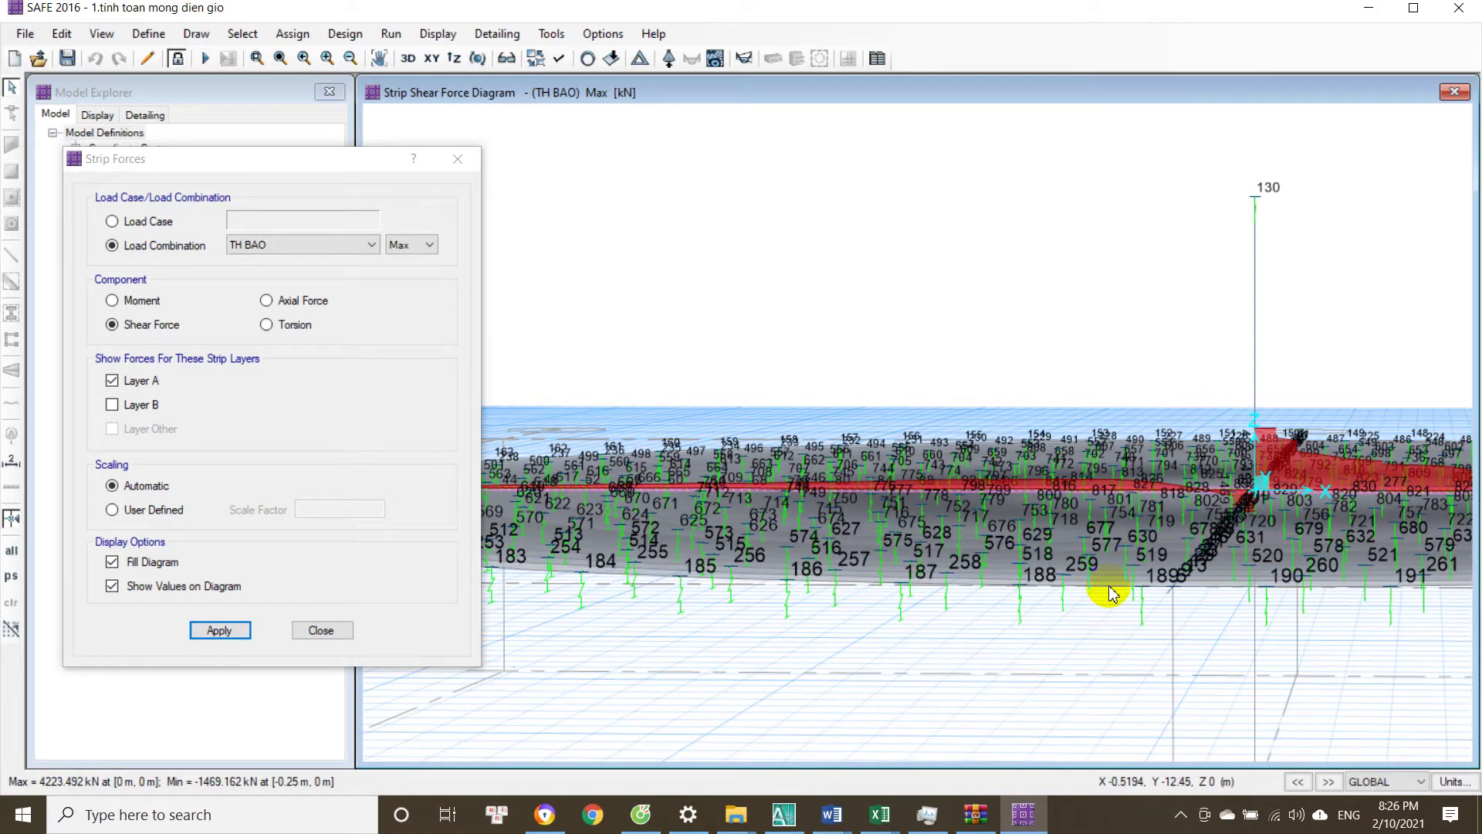
left_click_drag(1069, 599, 1056, 607)
scroll(1056, 603, "down", 1)
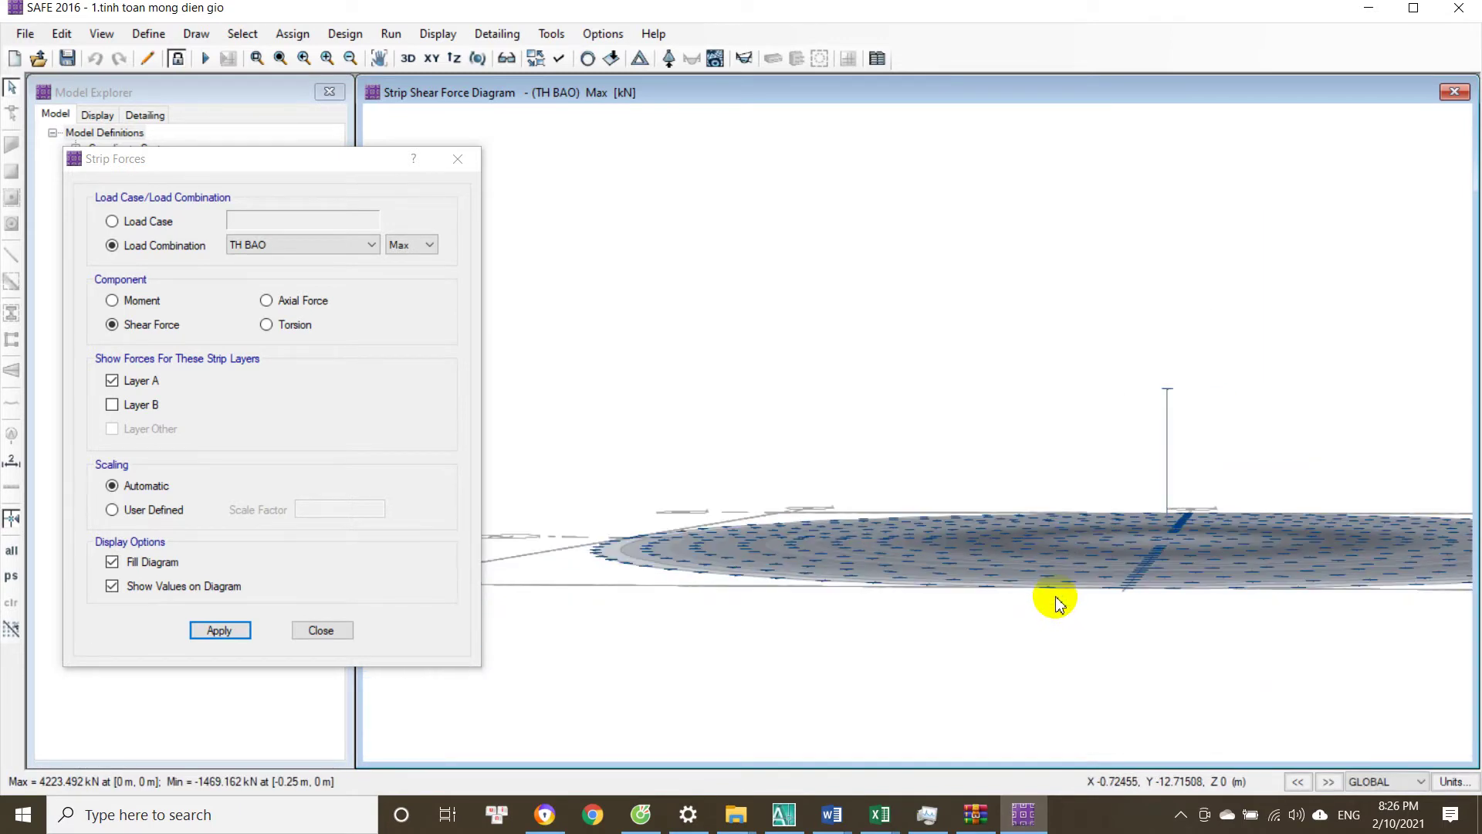
left_click_drag(1152, 622, 1055, 609)
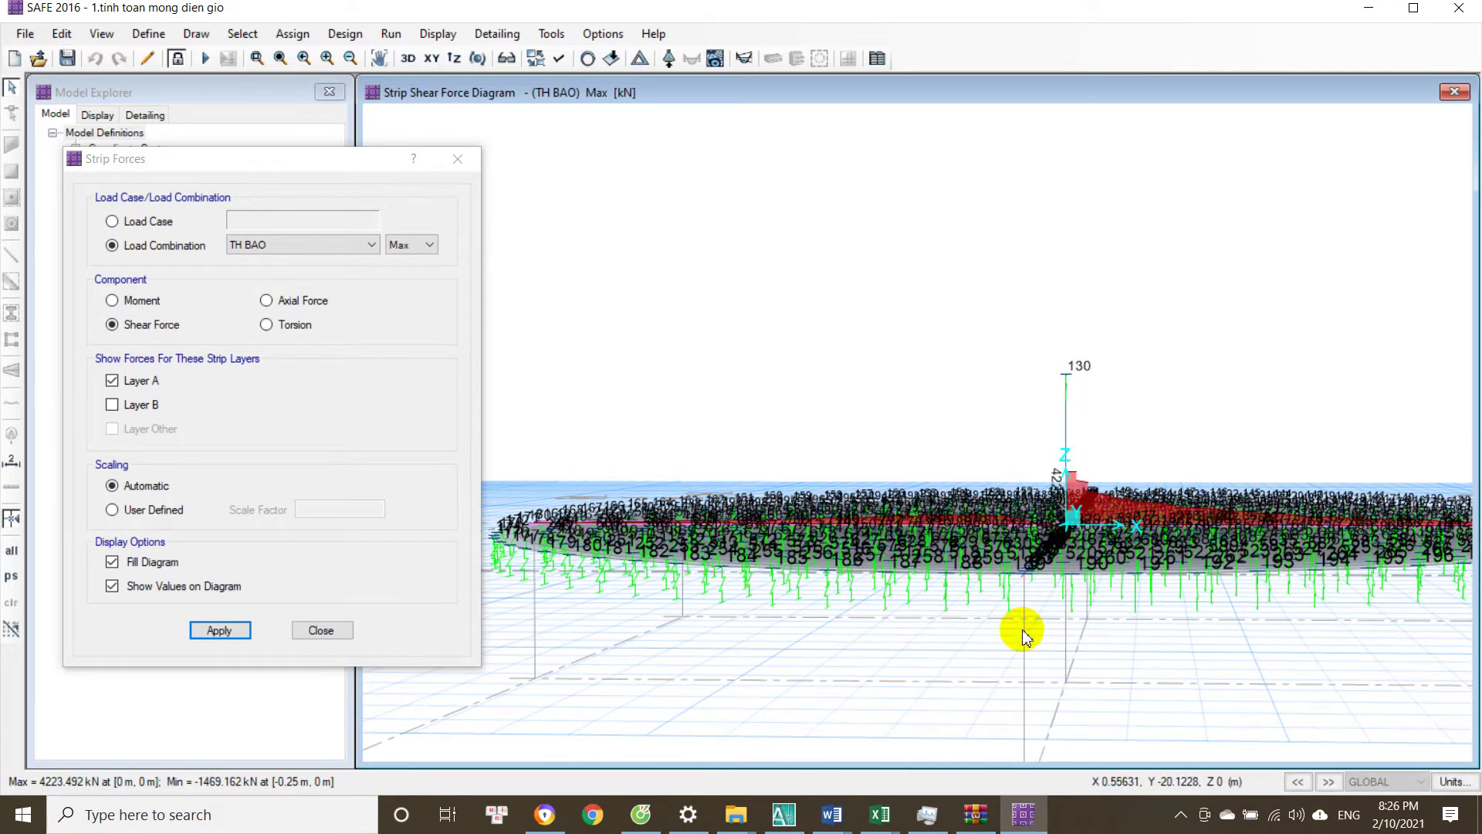
left_click(881, 820)
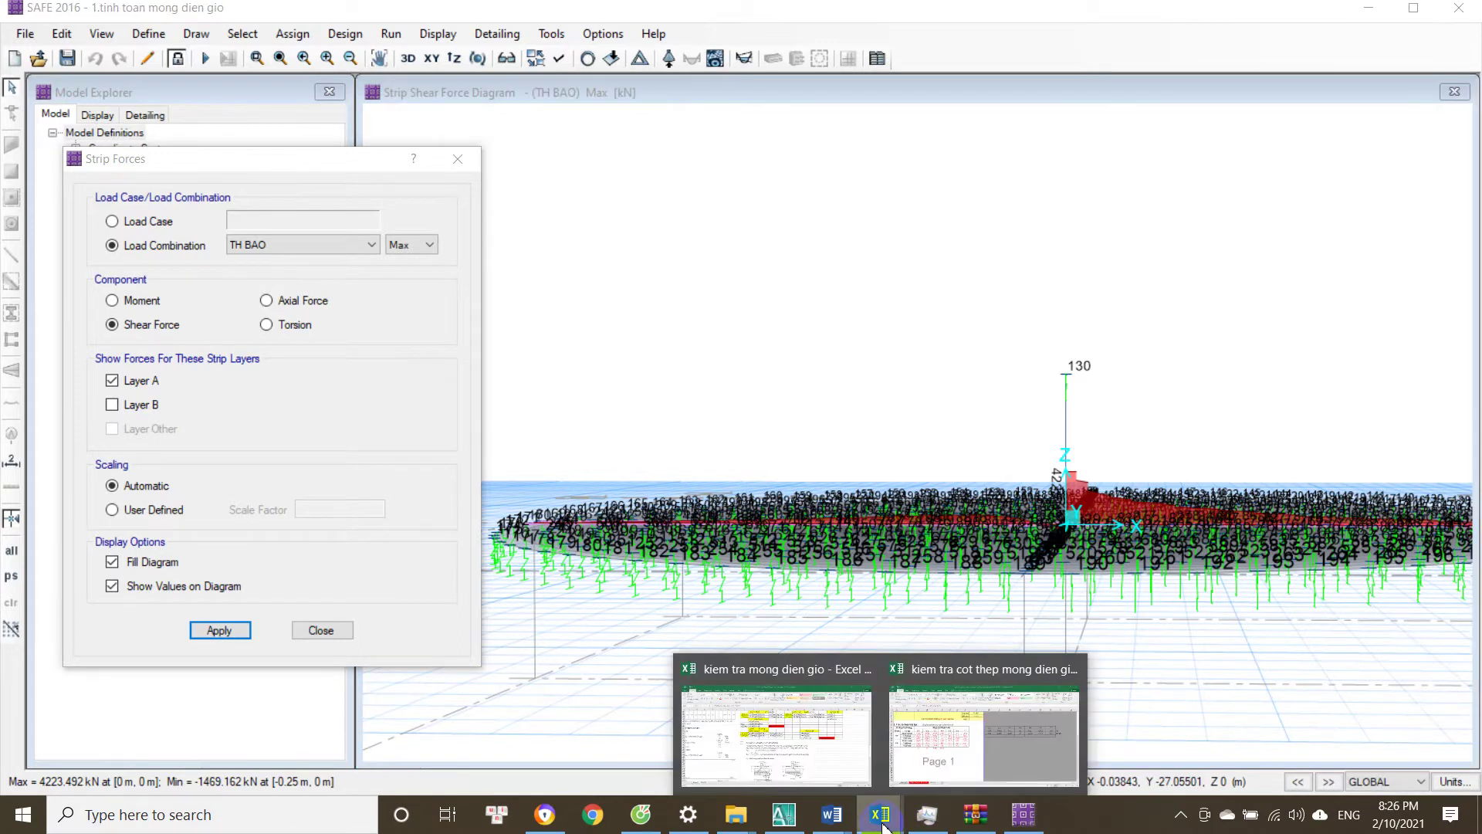
left_click(934, 753)
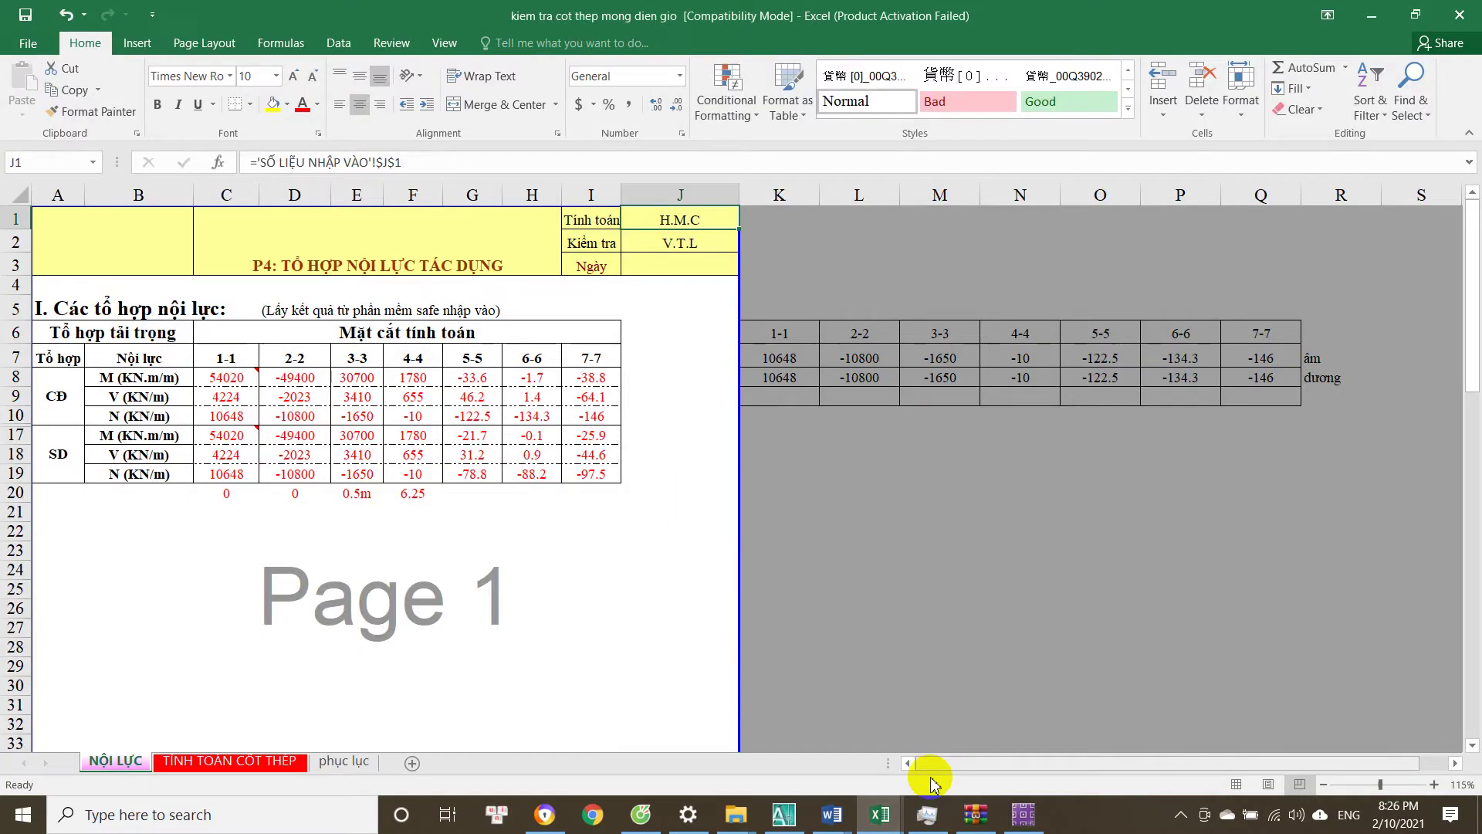
Bring up the AutoCAD drawing hinh ve tru dien gio.dwg and examine the stepped outline of the foundation's sloped section.
left_click(784, 814)
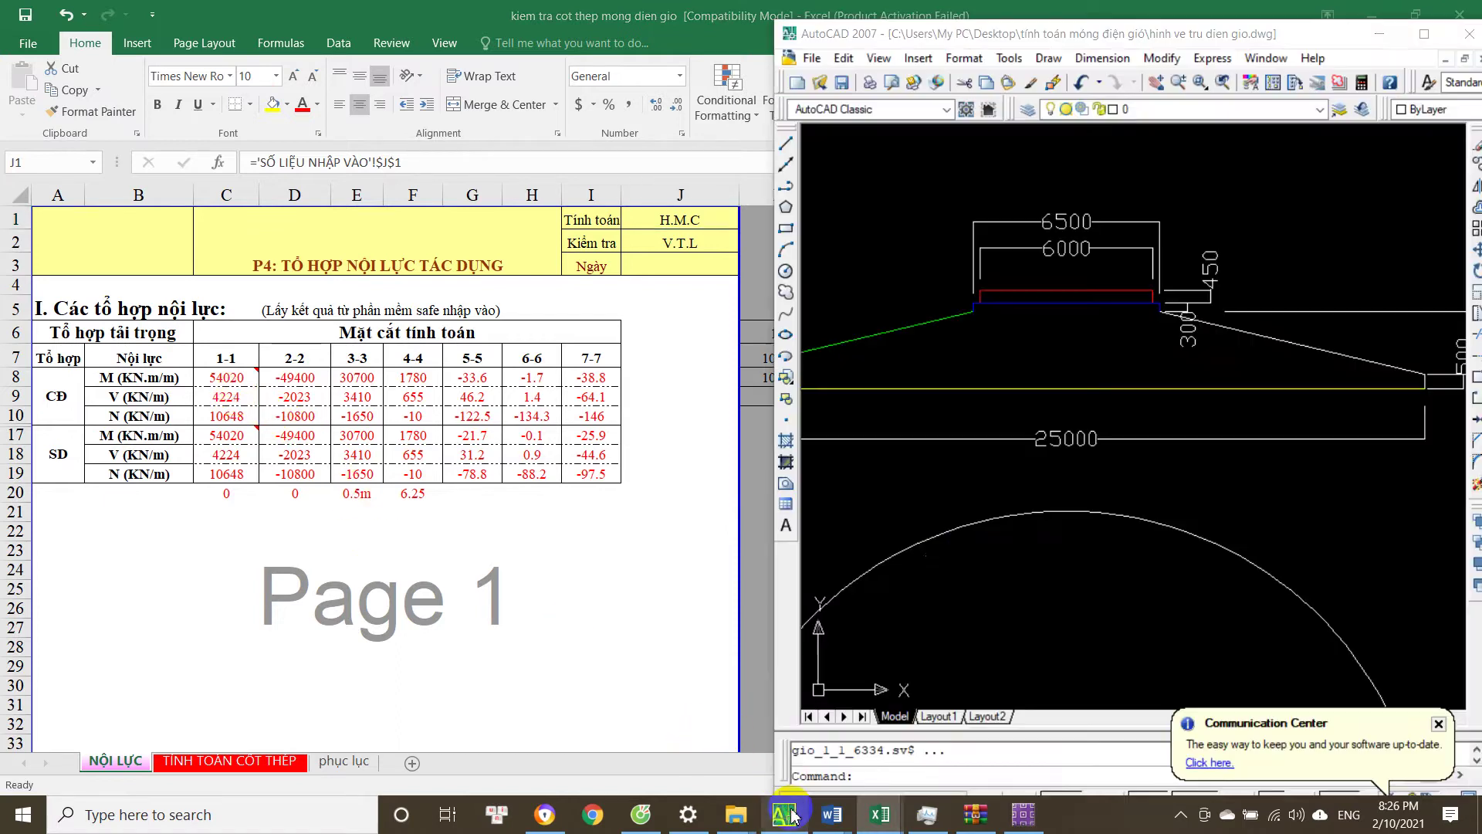
scroll(1158, 448, "down", 3)
scroll(1246, 439, "up", 5)
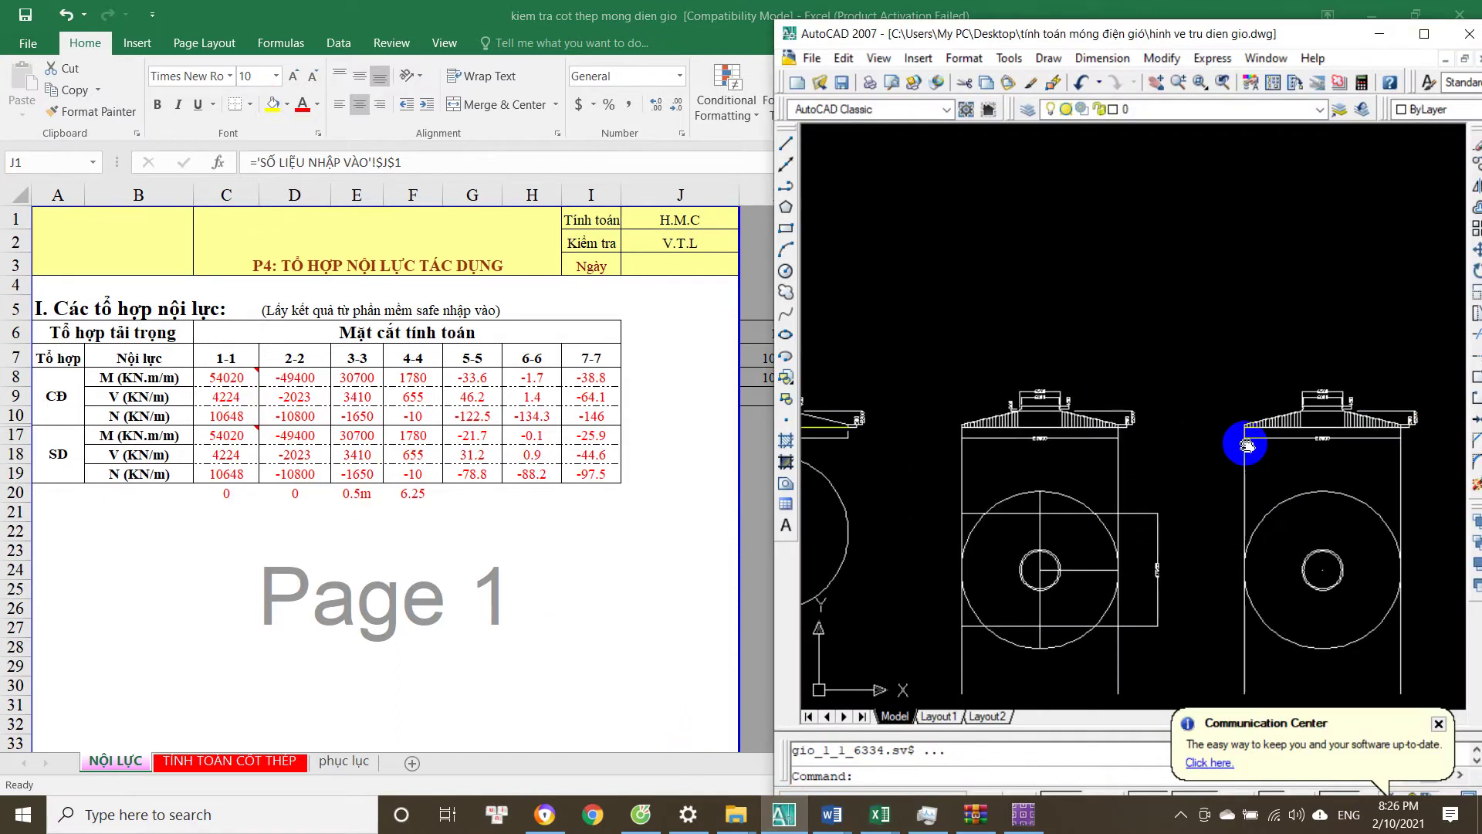
scroll(894, 364, "down", 2)
scroll(888, 452, "up", 6)
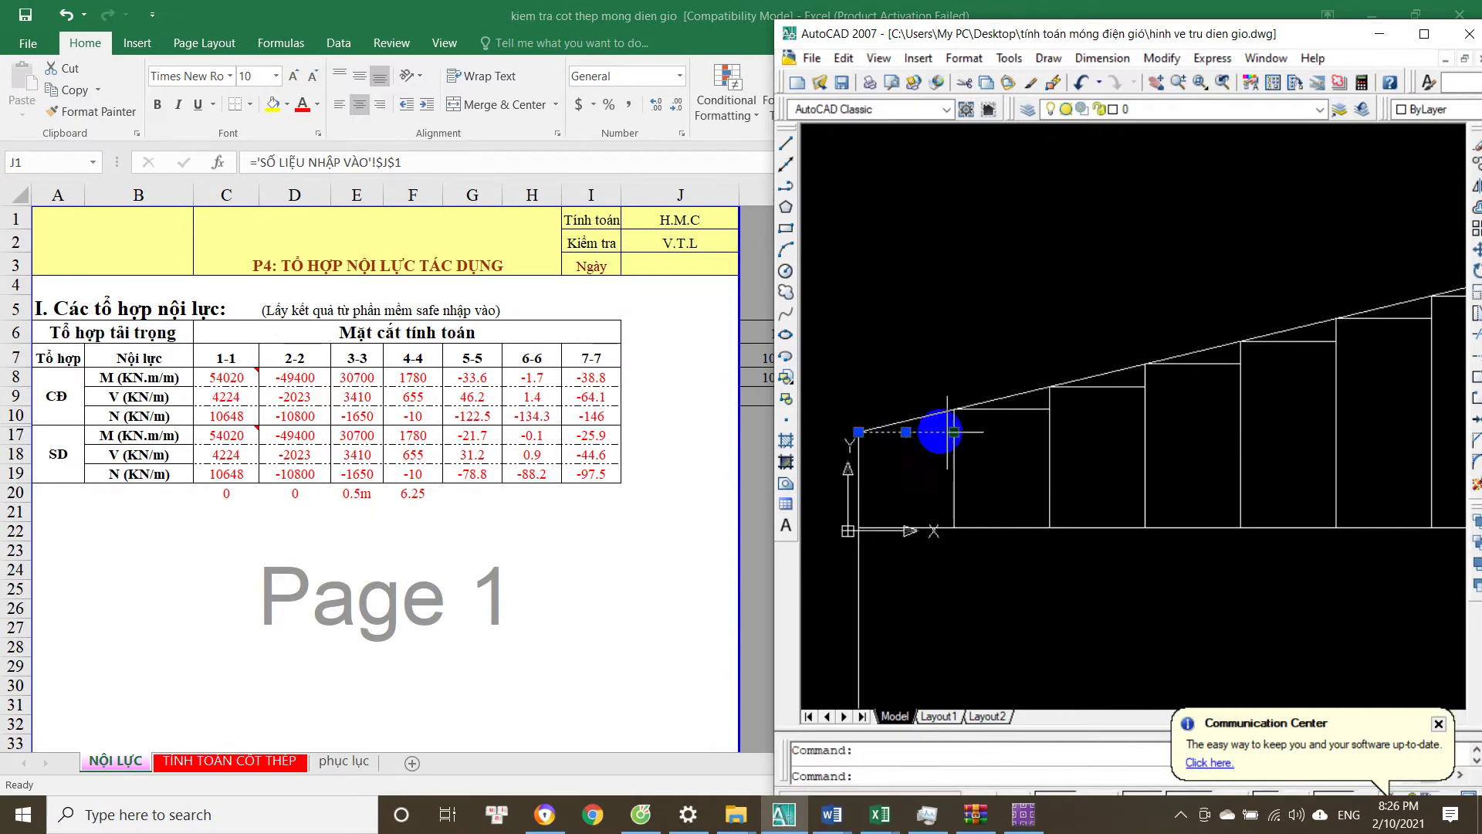
key("Escape")
scroll(949, 430, "down", 5)
scroll(917, 464, "up", 3)
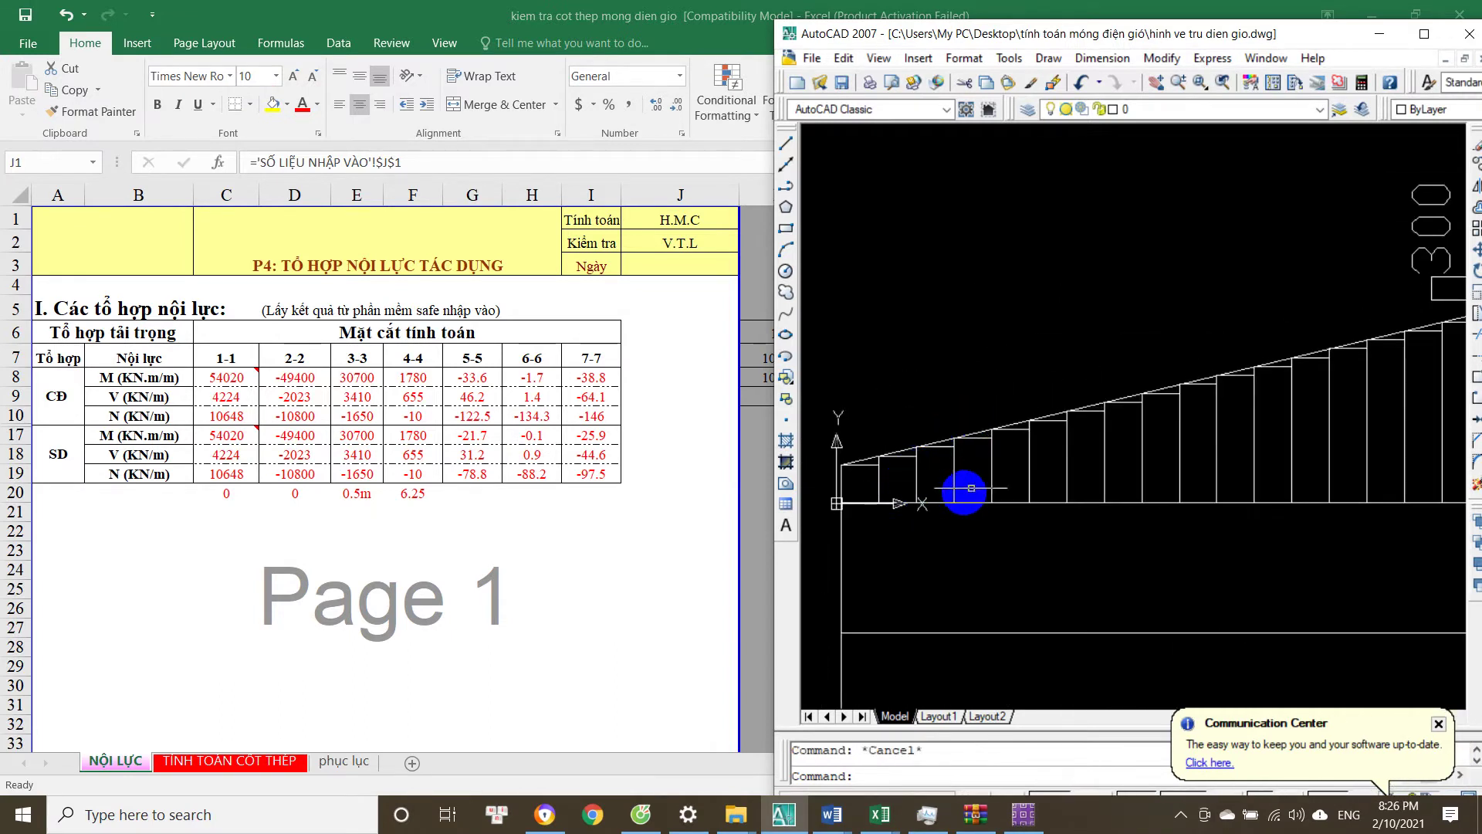
Inspect the individual vertical strips that divide the foundation slope, from the outer edge to the 6500 mm pedestal.
scroll(926, 478, "up", 3)
left_click(842, 378)
left_click(976, 511)
scroll(996, 445, "up", 3)
key("Escape")
scroll(950, 441, "down", 4)
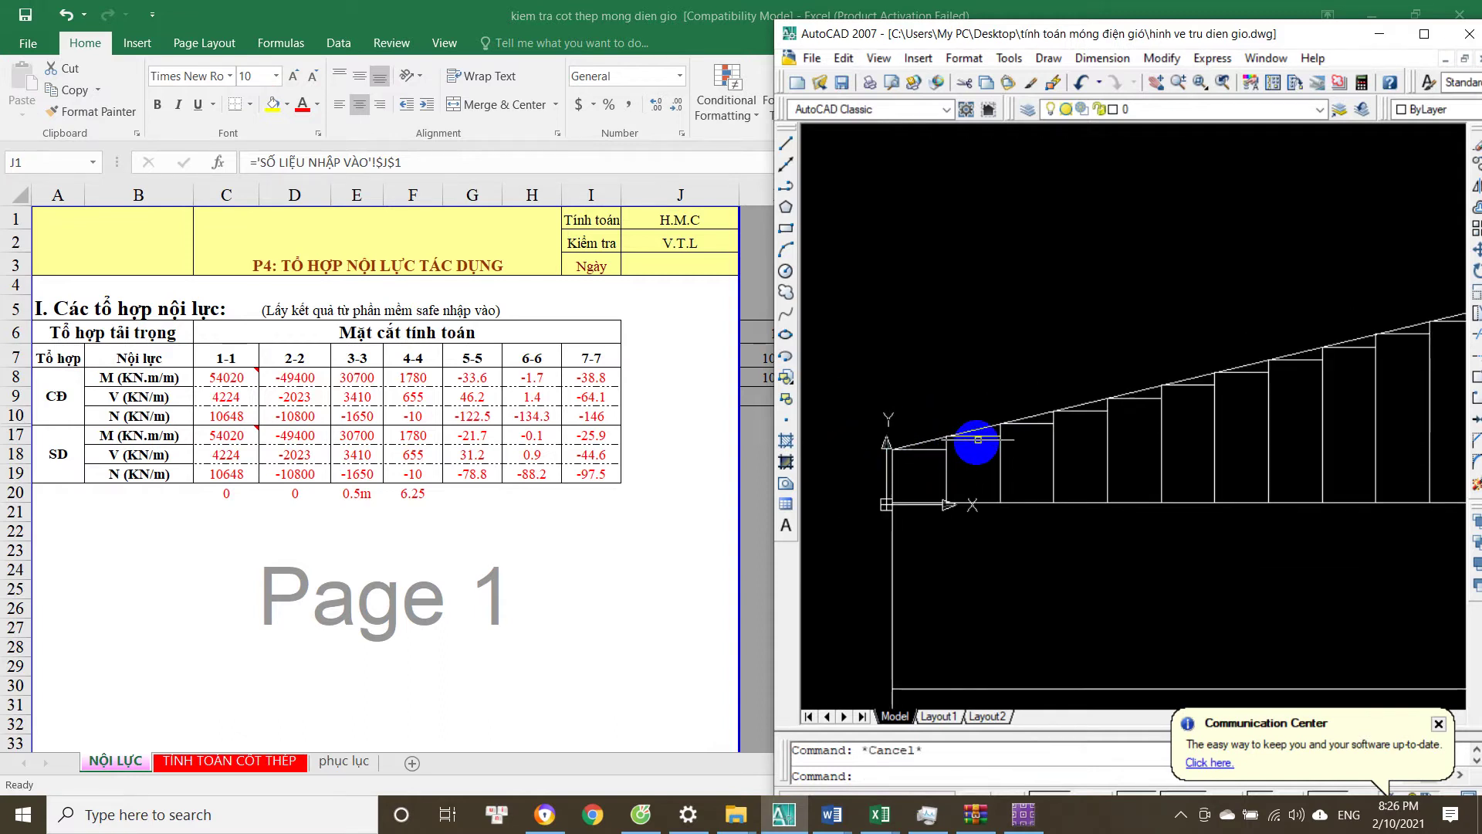
scroll(1069, 487, "down", 4)
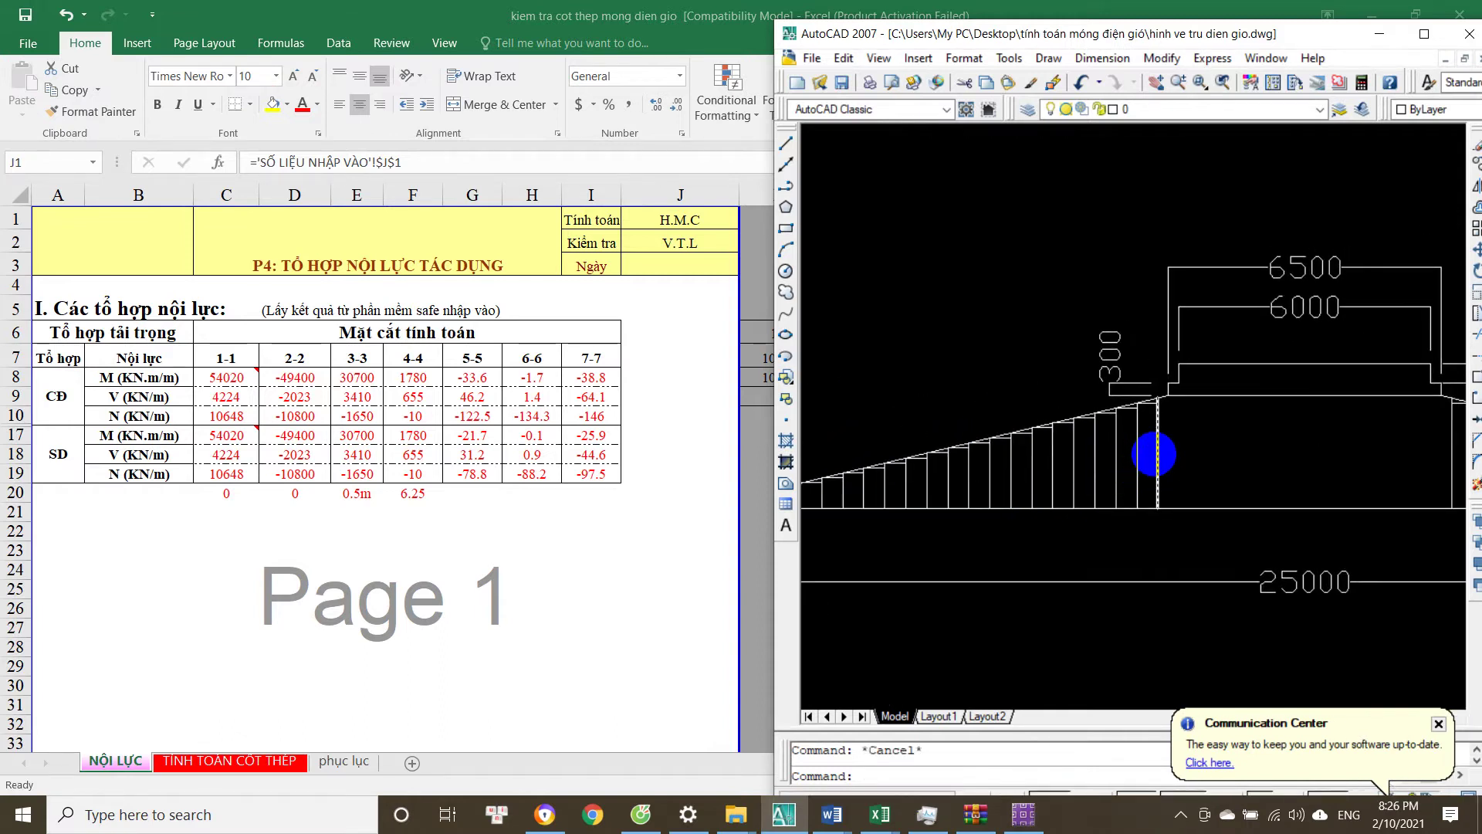
scroll(1284, 404, "down", 3)
scroll(1158, 457, "up", 6)
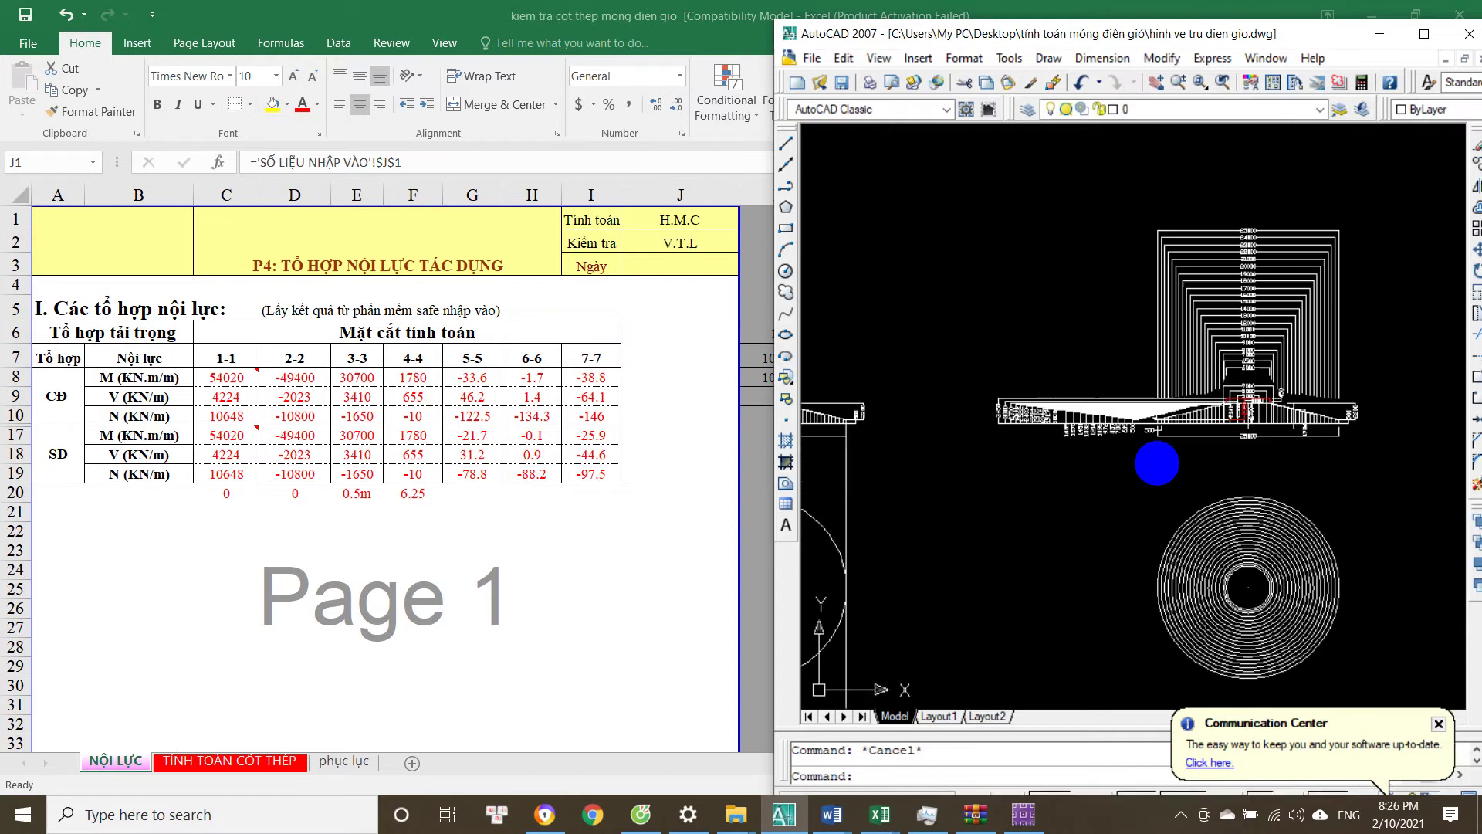
Compare the fully dimensioned foundation section and its concentric ring plan with the simpler foundation drawings beside it.
scroll(1220, 400, "down", 3)
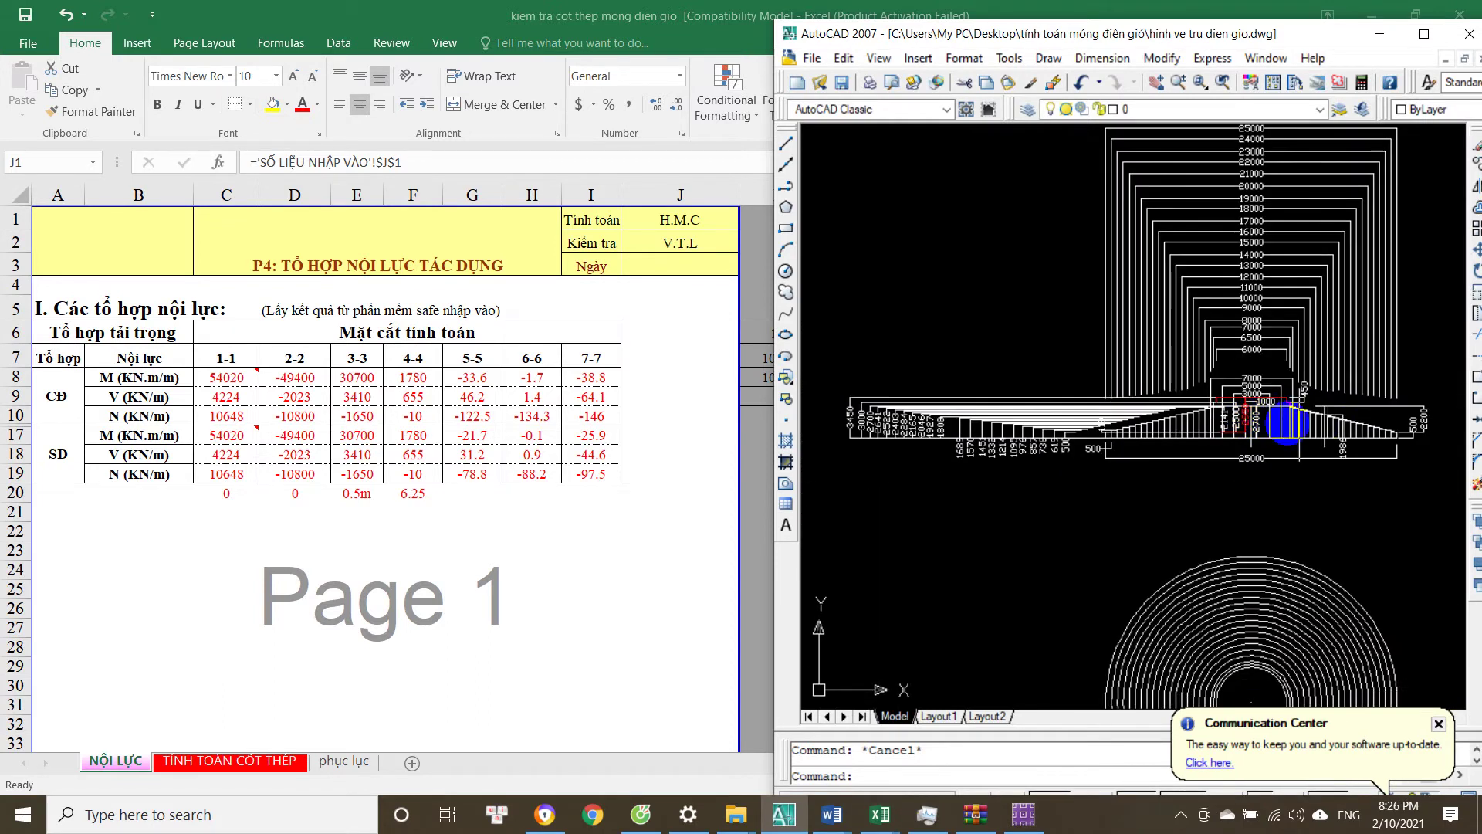
scroll(1198, 536, "up", 2)
scroll(1225, 433, "down", 2)
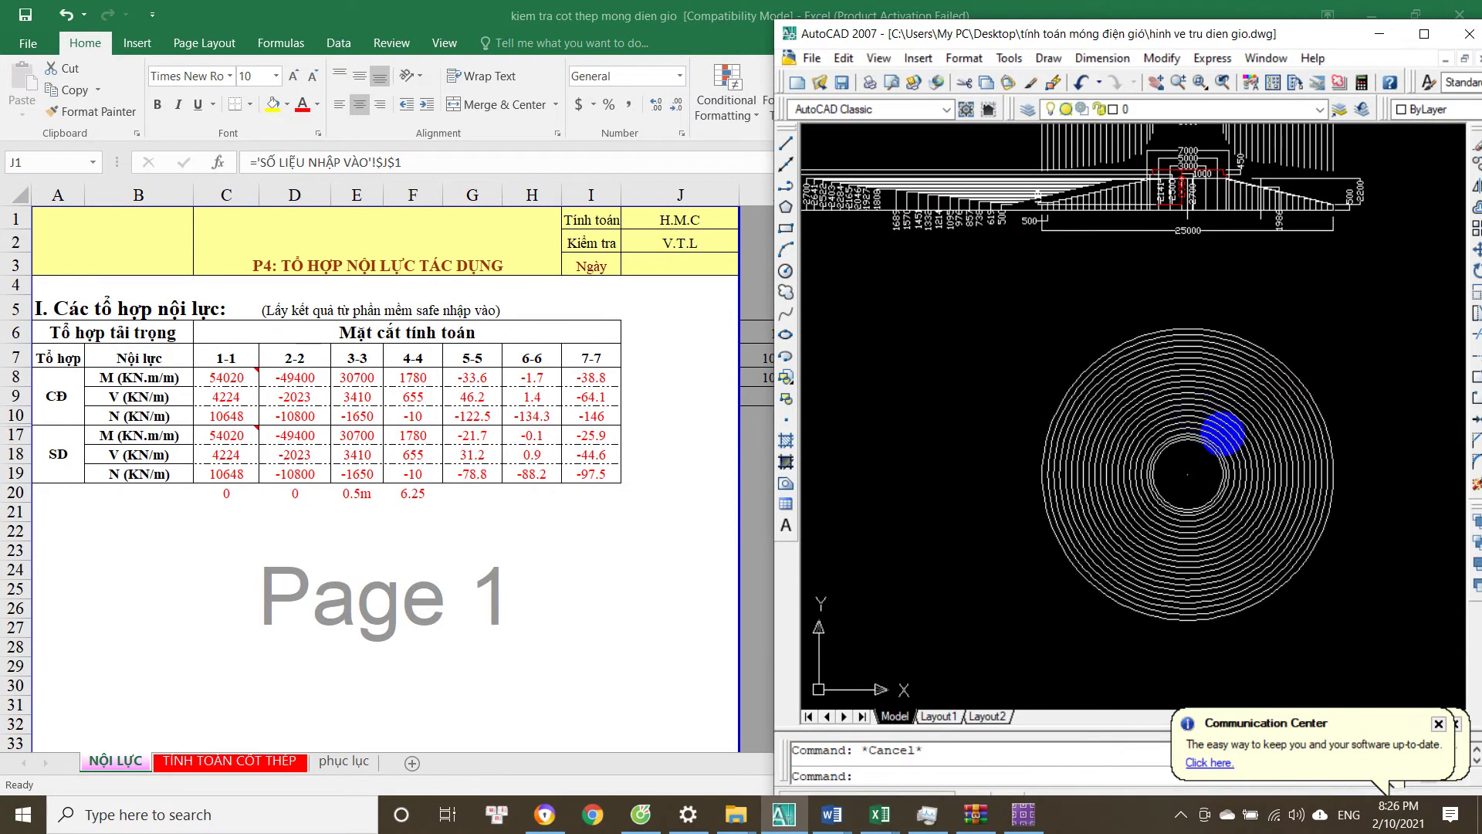
scroll(1312, 390, "up", 2)
scroll(1181, 356, "down", 3)
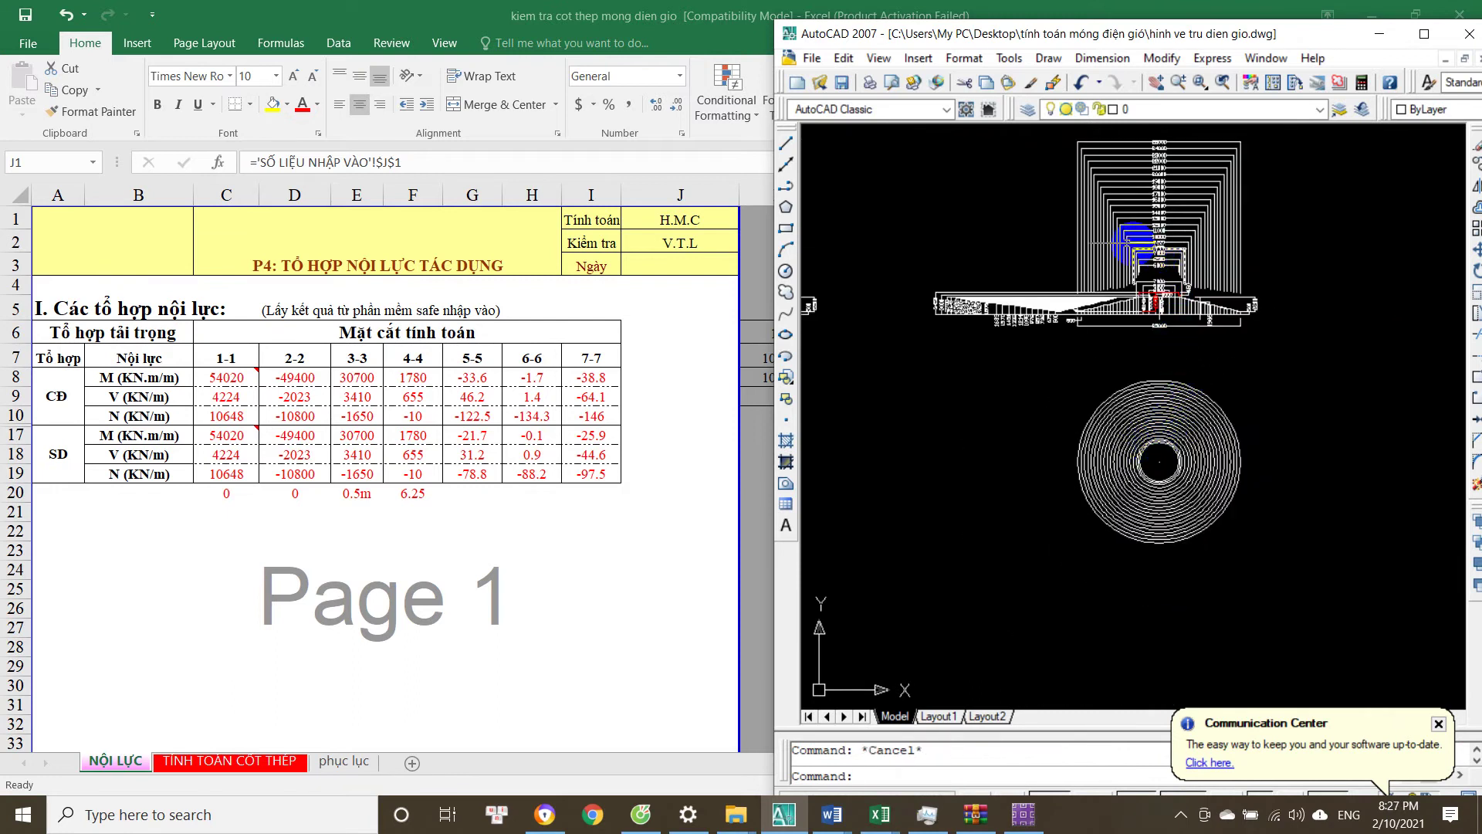
scroll(1133, 242, "up", 5)
scroll(959, 430, "down", 1)
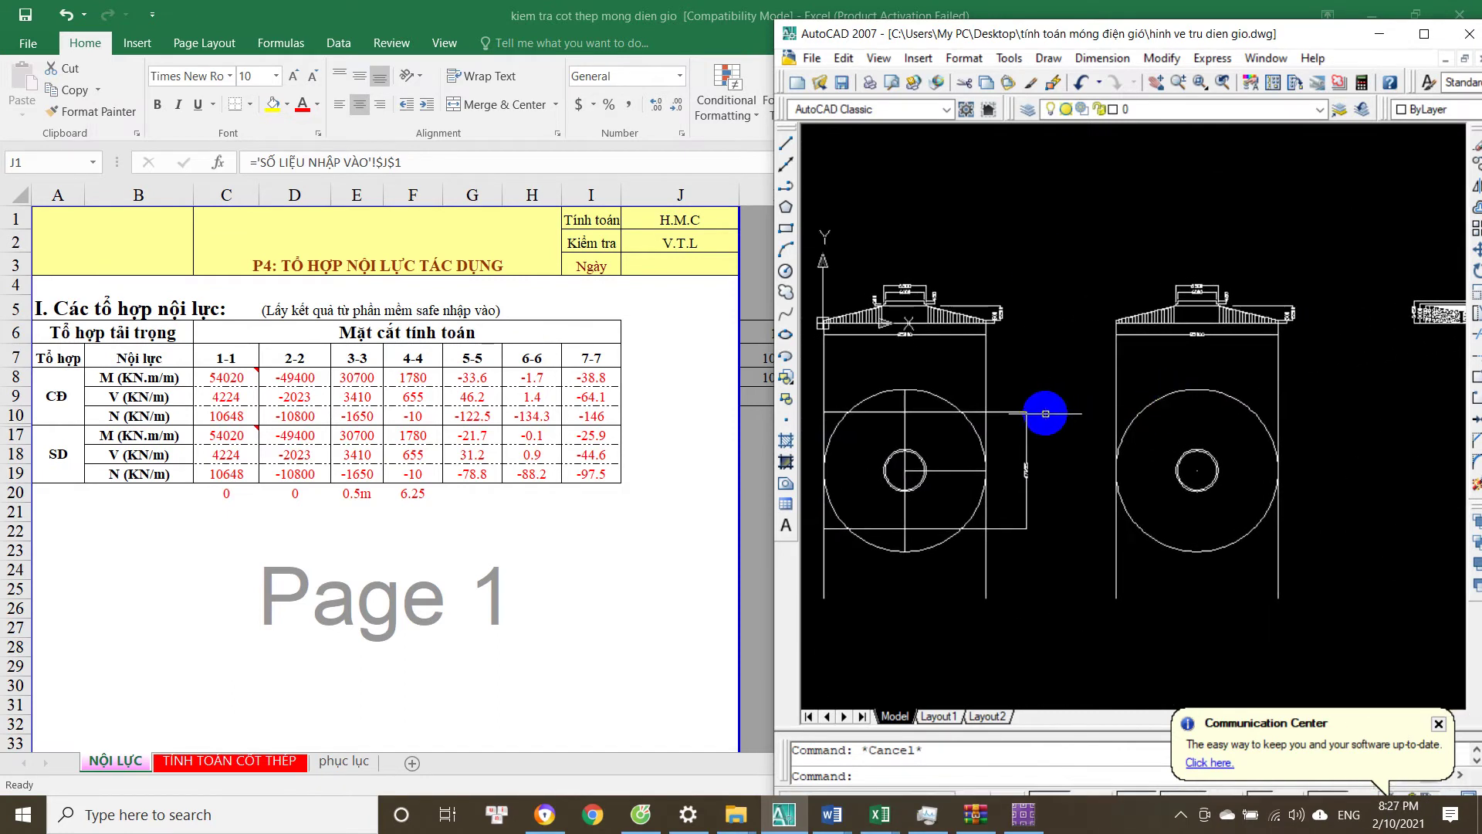
scroll(1274, 410, "up", 2)
scroll(1169, 589, "up", 3)
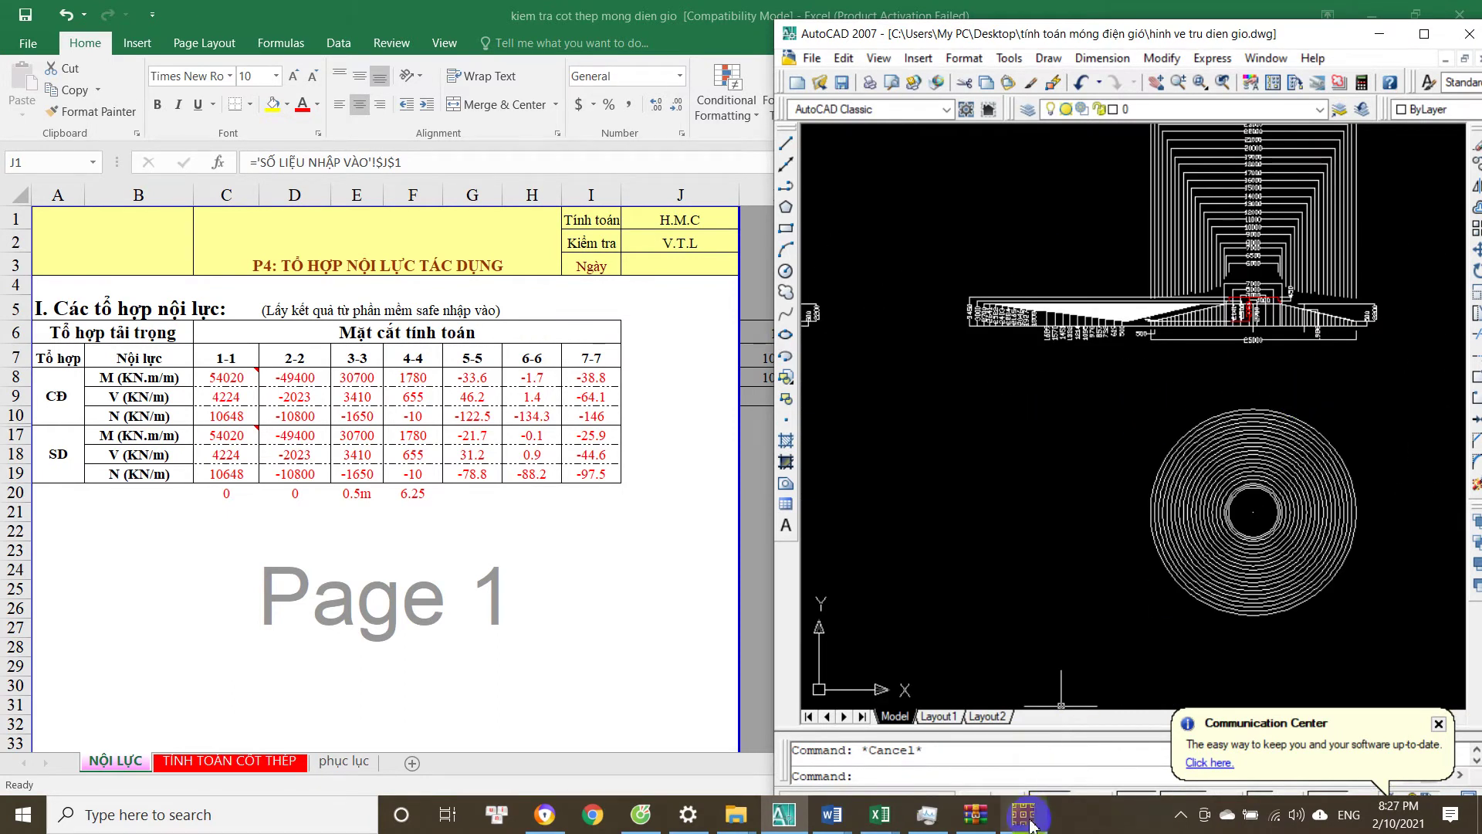
scroll(1208, 497, "down", 2)
scroll(1062, 463, "down", 3)
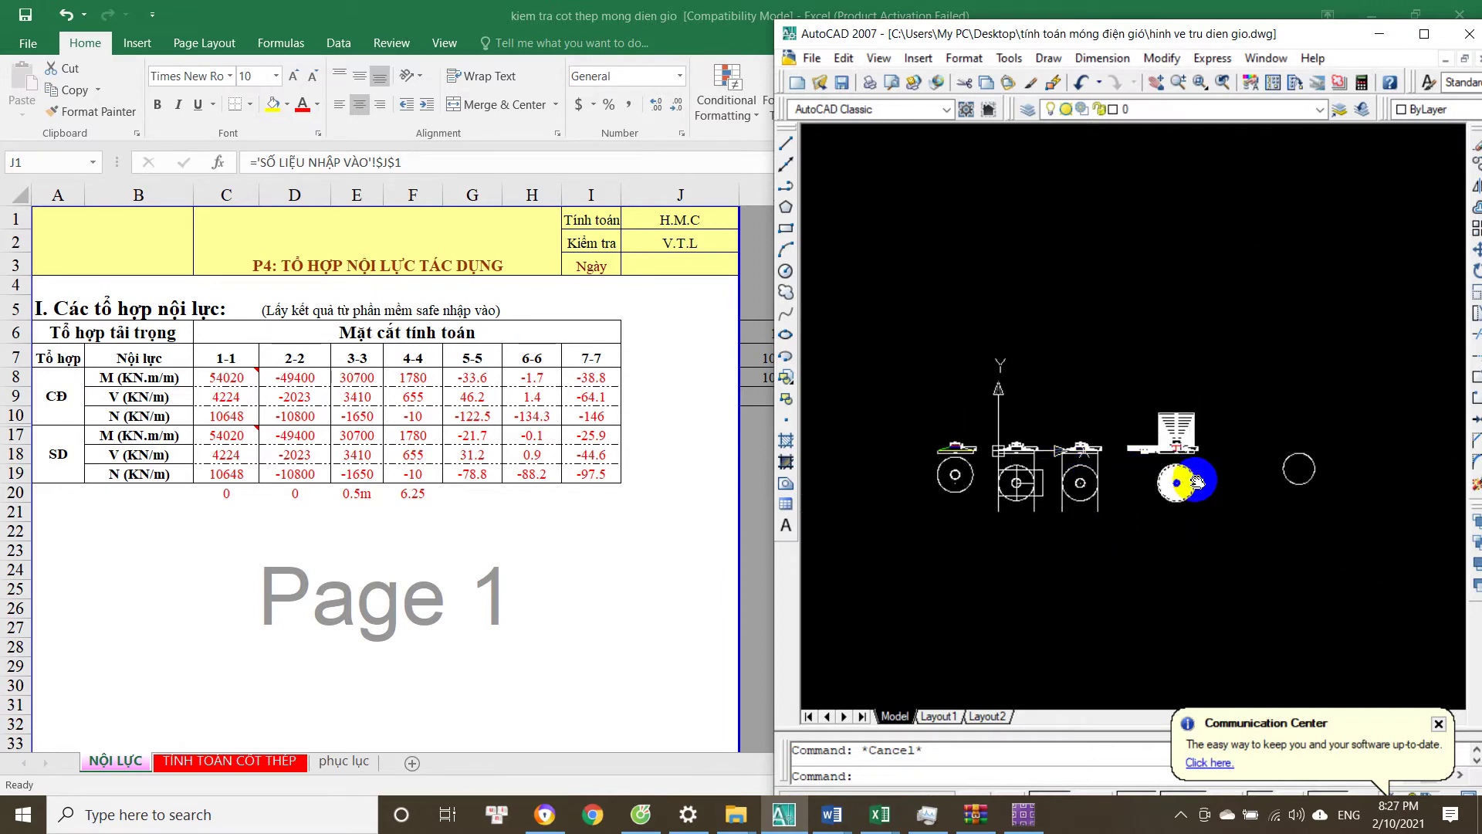
Switch to SAFE via the workbook and set the strip forces to the TH BAO load combination with the Moment component.
mouse_move(880, 812)
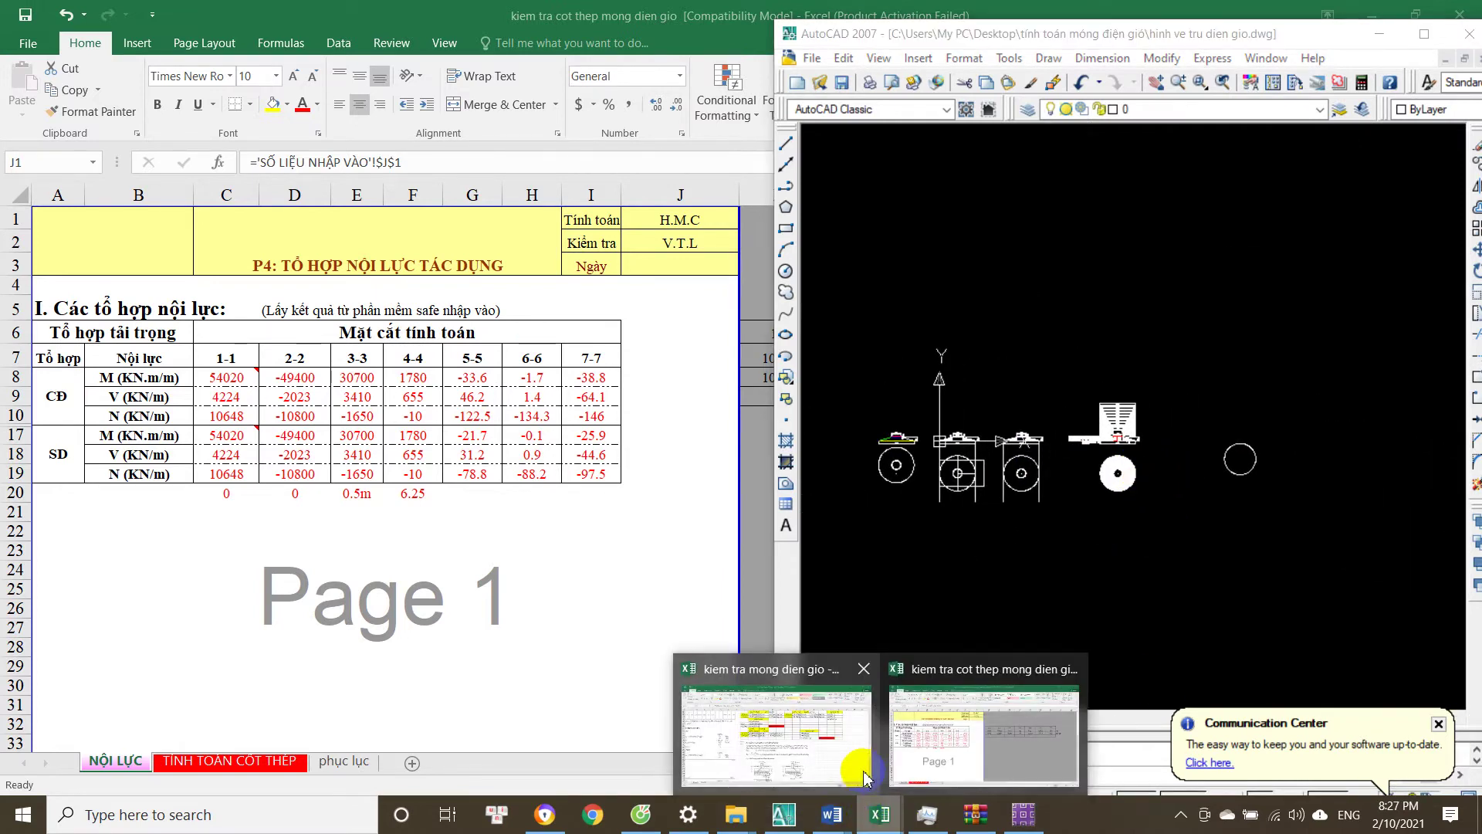
left_click(473, 630)
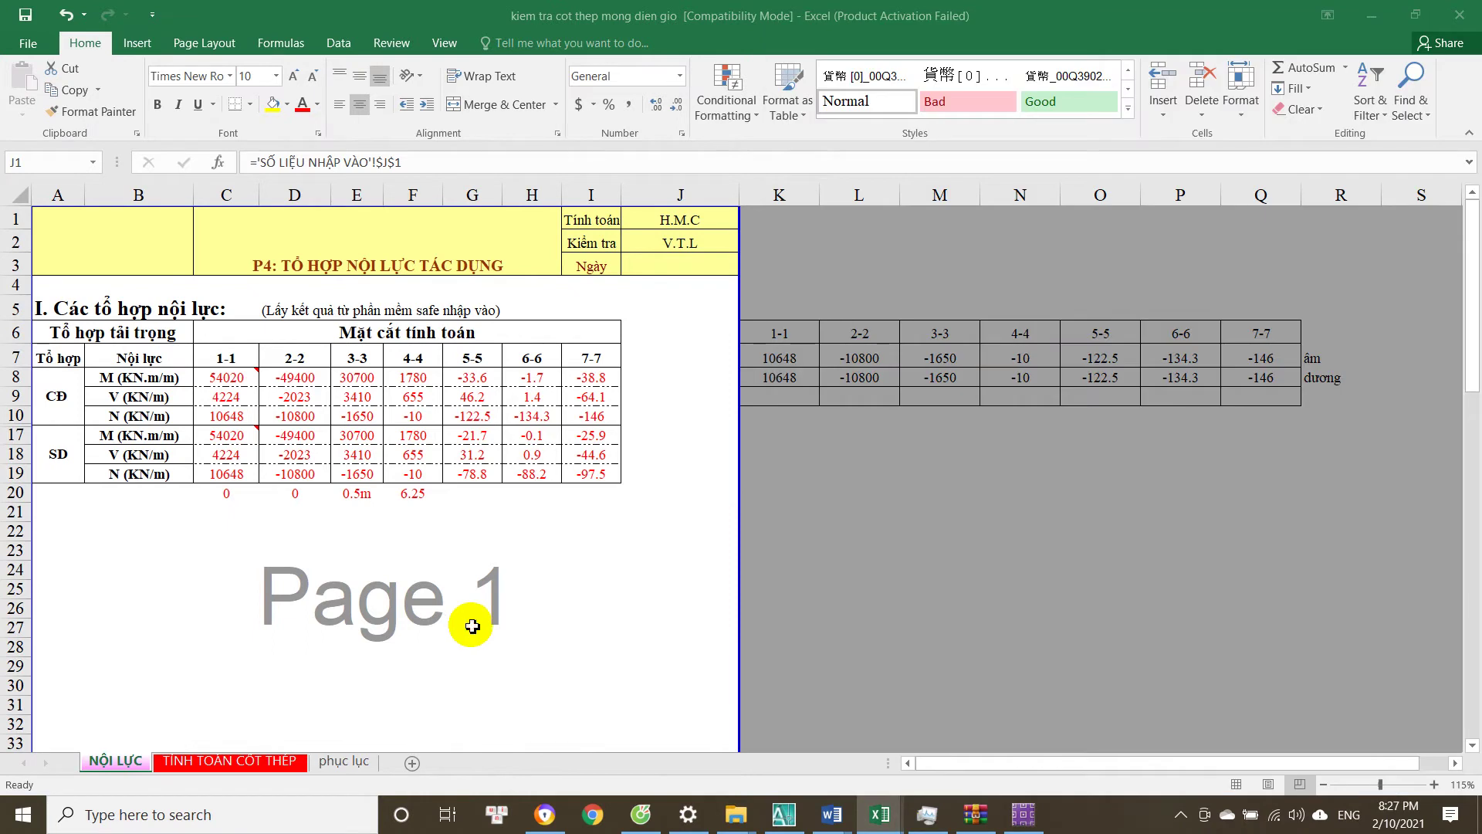
left_click(1032, 817)
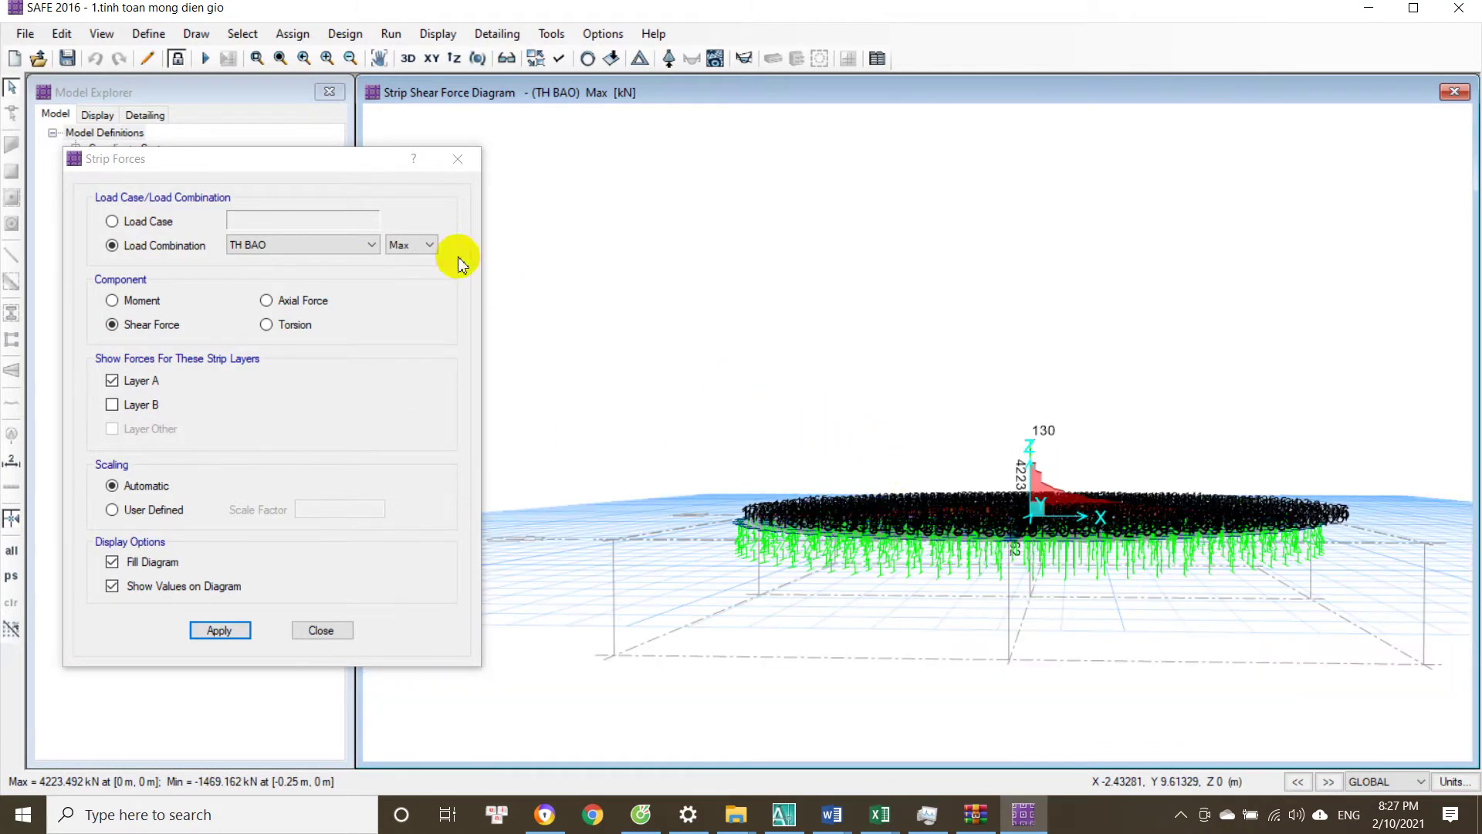
left_click(332, 246)
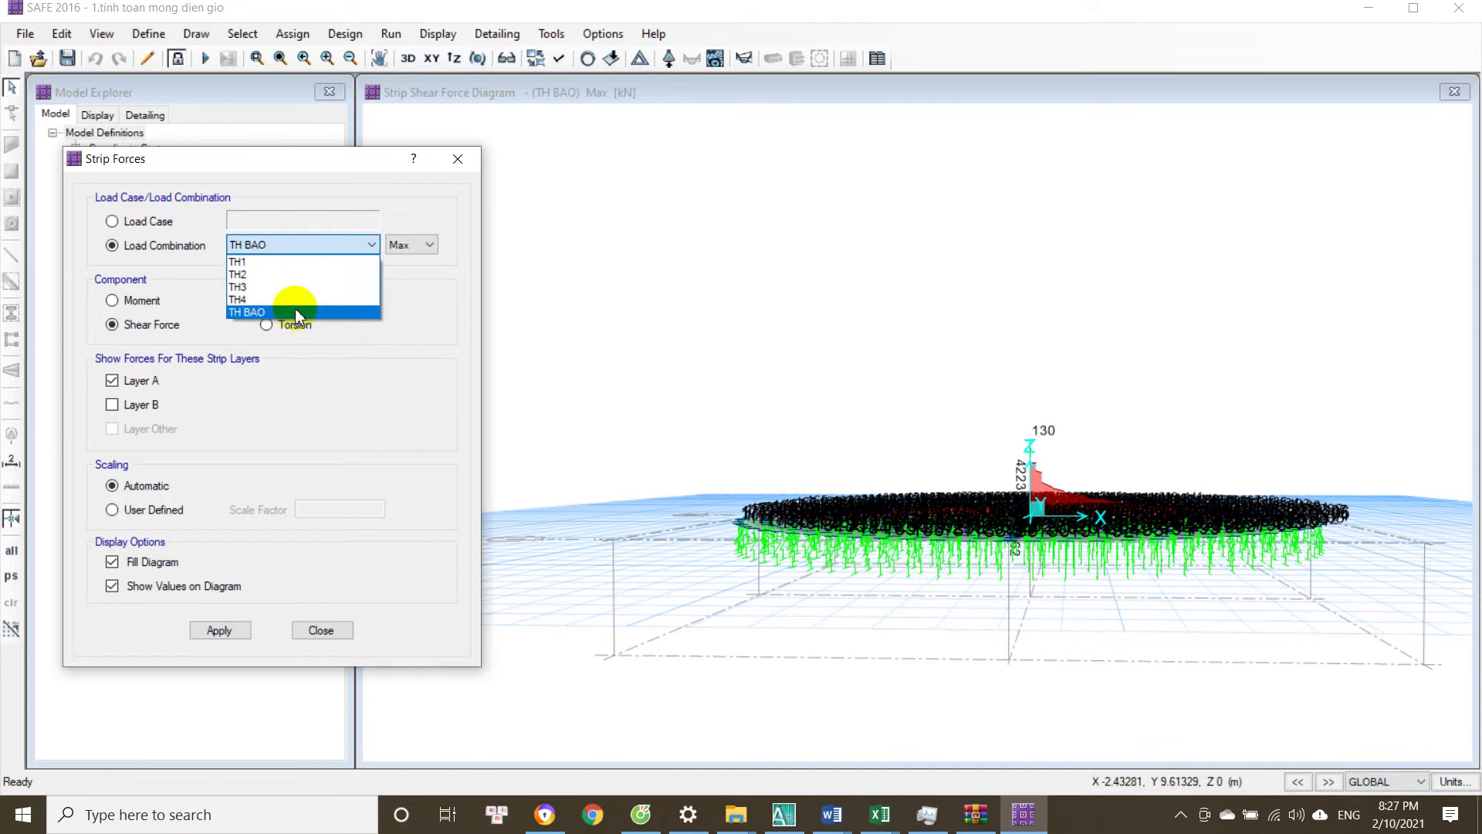
left_click(297, 313)
left_click(288, 245)
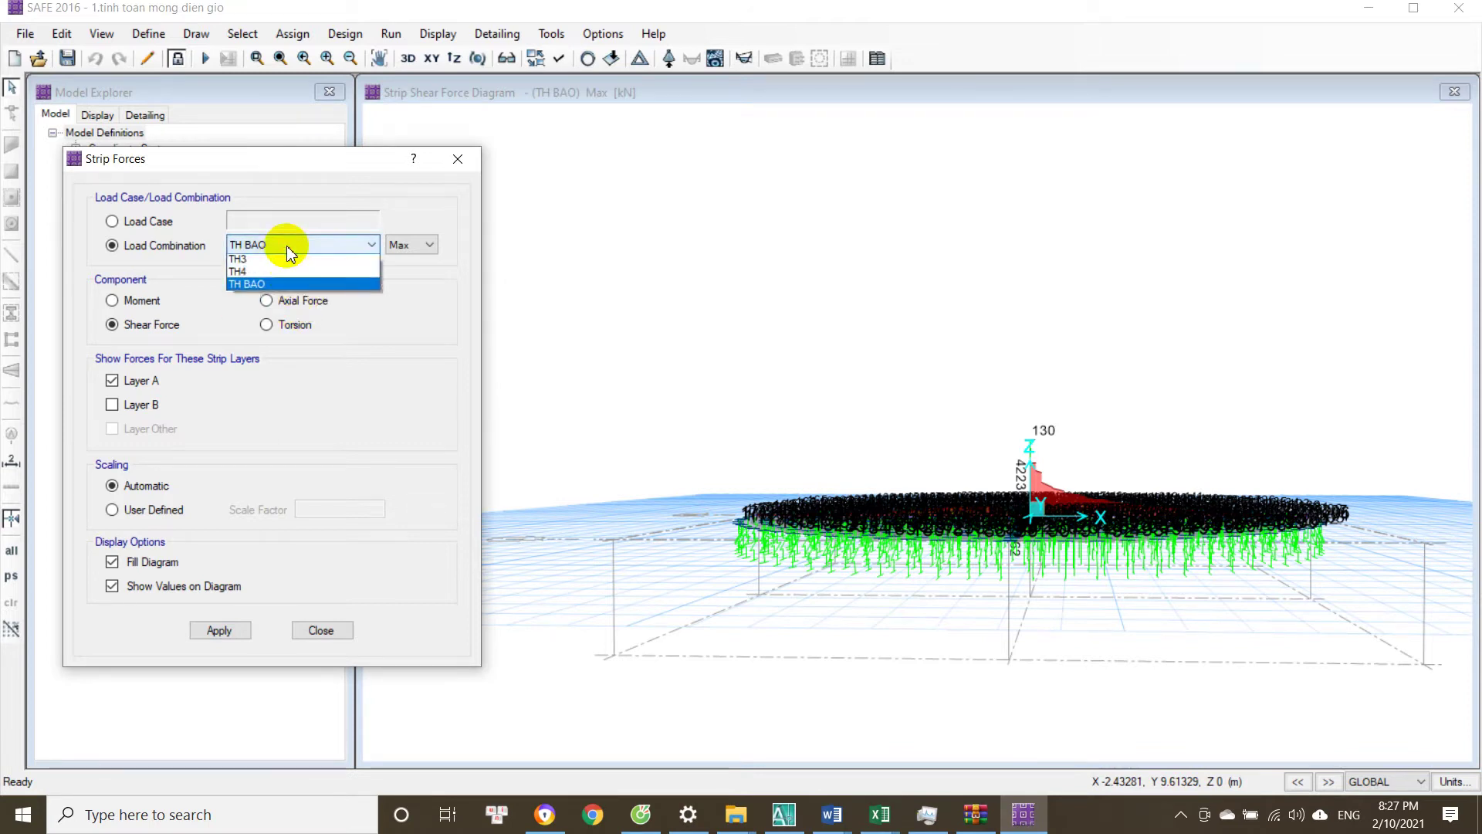
left_click(280, 312)
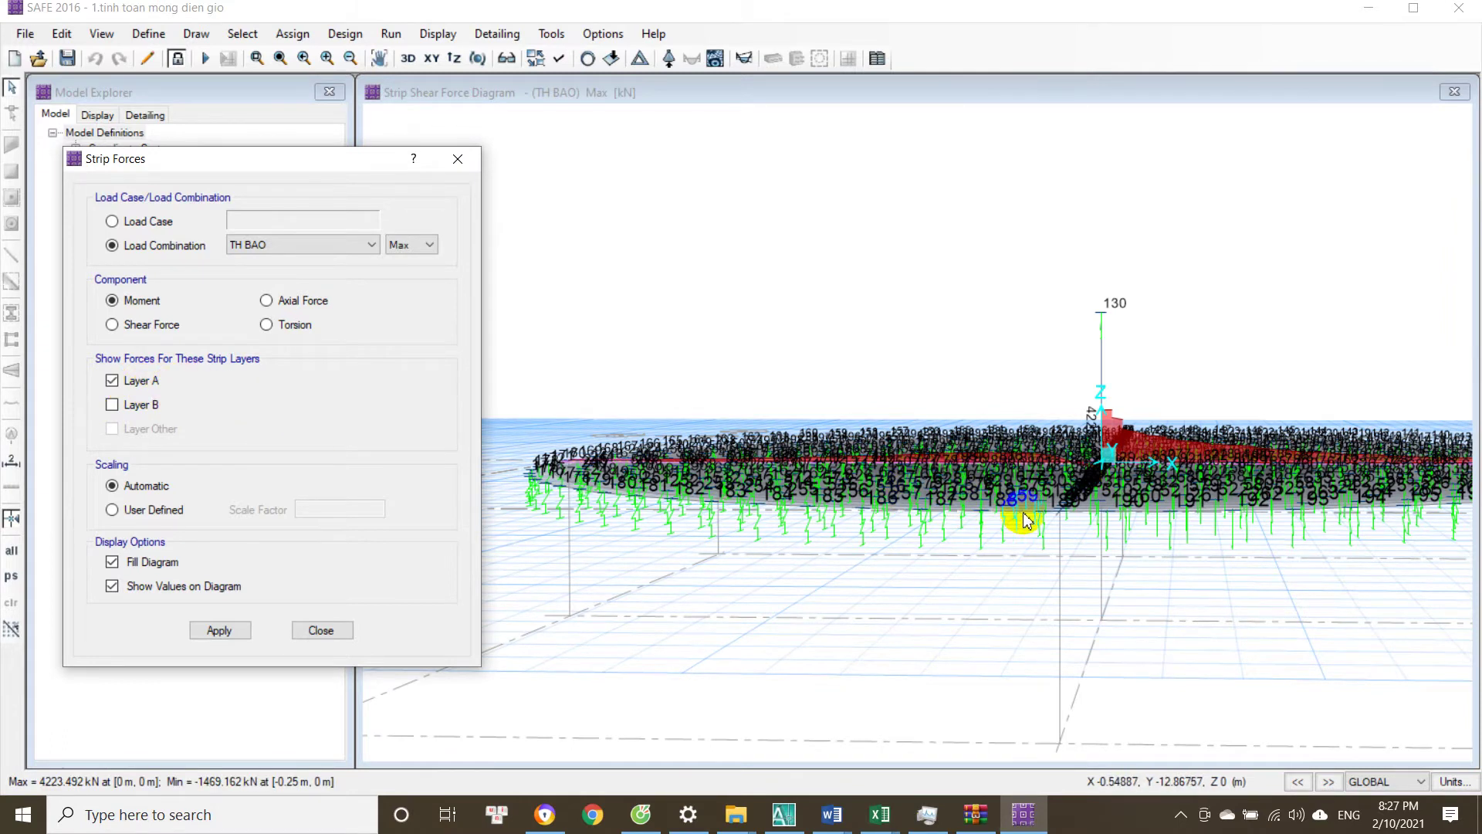
Inspect the strip force diagram across the circular foundation slab in 3D and apply the Moment display for TH BAO.
right_click(1069, 462)
left_click(1018, 570)
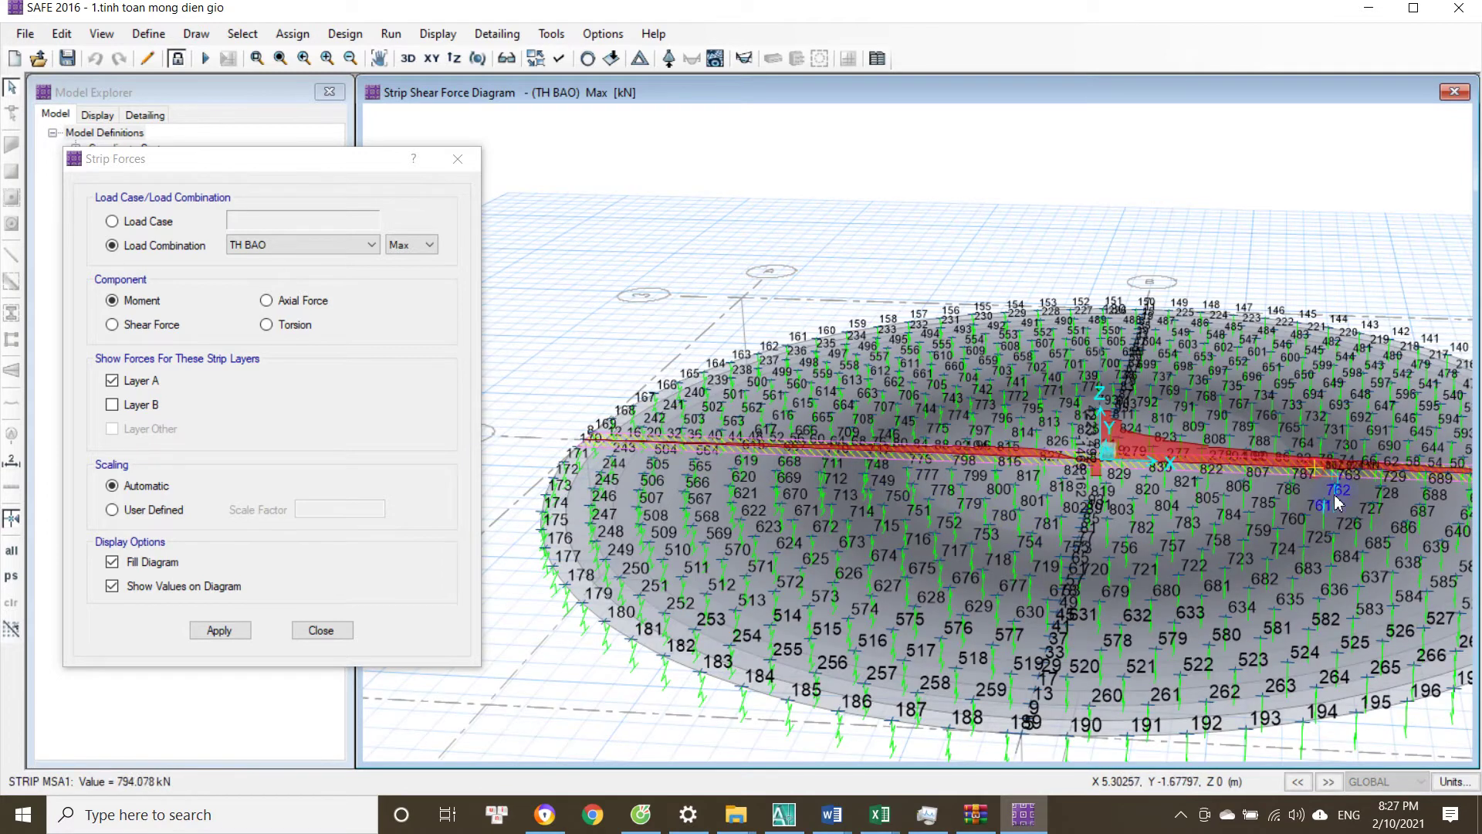
left_click(1194, 486)
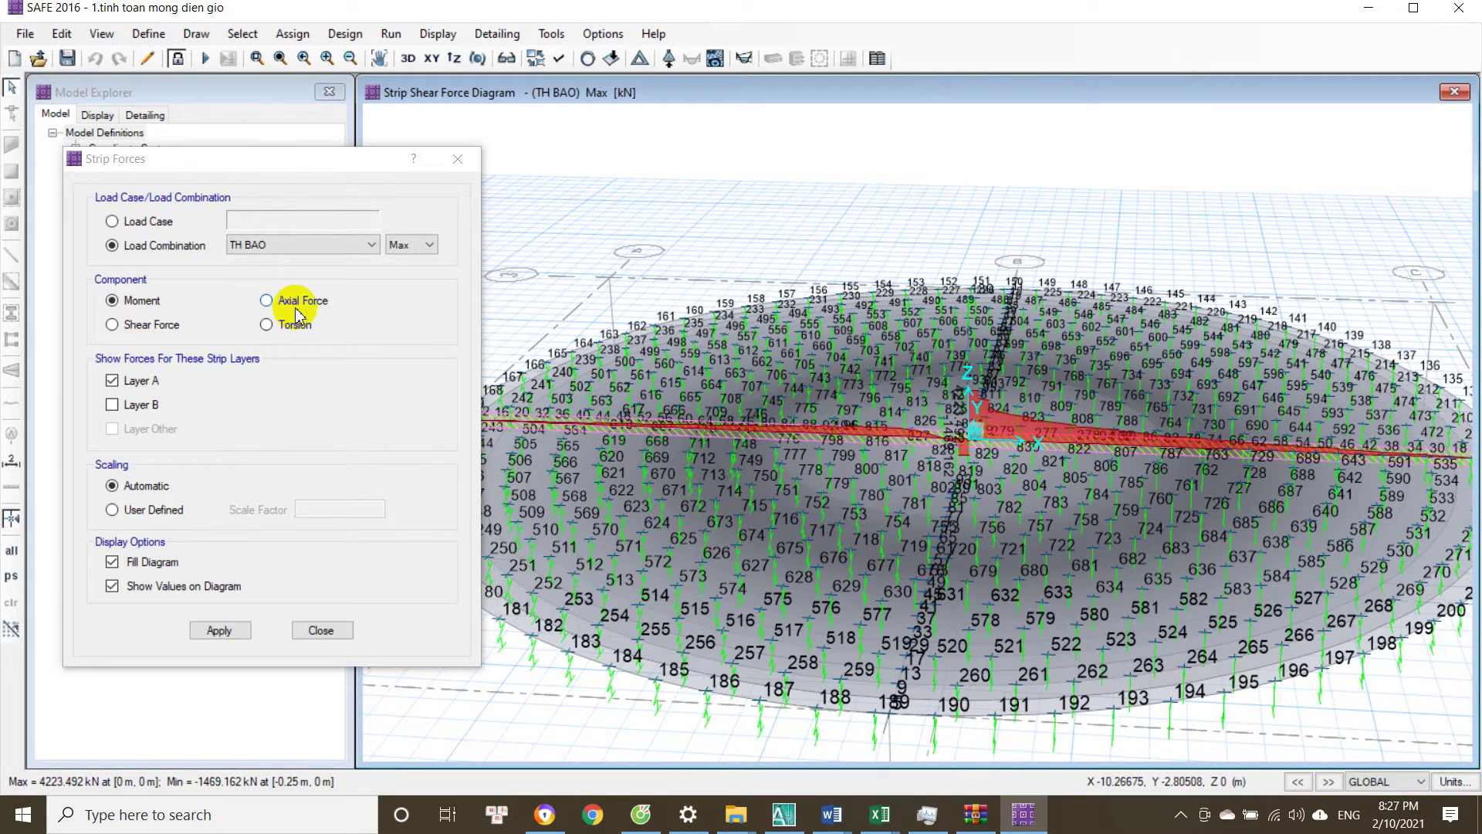
left_click(220, 631)
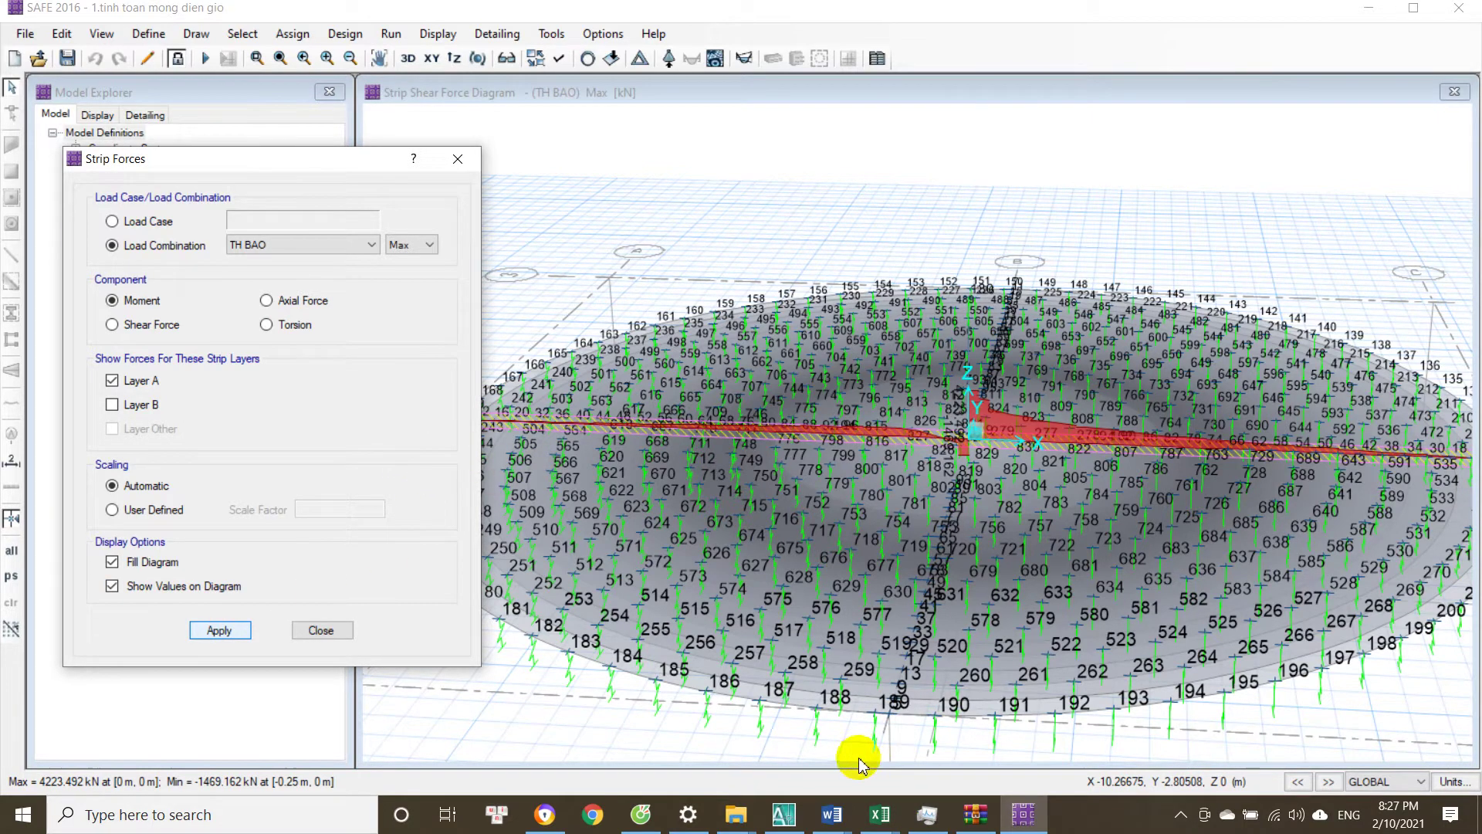
Switch to the workbook kiem tra cot thep mong dien gio and highlight the internal force table on sheet NỘI LỰC.
mouse_move(880, 815)
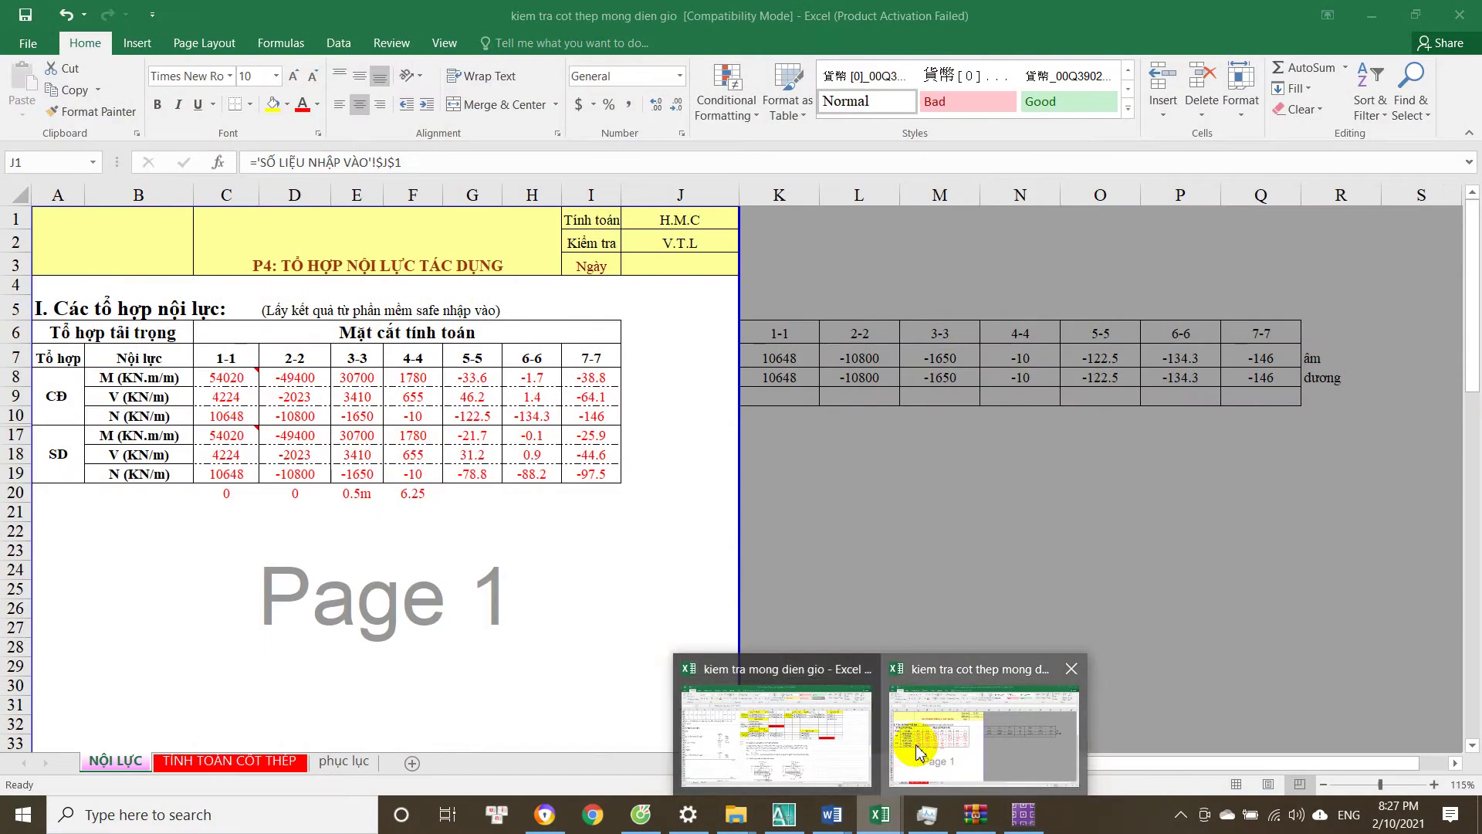
left_click(915, 753)
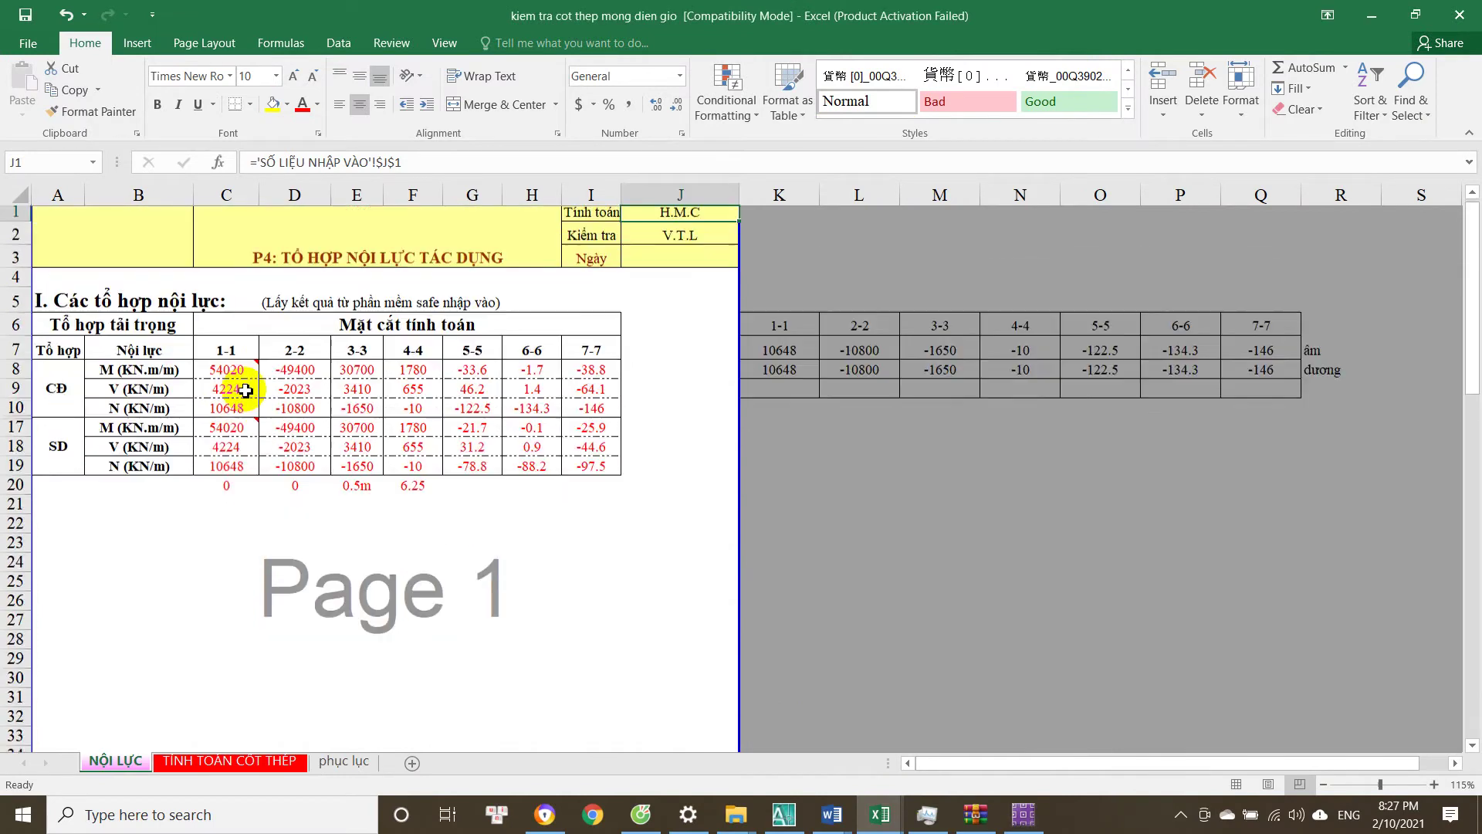
left_click(238, 378)
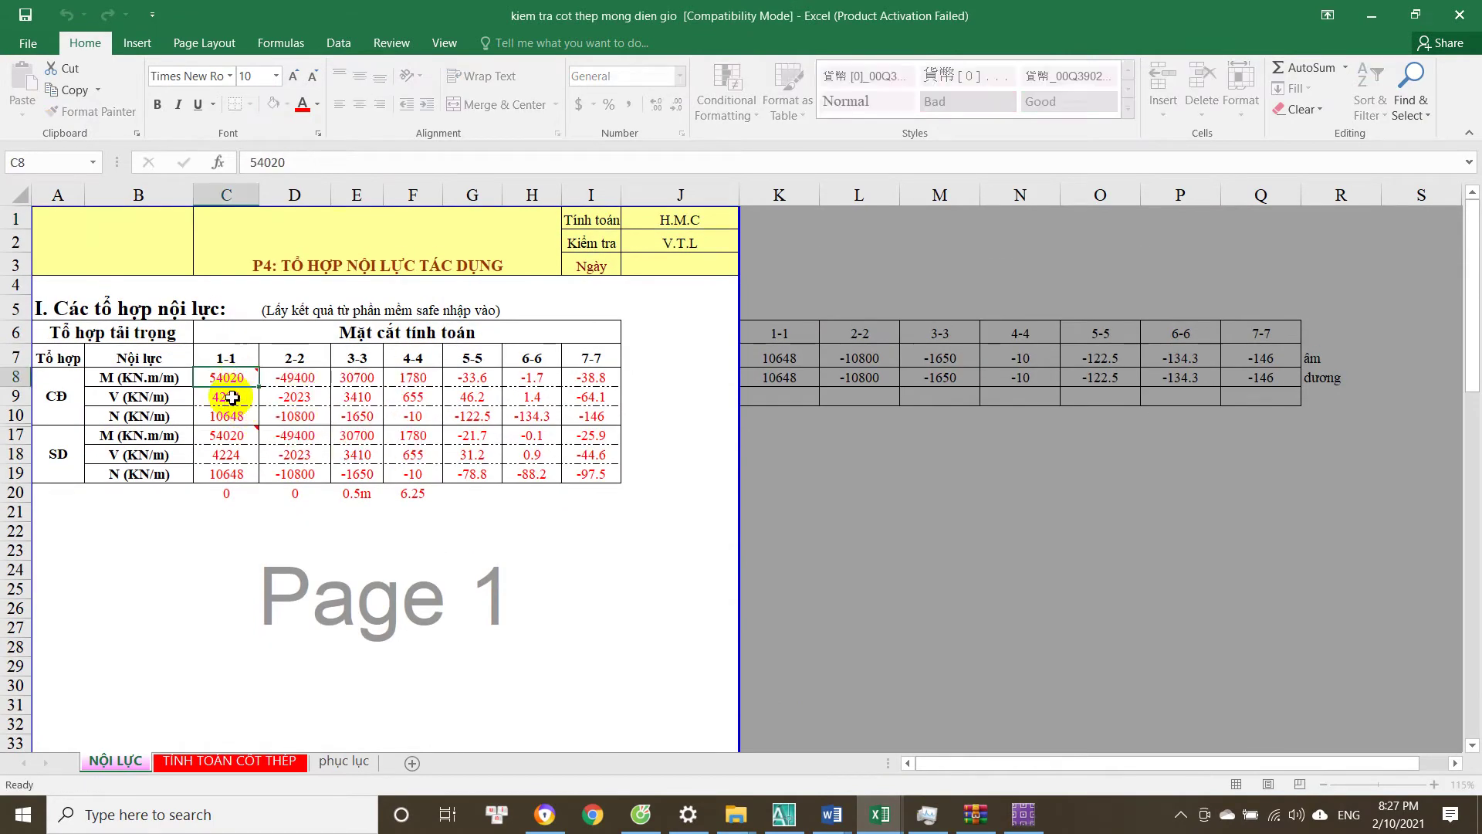
left_click_drag(139, 377, 519, 480)
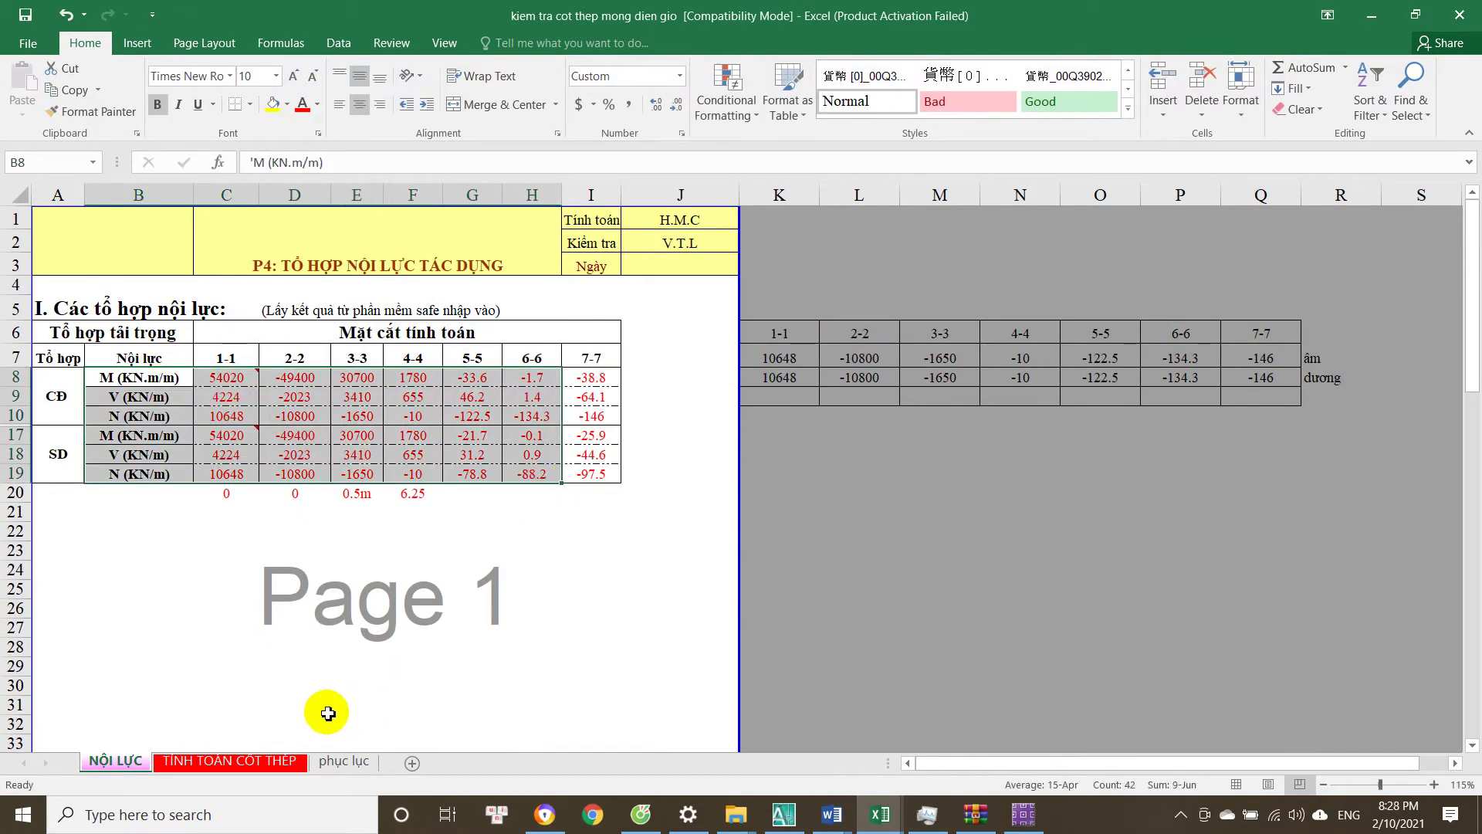
Examine the flexural check table on sheet TÍNH TOÁN CỐT THÉP, including bar diameter, bar count and design length.
left_click(245, 760)
scroll(316, 649, "up", 6)
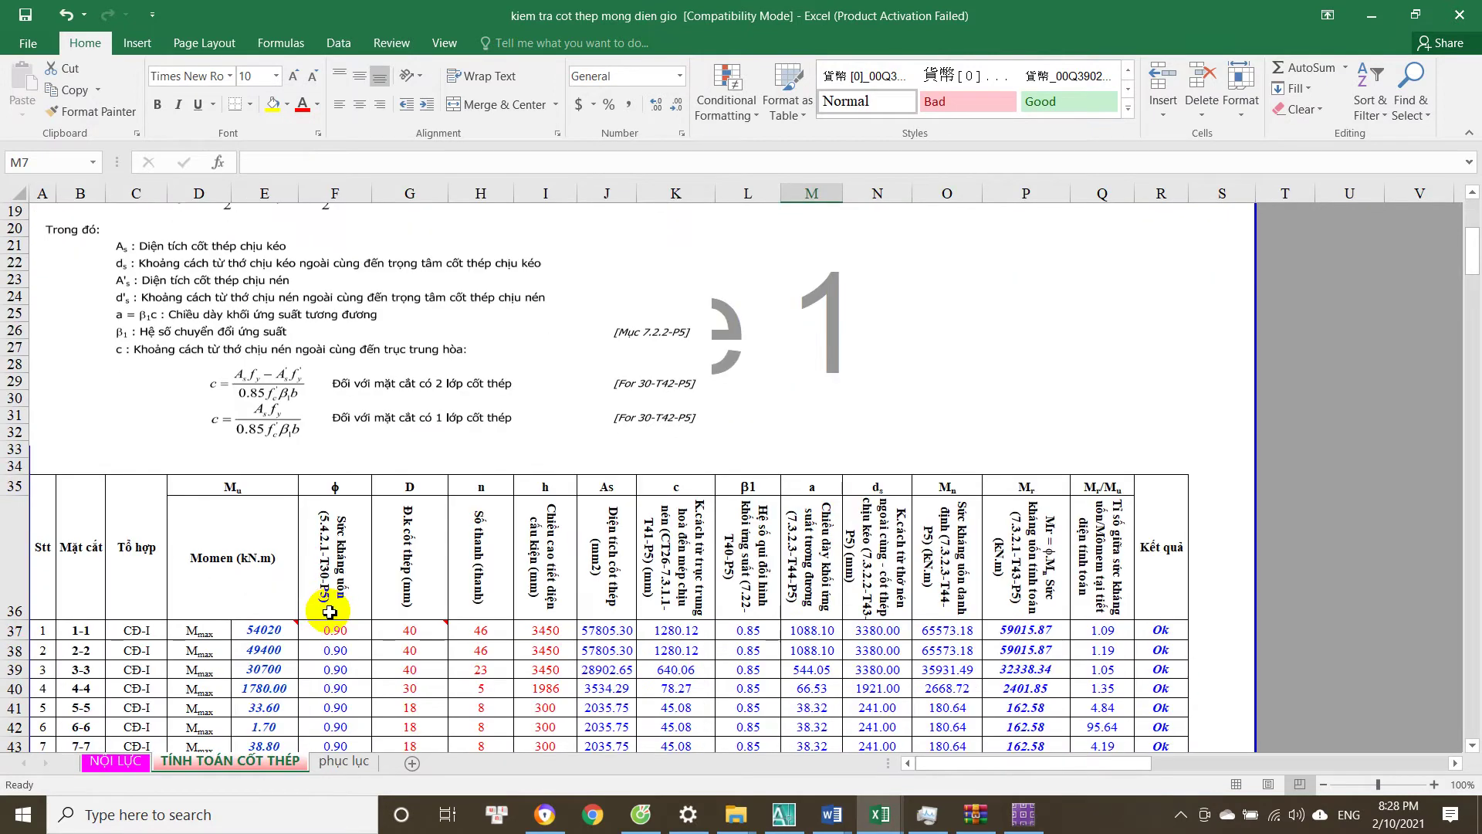
scroll(328, 616, "down", 7)
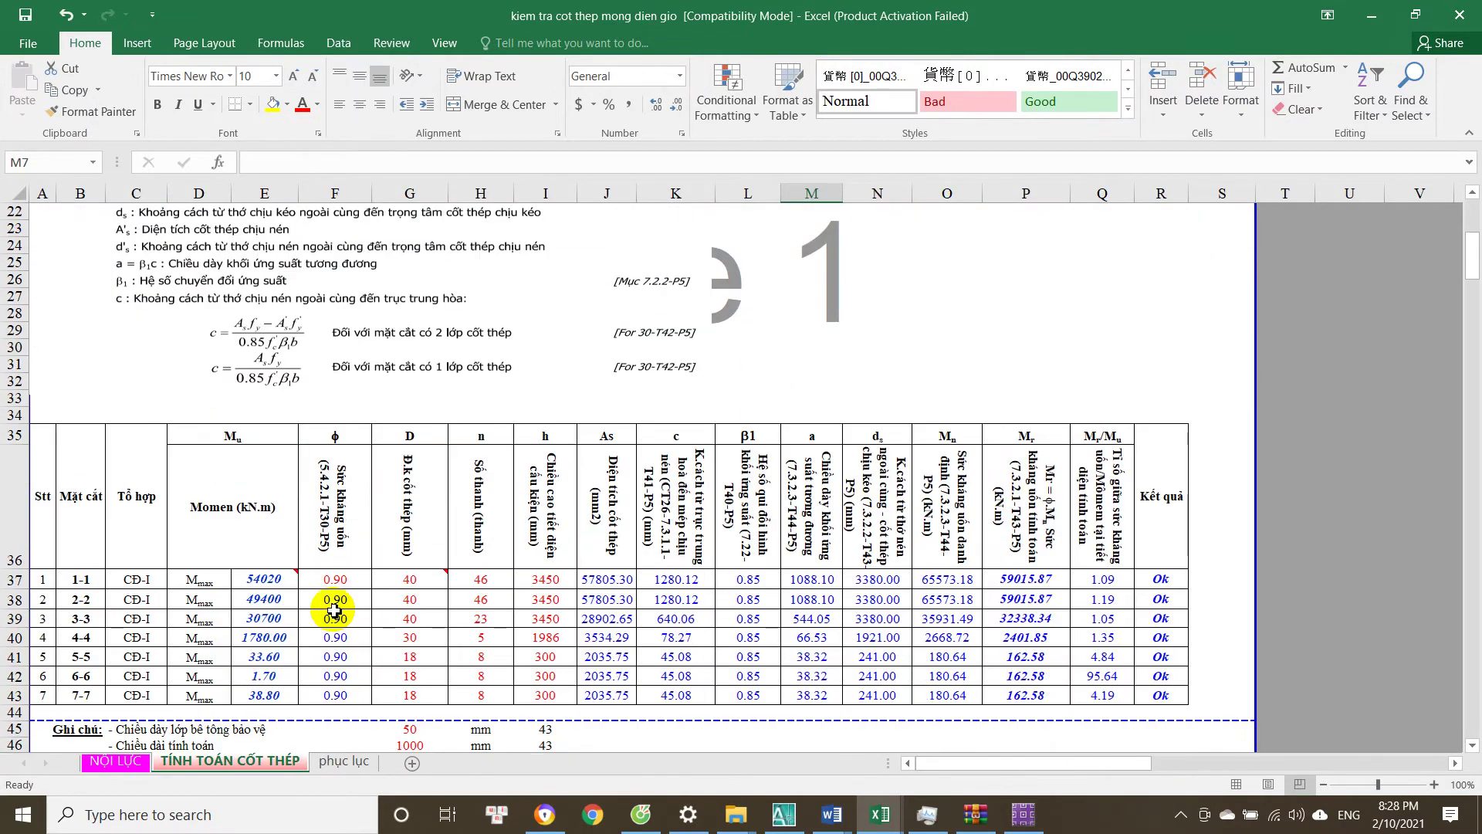
left_click(202, 581)
left_click(400, 585)
scroll(420, 588, "down", 1)
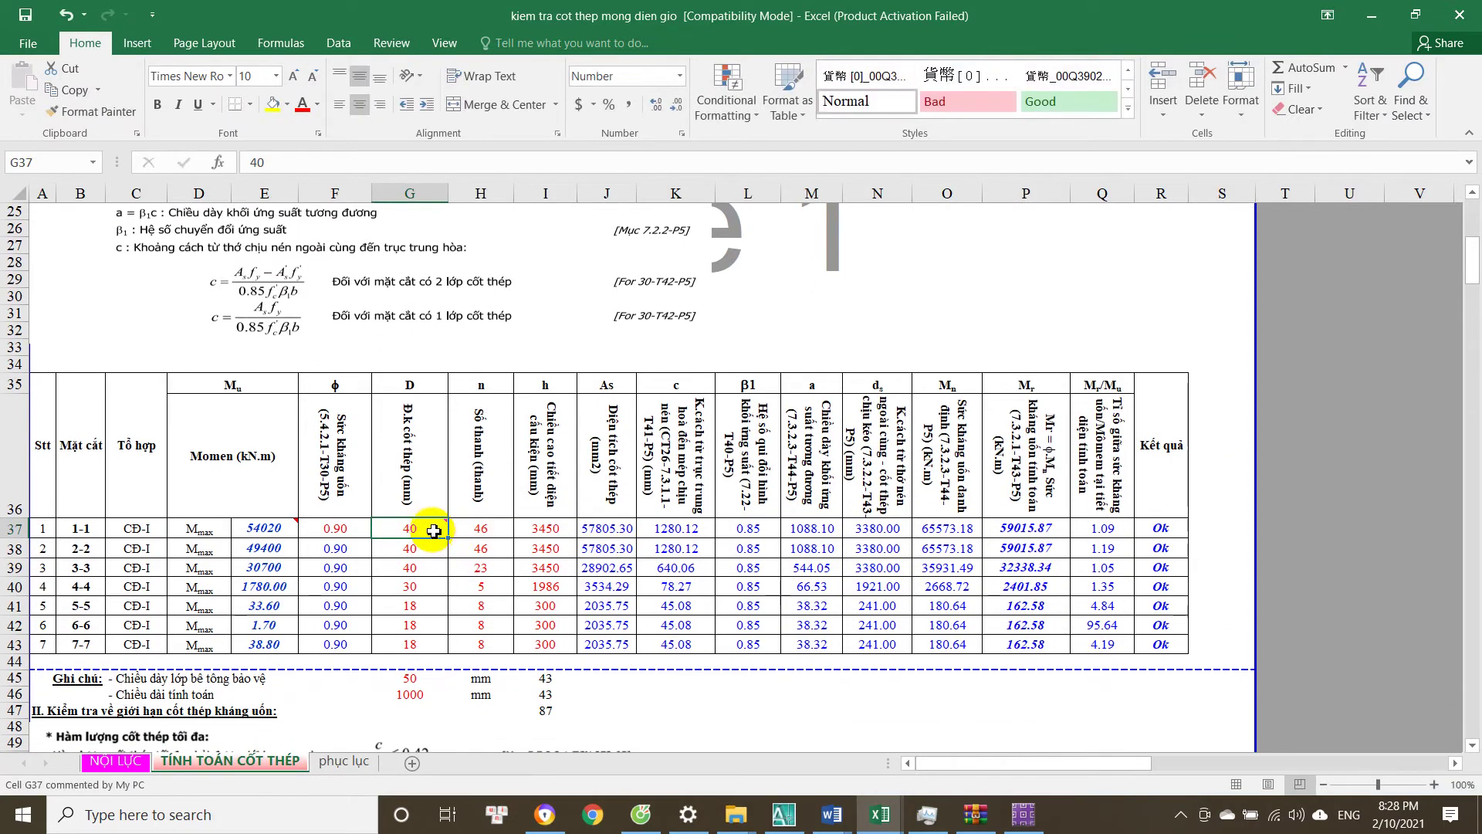
left_click(471, 528)
scroll(475, 540, "down", 2)
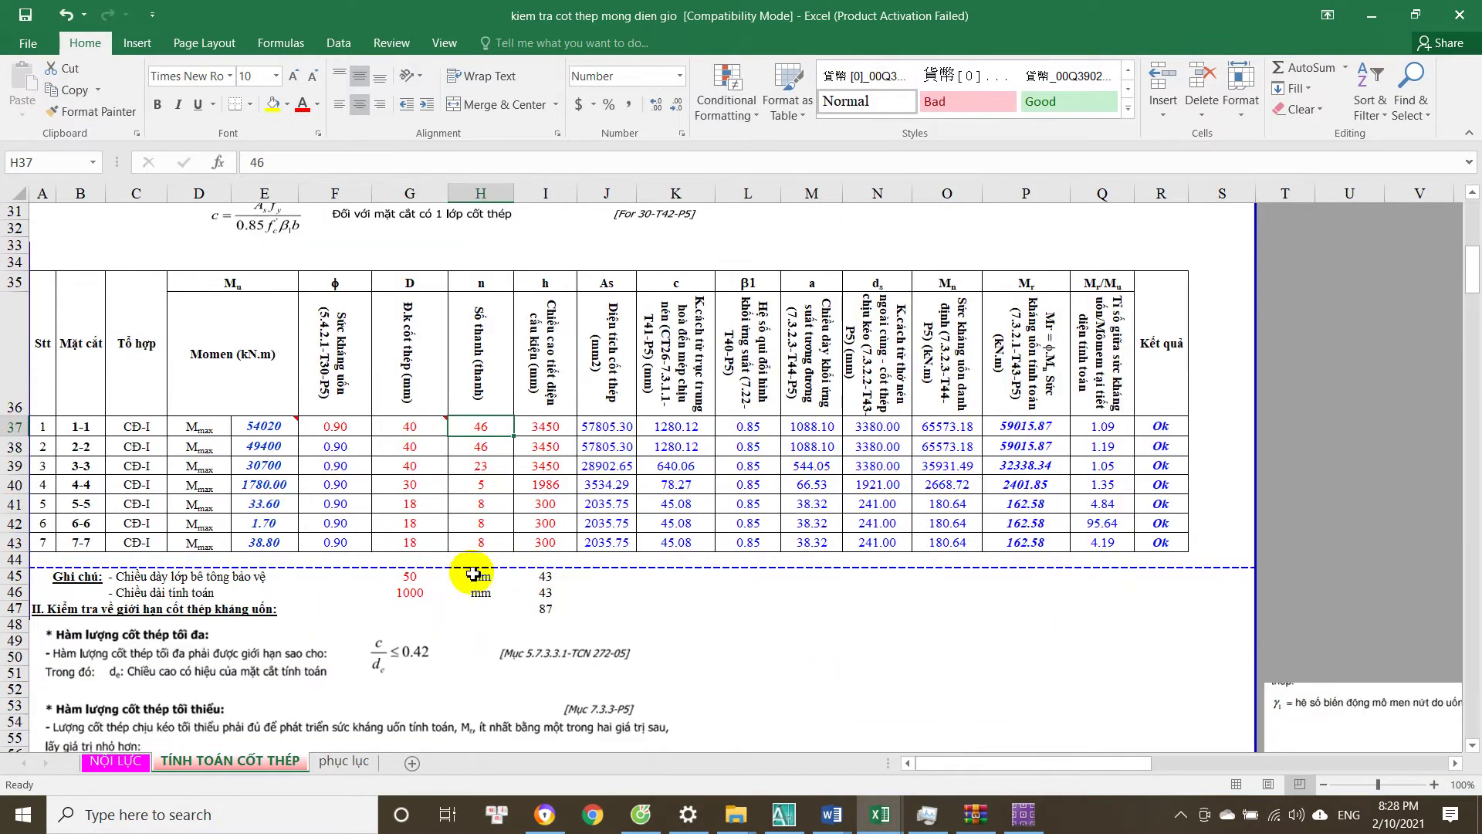
left_click(414, 589)
scroll(432, 533, "up", 1)
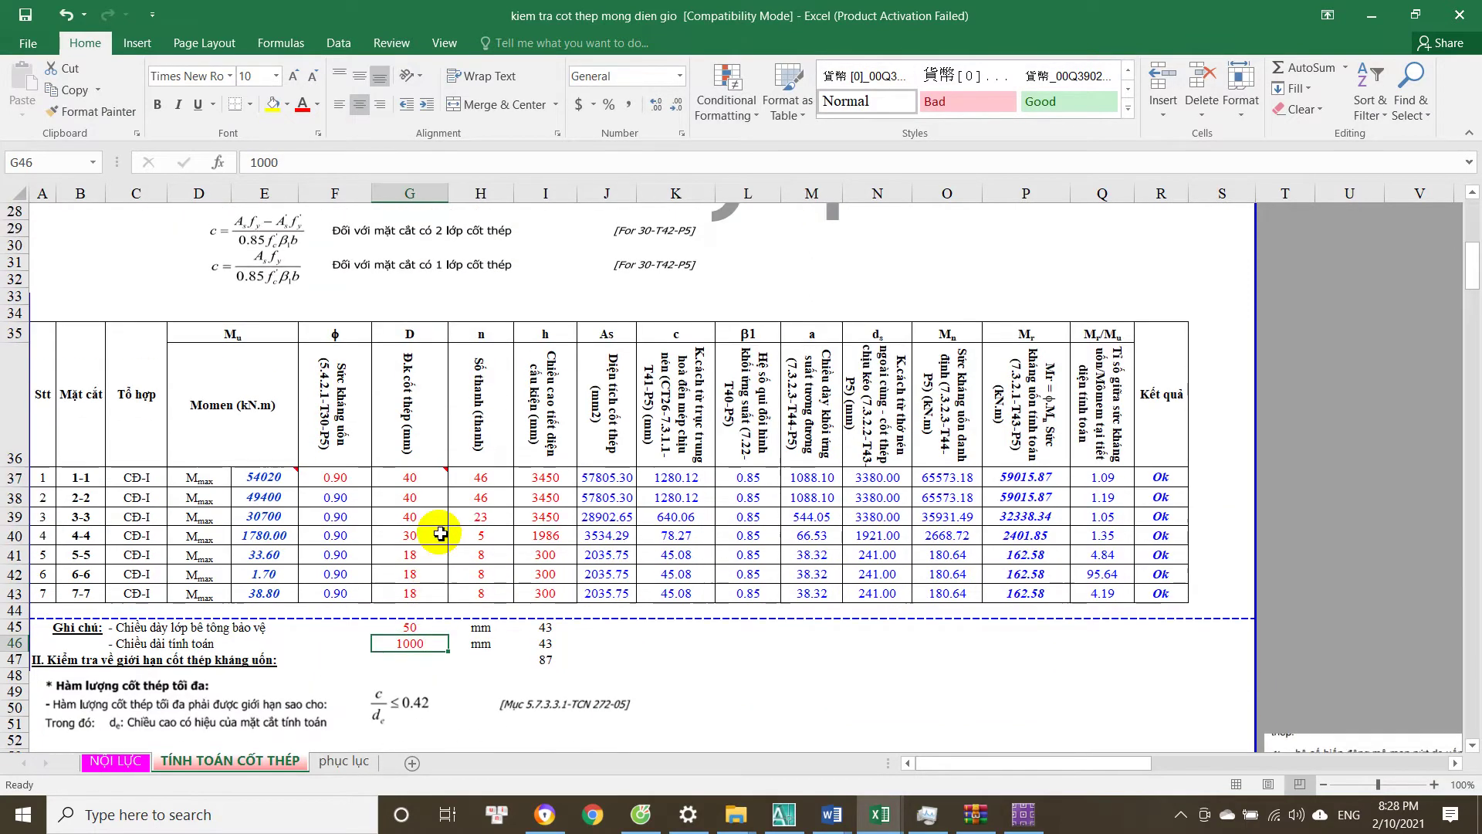
Check the number of bars and bar diameter entered for sections 1-1 and 2-2, leaving the cells unedited.
left_click(491, 481)
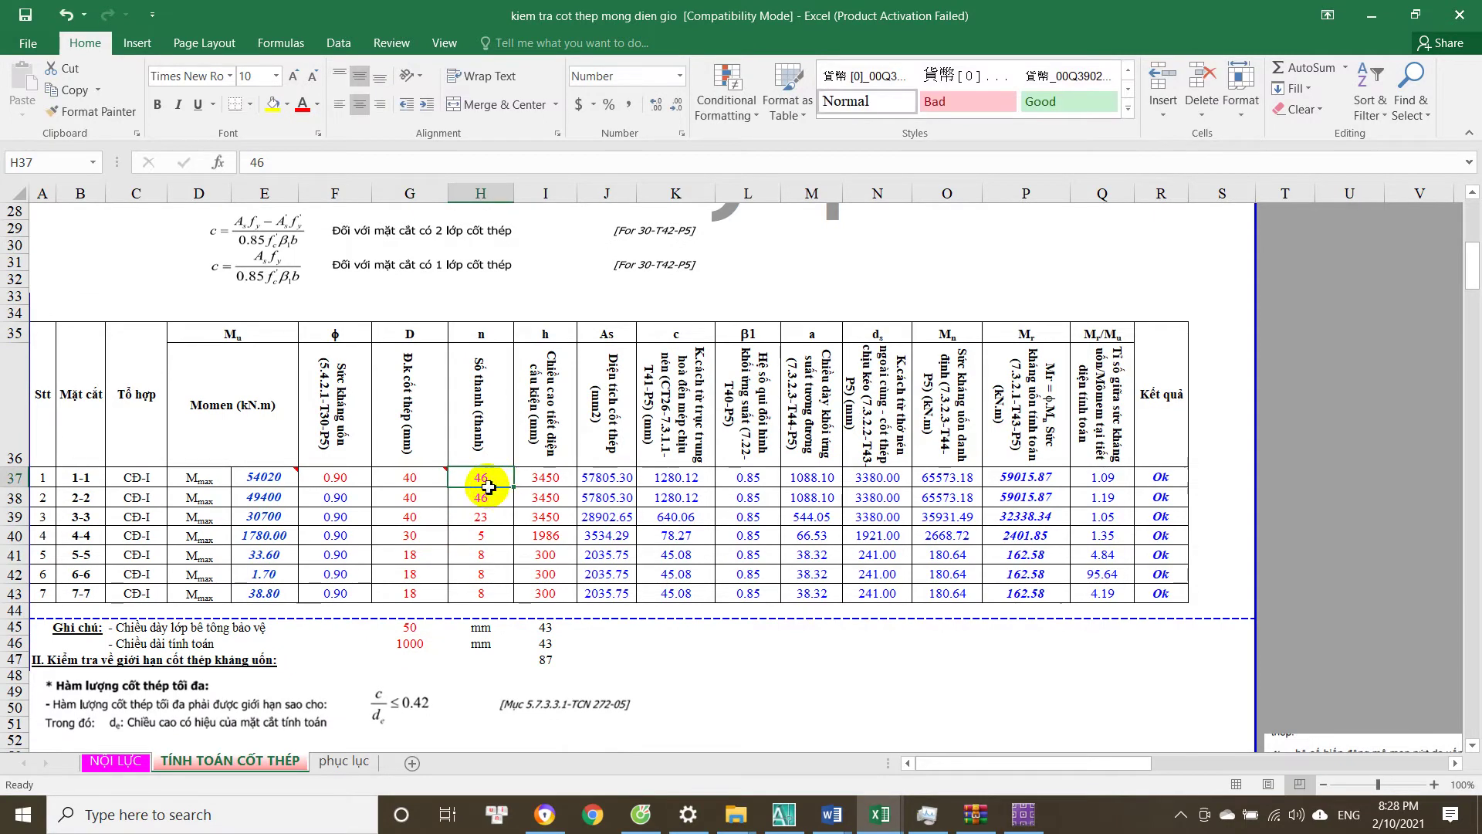
left_click(408, 479)
left_click(471, 484)
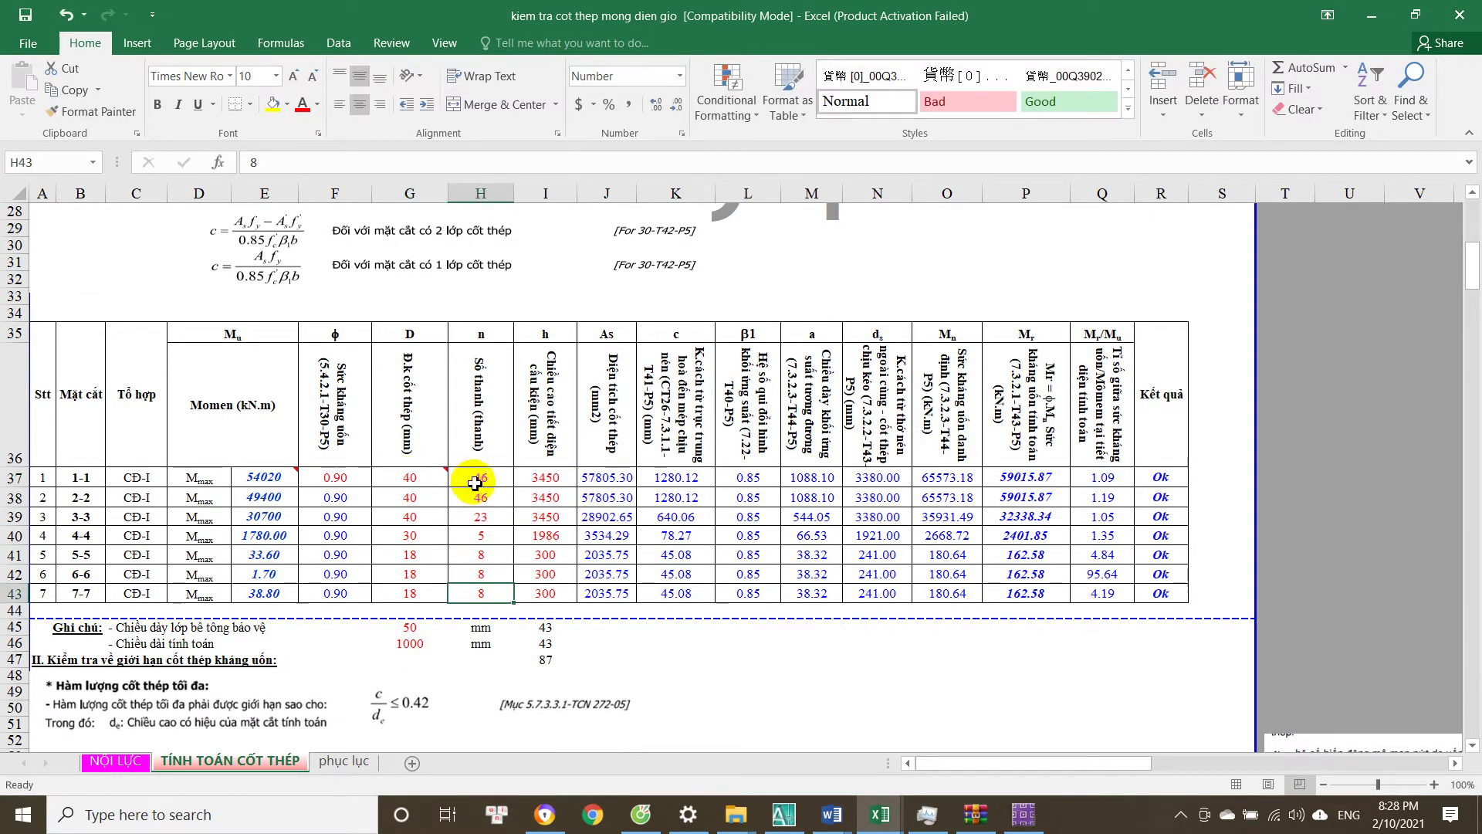
double_click(477, 480)
key("Return")
double_click(480, 498)
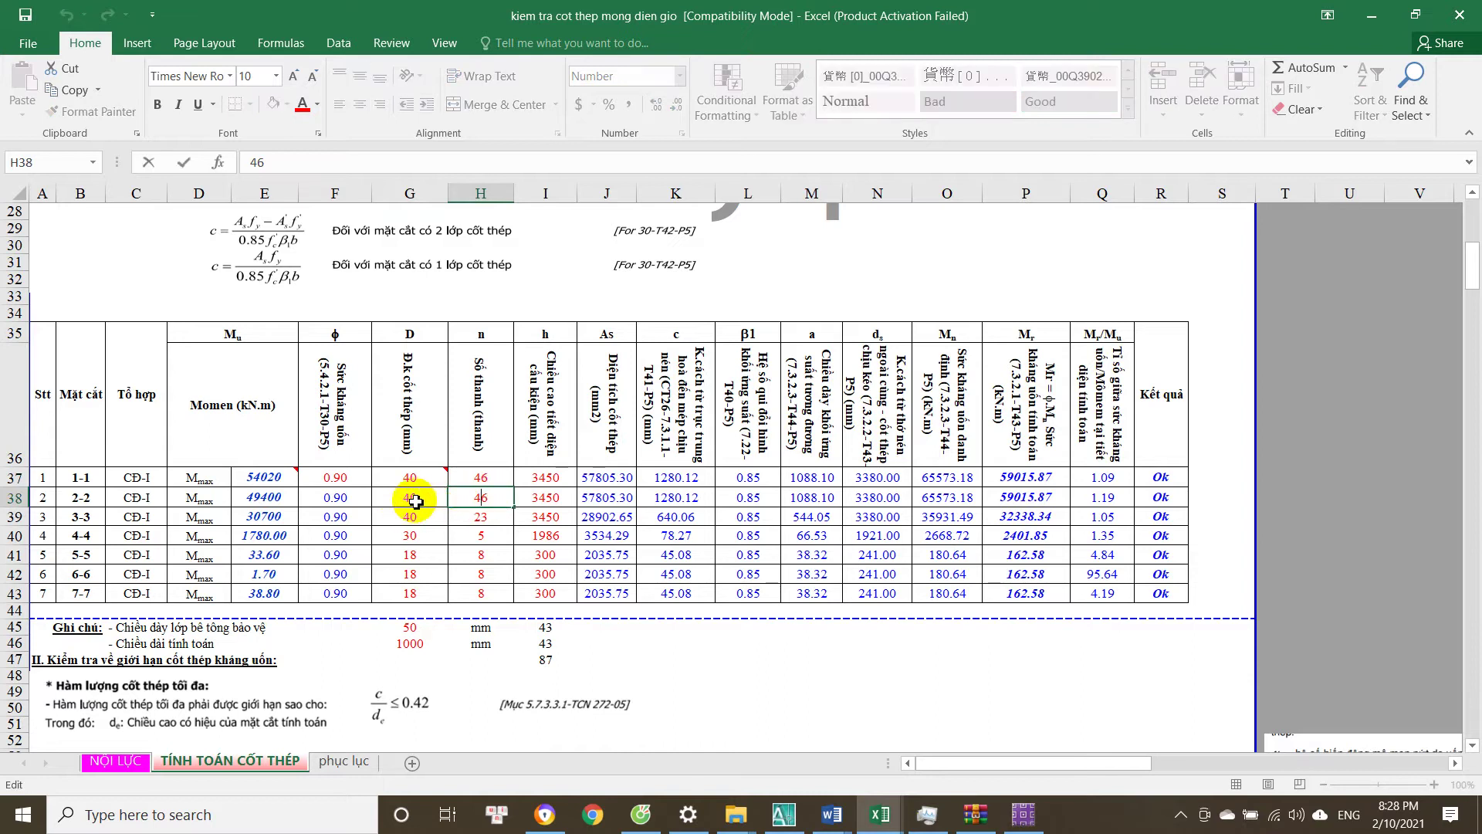
left_click(415, 502)
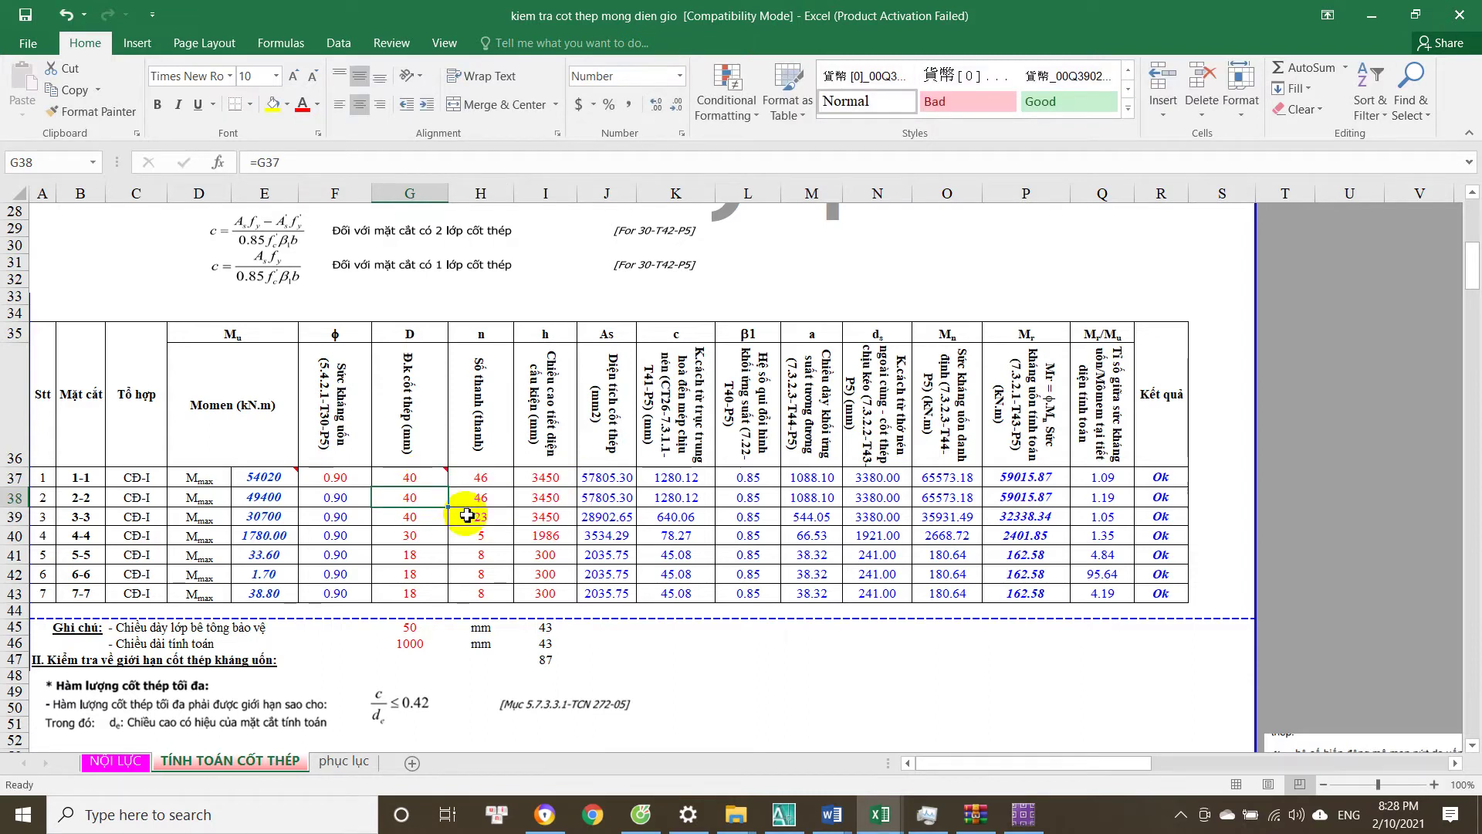
View the foundation sections in AutoCAD, and switch to the Word document hinh anh thi cong mong dien gio.
left_click(784, 815)
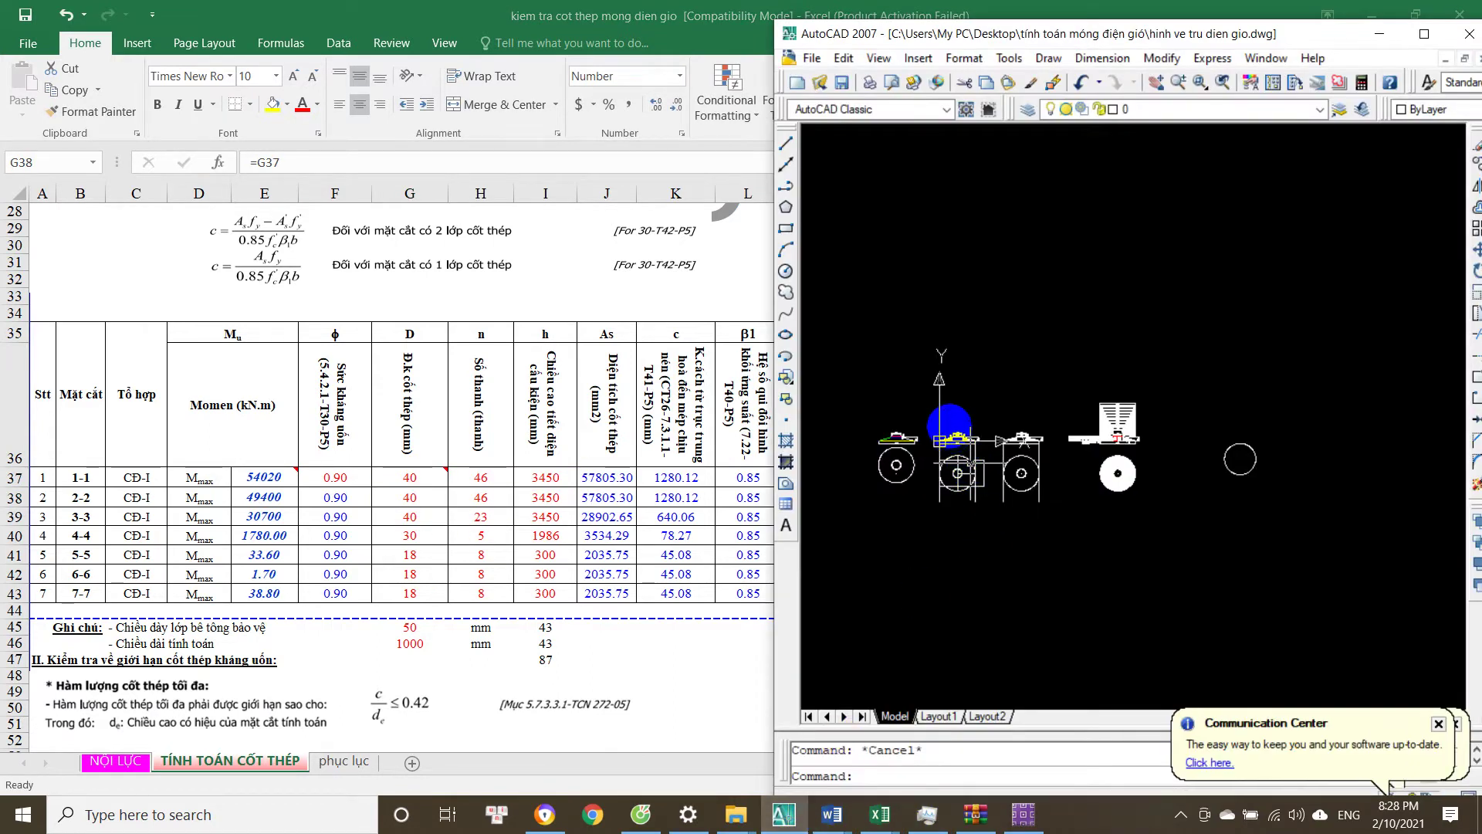
scroll(949, 428, "up", 5)
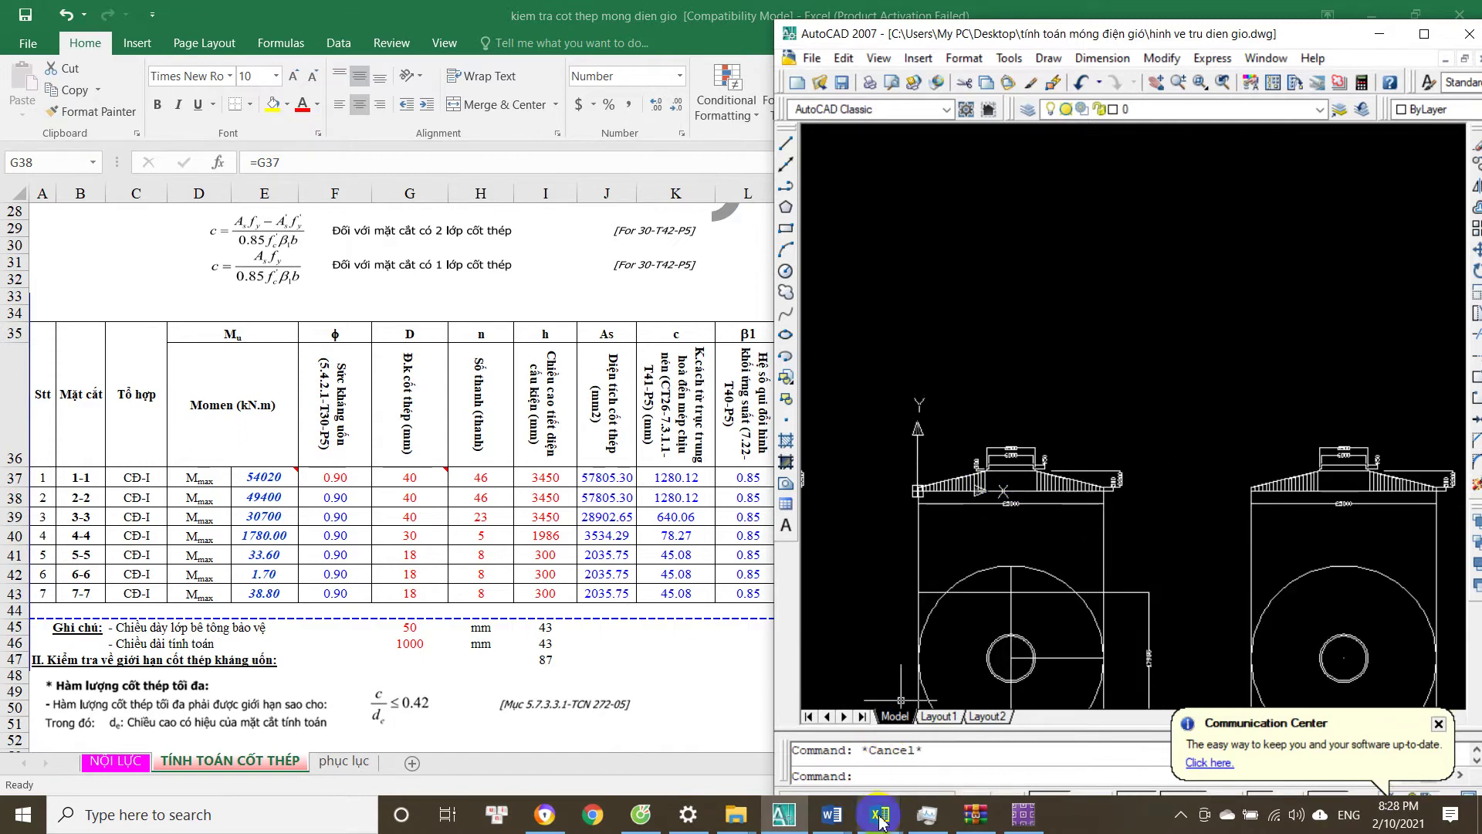
mouse_move(831, 815)
mouse_move(823, 740)
left_click(1041, 734)
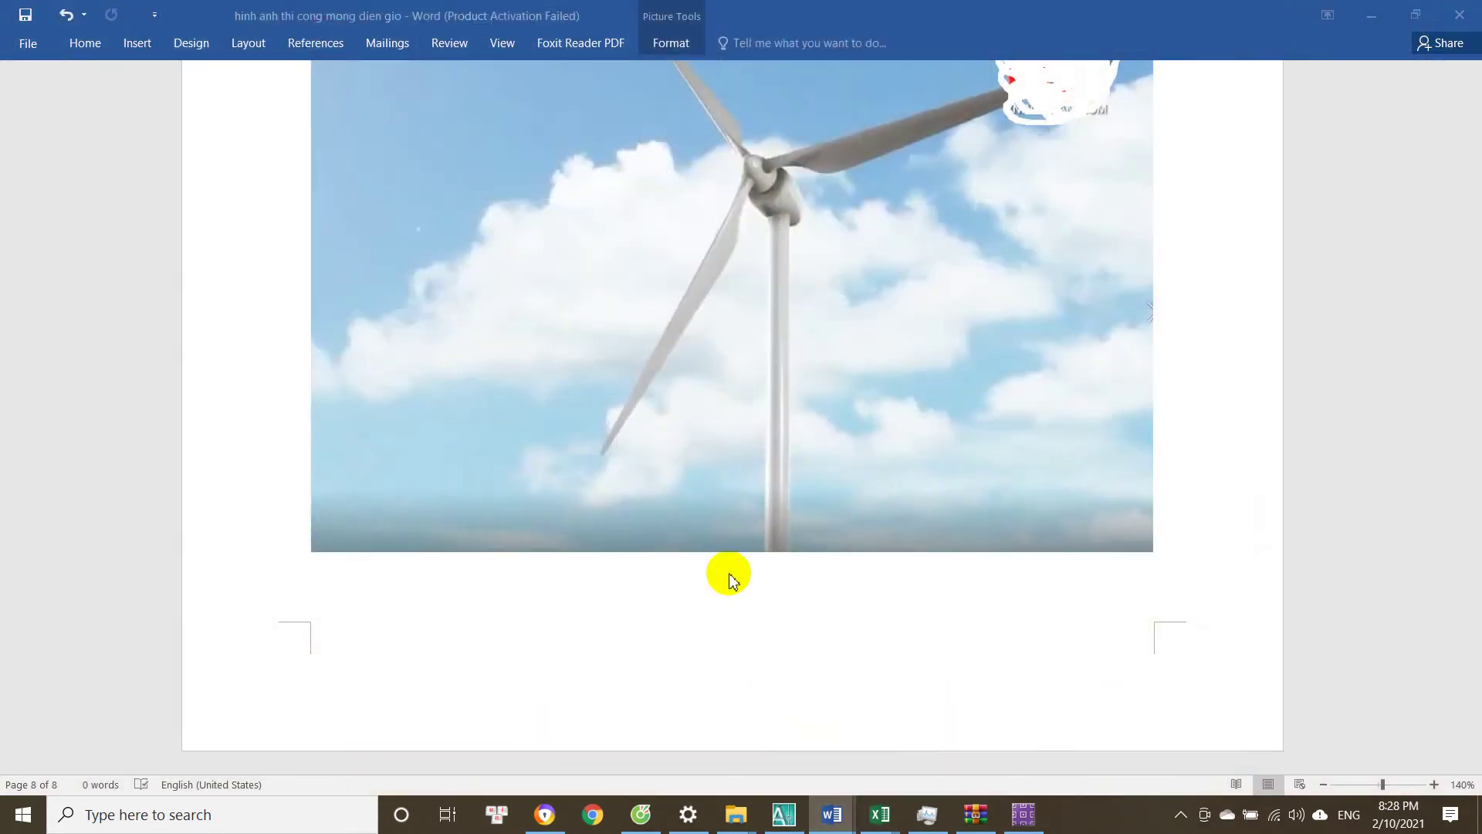
Browse the construction photos to the one showing radial and ring reinforcement around the foundation's centre.
scroll(728, 576, "down", 15)
scroll(733, 579, "up", 12)
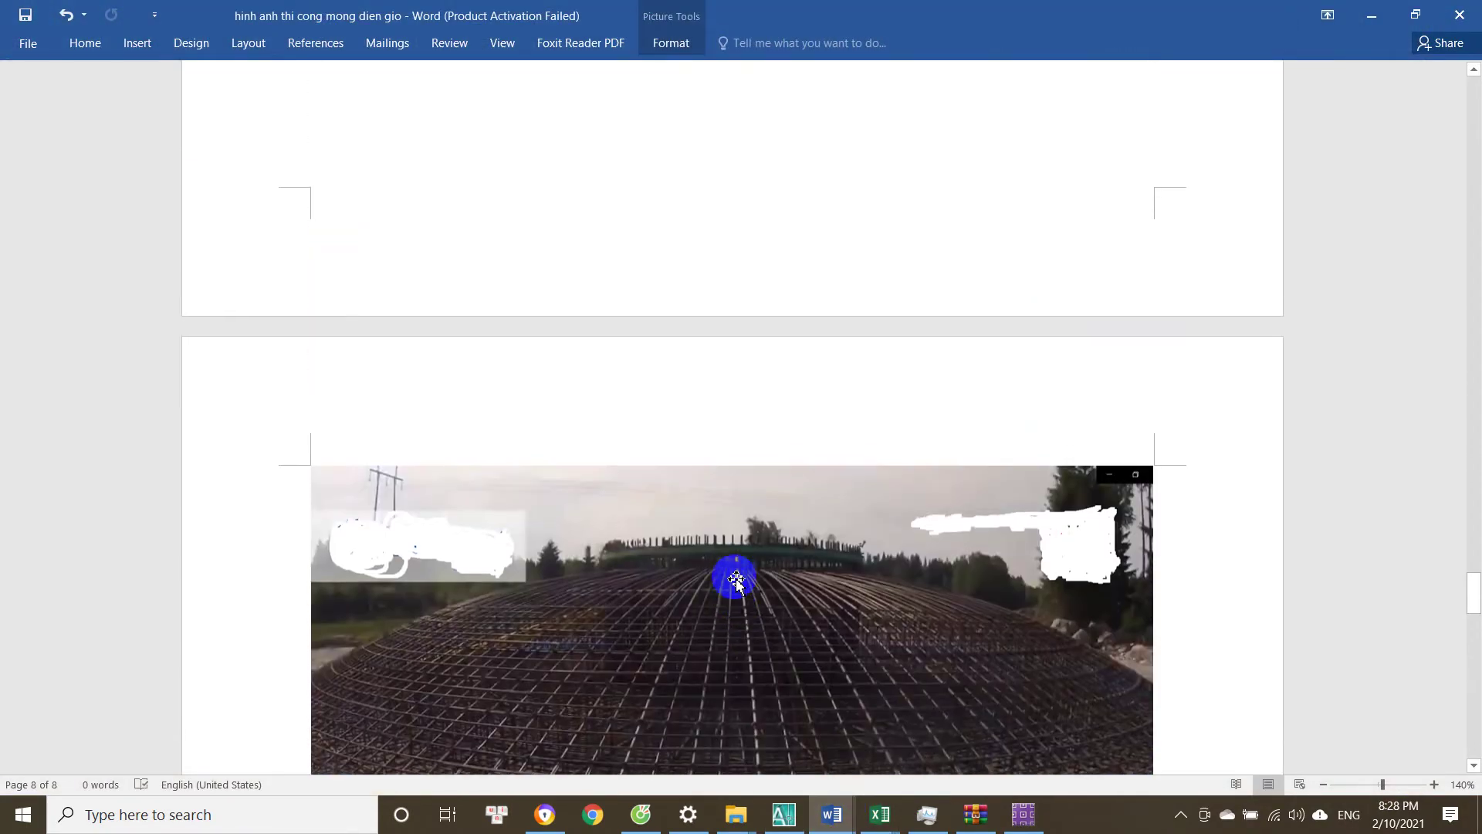
scroll(729, 576, "up", 6)
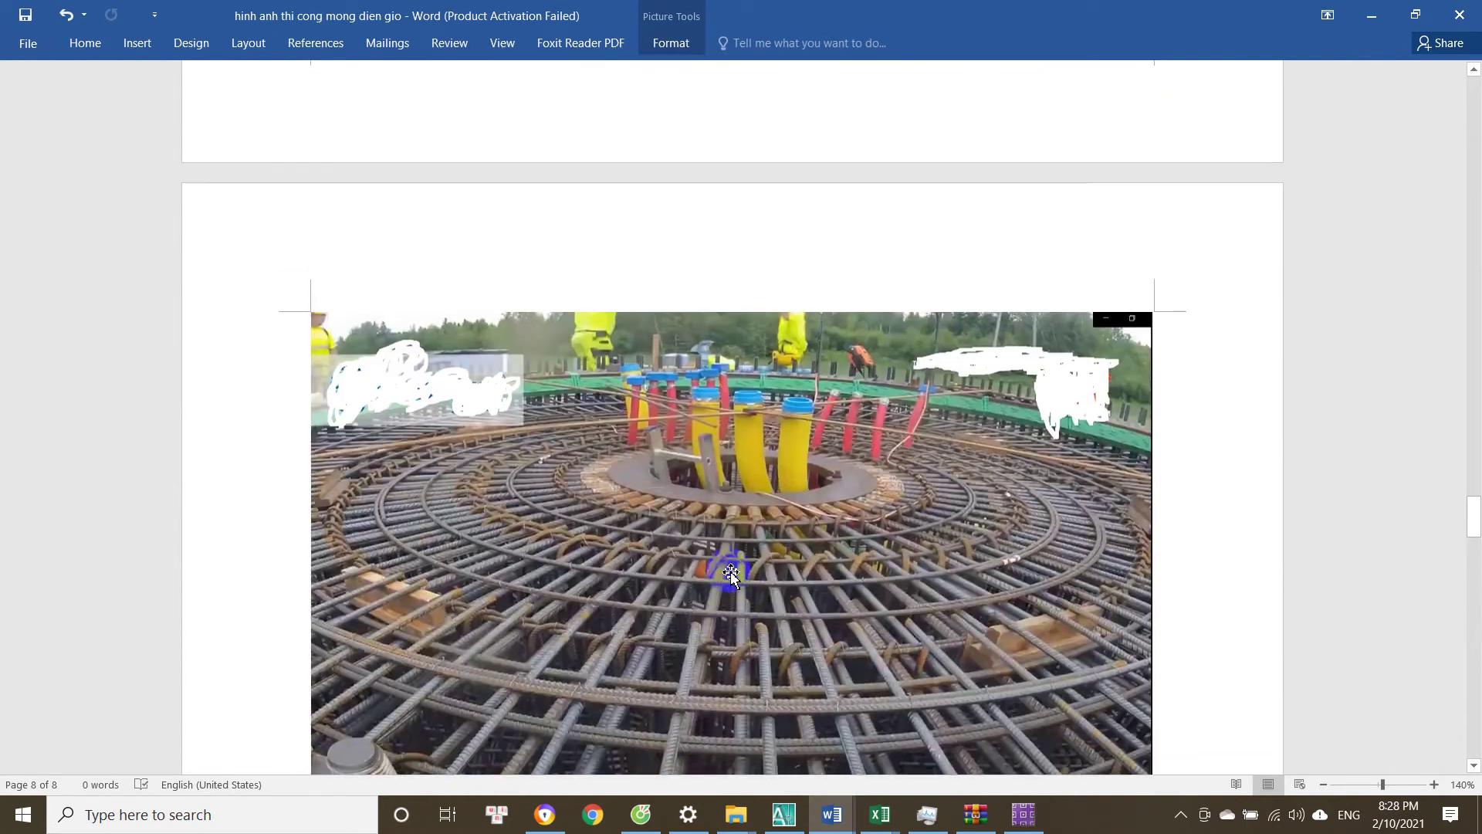
scroll(706, 547, "down", 2)
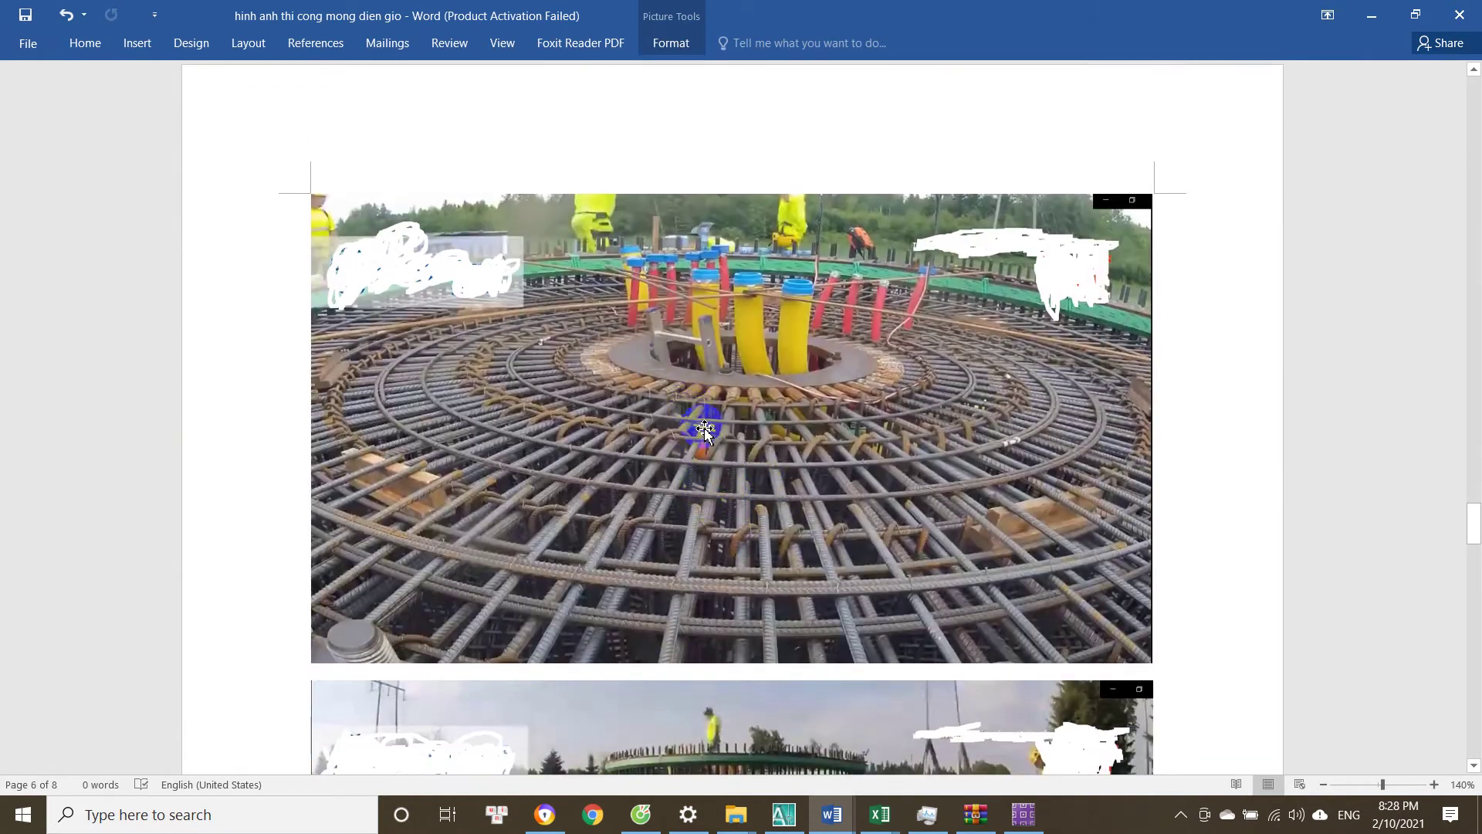
scroll(705, 430, "down", 1)
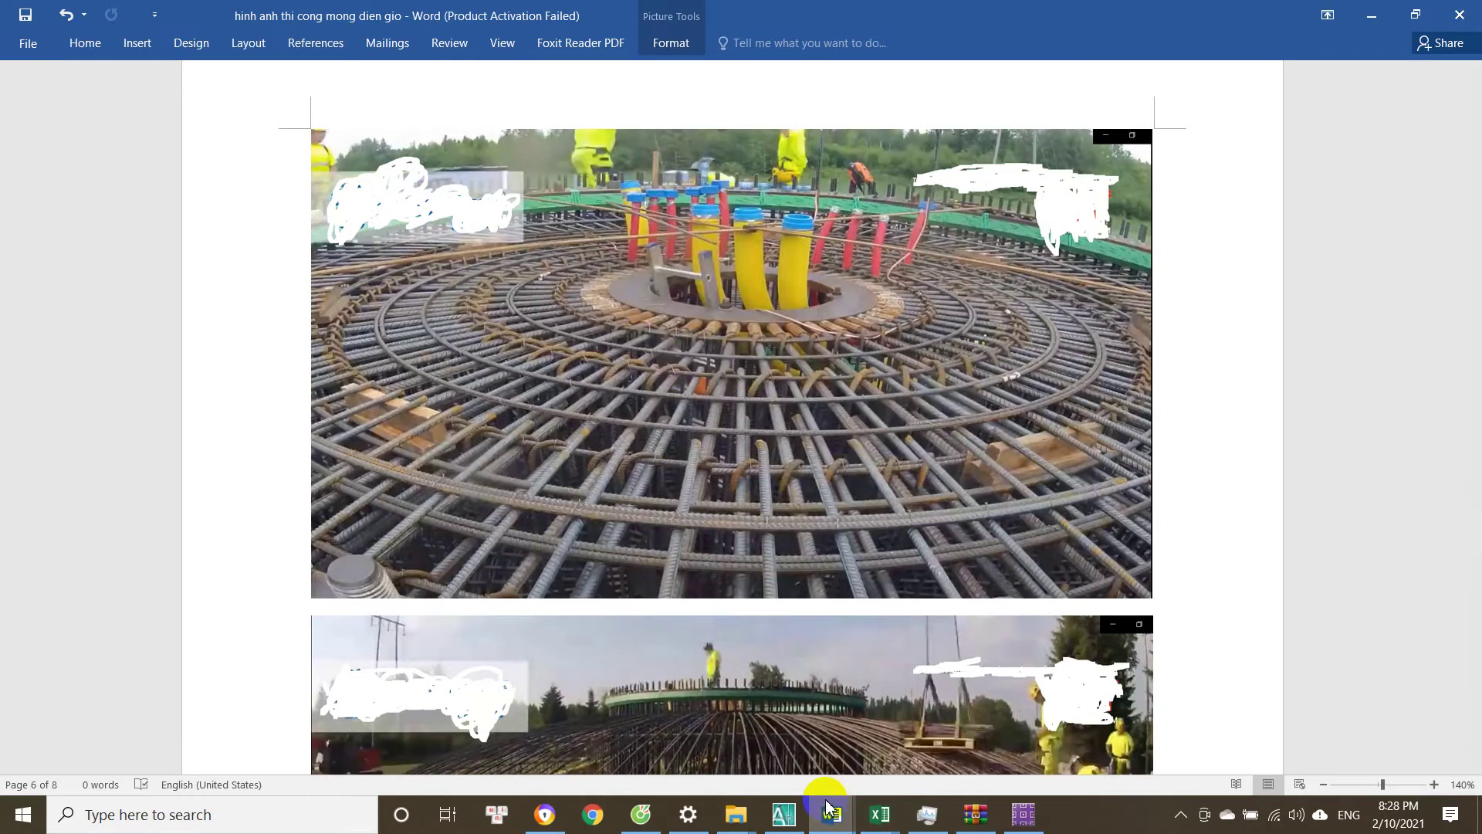
Switch to AutoCAD to view the dimensioned pedestal and sloped section, and return to the Word construction photos.
left_click(784, 815)
scroll(1040, 467, "up", 3)
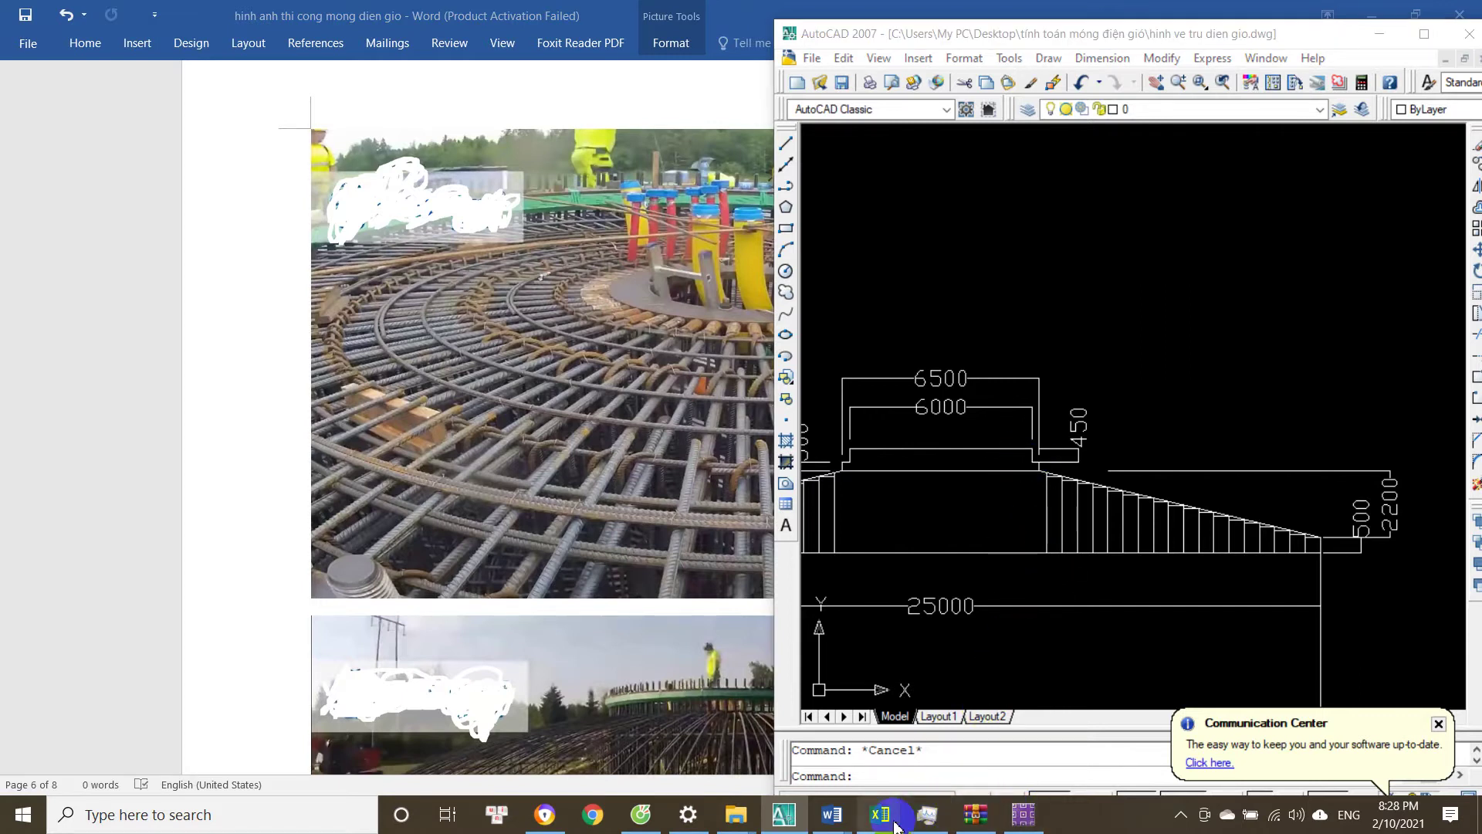
mouse_move(852, 817)
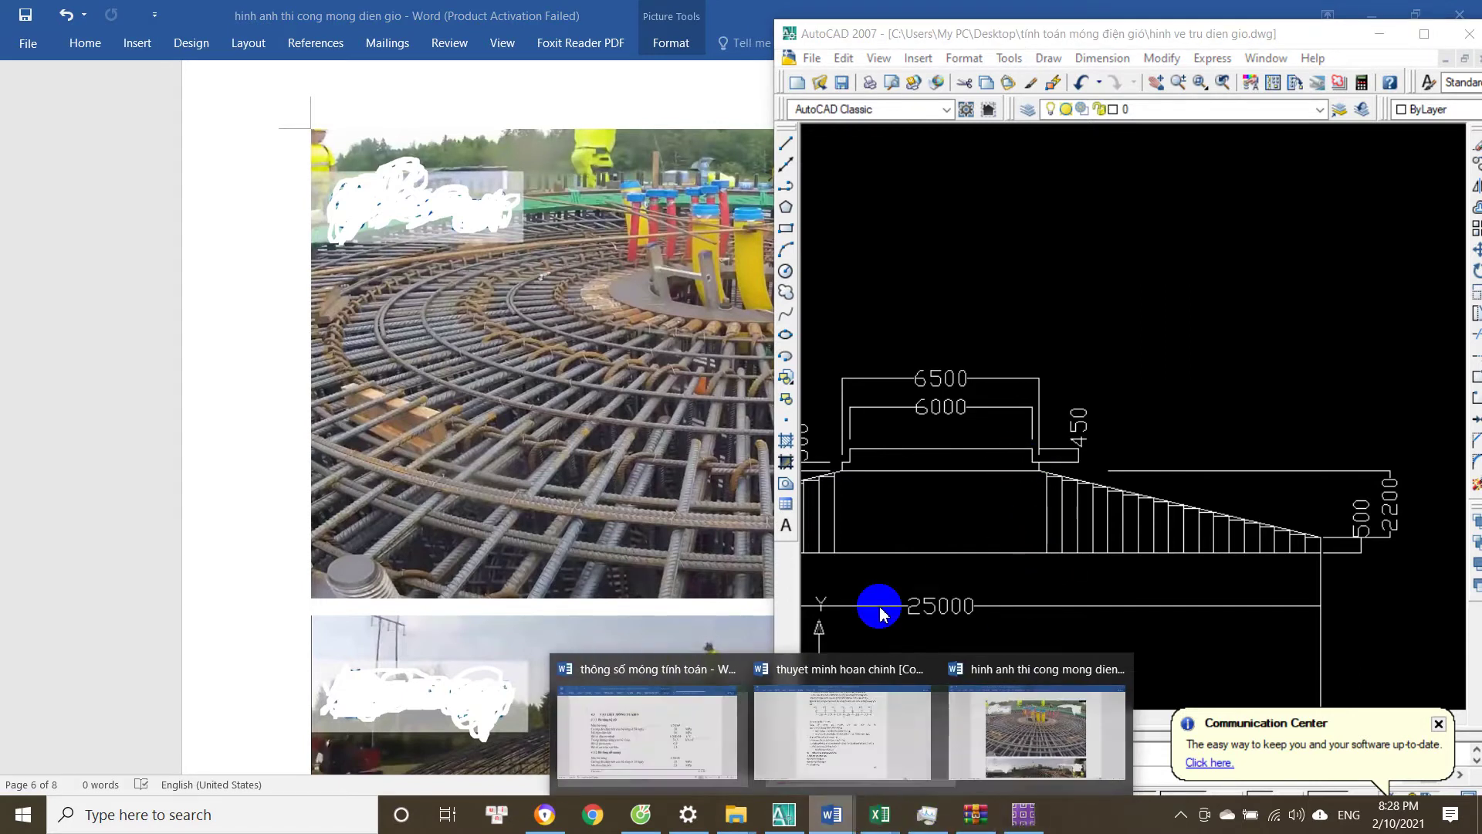
left_click(860, 708)
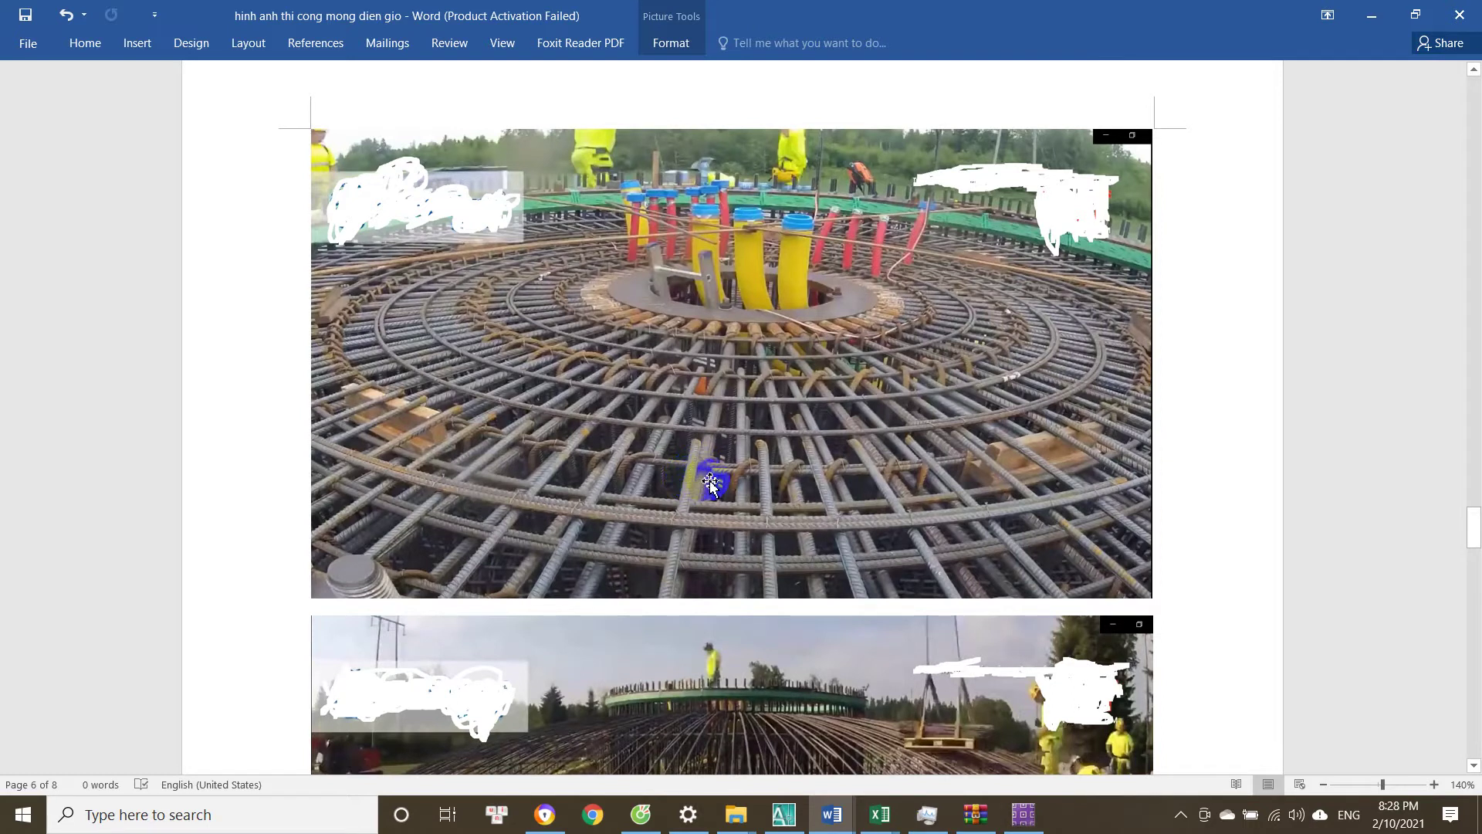
Compare the photo of the reinforcement at the foundation's centre with the photos of the sloped rebar cage below it.
scroll(735, 397, "down", 3)
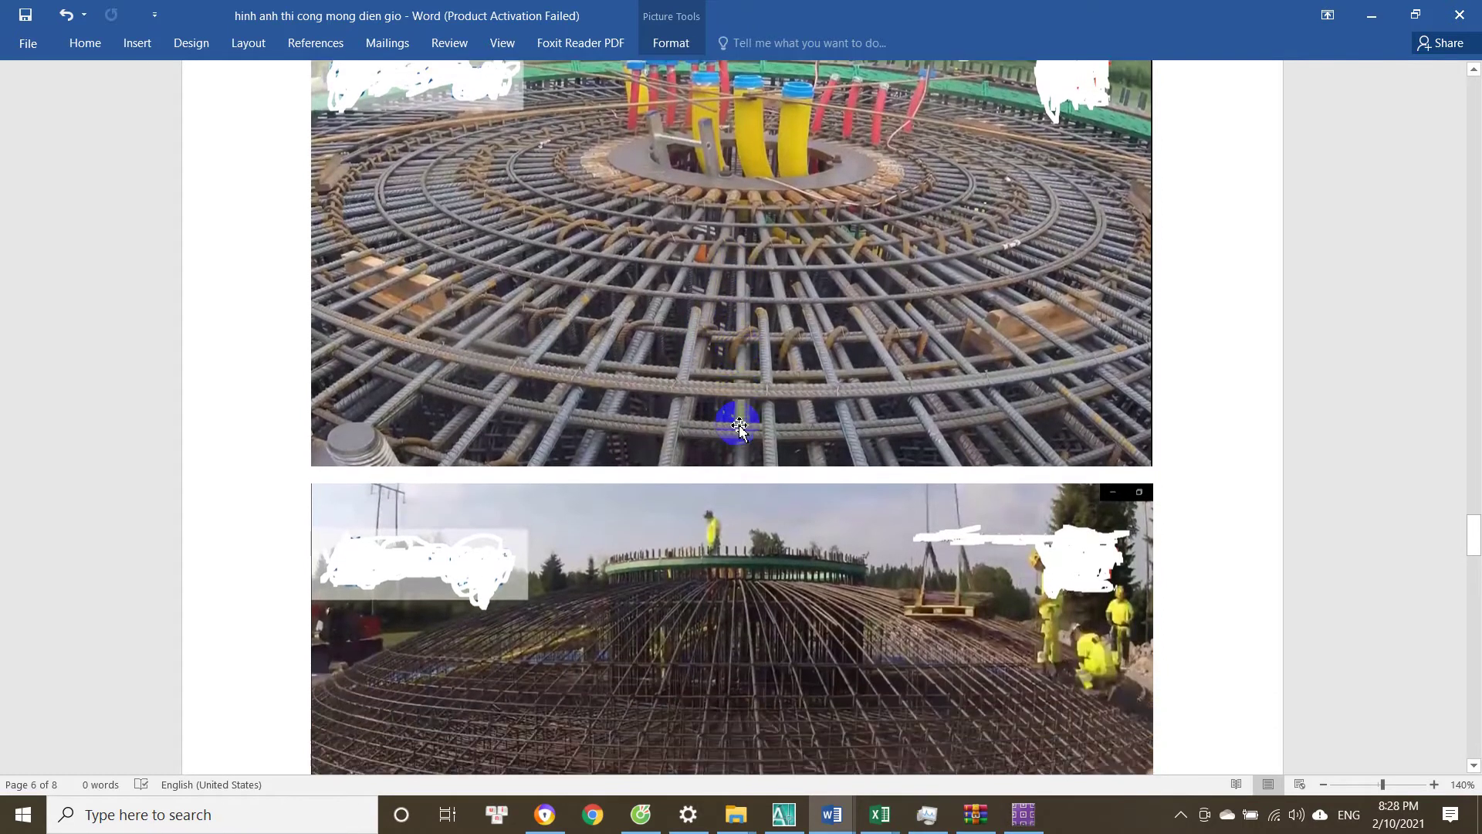
scroll(735, 578, "up", 3)
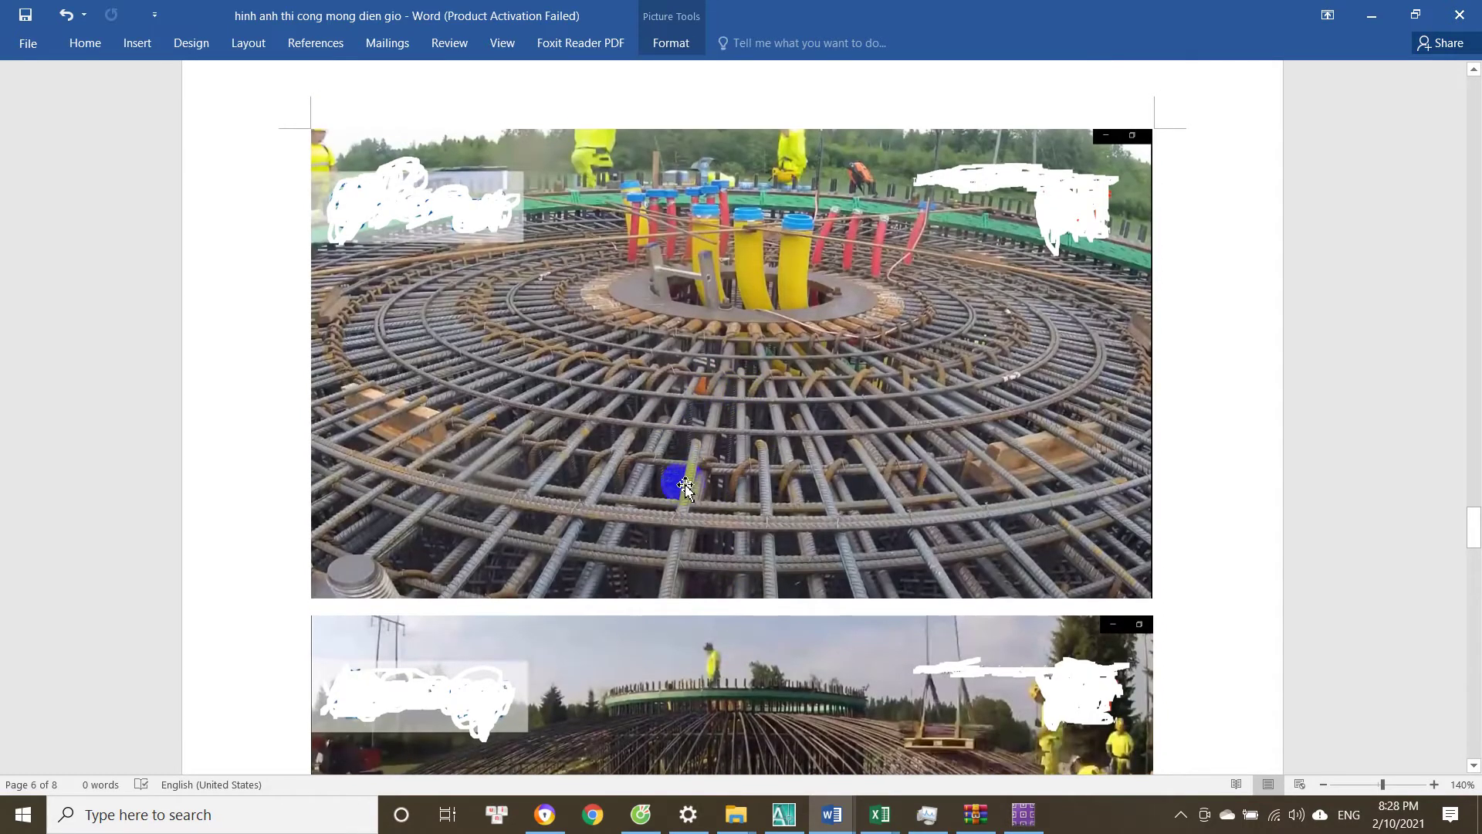
scroll(686, 487, "down", 8)
scroll(671, 559, "up", 8)
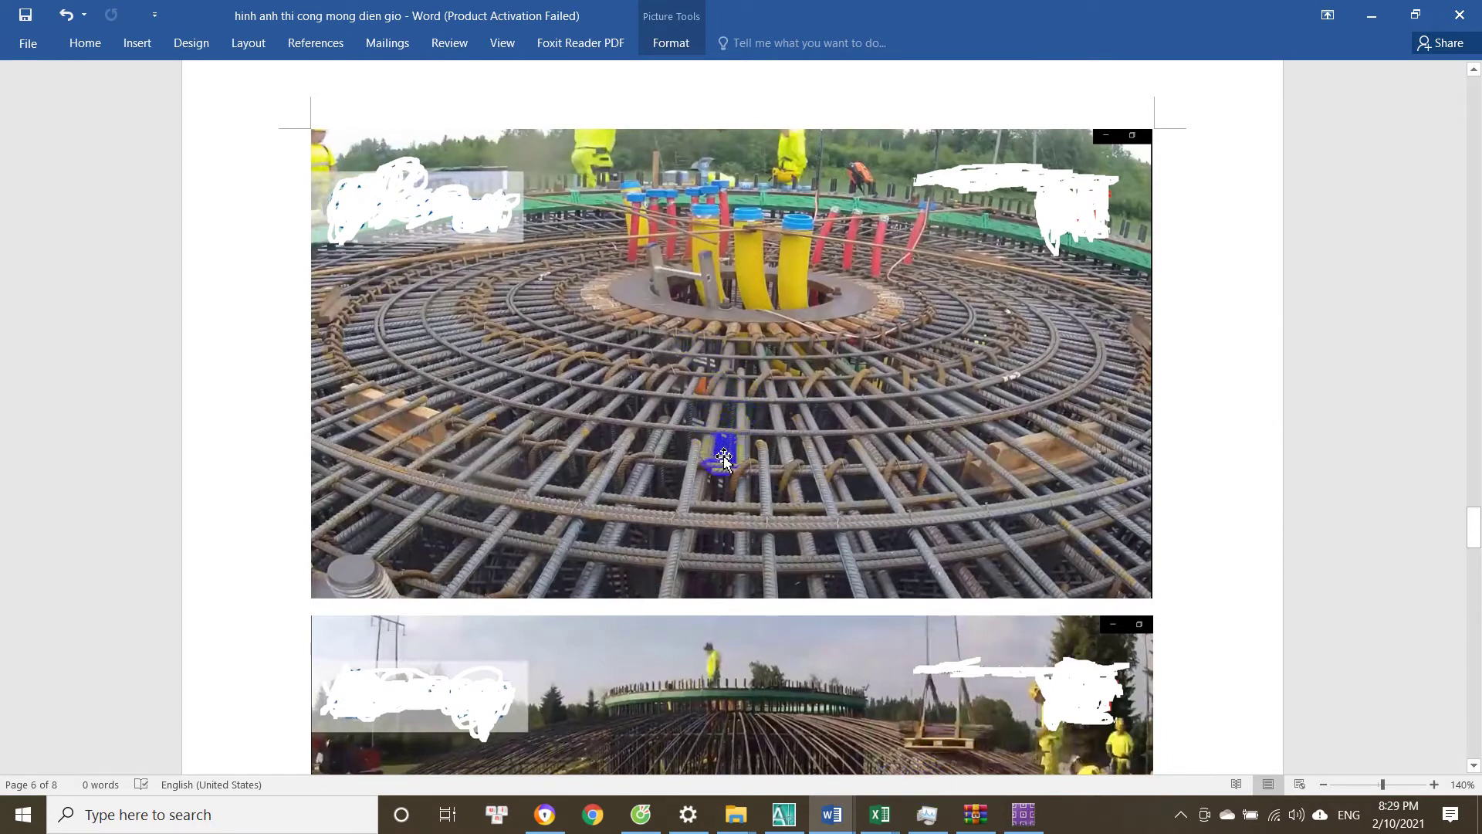
Switch to Excel and open sheet NỘI LỰC in kiem tra cot thep mong dien gio.
left_click(878, 813)
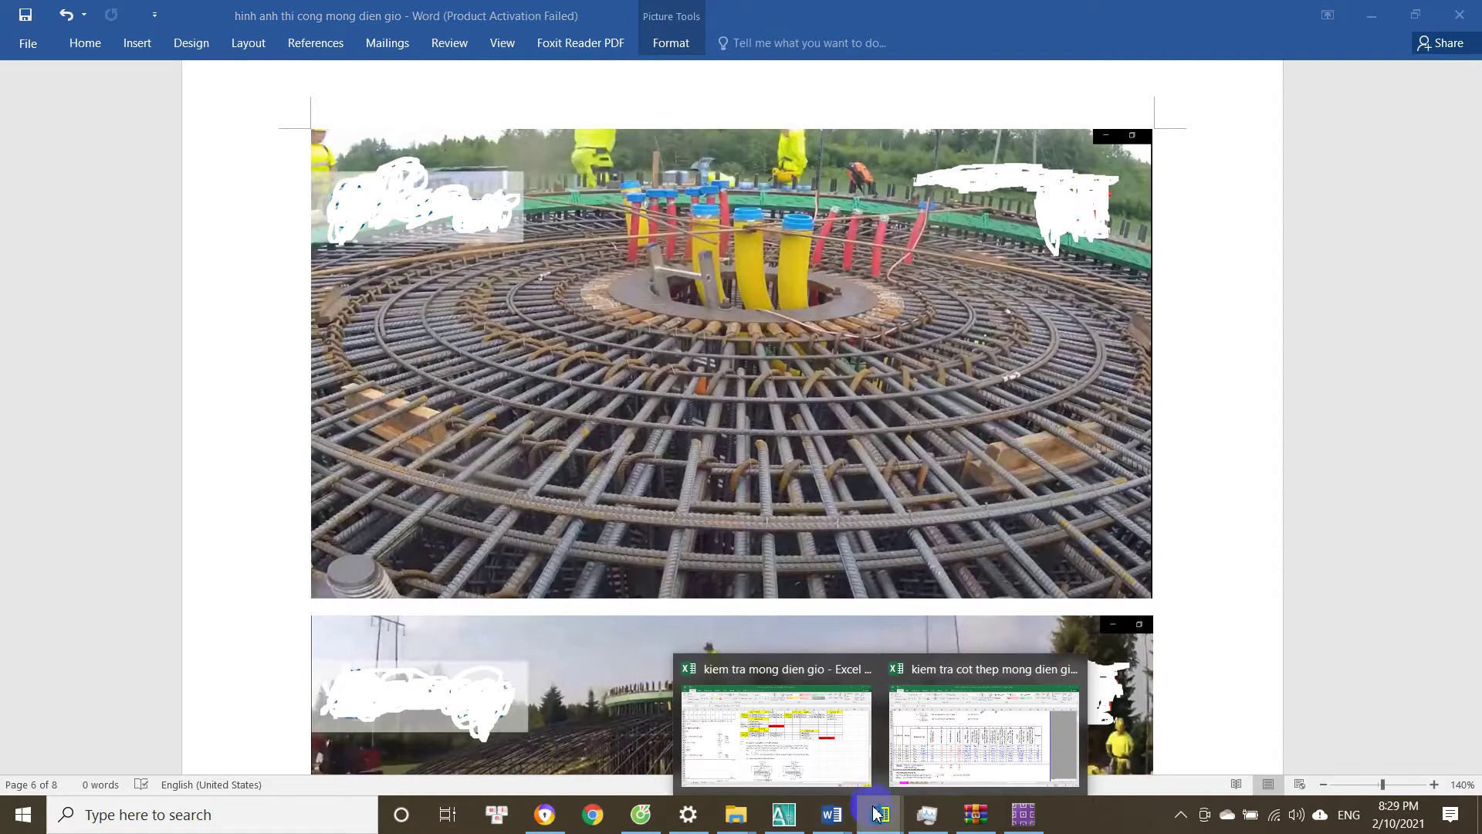
left_click(776, 743)
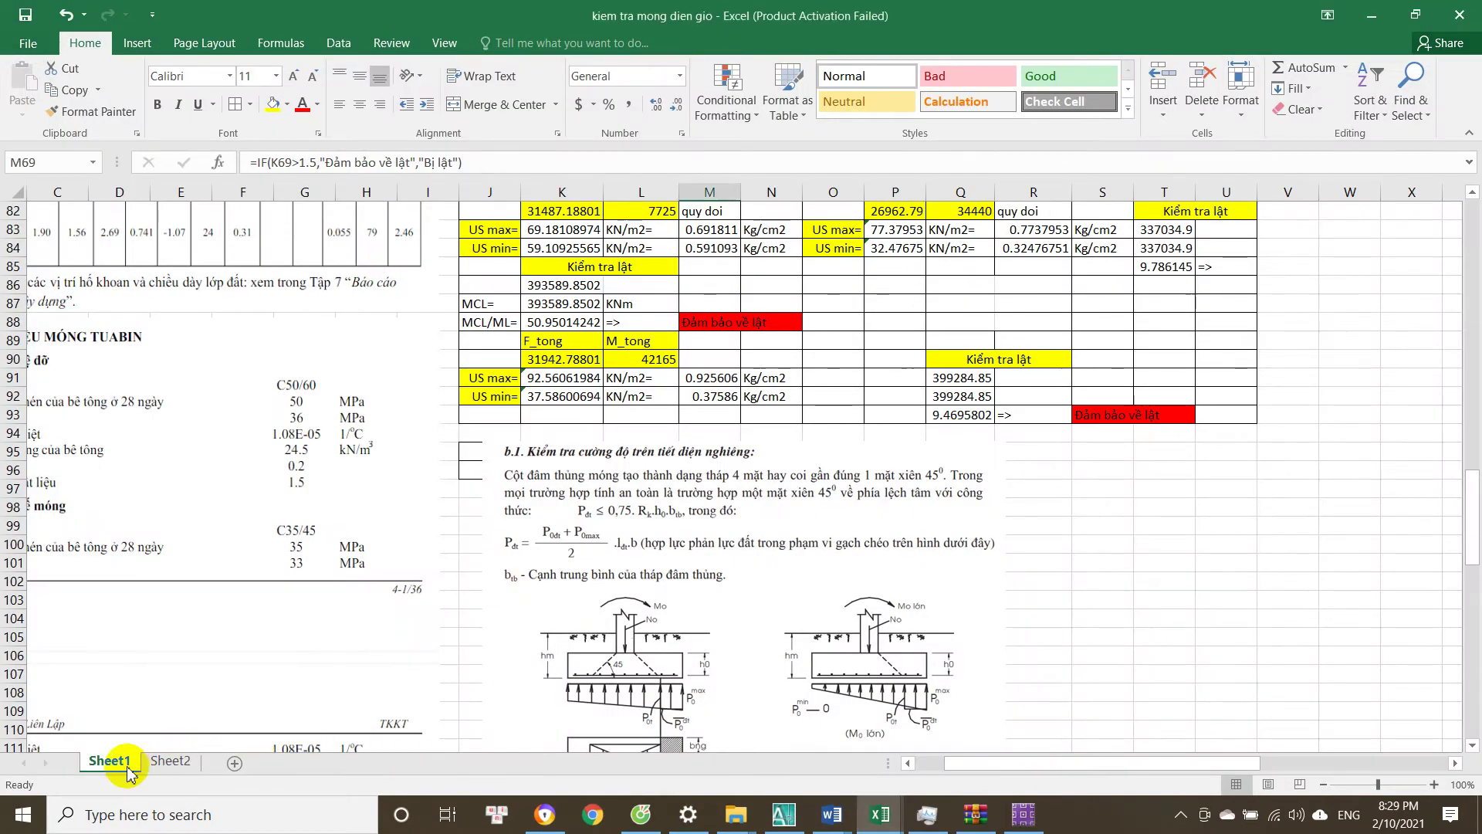
mouse_move(889, 820)
left_click(954, 765)
left_click(116, 761)
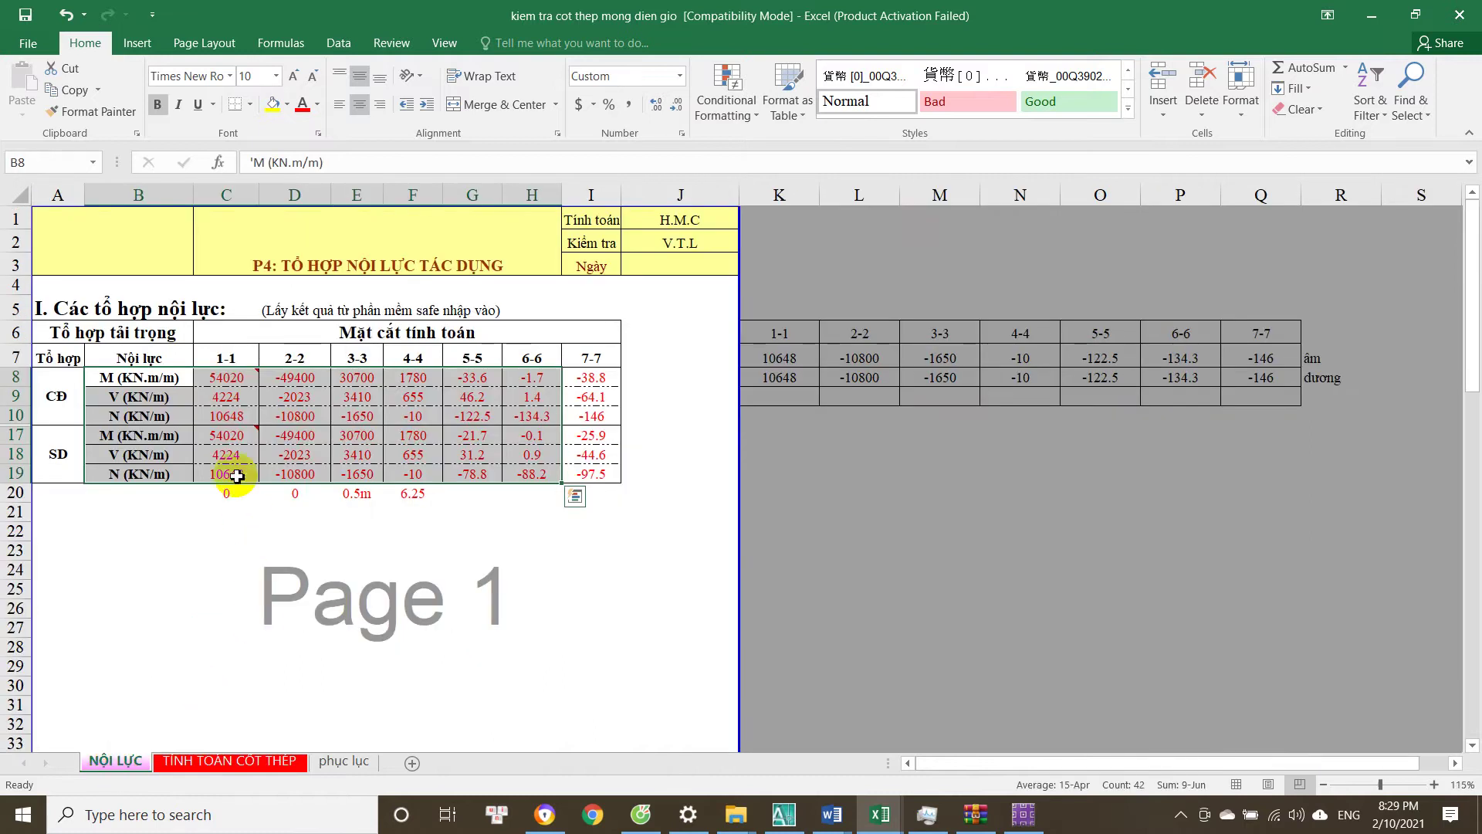
Review the CĐ combination moments for sections 1-1 to 4-4 in the internal force table.
left_click(240, 383)
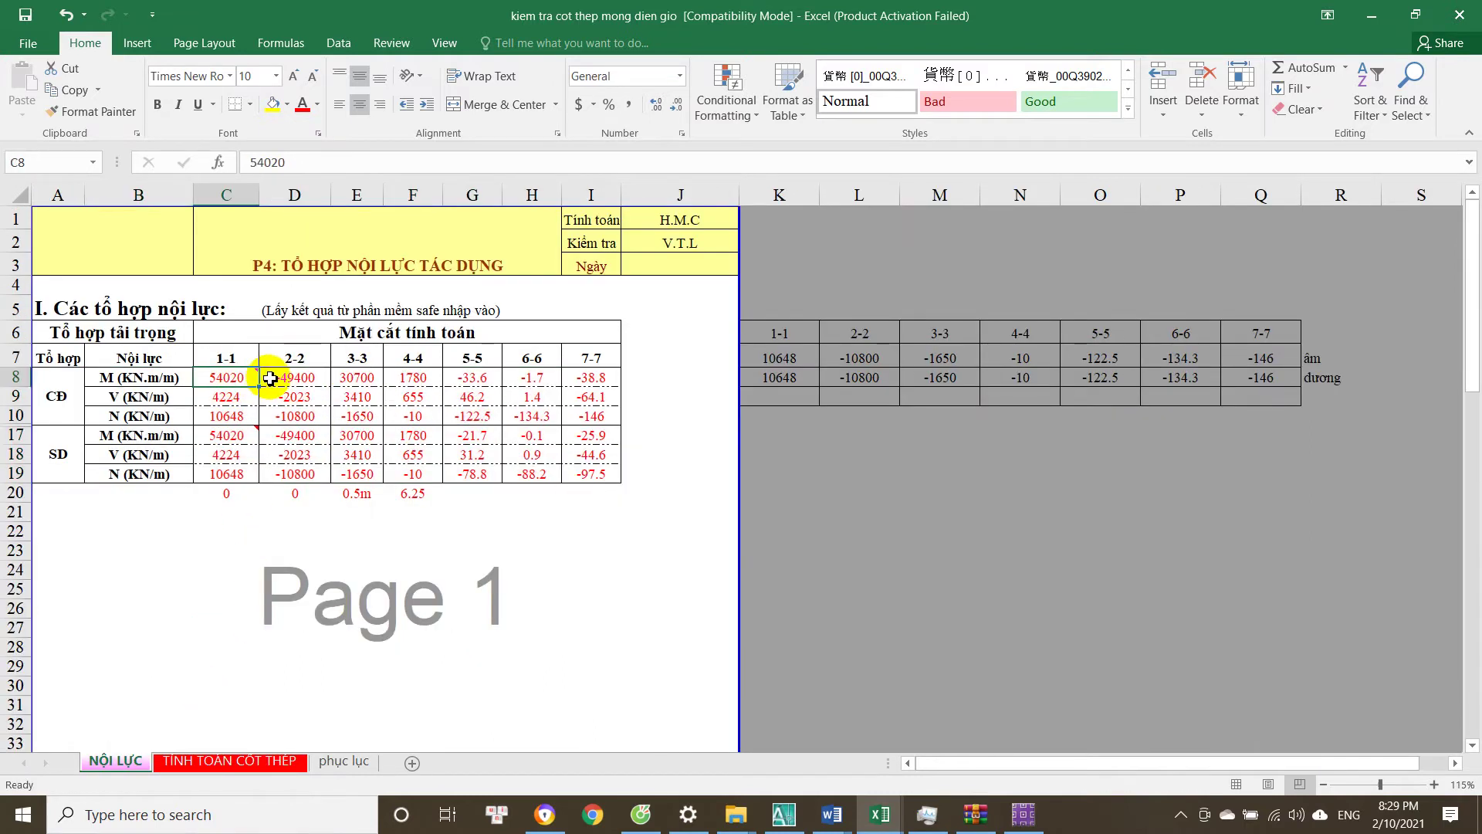
left_click(292, 380)
left_click(352, 379)
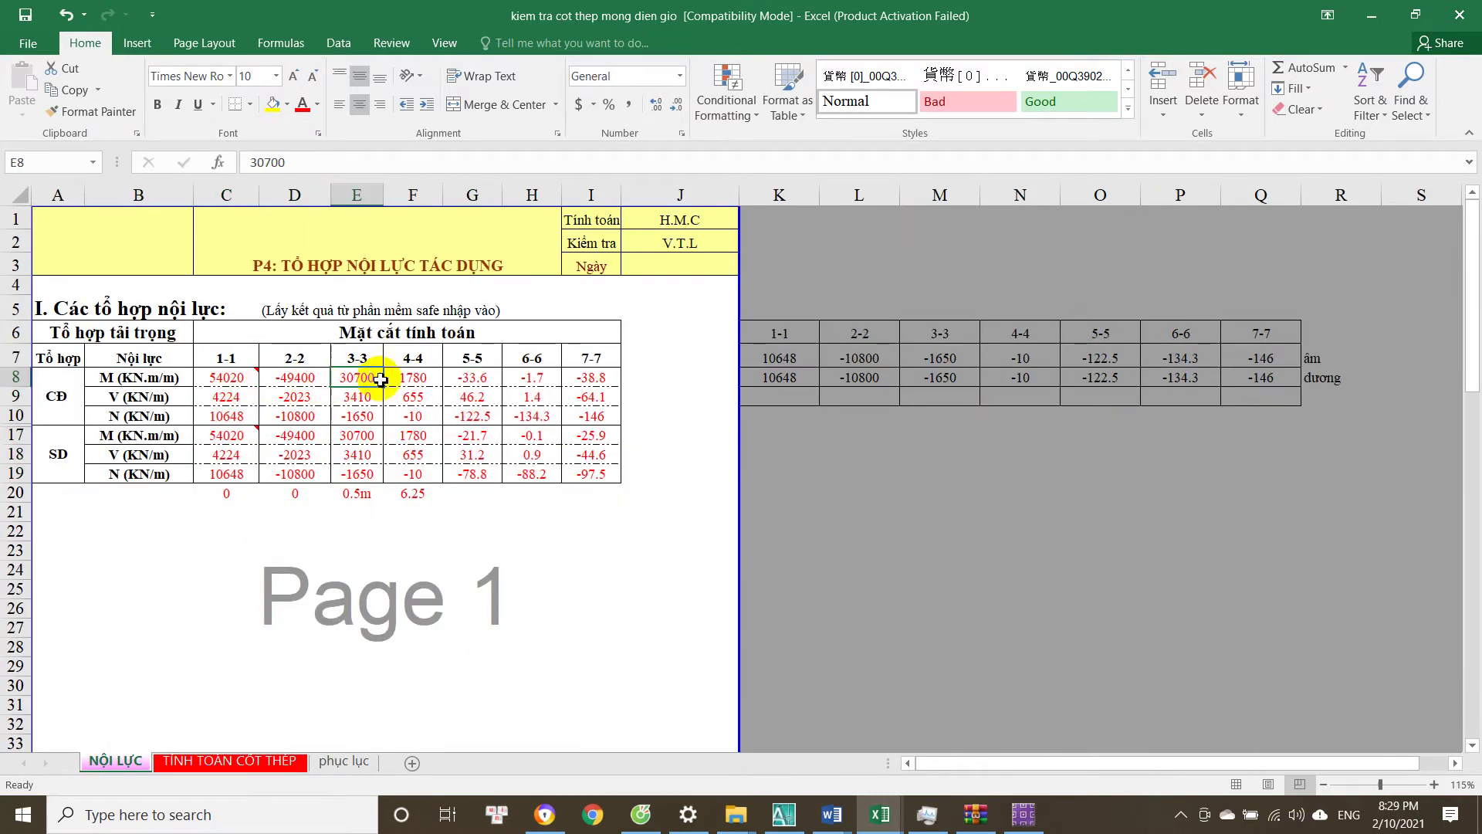
left_click(414, 378)
left_click(301, 380)
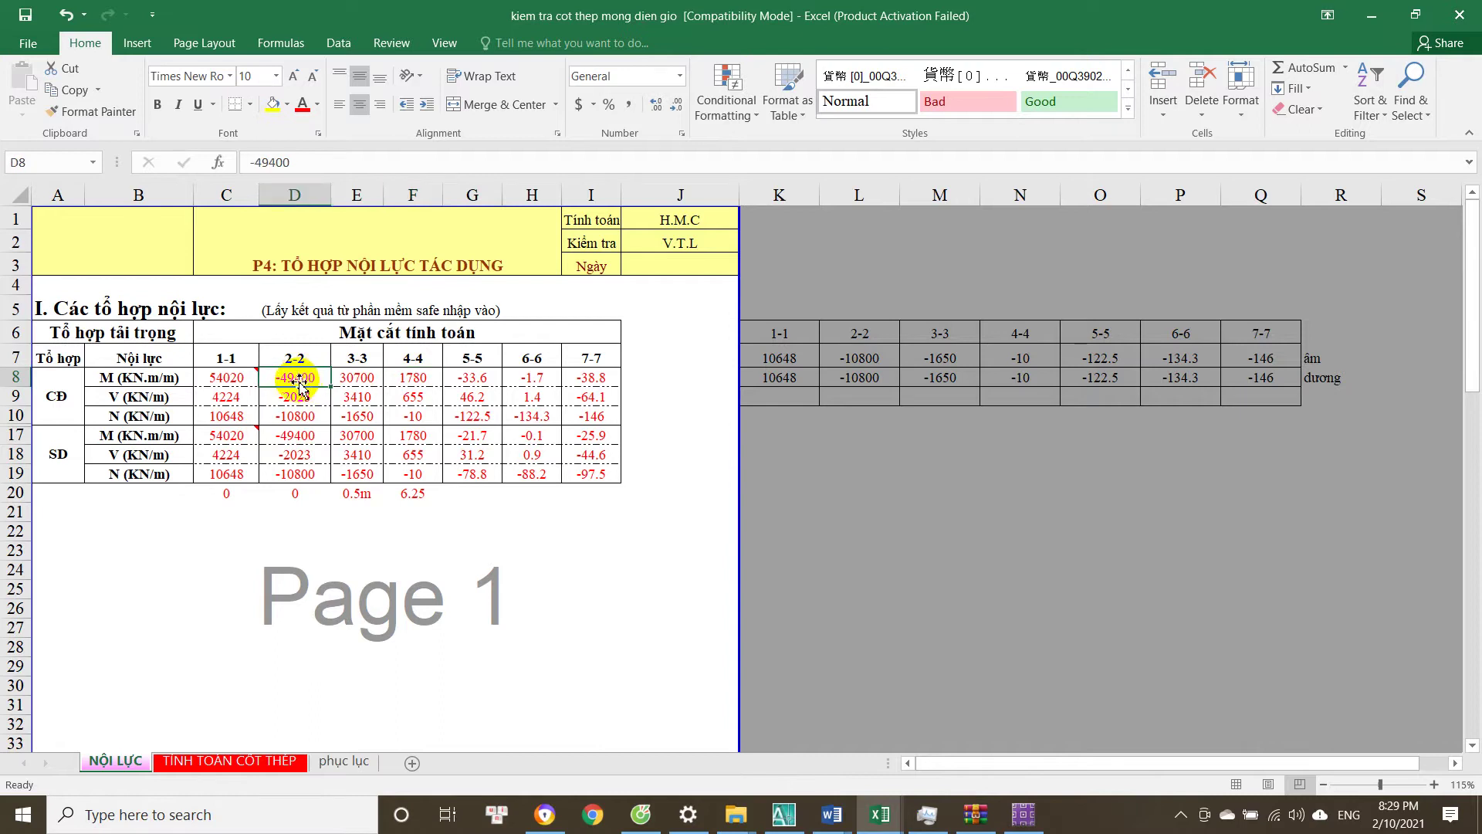
Check the CĐ moment and shear cells of section 1-1 in the internal force table.
left_click(245, 396)
left_click(231, 379)
left_click(249, 398)
left_click(236, 378)
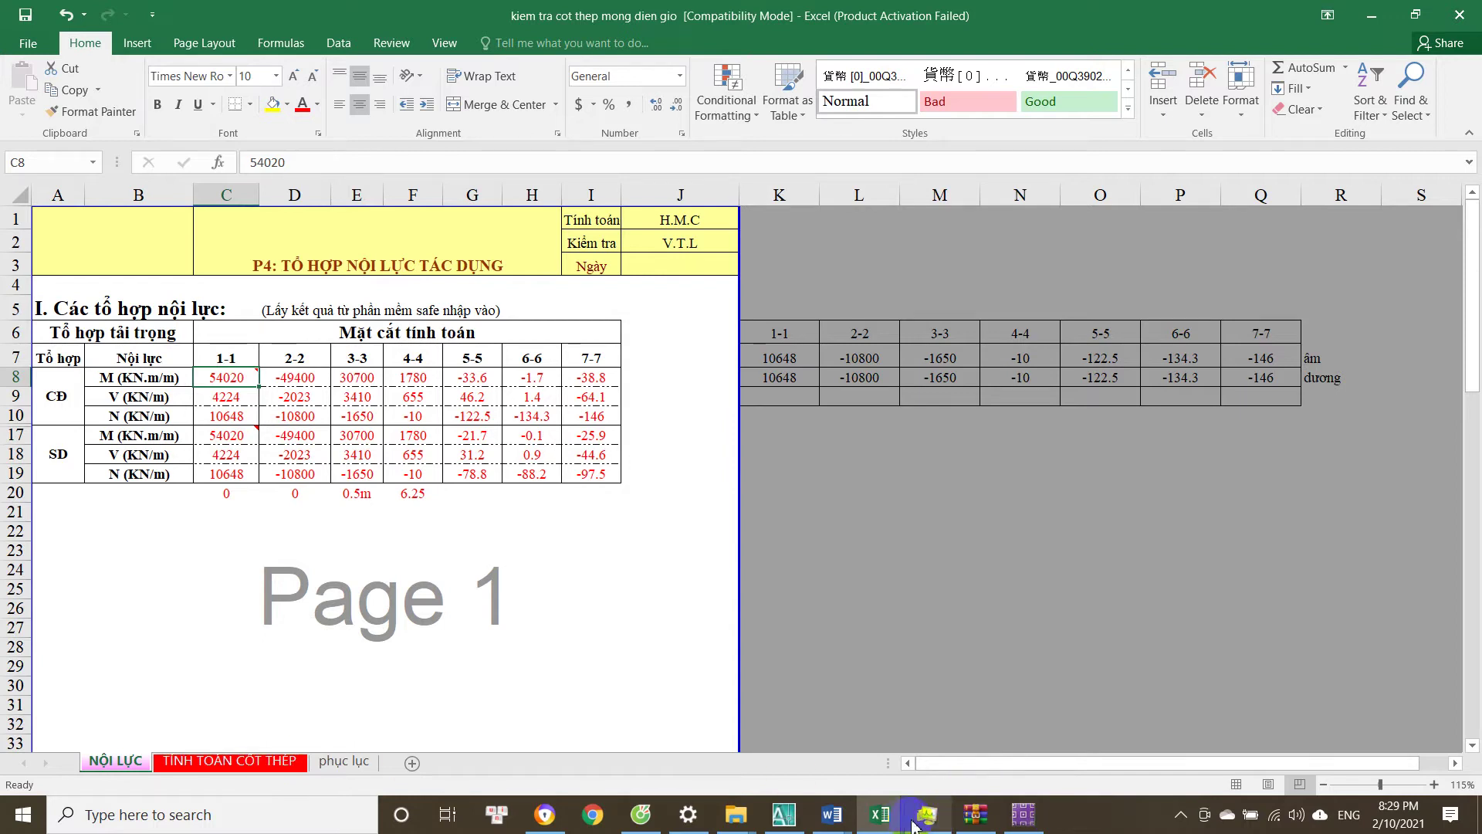
Switch to SAFE and display the strip moment diagram for load combination TH BAO with the Max envelope.
left_click(1023, 815)
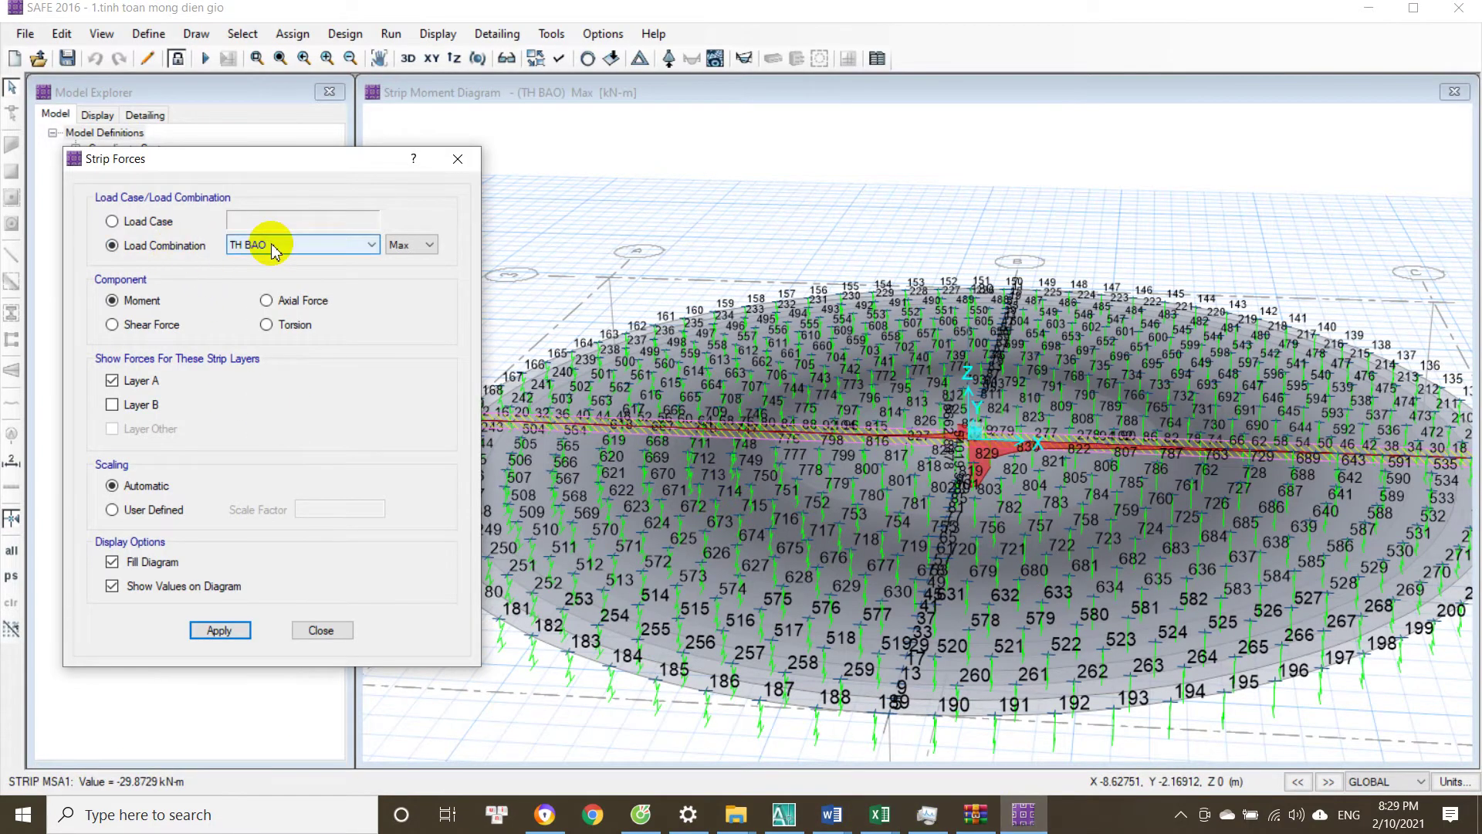
left_click(400, 246)
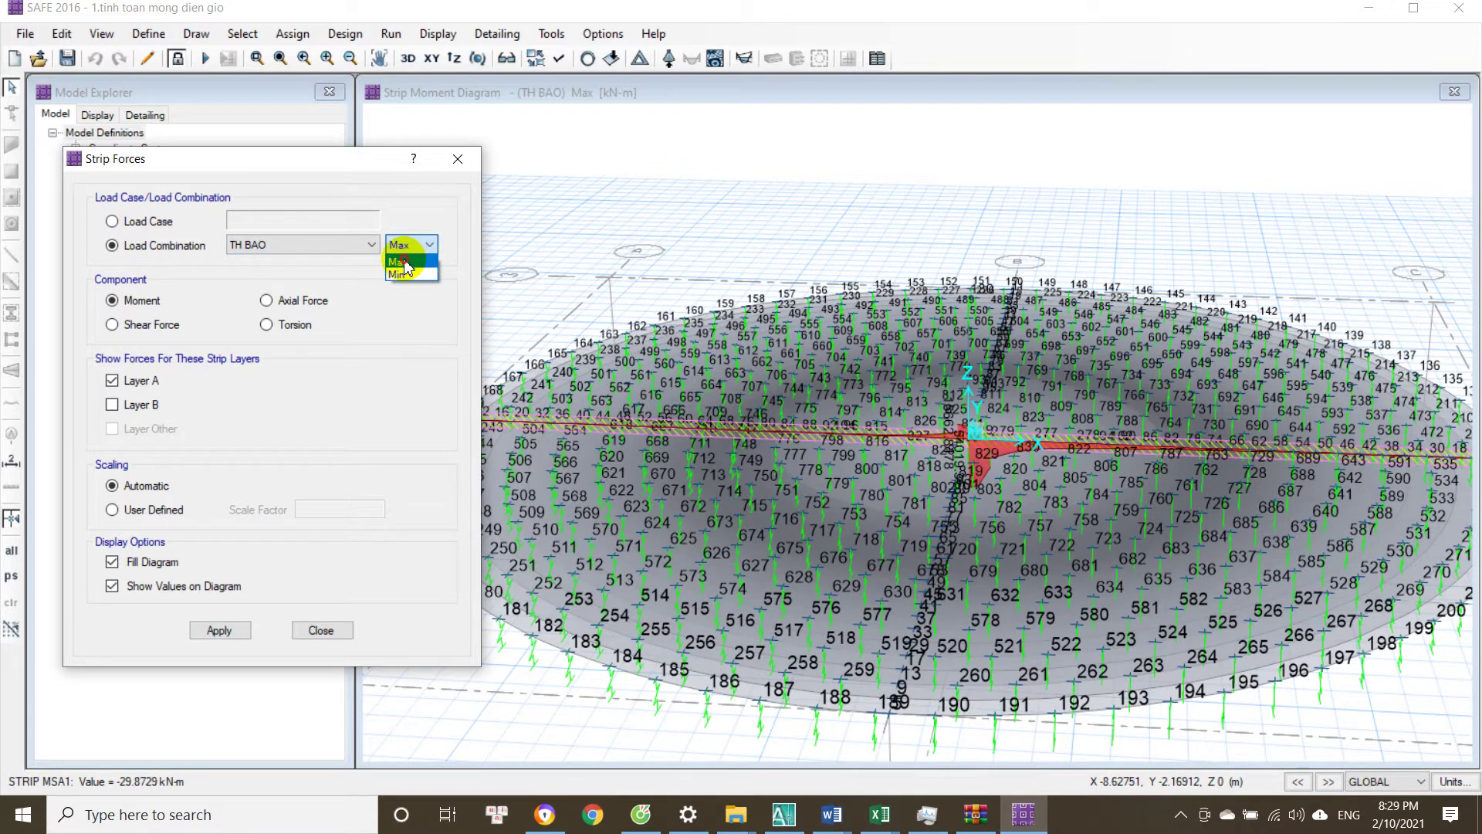
left_click(404, 263)
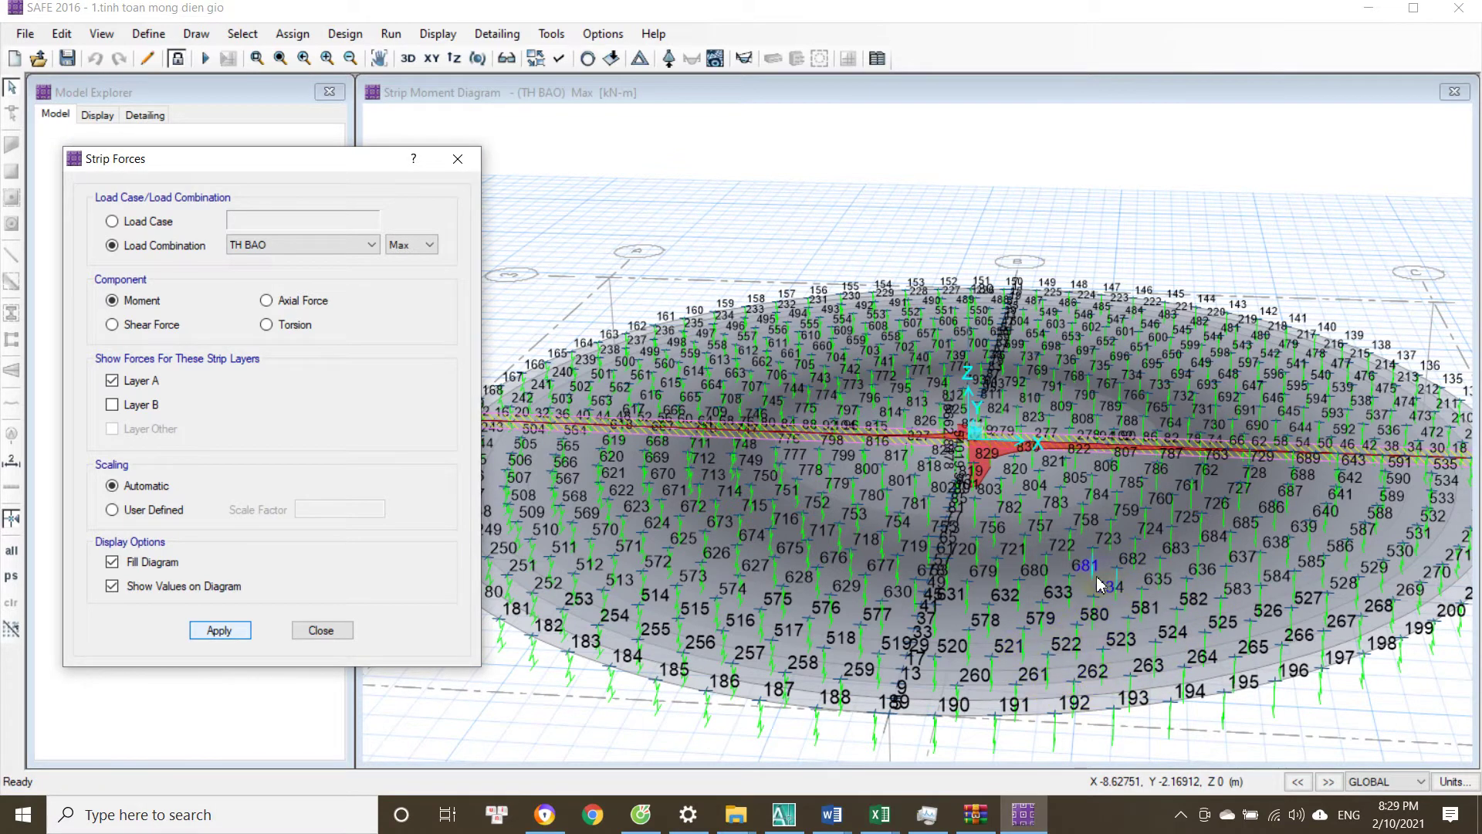
left_click(219, 630)
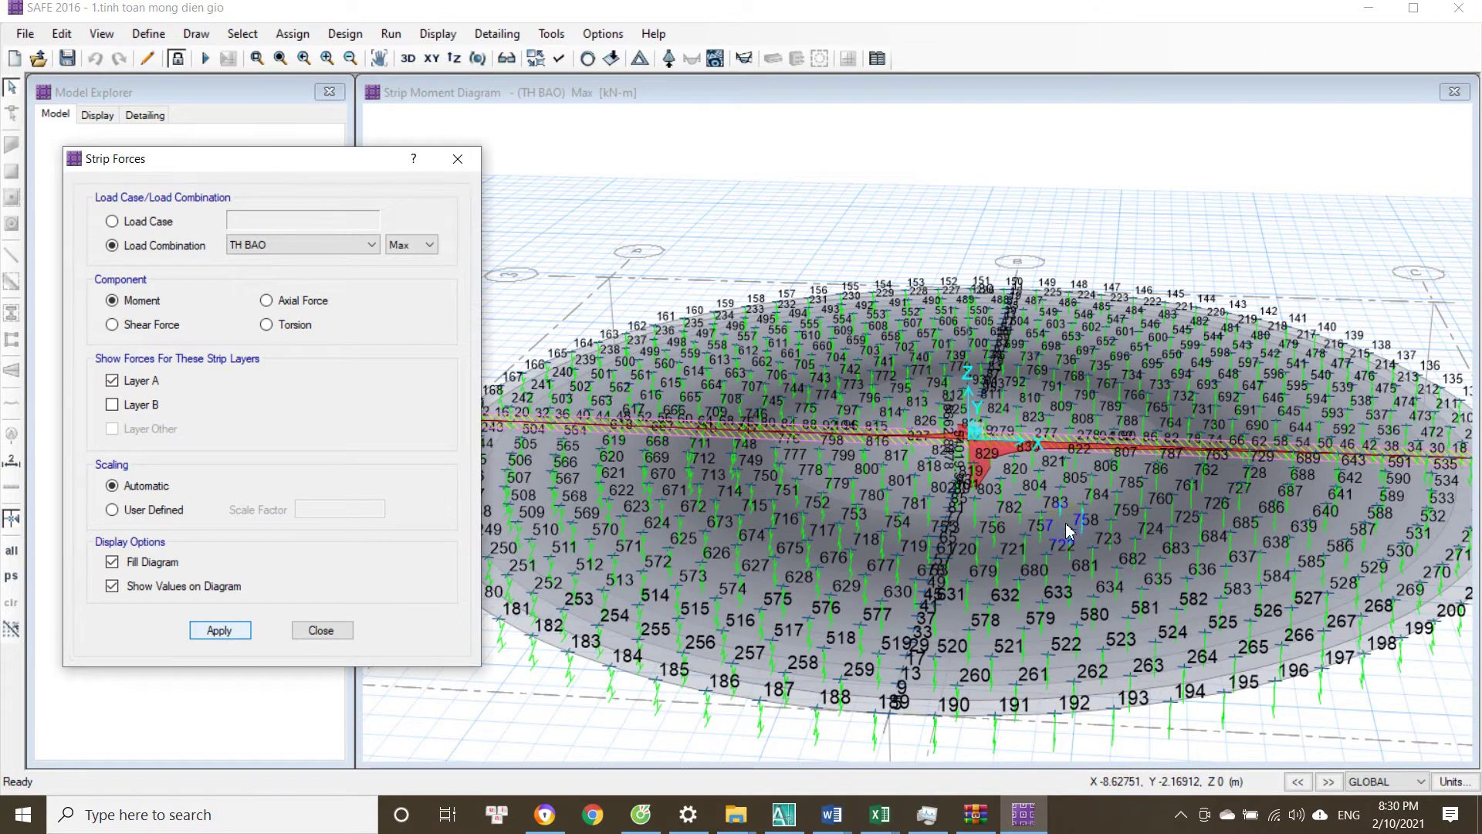
Examine the strip moment values at the foundation's centre.
scroll(981, 456, "up", 5)
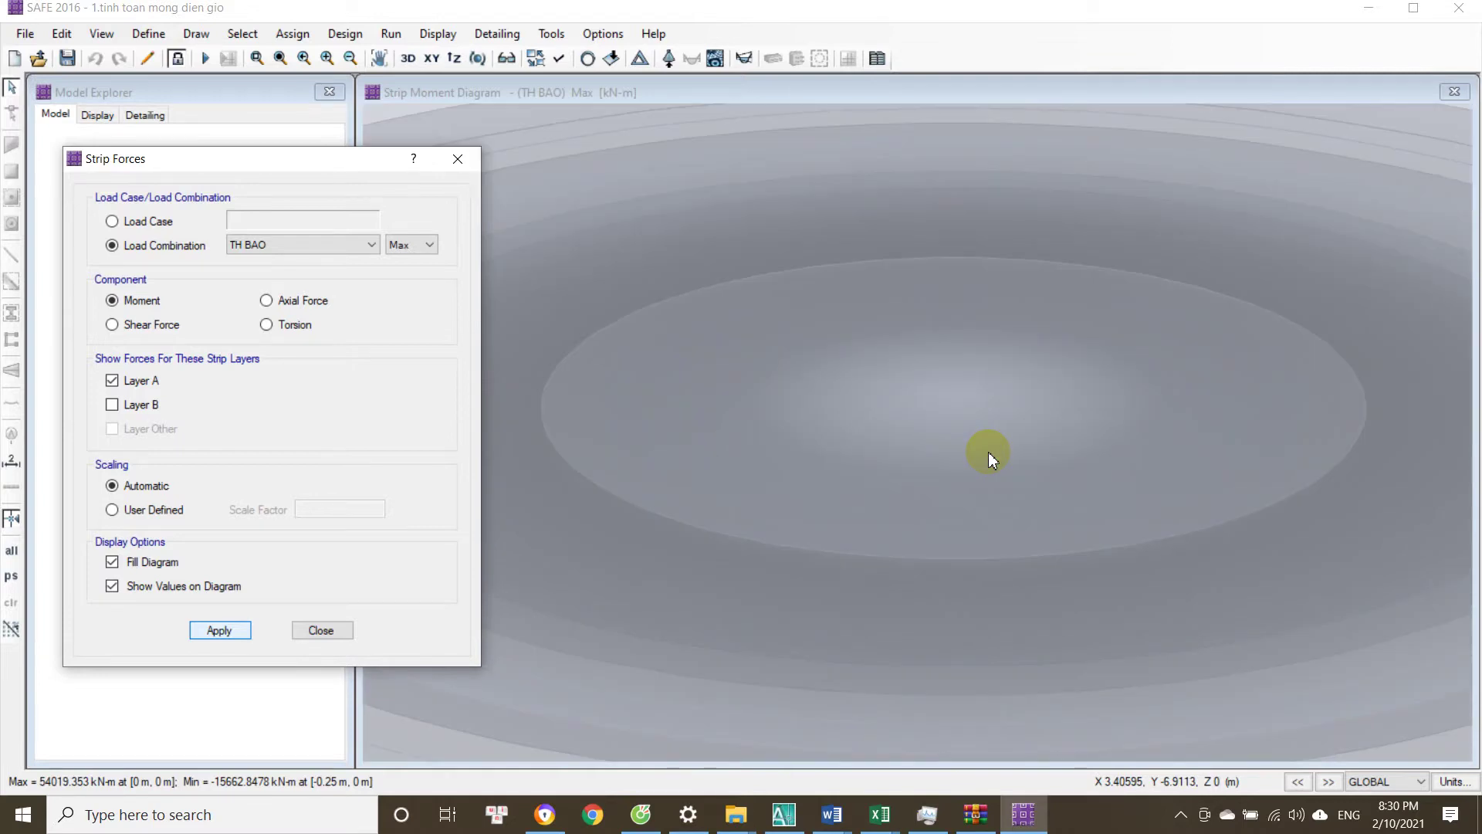
scroll(989, 452, "up", 1)
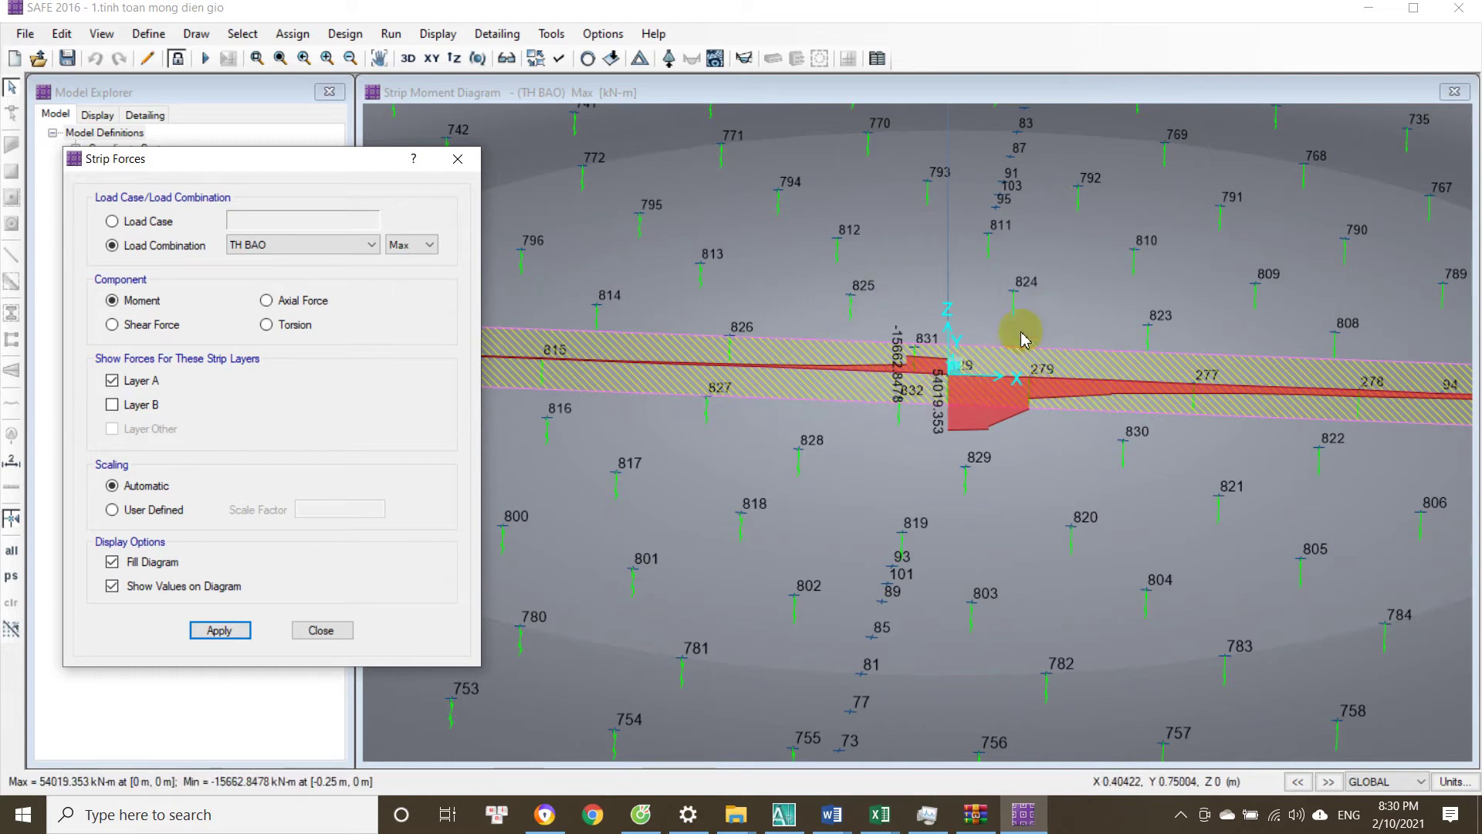
mouse_move(949, 390)
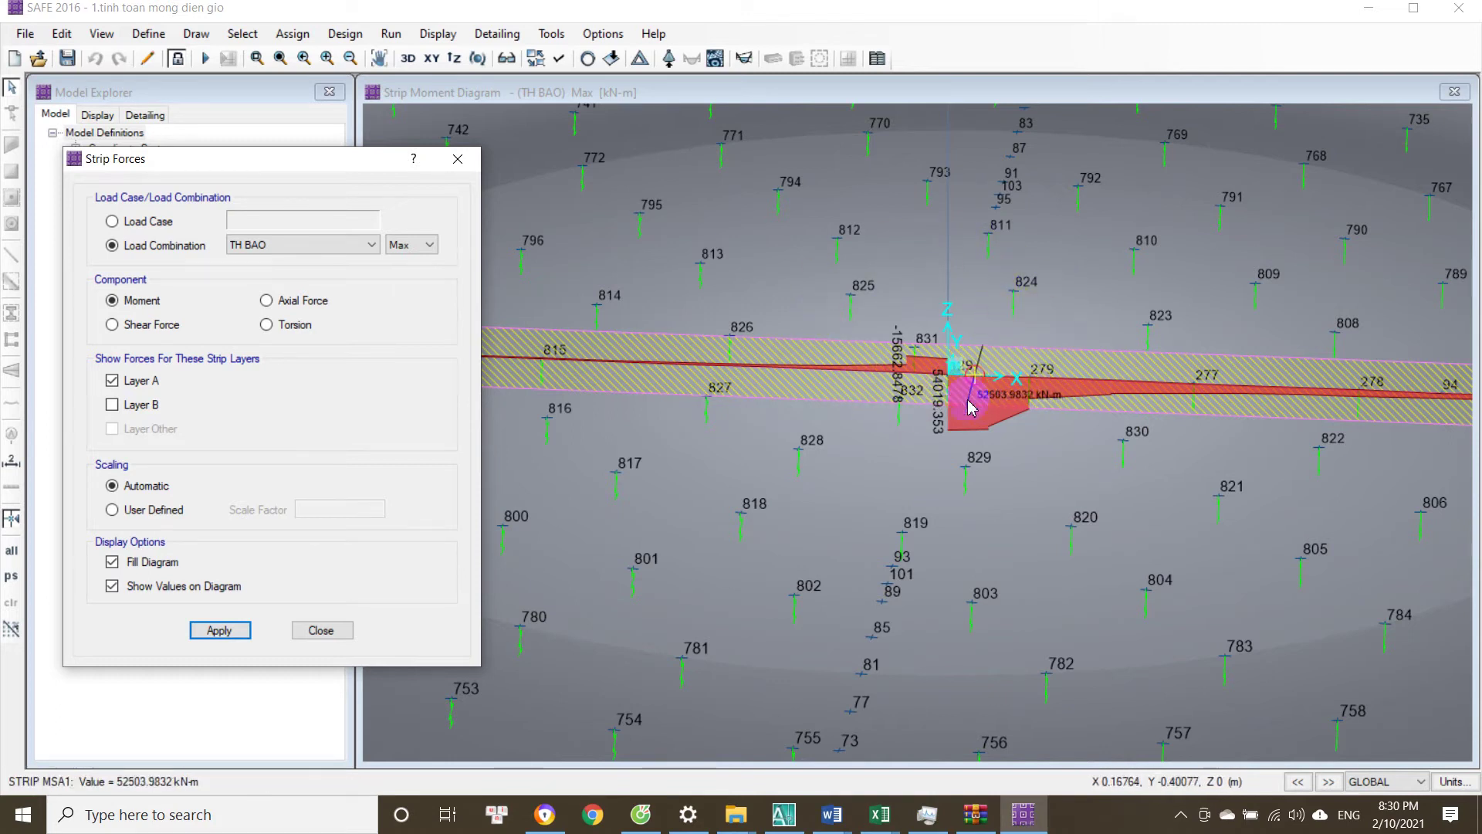
left_click(948, 390)
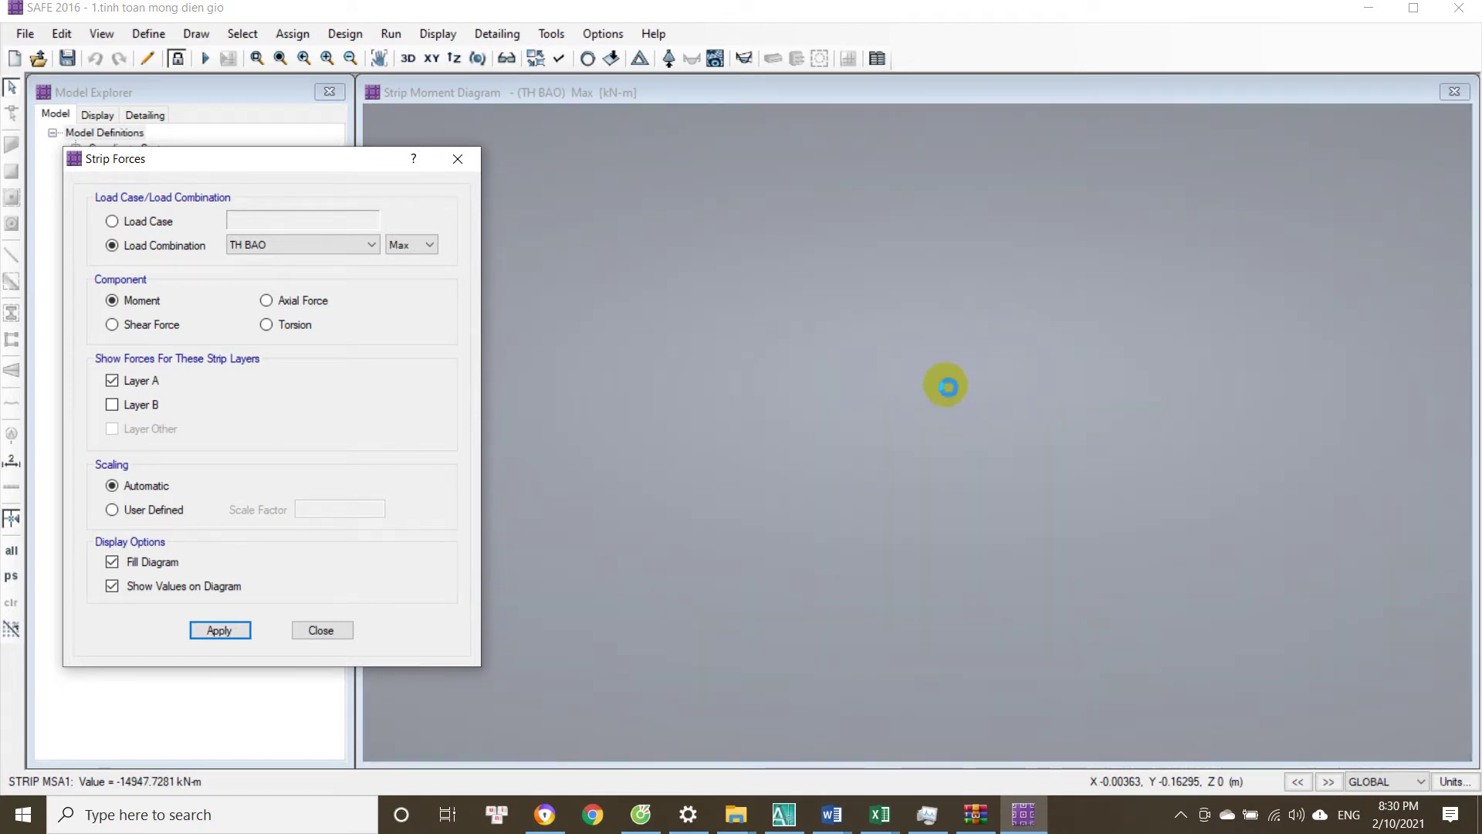
mouse_move(952, 378)
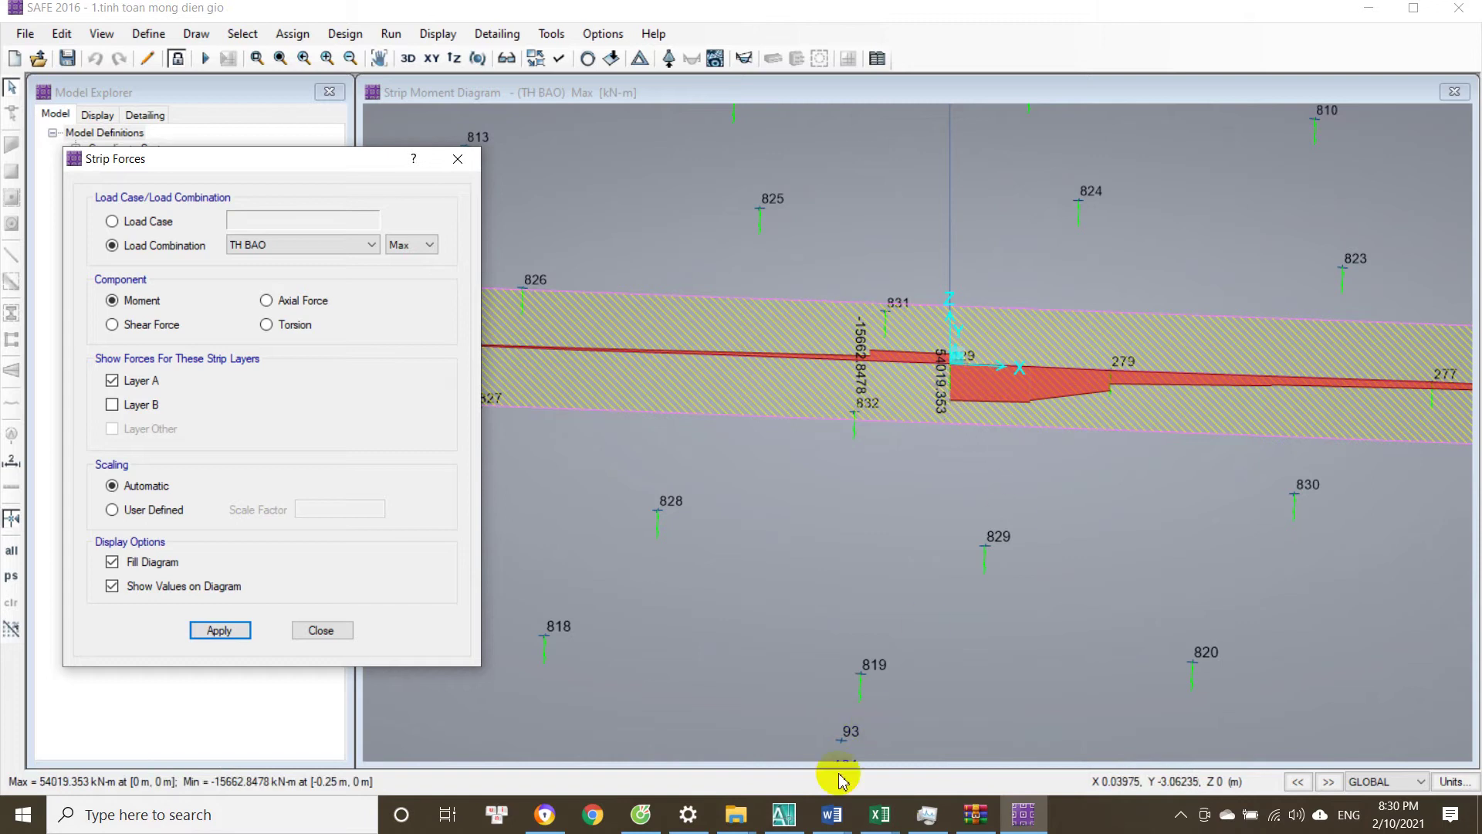
Switch to the Excel workbook kiem tra cot thep mong dien gio and check the CĐ shear V of section 1-1.
left_click(879, 815)
left_click(803, 756)
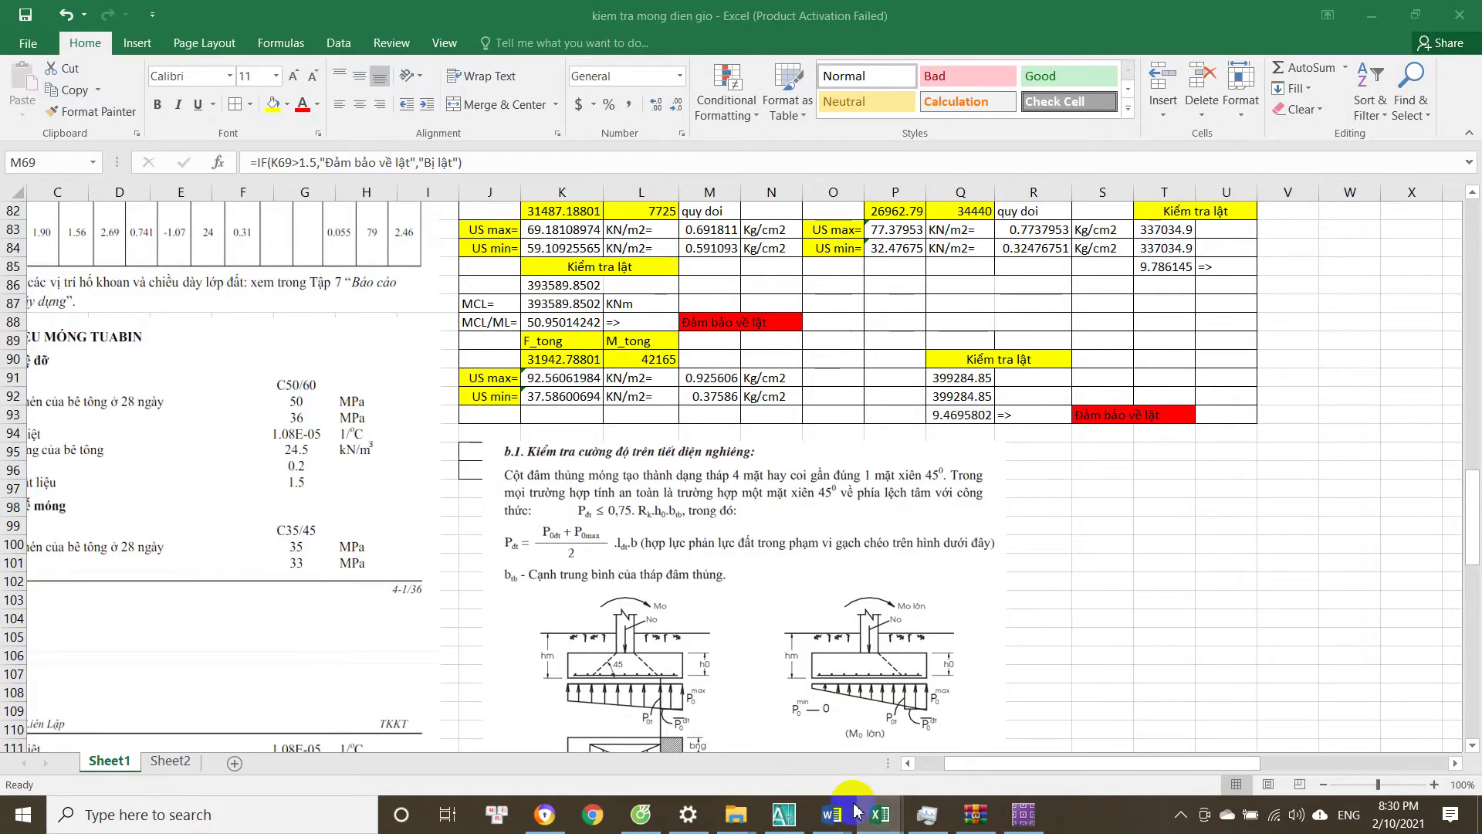
left_click(880, 814)
left_click(985, 738)
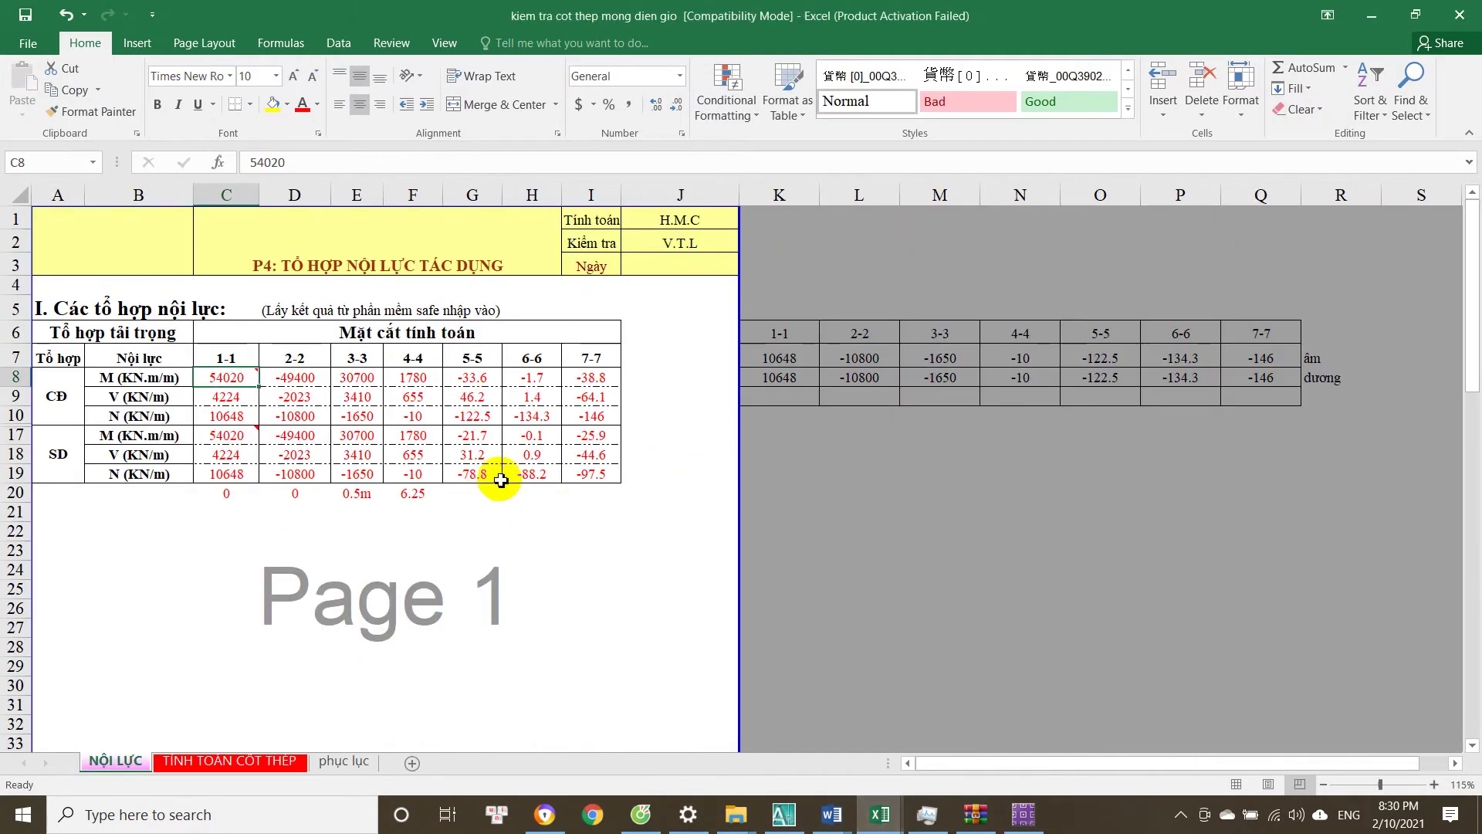
left_click(243, 396)
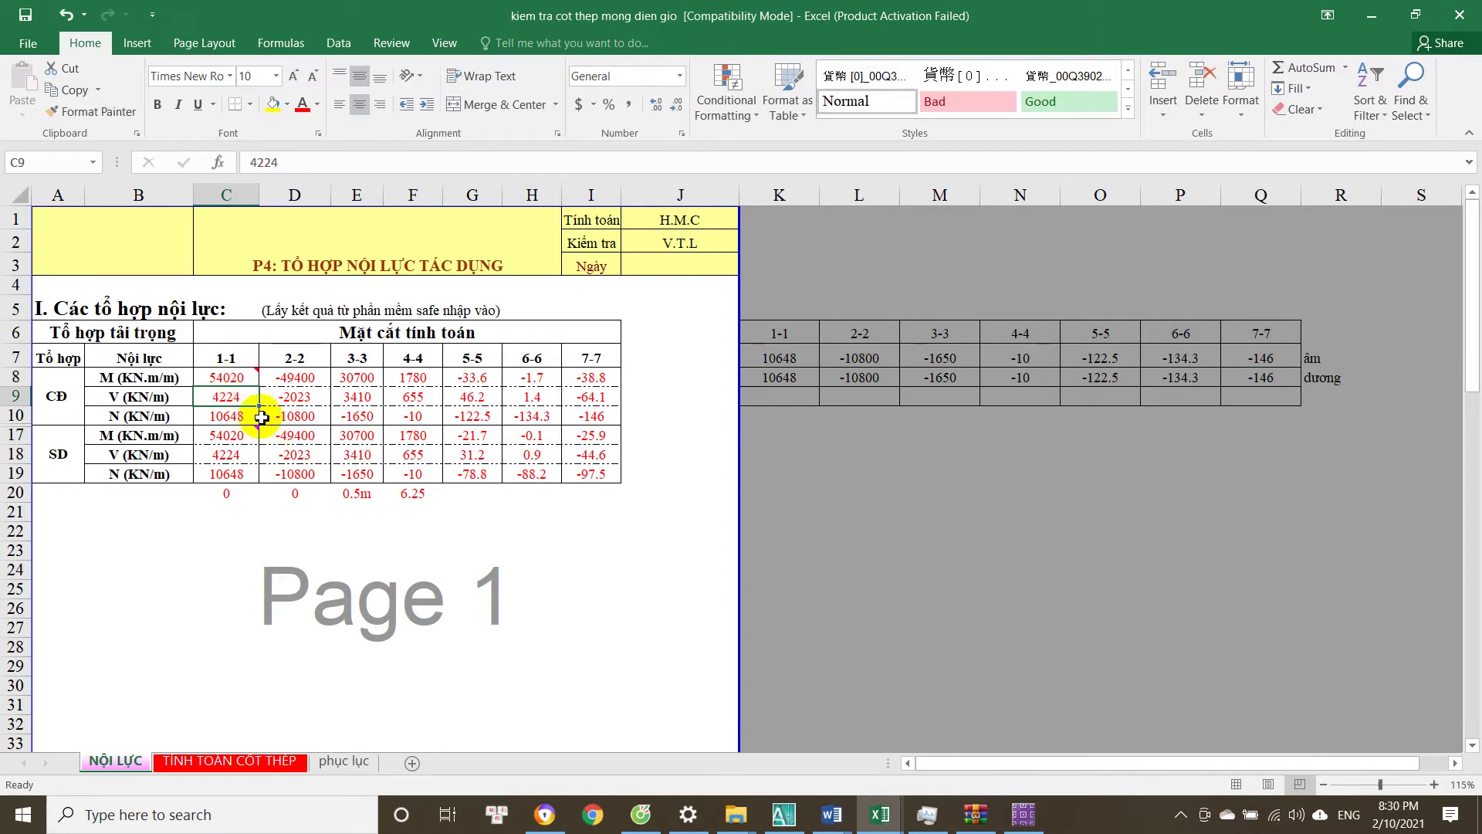
Switch to SAFE and display the strip shear force diagram for the TH BAO Max combination.
left_click(1023, 815)
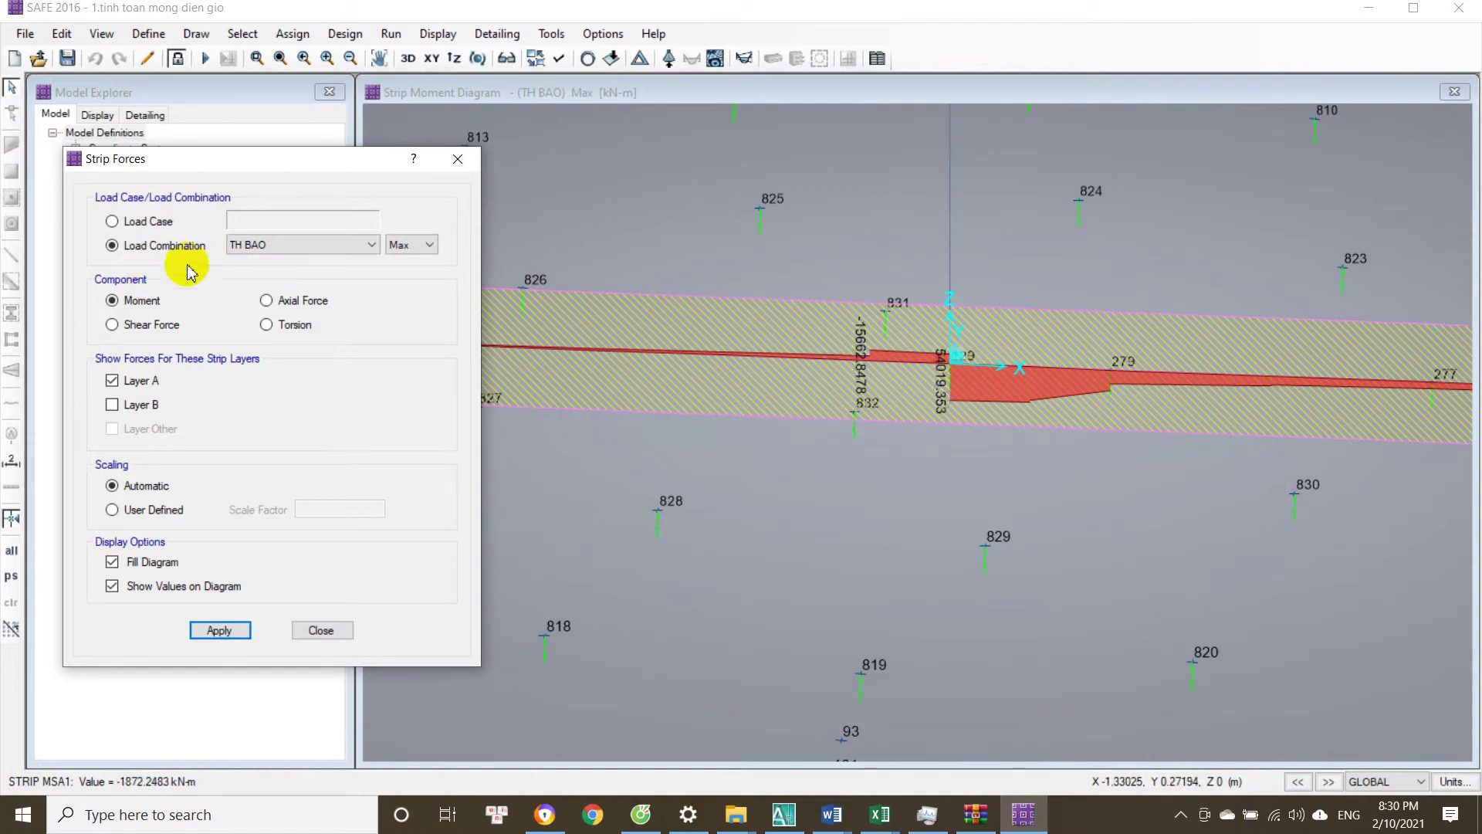
left_click(151, 325)
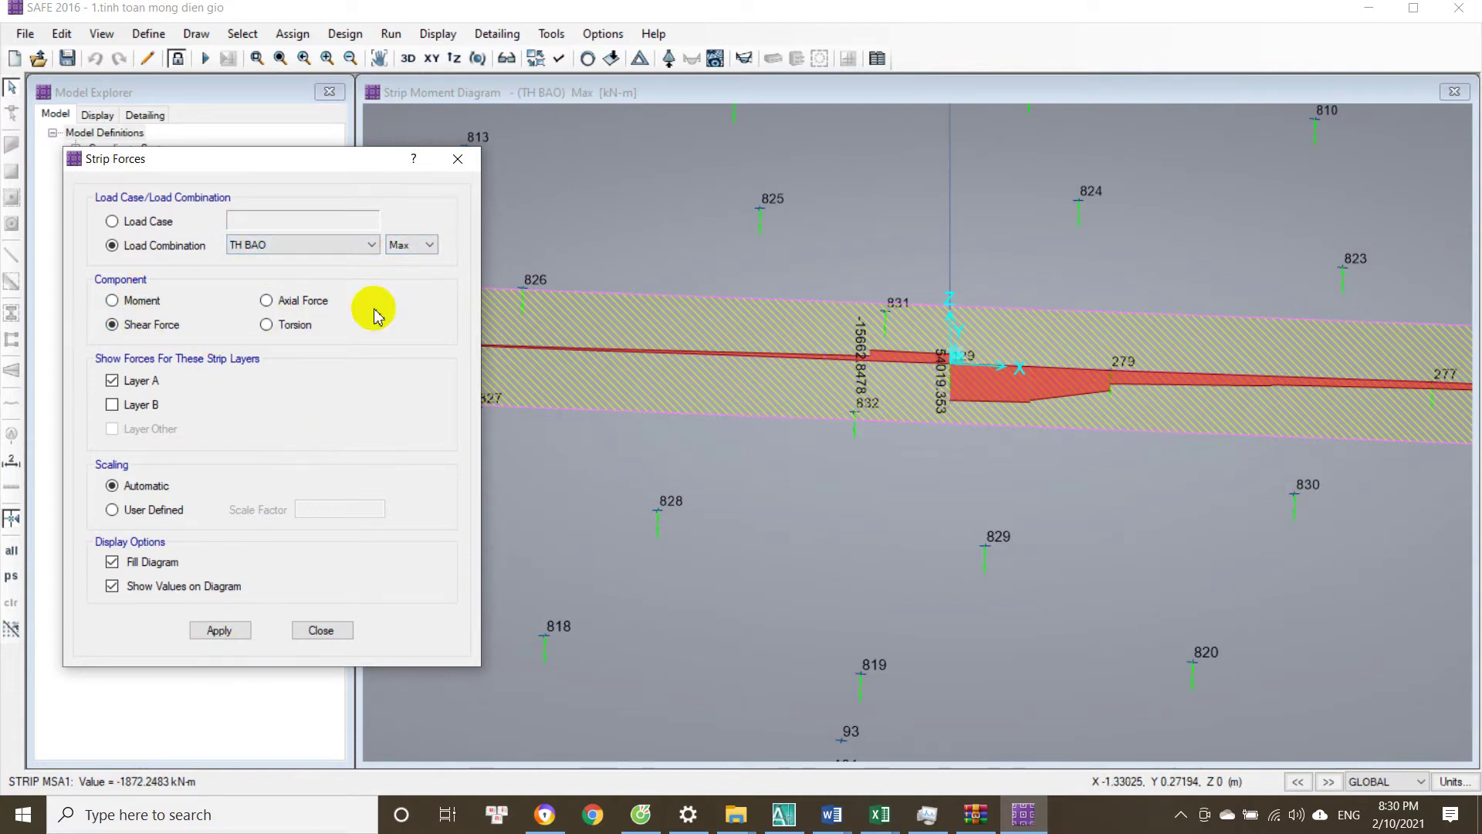
left_click(137, 302)
left_click(428, 246)
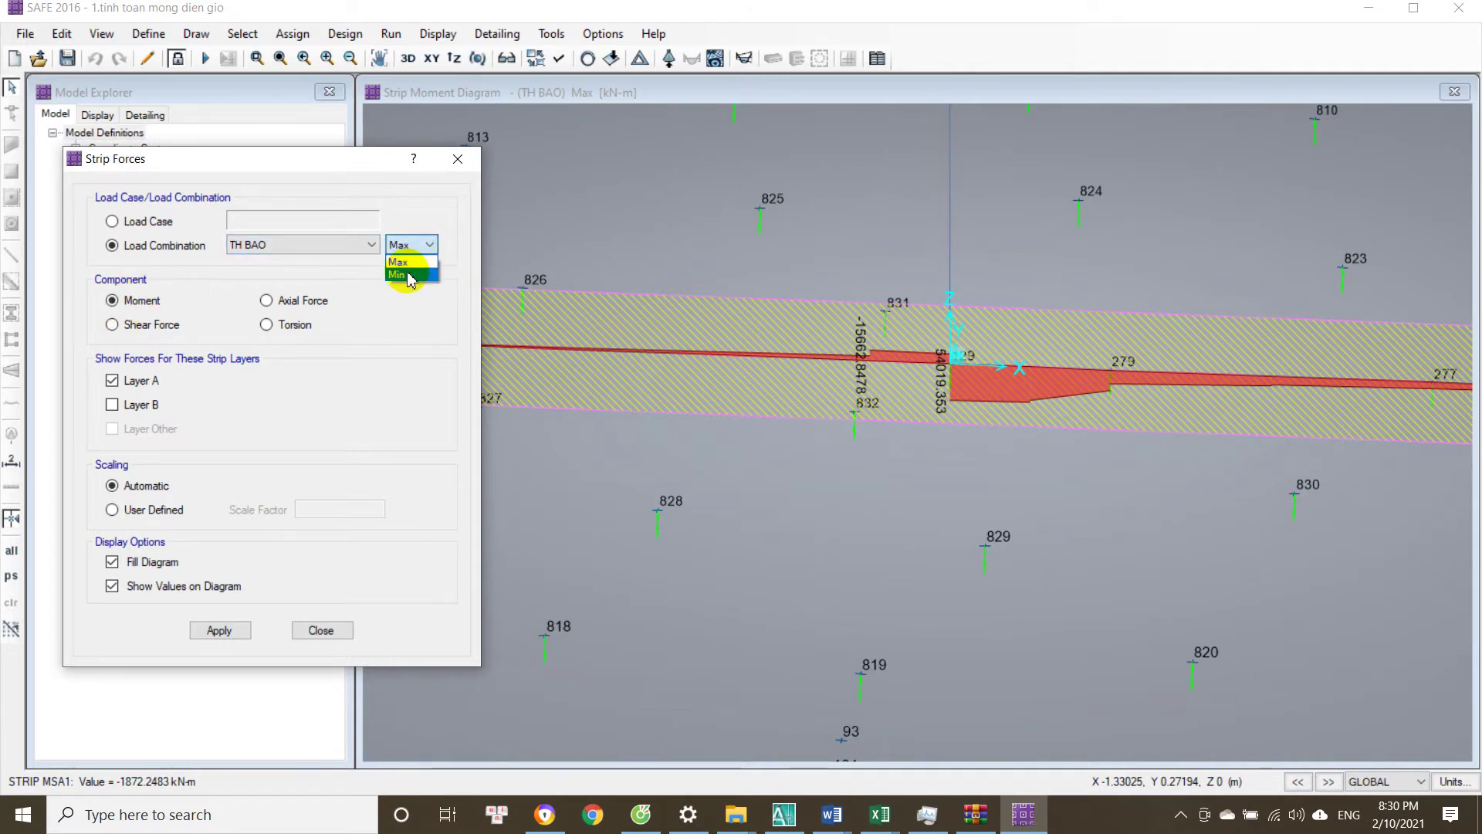
left_click(415, 311)
mouse_move(956, 374)
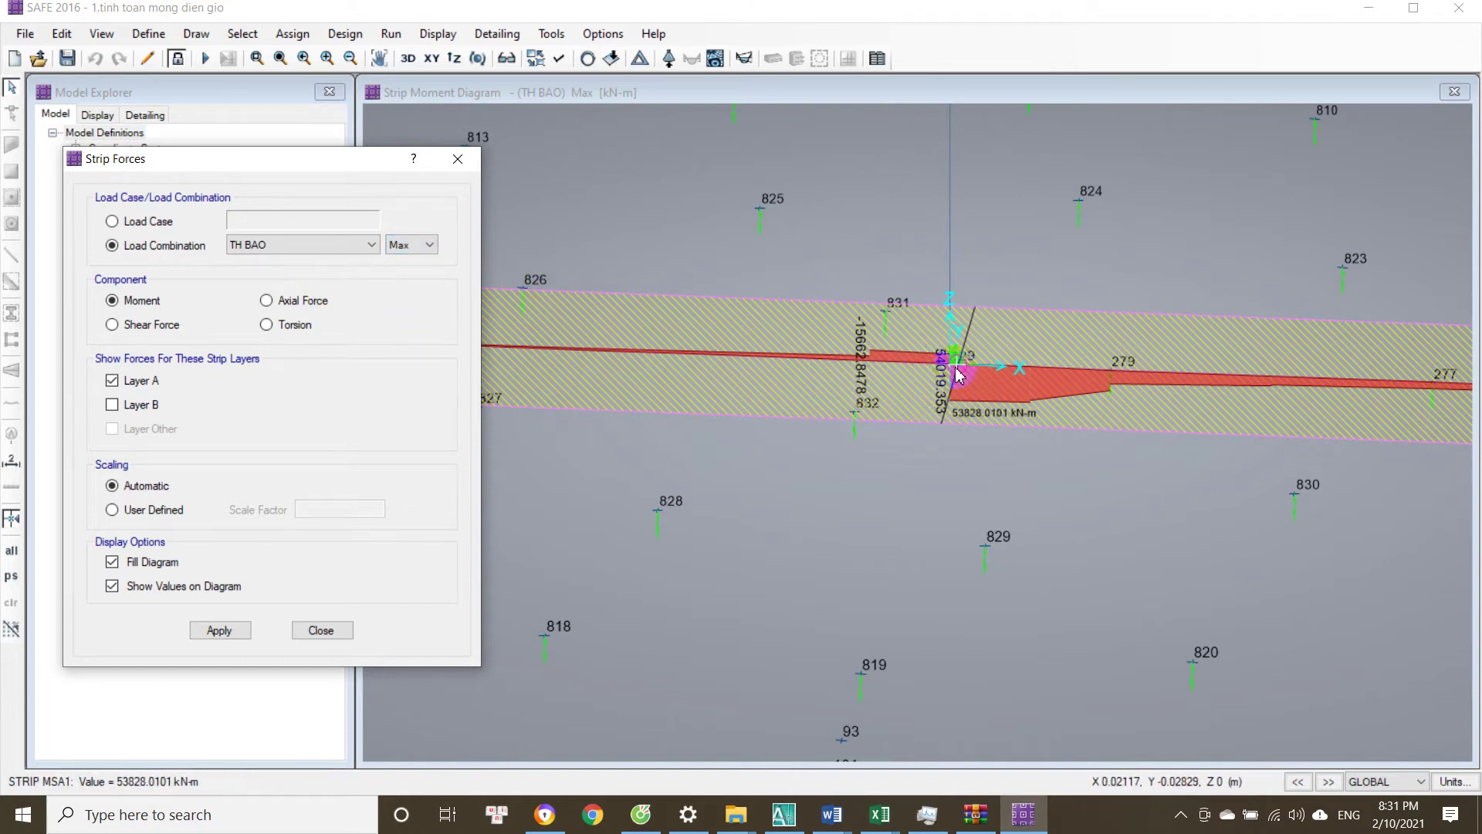
left_click(147, 307)
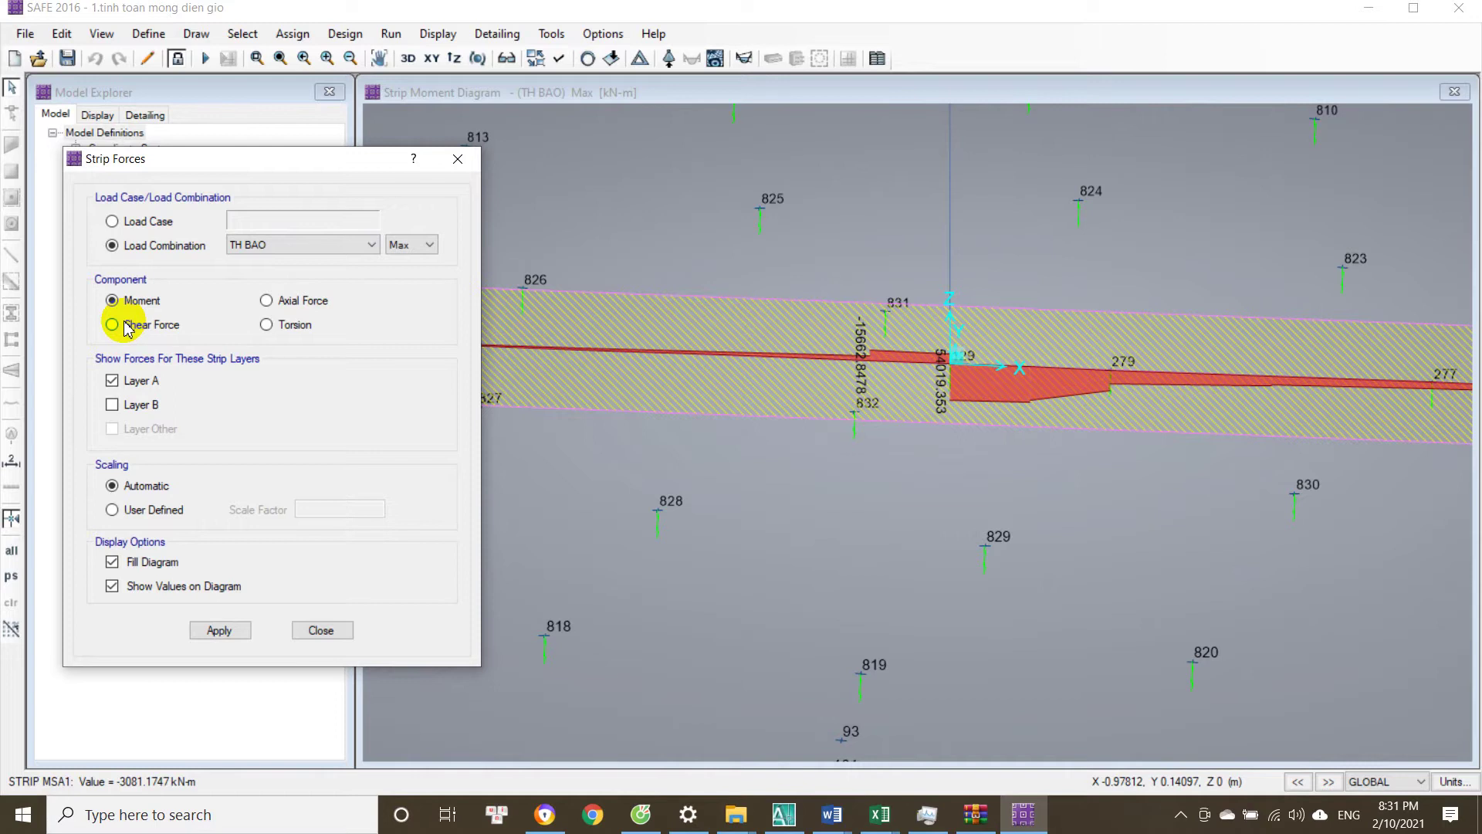
left_click(210, 629)
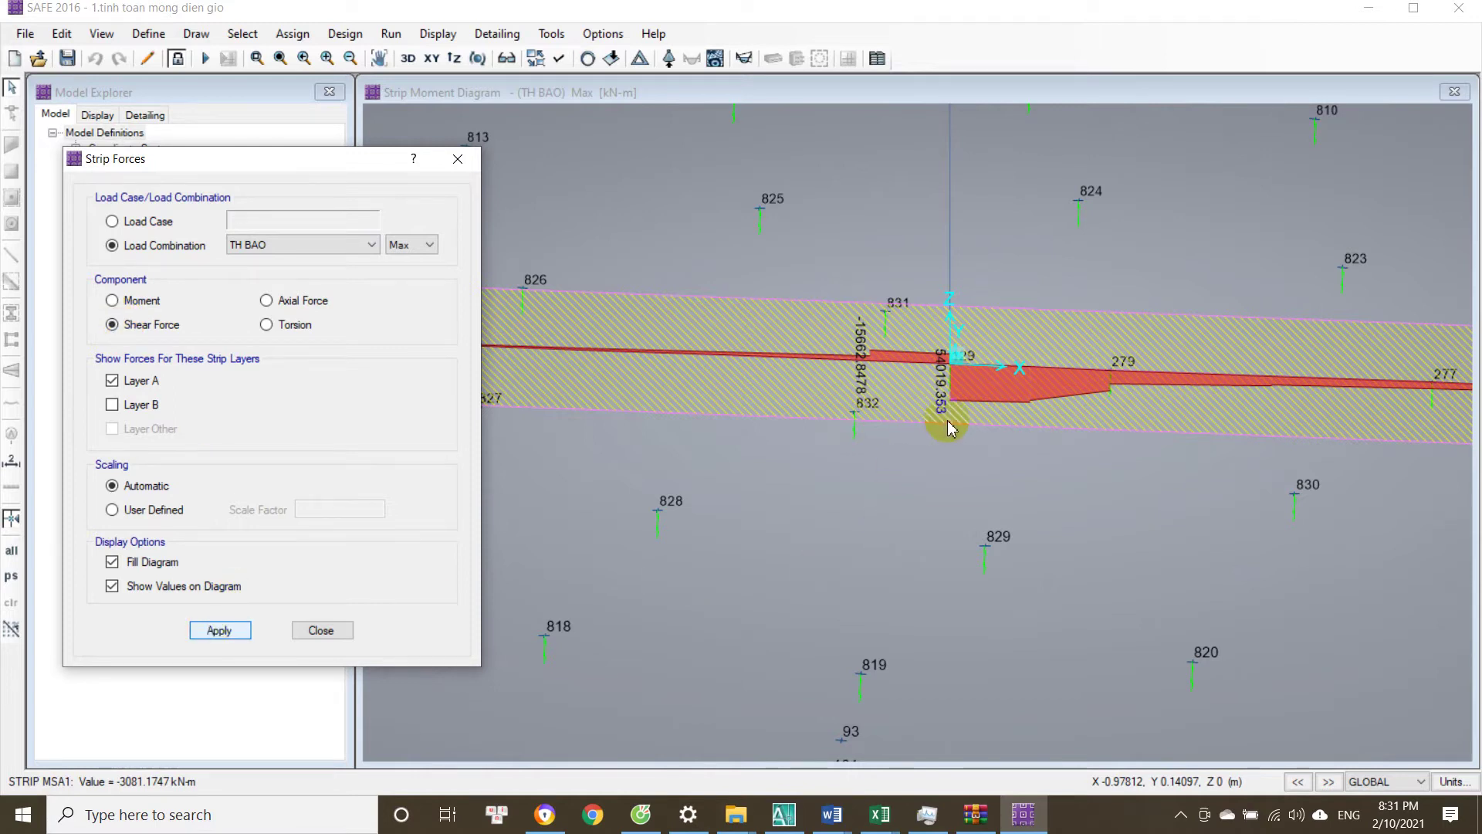
left_click(239, 635)
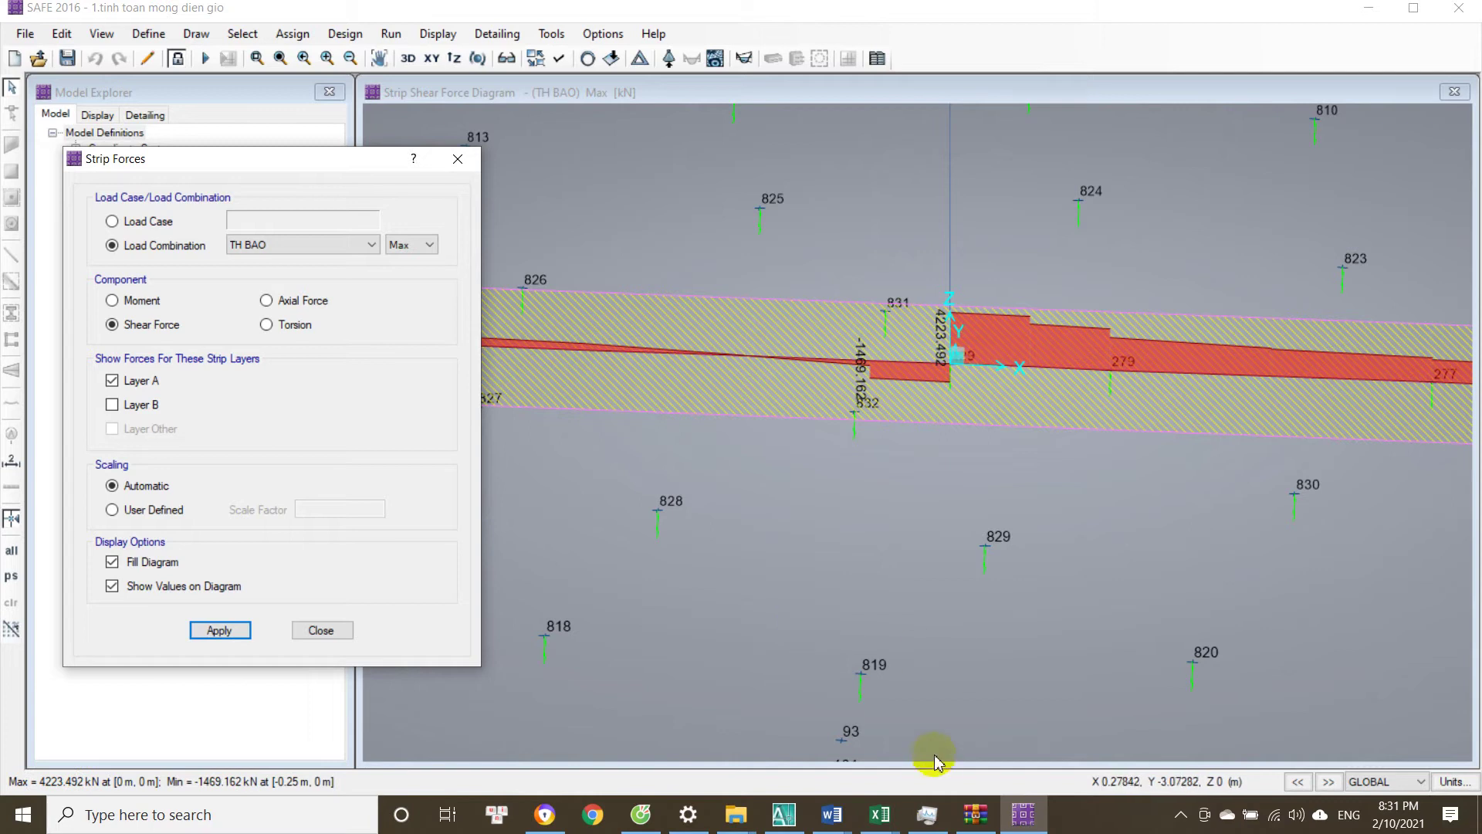
Return to the Excel internal force table and compare the CĐ shear V of section 1-1 with the SAFE diagram.
mouse_move(891, 820)
left_click(996, 714)
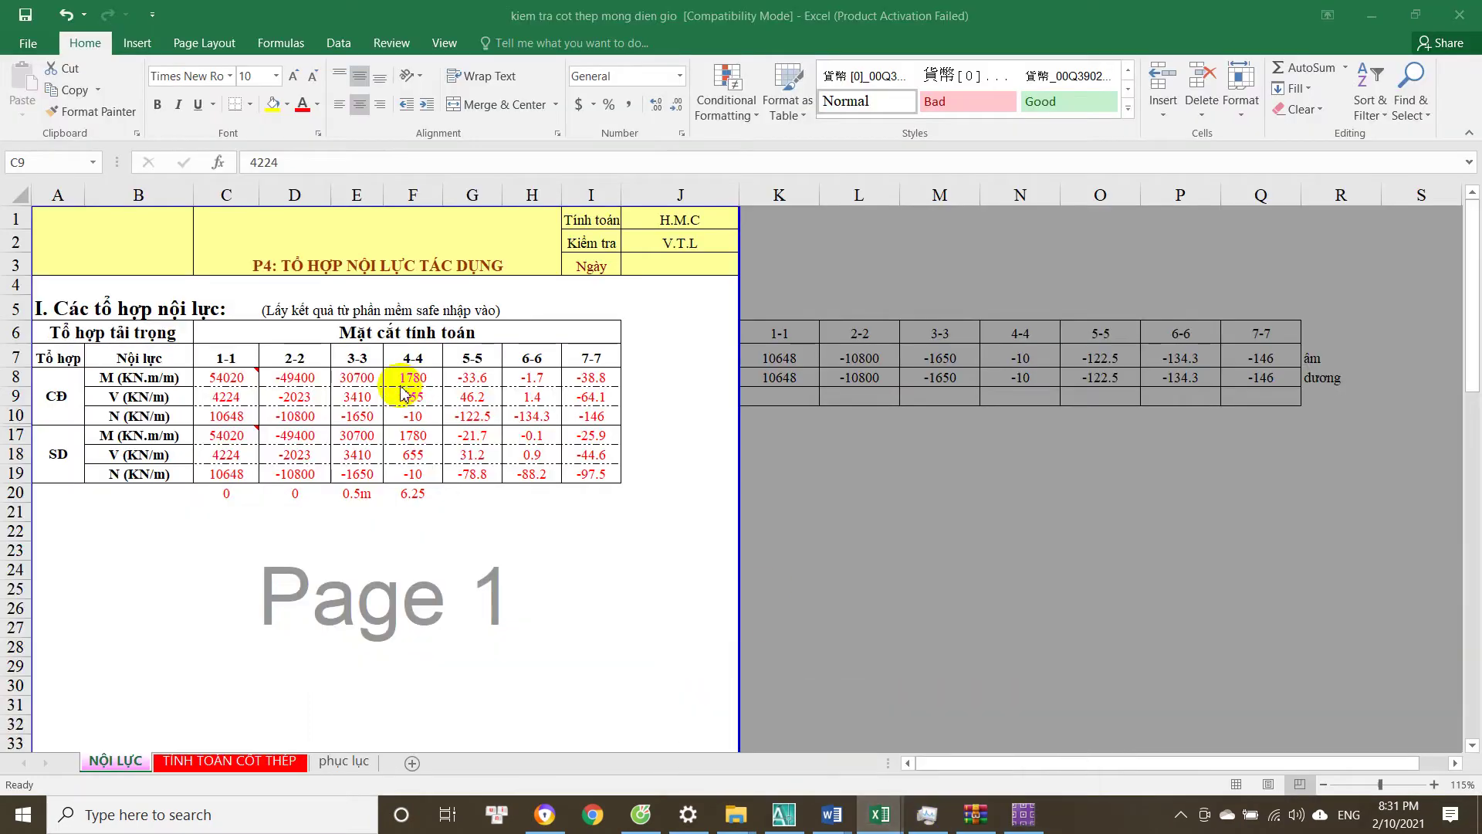
left_click(252, 396)
key("Return")
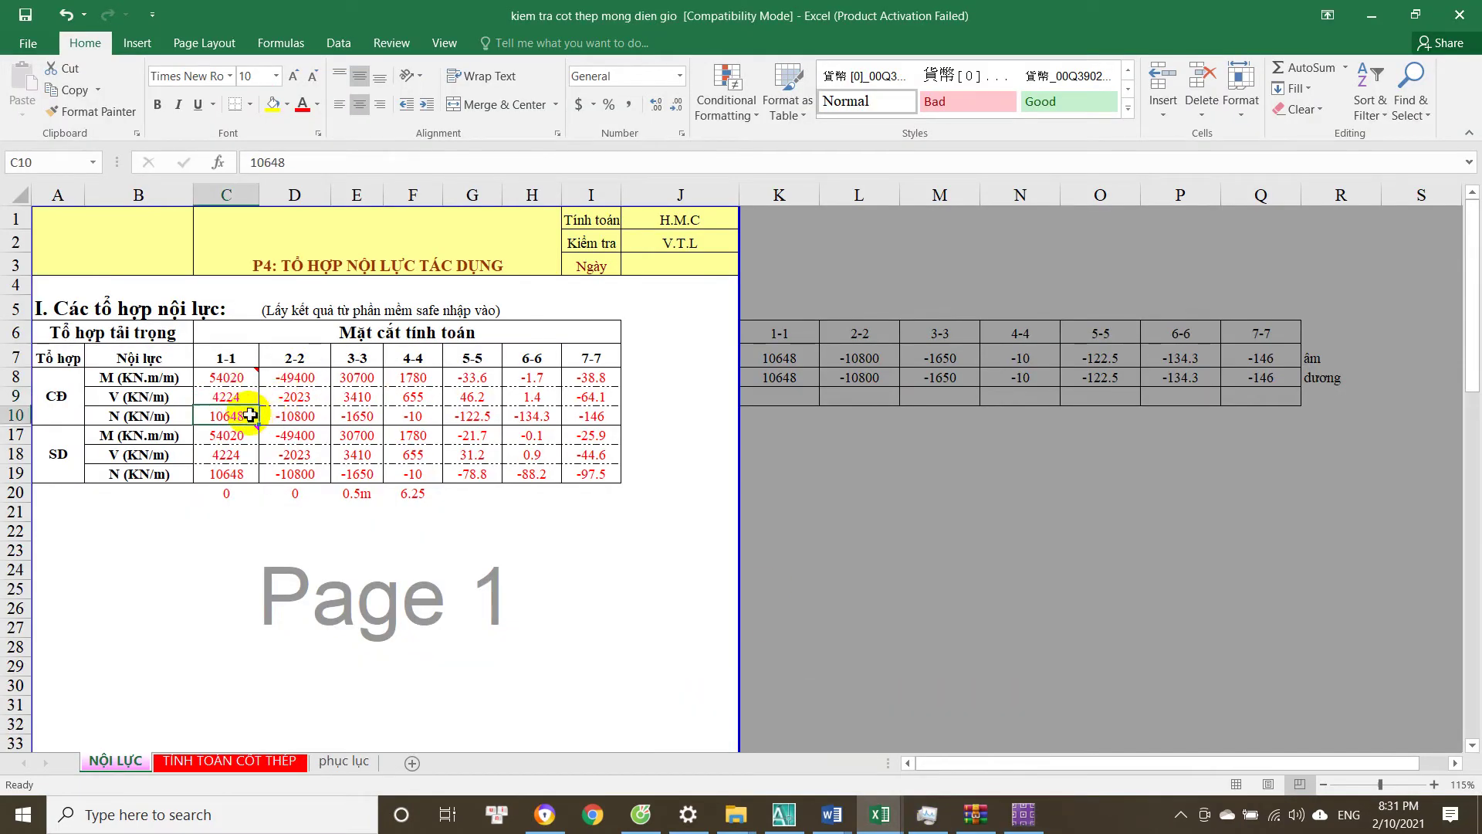
left_click(247, 398)
key("Return")
left_click(246, 400)
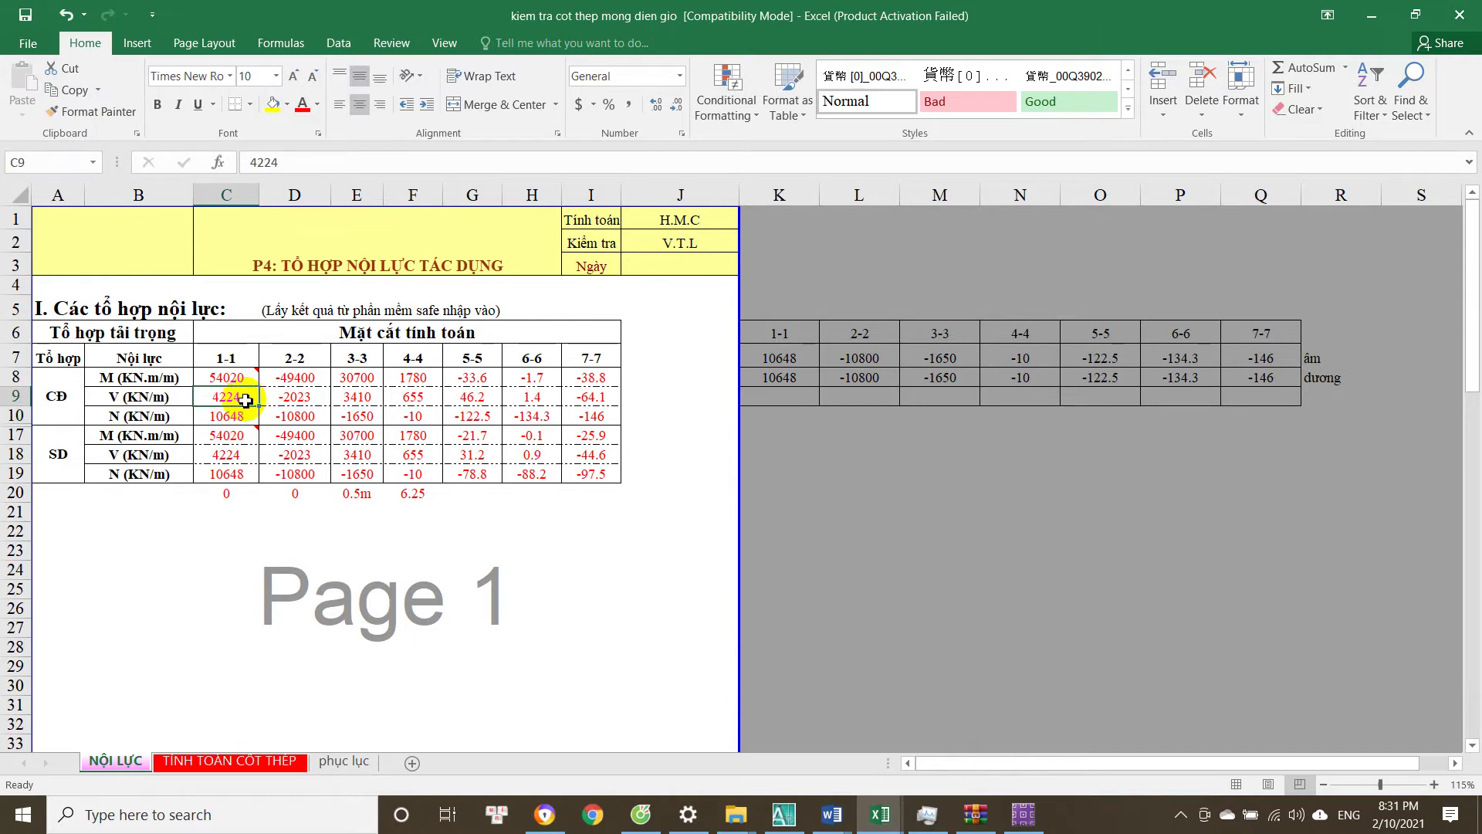
Recheck the shear at the strip's centre in SAFE, and return to Excel to view the CĐ force N of section 1-1.
left_click(1024, 814)
mouse_move(976, 330)
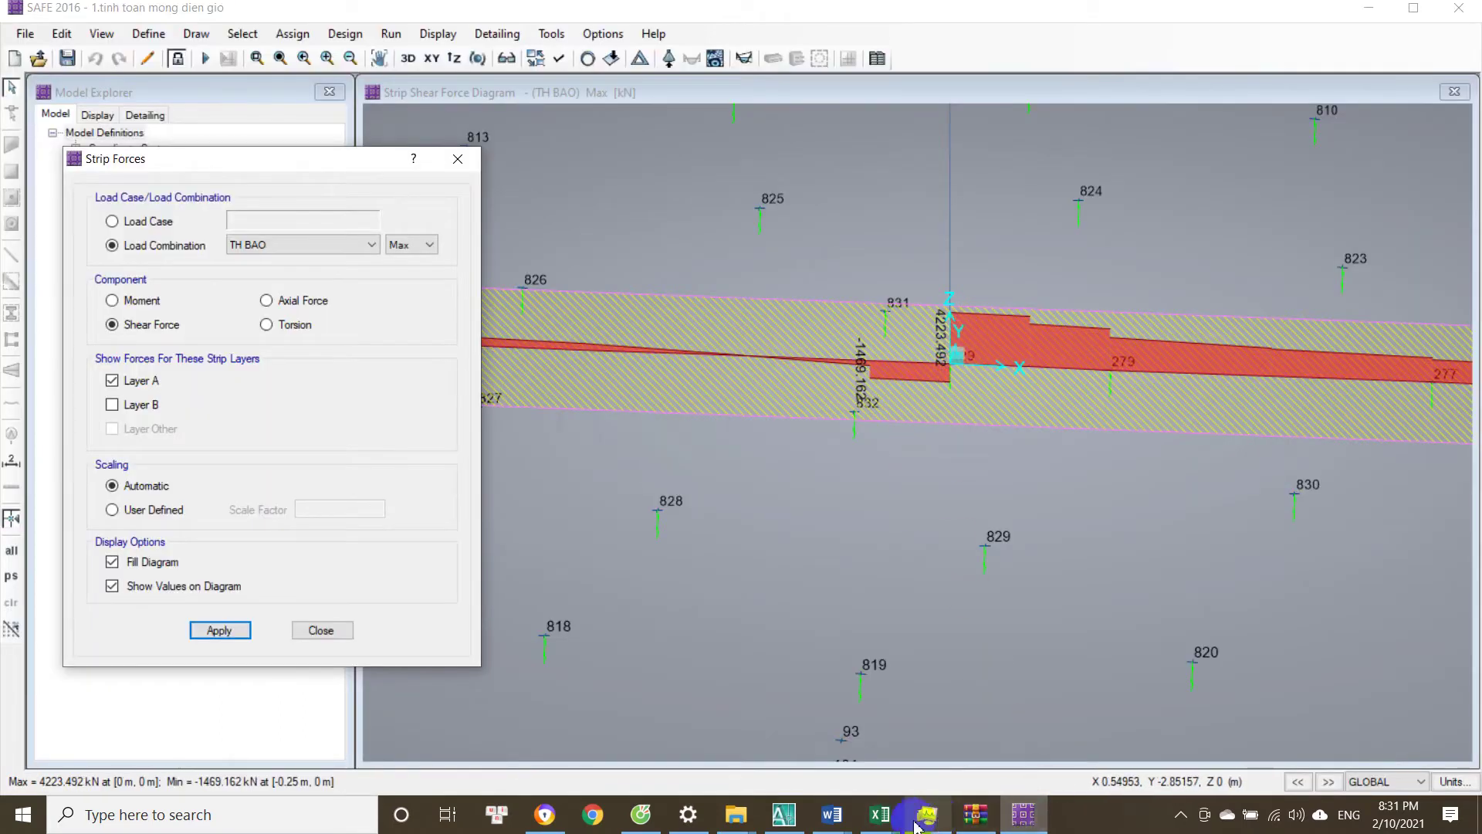
left_click(880, 815)
left_click(992, 765)
left_click(228, 416)
Switch to SAFE, display the strip axial force diagram for TH BAO Max, and inspect its value near the centre.
left_click(1024, 814)
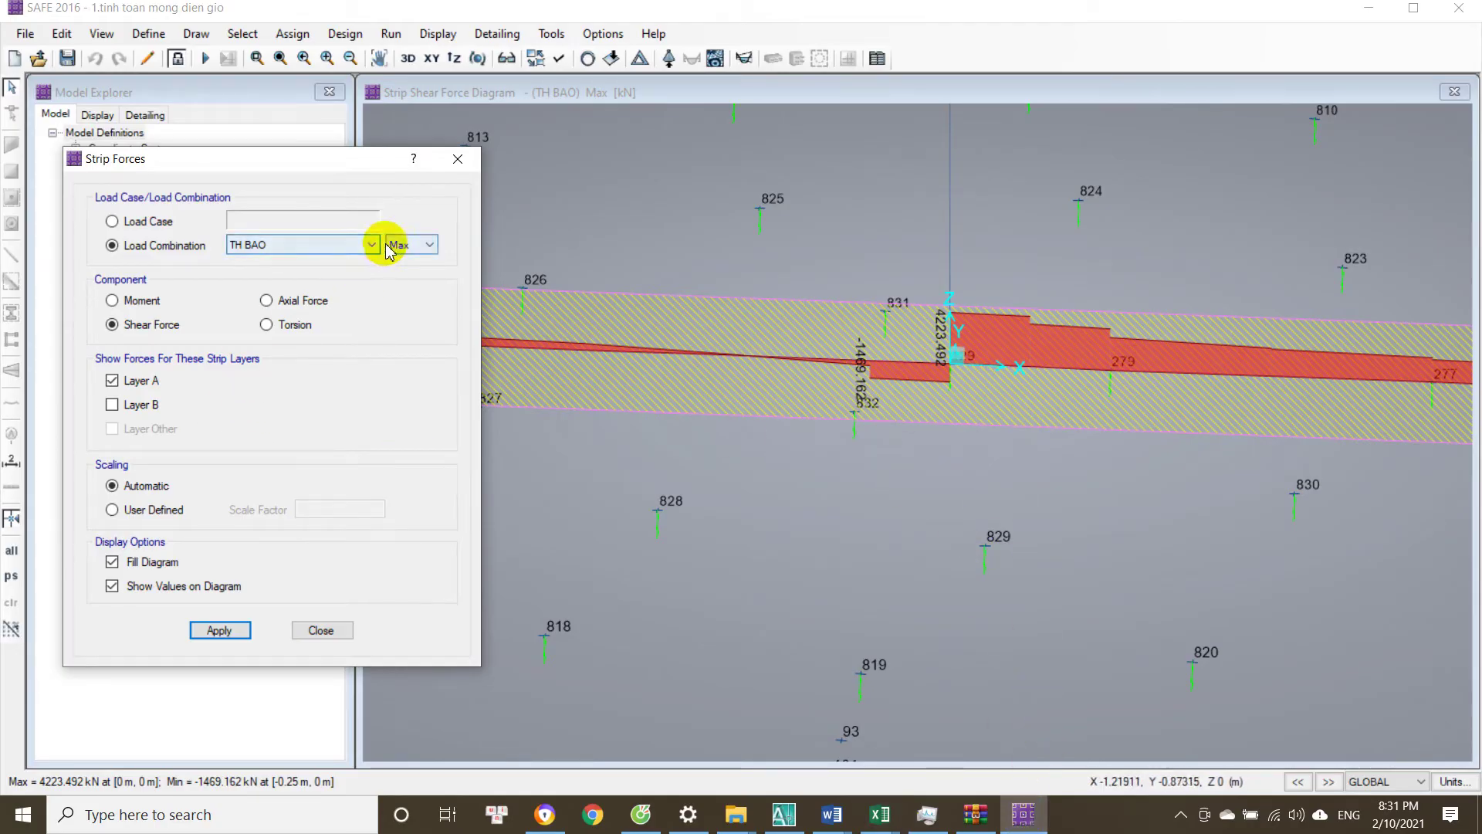
left_click(266, 324)
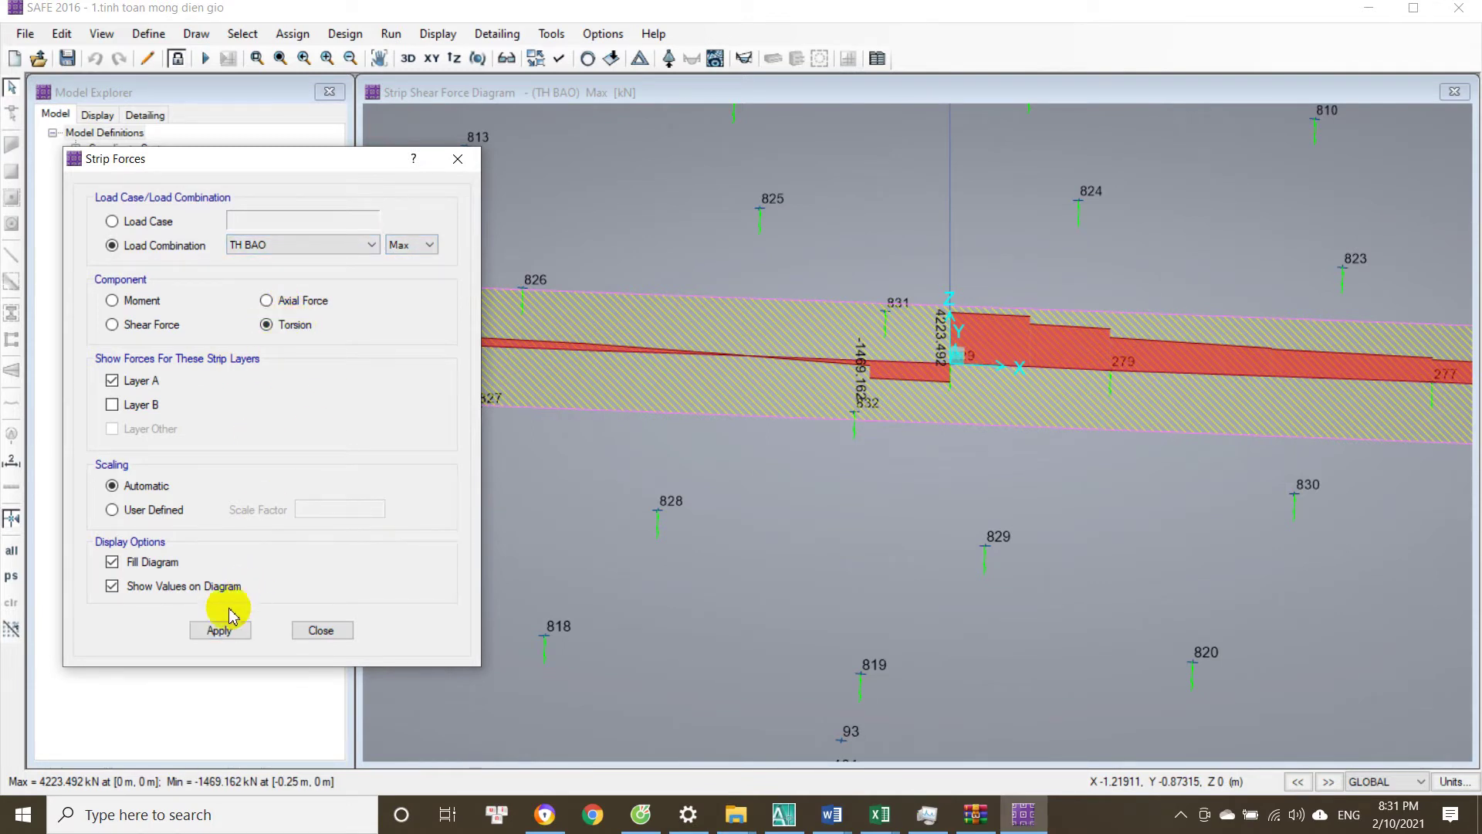
left_click(275, 306)
left_click(235, 630)
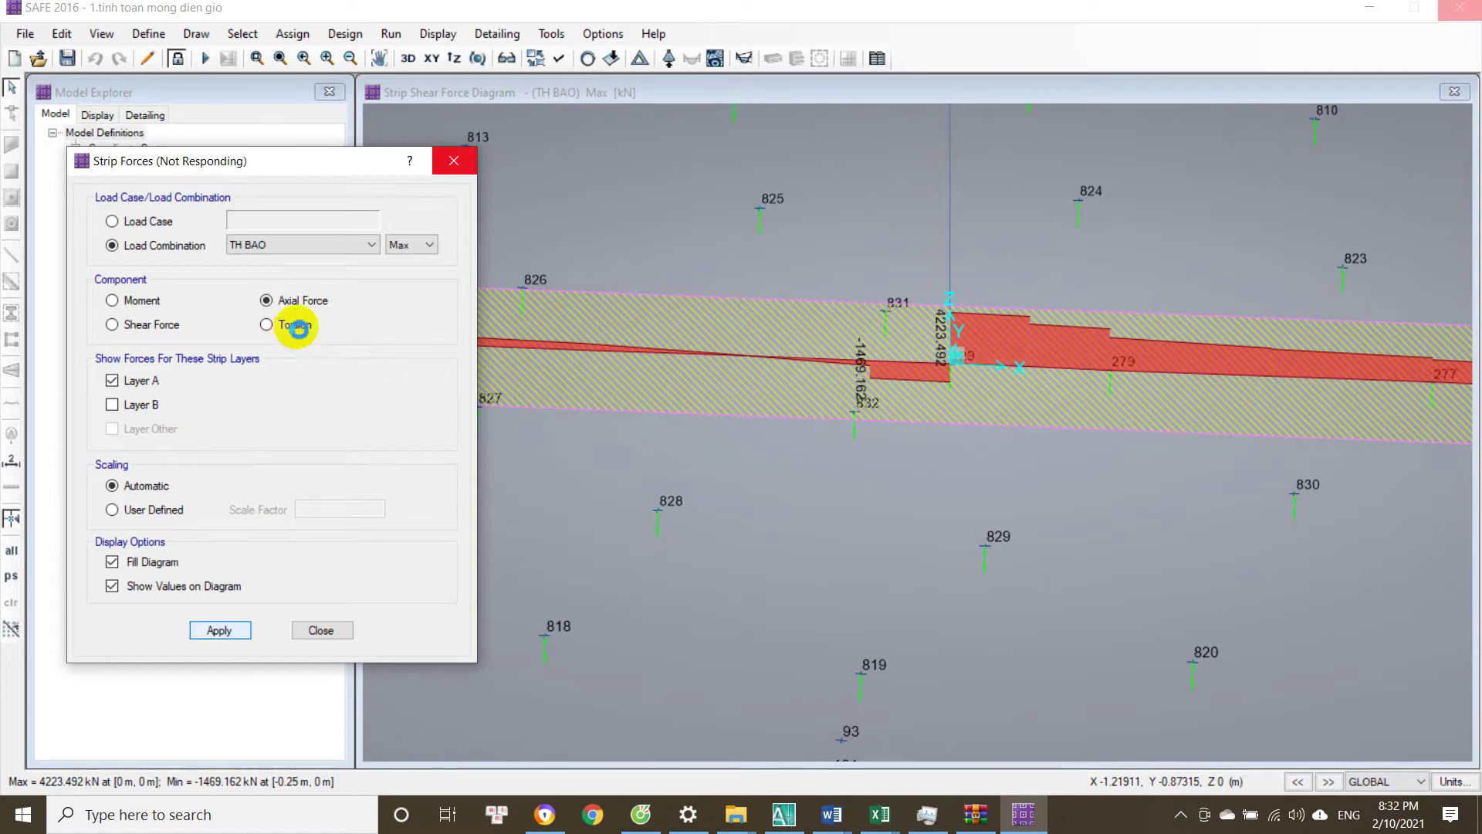
left_click(1000, 362)
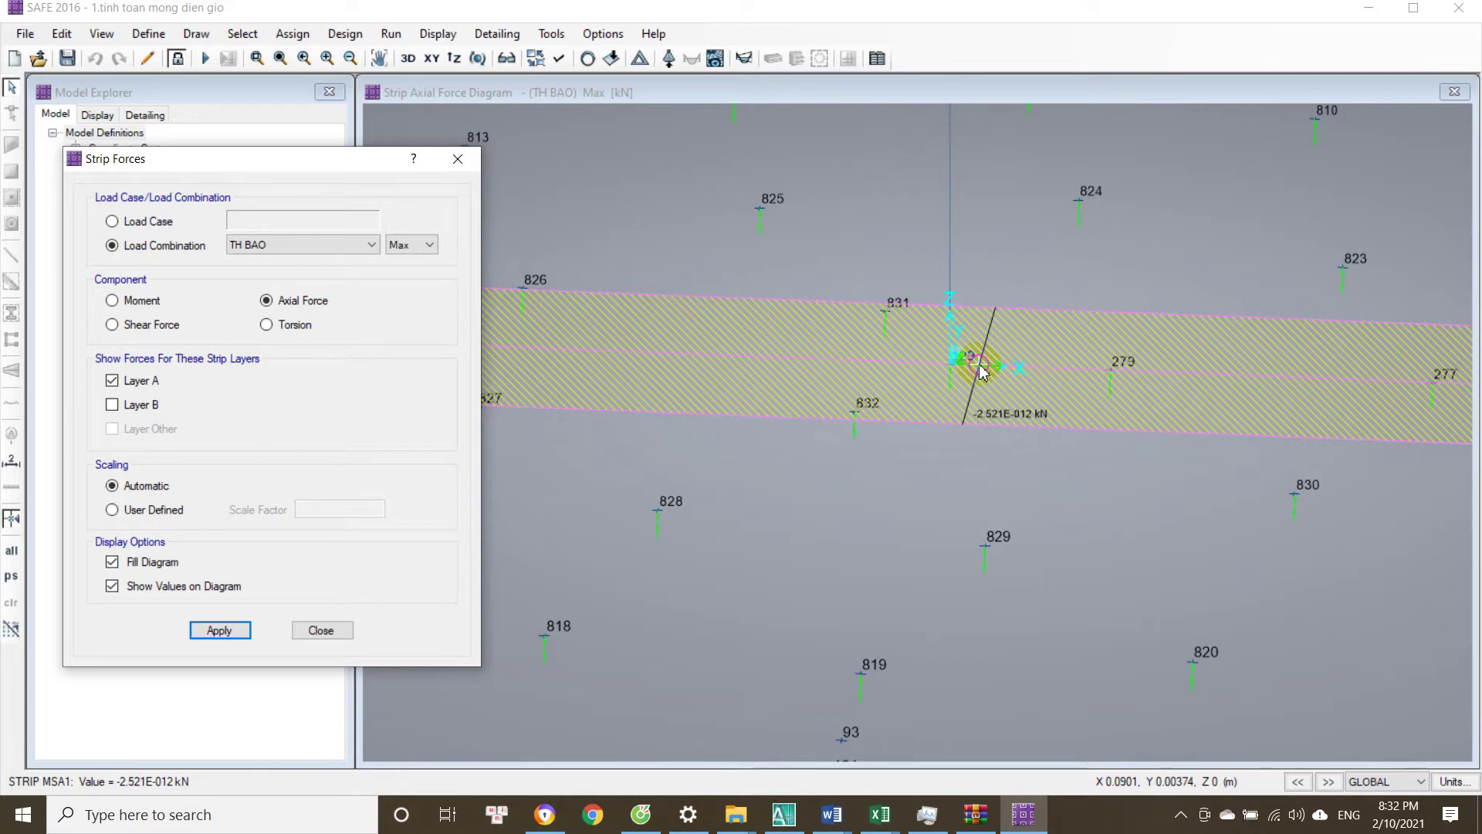
Display the strip torsion diagram for TH BAO Max and read the torsion at the foundation's centre.
left_click(282, 327)
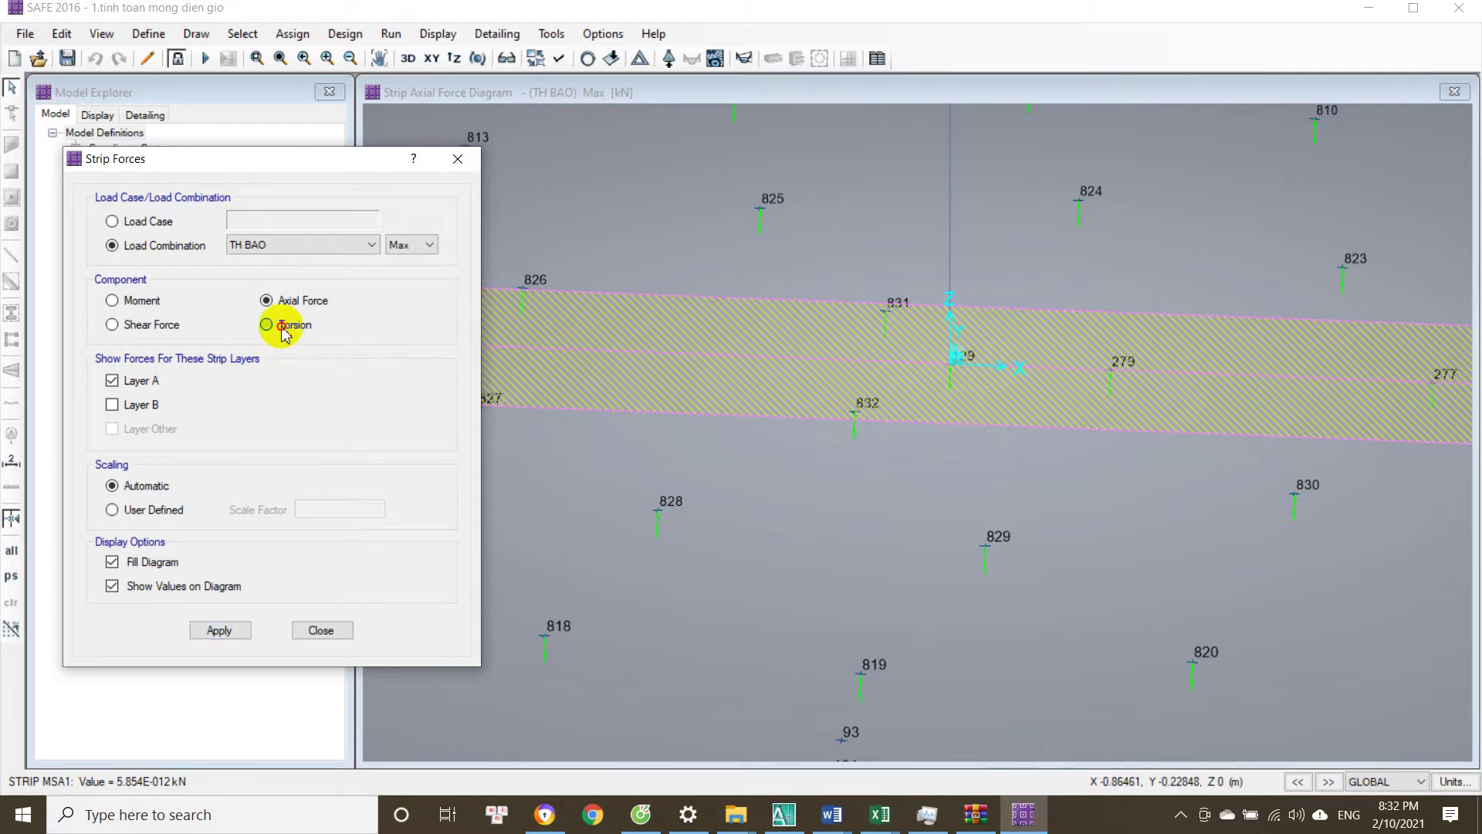
left_click(217, 630)
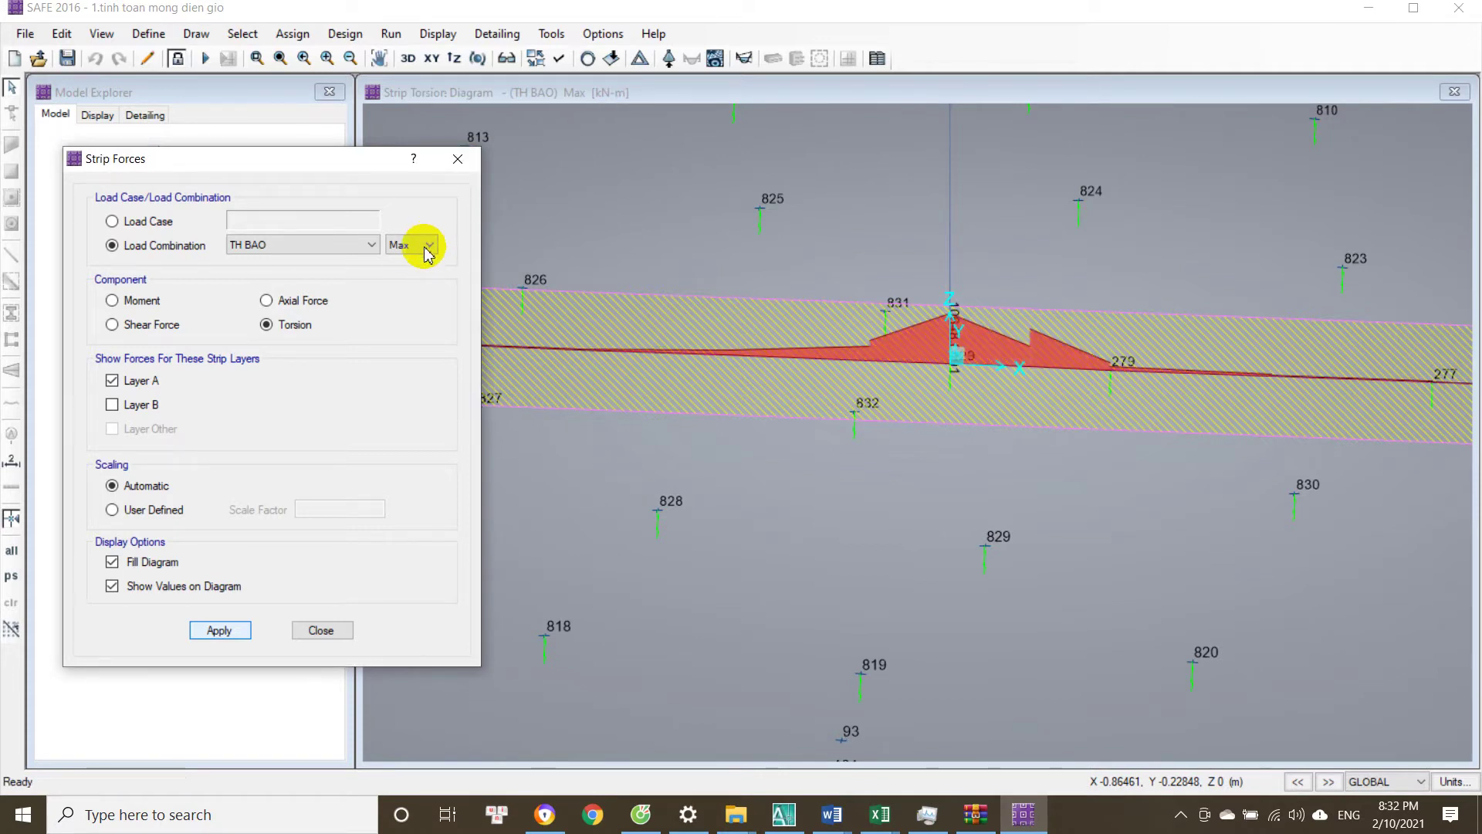
mouse_move(956, 364)
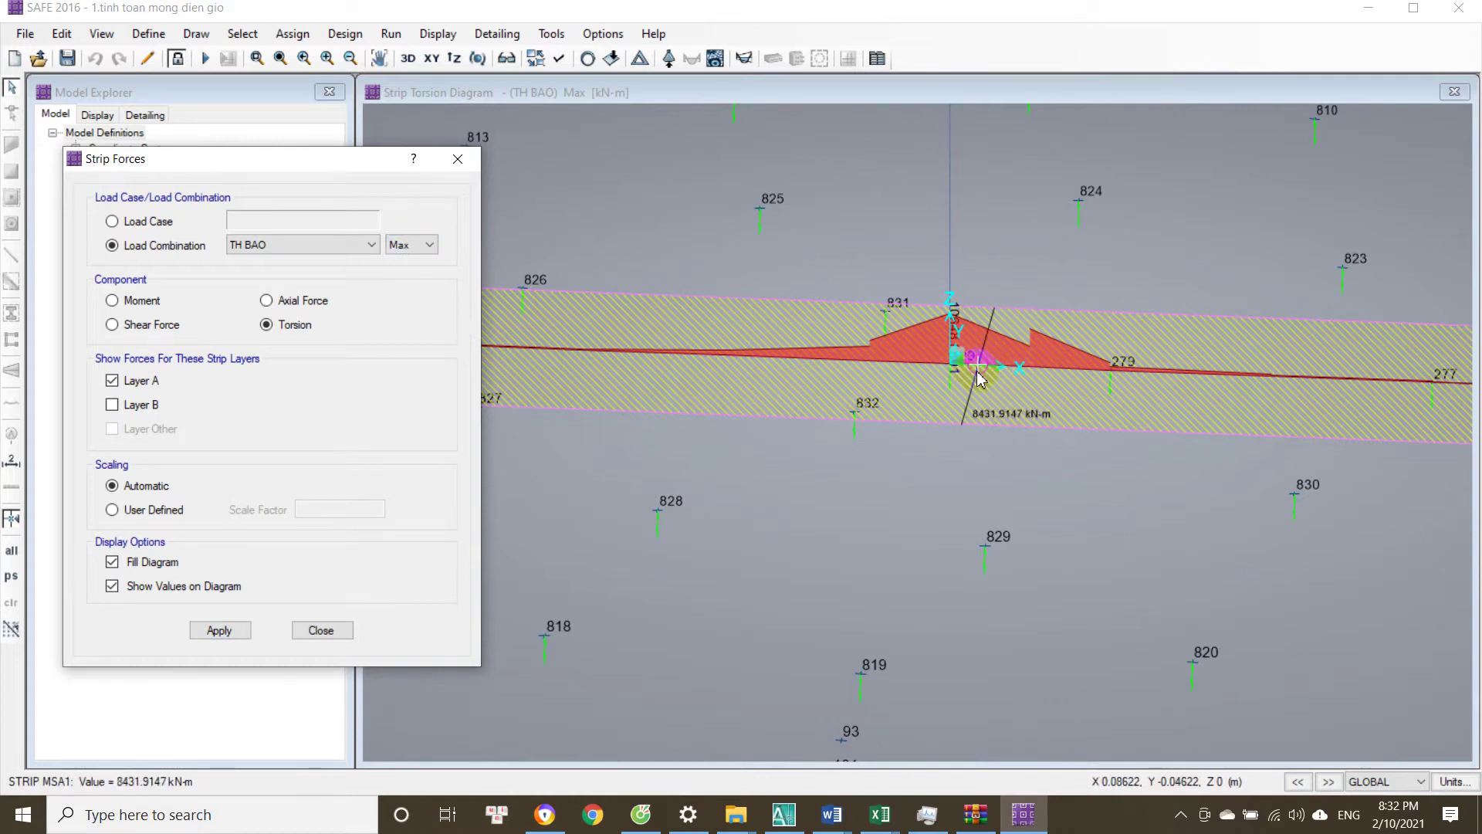
left_click(946, 359)
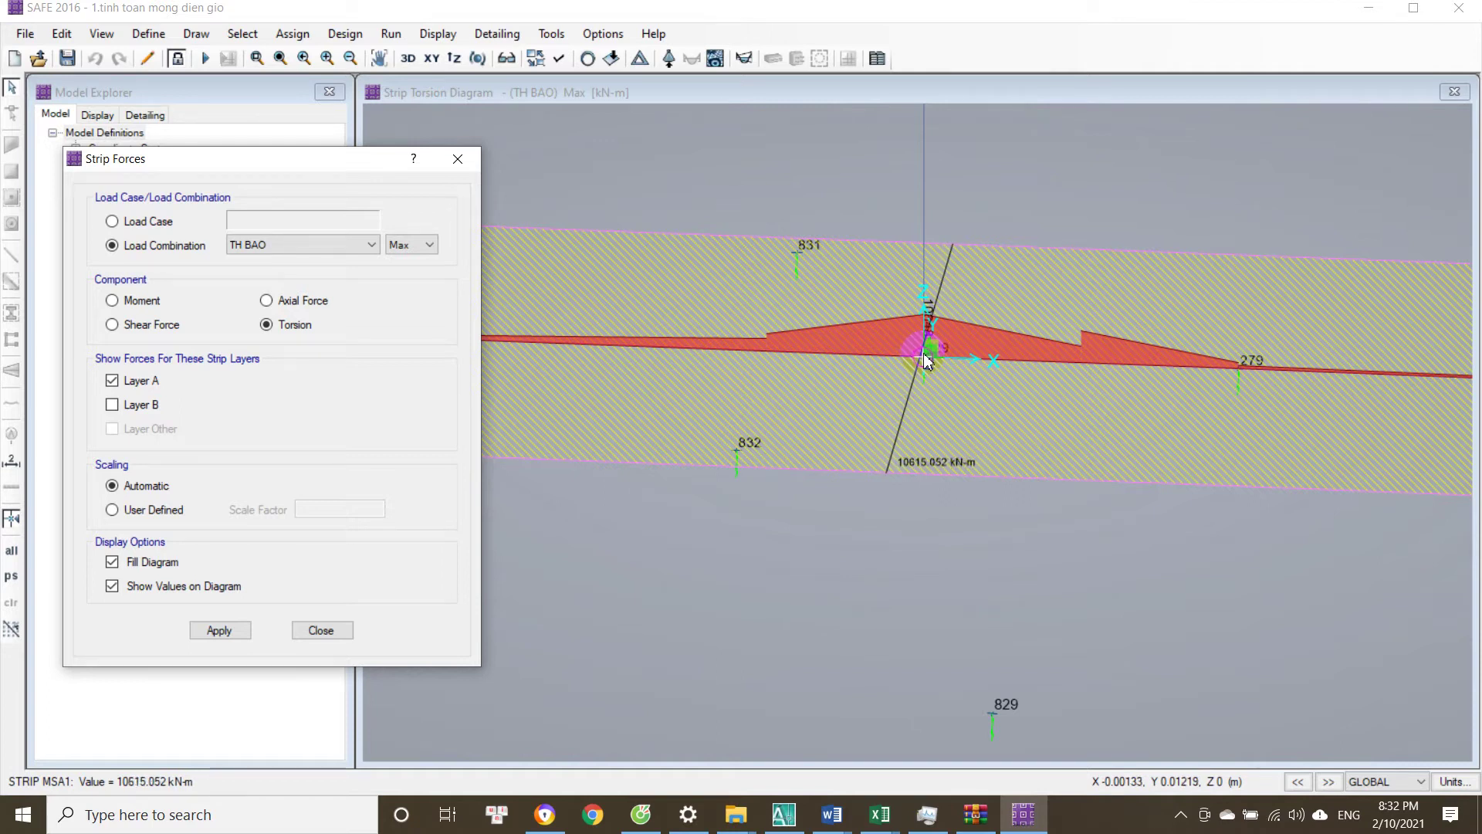
Switch to the Excel reinforcement workbook and compare the torsion with the CĐ value N of section 1-1.
left_click(880, 815)
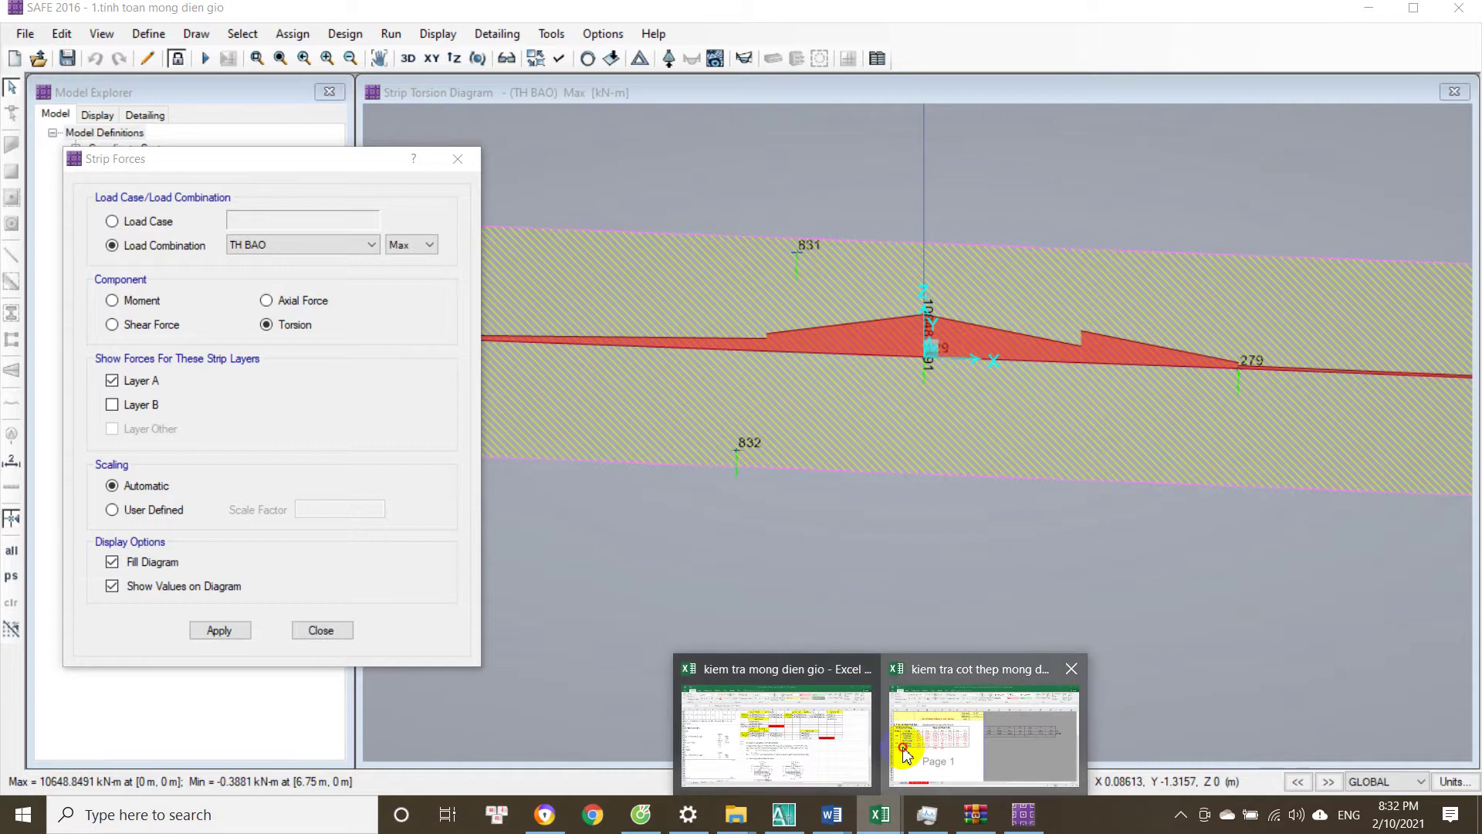
left_click(910, 738)
left_click(246, 415)
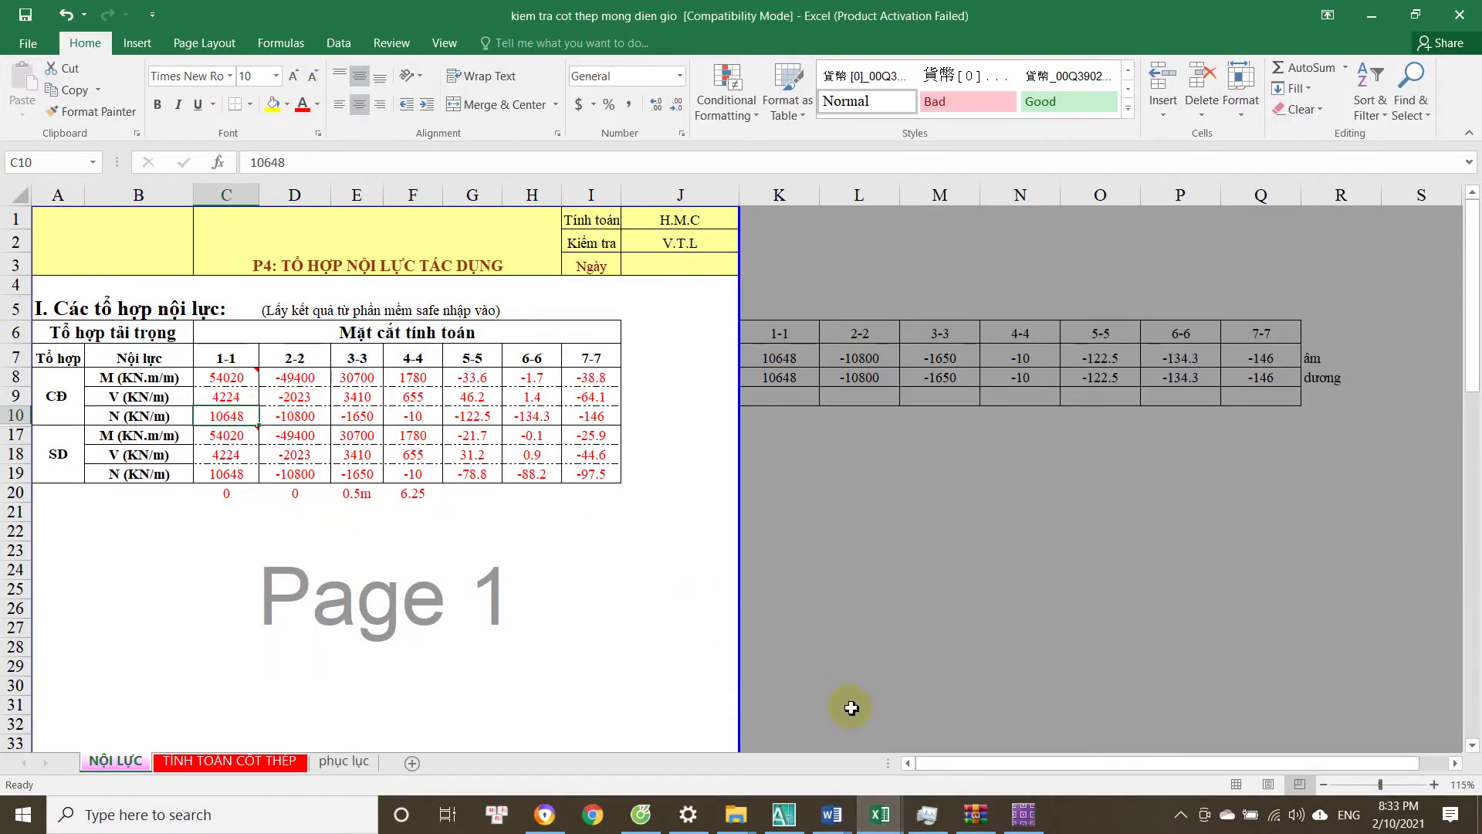
Switch to SAFE, display the strip torsion diagram for TH BAO Min, and read the torsion at the foundation's centre.
left_click(1024, 815)
left_click(410, 244)
left_click(415, 273)
mouse_move(927, 356)
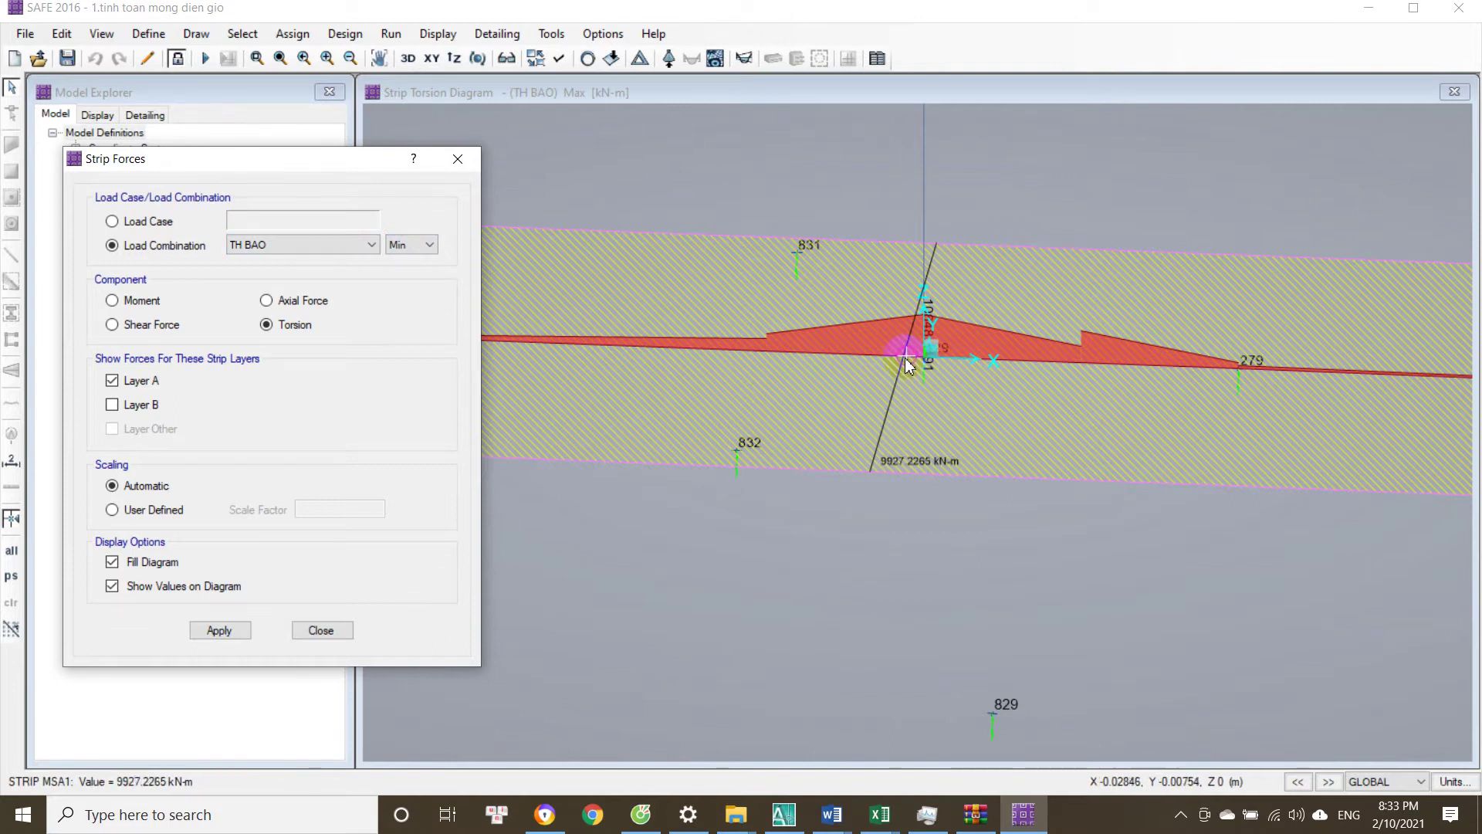
left_click(219, 630)
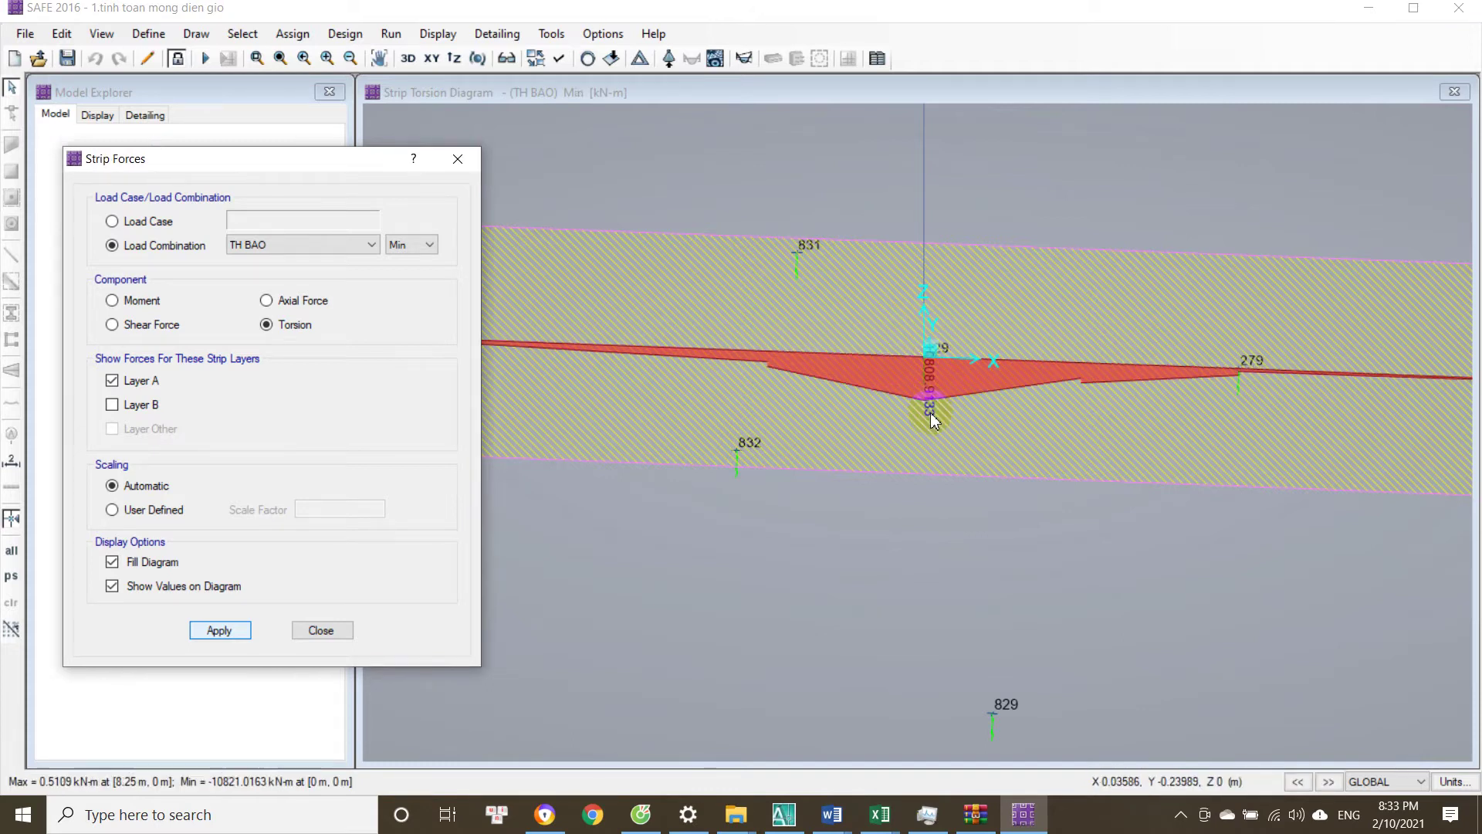
mouse_move(925, 377)
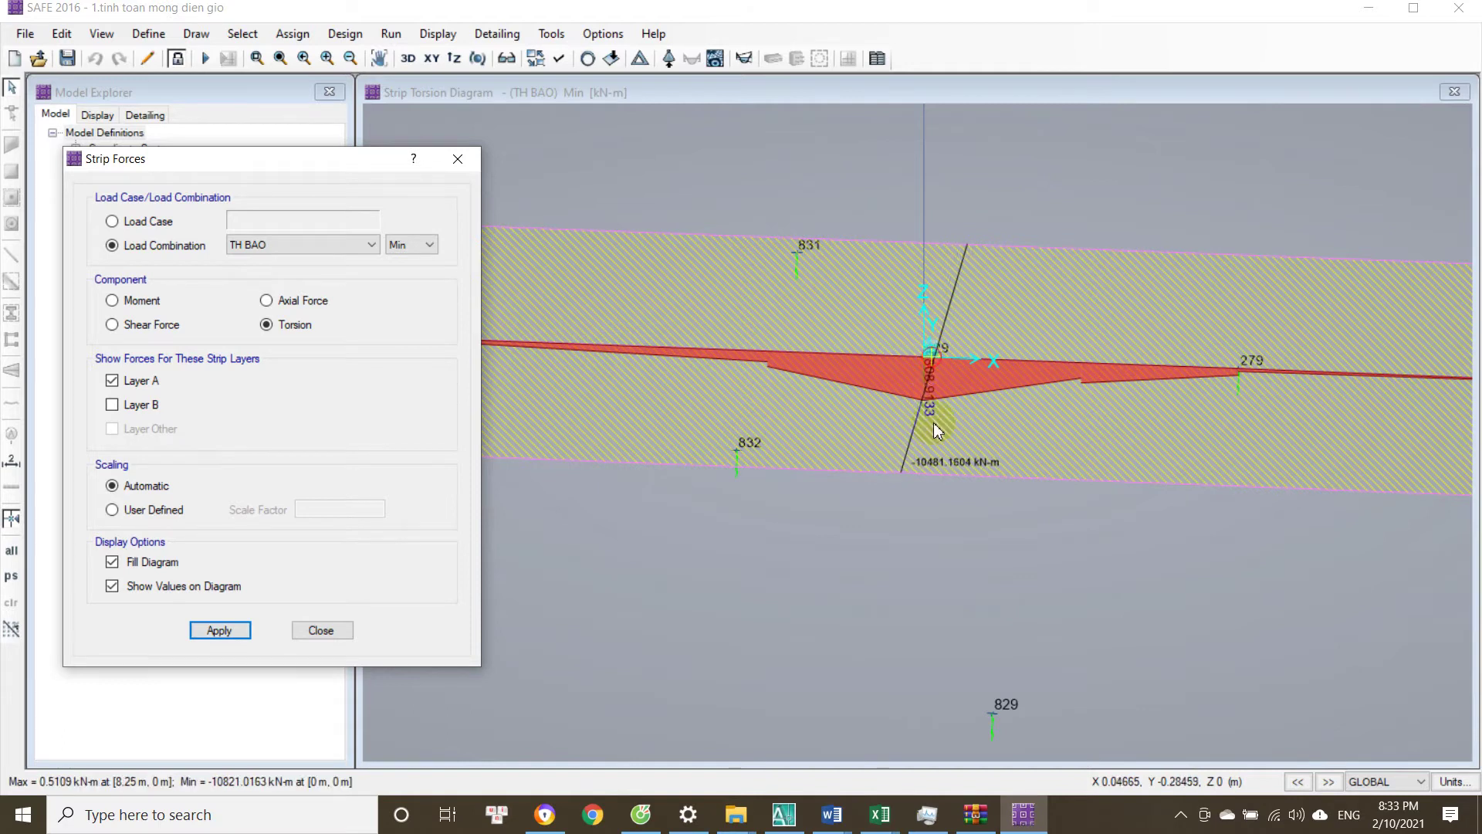
Compare the CĐ value N of section 1-1 in the Excel reinforcement workbook with the minimum centre torsion in SAFE.
left_click(881, 814)
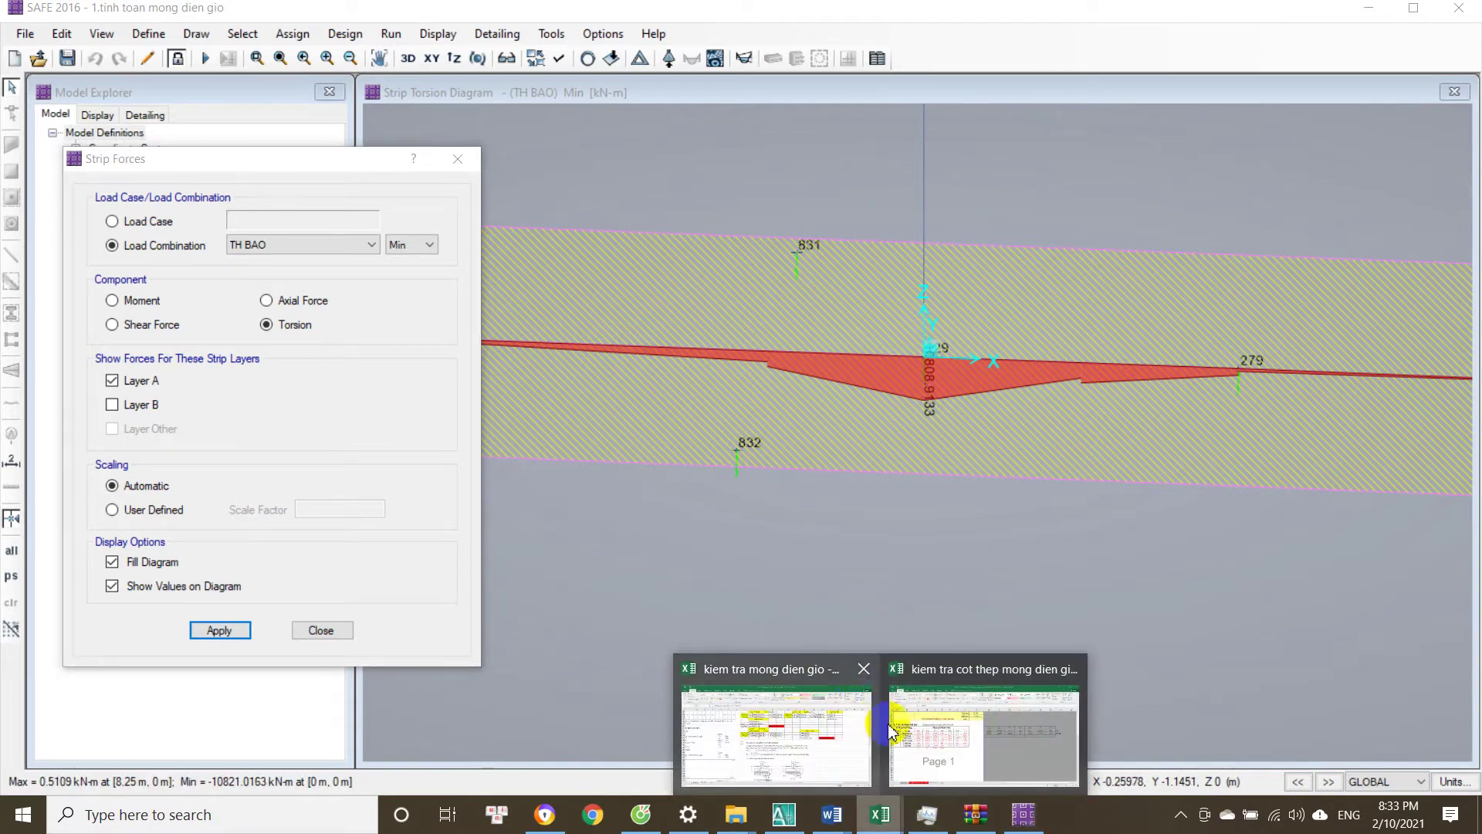
left_click(984, 734)
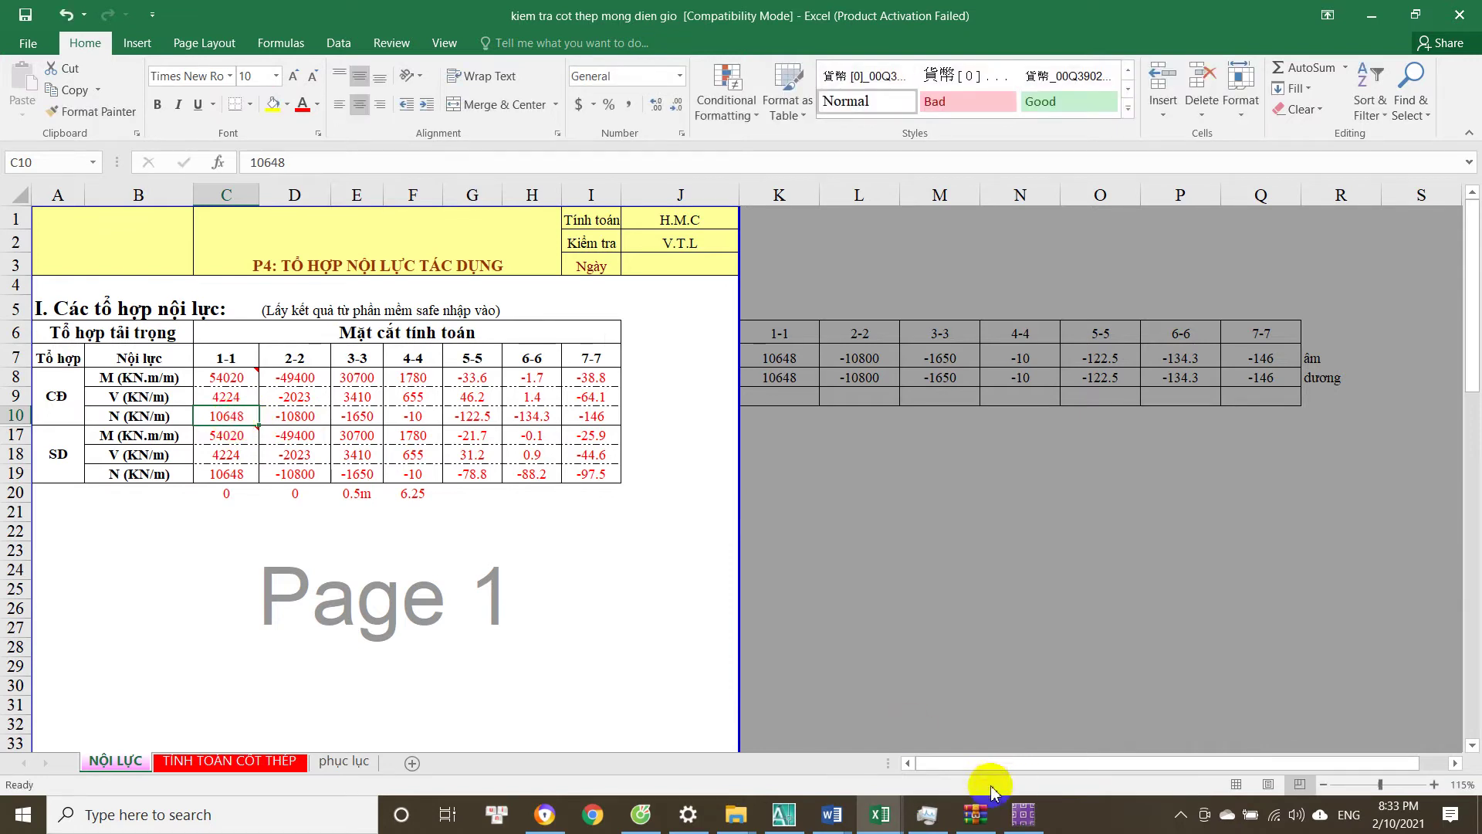
left_click(1024, 815)
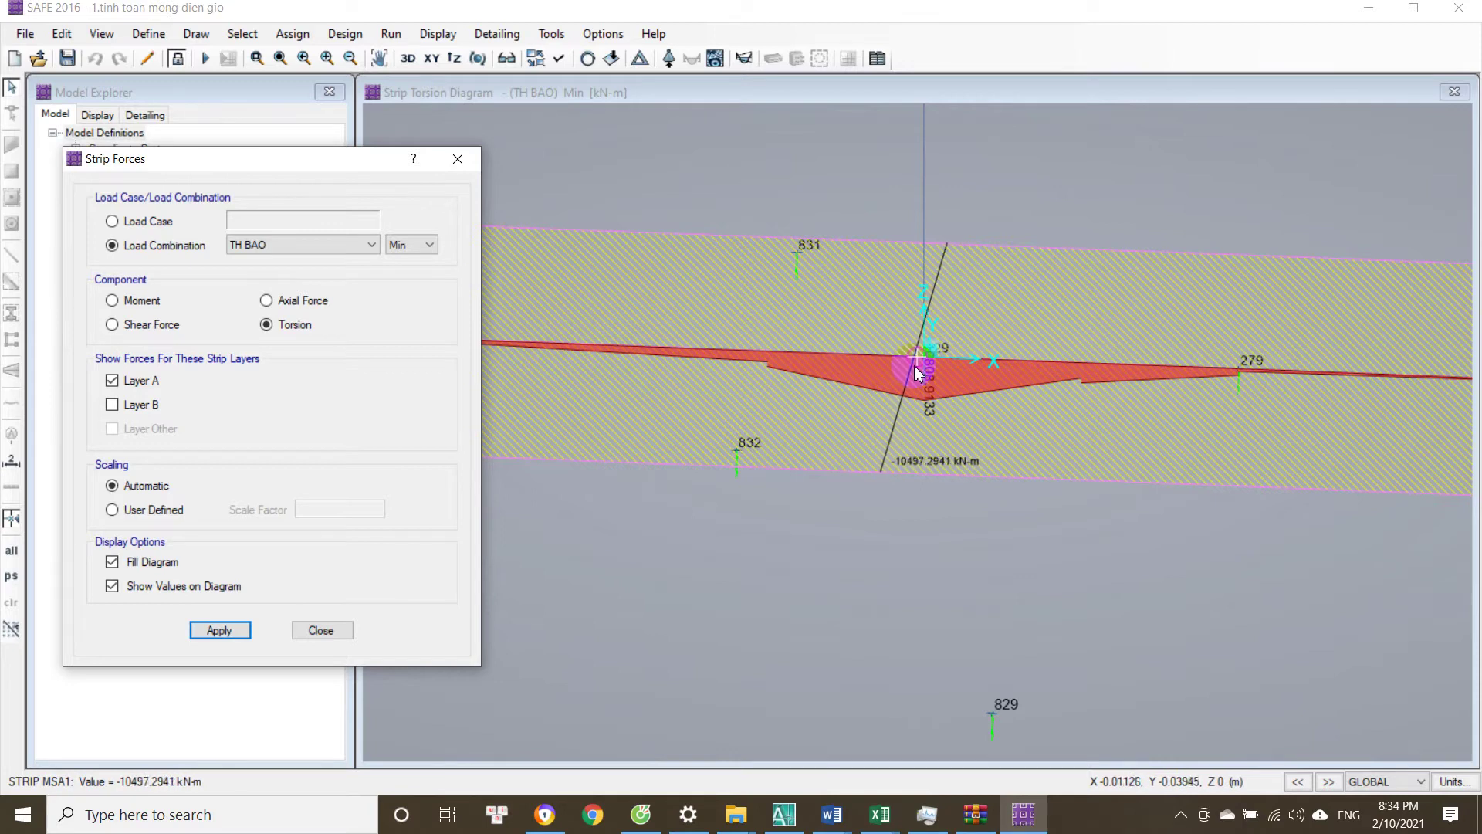
Switch to the Excel reinforcement workbook and set the CĐ value N of section 1-1 to -10800.
mouse_move(879, 815)
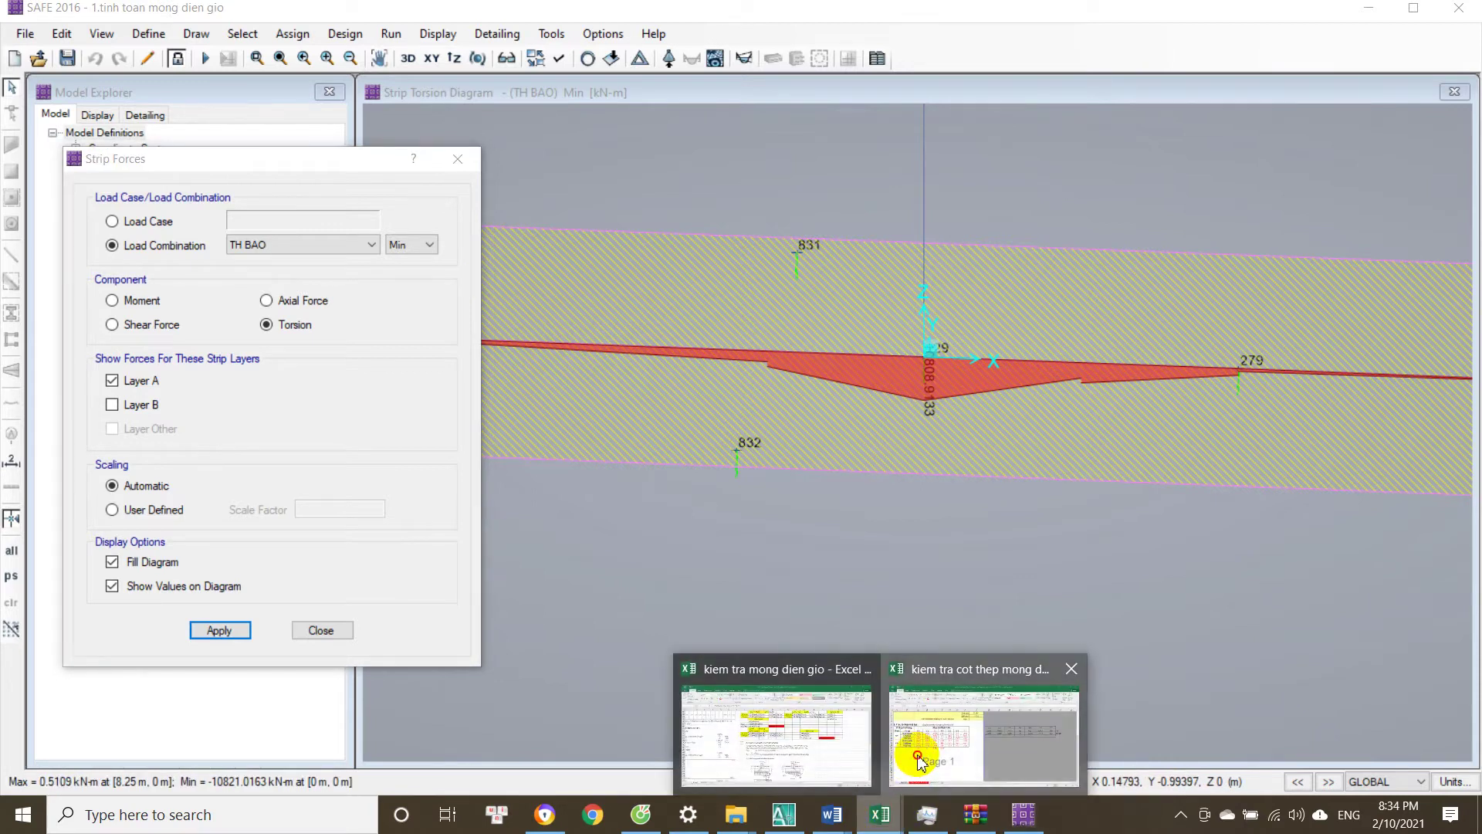
left_click(919, 743)
type("-10800")
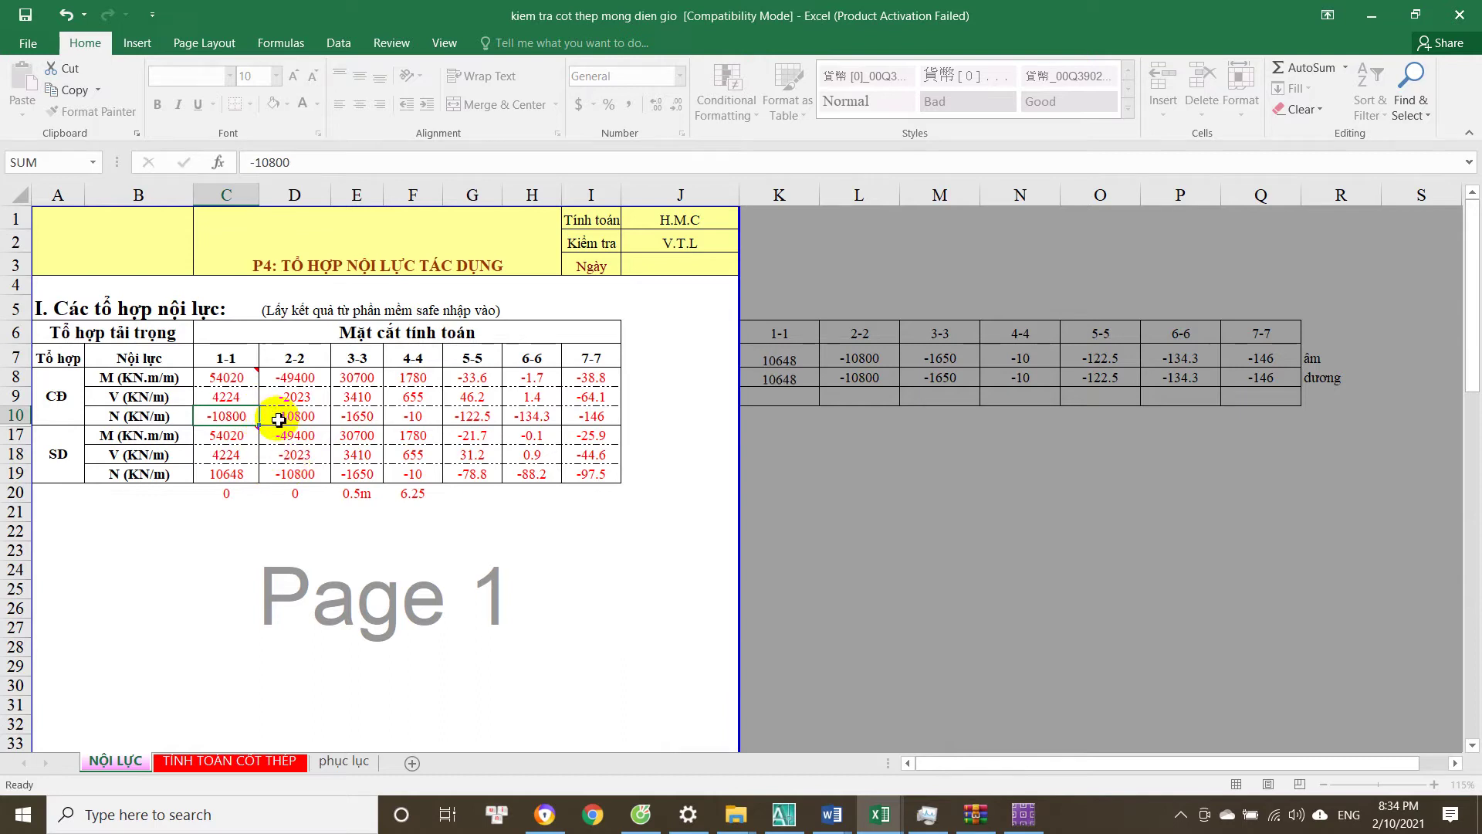
left_click(265, 417)
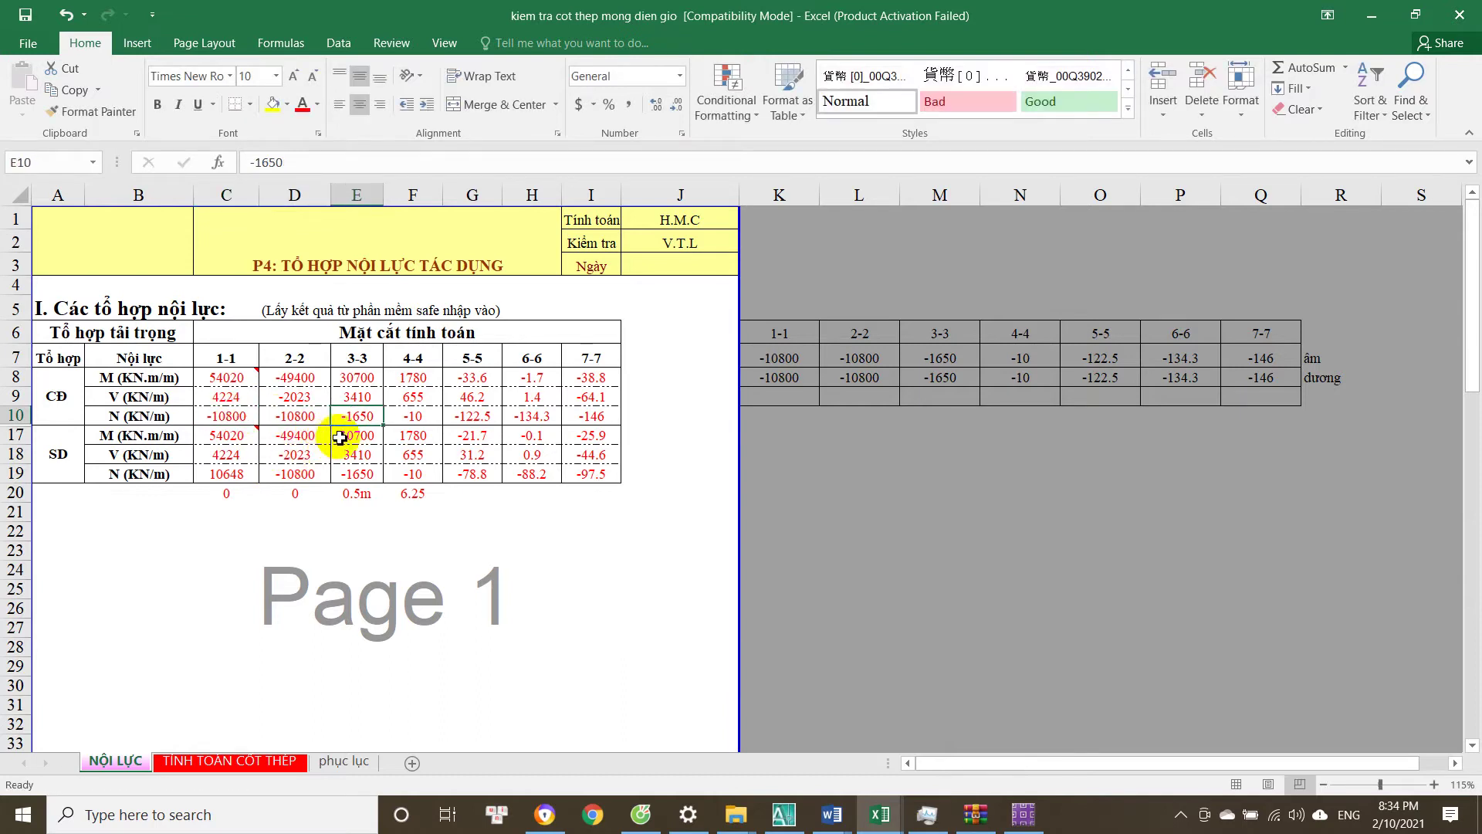
left_click(252, 421)
Copy the CĐ values M, V and N of section 1-1 into the SĐ rows of the same section.
left_click_drag(226, 378, 231, 494)
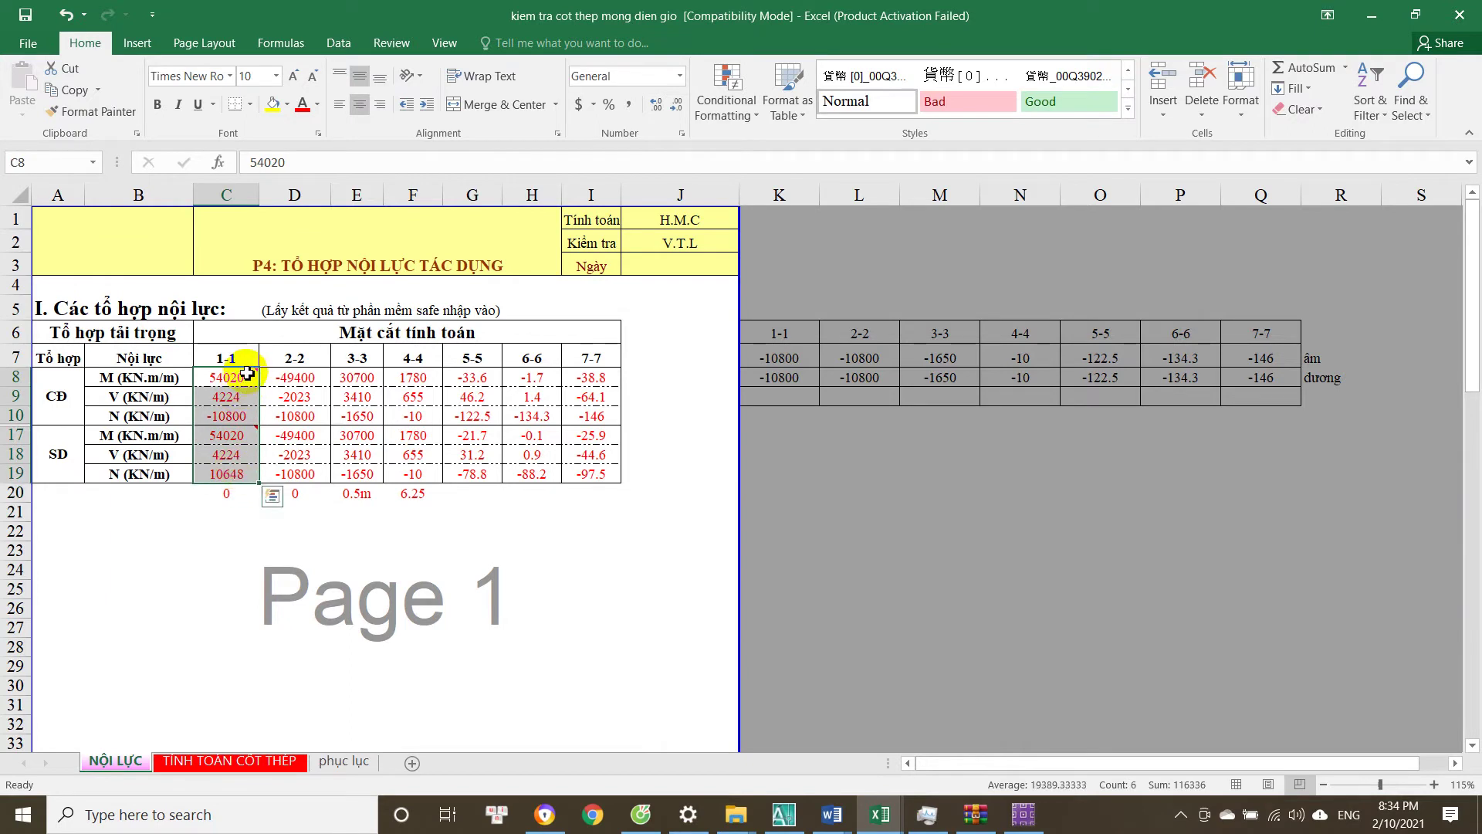
left_click_drag(232, 377, 235, 417)
key("ctrl+c")
left_click(242, 437)
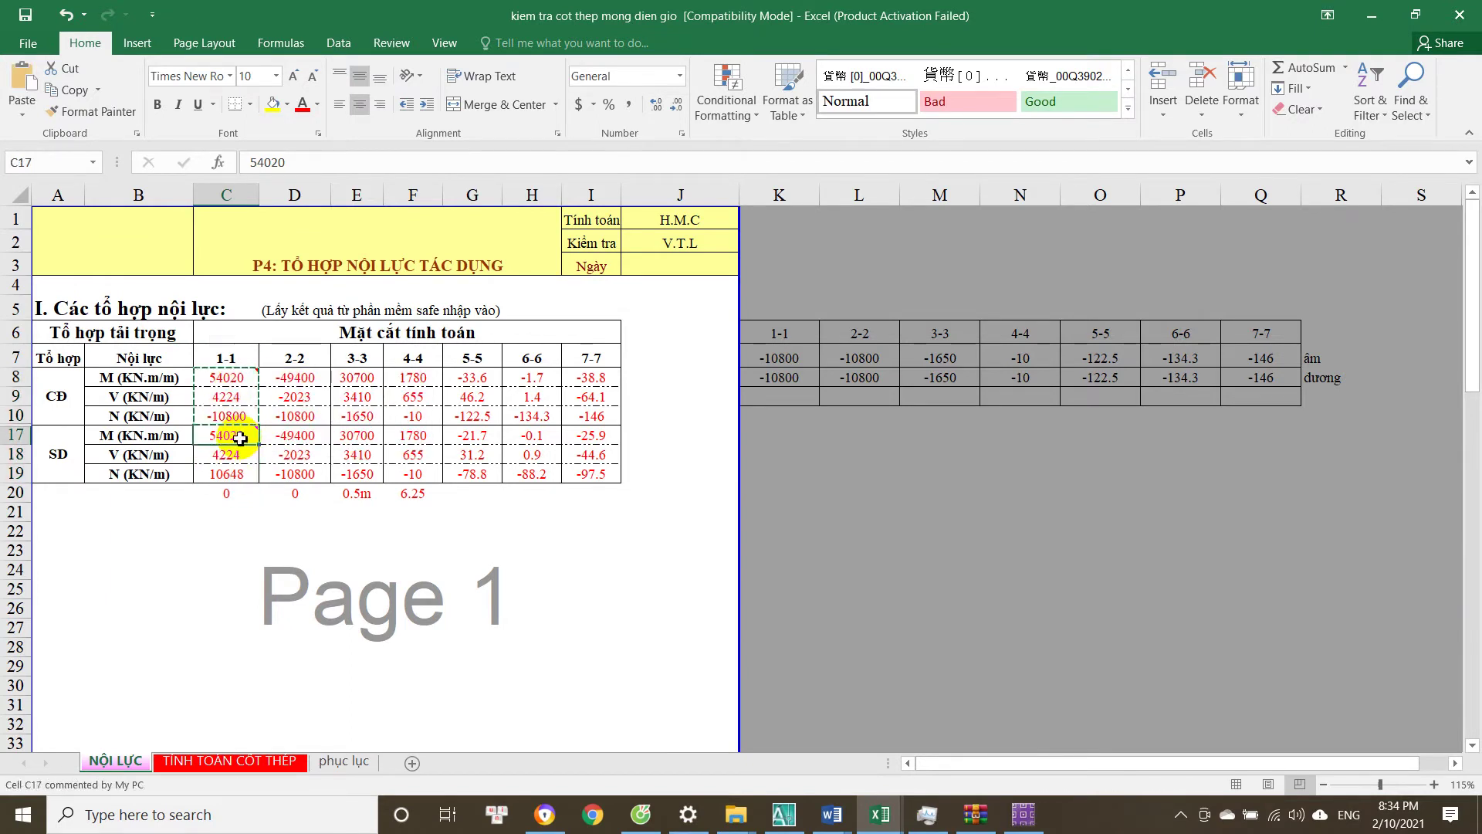
key("ctrl+v")
left_click(58, 455)
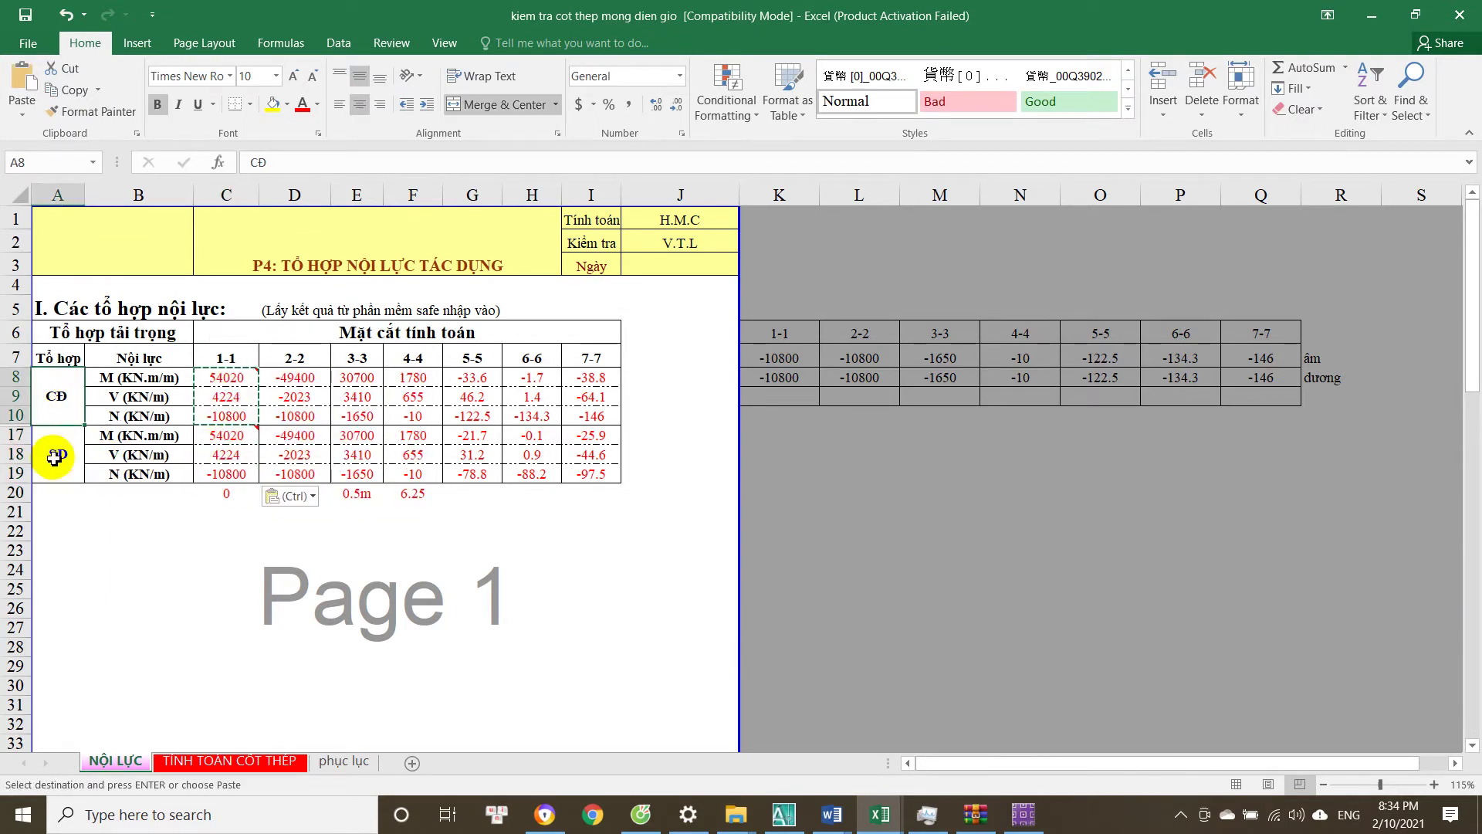
left_click(218, 417)
left_click(224, 435)
key("Escape")
left_click(224, 452)
left_click(236, 423)
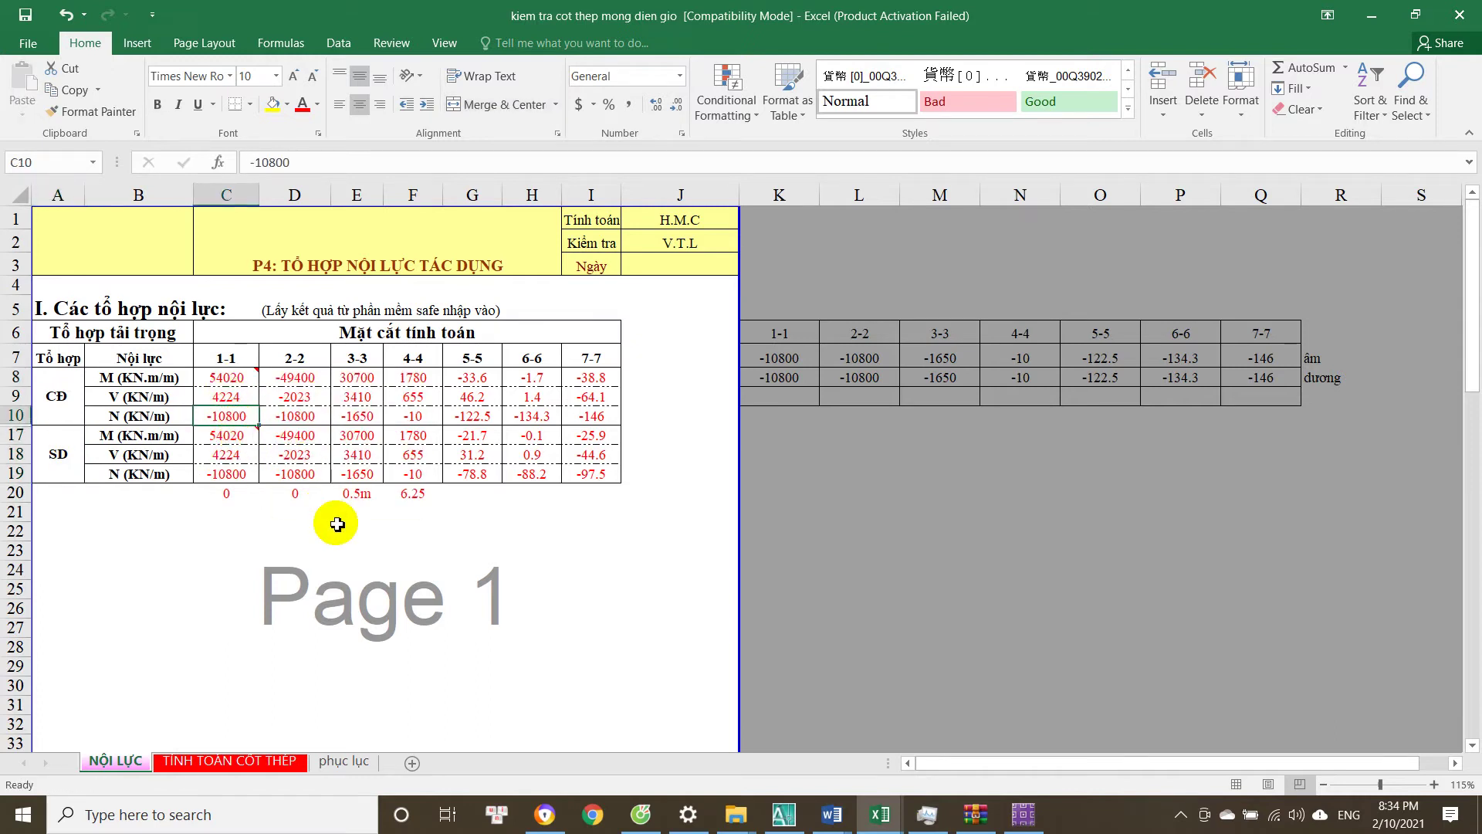
On the TÍNH TOÁN CỐT THÉP sheet, examine the moment, bar diameter, bar count and section height of section 1-1.
key("ctrl+Page_Down")
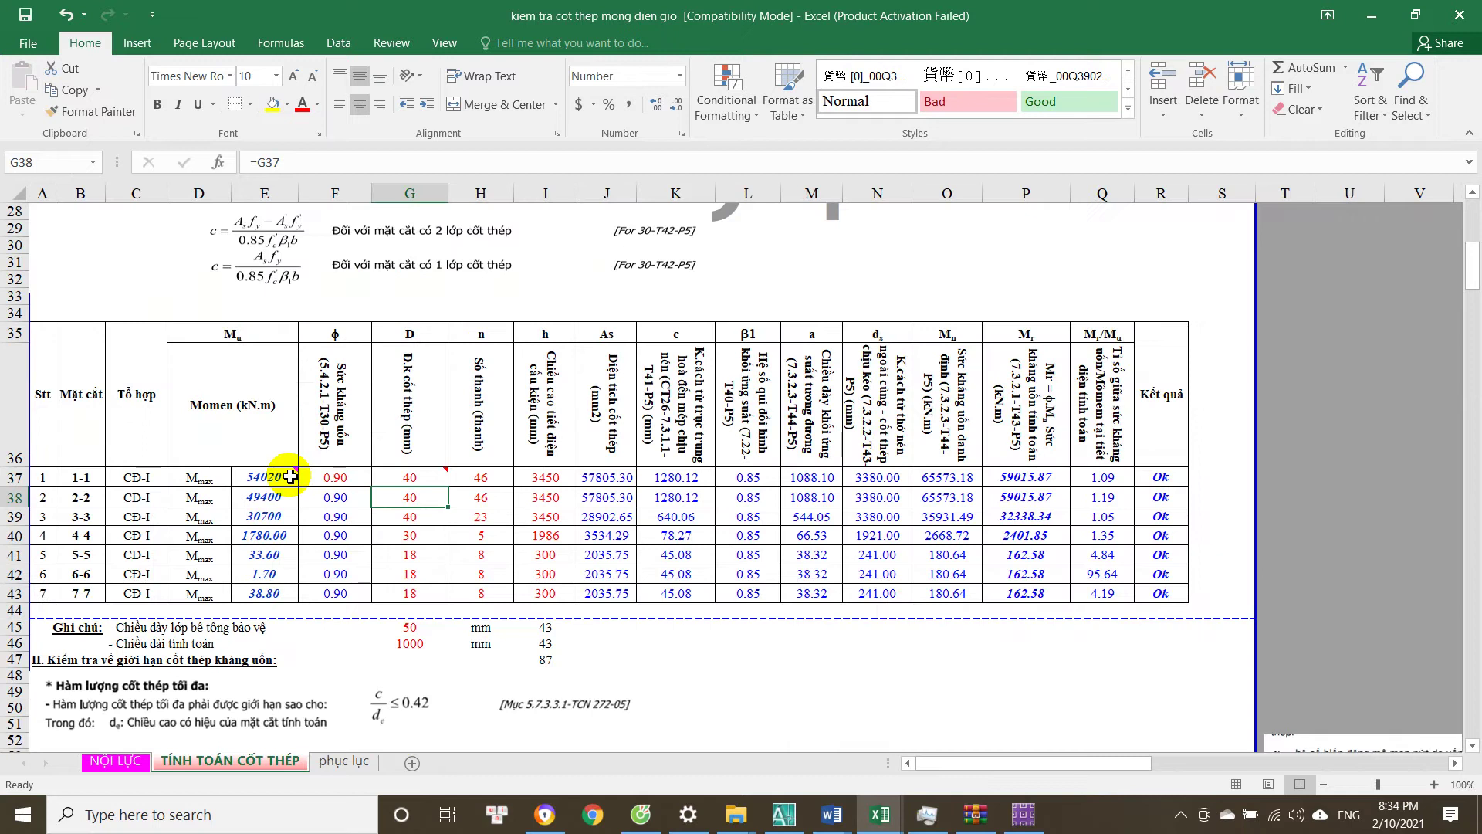
left_click(247, 477)
left_click(395, 482)
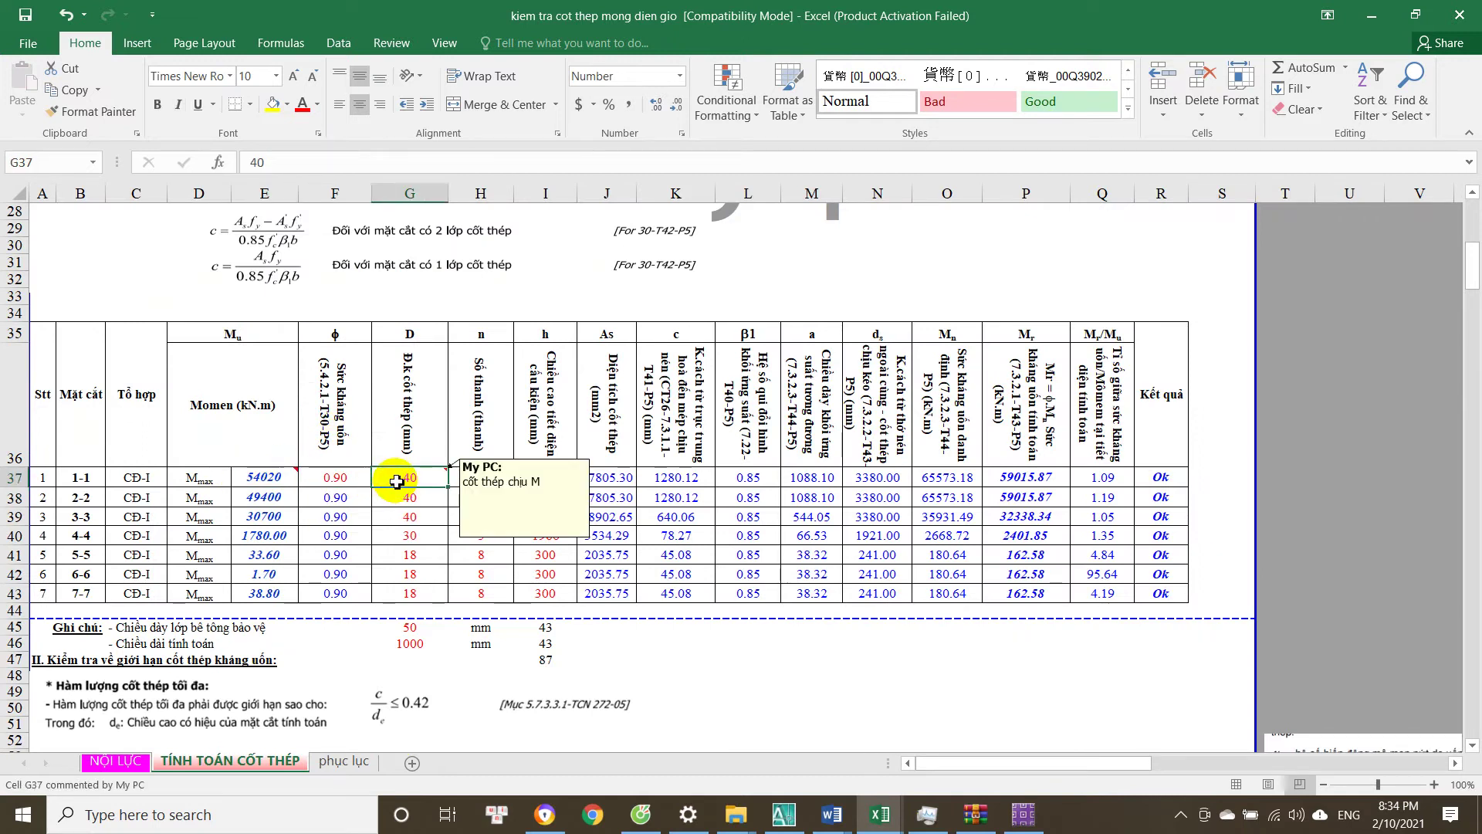
scroll(399, 483, "up", 5)
scroll(398, 483, "down", 5)
double_click(410, 479)
key("Escape")
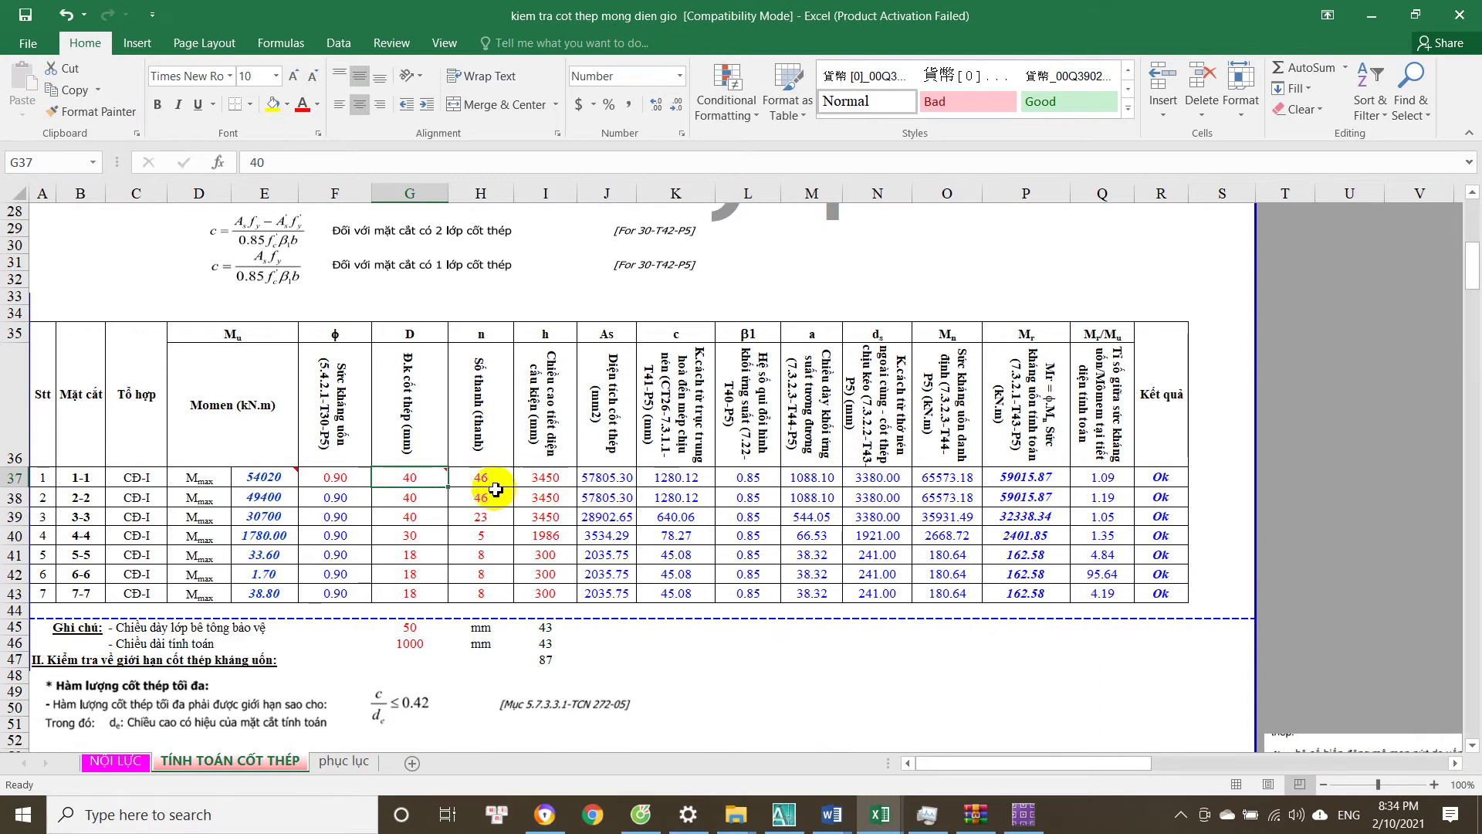
left_click(480, 482)
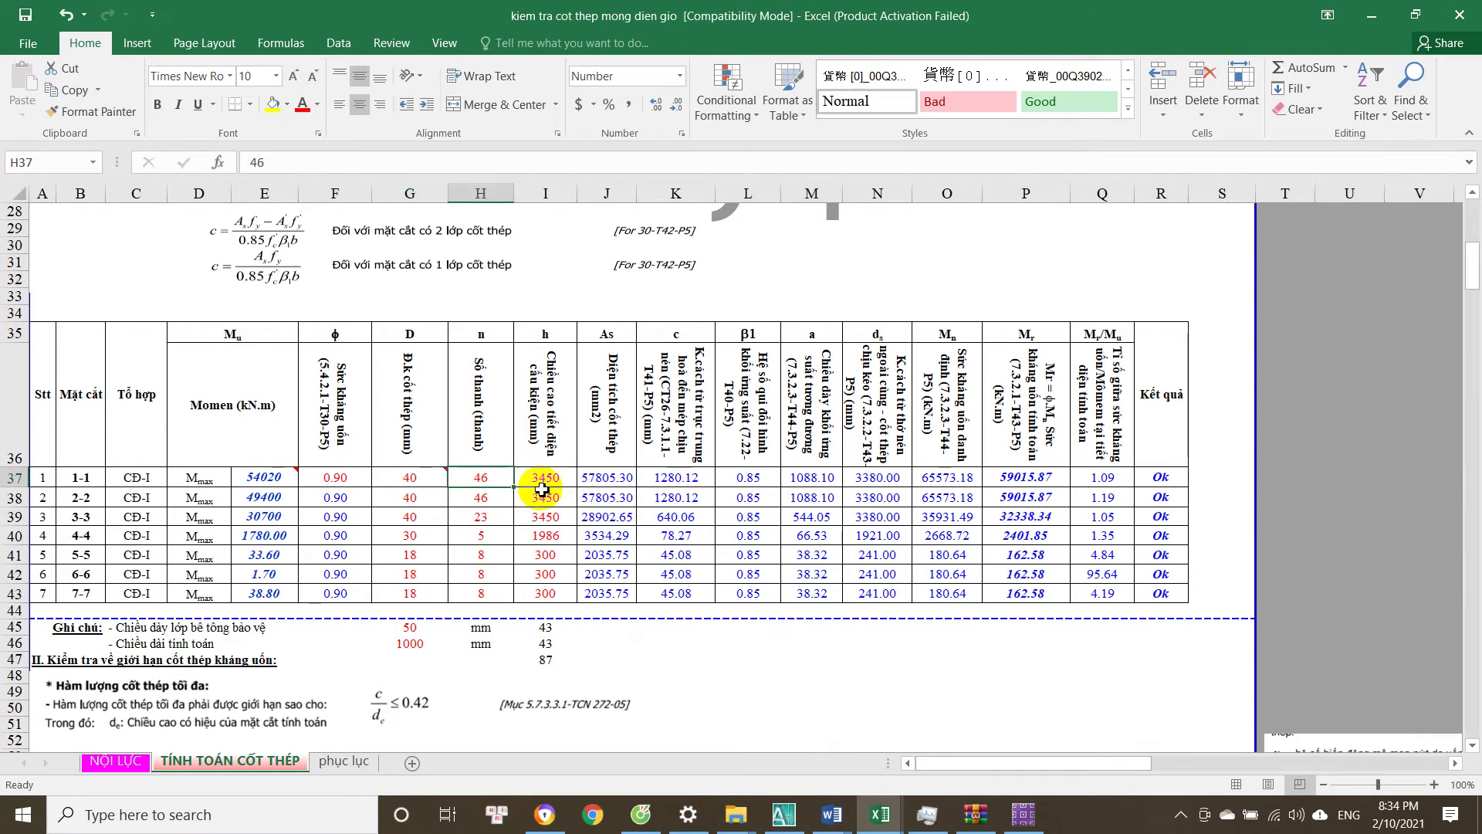
left_click(550, 479)
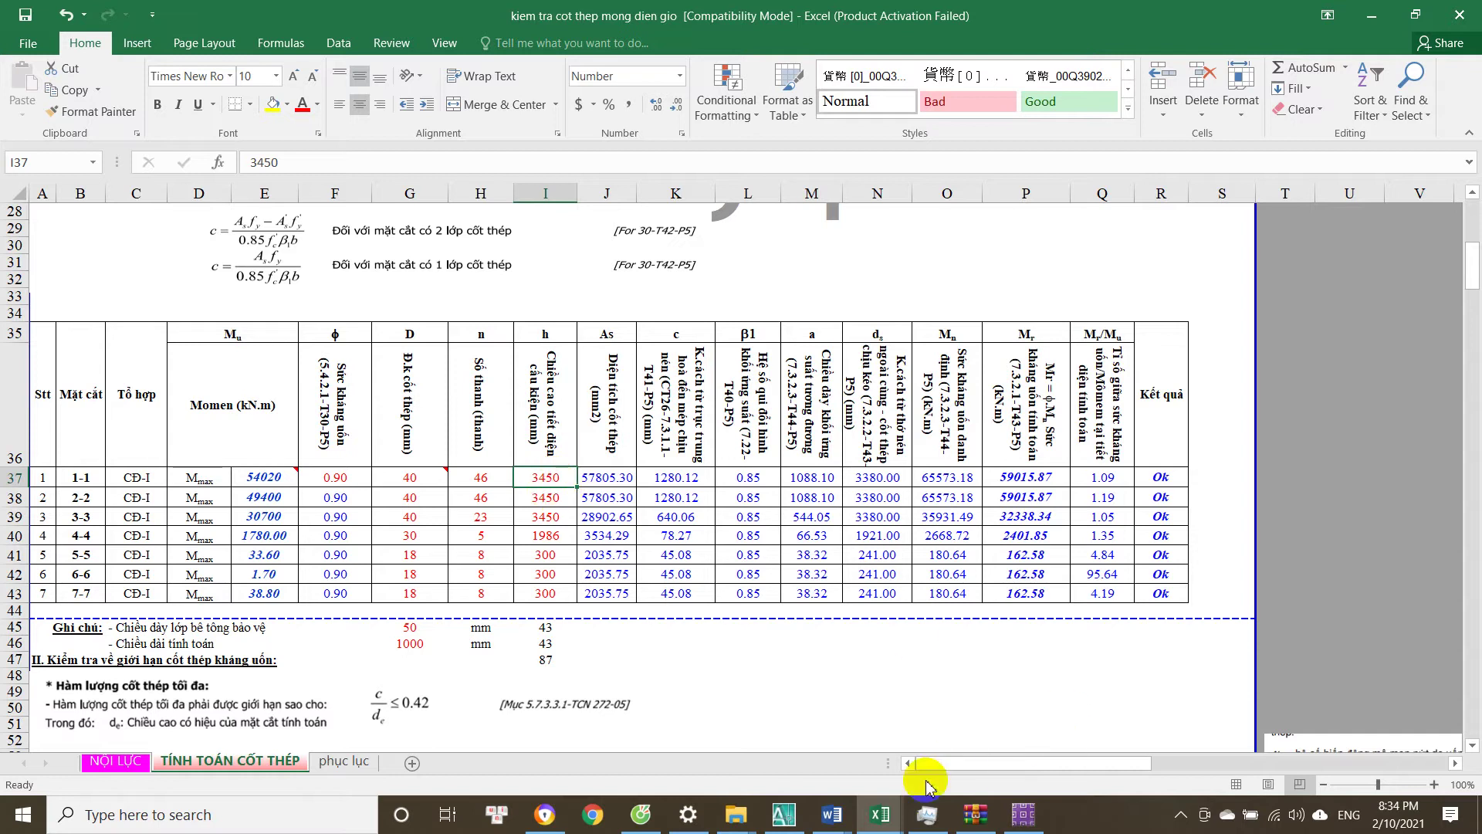
Switch to AutoCAD and draw a vertical centre line about 4070 units long from the middle of the foundation's top edge downward.
left_click(784, 815)
scroll(957, 470, "up", 3)
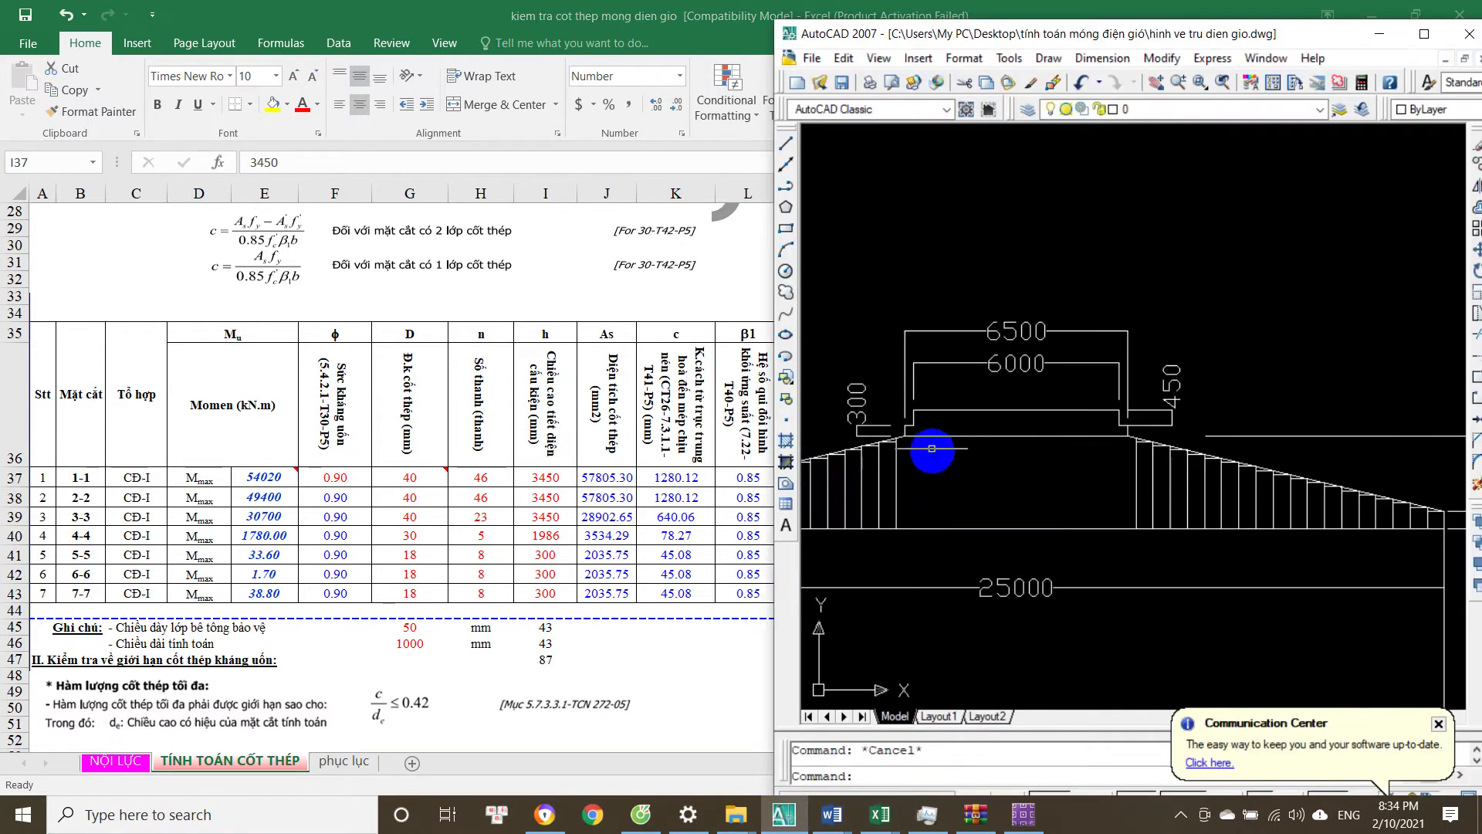
scroll(911, 417, "up", 2)
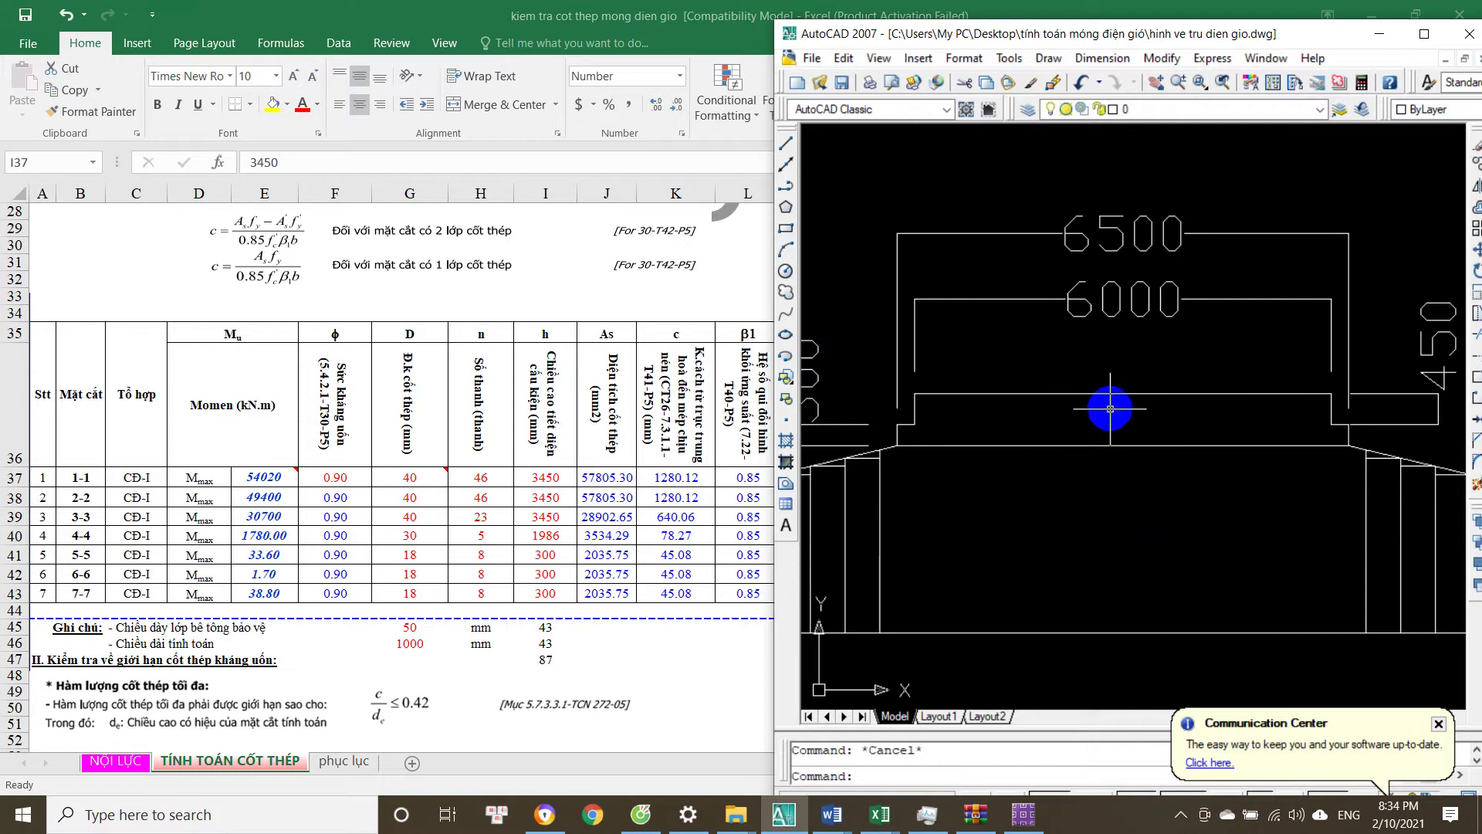
scroll(1110, 409, "down", 1)
type("l")
key("Return")
left_click(1119, 403)
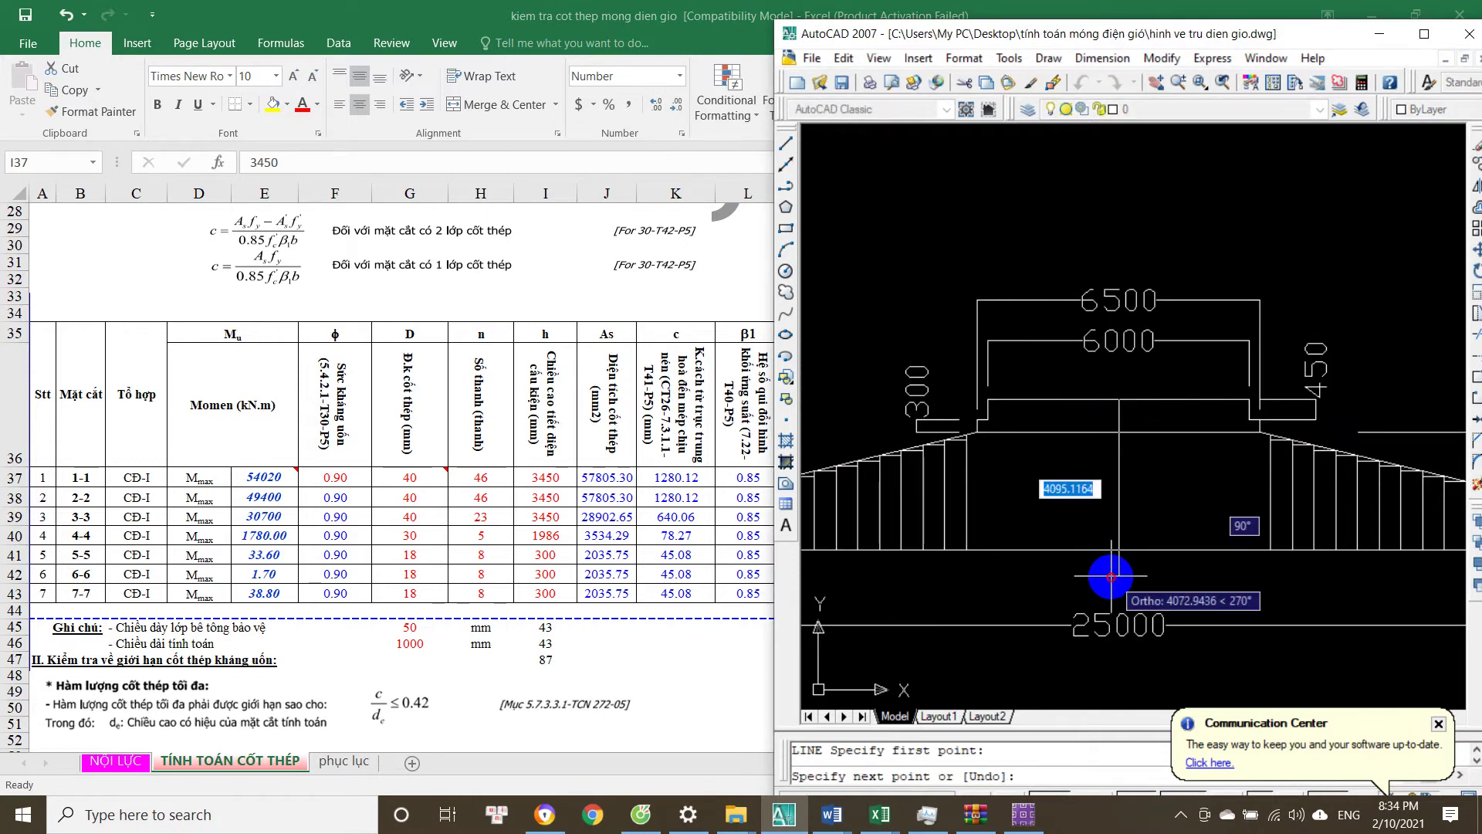
key("Escape")
scroll(1128, 540, "up", 2)
left_click(993, 529)
key("Escape")
scroll(993, 502, "down", 2)
scroll(1059, 485, "down", 1)
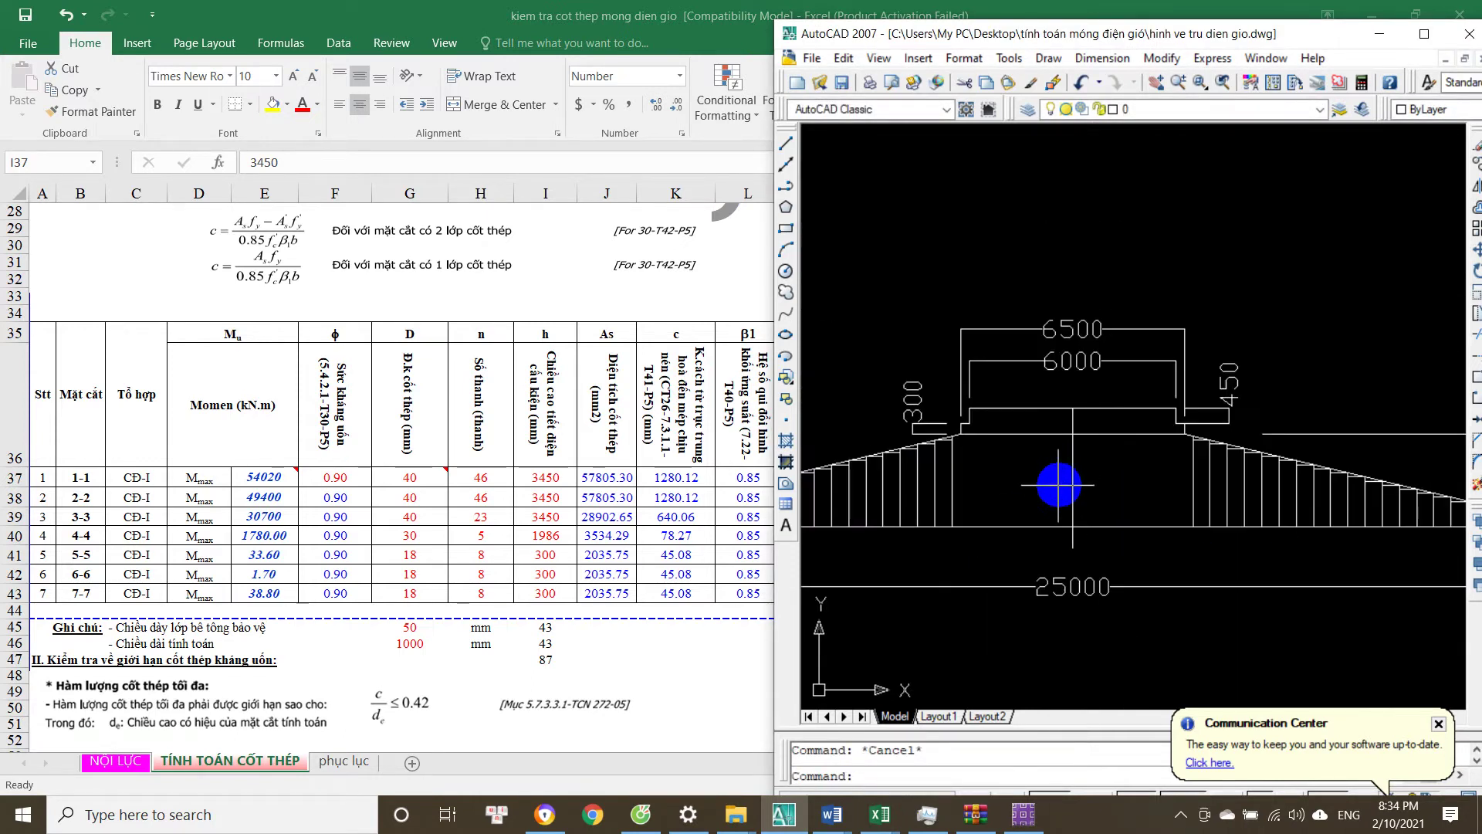
Add a vertical linear dimension for the foundation's total height, from the pedestal's top edge to the base line.
scroll(985, 474, "up", 1)
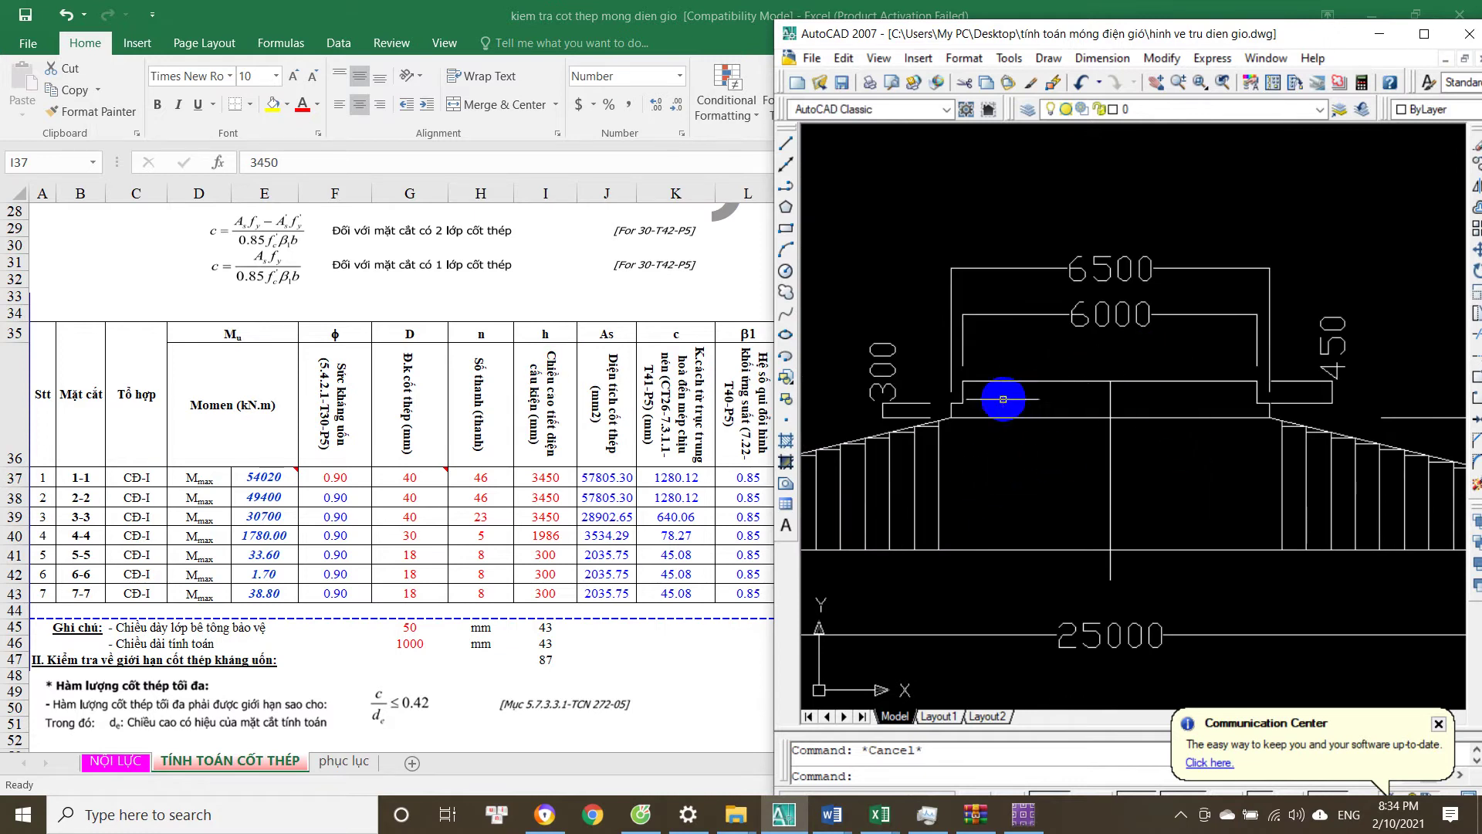
scroll(1003, 399, "down", 3)
type("dli")
key("Return")
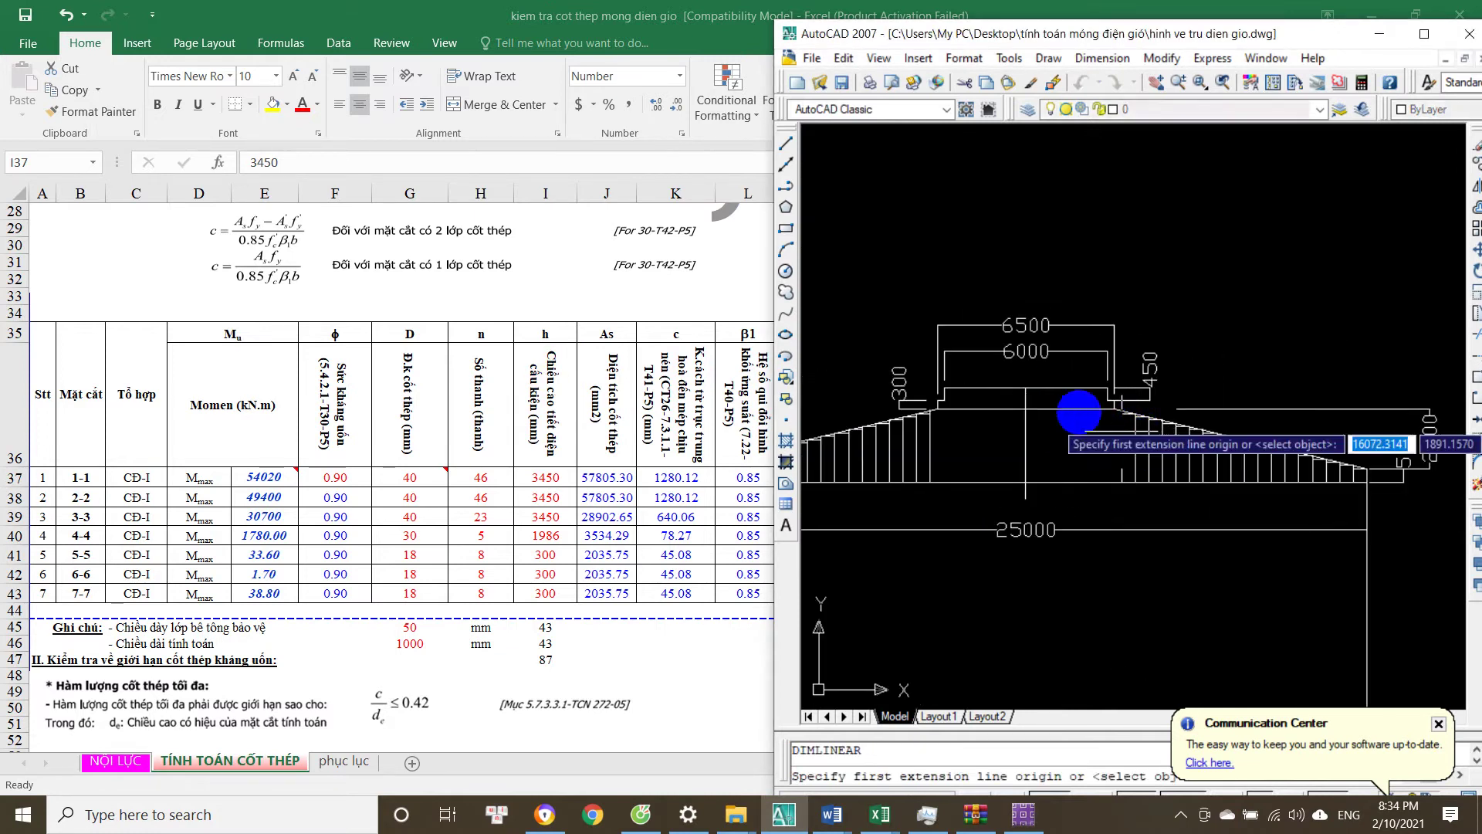
left_click(1069, 398)
left_click(1084, 481)
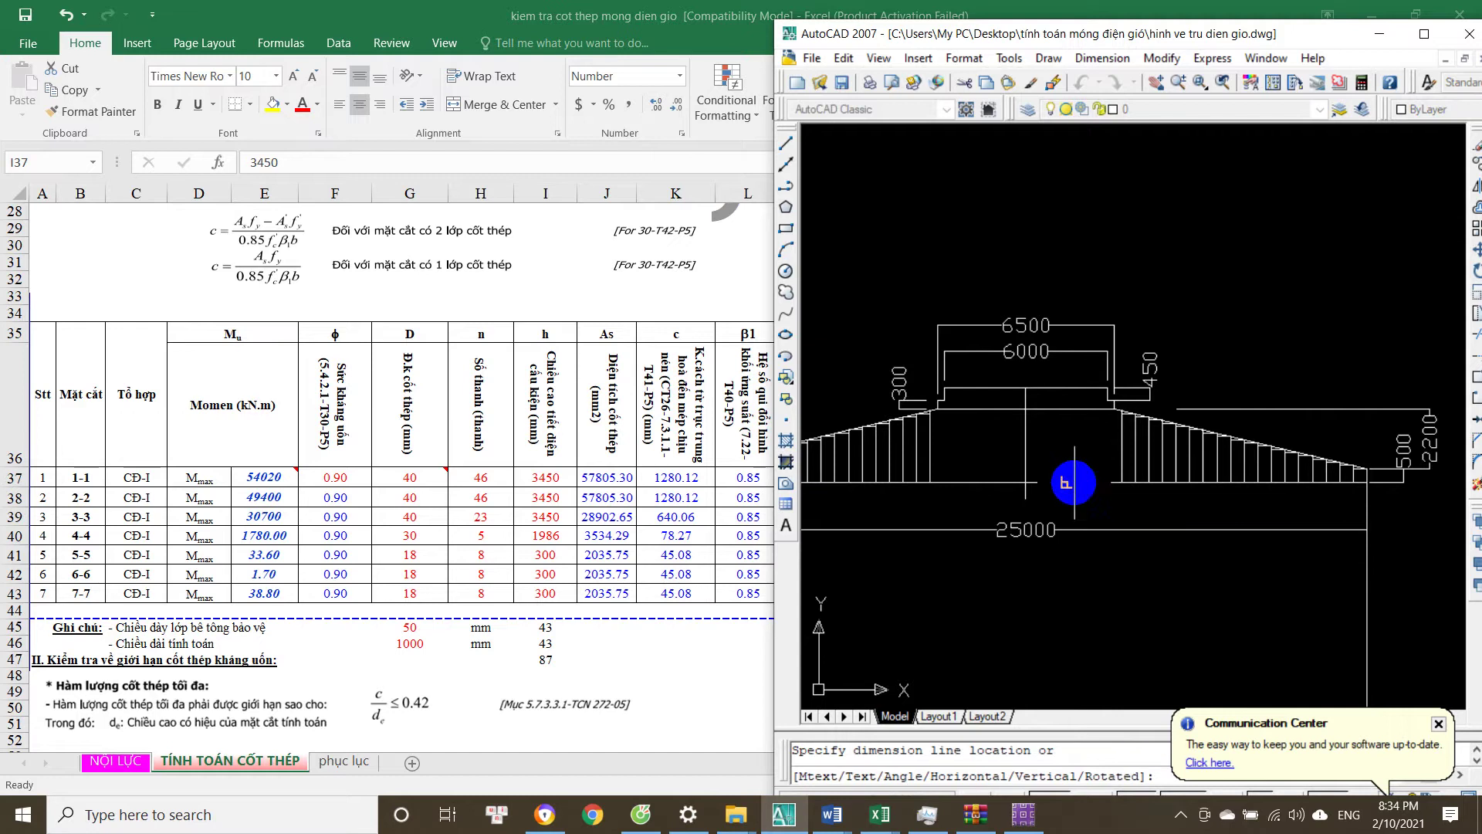
scroll(1077, 471, "up", 1)
left_click(1066, 440)
key("Escape")
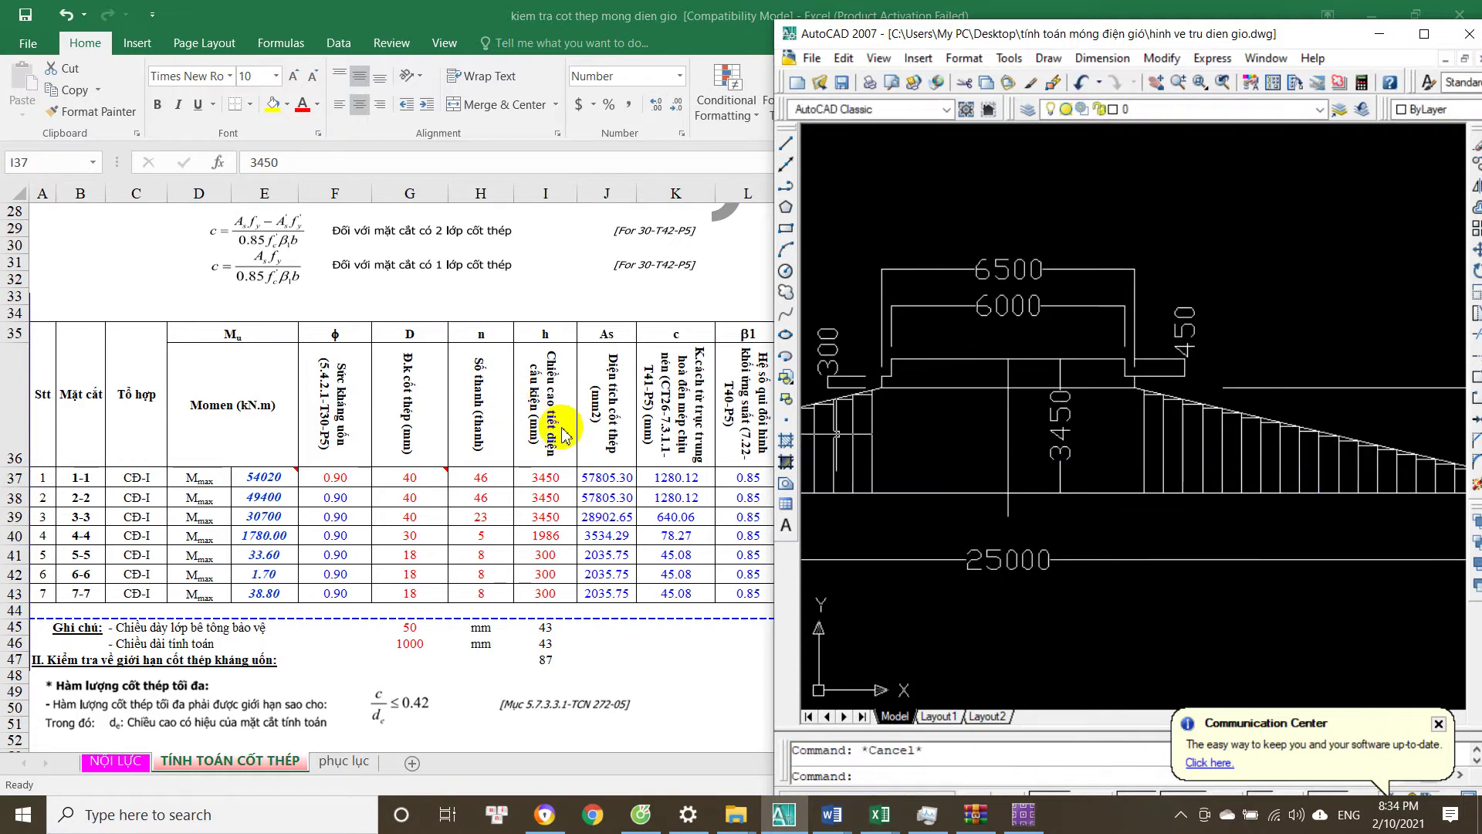
Return to Excel and review the height, steel area, Mr/Mu ratio, bar diameter and bar count of section 1-1.
left_click(553, 477)
left_click(606, 477)
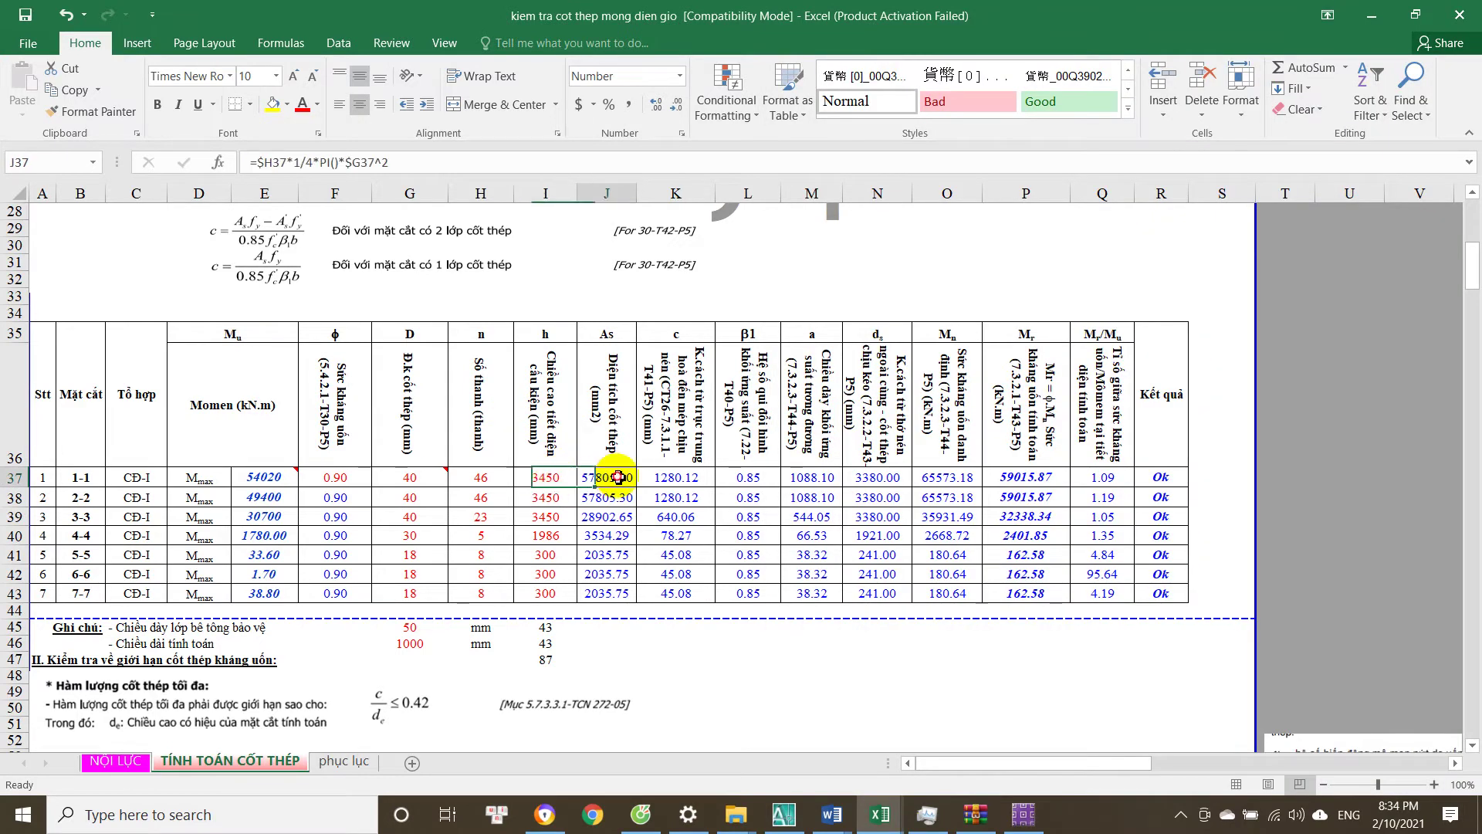
left_click(1112, 479)
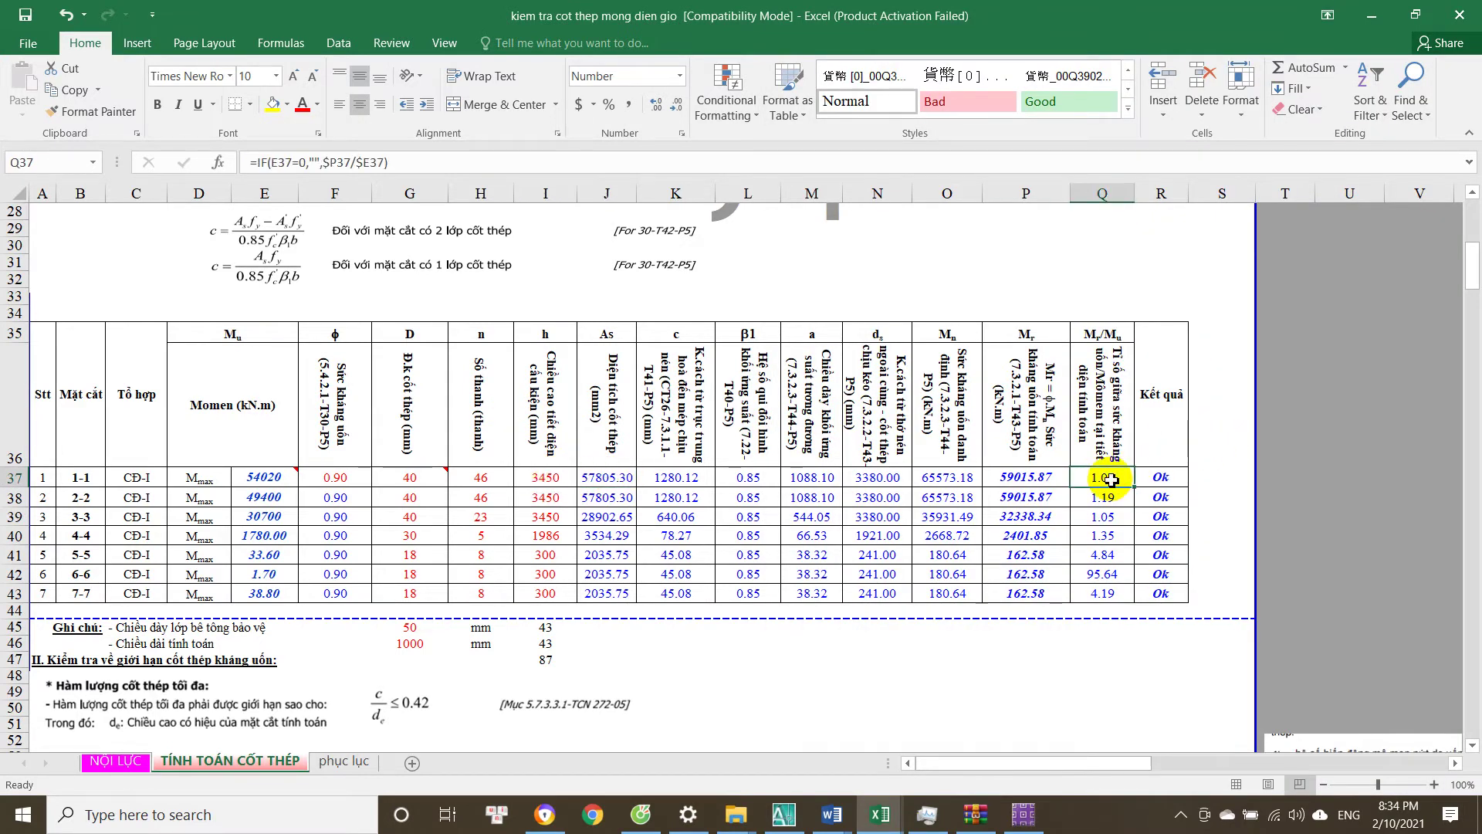
left_click(434, 478)
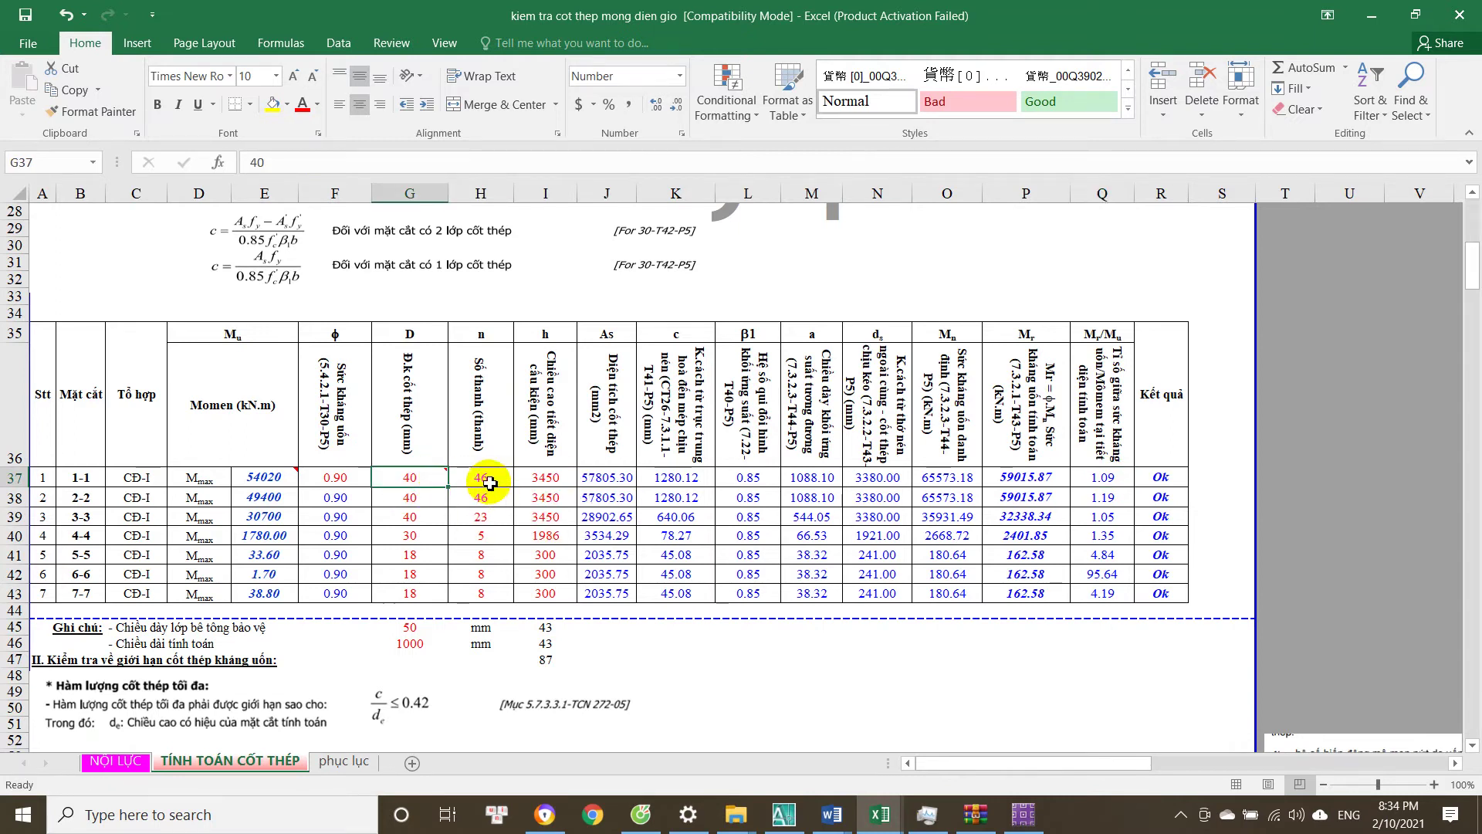
left_click(481, 478)
Consult the reinforcement area table in the browser, then return to Excel and check section 1-1's bending result formula.
left_click(659, 818)
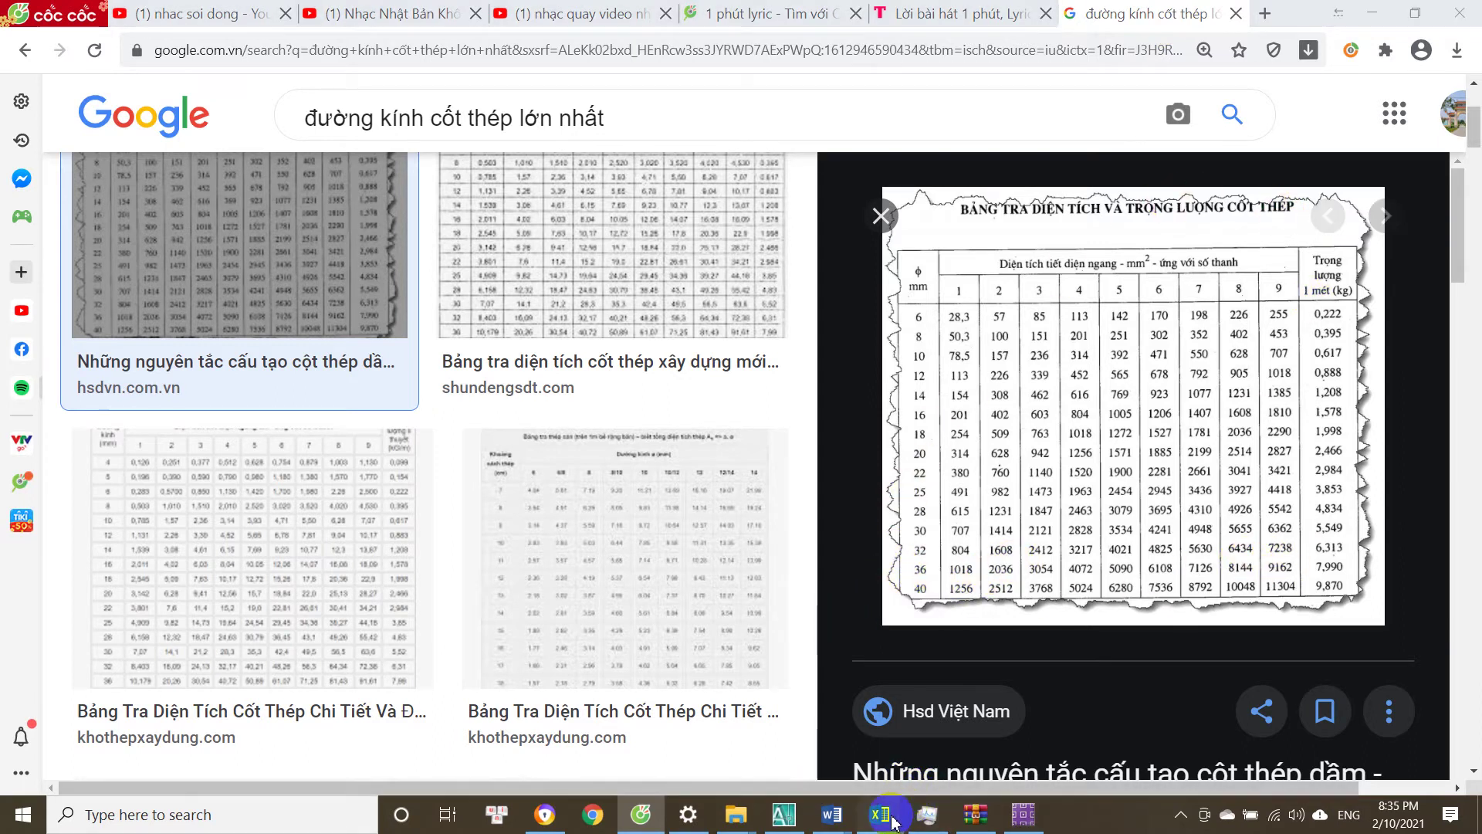
left_click(937, 765)
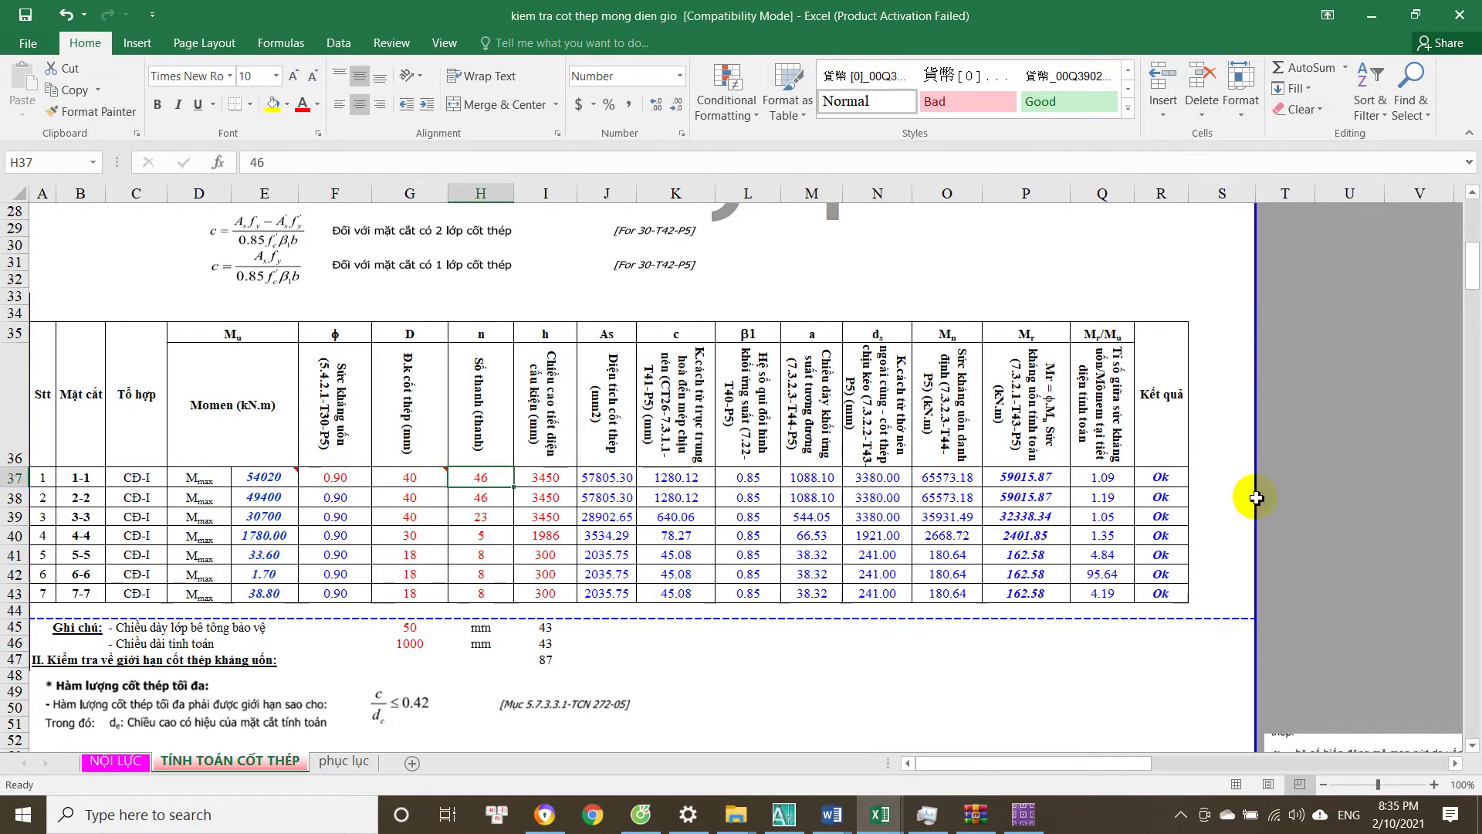
left_click(1169, 474)
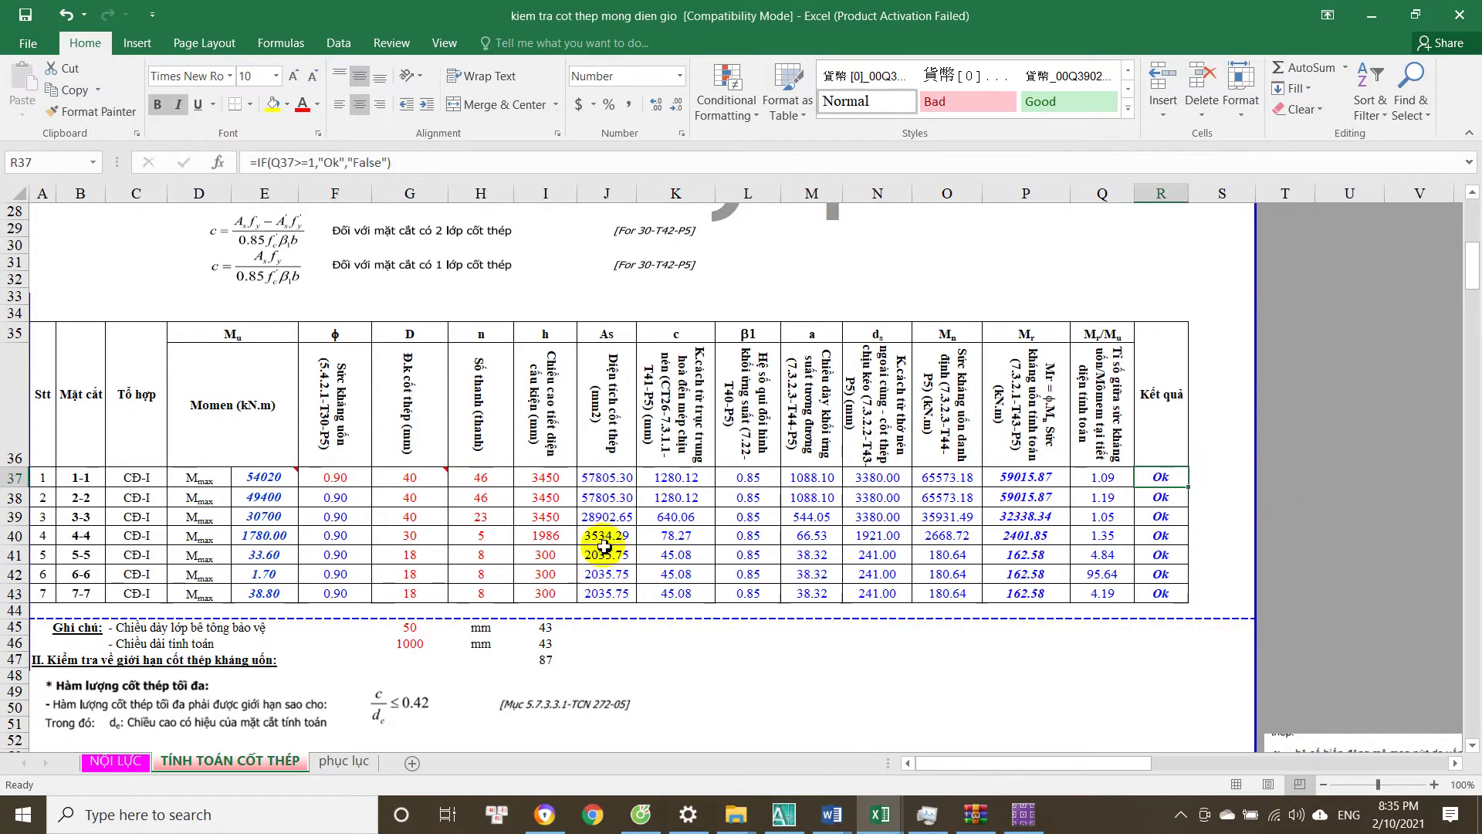
Inspect the spacing formula in cell I45 against the 1000 mm calculation length and section 1-1's bar count.
left_click(544, 629)
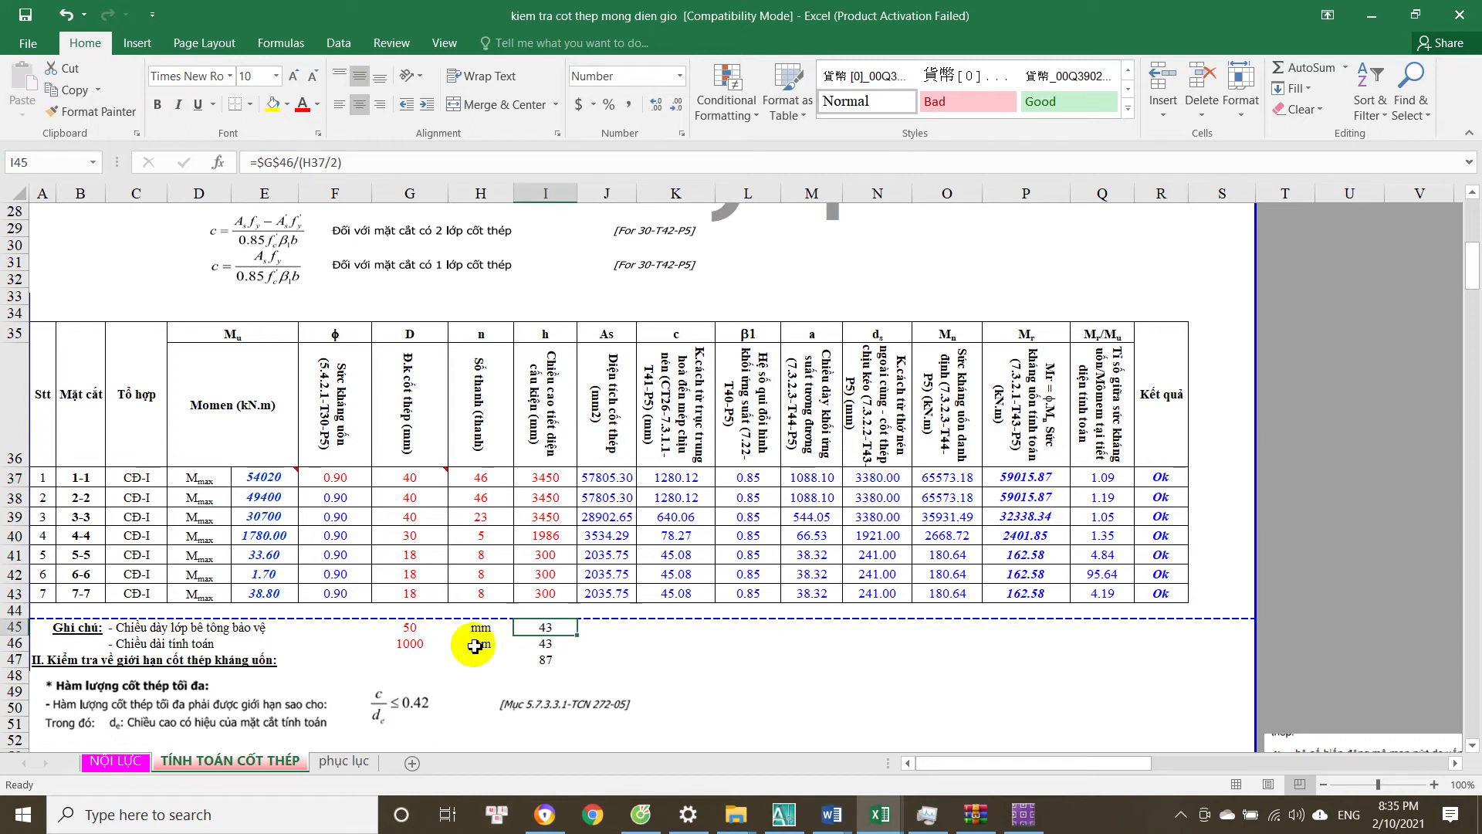
left_click(415, 646)
double_click(539, 629)
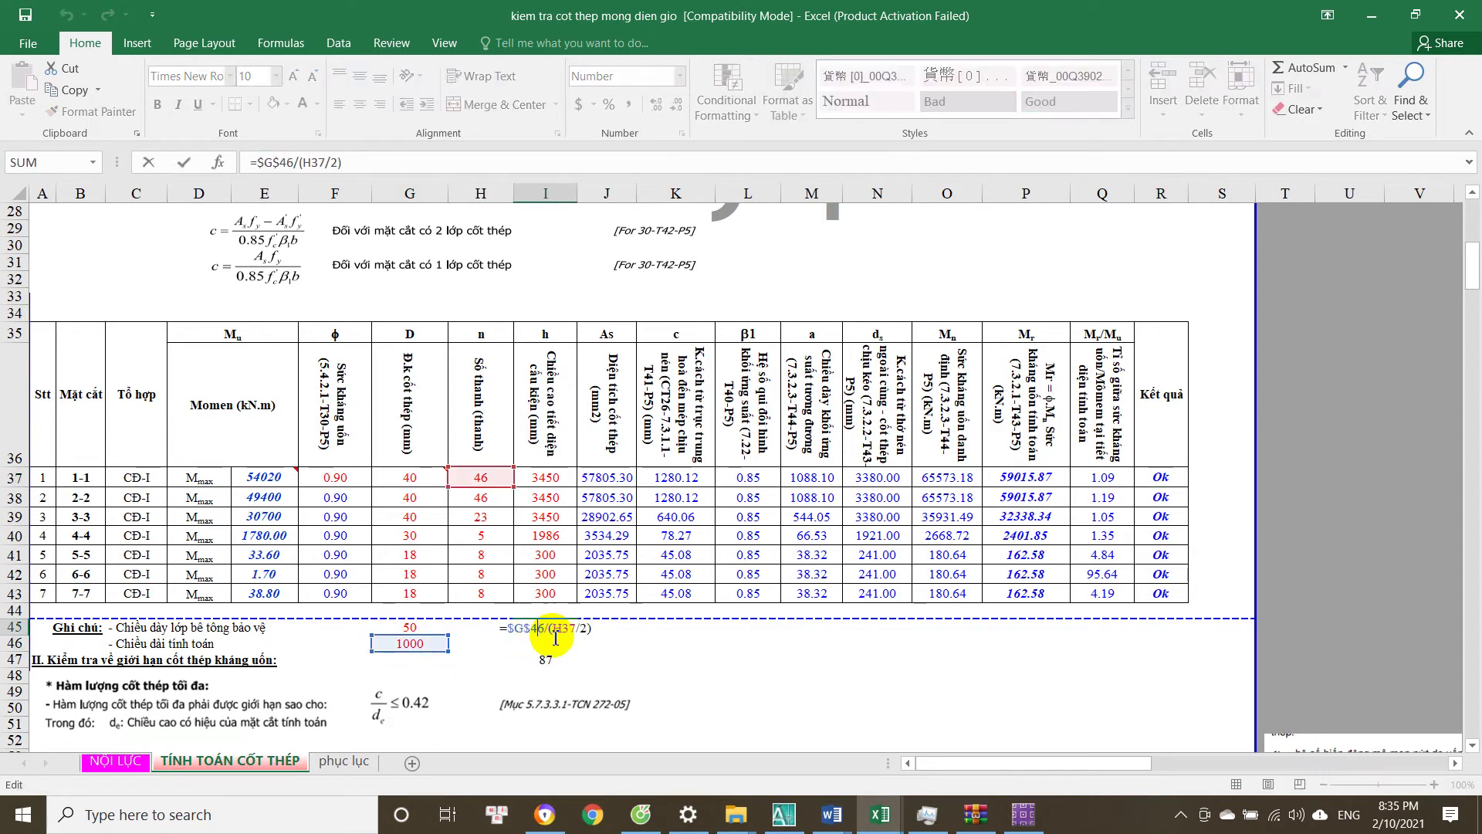
key("Escape")
double_click(544, 629)
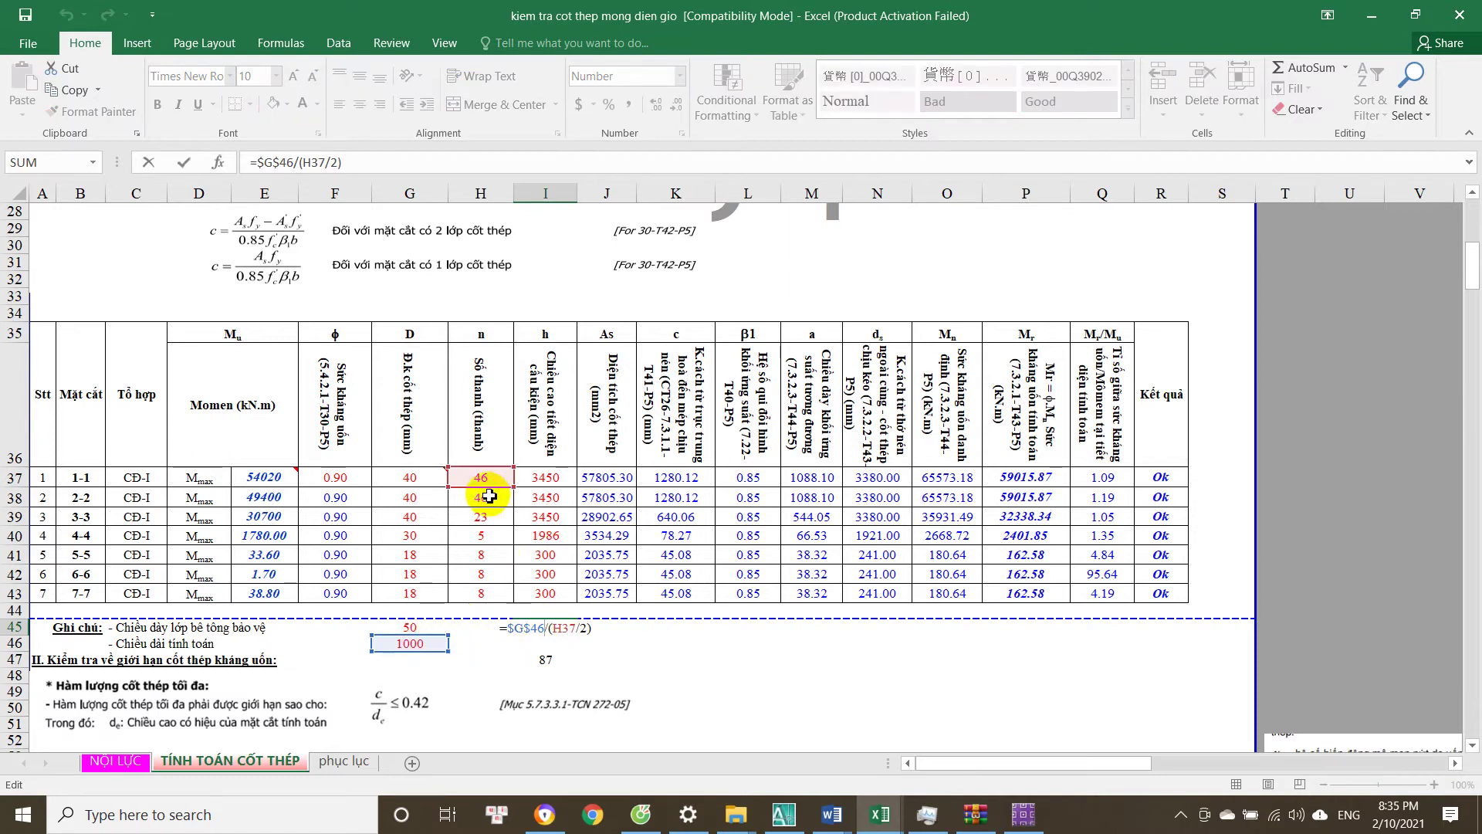
left_click(558, 632)
key("ctrl+Return")
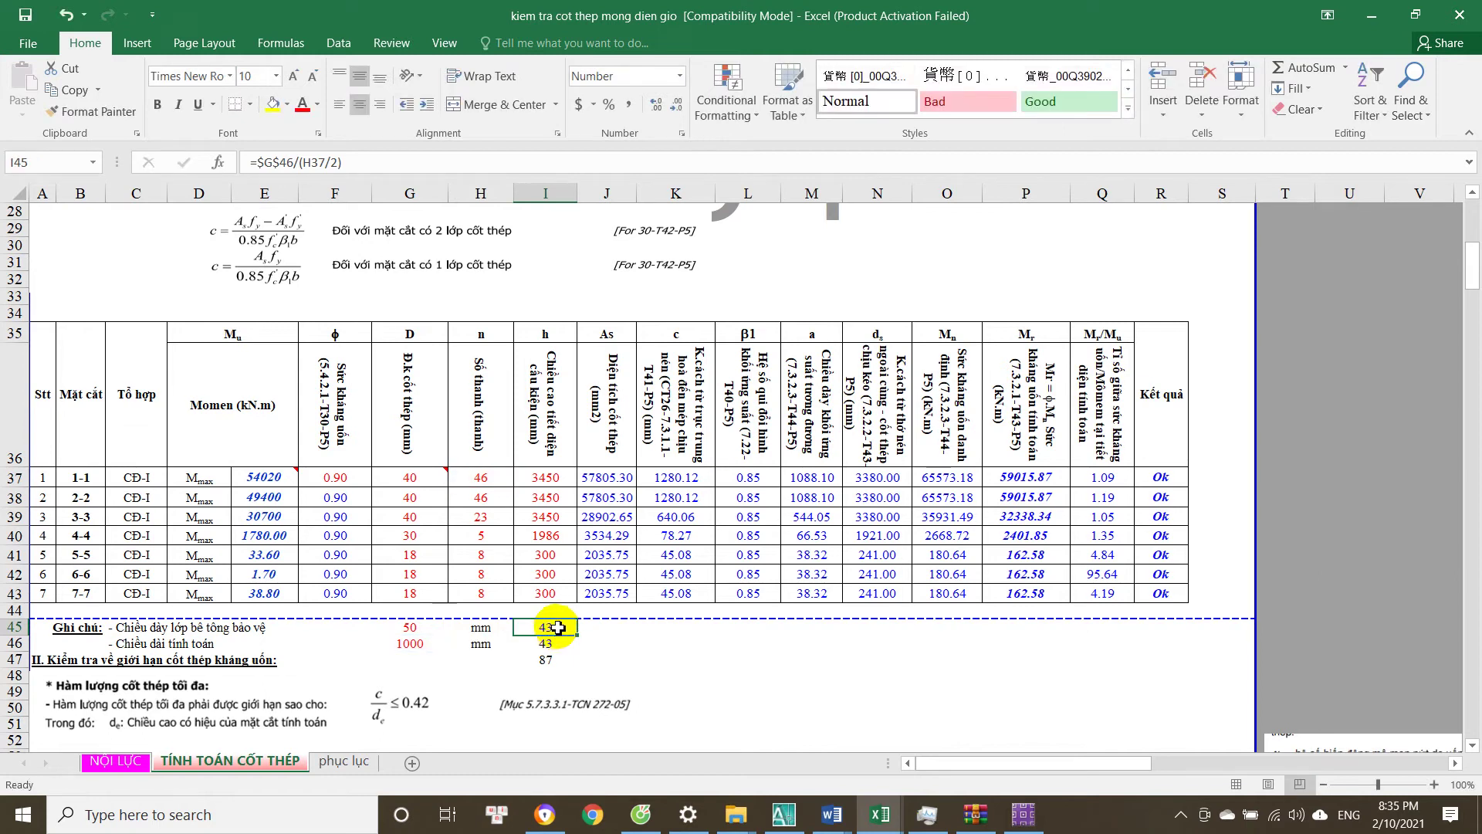
Try the single-layer spacing formula =G46/H37 in cell J45, and clear that cell again.
left_click(596, 626)
type("=")
left_click(409, 644)
type("/")
left_click(480, 478)
key("Return")
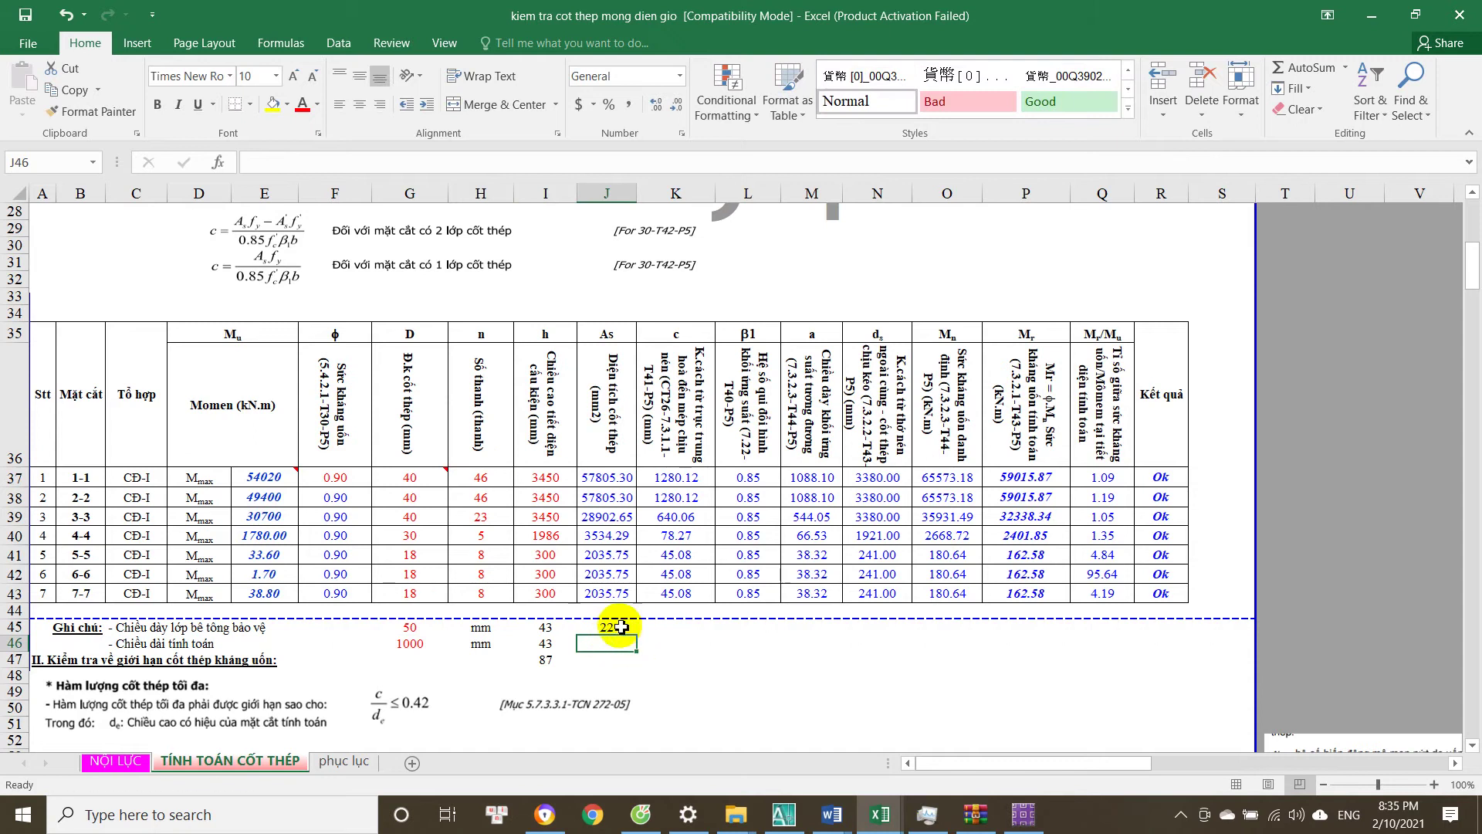
left_click(621, 627)
key("Delete")
Reopen the formula in cell I45 to examine how the bar count is divided by 2, leaving it unedited.
double_click(551, 629)
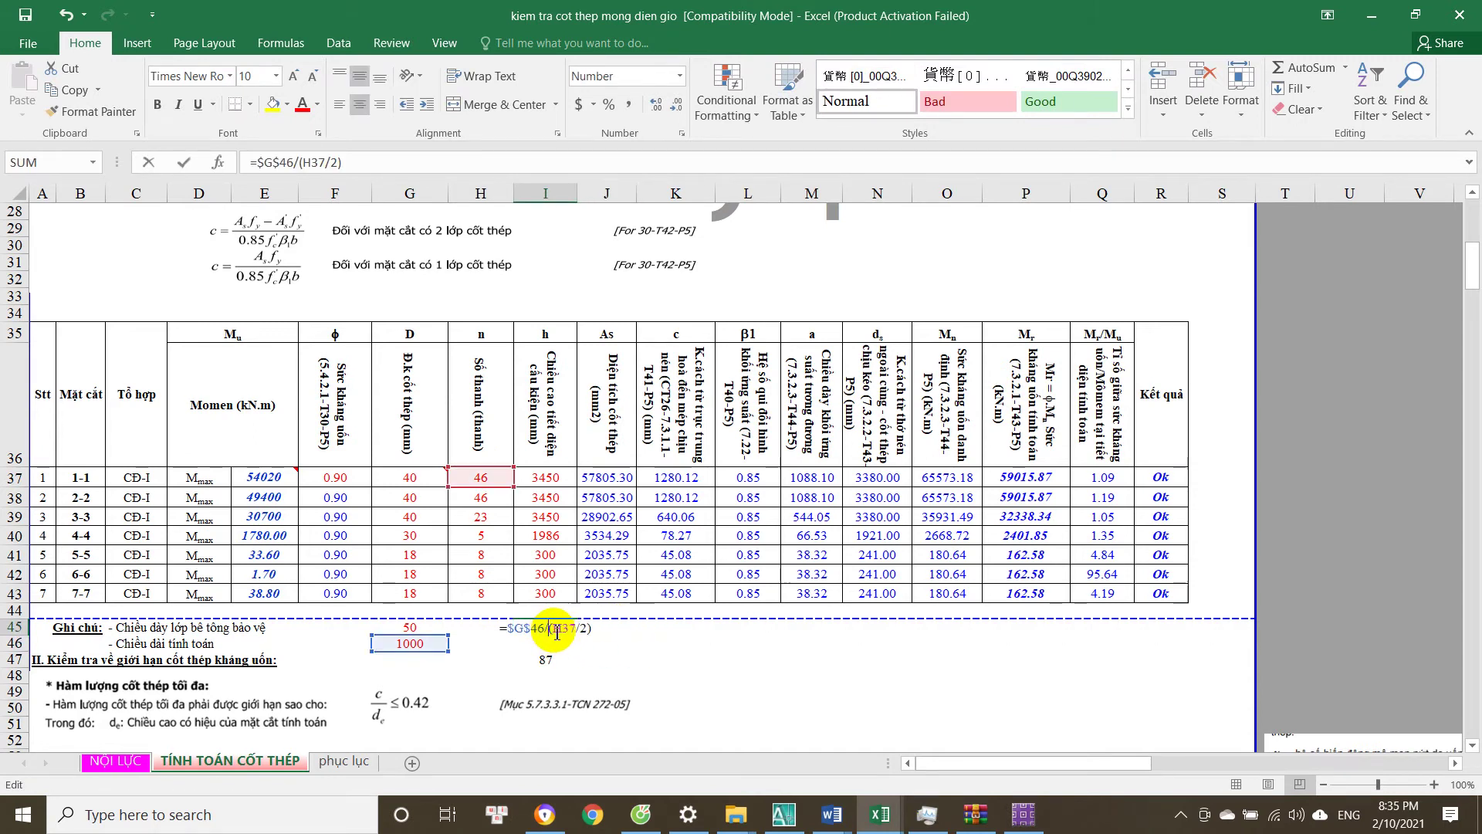
left_click(559, 639)
double_click(556, 629)
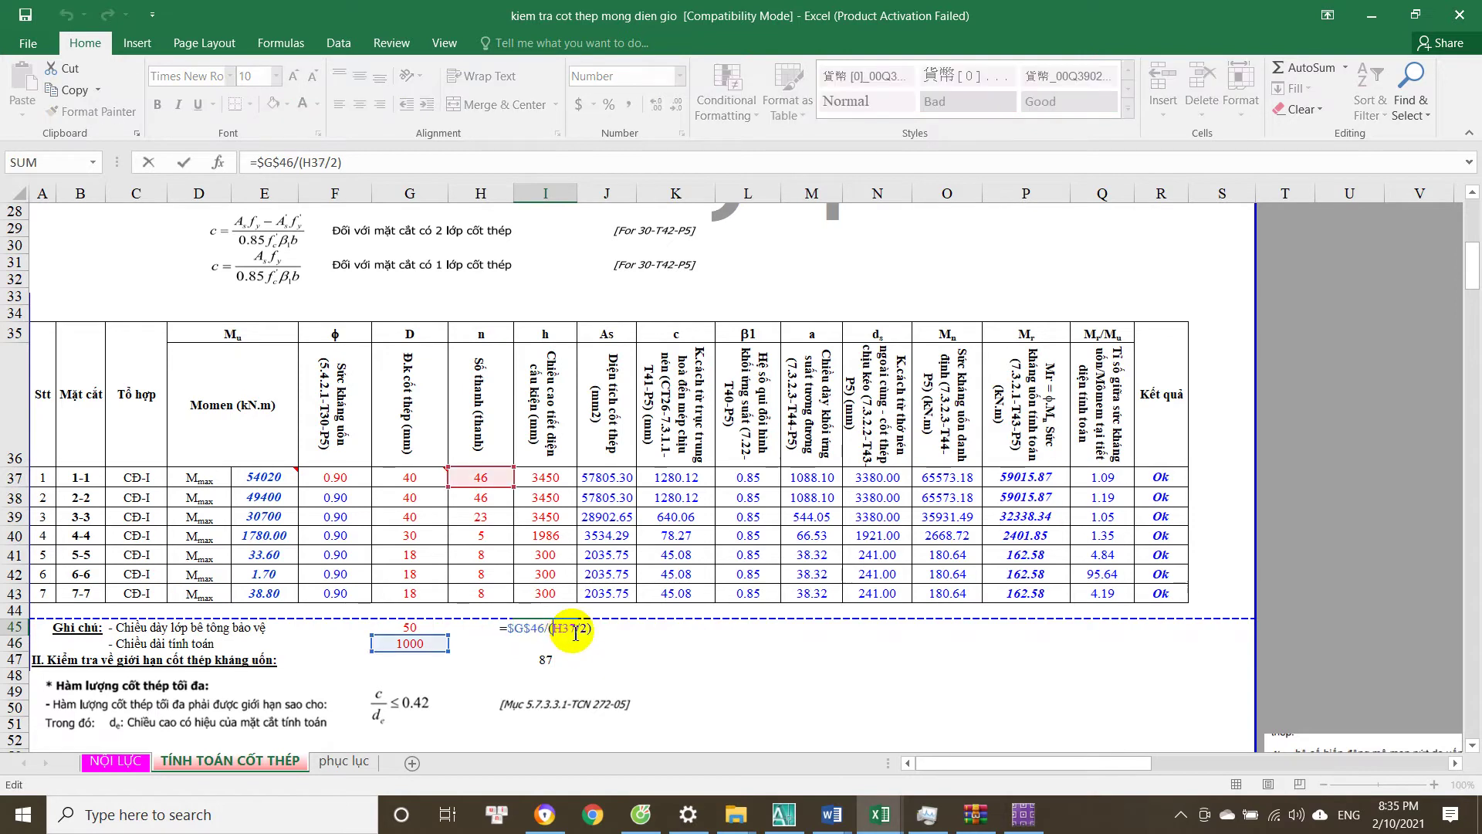
key("Escape")
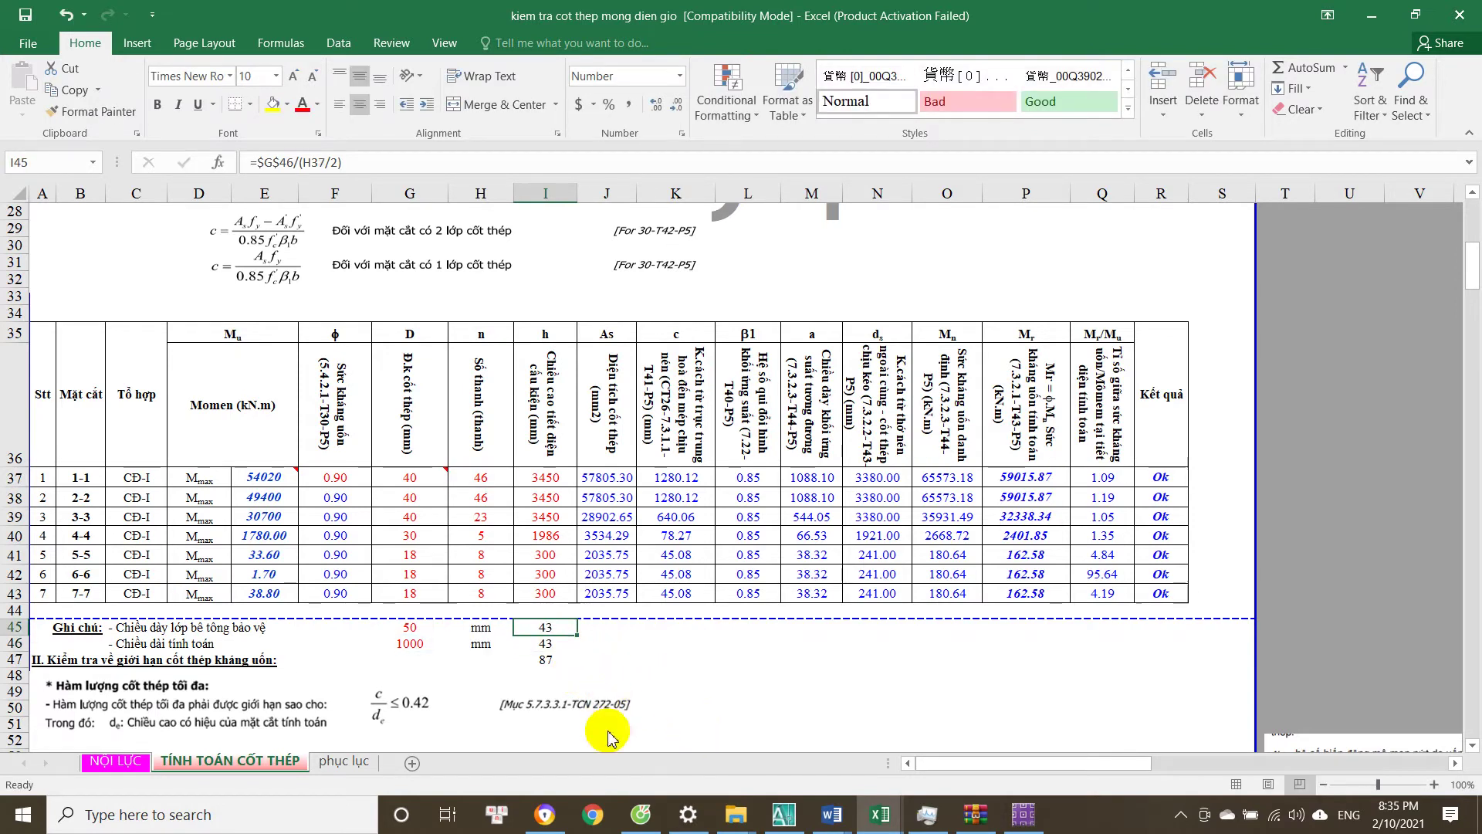
double_click(538, 629)
key("Escape")
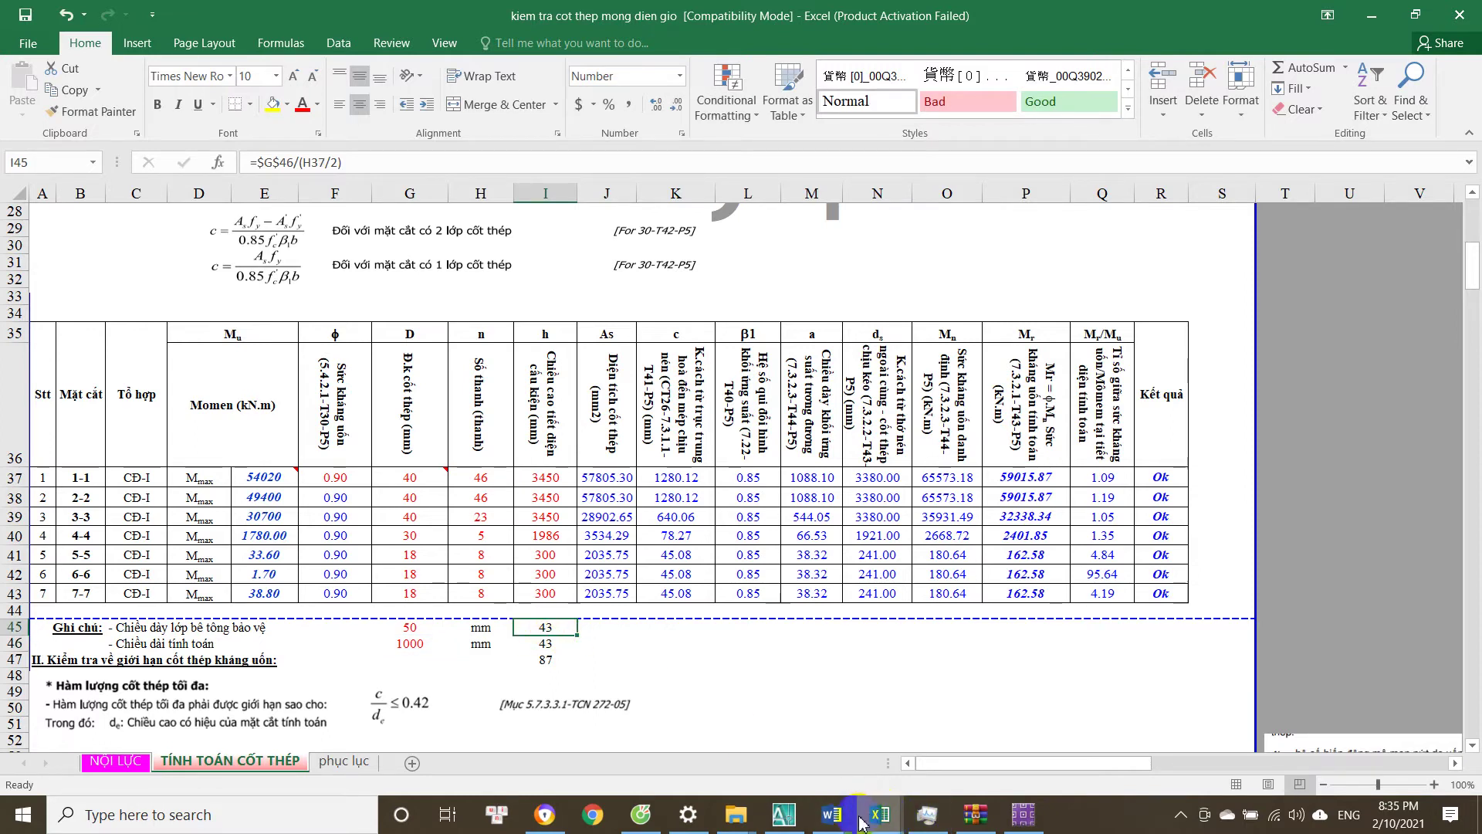
Switch to the Word document hinh anh thi cong mong dien gio and browse its construction photos of the foundation reinforcement.
left_click(783, 815)
mouse_move(841, 816)
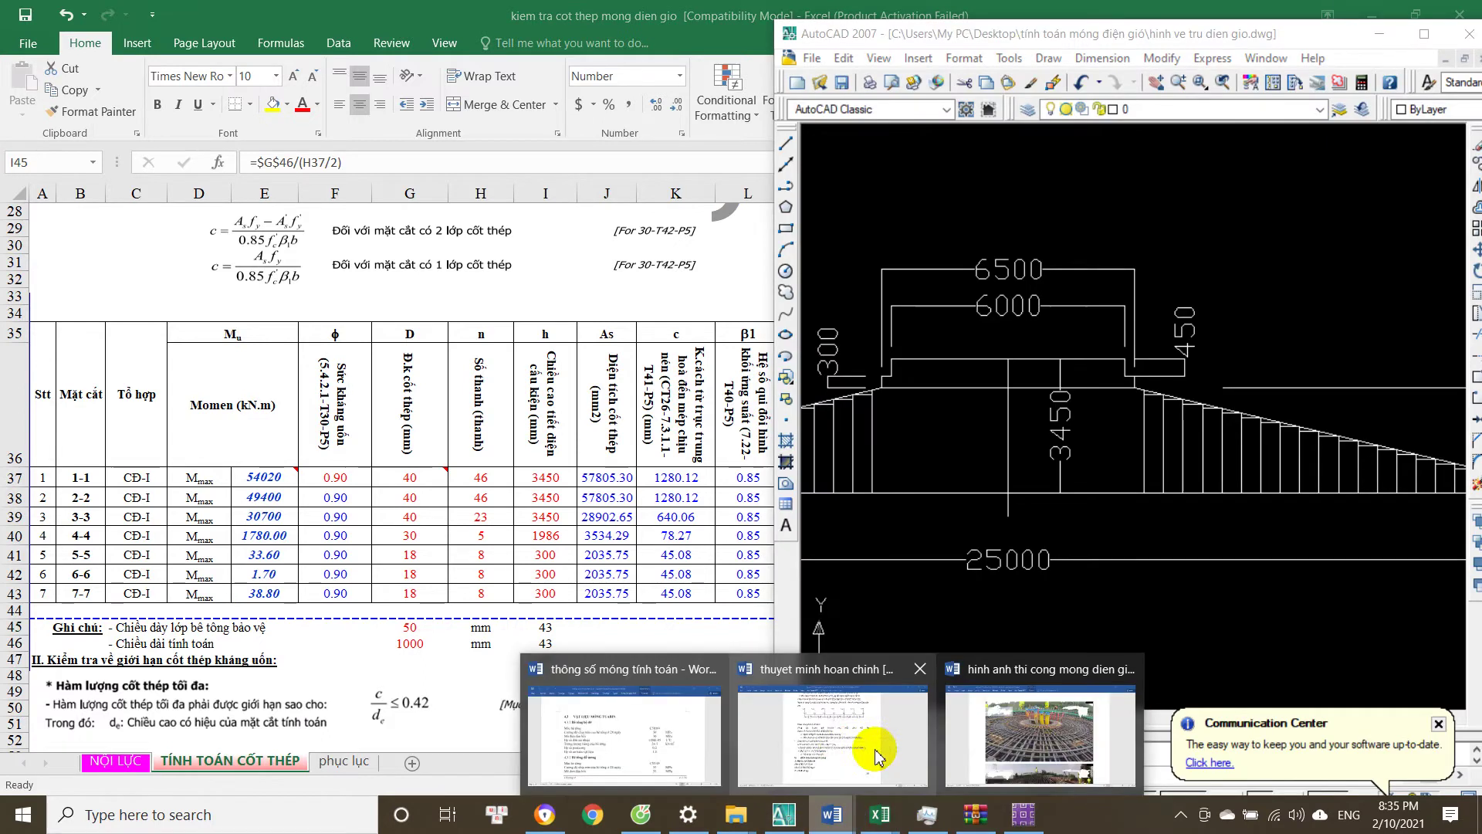
left_click(1017, 745)
scroll(827, 613, "down", 5)
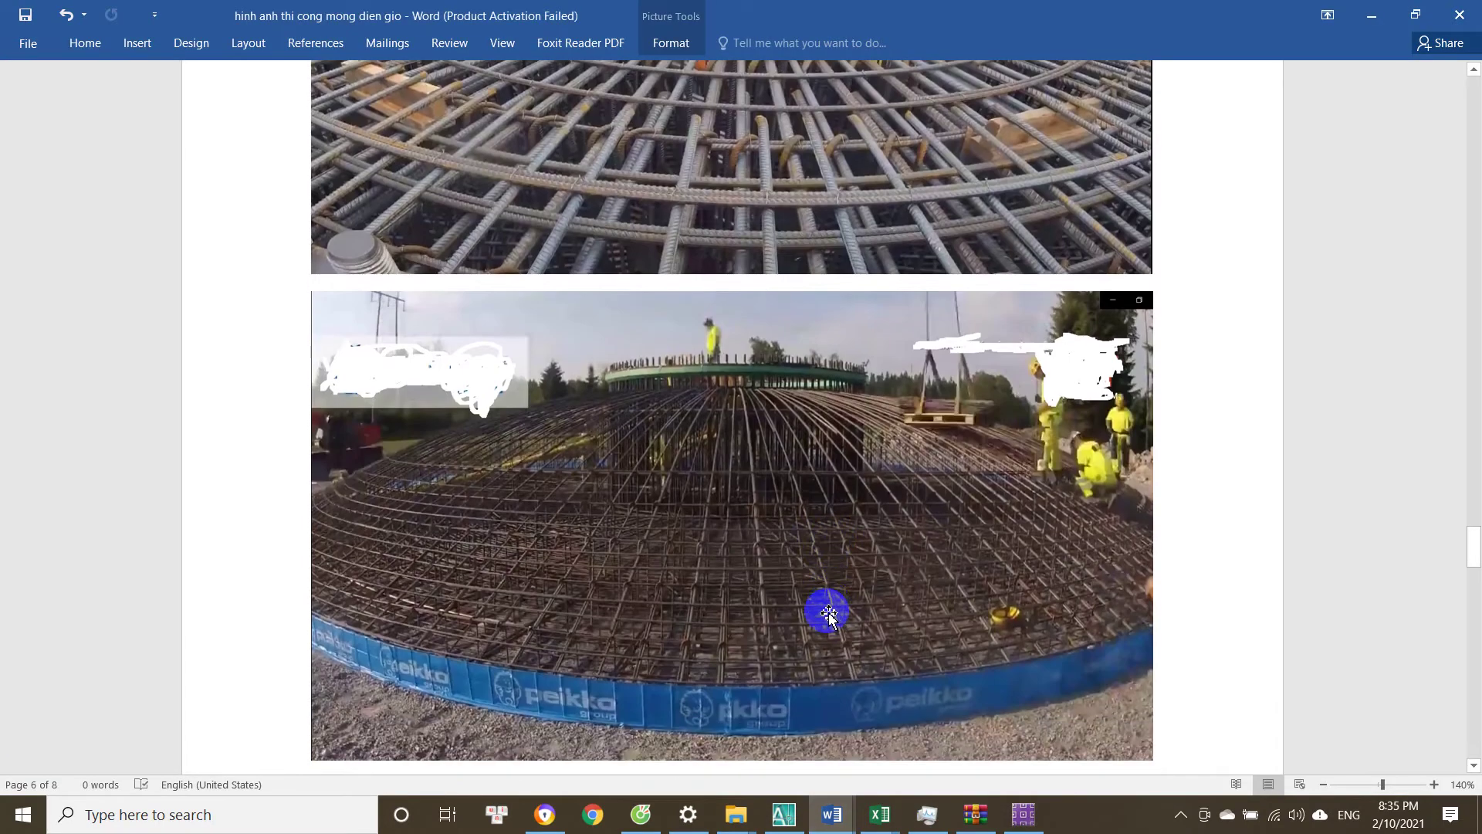
scroll(837, 639, "down", 5)
scroll(827, 550, "down", 7)
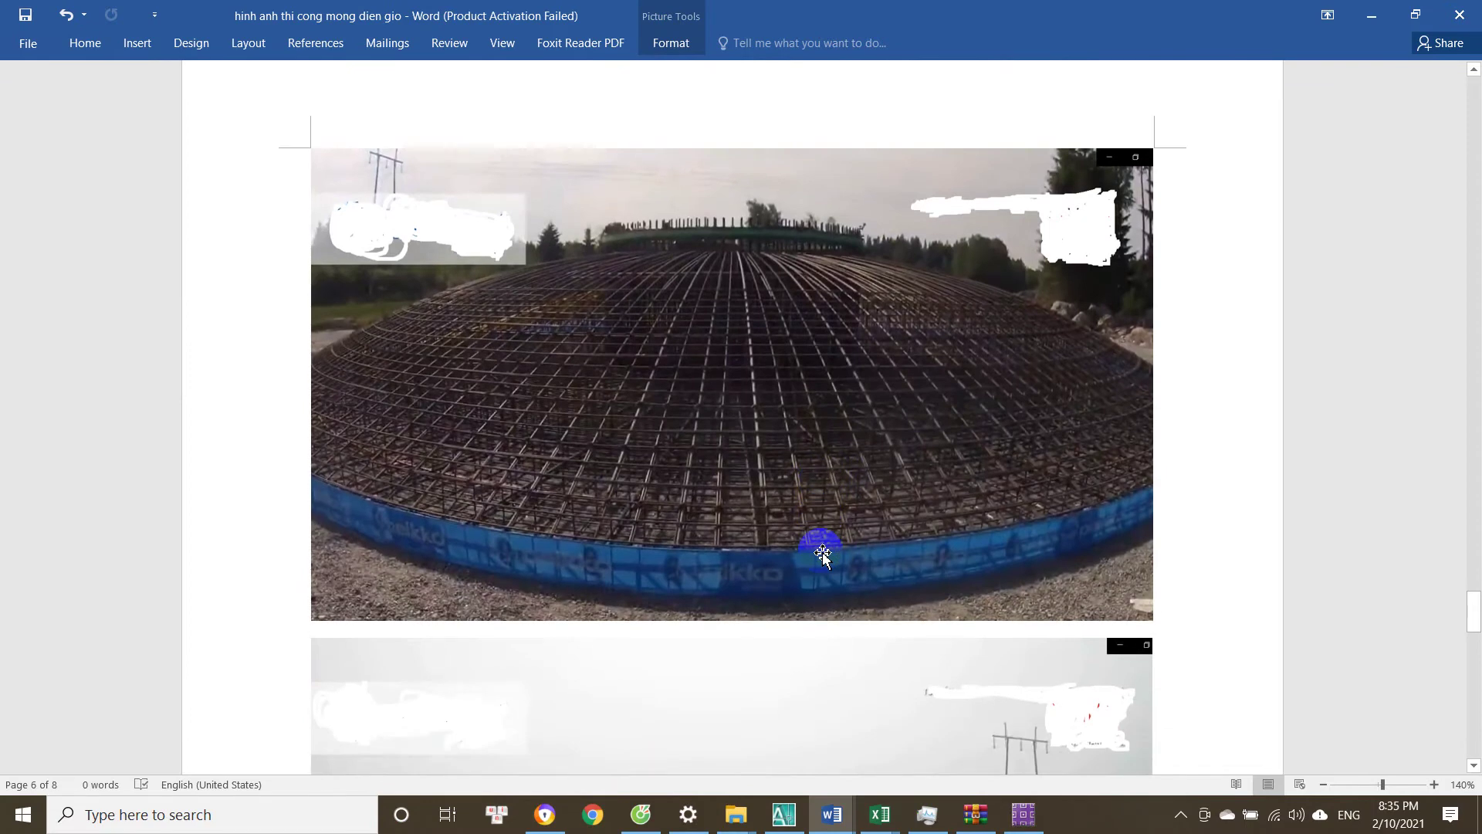
scroll(817, 543, "down", 20)
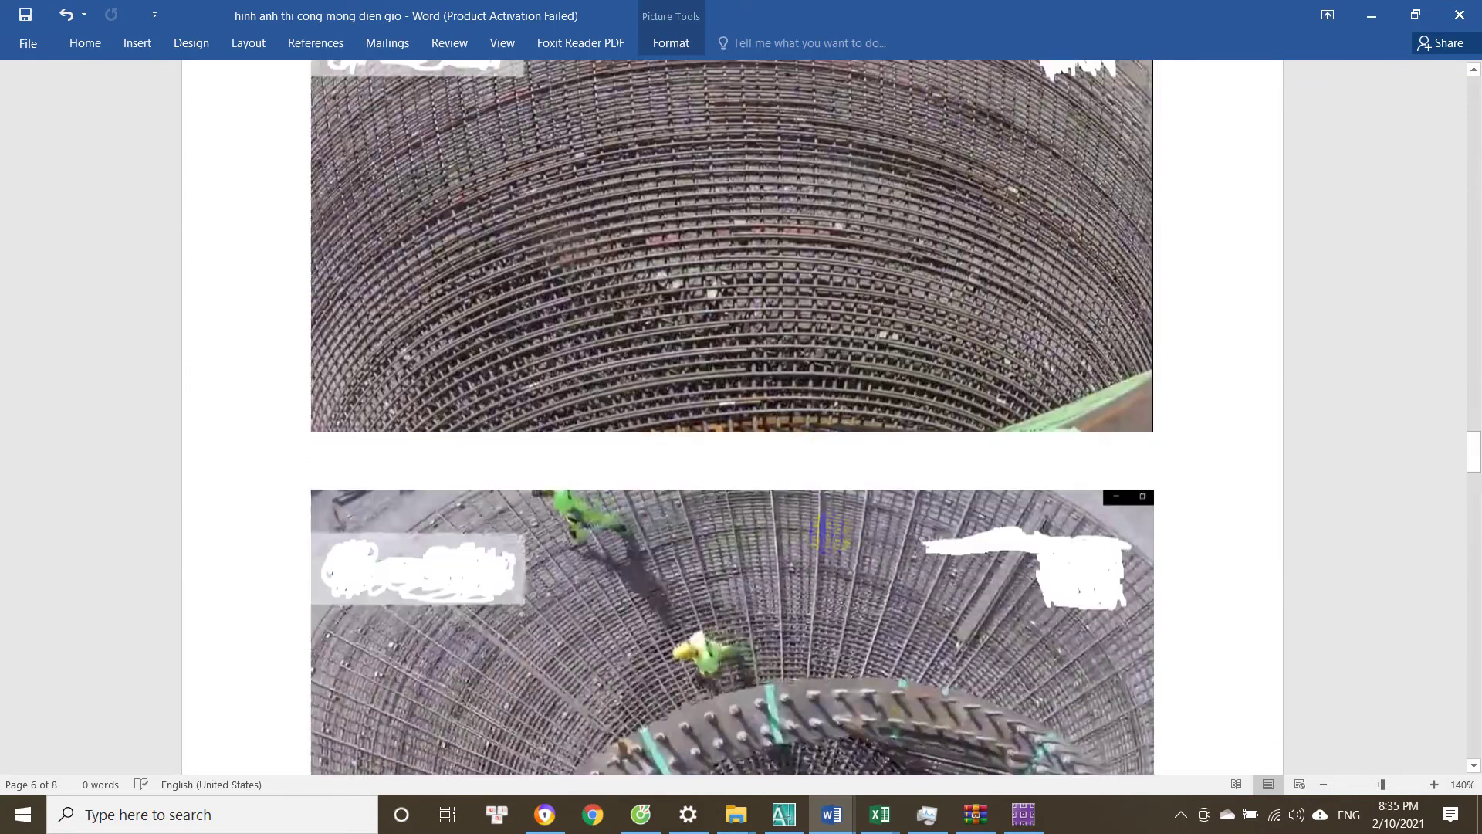
scroll(834, 534, "down", 5)
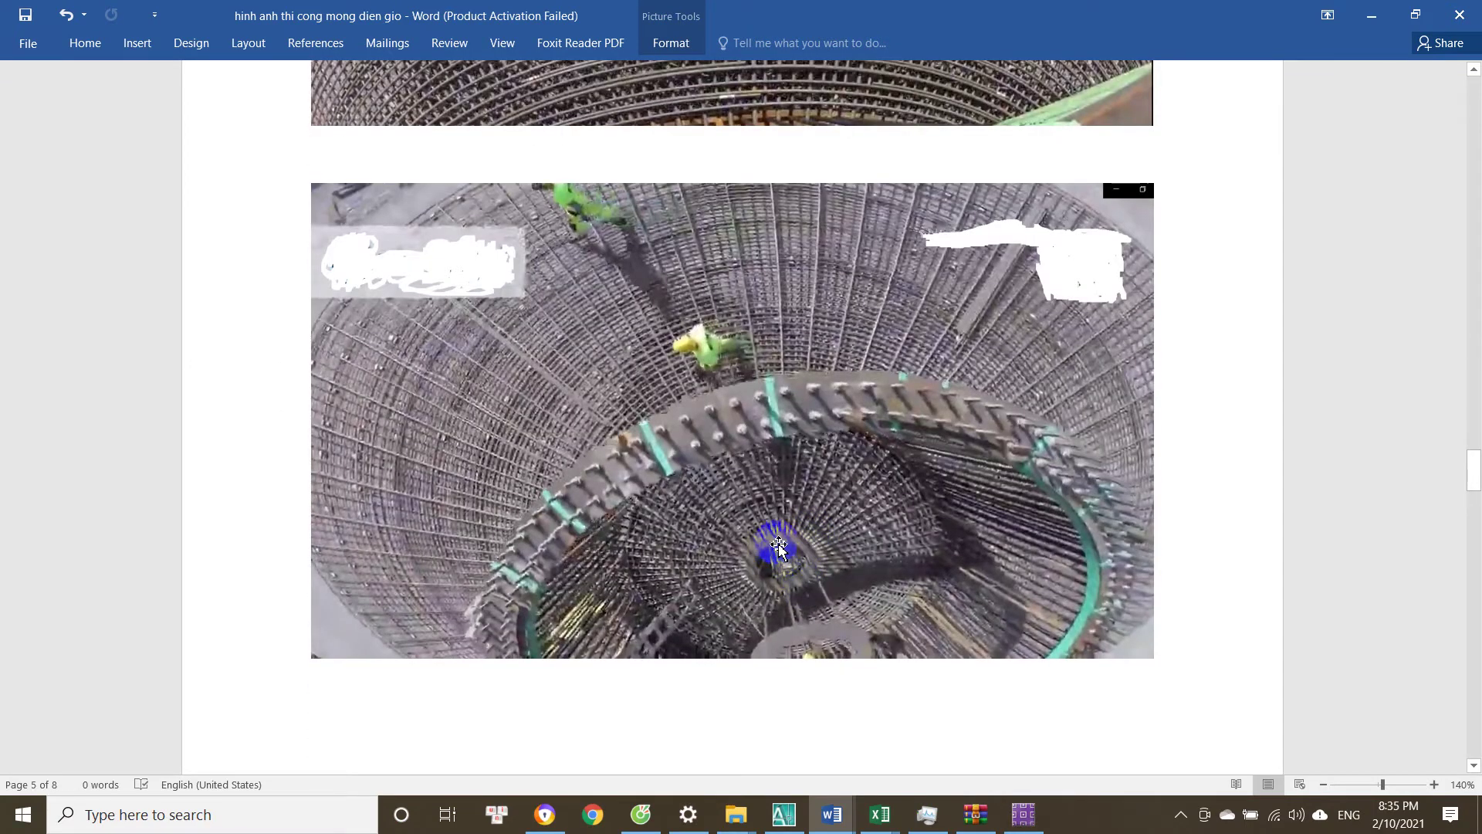
left_click(795, 570)
scroll(799, 569, "down", 5)
scroll(795, 532, "up", 3)
scroll(788, 499, "down", 9)
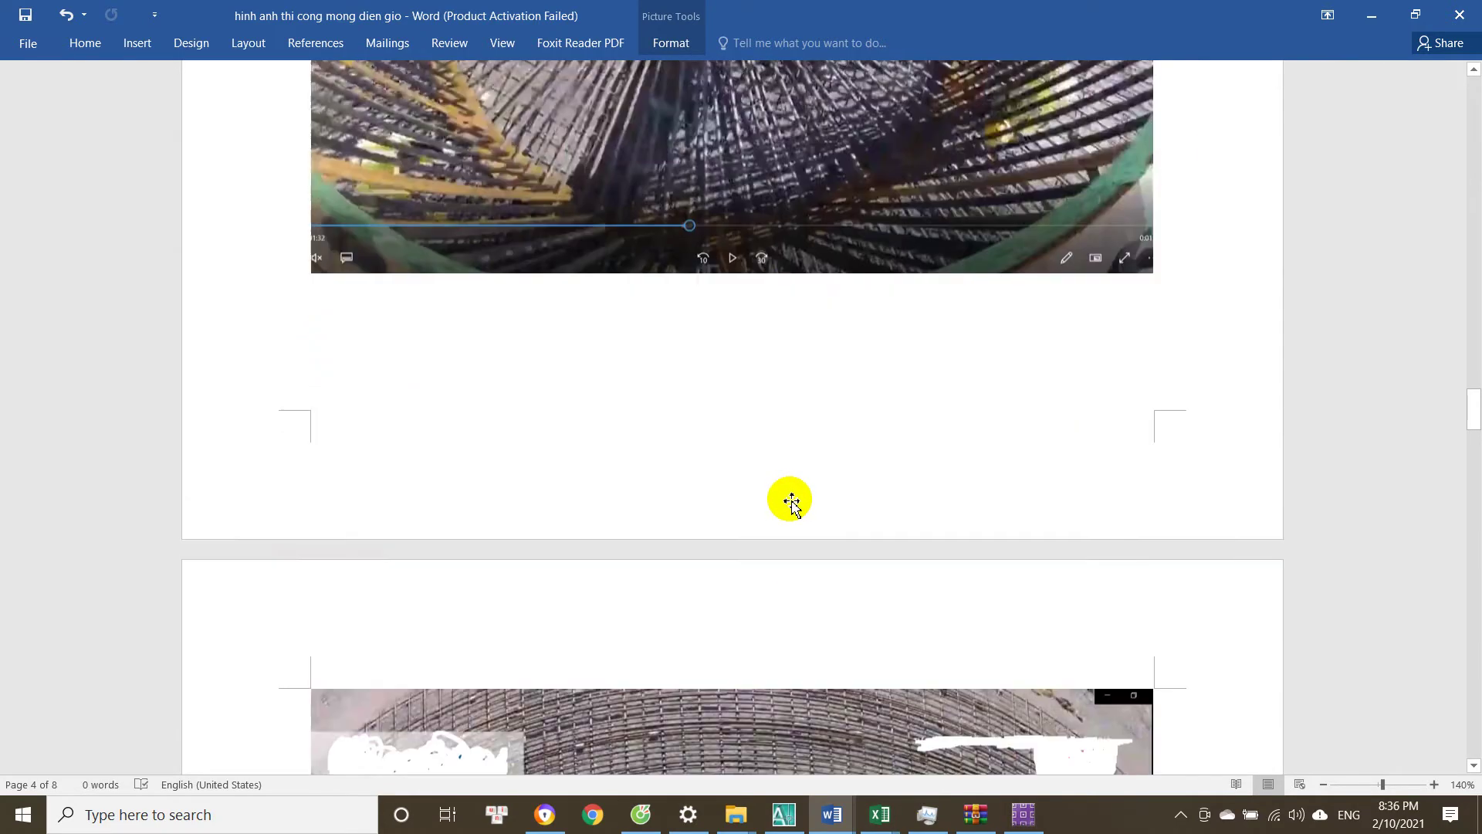
scroll(781, 559, "down", 4)
Enlarge the page 5 top-view photo to 220% and examine the radial bars converging inside the anchor ring.
scroll(790, 572, "up", 3, "ctrl")
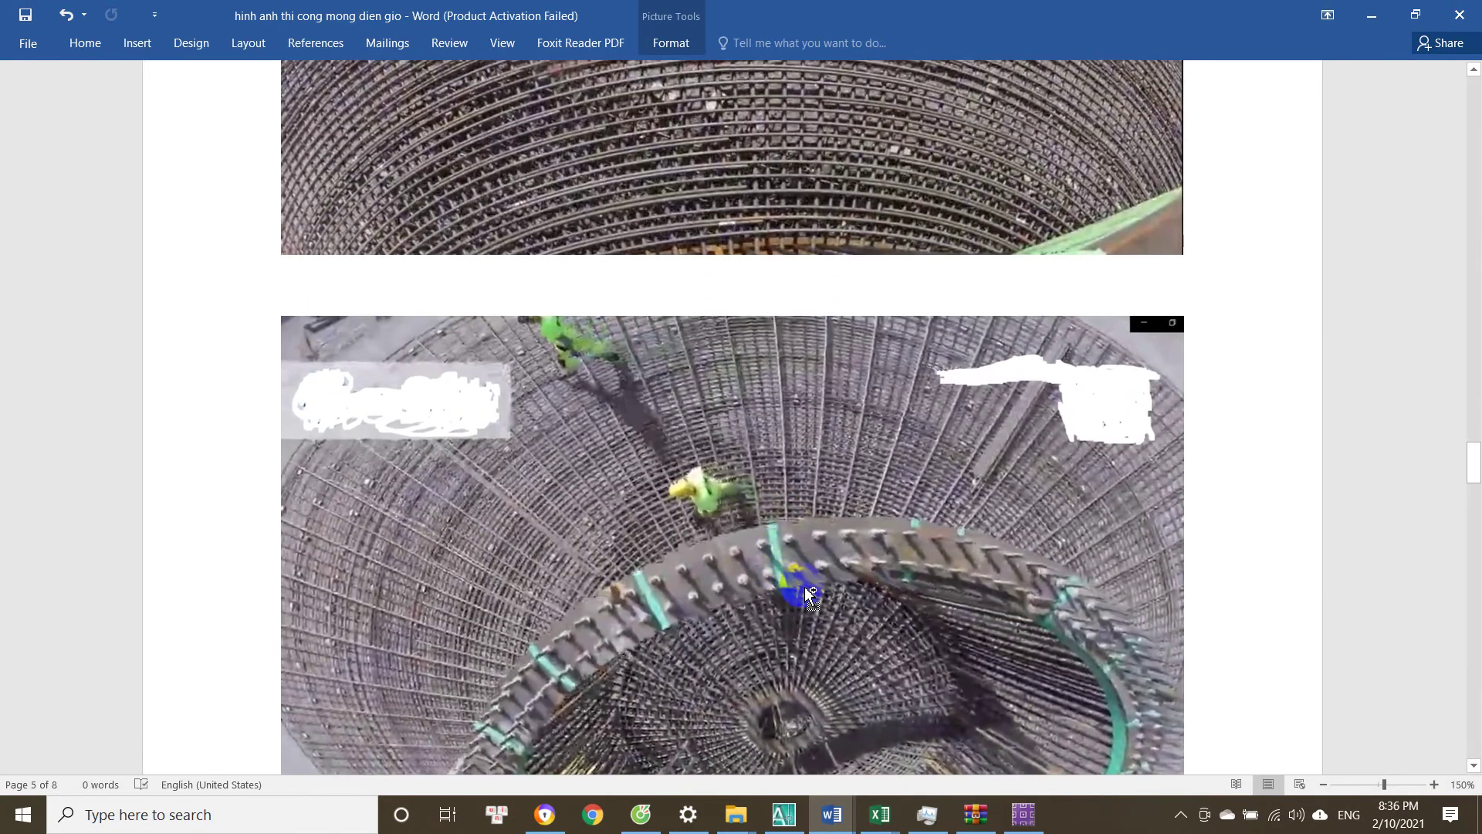
scroll(806, 647, "down", 2)
scroll(819, 655, "up", 3, "ctrl")
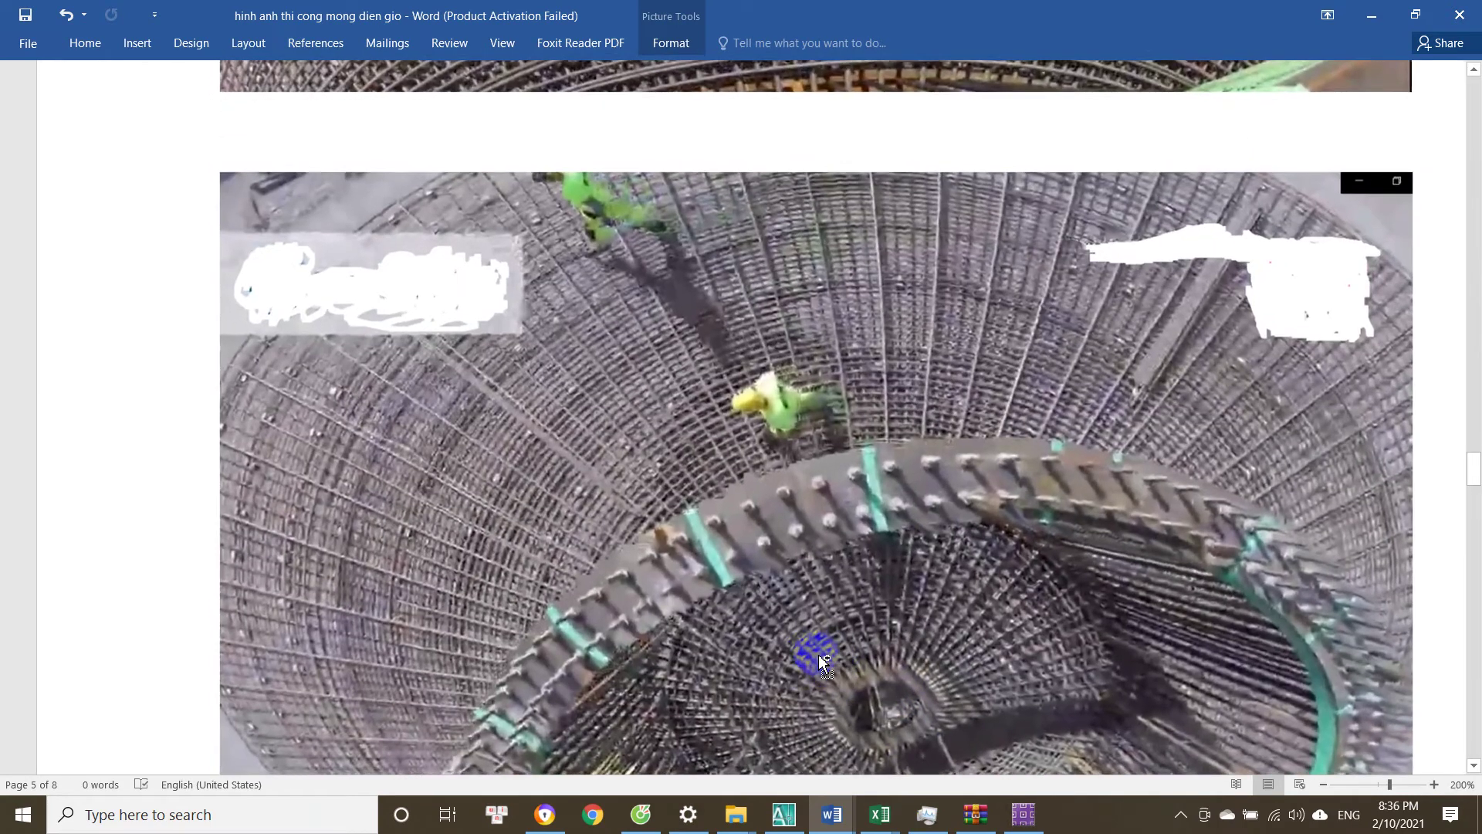
scroll(870, 662, "down", 3)
left_click(911, 426)
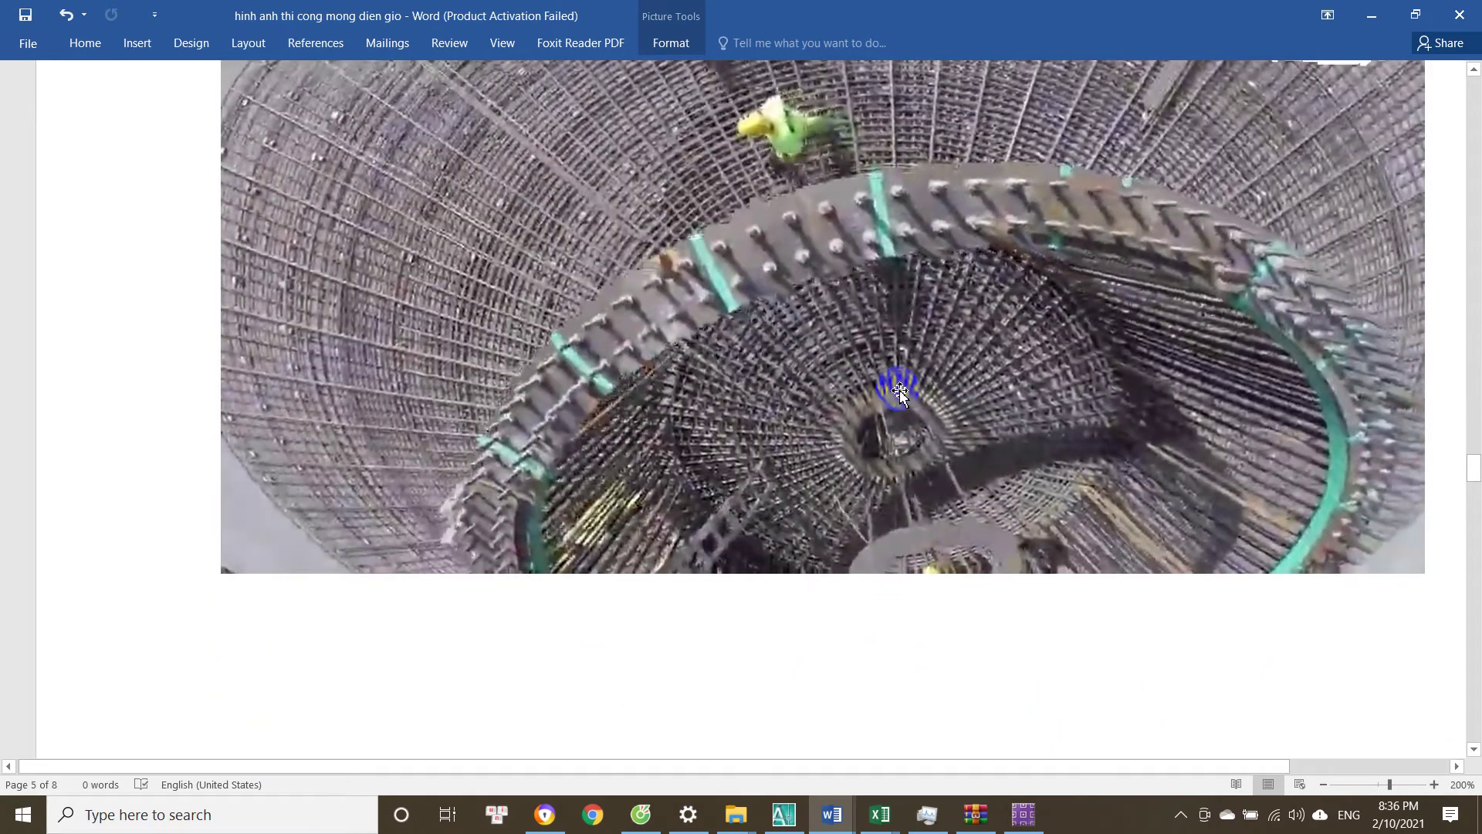
scroll(901, 393, "up", 3)
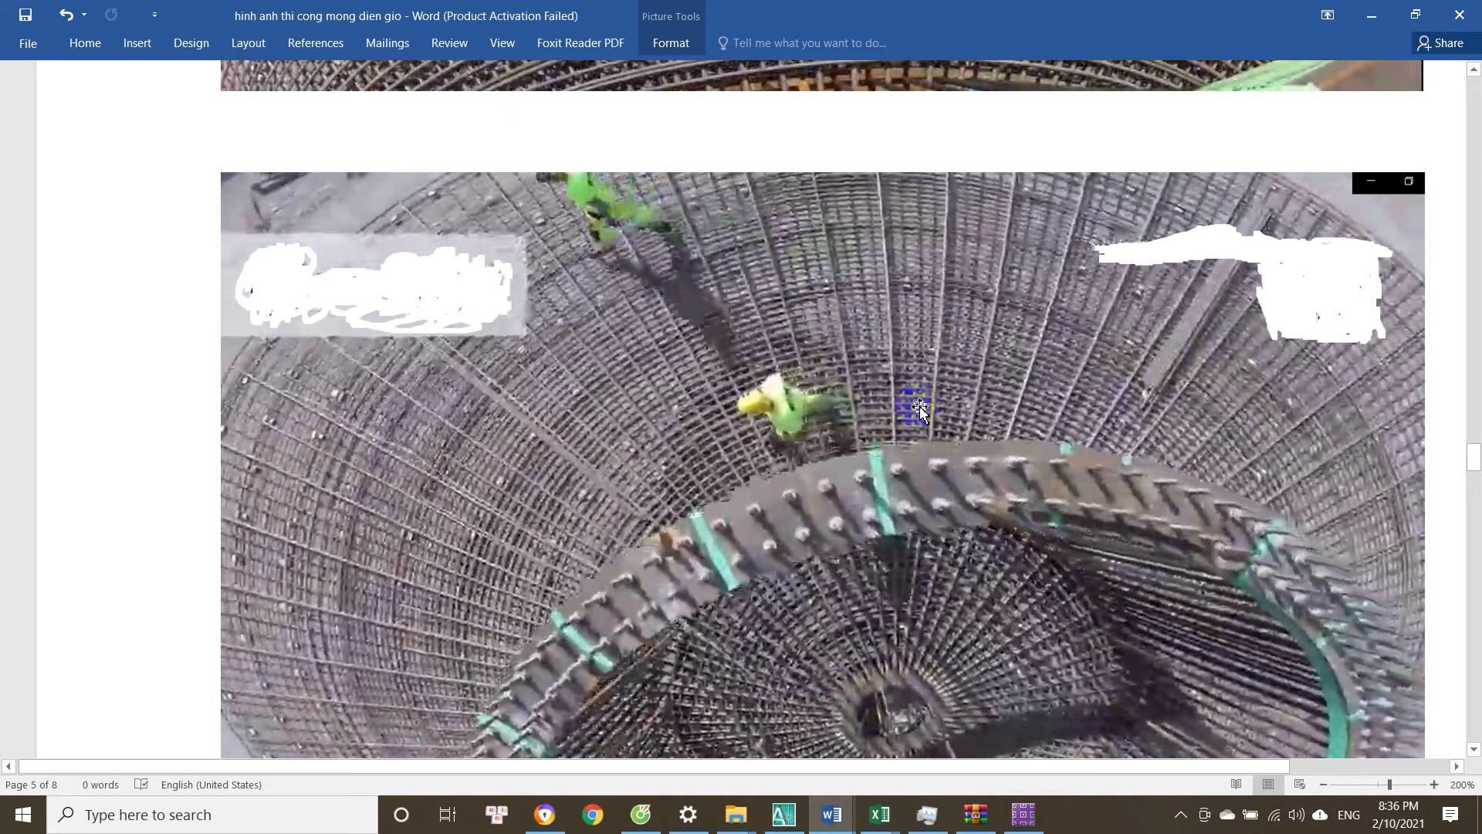
scroll(856, 425, "down", 1)
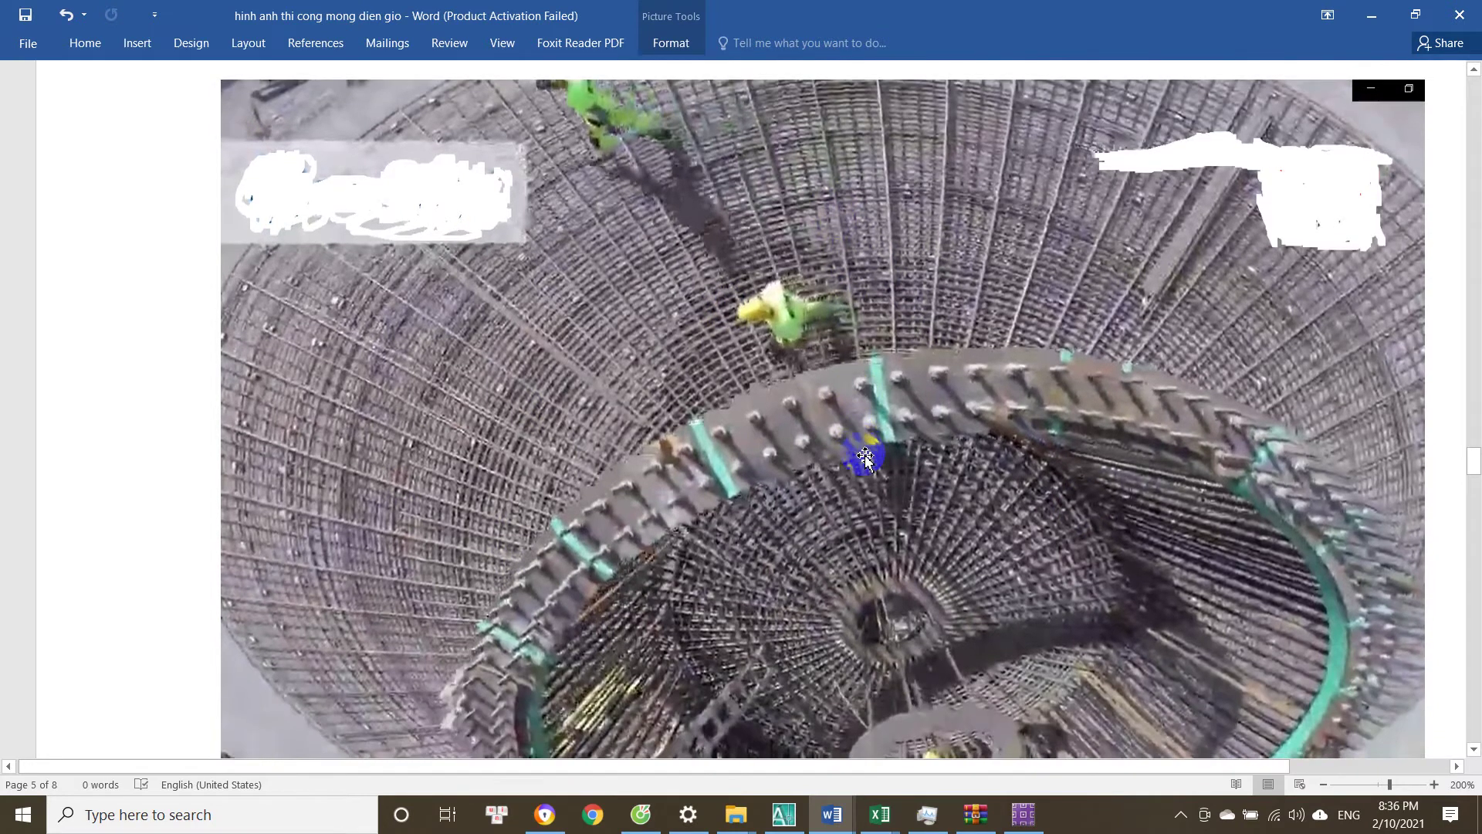
scroll(898, 573, "up", 2, "ctrl")
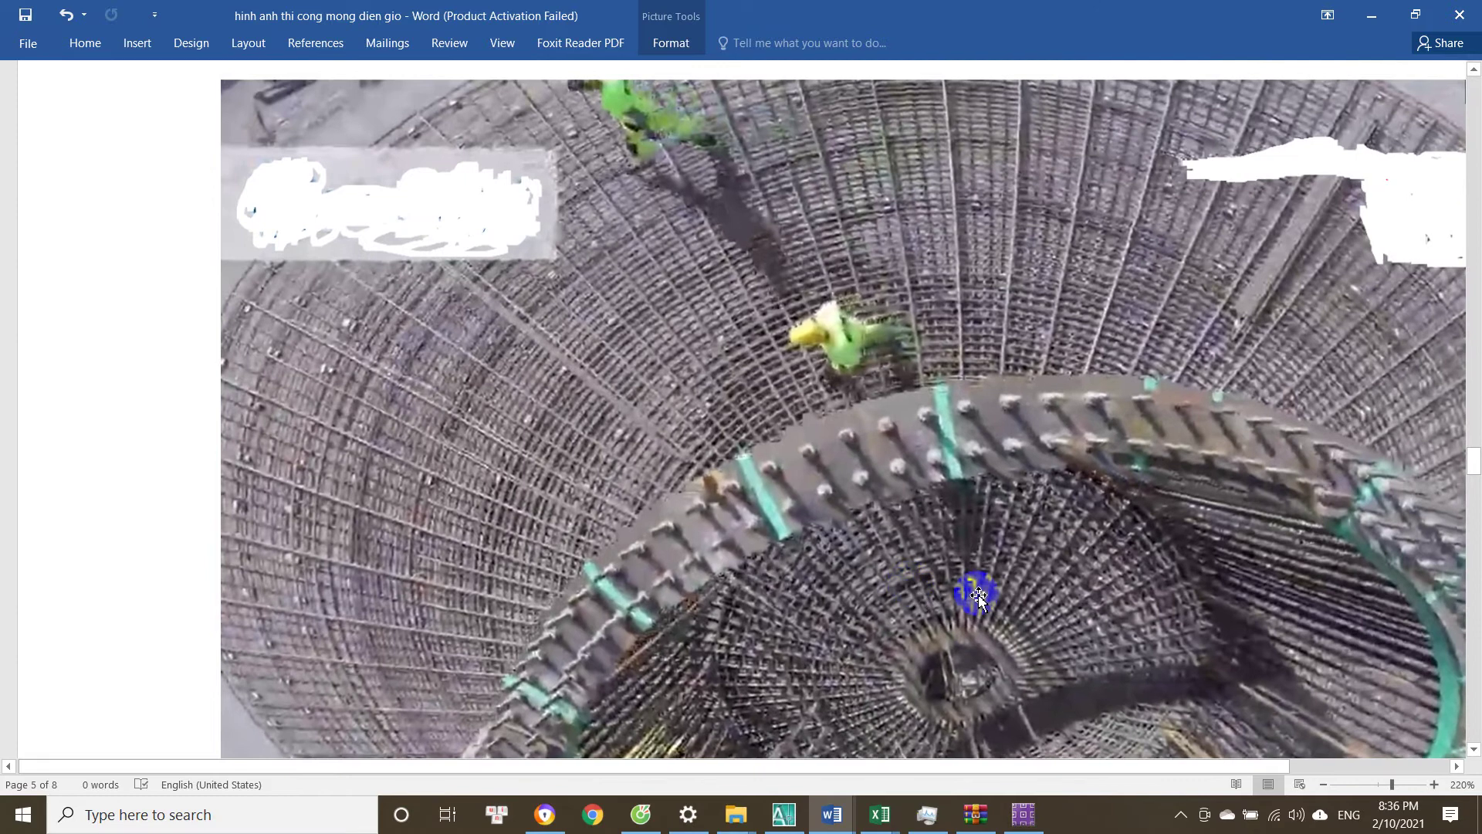
scroll(927, 495, "down", 1)
scroll(951, 502, "up", 5)
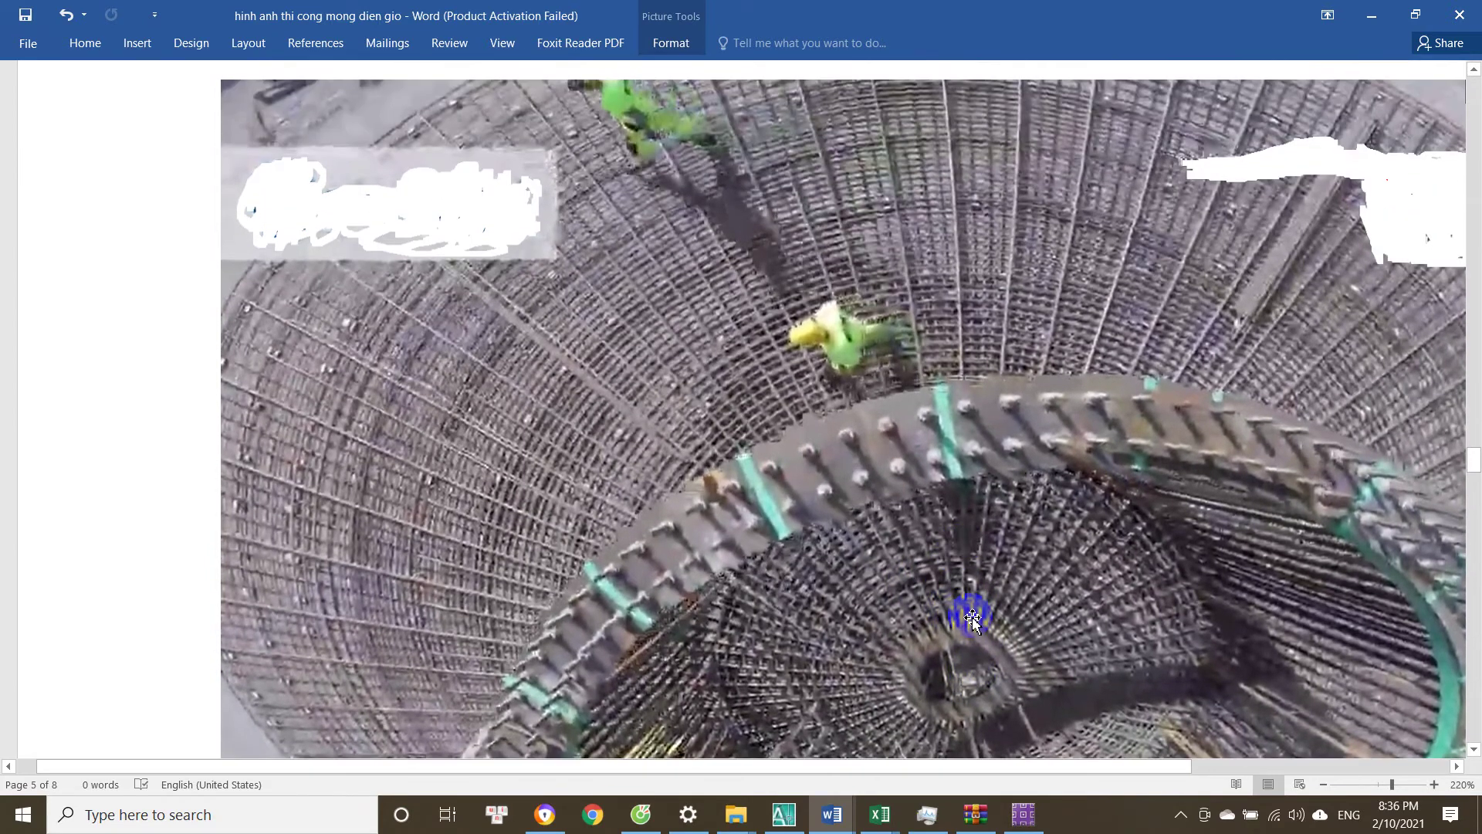
Compare the radial and circular bar layout at the foundation's outer edge with the layout near its centre.
scroll(967, 311, "down", 2)
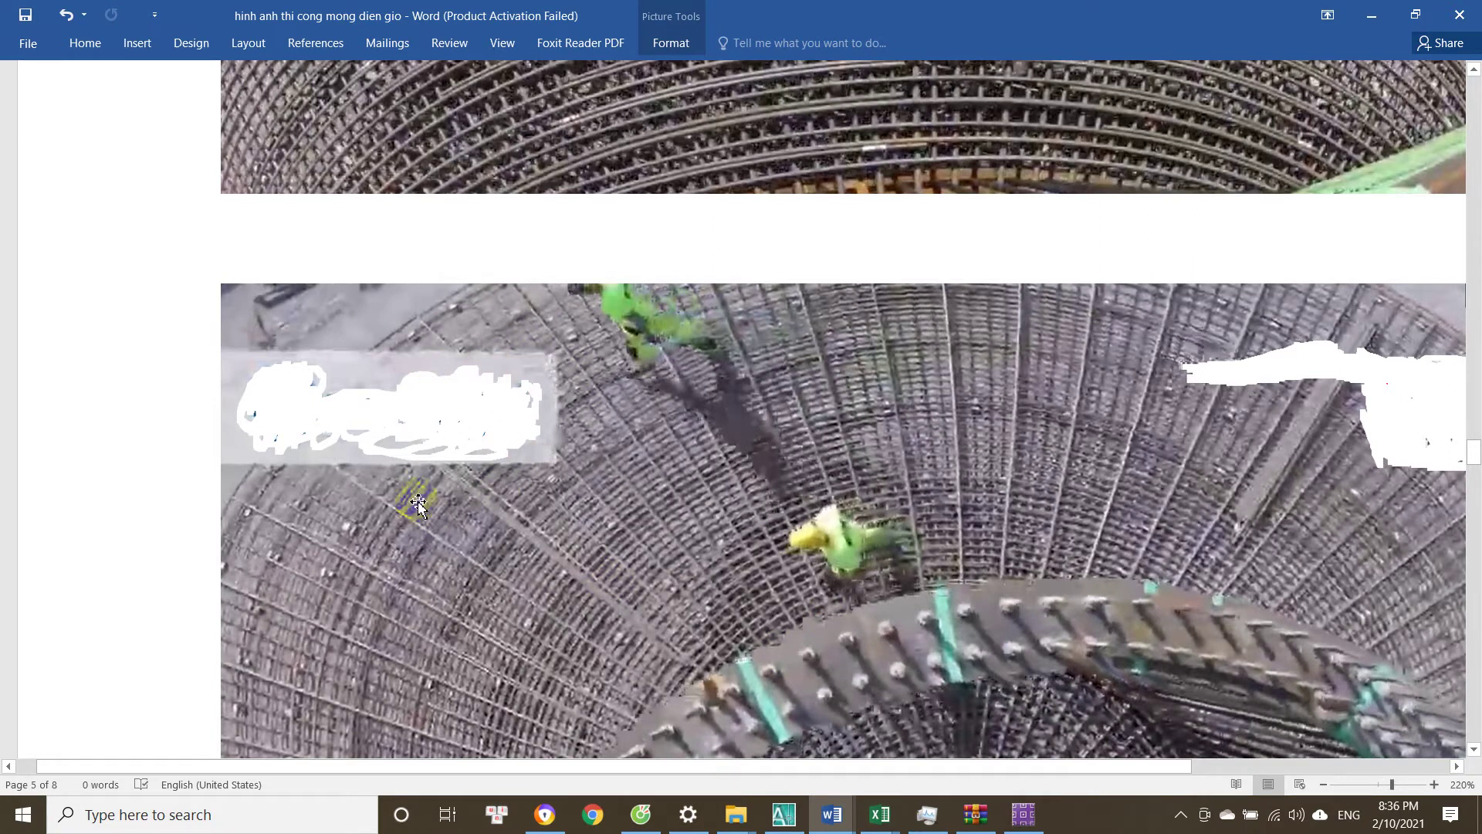
scroll(799, 438, "down", 2)
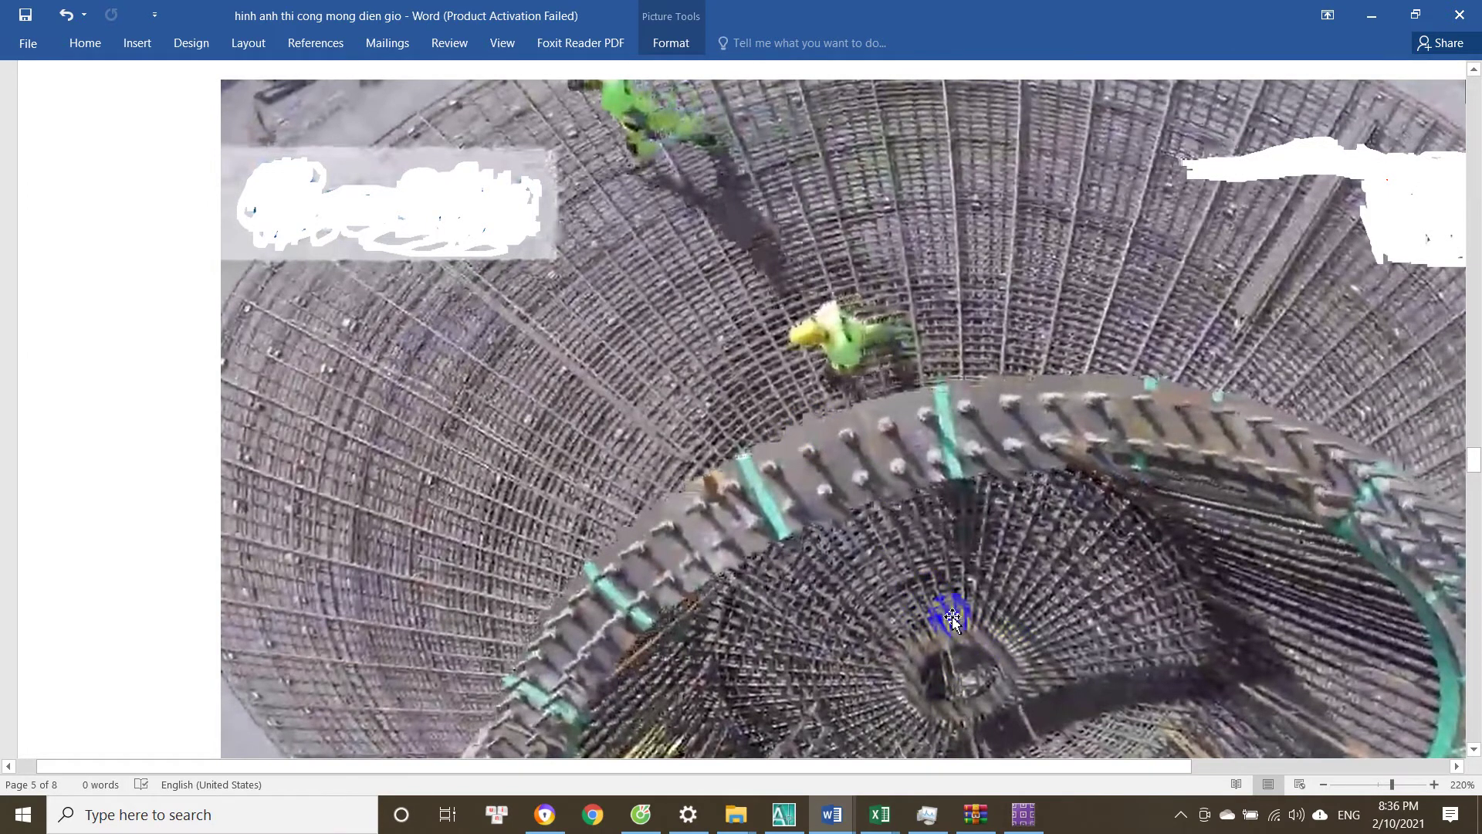
scroll(1012, 640, "down", 2)
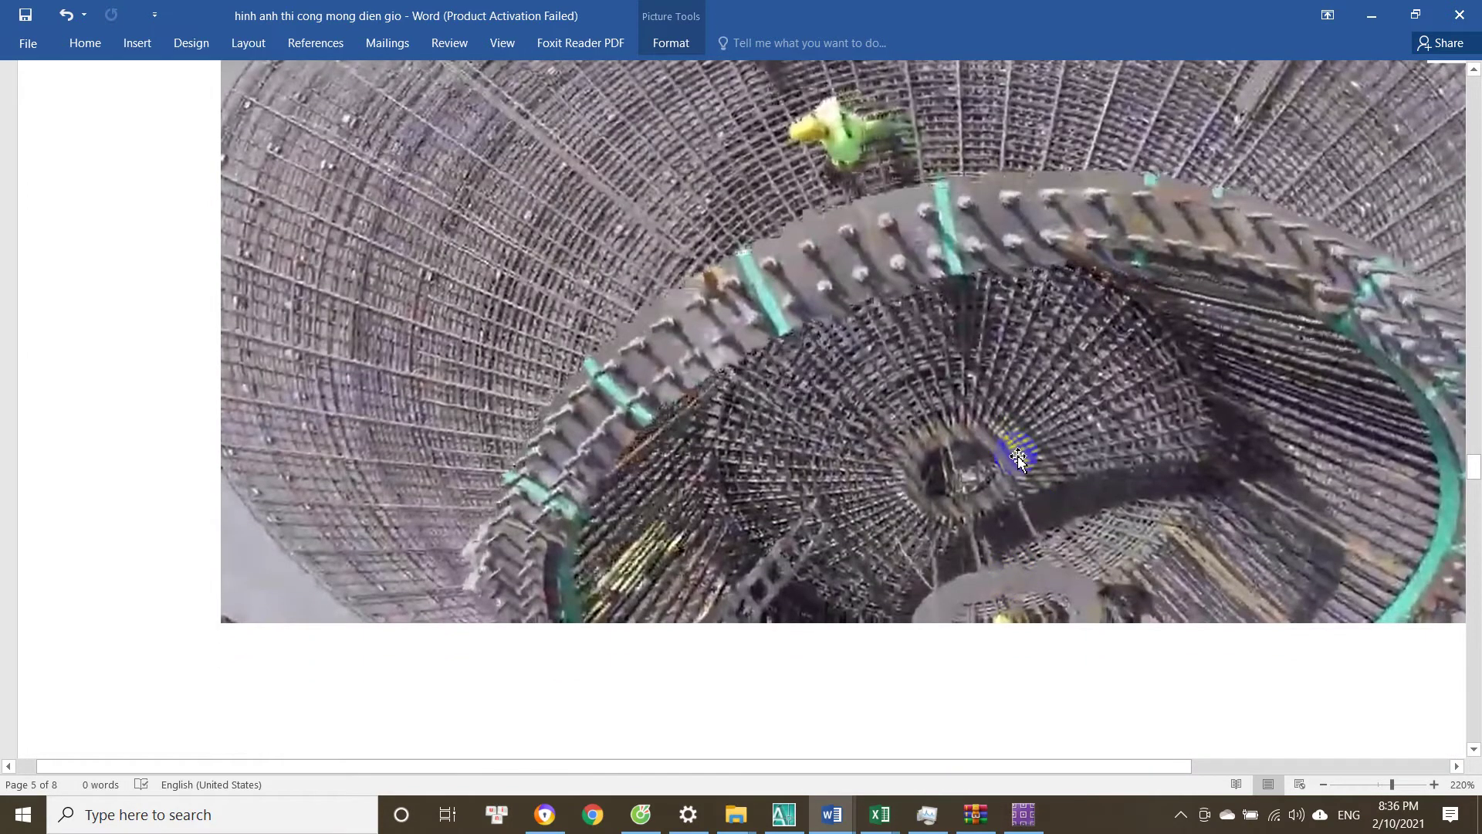
scroll(989, 491, "up", 1)
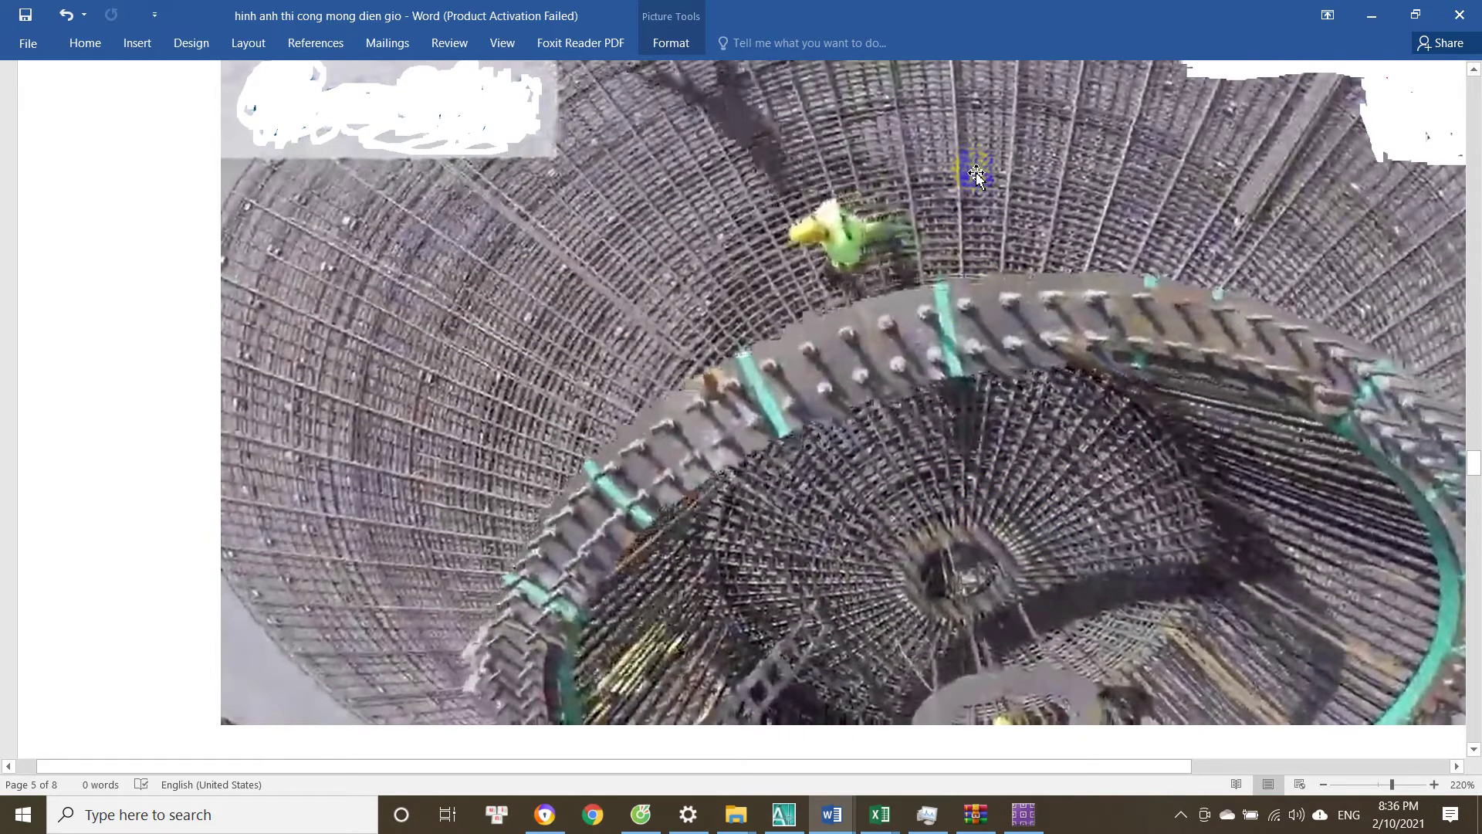
scroll(964, 521, "down", 2)
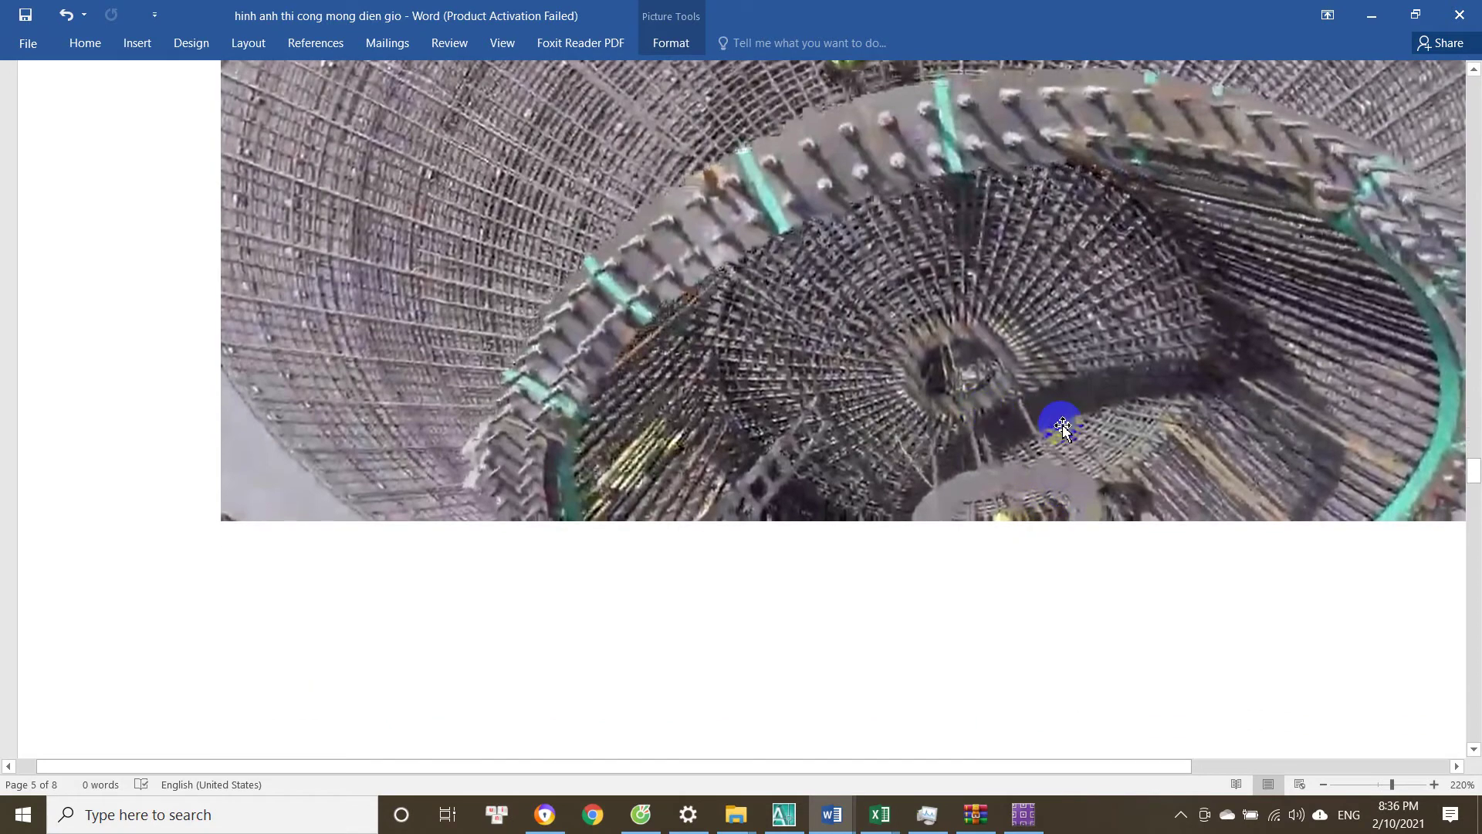
scroll(1003, 440, "up", 1)
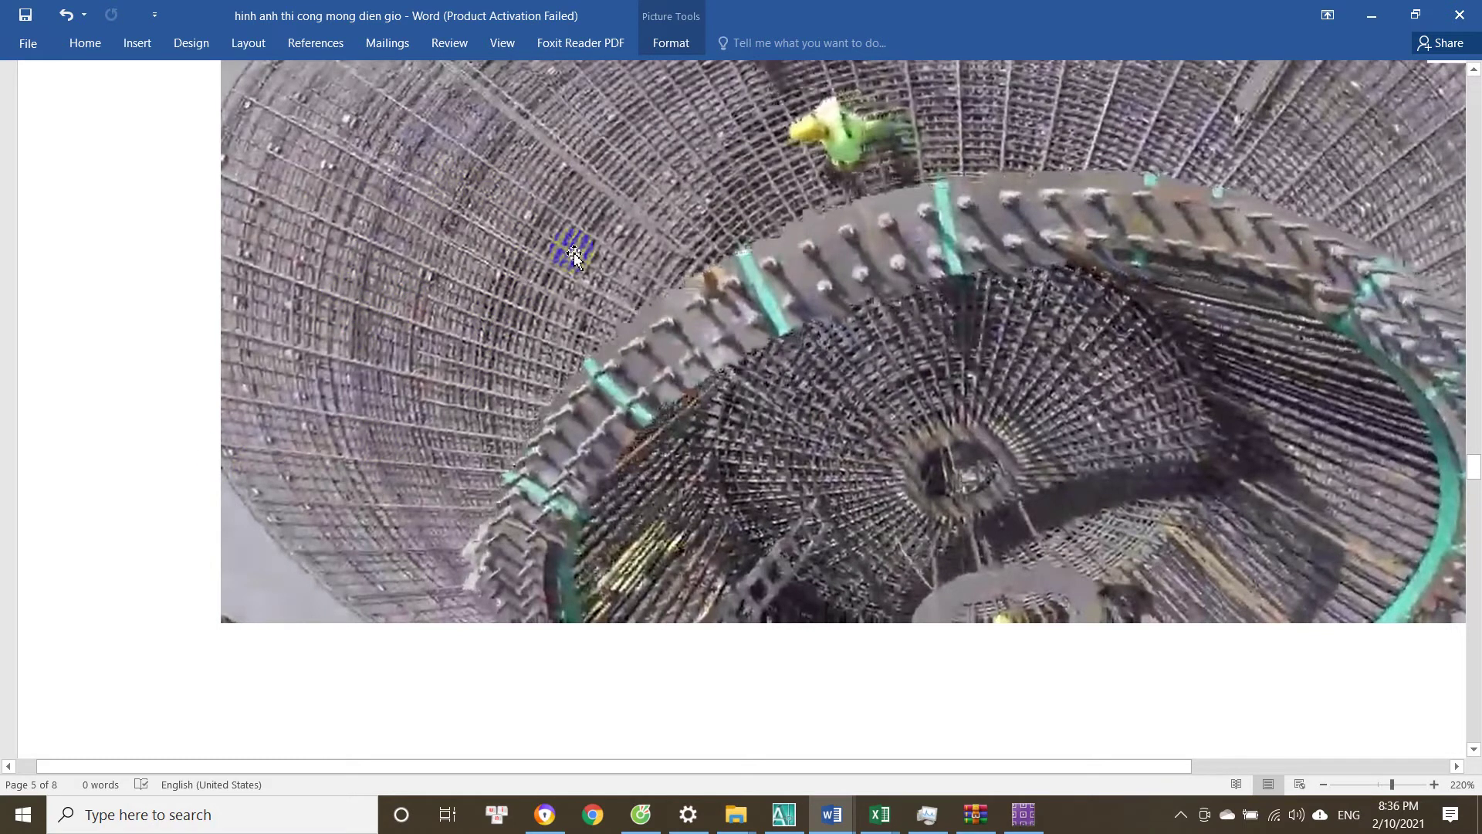
scroll(573, 253, "up", 1)
scroll(656, 287, "up", 2)
scroll(806, 245, "down", 2)
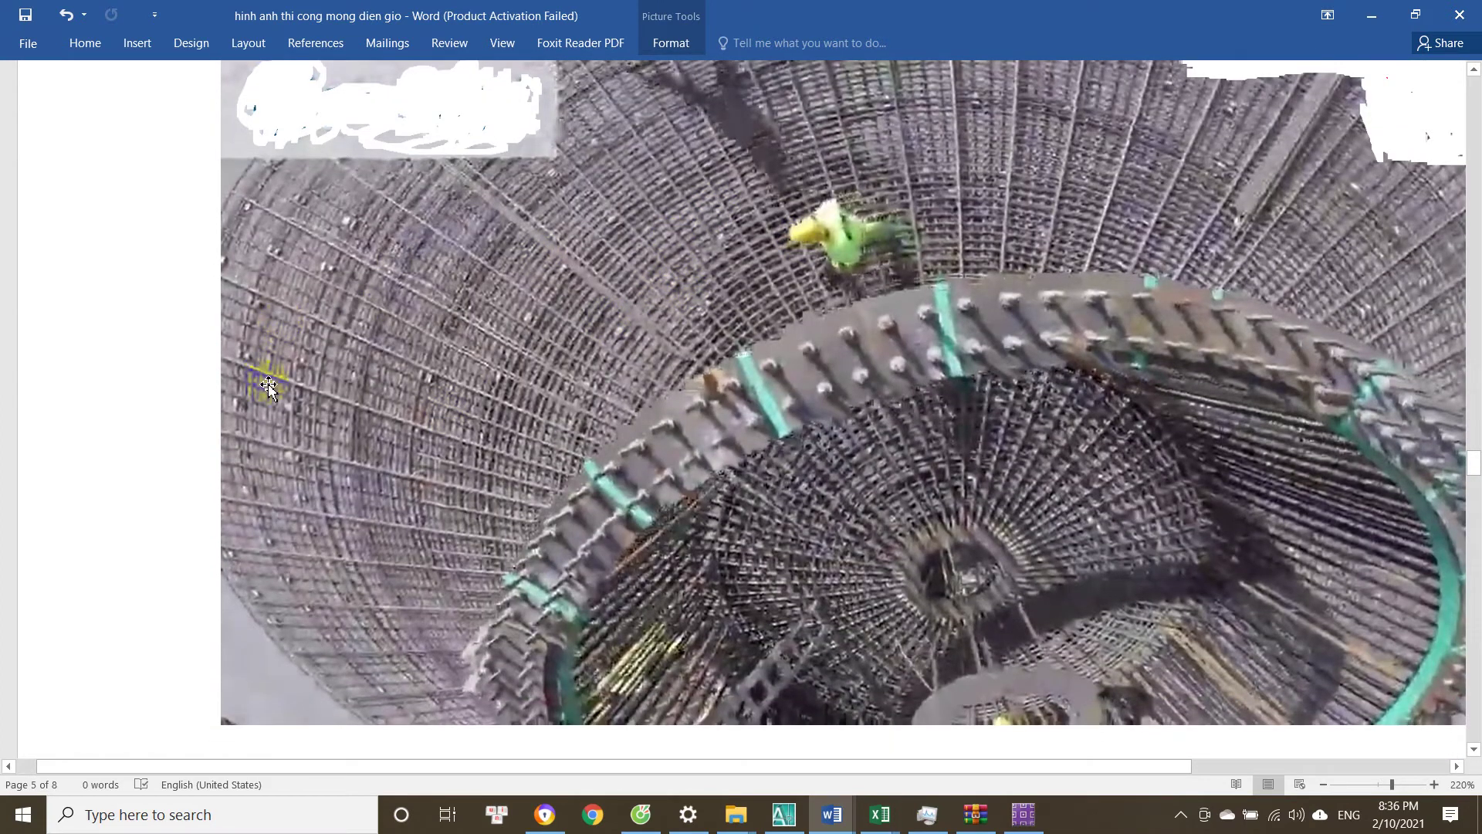
scroll(502, 402, "up", 1)
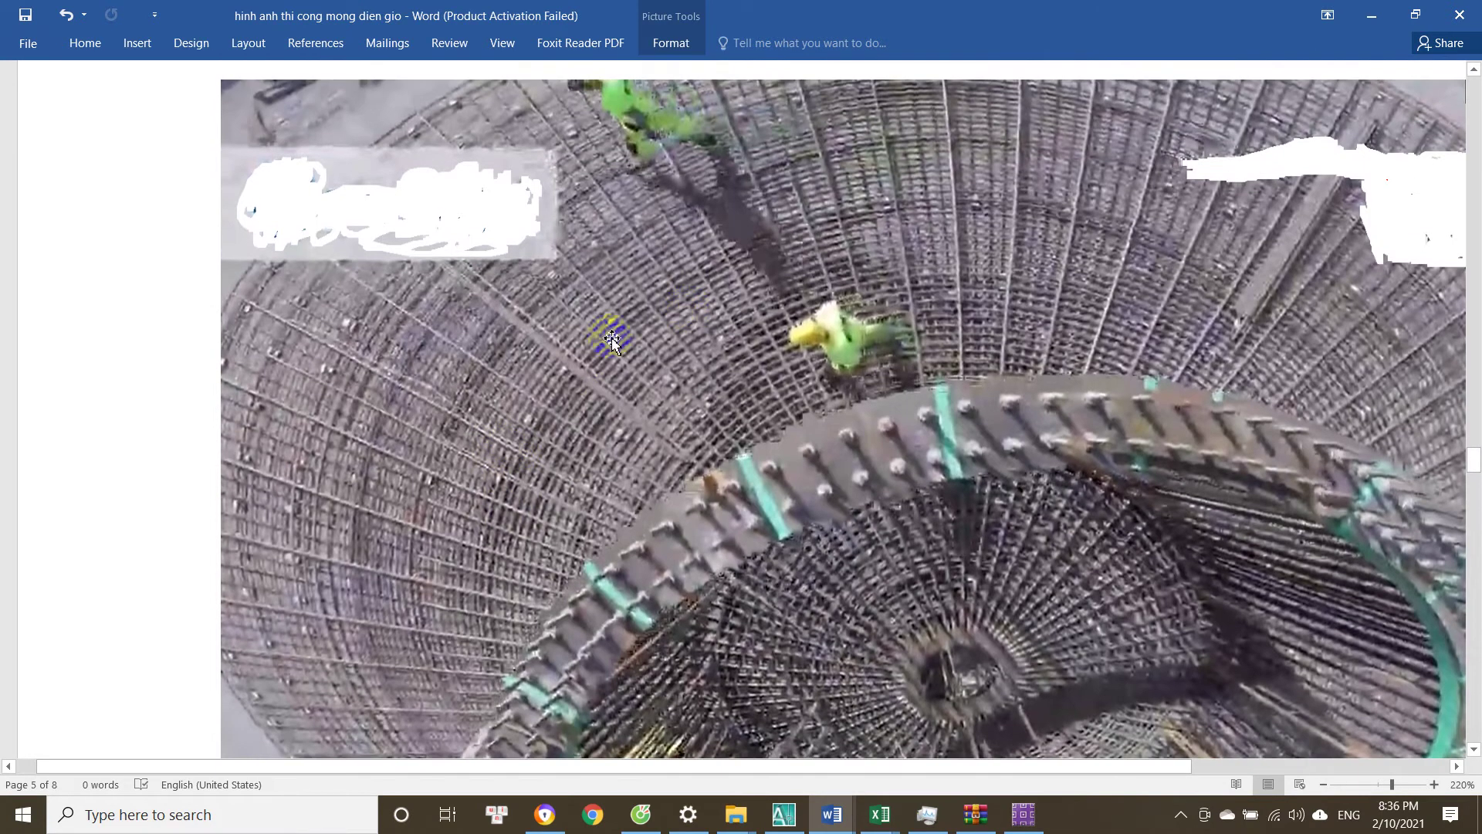
scroll(539, 402, "down", 1)
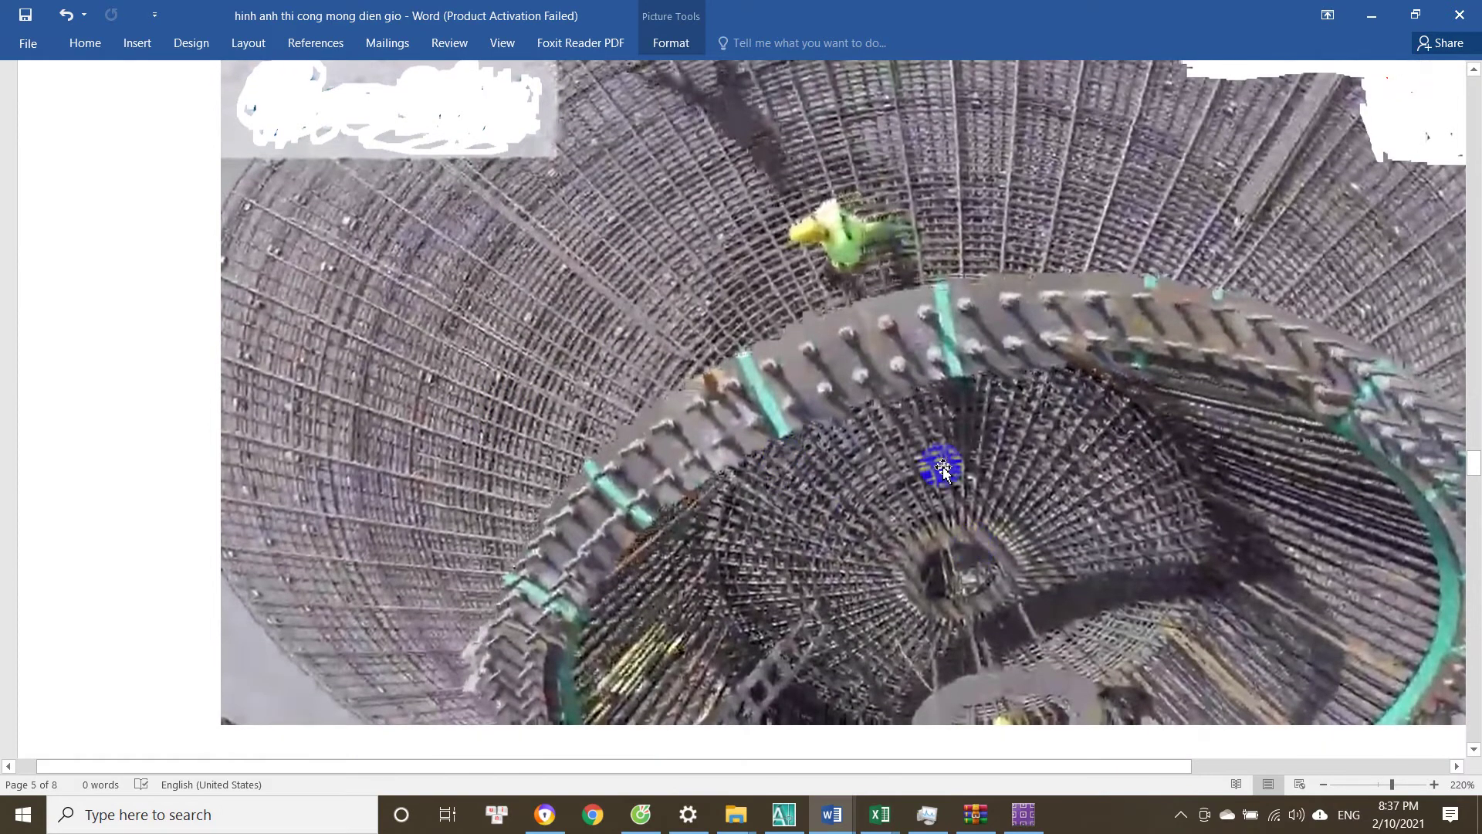
scroll(979, 336, "up", 3)
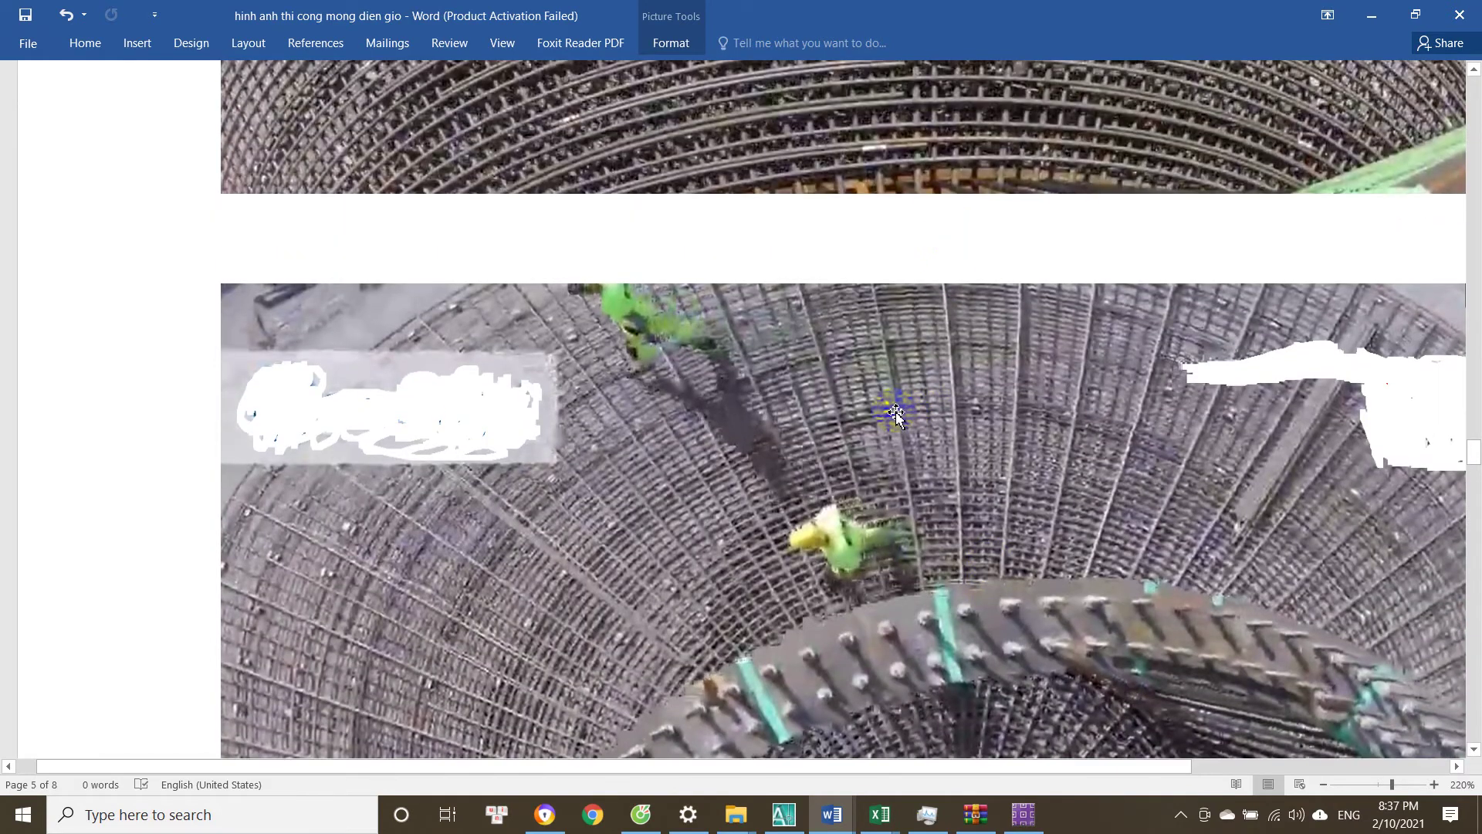
scroll(976, 494, "down", 4)
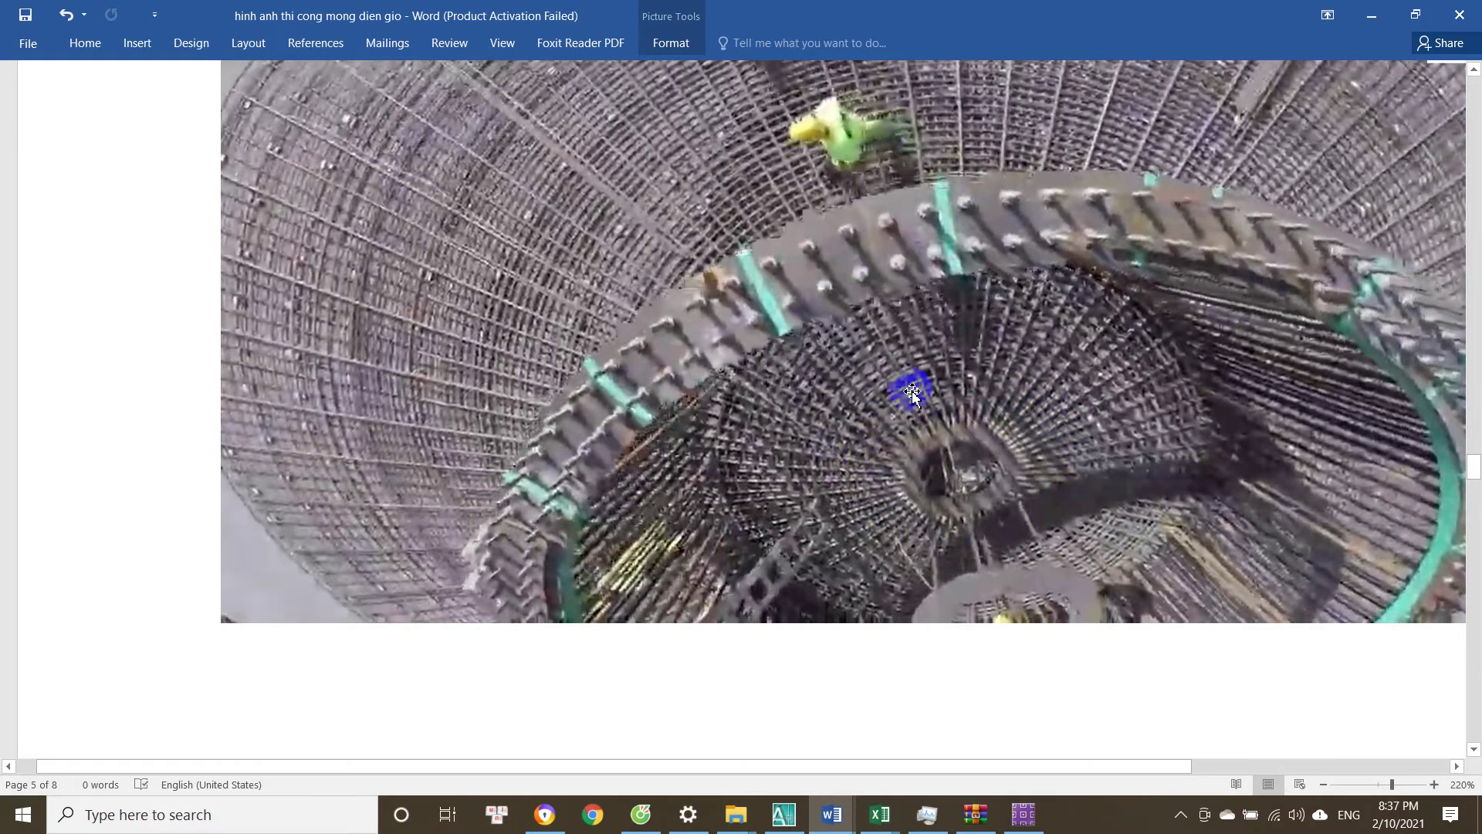
scroll(857, 409, "down", 1)
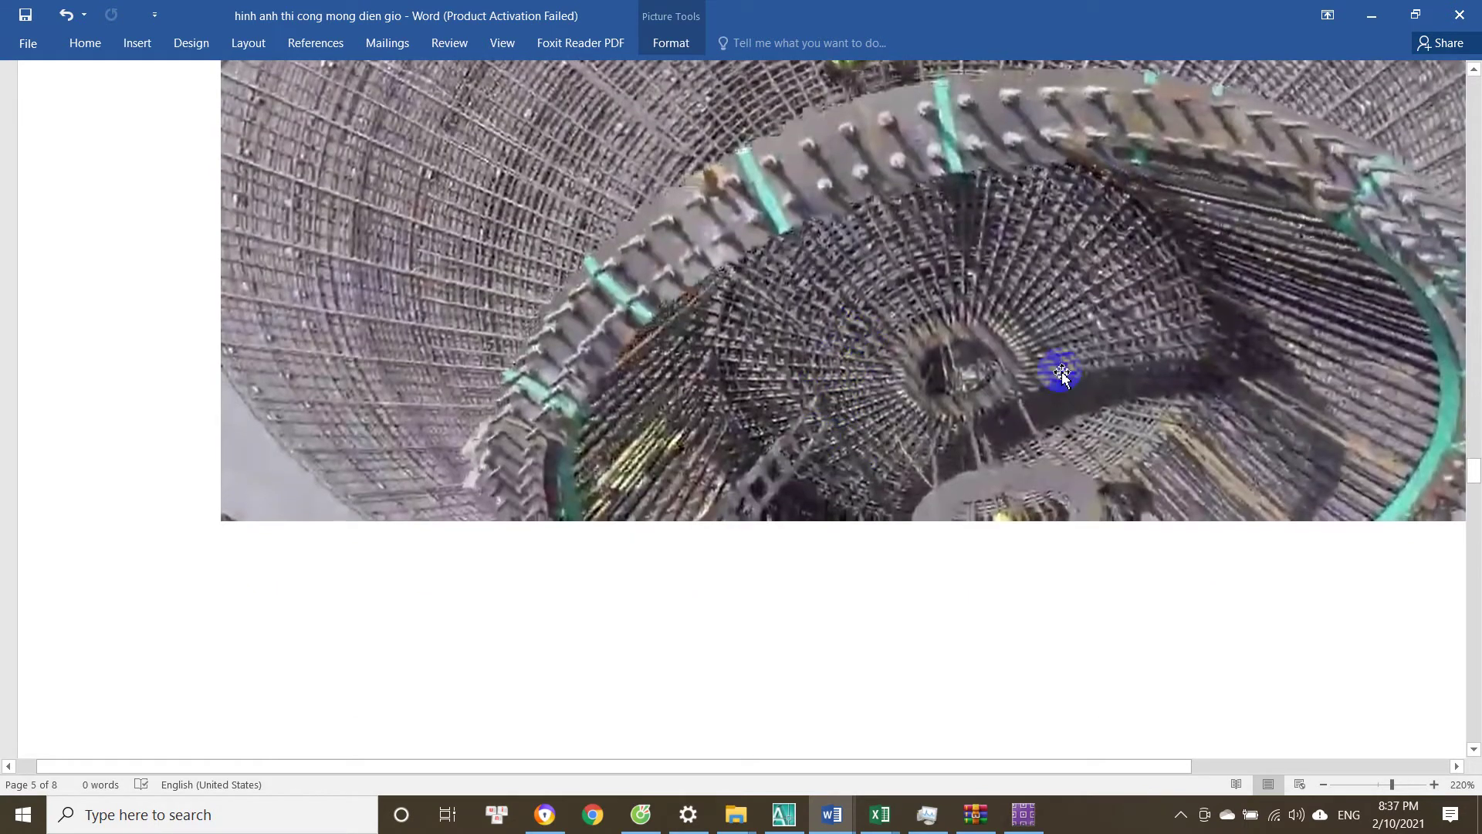
Recheck the section 1-1 row in the reinforcement workbook against the radial bars near the centre in the page 5 photo in Word.
mouse_move(880, 810)
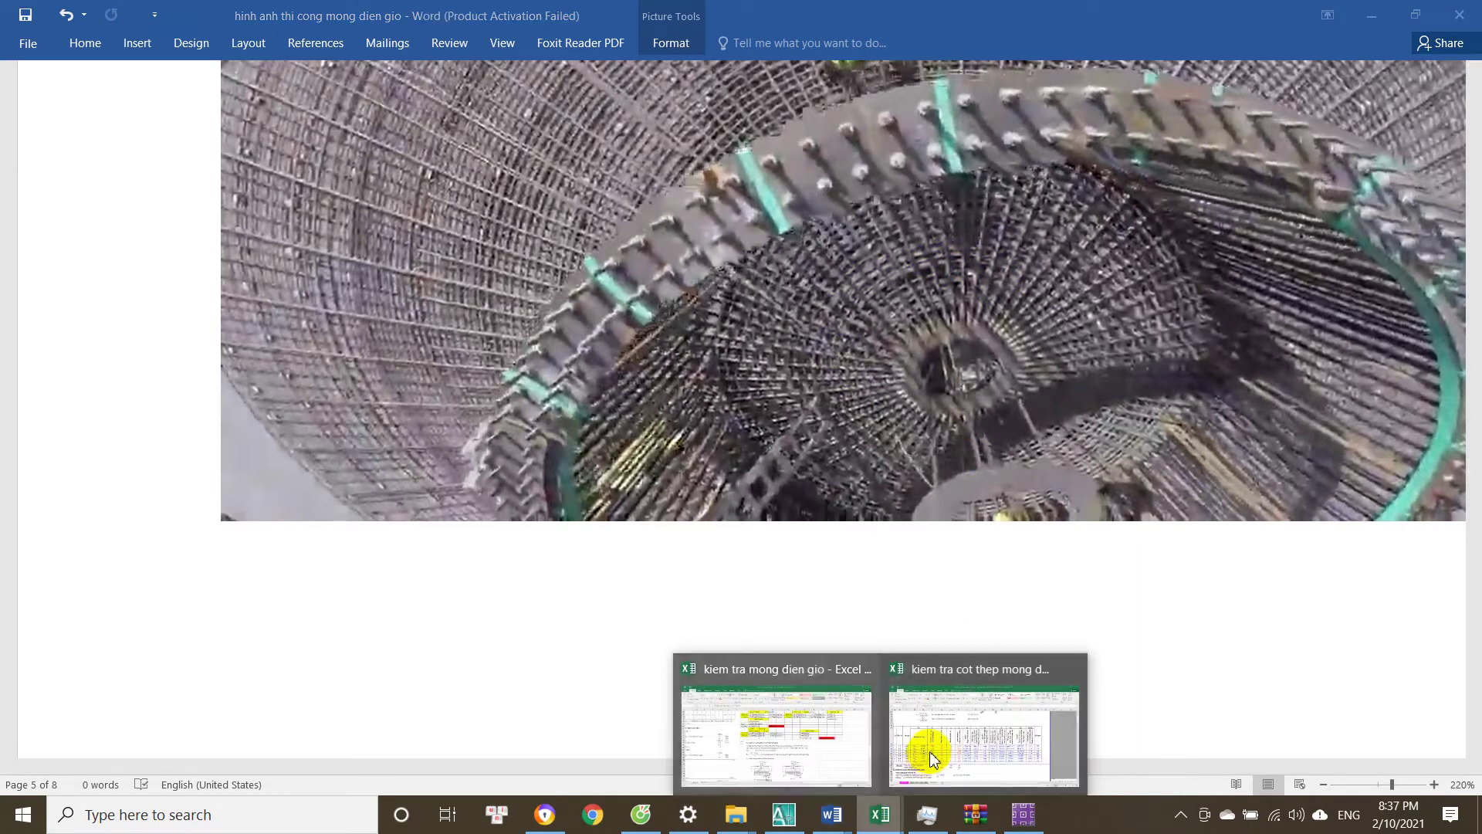
left_click(890, 743)
left_click(421, 479)
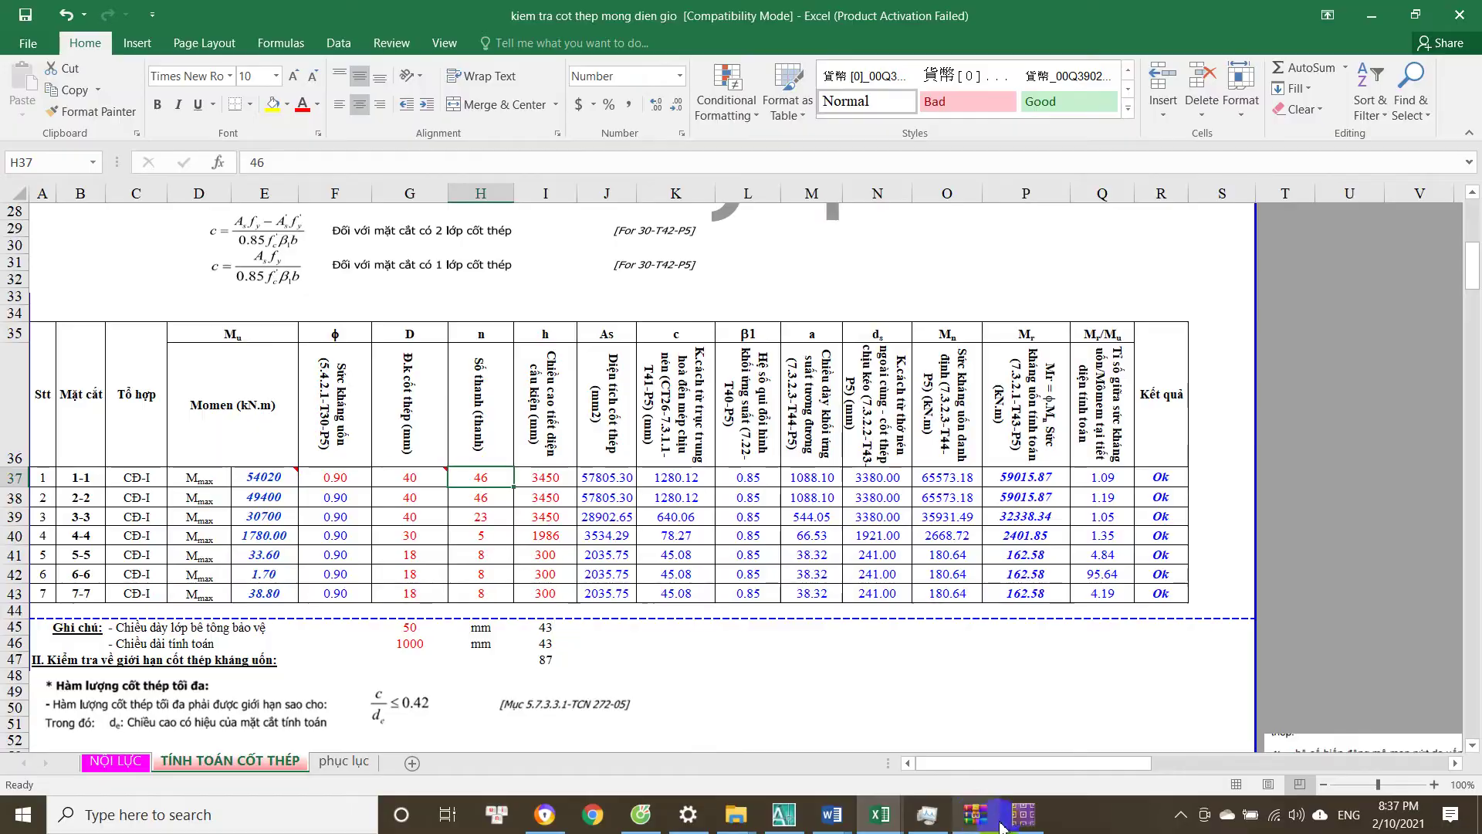
left_click(1024, 814)
left_click(832, 815)
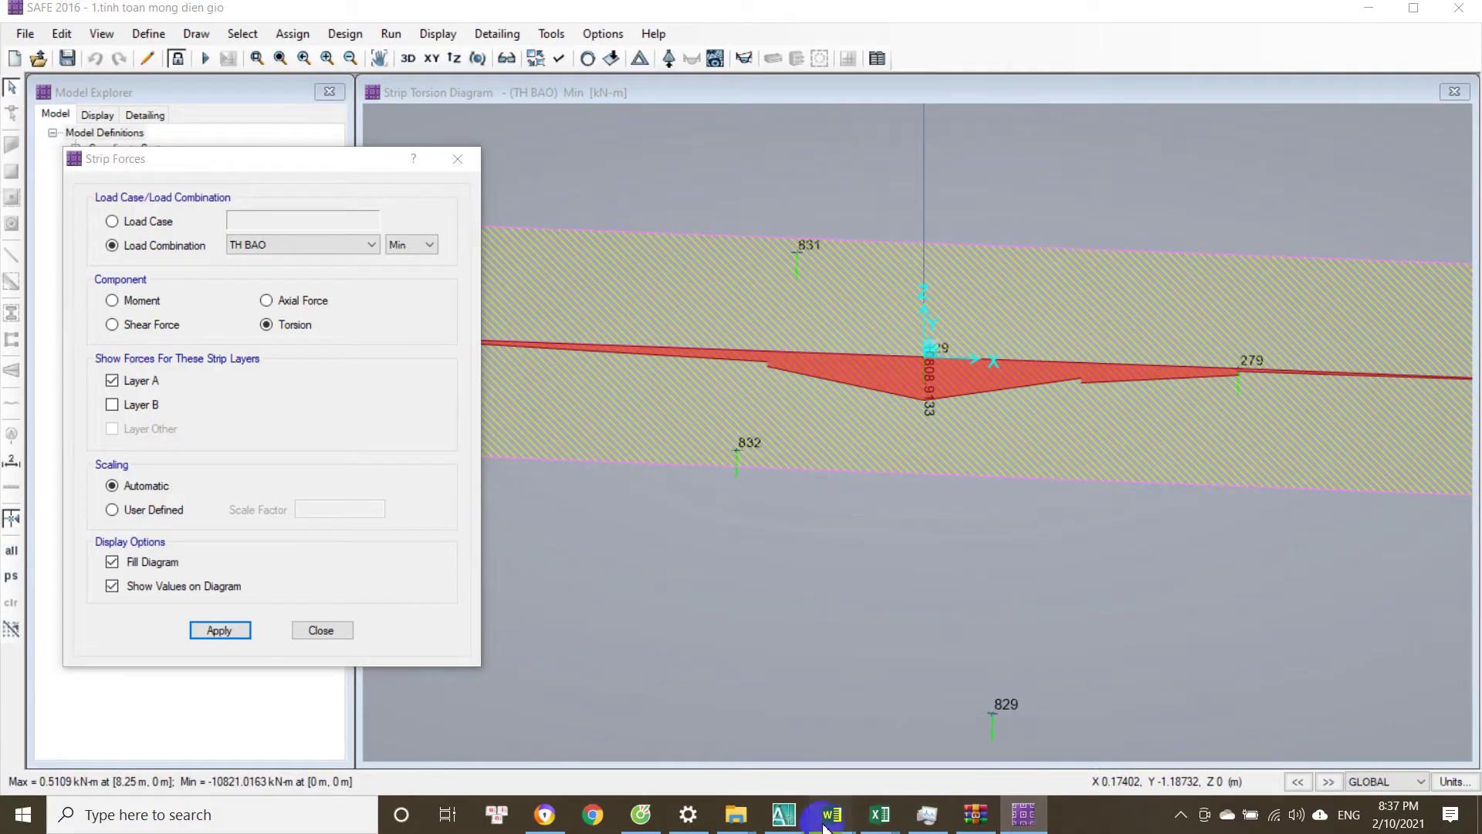
left_click(975, 705)
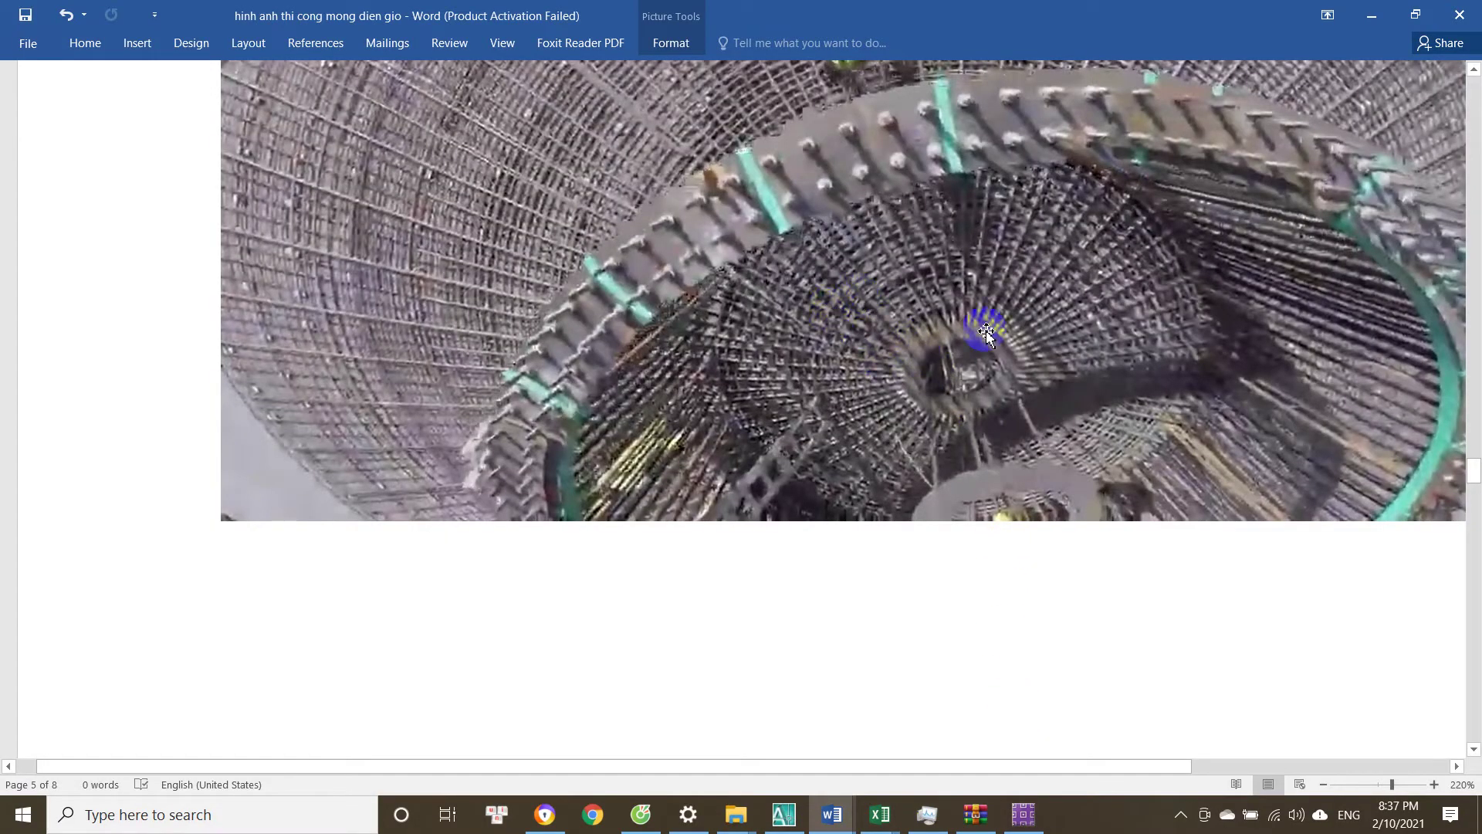
scroll(786, 294, "up", 2)
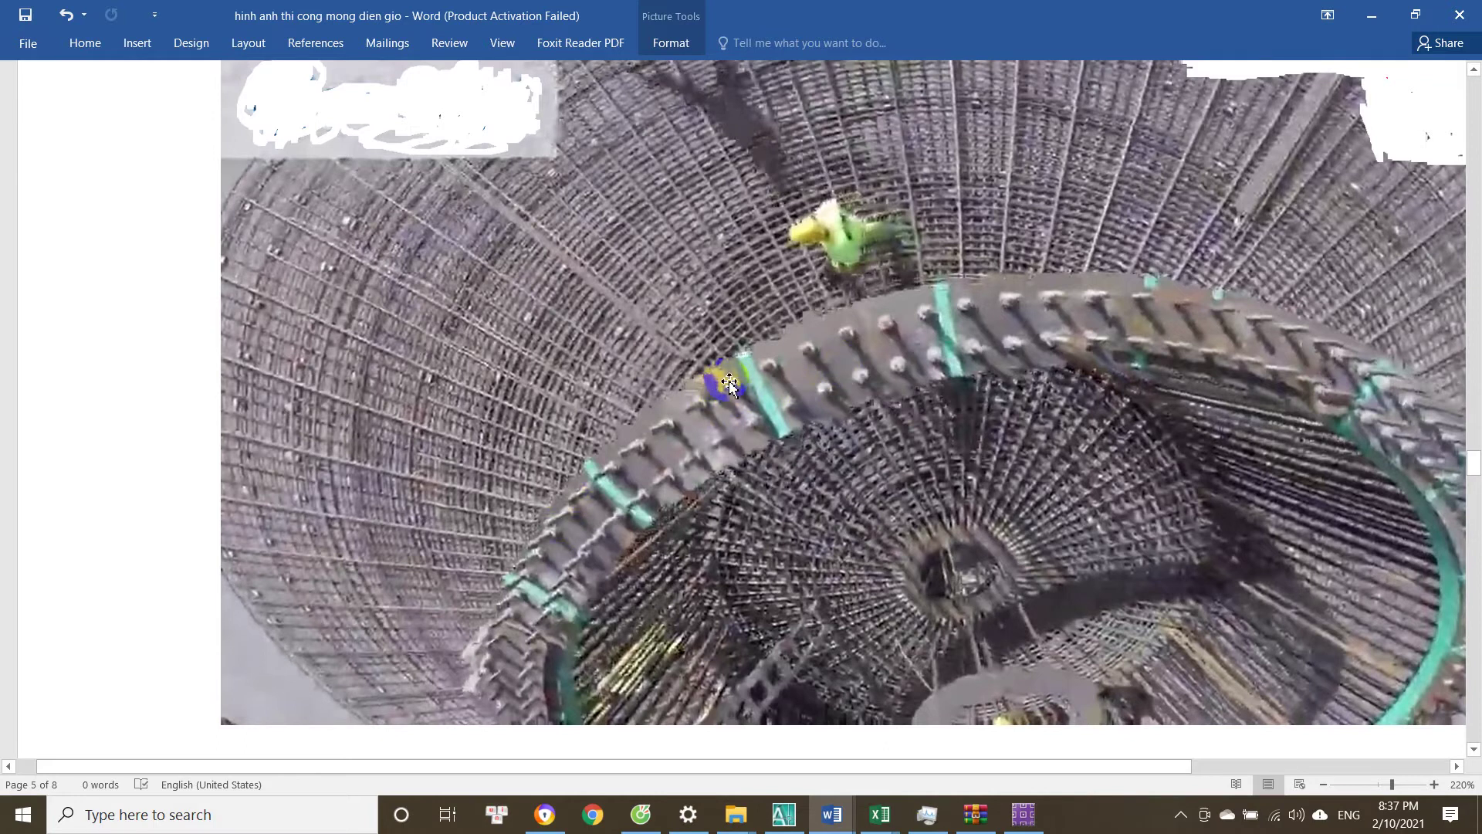
scroll(730, 383, "down", 3)
scroll(1058, 317, "up", 1)
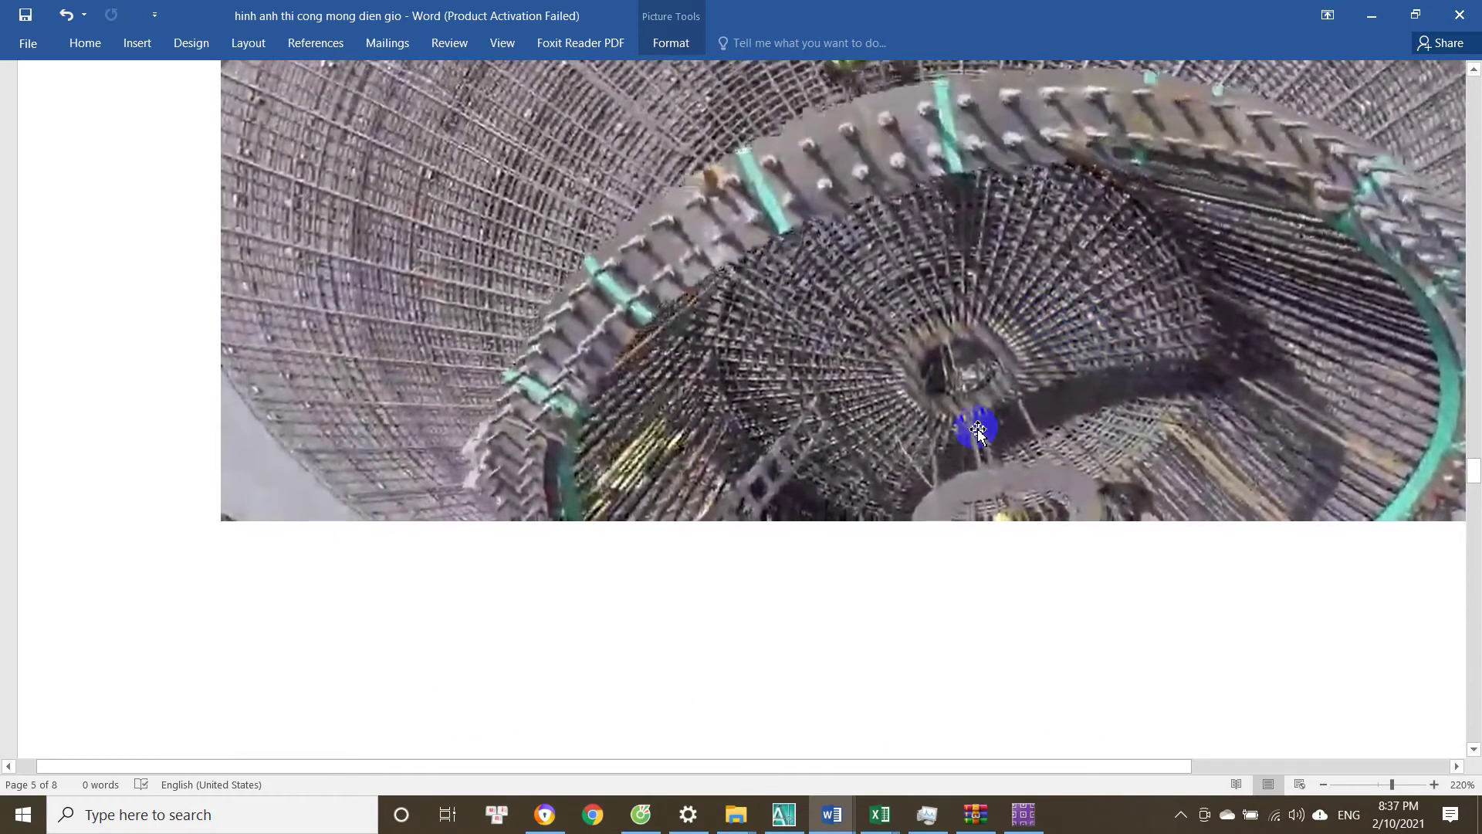
Switch to SAFE and display the strip moment diagram for TH BAO Min, reading the moment just beside the origin.
left_click(1027, 817)
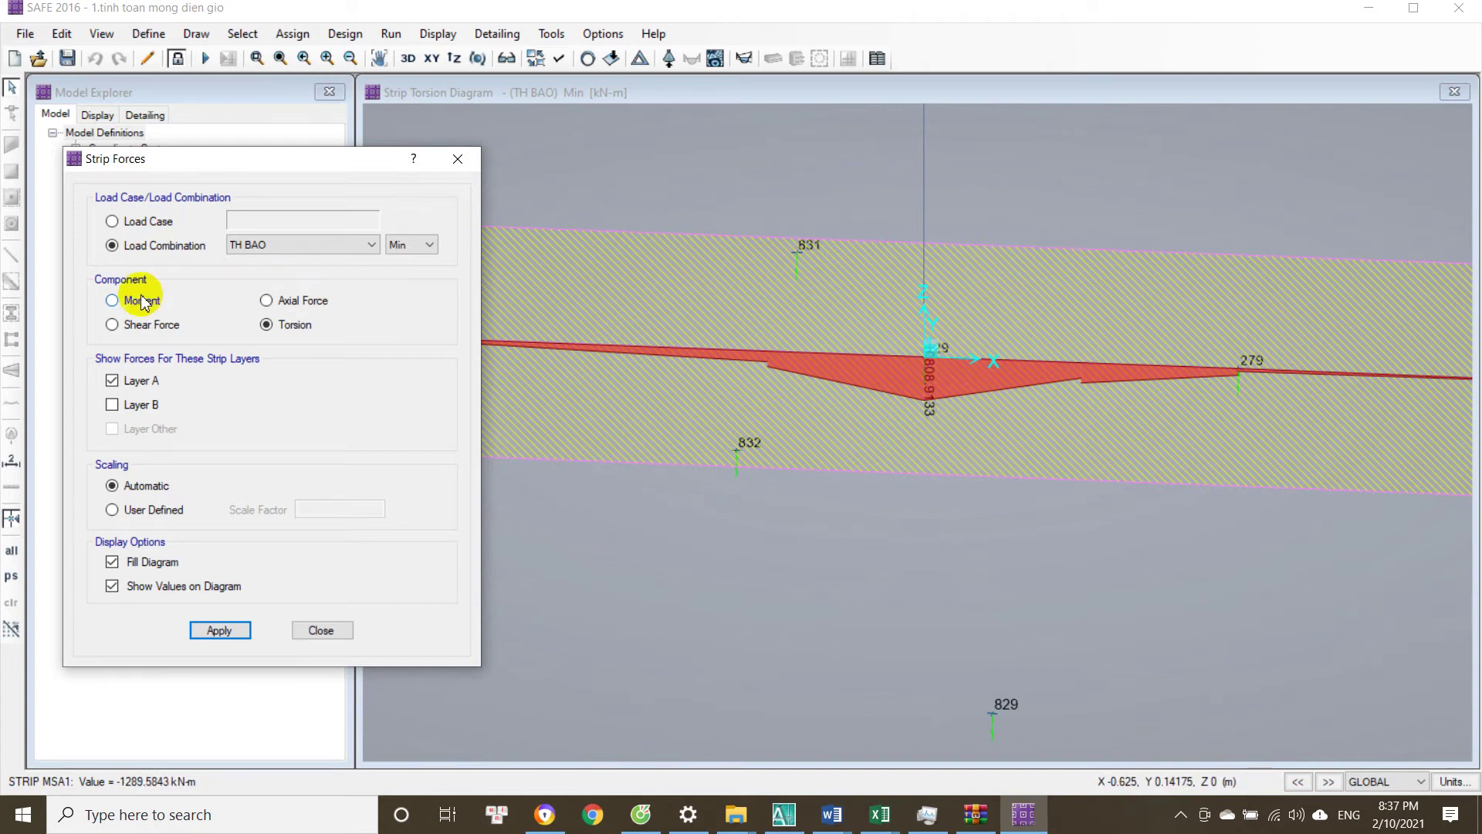
left_click(219, 631)
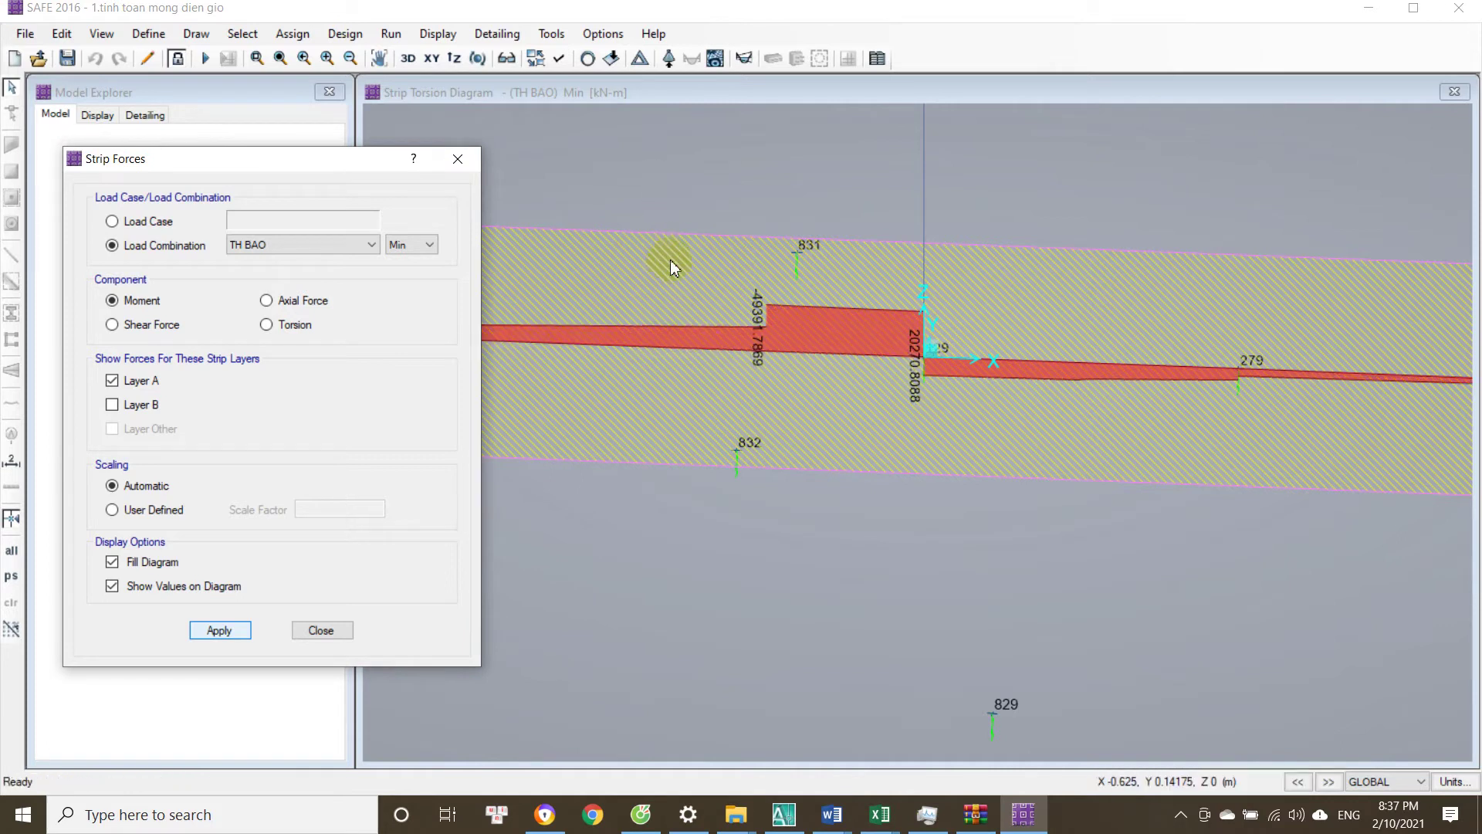
mouse_move(823, 357)
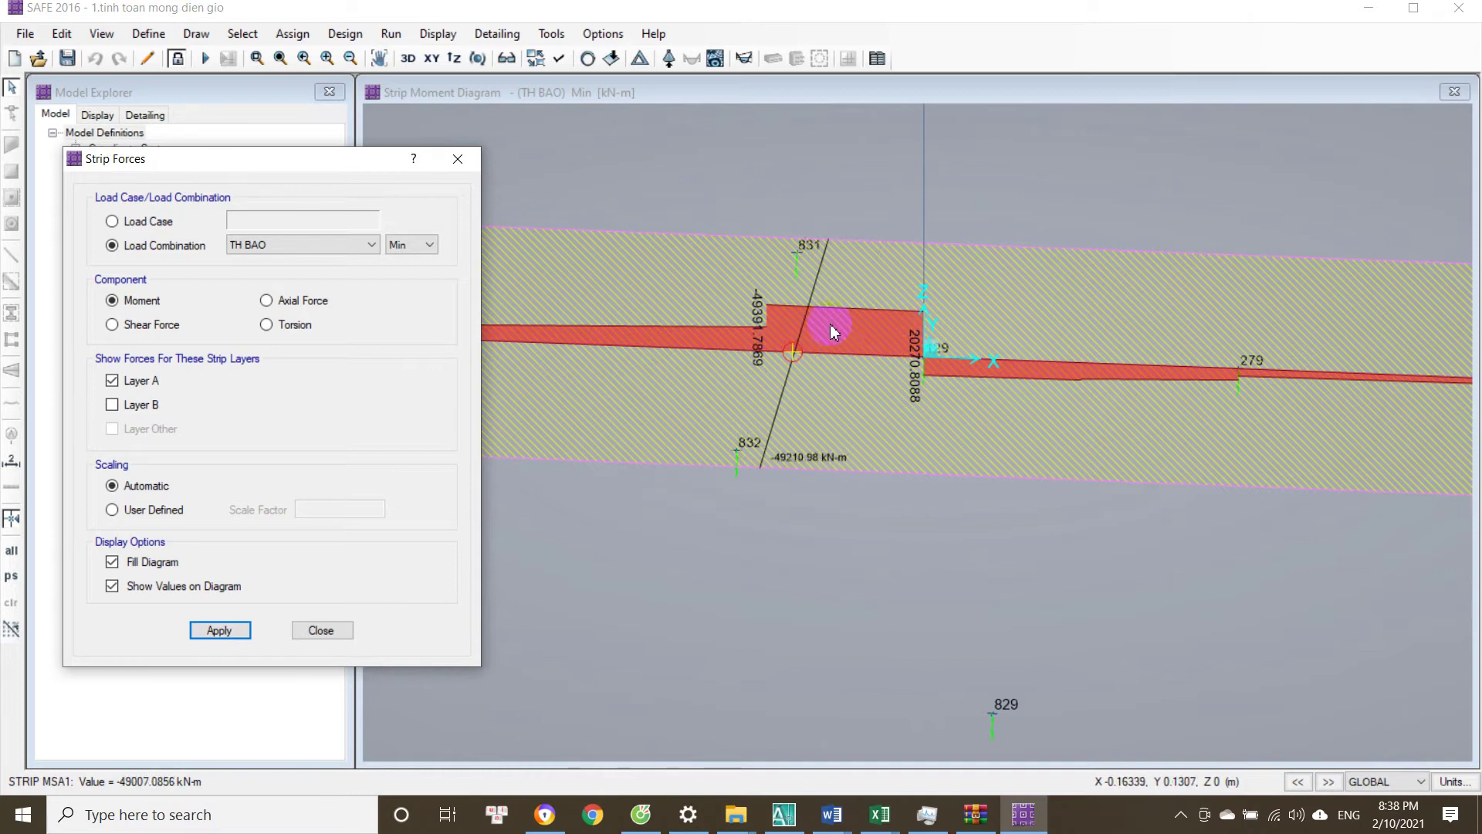
Switch to the Word photo document and compare the close-up of the central ring reinforcement with the page 5 top-view photo.
mouse_move(842, 811)
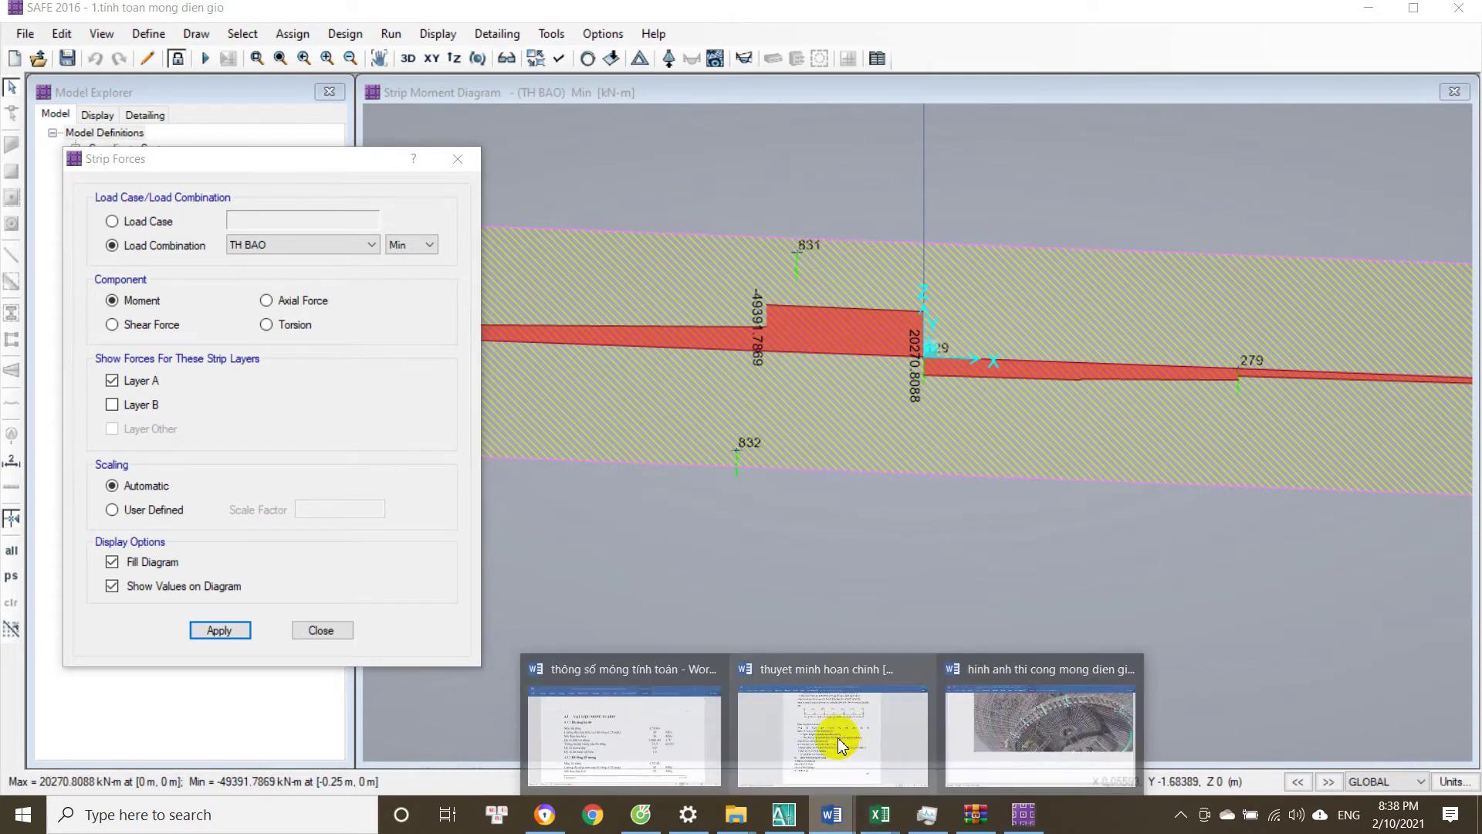
left_click(996, 737)
scroll(850, 463, "down", 10)
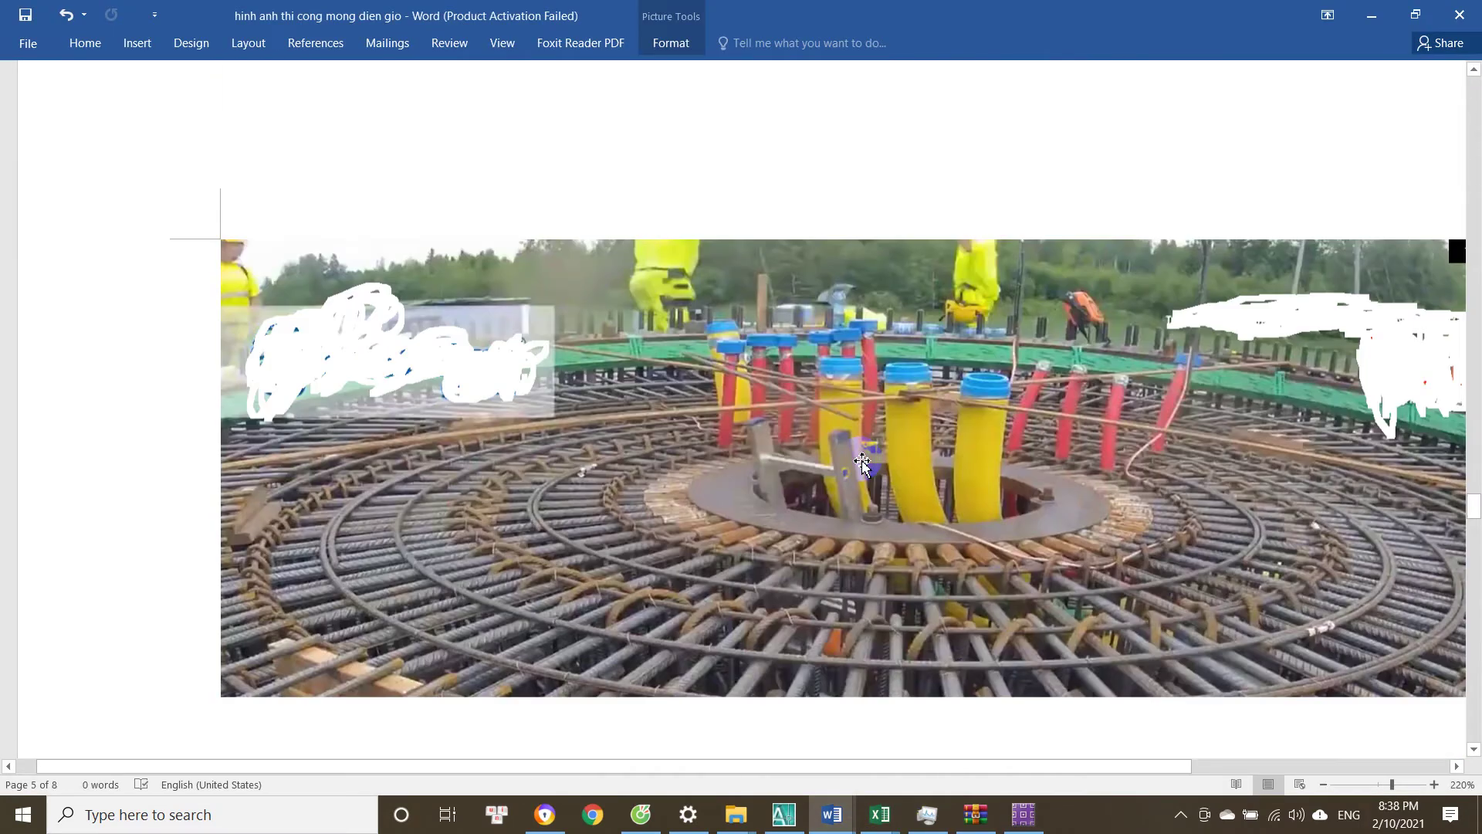
scroll(578, 523, "up", 5)
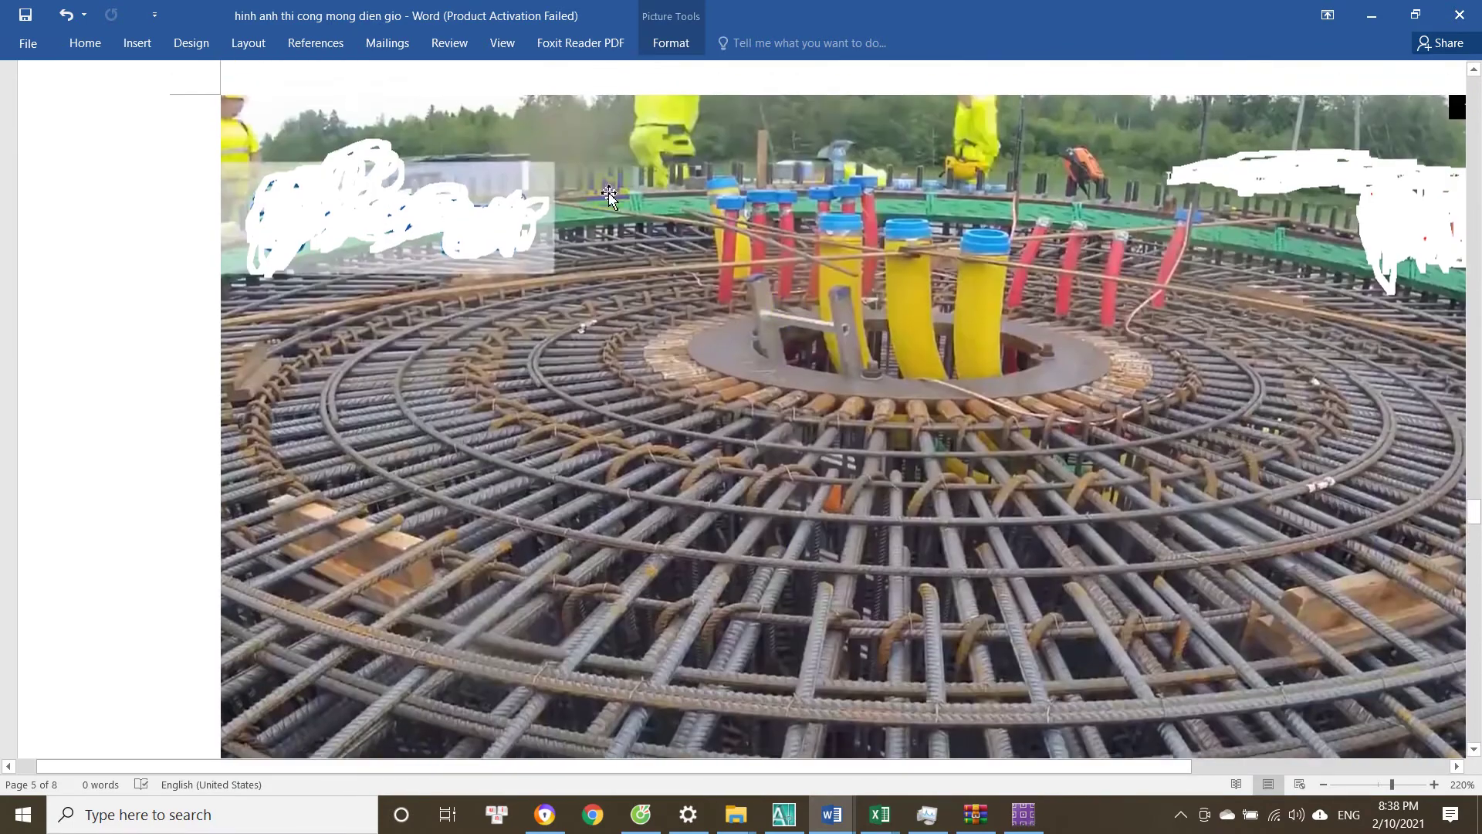
scroll(780, 445, "down", 2)
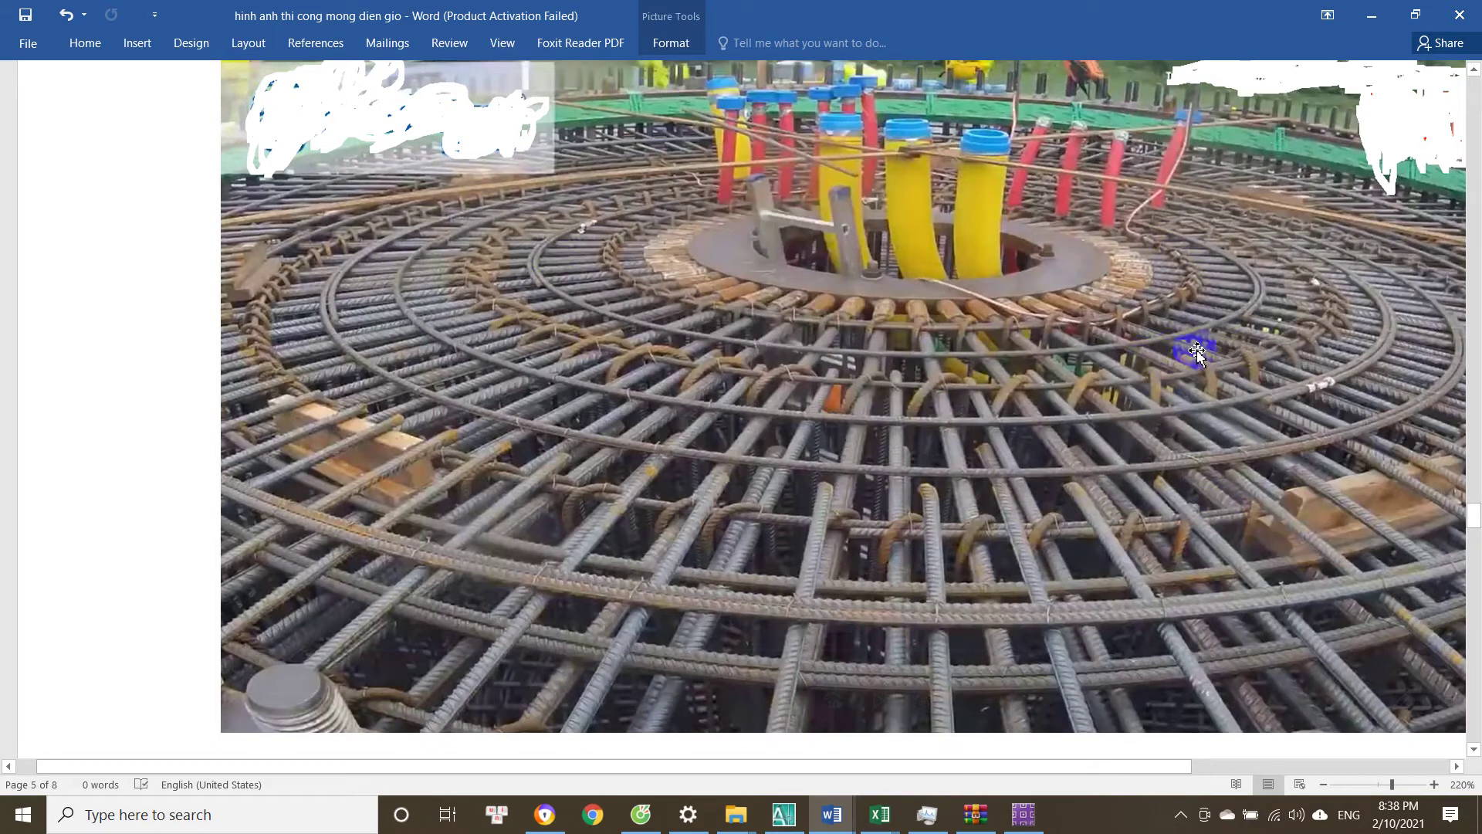
scroll(867, 563, "down", 2)
scroll(867, 563, "up", 8)
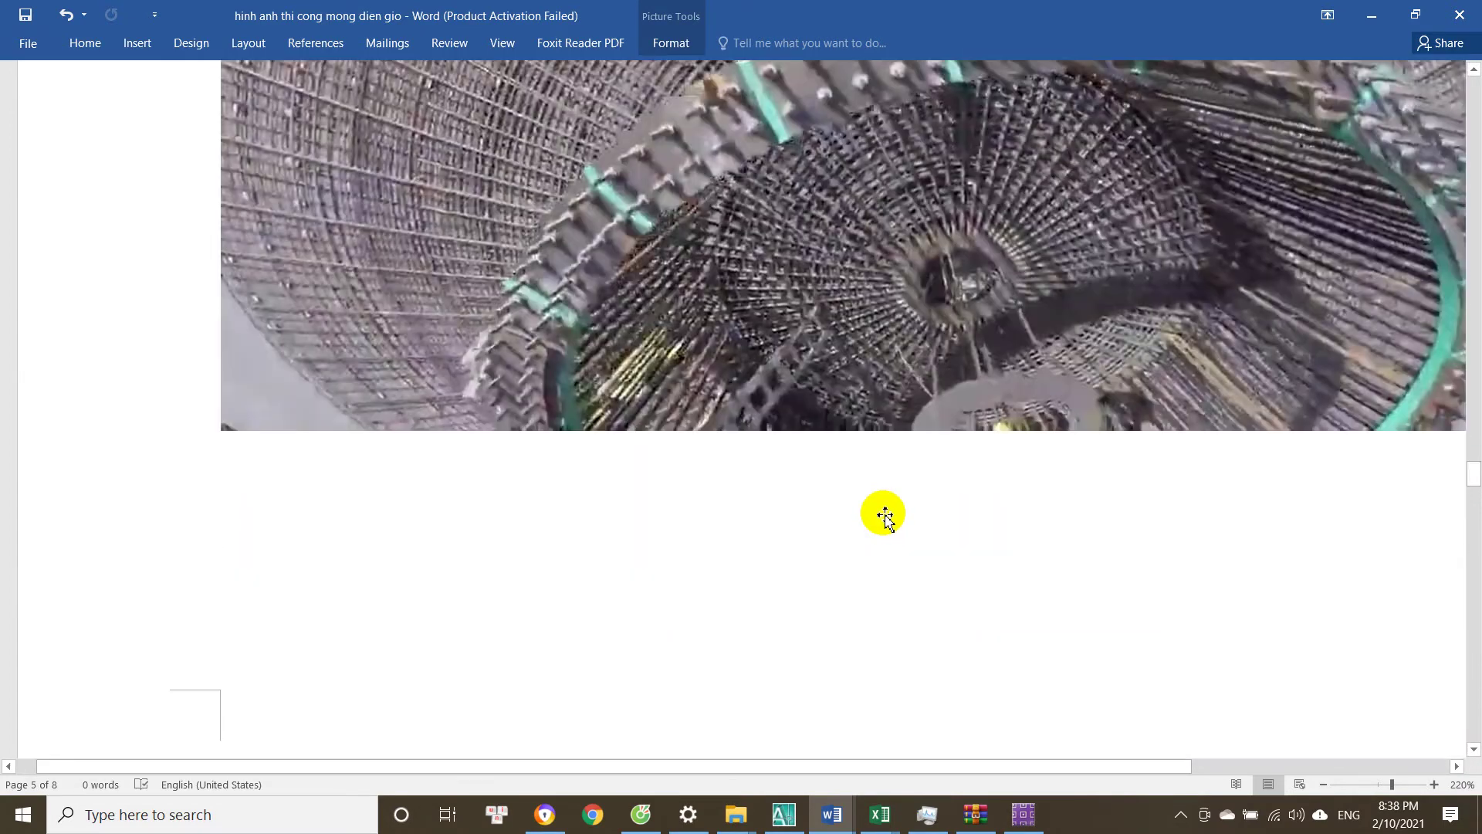
scroll(885, 518, "up", 1)
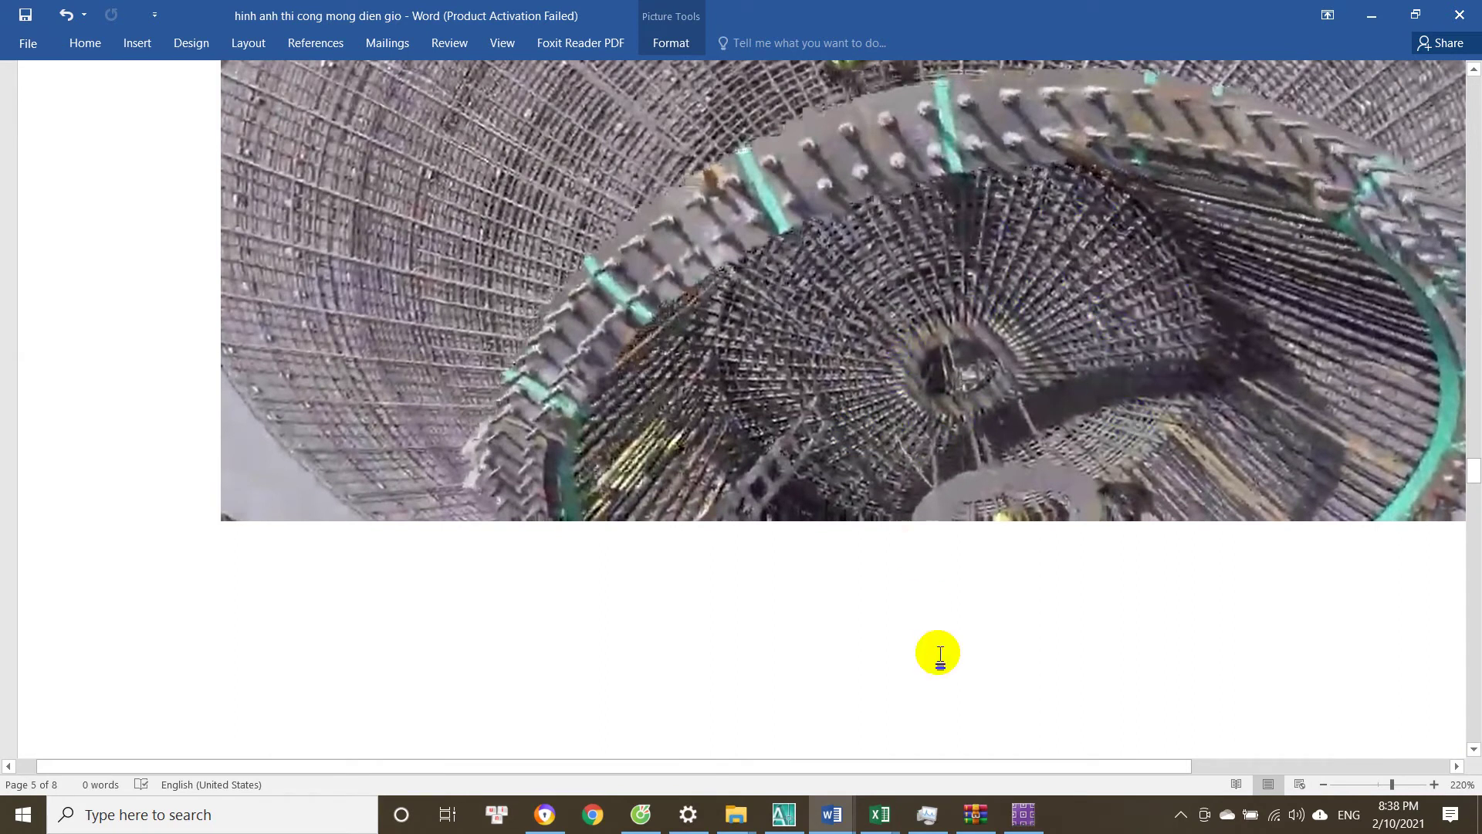
Compare the minimum strip moment in SAFE with the section 2-2 moment in cell D8 of the NỘI LỰC sheet in Excel.
left_click(1023, 814)
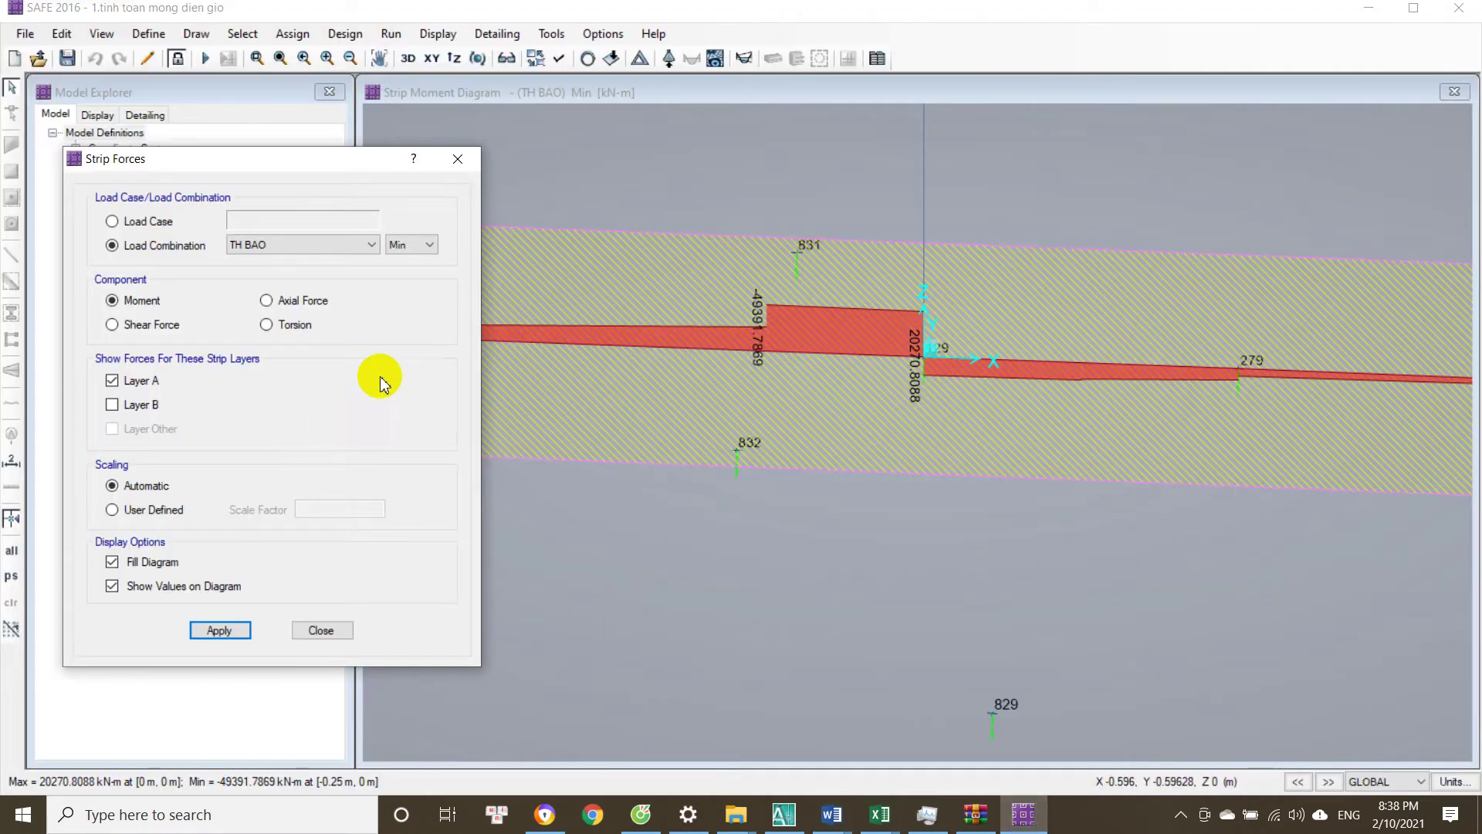
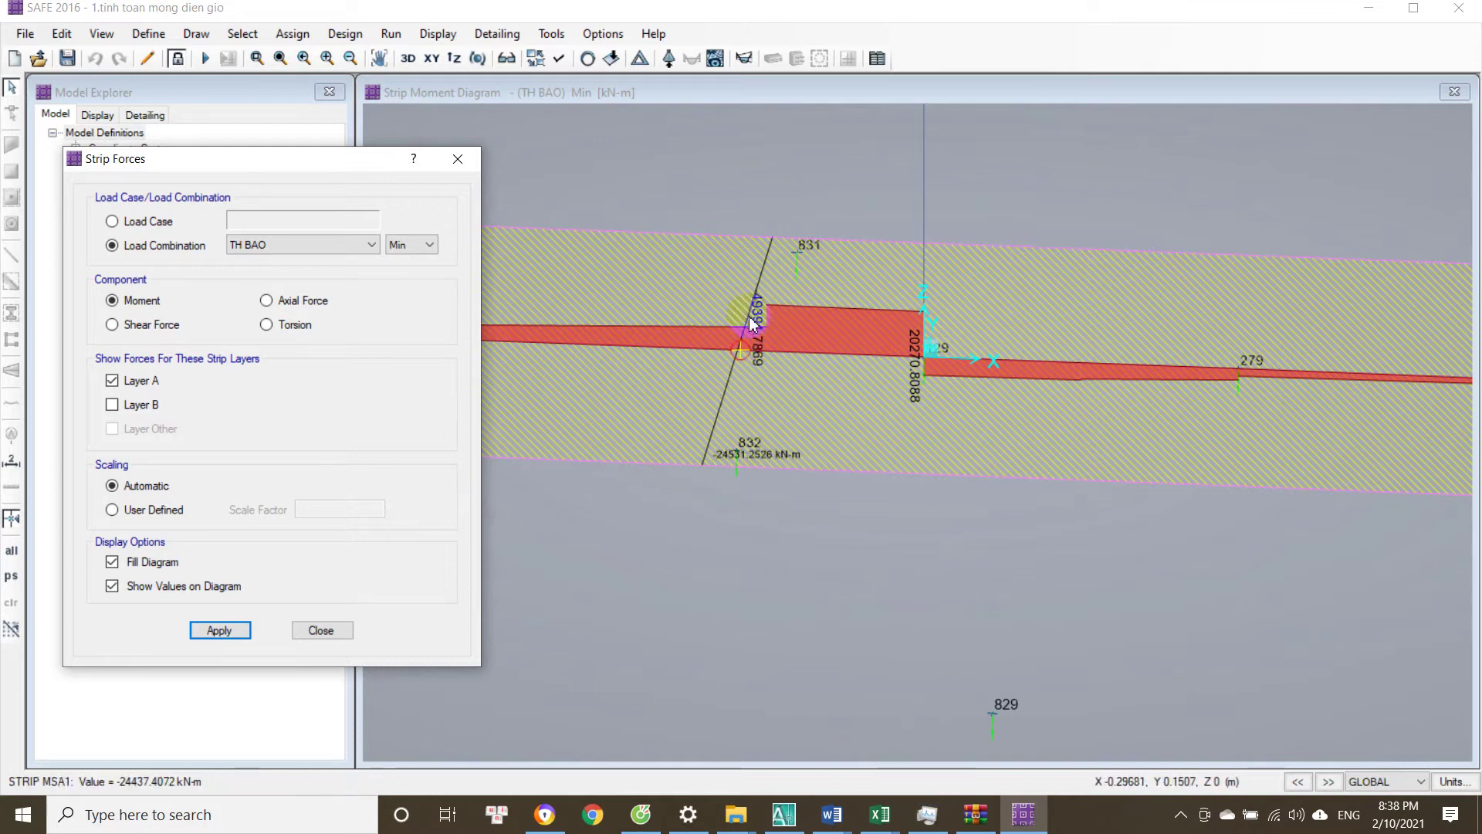
mouse_move(880, 814)
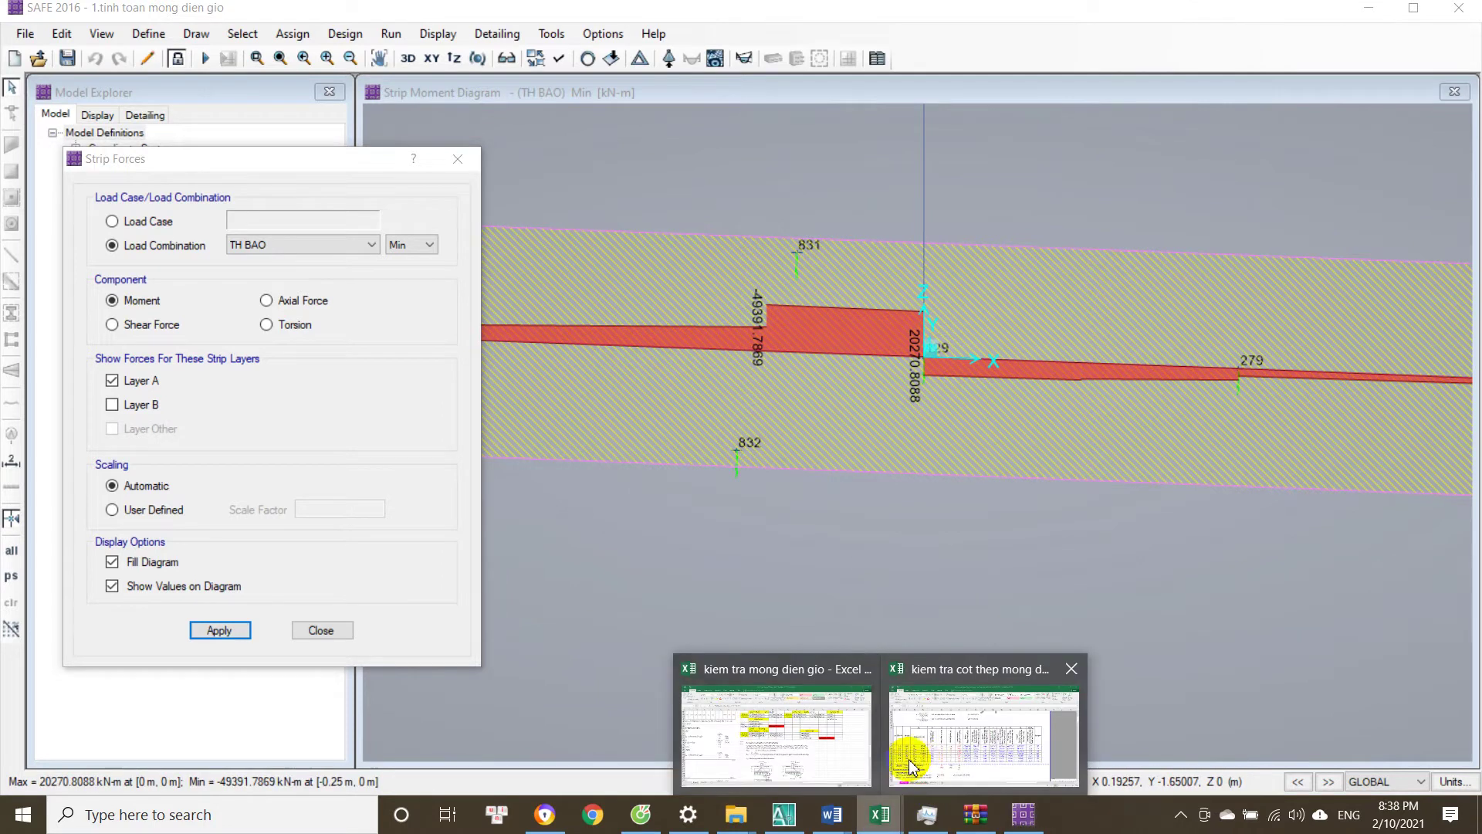
left_click(915, 734)
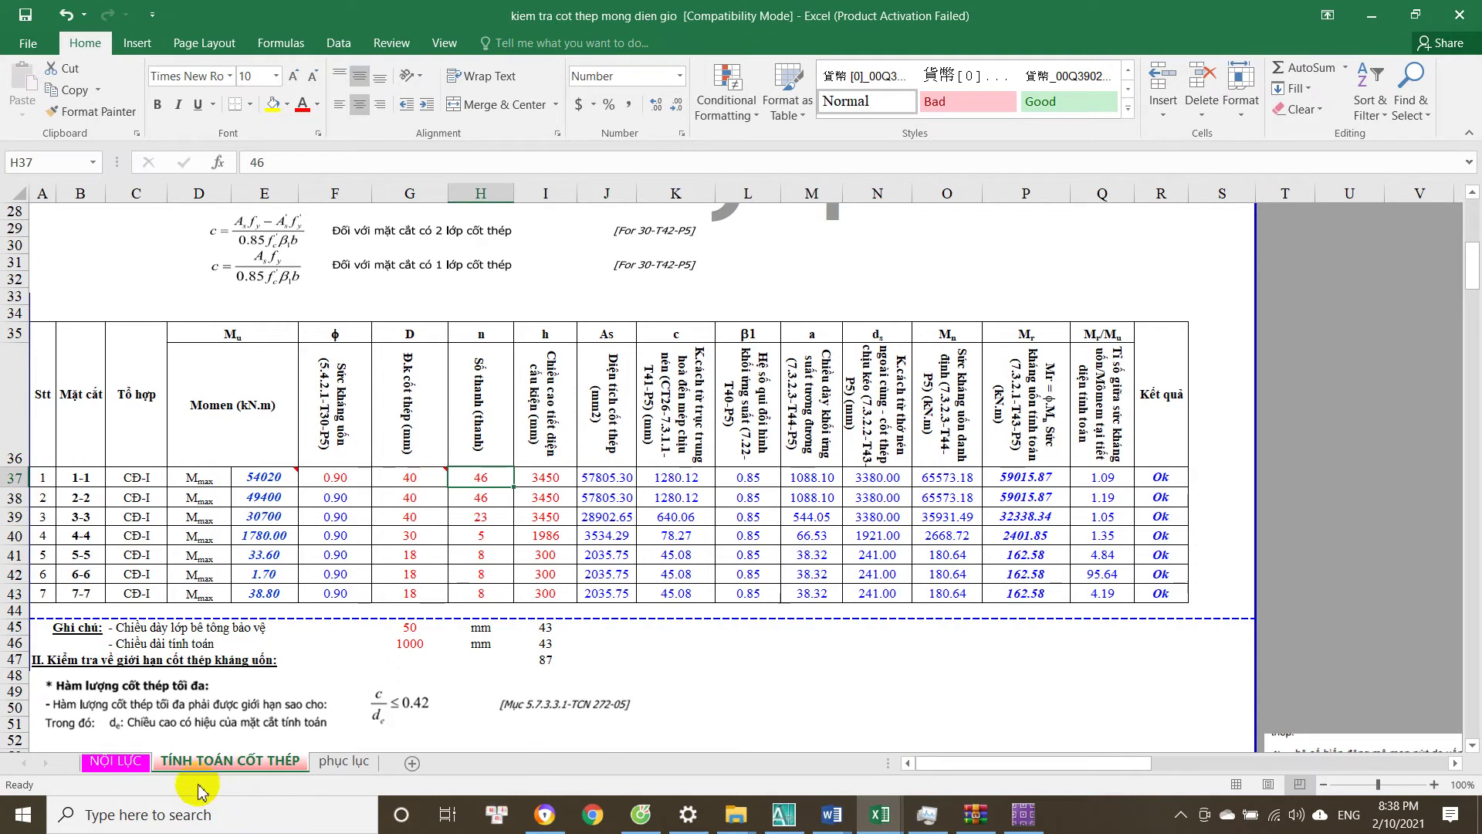
left_click(116, 760)
left_click(318, 379)
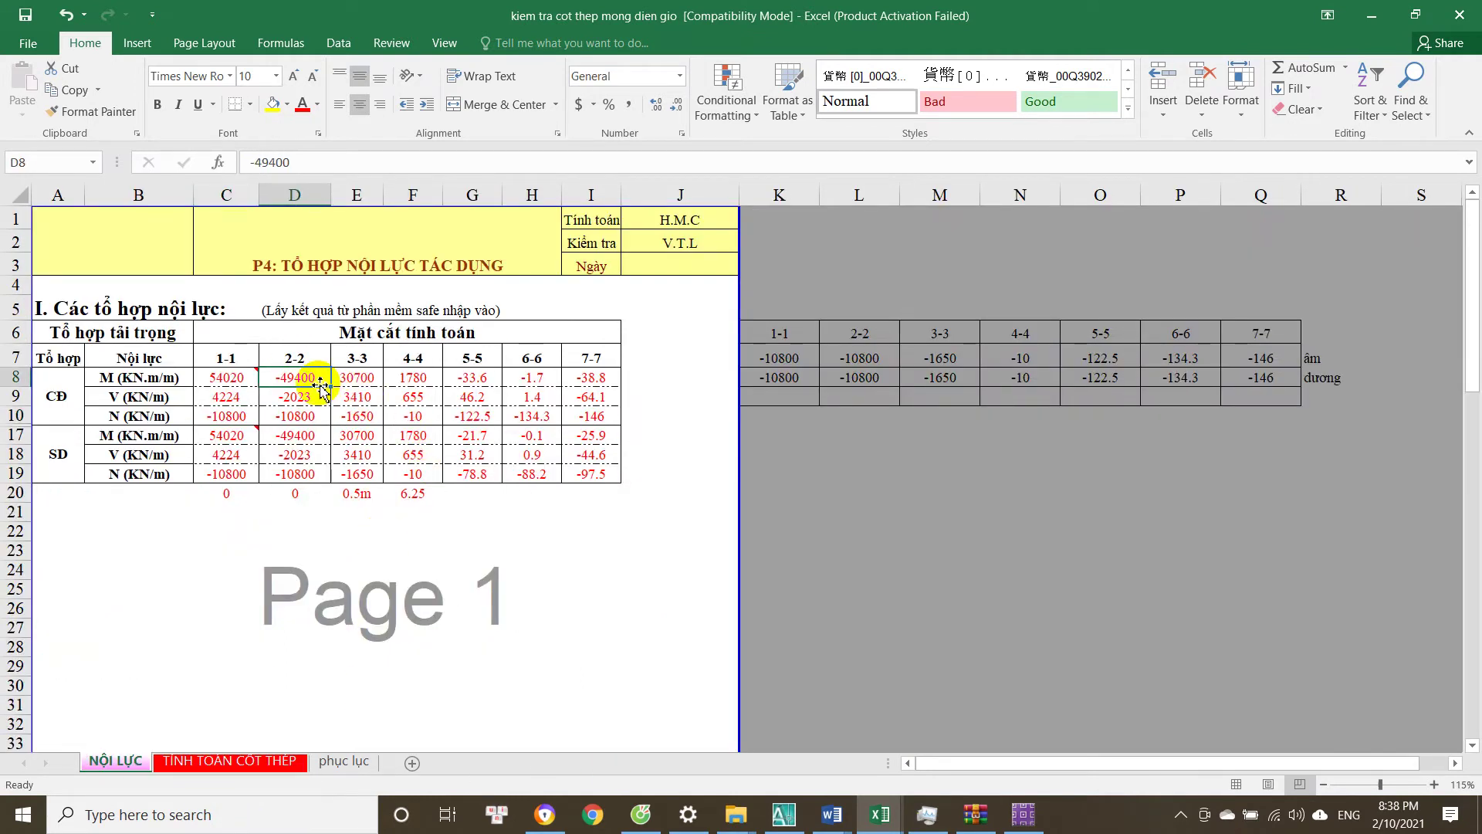
Display the TH BAO Min strip shear force diagram in SAFE and check the section 2-2 shear in cell D9 in Excel.
left_click(1023, 814)
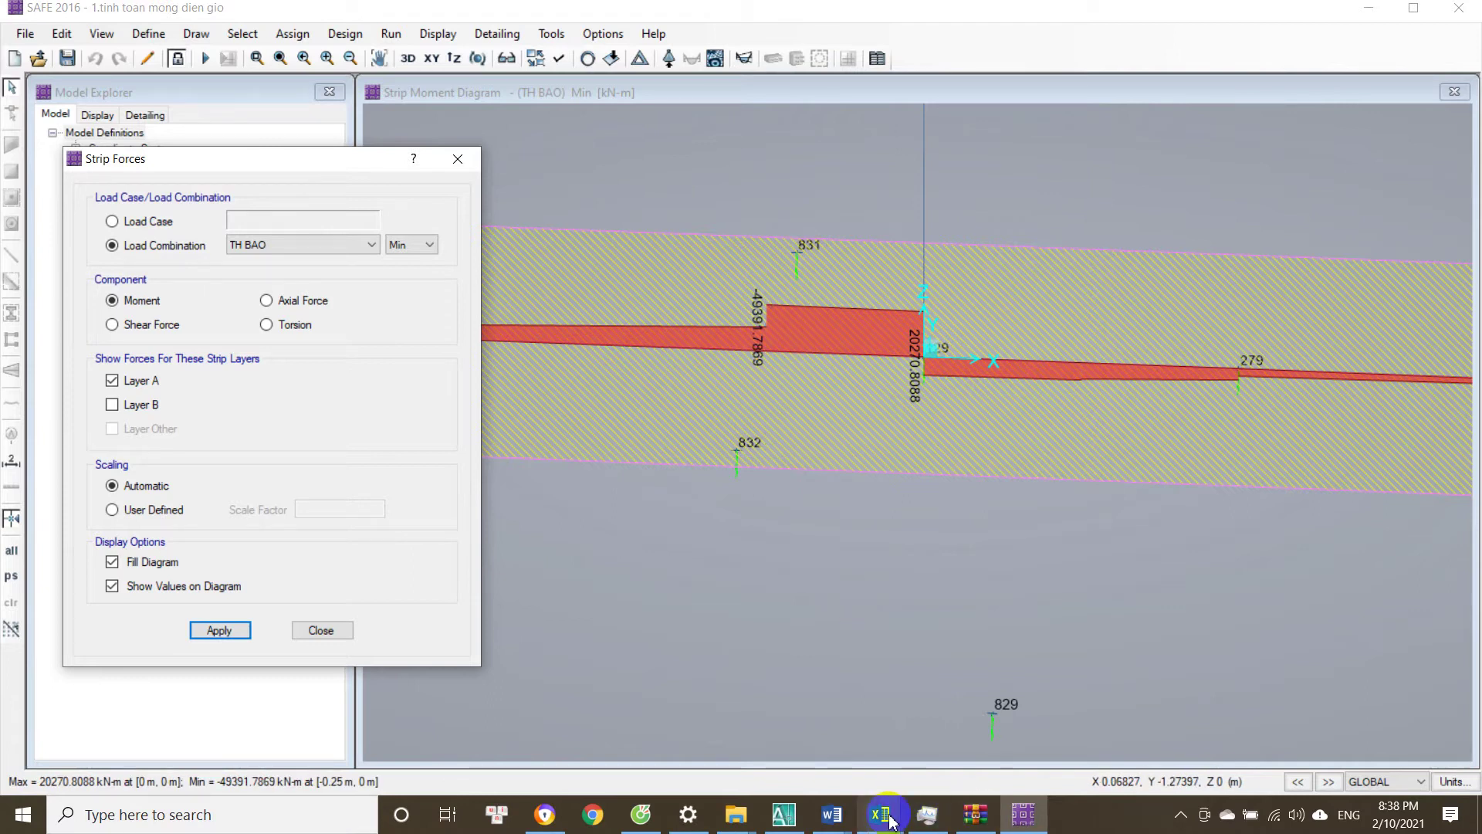
mouse_move(888, 819)
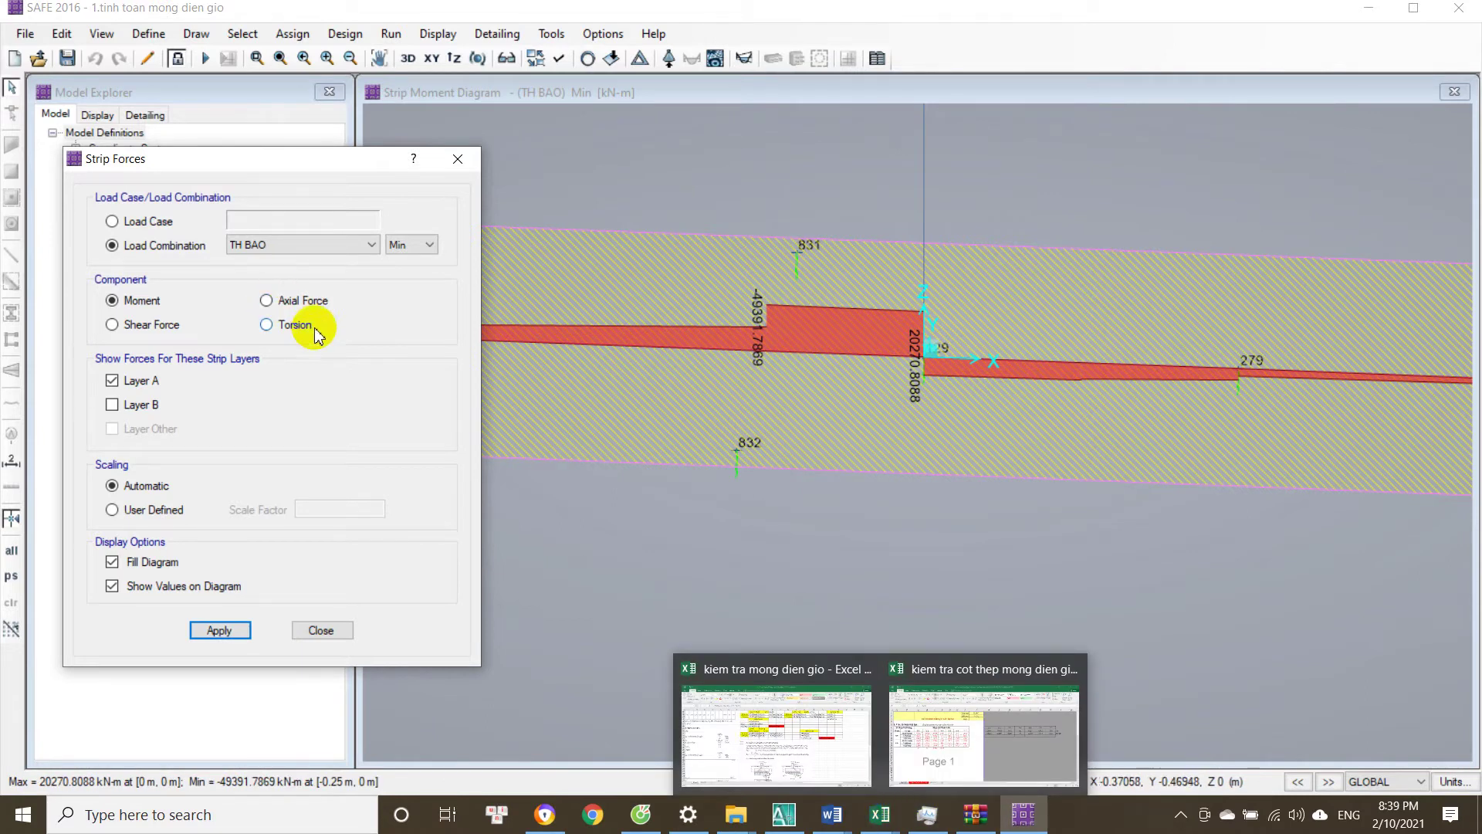
left_click(149, 324)
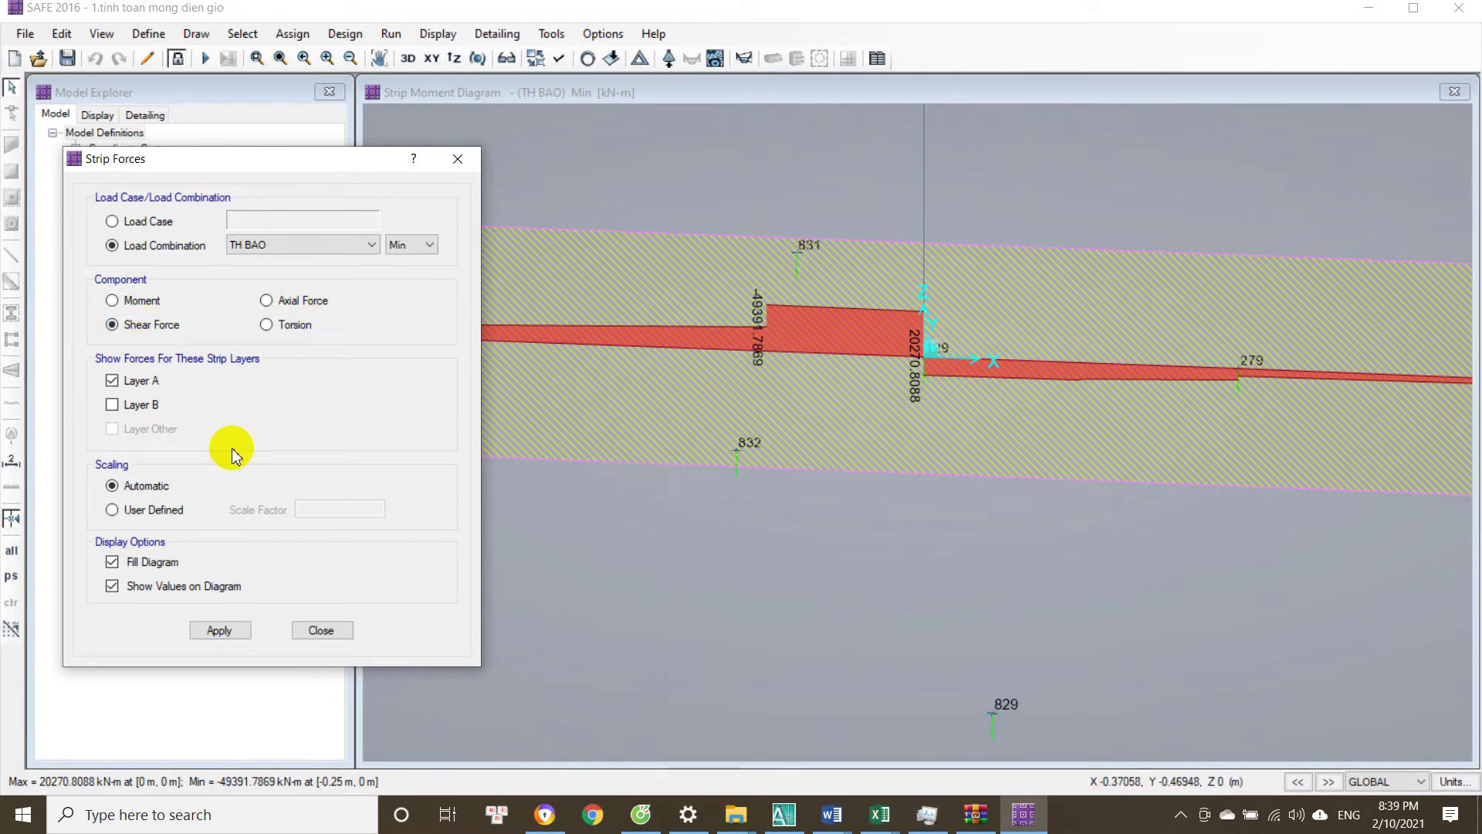
left_click(220, 630)
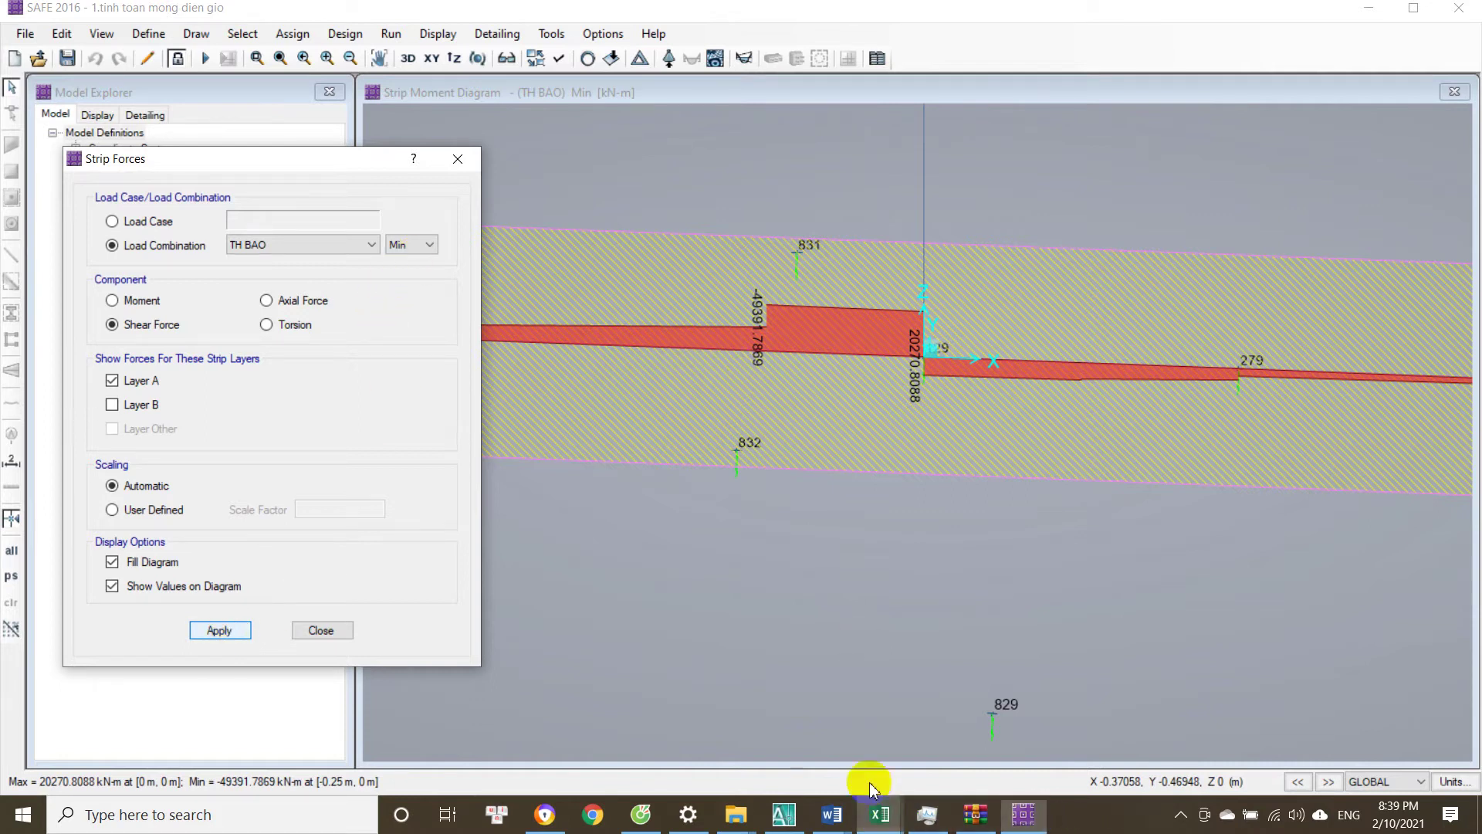
mouse_move(880, 815)
left_click(927, 734)
left_click(310, 401)
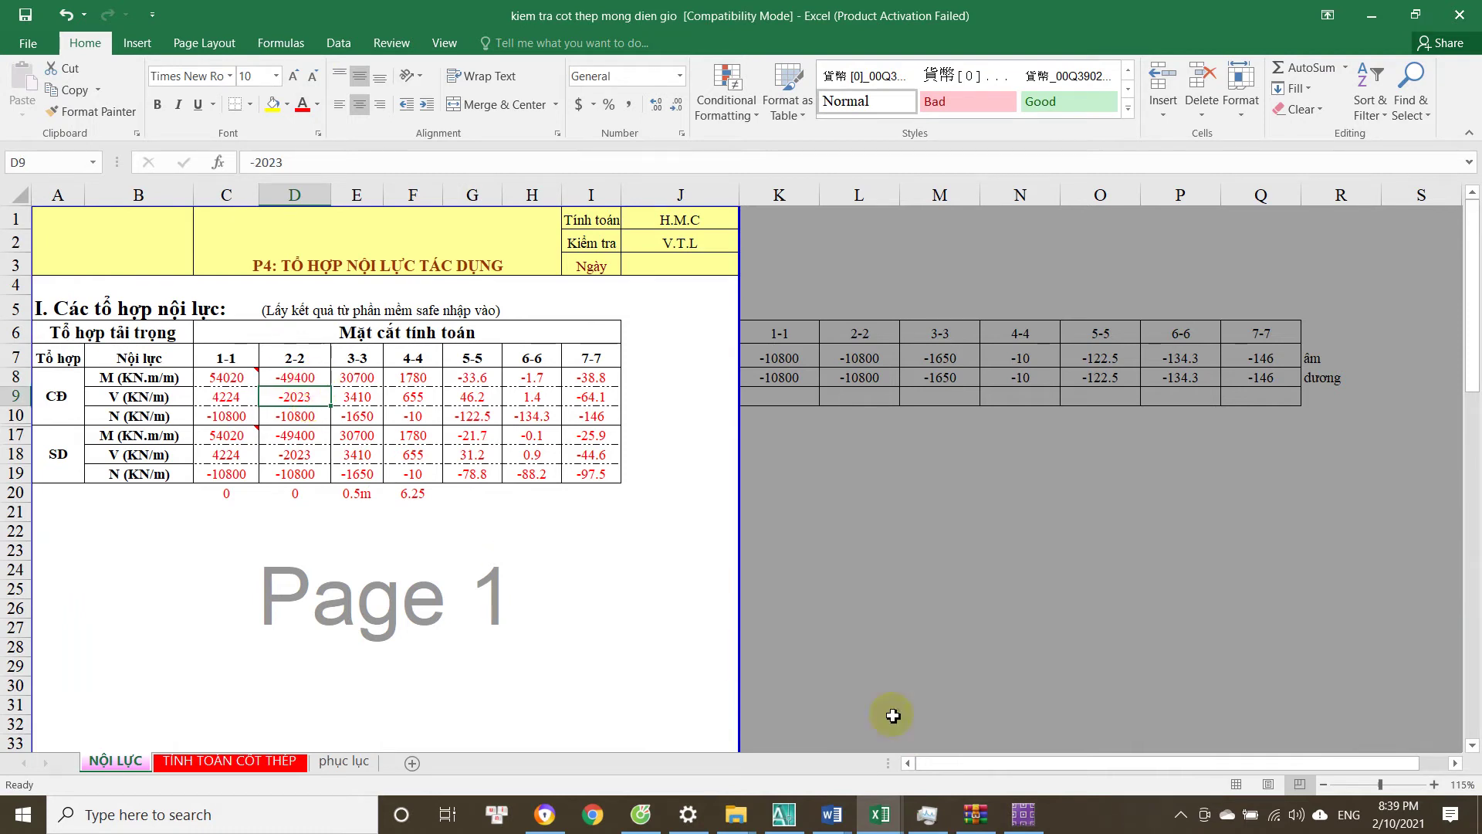
Compare the shear force peaks around the origin in SAFE with the foundation centre in the Word top-view photo.
left_click(1027, 813)
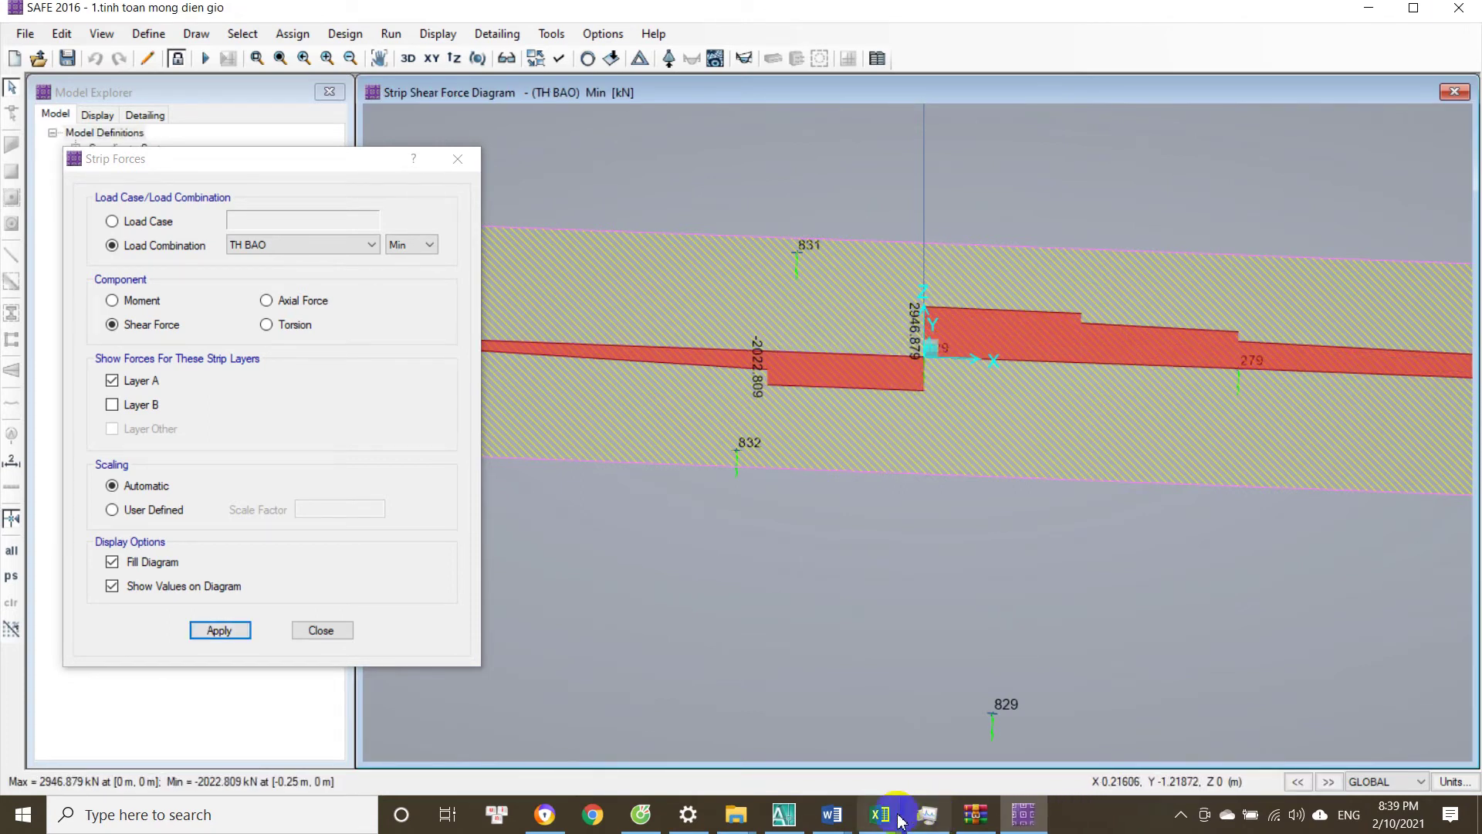
mouse_move(831, 812)
left_click(1004, 723)
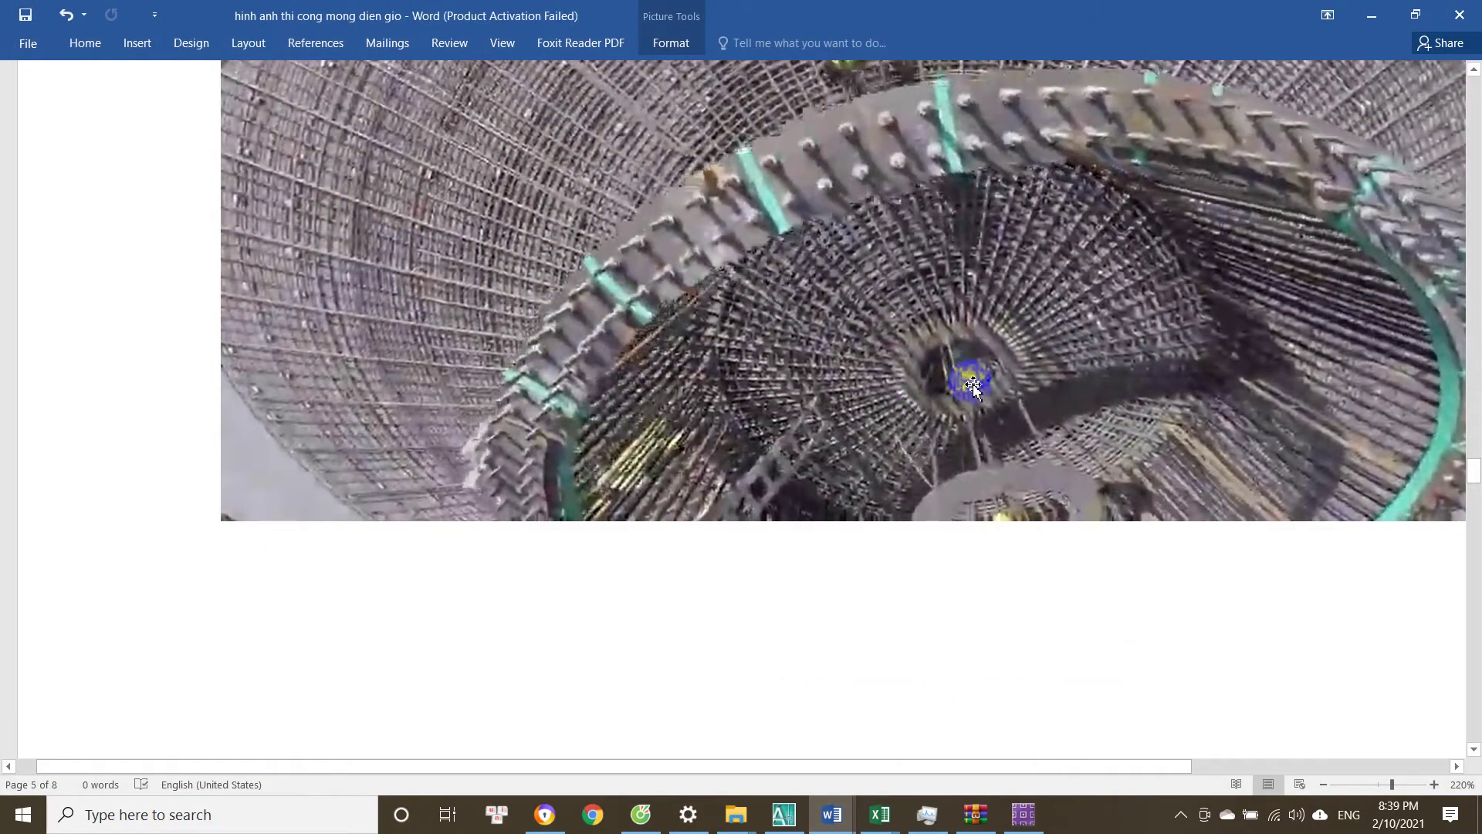
Check the section 2-2 axial force in cell D10 in Excel and select the Torsion component for the strip forces in SAFE.
left_click(1019, 815)
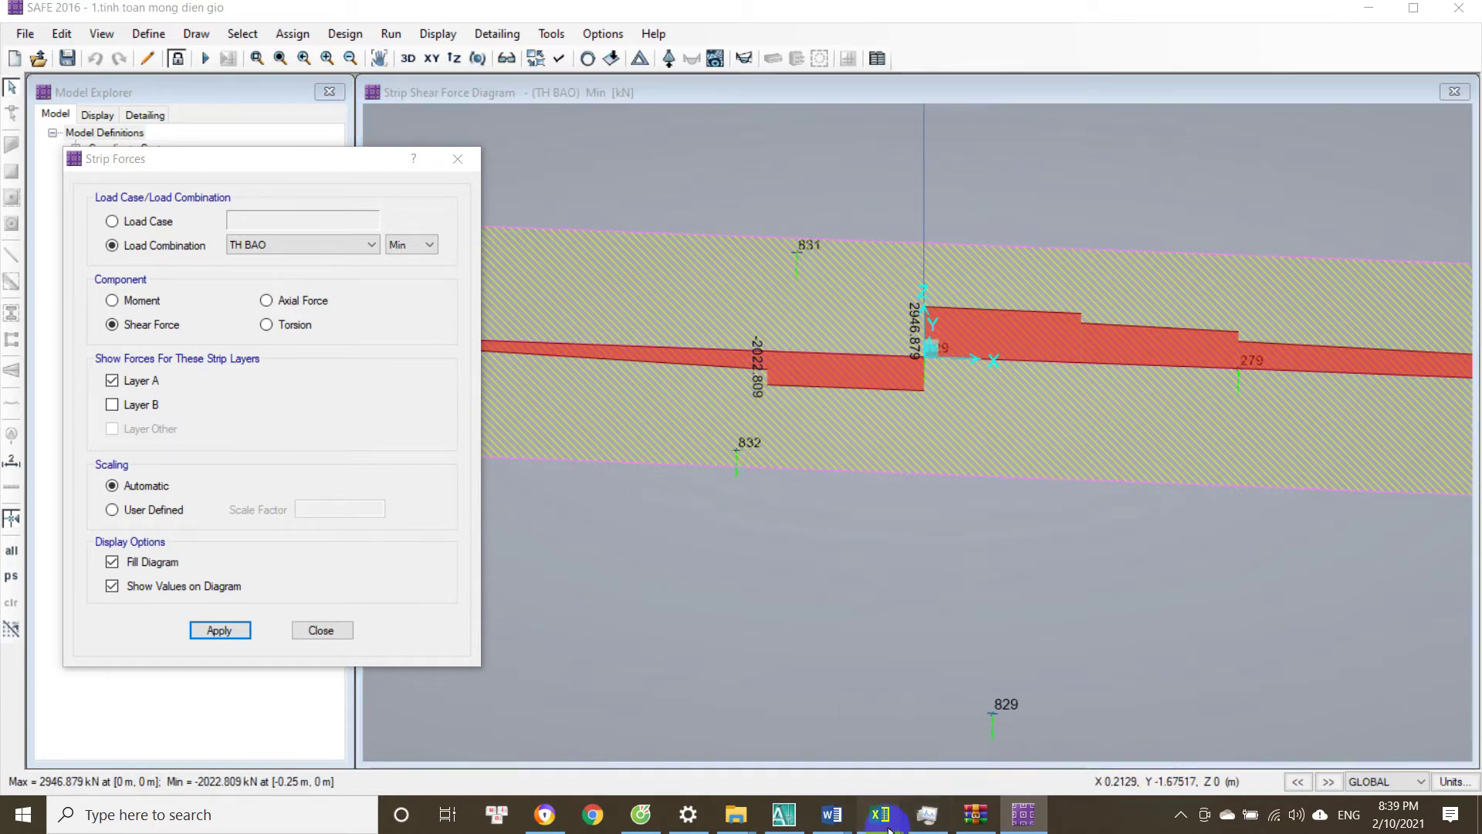
mouse_move(880, 814)
left_click(988, 695)
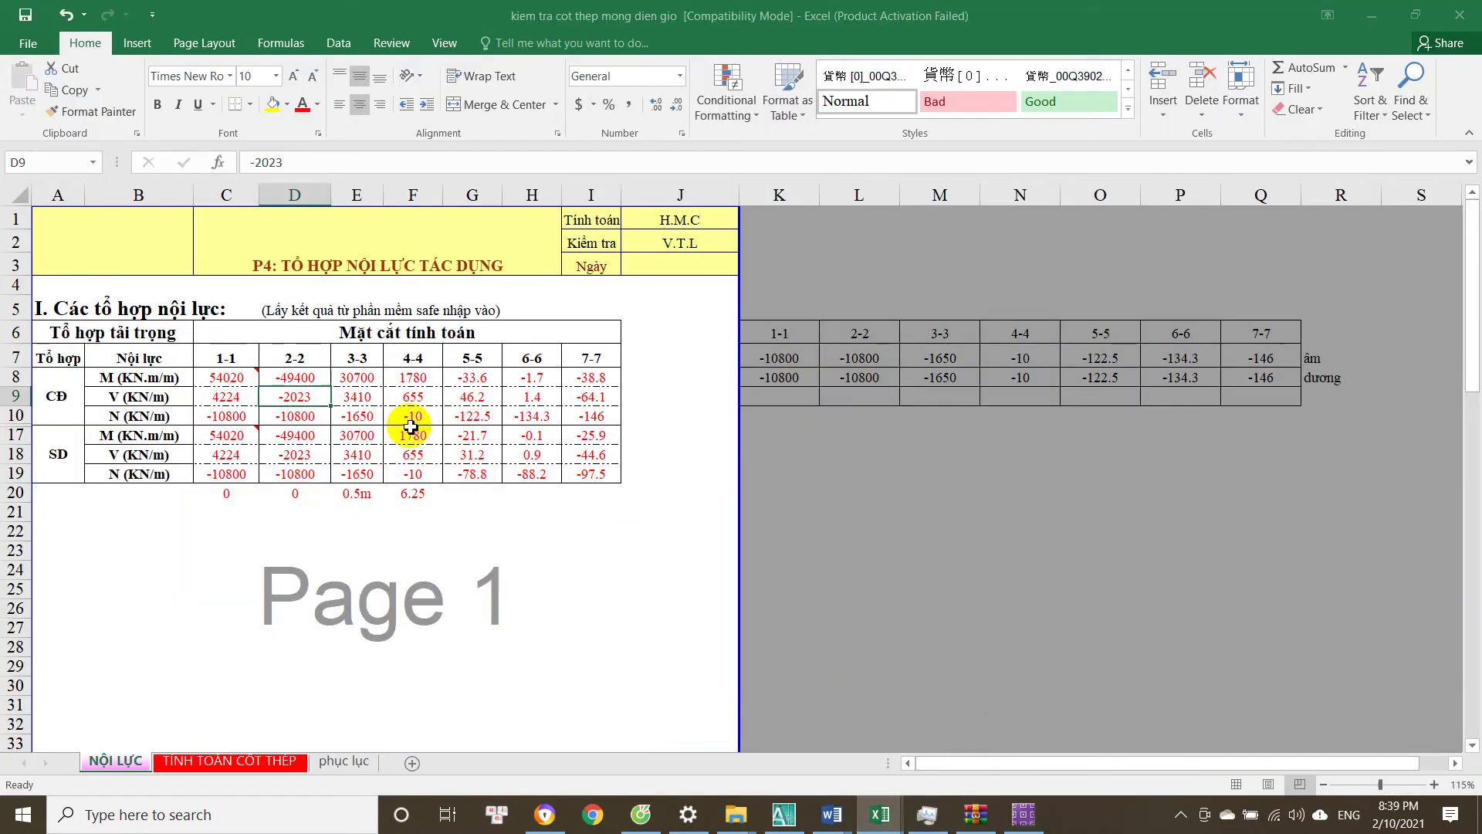
left_click(303, 416)
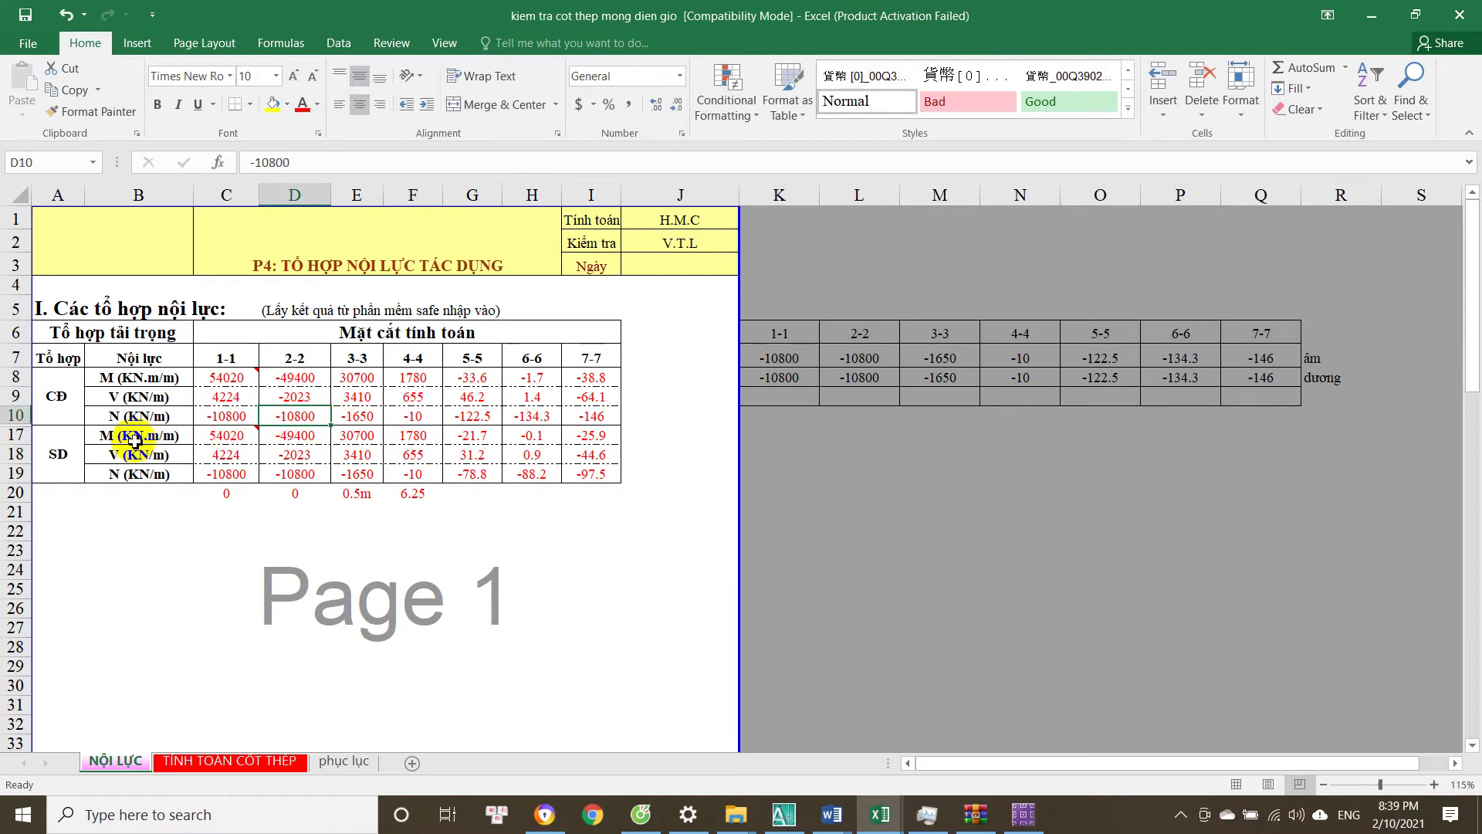
left_click(1023, 815)
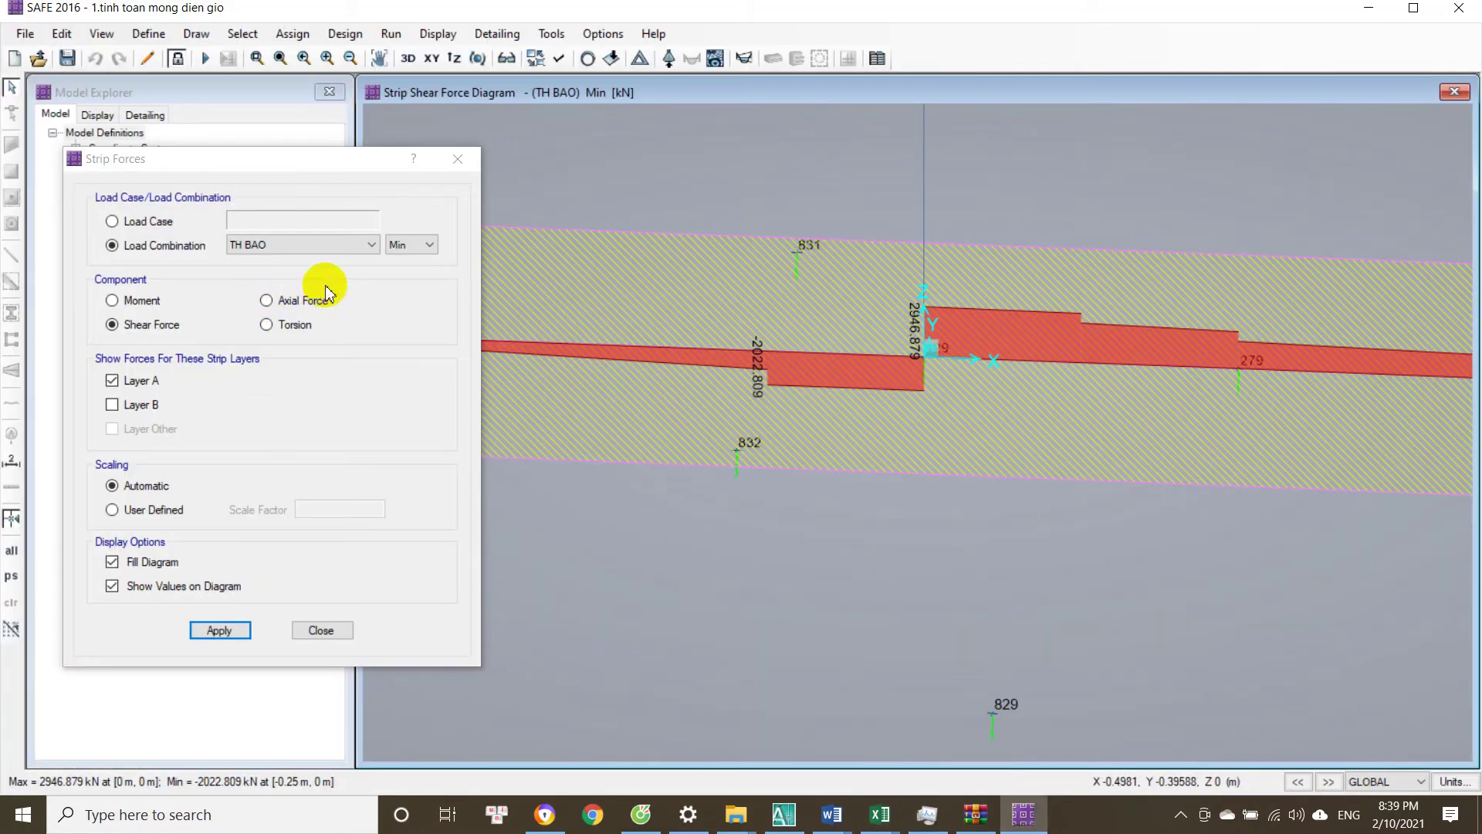
left_click(290, 323)
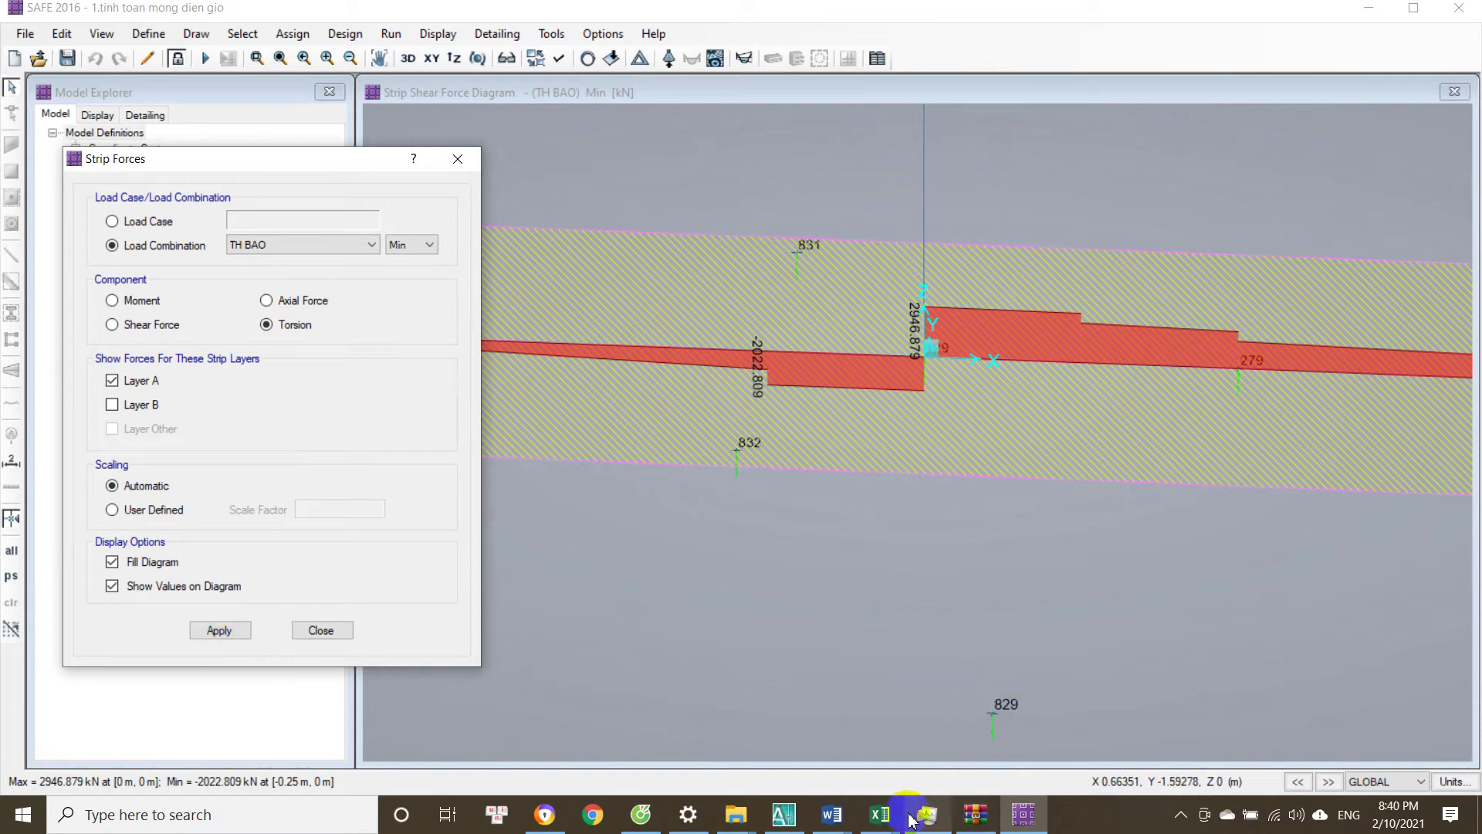
Return to the NỘI LỰC sheet in Excel and select the section 2-2 forces of combination CĐ in D8:D10.
left_click(988, 745)
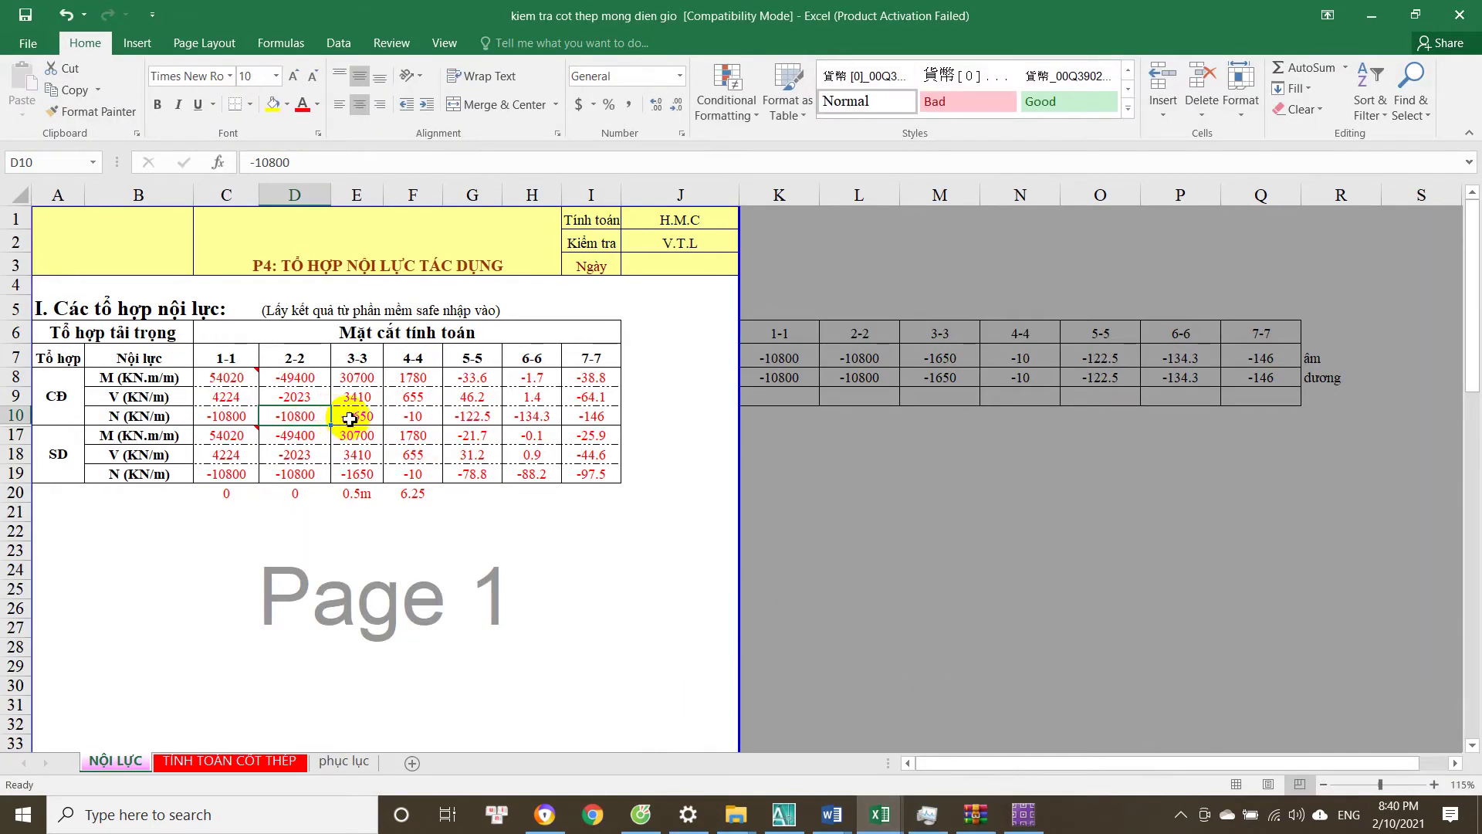
left_click(348, 419)
left_click(297, 436)
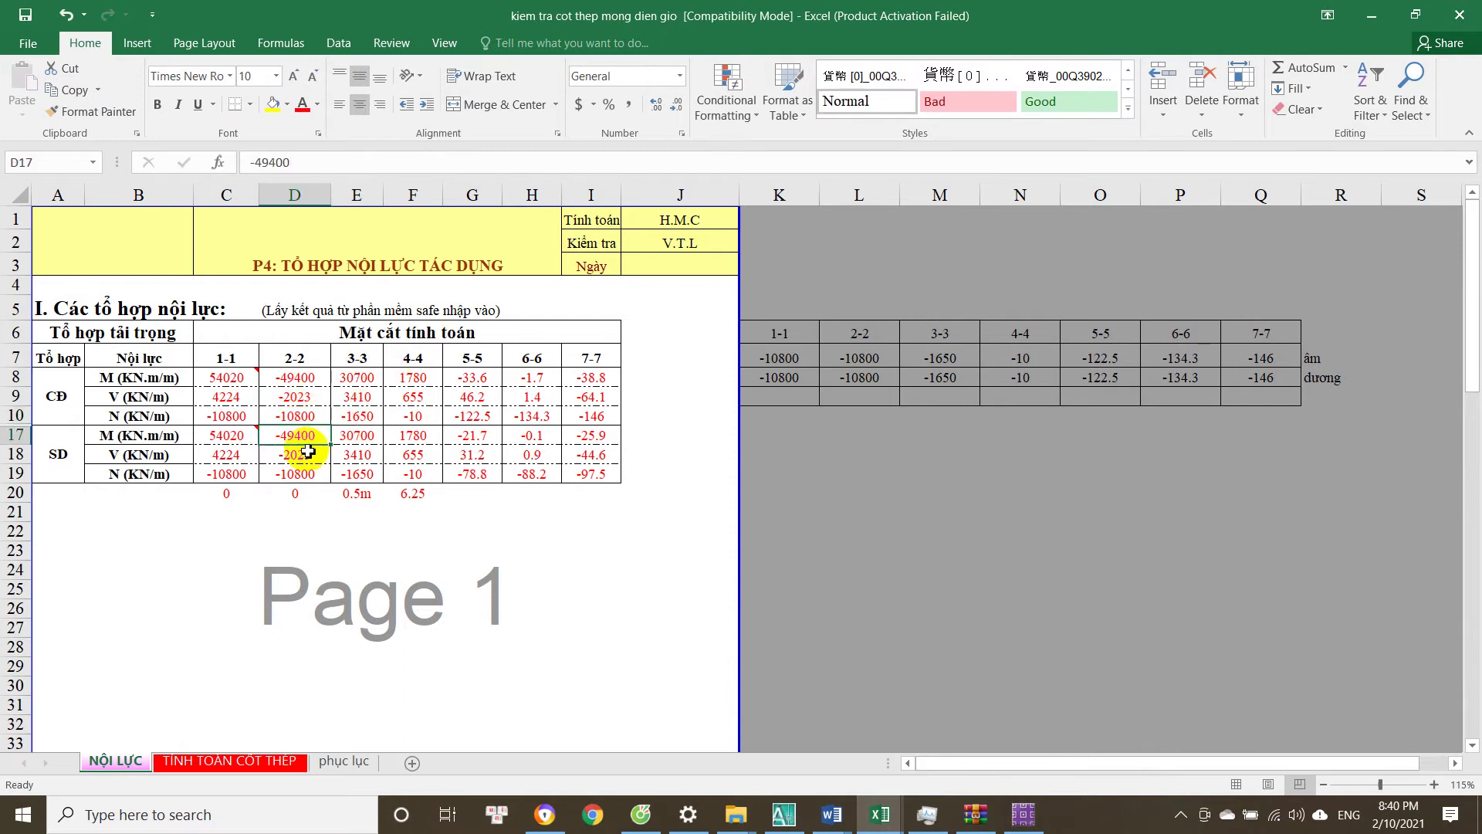
left_click_drag(296, 377, 313, 427)
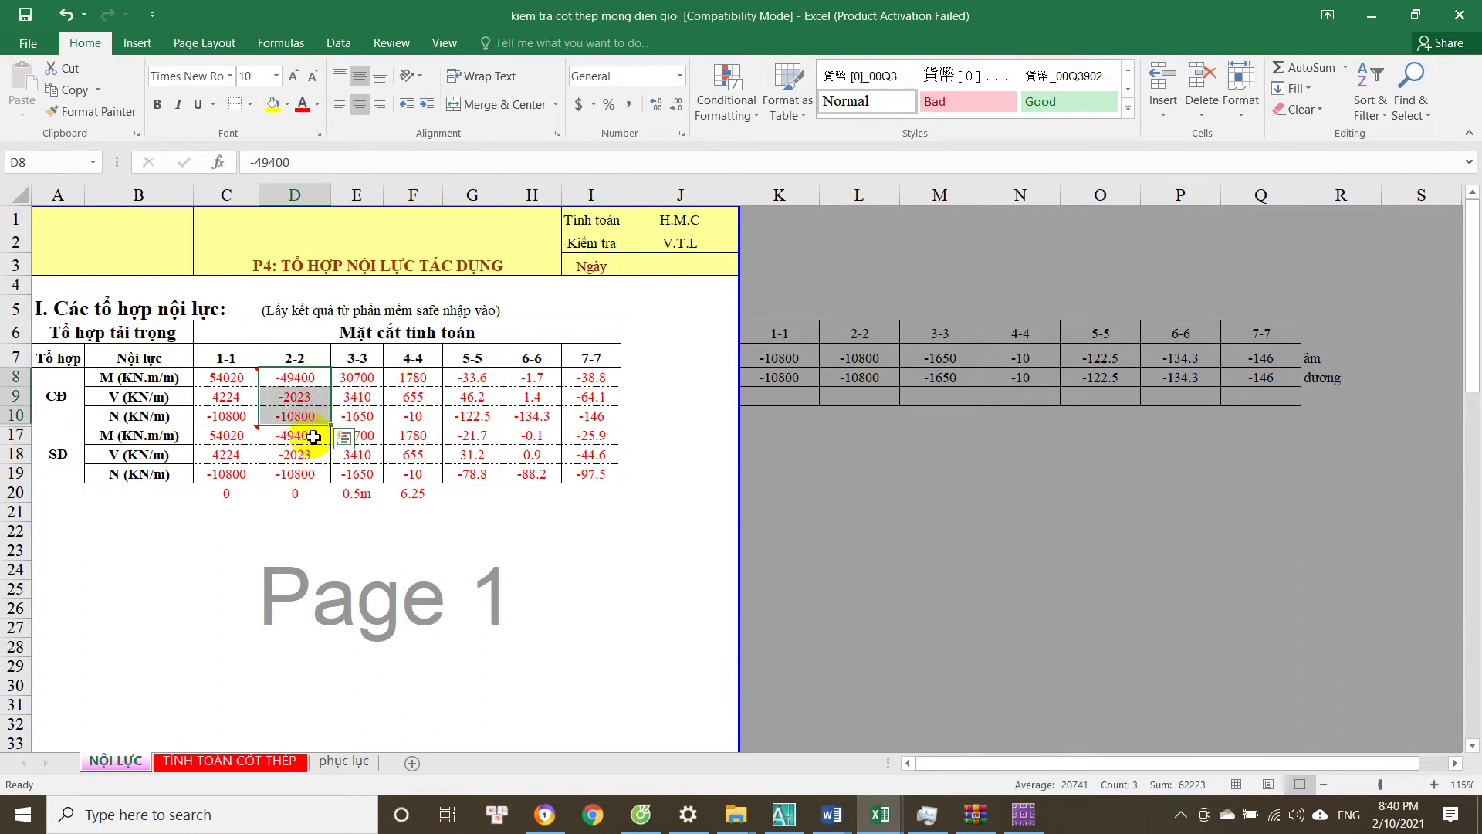
Copy the section 2-2 forces from D8:D10 into the SĐ combination cells D17:D19.
key("ctrl+c")
left_click(311, 438)
key("ctrl+v")
left_click(301, 456)
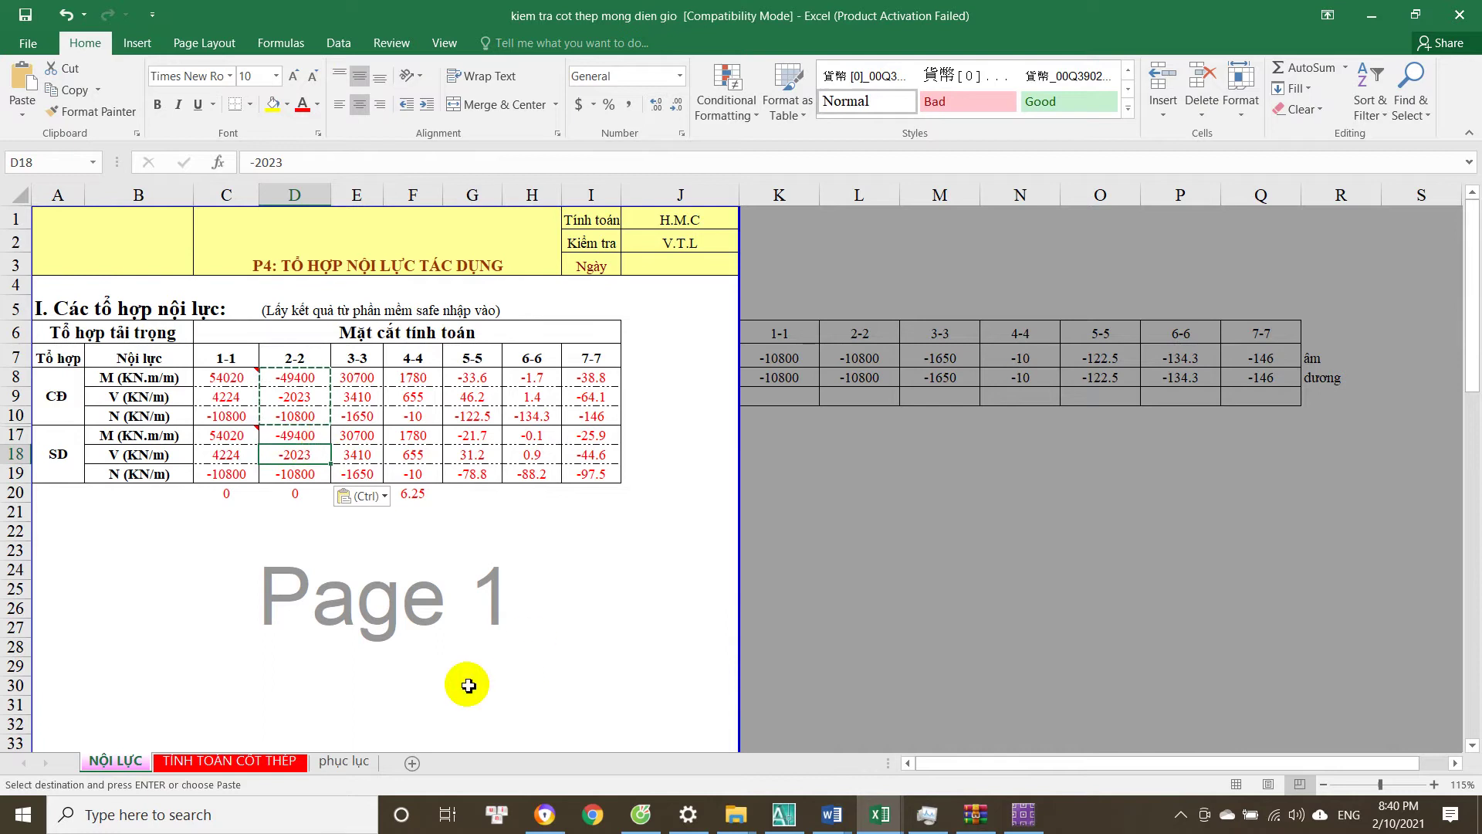
left_click(112, 454)
left_click(228, 467)
left_click(292, 394)
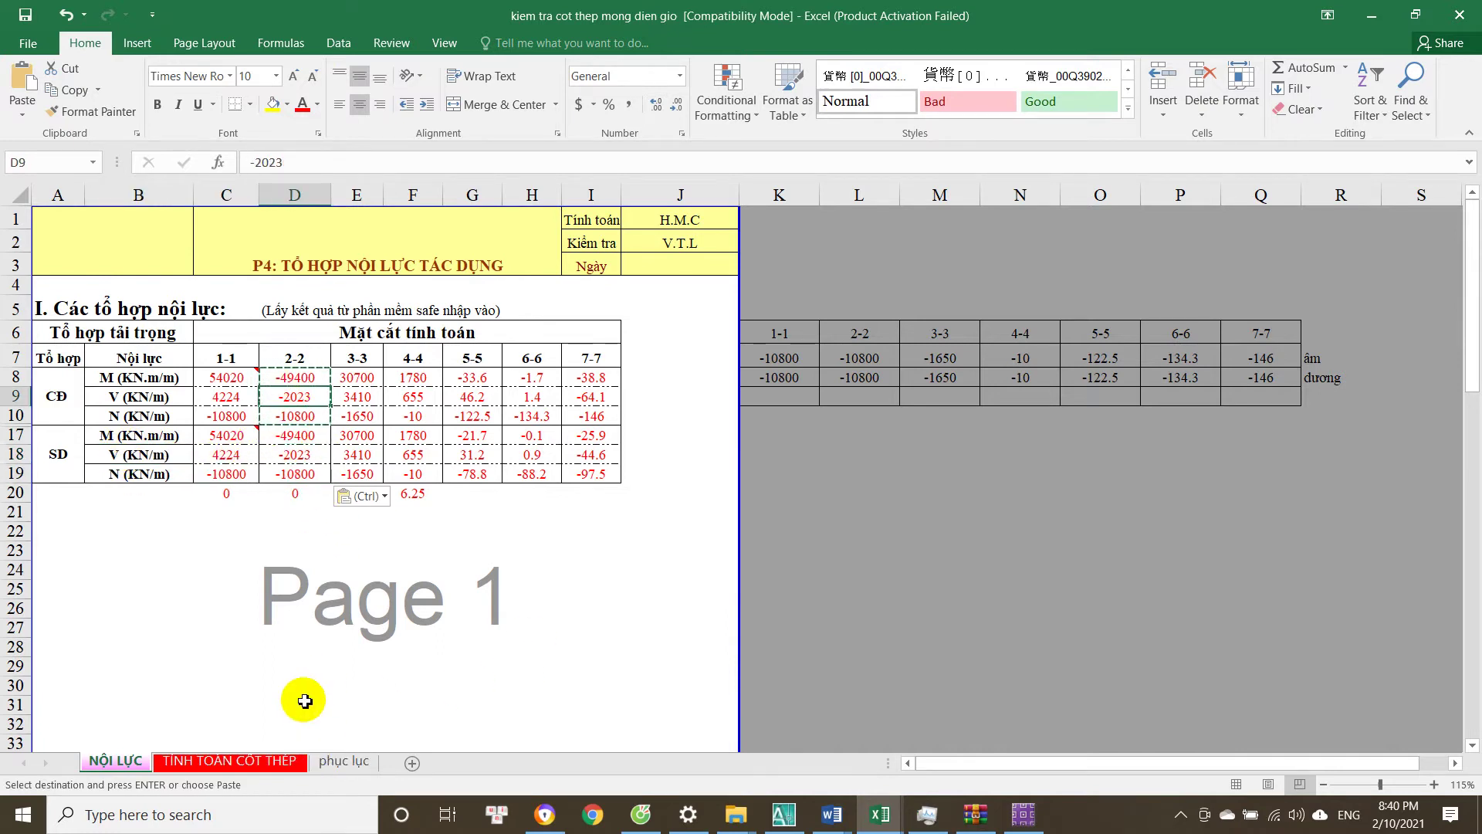
Open the TÍNH TOÁN CỐT THÉP sheet and inspect the section 2-2 moment formula in E38.
left_click(255, 762)
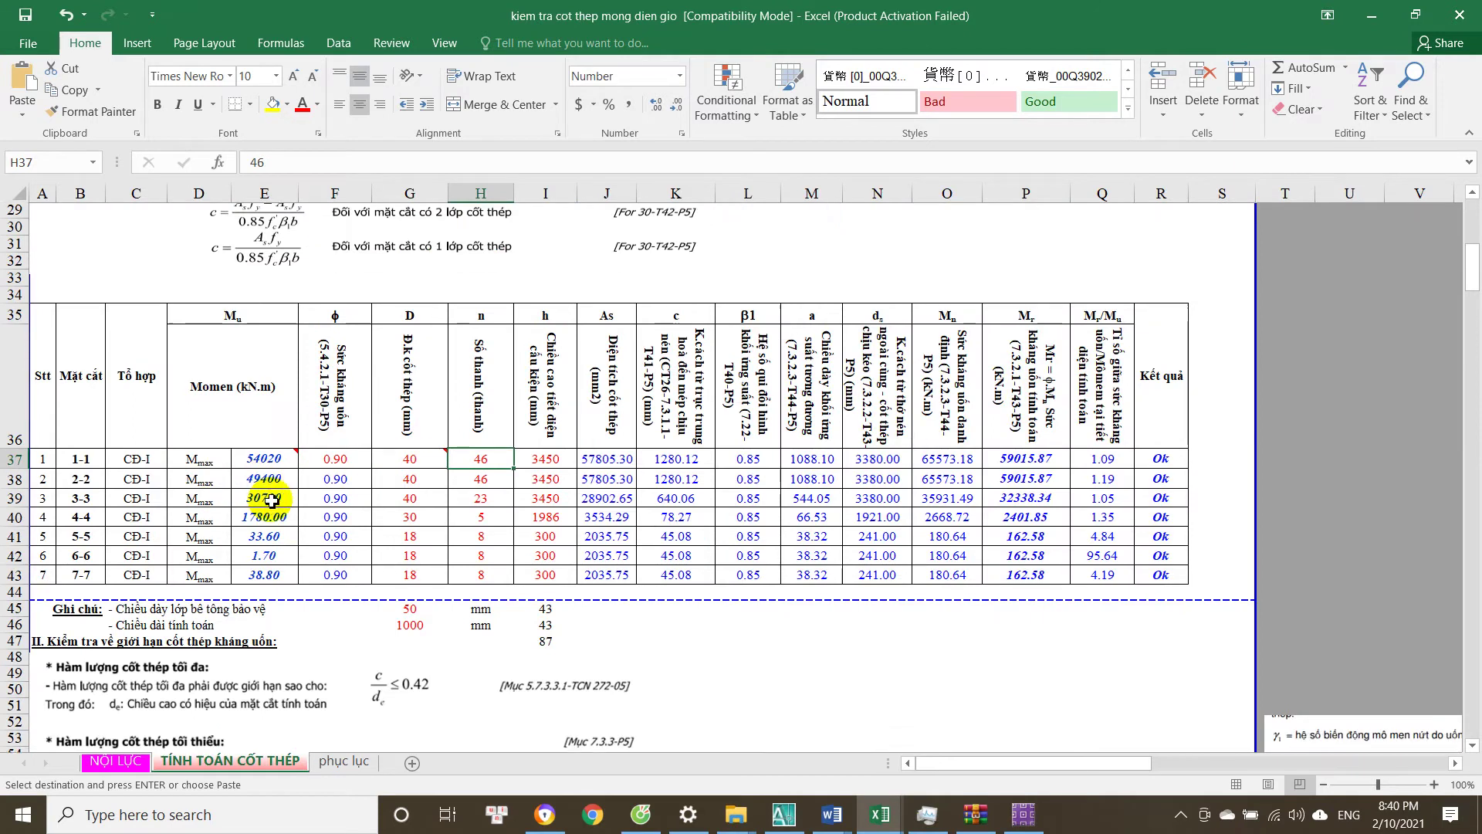
left_click(276, 400)
scroll(332, 414, "down", 3)
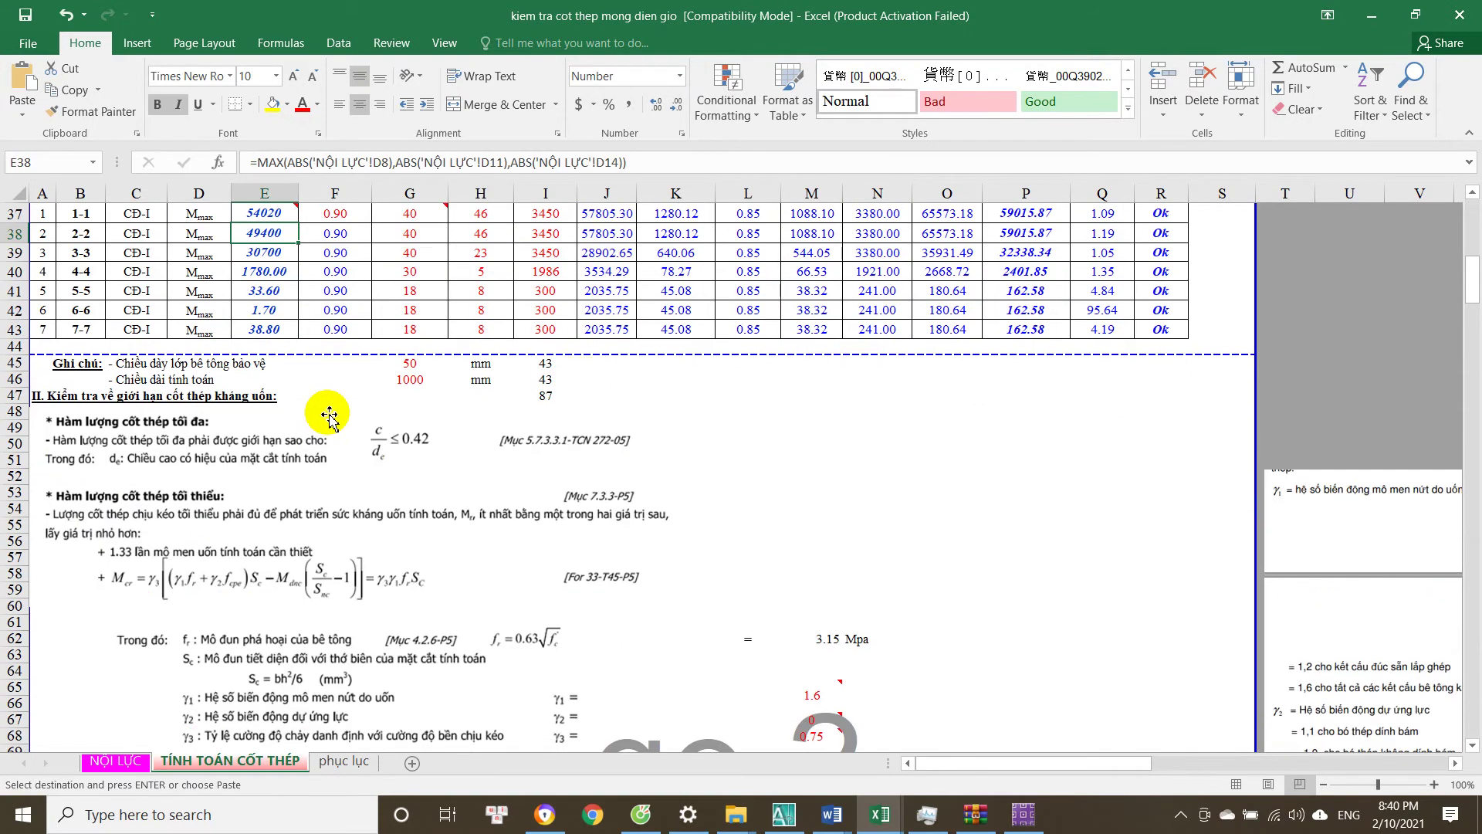
scroll(390, 413, "up", 4)
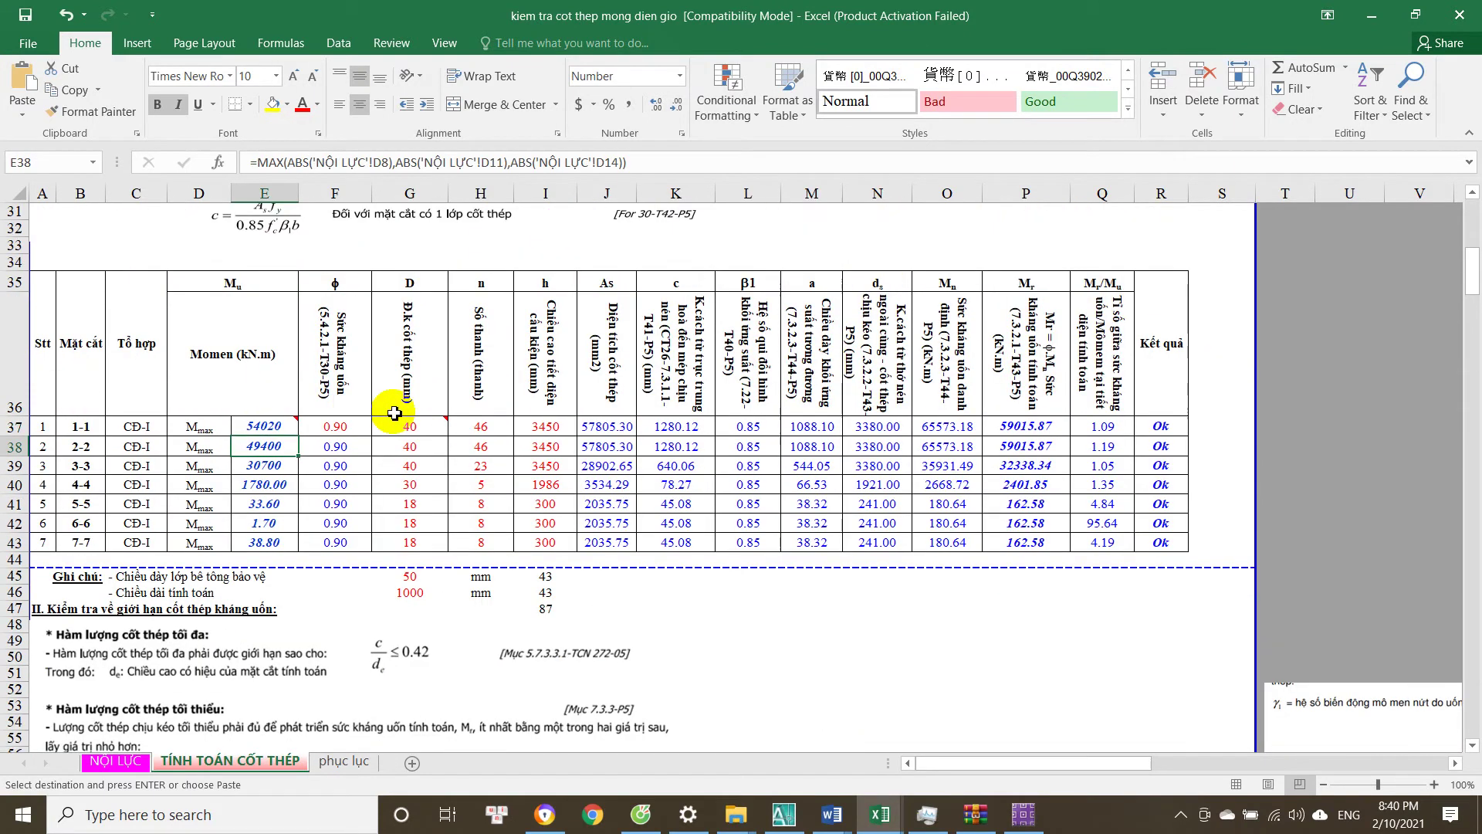
double_click(277, 446)
key("Escape")
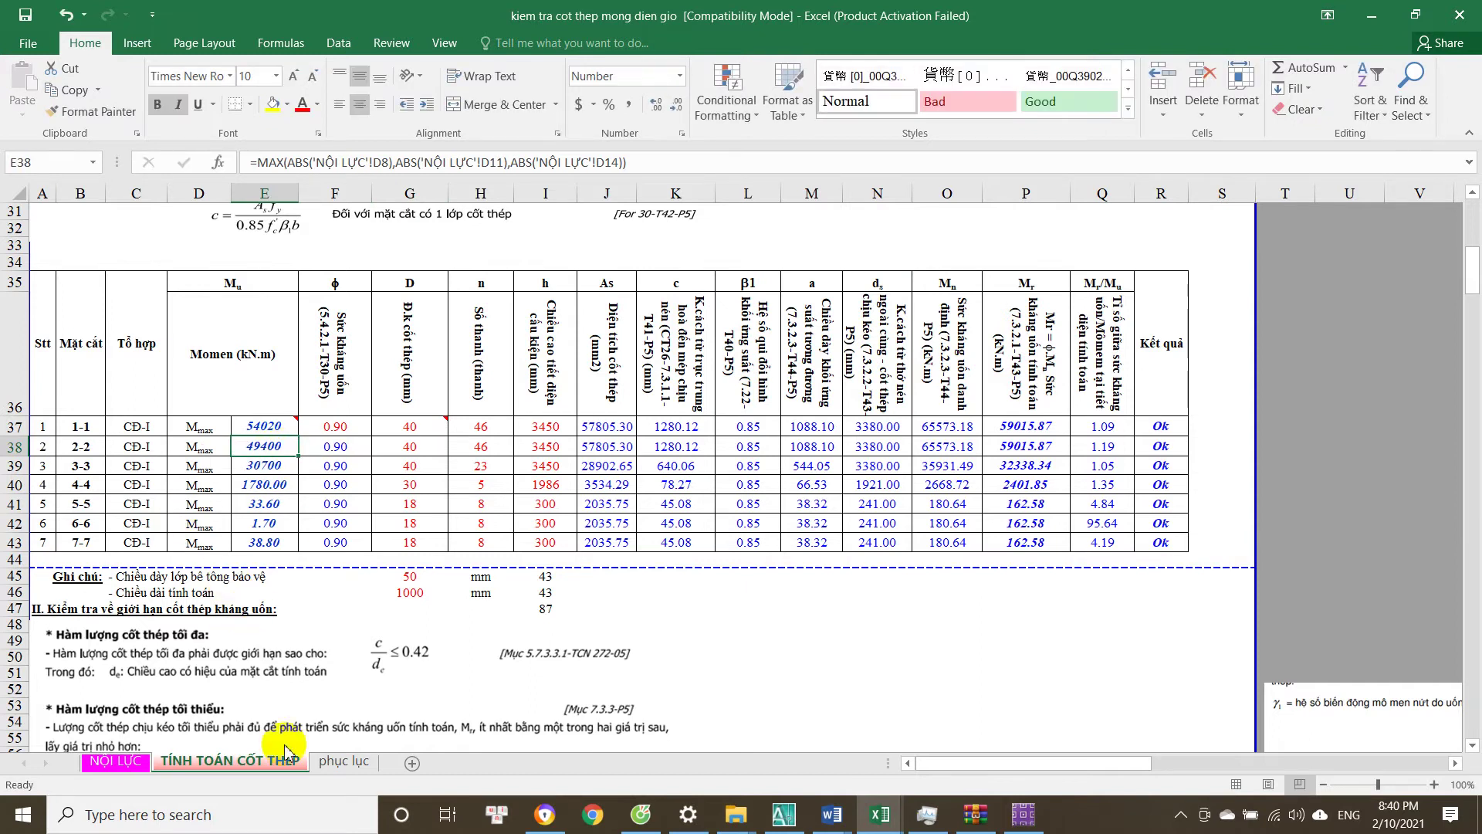
Compare moment cell D8 on the NỘI LỰC sheet with the linked formula in E38 of TÍNH TOÁN CỐT THÉP.
left_click(138, 763)
left_click(297, 377)
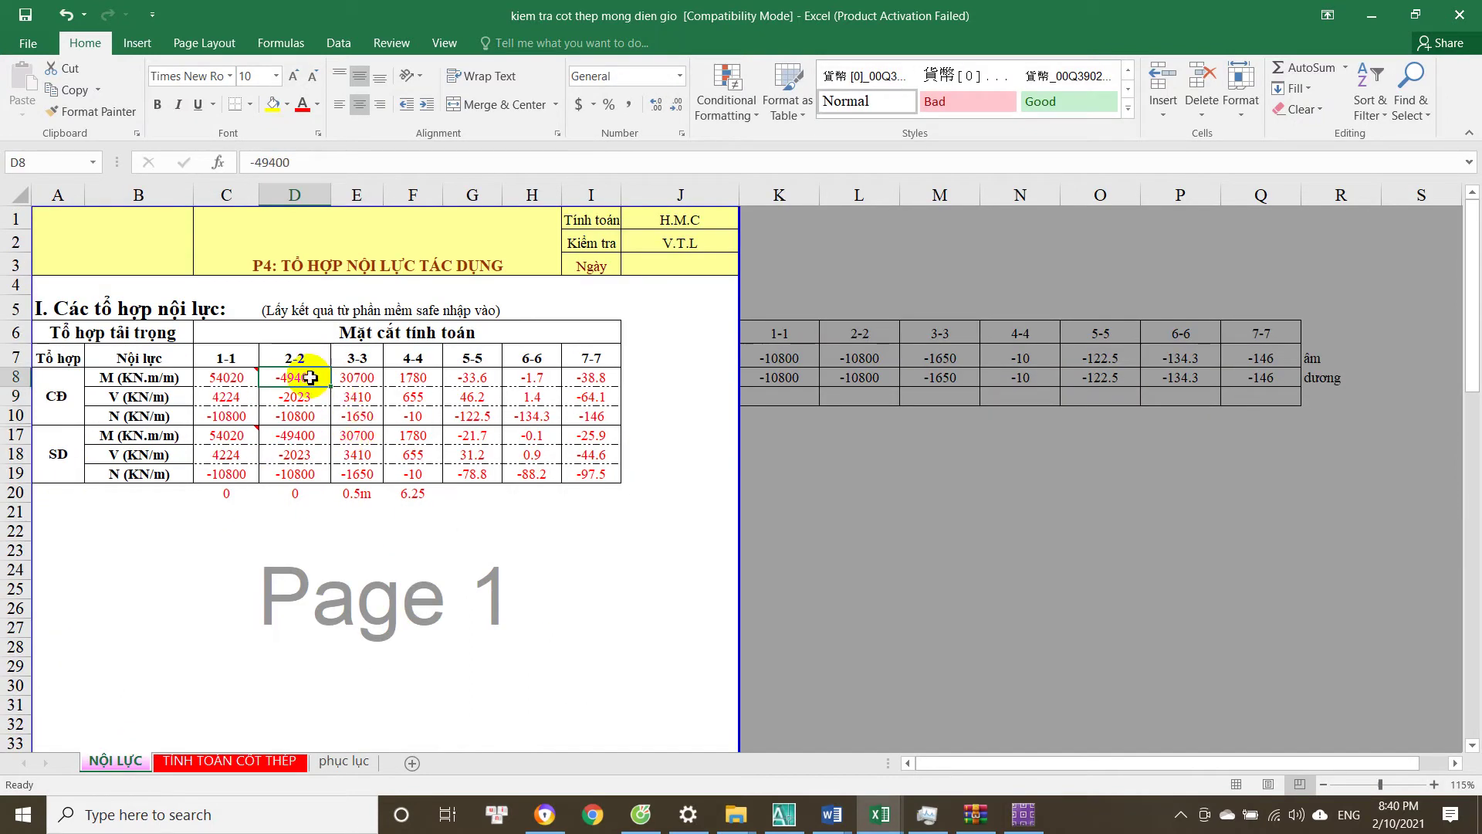
left_click(230, 765)
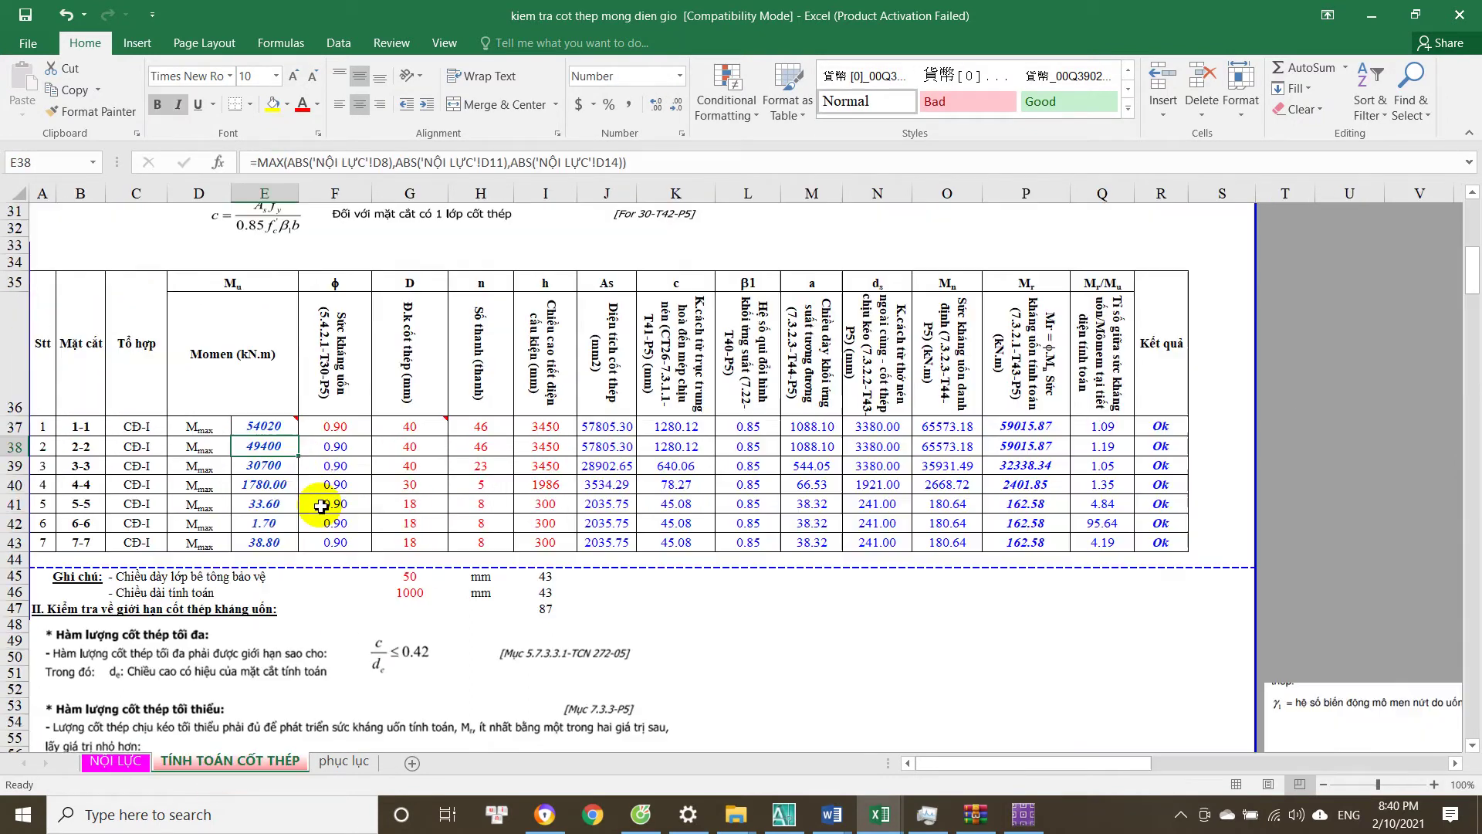
left_click(340, 455)
double_click(267, 448)
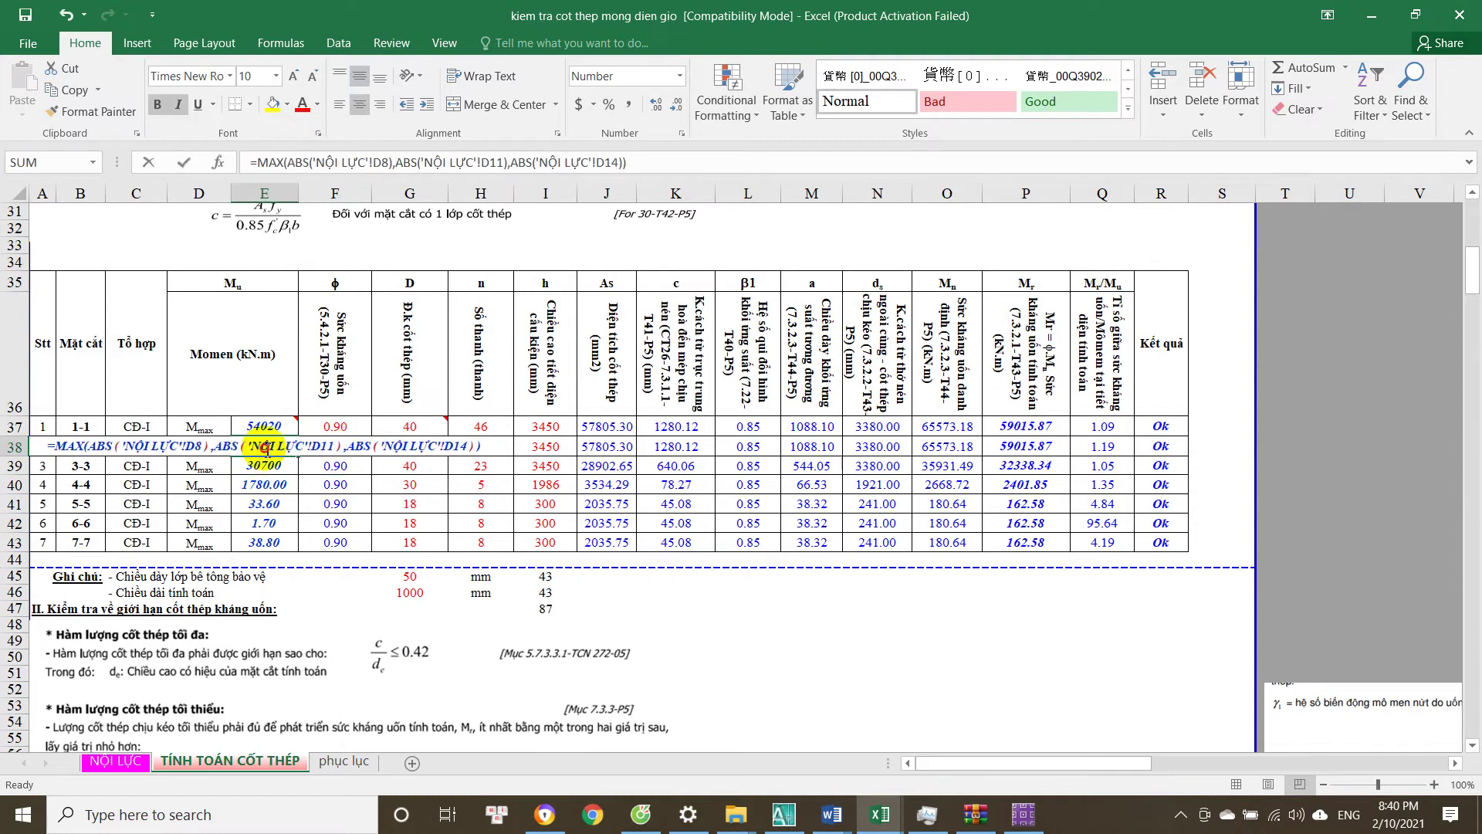
key("Escape")
double_click(275, 447)
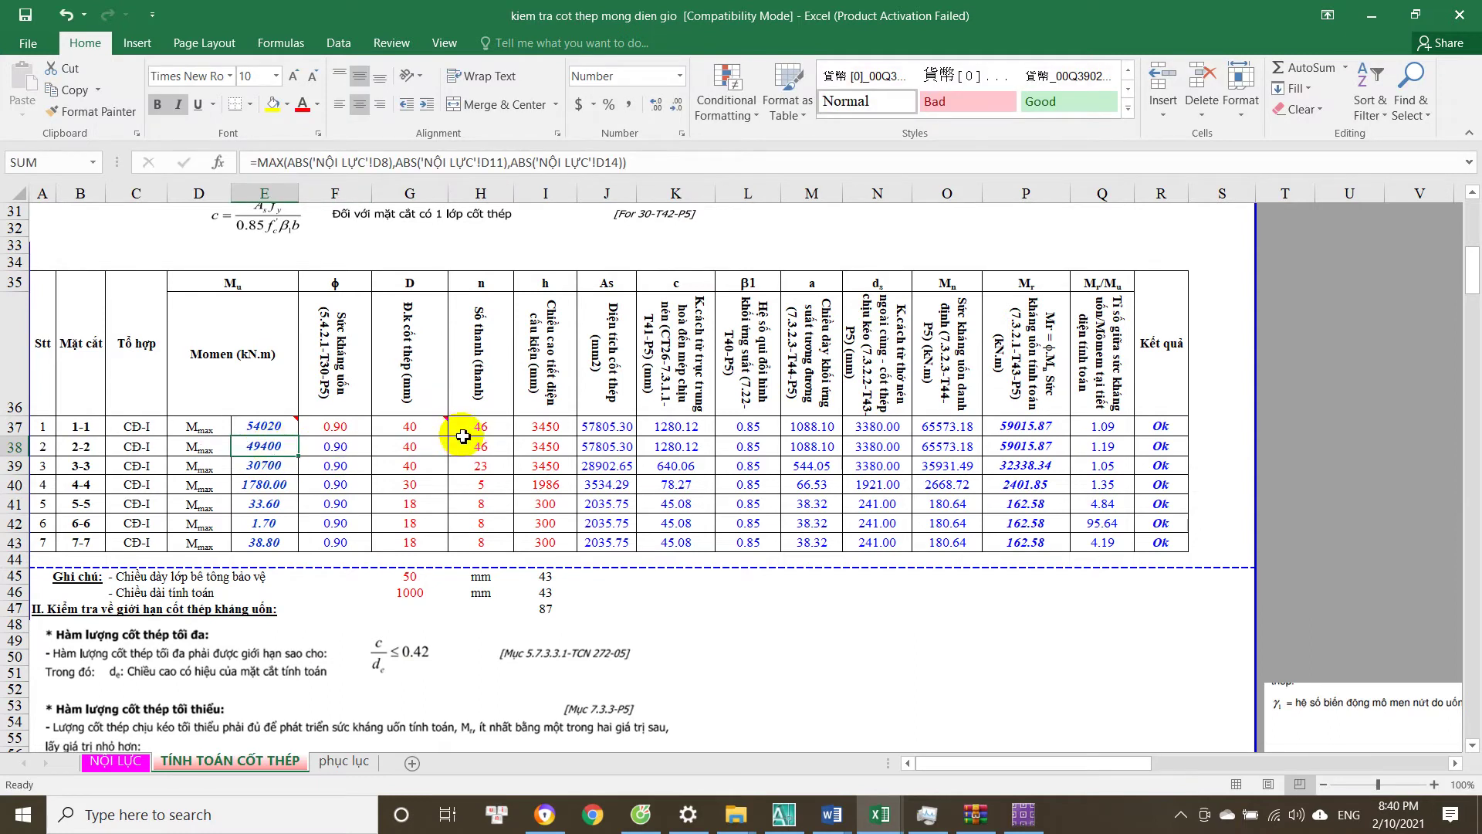
Check the section 2-2 bar diameter in G38, bar count in H38 and result in R38.
left_click(433, 453)
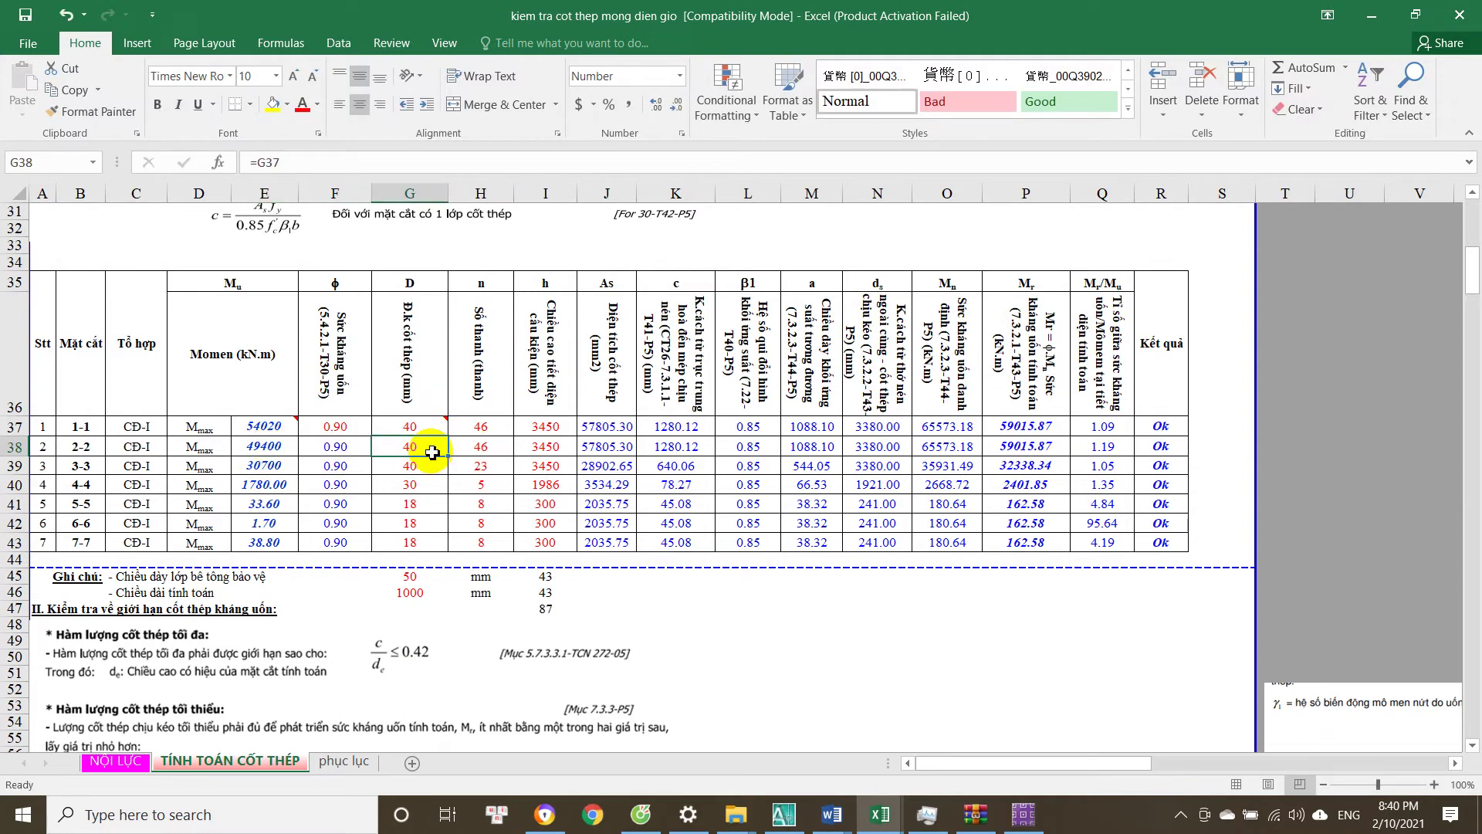
left_click(483, 446)
key("F2")
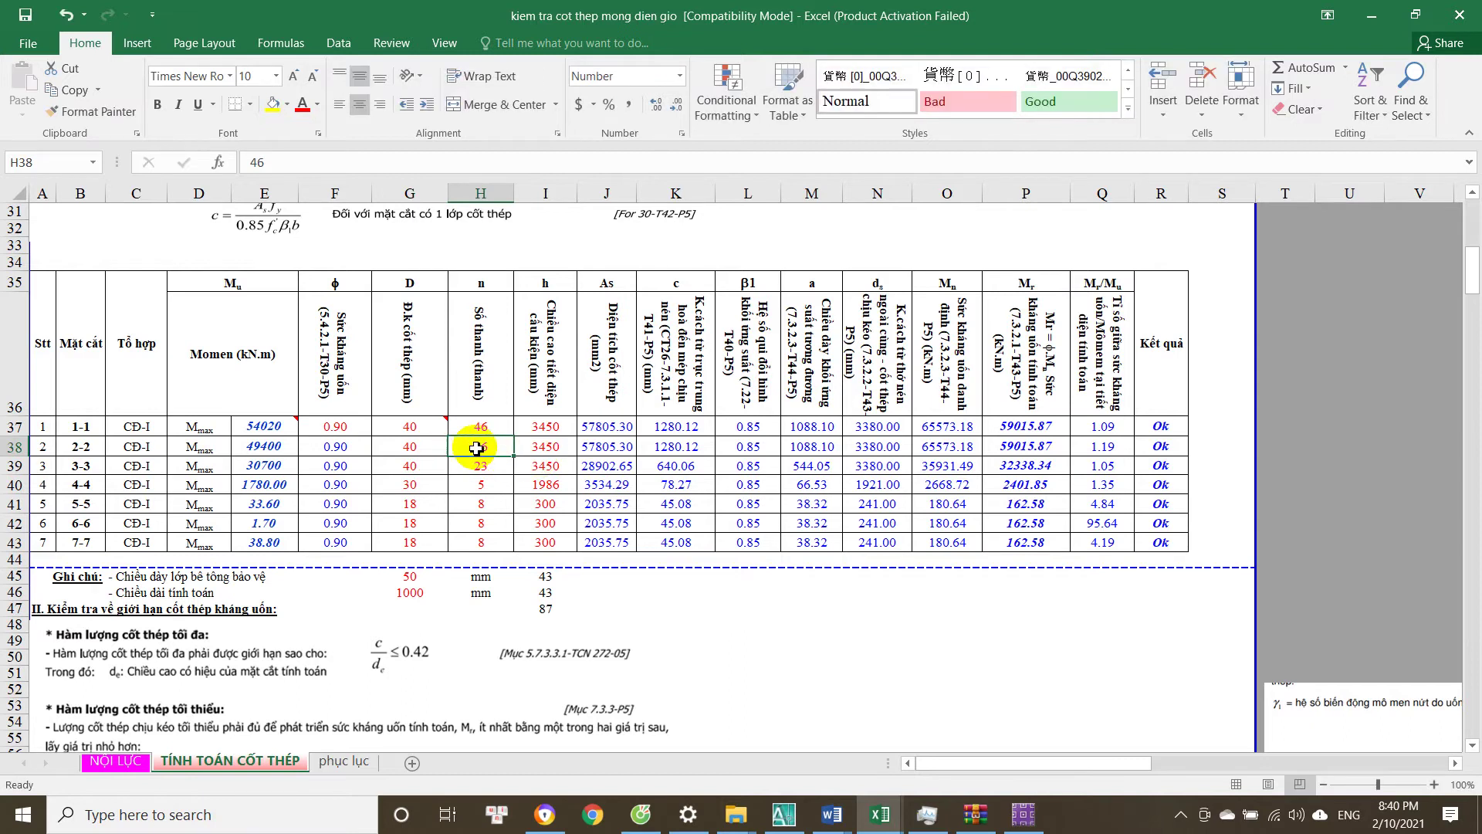
left_click(1161, 447)
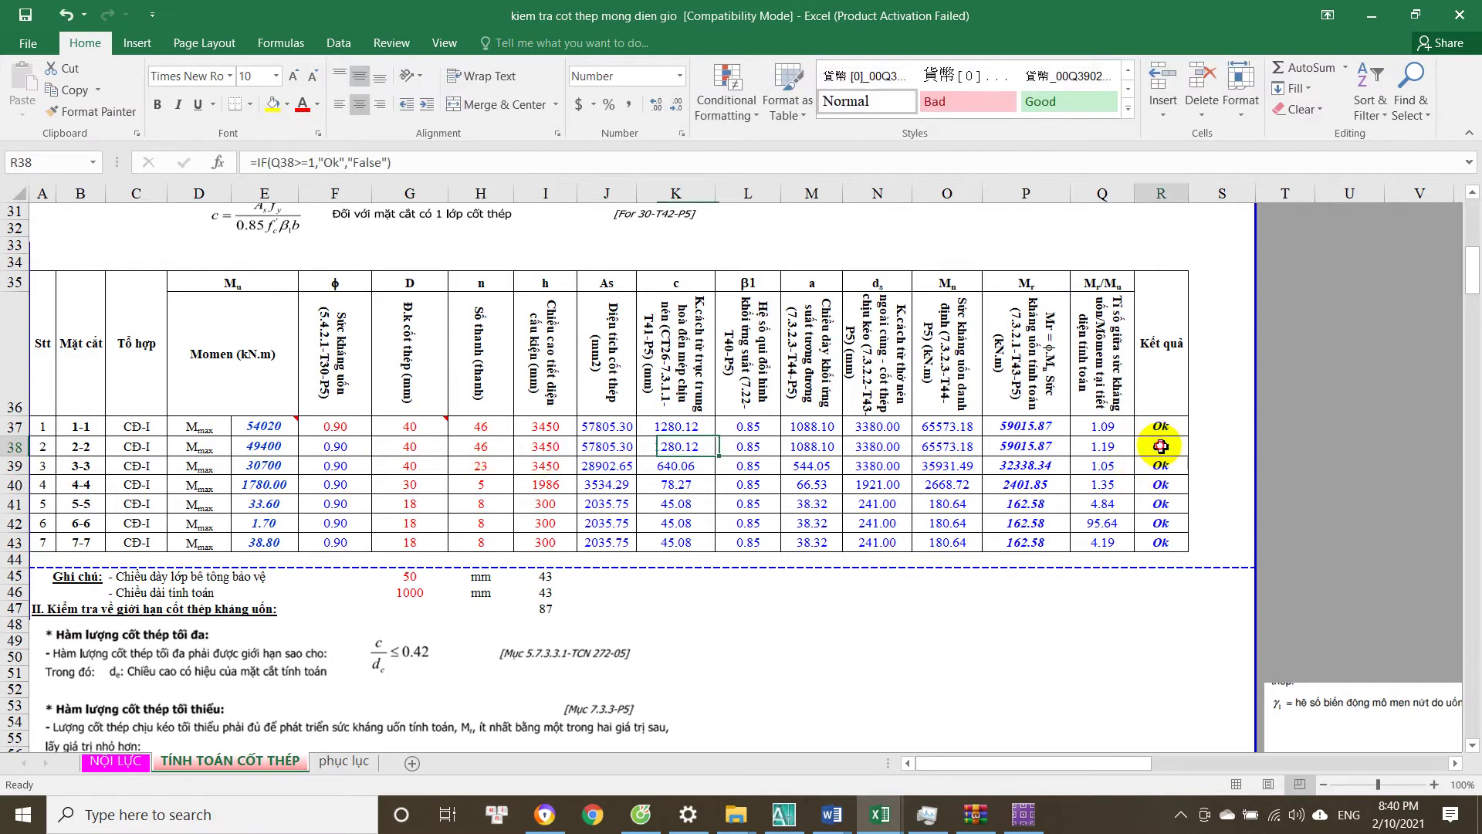
Inspect the section 2-2 resistance in P38 and the Mr/Mu ratio formulas in Q38 and Q37.
left_click(1119, 447)
key("F2")
key("Escape")
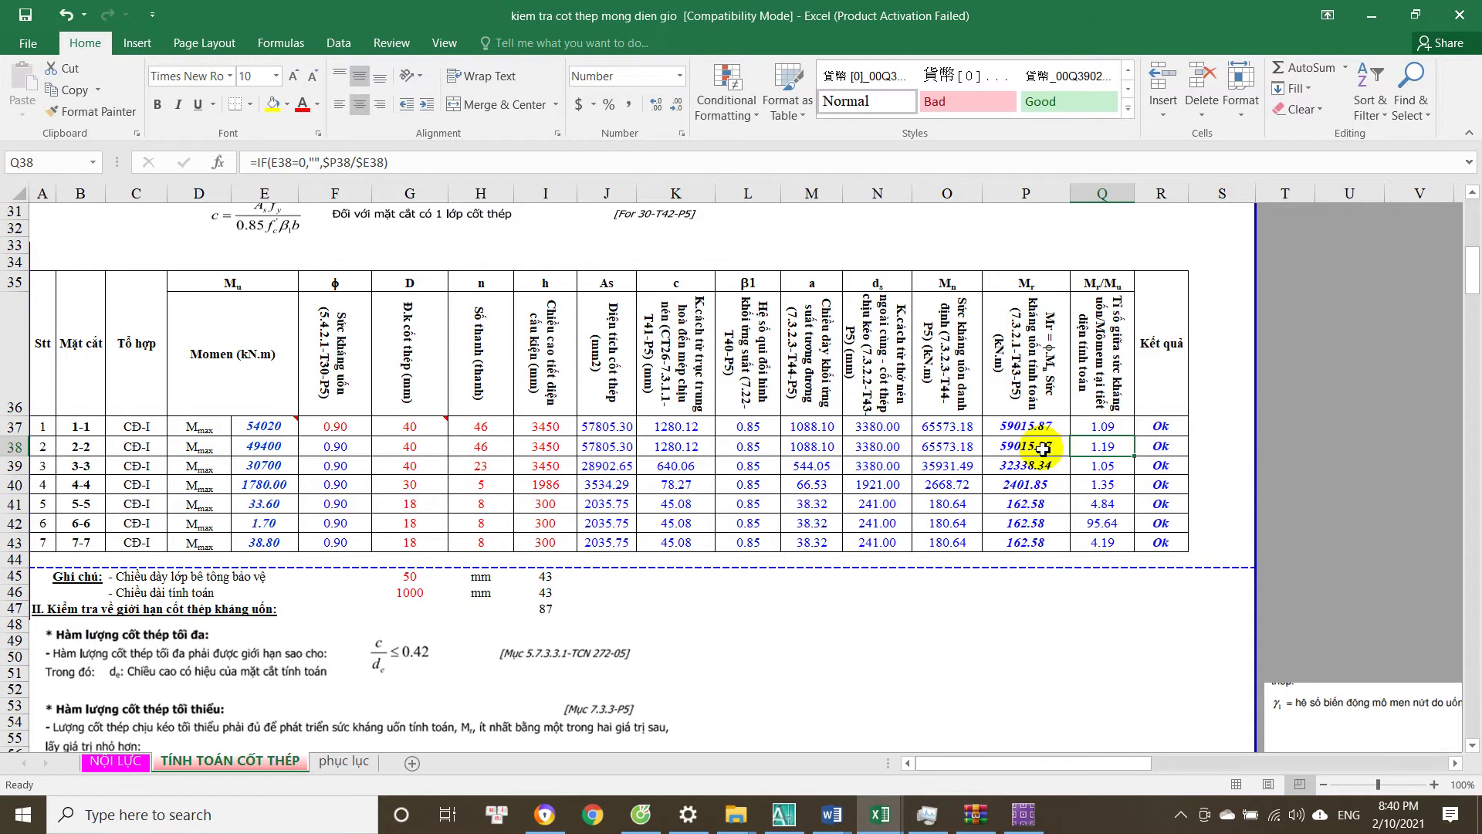
left_click(1037, 448)
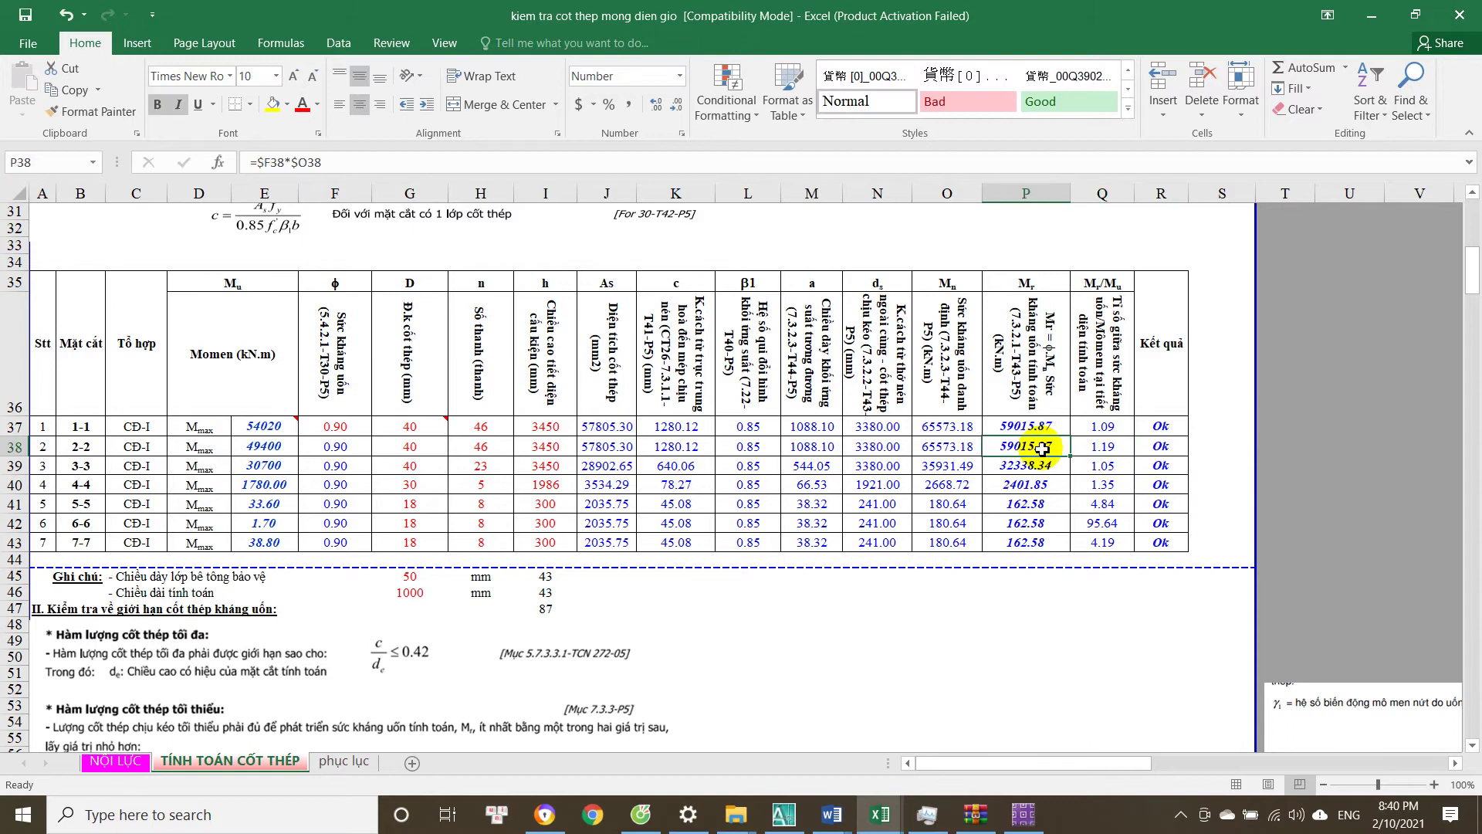
left_click(1112, 446)
key("F2")
key("Escape")
left_click(1121, 429)
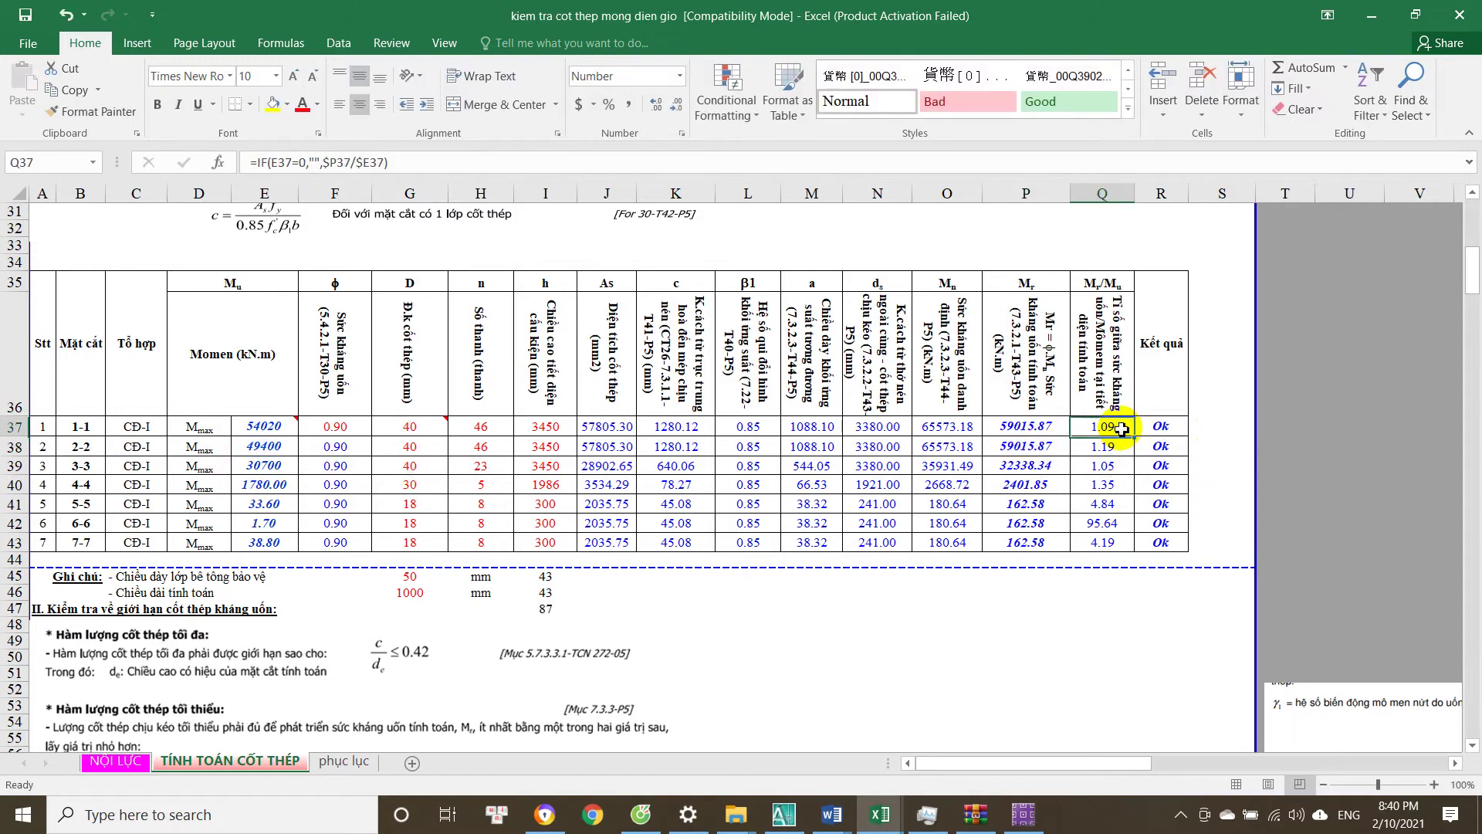
key("F2")
key("Escape")
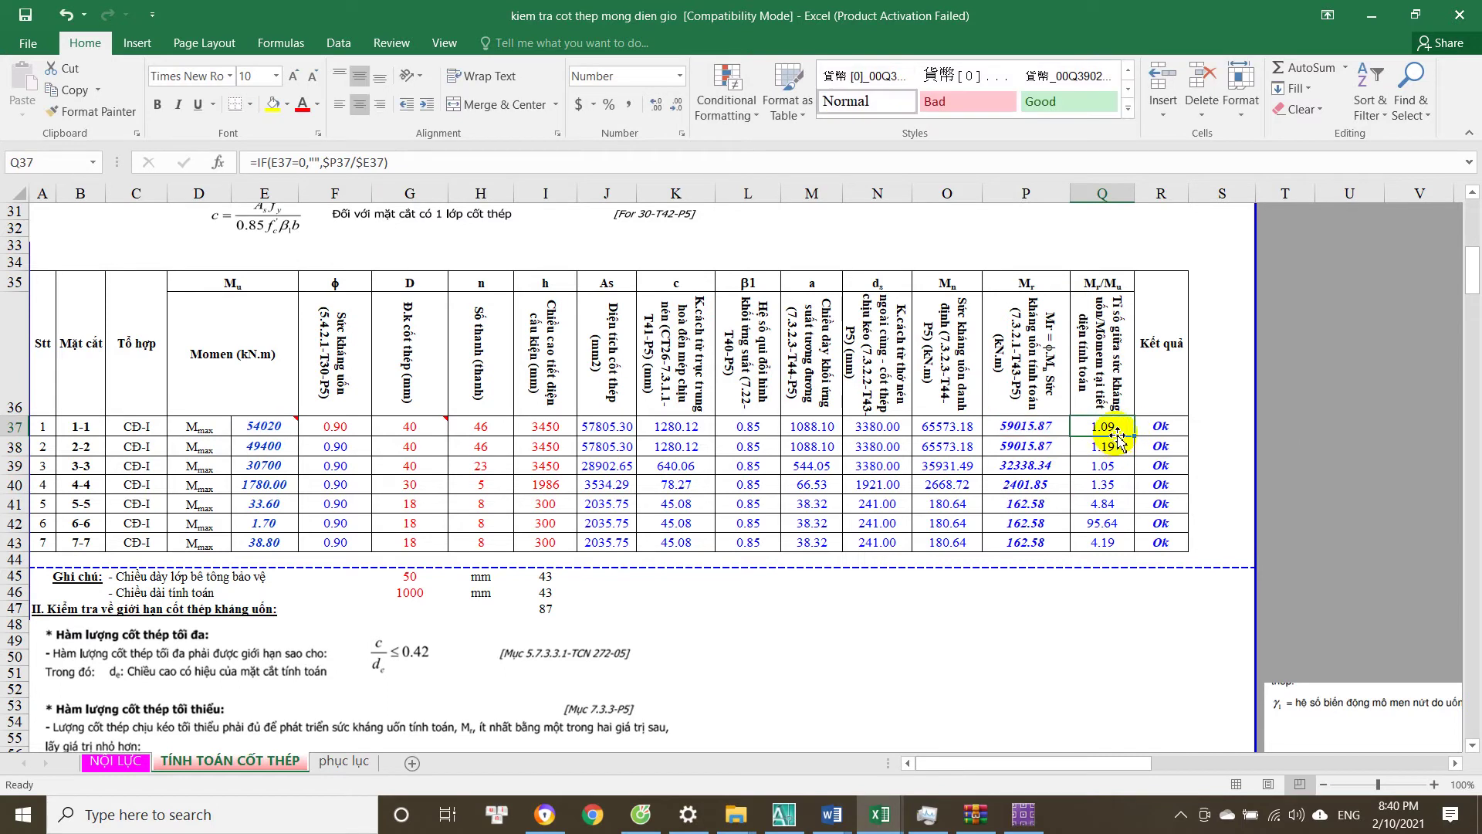
Check the section 2-2 height in I38 against the foundation elevation in AutoCAD, and return to Excel.
left_click(488, 451)
left_click(546, 451)
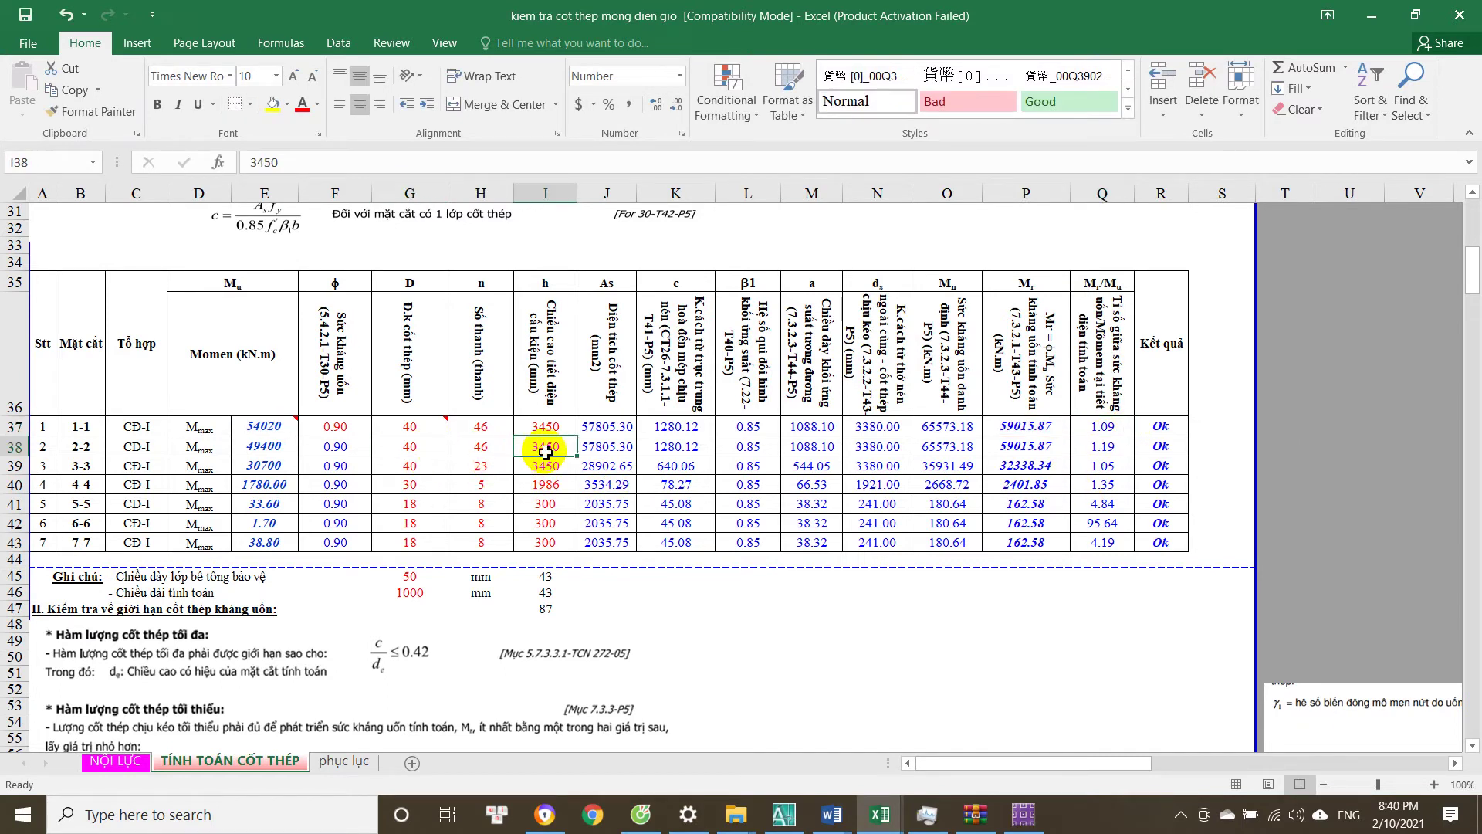
key("Escape")
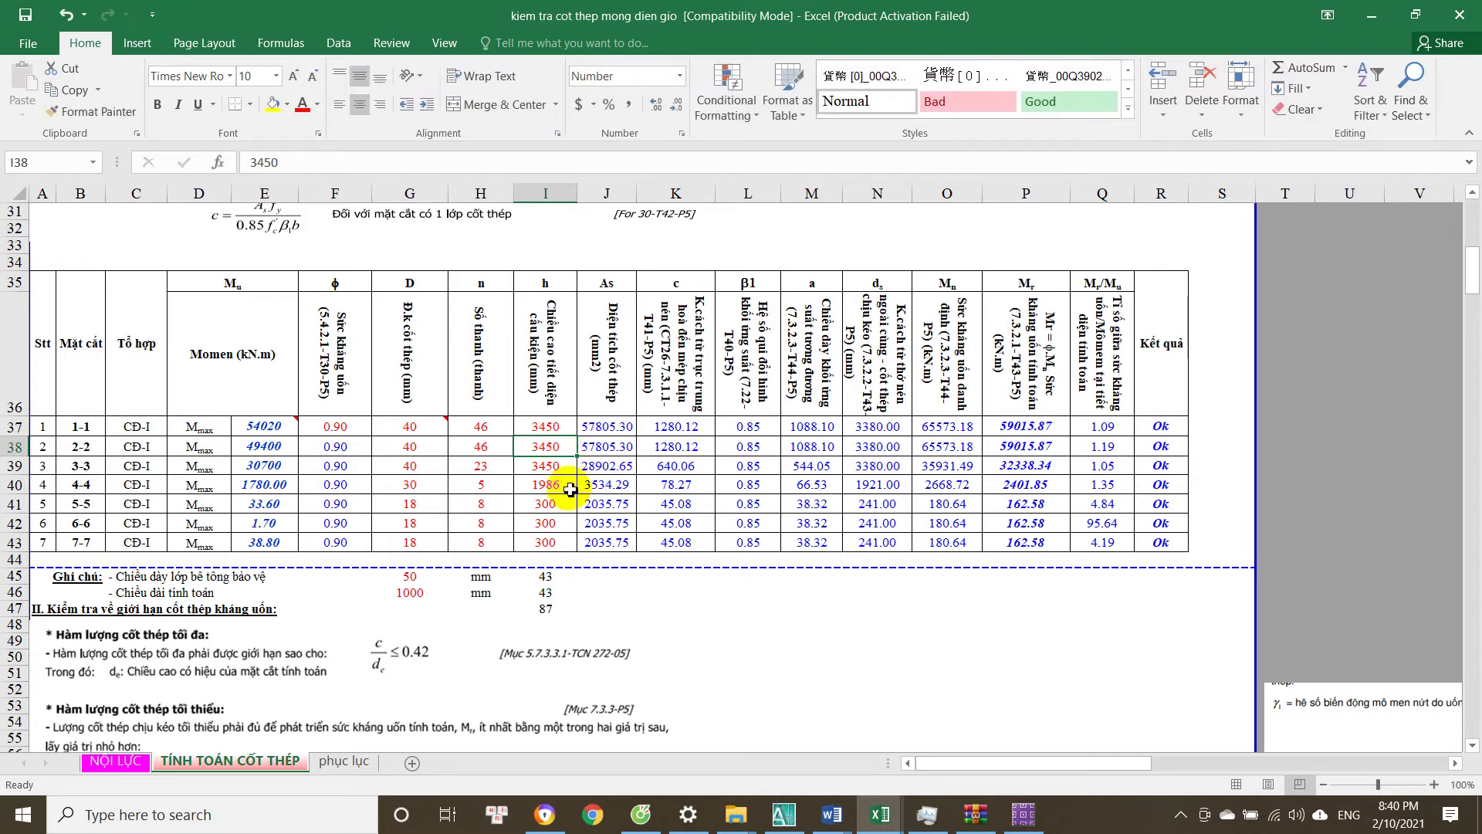
left_click(784, 814)
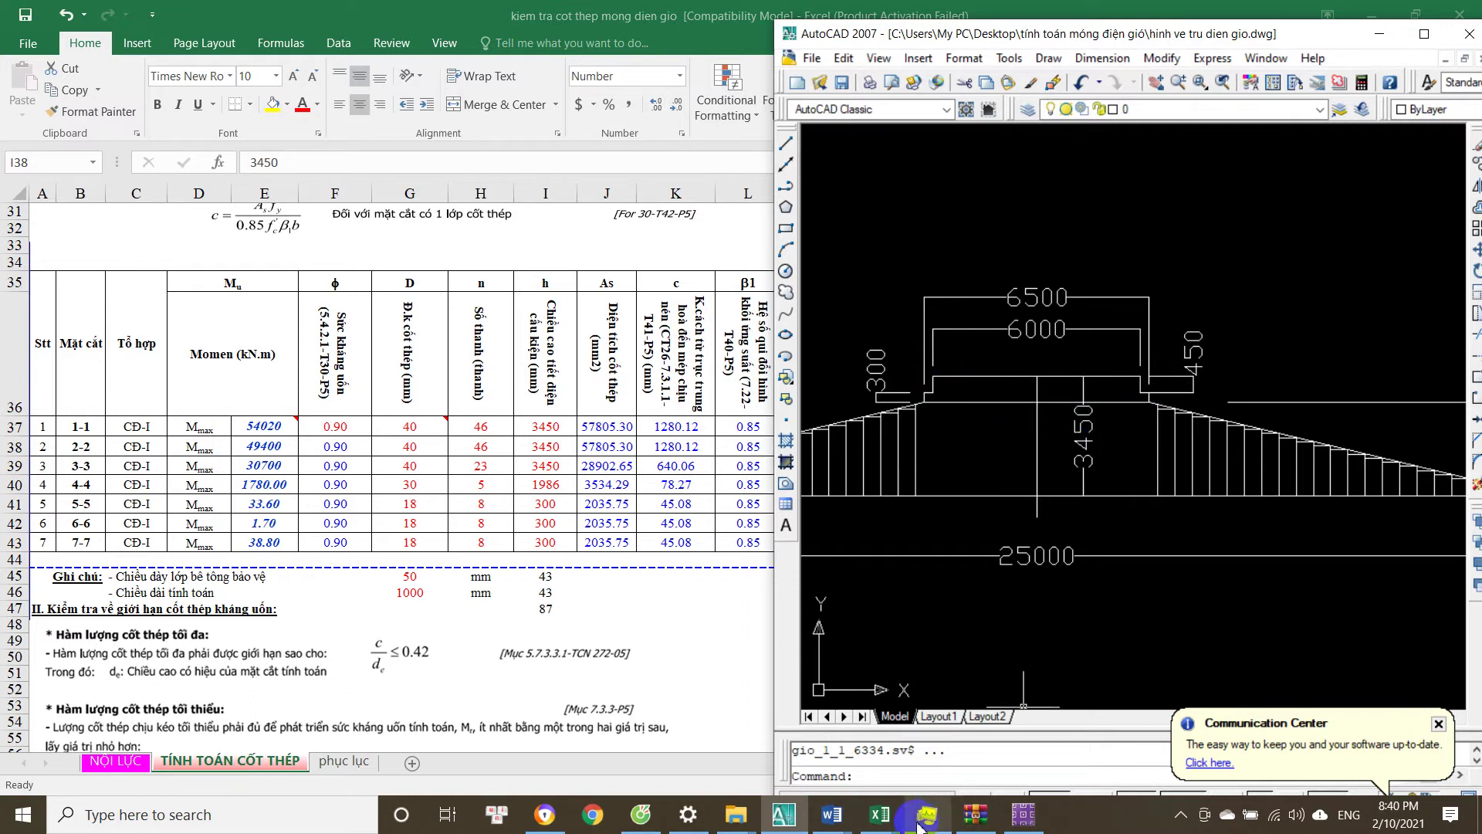
key("alt+Tab")
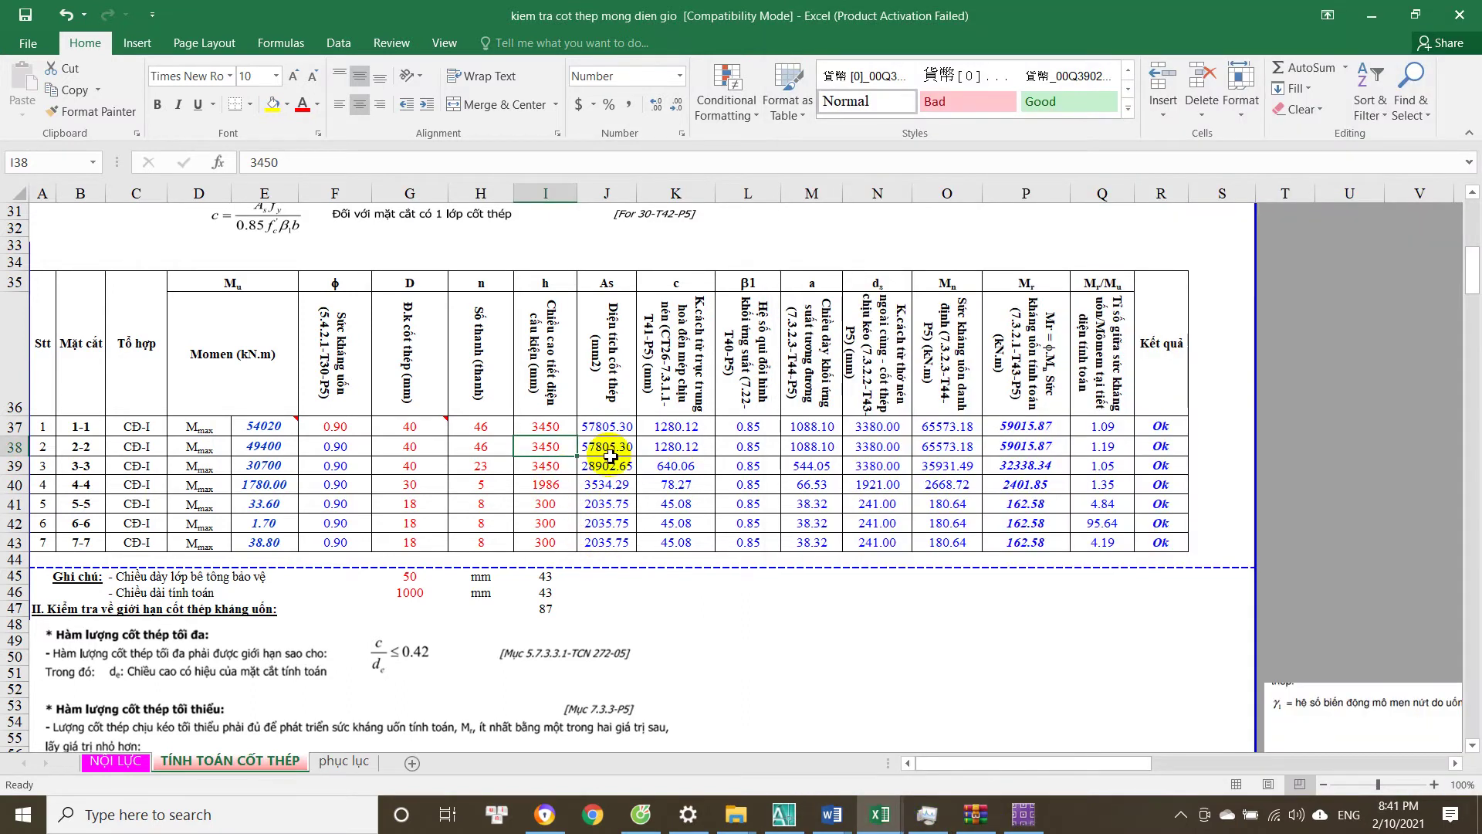
Inspect the bar spacing formulas for sections 1-1 and 2-2 in I45 and I46.
left_click(410, 494)
scroll(432, 494, "down", 1)
double_click(544, 529)
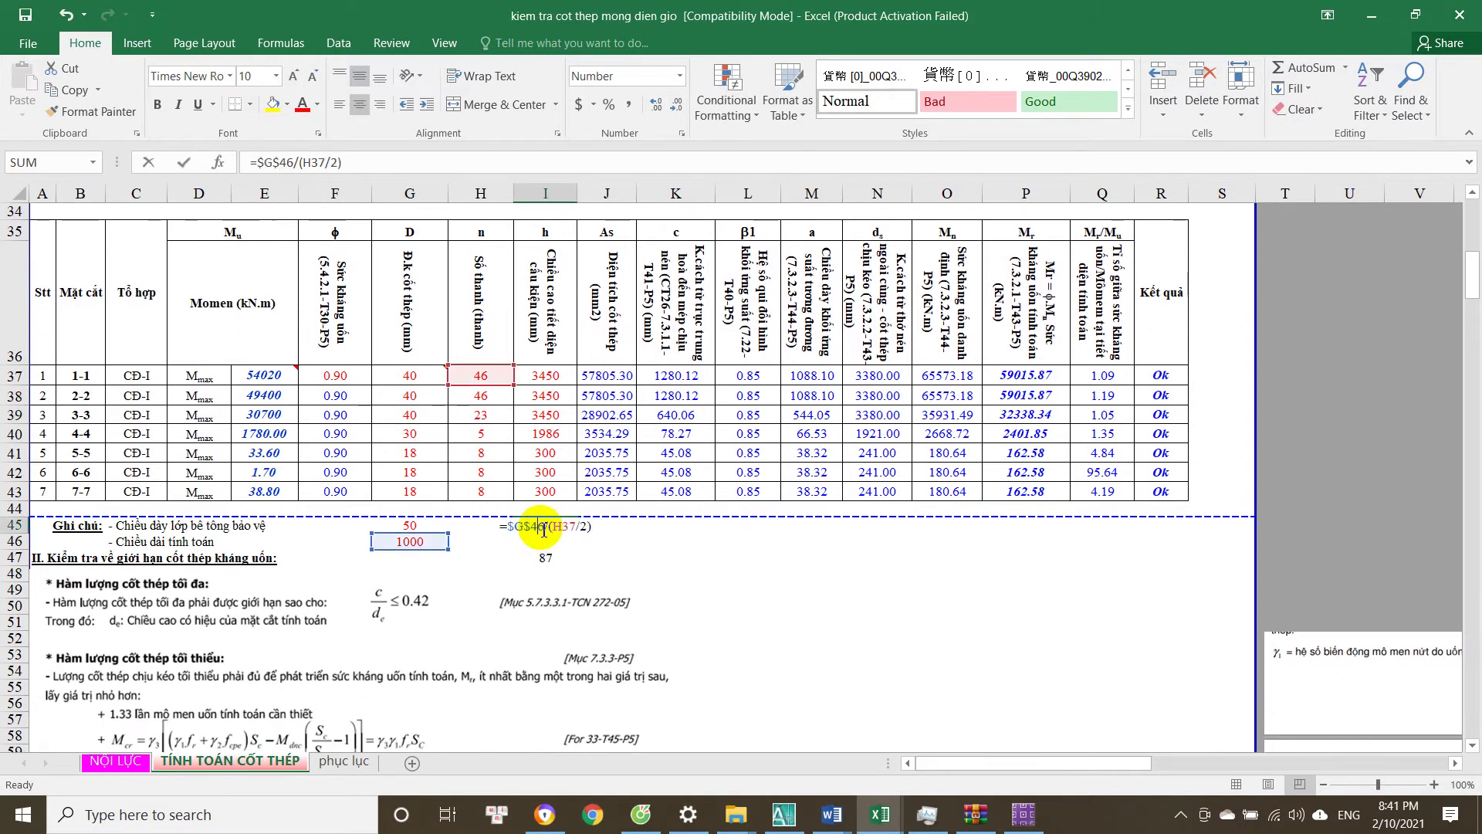
key("Return")
key("ctrl+d")
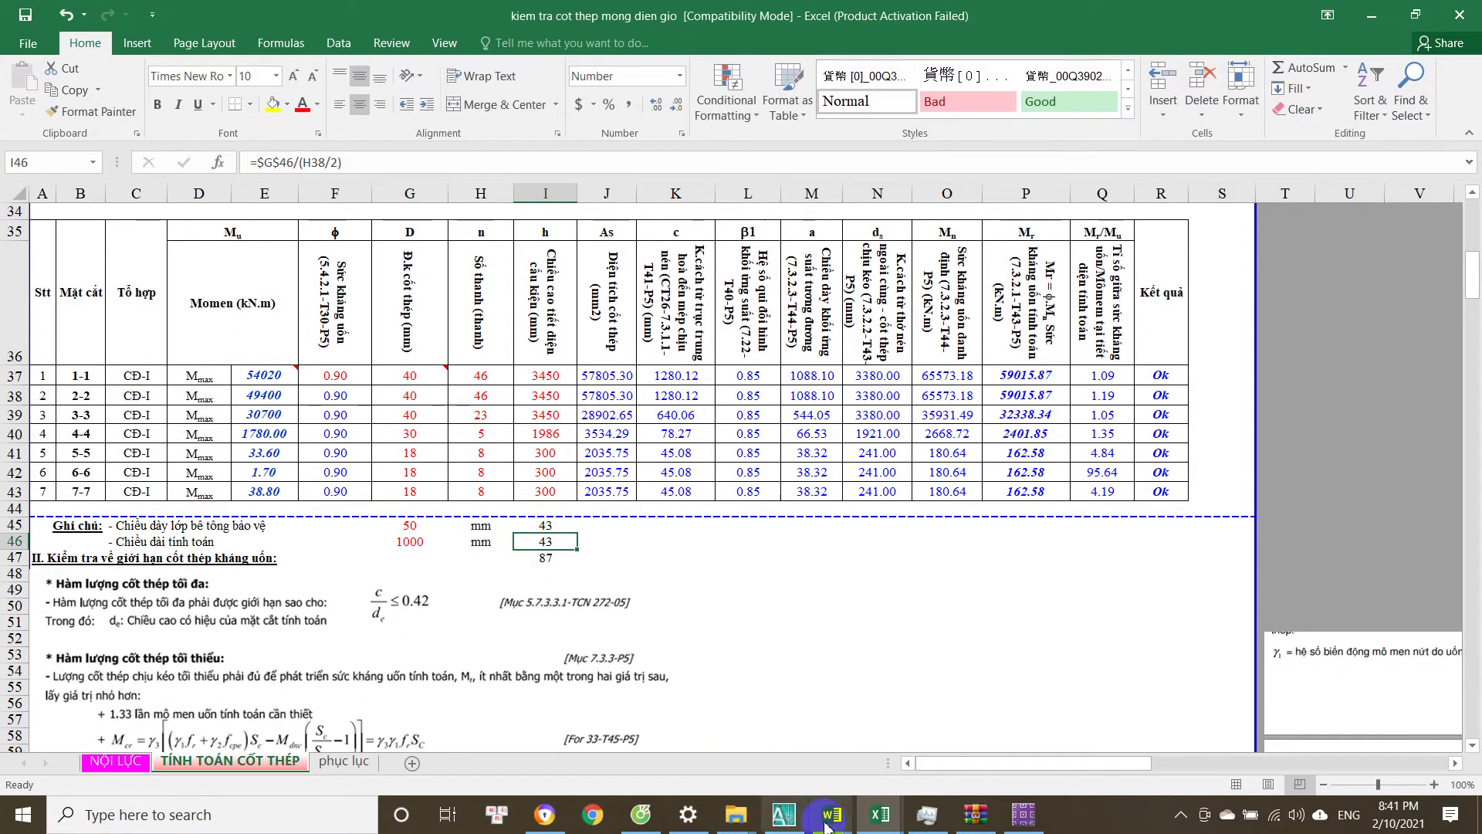
Switch to the hinh anh thi cong mong dien gio document in Word and examine the radial and ring bar layout in the construction photos.
mouse_move(832, 814)
left_click(1004, 737)
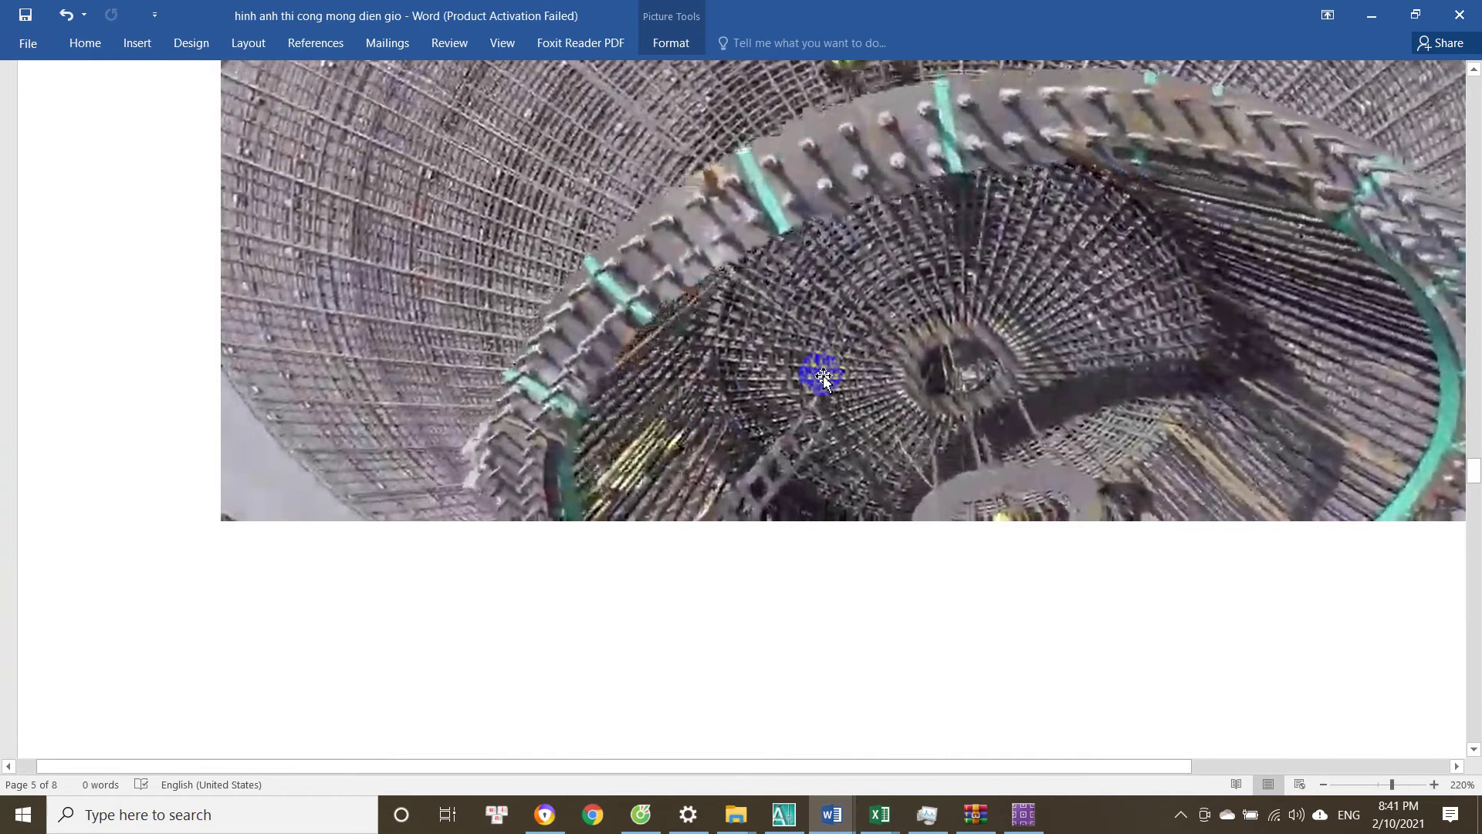
mouse_move(832, 813)
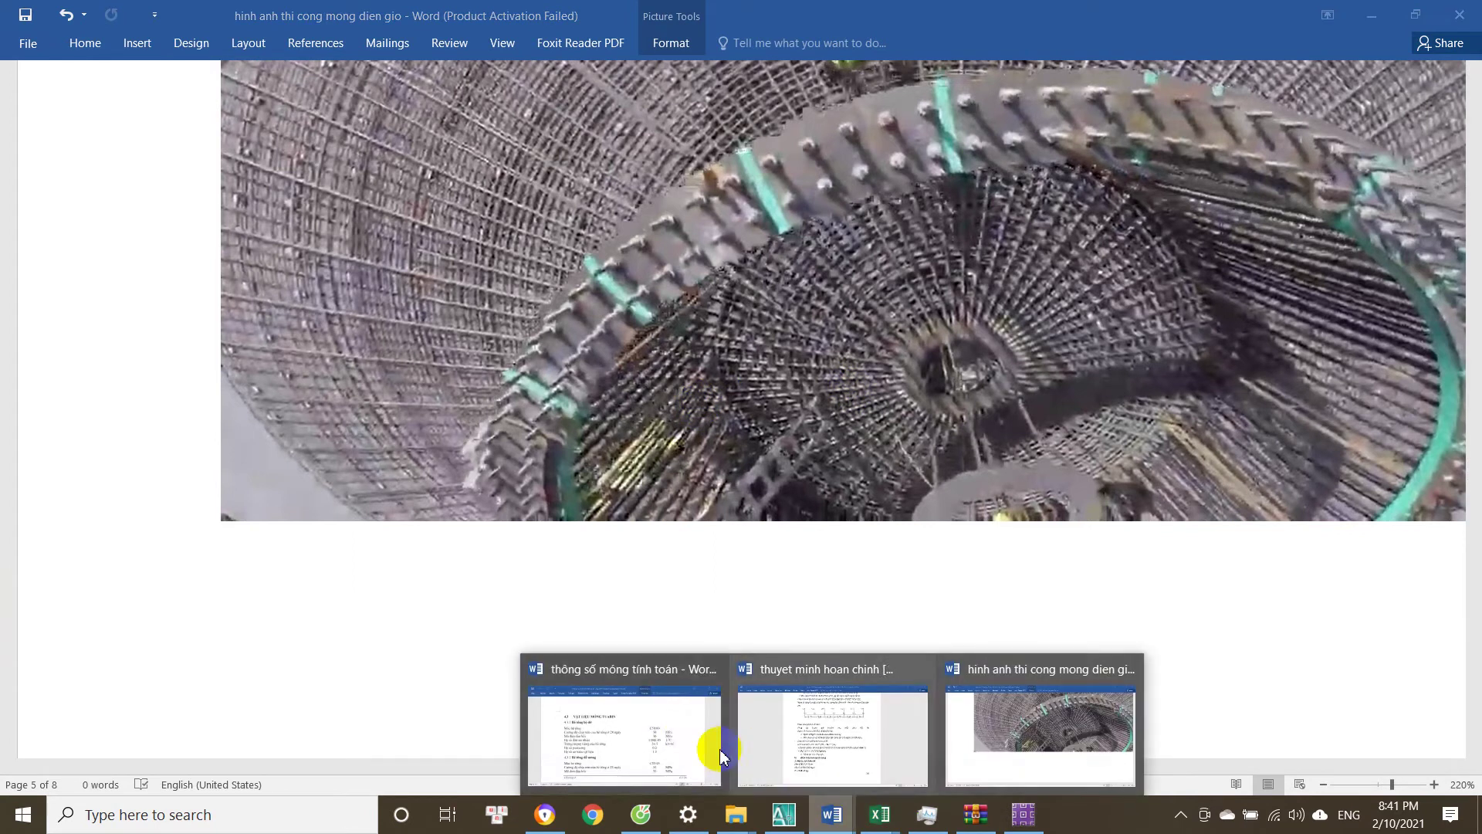
left_click(1003, 749)
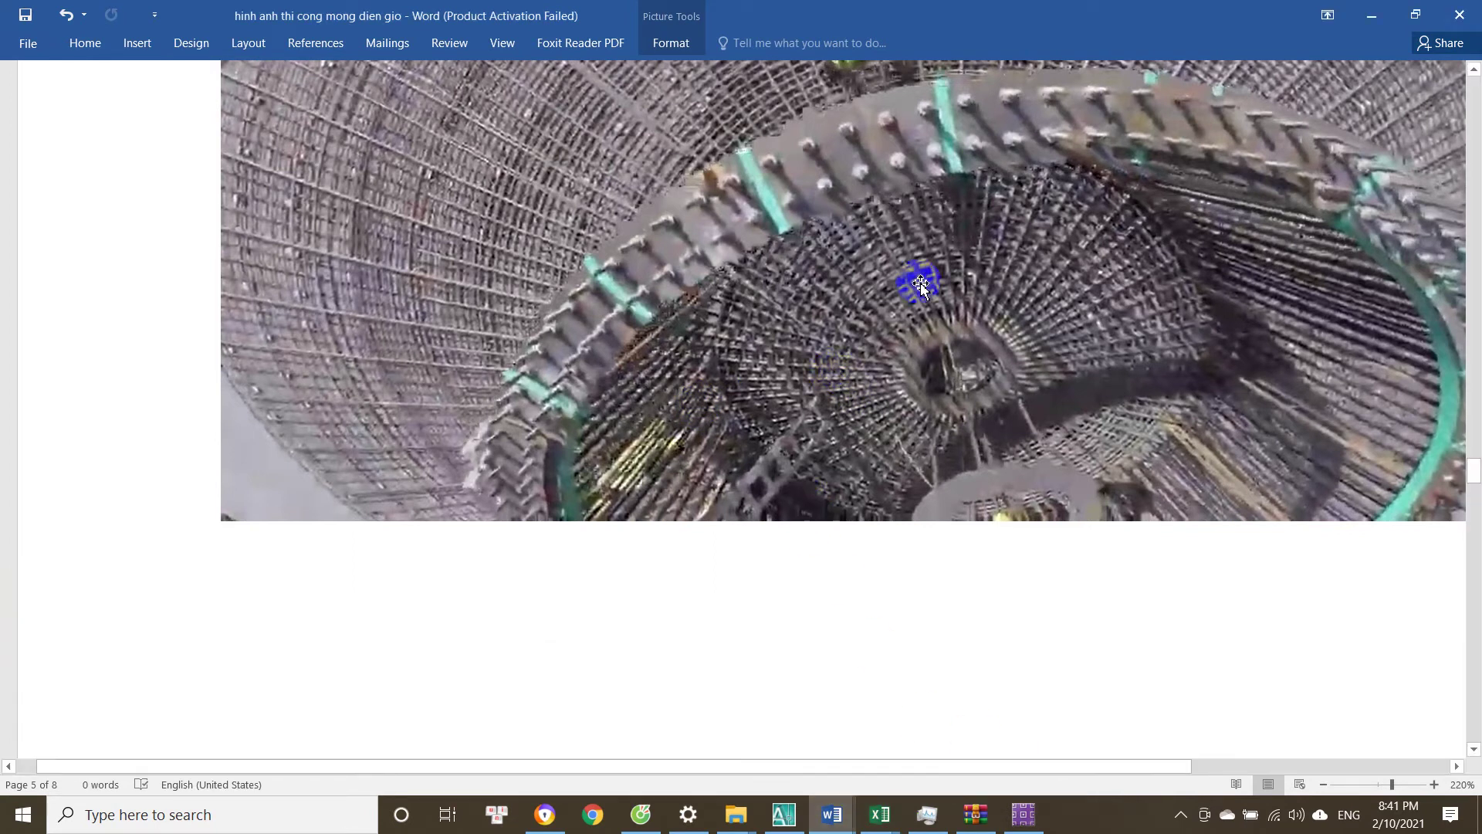
scroll(928, 400, "down", 3)
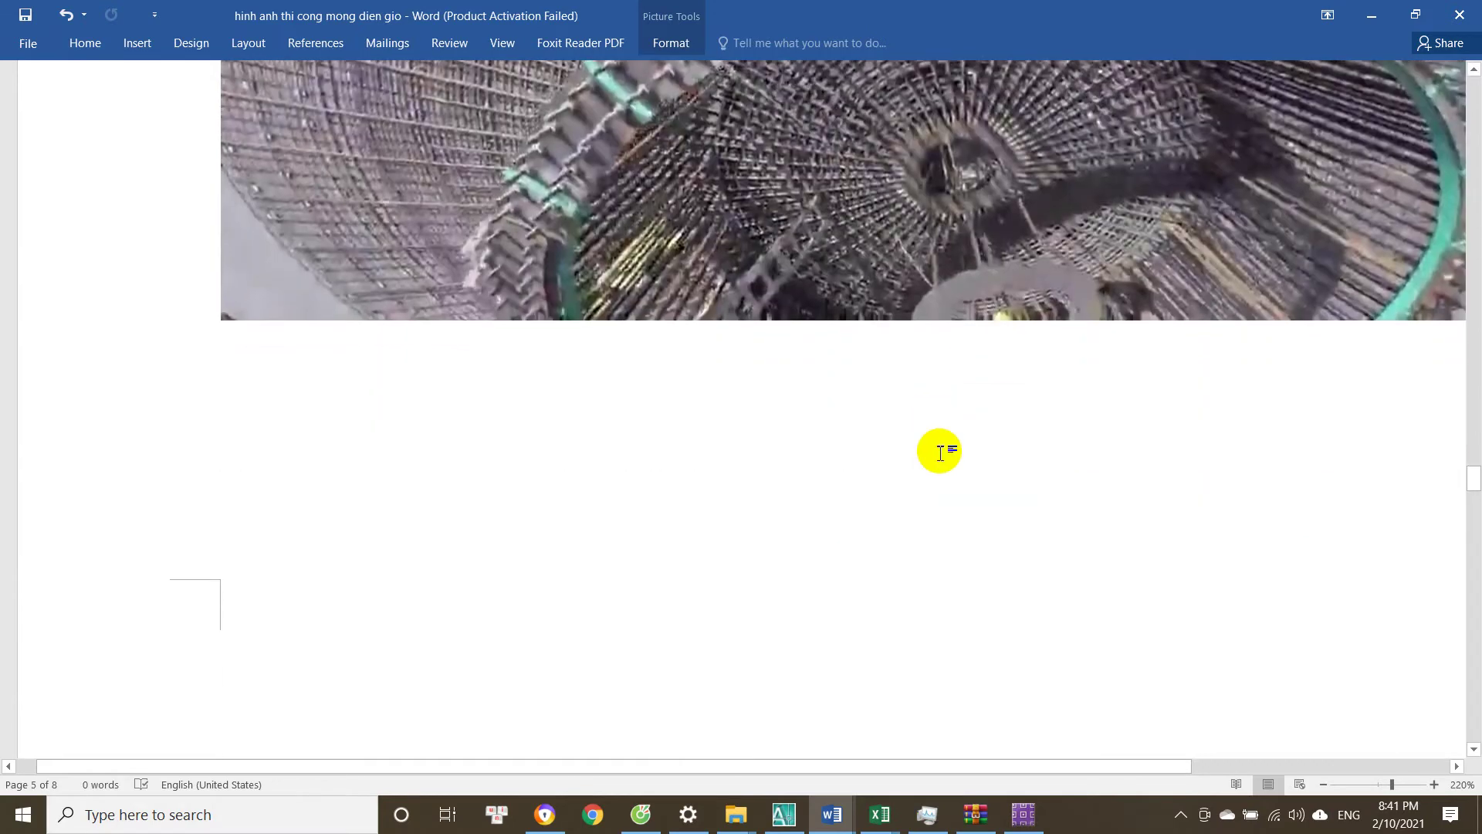
scroll(949, 532, "up", 3)
scroll(965, 356, "down", 15)
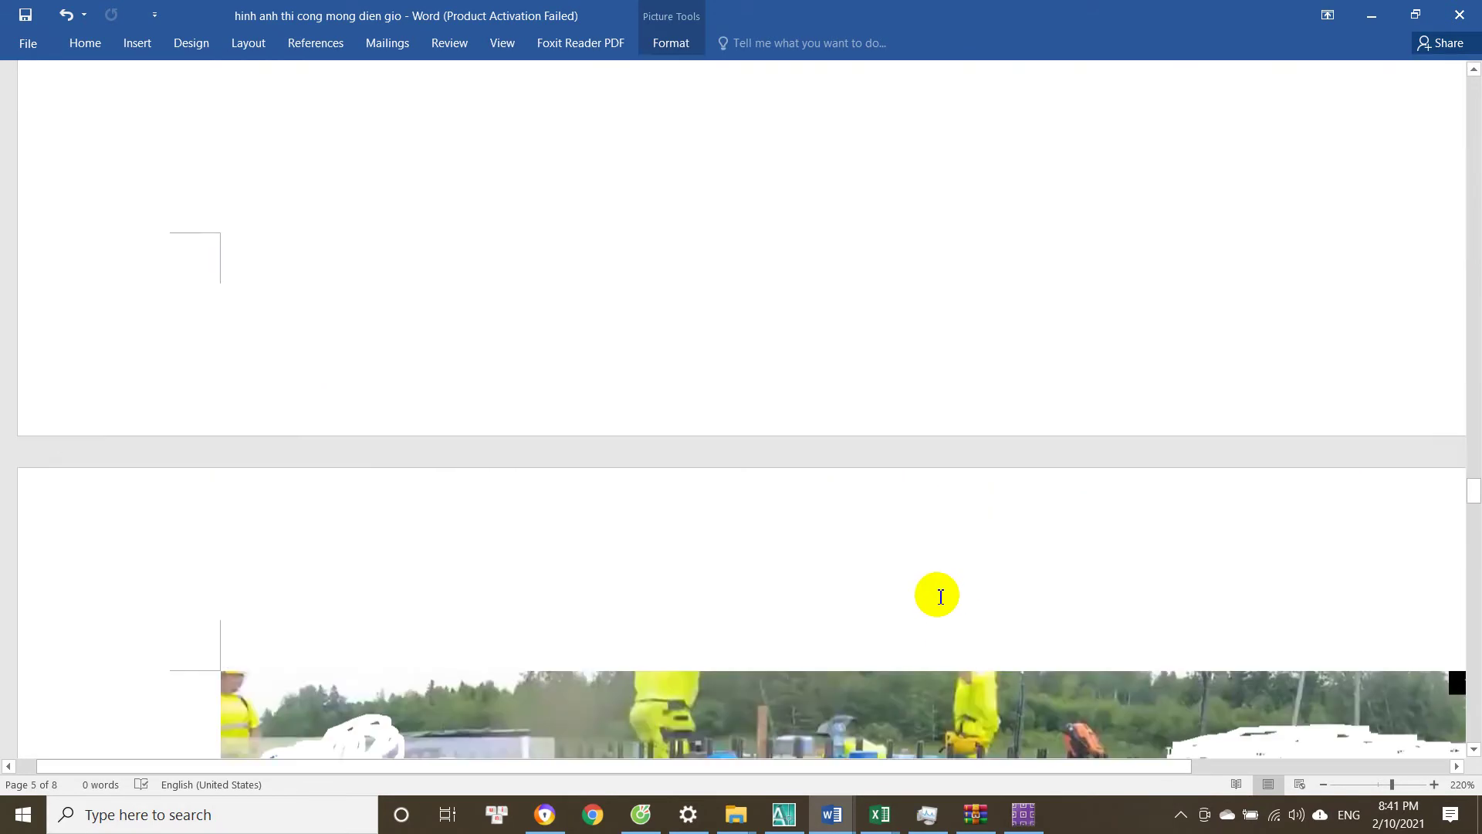
scroll(857, 582, "up", 3)
scroll(814, 255, "up", 3)
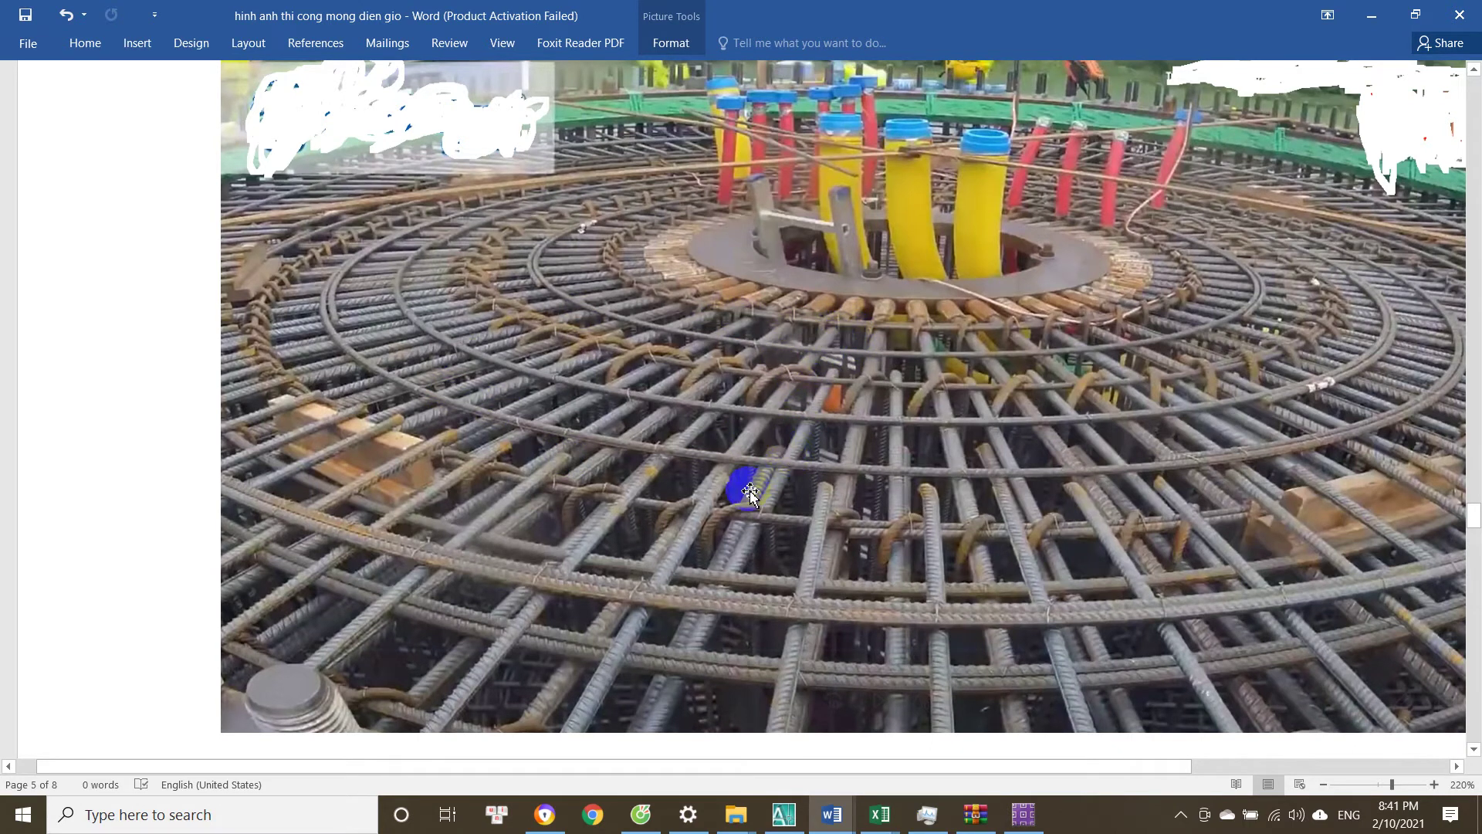
scroll(865, 569, "down", 3)
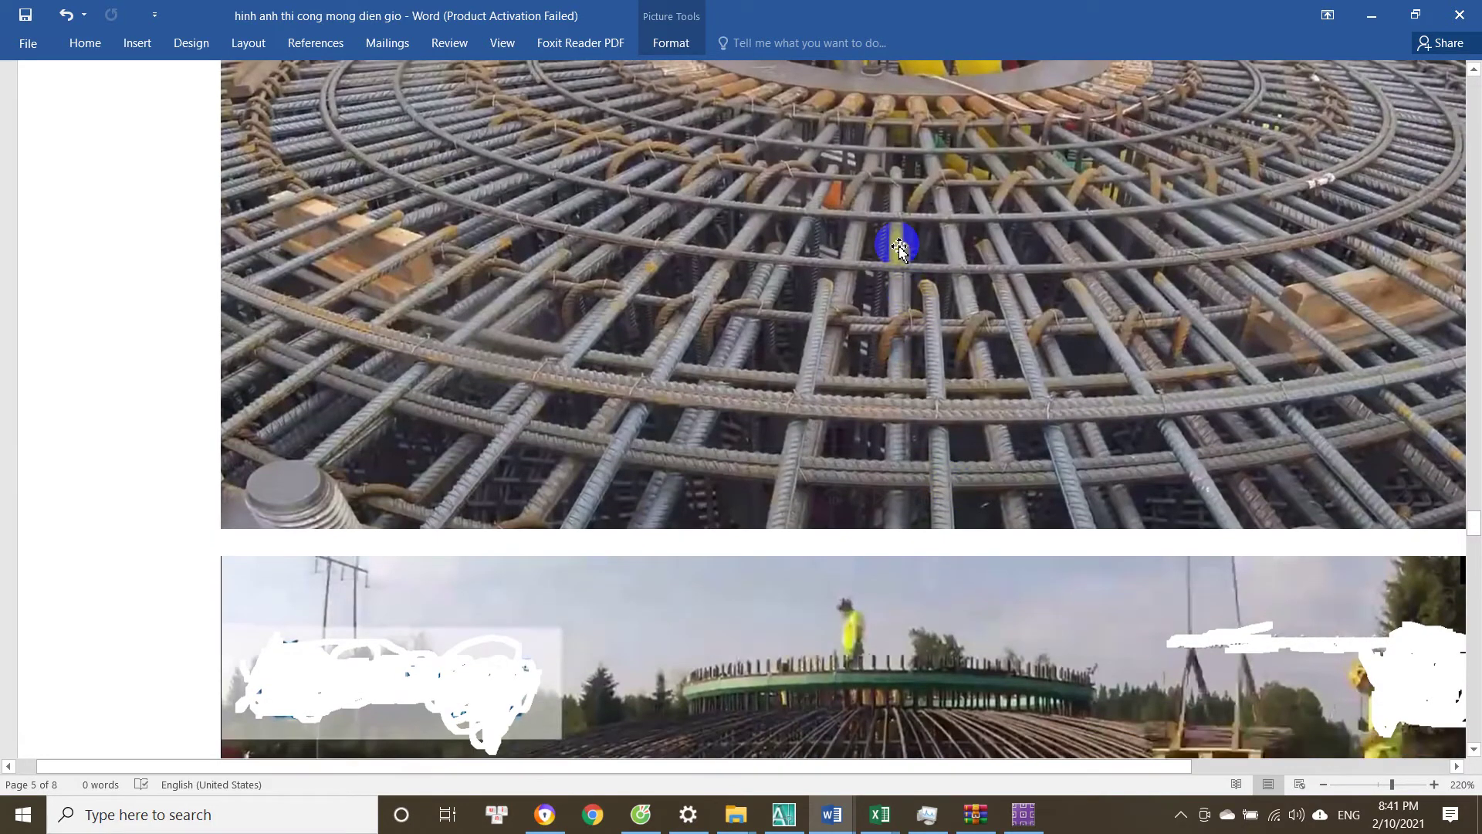
scroll(900, 247, "down", 8)
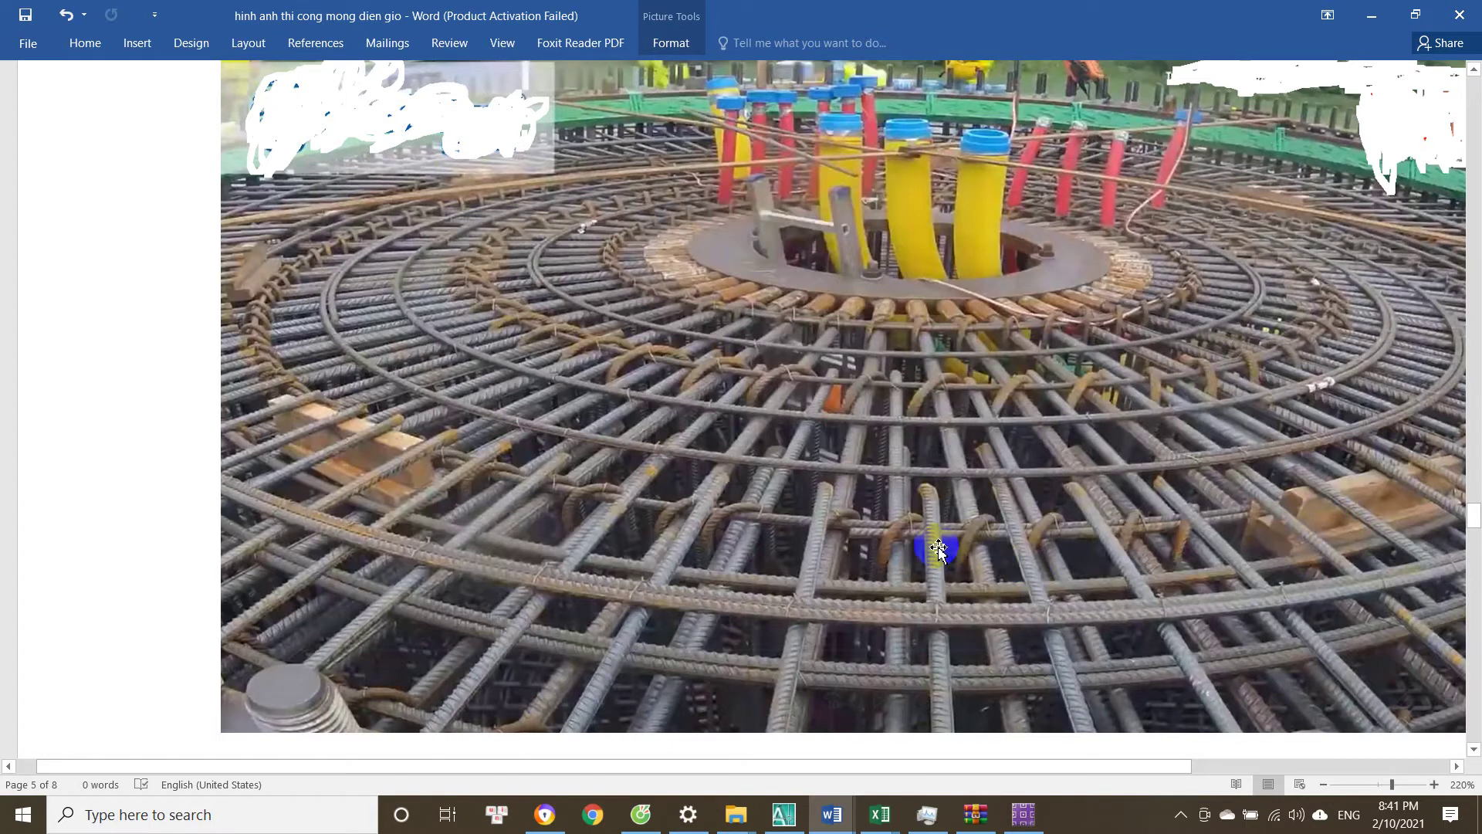
scroll(922, 547, "down", 3)
scroll(761, 451, "up", 3)
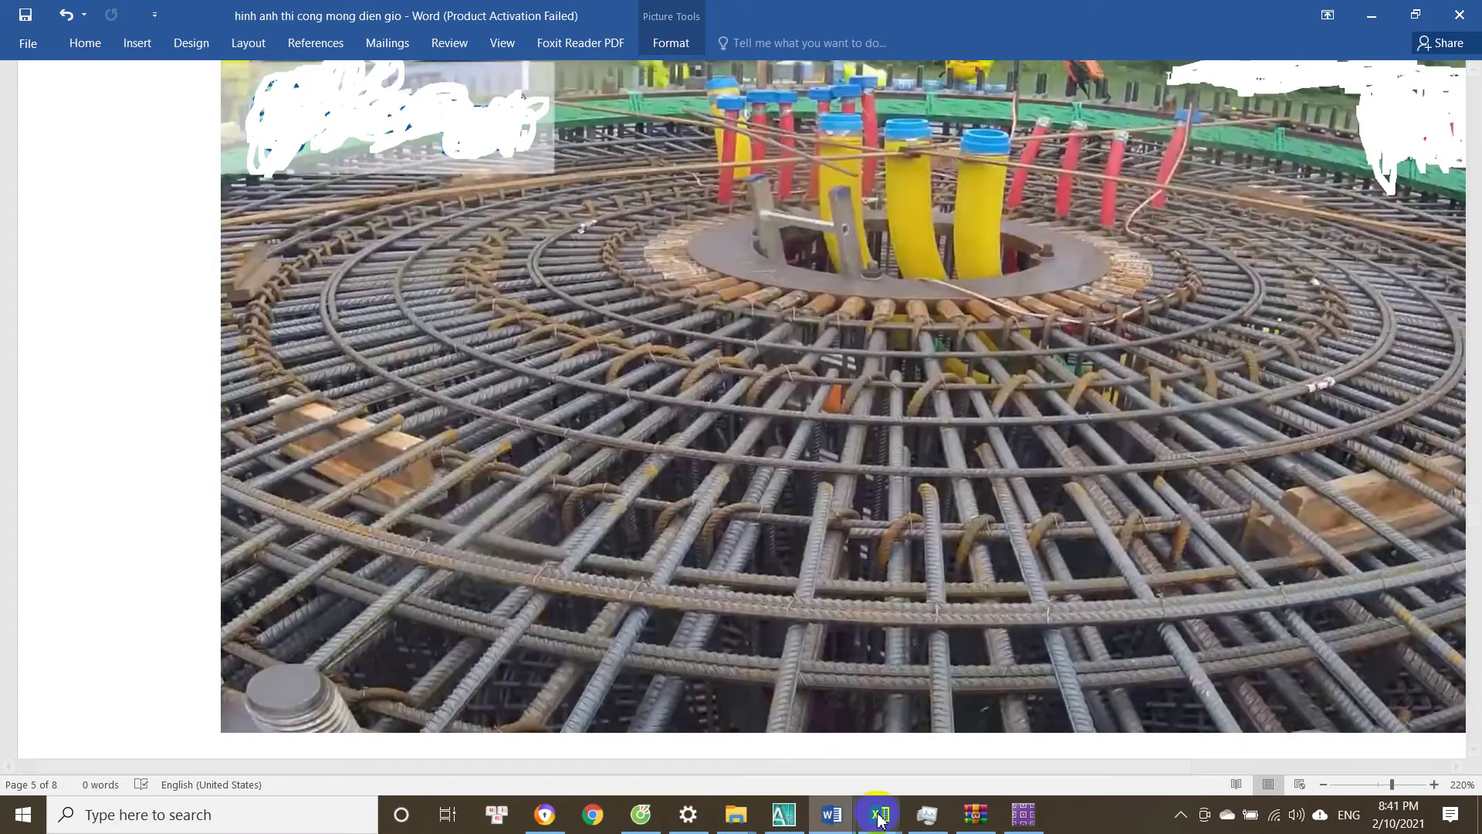
Return to the kiem tra cot thep mong dien gio workbook in Excel and check the section 2-2 moment in E38.
mouse_move(880, 814)
left_click(823, 744)
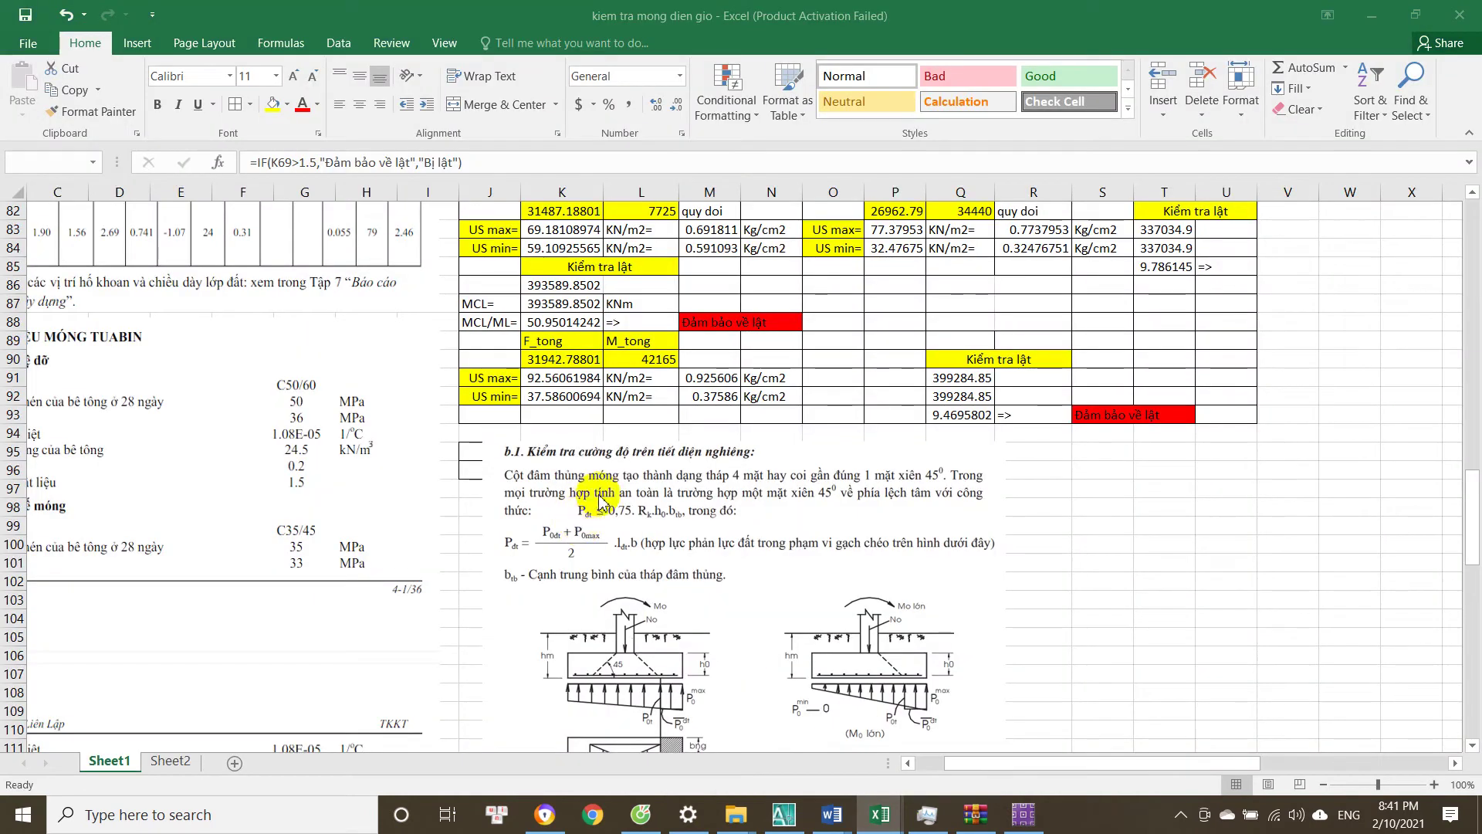
mouse_move(880, 812)
left_click(957, 771)
scroll(430, 321, "up", 3)
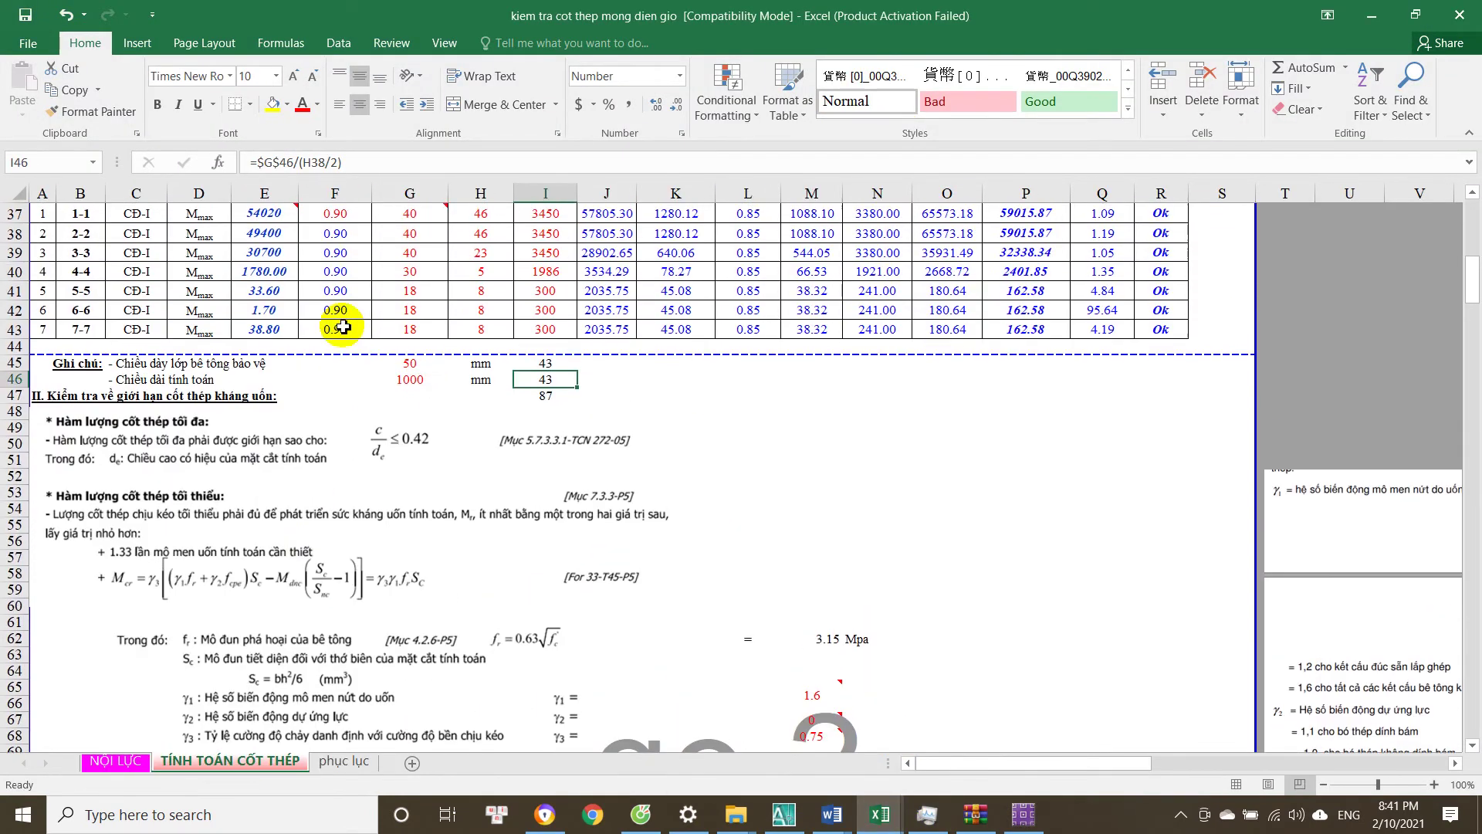
left_click(246, 427)
left_click(258, 448)
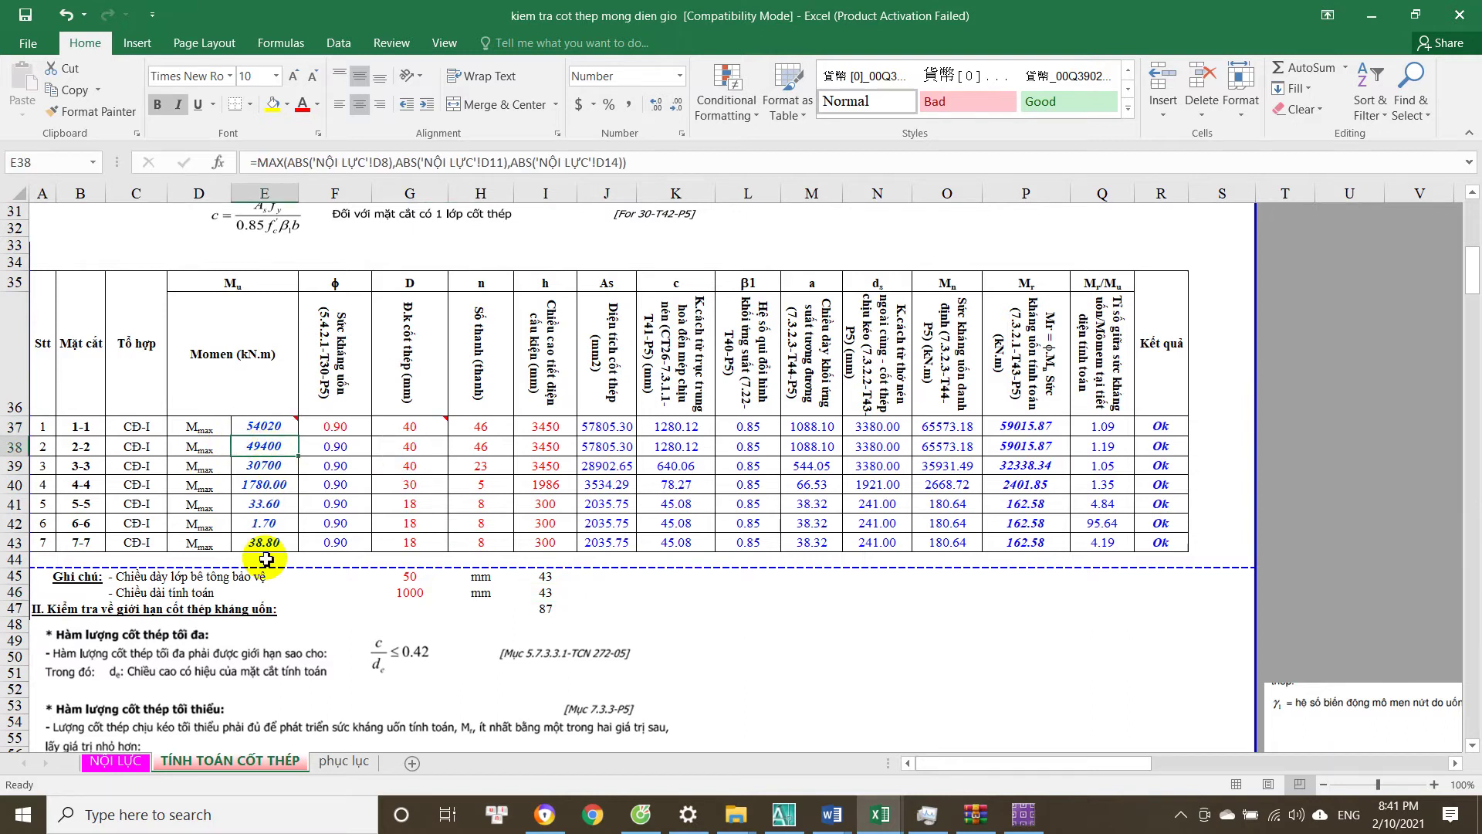
Check the section 2-2 values in the maximum and minimum reinforcement tables in rows 77 to 83.
scroll(271, 479, "down", 12)
scroll(159, 529, "down", 5)
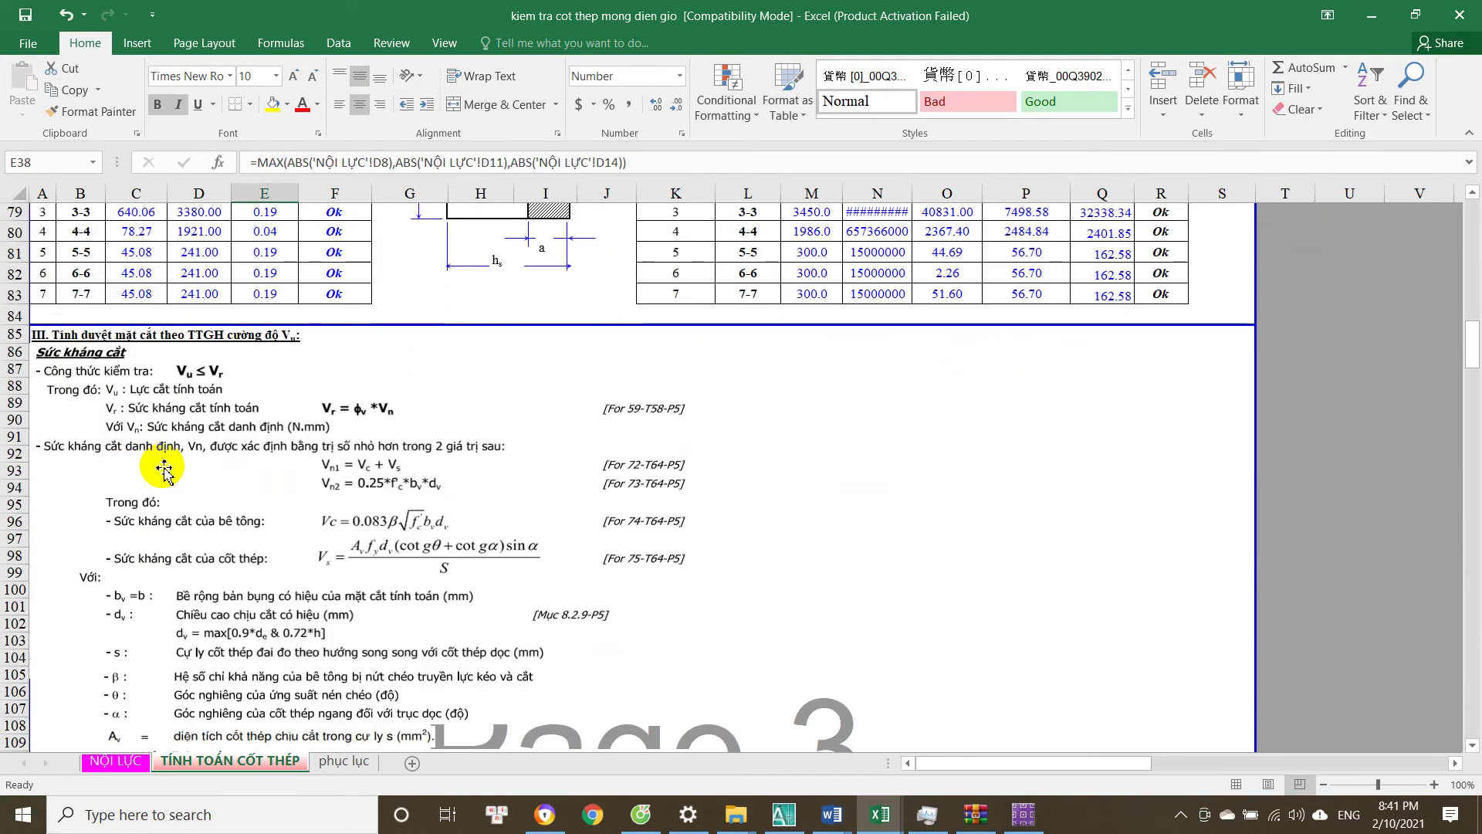
scroll(292, 409, "up", 3)
left_click(209, 458)
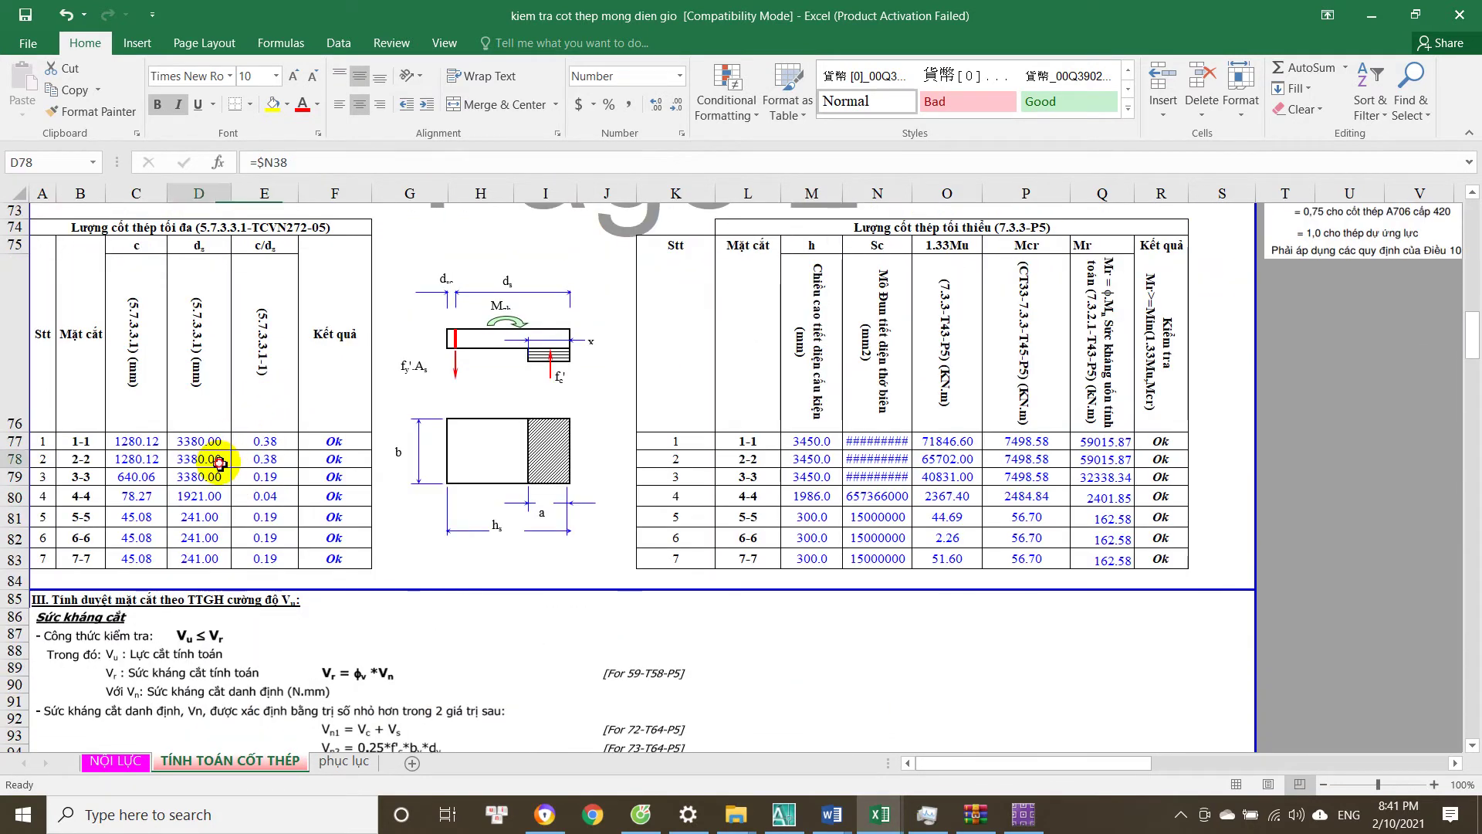
left_click(996, 460)
Widen column N to fit the section modulus values of sections 1-1 to 3-3 in N77:N79.
scroll(618, 571, "down", 5)
scroll(585, 557, "up", 4)
left_click_drag(880, 390, 893, 420)
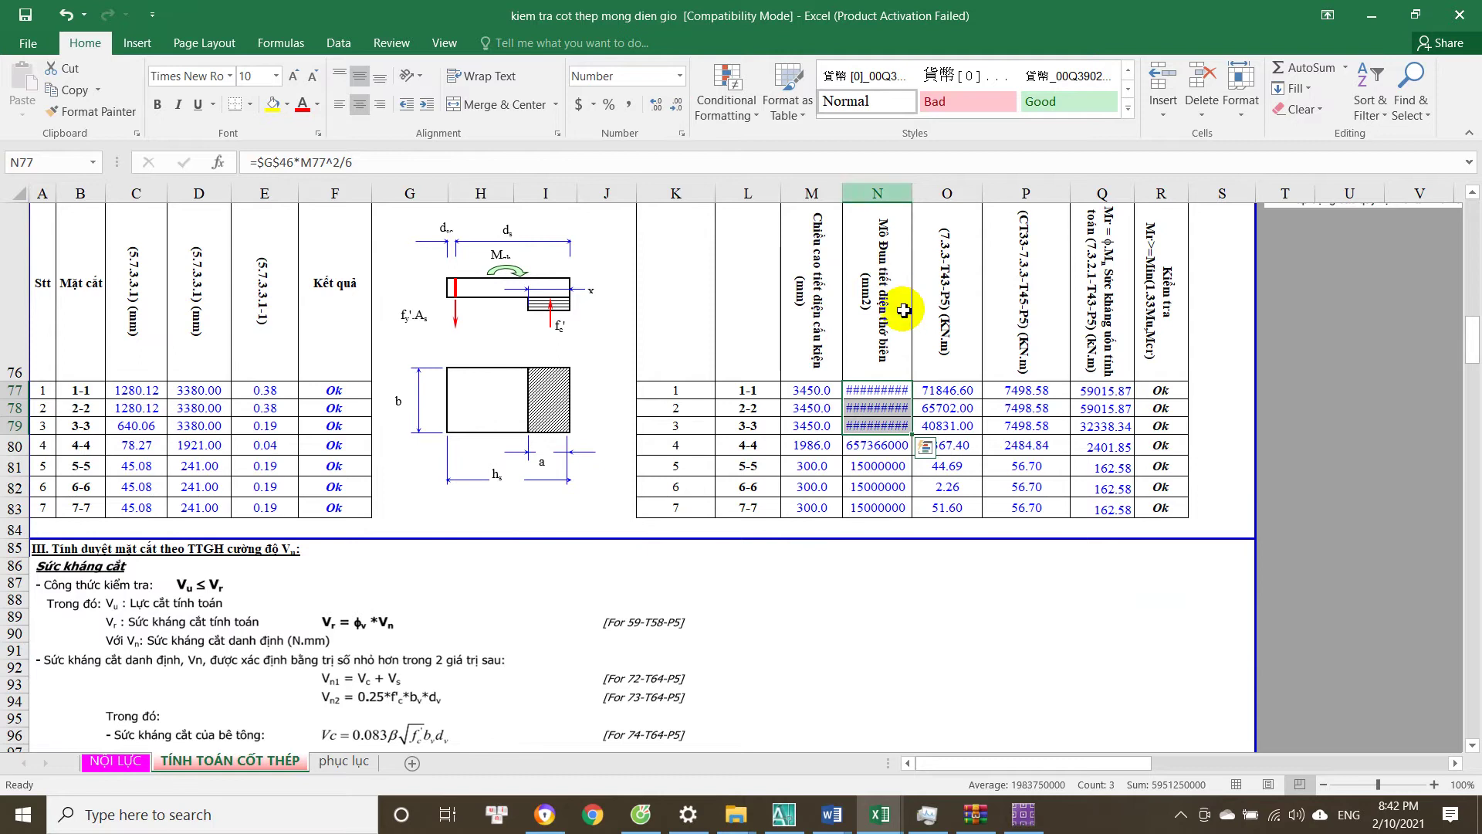
left_click_drag(912, 193, 936, 193)
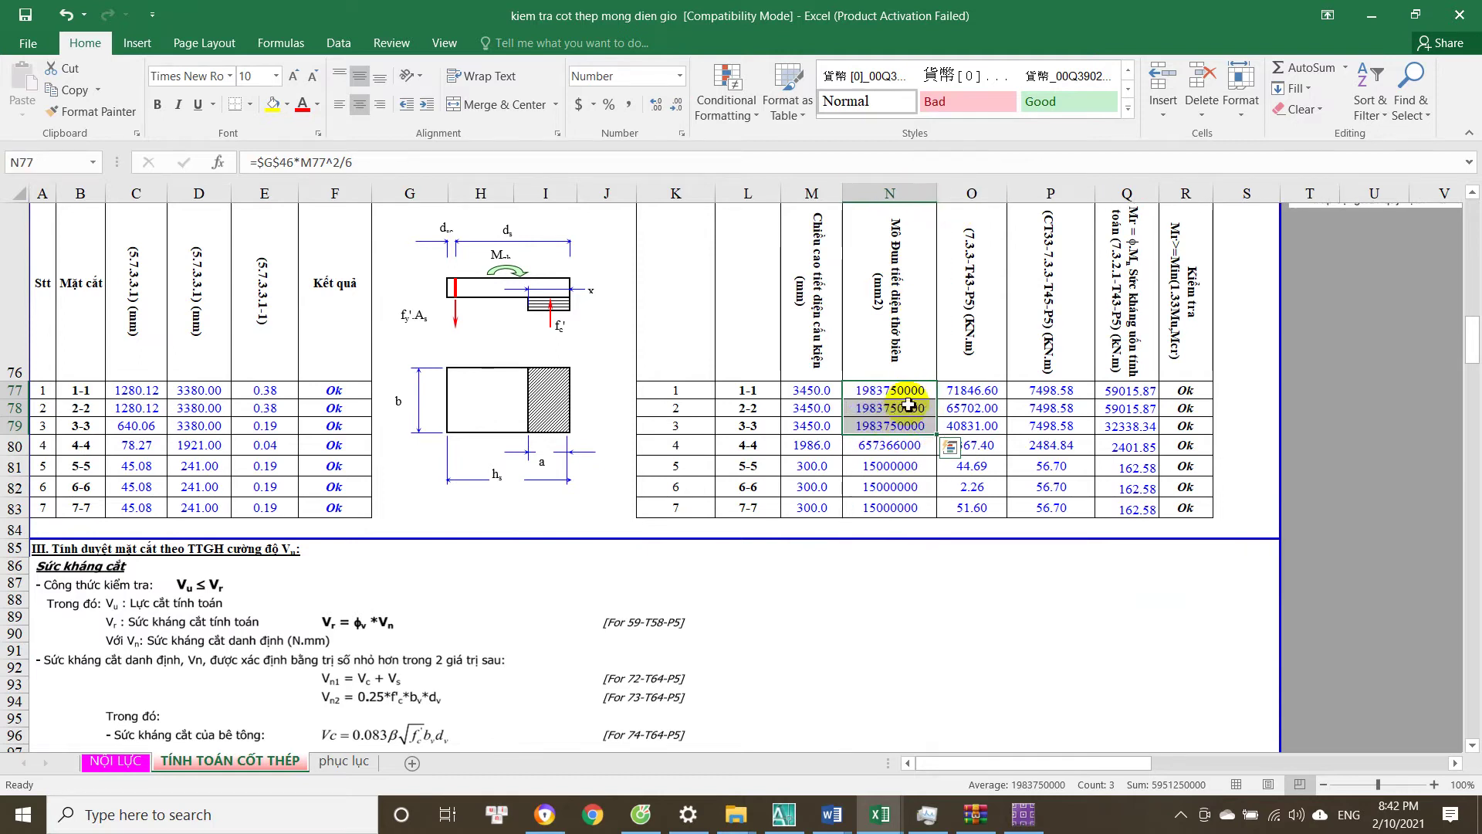
Examine the shear resistance table in rows 124 to 150, including the β factor, the final check and the assumed θ angle.
scroll(811, 523, "down", 9)
scroll(571, 514, "down", 5)
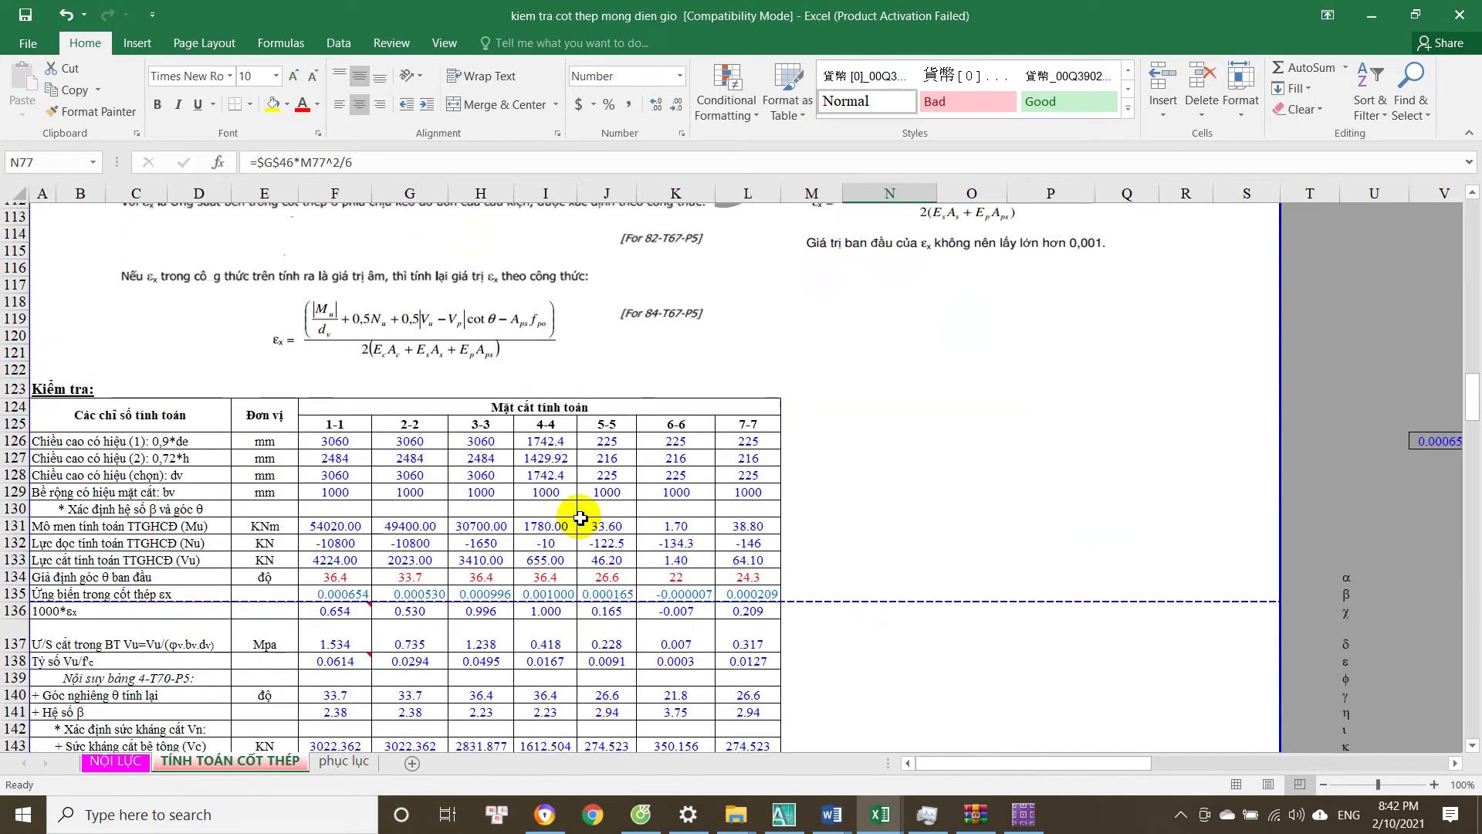
left_click(410, 614)
scroll(409, 618, "down", 3)
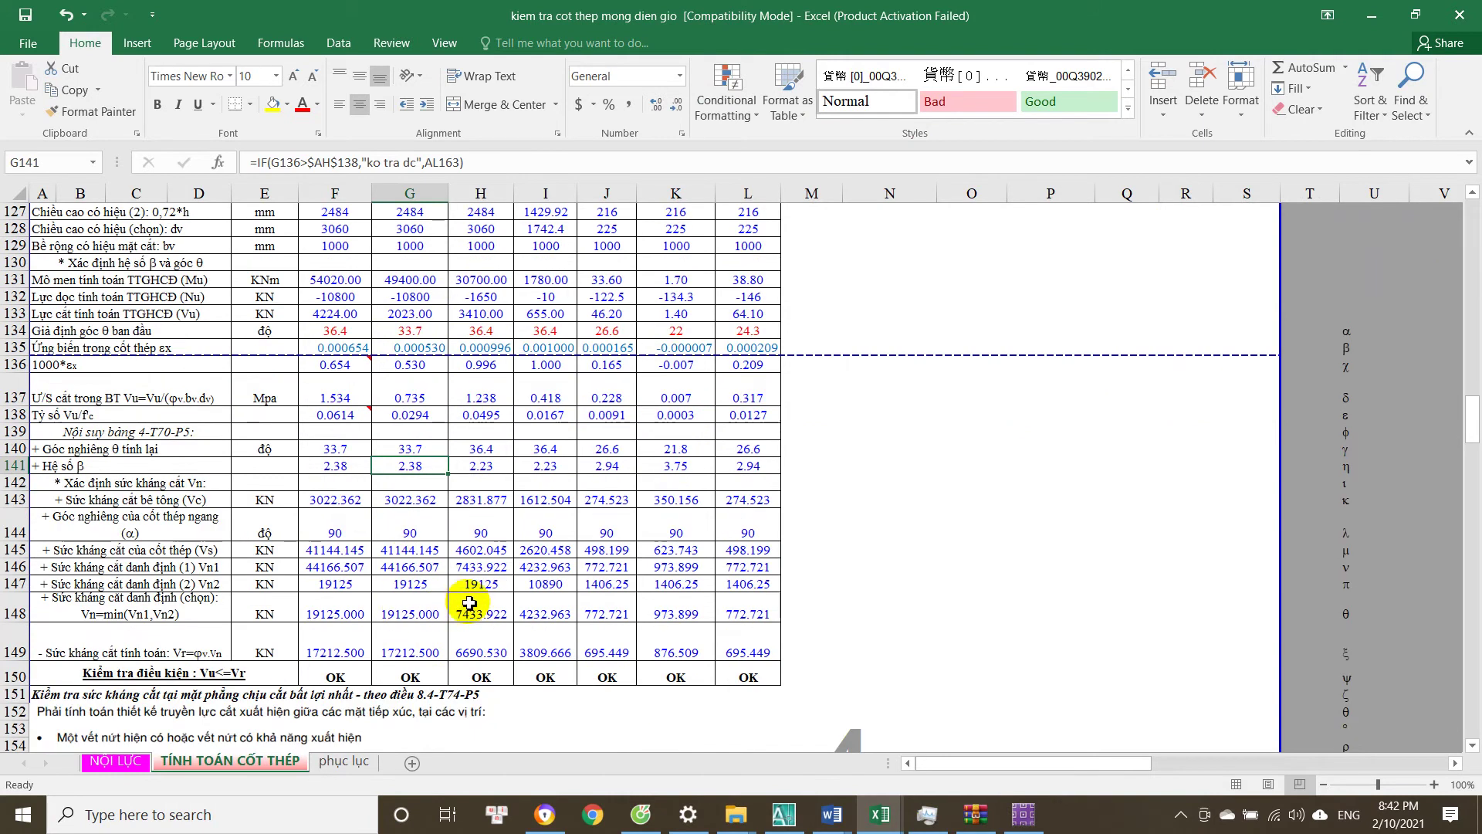
left_click(340, 674)
left_click(357, 334)
scroll(386, 406, "up", 2)
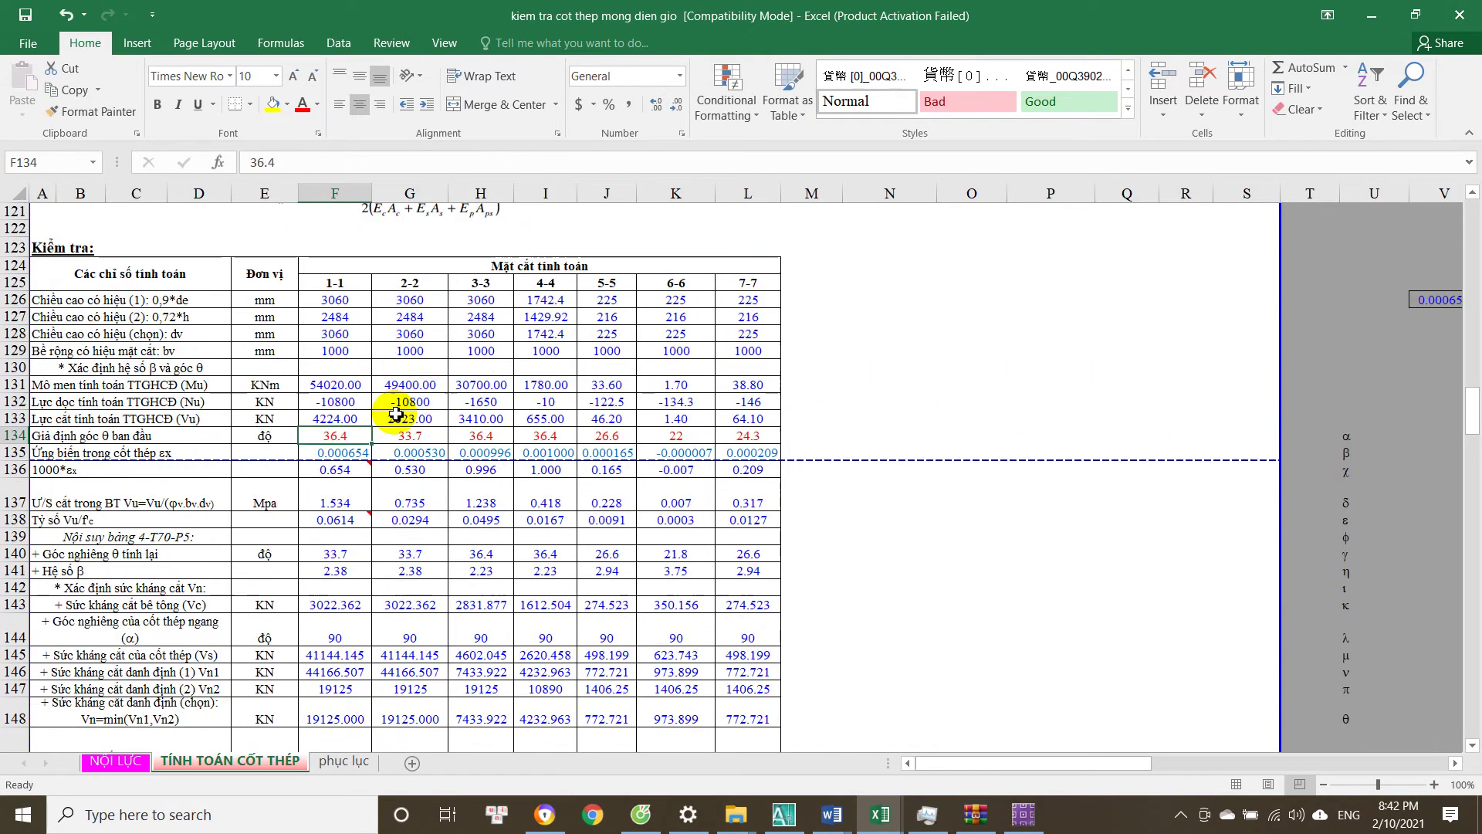
Set the assumed θ angle for section 1-1 in F134 to 33.7.
left_click(350, 562)
left_click(355, 440)
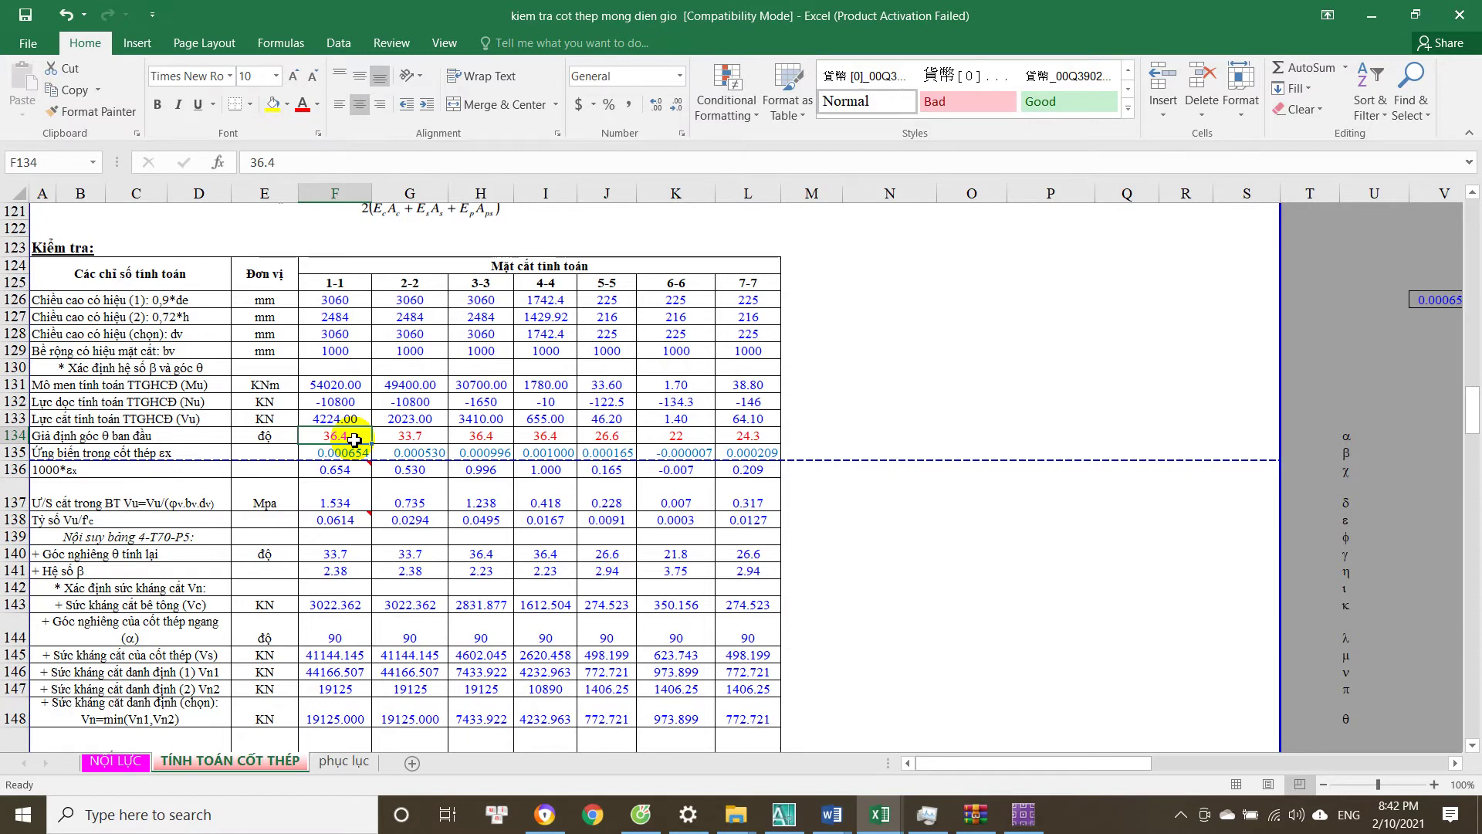
type("33.7")
key("Tab")
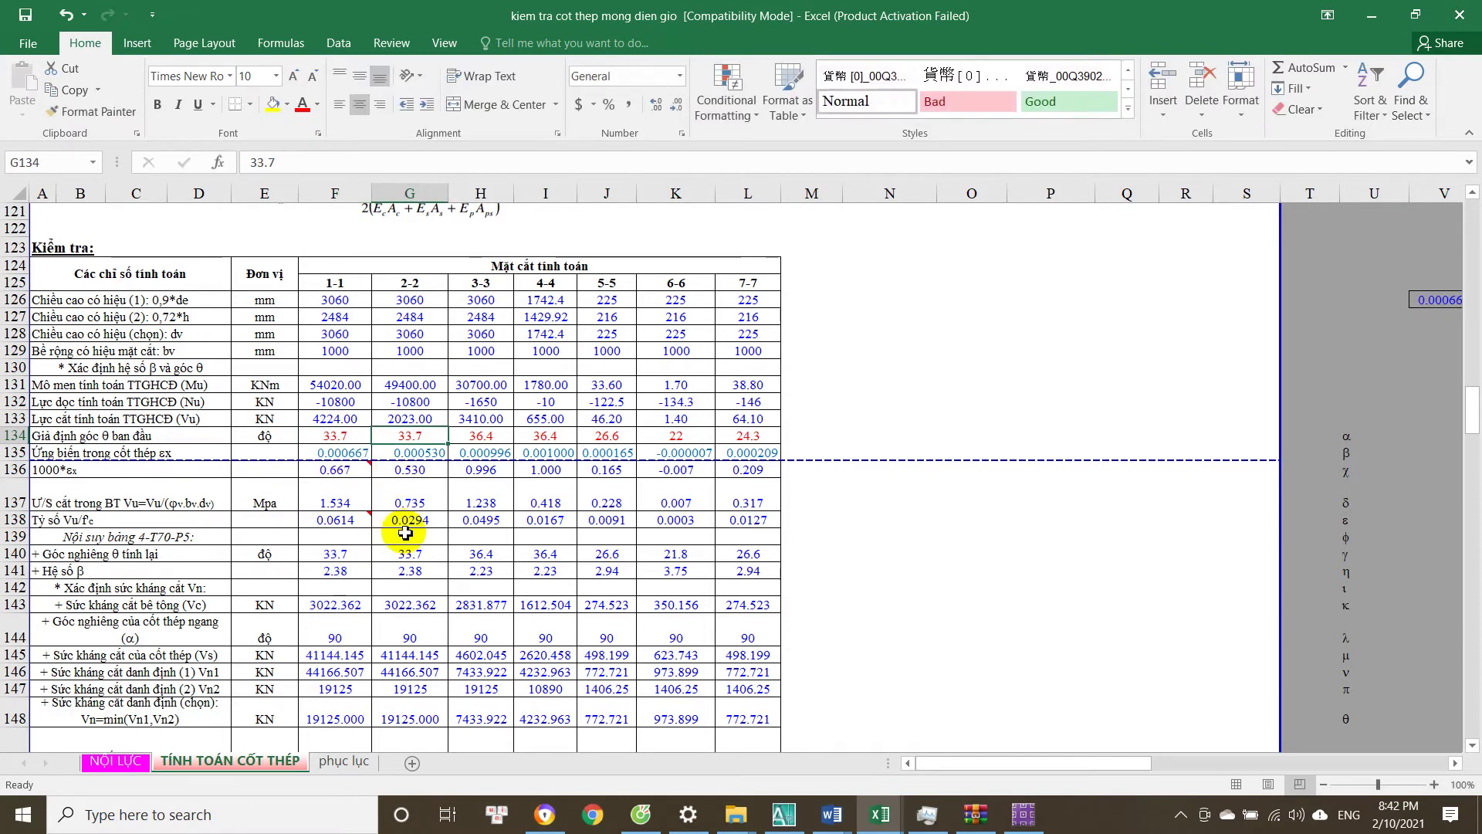
Check the recalculated θ angles in row 140 and the section 1-1 design shear resistance in F149.
left_click(417, 553)
left_click(340, 553)
scroll(463, 571, "down", 1)
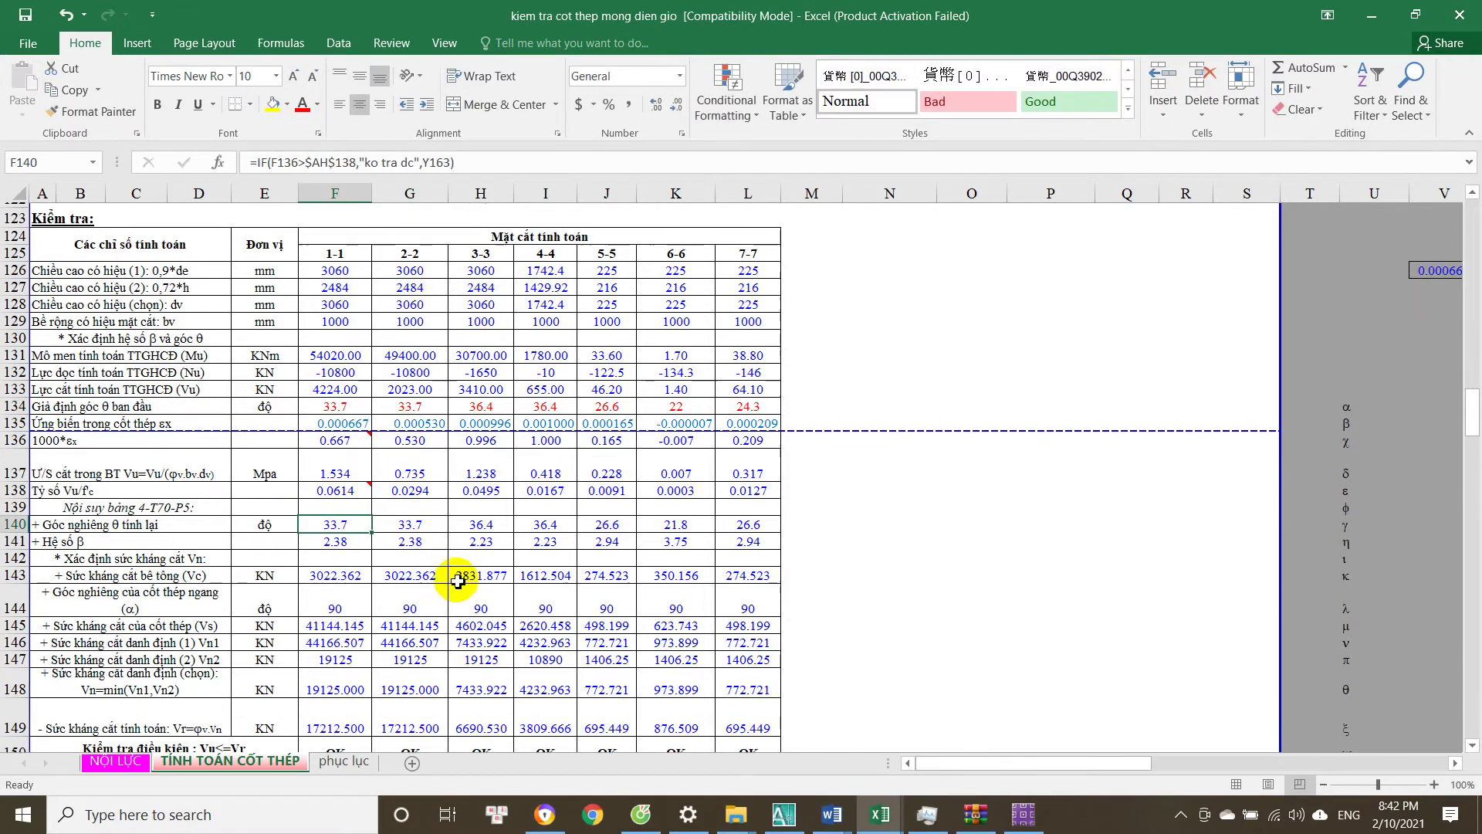
scroll(430, 563, "down", 2)
left_click(357, 583)
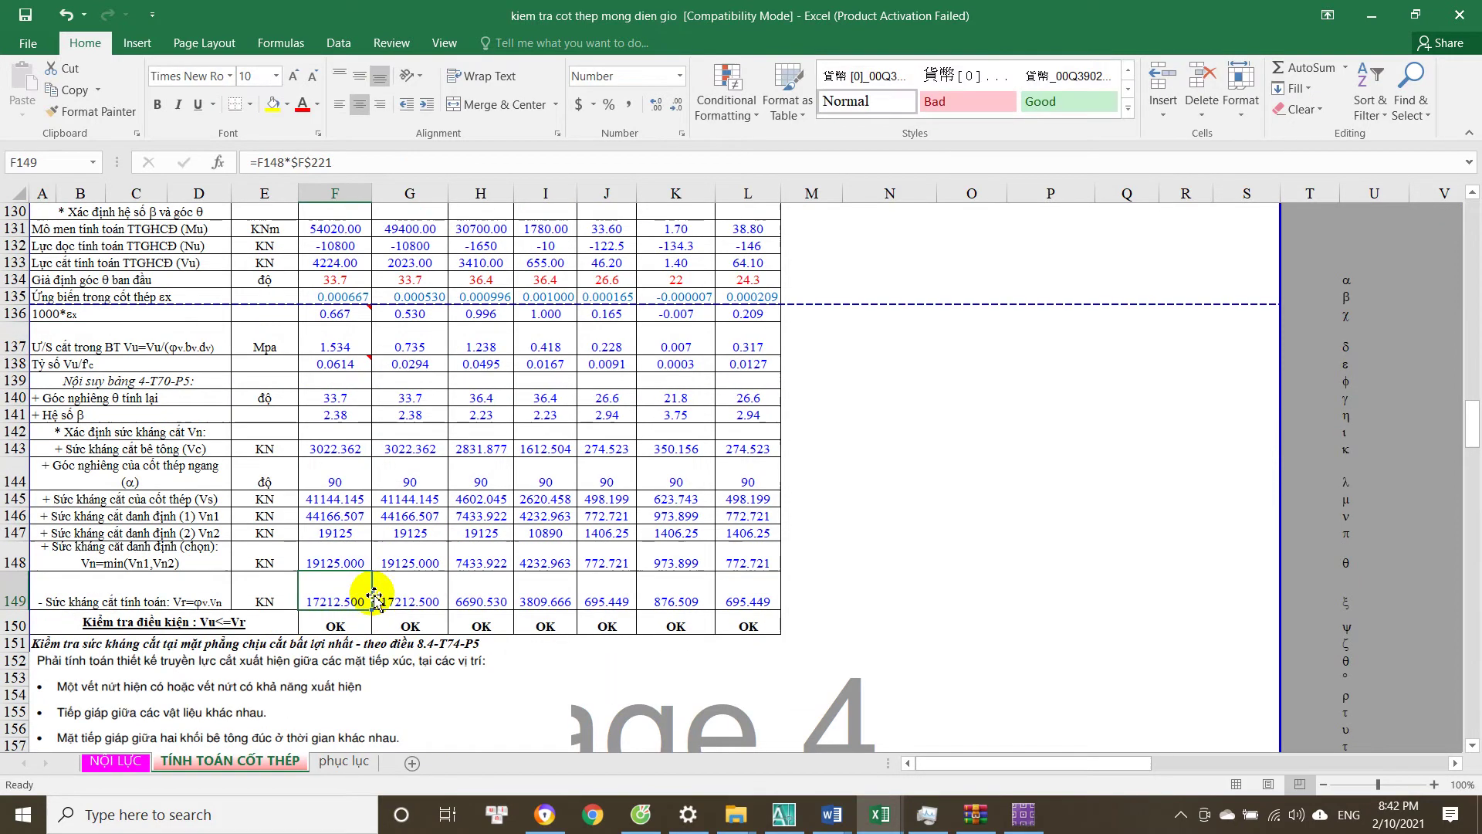
scroll(377, 575, "up", 2)
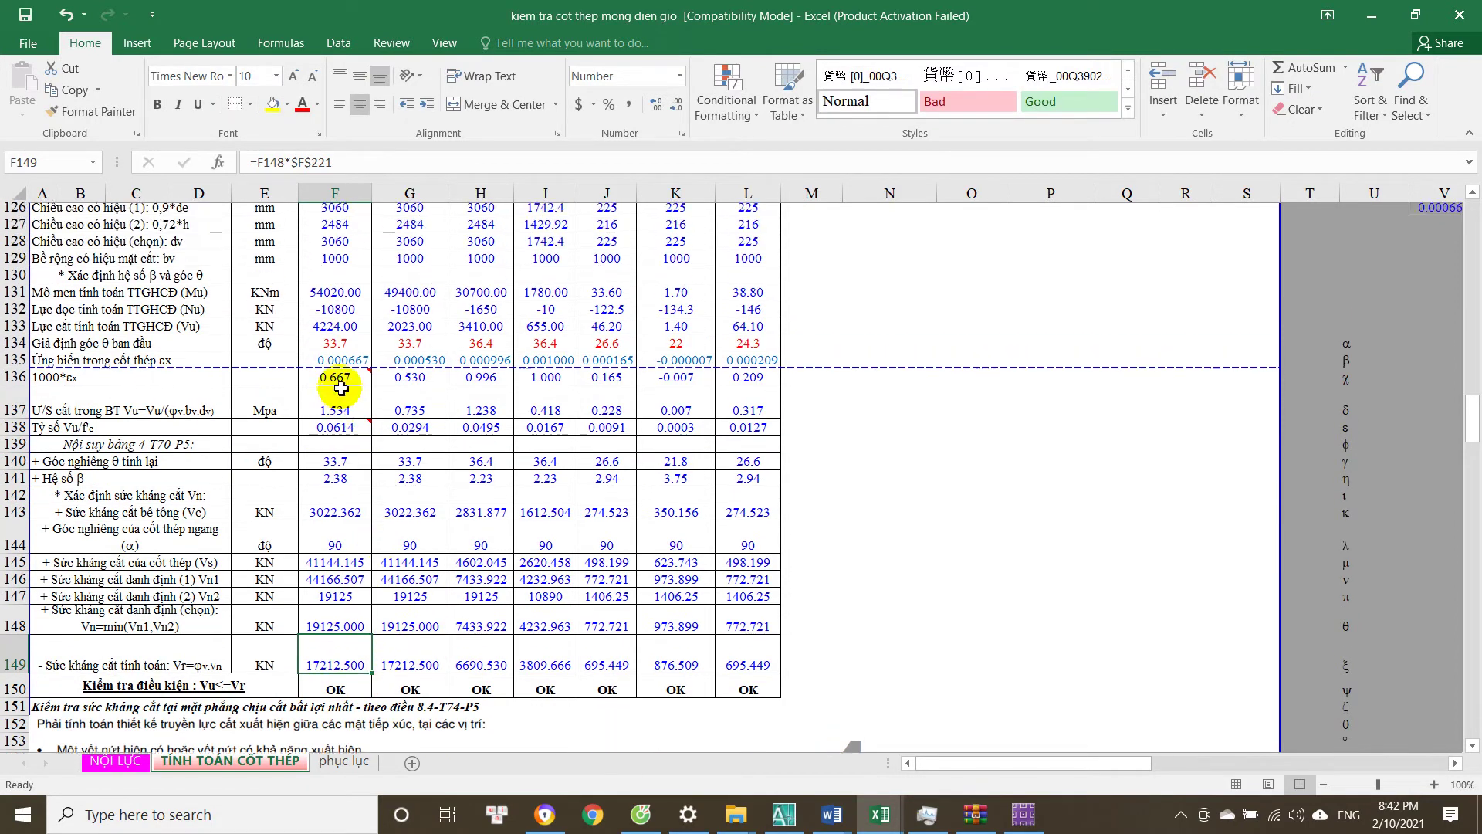
scroll(331, 606, "down", 1)
Trace the shear condition formulas for sections 1-1 and 2-2 in F150 and G150 to the cells they compare.
double_click(341, 679)
scroll(354, 641, "up", 2)
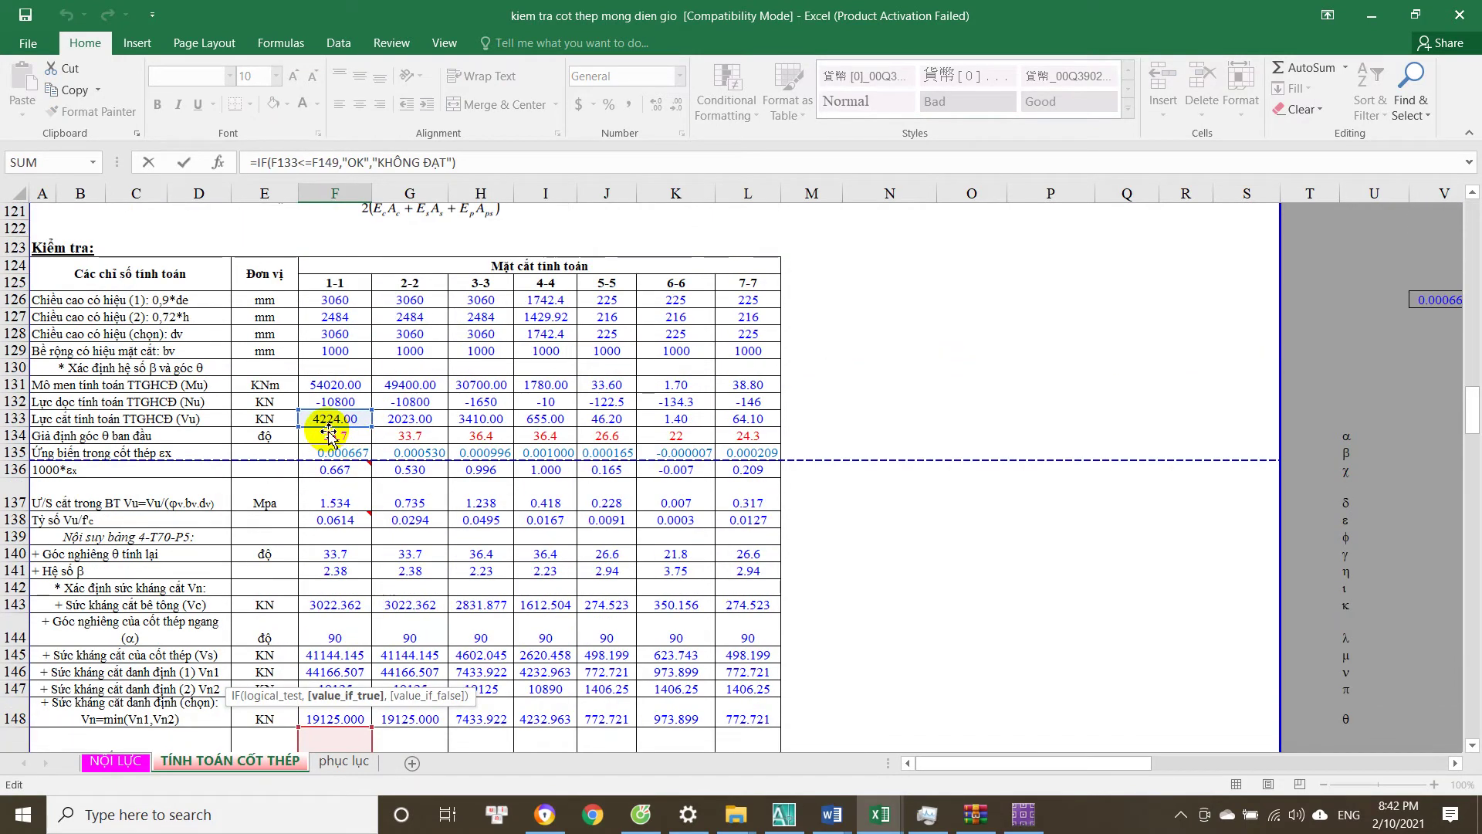
scroll(345, 435, "down", 6)
key("Escape")
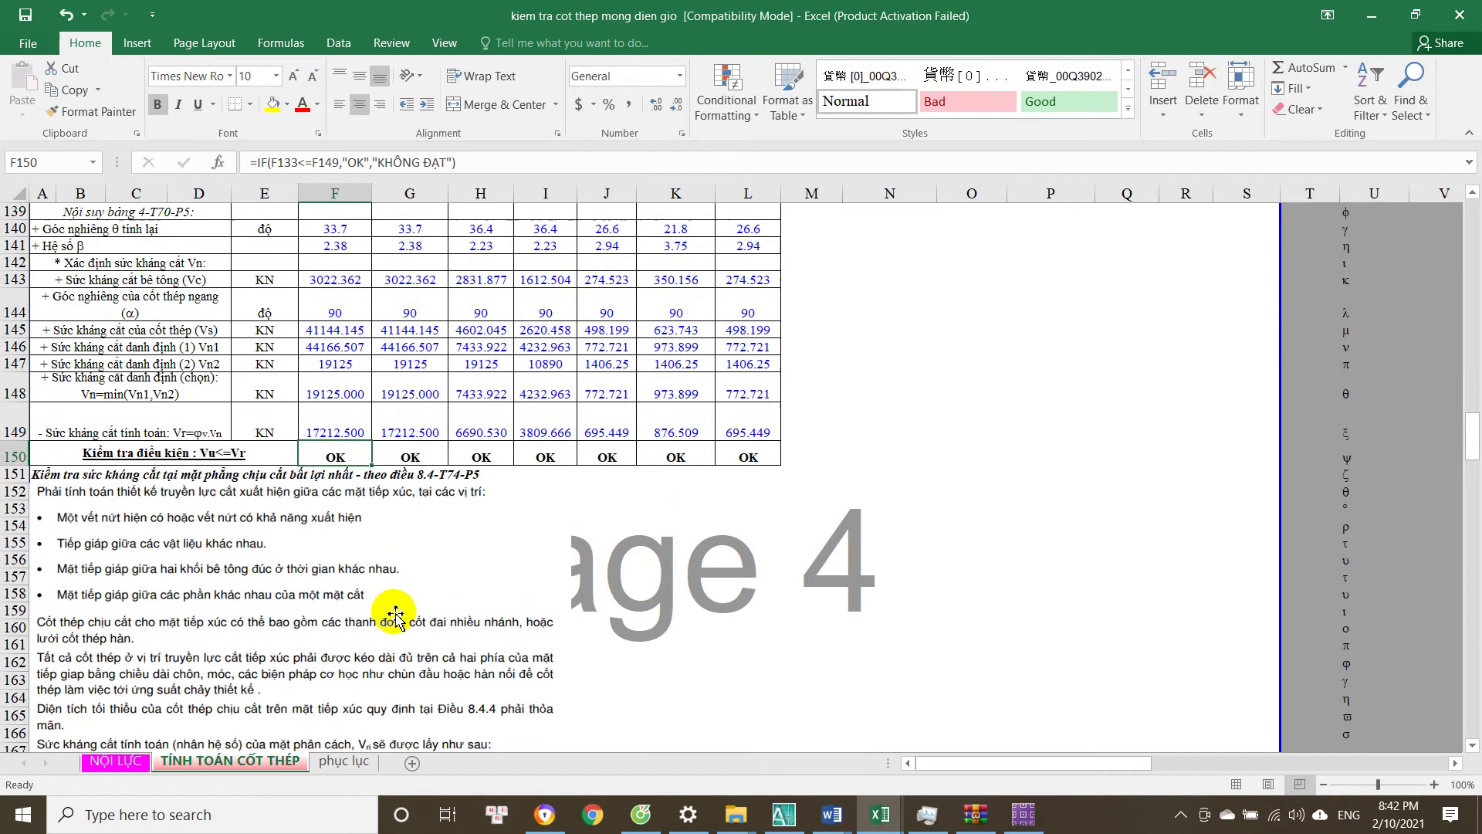
double_click(410, 457)
scroll(423, 417, "up", 6)
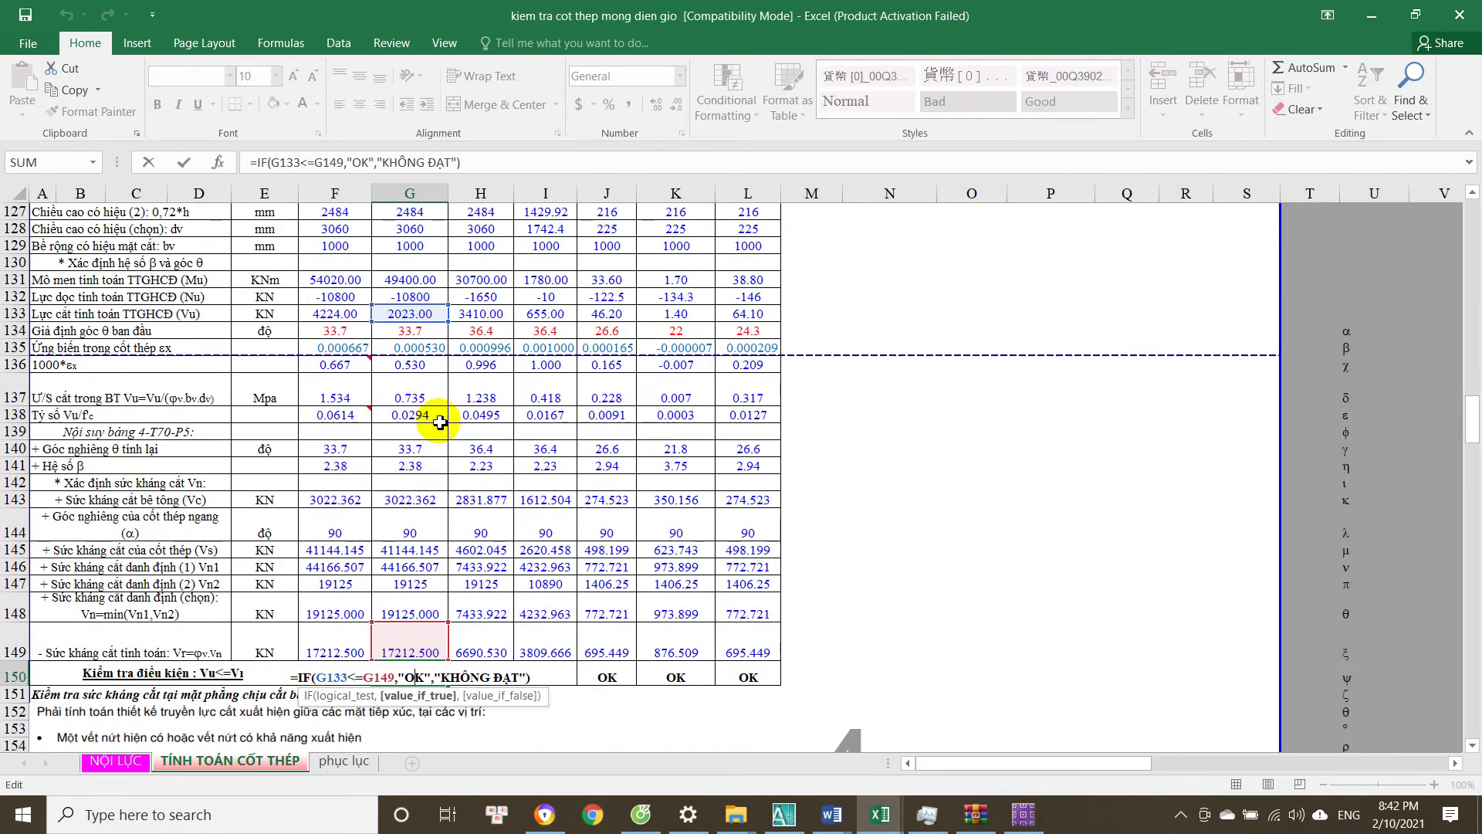
scroll(423, 343, "up", 1)
key("Escape")
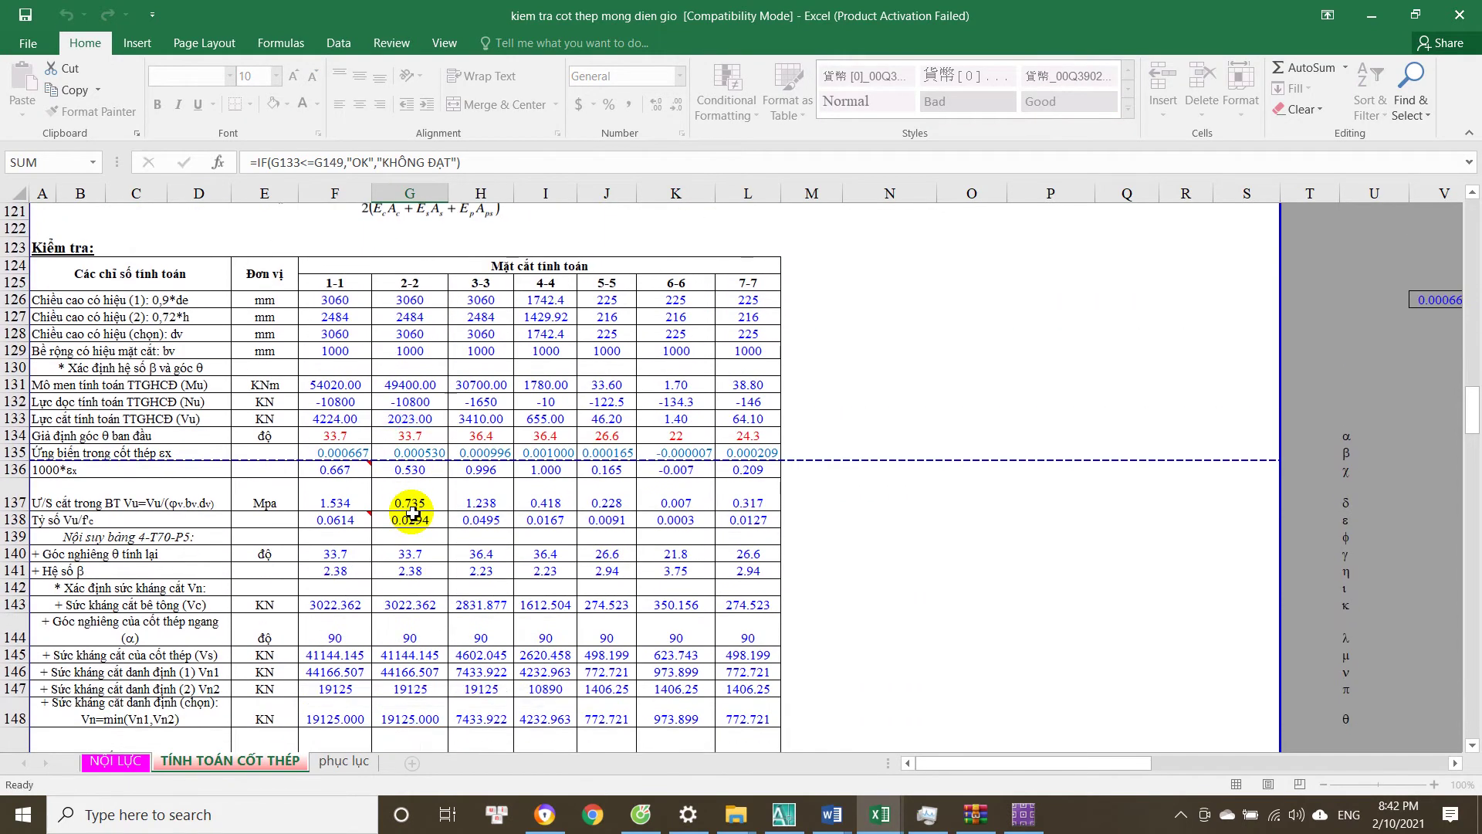
Check the section 1-1 shear force in E221 and the stirrup diameter in G221 of the interface shear table.
scroll(414, 552, "down", 8)
scroll(415, 552, "down", 20)
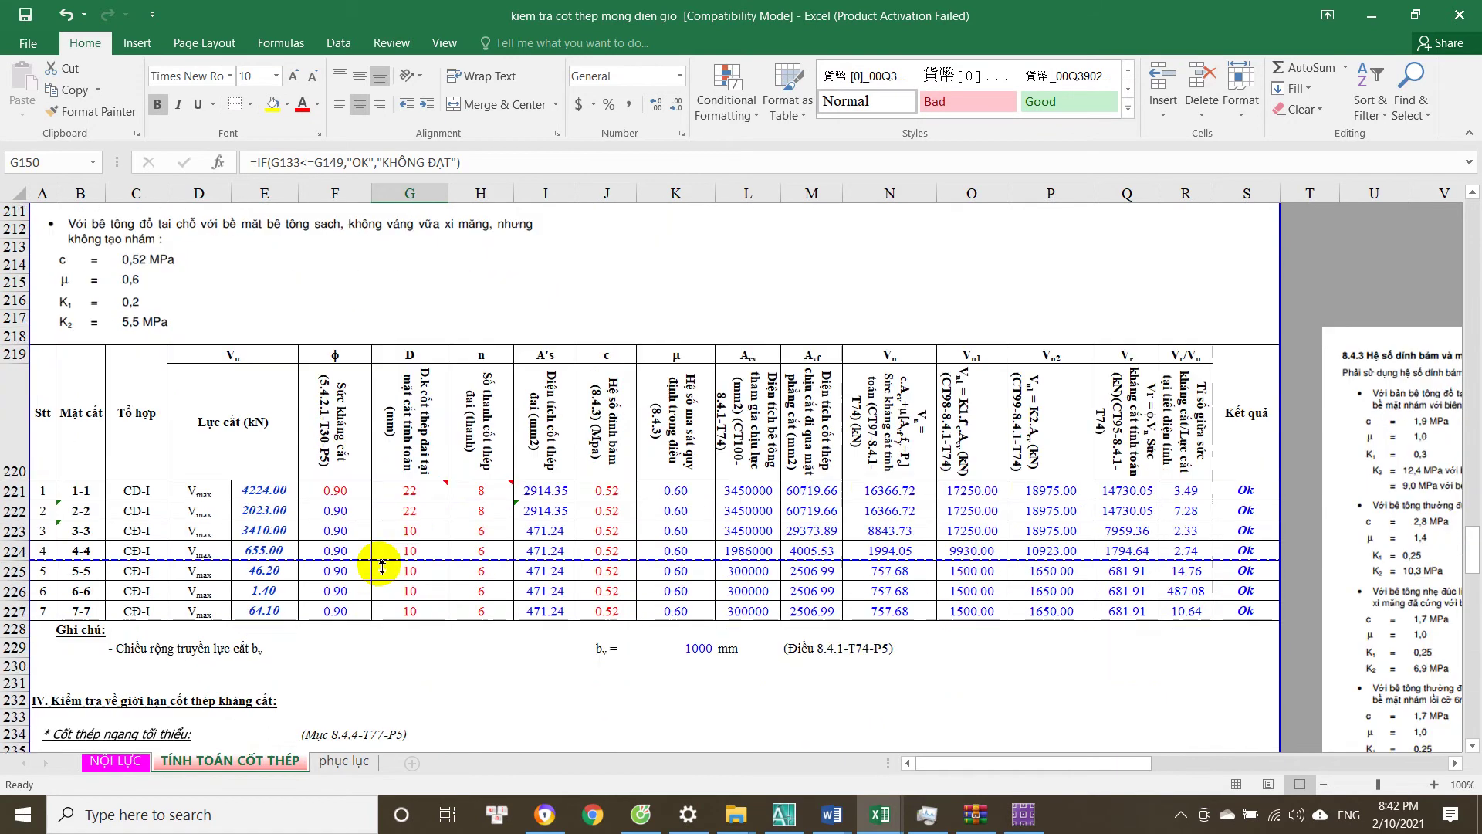
left_click(293, 491)
left_click(419, 491)
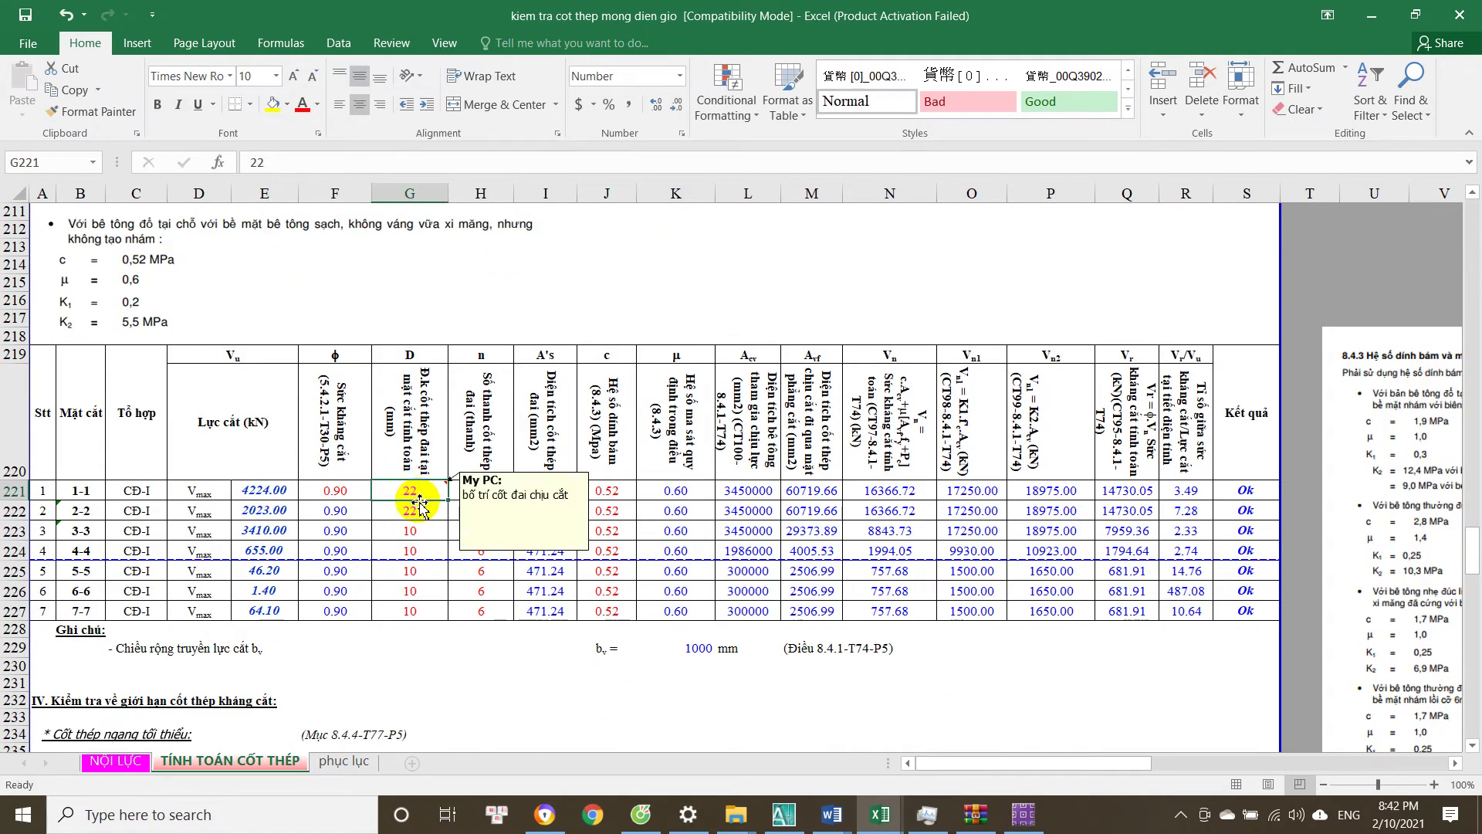
Set the number of stirrups for section 1-1 in H221 to 0.
left_click(492, 496)
type("0+1")
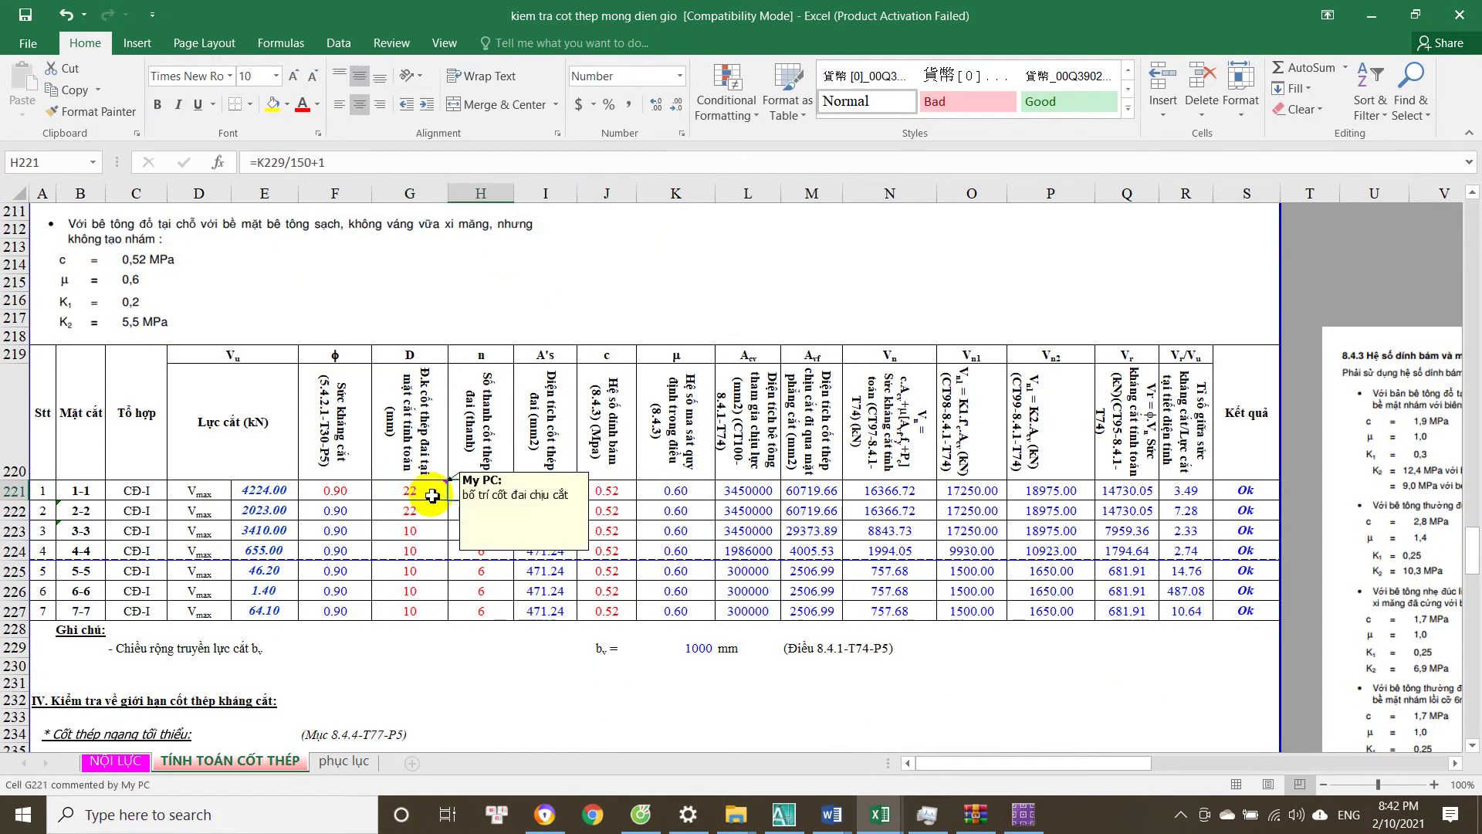
key("Return")
key("F2")
key("Up")
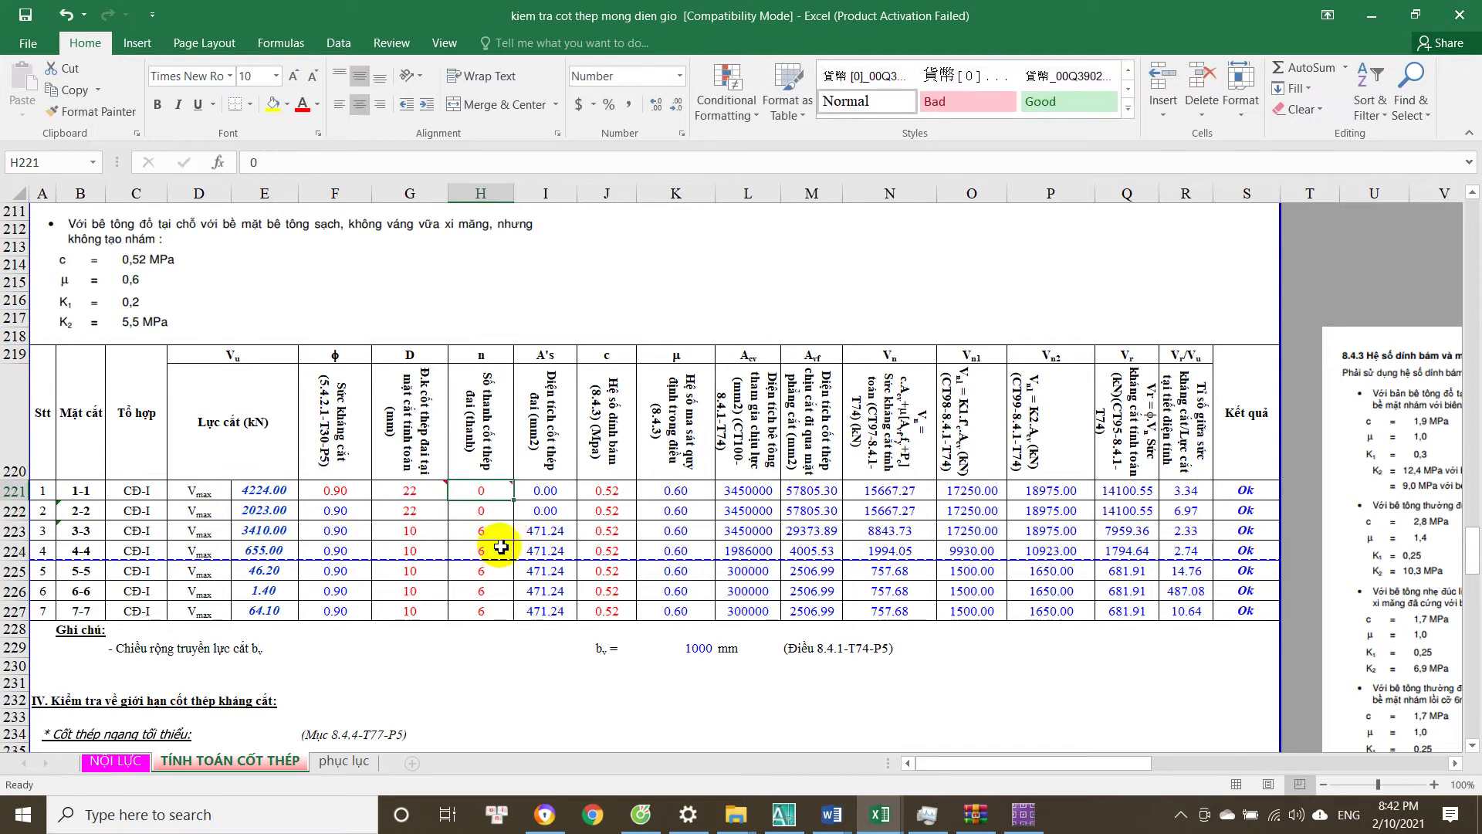
Check the effect on the shear results in rows 145 to 150, and undo the stirrup count and F134 angle changes.
left_click(436, 511)
scroll(386, 510, "up", 20)
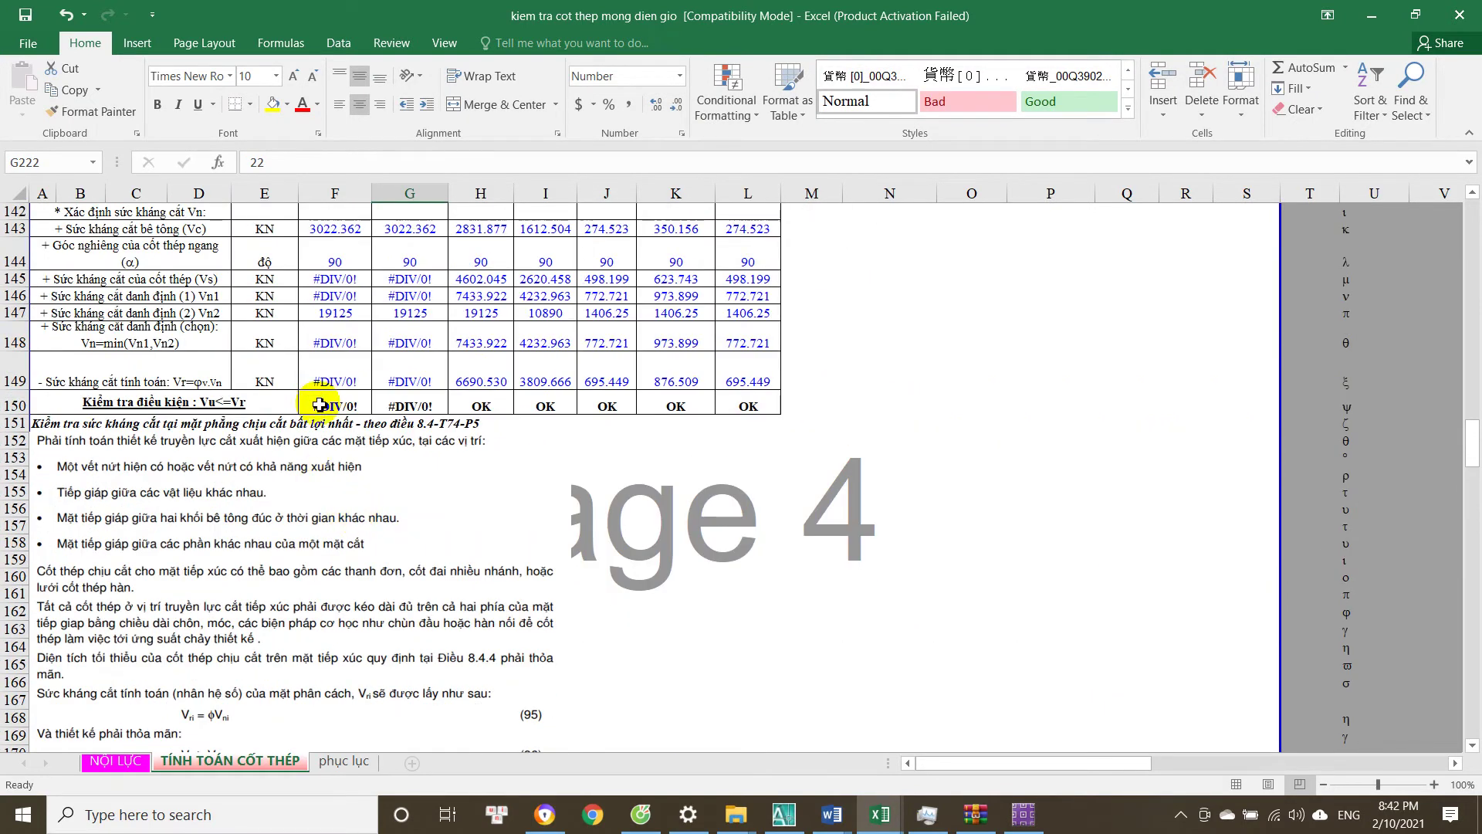
scroll(318, 400, "down", 20)
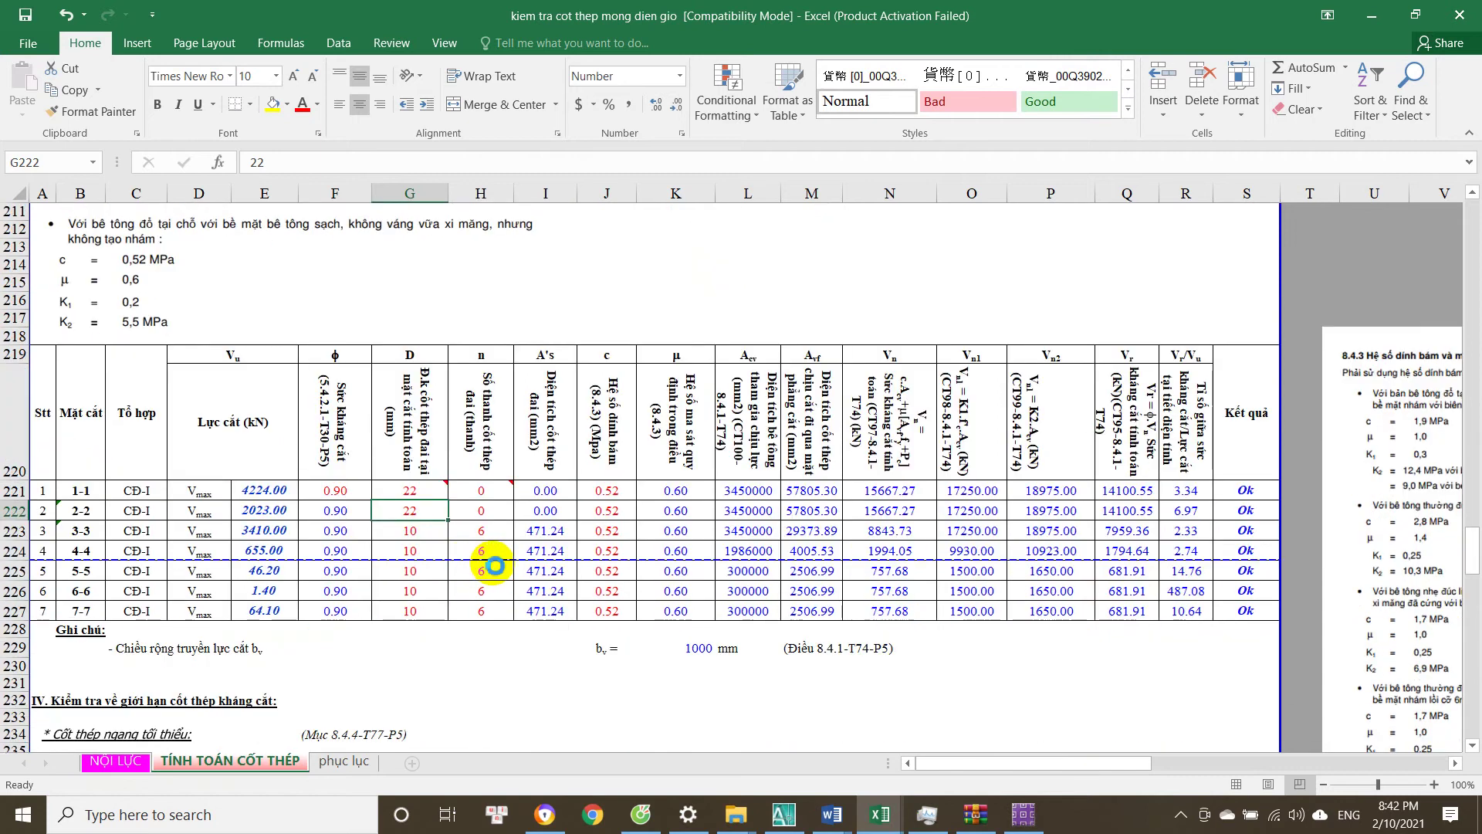
double_click(495, 566)
double_click(410, 499)
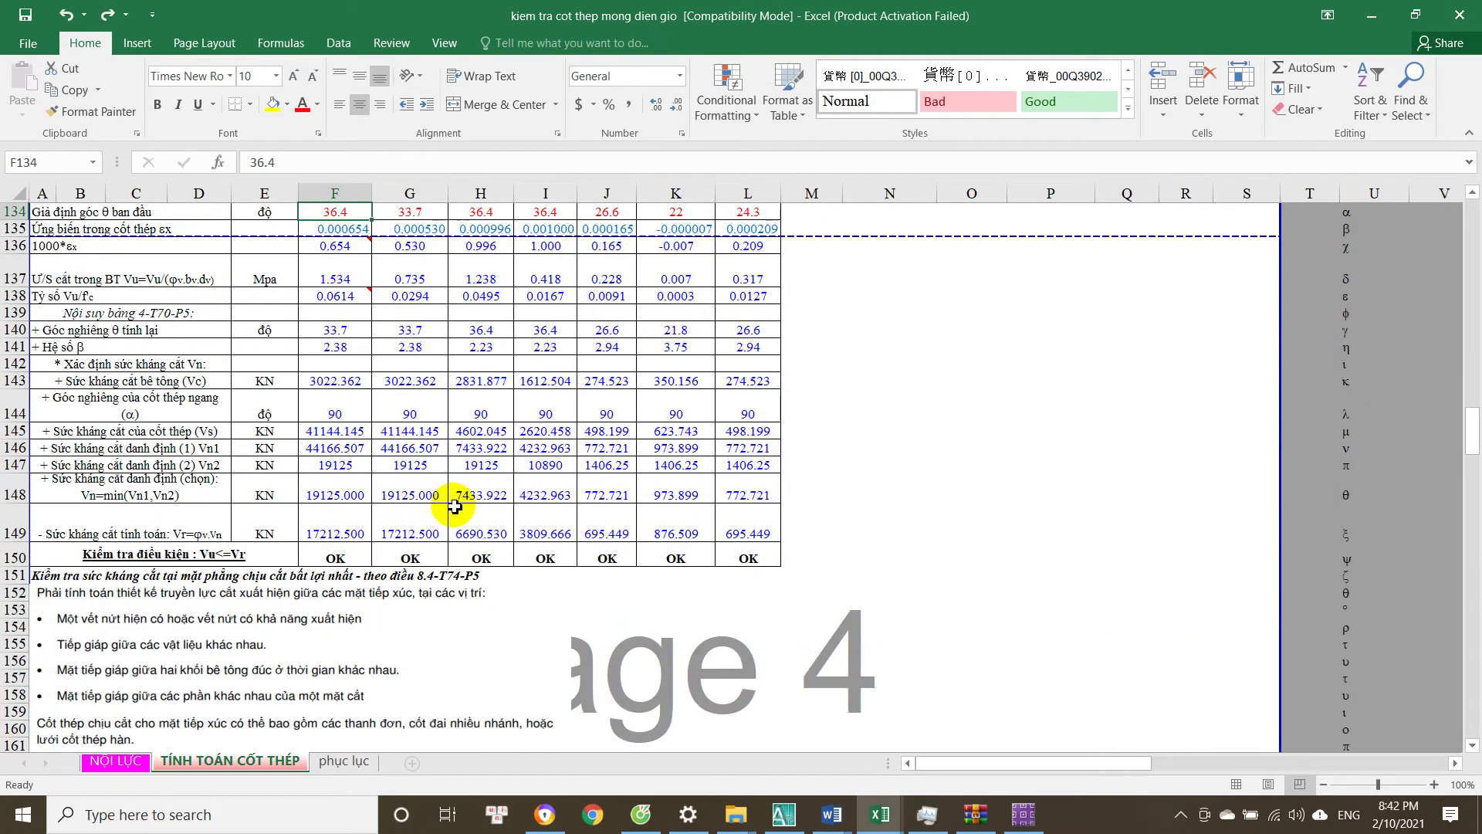
Set the stirrup diameter for section 1-1 in G221 to 0.
scroll(462, 513, "down", 20)
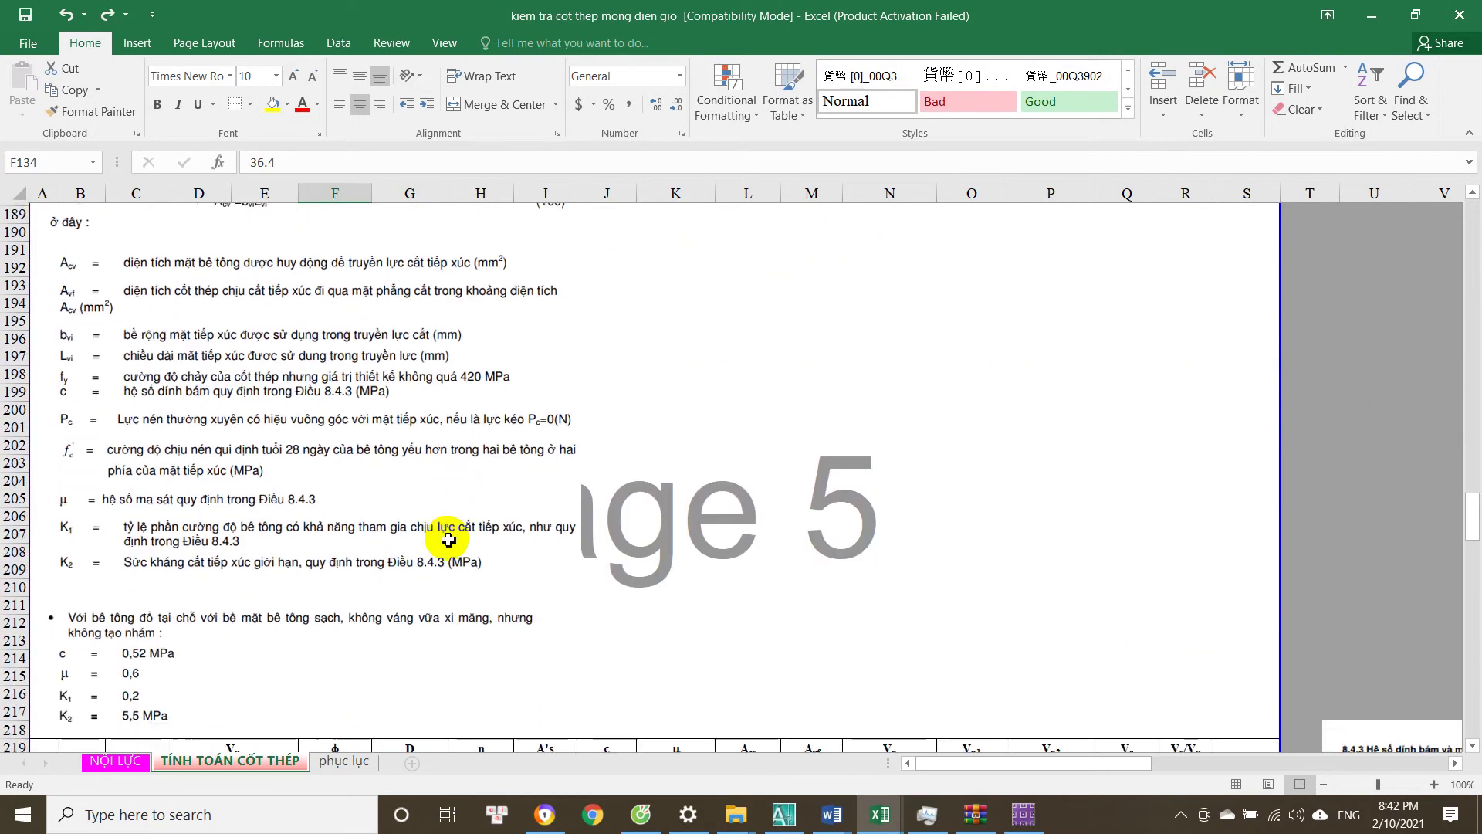
left_click(412, 581)
type("0")
key("Return")
Check the section 1-1 shear condition in F150 and its formula with no stirrups provided.
scroll(462, 544, "up", 1)
scroll(463, 544, "up", 20)
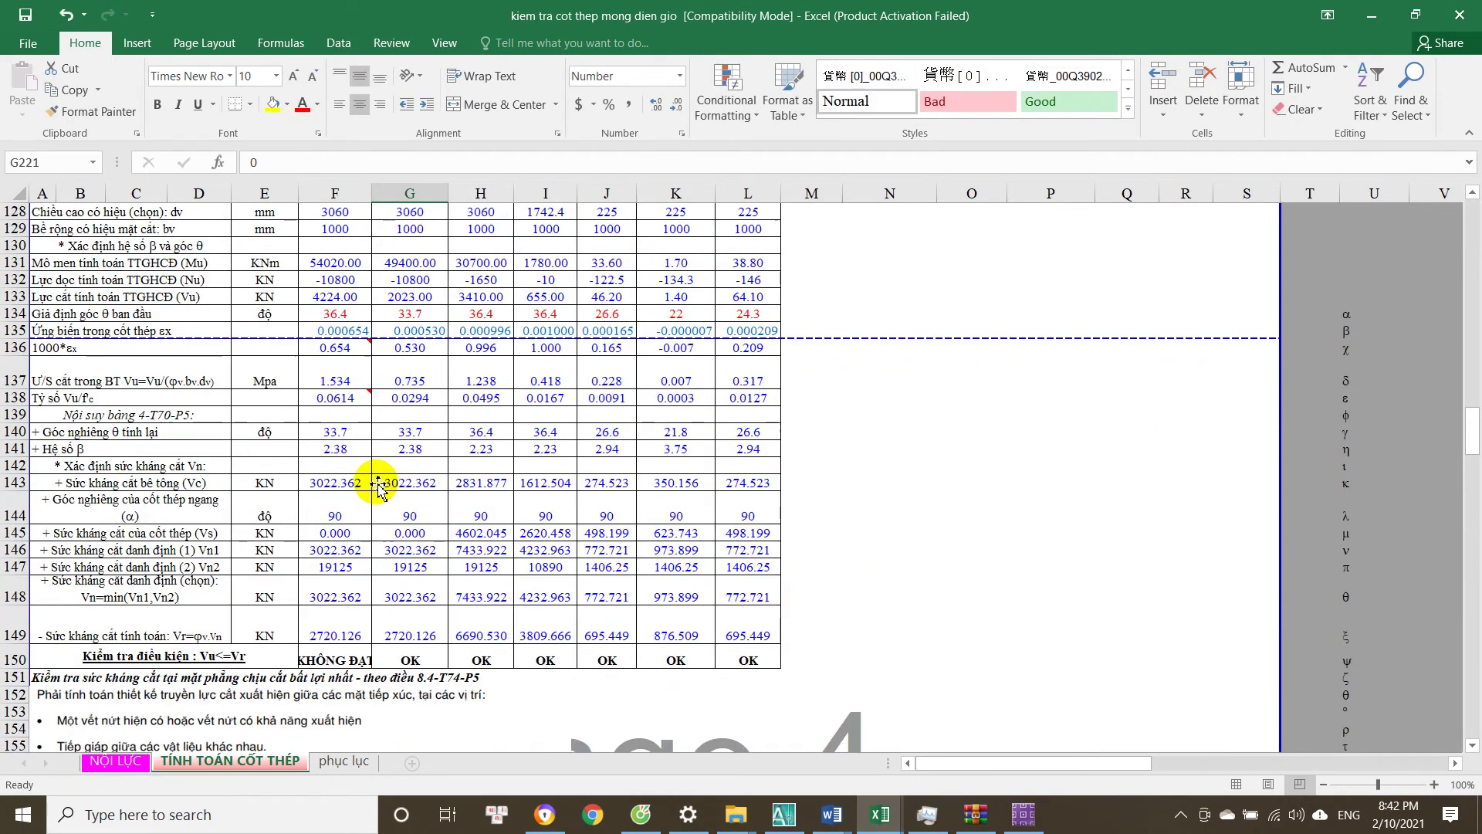
left_click(345, 559)
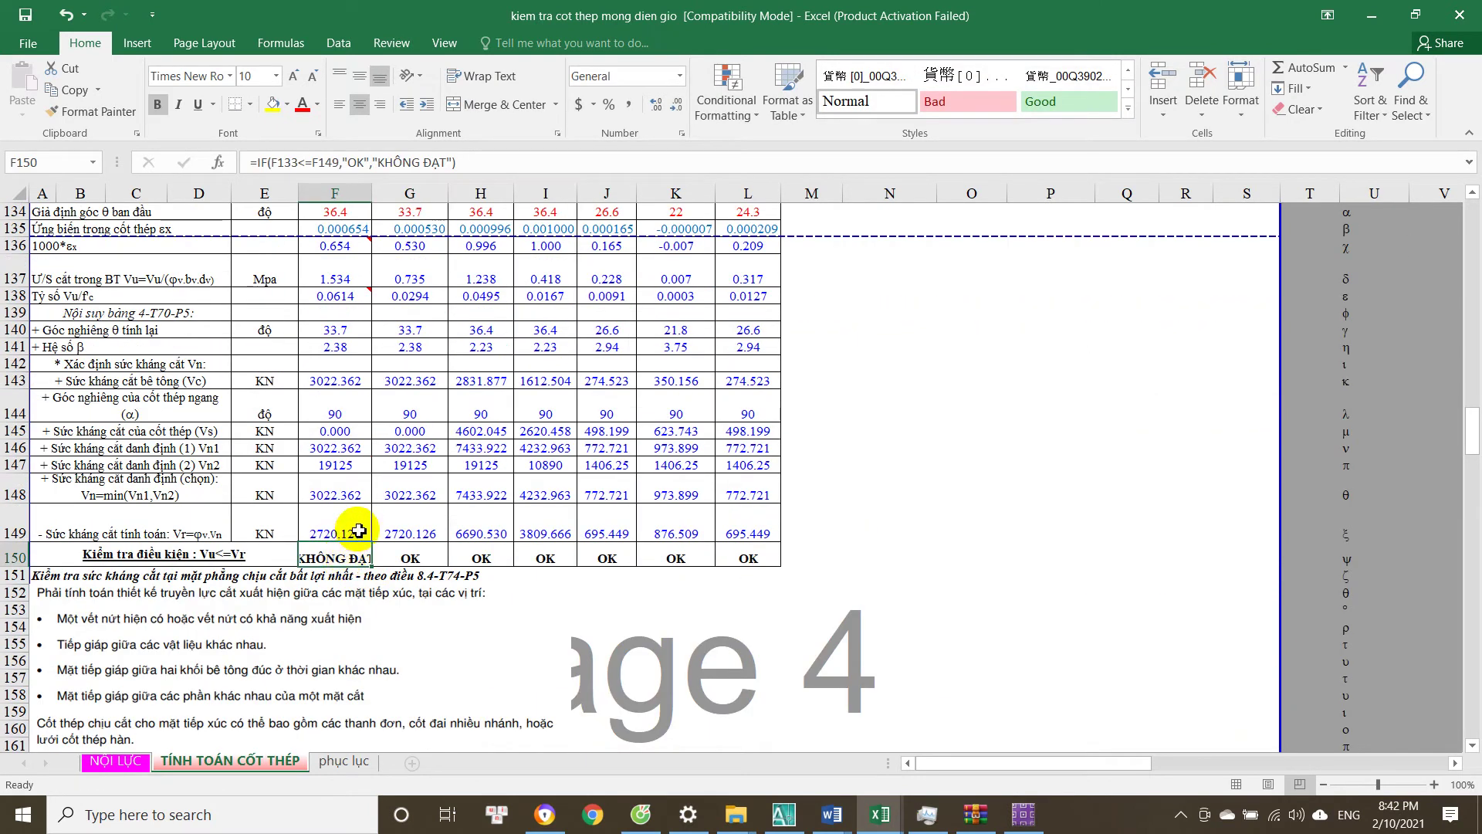
double_click(346, 558)
key("Escape")
scroll(363, 533, "up", 2)
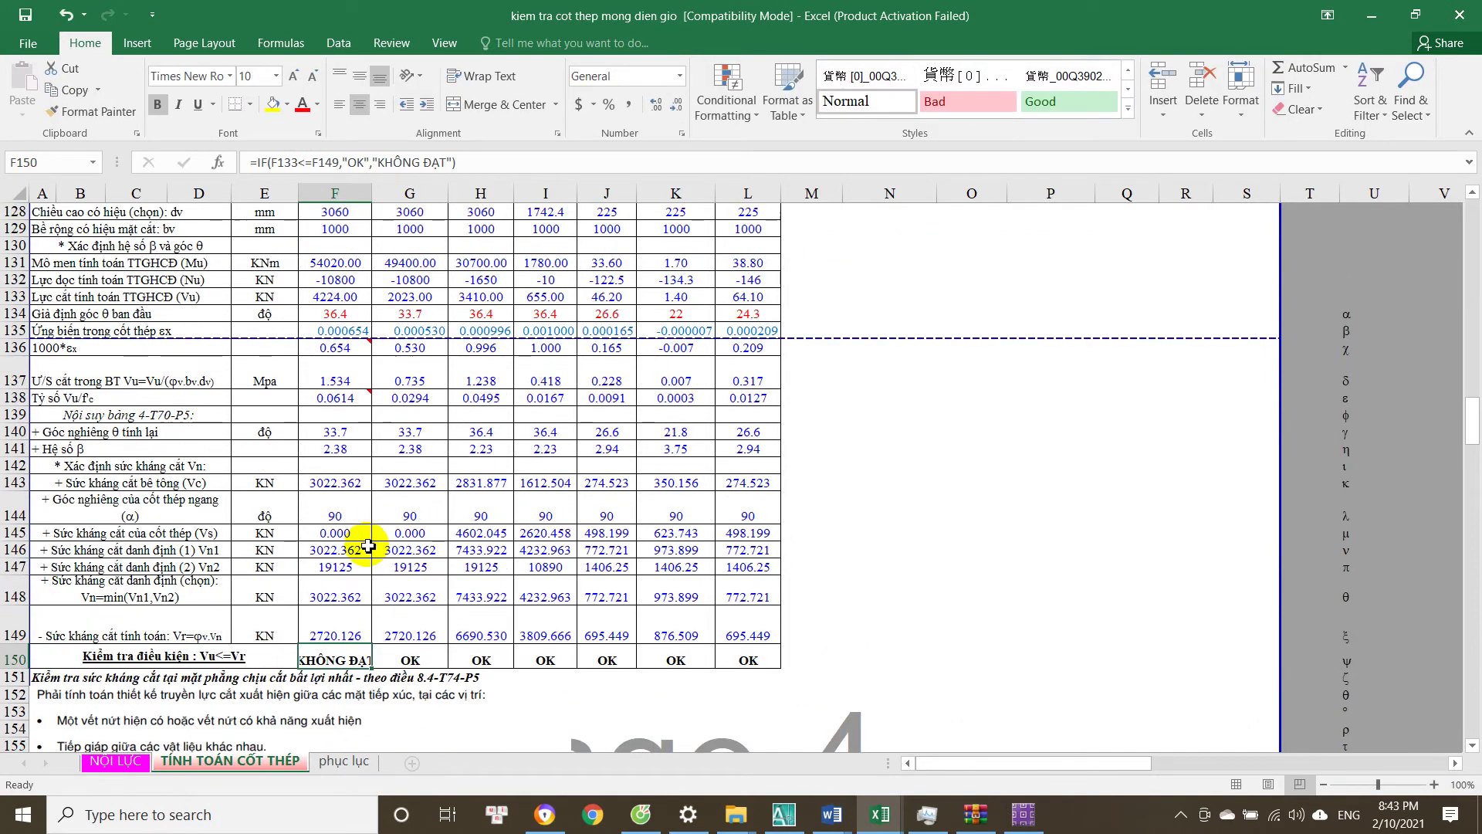
Compare the design shear resistances in F149 and G149, and trace the section 2-2 shear condition formula in G150.
left_click(355, 632)
left_click(414, 655)
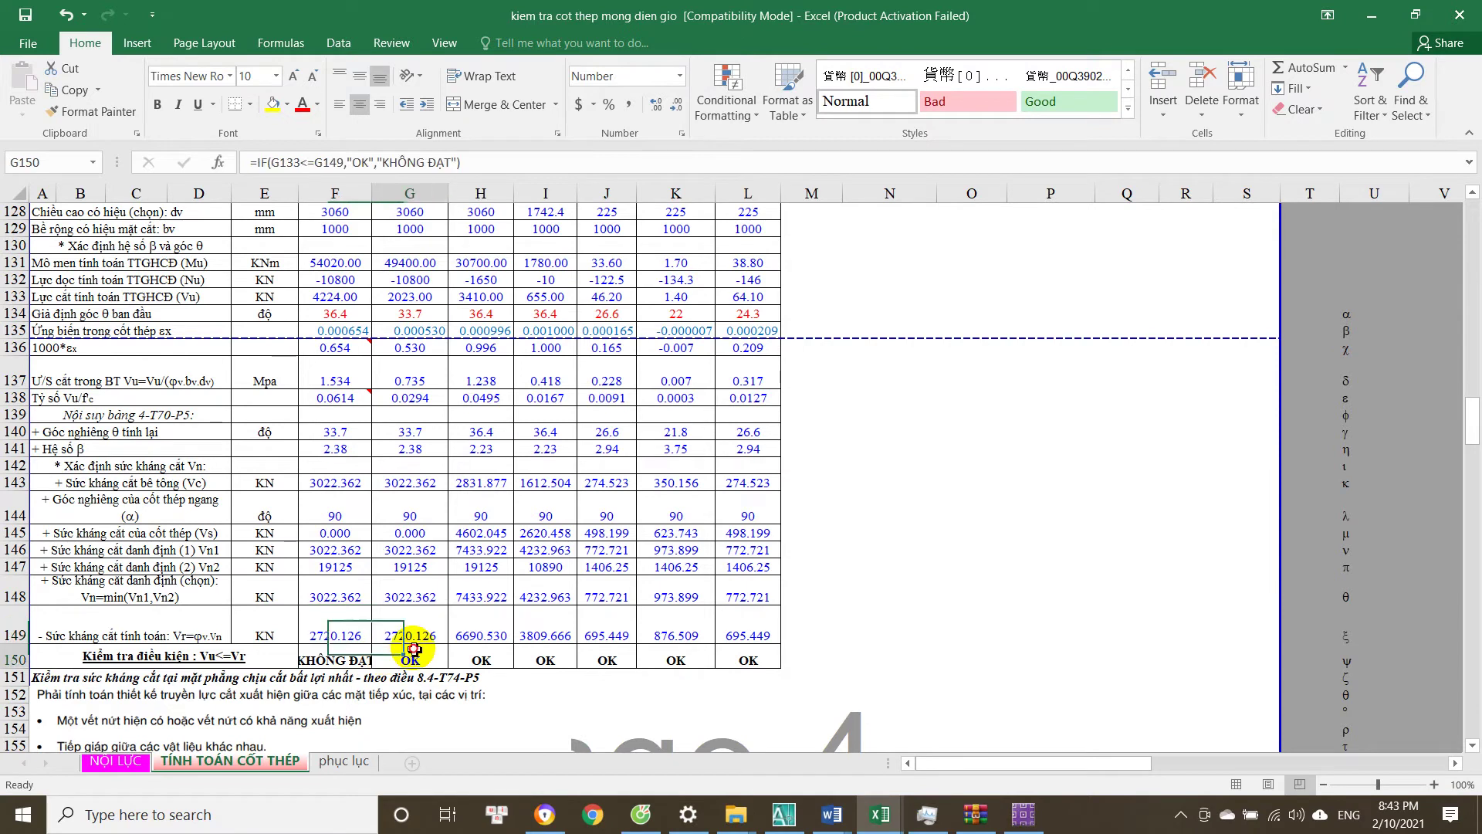
left_click(412, 629)
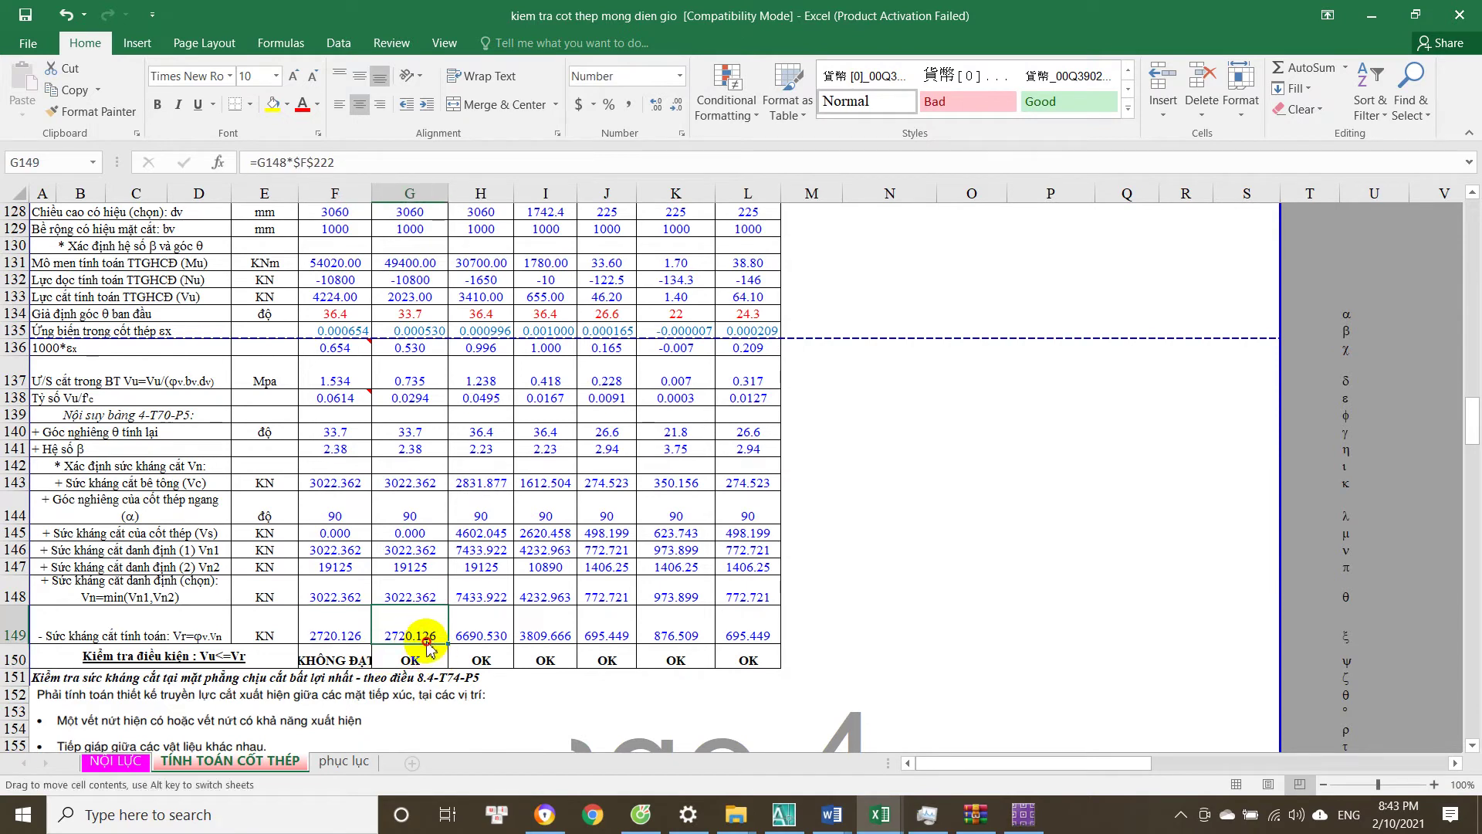
double_click(417, 658)
scroll(469, 551, "up", 2)
key("Escape")
scroll(402, 502, "down", 9)
scroll(415, 540, "up", 4)
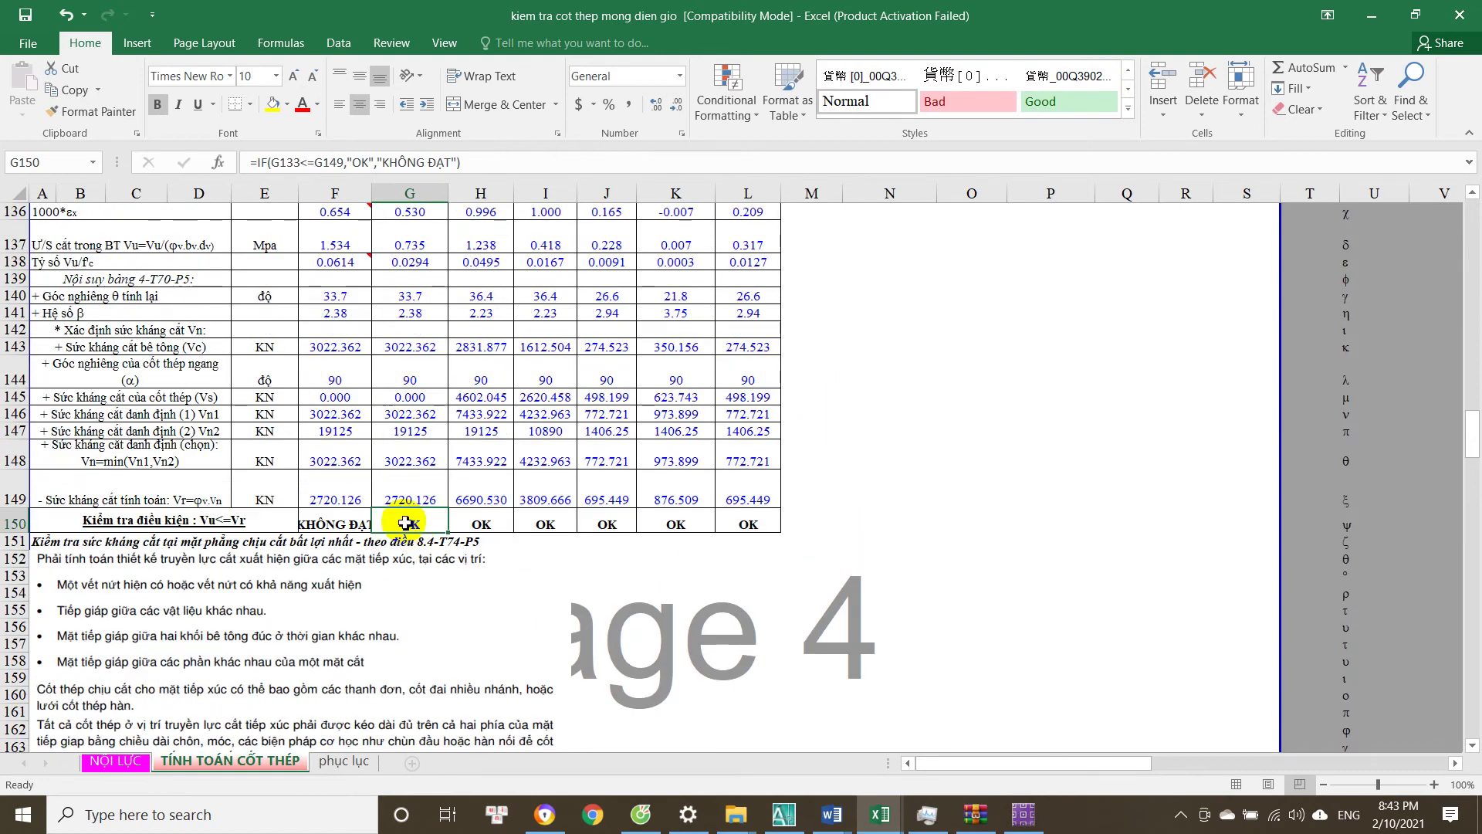
scroll(417, 522, "up", 2)
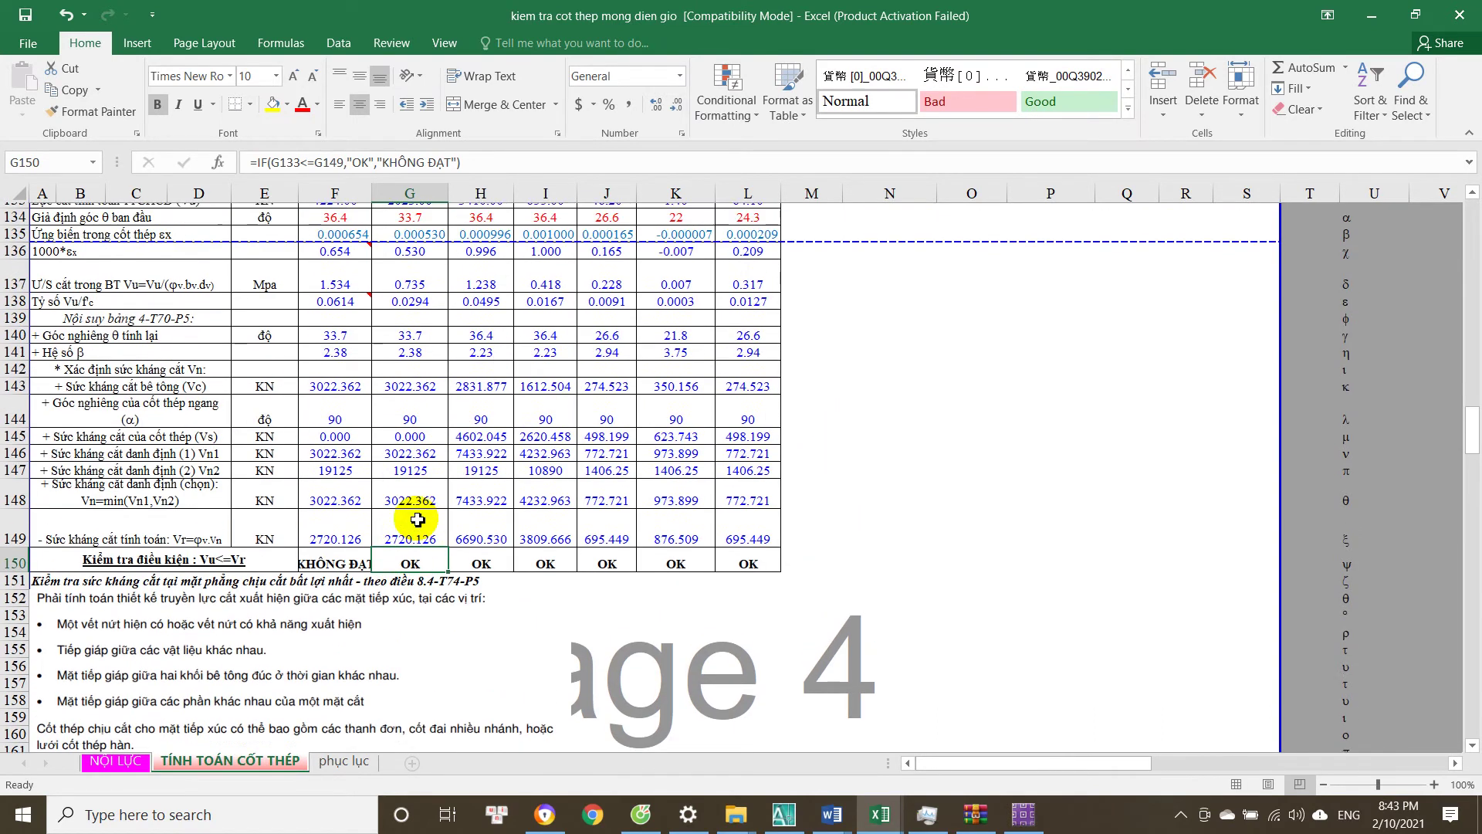
Review the stirrup diameter and its comment in G221, and the stirrup spacing and stirrup requirement tables further down the sheet.
scroll(432, 545, "down", 7)
scroll(446, 557, "down", 19)
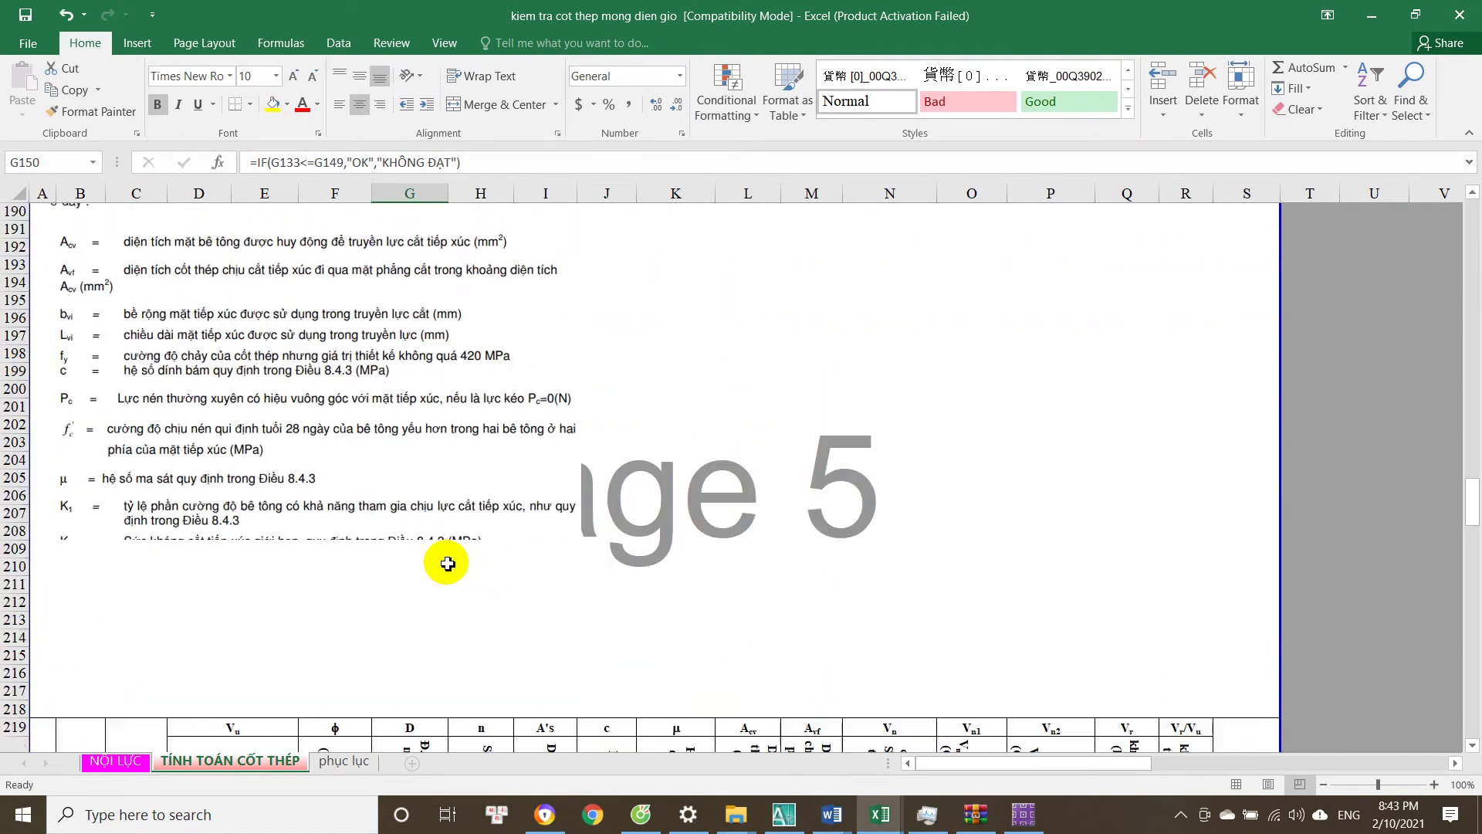
left_click(418, 550)
scroll(433, 555, "down", 3)
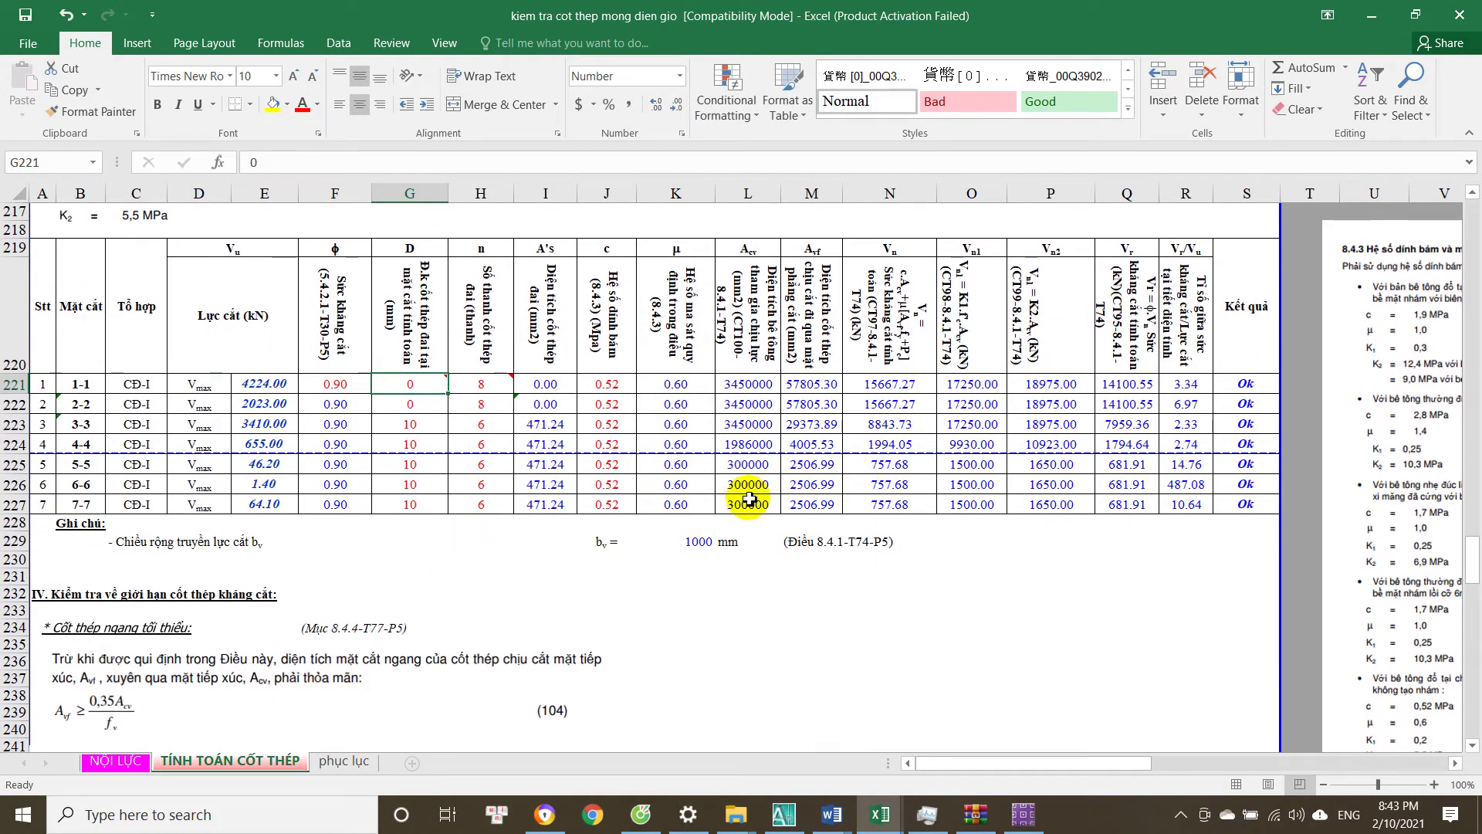
mouse_move(421, 385)
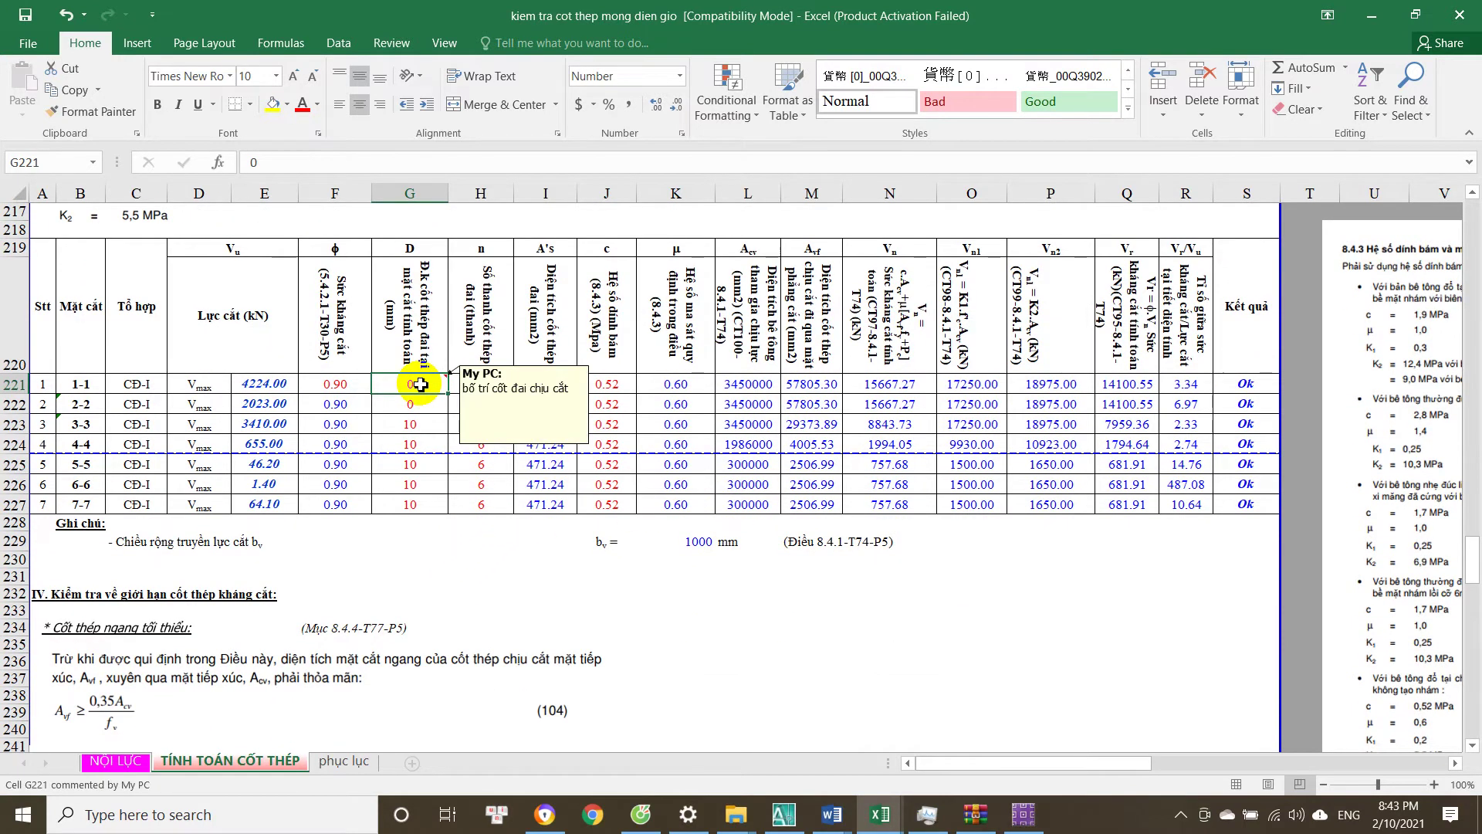
scroll(440, 562, "down", 11)
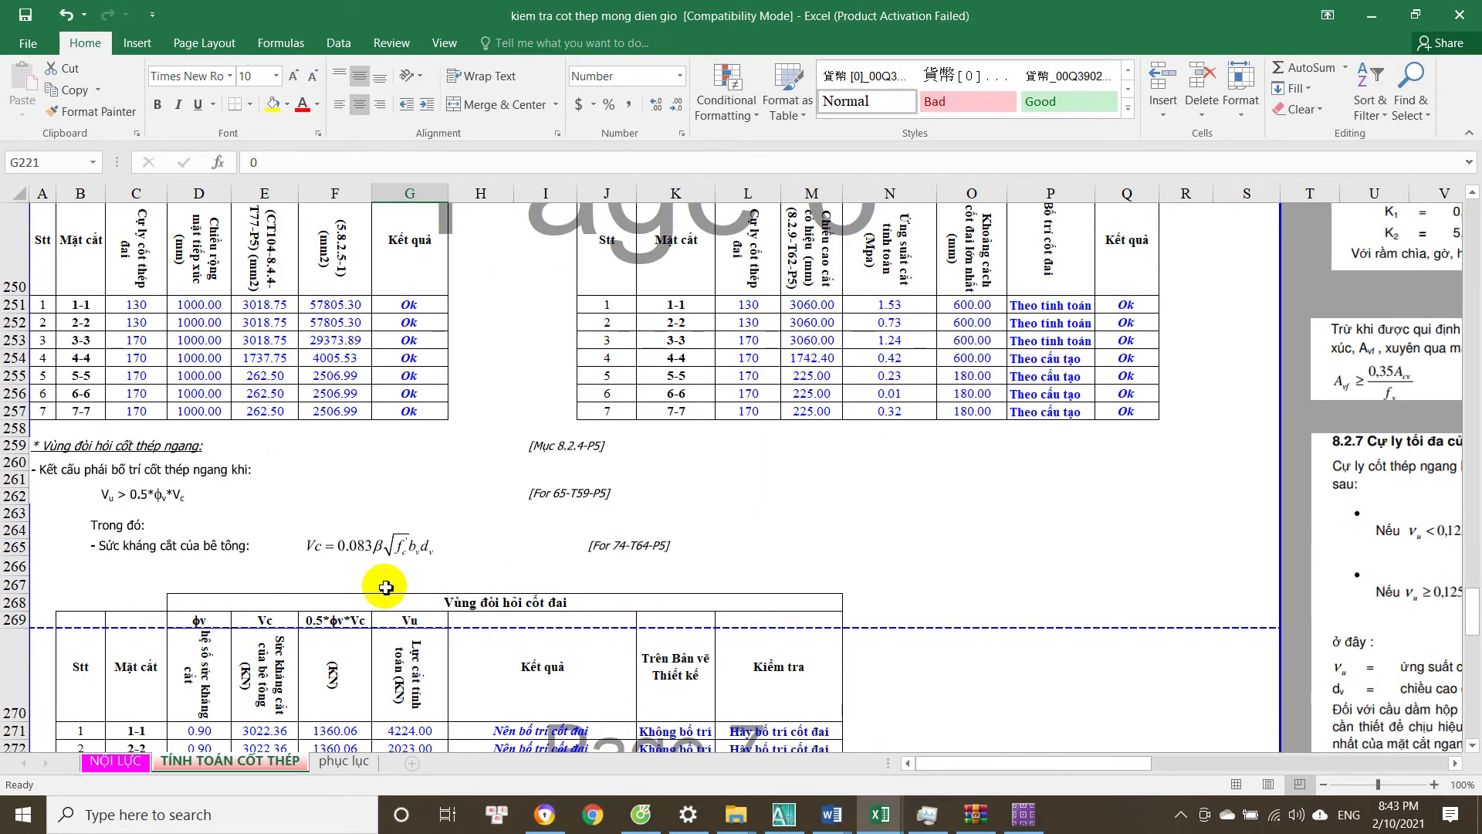
Review the stirrup requirement results and factored shear forces for sections 1-1 and 2-2 in rows 271 and 272.
scroll(387, 588, "down", 4)
left_click(520, 467)
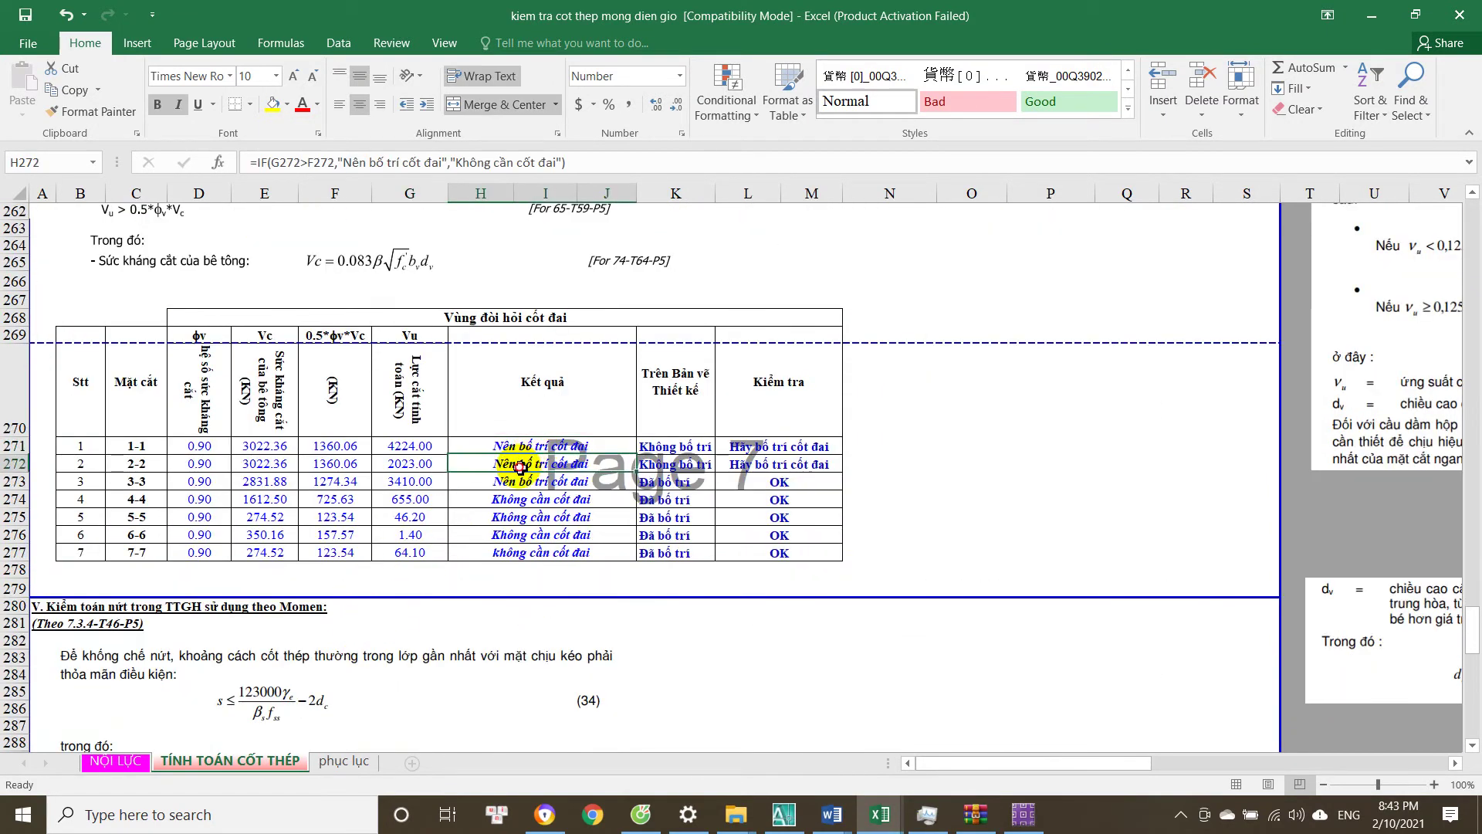
left_click(409, 448)
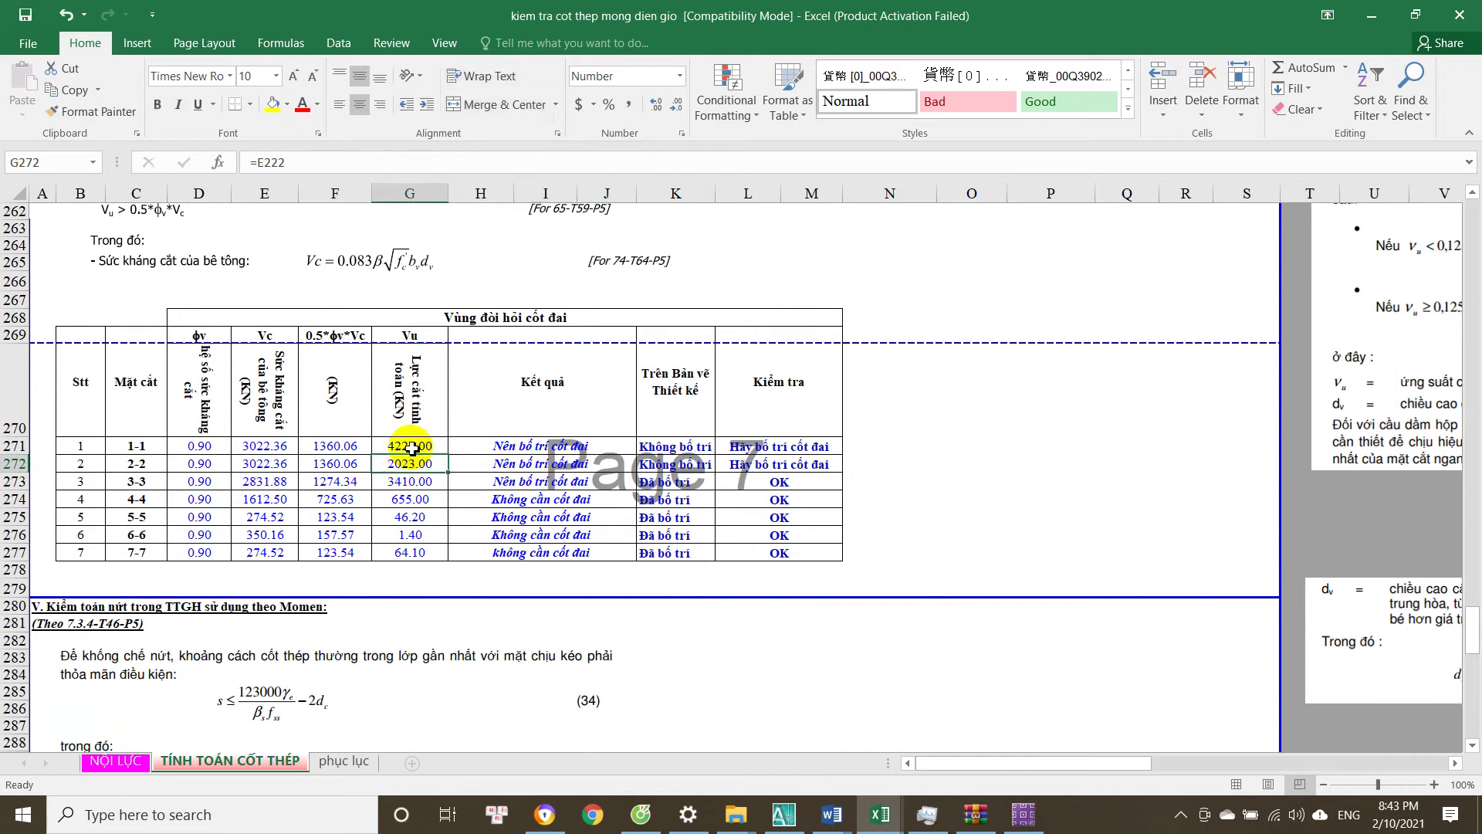
left_click(163, 457)
Set the section 1-1 stirrup diameter in G221 to 22 and inspect the stirrup count formula in H221.
scroll(567, 609, "up", 19)
scroll(566, 609, "up", 2)
scroll(502, 583, "down", 4)
left_click(408, 490)
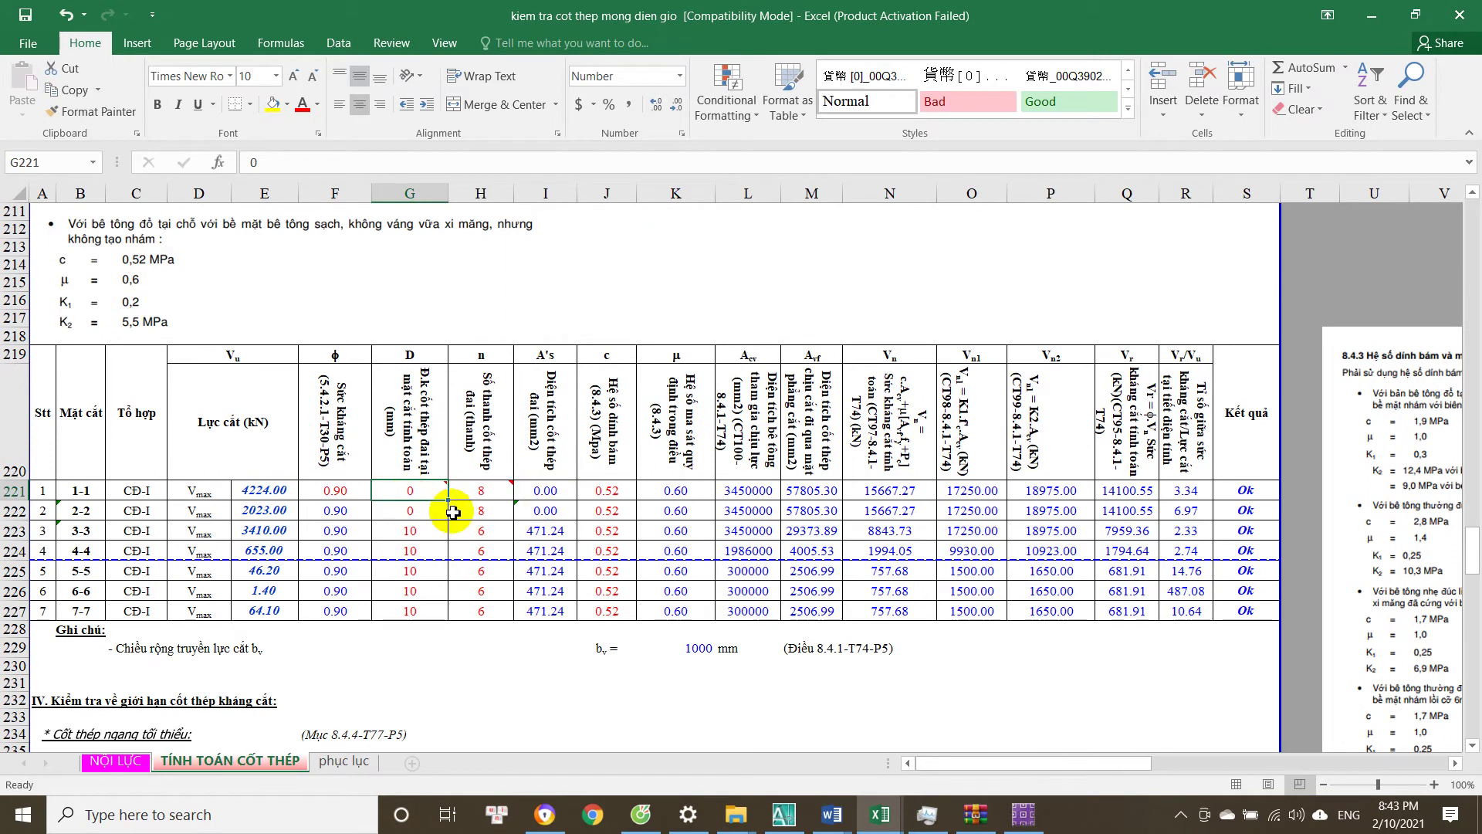
double_click(484, 491)
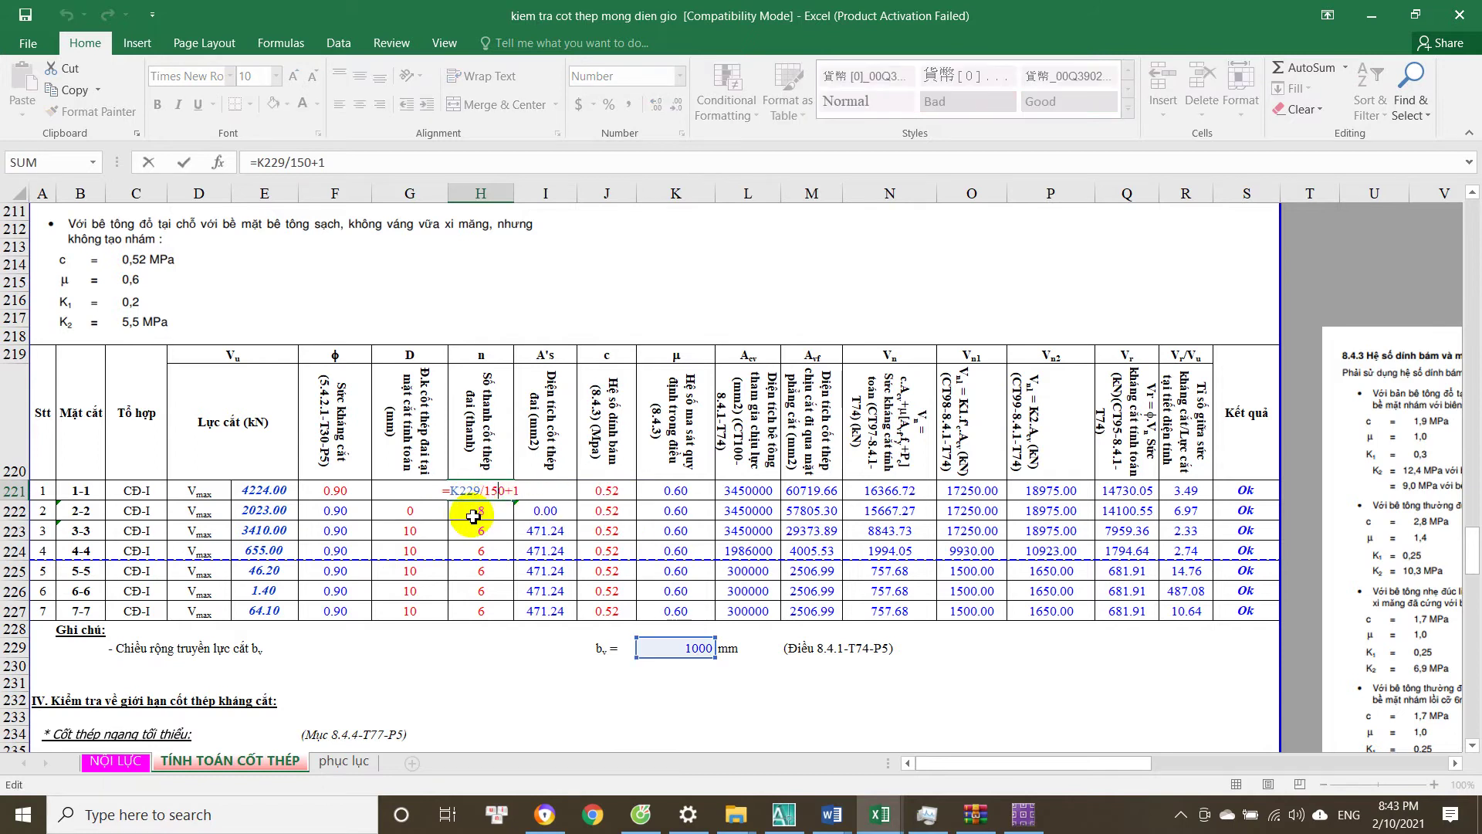
Link the section 2-2 stirrup diameter and bar count in G222 and H222 to the section 1-1 values in row 221.
left_click(430, 515)
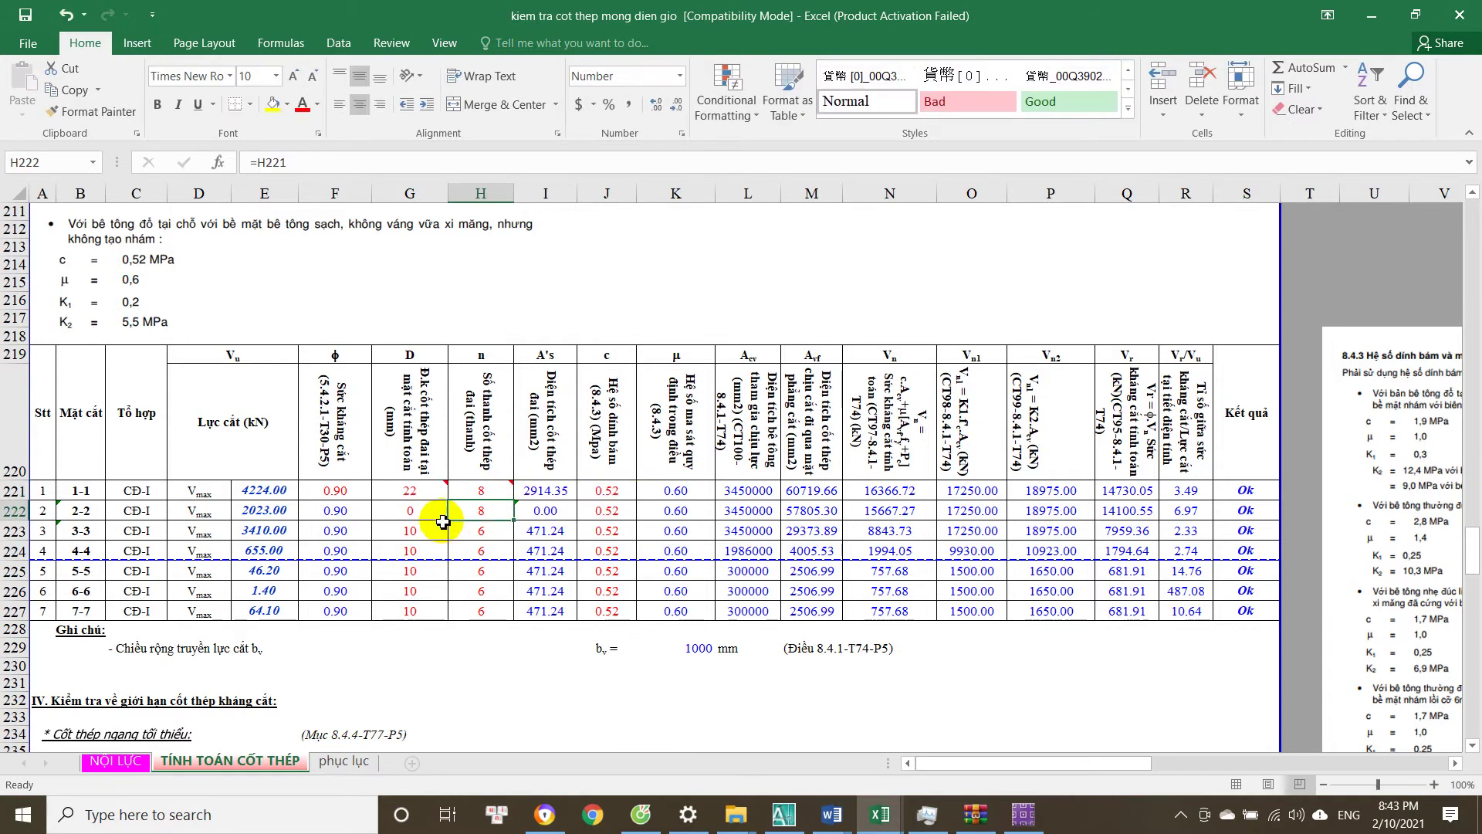
type("=")
key("Up")
key("Tab")
type("=")
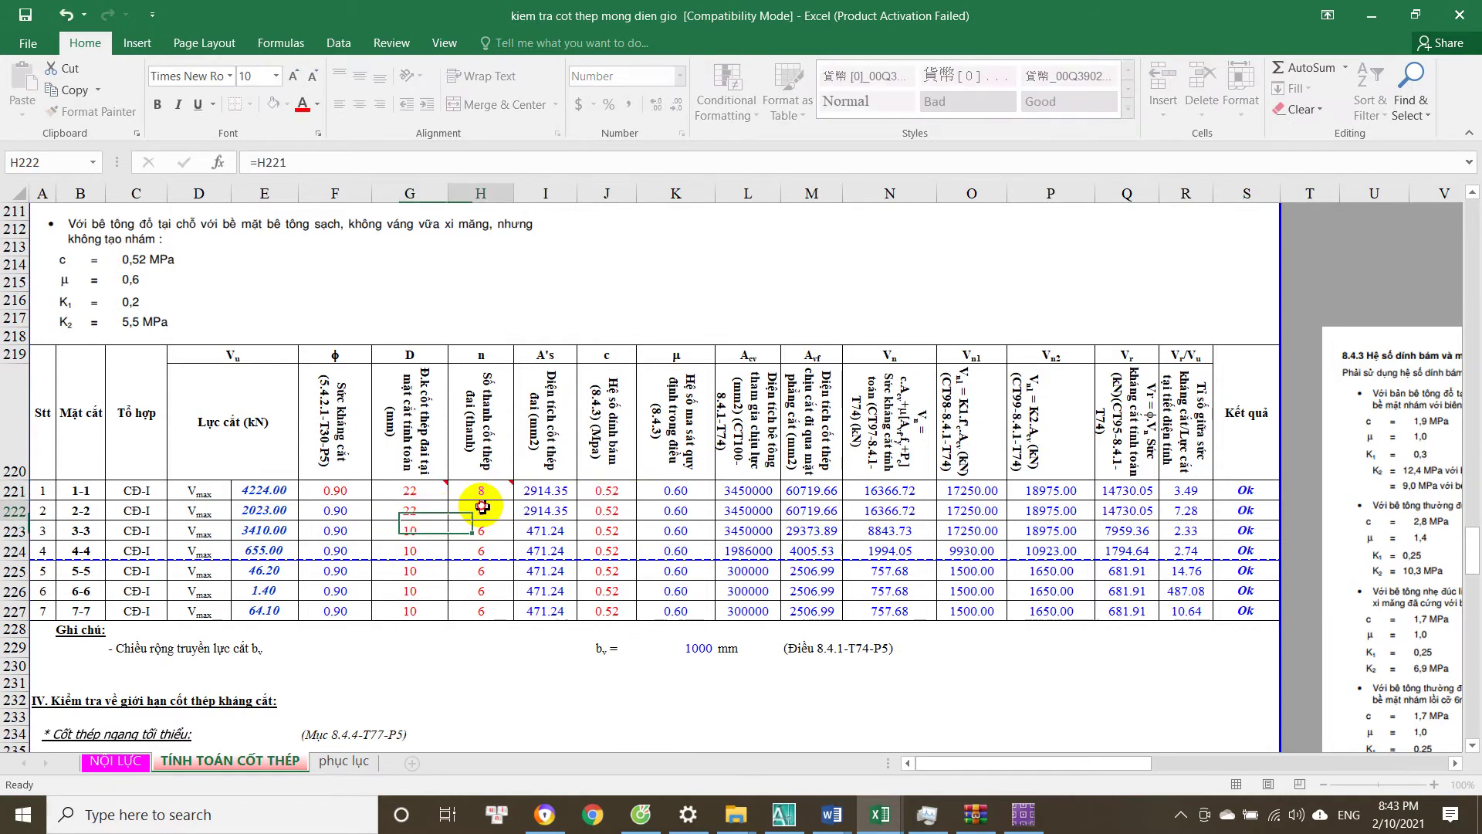
key("Up")
key("Return")
Check the resistance ratio in R221, the design shear resistance in F149, and the shear conditions in F150 and G150.
left_click(1181, 492)
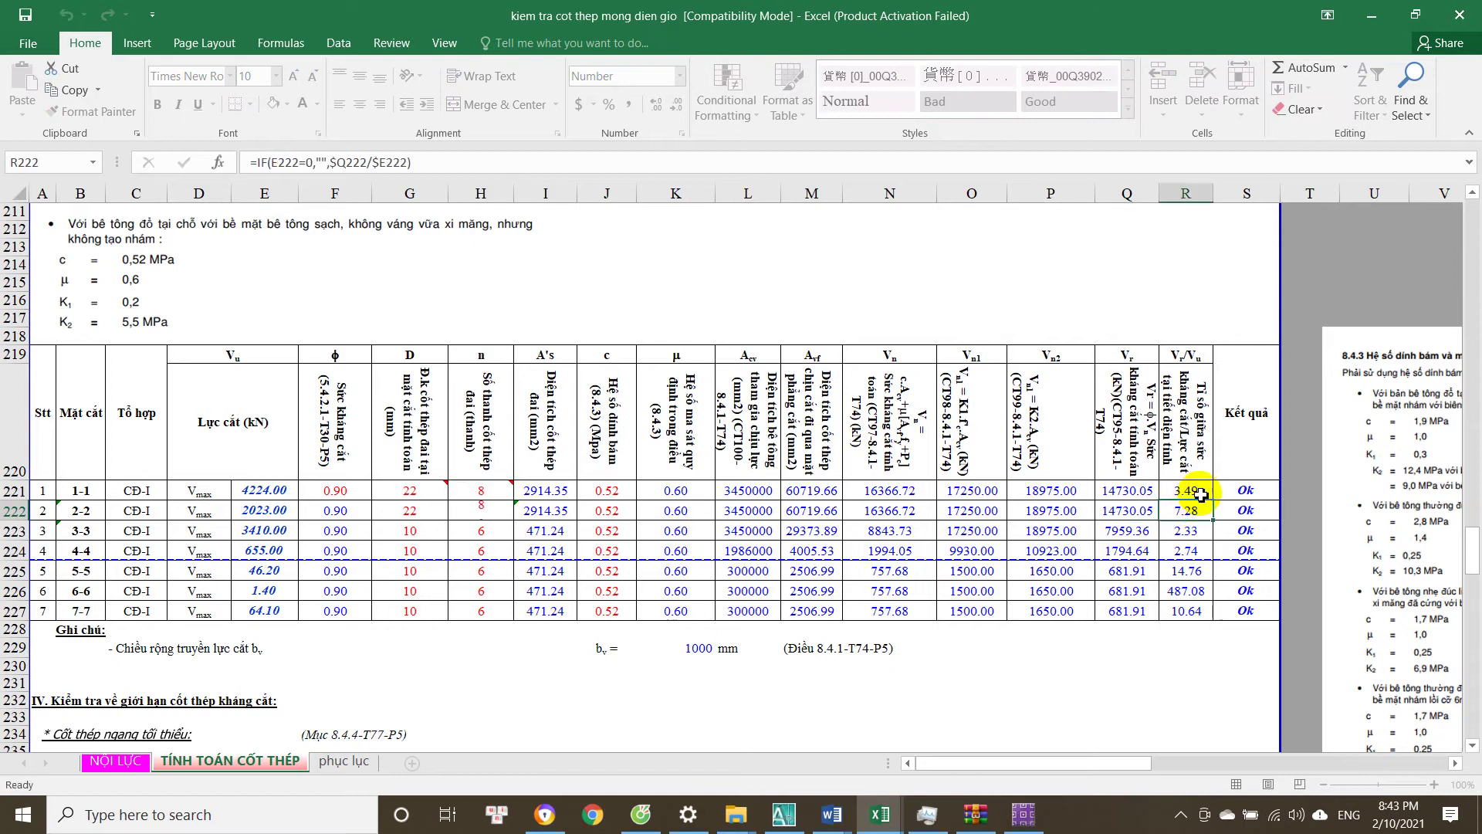
scroll(411, 507, "up", 5)
scroll(410, 508, "up", 16)
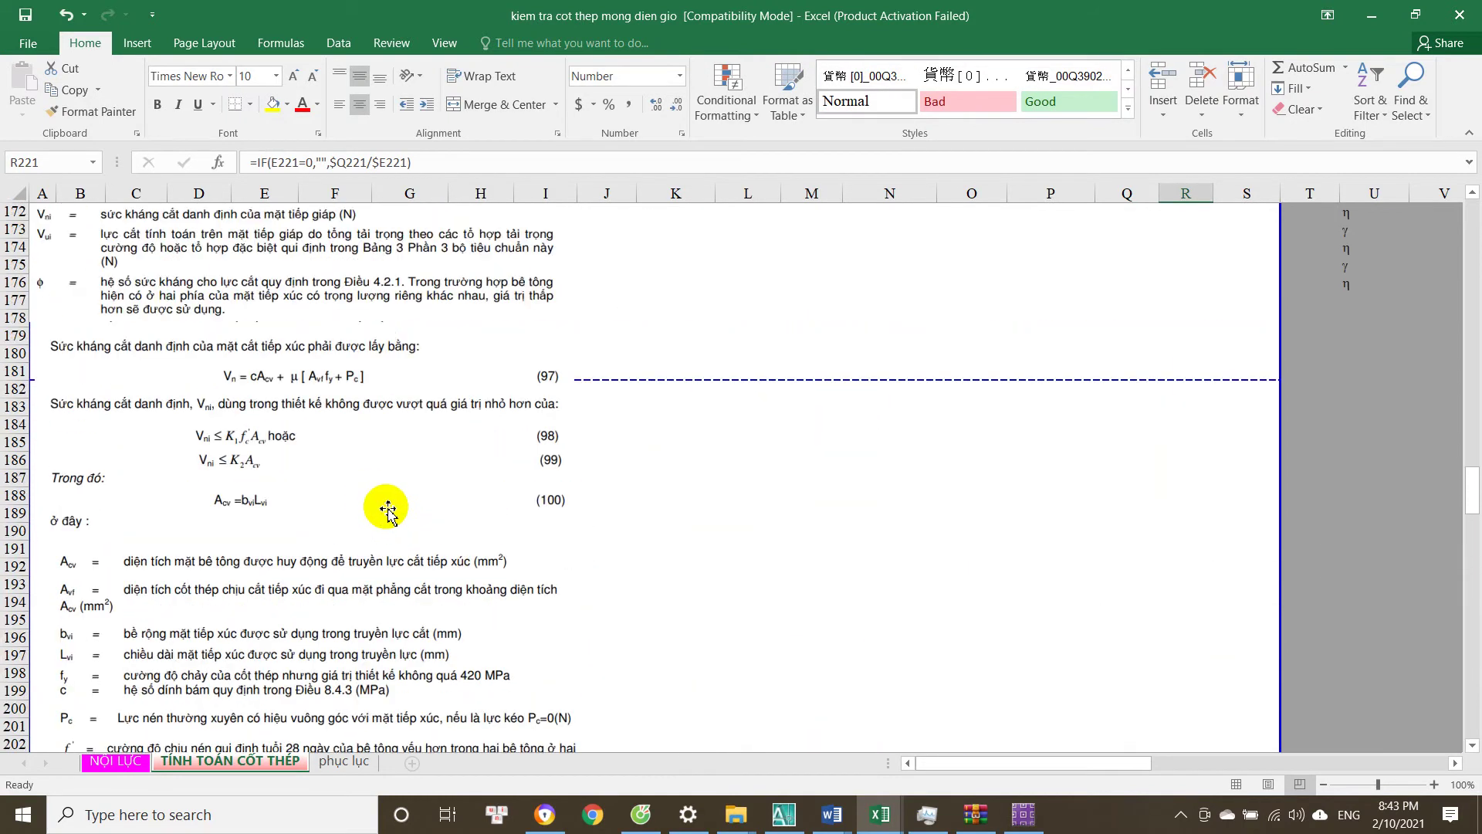
scroll(376, 497, "up", 5)
left_click(340, 575)
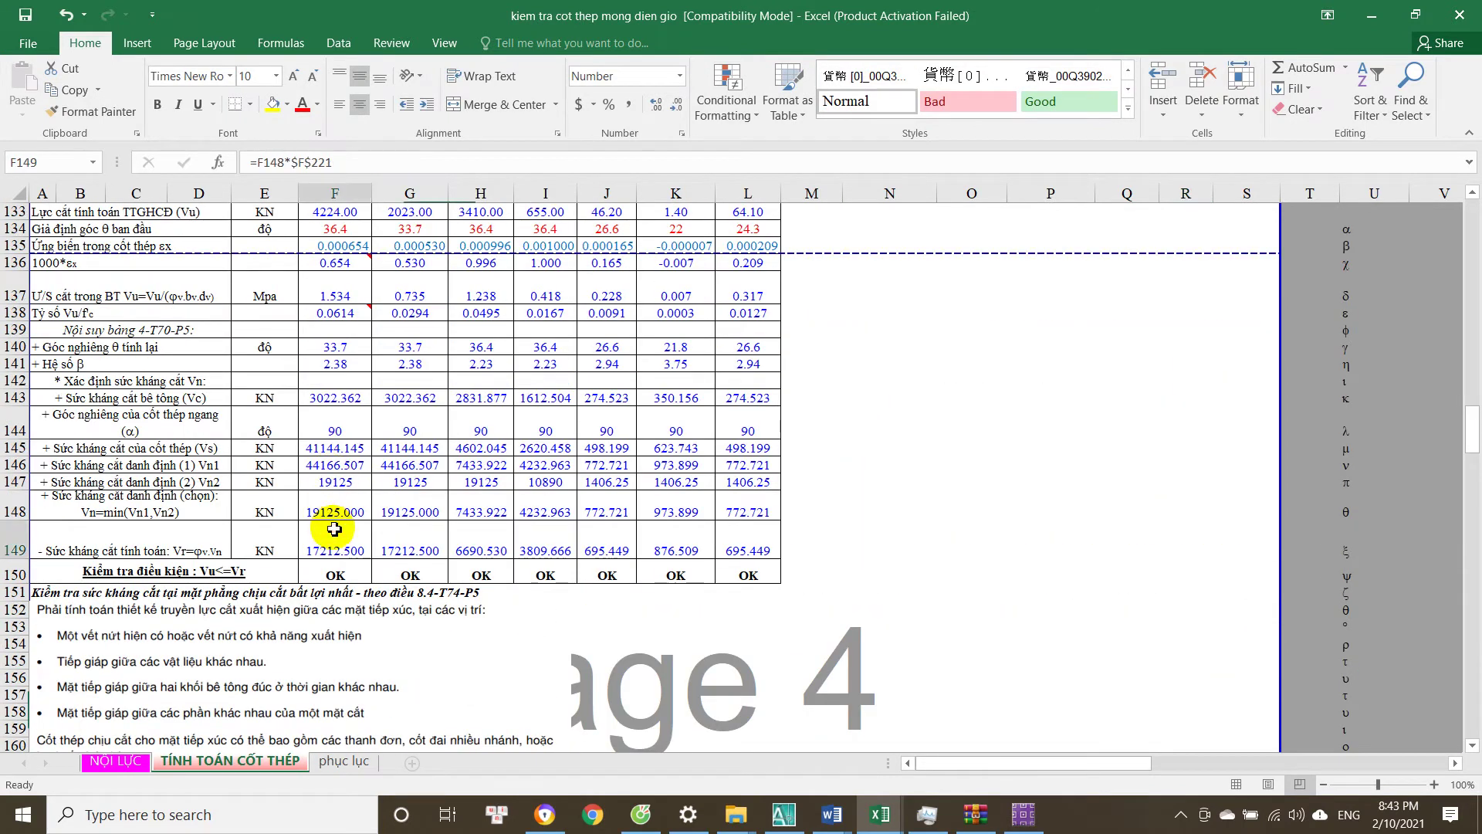
double_click(347, 572)
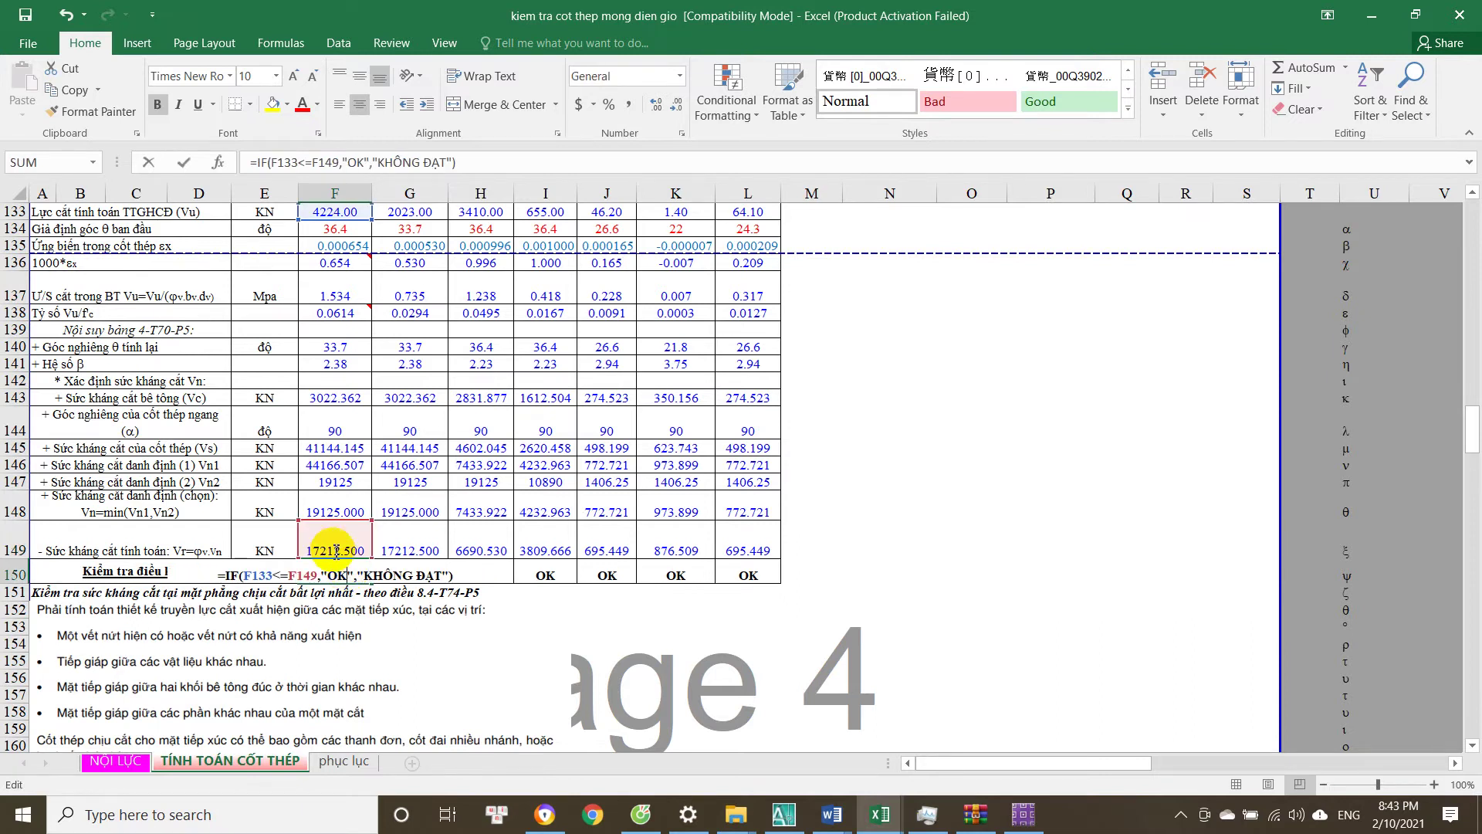
left_click(413, 550)
left_click(424, 579)
Switch to the Word document hinh anh thi cong mong dien gio and examine the photo of the foundation reinforcement.
scroll(426, 583, "down", 20)
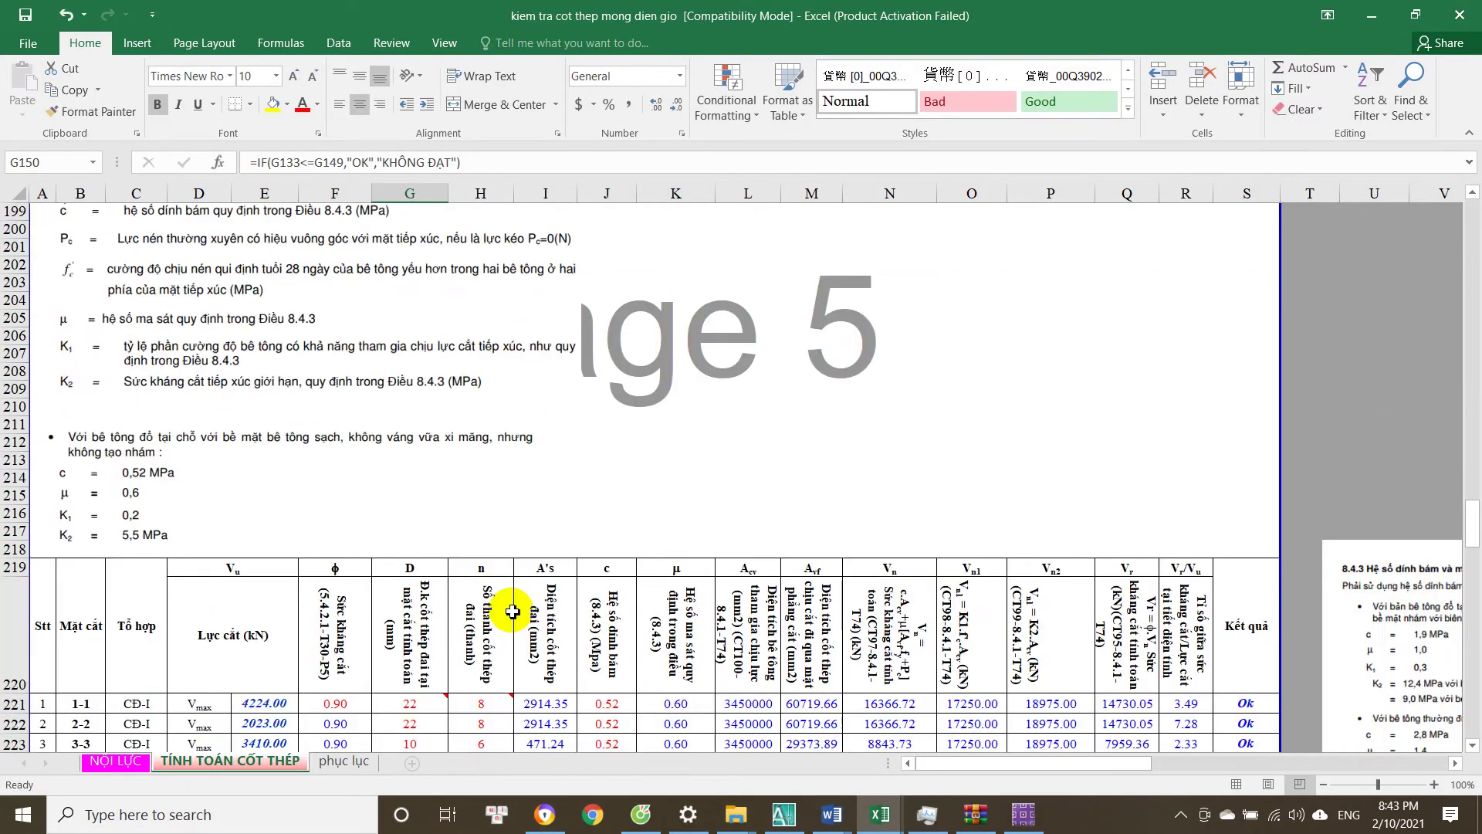
scroll(512, 610, "down", 3)
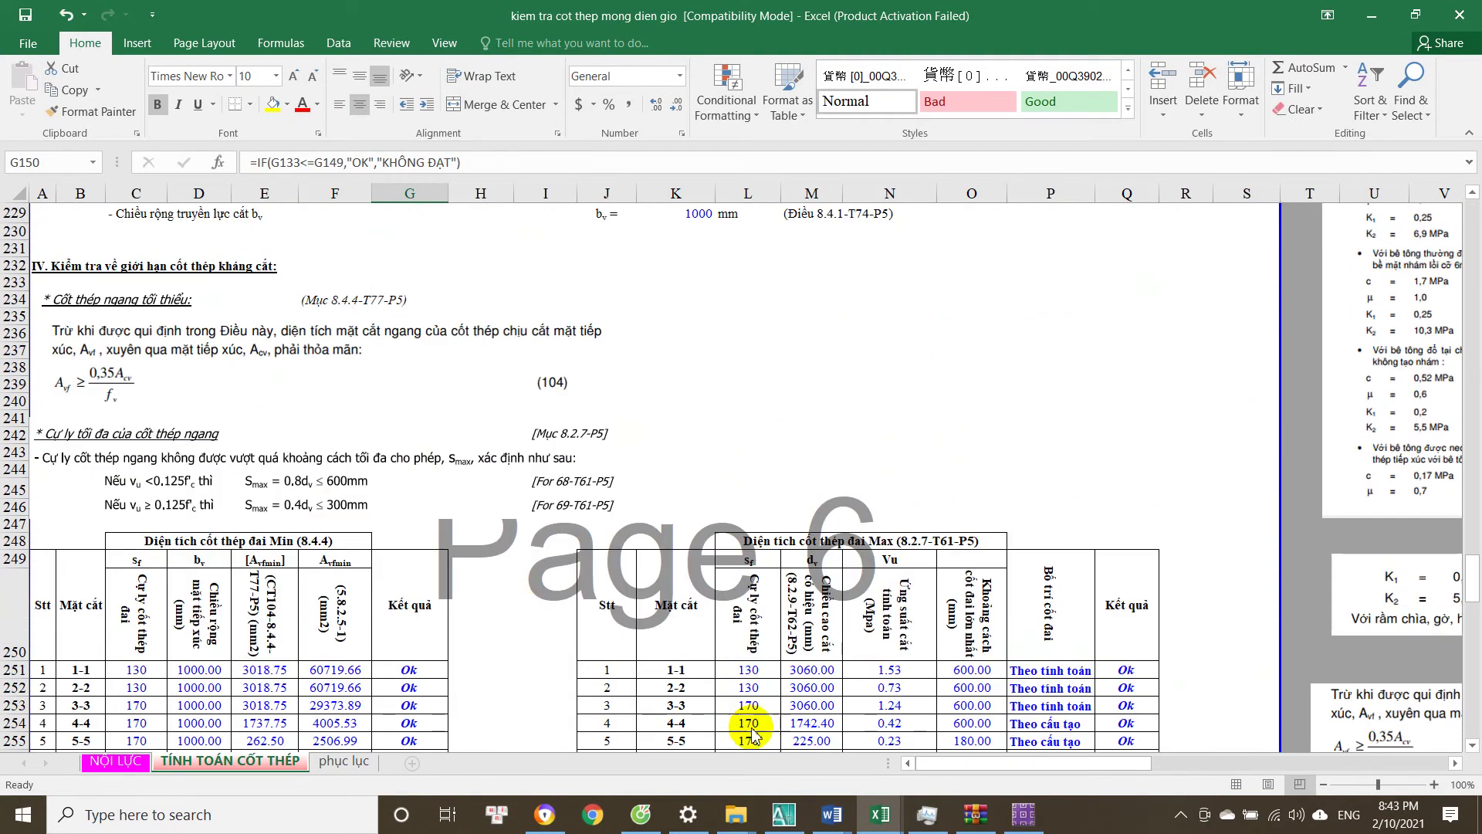
left_click(784, 815)
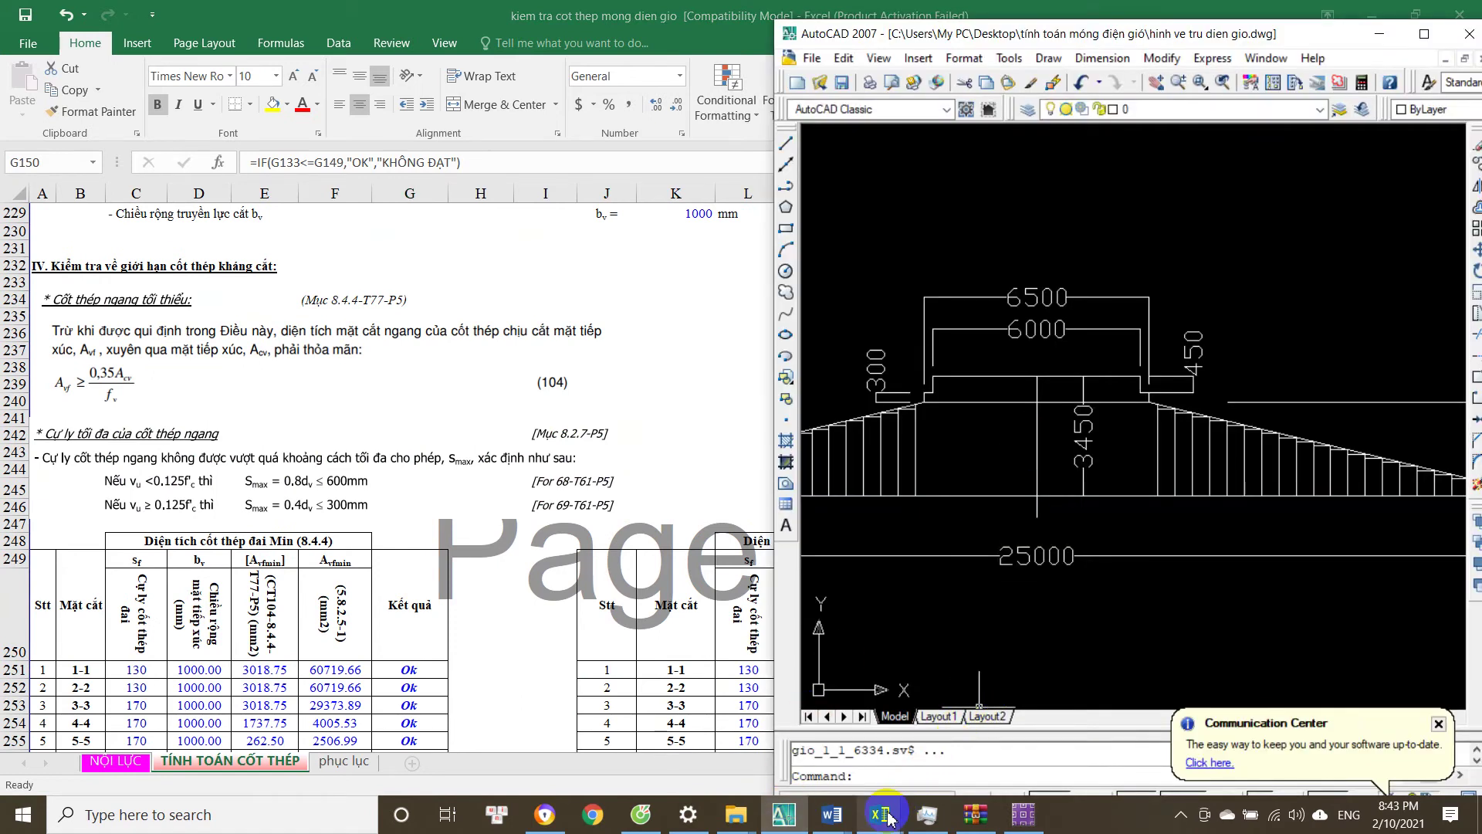
left_click(832, 815)
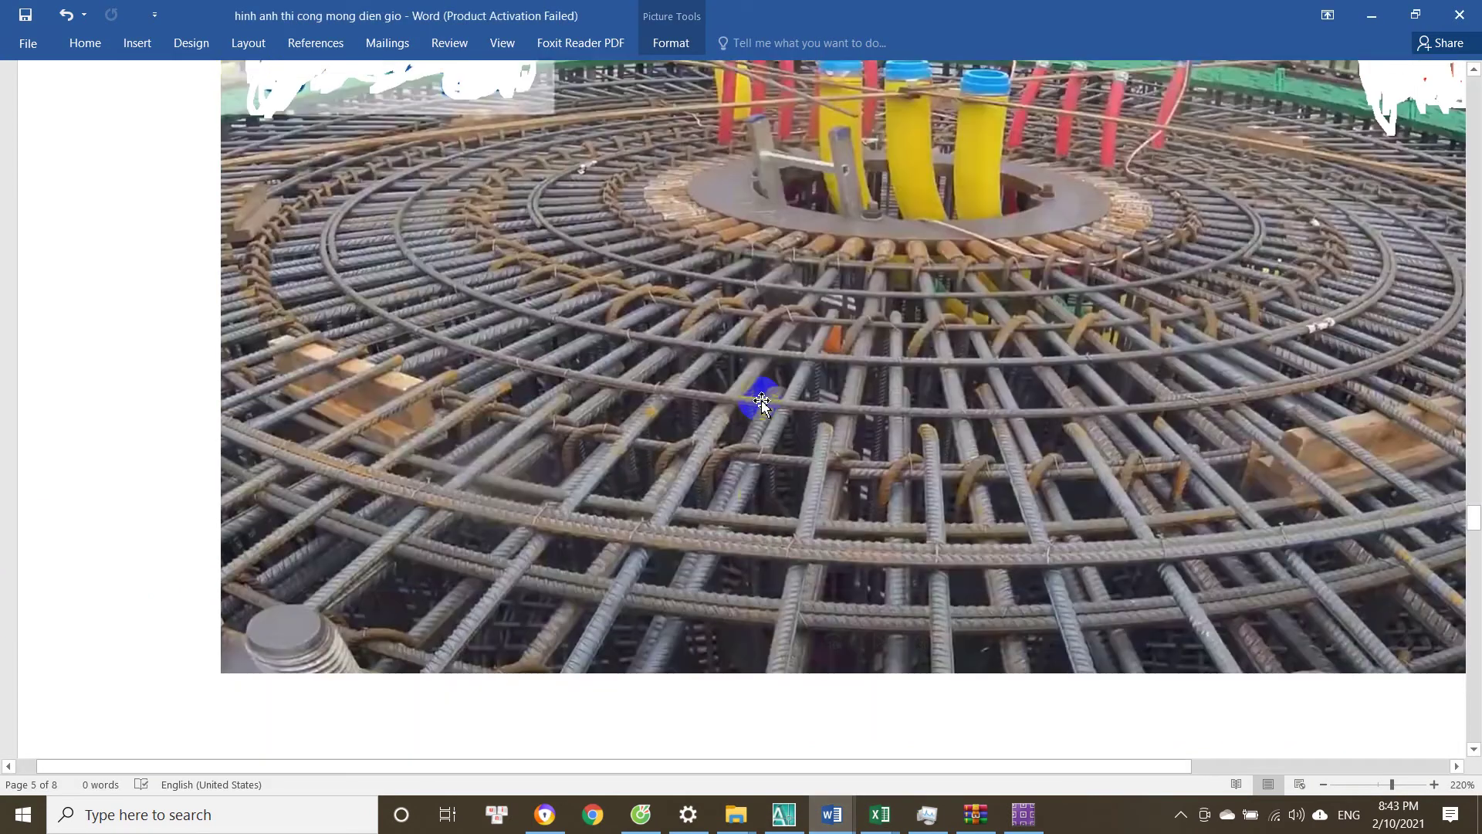
scroll(762, 400, "down", 2)
scroll(811, 363, "up", 4)
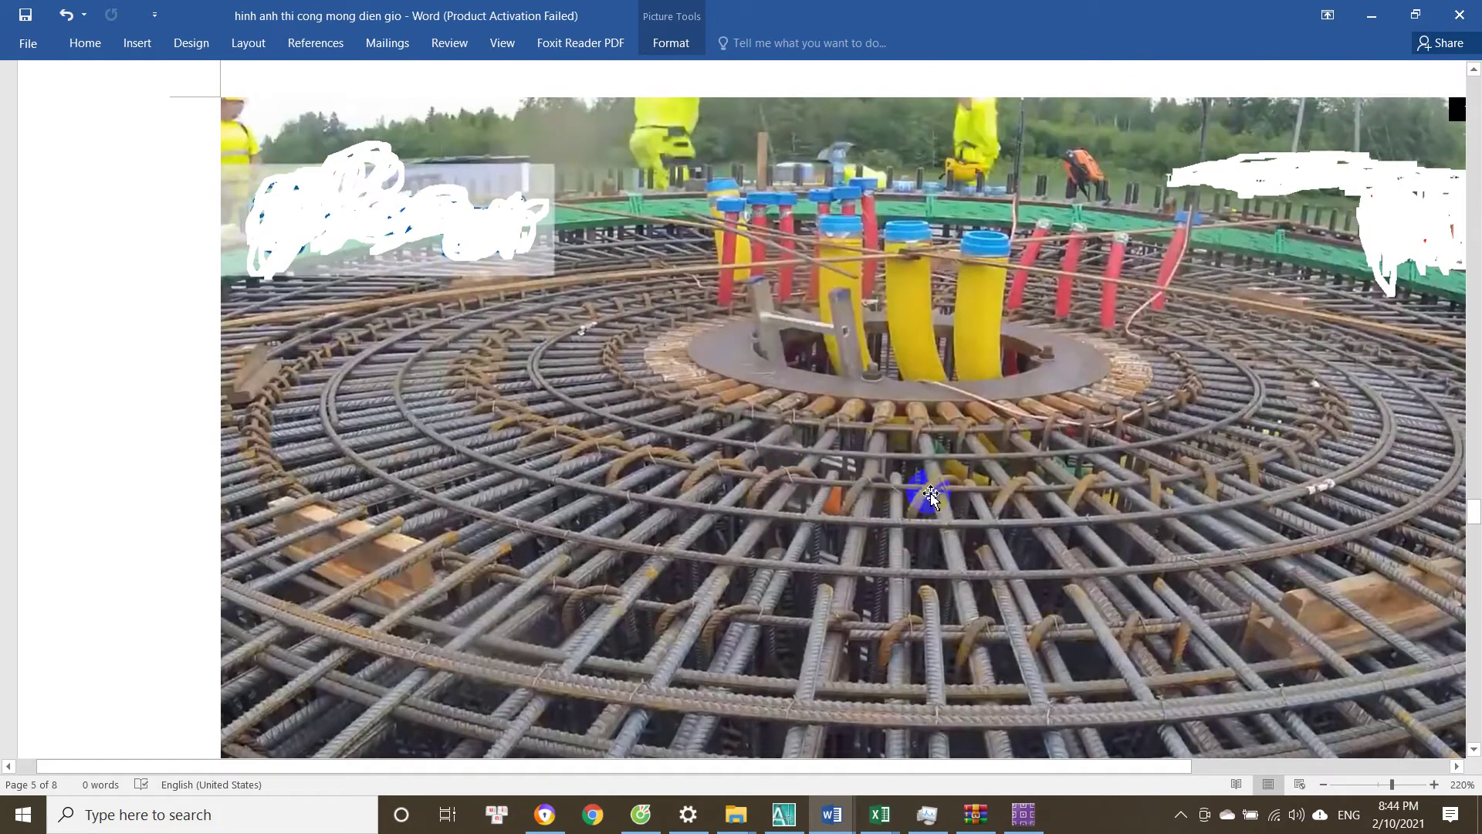
left_click(882, 500)
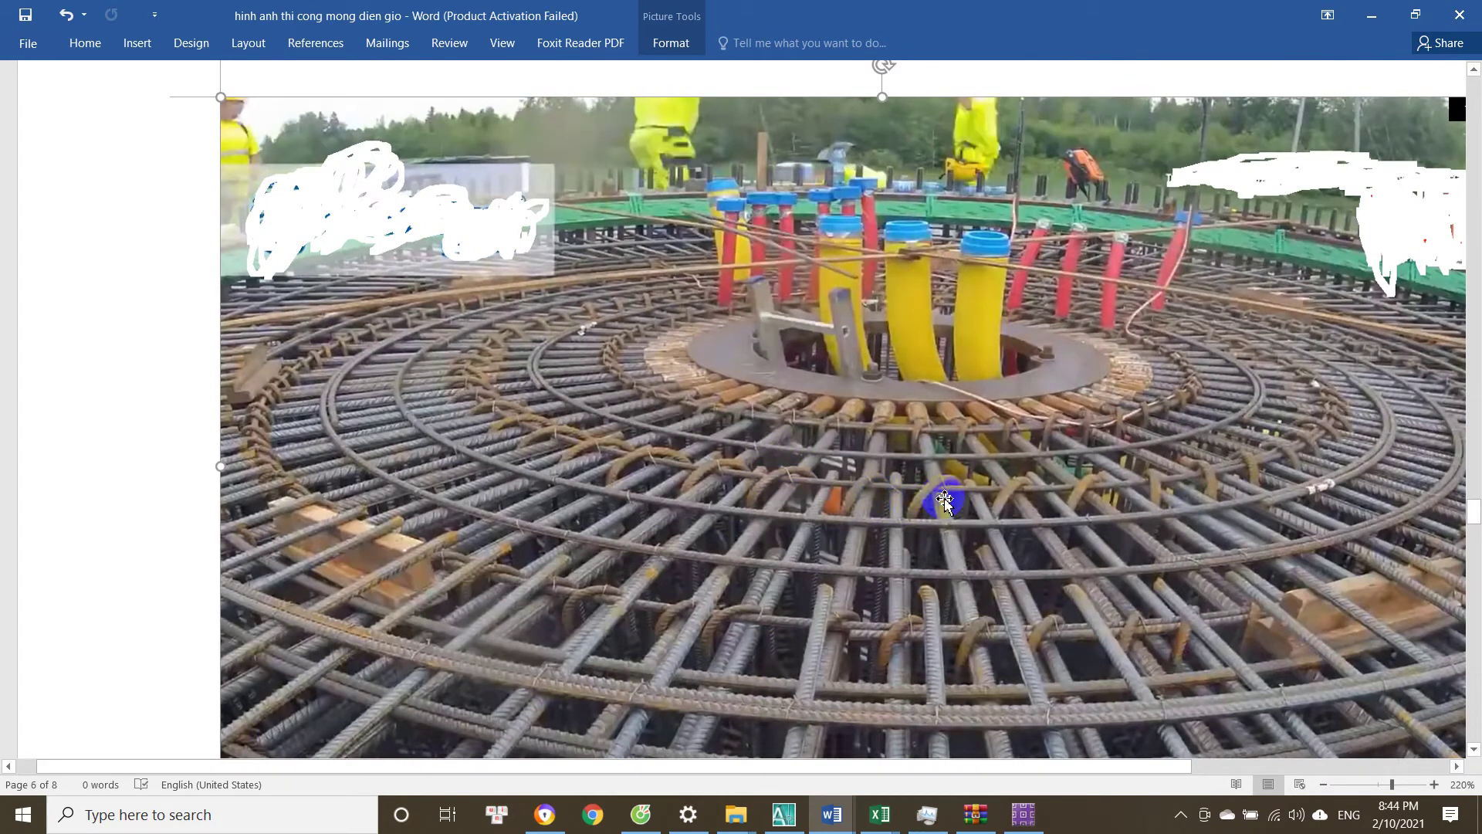
scroll(971, 507, "down", 1)
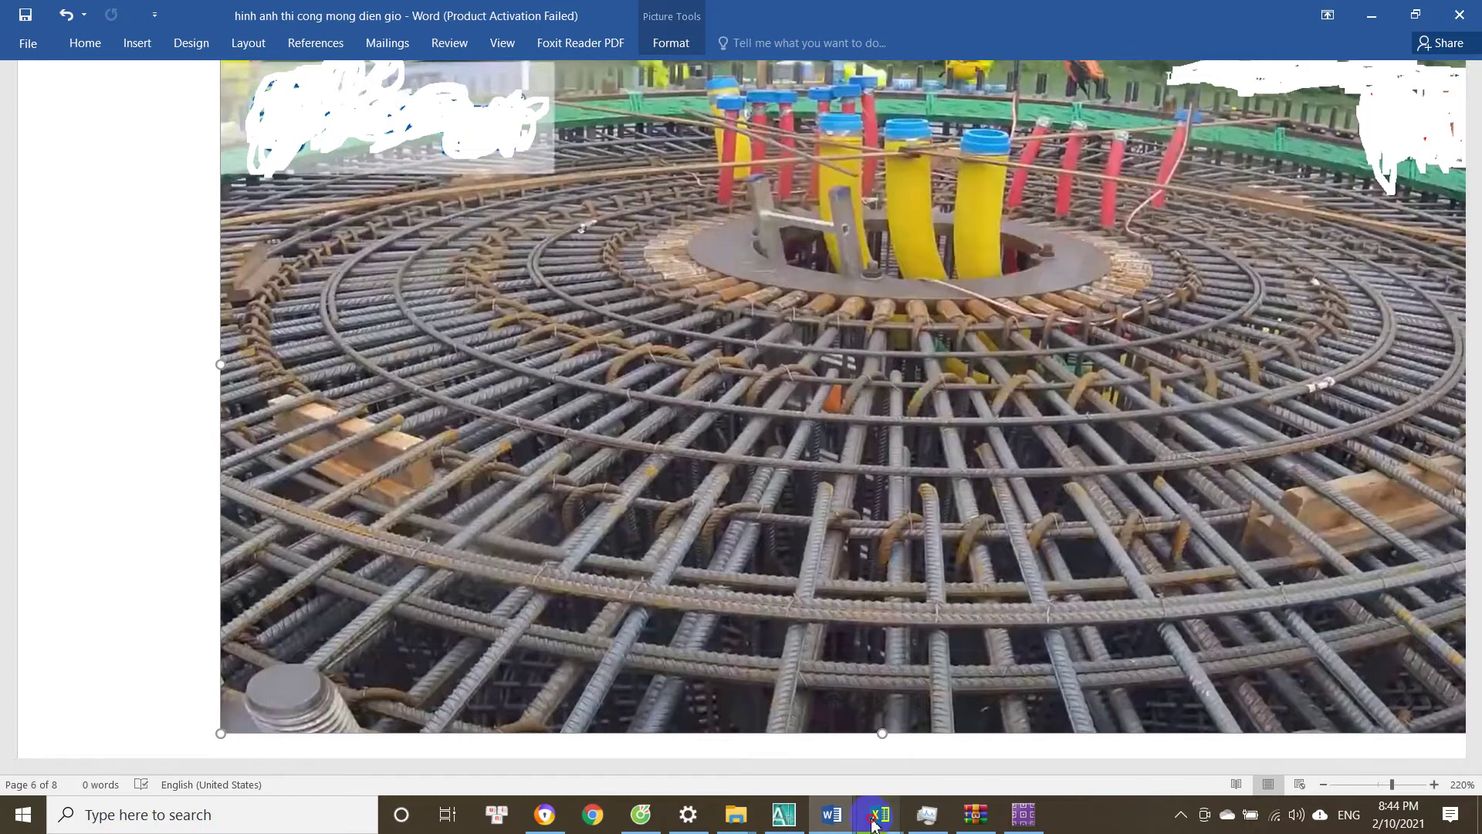
Switch back to the Excel workbook kiem tra cot thep mong dien gio and review the stirrup limit and crack control sections.
mouse_move(880, 811)
left_click(797, 765)
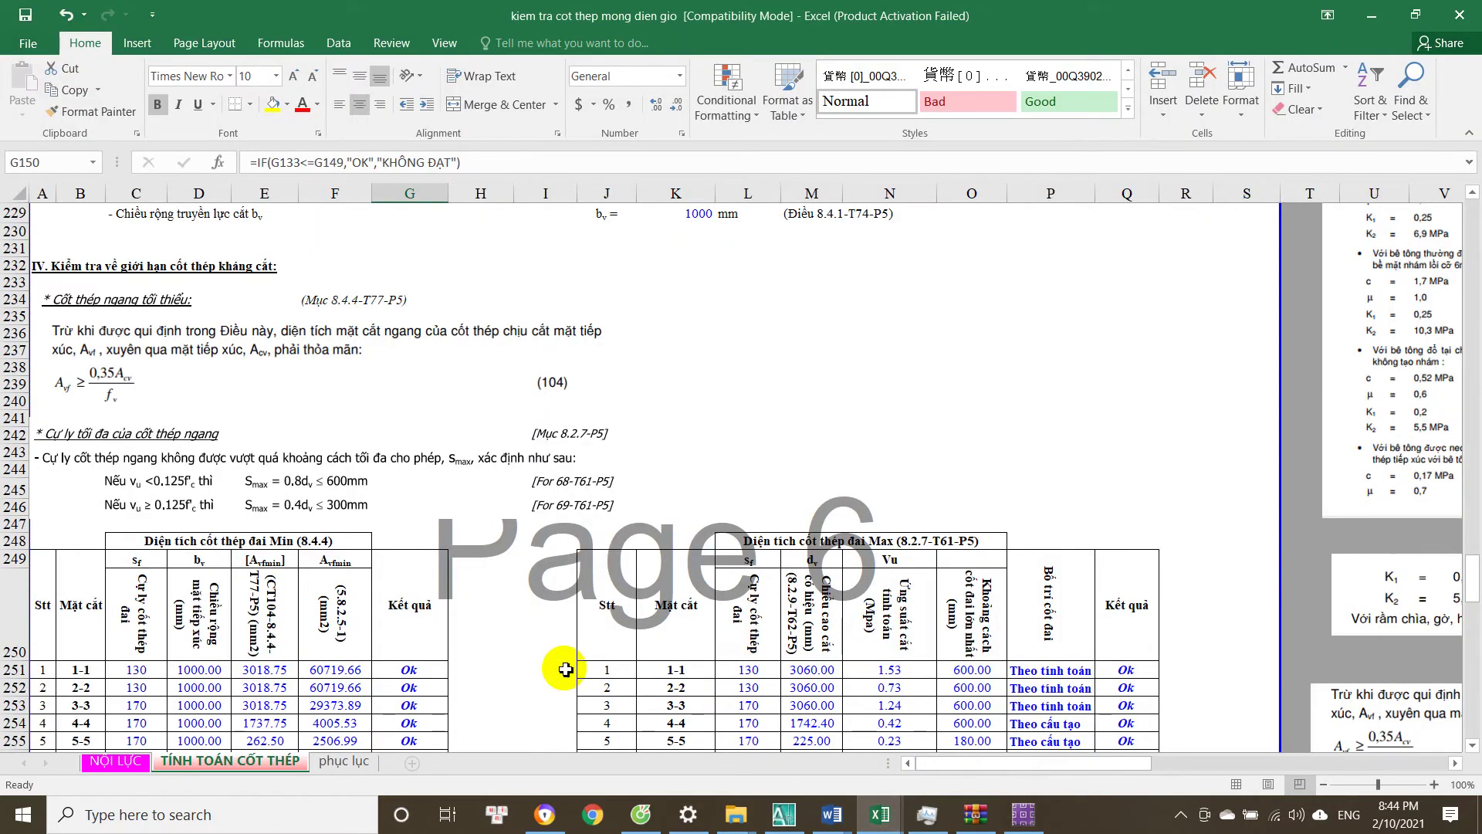
left_click(858, 807)
left_click(776, 737)
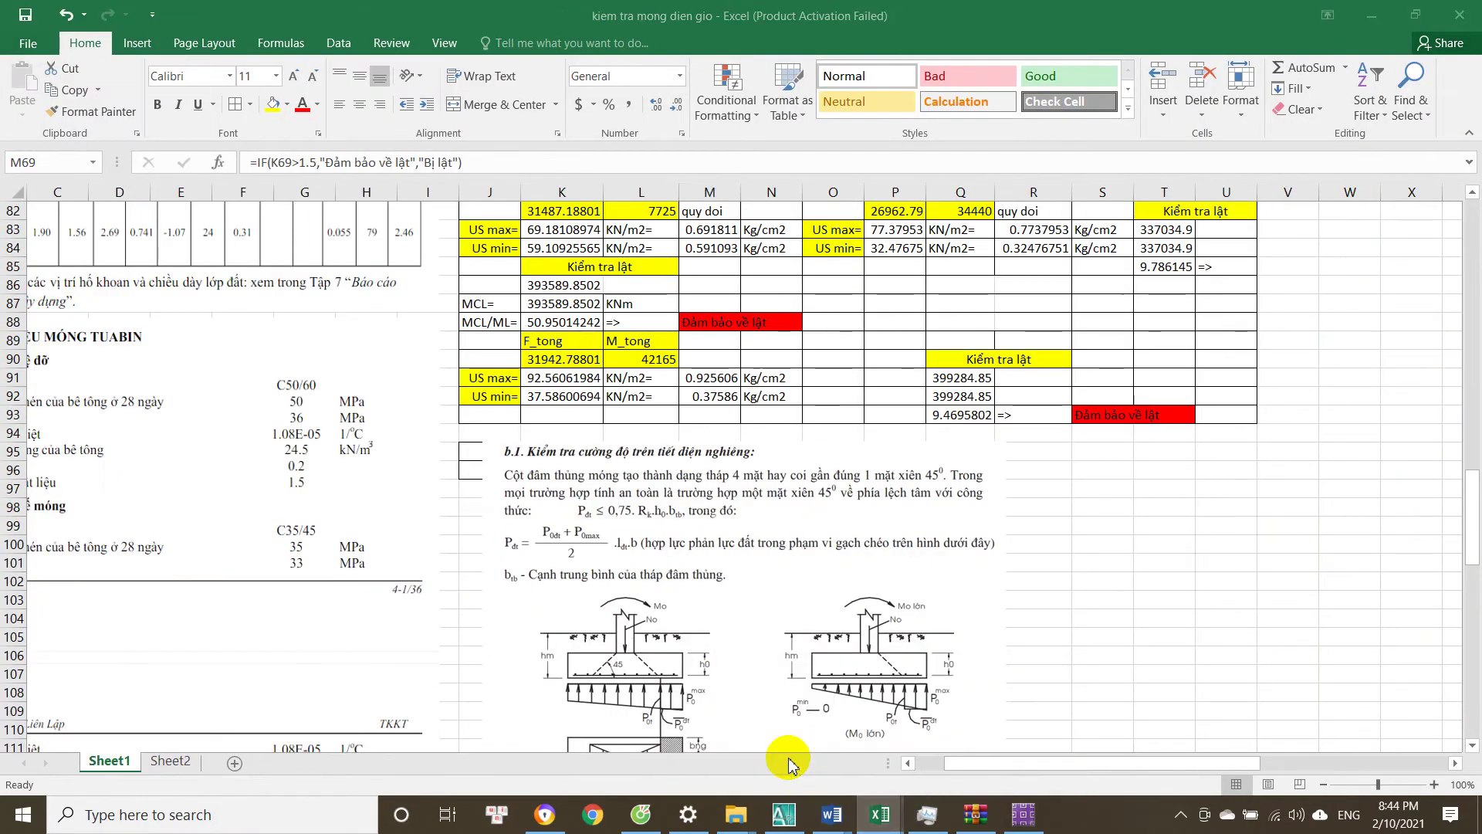
mouse_move(880, 810)
left_click(984, 738)
scroll(489, 593, "down", 1)
scroll(489, 593, "down", 10)
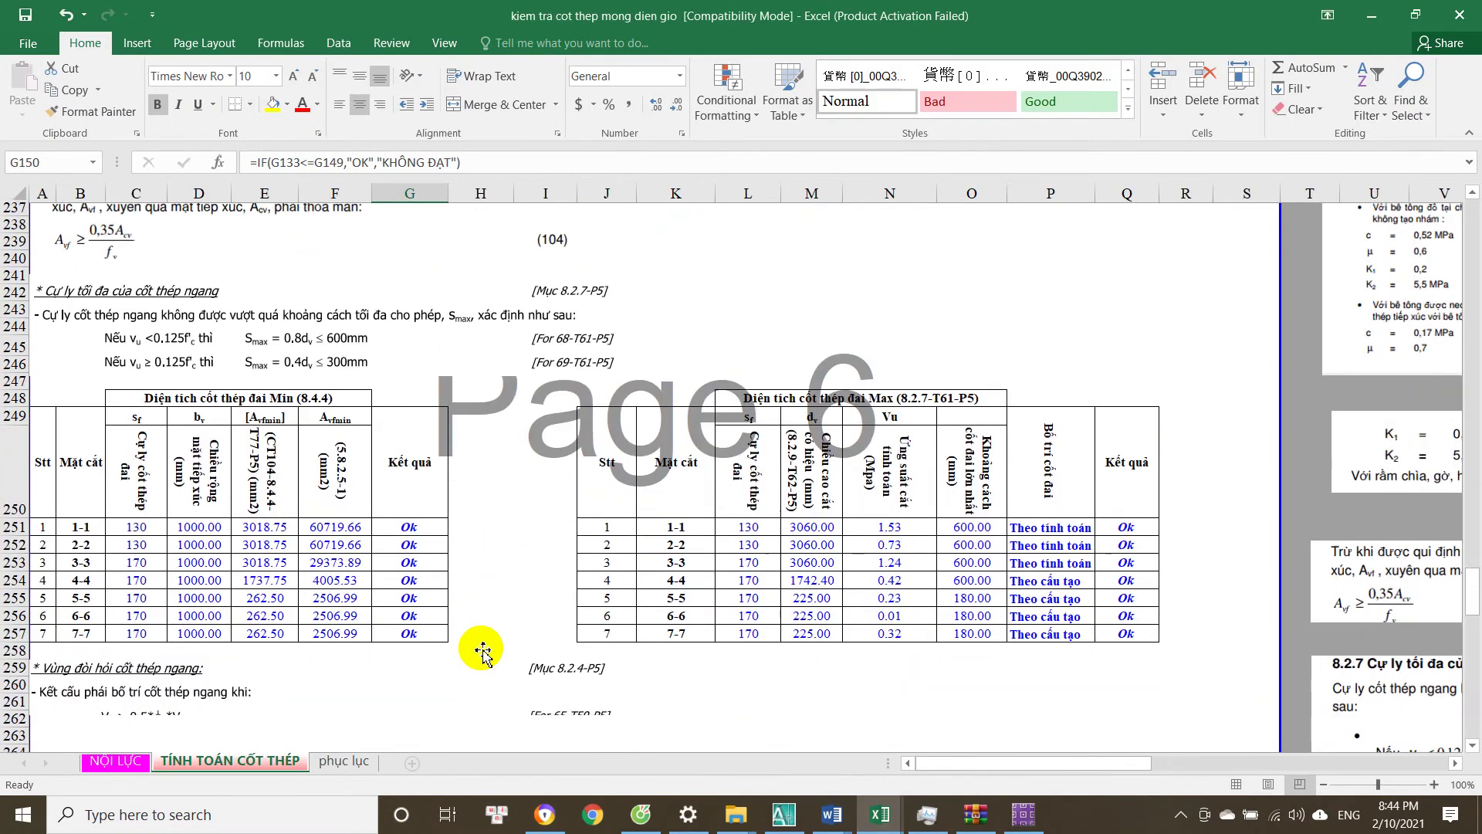
scroll(491, 642, "up", 6)
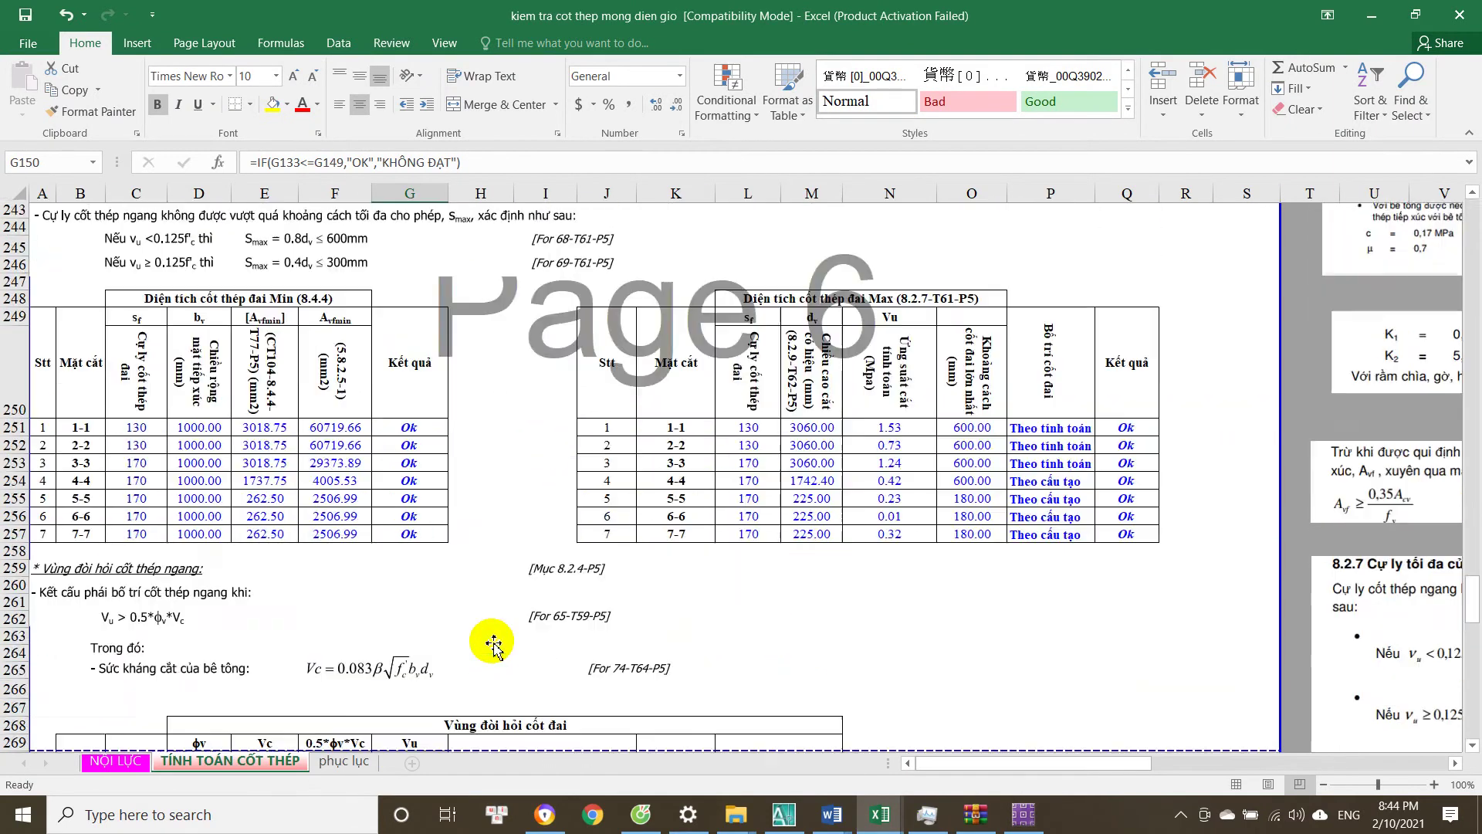
scroll(489, 645, "down", 12)
scroll(498, 649, "down", 6)
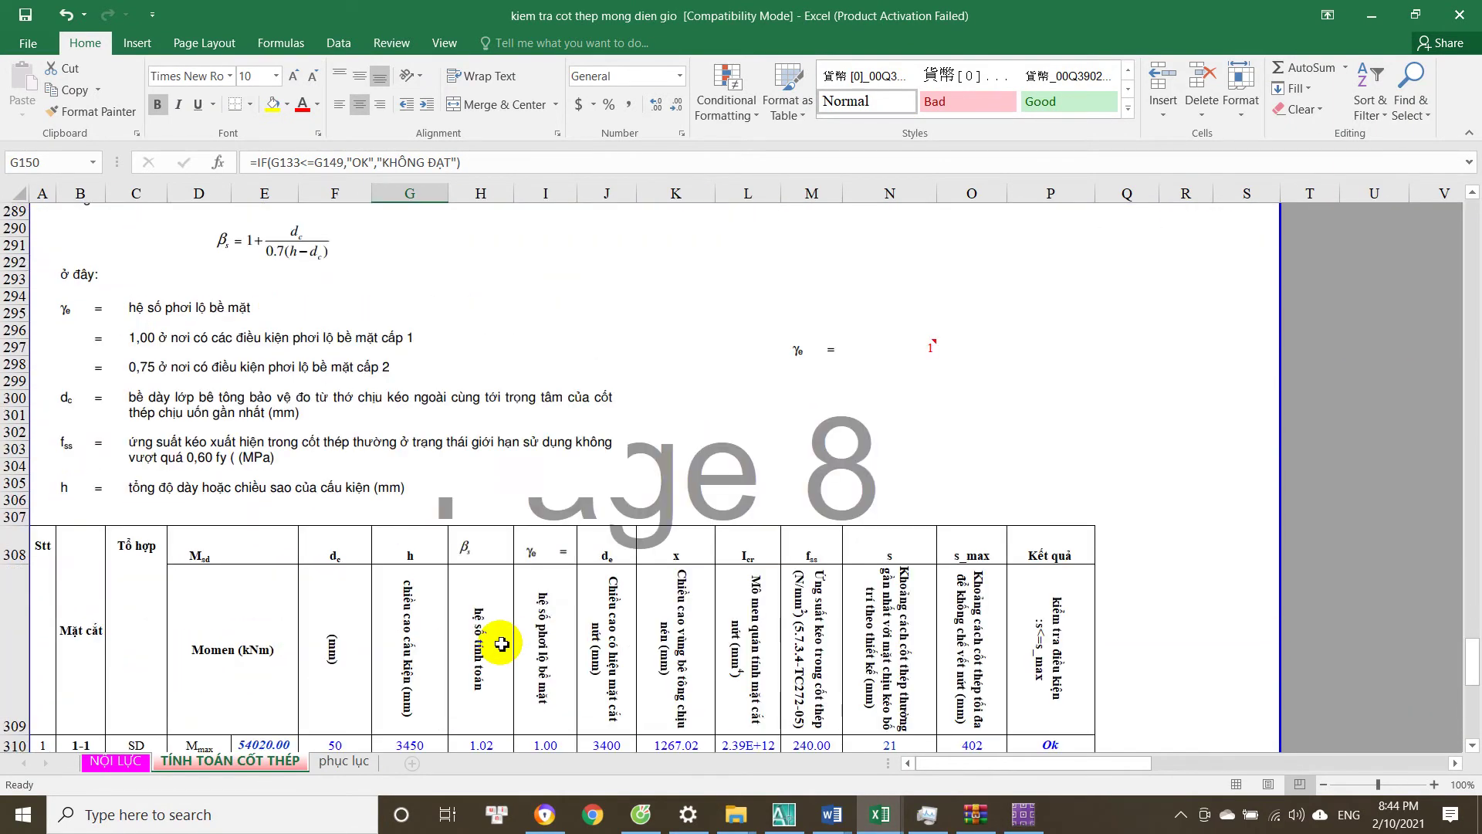
Set the stirrup diameter for section 1-1 in G221 to 12.
scroll(502, 646, "up", 18)
scroll(502, 645, "up", 11)
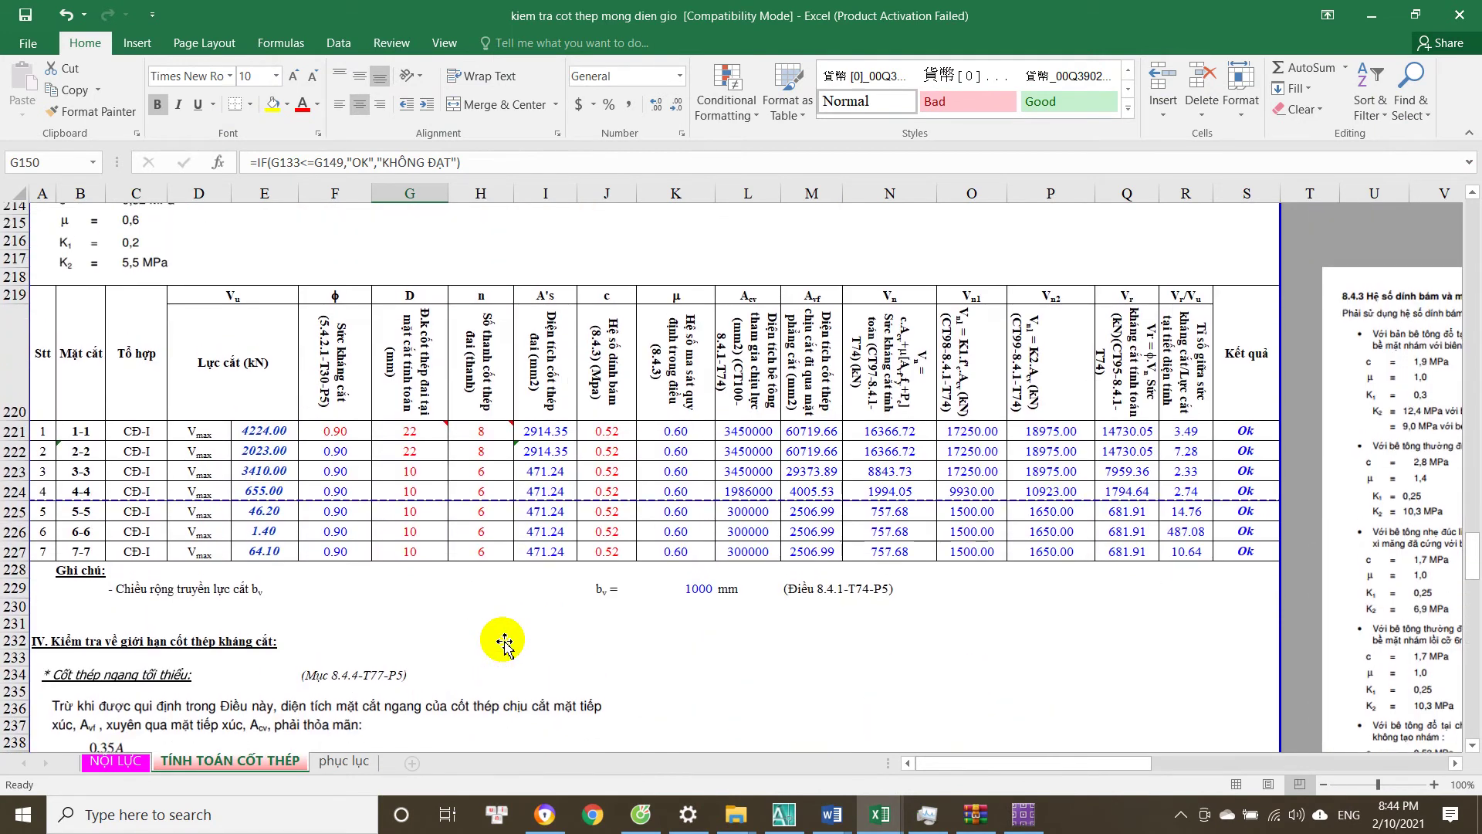
left_click(425, 552)
type("12")
key("Return")
left_click(448, 572)
left_click(462, 544)
Check the shear conditions for sections 1-1 and 2-2 in F150 and G150 against the stirrup diameter in G221.
scroll(393, 540, "up", 13)
scroll(391, 541, "up", 14)
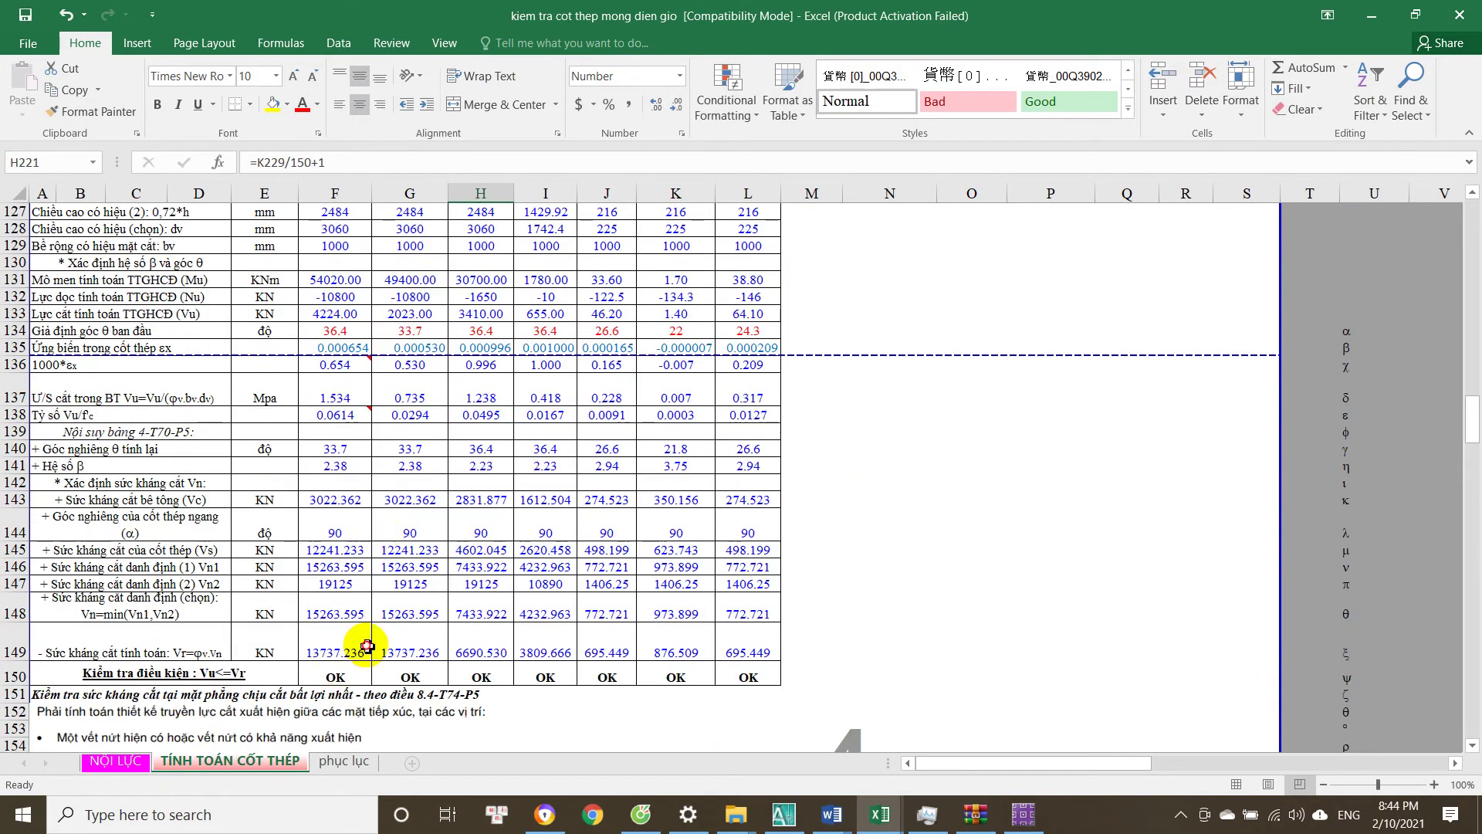
left_click(344, 666)
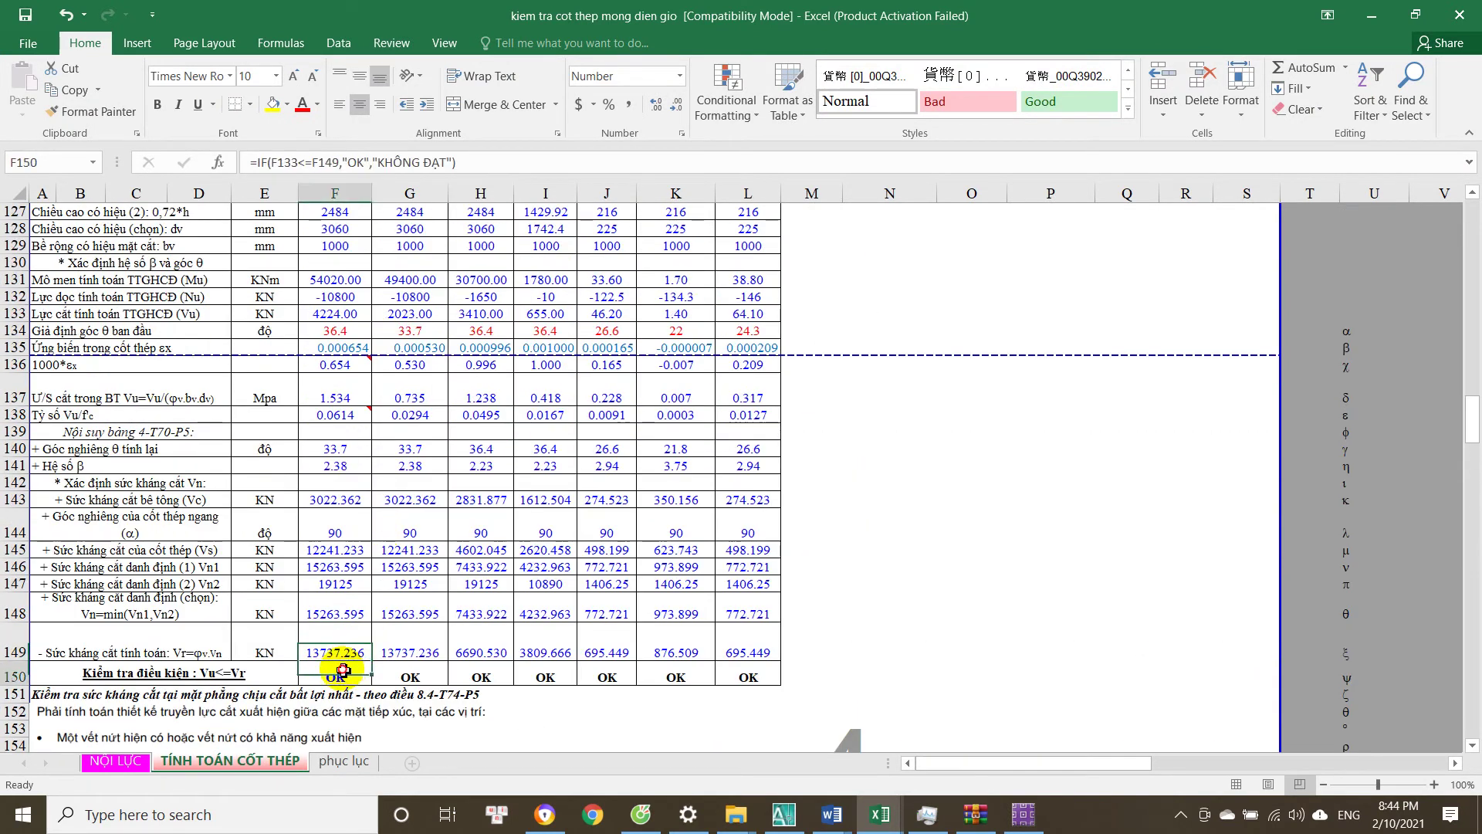
left_click(425, 663)
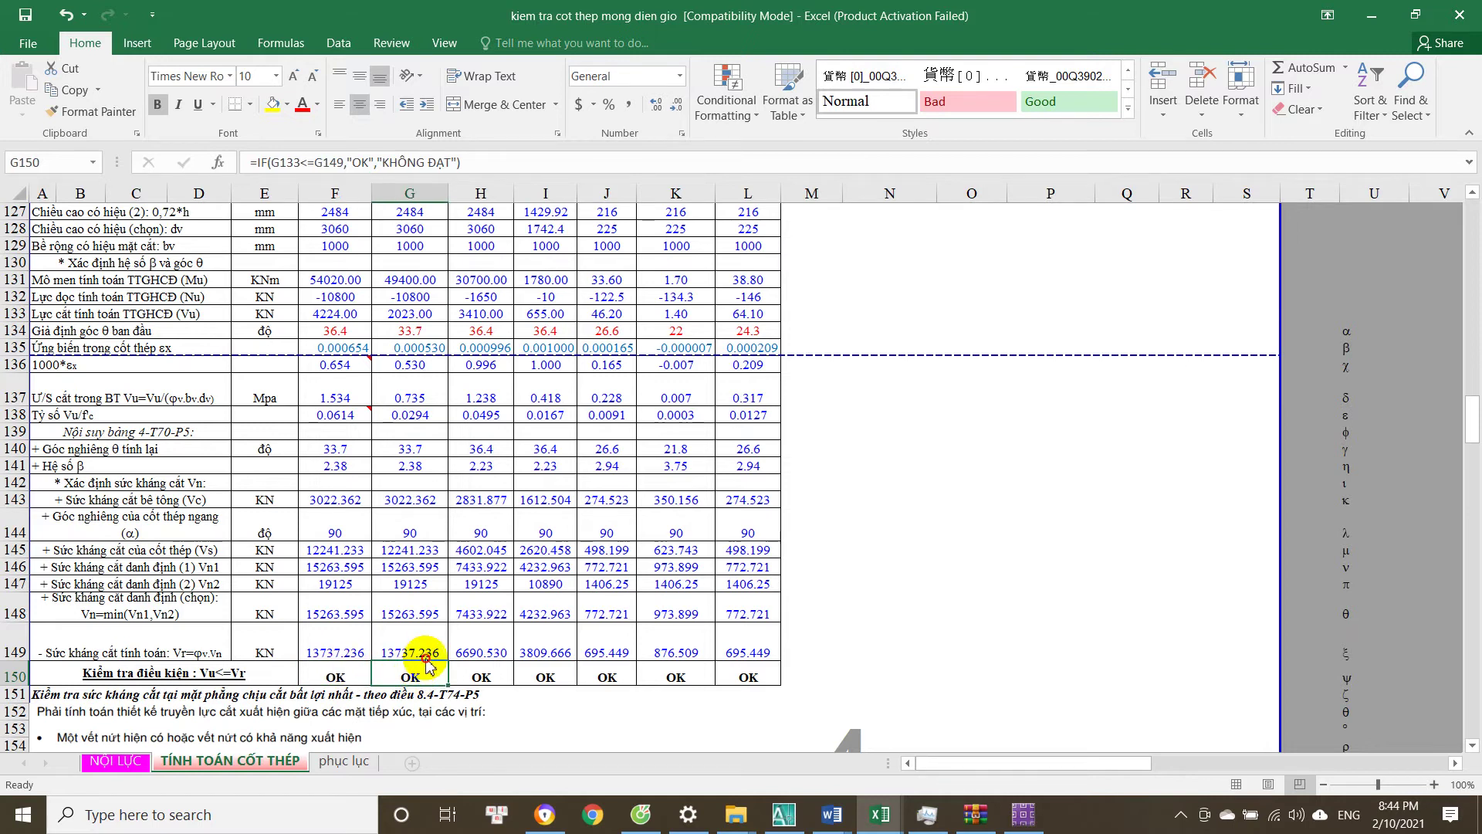
left_click(357, 675)
scroll(398, 661, "down", 20)
scroll(397, 660, "down", 6)
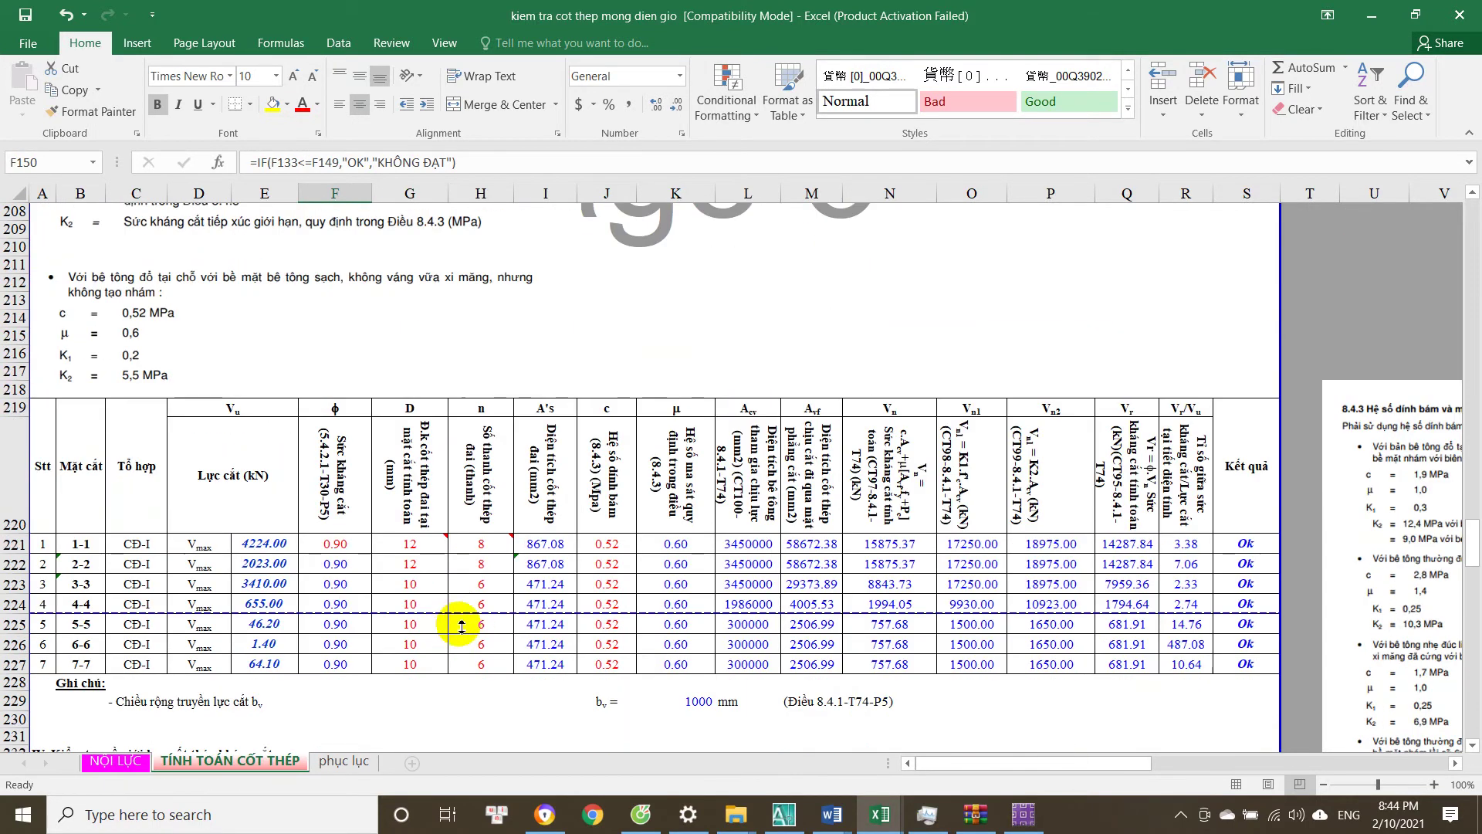
left_click(427, 492)
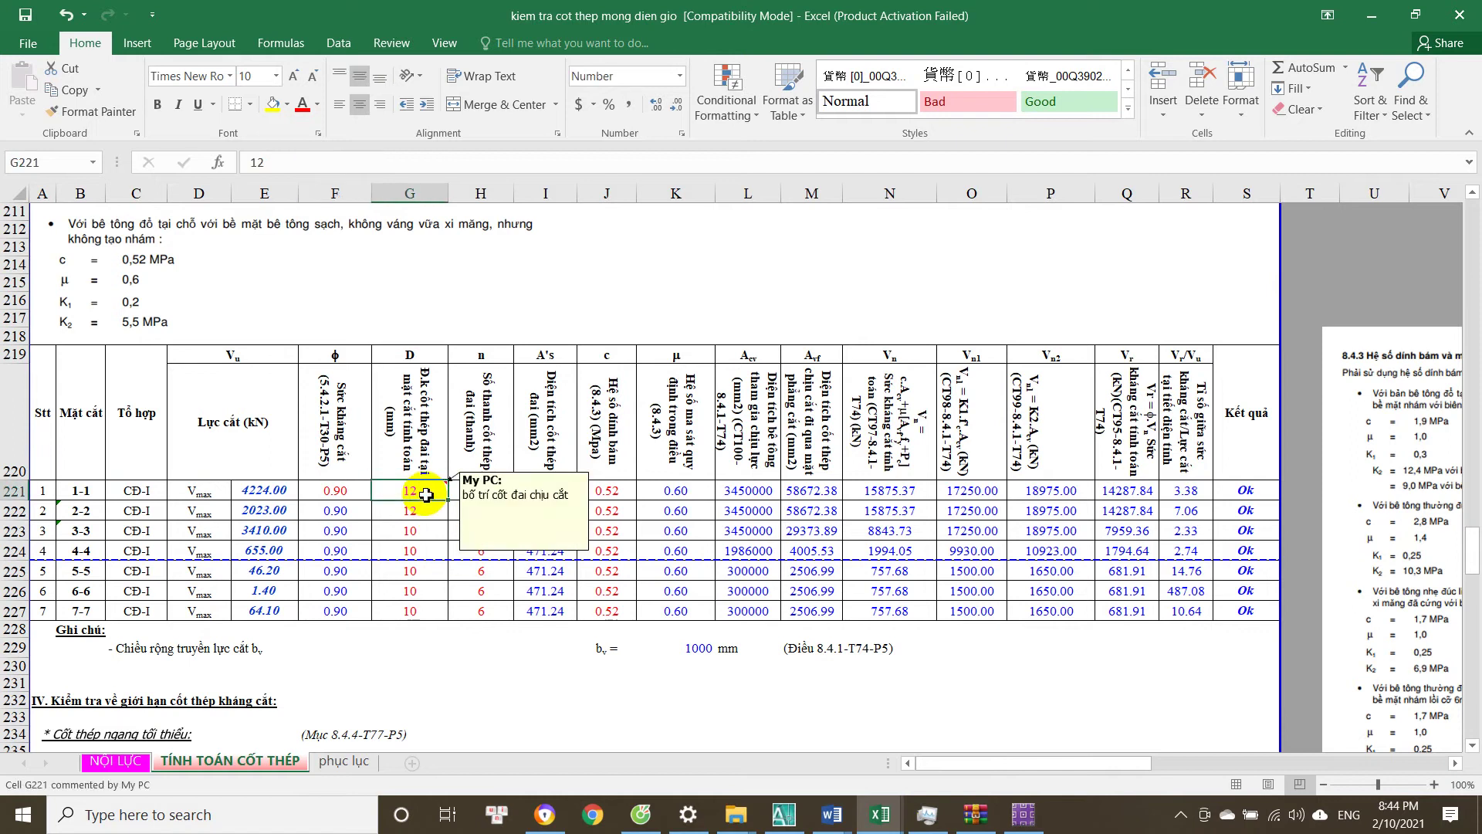
Set the stirrup diameter D for sections 1-1 and 2-2 in the shear resistance table to 22 mm.
type("22")
key("Return")
type("22")
key("Return")
key("Up")
key("Up")
left_click(476, 509)
key("Left")
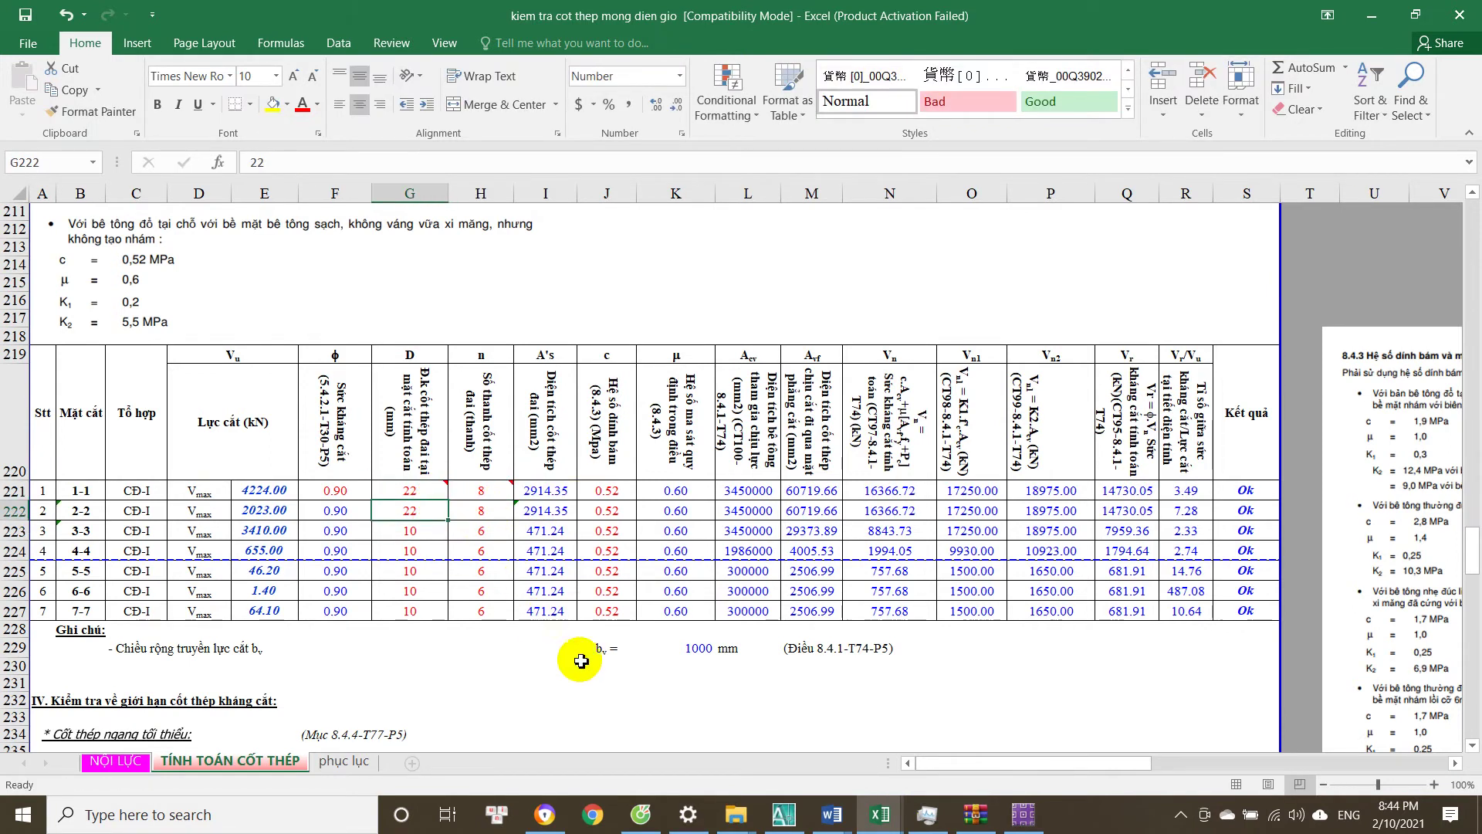
key("Right")
key("Up")
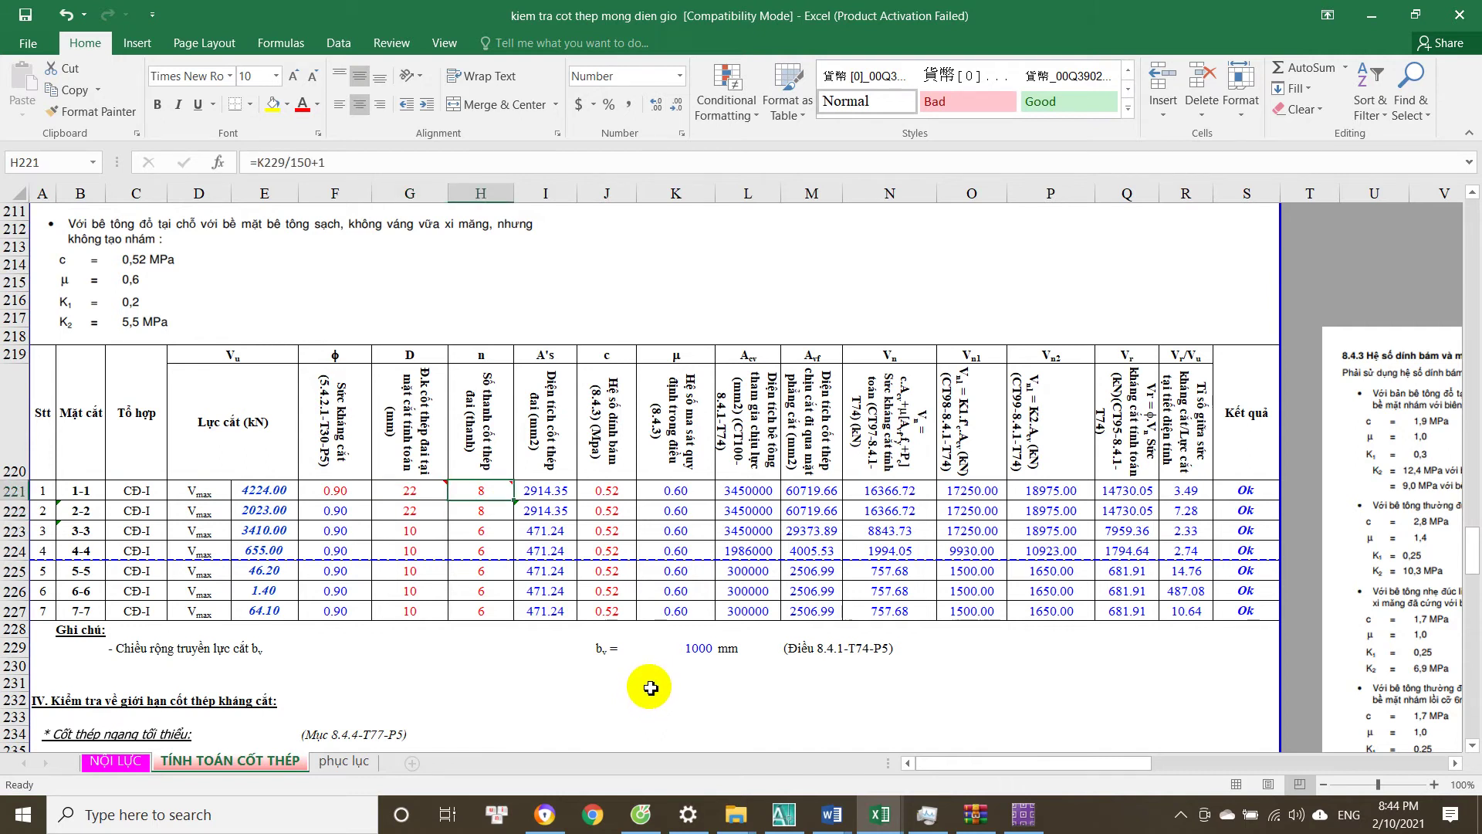
key("Left")
key("Down")
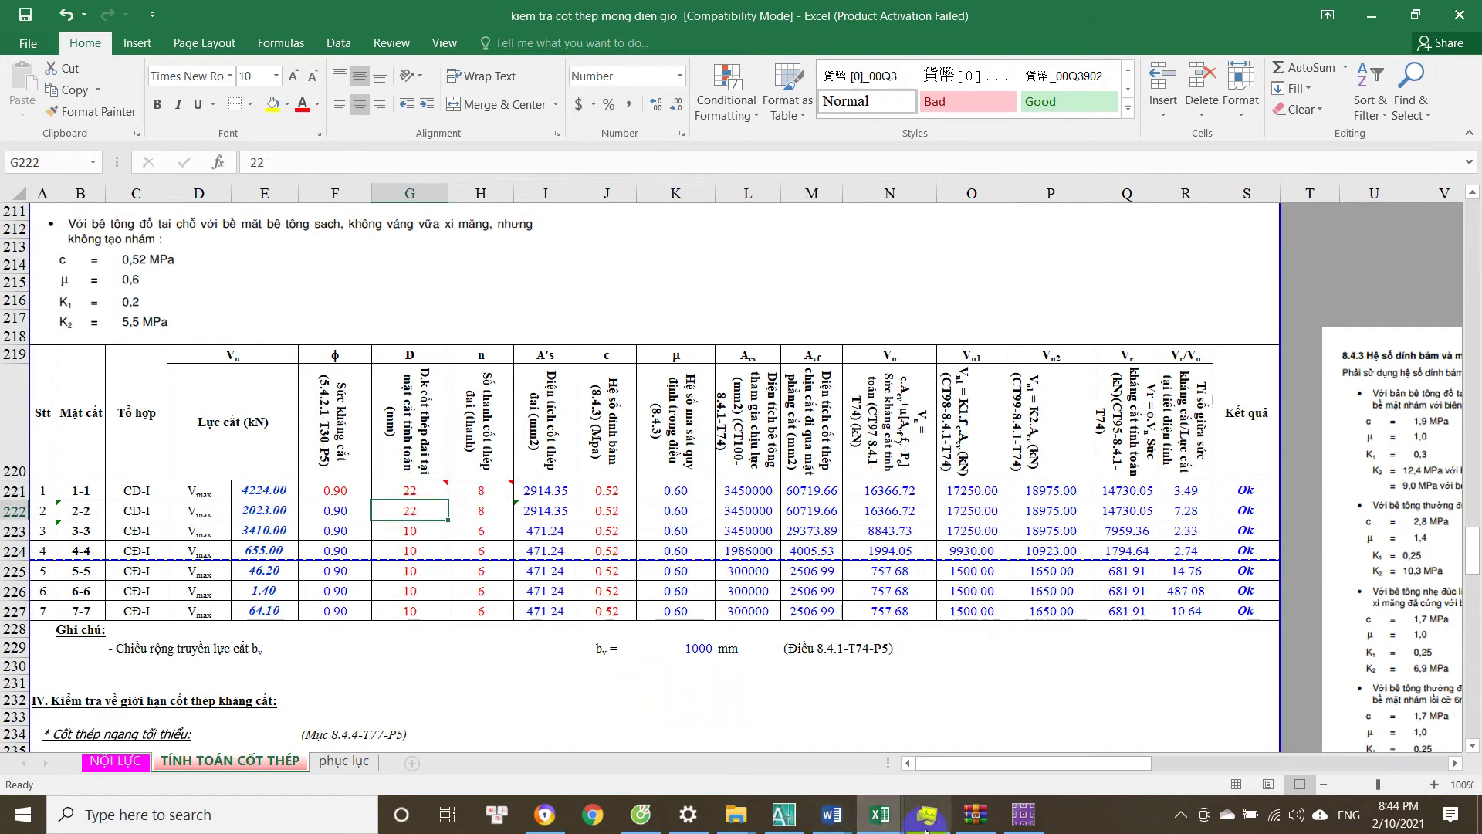
key("Right")
key("Left")
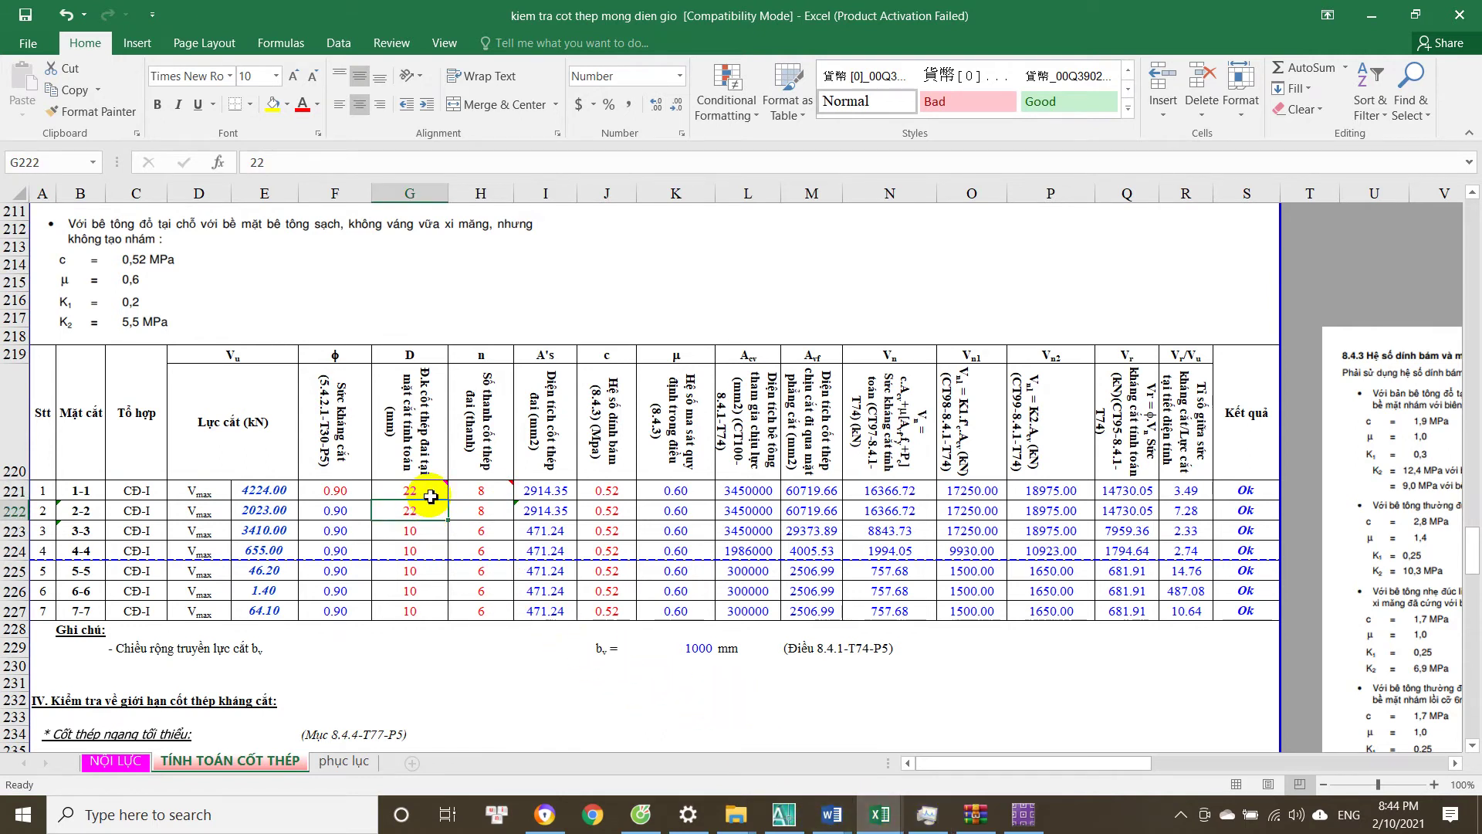
Switch to the Word document "hinh anh thi cong mong dien gio" and examine the close-up photo of the foundation's top reinforcement.
left_click(1025, 813)
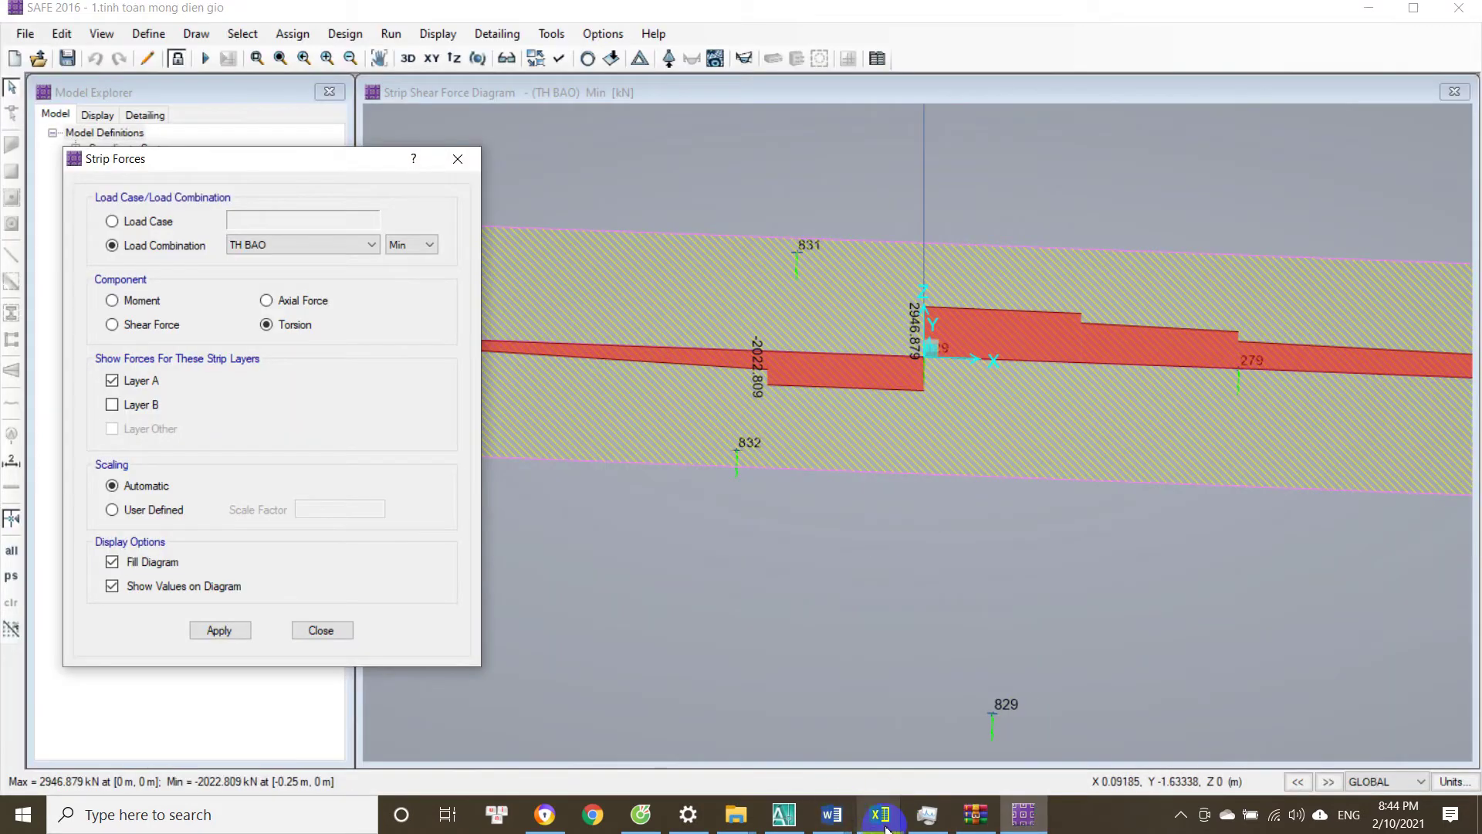
mouse_move(881, 811)
mouse_move(825, 767)
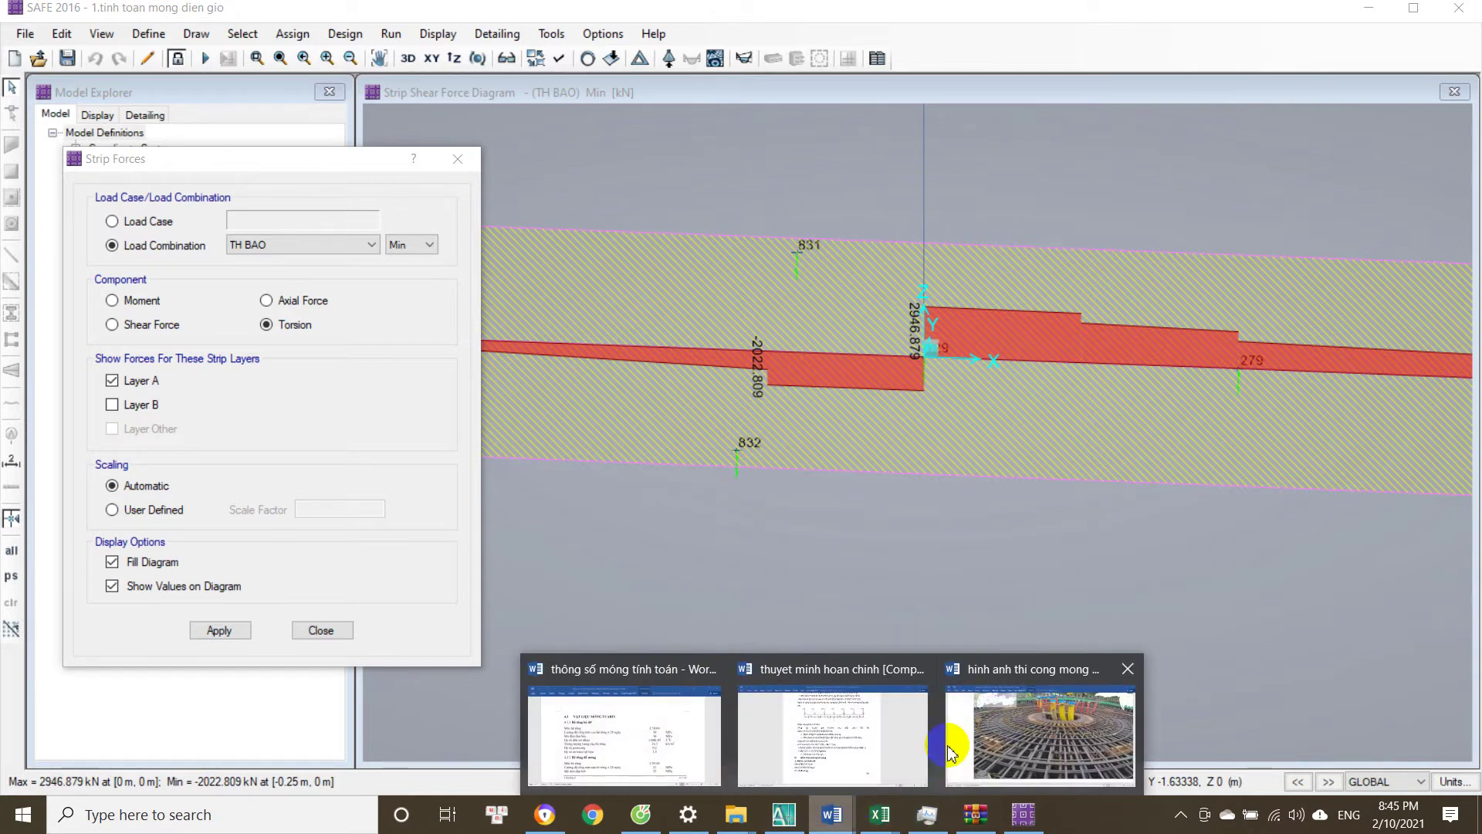
left_click(1009, 731)
scroll(809, 550, "down", 2)
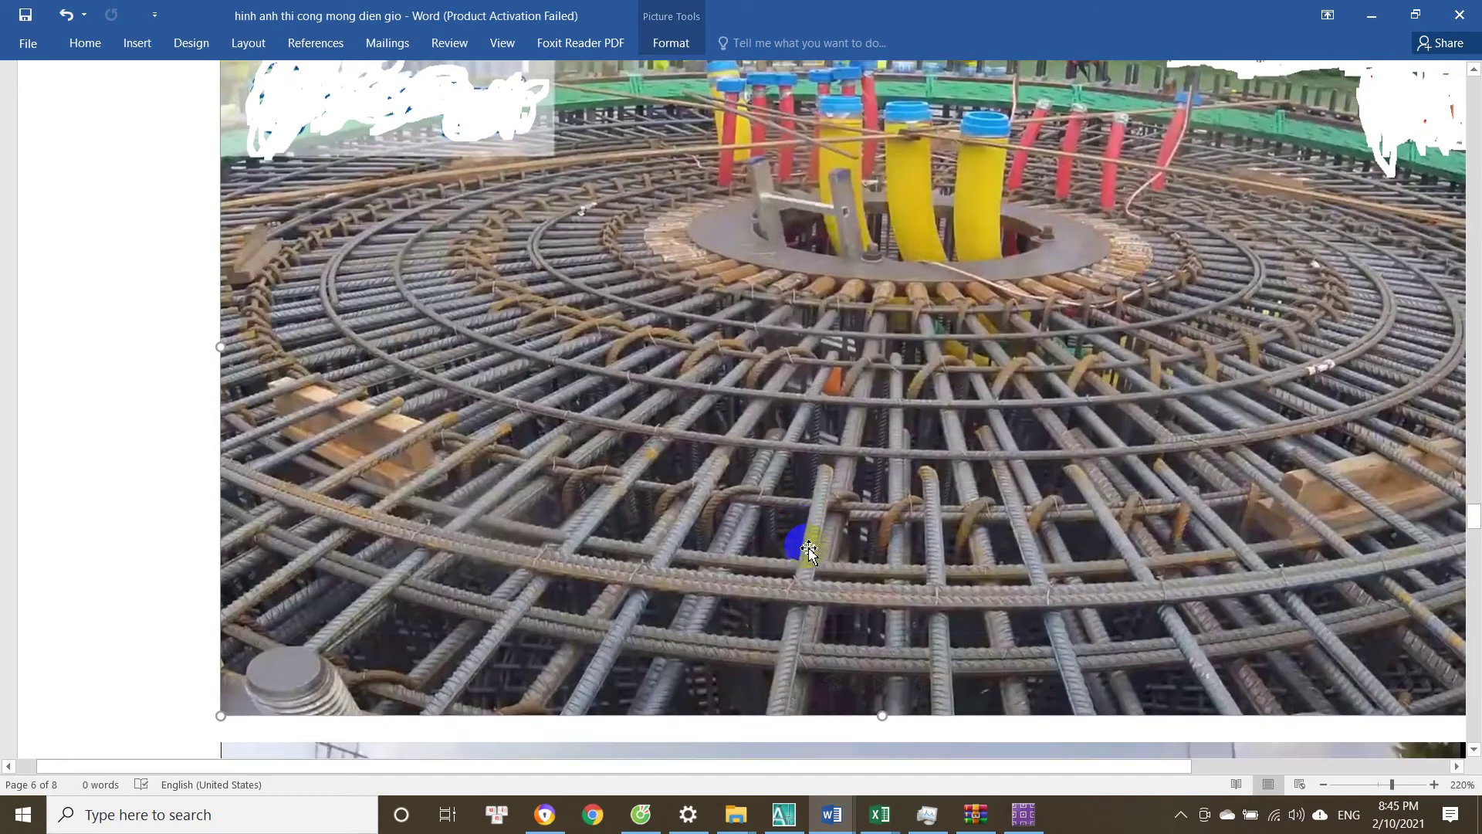
scroll(809, 549, "up", 2)
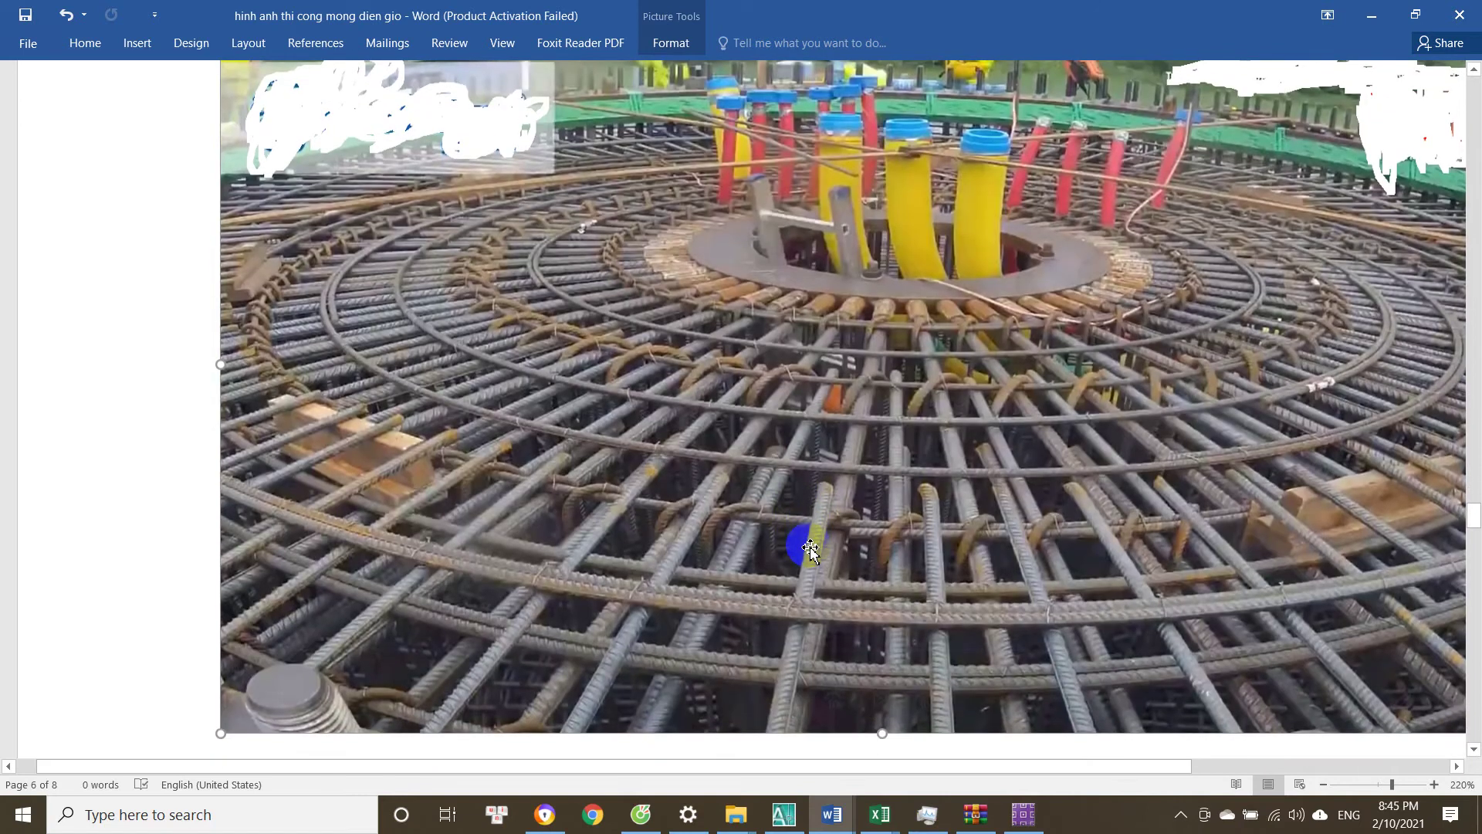
scroll(809, 550, "up", 1)
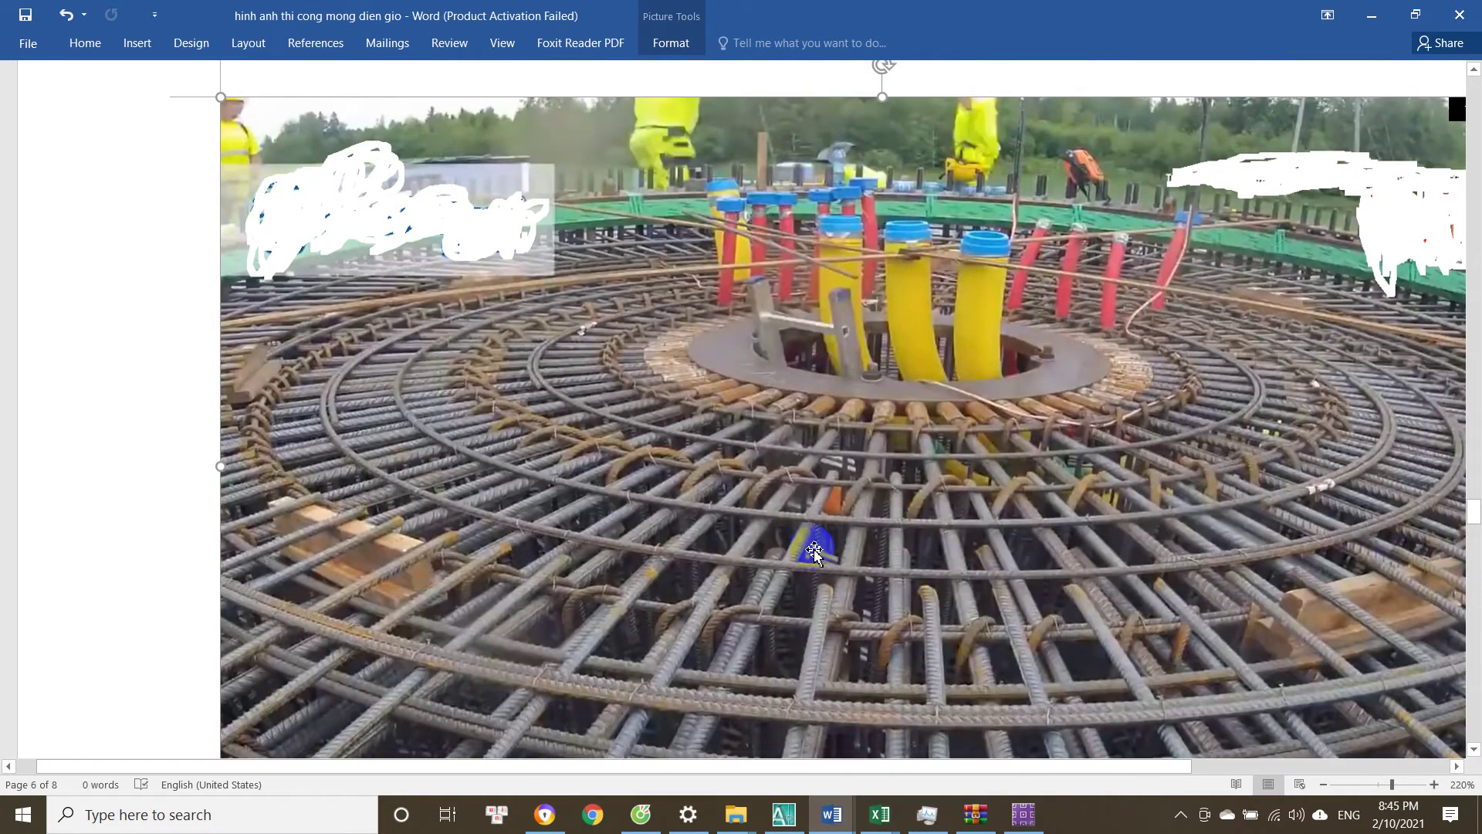
scroll(815, 551, "down", 1)
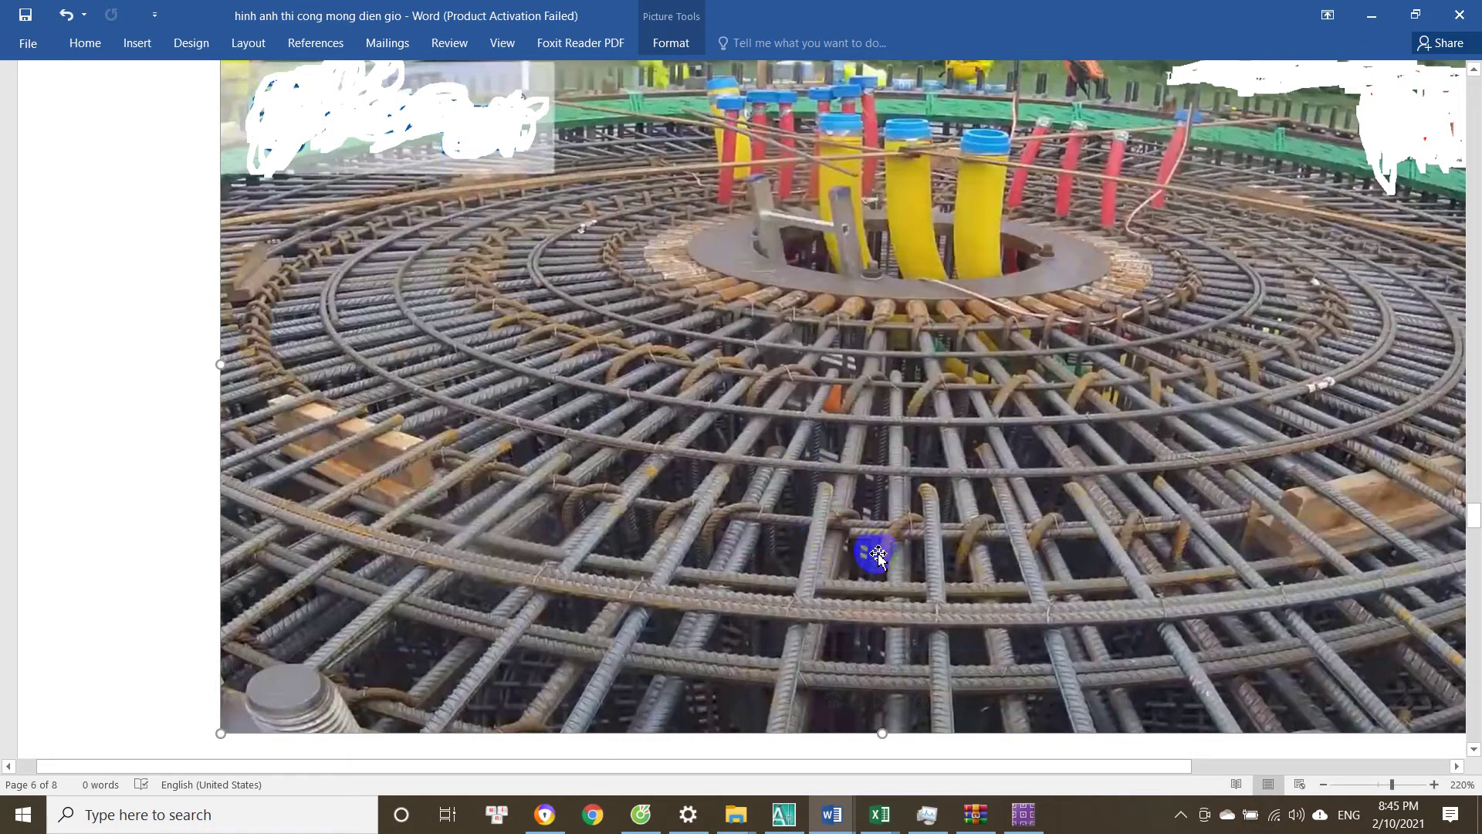
scroll(880, 502, "up", 1)
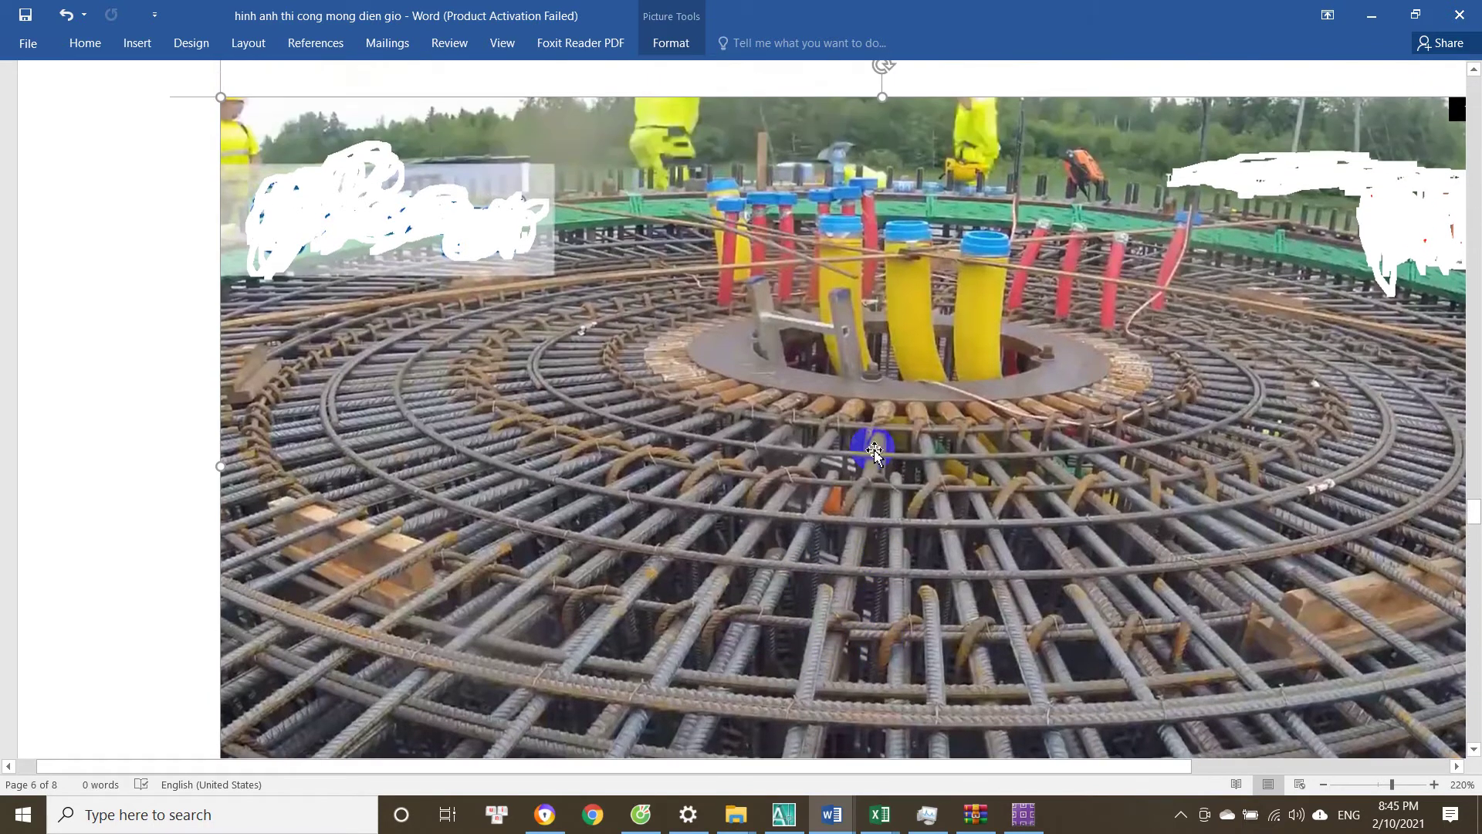
scroll(893, 511, "down", 1)
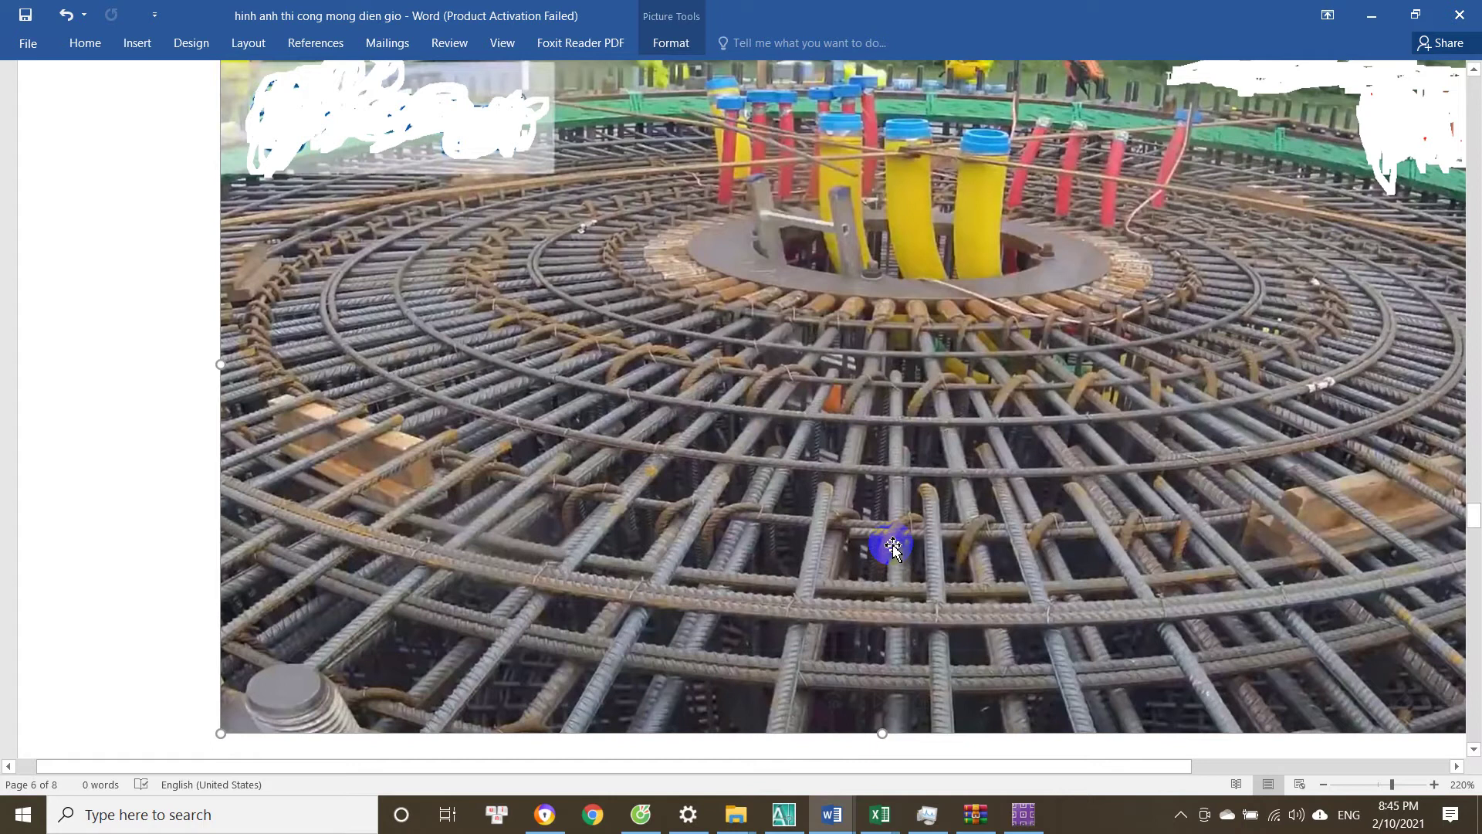
scroll(893, 547, "down", 3)
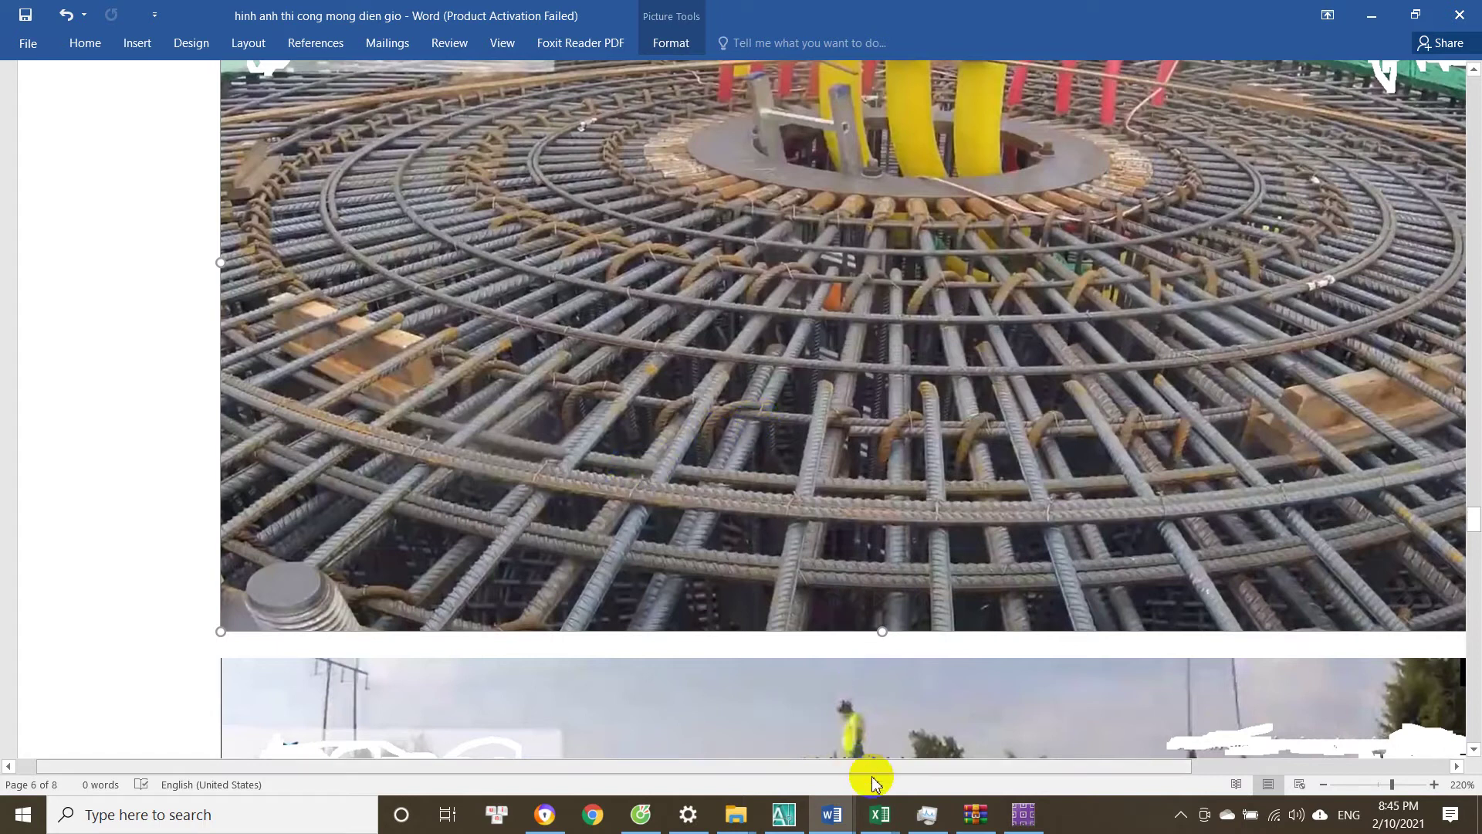
Return to the Excel workbook "kiem tra cot thep mong dien gio" and review the minimum and maximum stirrup tables.
mouse_move(879, 812)
left_click(957, 766)
scroll(452, 509, "down", 3)
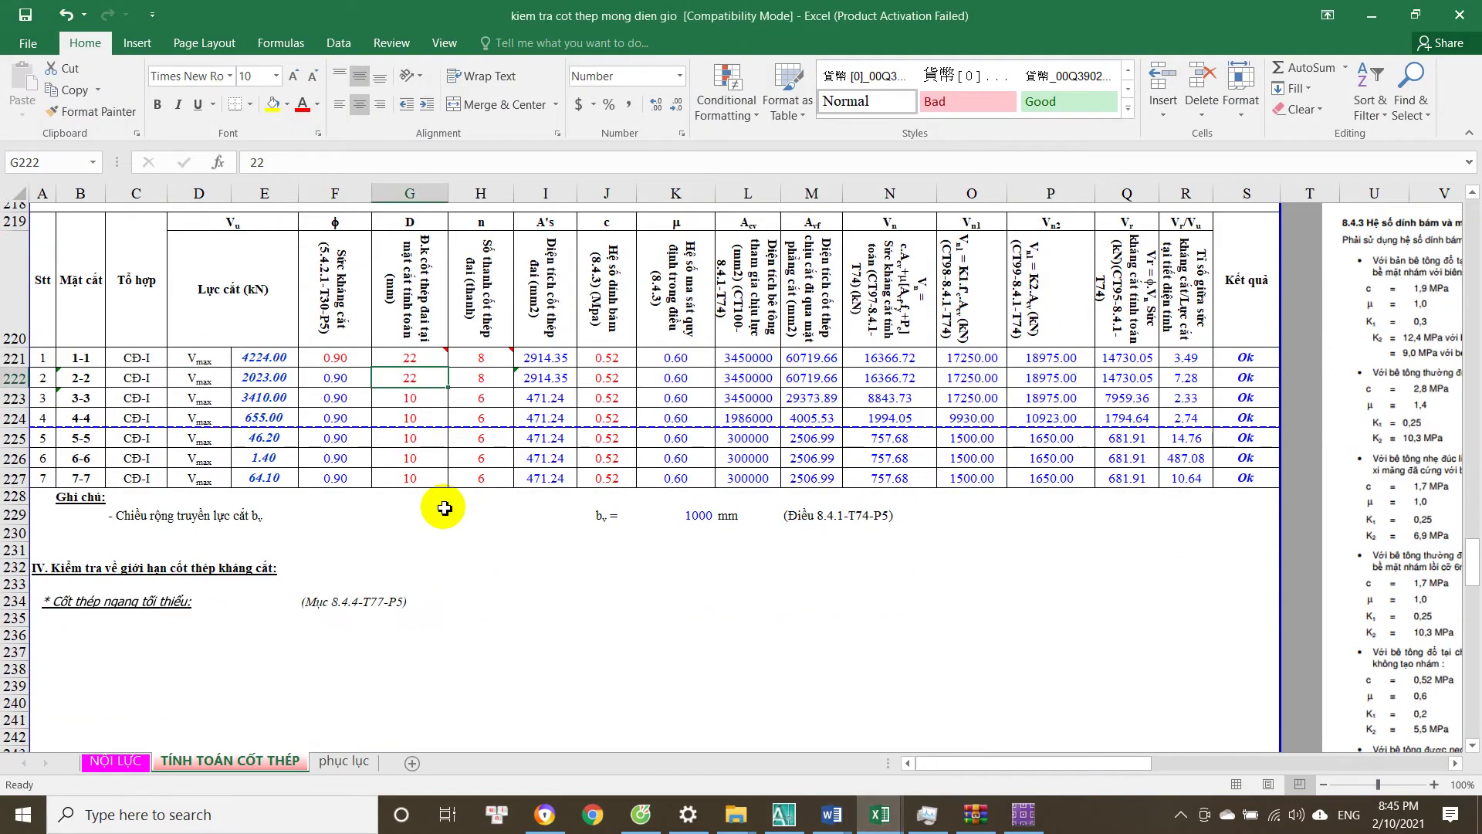
scroll(470, 488, "down", 9)
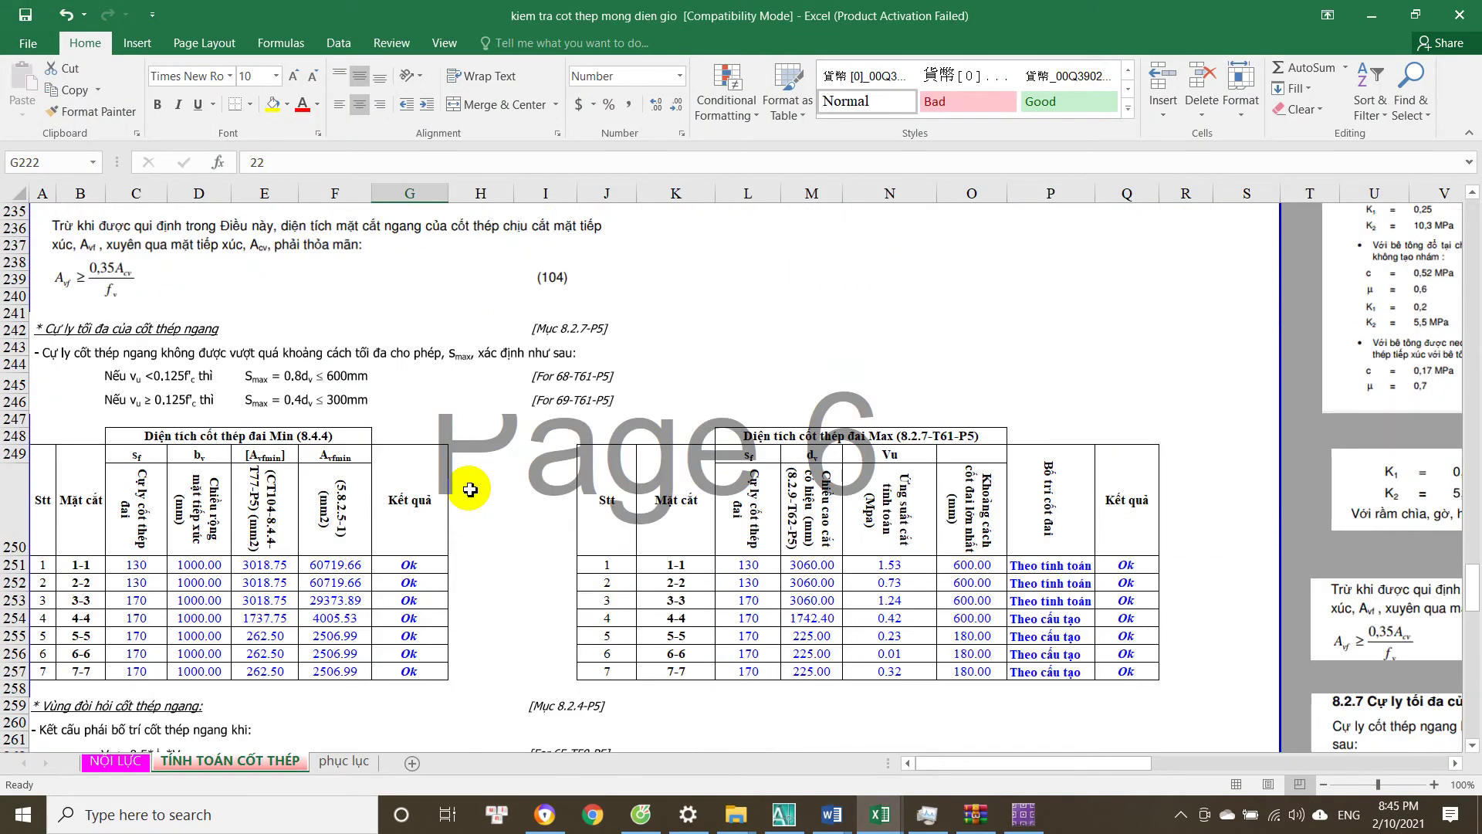
left_click(334, 429)
left_click(776, 407)
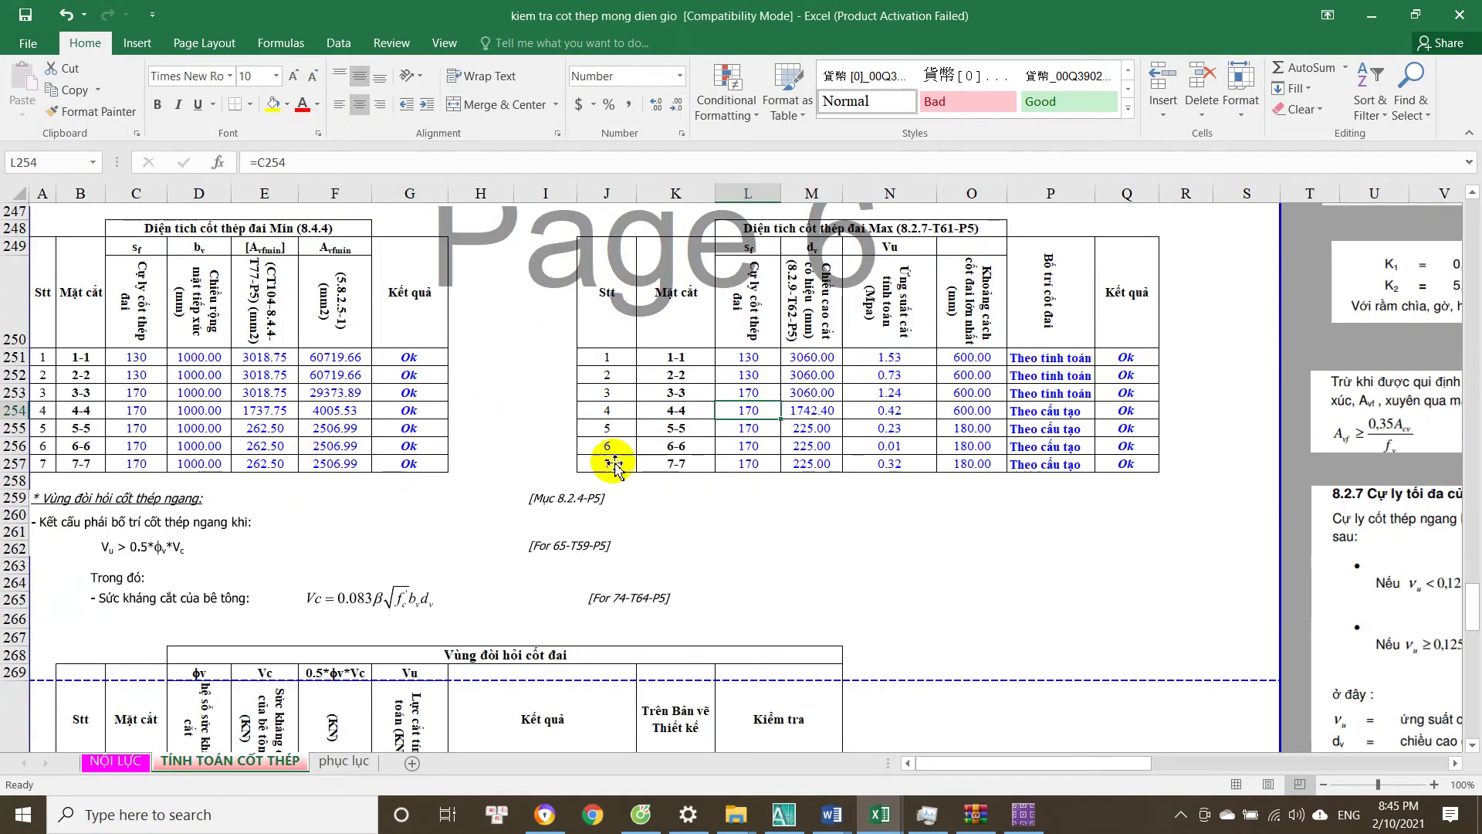
Go through section 1-1 in the crack control table, from its moment to the formula checking s against s_max.
scroll(446, 473, "down", 20)
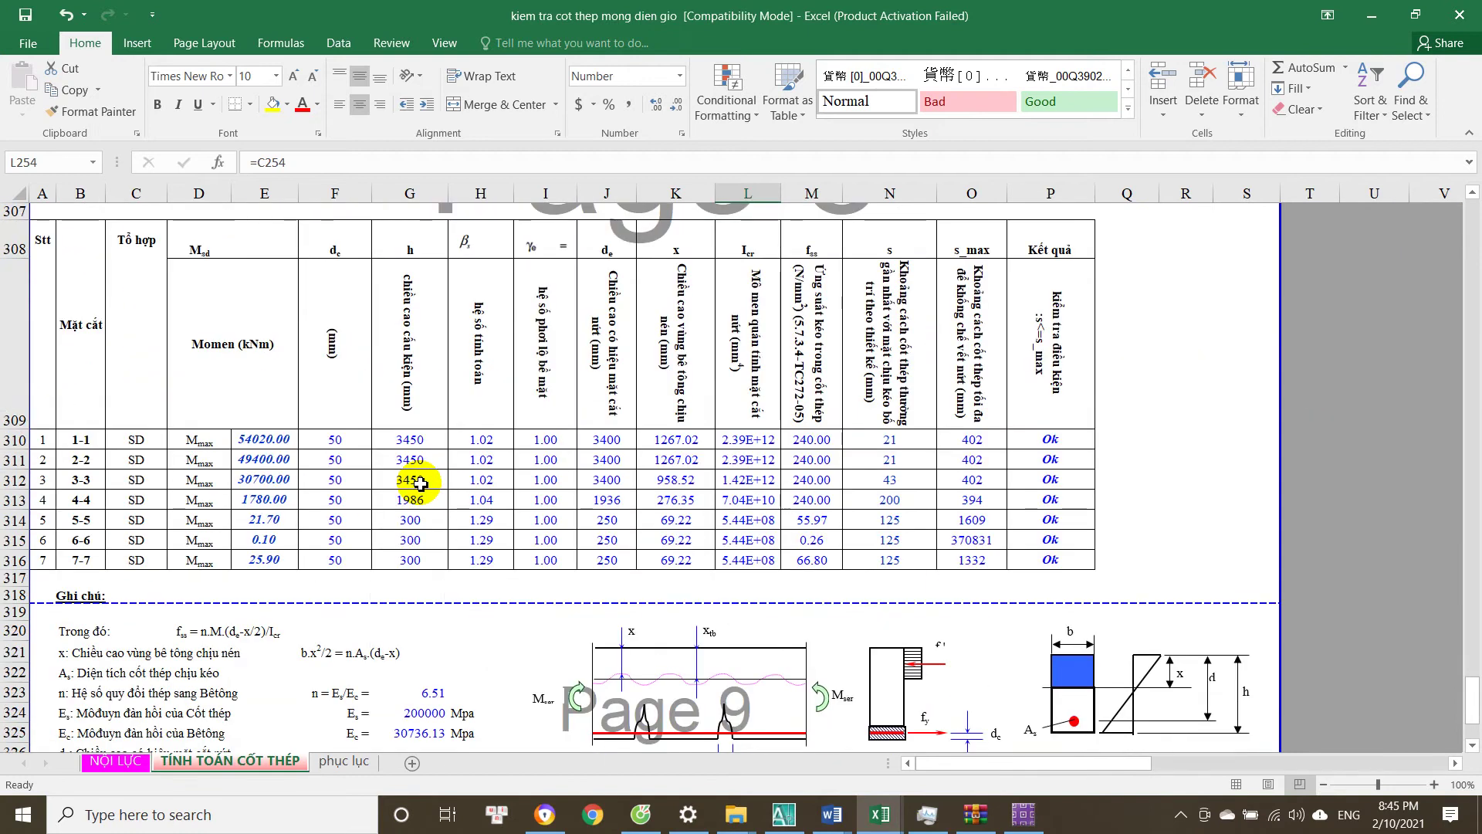
left_click(262, 442)
key("Right")
key("Right")
key("Right")
key("Right")
key("Right")
key("Right")
key("Right")
key("Right")
key("Right")
key("Right")
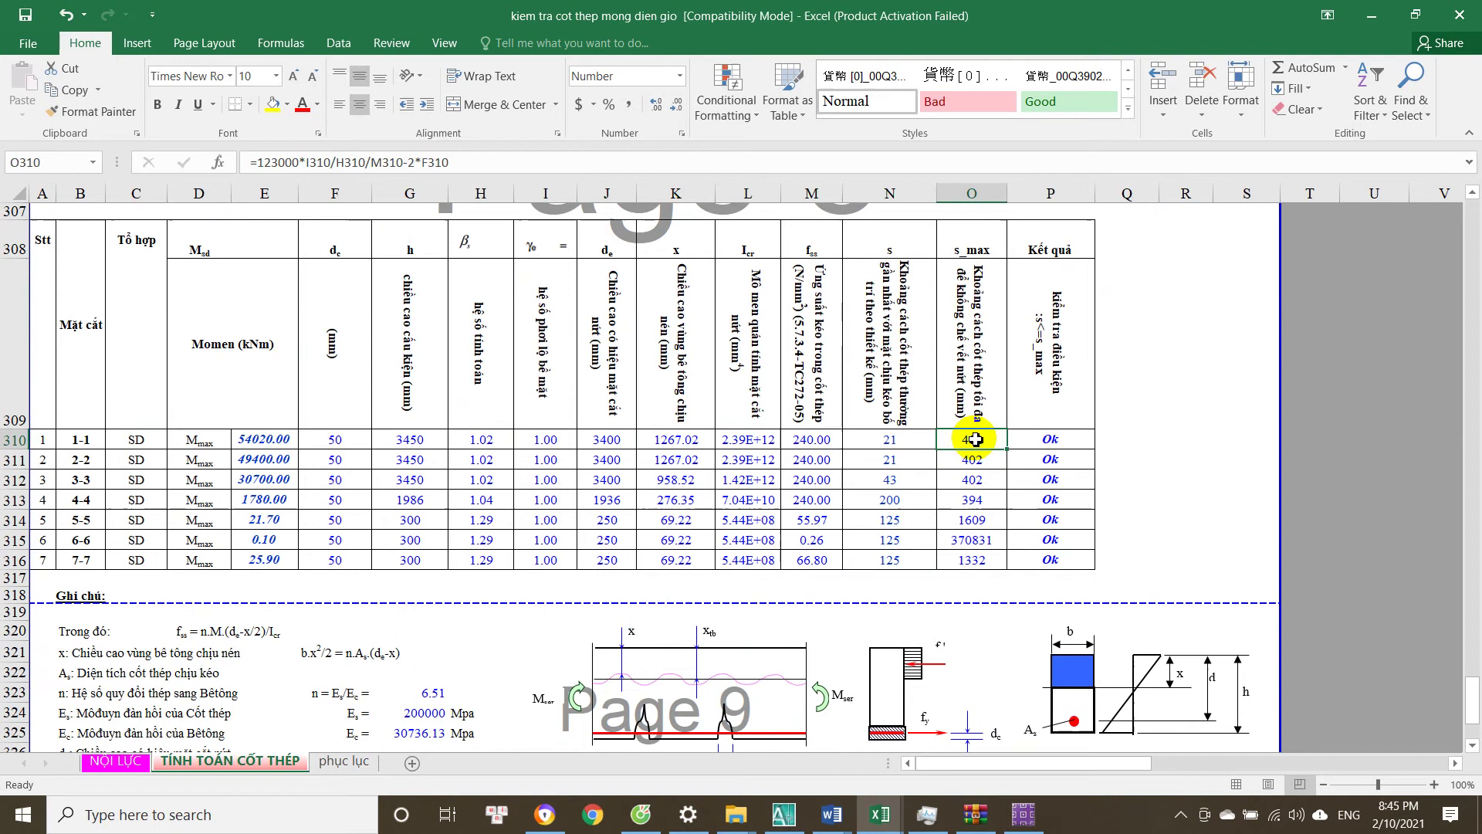
key("Right")
key("F2")
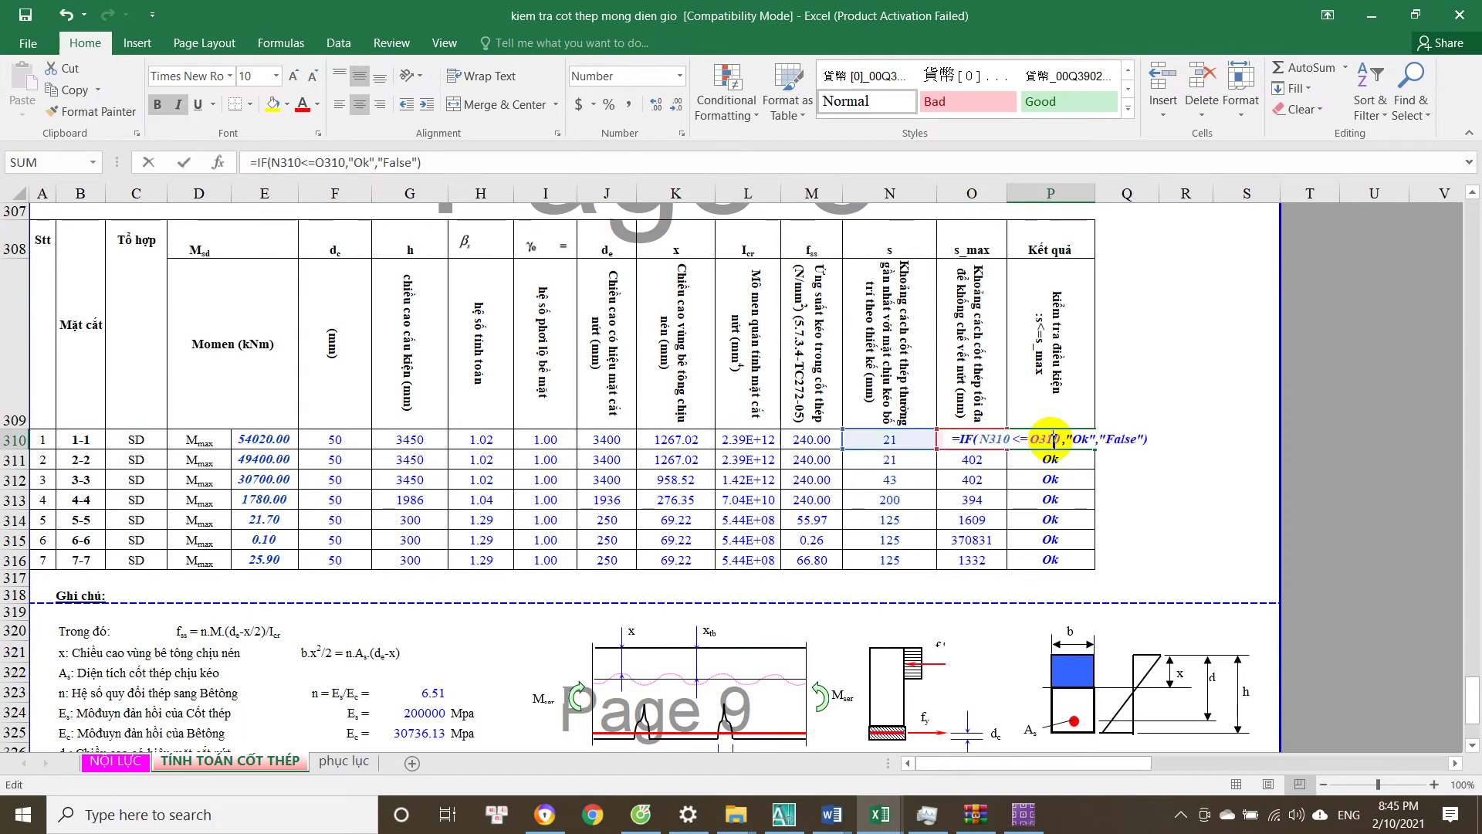
key("Escape")
Inspect the s_max formula for section 1-1 and compare the maximum bar spacings of sections 1-1 to 4-4.
left_click(969, 424)
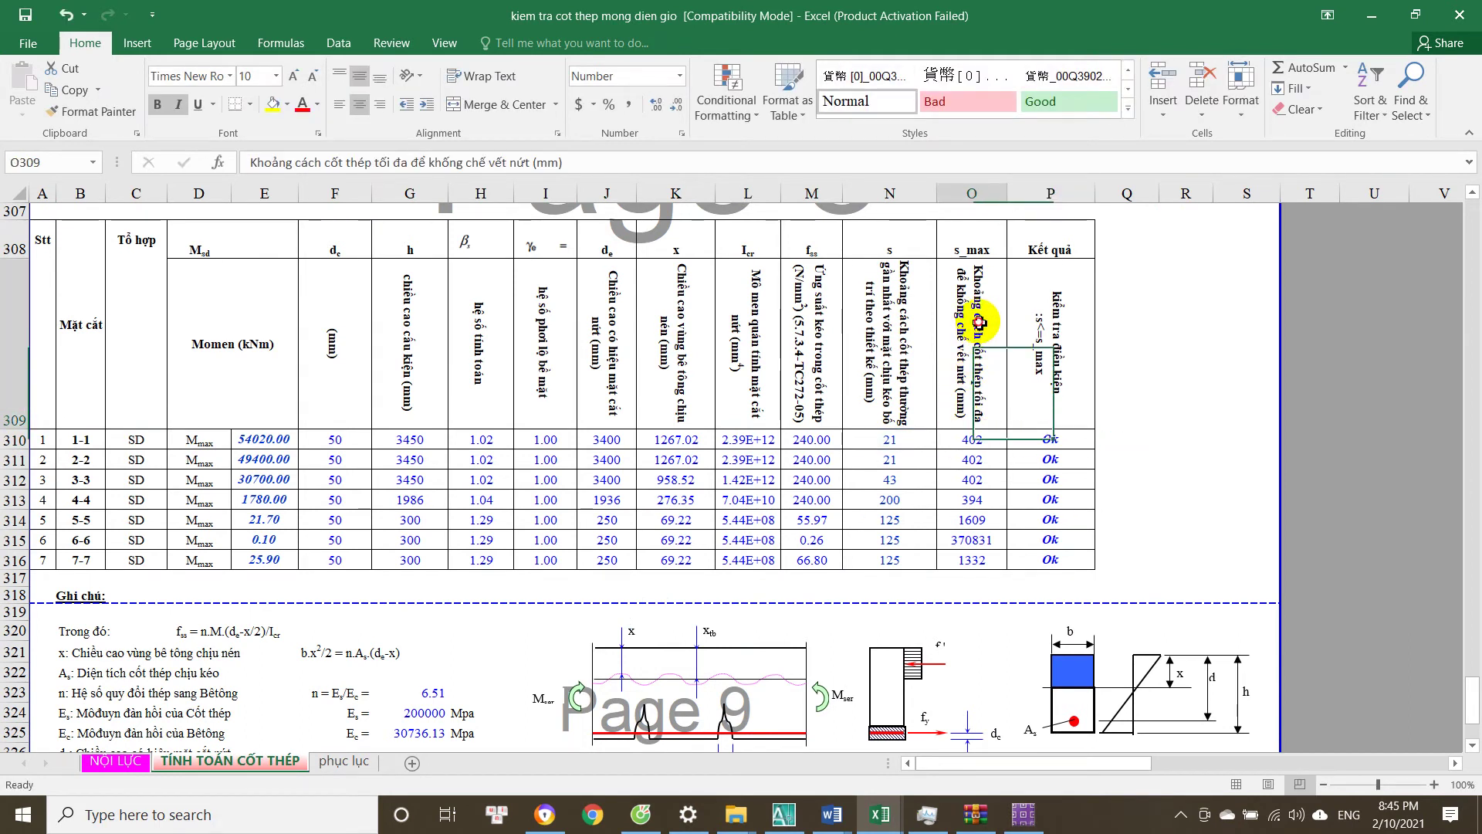
left_click(964, 446)
key("F2")
key("Escape")
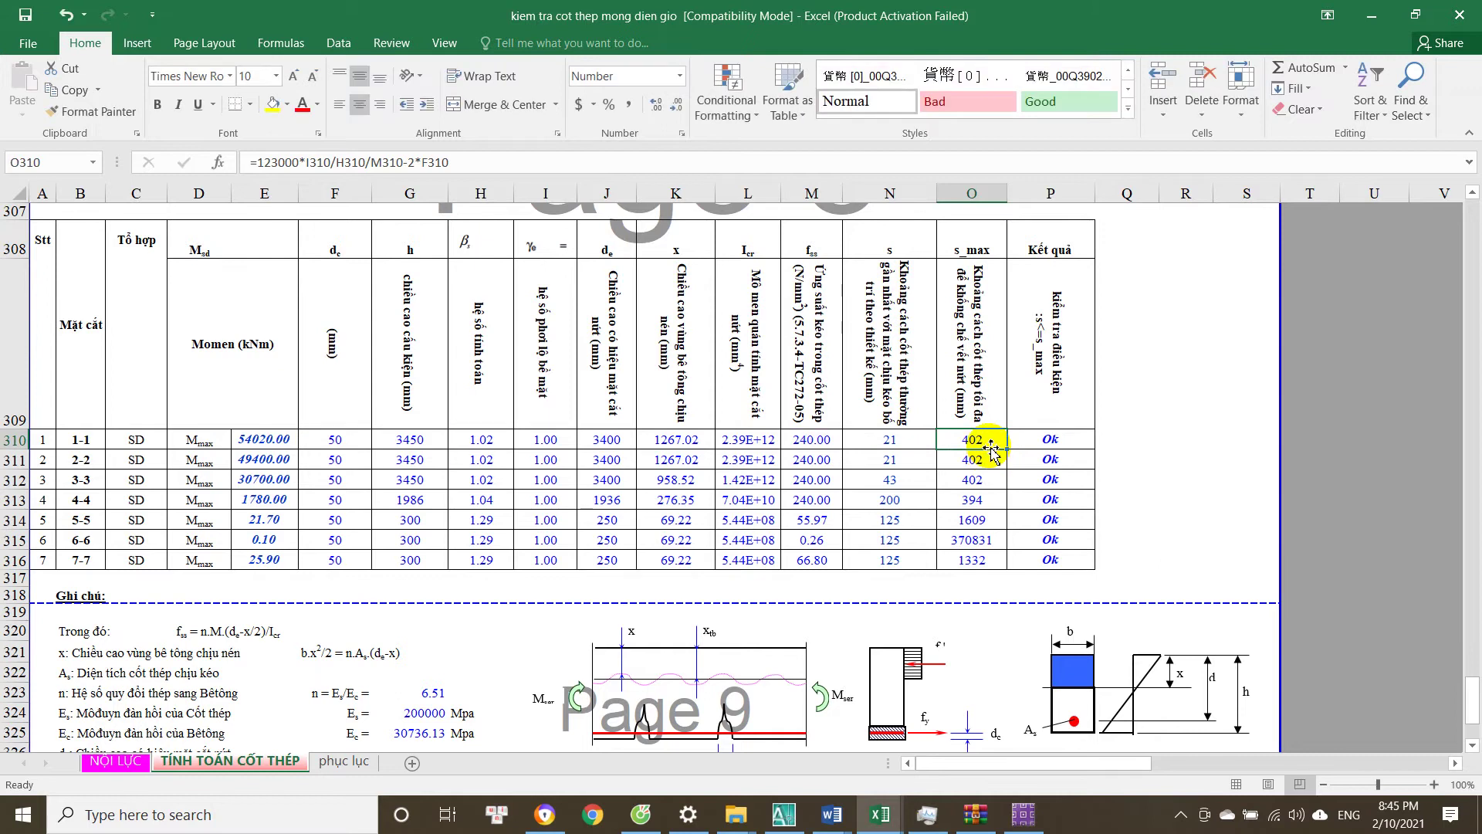
key("F2")
key("Escape")
key("F2")
key("Escape")
key("F2")
key("Escape")
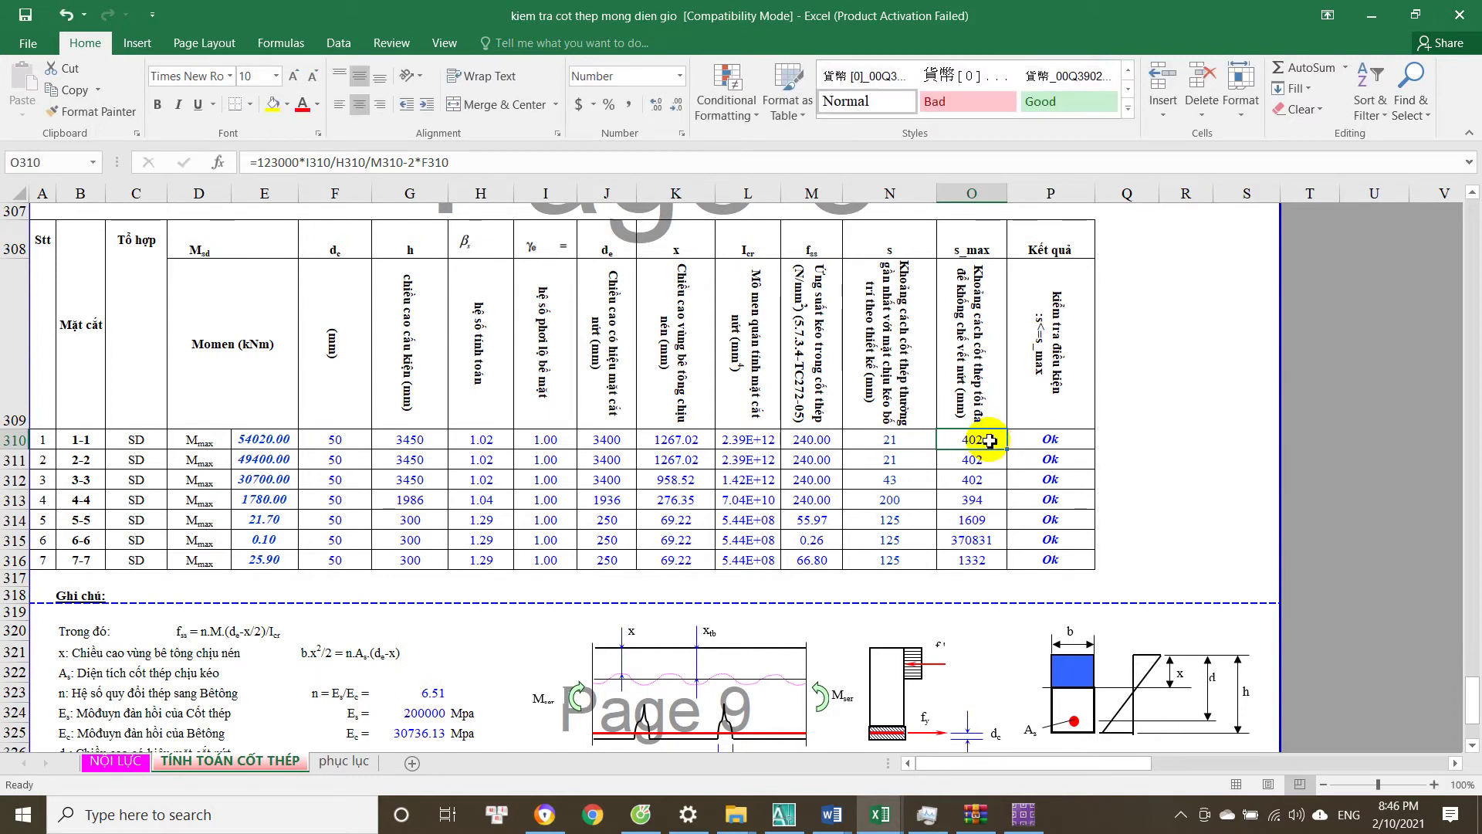
key("F2")
key("Escape")
key("F2")
key("Escape")
left_click_drag(989, 442, 993, 477)
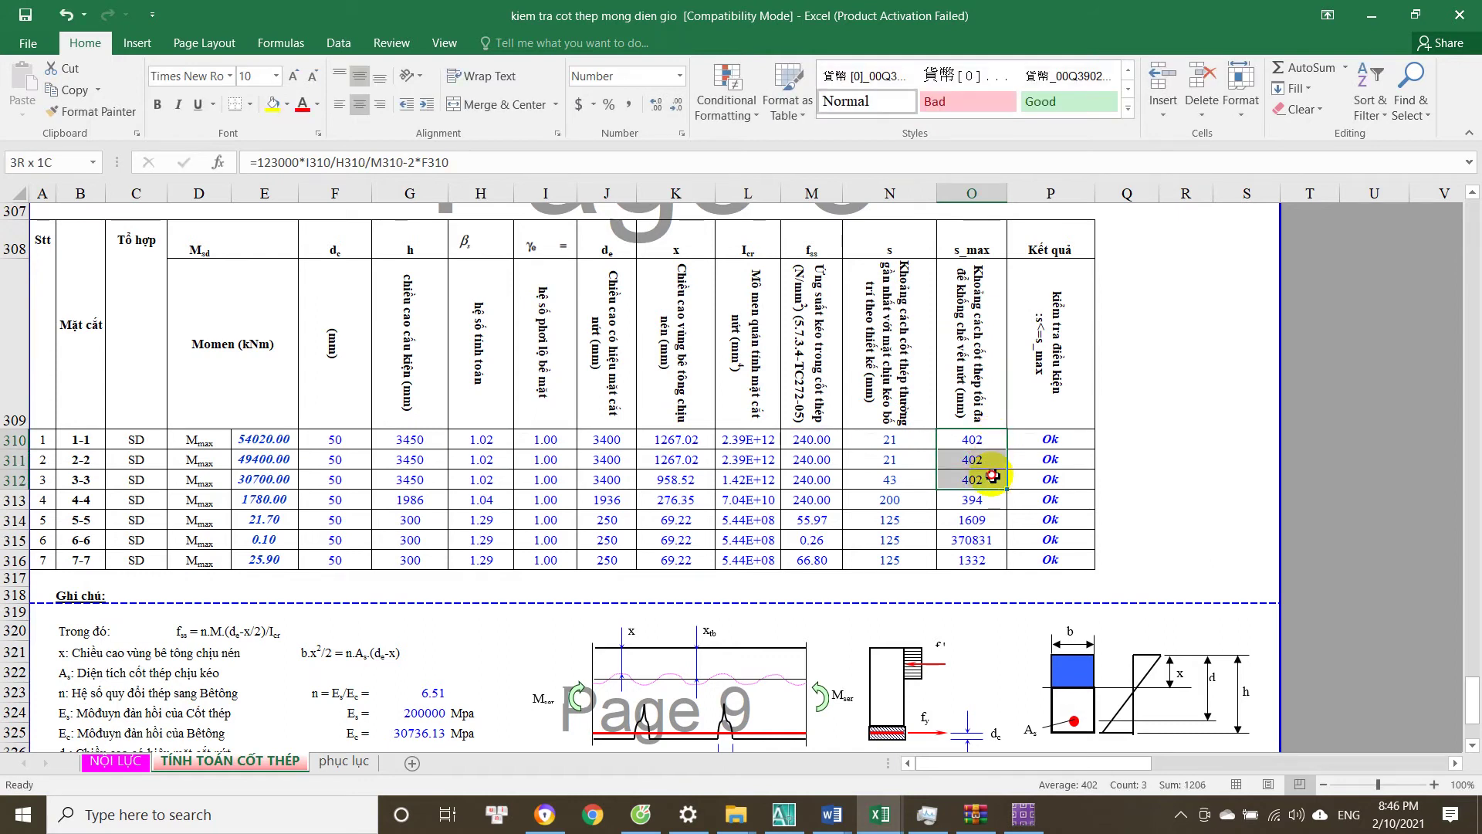
left_click(993, 439)
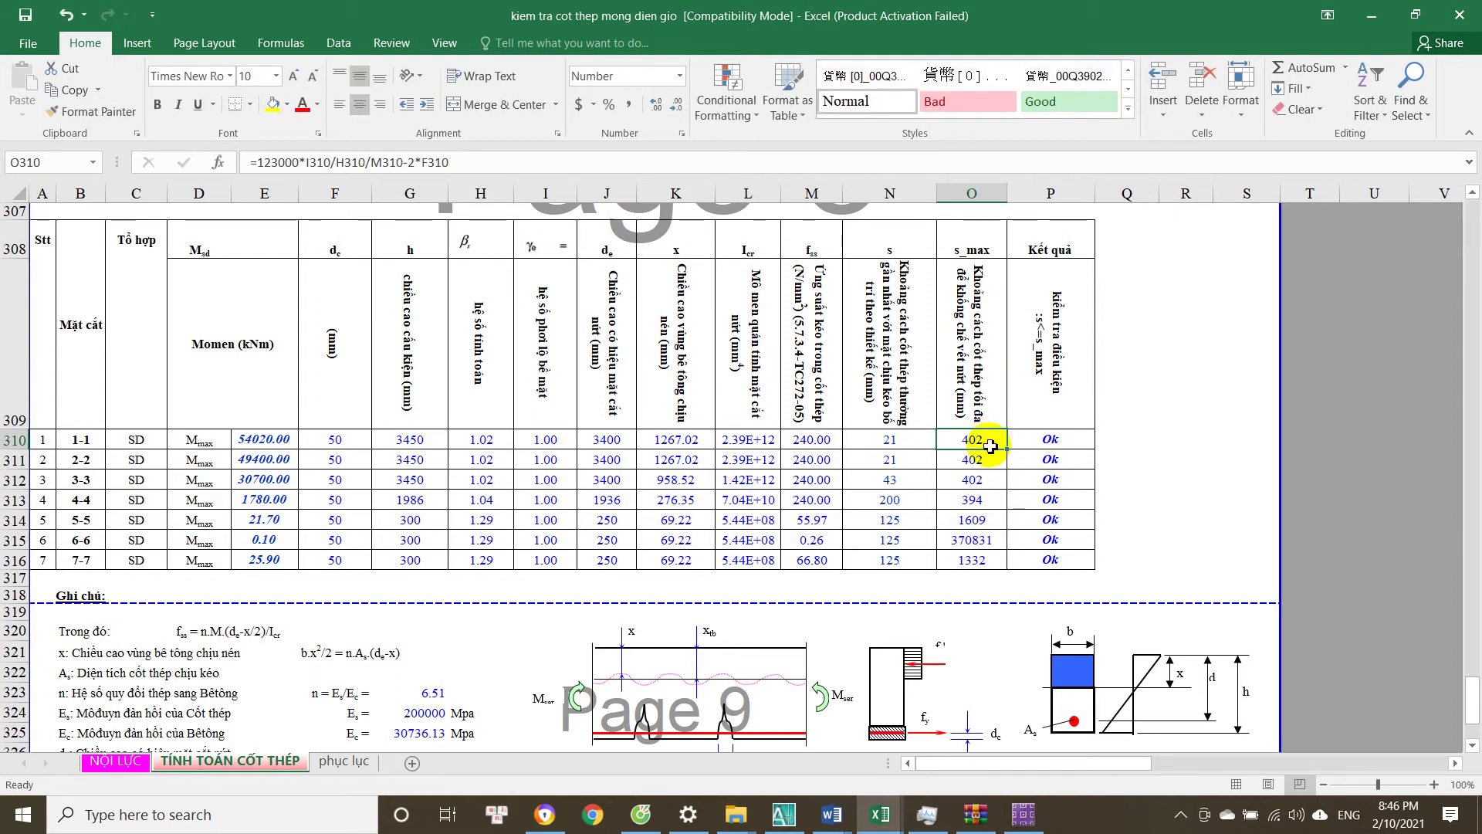
left_click_drag(992, 442, 993, 500)
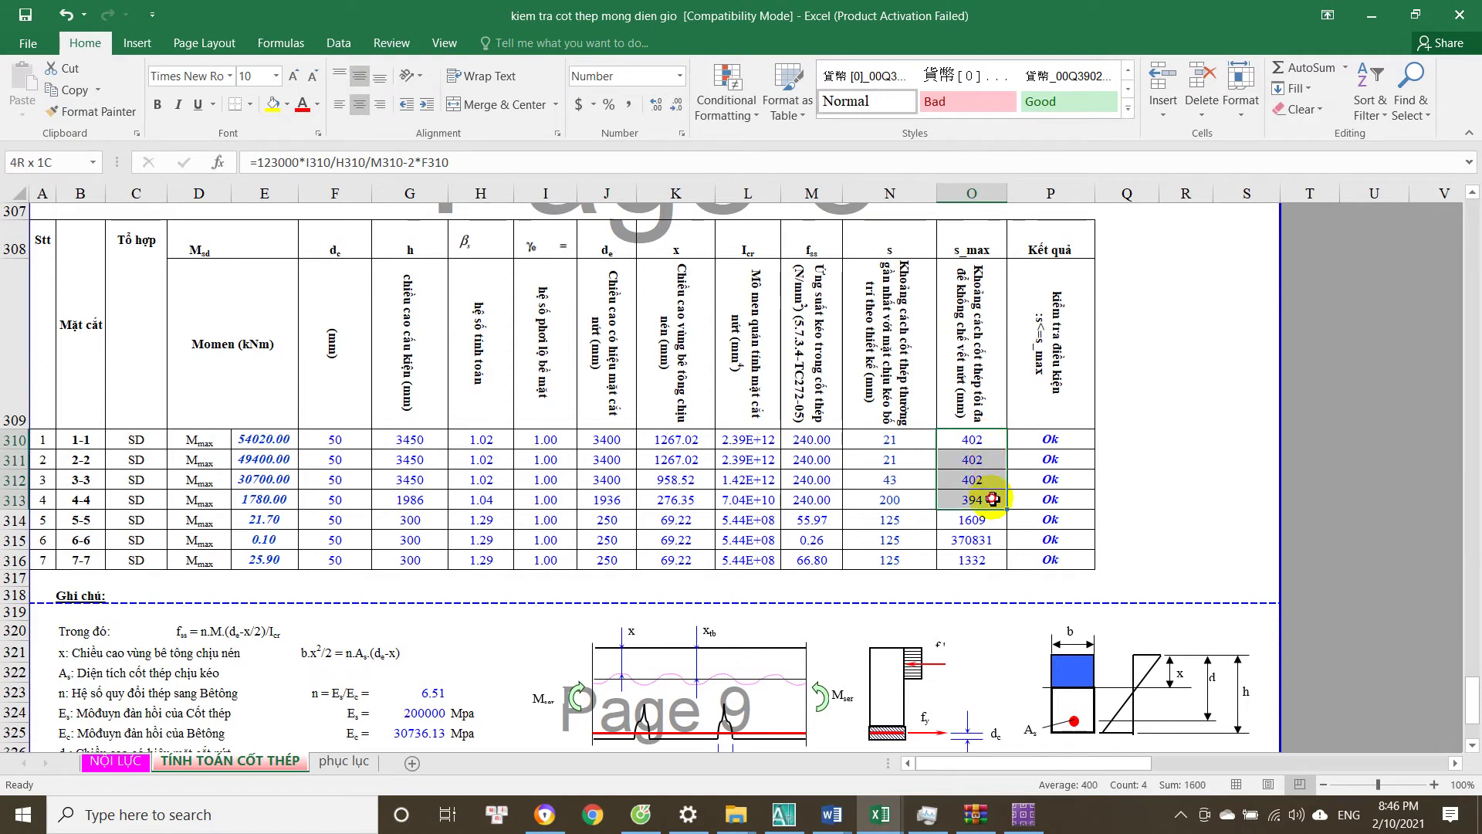
left_click(983, 443)
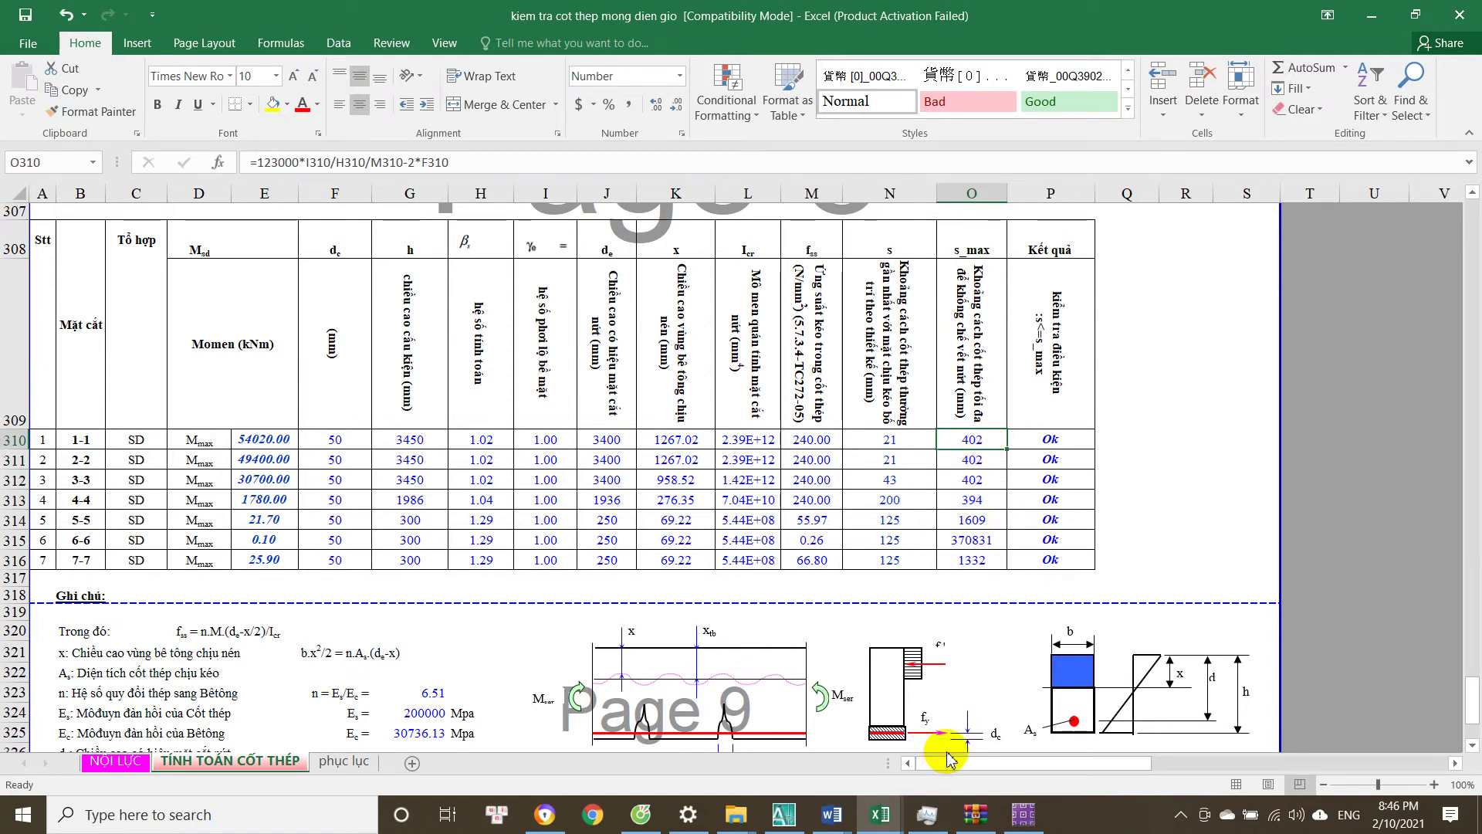
Switch to the Word document "hinh anh thi cong mong dien gio" and examine the photo of the whole foundation rebar cage.
left_click(831, 815)
mouse_move(831, 814)
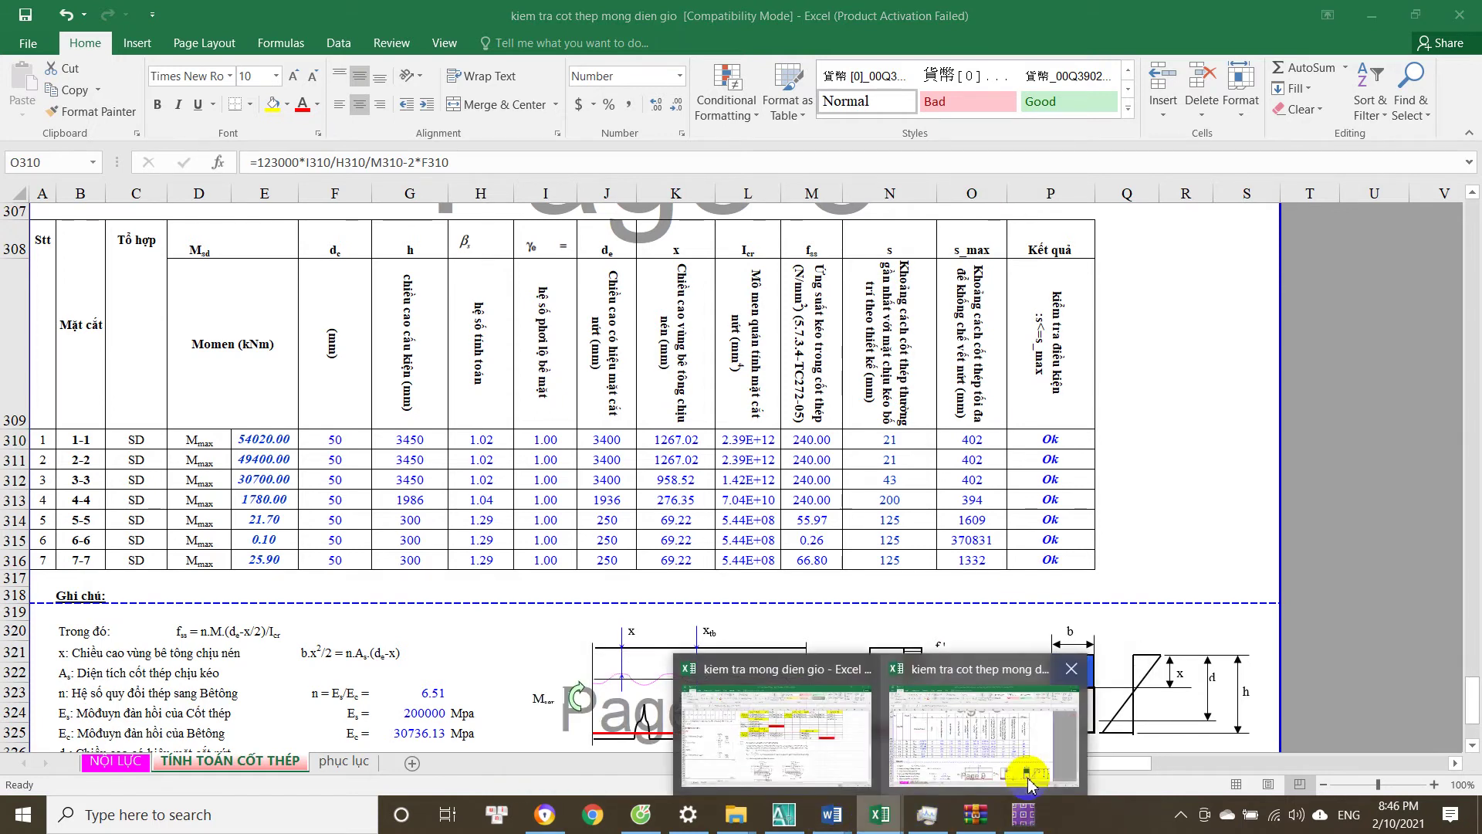
left_click(1024, 772)
scroll(850, 523, "down", 8)
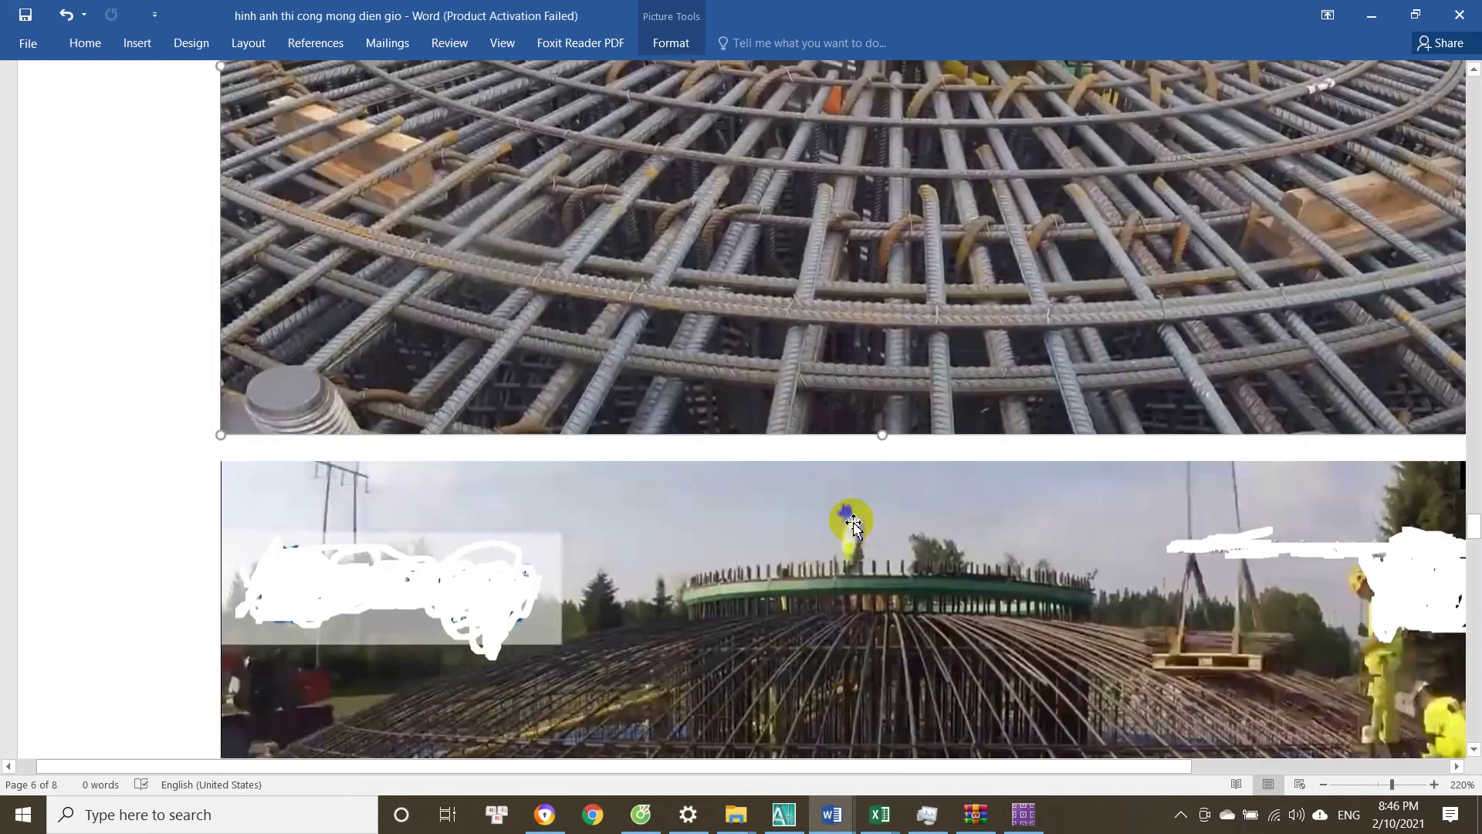
scroll(844, 453, "down", 2)
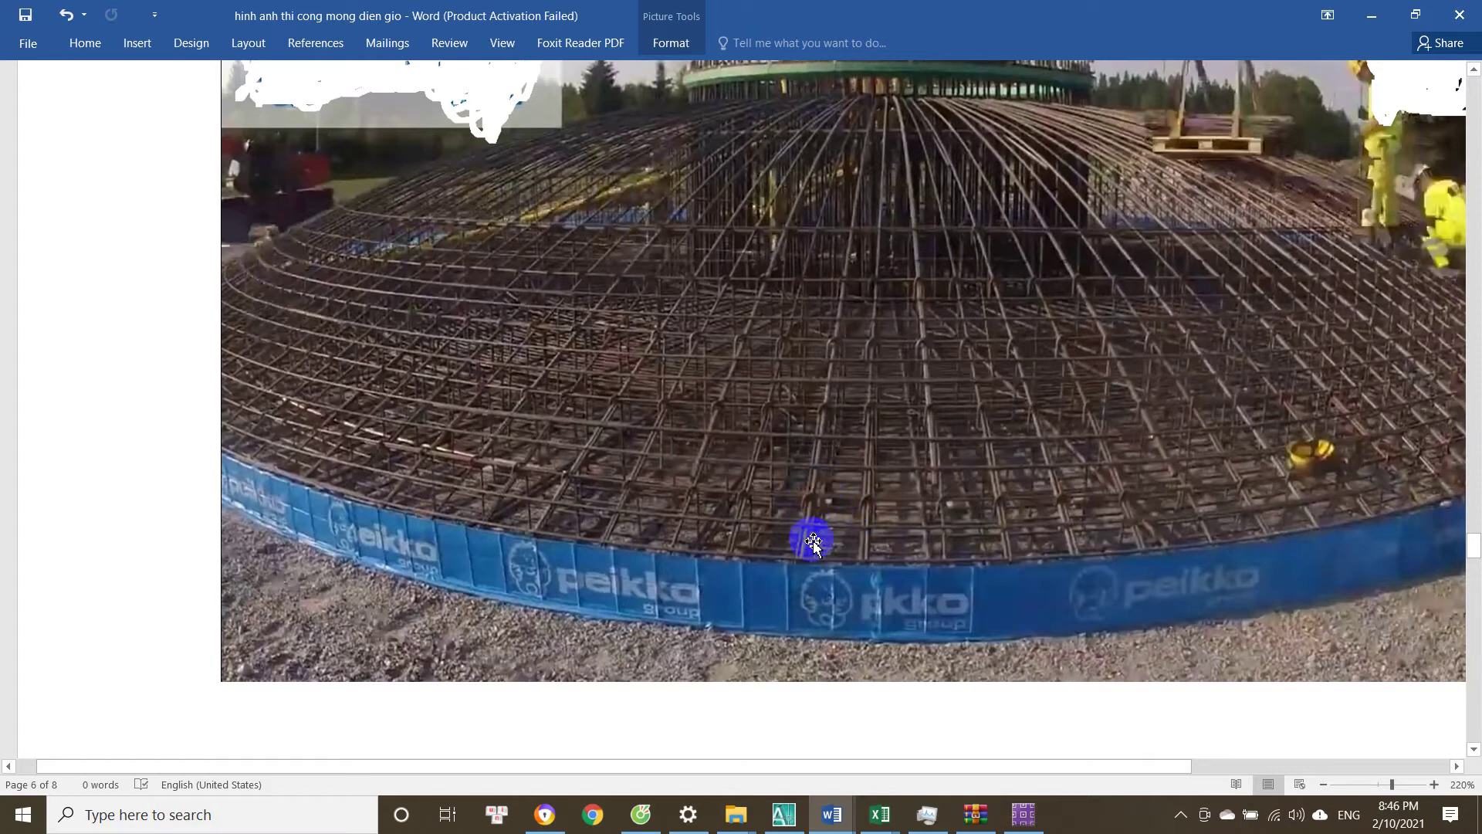
scroll(854, 517, "up", 2)
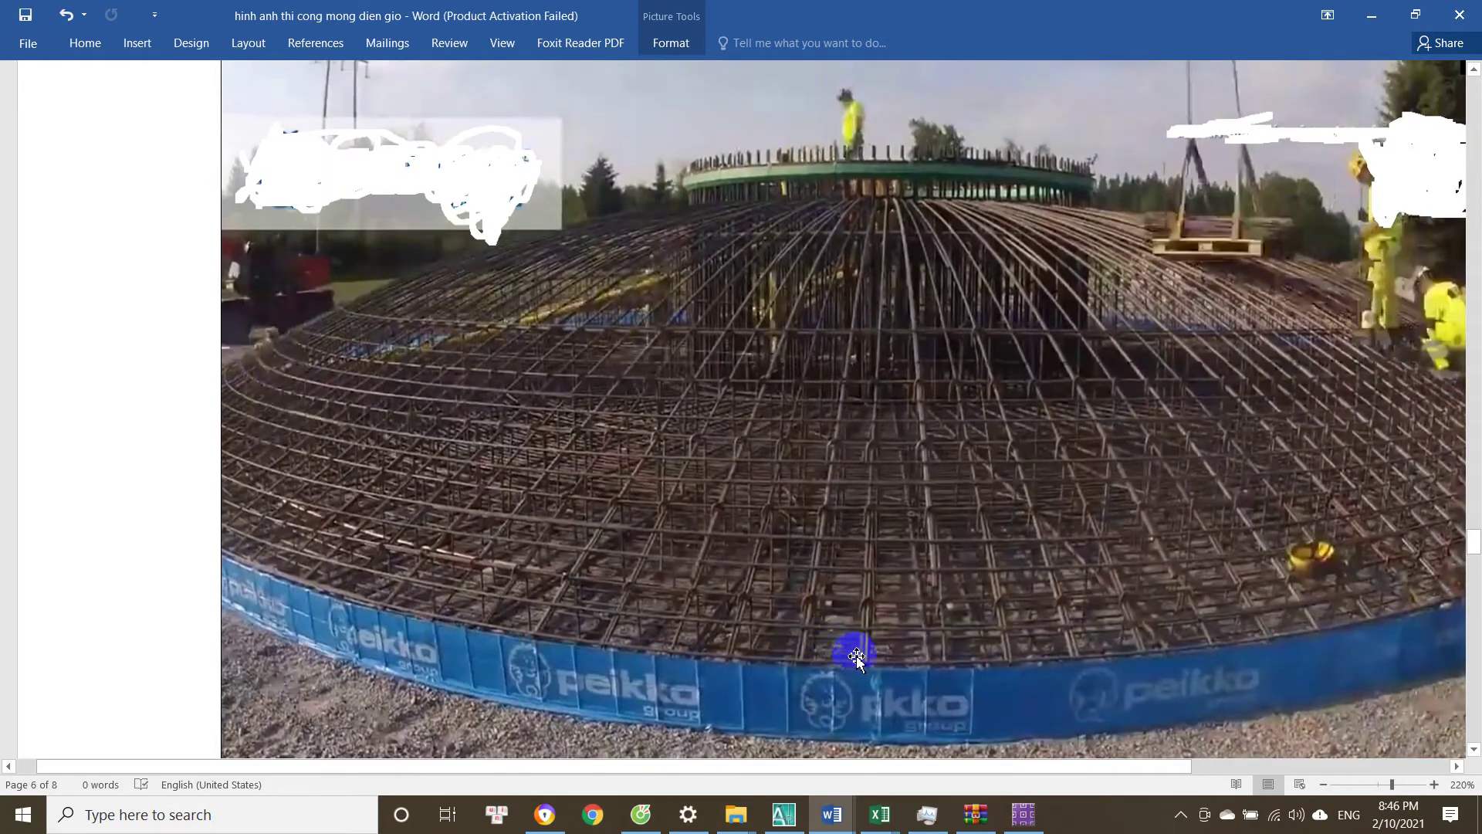
scroll(866, 651, "down", 2)
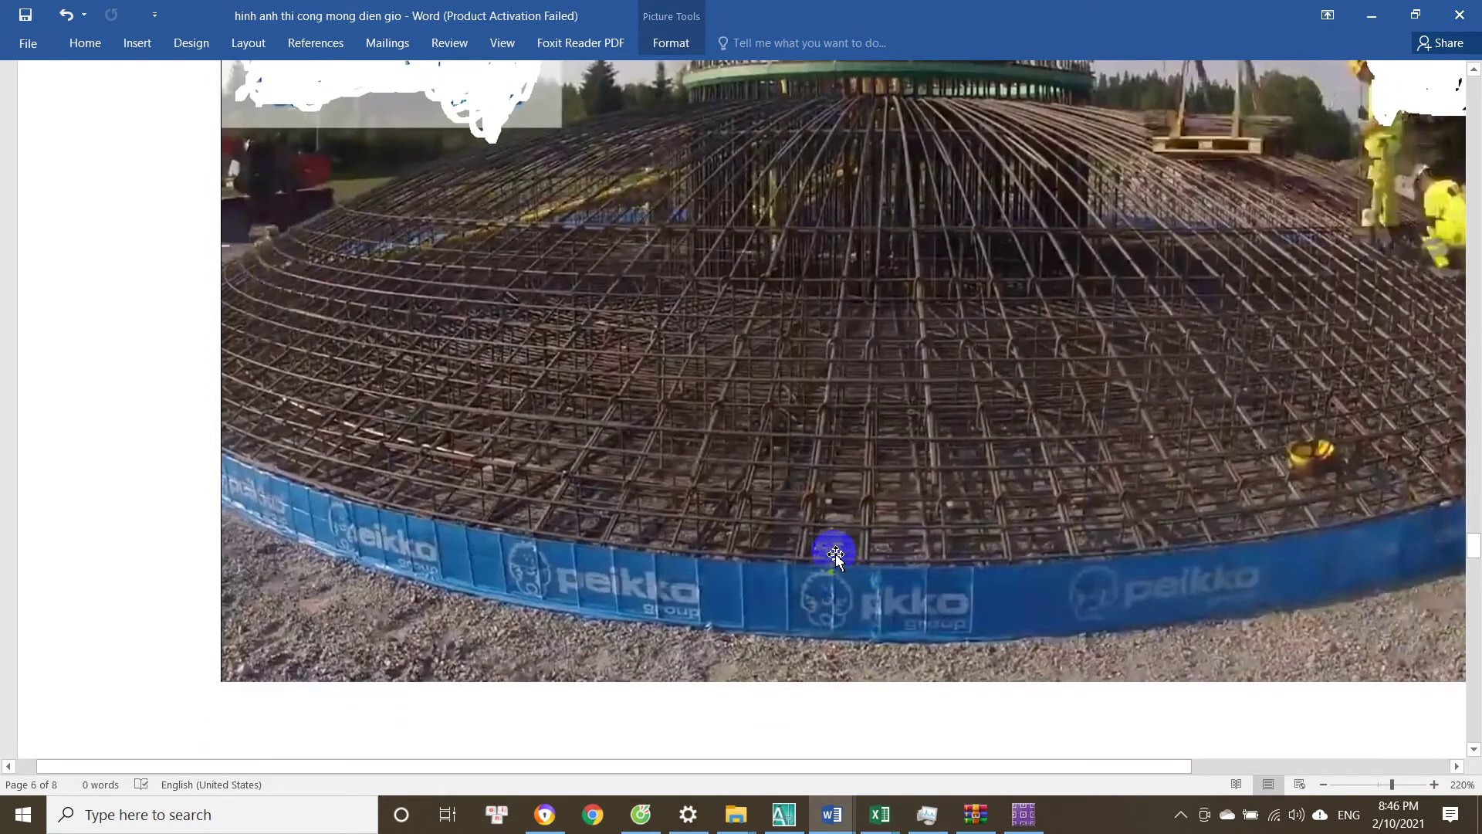
scroll(836, 555, "up", 4)
scroll(872, 467, "down", 4)
scroll(868, 461, "up", 4)
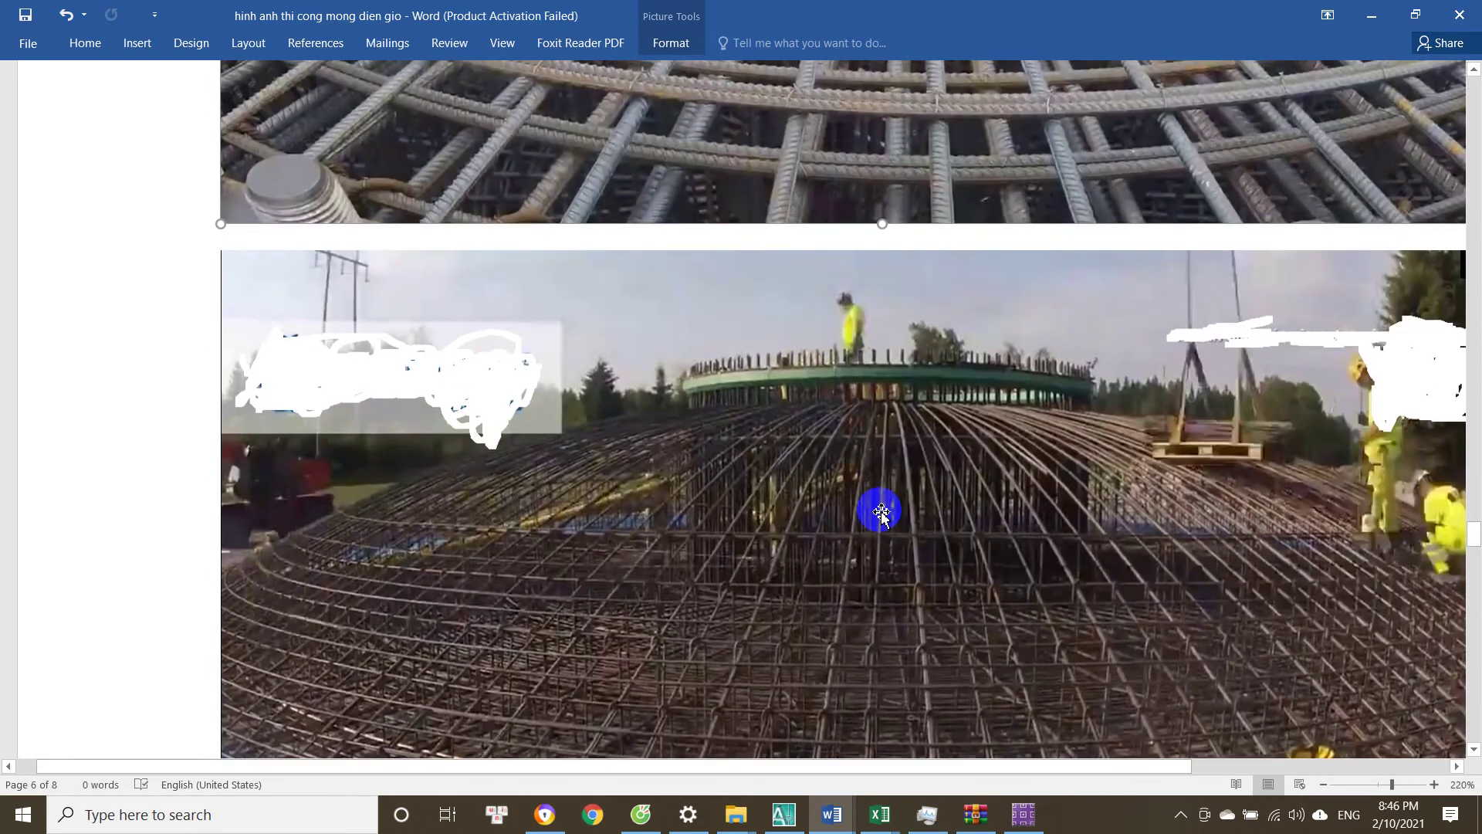
scroll(880, 494, "down", 2)
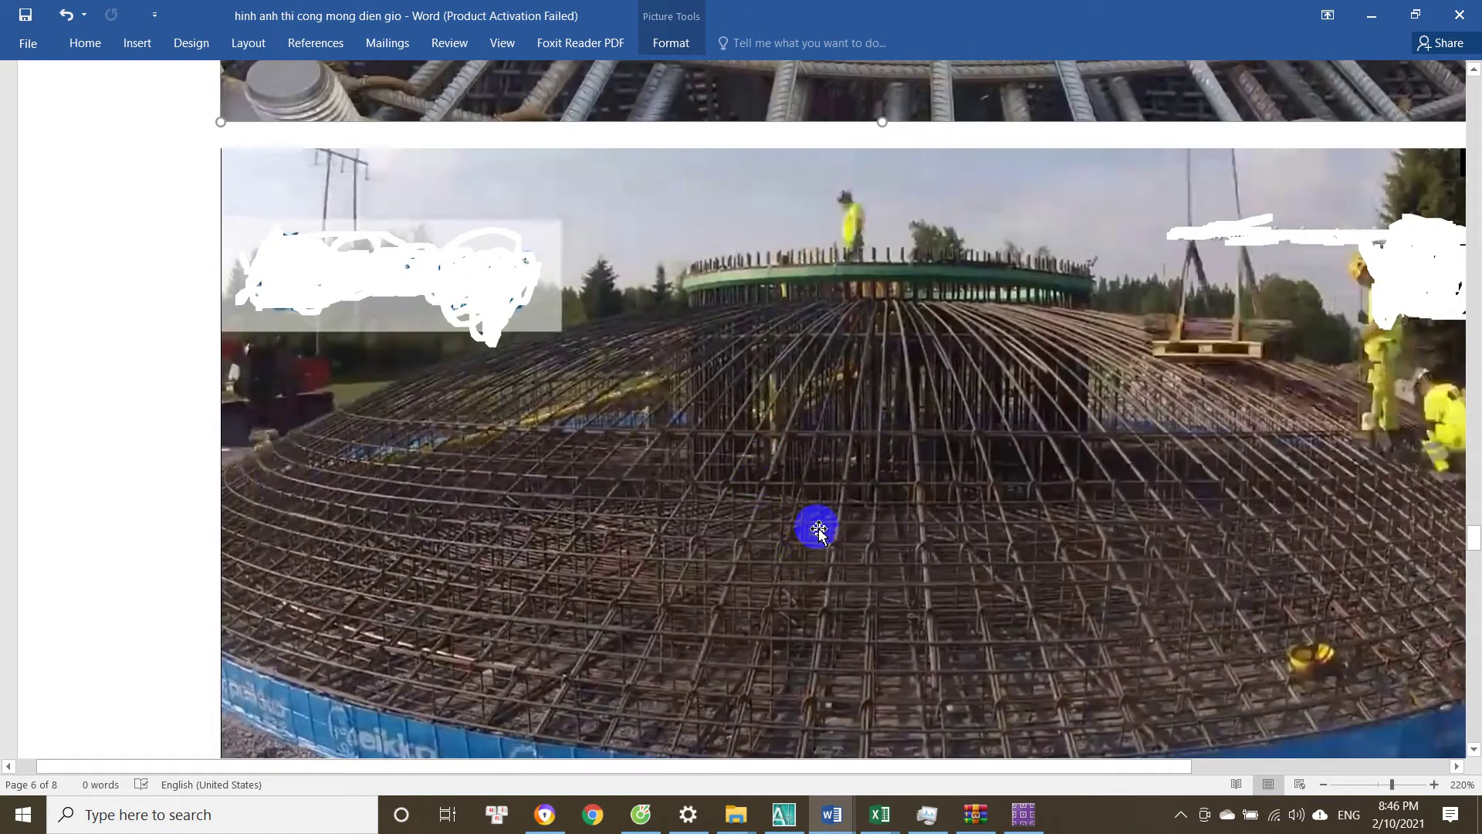
scroll(817, 533, "down", 4)
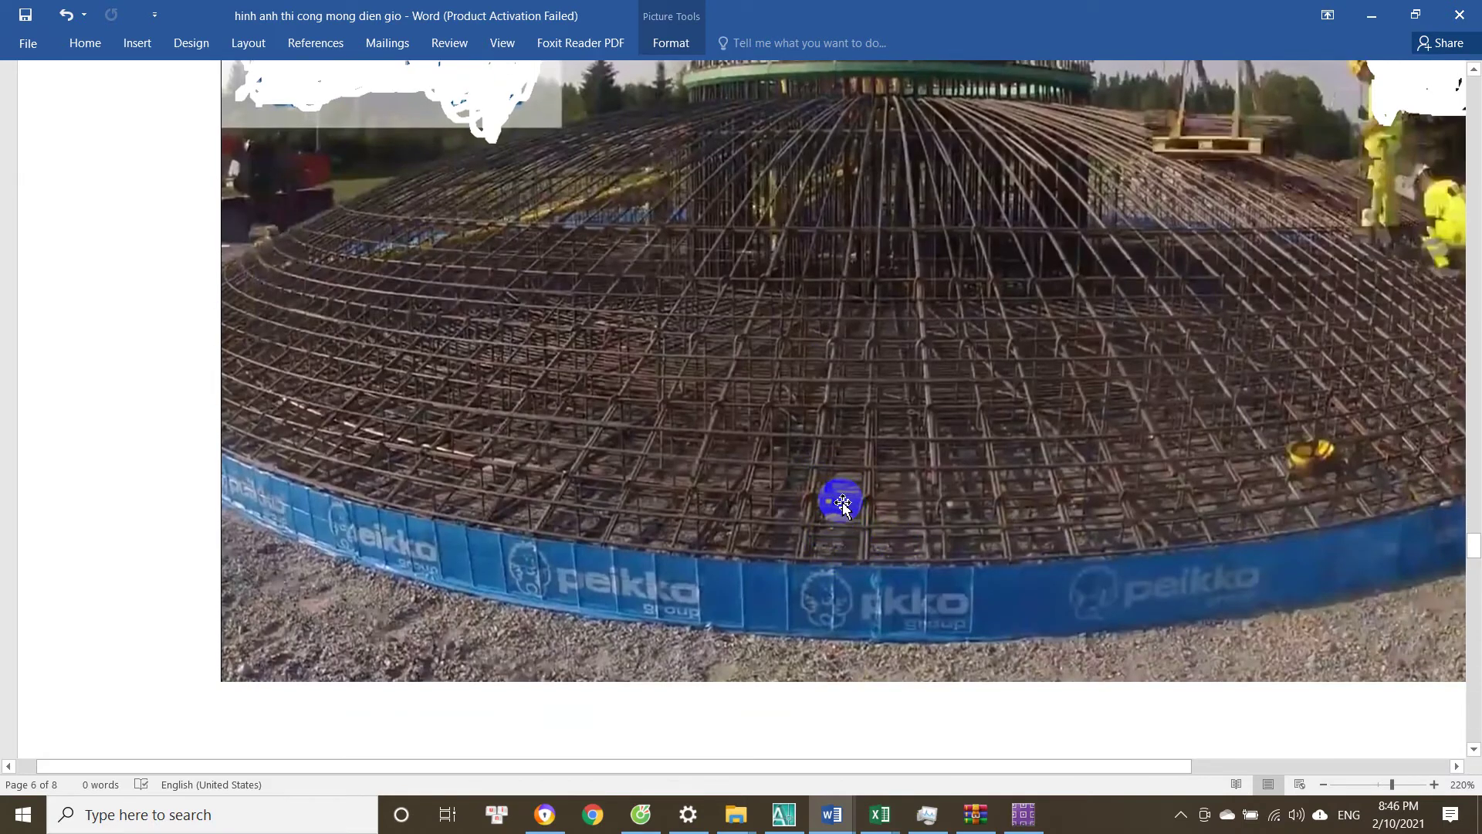
scroll(842, 502, "up", 4)
scroll(854, 463, "down", 4)
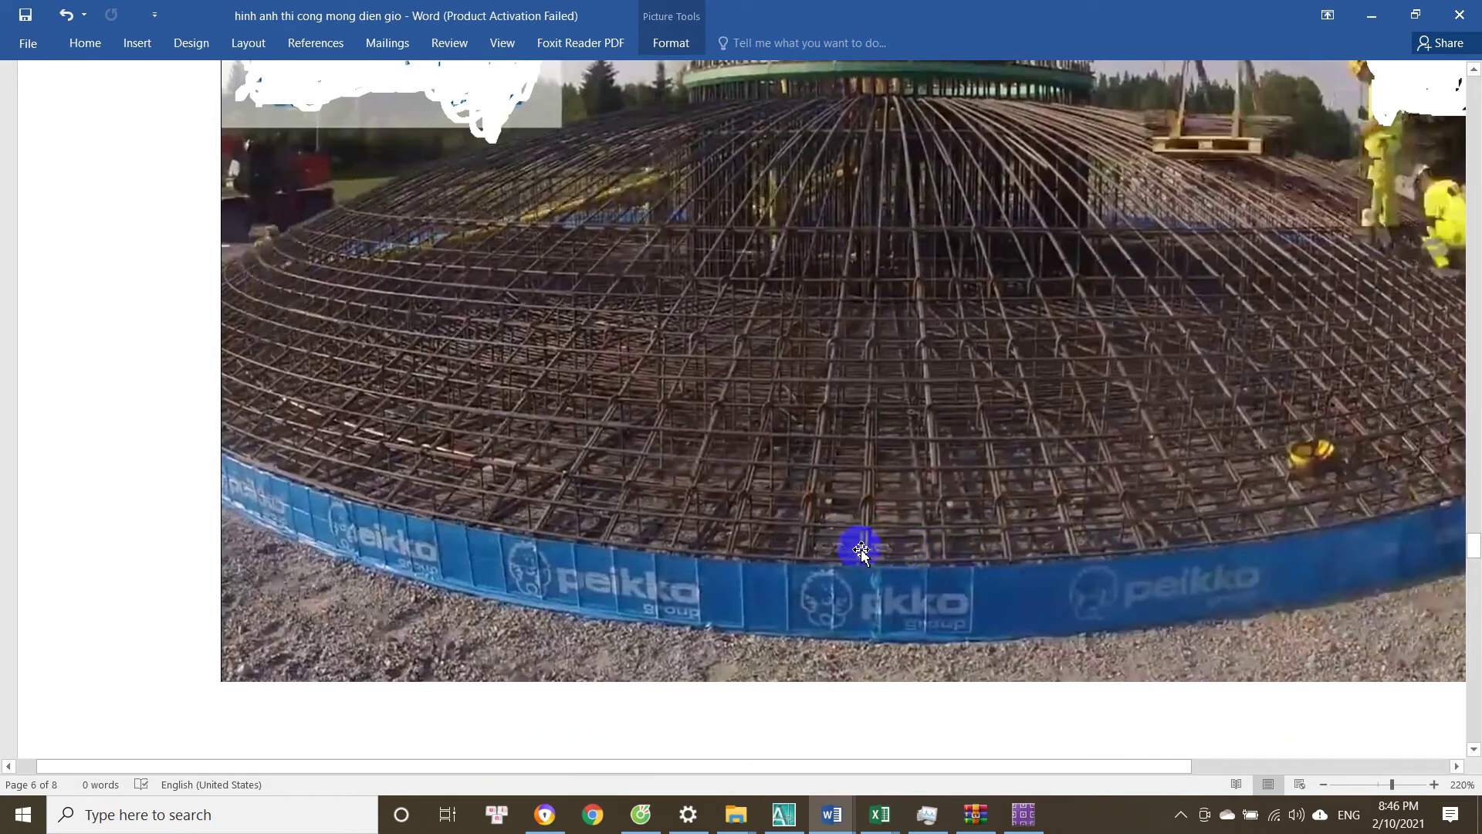
Compare the photo of the whole foundation rebar cage with the close-up of the central ring reinforcement above it.
scroll(866, 551, "down", 6)
scroll(881, 525, "up", 12)
scroll(858, 558, "down", 4)
scroll(860, 529, "up", 8)
Switch to the Excel workbook "kiem tra cot thep mong dien gio" and review the stirrup requirement and shear resistance tables.
left_click(877, 815)
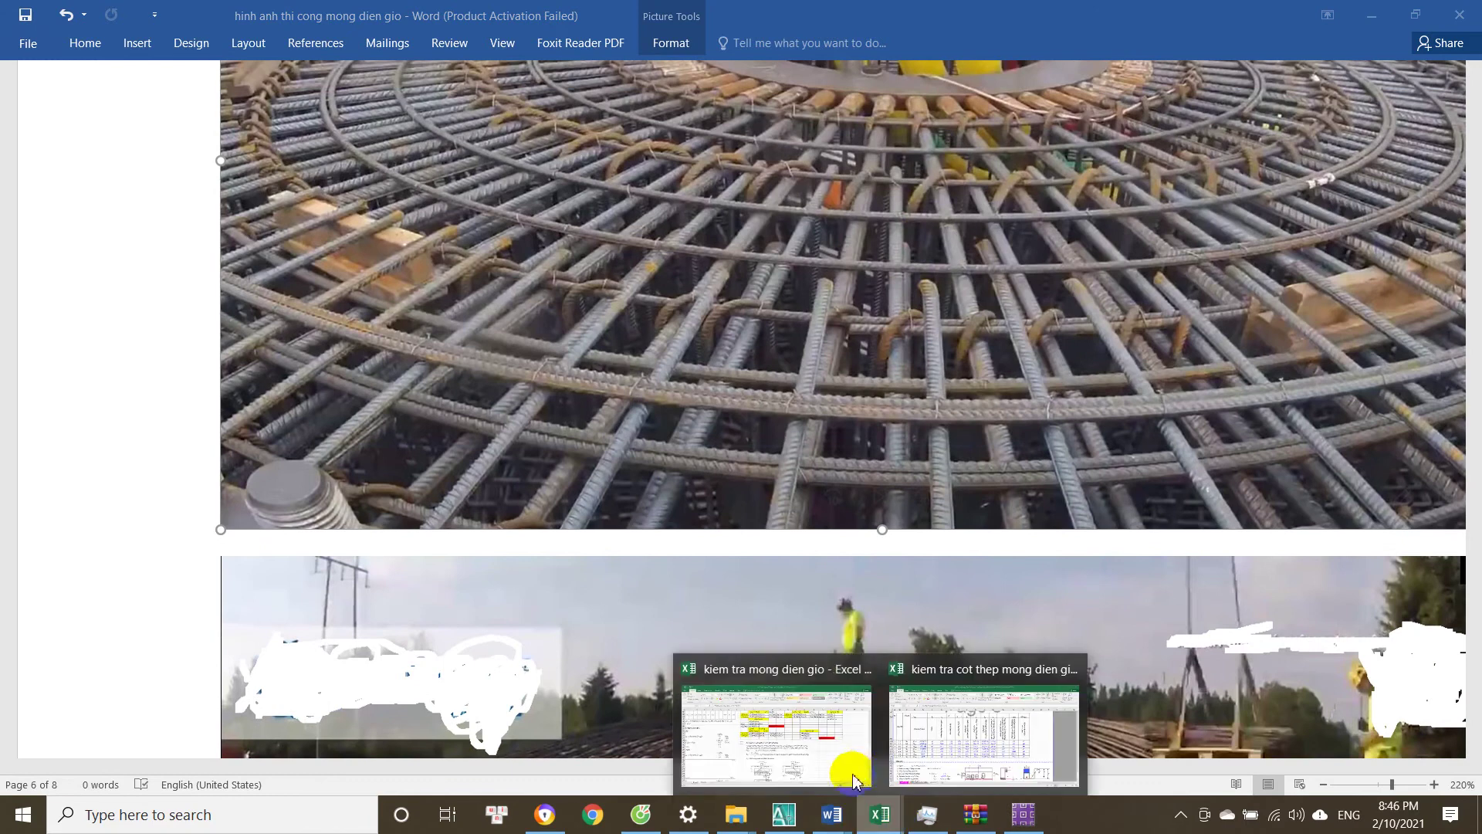
left_click(927, 741)
scroll(562, 610, "down", 5)
scroll(562, 610, "up", 20)
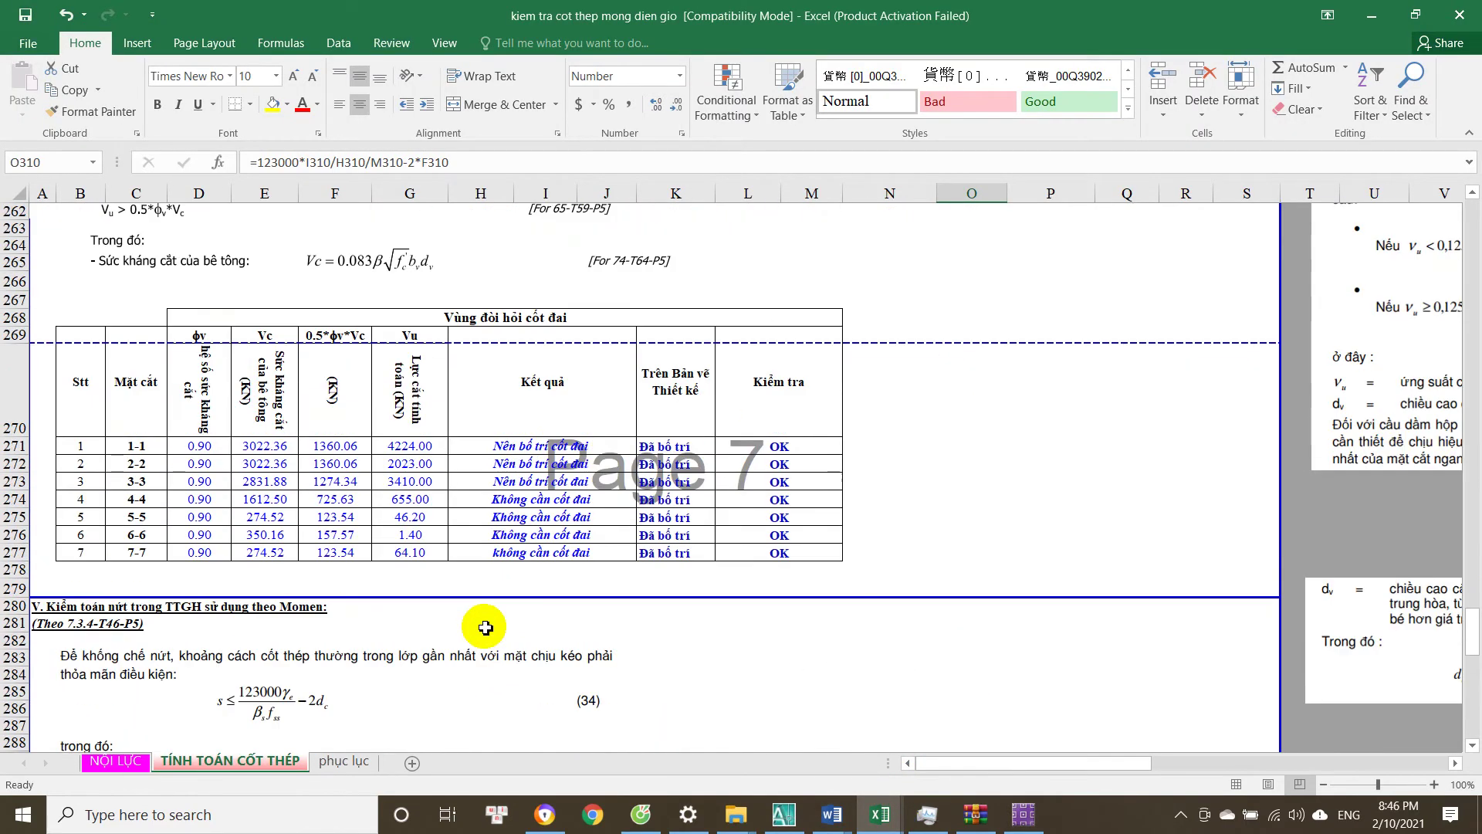
scroll(485, 628, "up", 12)
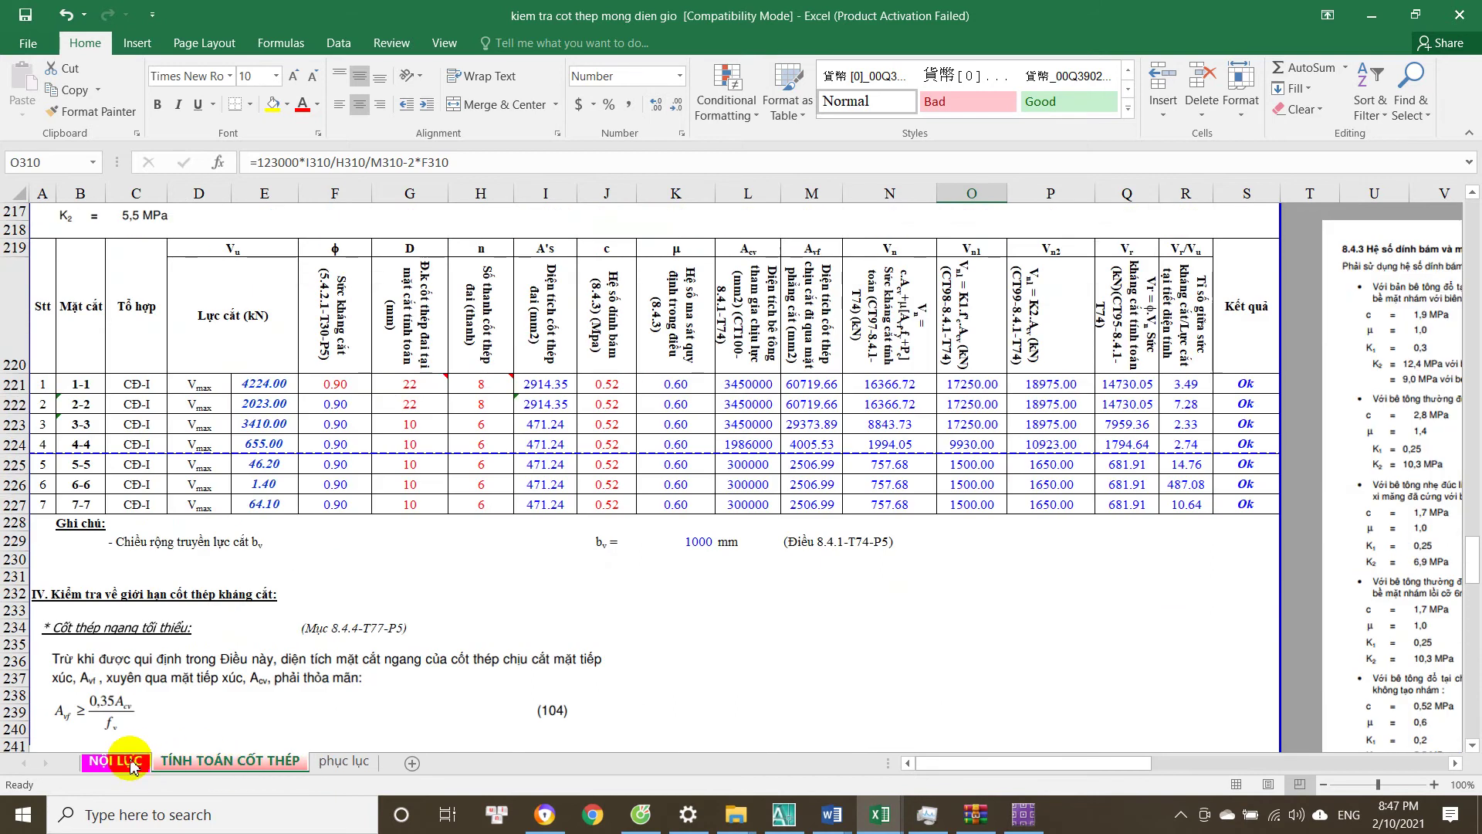
Open the NỘI LỰC sheet and compare the CĐ combination moments of sections 1-1, 2-2 and 3-3.
left_click(116, 760)
left_click(226, 377)
left_click(287, 379)
left_click(247, 380)
left_click(281, 382)
left_click(251, 376)
left_click(290, 380)
left_click(255, 381)
left_click(292, 380)
left_click(352, 382)
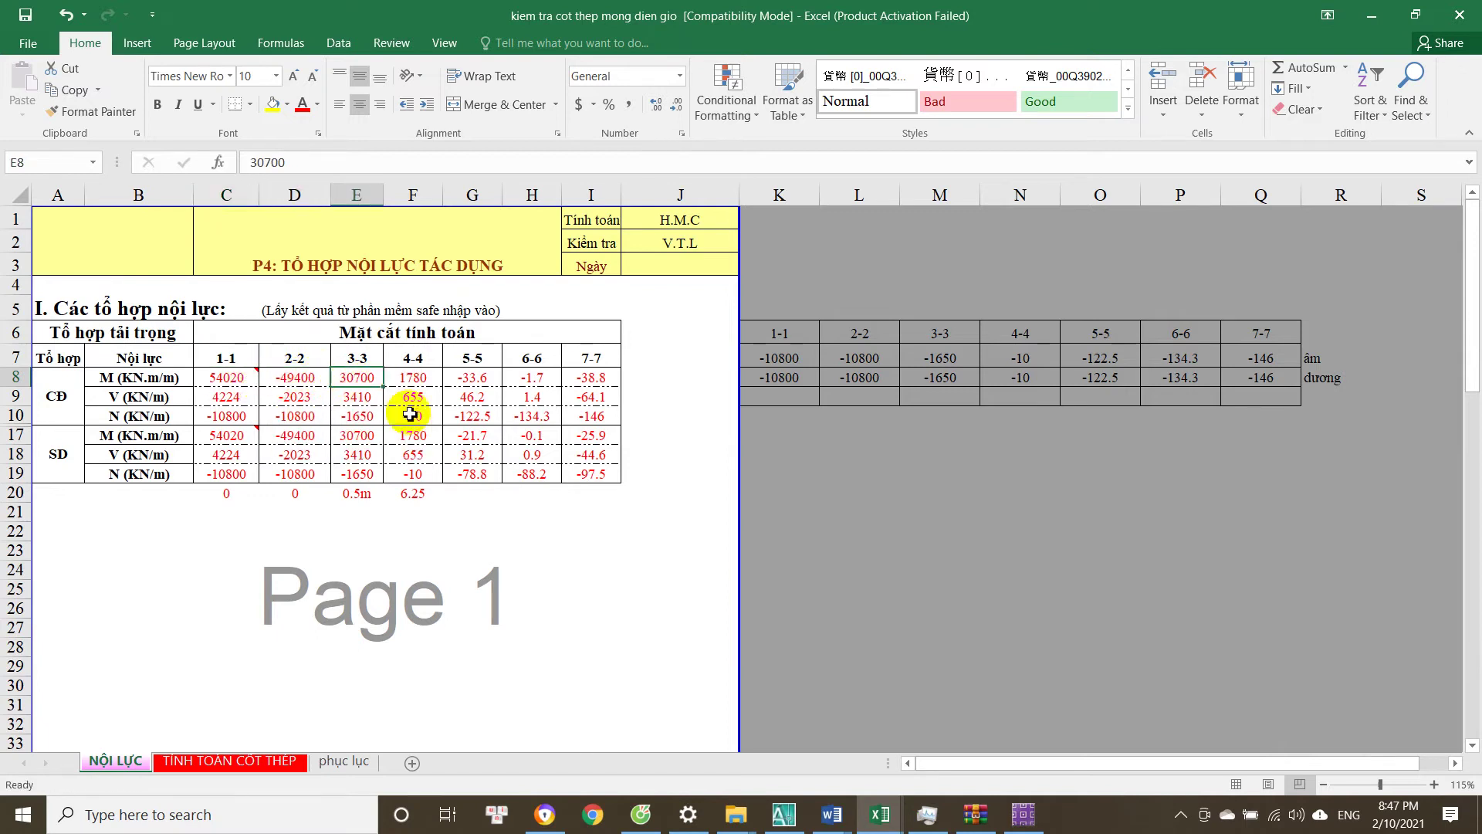
Switch to SAFE 2016 and display the Layer A strip moment diagram for load combination TH BAO, Max.
left_click(1030, 812)
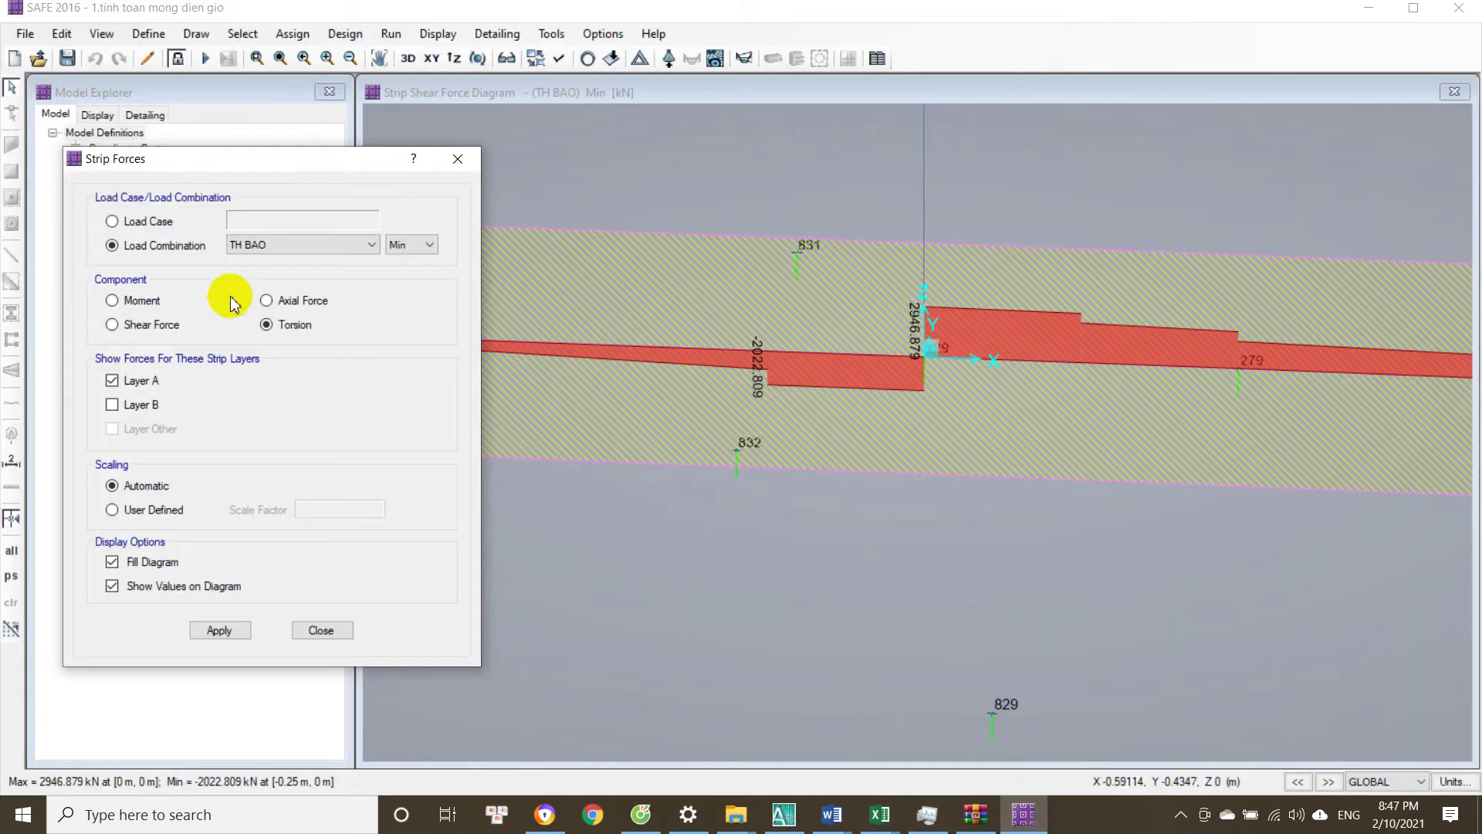
left_click(403, 245)
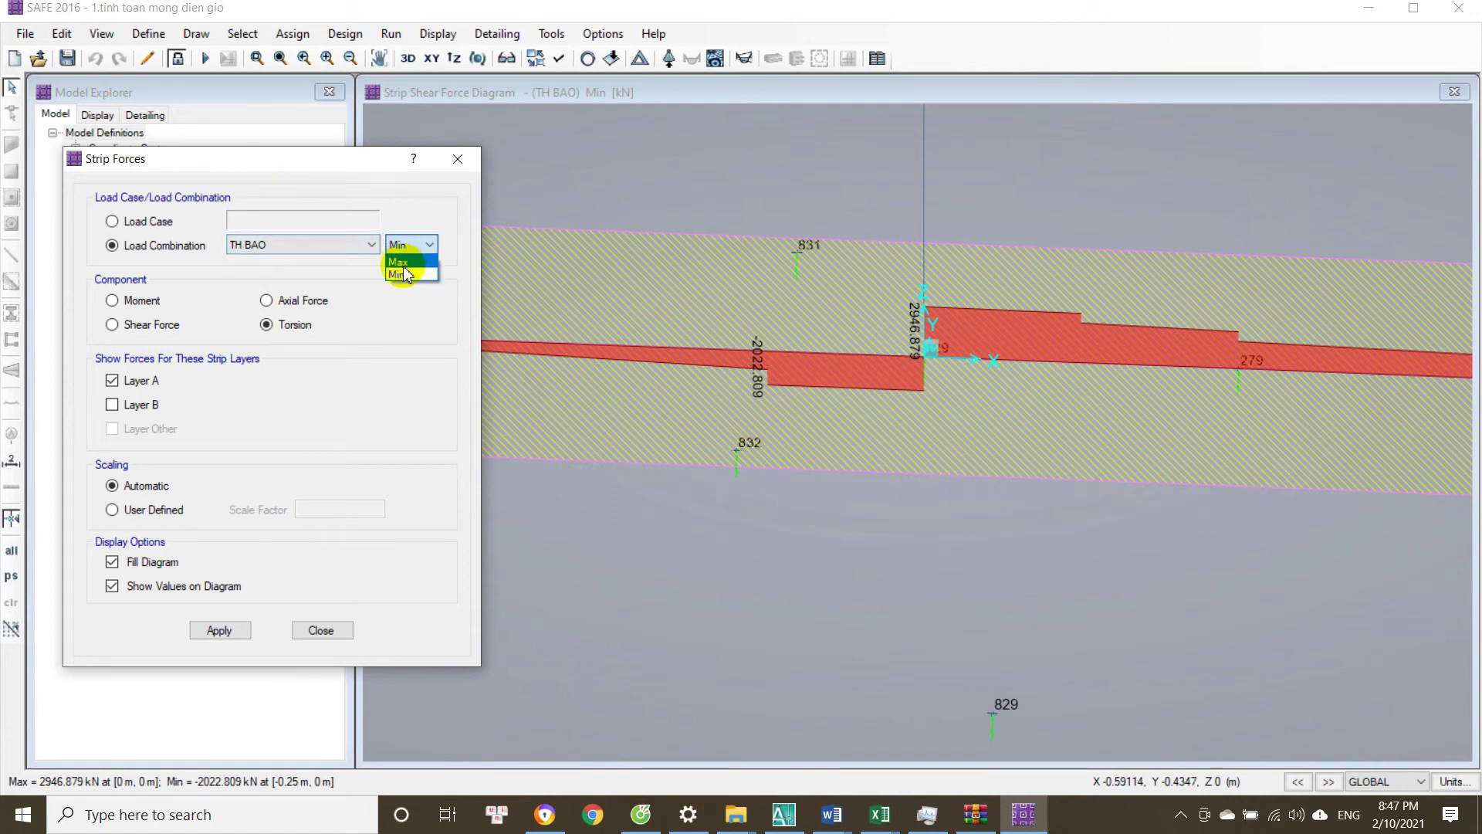
left_click(400, 263)
left_click(113, 301)
left_click(219, 630)
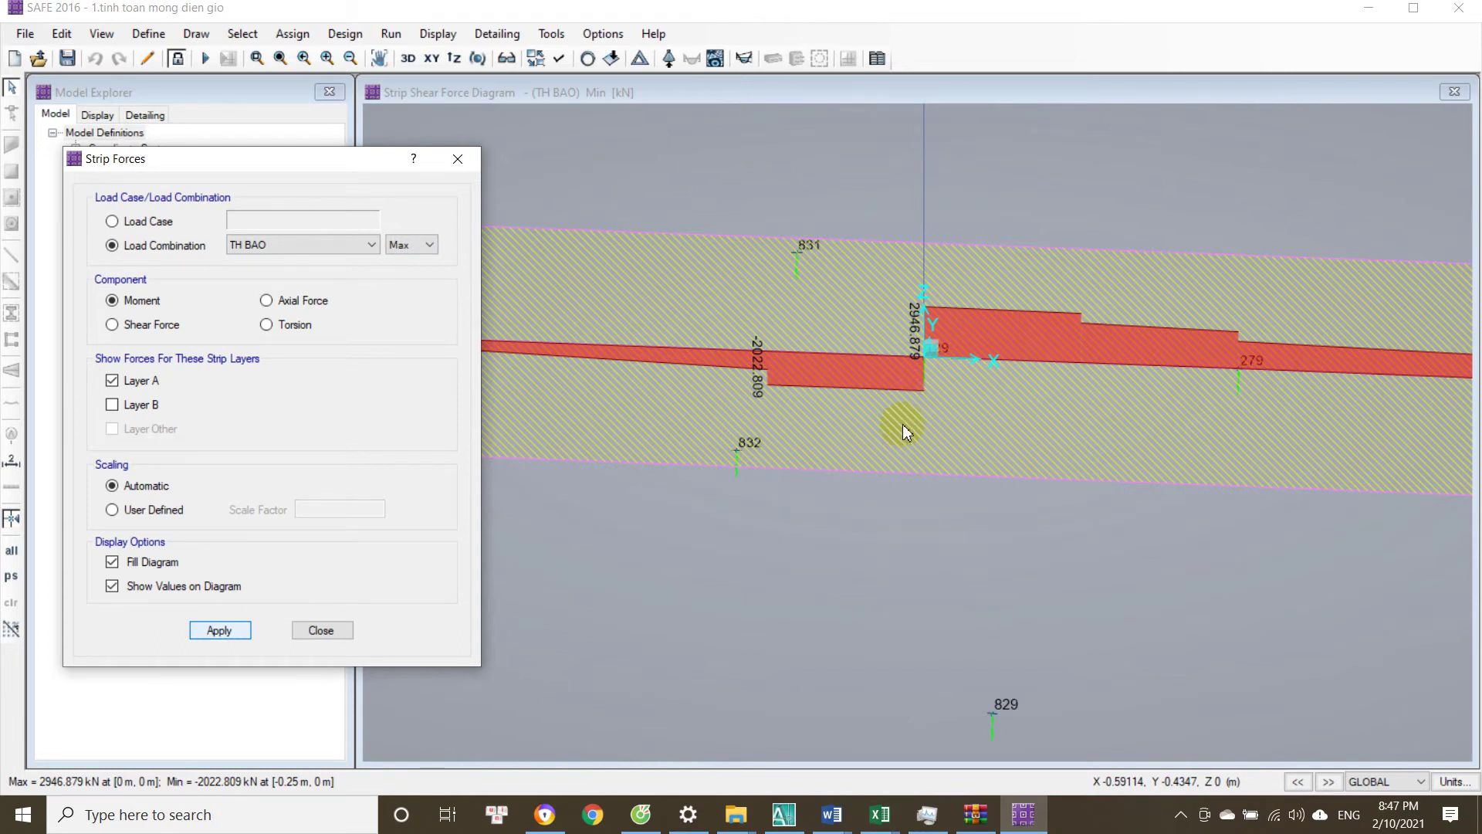
left_click(932, 319)
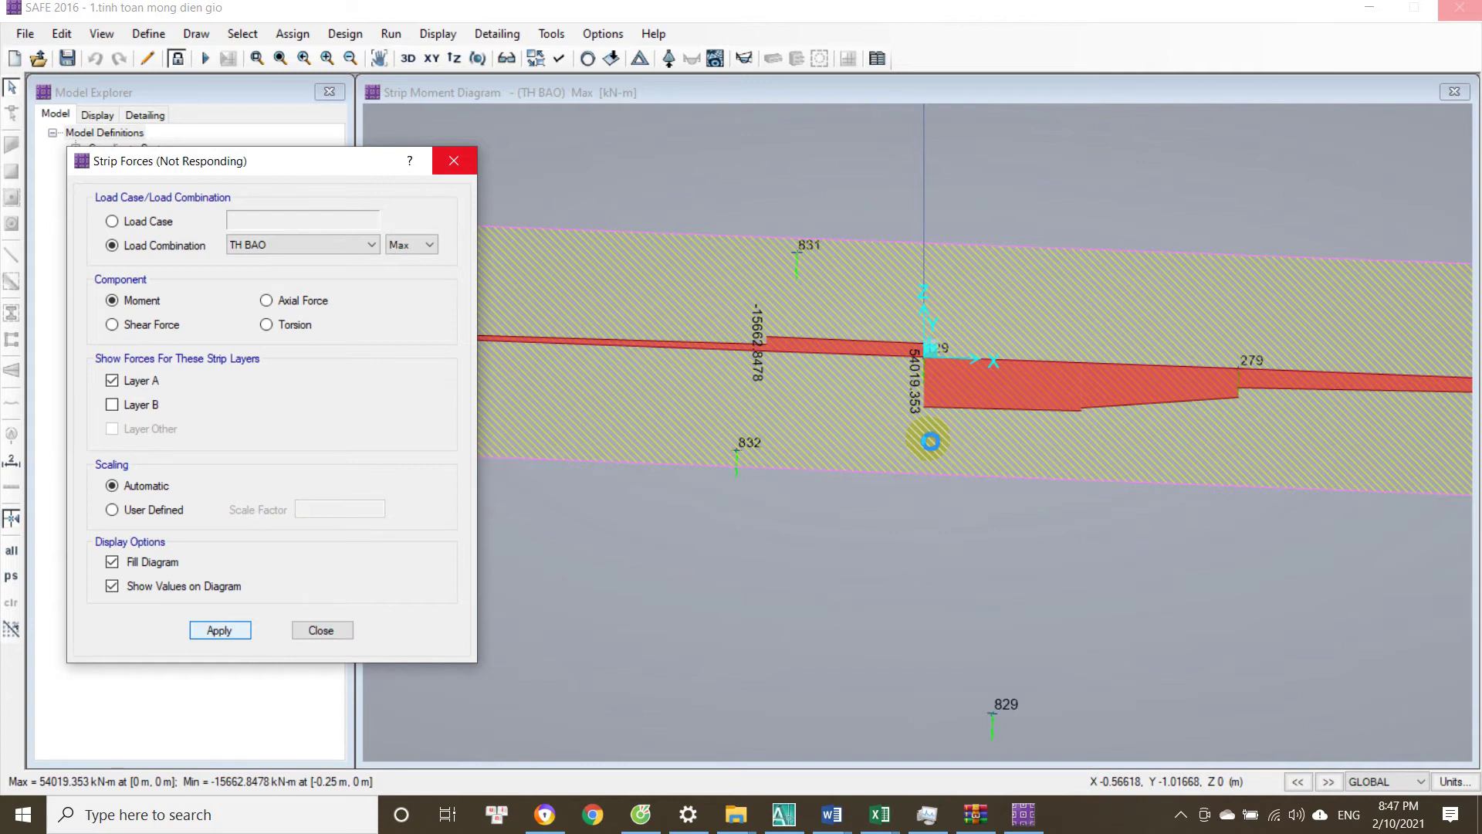
Switch to the Word document "hinh anh thi cong mong dien gio" and examine how the radial bars spread from the central ring to the edge.
left_click(823, 826)
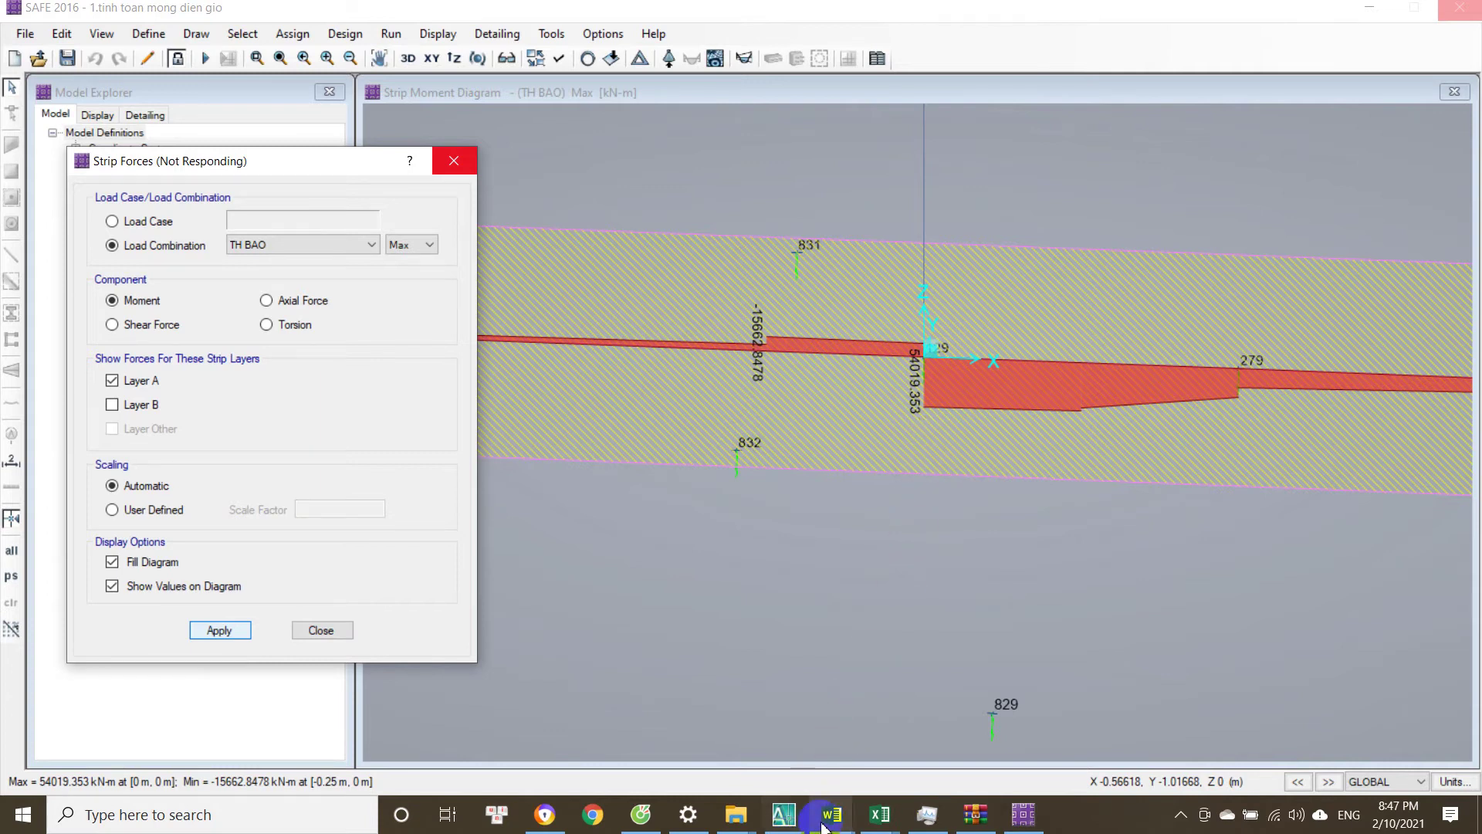
left_click(1055, 752)
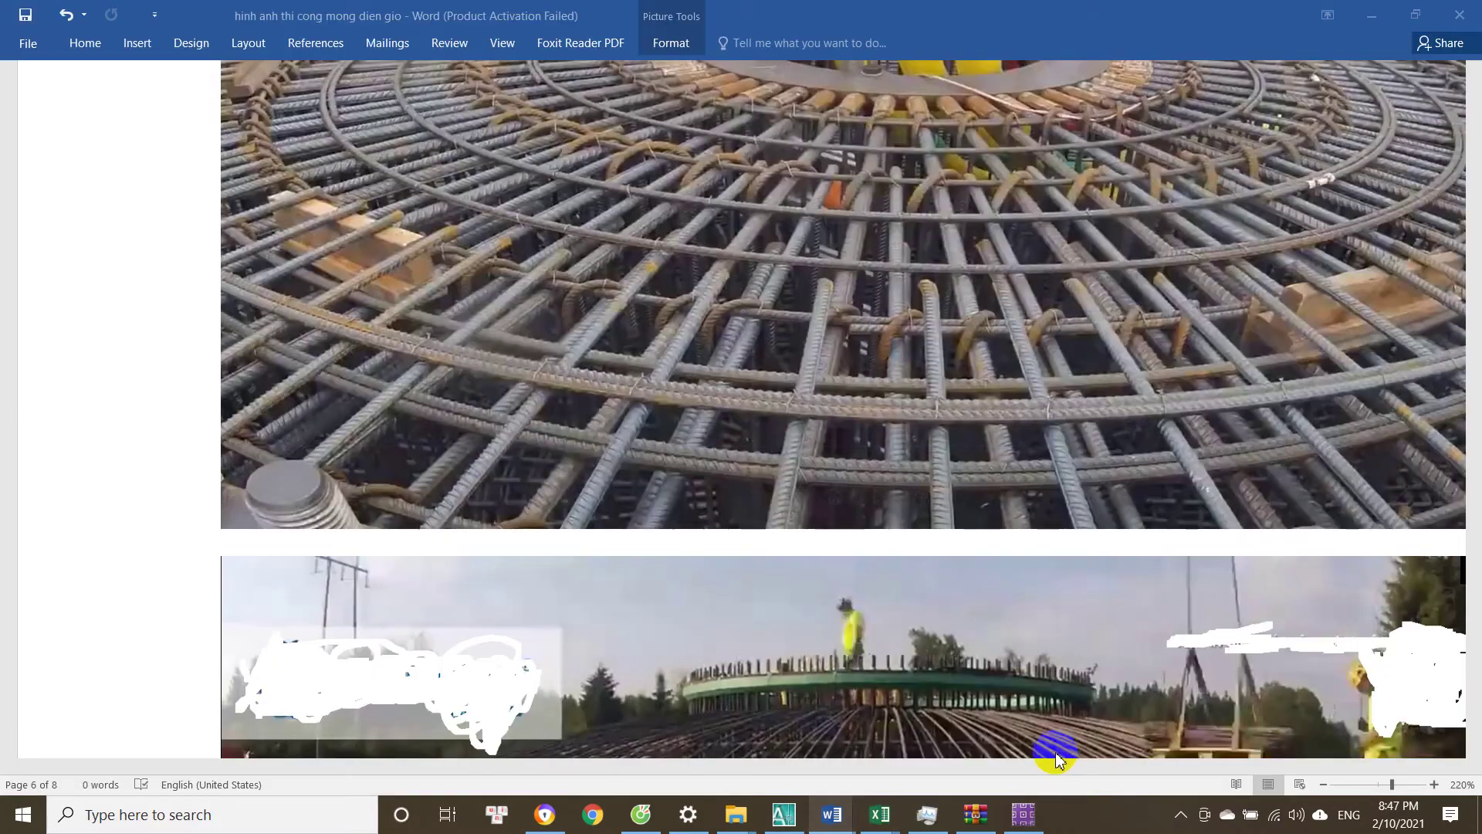
scroll(812, 553, "down", 5)
left_click(839, 504)
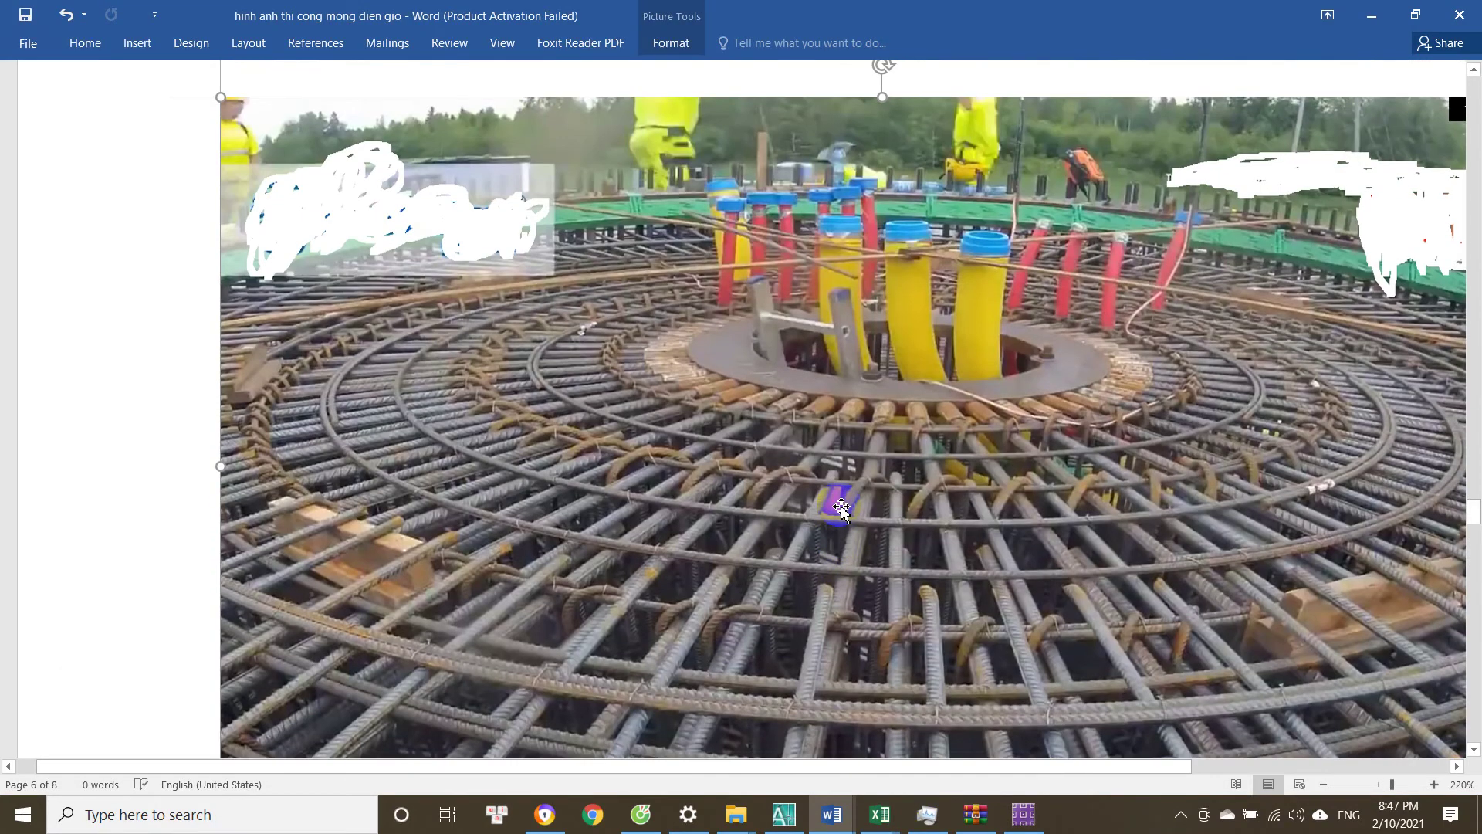
scroll(842, 509, "down", 10)
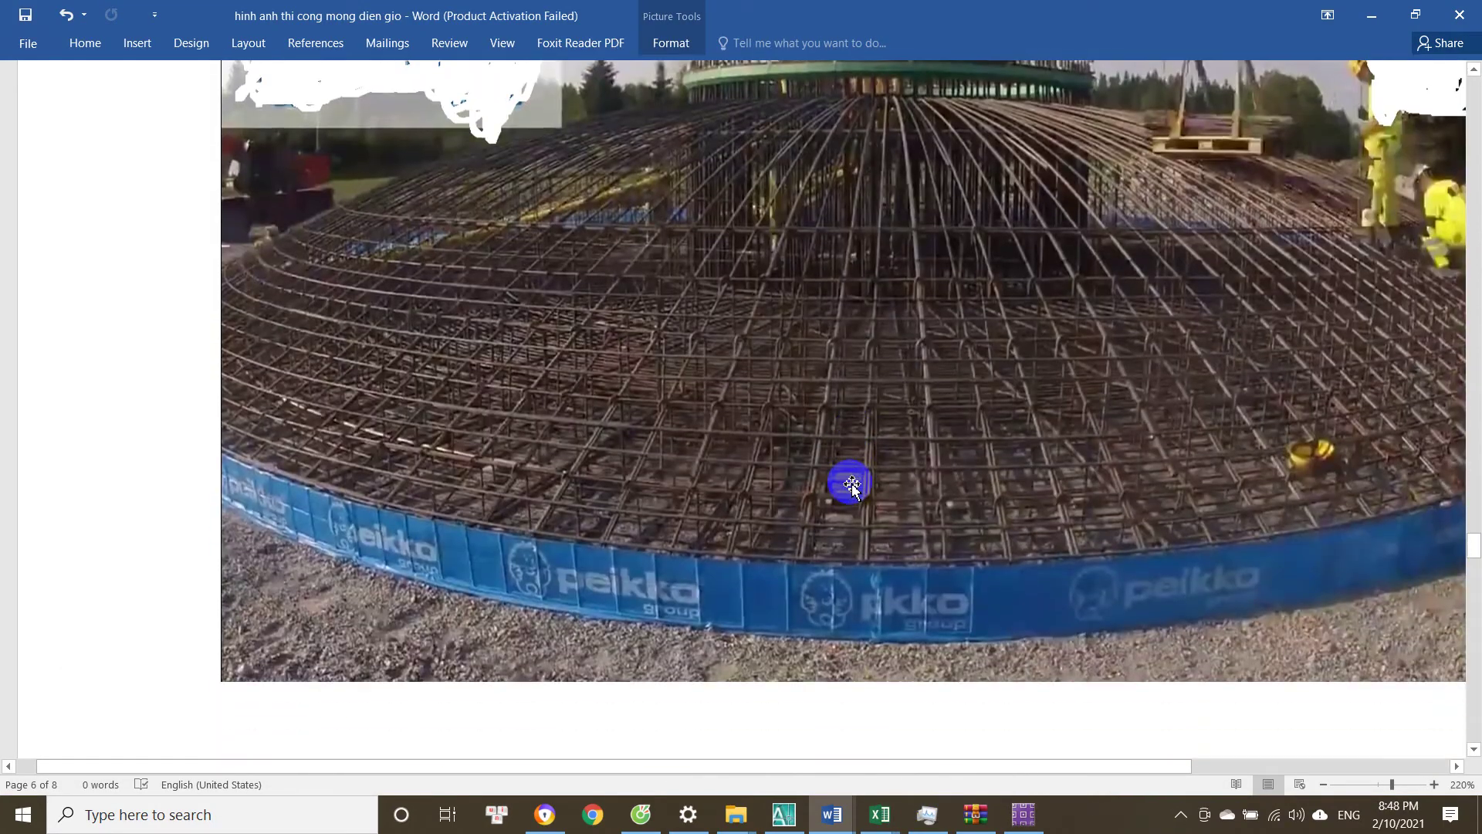
scroll(852, 487, "up", 2)
scroll(849, 484, "up", 3)
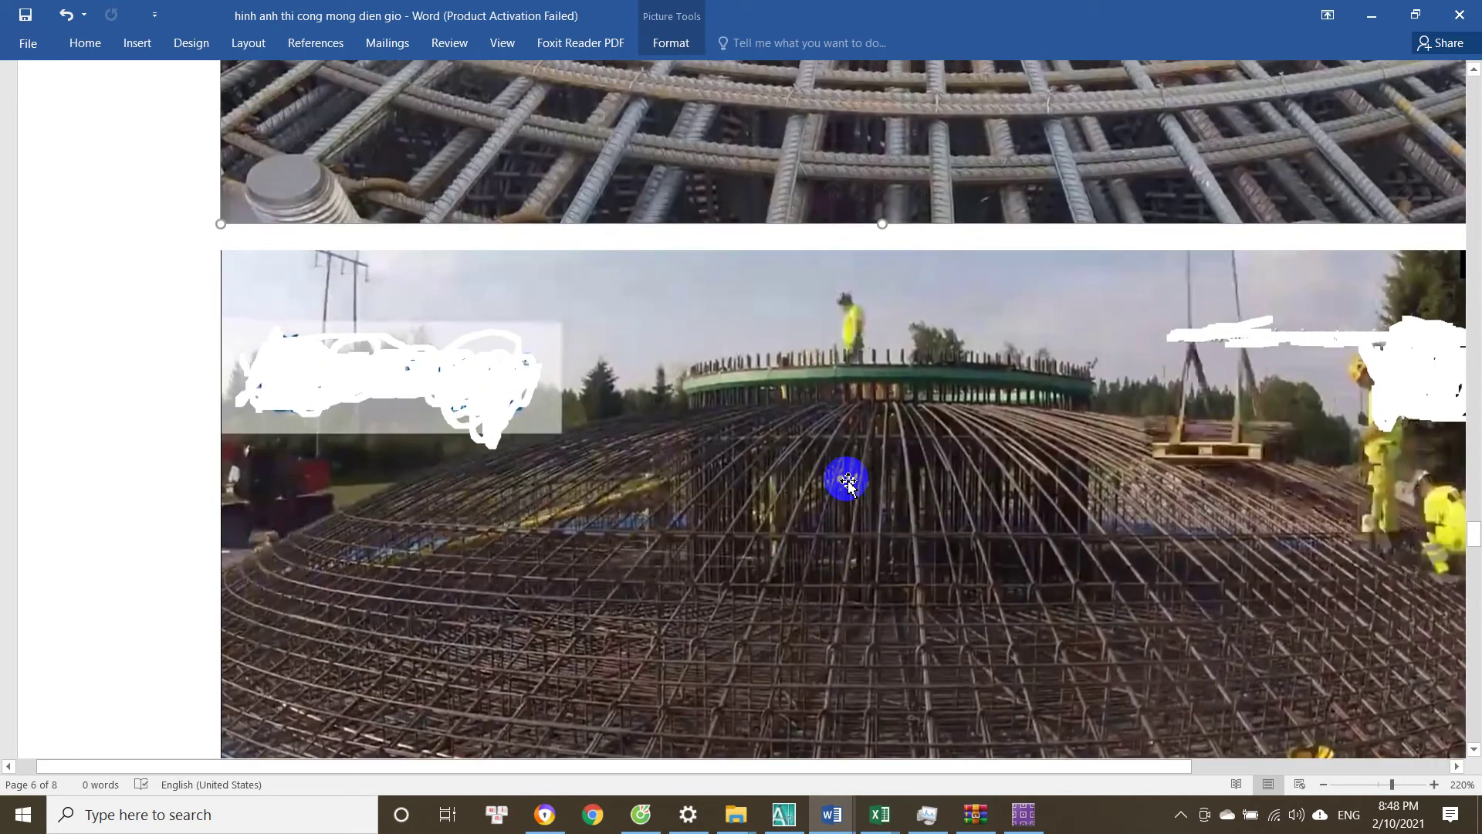
scroll(847, 482, "down", 4)
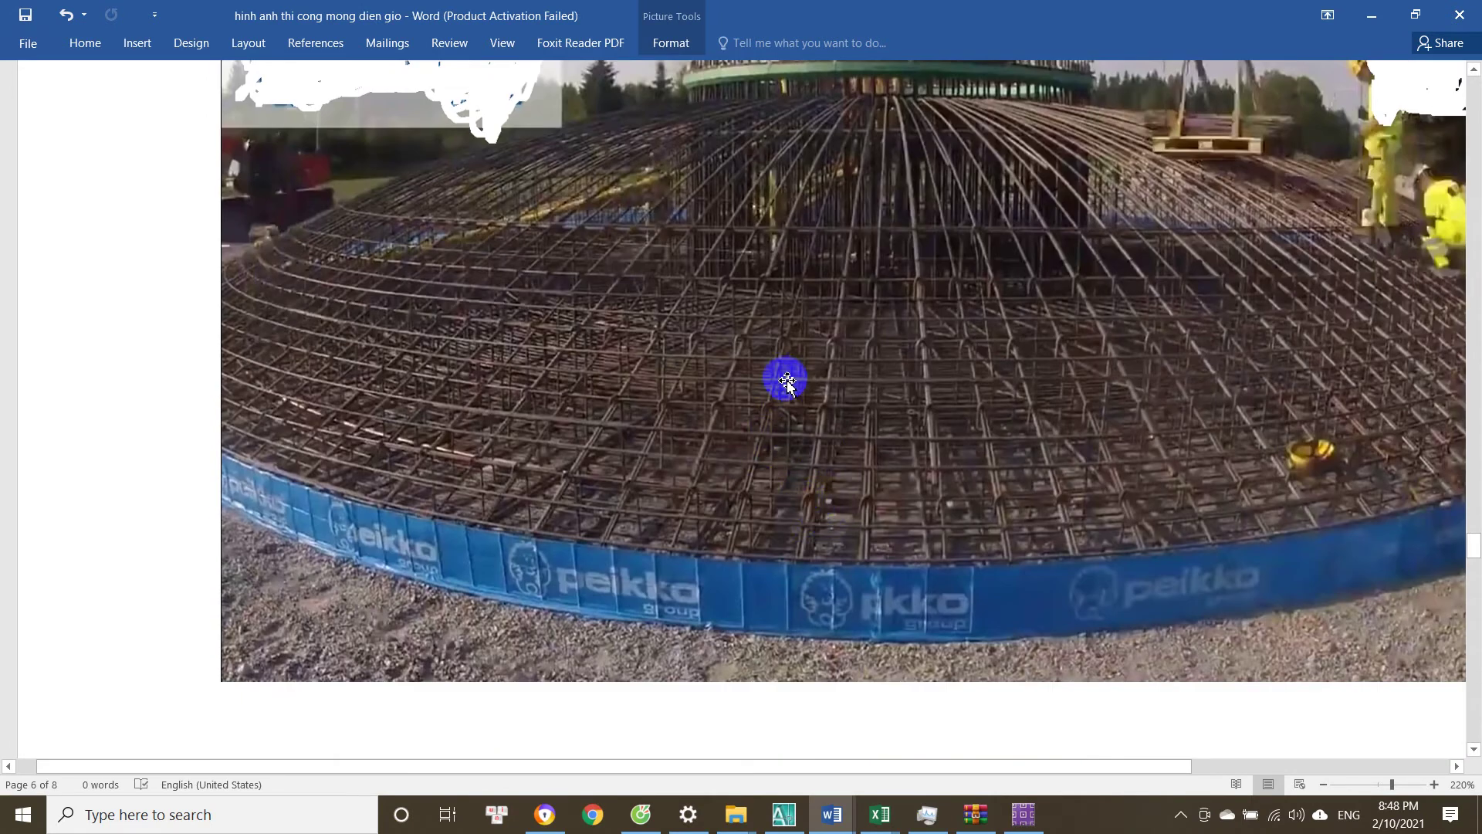
scroll(781, 384, "up", 3)
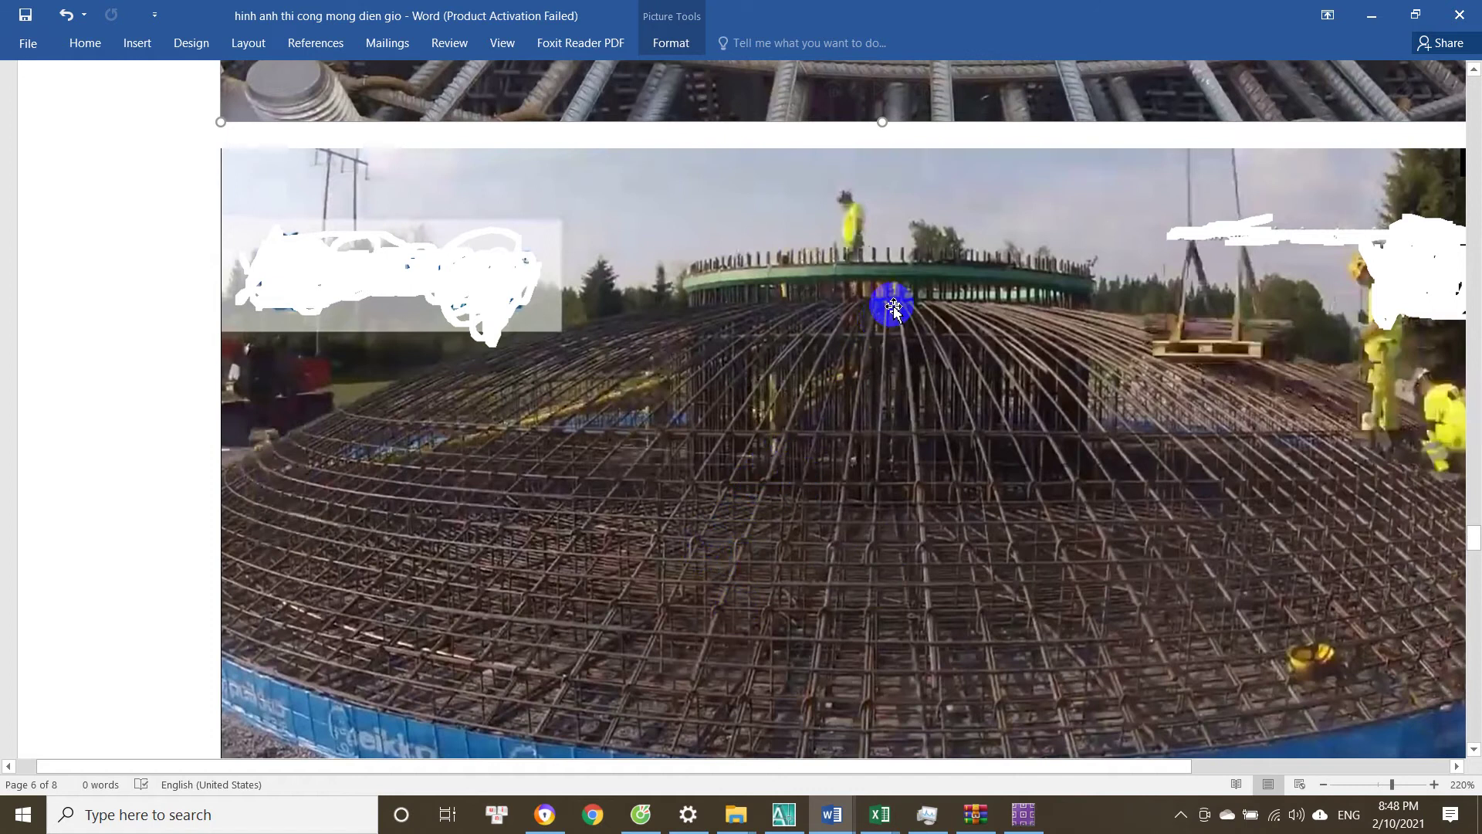
scroll(715, 556, "down", 2)
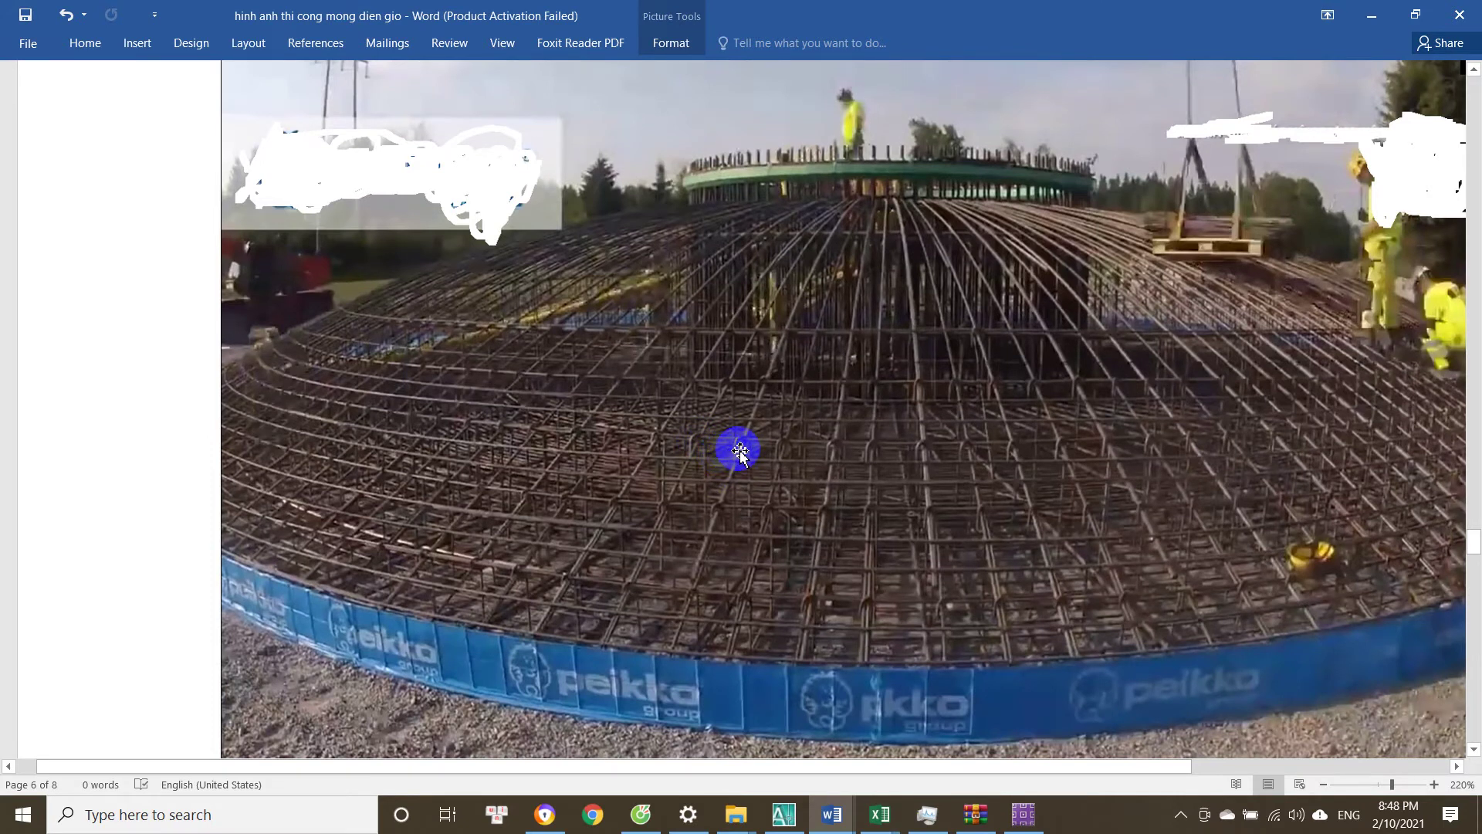
scroll(743, 463, "up", 1)
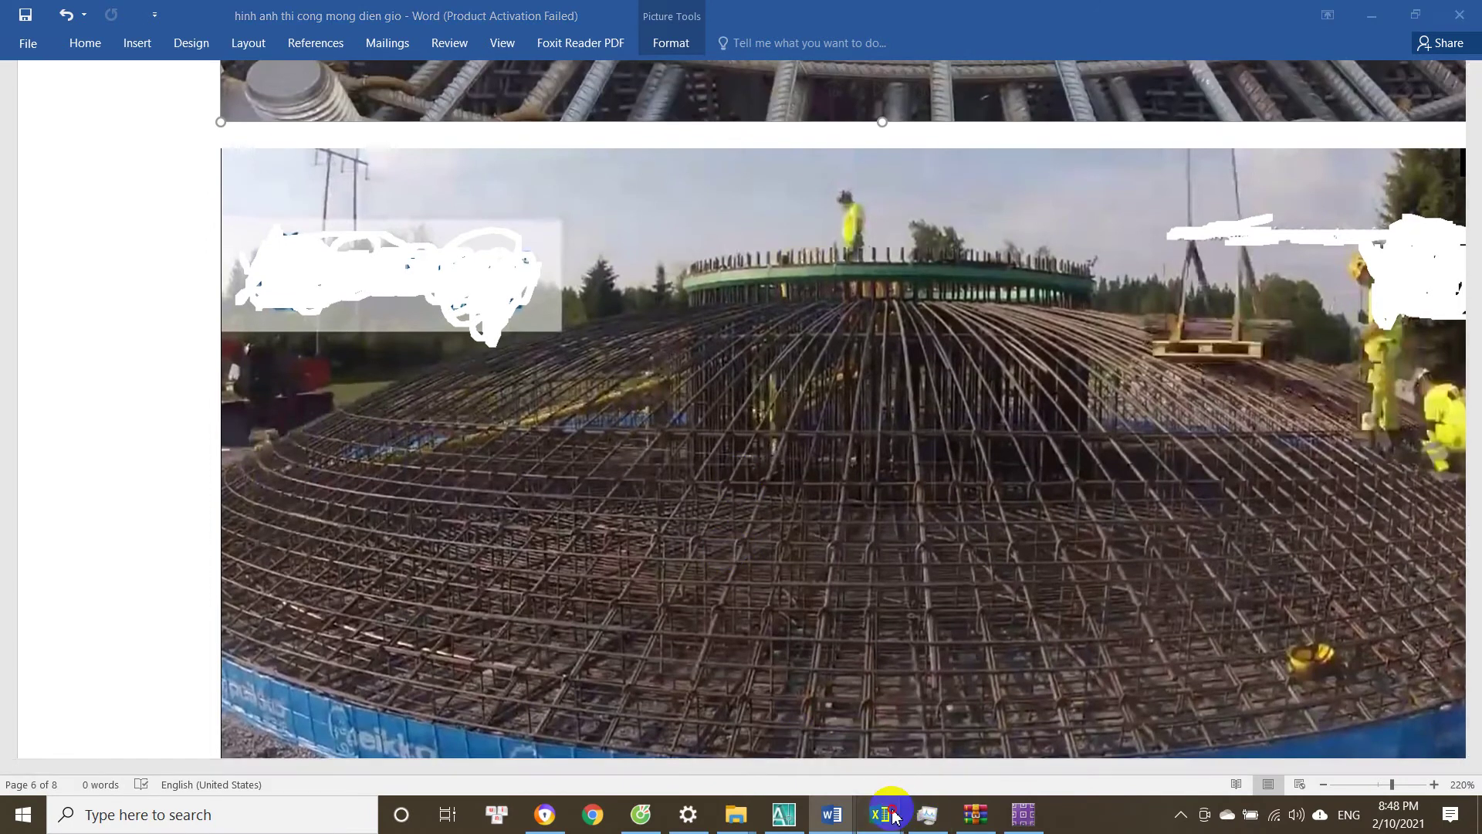
Check the NỘI LỰC force table in Excel, then return to SAFE 2016 and inspect the strip moments around the foundation centre.
mouse_move(880, 811)
left_click(974, 756)
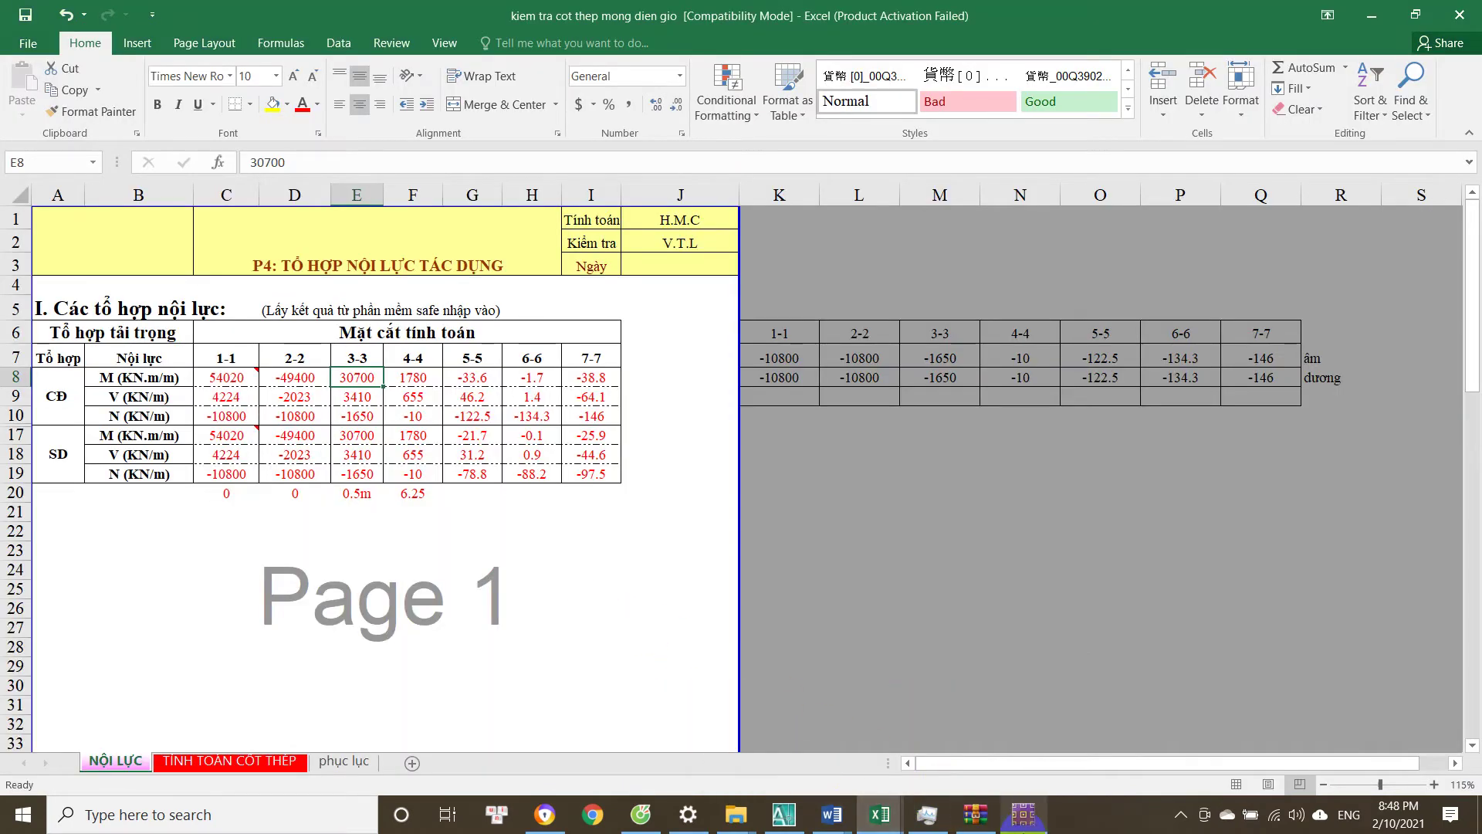
left_click(1024, 814)
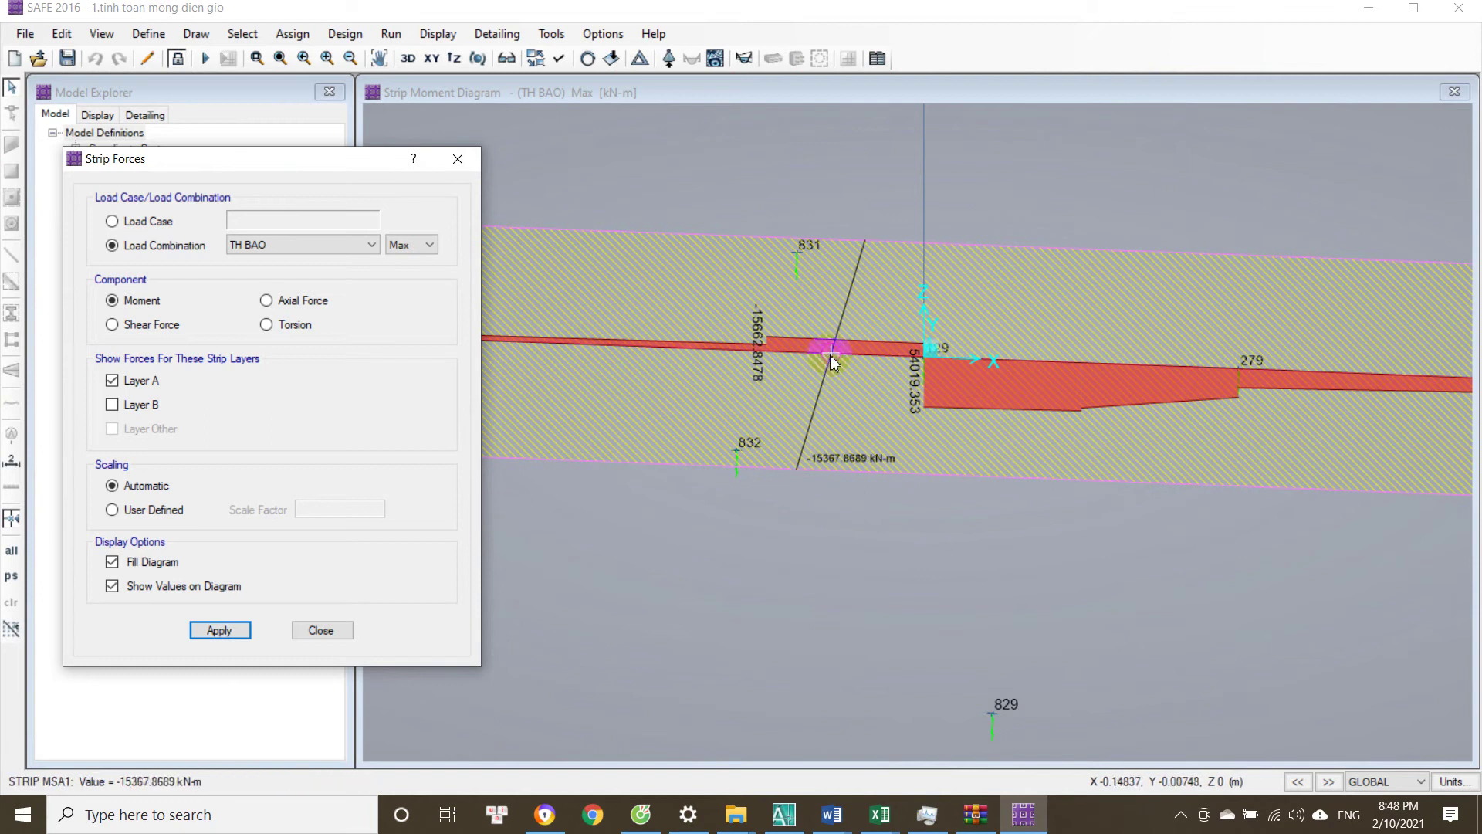
mouse_move(957, 403)
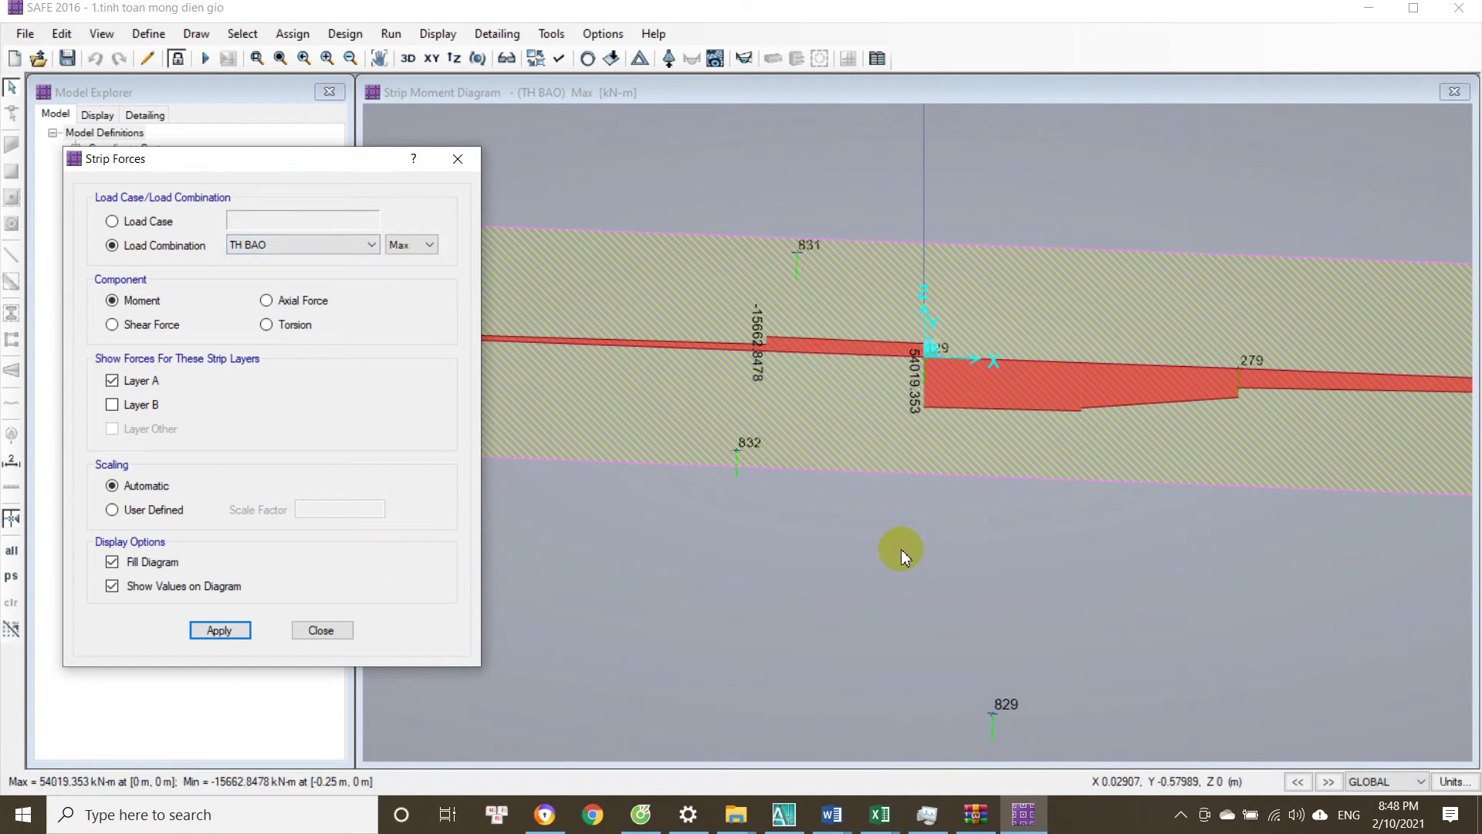
scroll(901, 548, "up", 3)
left_click(942, 423)
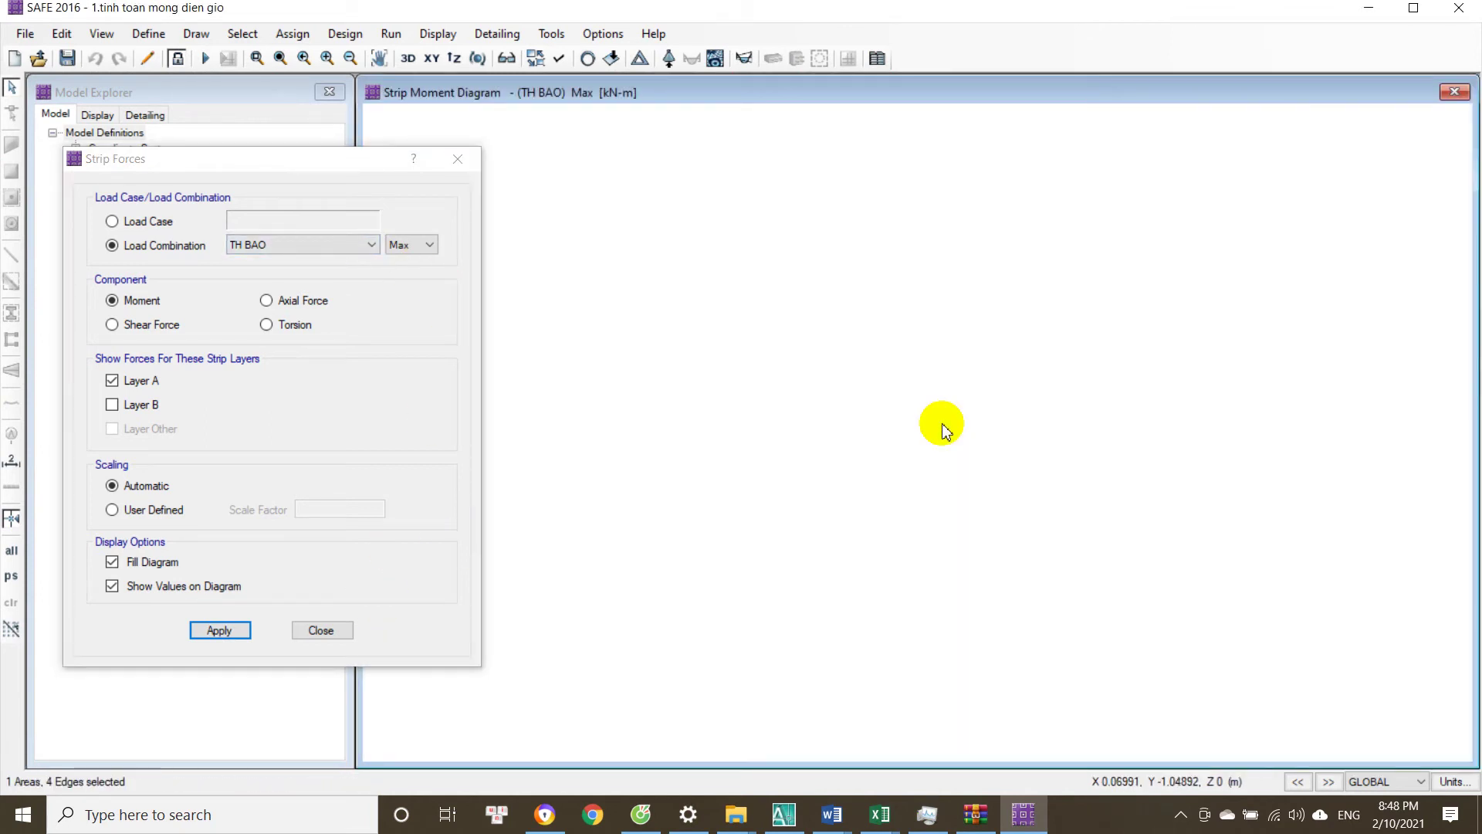
scroll(934, 414, "down", 2)
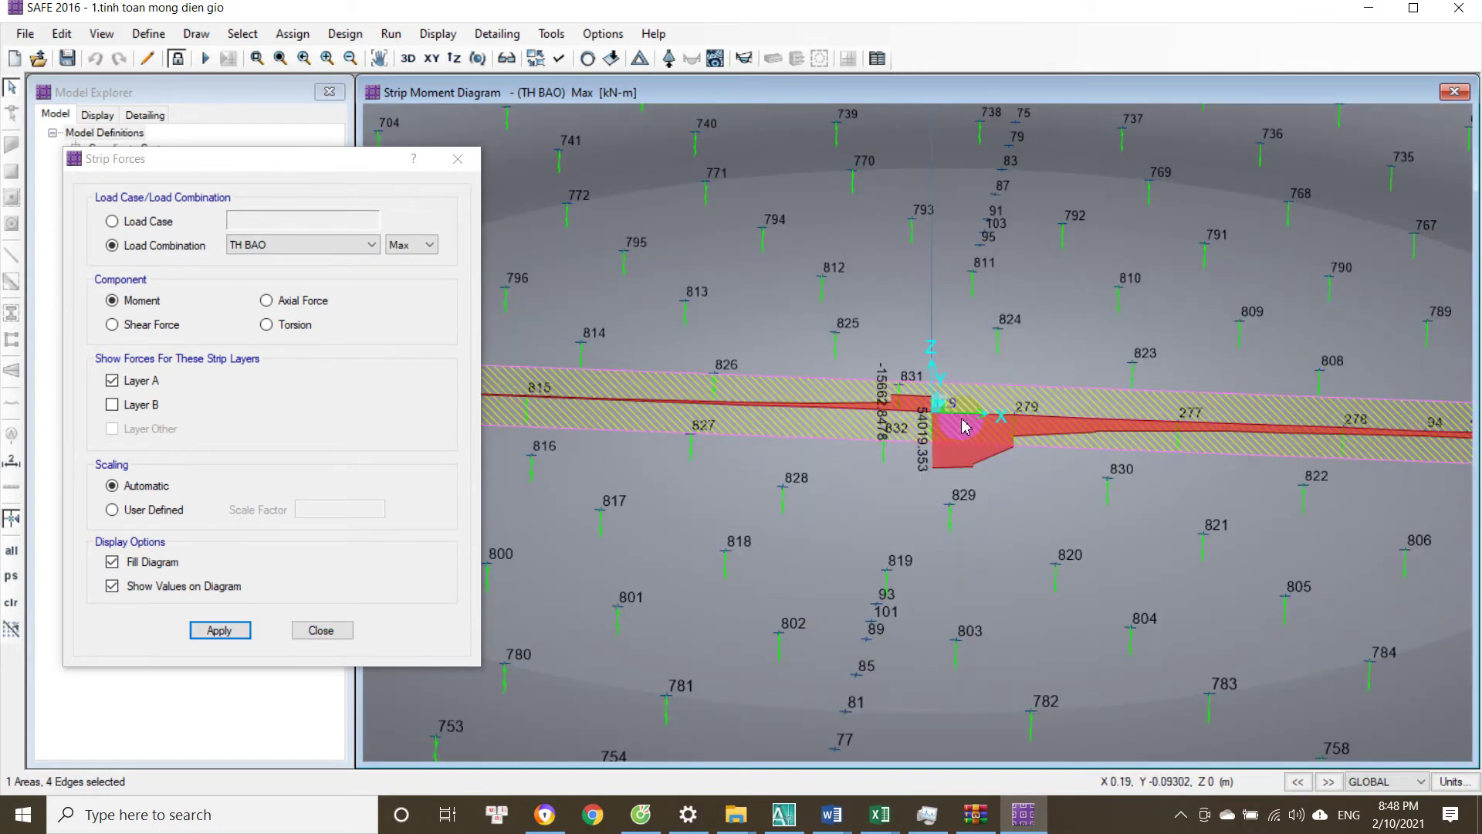
Review the Max/Min options and the available load combinations for the strip forces, keeping TH BAO and Max.
left_click(400, 244)
left_click(400, 244)
left_click(346, 245)
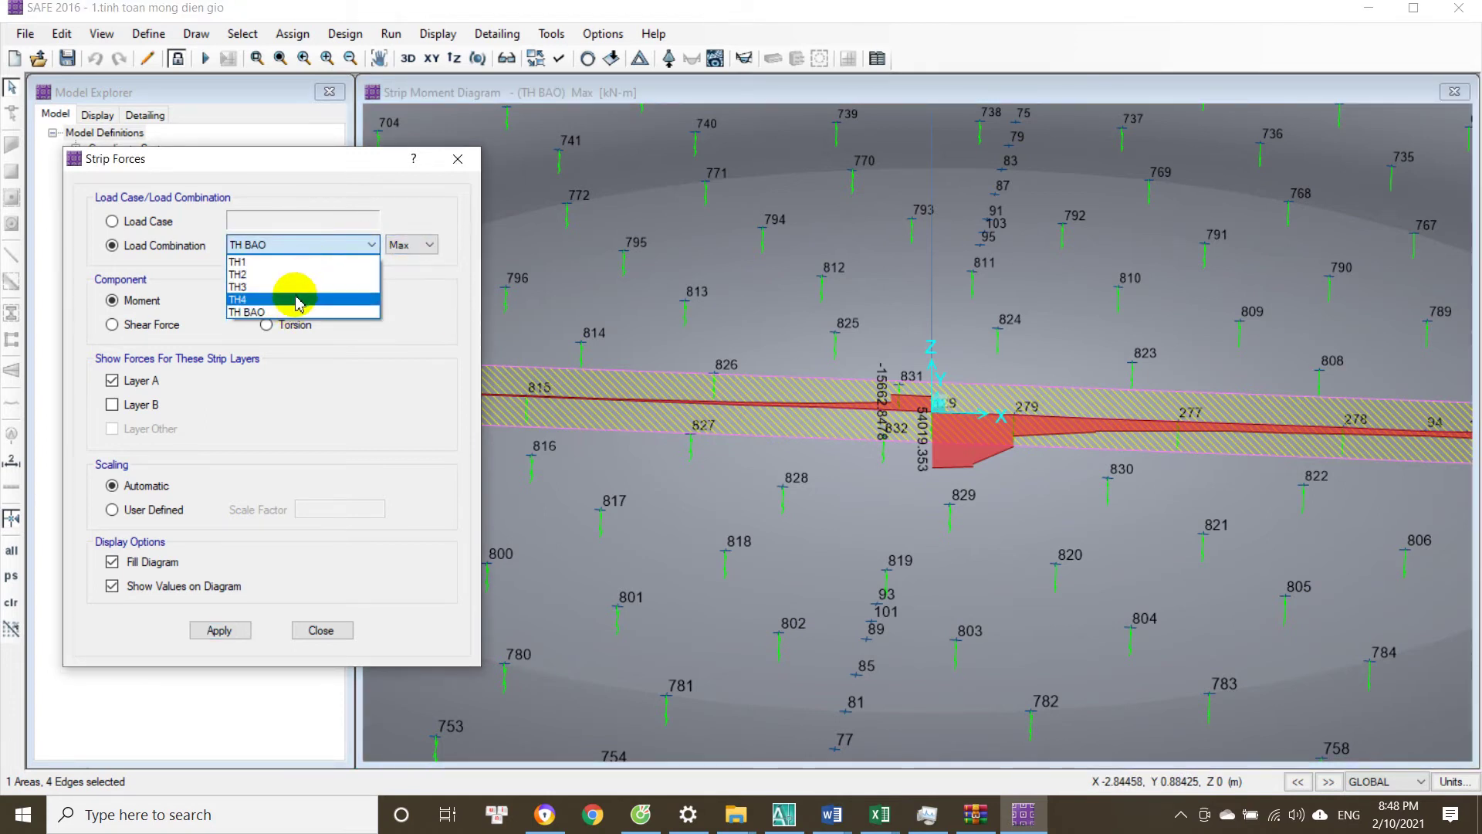
left_click(397, 369)
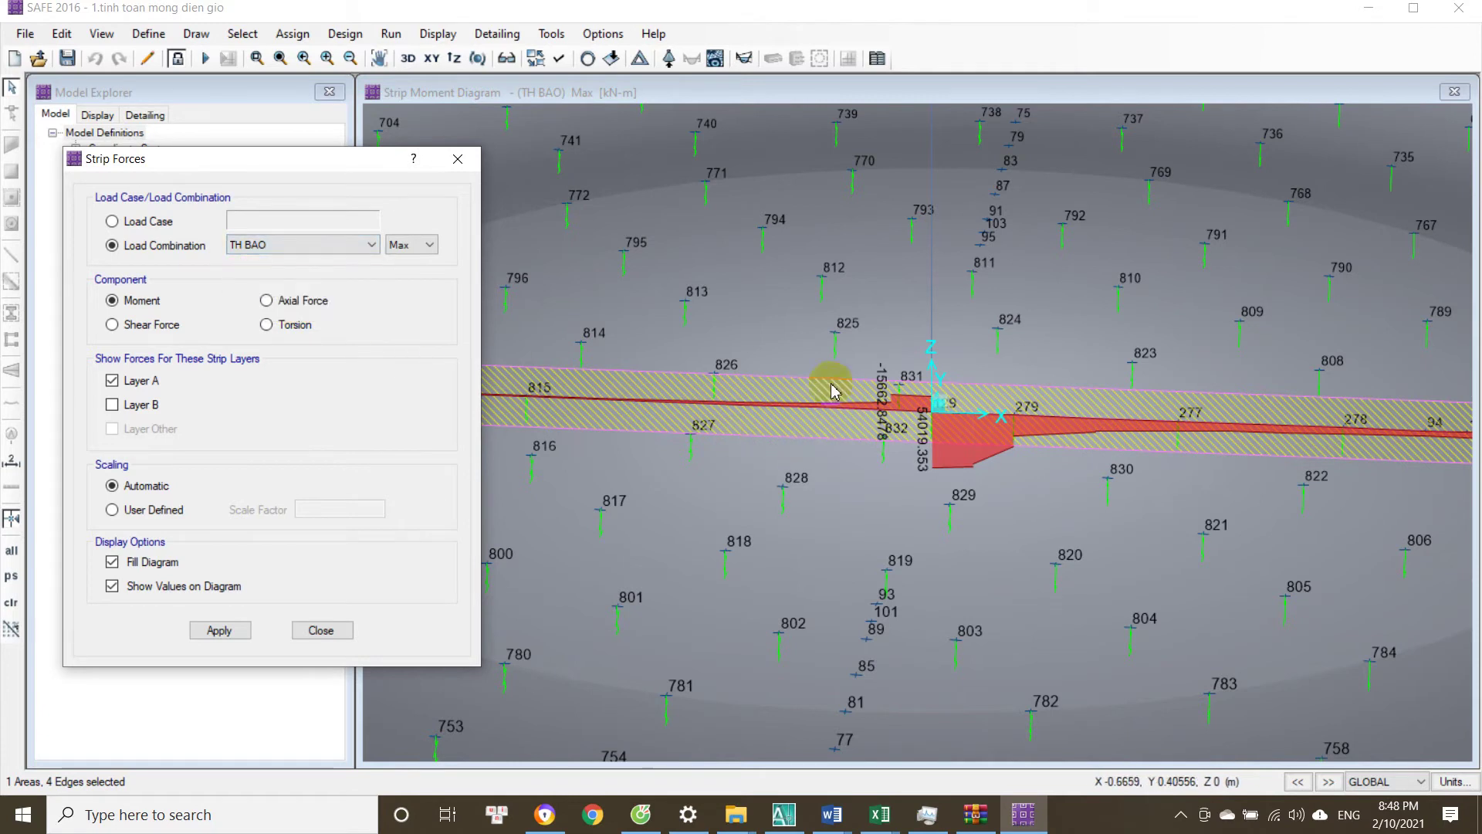
Examine the drop in the TH BAO maximum strip moment between the foundation centre and the neighbouring strip stations.
left_click_drag(1025, 463, 924, 469)
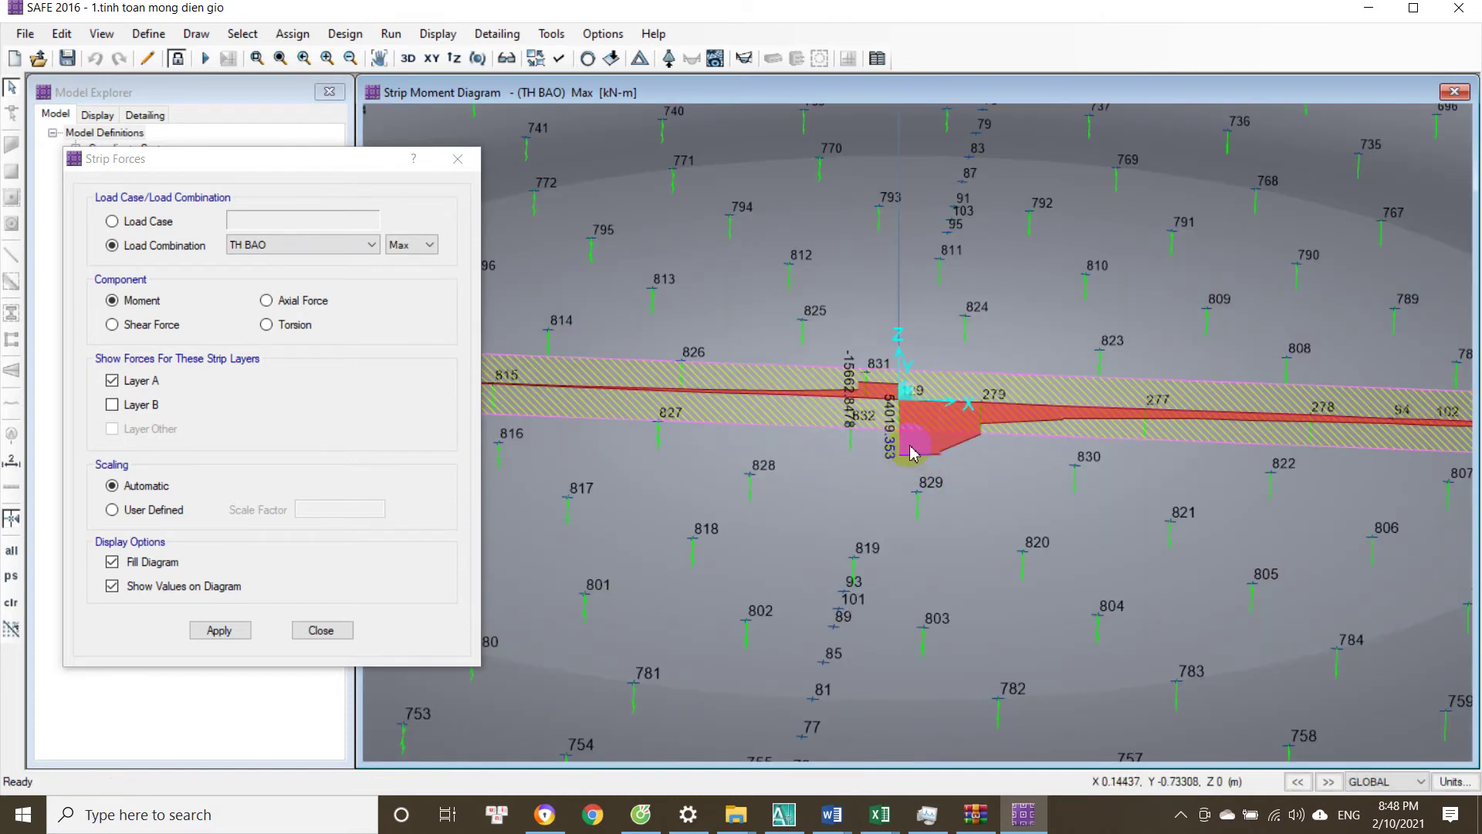
left_click(894, 468)
left_click(976, 440)
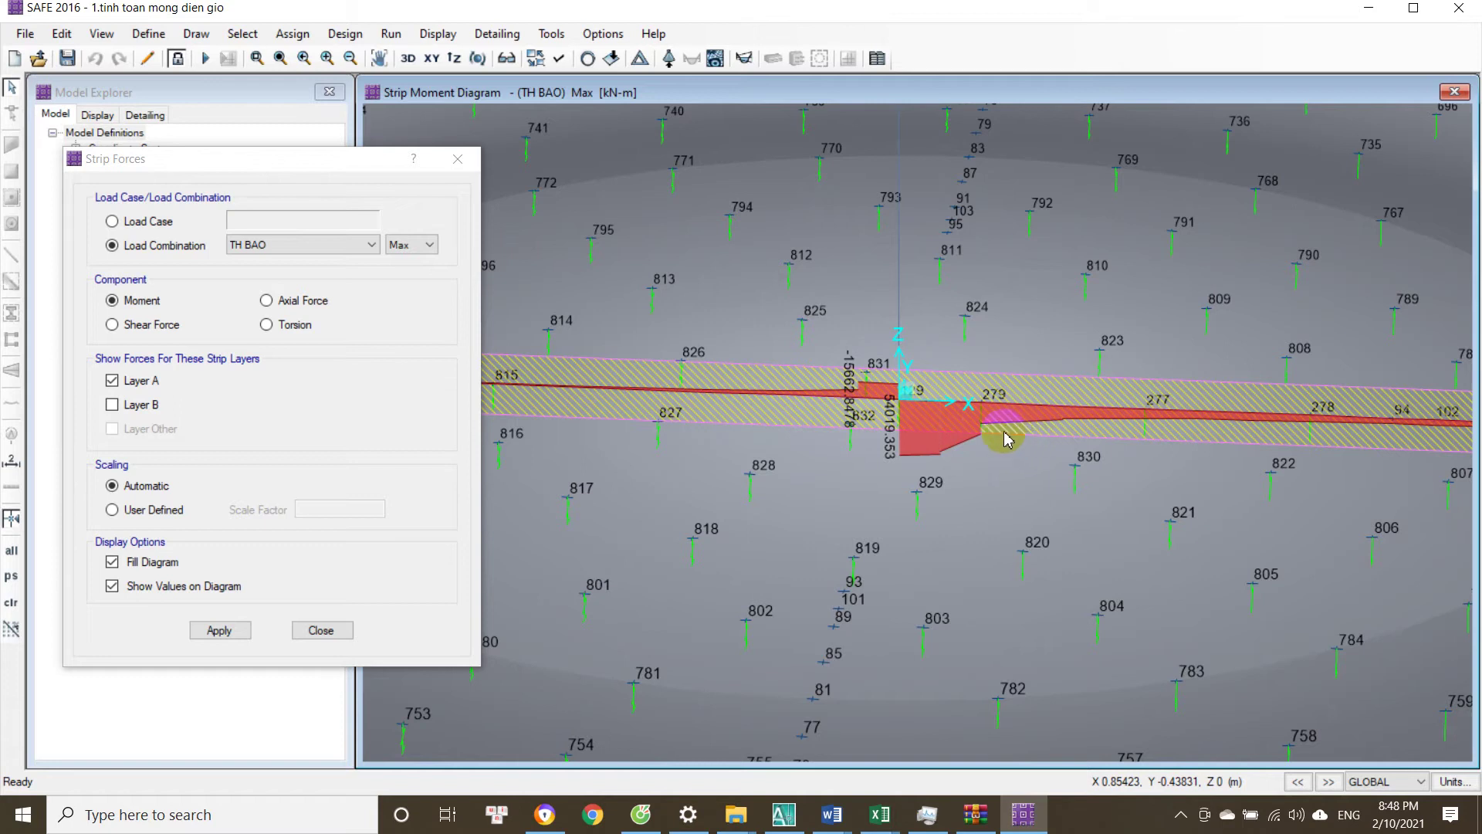
left_click(1004, 440)
scroll(980, 437, "down", 2)
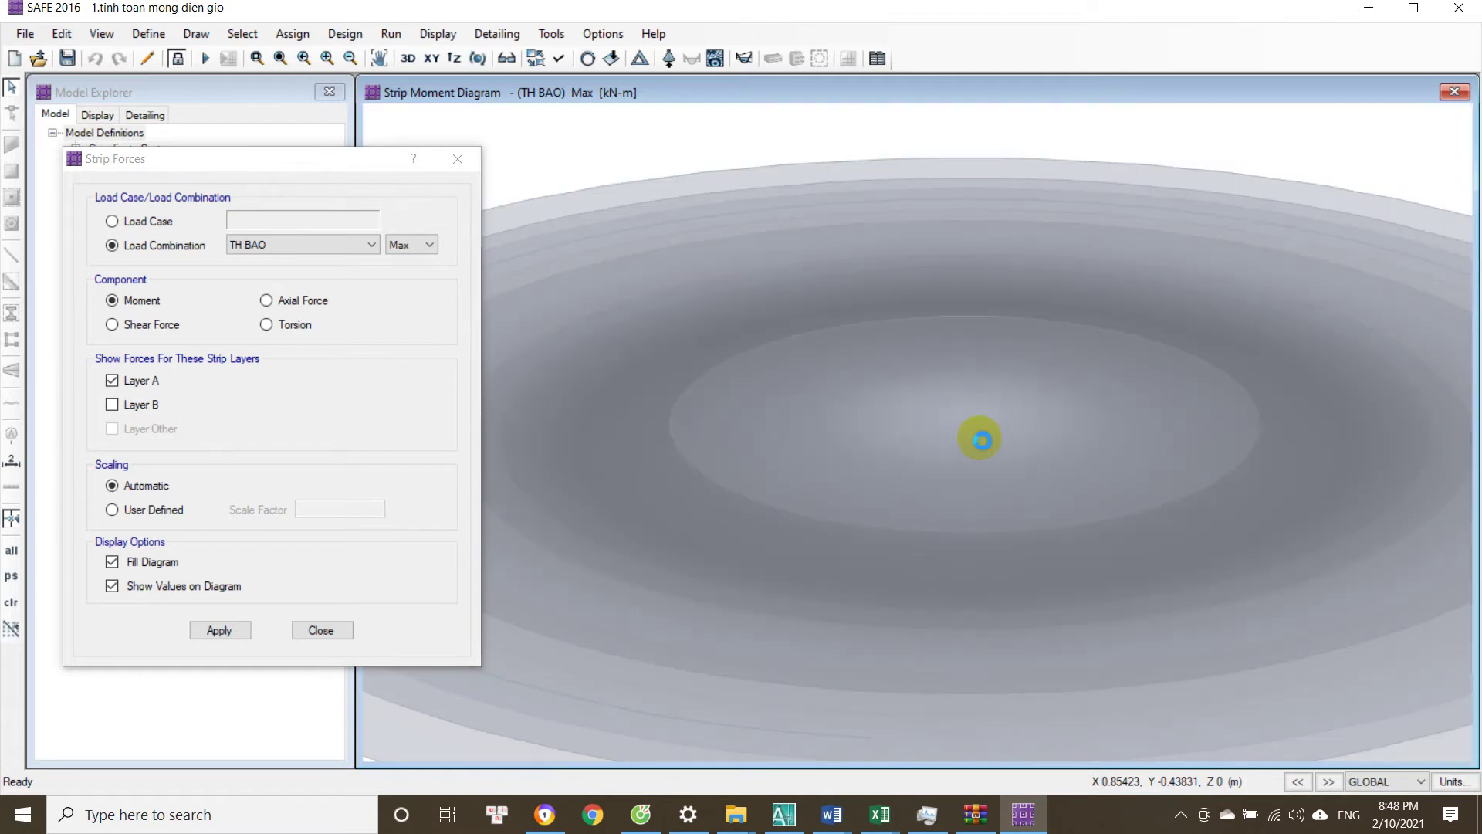
left_click(973, 442)
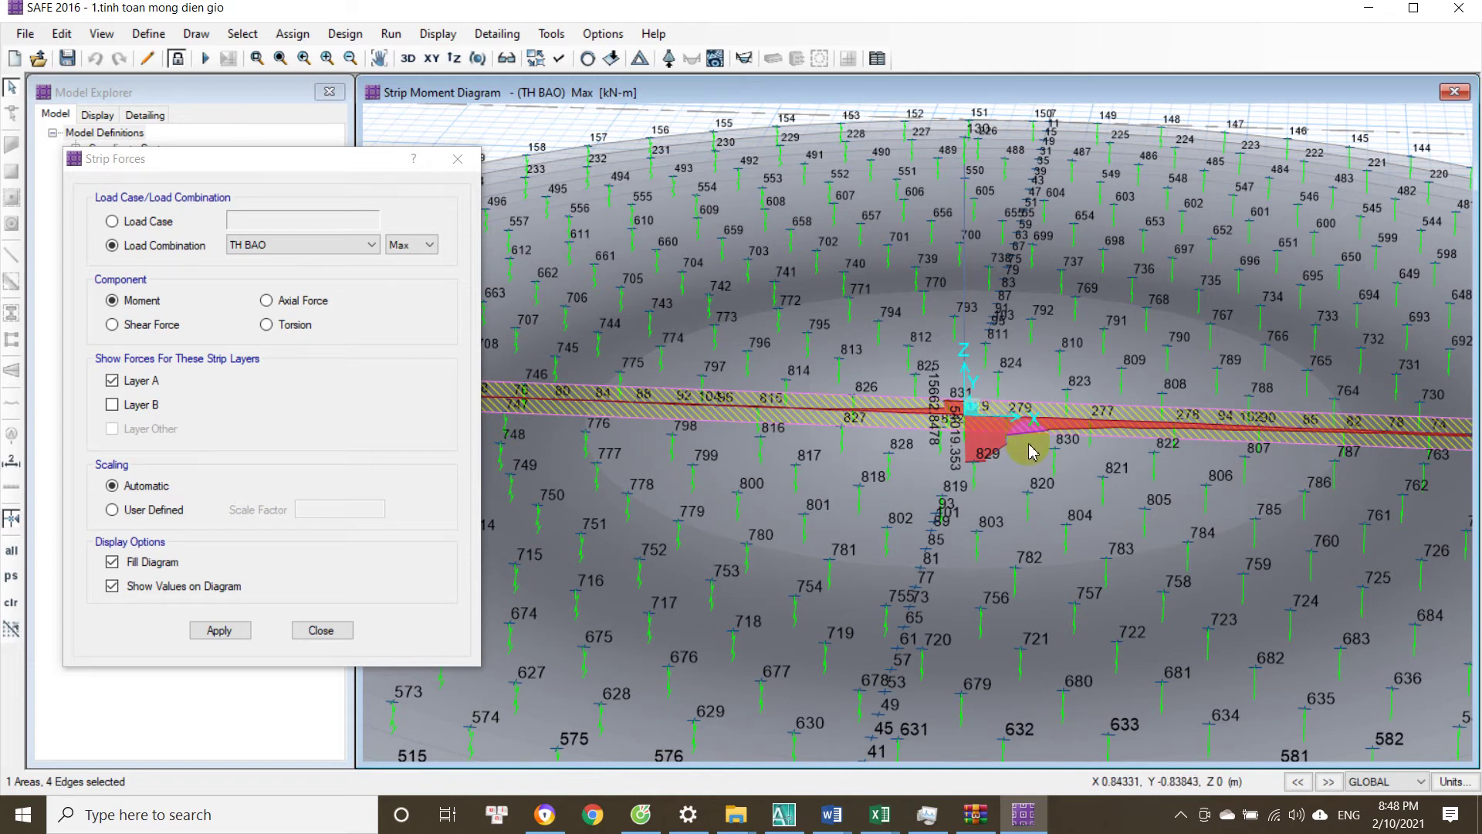
left_click_drag(1035, 454, 968, 455)
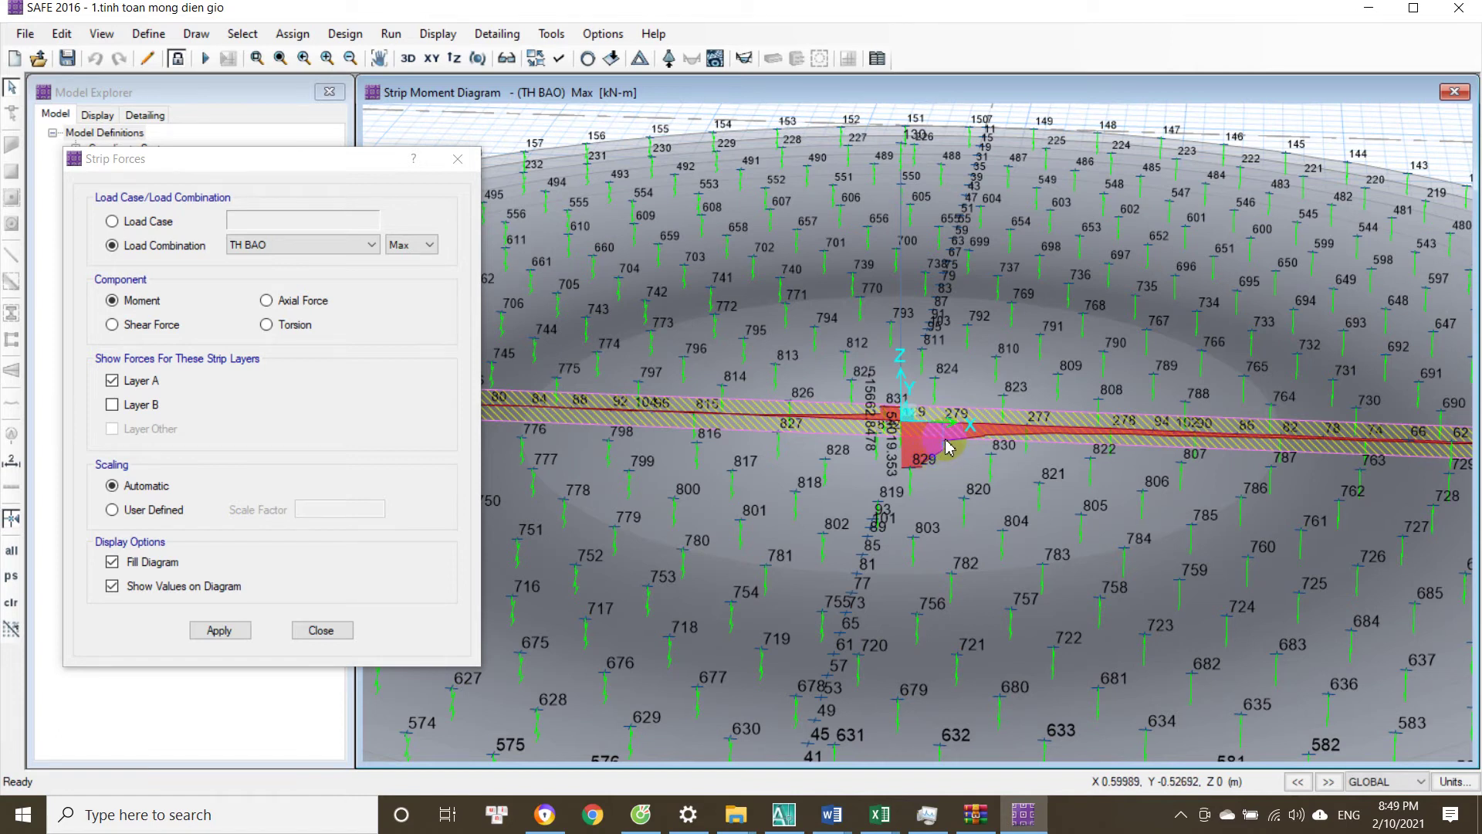
Examine the strip moment diagram along the whole foundation, from its centre out to the slab's outer edge.
scroll(1136, 455, "down", 2)
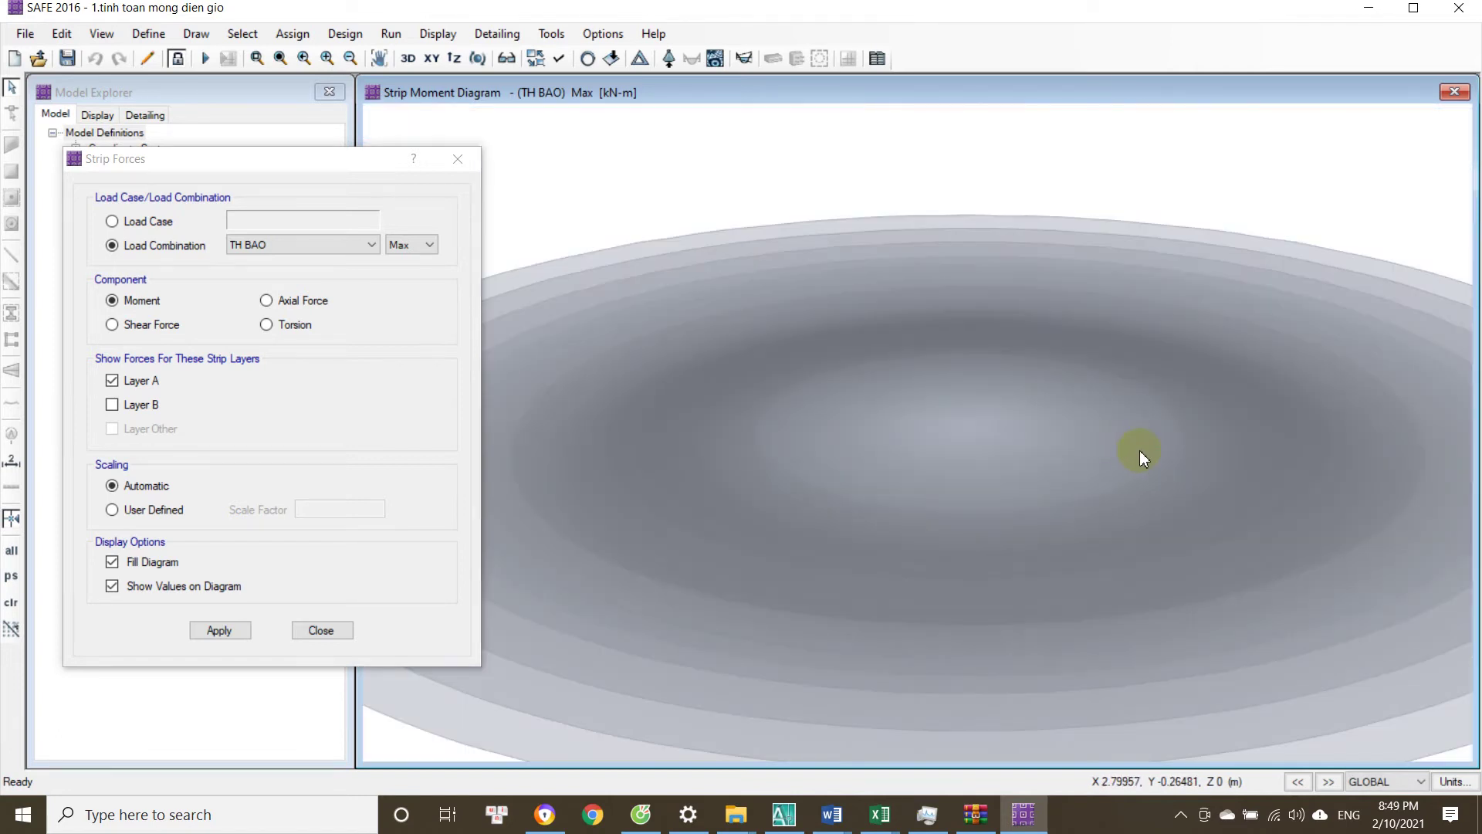
scroll(1266, 441, "down", 1)
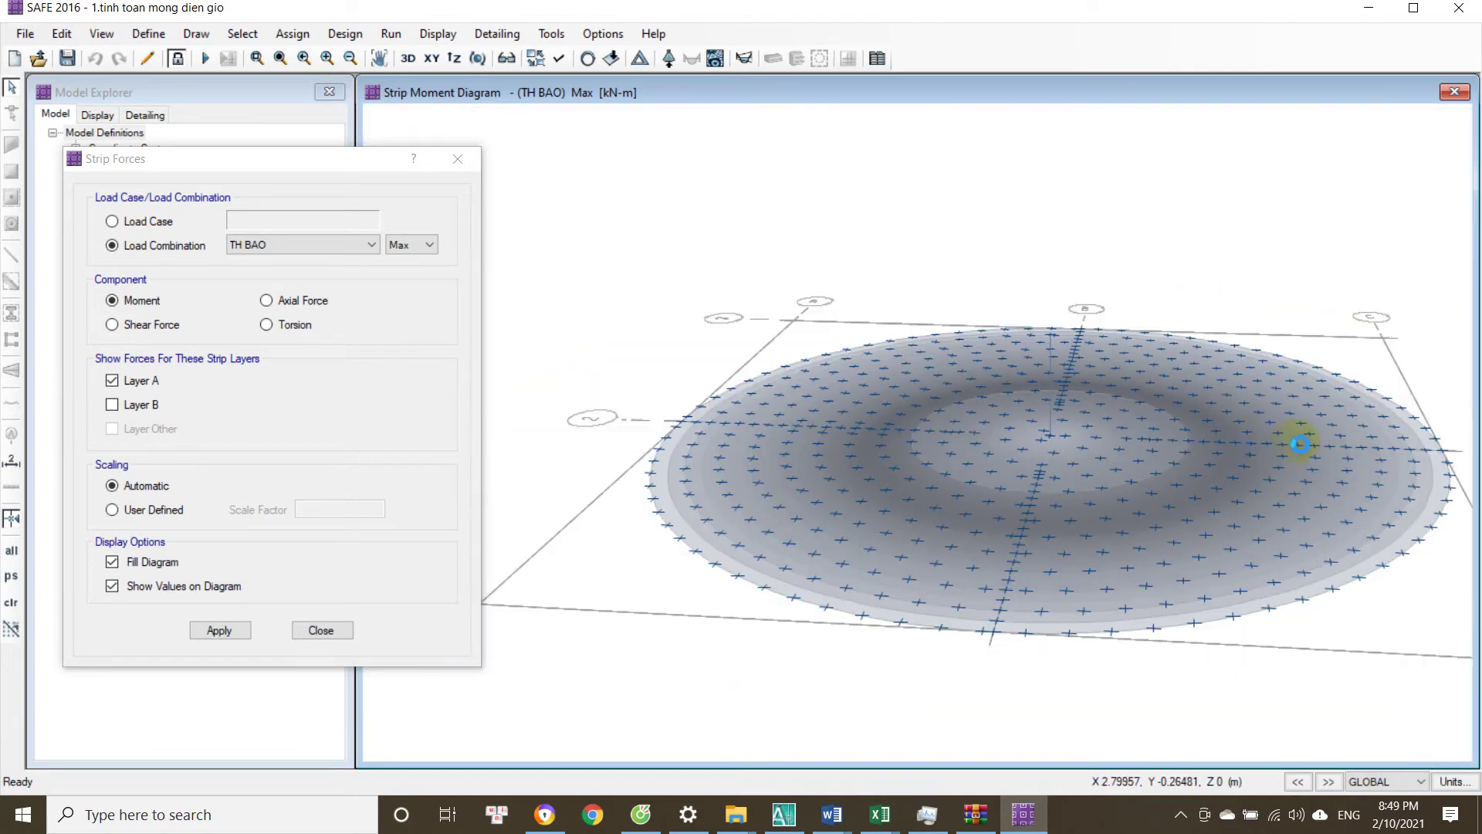
left_click(1333, 454)
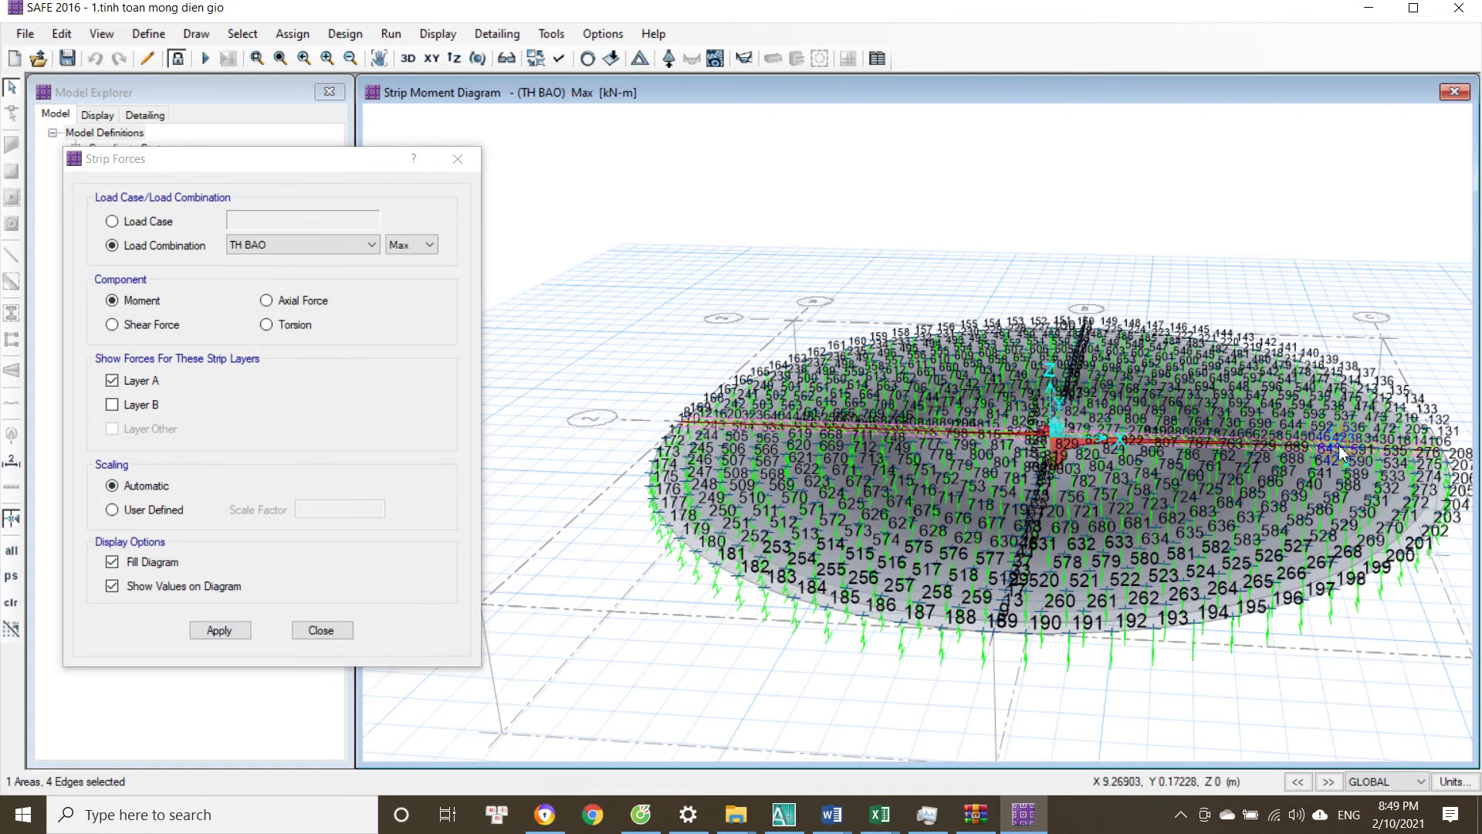
scroll(1266, 457, "up", 2)
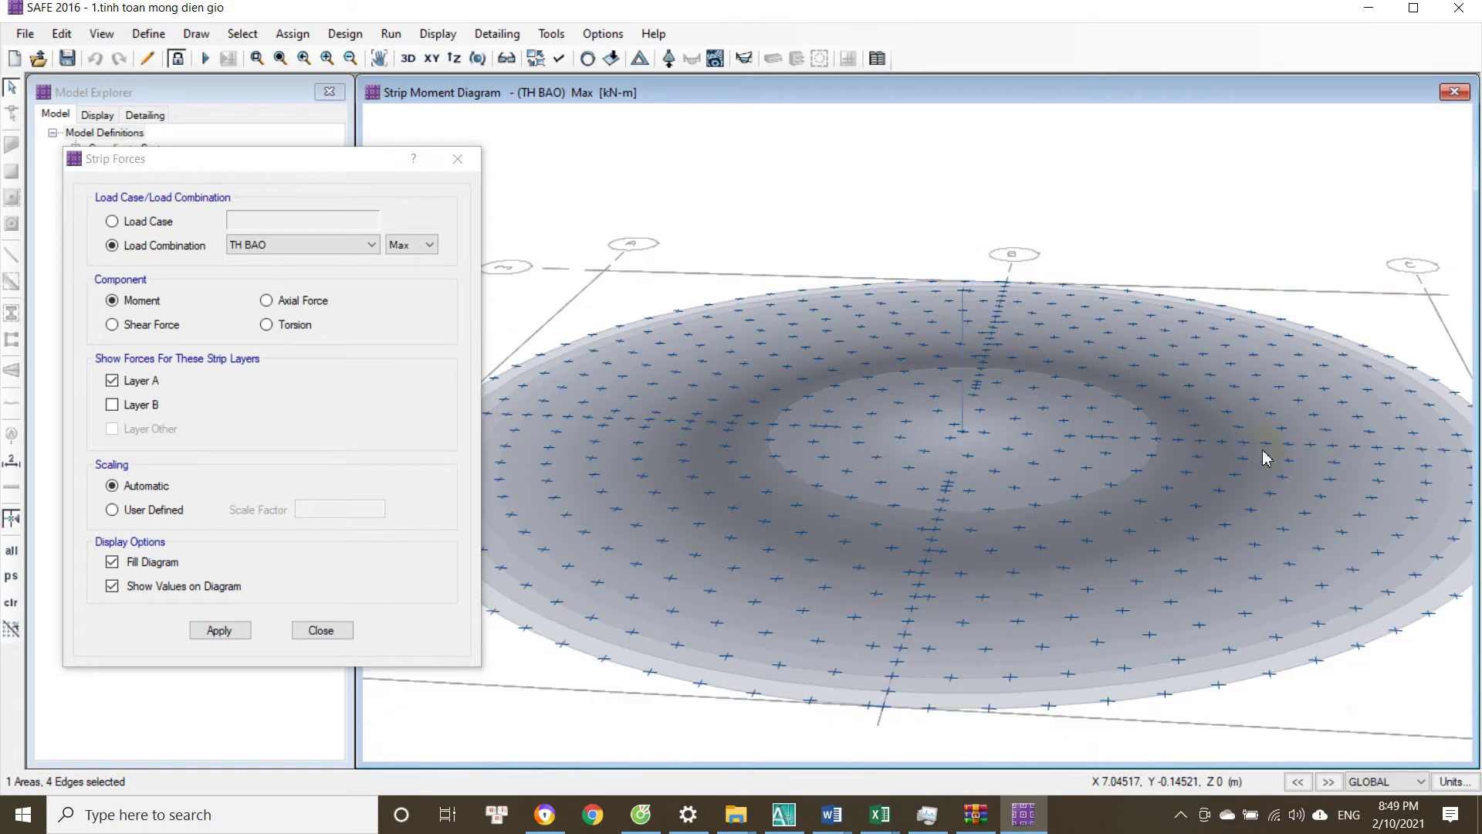
scroll(1260, 456, "up", 1)
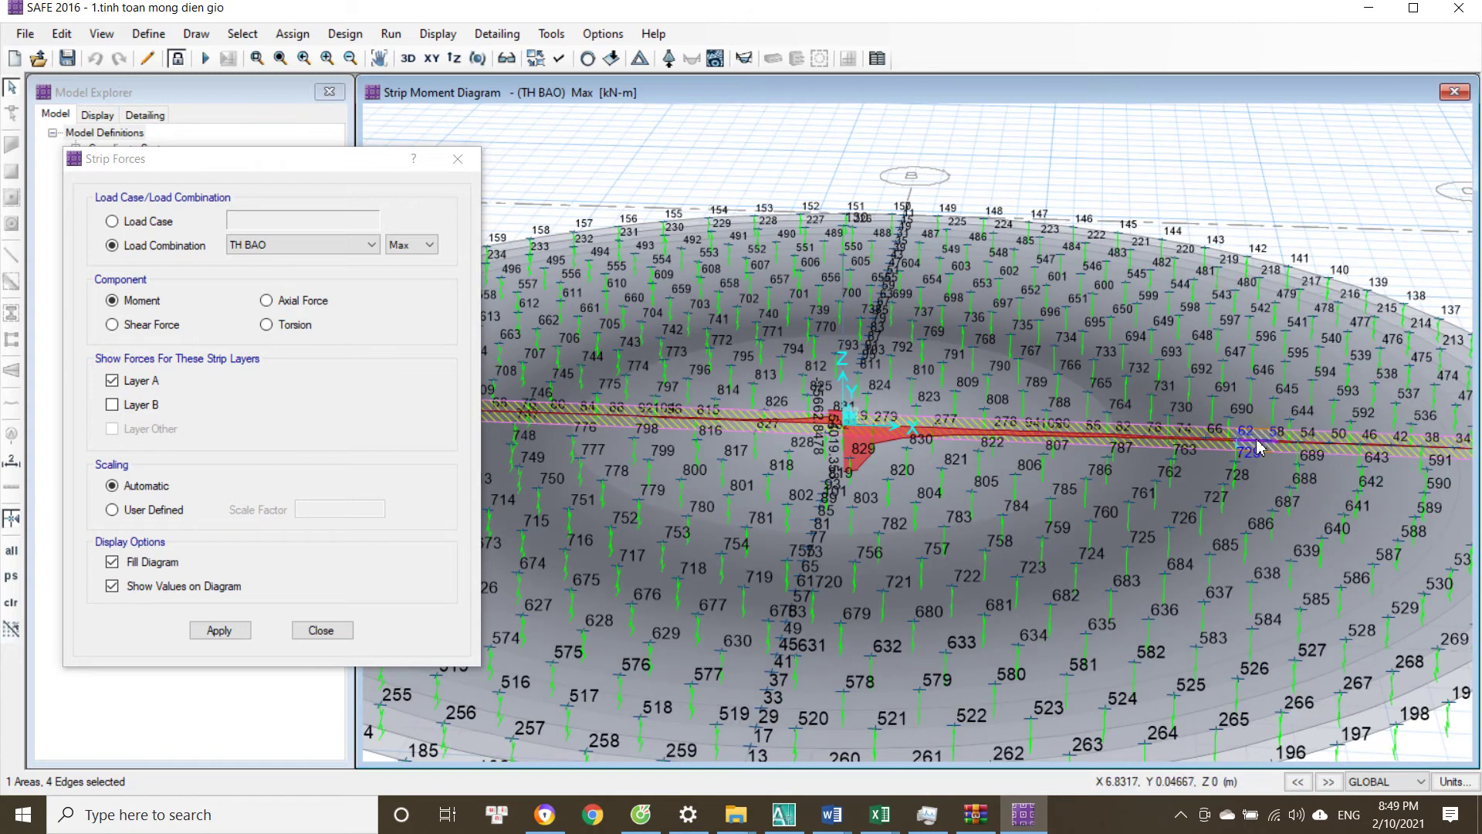
scroll(1257, 444, "up", 1)
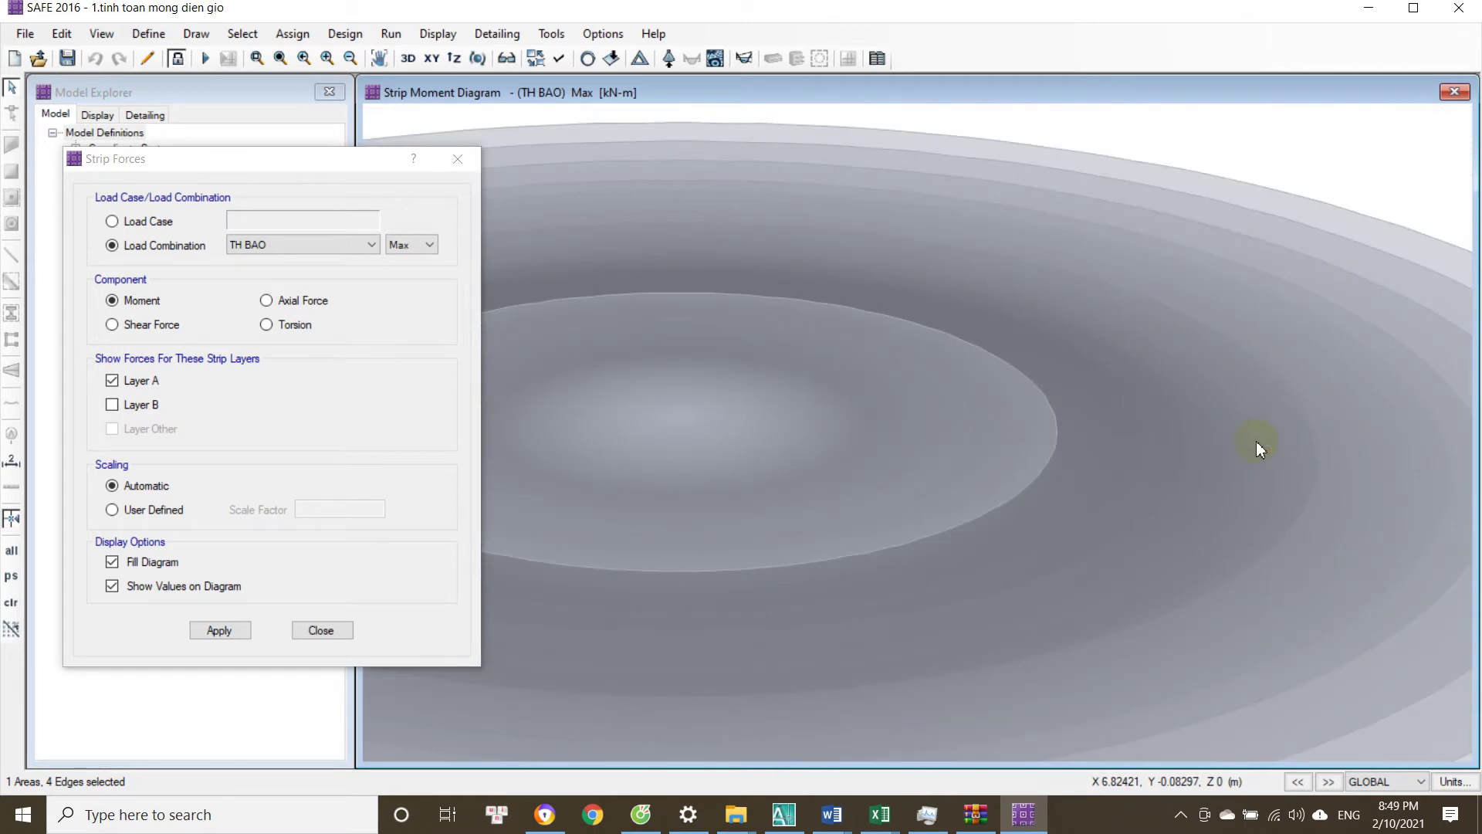
Compare the labelled strip moments near the foundation centre with those at the stations on its positive X side.
scroll(1257, 442, "up", 1)
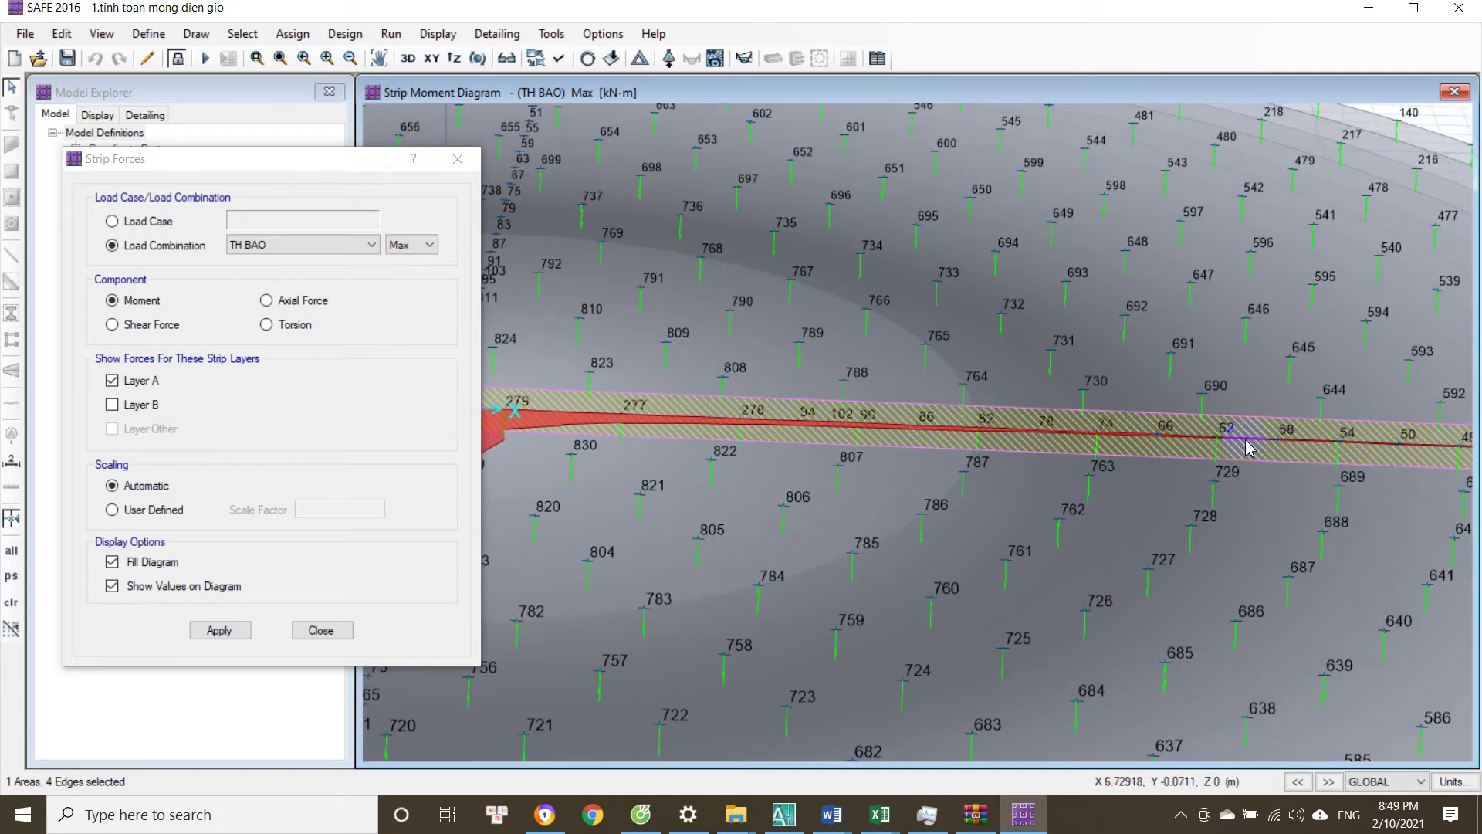
left_click(1058, 437)
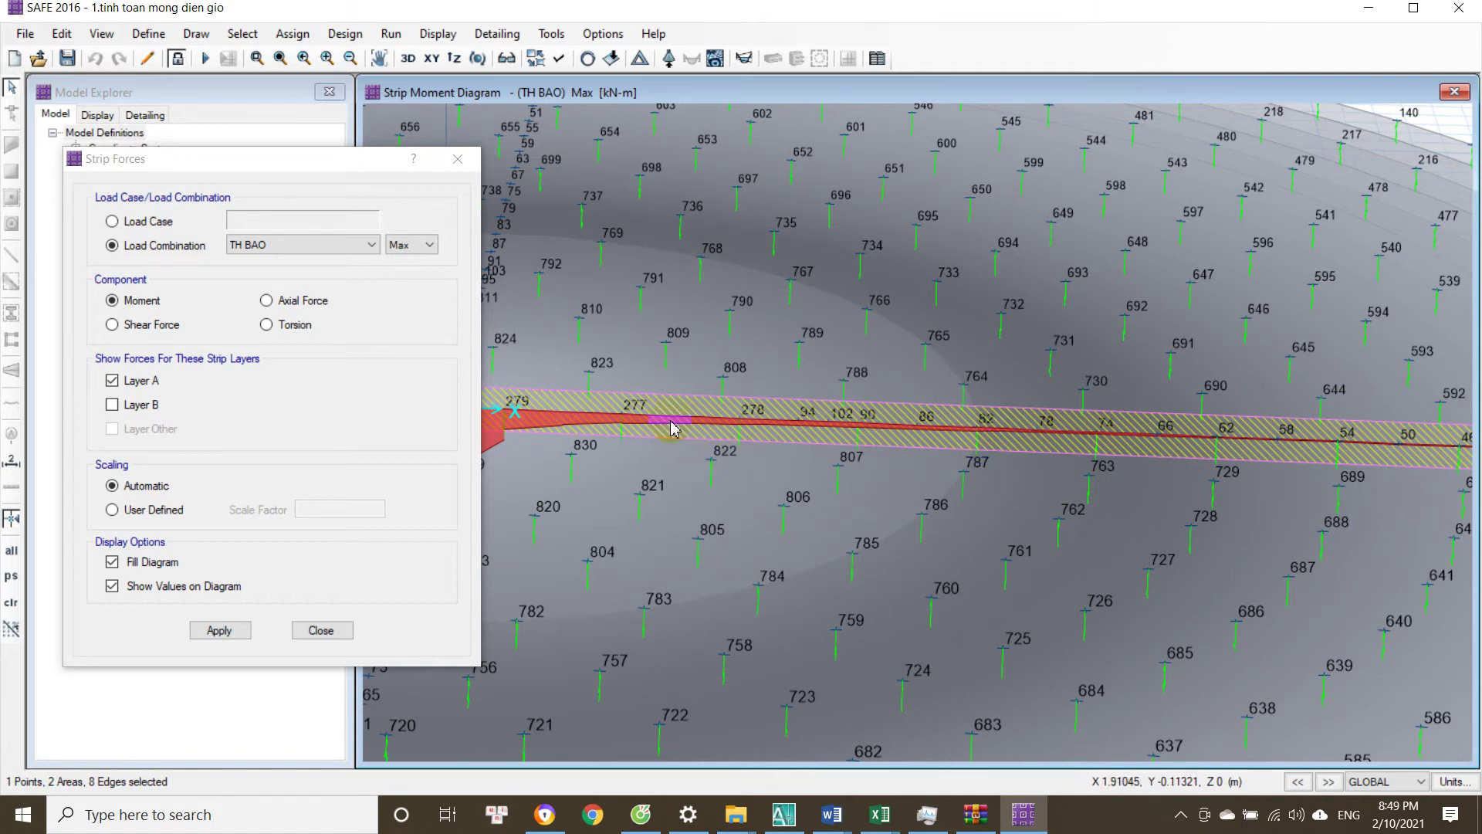
left_click(561, 430)
scroll(731, 454, "down", 1)
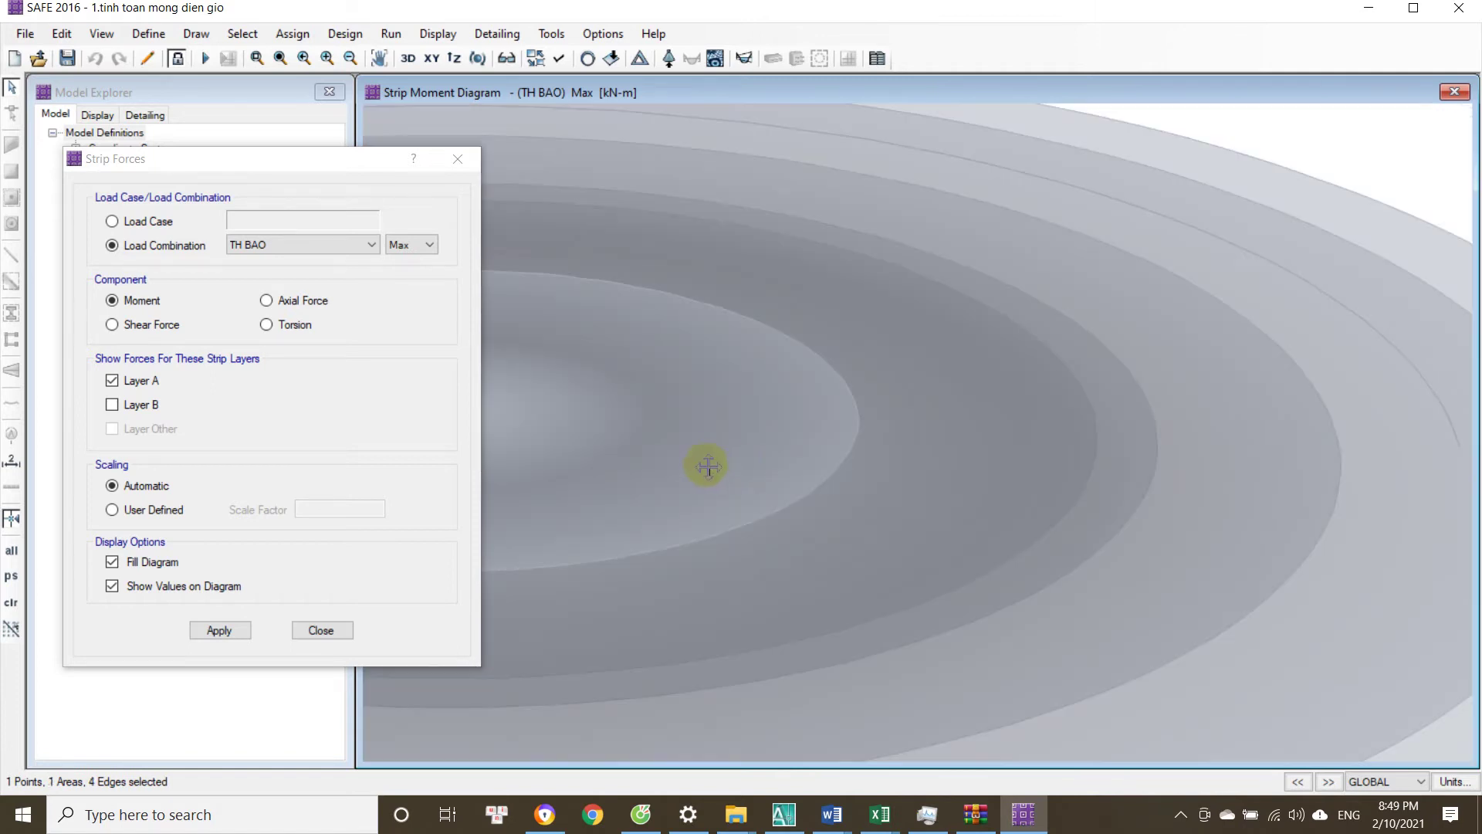
scroll(724, 461, "up", 1)
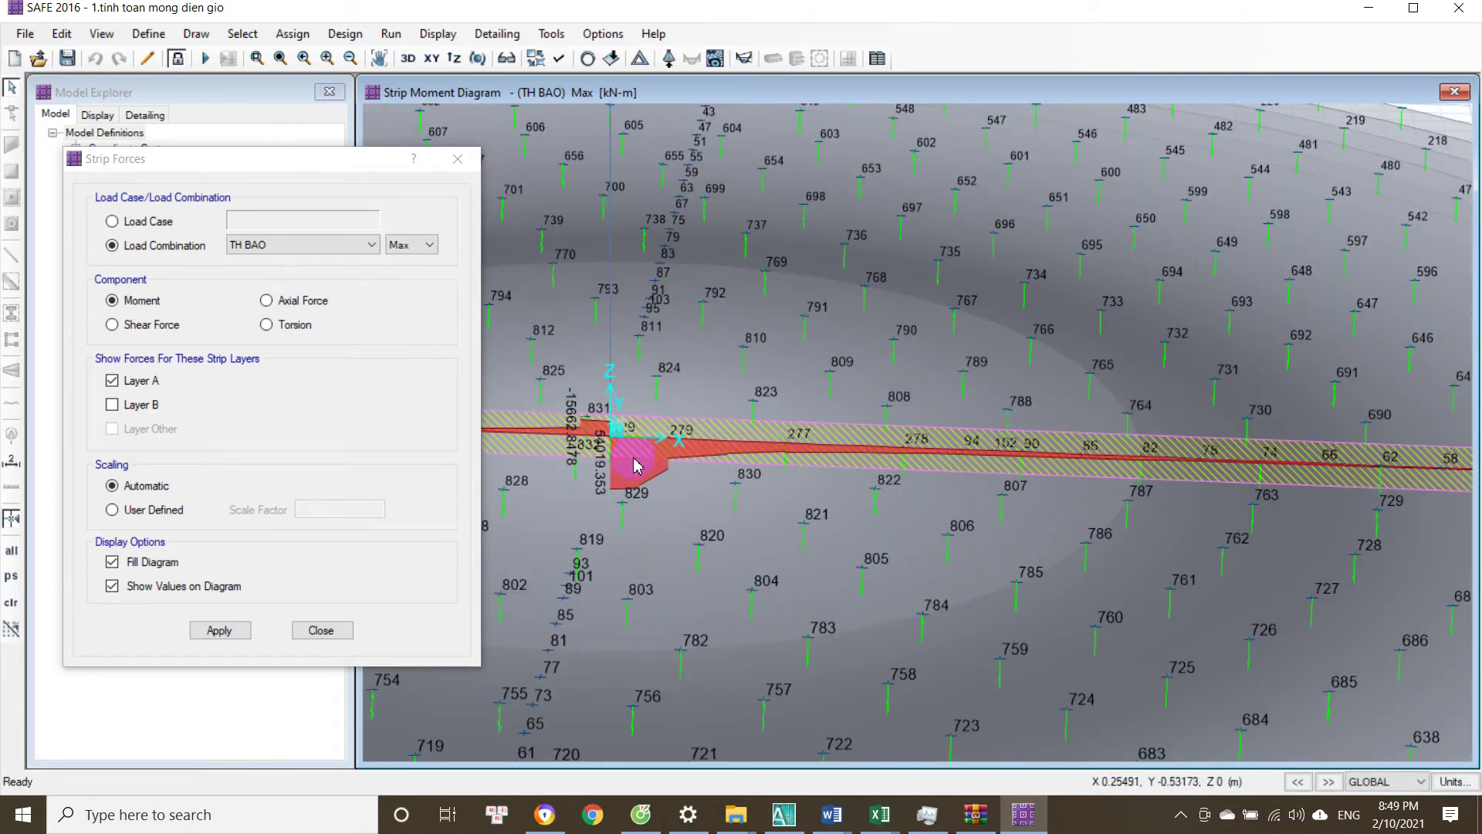
Turn off the value labels on the TH BAO maximum strip moment diagram and apply the setting.
left_click(114, 586)
left_click(230, 627)
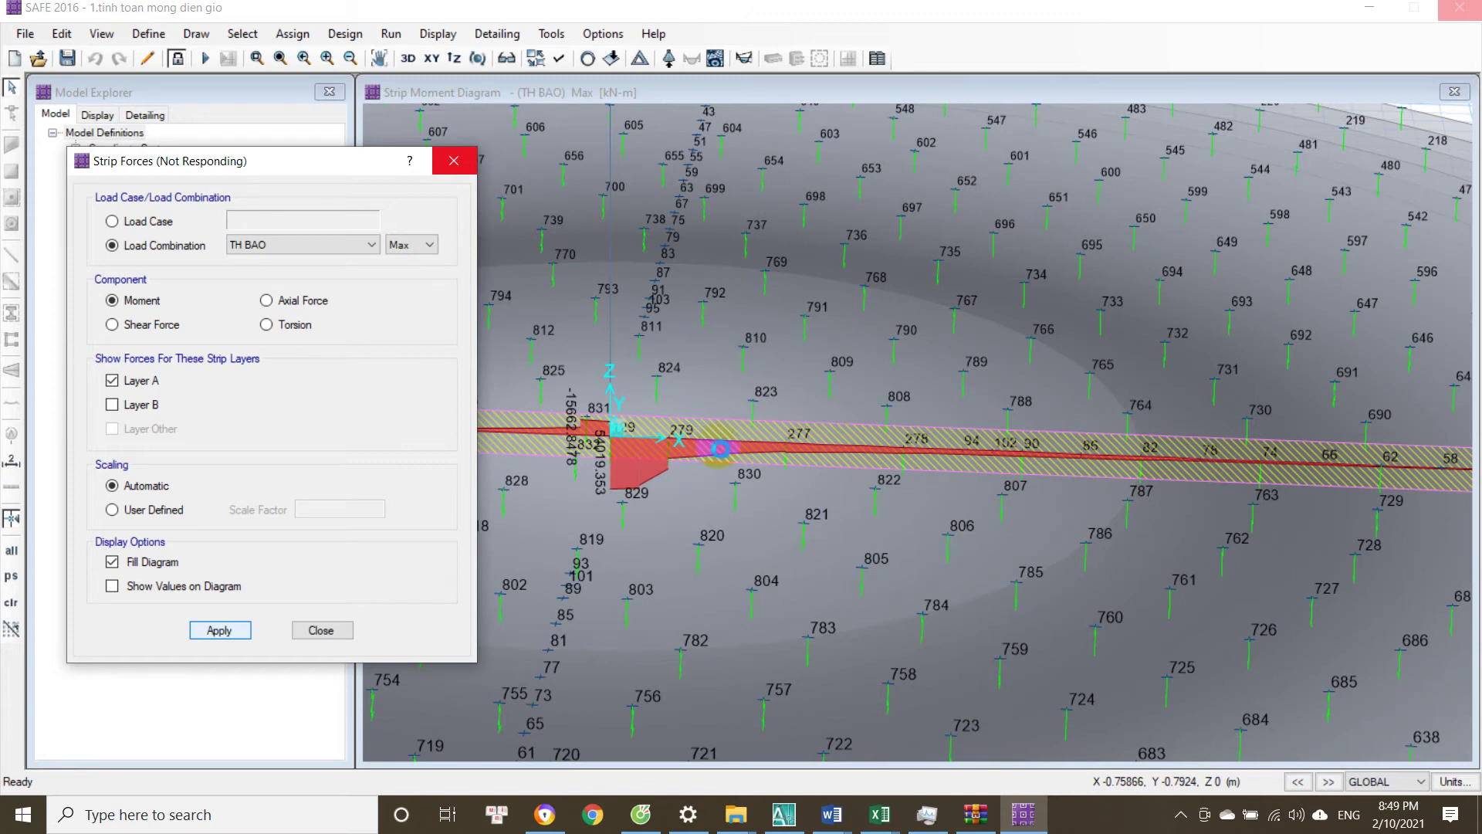
left_click(637, 442)
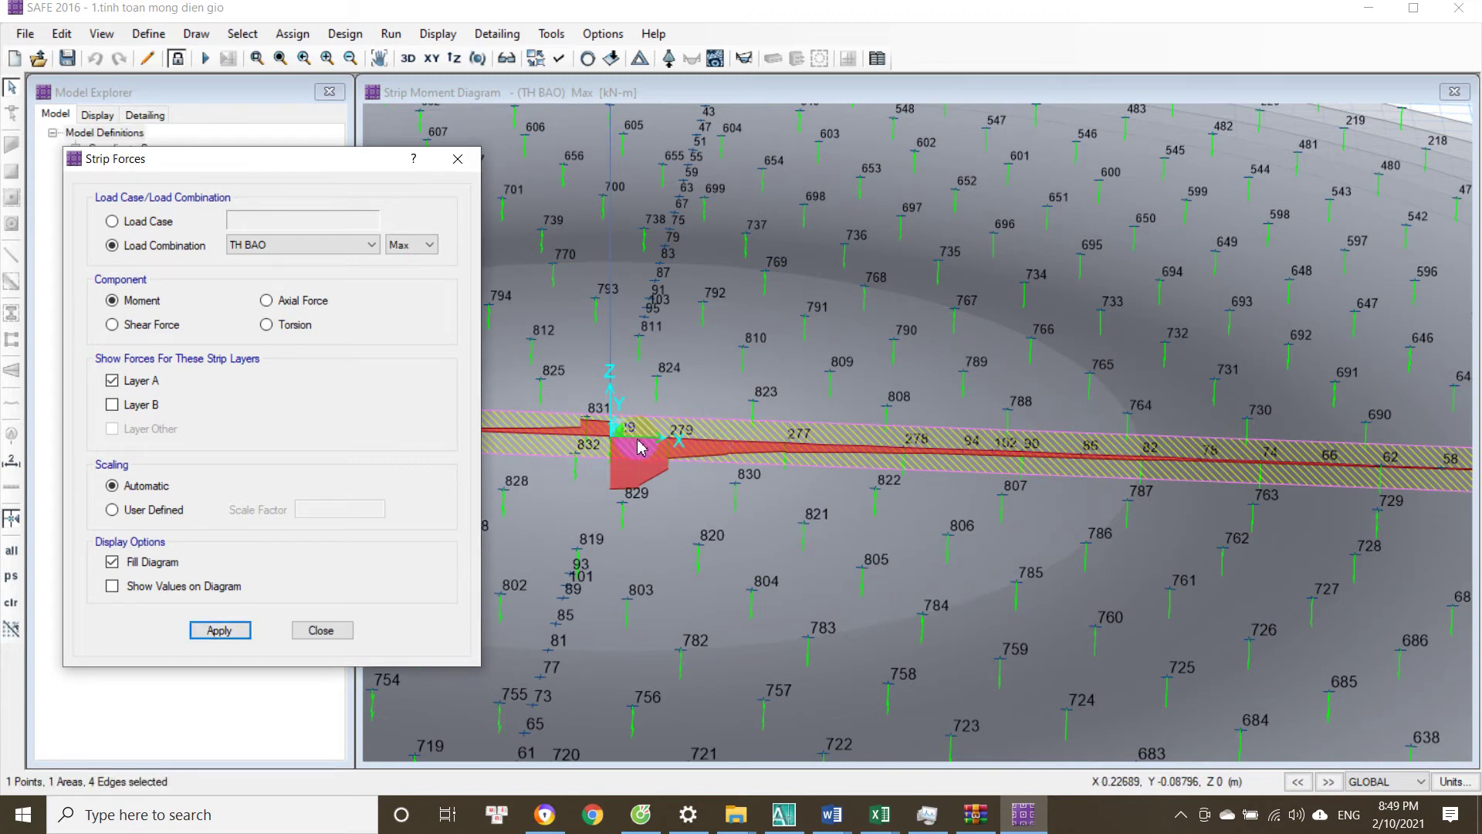
Inspect the unlabelled moment diagram from the strip's centre peak through points 277 and 278.
left_click(615, 451)
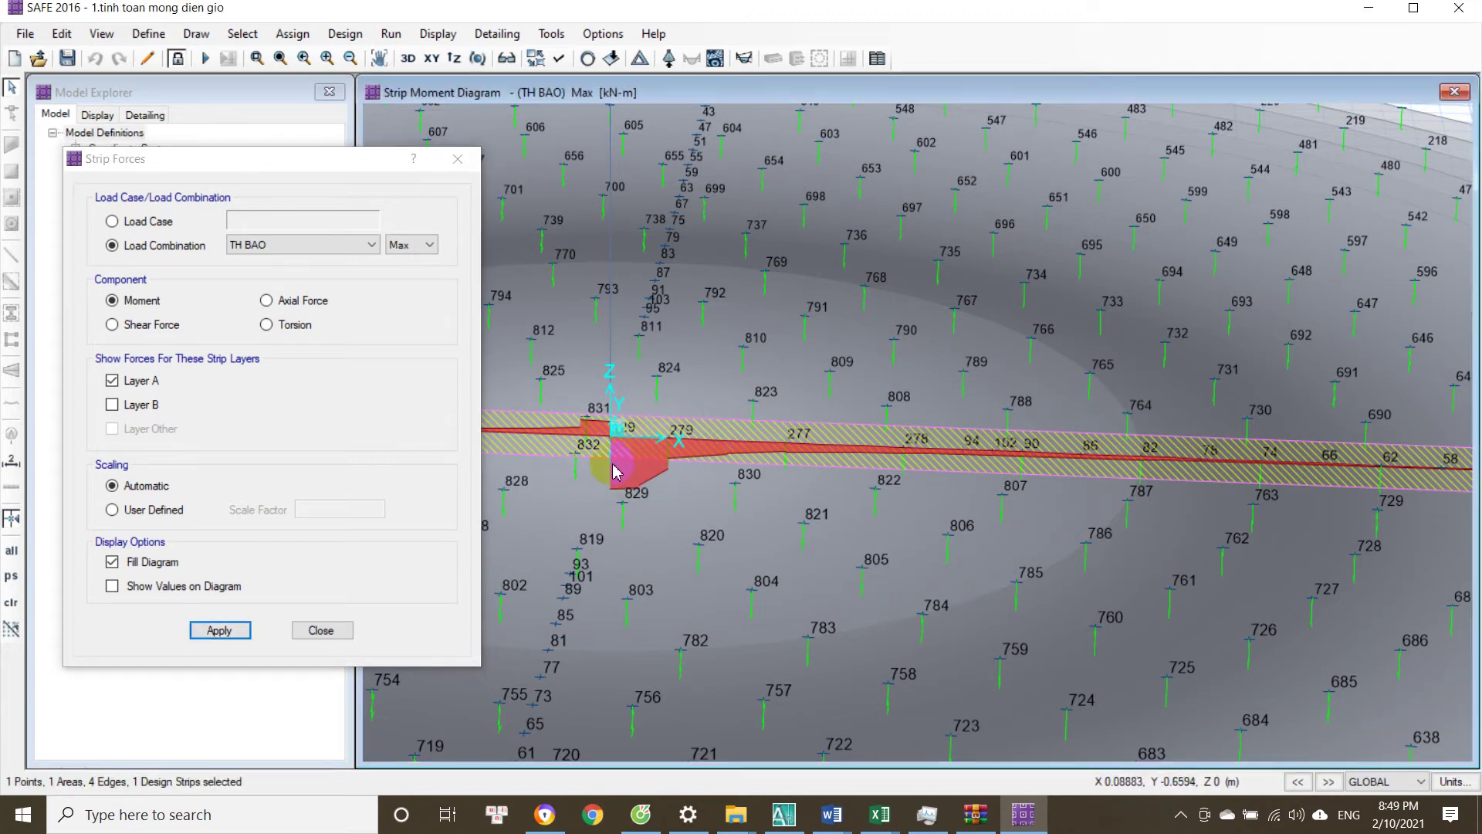
left_click(780, 457)
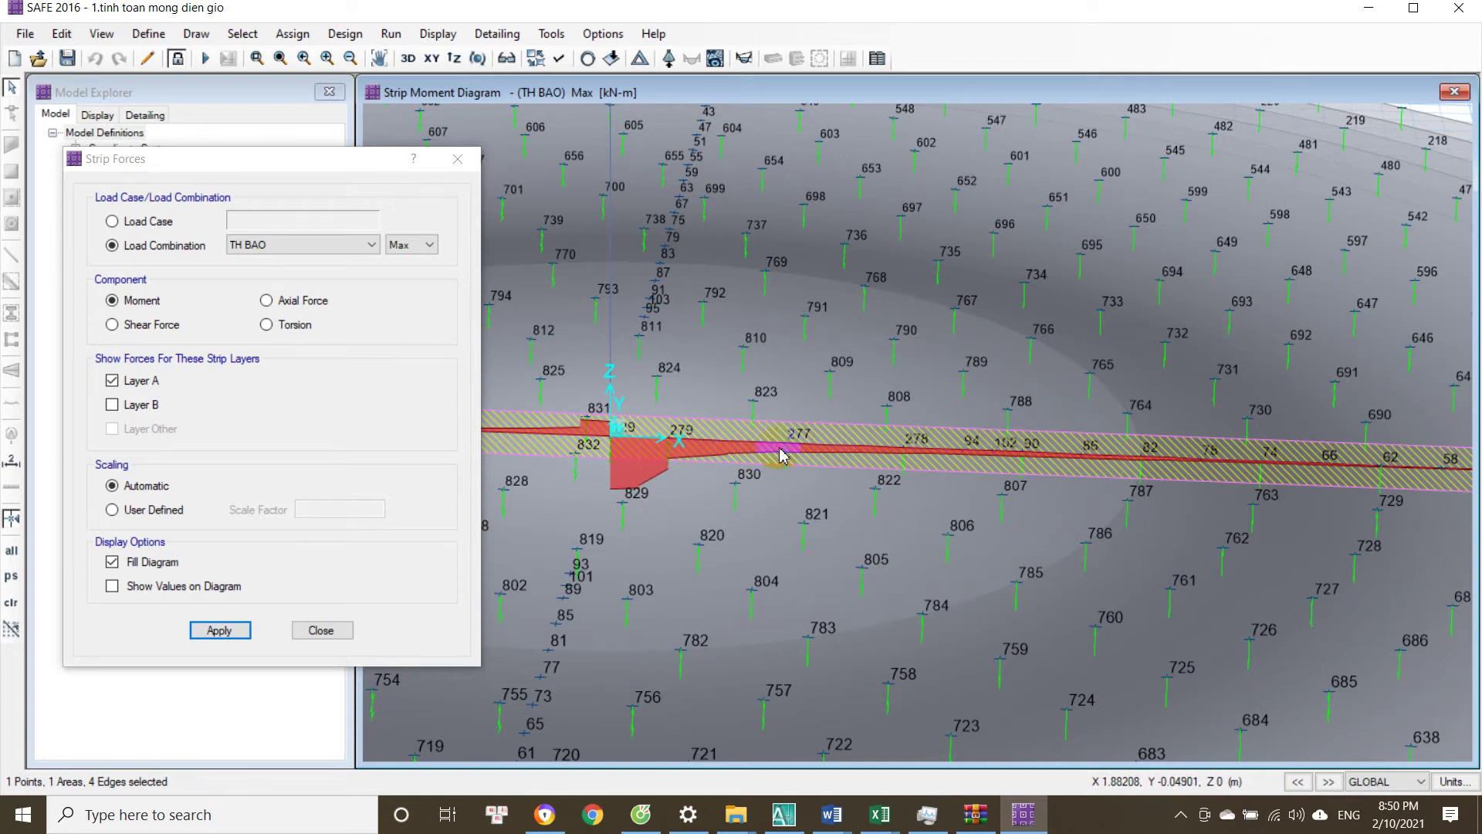
left_click(780, 446)
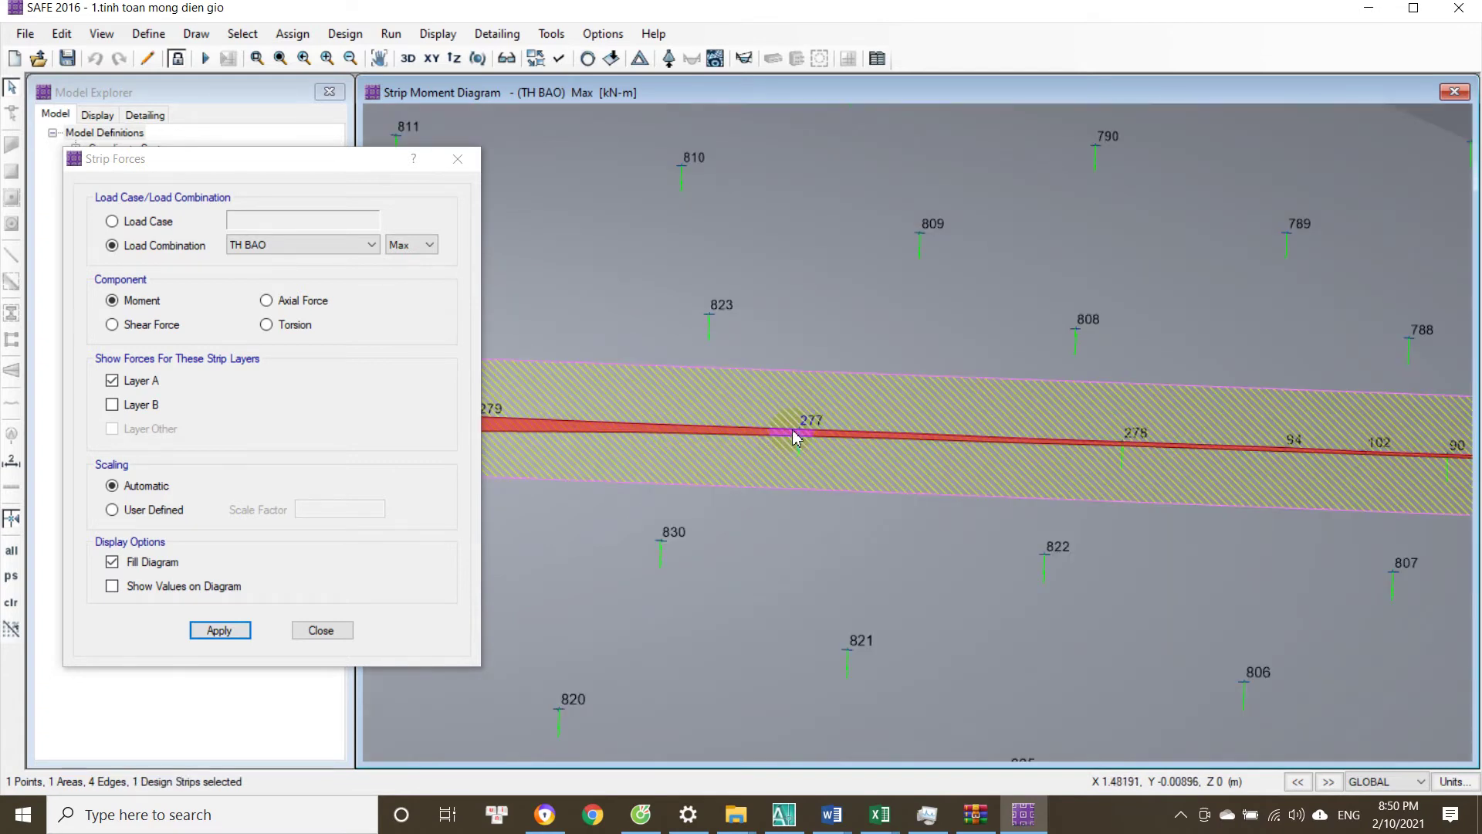
left_click(796, 437)
left_click(1259, 465)
left_click(842, 450)
scroll(793, 437, "down", 1)
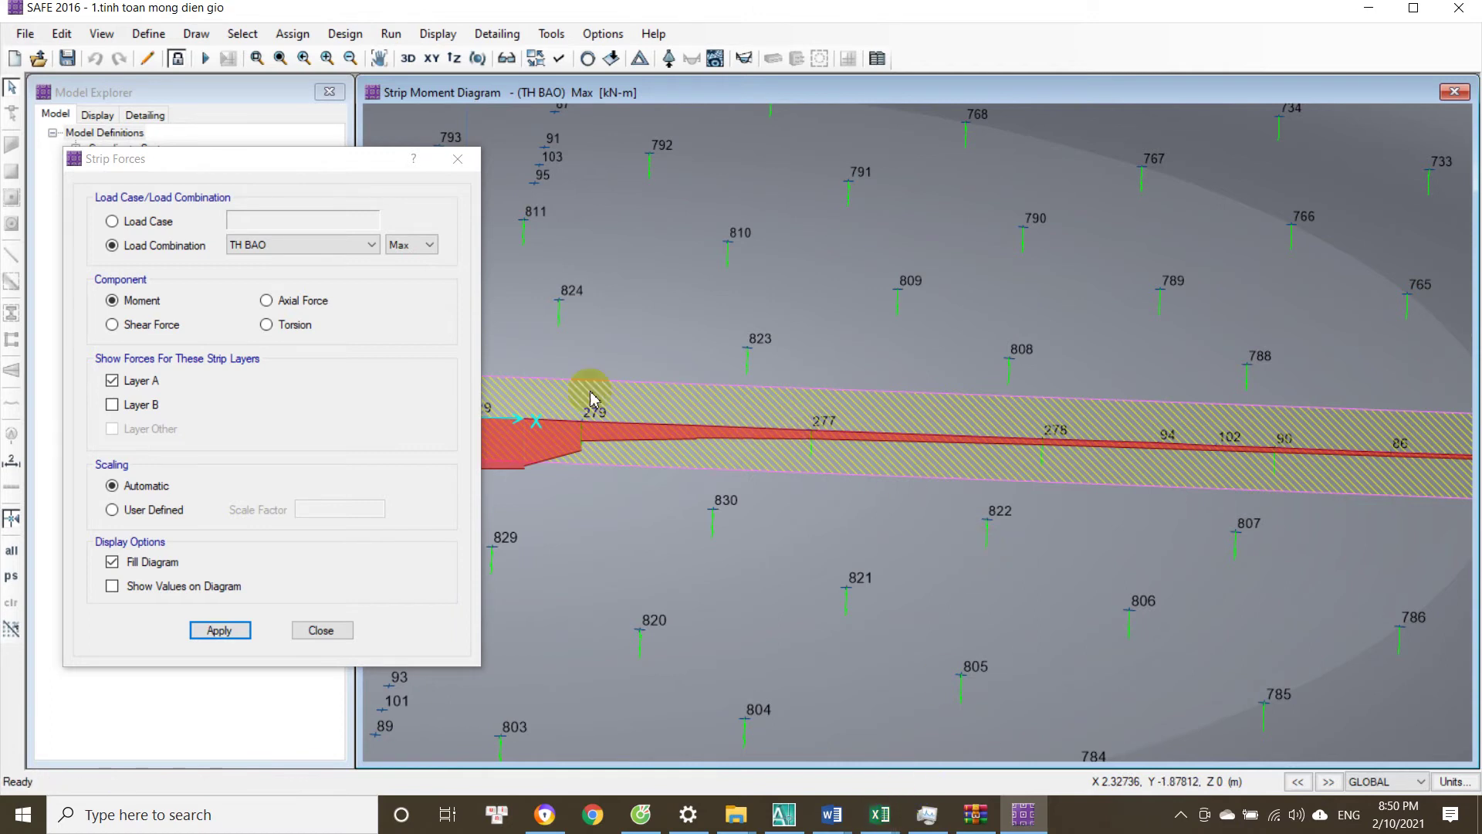
Switch to the kiem tra cot thep mong dien gio workbook in Excel and check section 3-3's forces and distance from the centre.
left_click(902, 821)
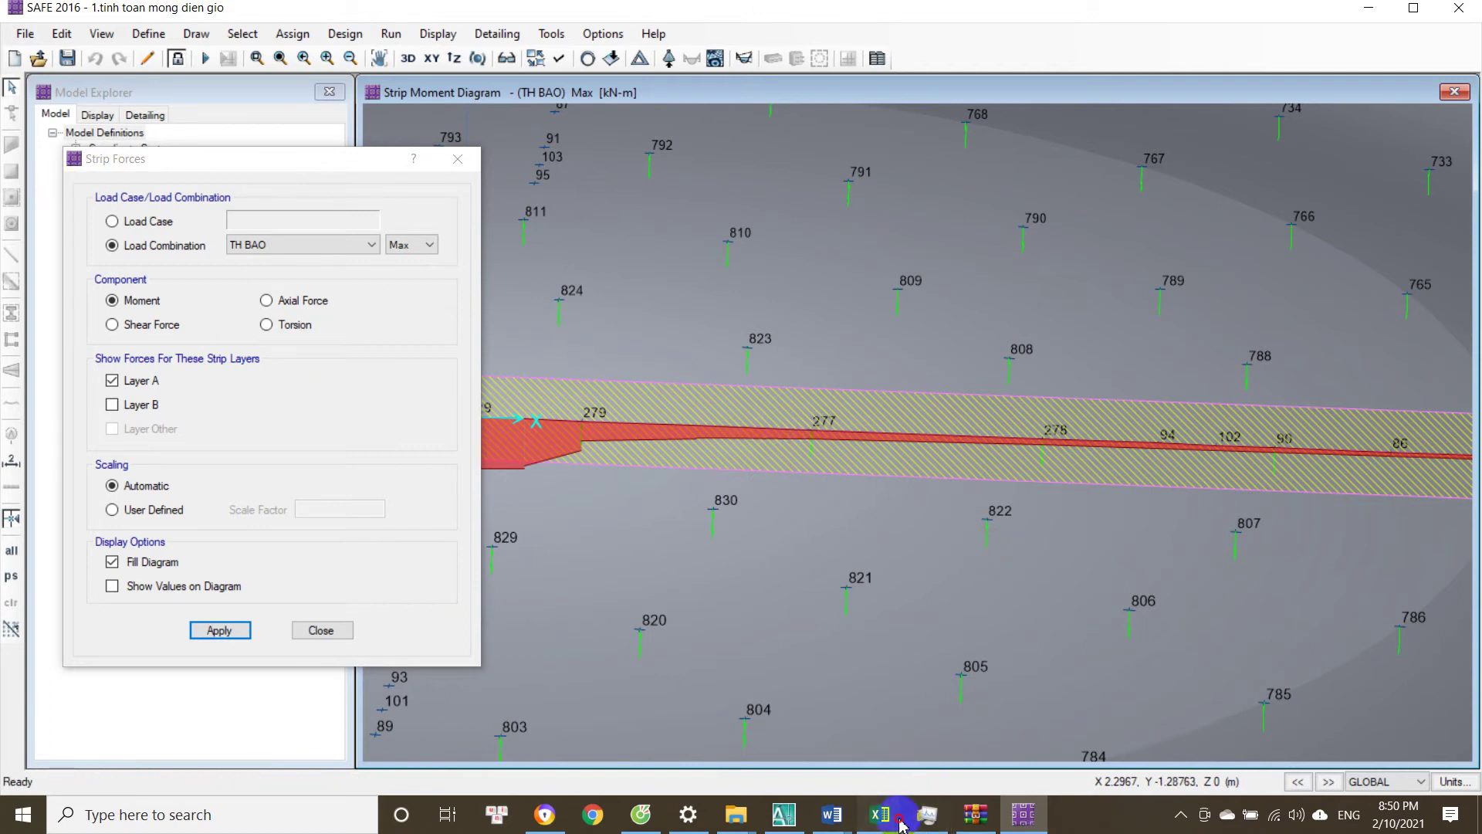
left_click(981, 730)
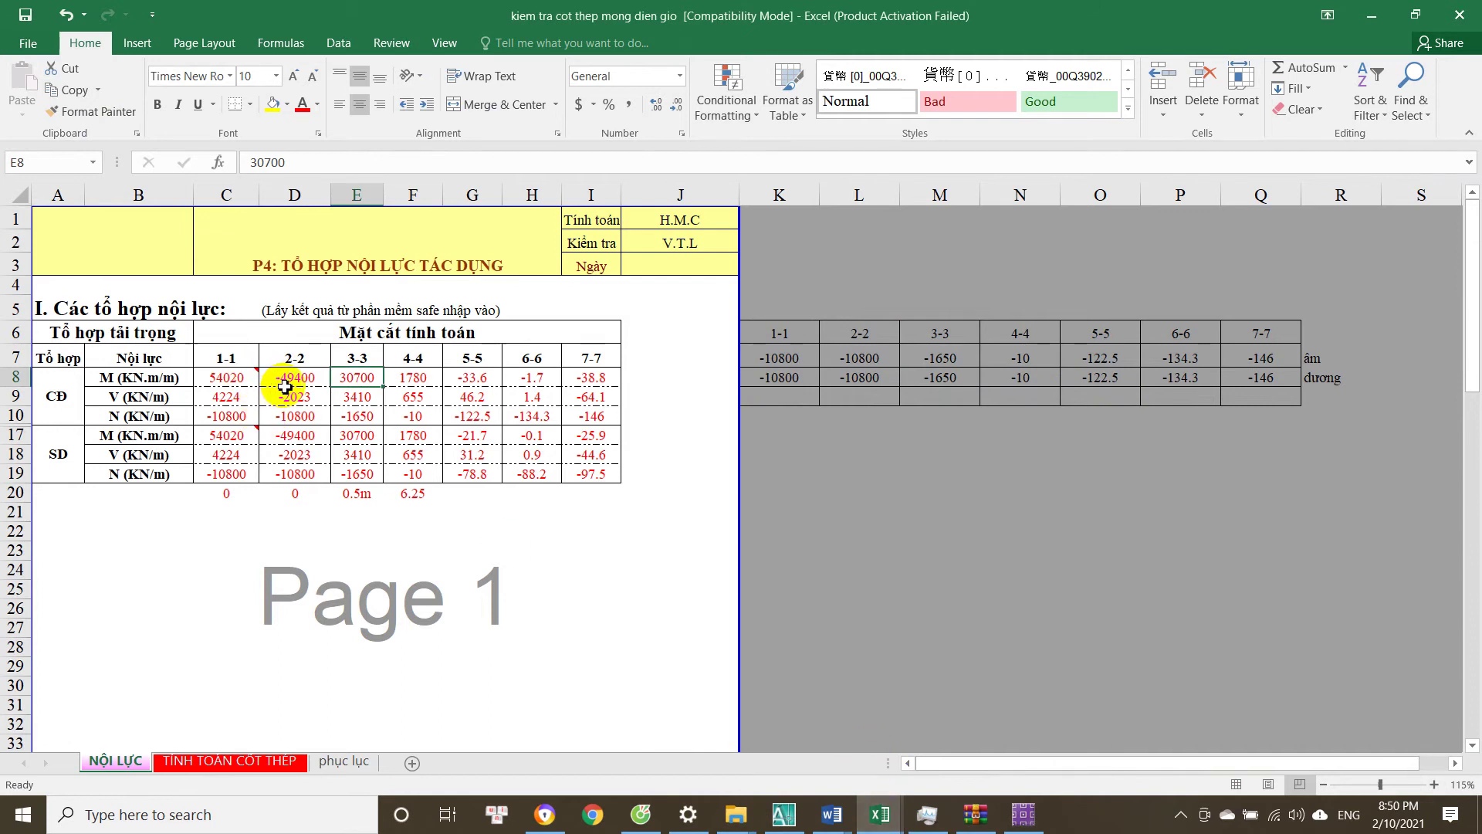
left_click(364, 400)
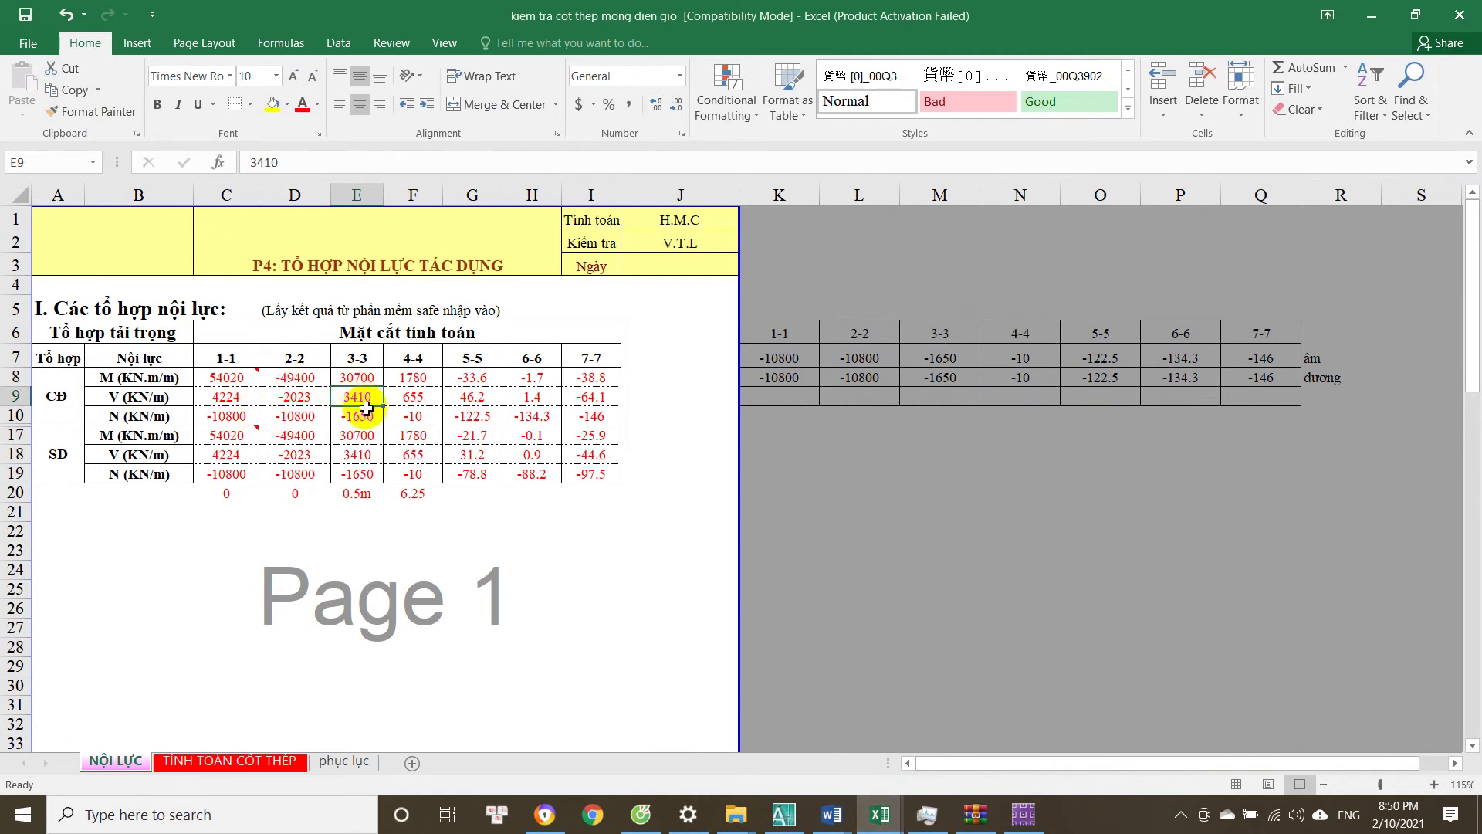
double_click(369, 495)
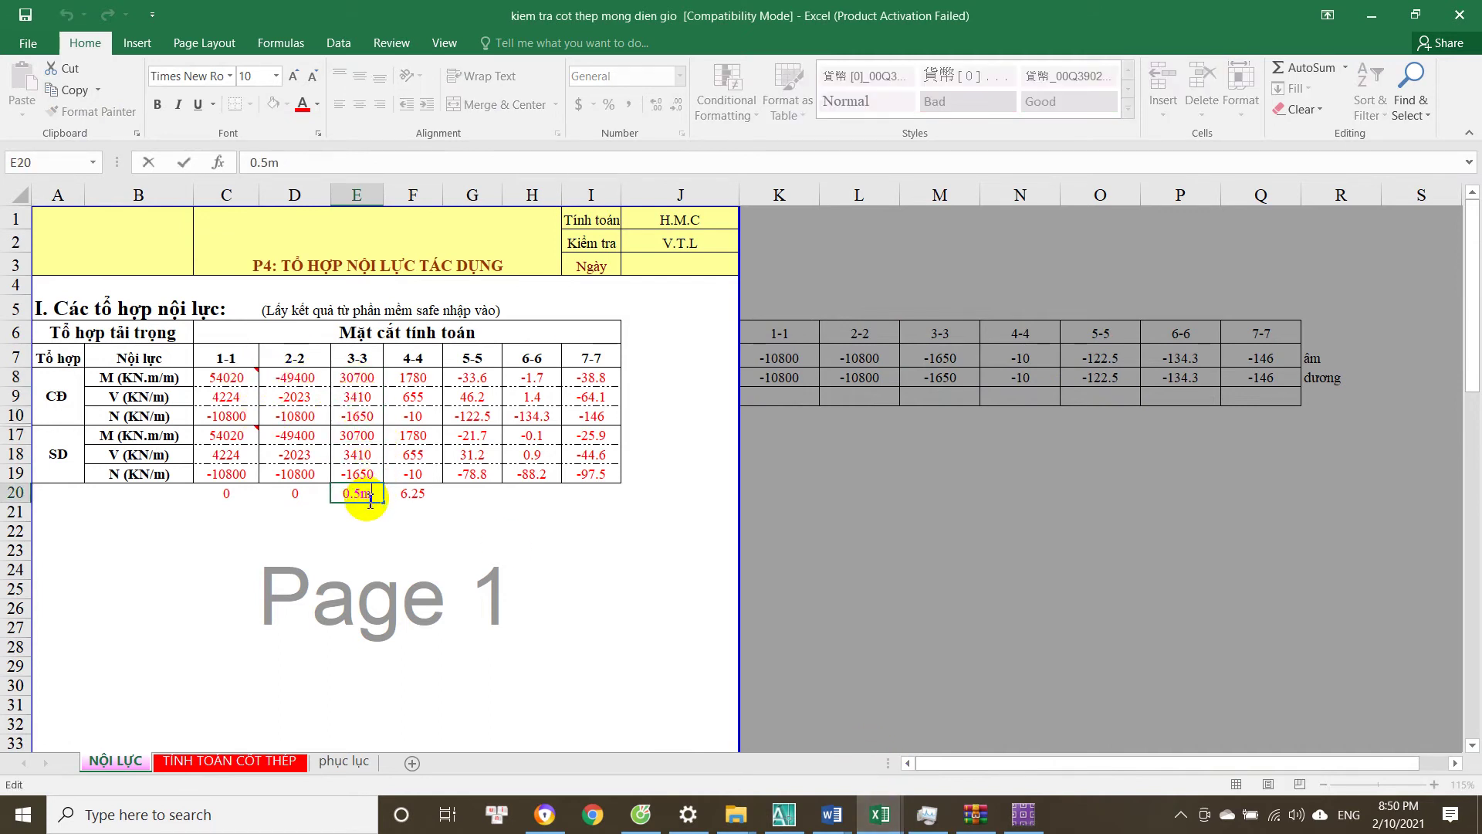
key("Escape")
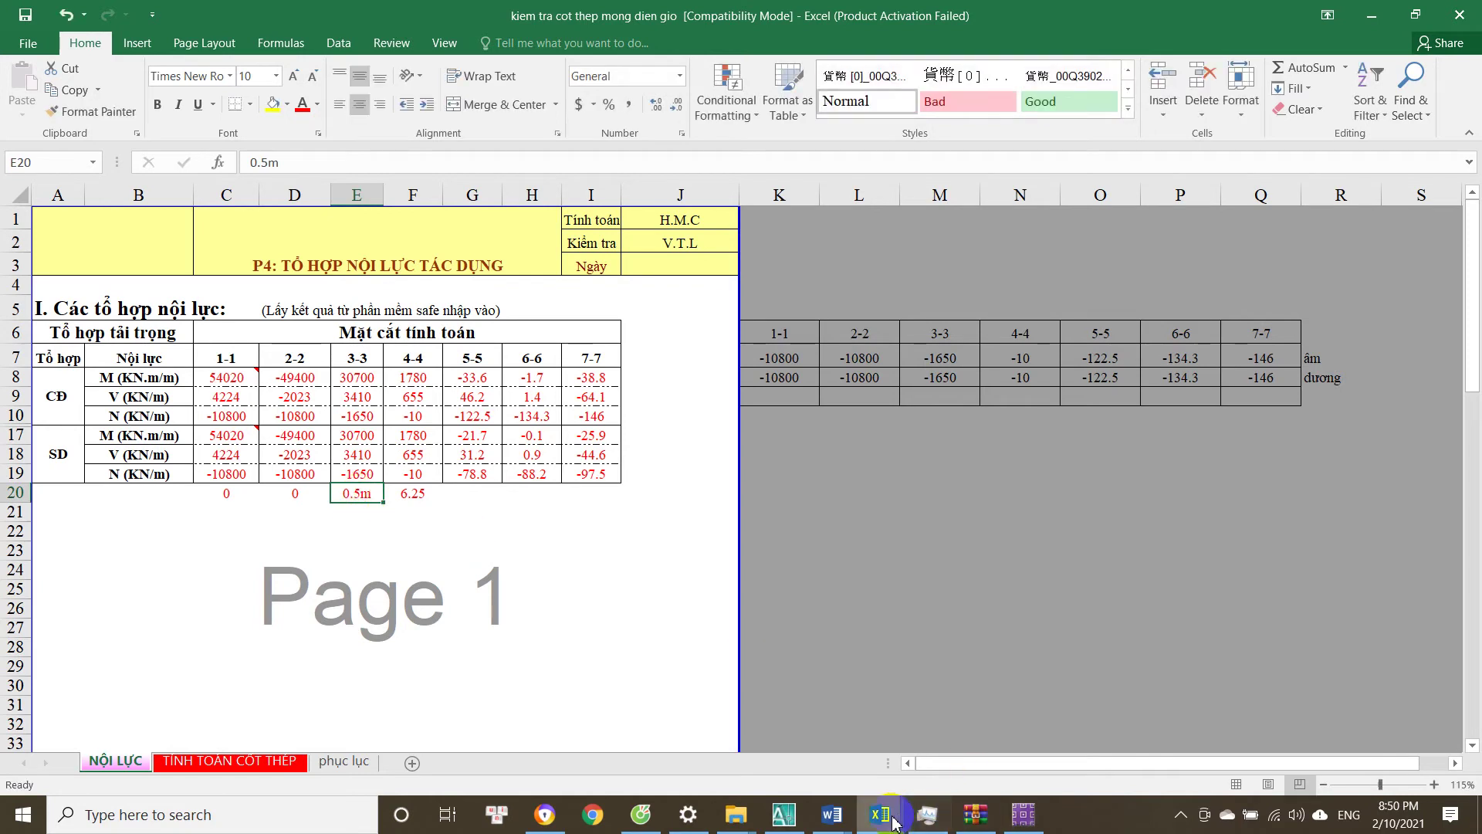
Return to SAFE 2016 and read the strip moments just beside the foundation centre for section 3-3.
left_click(1023, 815)
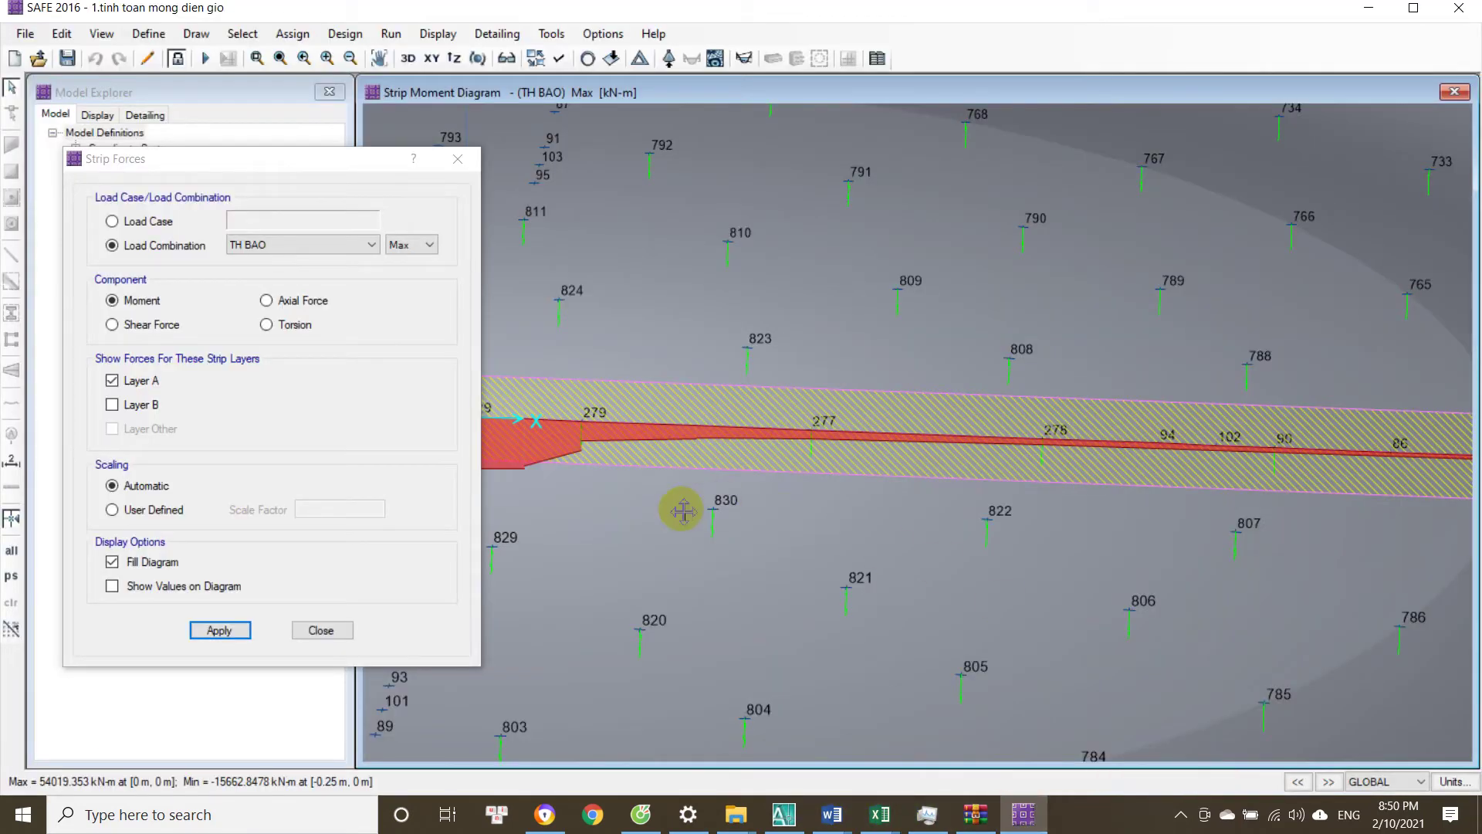
left_click_drag(1133, 577, 1134, 575)
left_click_drag(1005, 580, 705, 464)
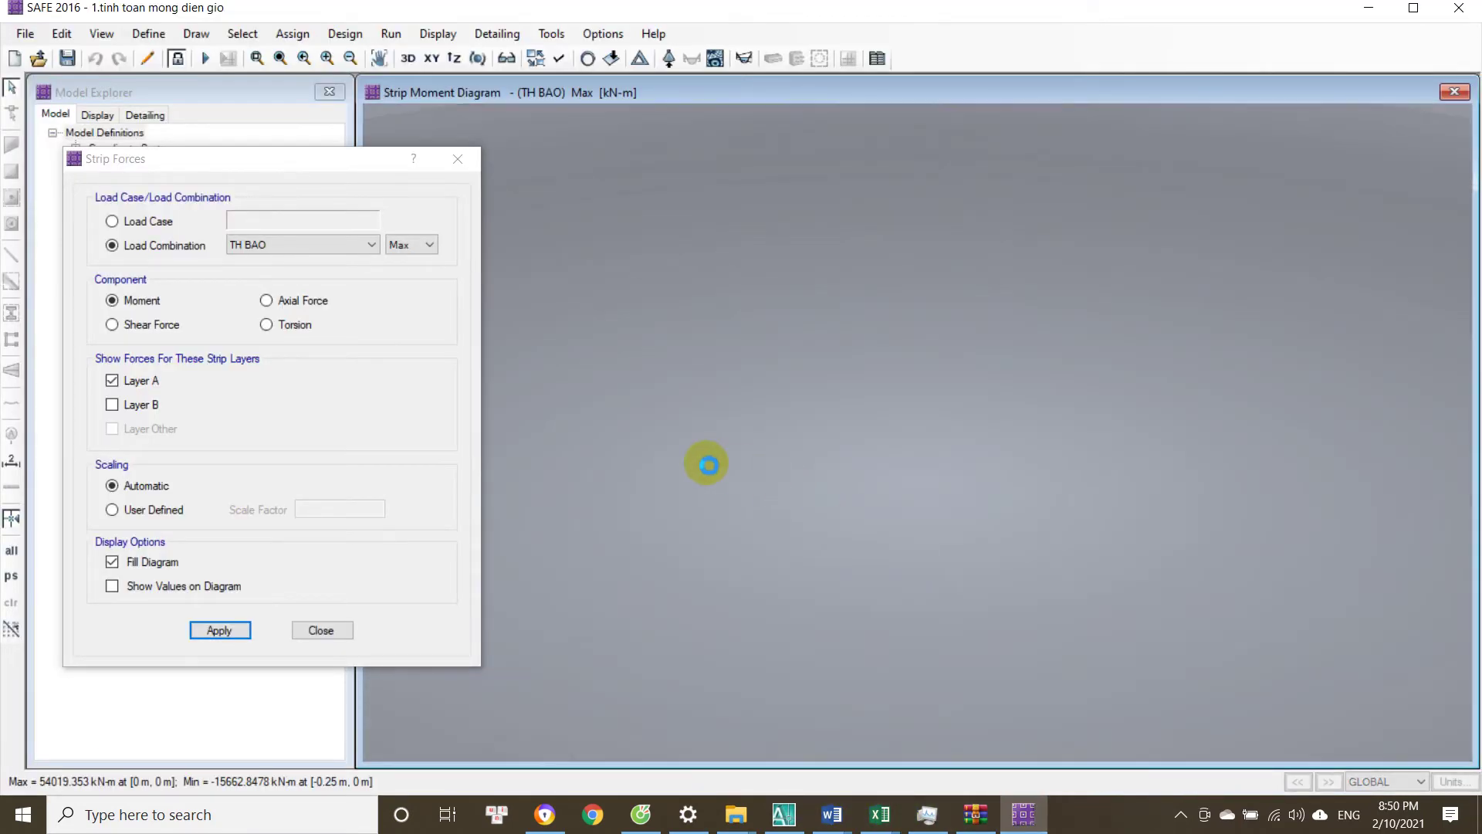
mouse_move(919, 490)
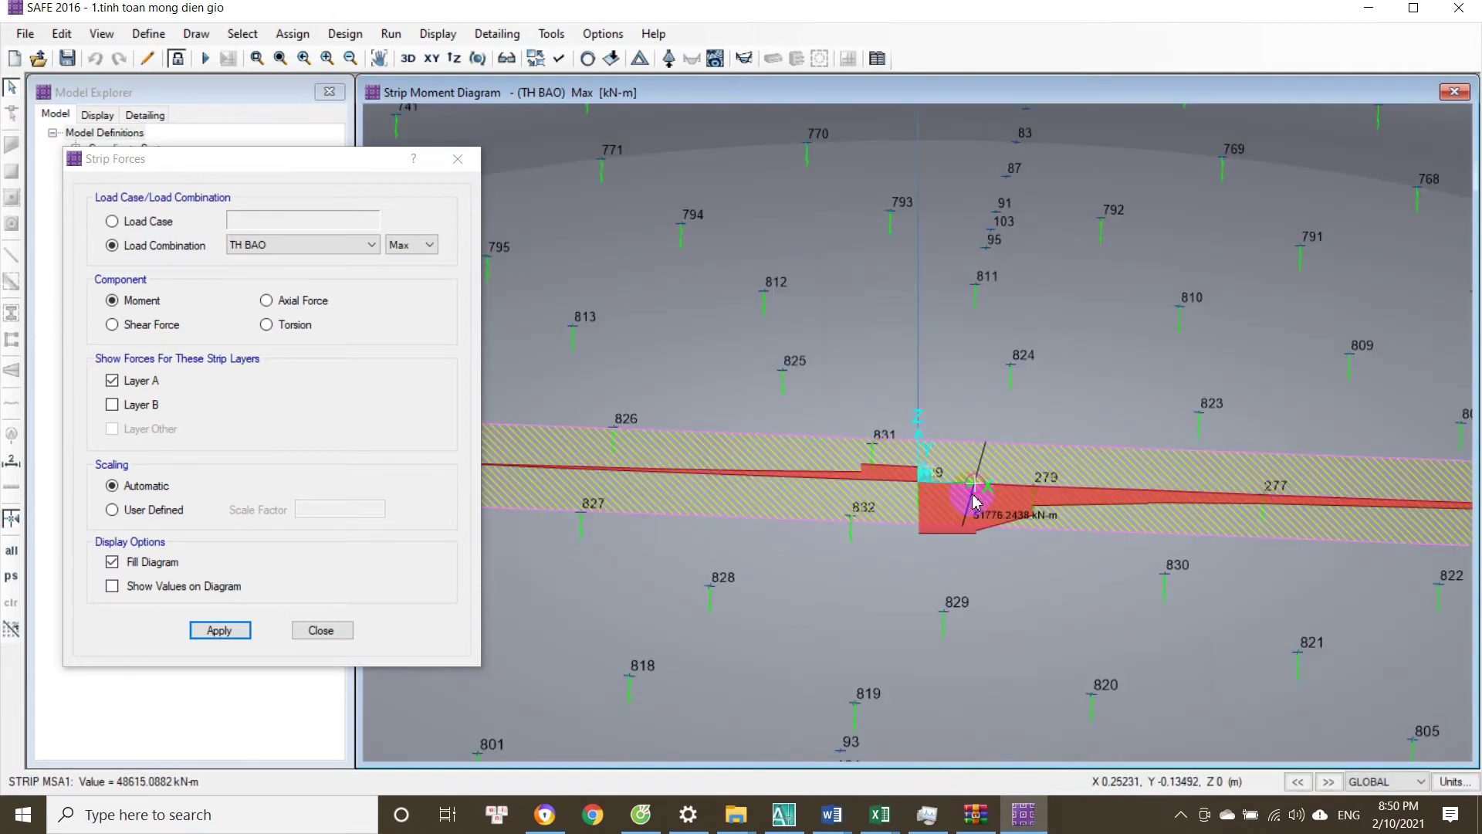
mouse_move(985, 477)
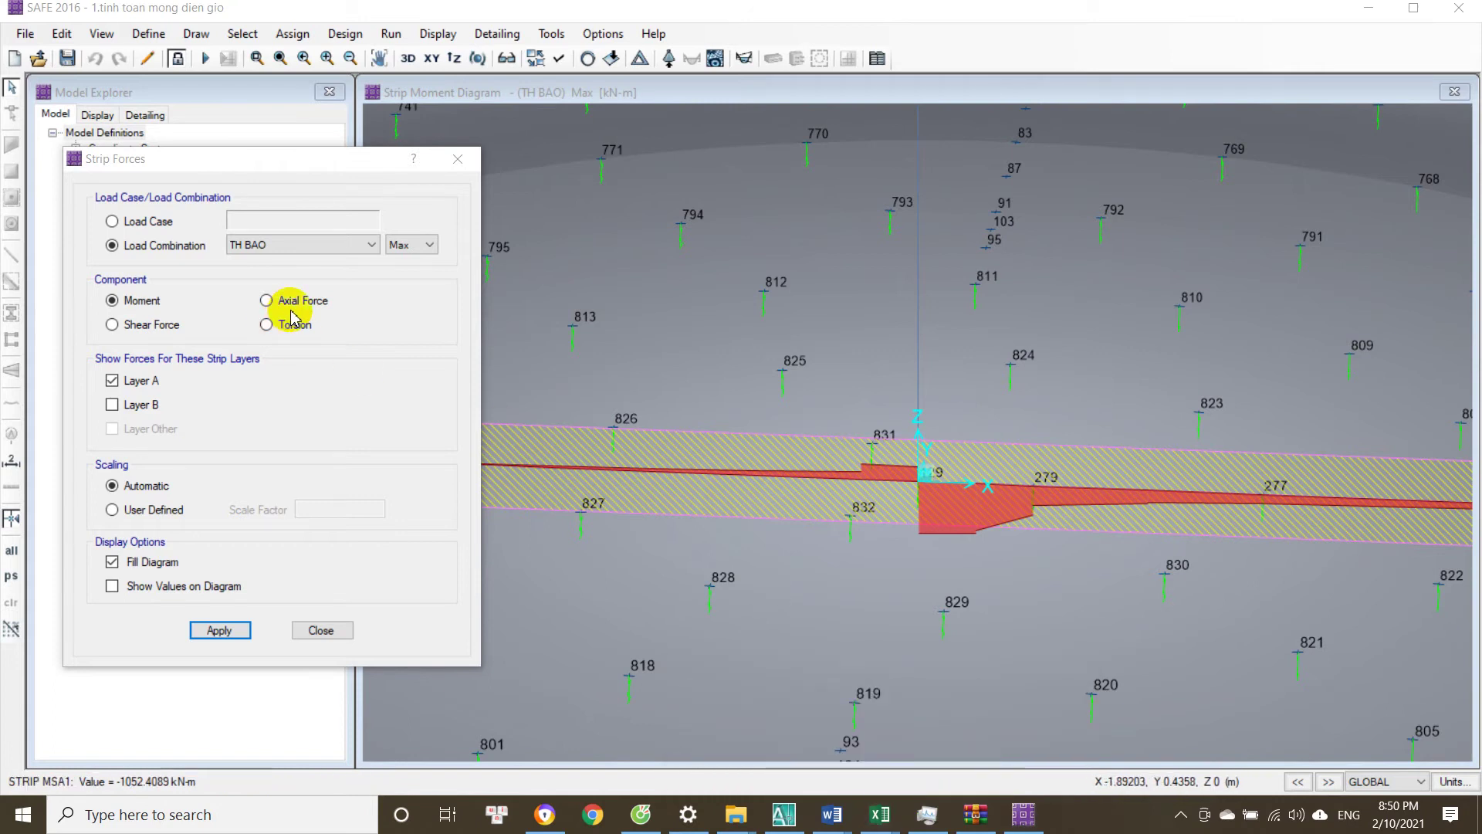
Review section 3-3's CĐ moment, shear and axial force in Excel, then return to SAFE 2016.
left_click(880, 814)
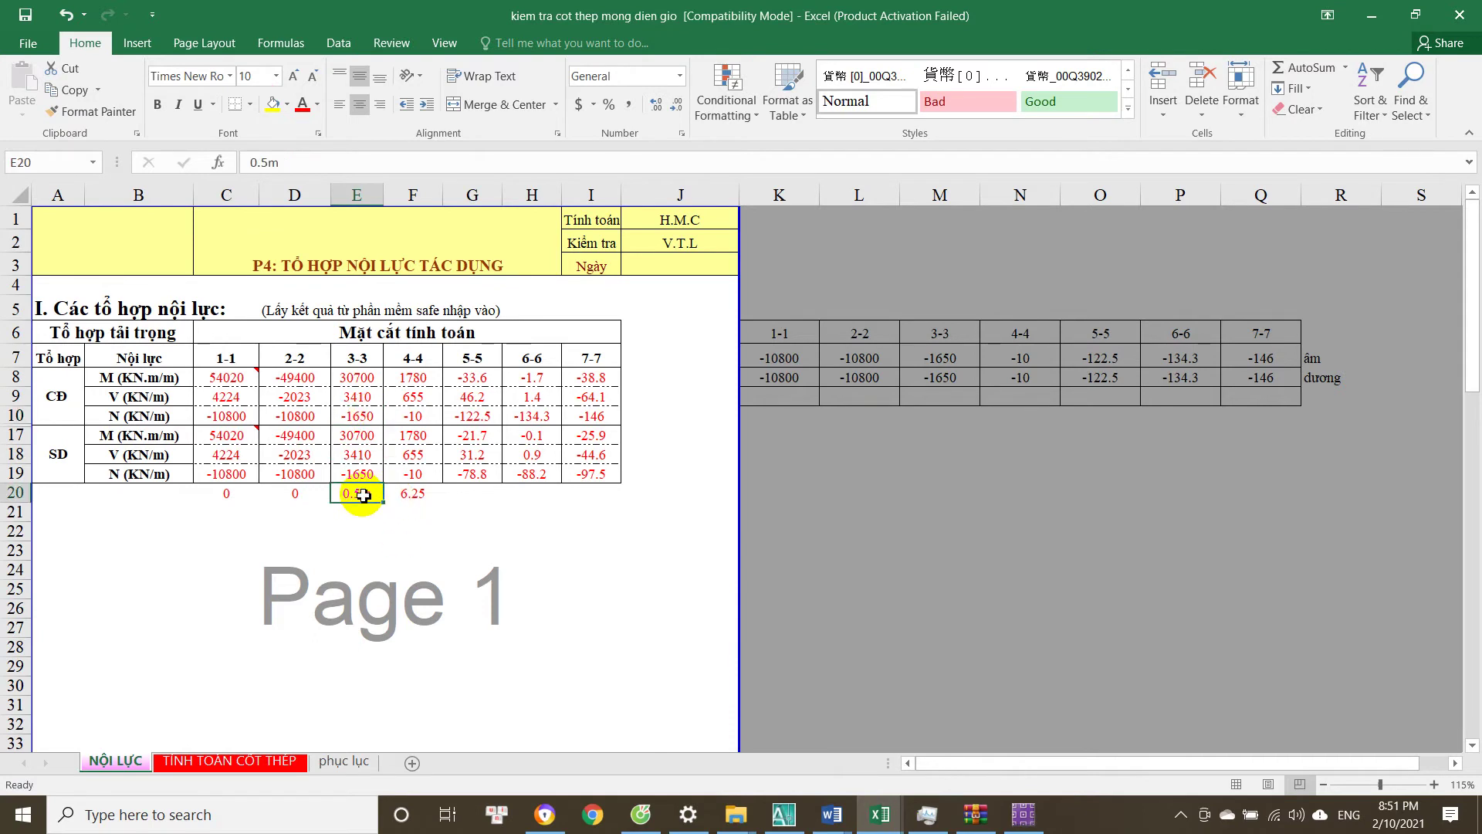
left_click_drag(356, 379, 365, 418)
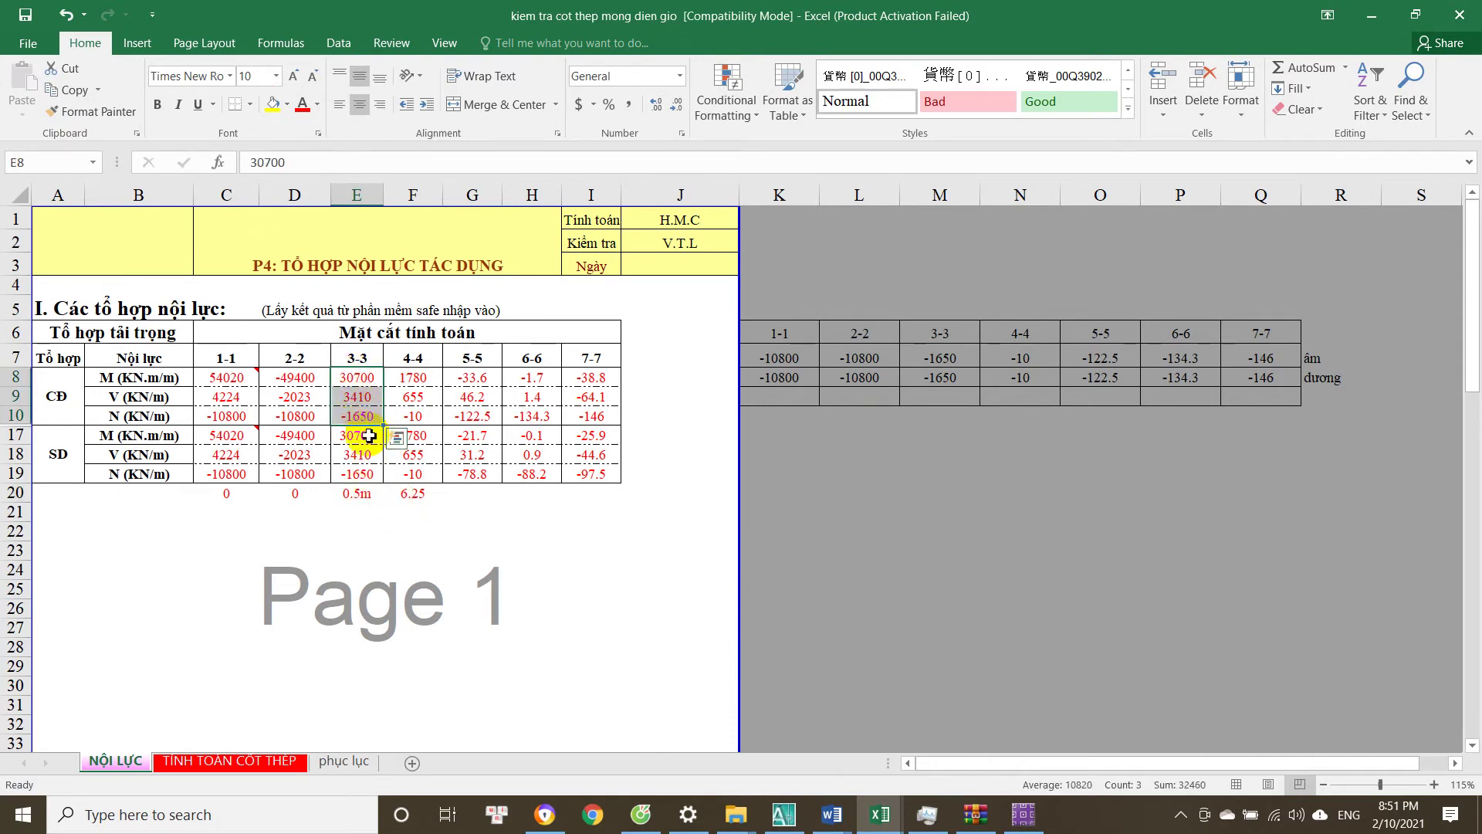
left_click(1023, 815)
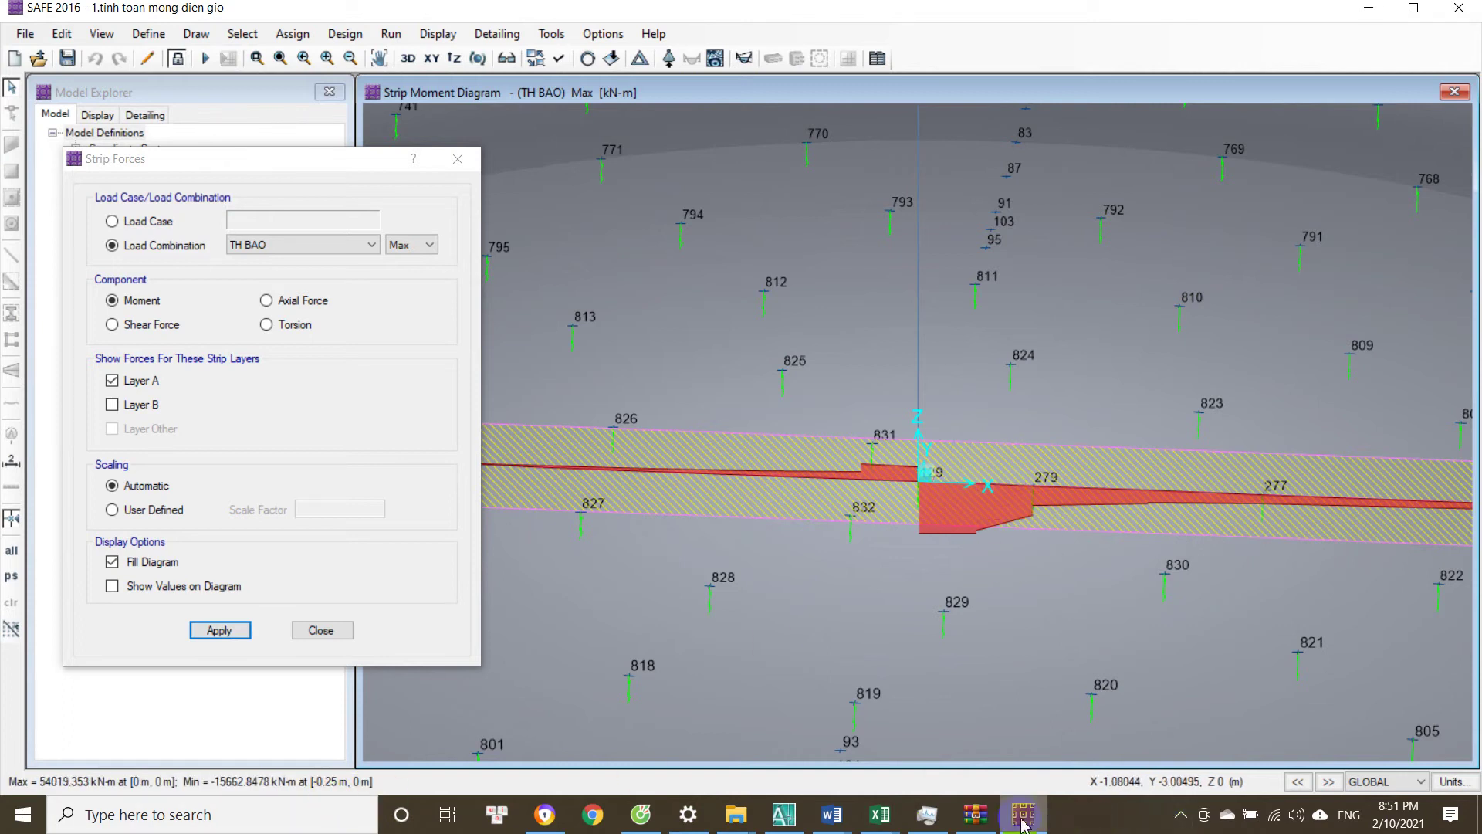
Return to Excel, view the TÍNH TOÁN CỐT THÉP sheet, then check section 4-4's moment and distance on NỘI LỰC.
mouse_move(880, 813)
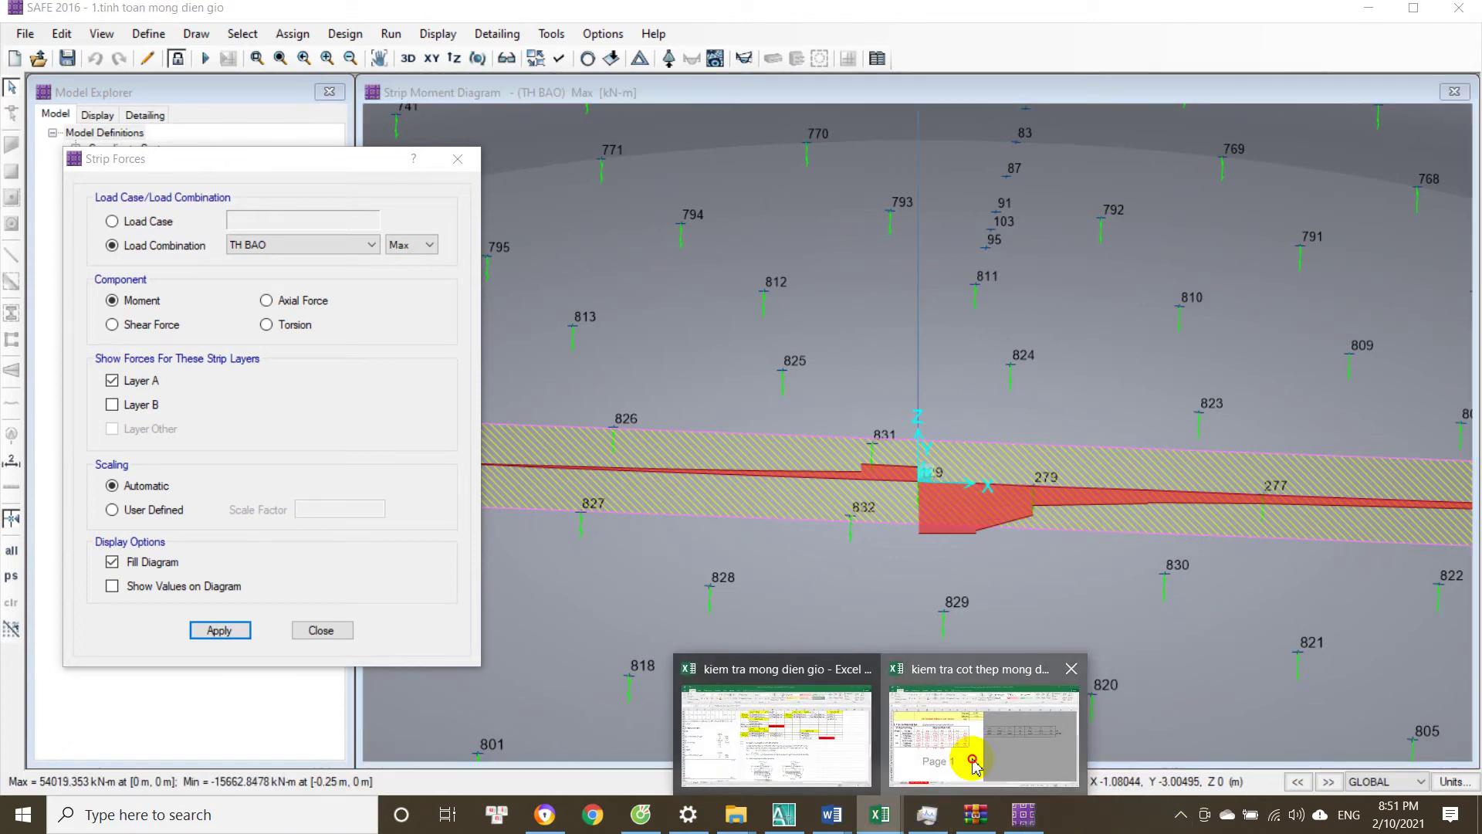
left_click(963, 754)
left_click(282, 762)
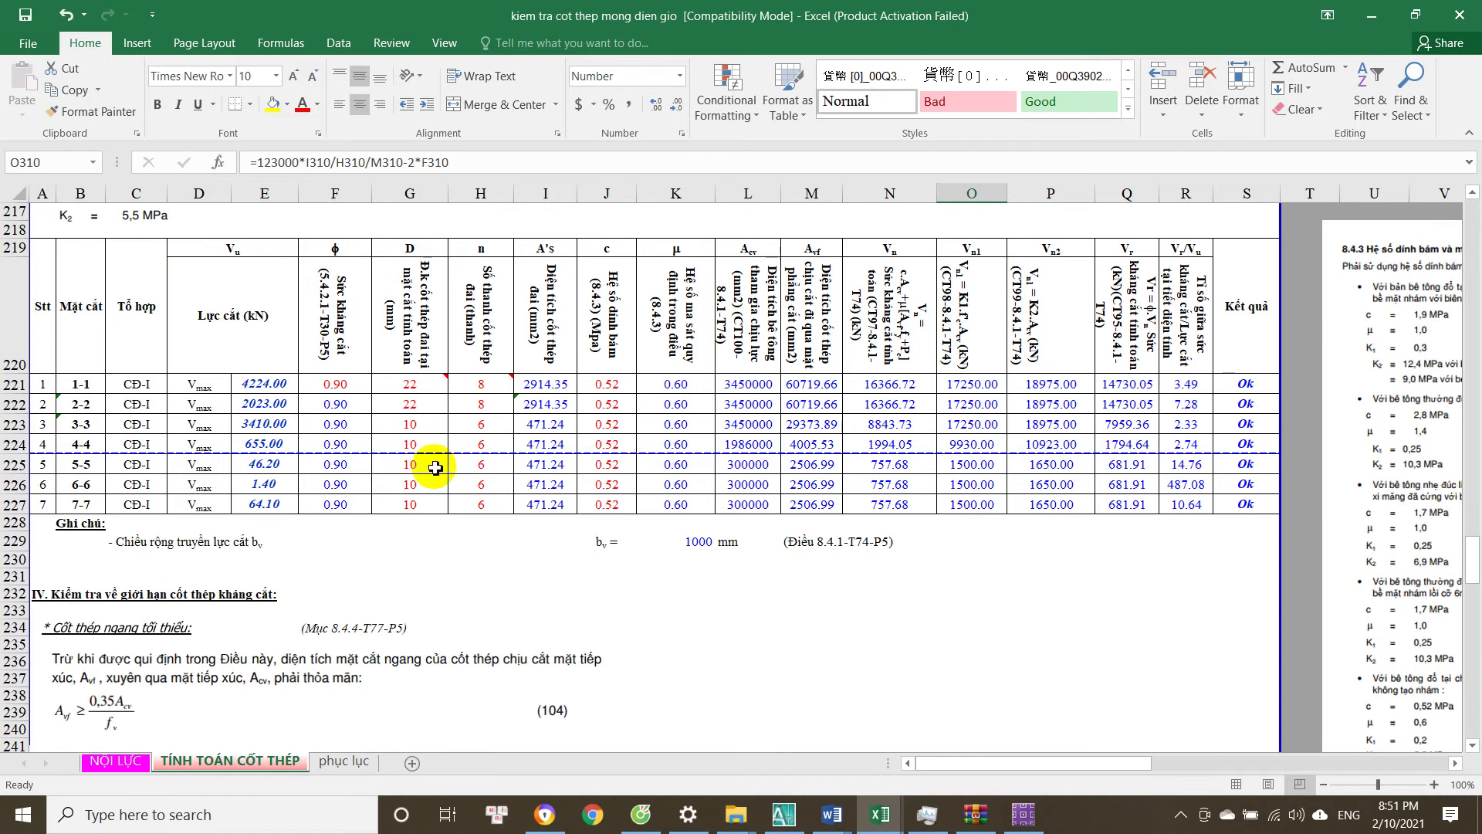
left_click(134, 760)
left_click(417, 380)
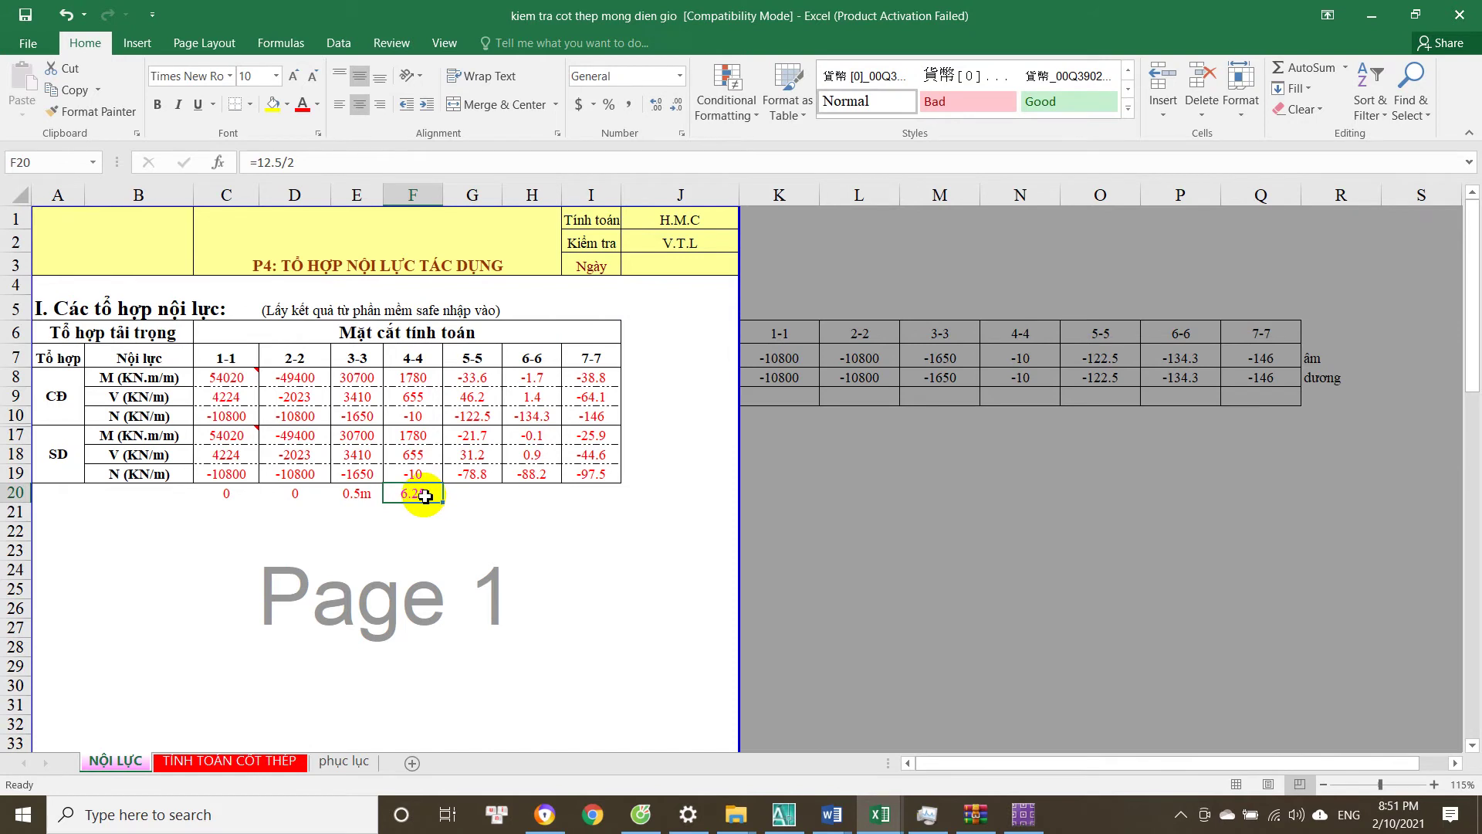
Switch to AutoCAD and draw a vertical centre line from the pedestal's top midpoint through the foundation elevation into the plan circle.
left_click(783, 815)
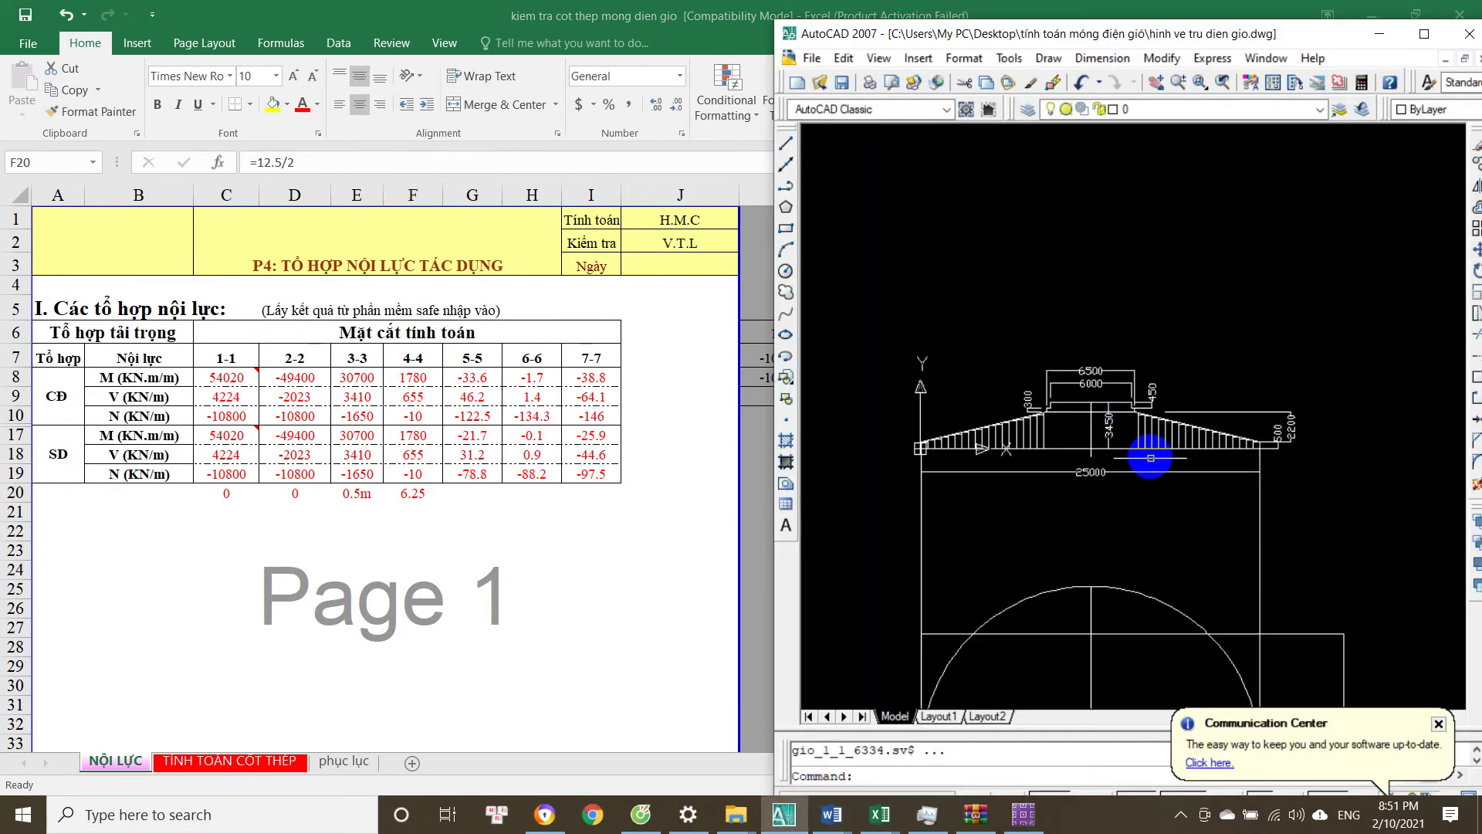
scroll(978, 545, "up", 6)
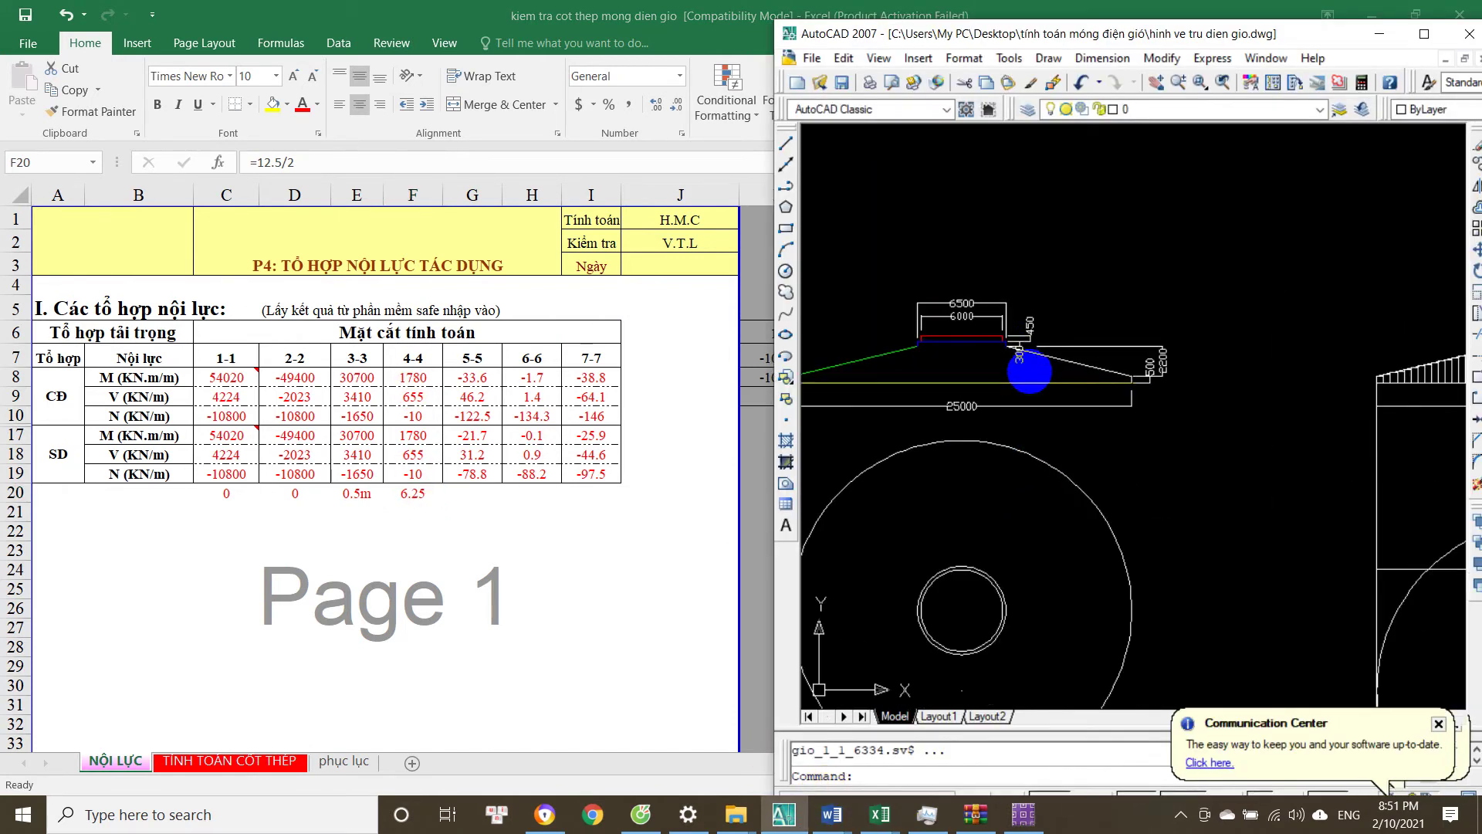
type("l")
key("Return")
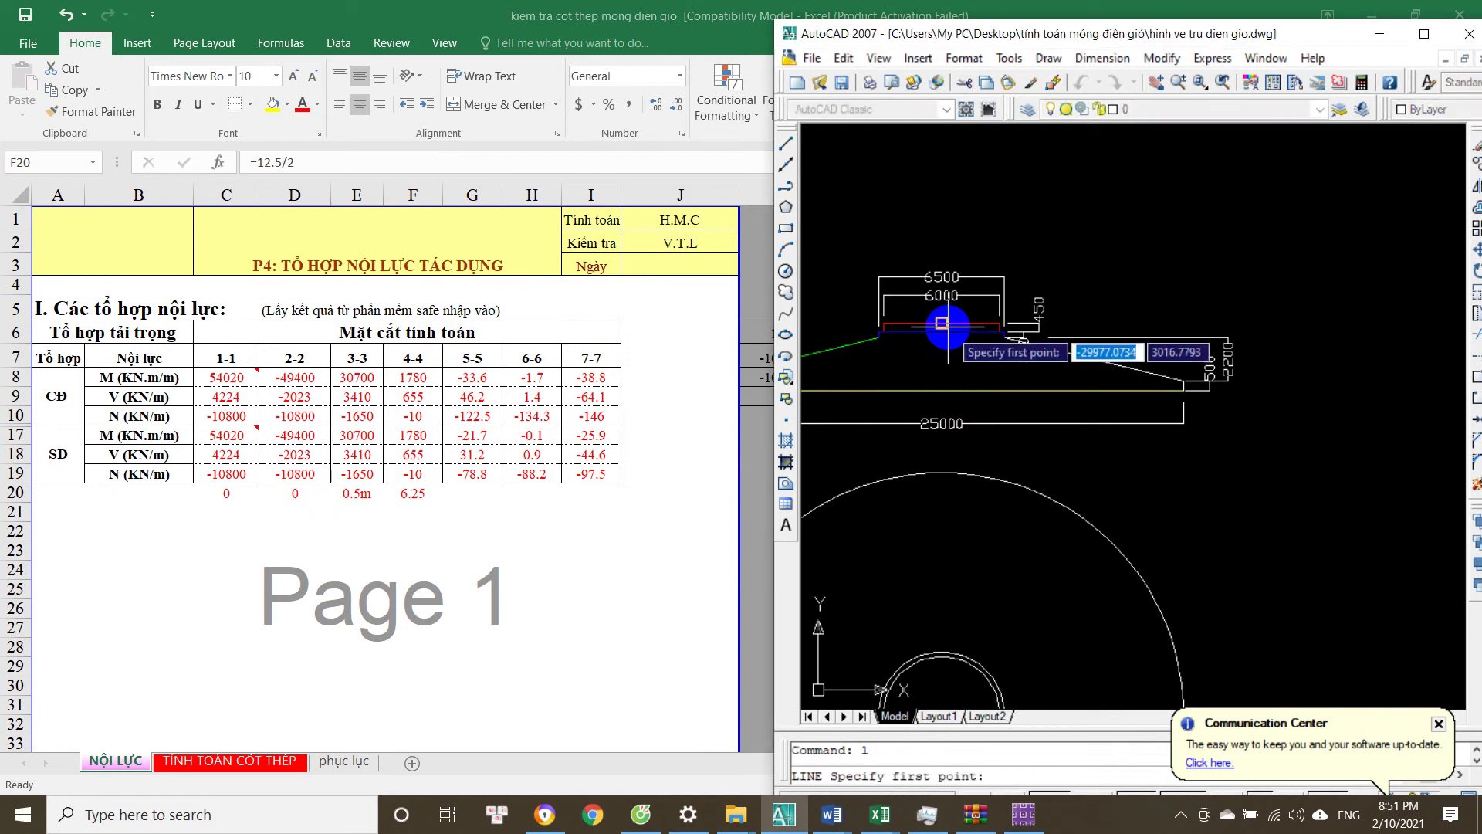
left_click(944, 330)
key("Return")
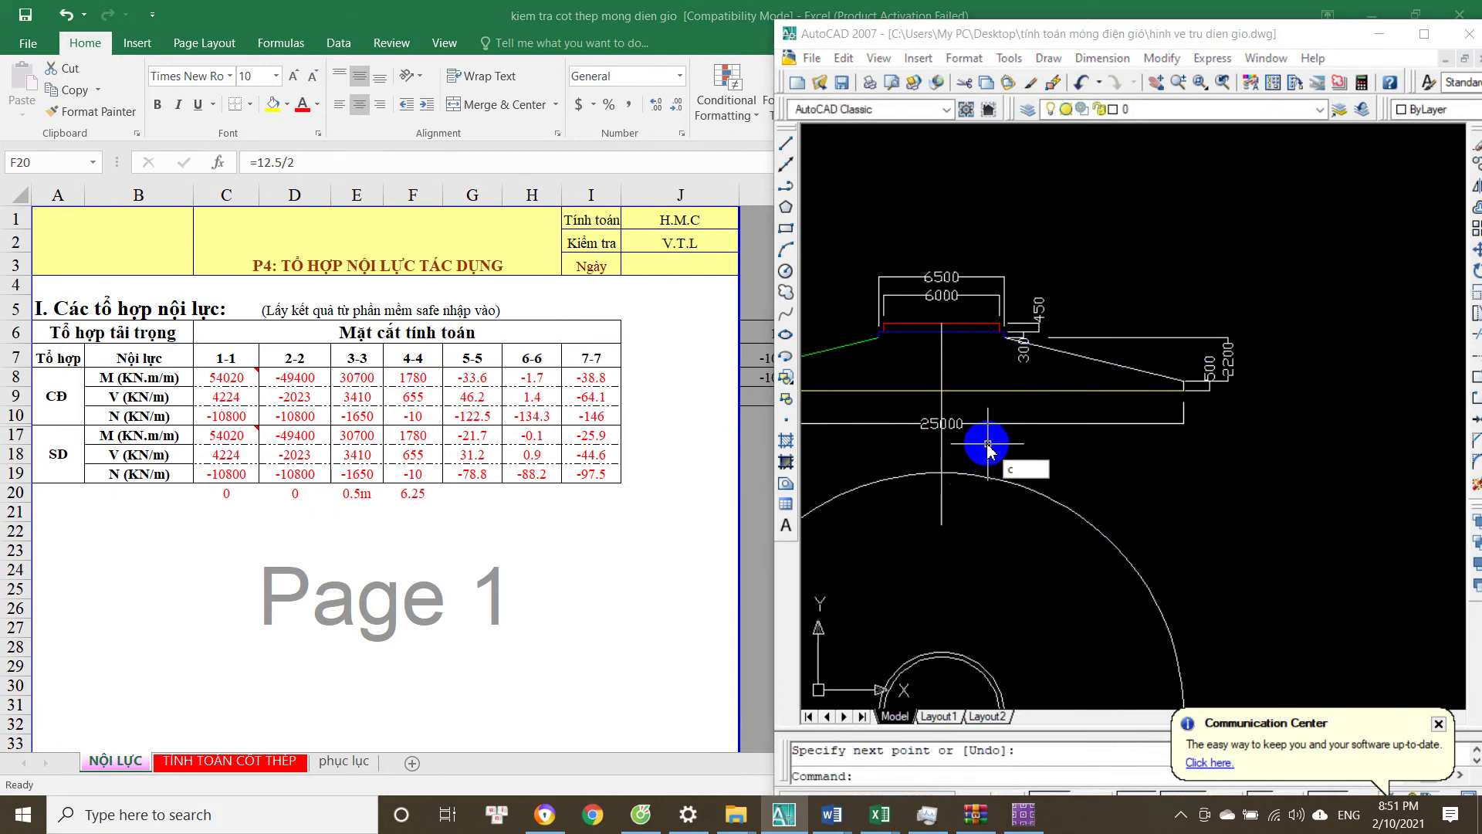
Copy the vertical centre line horizontally by 6250 toward the foundation's outer edge to mark section 4-4.
type("c")
key("Return")
left_click(941, 452)
key("Return")
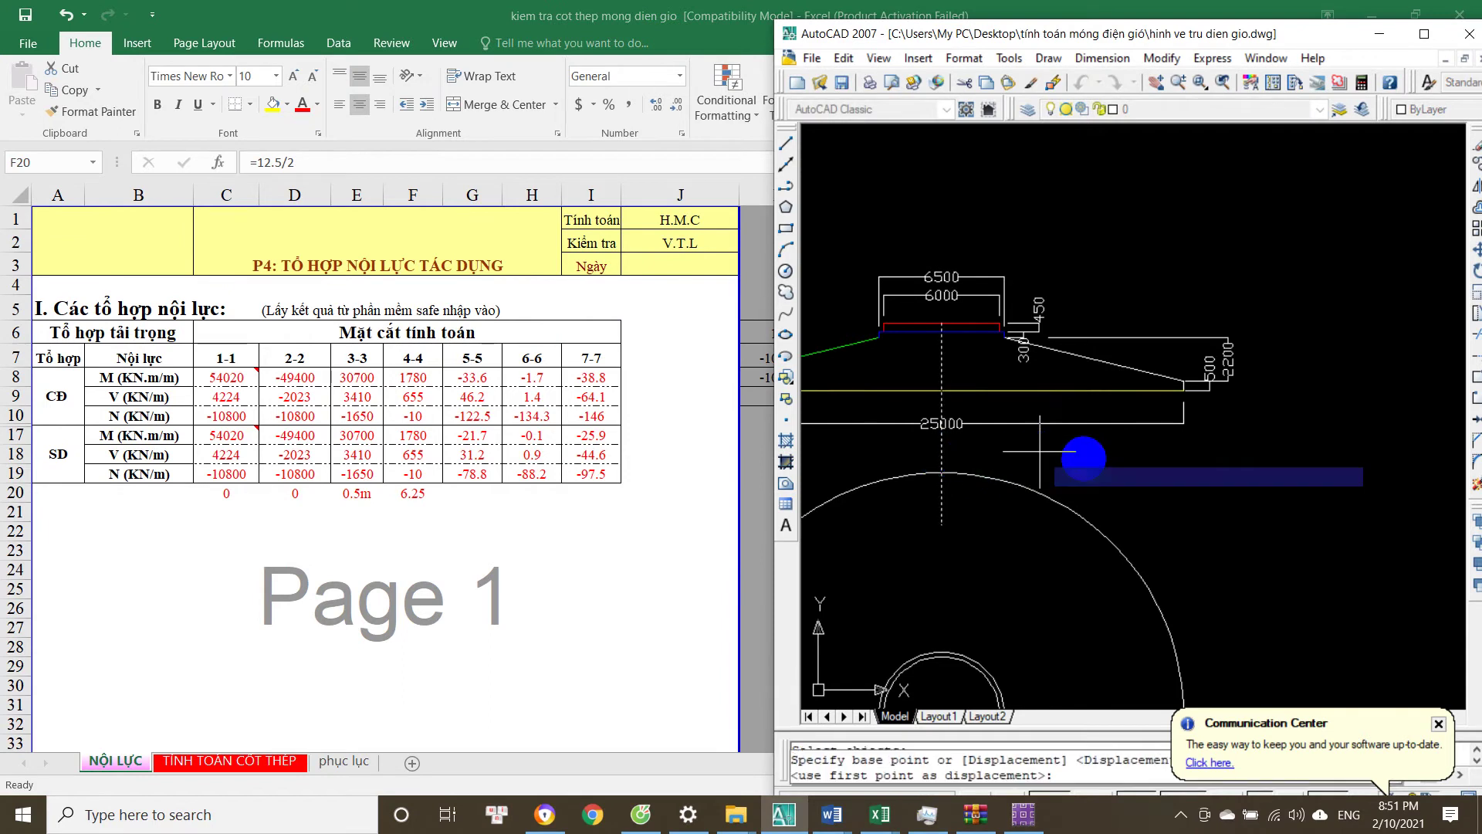
left_click(1040, 452)
type("62")
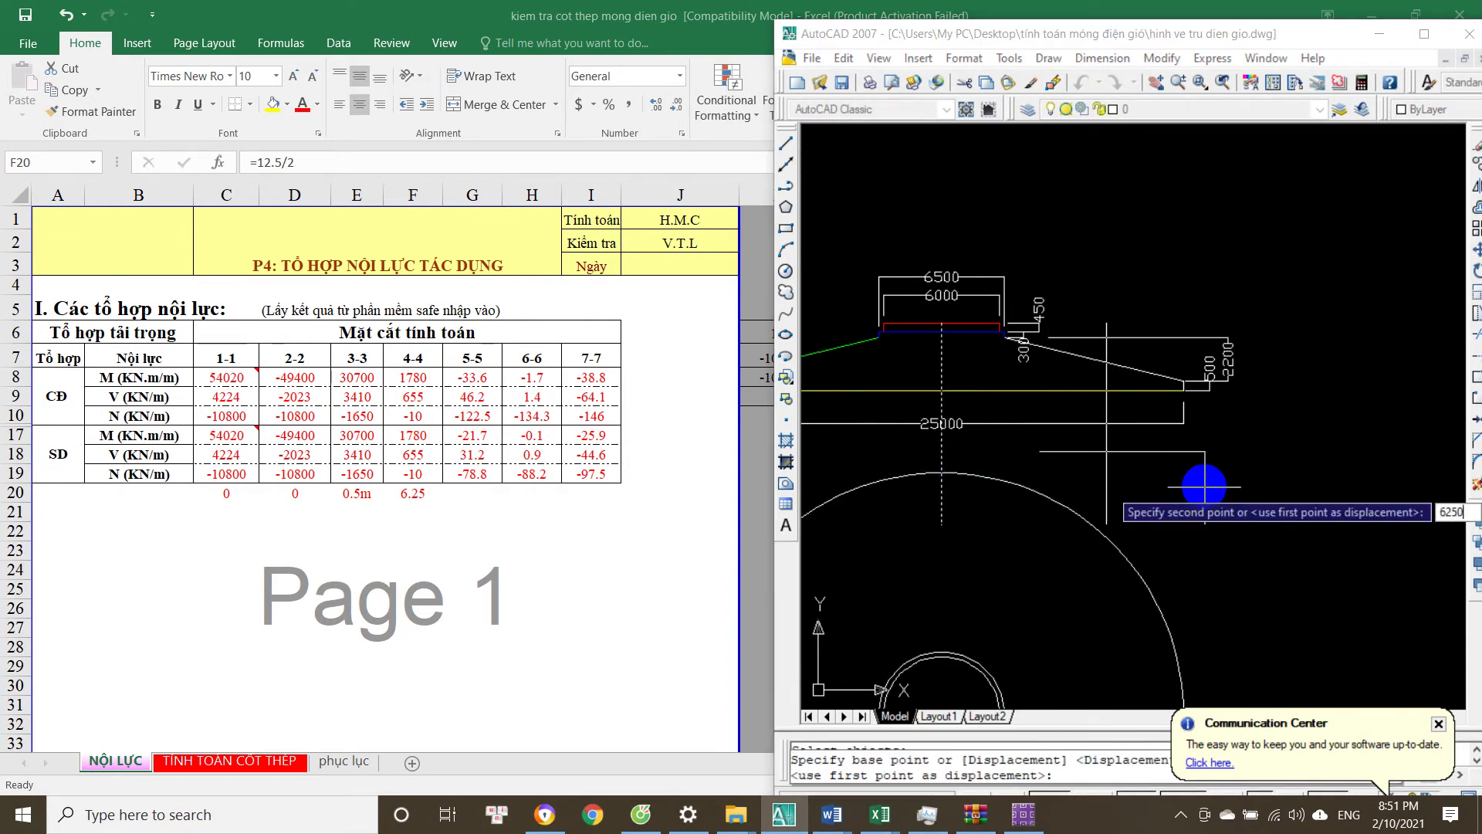
type("50")
key("Return")
scroll(1052, 430, "up", 5)
key("Return")
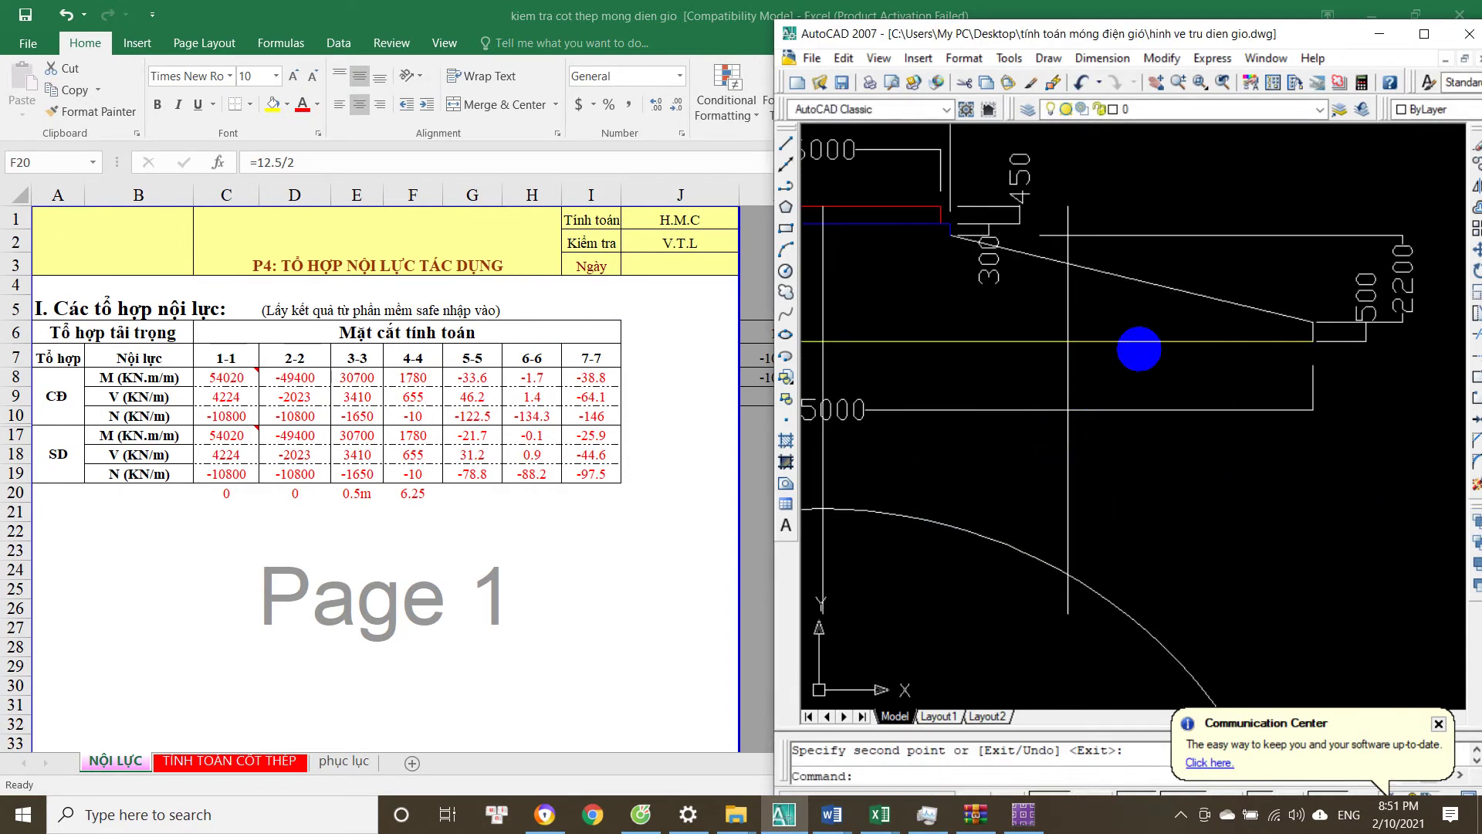
Examine section 4-4's position between the foundation's centre and edge, then return to its moment in the Excel force table.
scroll(1286, 320, "down", 2)
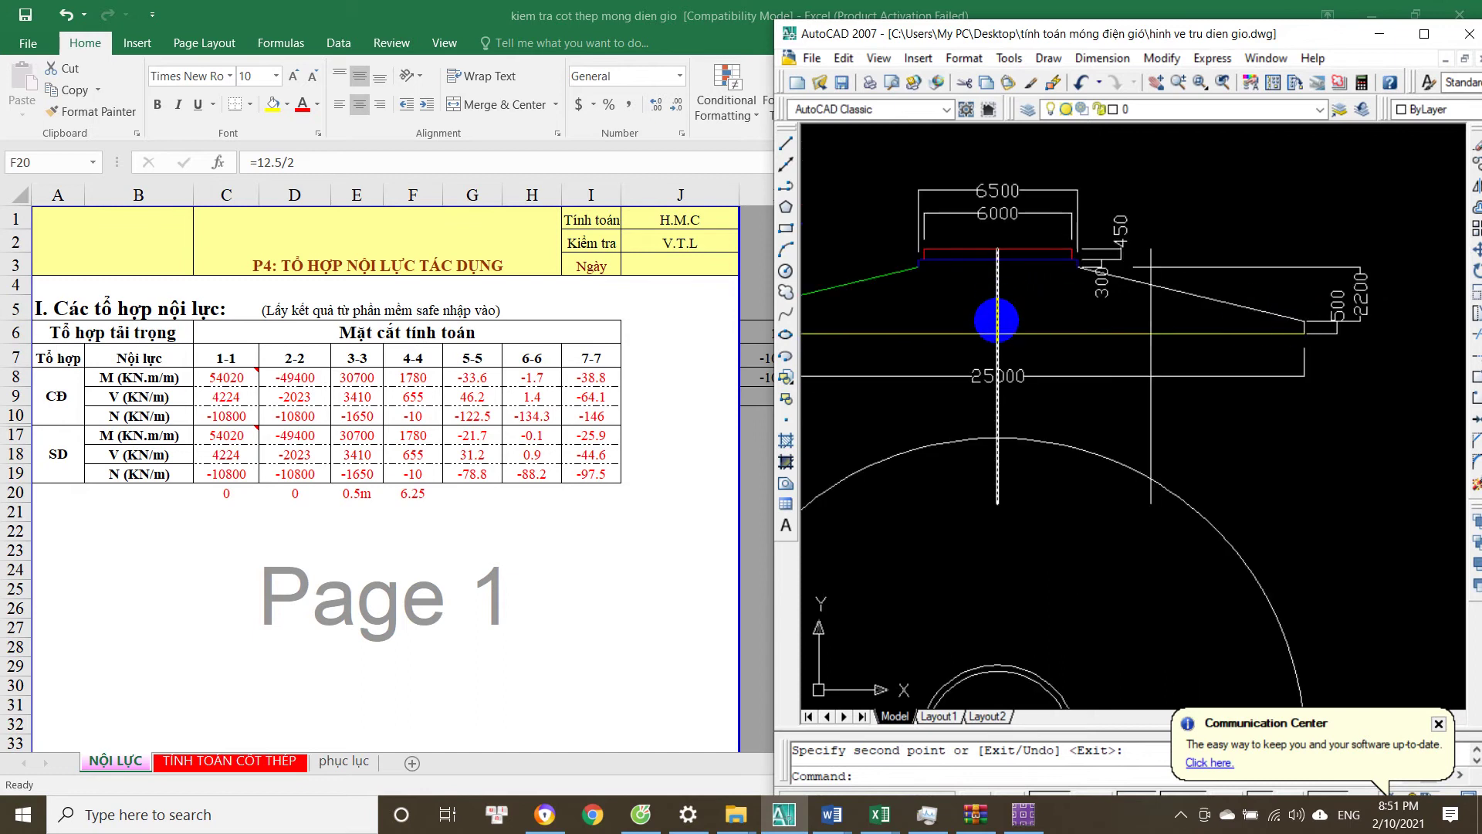
key("Escape")
left_click(1145, 334)
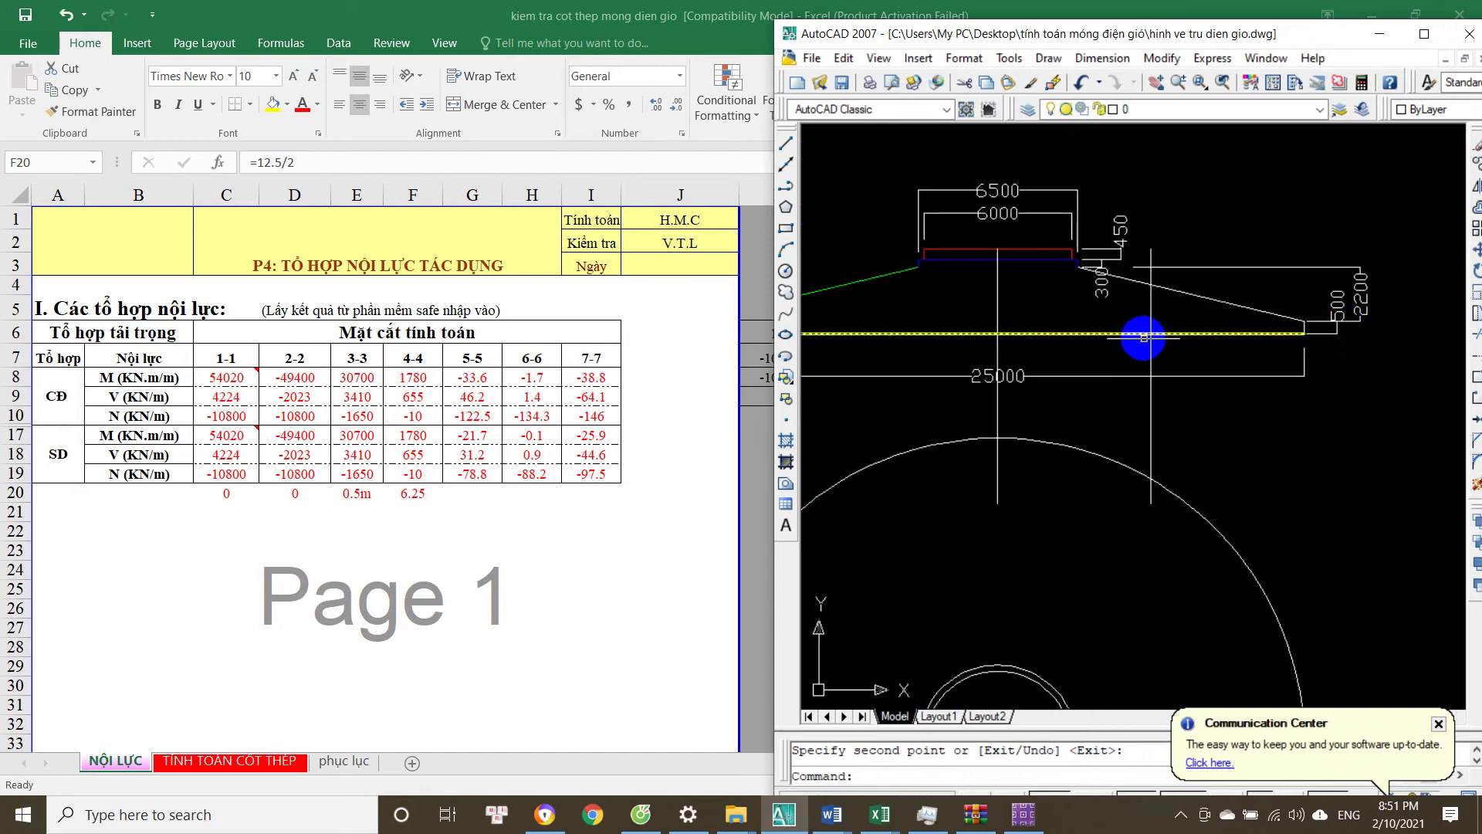
key("alt+Tab")
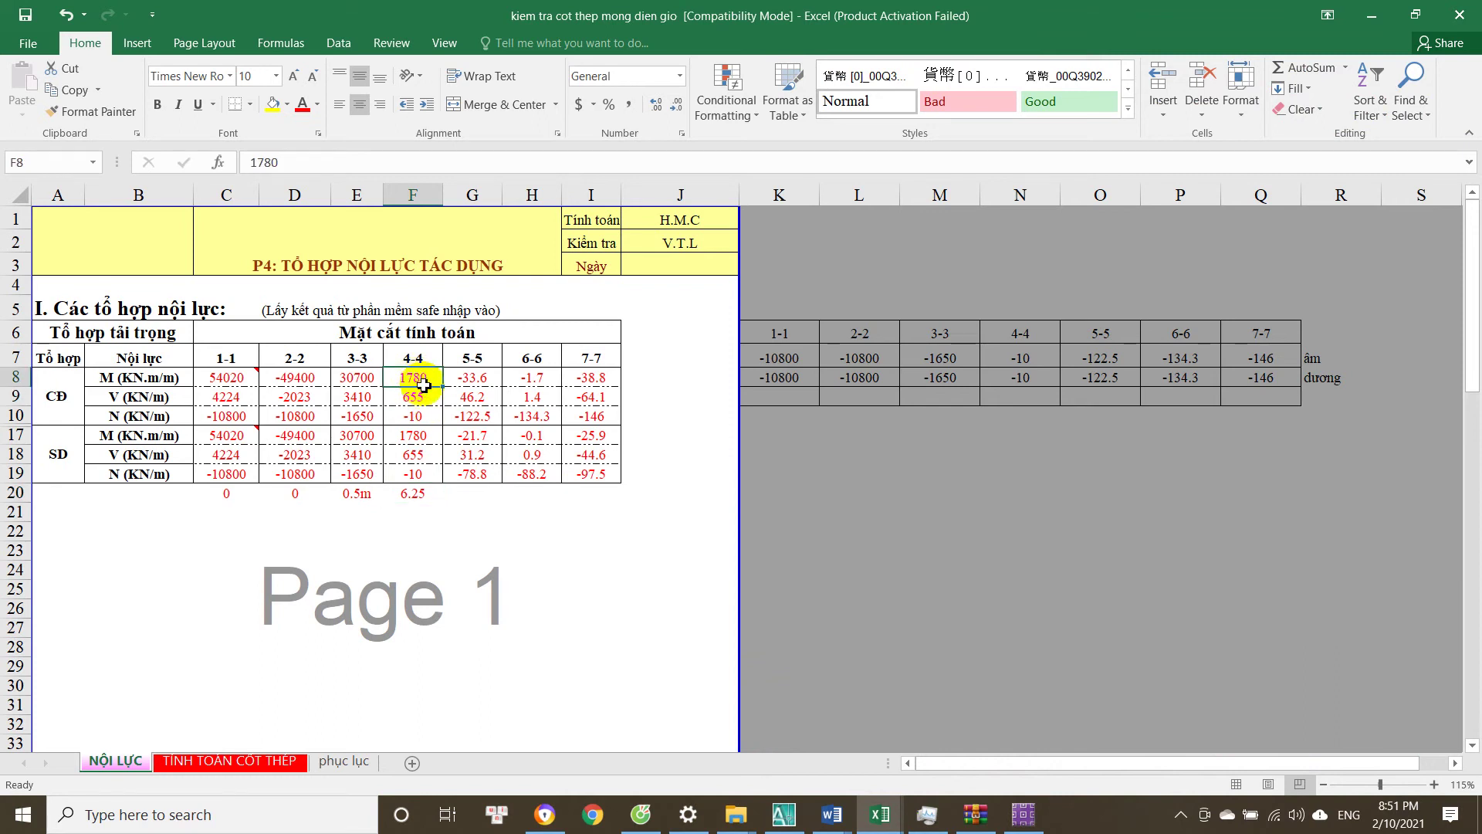
Switch to SAFE and examine the TH BAO strip moment diagram from the foundation's centre outward along the strip.
left_click(422, 436)
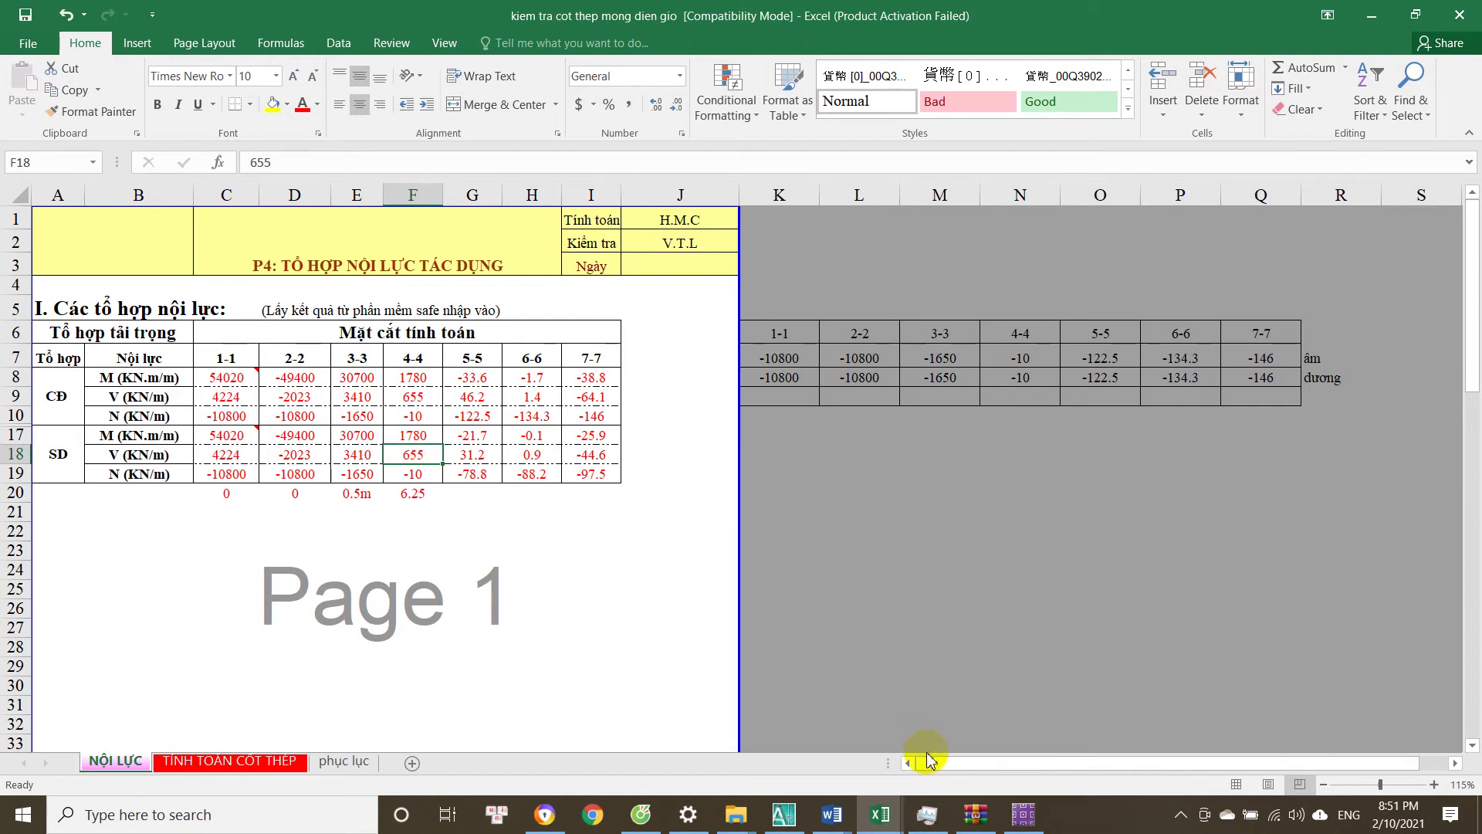
left_click(1024, 814)
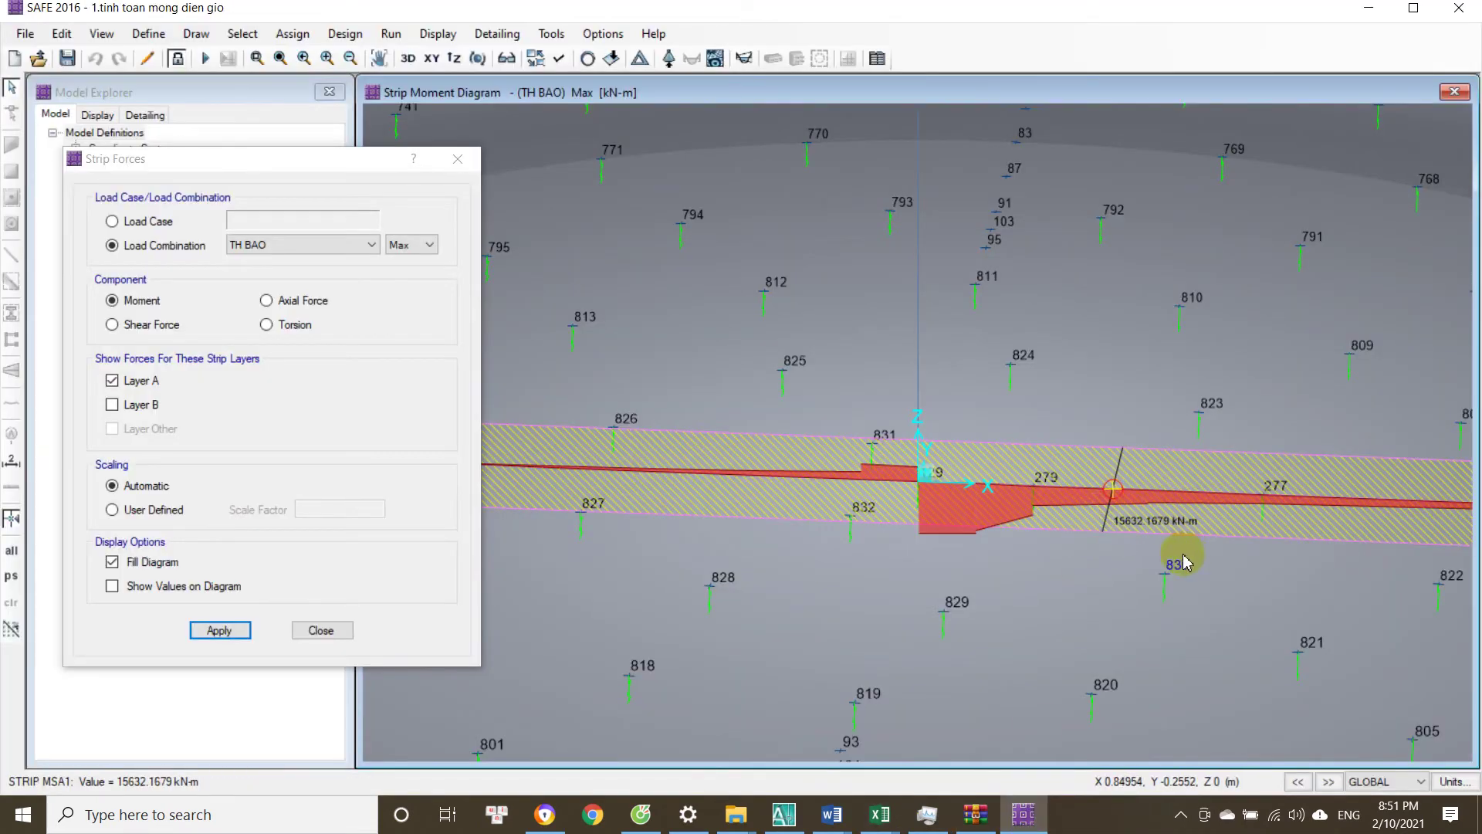
scroll(1326, 530, "up", 2)
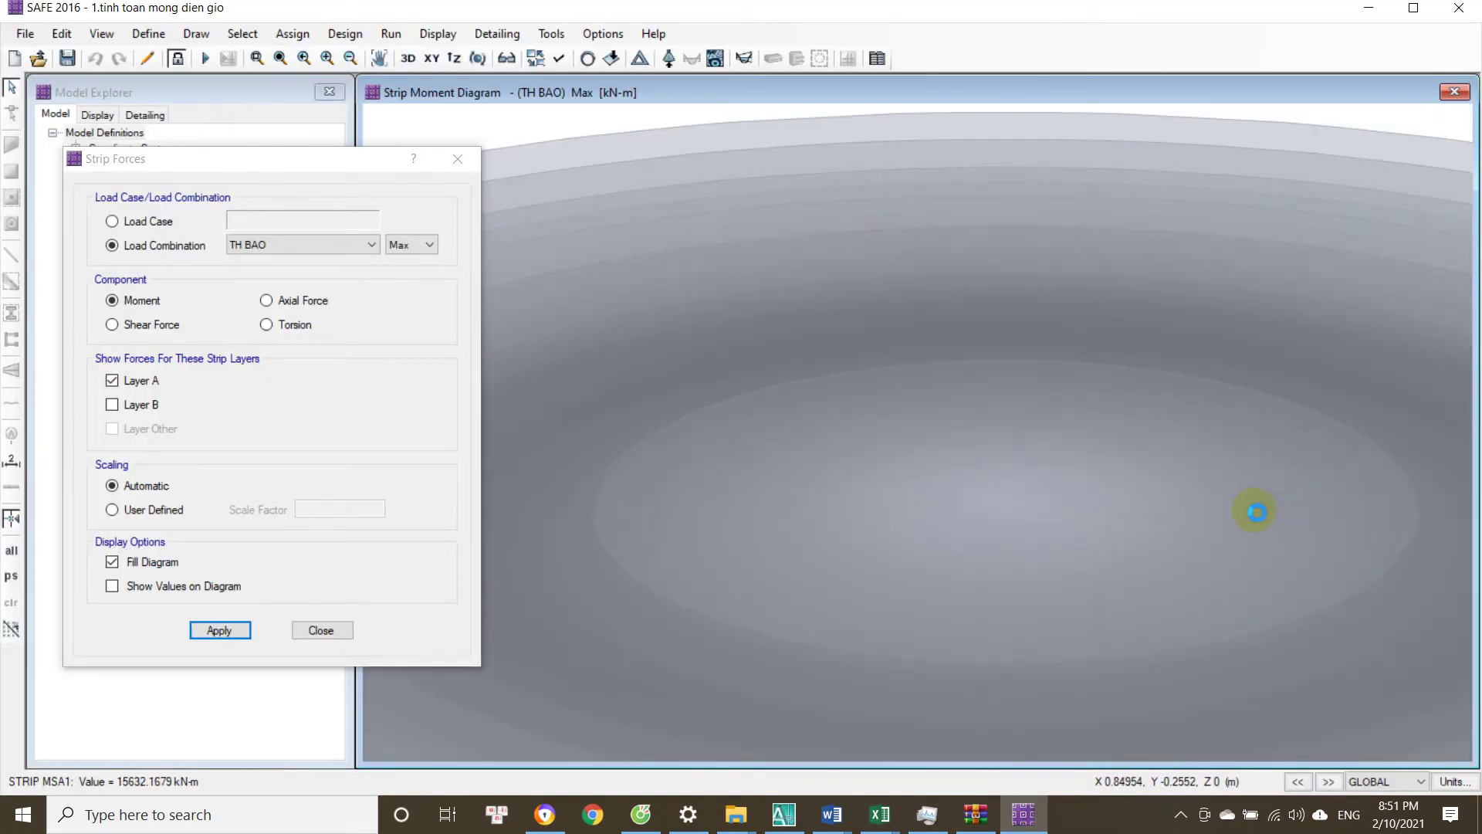
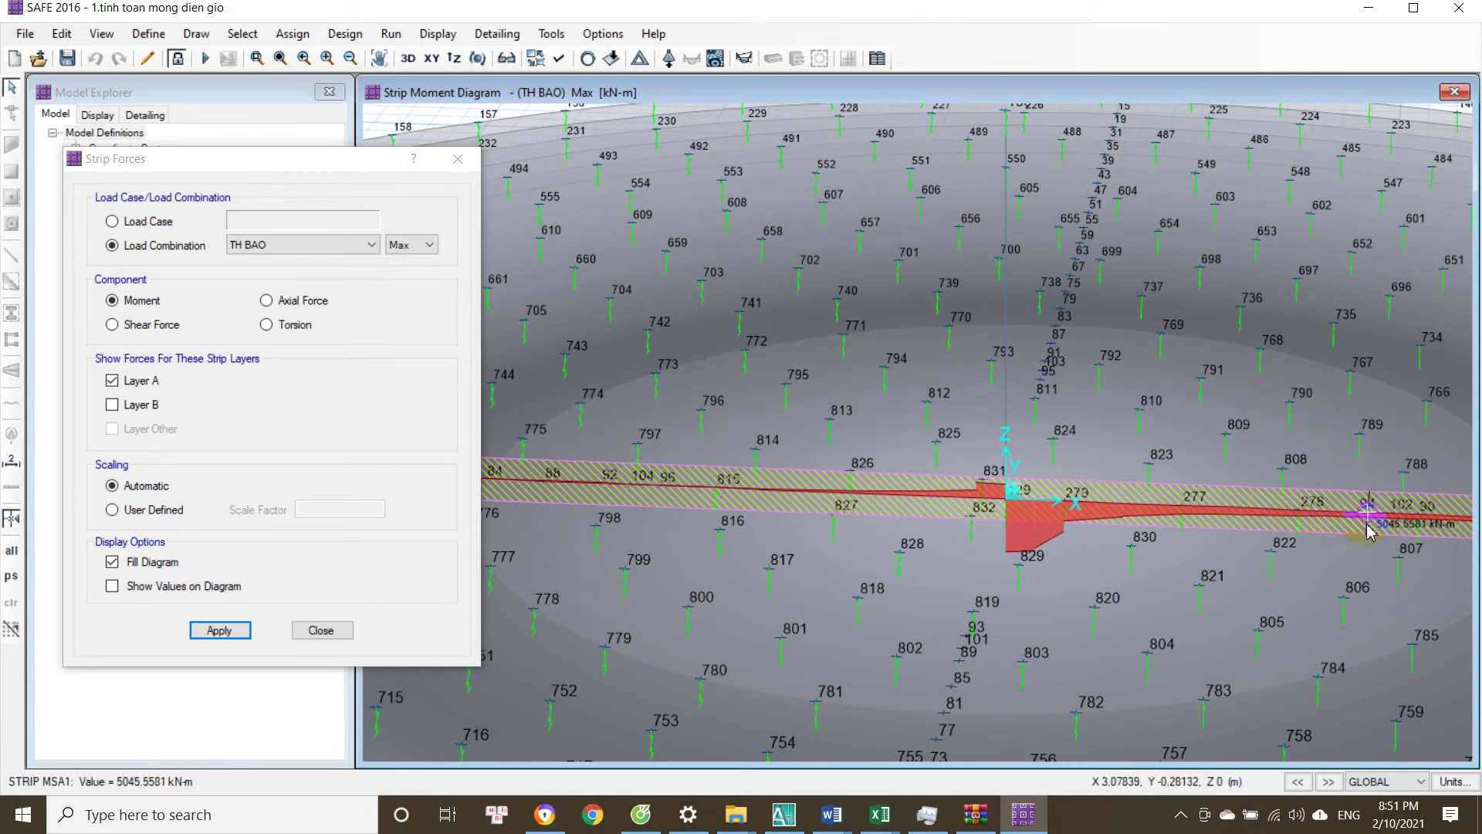
scroll(1034, 566, "up", 2)
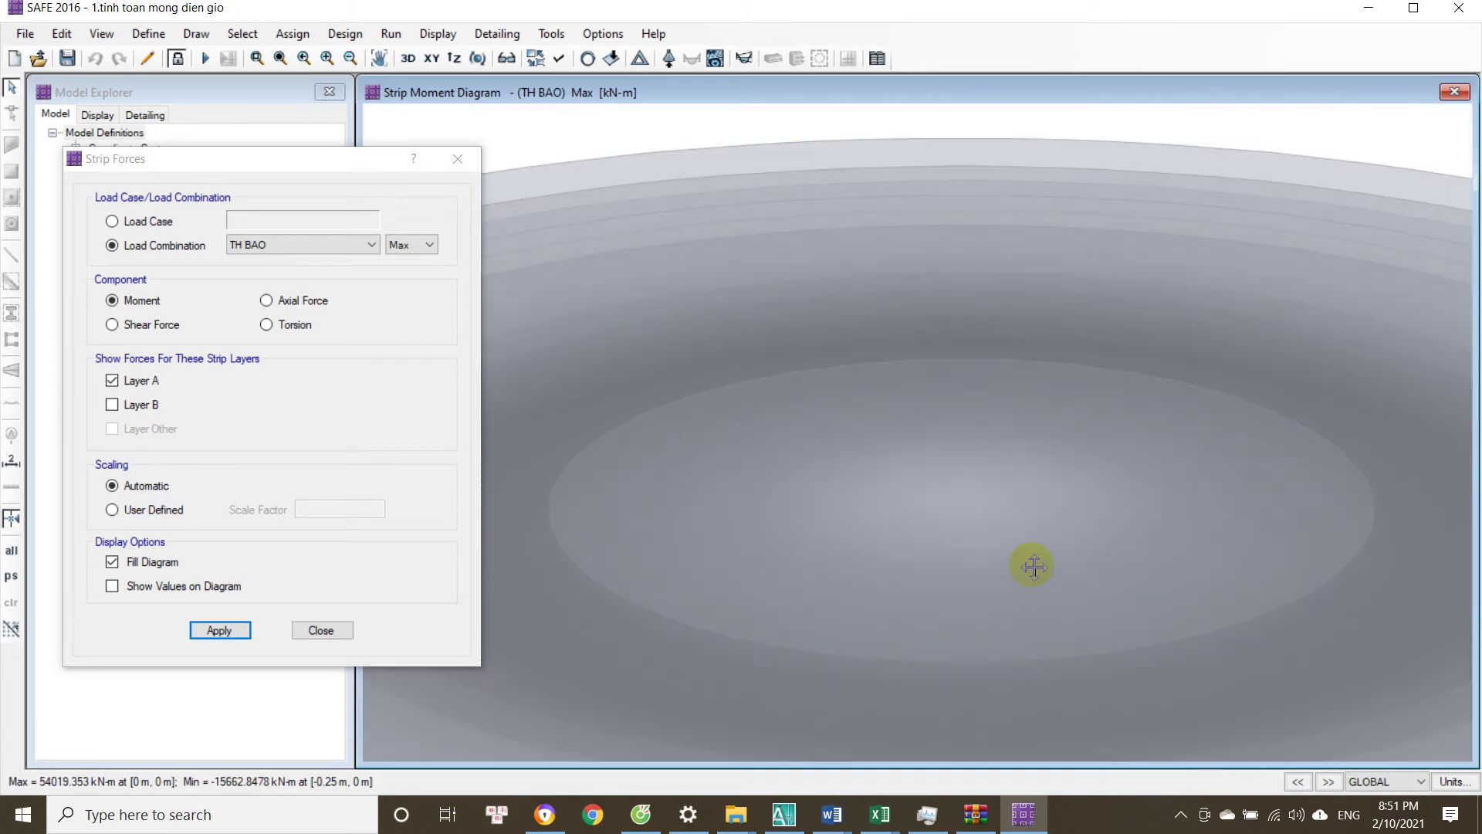
scroll(1178, 523, "up", 1)
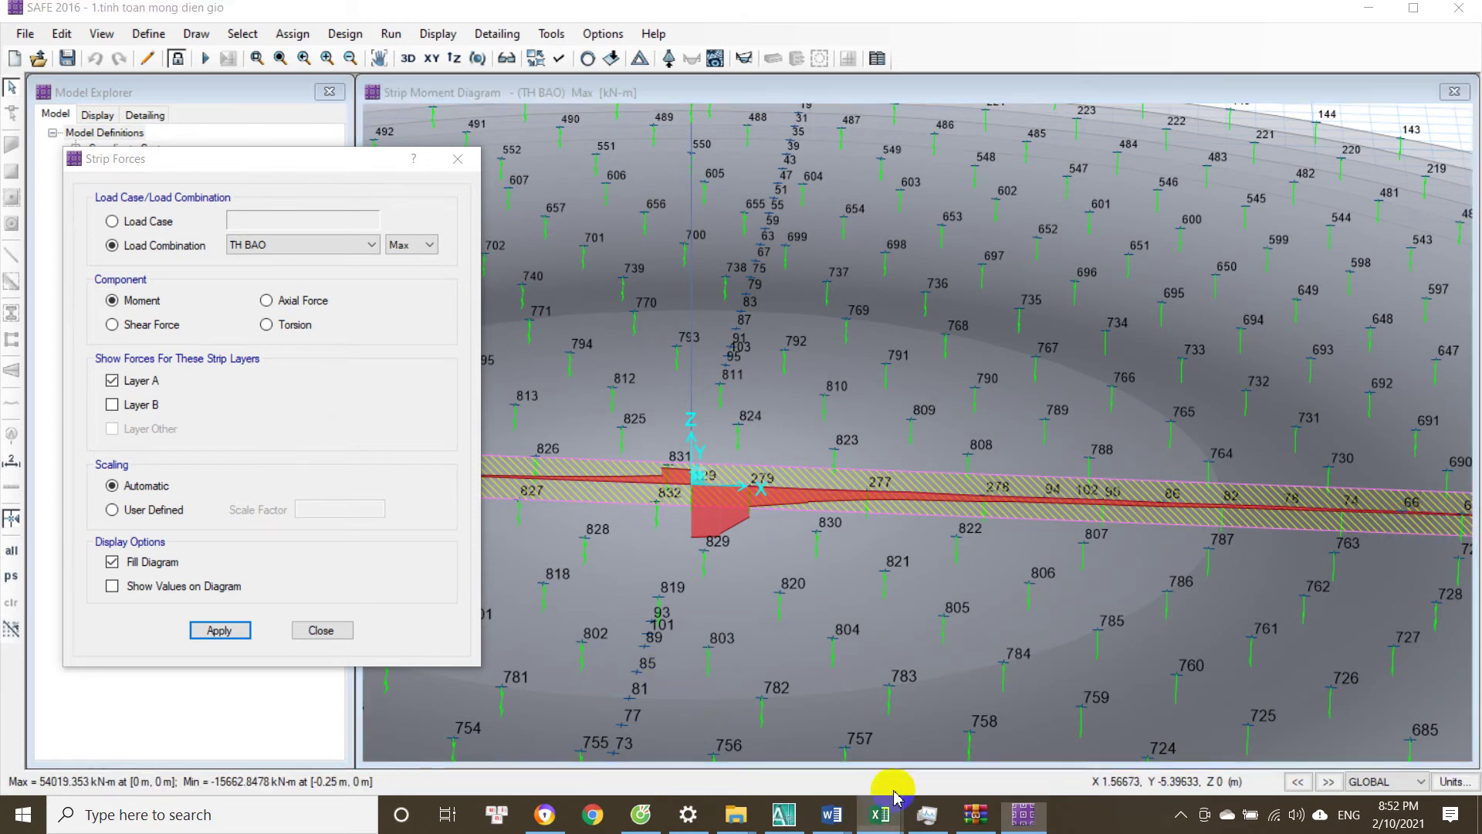
Compare section 4-4's moments on Excel's NỘI LỰC sheet with the SAFE strip moment diagram.
left_click(880, 815)
left_click(983, 737)
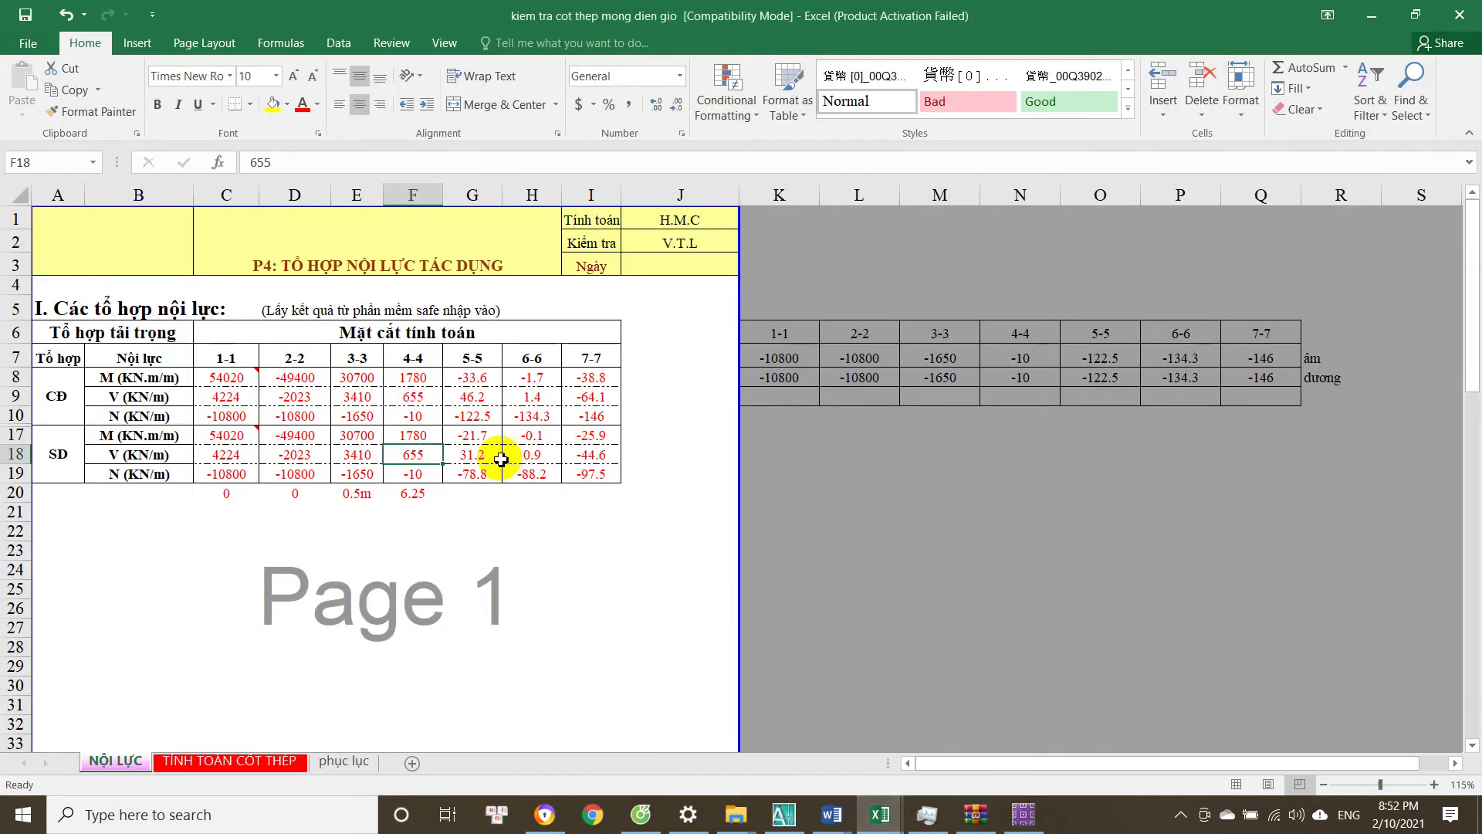
left_click(1024, 814)
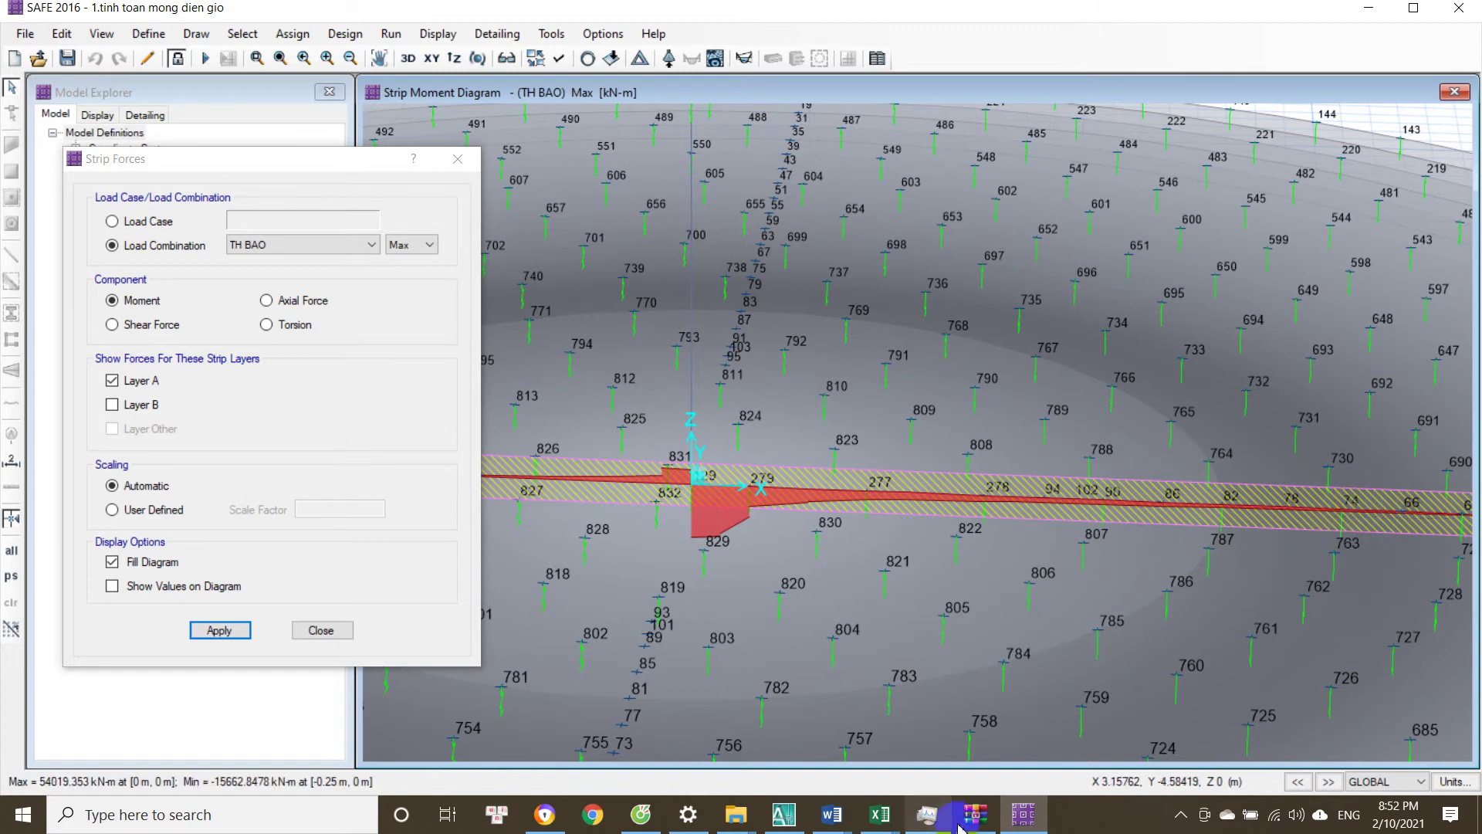
left_click(881, 815)
left_click(958, 767)
left_click(414, 385)
left_click_drag(417, 382, 418, 437)
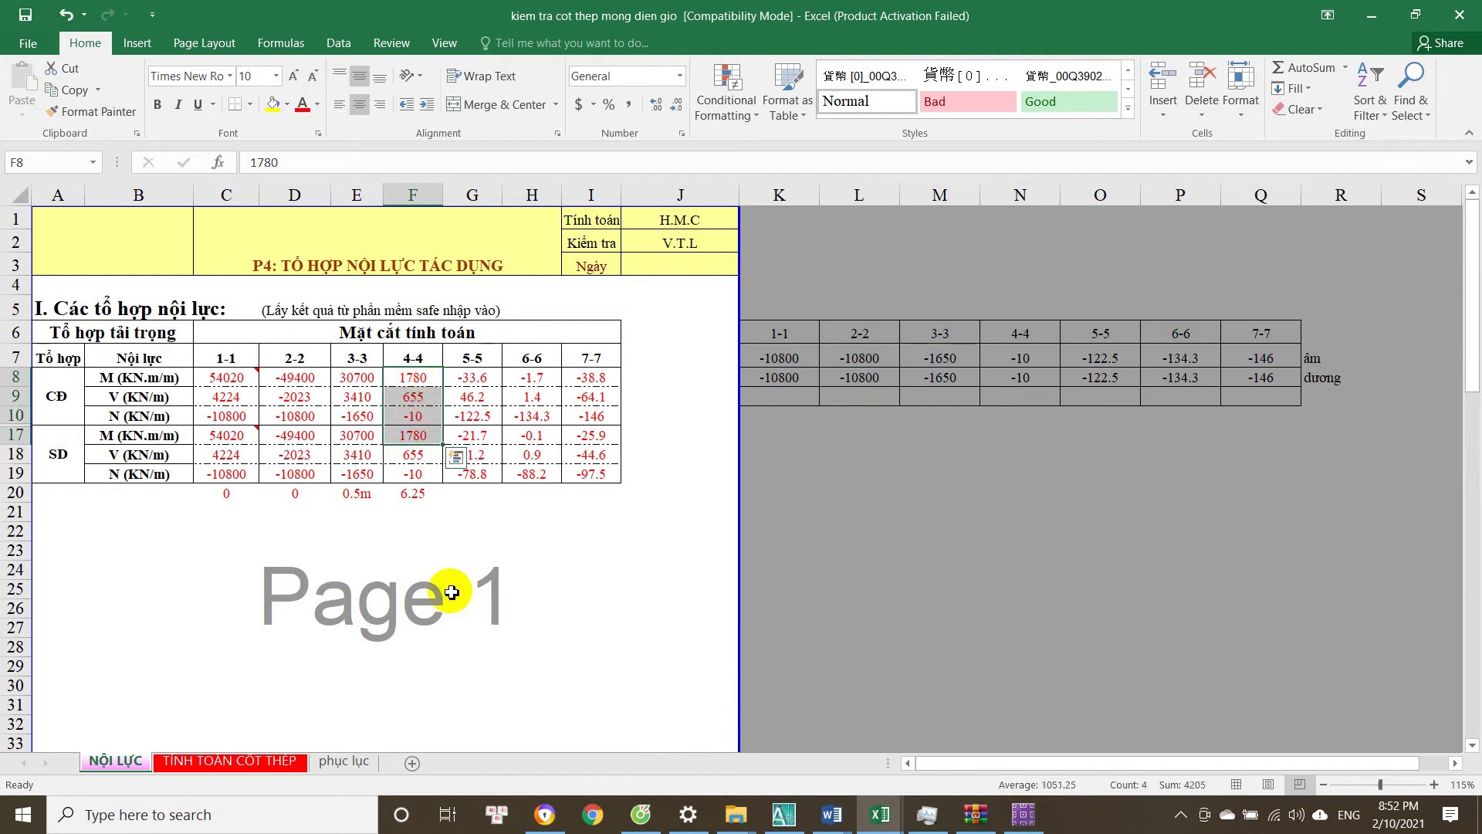
View the TÍNH TOÁN CỐT THÉP sheet and check section 3-3's shear force and stirrup diameter in the shear resistance table.
left_click(345, 761)
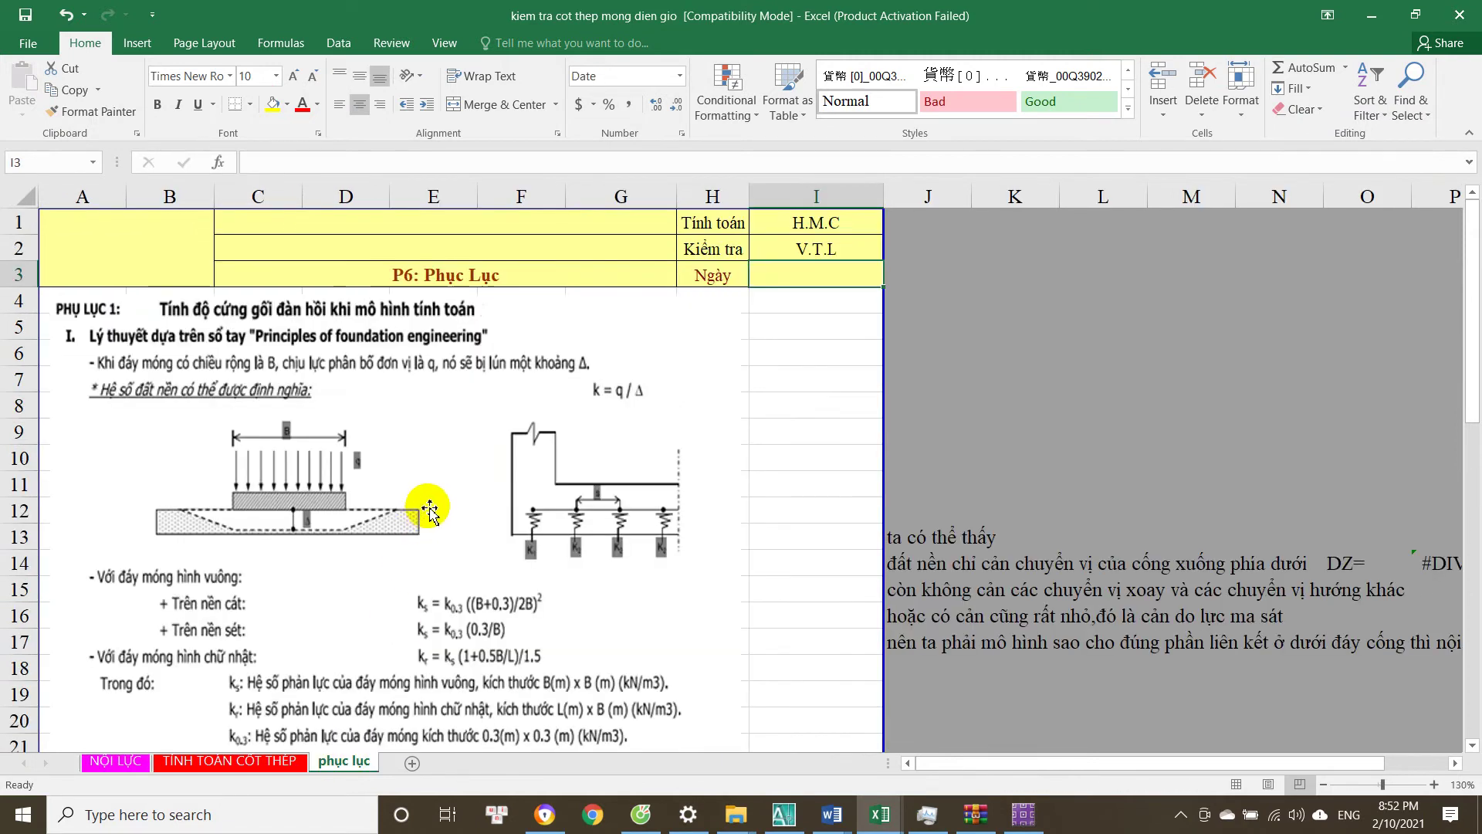
left_click(240, 761)
scroll(416, 504, "down", 1)
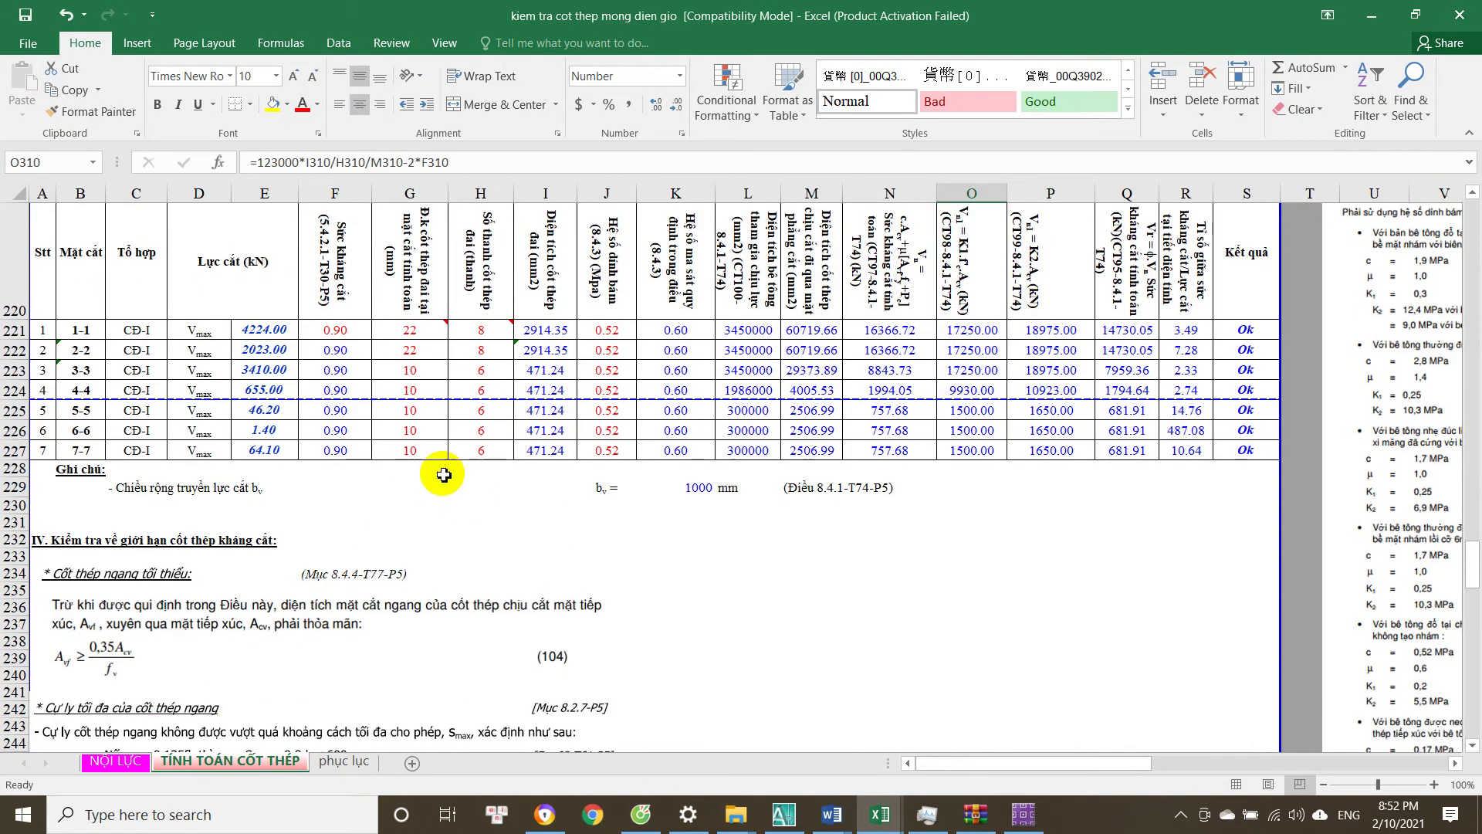
left_click(264, 369)
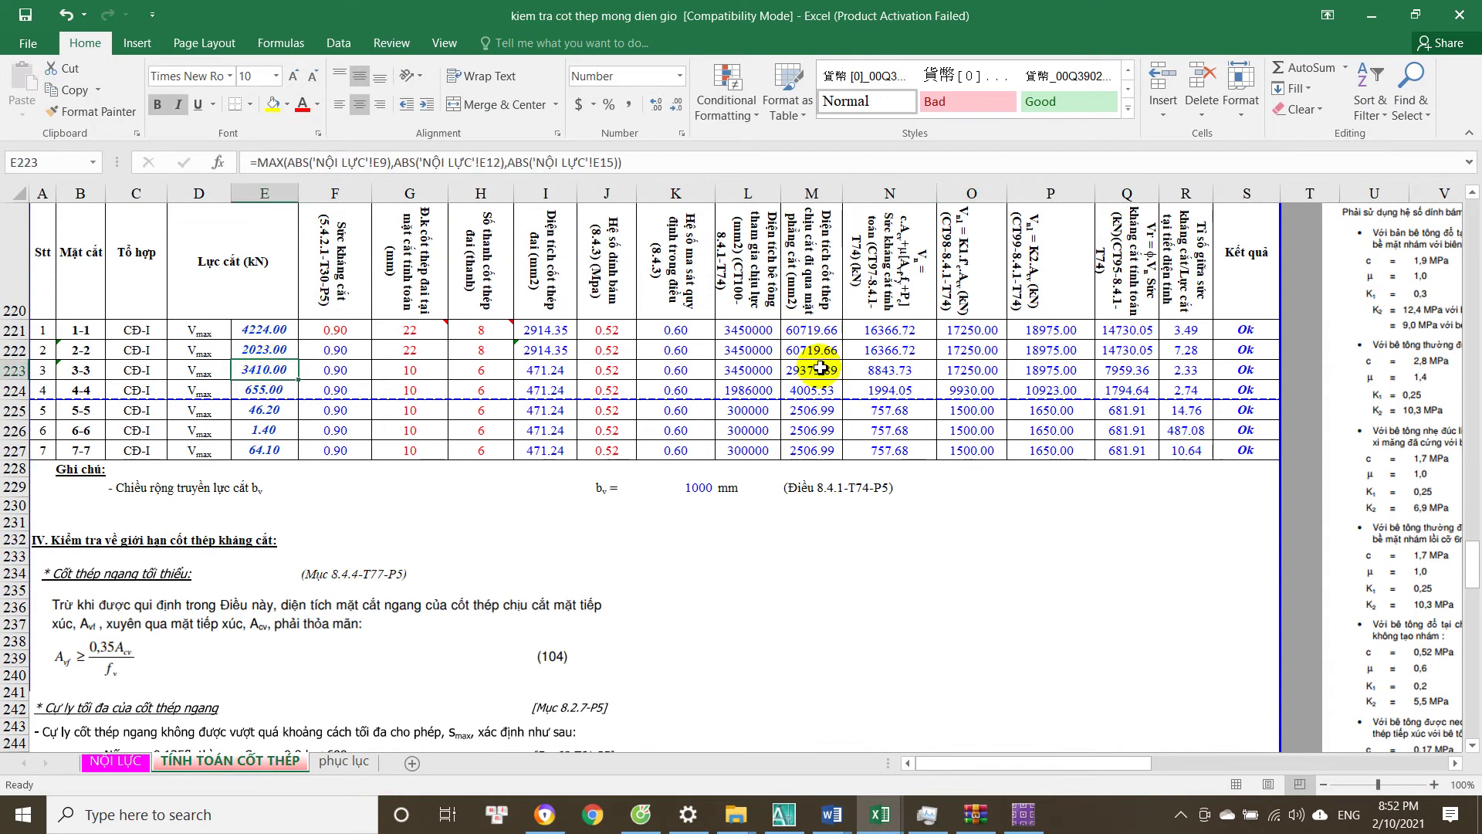
left_click(1240, 370)
left_click(416, 374)
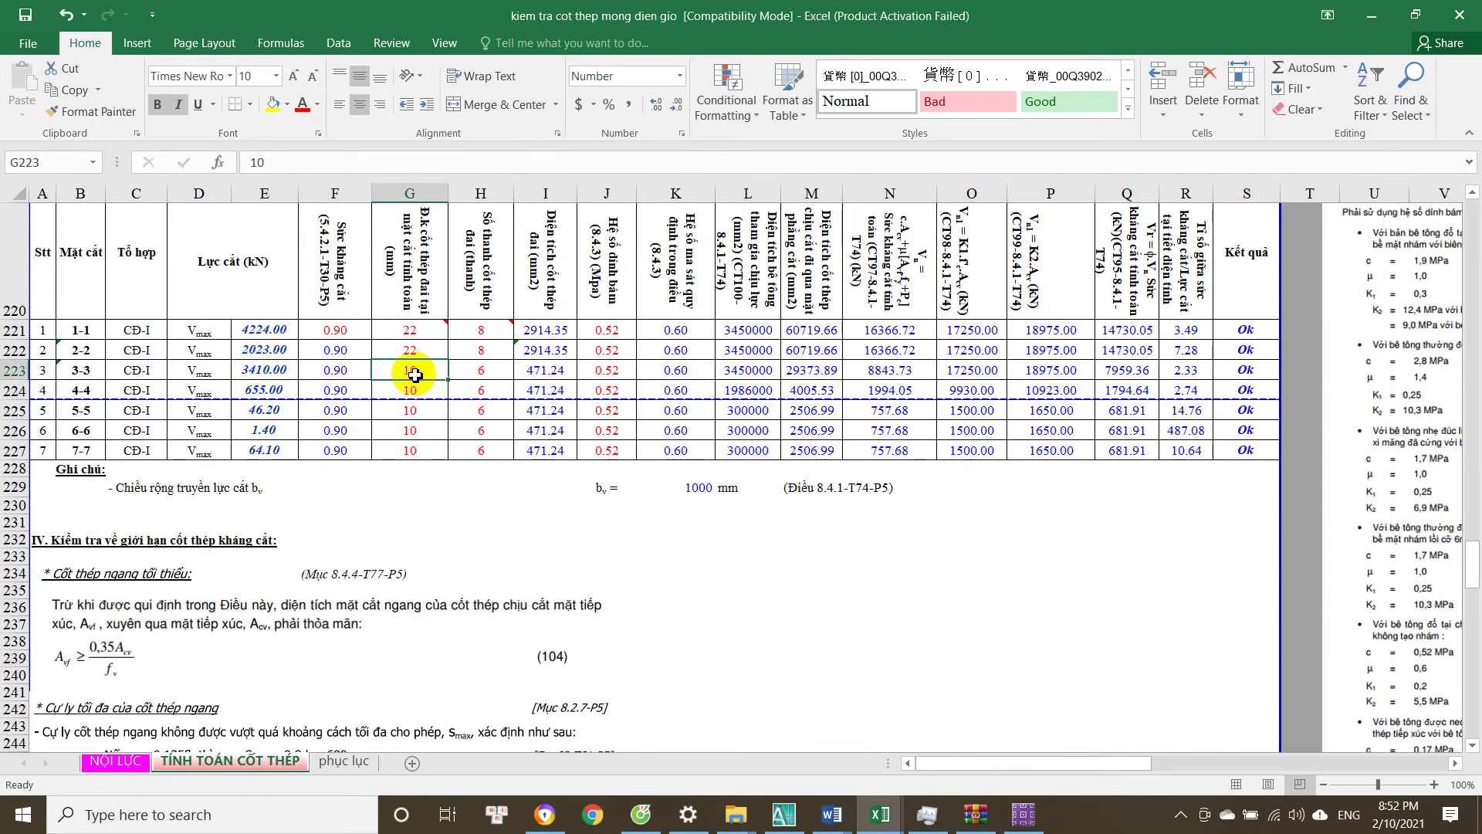
Check section 3-3's bar diameter, bar count and Mr/Mu ratio in the bending resistance table.
scroll(416, 375, "up", 20)
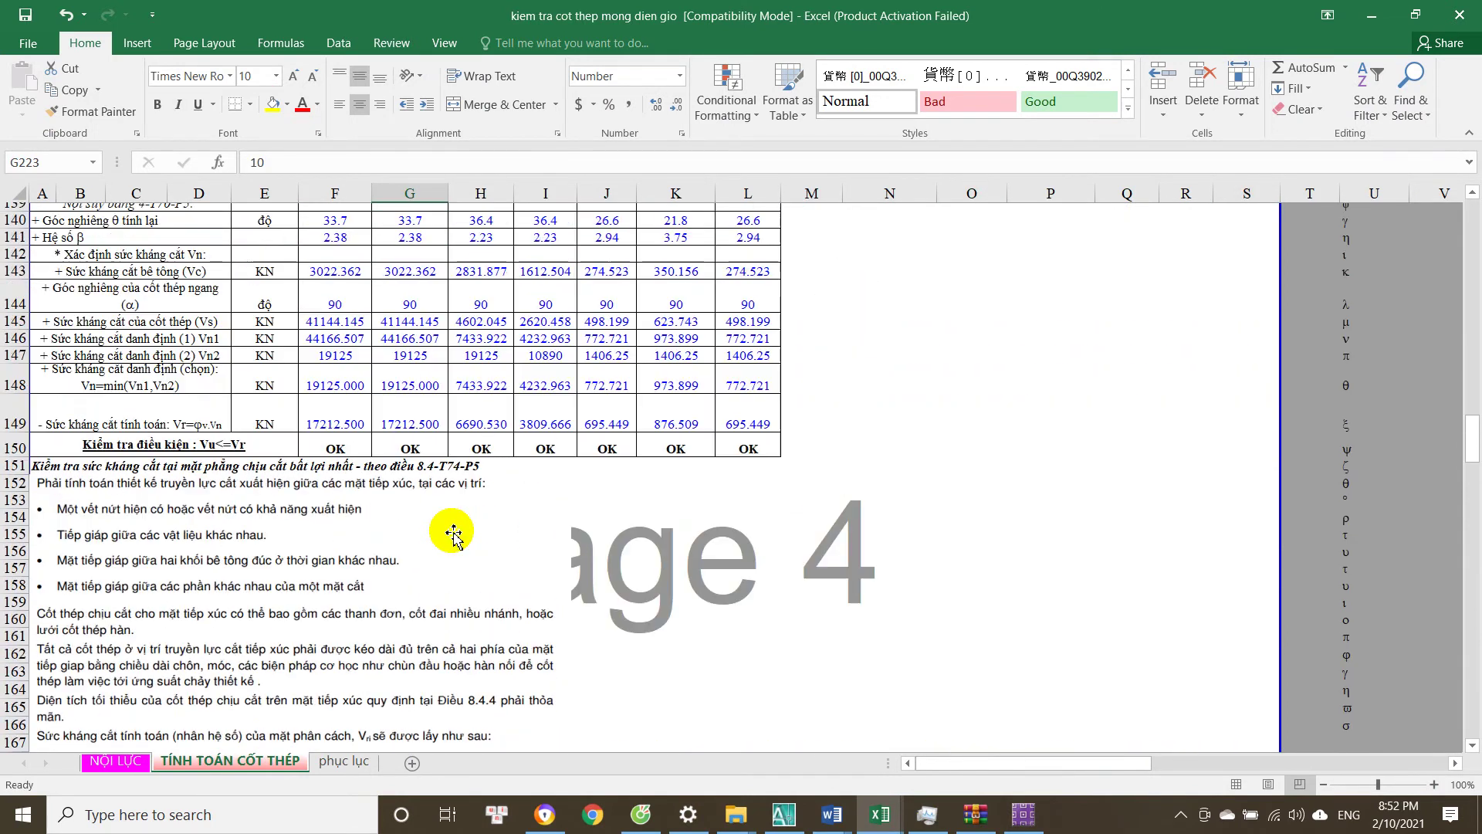
scroll(453, 533, "up", 20)
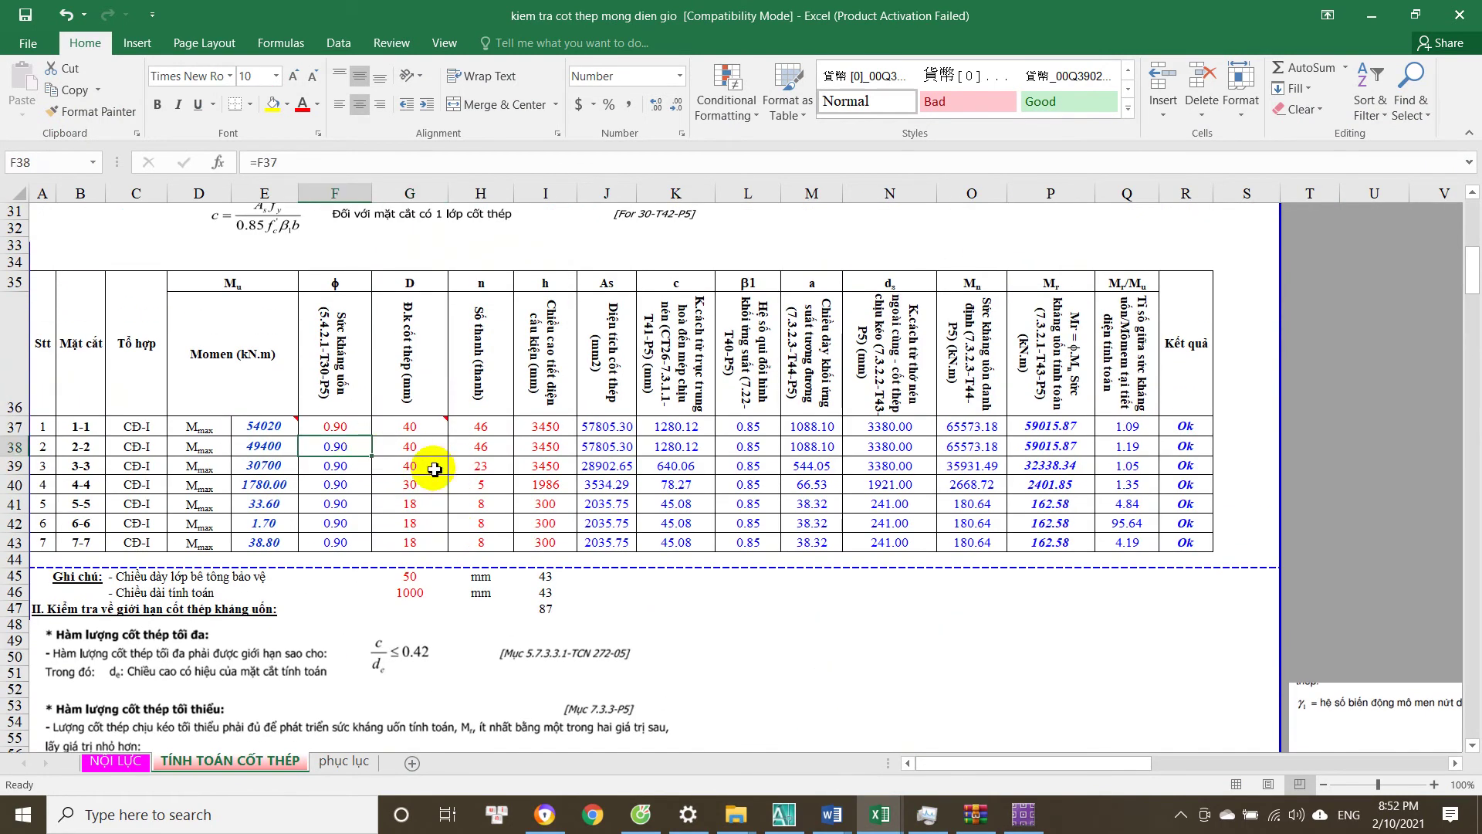
left_click(432, 468)
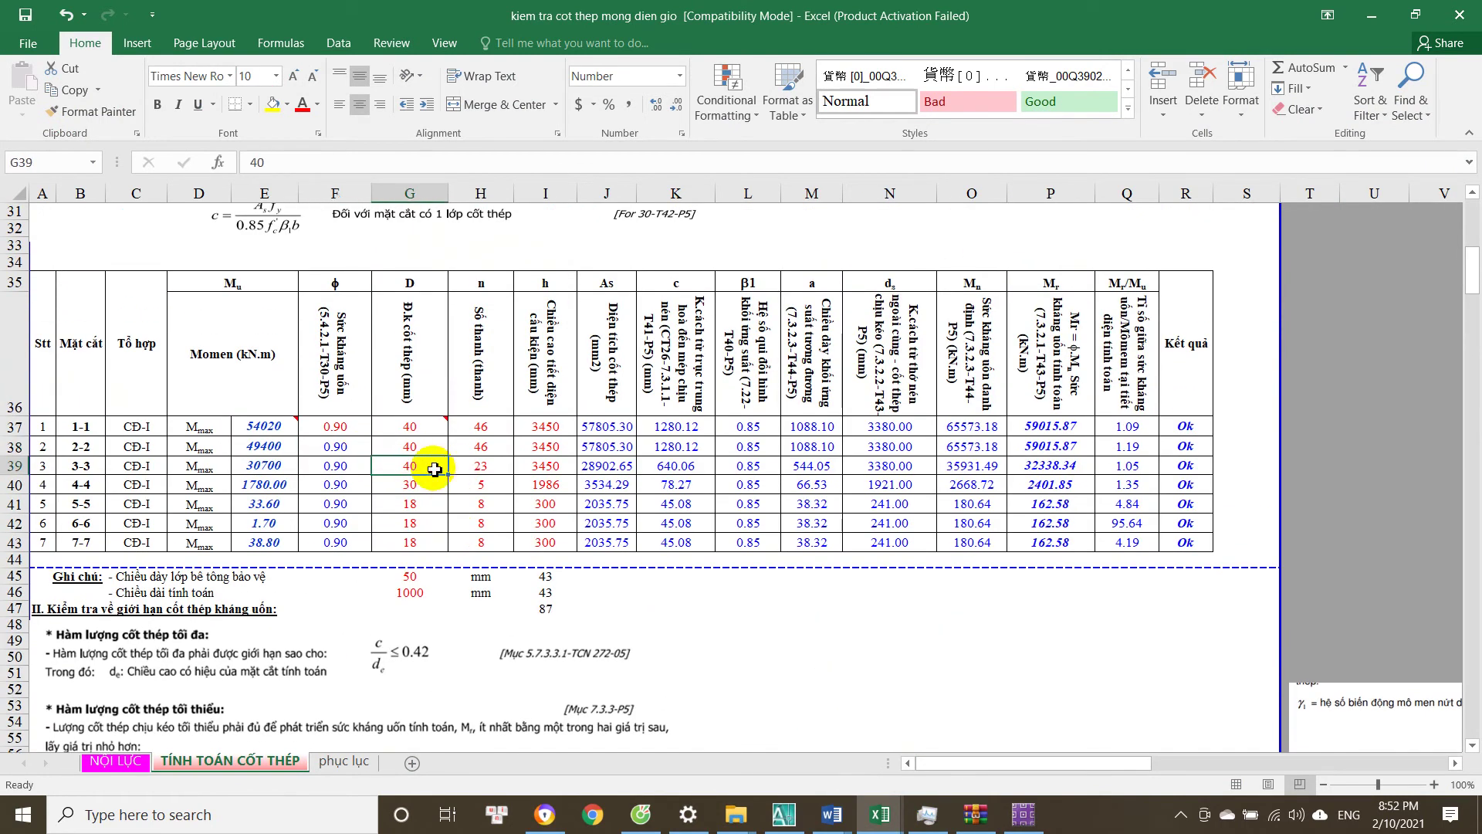
left_click(477, 466)
left_click(1139, 466)
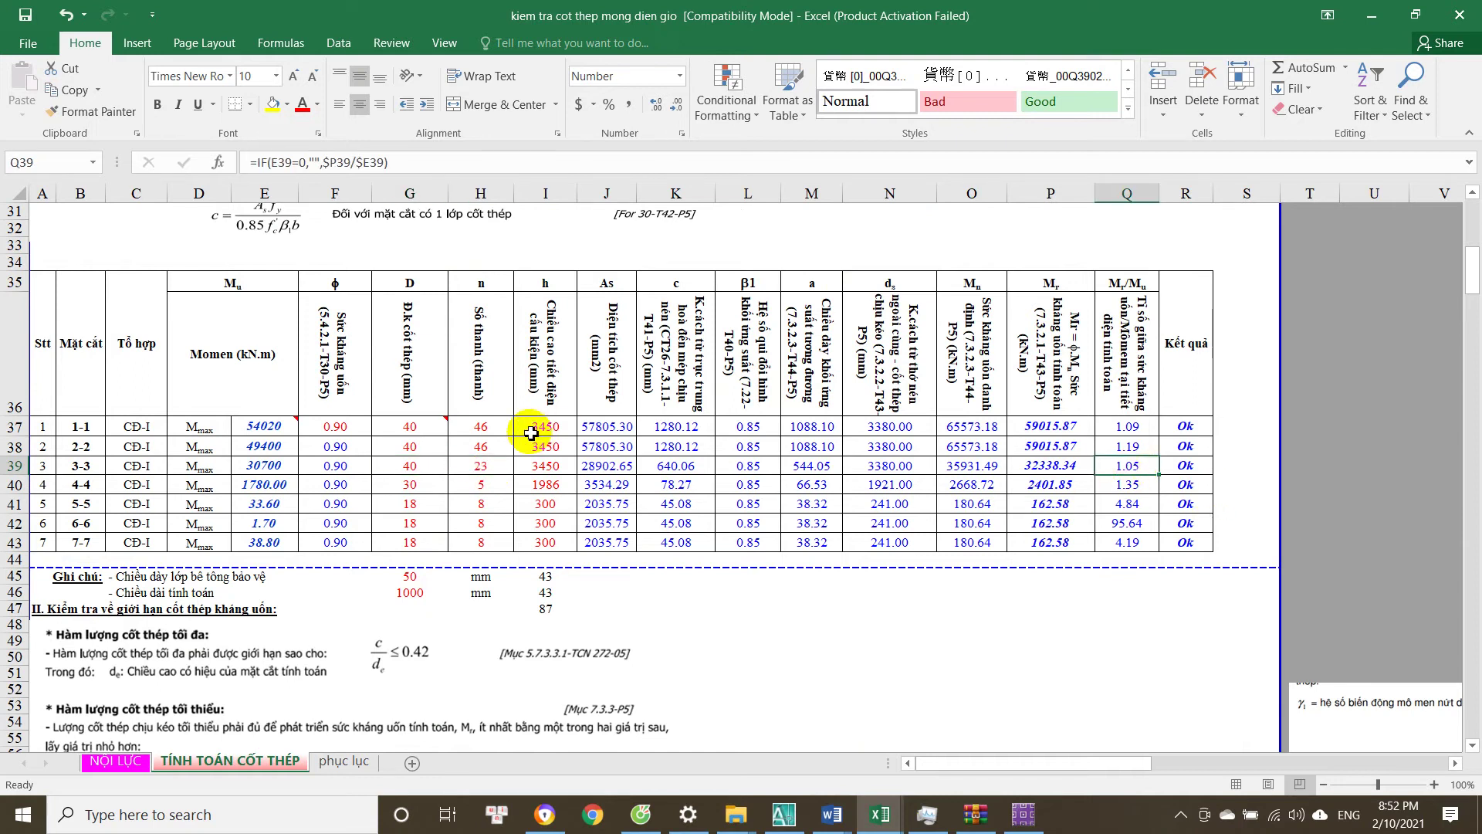
left_click(498, 461)
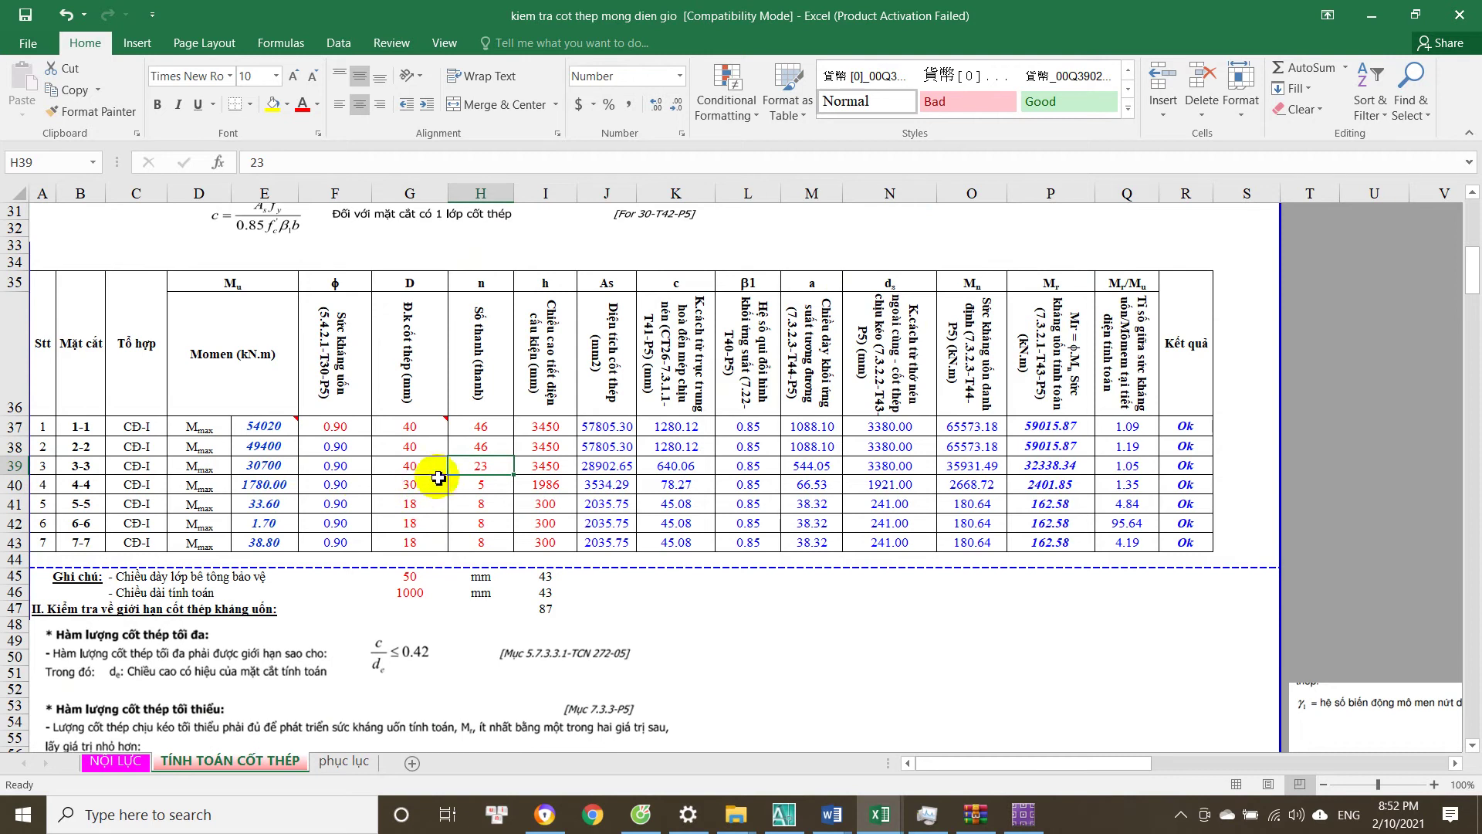
Switch to AutoCAD and copy the pedestal's vertical centre line sideways by 500 to mark section 3-3.
left_click(794, 820)
left_click(1112, 255)
left_click(950, 324)
type("c")
key("Return")
left_click(1067, 312)
type("500")
key("Return")
key("Return")
Mirror the 500-offset section line about the vertical centre line, keeping the original.
type("mi")
key("Return")
left_click(1017, 307)
left_click(1003, 311)
key("Return")
left_click(995, 299)
left_click(993, 275)
key("Return")
scroll(980, 291, "up", 2)
left_click(992, 320)
left_click(950, 286)
Return to the reinforcement workbook in Excel and recheck section 3-3's bar diameter and bar count in the bending table.
mouse_move(881, 815)
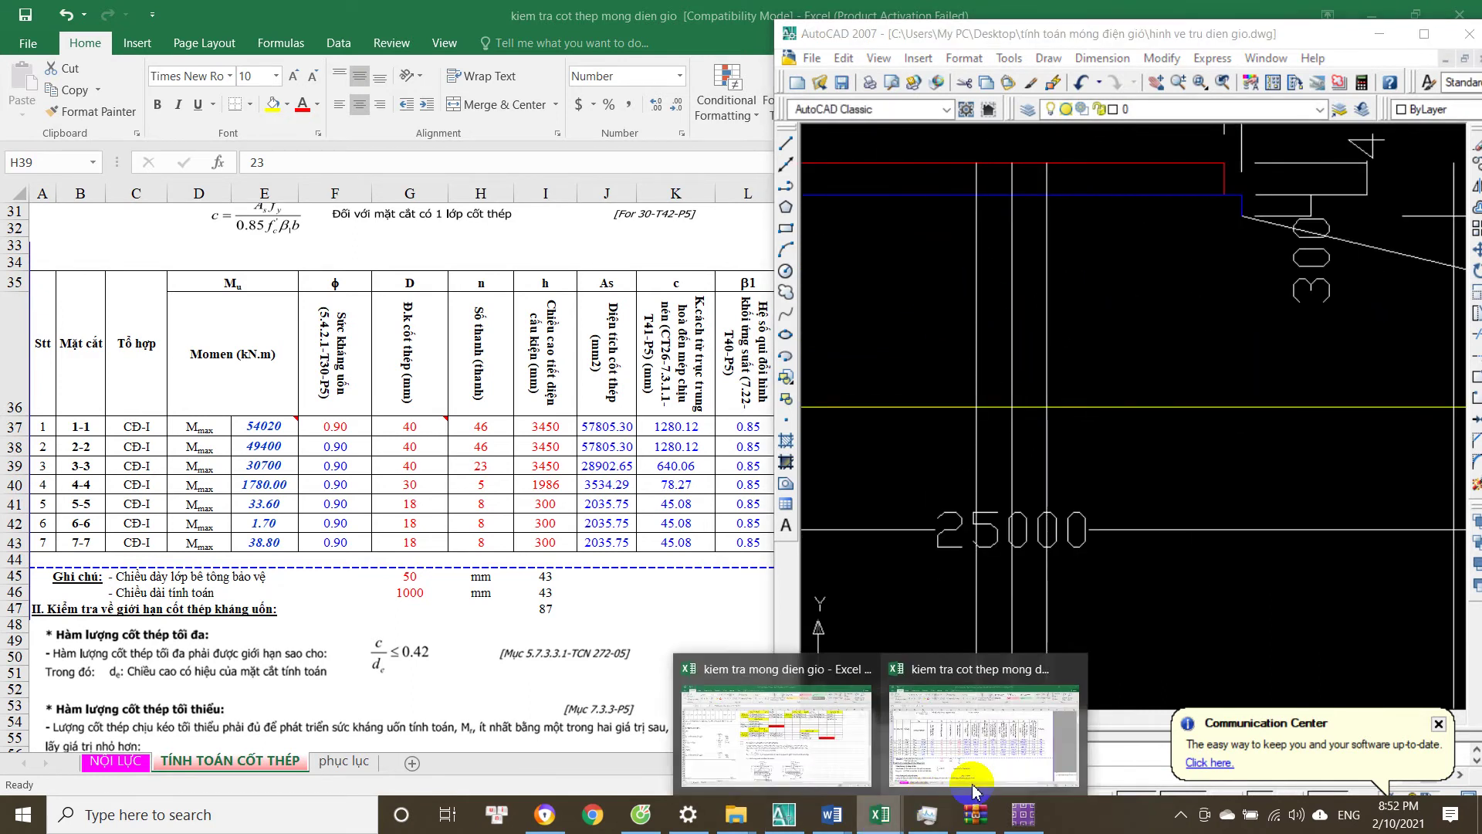
left_click(862, 748)
left_click(409, 466)
left_click(480, 466)
left_click(426, 466)
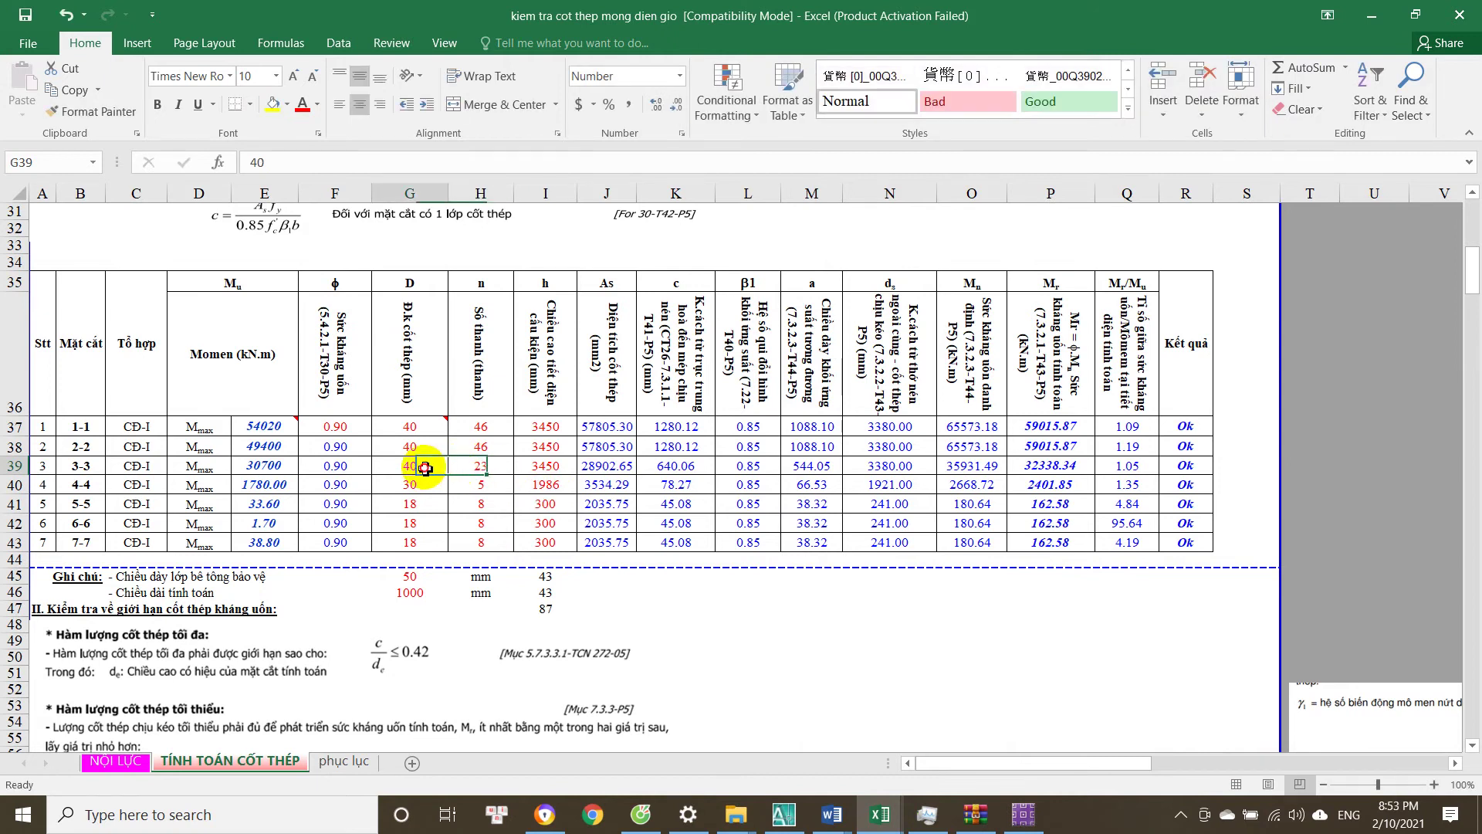
left_click(476, 471)
left_click(1114, 449)
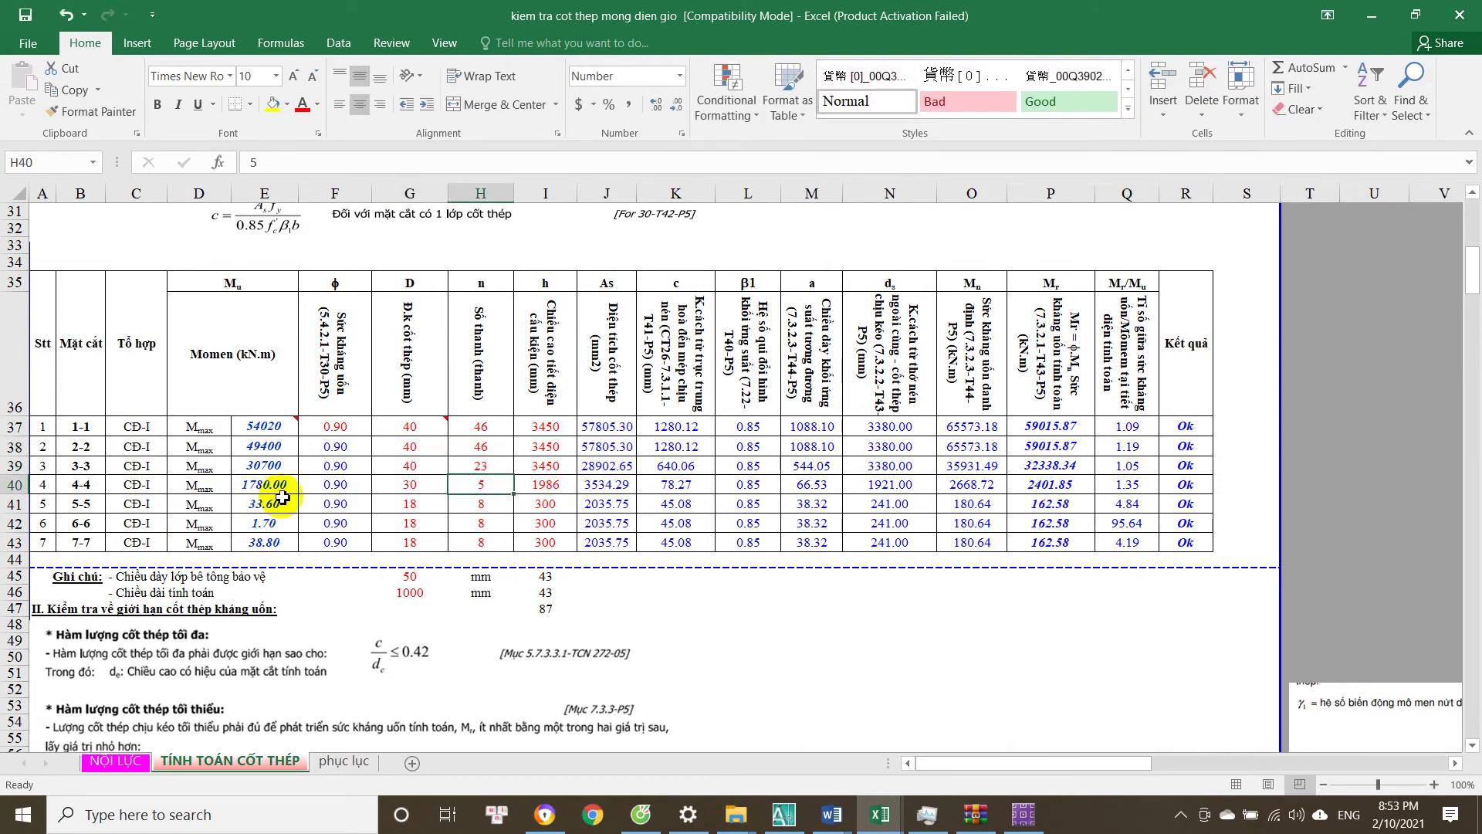
Locate section 4-4's line in the AutoCAD drawing, then check its bar diameter, bar count and section height in Excel's bending table.
left_click(416, 487)
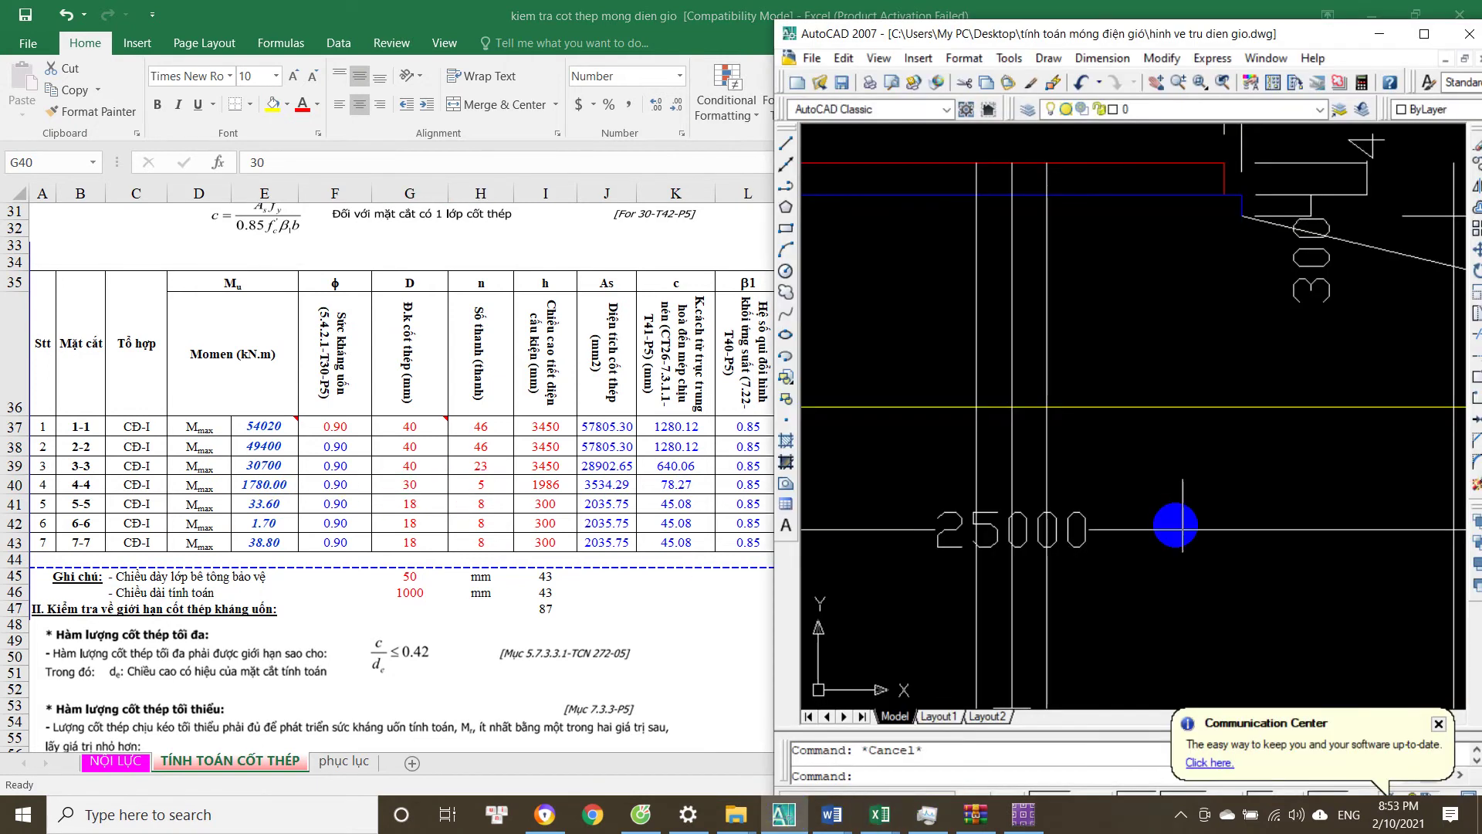
left_click(783, 815)
left_click(1263, 551)
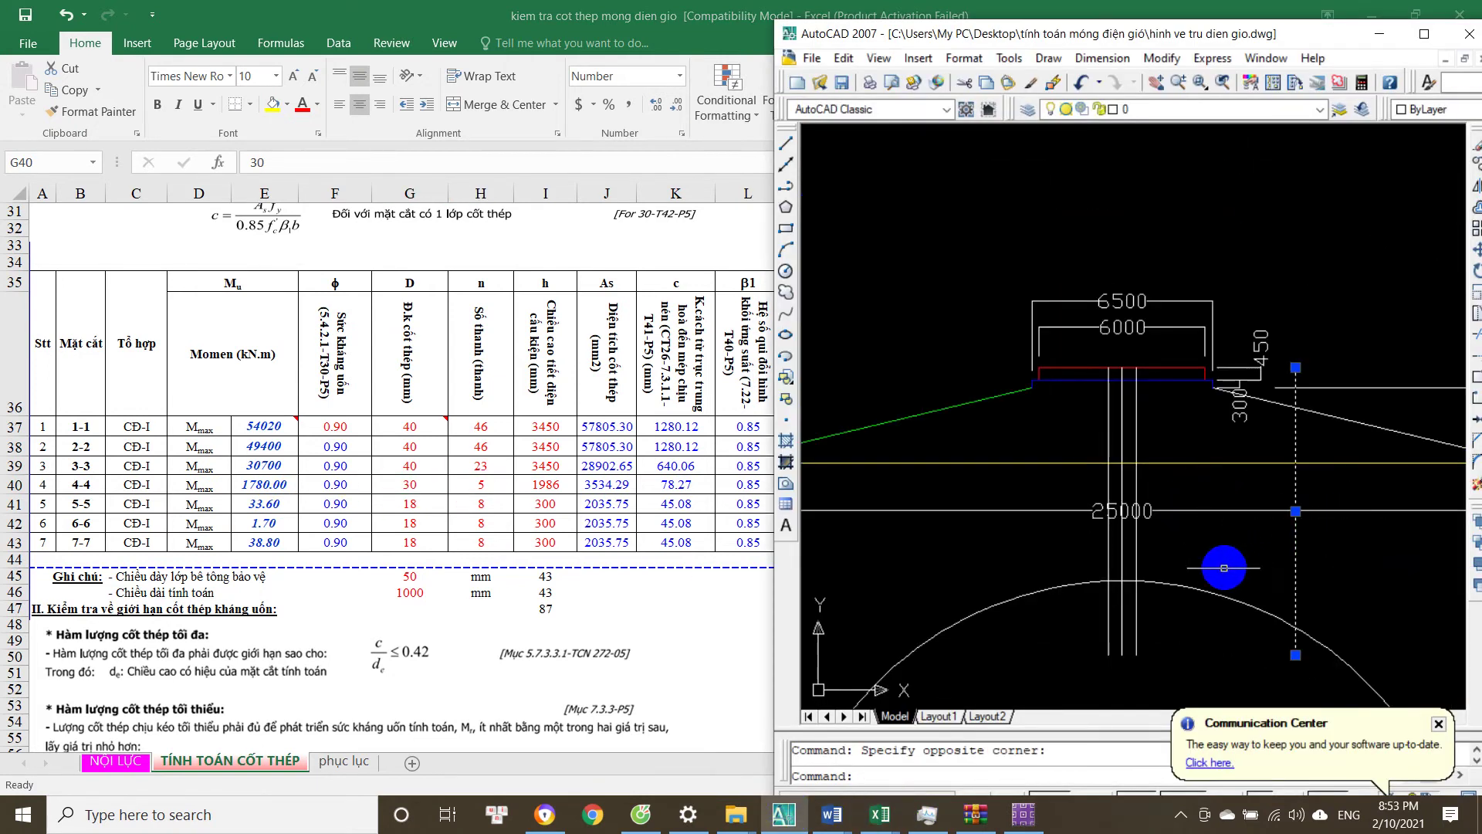
left_click(884, 815)
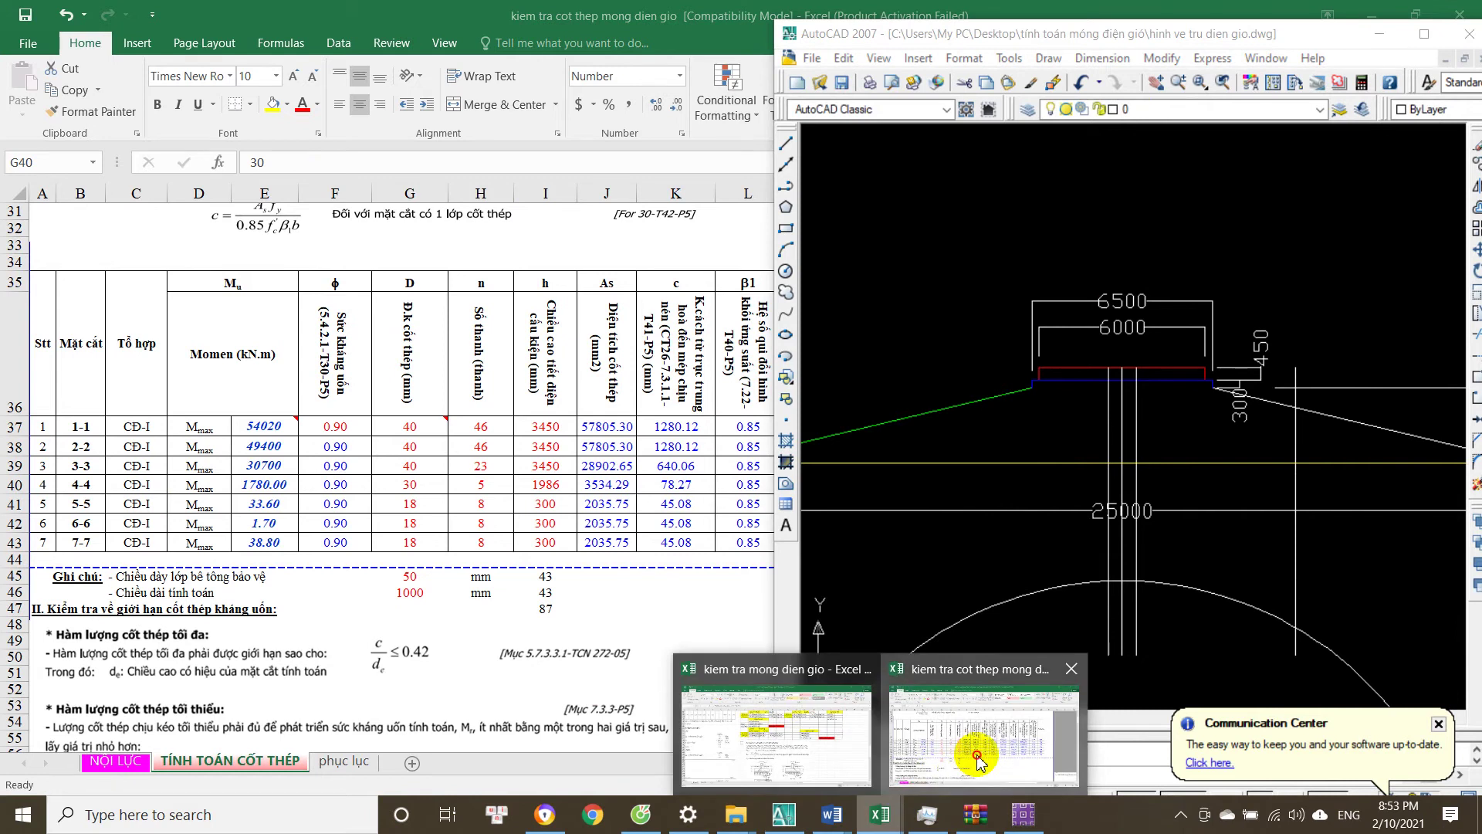
left_click(971, 749)
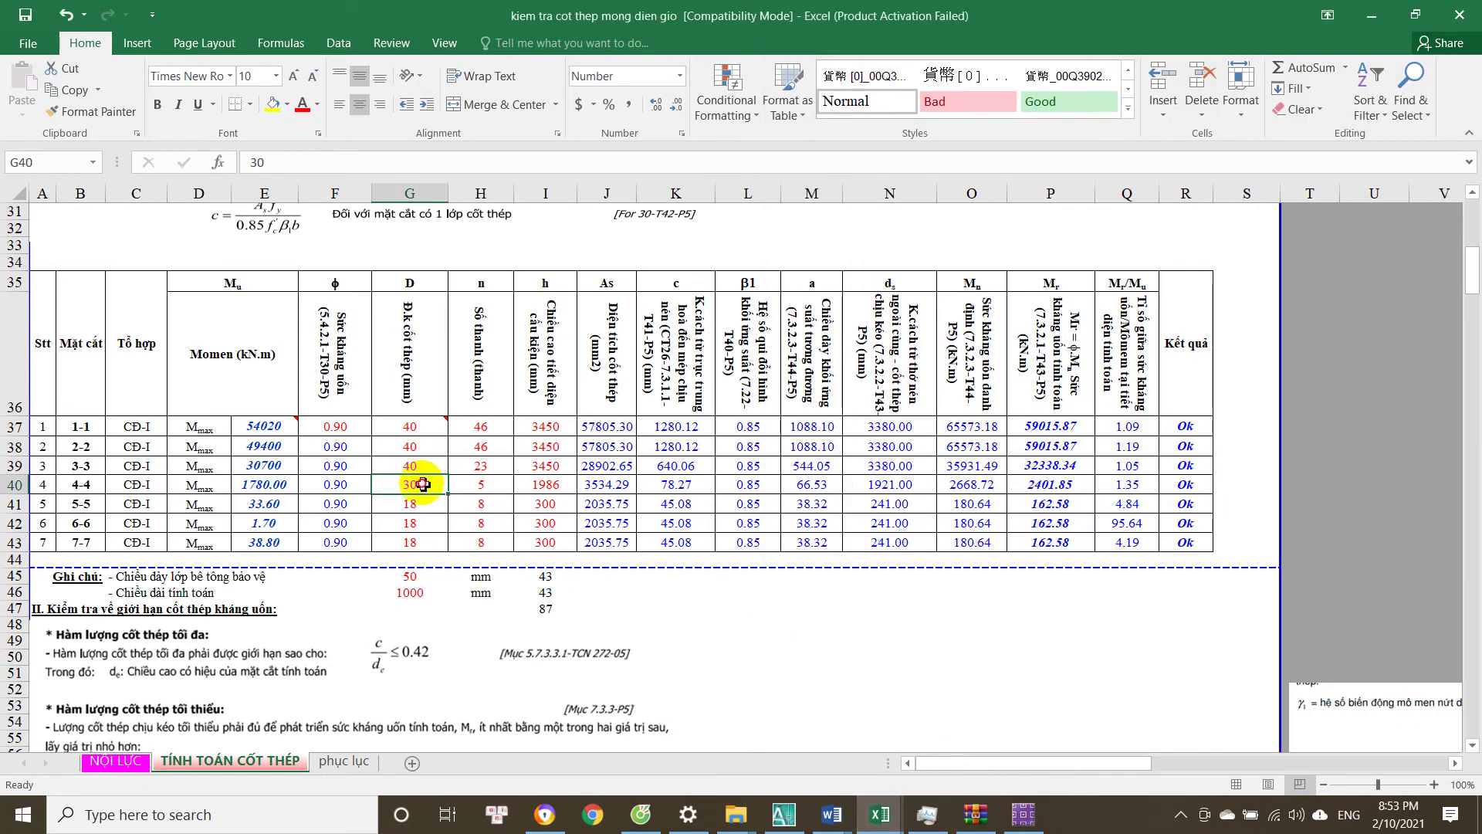
left_click(481, 483)
left_click(540, 481)
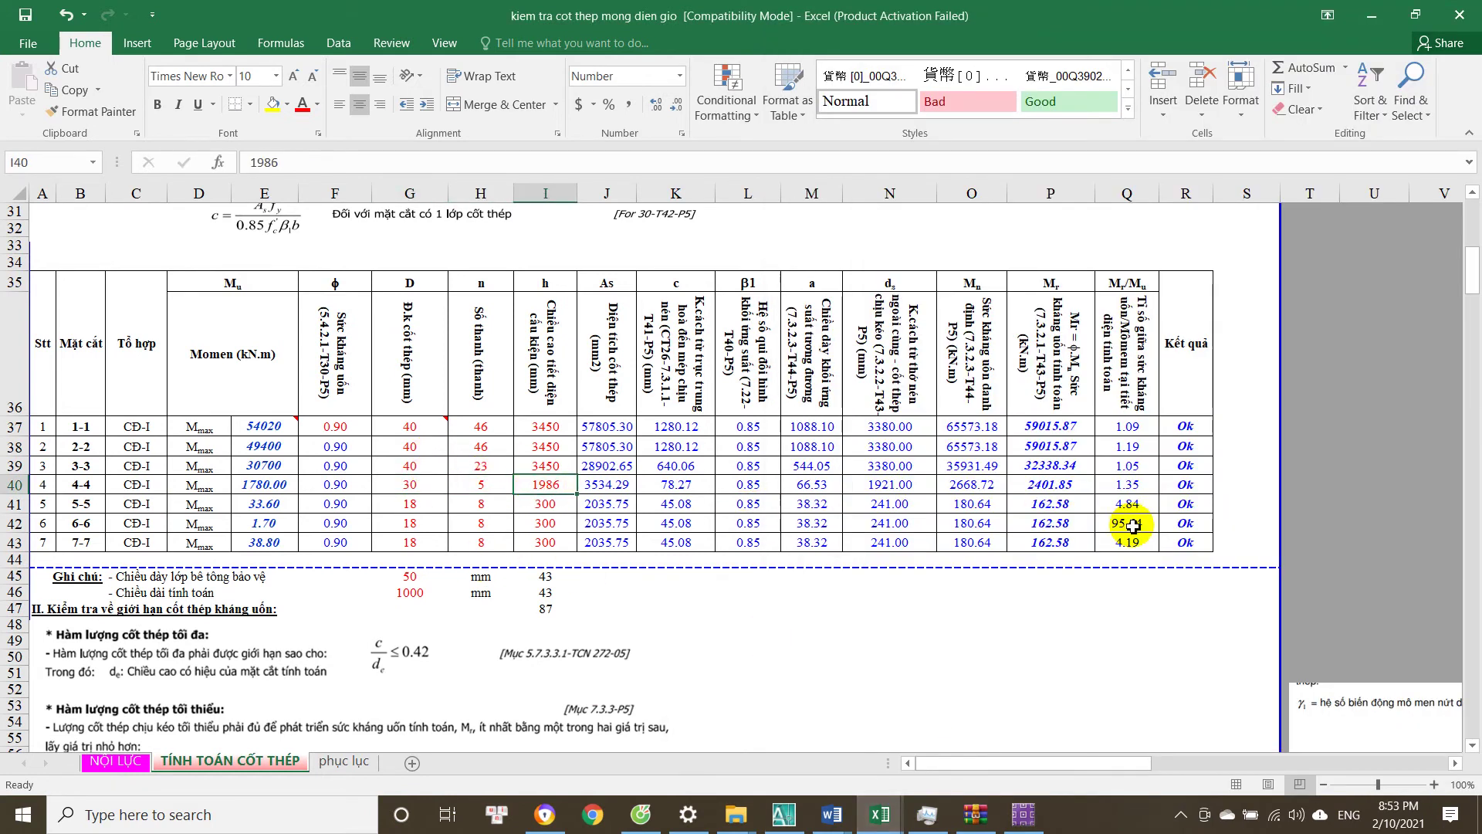
left_click(413, 486)
left_click(477, 484)
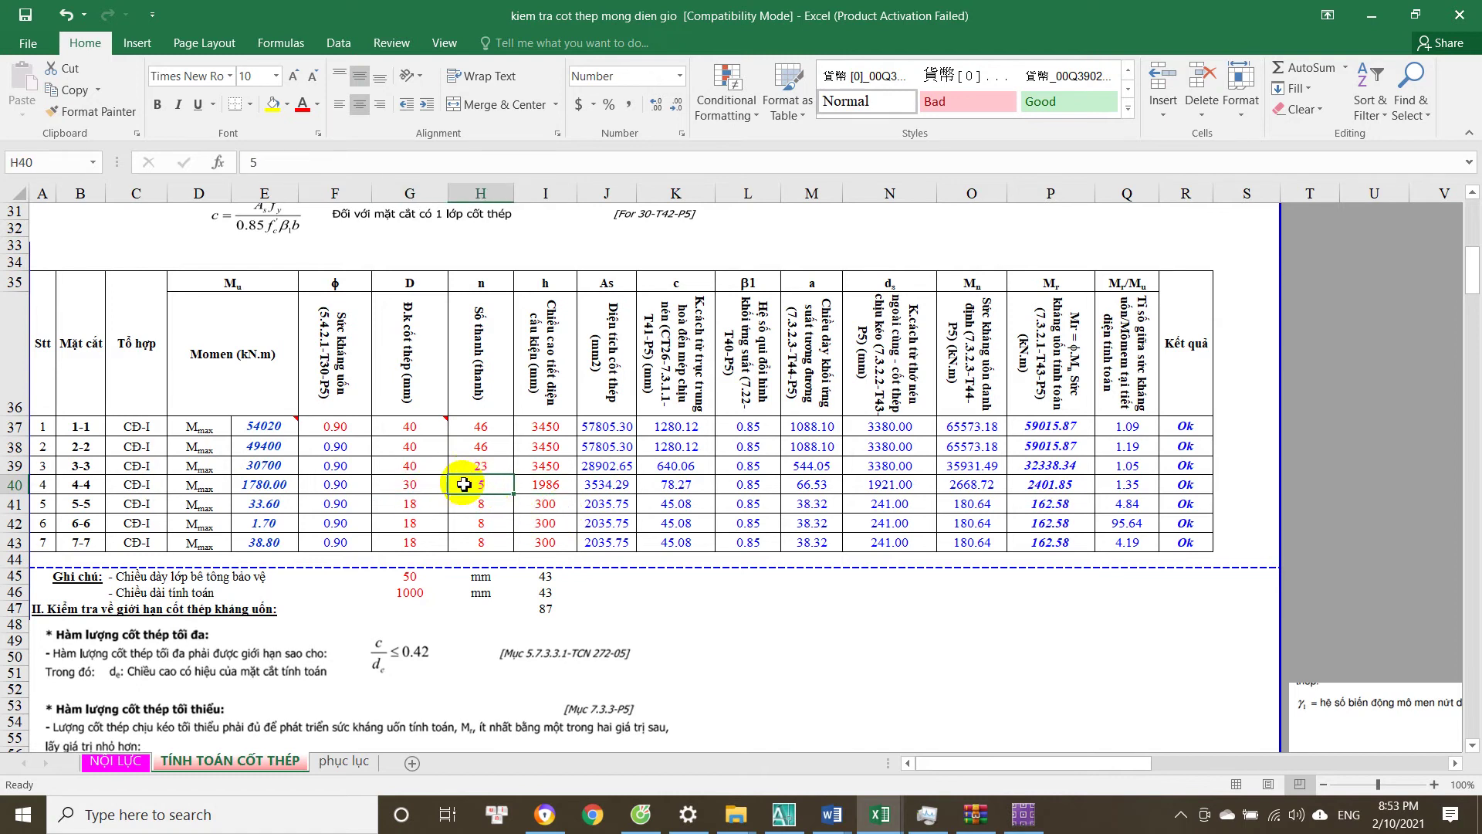
Inspect the bar spacing formula in cell I47 without changing it.
double_click(545, 609)
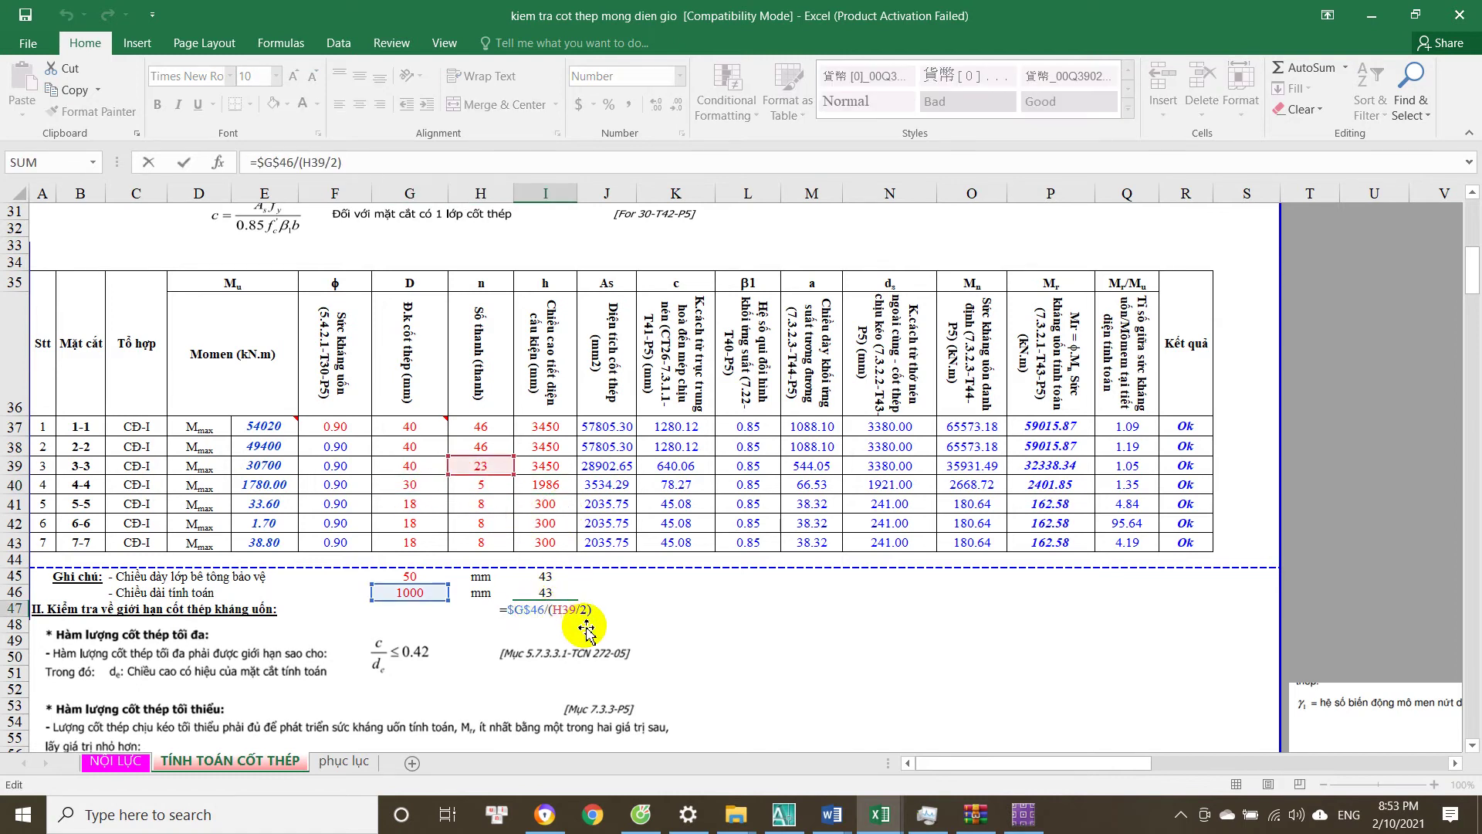
key("Escape")
double_click(547, 611)
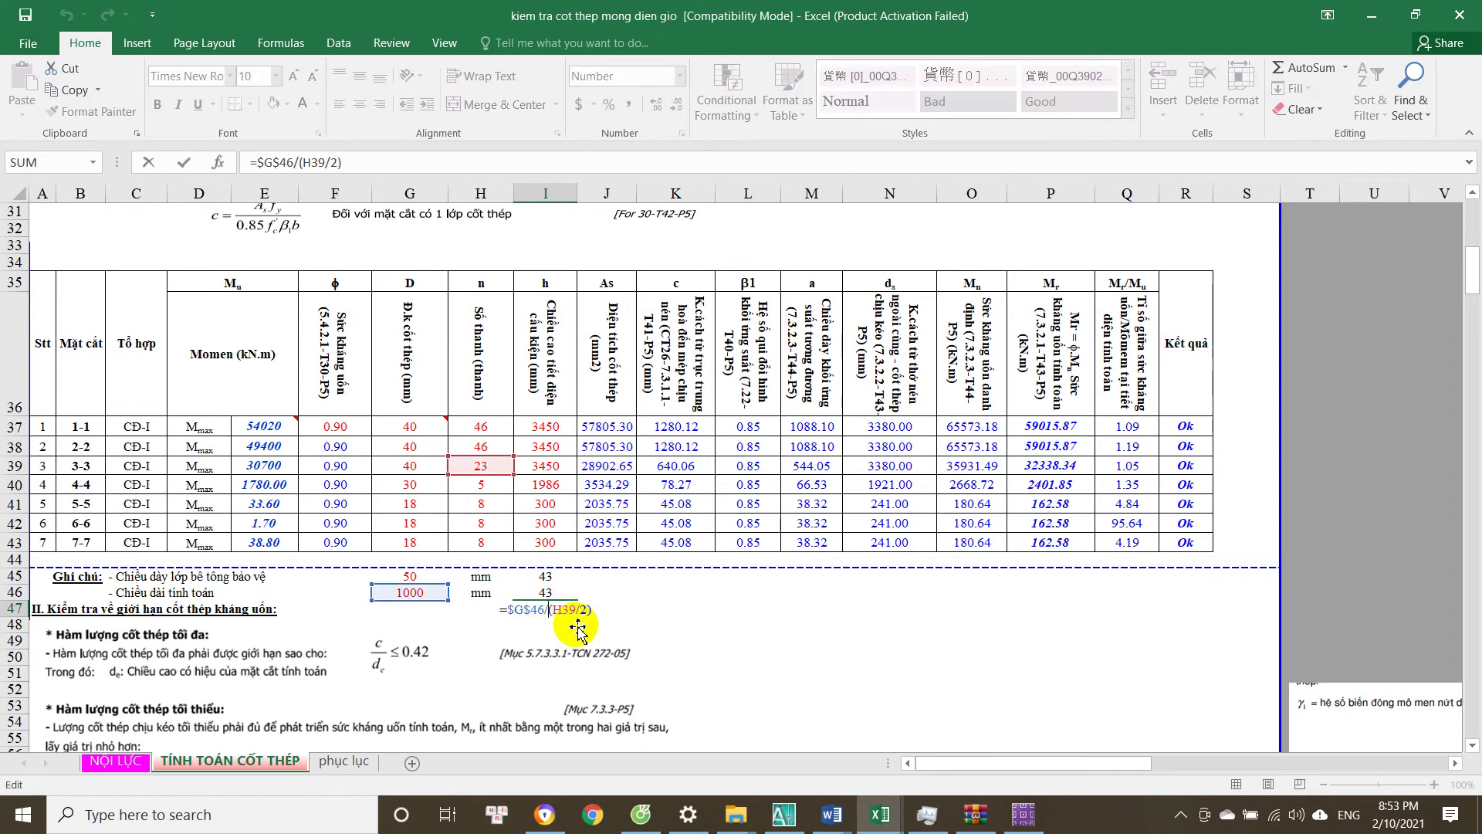
key("Escape")
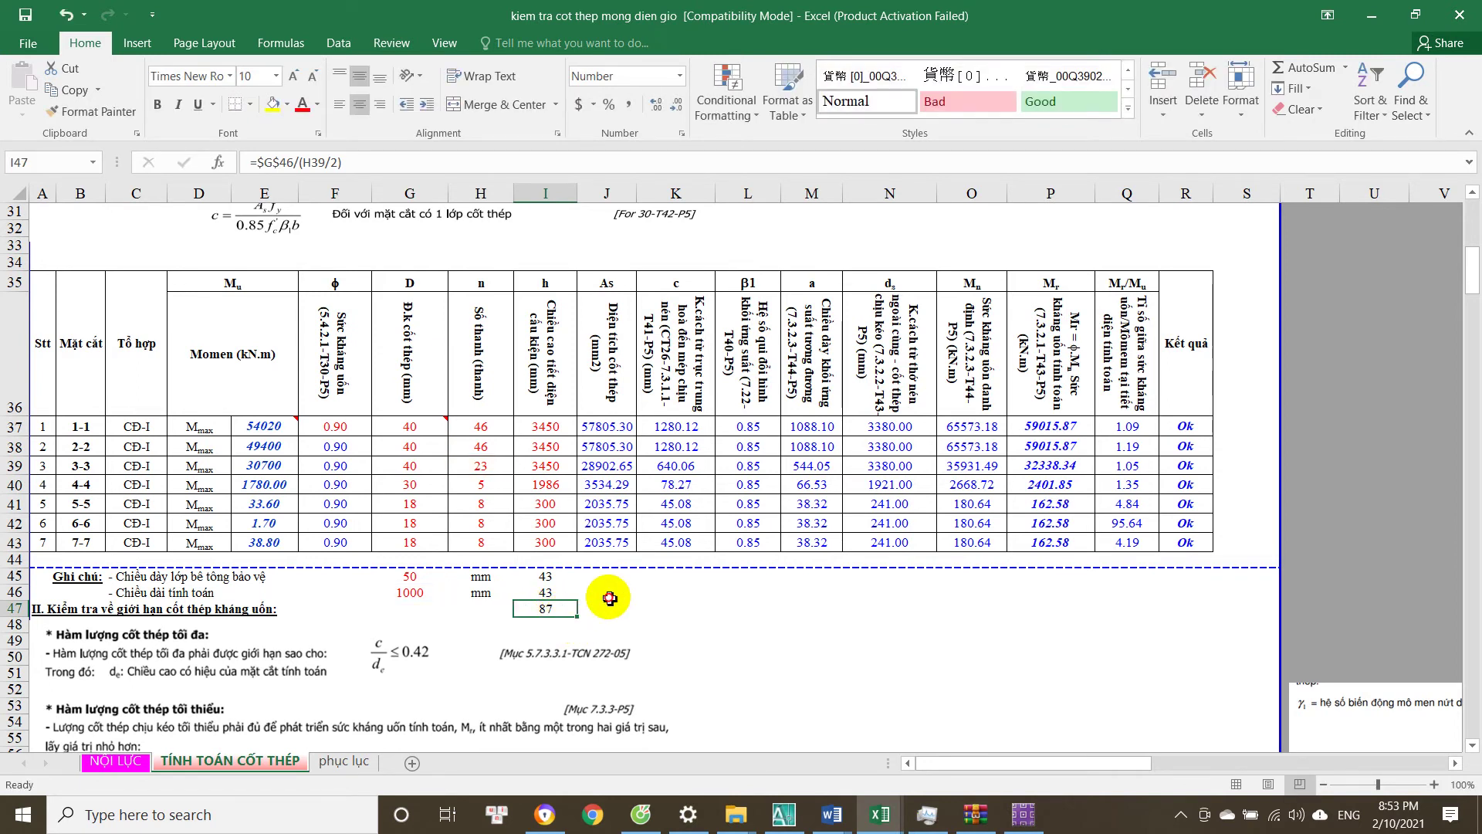
Calculate section 4-4's bar spacing in cell J46 by dividing the calculation length in G46 by the section's bar count.
left_click(610, 594)
type("=")
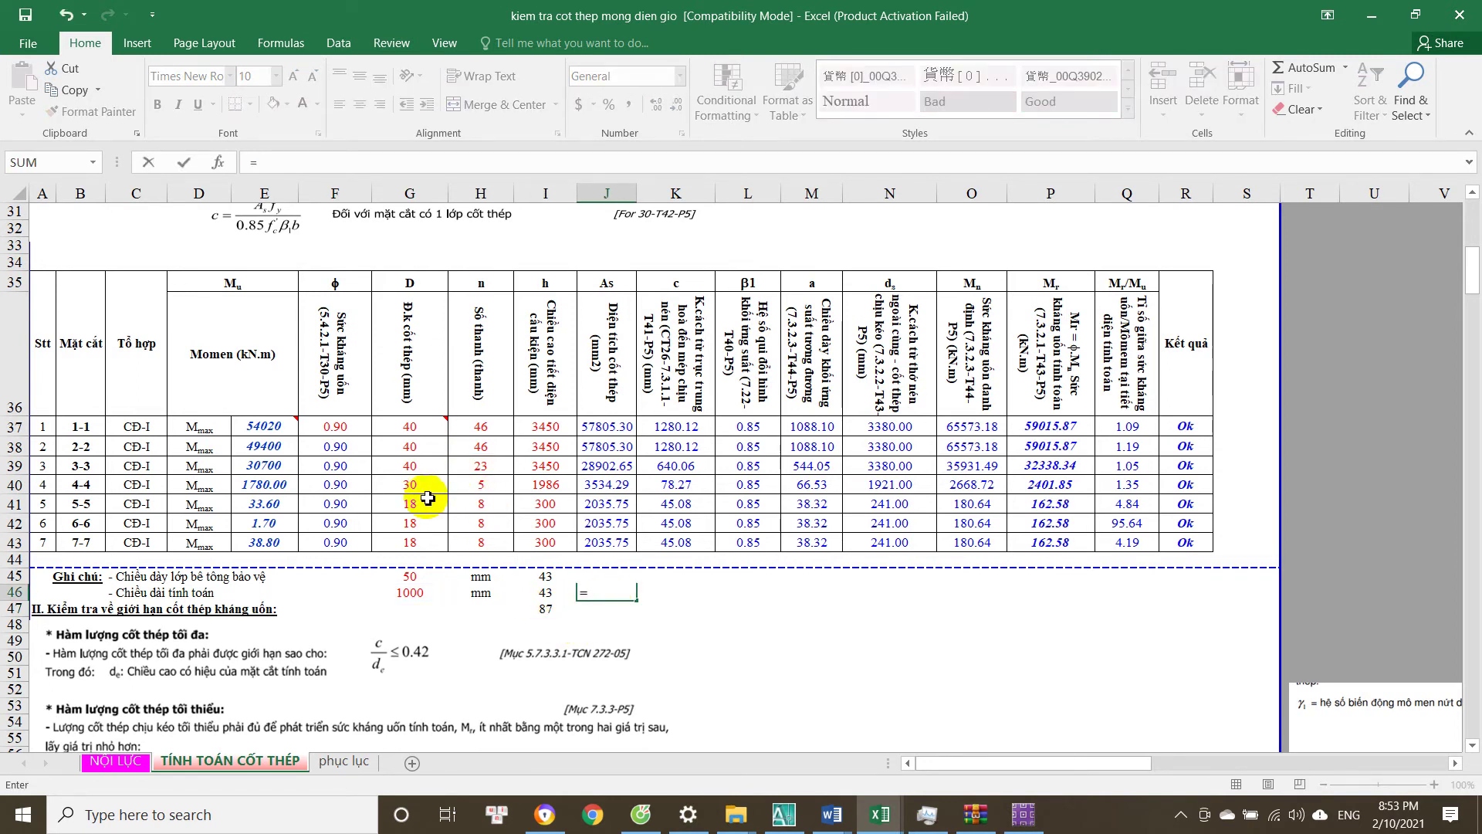
type("G46/")
key("Return")
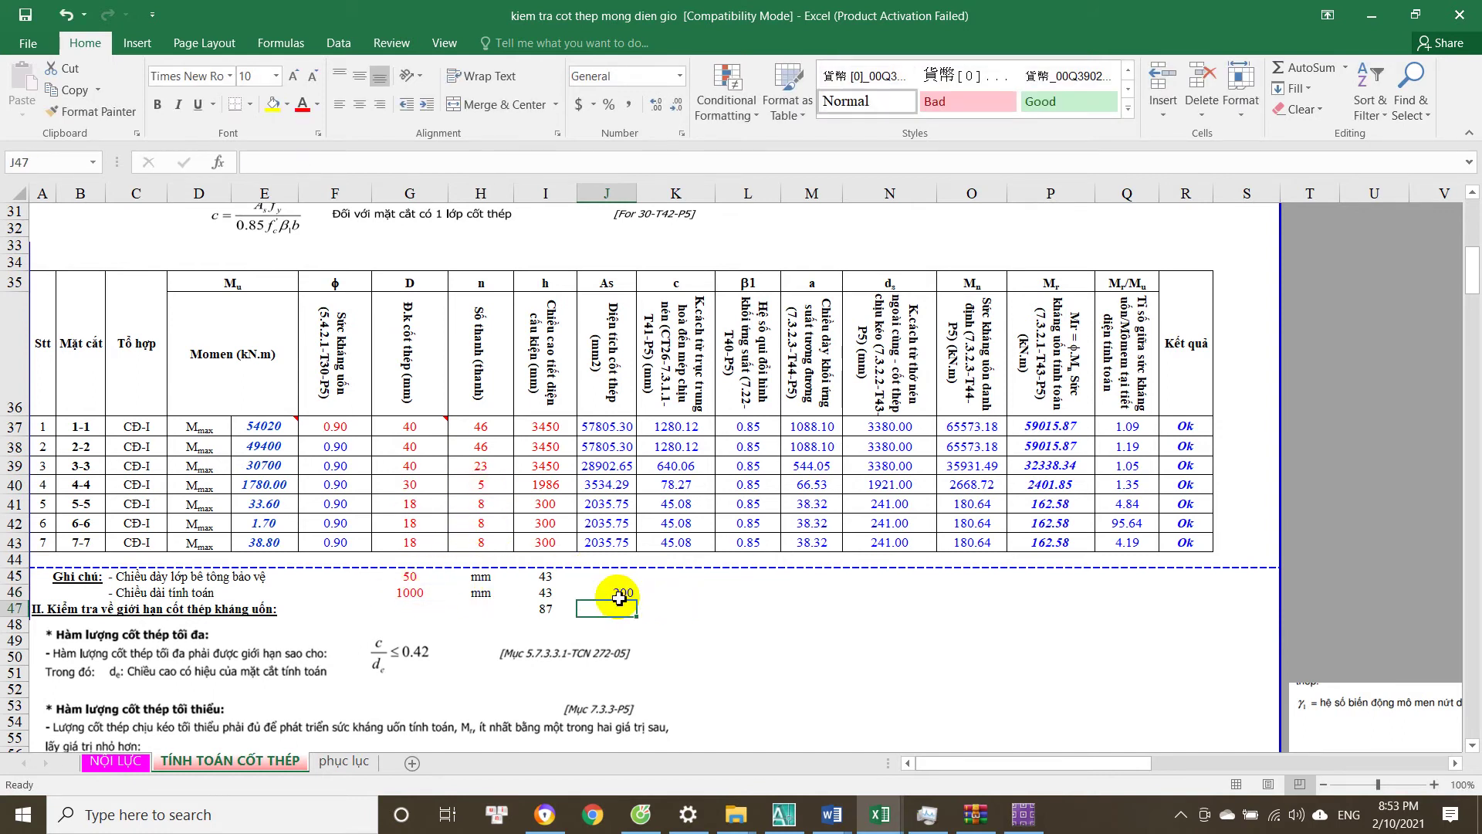
double_click(622, 593)
key("Return")
double_click(621, 594)
key("Return")
double_click(621, 595)
key("Return")
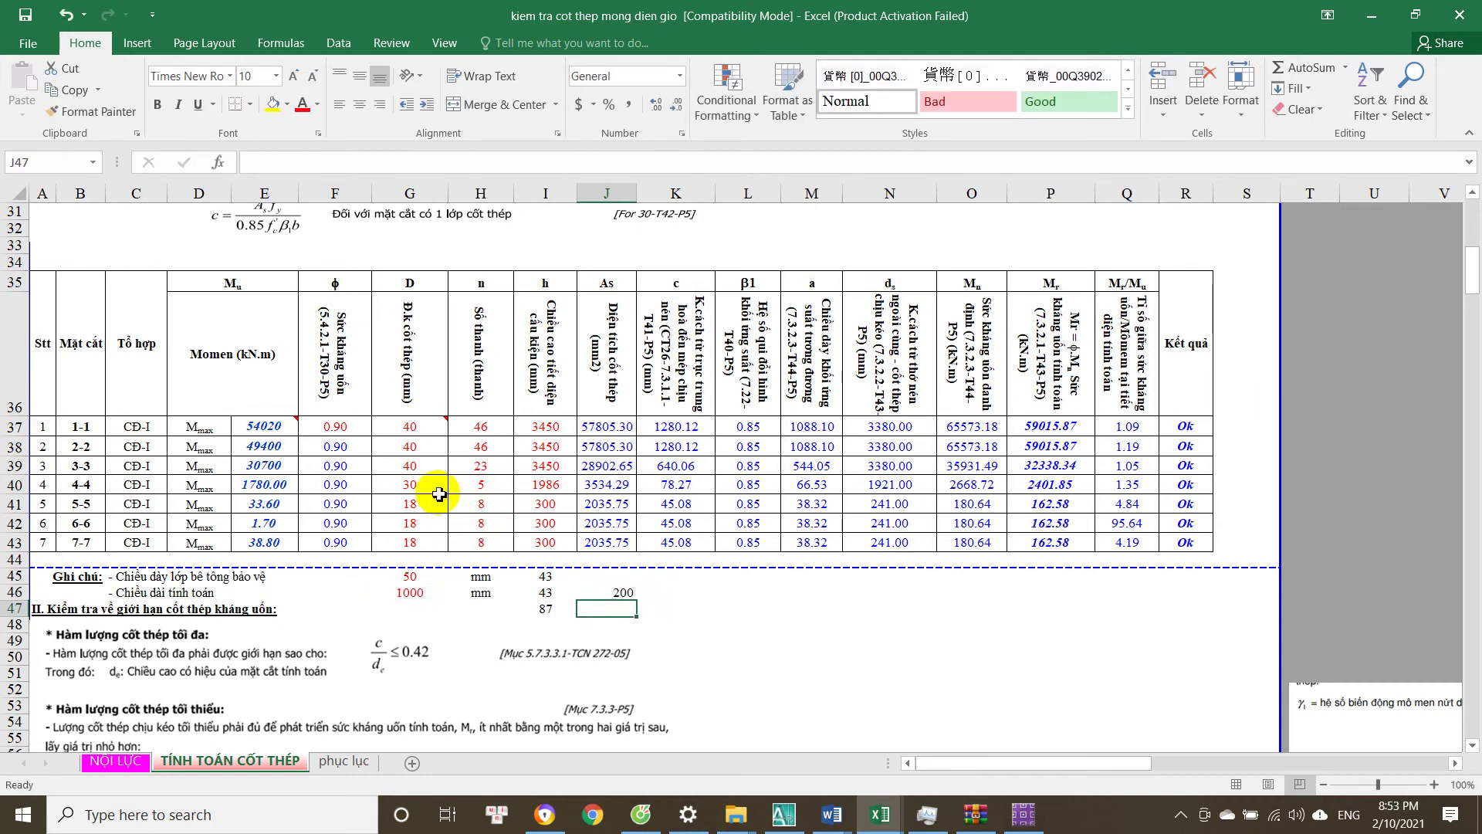
Set section 4-4's bar diameter in the bending table to 40 mm.
left_click(427, 481)
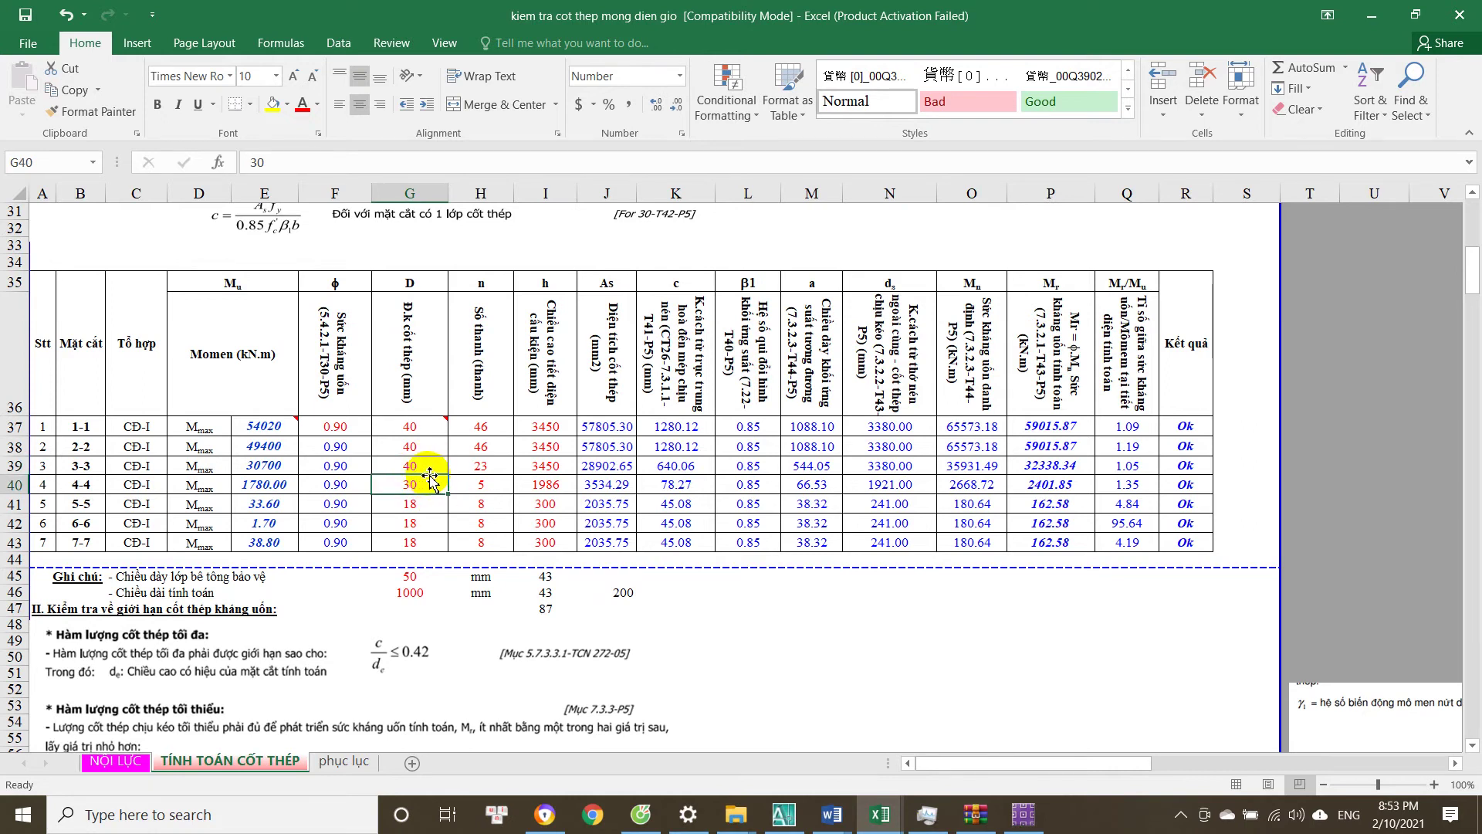
type("40")
left_click(481, 488)
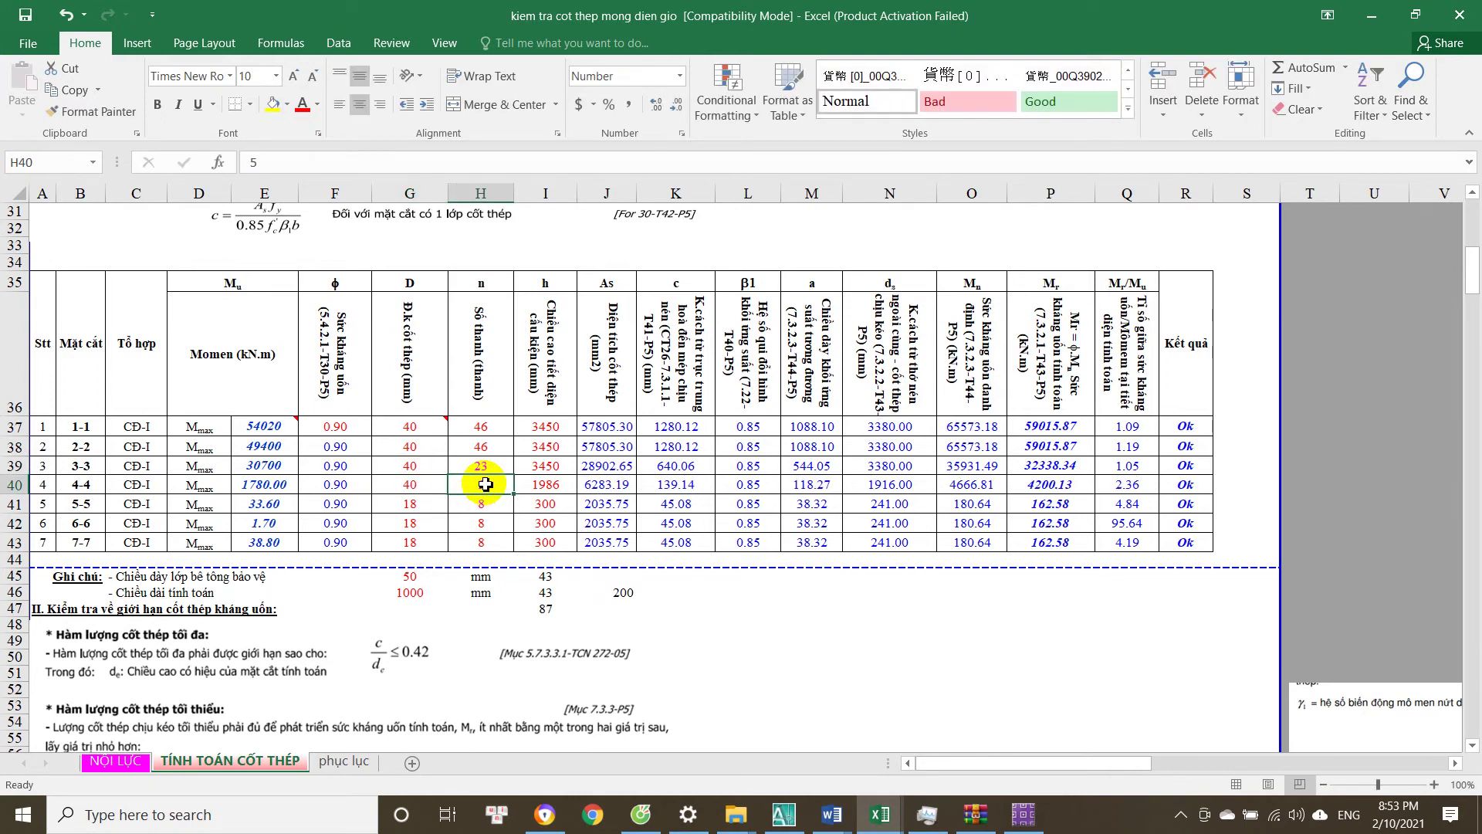
Try 2 bars for section 4-4 in the bending table, then set its bar count to 3.
type("2")
key("Return")
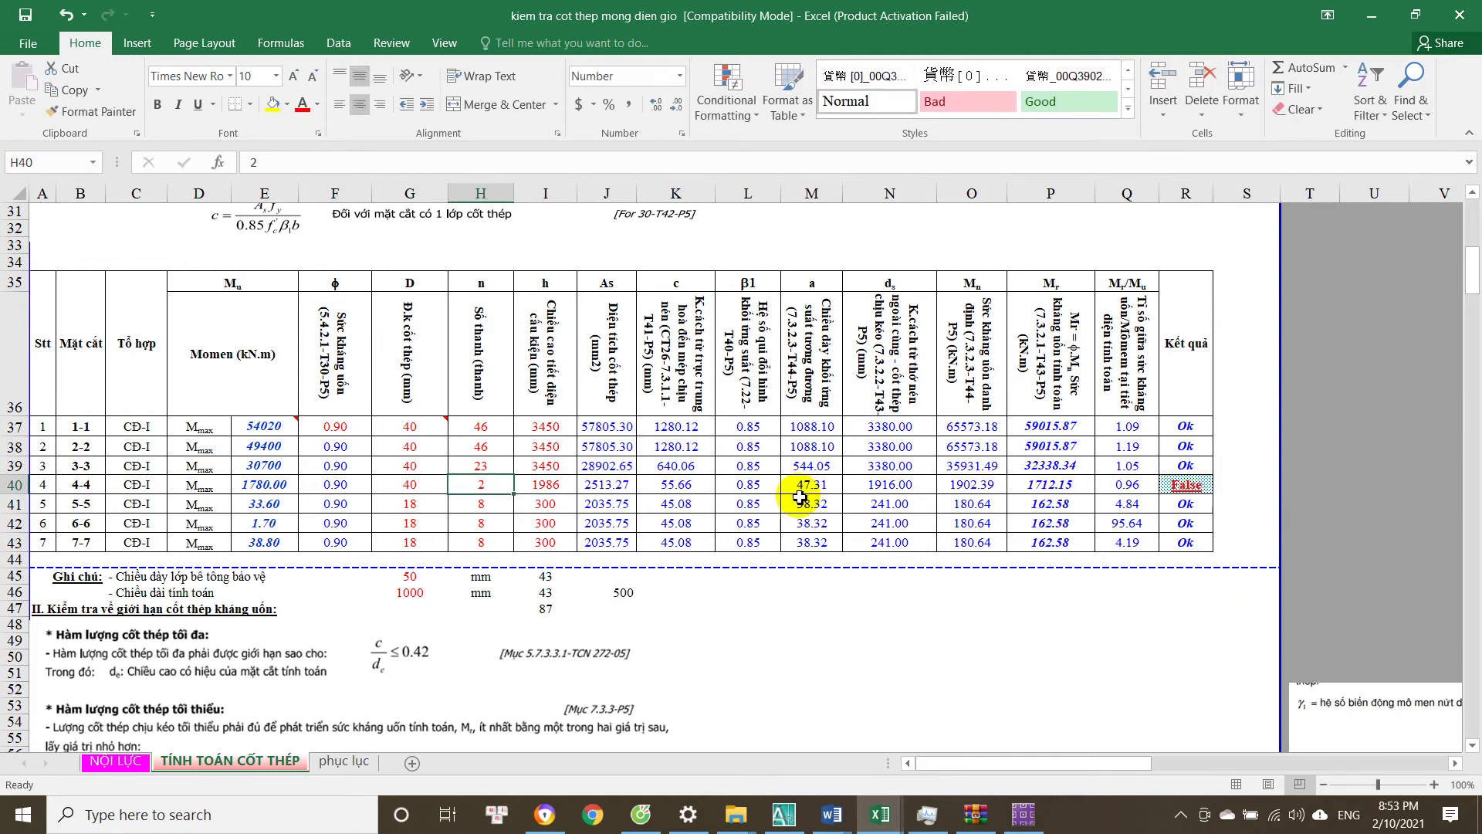
type("3")
key("Left")
key("Right")
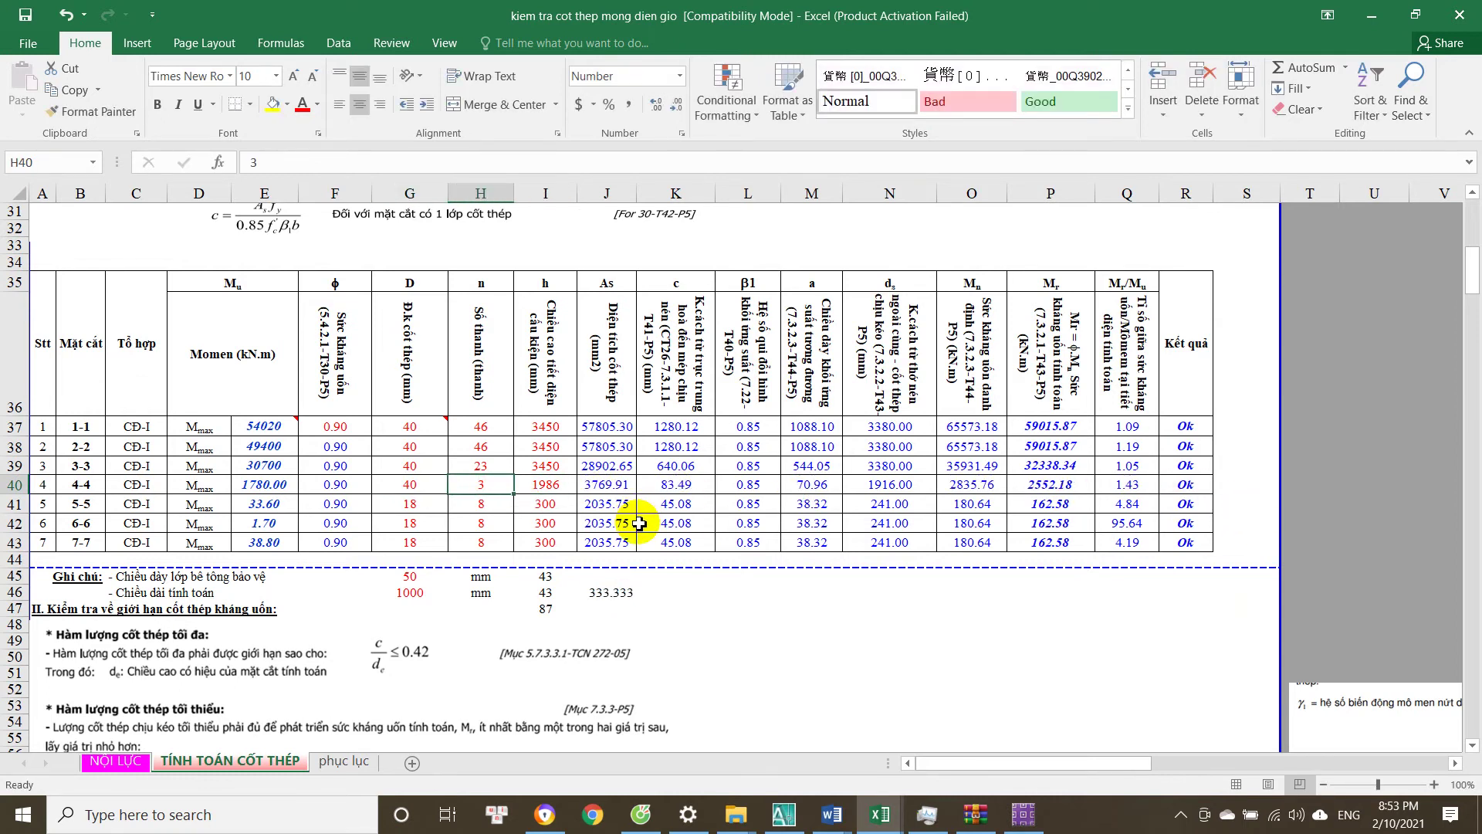
key("Left")
key("Right")
key("Left")
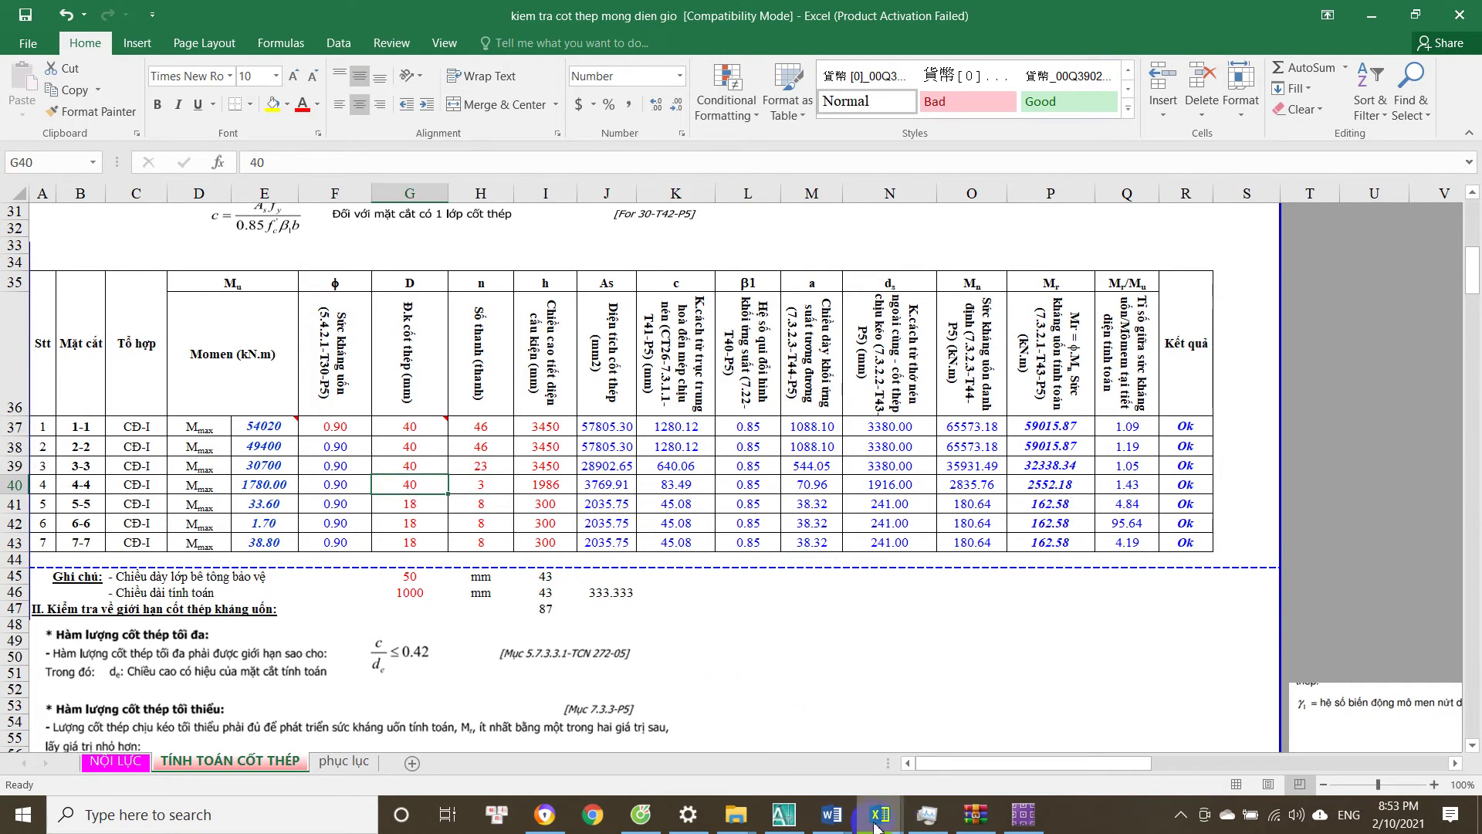
Switch to the Word document of construction photos and examine the foundation's radial and ring reinforcement layout.
left_click(810, 823)
left_click(784, 815)
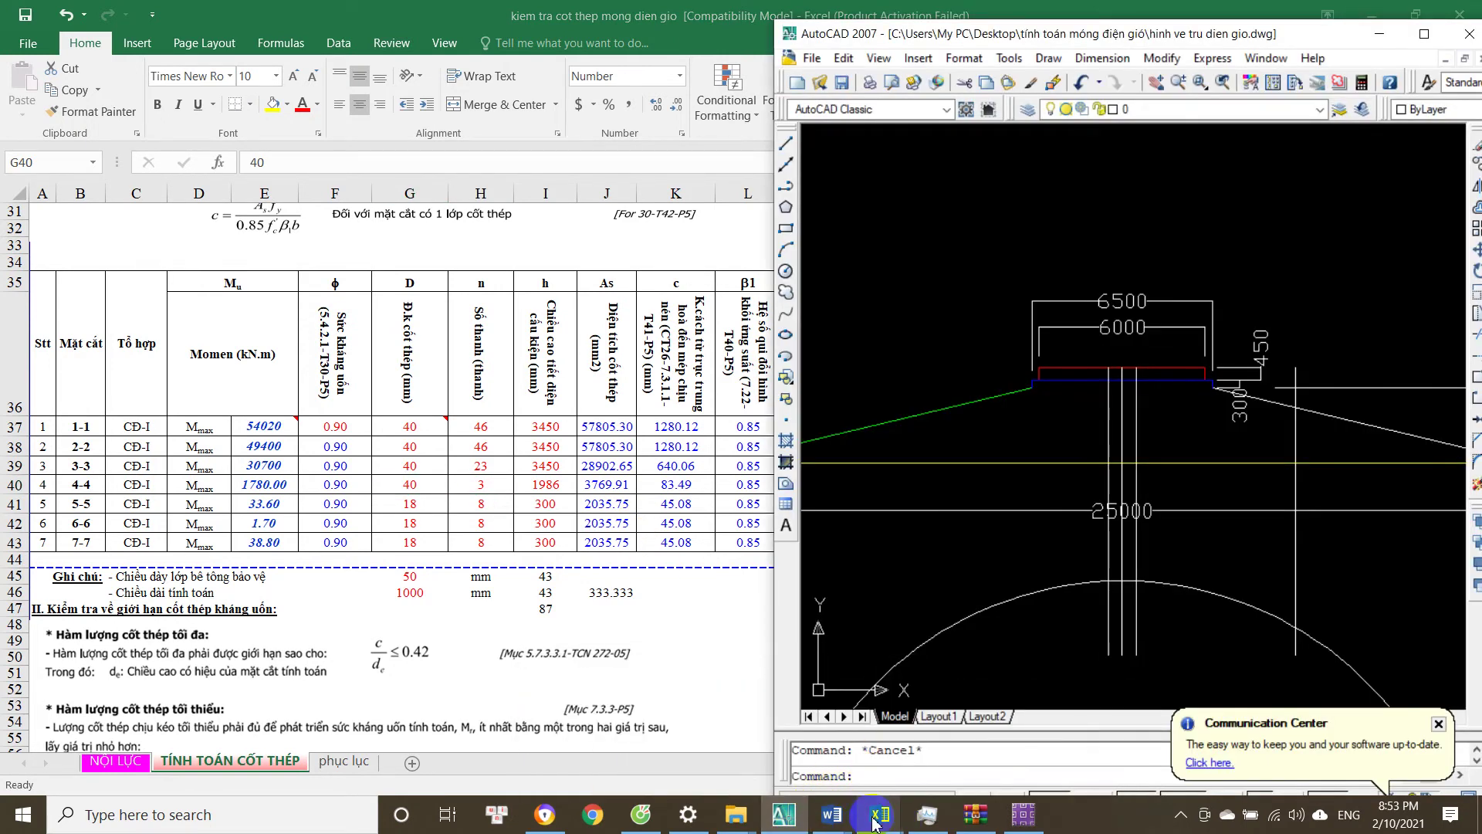
left_click(961, 666)
left_click(1031, 753)
scroll(834, 430, "down", 1)
scroll(858, 437, "up", 2)
scroll(883, 399, "down", 1)
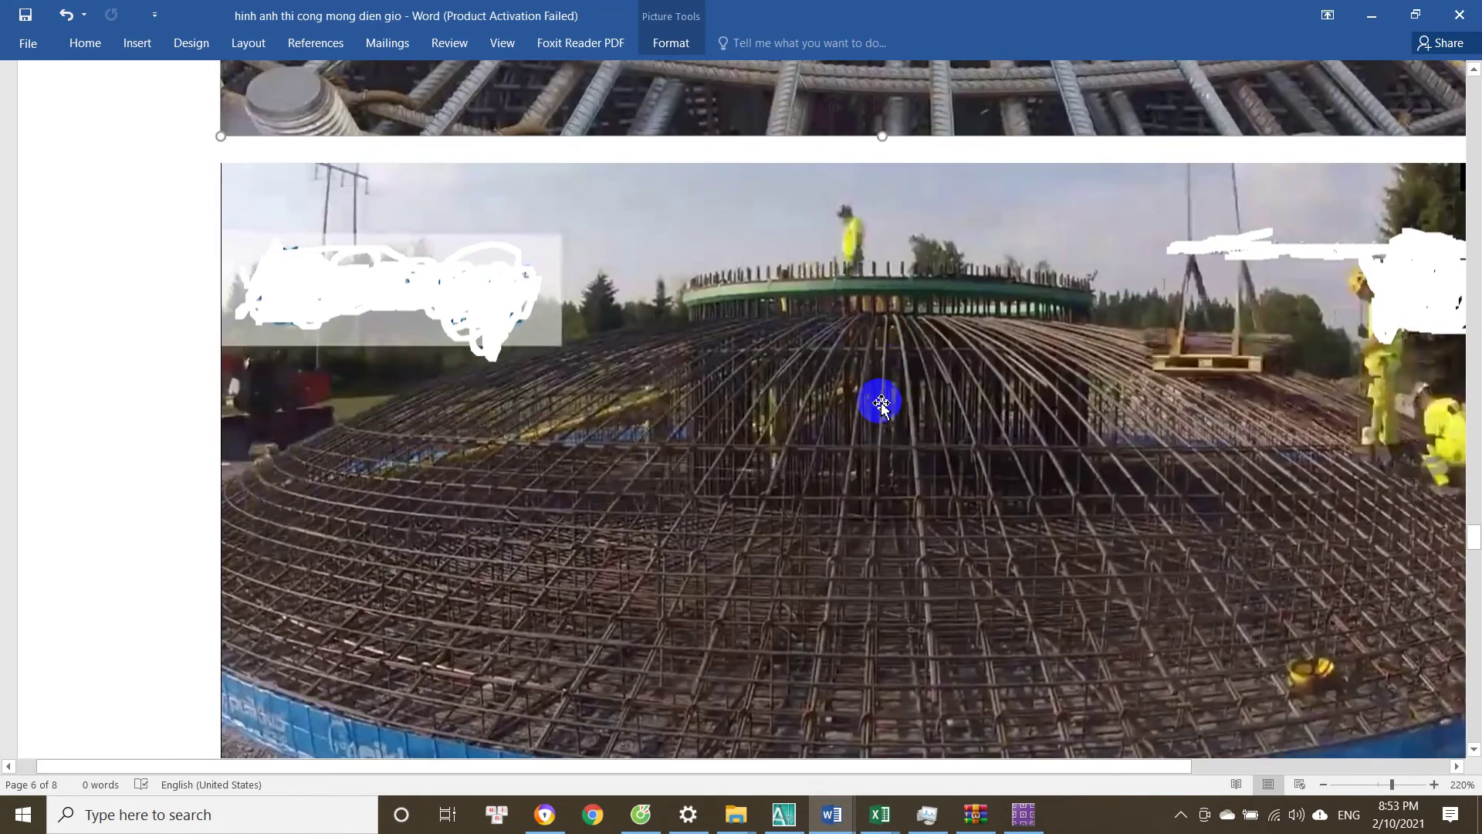
scroll(883, 403, "down", 1)
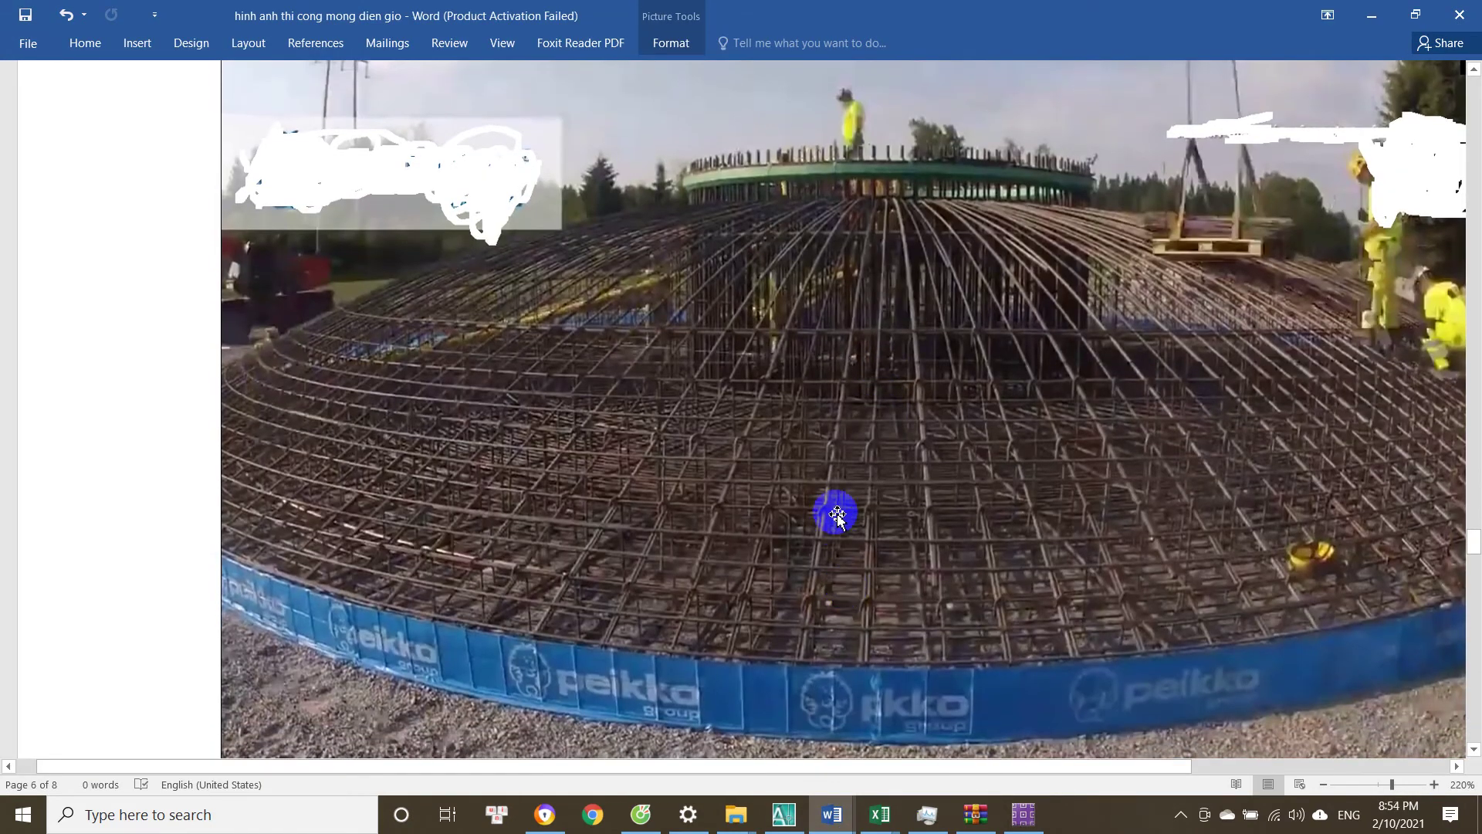
scroll(836, 504, "up", 1)
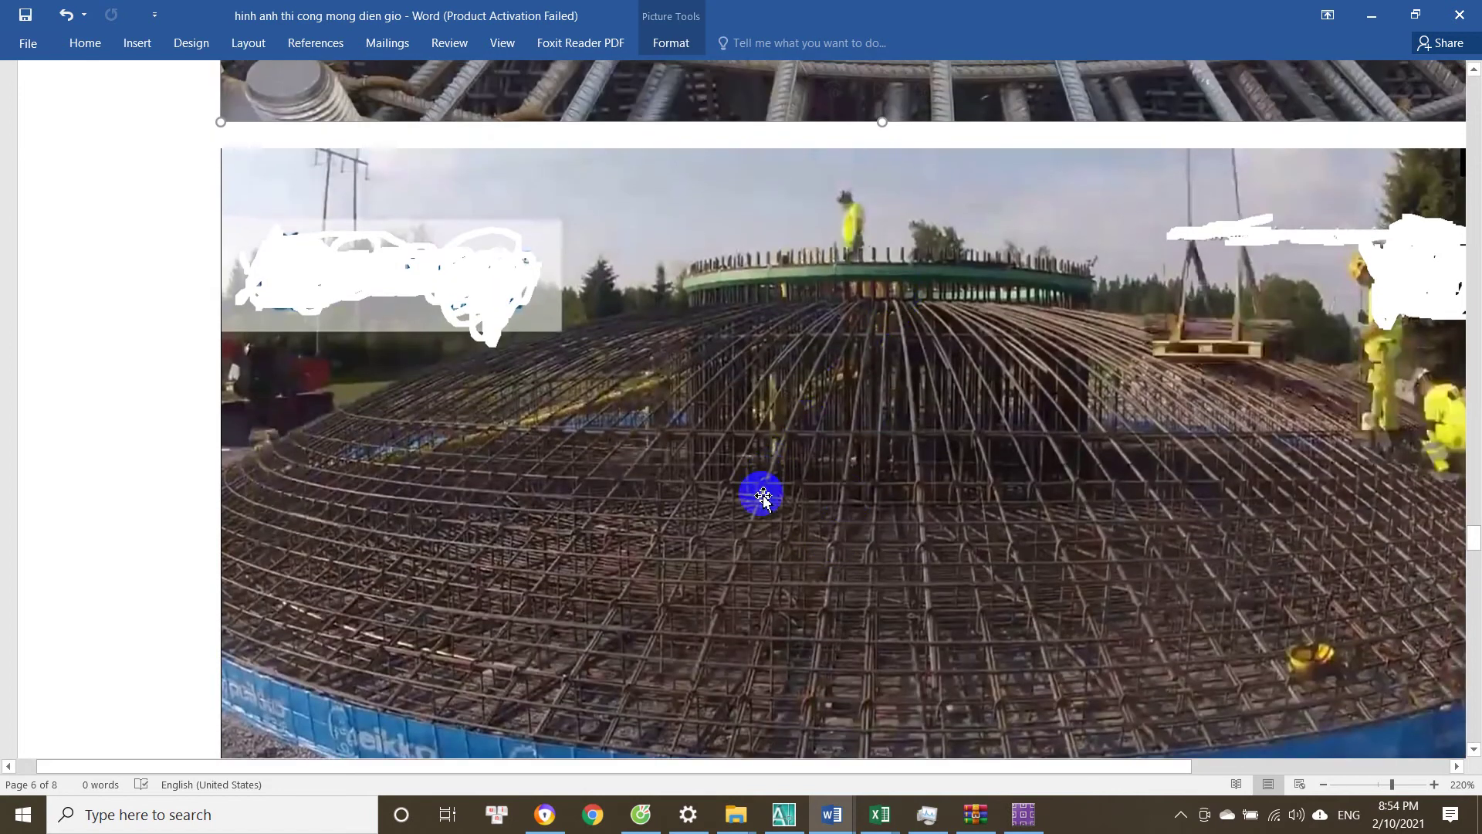
scroll(749, 547, "down", 1)
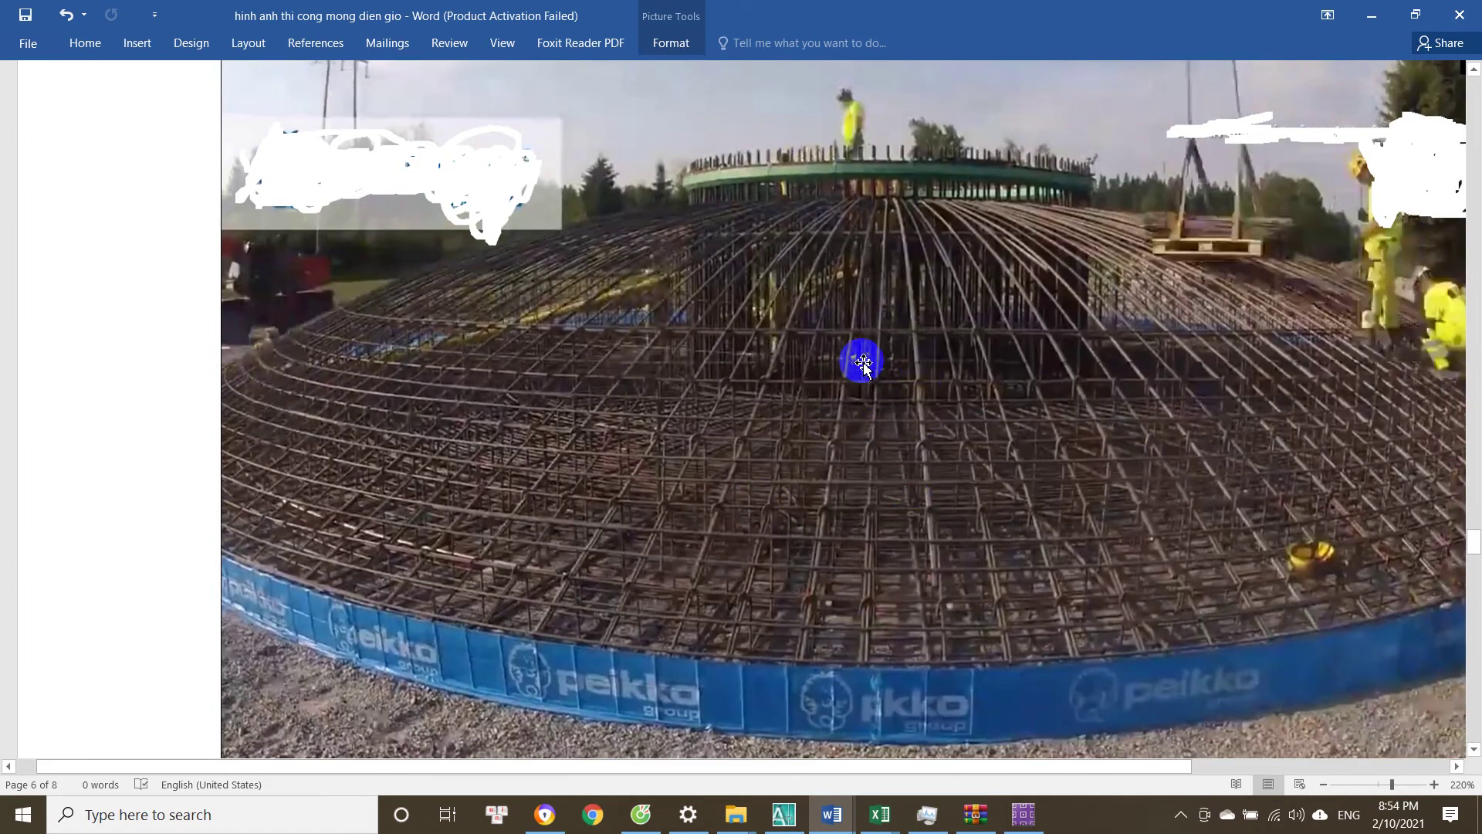
Return briefly to the Excel bending table, then switch to SAFE and inspect the strip moment diagram near the foundation's centre.
left_click(880, 814)
left_click(937, 766)
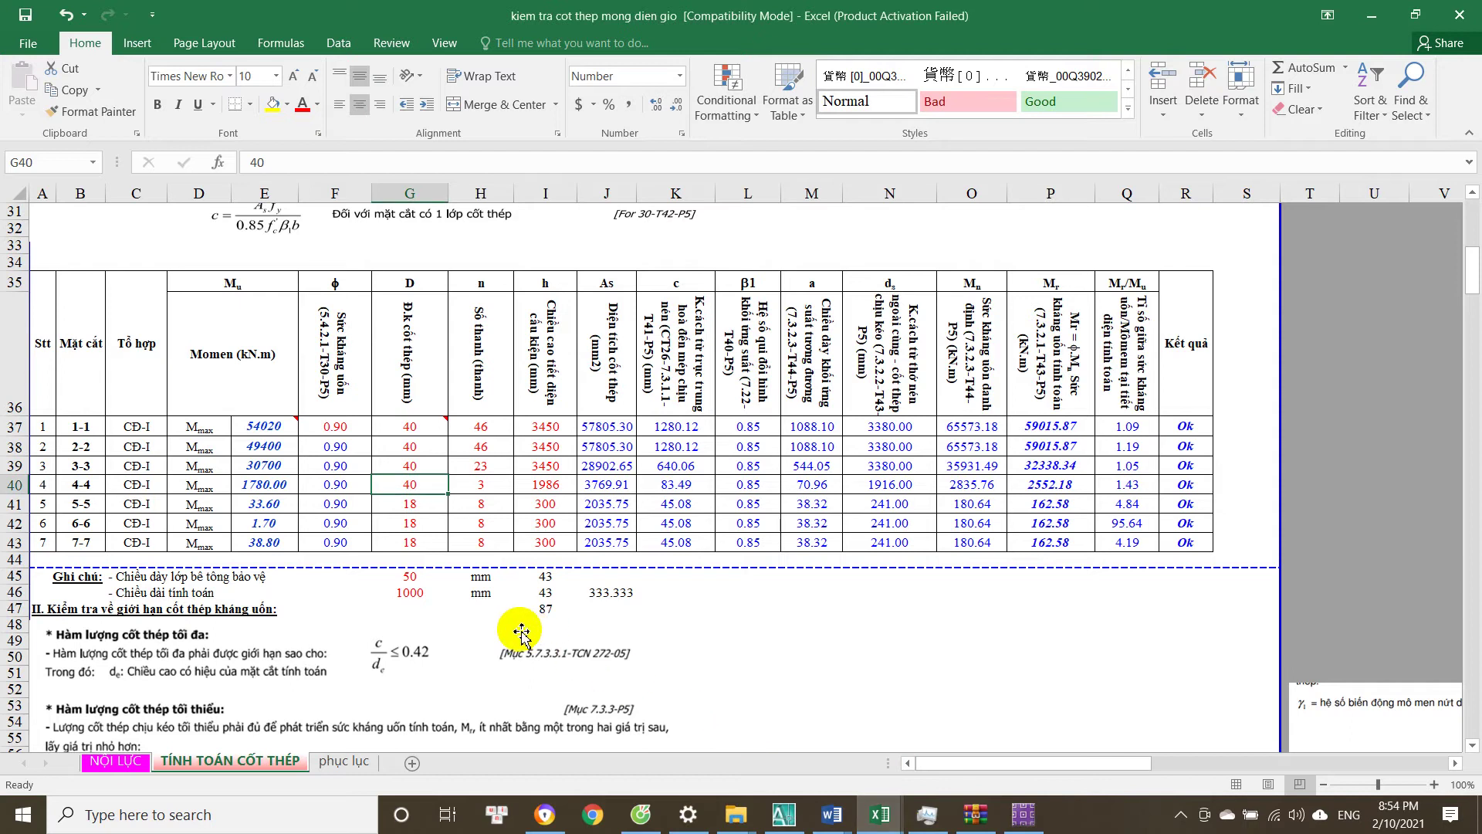
scroll(463, 579, "down", 1)
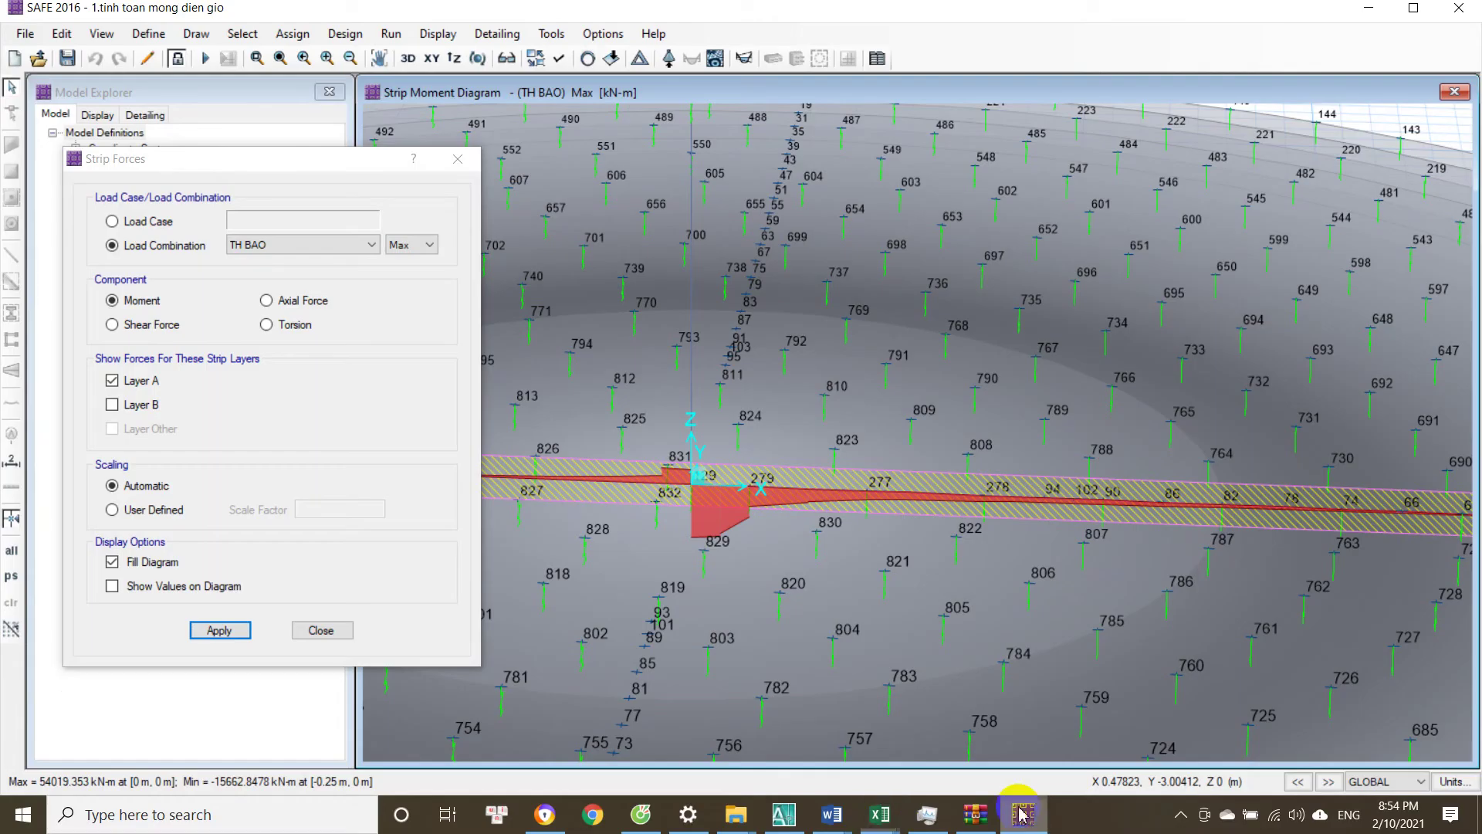
left_click(1023, 814)
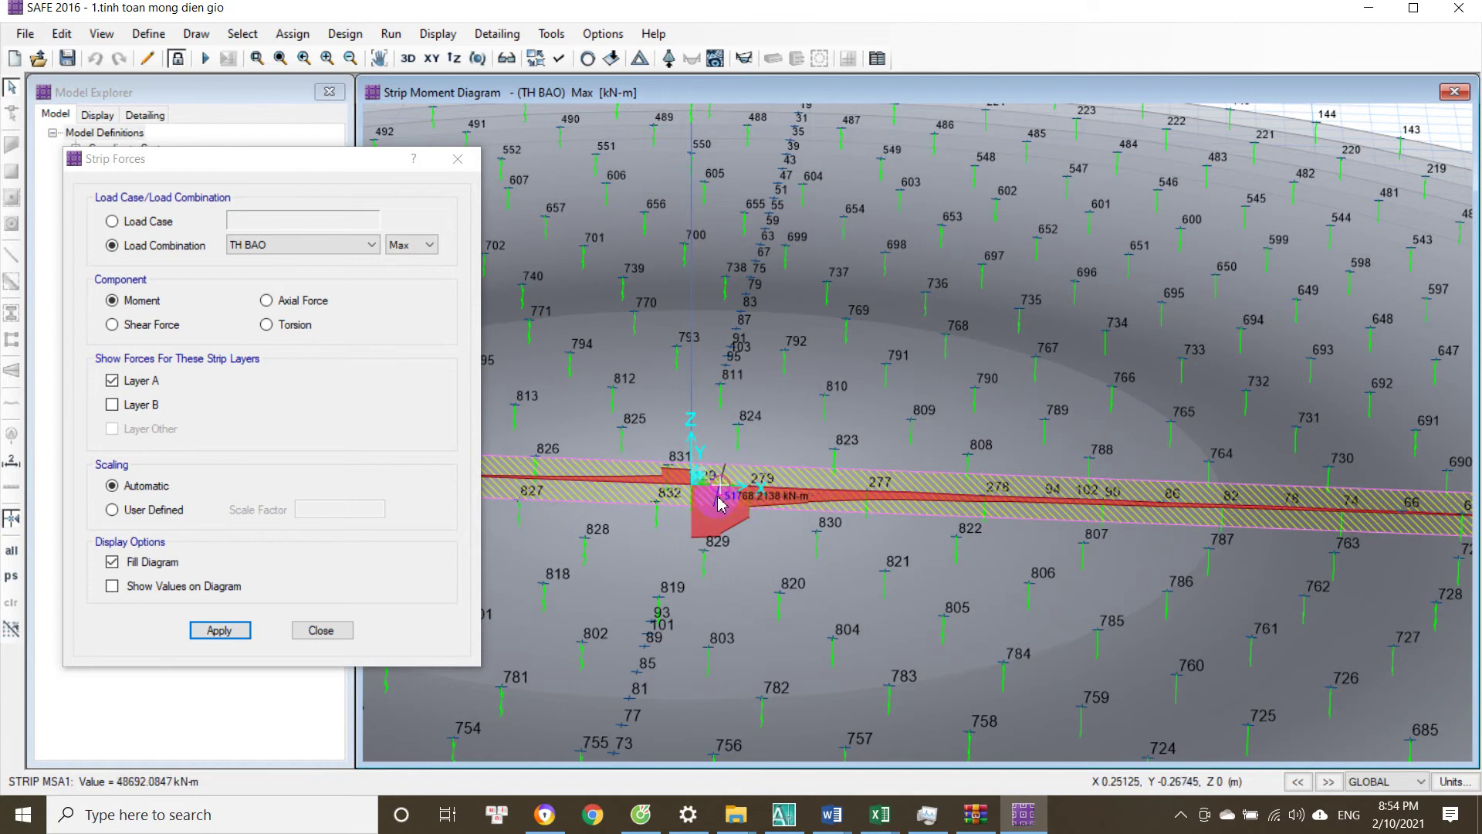
left_click(354, 174)
mouse_move(798, 498)
mouse_move(879, 814)
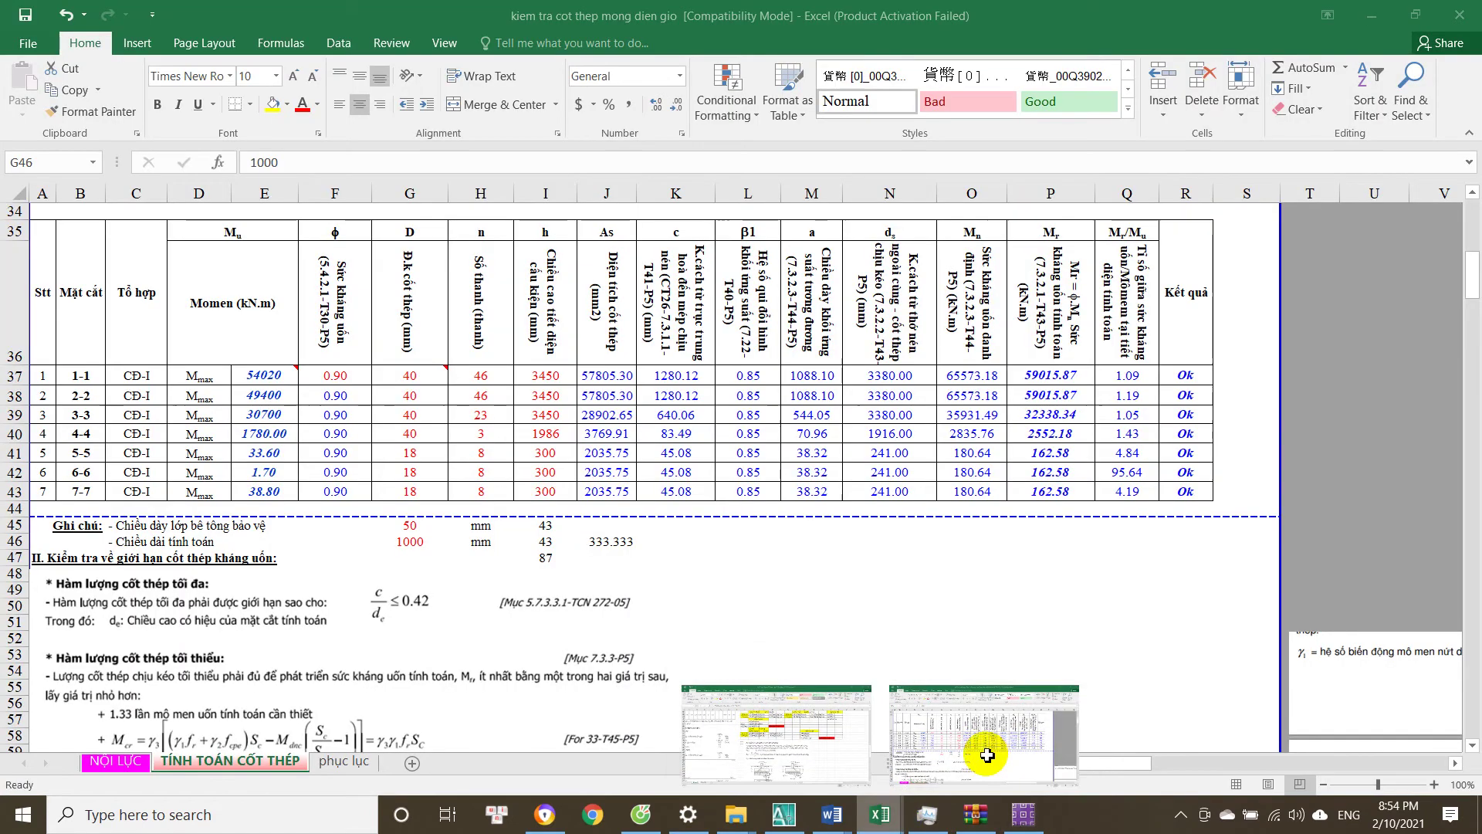
Switch back to Excel and compare the bar diameters and counts of sections 1-1 to 4-4 in the bending table.
left_click(996, 757)
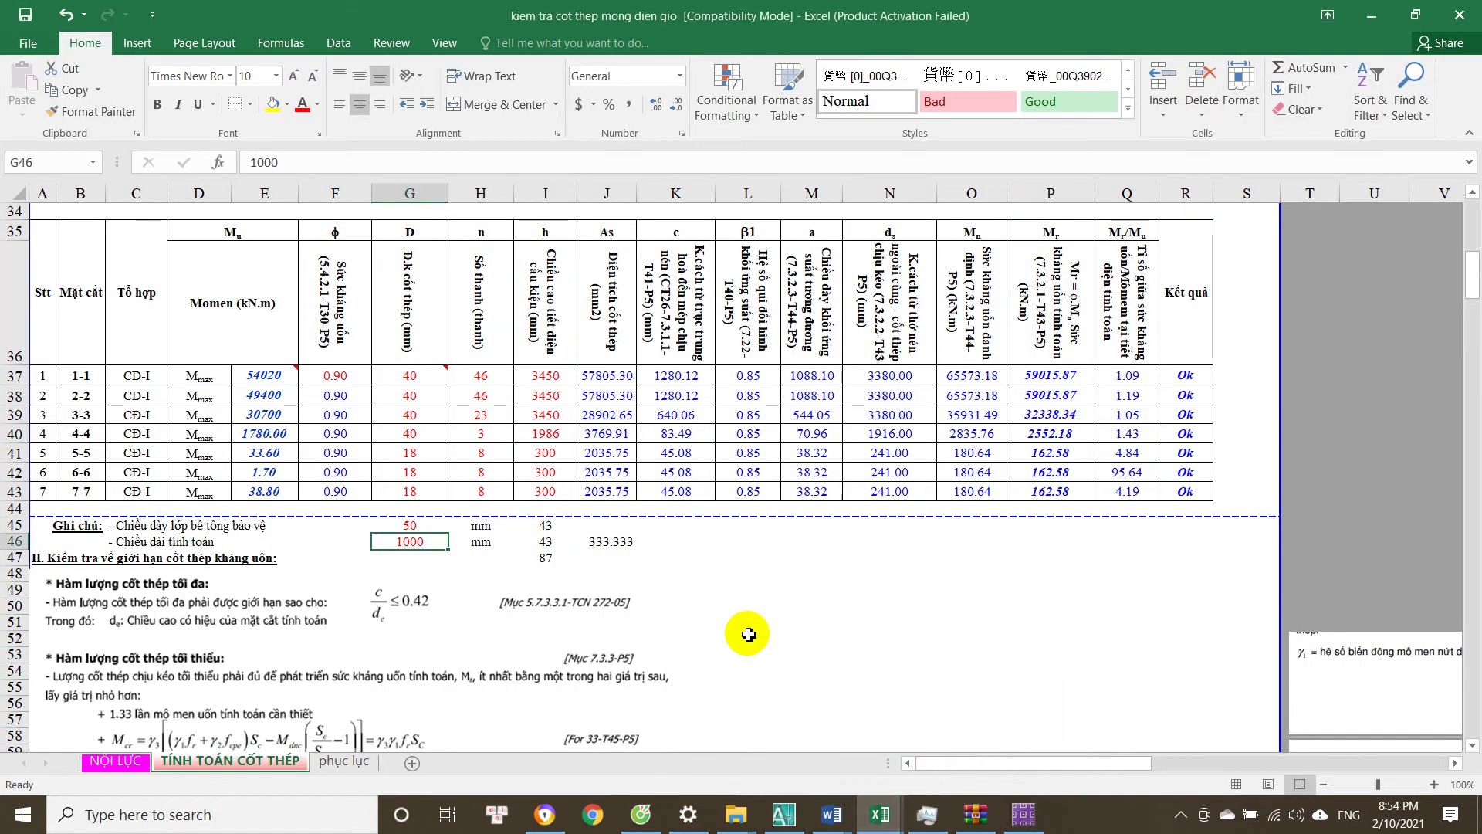
left_click(483, 378)
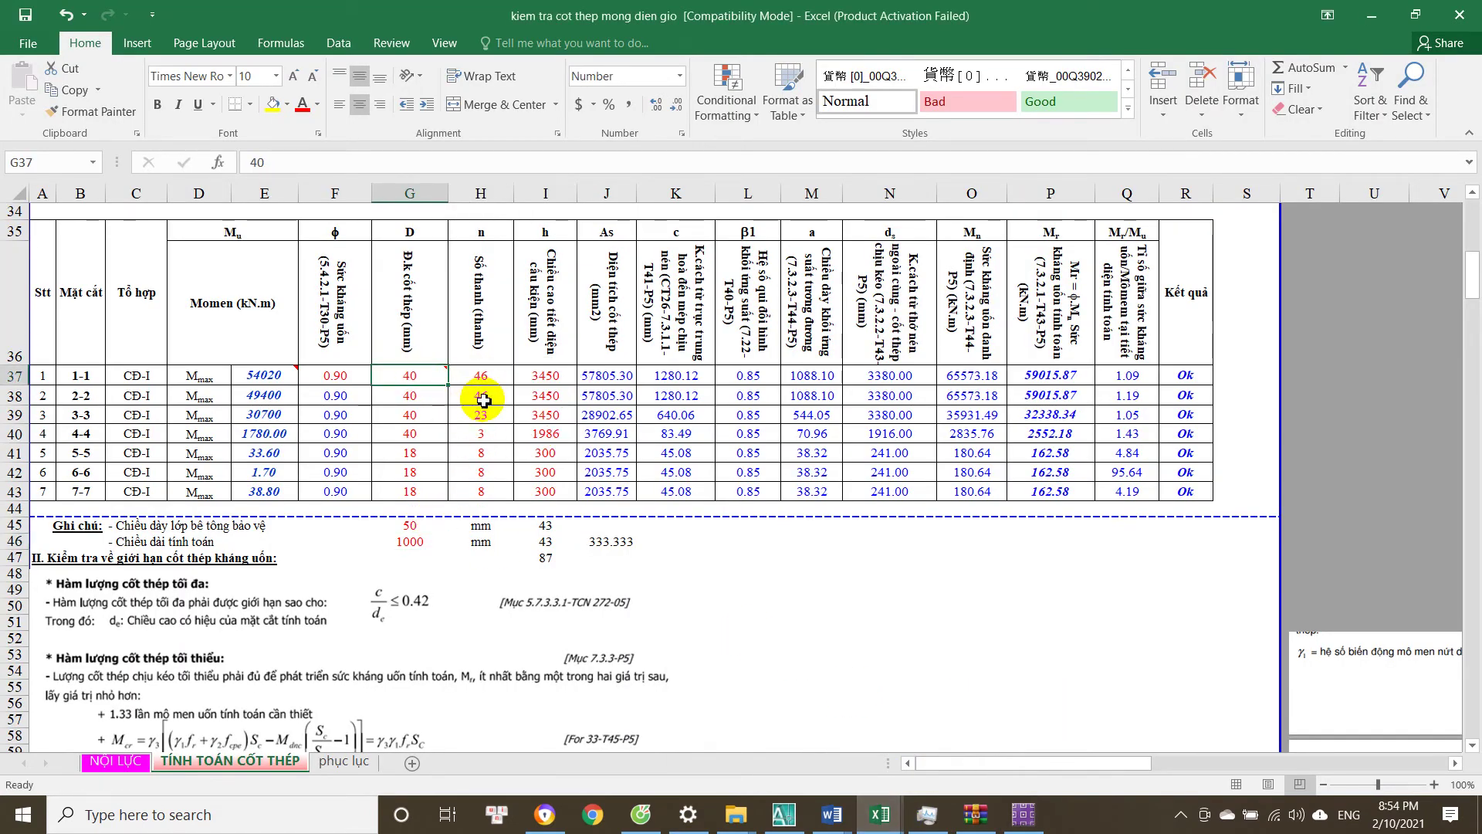
left_click(468, 417)
left_click(409, 431)
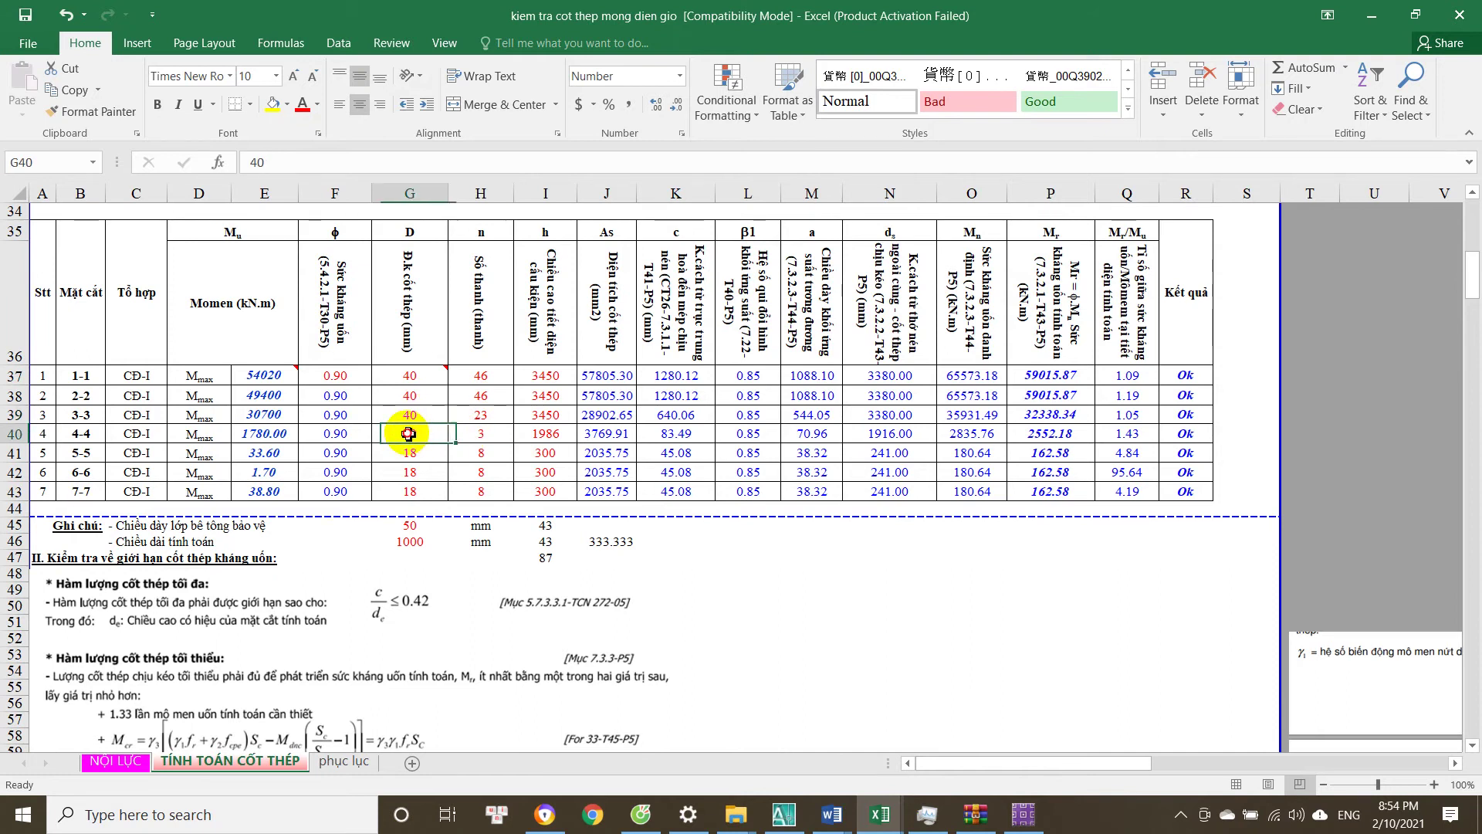
Reopen the Word document of construction photos and browse its pages around the foundation's reinforcement cage picture.
left_click(799, 823)
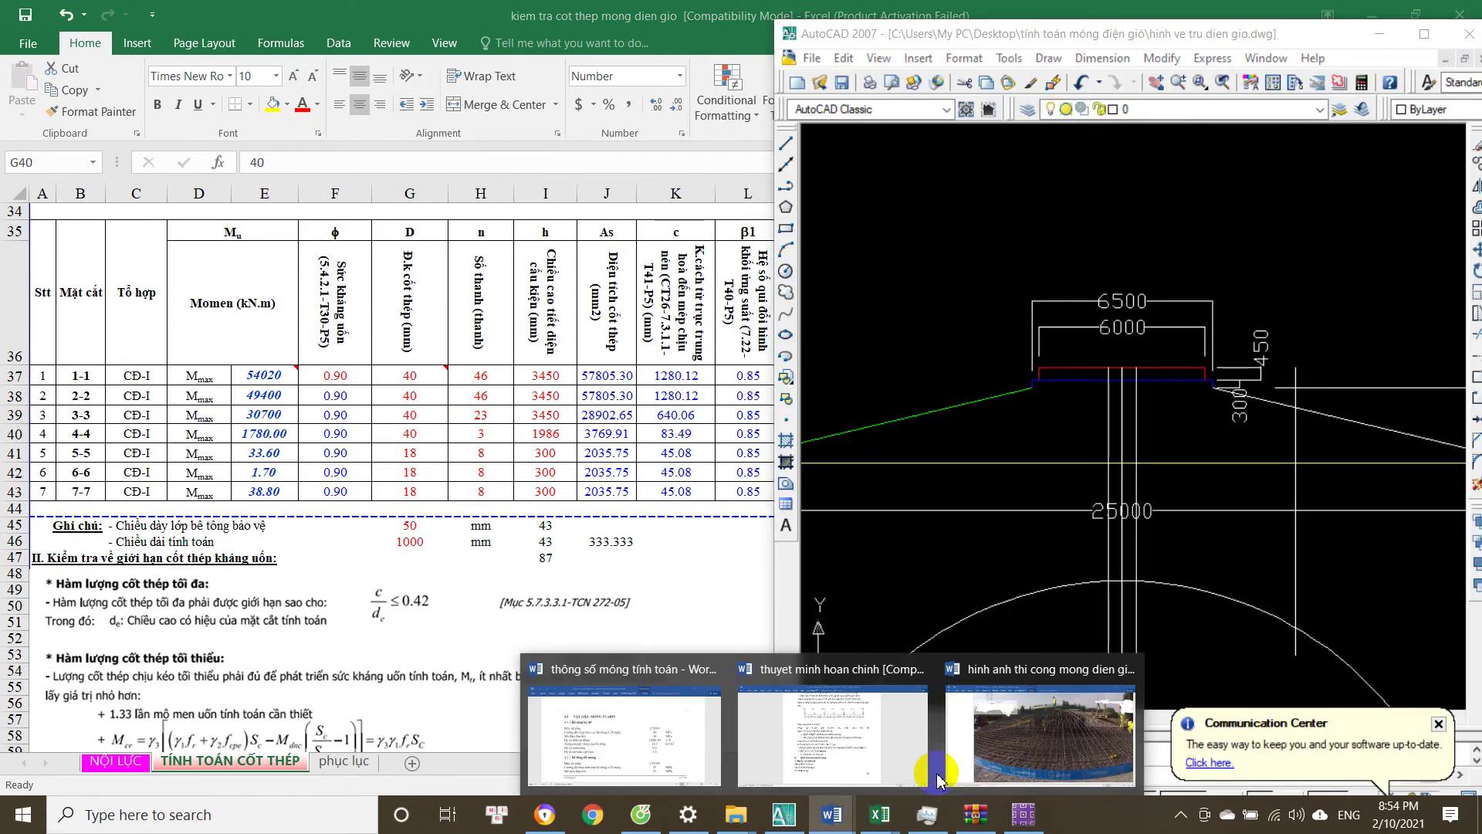
left_click(903, 703)
scroll(878, 464, "up", 5)
scroll(878, 464, "up", 3)
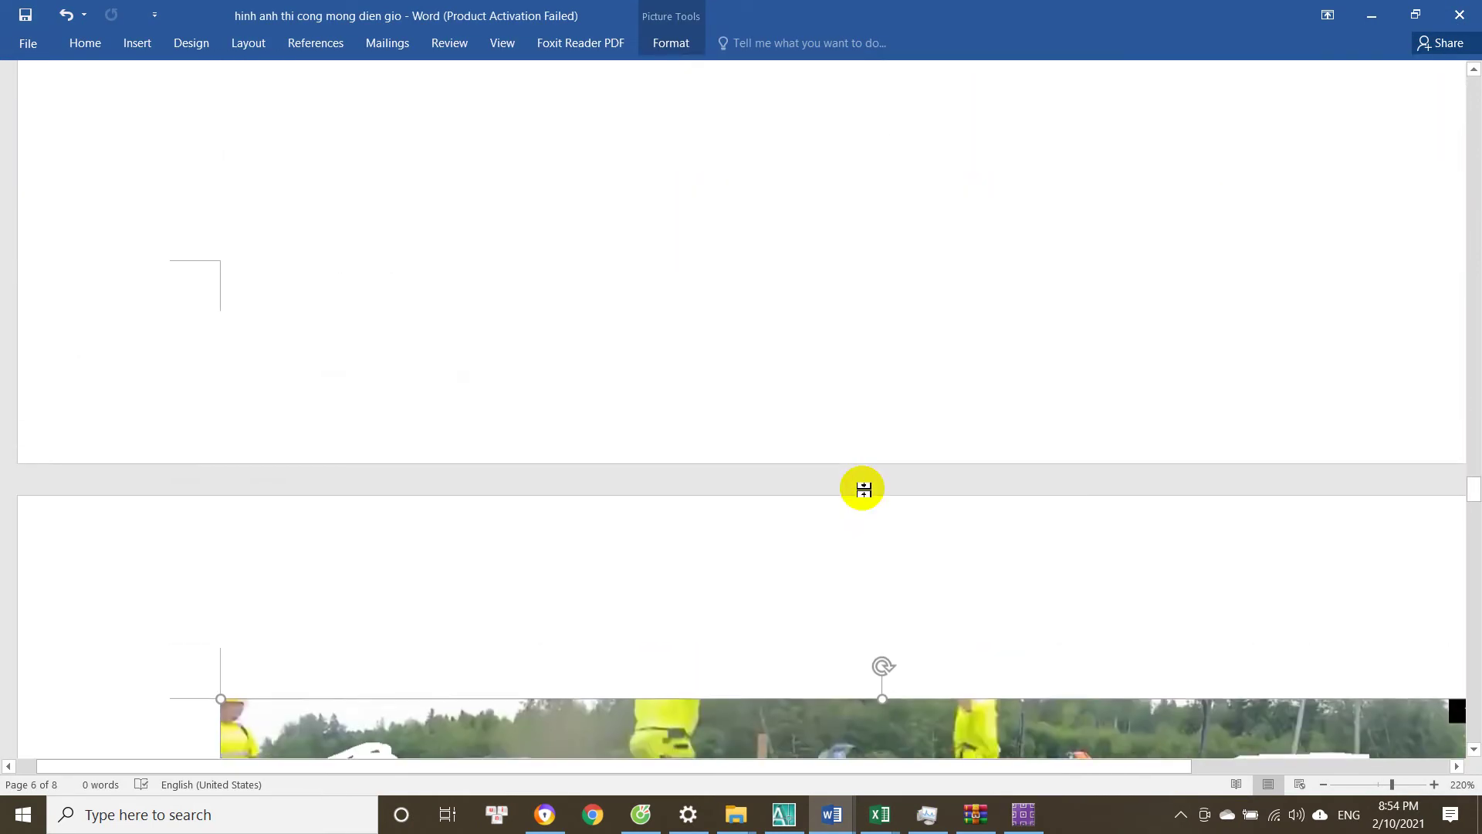
scroll(854, 463, "down", 10)
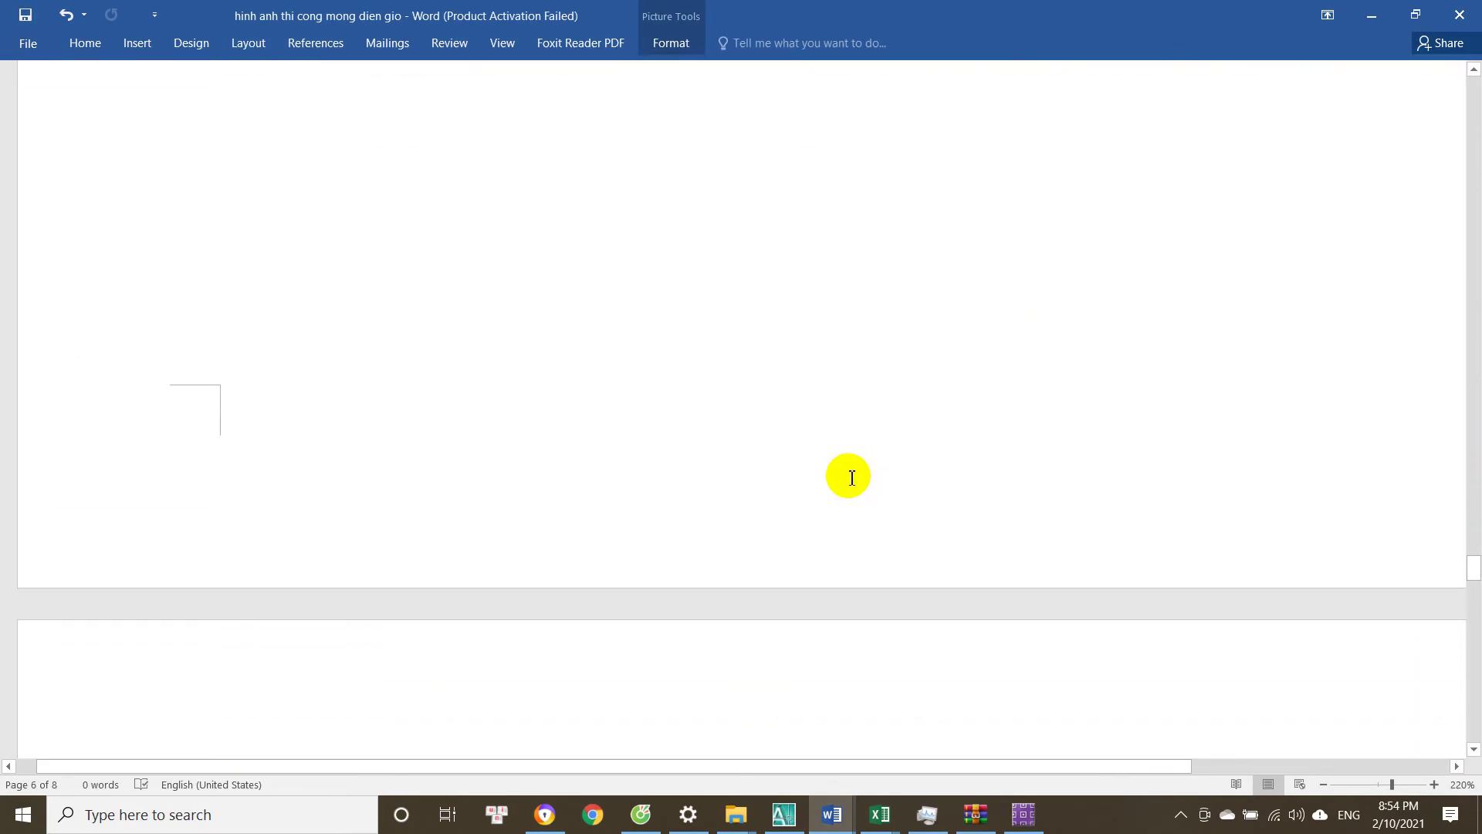
scroll(841, 479, "up", 4)
scroll(823, 506, "up", 2)
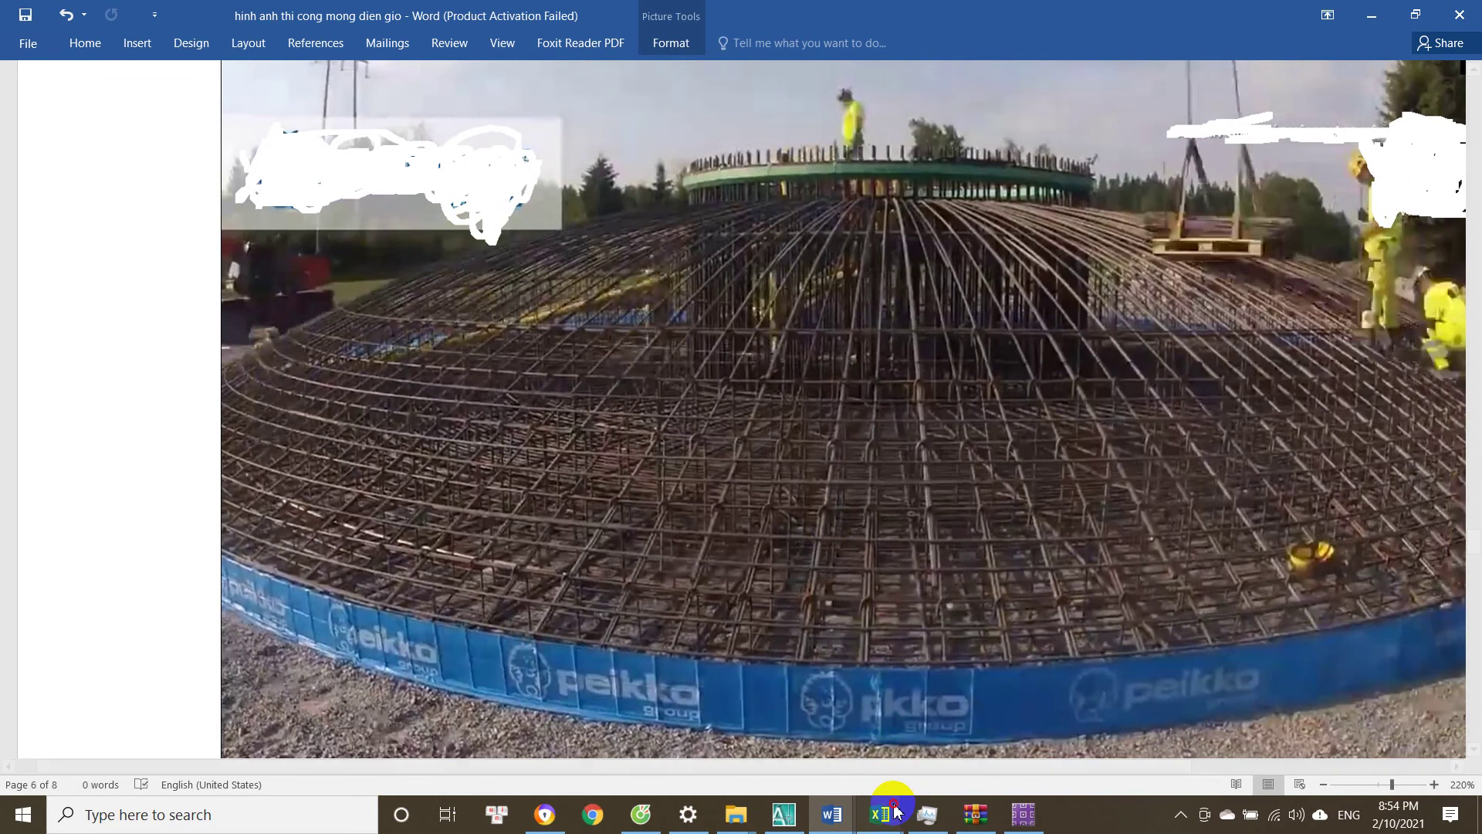
Return to Excel's calculation sheet and inspect section 3-3's shear resistance condition in cell H150.
mouse_move(880, 811)
left_click(953, 770)
scroll(386, 635, "down", 11)
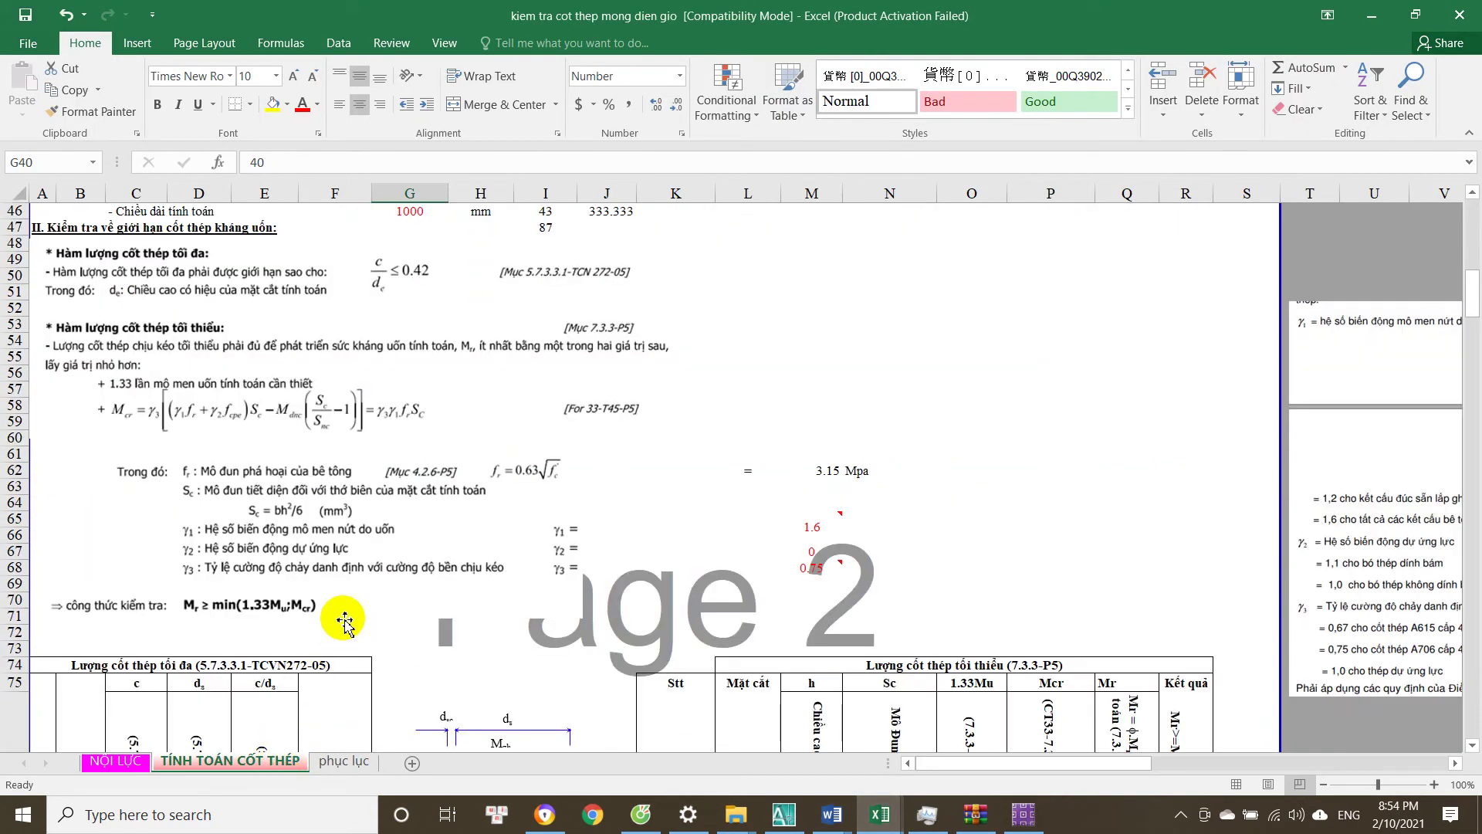
scroll(334, 593, "down", 18)
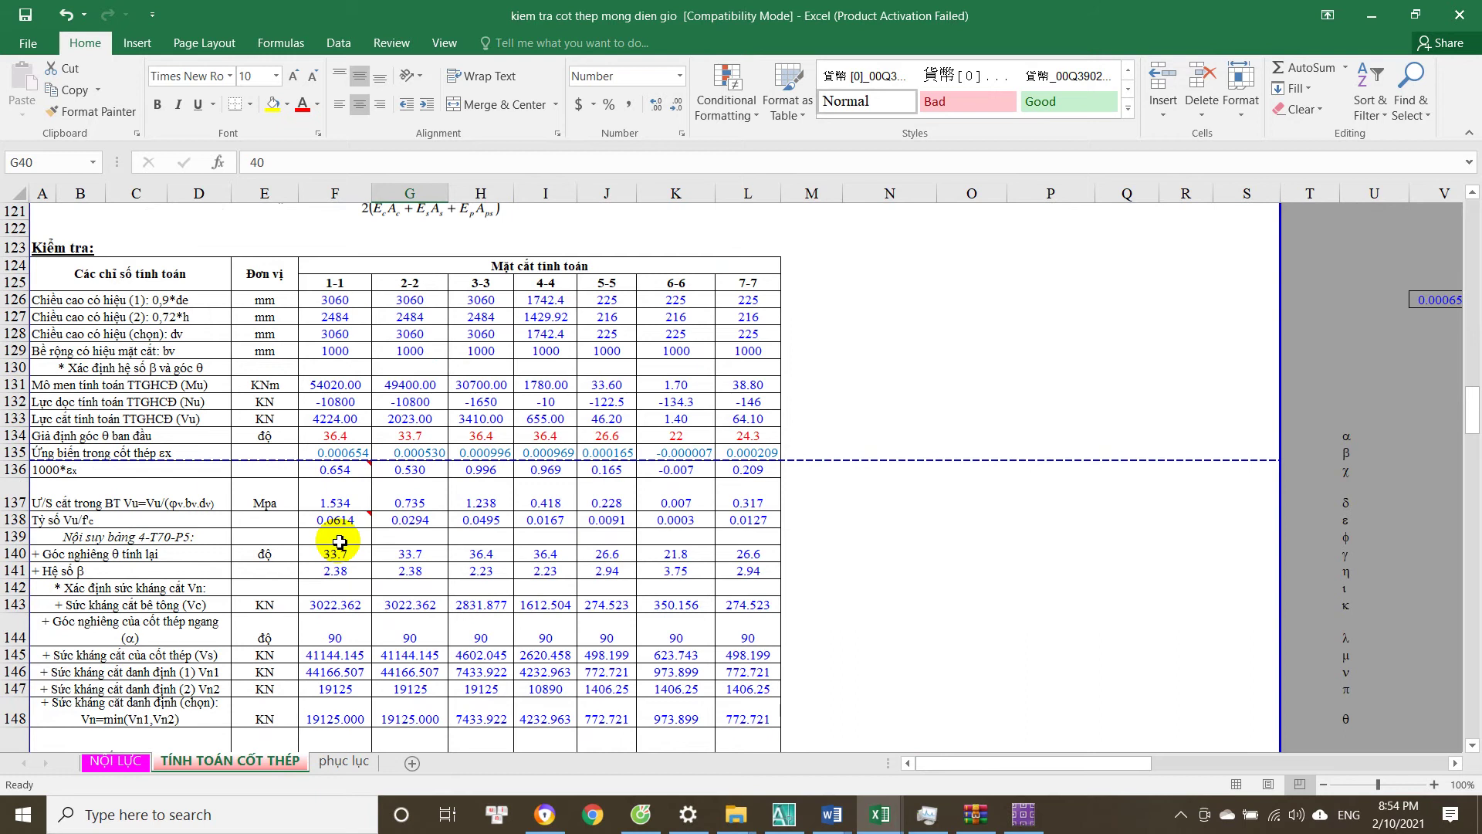
scroll(340, 542, "down", 6)
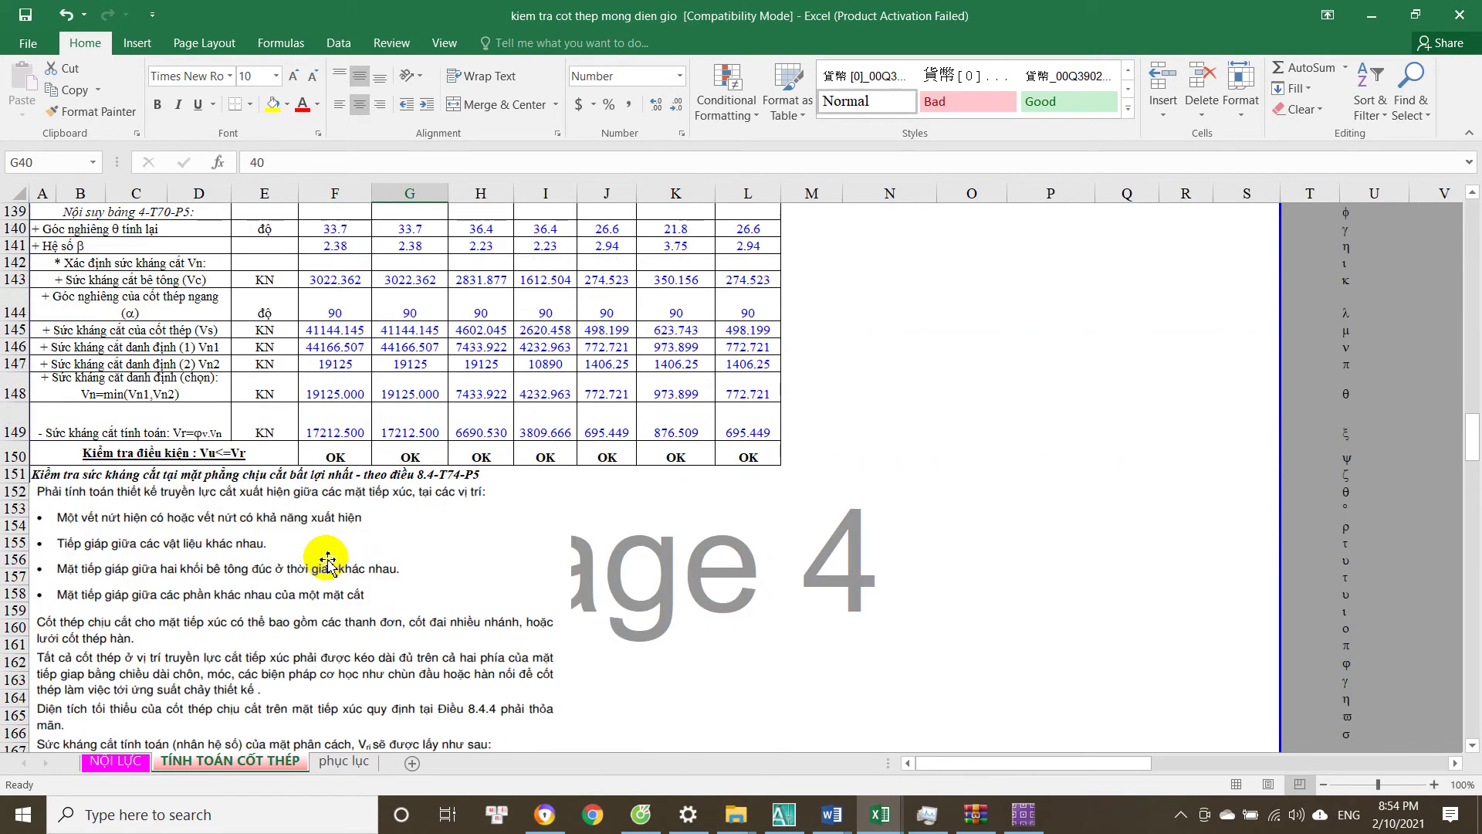
left_click(483, 456)
Check the stirrup diameter, stirrup count and resistance ratio of sections 3-3 and 4-4 in the interface shear table.
scroll(481, 525, "down", 20)
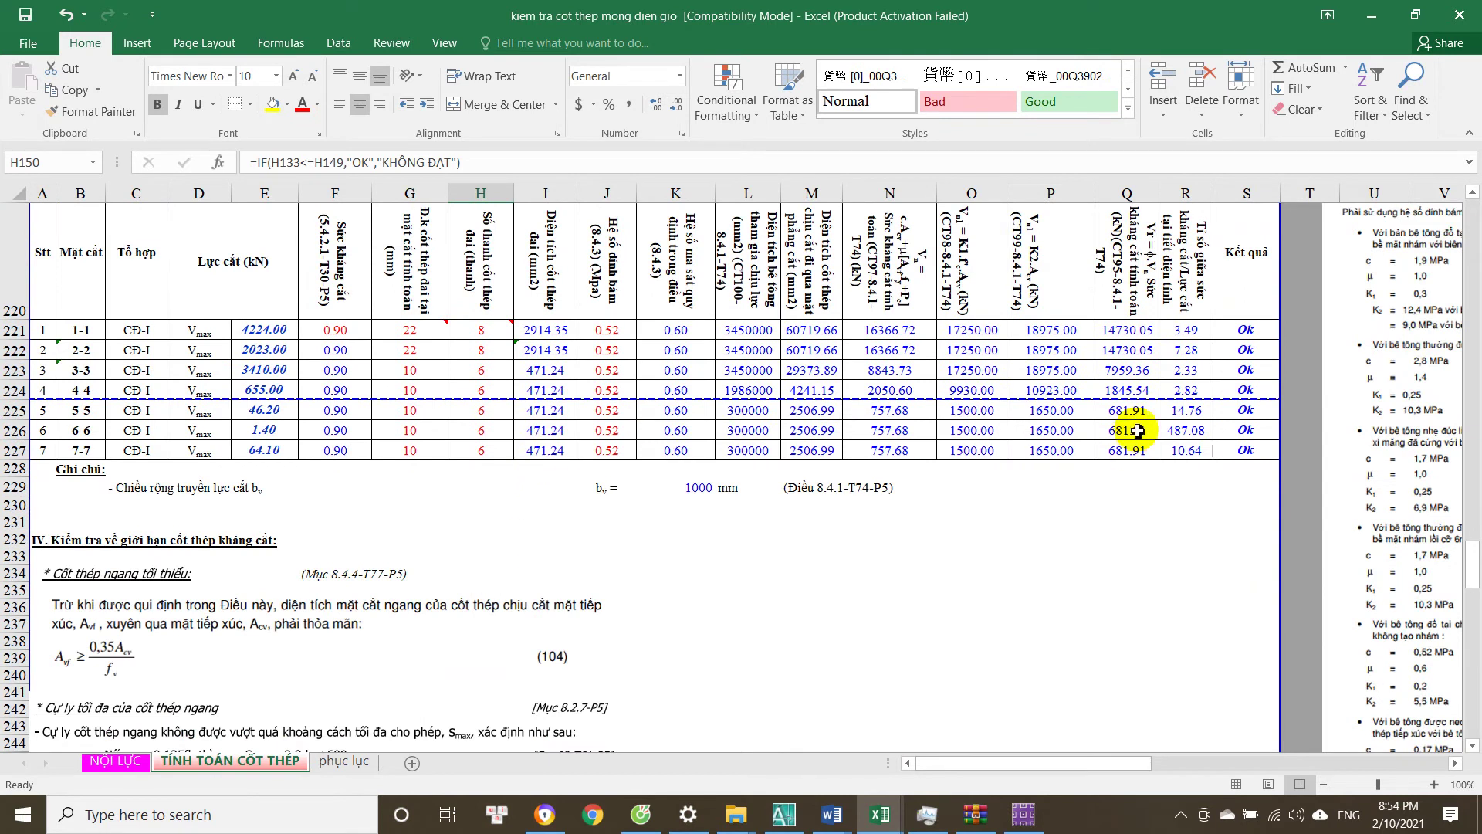
left_click(486, 376)
left_click(417, 372)
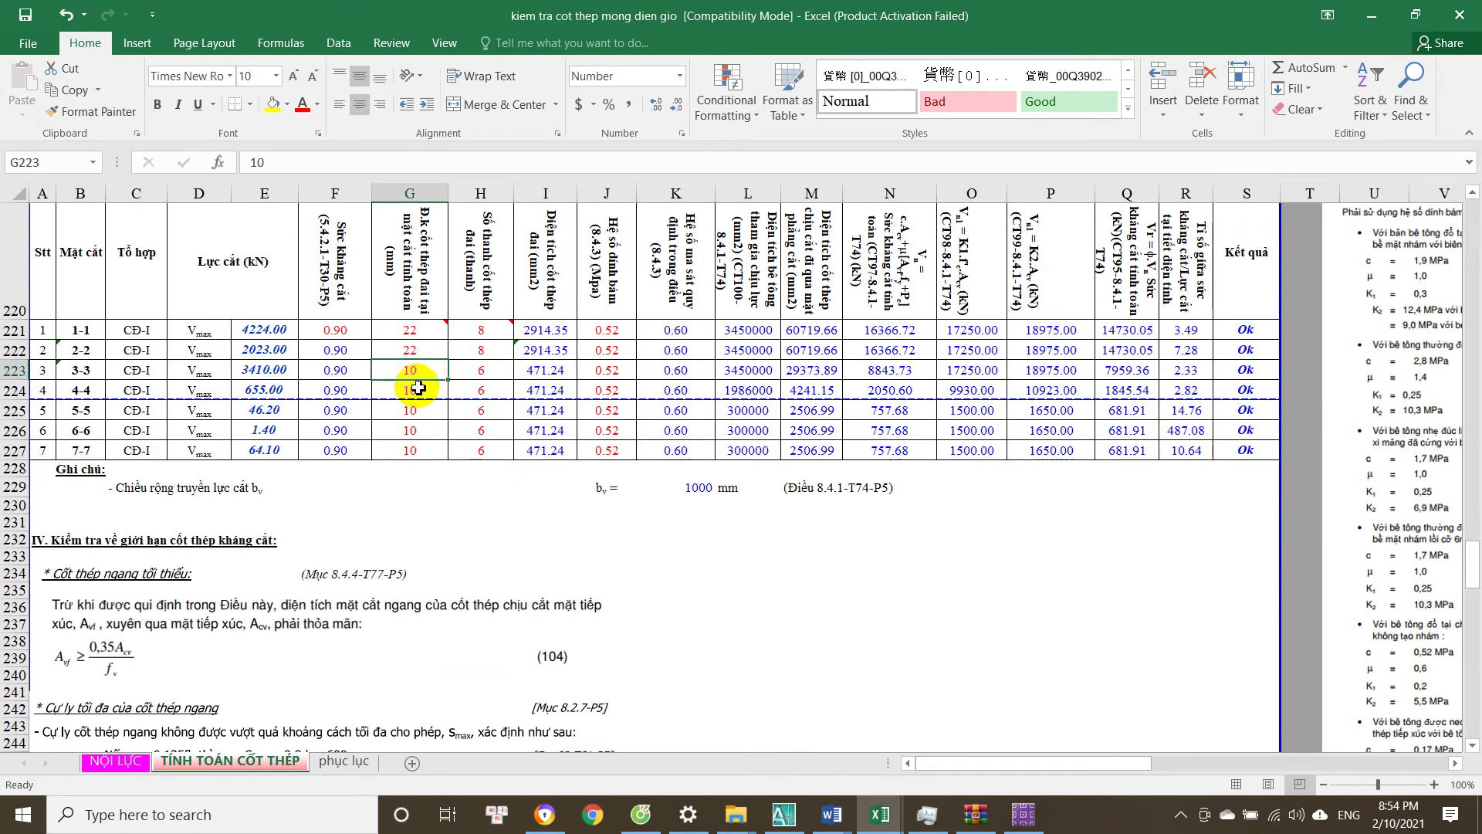
left_click(488, 372)
left_click(1200, 373)
left_click(1201, 390)
left_click(1204, 388)
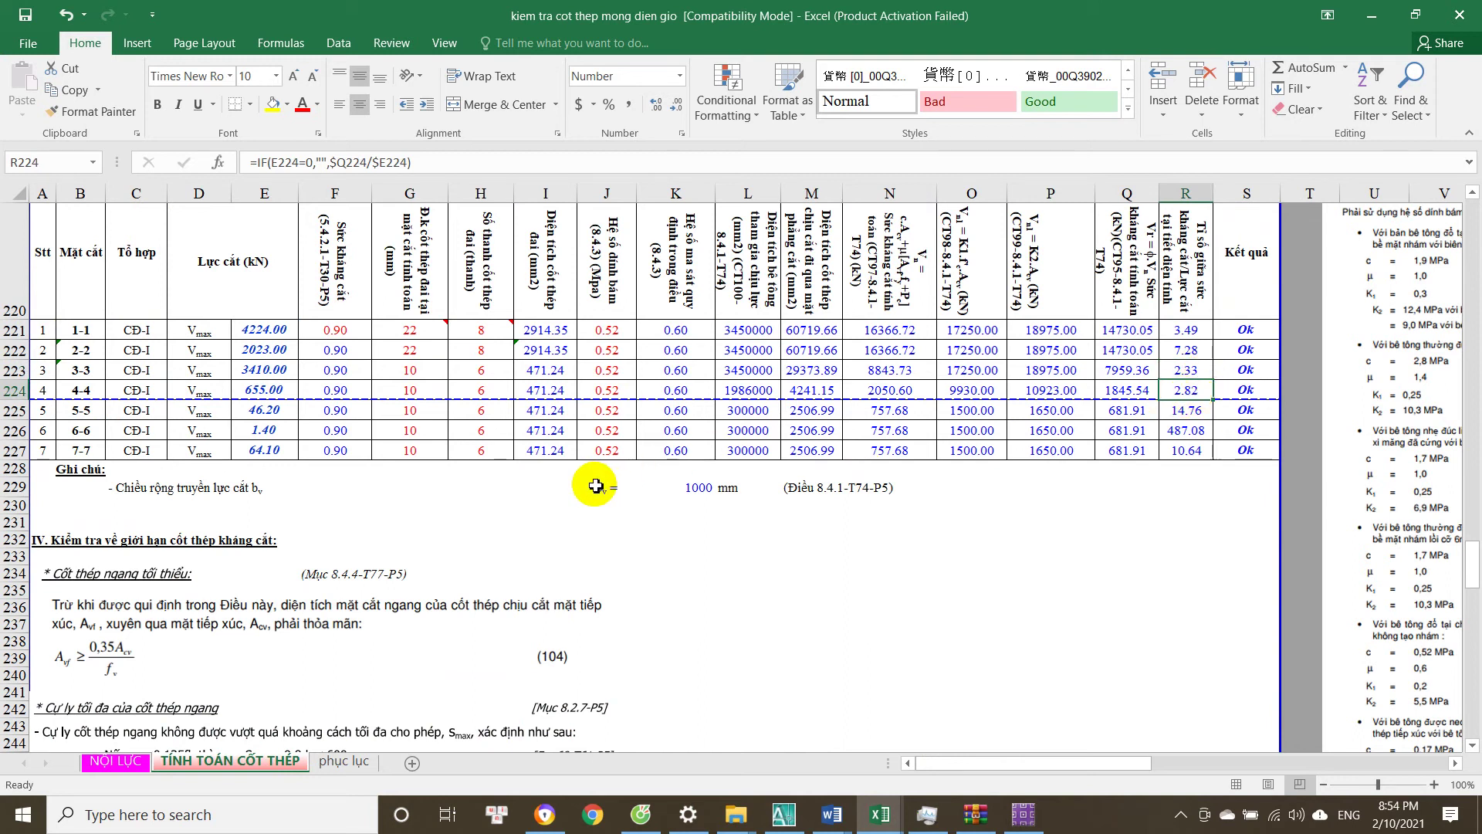
left_click(423, 390)
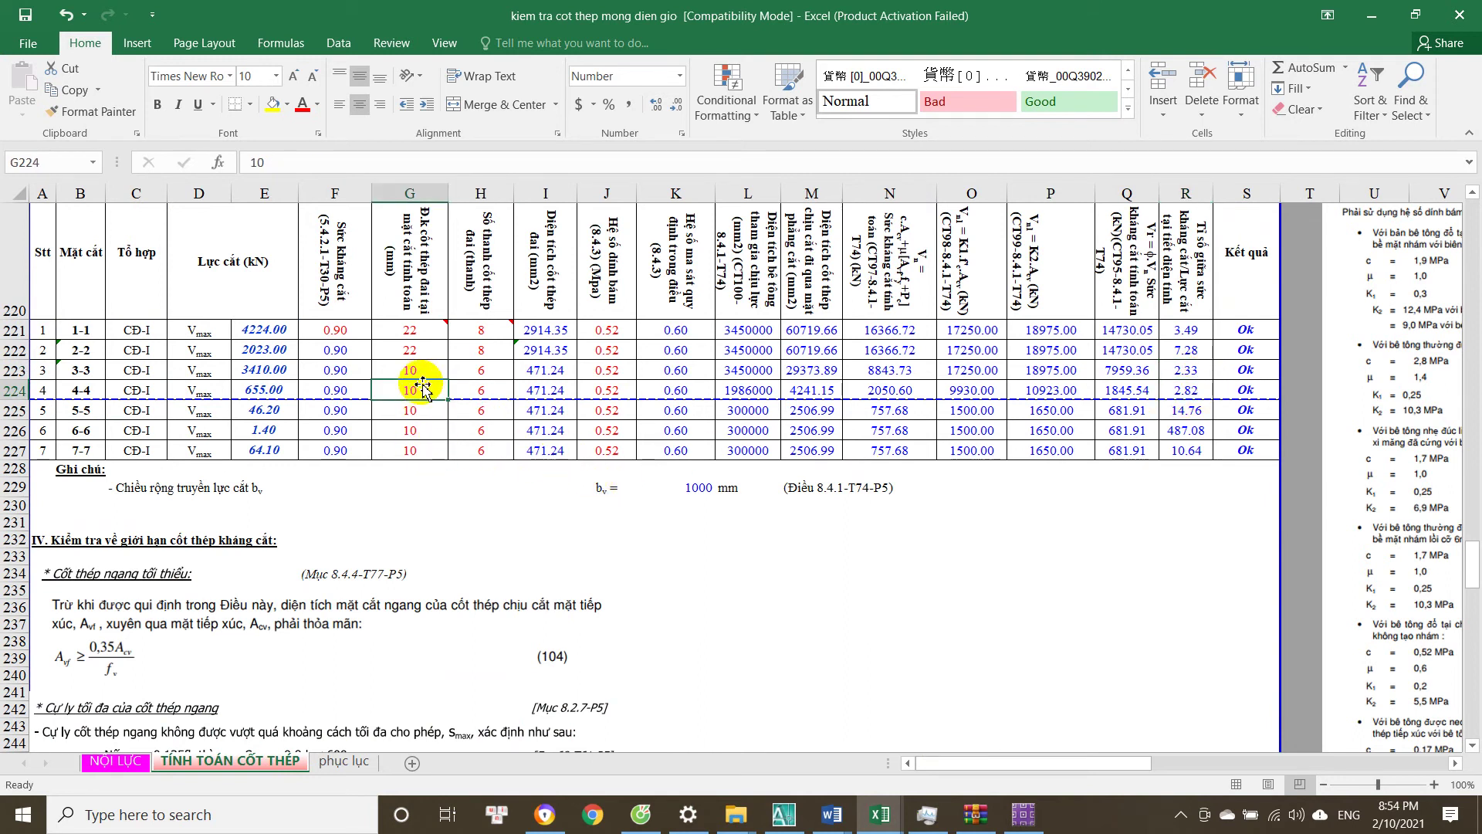
left_click(477, 373)
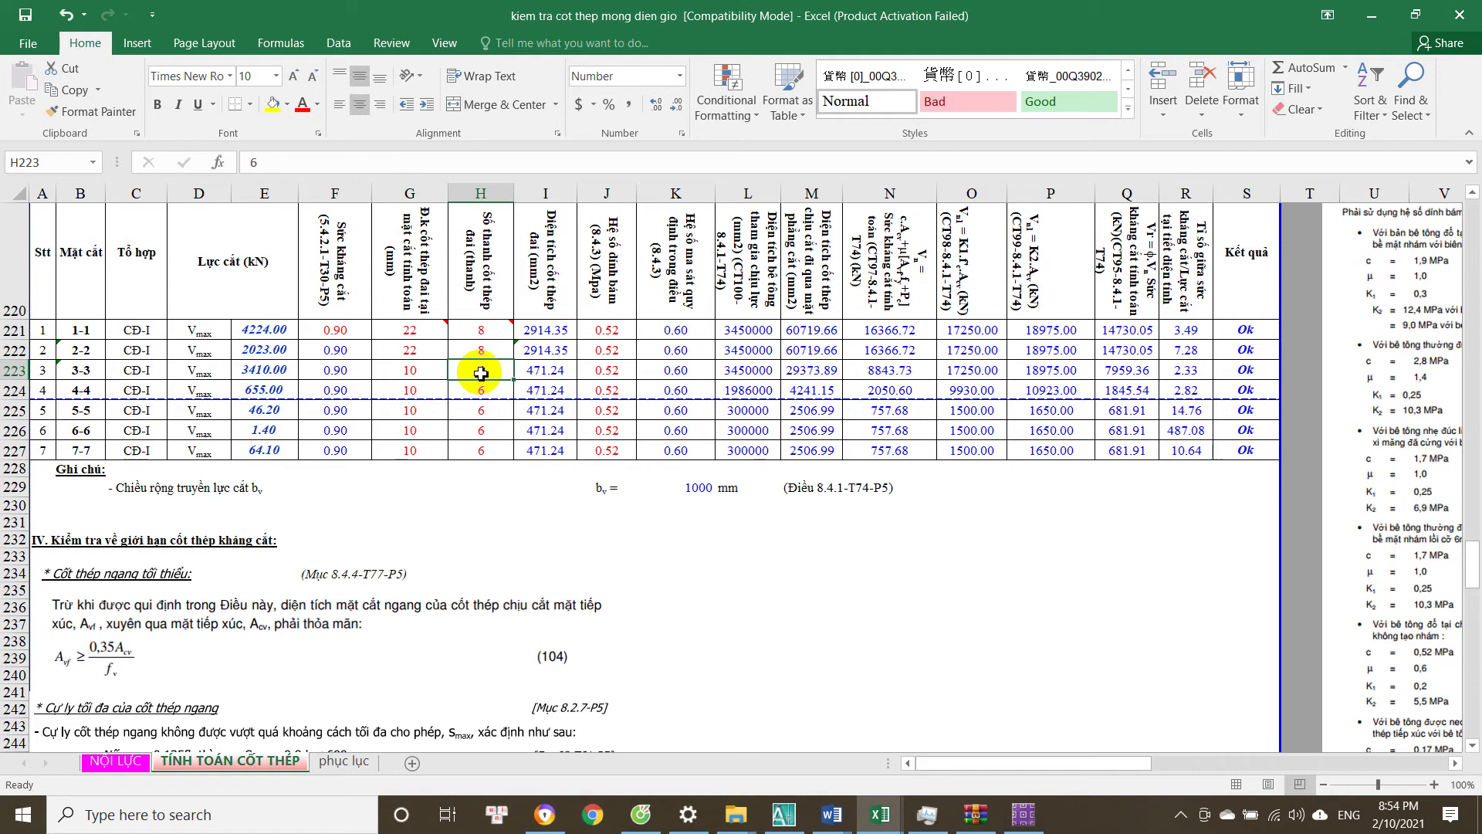
Calculate section 3-3's stirrup spacing in cell I231 by dividing K229 by H223, then clear the cell.
left_click(518, 523)
type("=")
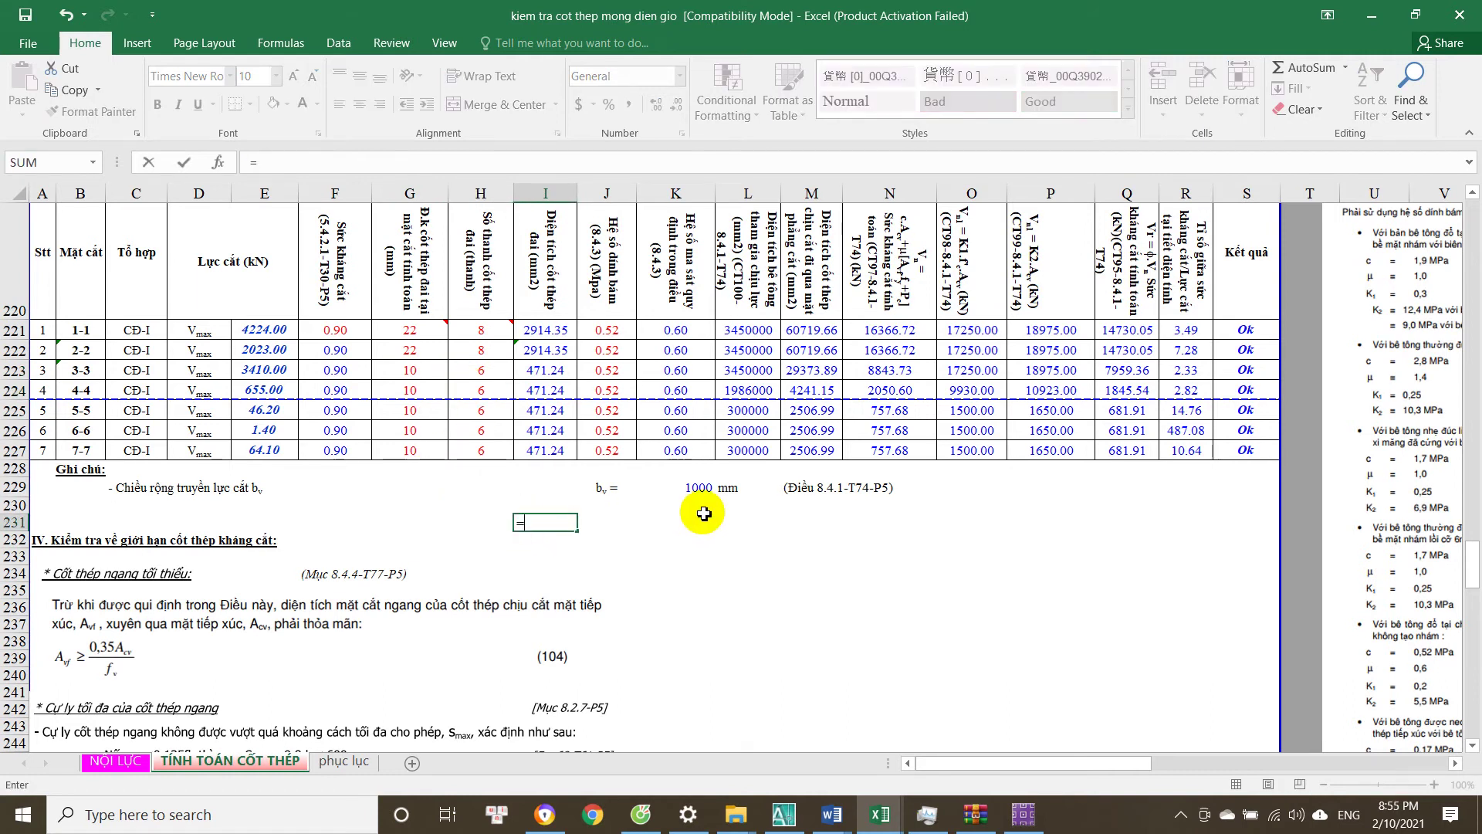
left_click(693, 498)
type("/")
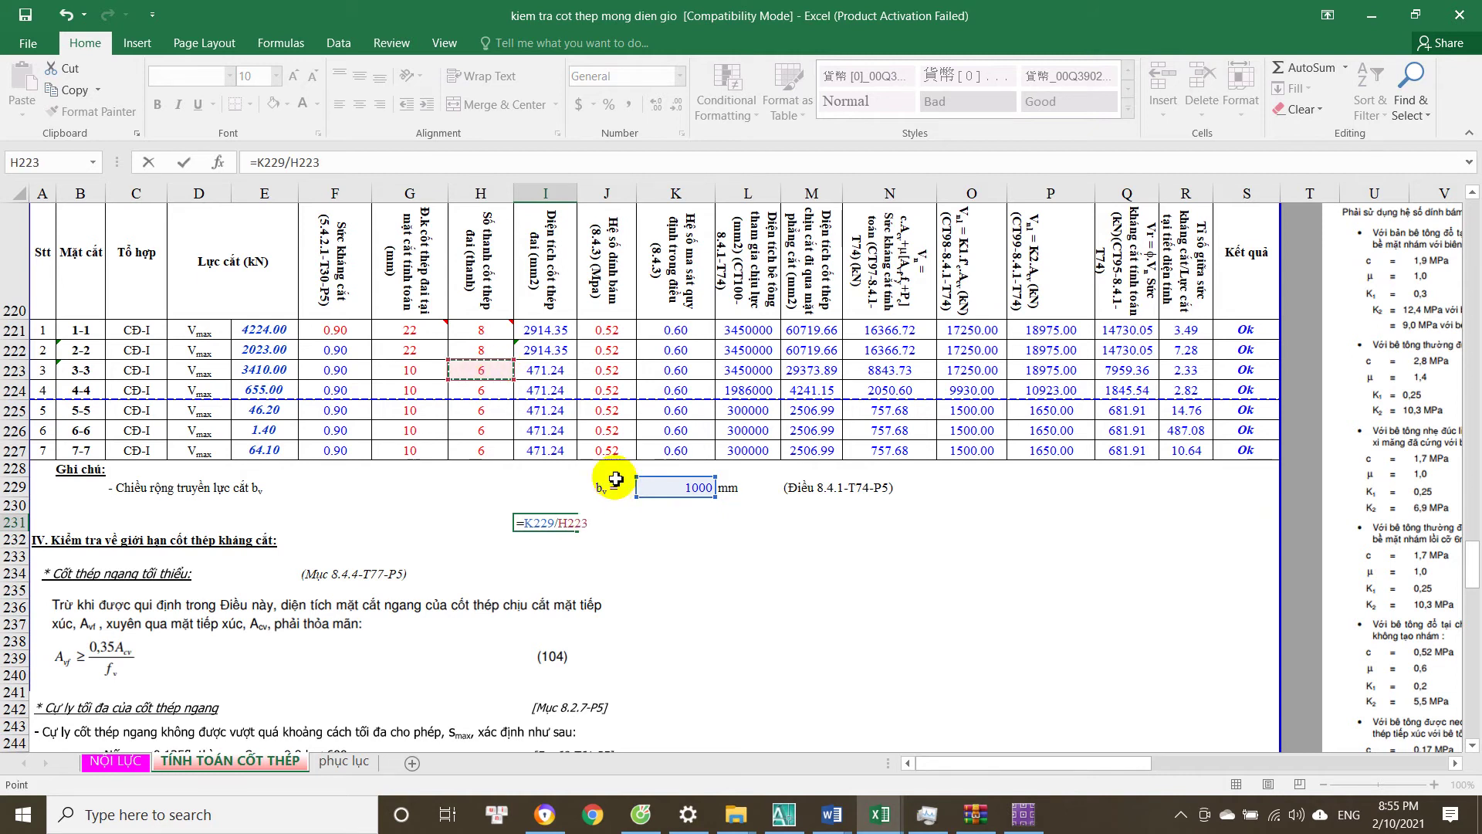
key("Return")
left_click(555, 524)
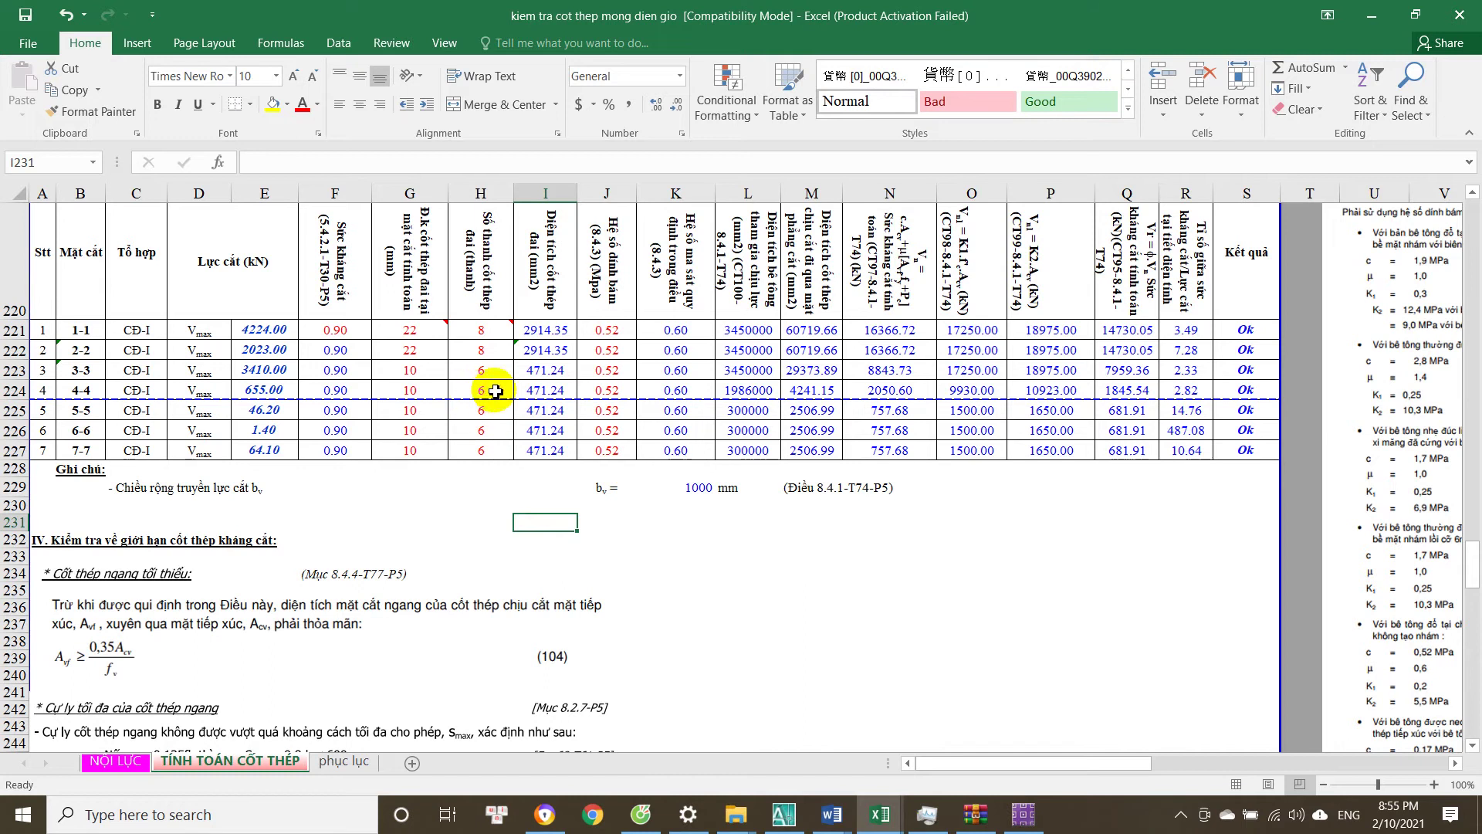
Review section 4-4's stirrup count, diameter and shear resistance ratio against section 3-3's ratio in the interface shear table.
left_click(486, 391)
left_click(1181, 391)
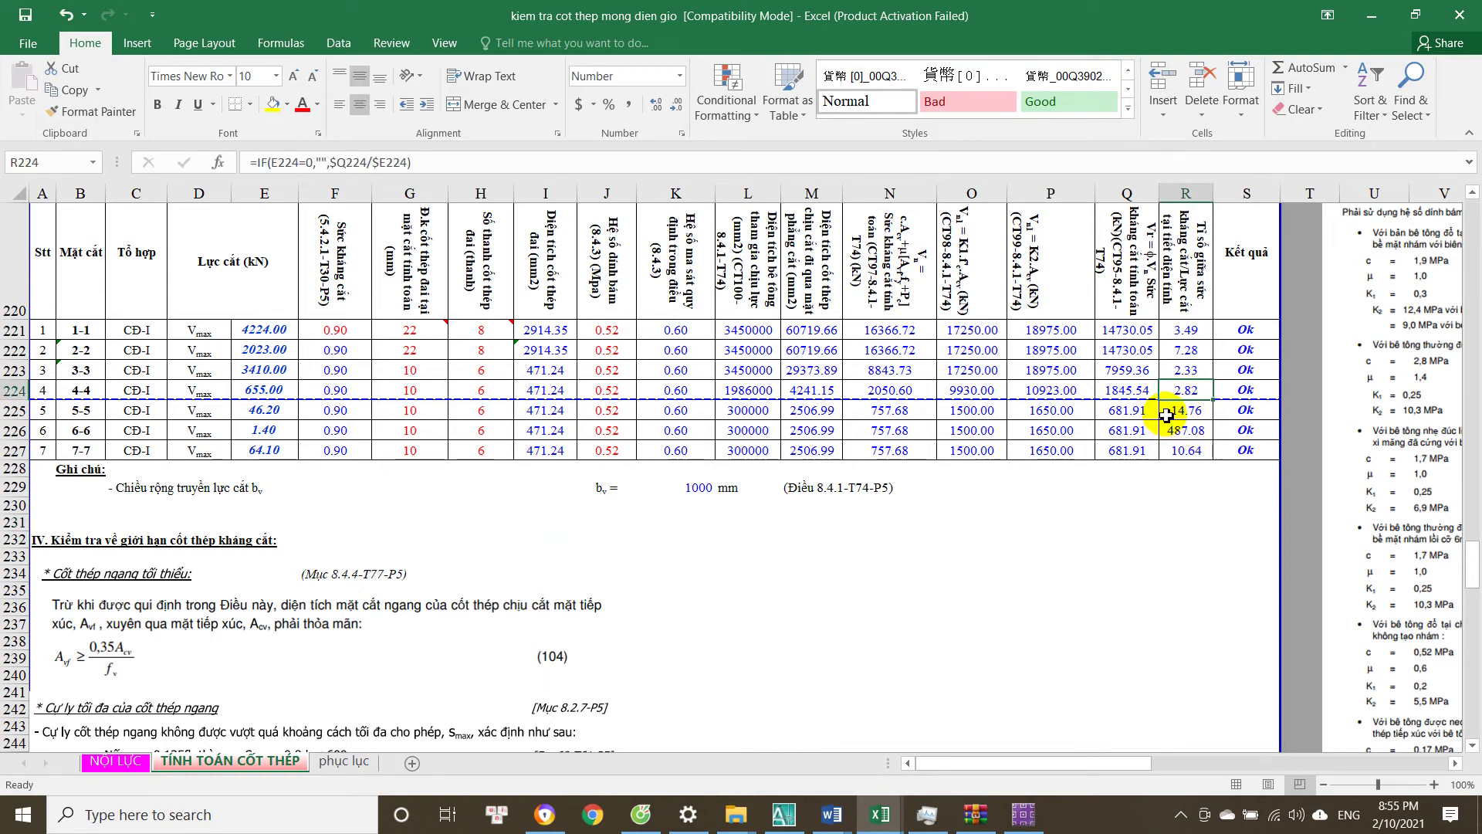
left_click(421, 389)
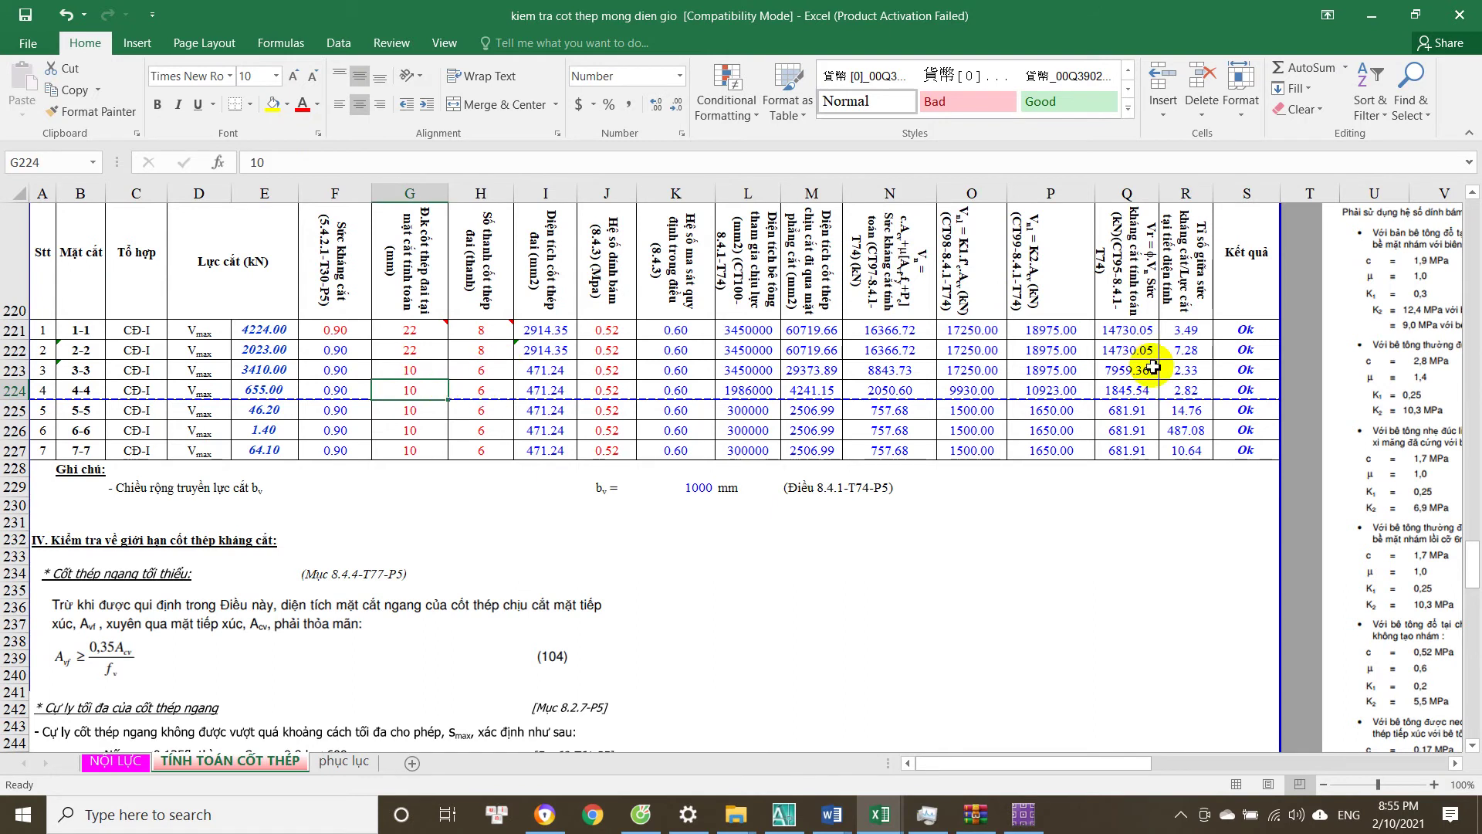
left_click(1182, 373)
key("Up")
Examine the stirrup requirement results for sections 3-3 and 4-4 in the transverse reinforcement zone table.
scroll(661, 433, "down", 13)
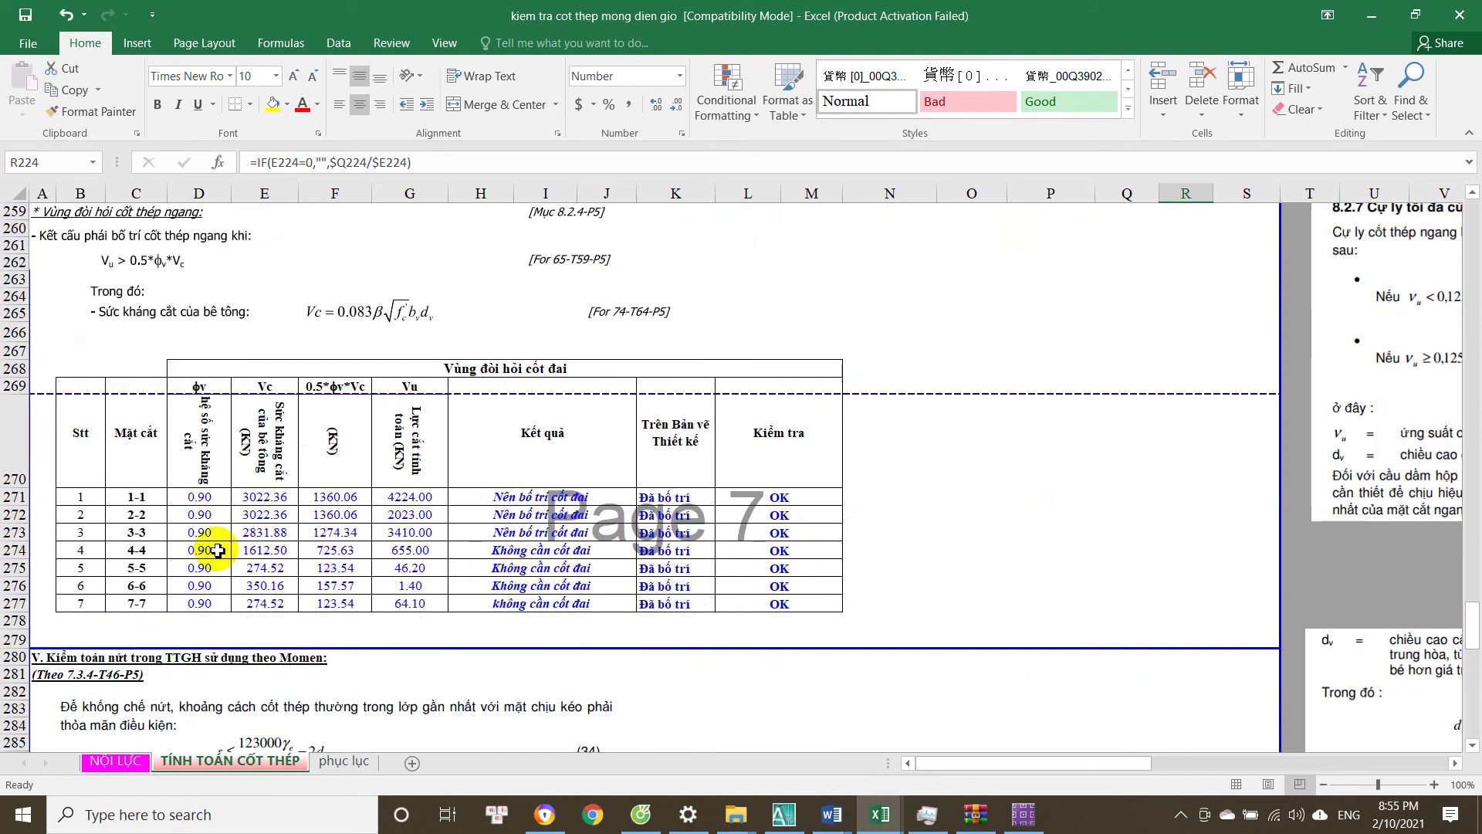
left_click(189, 533)
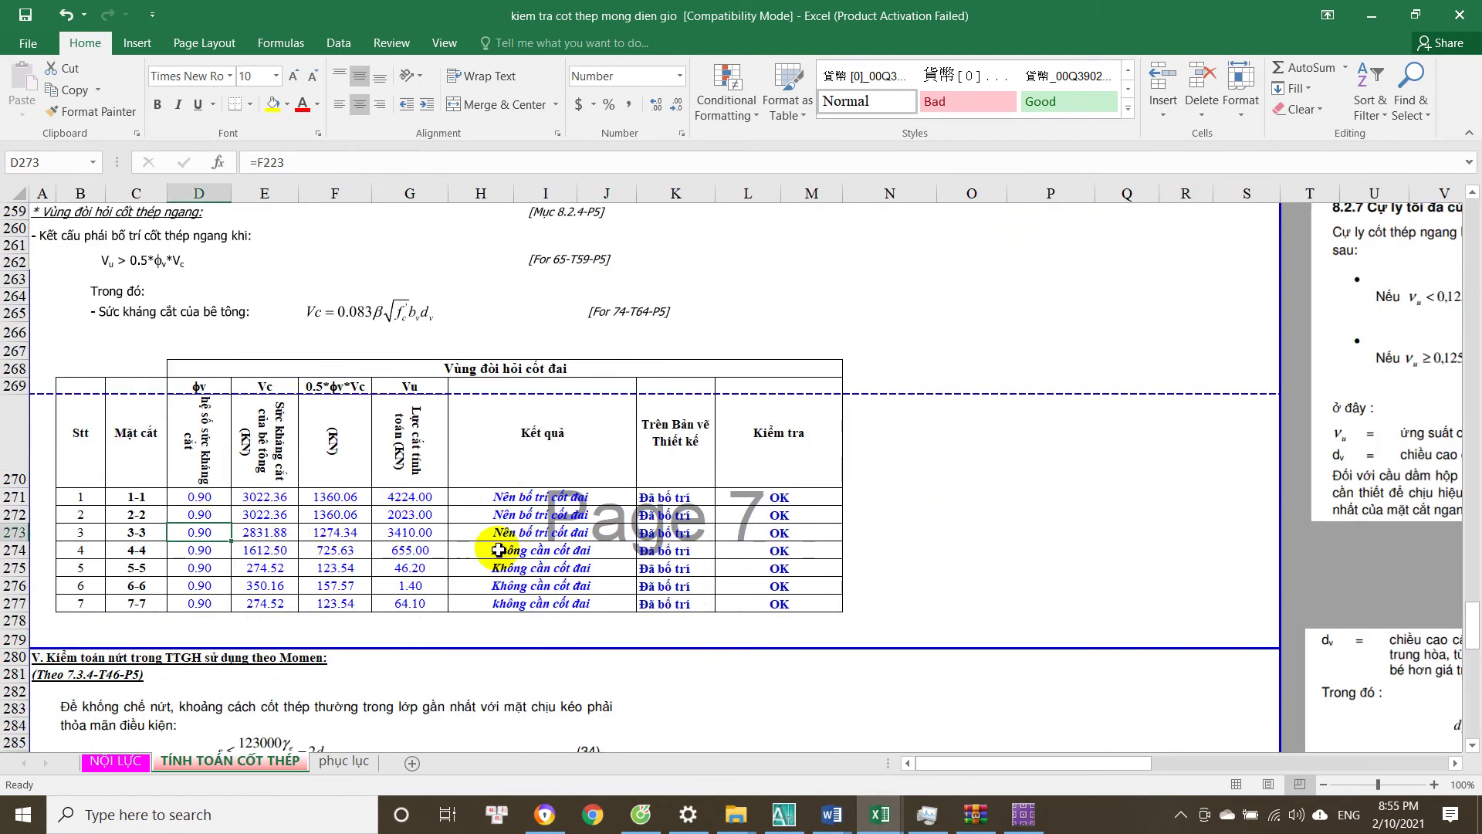
left_click(545, 532)
left_click(546, 553)
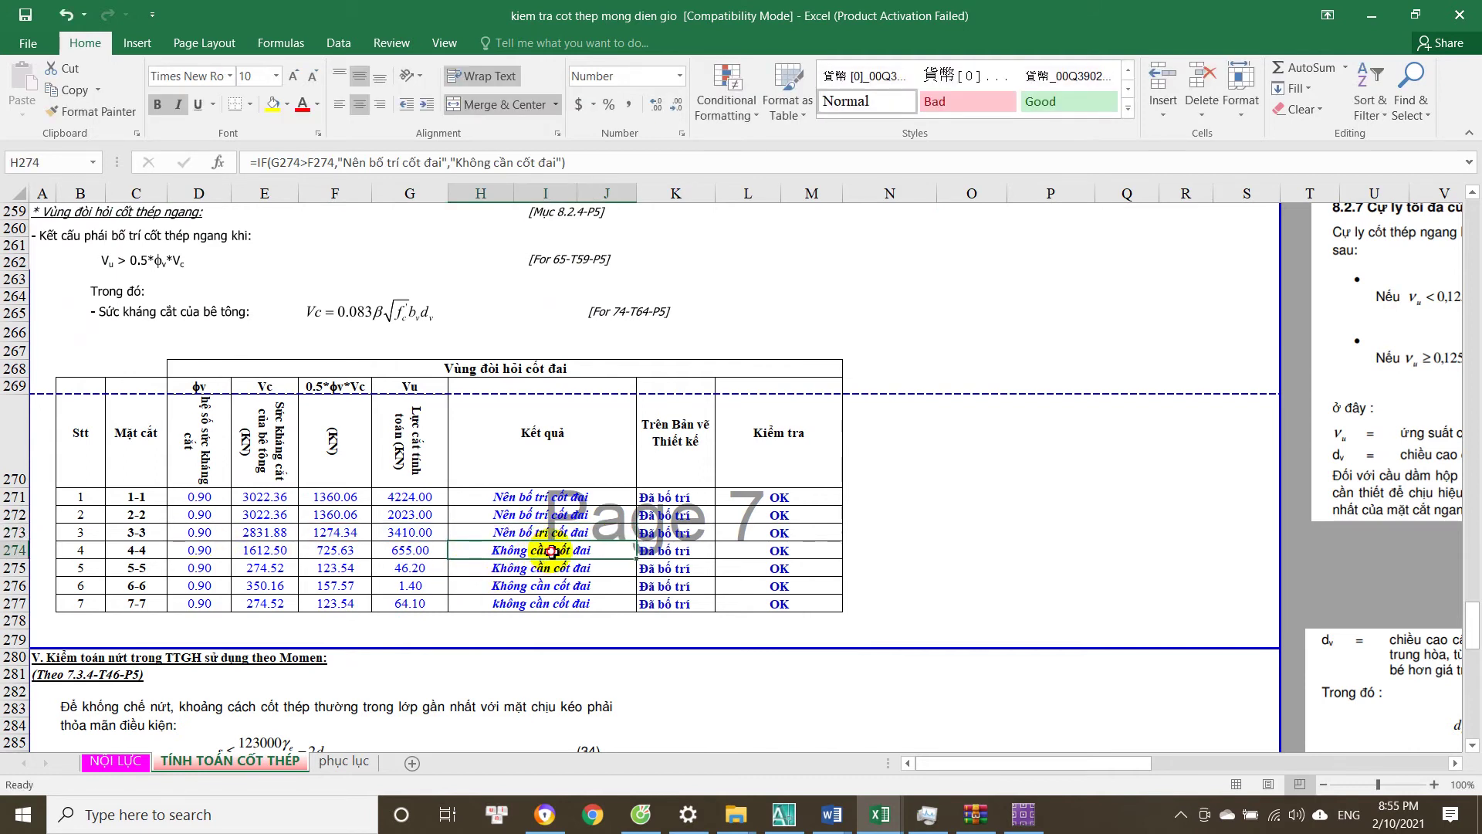
Review the stirrups in the interface shear table, then switch to the Word construction photos to inspect the domed reinforcement cage.
scroll(664, 556, "up", 15)
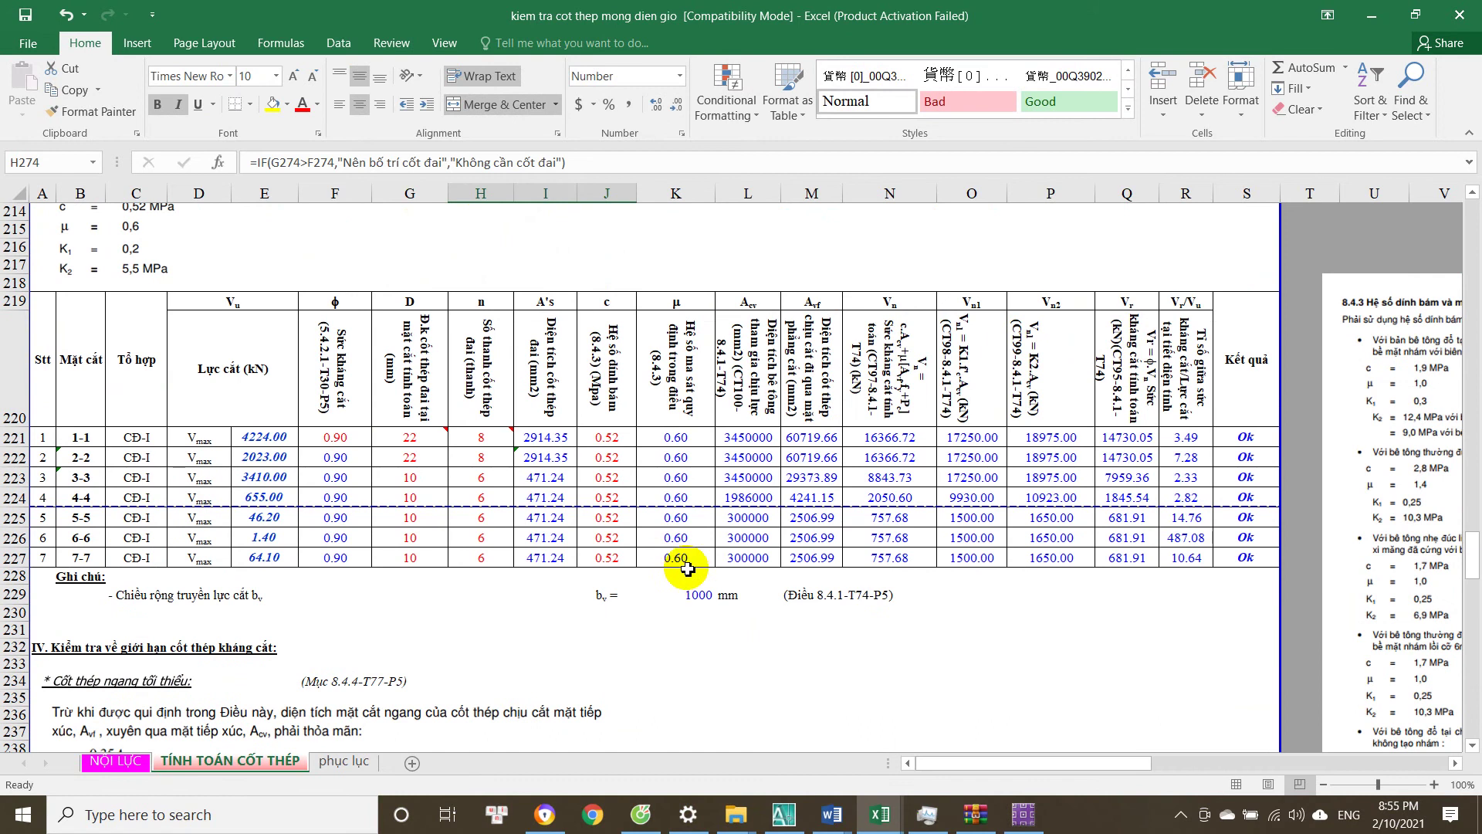
scroll(688, 568, "up", 2)
left_click(817, 826)
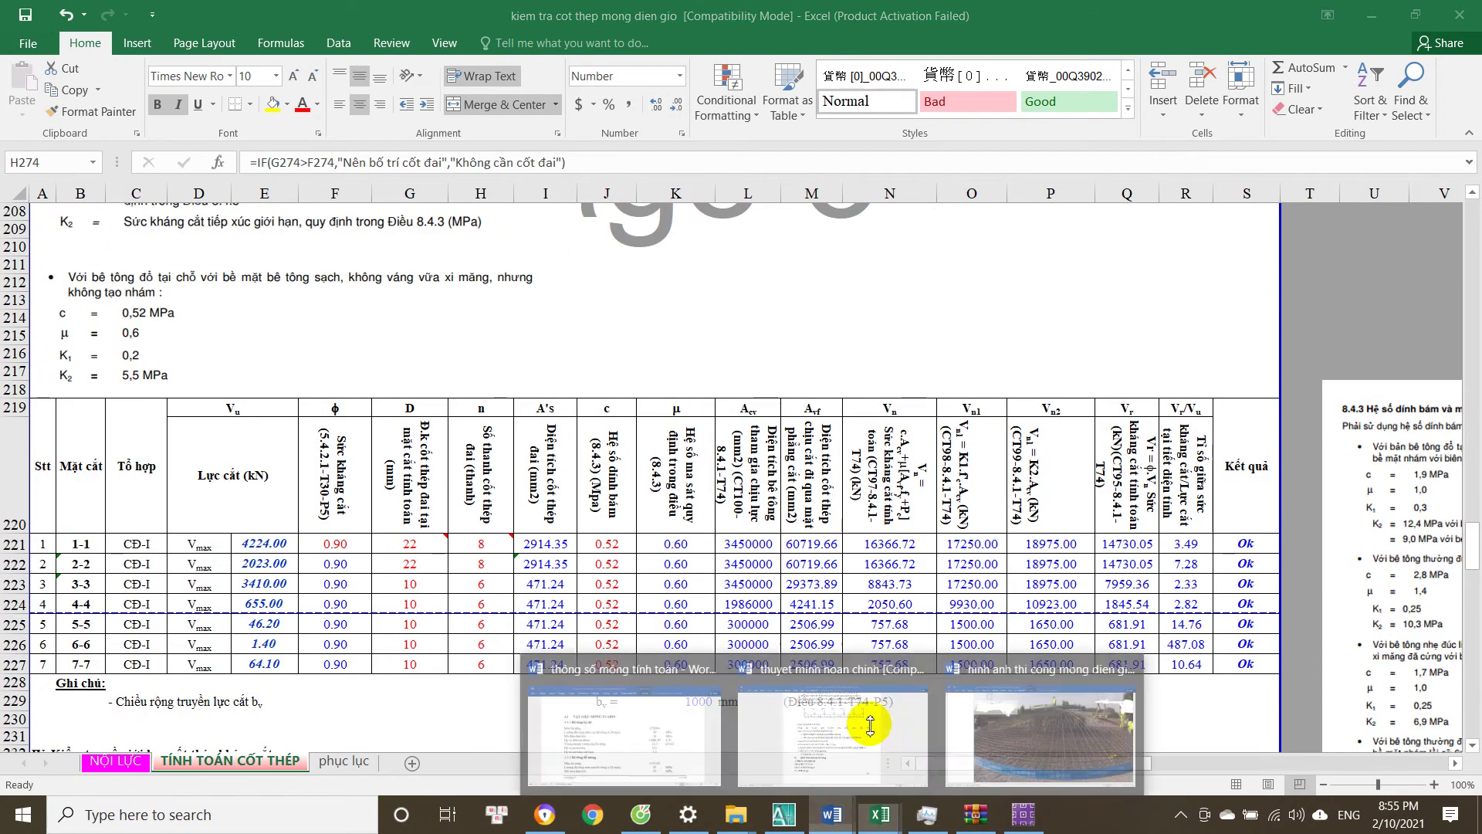
left_click(1018, 730)
scroll(816, 553, "up", 3)
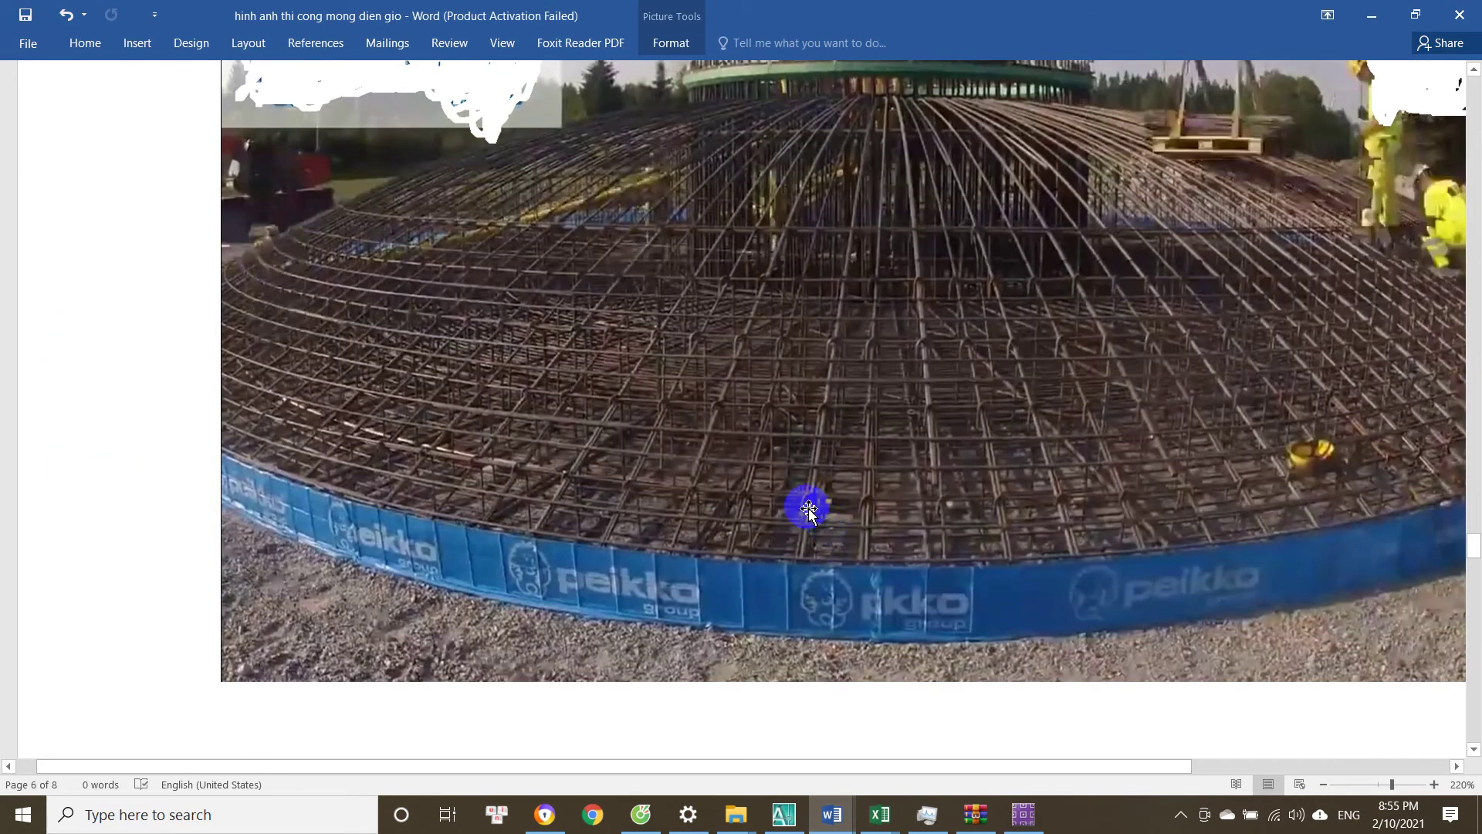
scroll(852, 424, "up", 3)
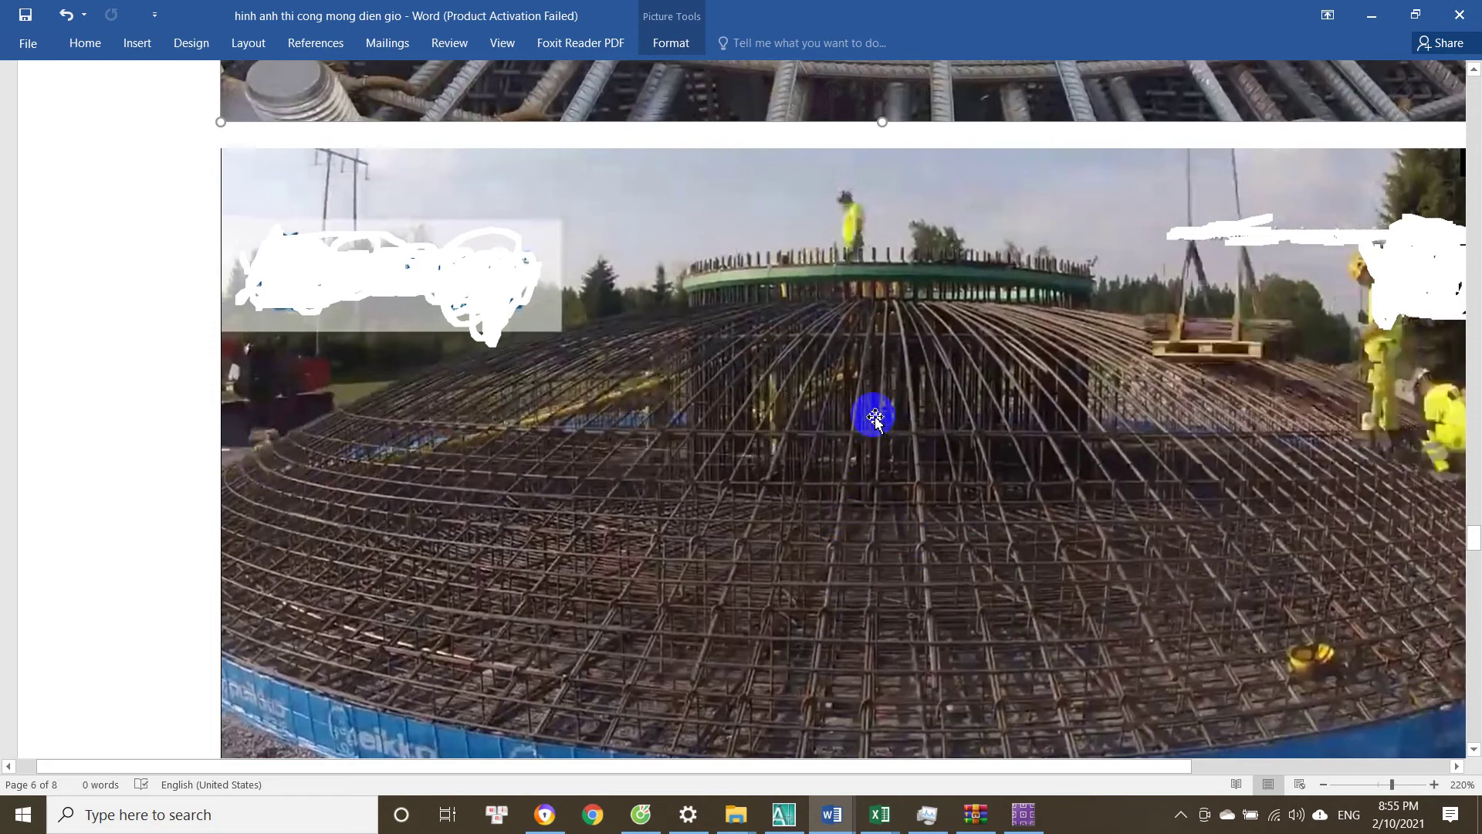
scroll(785, 605, "down", 3)
left_click(840, 815)
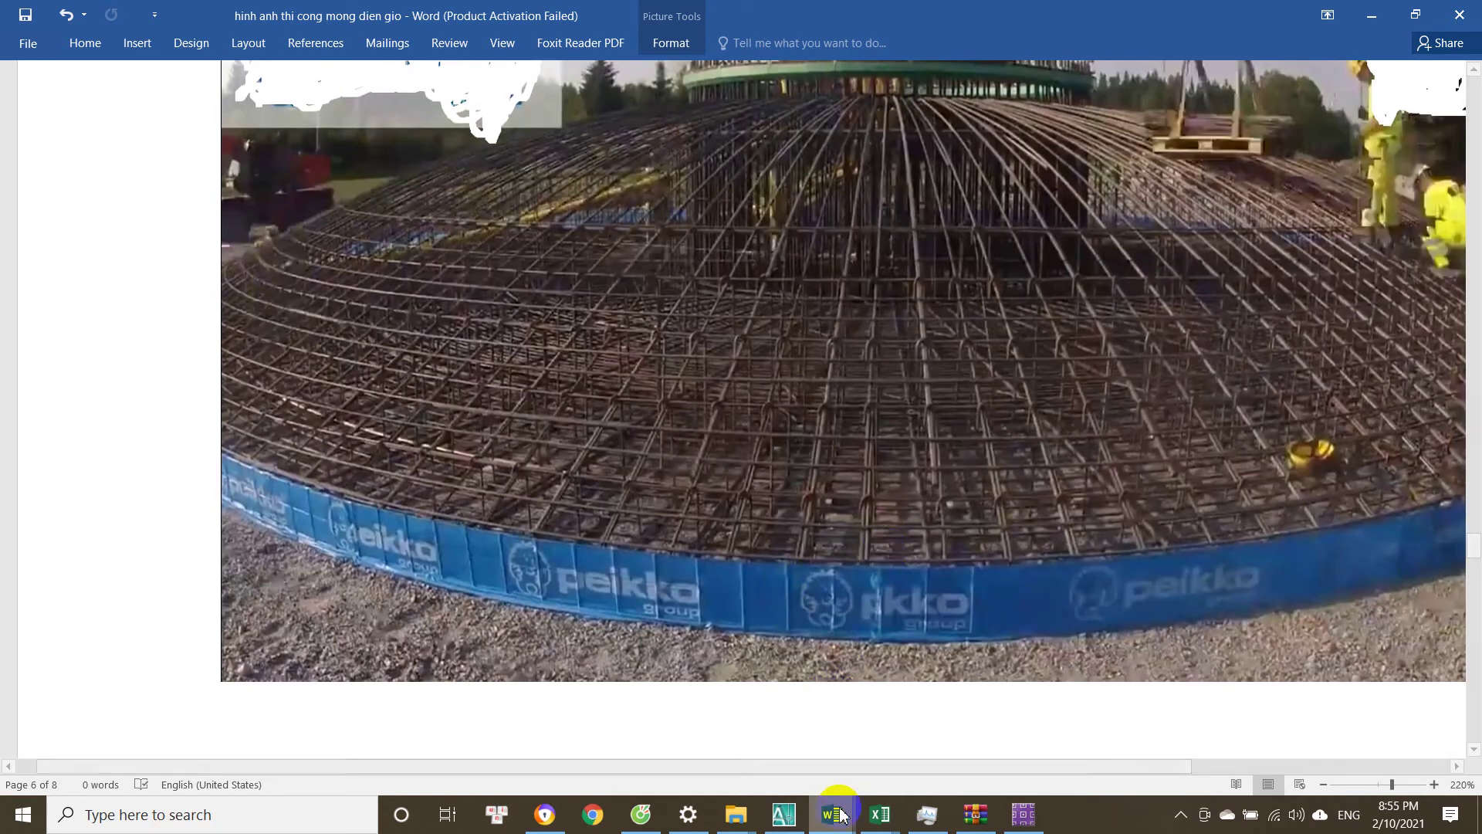
Switch back to Excel and recheck the stirrup diameters and counts in the interface shear table.
left_click(884, 815)
left_click(988, 743)
scroll(768, 615, "down", 4)
scroll(768, 615, "up", 5)
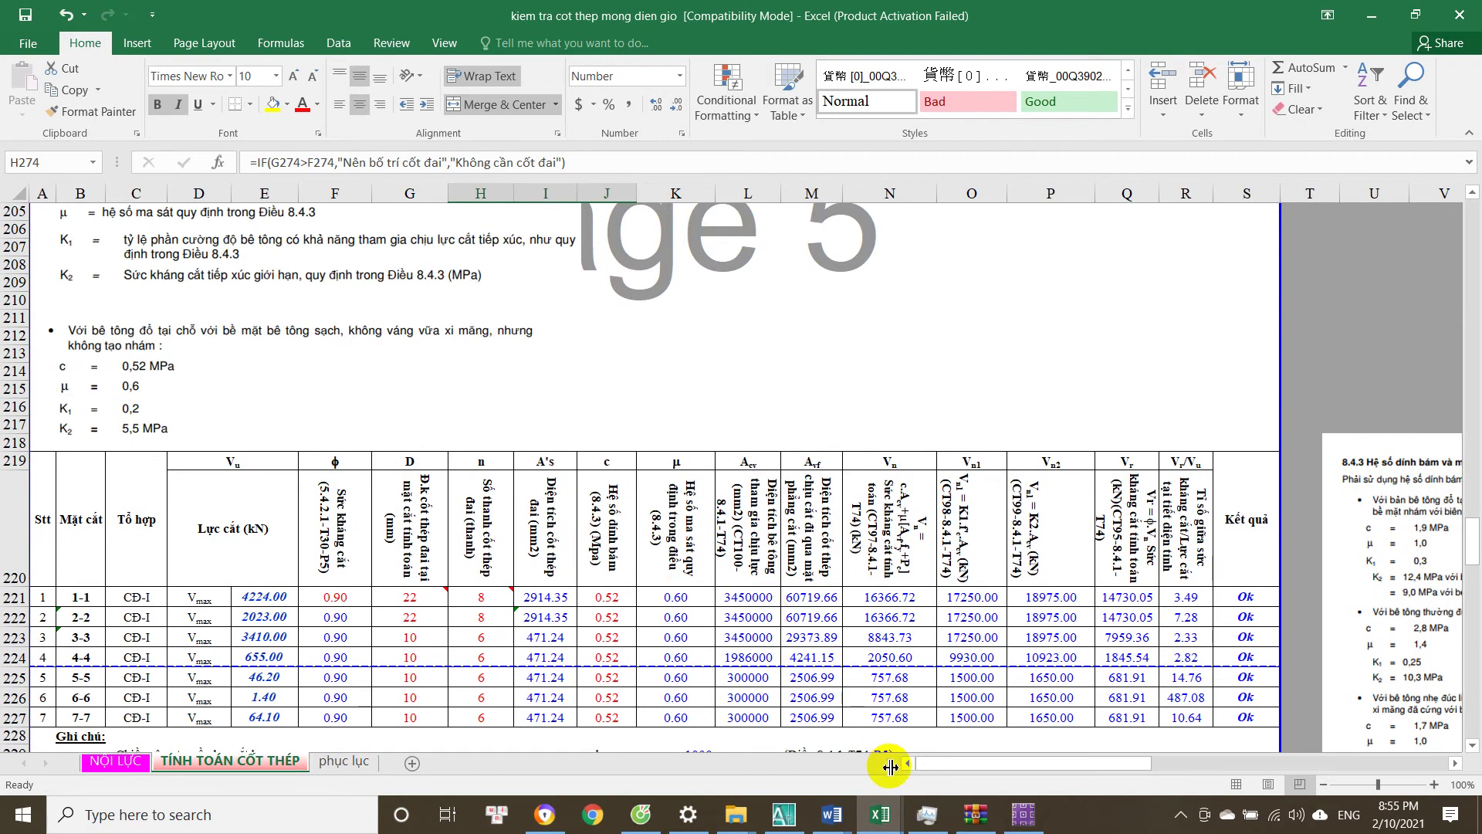
Switch to the Word construction photos and examine the radial, ring and vertical bars from the foundation's centre to its edge.
left_click(851, 813)
left_click(965, 745)
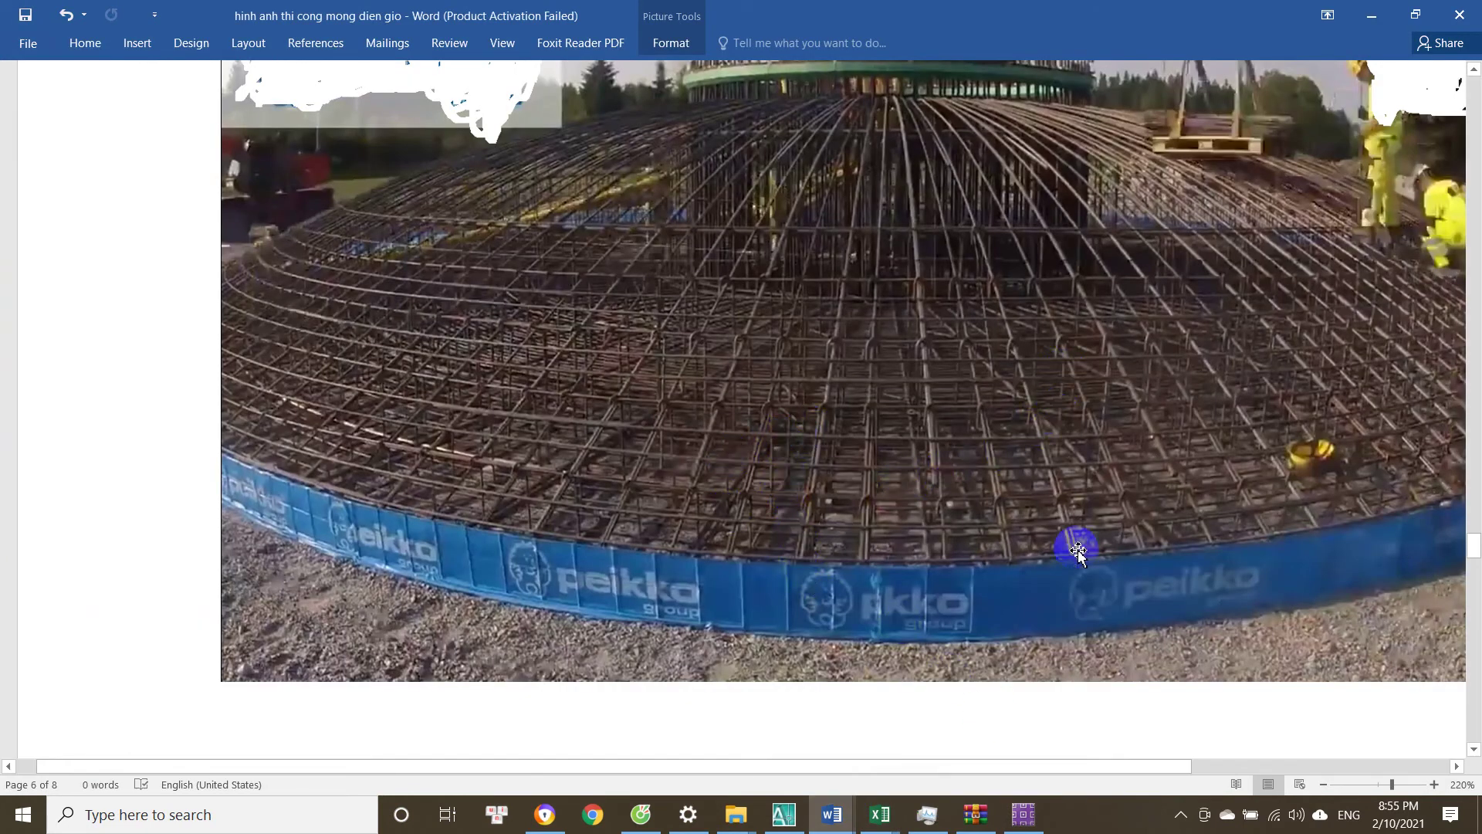
scroll(804, 433, "up", 3)
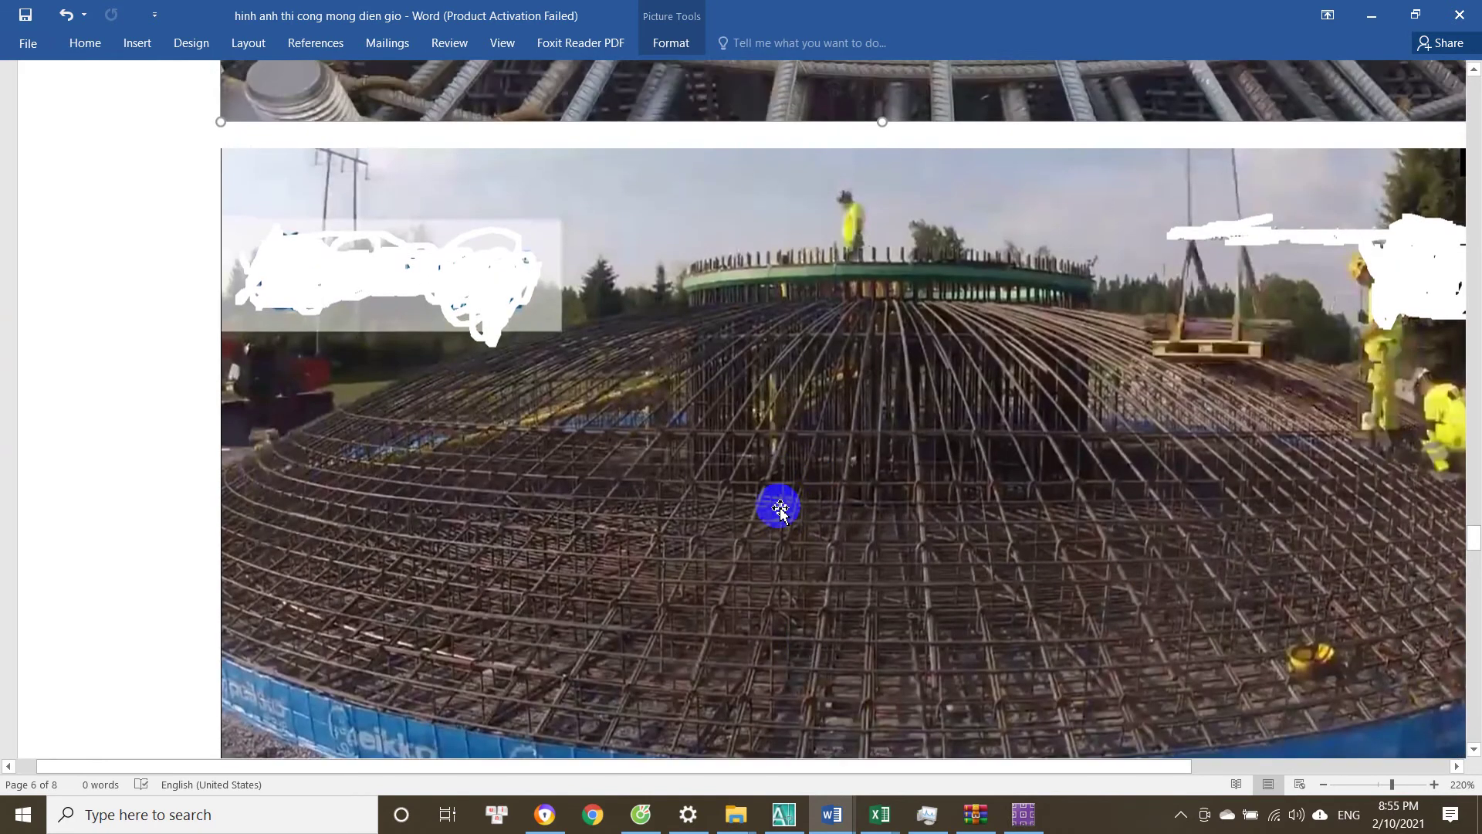
scroll(778, 506, "down", 3)
scroll(573, 466, "up", 2)
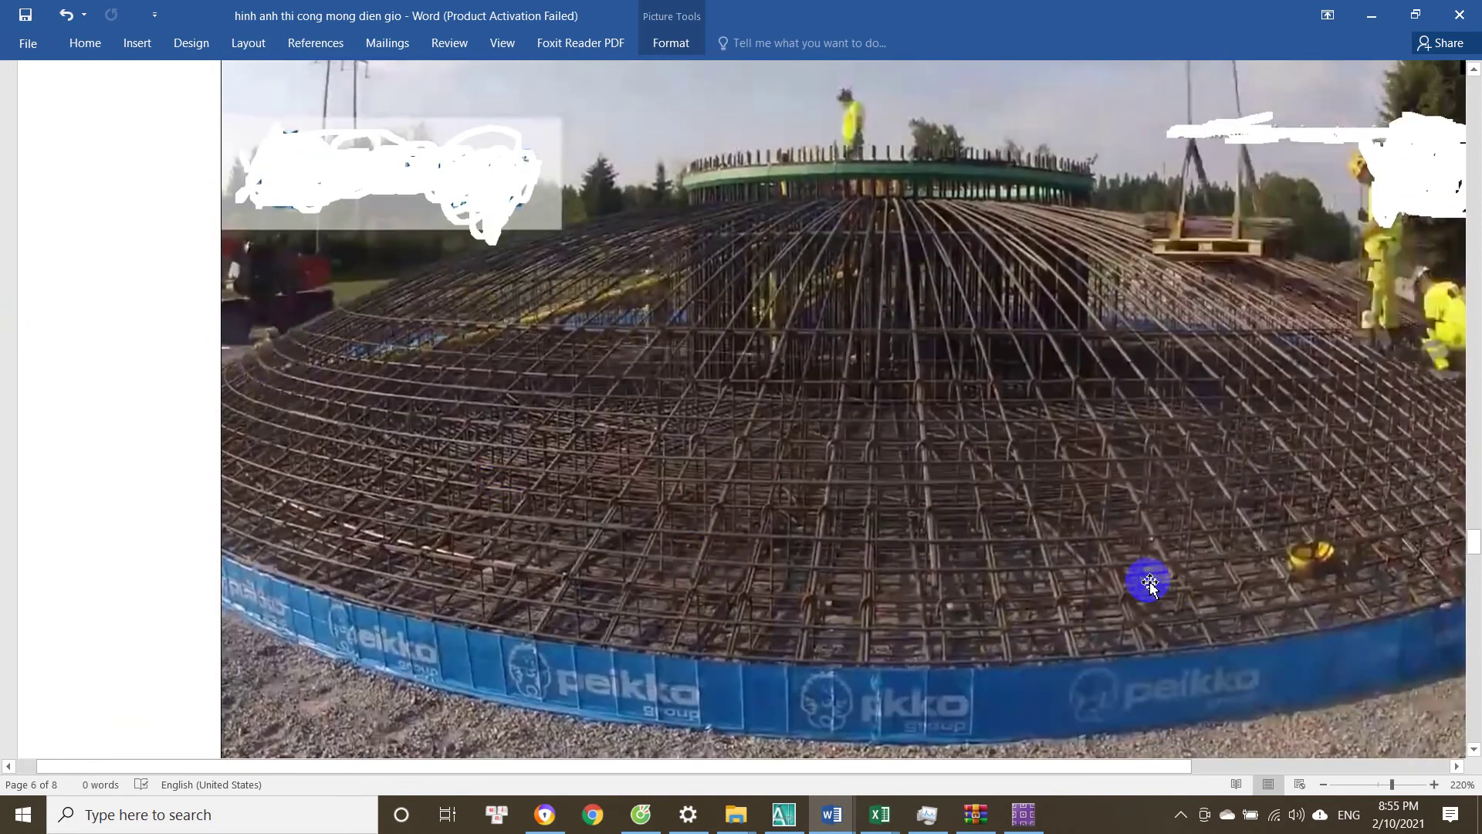
scroll(622, 380, "up", 4)
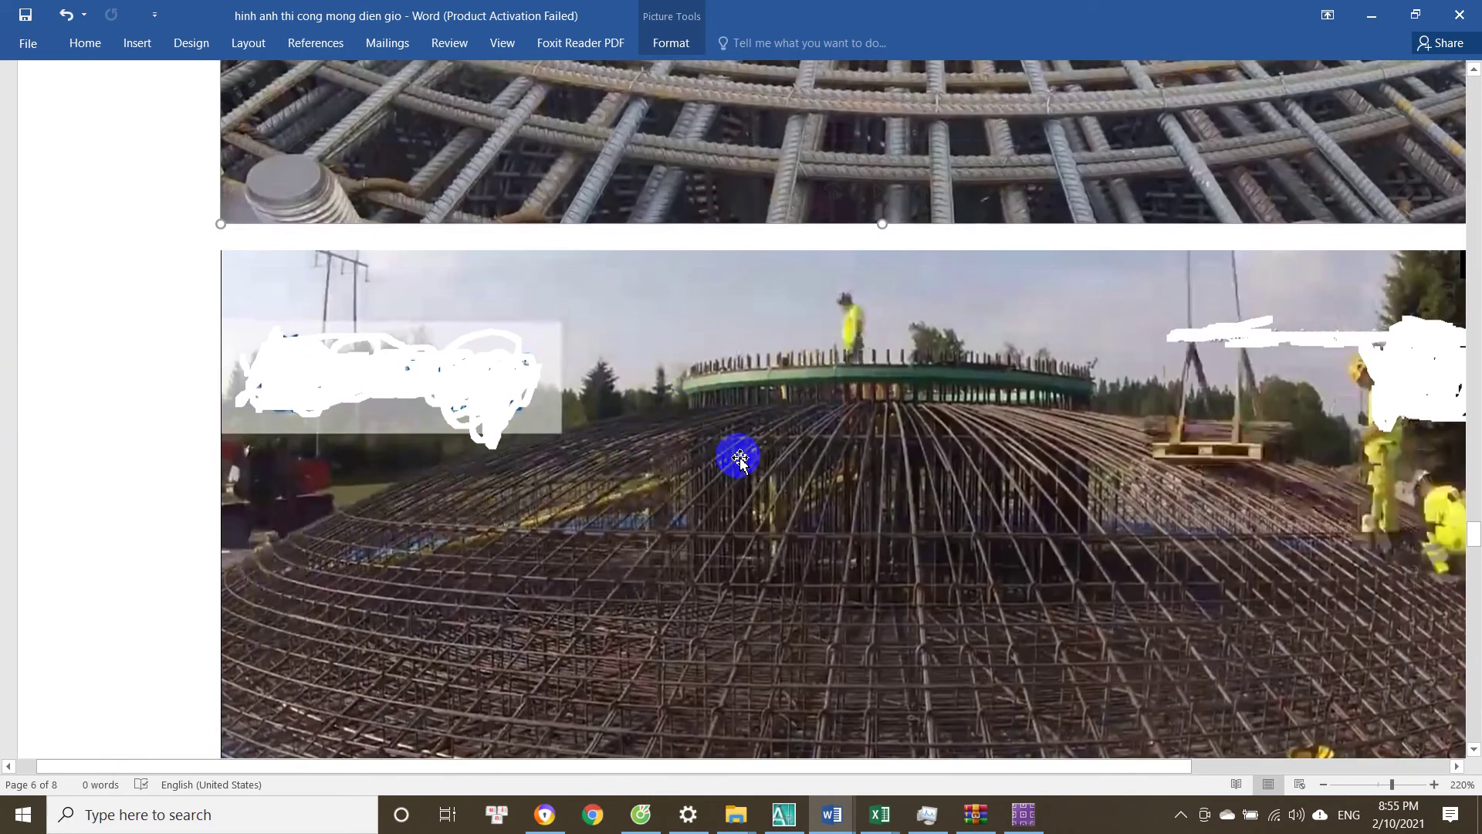
scroll(738, 457, "down", 2)
scroll(850, 585, "down", 2)
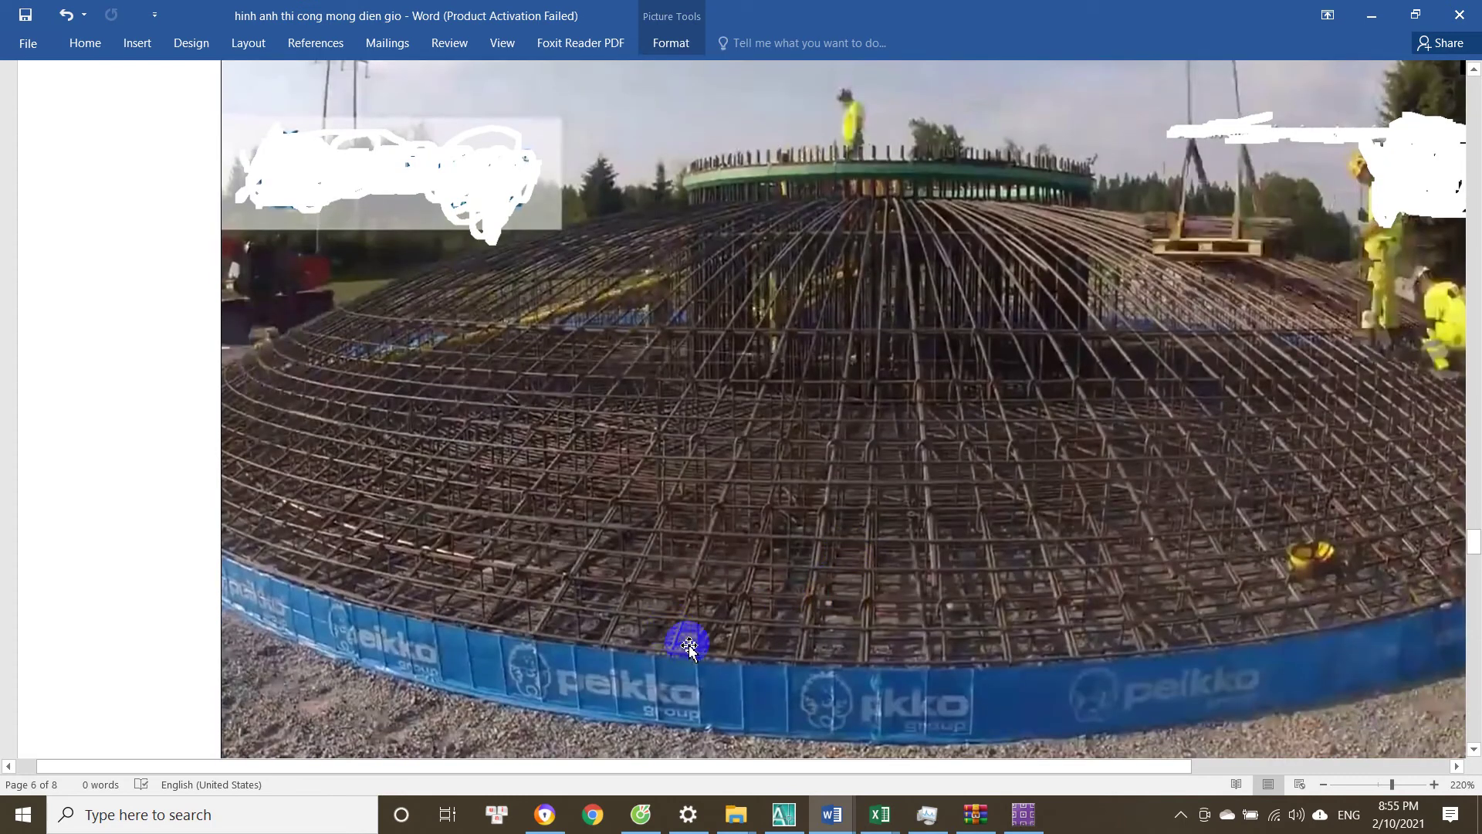
scroll(831, 533, "up", 4)
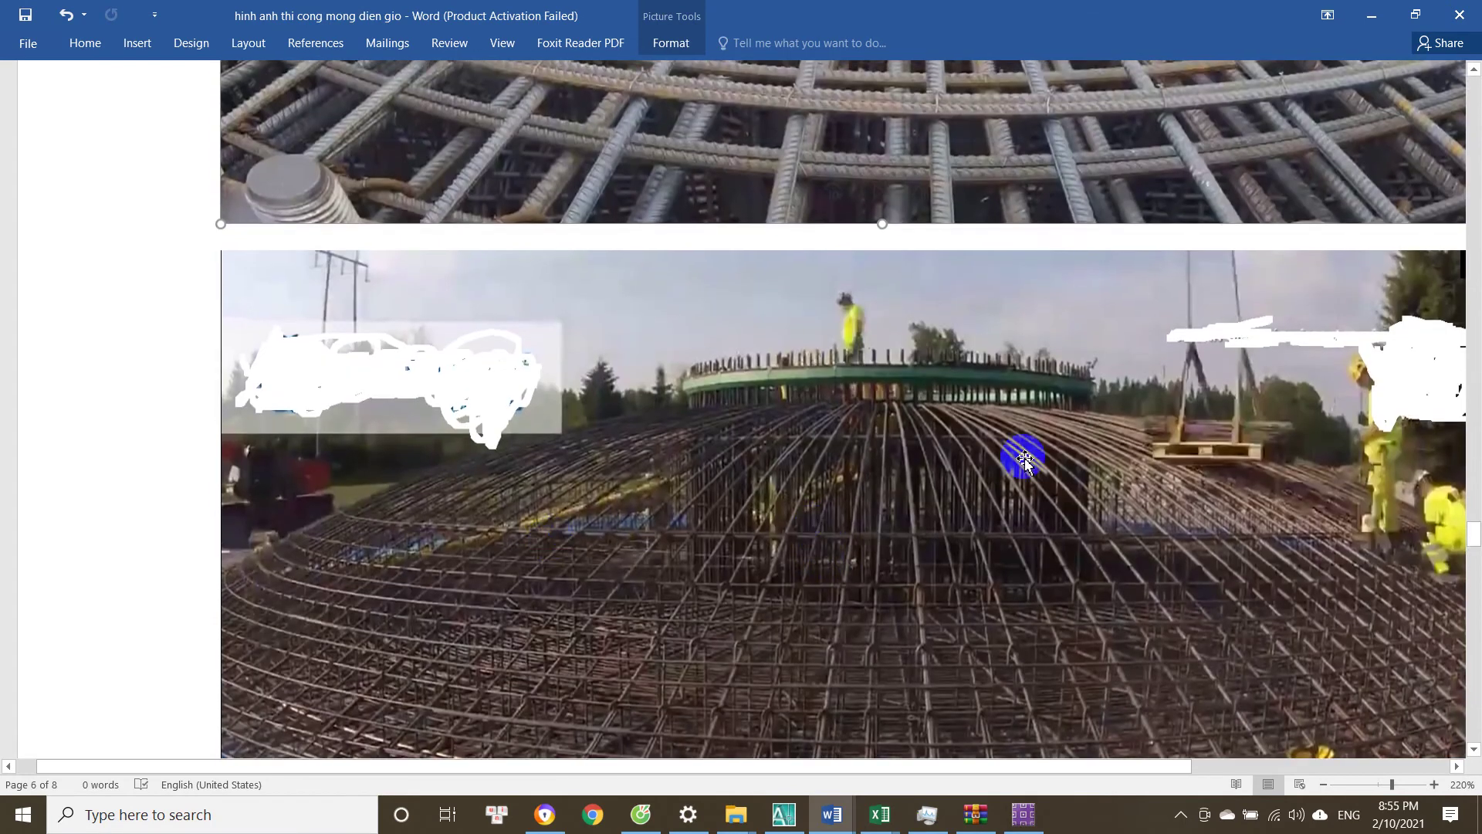
scroll(996, 510, "down", 4)
scroll(971, 549, "up", 2)
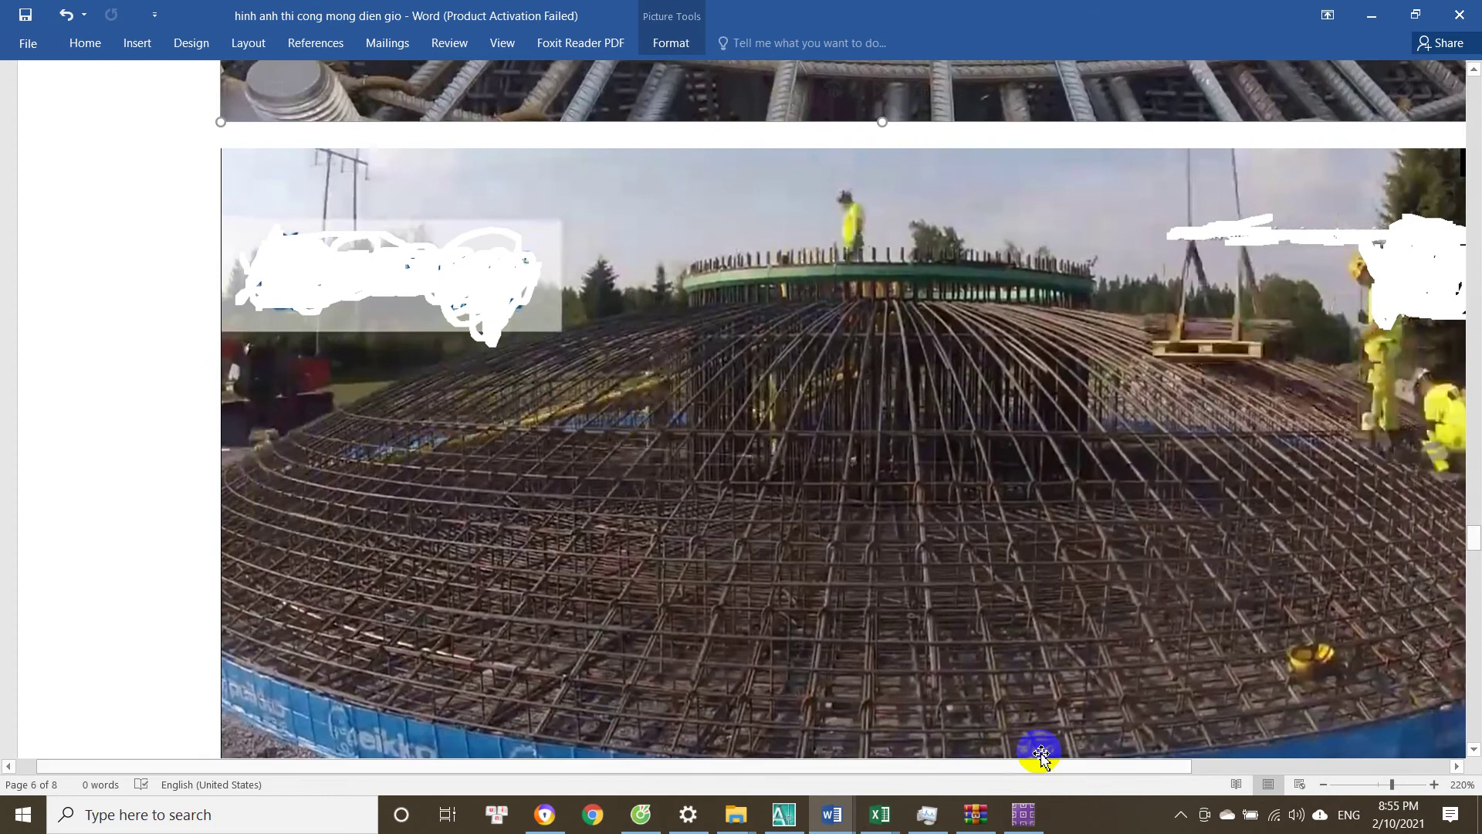
scroll(929, 510, "down", 2)
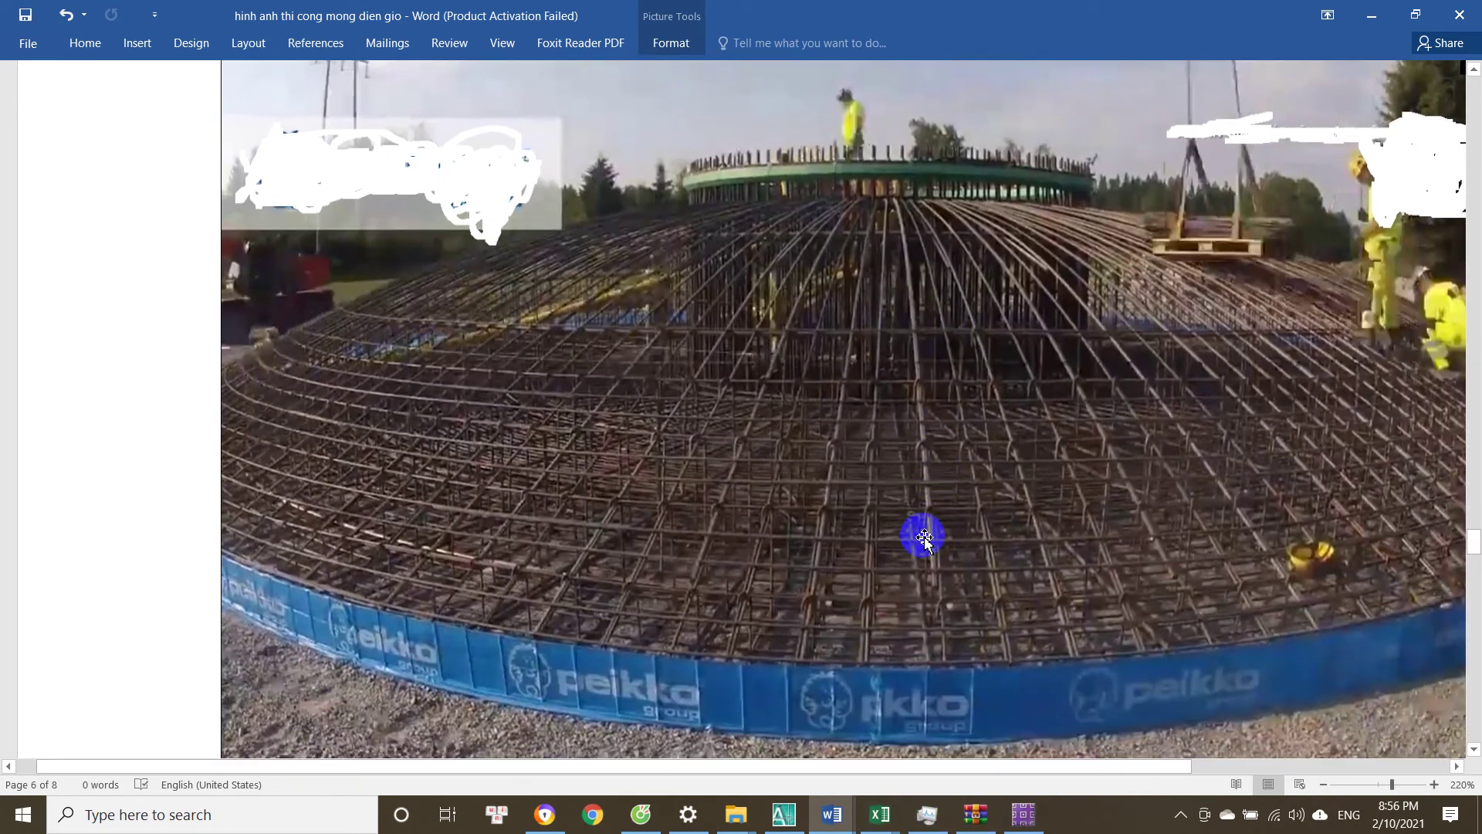
scroll(773, 509, "up", 4)
scroll(814, 525, "down", 2)
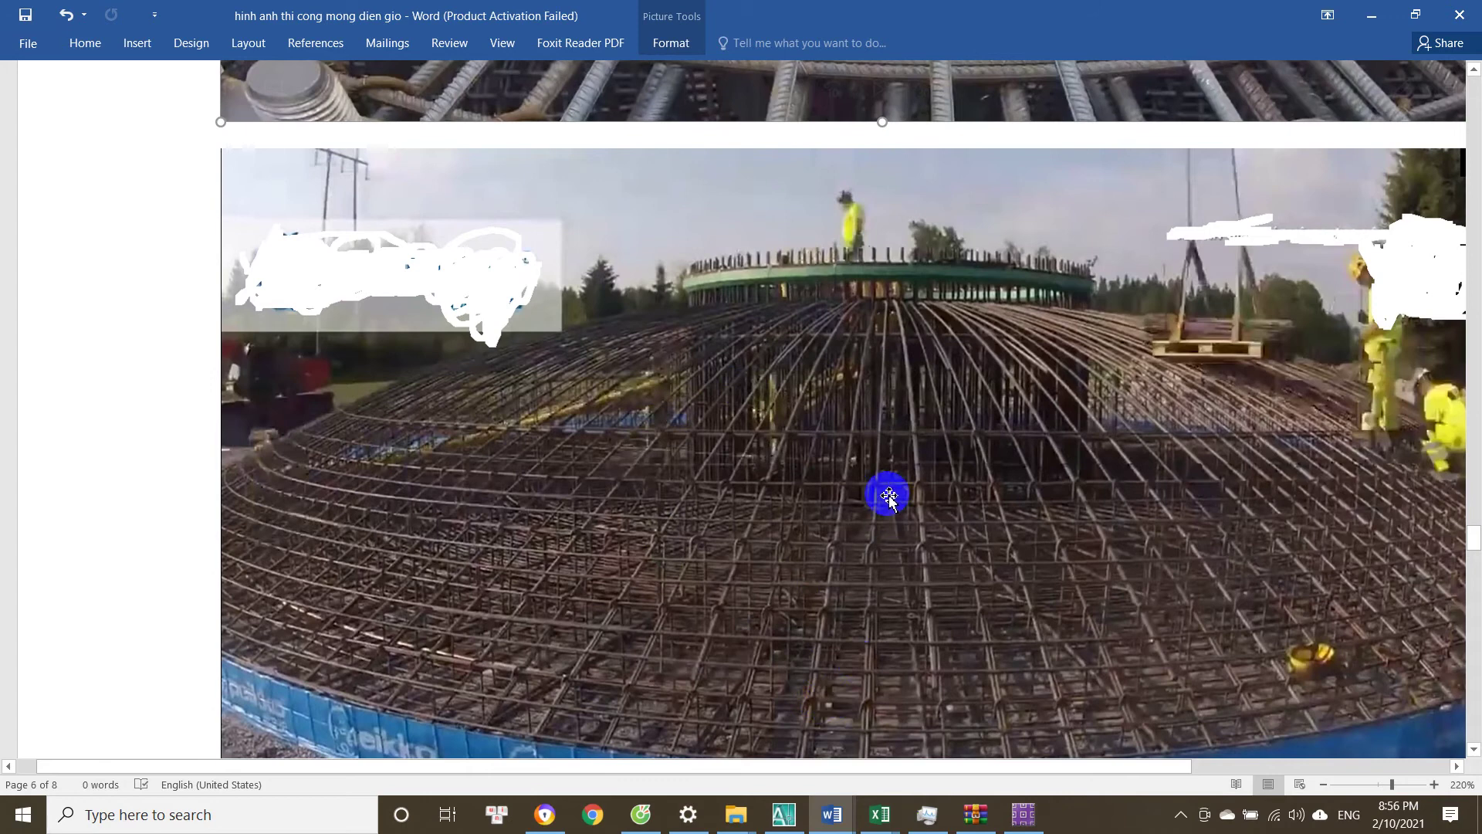
Switch to Excel and check the maximum crack-control bar spacing of sections 1-1 to 4-4 in the crack check table.
left_click(879, 814)
left_click(966, 753)
scroll(734, 548, "down", 10)
scroll(515, 617, "down", 20)
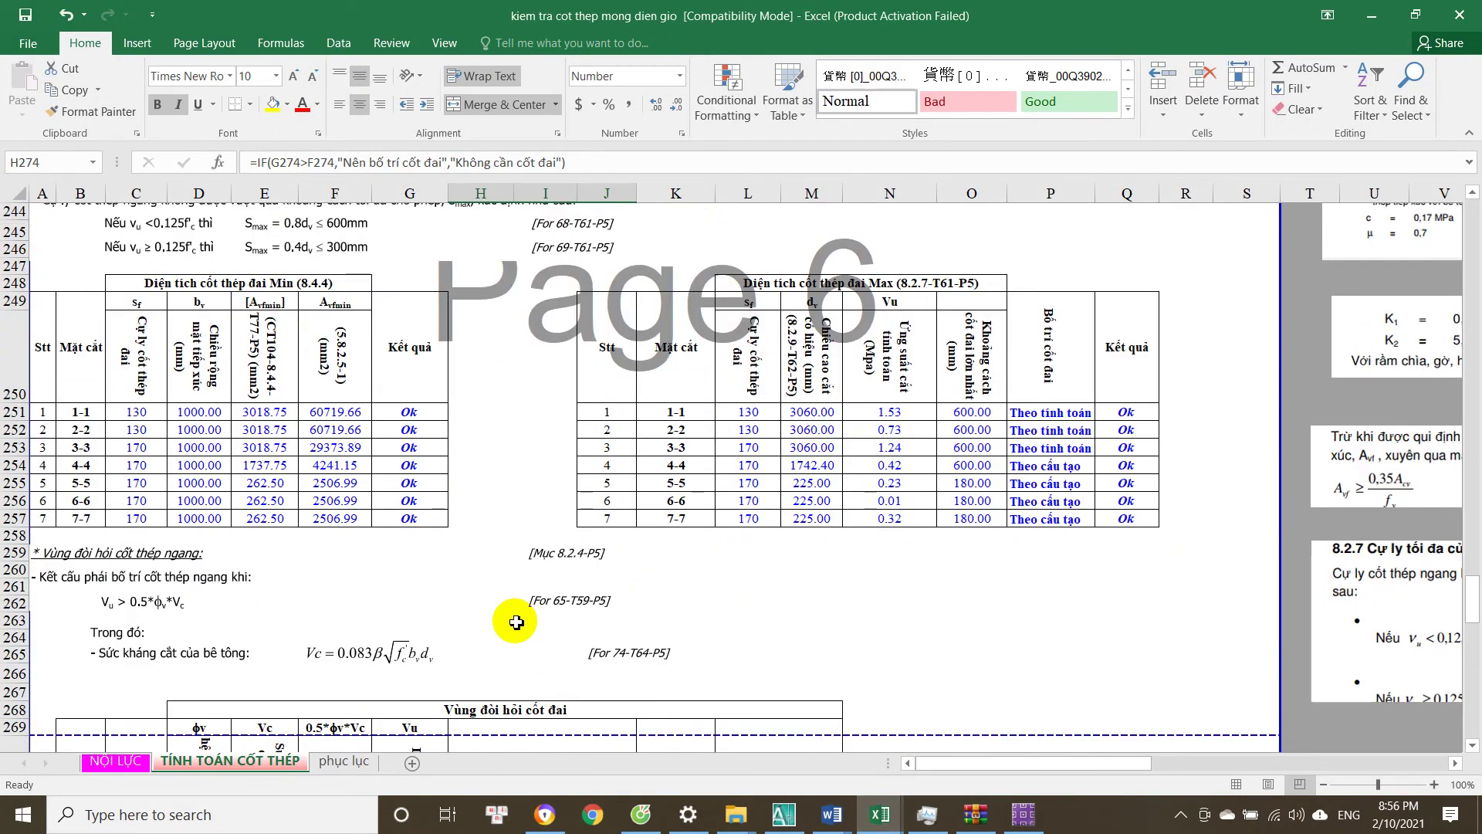
scroll(541, 603, "down", 7)
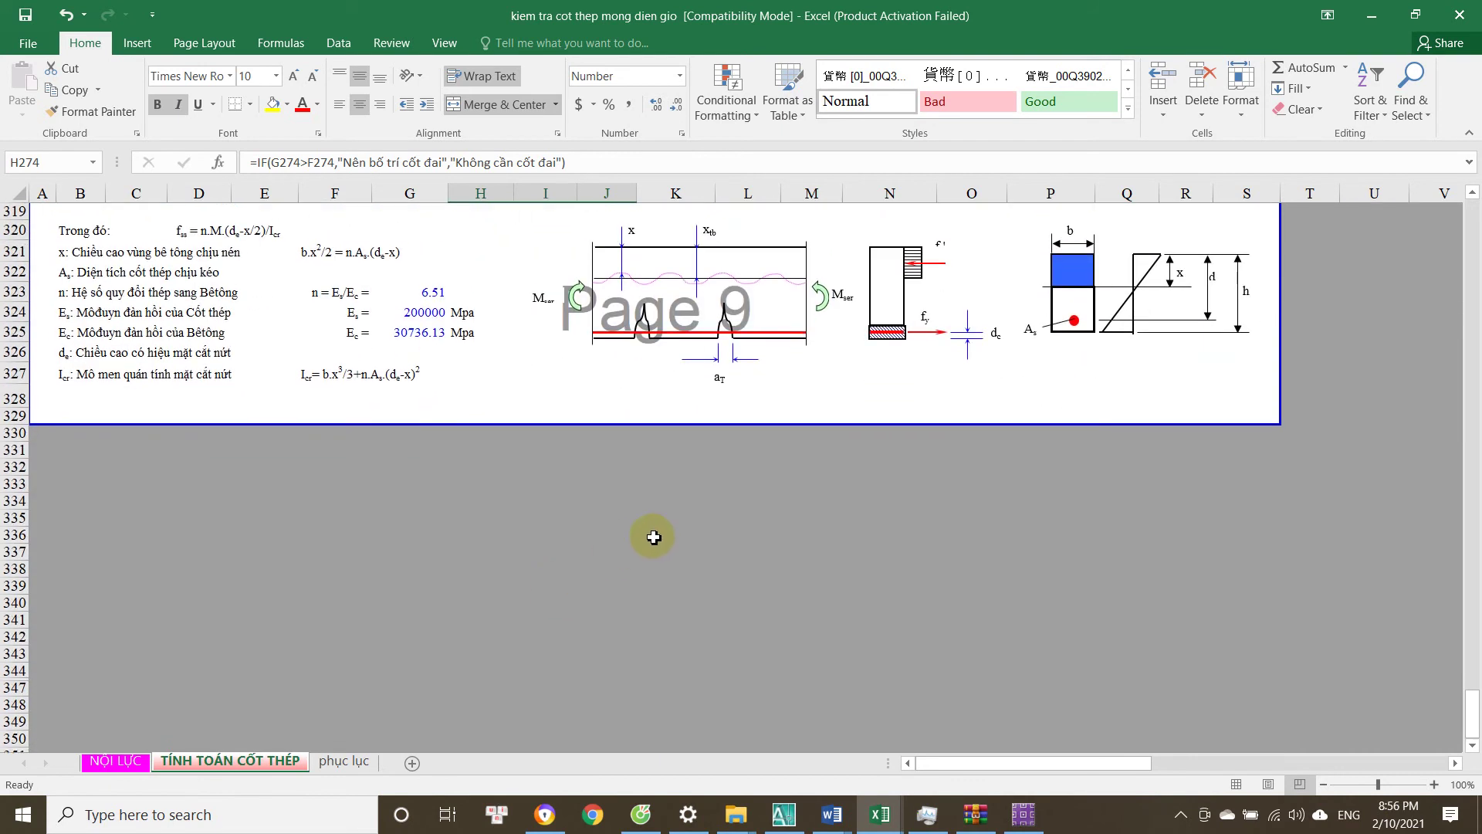
scroll(652, 536, "up", 4)
left_click(977, 443)
left_click_drag(979, 451, 991, 502)
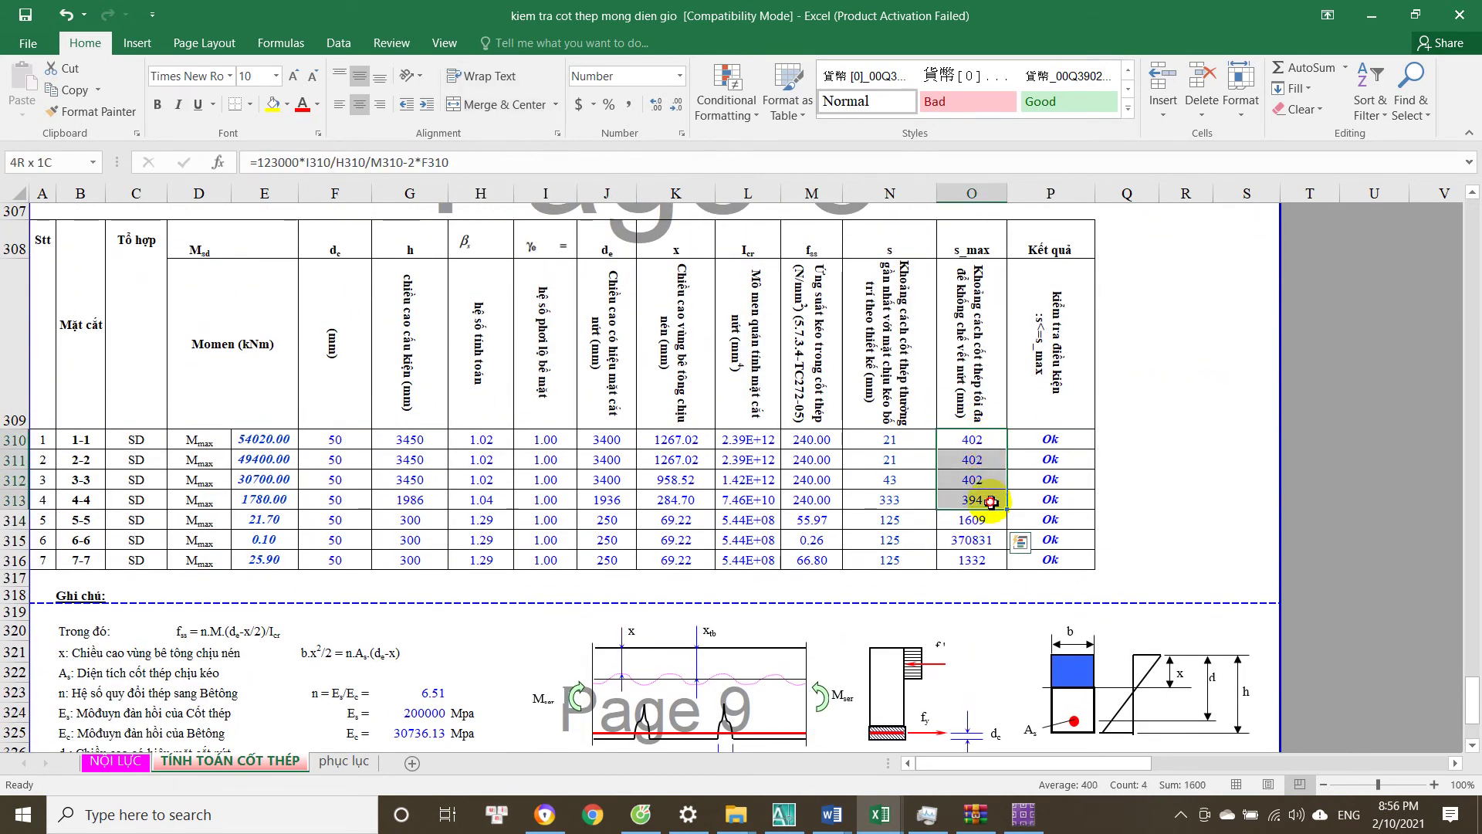
left_click(982, 473)
Look over the phục lục sheet and go to the NỘI LỰC sheet of the workbook.
scroll(618, 664, "up", 20)
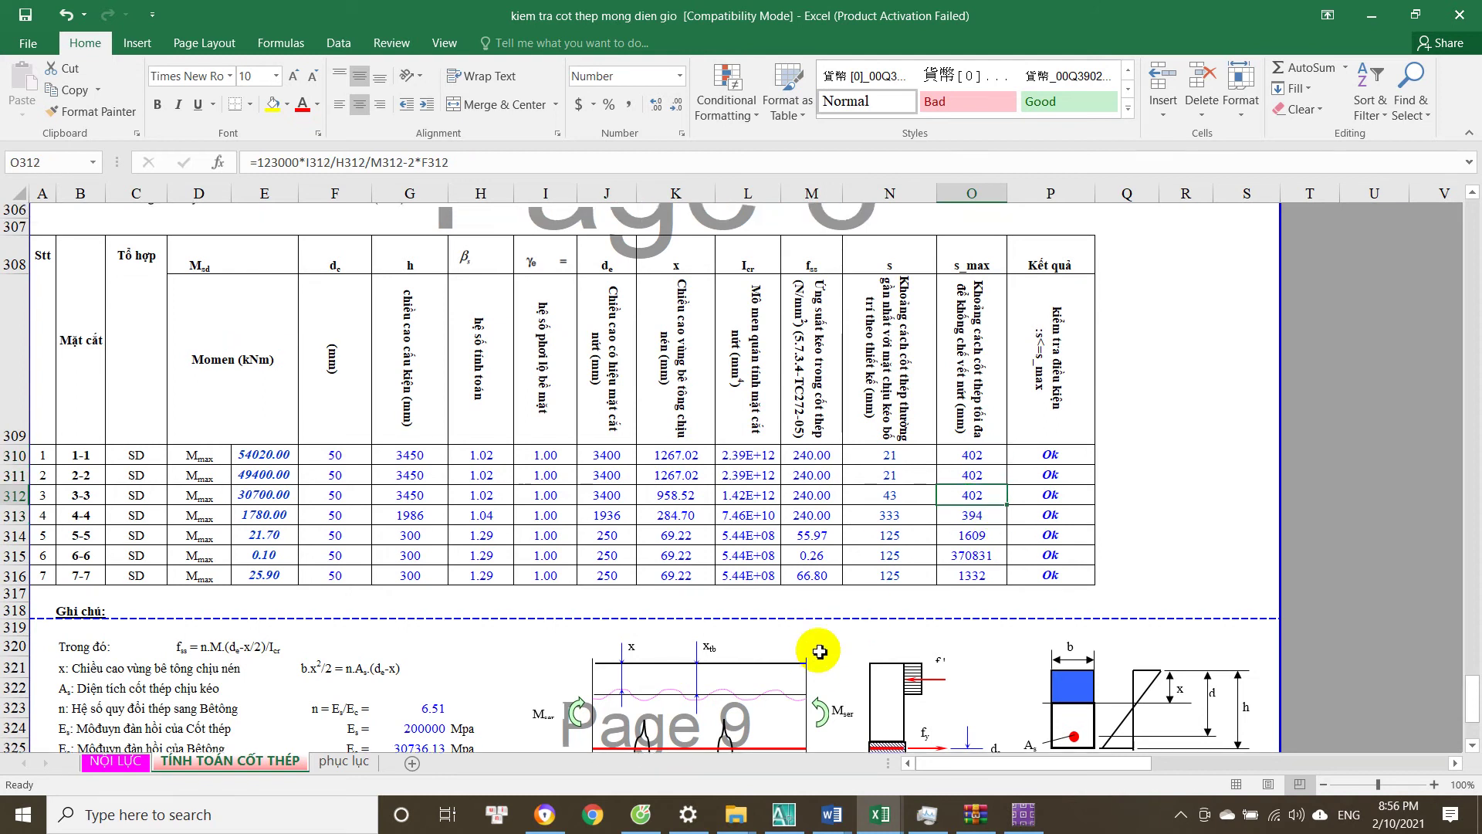
scroll(633, 670, "up", 20)
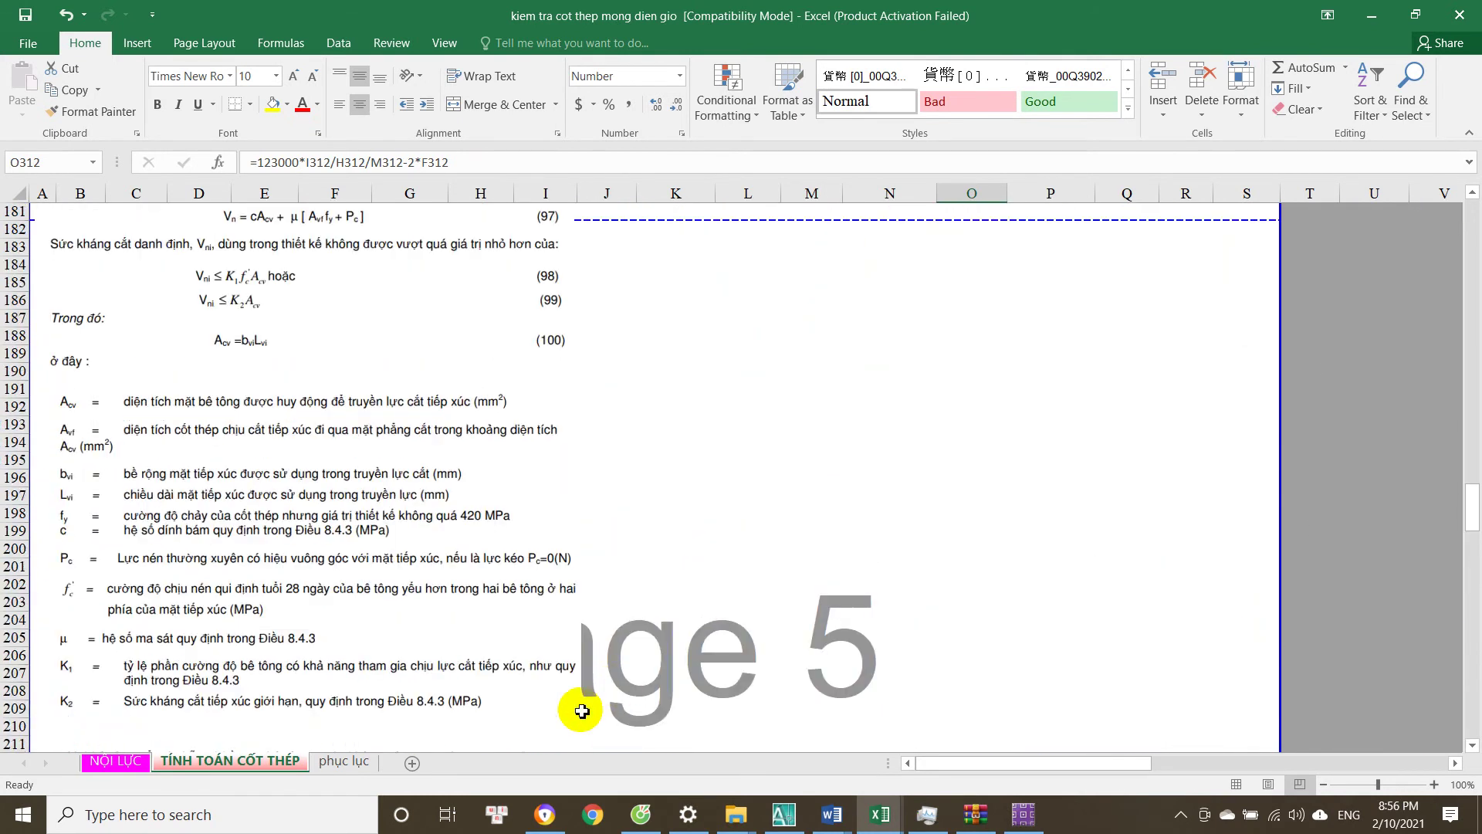
left_click(360, 768)
left_click(115, 762)
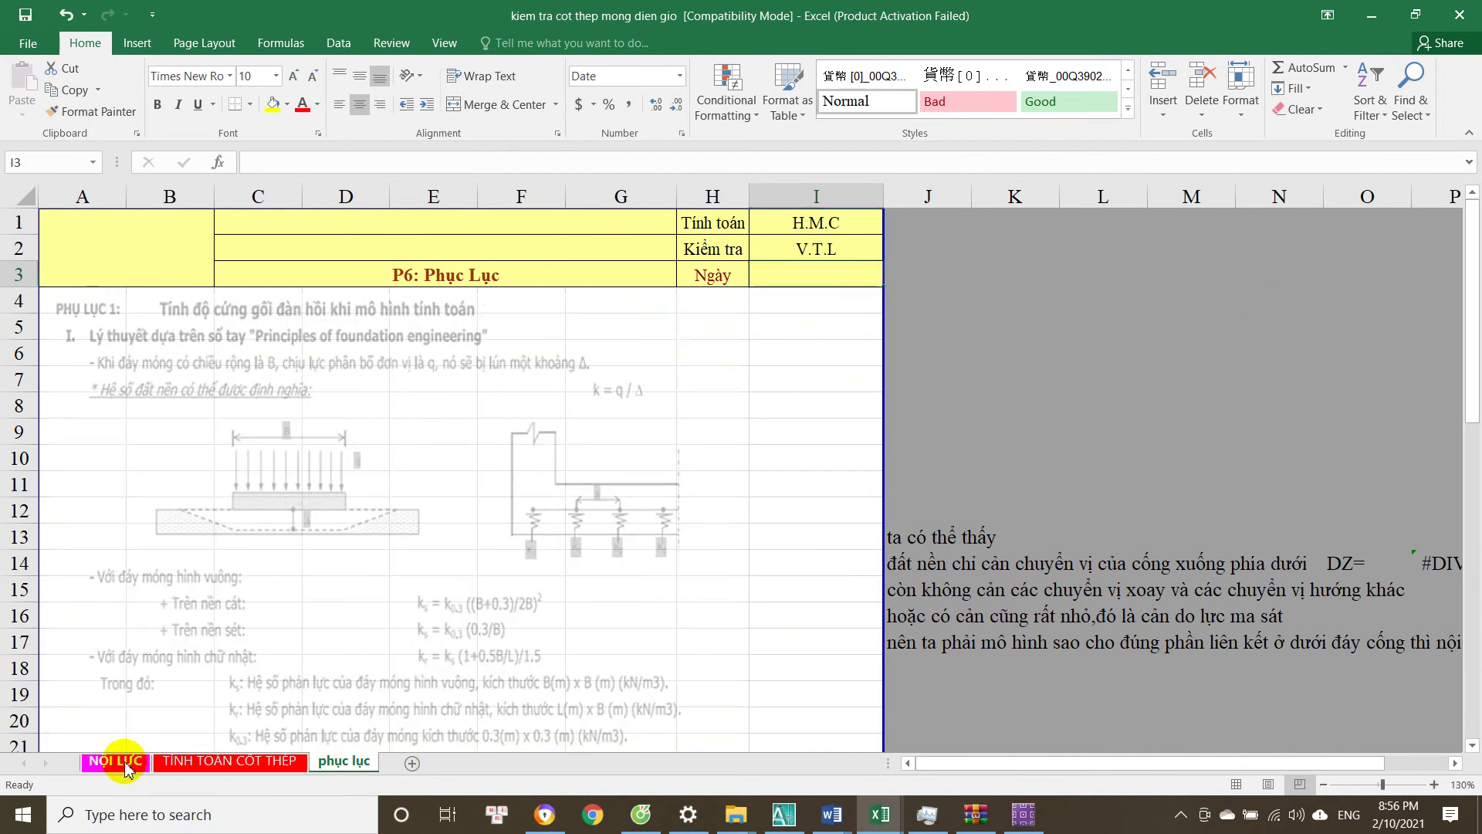
Switch to SAFE, close the Strip Forces dialog, and inspect the TH BAO strip moment diagram around the foundation's centre.
left_click(1025, 815)
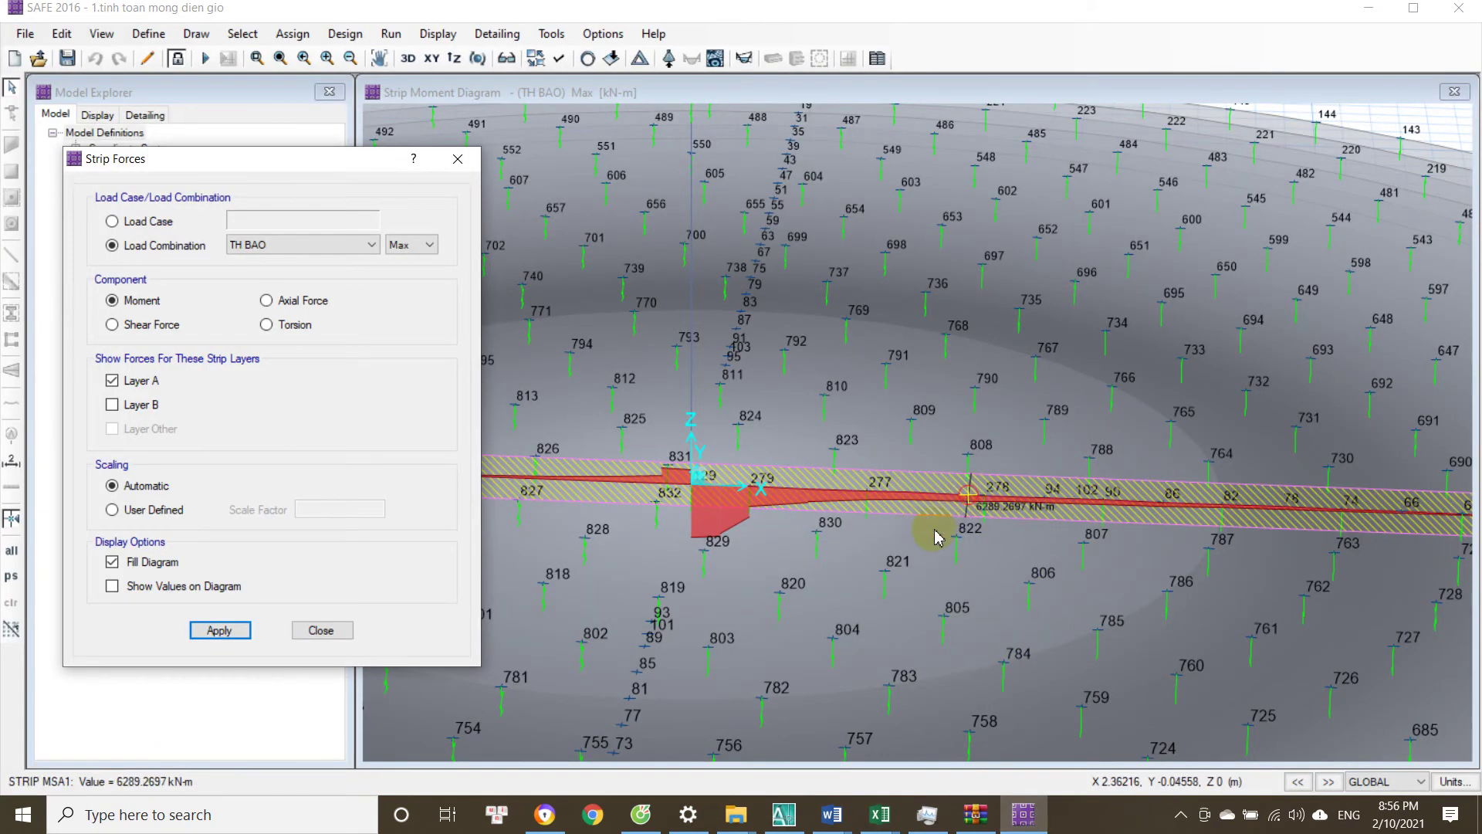
left_click(317, 628)
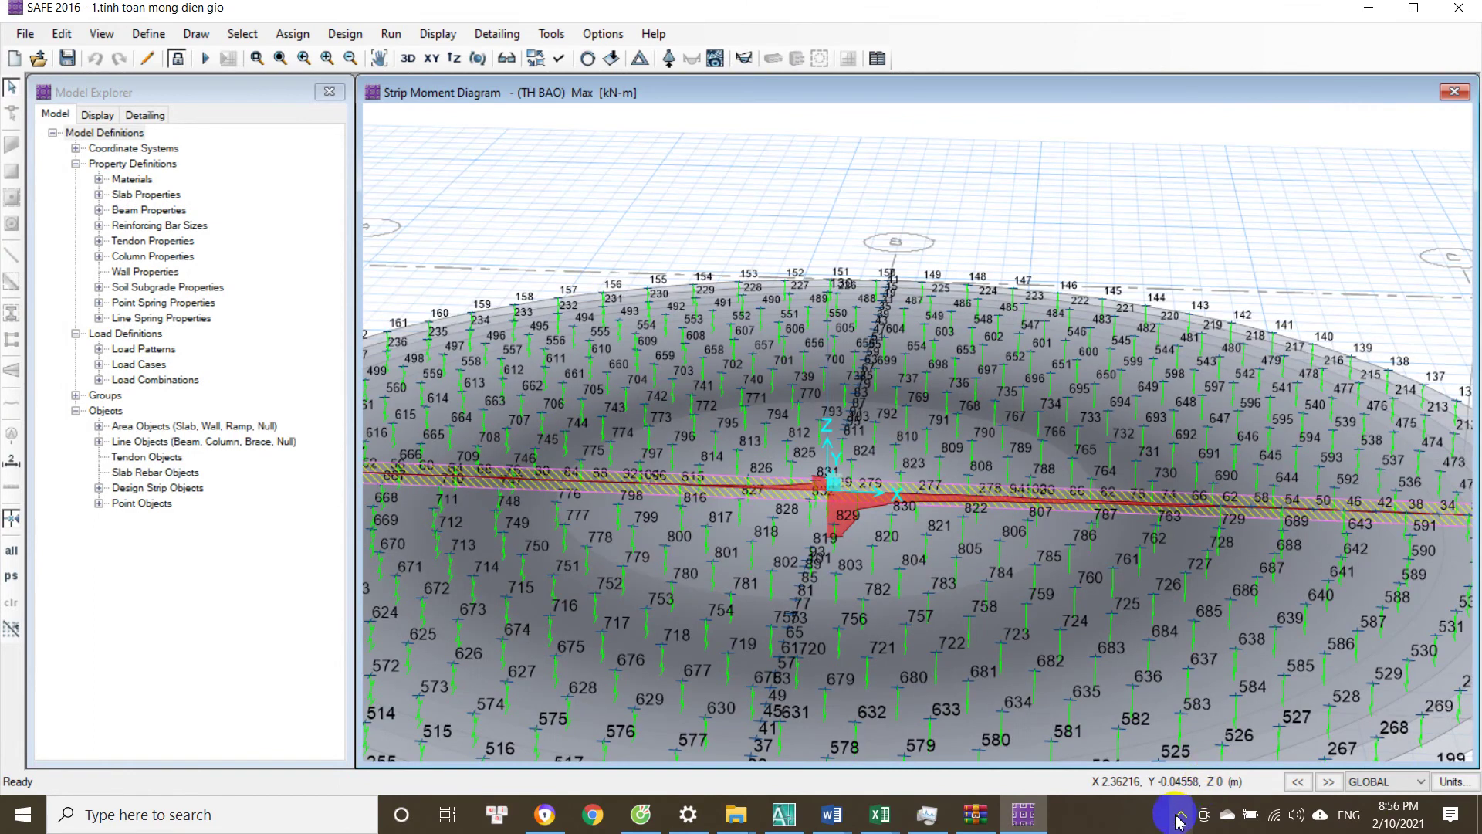
left_click(1180, 817)
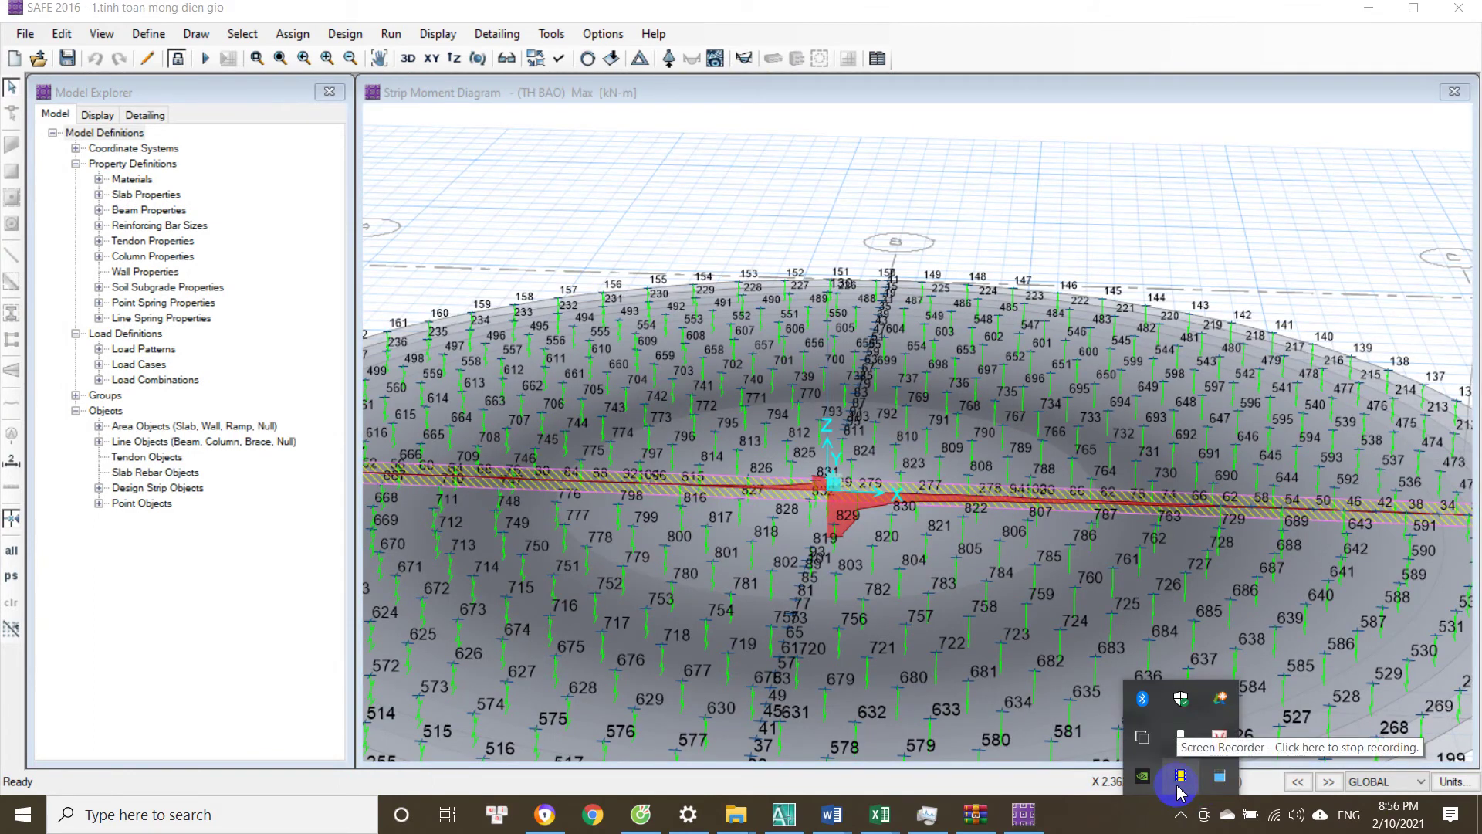
left_click(916, 322)
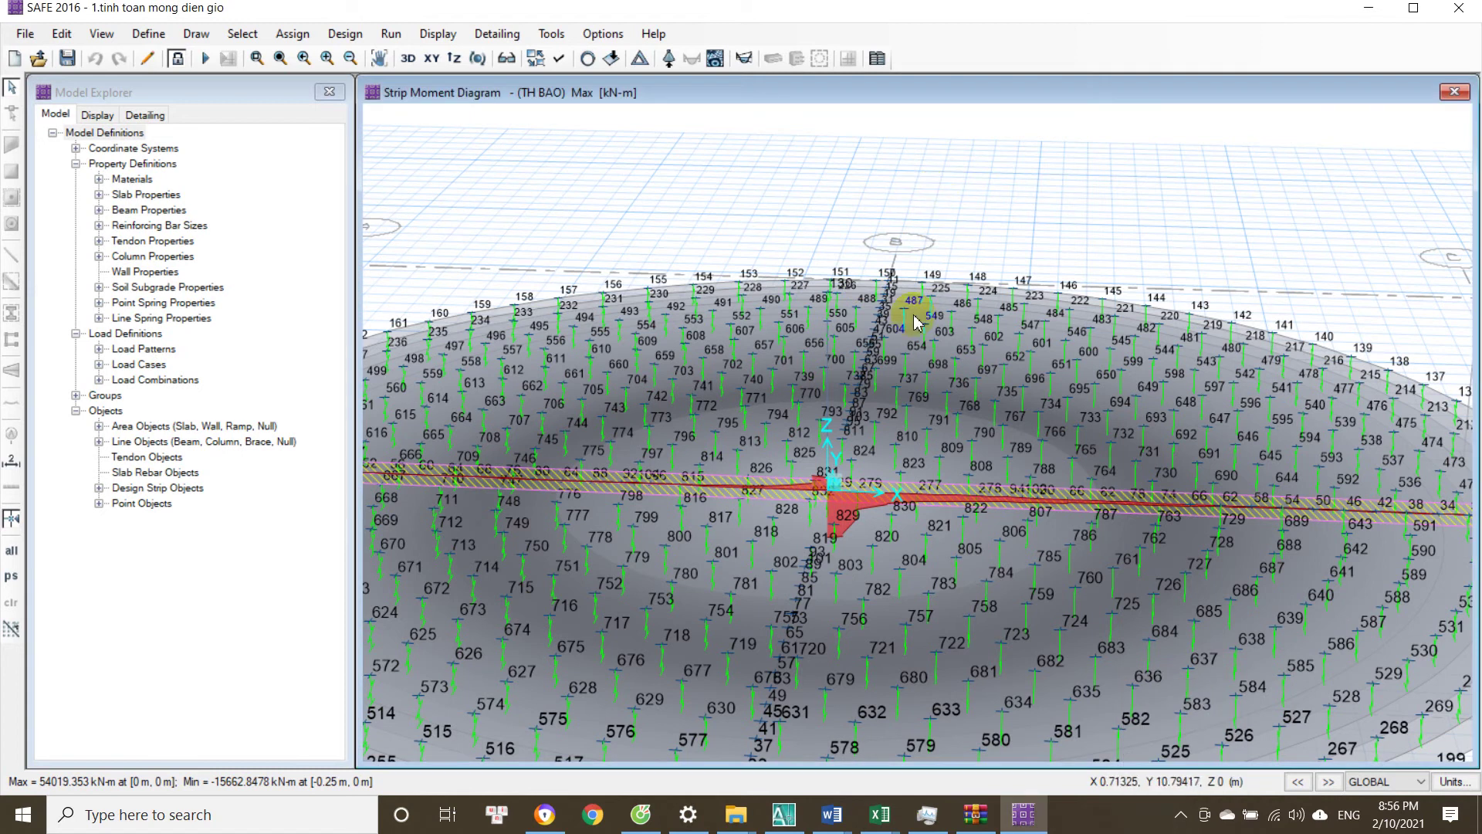
left_click_drag(882, 532, 883, 566)
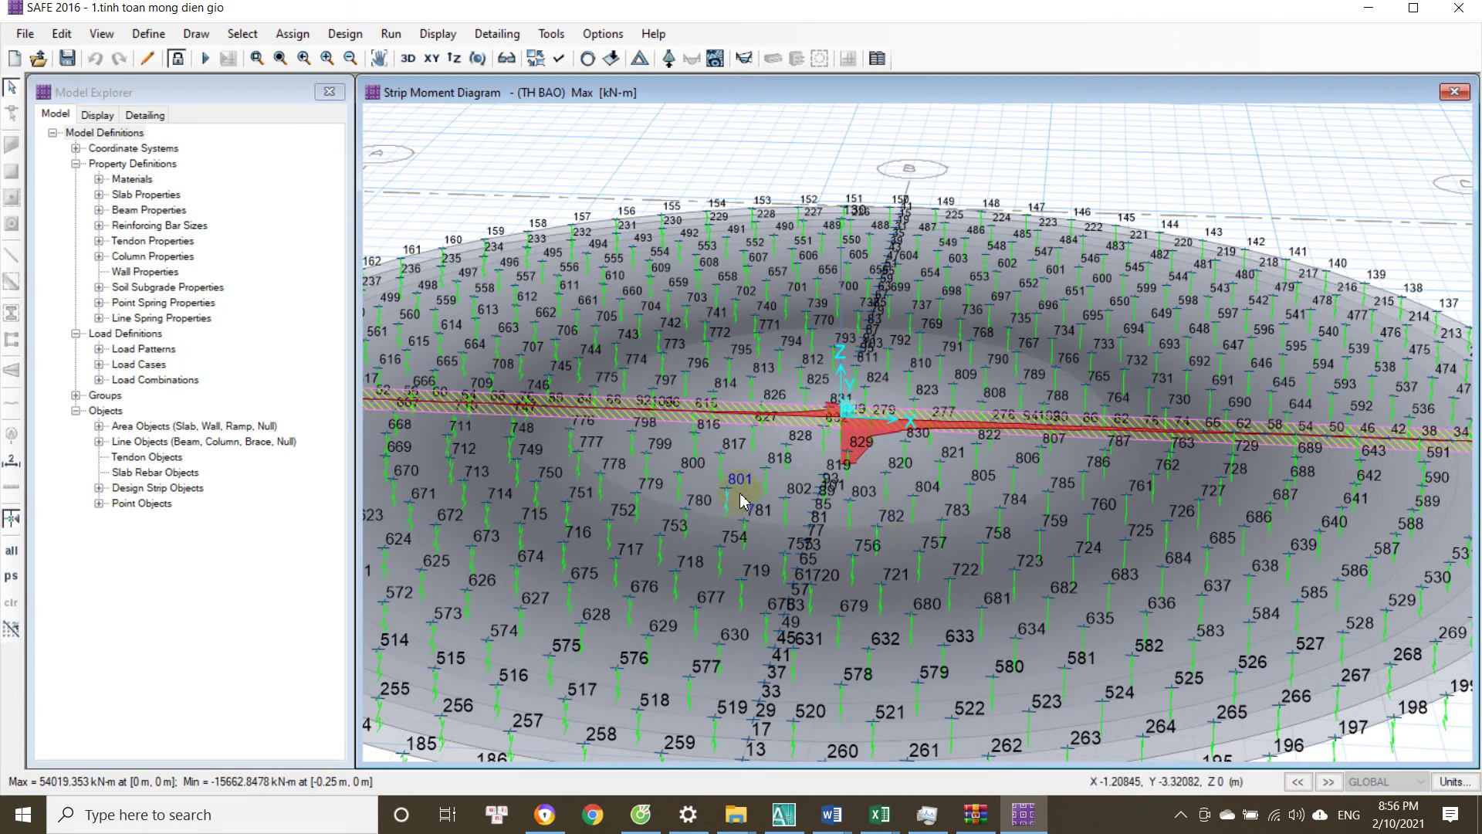
mouse_move(857, 441)
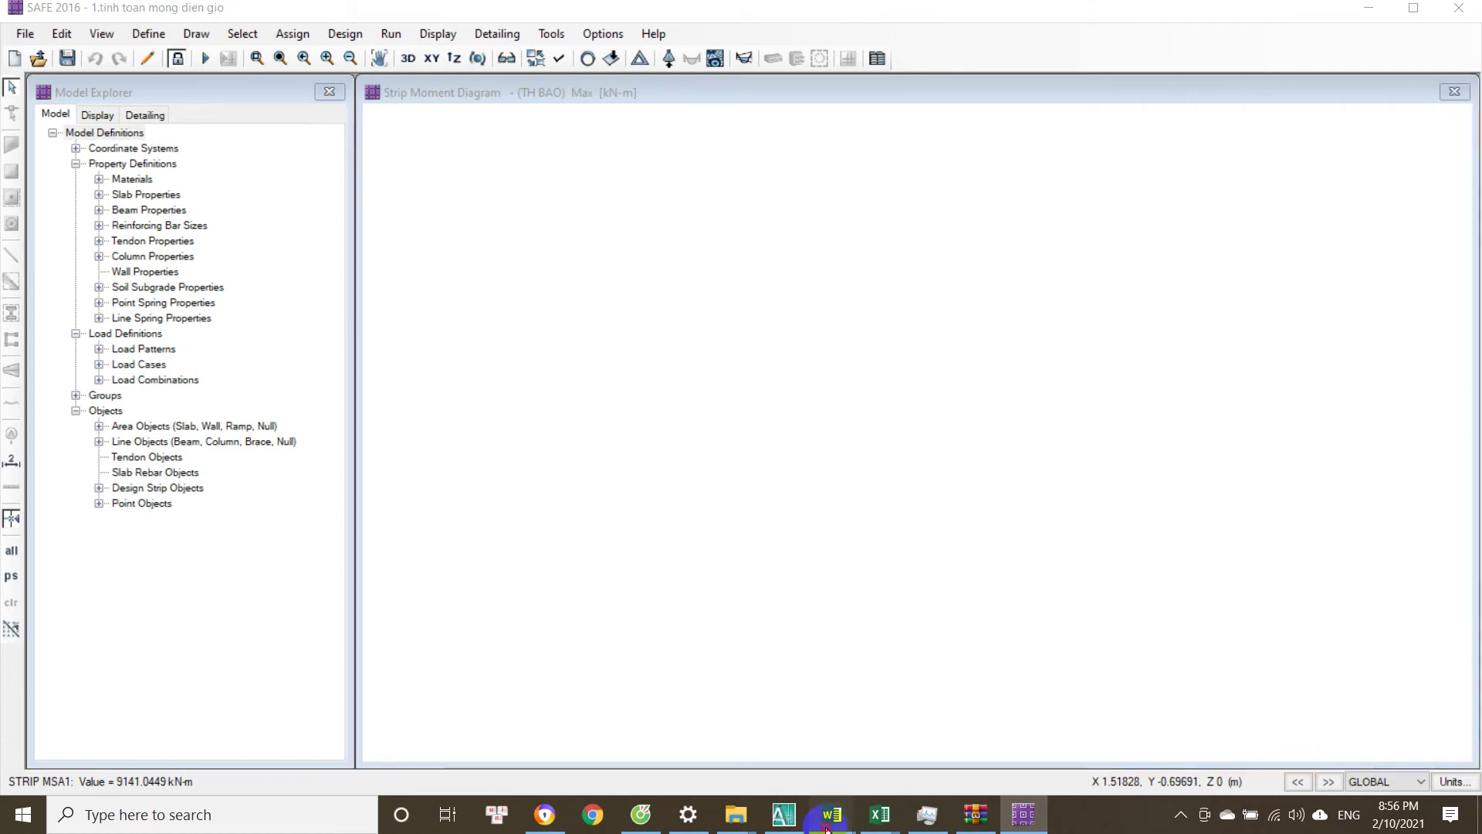
Switch to the Word construction photos and look through them from the first page to the radial and ring reinforcement mesh.
mouse_move(831, 814)
left_click(1066, 702)
scroll(1383, 410, "up", 5)
left_click_drag(1474, 432, 1476, 95)
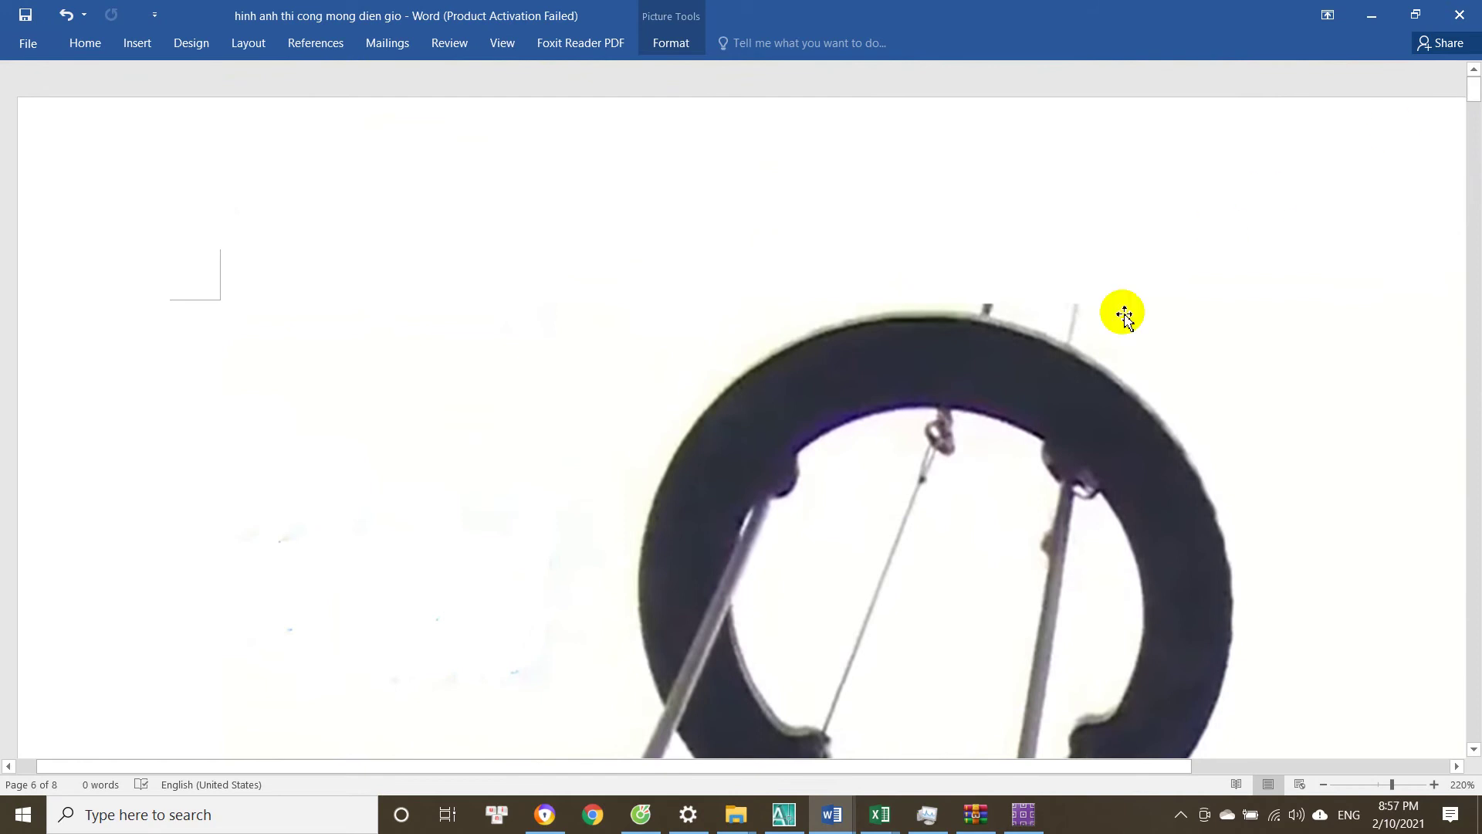
scroll(927, 480, "down", 10)
scroll(917, 510, "down", 10)
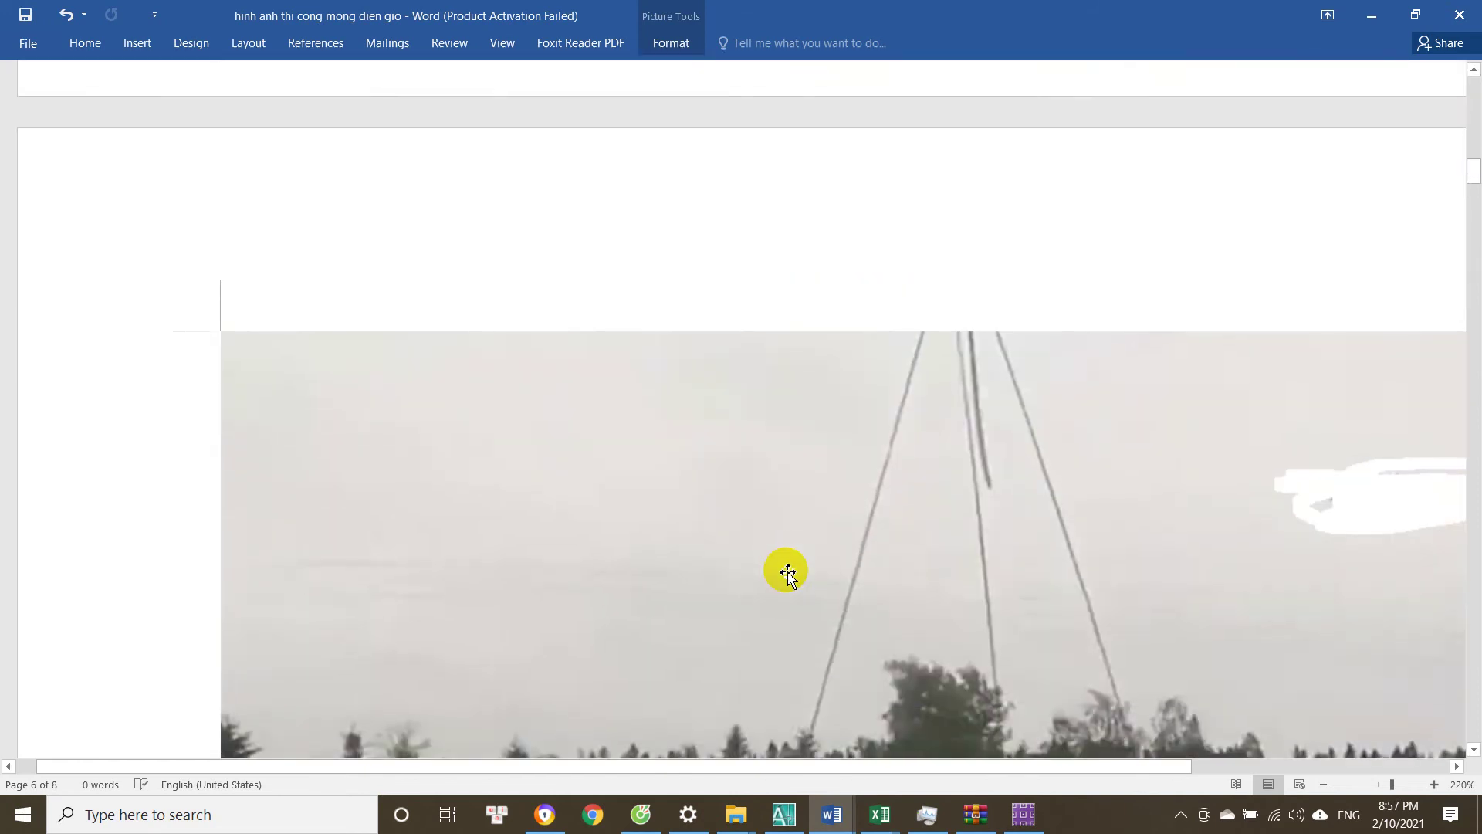
scroll(858, 482, "down", 15)
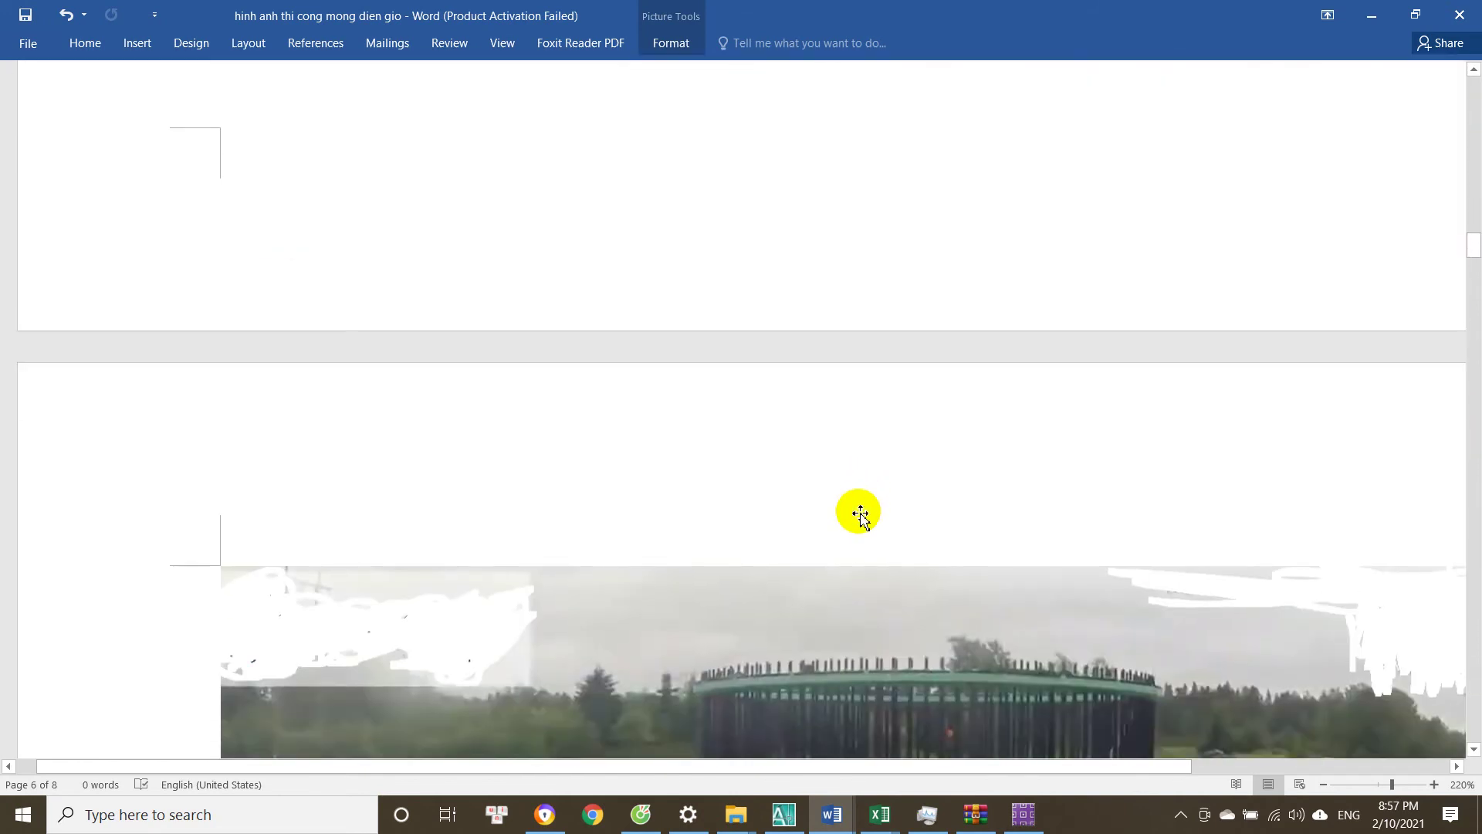
scroll(868, 516, "down", 15)
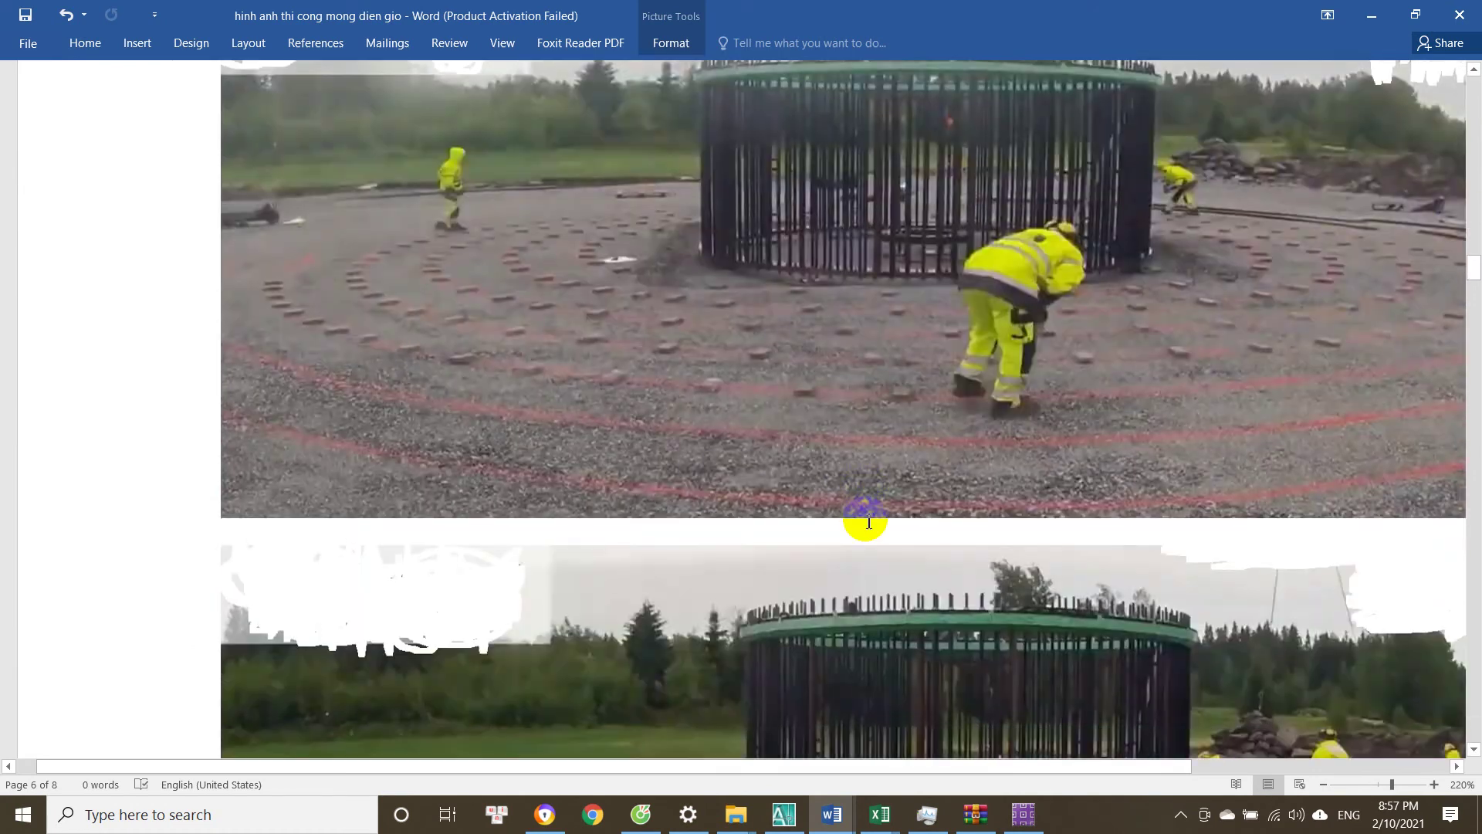
scroll(877, 513, "down", 15)
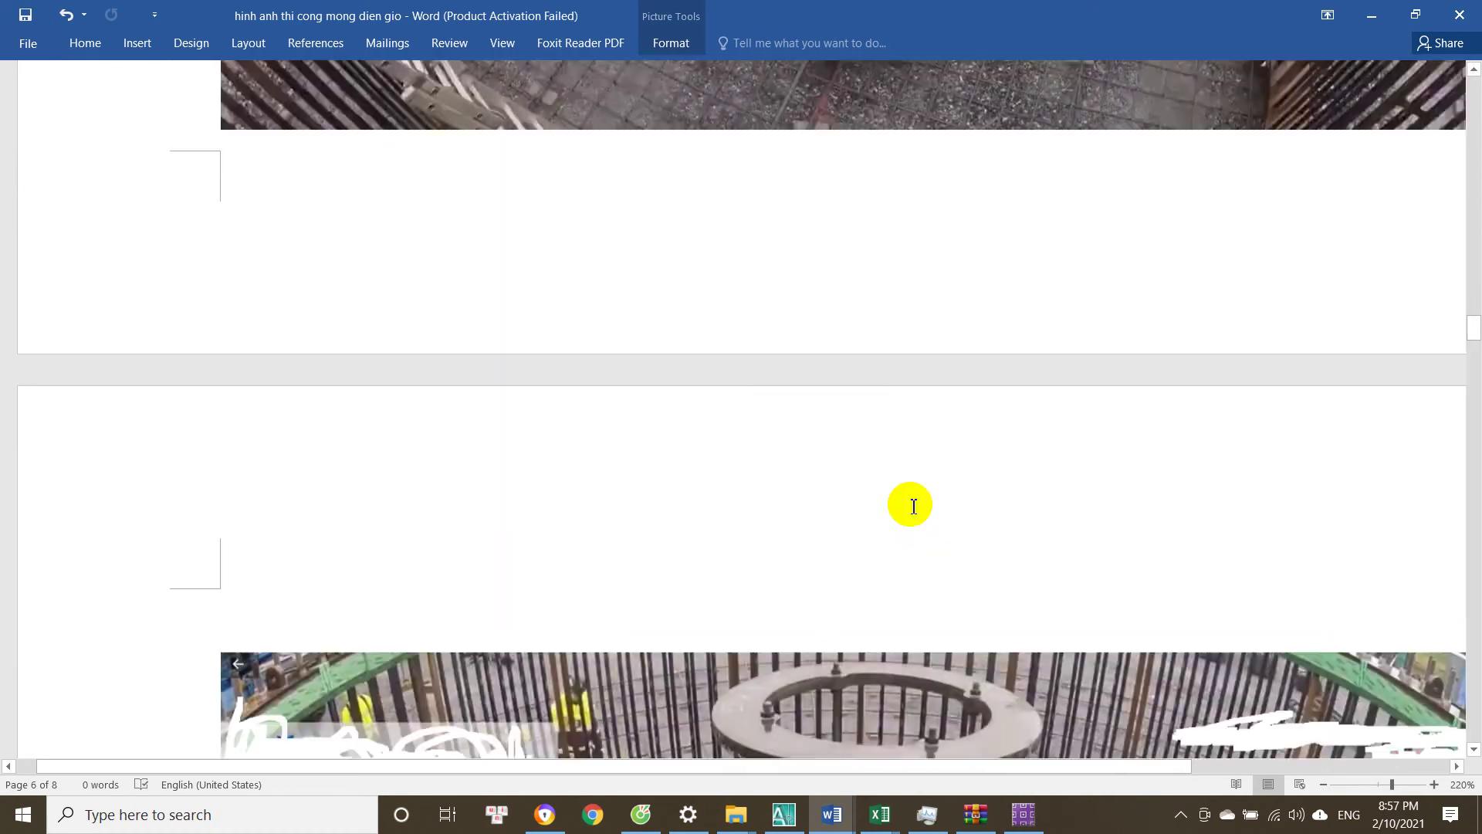
scroll(911, 505, "down", 15)
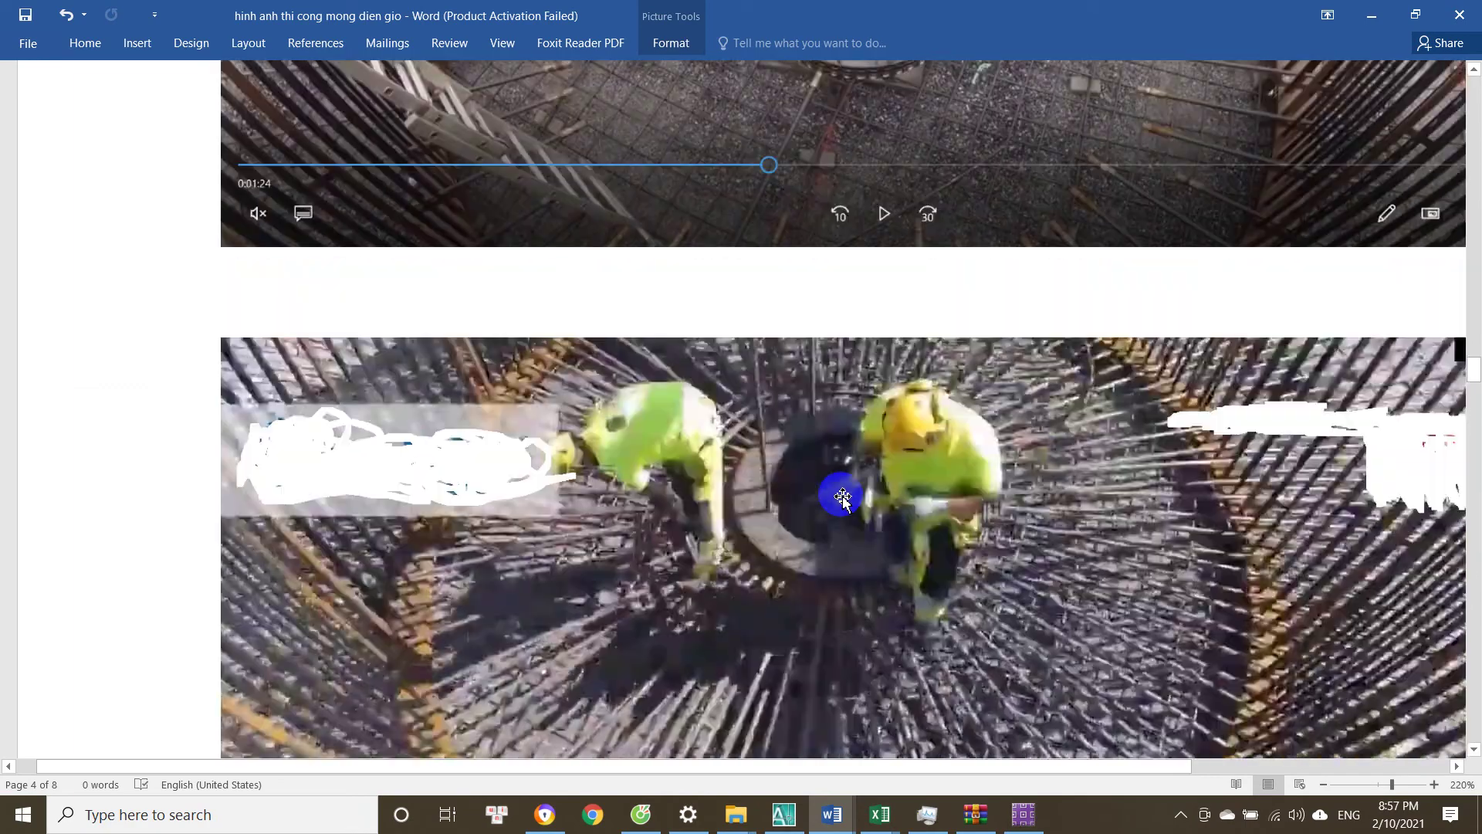
scroll(856, 515, "down", 5)
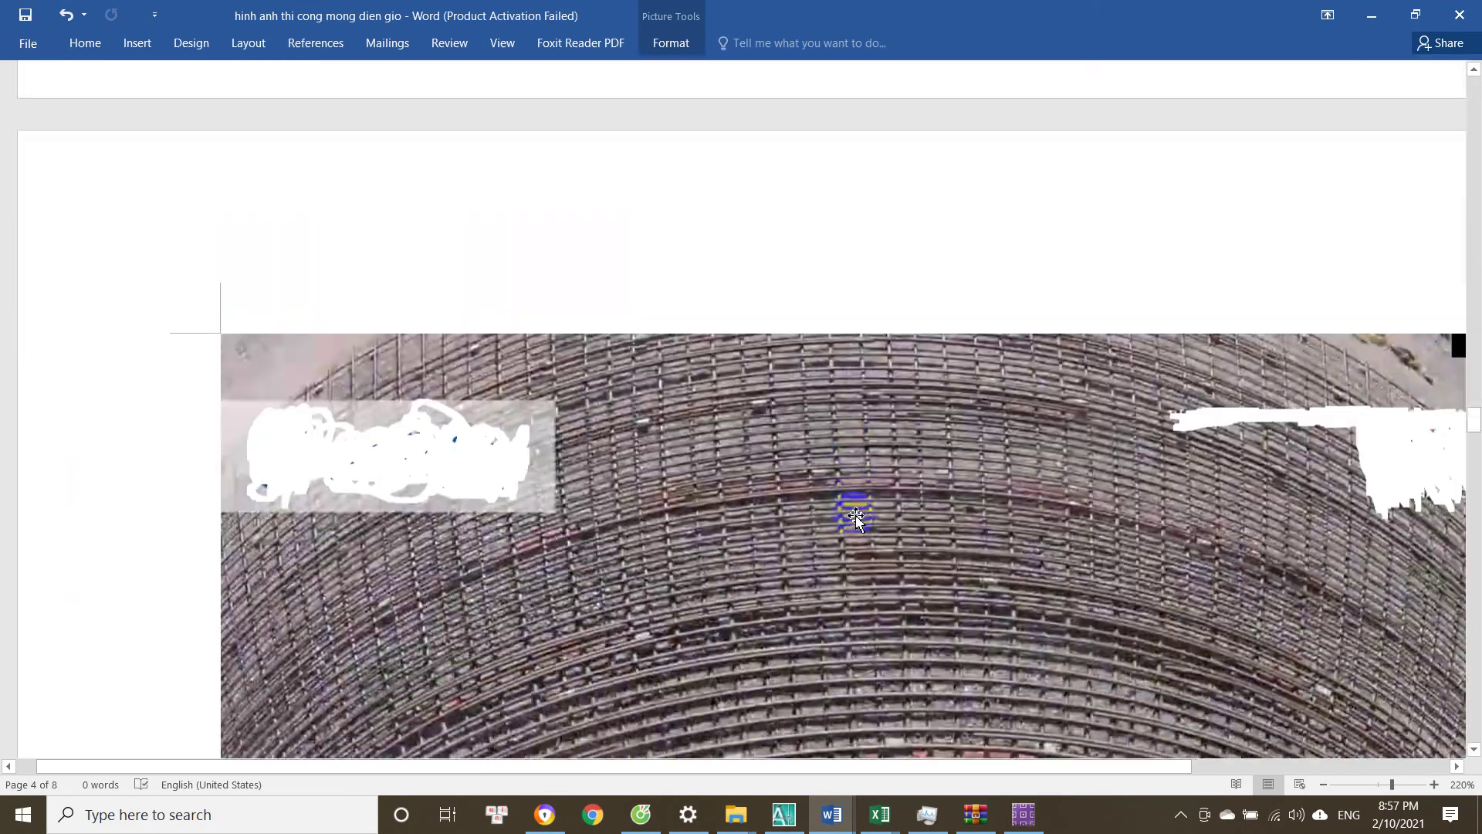
scroll(881, 417, "down", 6)
scroll(881, 426, "up", 4)
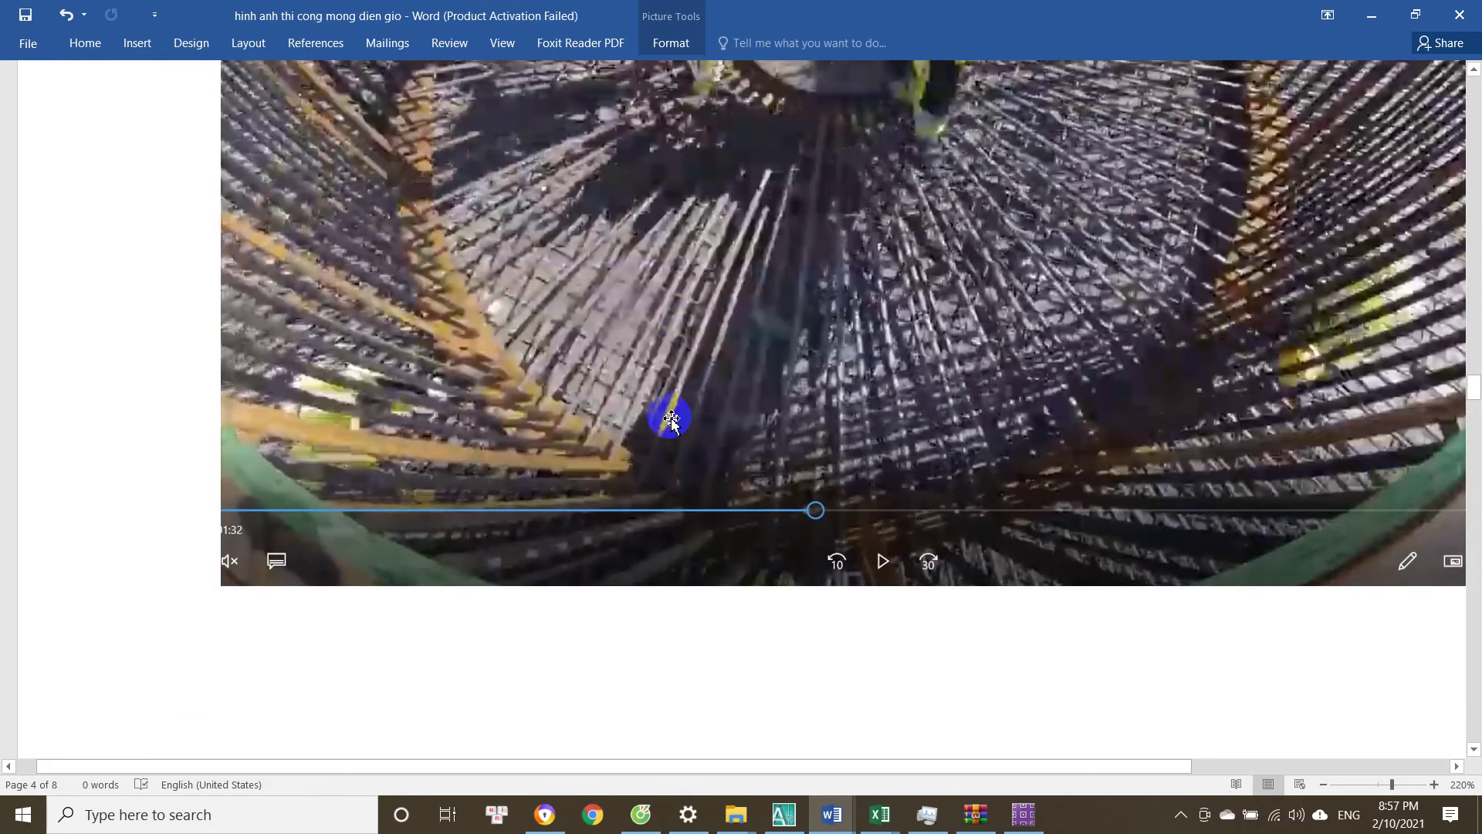
scroll(730, 505, "down", 10)
scroll(734, 503, "up", 4)
scroll(734, 504, "down", 15)
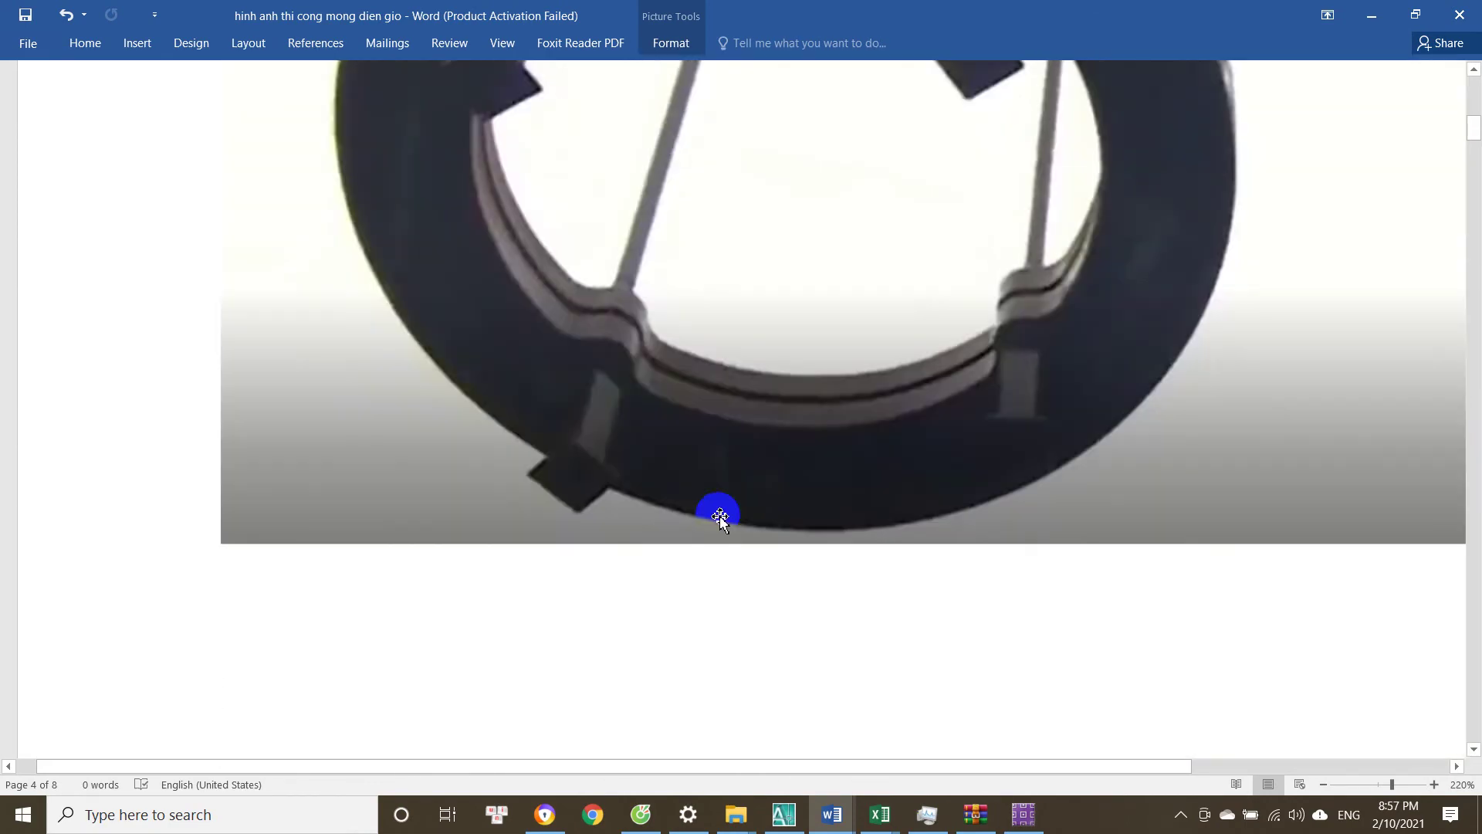
Examine the two steel anchor rings and their connecting rods in the first construction photo.
scroll(618, 517, "up", 5)
scroll(840, 454, "down", 2)
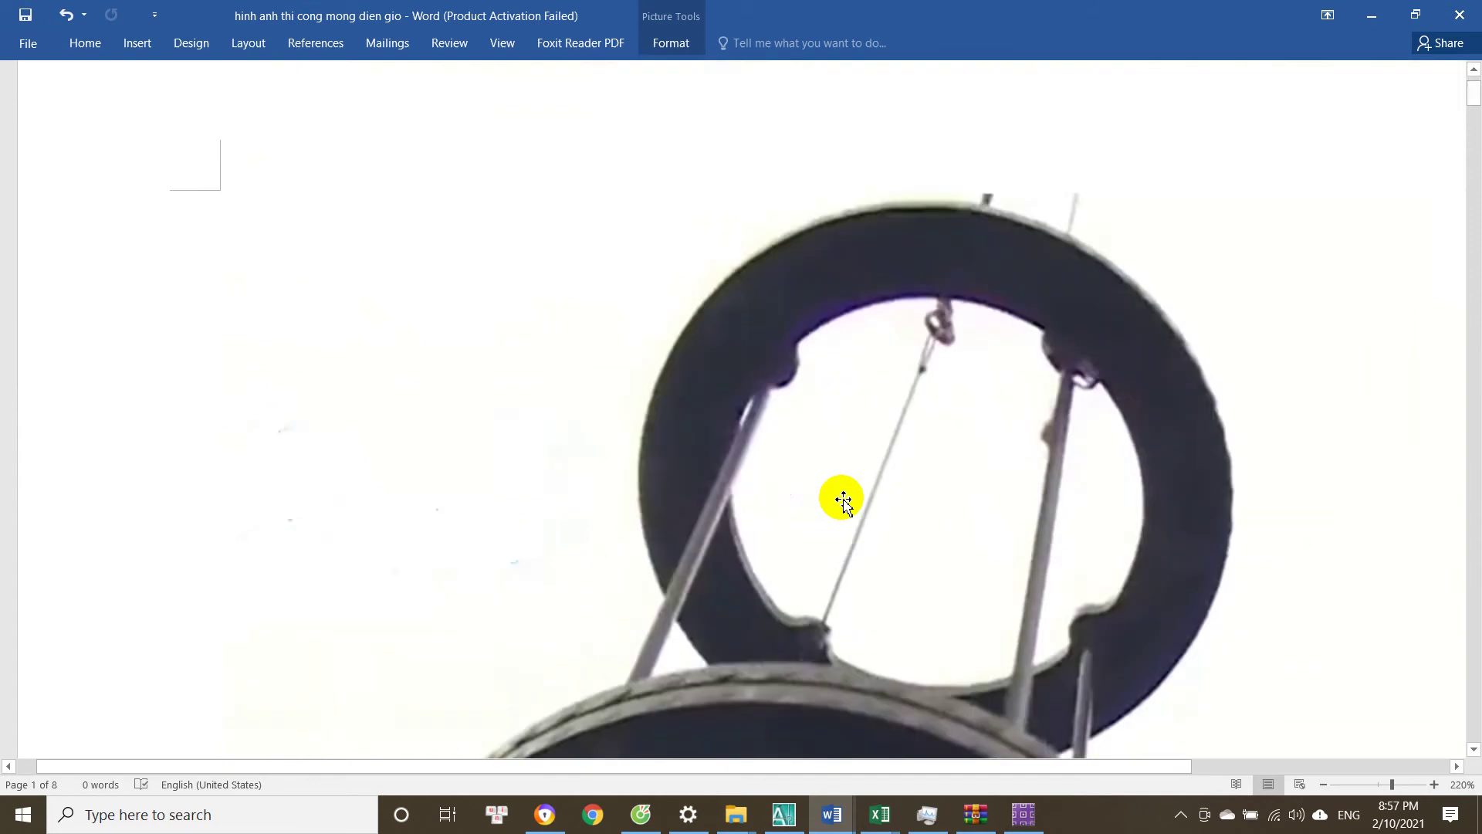
scroll(850, 505, "down", 1)
scroll(845, 502, "up", 3)
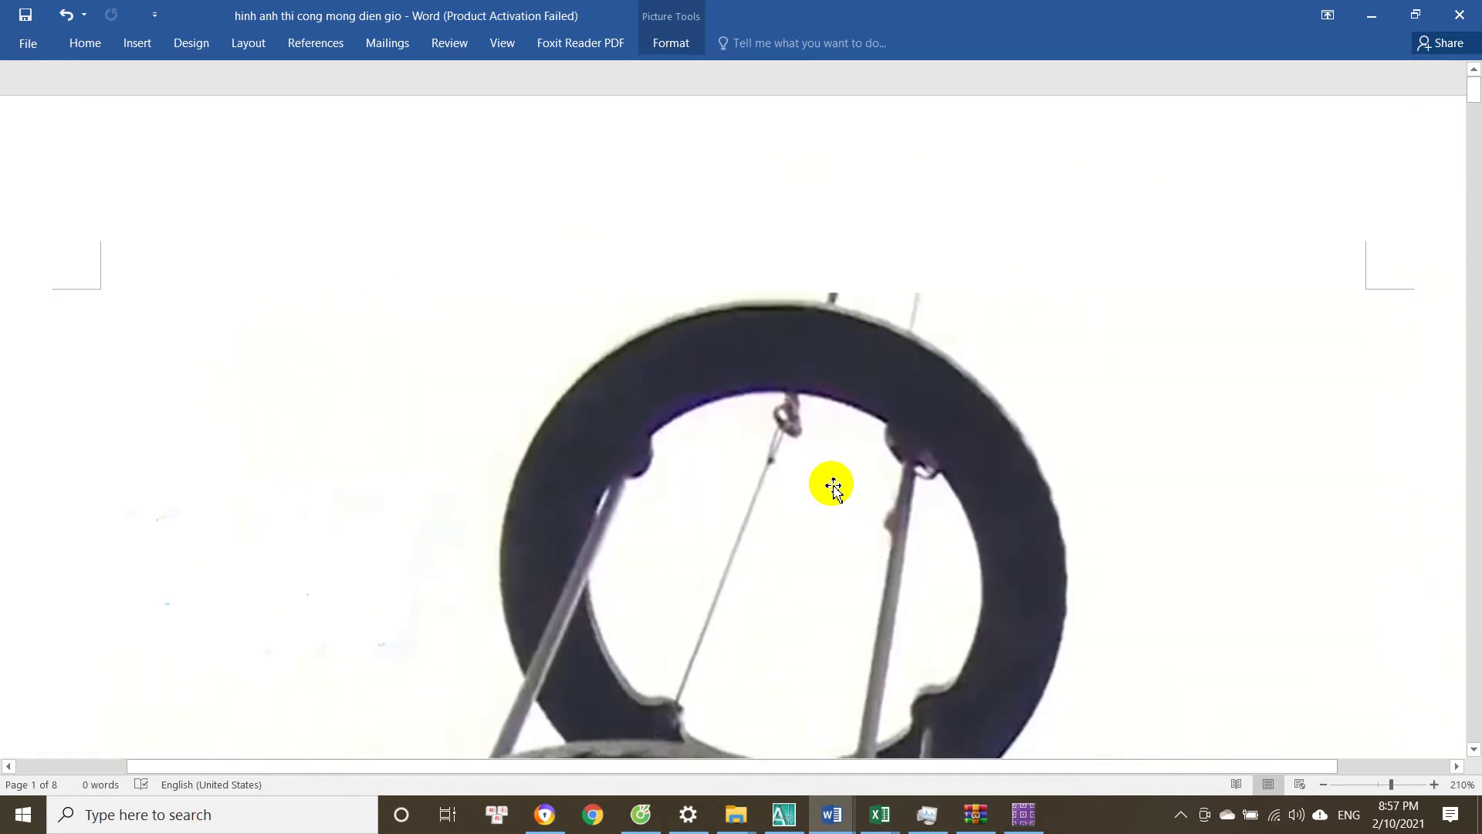
scroll(830, 498, "down", 2)
scroll(628, 314, "down", 6)
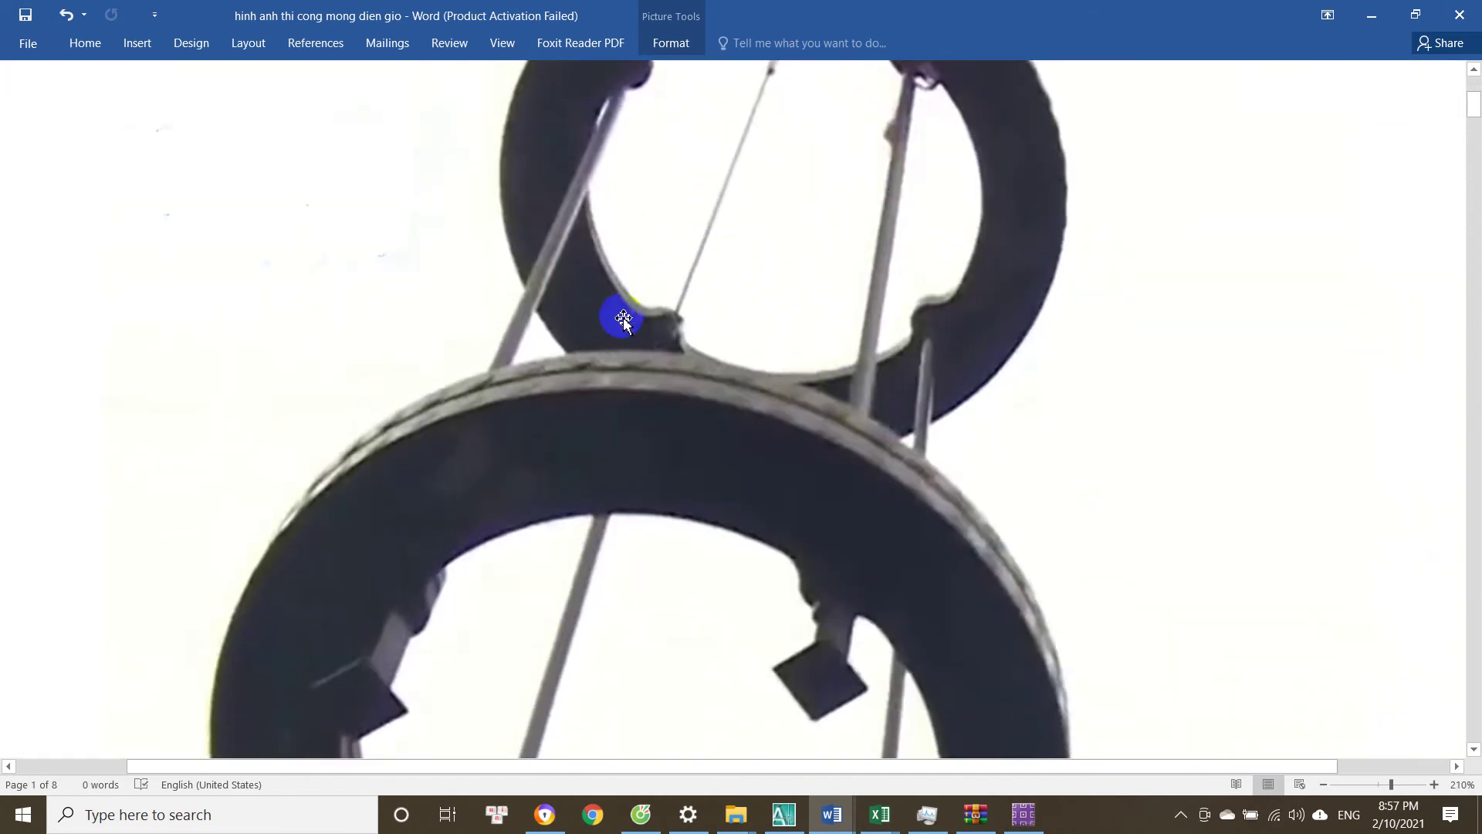
scroll(610, 341, "up", 3)
scroll(641, 325, "down", 3)
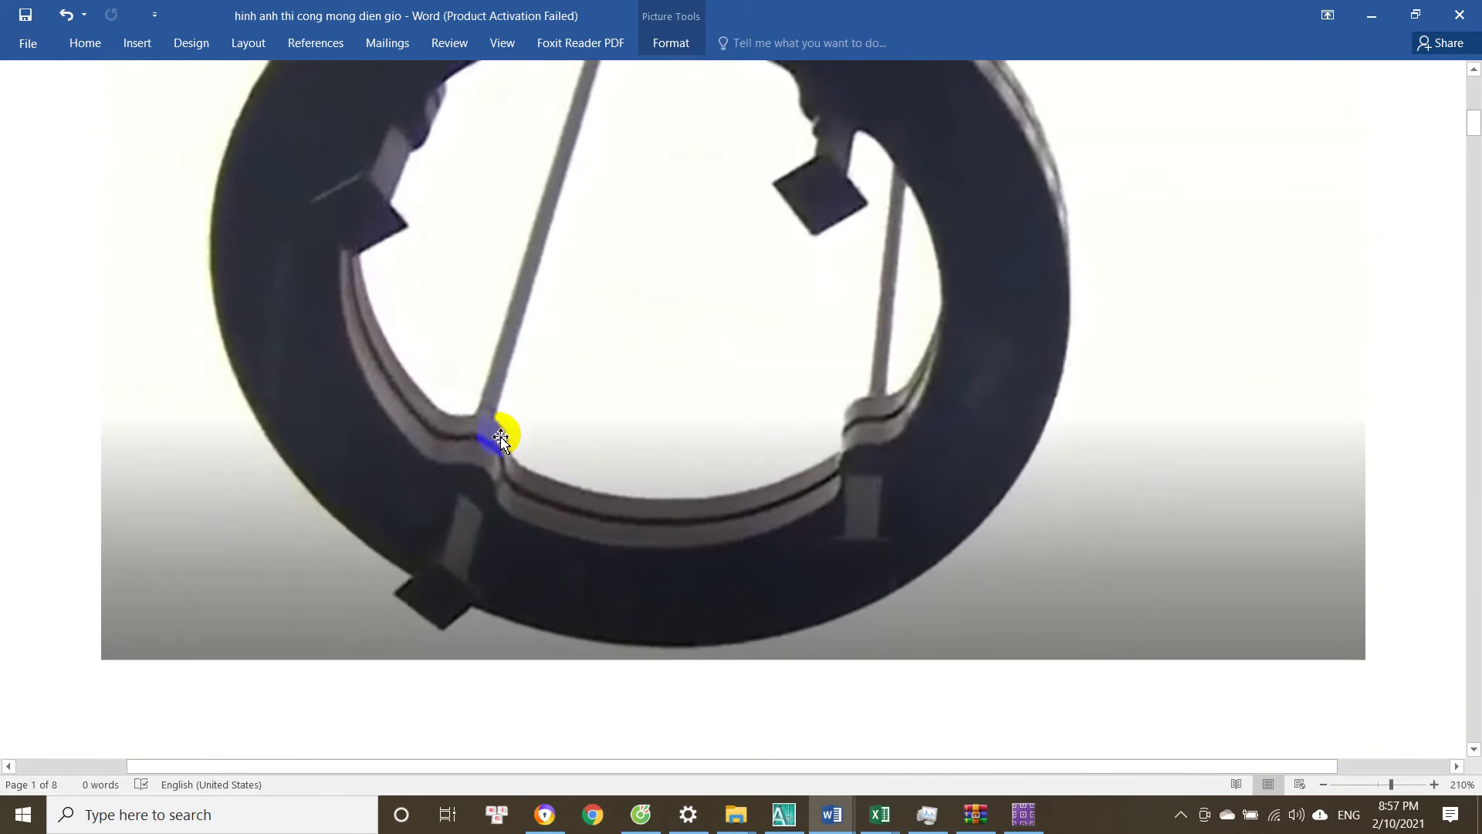
scroll(520, 430, "up", 4)
scroll(616, 400, "down", 10)
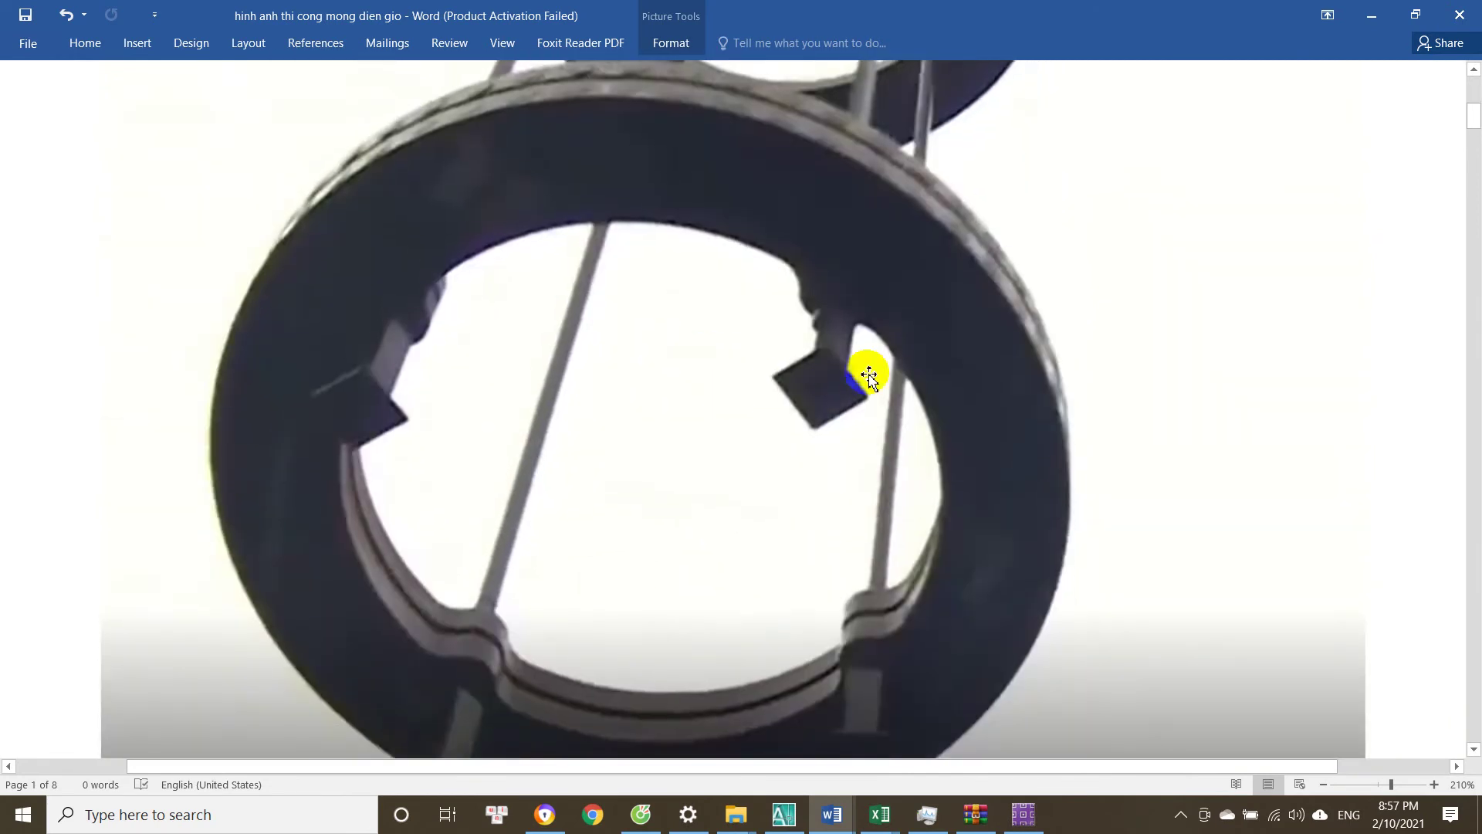
Examine the photos of the anchor bolt cage being lowered and set on the foundation base.
scroll(825, 412, "down", 8)
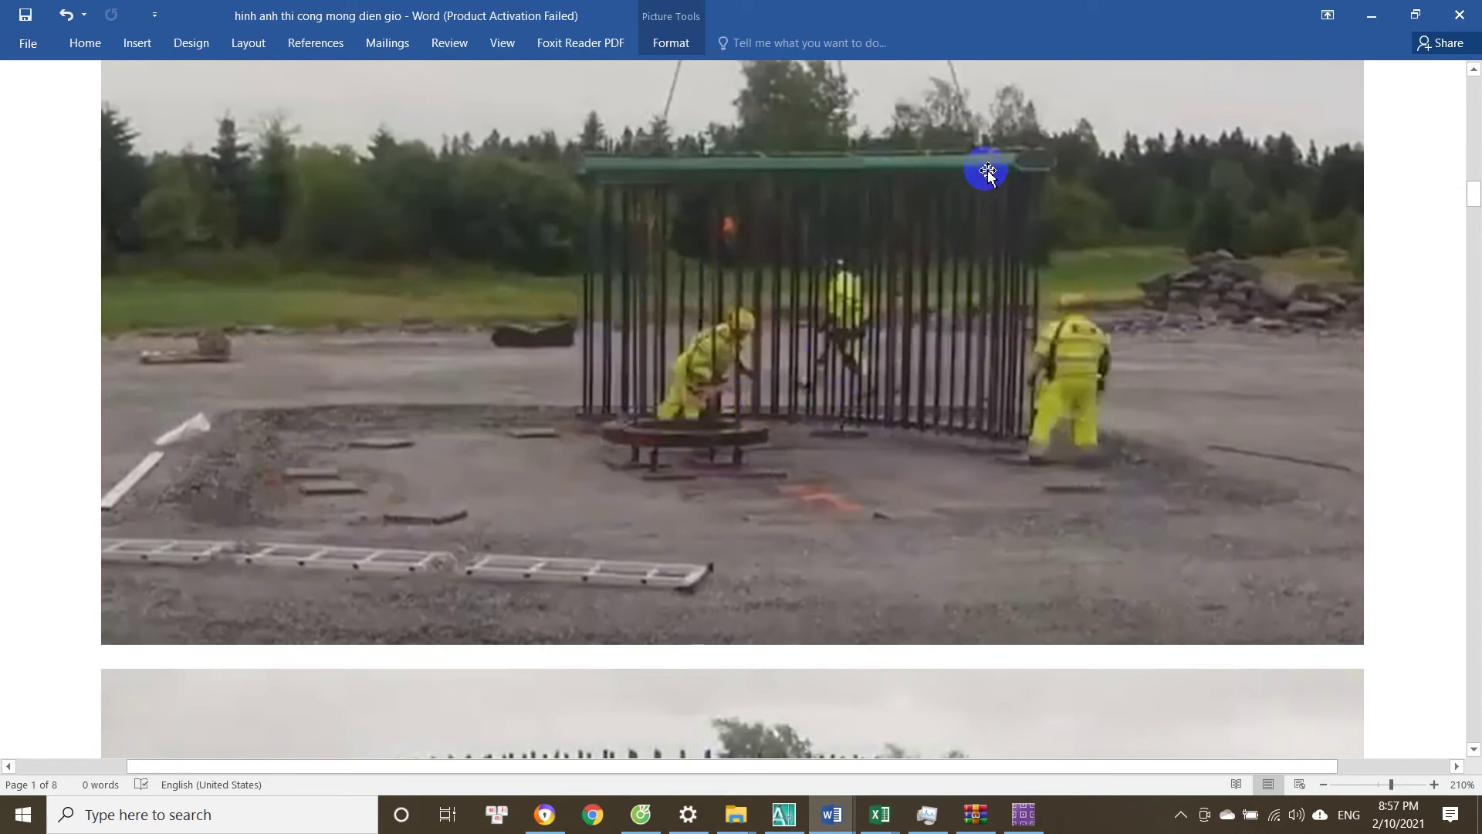
scroll(708, 320, "down", 5)
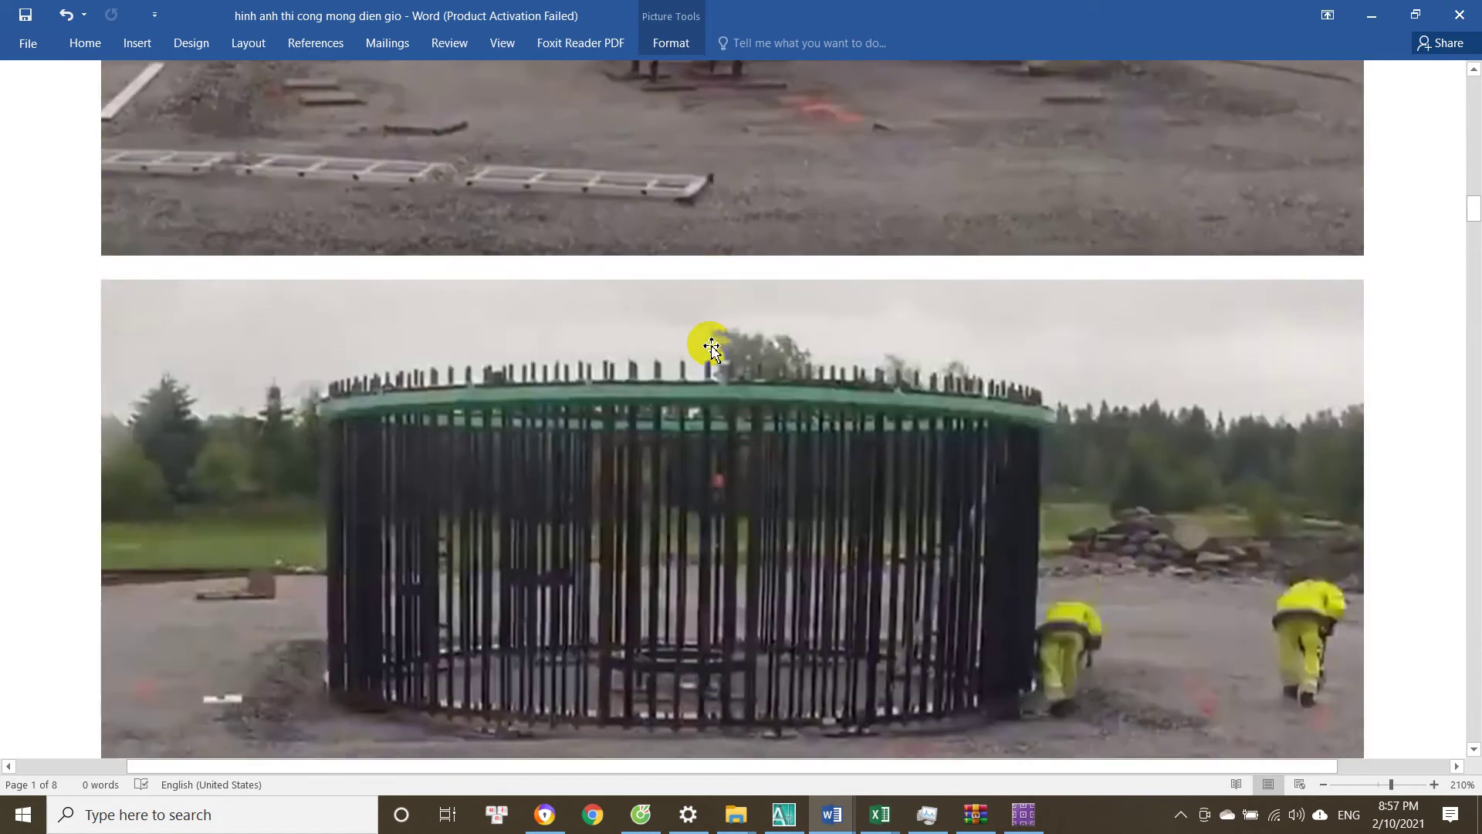
scroll(651, 456, "down", 2)
scroll(650, 455, "down", 1)
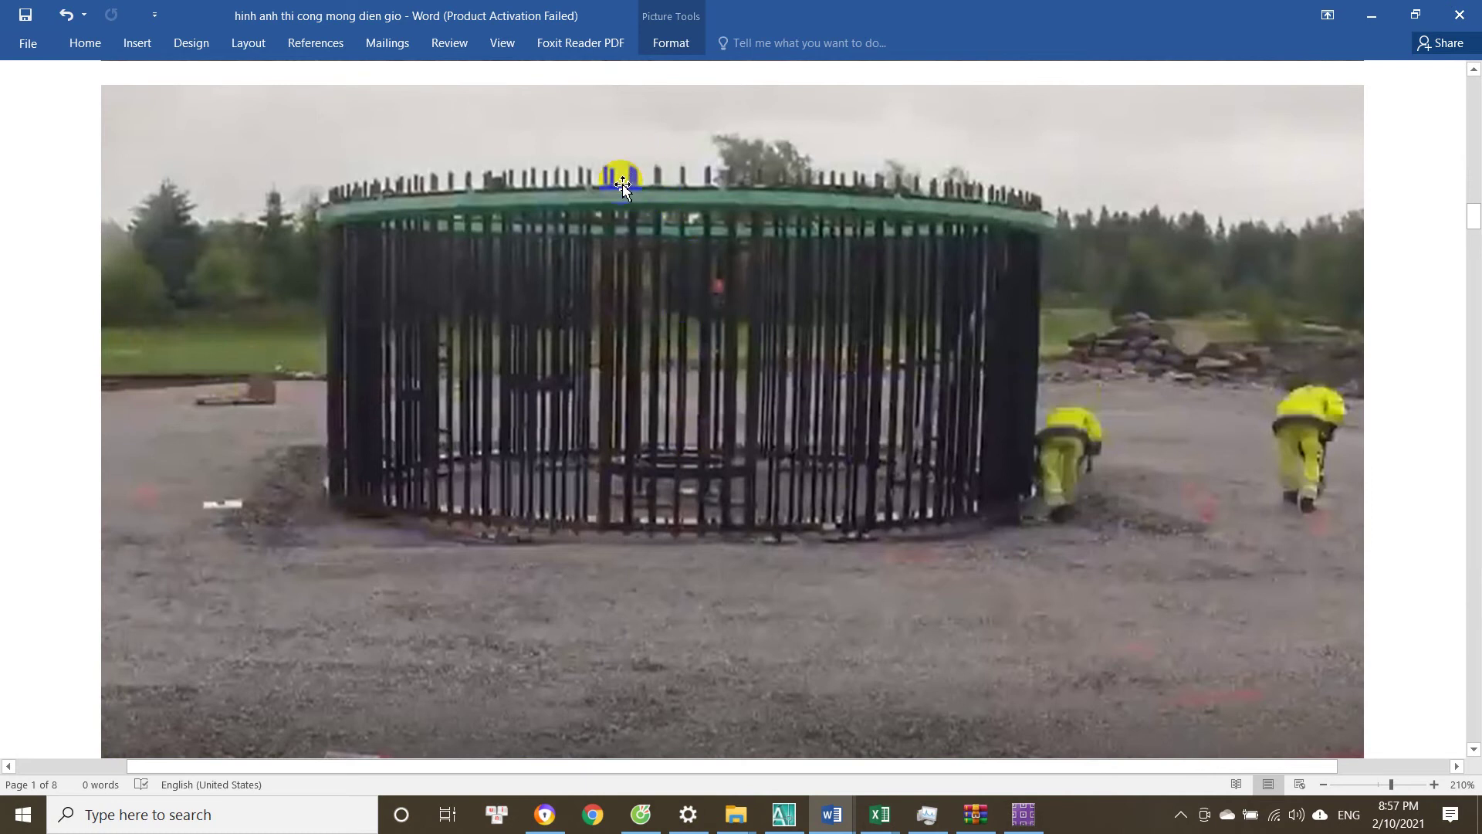
scroll(632, 314, "down", 5)
scroll(652, 327, "up", 5)
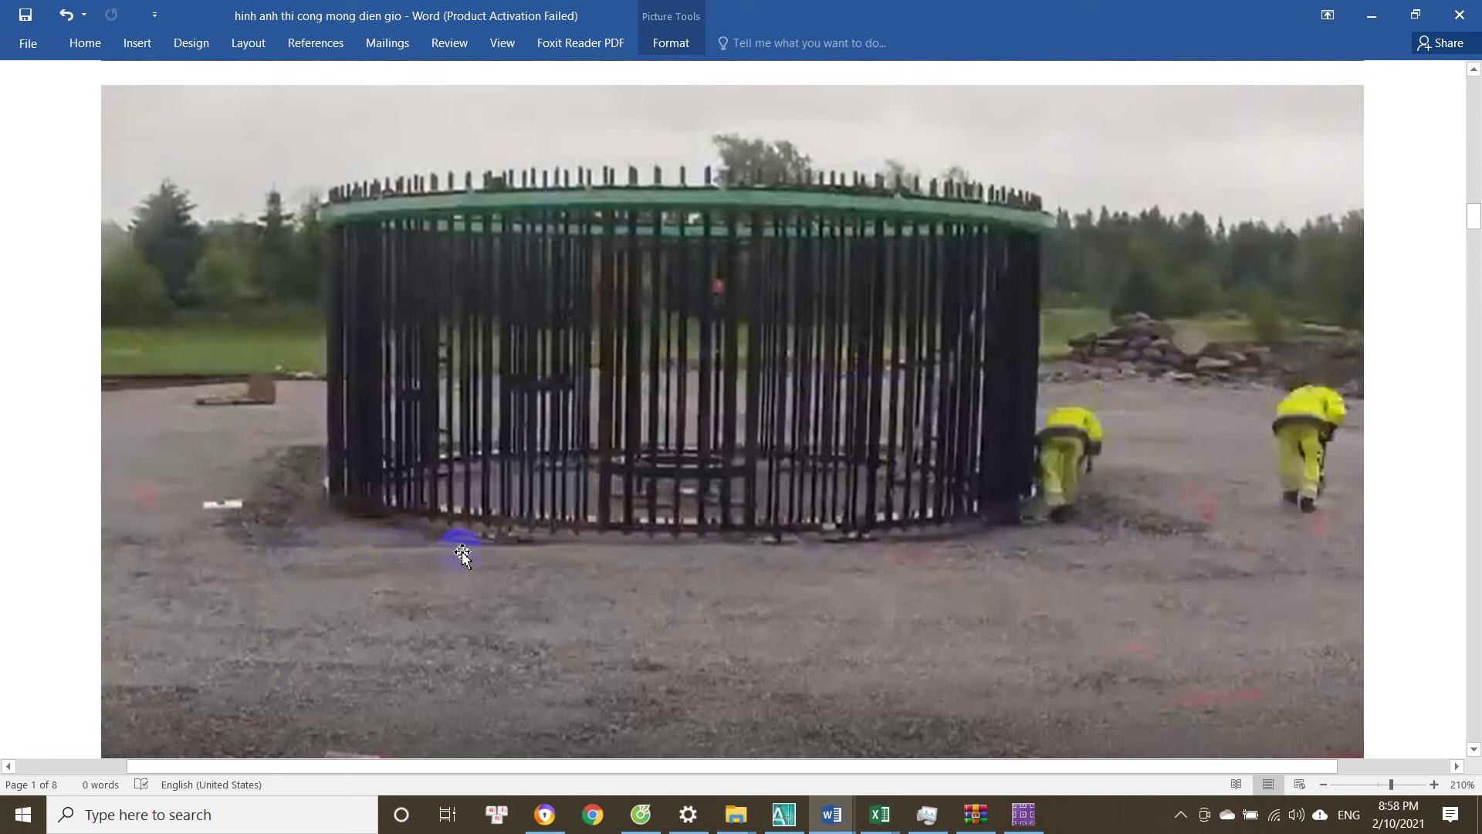
Compare the photo of the marked circles and spacer blocks with the photo of the bottom ring bars.
scroll(649, 457, "down", 10)
scroll(656, 475, "down", 6)
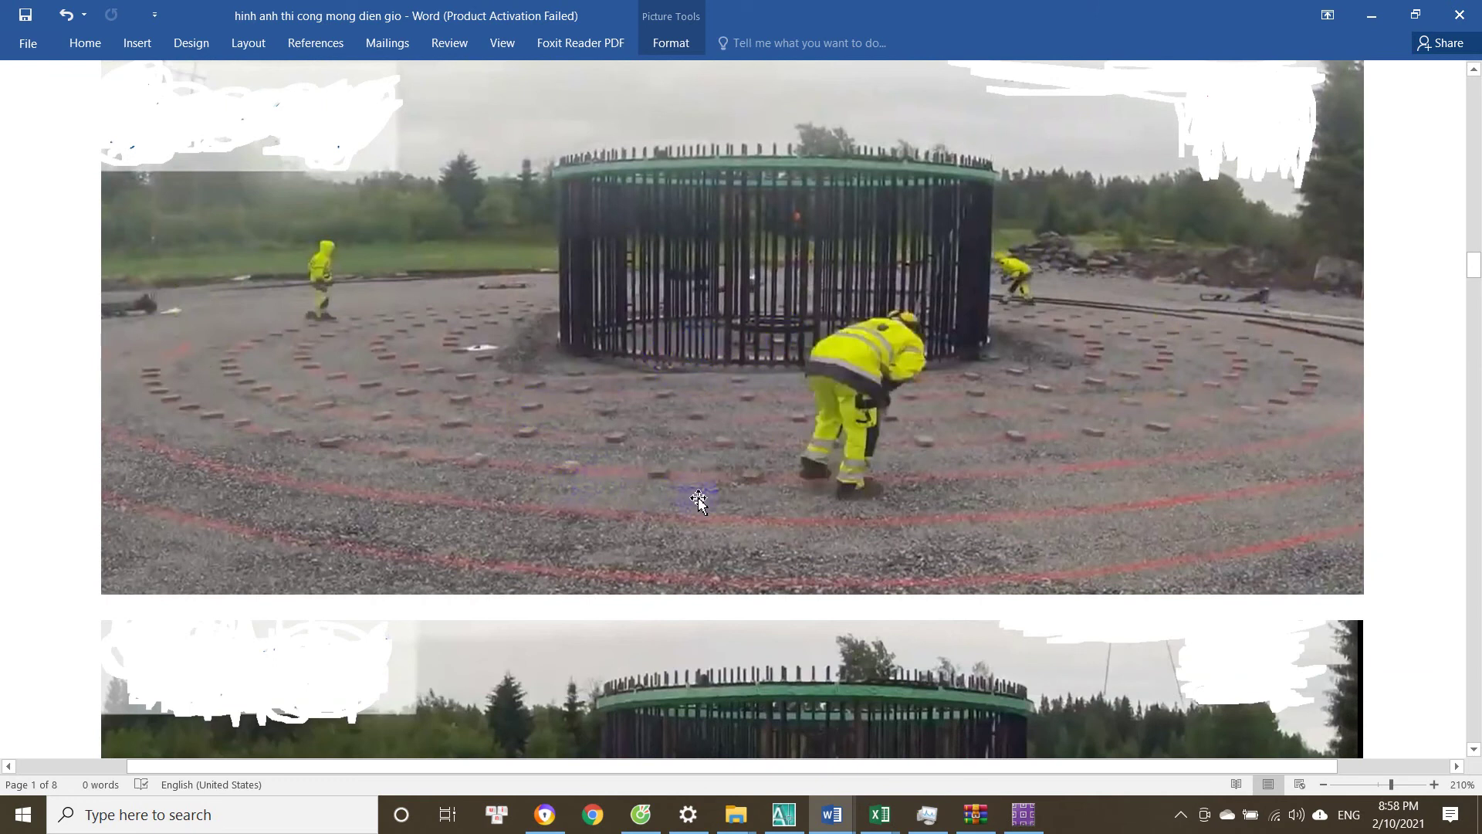
scroll(686, 507, "down", 5)
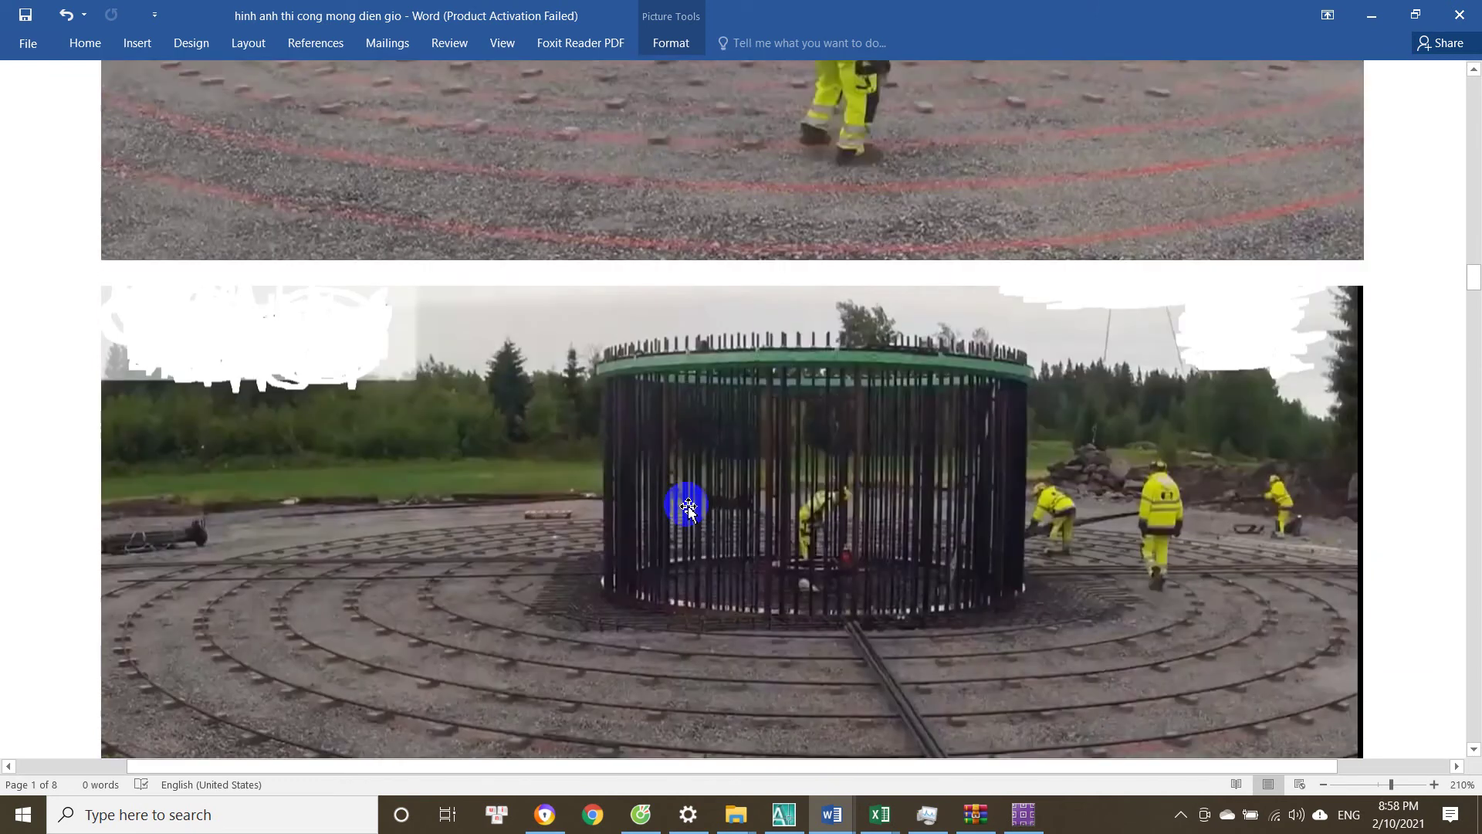
scroll(688, 503, "up", 4)
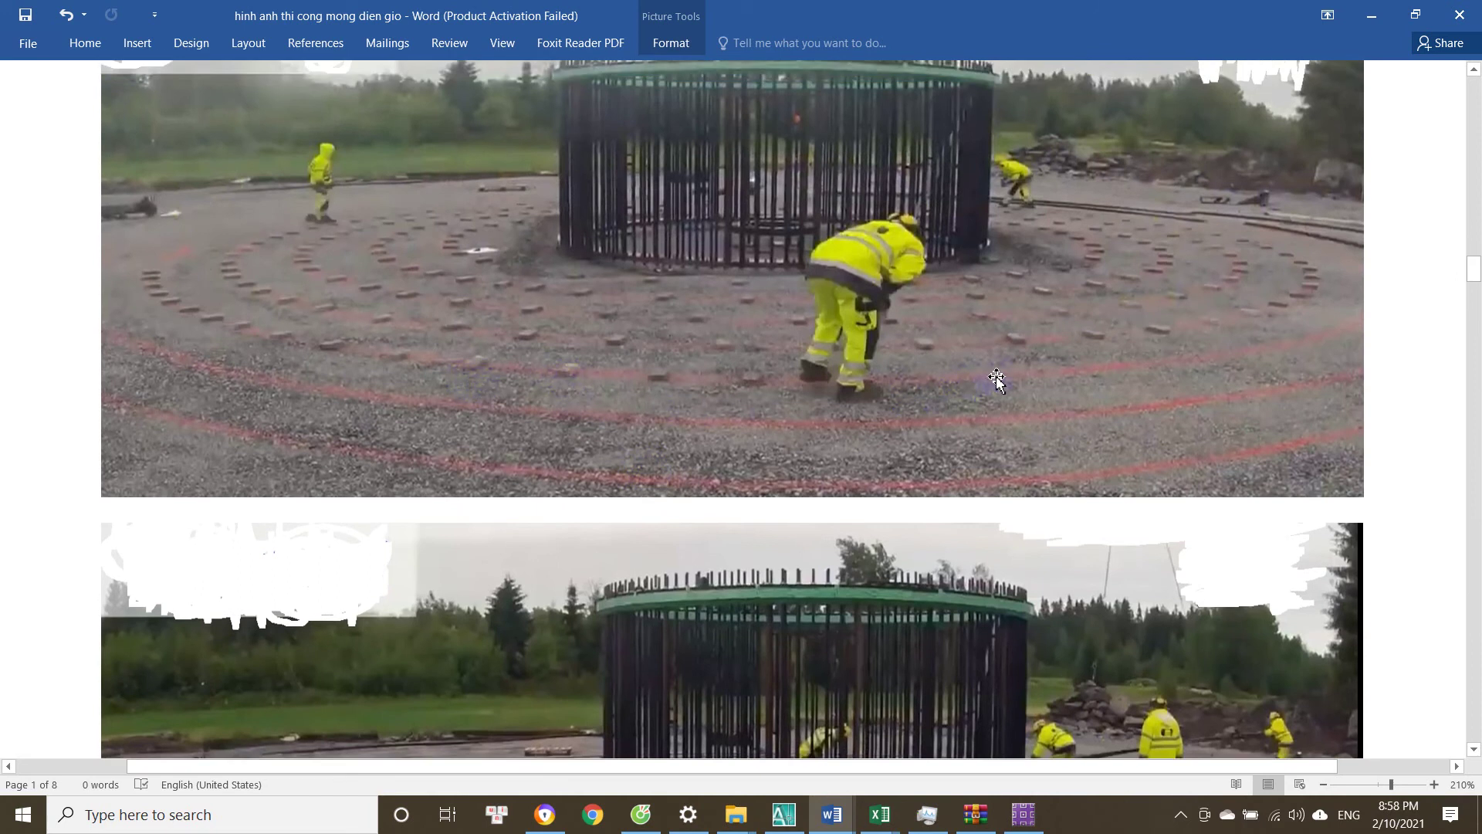
scroll(707, 467, "down", 3)
scroll(672, 401, "up", 3)
scroll(679, 487, "down", 5)
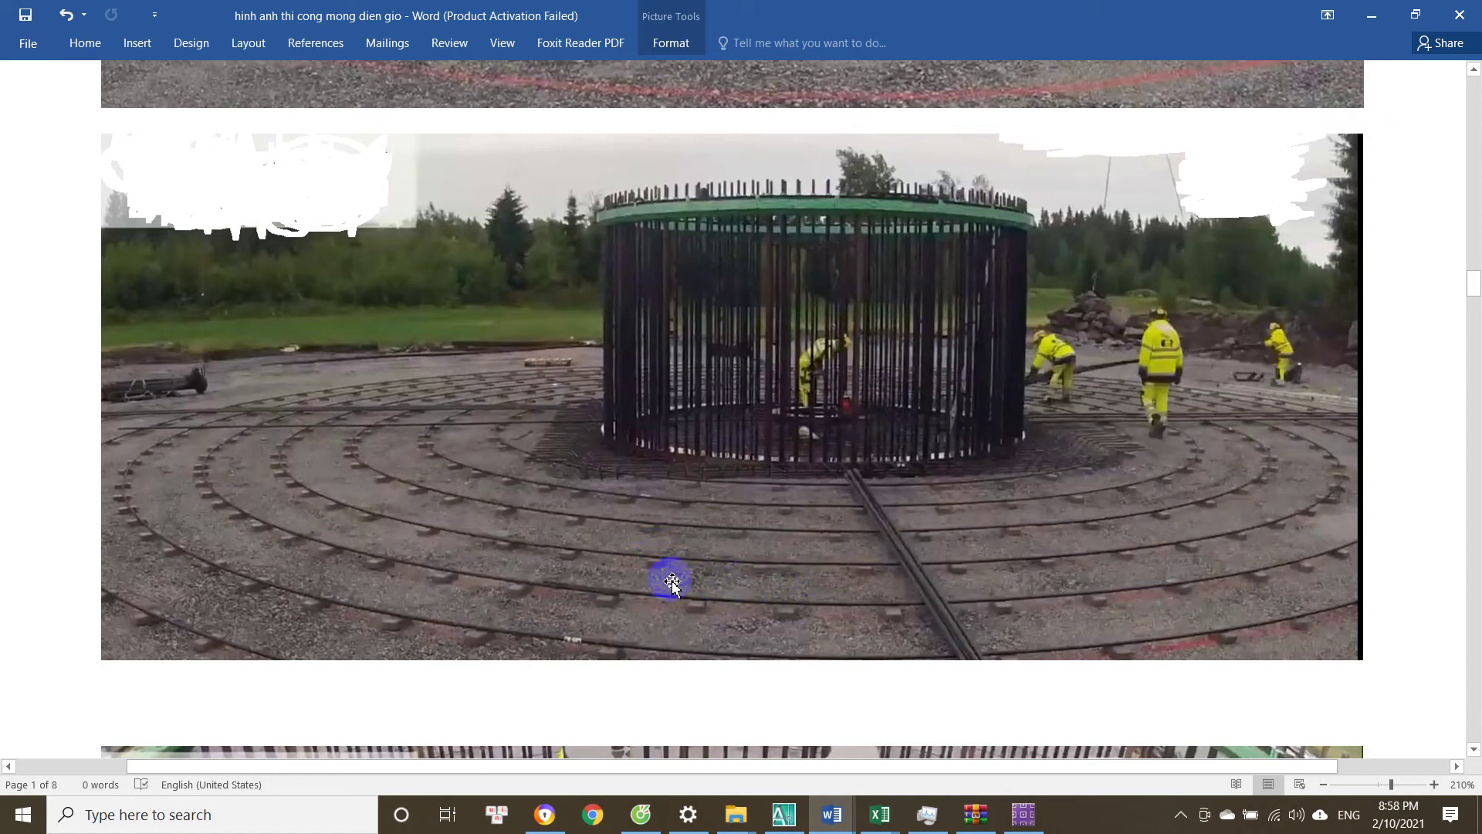
Examine how the bottom ring bars outside the anchor cage relate to the square mesh inside it.
scroll(671, 584, "down", 3)
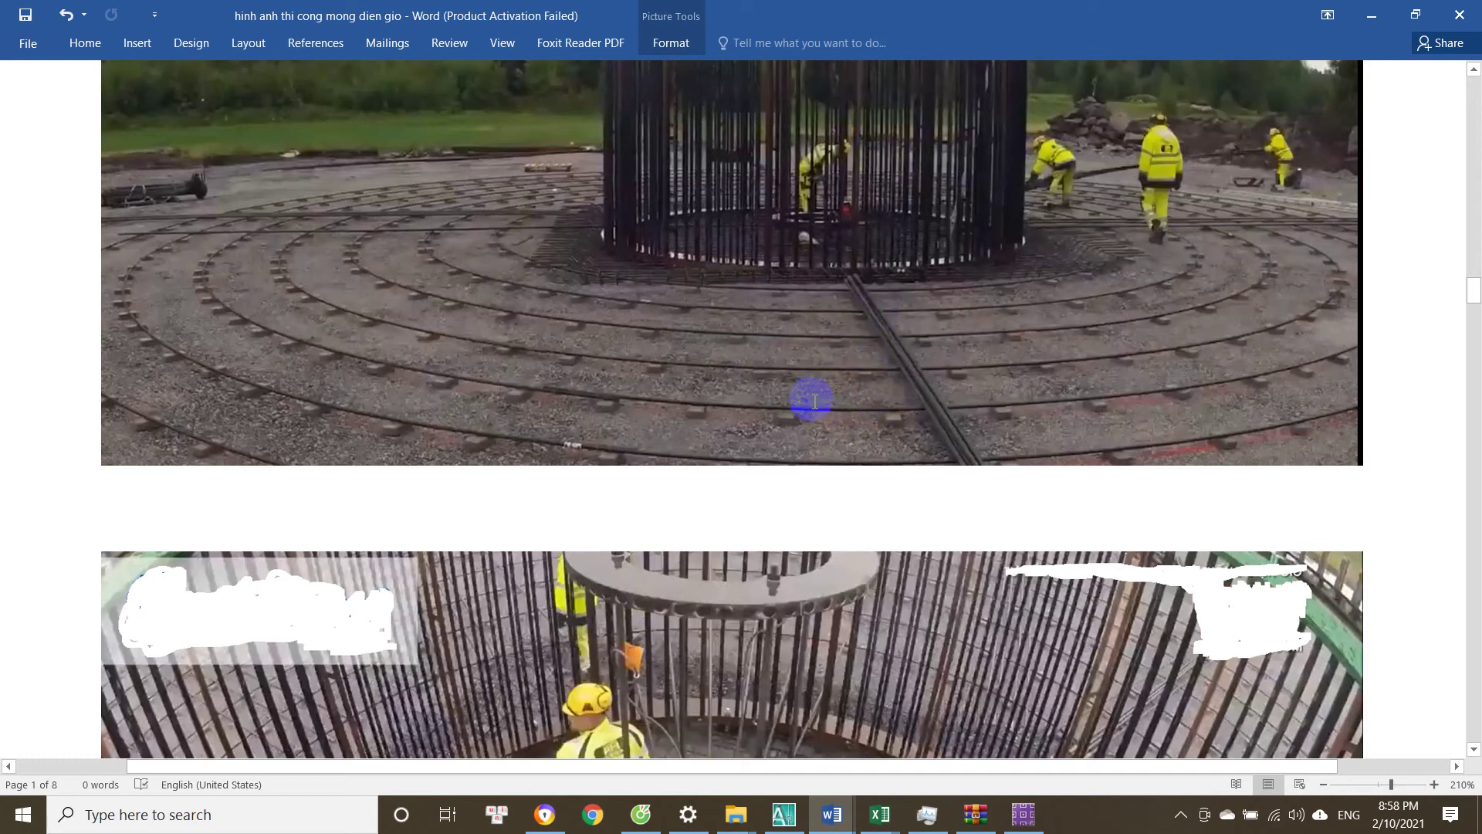
scroll(814, 400, "down", 1)
scroll(886, 354, "up", 1)
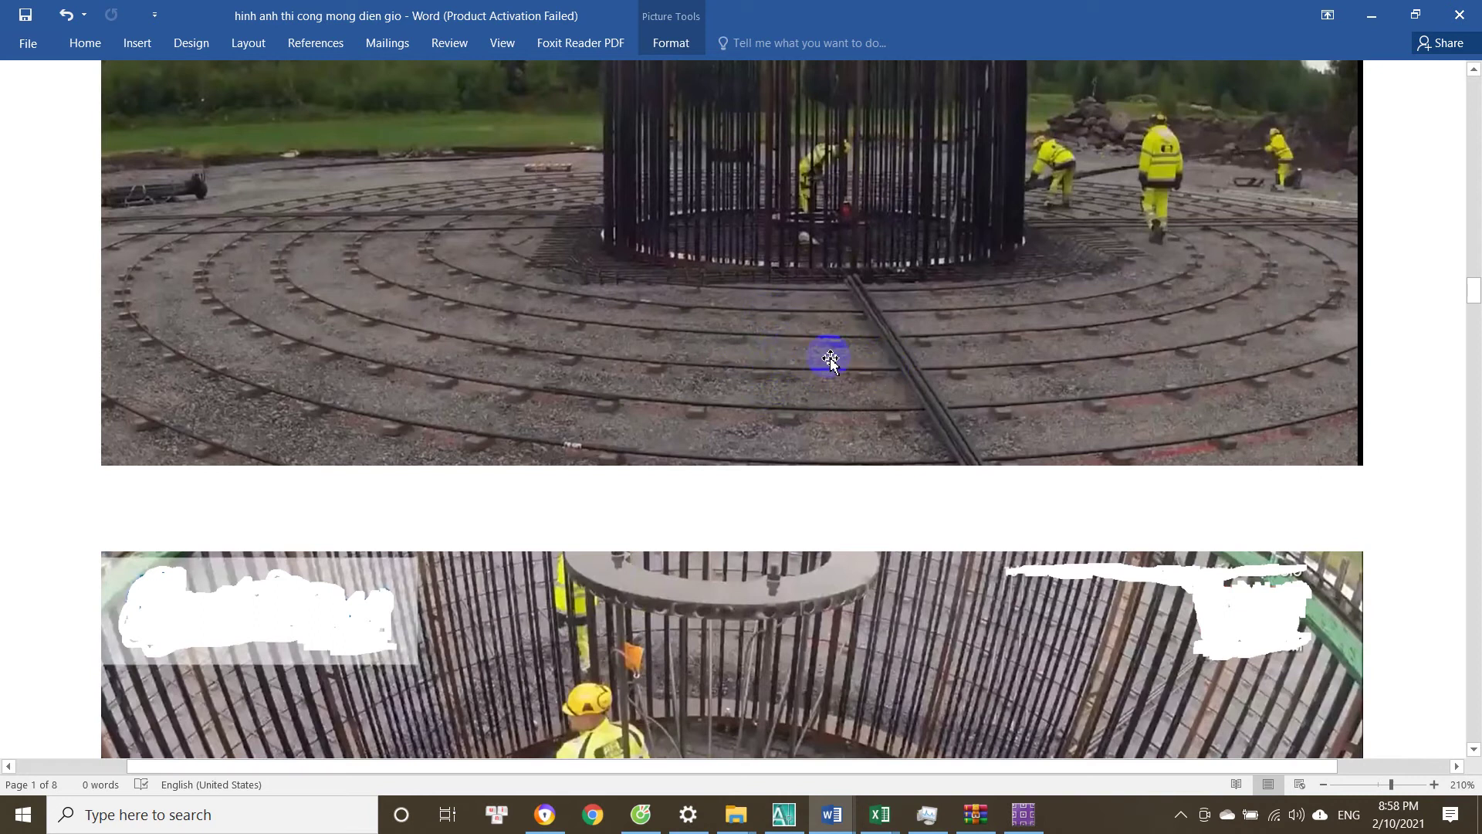
scroll(786, 351, "down", 3)
scroll(849, 332, "up", 3)
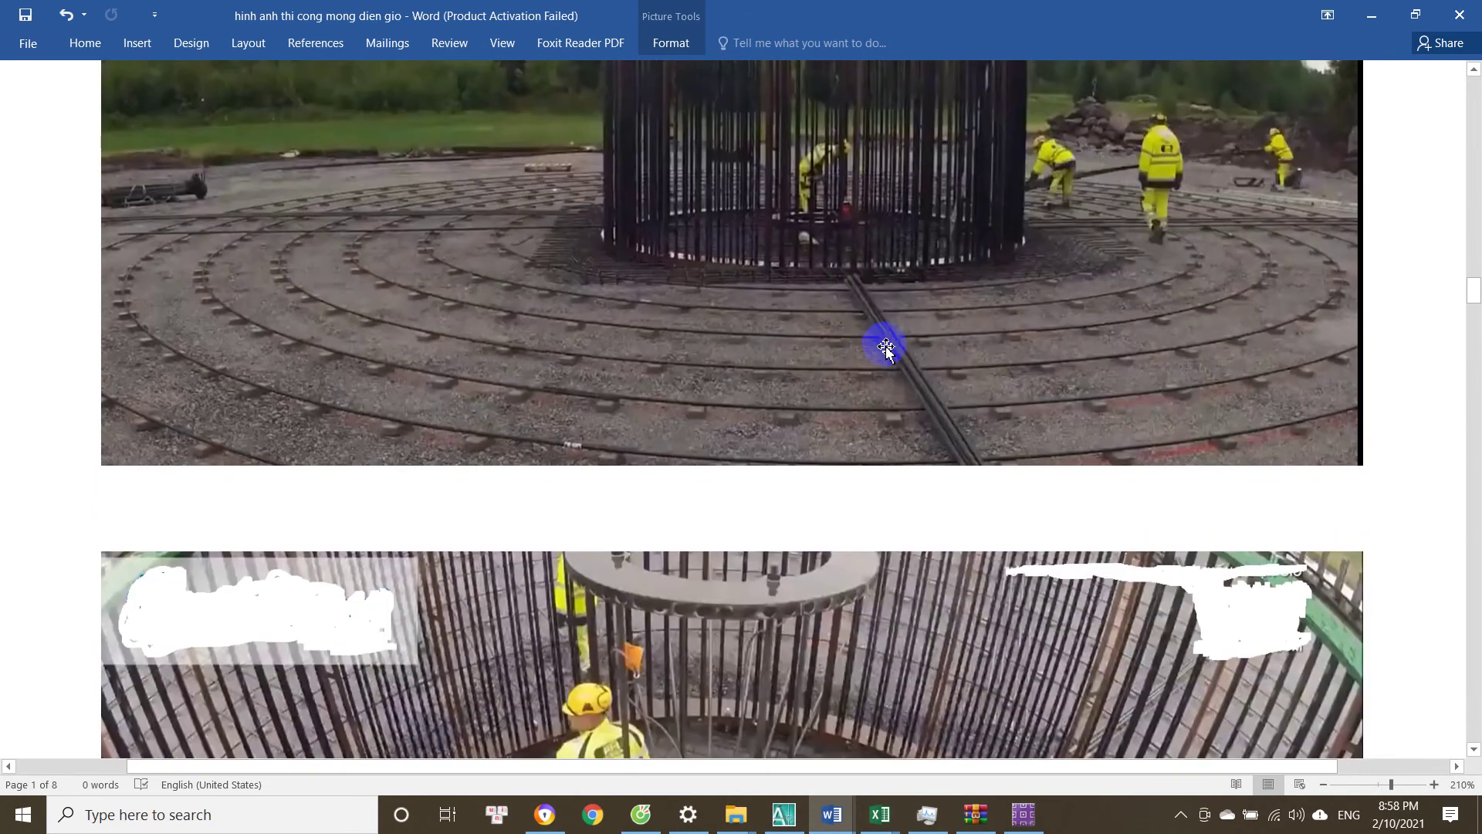
scroll(842, 409, "down", 2)
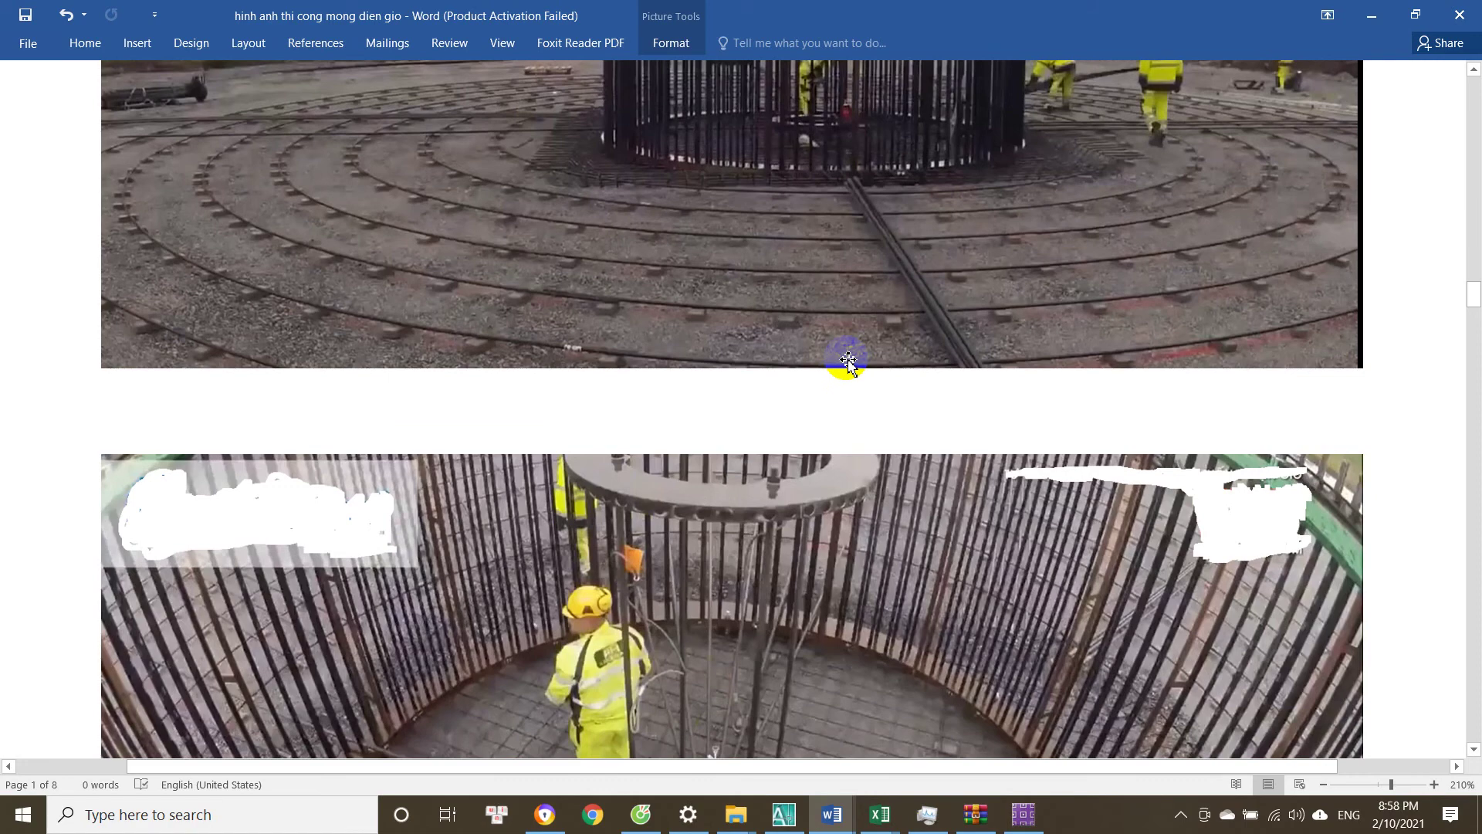
scroll(808, 393, "down", 5)
scroll(810, 398, "down", 3)
scroll(769, 420, "up", 2)
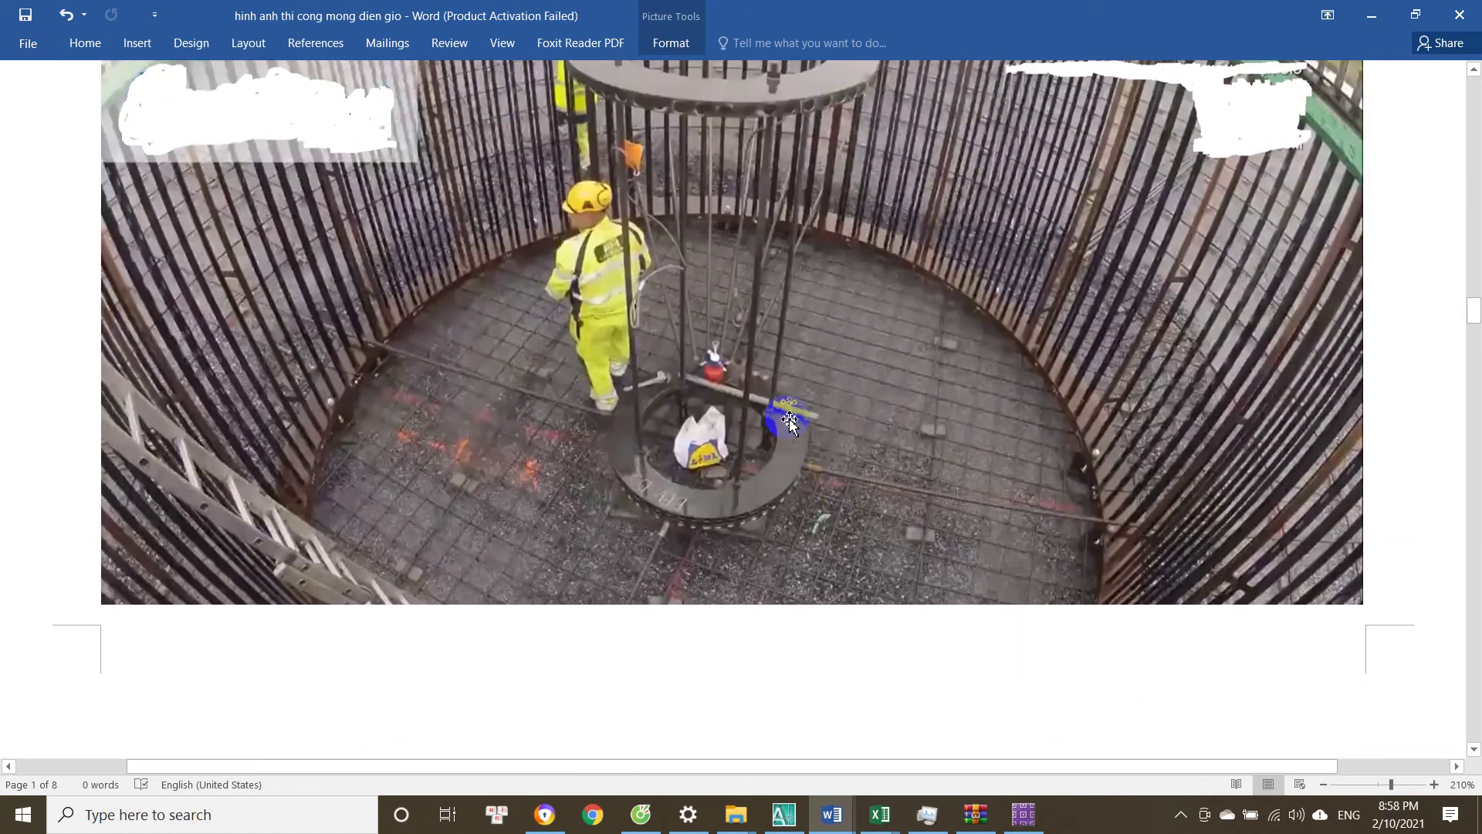
scroll(745, 456, "up", 2)
scroll(742, 471, "up", 12)
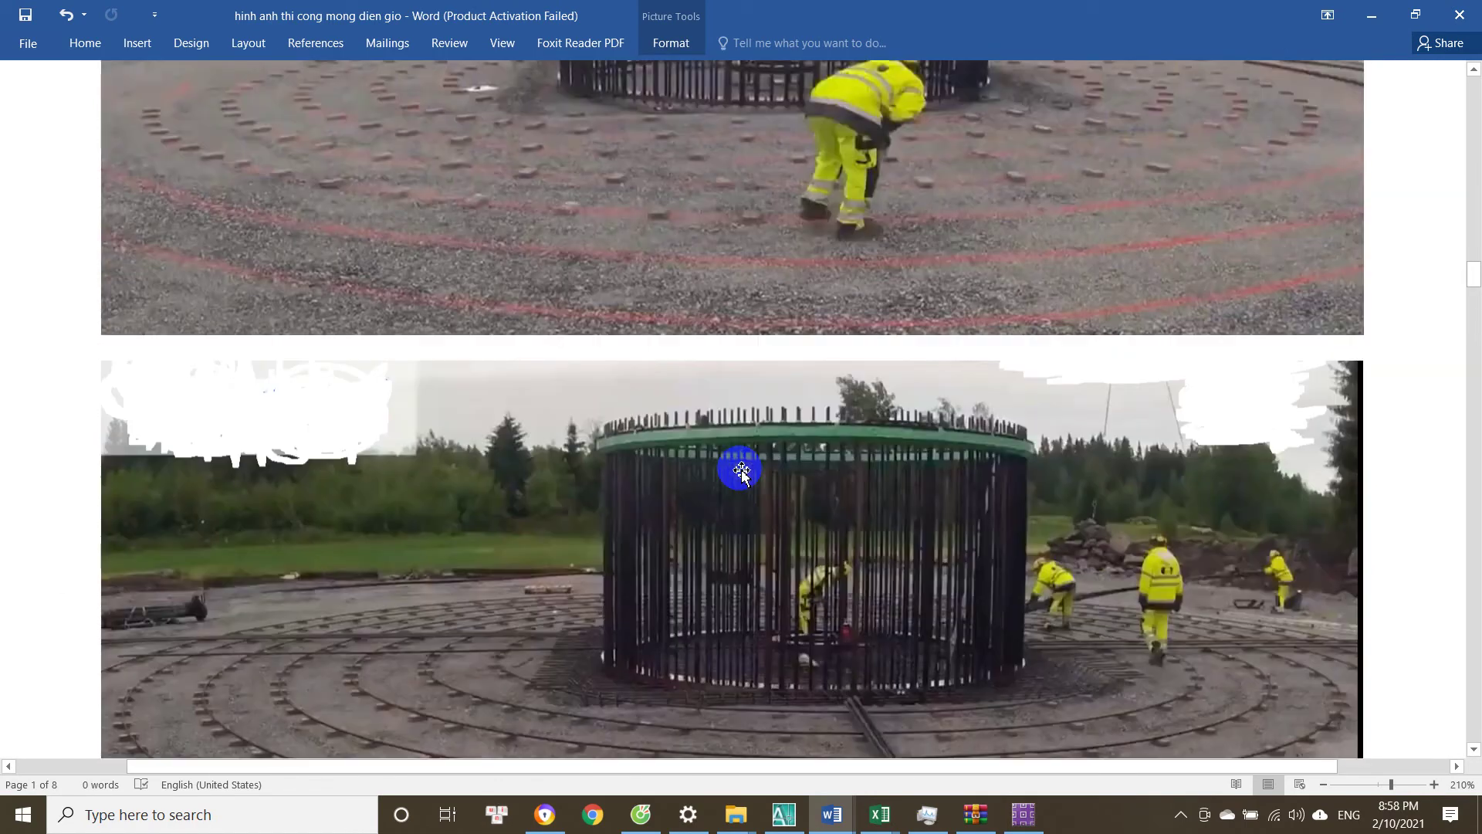
scroll(741, 471, "down", 10)
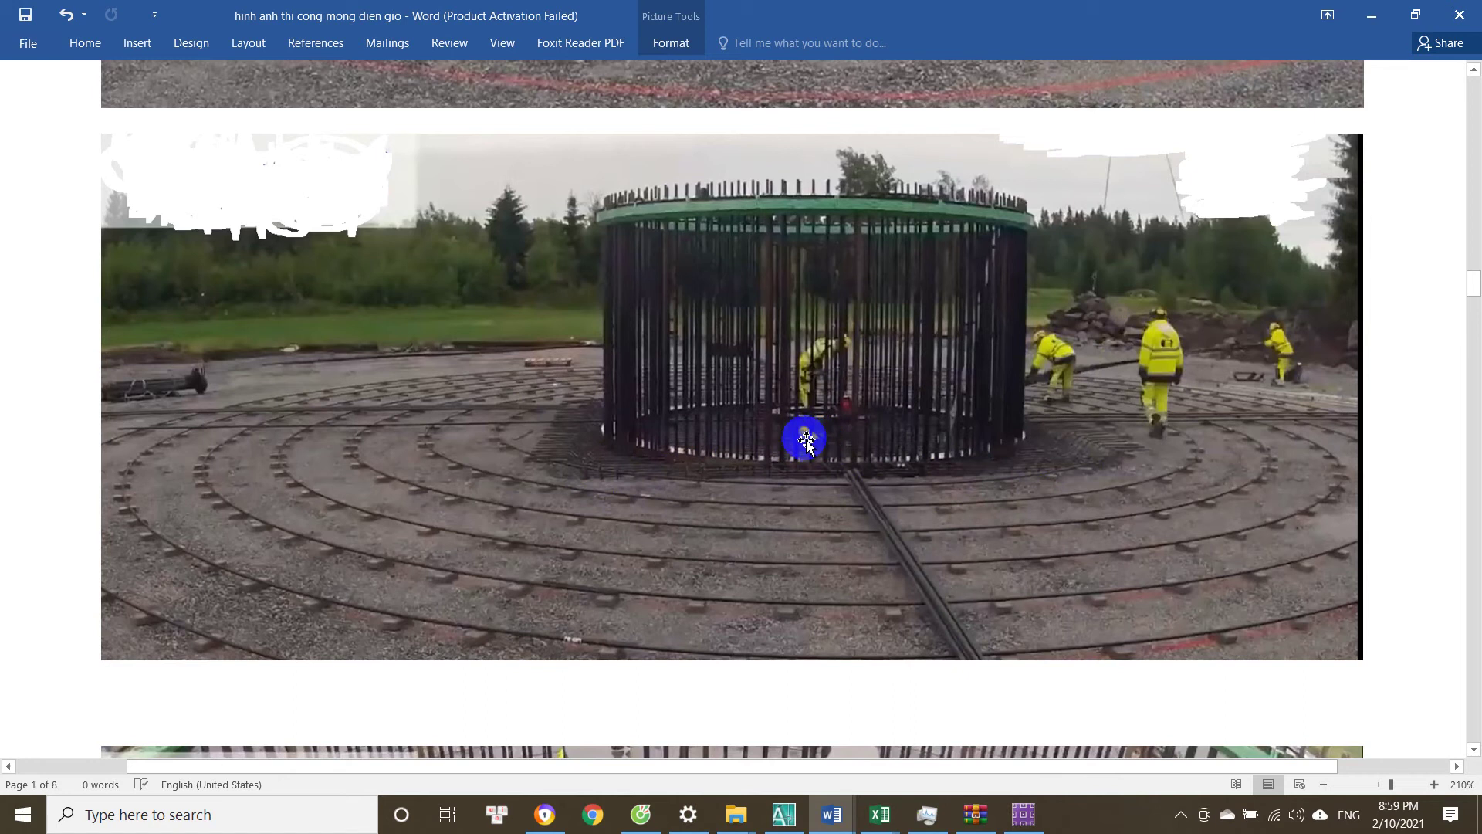
Review the section forces on Excel's NỘI LỰC sheet, and inspect the TH BAO strip moment diagram near the centre in SAFE.
left_click(880, 815)
left_click(954, 782)
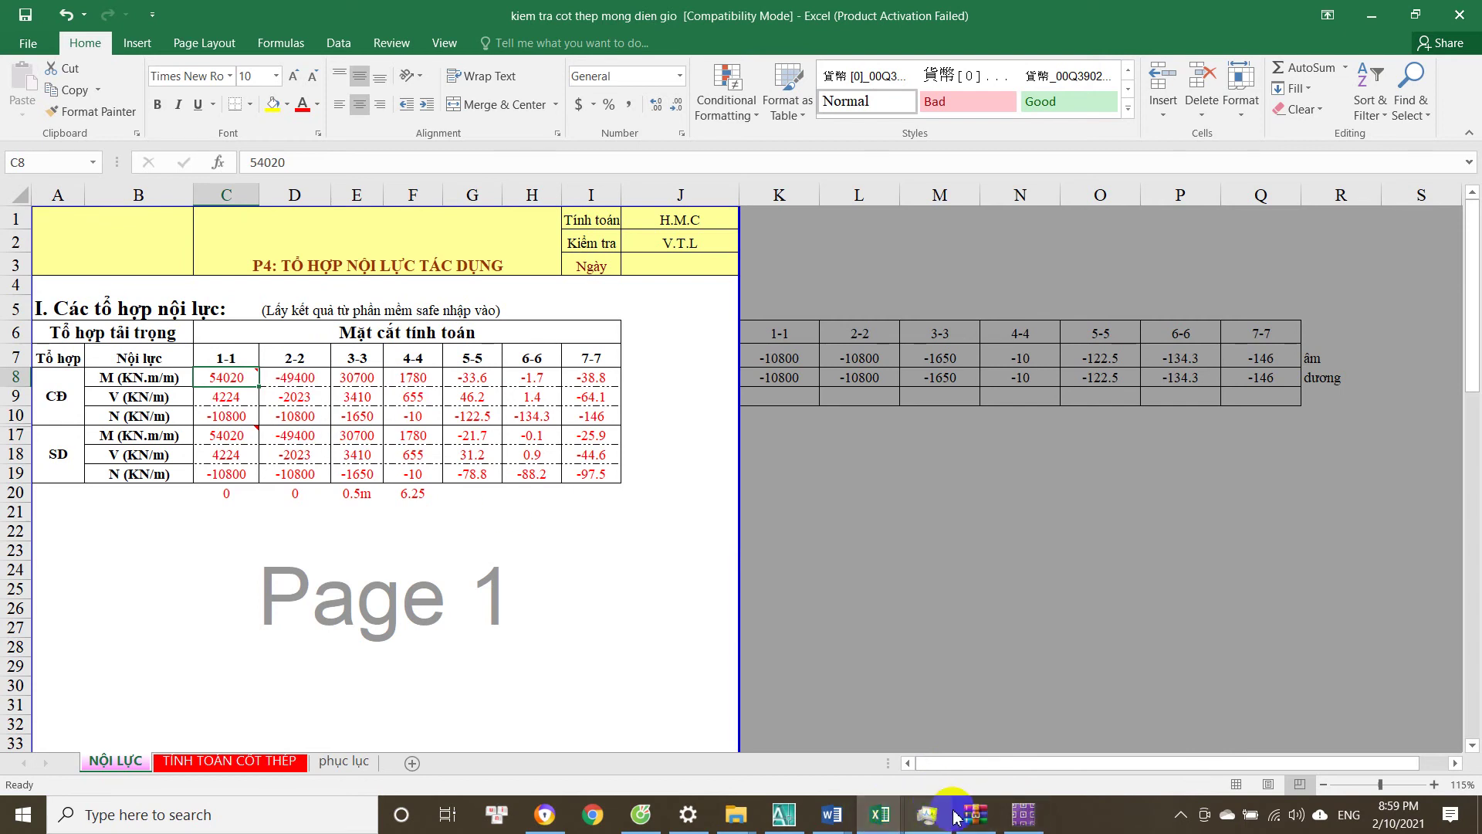
left_click(1017, 815)
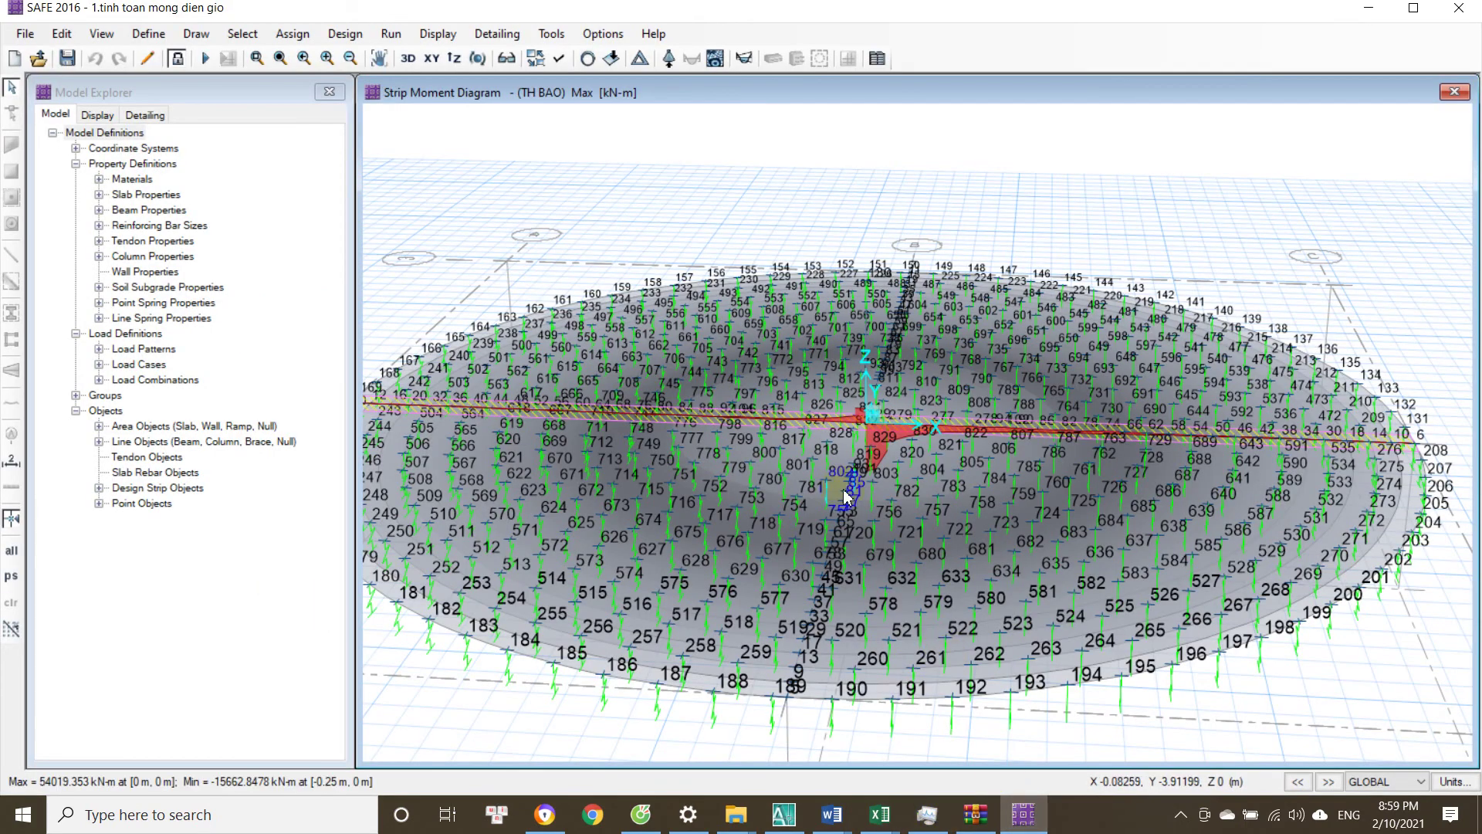
Switch back to the Word construction photos and re-examine the bottom reinforcement around the anchor cage.
left_click(831, 815)
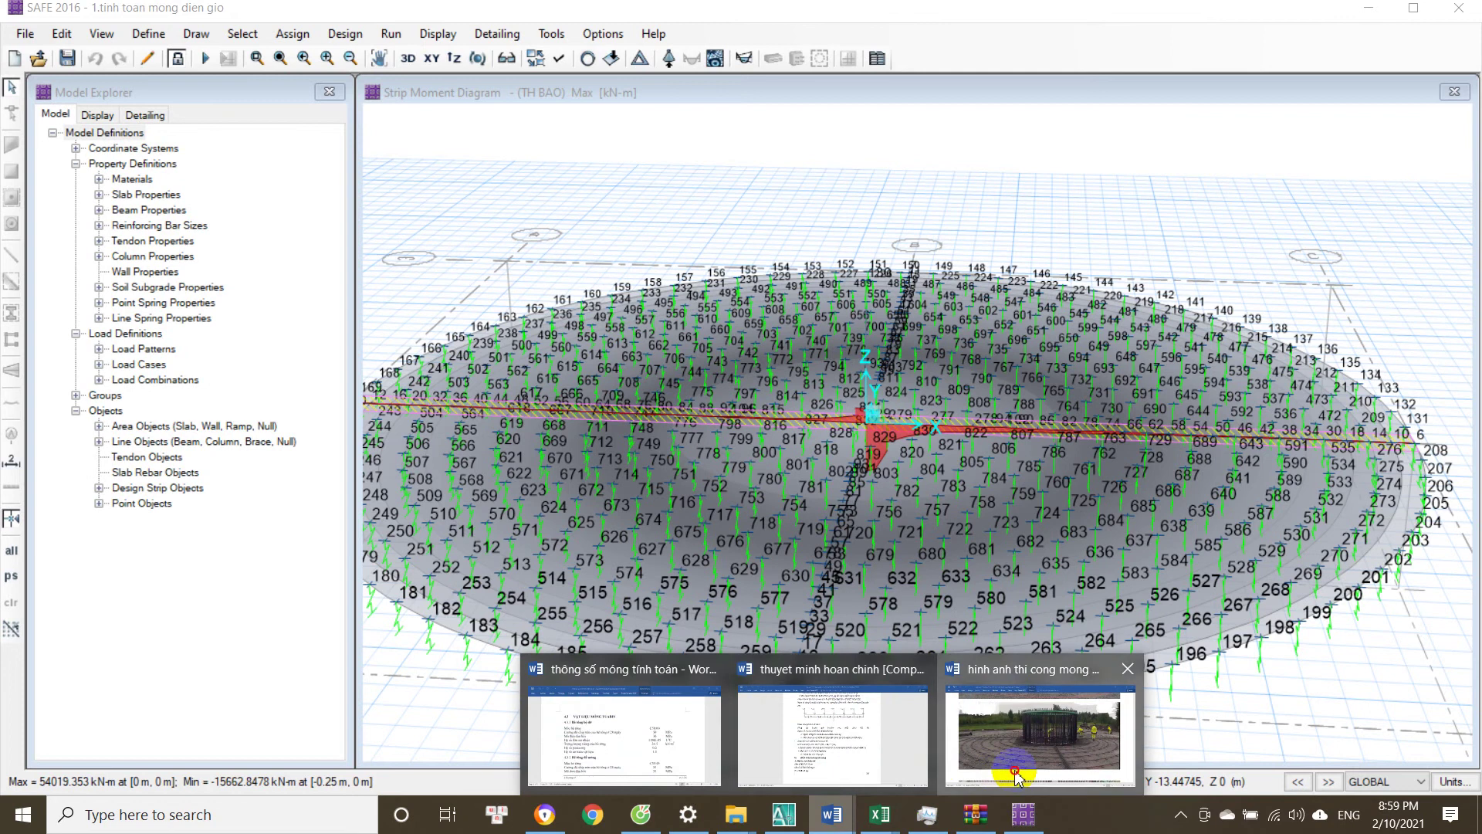
left_click(1035, 753)
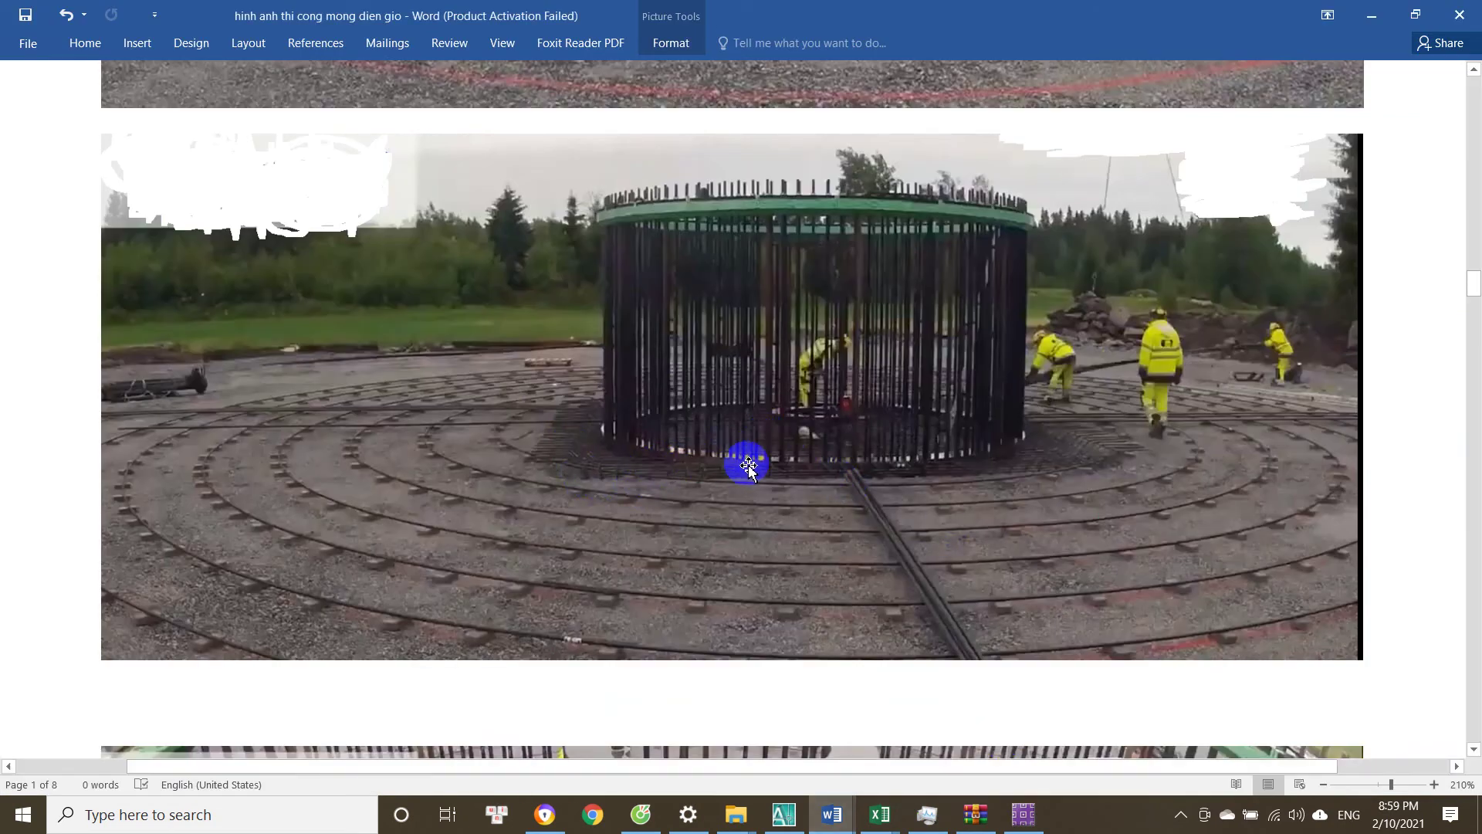
scroll(760, 424, "down", 2)
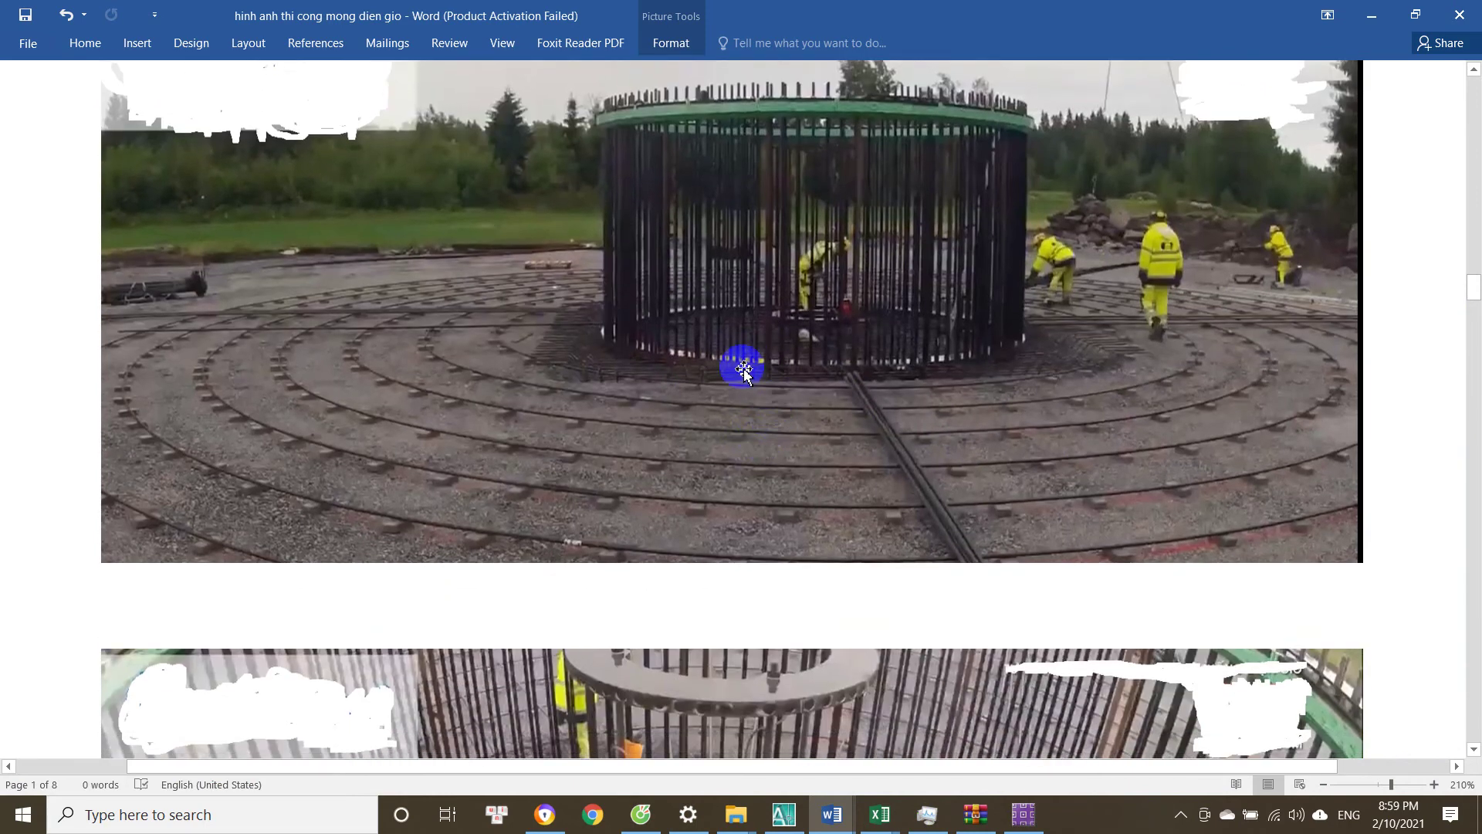
scroll(701, 370, "down", 3)
scroll(817, 348, "up", 4)
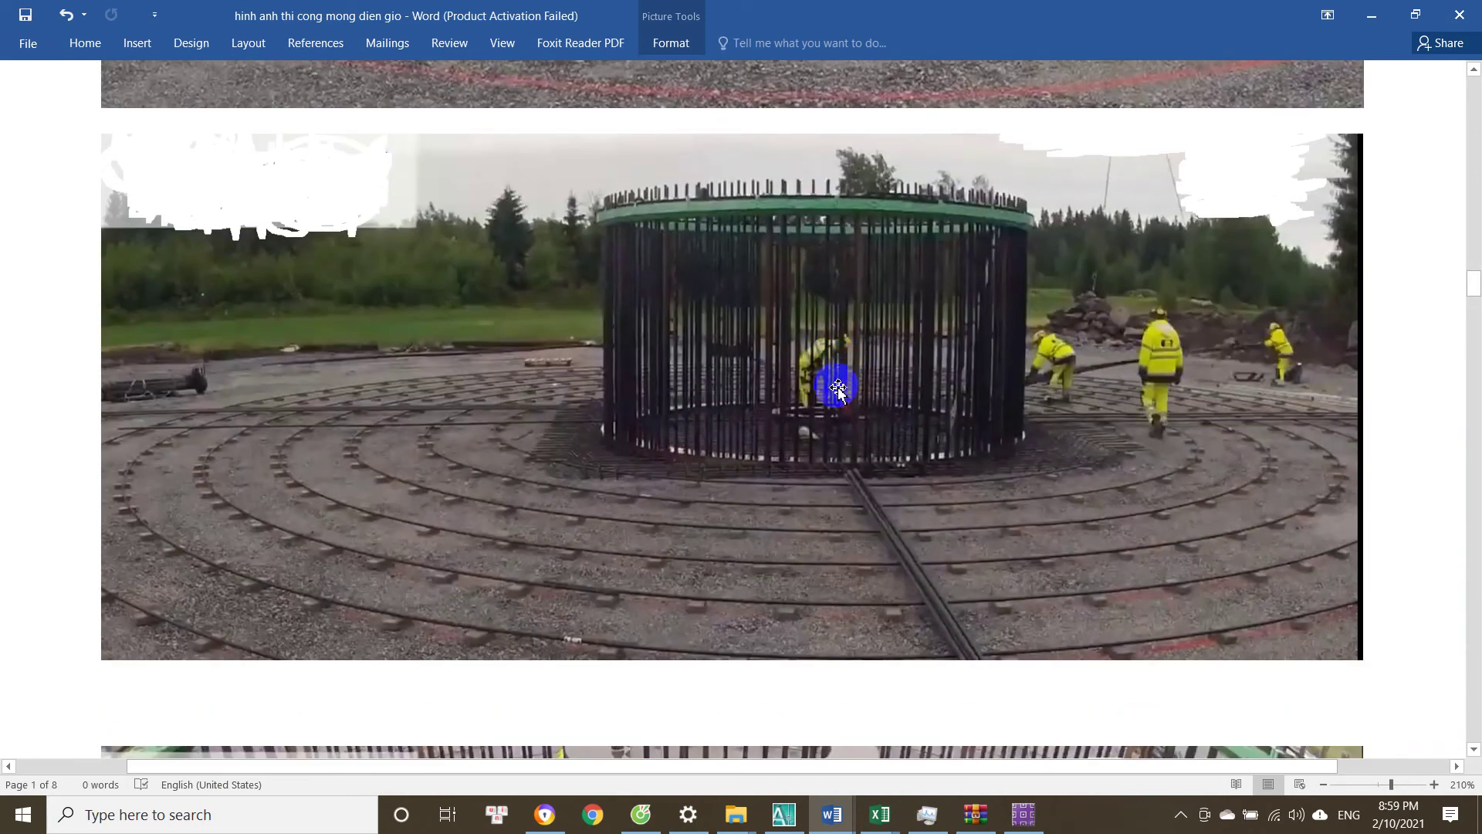
Examine the photo of the square bottom mesh laid inside the anchor cage around the central ring.
scroll(839, 383, "down", 5)
scroll(765, 363, "up", 2)
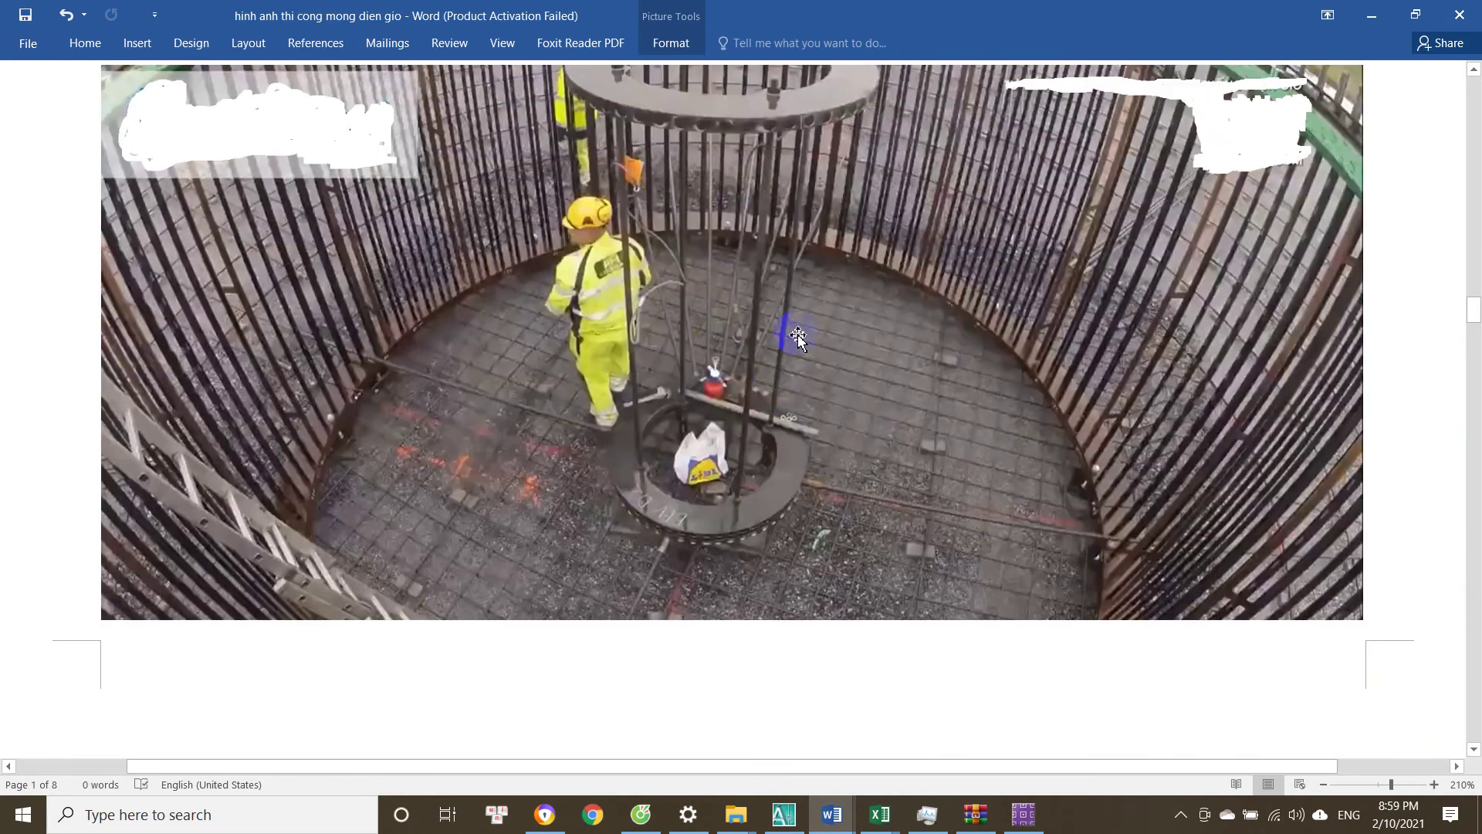
scroll(798, 337, "up", 4)
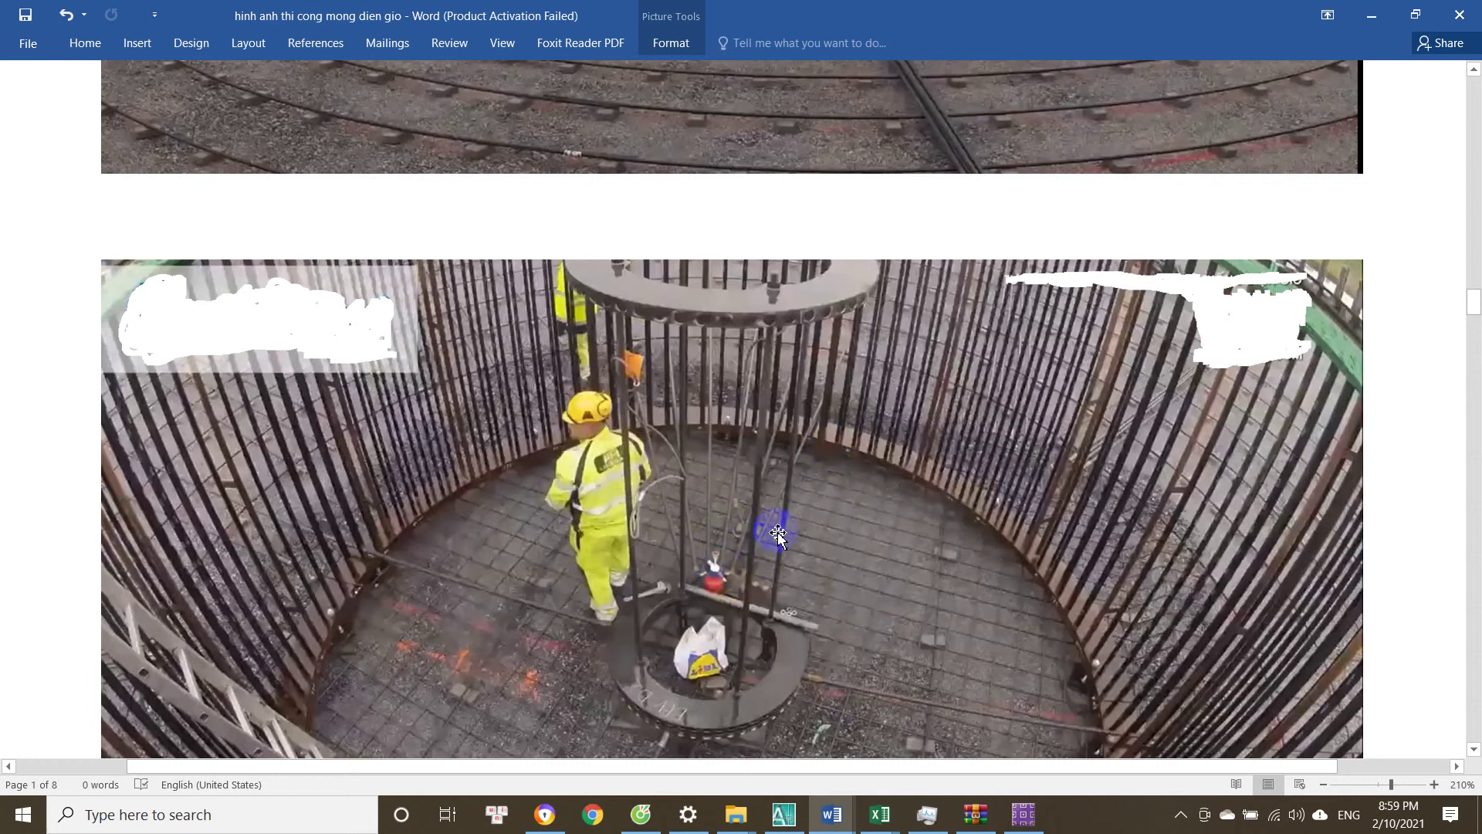
scroll(817, 430, "down", 2)
scroll(764, 467, "up", 2)
scroll(737, 533, "down", 2)
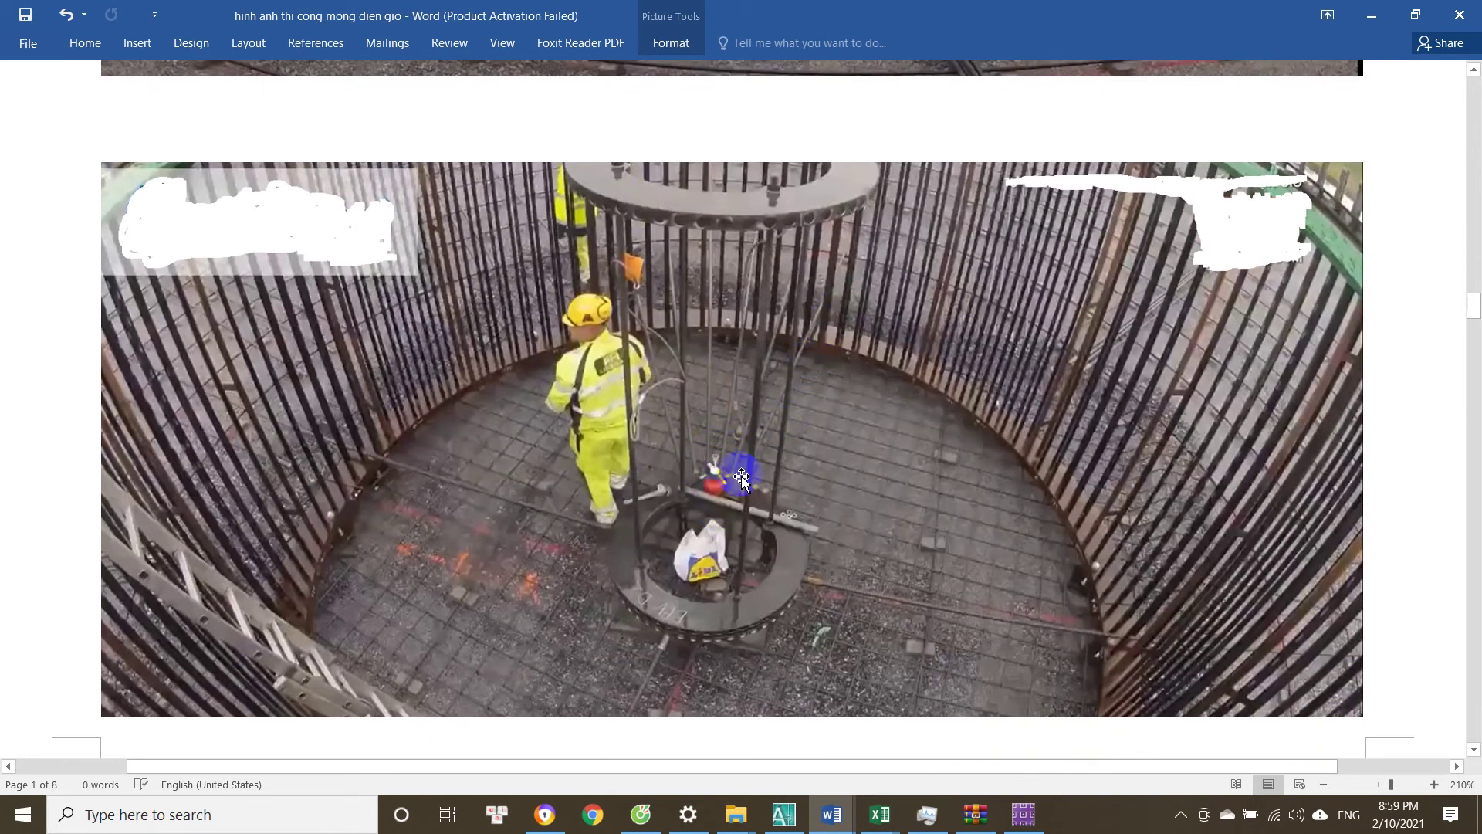
Examine the photo of the first radial bars passing through the anchor cage over the square mesh.
scroll(716, 510, "down", 12)
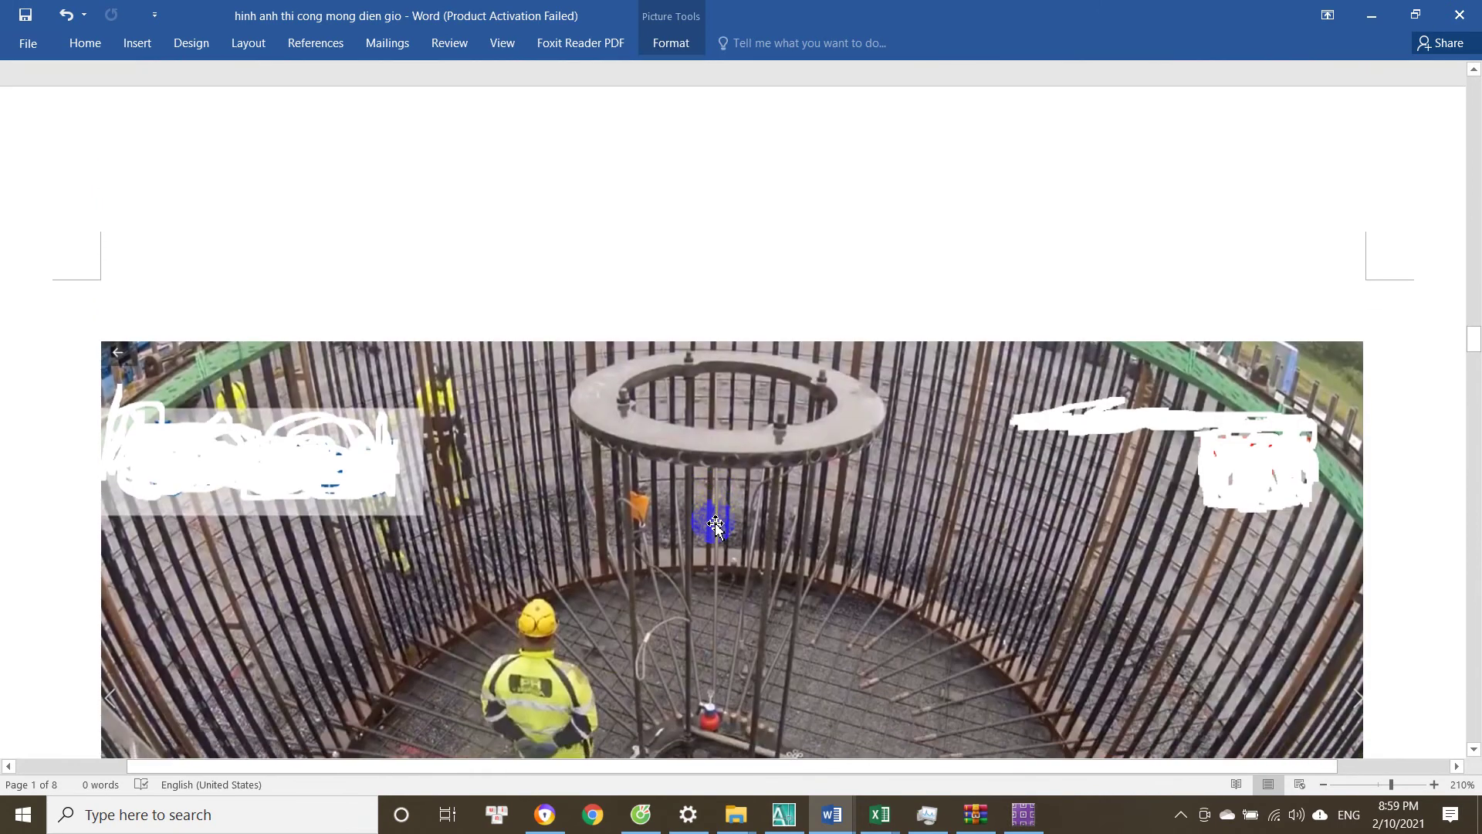
scroll(716, 525, "down", 5)
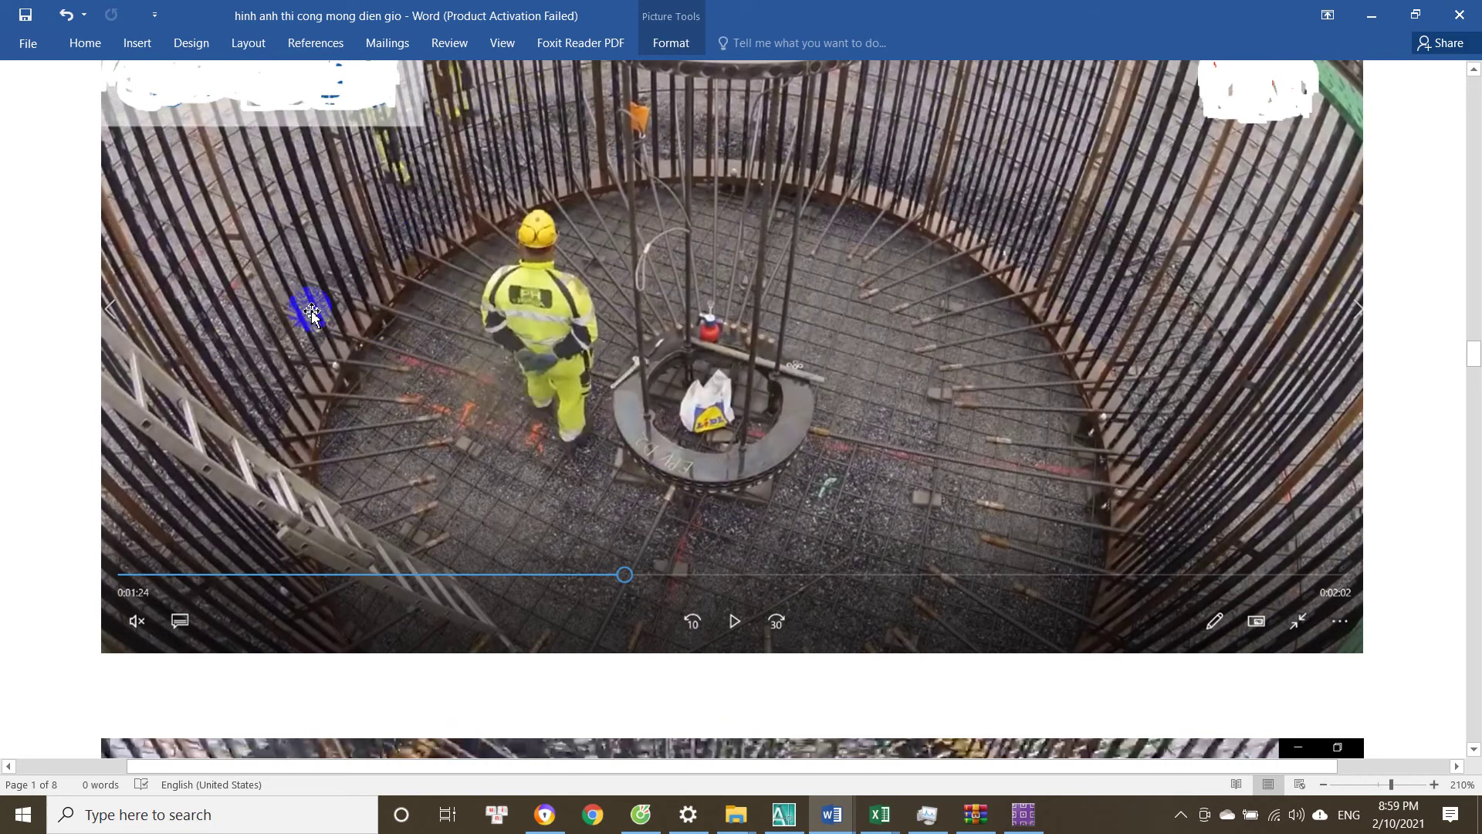
scroll(611, 485, "down", 1)
scroll(612, 485, "down", 1)
scroll(679, 413, "up", 2)
Compare the photo of the first radial bars with the photo of the dense radial bars around the central ring.
scroll(786, 482, "down", 5)
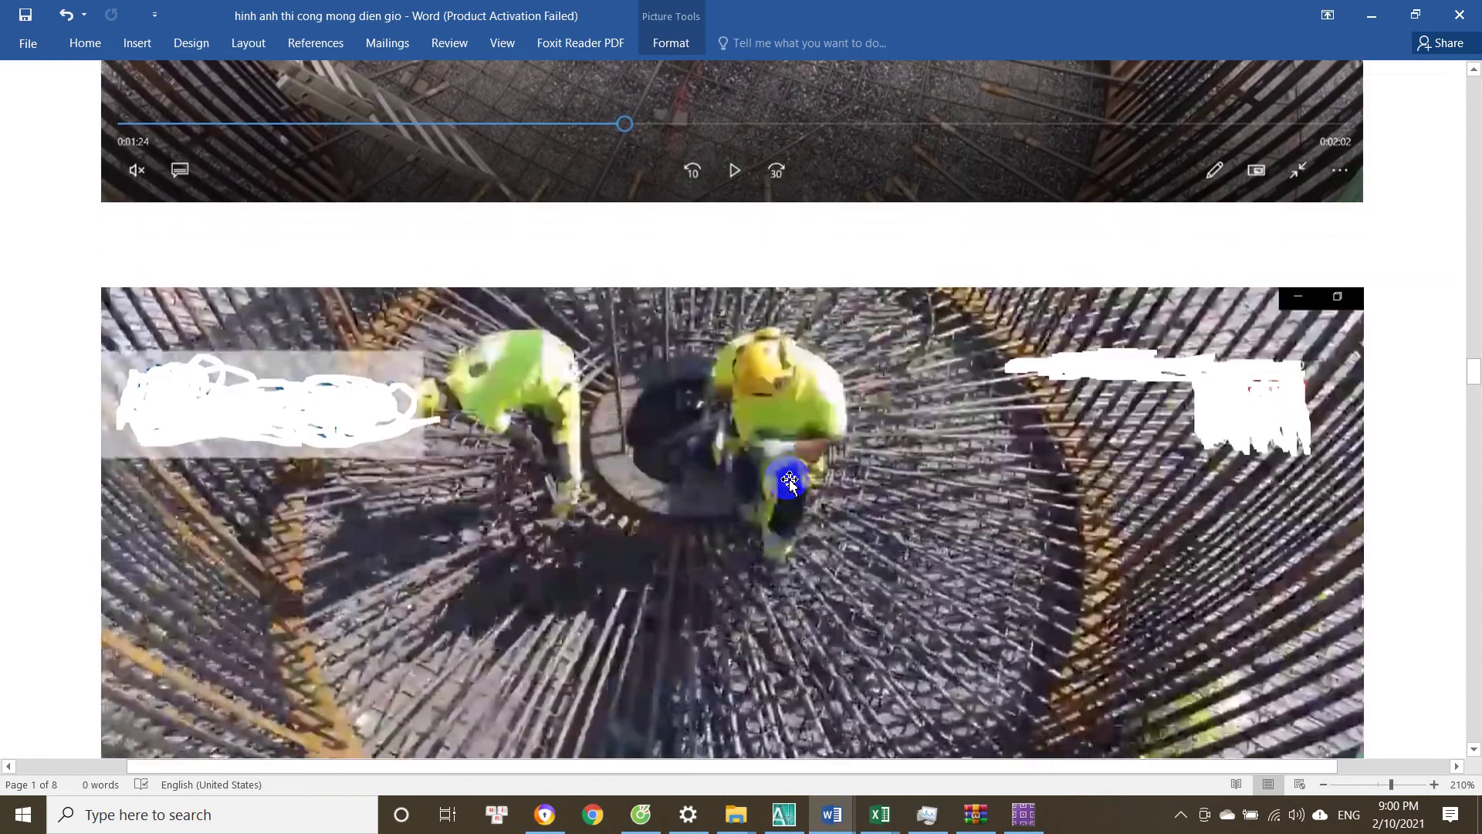
scroll(872, 447, "up", 4)
scroll(849, 456, "down", 5)
scroll(808, 476, "up", 5)
scroll(803, 475, "down", 6)
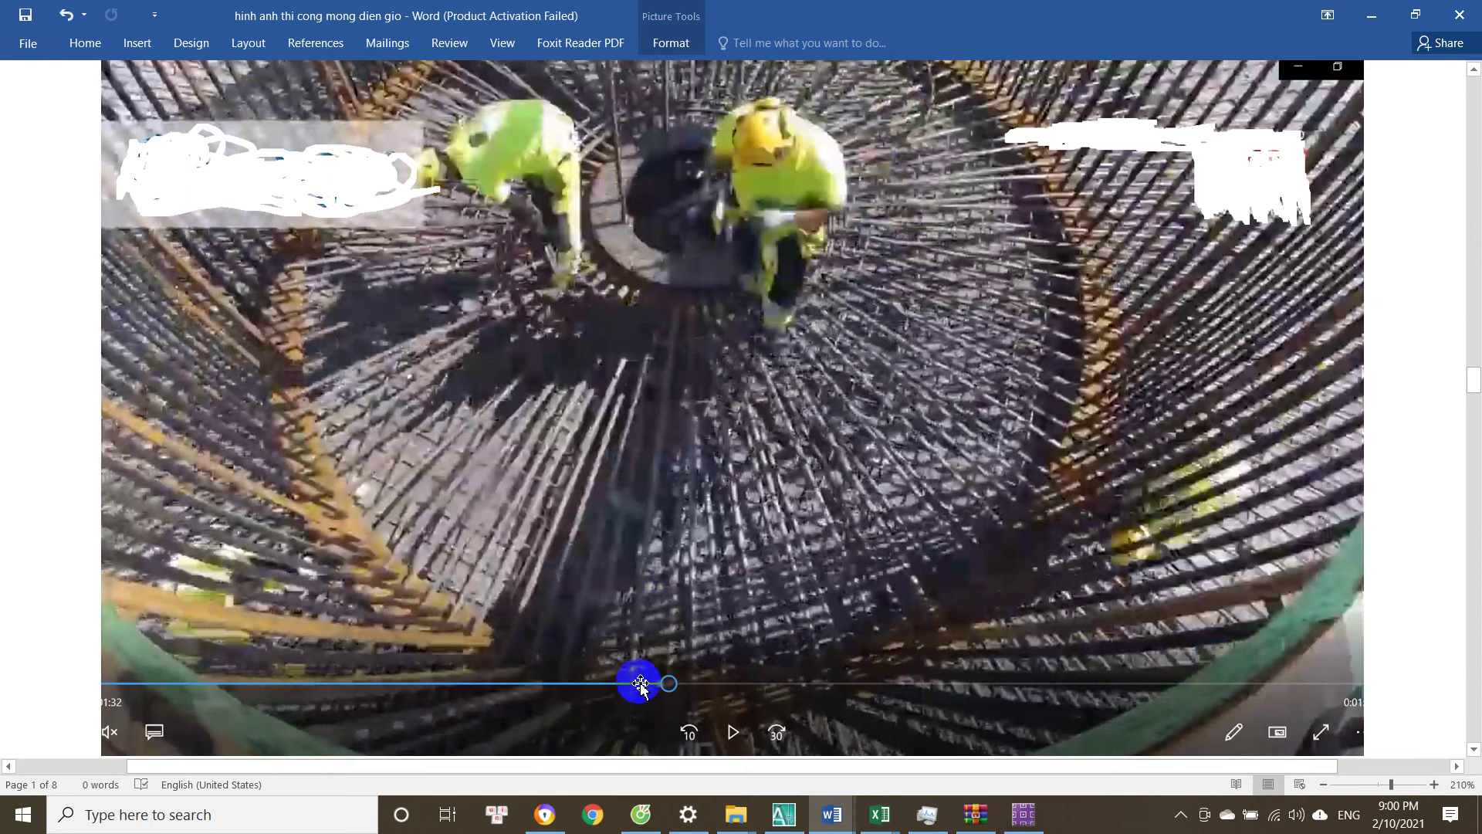
Inspect how the dense radial bars run from the central ring to the anchor cage in the photo with two workers.
left_click(727, 753)
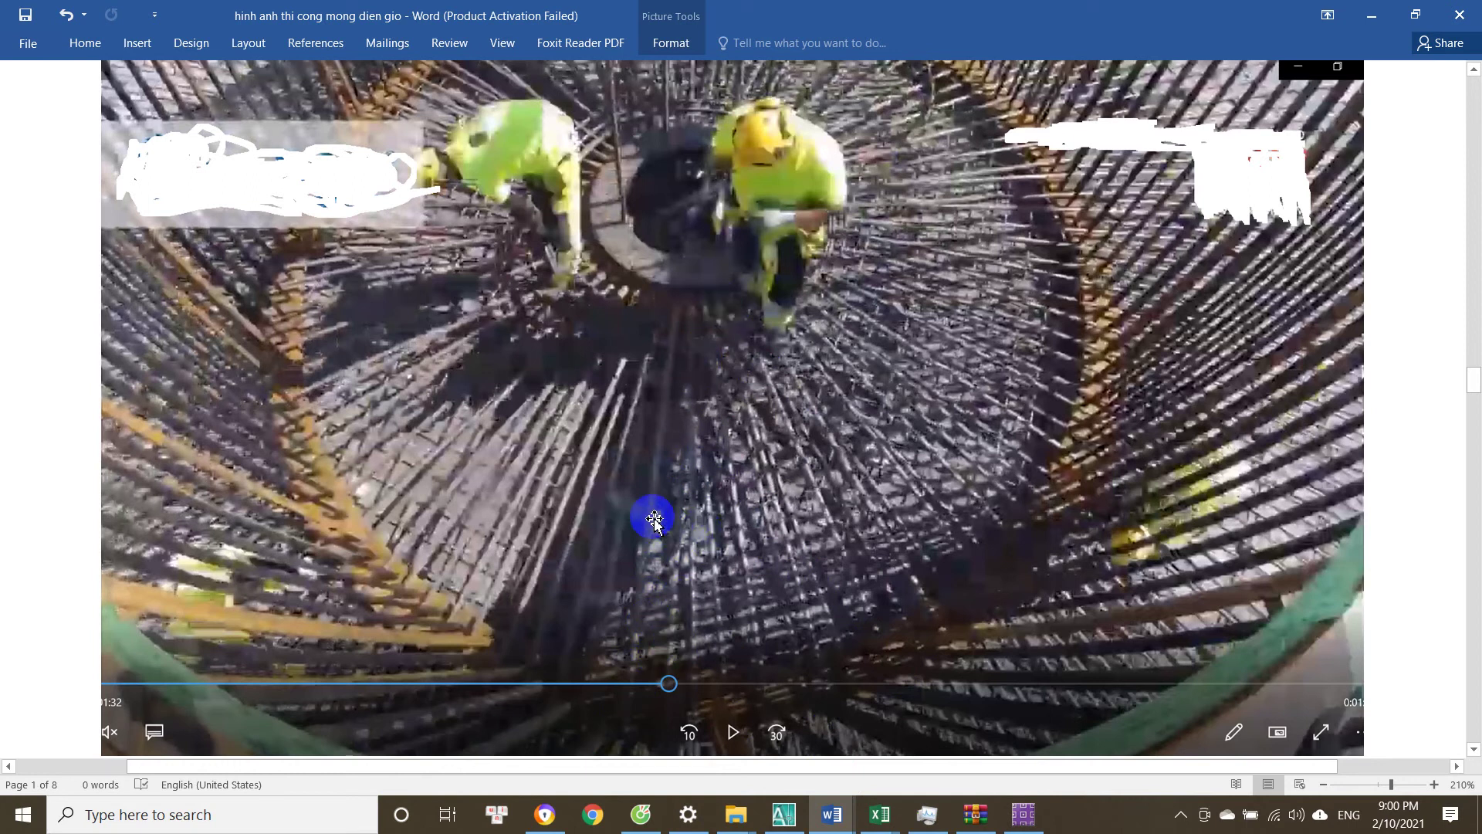
left_click(547, 519)
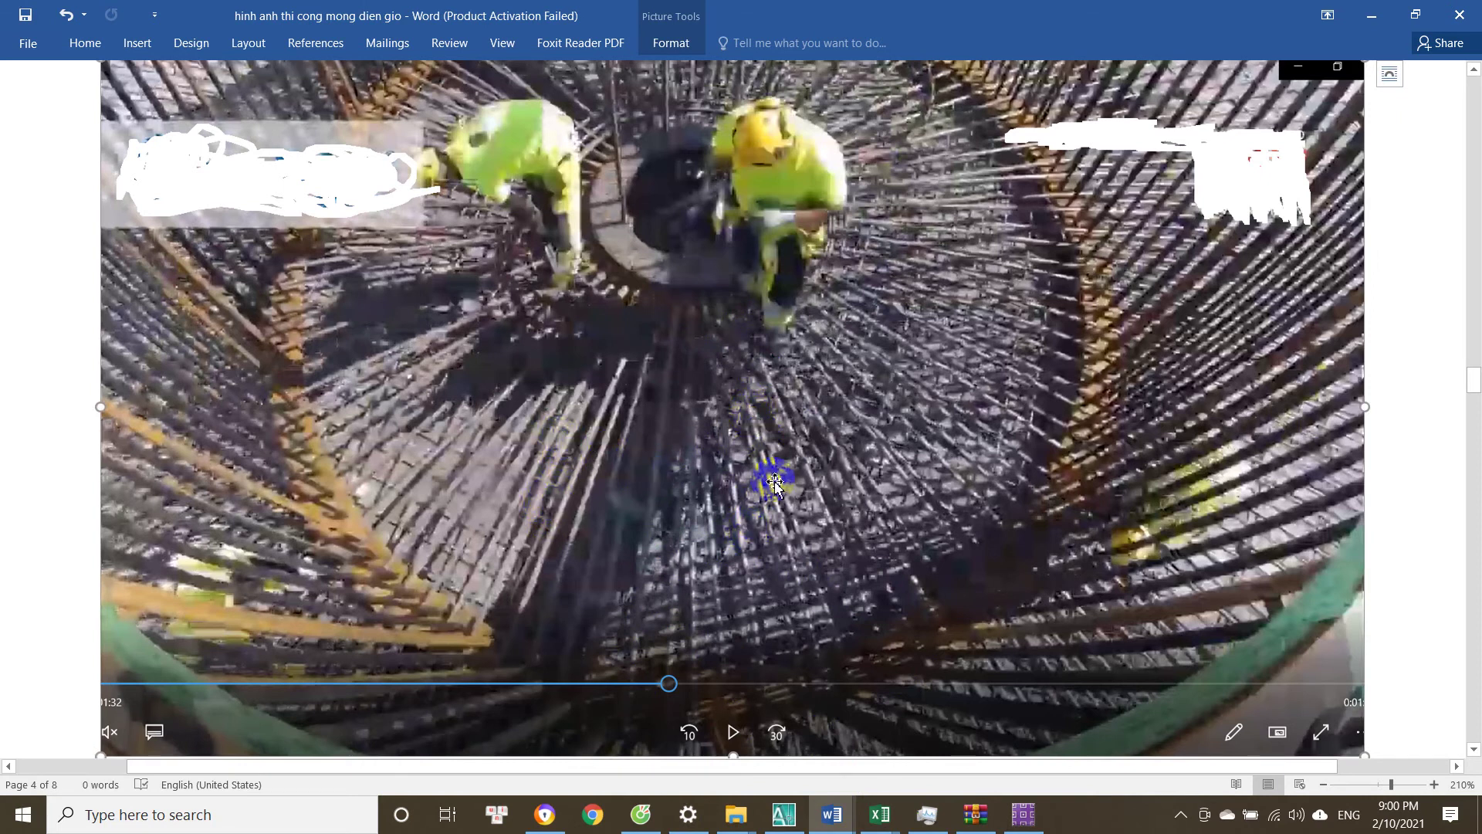
scroll(772, 506, "down", 1)
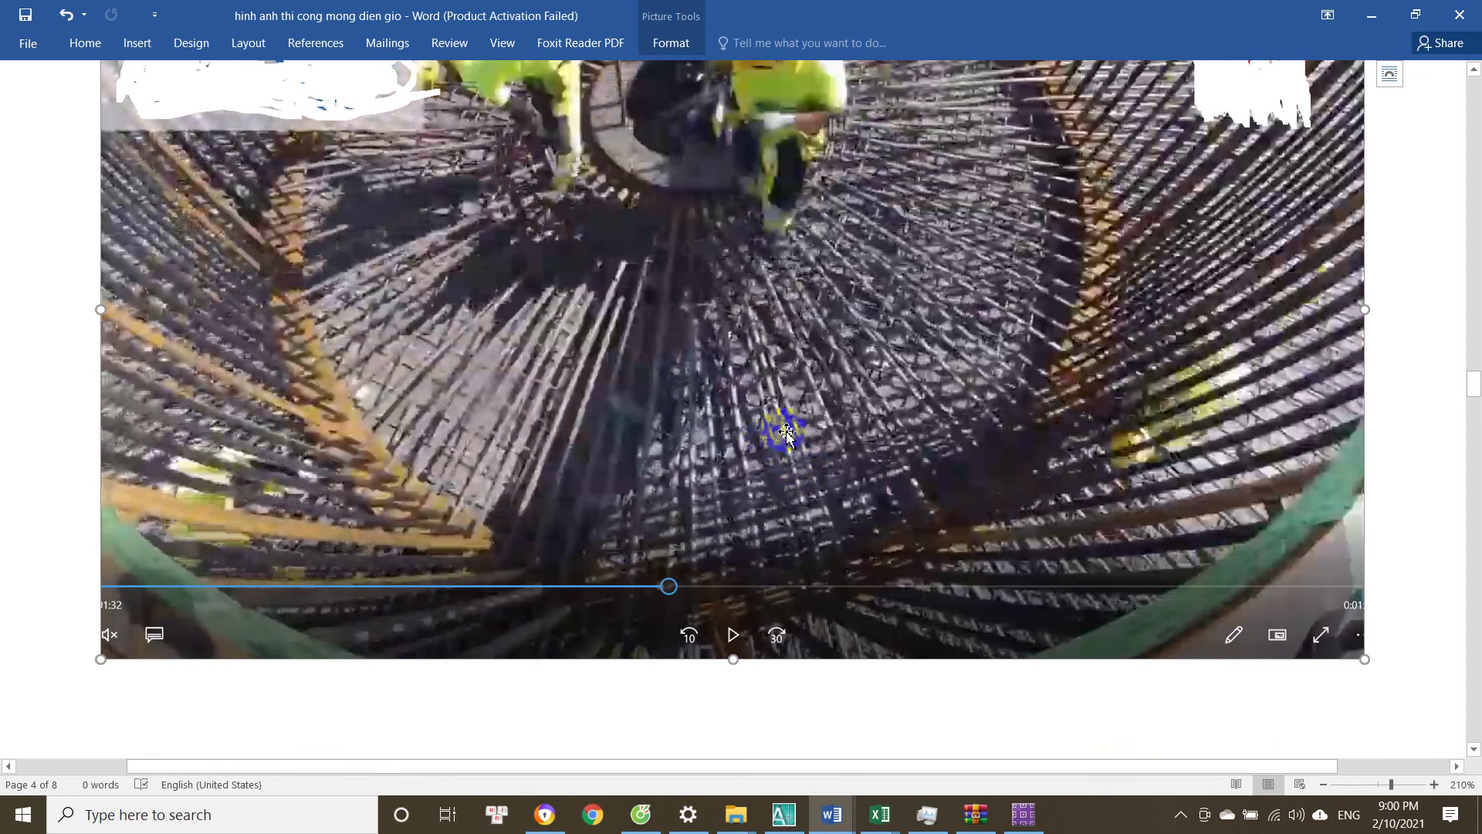
scroll(618, 460, "down", 1)
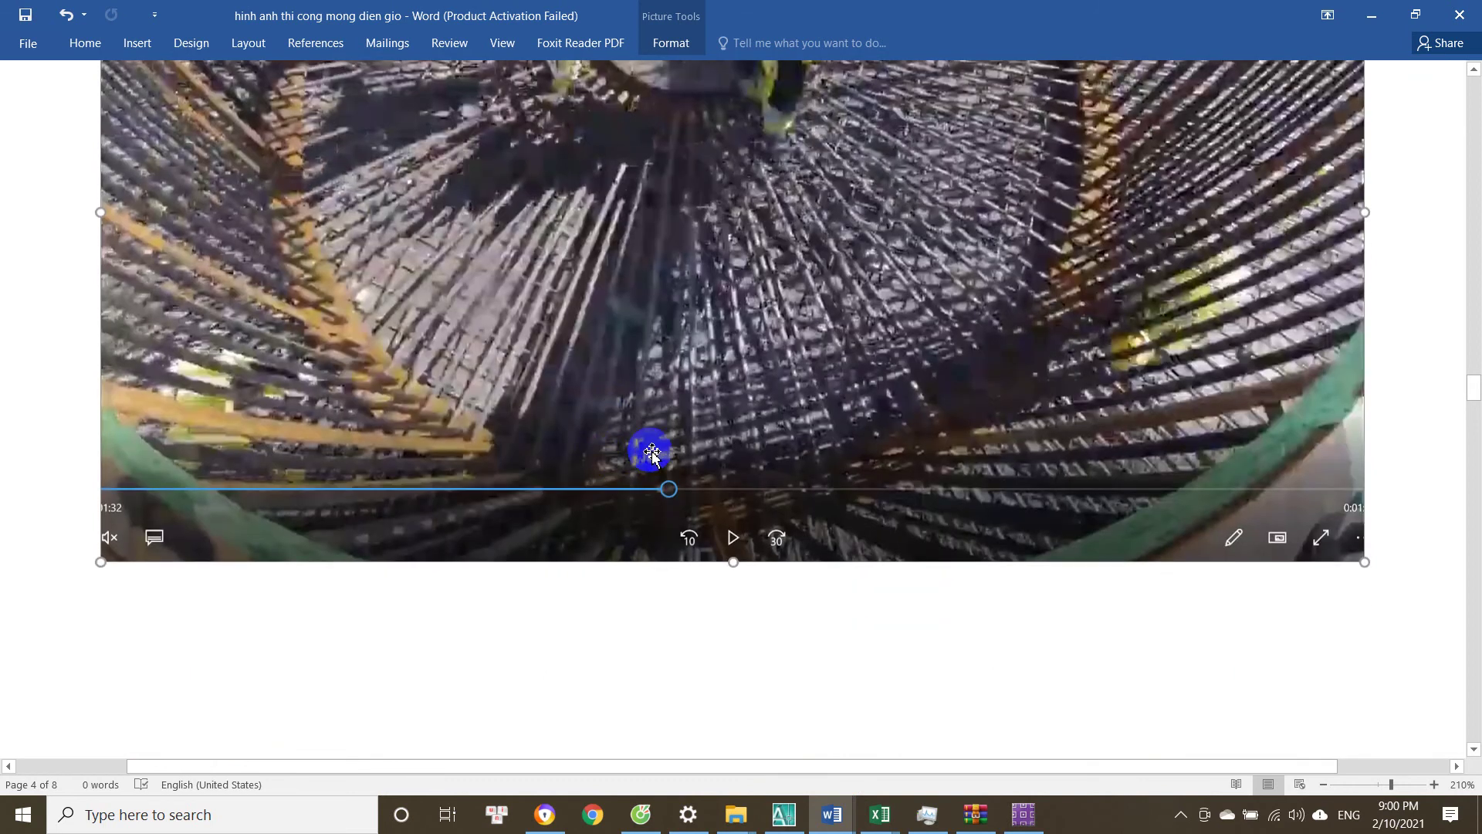
scroll(652, 454, "down", 4)
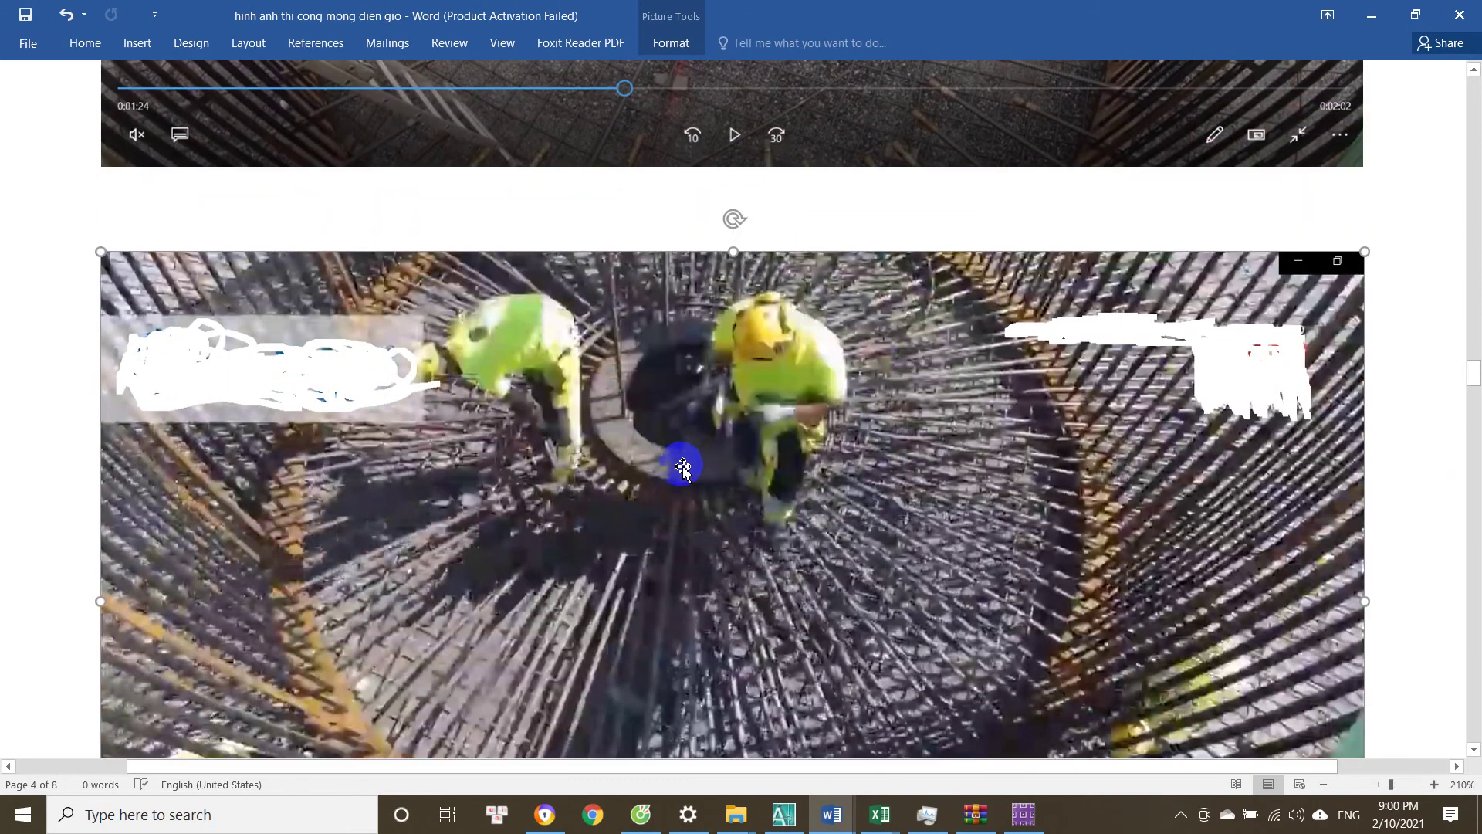
Examine the close-up photo of the ring bars crossing the radial bars outside the anchor cage.
scroll(693, 488, "down", 15)
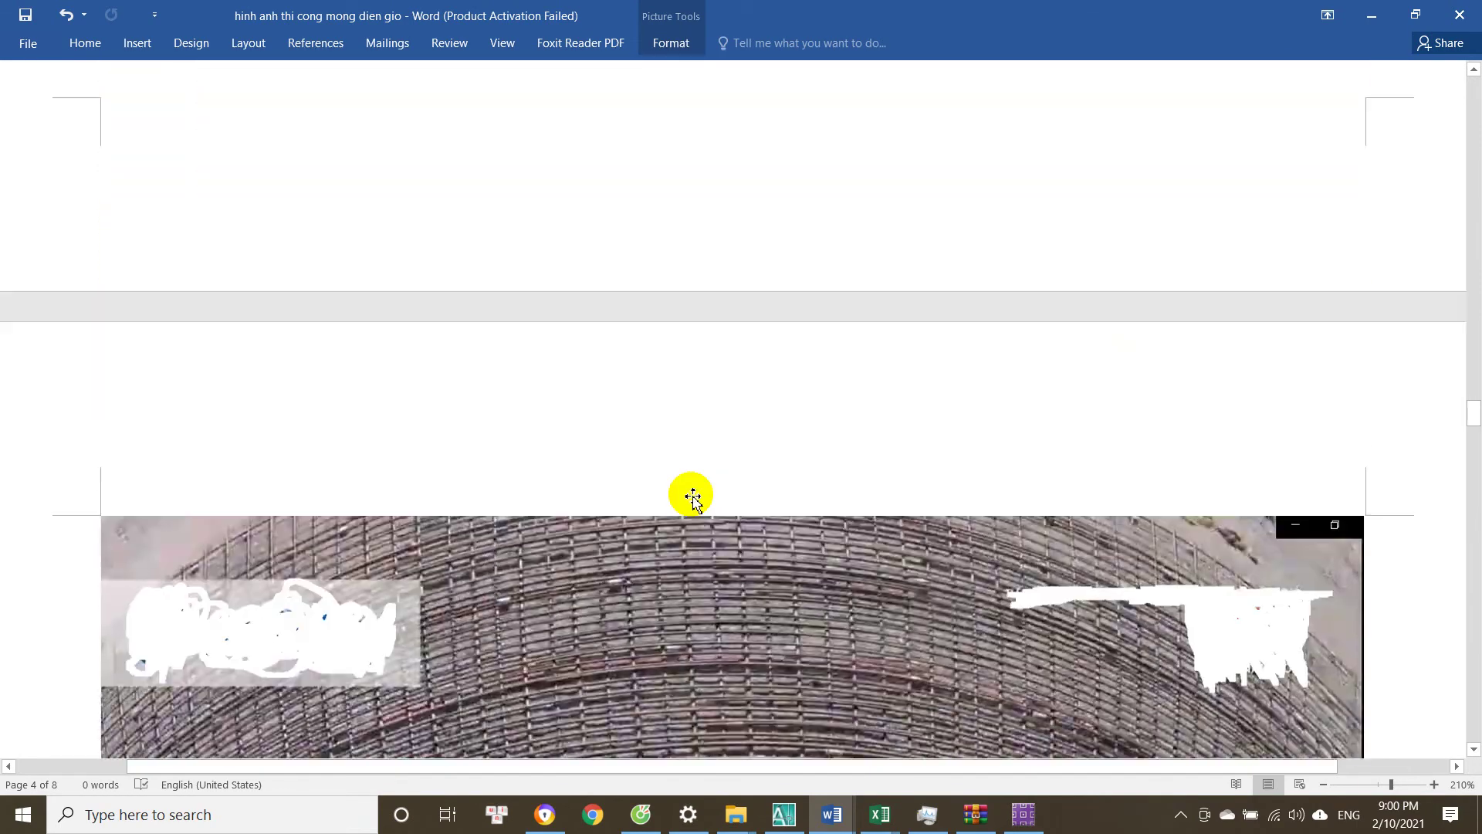
scroll(724, 396, "down", 4)
scroll(741, 448, "up", 4)
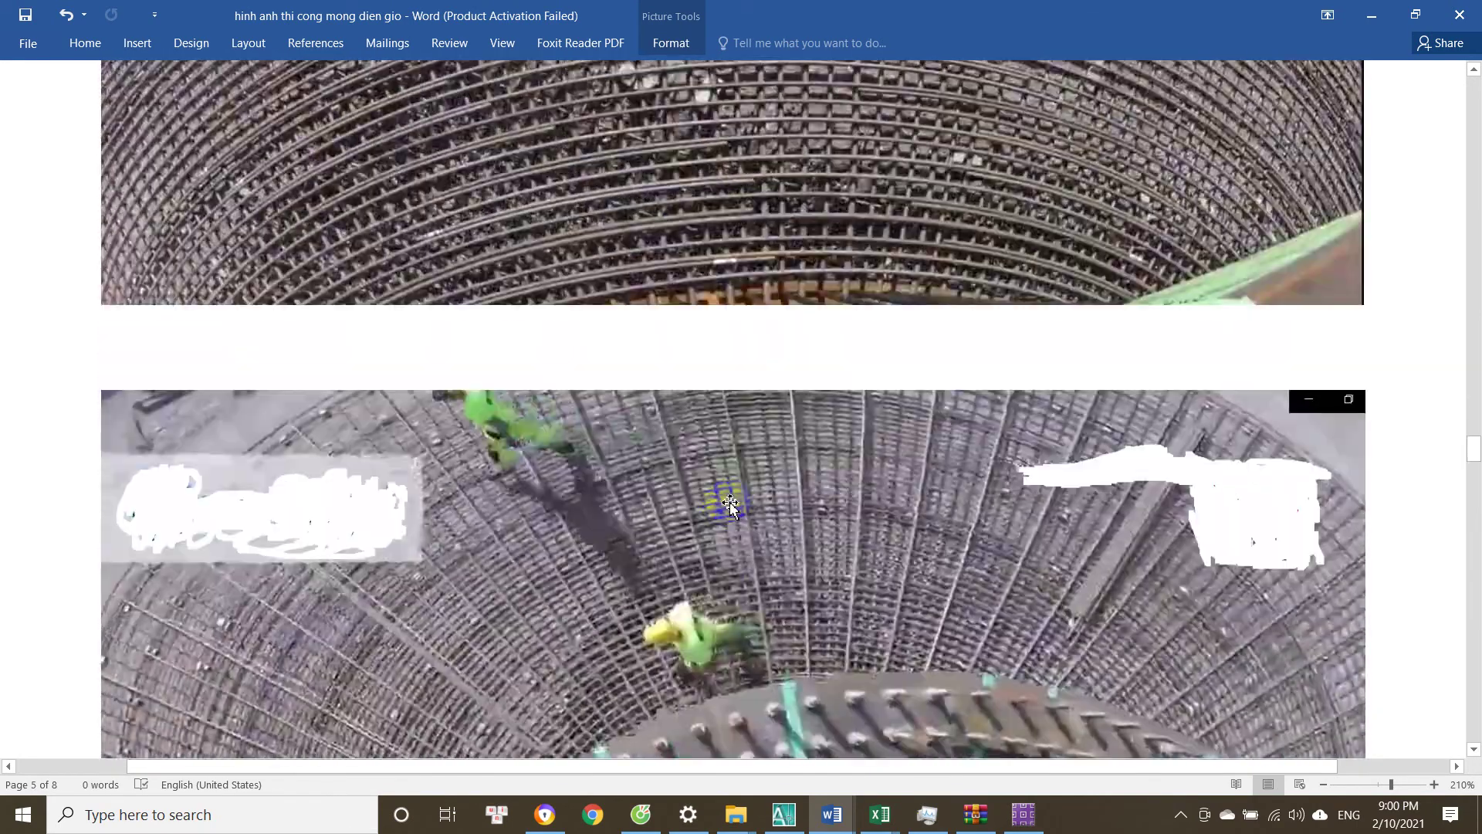
scroll(752, 289, "up", 3)
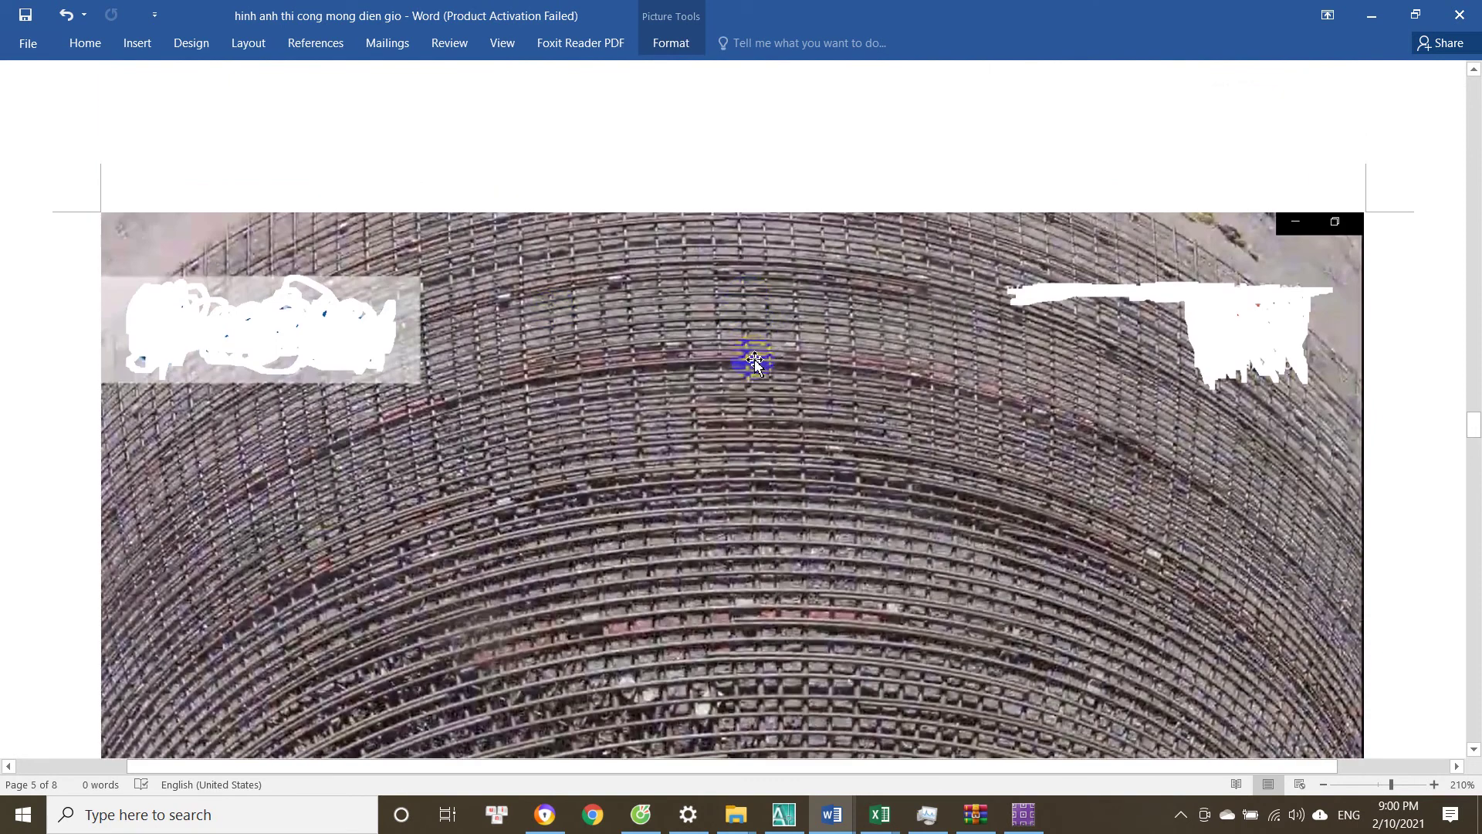
scroll(747, 371, "down", 1)
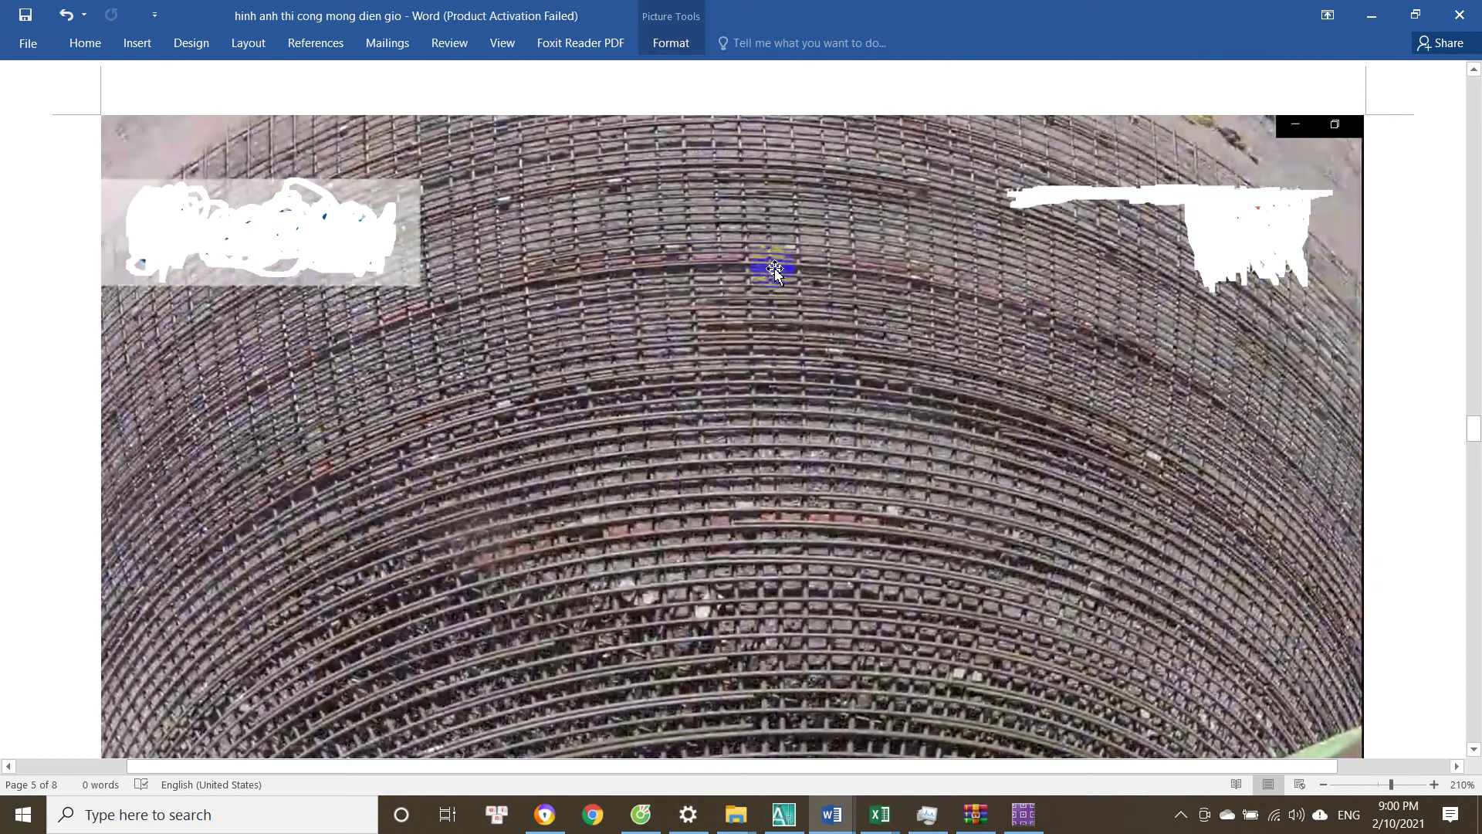
scroll(760, 332, "down", 1)
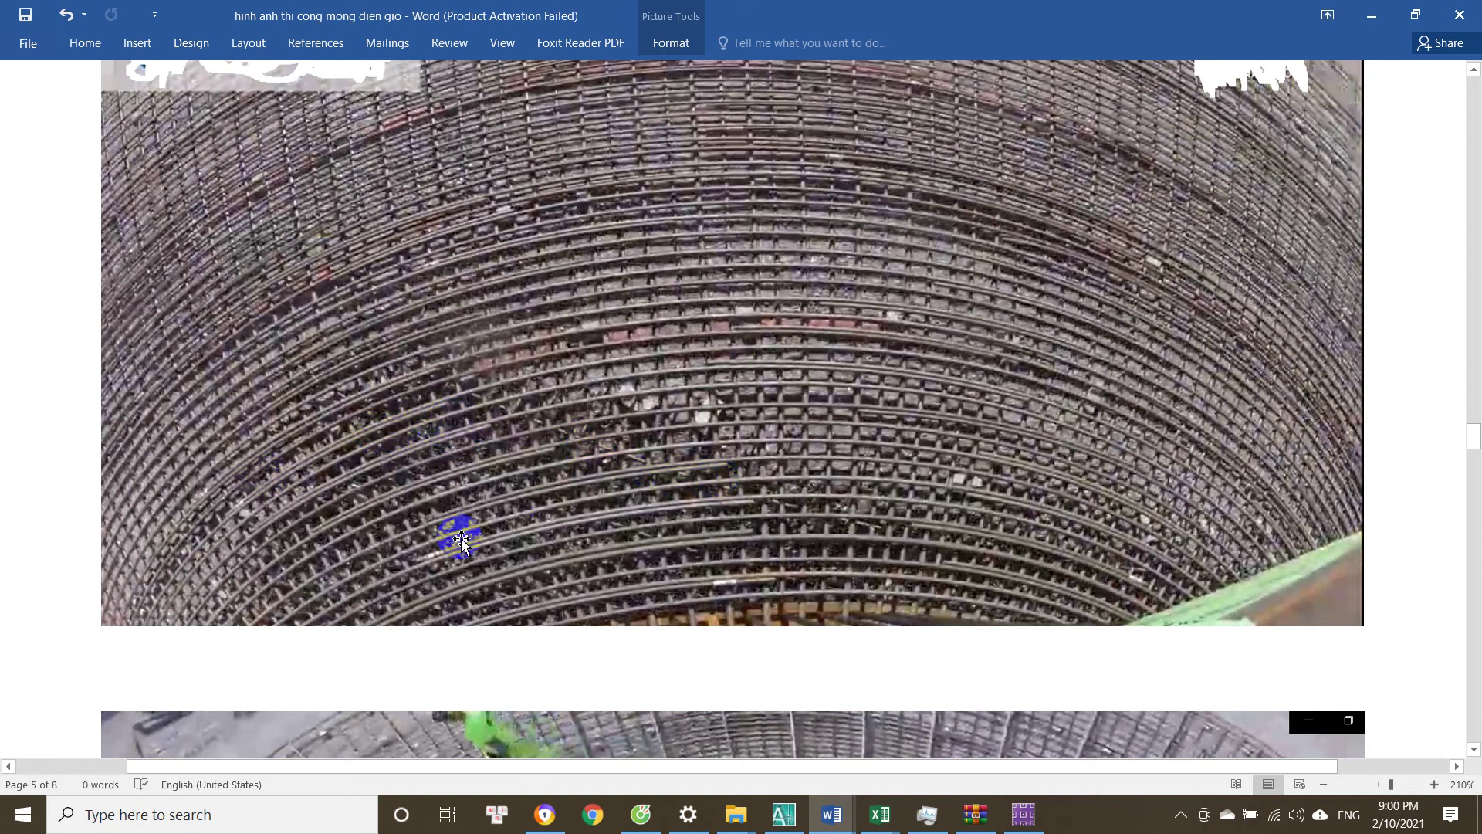
scroll(576, 523, "down", 1)
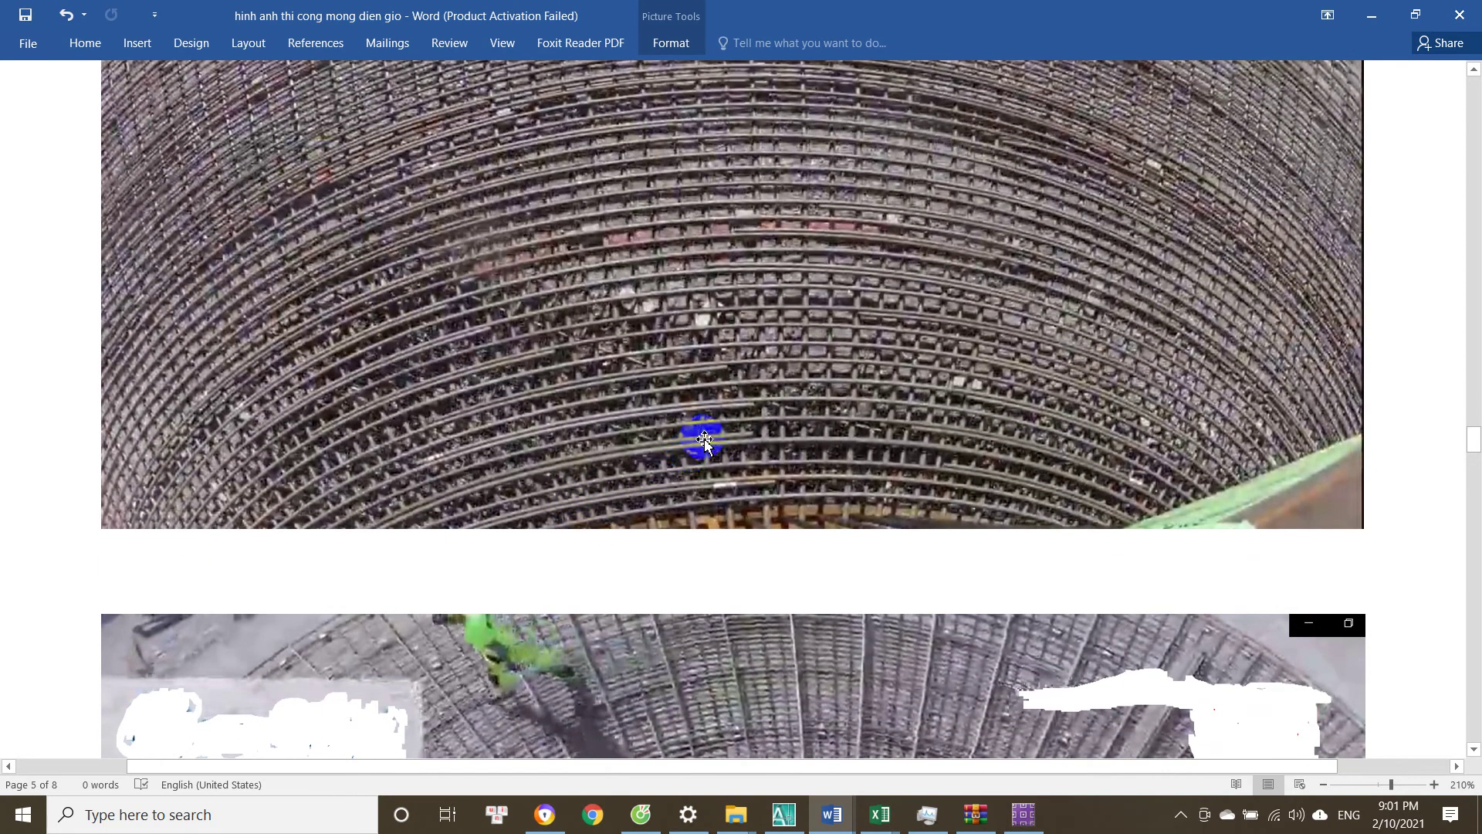
scroll(813, 424, "up", 1)
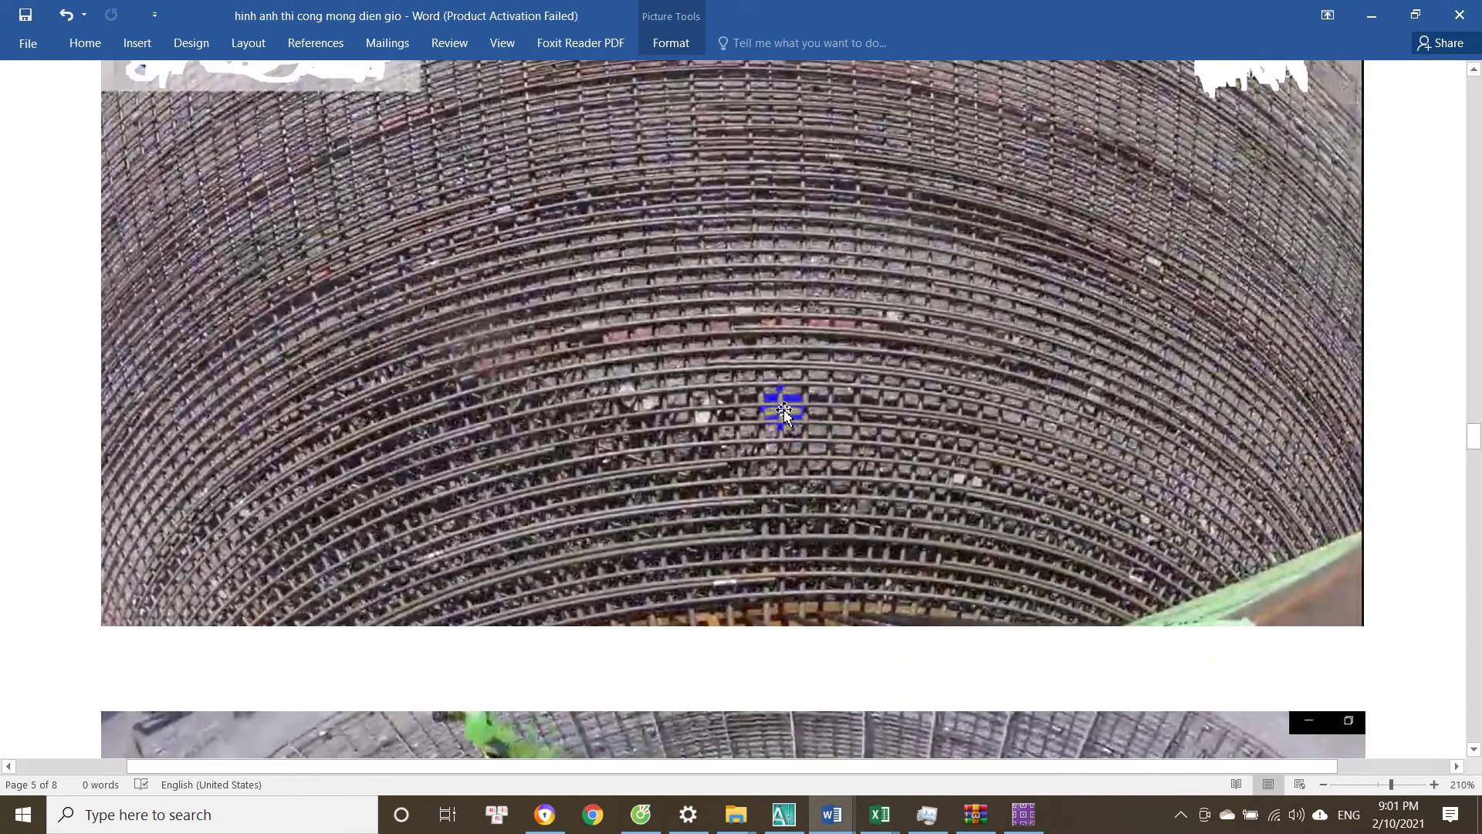
scroll(796, 429, "up", 1)
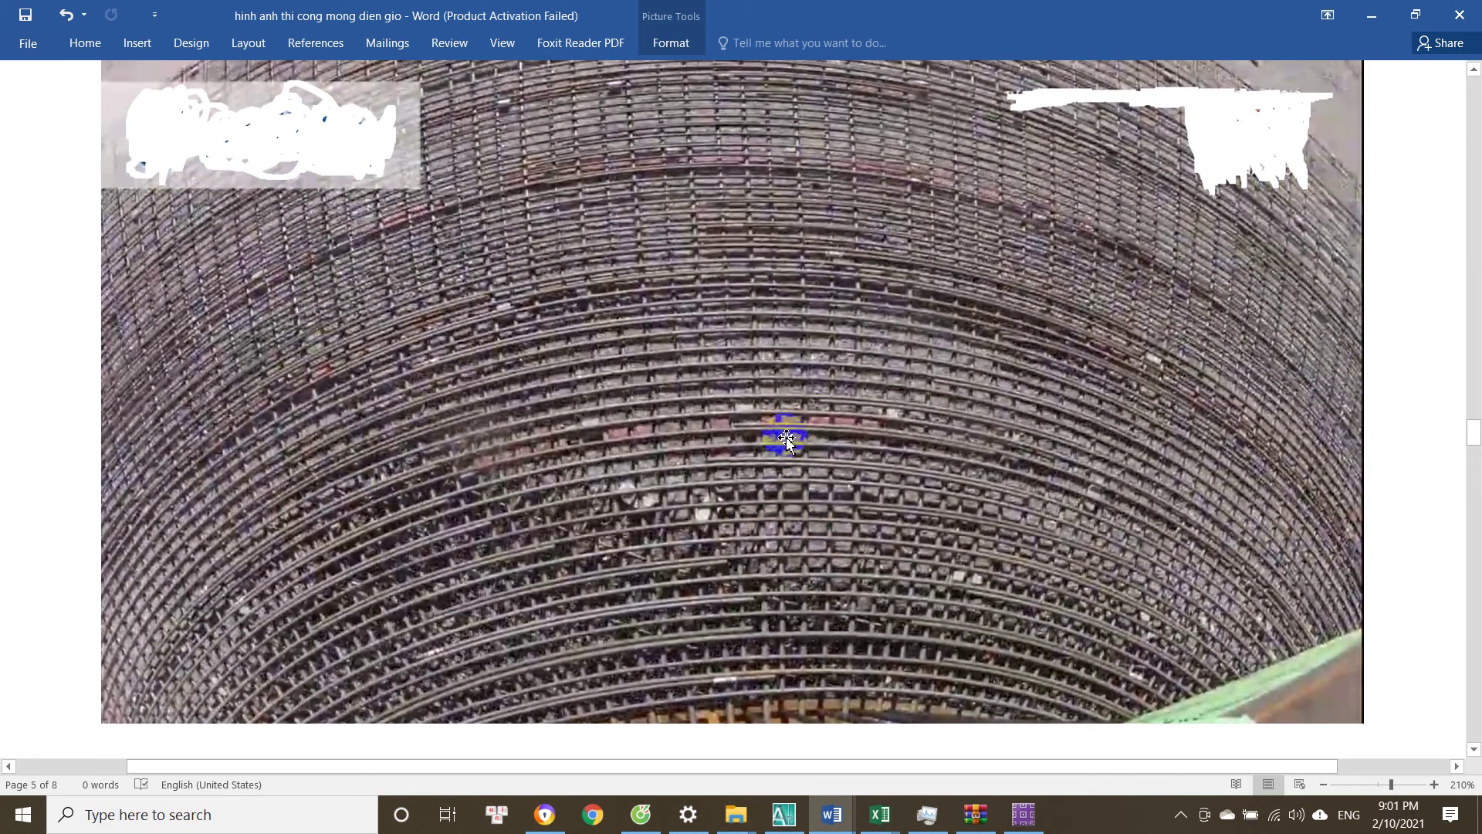
scroll(799, 444, "down", 3)
scroll(843, 359, "up", 2)
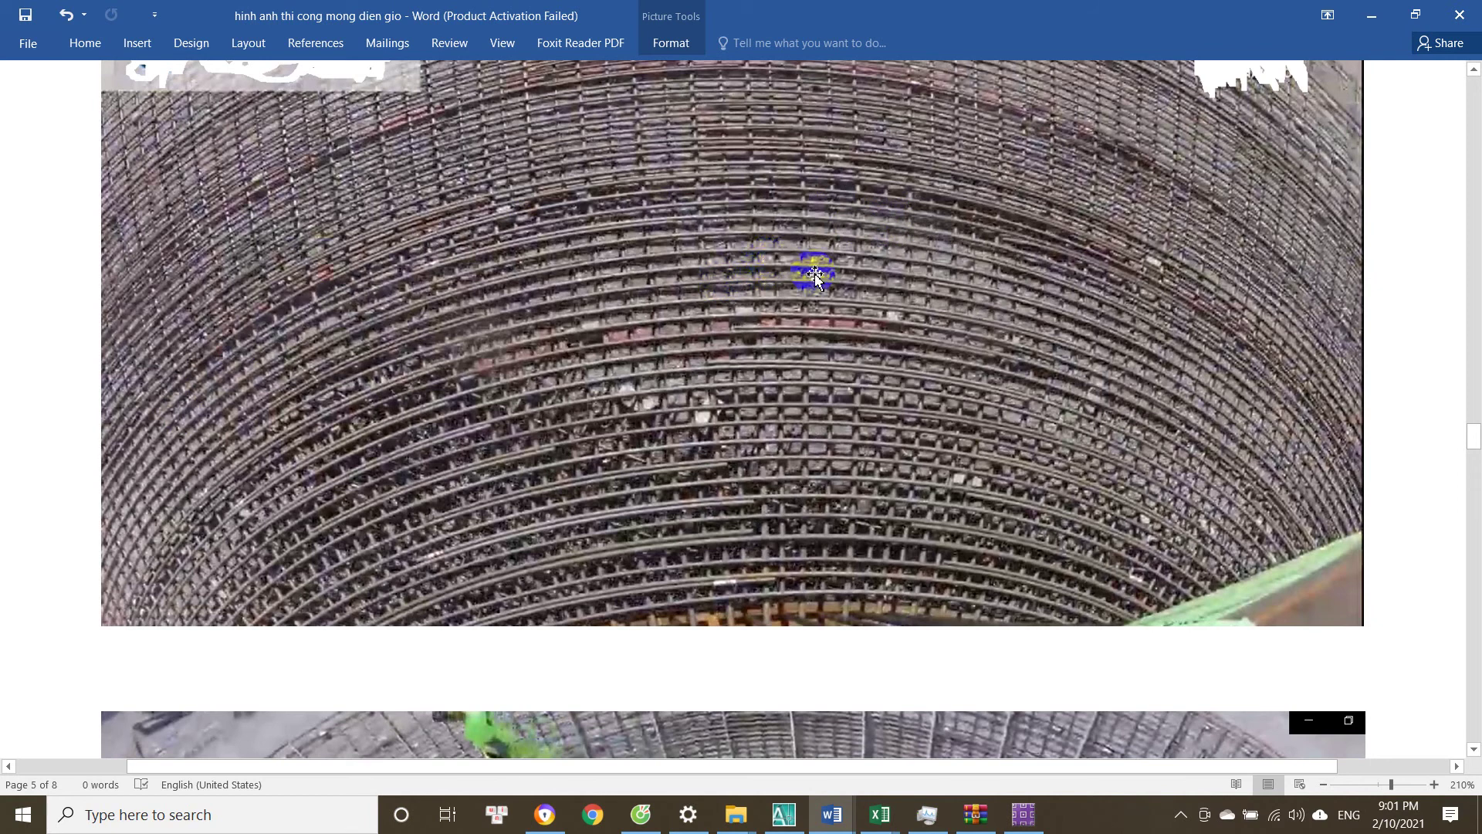
Examine the overhead photo for the reinforcement layout outside the anchor cage and the radial bars inside it.
scroll(820, 283, "down", 6)
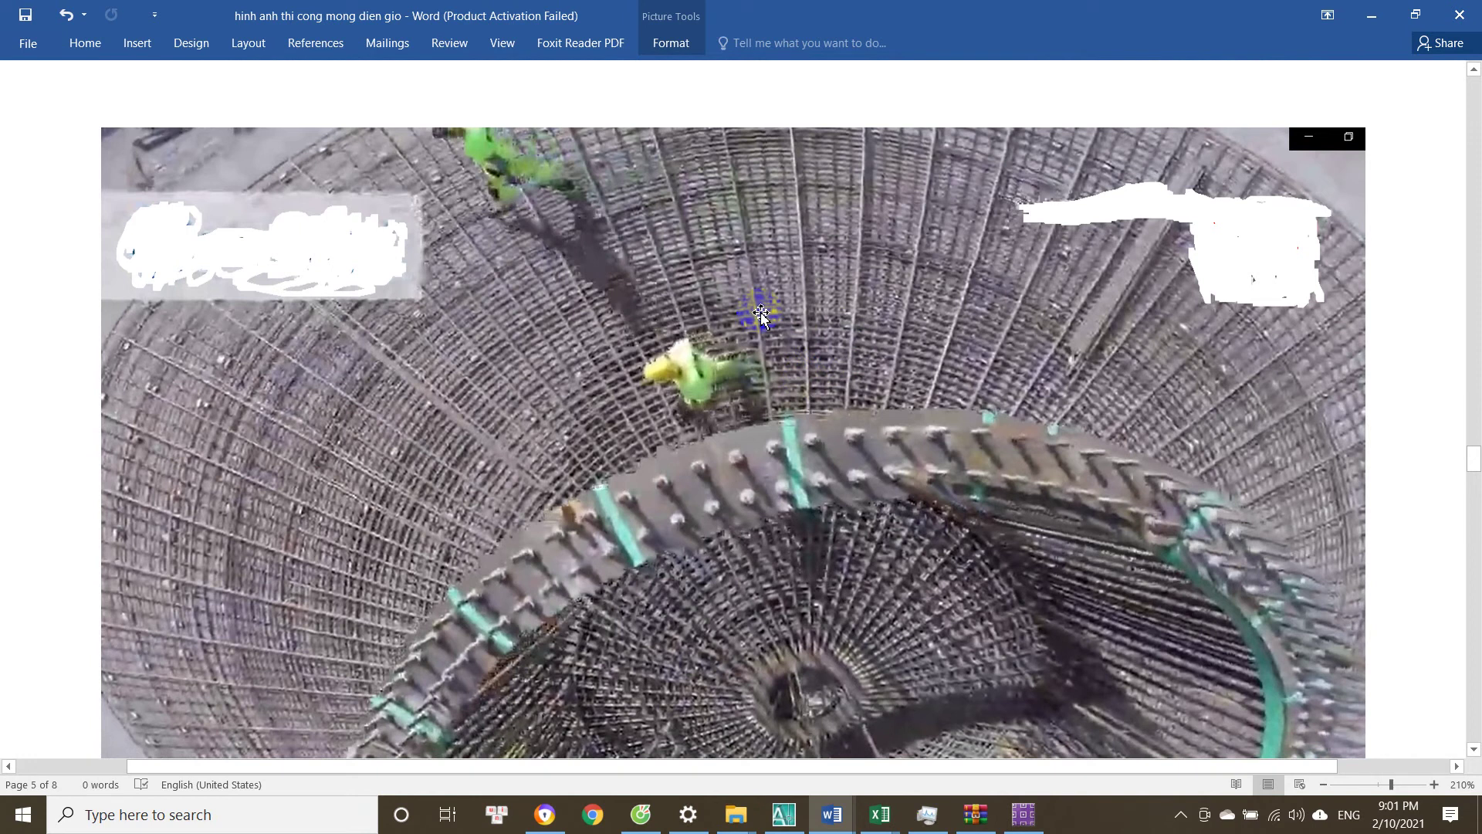
scroll(761, 315, "up", 1)
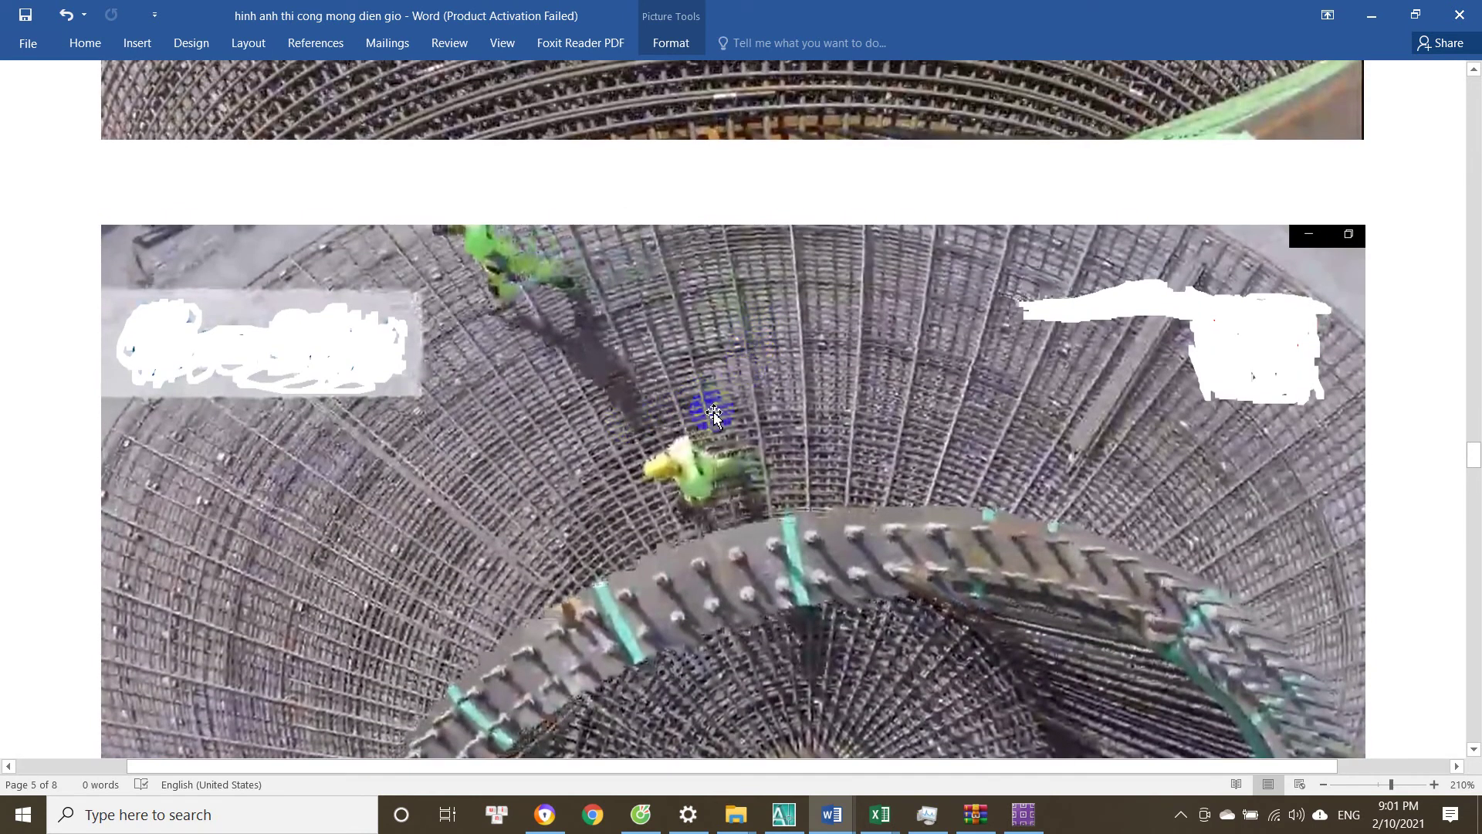
scroll(757, 416, "down", 2)
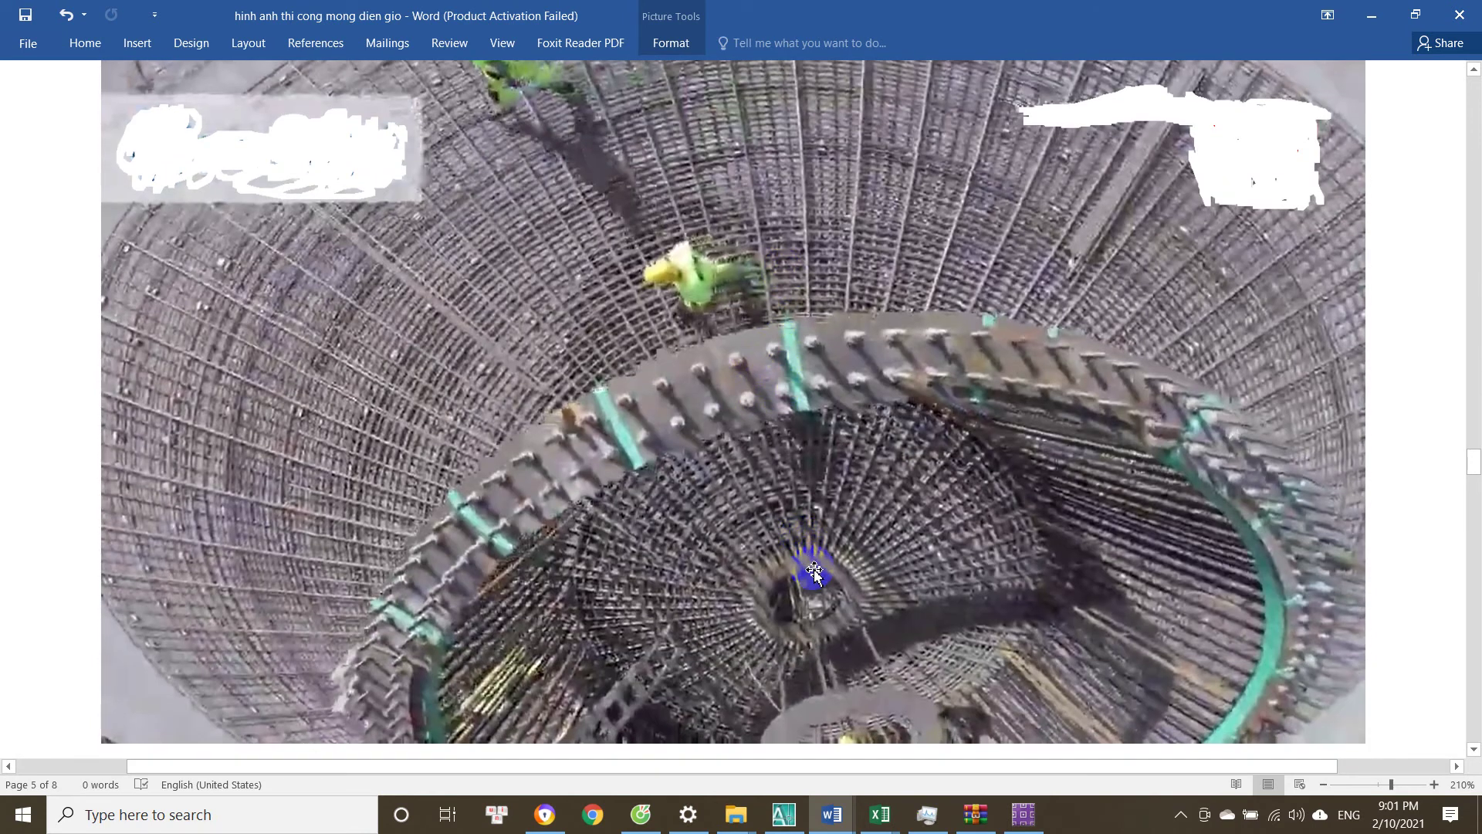
scroll(803, 513, "down", 1)
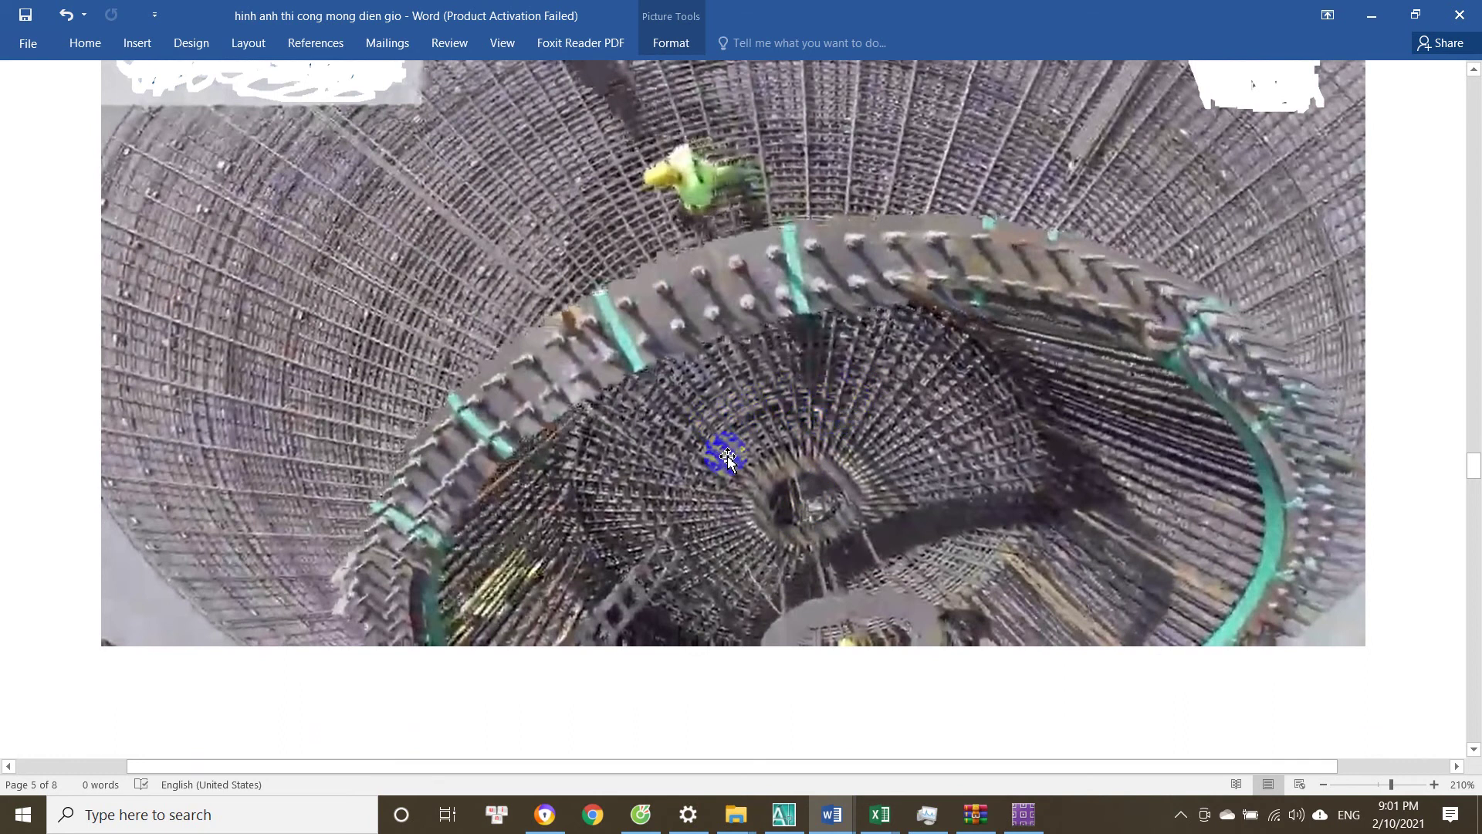
scroll(721, 482, "down", 1)
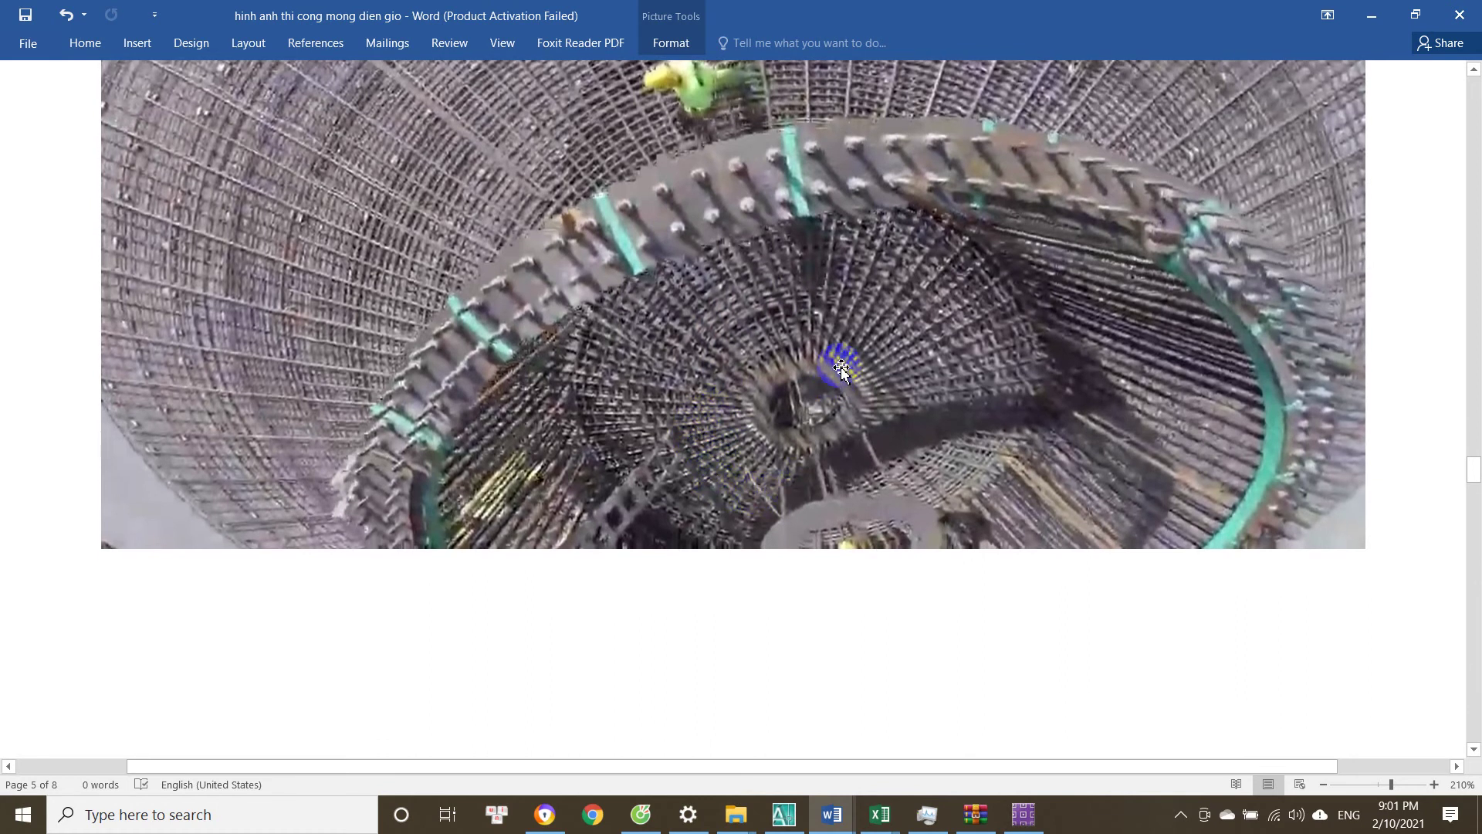
scroll(810, 379, "down", 6)
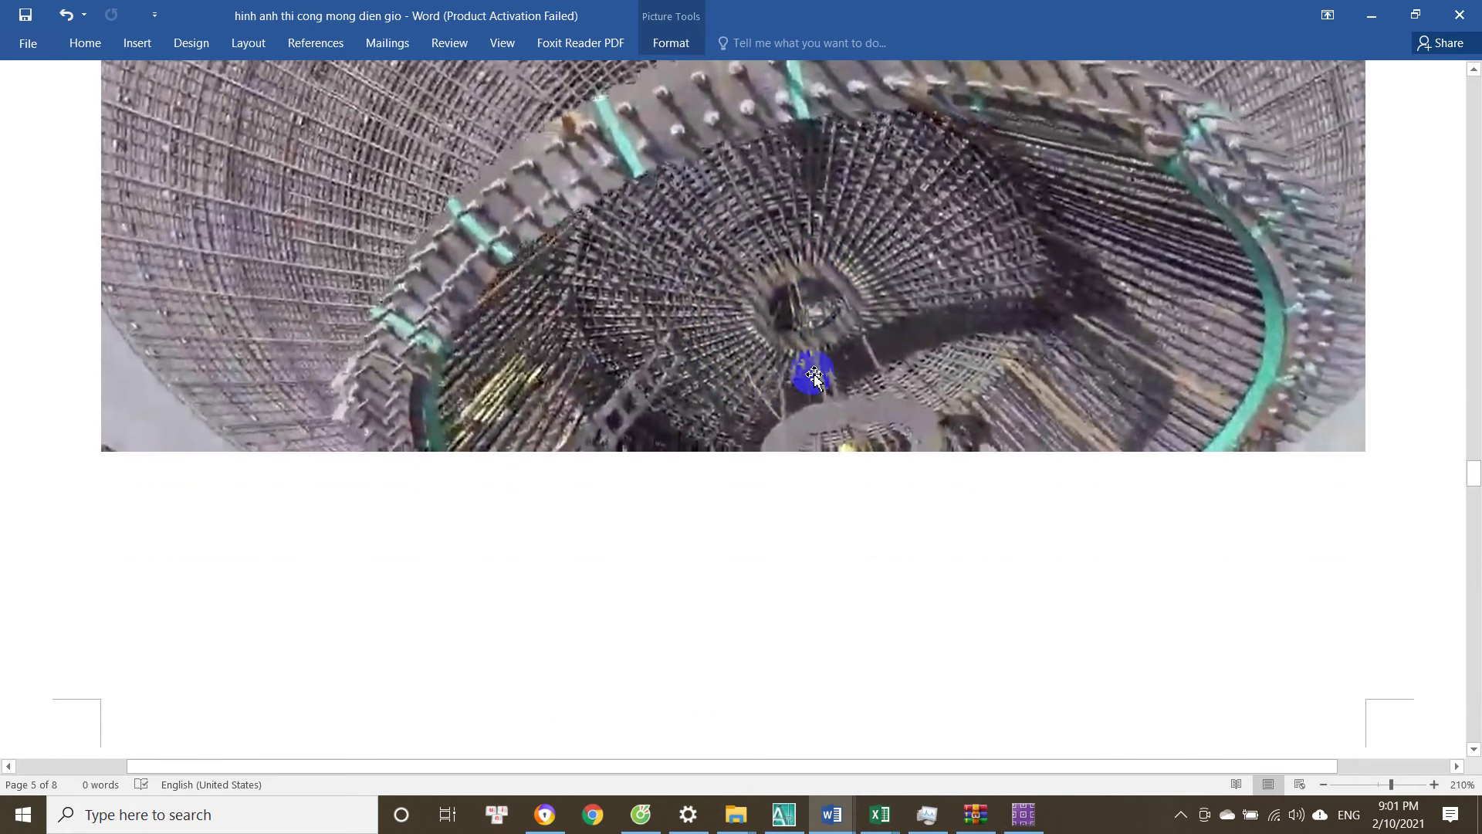
scroll(808, 386, "up", 2)
scroll(795, 393, "down", 8)
scroll(778, 403, "up", 1)
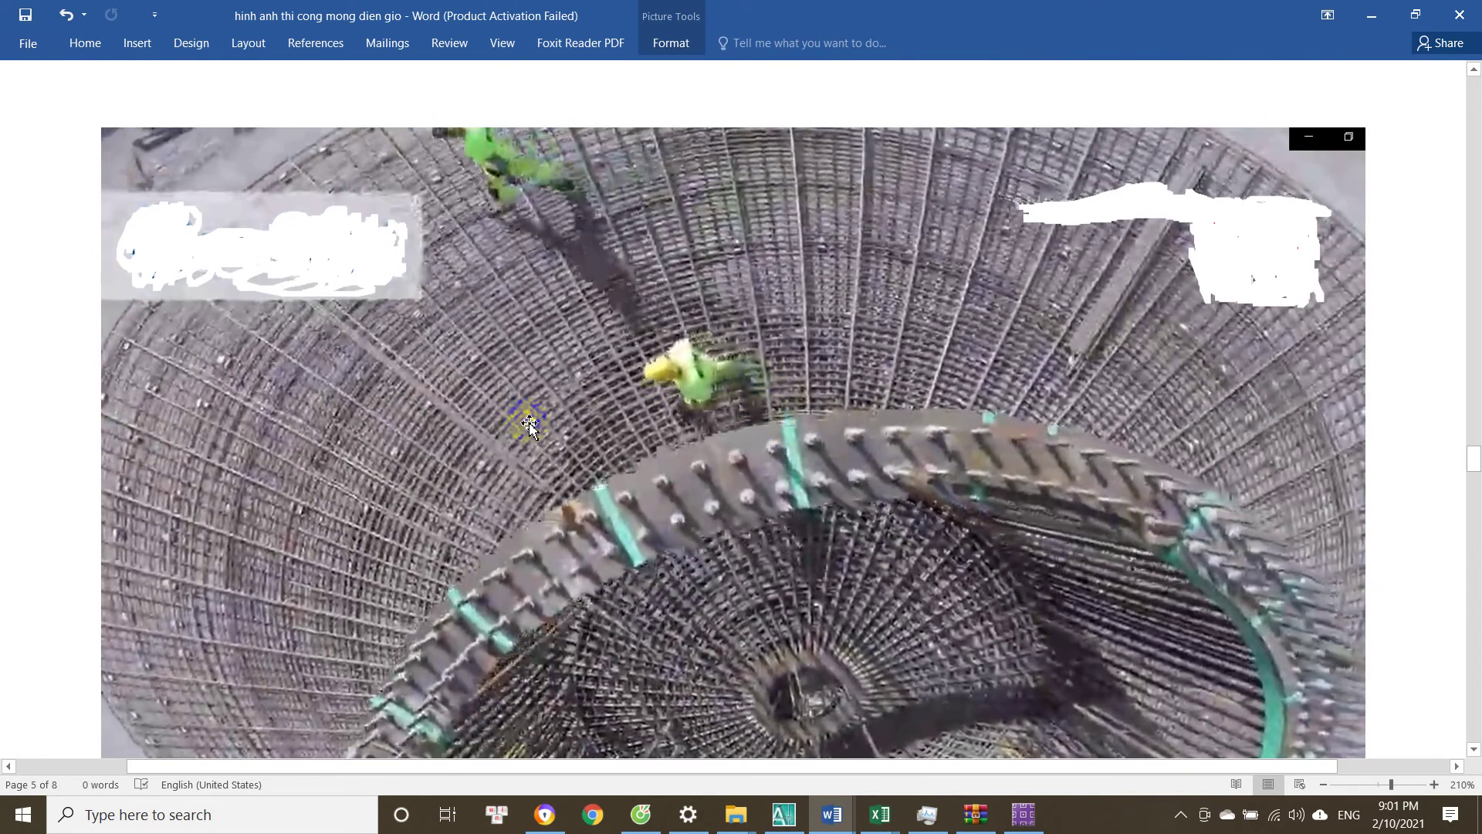
scroll(377, 469, "down", 1)
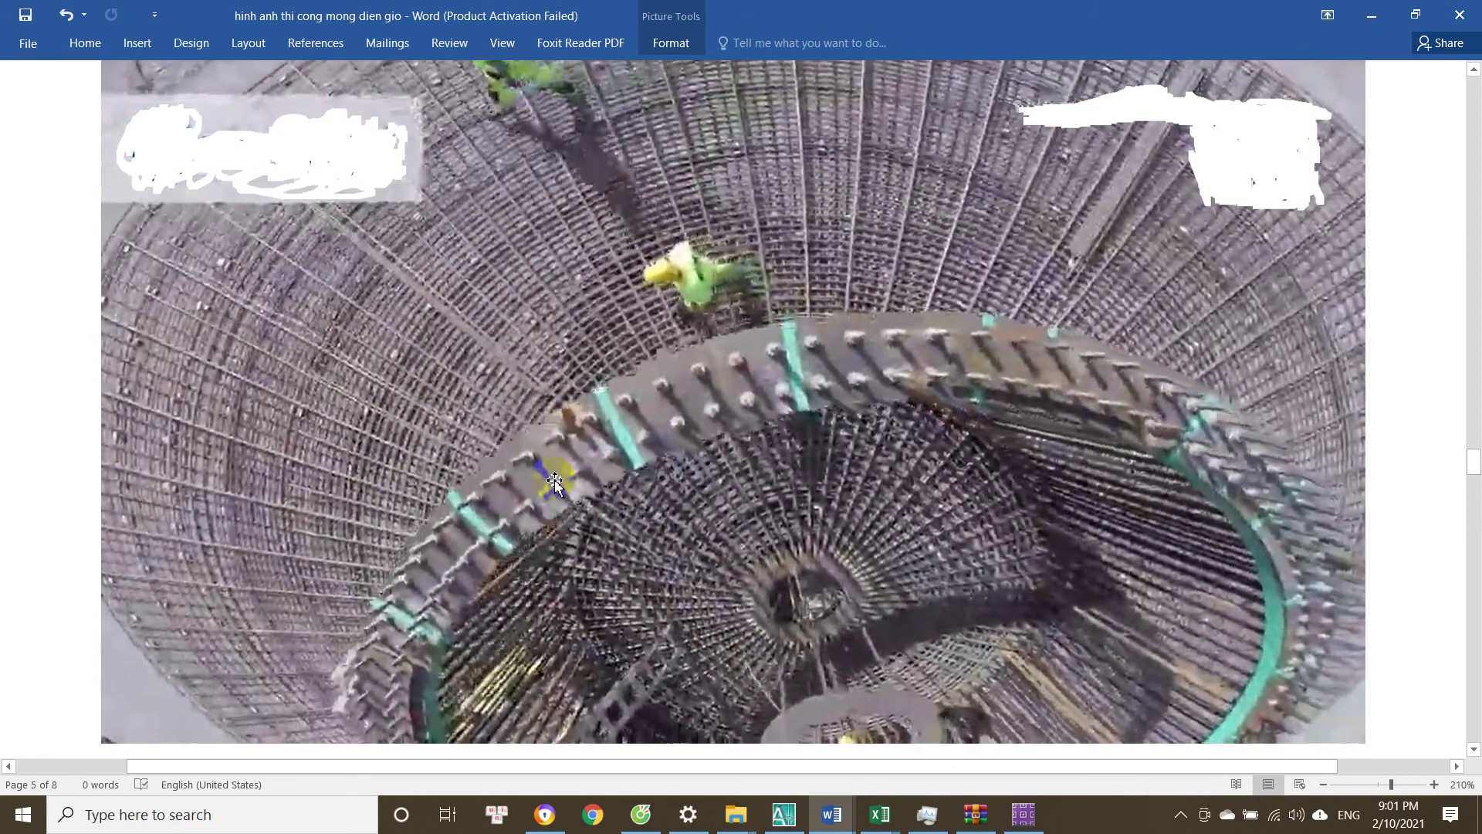
Compare the photo of the top radial and ring bars around the yellow conduits with the overhead photo of the anchor cage.
scroll(697, 501, "down", 12)
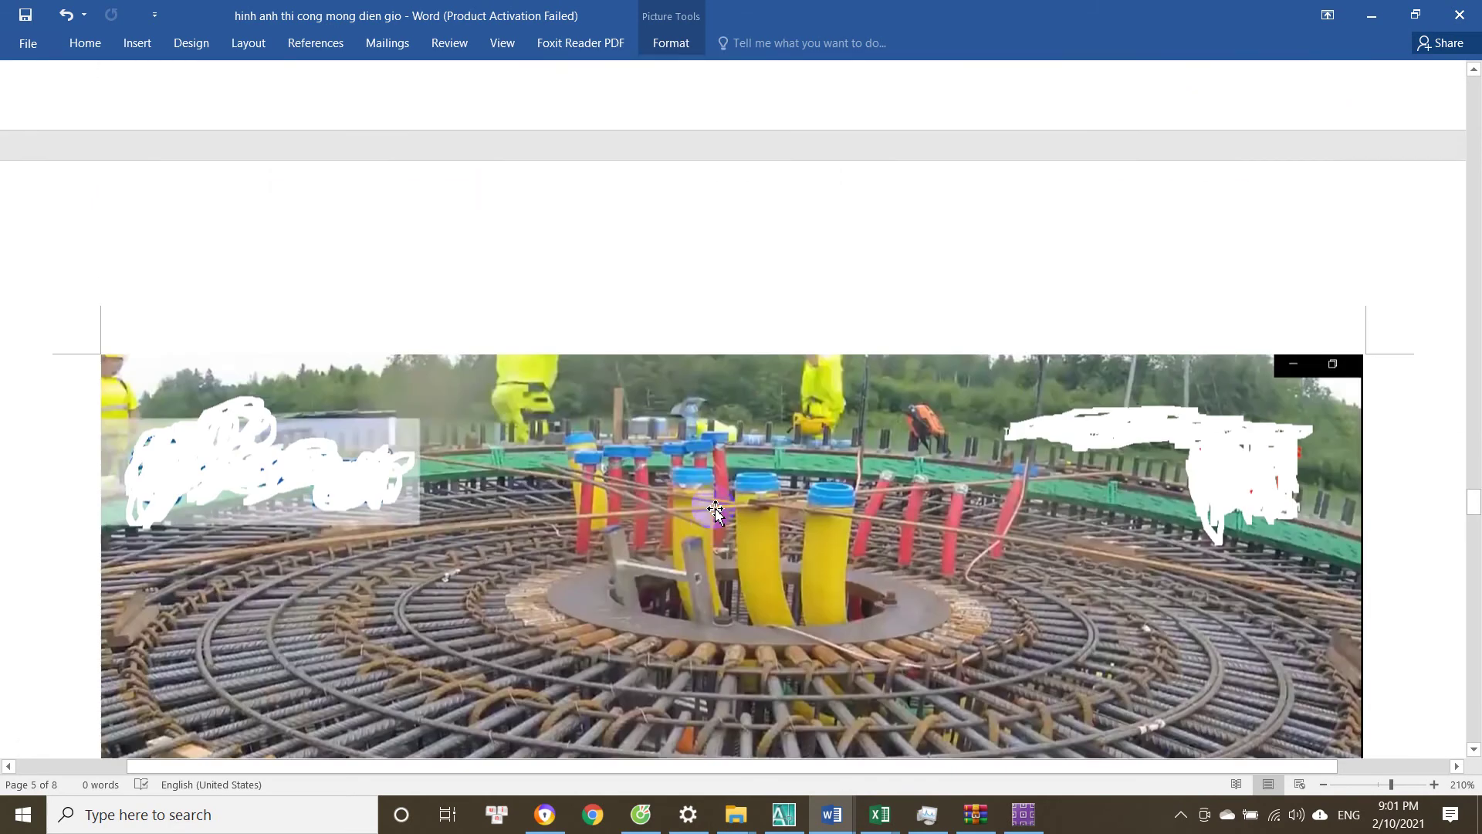
scroll(721, 374, "down", 1)
scroll(734, 370, "up", 1)
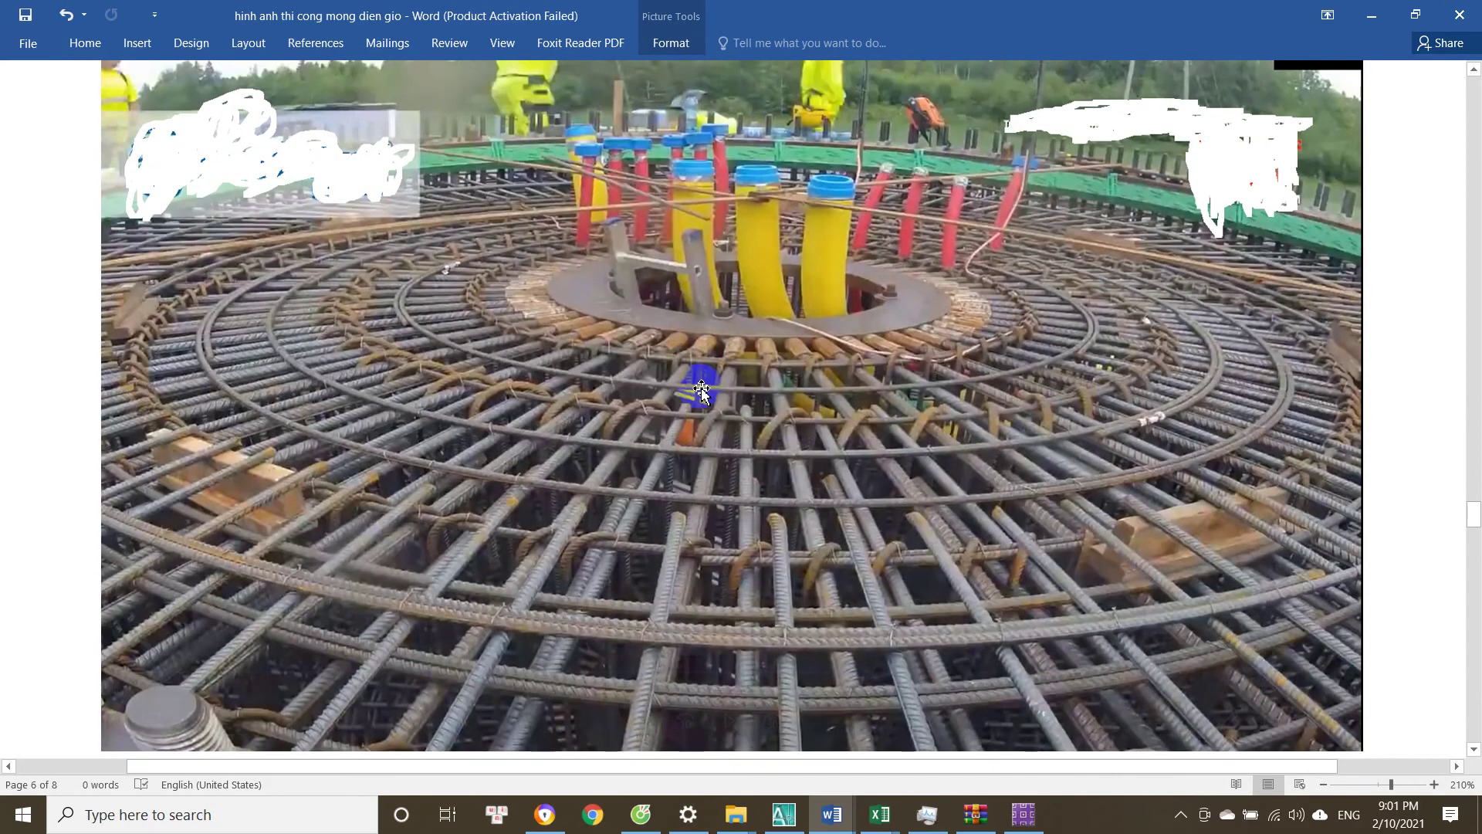
scroll(699, 398, "up", 10)
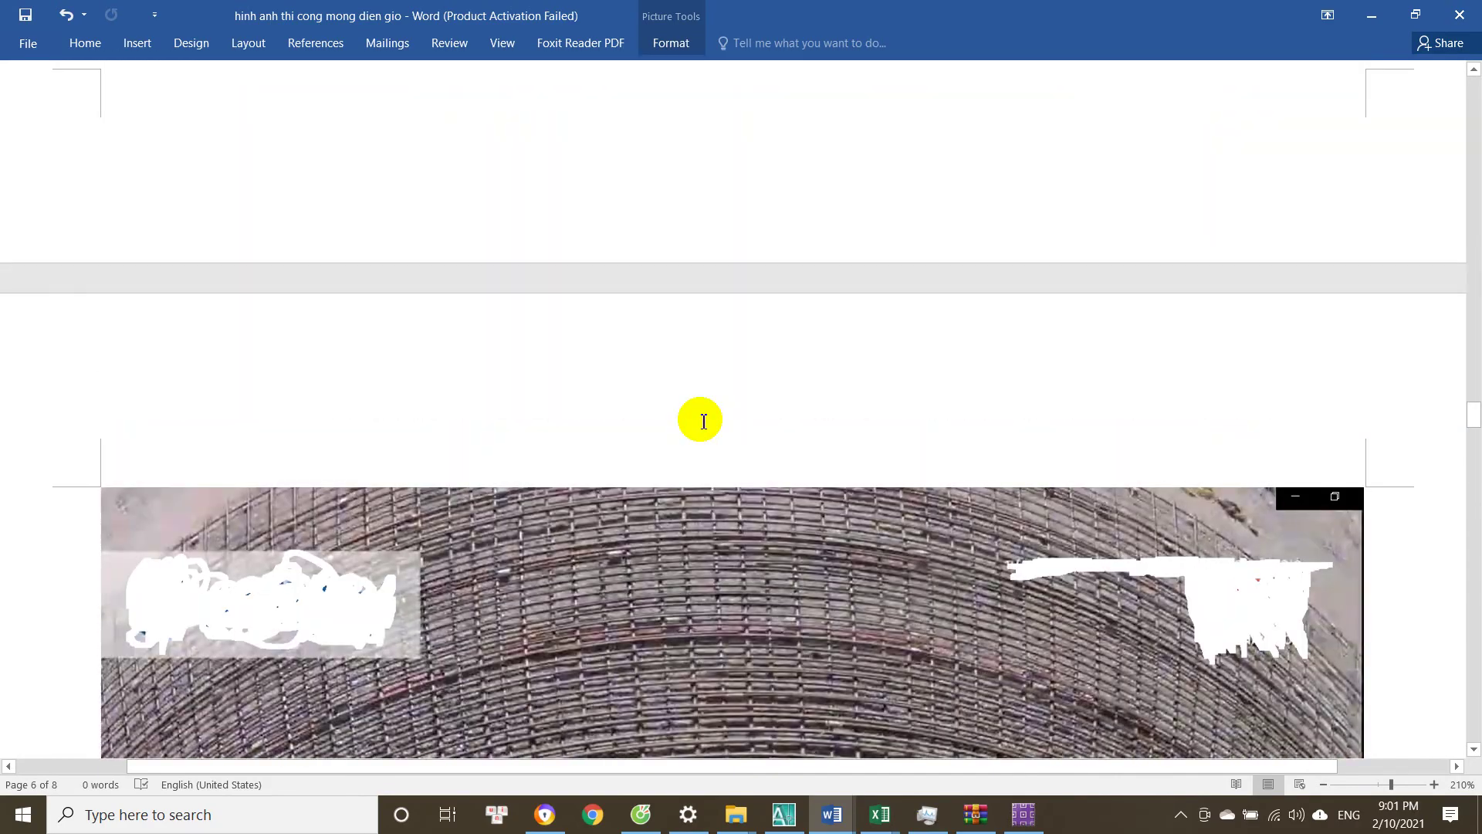
scroll(703, 421, "down", 5)
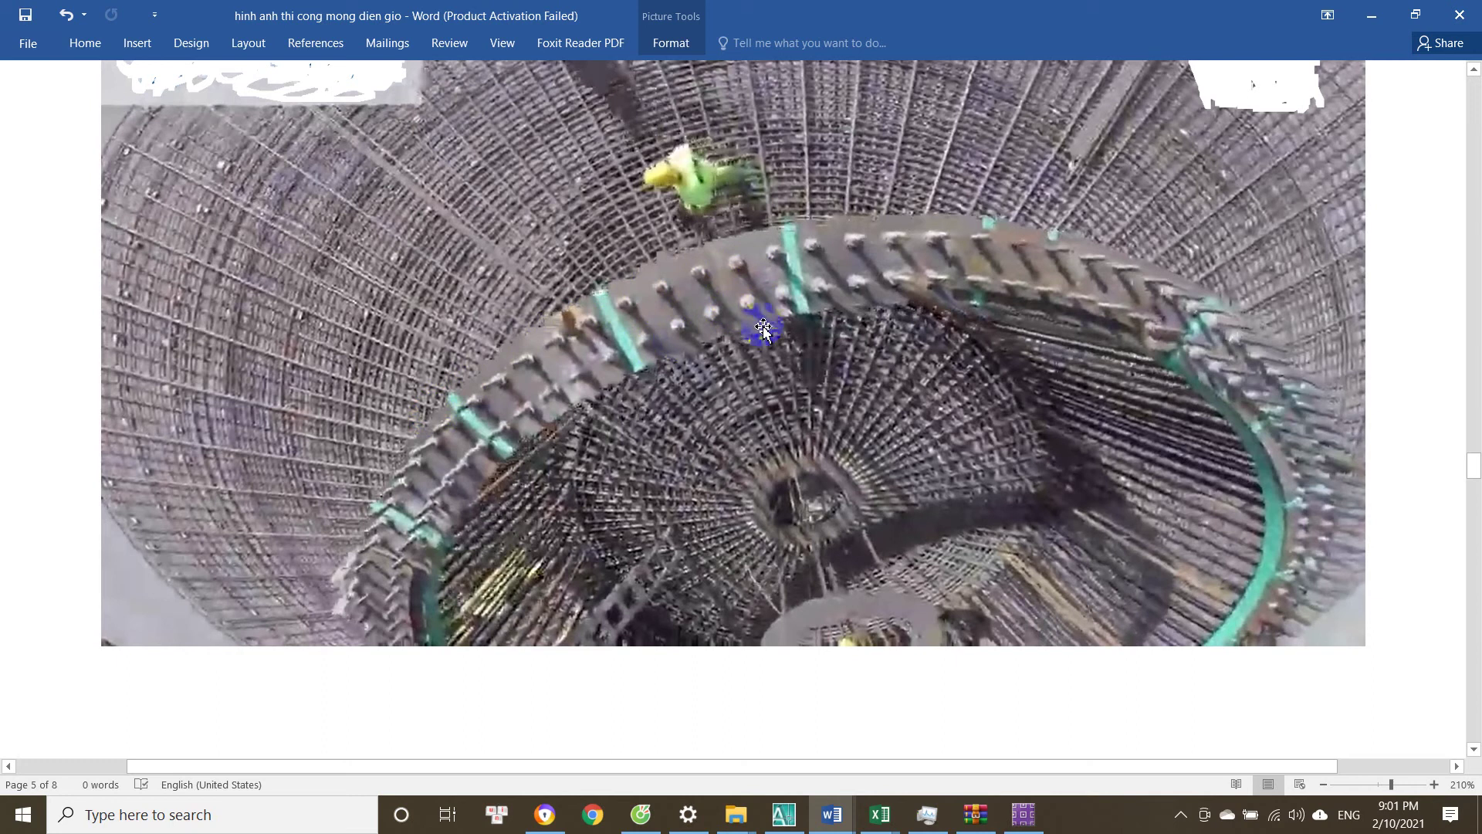
scroll(690, 319, "down", 1)
scroll(709, 260, "down", 8)
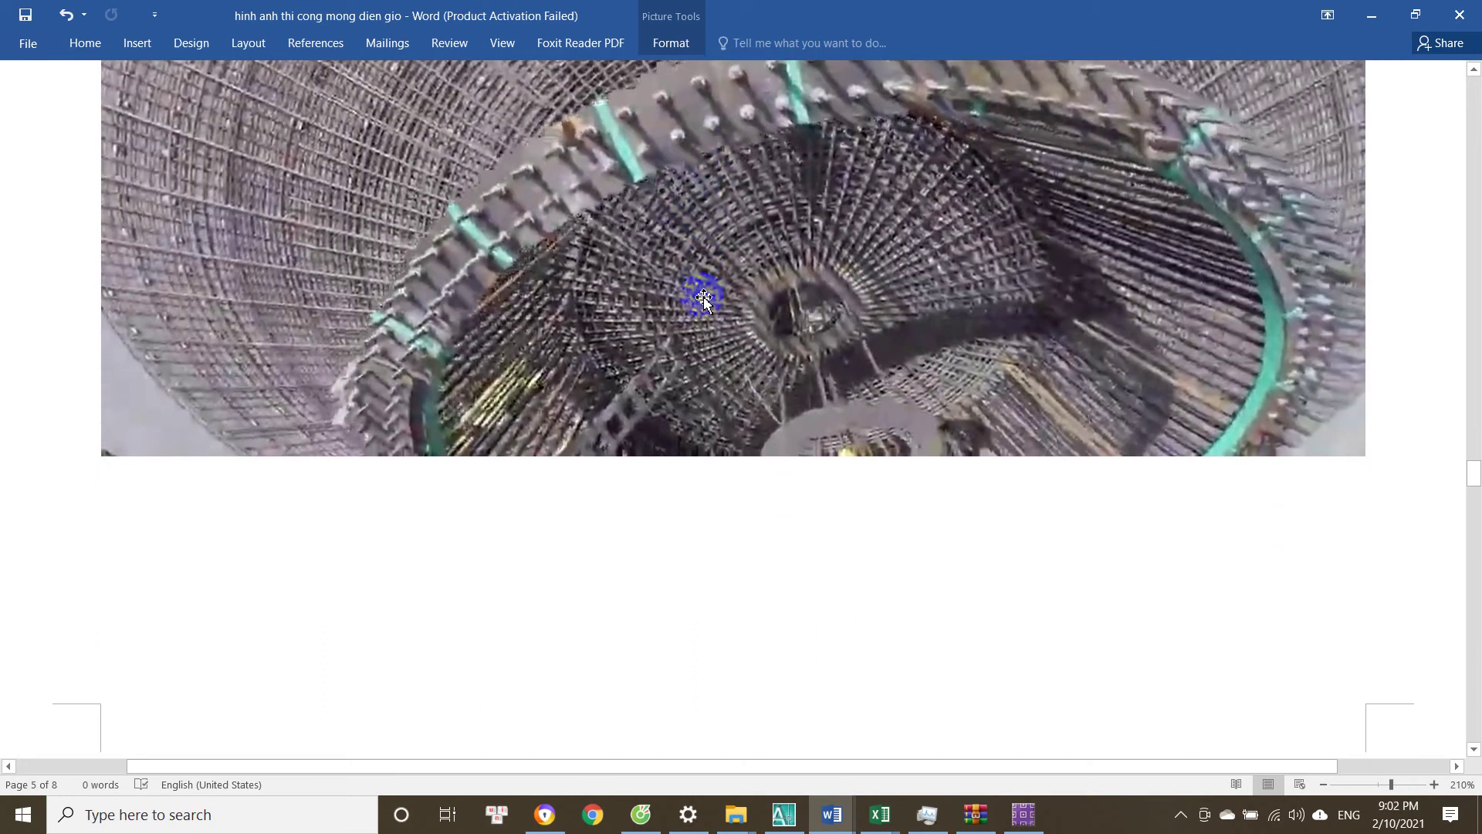
scroll(689, 412, "down", 1)
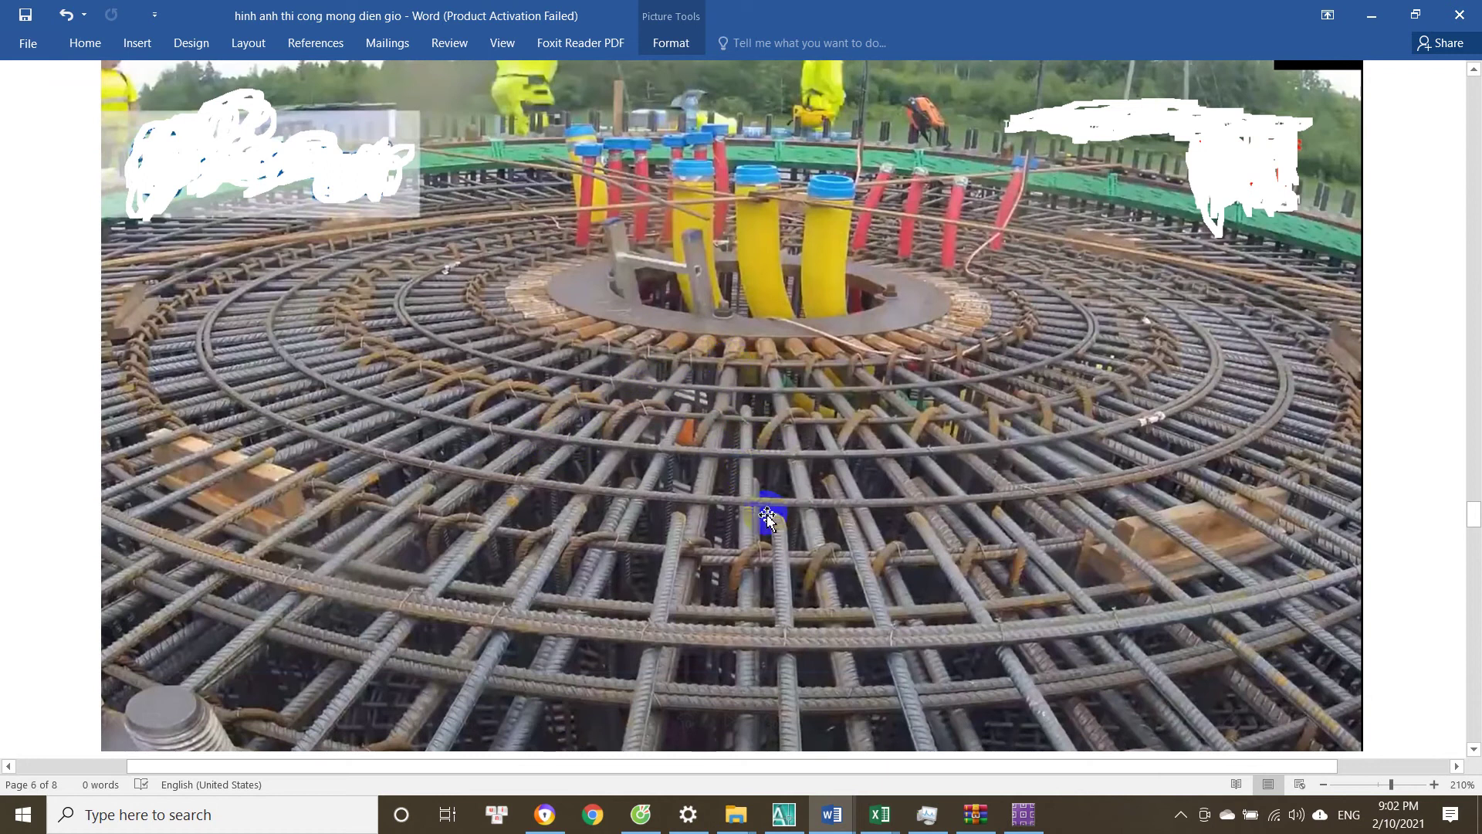
Examine the ring bars crossing the top radial bars in the photo with the yellow conduits.
scroll(768, 515, "down", 3)
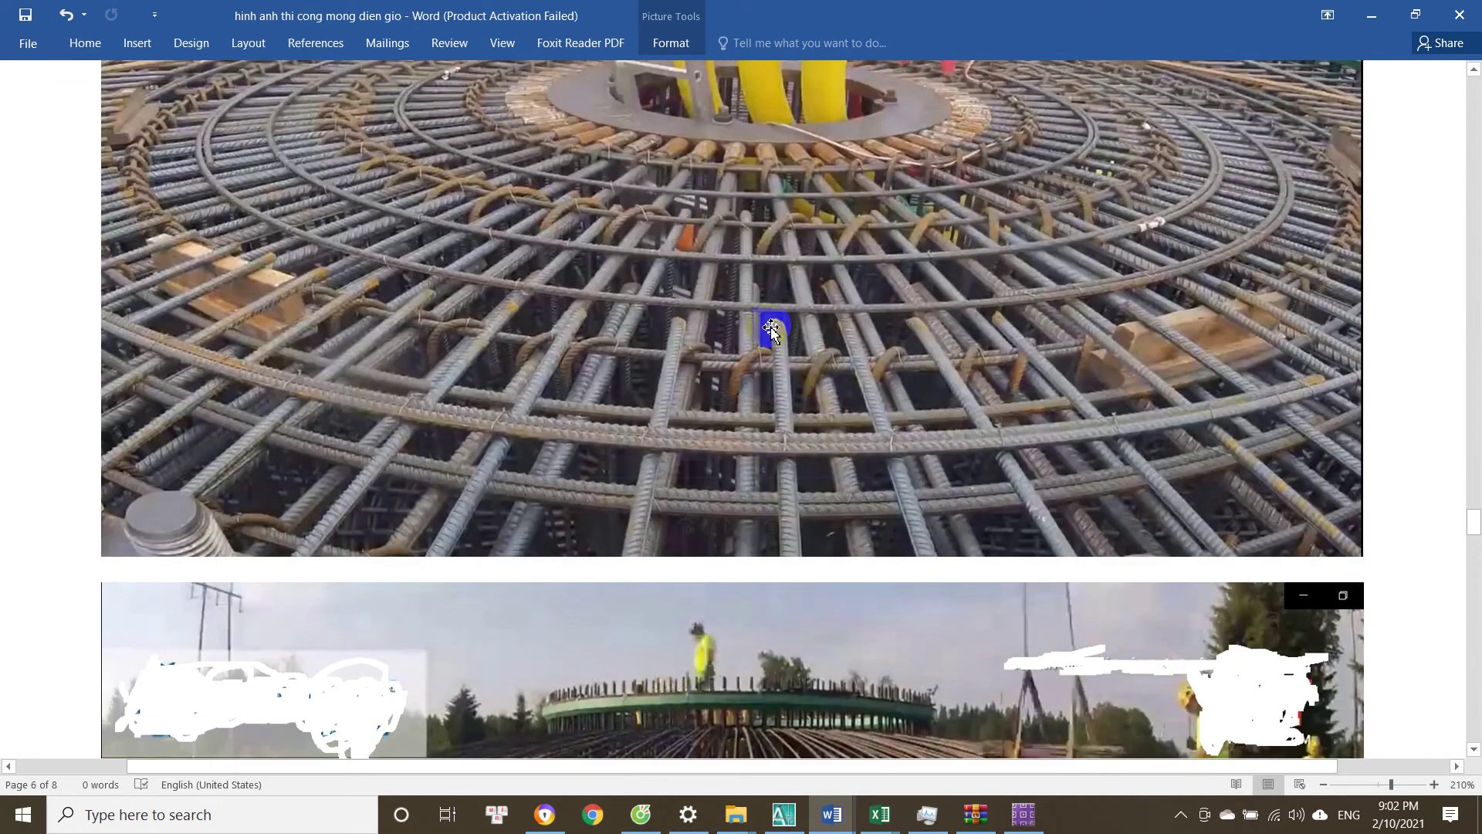
scroll(842, 340, "up", 2)
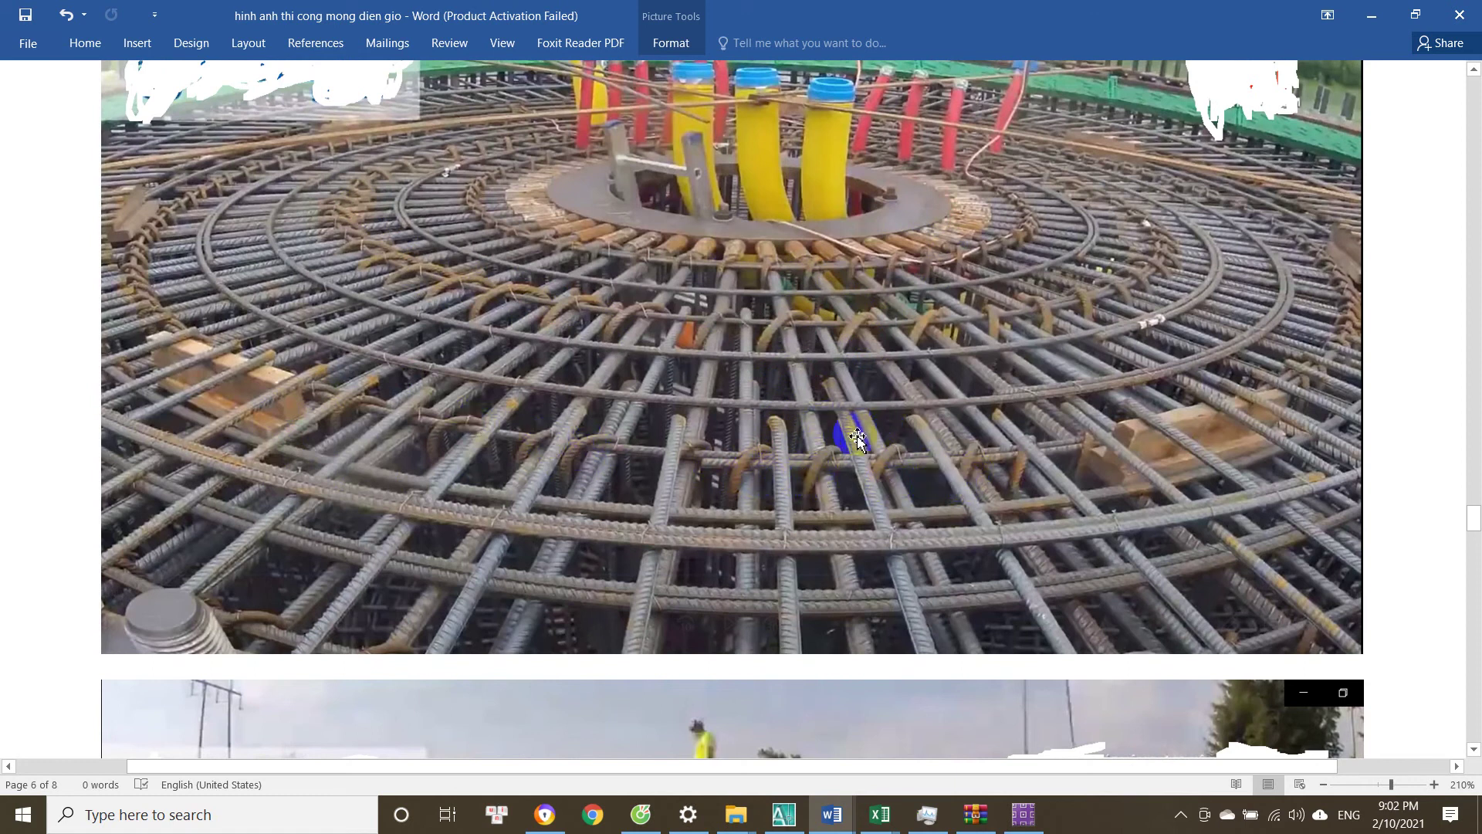
scroll(665, 458, "down", 1)
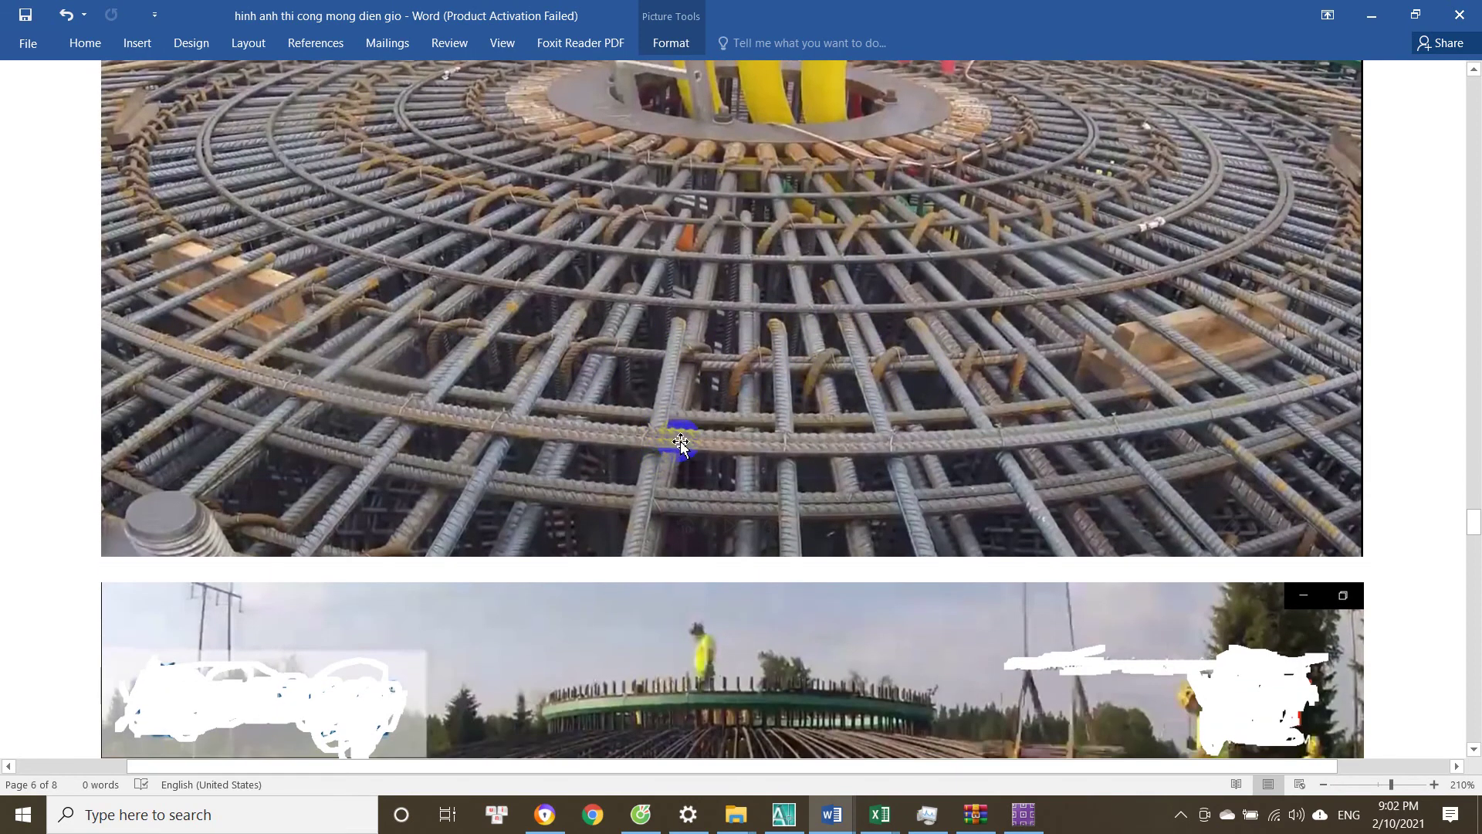
scroll(695, 448, "up", 1)
scroll(753, 474, "down", 1)
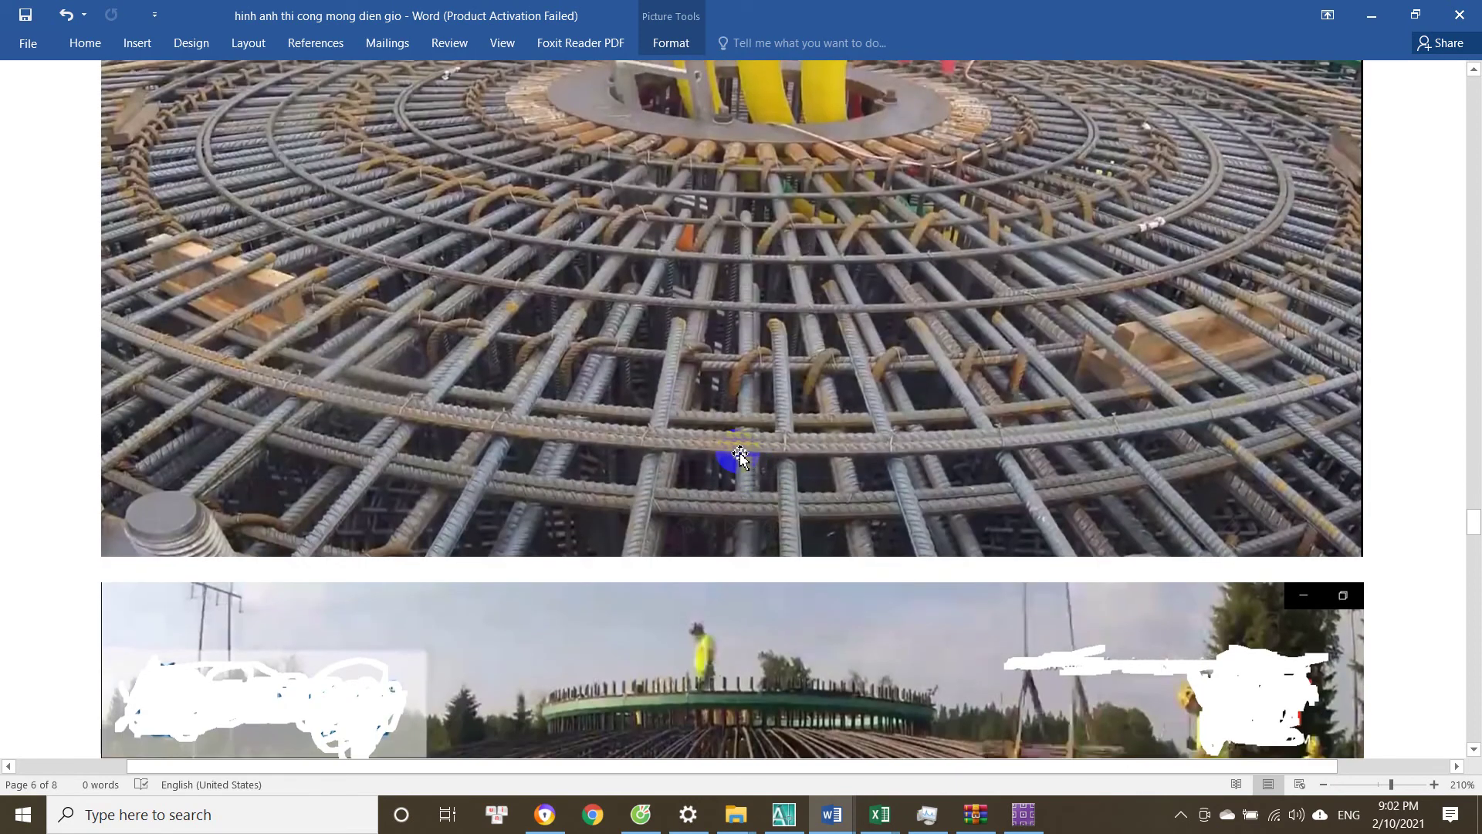
scroll(737, 454, "down", 2)
scroll(772, 454, "up", 2)
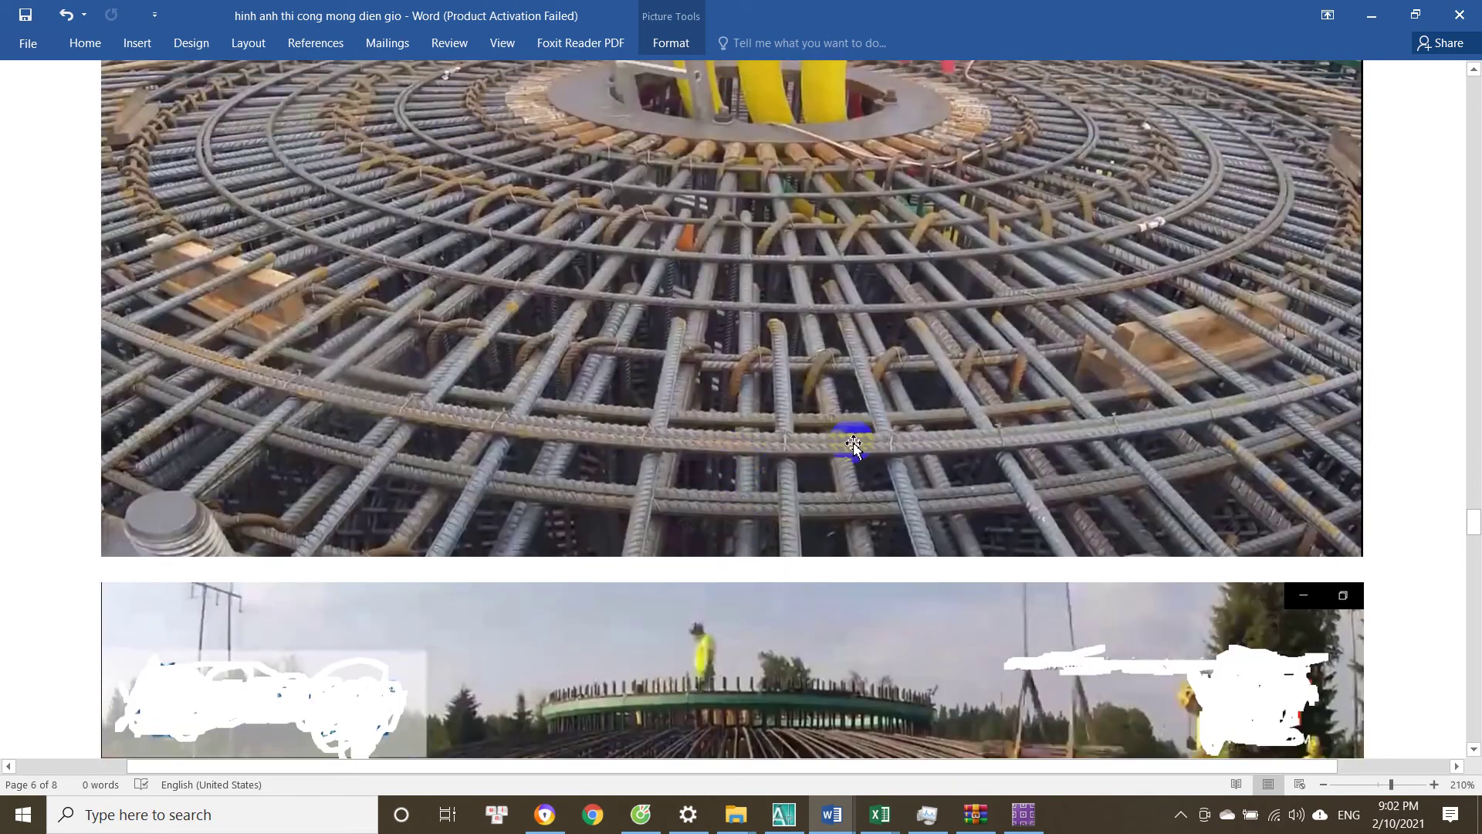
scroll(965, 393, "up", 1)
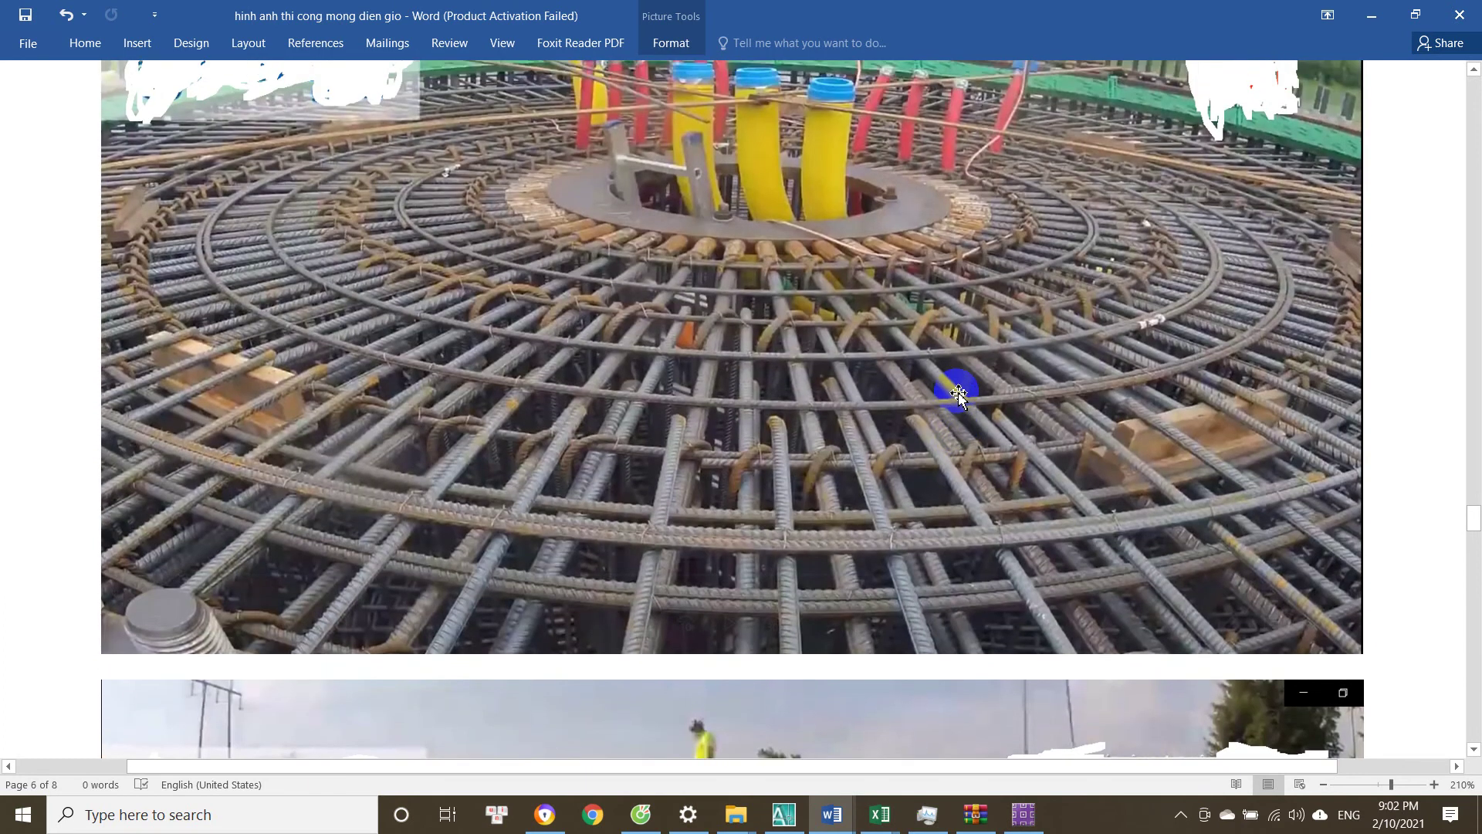
scroll(772, 332, "up", 2)
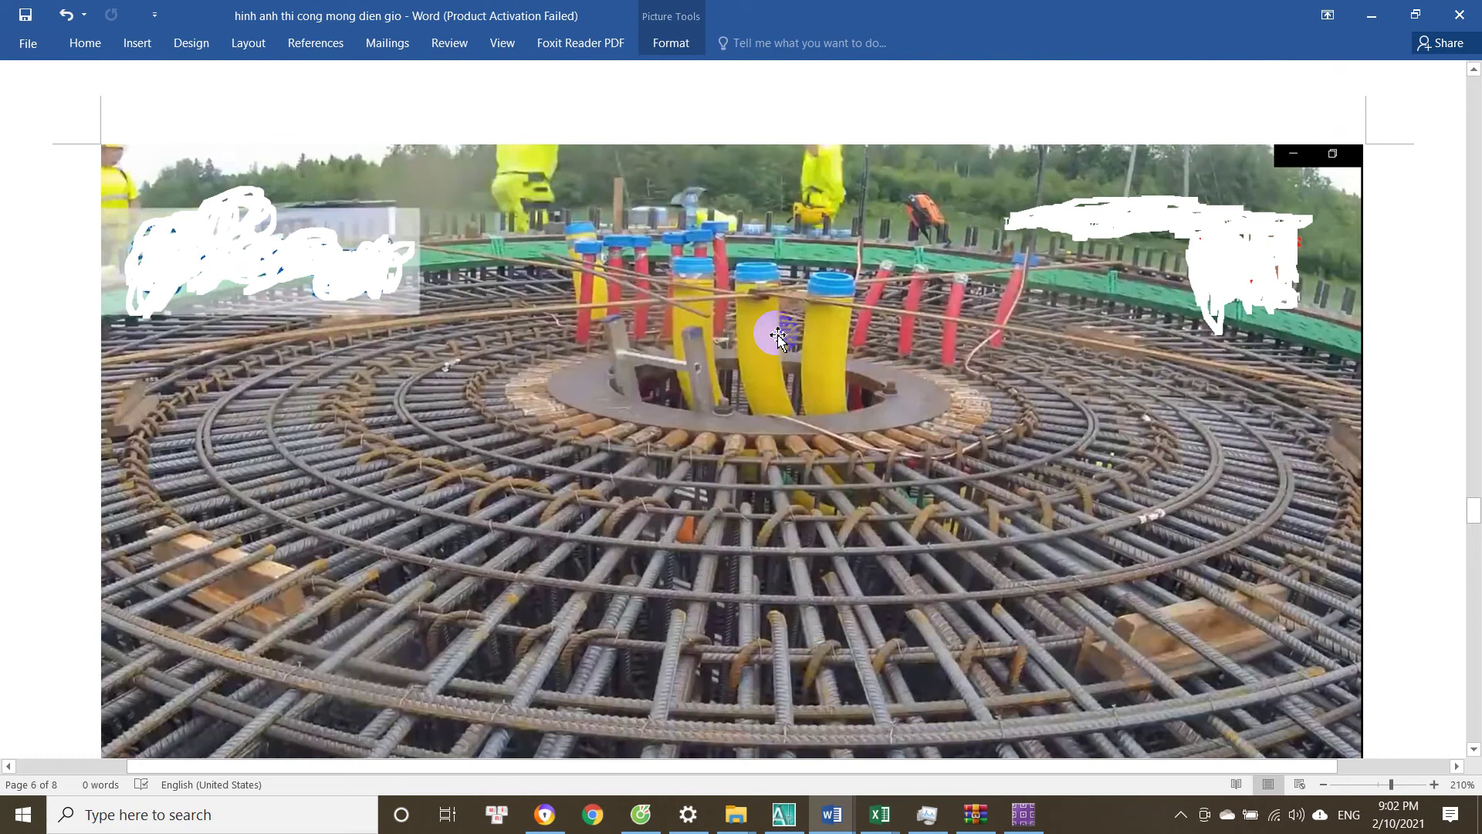
scroll(768, 330, "down", 1)
scroll(761, 322, "up", 1)
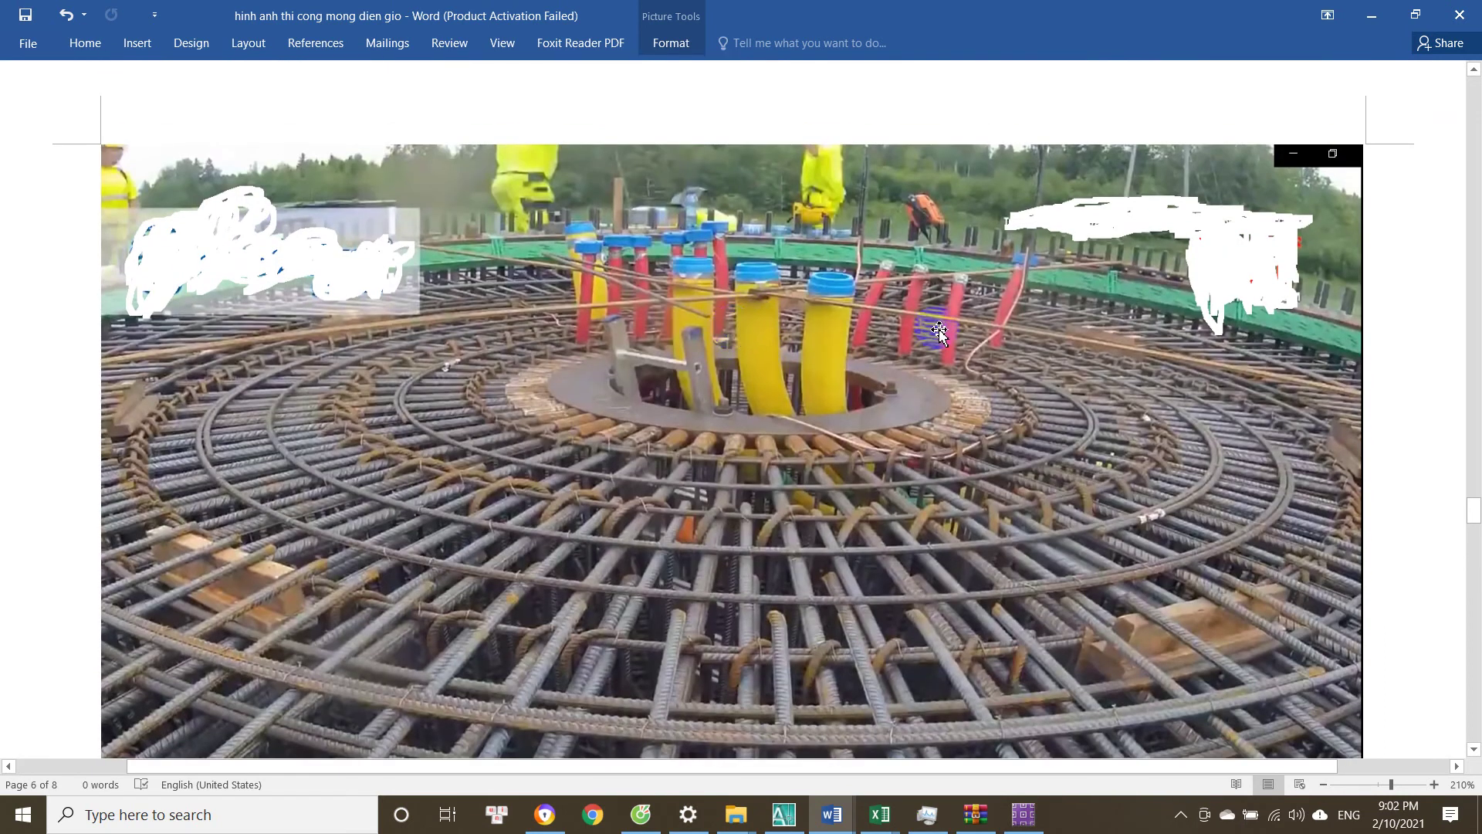
Compare the radial and ring bars around the yellow conduits with the wide photo of the domed reinforcement cage.
scroll(793, 373, "down", 3)
scroll(803, 391, "up", 3)
scroll(737, 409, "down", 5)
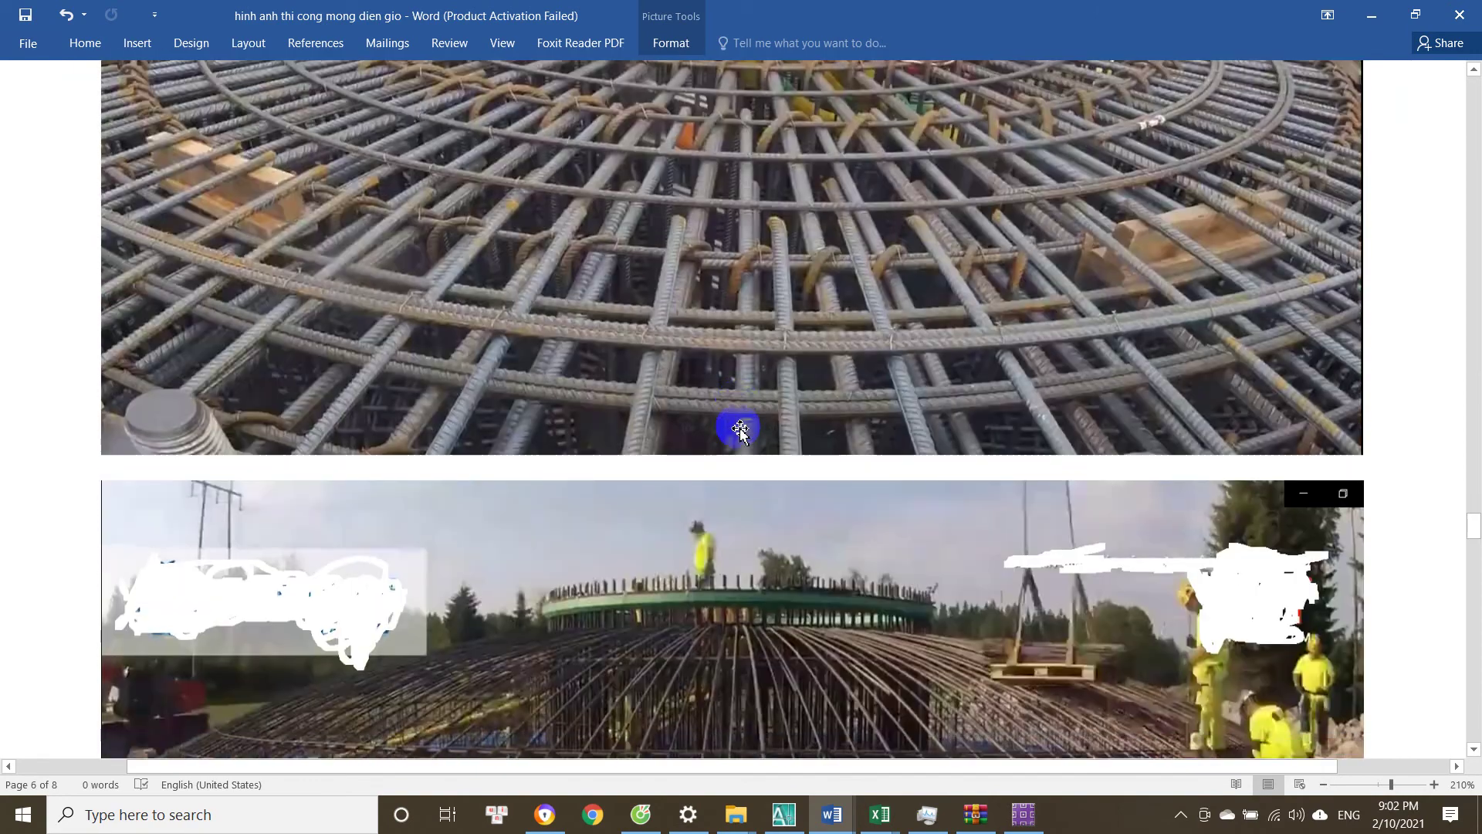
scroll(745, 375, "up", 1)
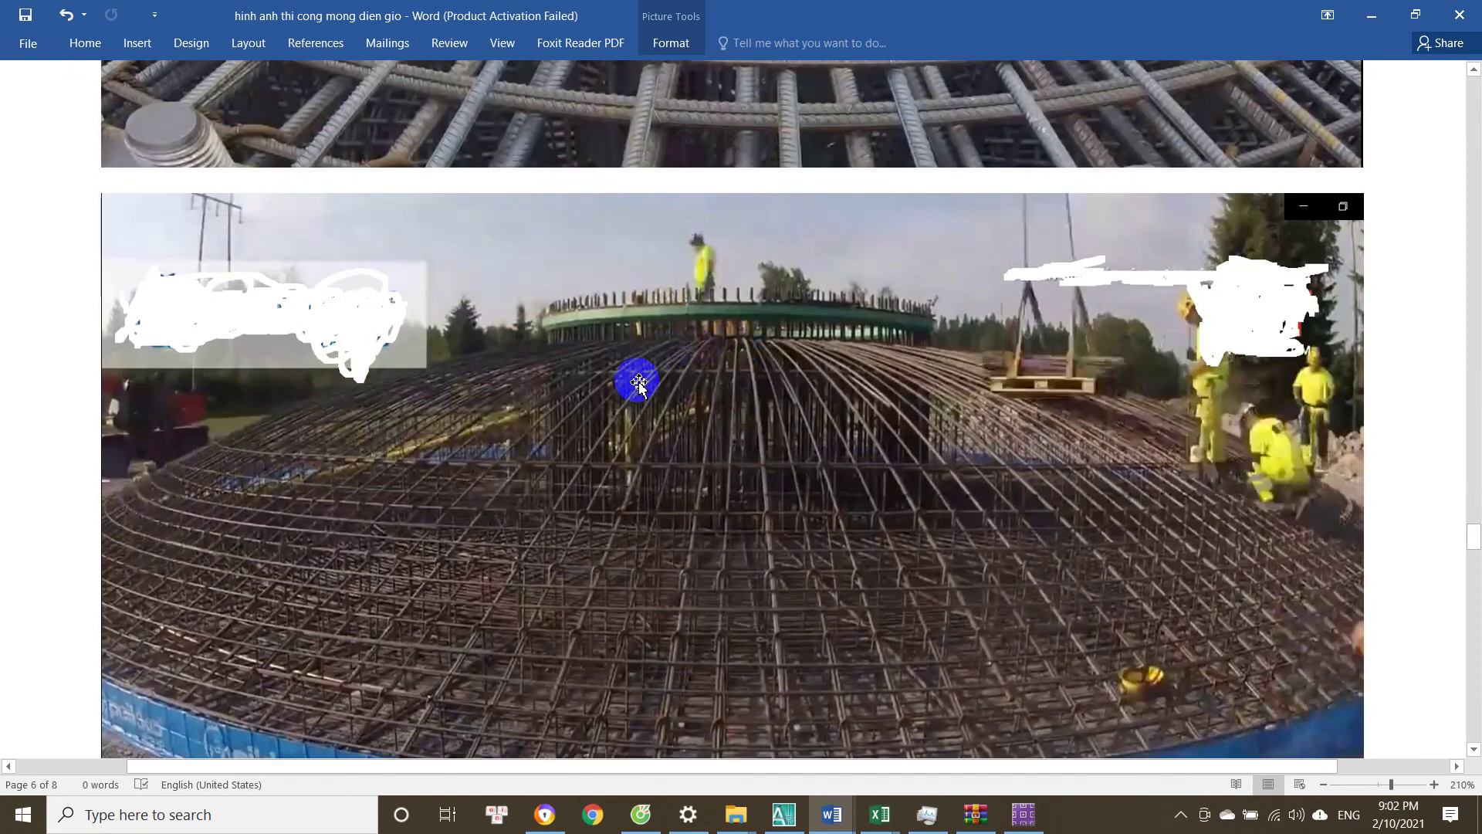
scroll(728, 347, "up", 3)
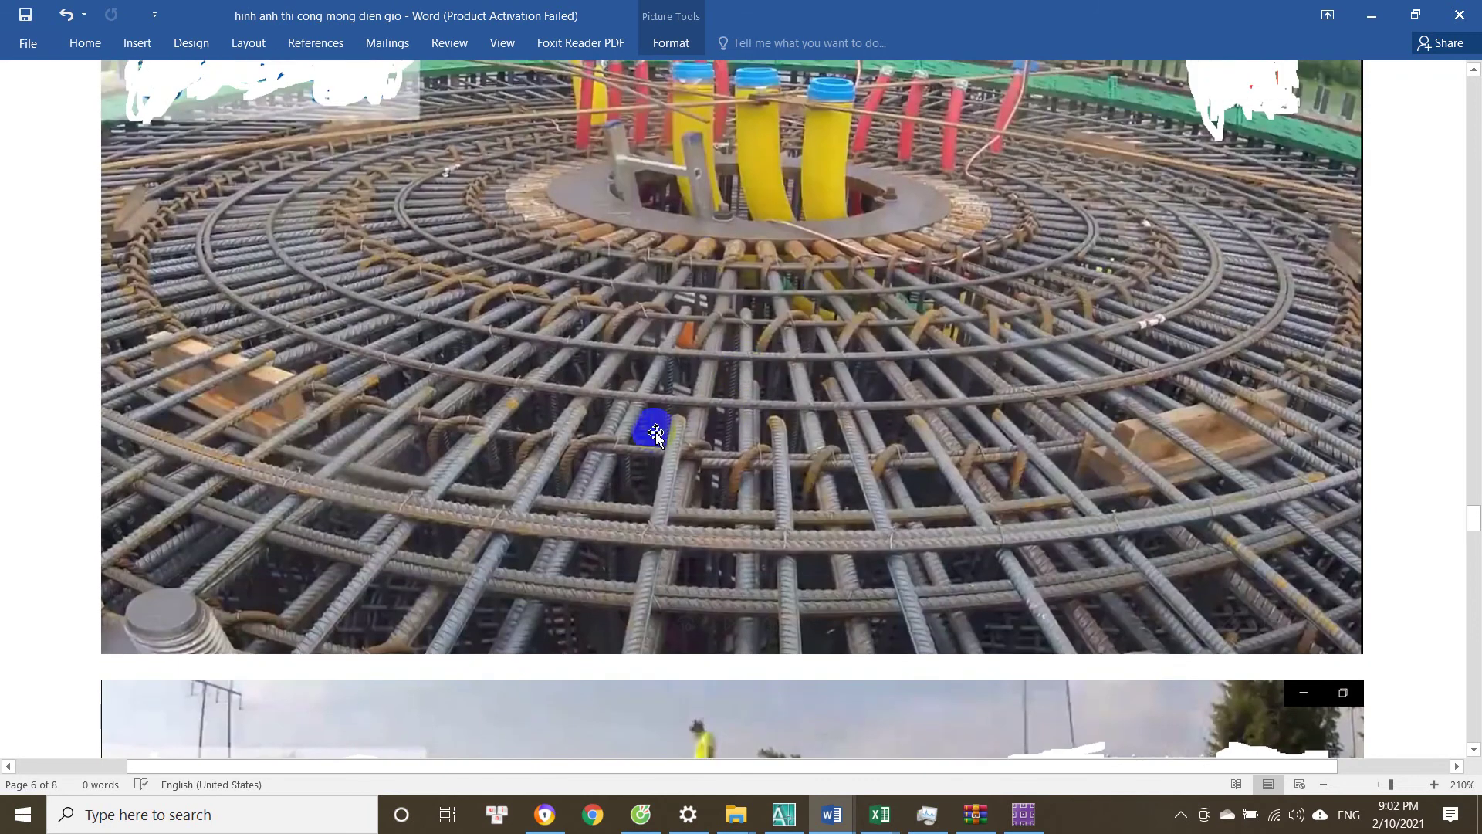
scroll(726, 355, "down", 3)
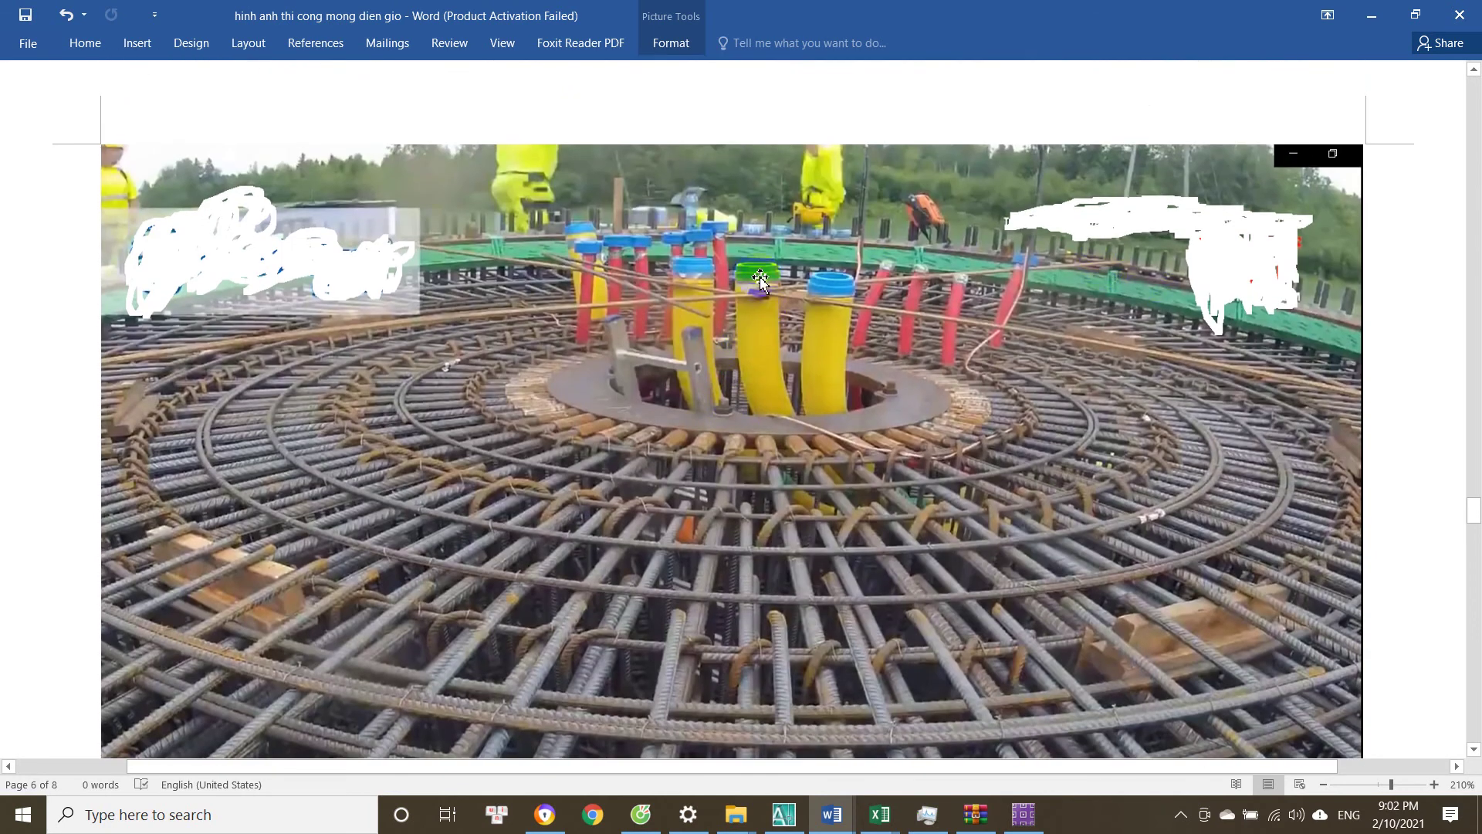
Glance at the foundation drawing in AutoCAD, and return to the Word photos to view the full domed cage with its blue edge formwork.
left_click(784, 815)
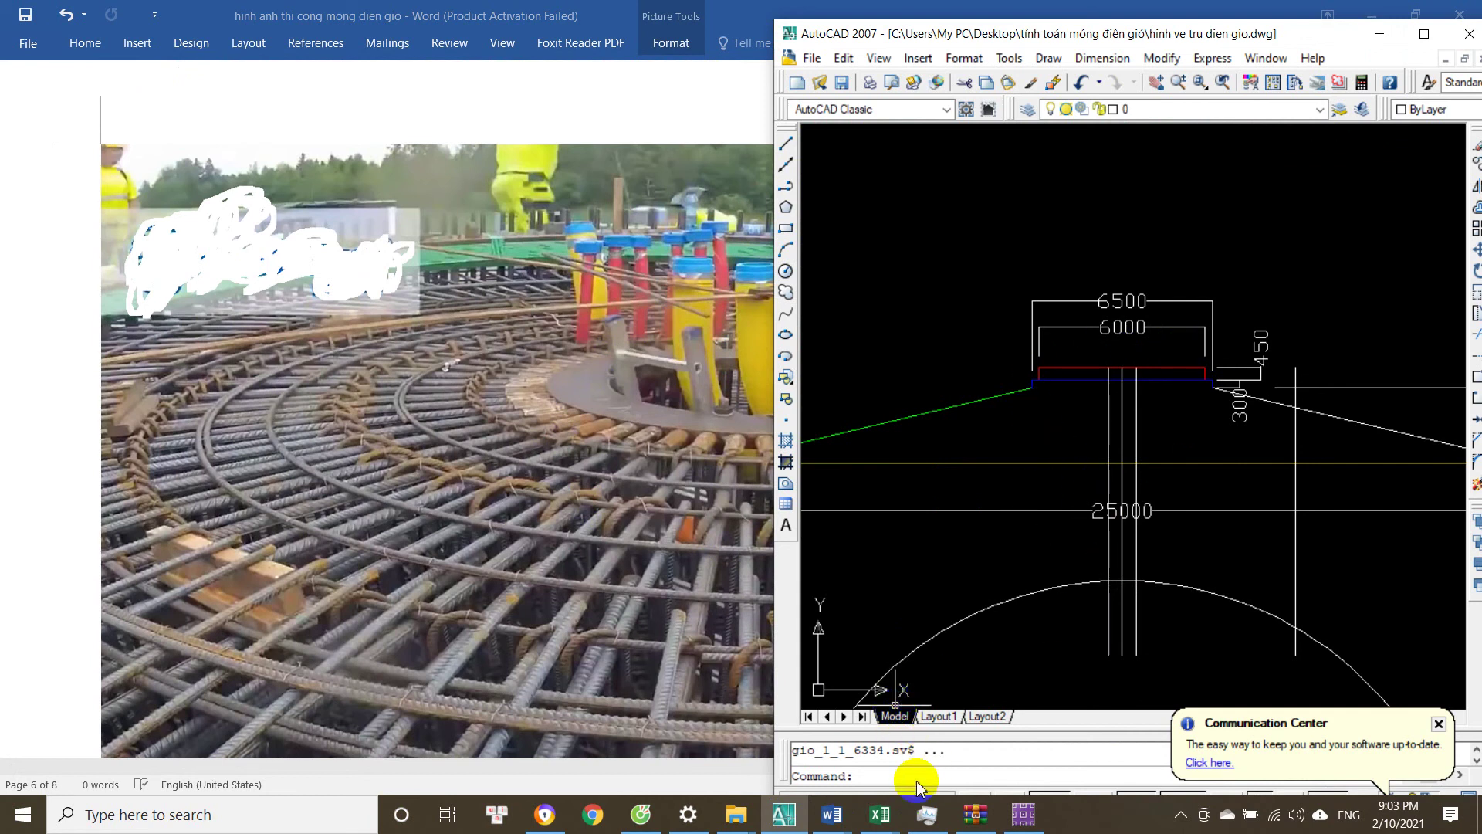
left_click(850, 820)
left_click(973, 745)
scroll(754, 502, "down", 1)
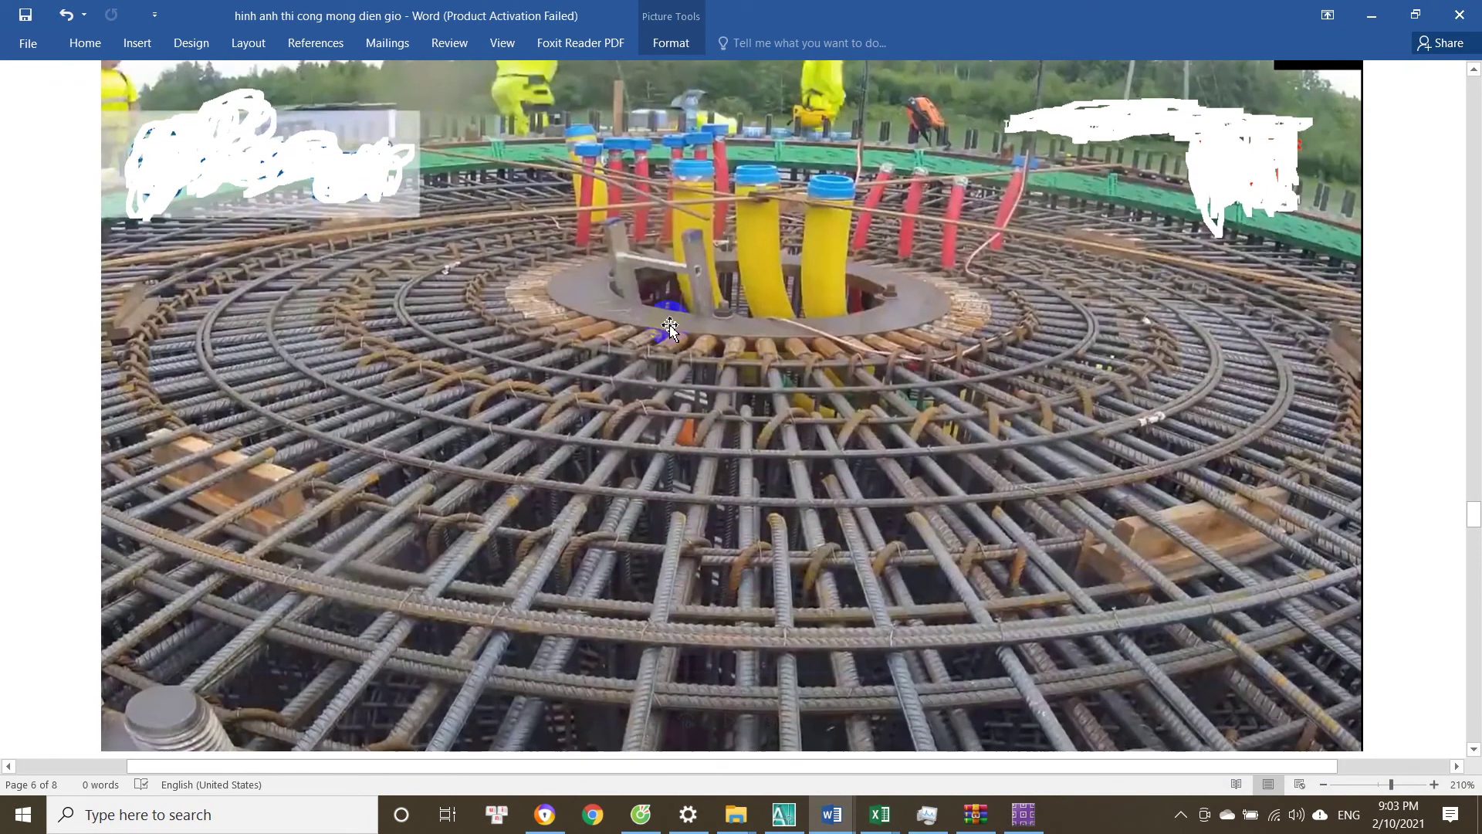
scroll(732, 528, "down", 8)
scroll(719, 421, "up", 6)
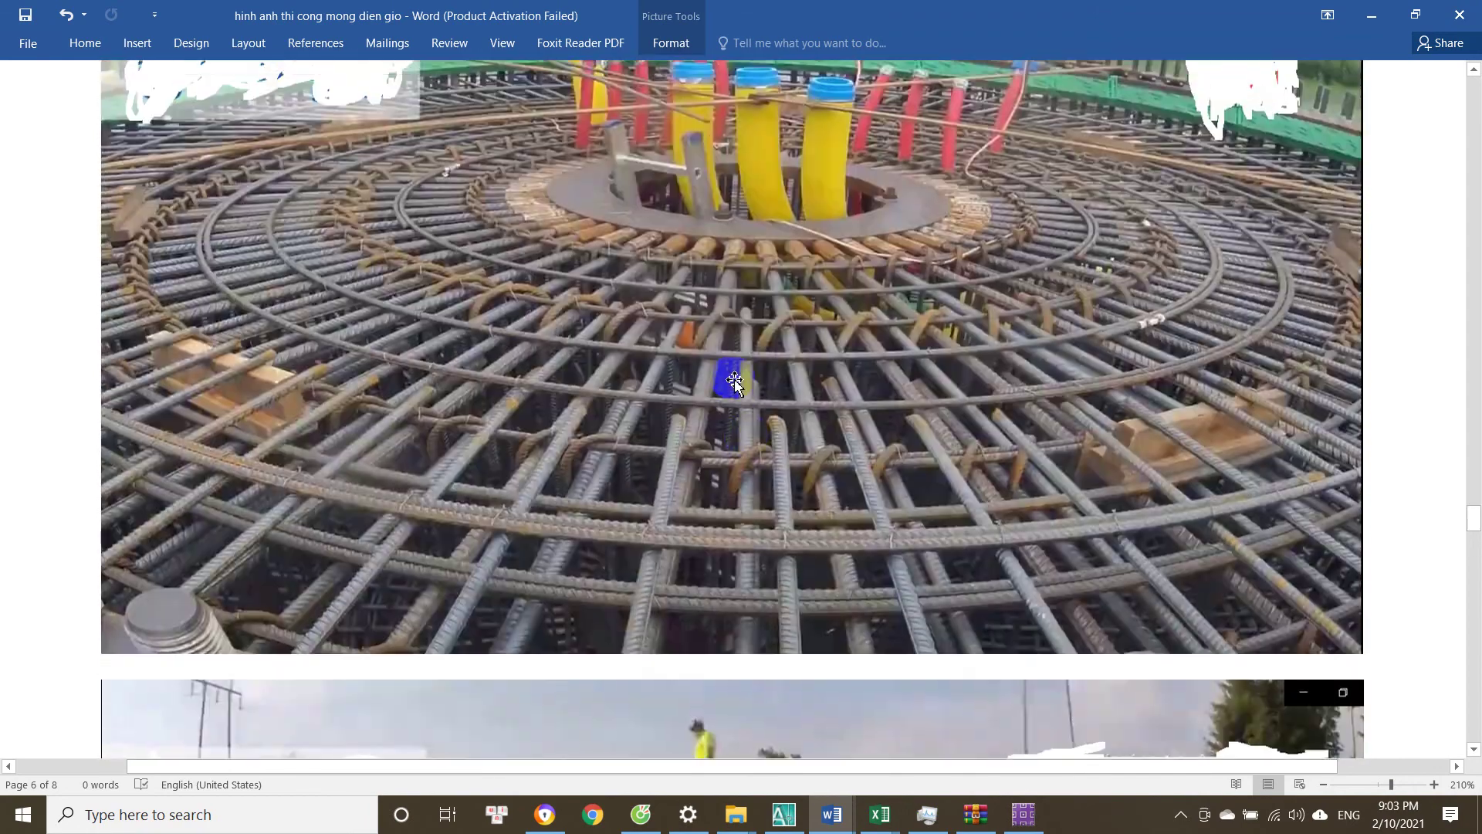
scroll(741, 389, "down", 10)
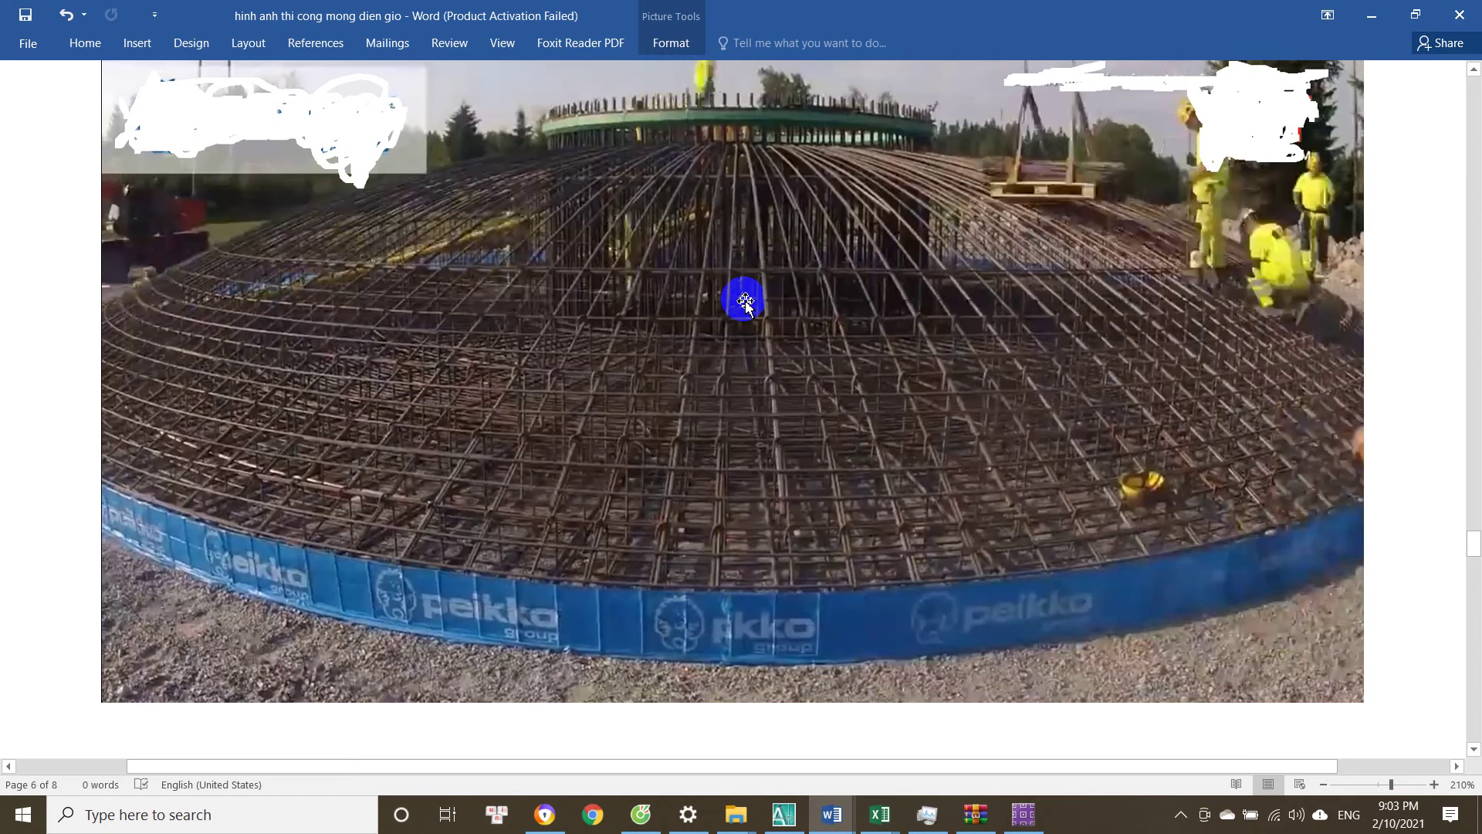
Switch to the Excel sheet TÍNH TOÁN CỐT THÉP and check the bar diameters and bar counts of sections 3-3 and 4-4.
mouse_move(880, 814)
left_click(955, 749)
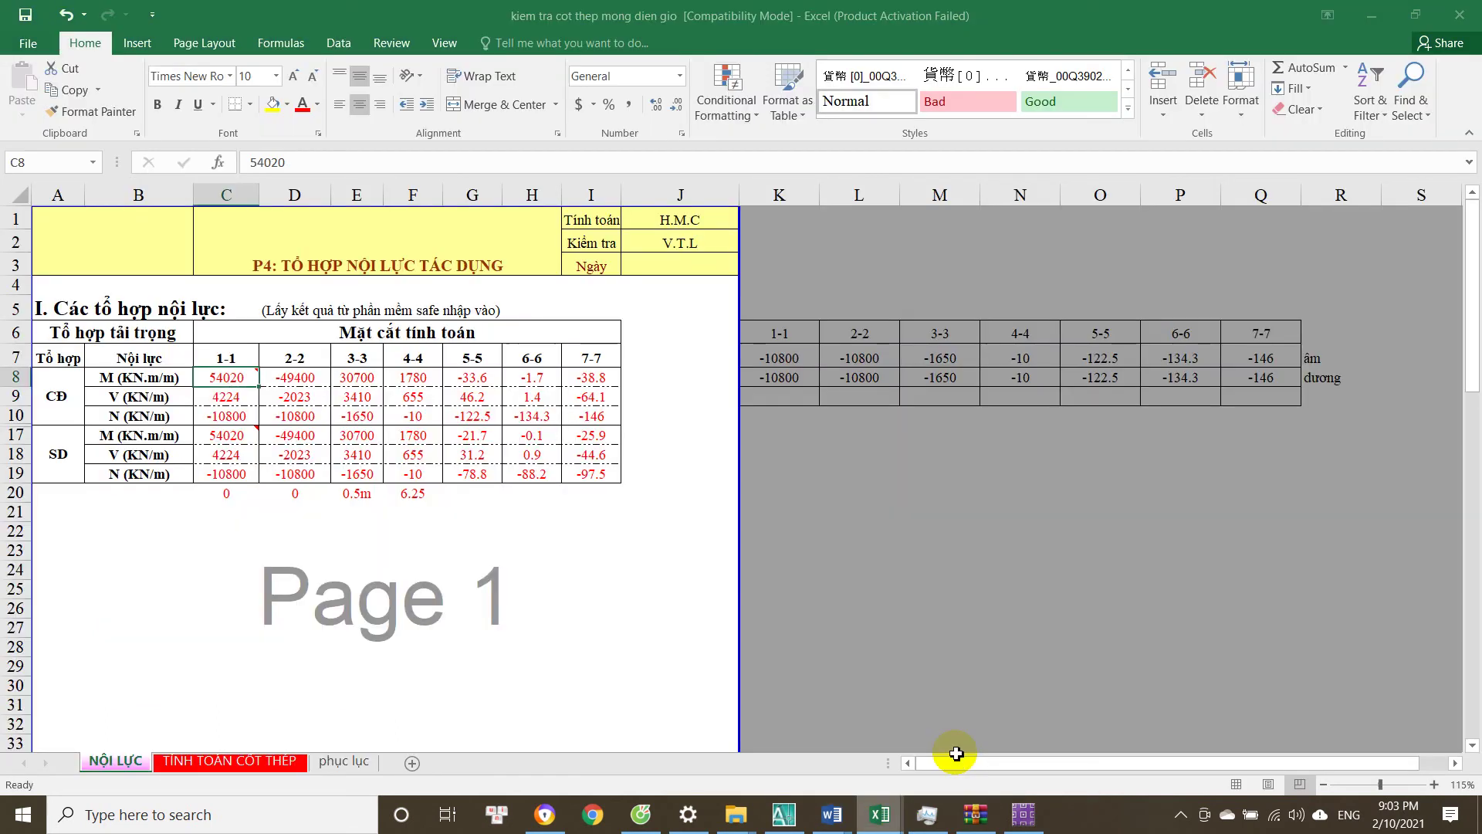
left_click(257, 761)
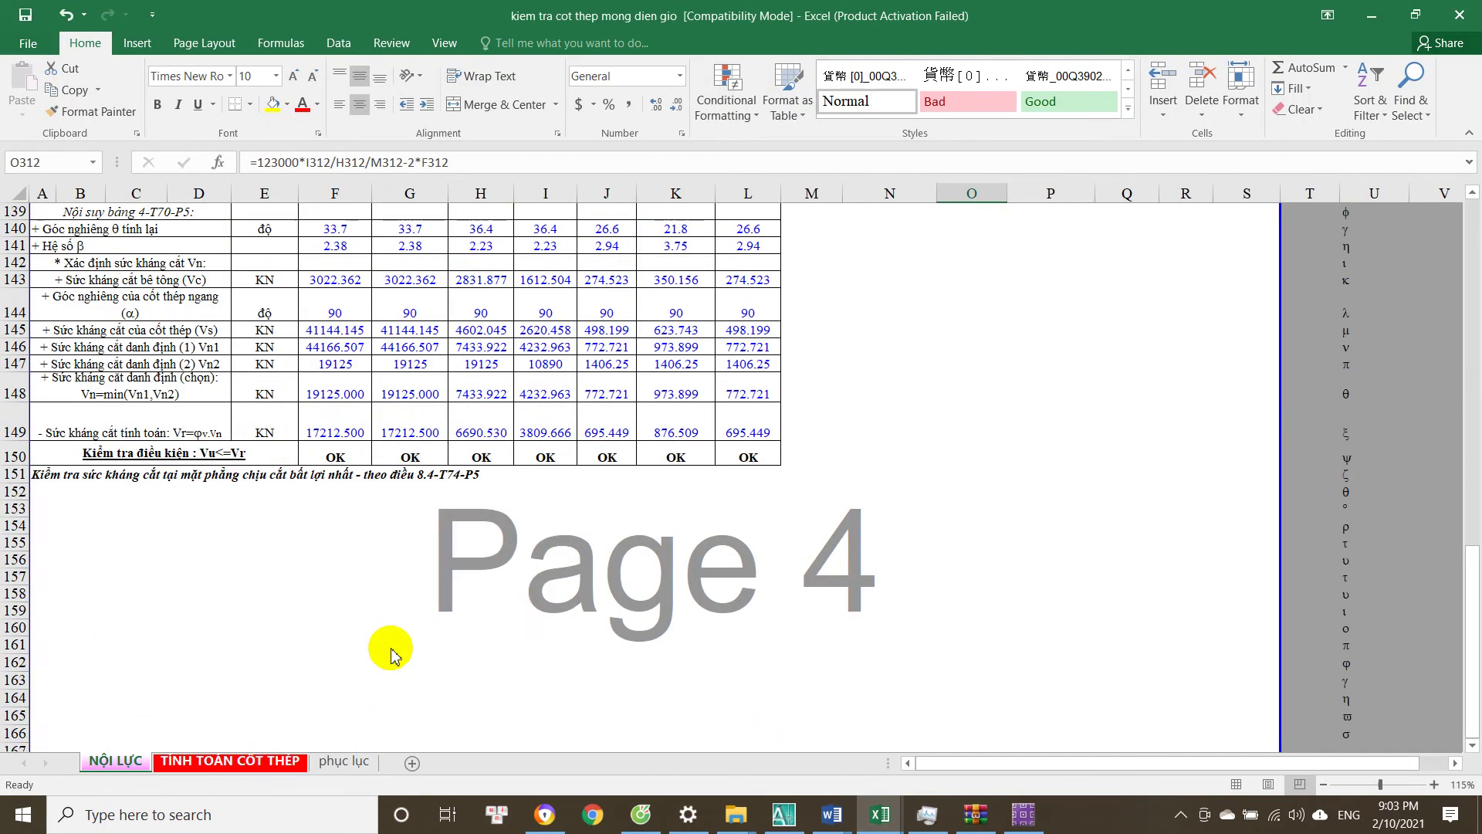
scroll(413, 501, "up", 20)
scroll(421, 538, "up", 9)
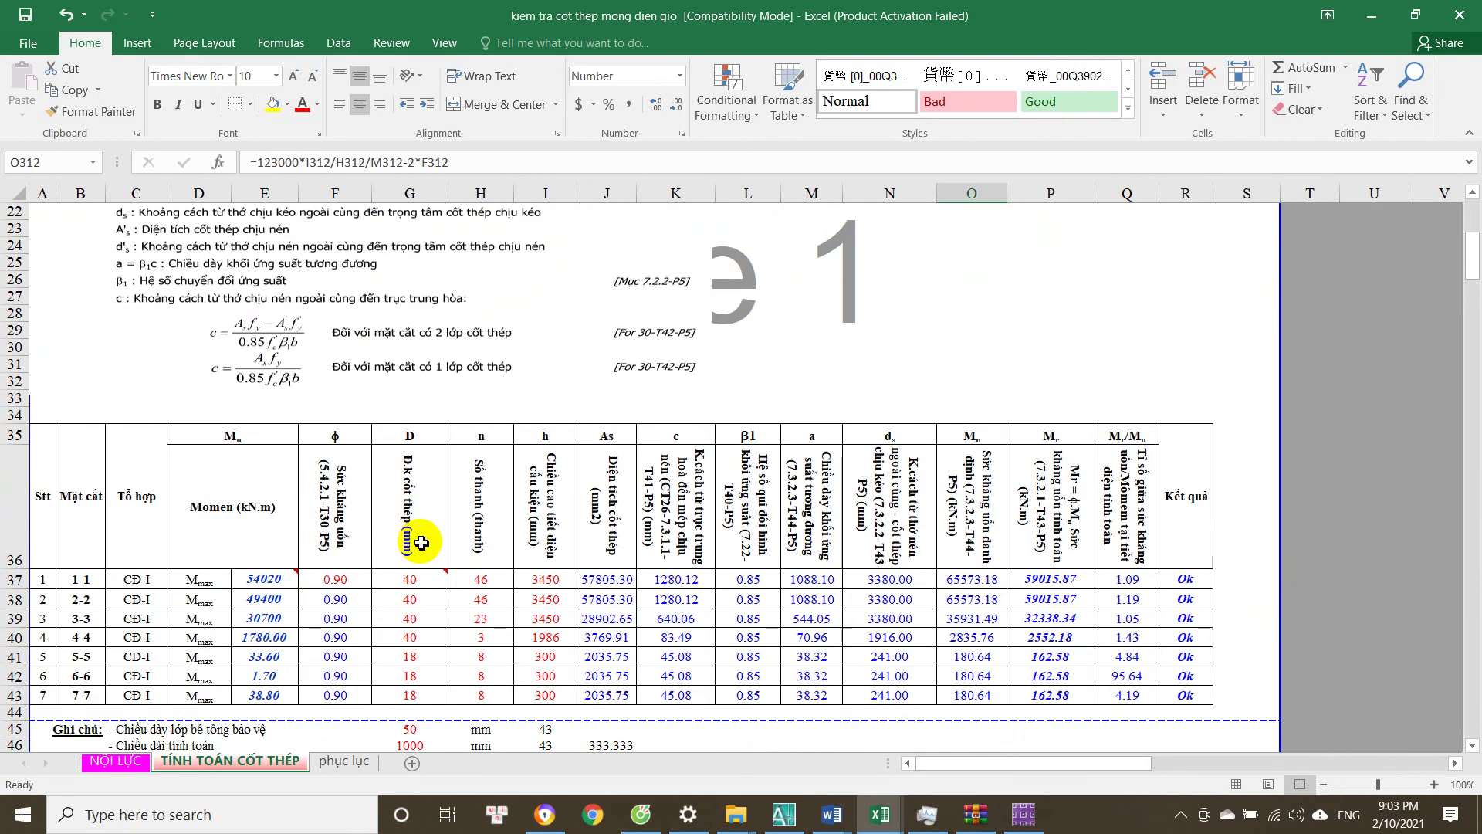
left_click(425, 643)
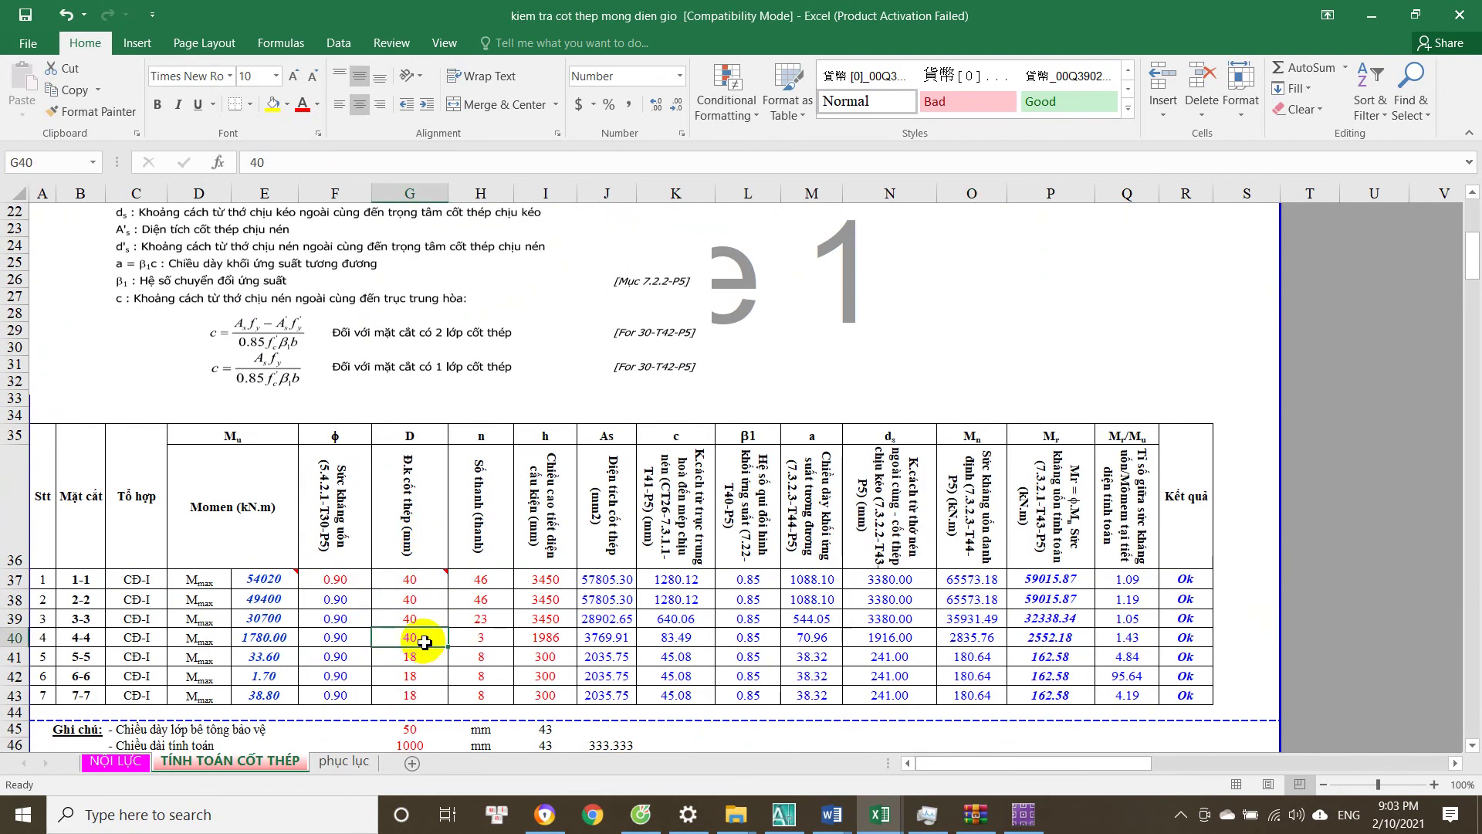
left_click(471, 638)
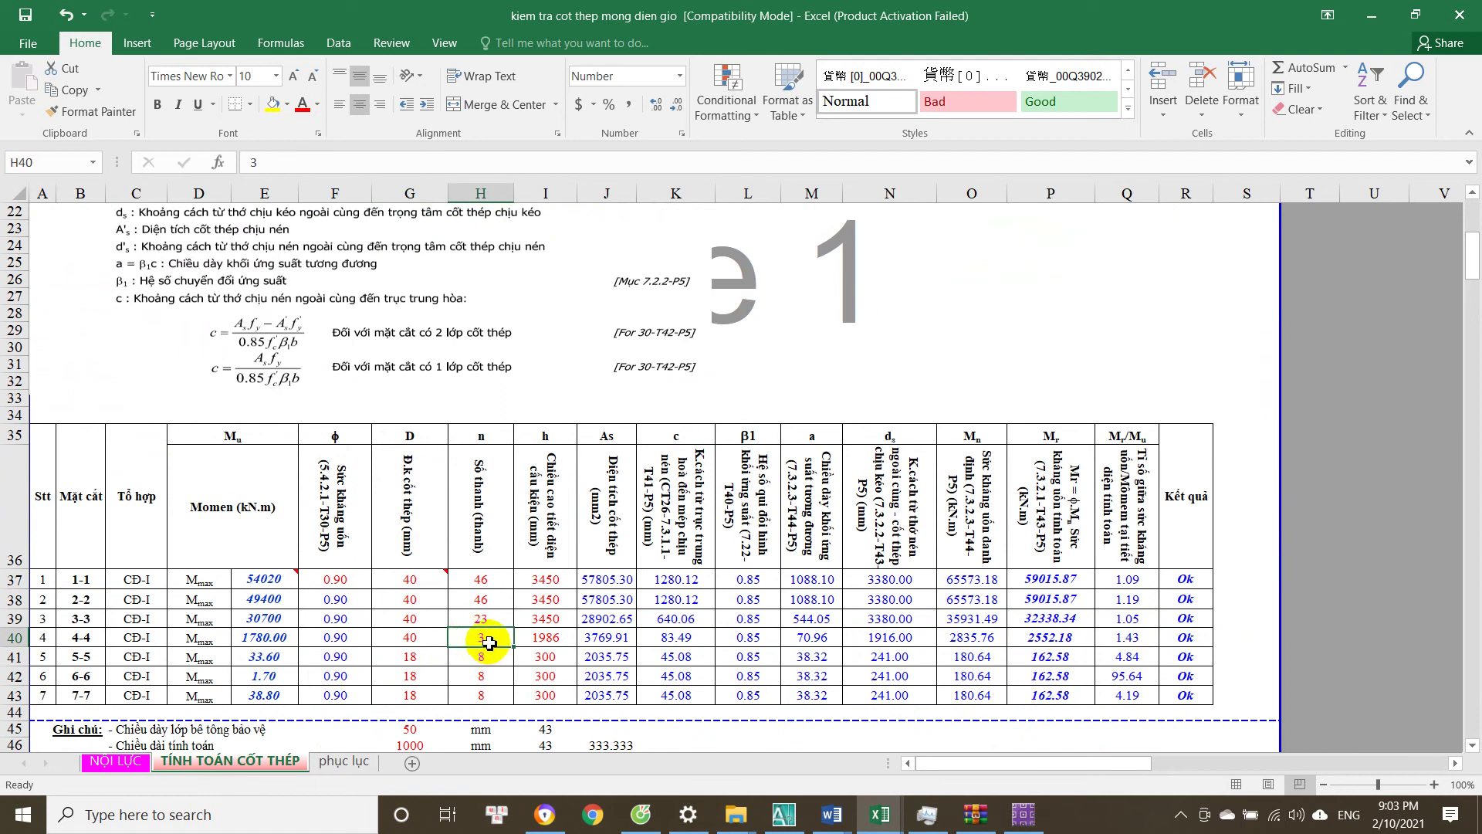
left_click(414, 631)
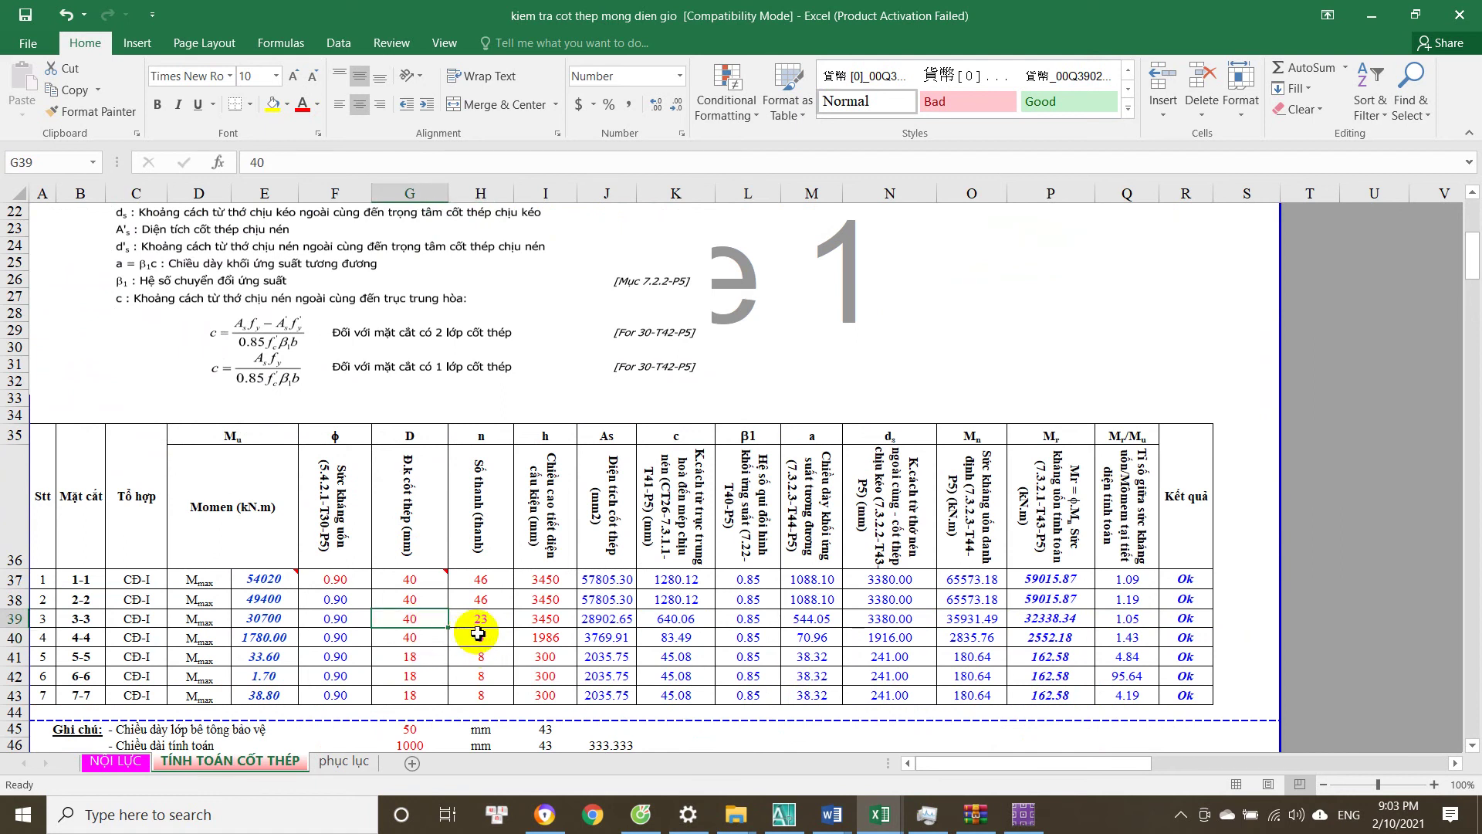
left_click(488, 639)
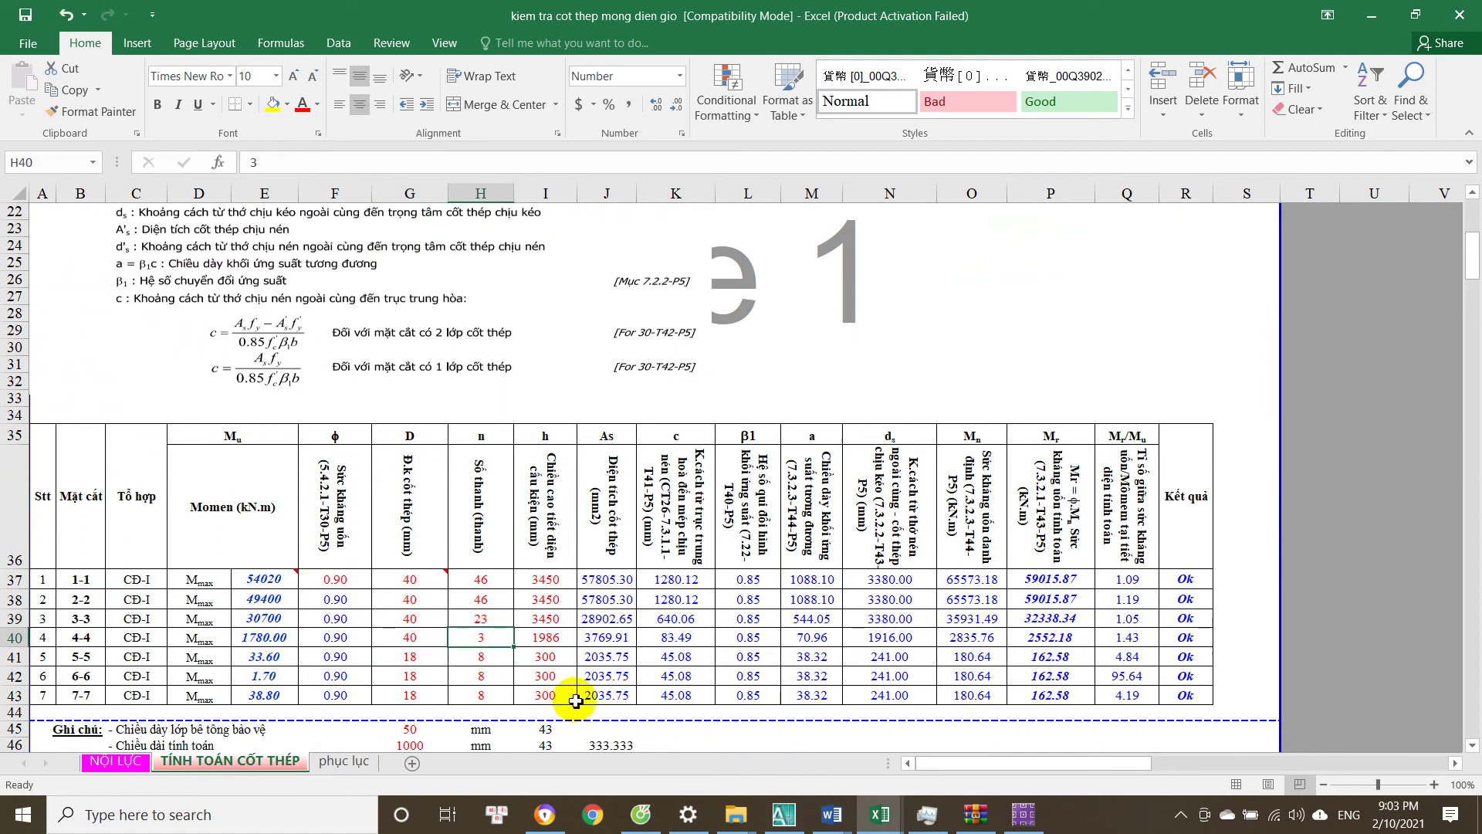
Look at the strip moment diagram in SAFE and relate it to the radial bars in Word's photo of the domed cage.
left_click(1033, 827)
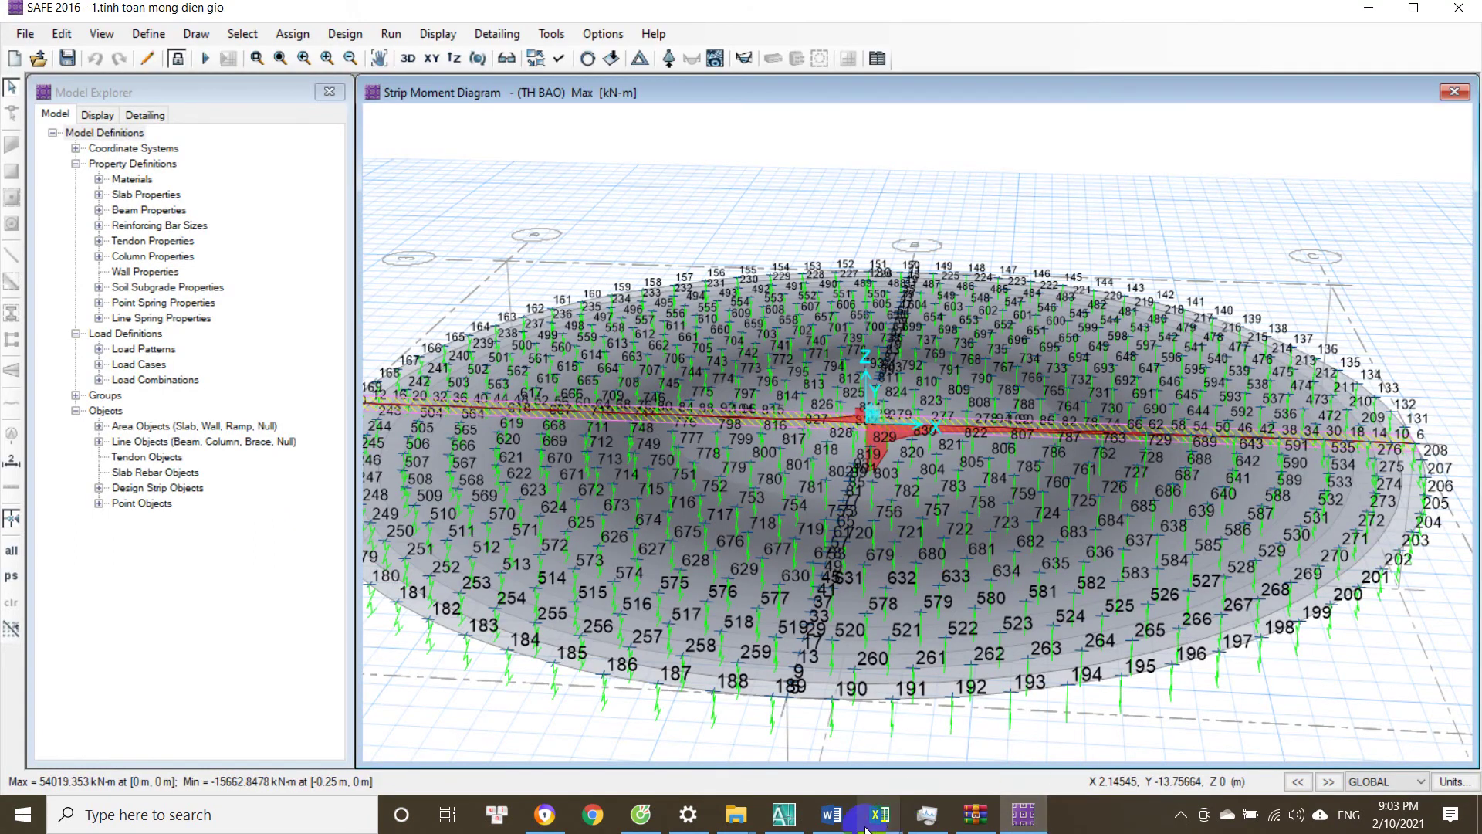
mouse_move(831, 814)
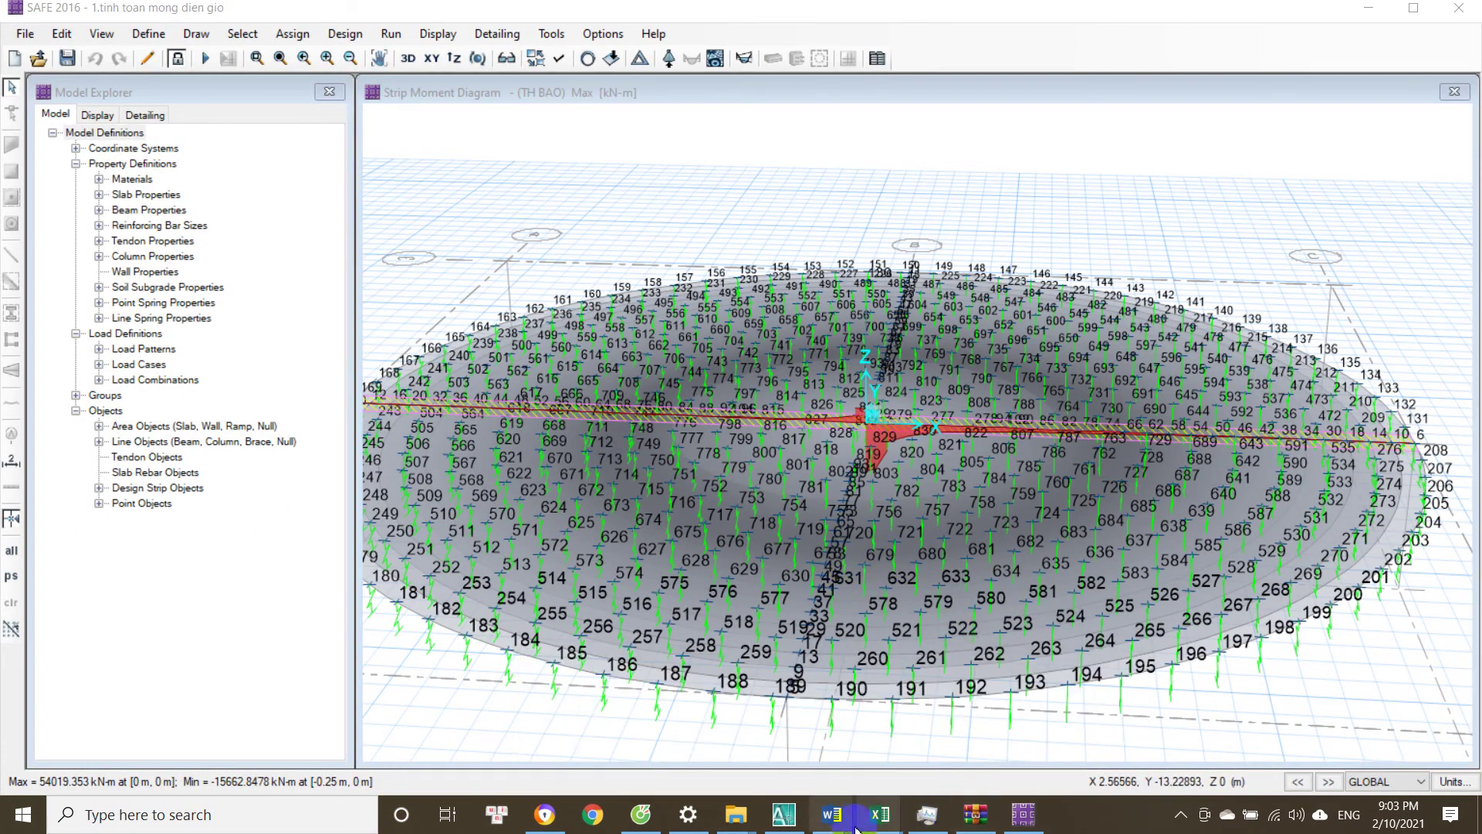
left_click(1007, 780)
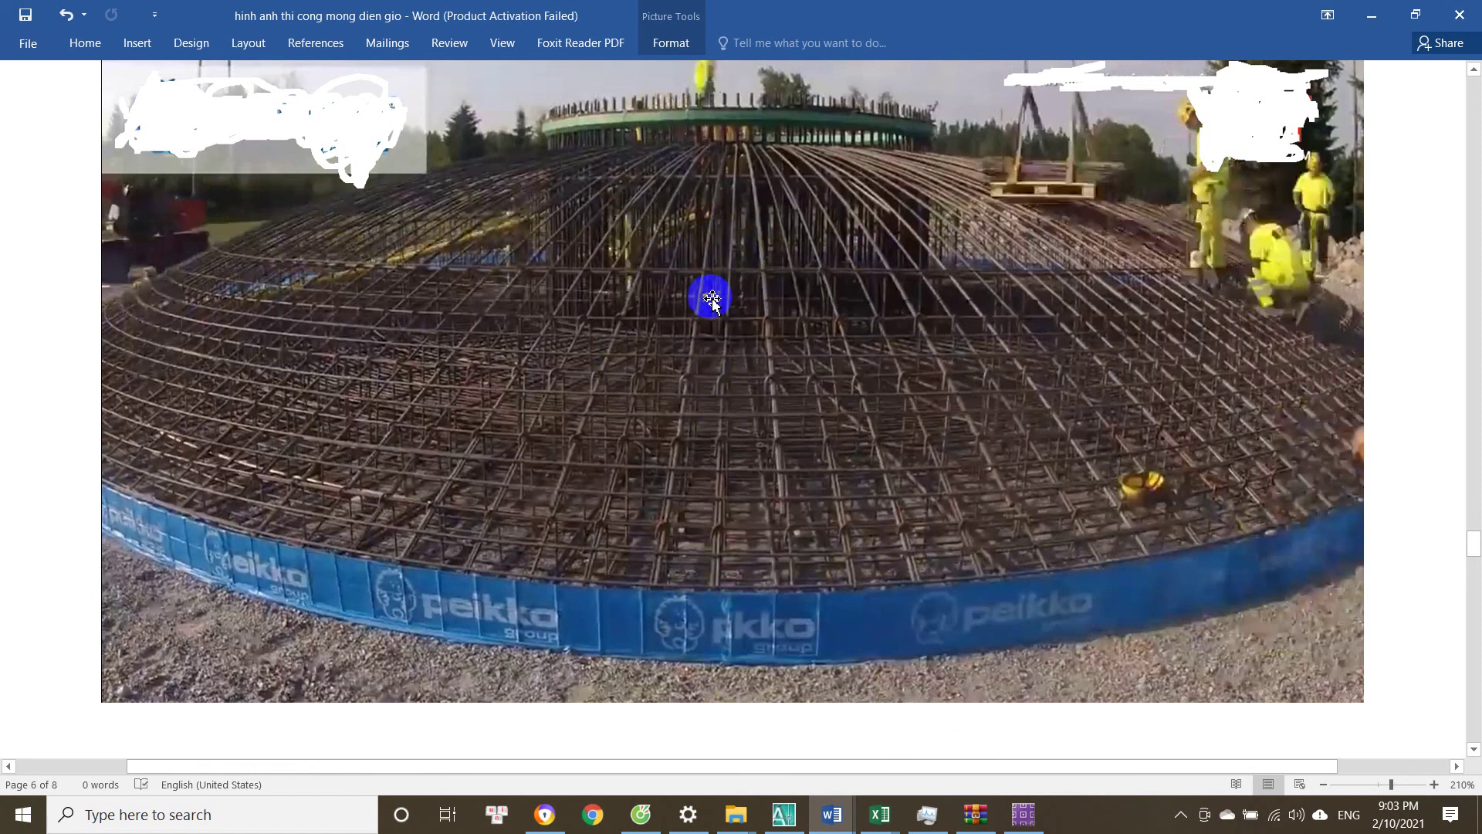
scroll(723, 289, "up", 1)
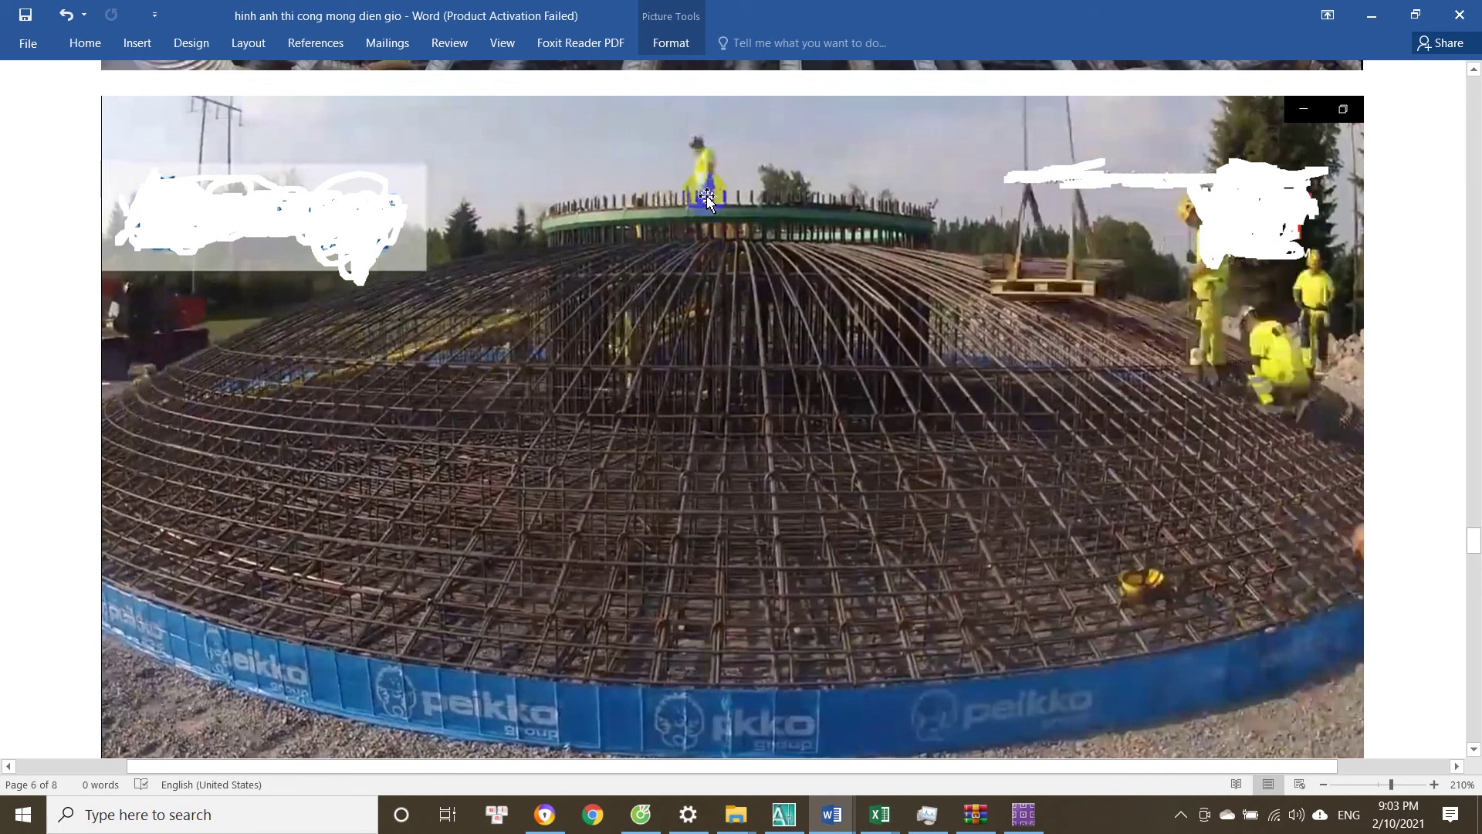
scroll(721, 231, "up", 1)
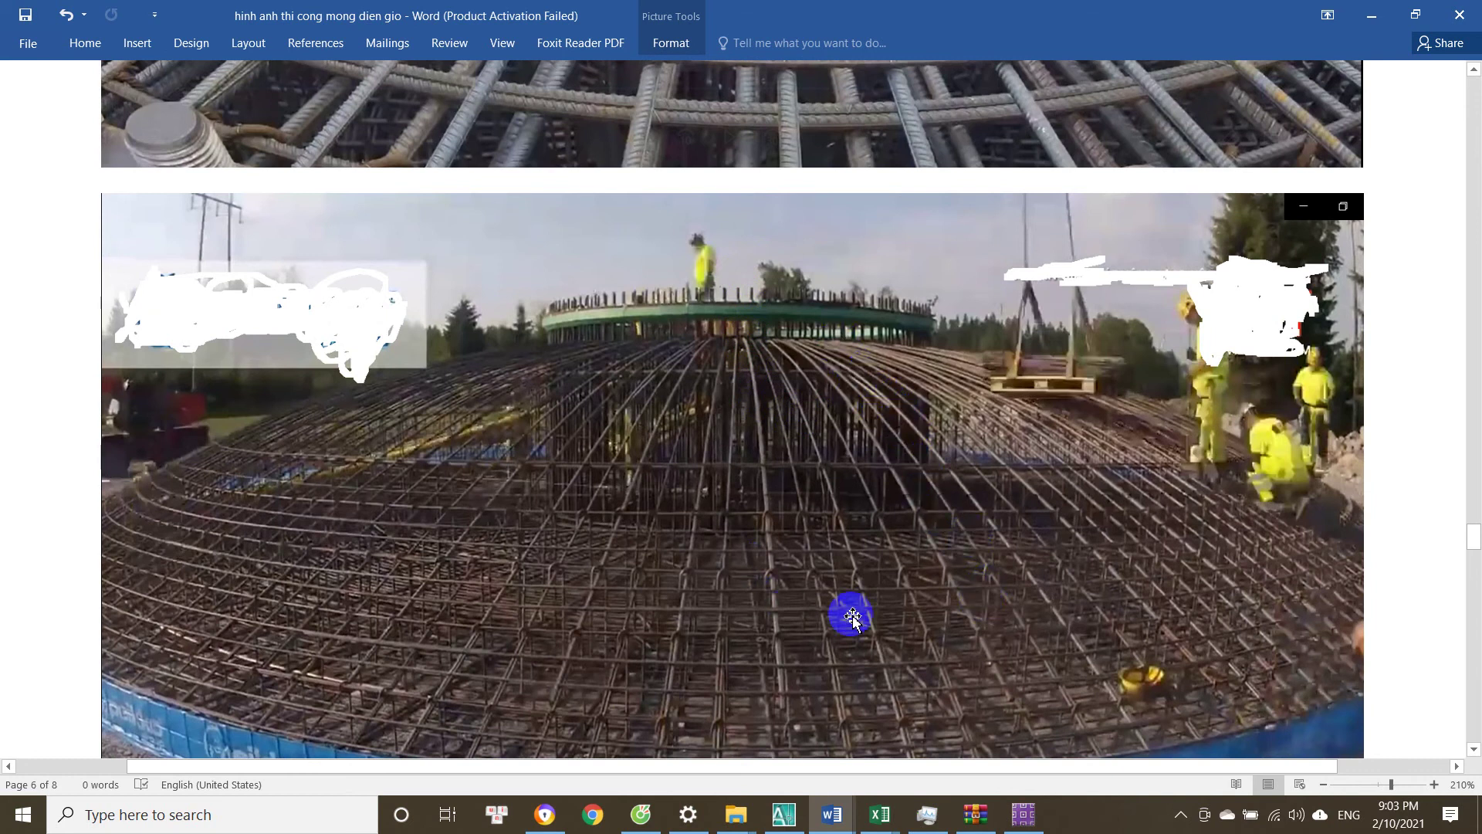
In the Excel bending check table, set section 4-4's bar diameter to 30 mm and its number of bars to 10.
left_click(857, 806)
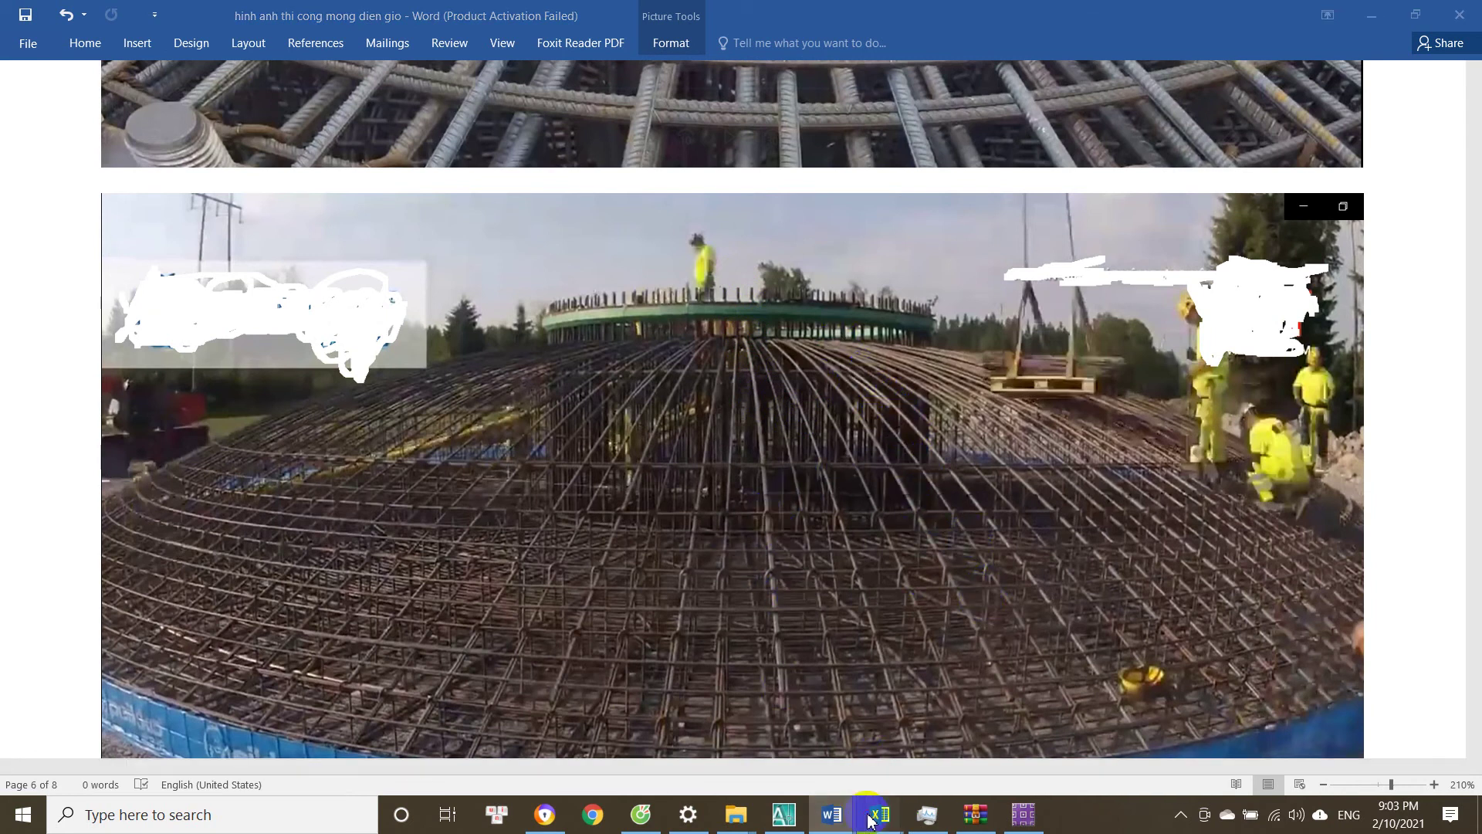
left_click(956, 761)
scroll(630, 553, "up", 3)
scroll(629, 554, "down", 1)
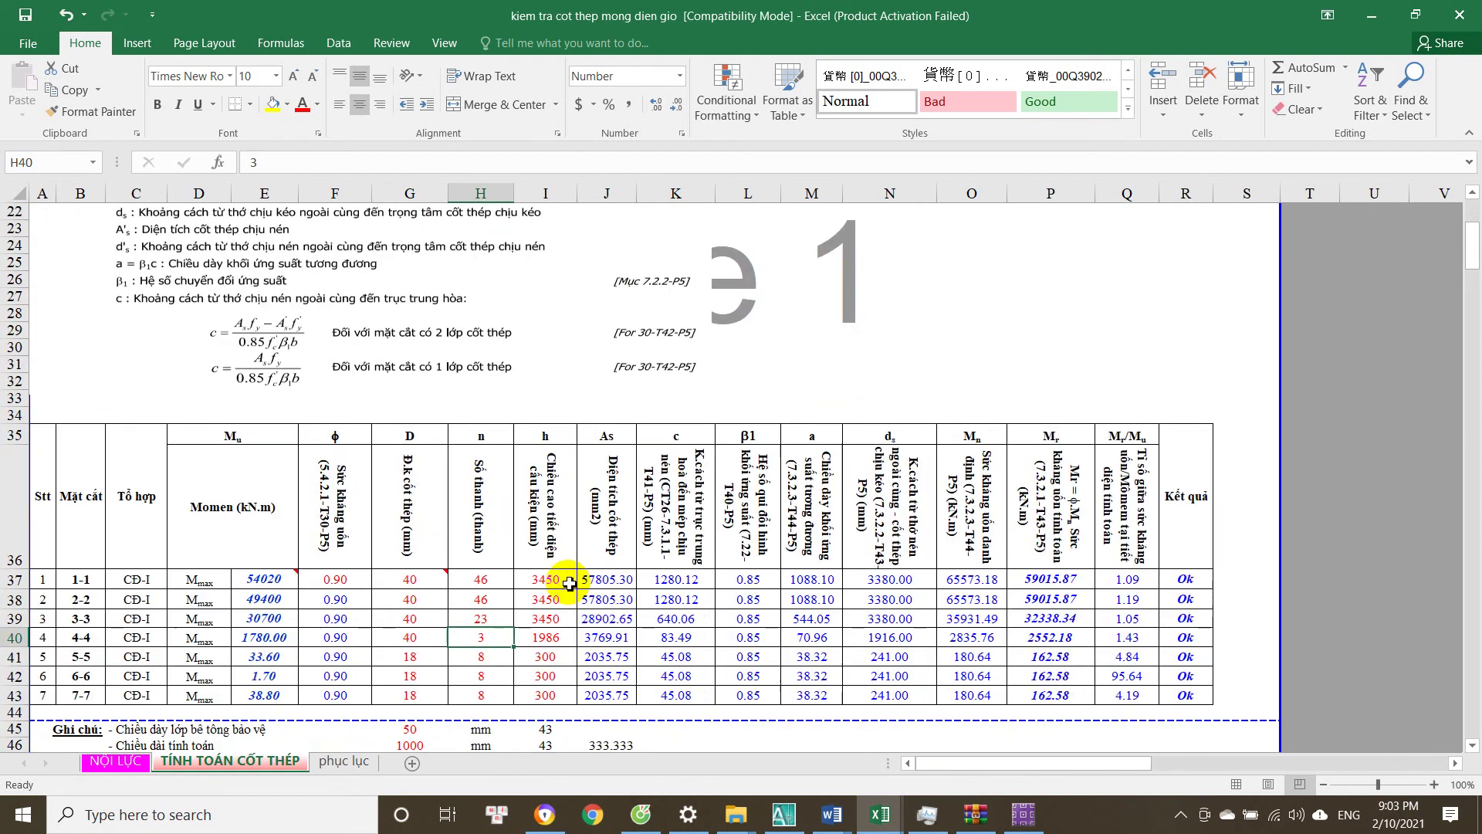
left_click(421, 637)
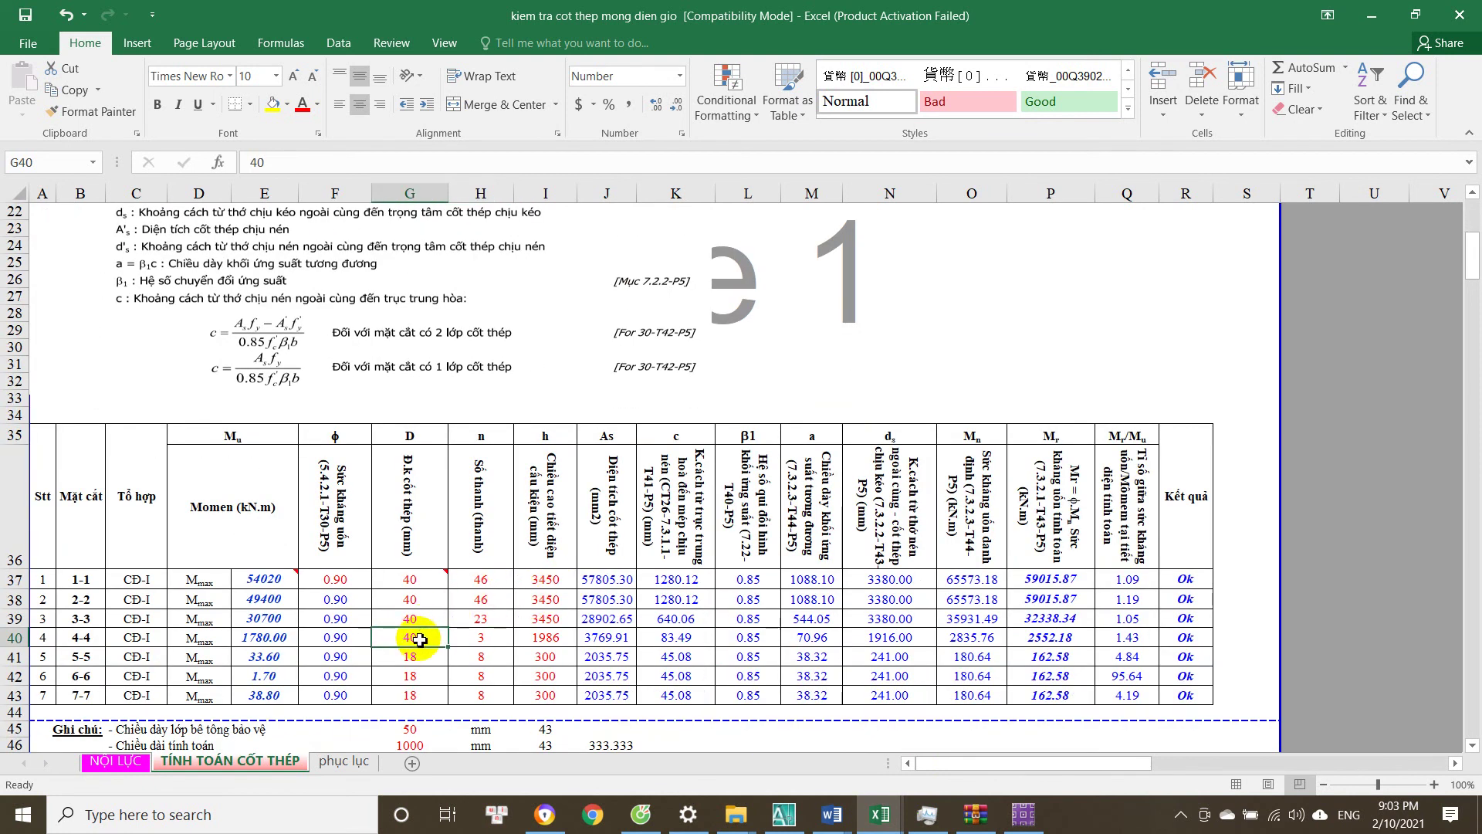
type("30")
left_click(480, 641)
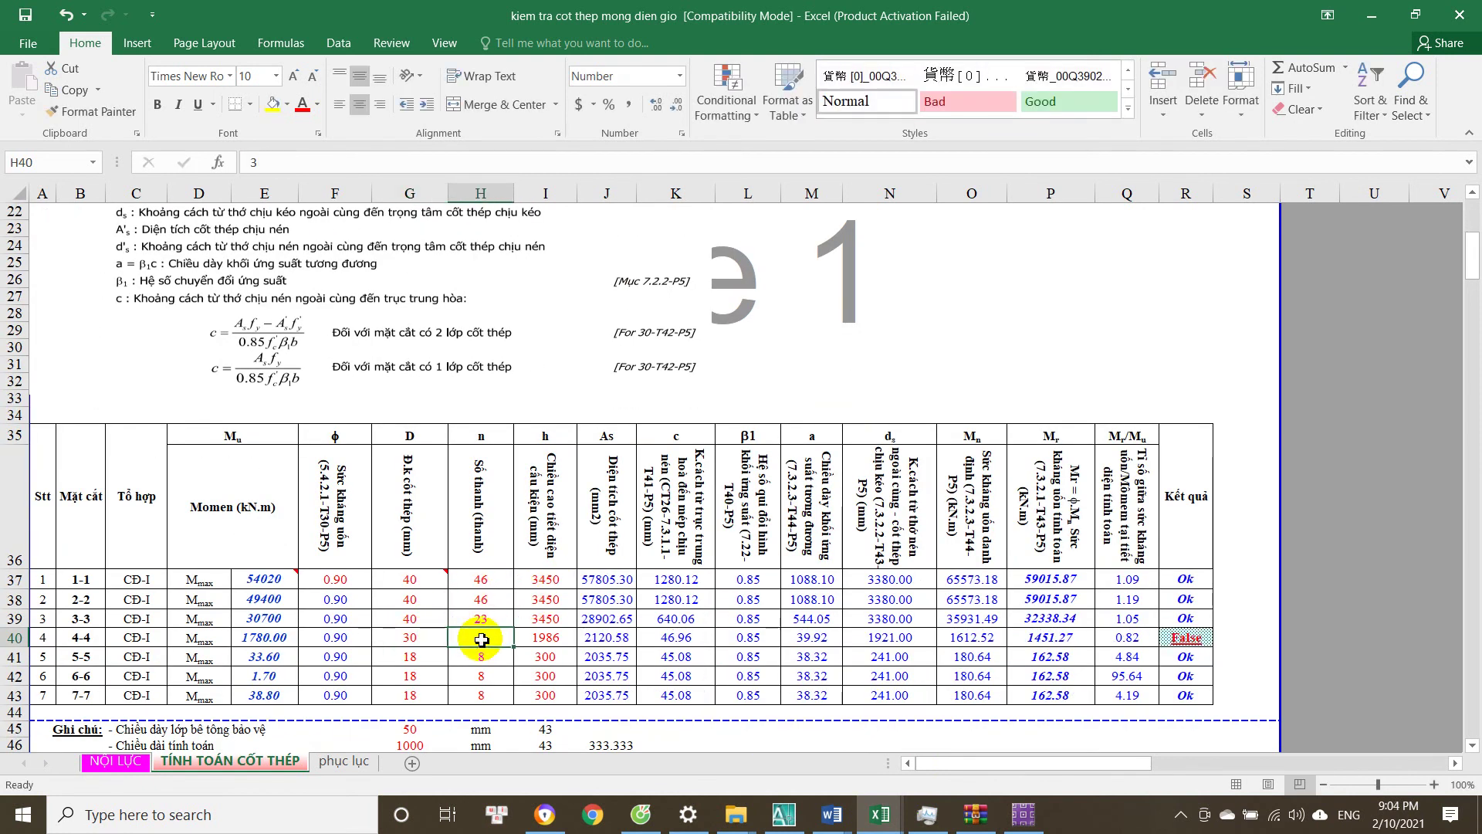
type("10")
key("ctrl+Return")
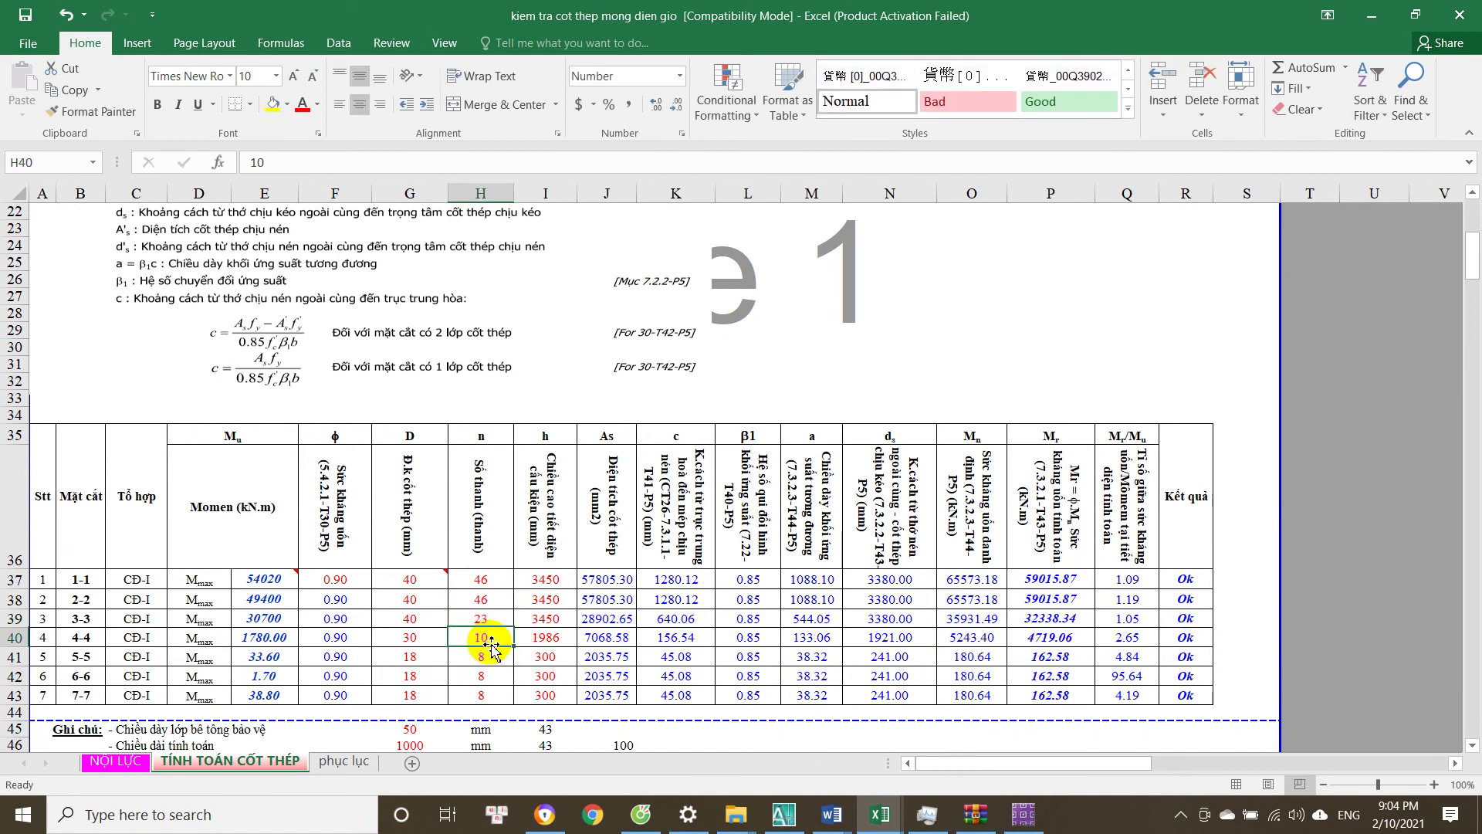
key("Left")
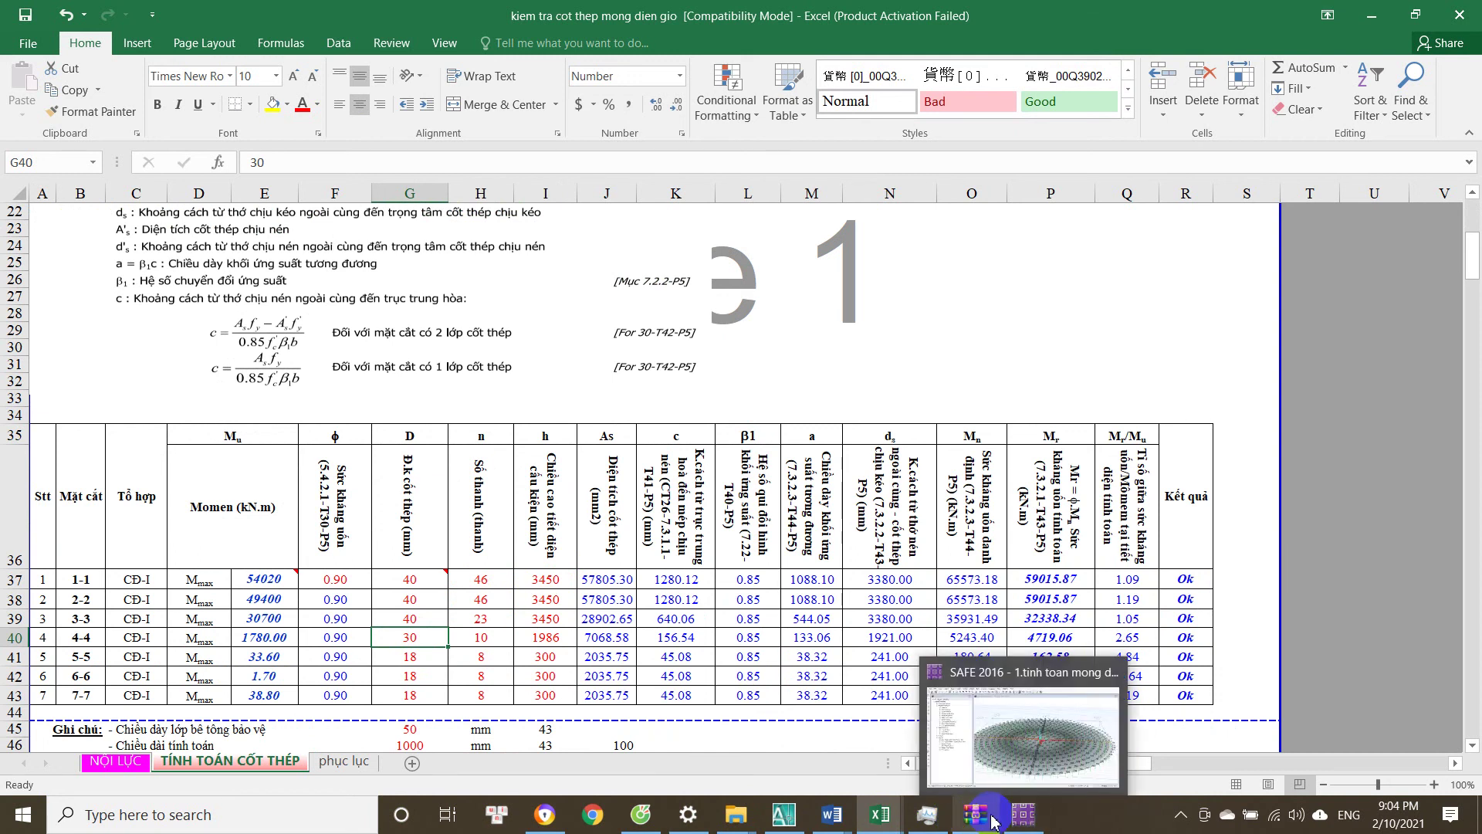
mouse_move(849, 826)
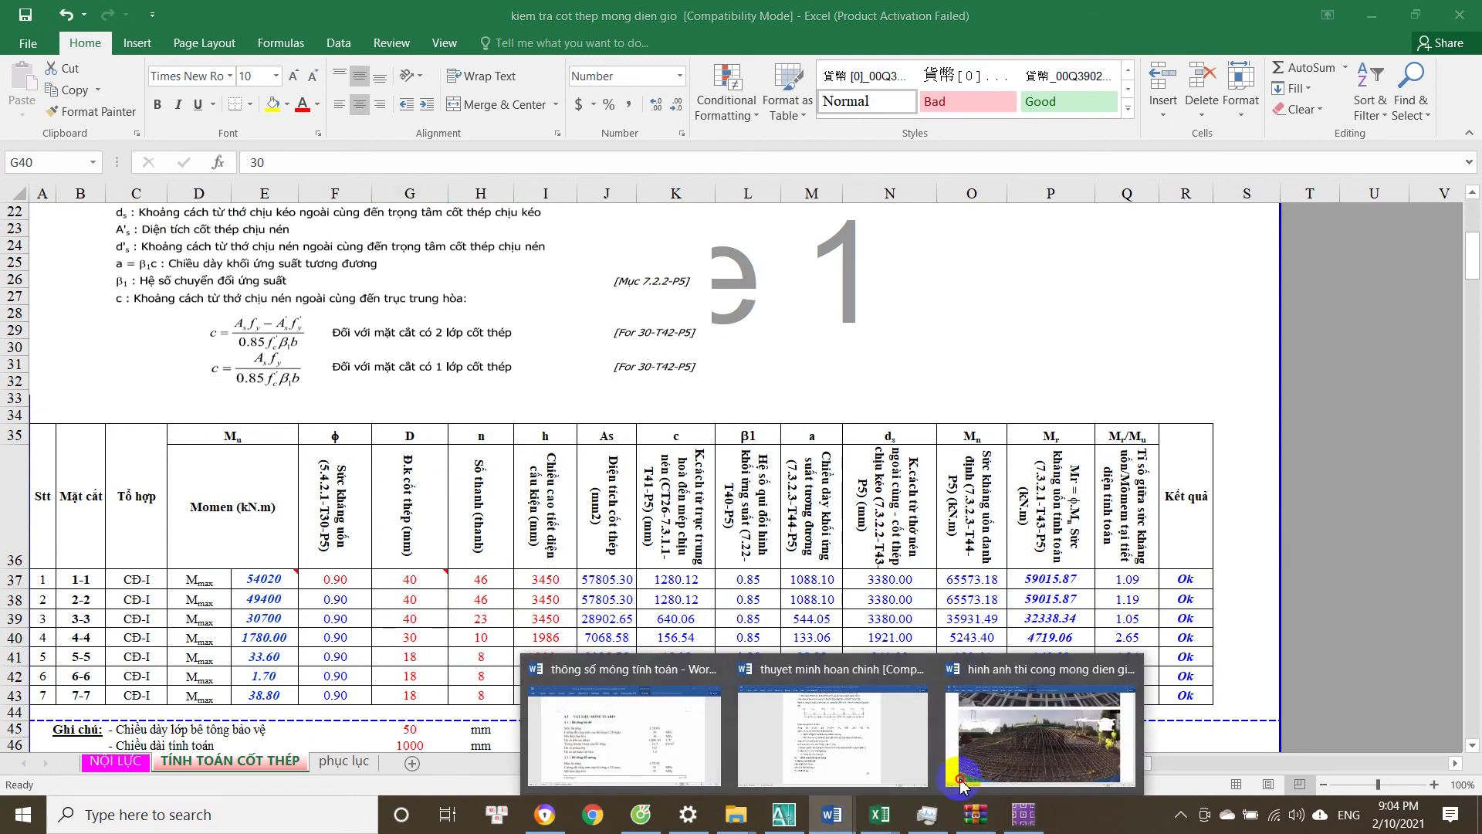
View the domed cage and its edge formwork in Word's construction photos, and return to the Excel workbook kiem tra cot thep mong dien gio.
left_click(1020, 733)
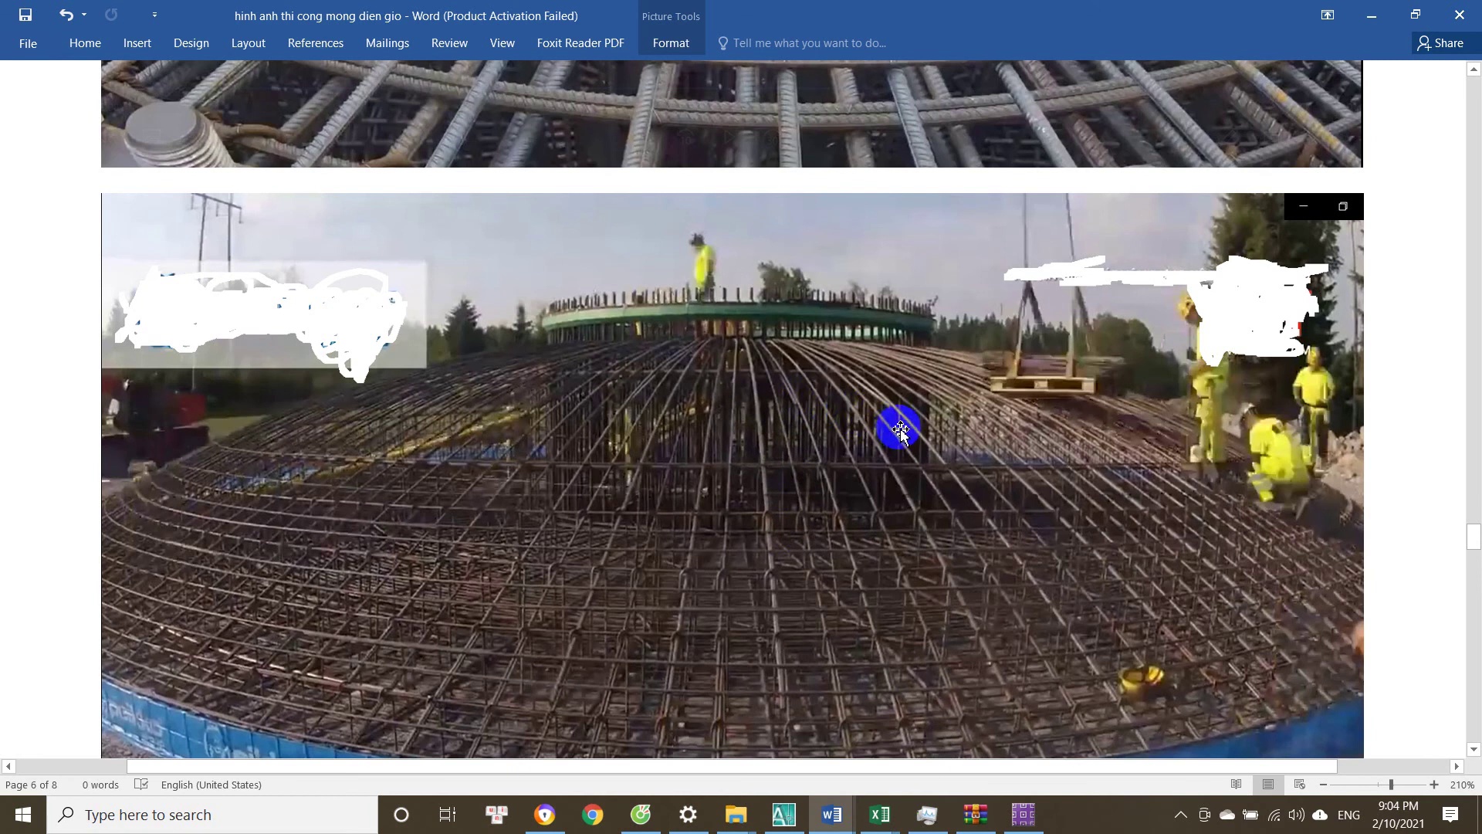
scroll(803, 503, "down", 1)
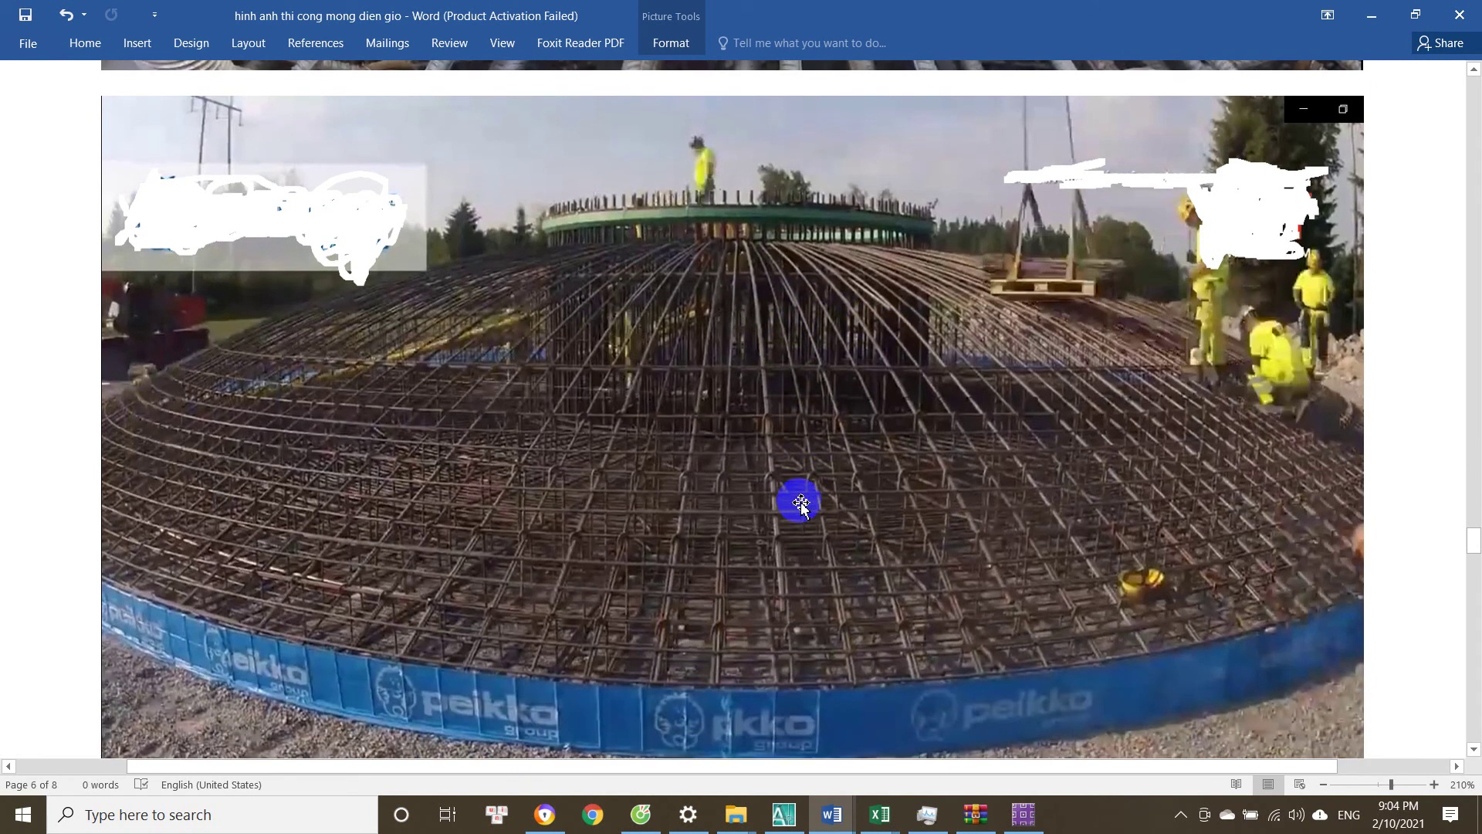
left_click(879, 812)
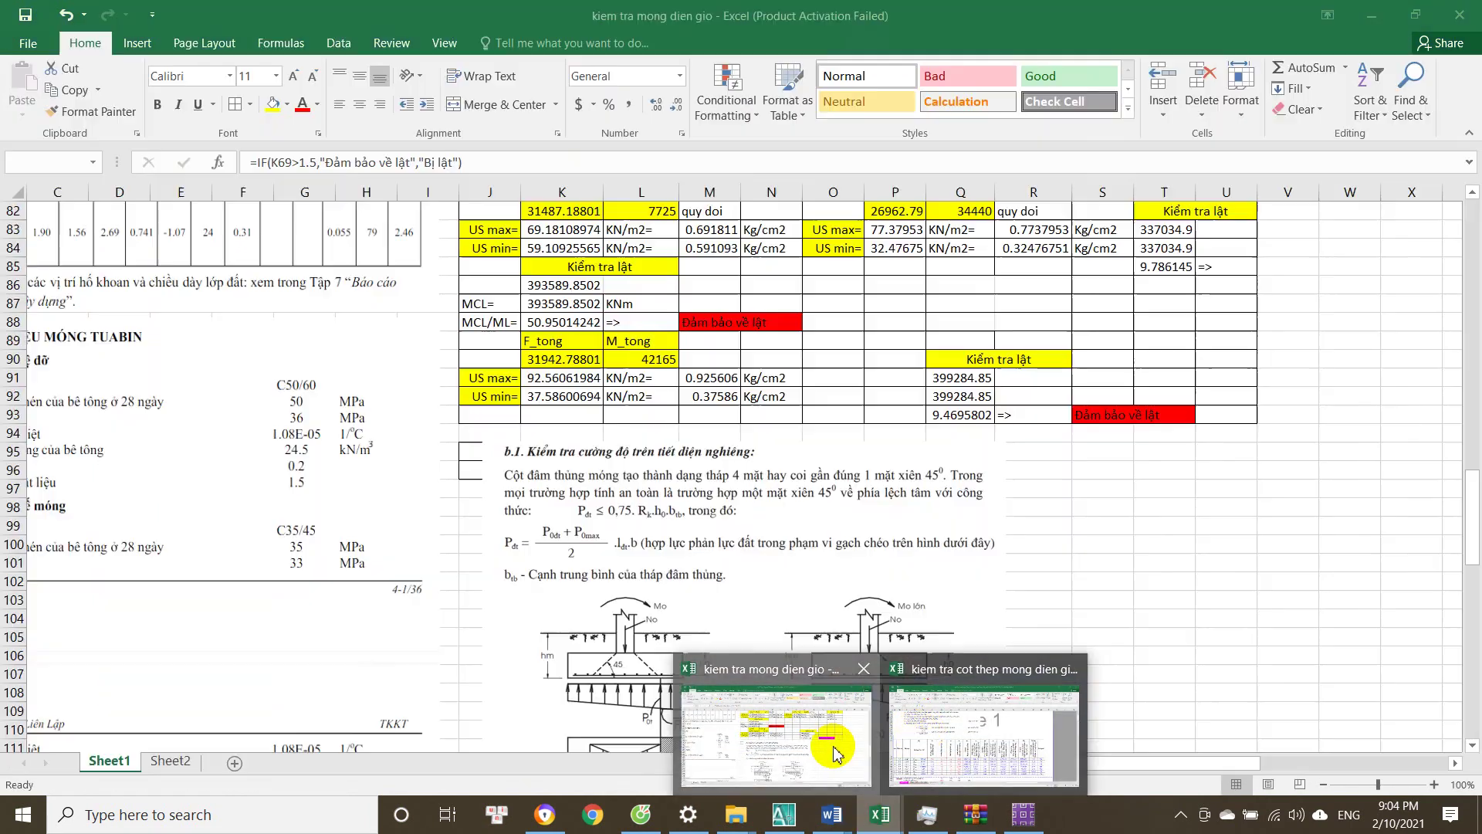
left_click(834, 734)
left_click(872, 812)
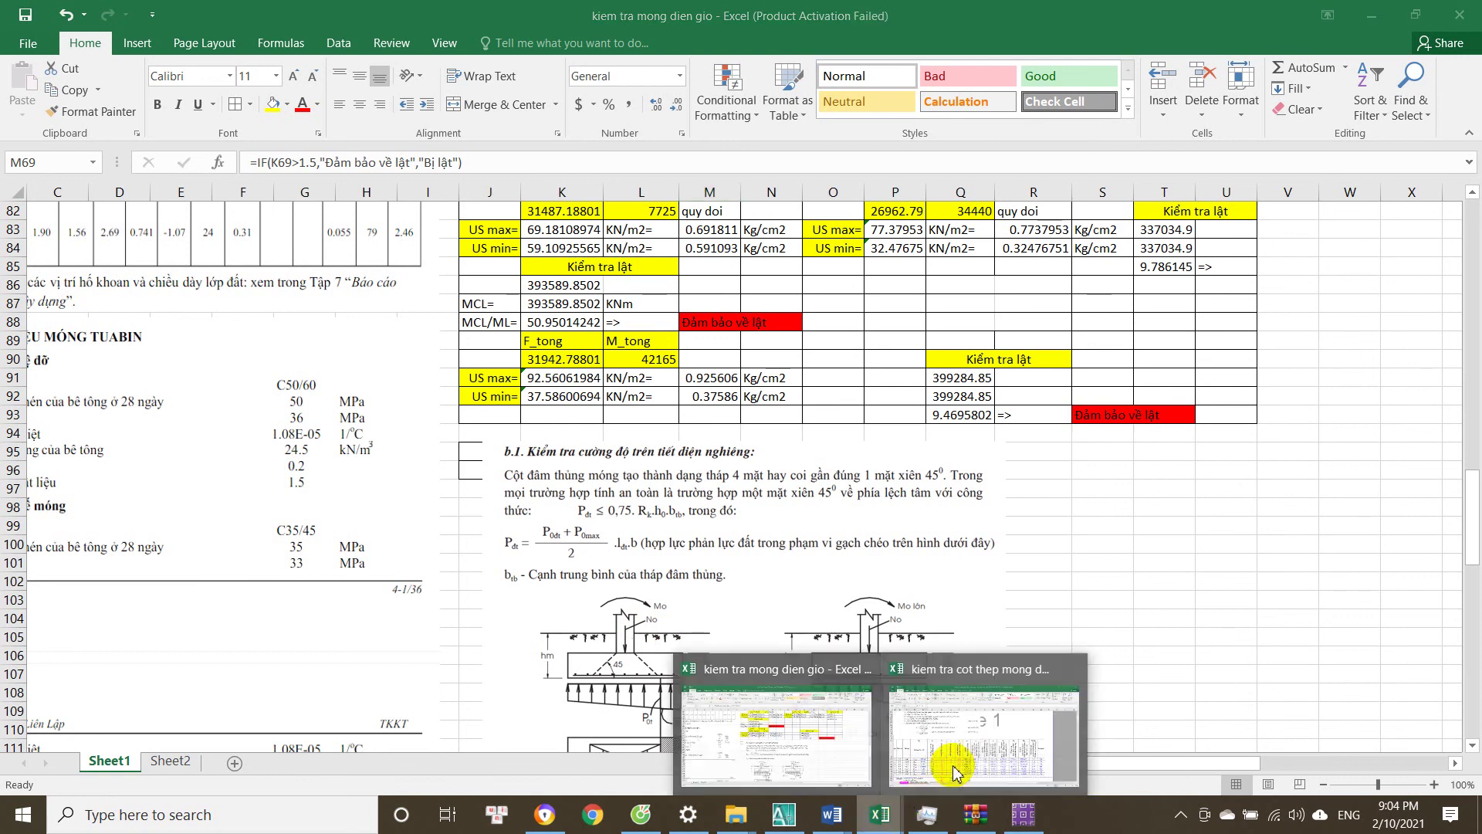
left_click(946, 766)
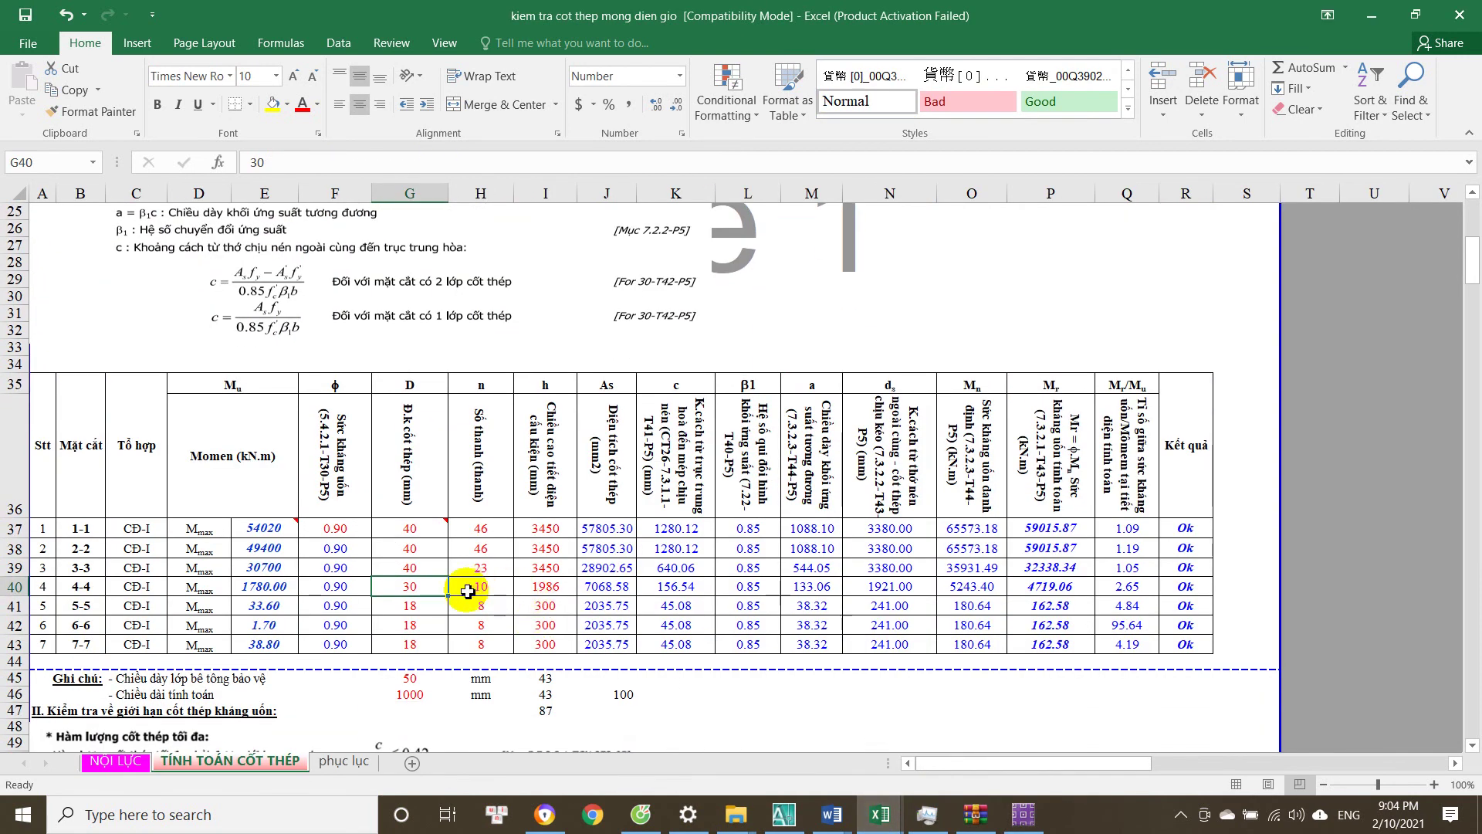
Inspect the formula in cell J46 that divides the calculation length by section 4-4's number of bars.
double_click(627, 699)
key("Escape")
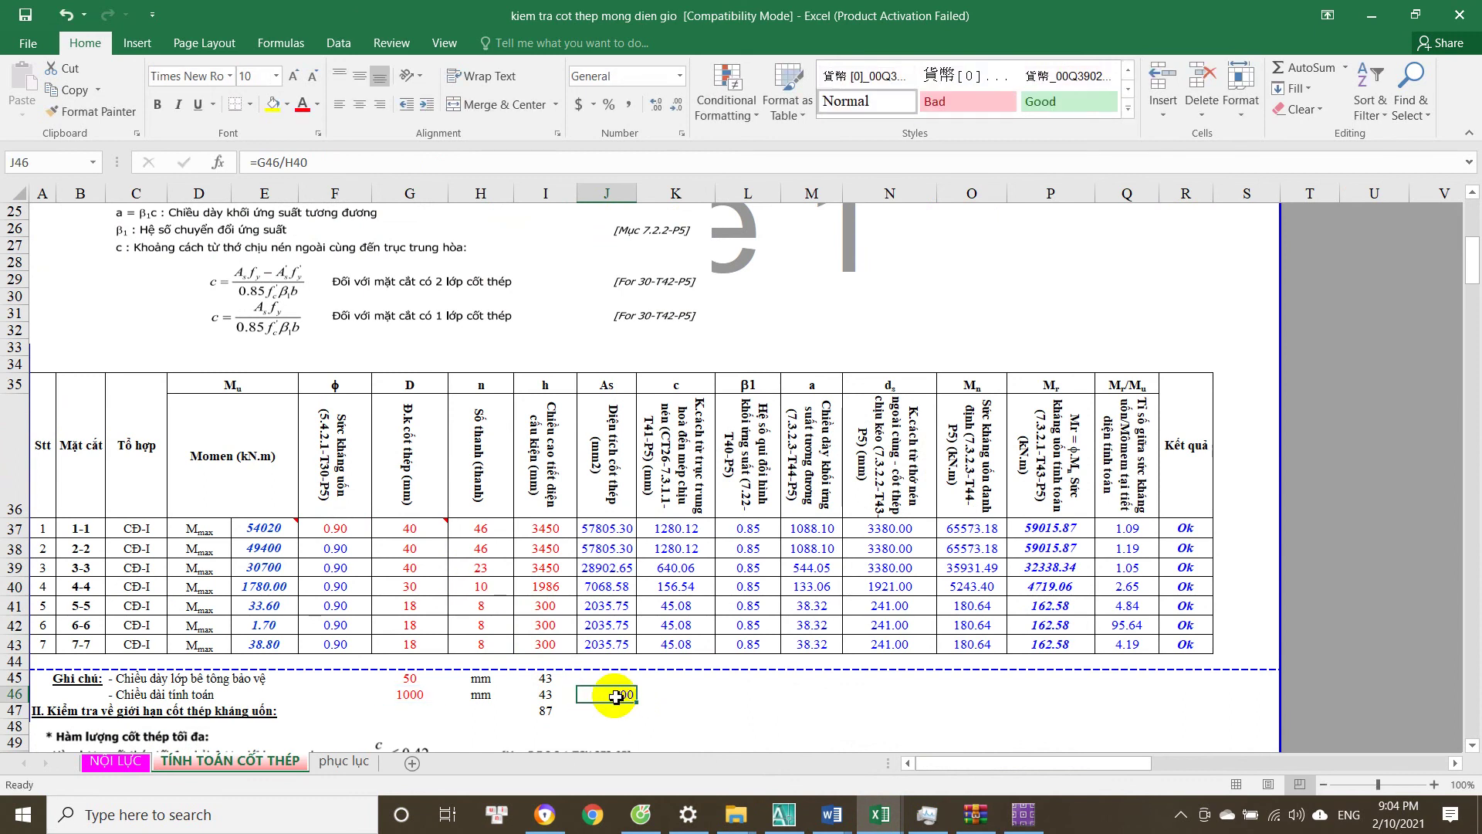
double_click(616, 697)
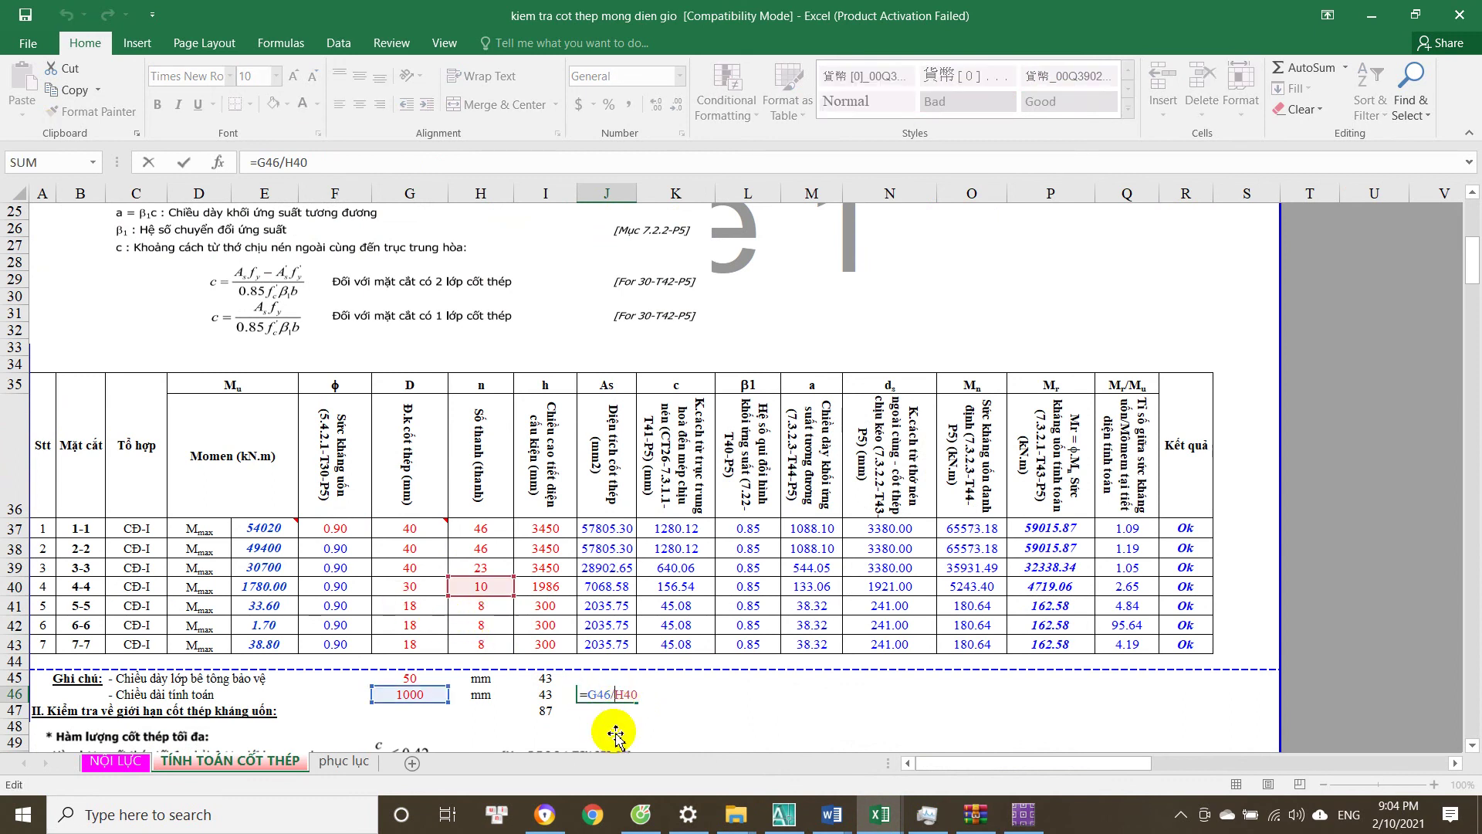
key("Escape")
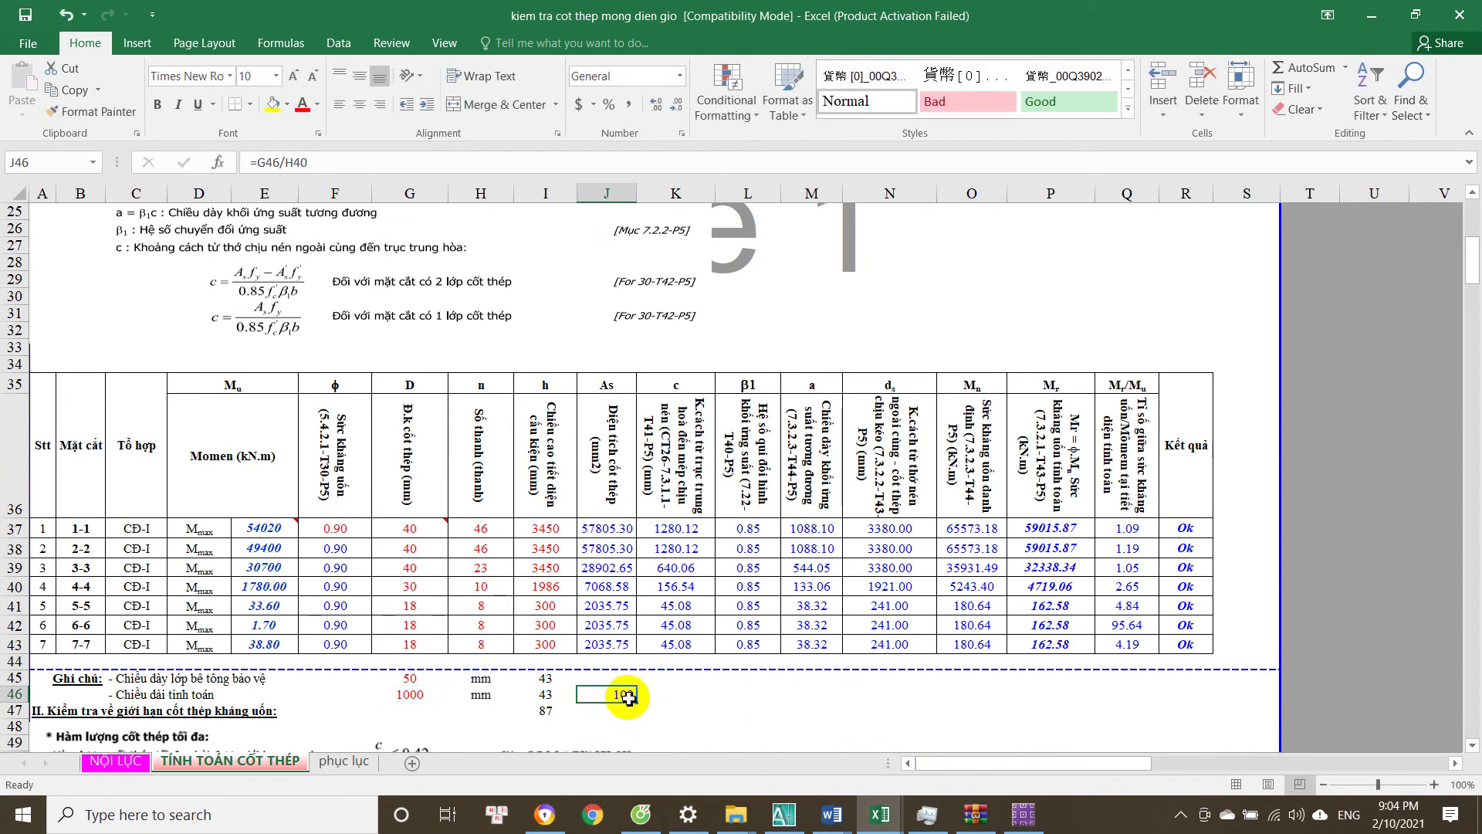
double_click(630, 697)
key("Escape")
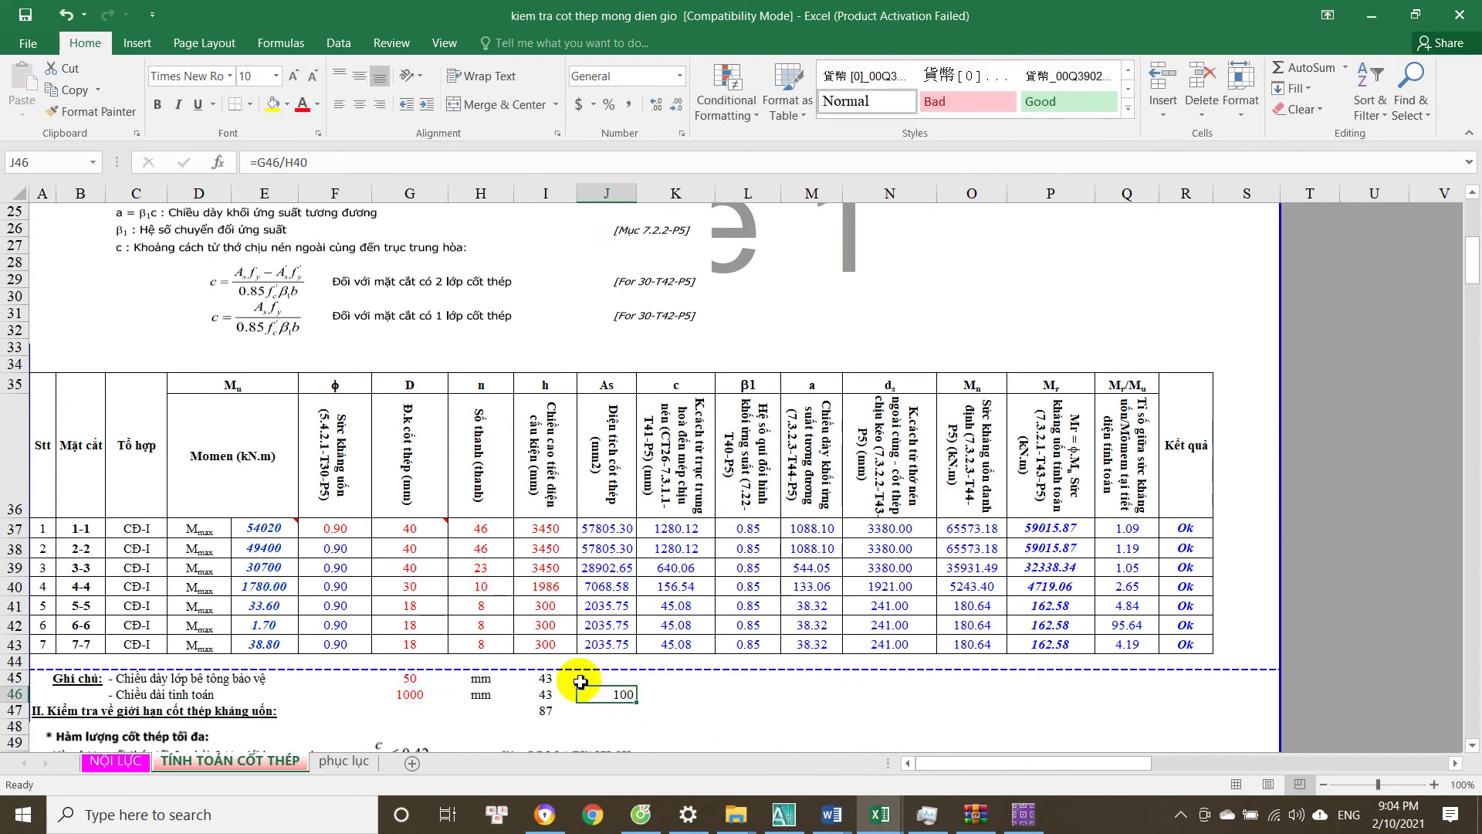
Set section 4-4's number of bars to 5, and check its Mr/Mu ratio and the bar spacing in J46.
left_click(491, 591)
type("5")
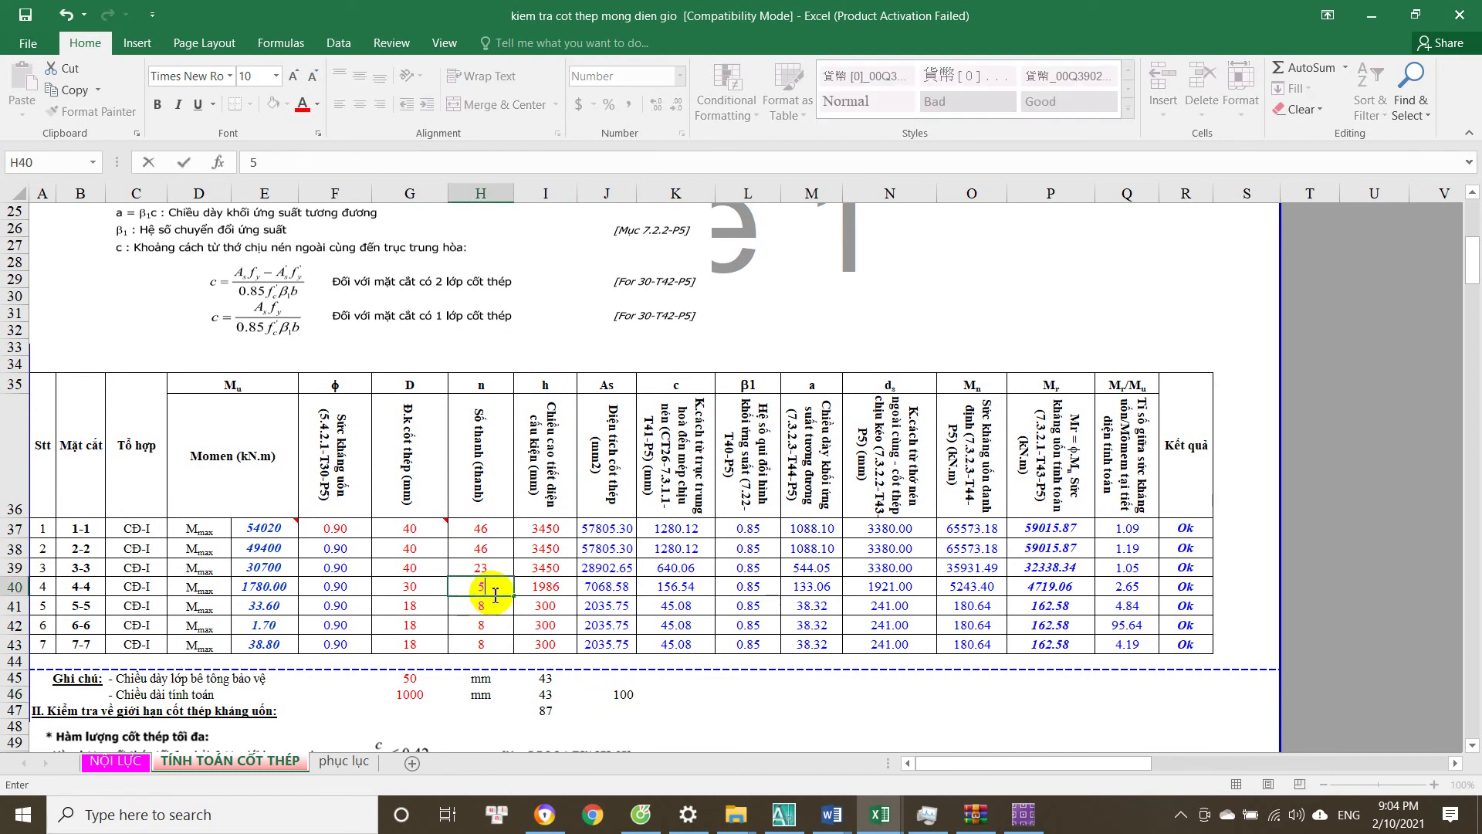
key("Return")
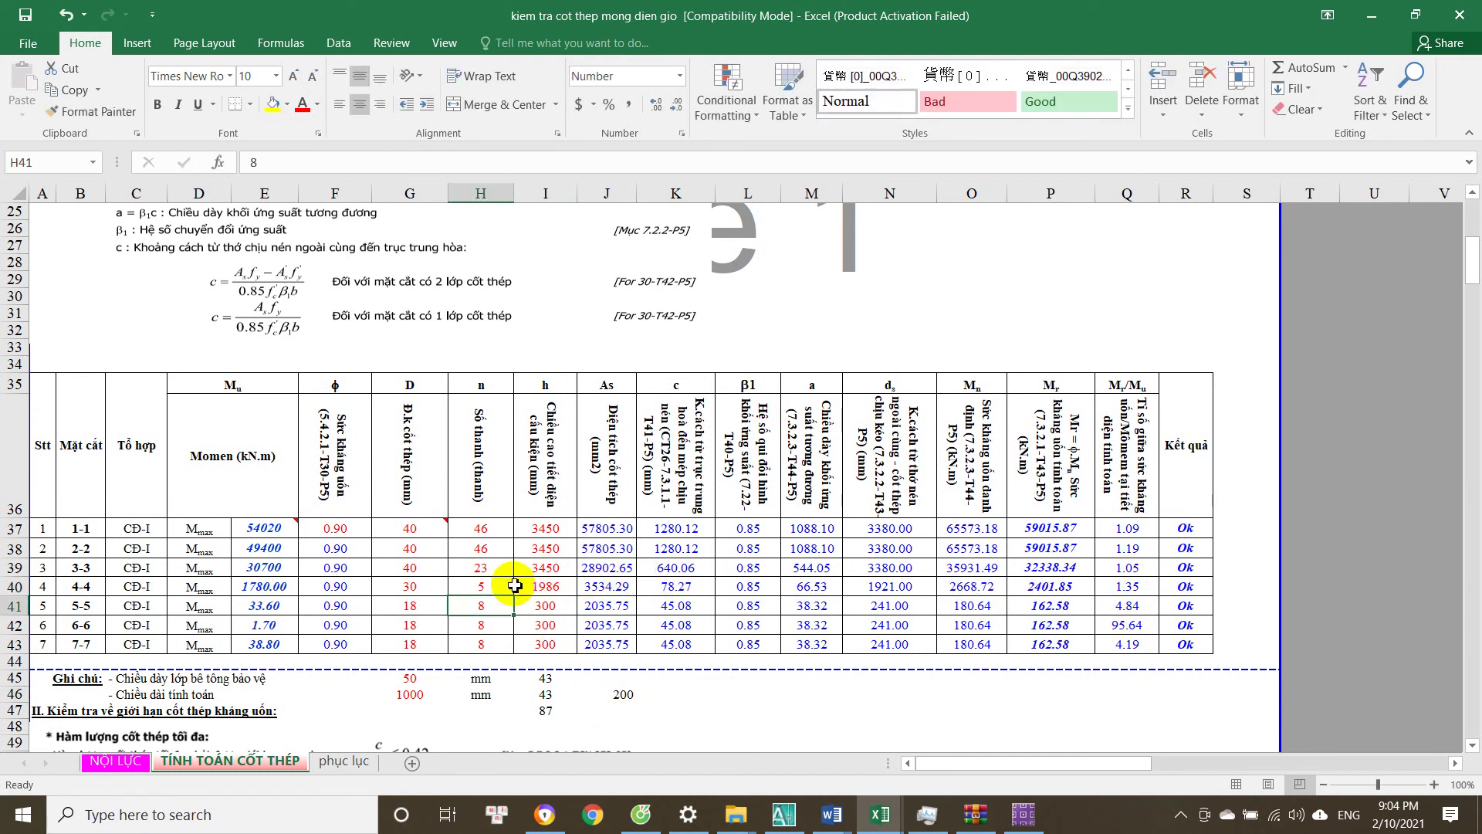
left_click(1128, 588)
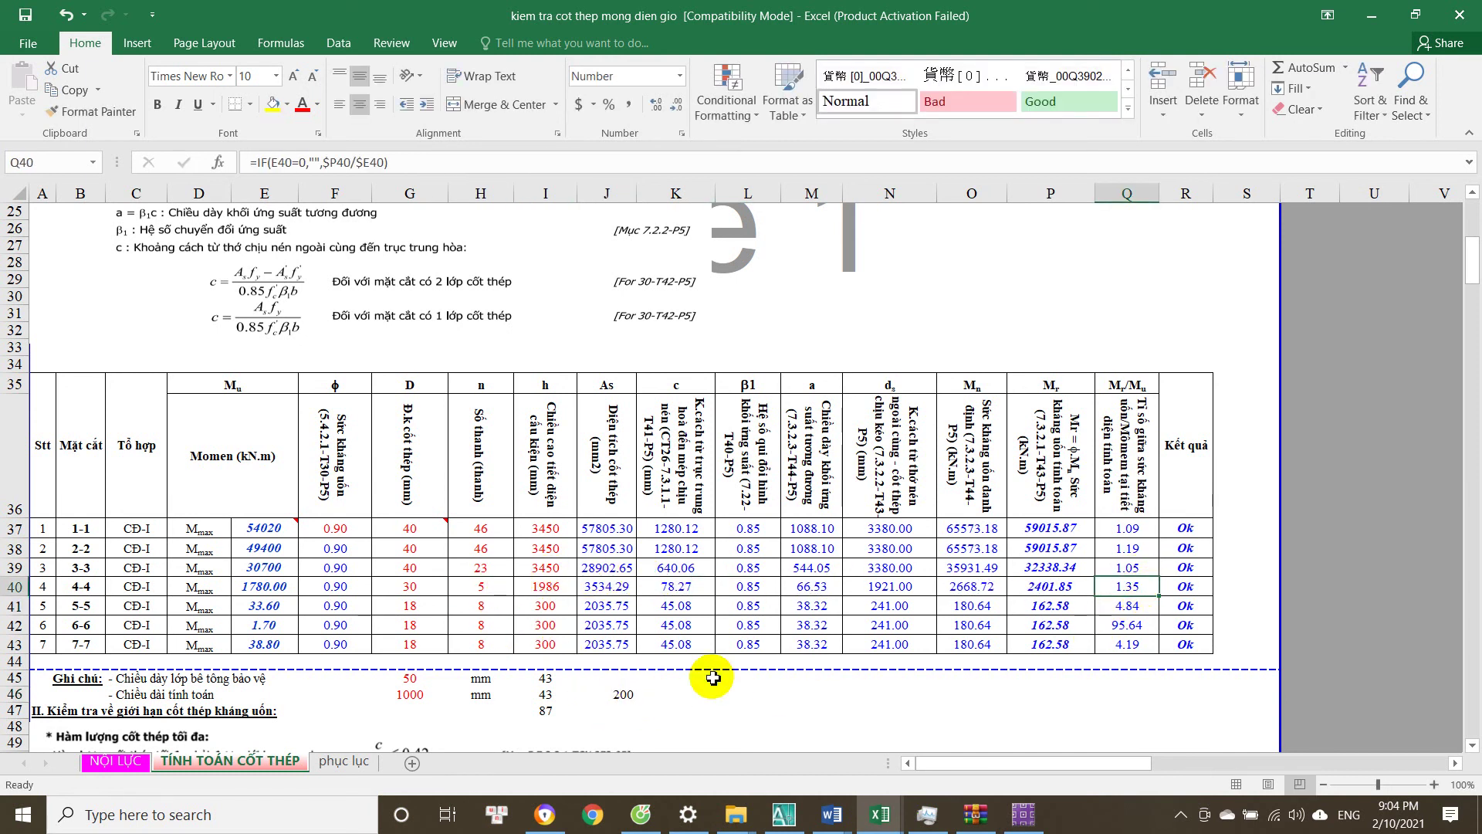
double_click(627, 695)
key("Escape")
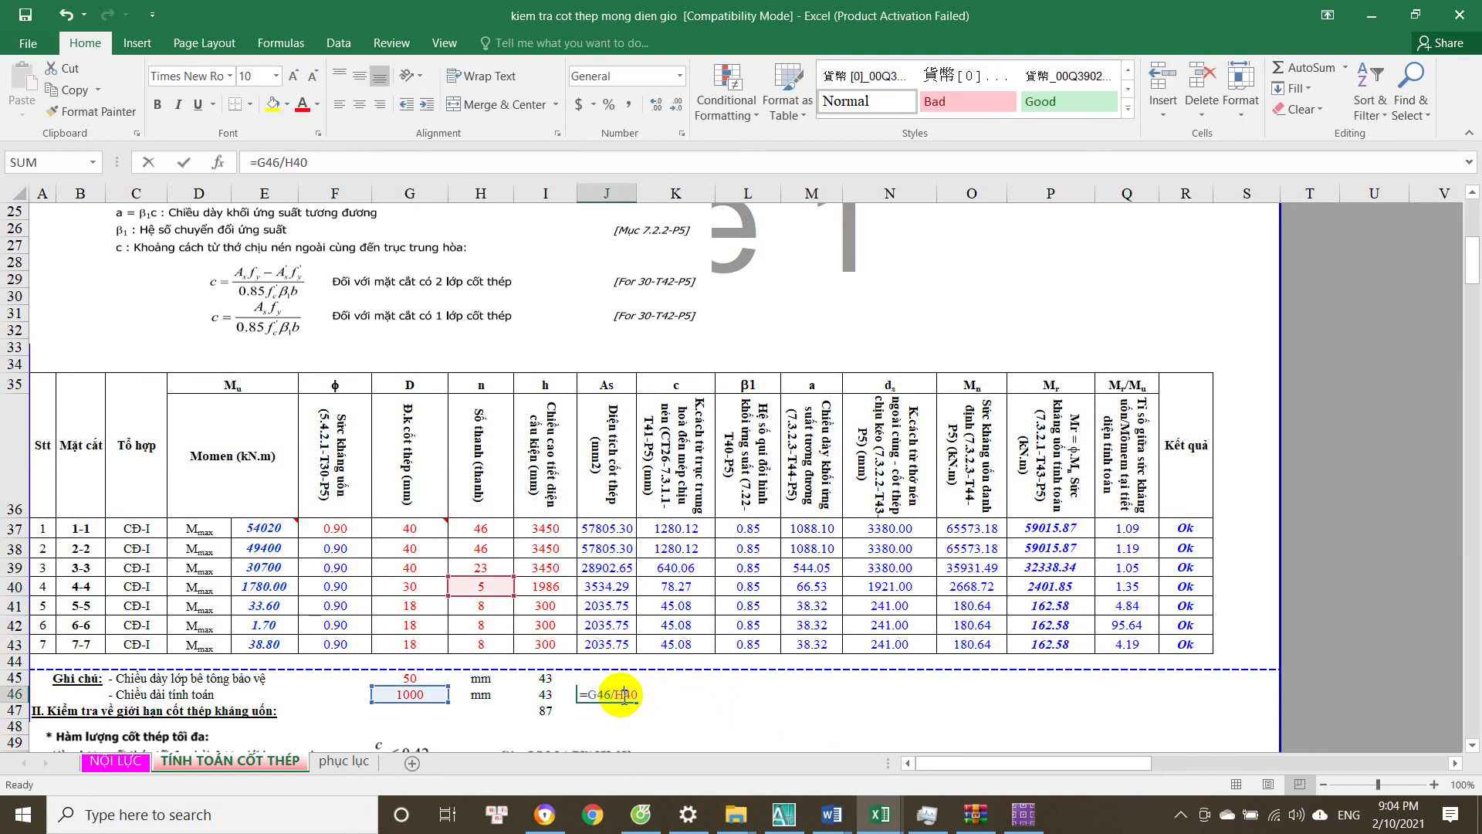
left_click(487, 588)
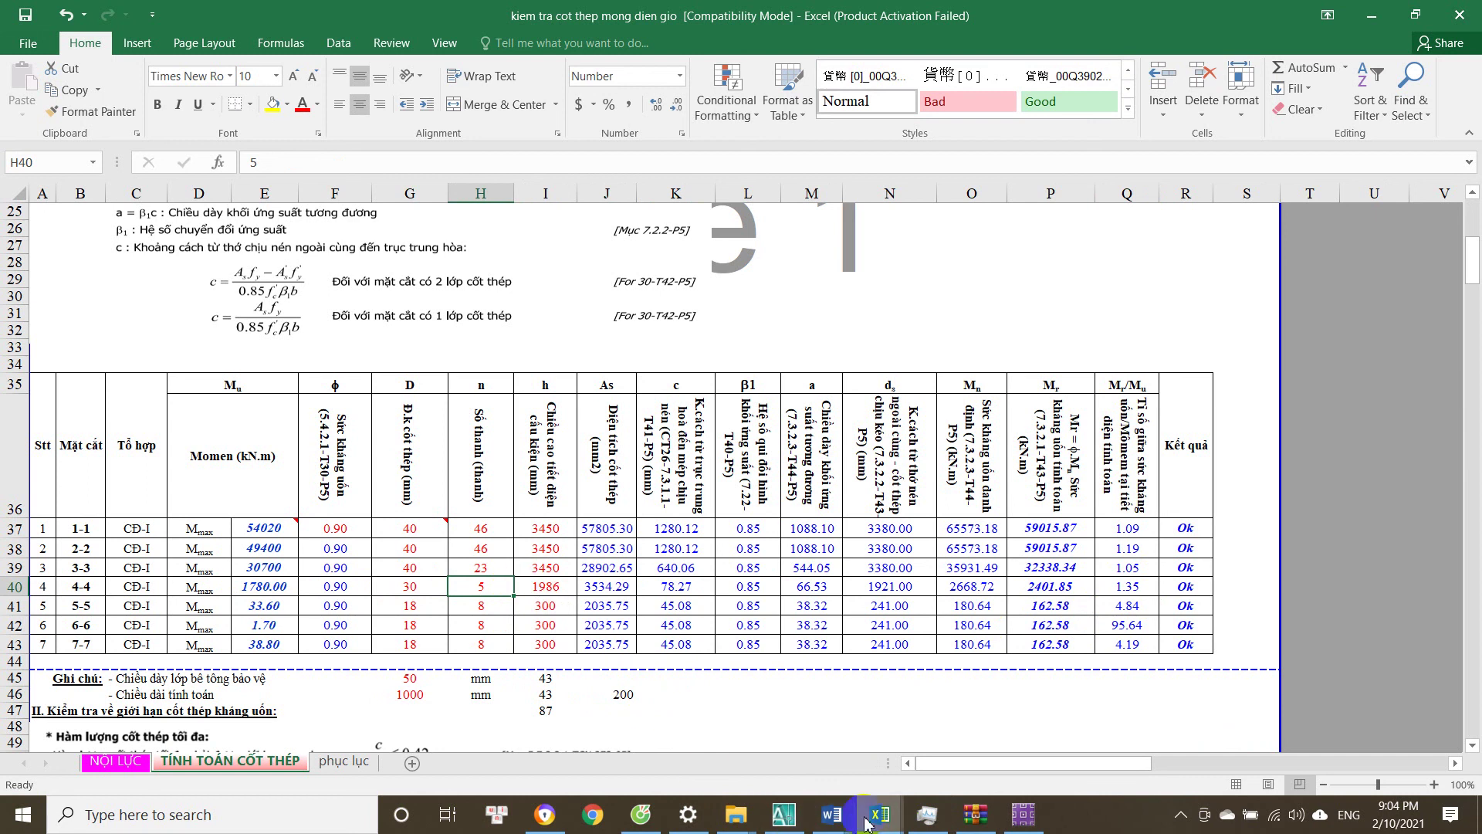
Switch to the Word photos and examine the domed cage's radial and ring bars from the central ring down to the blue edge formwork.
mouse_move(851, 825)
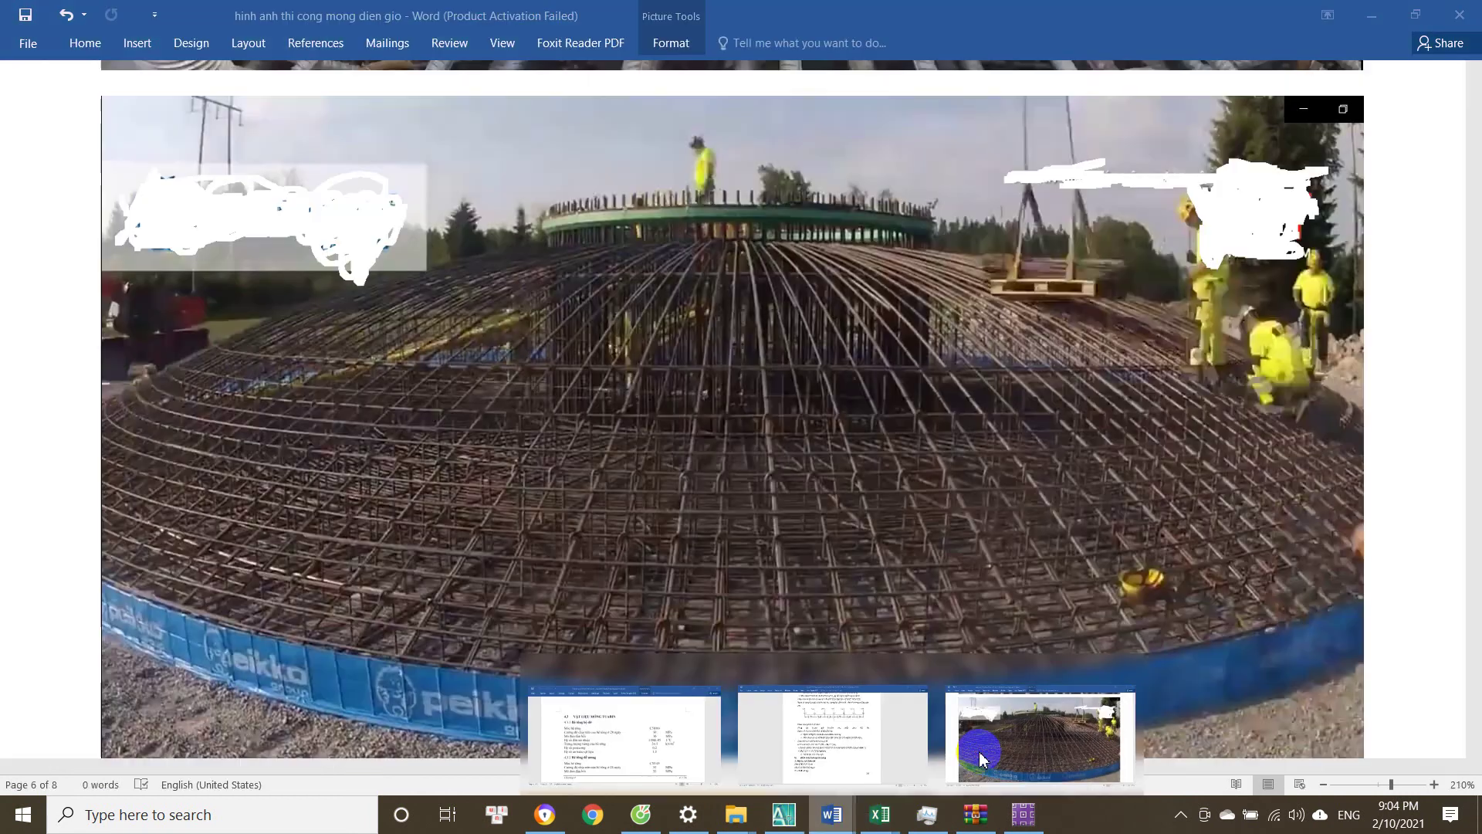
left_click(980, 745)
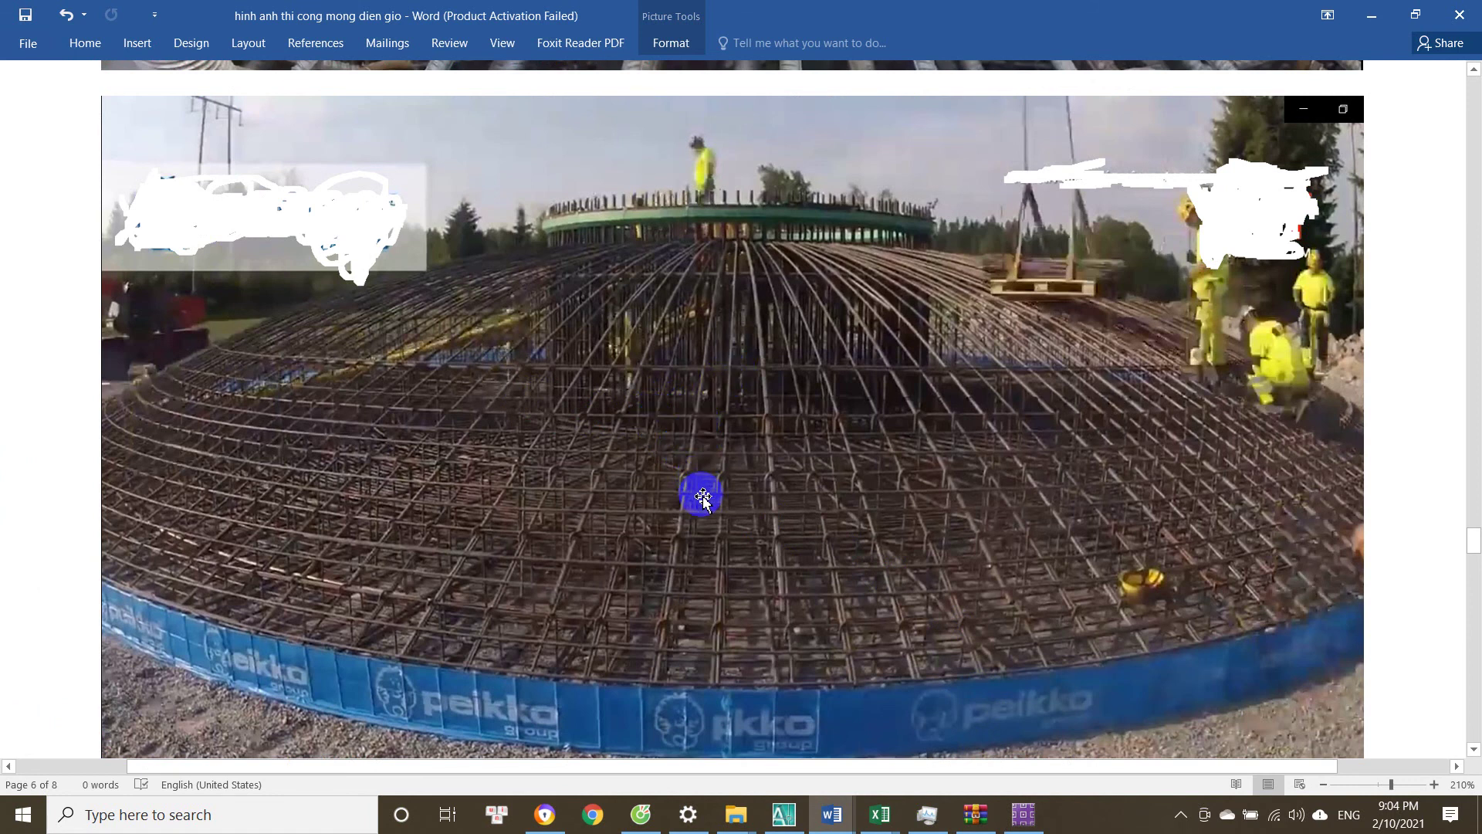
scroll(702, 498, "down", 2)
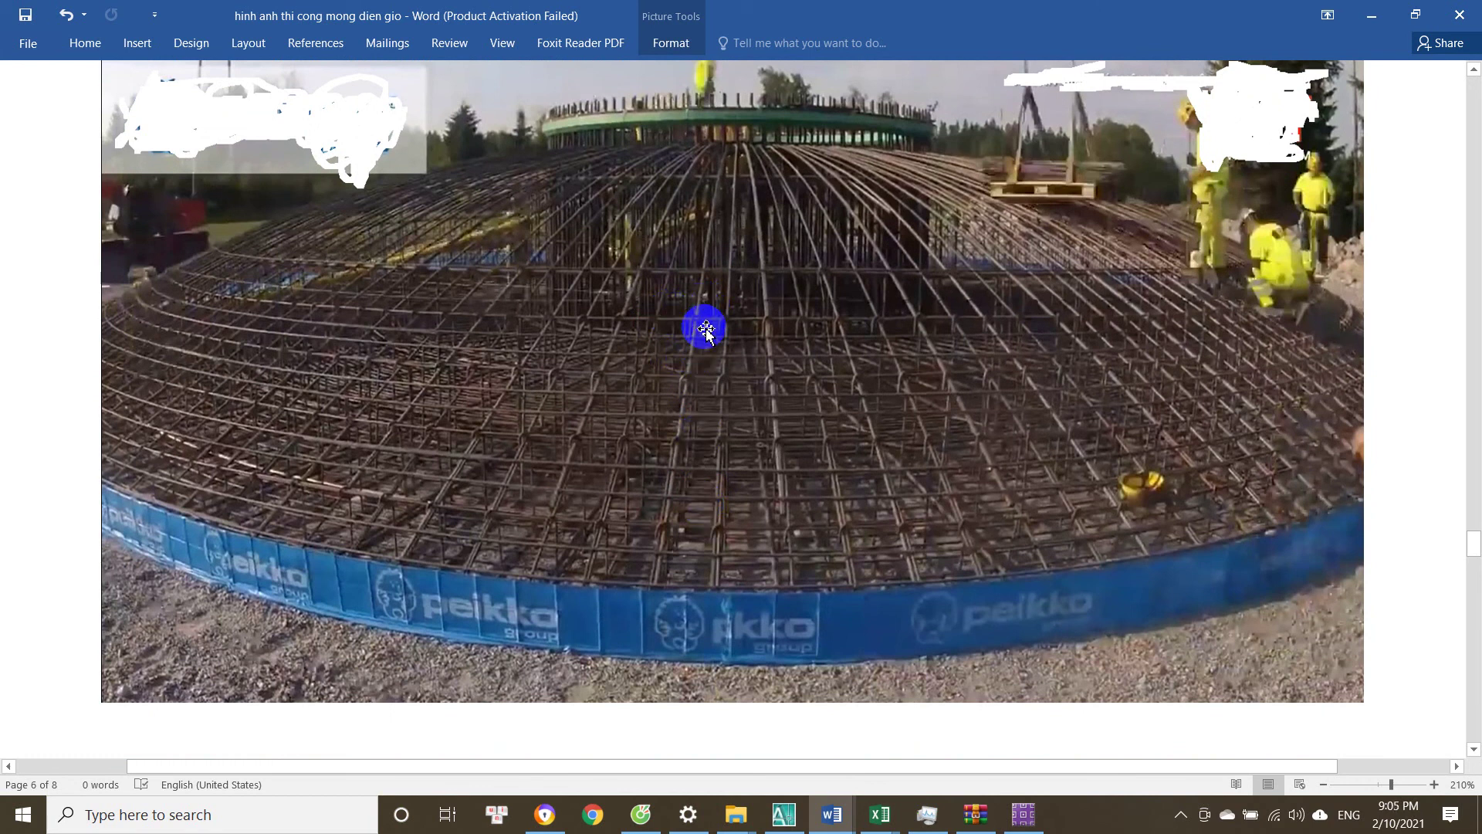
scroll(702, 331, "up", 1)
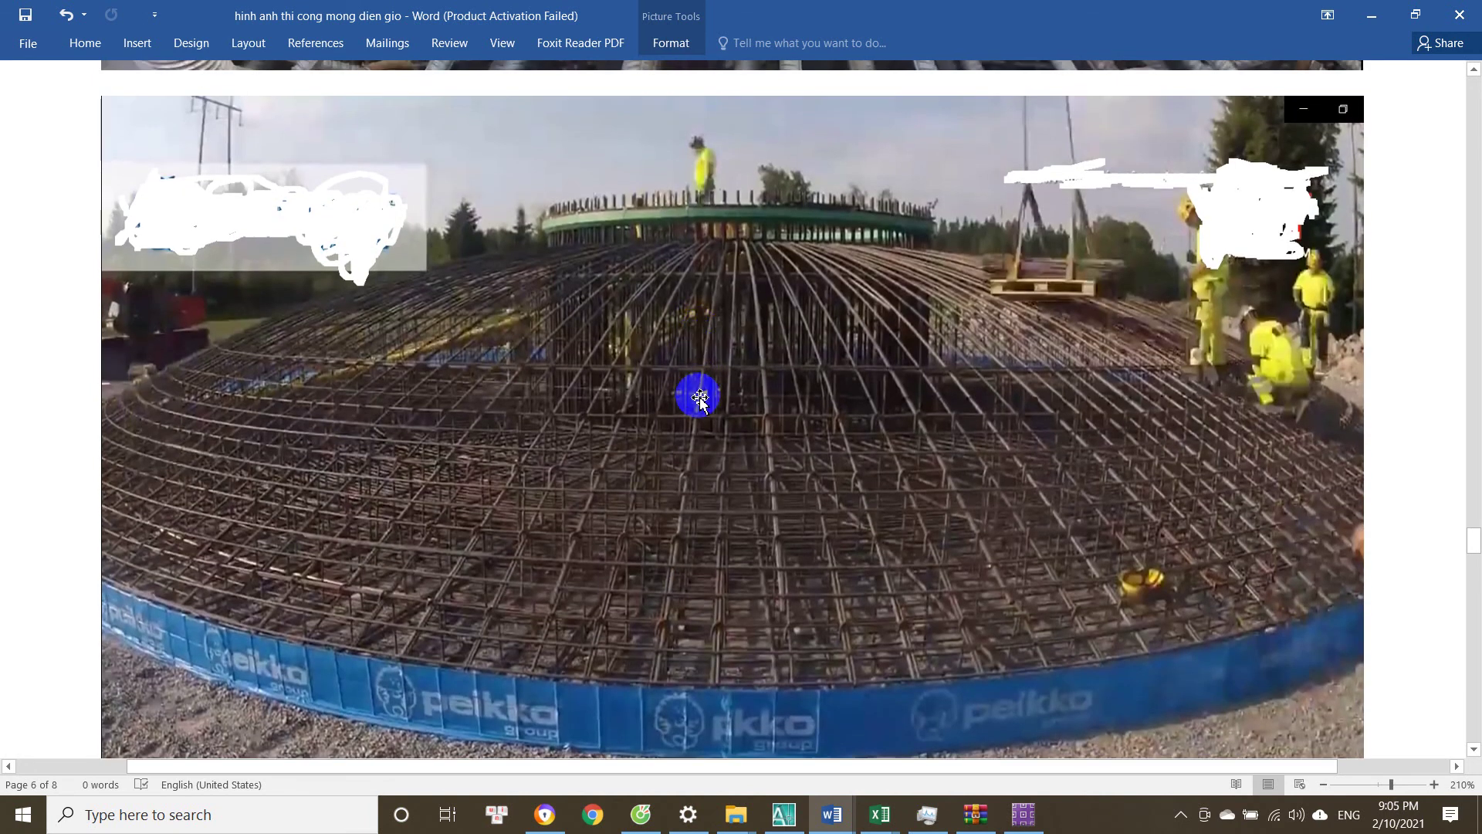
scroll(691, 487, "down", 1)
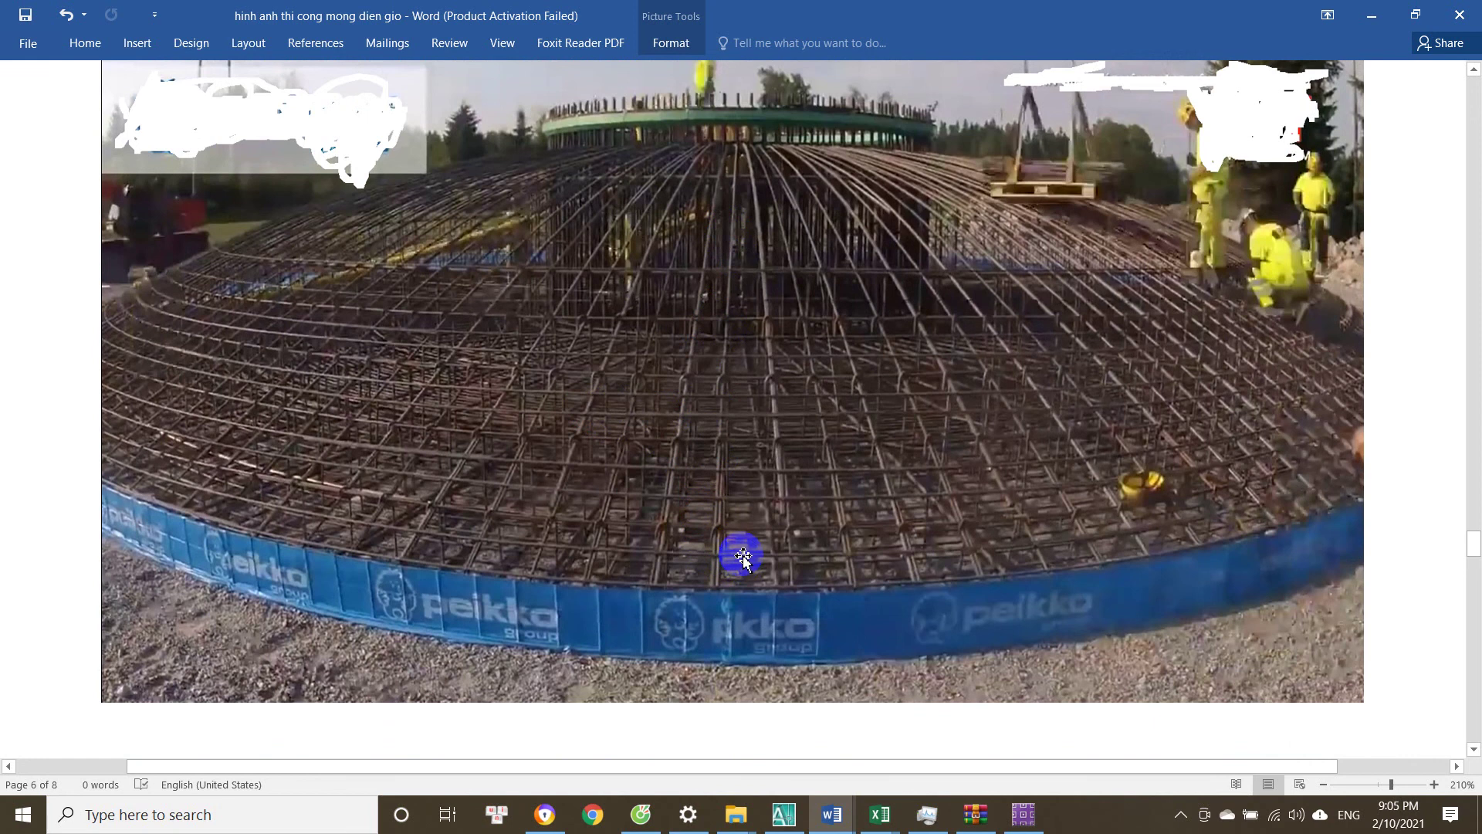
scroll(742, 556, "down", 1)
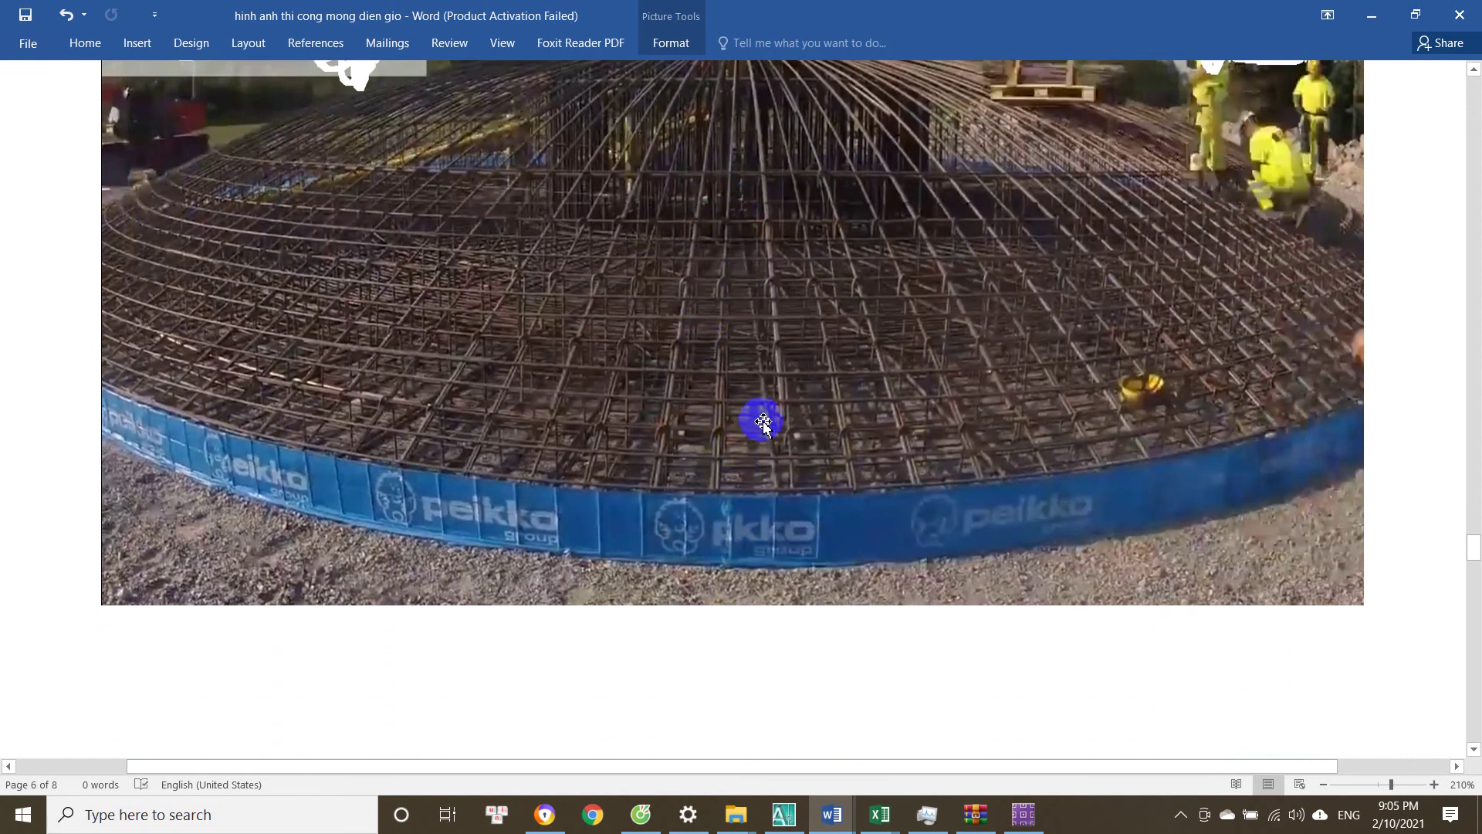
scroll(765, 494, "down", 7)
scroll(760, 509, "up", 10)
scroll(759, 520, "down", 10)
scroll(761, 522, "up", 8)
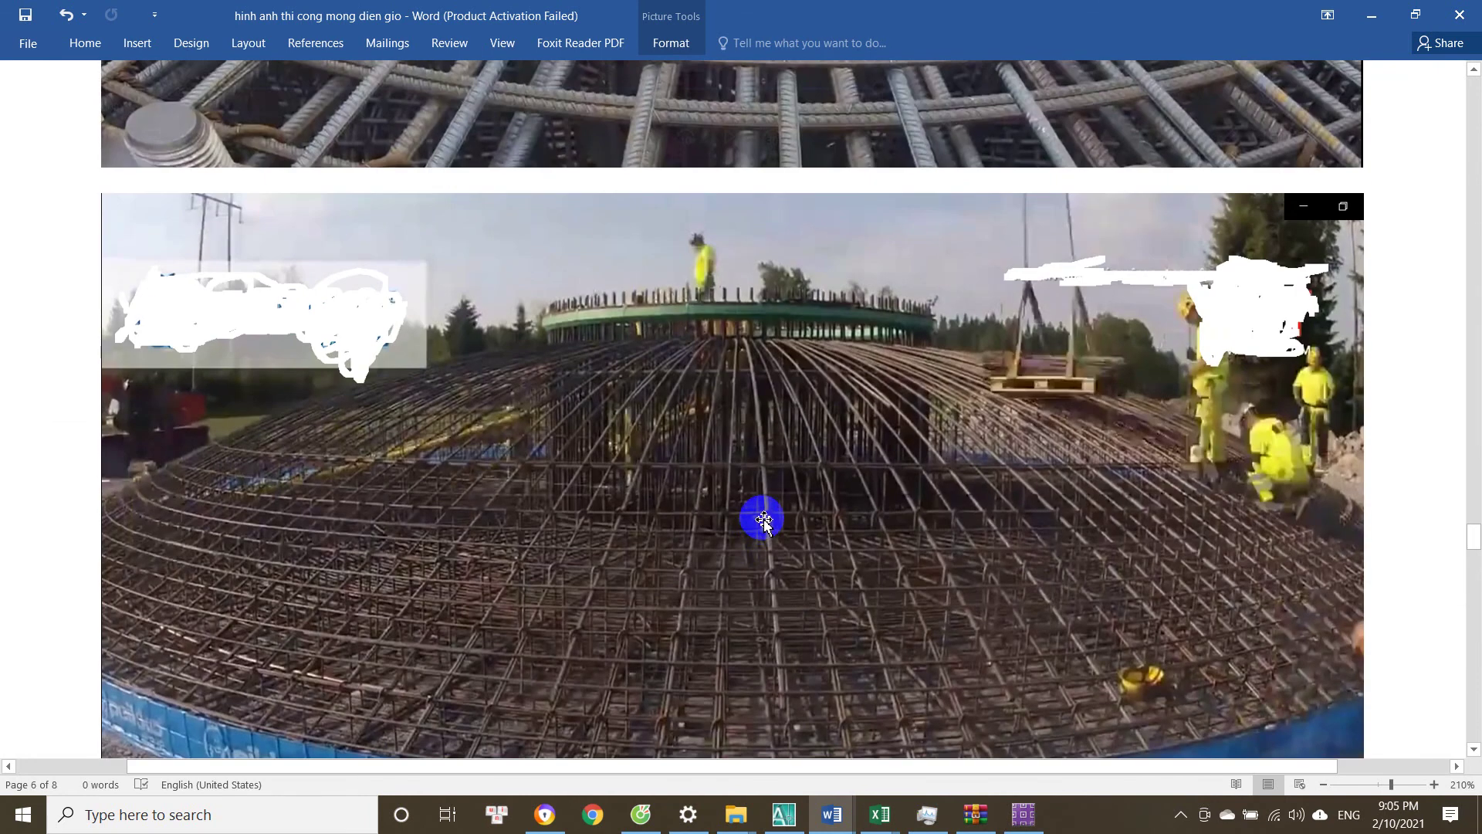
scroll(763, 534, "down", 15)
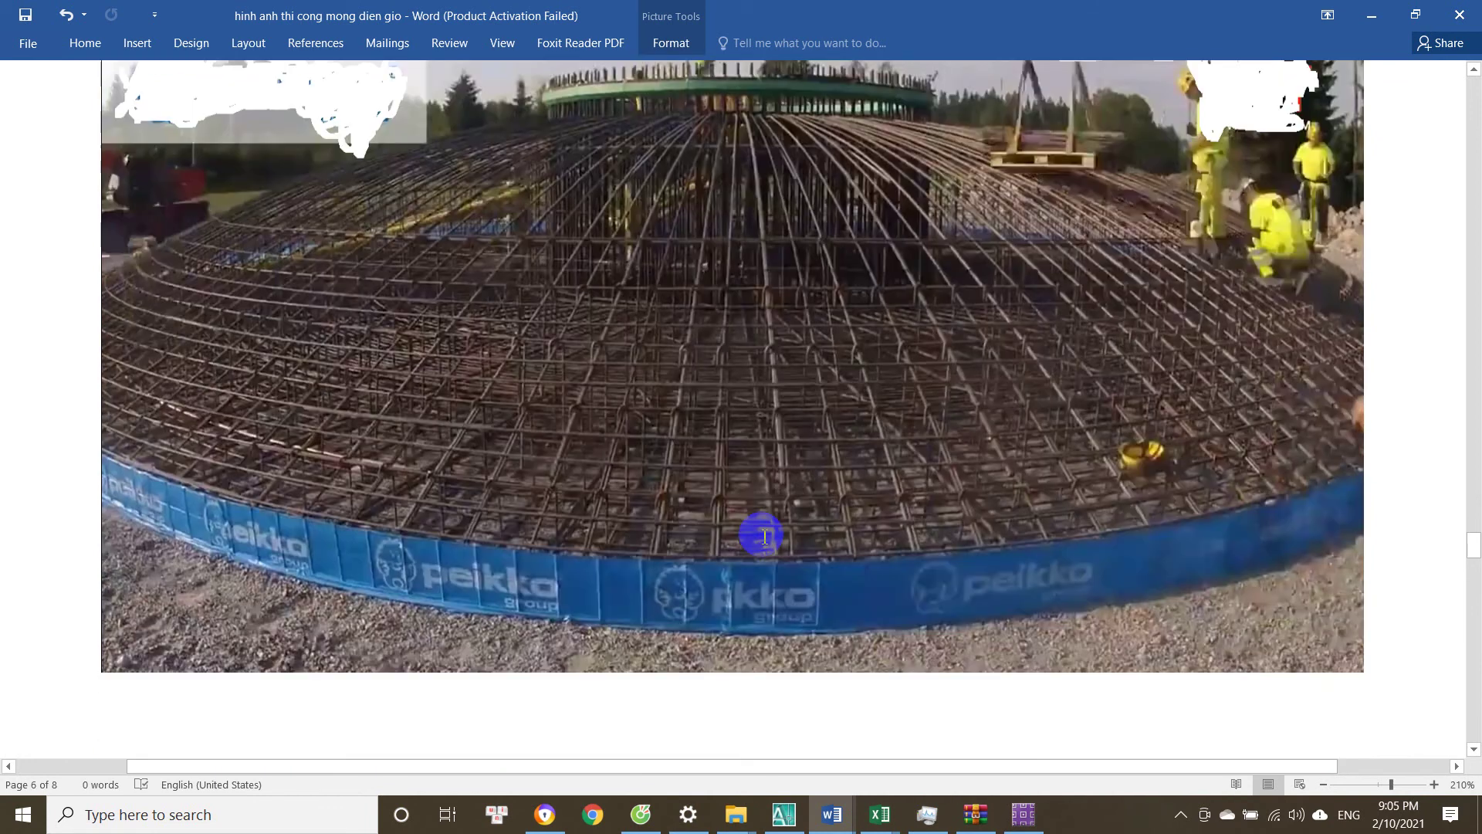
View the page 7 photos of the completed domed cage and the finished concrete pedestal with its ring of anchor bolts.
scroll(699, 569, "down", 8)
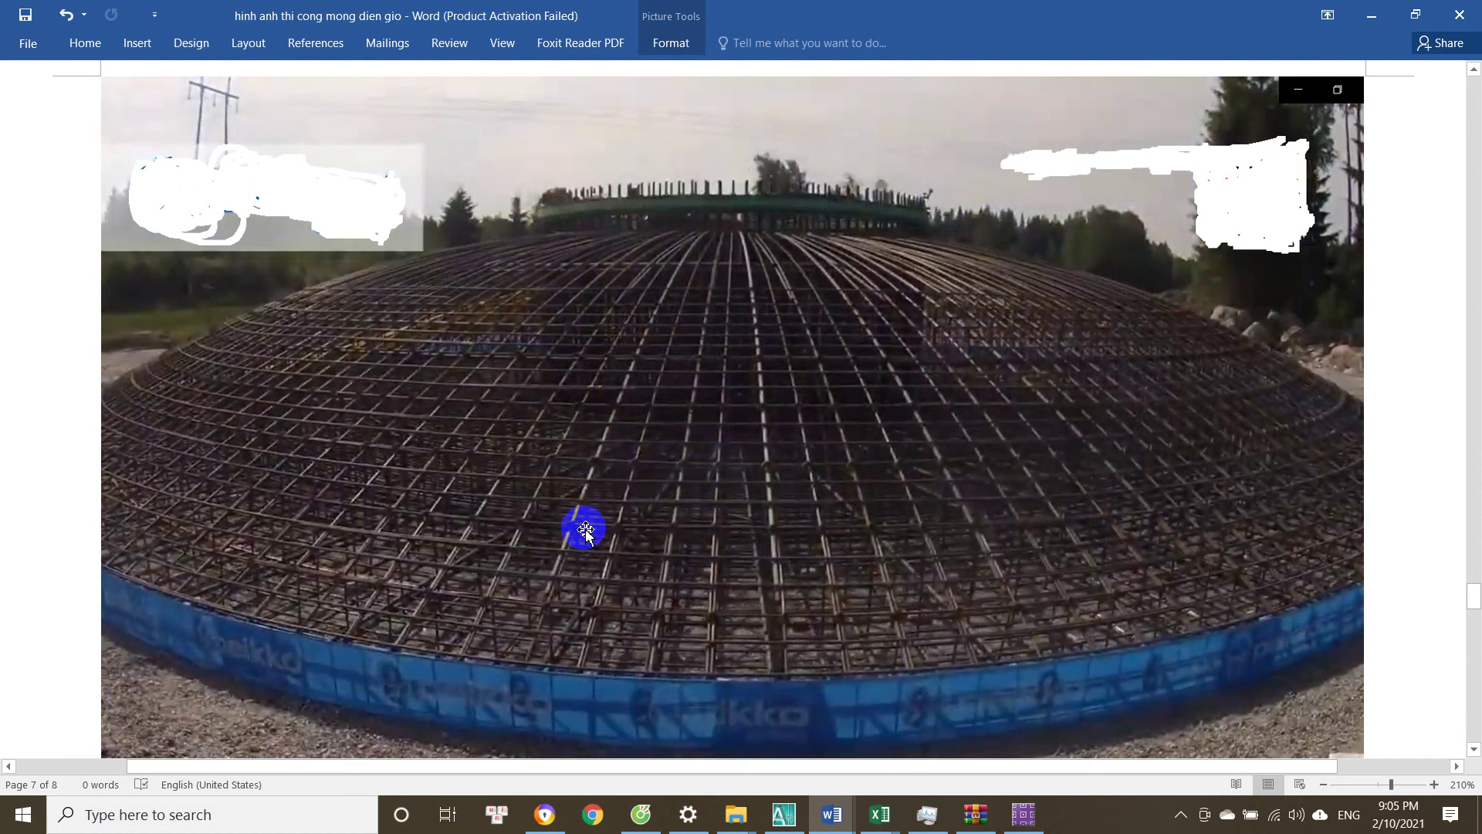
scroll(601, 532, "down", 1)
scroll(604, 536, "down", 9)
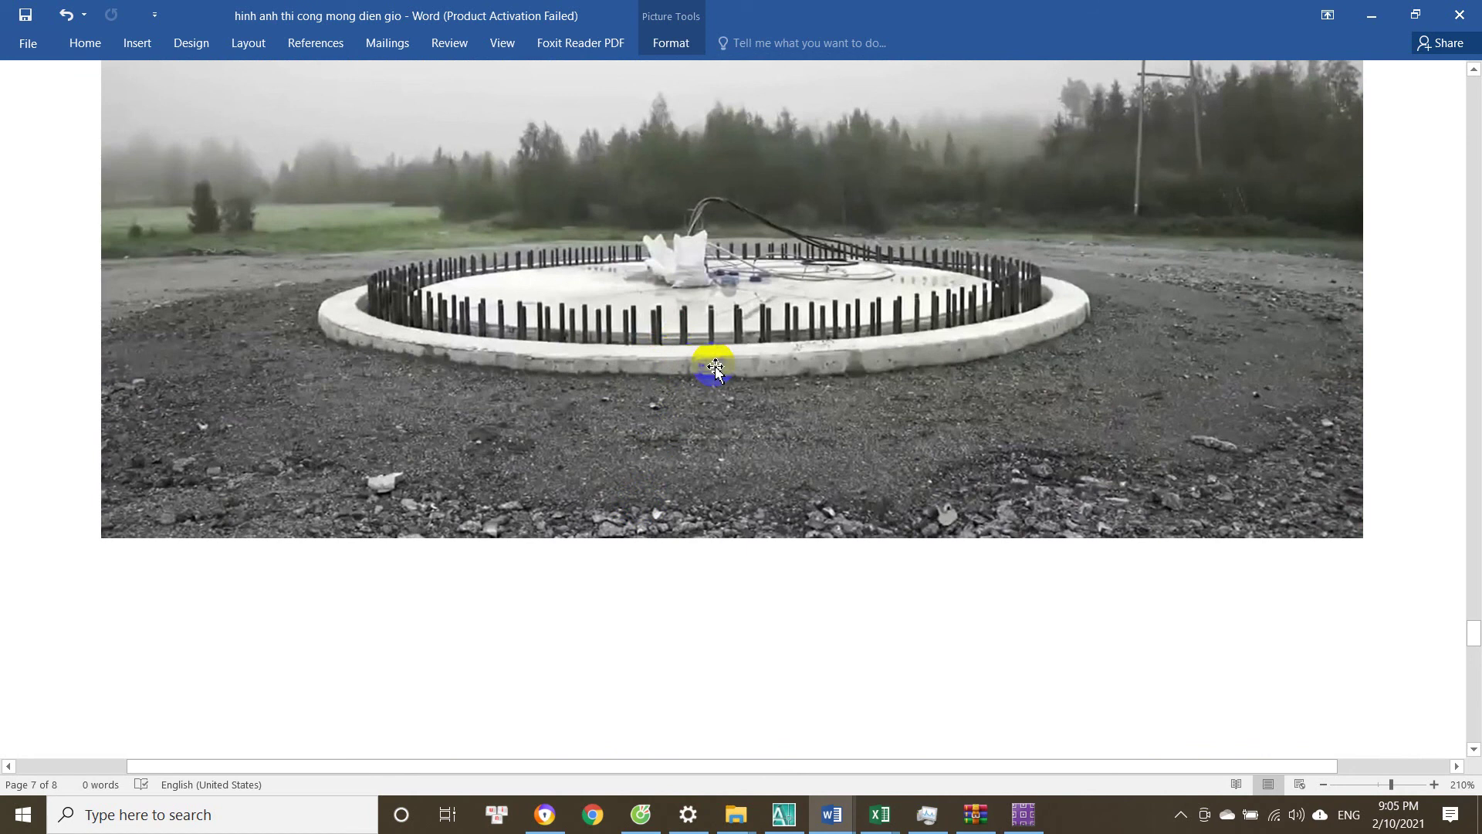
scroll(699, 369, "up", 1)
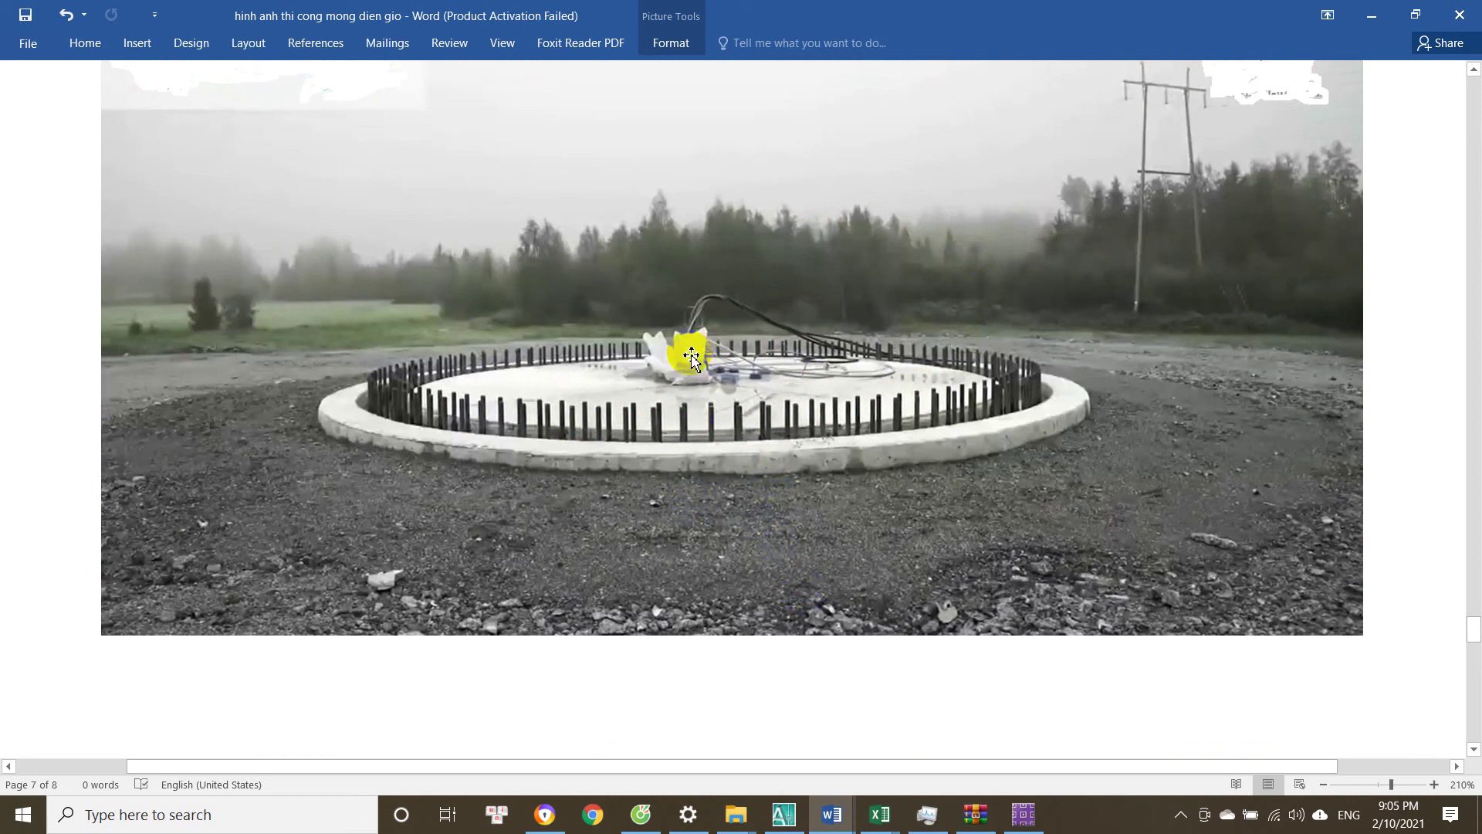
scroll(691, 357, "up", 15)
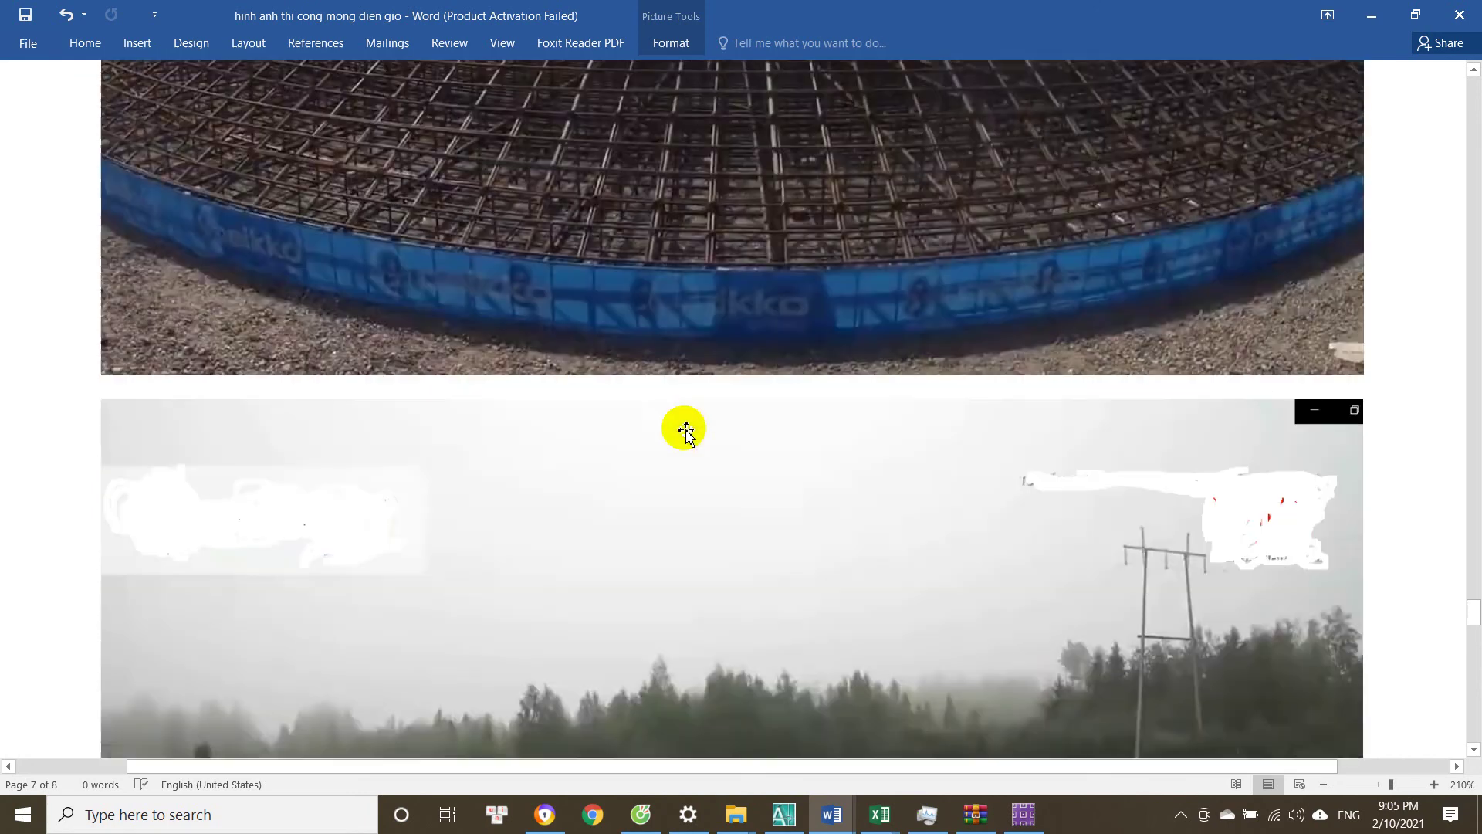